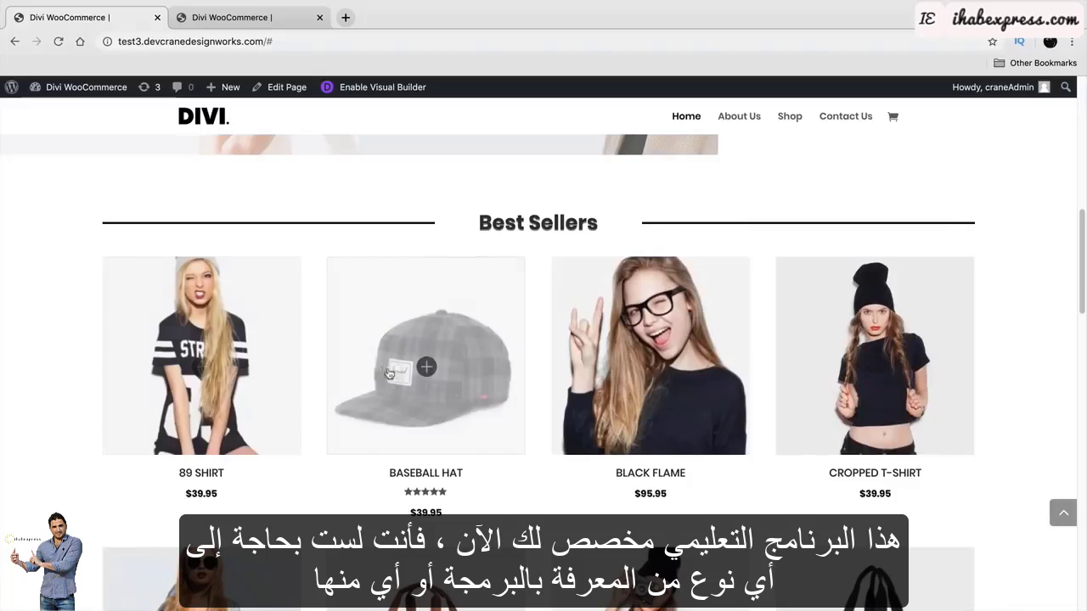
Adjust the features row's left padding and the features section's top padding.
scroll(1007, 348, down, 5)
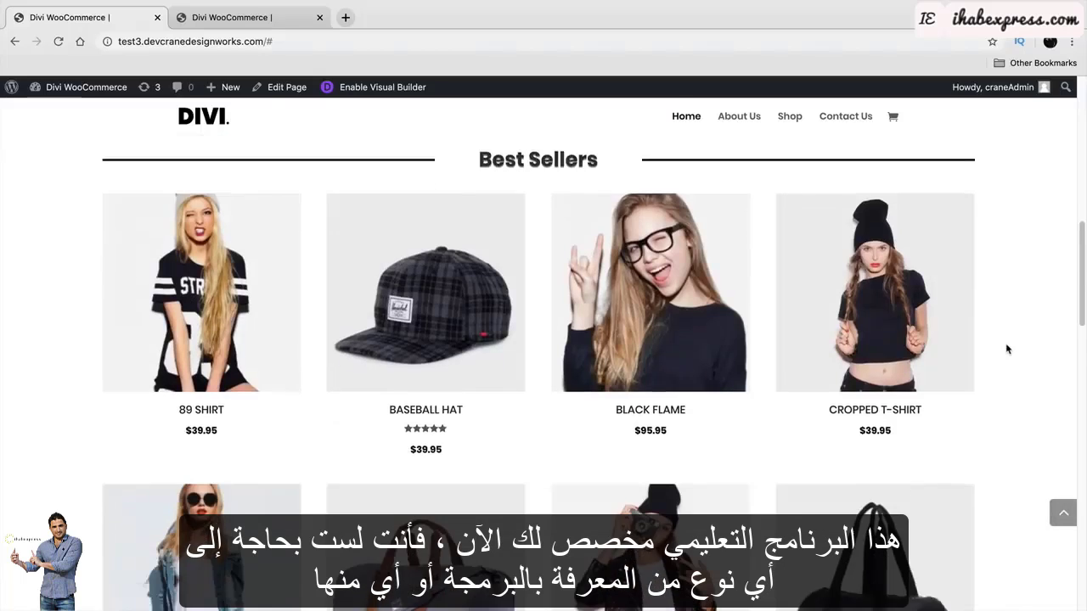
scroll(1009, 351, down, 1)
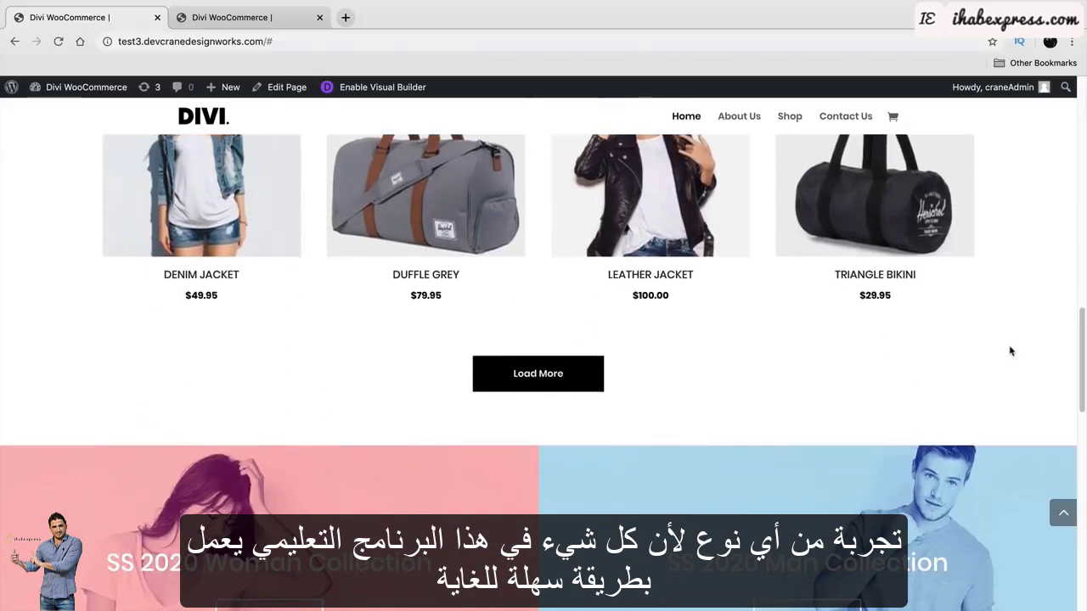
scroll(1009, 351, down, 2)
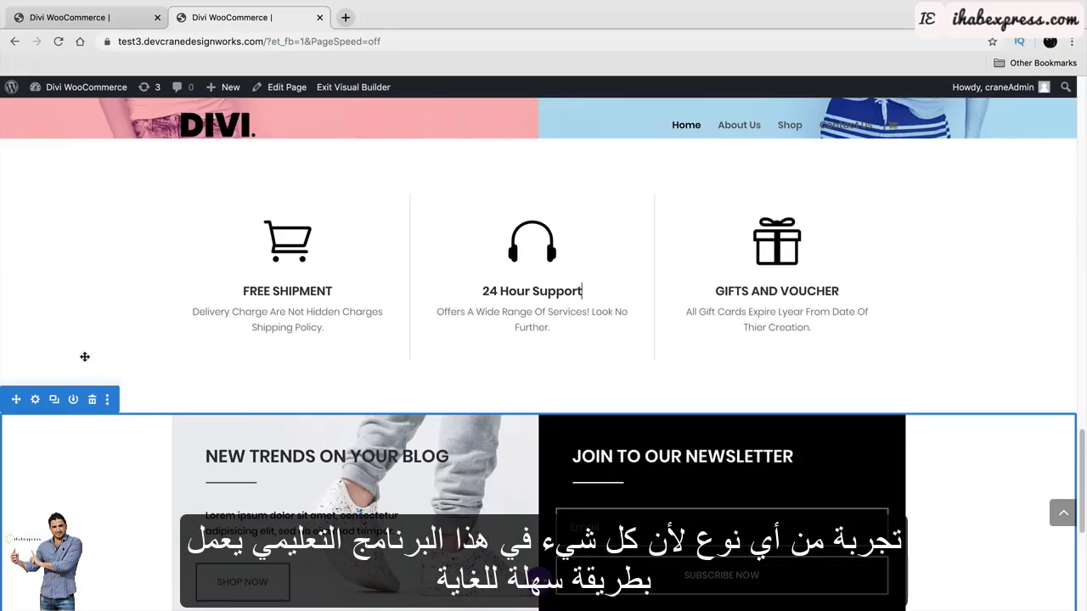
mouse_move(109, 289)
mouse_down()
mouse_move(221, 286)
mouse_move(111, 284)
mouse_up()
mouse_move(197, 173)
mouse_down()
mouse_move(196, 243)
mouse_move(204, 183)
mouse_up()
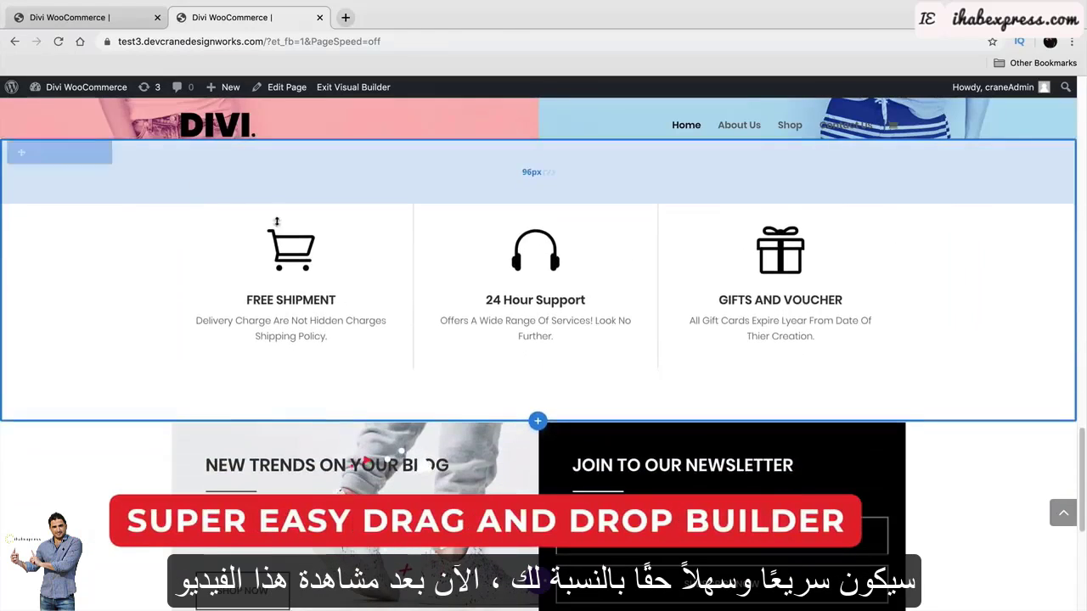
Replace the '24 Hour Support' heading with 'So Easy To Make!' and type 'website' further down the page.
triple_click(506, 301)
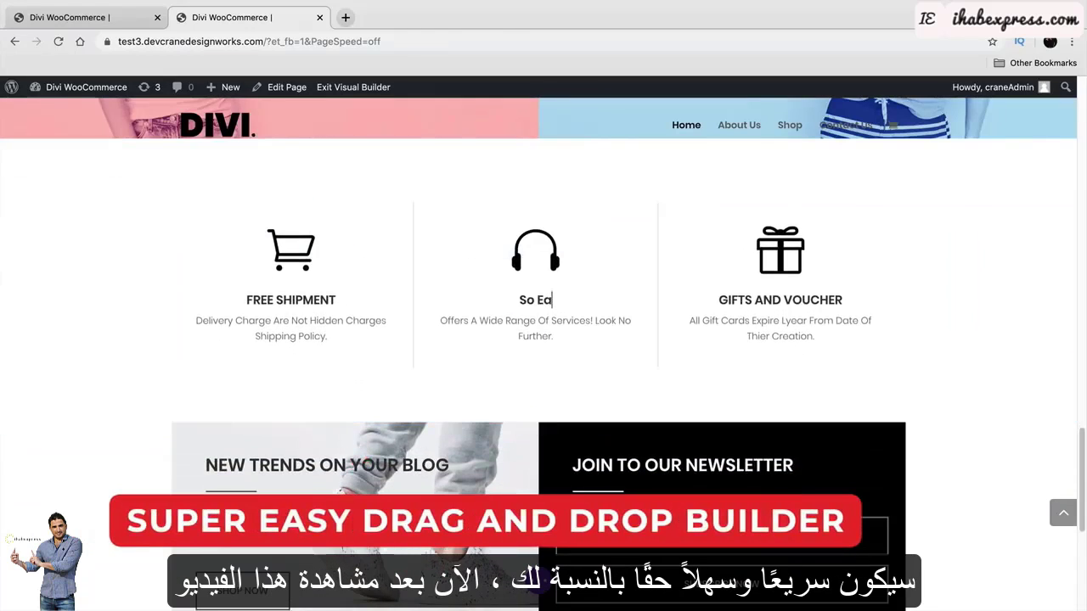
text(So Easy To Make!)
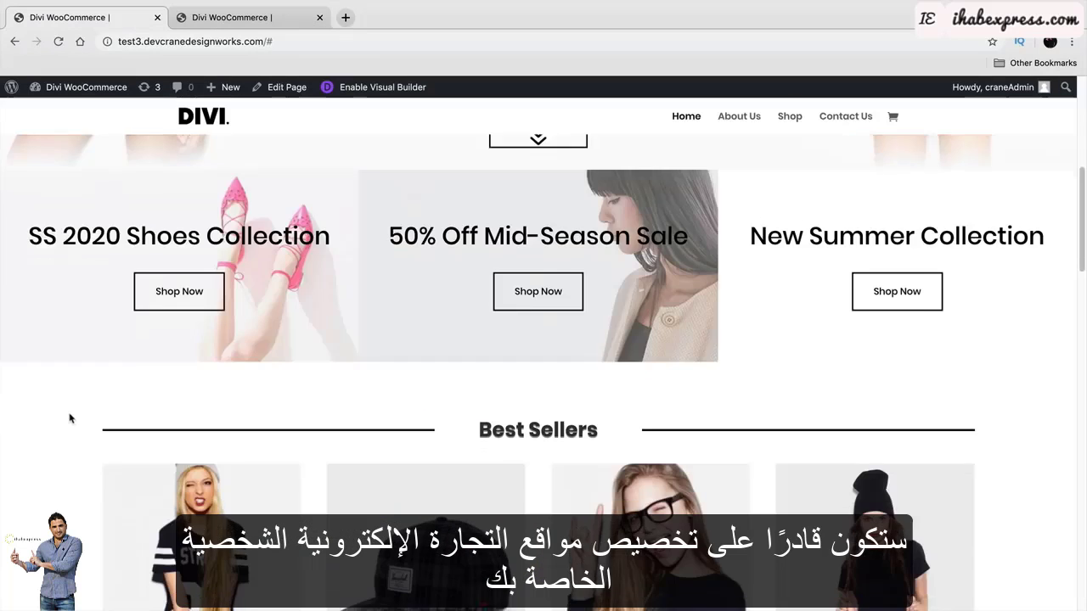
scroll(68, 417, down, 3)
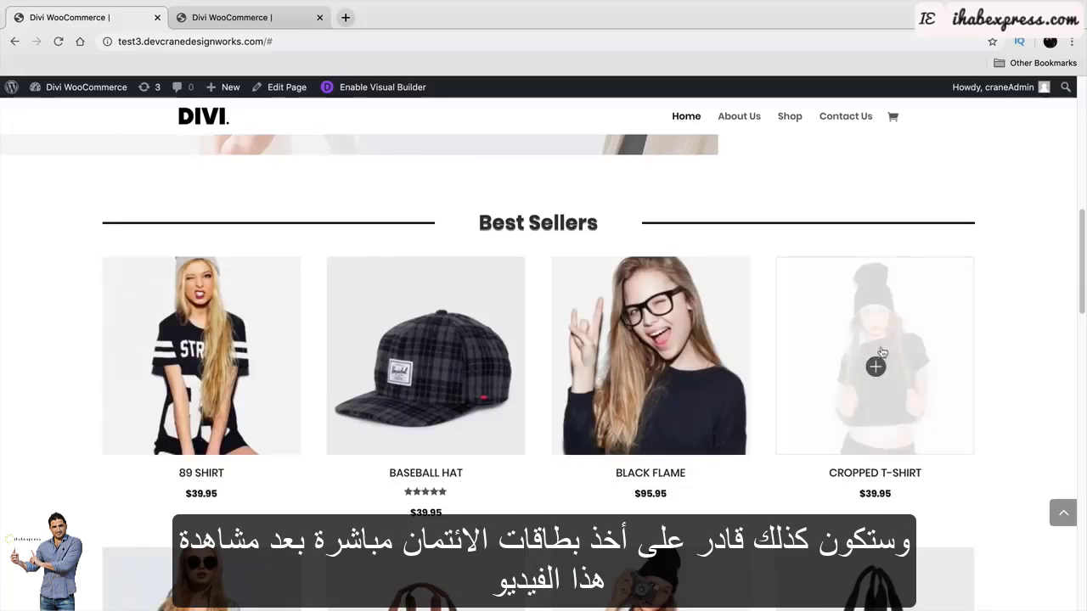
scroll(1007, 349, down, 3)
scroll(1008, 349, down, 2)
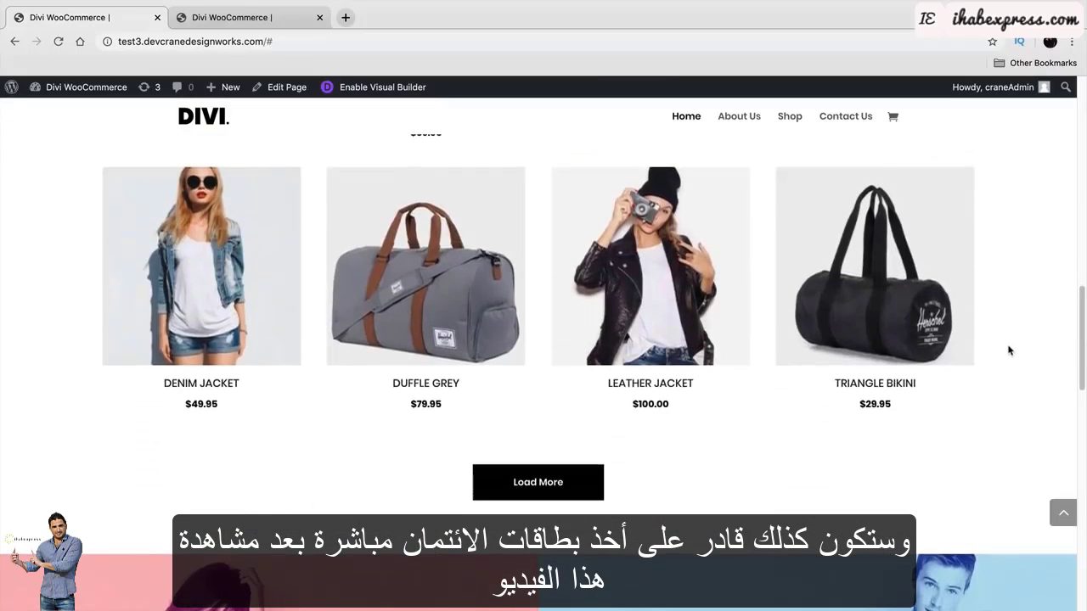
scroll(1010, 351, down, 1)
scroll(1011, 351, down, 2)
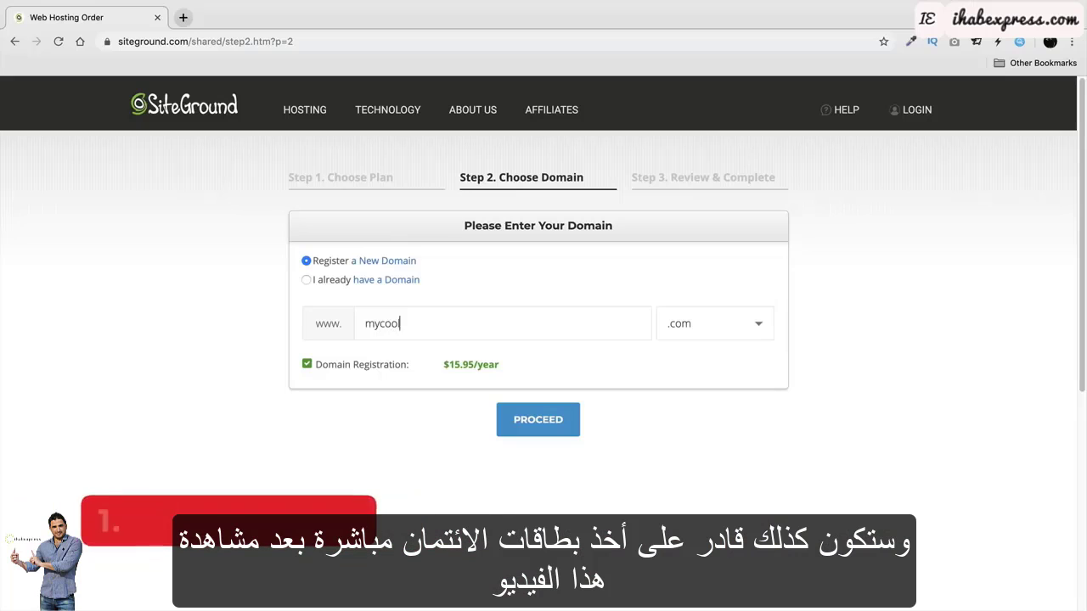
text(website)
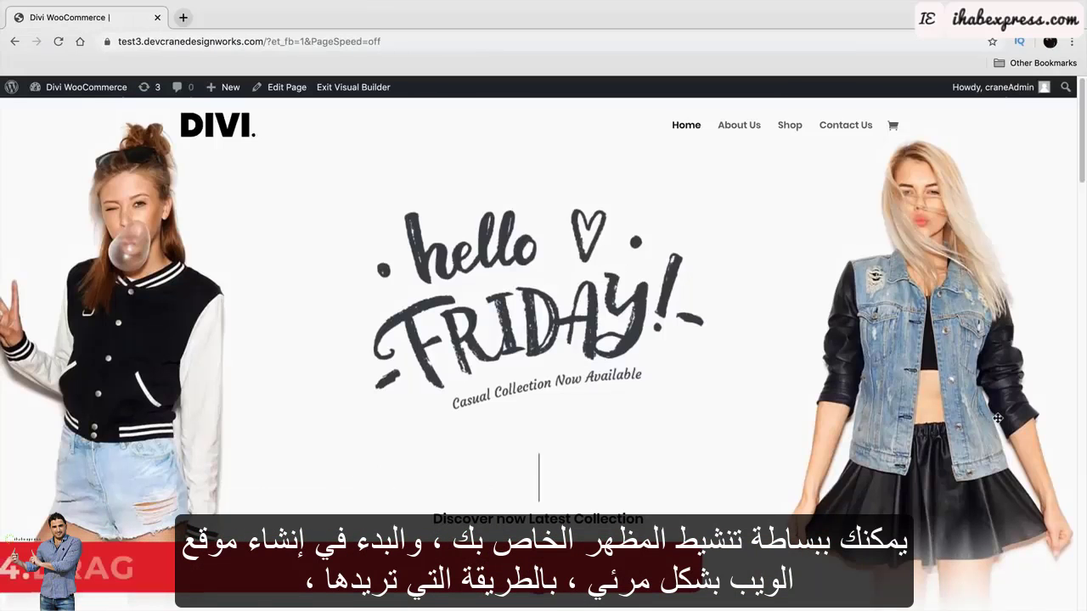
Finish the text as 'NEW WEBSITE!', then make the About heading black at 68px.
text(NEW WEBSITE!)
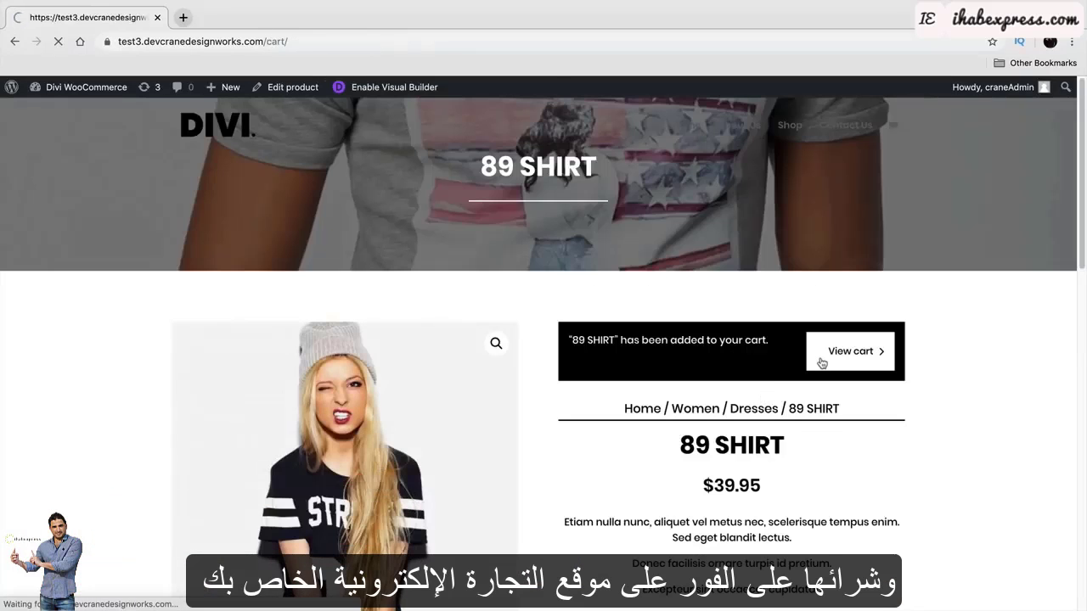
scroll(727, 363, down, 5)
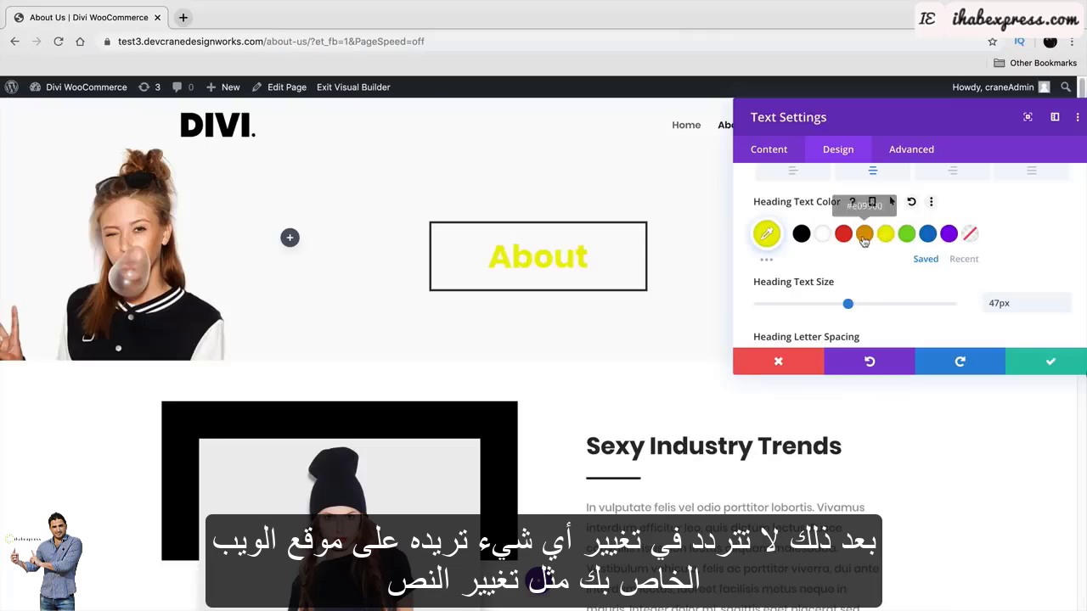
click(864, 233)
click(843, 234)
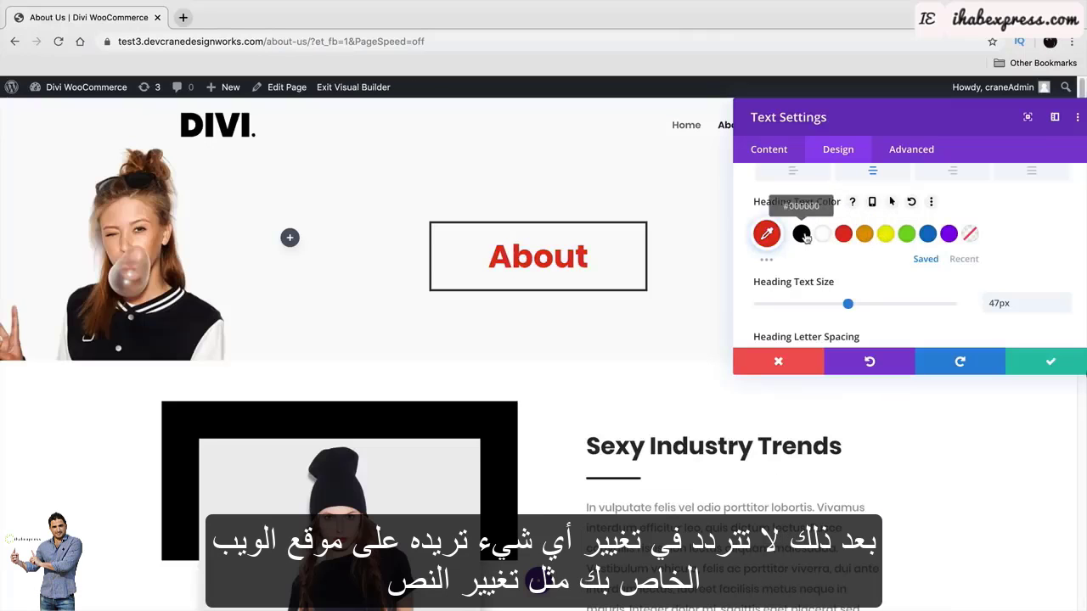
click(803, 235)
mouse_move(847, 303)
mouse_down()
mouse_move(913, 303)
mouse_move(852, 309)
mouse_up()
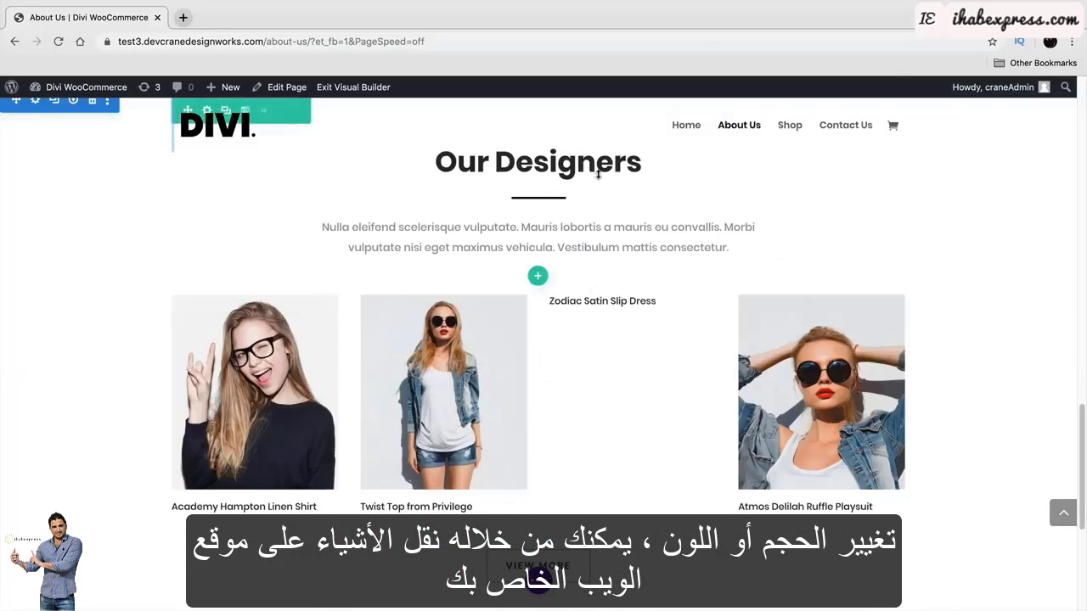
Rename the 'Our Designers' heading to 'OUR EXPERTS'.
triple_click(590, 170)
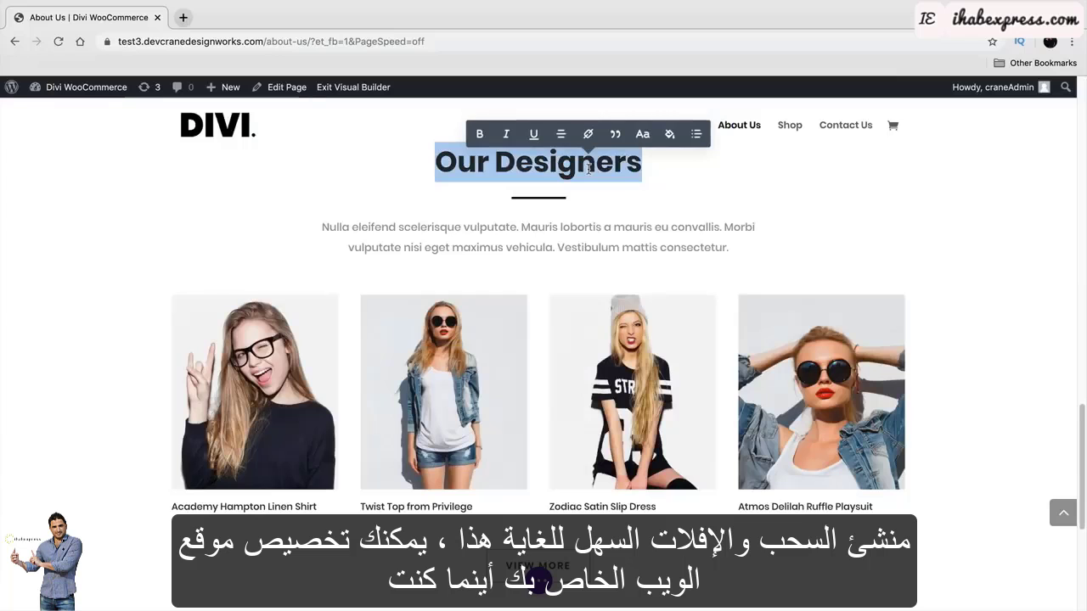
text(OUR EXPERTS)
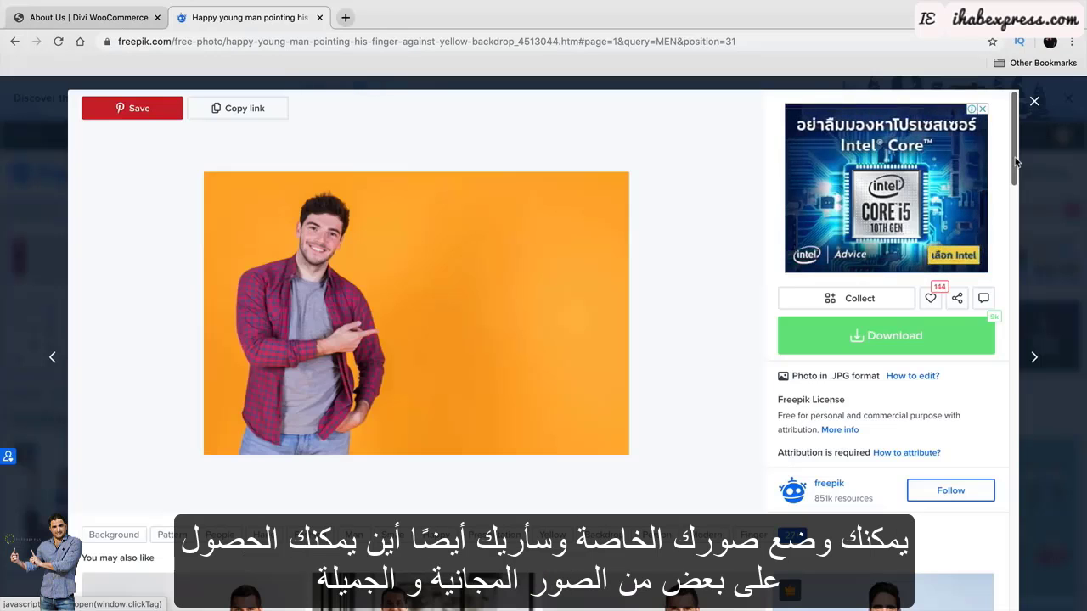
drag(1016, 161, 1012, 321)
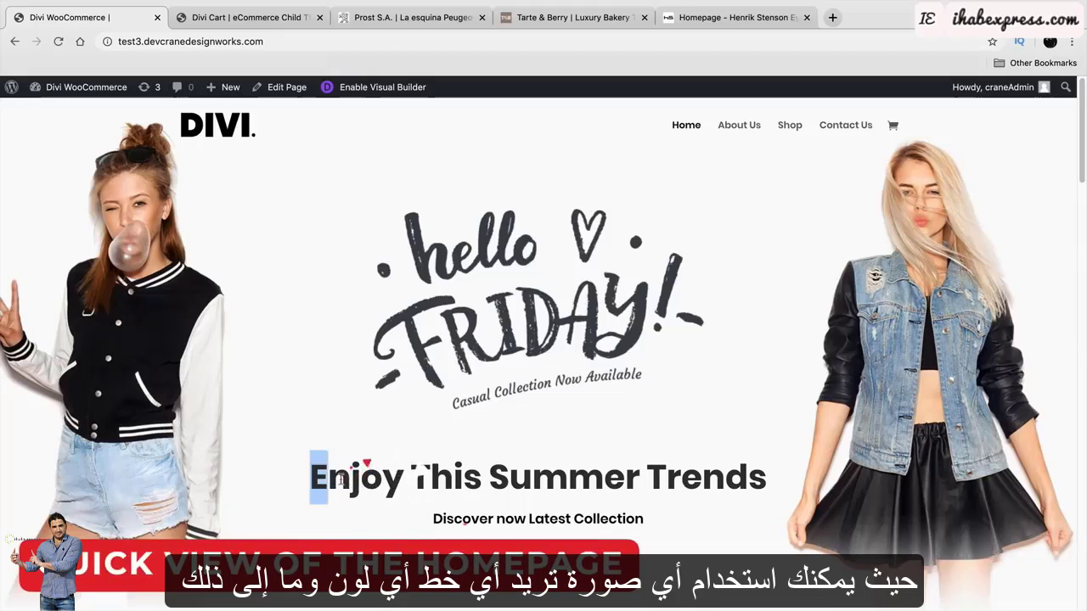
drag(341, 480, 767, 480)
click(776, 429)
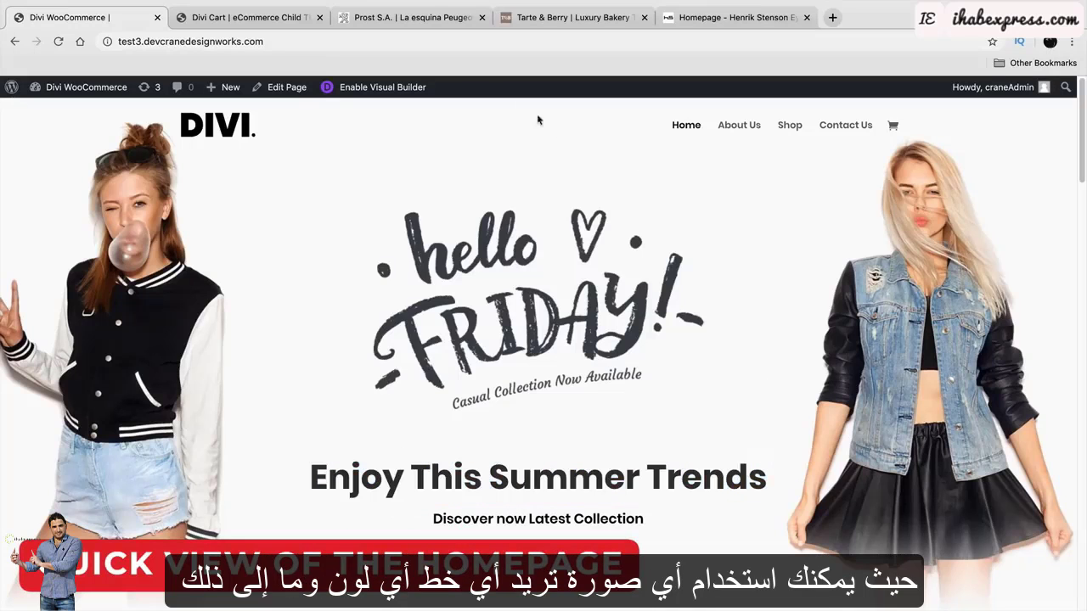
click(308, 19)
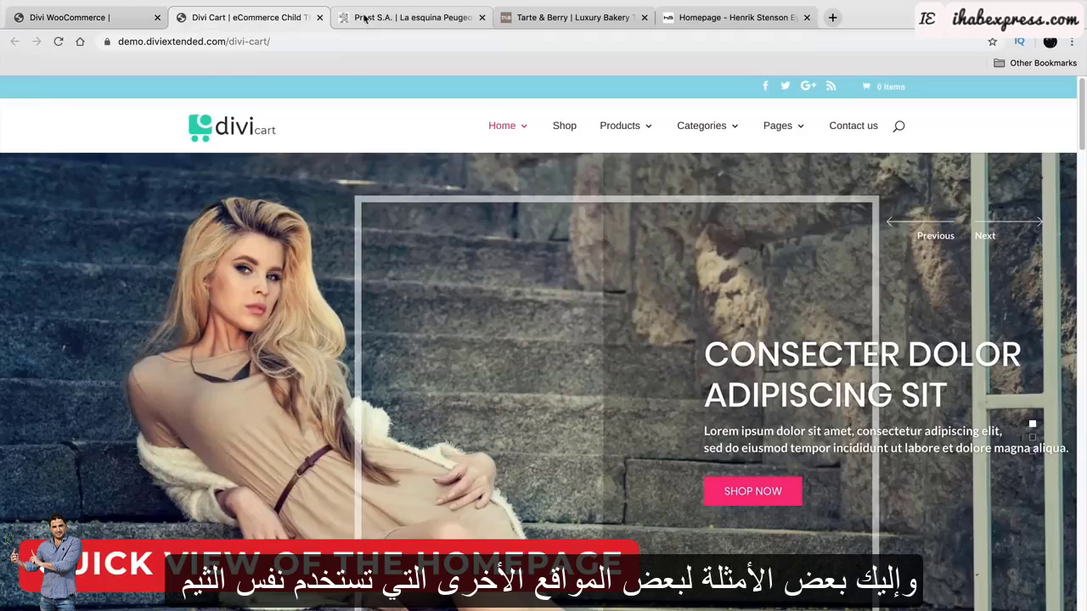
click(414, 18)
click(569, 17)
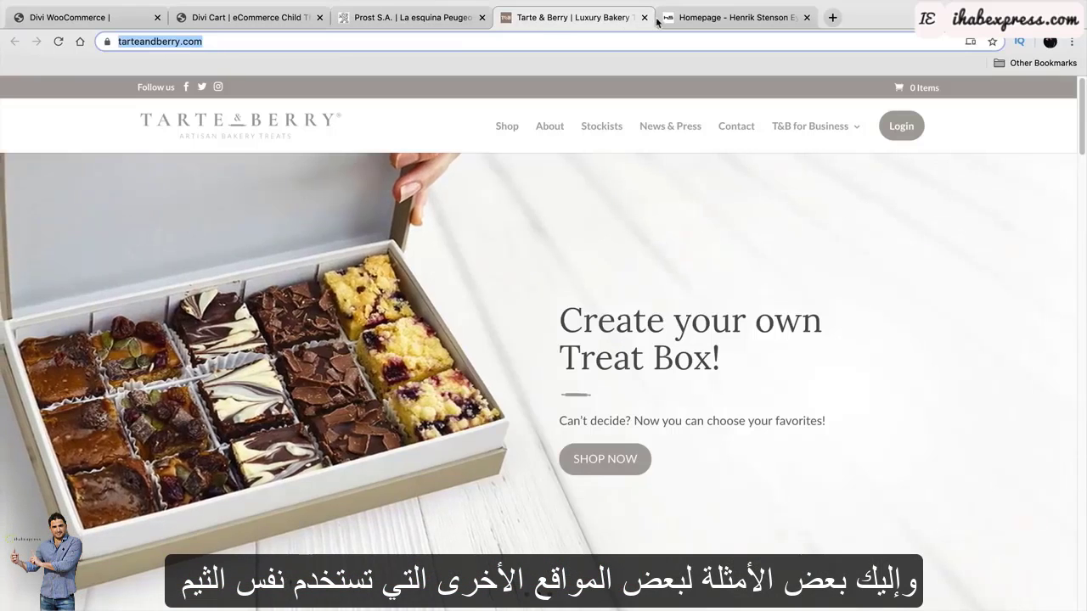
click(693, 22)
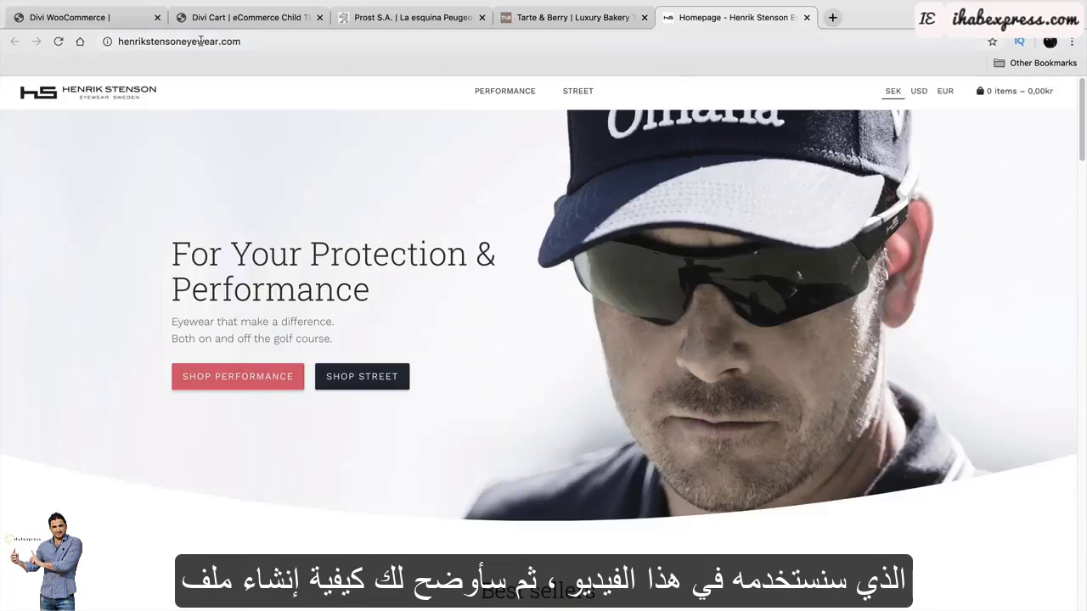
click(122, 21)
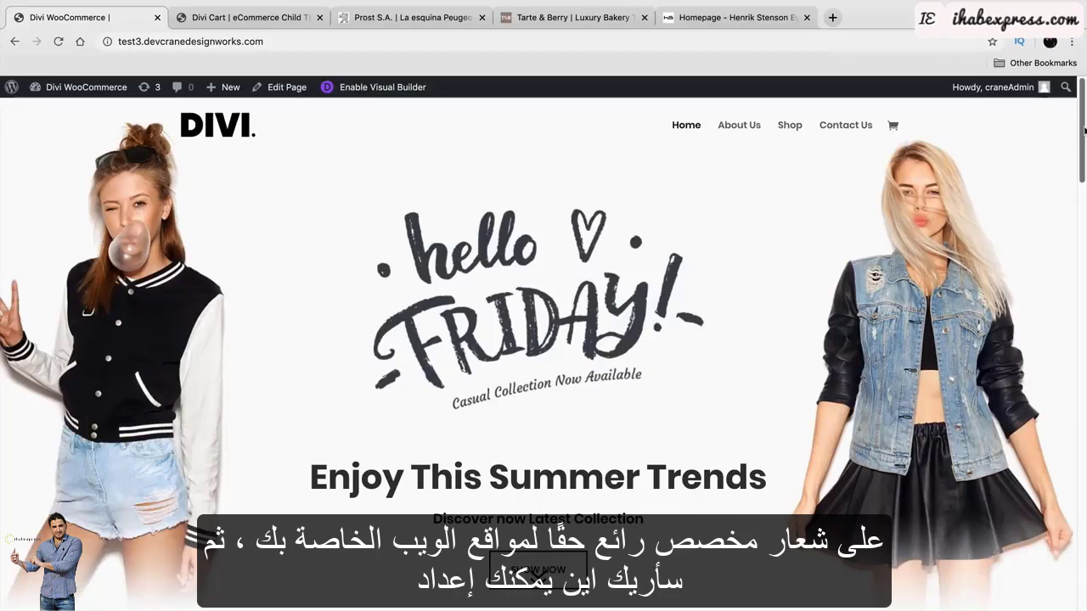
Scroll down through the demo homepage's content sections.
scroll(1078, 132, down, 3)
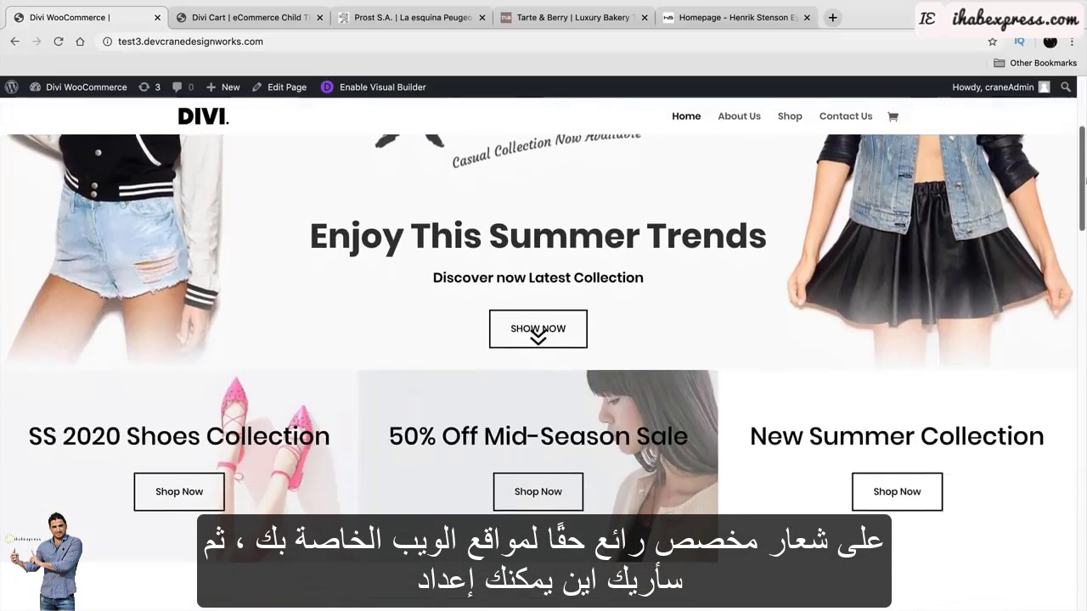
drag(1083, 177, 1083, 204)
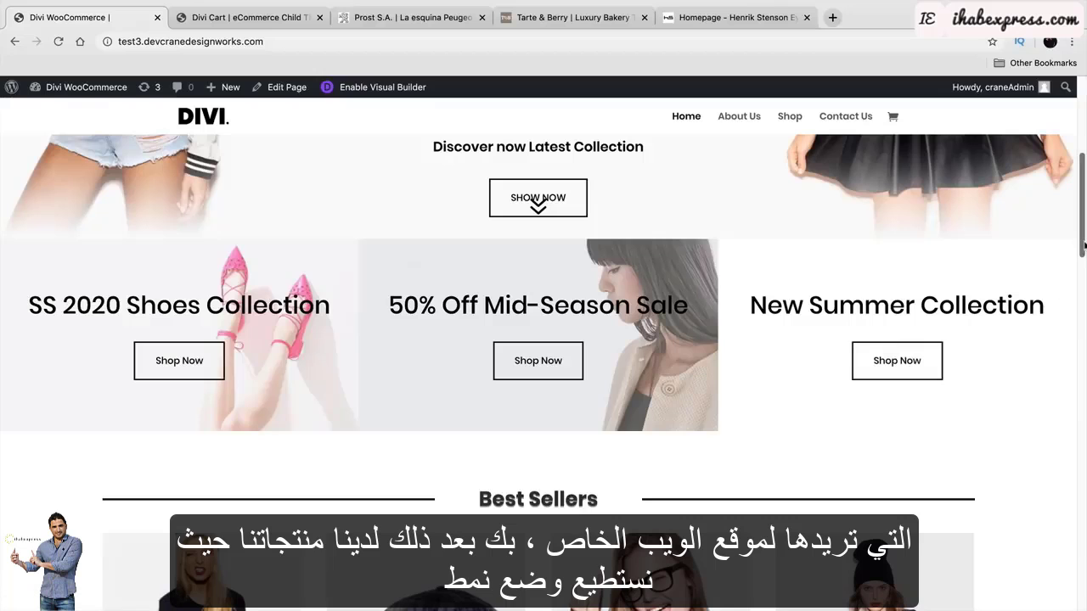
drag(1084, 246, 1083, 321)
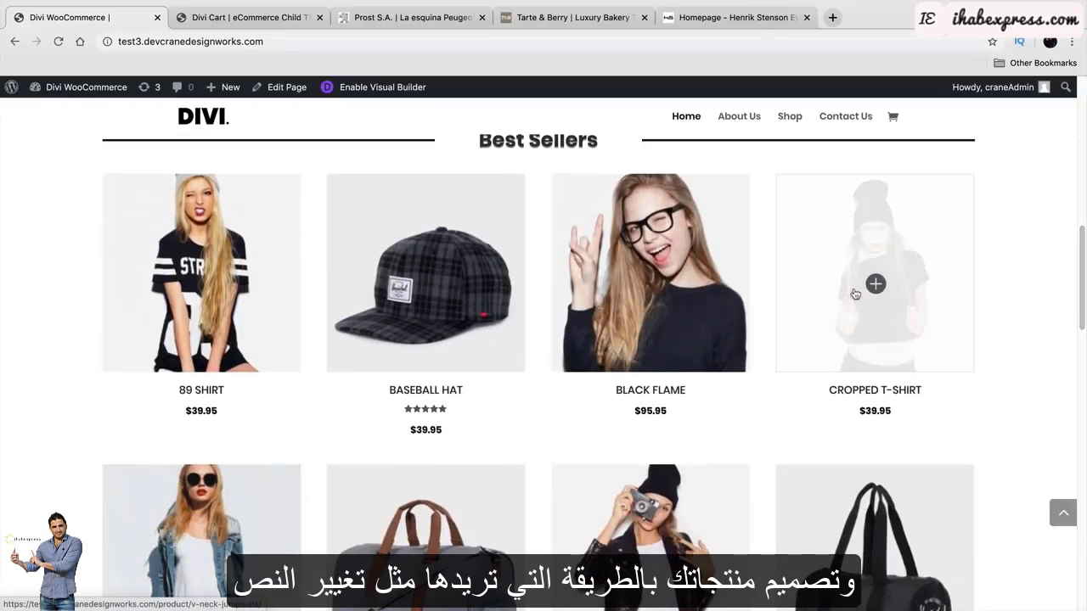
scroll(675, 297, up, 1)
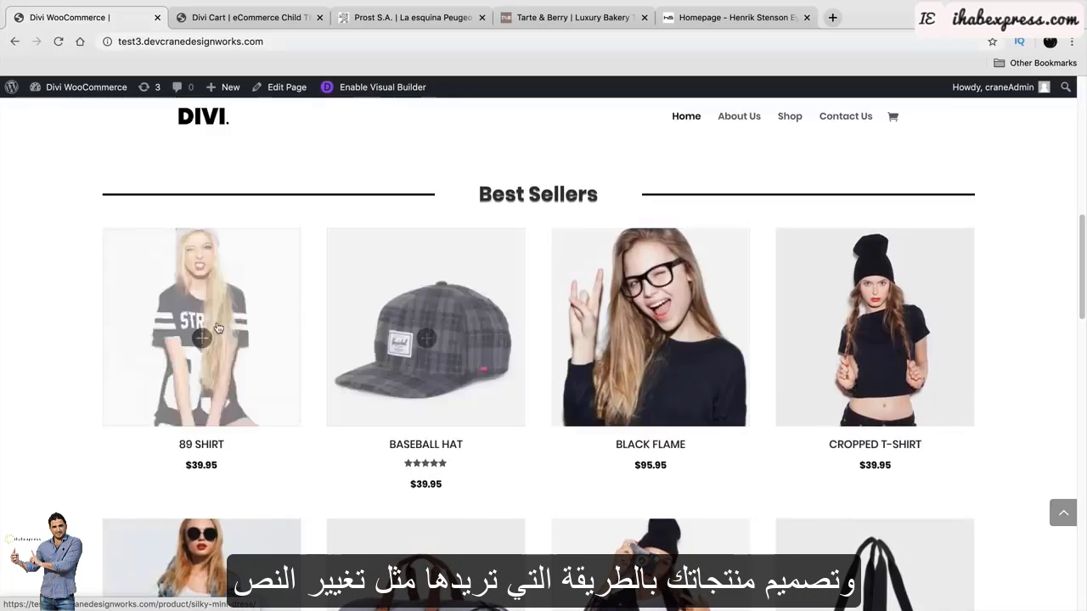
scroll(206, 335, down, 3)
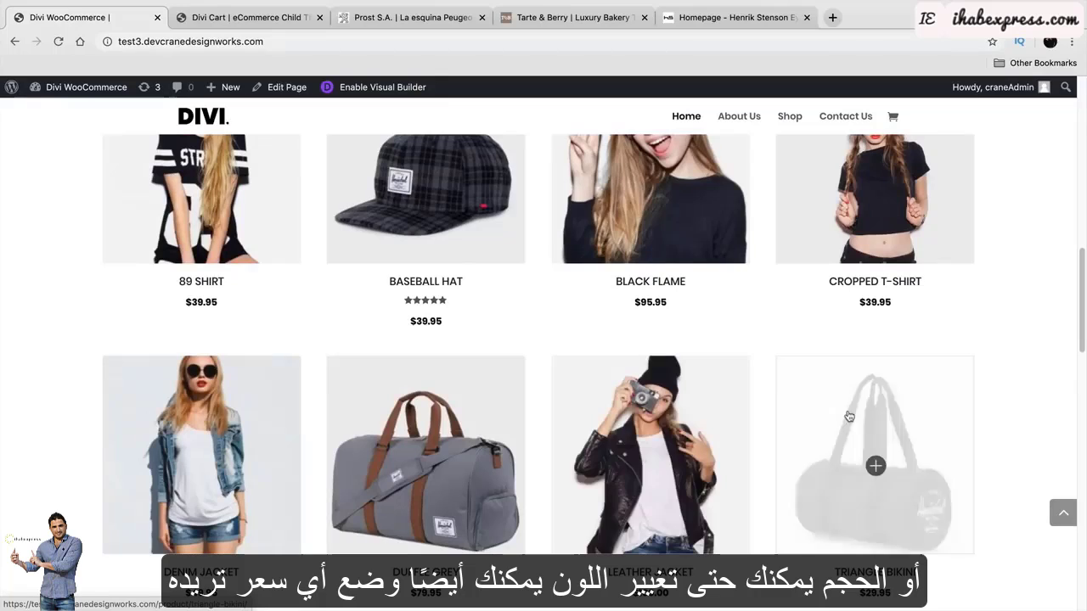
drag(1084, 306, 1086, 282)
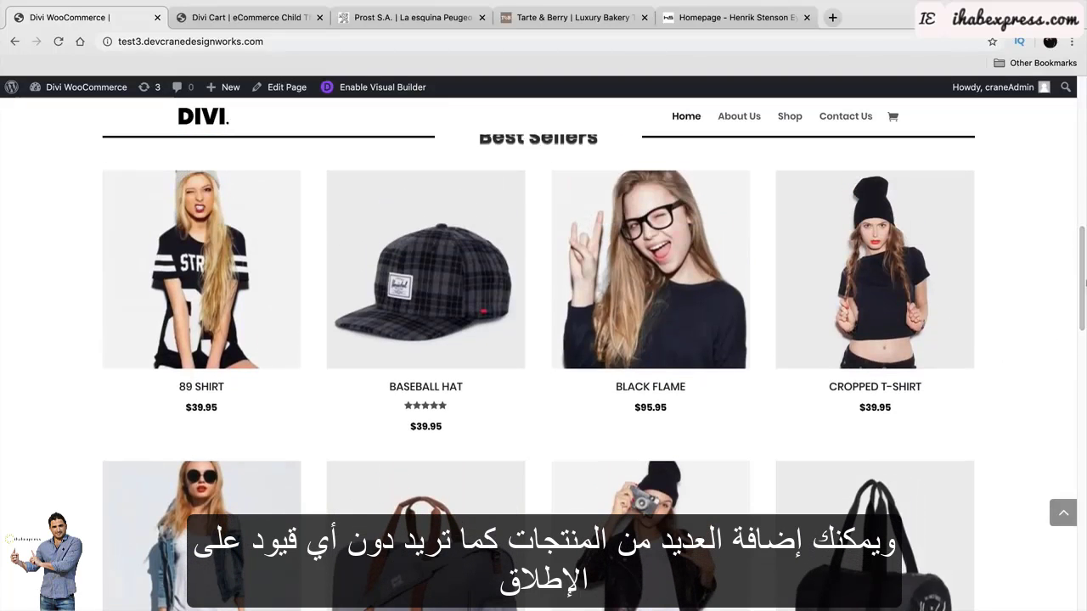
drag(1085, 289, 1084, 424)
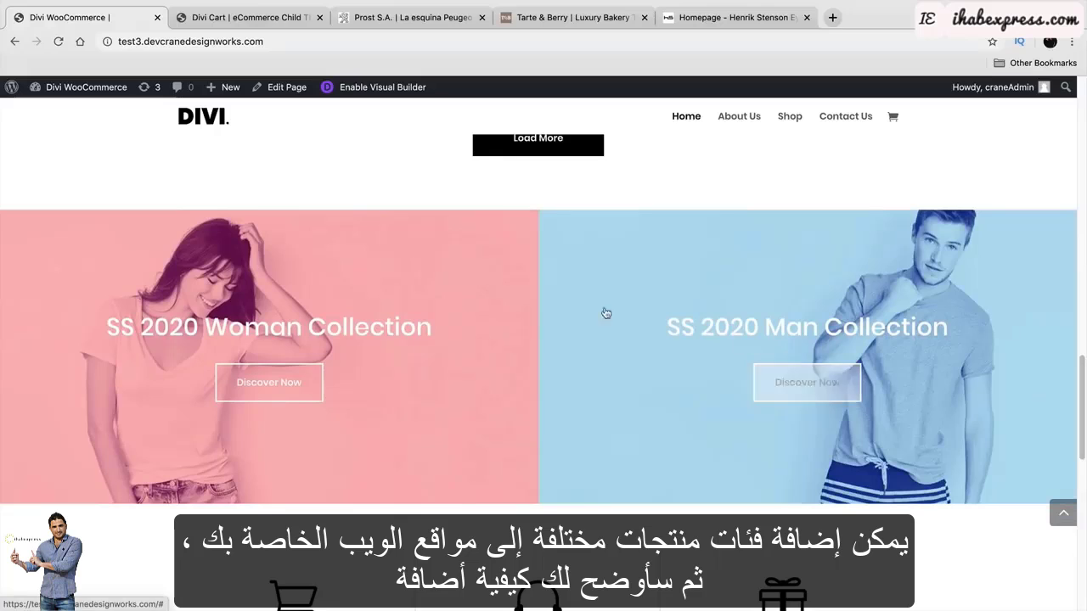
scroll(280, 382, down, 3)
scroll(101, 368, down, 1)
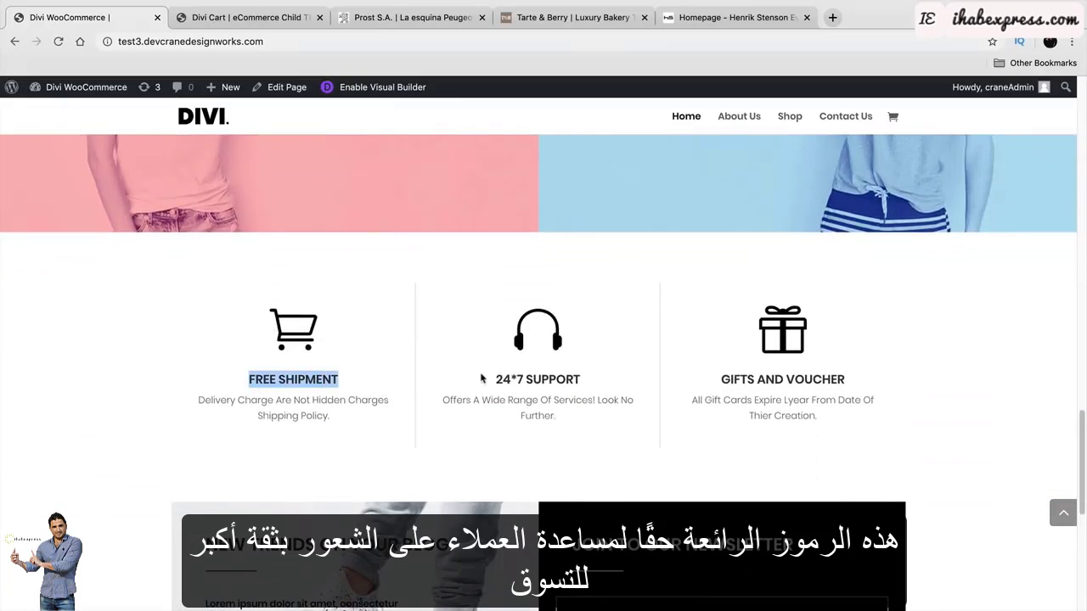
Highlight the 24*7 SUPPORT heading and the footer address, then return to the top of the homepage.
drag(482, 379, 566, 376)
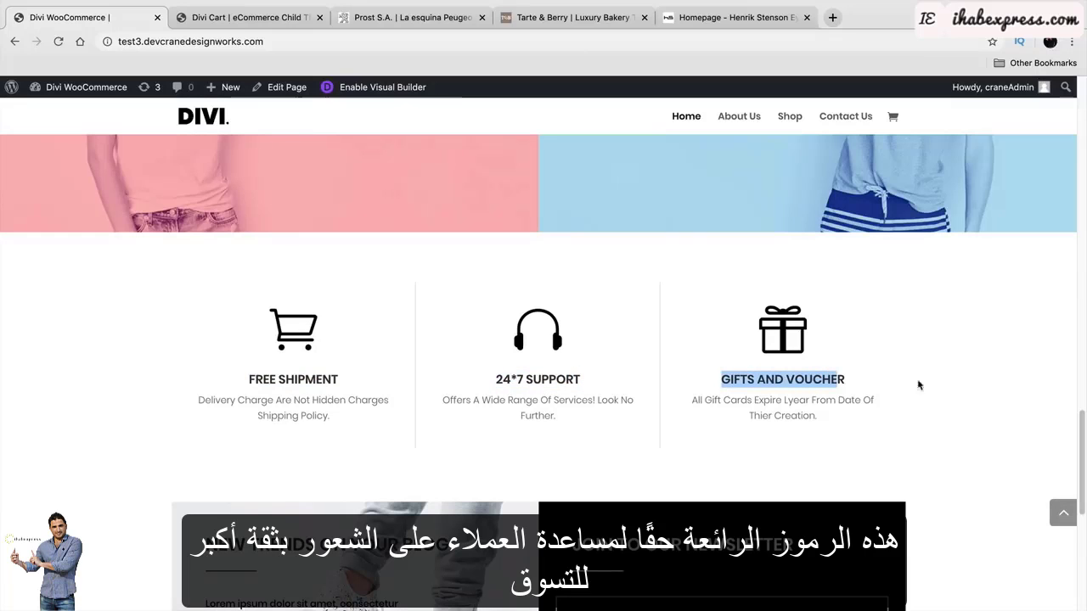
click(1009, 388)
scroll(1035, 395, down, 3)
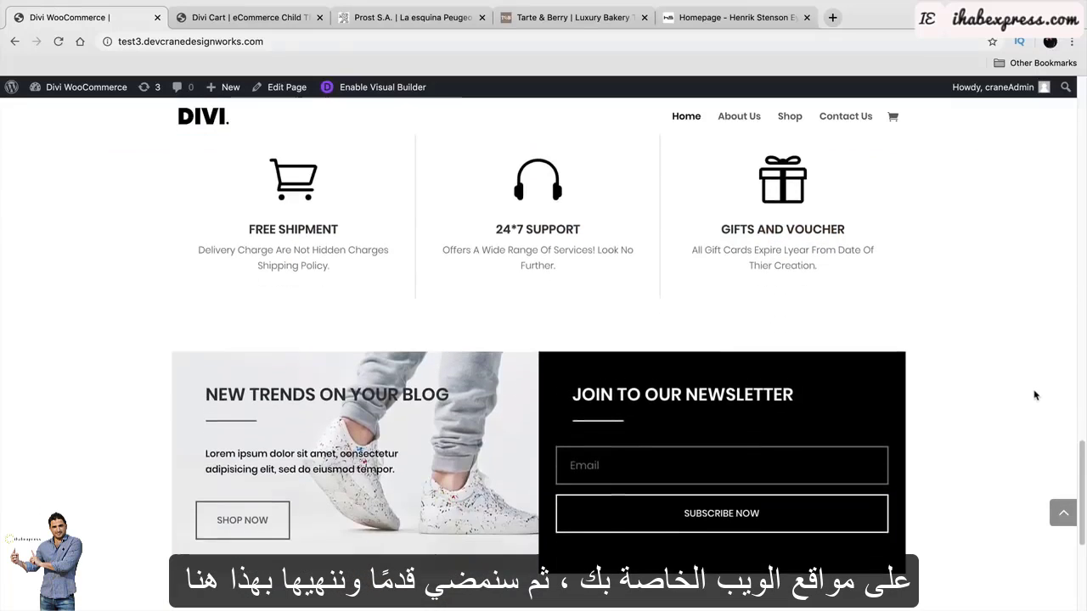
scroll(1034, 395, down, 1)
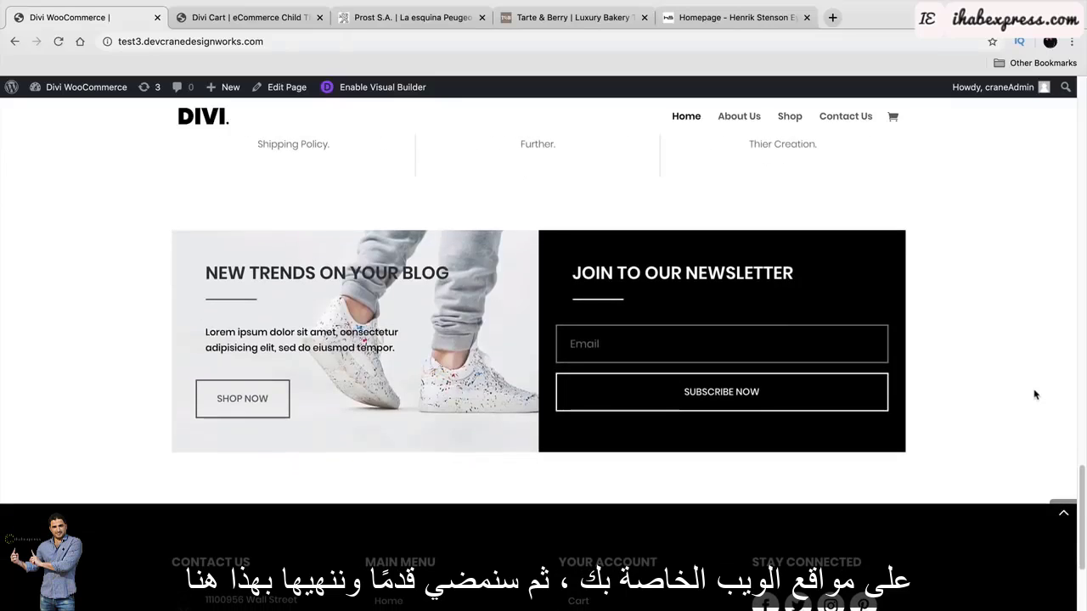
scroll(1034, 395, down, 3)
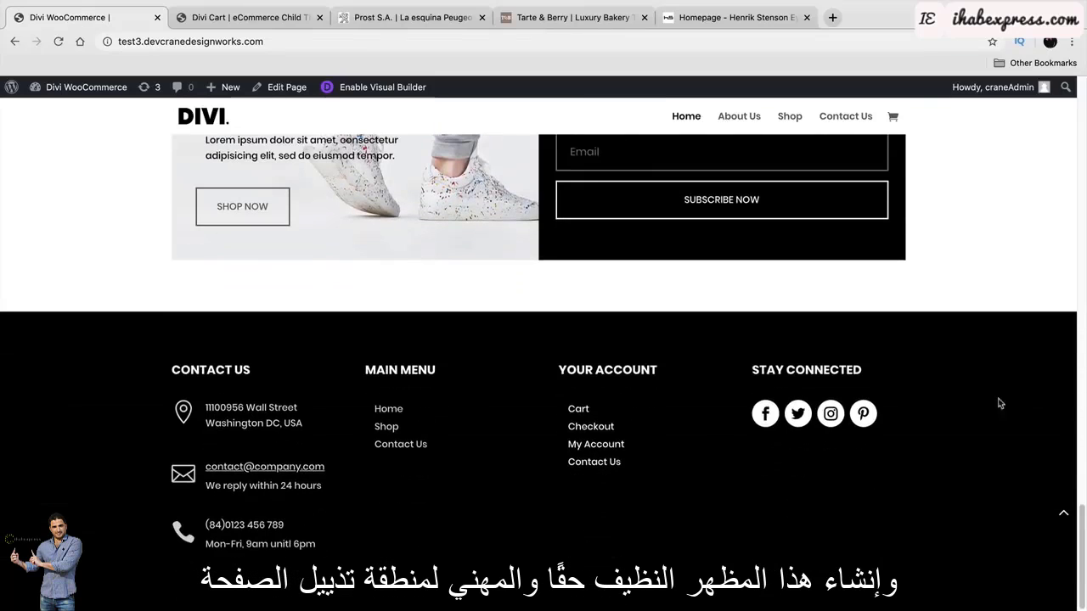
drag(309, 430, 204, 404)
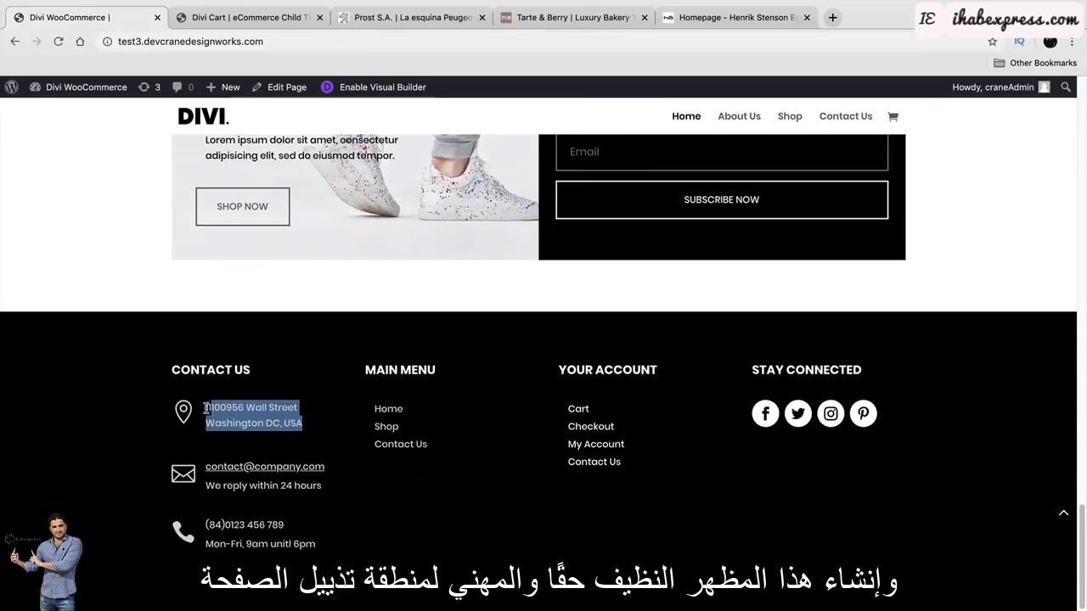
click(1057, 517)
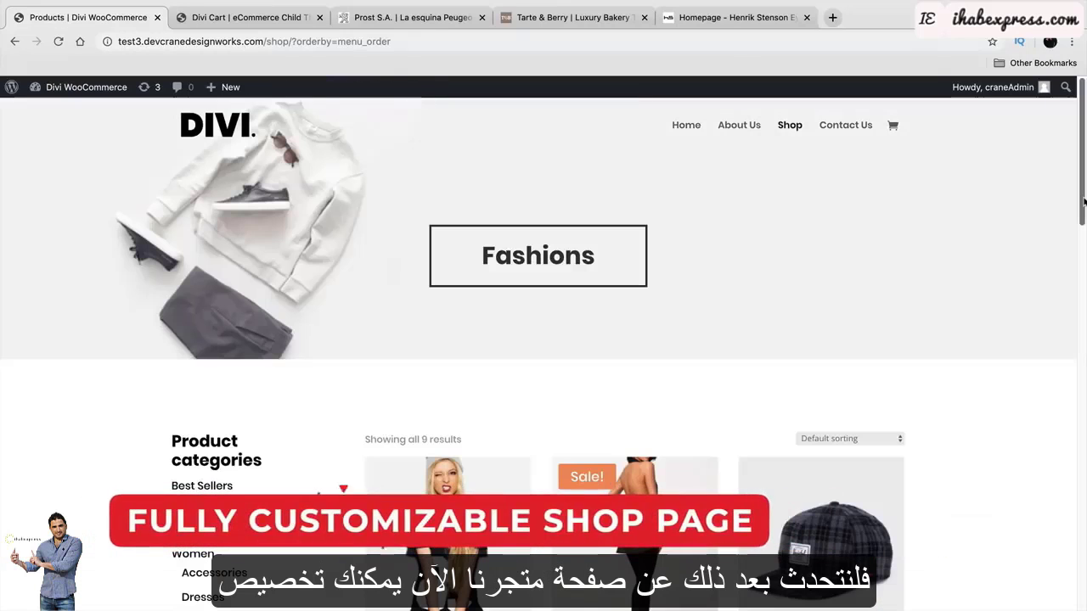
click(603, 259)
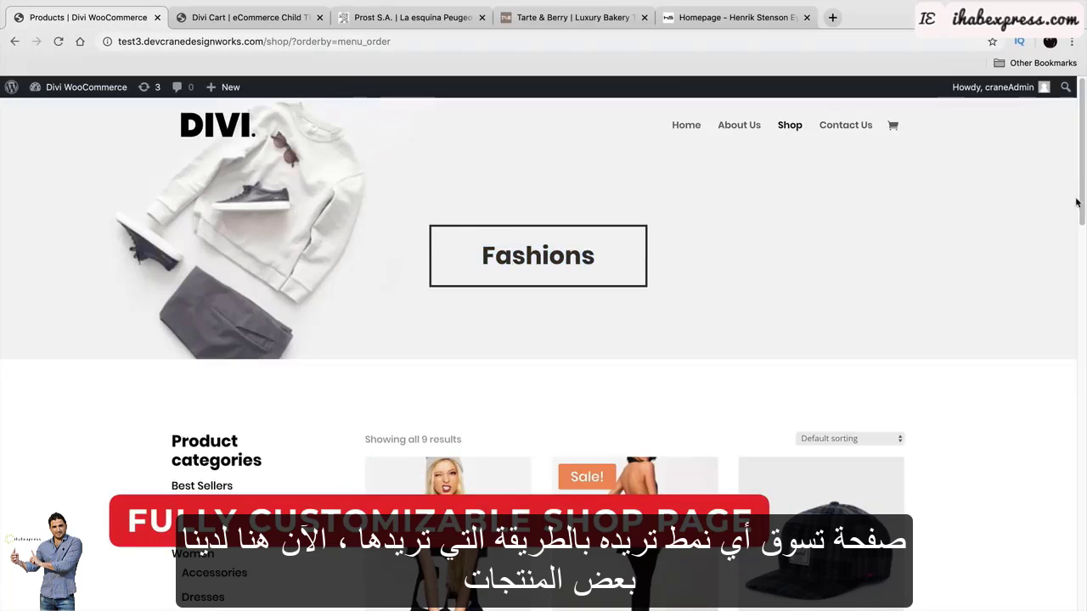
drag(1082, 180, 1080, 247)
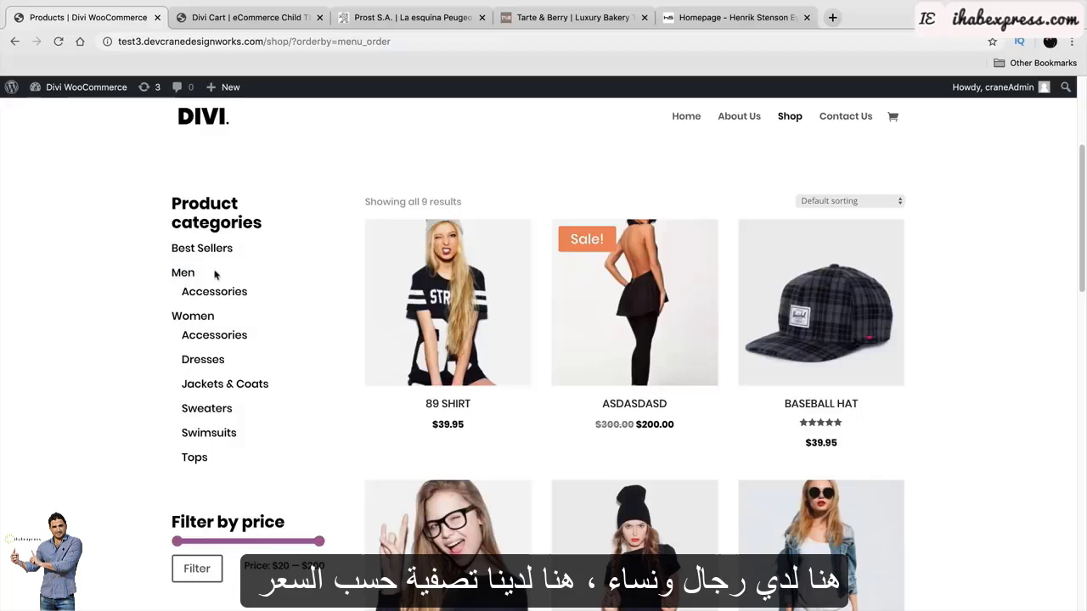
scroll(154, 413, down, 1)
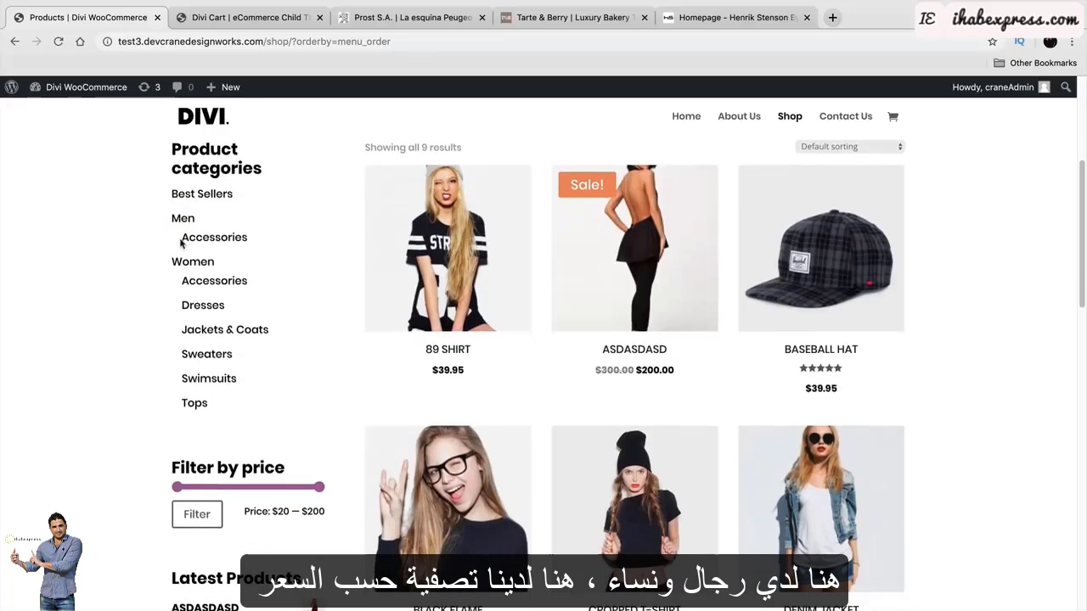
scroll(124, 349, down, 3)
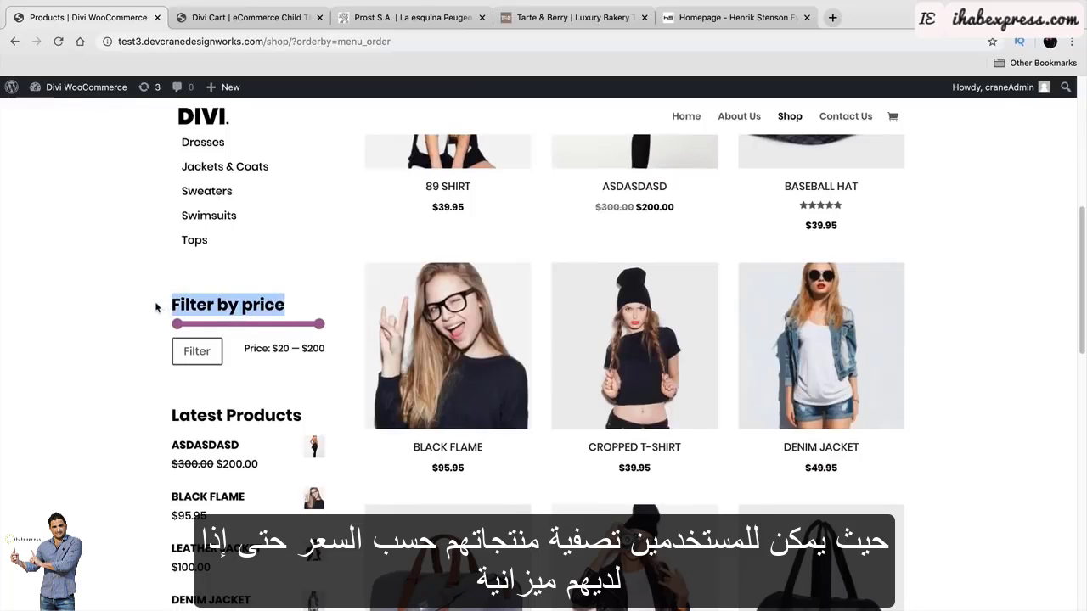
drag(216, 324, 201, 324)
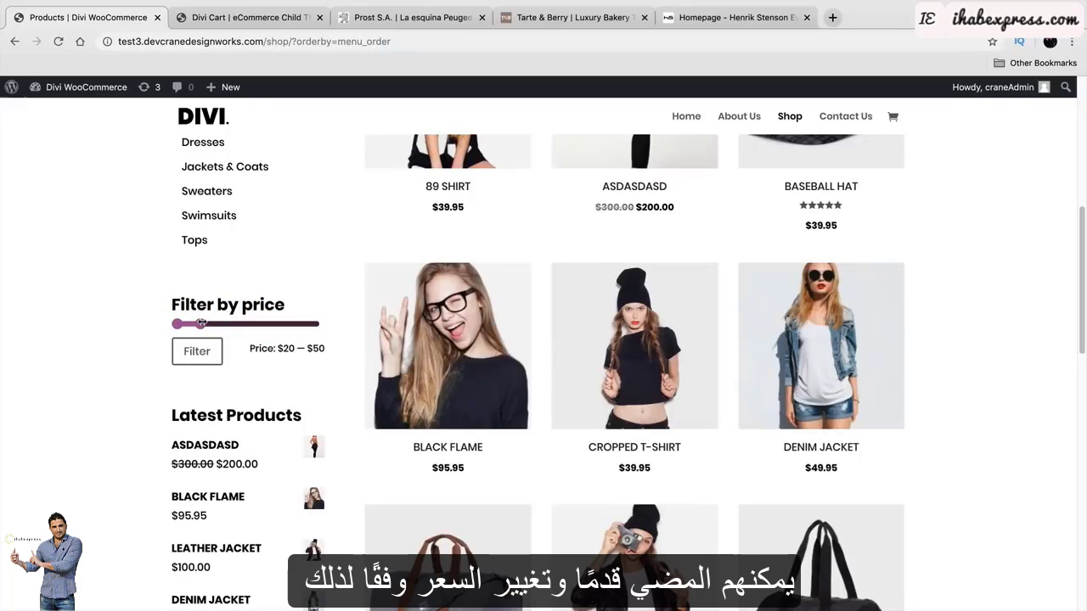
drag(314, 329, 318, 328)
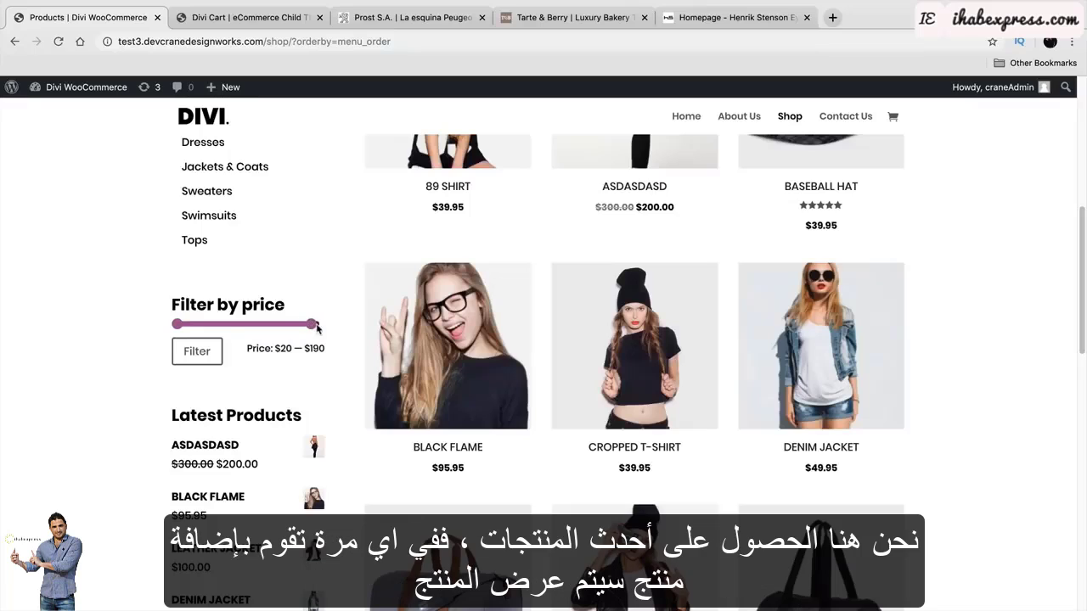
scroll(129, 342, down, 3)
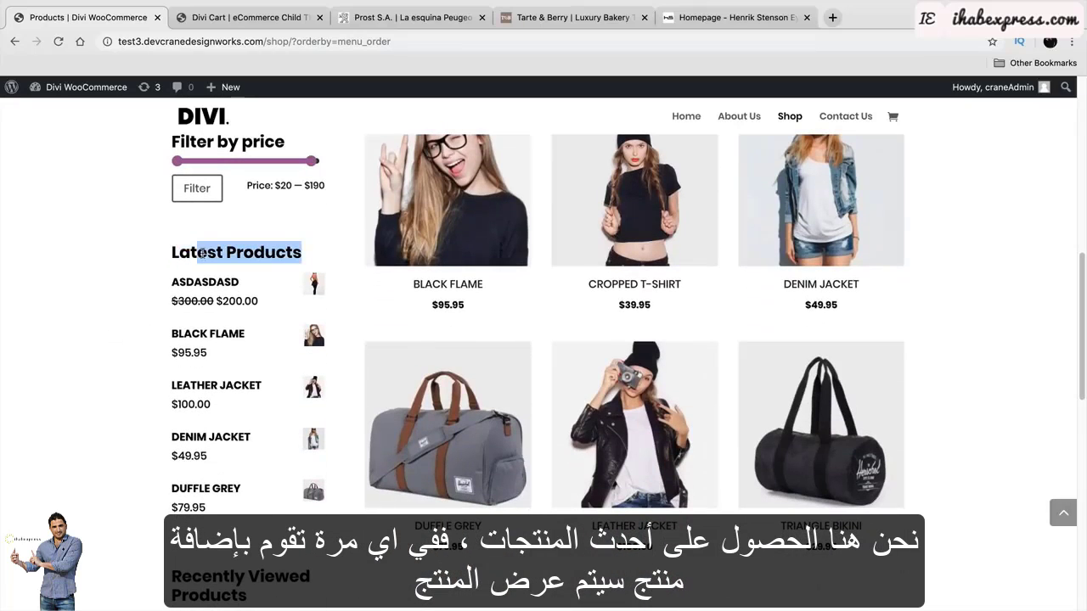
click(266, 253)
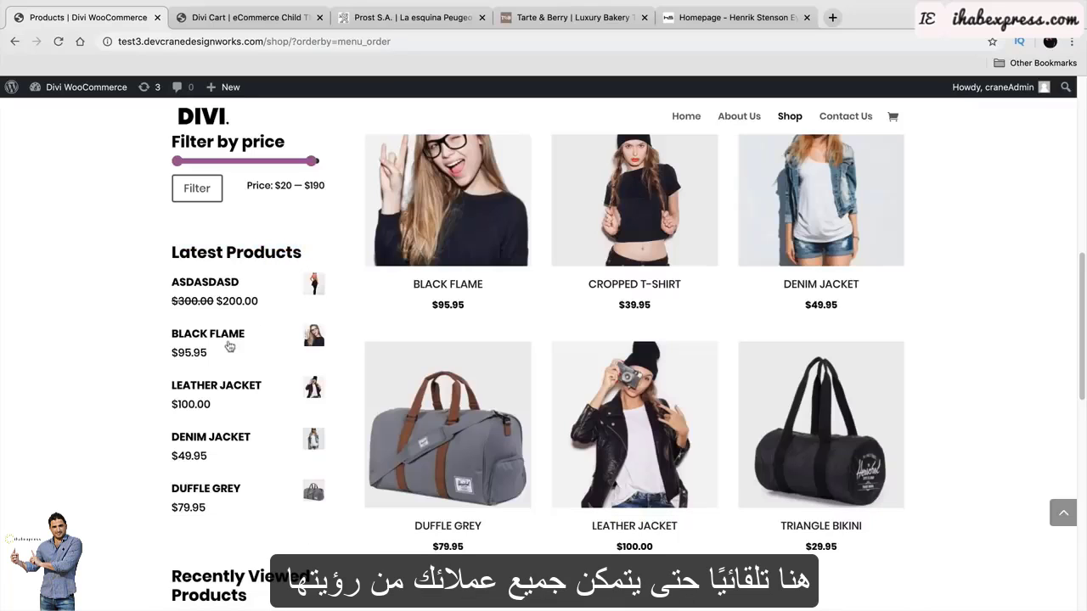
scroll(94, 335, down, 5)
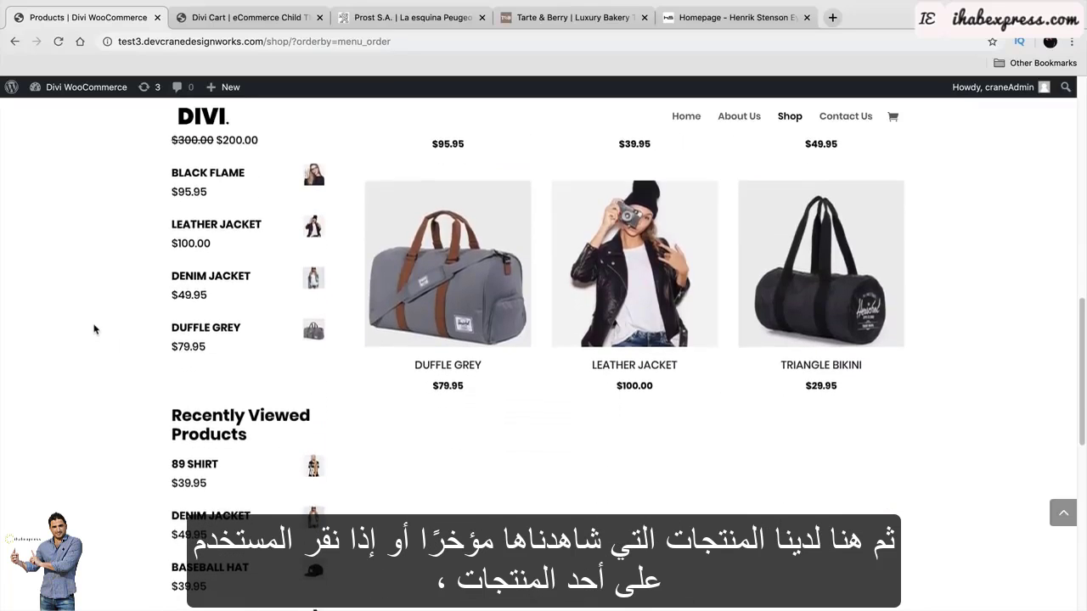
scroll(93, 328, down, 2)
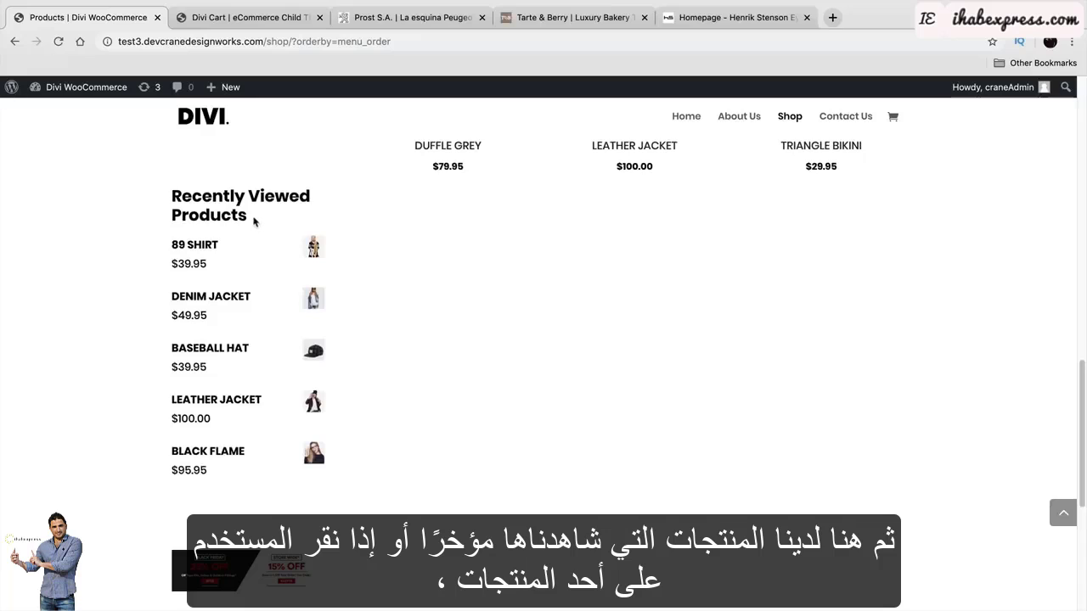
drag(185, 207, 173, 200)
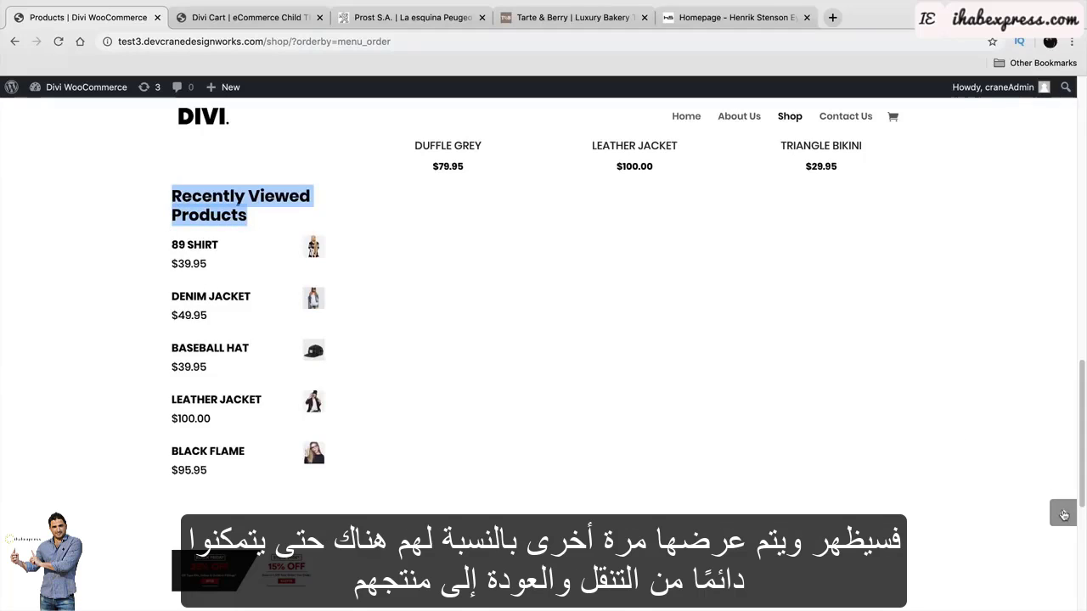
click(1029, 424)
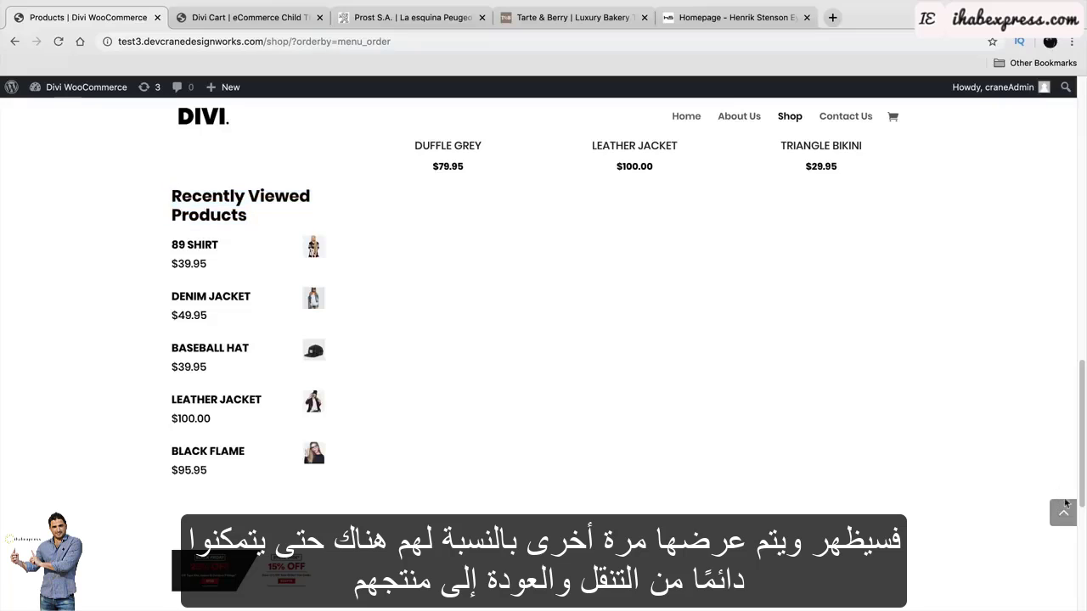
click(1065, 512)
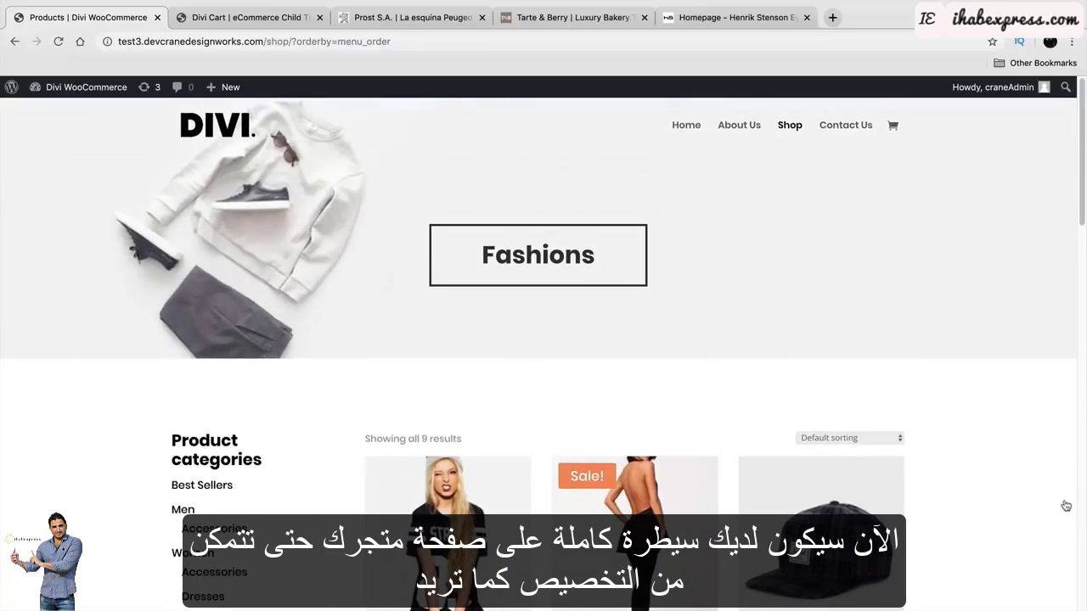
scroll(797, 403, down, 1)
click(850, 384)
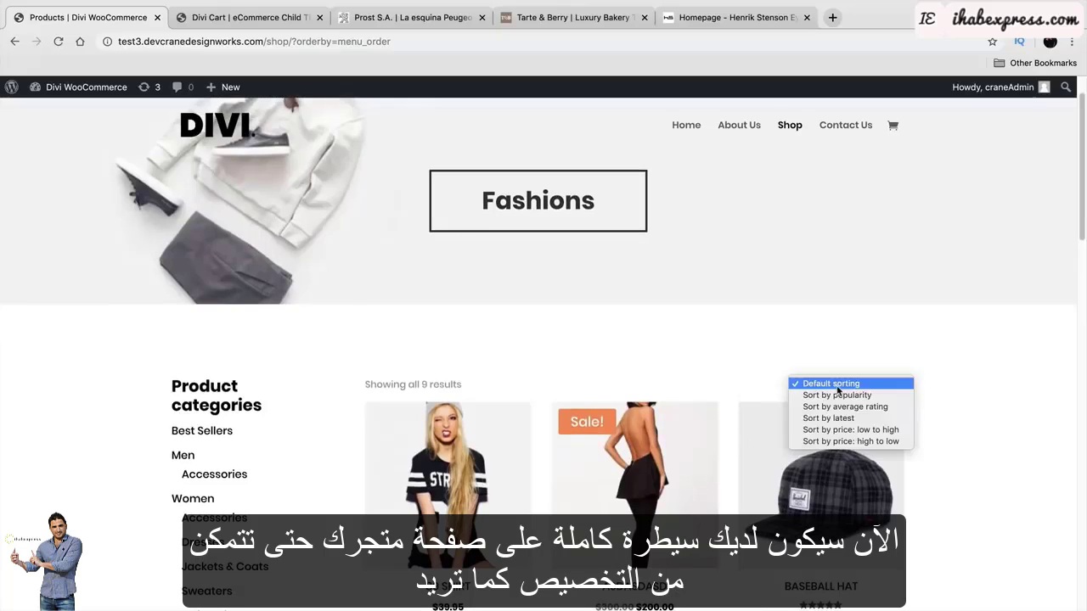
click(845, 361)
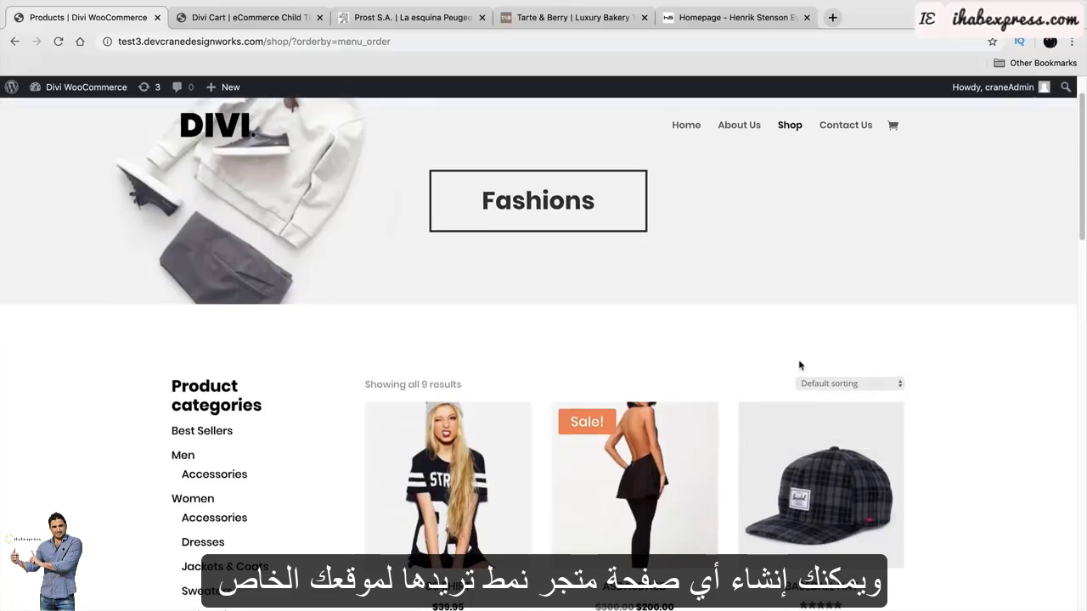
scroll(755, 355, down, 2)
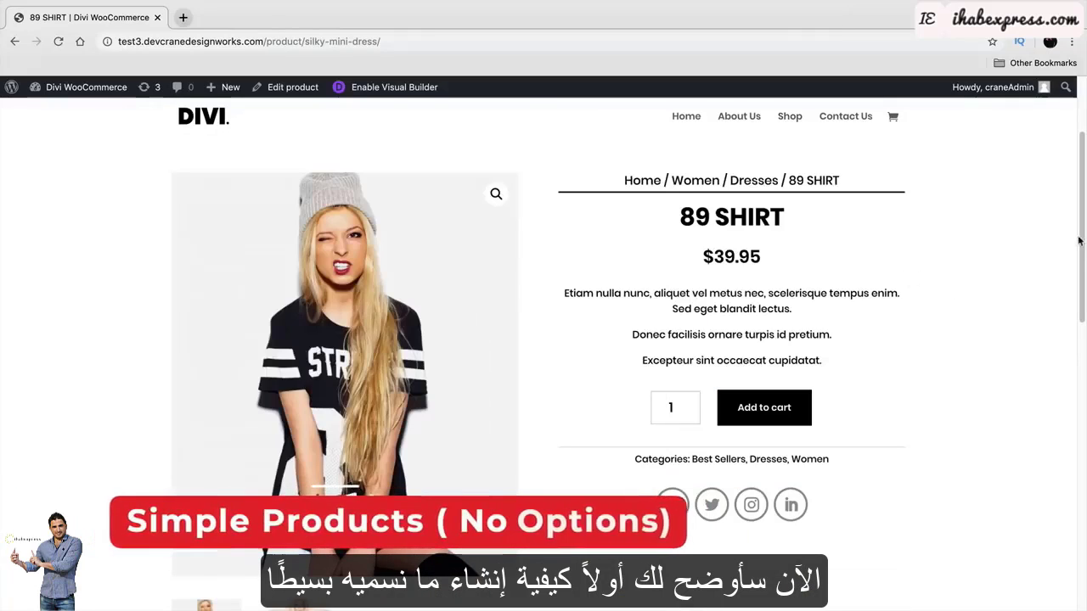
Review the 89 SHIRT page's title, $39.95 price and description, and flip through its gallery photos.
drag(1083, 242, 1084, 248)
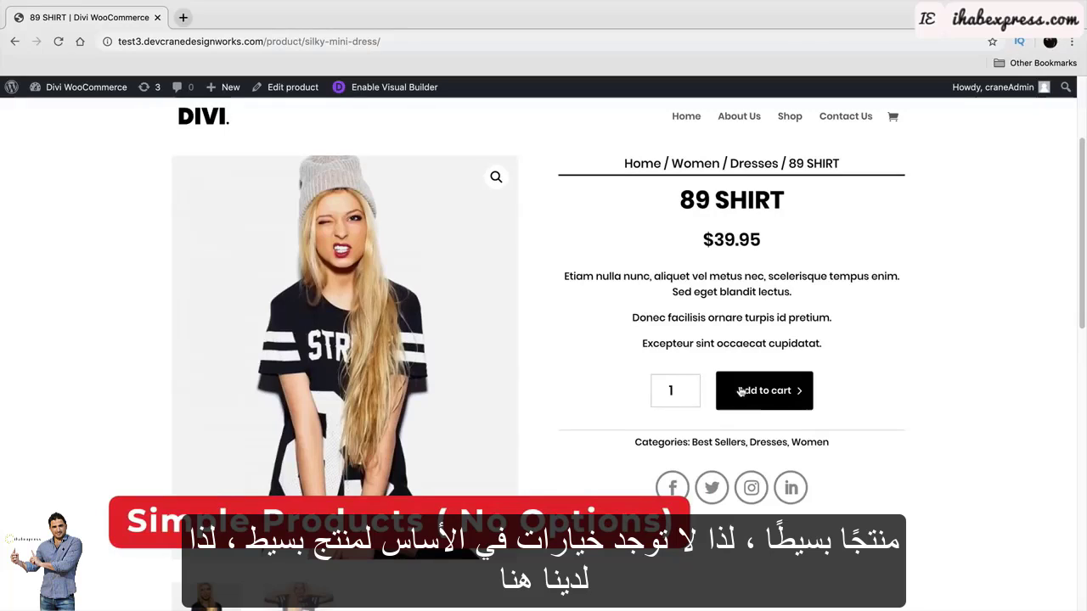
drag(799, 202, 687, 201)
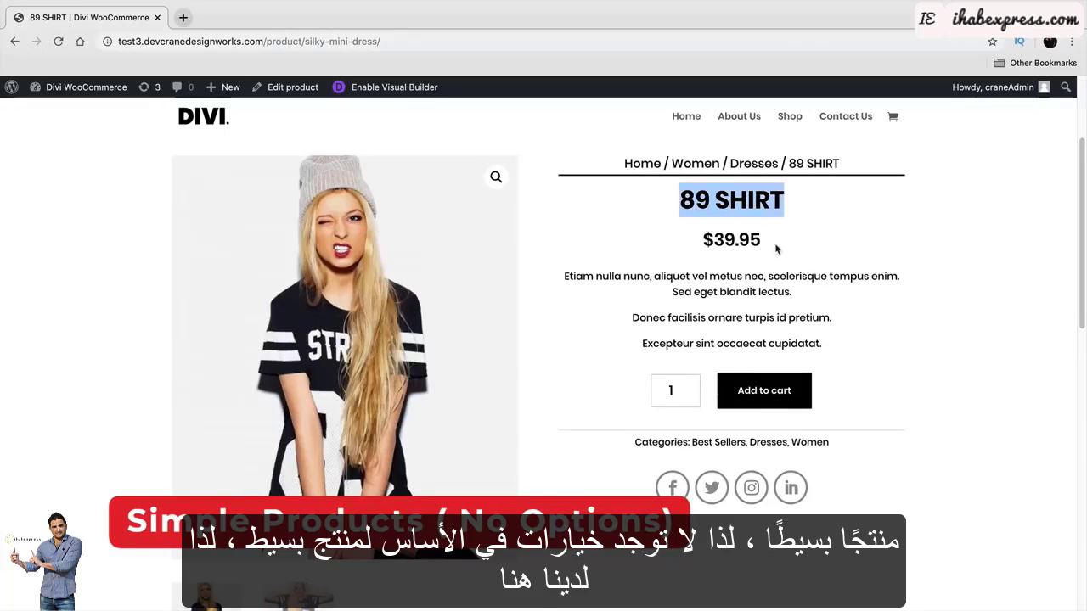
drag(776, 247, 700, 241)
drag(794, 293, 562, 276)
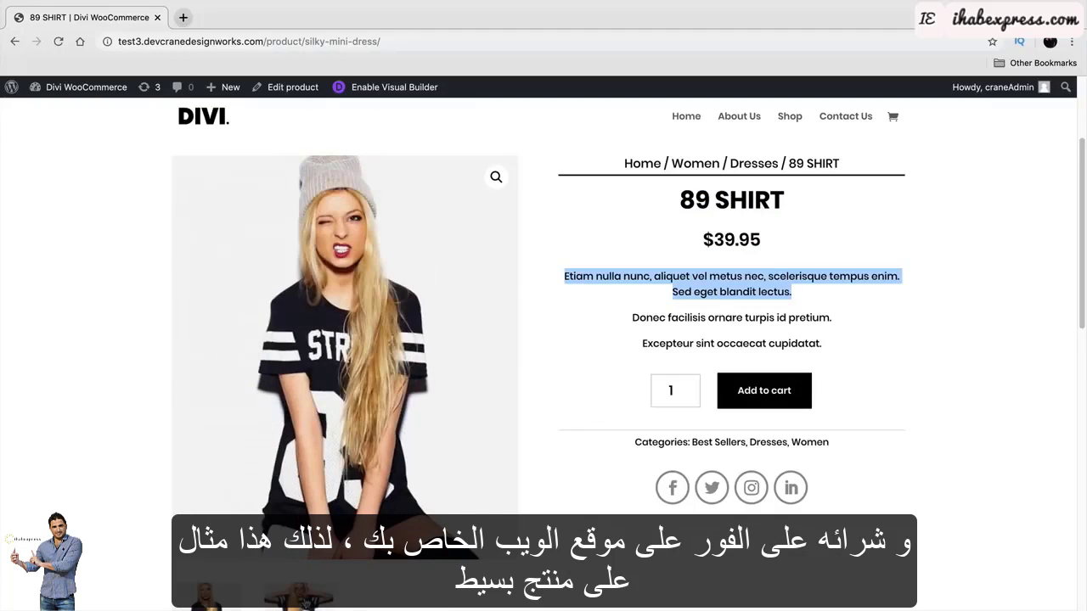
click(298, 603)
click(221, 601)
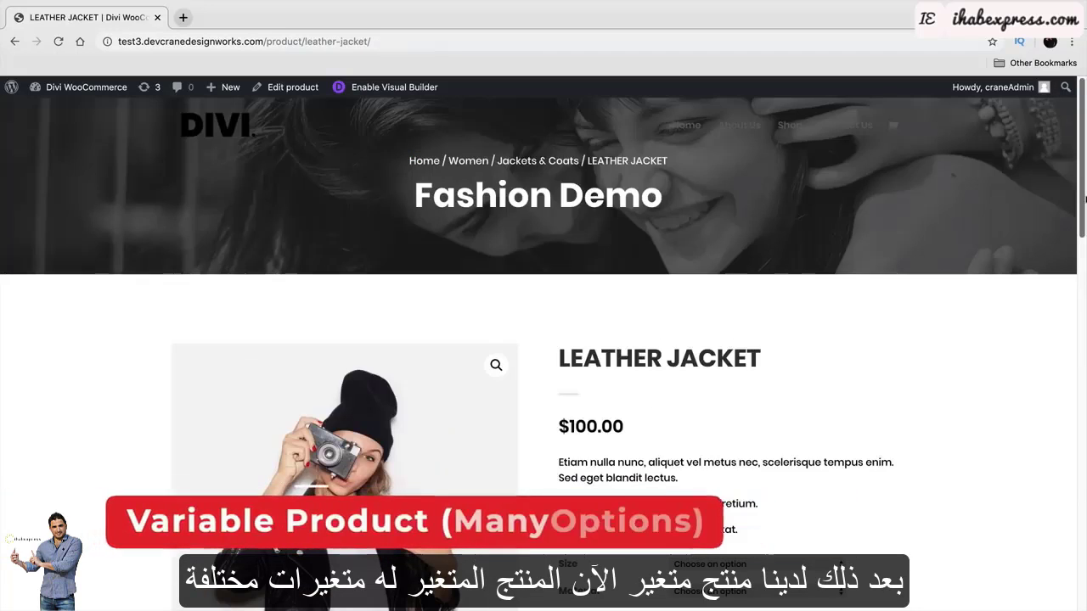
drag(1085, 199, 1086, 260)
Try the Leather Jacket in Large with Silk, then Medium with Cotton.
click(811, 371)
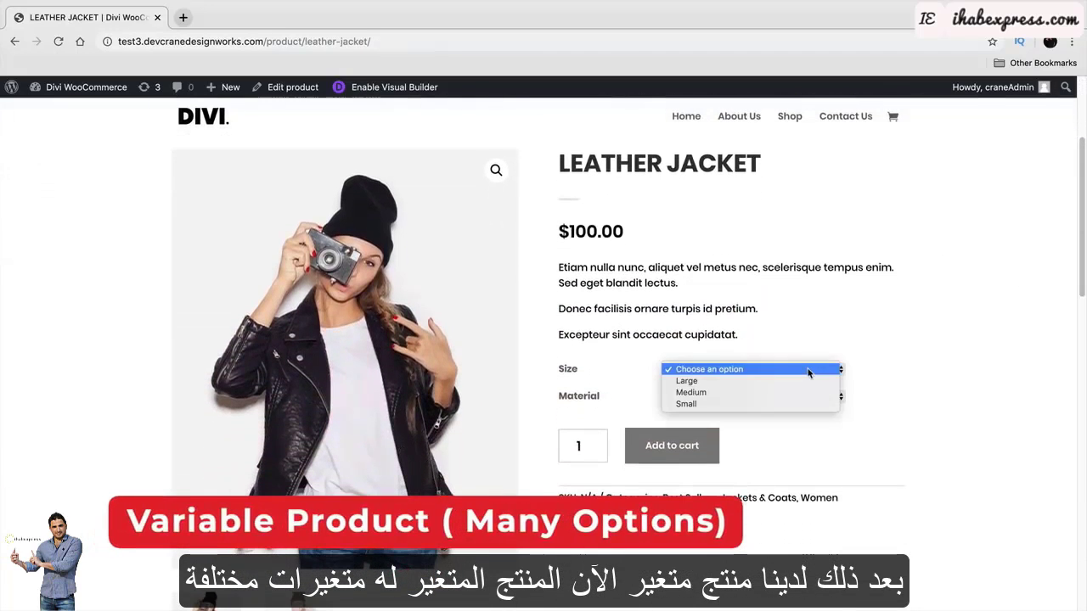
click(807, 380)
click(805, 396)
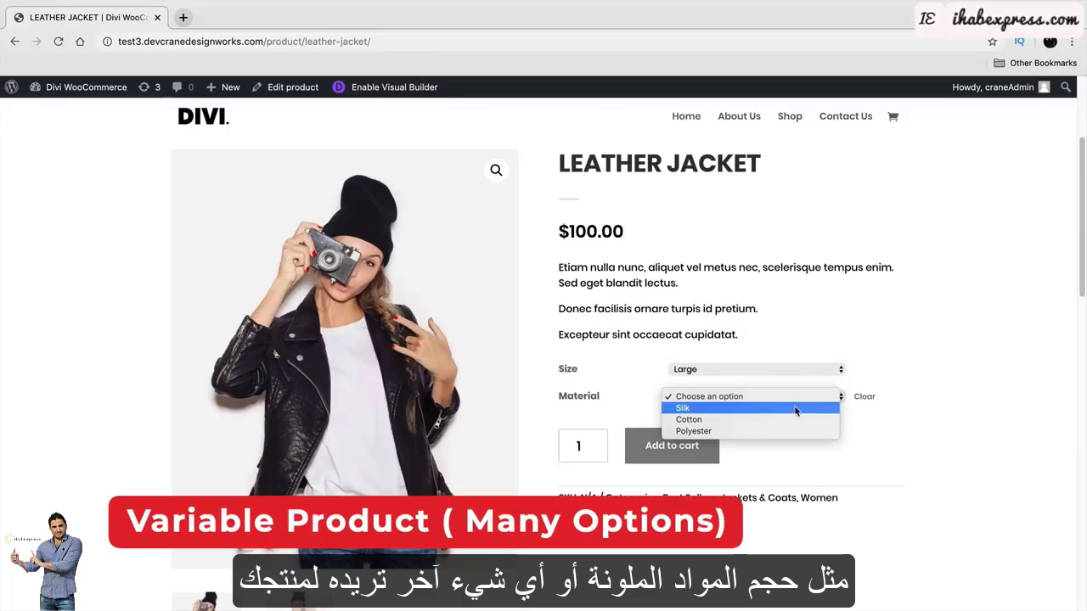
click(798, 407)
click(789, 371)
click(788, 381)
click(788, 396)
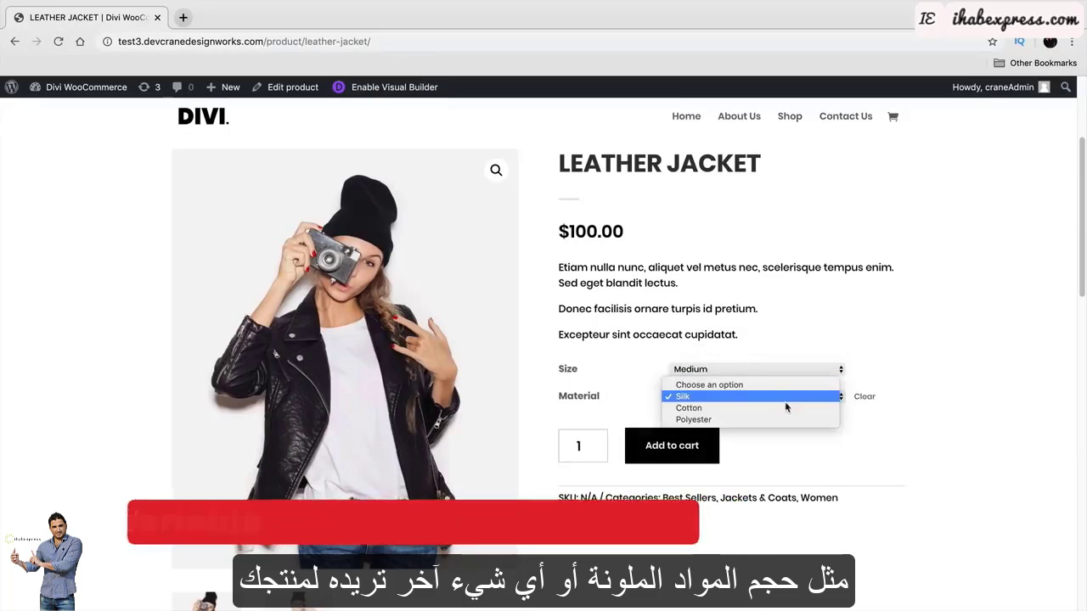
click(785, 408)
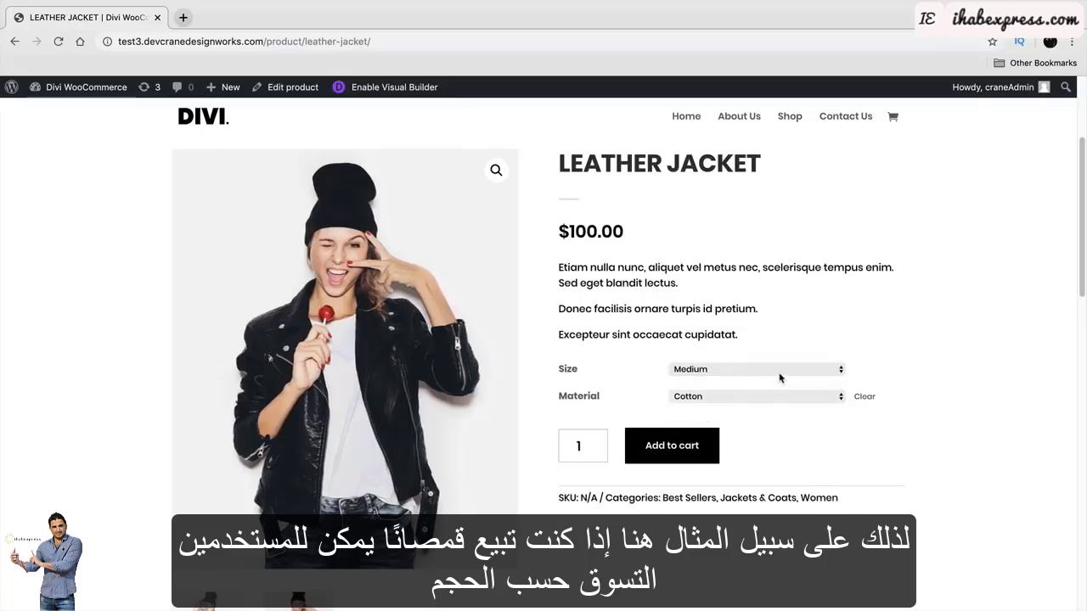
Change the size to Small, keeping Cotton as the material.
click(780, 378)
click(748, 289)
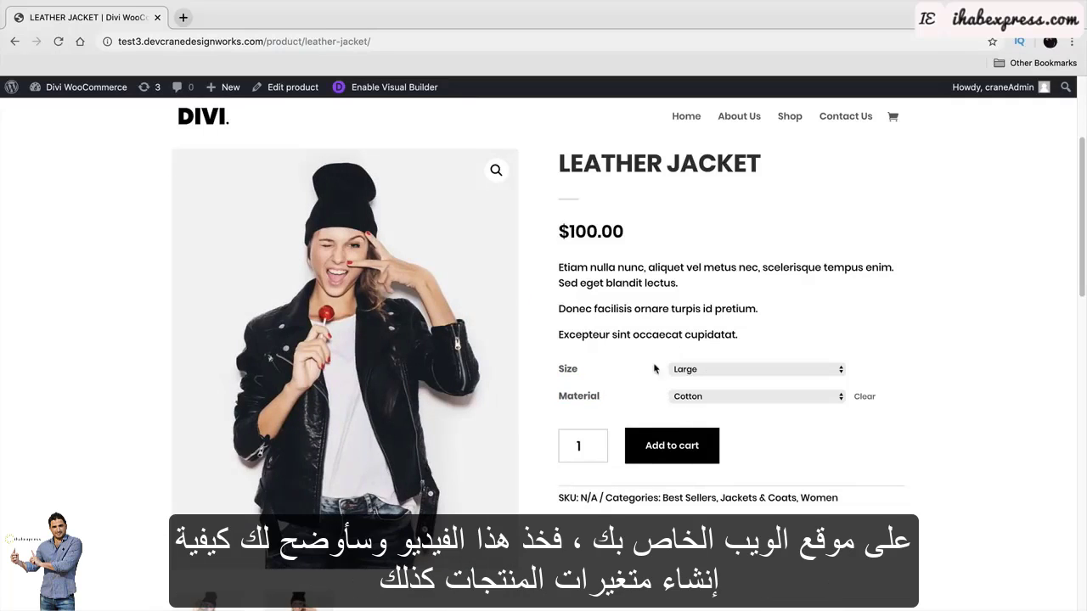
click(713, 371)
click(794, 390)
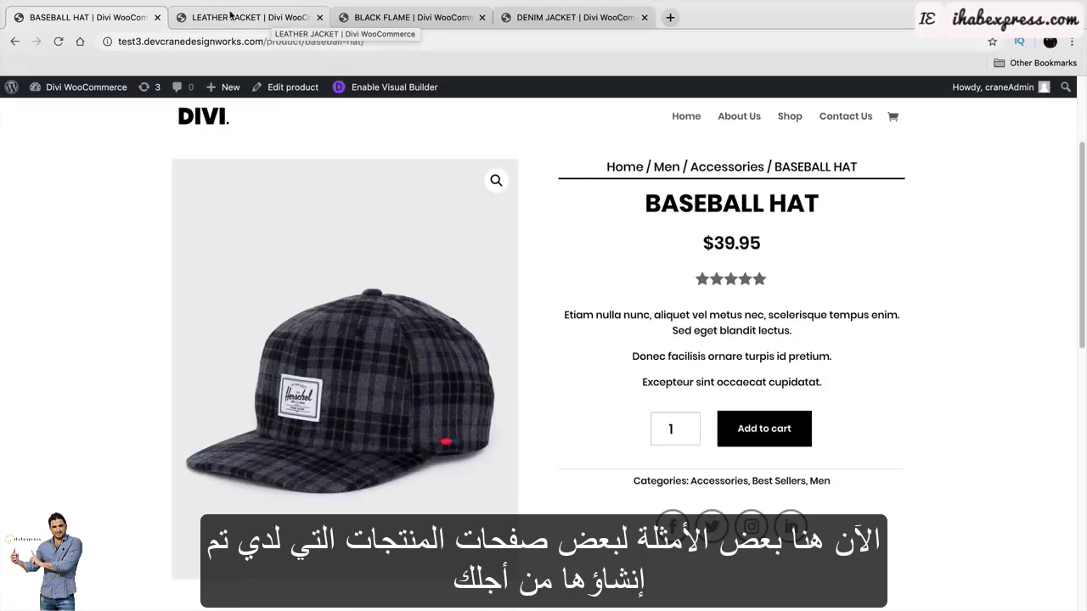
Look over the Leather Jacket and Black Flame pages, then add the Denim Jacket to the cart.
click(230, 14)
click(362, 24)
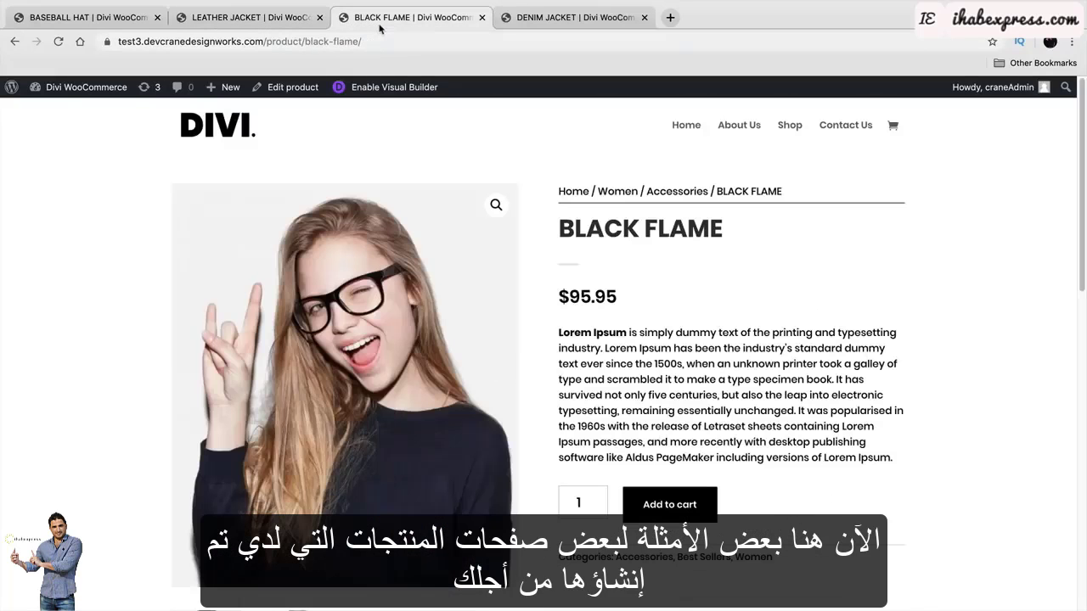
click(544, 17)
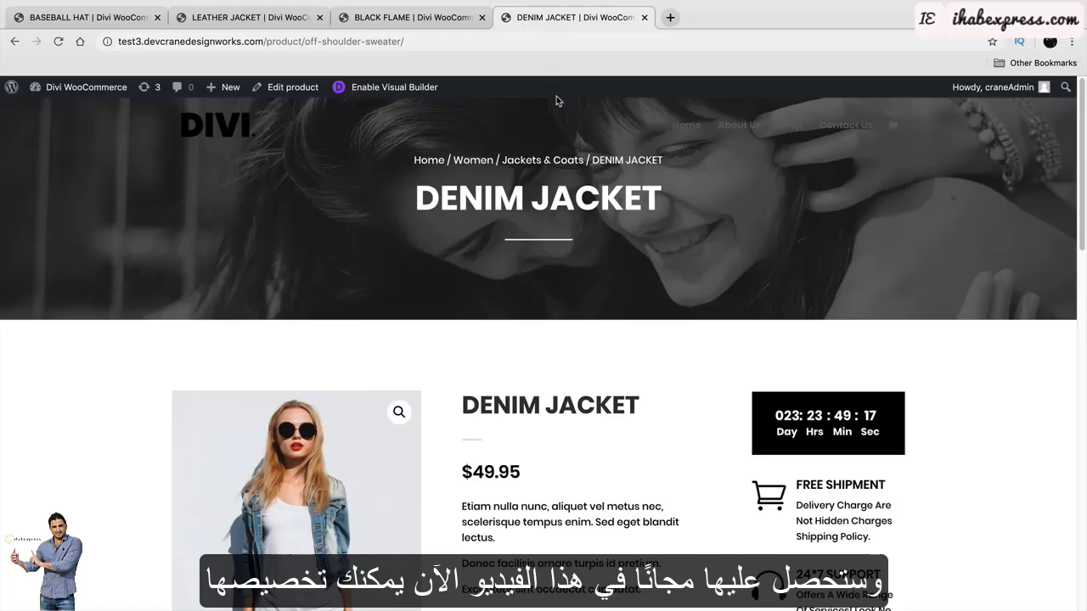
scroll(605, 240, down, 3)
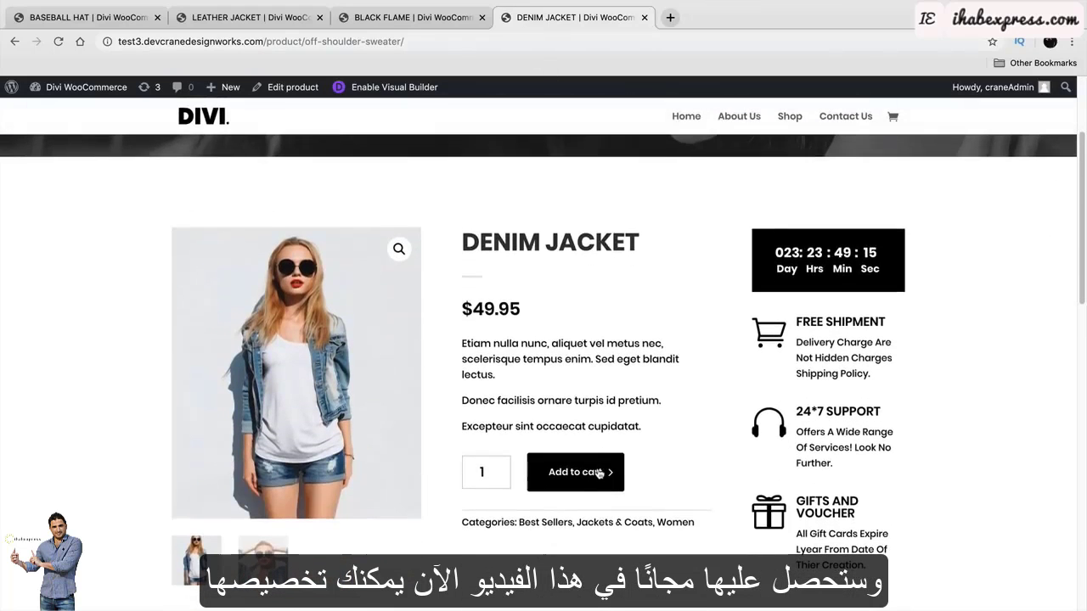
click(600, 474)
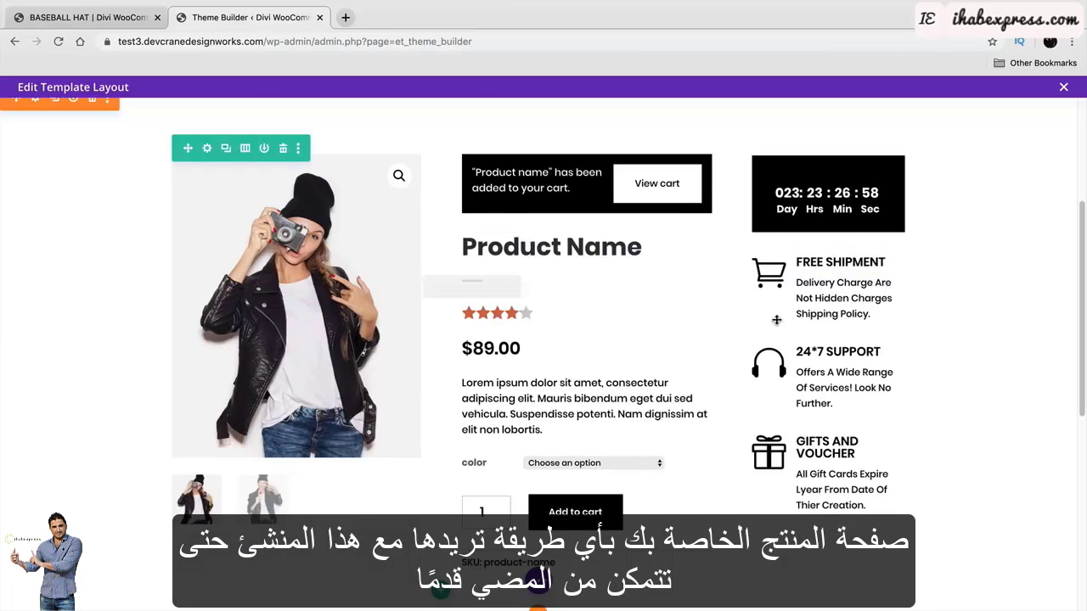
Move Free Shipment below 24*7 Support, add-to-cart above the price, and Gifts and Voucher to the right column's top.
drag(786, 278, 540, 424)
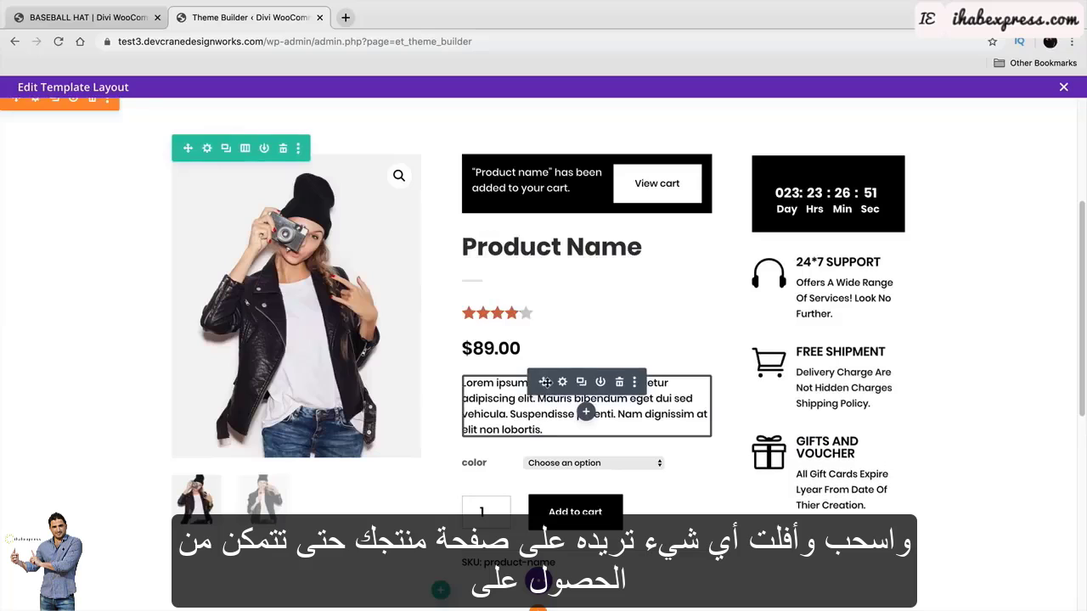
drag(544, 382, 522, 309)
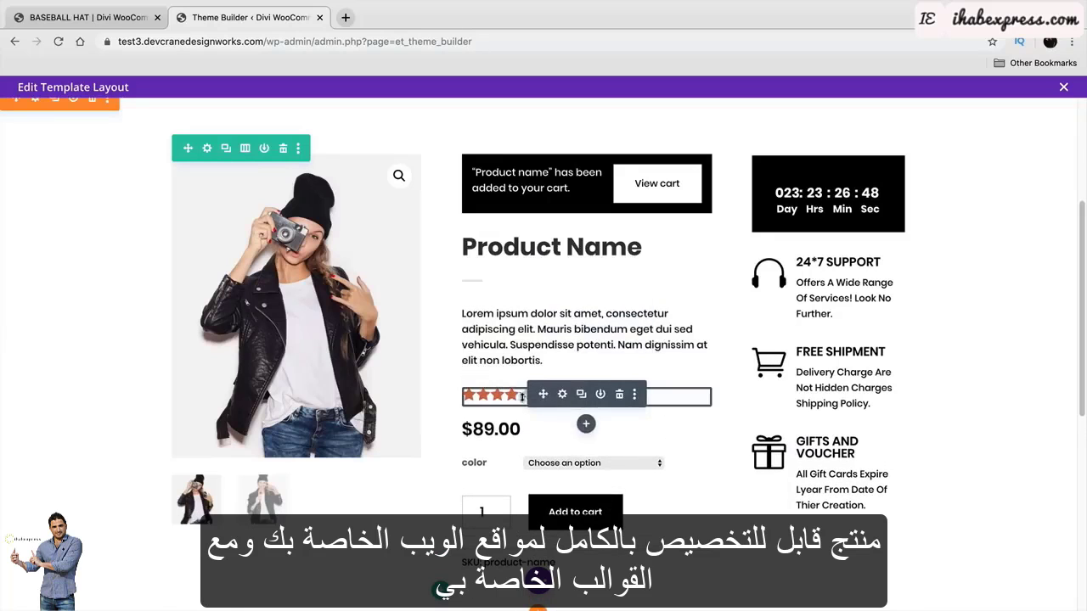
drag(543, 395, 524, 317)
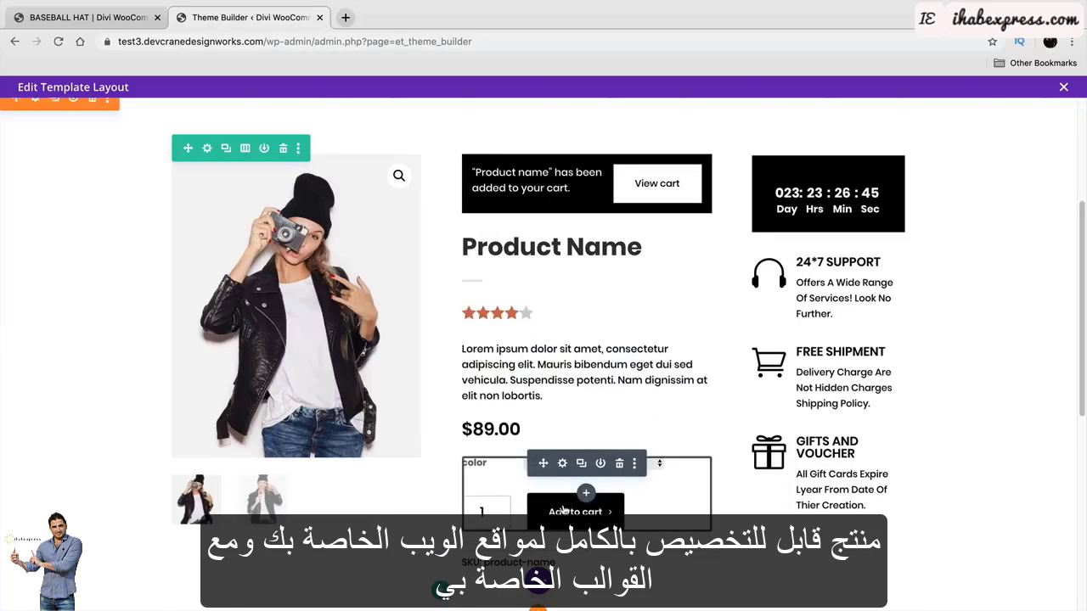
drag(540, 454, 522, 399)
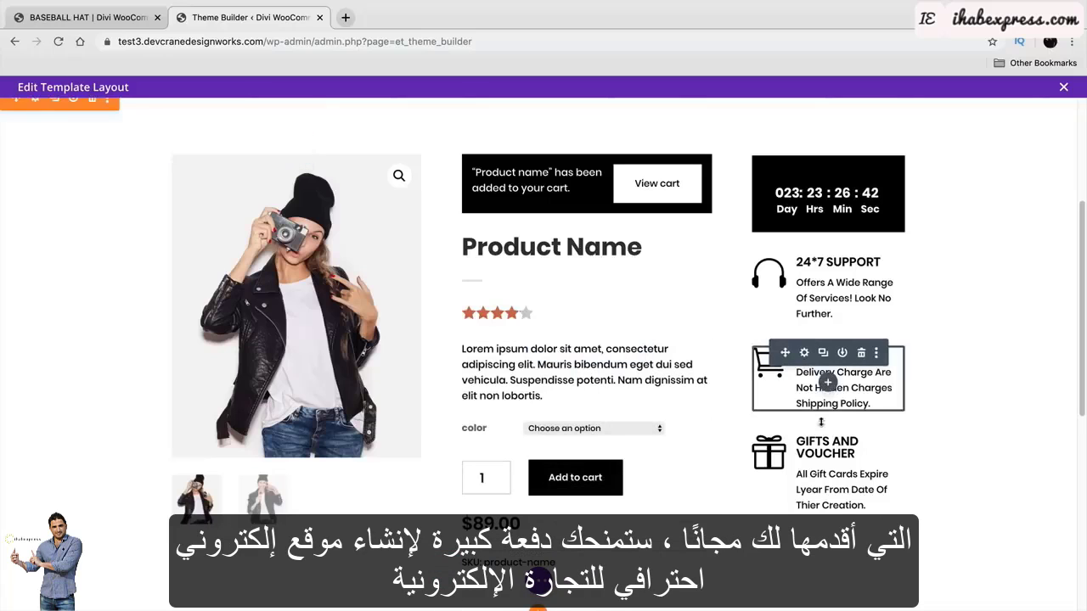
drag(777, 443, 790, 272)
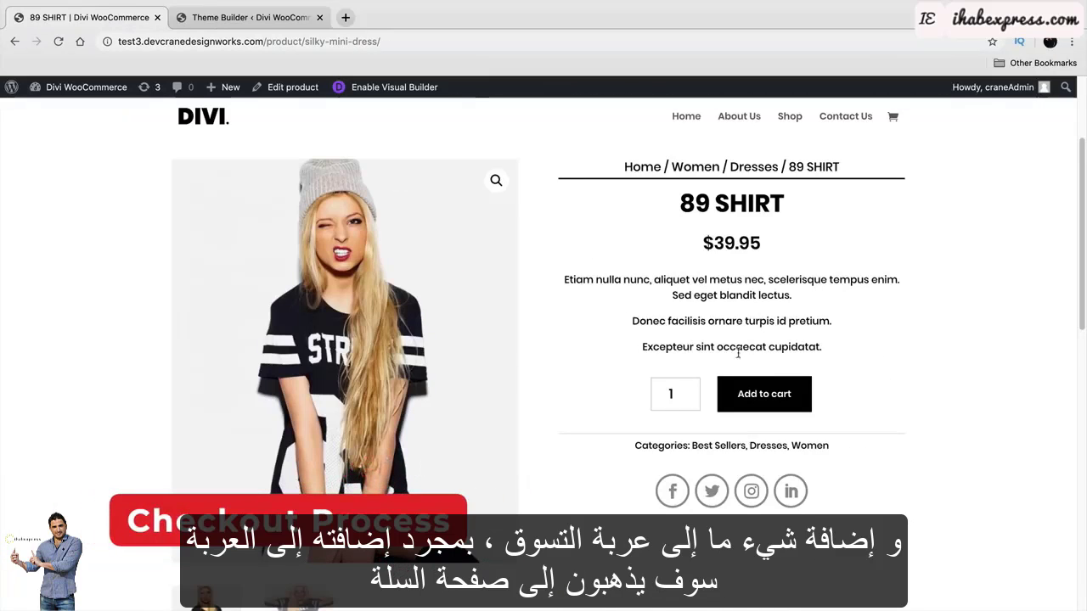
Add the 89 SHIRT to the cart and update its cart quantity to 2.
click(750, 401)
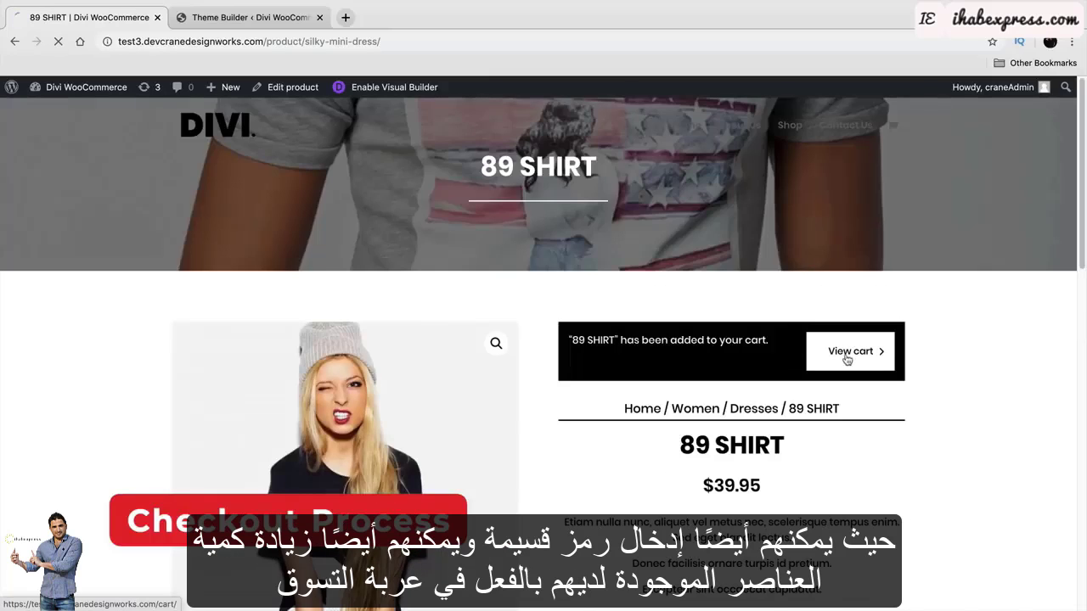
click(853, 351)
click(505, 360)
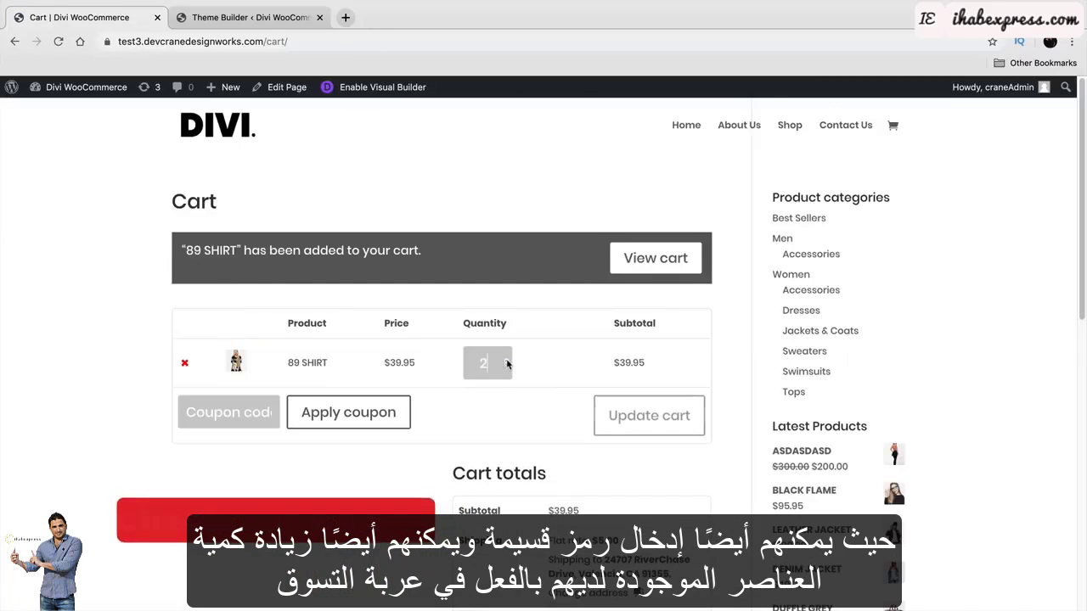
click(220, 412)
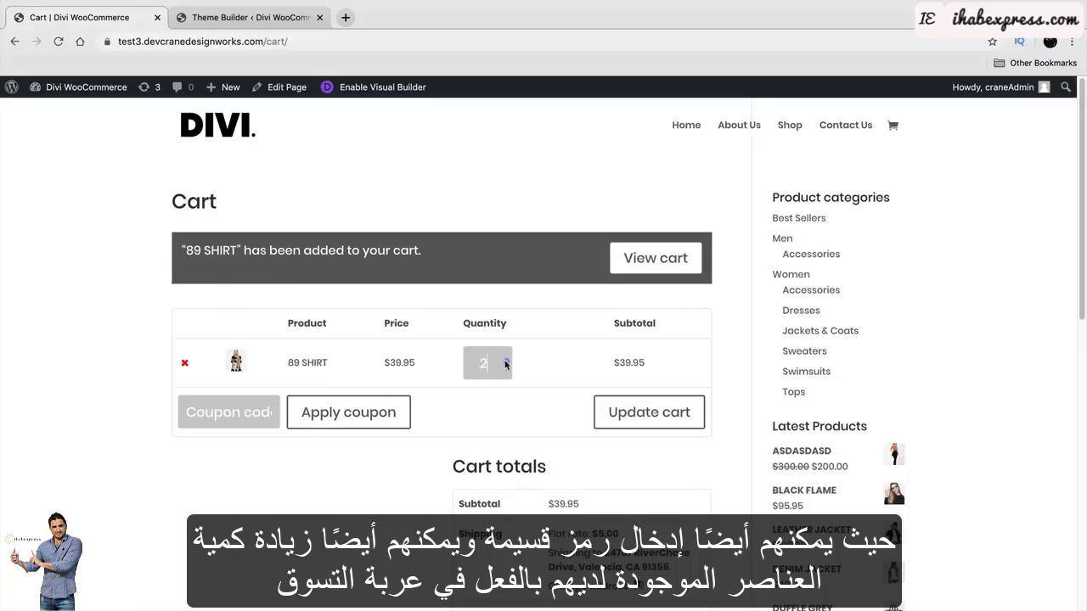
click(624, 413)
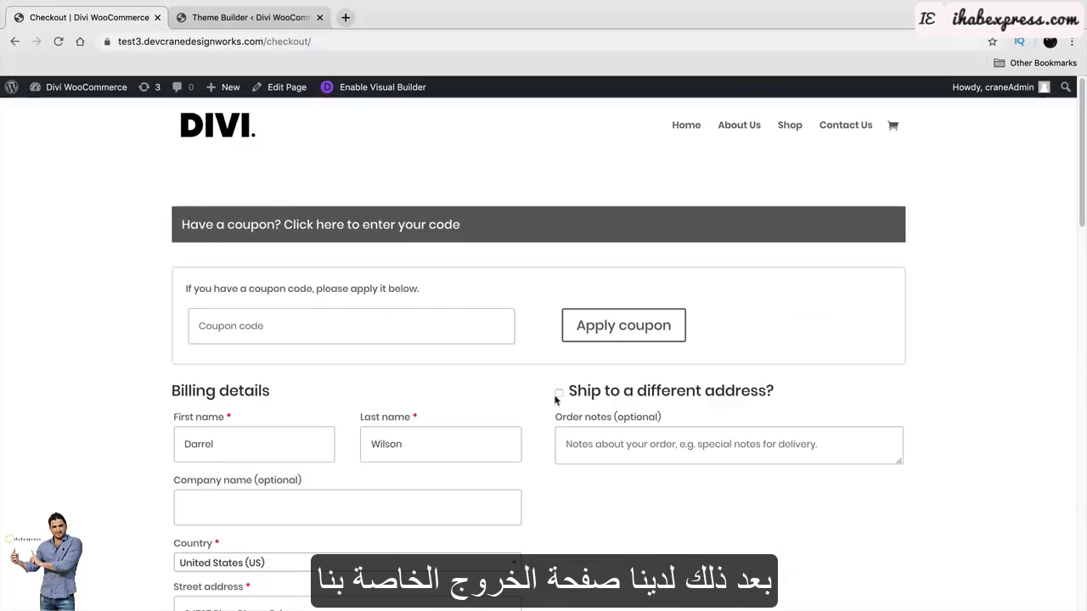
Place the order with the test card, then open the PayPal sales reports.
scroll(886, 357, down, 5)
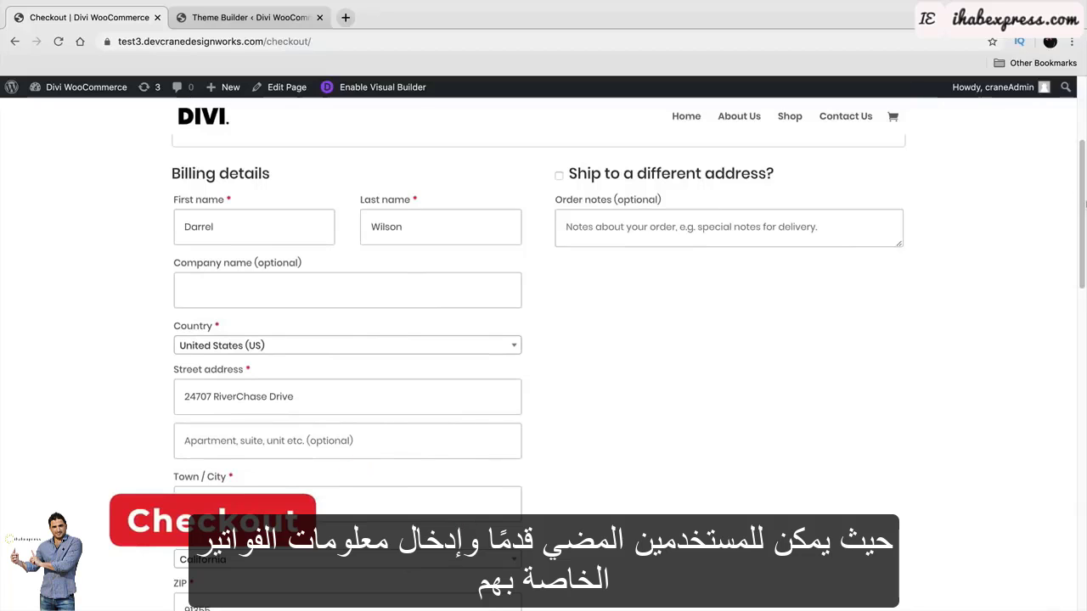
drag(1085, 218, 1081, 459)
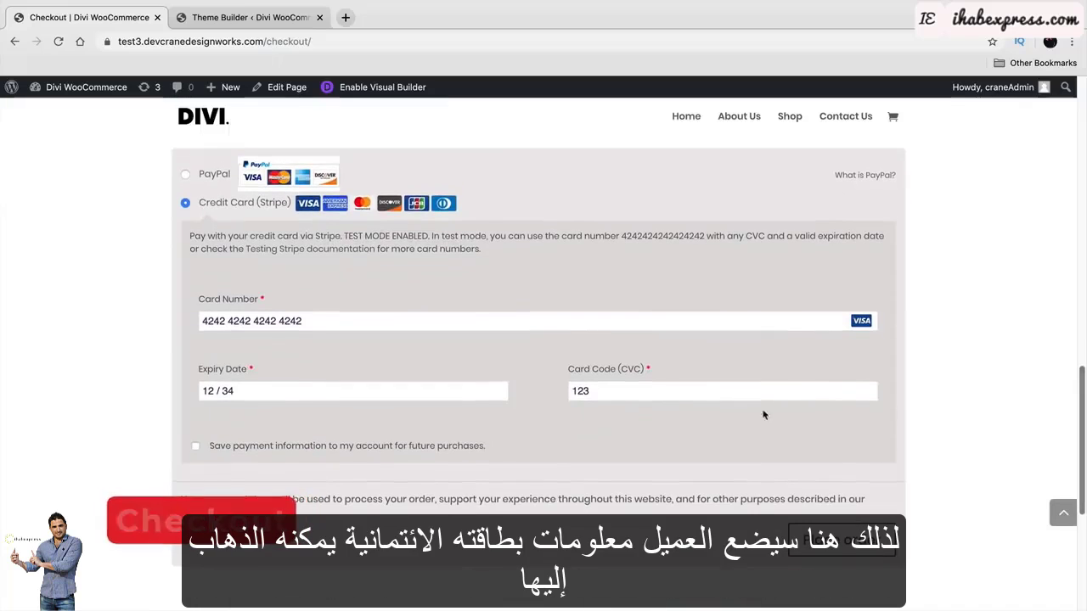
click(820, 546)
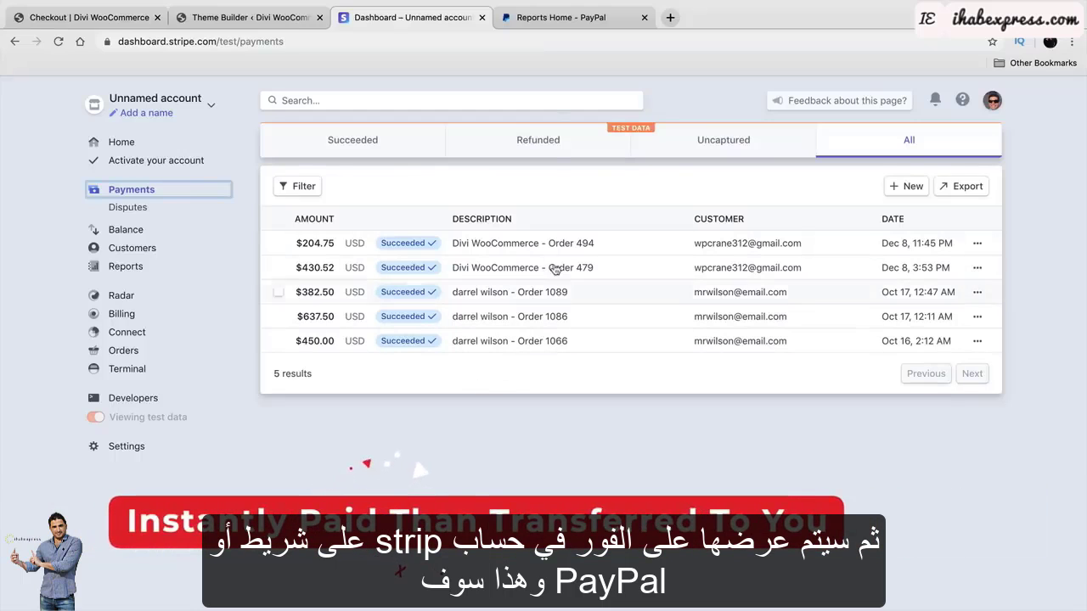
click(561, 19)
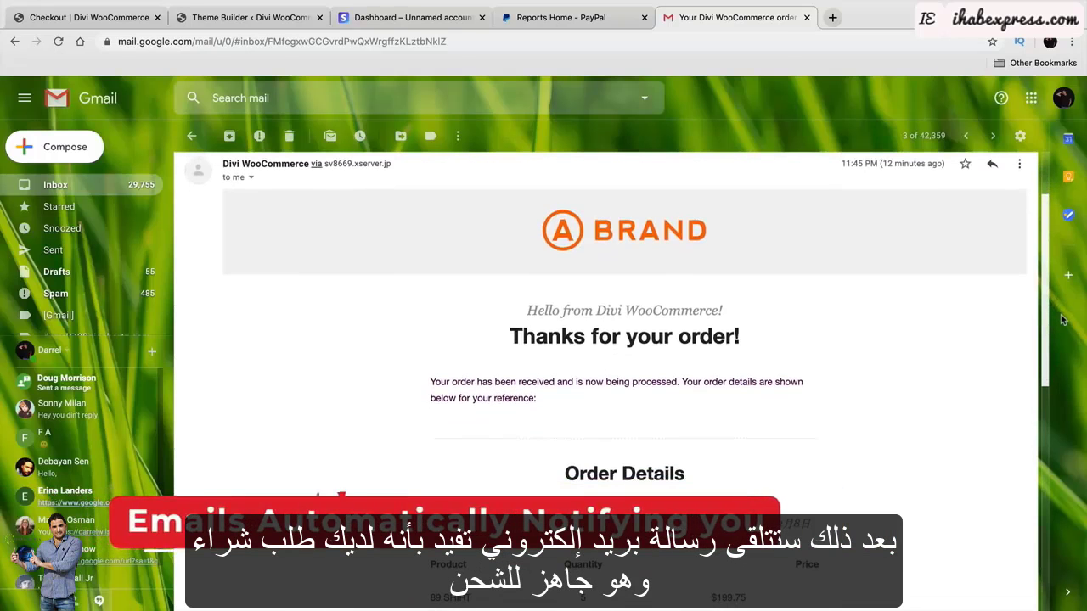
scroll(1063, 325, down, 1)
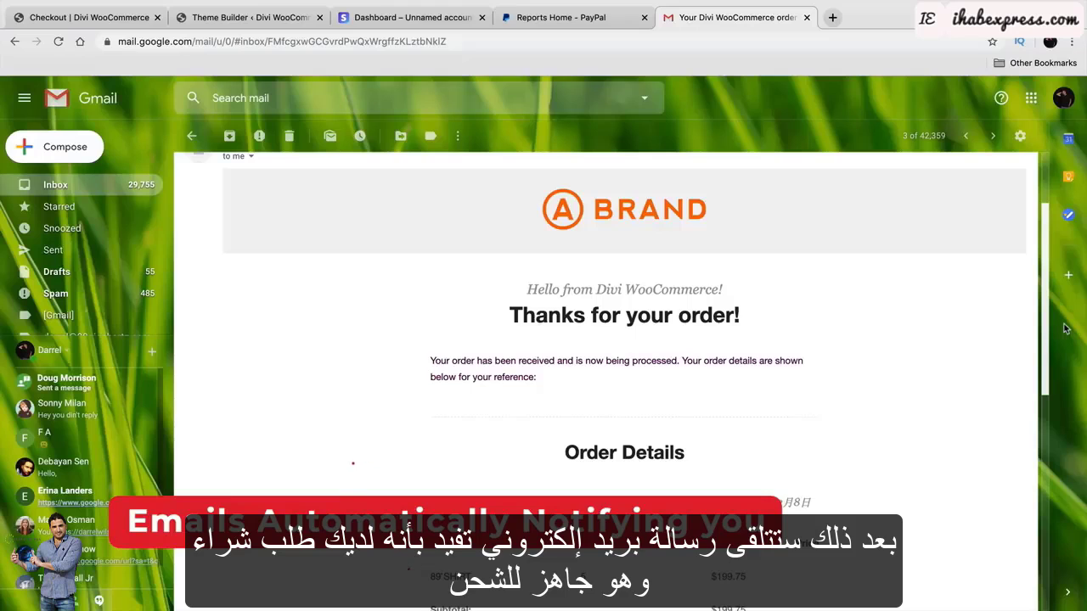
scroll(1066, 328, down, 5)
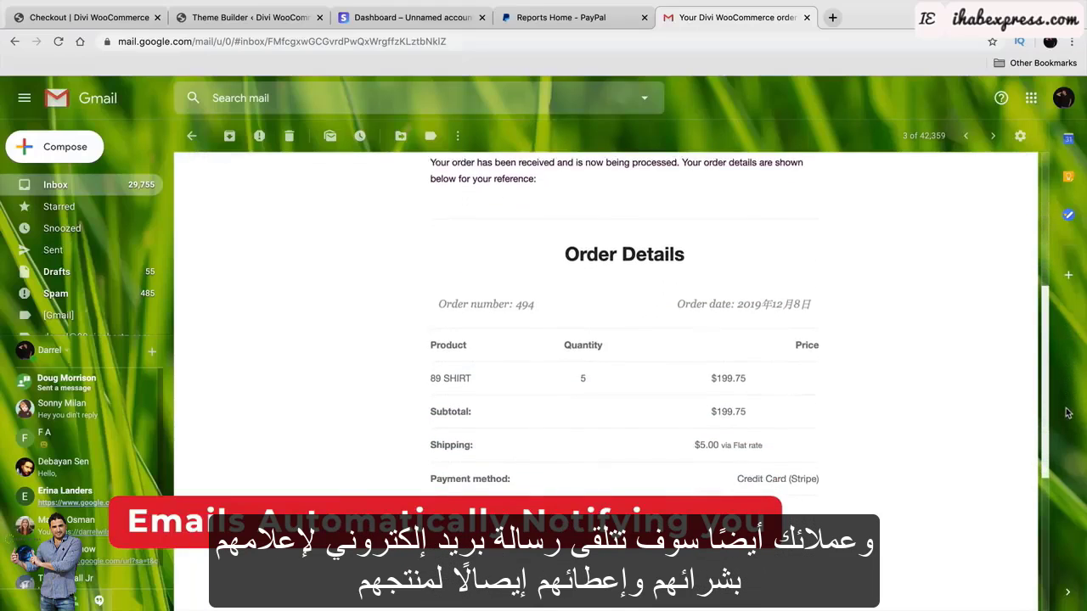
scroll(1068, 414, down, 3)
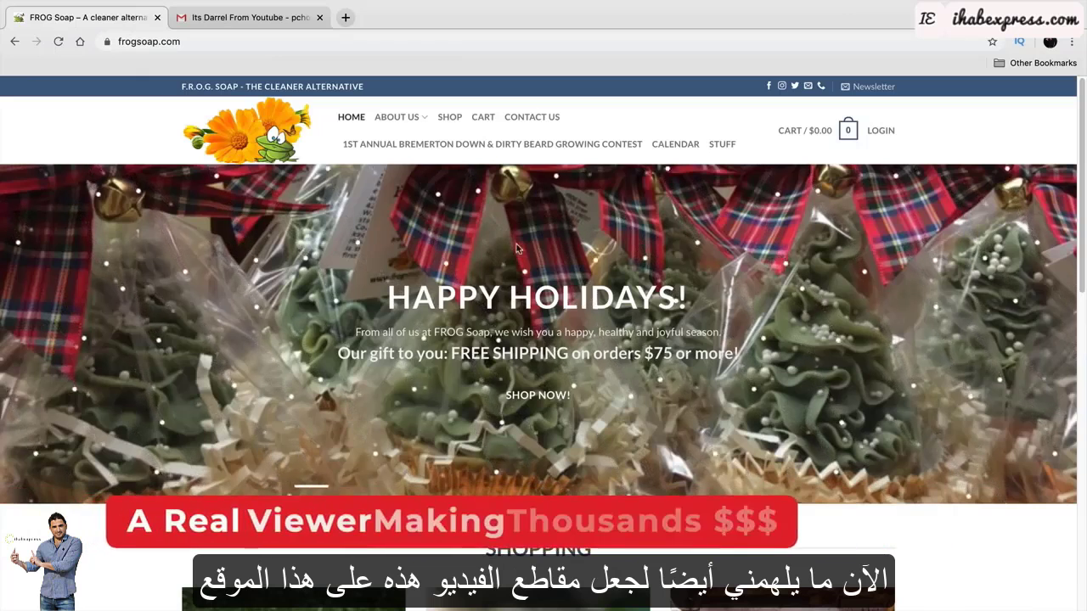
Open the shop's product categories and go to a Bathing soap's product page.
scroll(516, 248, down, 6)
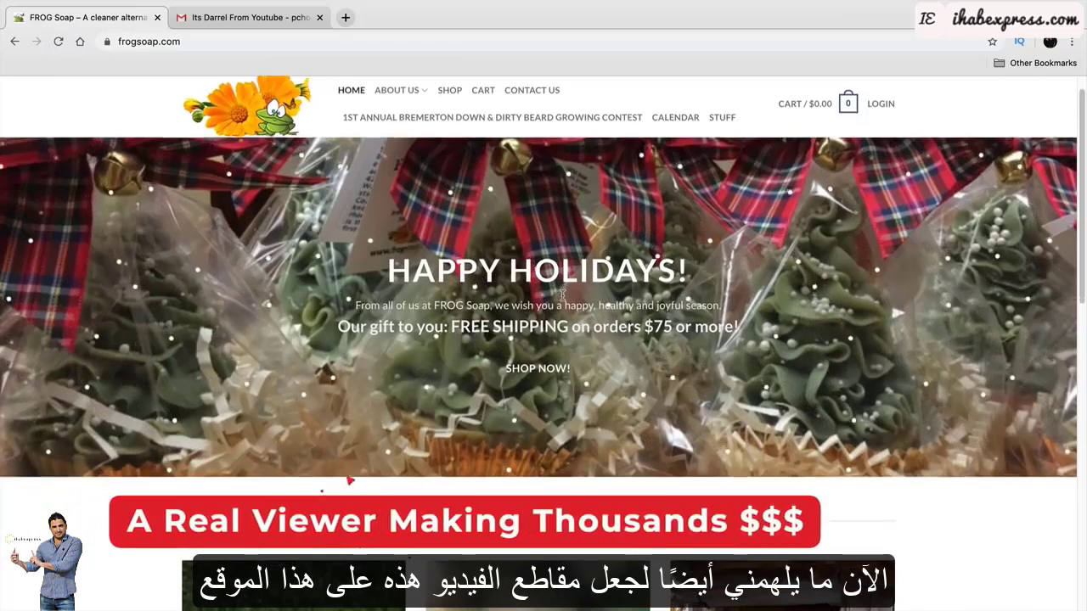
scroll(428, 463, down, 4)
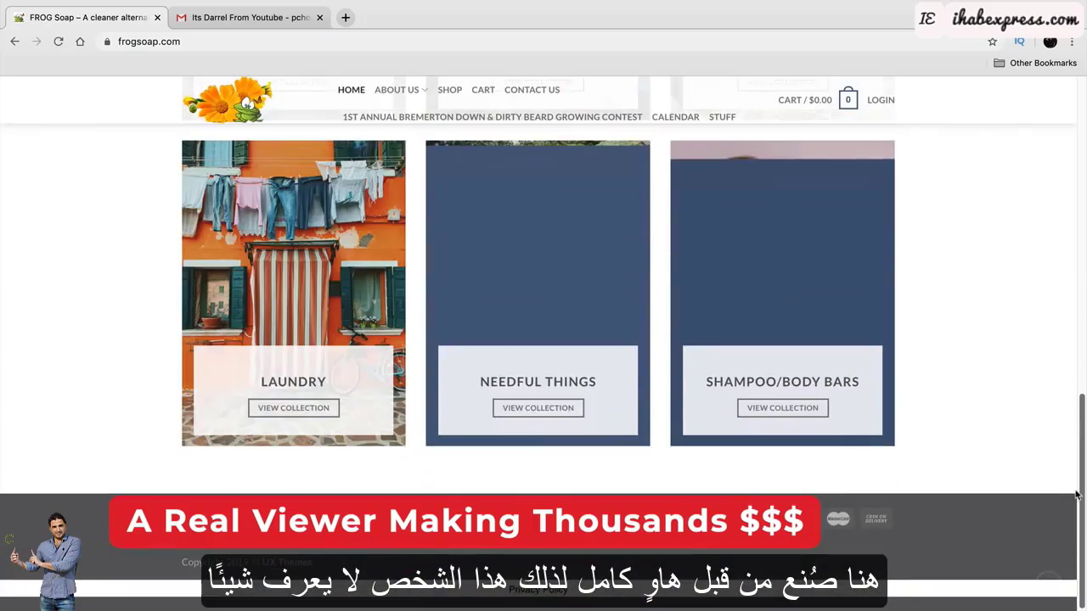
scroll(1061, 449, up, 10)
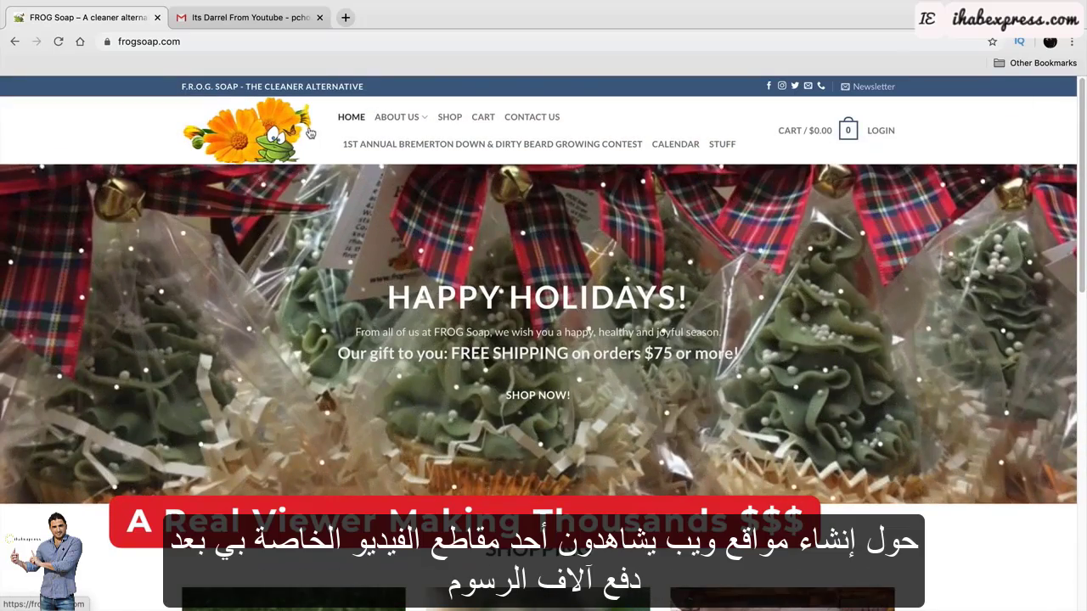
click(447, 118)
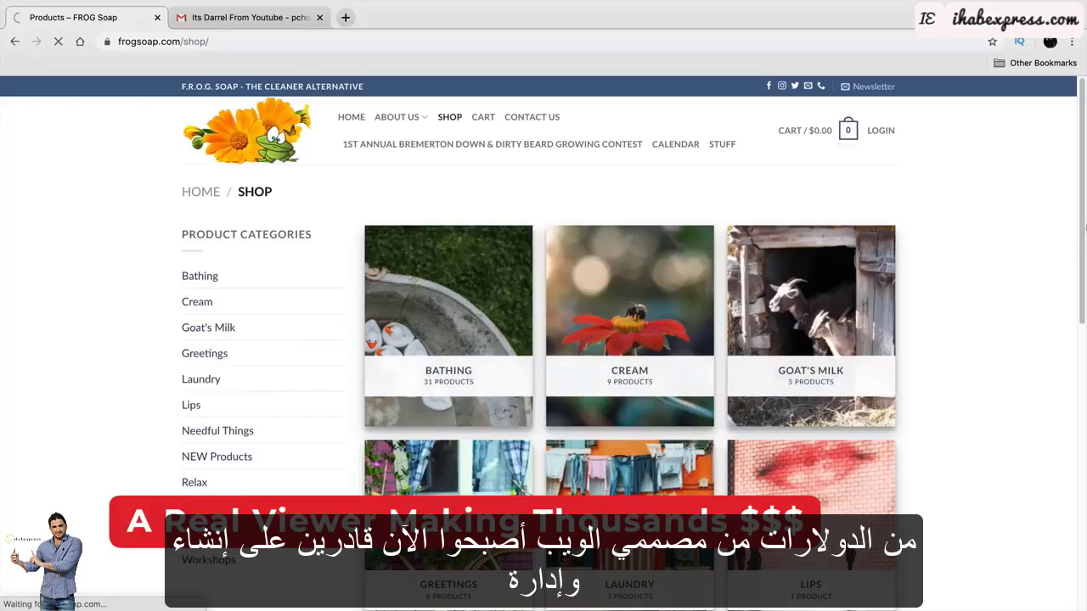
scroll(761, 259, down, 5)
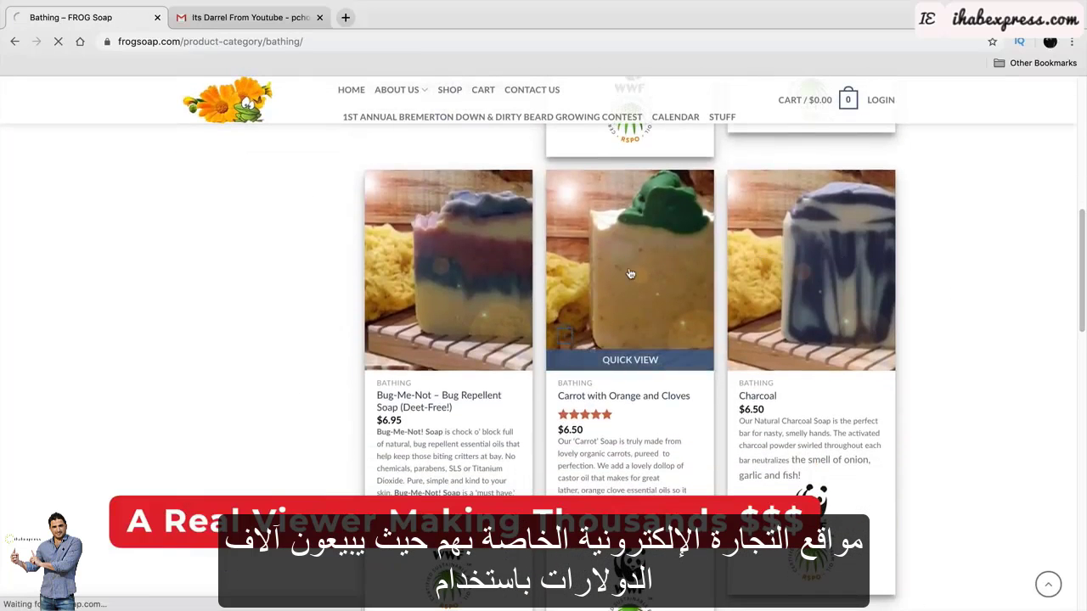
click(451, 233)
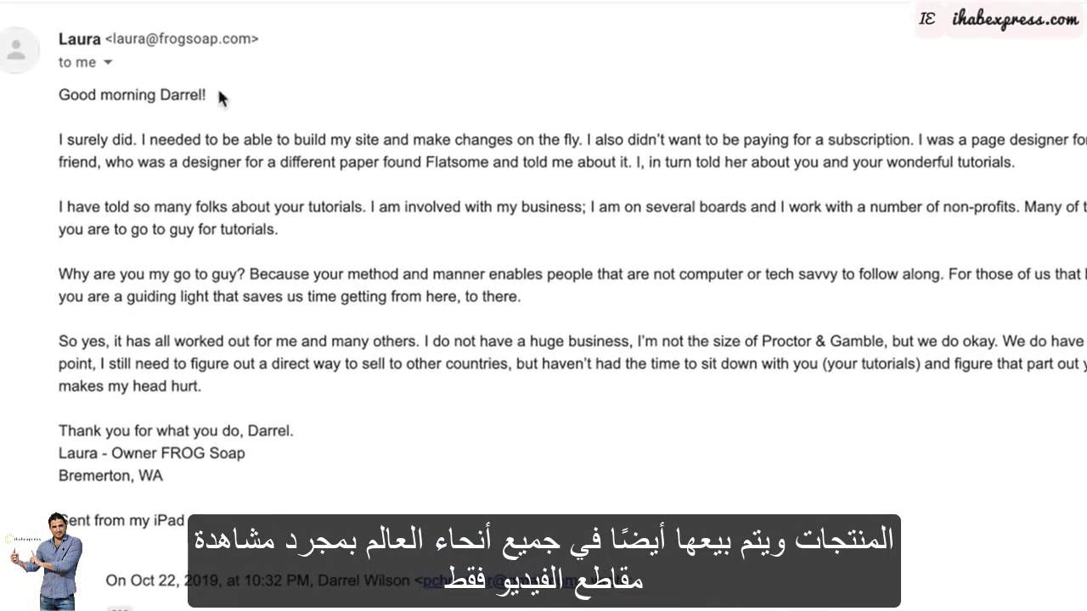
Bring up the 'Best Web Hosting For Wordpress 2019' YouTube video.
drag(213, 95, 53, 93)
click(35, 105)
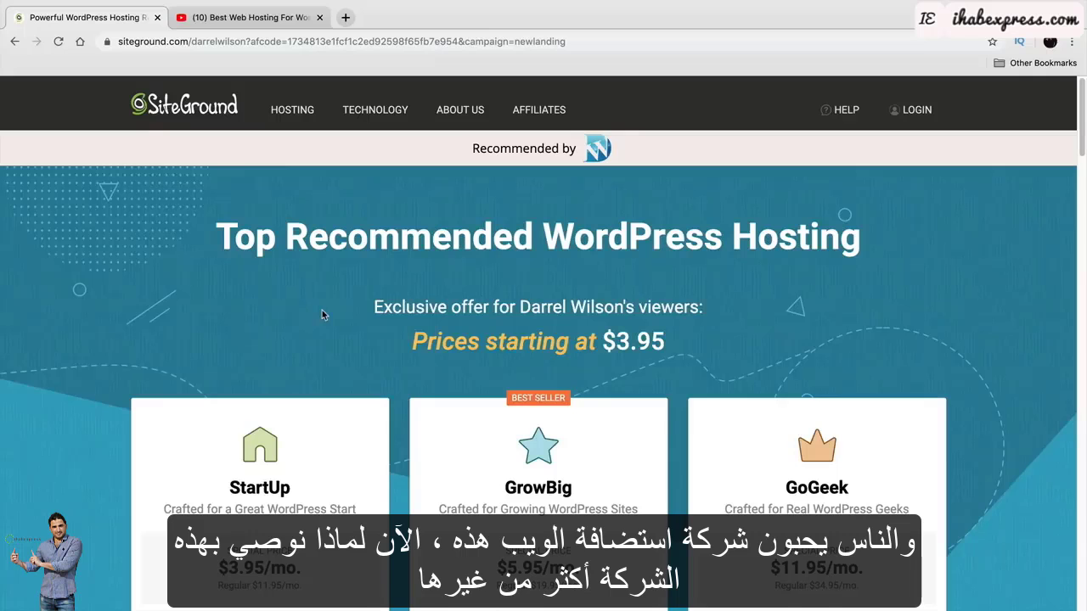
click(255, 17)
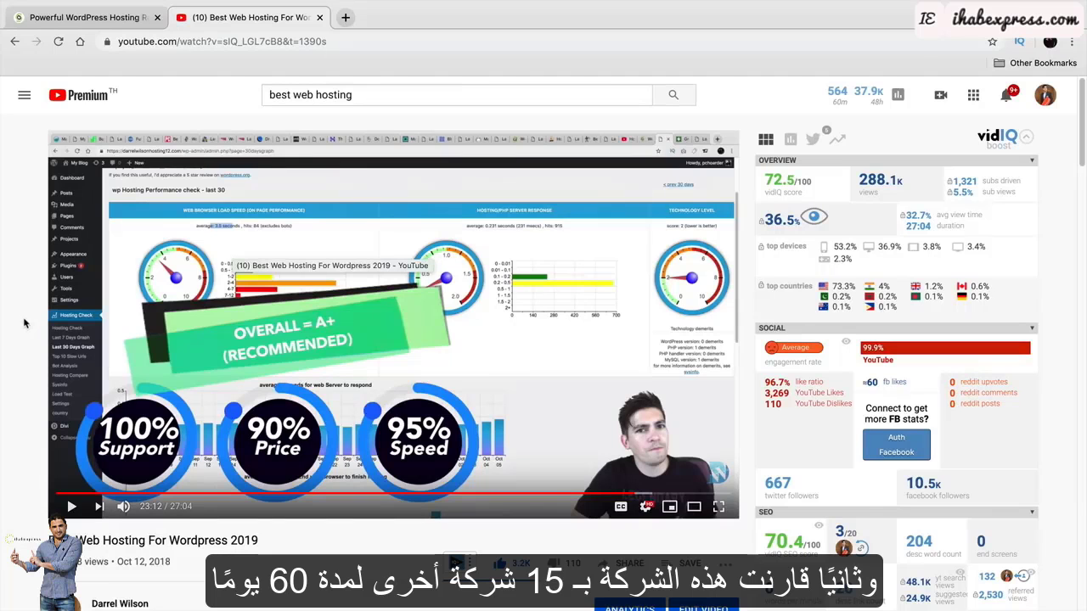
scroll(23, 317, down, 2)
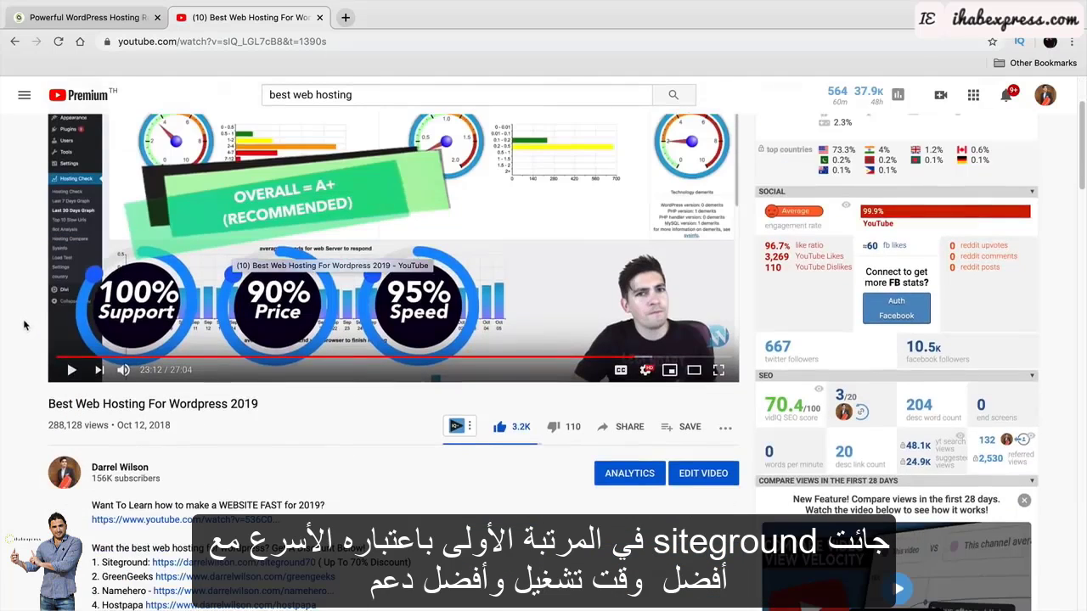
scroll(23, 335, down, 3)
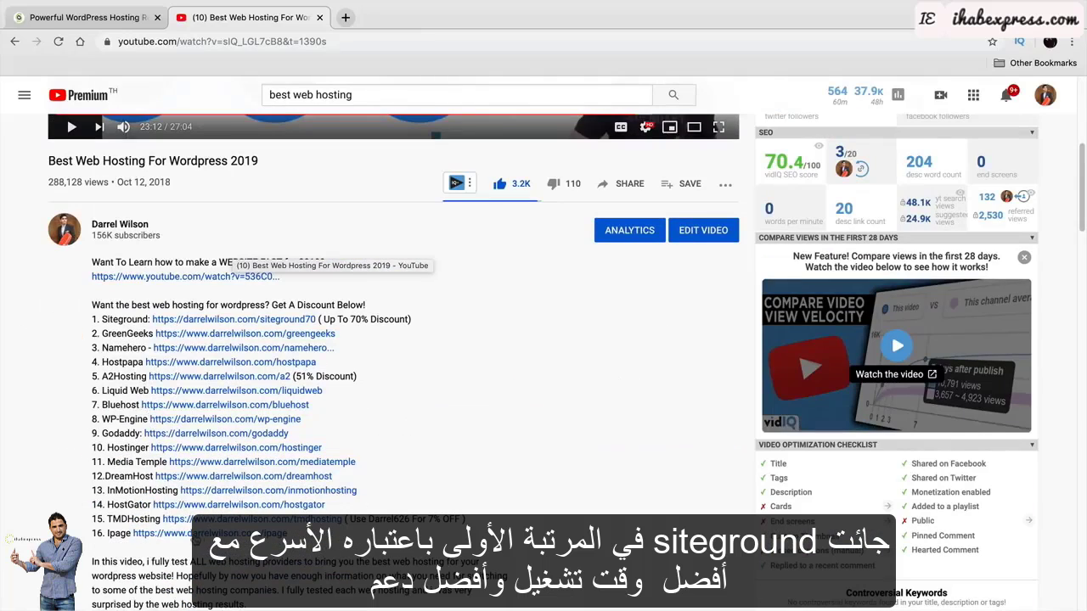
scroll(255, 473, up, 2)
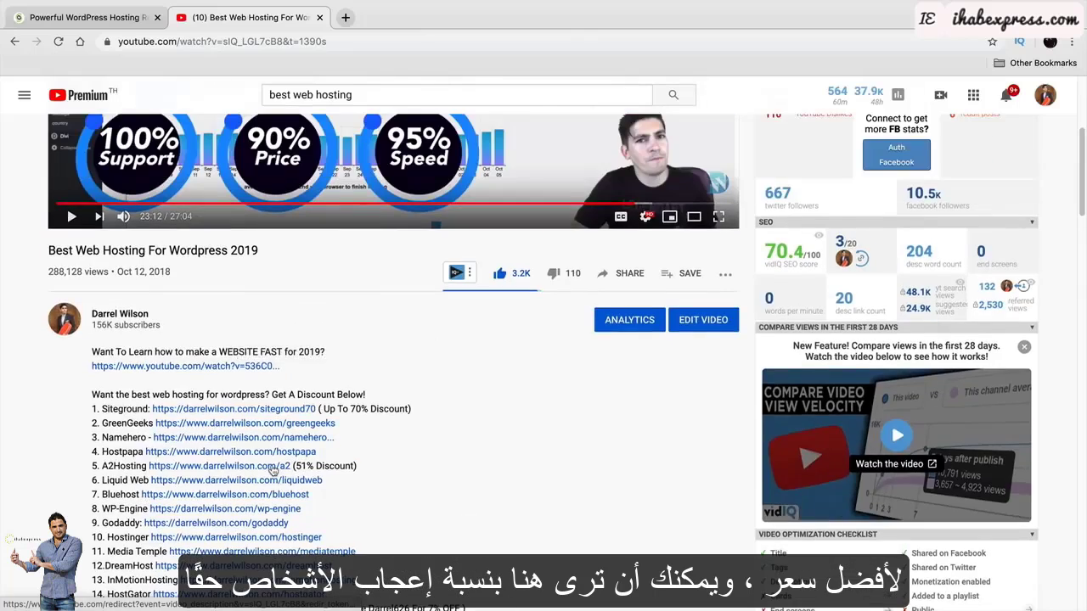
scroll(273, 467, up, 2)
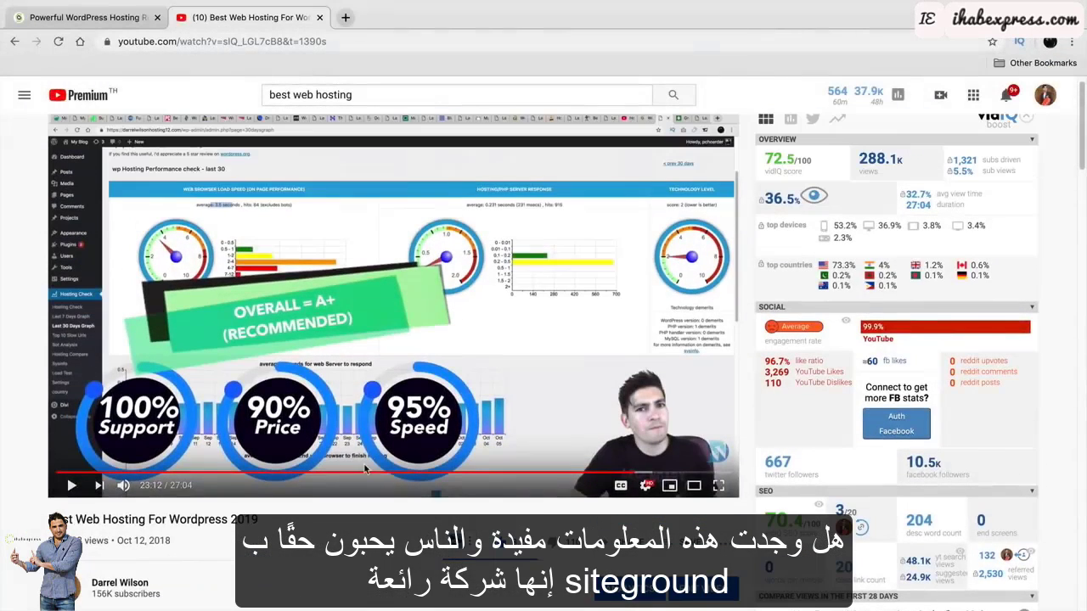
Compare GrowBig's unlimited websites with StartUp's single-site limit, then pick the GrowBig plan.
click(93, 17)
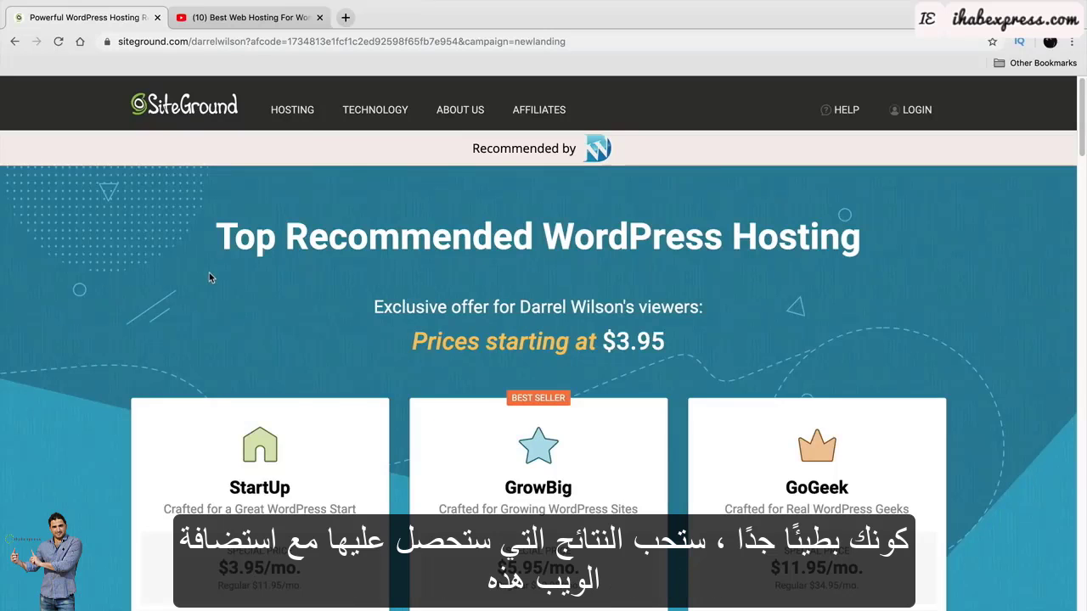
scroll(210, 279, down, 3)
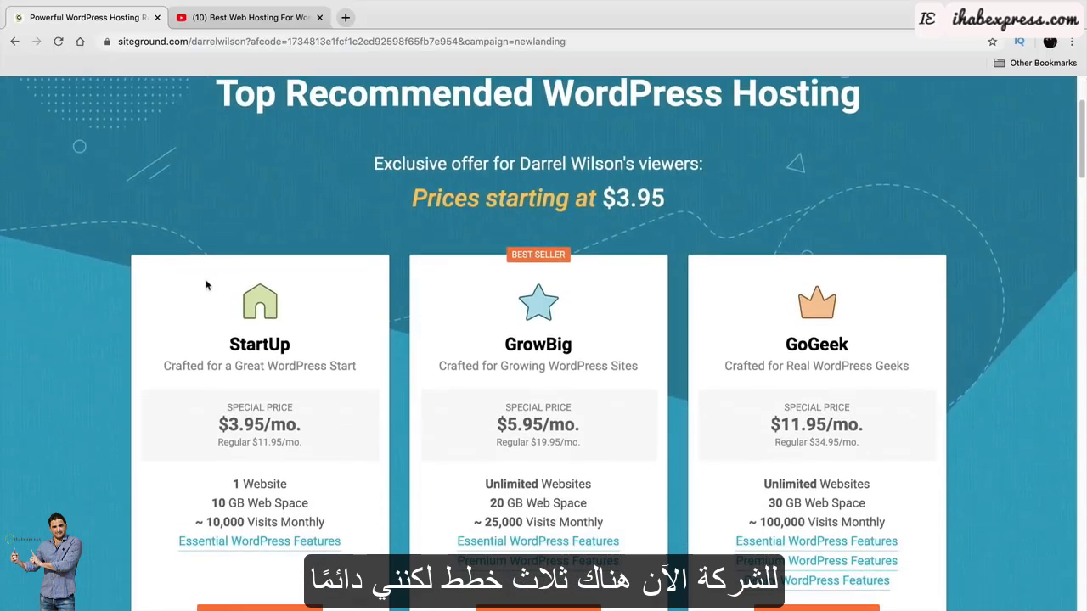
scroll(205, 281, down, 1)
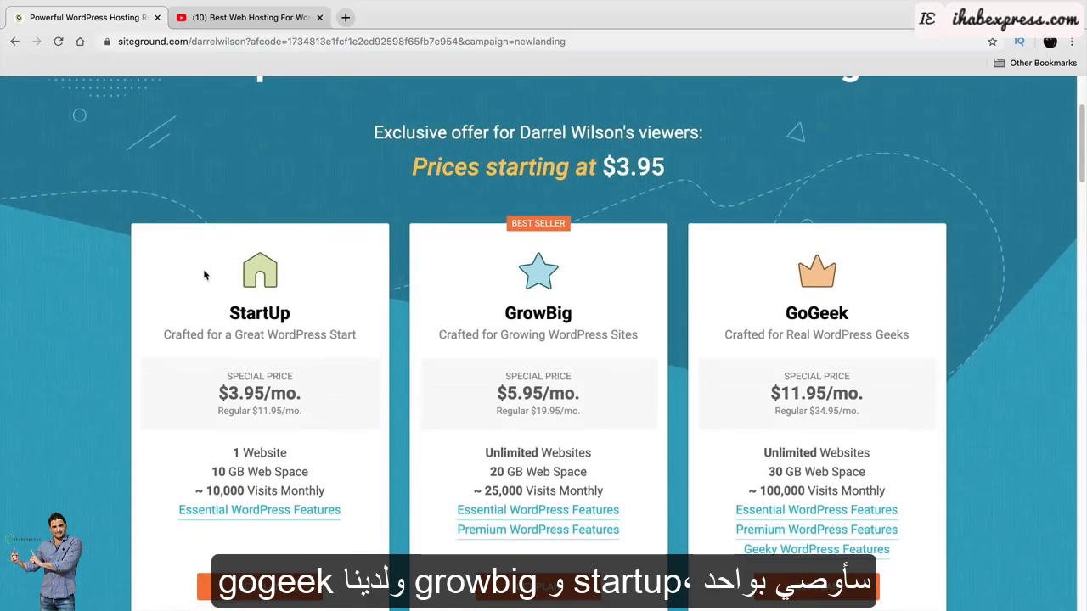
scroll(306, 231, down, 1)
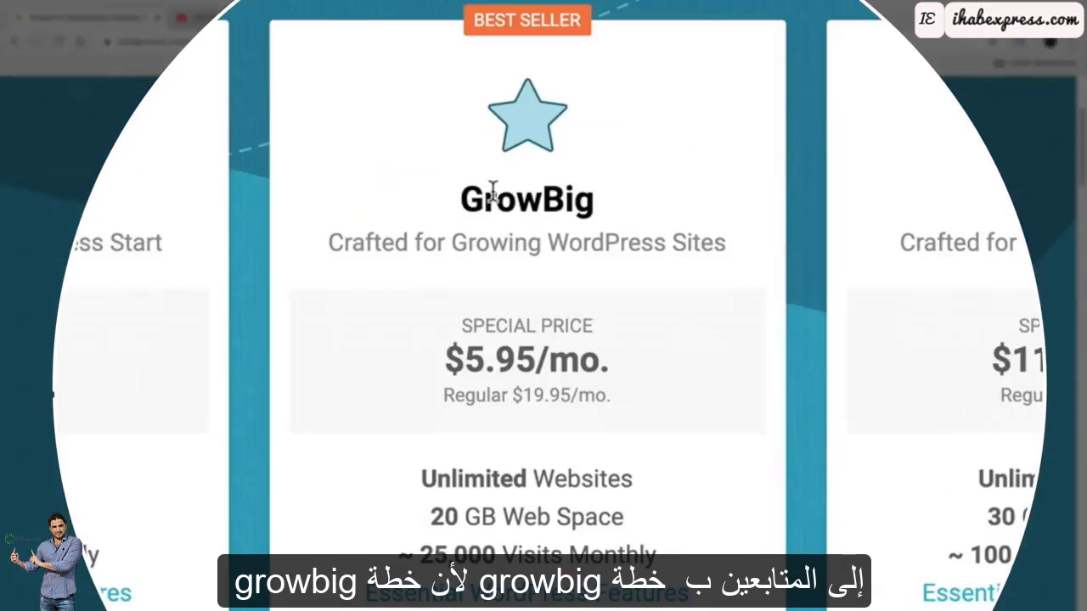
double_click(524, 289)
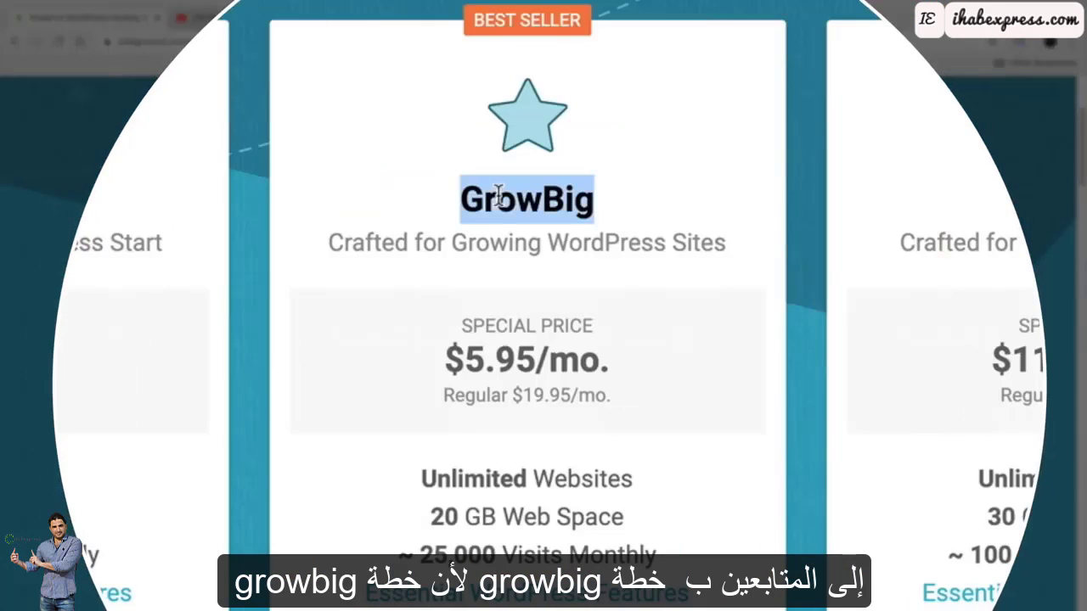
drag(635, 488, 417, 478)
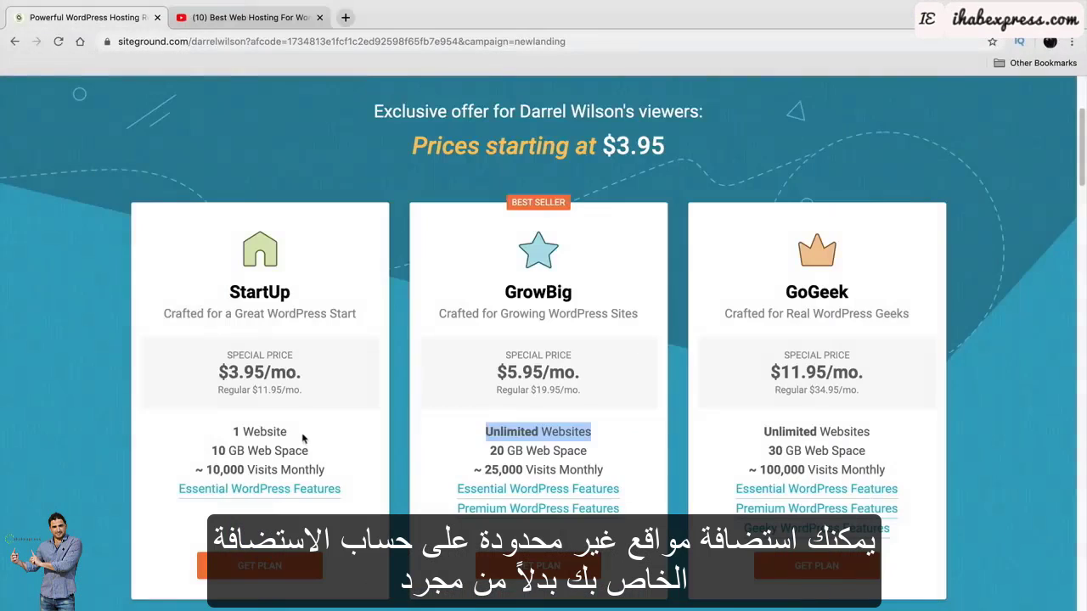
drag(289, 435, 231, 435)
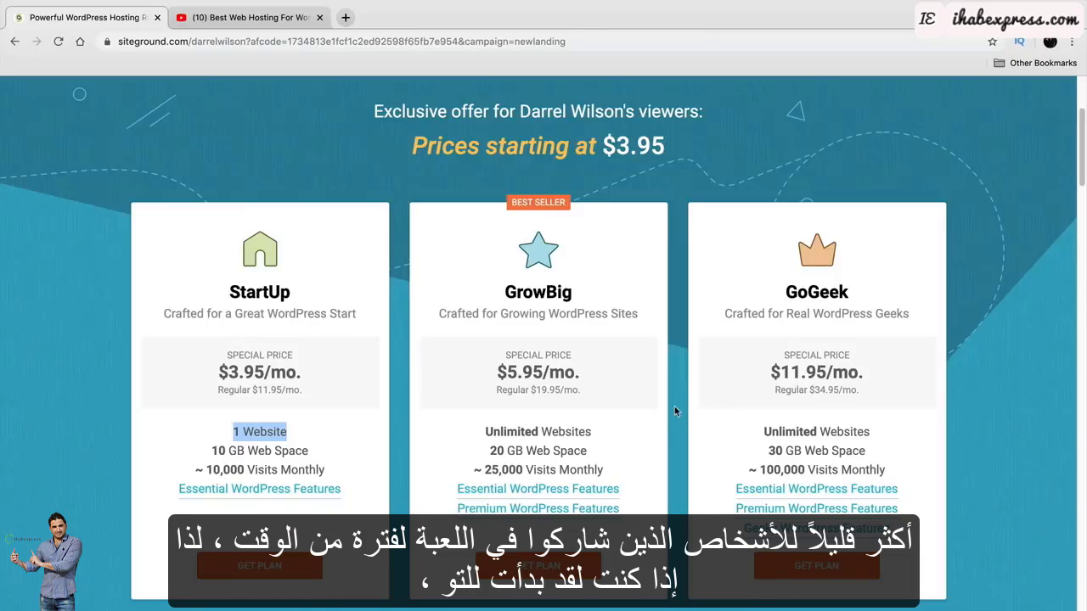
scroll(674, 406, down, 1)
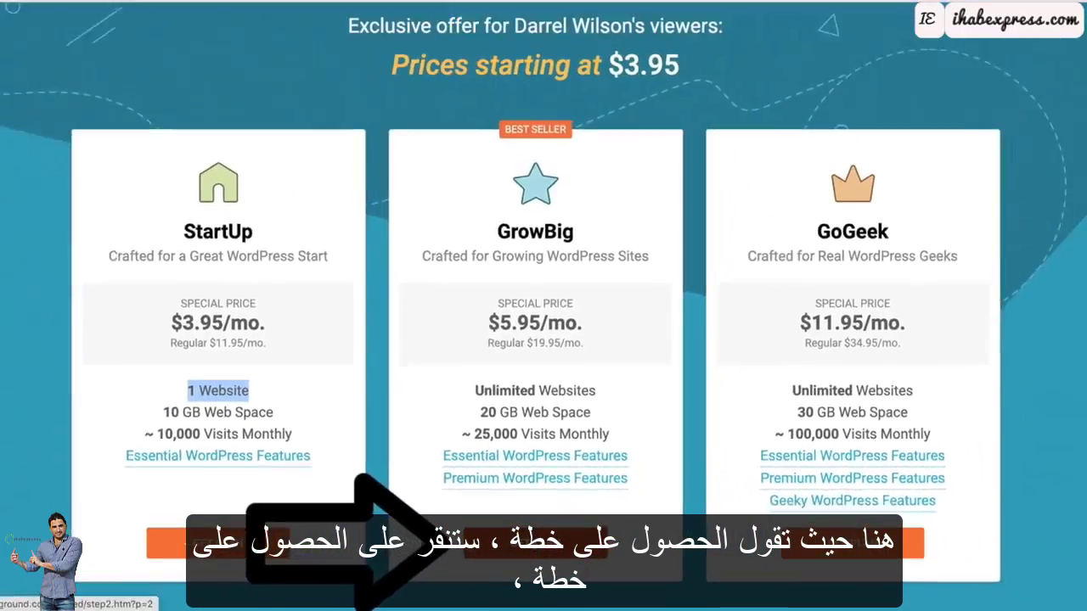
click(537, 550)
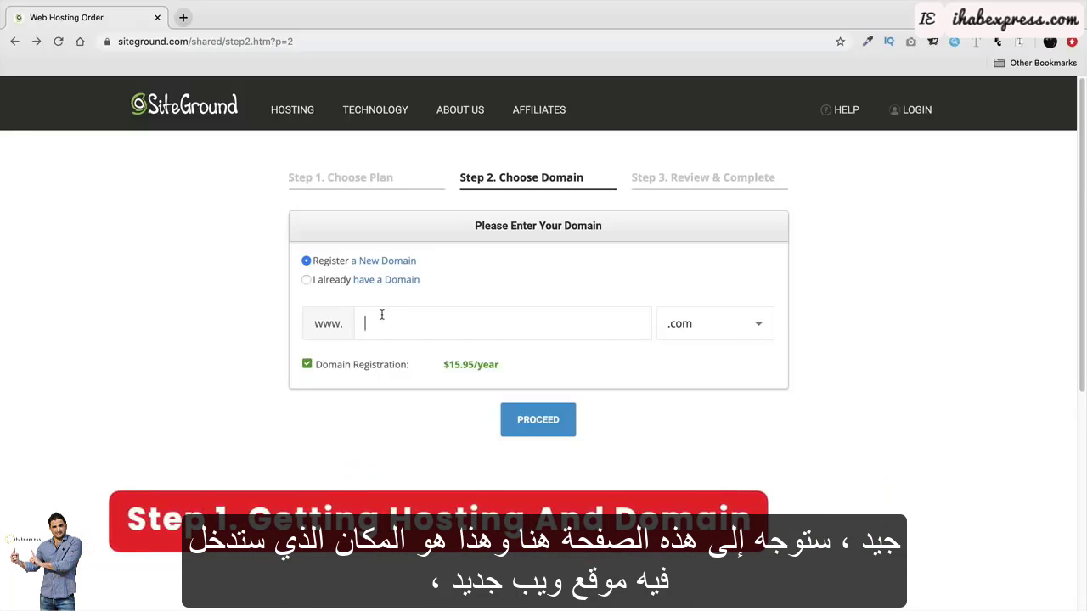
Enter bestdivitutorial with .com as the new domain to register and proceed.
drag(187, 41, 112, 42)
click(408, 335)
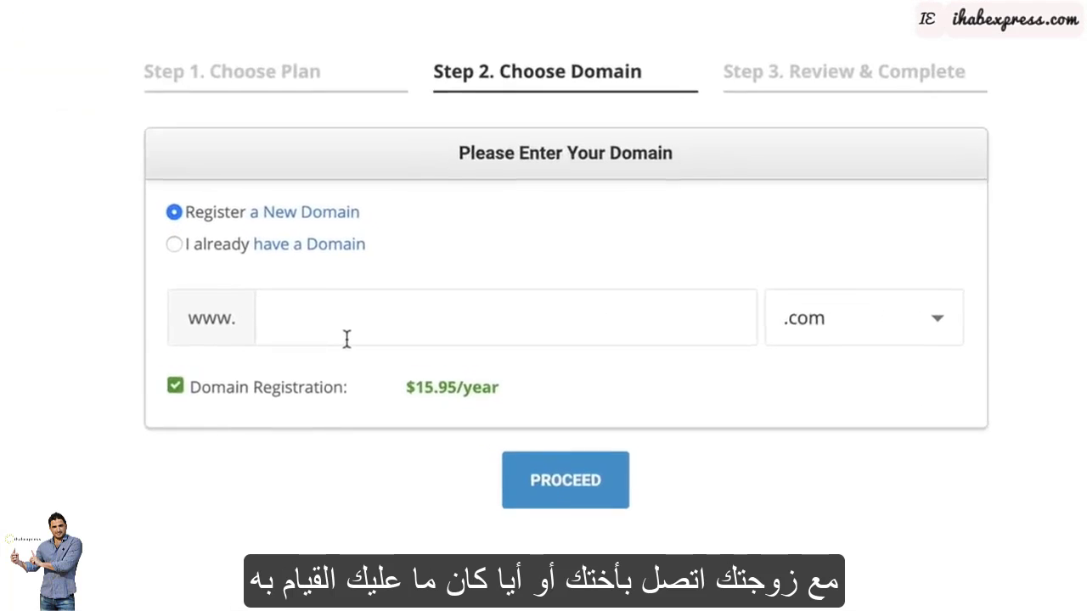
text(bestdivitutoria)
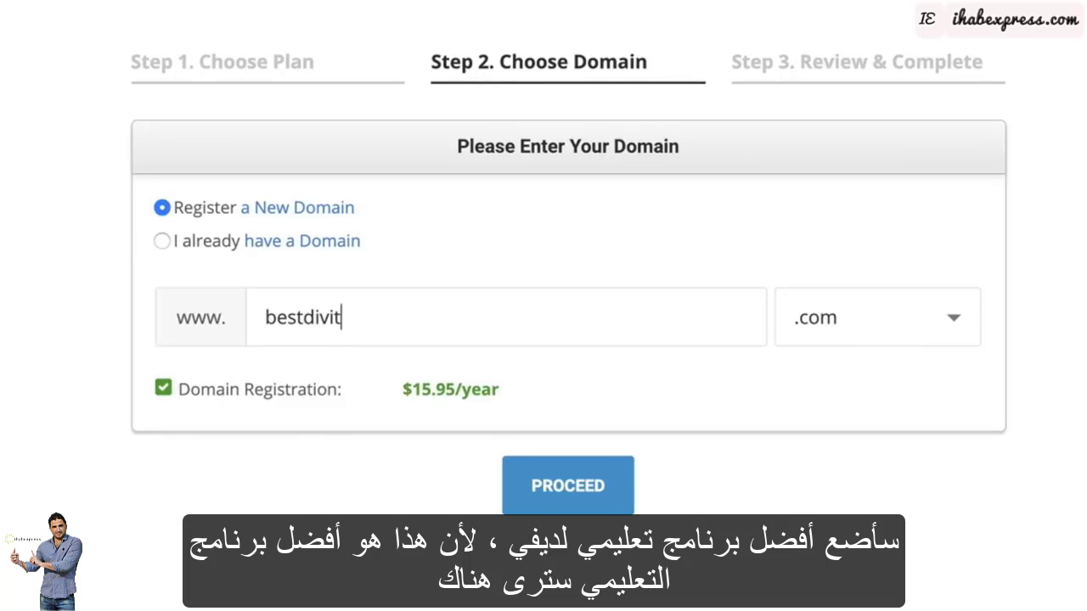
text(l)
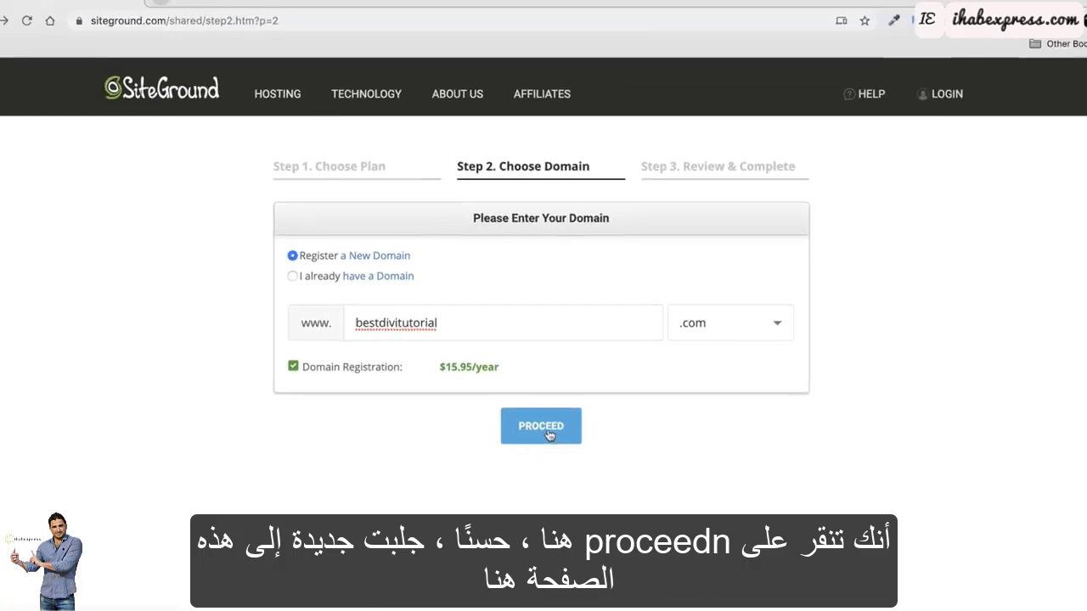
click(569, 475)
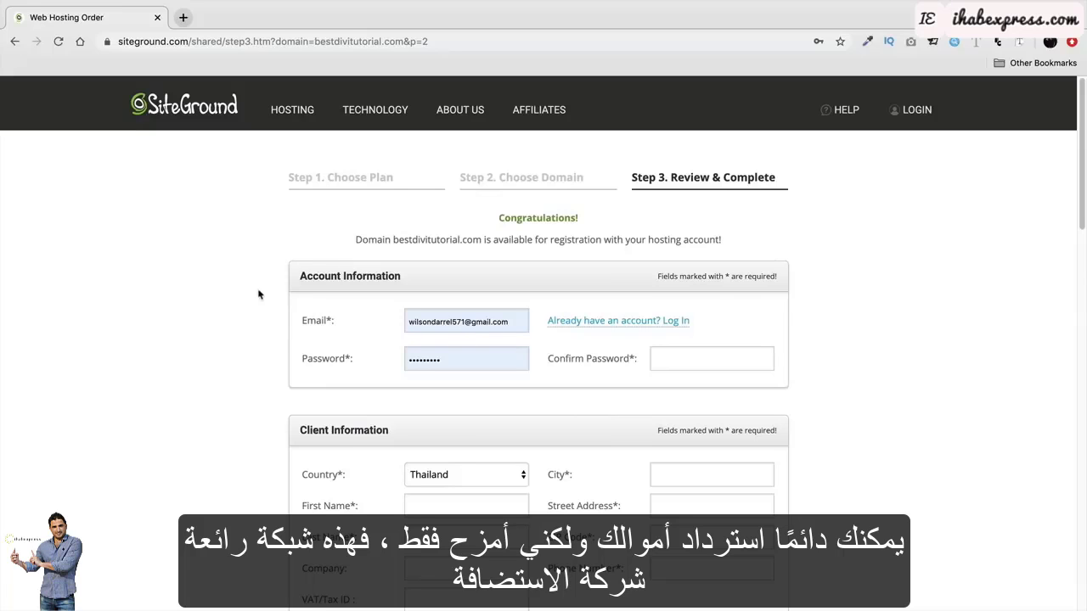
scroll(253, 295, down, 2)
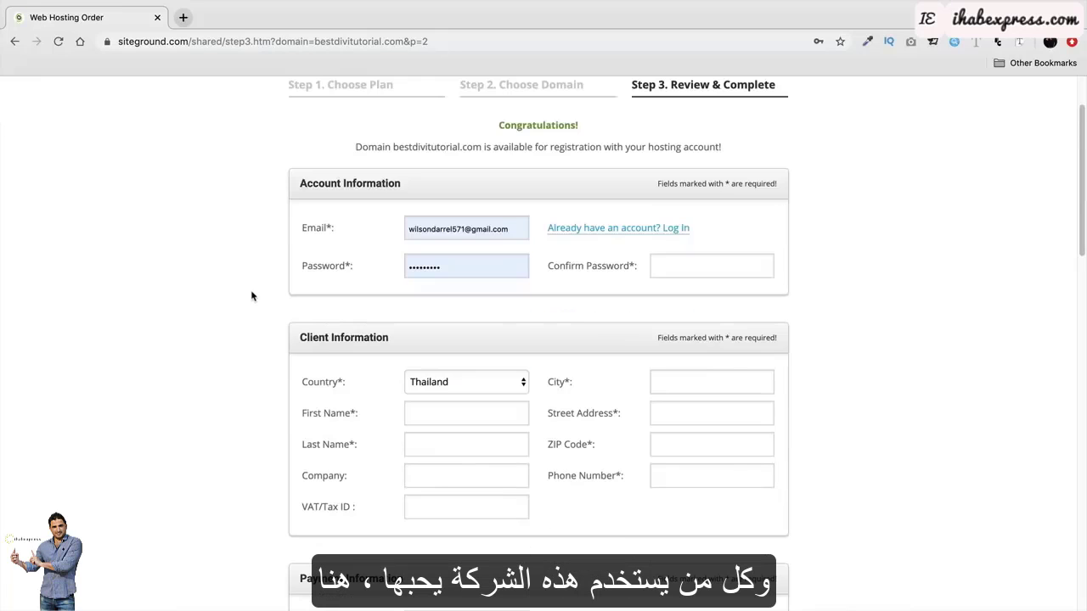
drag(413, 184, 289, 181)
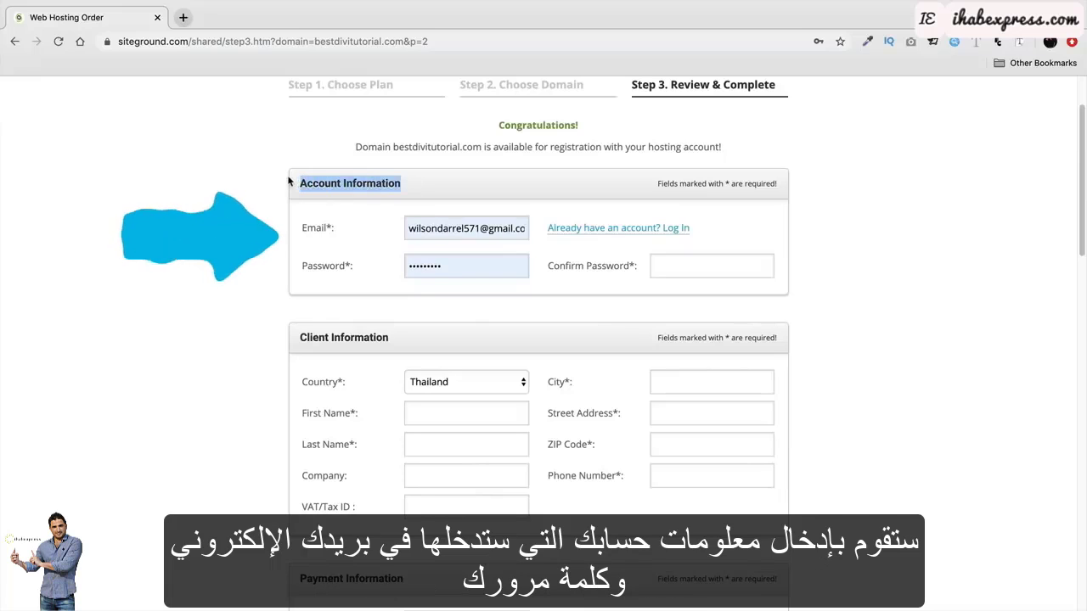
scroll(327, 263, down, 2)
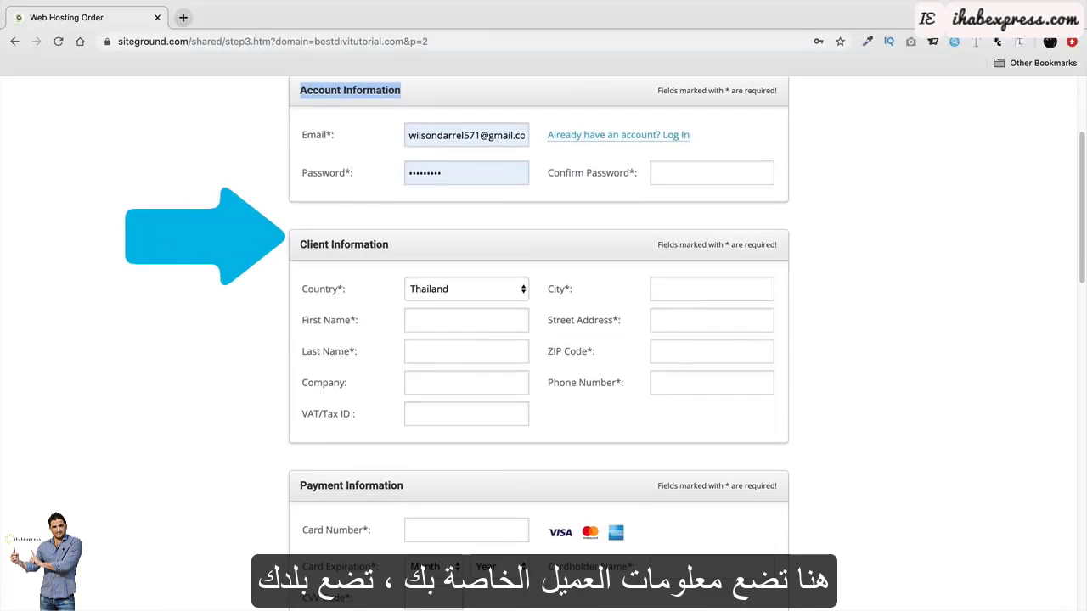
drag(389, 245, 298, 245)
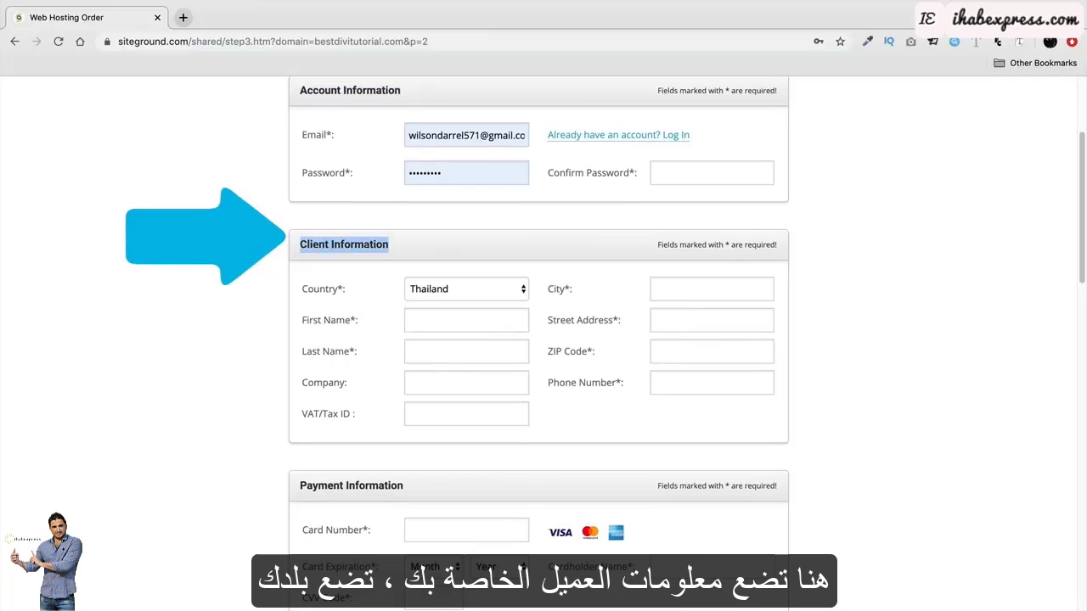
scroll(275, 295, down, 1)
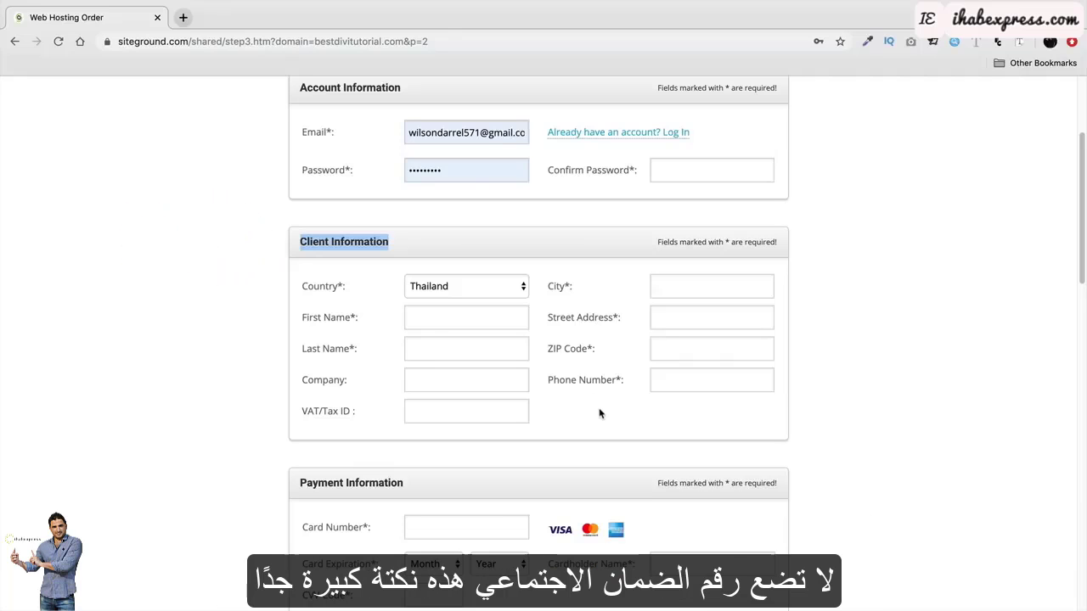
click(497, 288)
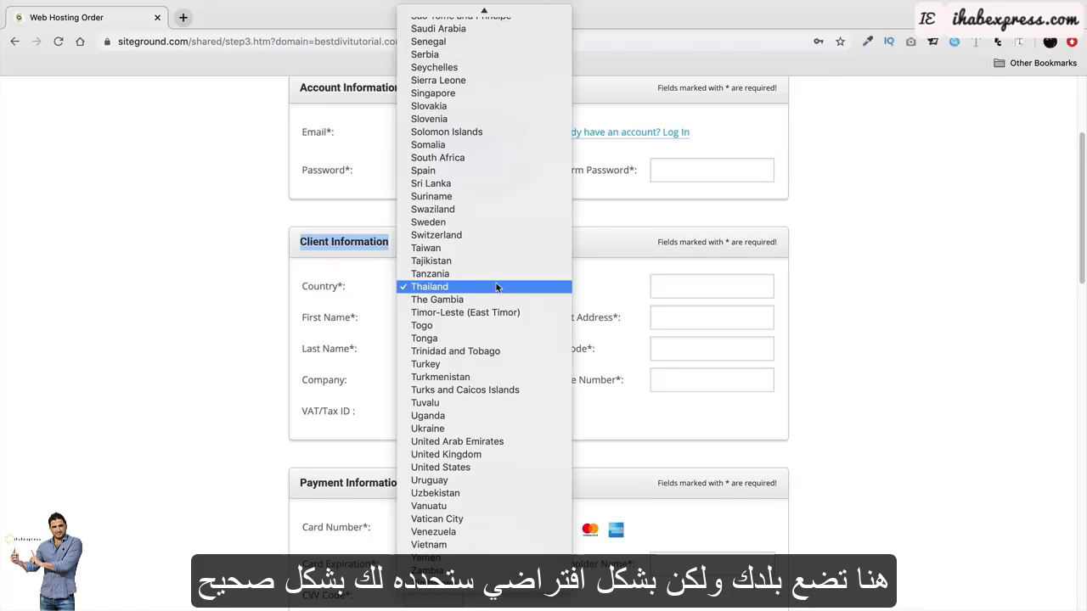
click(497, 288)
click(233, 286)
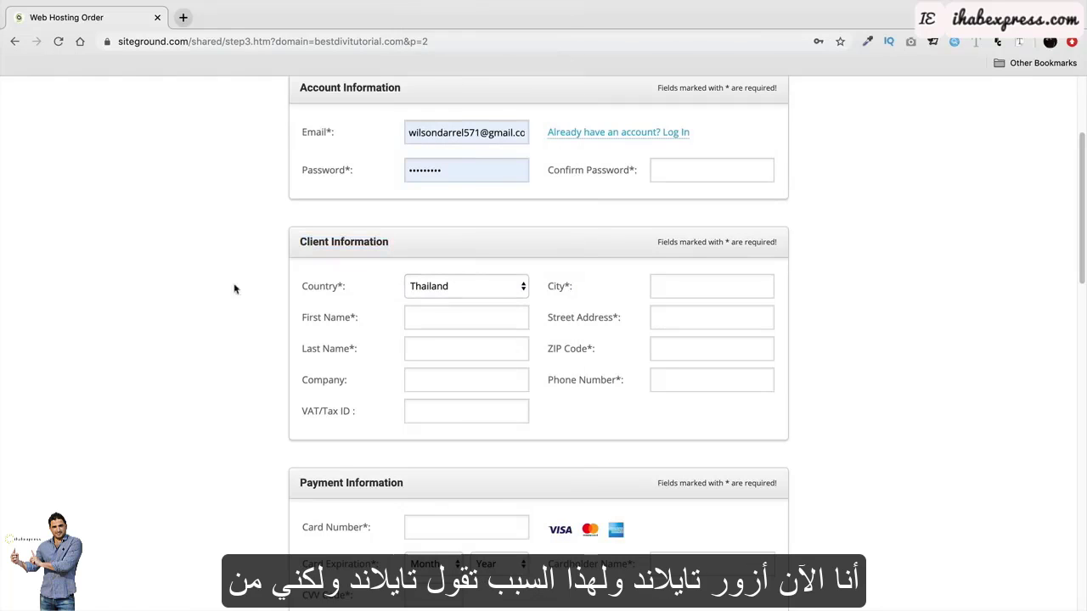
click(456, 286)
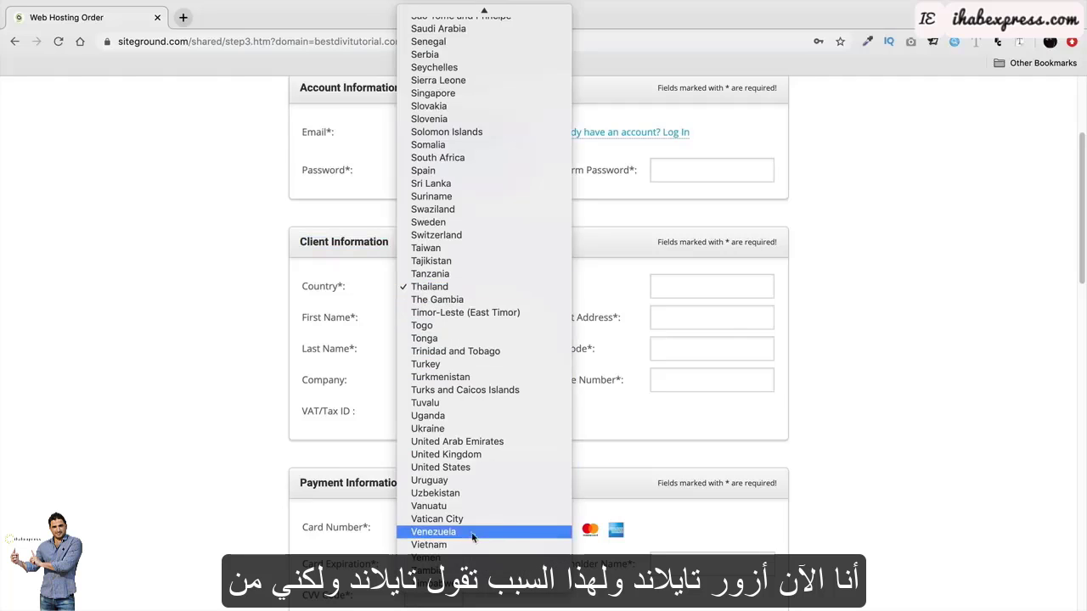
click(231, 372)
scroll(243, 359, down, 1)
scroll(243, 358, down, 5)
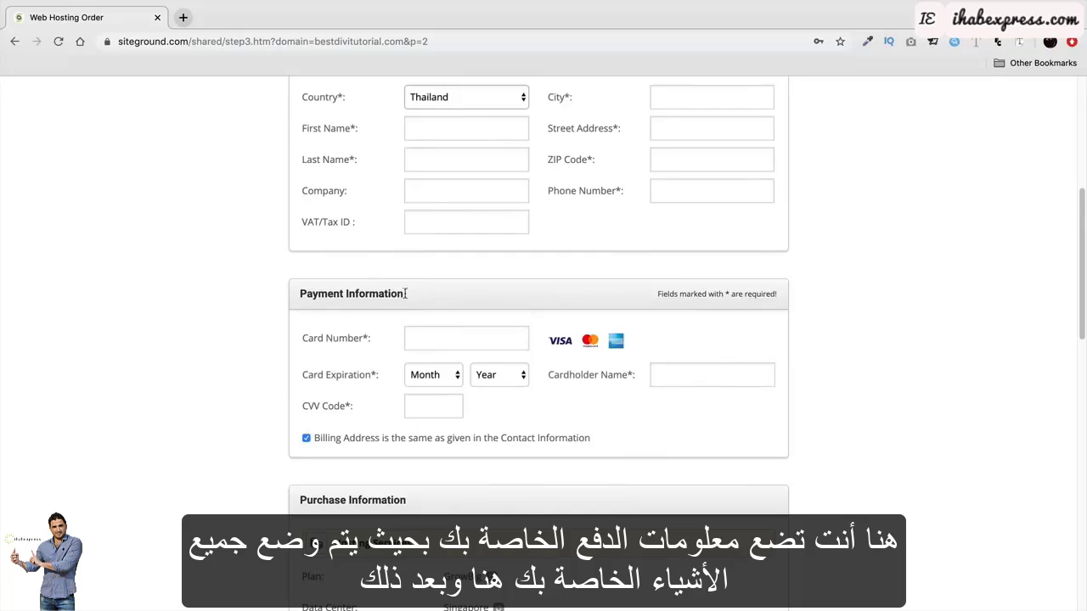
drag(406, 293, 295, 293)
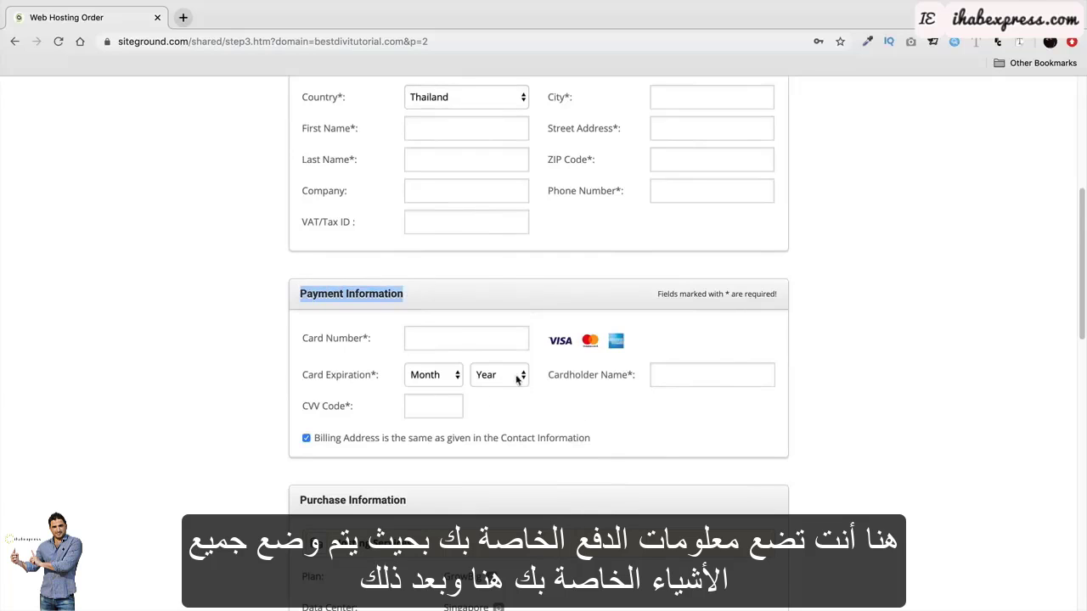
scroll(406, 349, down, 4)
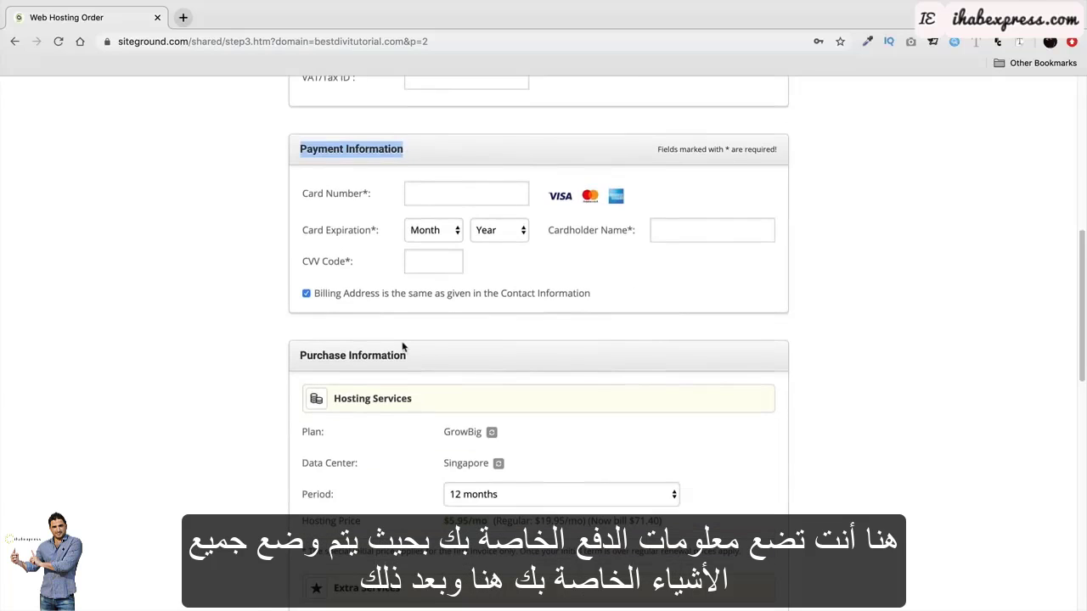
scroll(403, 348, down, 3)
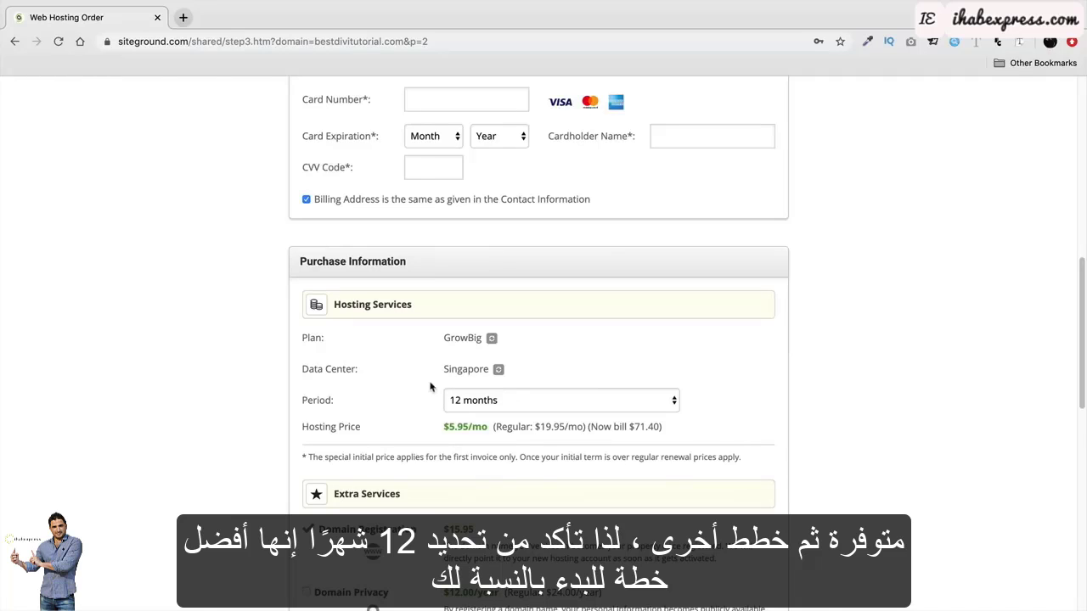
Add Domain Privacy to the hosting order and scroll down to the Terms of Service agreement.
scroll(424, 374, down, 5)
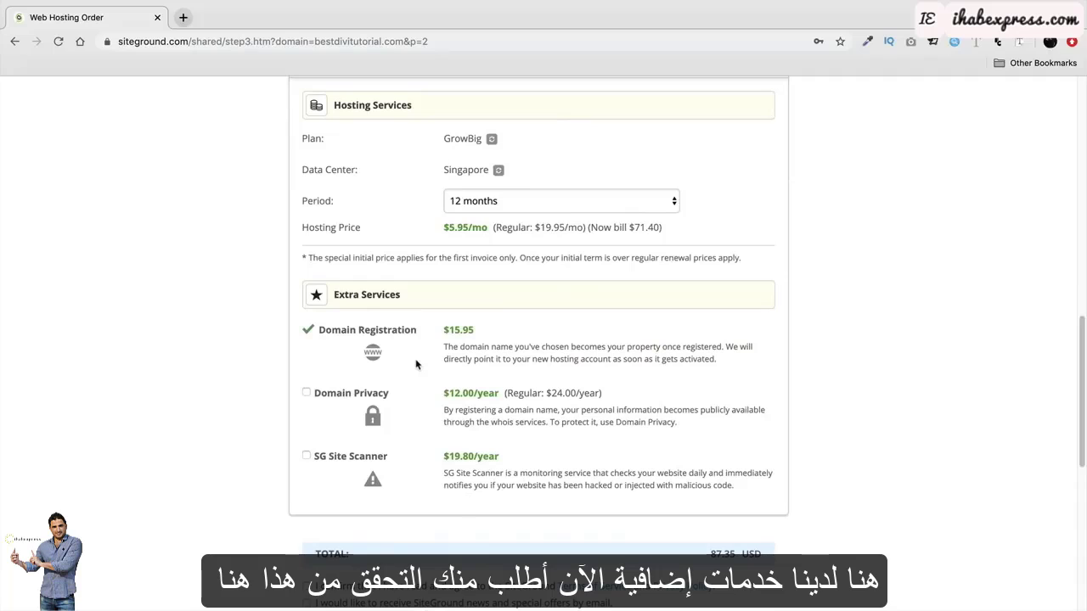
drag(390, 396, 316, 396)
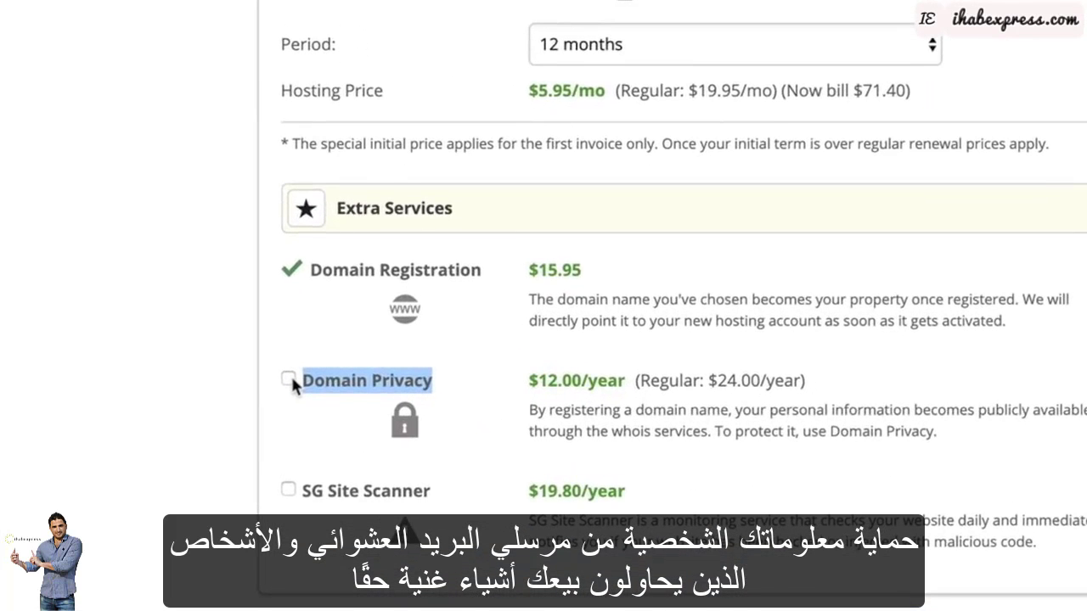
triple_click(568, 381)
click(572, 382)
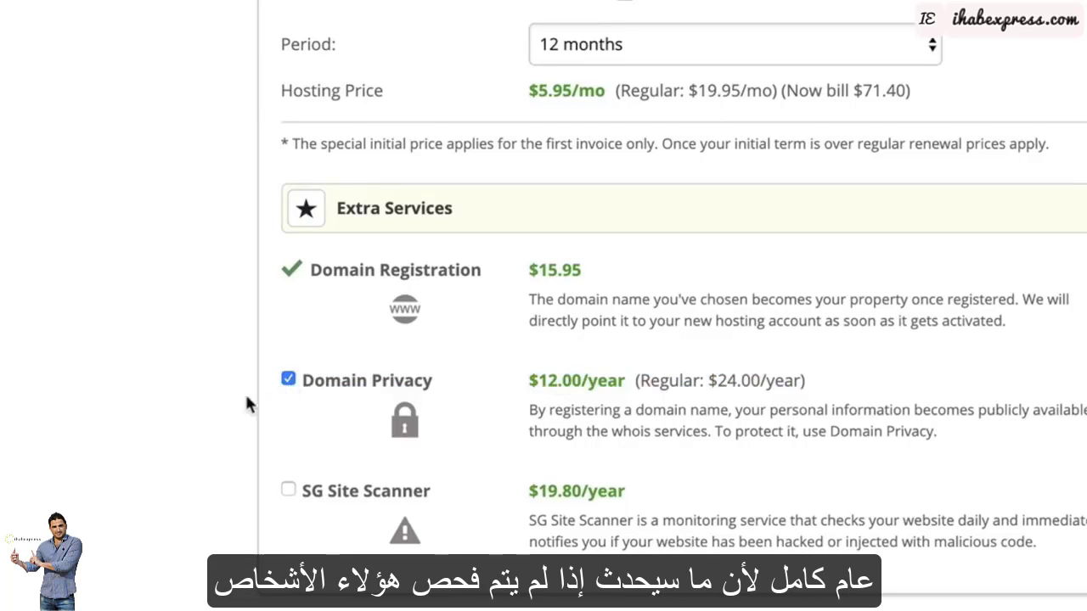
scroll(229, 382, down, 1)
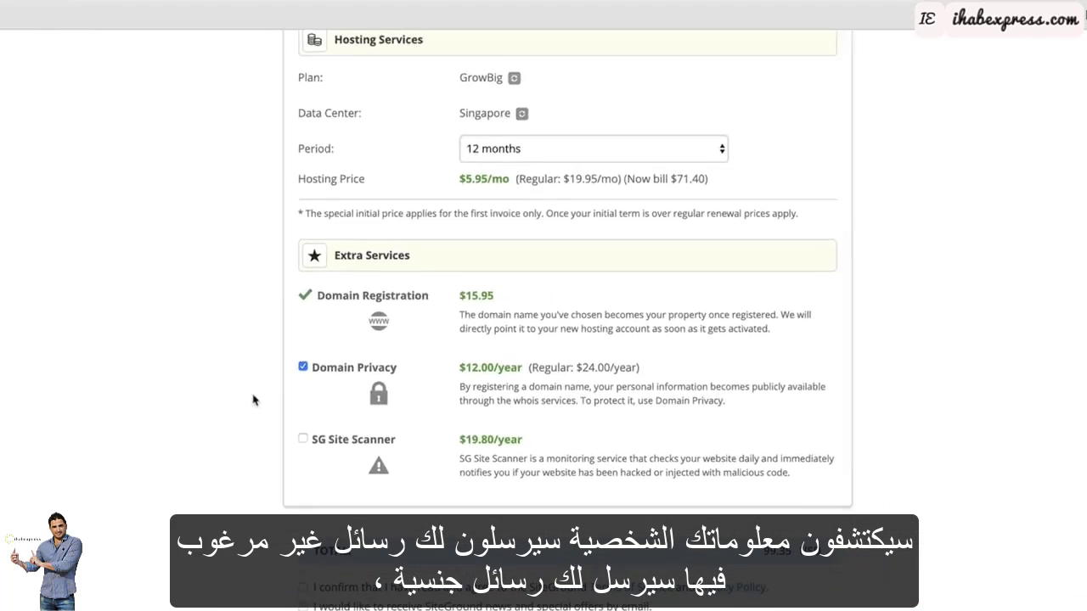
scroll(213, 394, down, 1)
scroll(234, 374, down, 2)
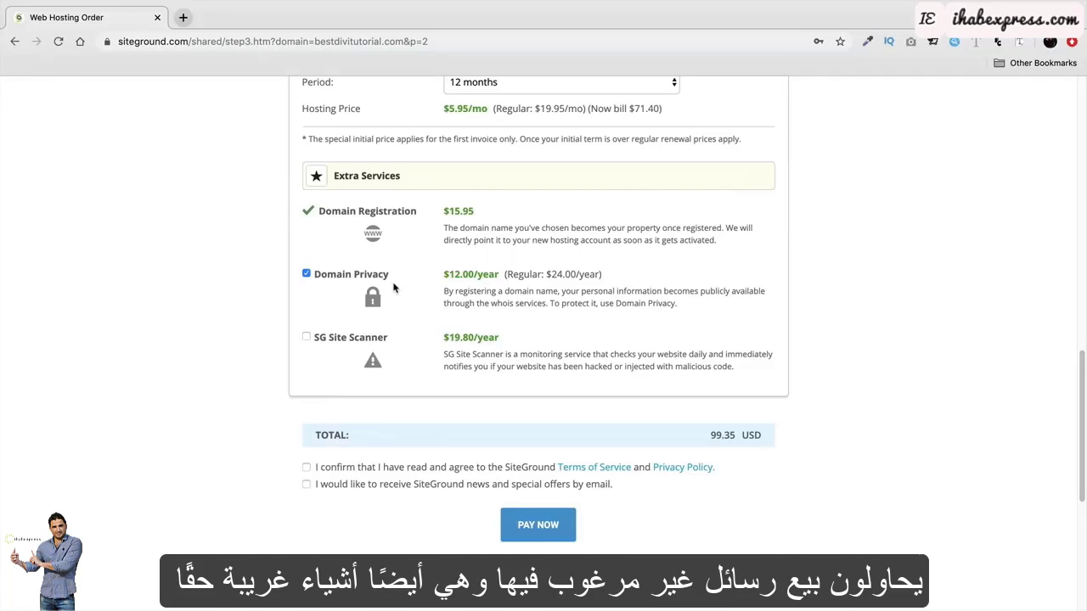
scroll(442, 310, down, 1)
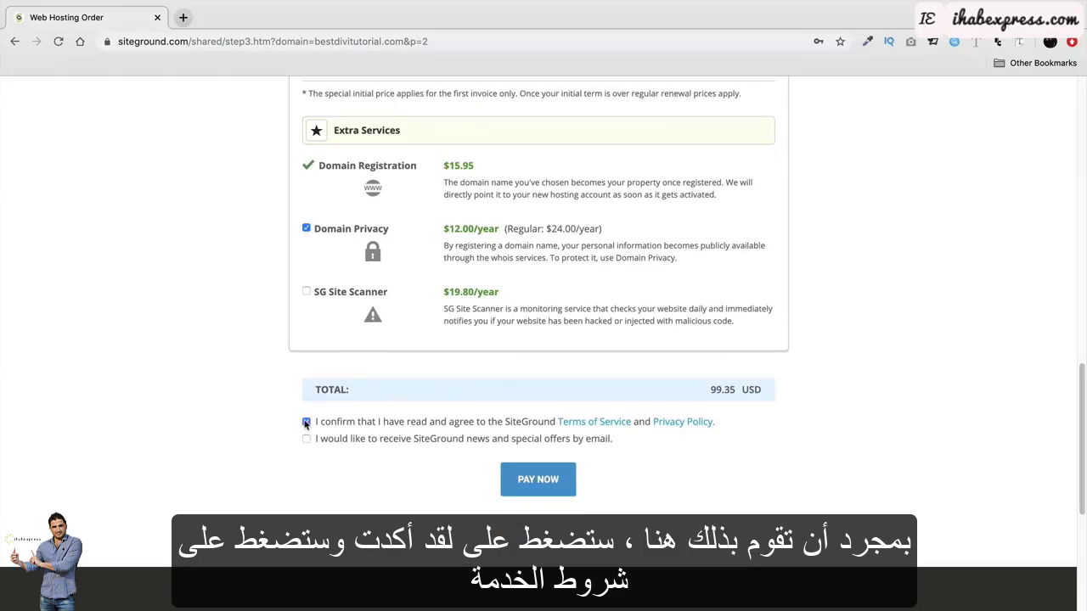
Open the Terms of Service and Privacy Policy in new tabs and view both pages.
click(574, 422)
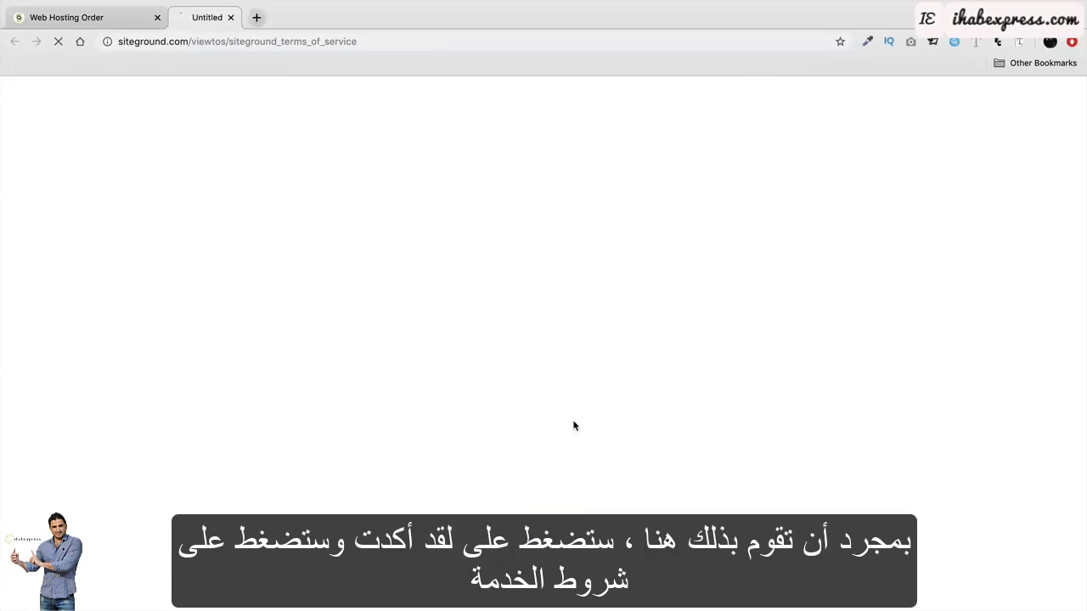
click(121, 26)
click(698, 422)
click(412, 22)
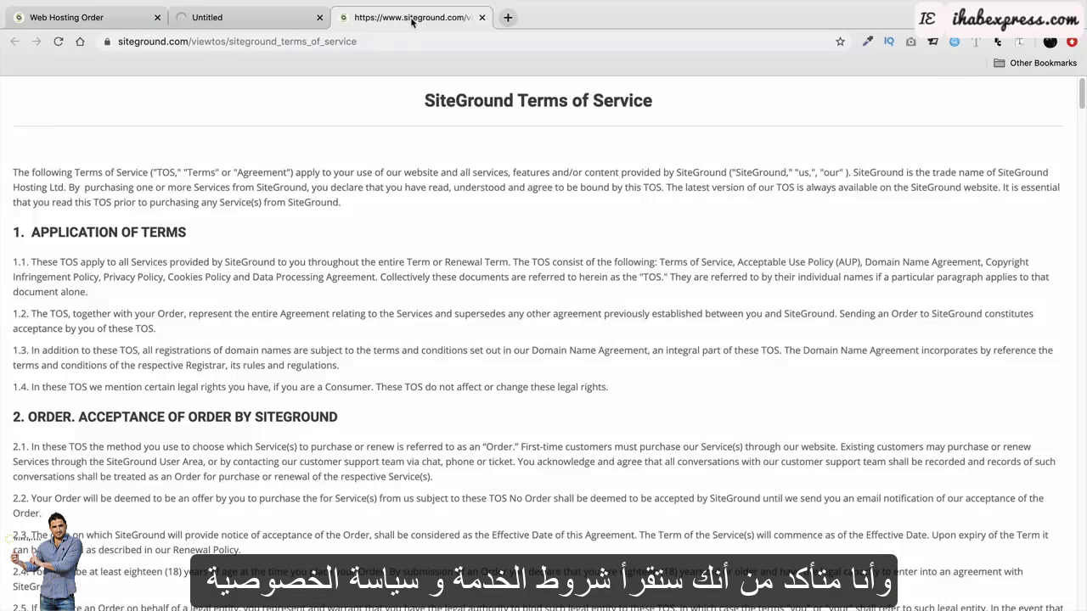
click(260, 22)
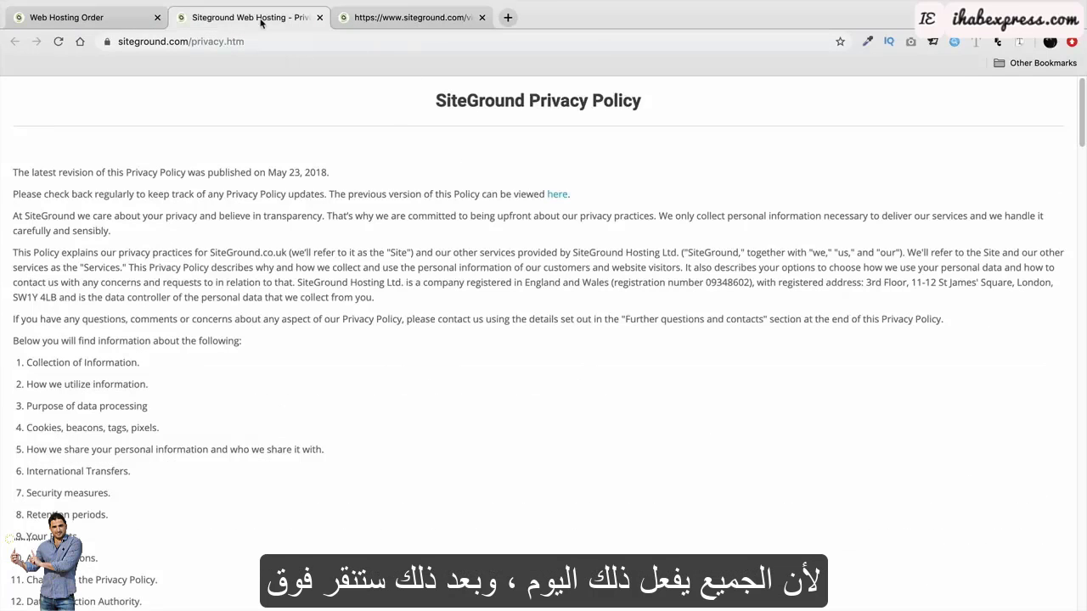
Back on the order form, leave the news-and-offers email opt-in unticked.
click(127, 15)
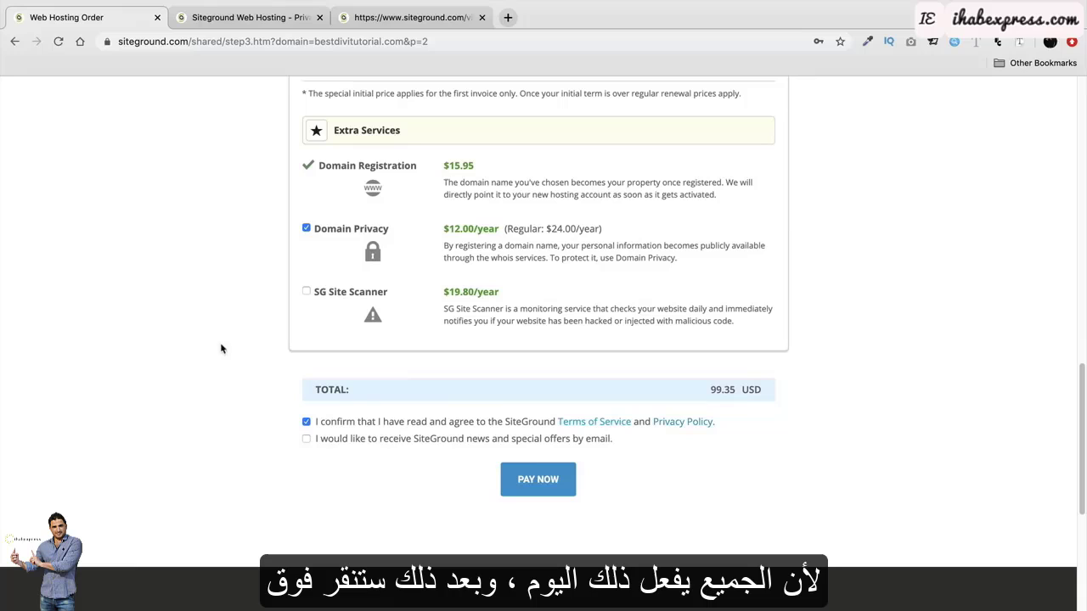
click(306, 439)
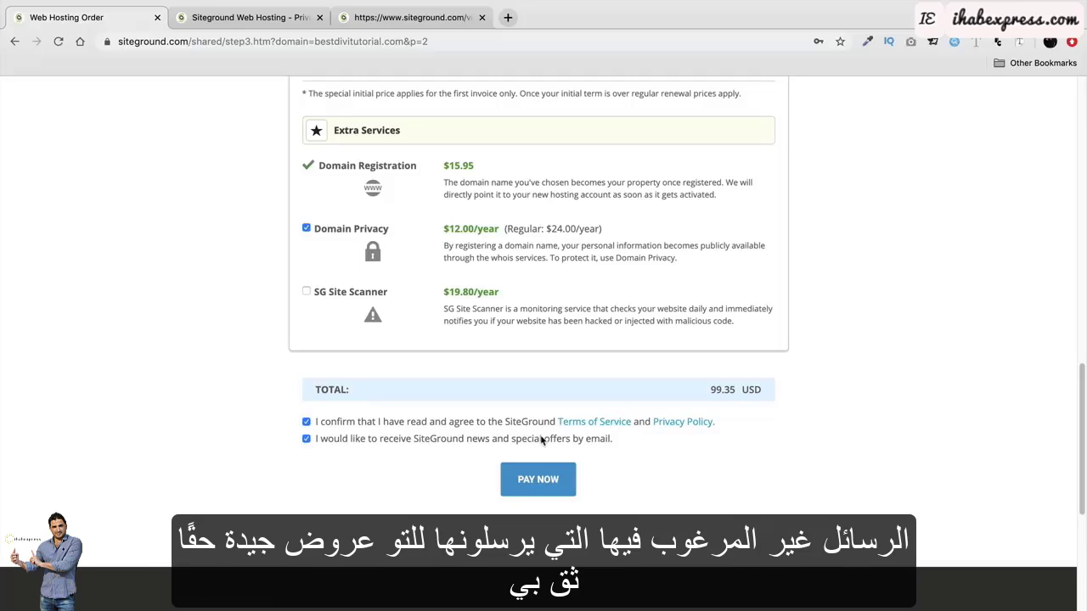
click(307, 439)
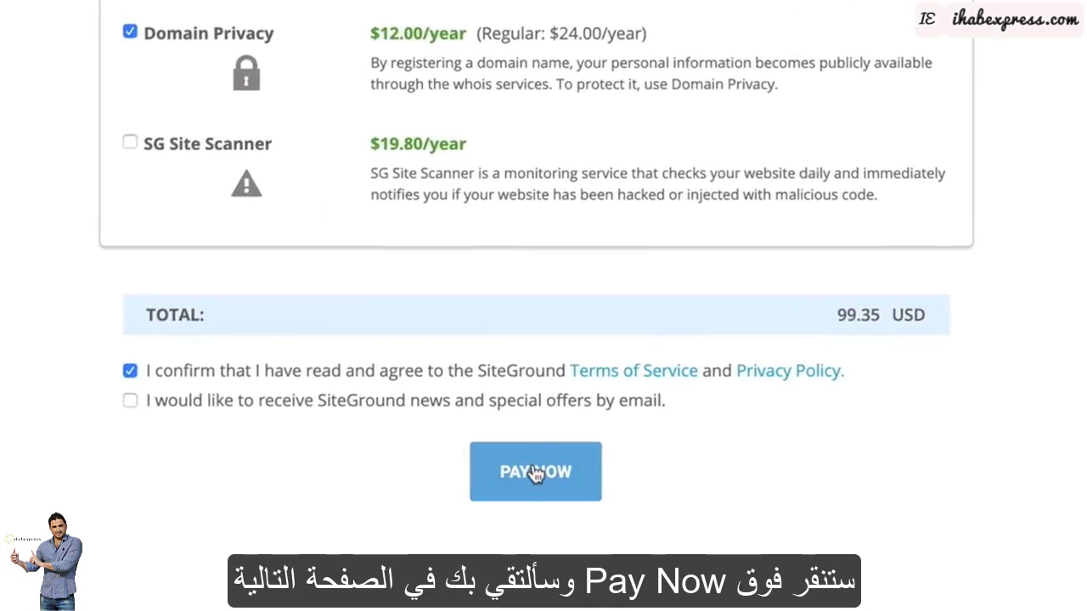
Pay for the order, go to the customer area, and start setting up bestdivitutorial.com.
click(536, 473)
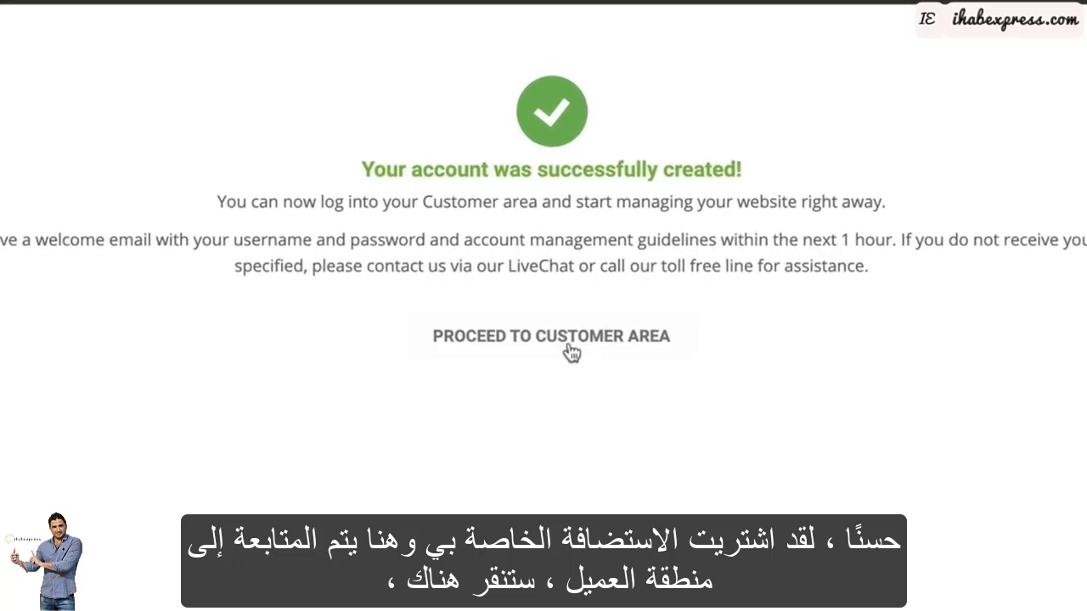
click(579, 344)
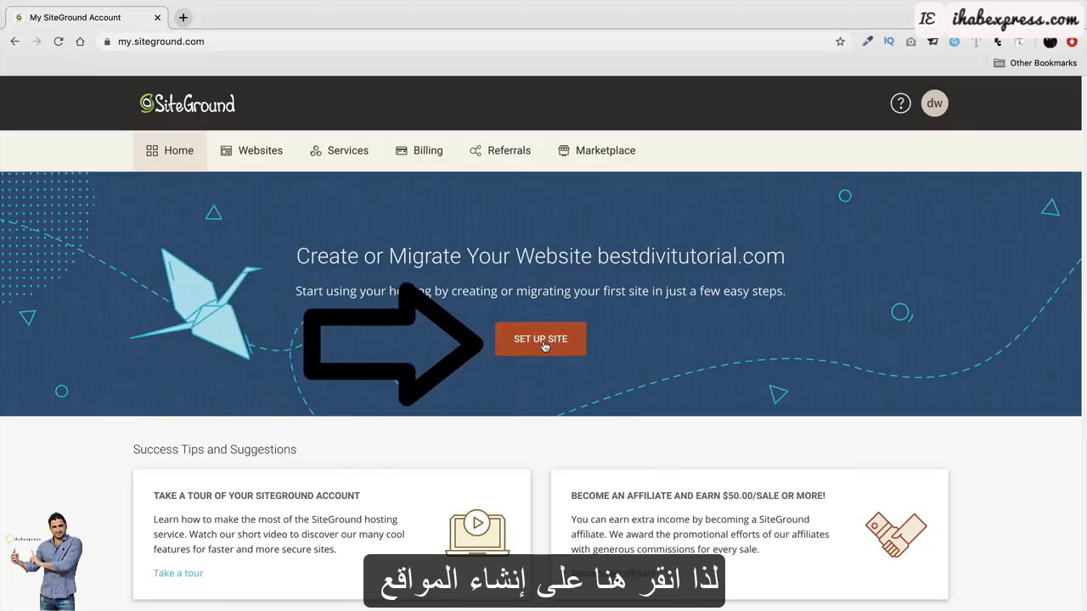
click(546, 336)
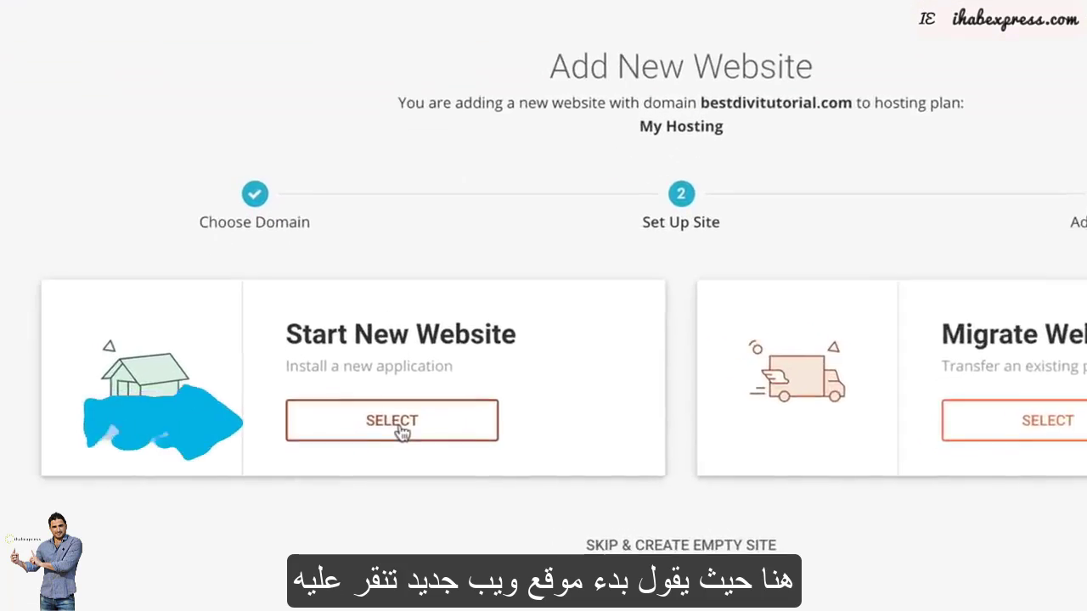
Start a new WordPress website, confirm the login details, and finish without adding extras.
click(402, 432)
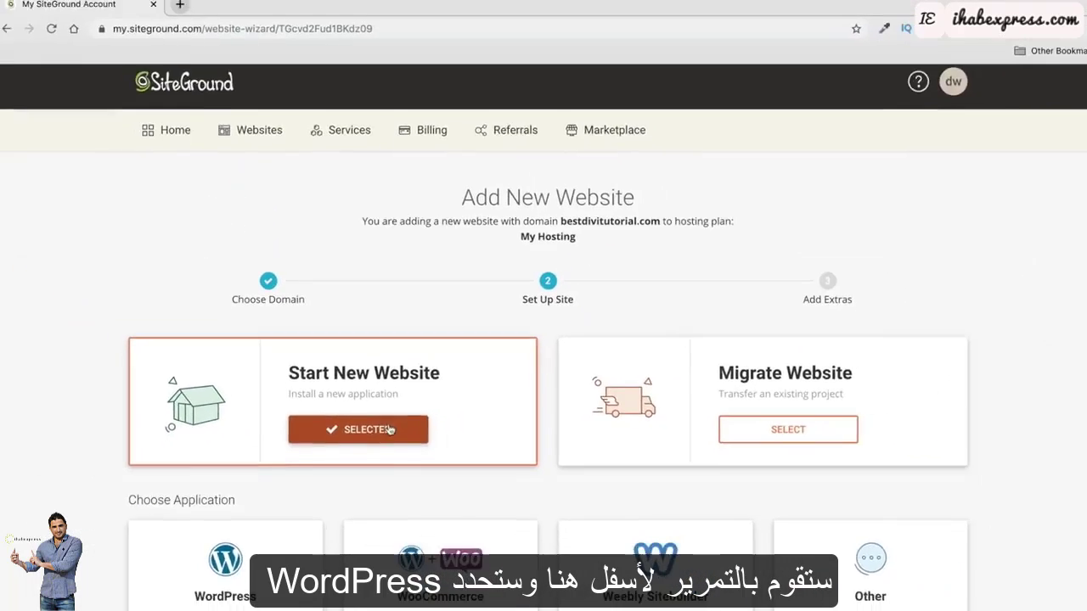
scroll(389, 430, down, 3)
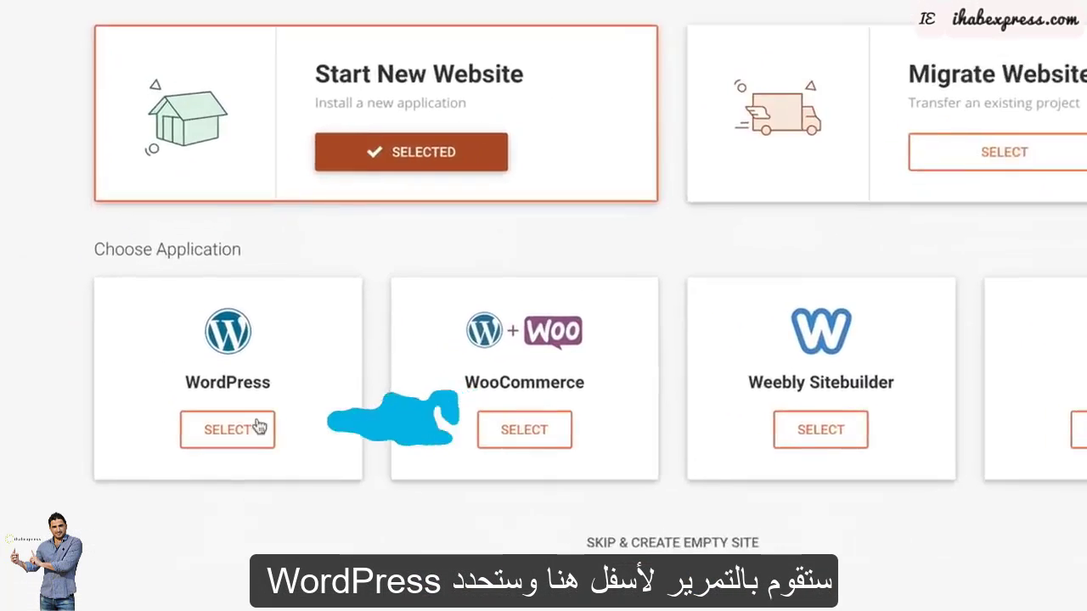
click(257, 428)
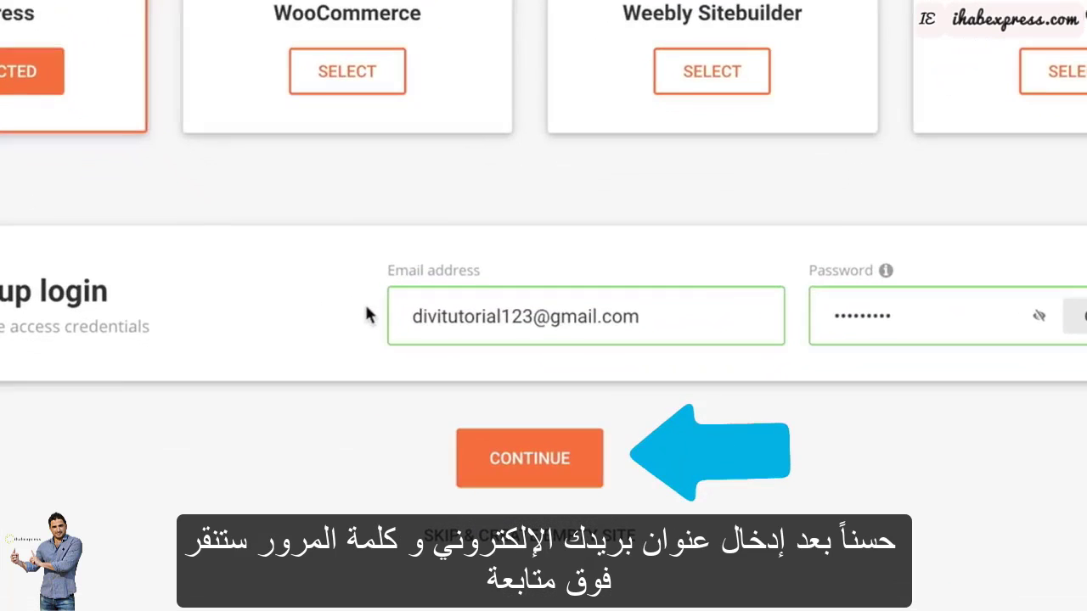
click(536, 464)
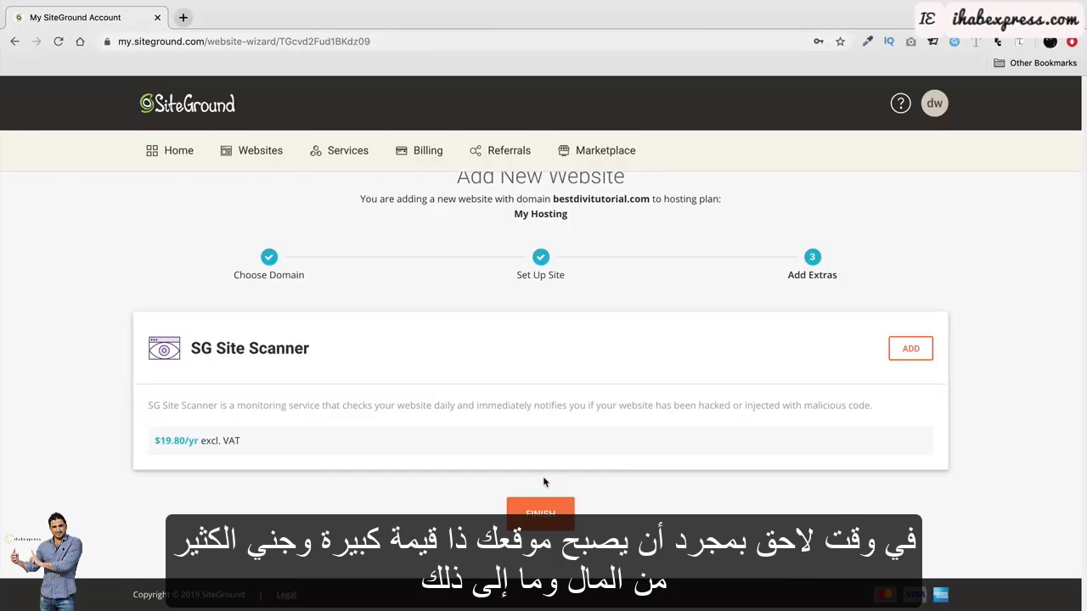
click(542, 516)
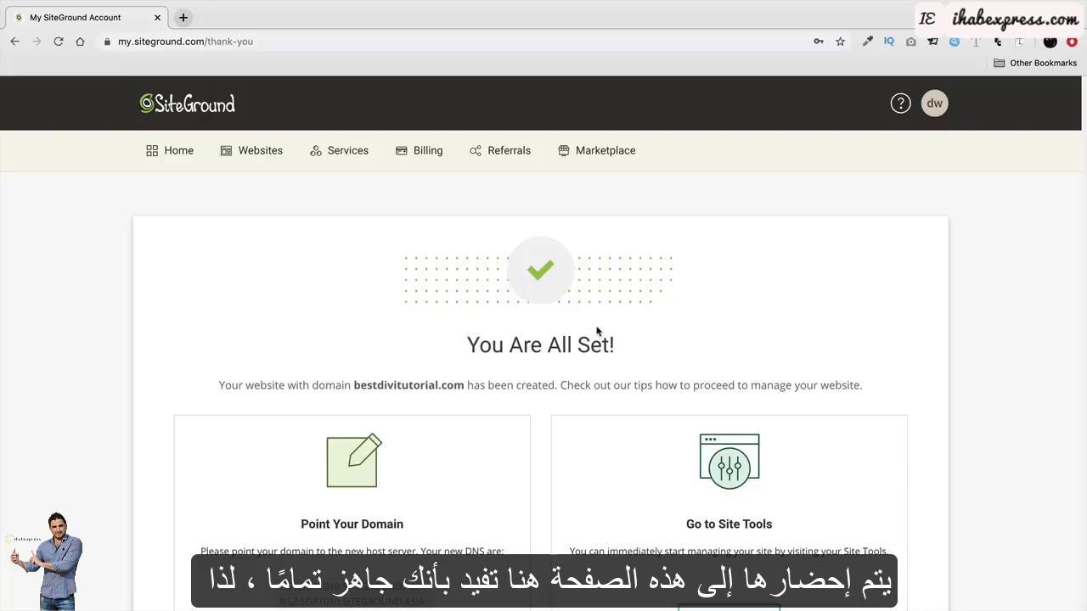
scroll(597, 328, down, 4)
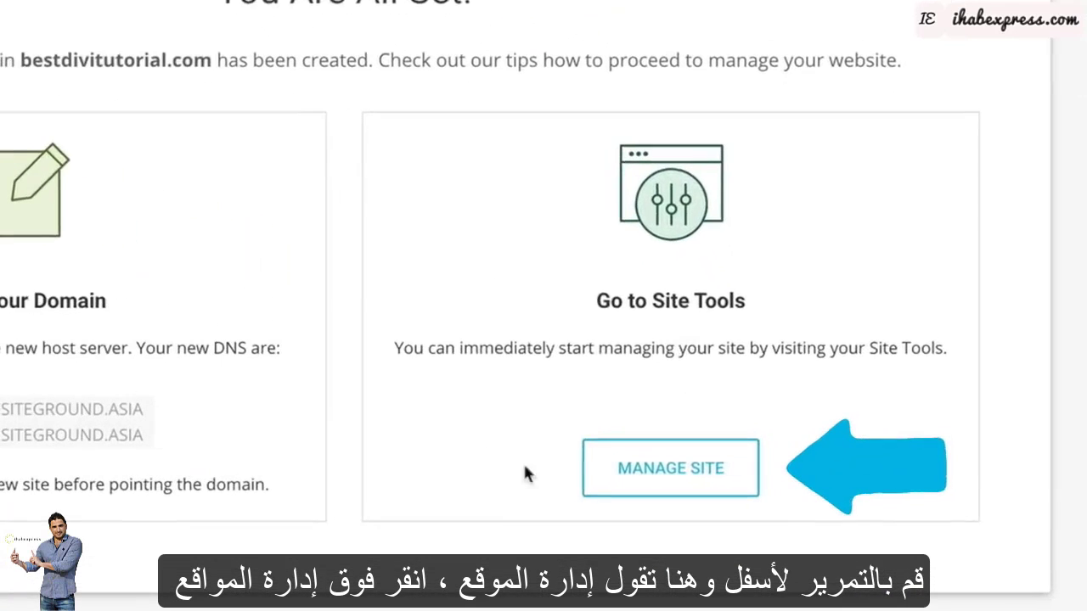
Open Site Tools for the new bestdivitutorial.com site and look over the page.
click(651, 473)
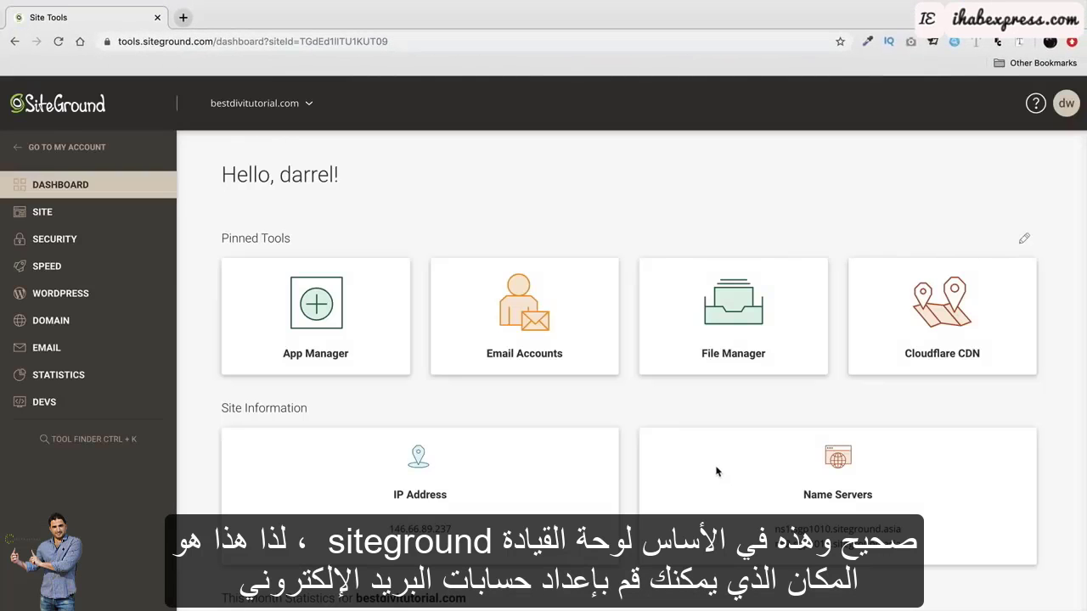
scroll(709, 459, down, 2)
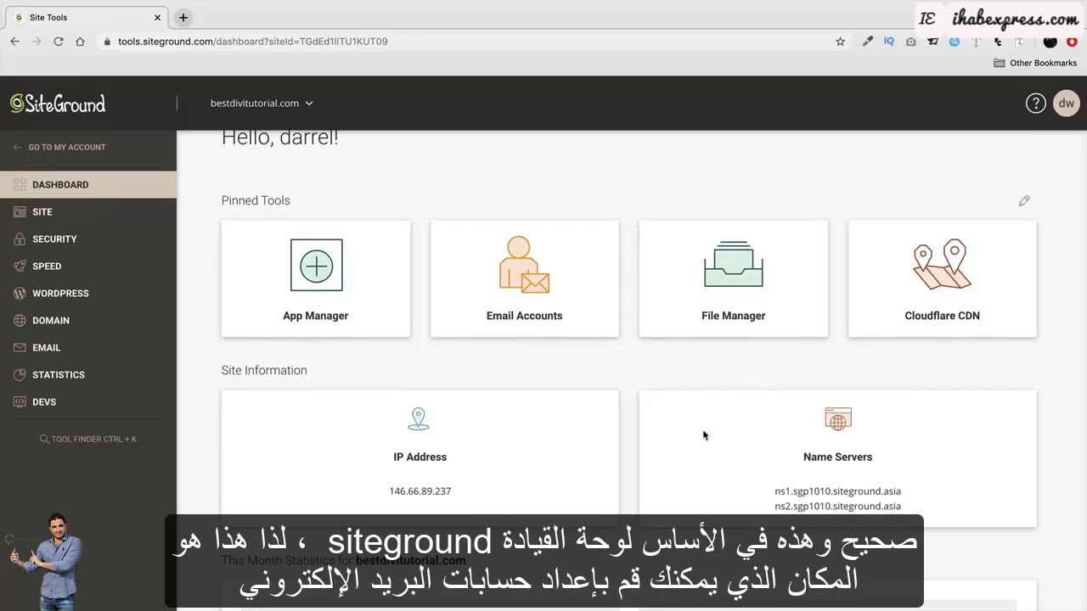
scroll(703, 435, down, 1)
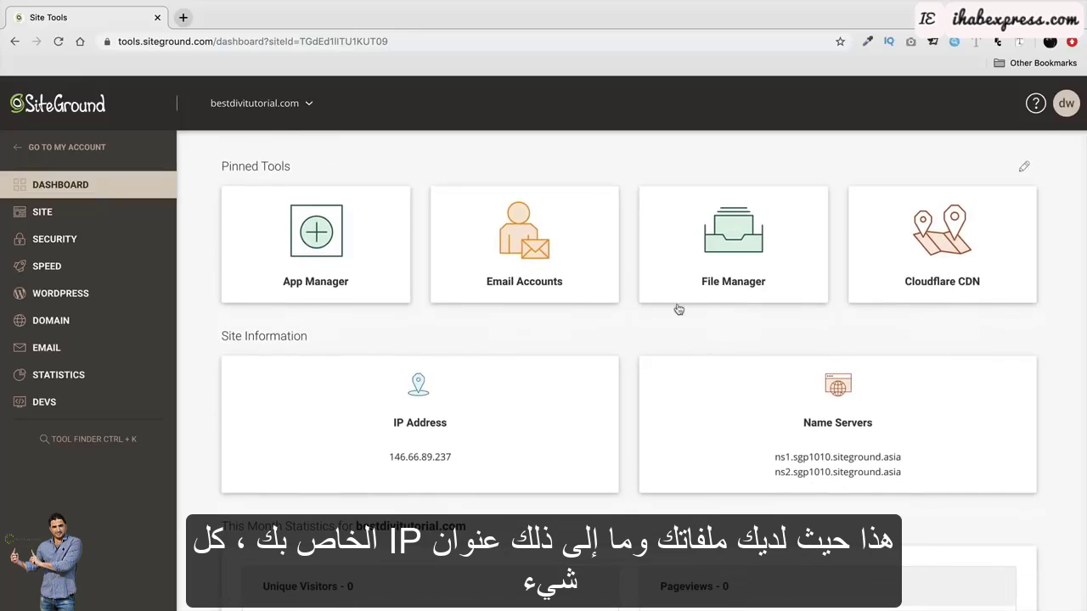
scroll(679, 321, down, 4)
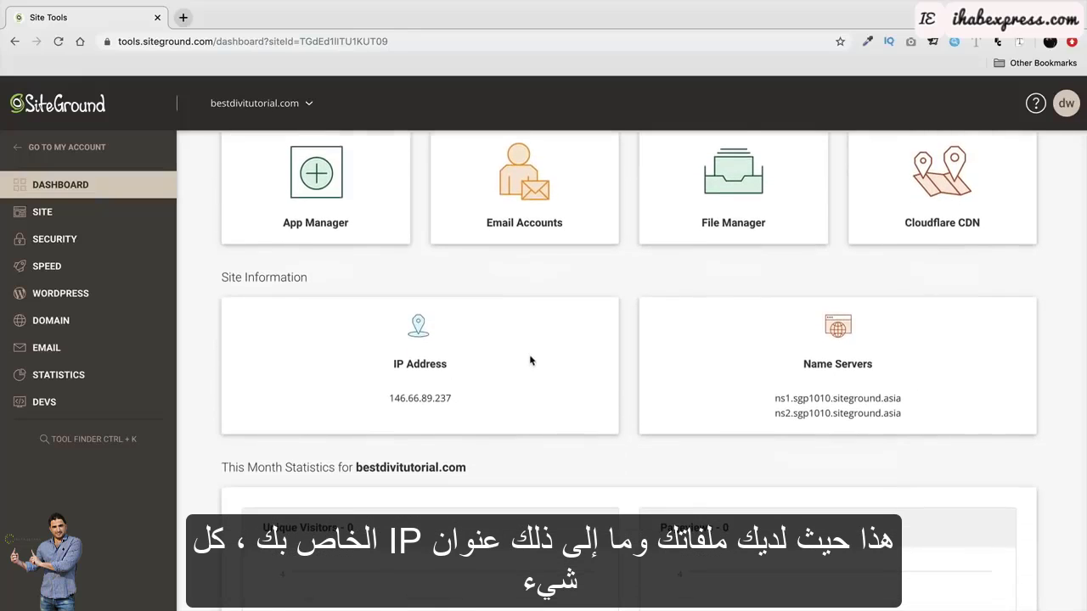
scroll(526, 335, down, 6)
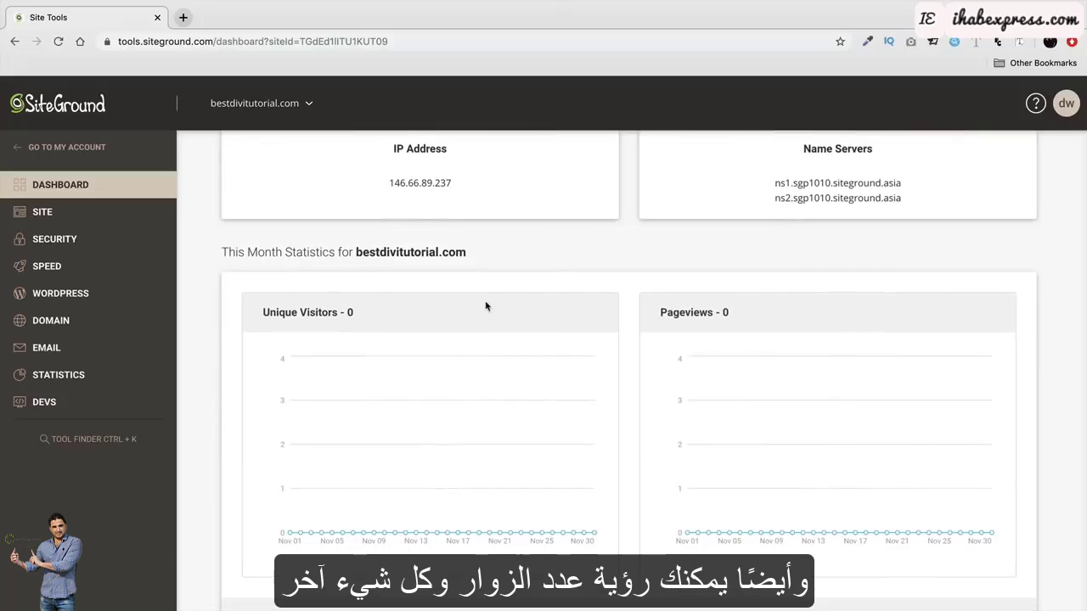
mouse_move(544, 401)
scroll(664, 348, down, 2)
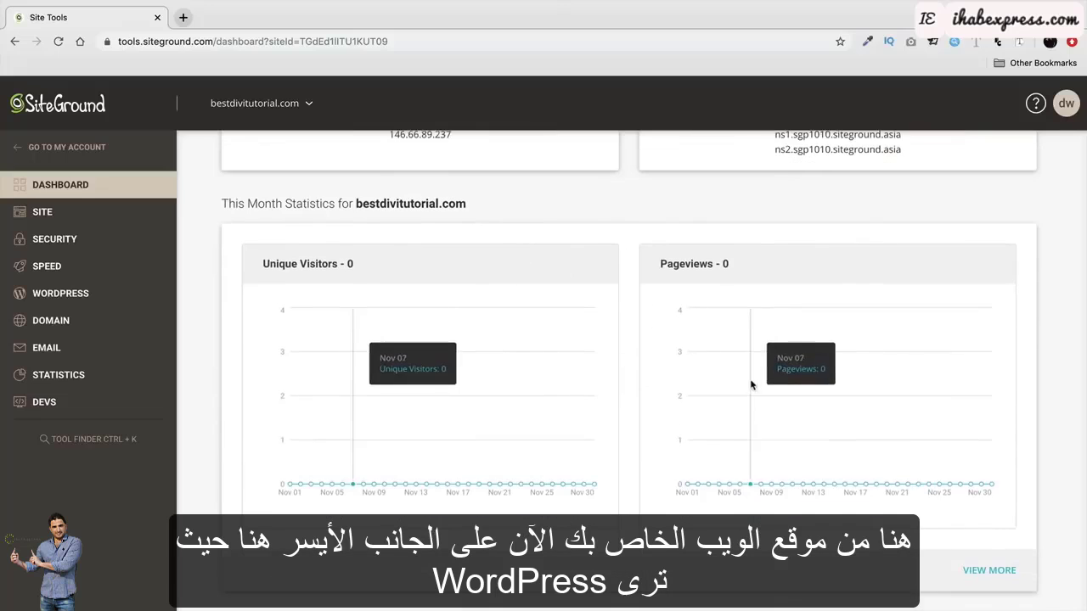
scroll(664, 347, up, 15)
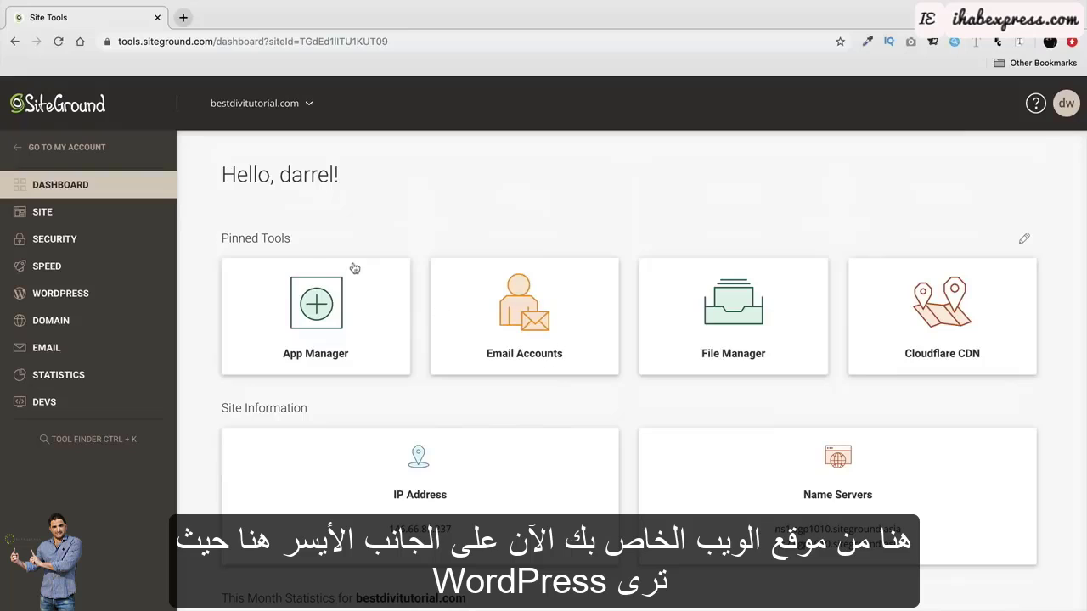
Go to WordPress > Install & Manage and scroll to the Manage Installations list.
click(61, 295)
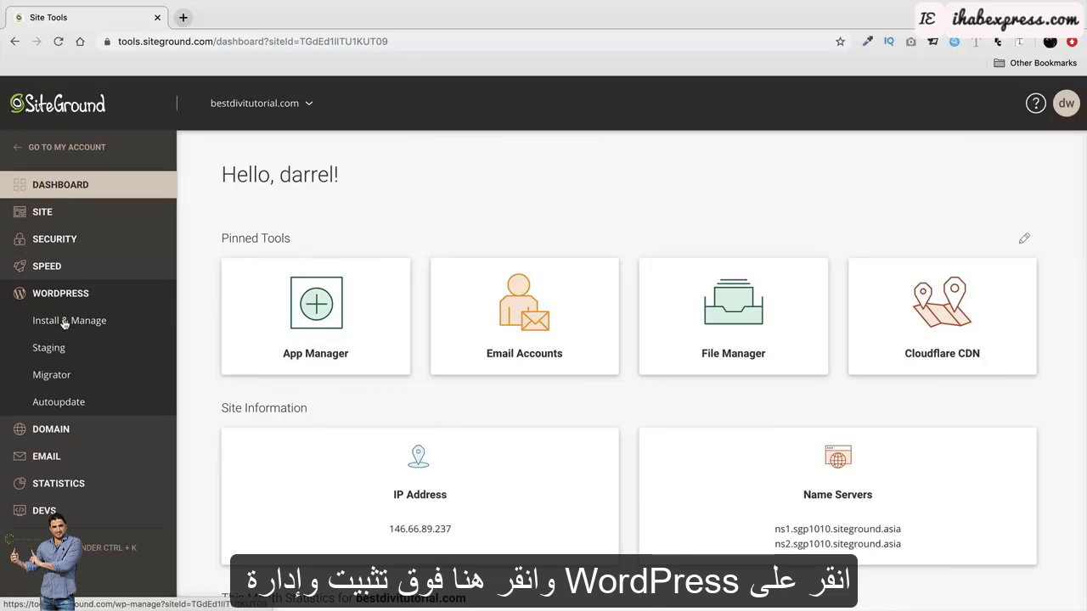
click(63, 323)
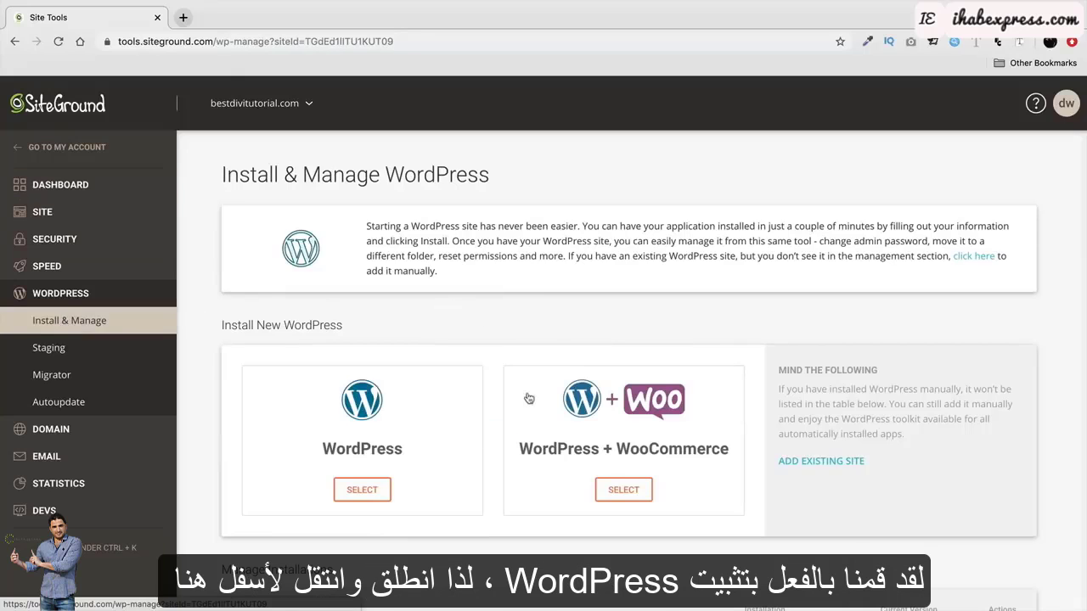
scroll(508, 355, down, 3)
scroll(508, 355, down, 1)
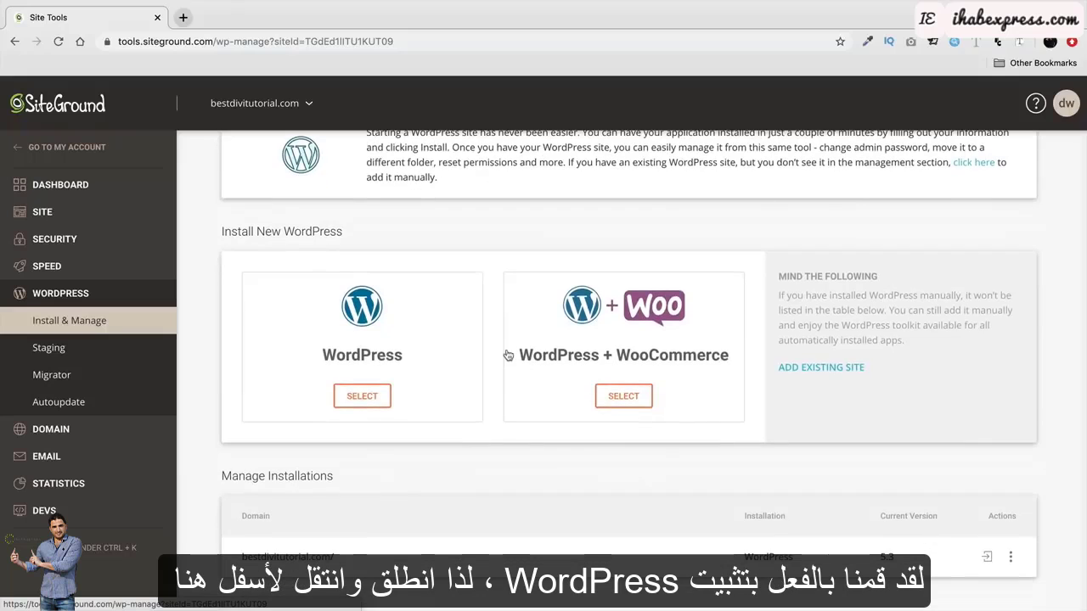
drag(359, 479, 223, 480)
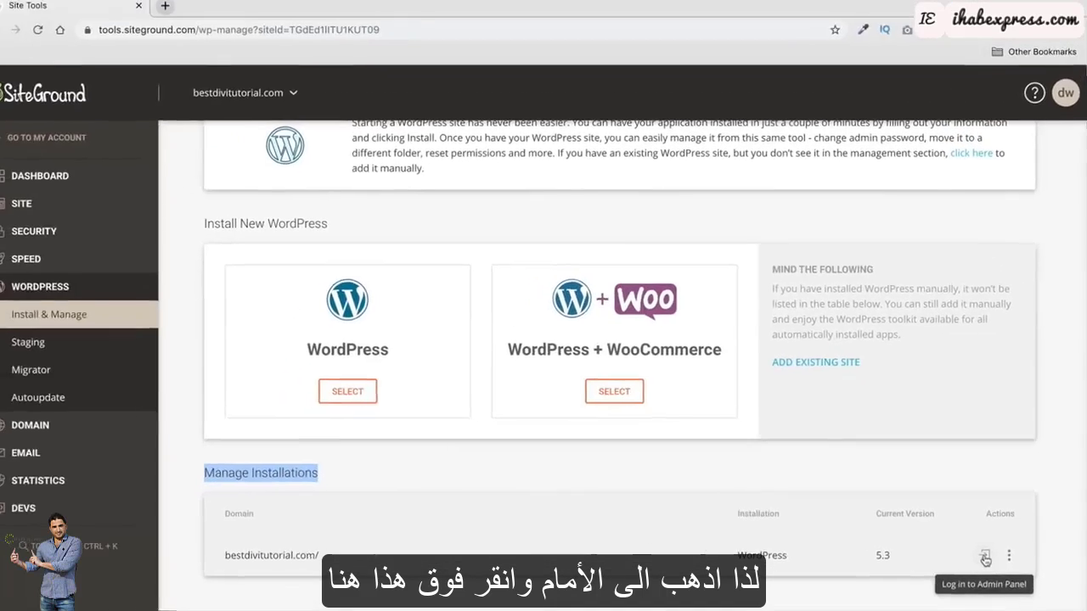
Log in to the WordPress admin from Manage Installations and exit the WordPress Starter wizard.
click(953, 535)
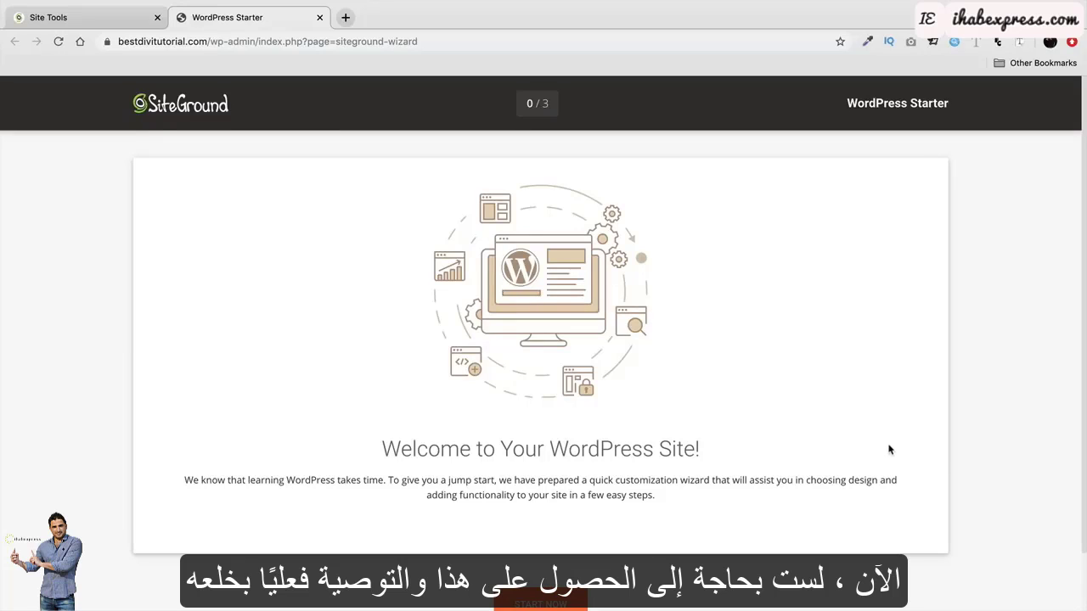
scroll(890, 451, down, 1)
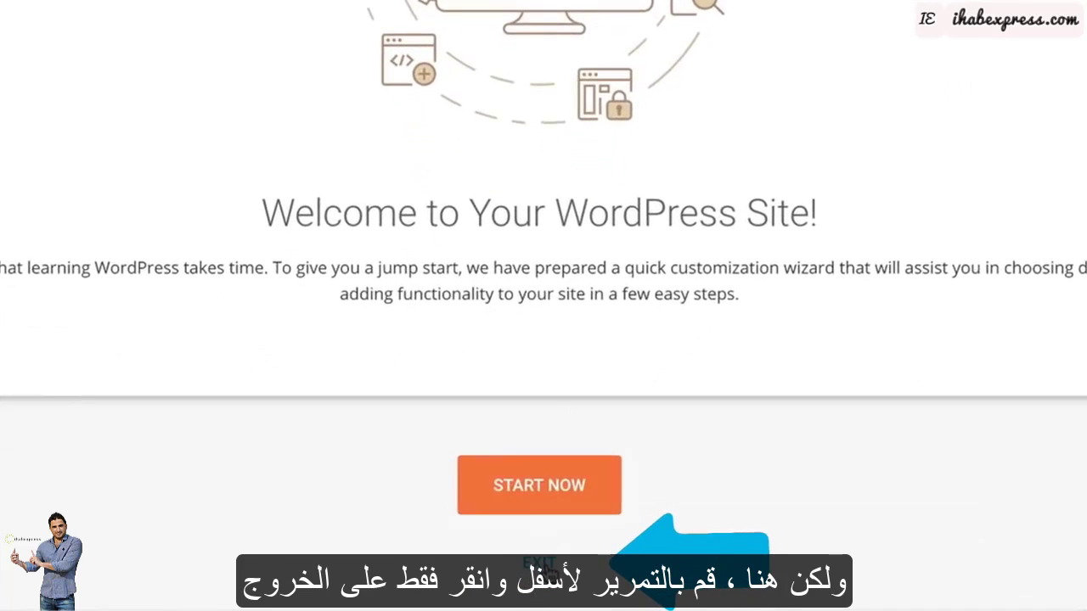
click(548, 570)
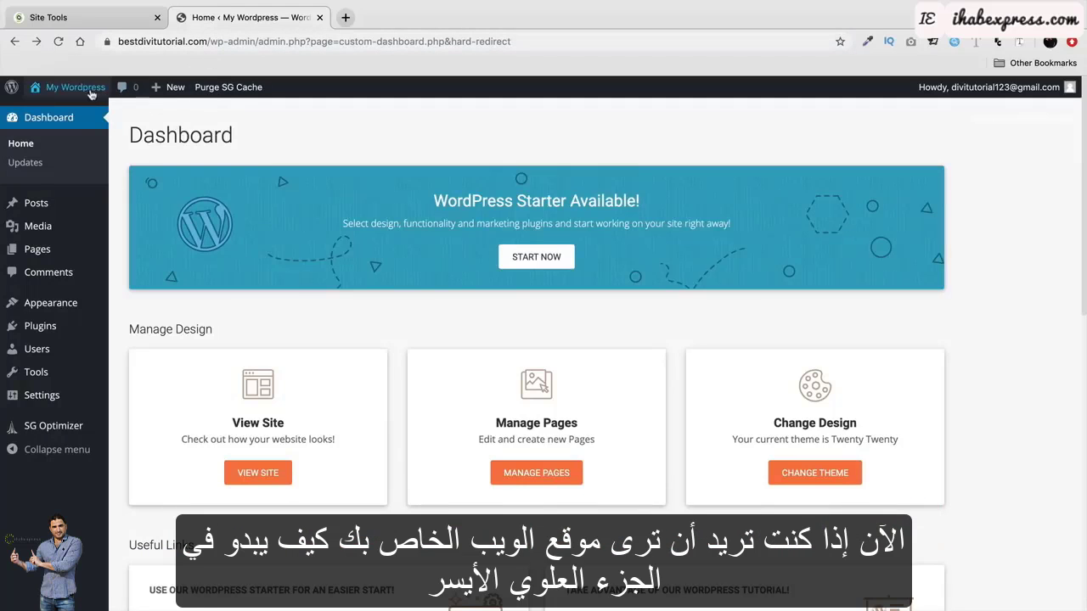
View the live bestdivitutorial.com front page running Twenty Twenty.
mouse_move(72, 86)
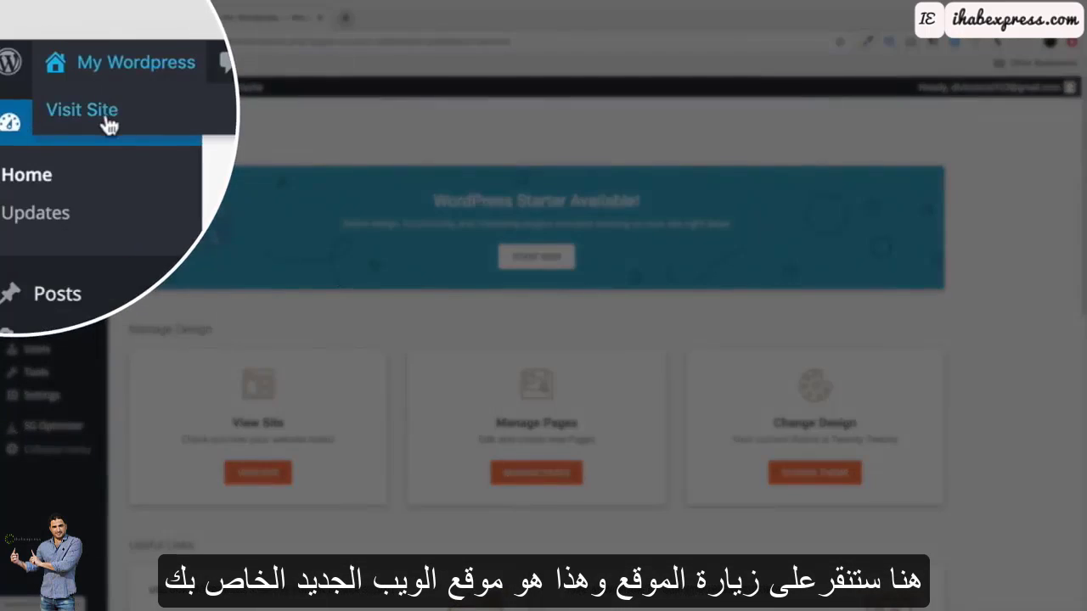
click(62, 113)
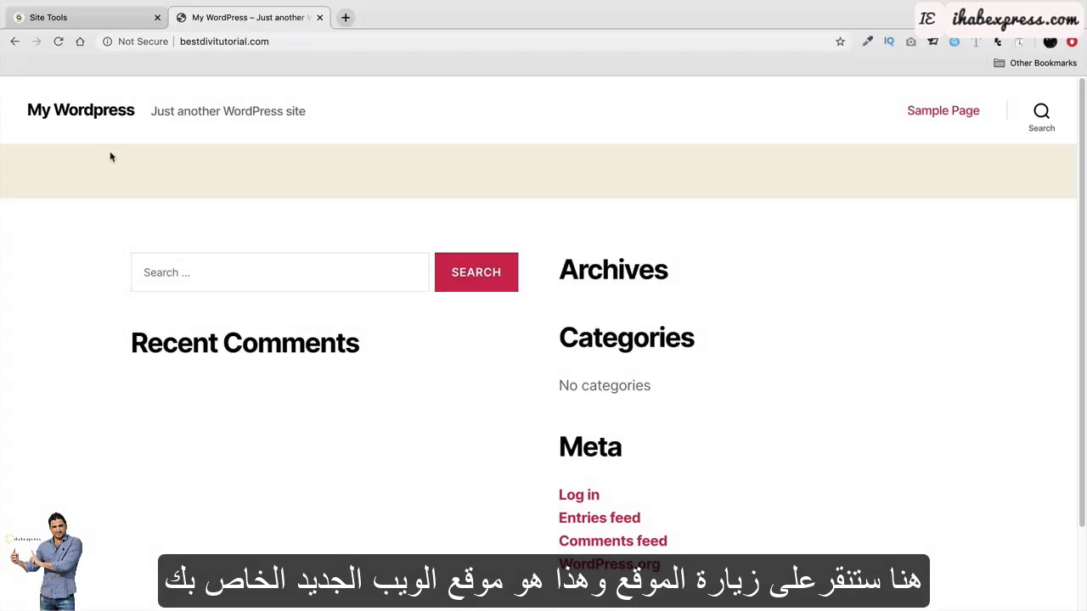
scroll(248, 238, down, 2)
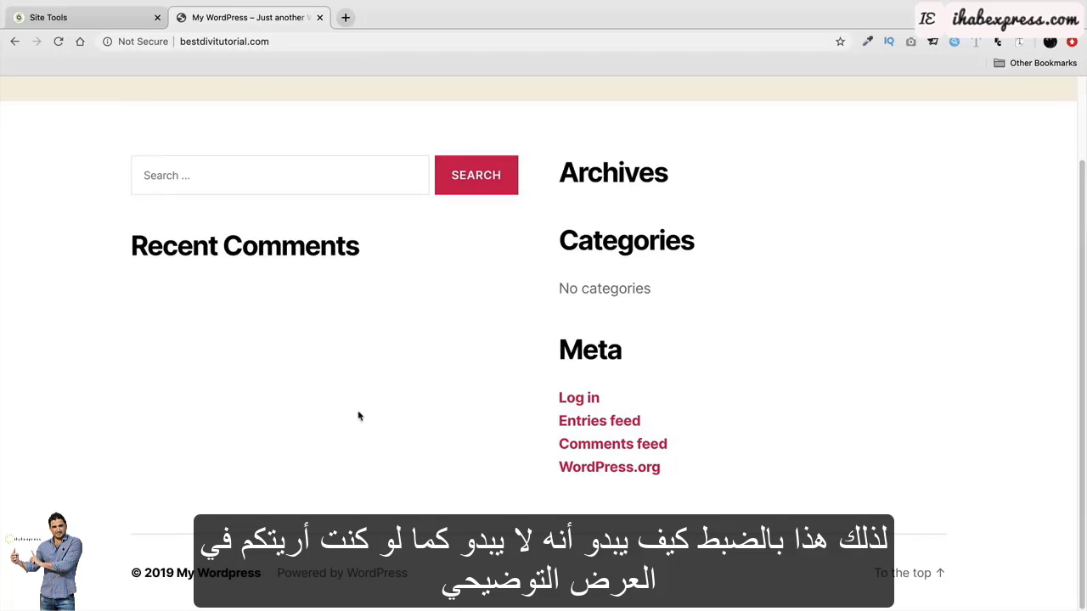
scroll(383, 353, up, 2)
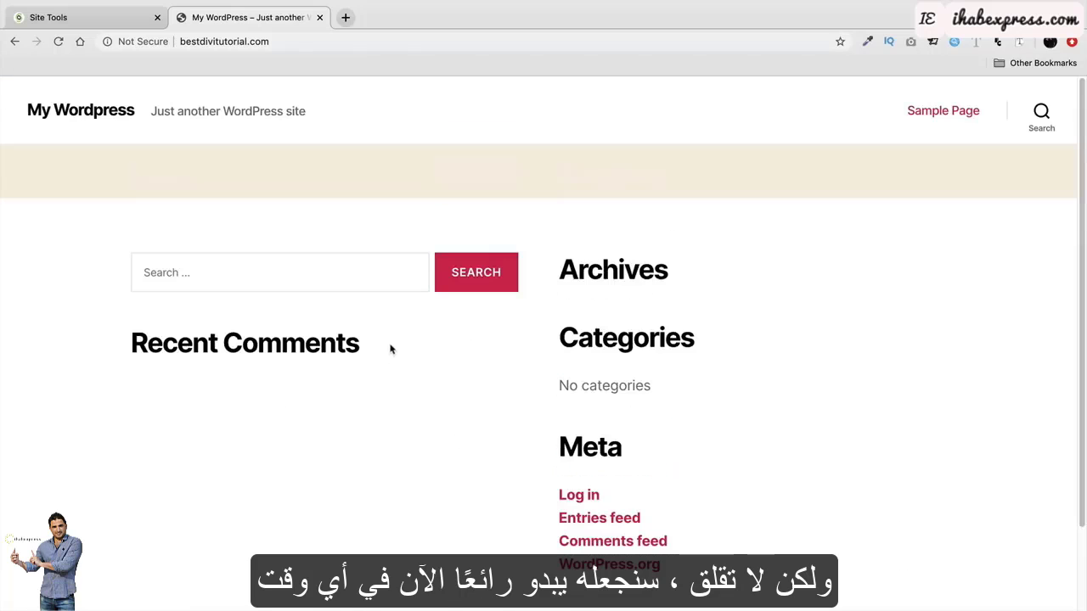
Append /wp-admin to the site address to load the admin login page.
click(282, 42)
click(282, 42)
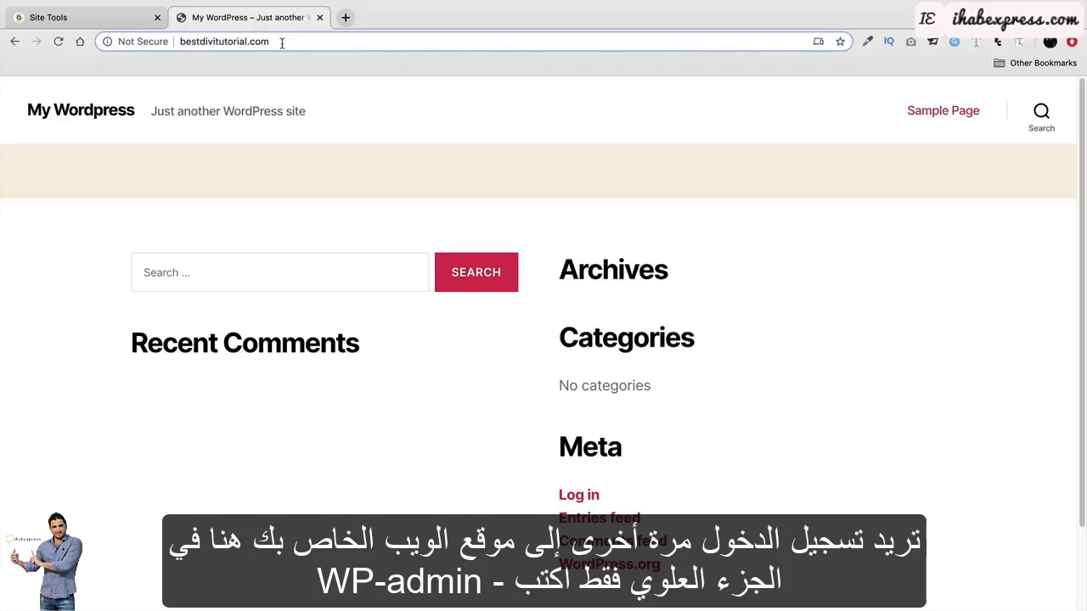
text(/wp-admin)
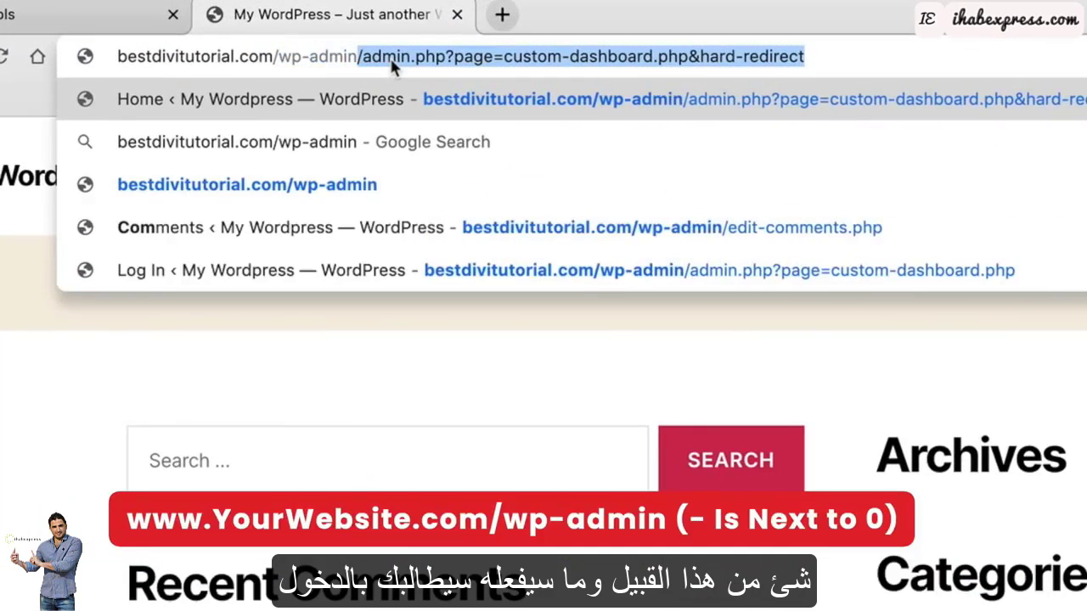
key(Delete)
key(Return)
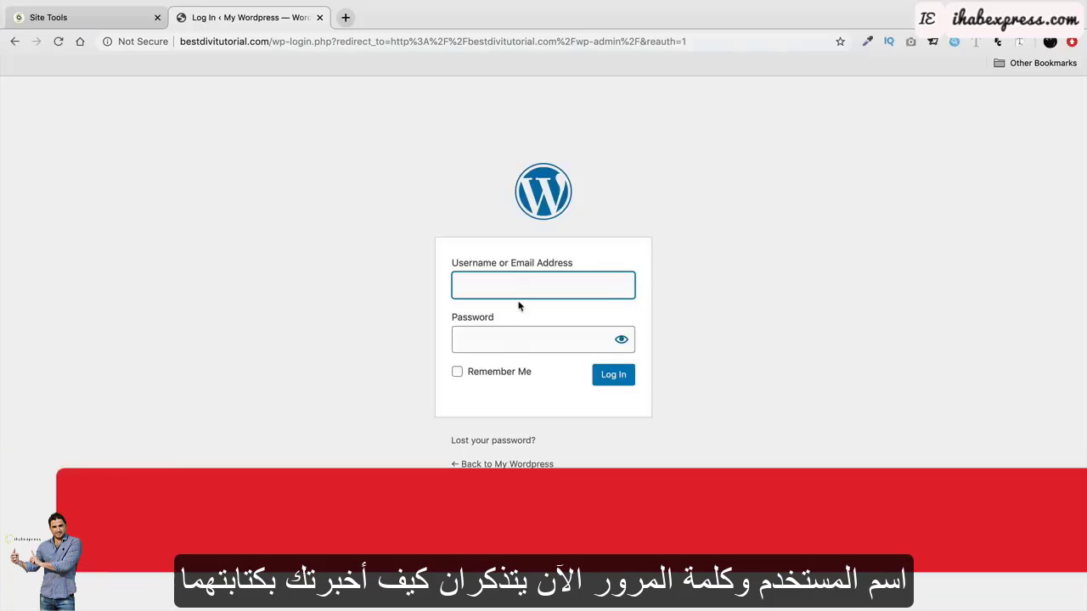
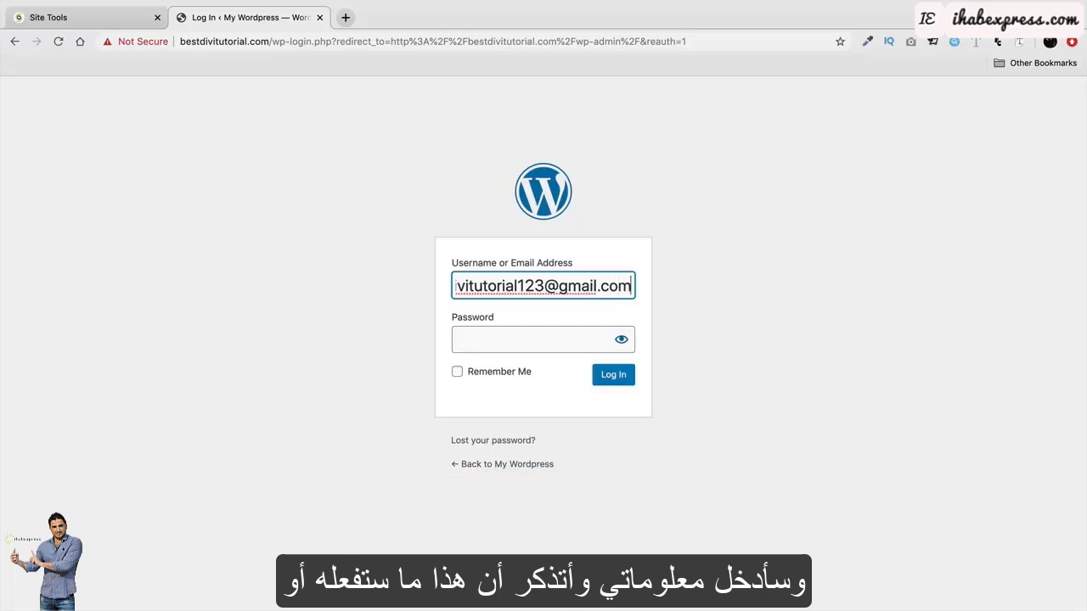
Log in with the admin account e-mail and password, with Remember Me ticked.
key(Tab)
text(d•••••••)
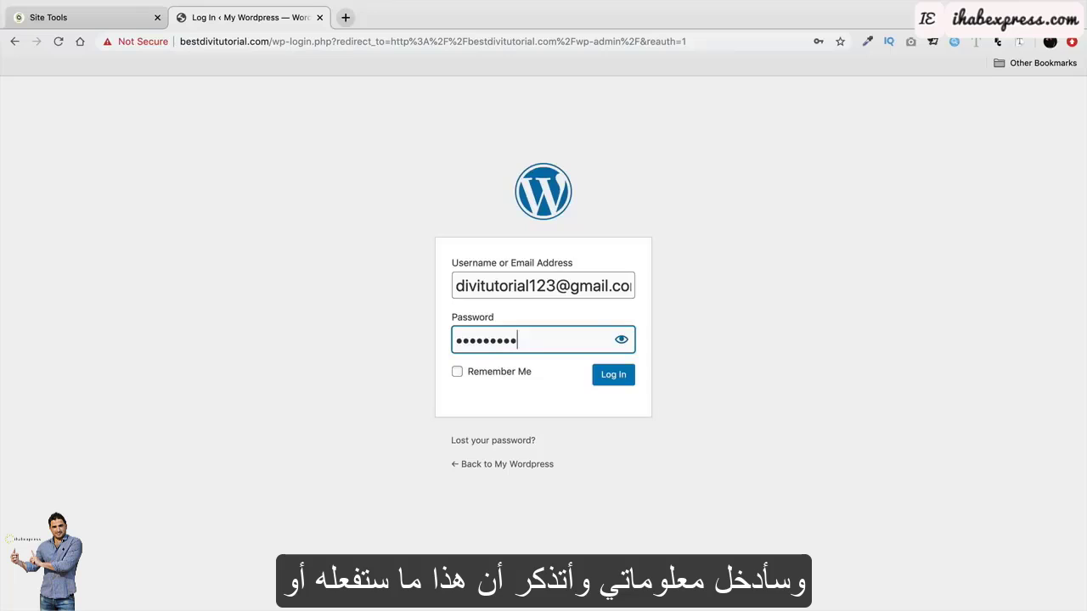
click(469, 382)
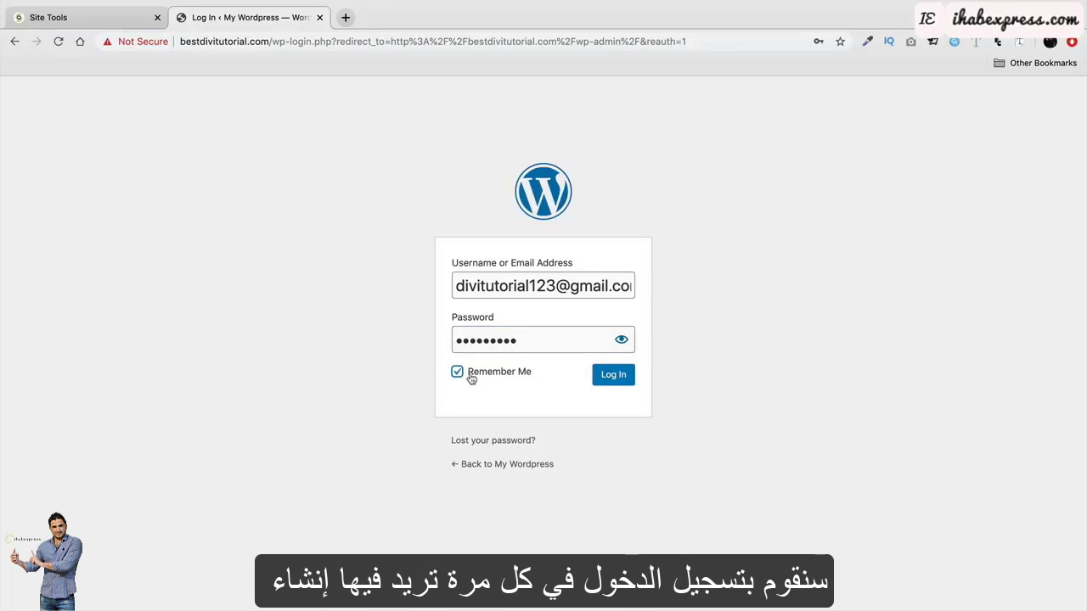
click(613, 376)
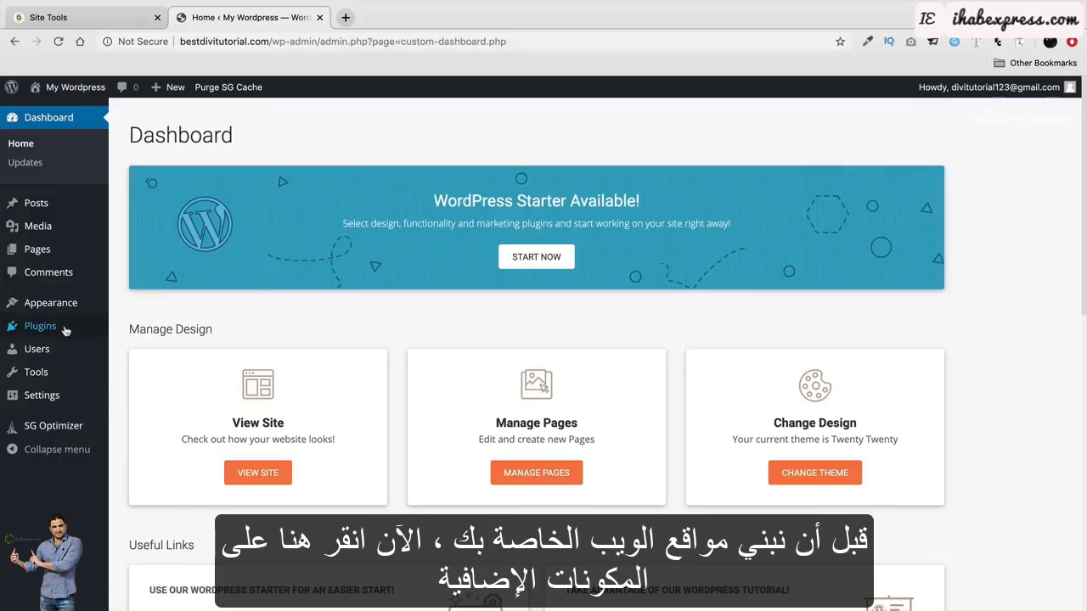
Deactivate WordPress Starter under Installed Plugins, then go back to the Dashboard.
mouse_move(67, 327)
click(140, 330)
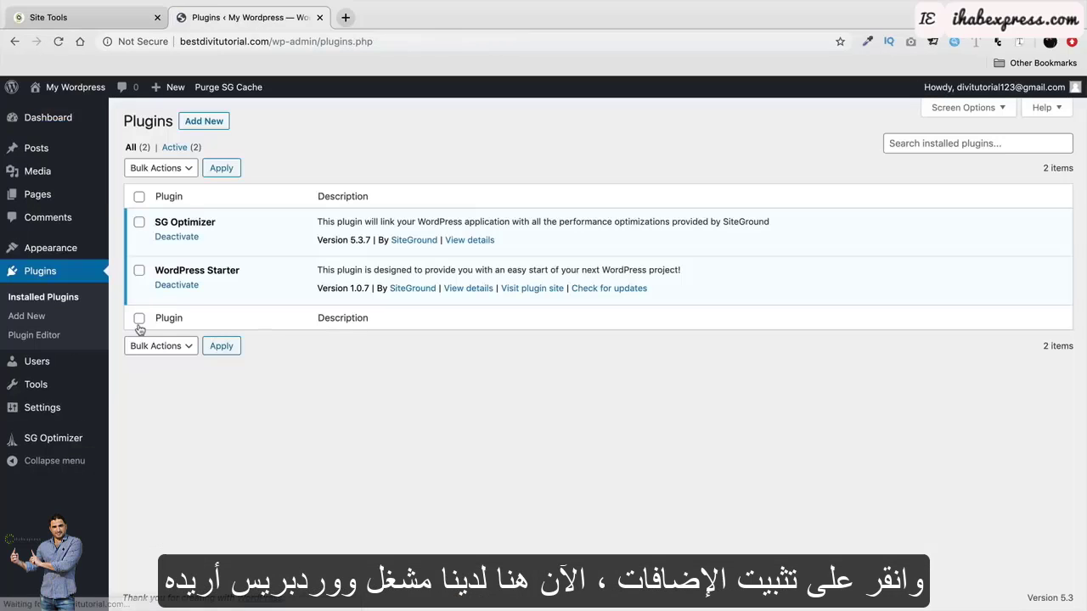
click(177, 285)
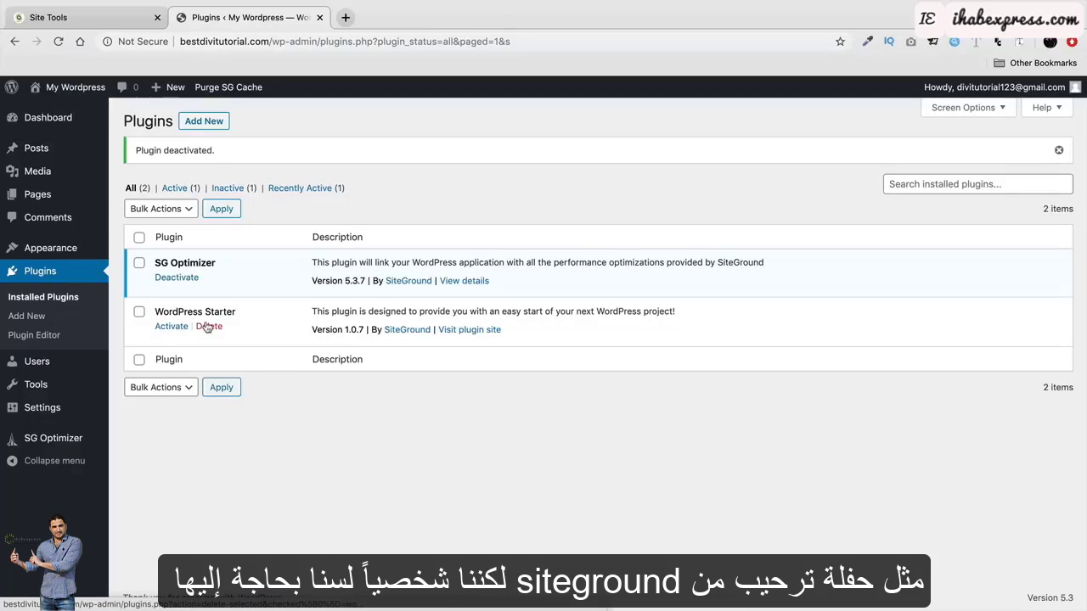
click(64, 122)
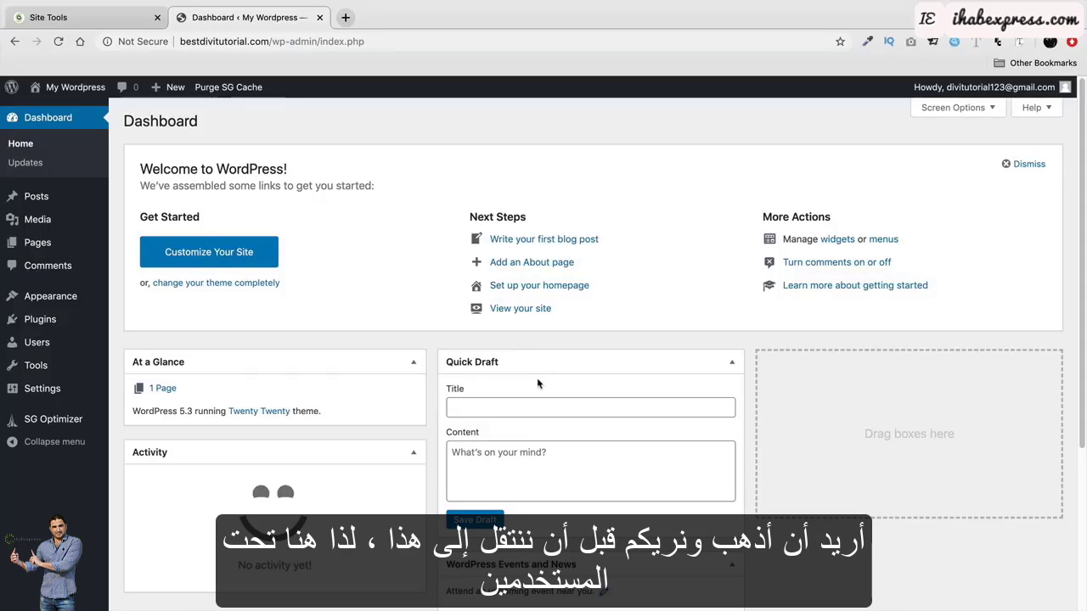
In Your Profile, try Ectoplasm, Coffee, Sunrise and Ocean, then settle on the Midnight colour scheme.
mouse_move(75, 347)
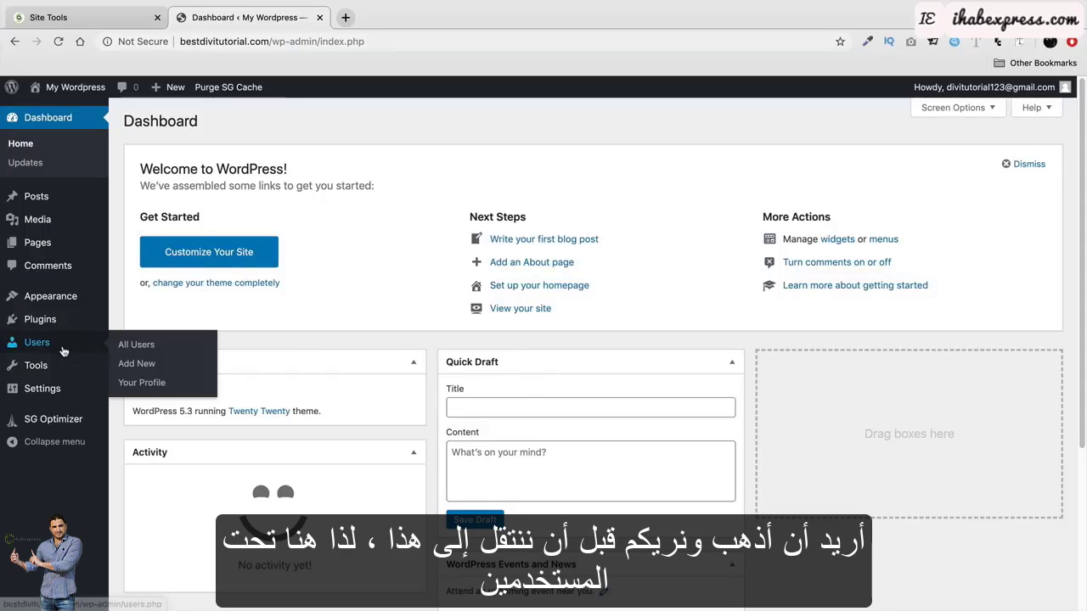
click(143, 383)
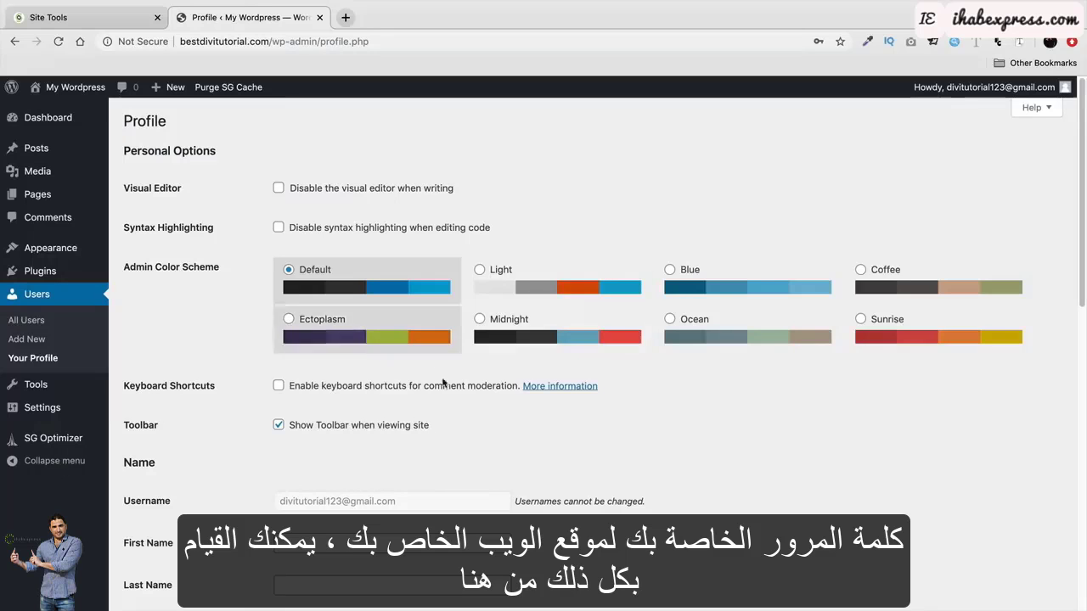
click(528, 323)
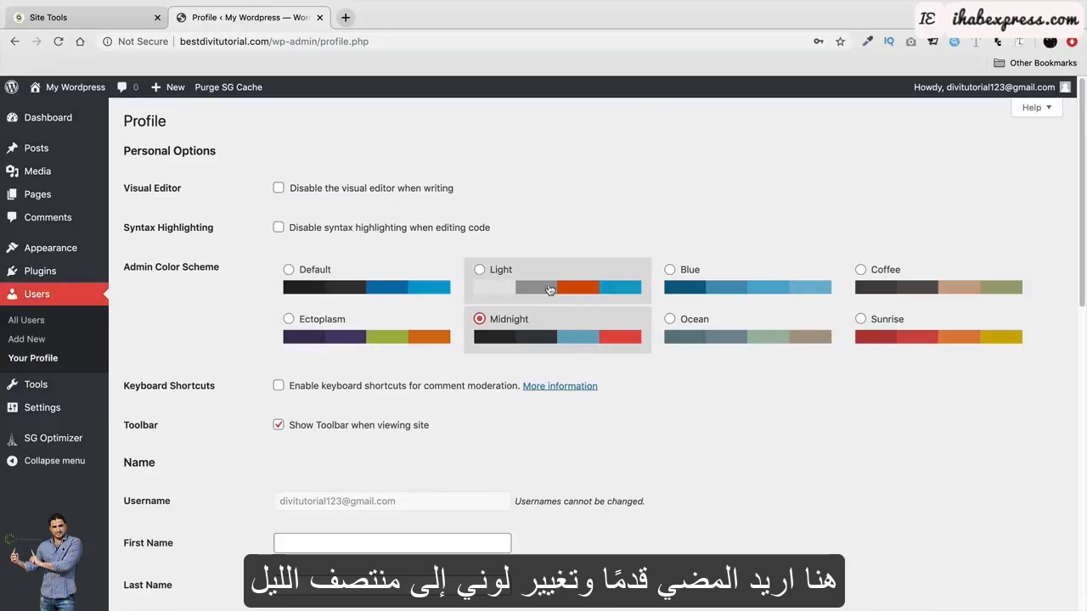
click(374, 331)
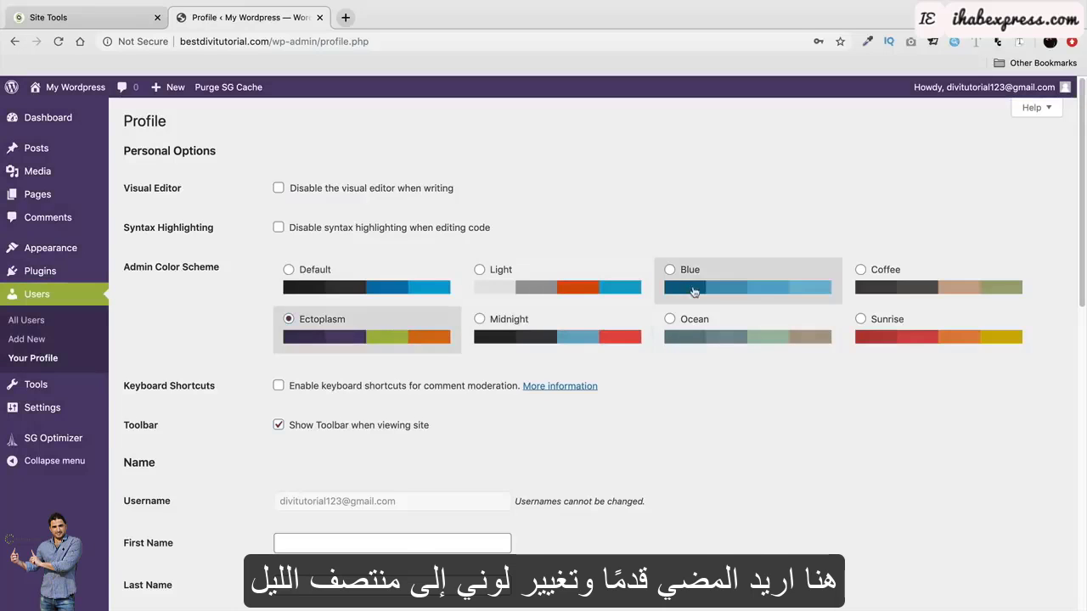
click(888, 289)
click(934, 331)
click(795, 331)
click(570, 328)
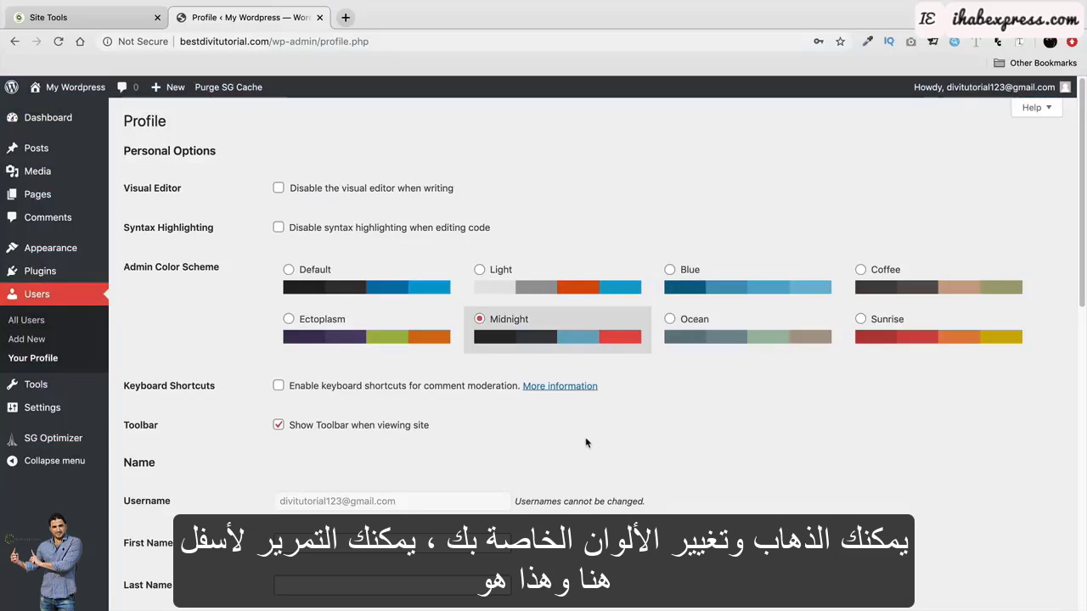
Generate a new account password, overwrite it with a typed password, then cancel the entry.
scroll(586, 442, down, 4)
scroll(586, 443, down, 4)
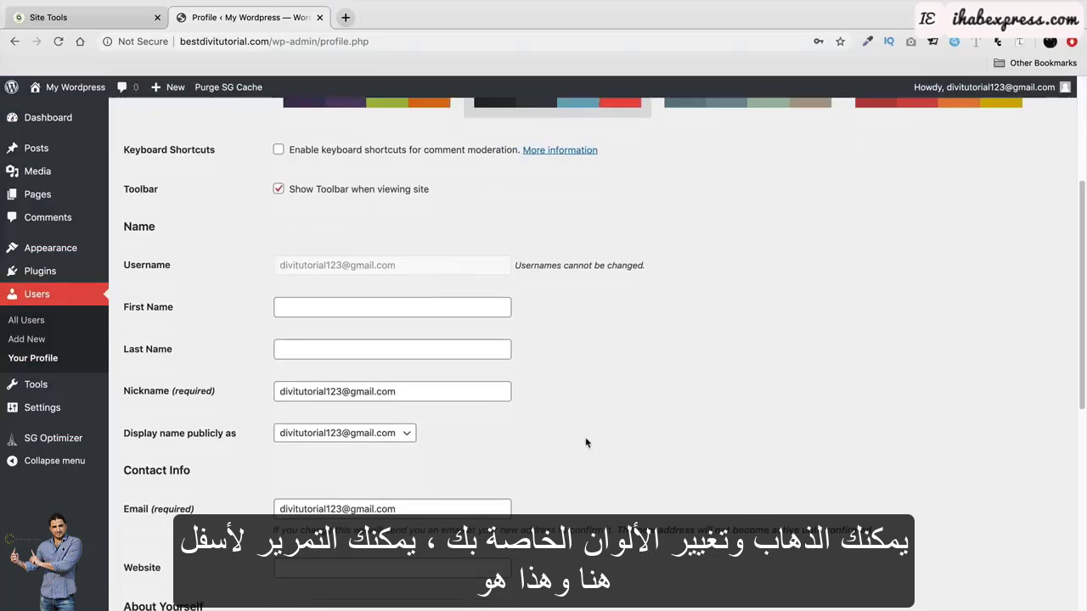
drag(473, 404, 258, 406)
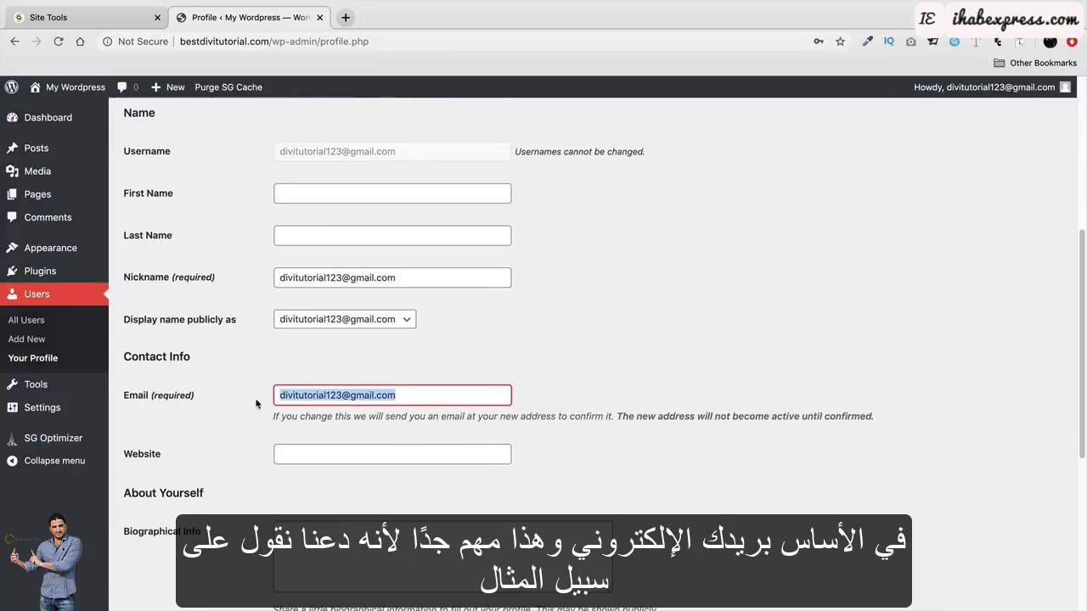
scroll(247, 408, down, 1)
scroll(244, 412, down, 1)
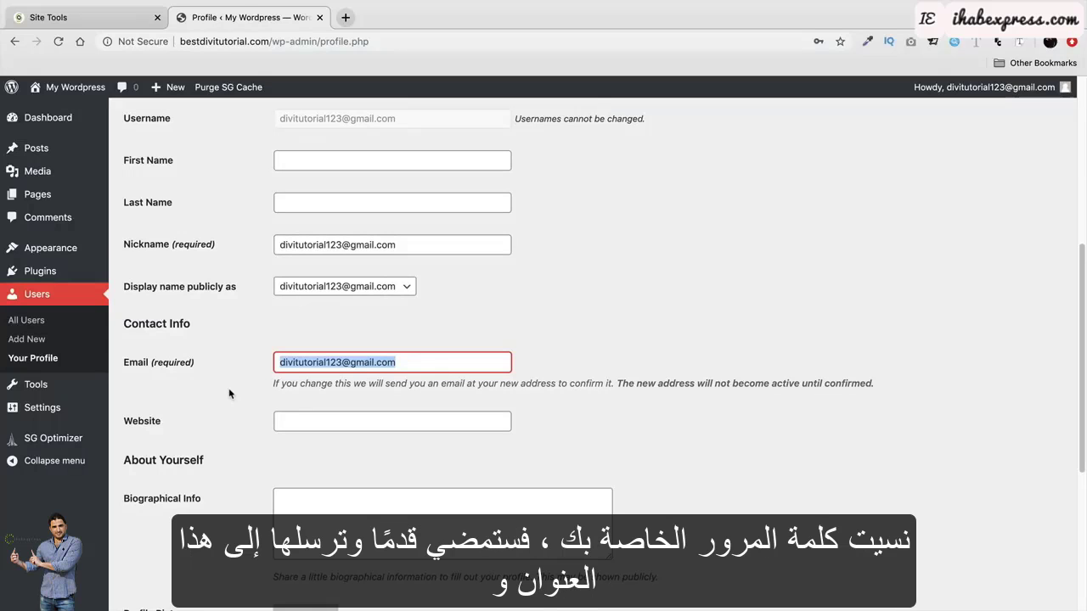
scroll(229, 394, down, 5)
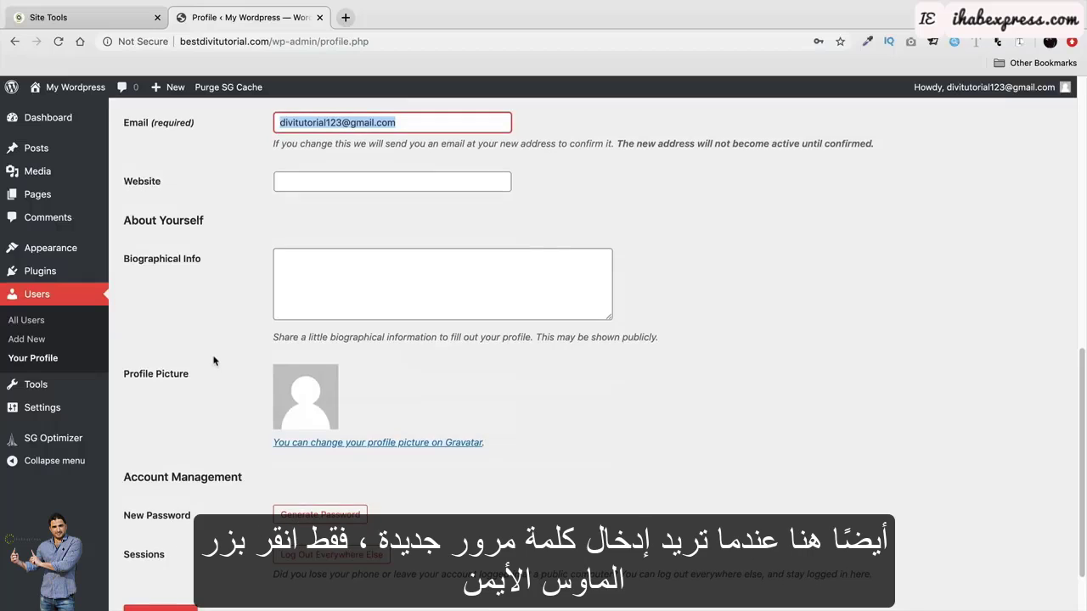
scroll(222, 393, down, 2)
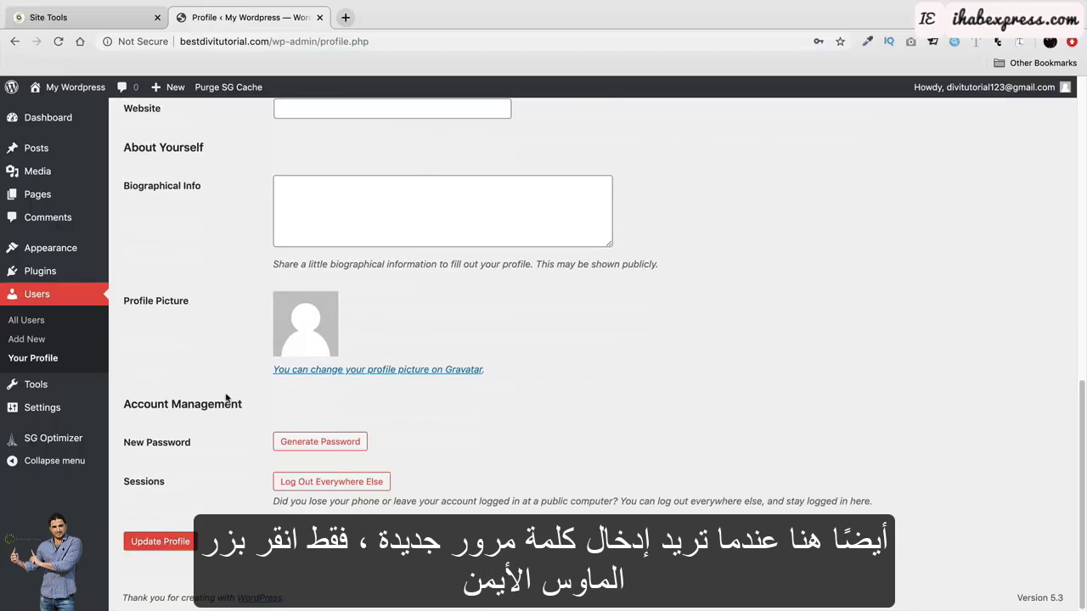
click(327, 444)
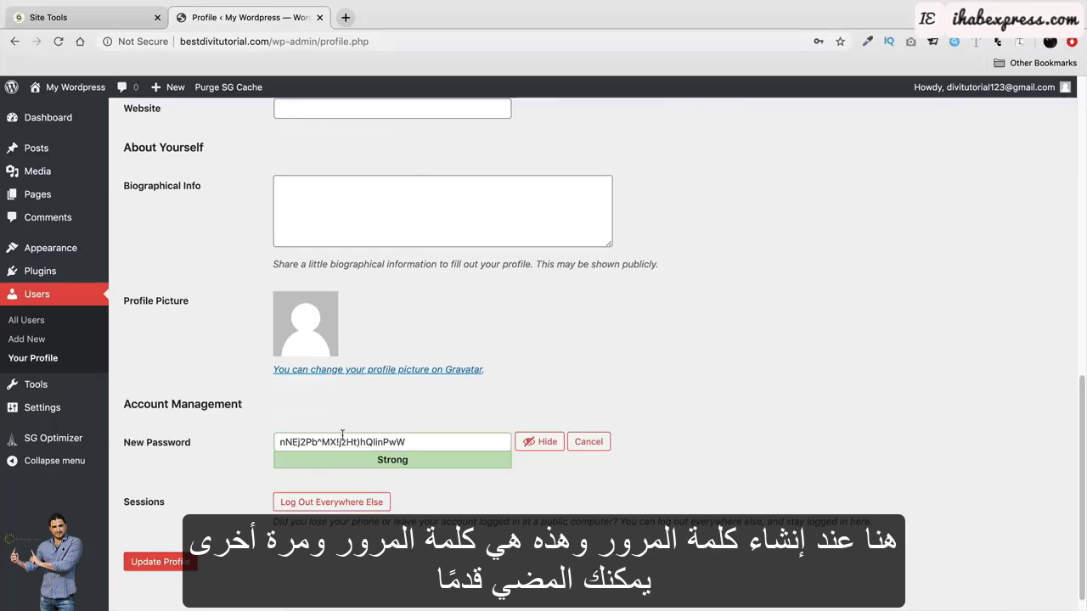
drag(422, 442, 274, 440)
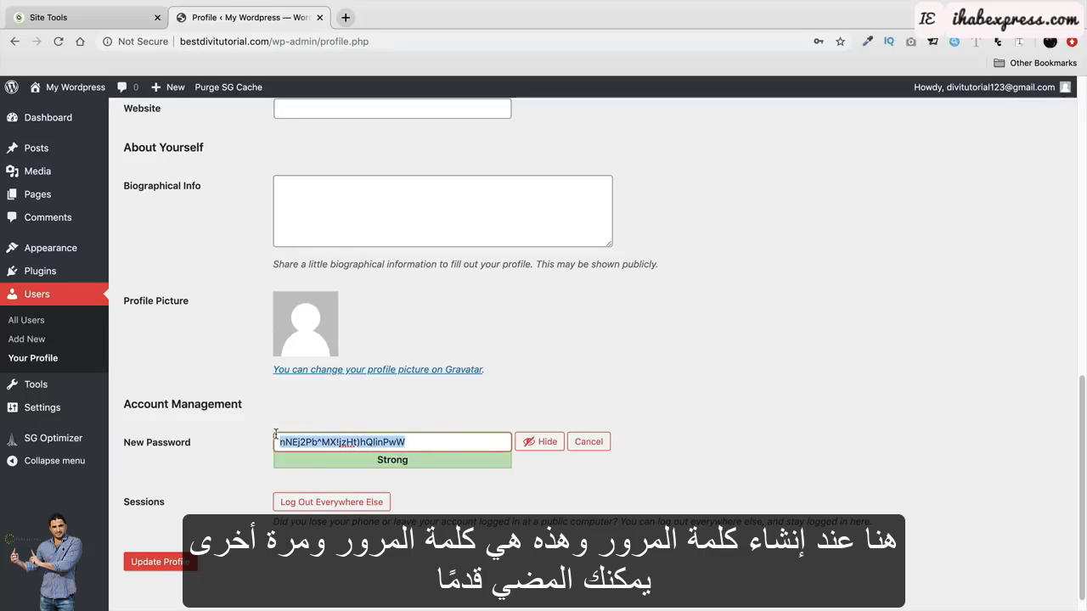
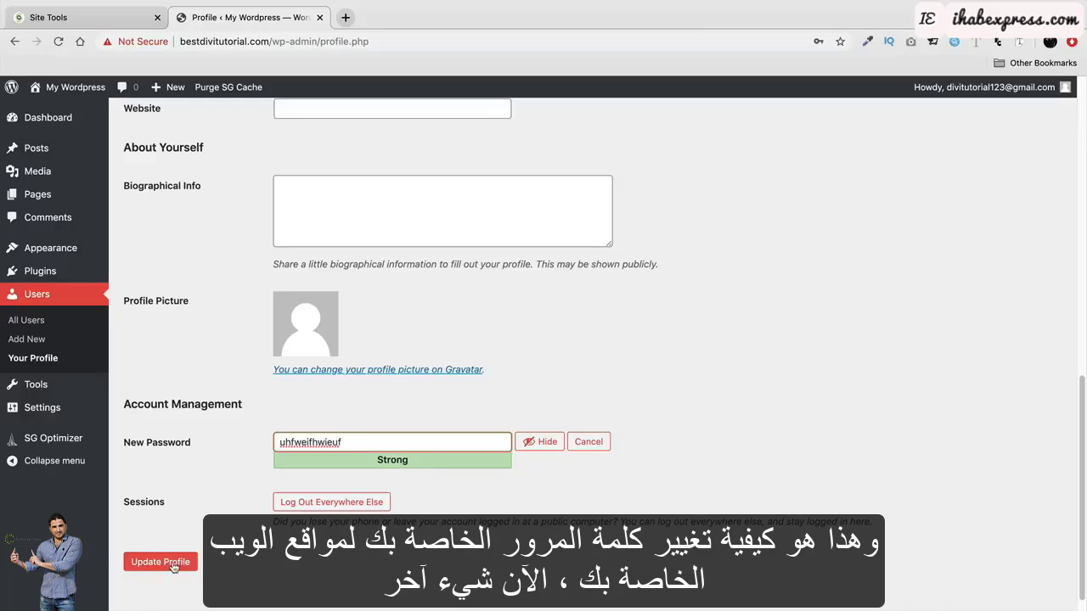
click(592, 442)
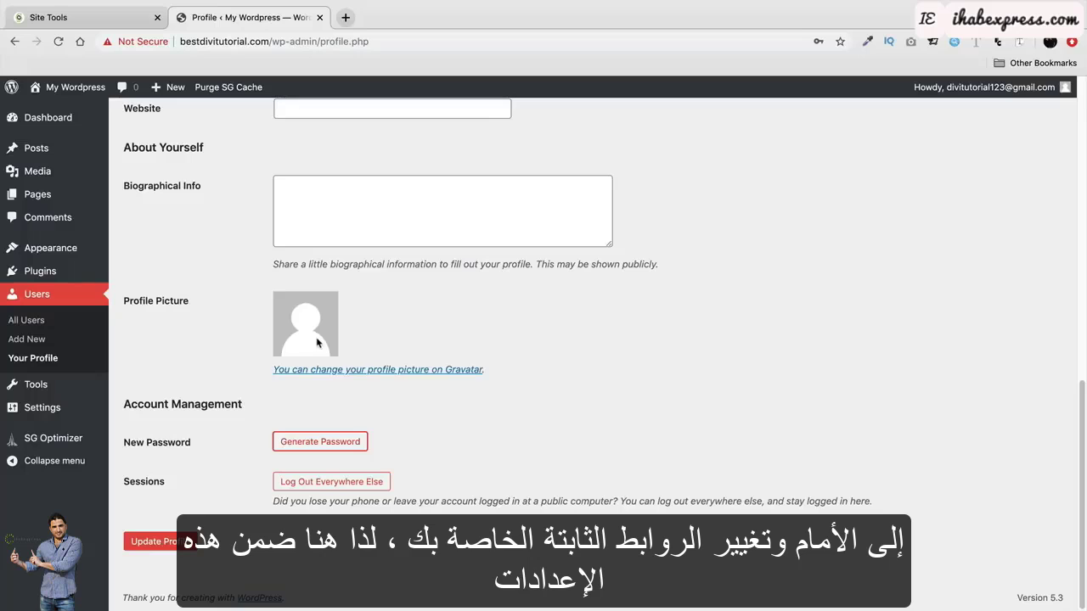
In Settings > Permalinks, choose the Post name structure, compare the example URLs, and save.
mouse_move(92, 409)
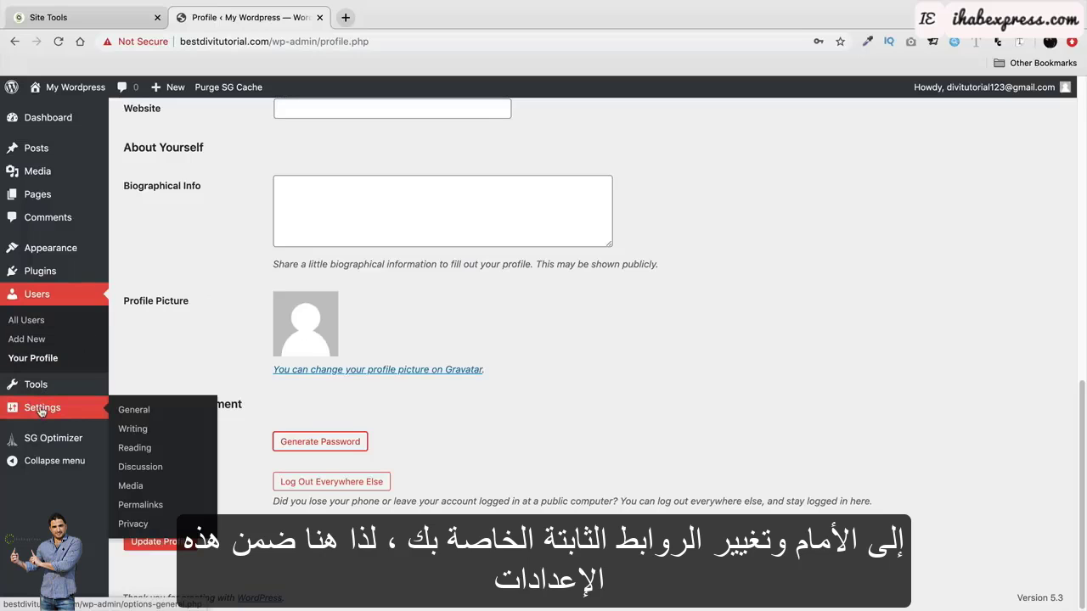
click(157, 505)
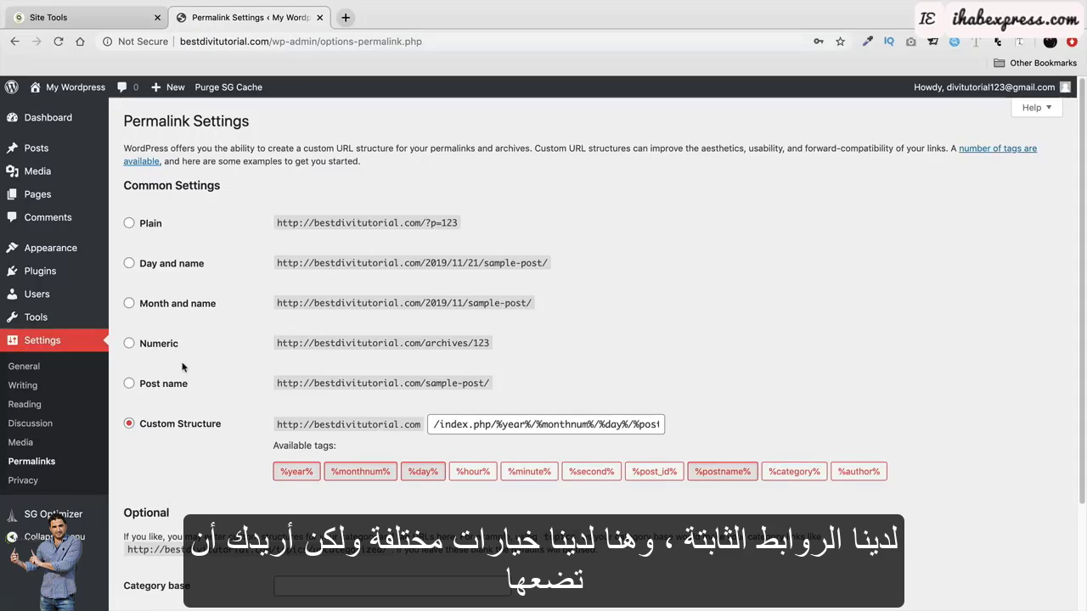
click(141, 384)
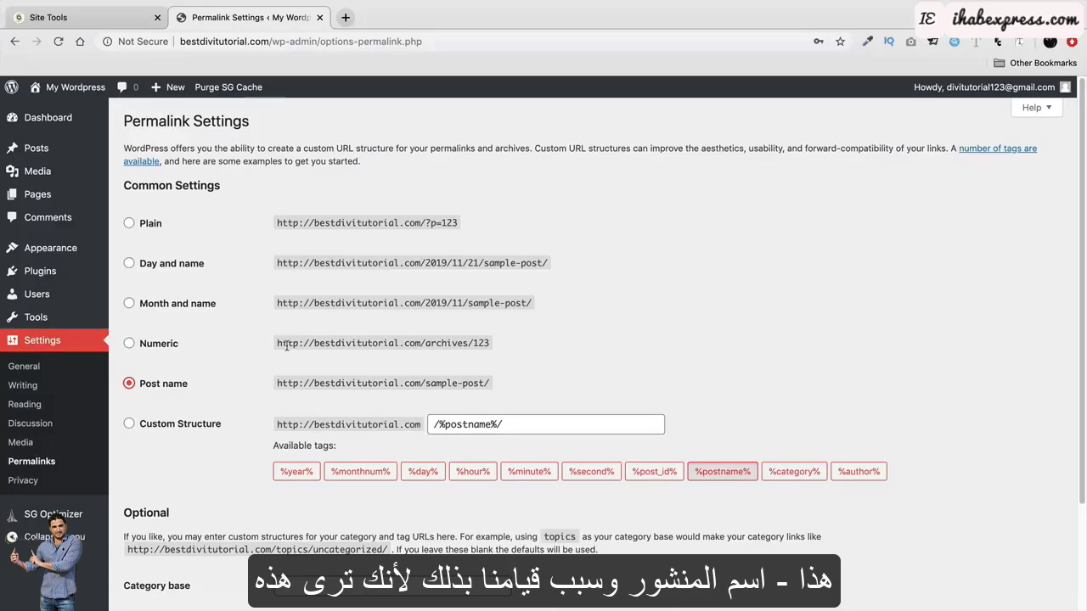
drag(287, 345, 499, 352)
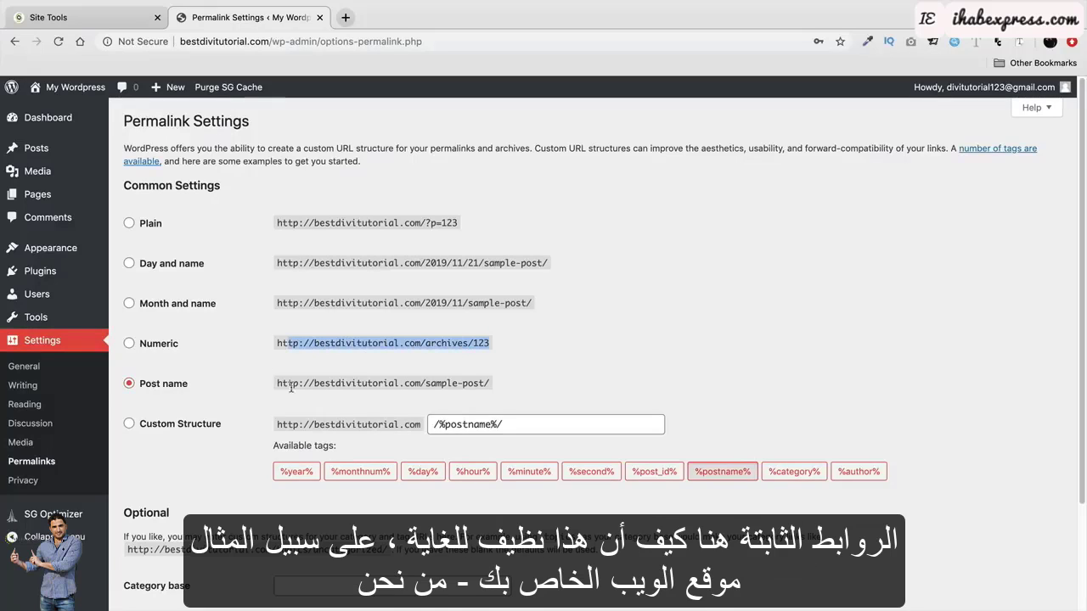
drag(279, 384, 456, 386)
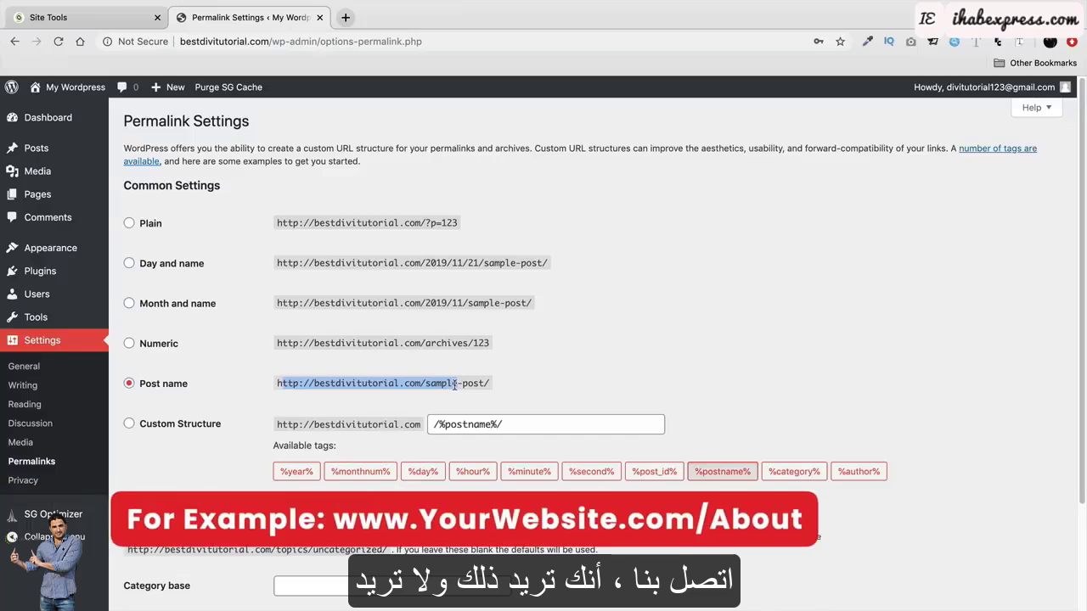
drag(523, 303, 389, 303)
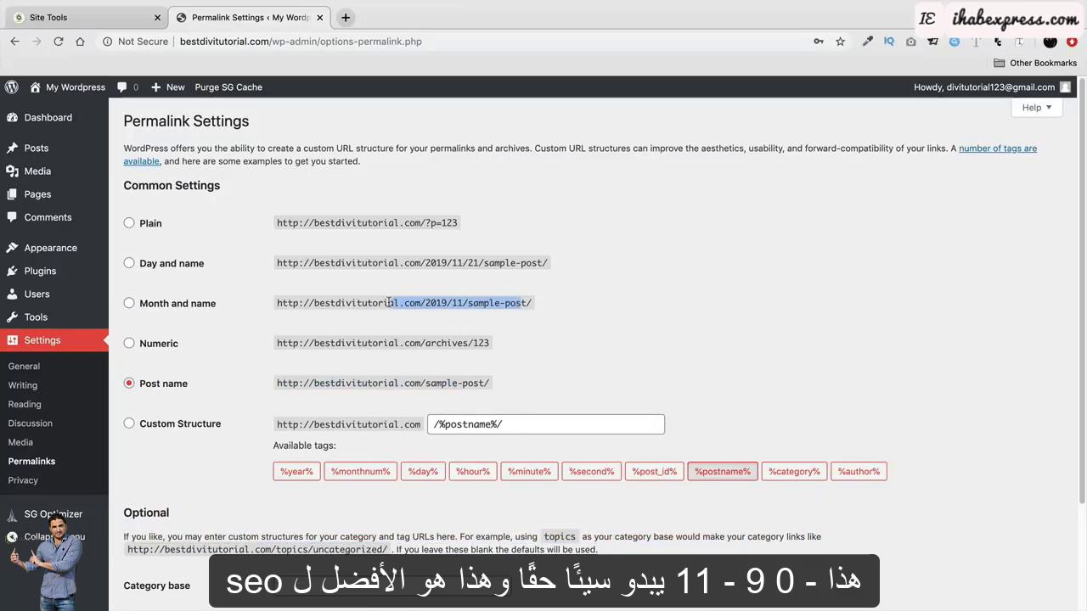
triple_click(349, 383)
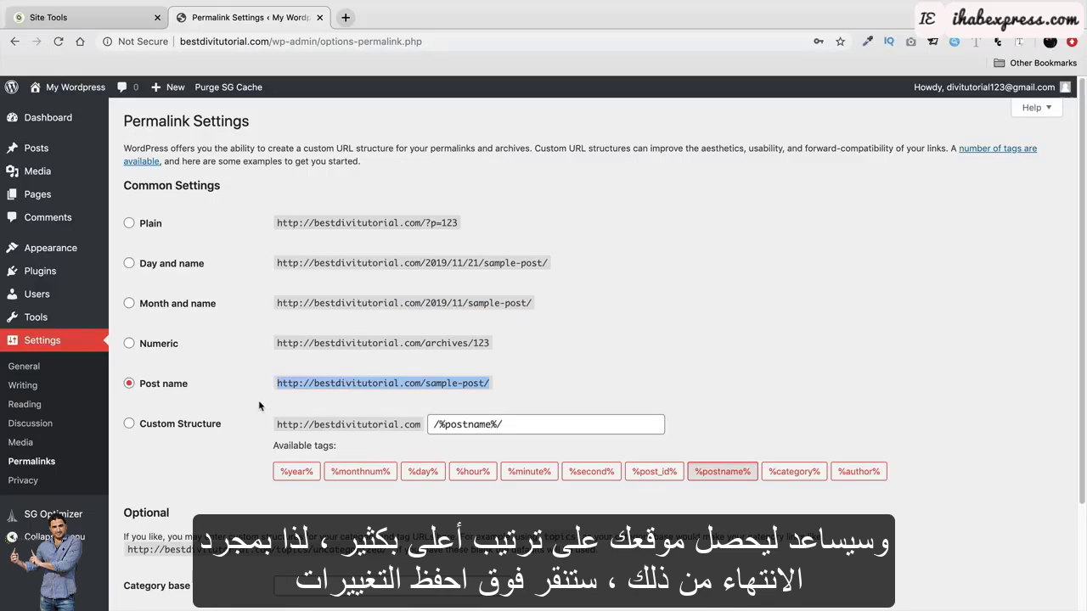
scroll(255, 400, down, 3)
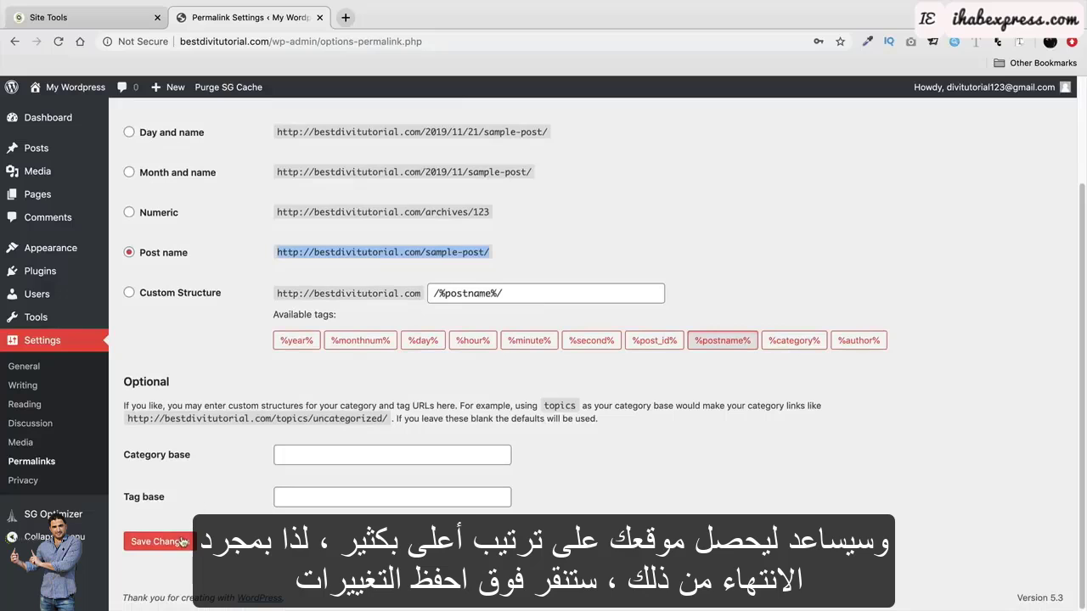
click(182, 542)
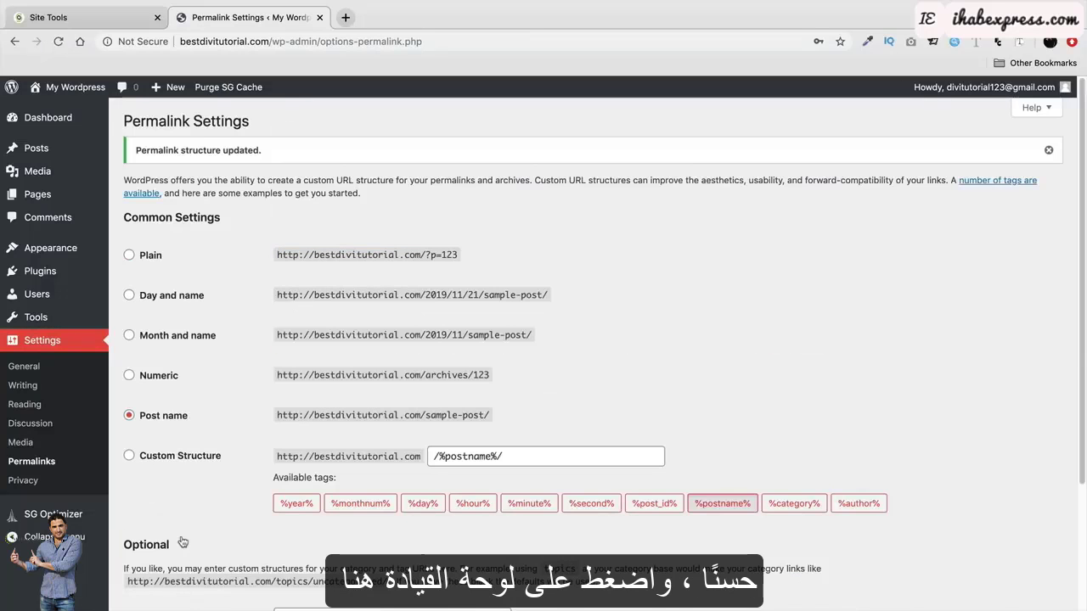
Go back to the Dashboard and check the browser's Not Secure connection details for the site.
click(61, 120)
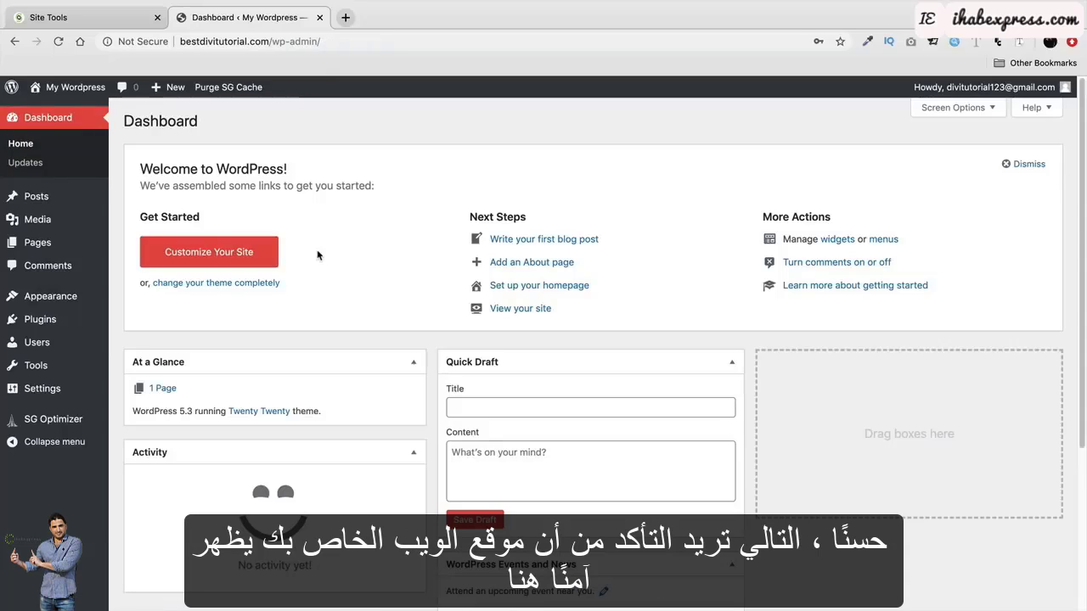
click(142, 40)
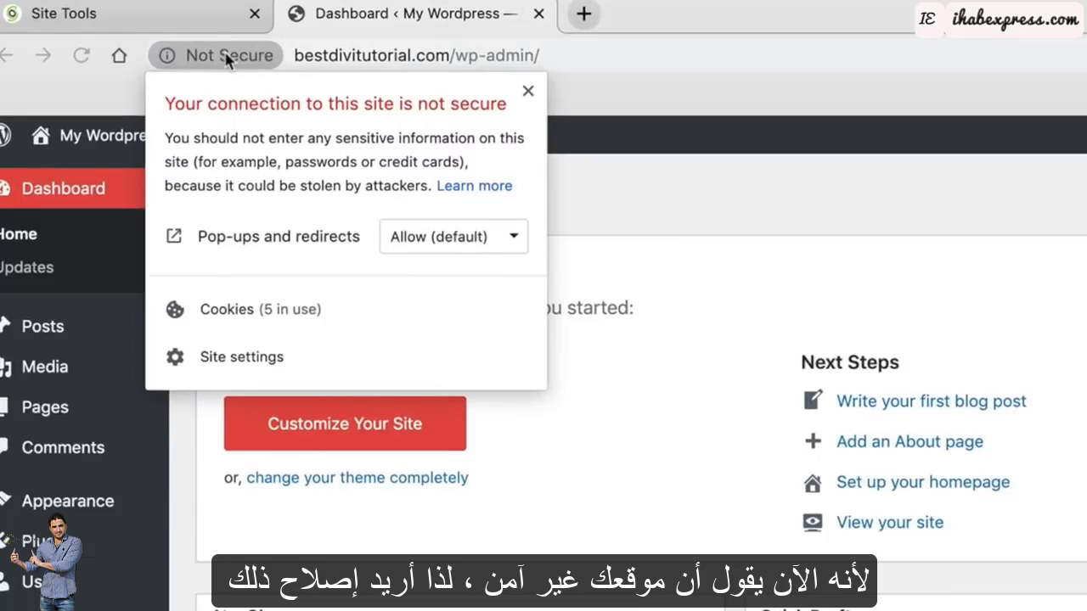
click(228, 60)
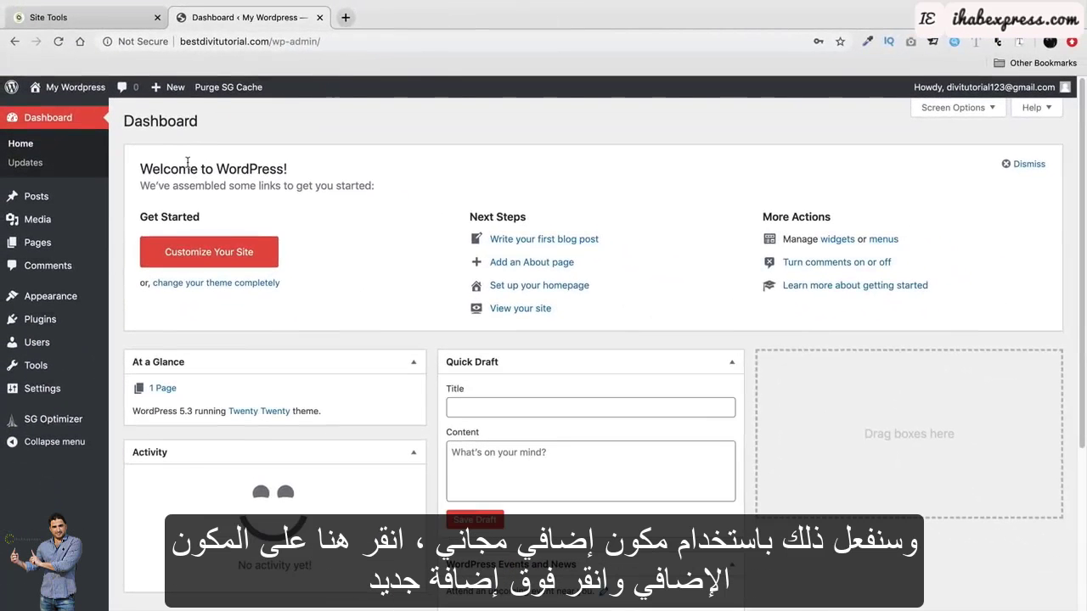
Open Plugins > Add New and scroll through the plugin listing.
mouse_move(93, 320)
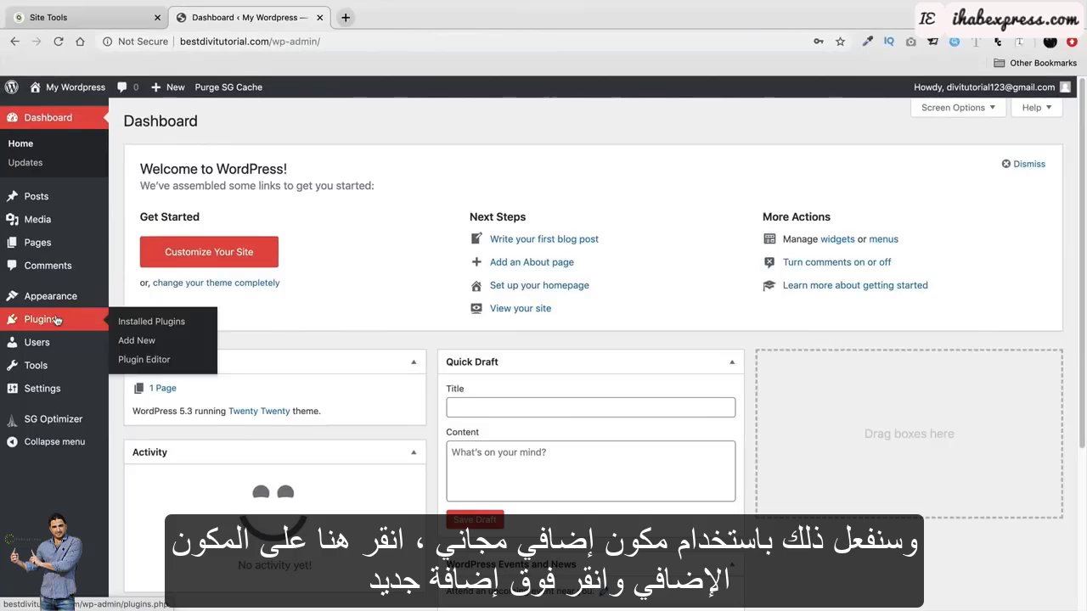
click(142, 342)
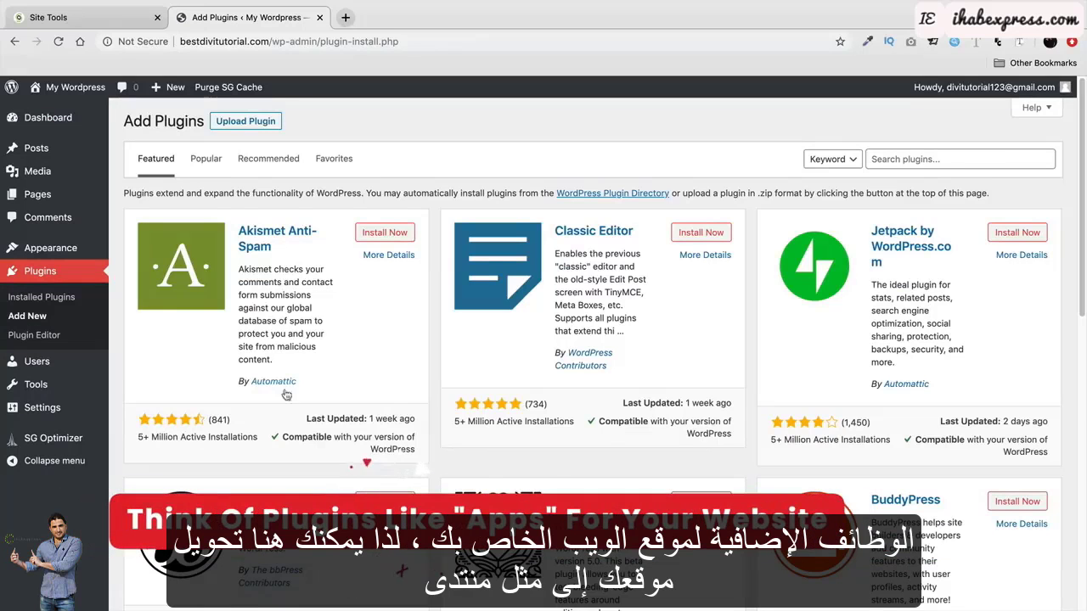
scroll(286, 396, down, 1)
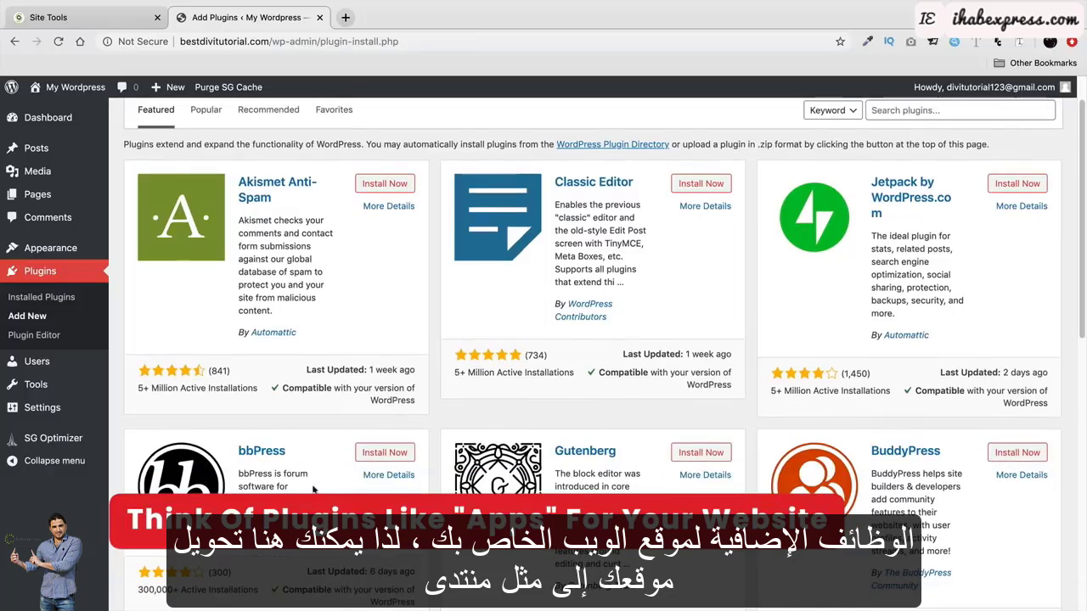
scroll(313, 487, down, 2)
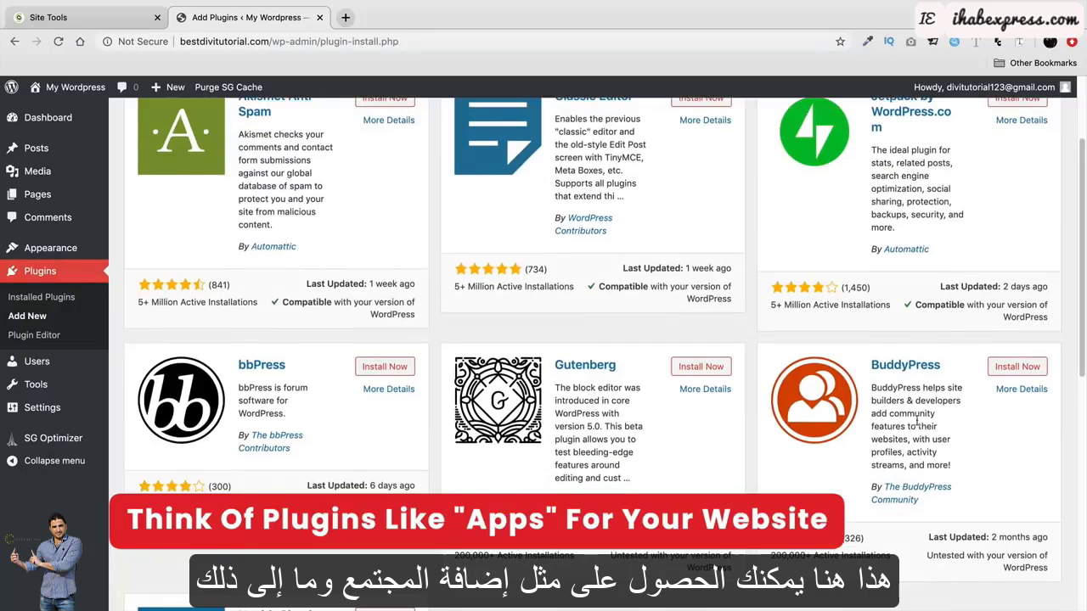
scroll(935, 433, up, 3)
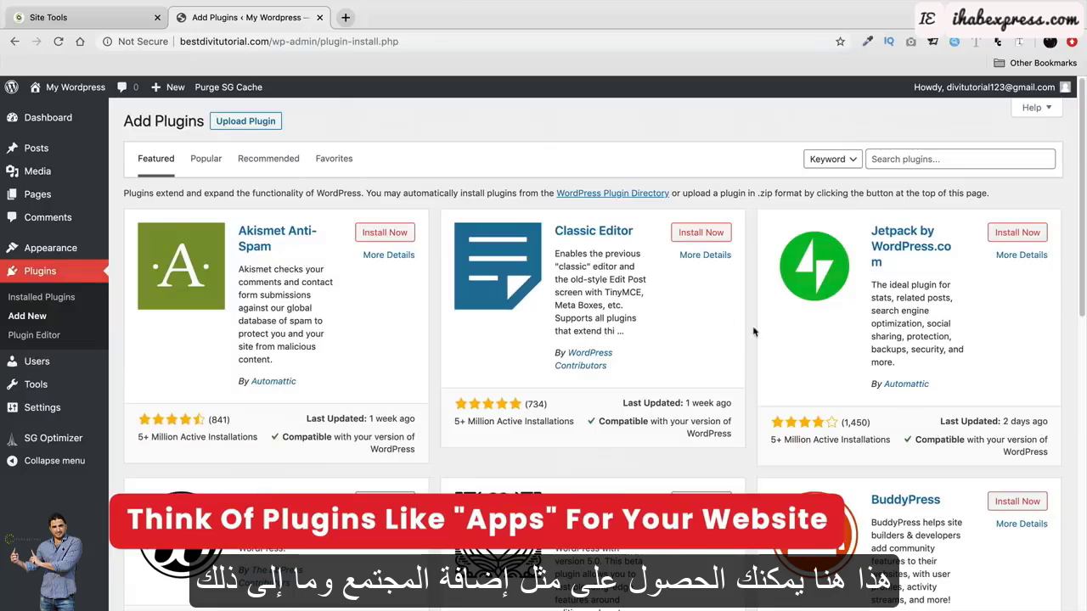
Switch to the Popular plugins list and browse entries such as Contact Form 7 and Yoast SEO.
click(223, 169)
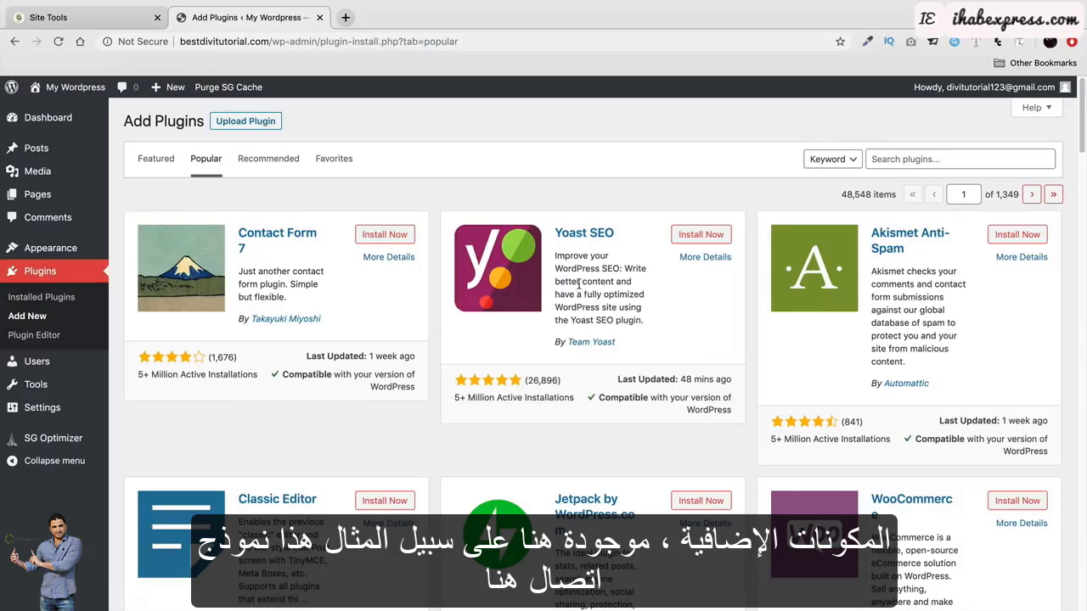
scroll(586, 282, down, 2)
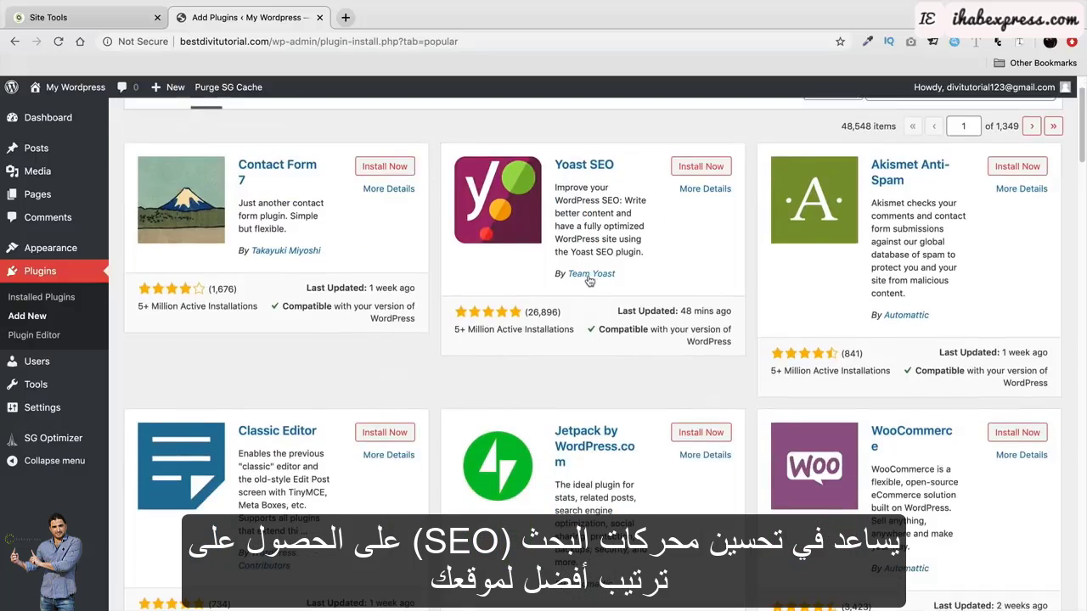
scroll(589, 282, down, 3)
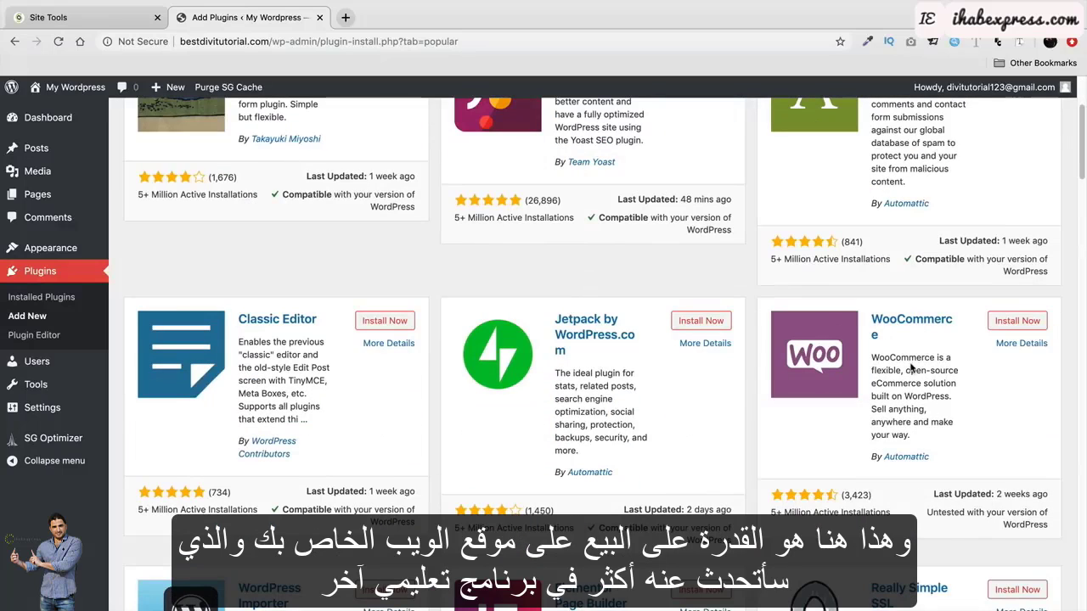
scroll(910, 383, up, 4)
scroll(899, 471, up, 2)
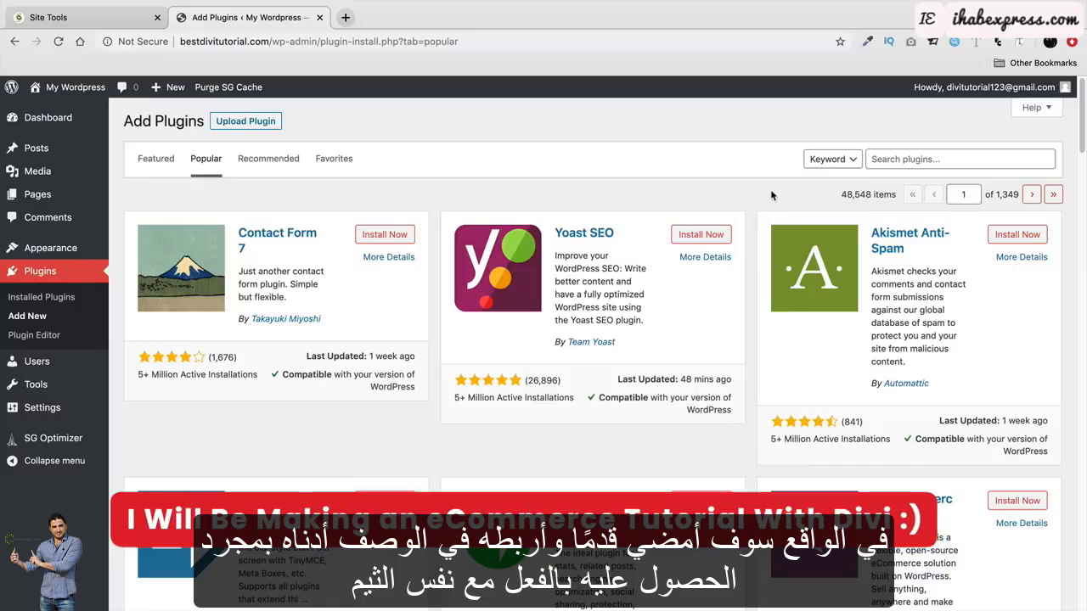
Search for 'really simple ssl', then install and activate the Really Simple SSL plugin.
click(870, 159)
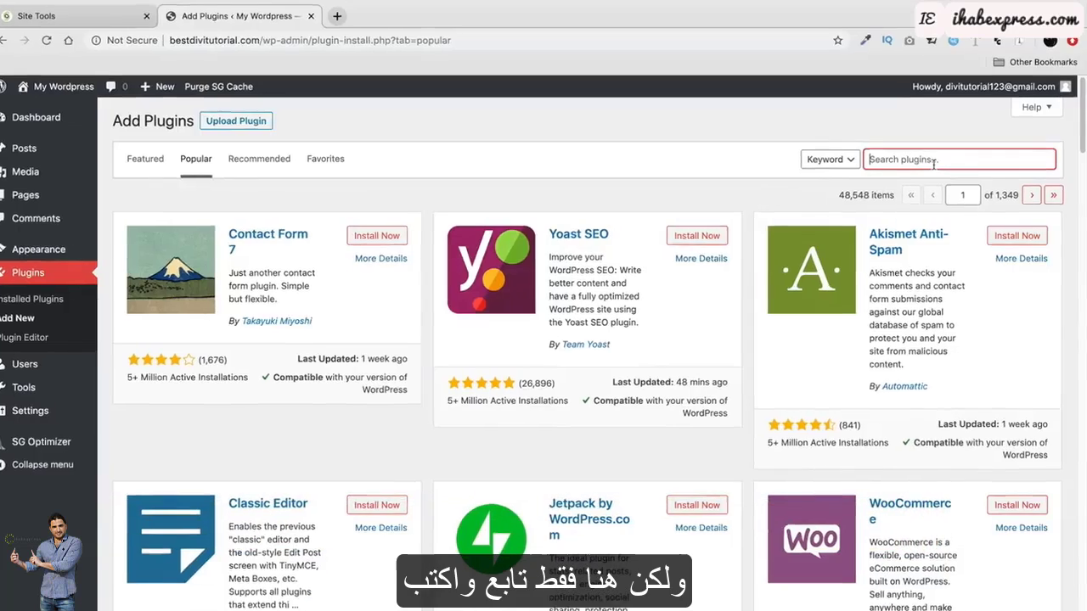
text(rea)
text(ll)
text(y )
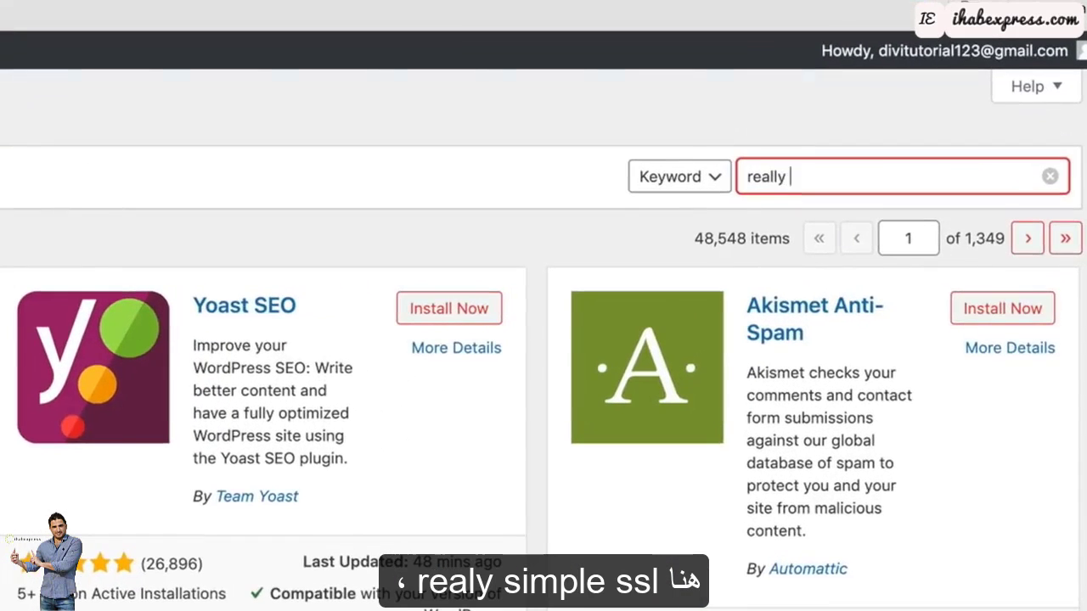
text(simple ssl)
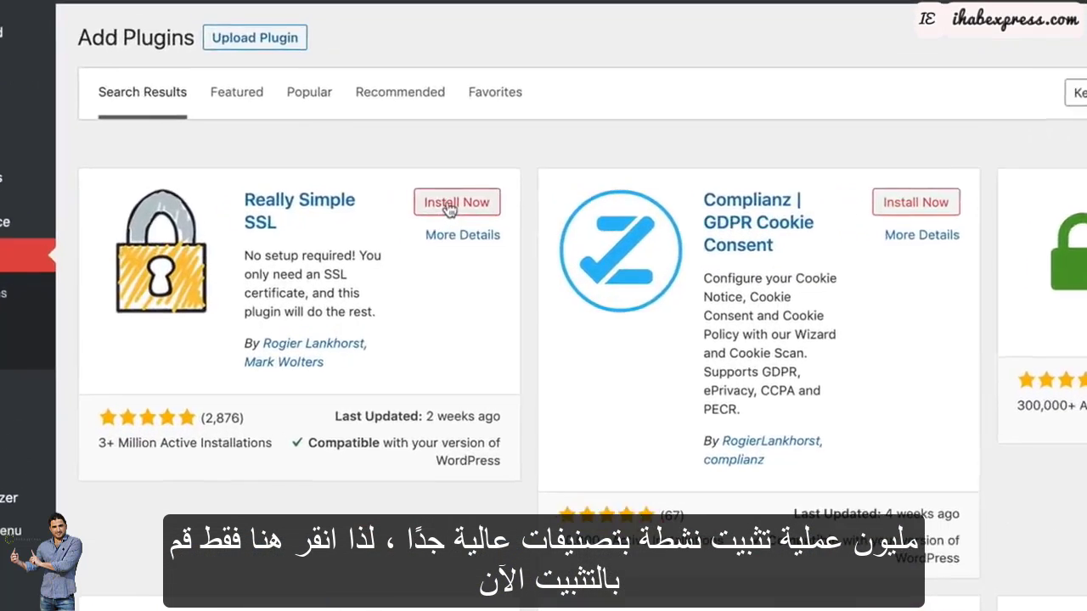
click(382, 236)
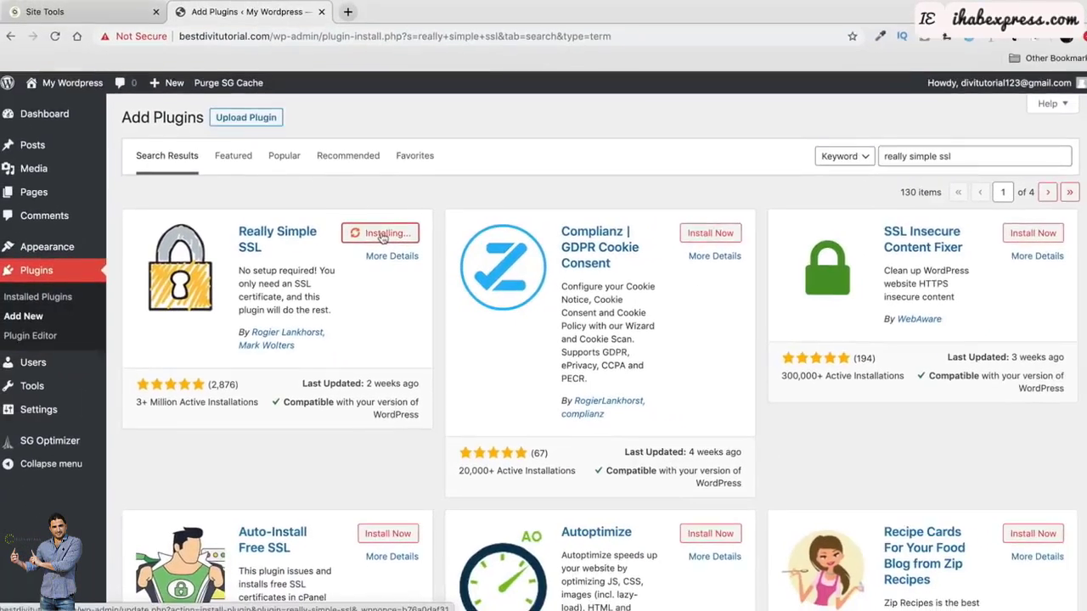
click(386, 238)
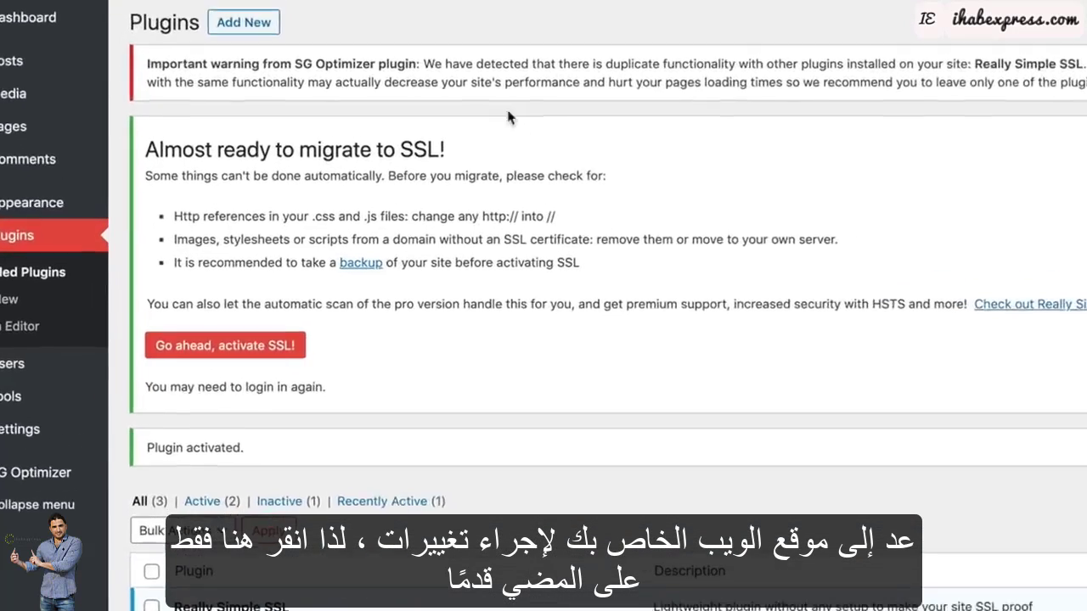
Enable SSL site-wide, visit the front page and confirm its https connection is secure.
click(219, 350)
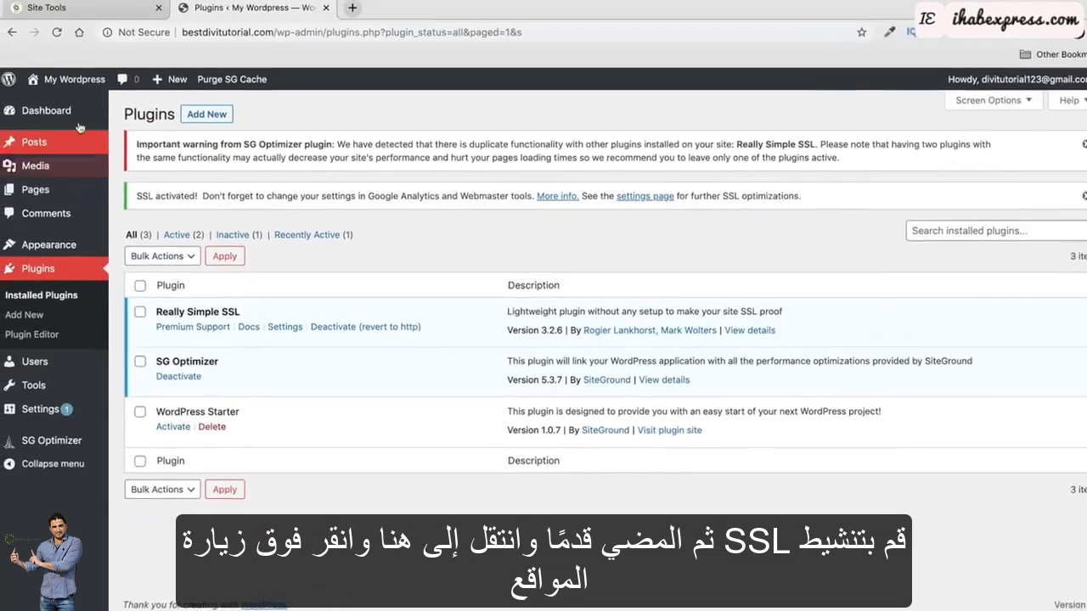
mouse_move(73, 80)
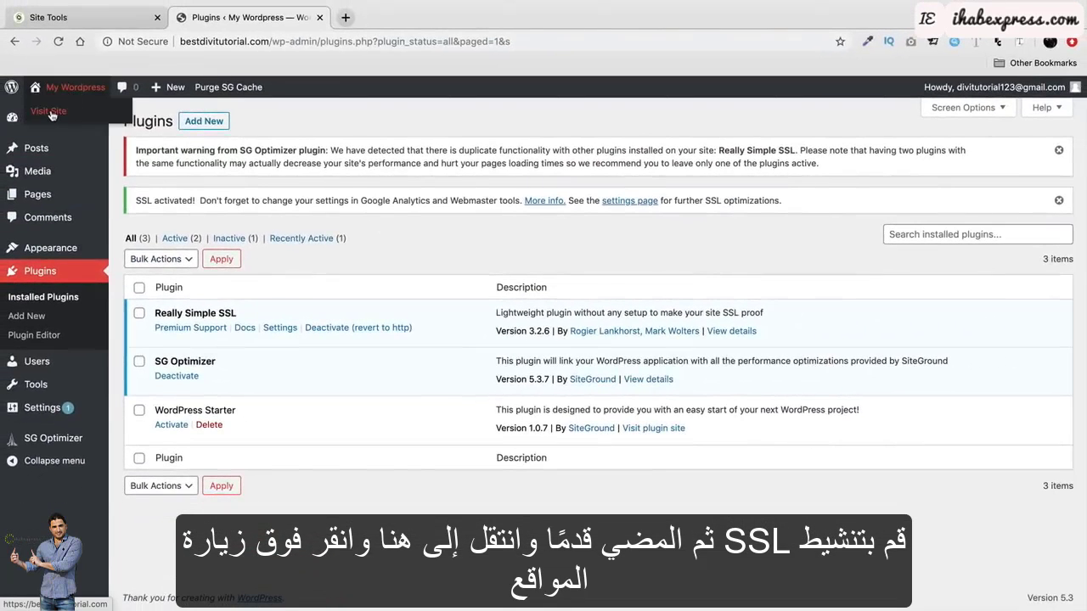
click(49, 111)
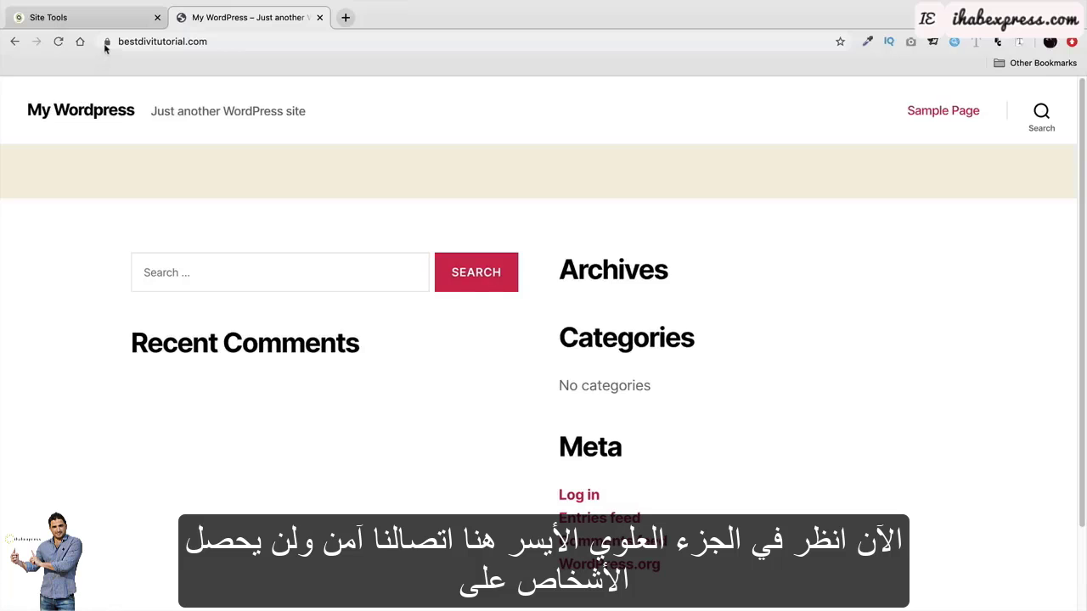
click(107, 40)
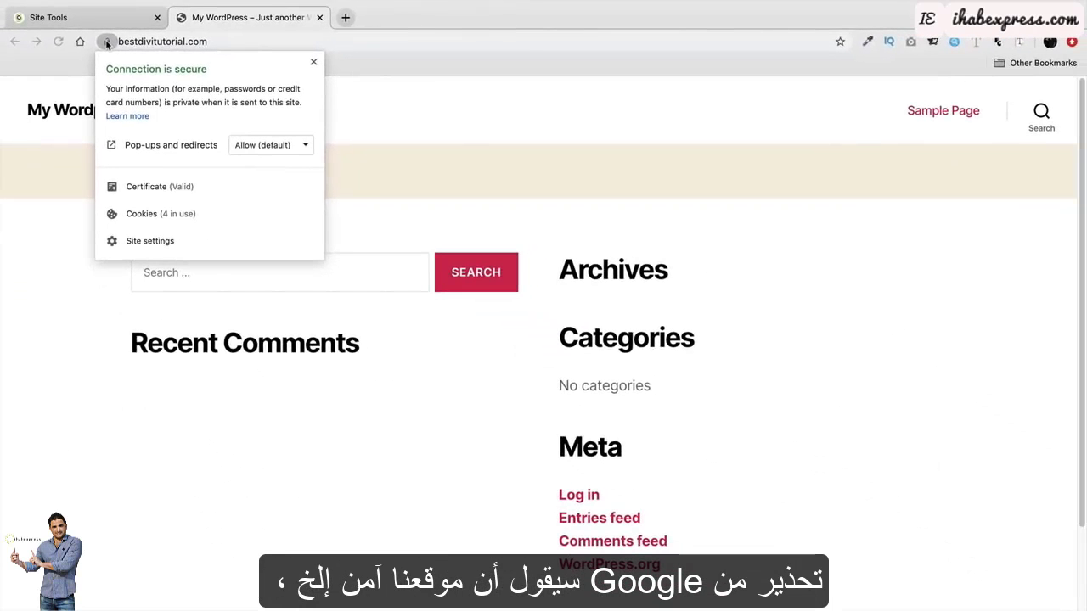
click(314, 62)
click(301, 42)
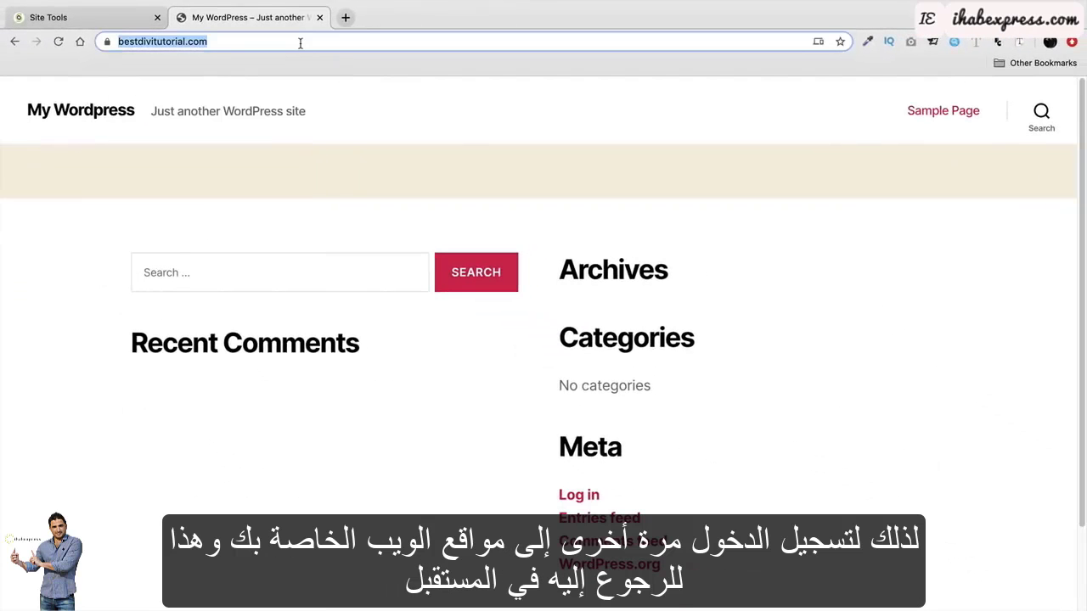
click(300, 42)
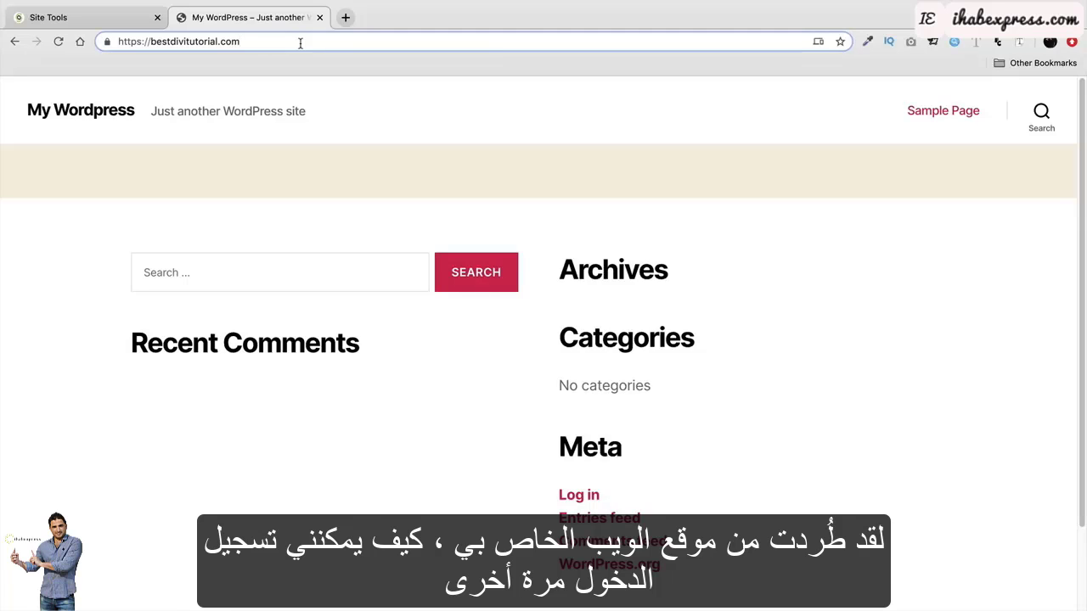
Sign in via /wp-admin with the saved login and Remember Me, then dismiss the SG Optimizer and SSL notices.
text(/)
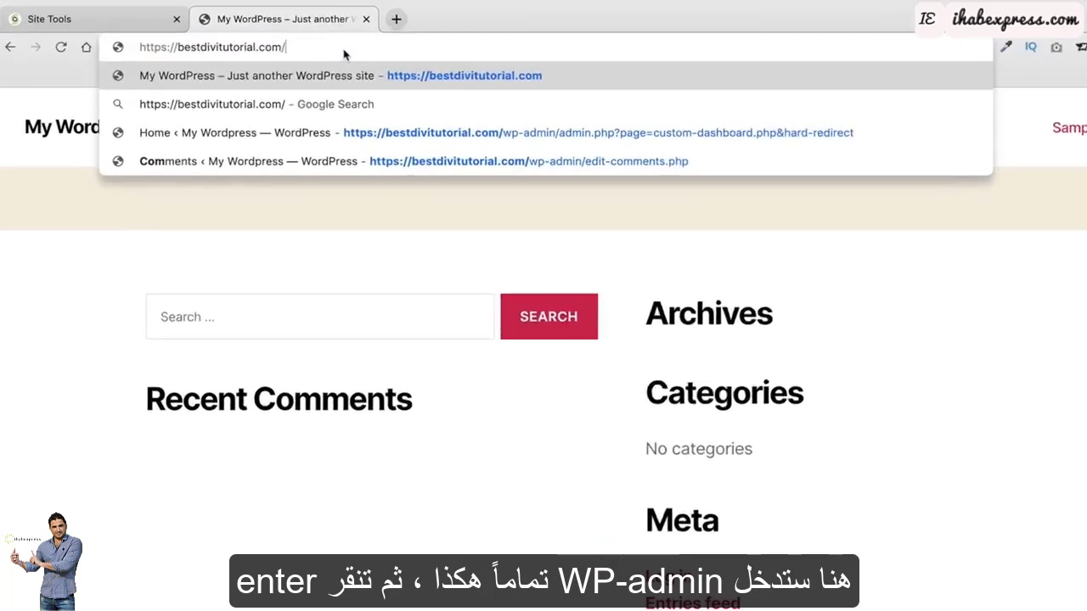
text(wp-)
text(admin)
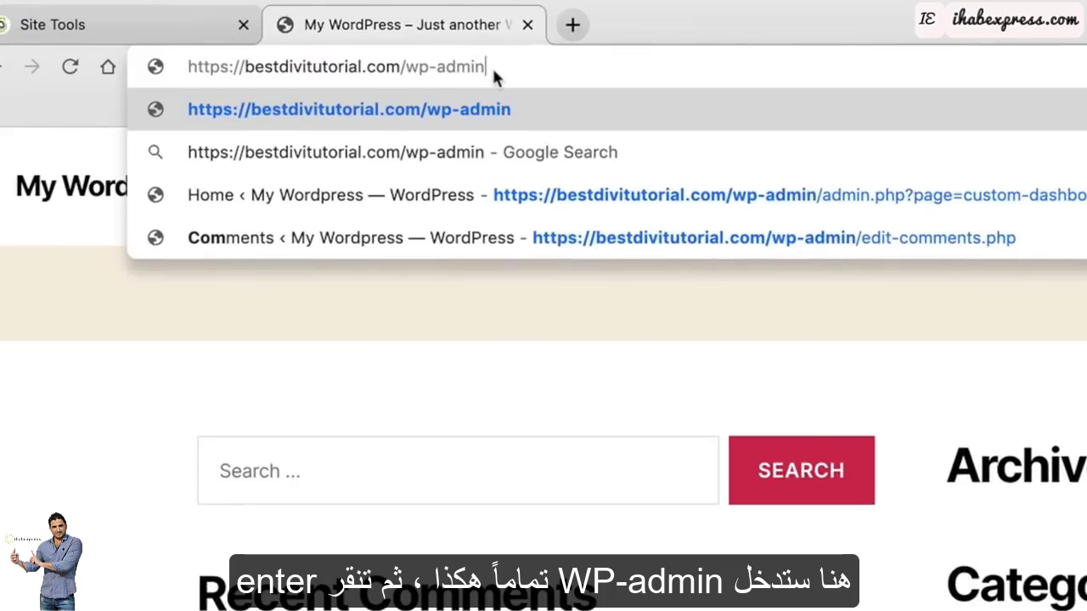
key(Return)
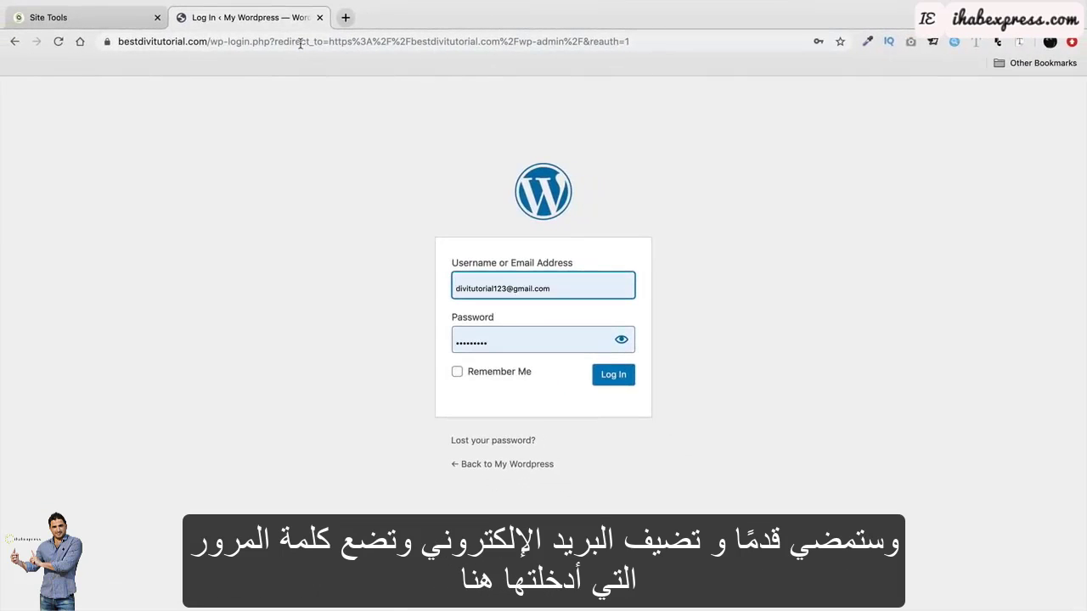
click(550, 285)
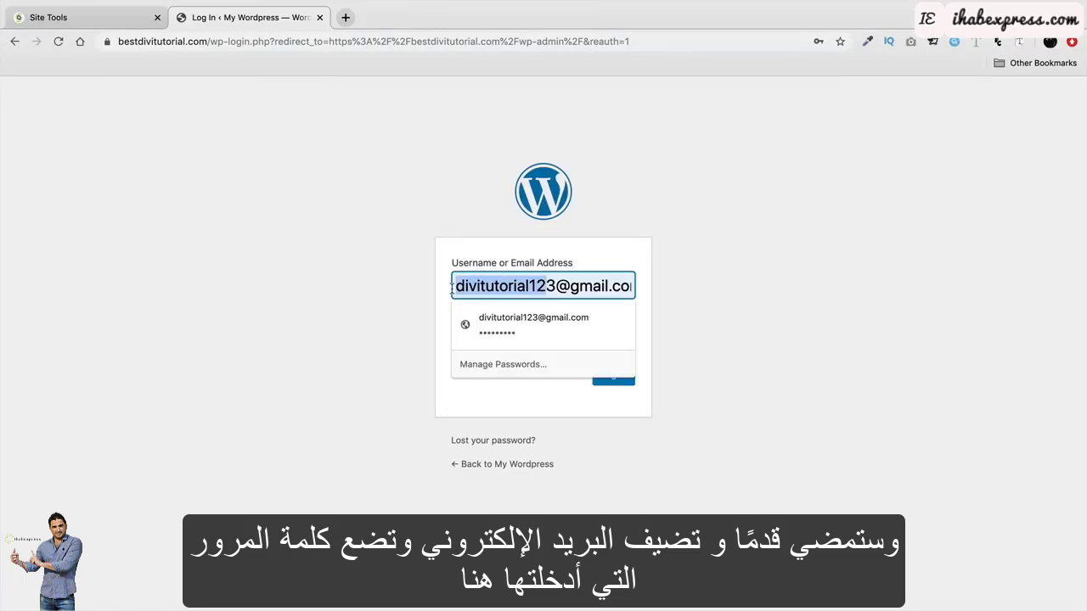
click(413, 307)
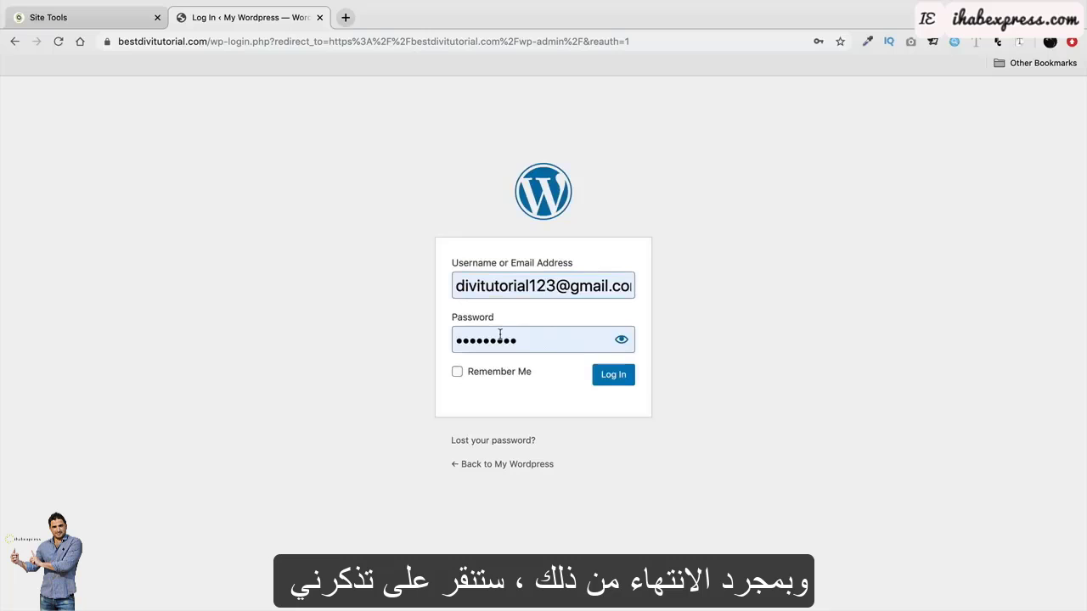
click(457, 372)
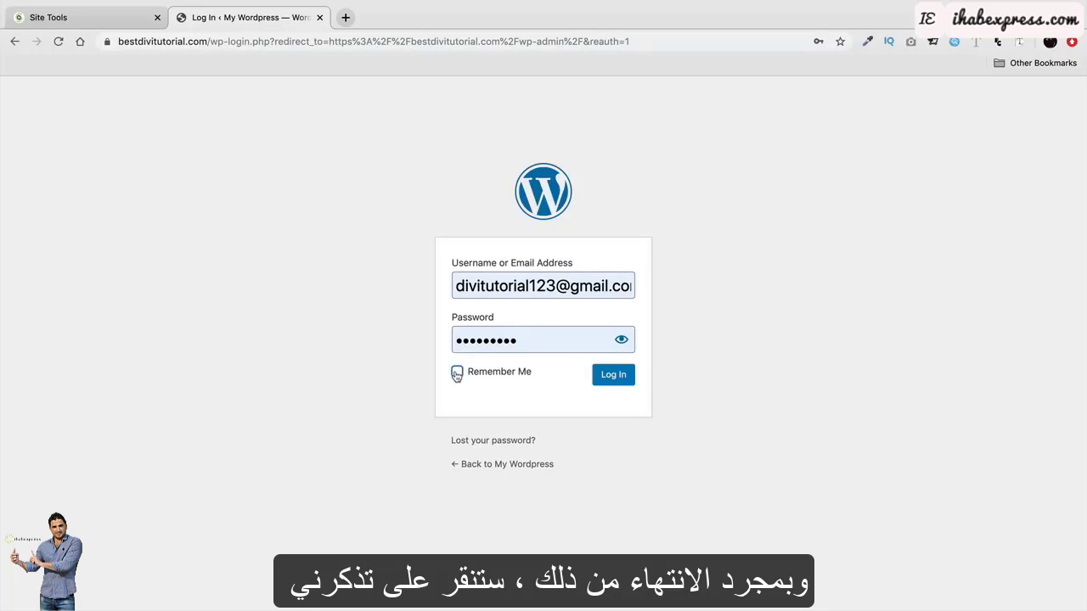
click(614, 376)
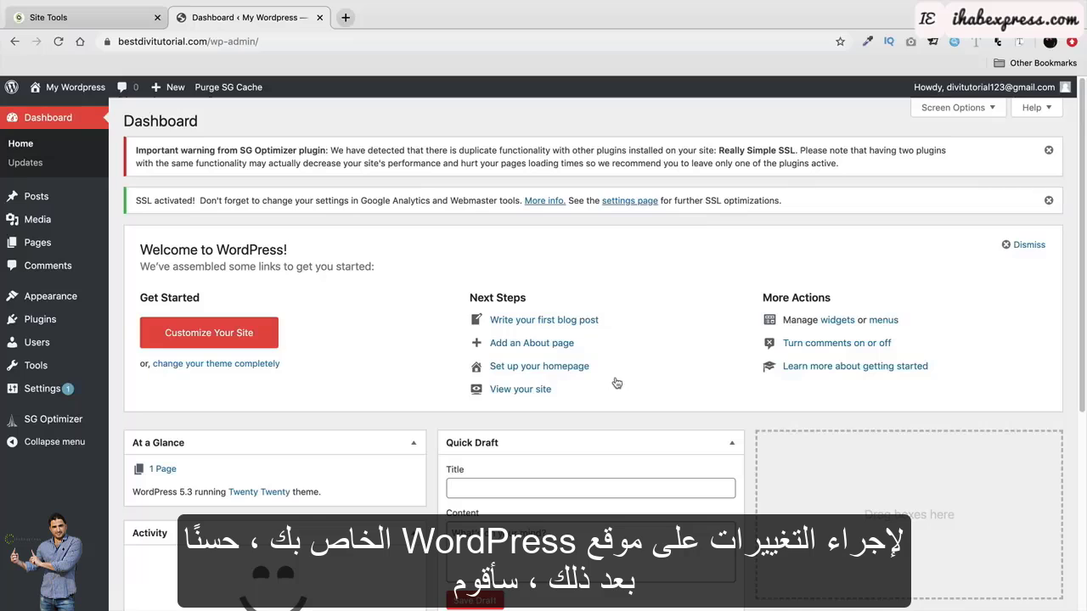
click(1049, 153)
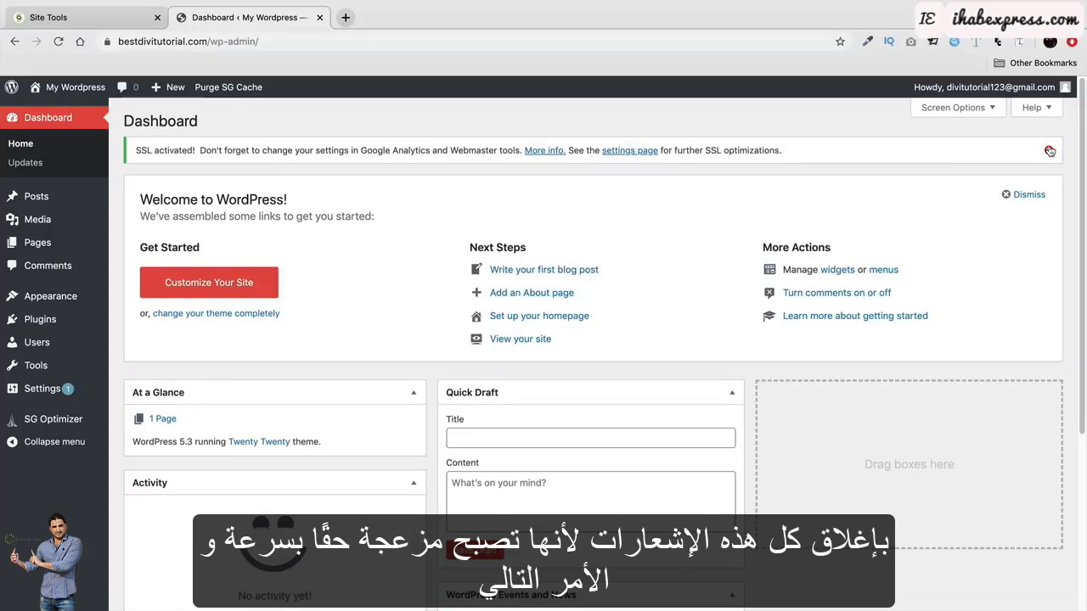
click(1050, 146)
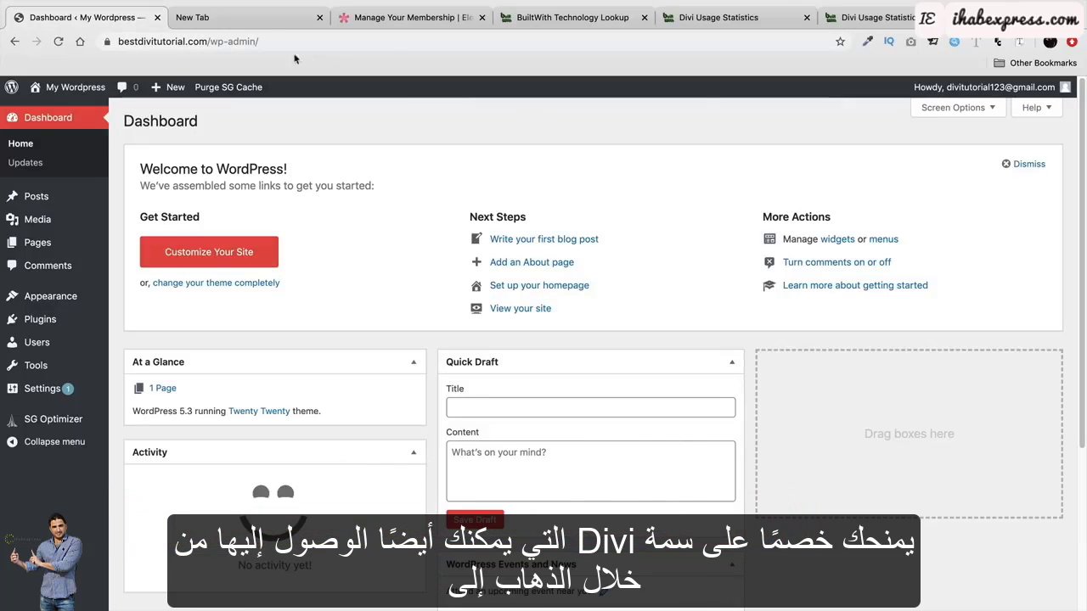
Load darrelwilson.com/divi-discount in the new tab and scroll to the $80 yearly and $224 lifetime plans.
click(251, 24)
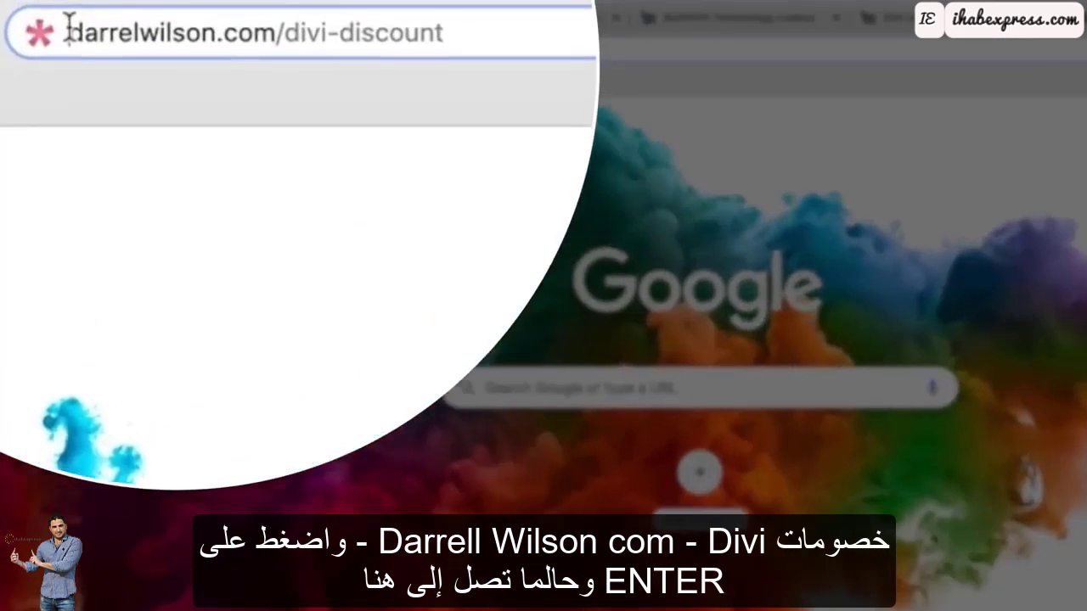
drag(118, 41, 265, 41)
click(594, 55)
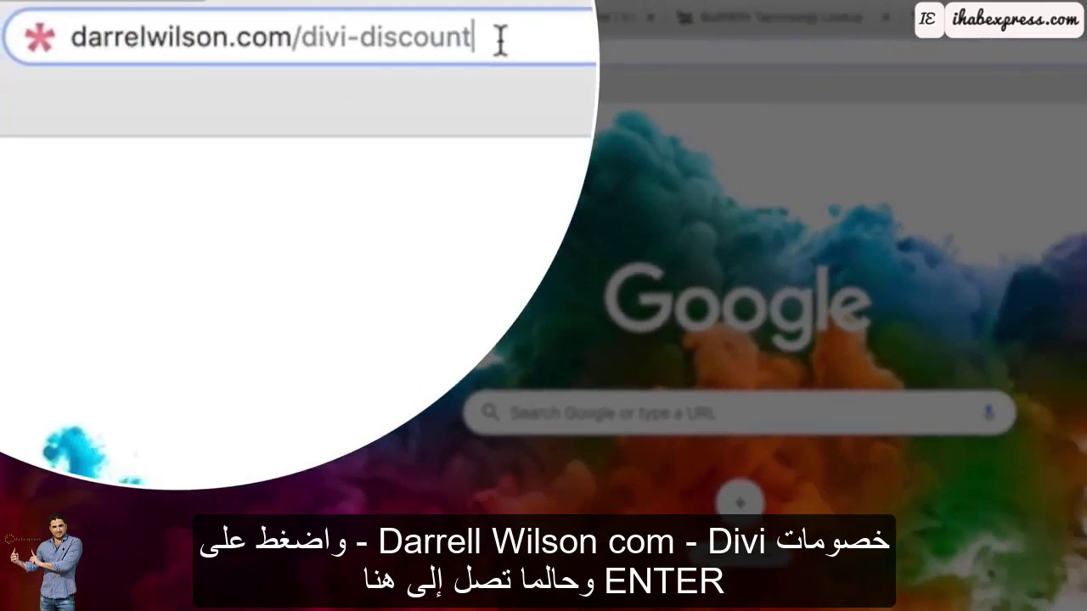
key(Return)
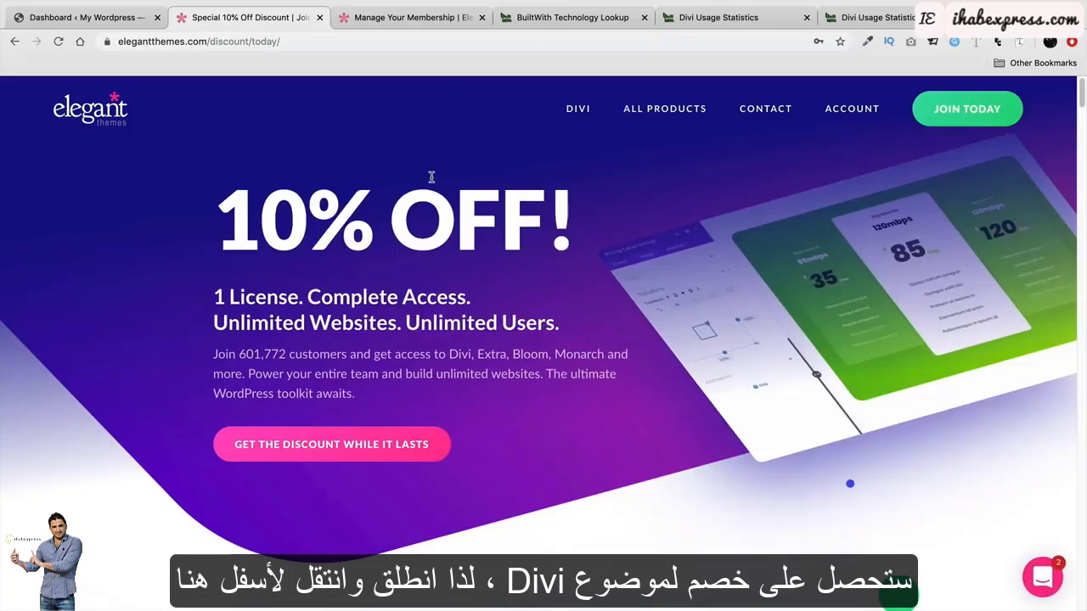
scroll(542, 365, down, 5)
scroll(542, 365, down, 4)
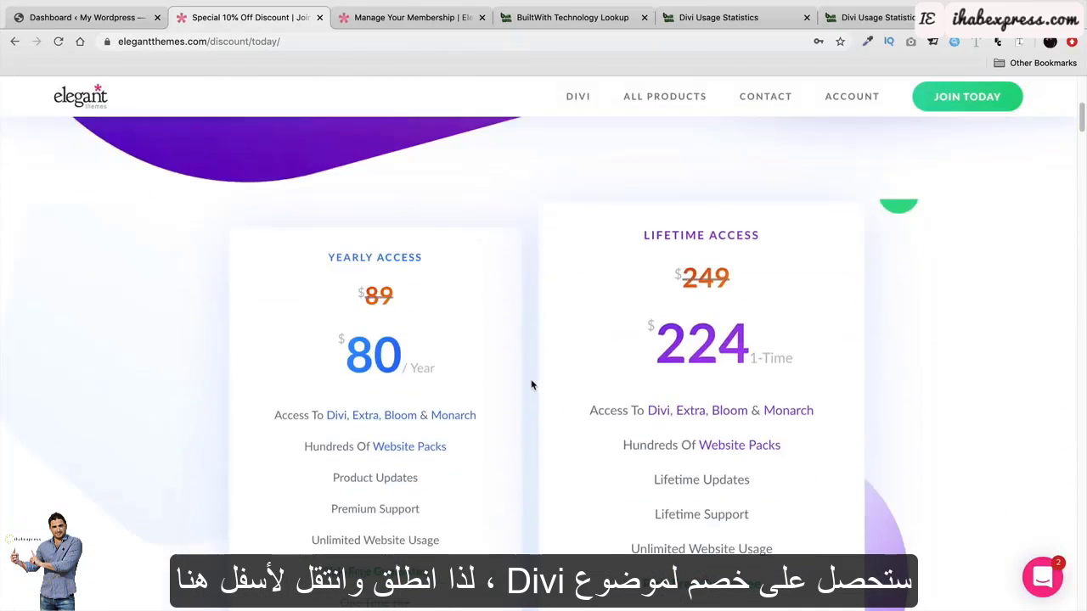
scroll(528, 389, up, 1)
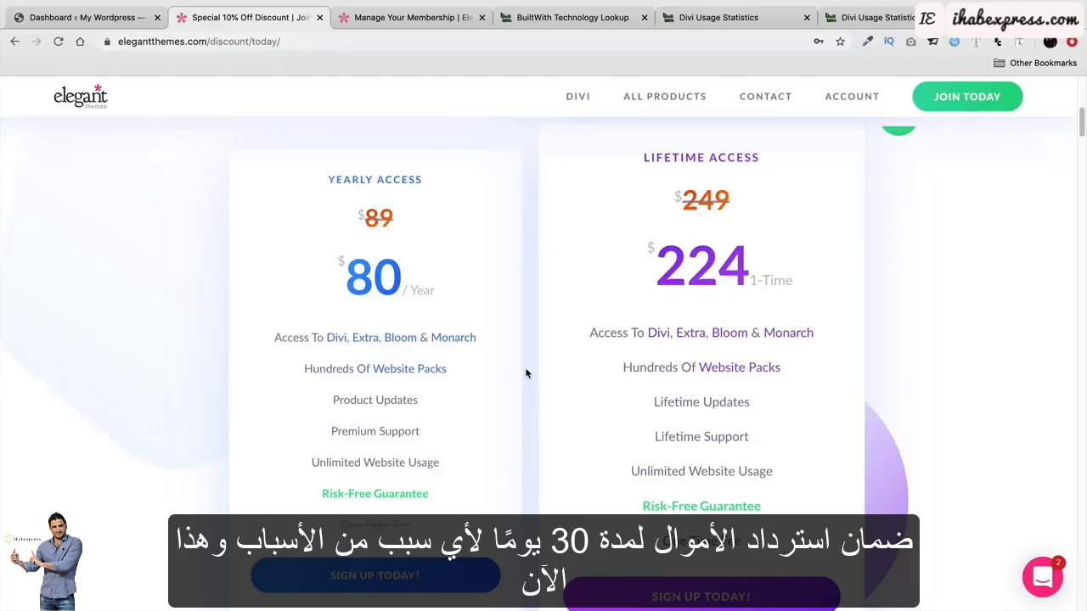
Search BuiltWith for 'dvi theme', open Divi Usage Statistics and scroll through its most-popular awards.
click(571, 25)
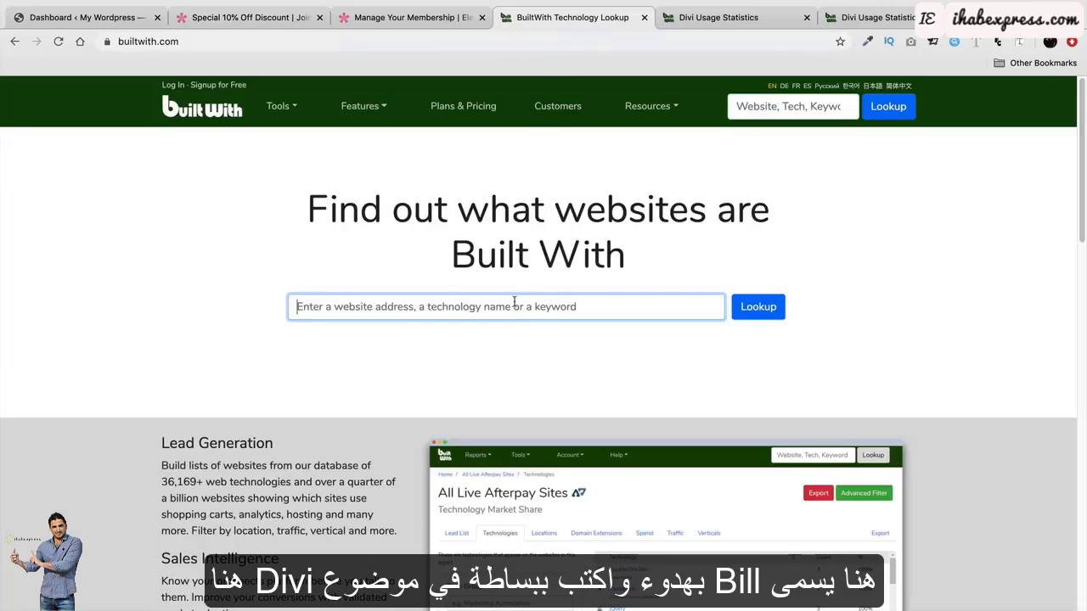
text(dvi )
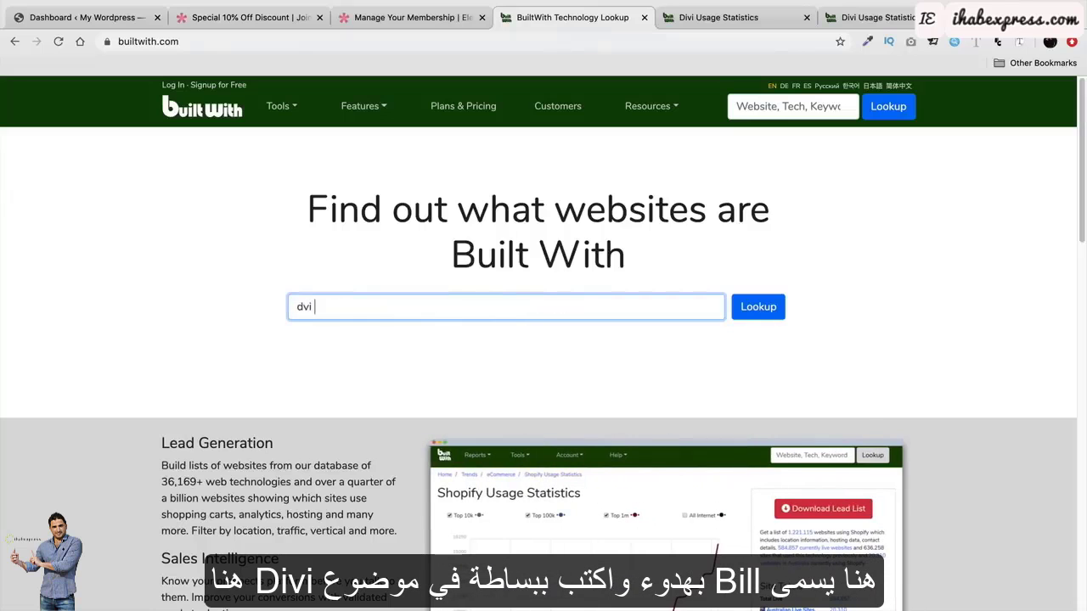
text(theme)
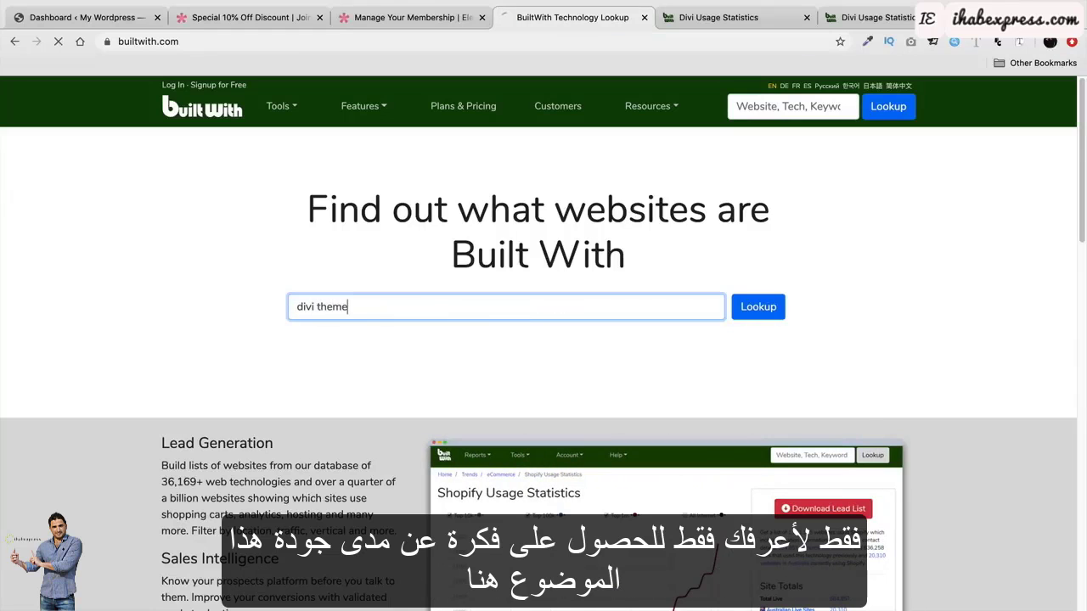
key(Return)
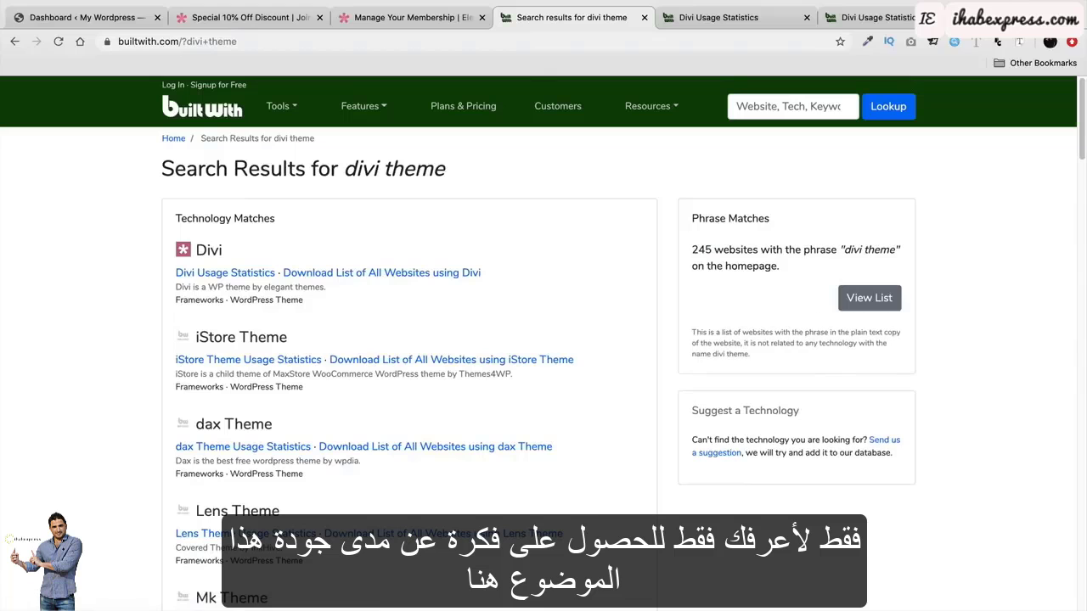
click(218, 276)
scroll(175, 433, down, 5)
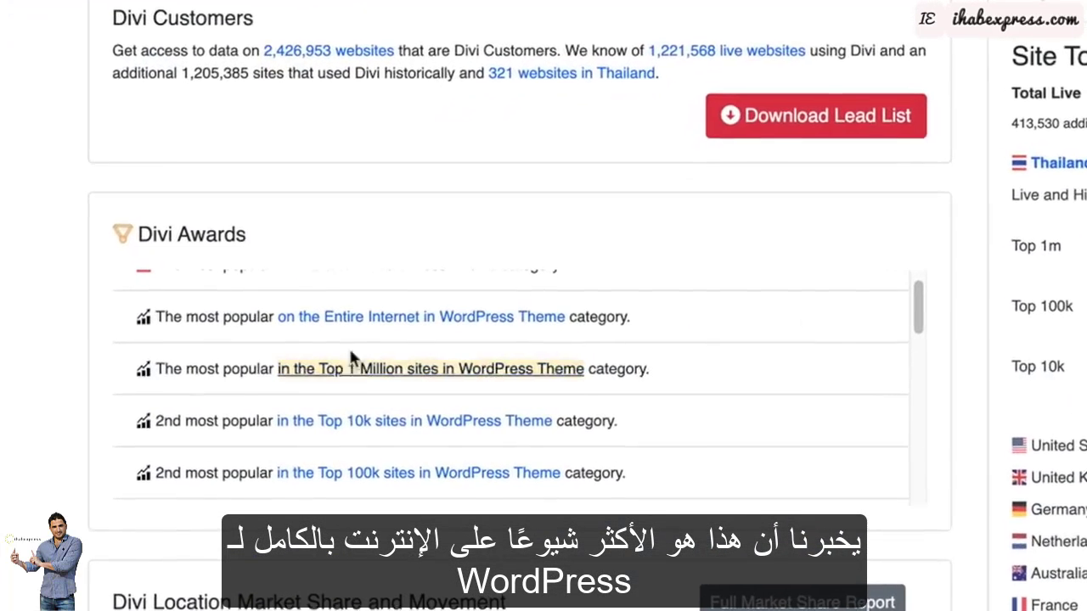
drag(210, 316, 613, 329)
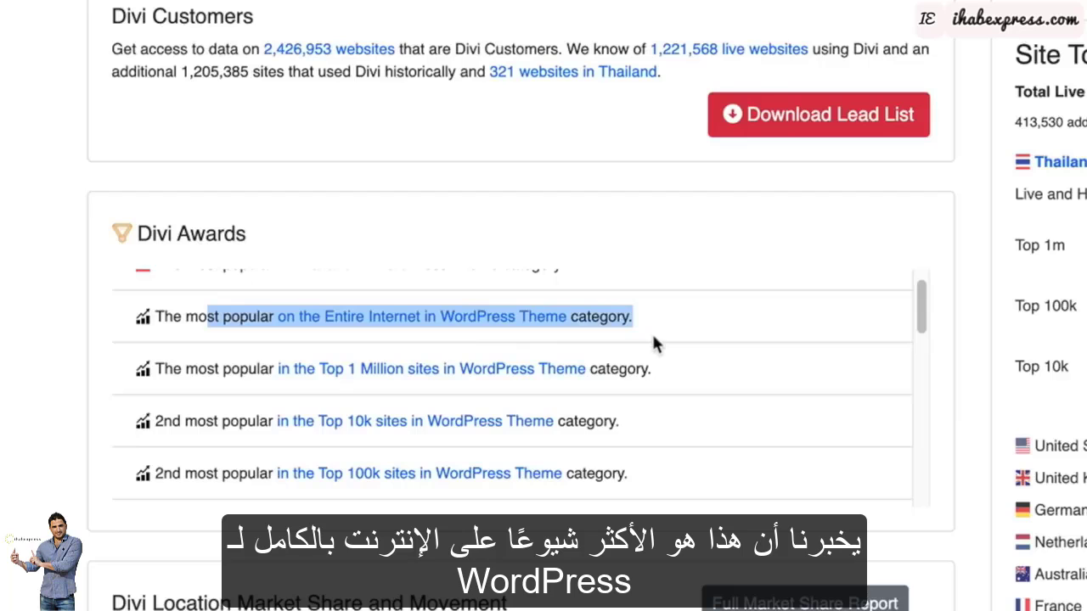
scroll(594, 348, down, 1)
drag(187, 367, 706, 371)
scroll(706, 371, down, 2)
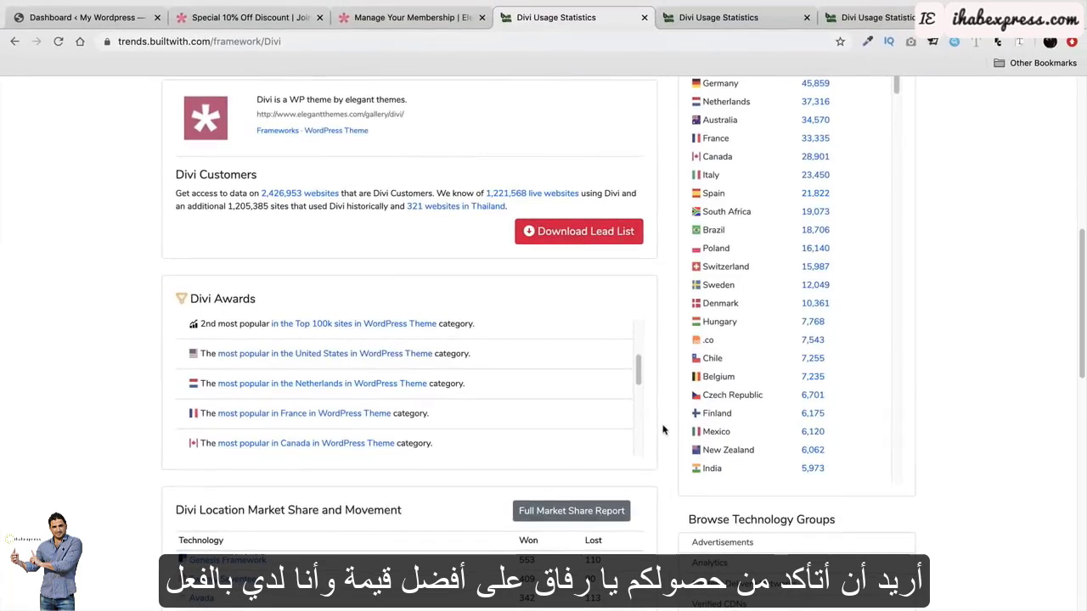
Back on the discount pricing, highlight the Lifetime Access heading, Lifetime Updates and Lifetime Support.
click(265, 17)
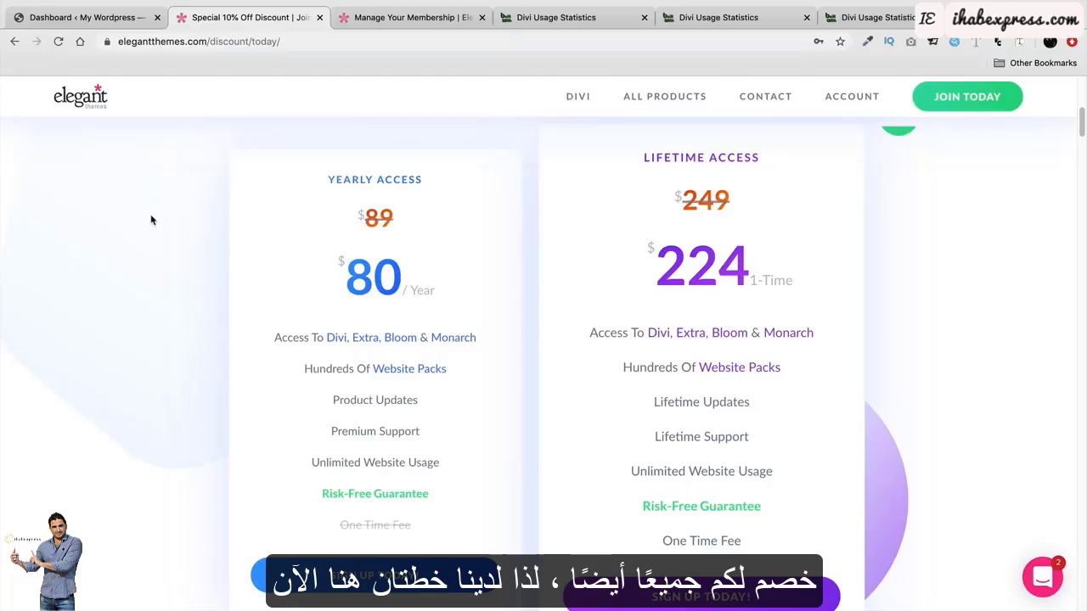
drag(645, 158, 806, 161)
click(806, 161)
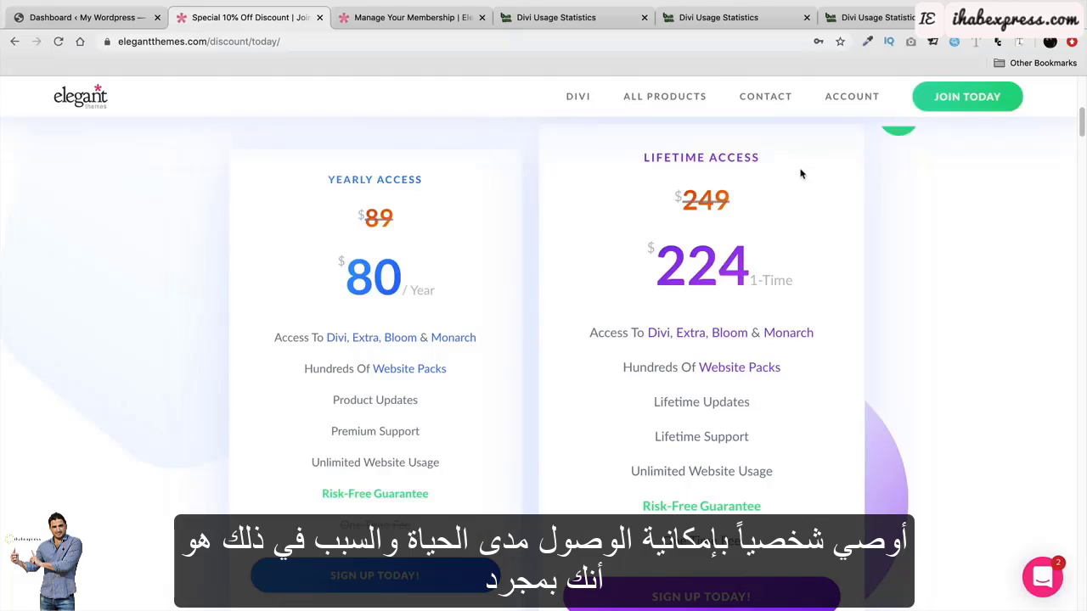
mouse_move(799, 335)
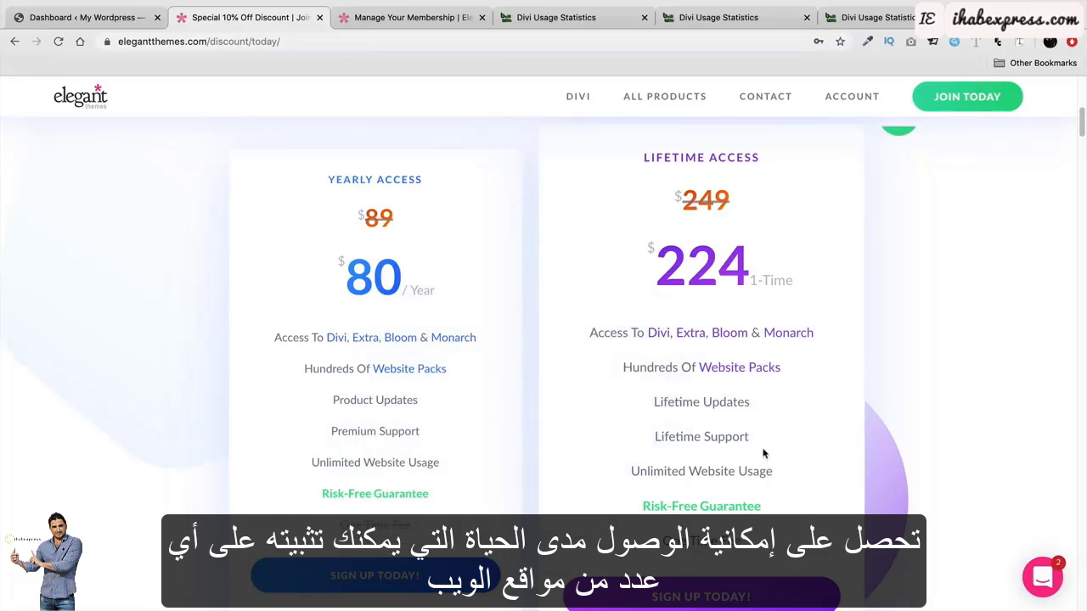
mouse_move(763, 453)
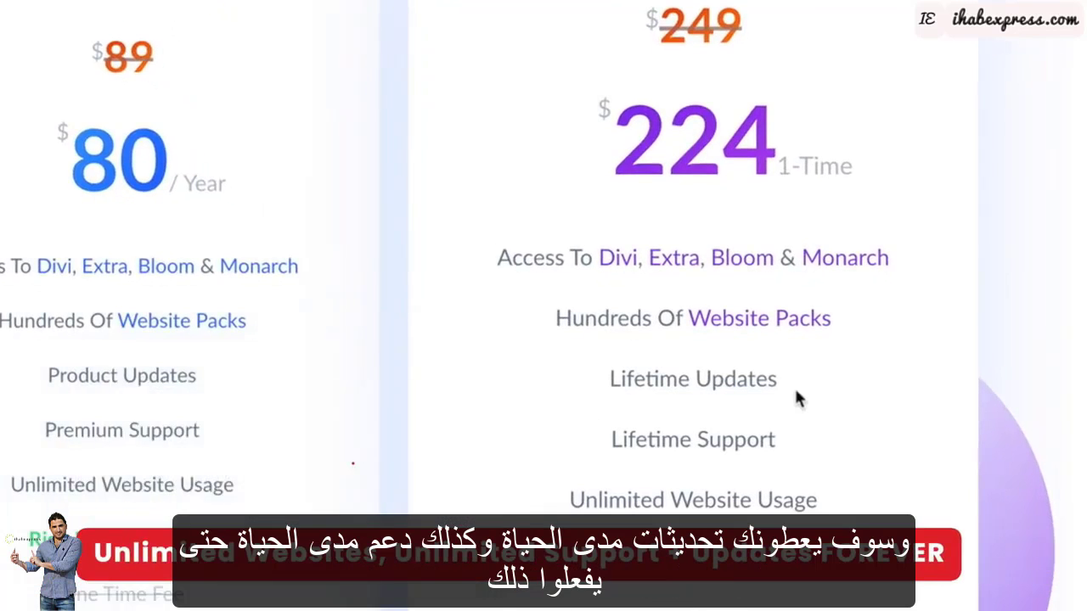
drag(801, 396, 615, 376)
mouse_move(764, 444)
drag(764, 444, 614, 427)
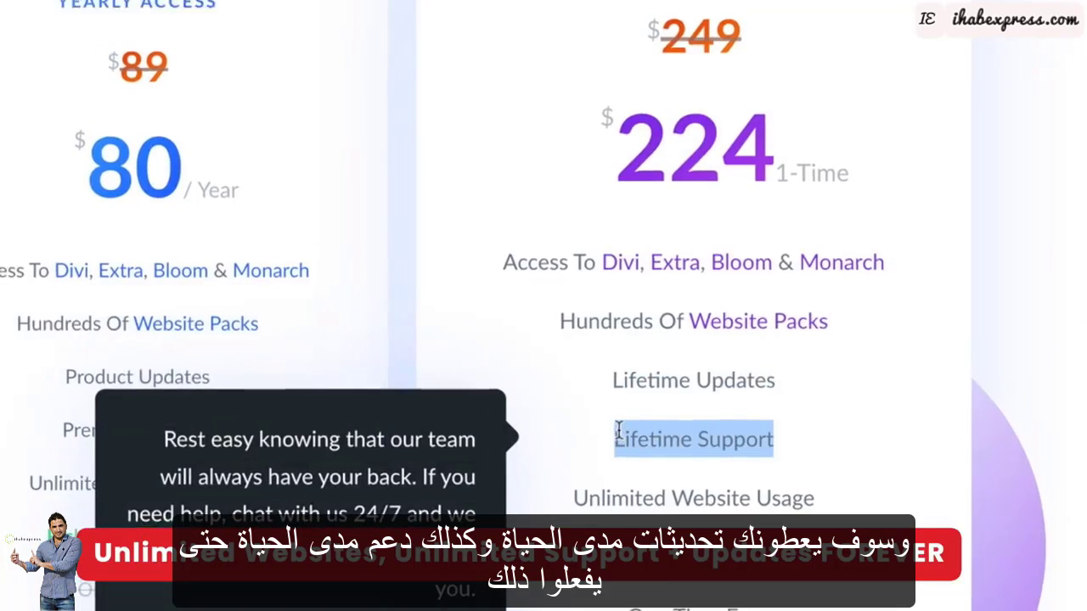
click(617, 432)
mouse_move(646, 399)
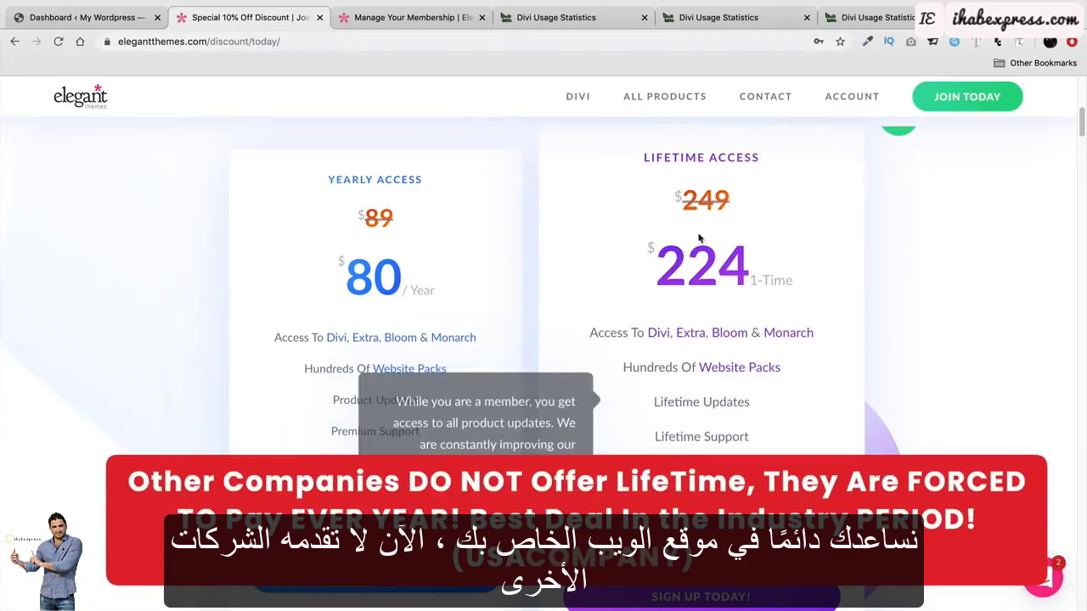
triple_click(693, 154)
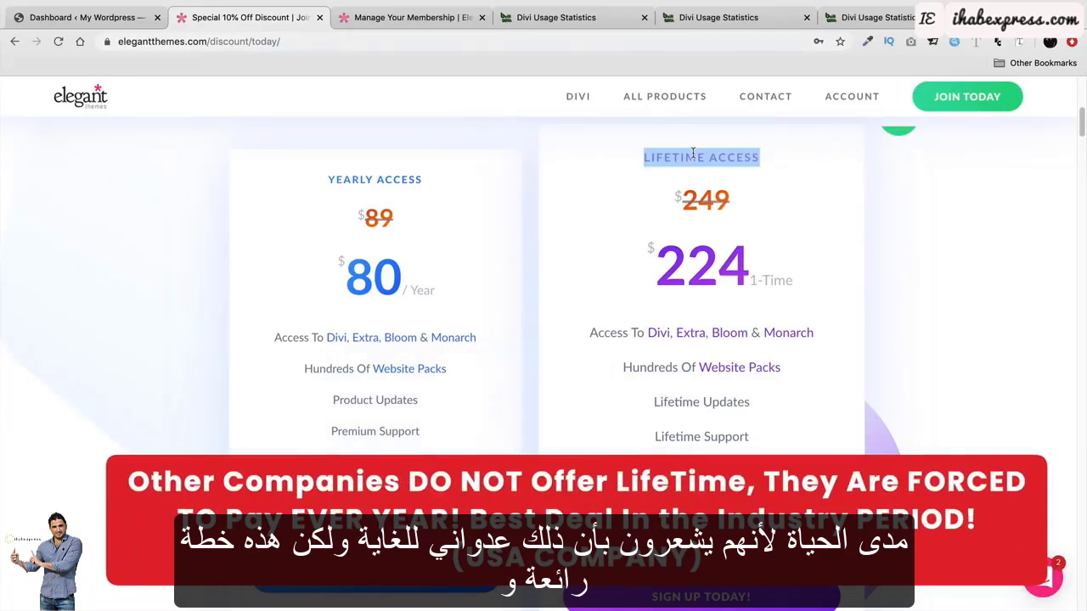
click(744, 161)
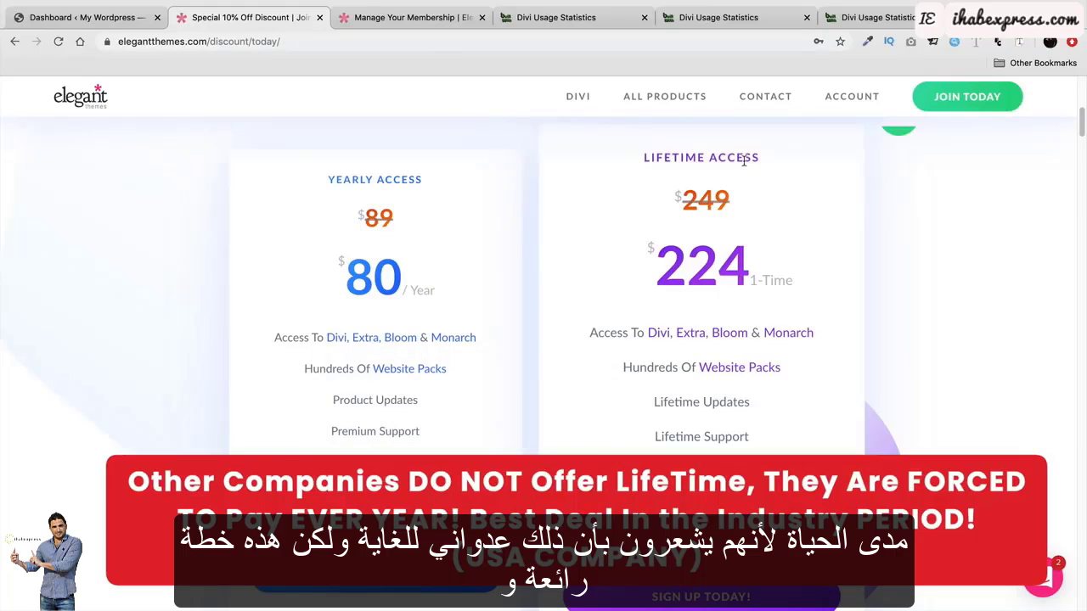
drag(767, 162, 643, 154)
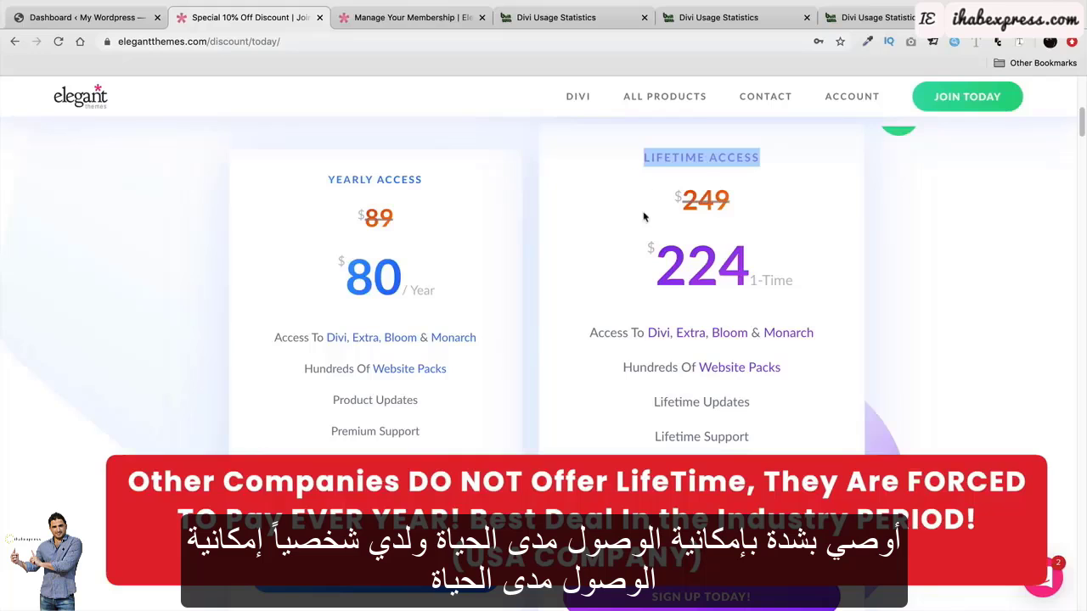
Compare the Yearly and Lifetime Access plans and the One Time Fee, then open the membership management tab.
scroll(597, 293, down, 1)
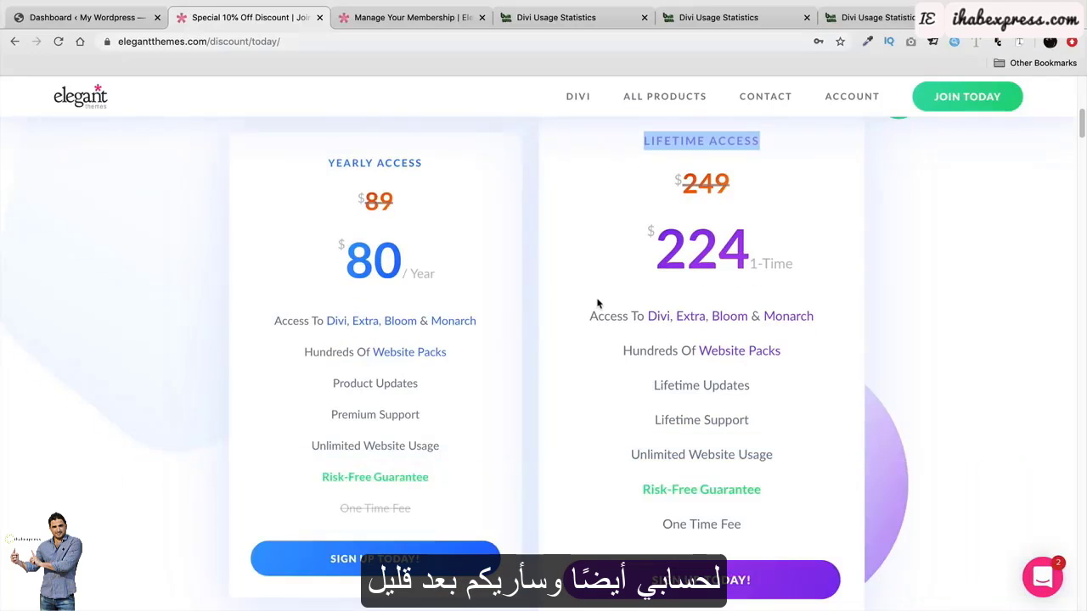
mouse_move(599, 310)
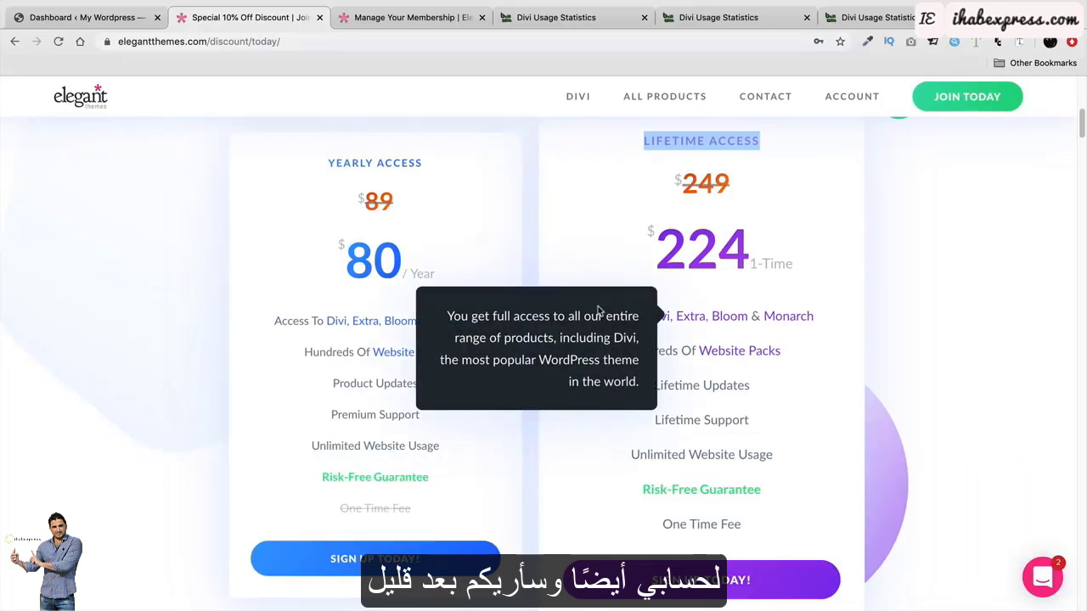
triple_click(394, 162)
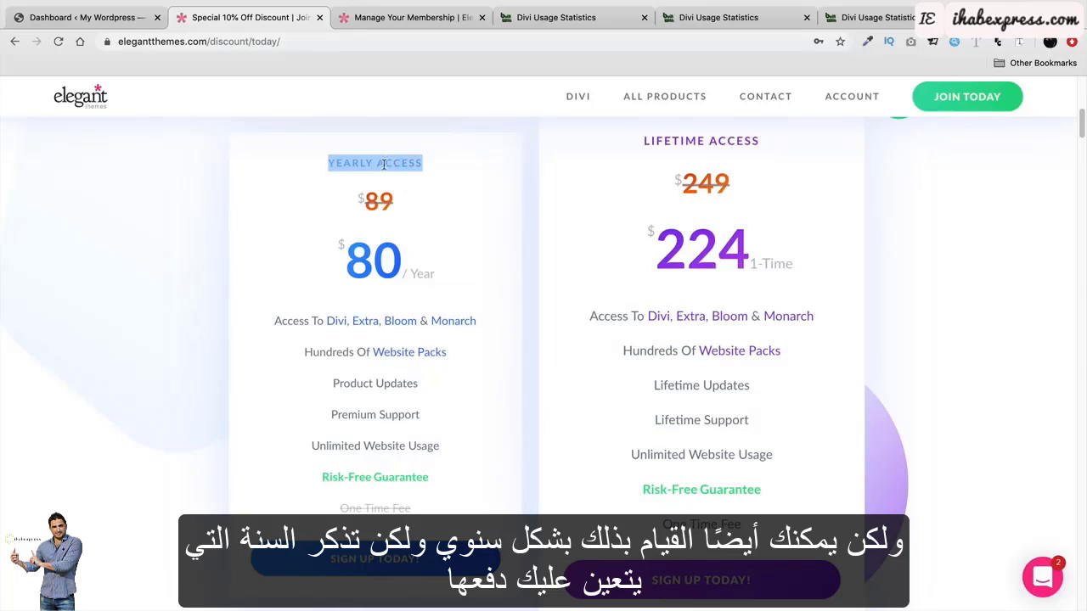
triple_click(705, 141)
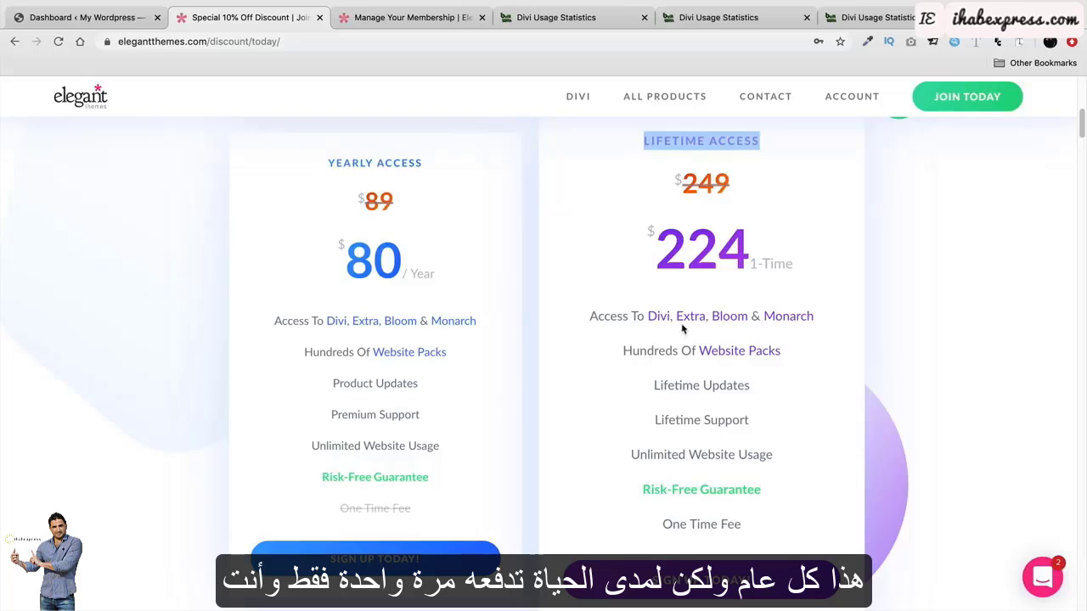
mouse_move(745, 527)
drag(744, 525, 663, 523)
mouse_move(722, 490)
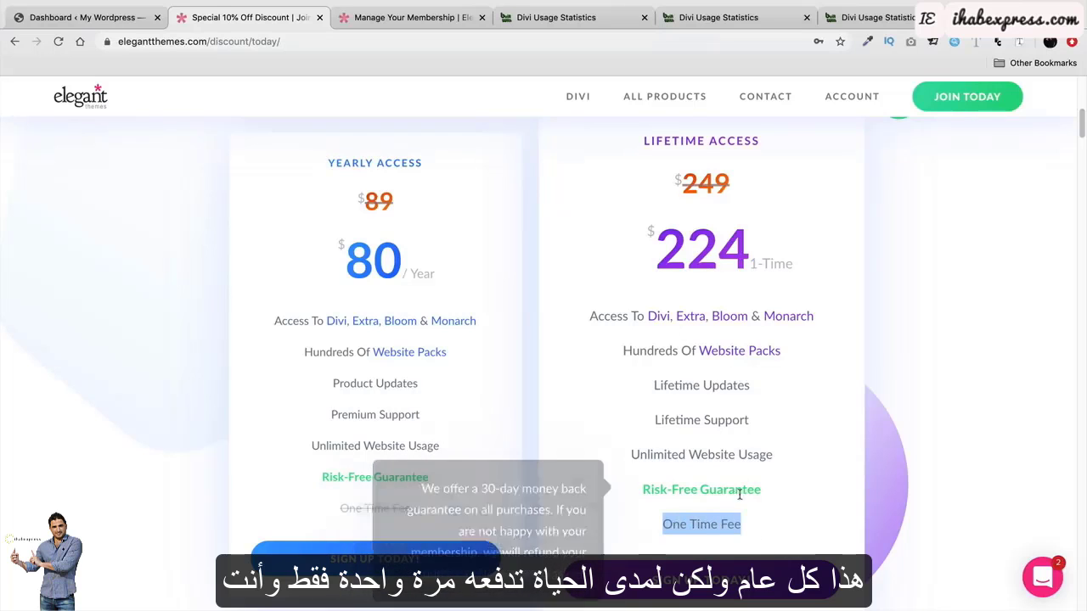
click(794, 448)
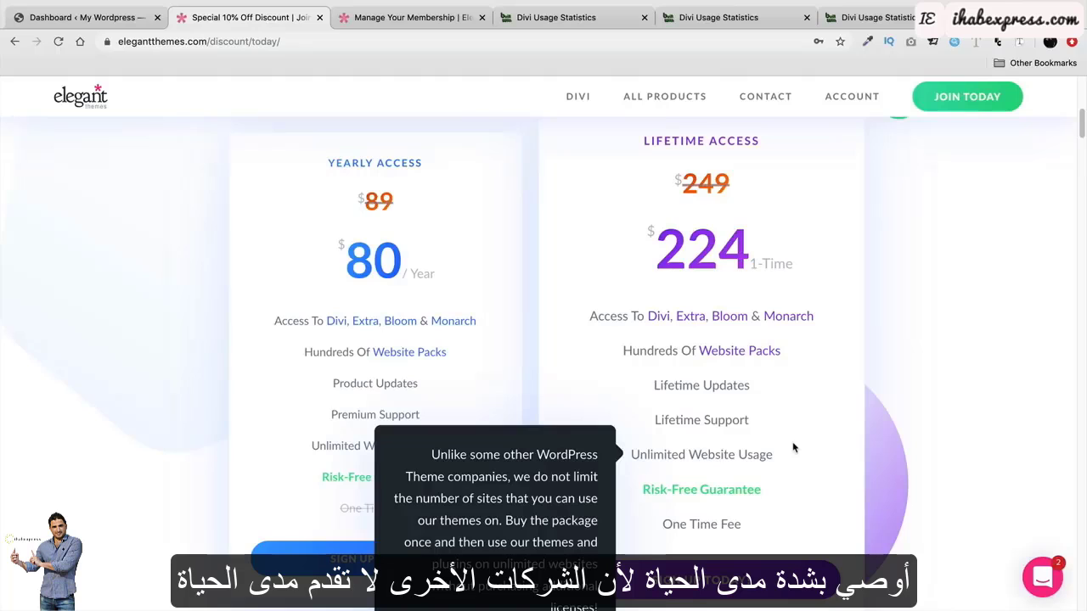
click(430, 18)
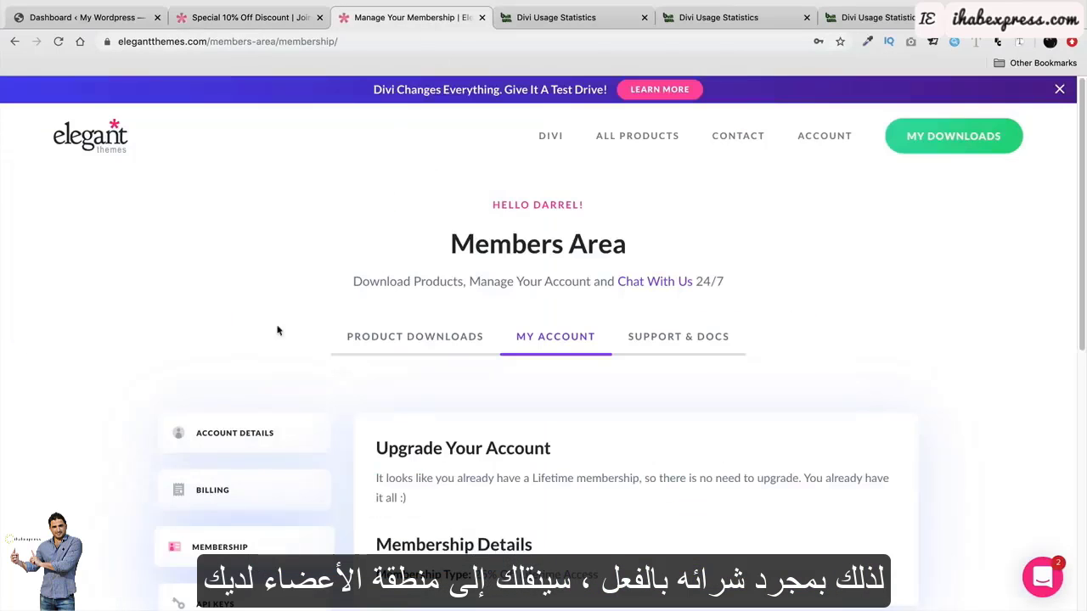
scroll(289, 297, down, 1)
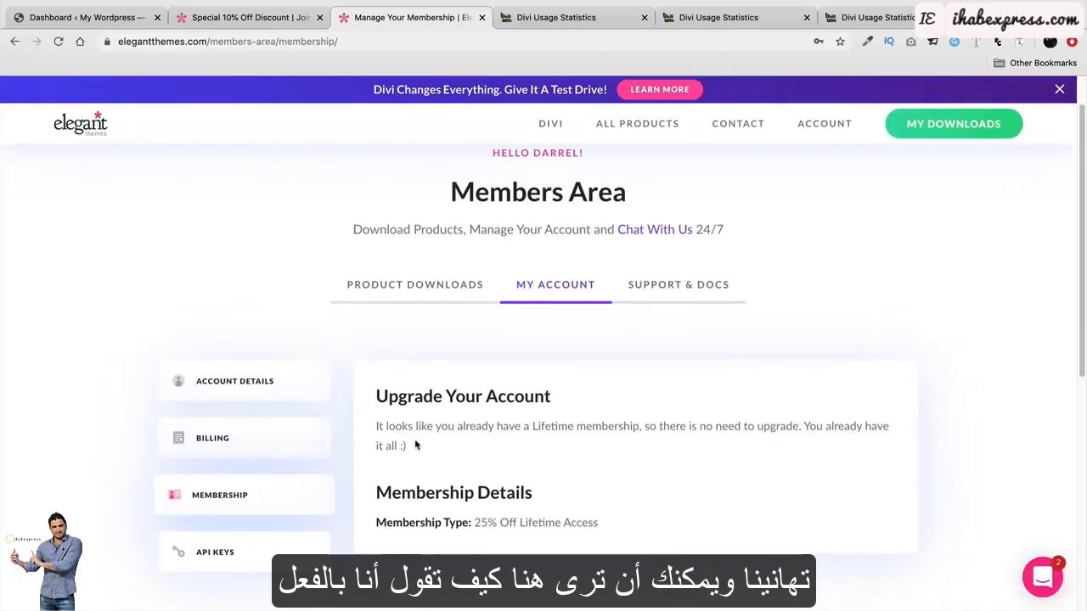
drag(422, 452, 368, 427)
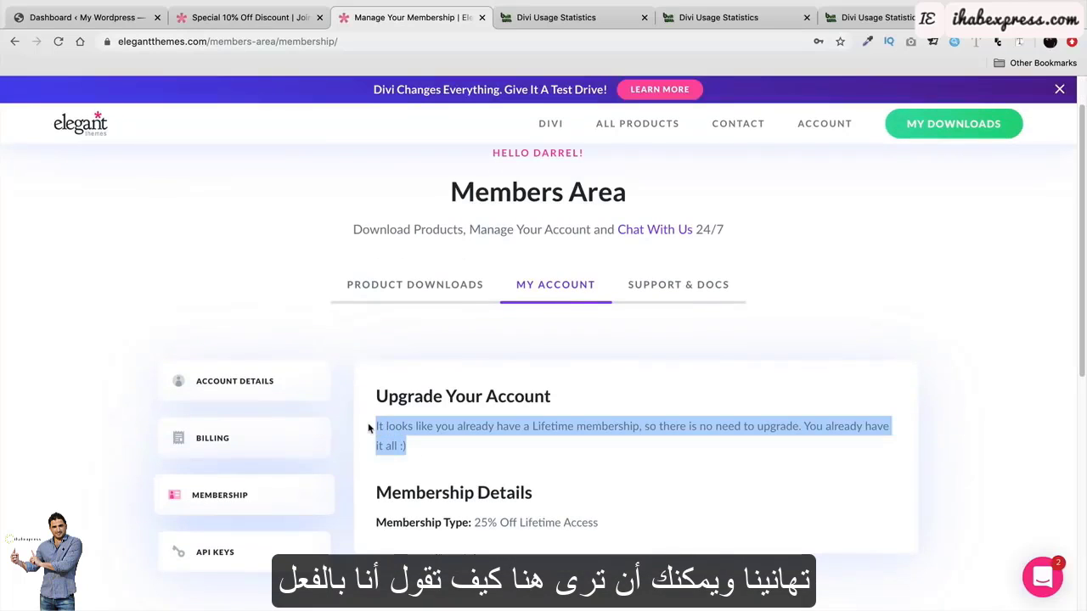
click(393, 437)
scroll(392, 430, down, 1)
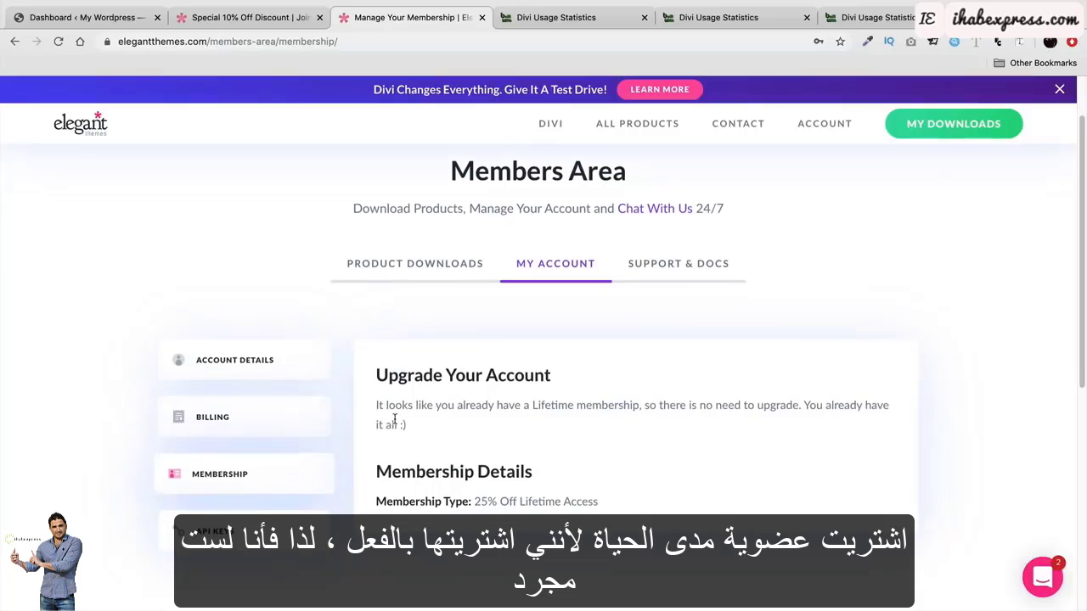
scroll(395, 420, down, 1)
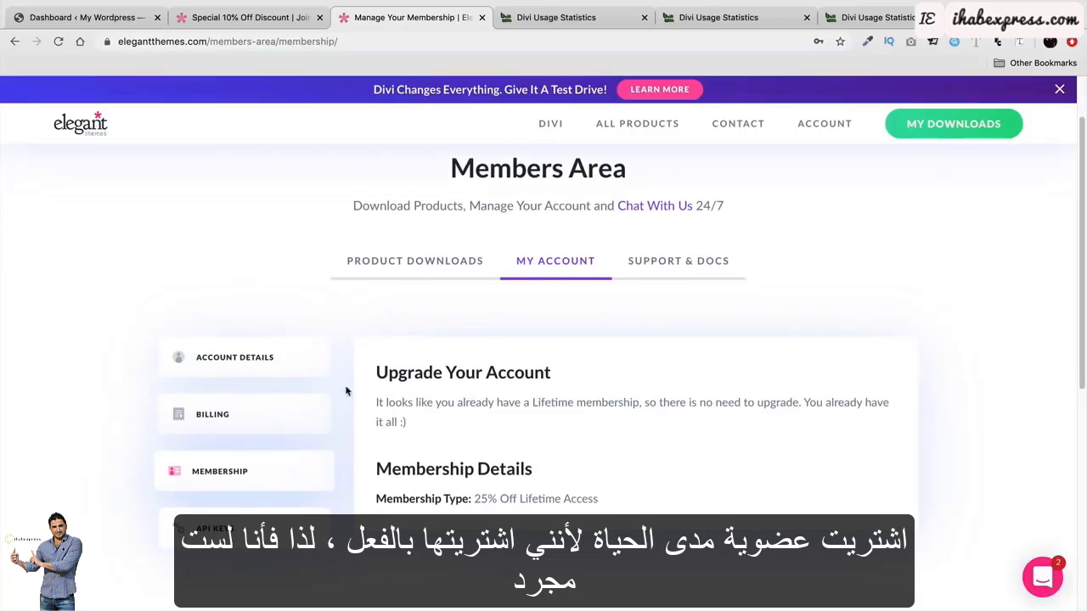
Under the Product Downloads tab, download The Divi Theme and dismiss Chrome's download bar.
click(374, 270)
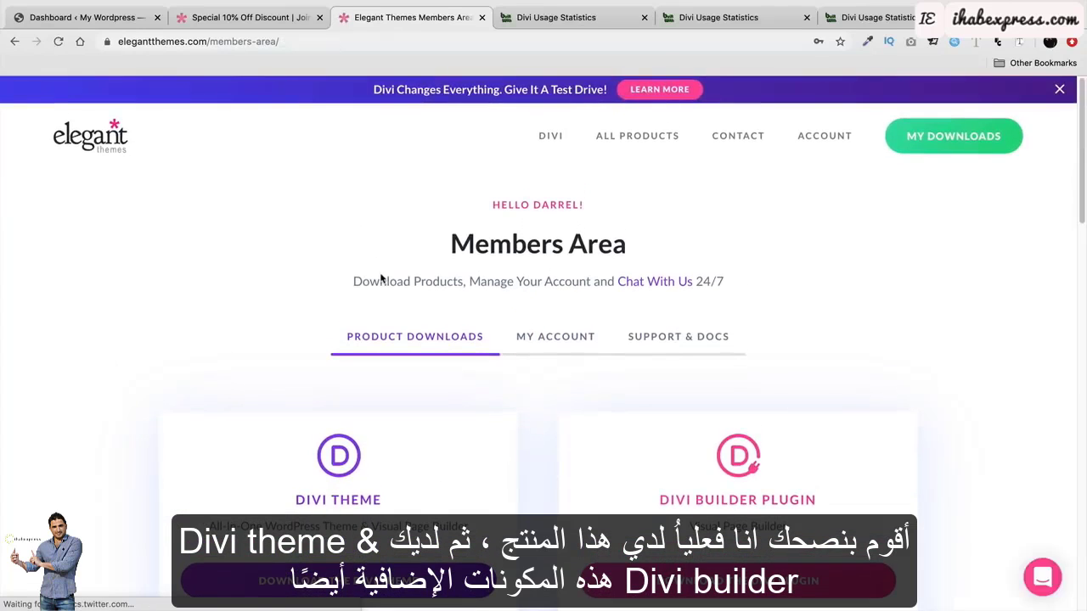
scroll(386, 283, down, 5)
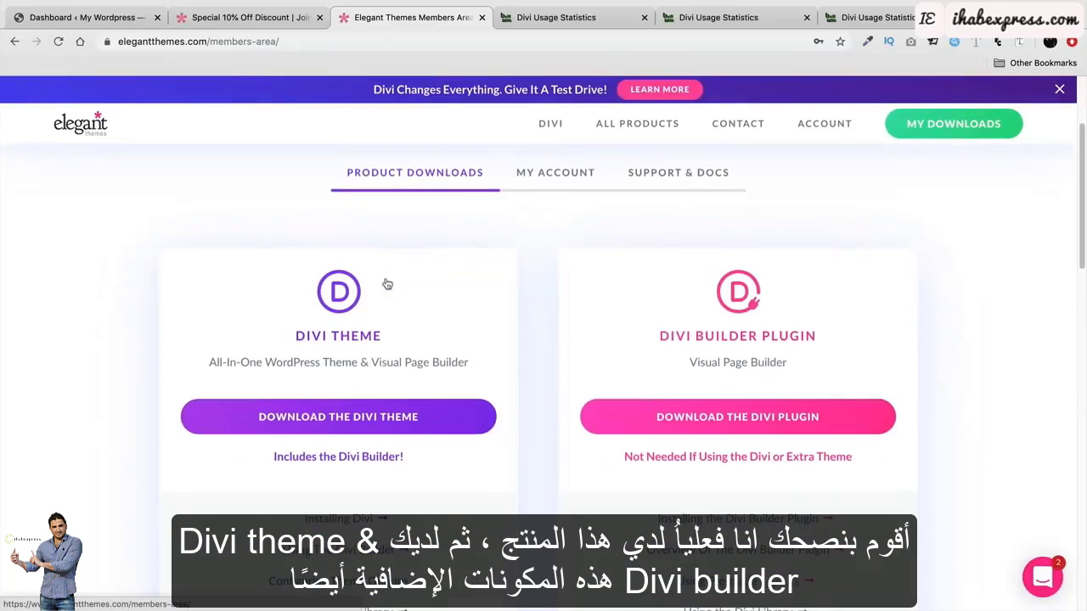
scroll(609, 332, down, 5)
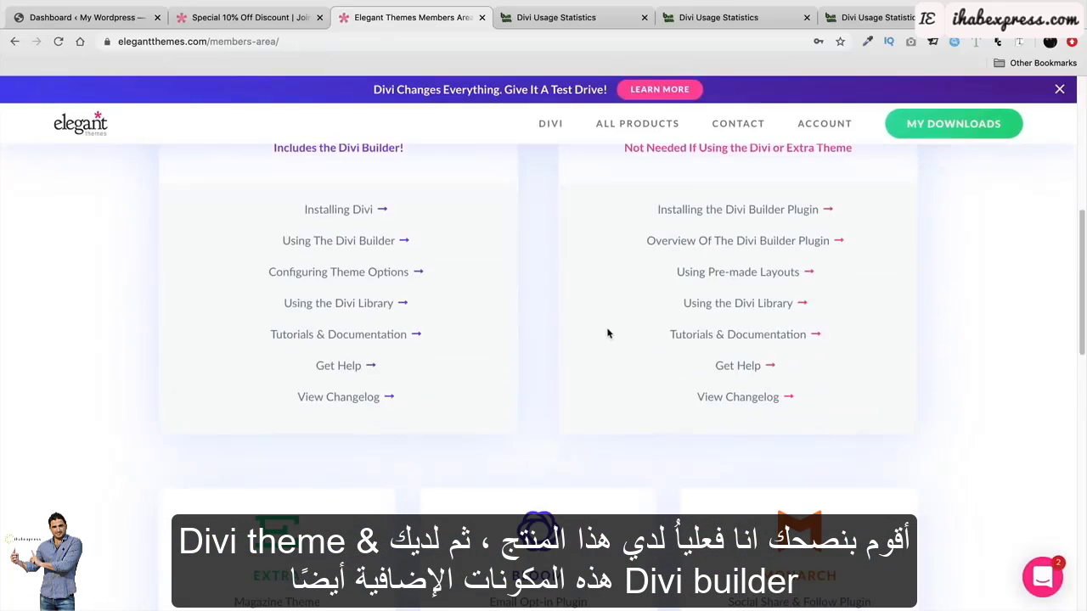
scroll(609, 333, down, 3)
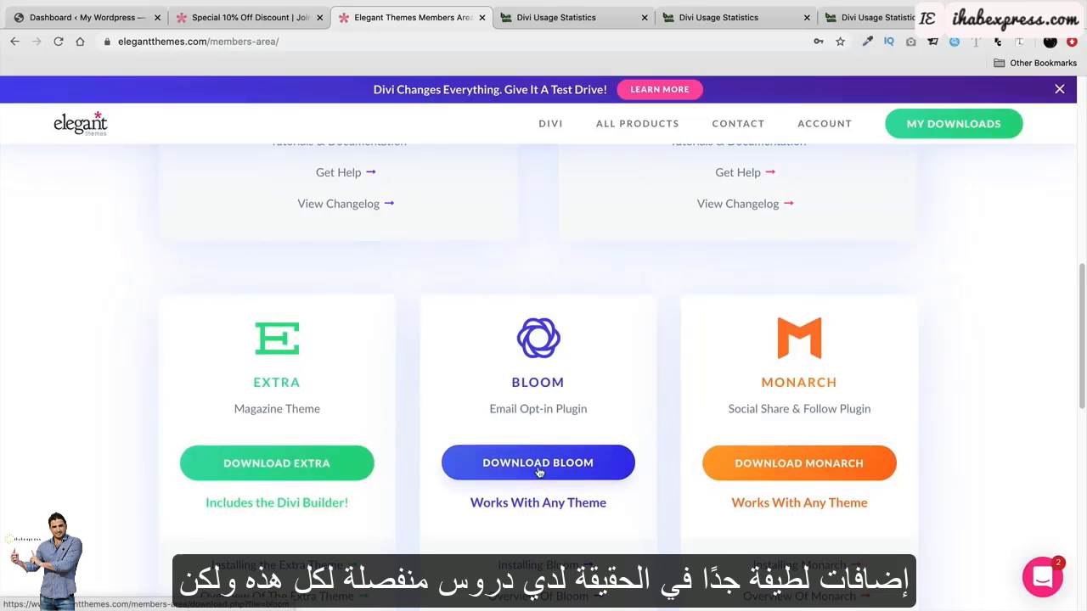
scroll(545, 466, up, 10)
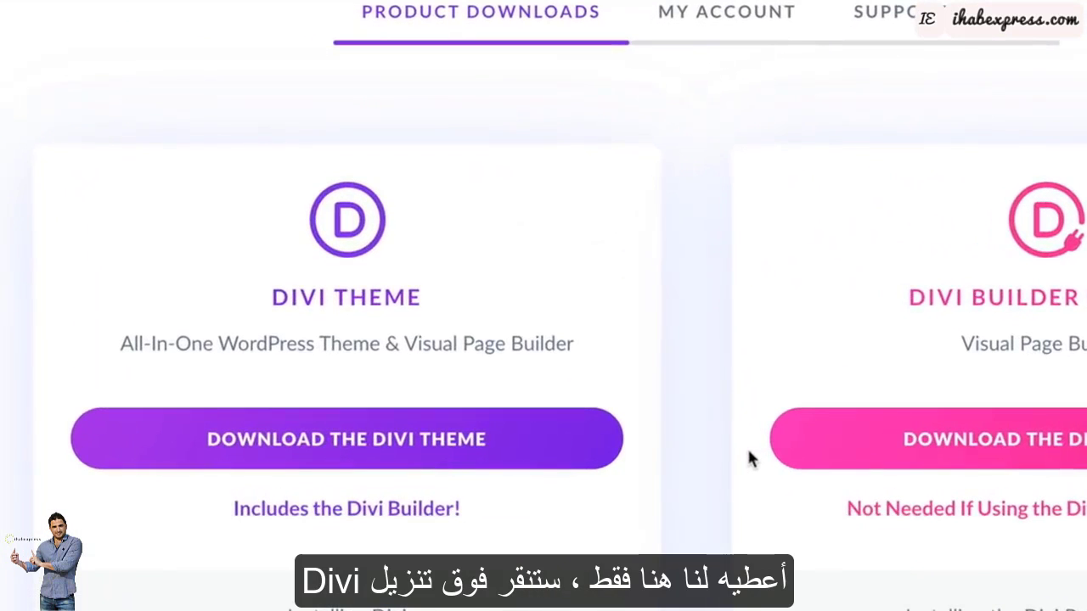
click(318, 443)
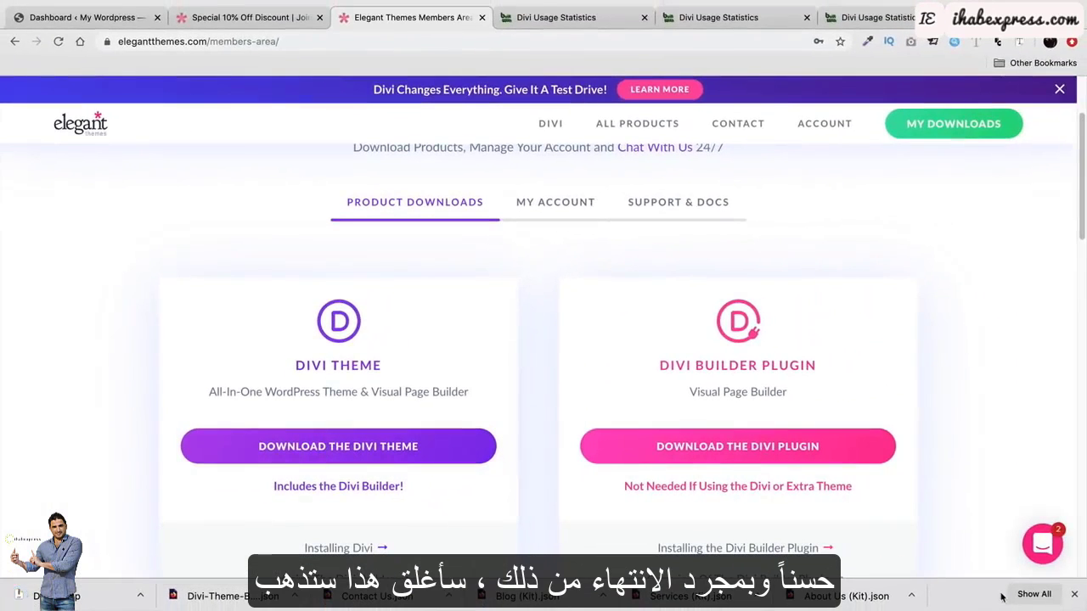
click(1074, 598)
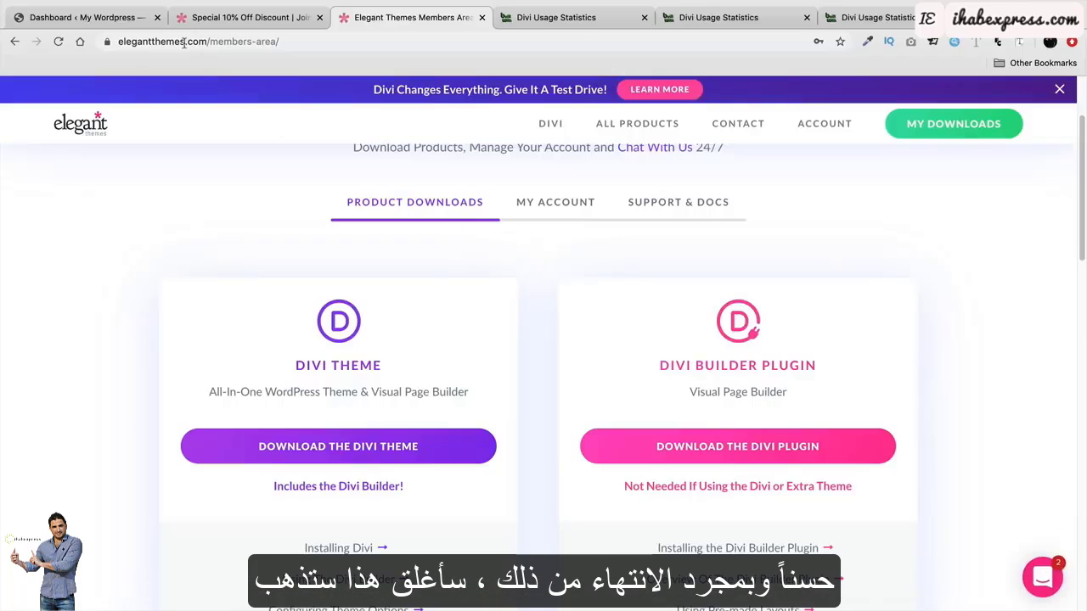
Back in the WordPress Dashboard, go to Appearance > Themes and choose Add New.
click(111, 21)
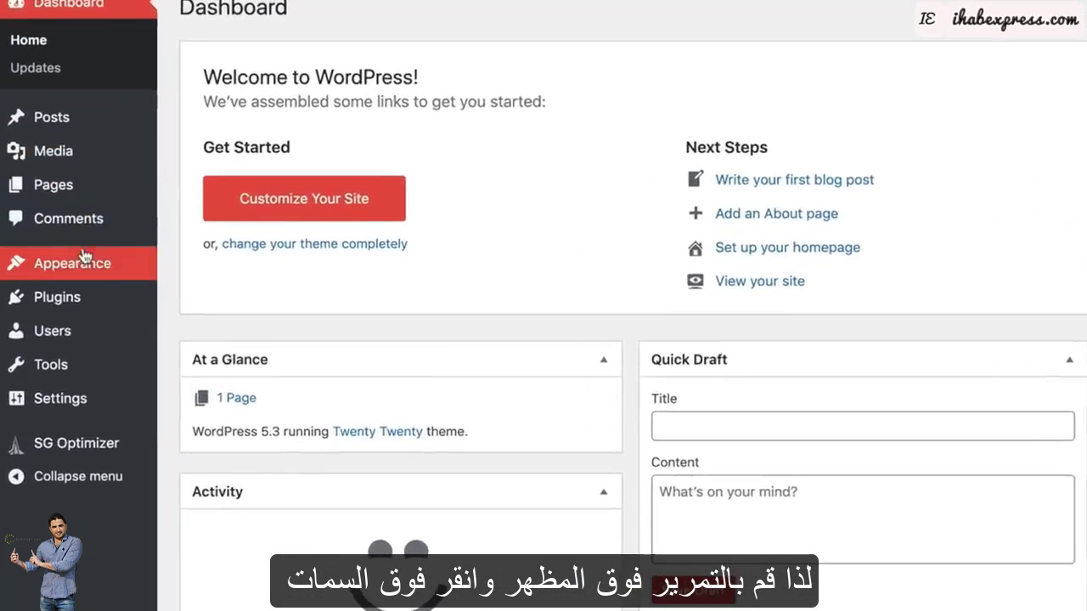
mouse_move(113, 293)
click(269, 253)
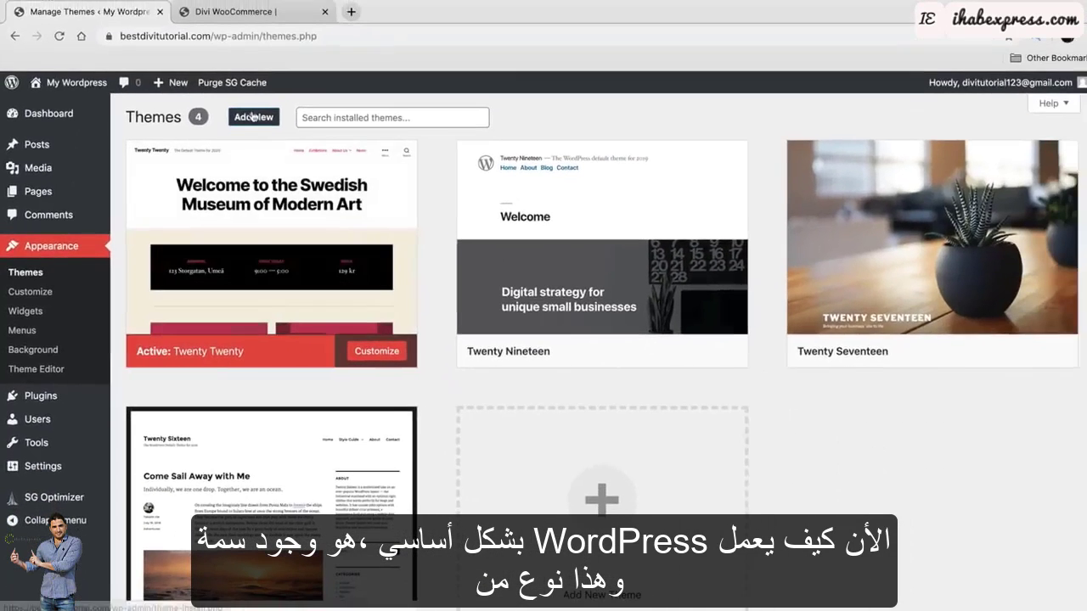
click(249, 124)
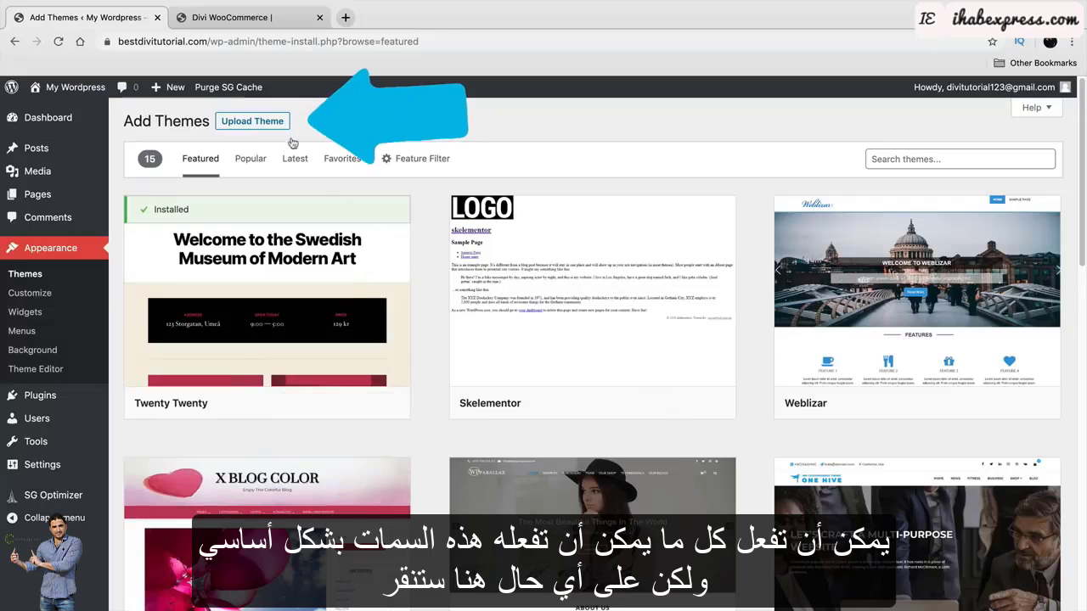
In the Upload Theme form, select Divi (1).zip as the theme file.
click(249, 124)
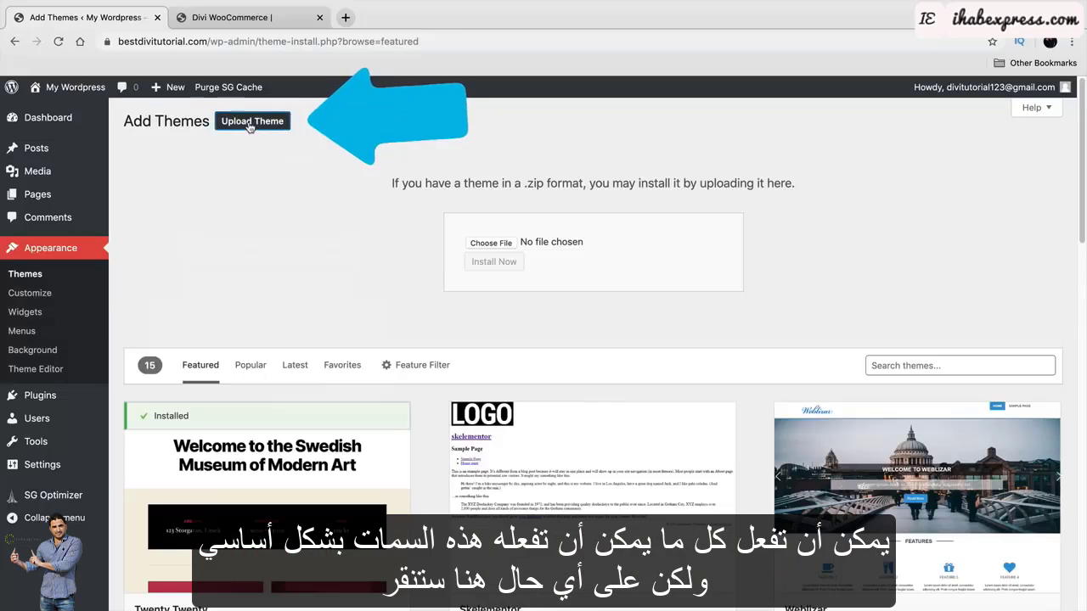
click(469, 241)
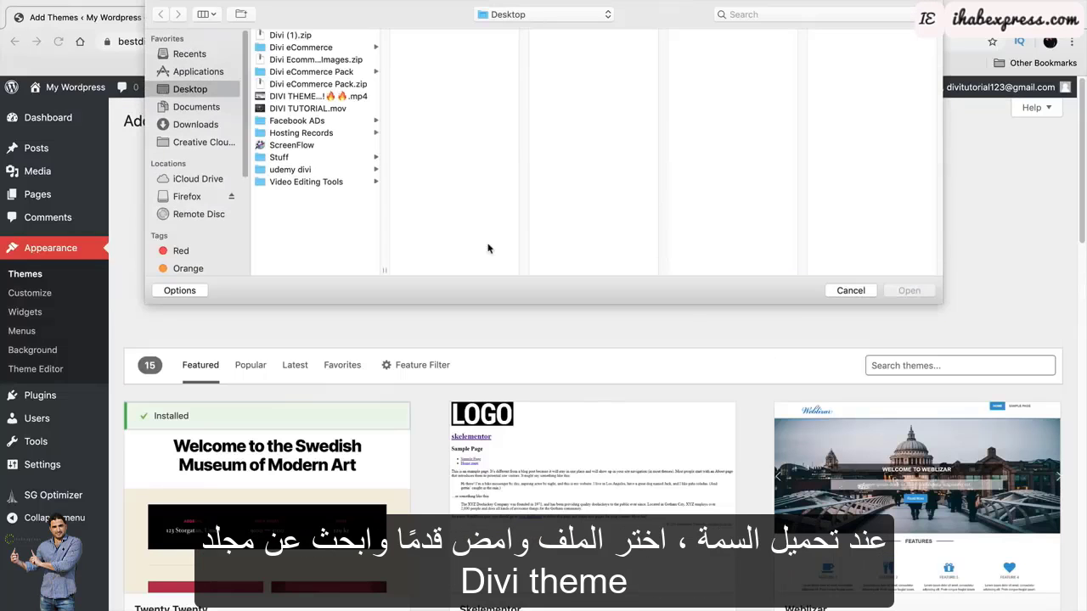
click(308, 36)
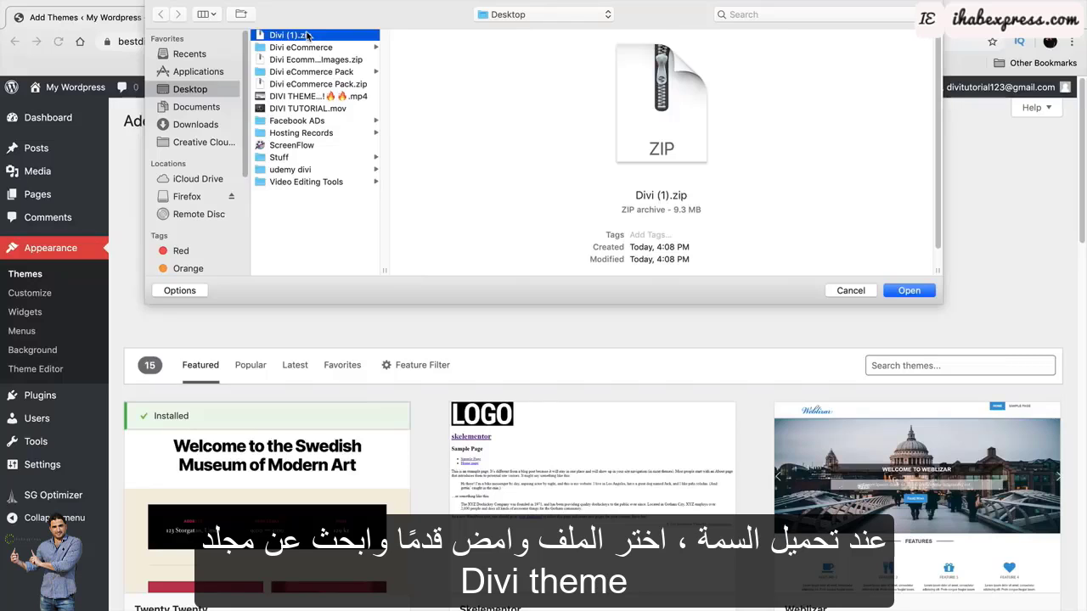
click(909, 291)
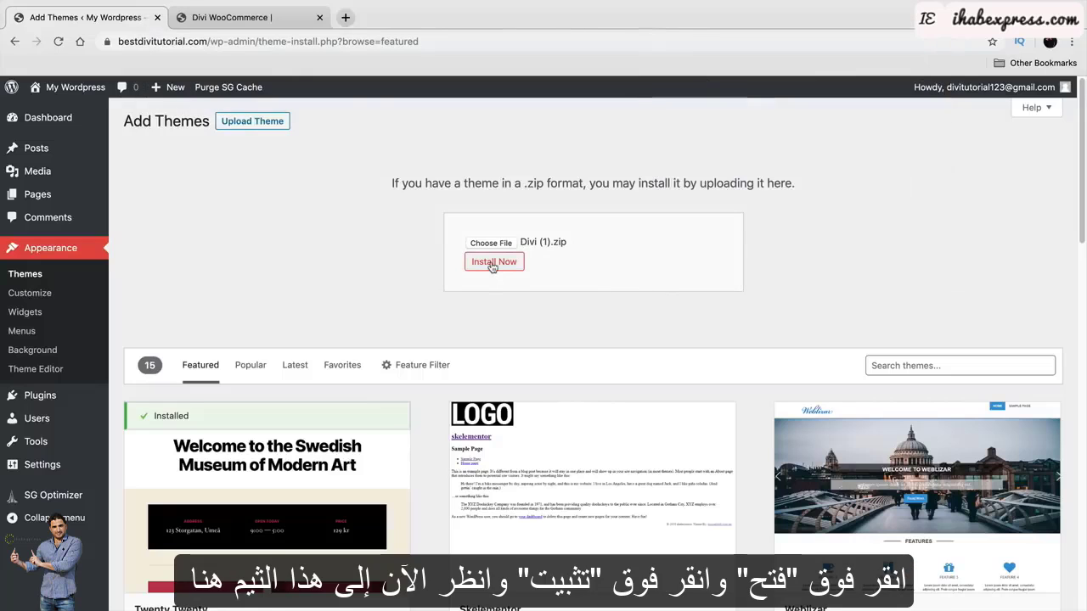
Install the uploaded Divi (1).zip package and activate the Divi theme.
scroll(515, 443, down, 2)
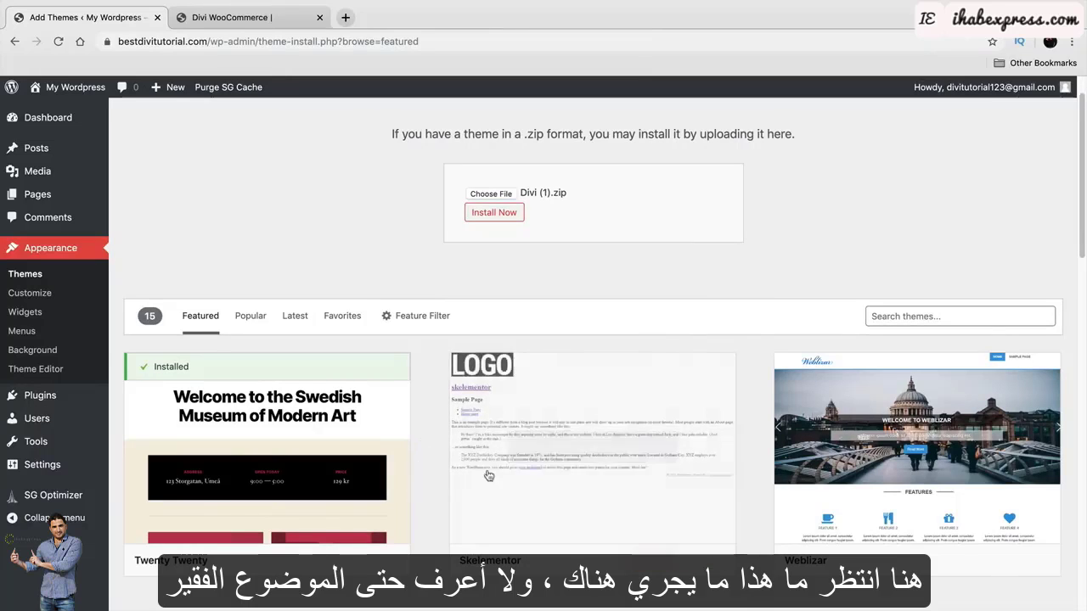
scroll(557, 246, up, 2)
click(498, 265)
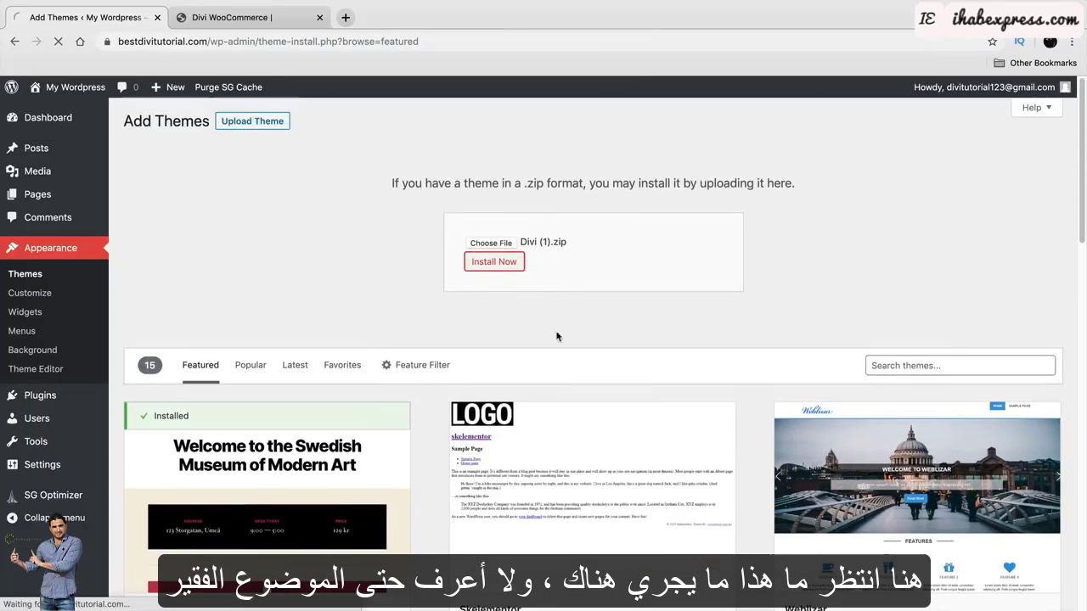
scroll(556, 336, down, 5)
scroll(513, 292, up, 5)
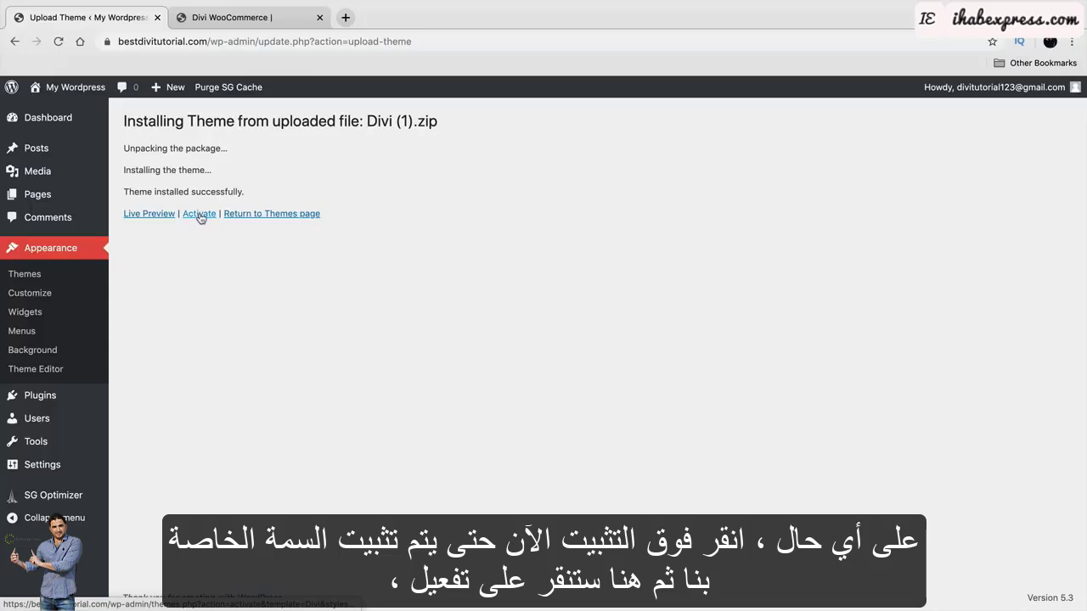
click(201, 218)
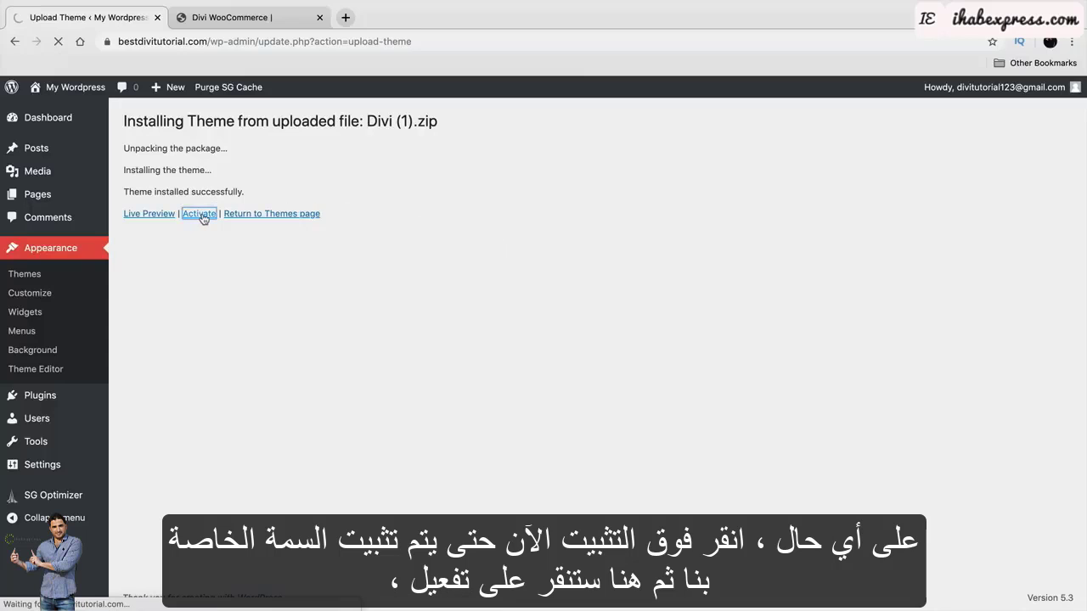
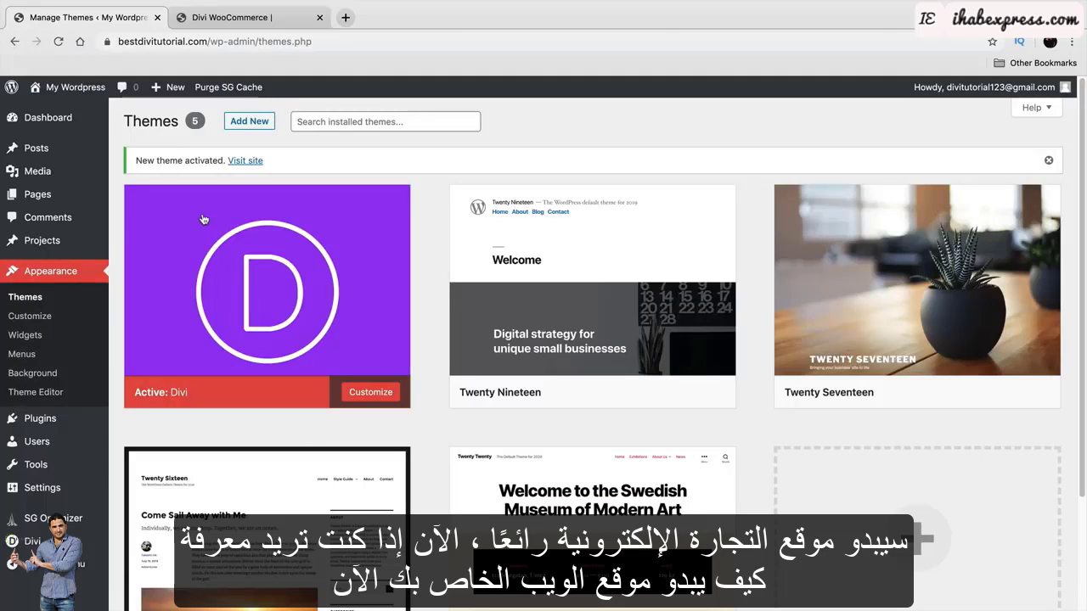
Visit the live site to check its Divi front end, showing 'No Results Found', then return to the Dashboard.
mouse_move(86, 90)
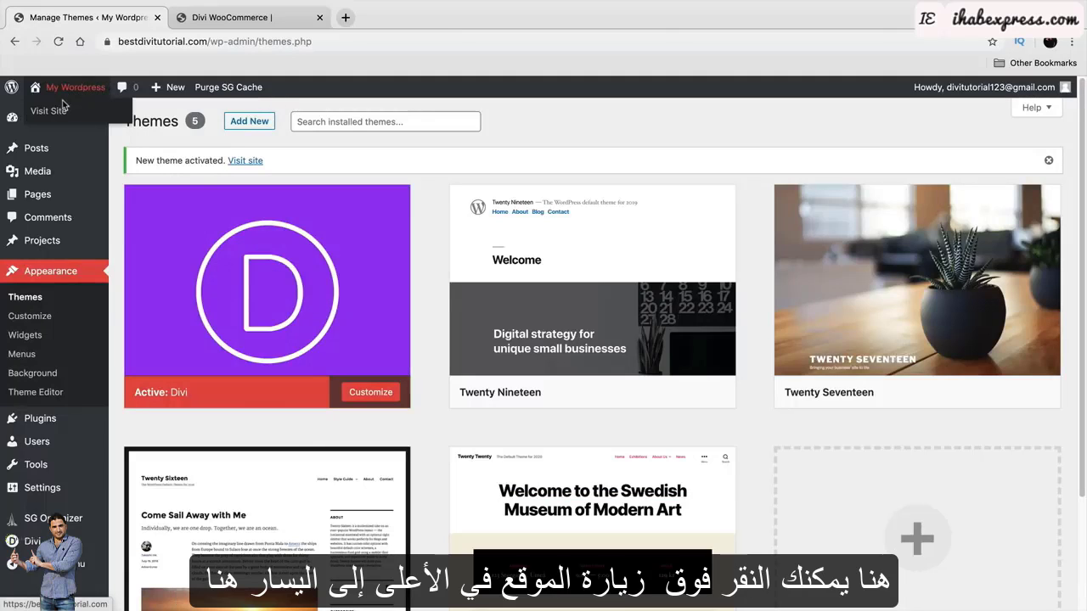
click(58, 118)
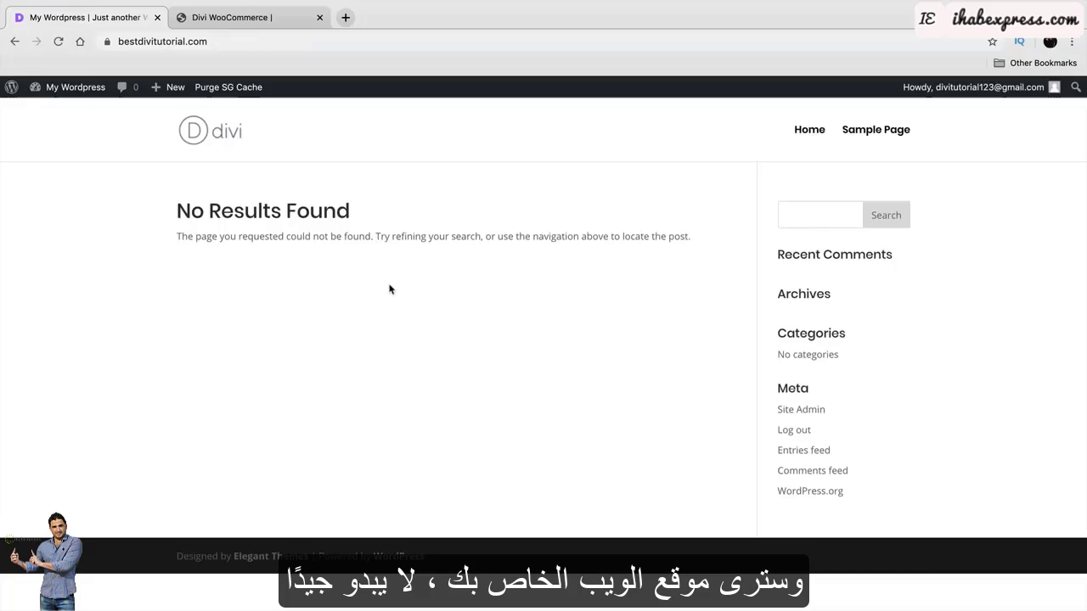
drag(350, 212, 144, 222)
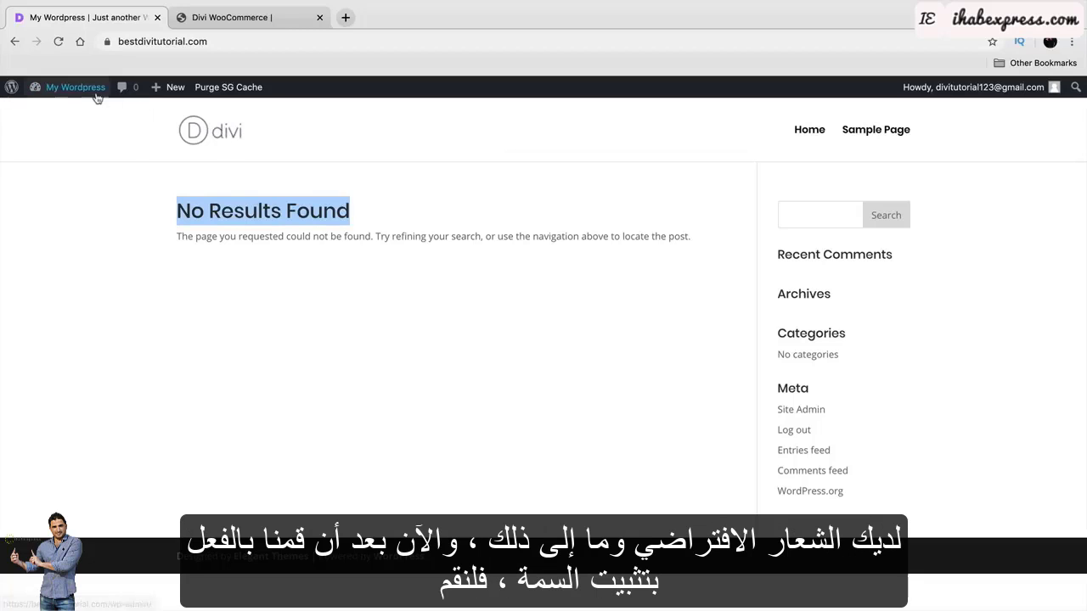
mouse_move(85, 88)
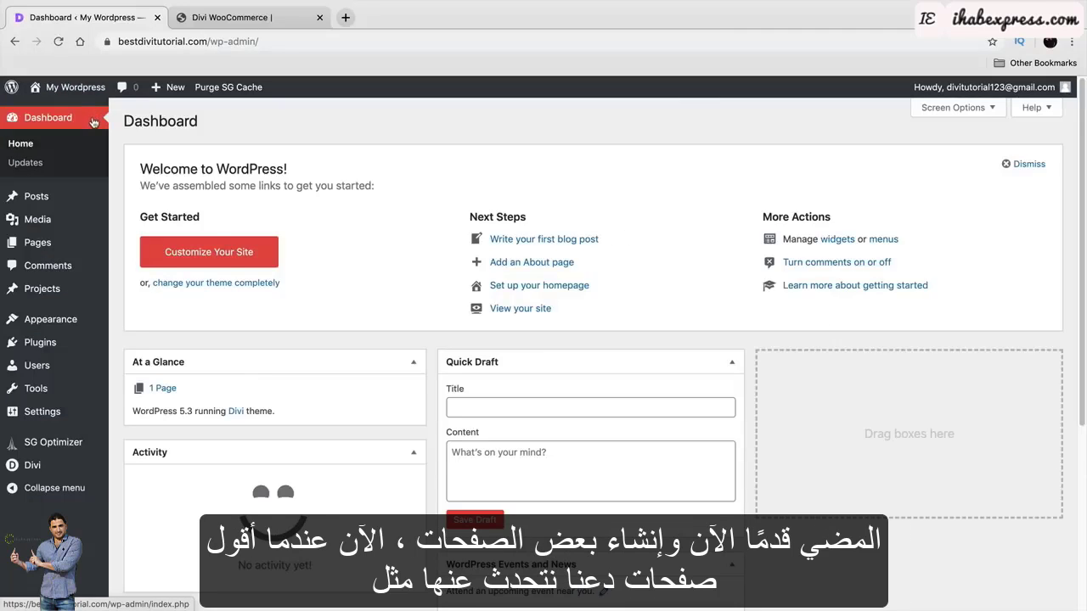
In All Pages, move the default Sample Page to the Trash.
mouse_move(54, 241)
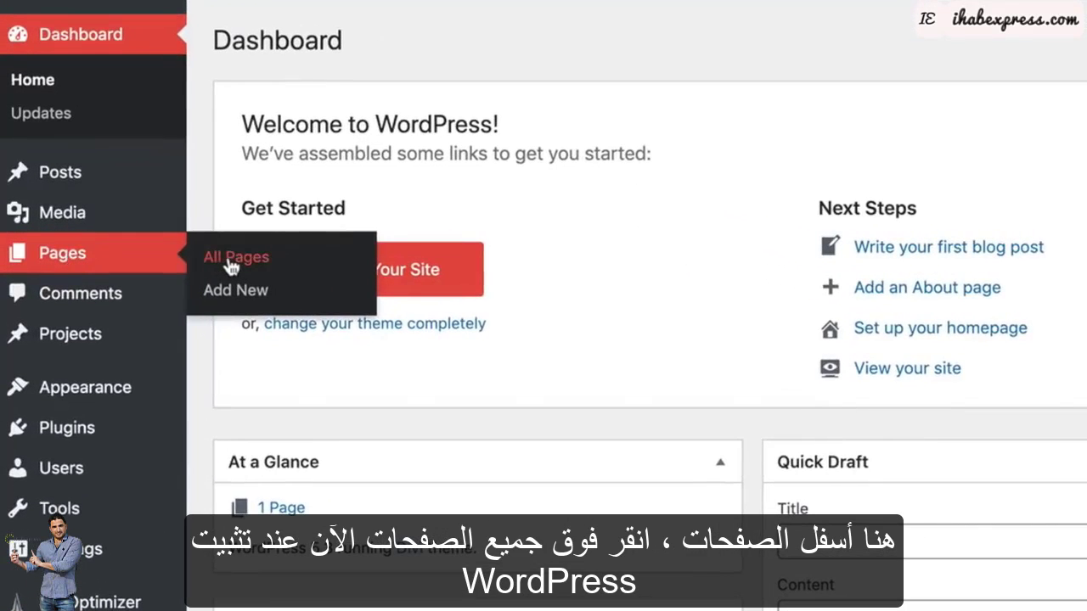
click(232, 258)
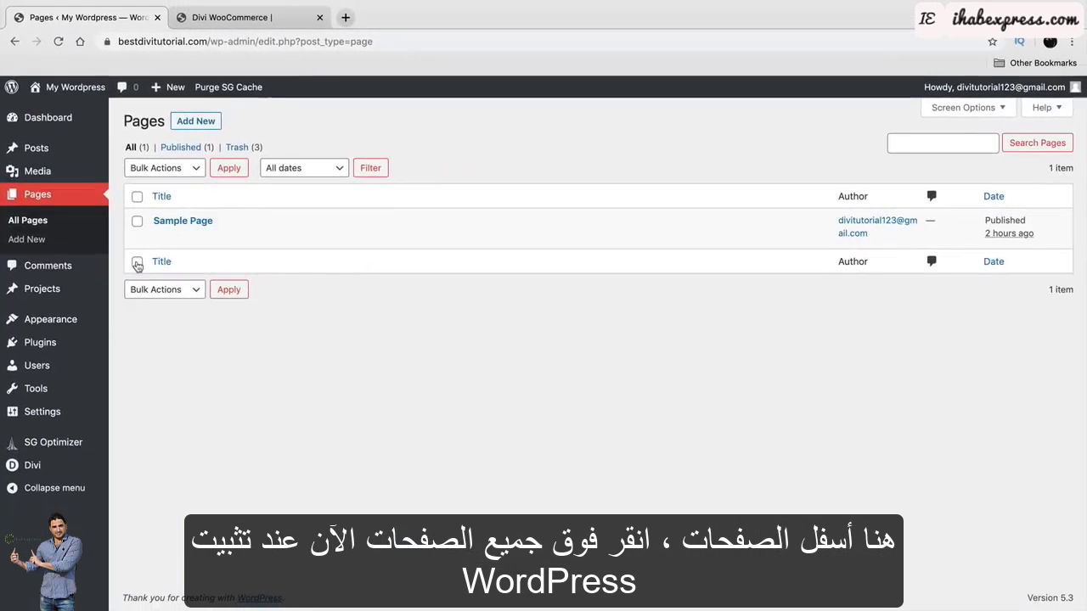
mouse_move(162, 242)
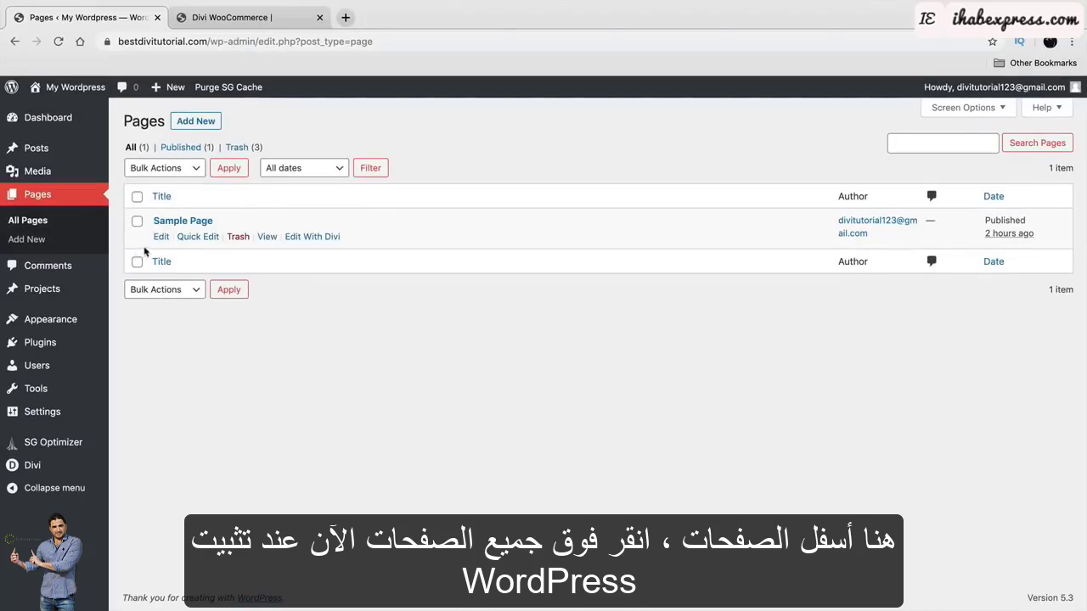
click(237, 237)
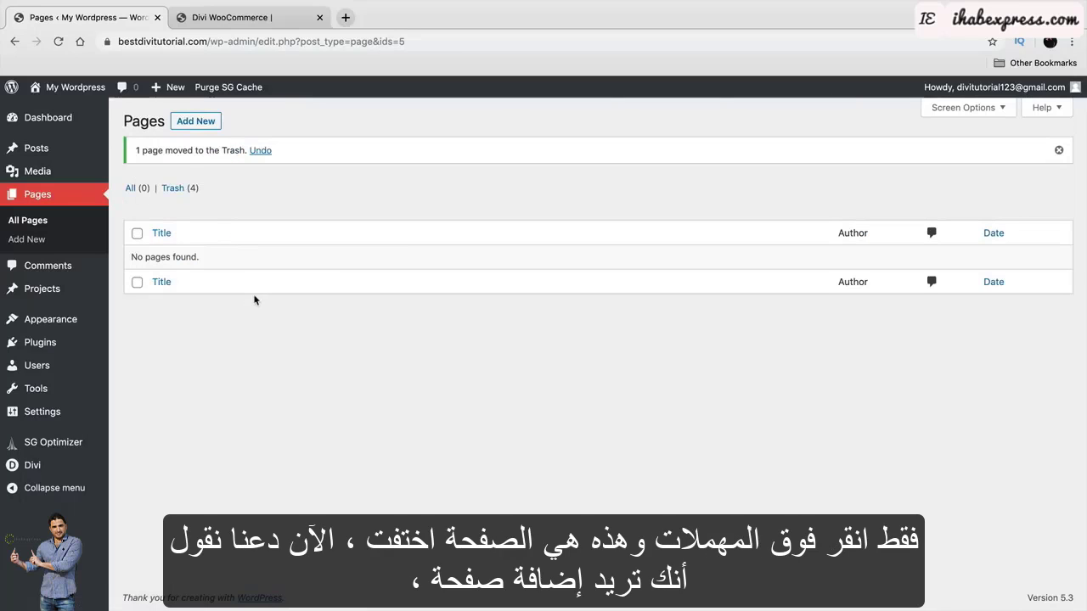
Add a new page titled 'Home' and publish it through the pre-publish panel.
click(197, 124)
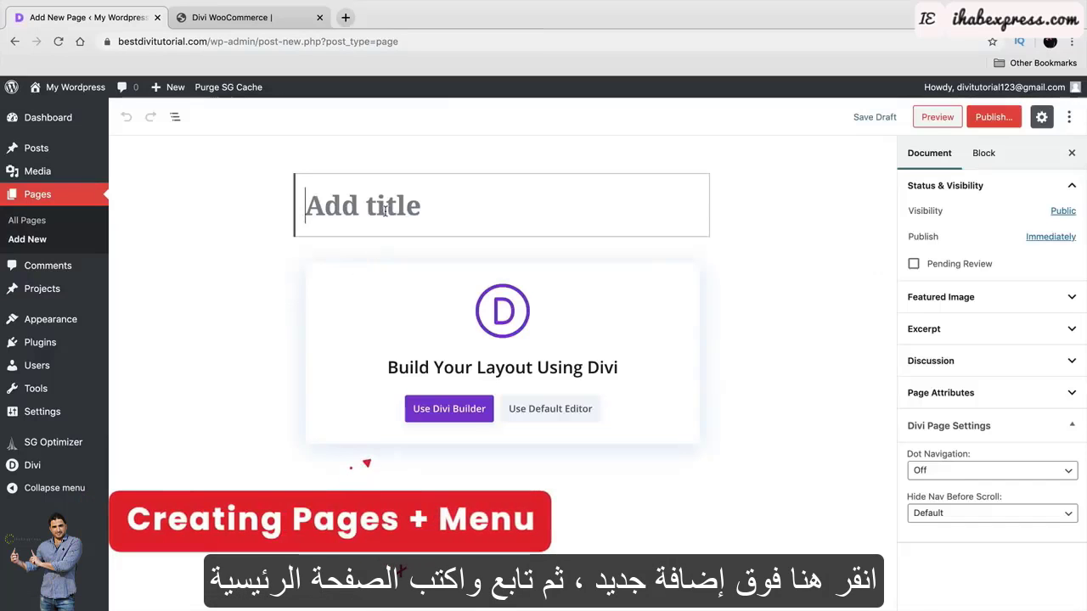
text(Home)
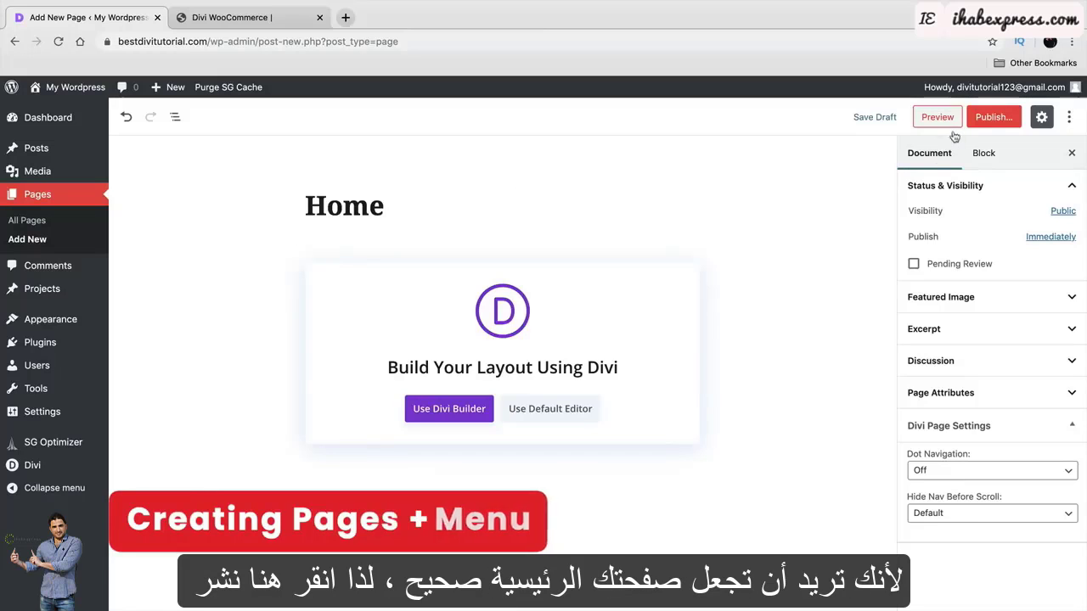
click(995, 119)
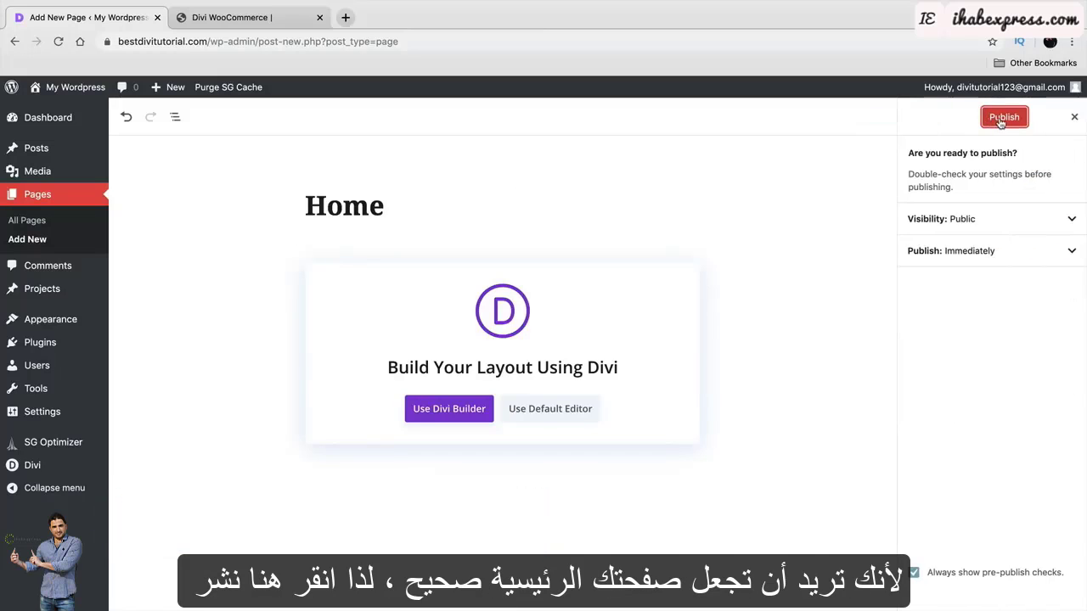
click(1004, 117)
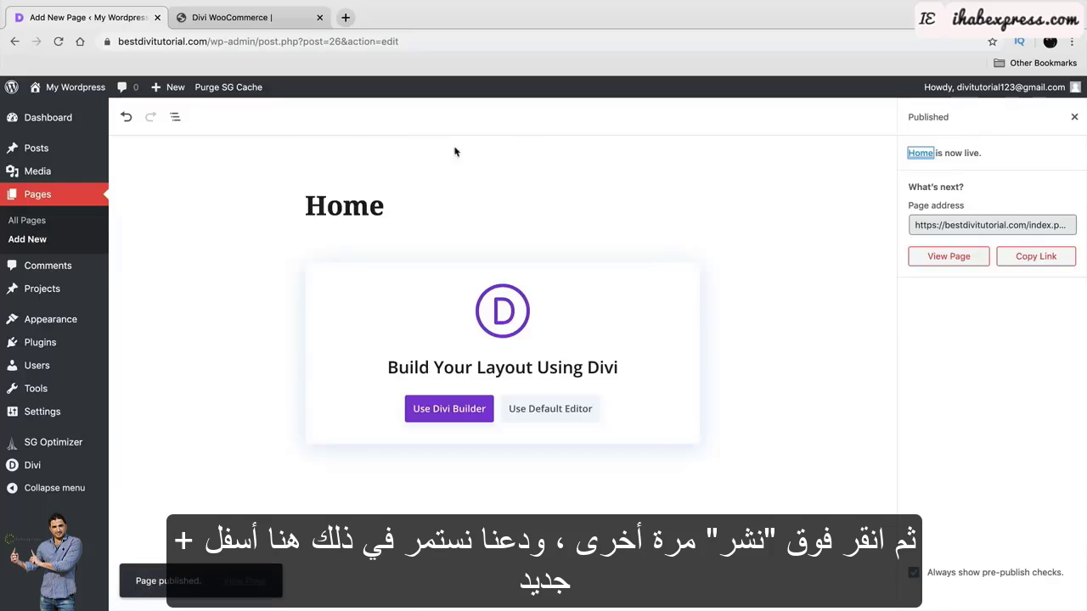
mouse_move(175, 90)
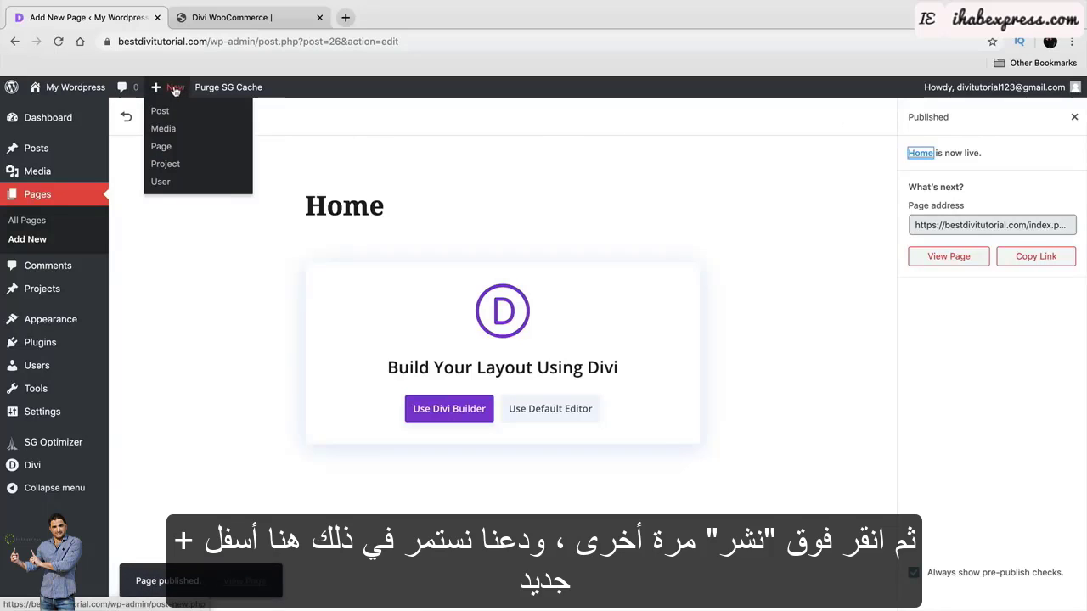
From the admin bar's + New > Page, add a page titled 'About' and publish it.
click(166, 146)
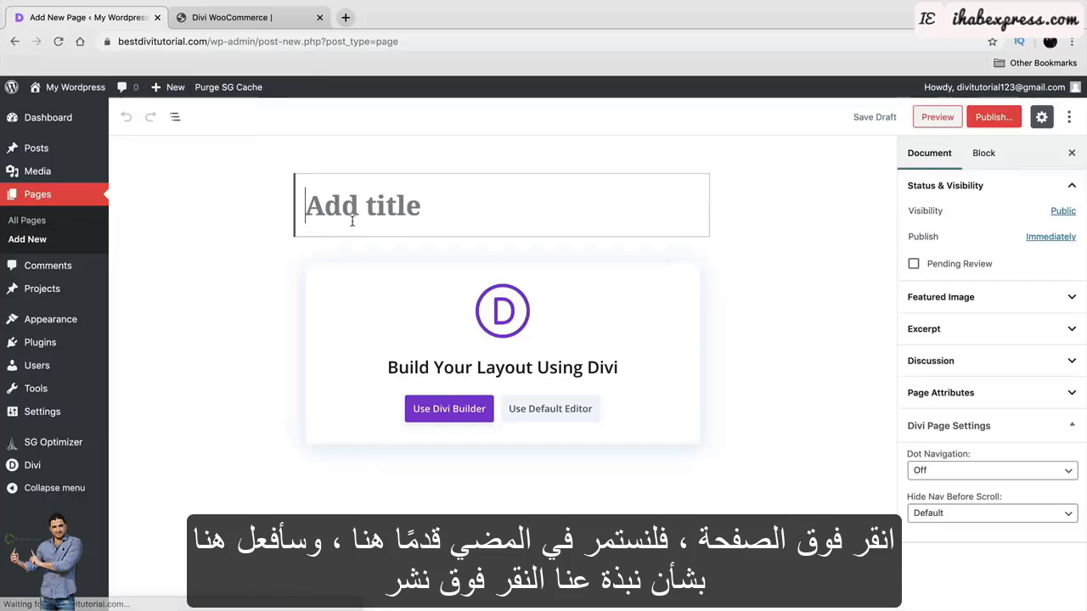
text(About)
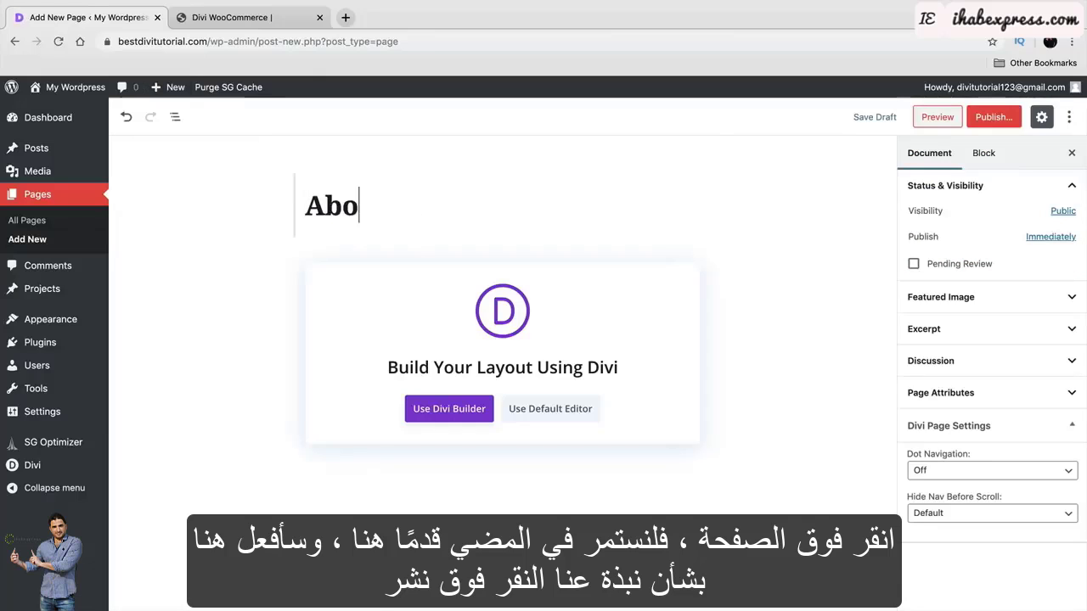
click(985, 123)
click(1003, 117)
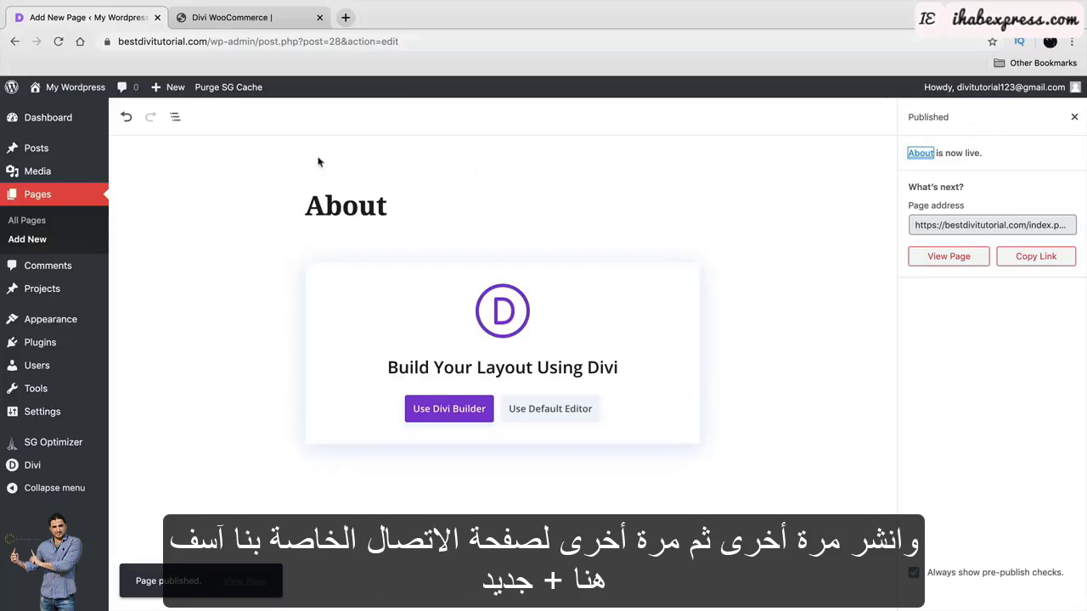
mouse_move(169, 87)
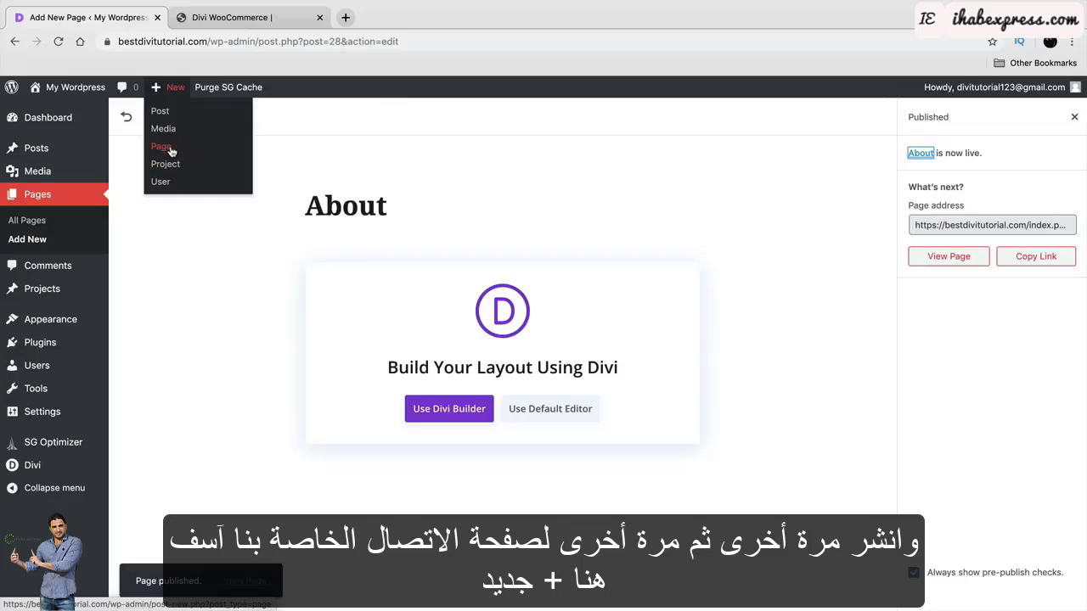
From + New > Page, add a page titled 'Contact Us' and confirm publishing it.
click(162, 147)
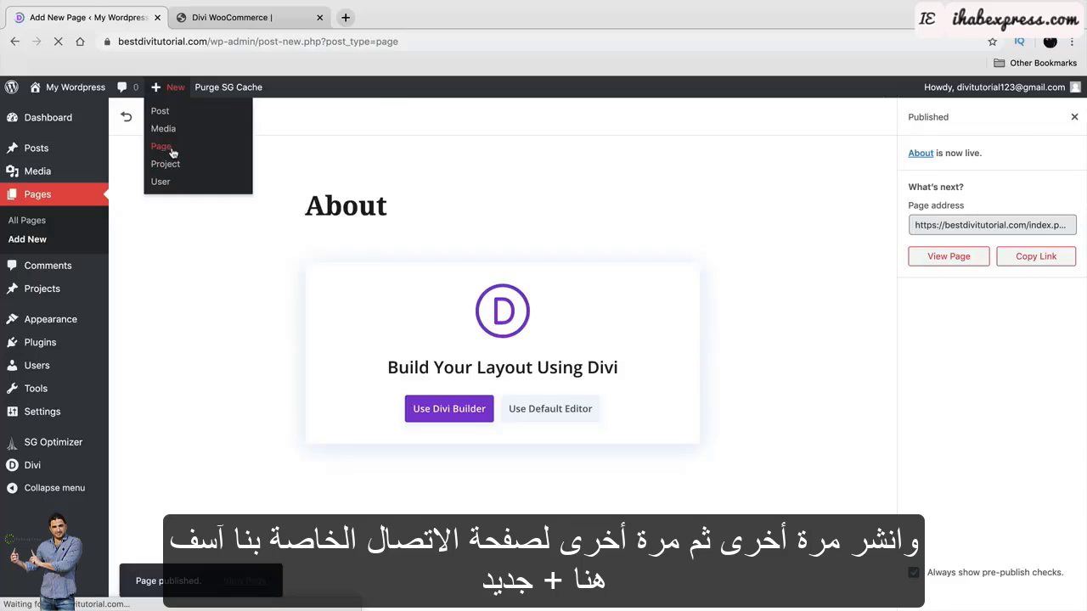
text(Contact Us)
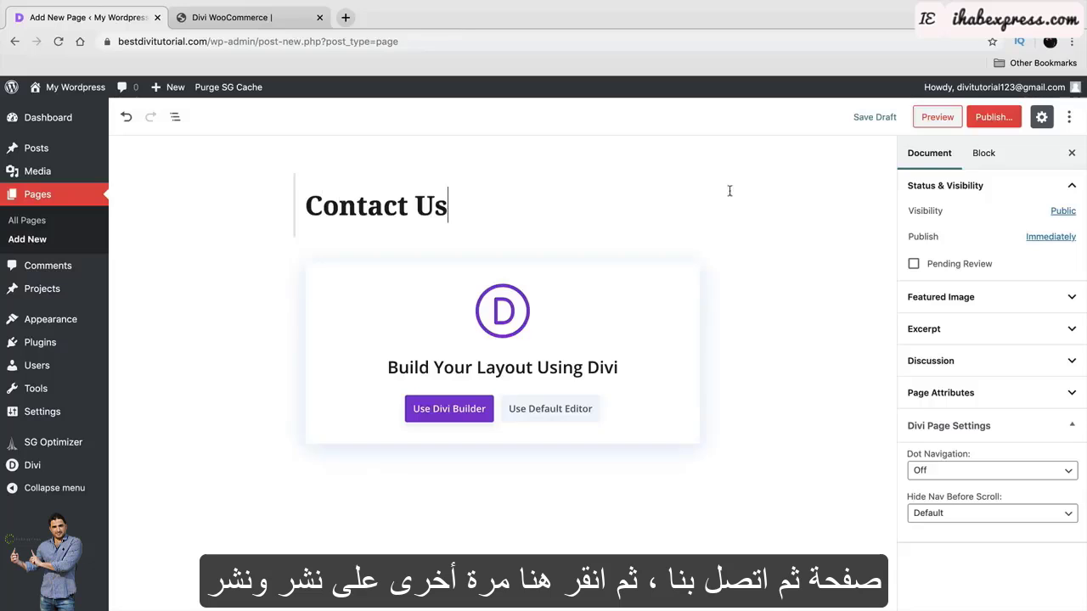
click(992, 118)
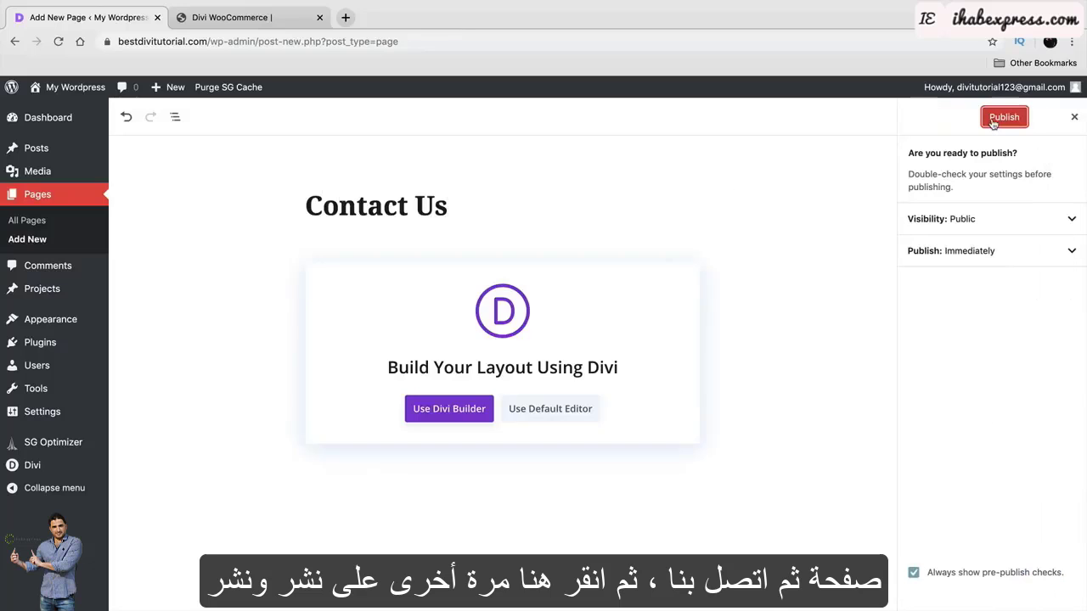
click(992, 122)
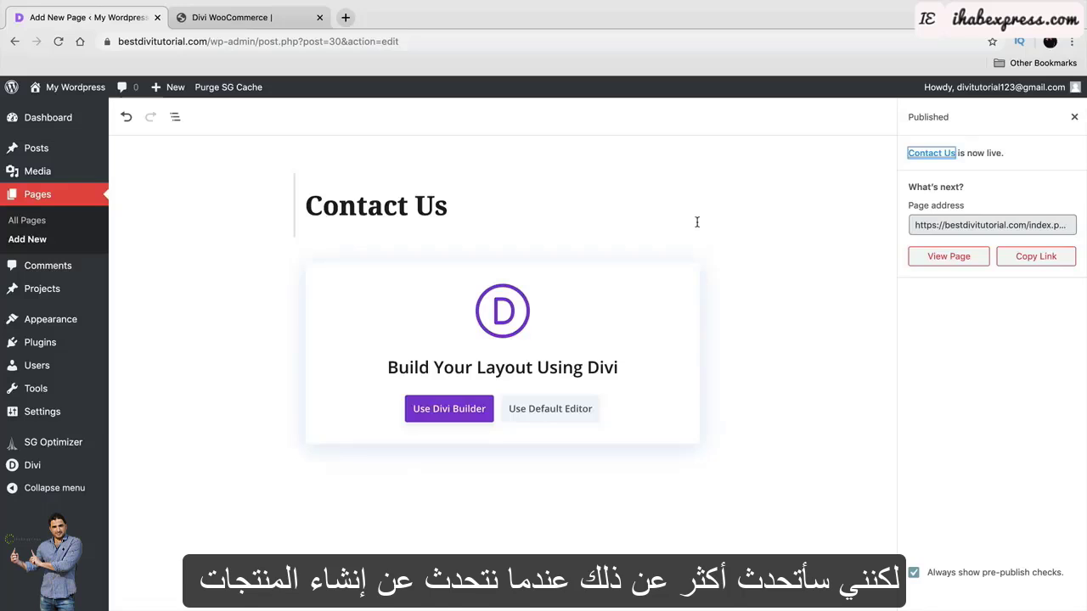
mouse_move(90, 152)
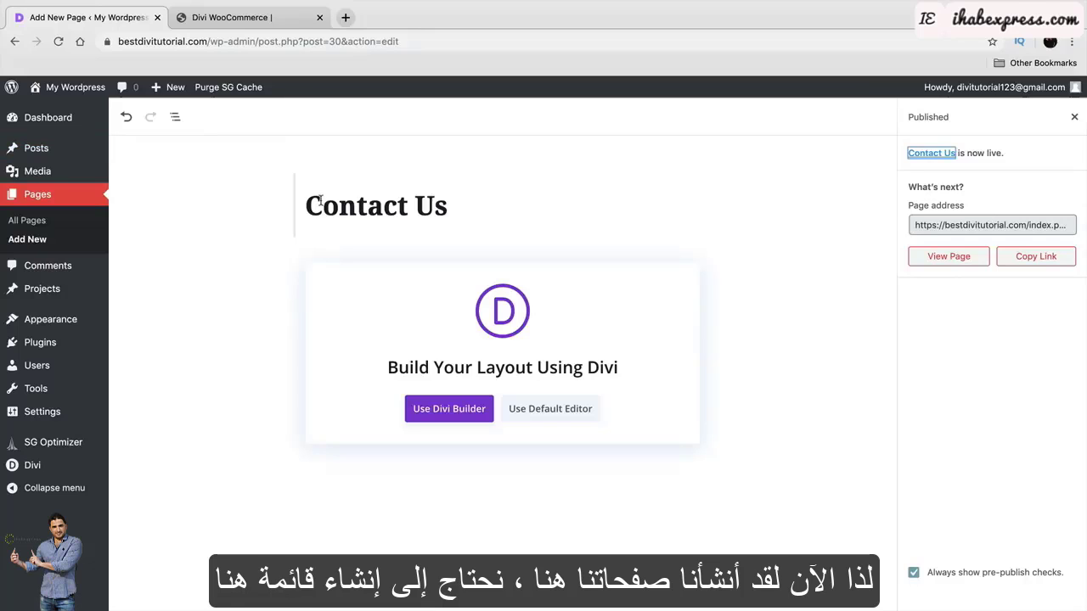
Preview the live site with its three new pages, then return to the admin Dashboard.
mouse_move(81, 88)
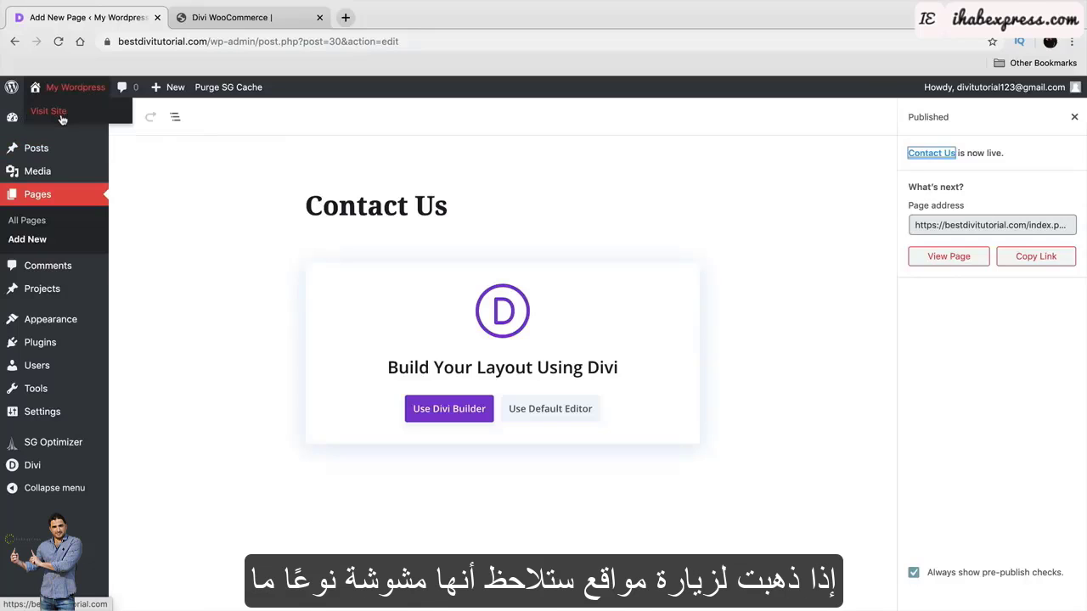
click(51, 111)
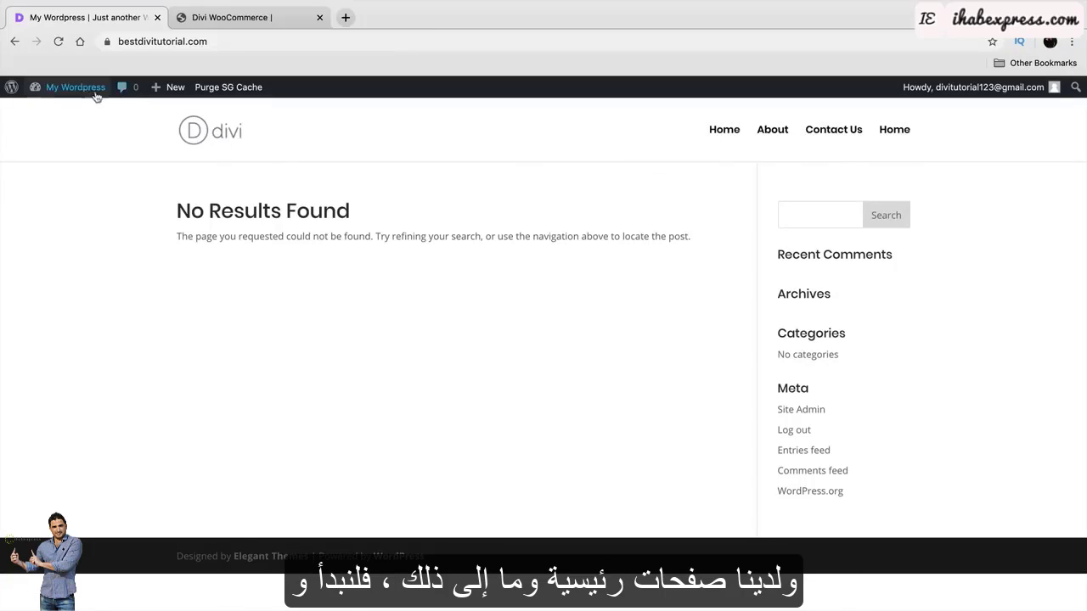
mouse_move(89, 92)
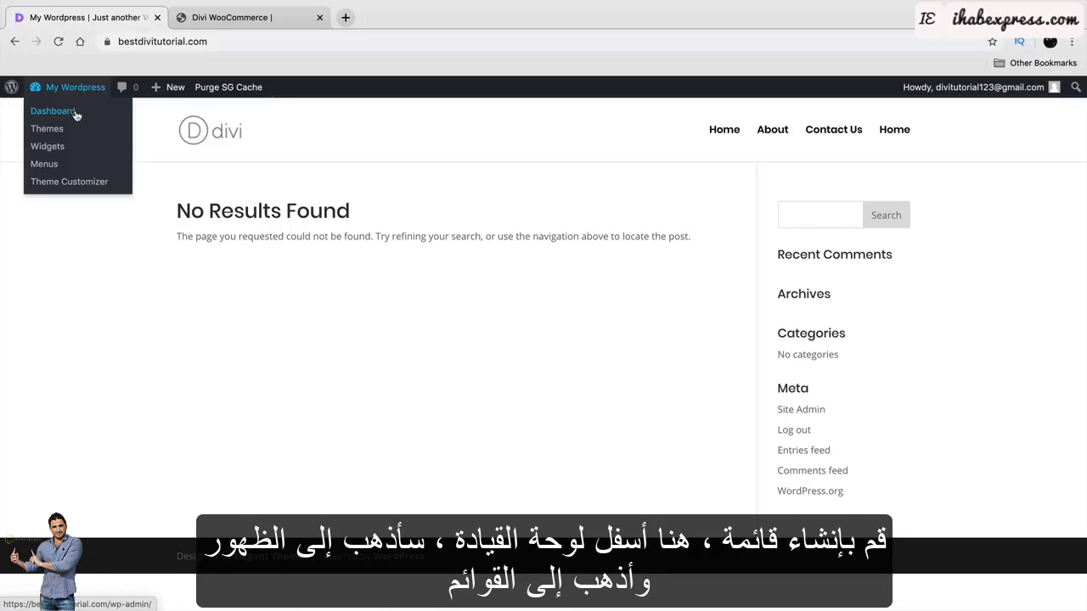
click(76, 118)
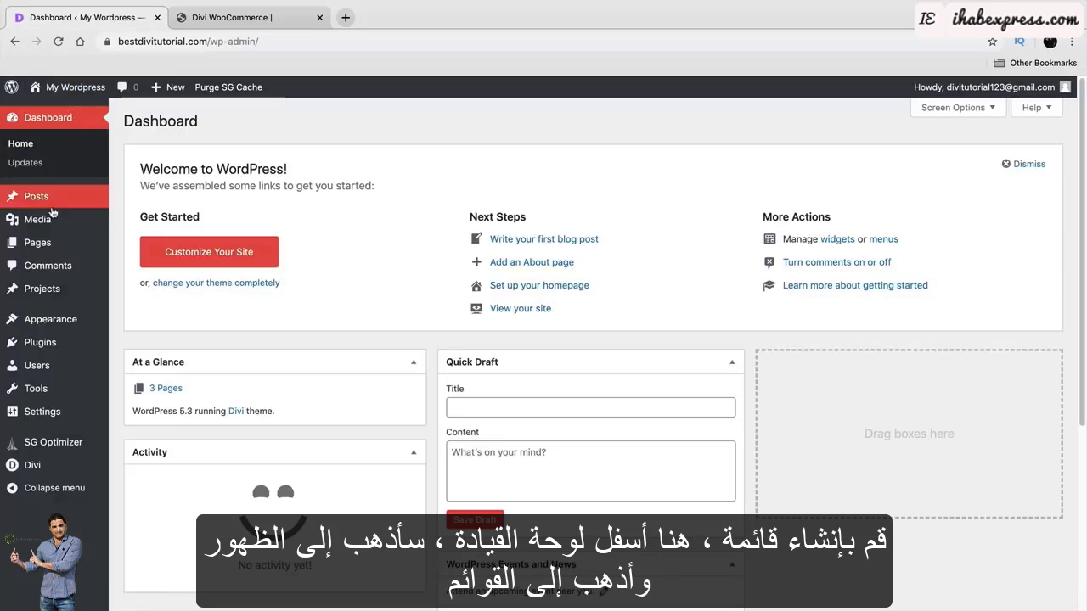
On Appearance > Menus, create a new menu named after the site owner.
mouse_move(57, 318)
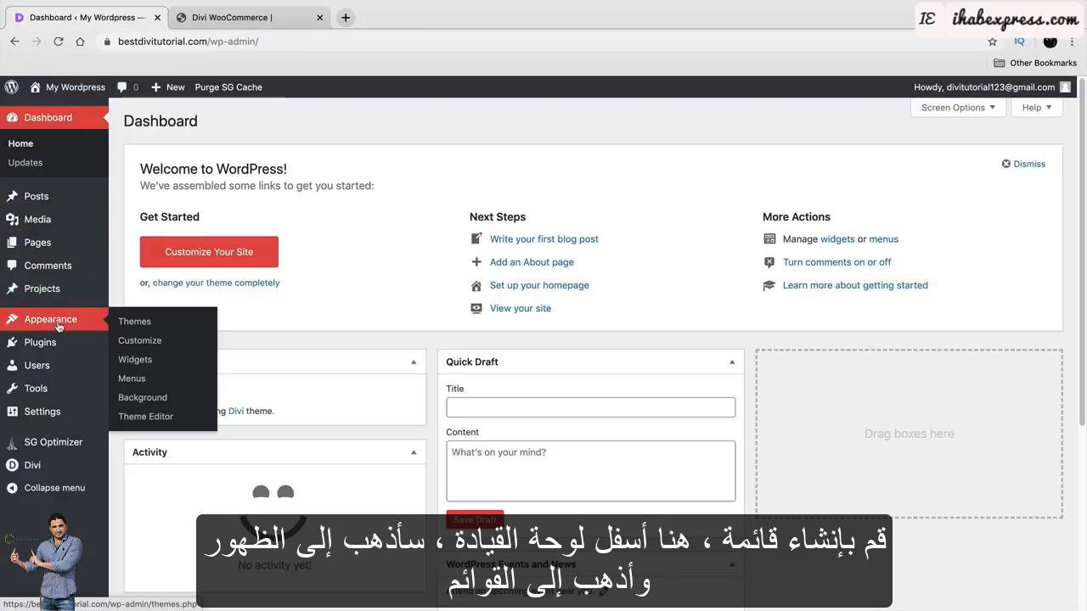
click(149, 384)
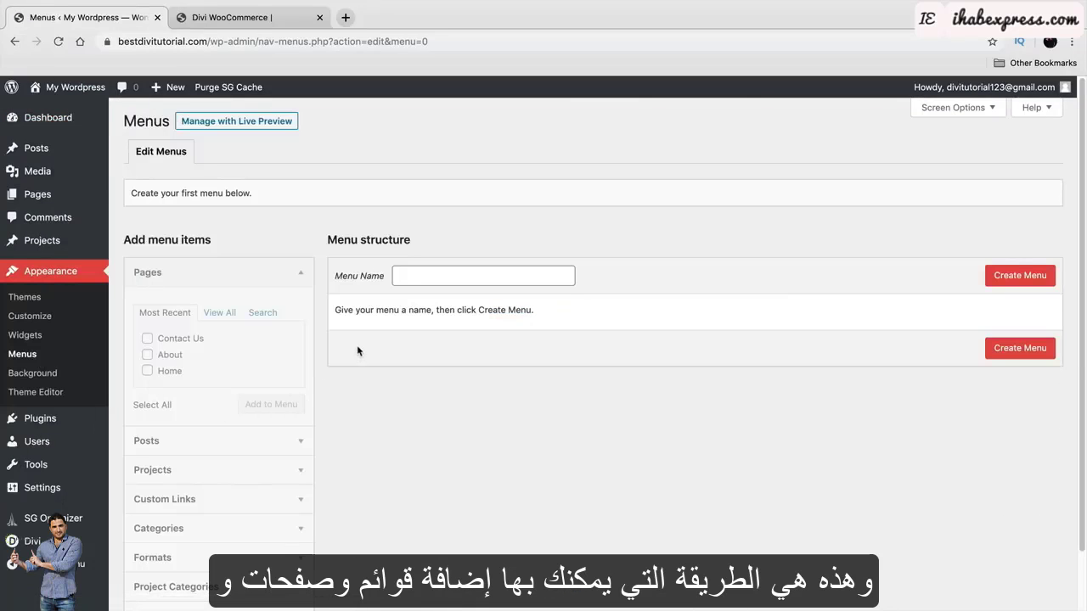
scroll(358, 350, down, 1)
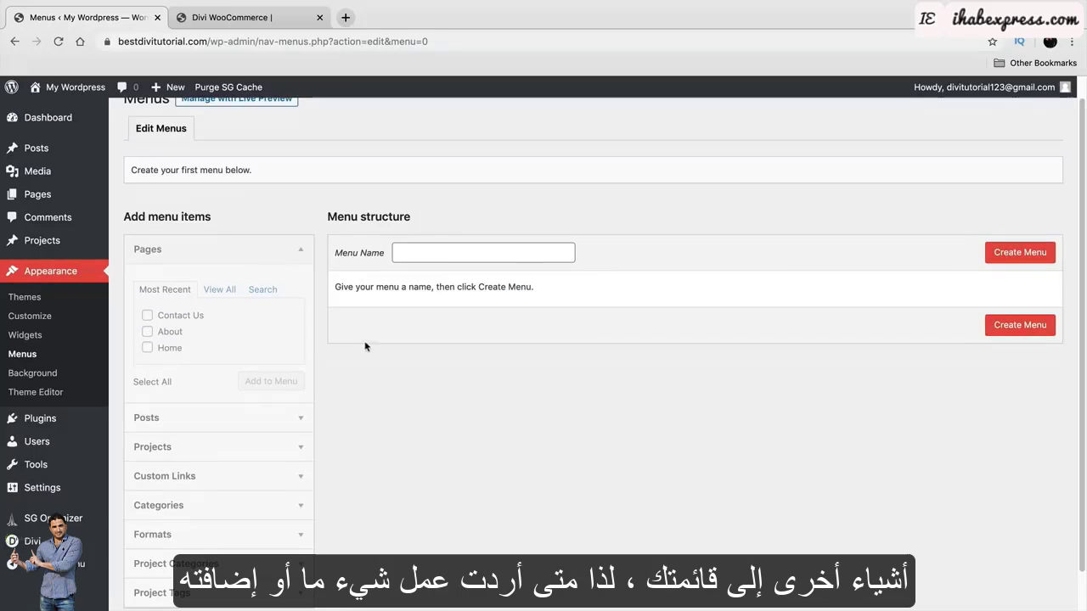
click(450, 249)
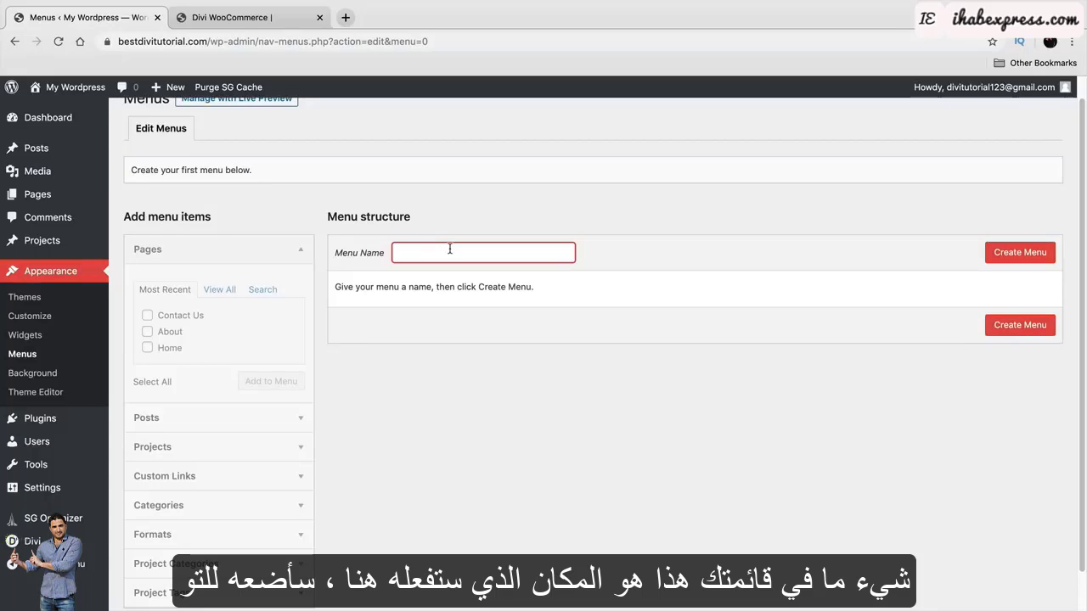
text(Darrel Wilsons Me)
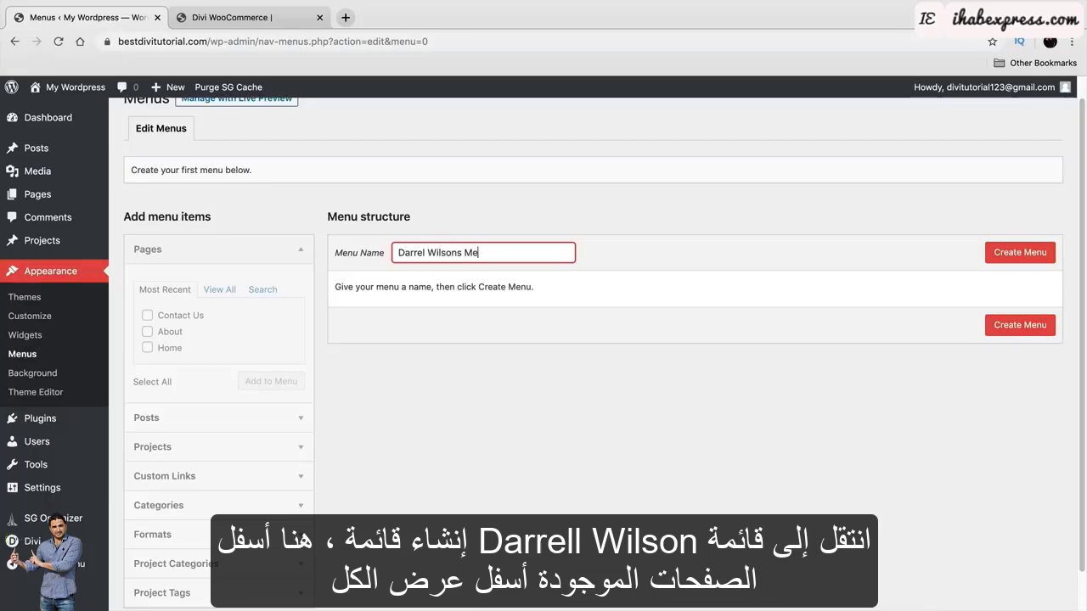
text(nu)
click(1003, 262)
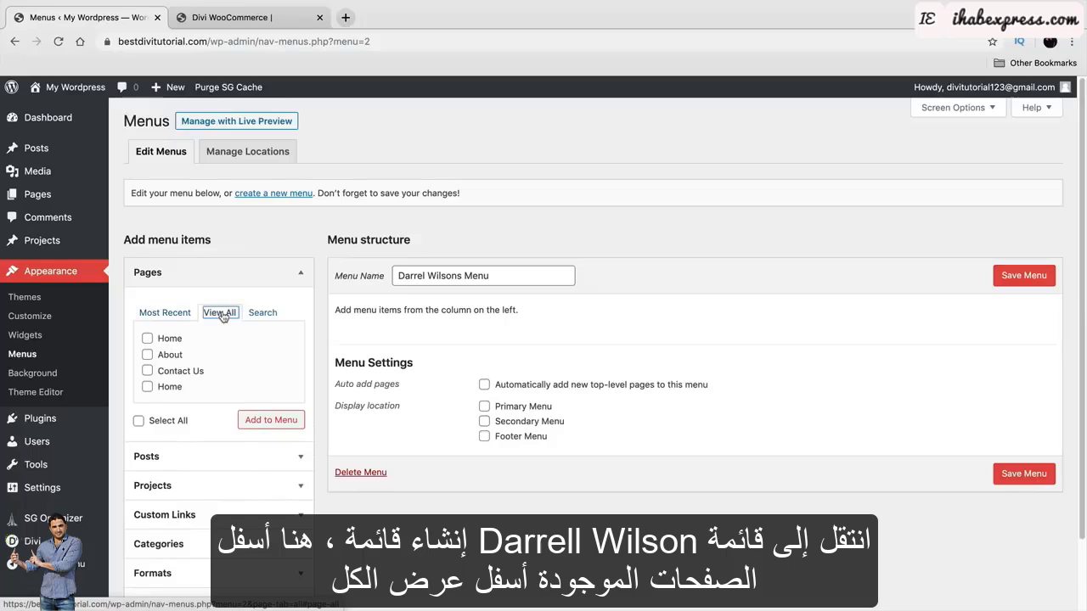
Add the Home, About, Contact Us and second Home pages to the menu.
click(147, 338)
click(147, 355)
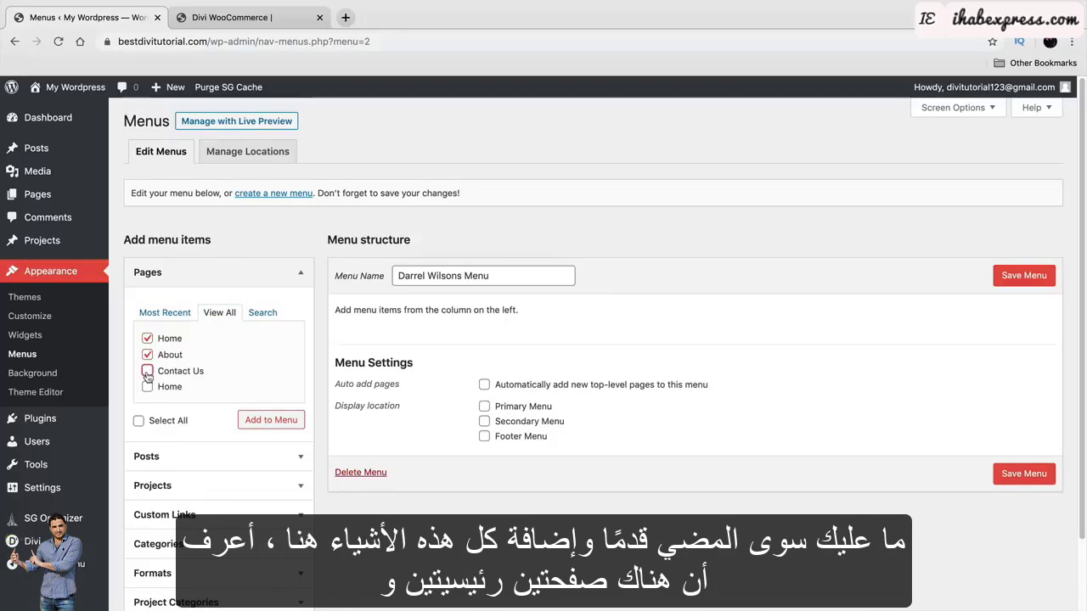
click(147, 371)
click(147, 387)
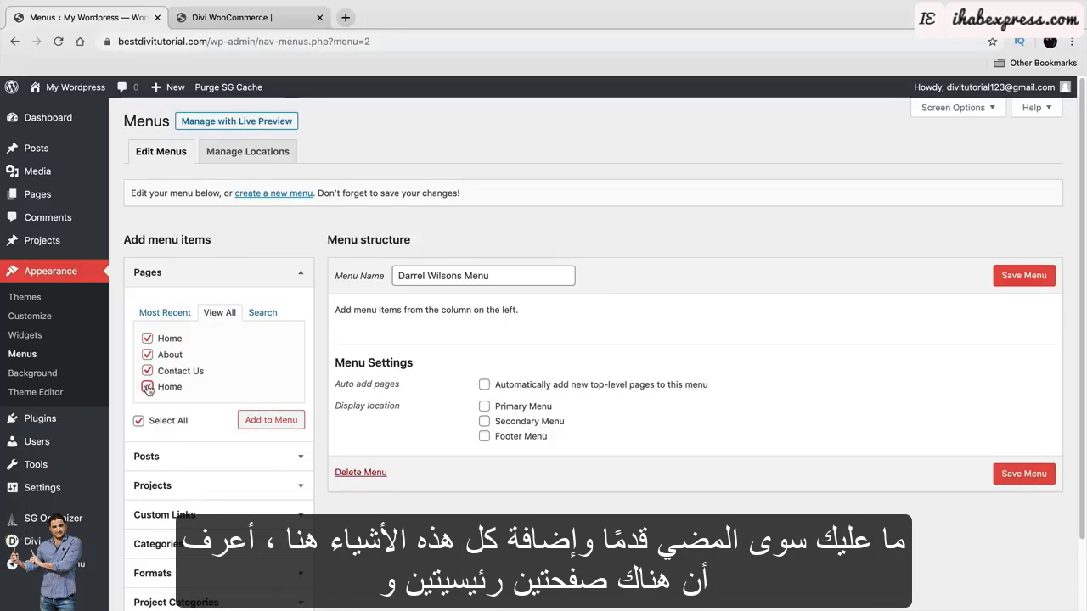
click(272, 420)
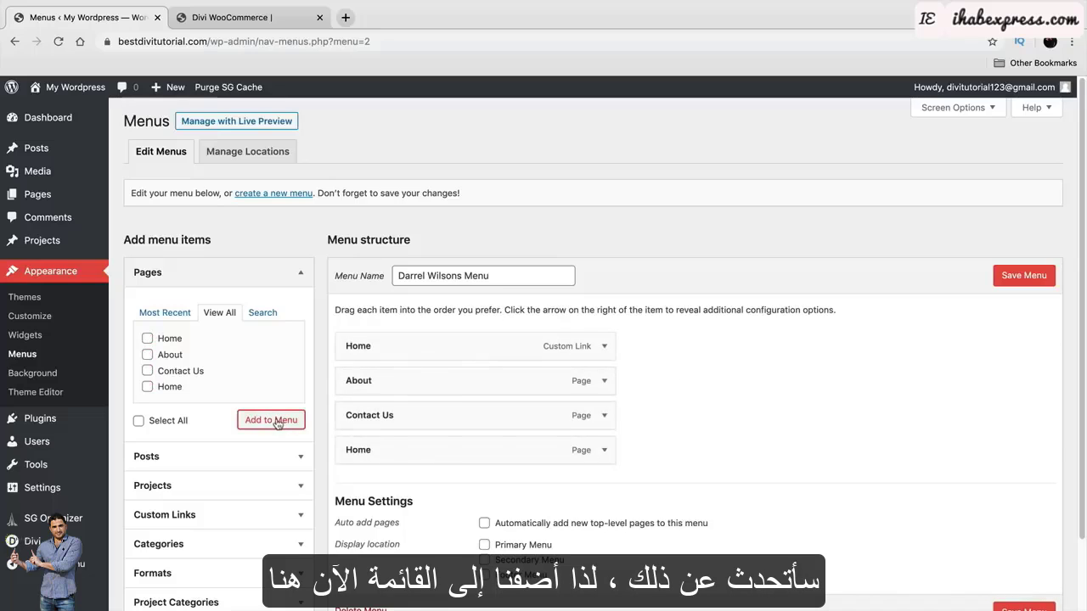
Remove the Home custom link, order Home, About, Contact Us, assign Primary Menu, and save.
click(605, 347)
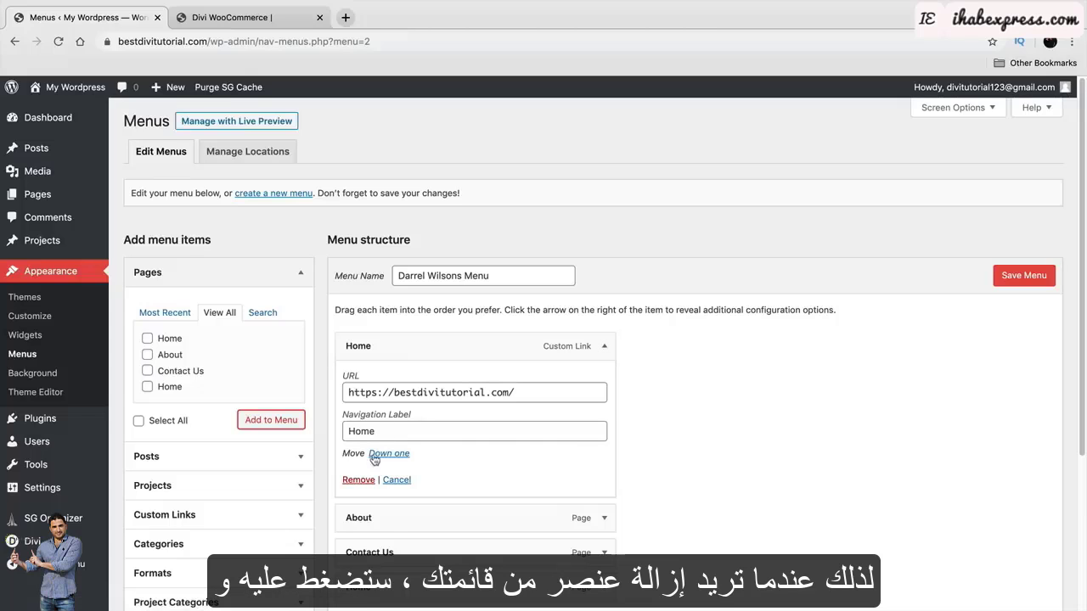
click(358, 480)
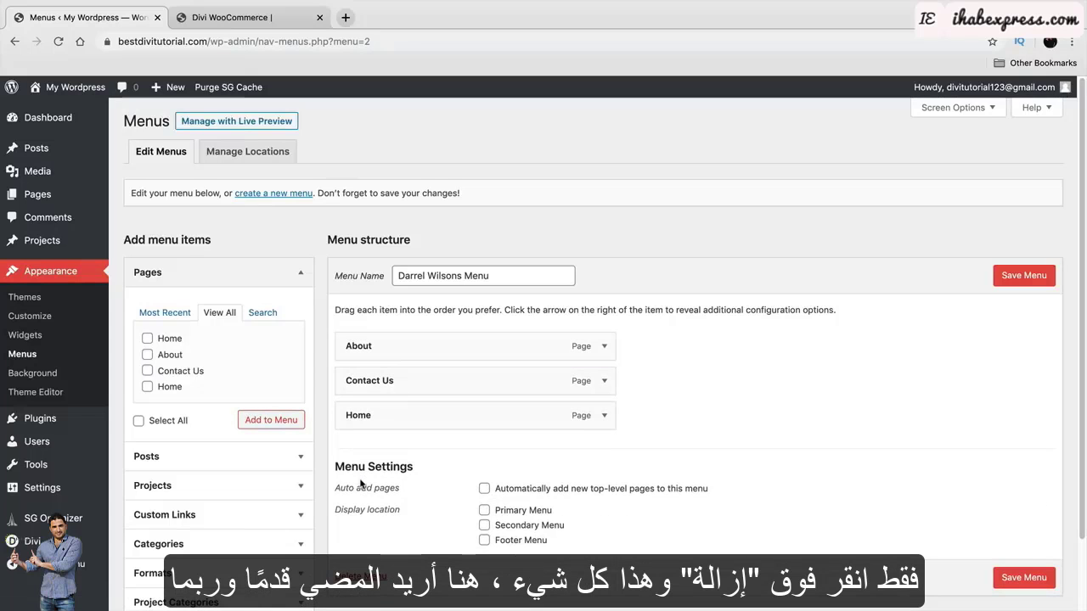
drag(391, 415, 408, 346)
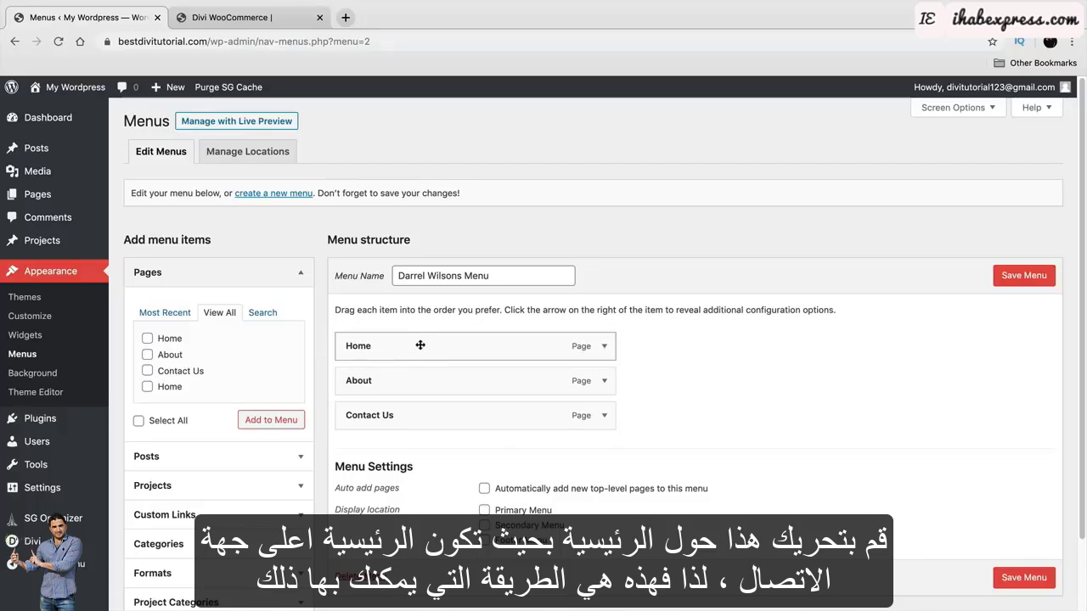
mouse_move(427, 382)
mouse_down()
mouse_move(434, 418)
mouse_move(444, 331)
mouse_move(445, 430)
mouse_move(442, 377)
mouse_up()
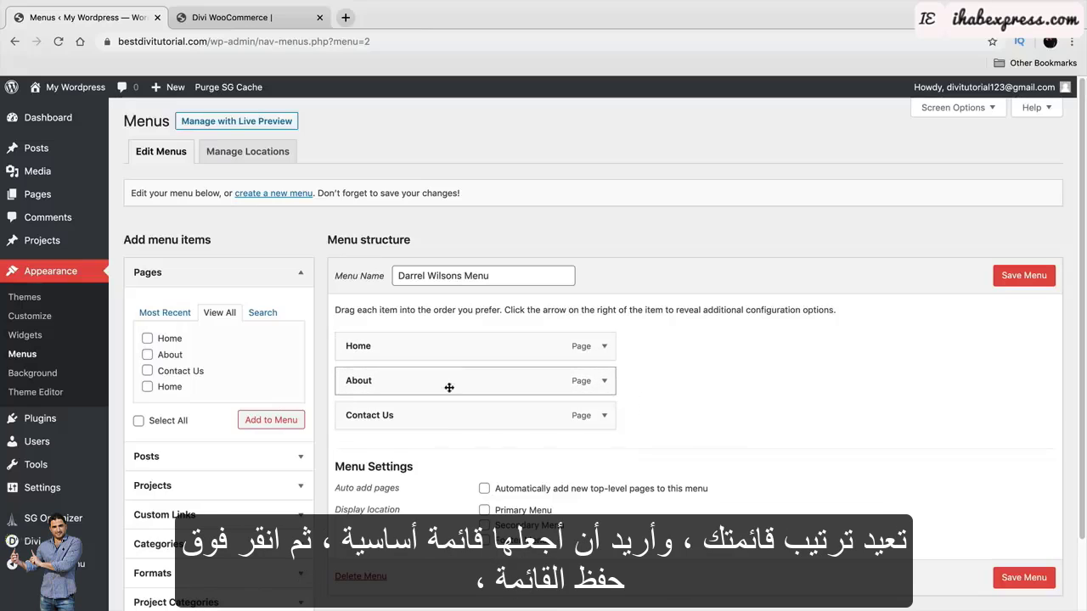
click(484, 510)
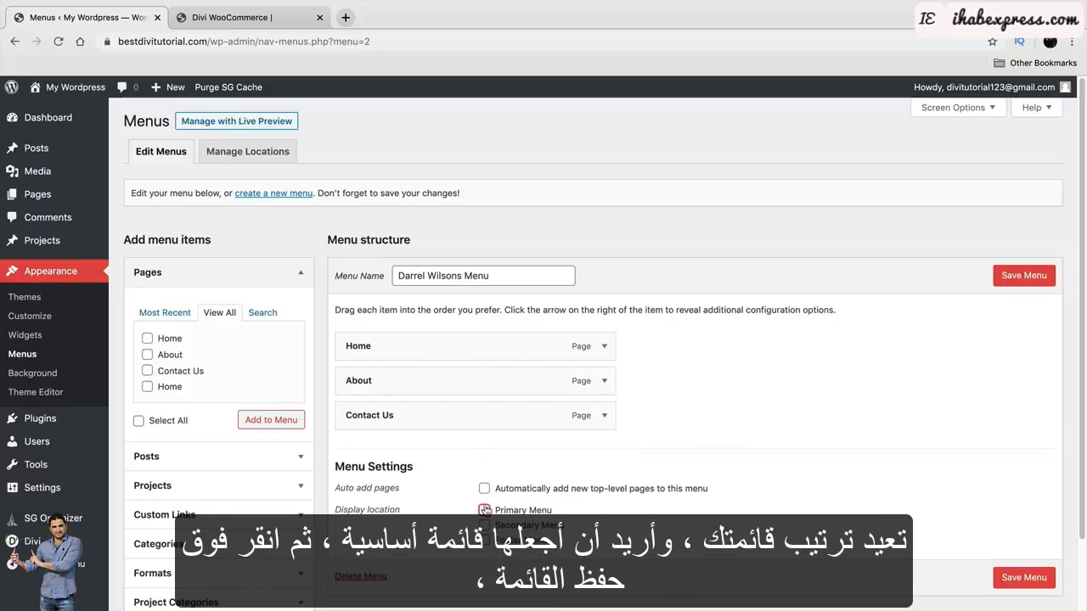
click(1026, 281)
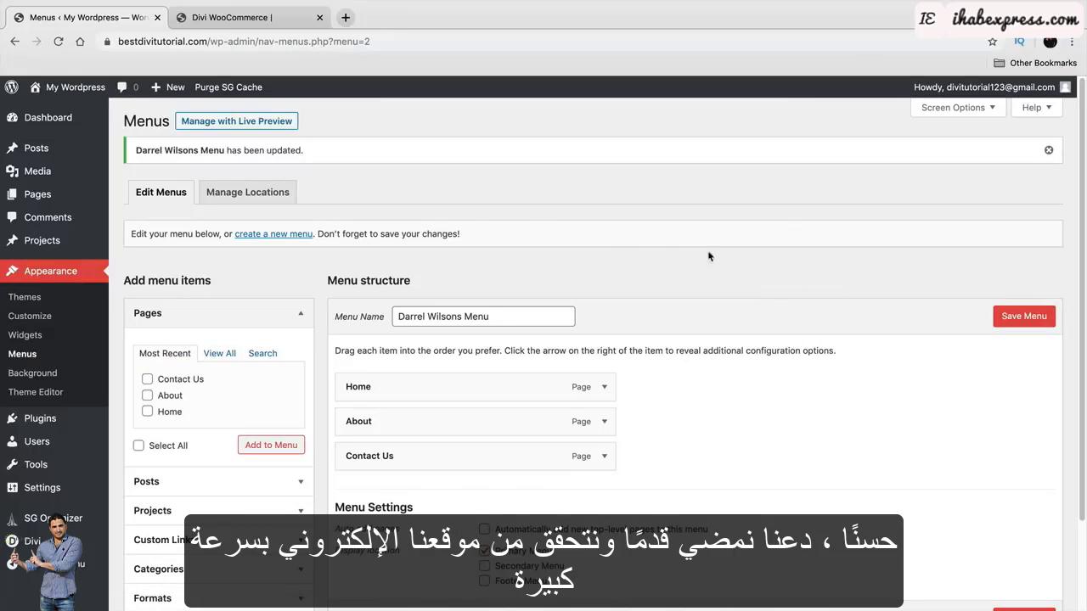
On the live site, open Home, About and Contact Us from the header menu, ending on Home.
mouse_move(72, 88)
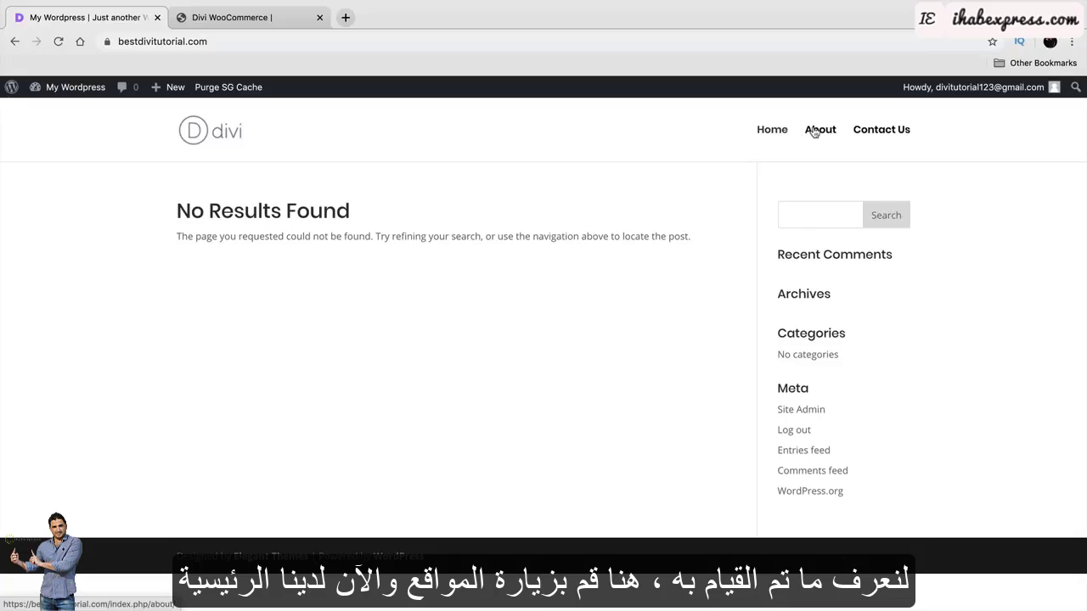
click(761, 134)
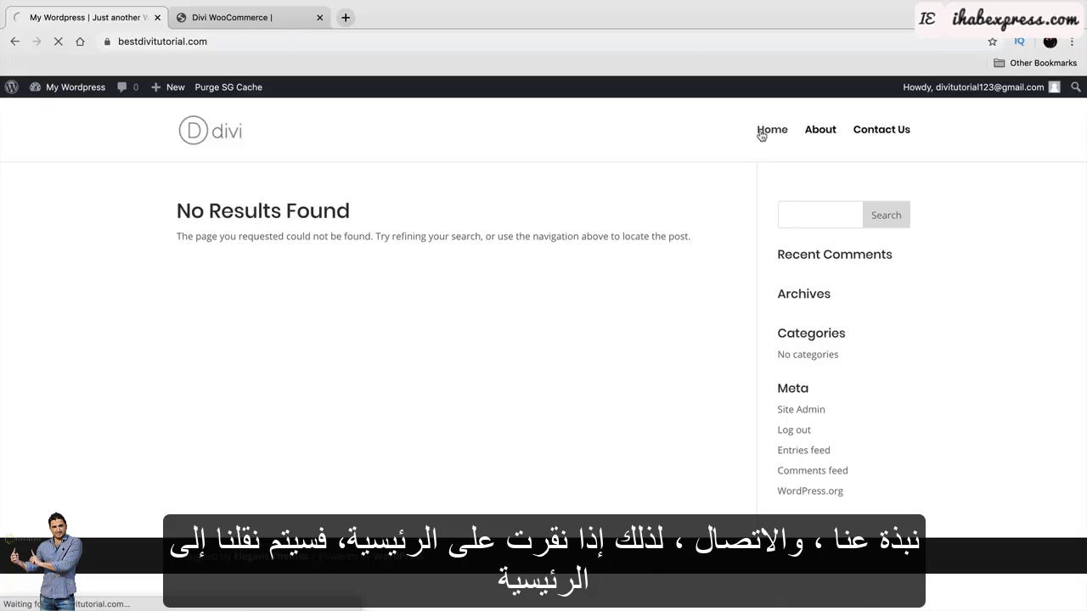
click(821, 132)
click(868, 133)
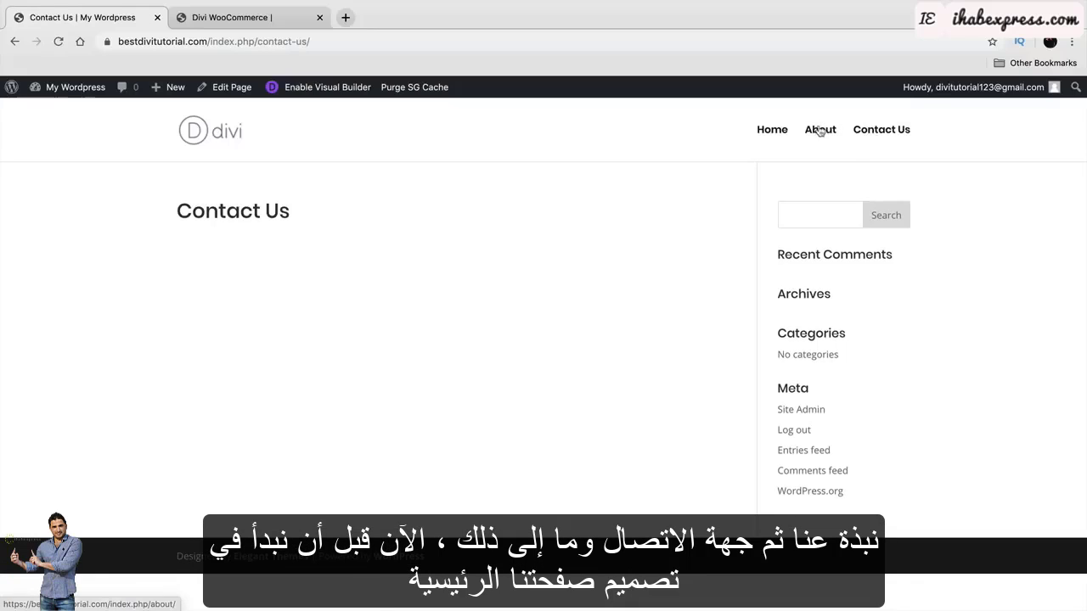
click(771, 131)
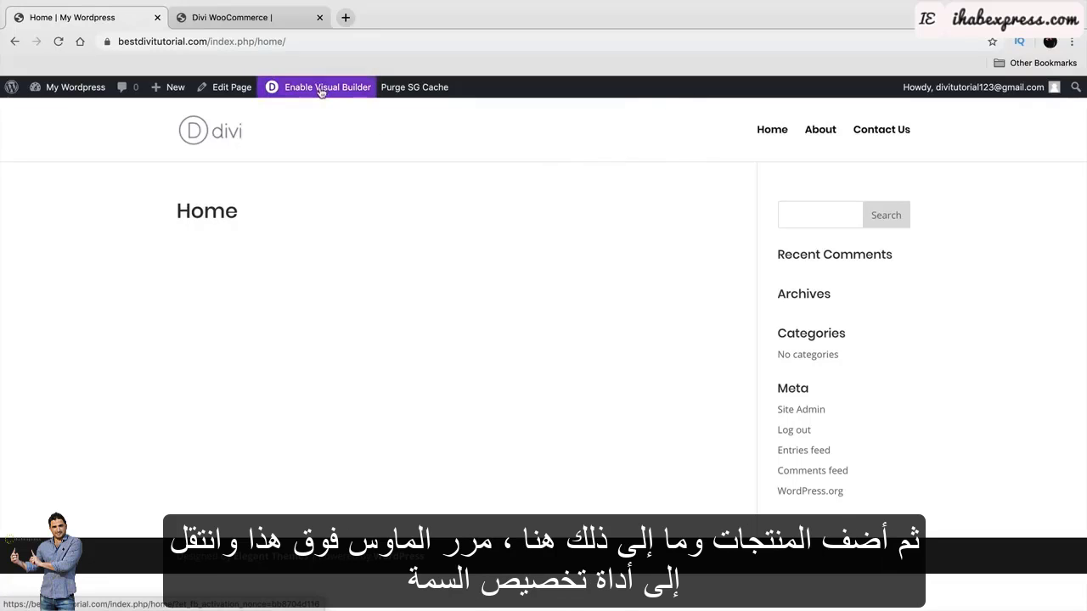
mouse_move(106, 91)
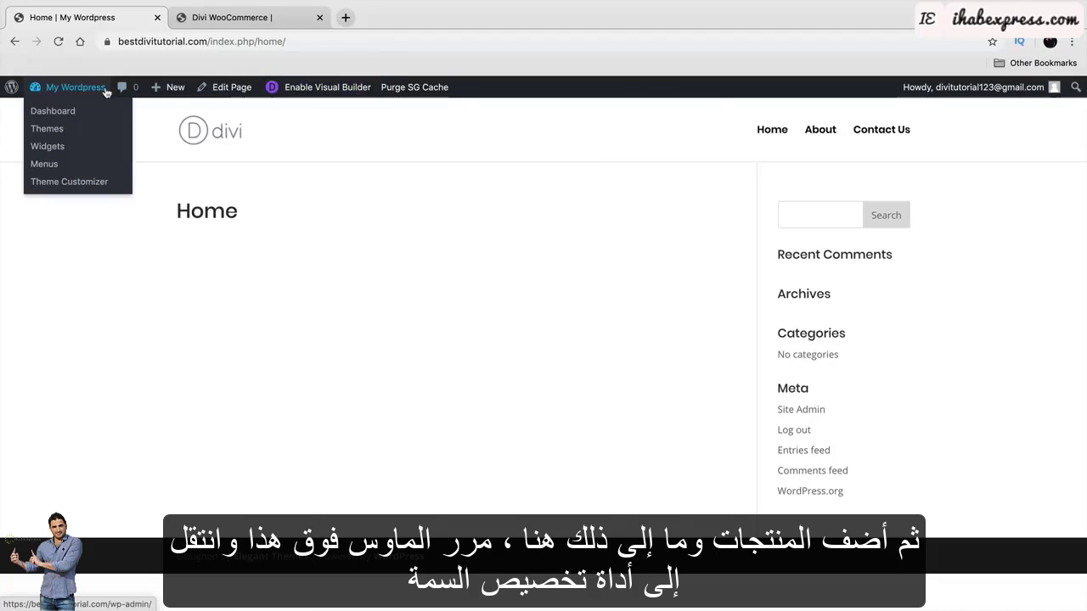
In the Customizer's Homepage Settings, set a static page with Home as homepage, publish, and close.
click(76, 182)
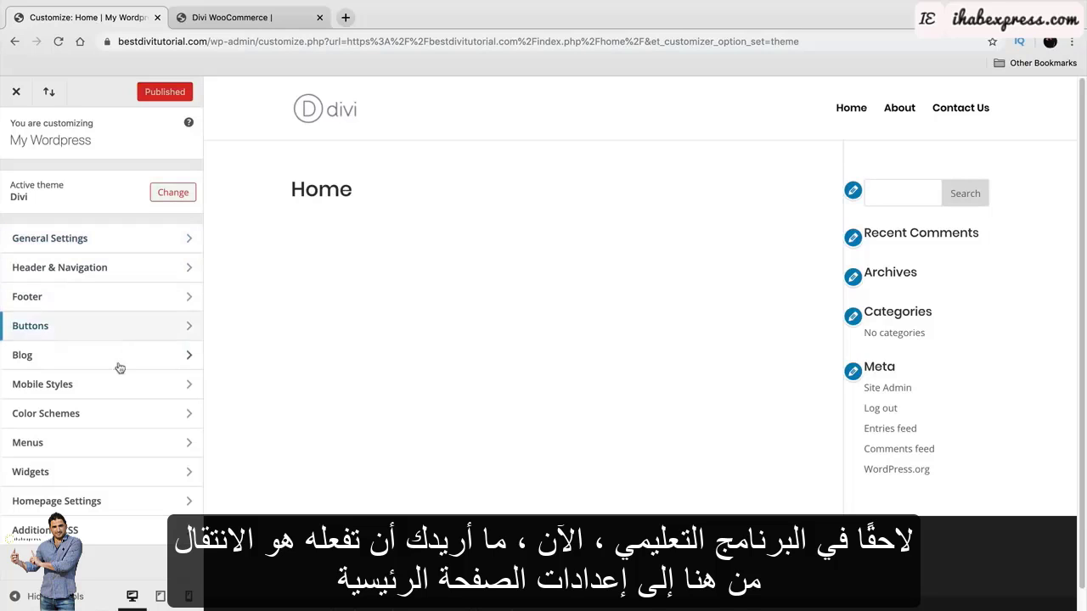
click(82, 503)
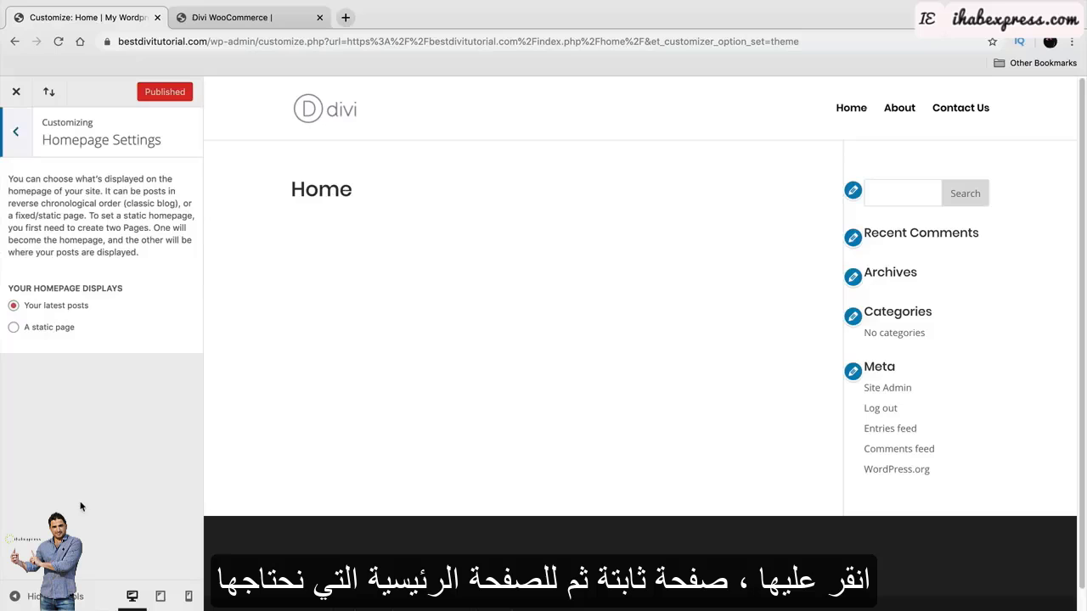
click(58, 330)
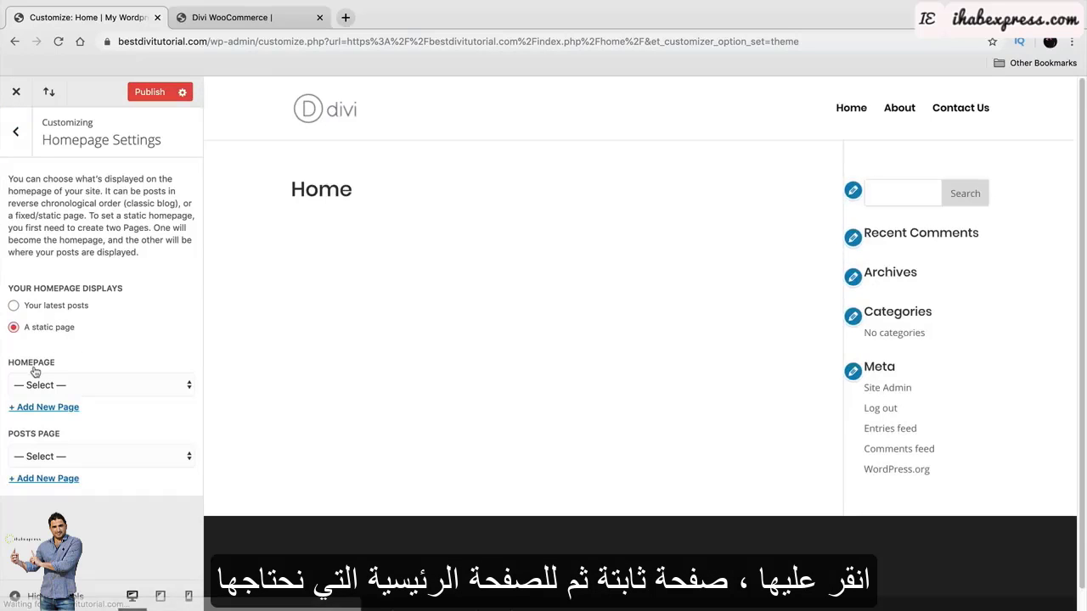
click(55, 387)
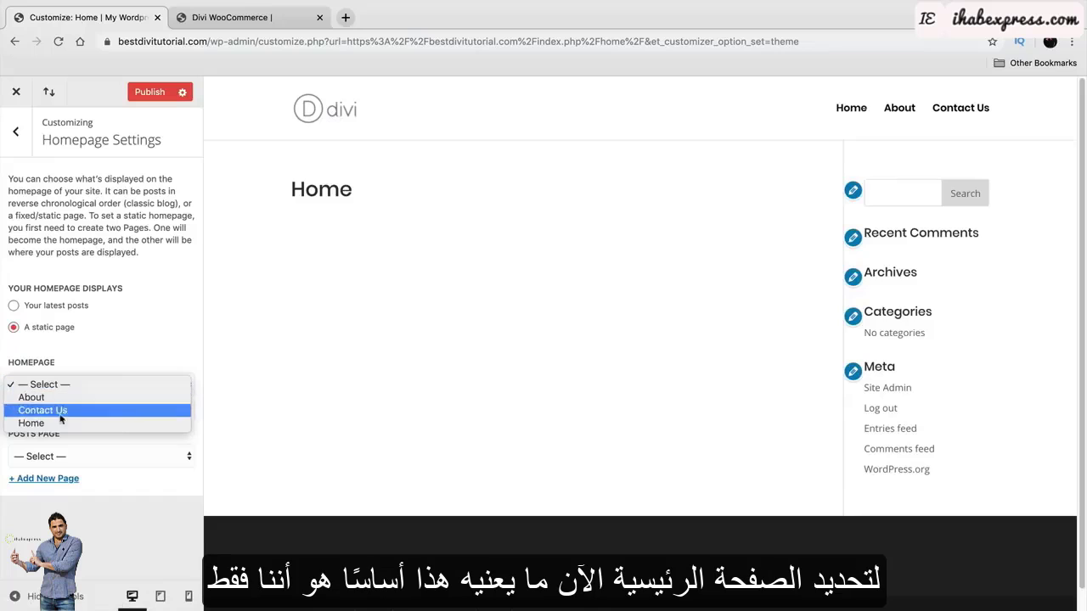
click(62, 423)
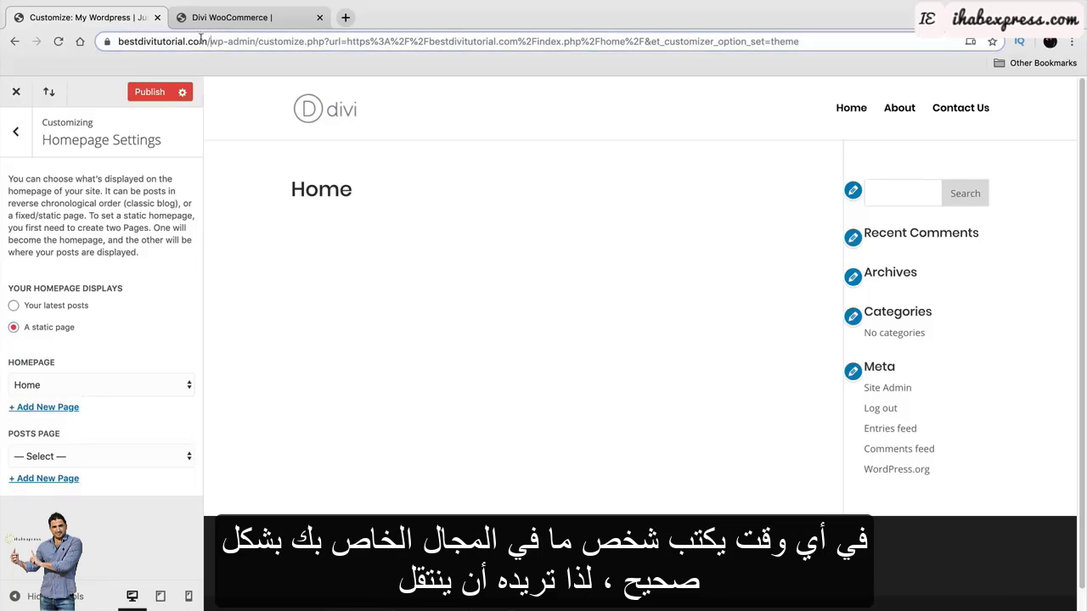
drag(209, 41, 122, 41)
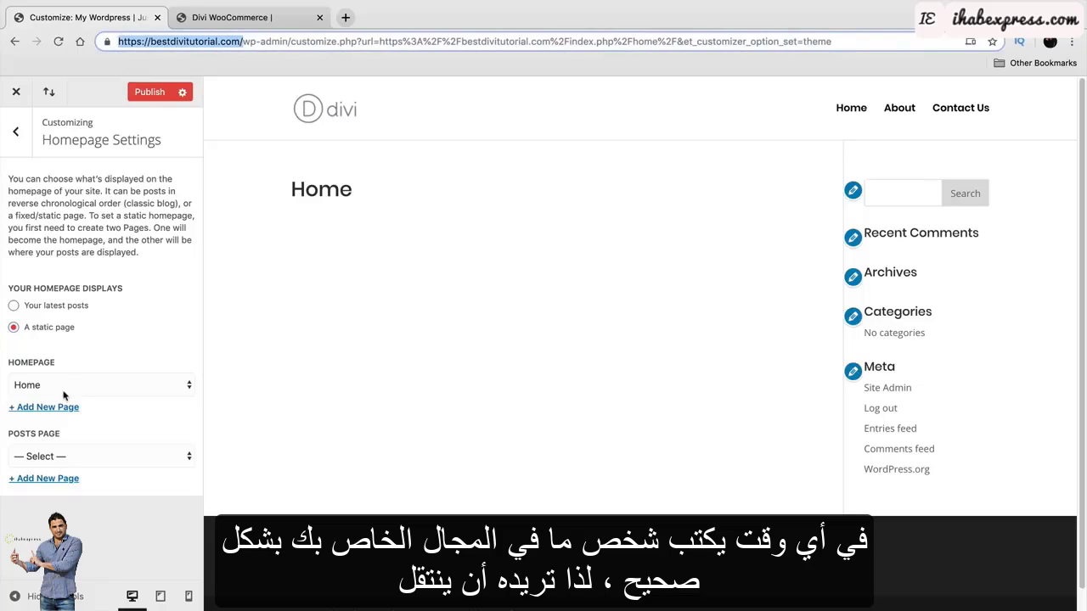
click(146, 95)
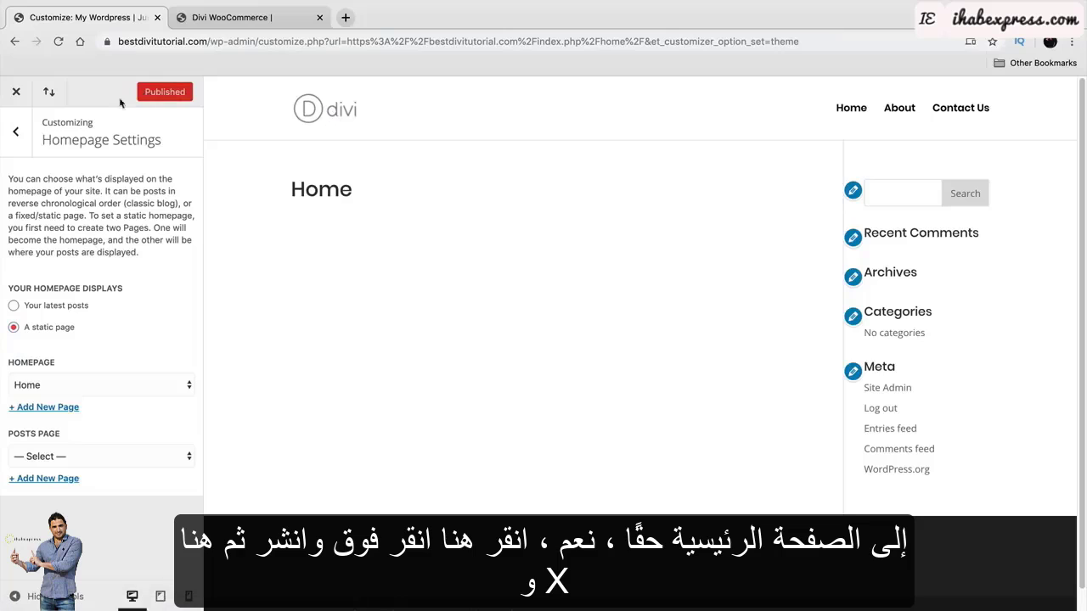
click(15, 94)
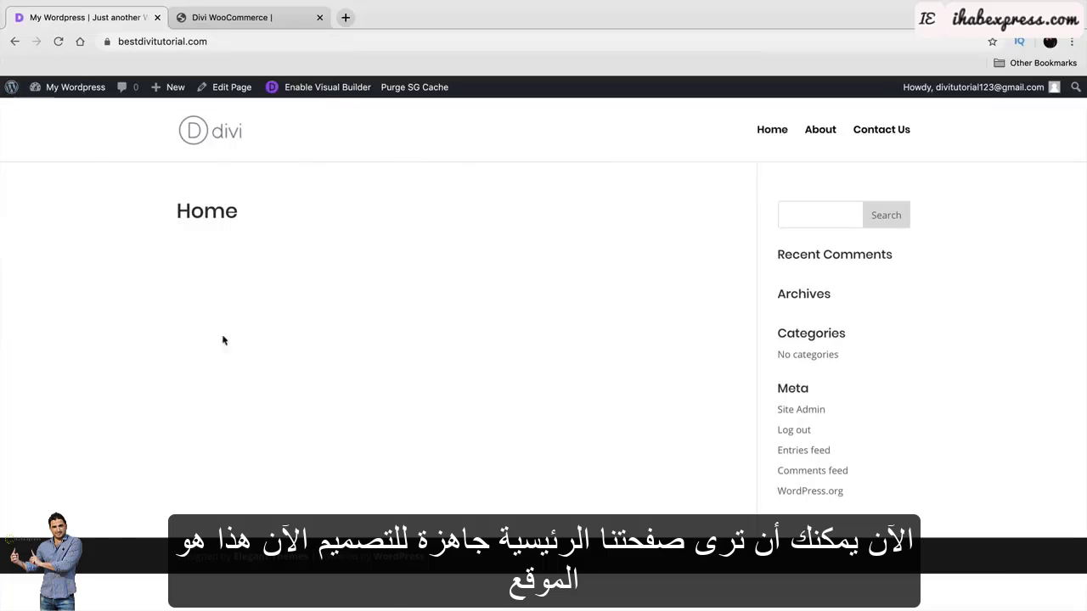
Switch to the 'Divi WooCommerce' demo site in its browser tab.
click(239, 18)
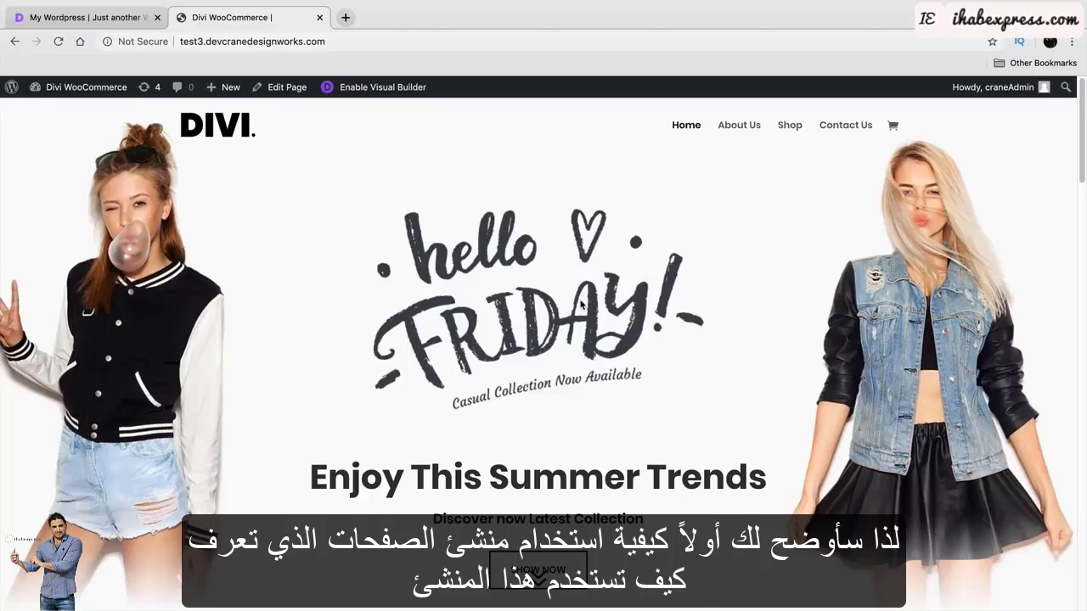
Browse the demo store homepage and look over the 89 Shirt product page.
scroll(583, 304, down, 5)
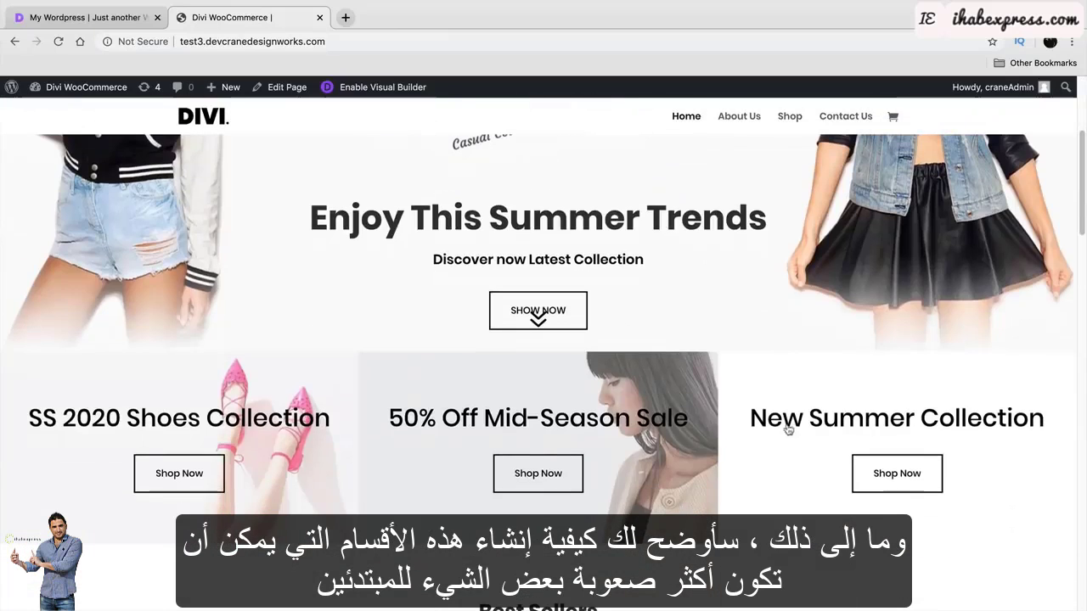
scroll(754, 399, down, 1)
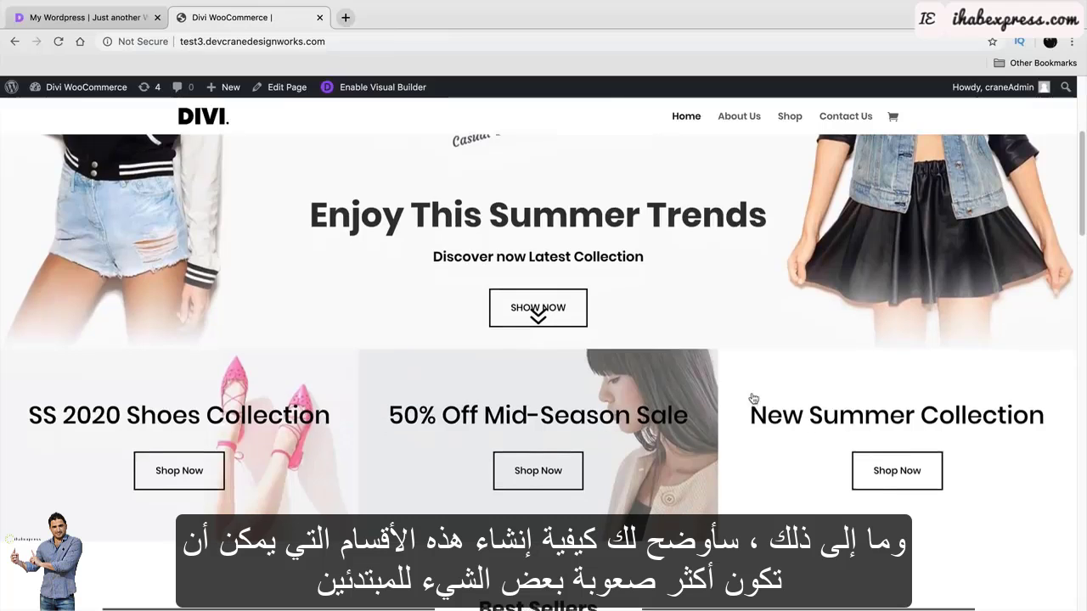
scroll(753, 399, down, 8)
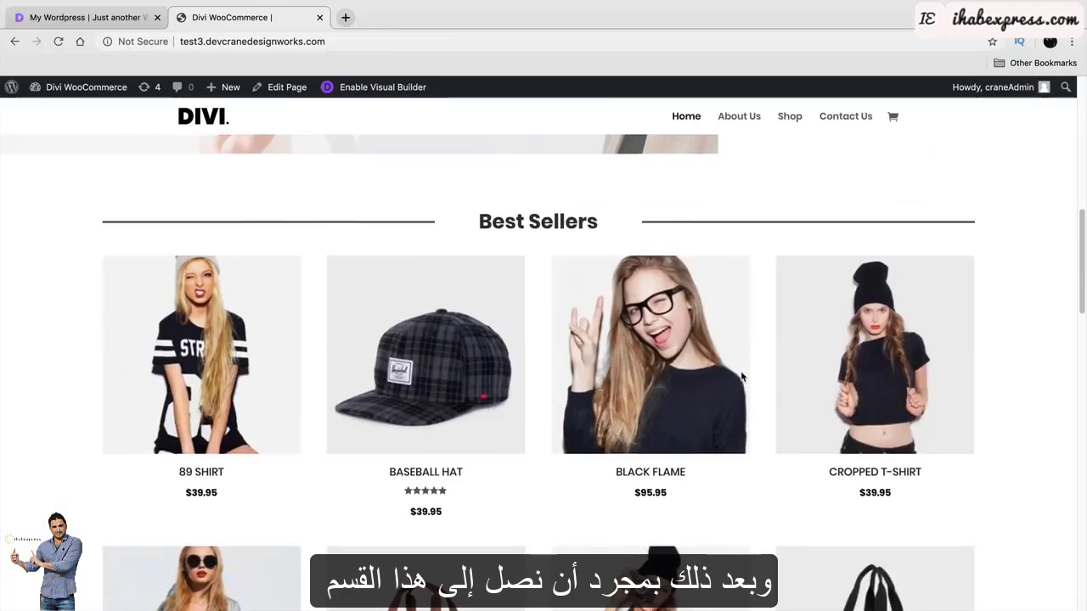
scroll(742, 377, down, 2)
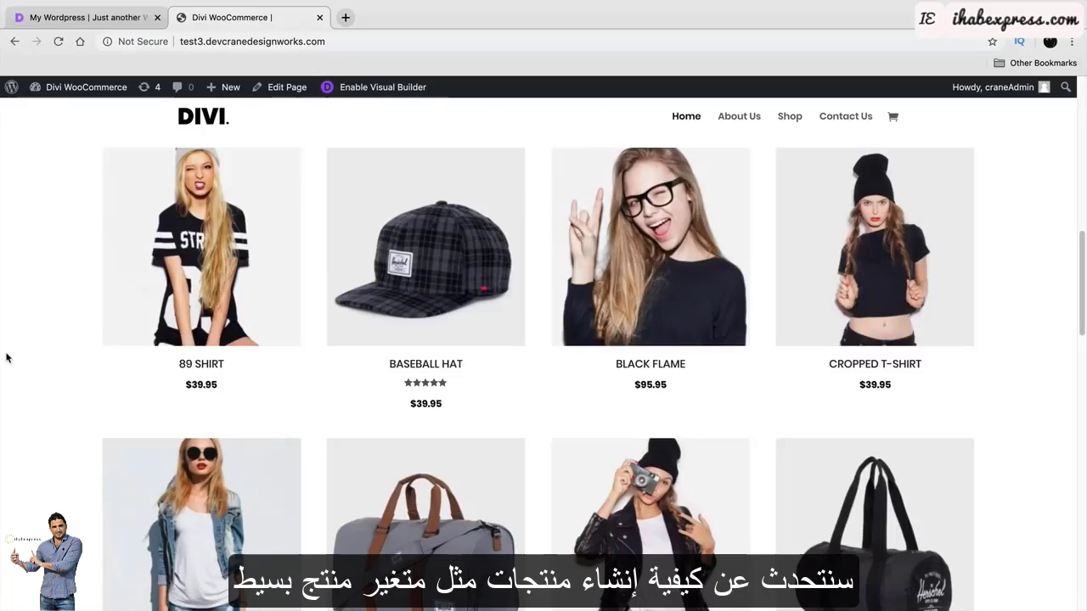
scroll(42, 358, down, 6)
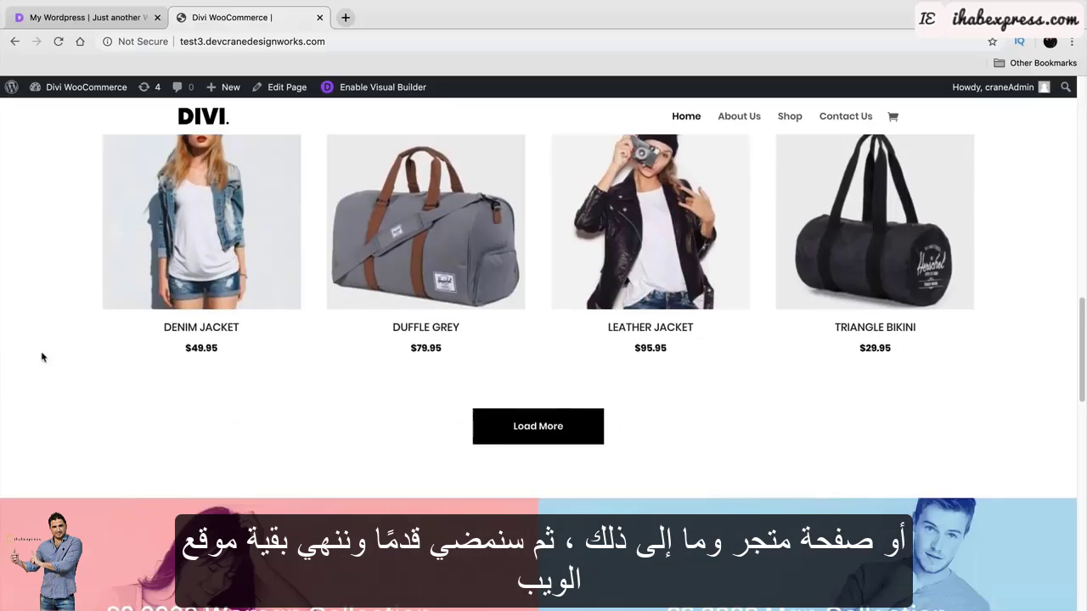
scroll(41, 358, down, 5)
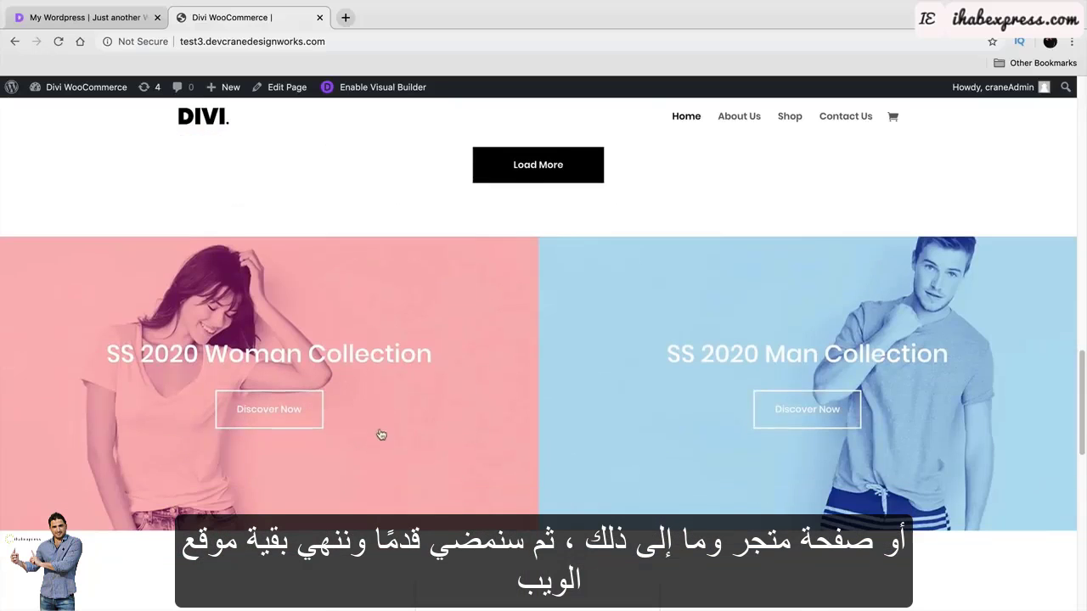
scroll(381, 435, down, 13)
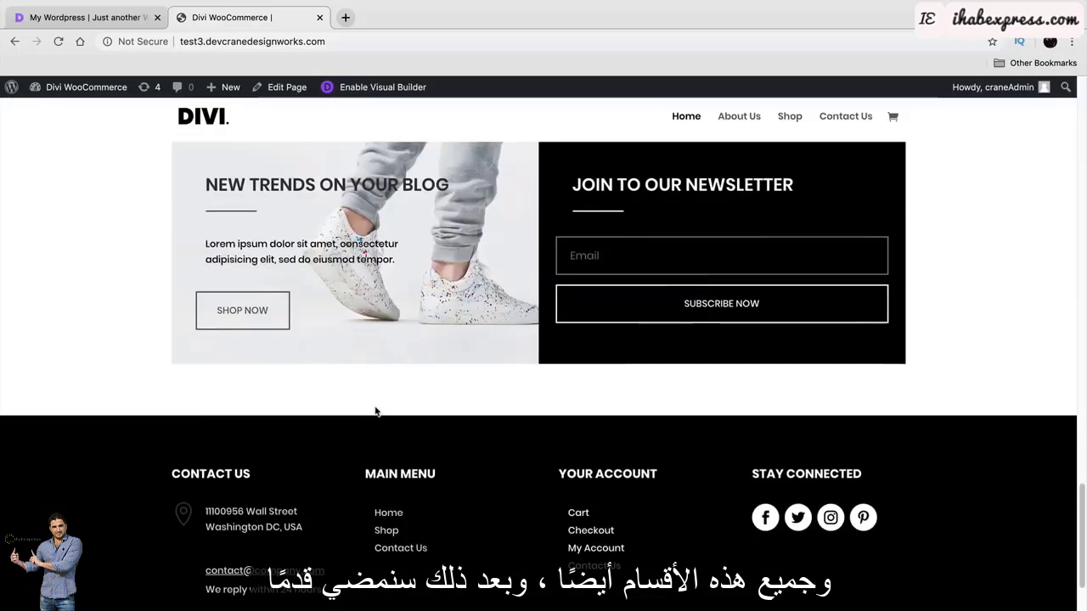
scroll(376, 412, down, 2)
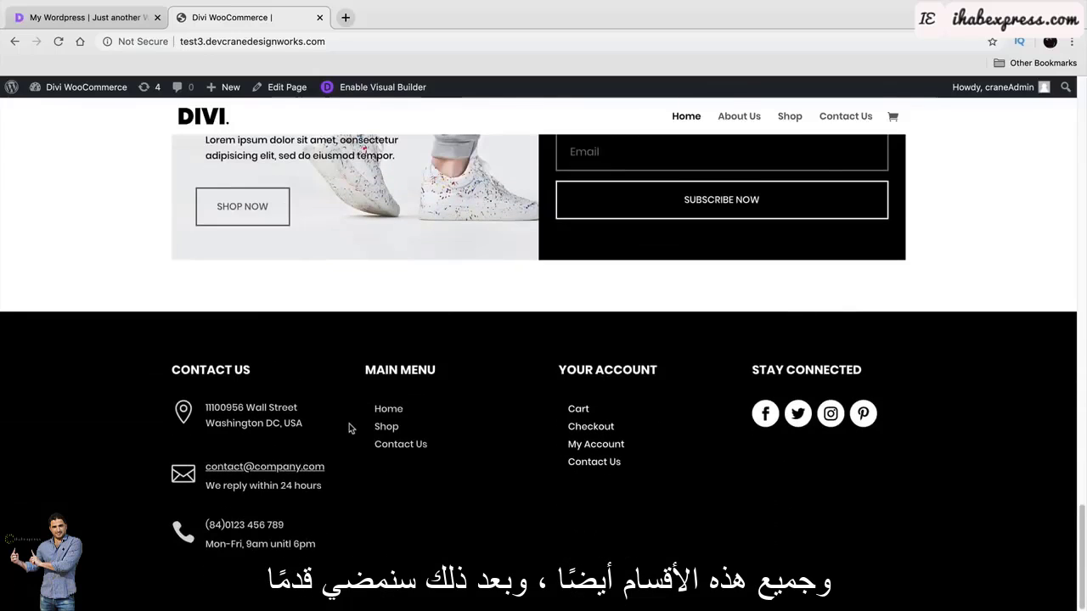
scroll(349, 427, up, 15)
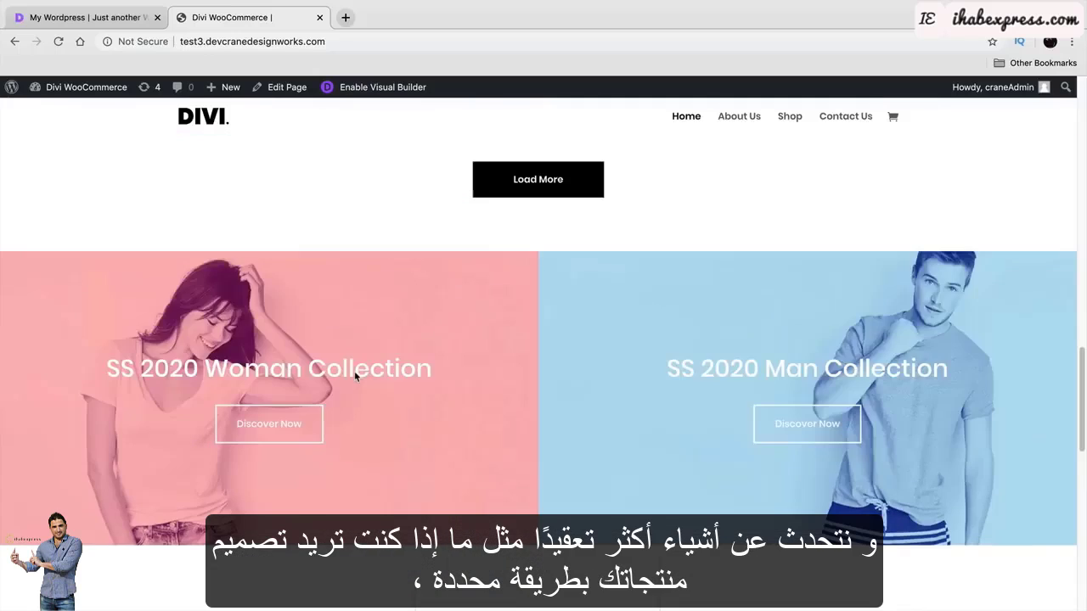
scroll(356, 376, up, 10)
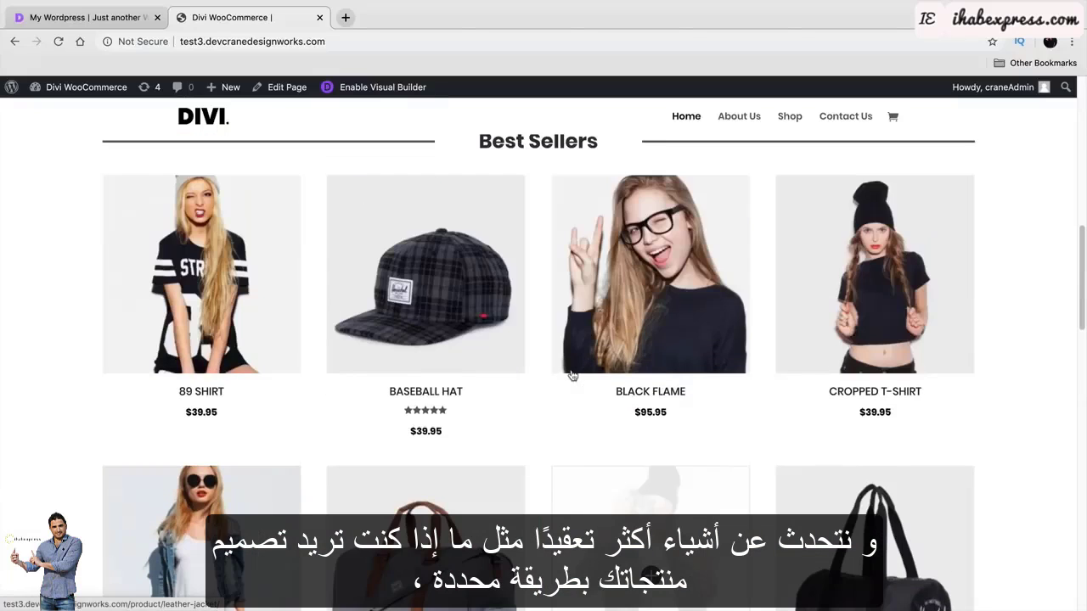
scroll(572, 374, up, 2)
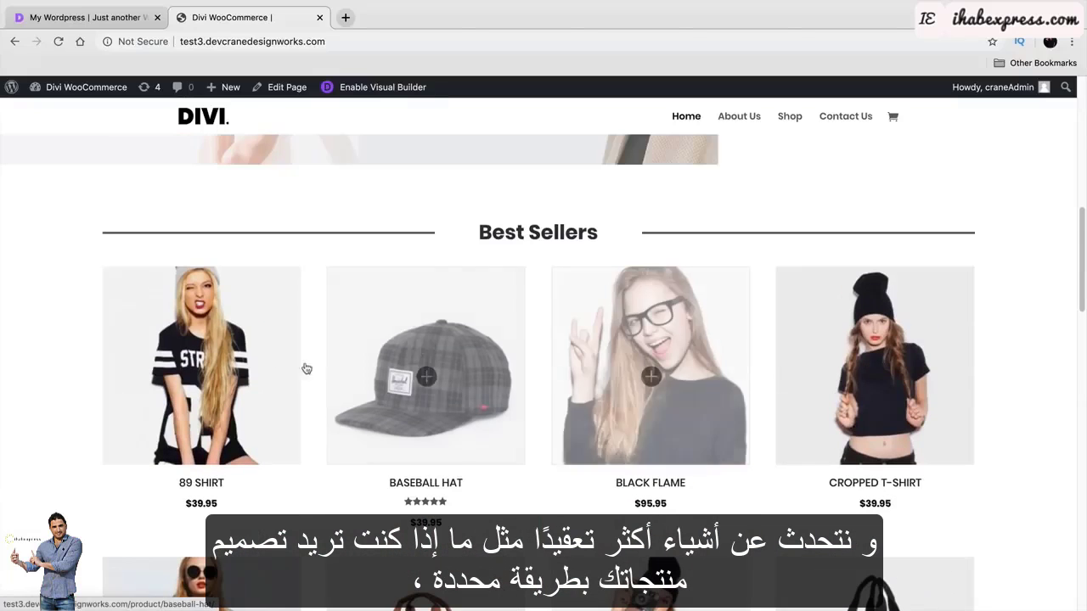
click(181, 371)
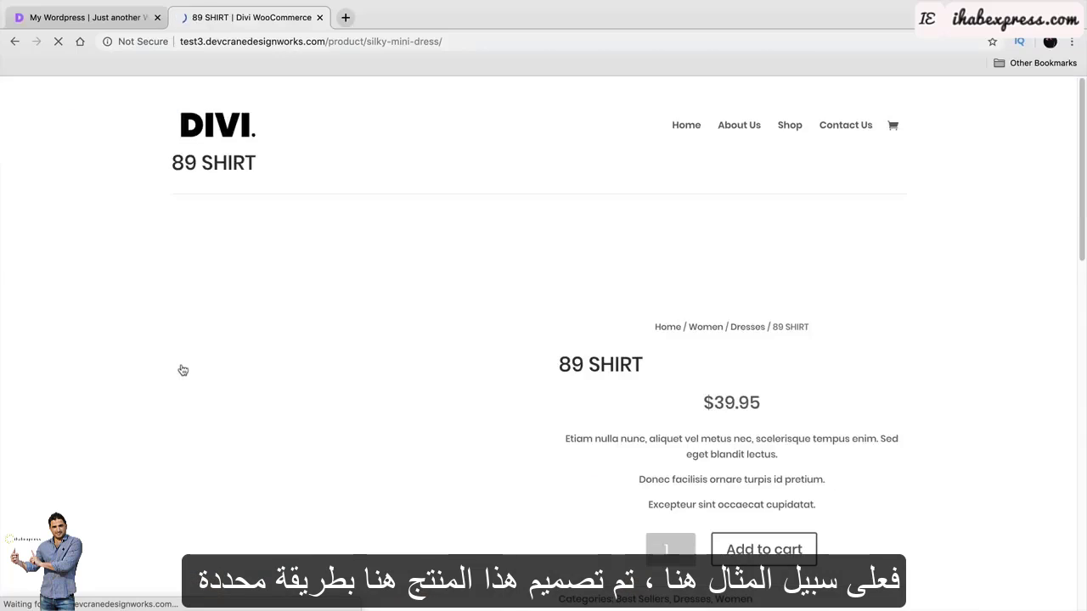
scroll(127, 352, down, 3)
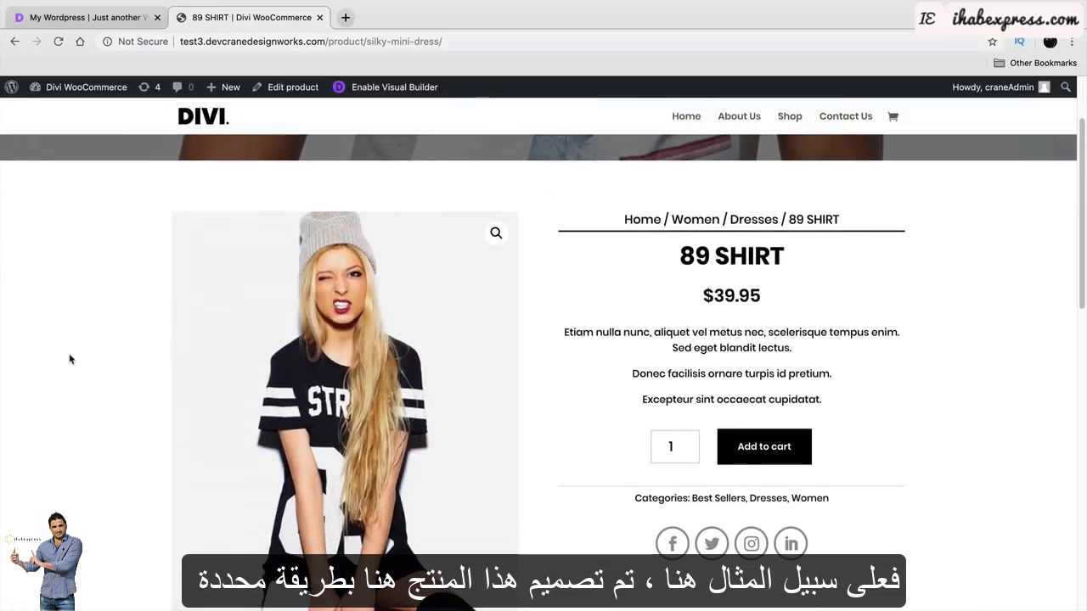
scroll(71, 359, down, 1)
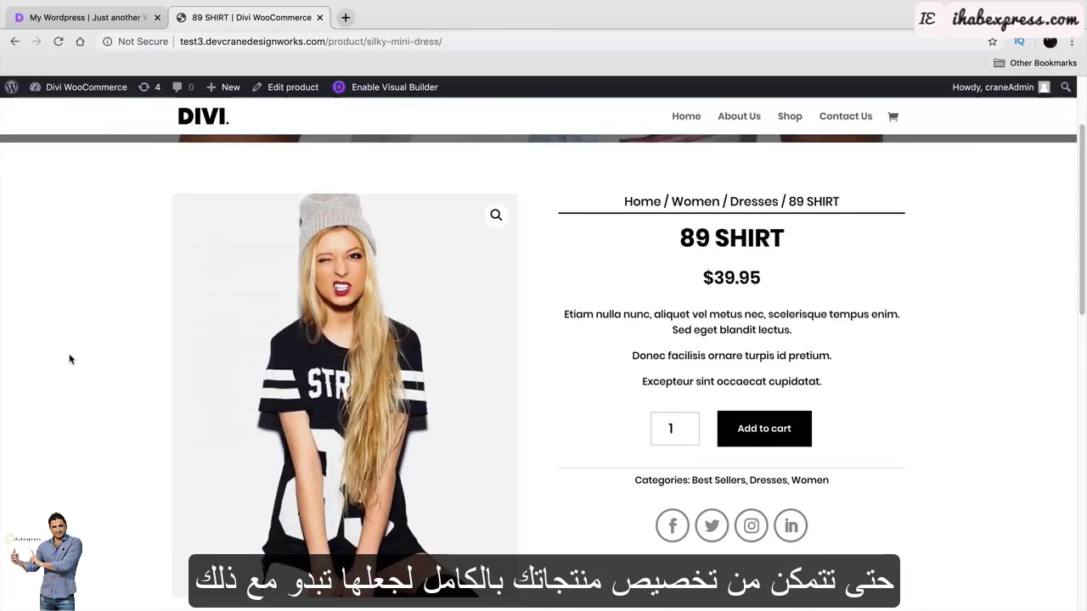
Return to the product grid and view the Leather Jacket product page.
click(14, 43)
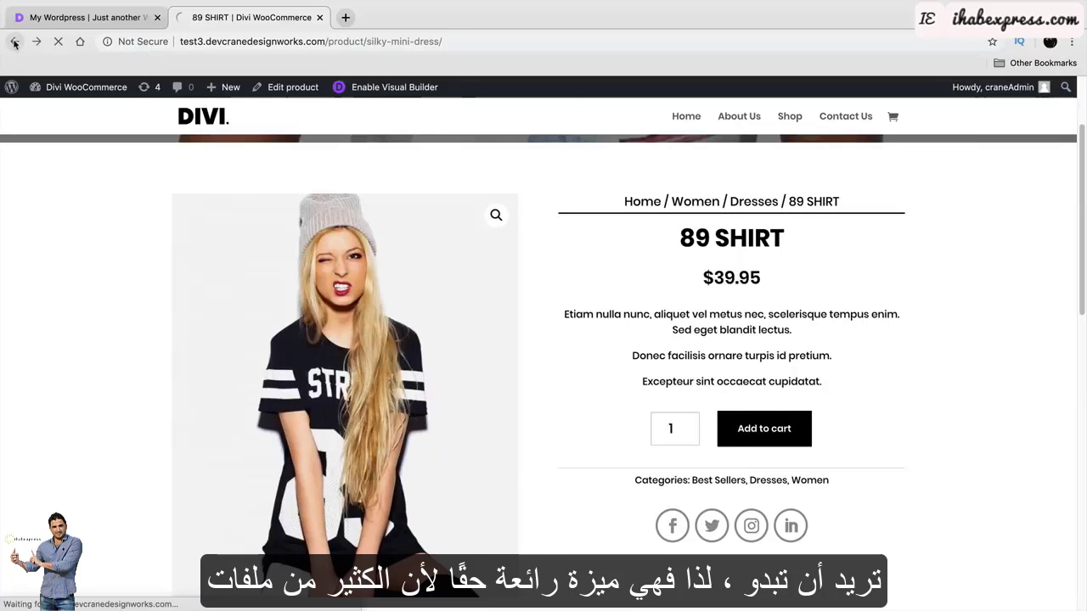
scroll(425, 364, down, 5)
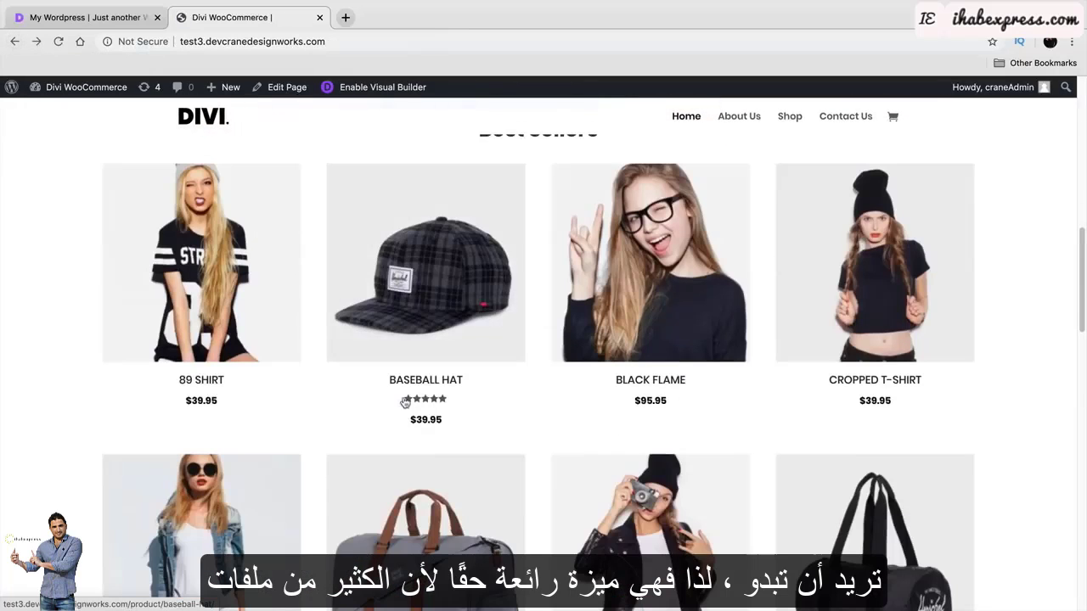
scroll(419, 285, down, 1)
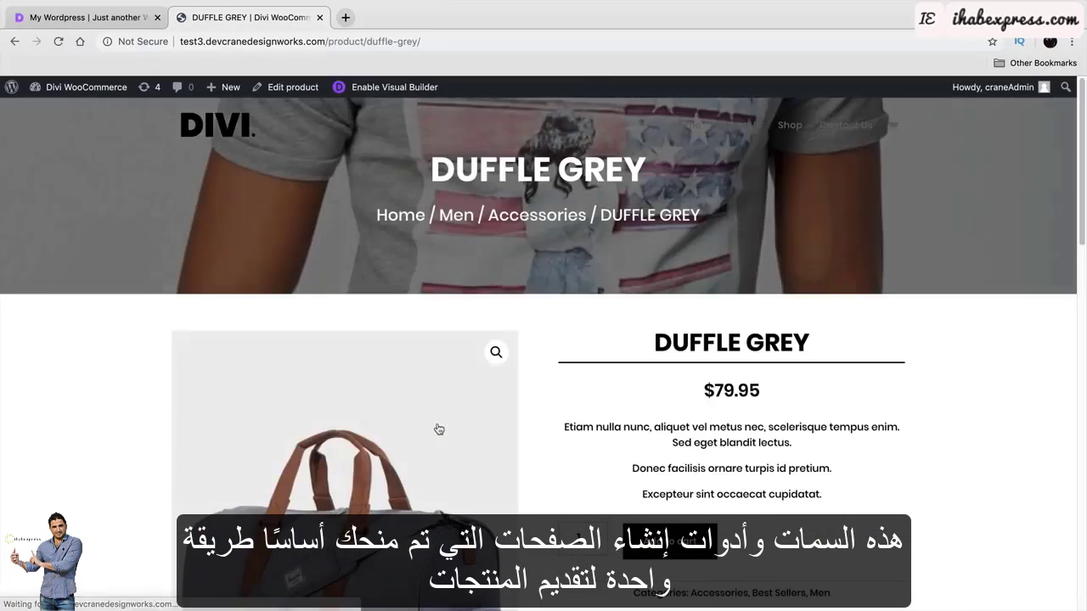
scroll(434, 419, down, 5)
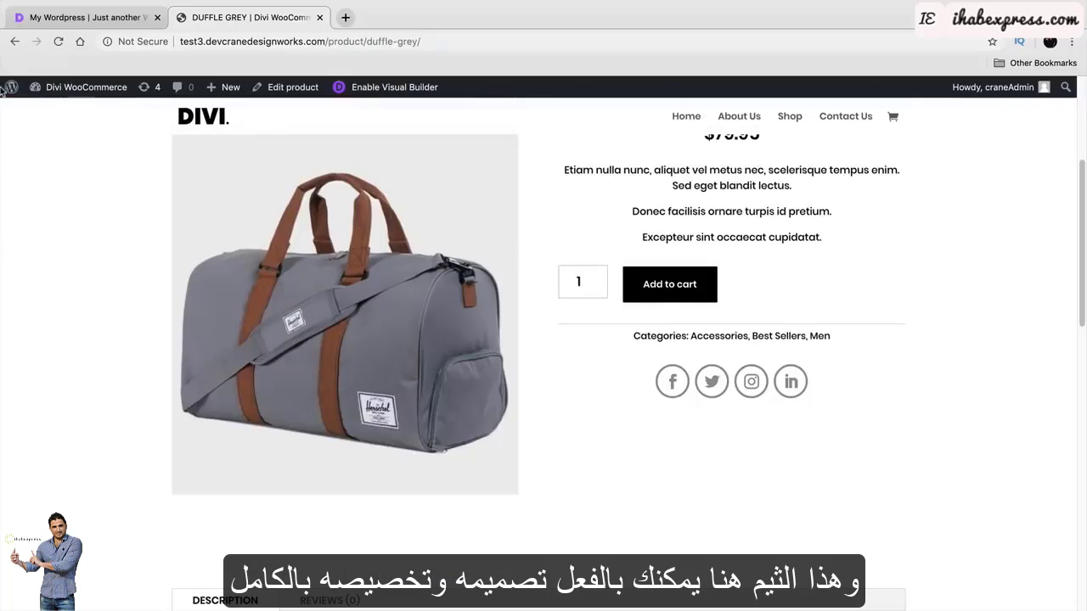
click(14, 41)
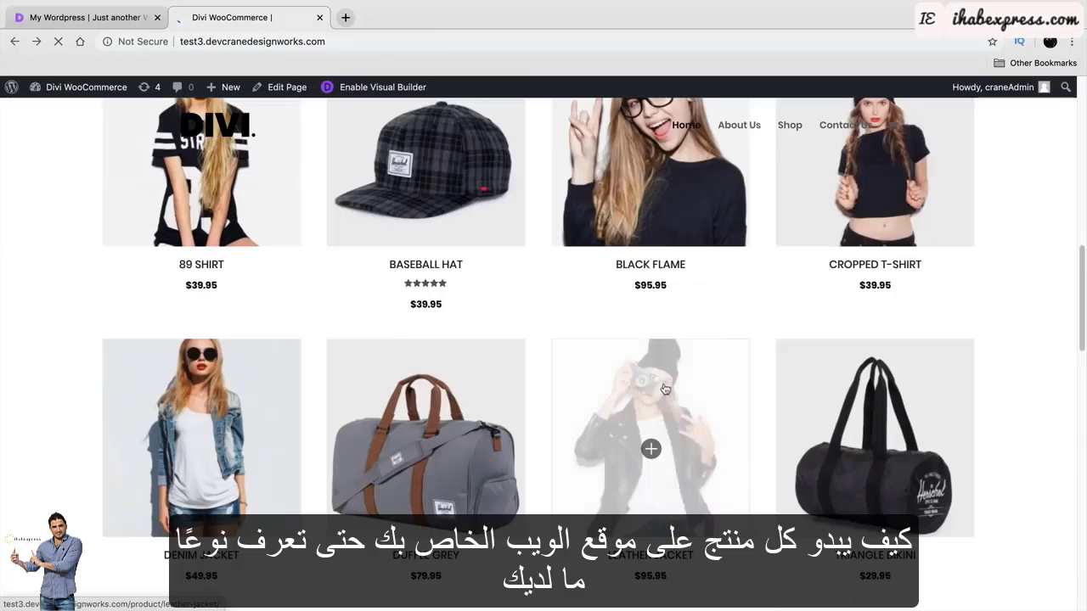
click(665, 389)
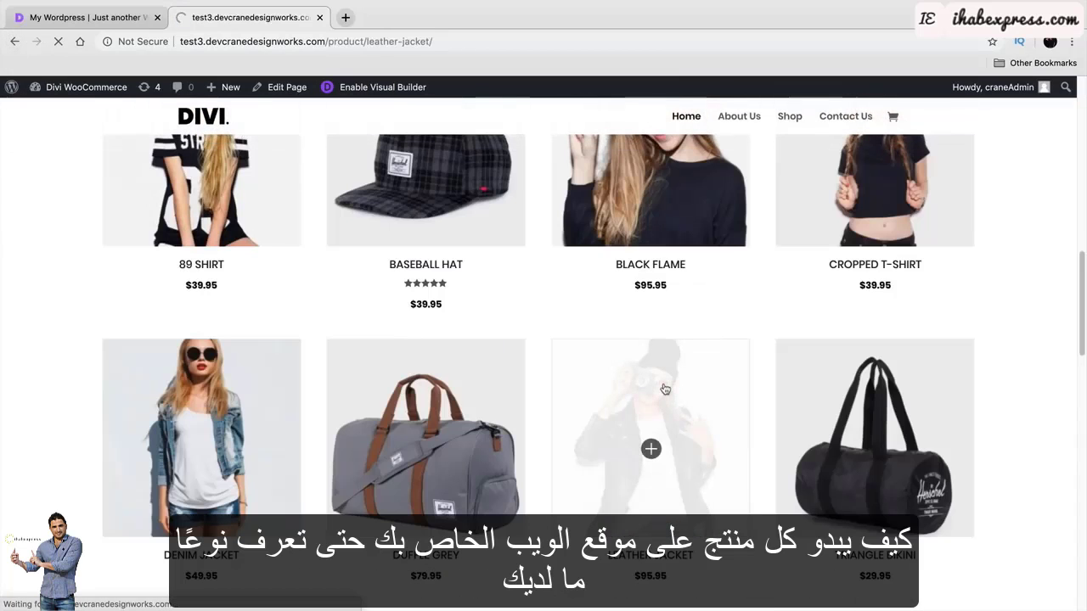
scroll(665, 389, down, 3)
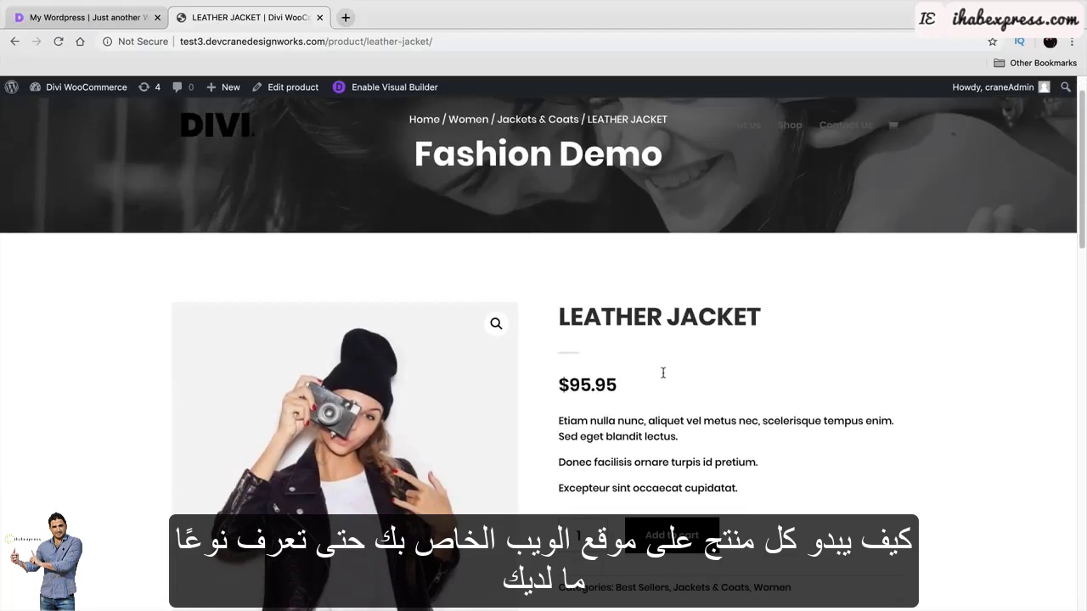
scroll(651, 363, down, 1)
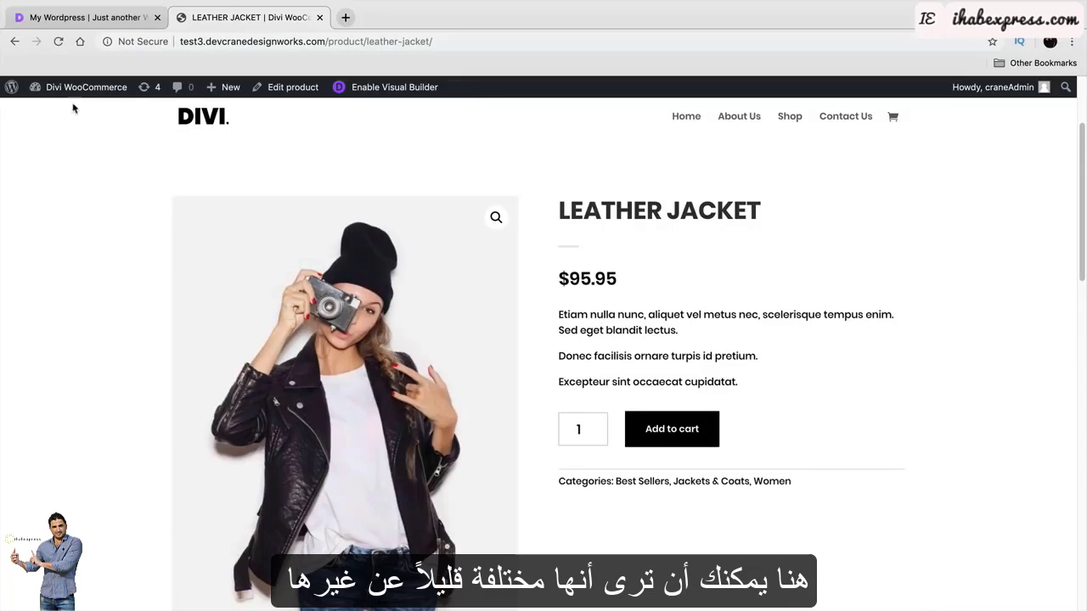
click(14, 41)
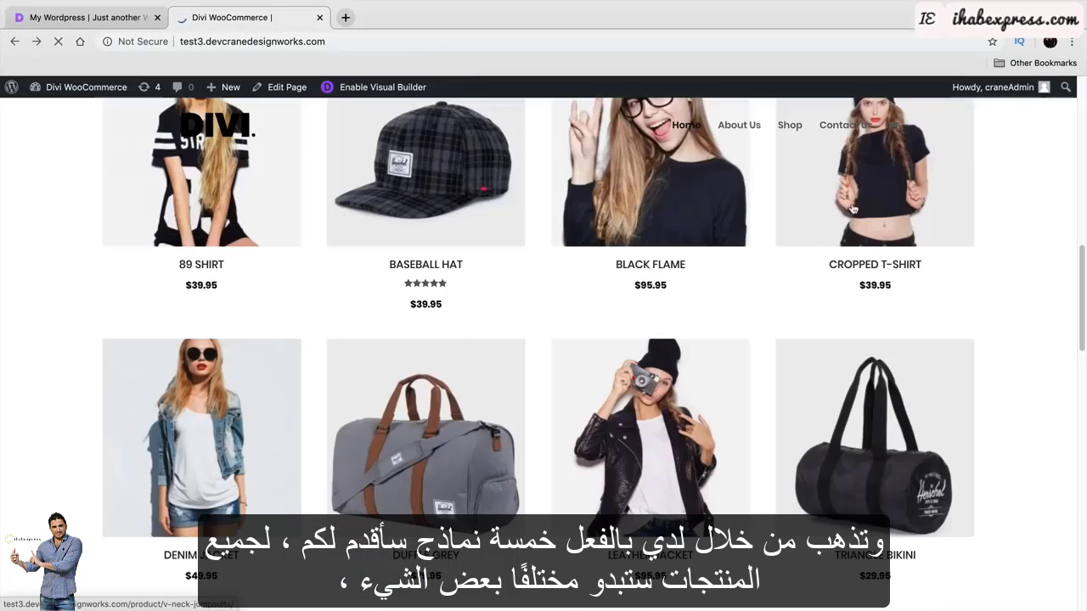
Check the Cropped T-Shirt page, then reach the Denim Jacket page with its countdown timer.
click(858, 202)
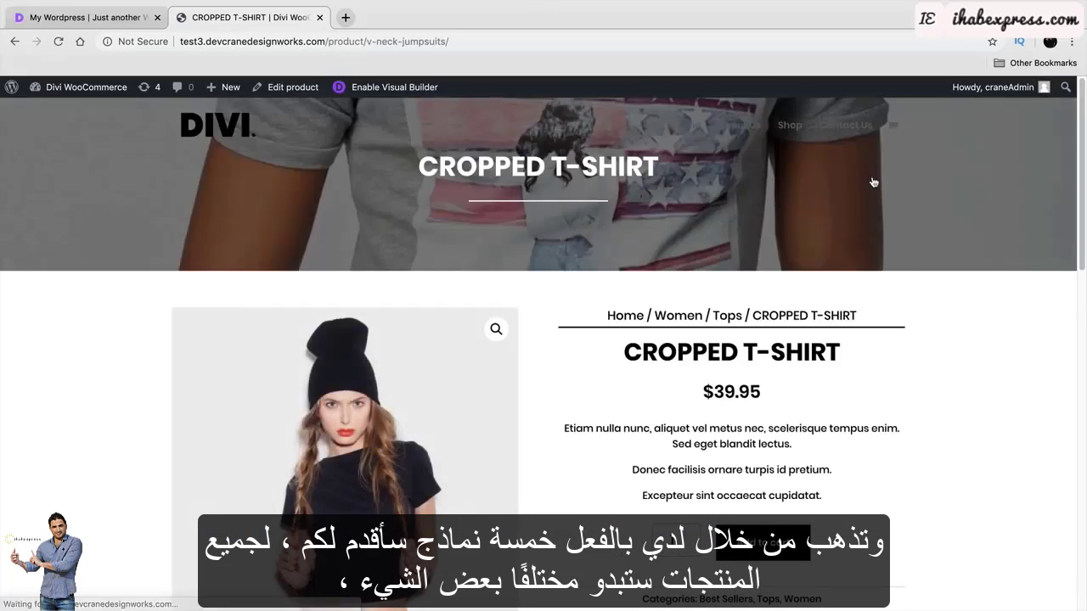
click(14, 40)
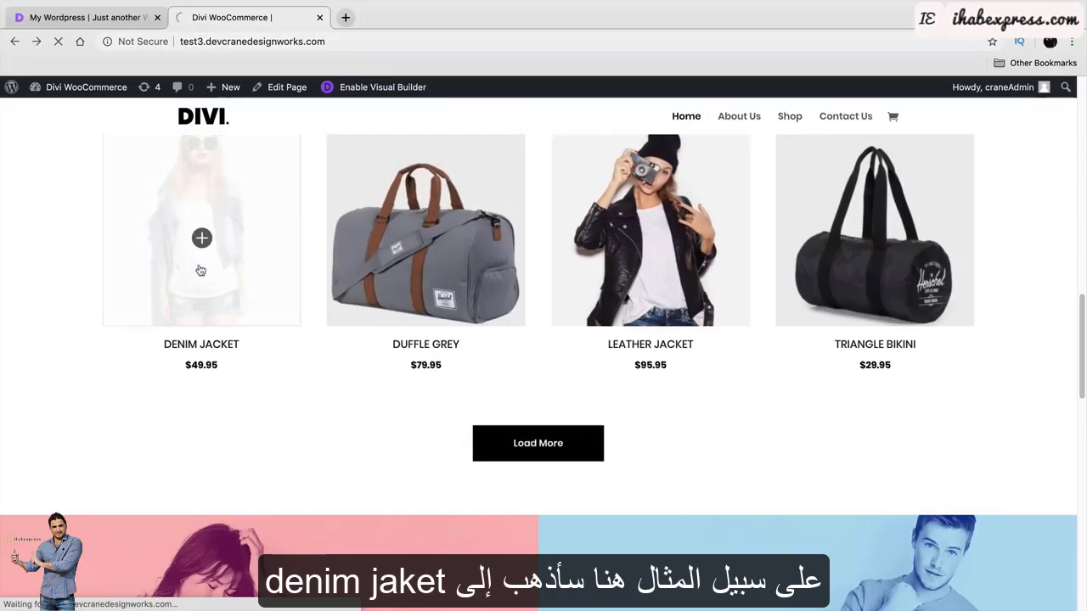
scroll(221, 306, down, 2)
scroll(240, 339, down, 1)
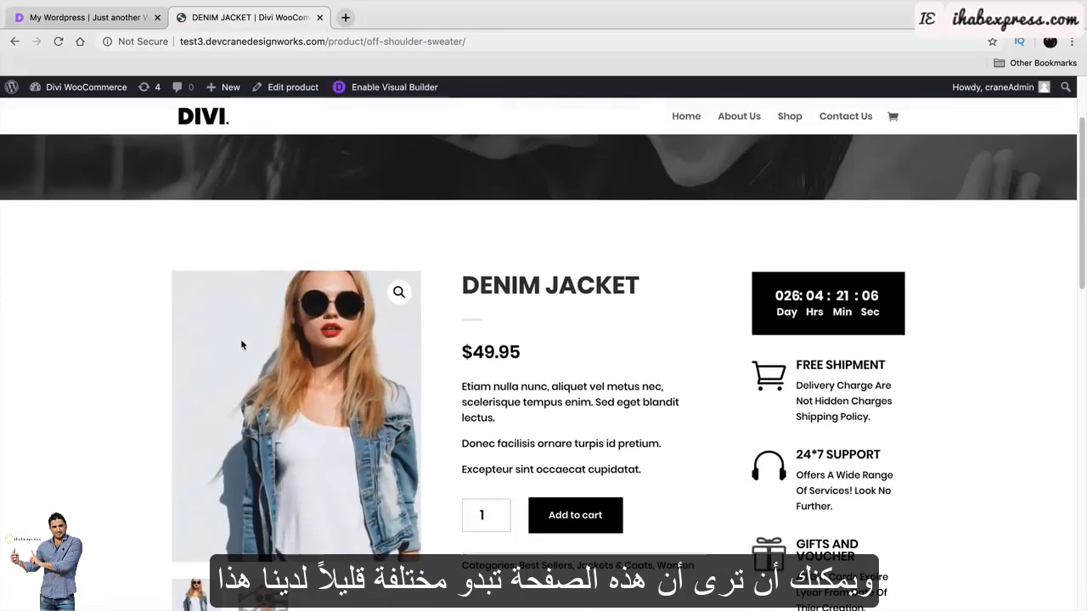
scroll(44, 366, down, 1)
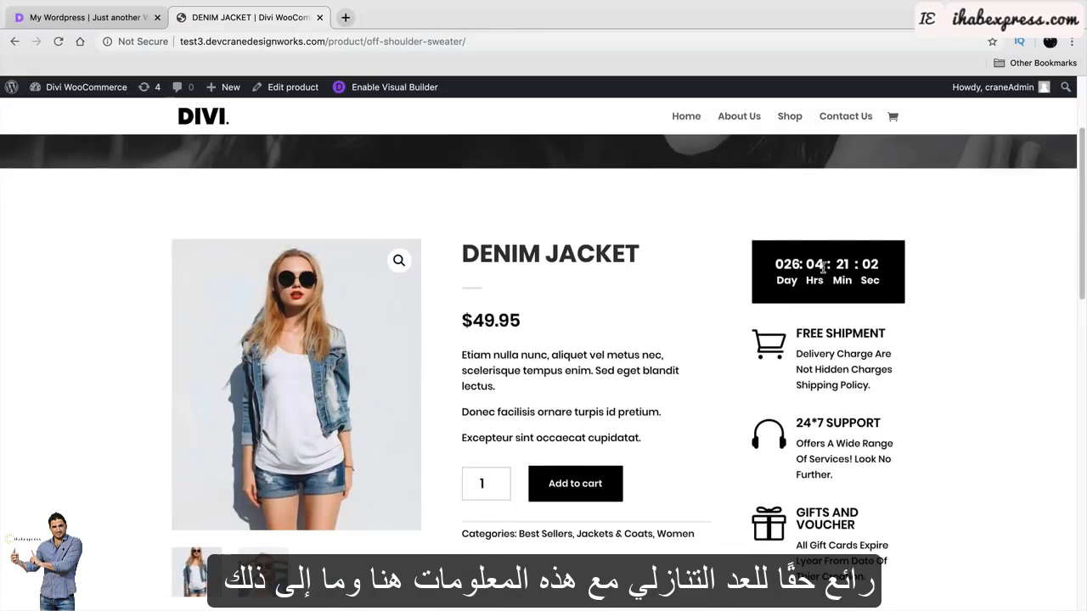
drag(842, 338, 802, 340)
drag(866, 425, 836, 429)
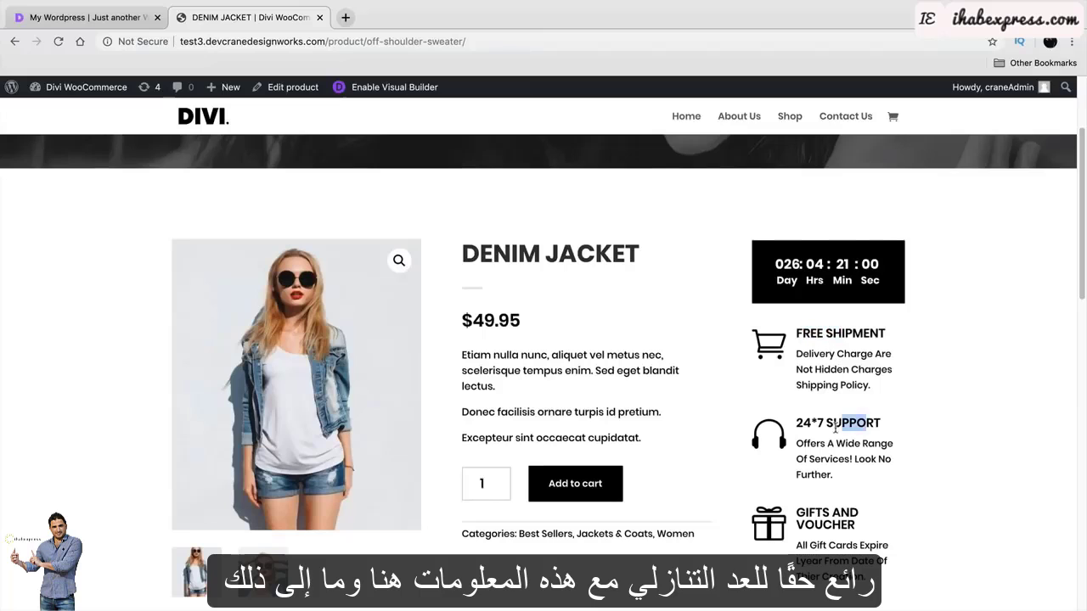
Go to the store's Shop page and scroll through its product listing.
click(790, 118)
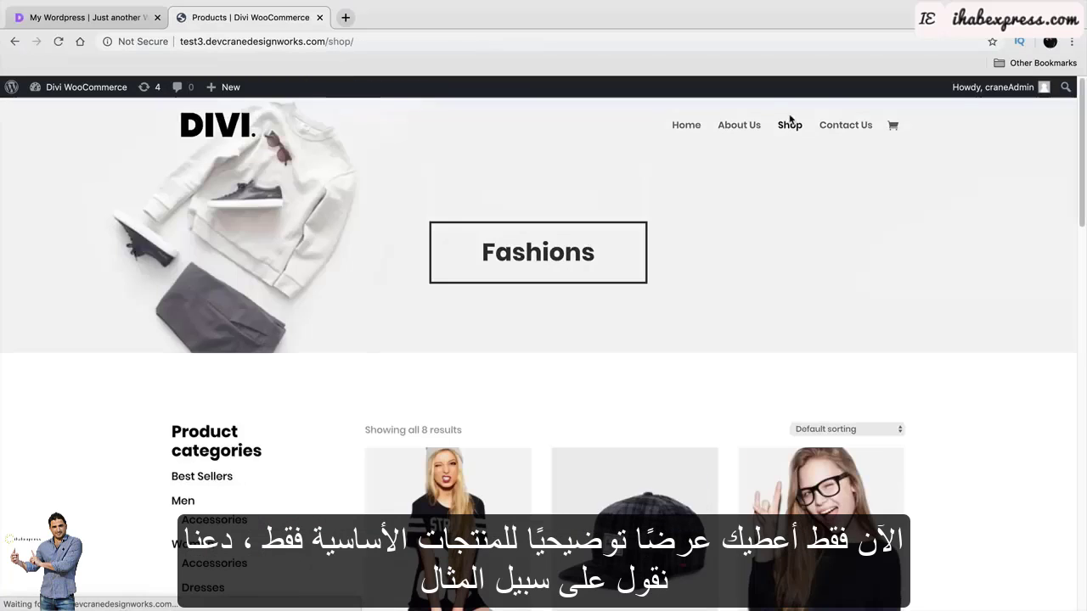
scroll(651, 355, down, 4)
scroll(652, 355, down, 4)
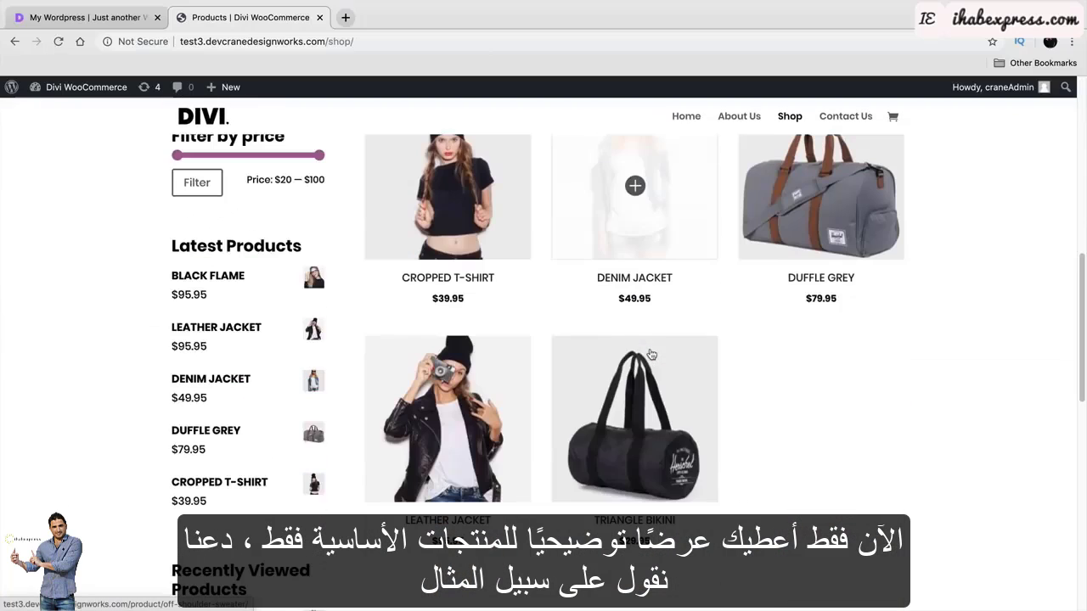
scroll(736, 425, up, 2)
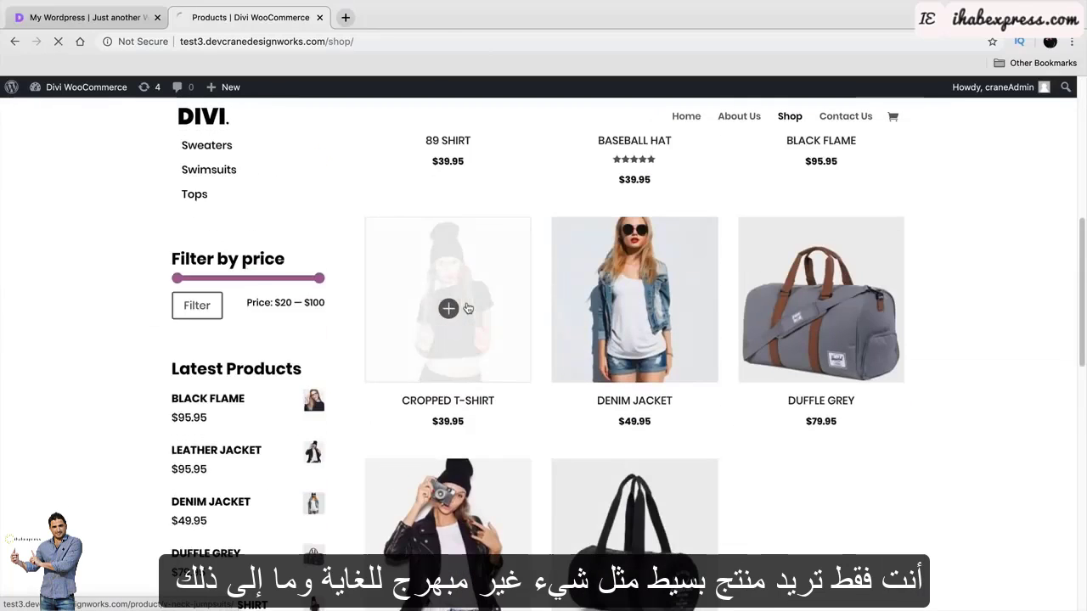
Preview the Cropped T-Shirt and Black Flame products, ending at the top of the listing.
click(468, 309)
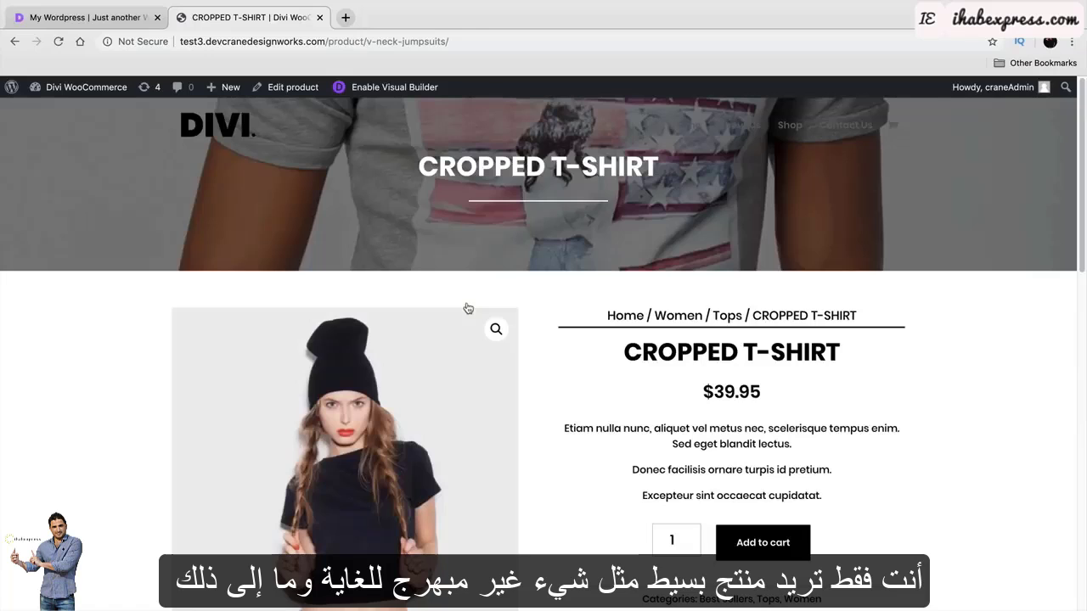
click(13, 42)
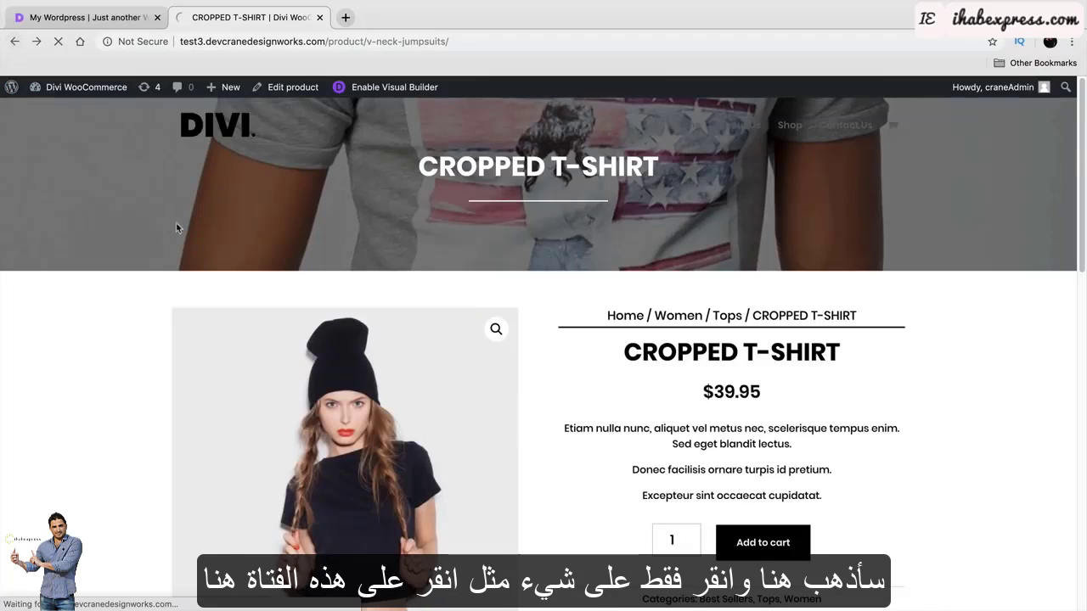
scroll(331, 430, down, 2)
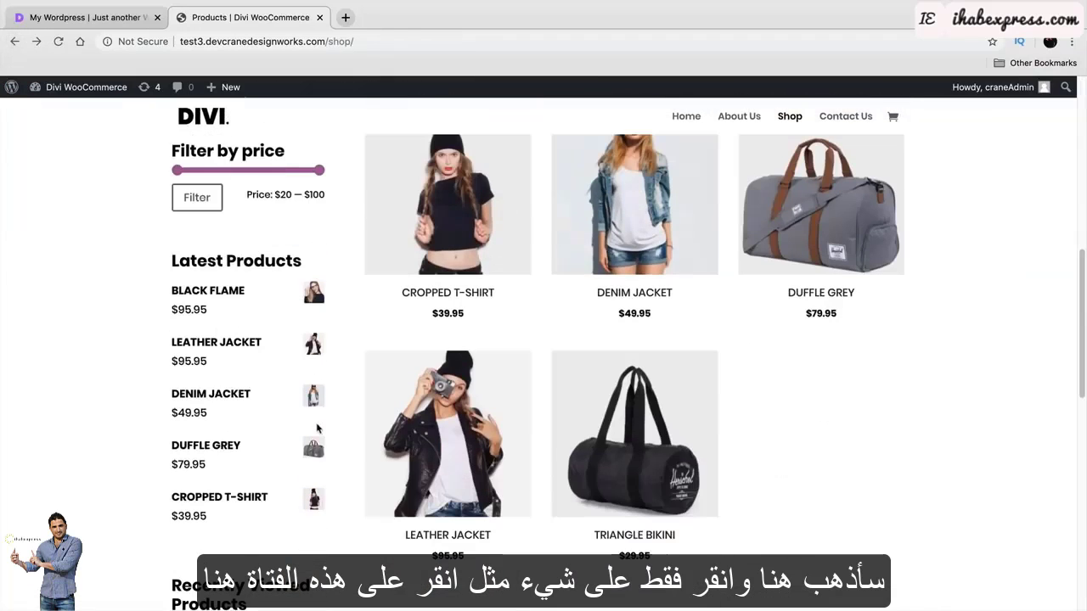
click(311, 297)
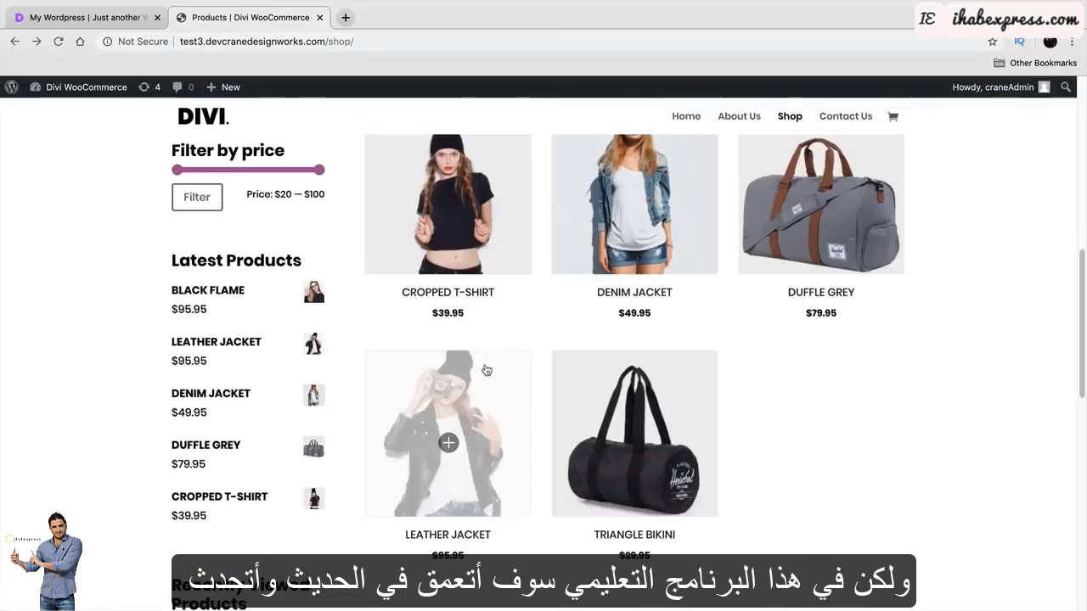
scroll(488, 375, up, 5)
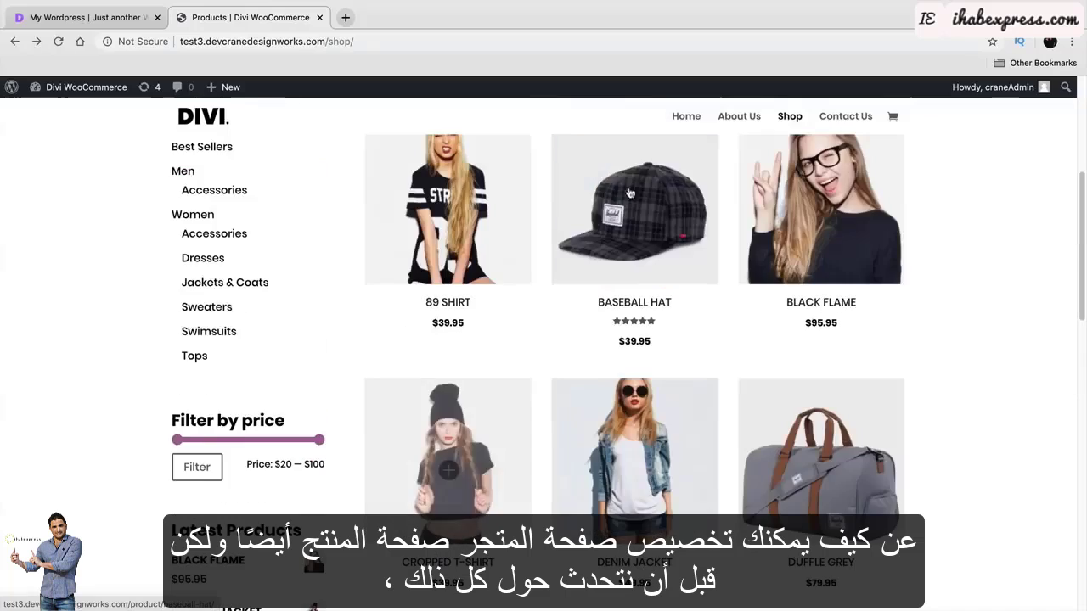
scroll(620, 373, up, 3)
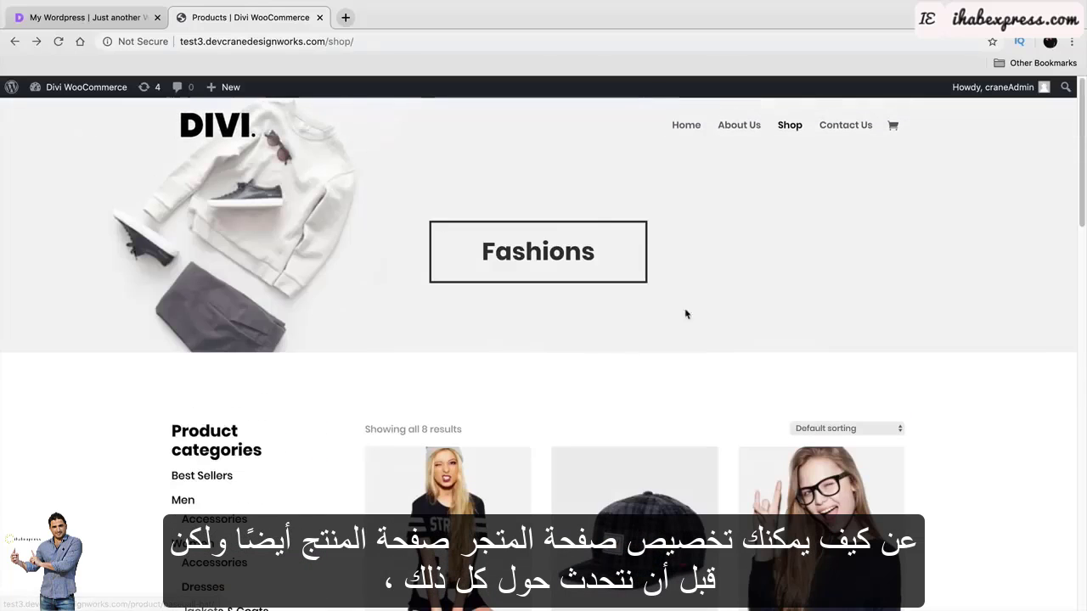
On the My Wordpress site, confirm Home is marked Front Page in All Pages and view it.
click(106, 19)
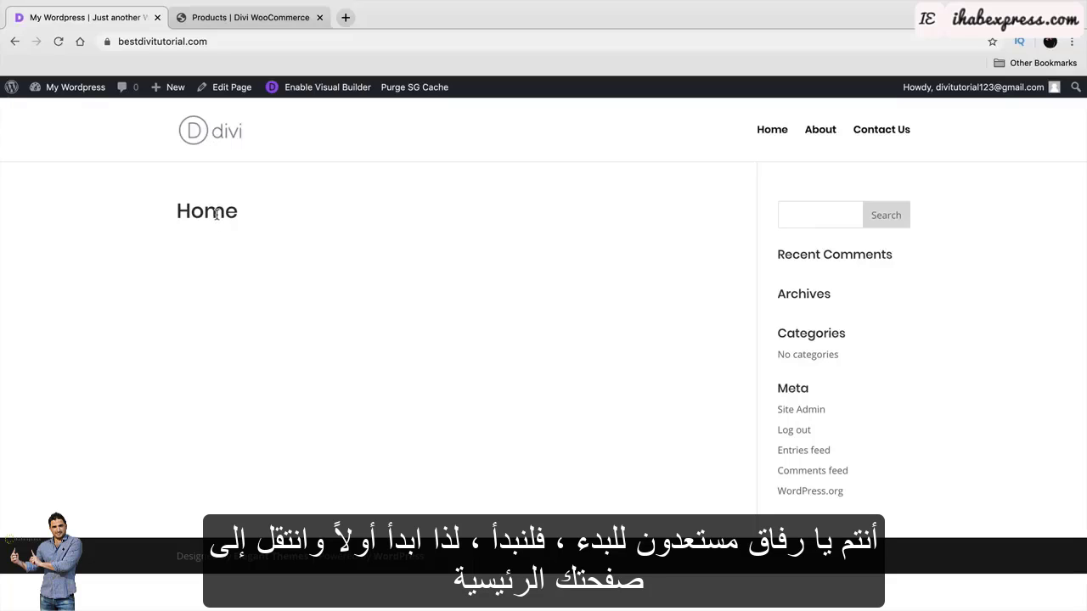
click(778, 132)
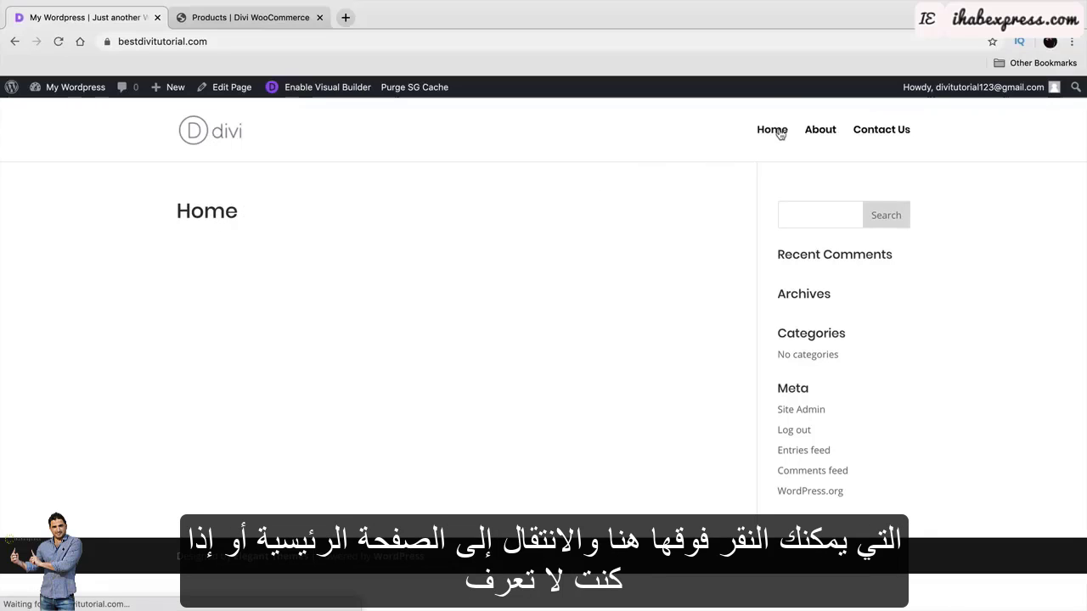
mouse_move(91, 93)
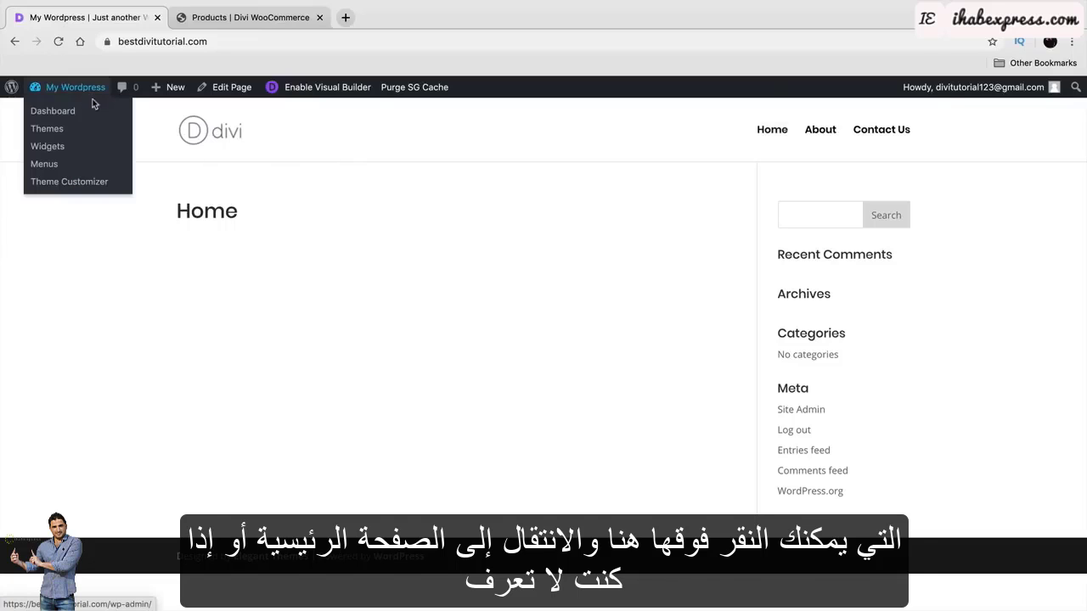
click(61, 114)
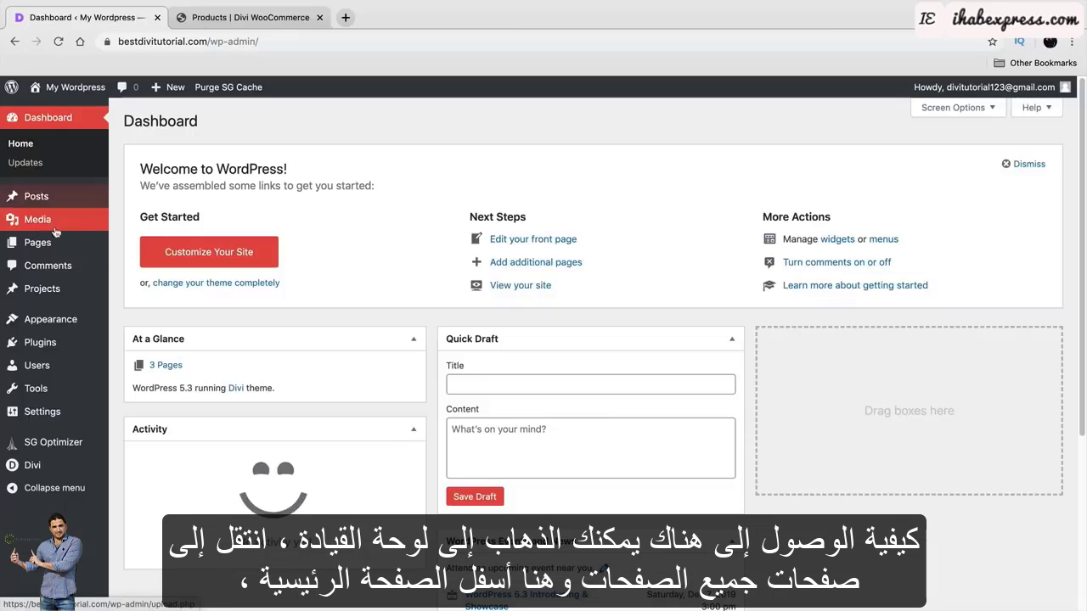
mouse_move(59, 246)
click(127, 246)
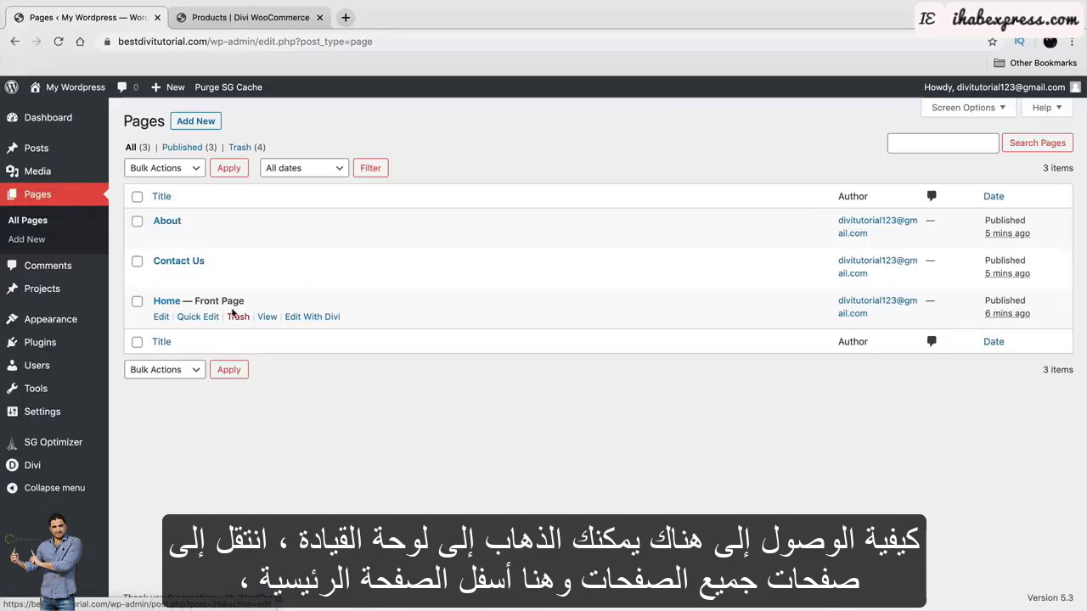
click(267, 316)
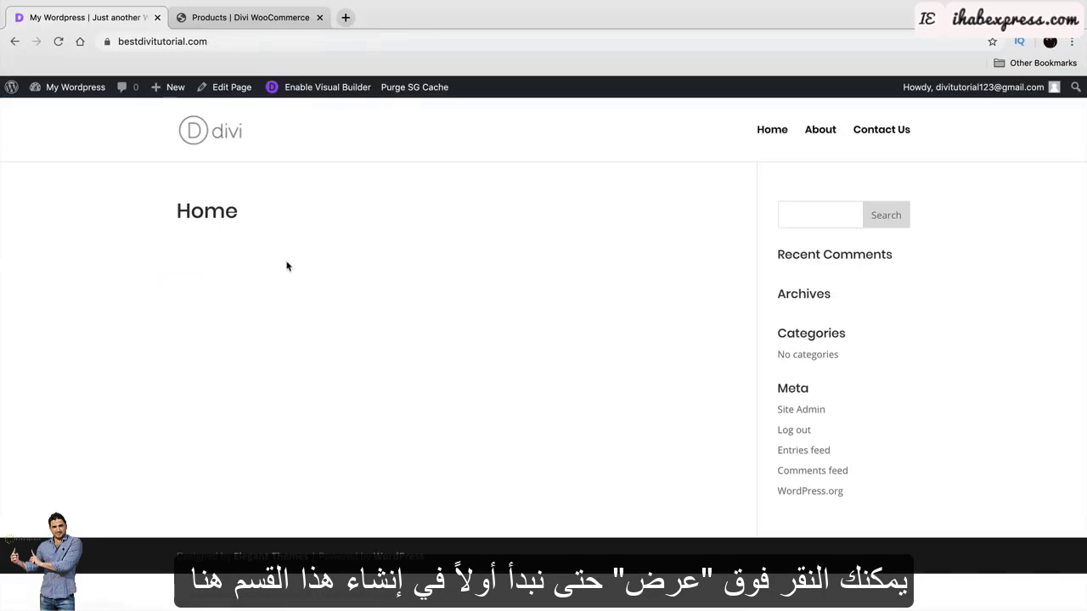
Compare with the demo store's front page, then enable Visual Builder on Home.
click(243, 18)
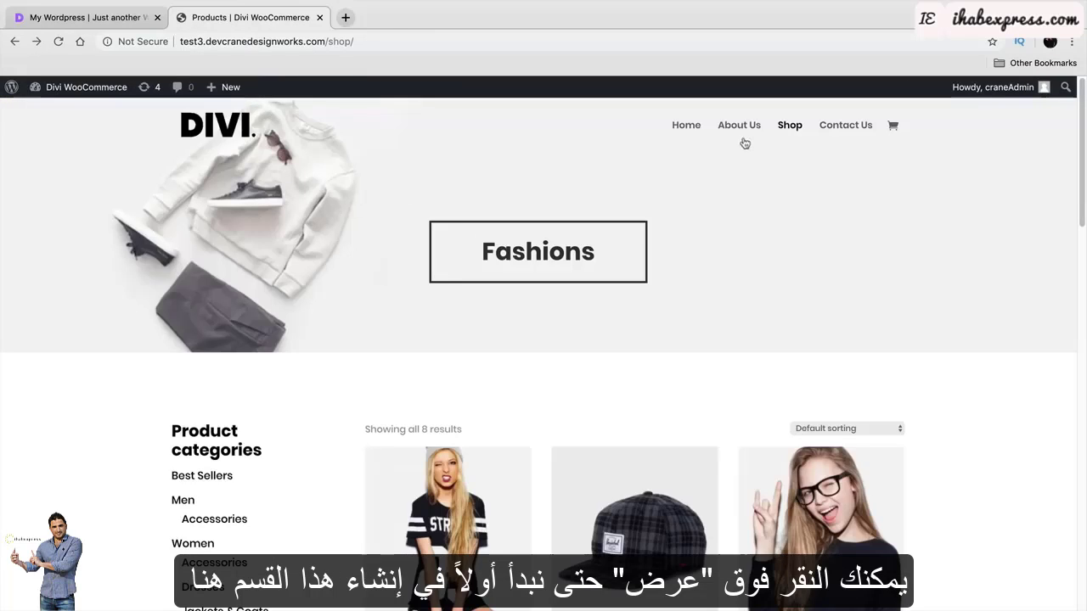
click(688, 124)
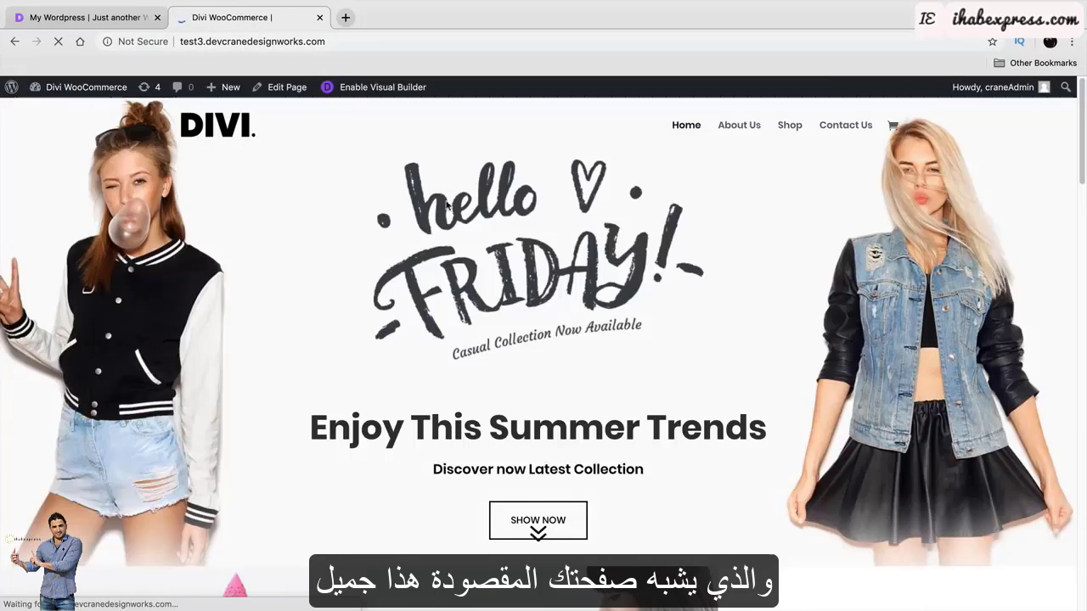
click(110, 19)
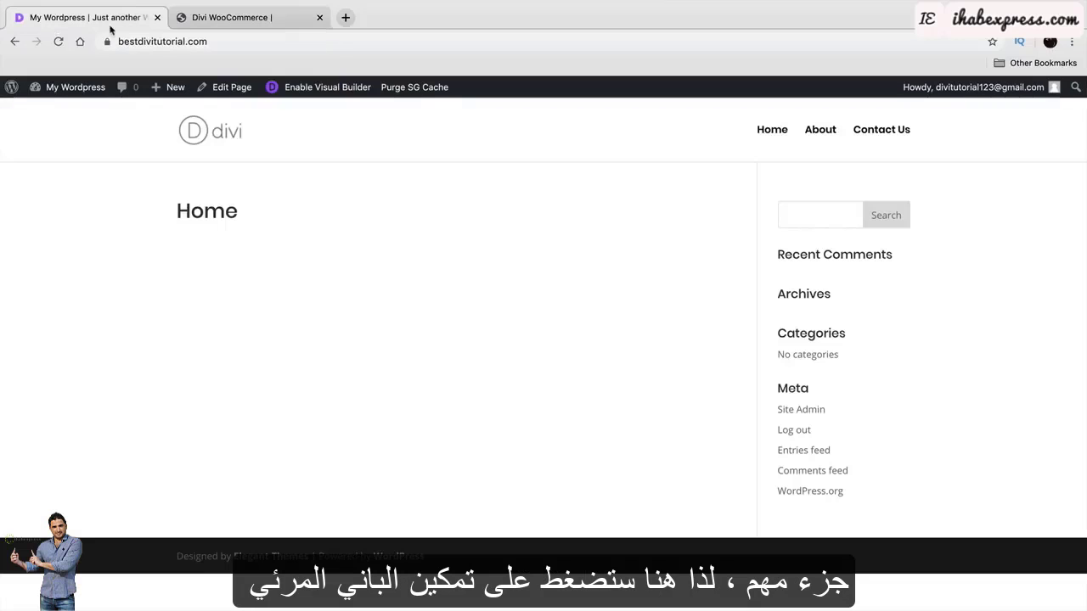
click(323, 91)
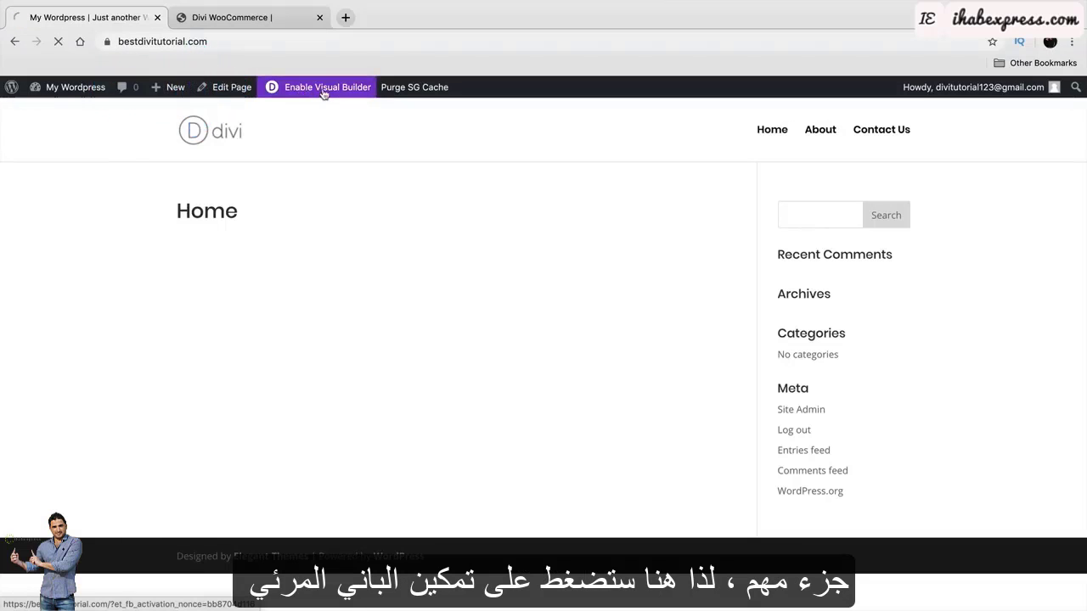
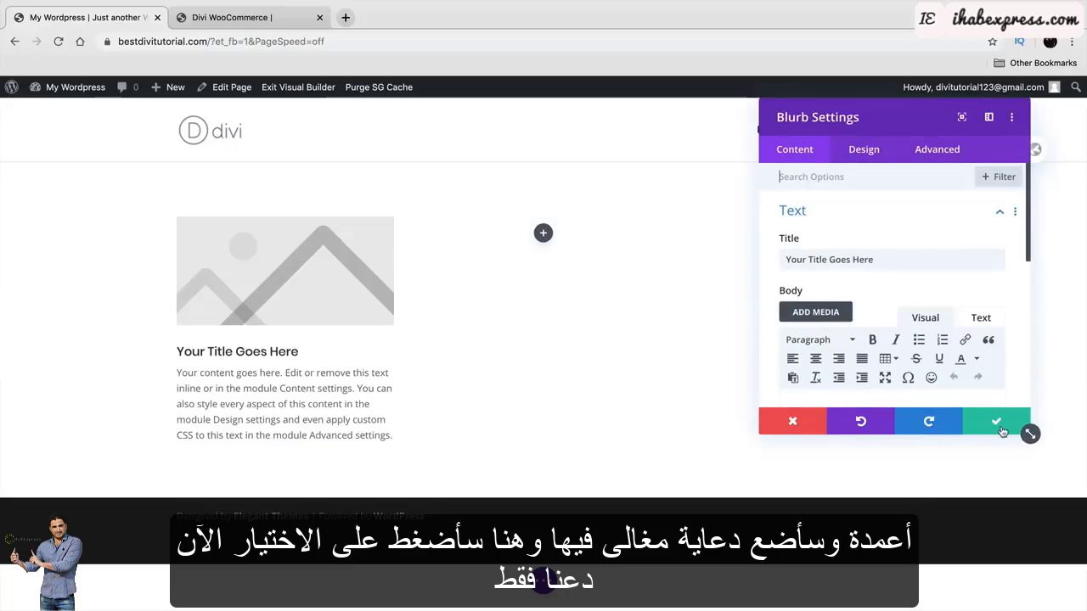
Copy the blurb into the second and third columns and retitle the middle one 'How This Works'.
click(998, 425)
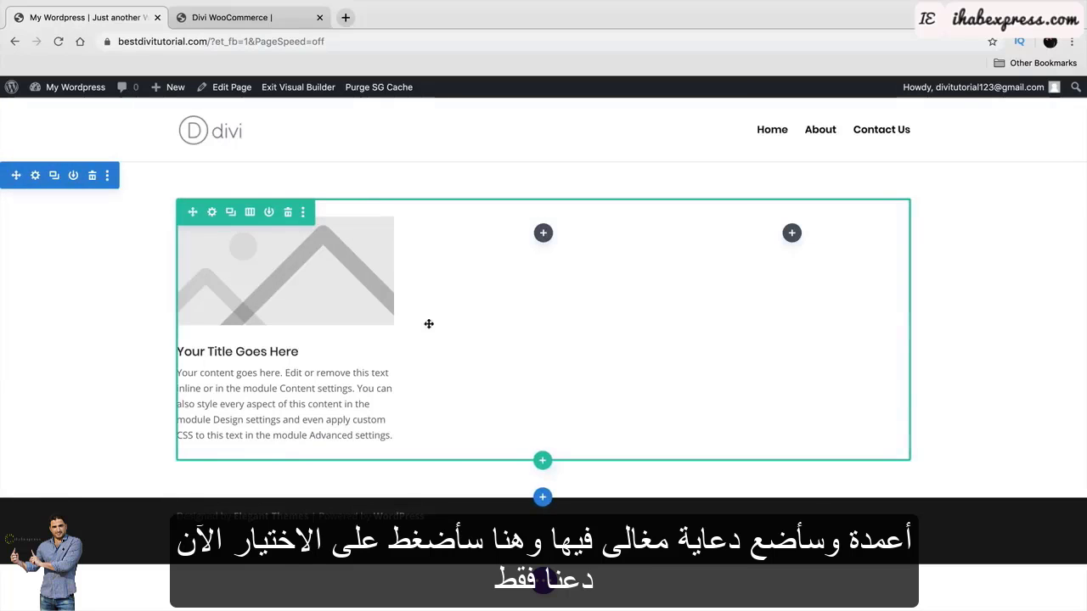
click(280, 252)
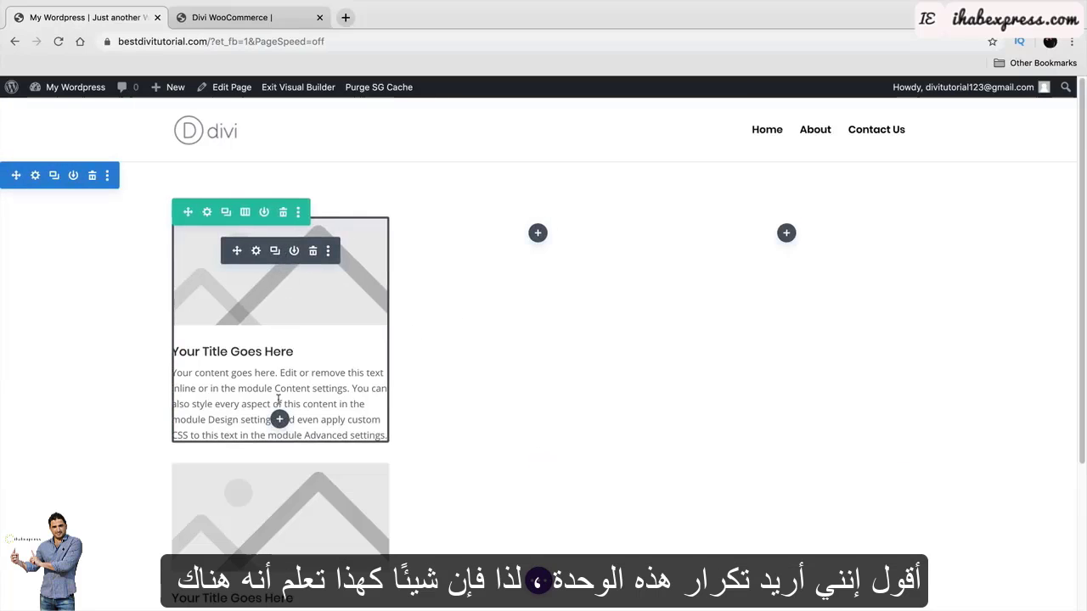
drag(236, 498, 543, 231)
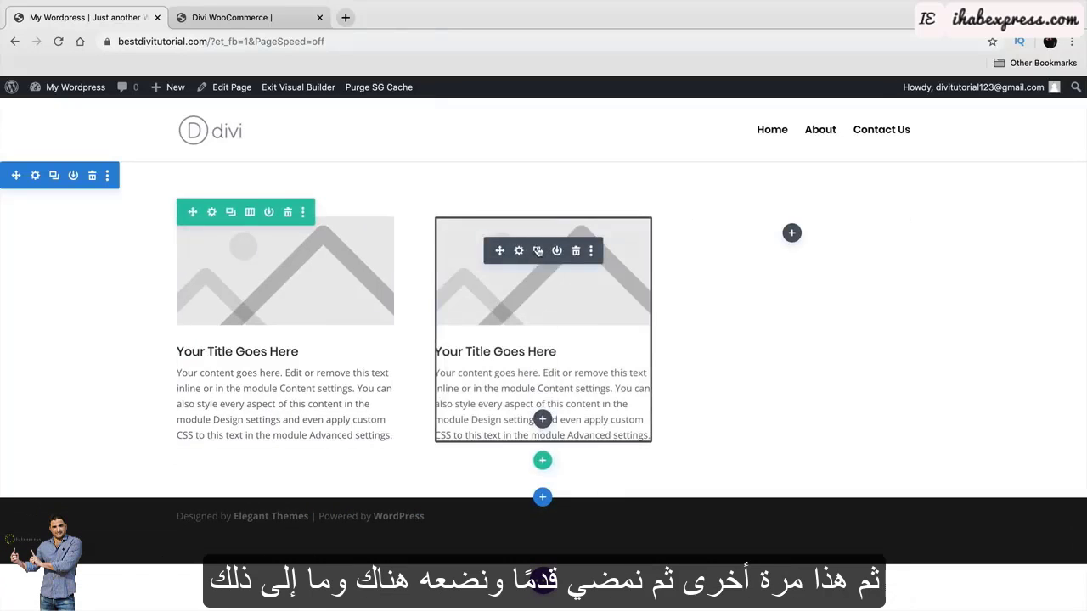
click(534, 250)
drag(494, 495, 705, 338)
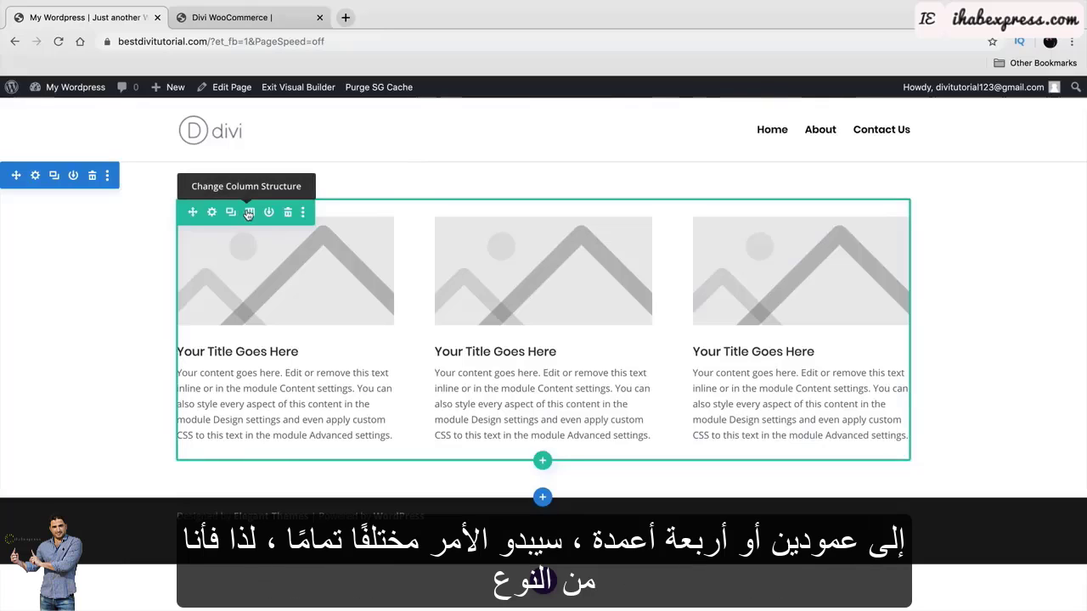
triple_click(520, 354)
text(How )
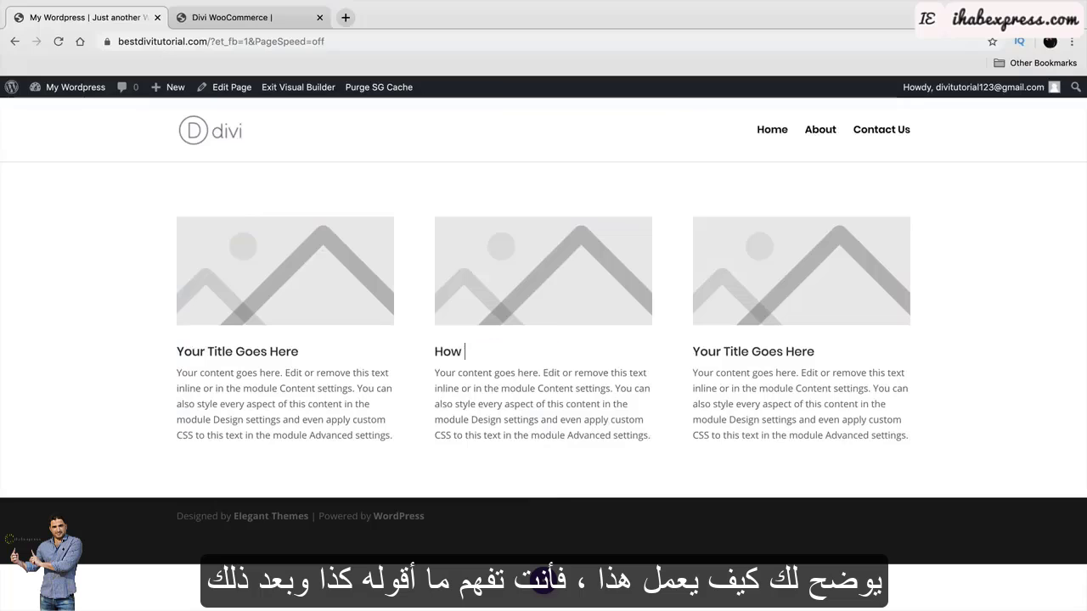
text(This Works)
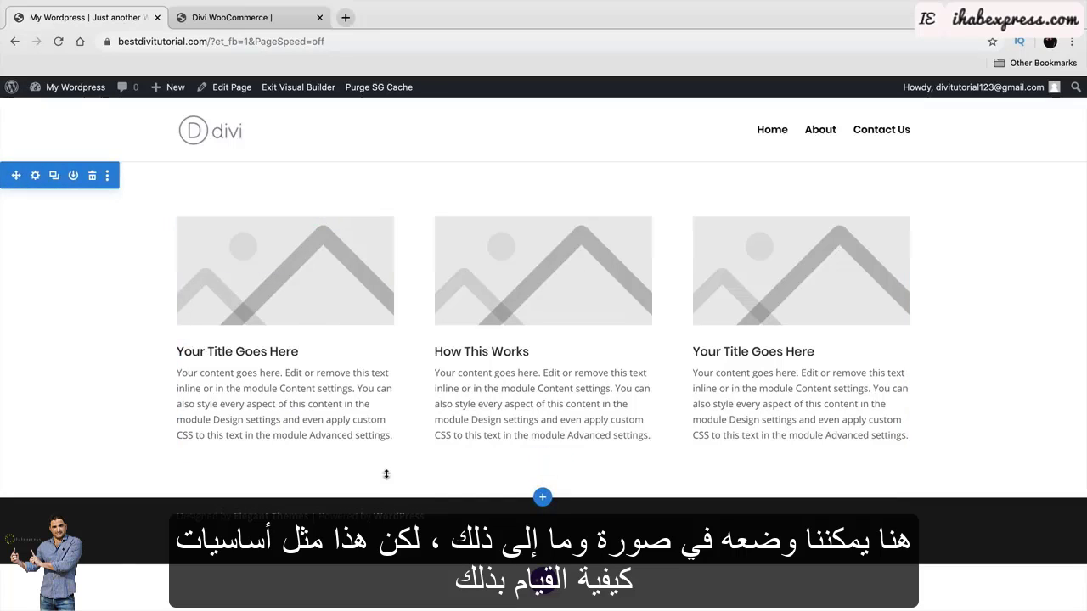
Adjust the section and row padding, adding about 122px of space above the row.
drag(385, 481, 406, 406)
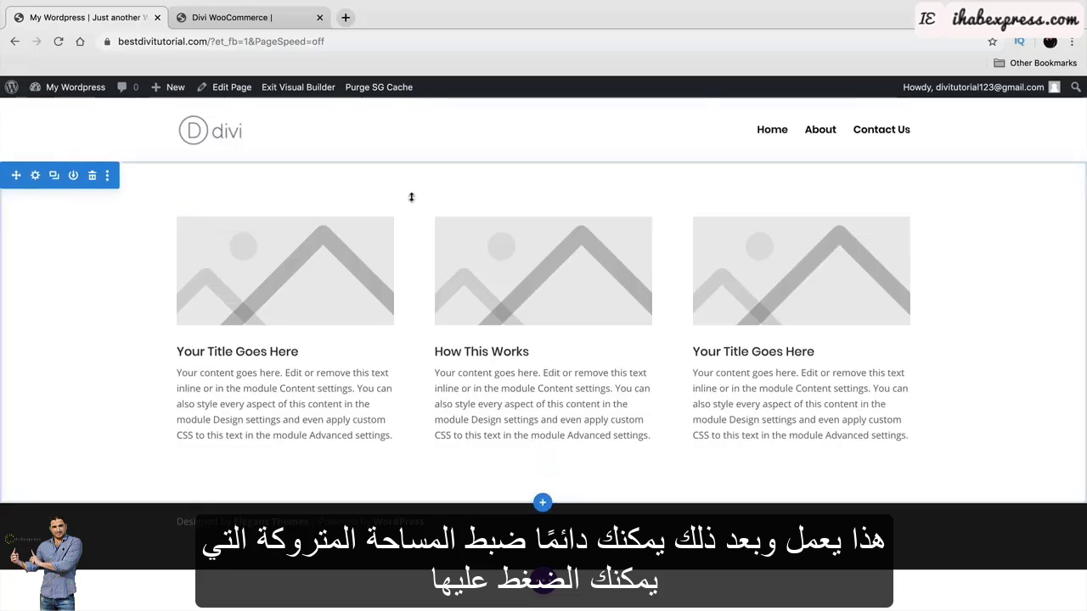
drag(419, 197, 280, 255)
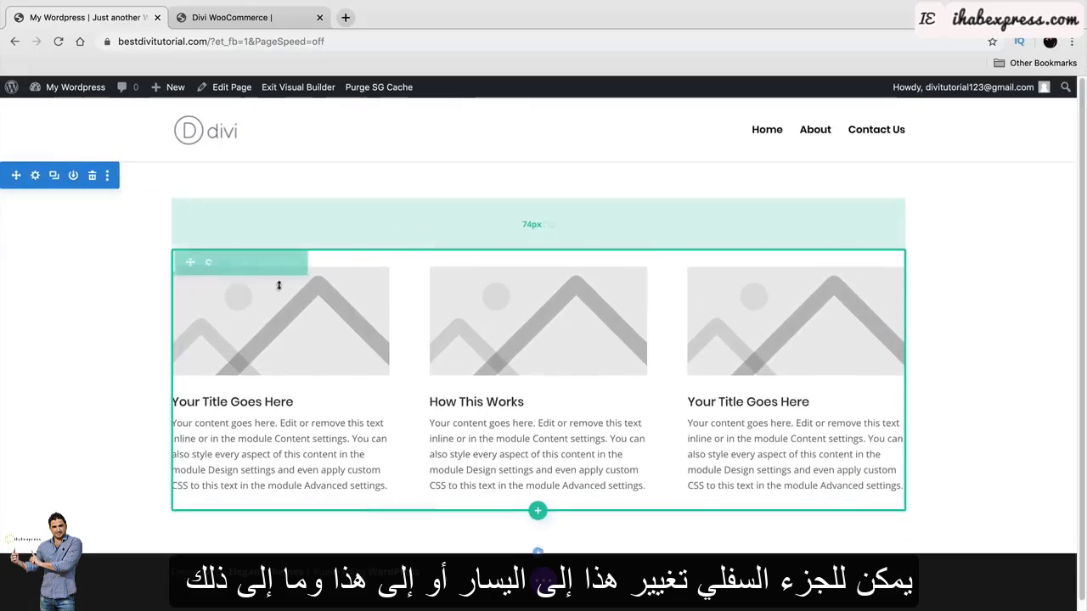
mouse_move(156, 338)
mouse_down()
mouse_move(167, 337)
mouse_move(149, 337)
mouse_up()
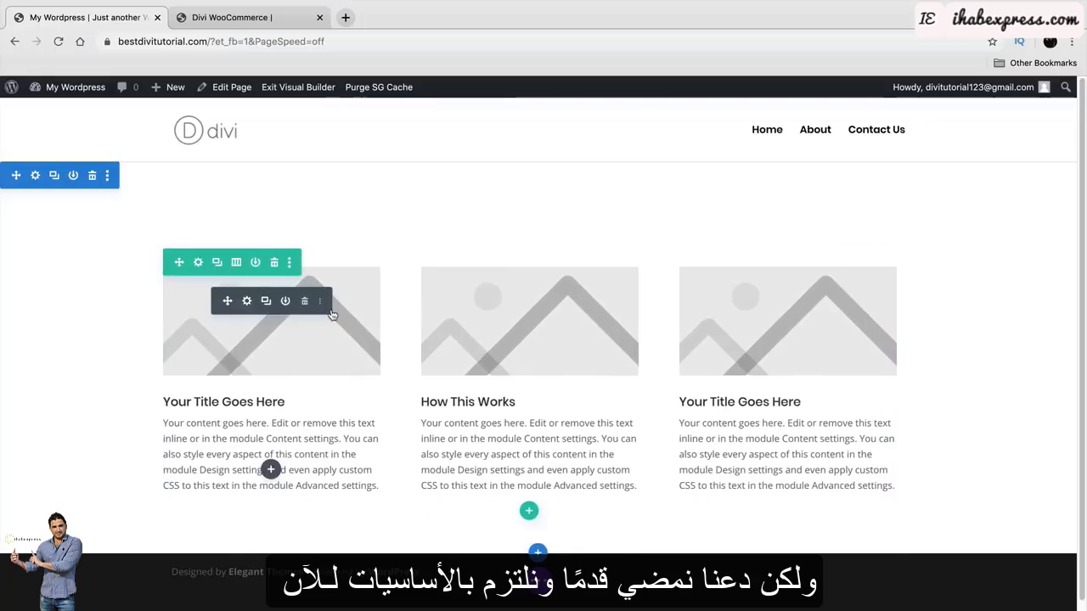
Delete the three-column blurb row and insert a new fullwidth section below.
click(276, 263)
mouse_move(544, 297)
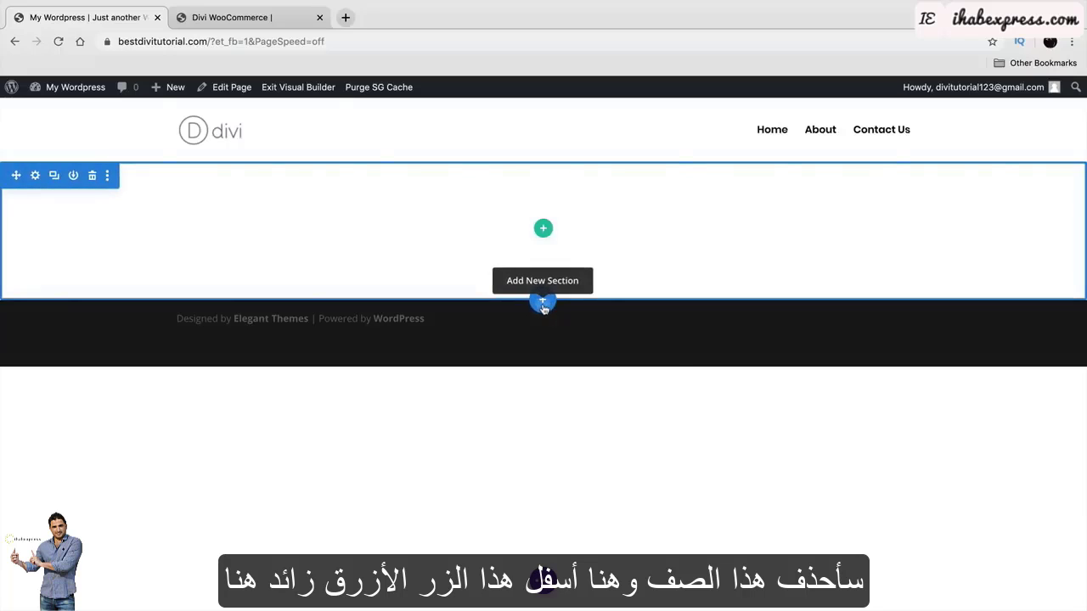
click(545, 305)
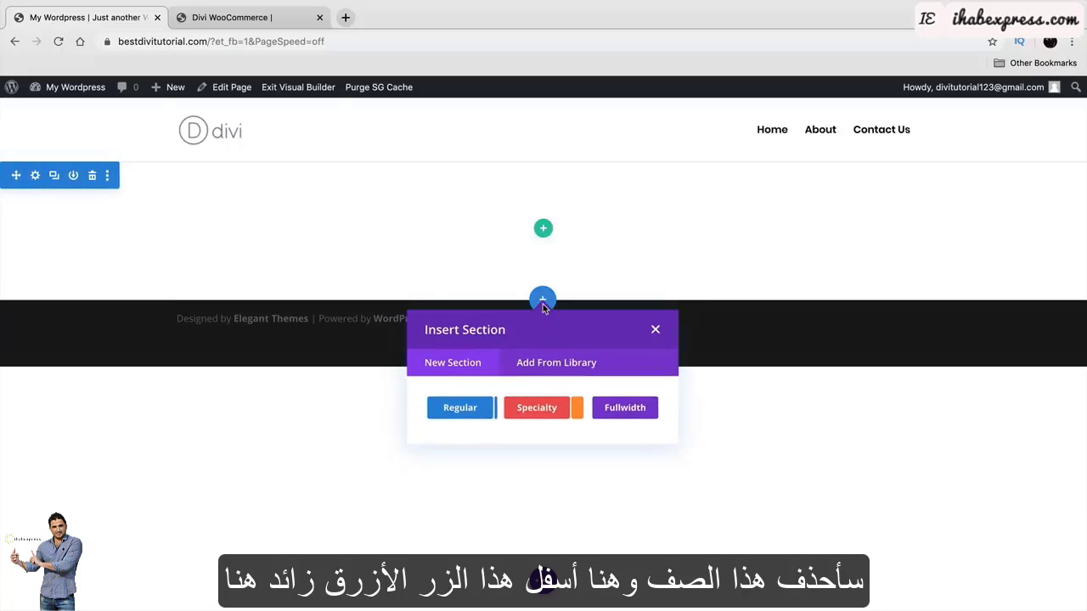
click(630, 412)
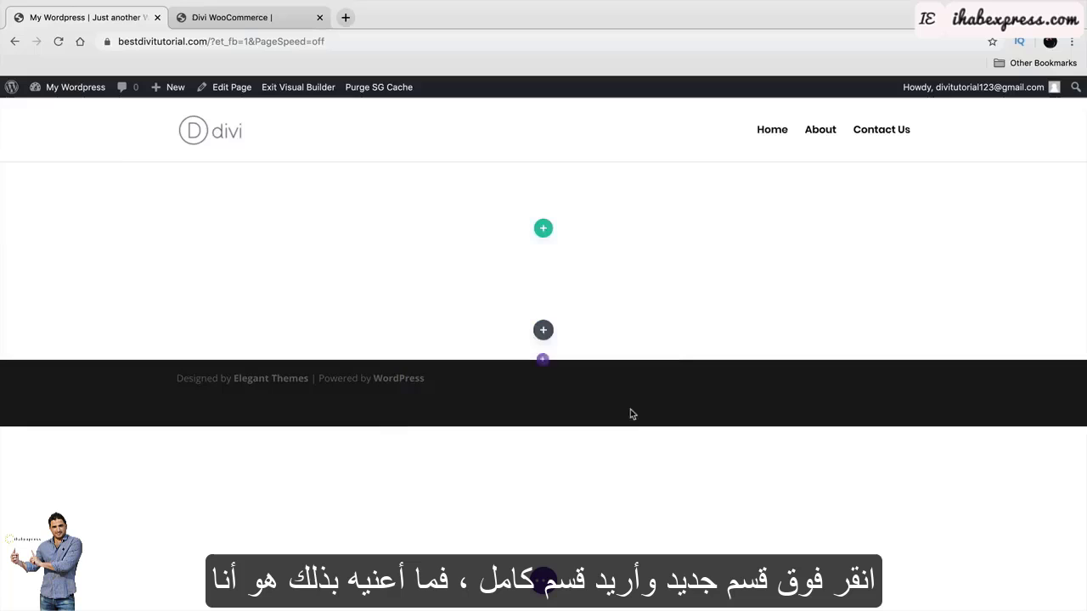
Compare against the reference hello Friday page, then browse the fullwidth module list.
click(241, 23)
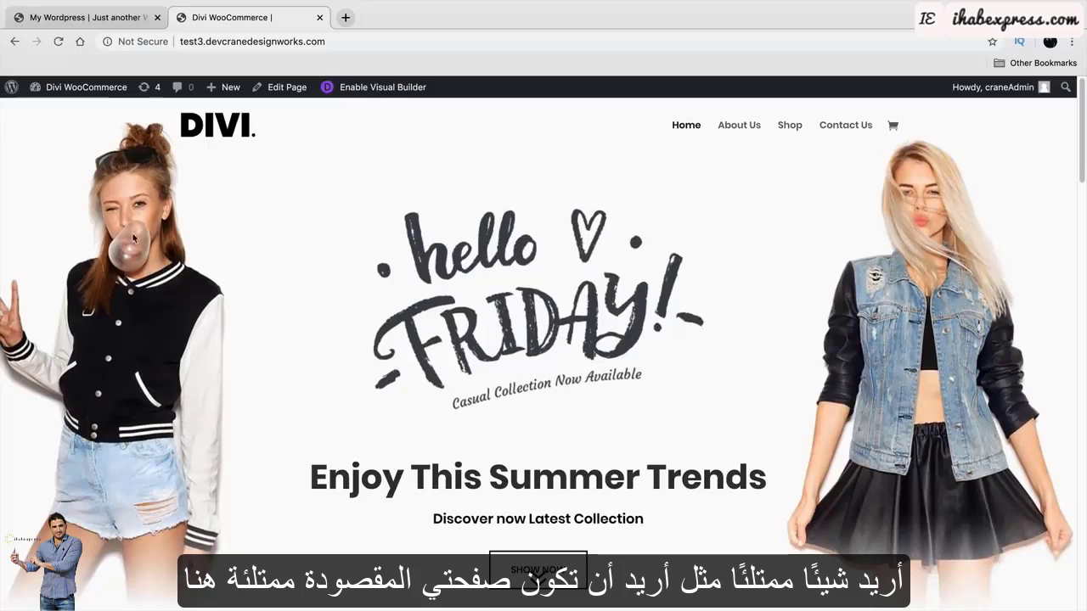
click(63, 19)
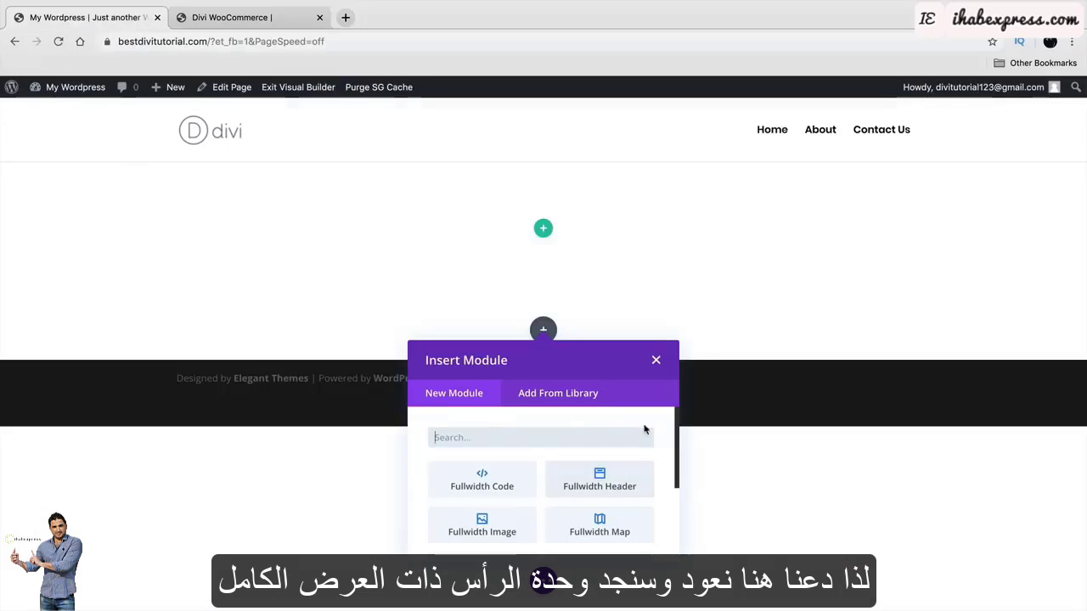
scroll(648, 489, down, 3)
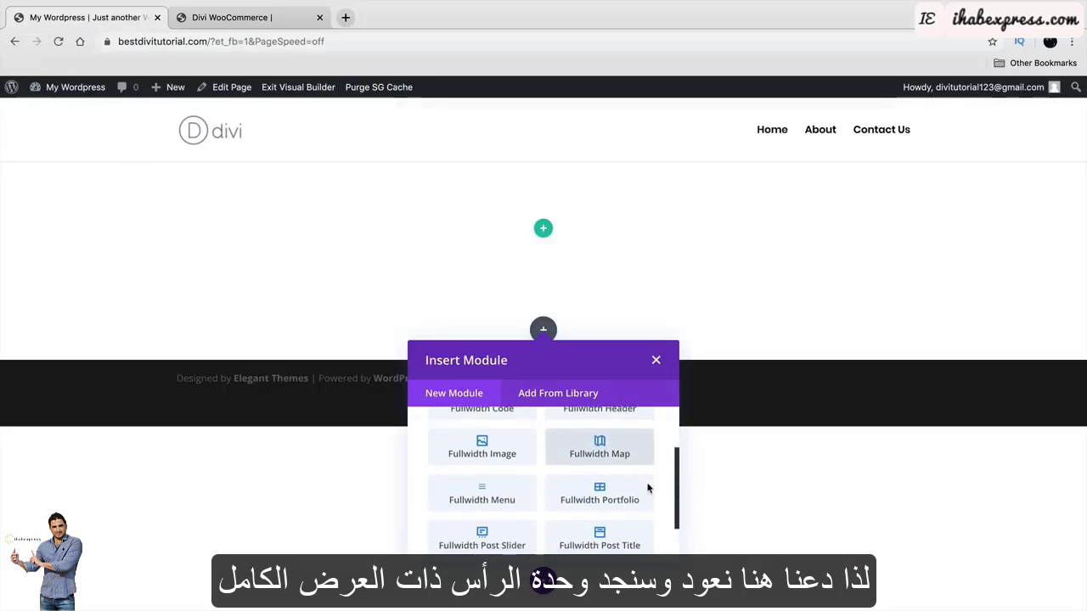
scroll(648, 489, down, 2)
scroll(648, 489, up, 5)
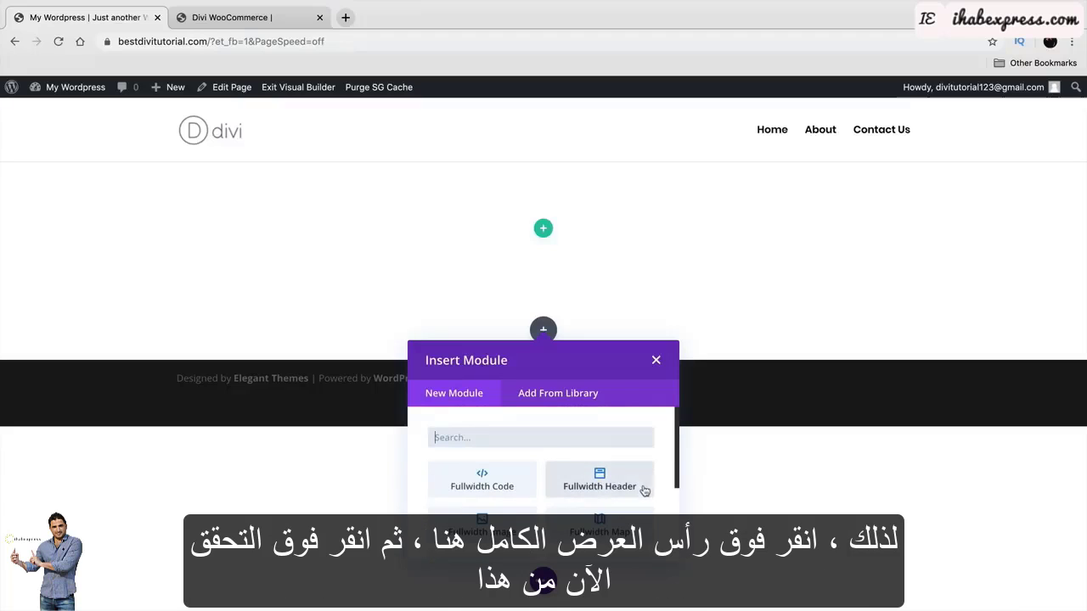
Add a Fullwidth Header module to the new section and delete the empty white section above it.
click(601, 484)
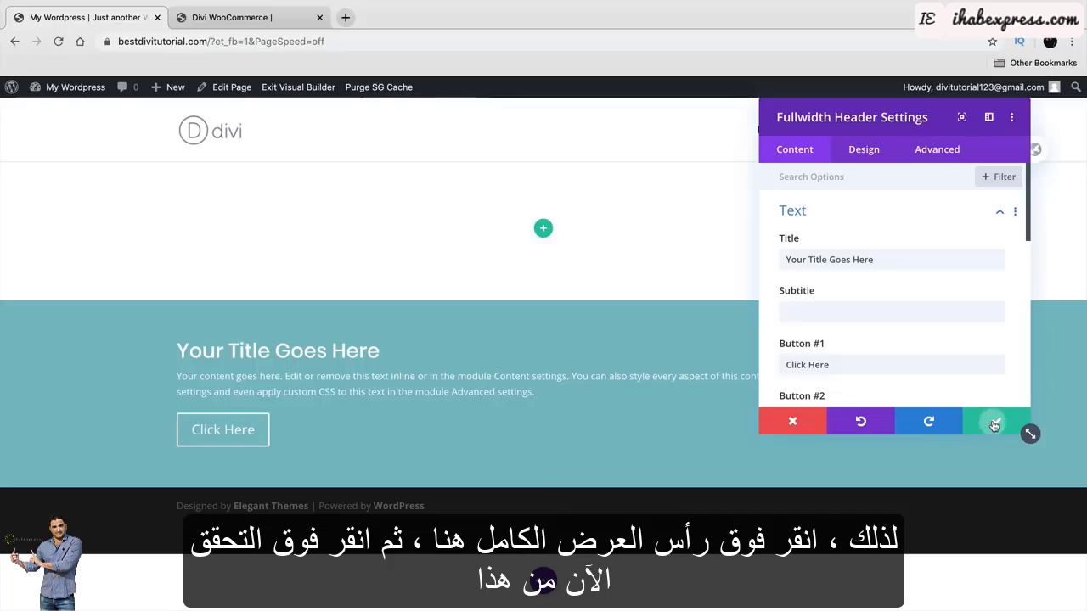
click(994, 424)
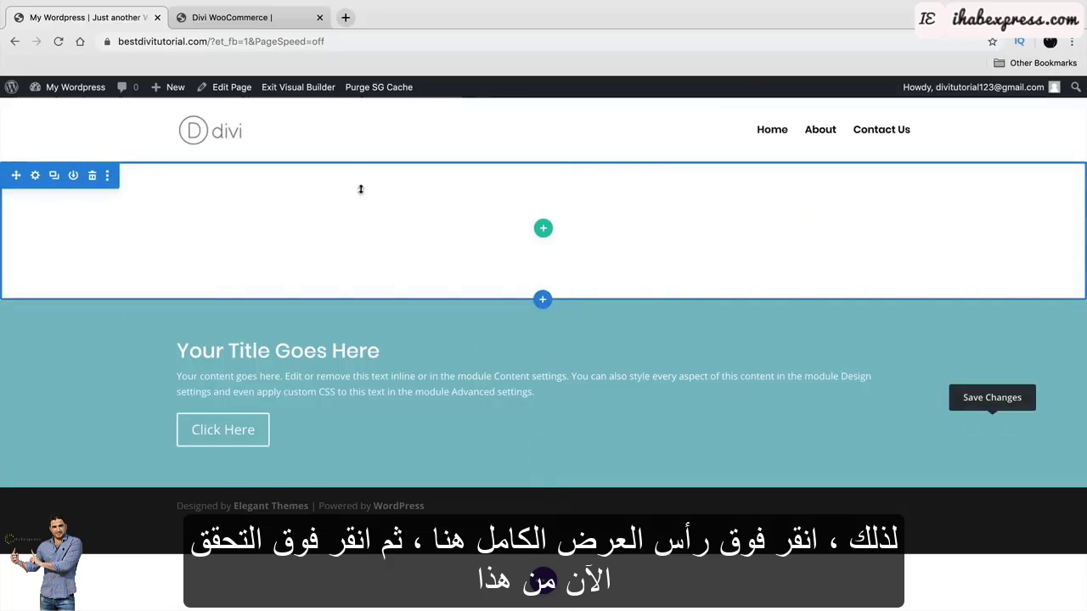
mouse_move(160, 275)
mouse_down()
mouse_move(162, 317)
mouse_move(157, 274)
mouse_up()
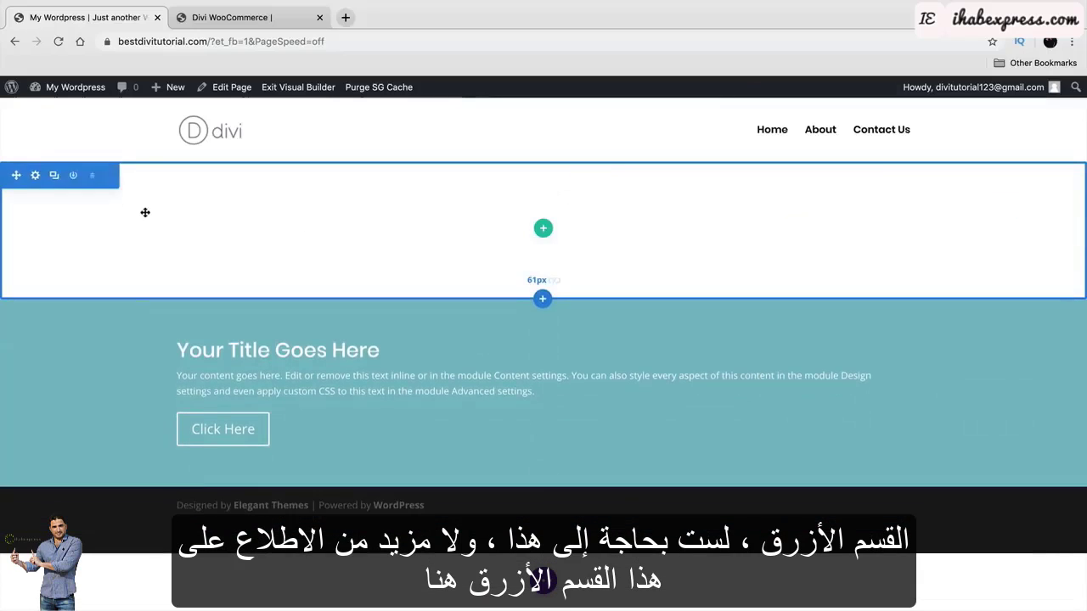
click(93, 176)
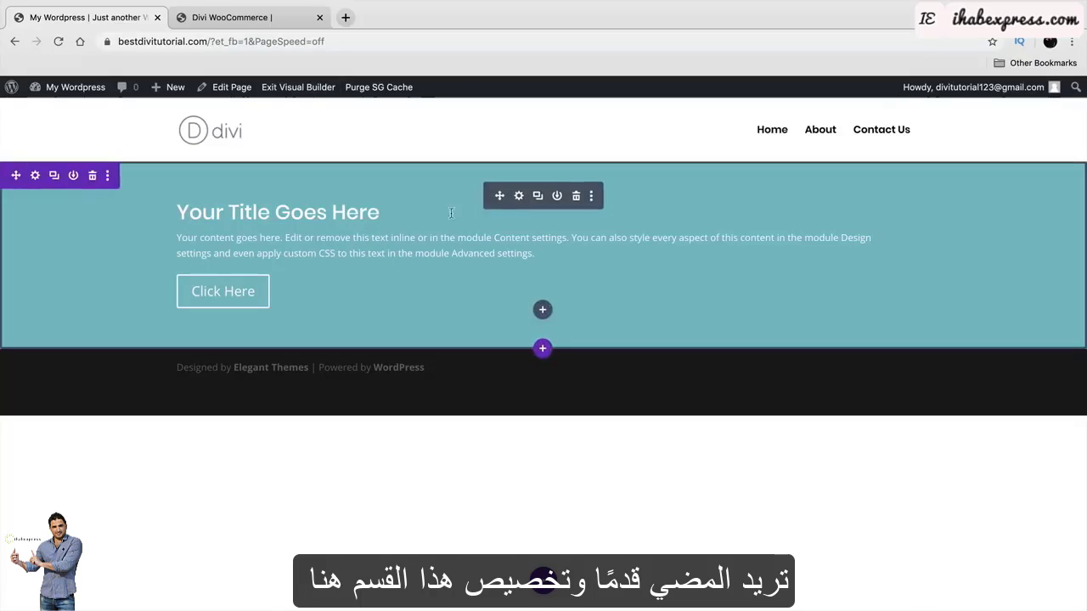
Open the fullwidth header's settings and look through its Design options.
click(519, 196)
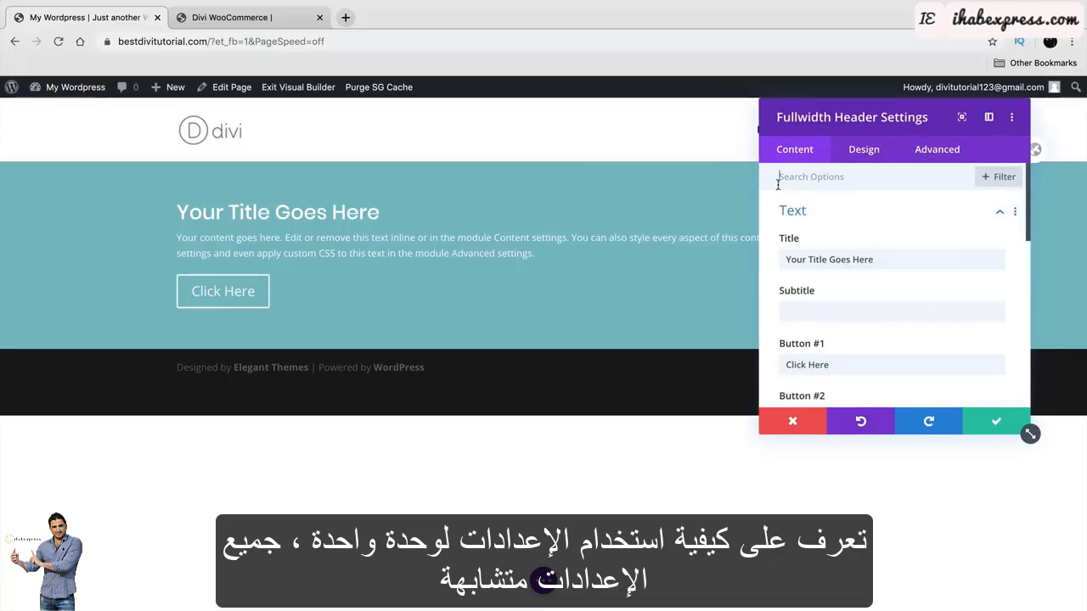
click(864, 159)
scroll(862, 262, down, 5)
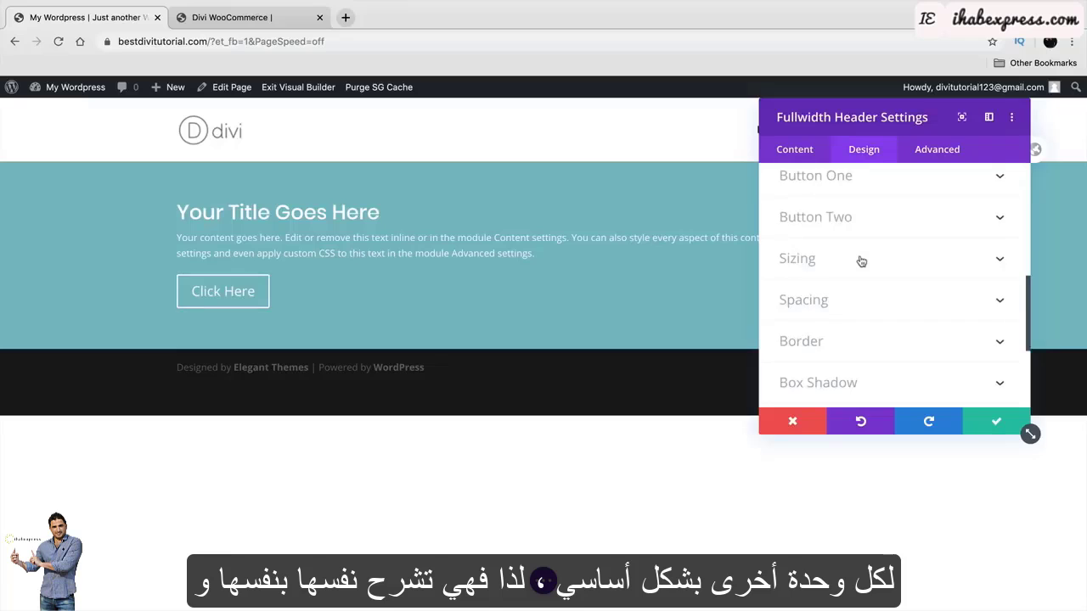
scroll(861, 261, down, 4)
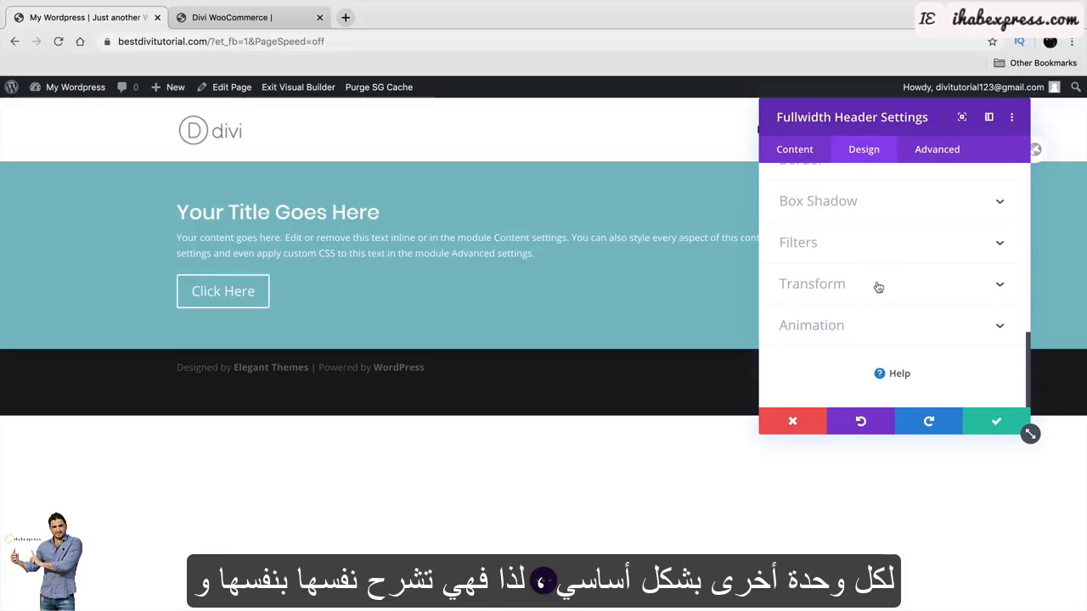
scroll(888, 315, up, 9)
click(790, 148)
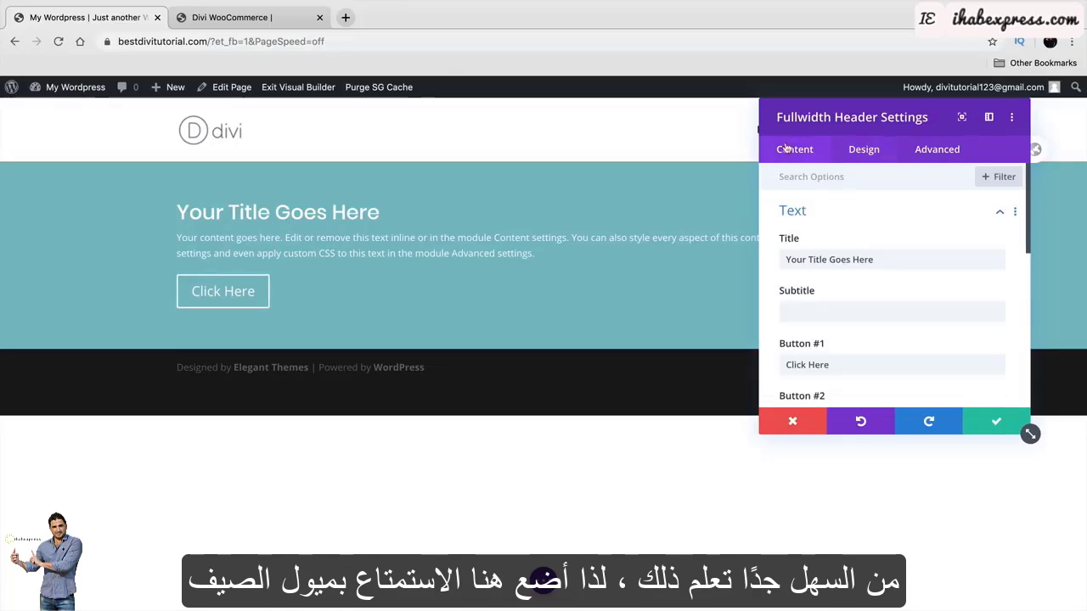
Copy 'Enjoy This Summer Trends' from the reference page and paste it as the header title.
click(244, 24)
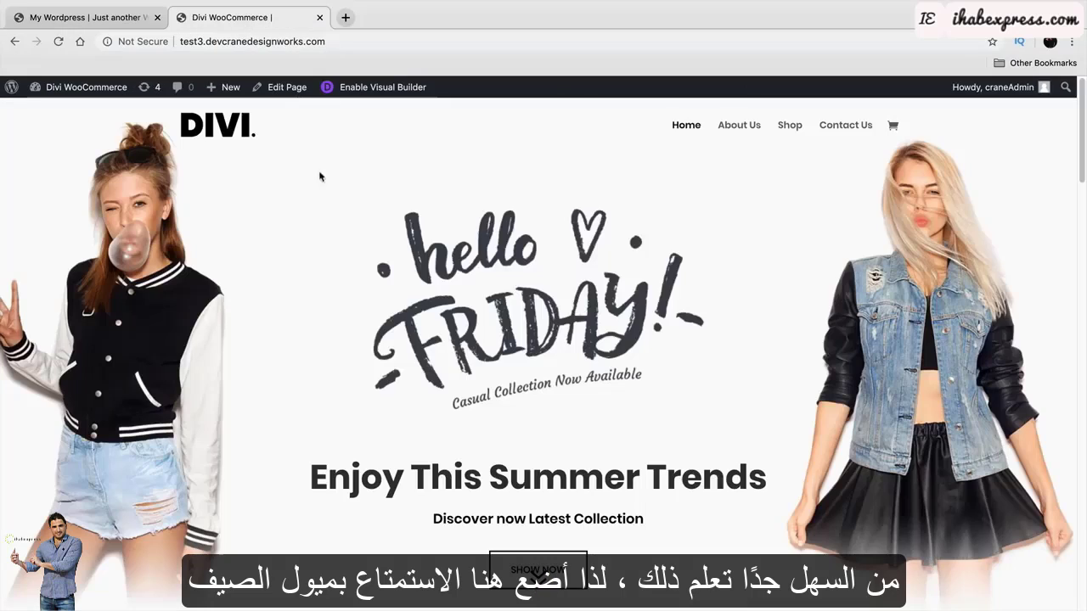
triple_click(563, 491)
right_click(563, 491)
click(586, 502)
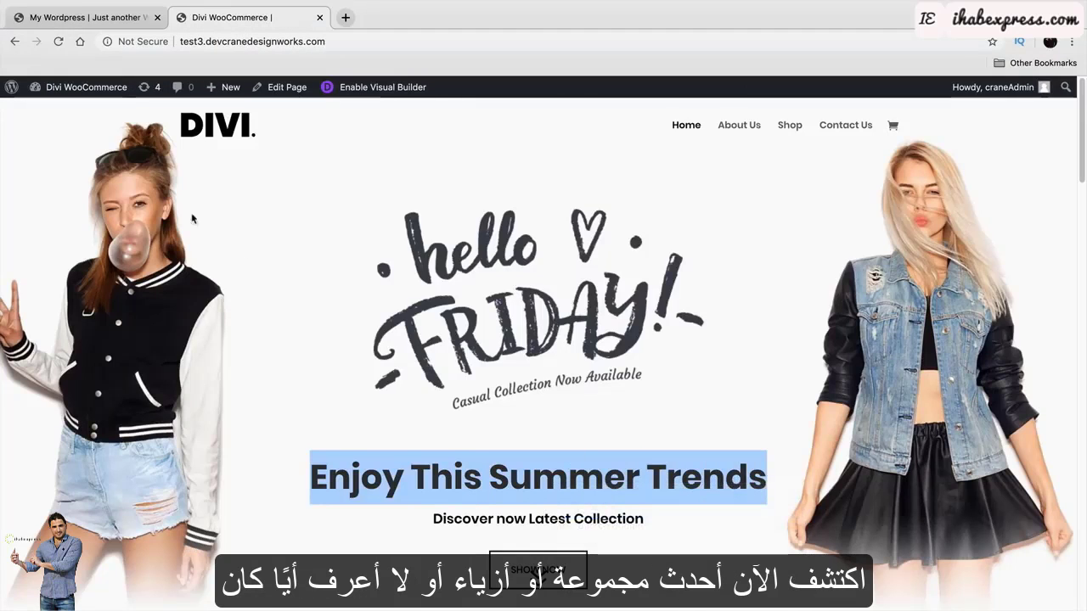
click(87, 23)
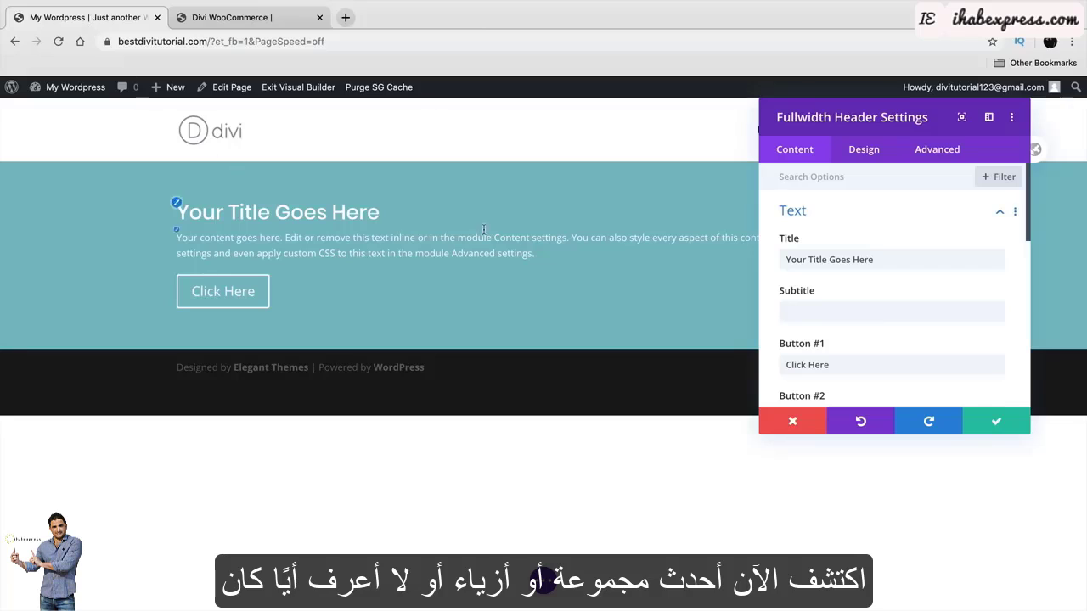
triple_click(872, 261)
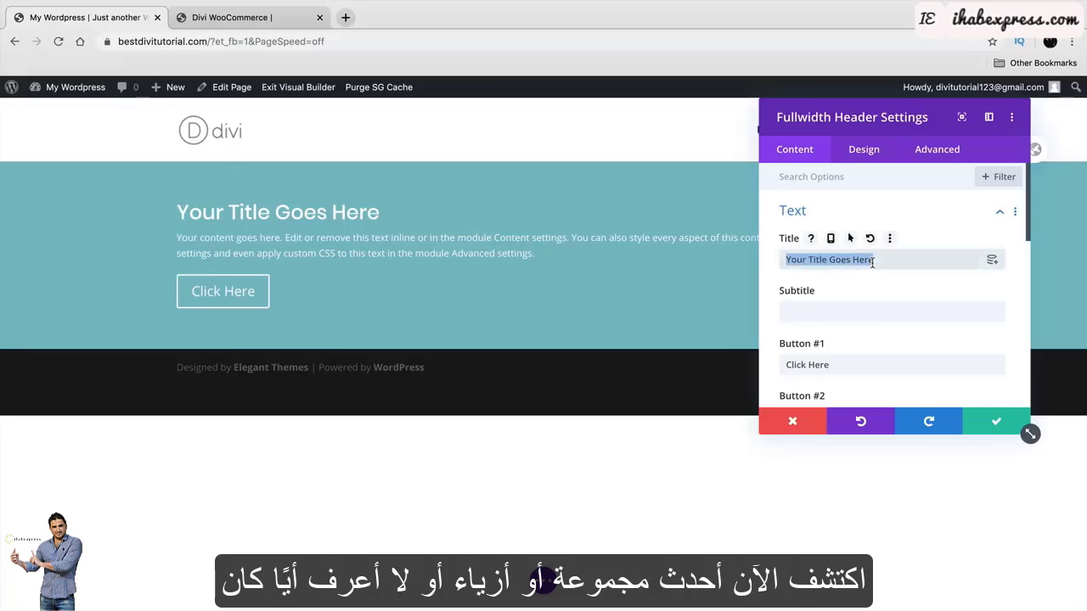
right_click(872, 260)
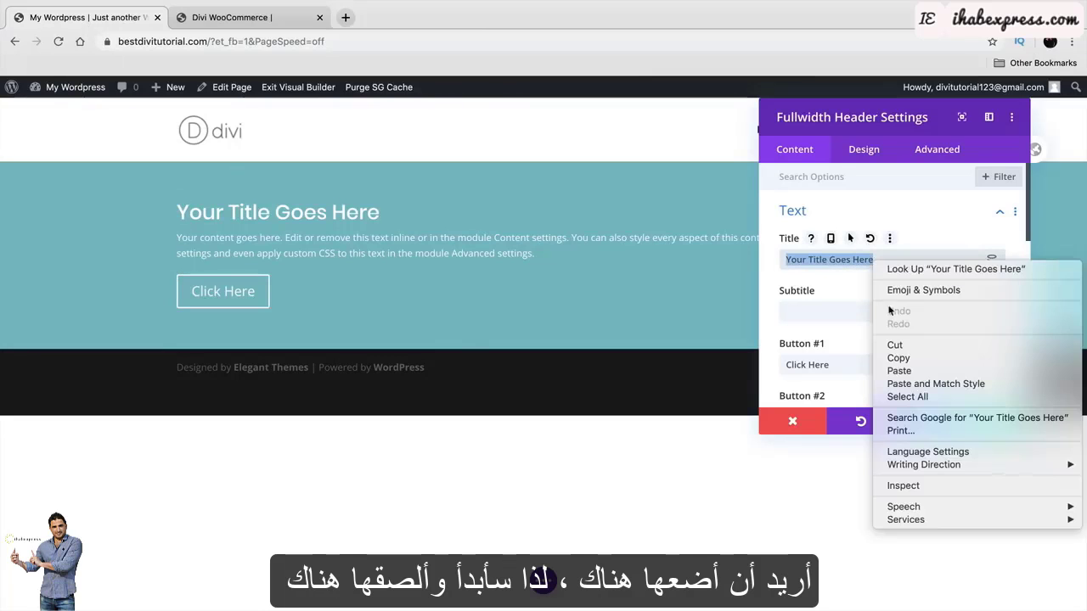
click(901, 372)
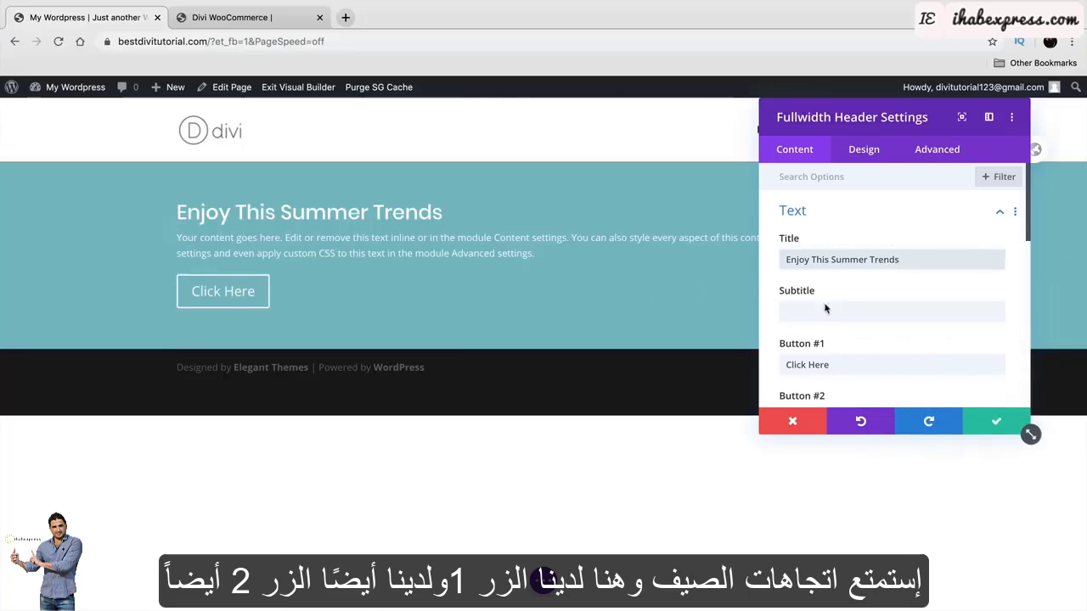
Add a second header button labelled 'Clicker Here'.
scroll(822, 311, down, 2)
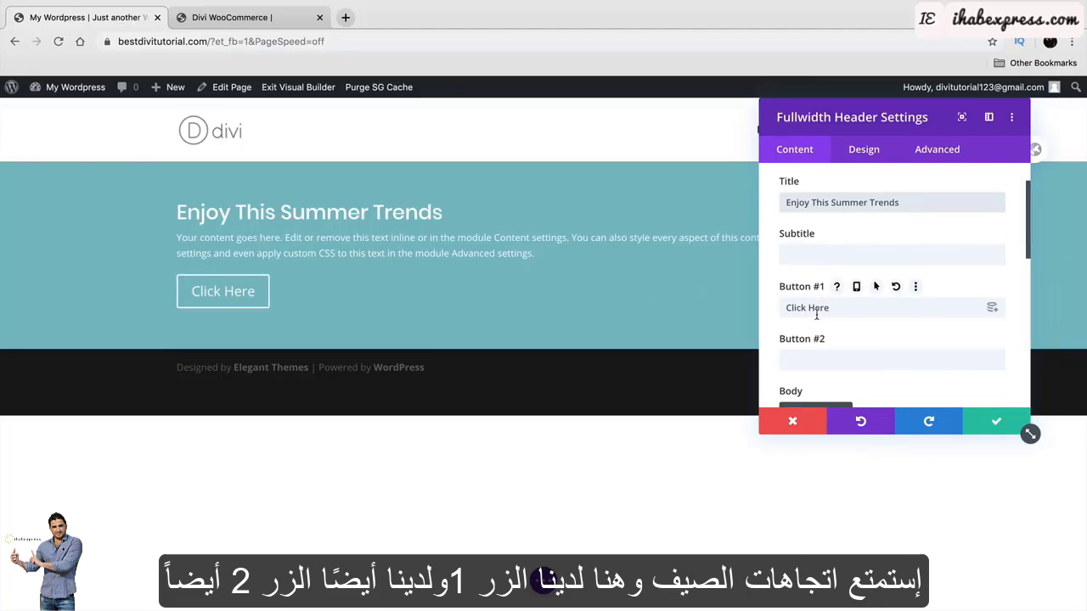
triple_click(845, 306)
click(845, 360)
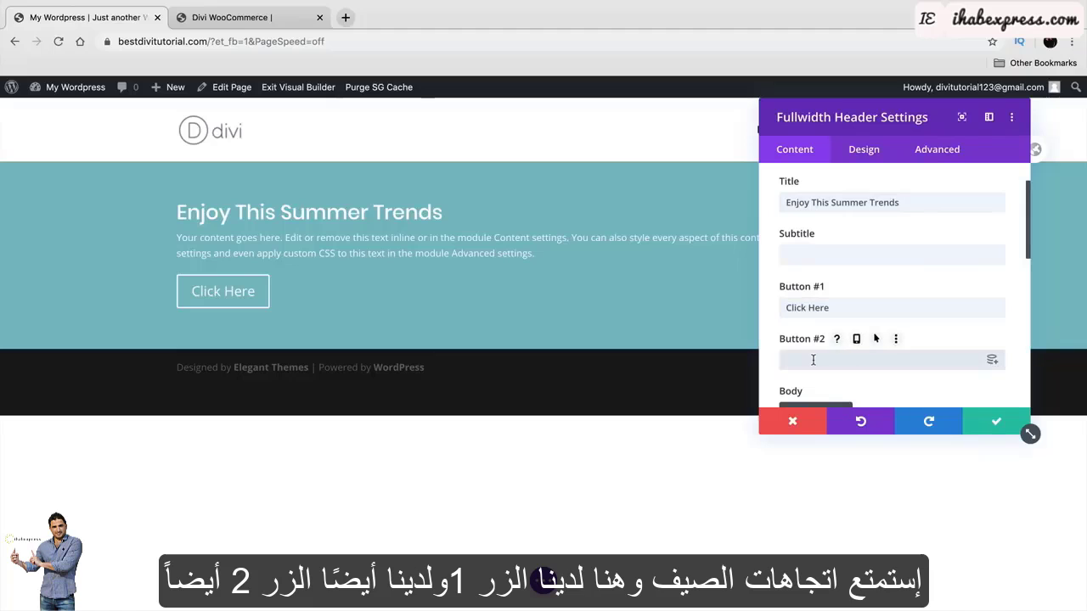
text(Clikc Here)
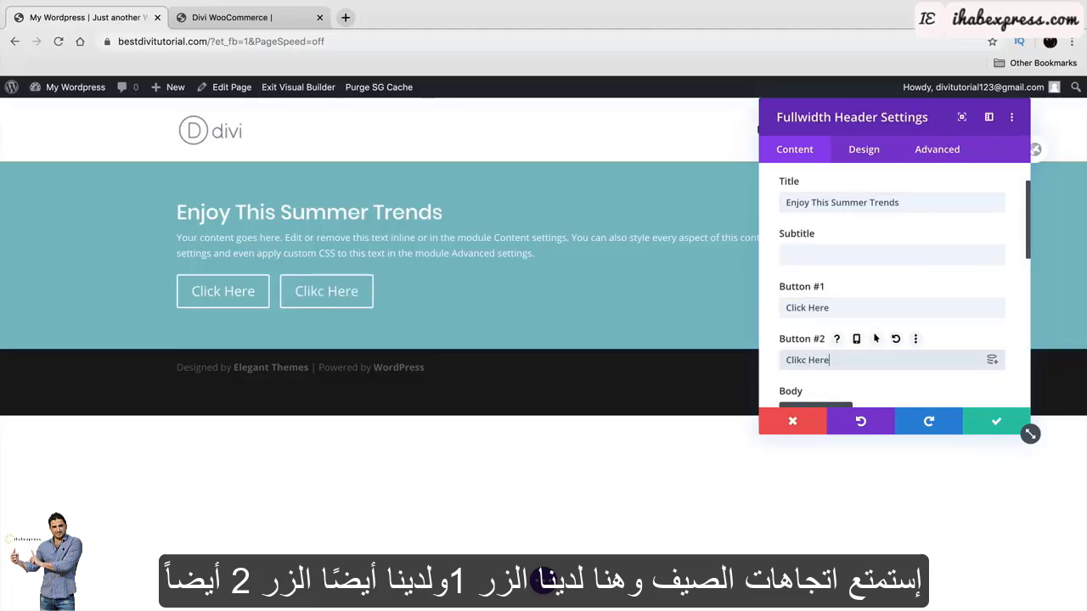
double_click(795, 360)
text(Cli)
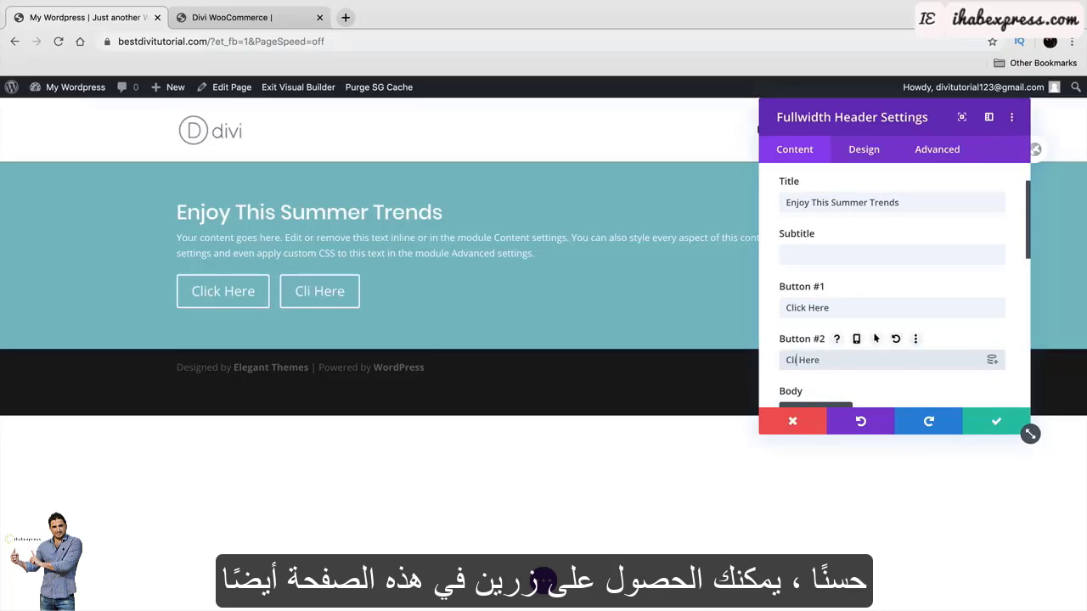
text(cker)
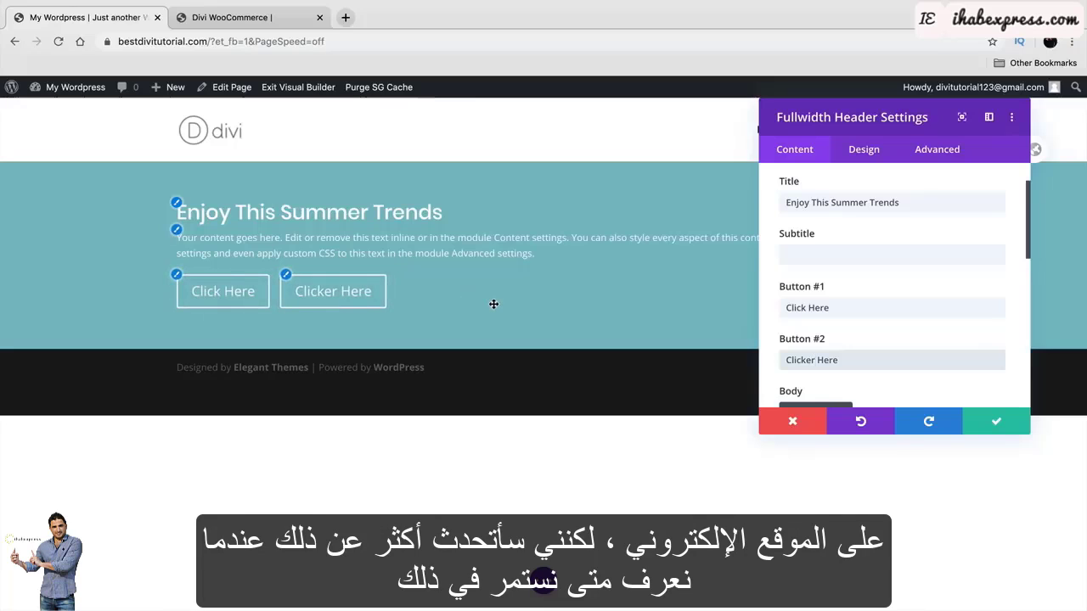
drag(864, 360, 723, 362)
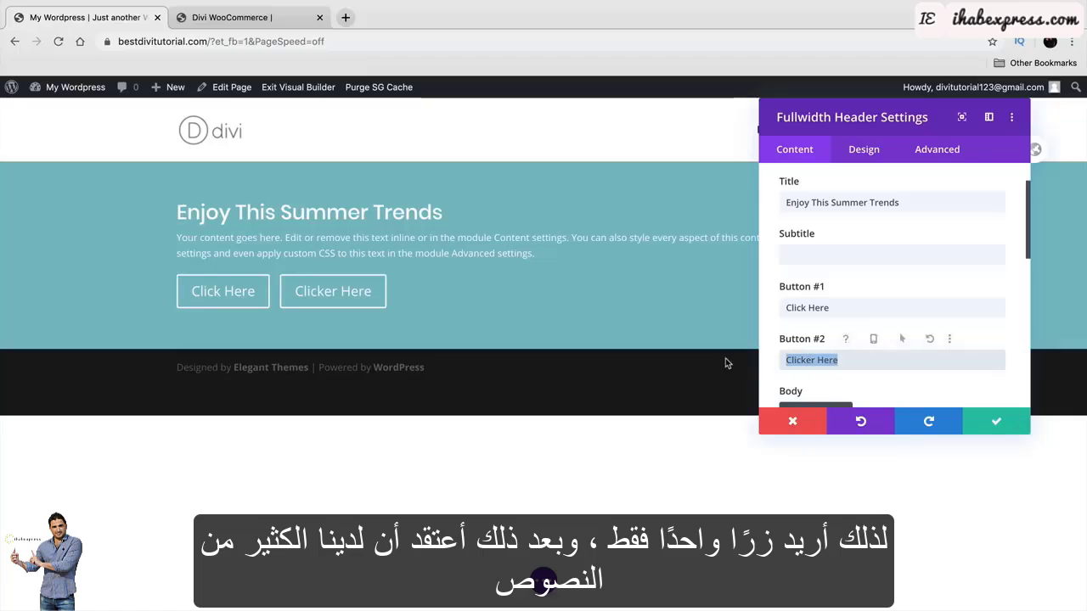
Clear the second button's label and delete the extra sentences from the body text.
key(BackSpace)
scroll(850, 338, down, 5)
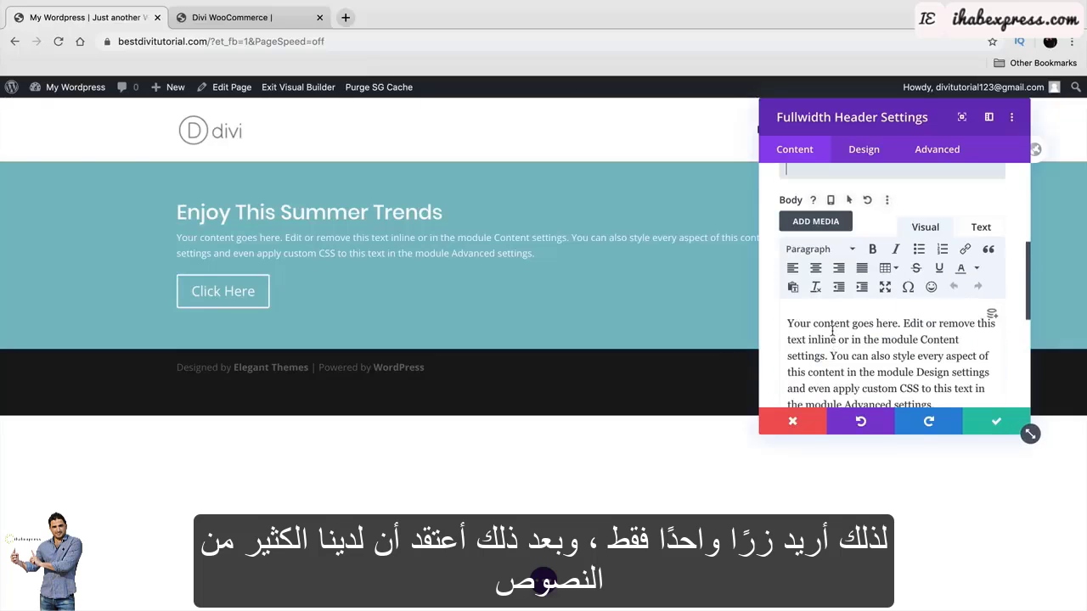
scroll(836, 334, down, 1)
drag(947, 375, 829, 332)
key(BackSpace)
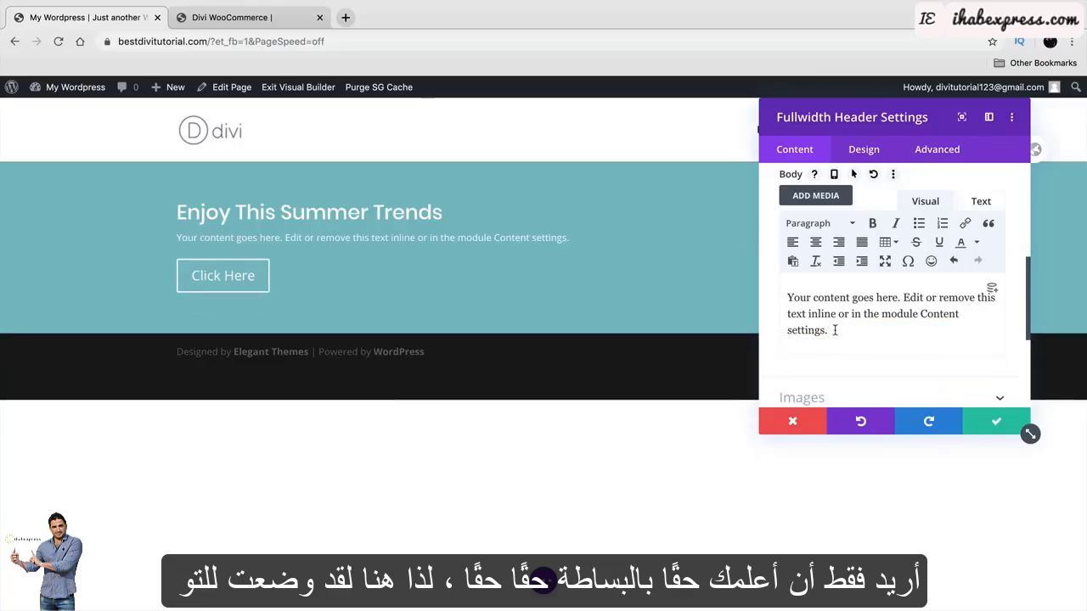
Copy 'Discover now Latest Collection' from the reference page and paste it as the body text.
click(255, 17)
triple_click(499, 519)
key(cmd+c)
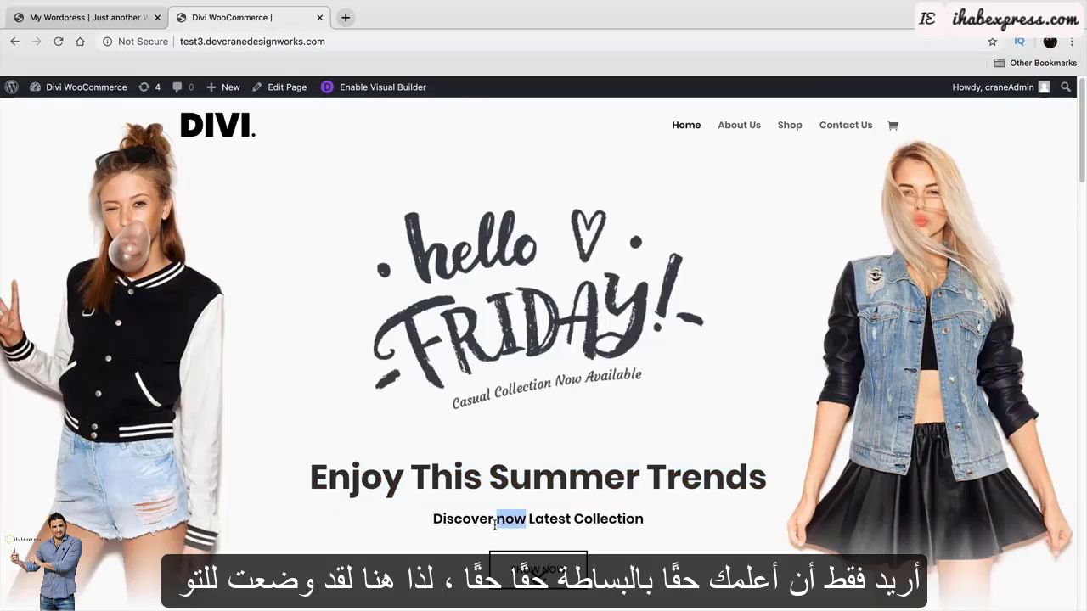
right_click(498, 520)
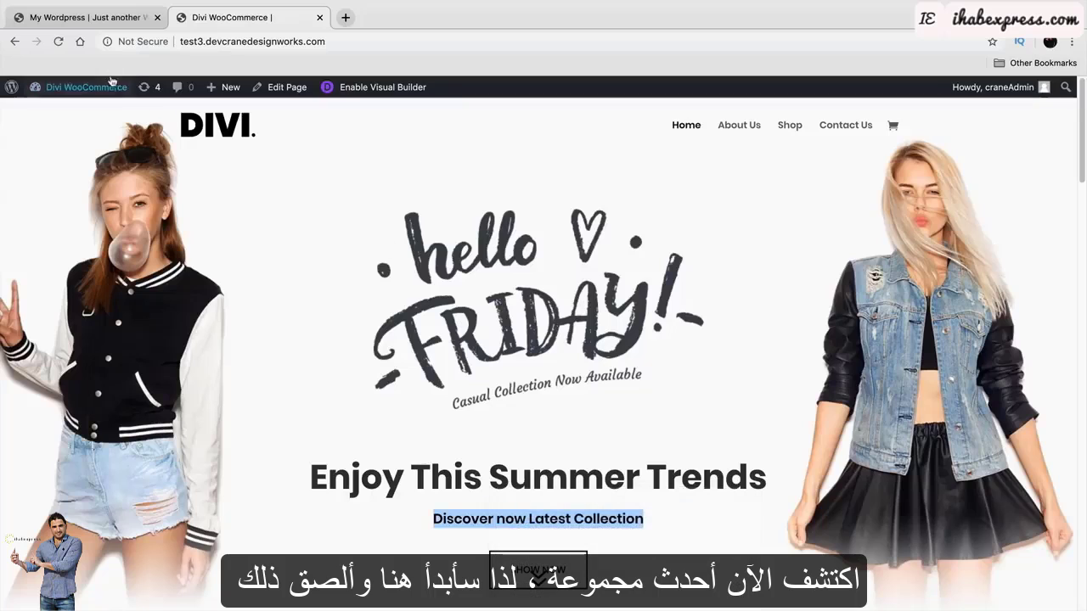
click(85, 17)
triple_click(860, 337)
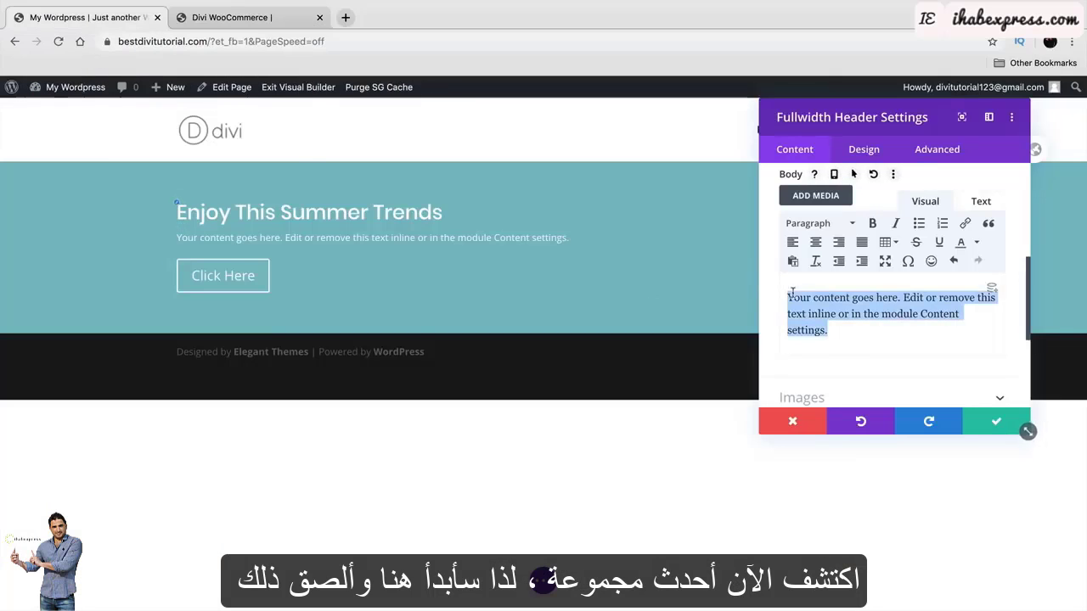
right_click(806, 293)
click(730, 411)
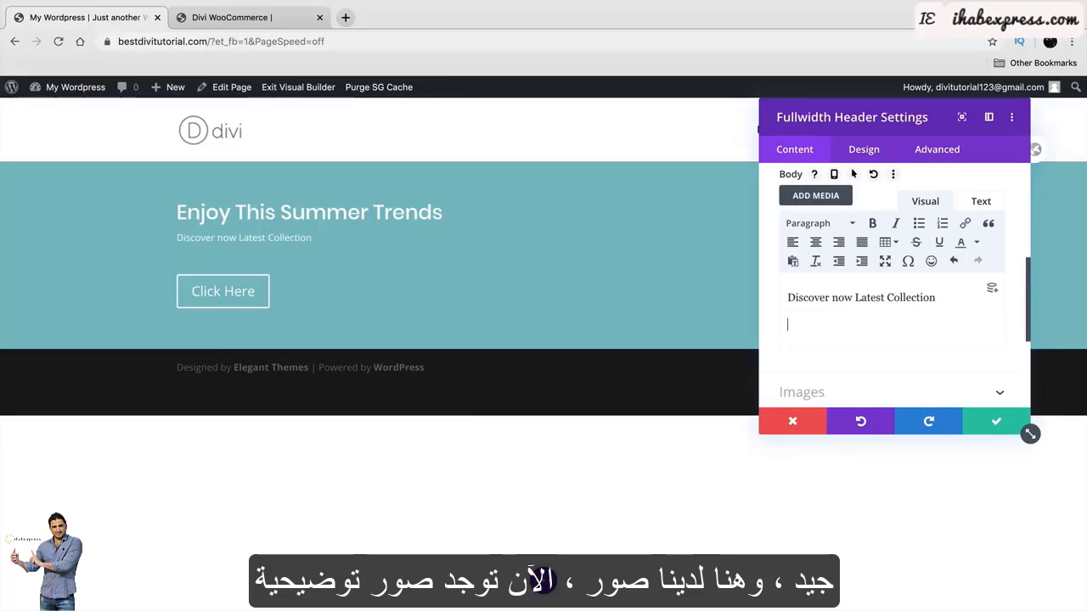
key(BackSpace)
scroll(879, 348, down, 1)
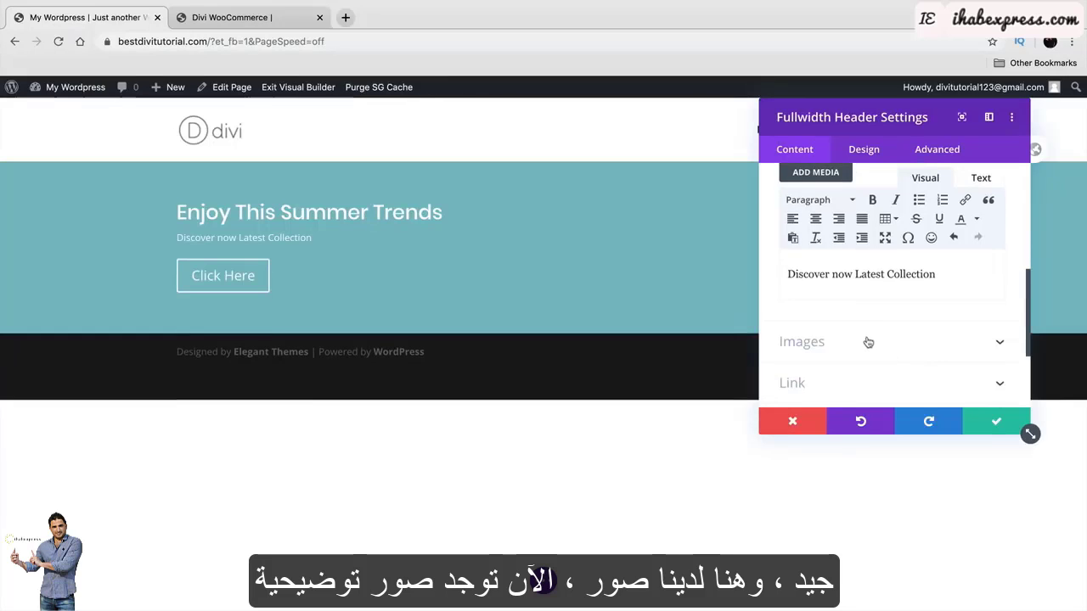
scroll(868, 340, down, 1)
Expand the header's Images section to reveal the Logo Image and Header Image fields.
click(867, 326)
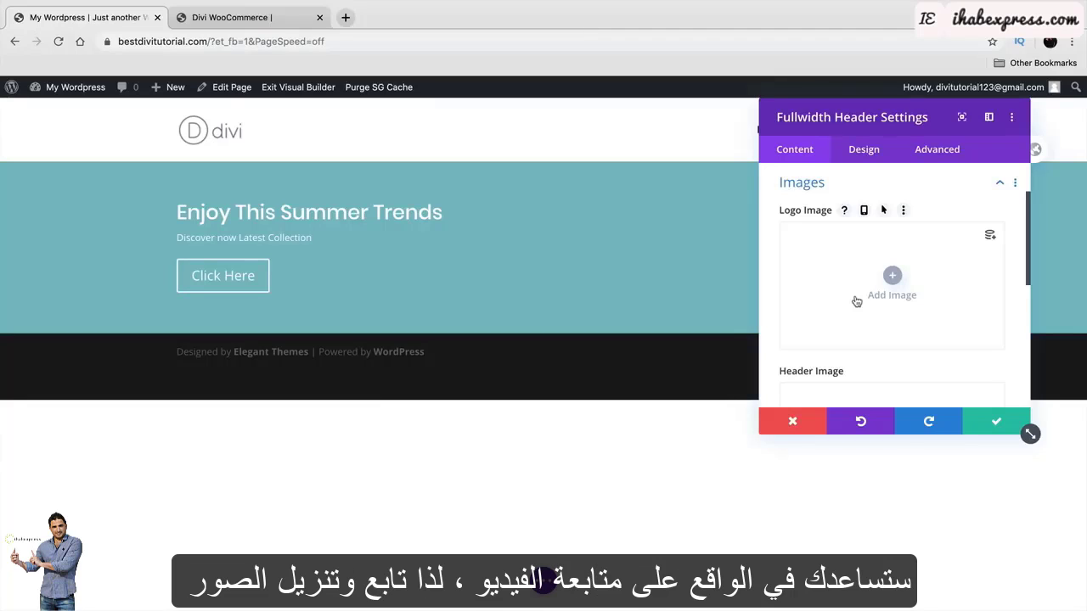
scroll(857, 302, down, 3)
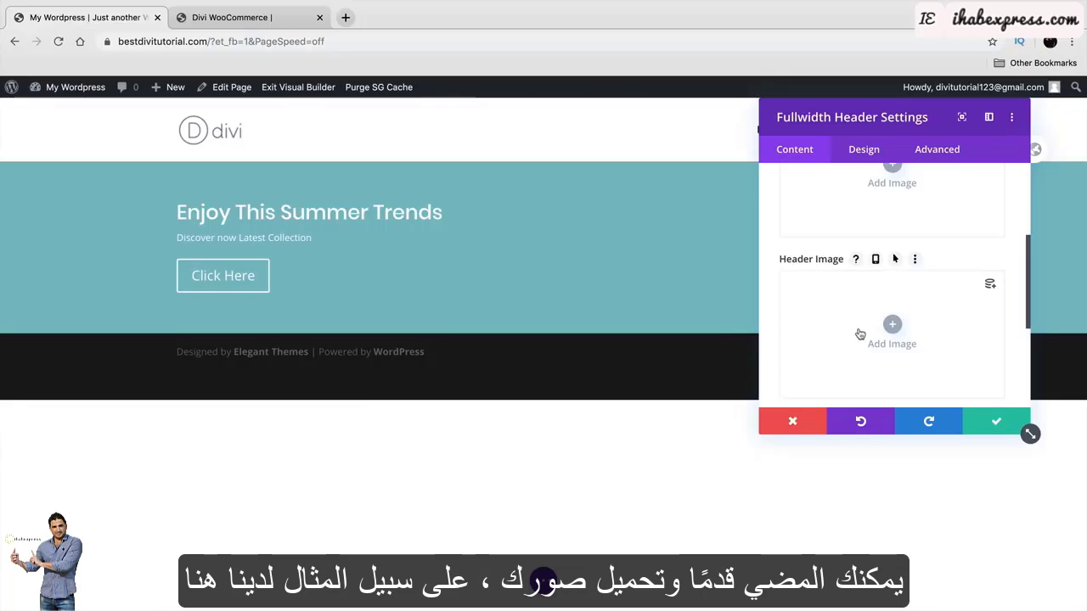
scroll(839, 353, up, 3)
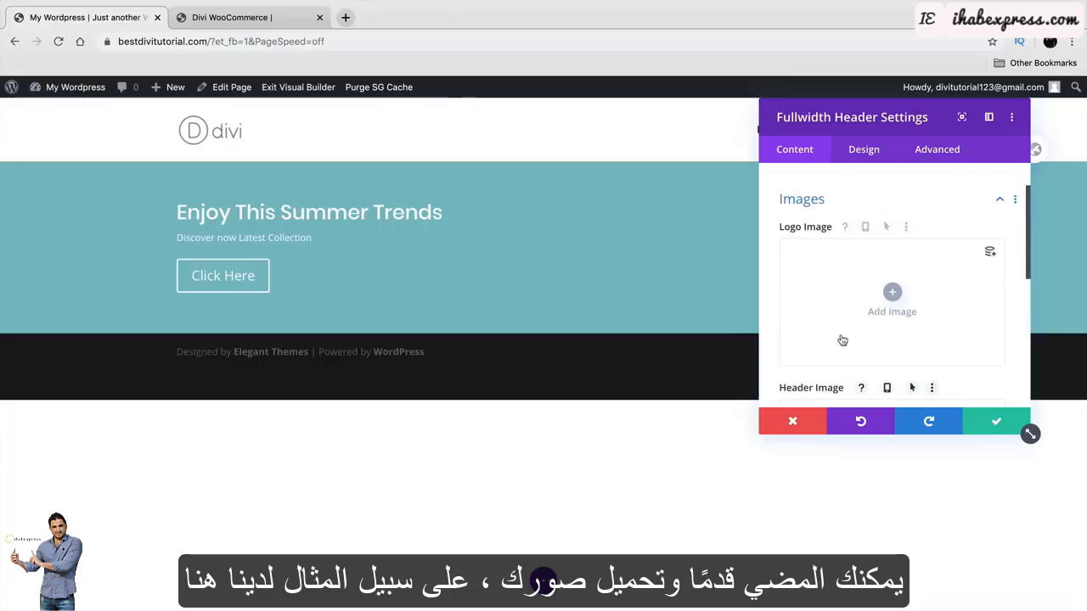
scroll(844, 340, down, 5)
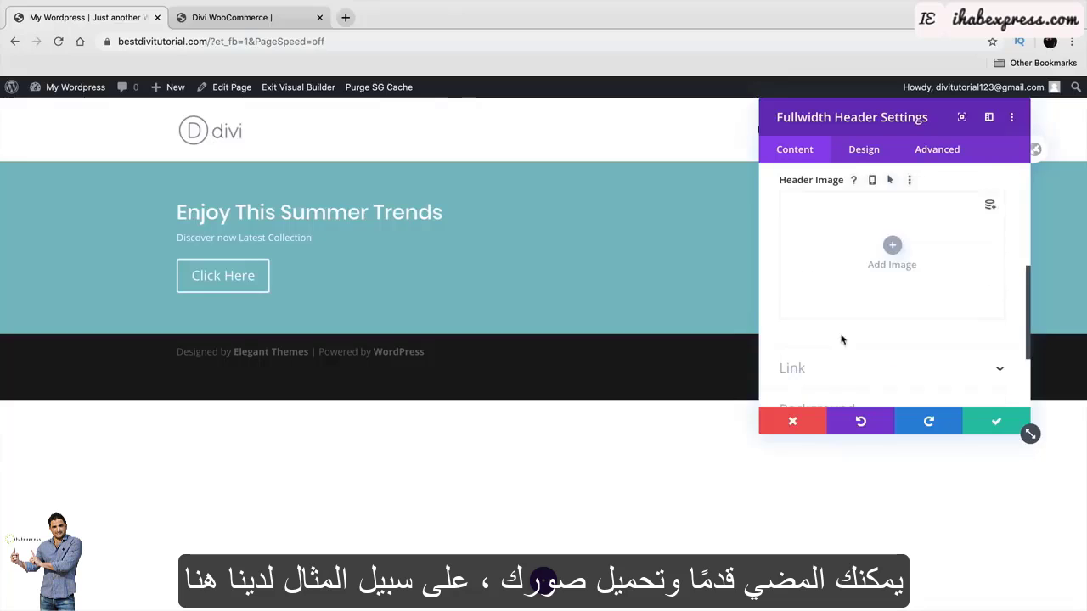
Select every image file in the exported image library folder for upload.
click(893, 248)
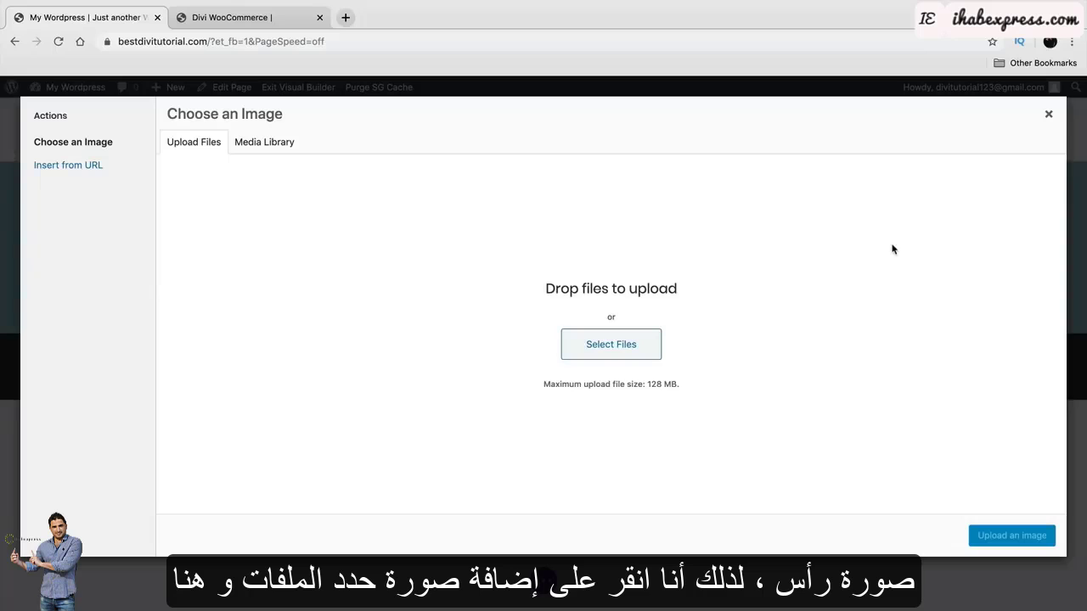
click(631, 345)
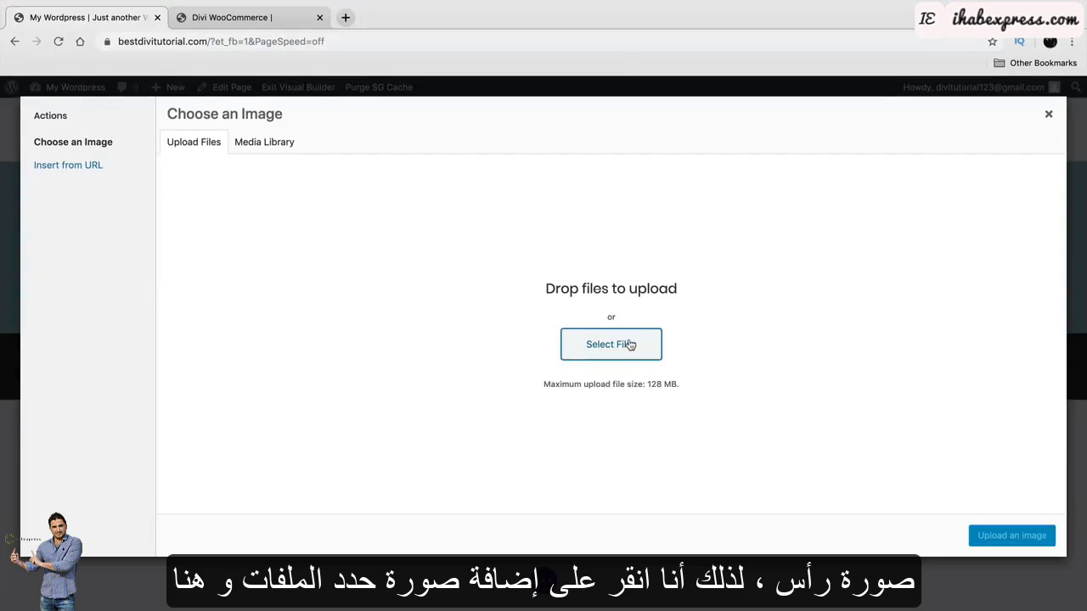
click(355, 36)
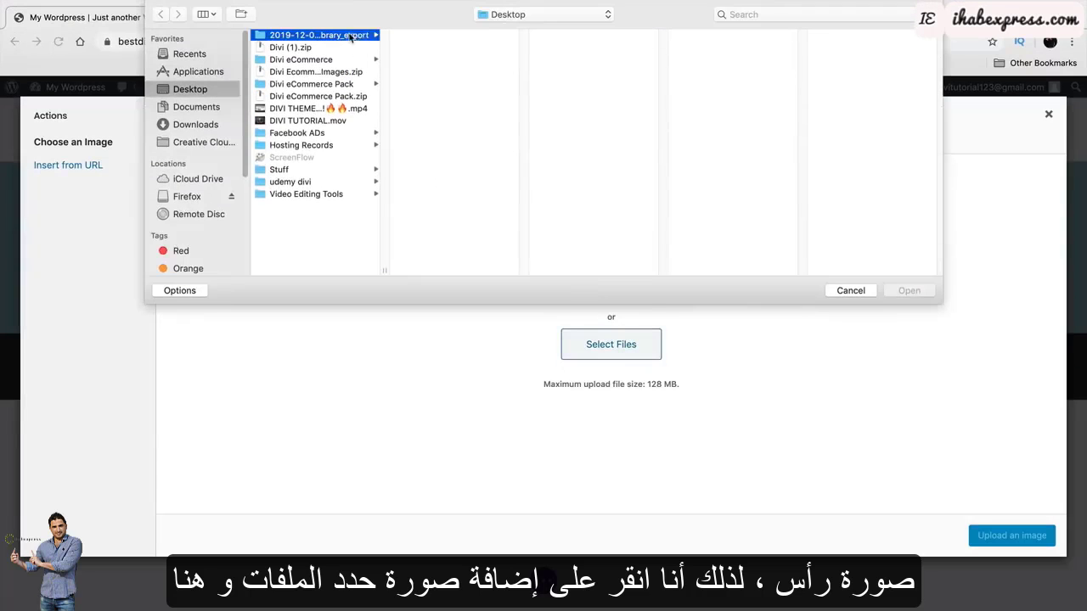
click(488, 37)
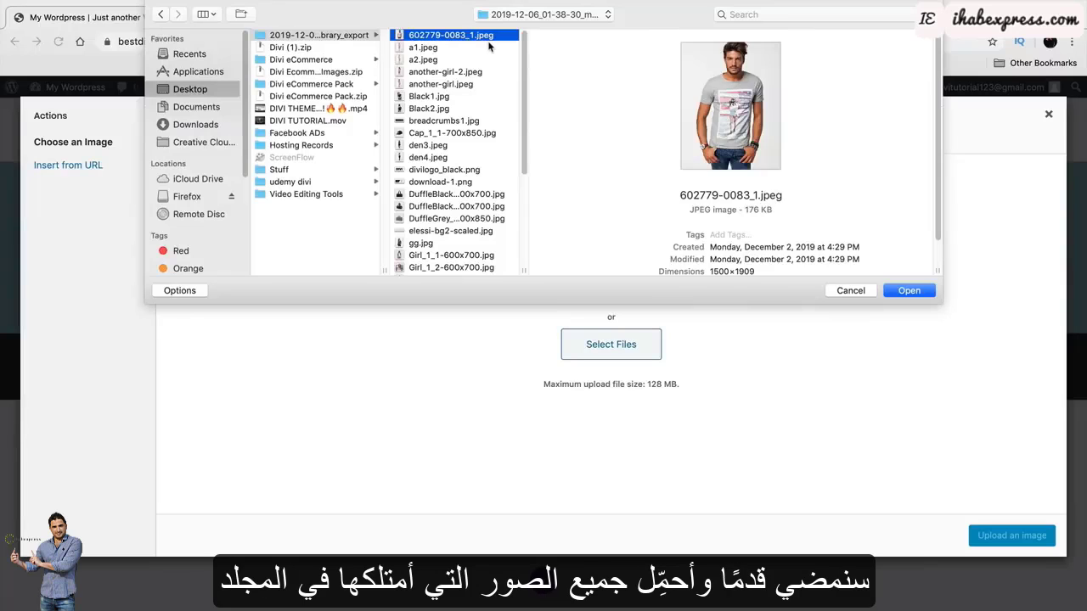
key(shift+Down)
key(shift+Down)
key(shift+Down)
key(shift+Down)
key(shift+Down)
key(shift+Down)
key(shift+Down)
key(shift+Down)
key(shift+Down)
key(shift+Down)
key(shift+Down)
key(shift+Down)
key(shift+Down)
key(shift+Down)
key(shift+Down)
key(shift+Down)
key(shift+Down)
key(shift+Down)
key(shift+Down)
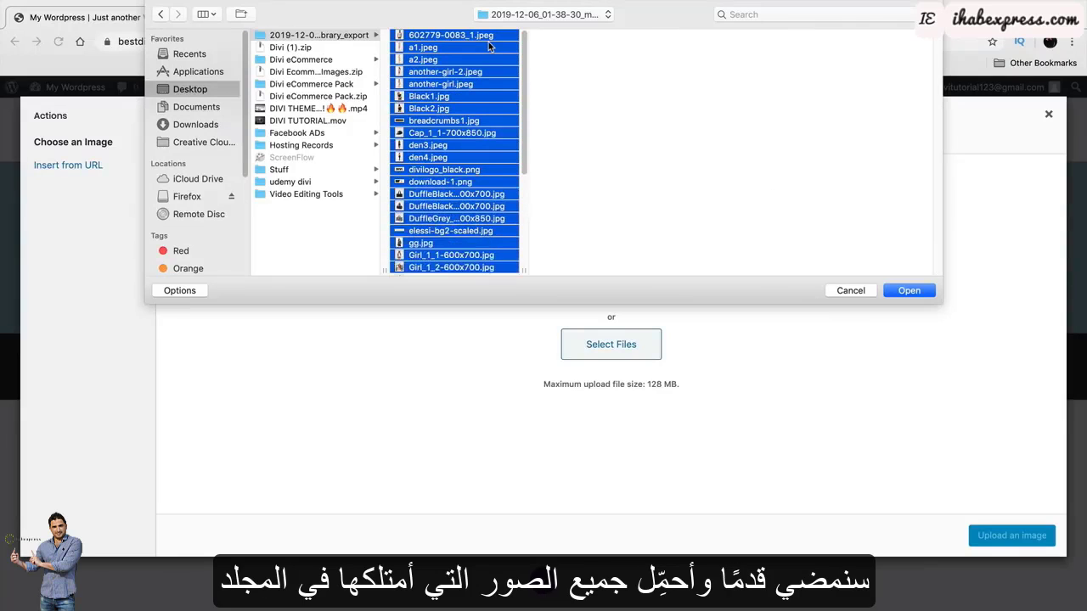
key(shift+Down)
key(shift+Down)
key(shift+Down)
key(shift+Down)
key(shift+Down)
key(shift+Down)
key(shift+Down)
key(shift+Down)
key(shift+Down)
key(shift+Down)
key(shift+Down)
key(shift+Down)
key(shift+Down)
key(shift+Down)
key(Down)
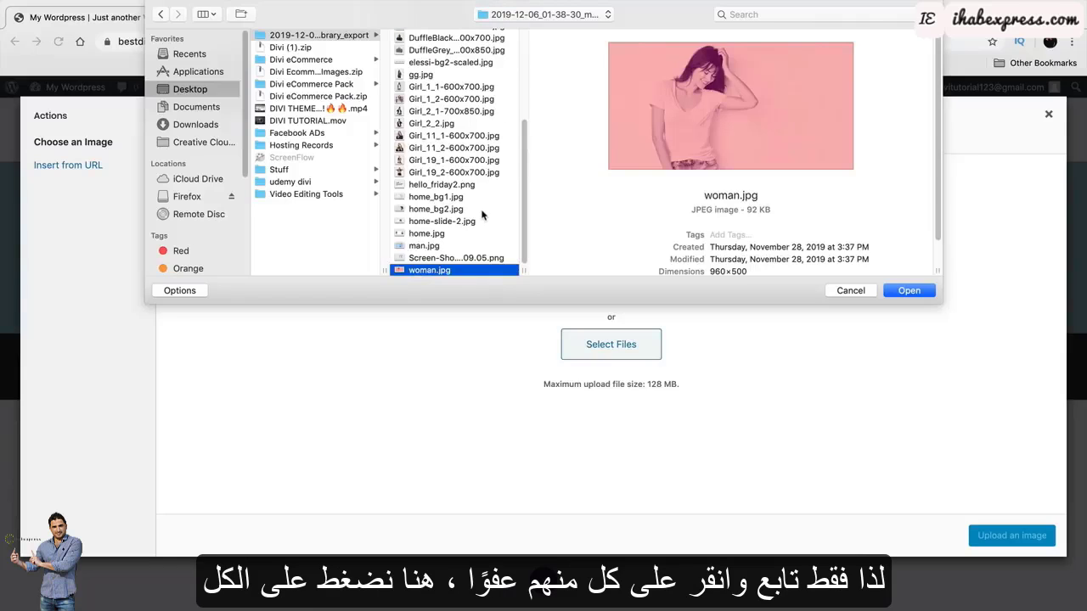
key(shift+Up)
key(shift+Up)
key(shift+Up)
key(shift+Up)
key(shift+Up)
key(shift+Up)
key(shift+Up)
key(shift+Up)
key(shift+Up)
key(shift+Up)
key(shift+Up)
key(shift+Up)
key(shift+Up)
key(shift+Up)
key(shift+Up)
key(shift+Up)
key(shift+Up)
key(shift+Up)
key(shift+Up)
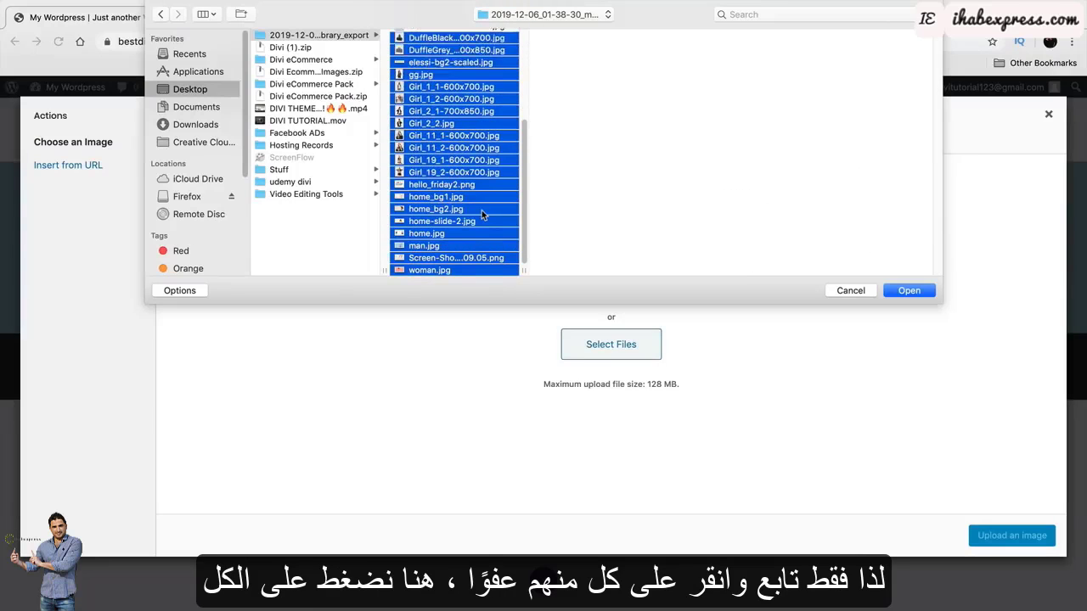
key(shift+Up)
key(shift+Up)
key(shift+Up)
key(shift+Up)
key(shift+Up)
key(shift+Up)
key(shift+Up)
key(shift+Up)
key(shift+Up)
key(shift+Up)
key(shift+Up)
key(shift+Up)
key(shift+Up)
key(shift+Up)
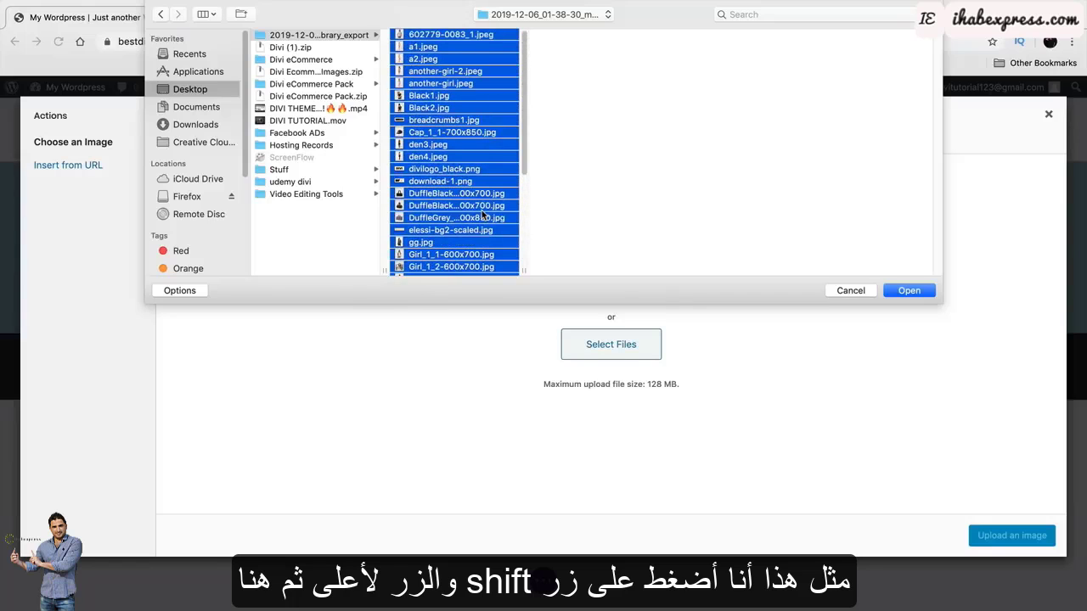
Upload the selected images and set hello_friday2.png as the Header Image.
click(910, 291)
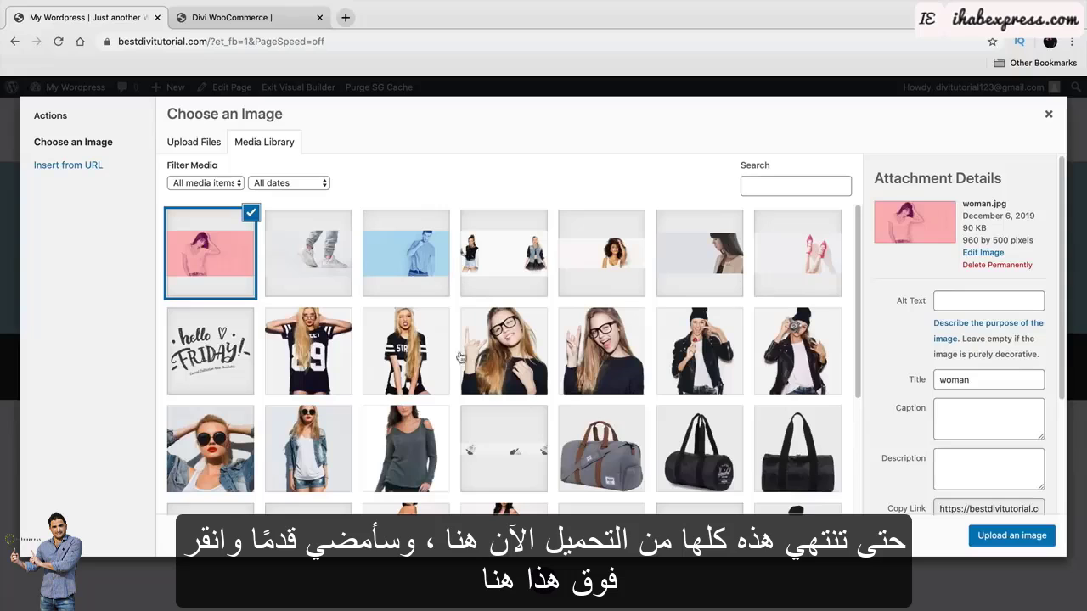
click(213, 349)
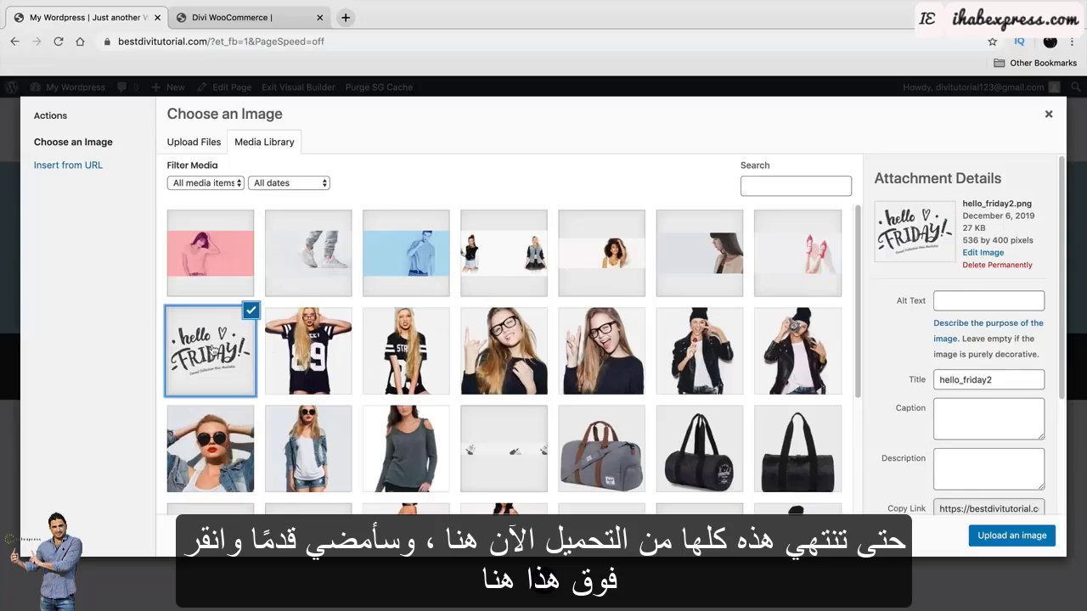
click(1008, 536)
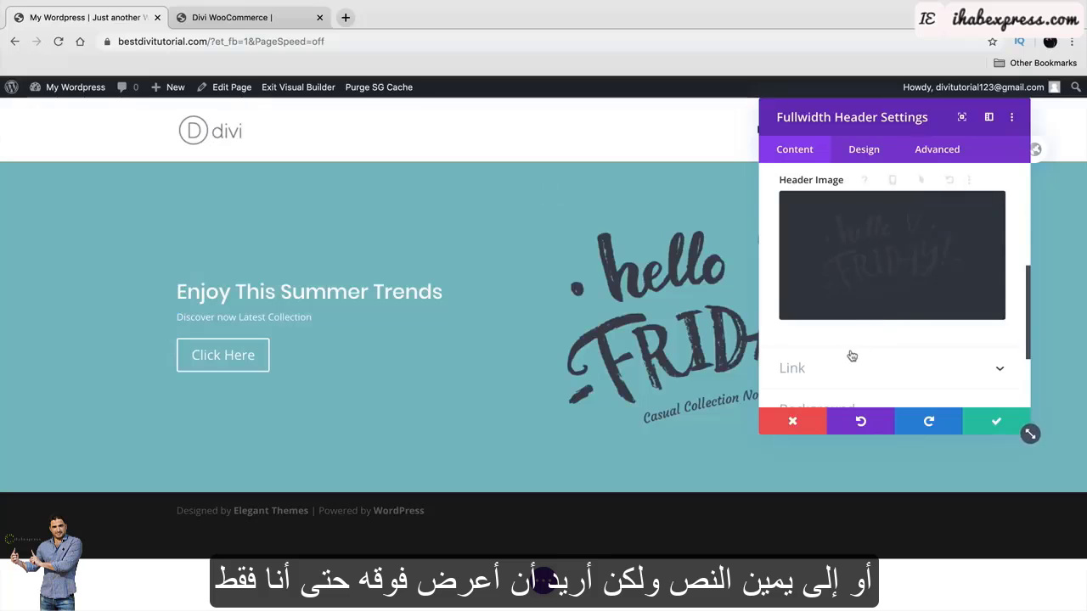
Remove hello_friday2.png from the Header Image field.
scroll(850, 357, up, 5)
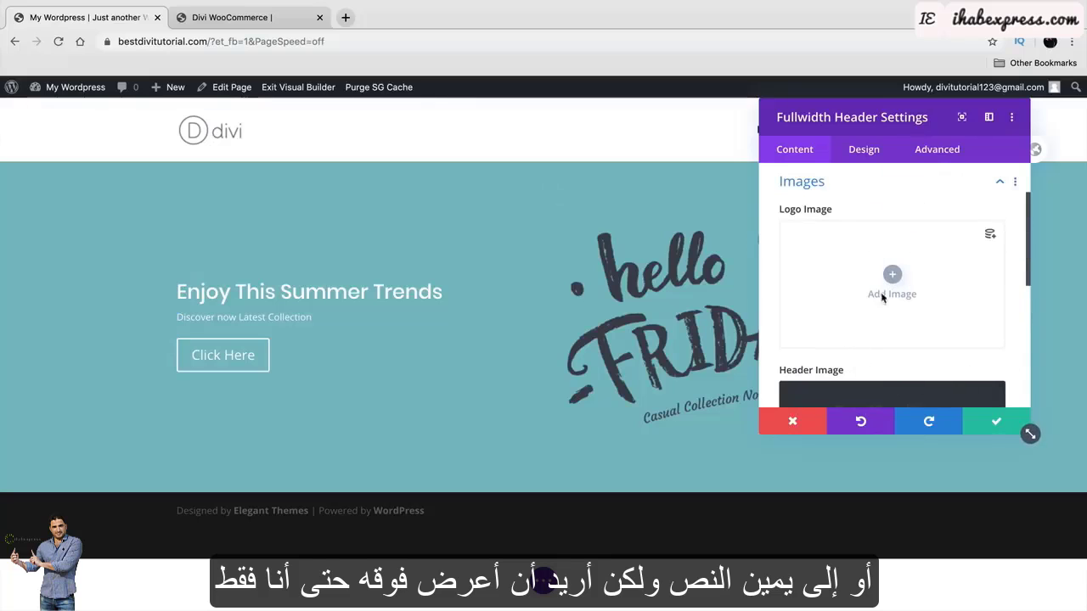
scroll(880, 295, down, 2)
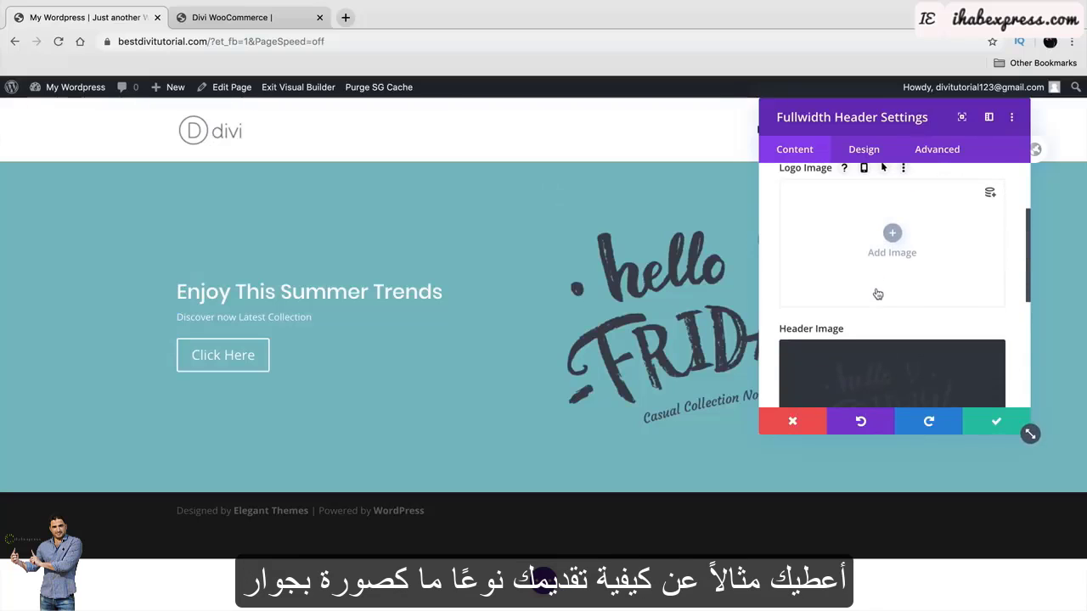
scroll(879, 300, down, 1)
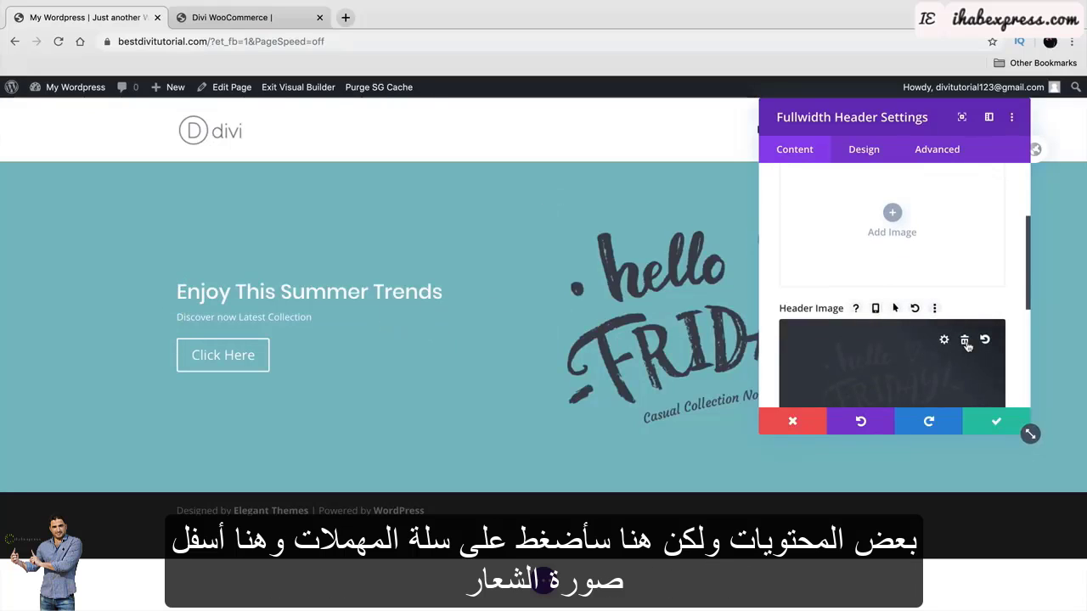
click(967, 346)
scroll(895, 284, up, 1)
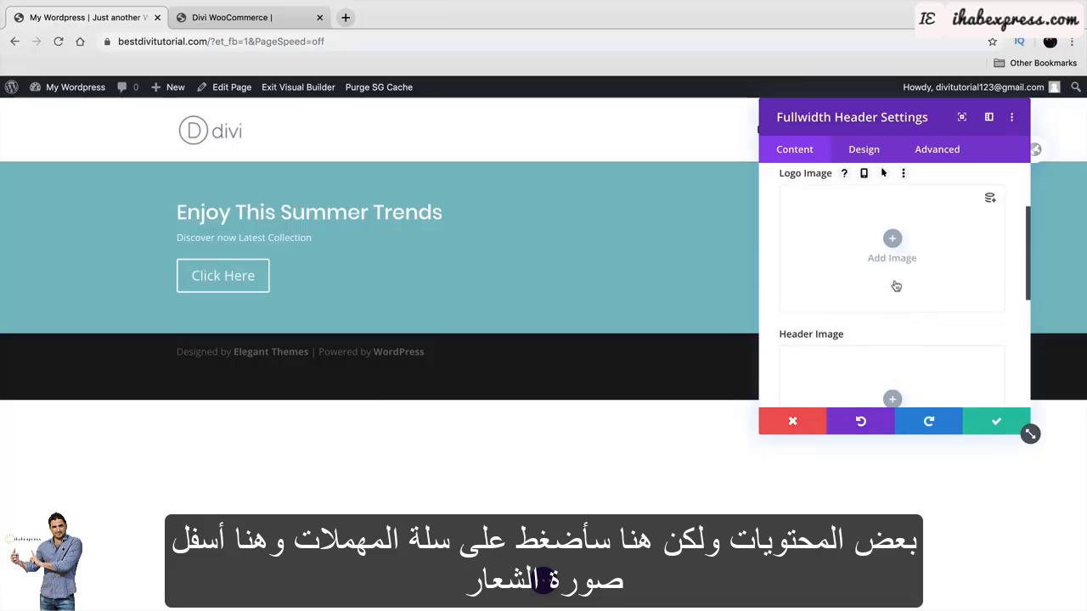
Set hello_friday2.png as the header's Logo Image and move the settings panel aside.
click(894, 239)
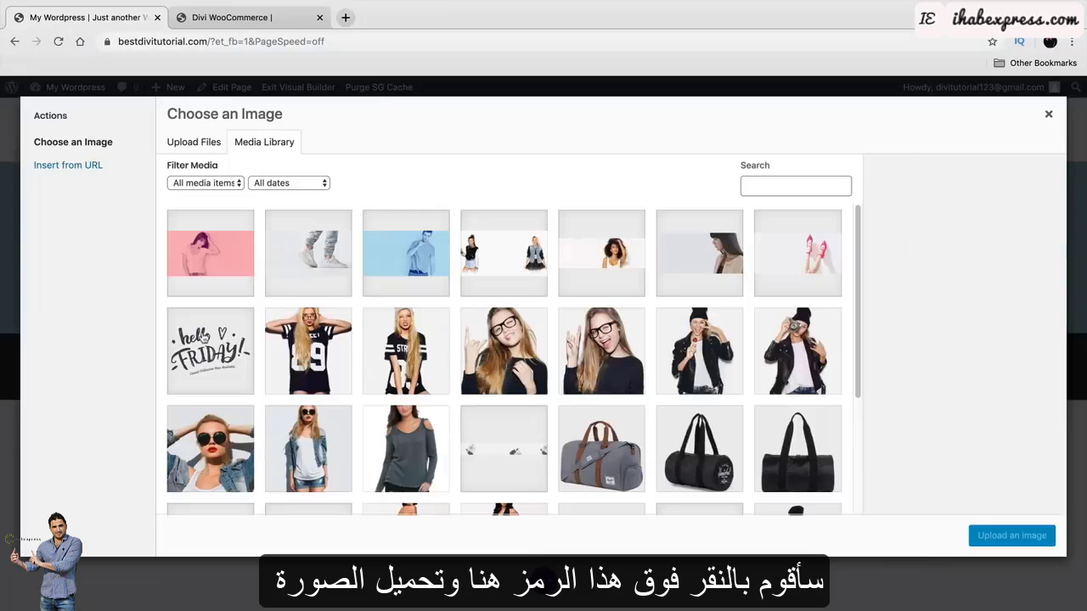
click(197, 344)
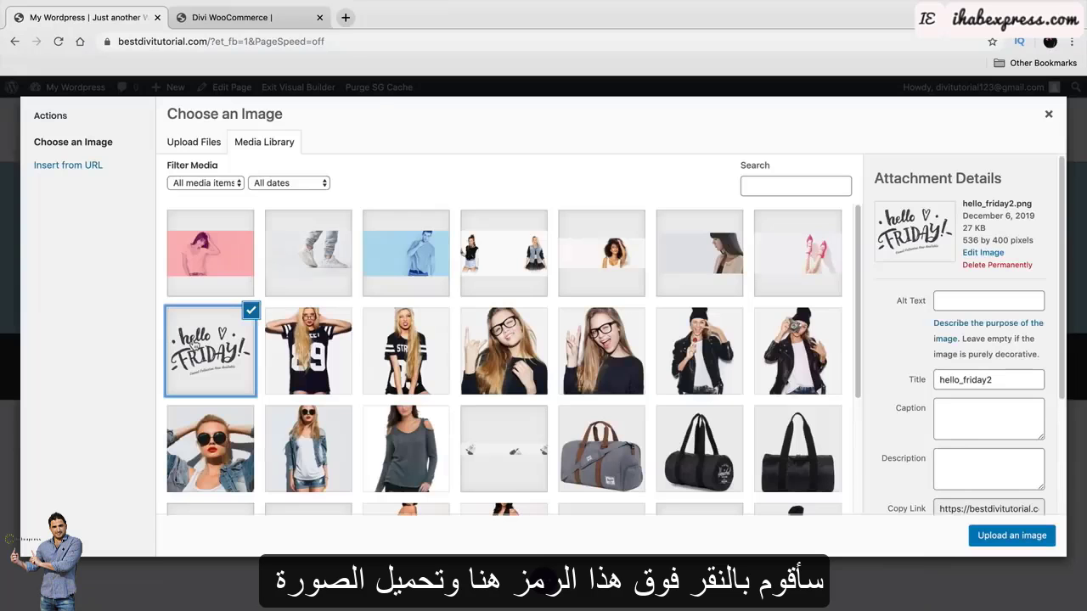
click(1029, 543)
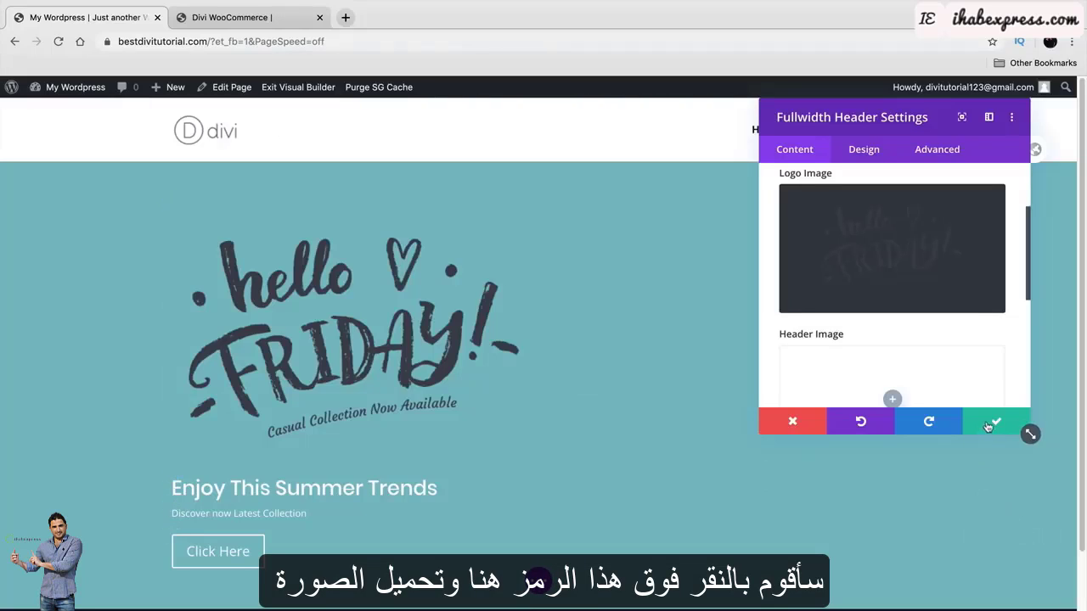
drag(879, 114, 952, 155)
scroll(875, 364, down, 4)
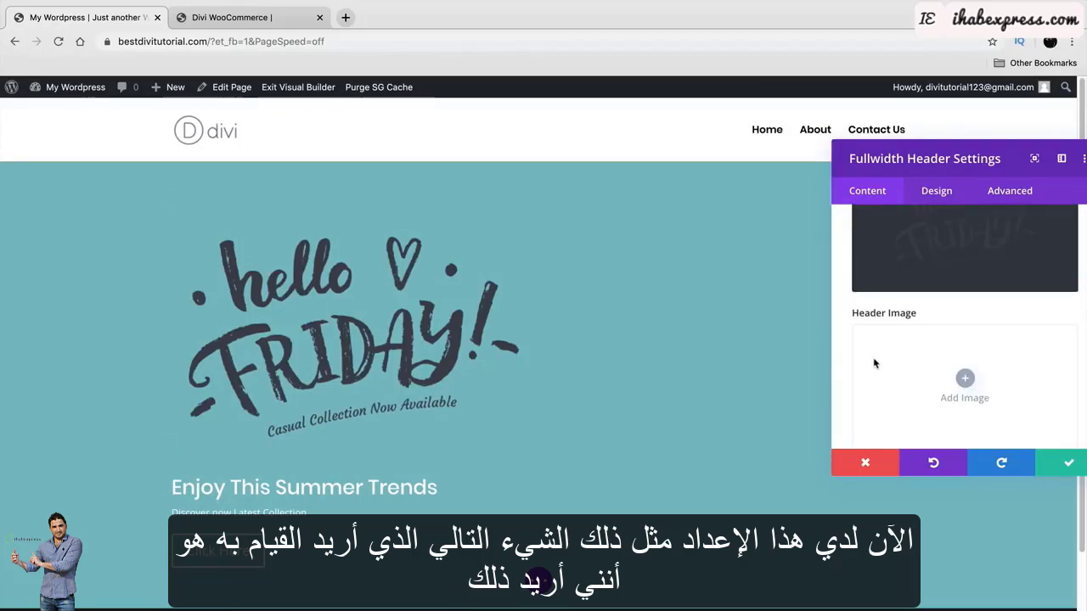
scroll(875, 364, down, 1)
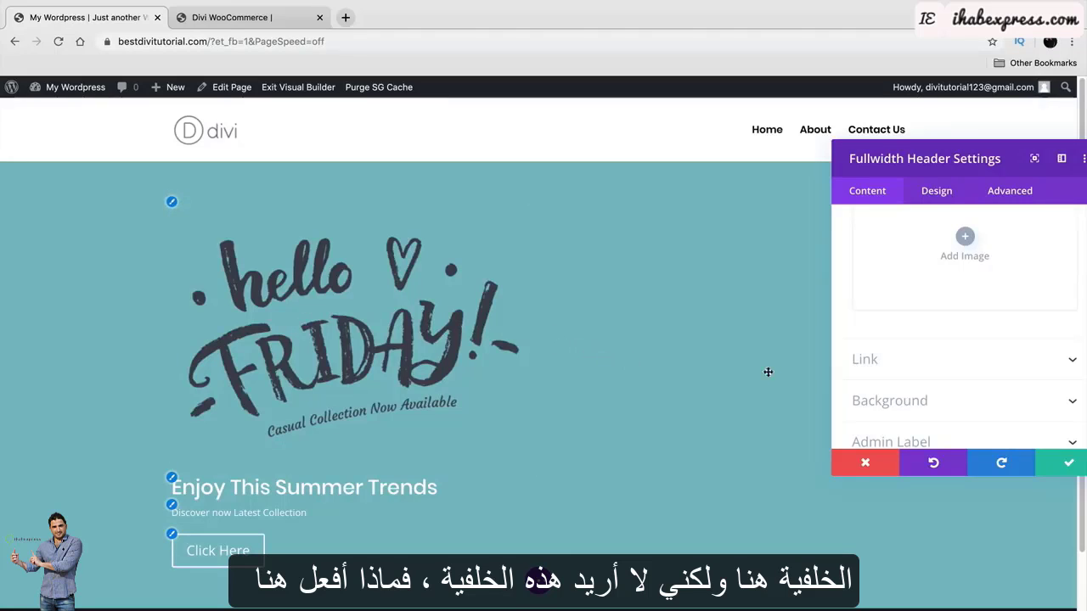
Try black, orange, yellow, green, blue and purple header backgrounds, then a blue-teal gradient.
drag(935, 164, 771, 130)
scroll(781, 375, down, 1)
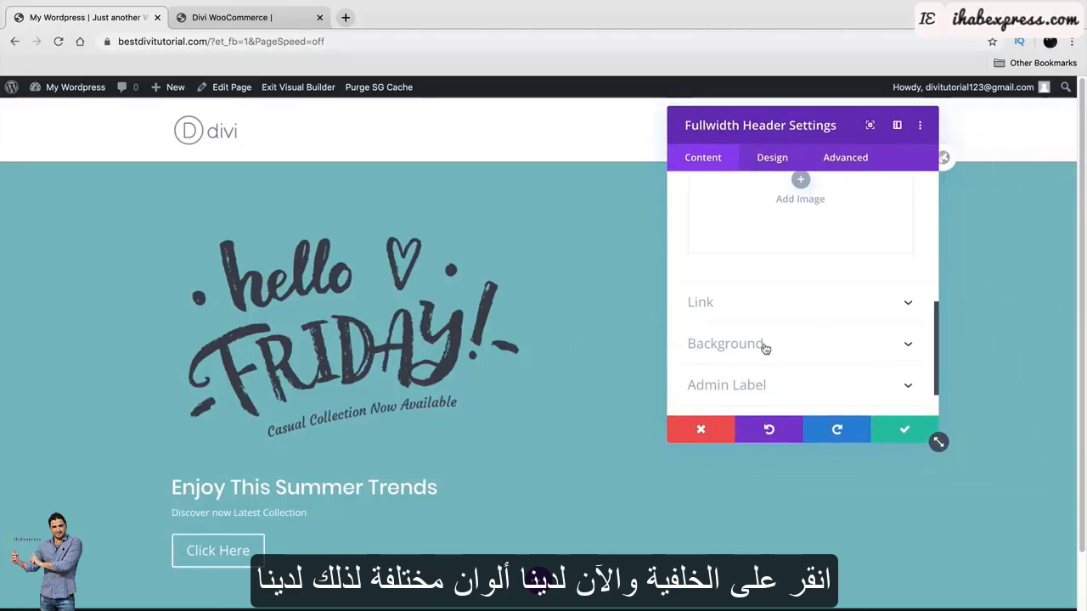
click(764, 344)
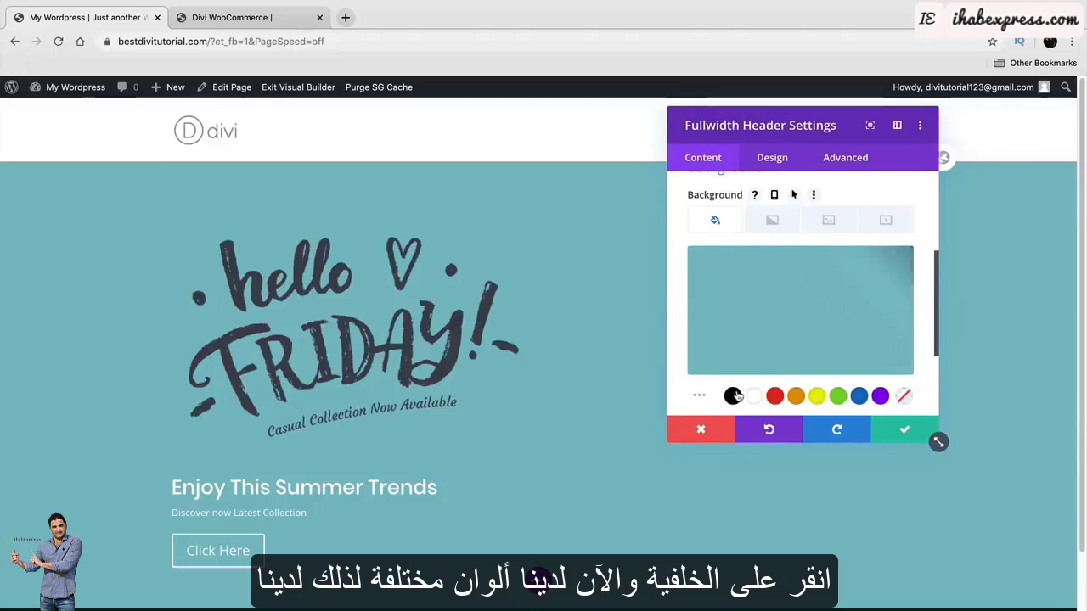
click(733, 396)
click(796, 396)
click(817, 395)
click(839, 395)
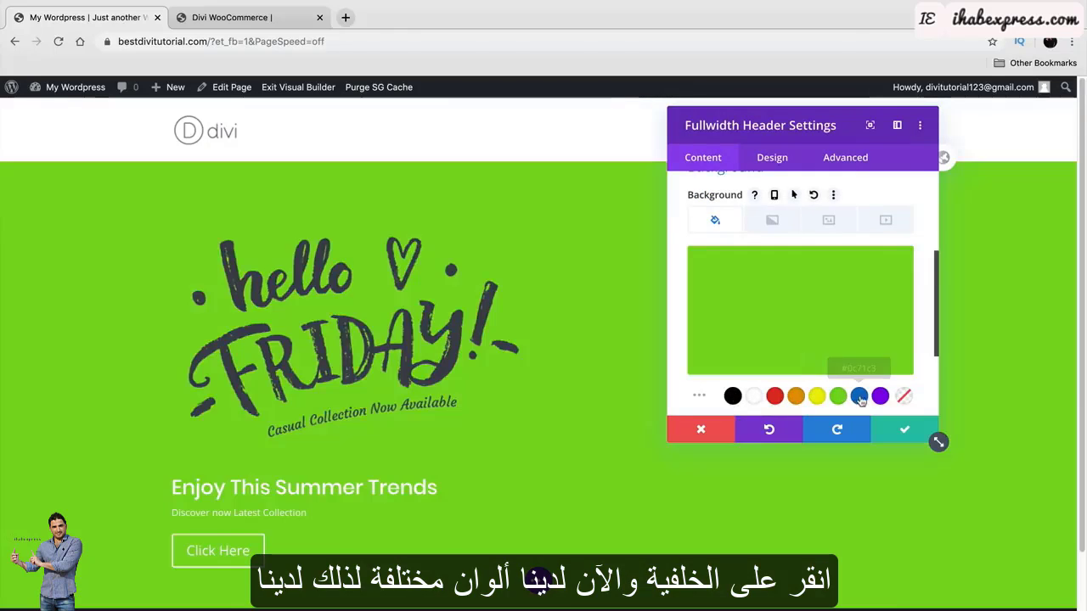
click(860, 396)
click(880, 395)
click(772, 220)
click(802, 299)
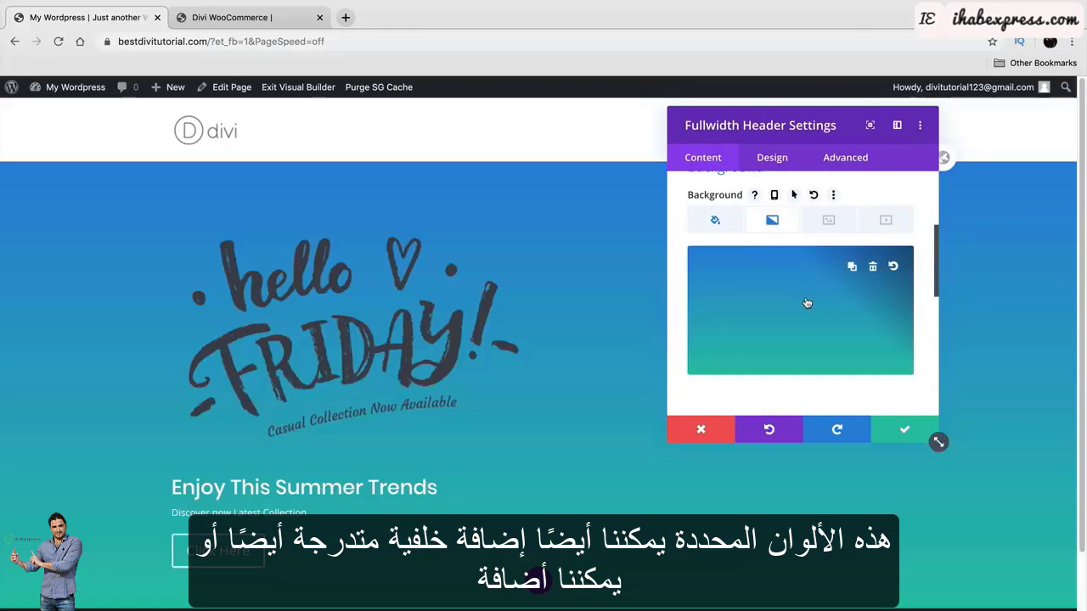
After checking the video and image options, delete the blue-teal gradient and purple background colour.
click(883, 221)
click(829, 223)
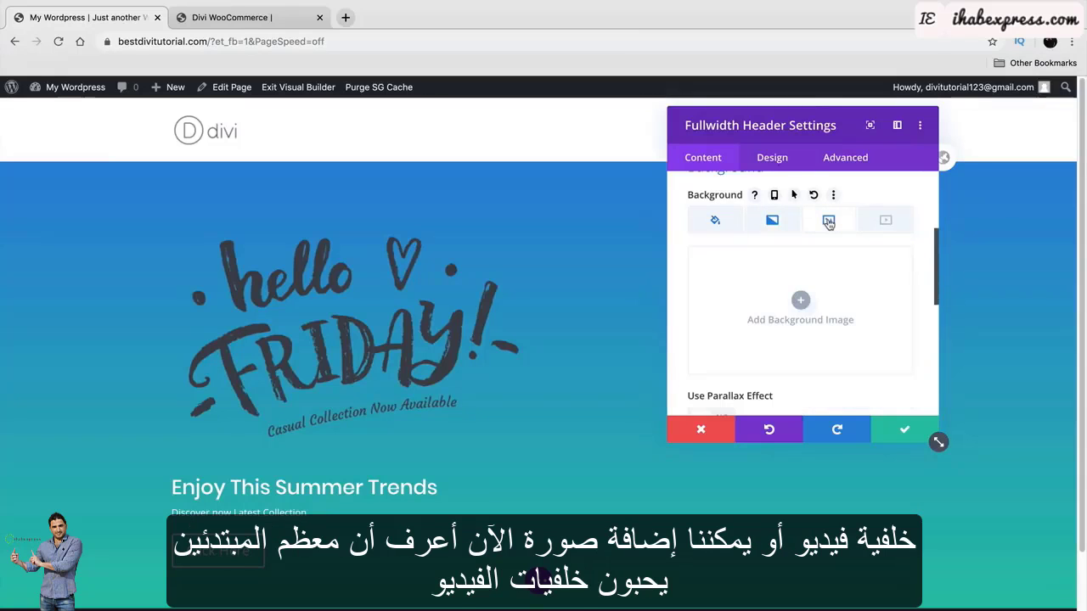
click(883, 222)
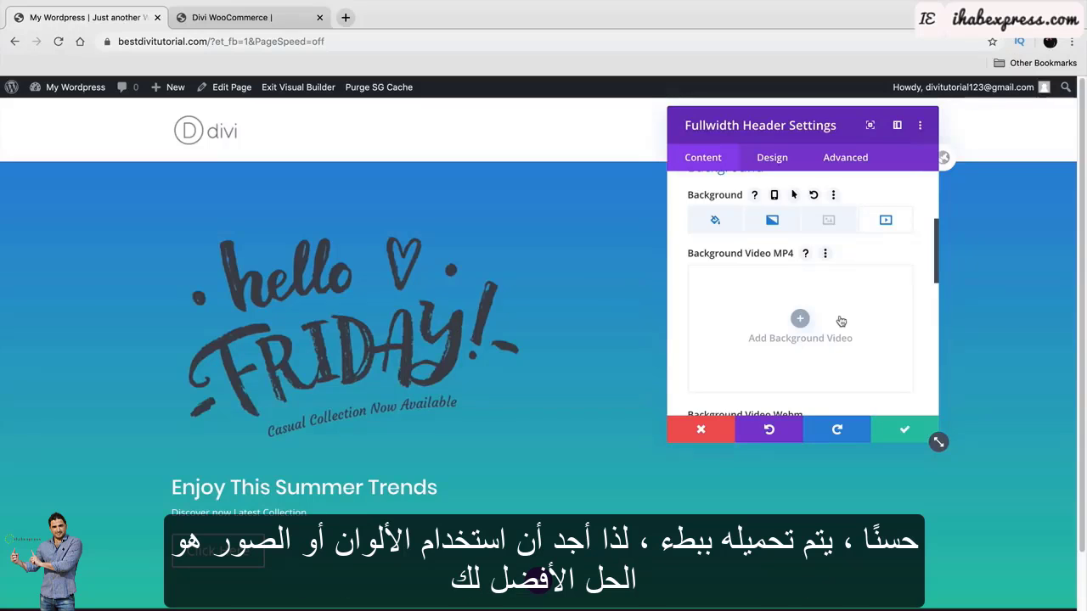
click(828, 221)
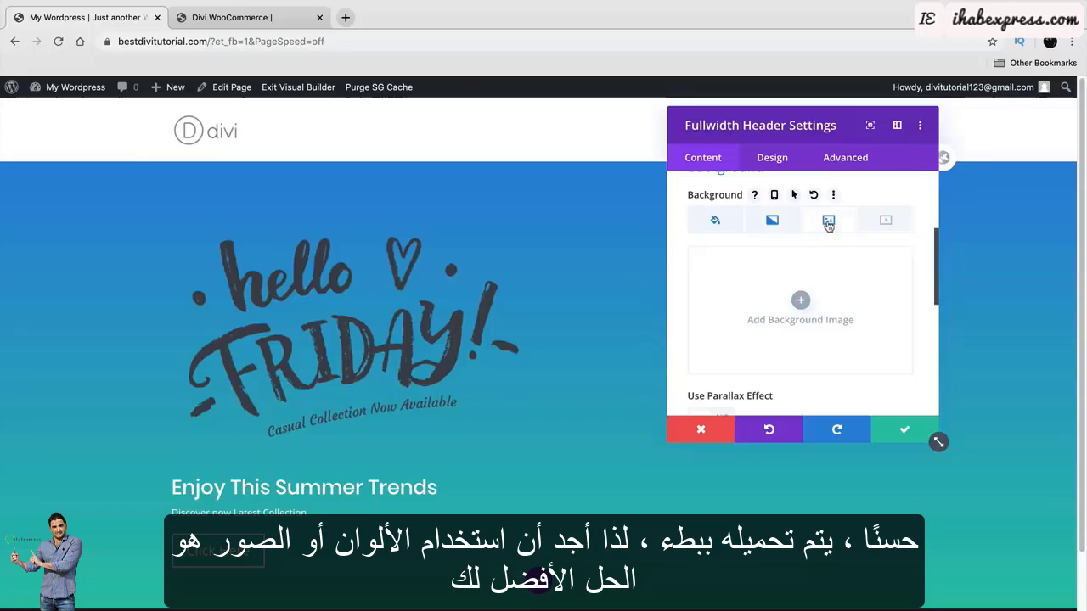
click(773, 221)
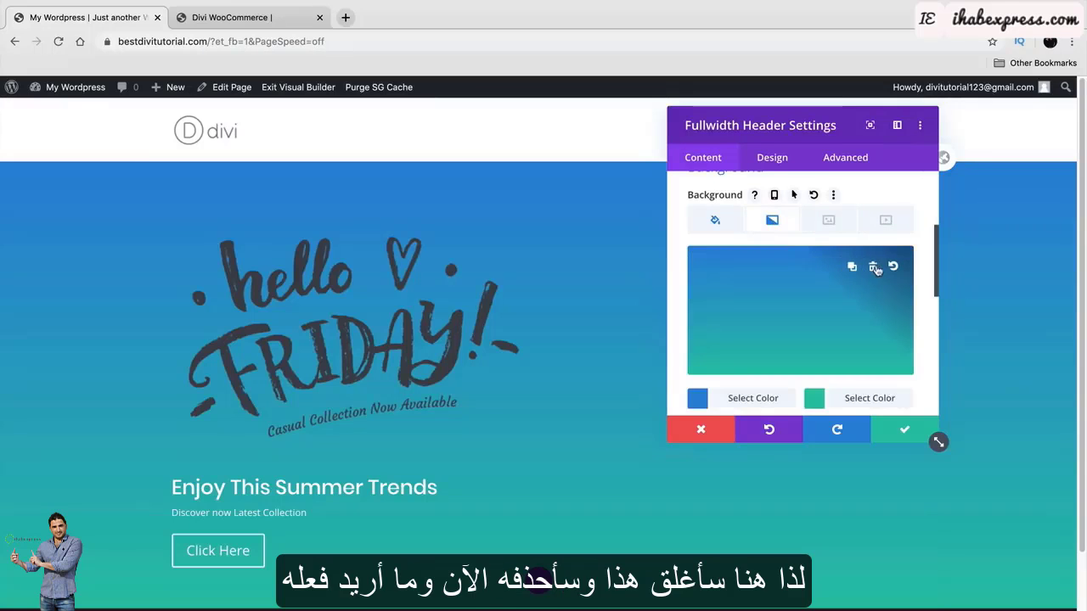
click(873, 273)
click(716, 221)
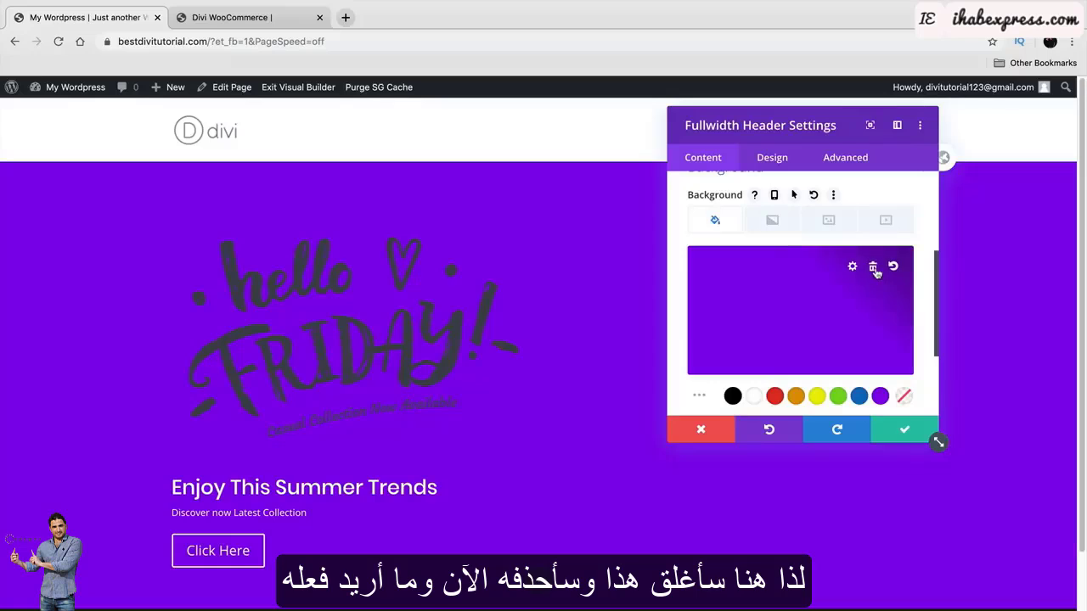
click(873, 268)
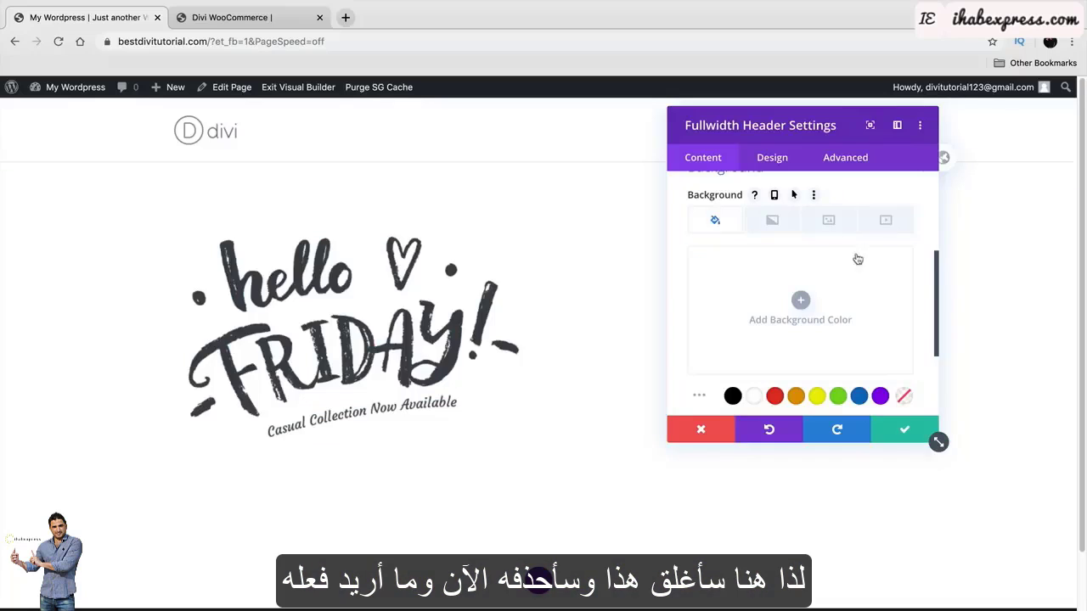
click(825, 221)
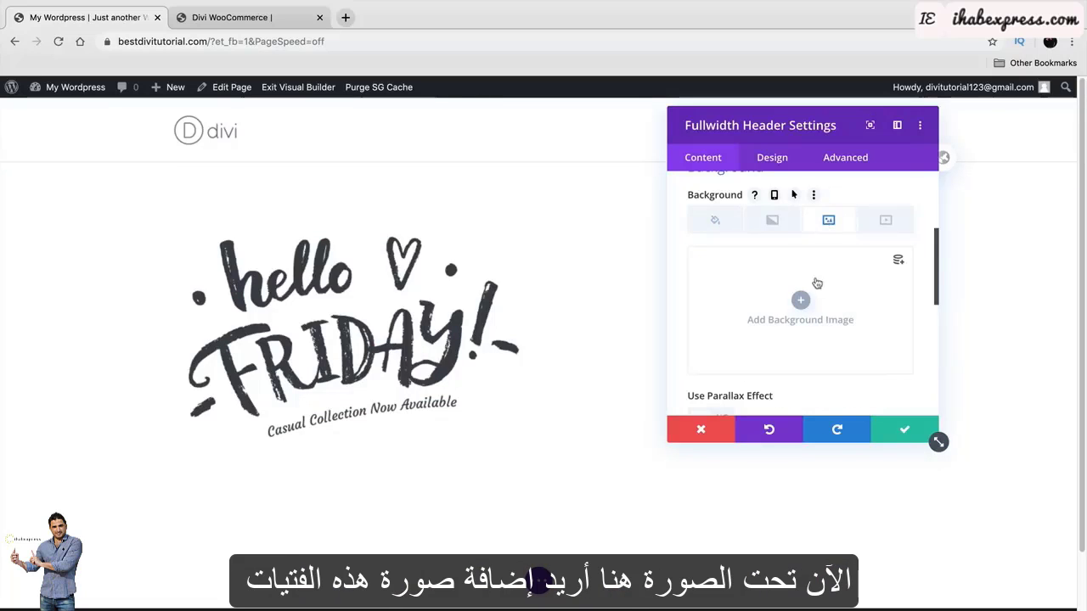
Apply the two-model home.jpg photo as the header background and move the panel to view it.
click(799, 303)
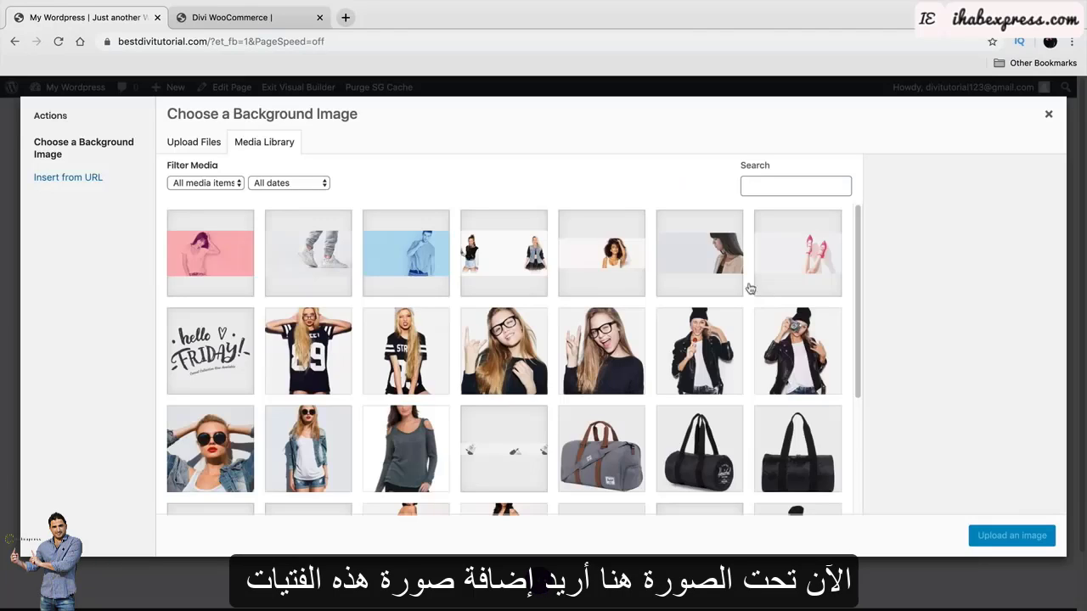
click(497, 269)
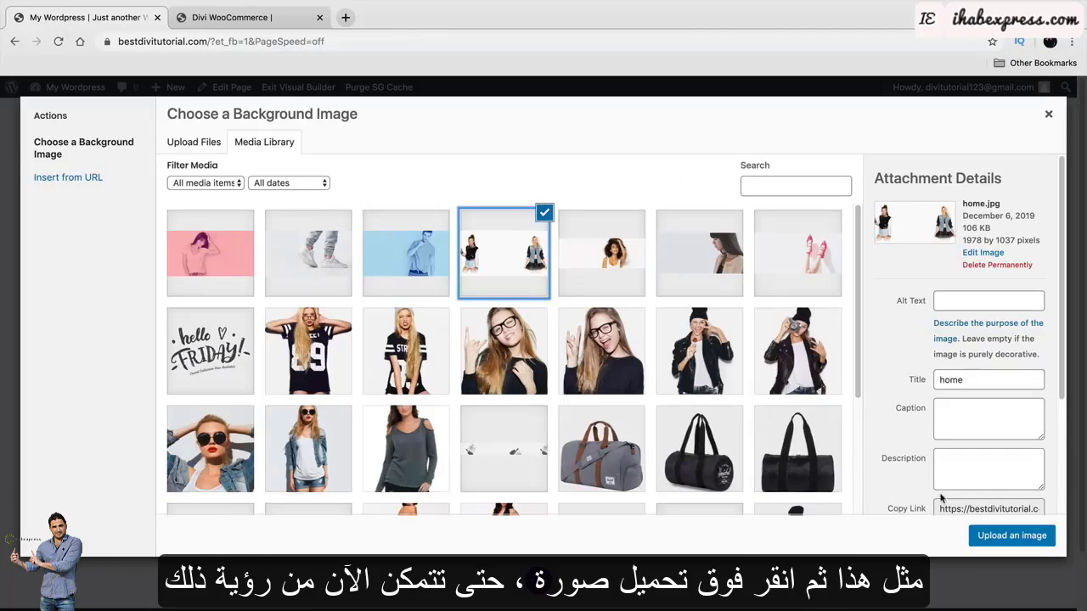
click(1009, 540)
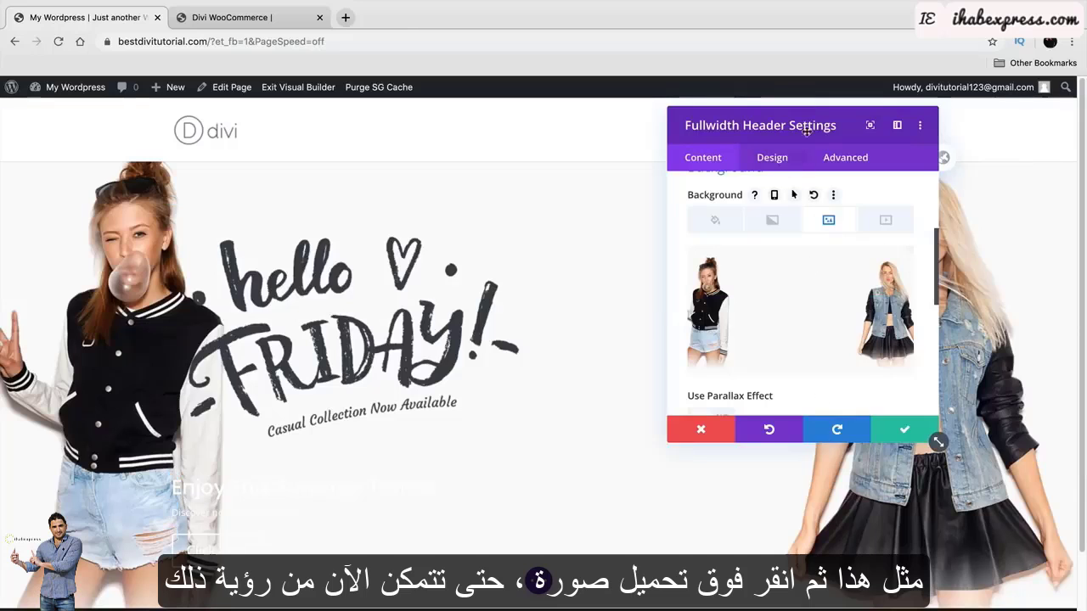
drag(807, 132, 856, 120)
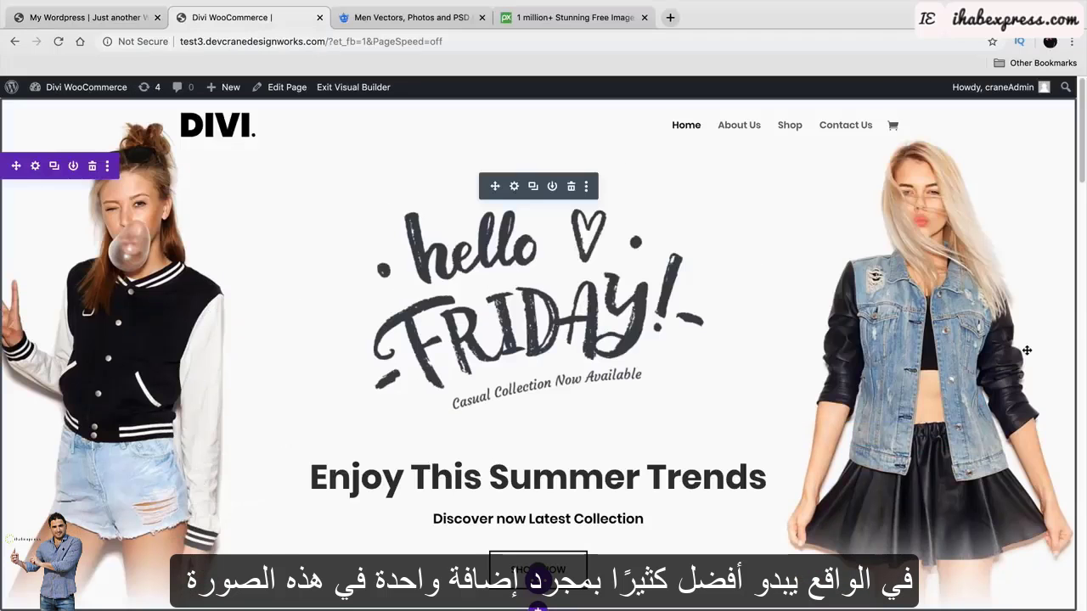
Bring up the Pixabay free images site and scroll through its home page.
click(590, 19)
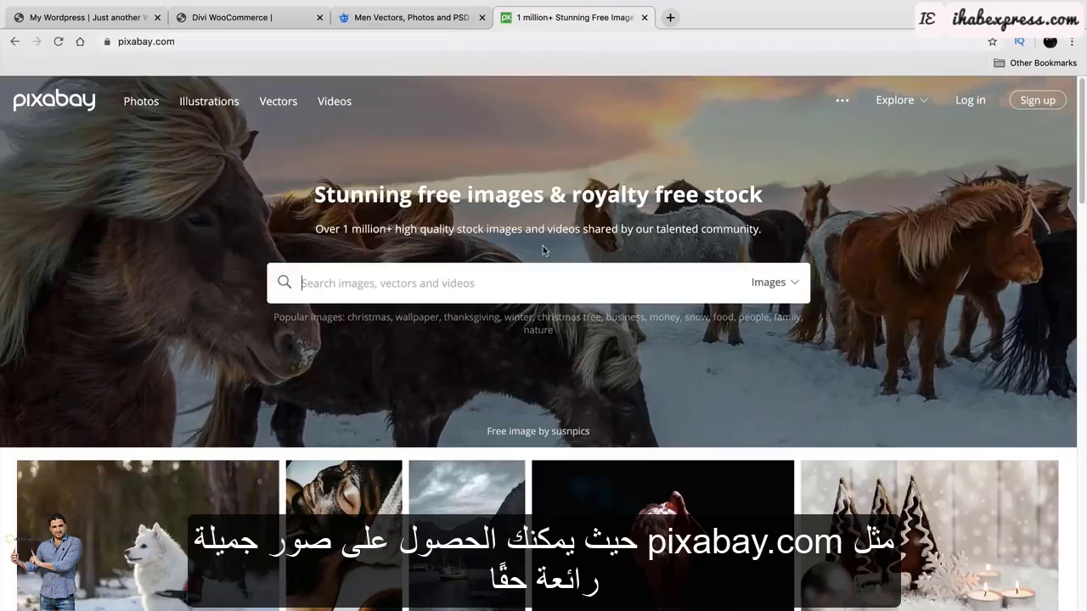
scroll(574, 394, down, 8)
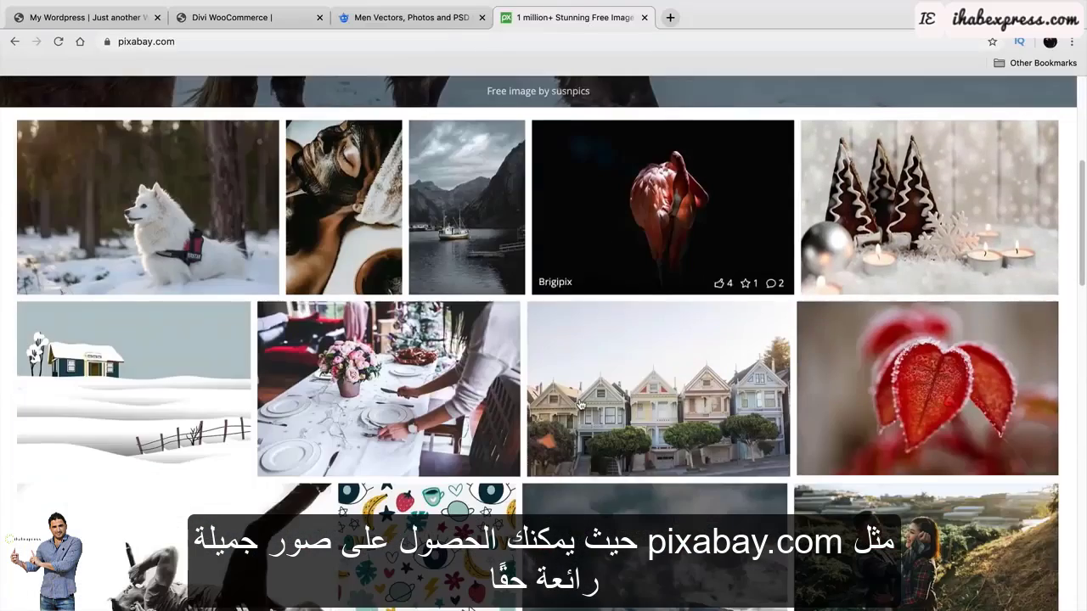
scroll(580, 401, down, 4)
scroll(578, 401, up, 12)
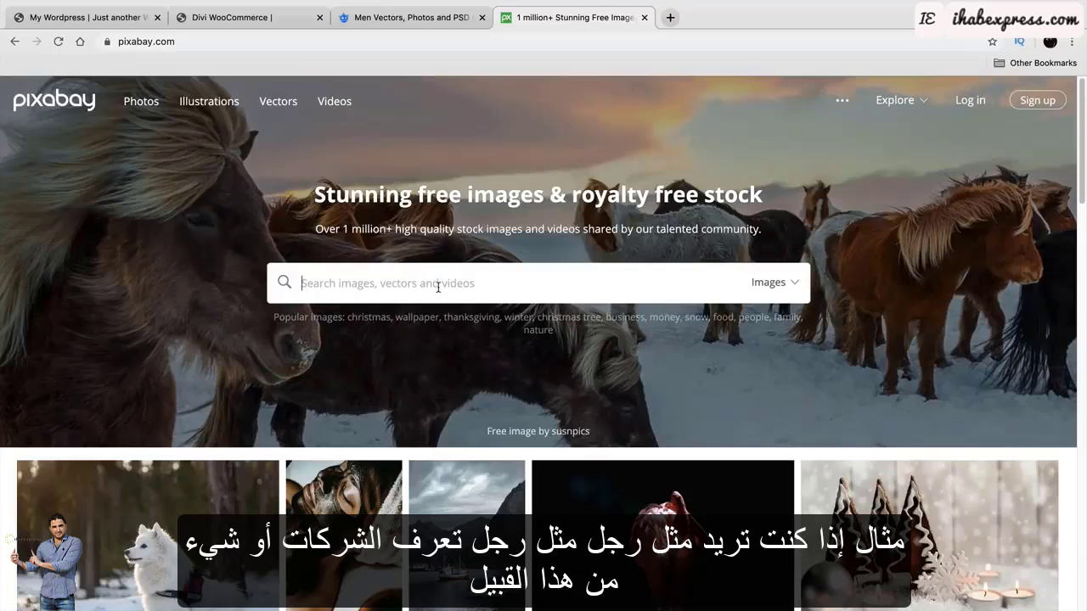
Search Pixabay for 'man corporate' and scroll through the image results.
text(man corp)
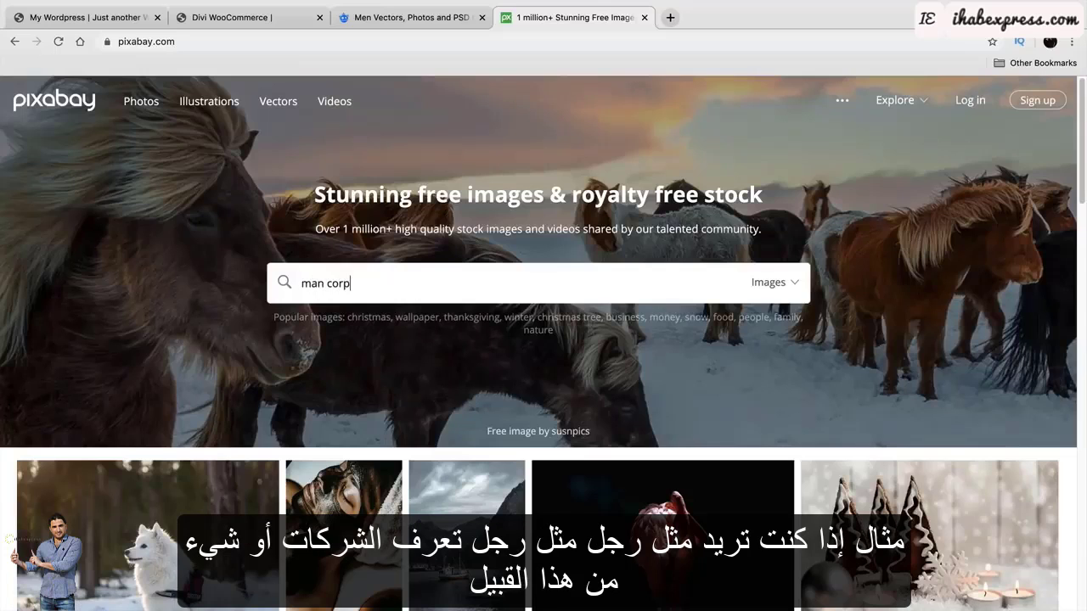
text(orate)
key(Return)
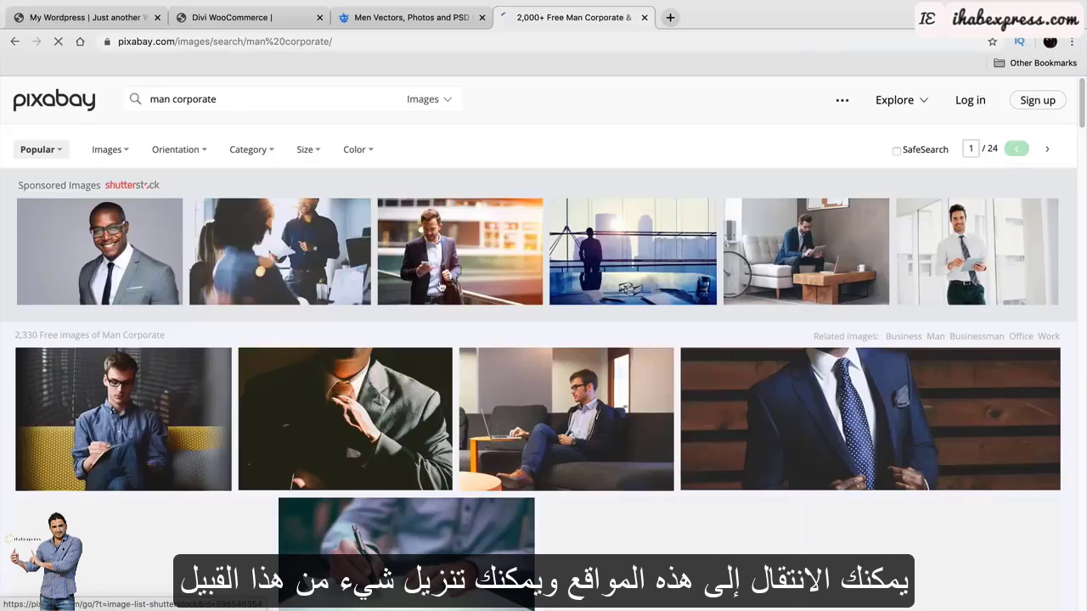
scroll(408, 399, down, 5)
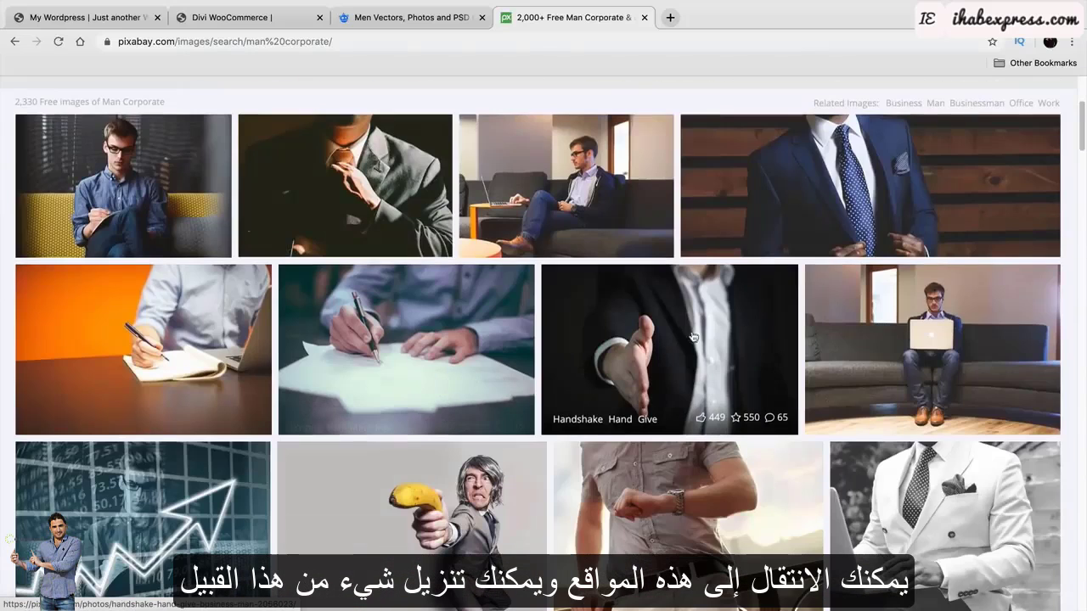
scroll(934, 424, down, 4)
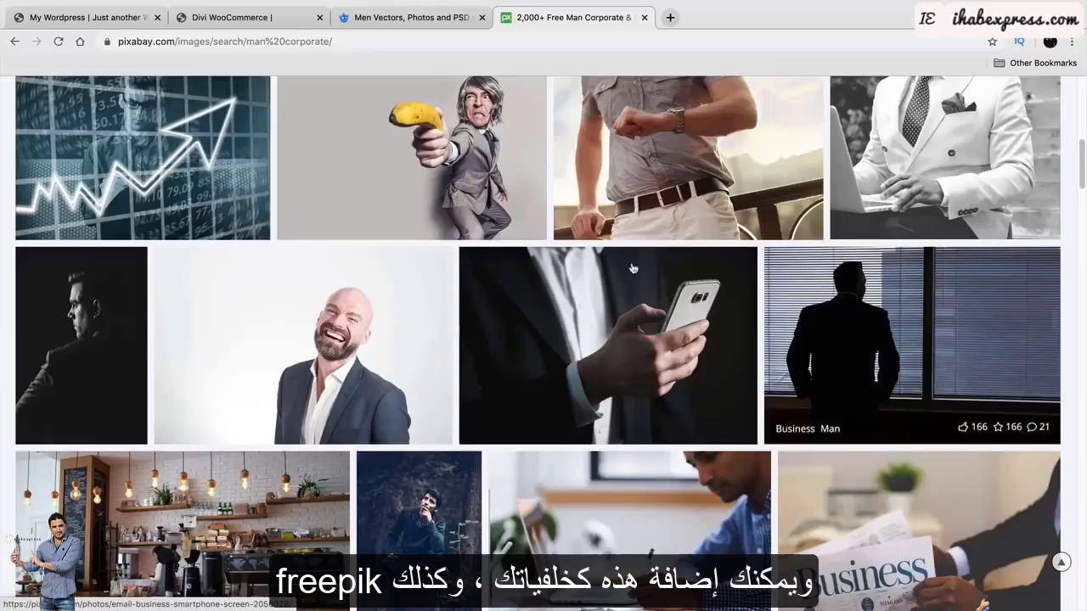
click(409, 17)
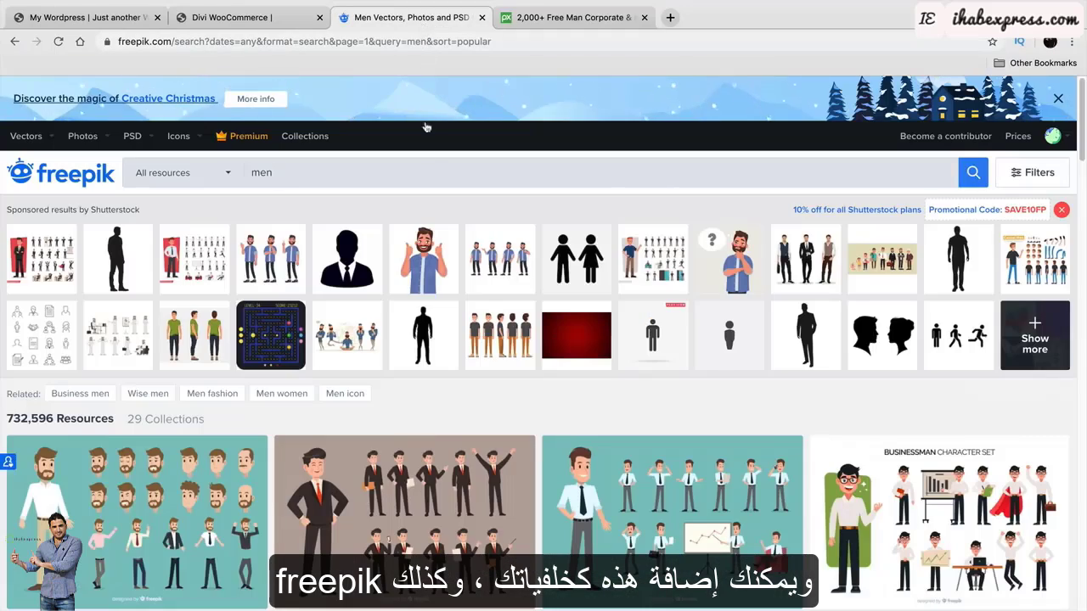
scroll(399, 274, down, 10)
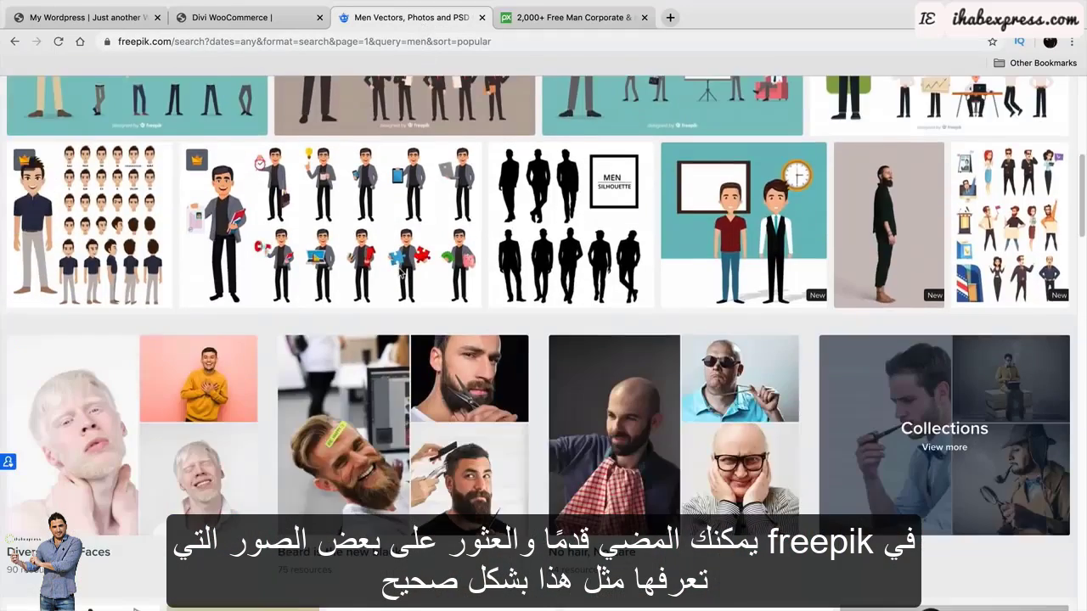
scroll(399, 273, down, 5)
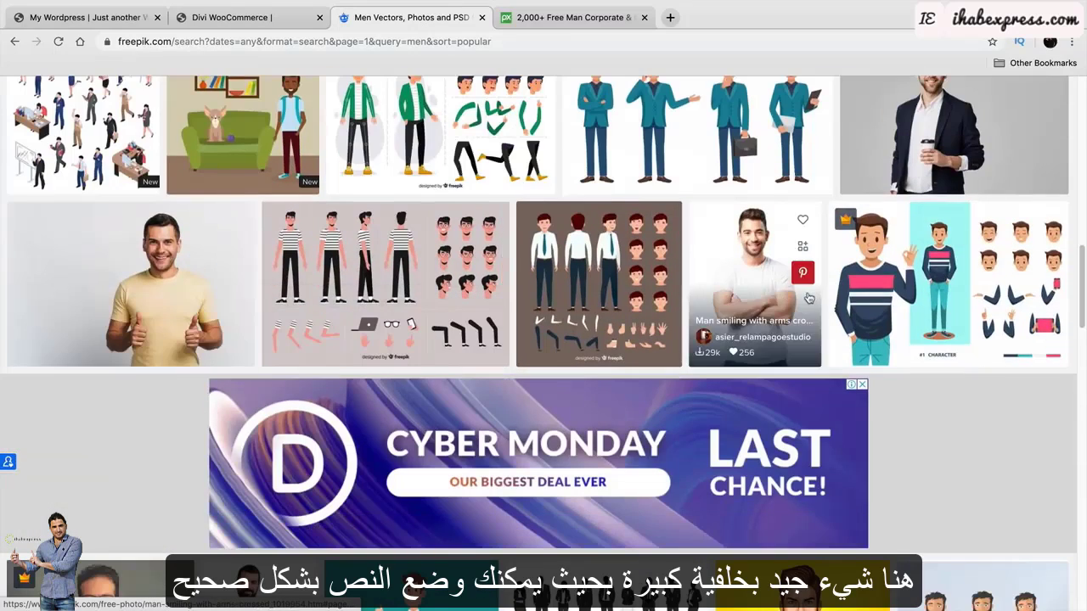
scroll(740, 294, down, 2)
scroll(741, 295, down, 4)
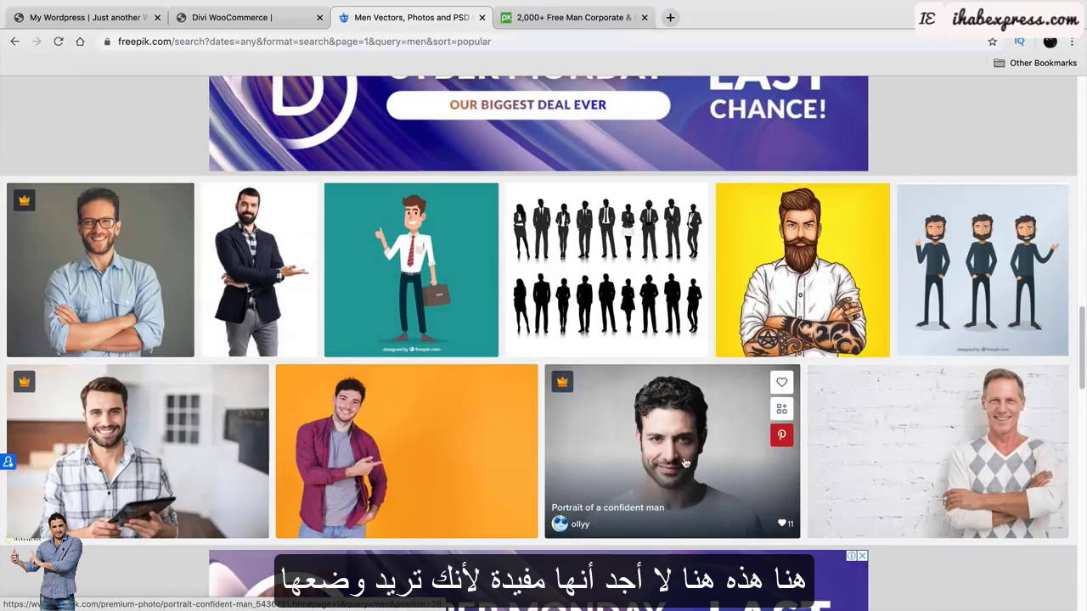
scroll(686, 462, down, 2)
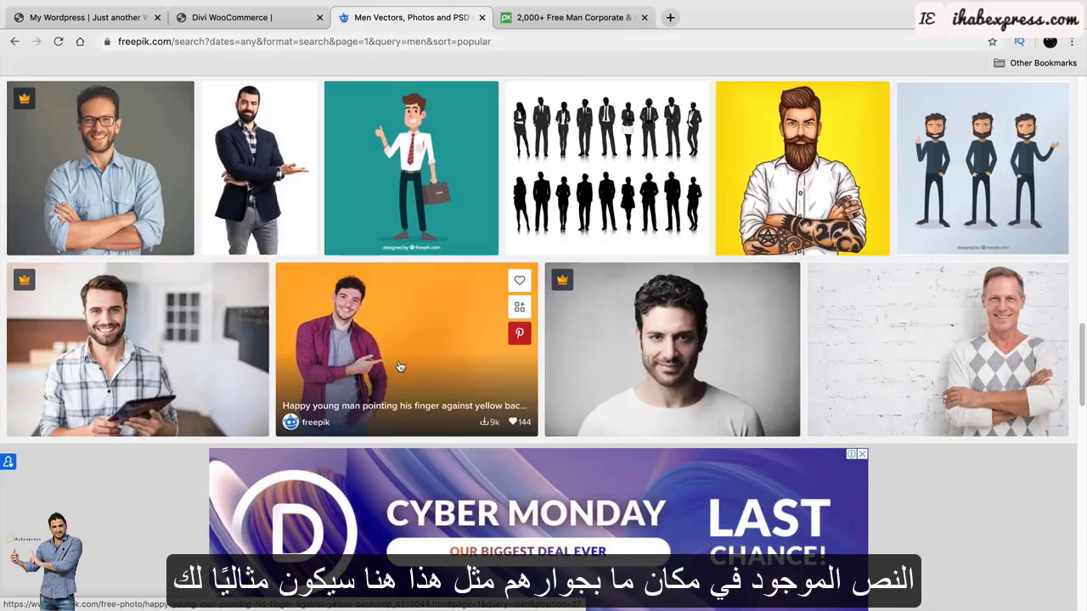
click(562, 18)
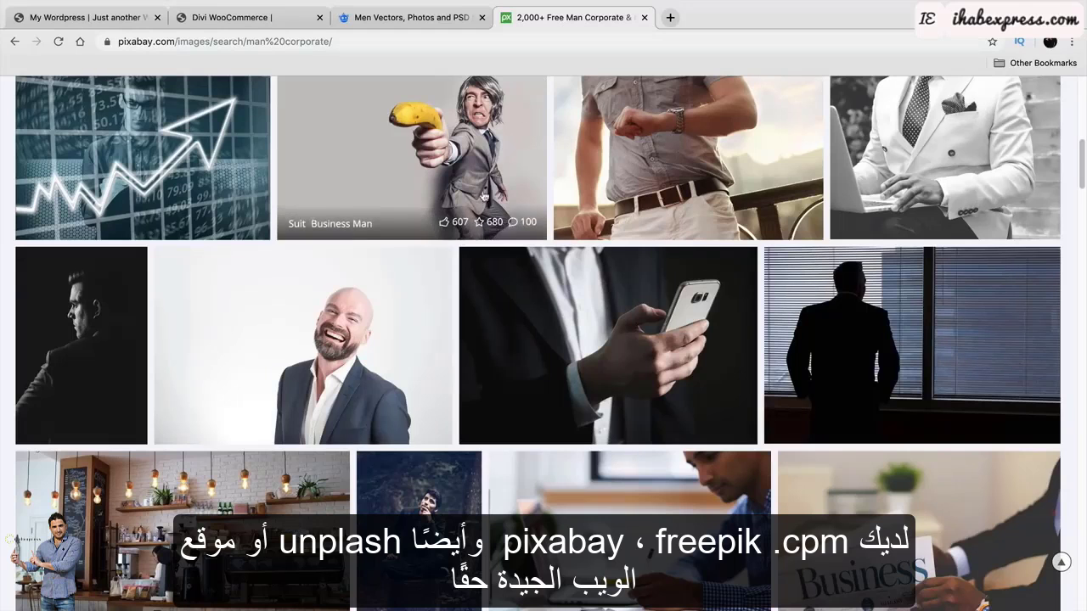
Return to the Divi WooCommerce demo page with the hello Friday header.
scroll(426, 333, up, 10)
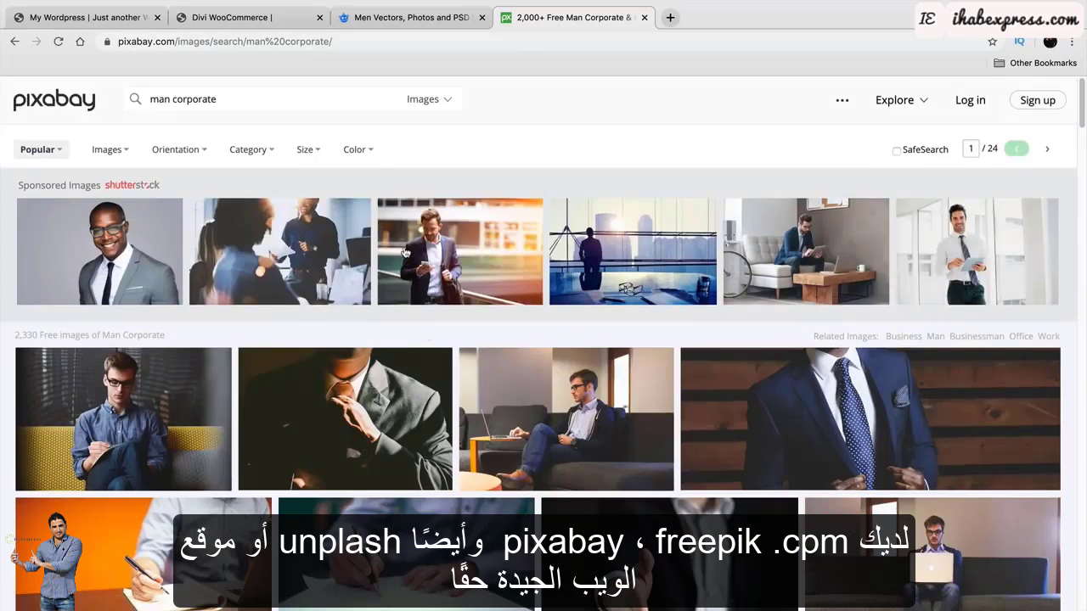
click(273, 17)
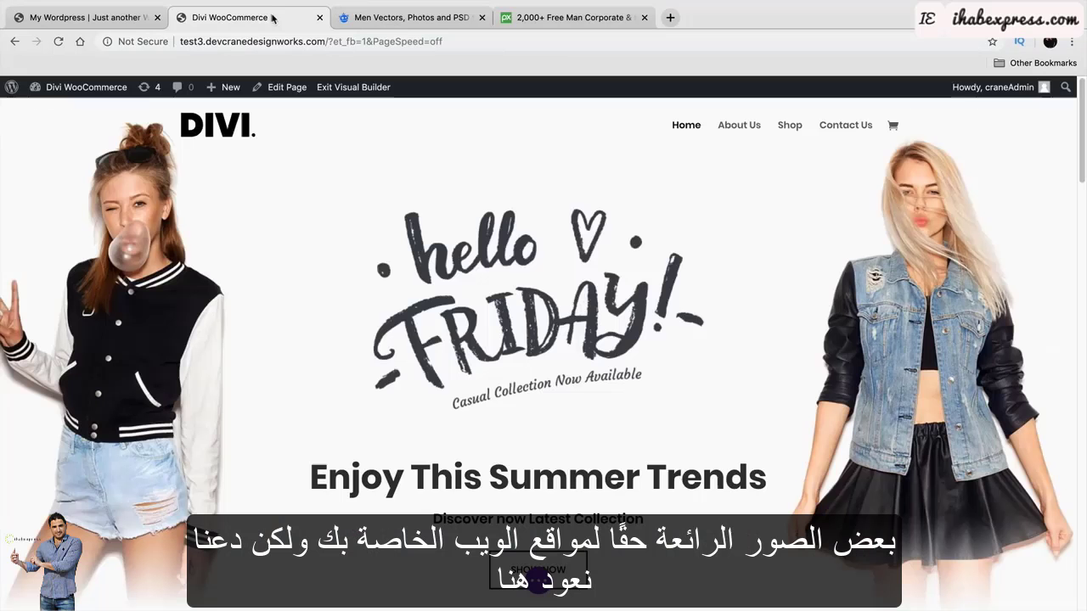
Preview the home.jpg header background with Use Parallax Effect on, then set it back to NO.
click(155, 26)
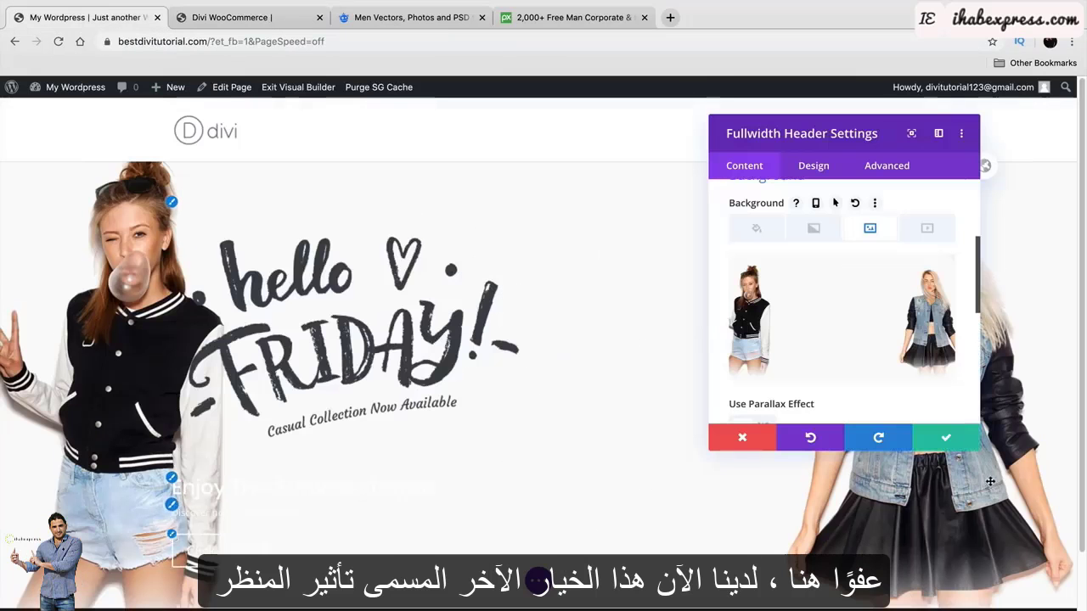
scroll(857, 333, down, 2)
scroll(857, 333, down, 1)
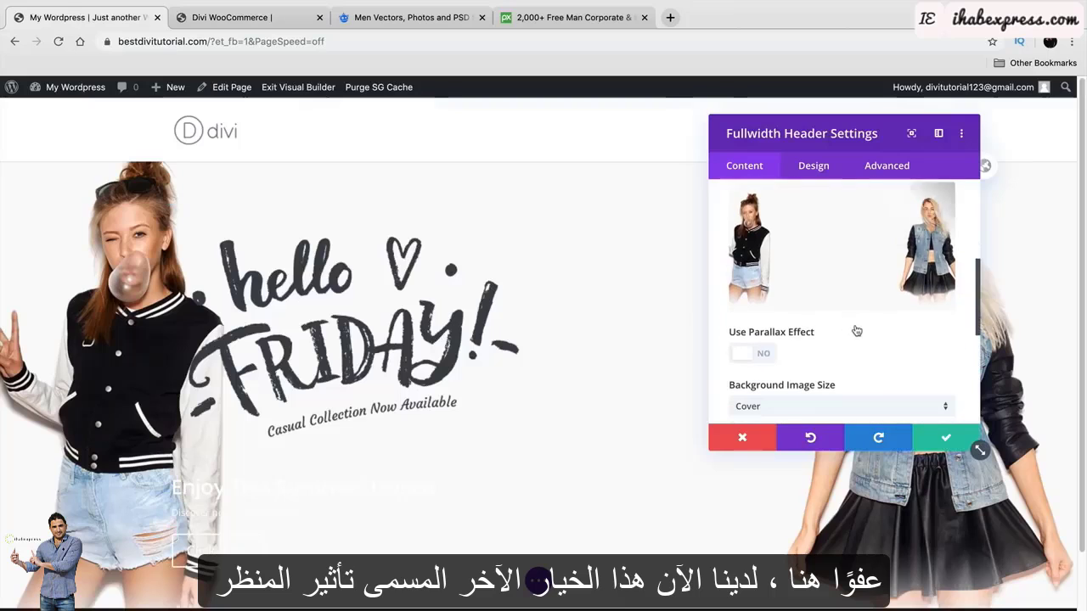
click(753, 355)
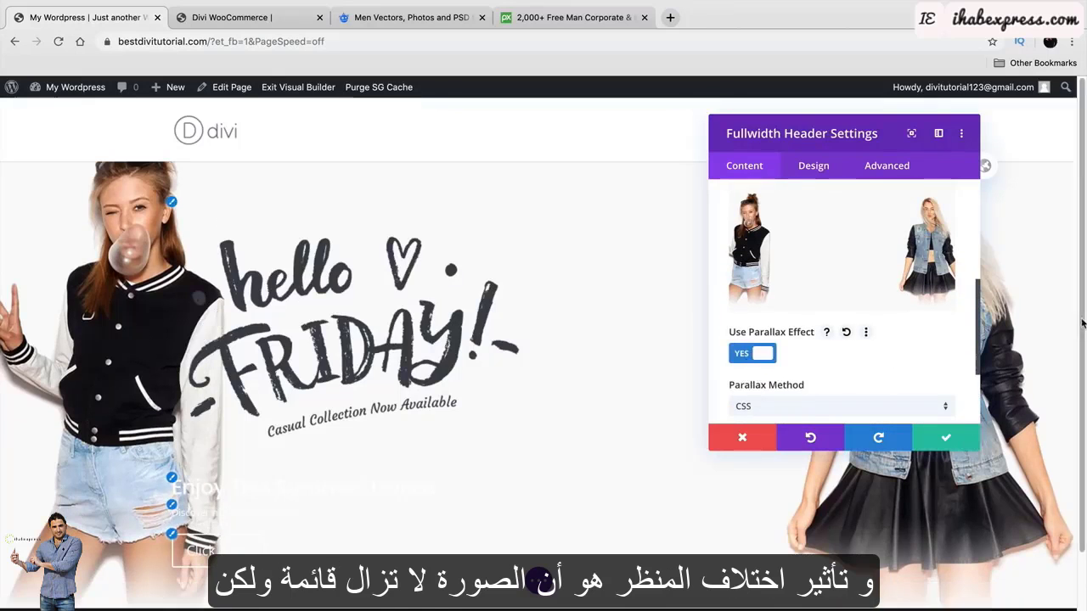
scroll(1083, 325, down, 1)
mouse_move(1083, 326)
mouse_down()
mouse_move(1086, 387)
mouse_move(1066, 314)
mouse_up()
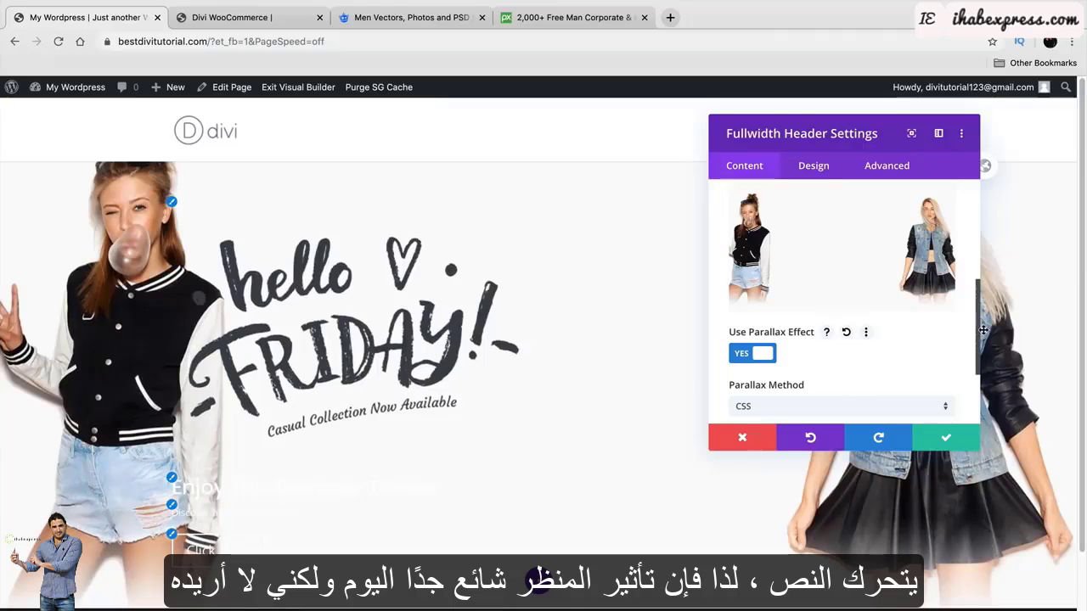
click(745, 355)
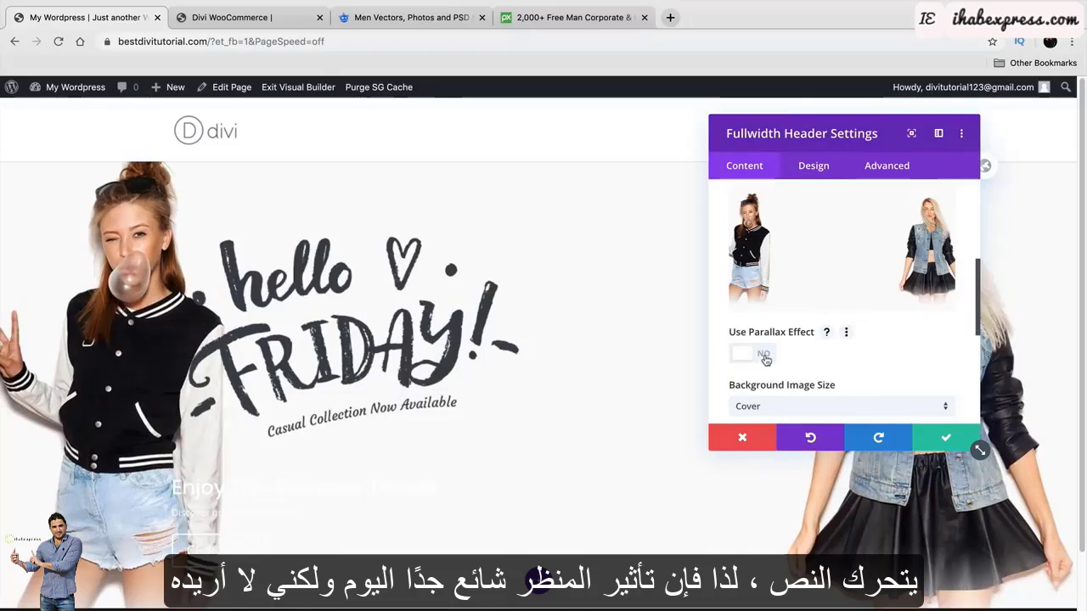
mouse_move(877, 133)
mouse_down()
mouse_move(755, 128)
mouse_move(860, 124)
mouse_up()
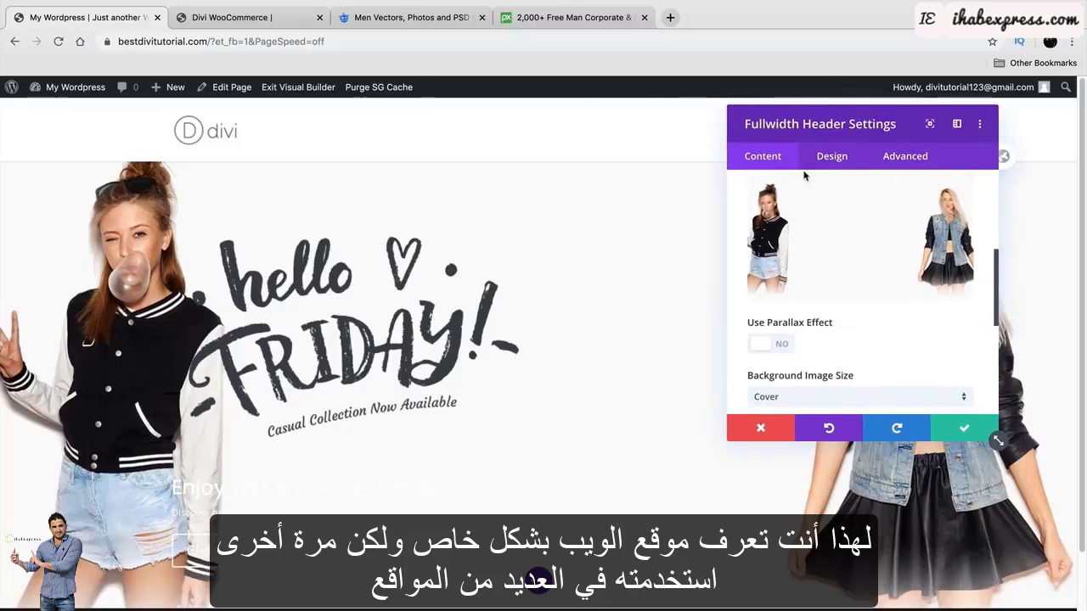
mouse_move(817, 271)
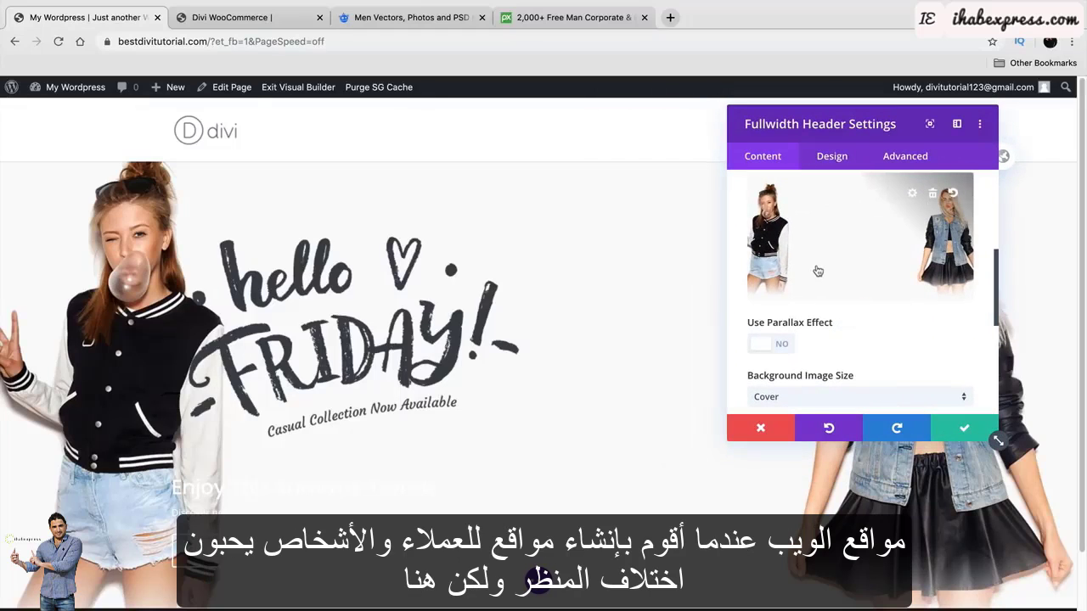
Center the header's text and logo and make the header fullscreen.
click(834, 157)
drag(849, 119, 940, 119)
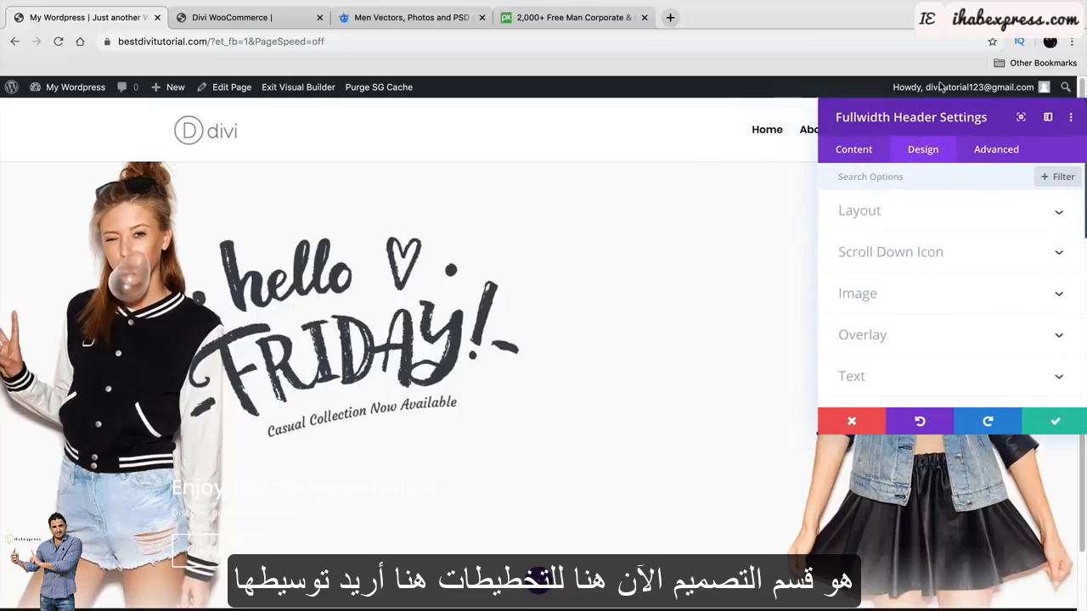
click(1059, 217)
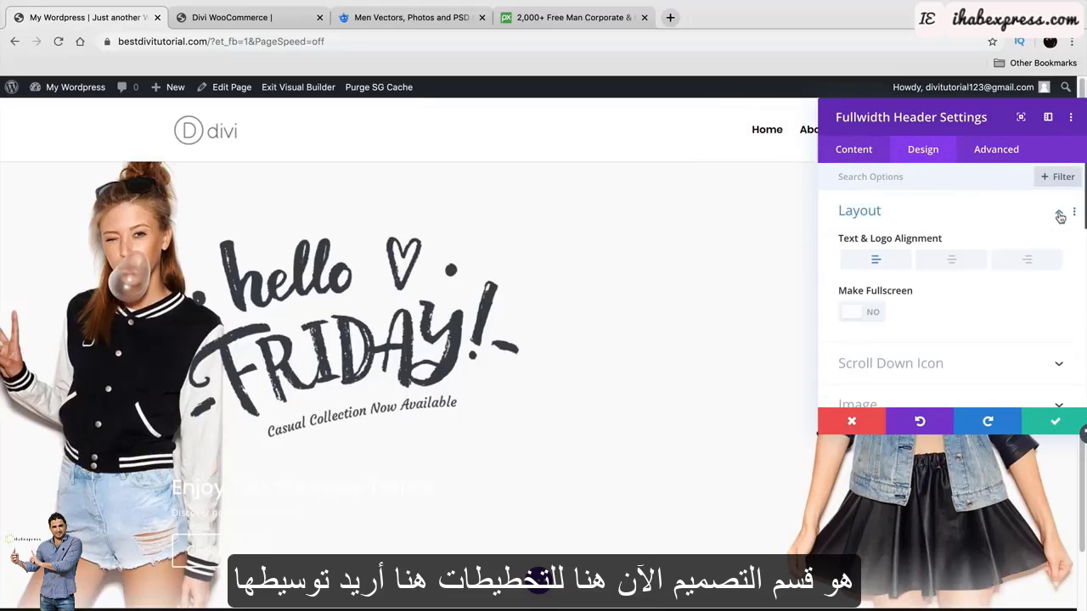
click(952, 262)
click(867, 313)
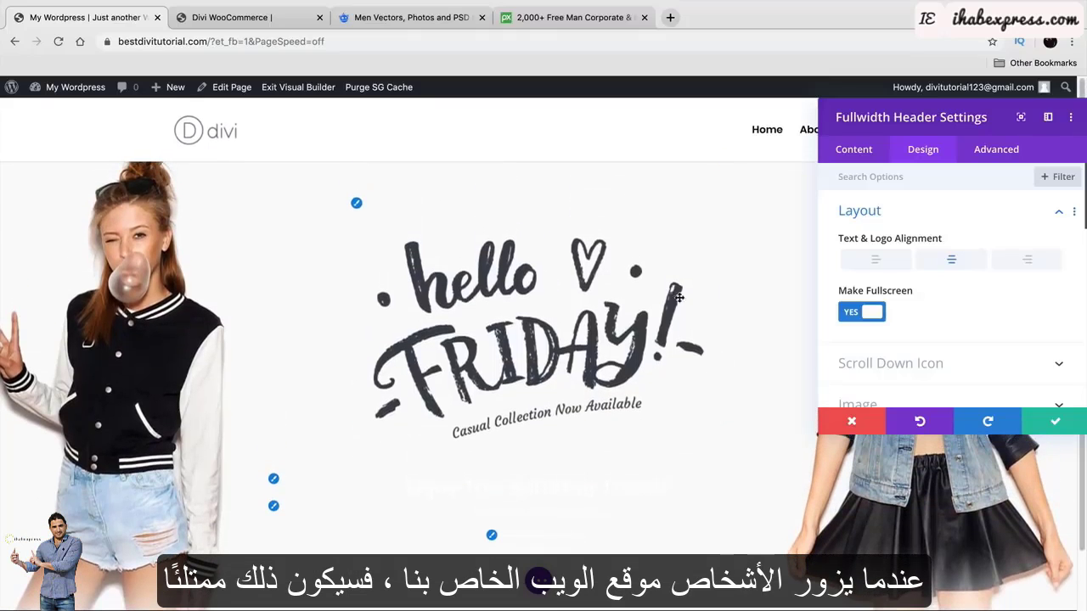
Switch on Show Scroll Down Button for the fullwidth header.
drag(906, 128, 879, 144)
scroll(913, 344, down, 1)
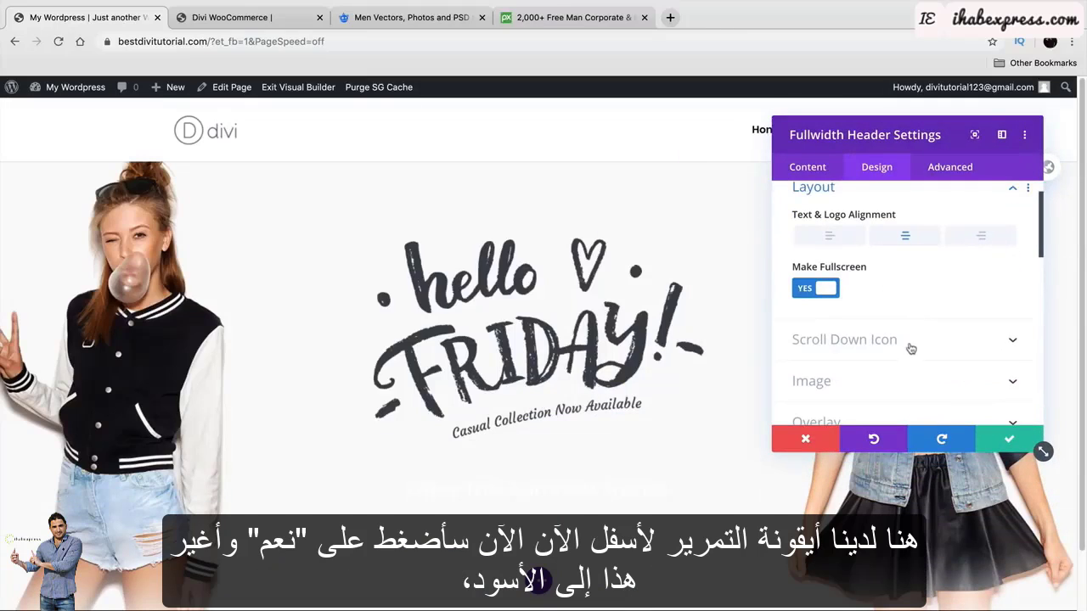
click(882, 340)
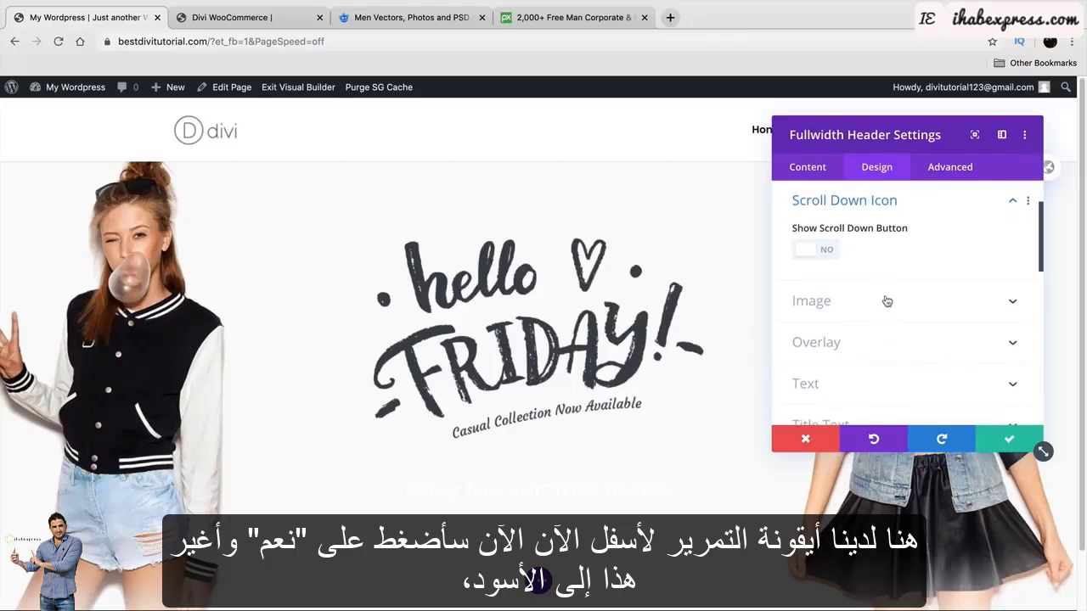
click(815, 251)
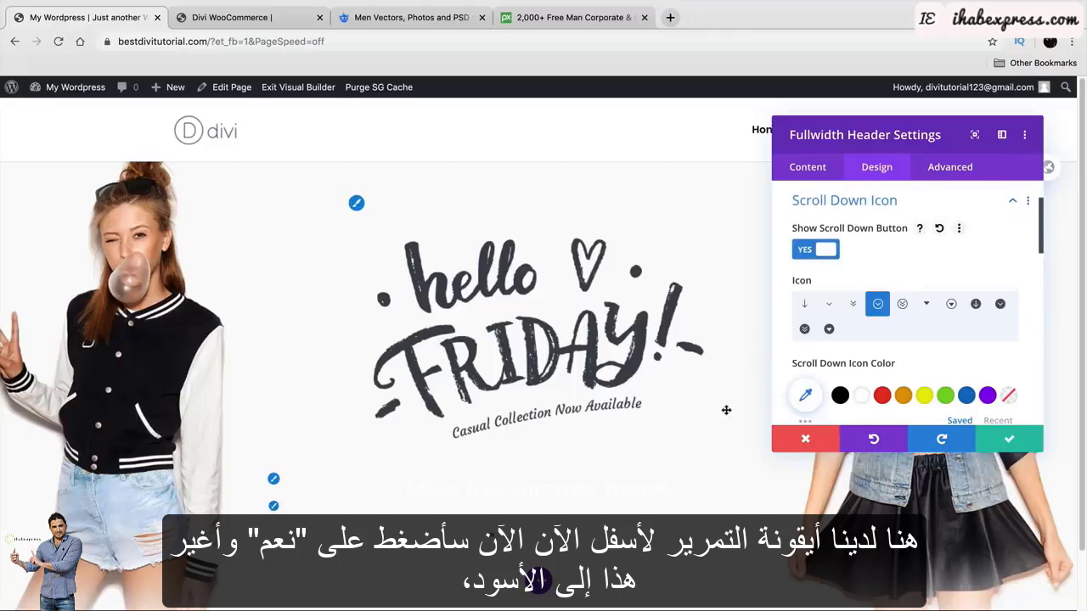
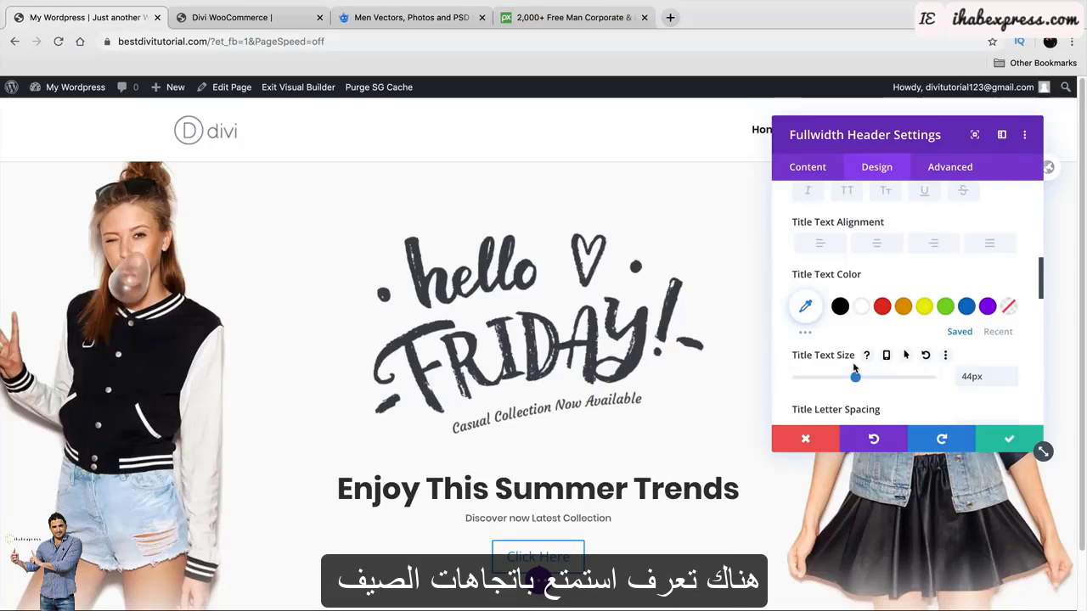
Give the hero title 2px letter spacing, 1.1em line height and no text shadow.
scroll(850, 361, down, 3)
mouse_move(800, 339)
mouse_down()
mouse_move(811, 347)
mouse_move(800, 338)
mouse_up()
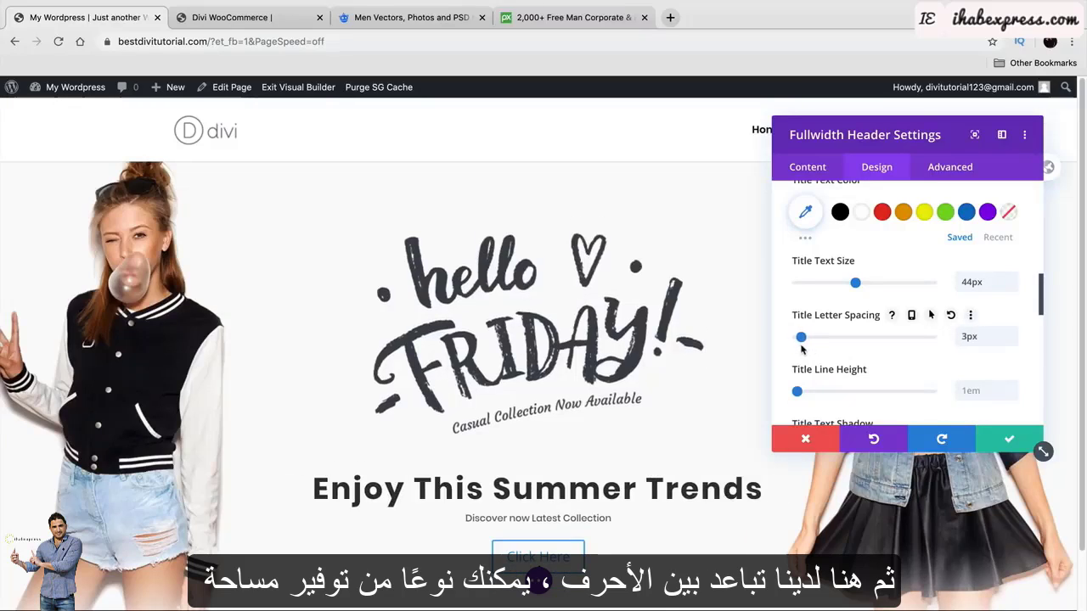
drag(797, 392, 804, 391)
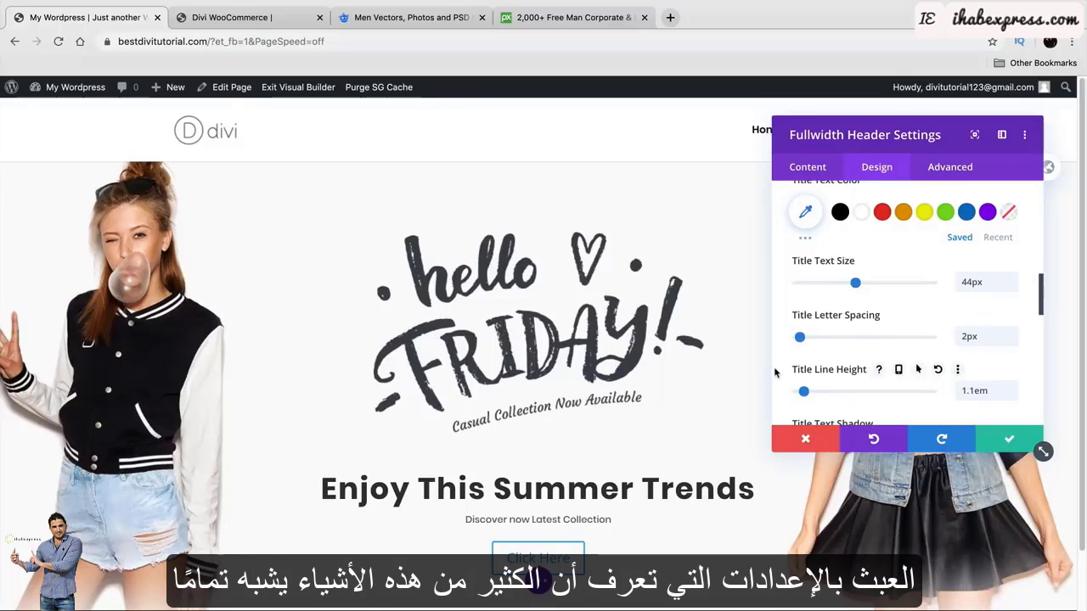
scroll(782, 369, down, 3)
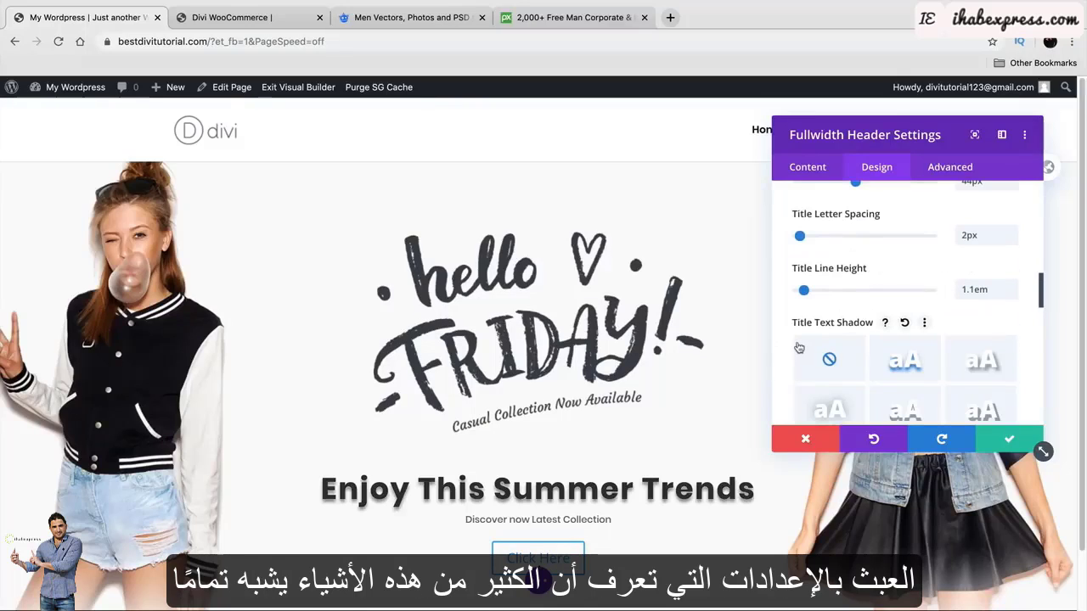
scroll(798, 347, down, 1)
click(976, 299)
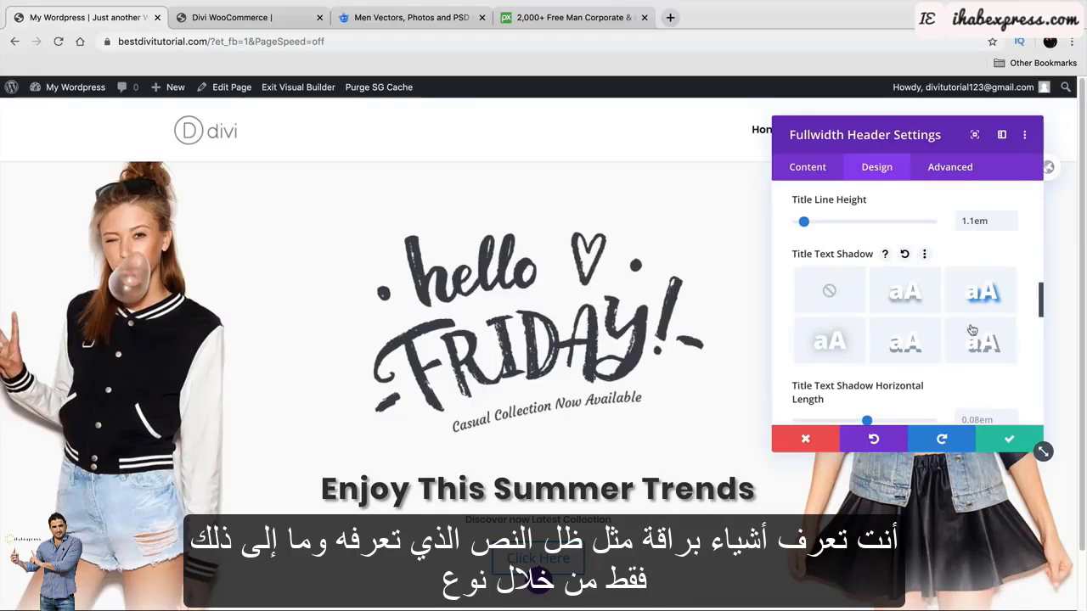
click(829, 291)
Set the subtitle's body font weight to Ultra Light.
scroll(853, 321, down, 2)
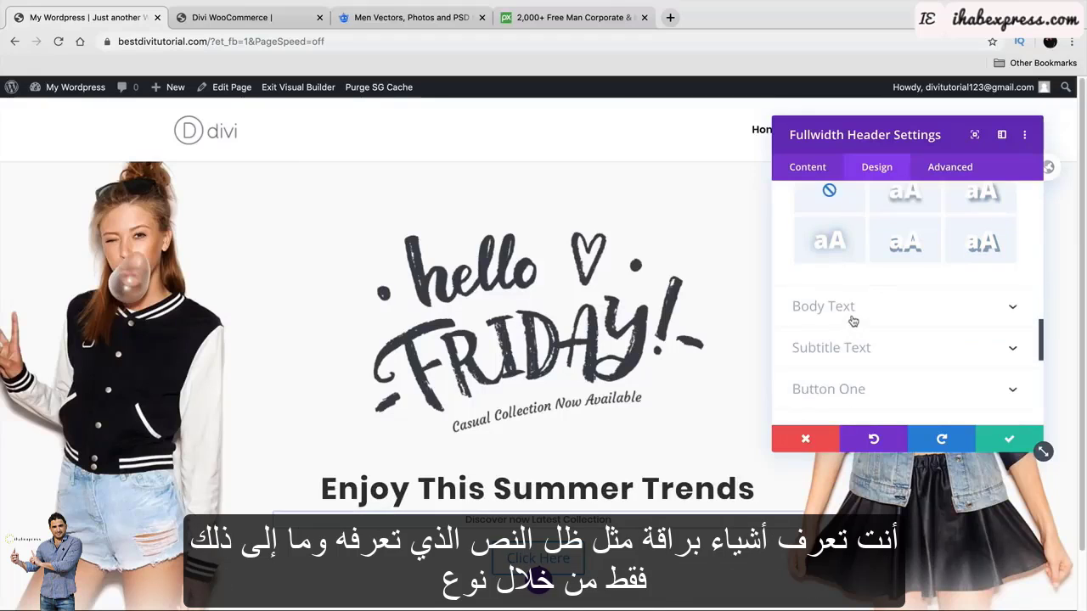
click(854, 321)
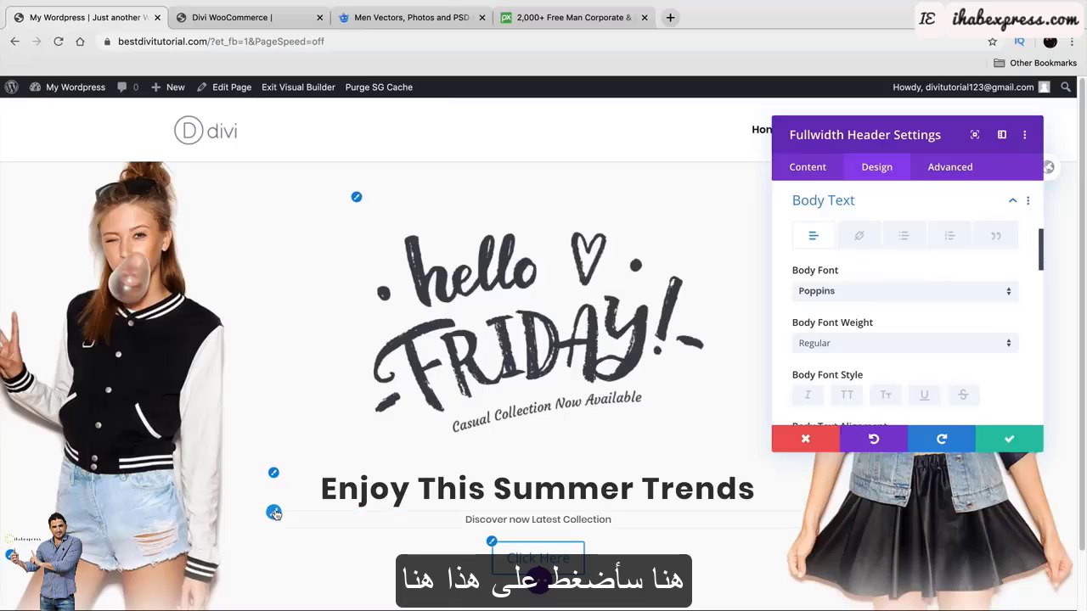
click(867, 343)
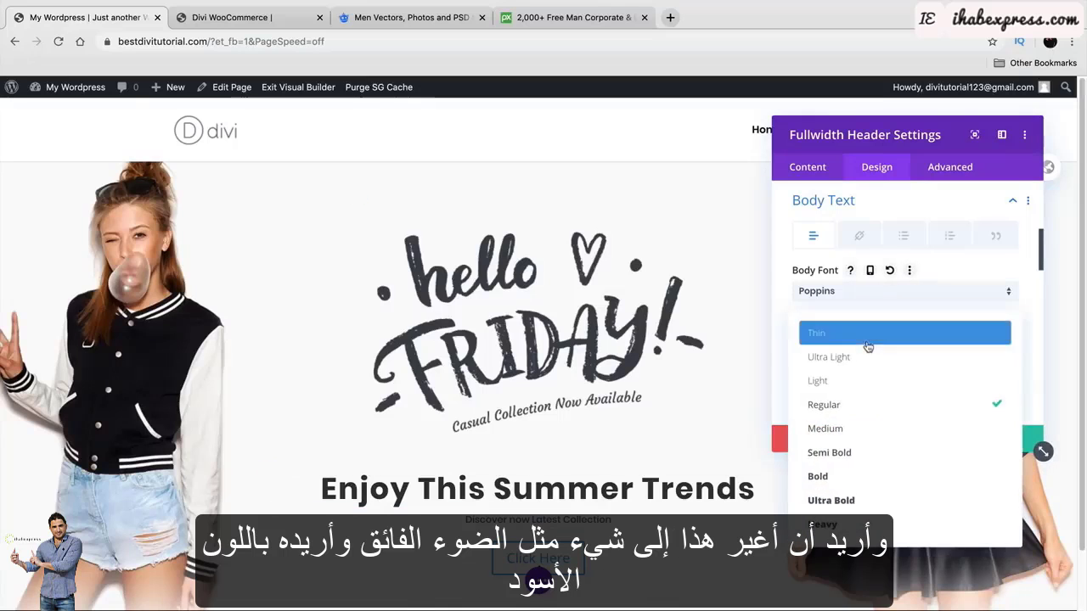
click(867, 361)
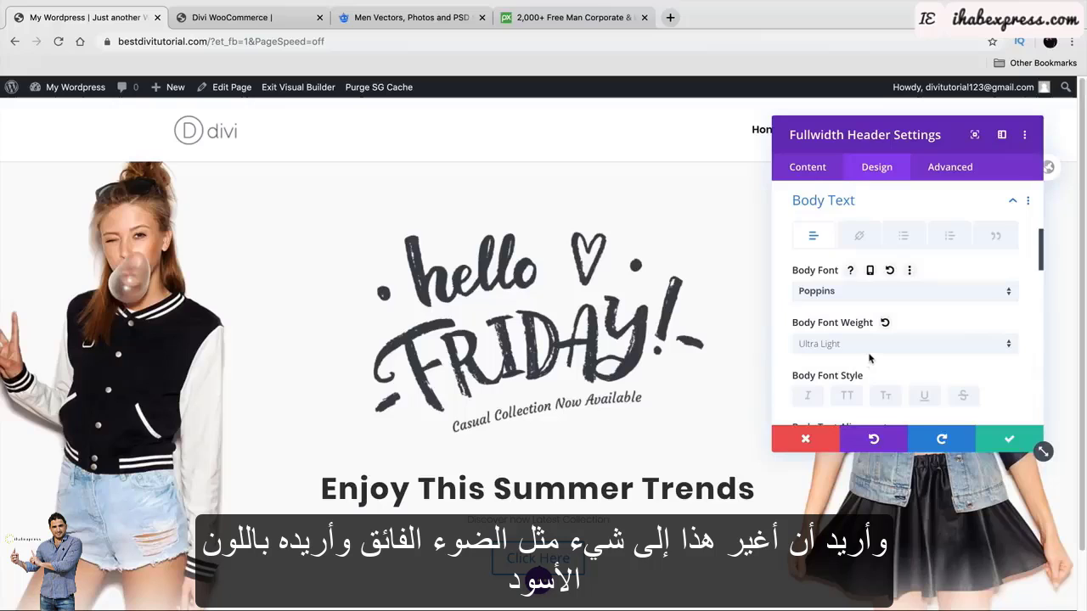
scroll(869, 358, down, 2)
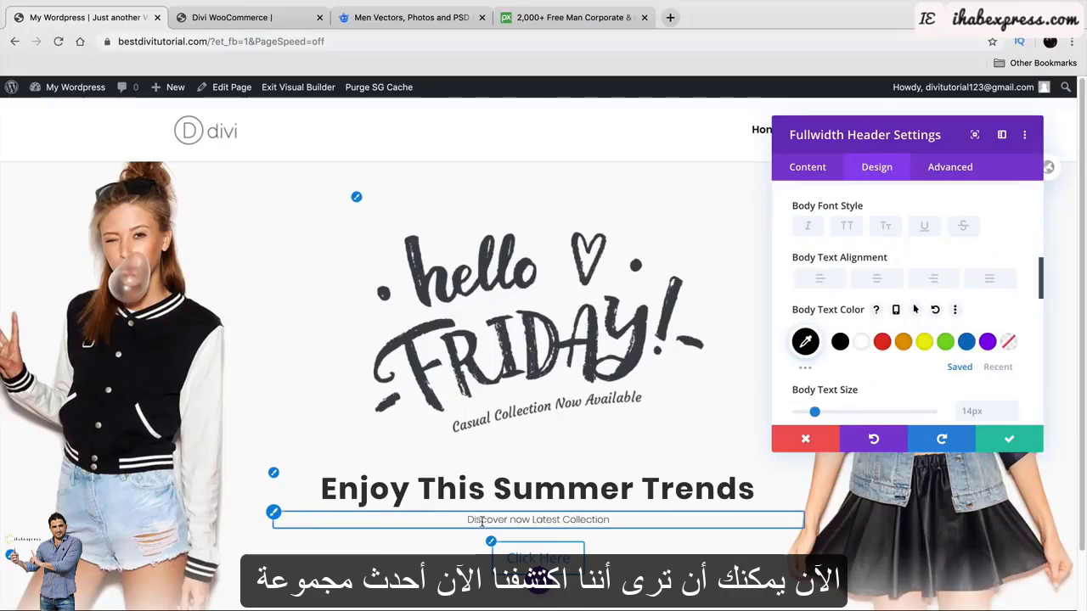
scroll(484, 509, down, 1)
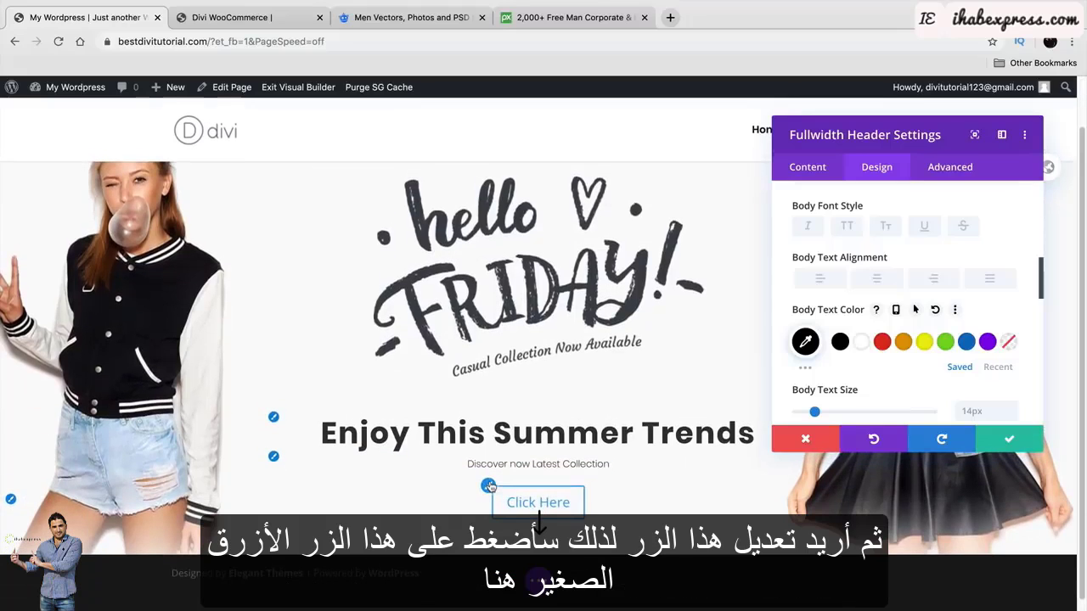
Enable custom styles for the Click Here button and make its text and border black.
click(489, 485)
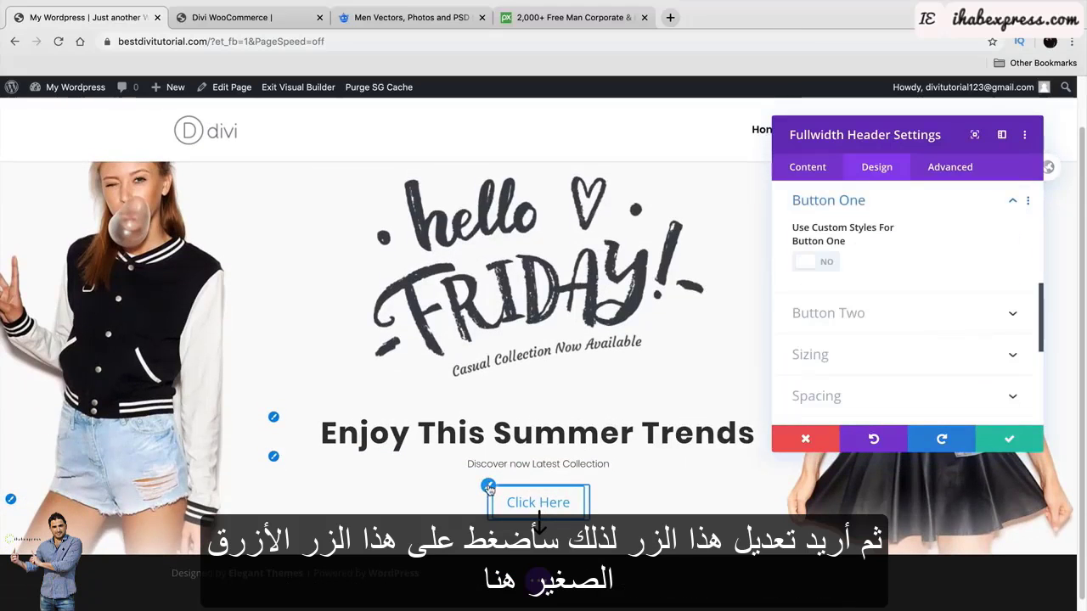
click(823, 263)
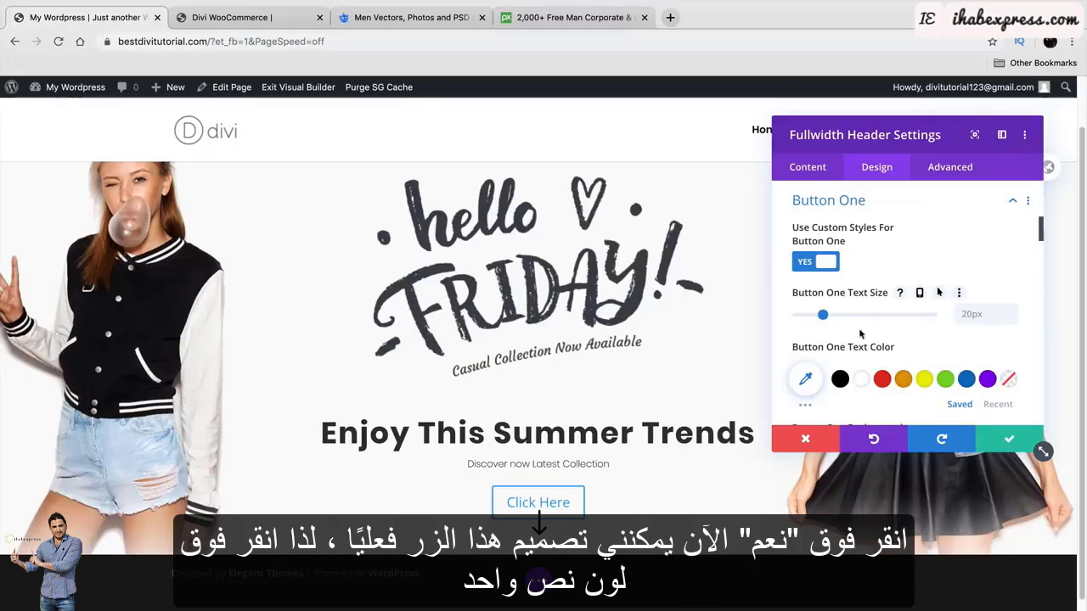
click(841, 380)
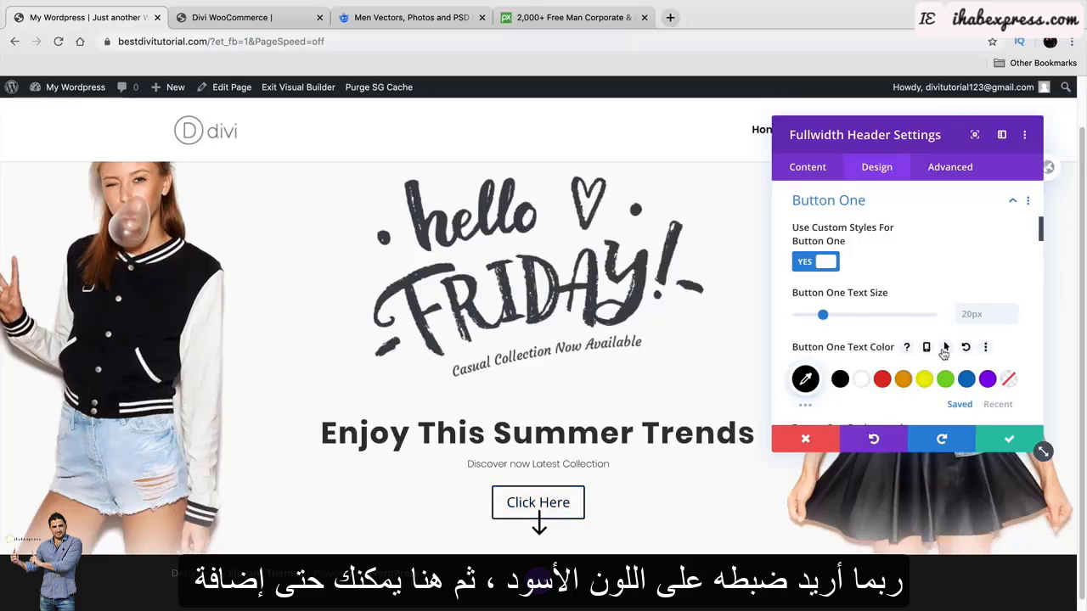
Try red, yellow, green, blue, black and white button backgrounds, then remove the colour.
scroll(943, 350, down, 3)
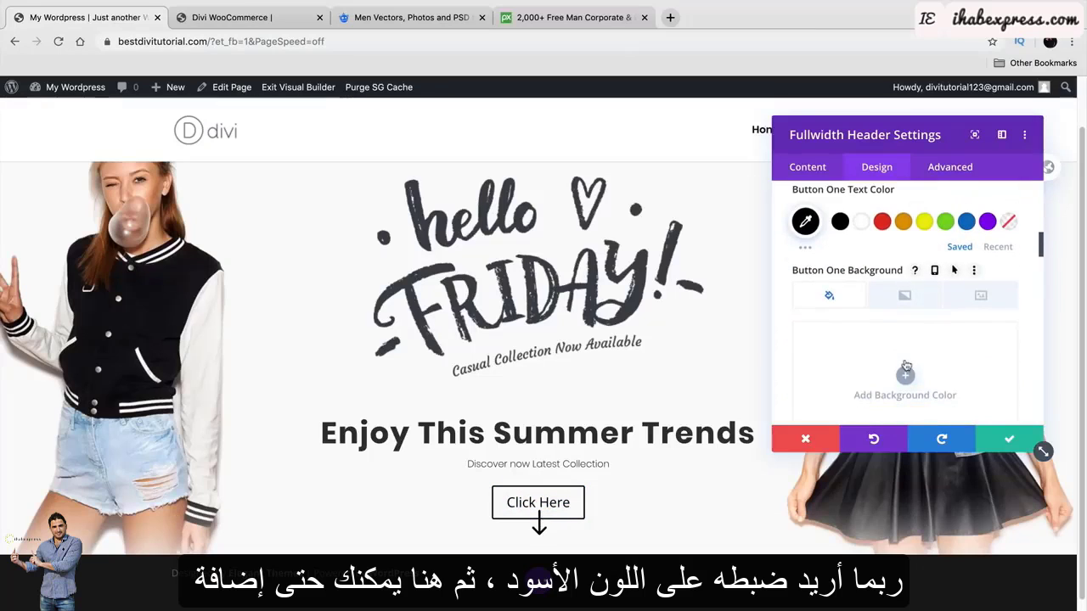
scroll(909, 348, down, 1)
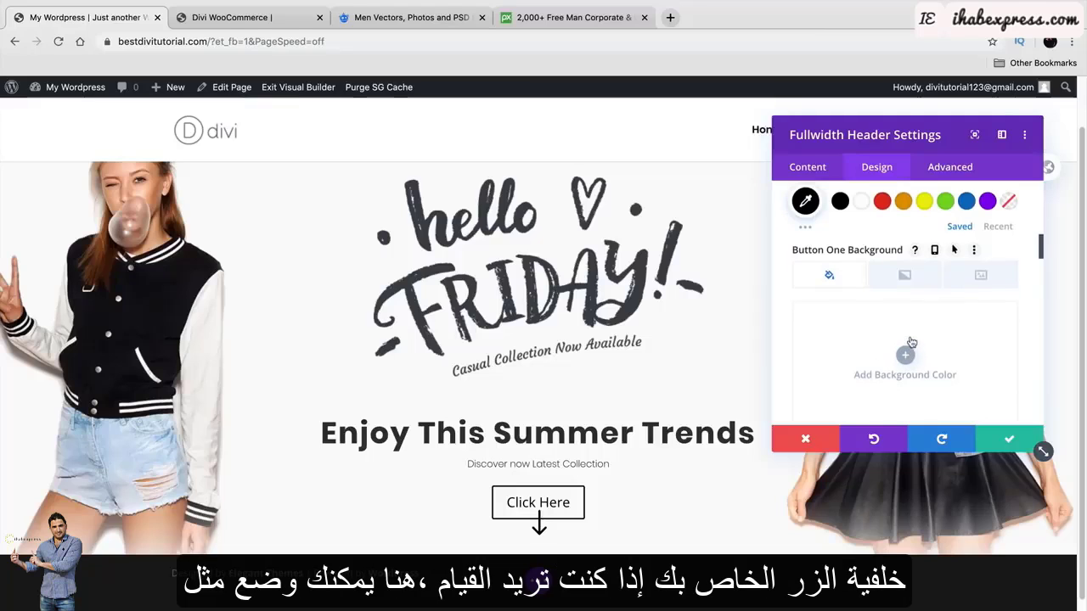
click(917, 356)
scroll(923, 342, down, 3)
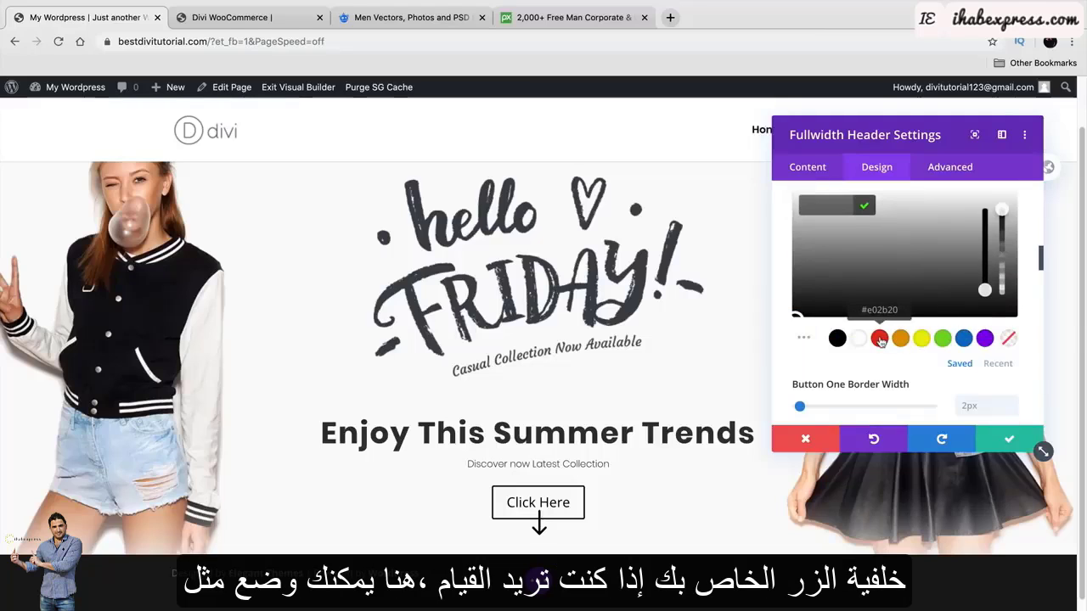
click(881, 340)
click(921, 339)
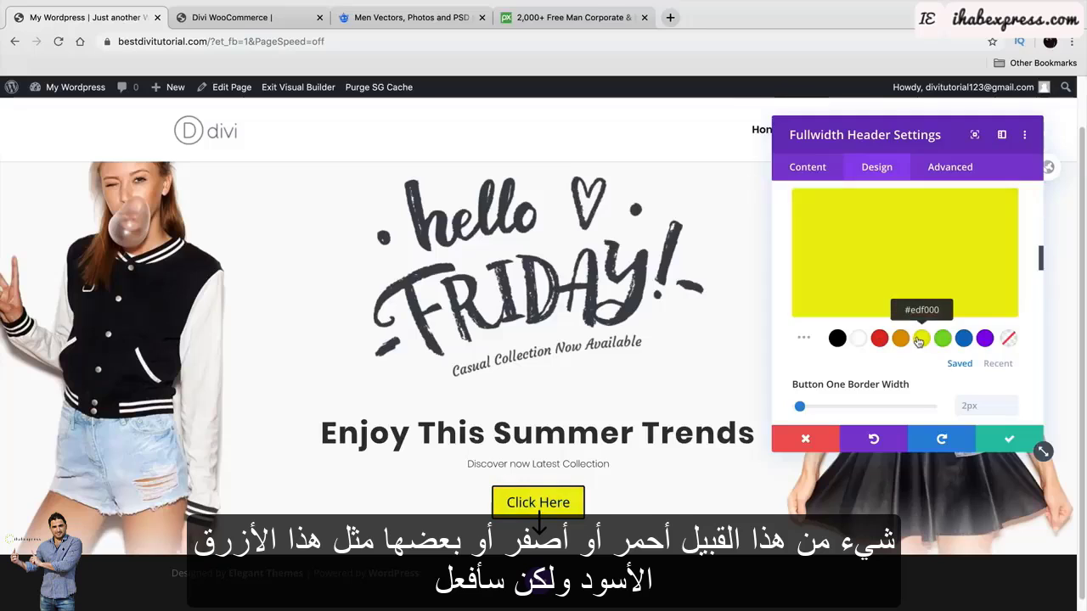
click(943, 340)
click(964, 339)
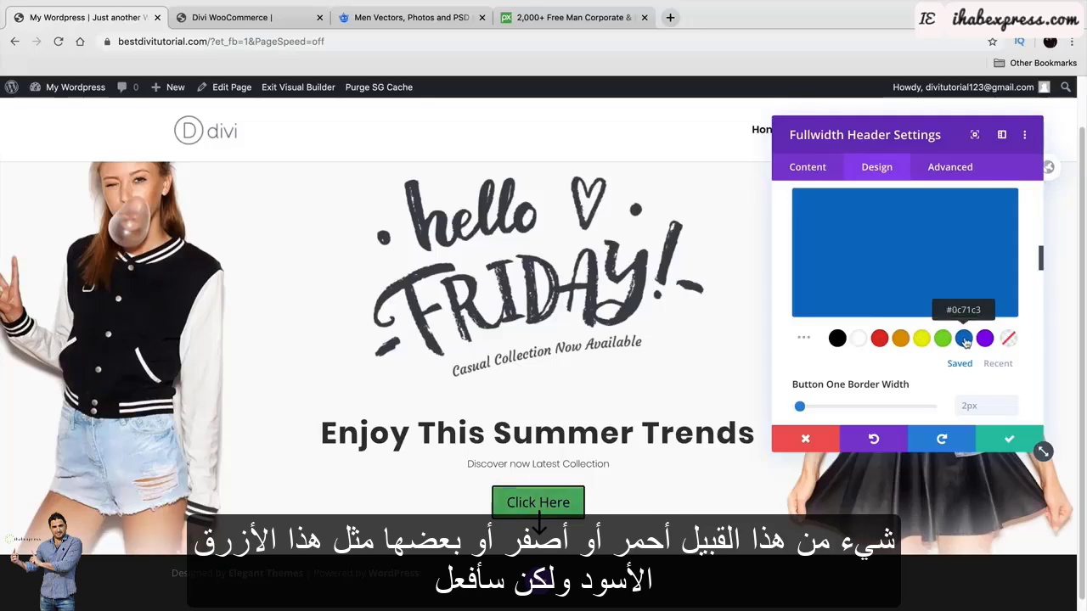
click(836, 338)
click(858, 338)
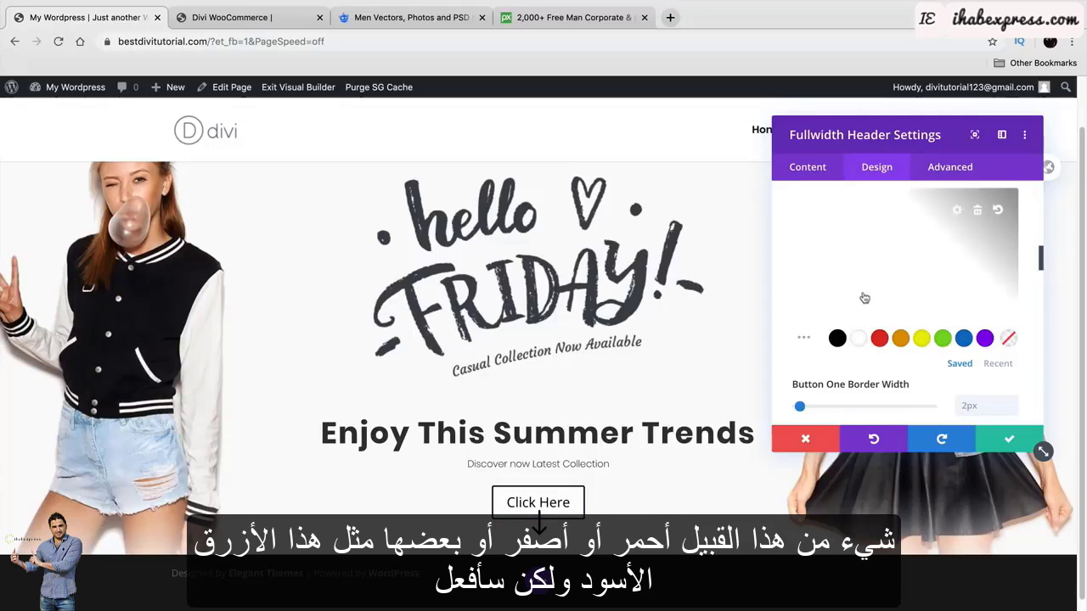
scroll(866, 296, up, 1)
click(975, 231)
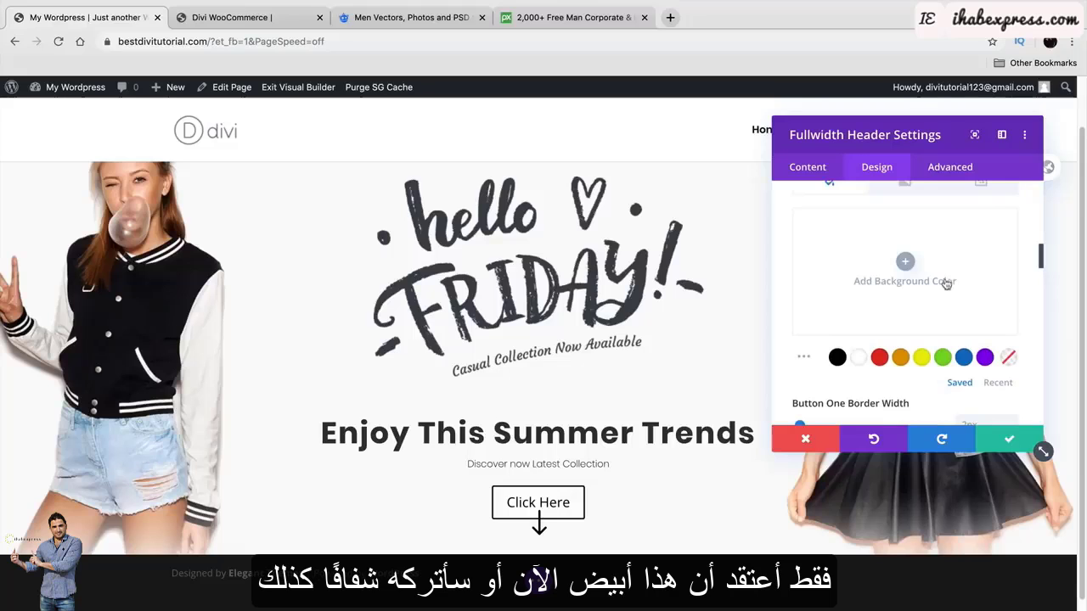
scroll(899, 307, up, 2)
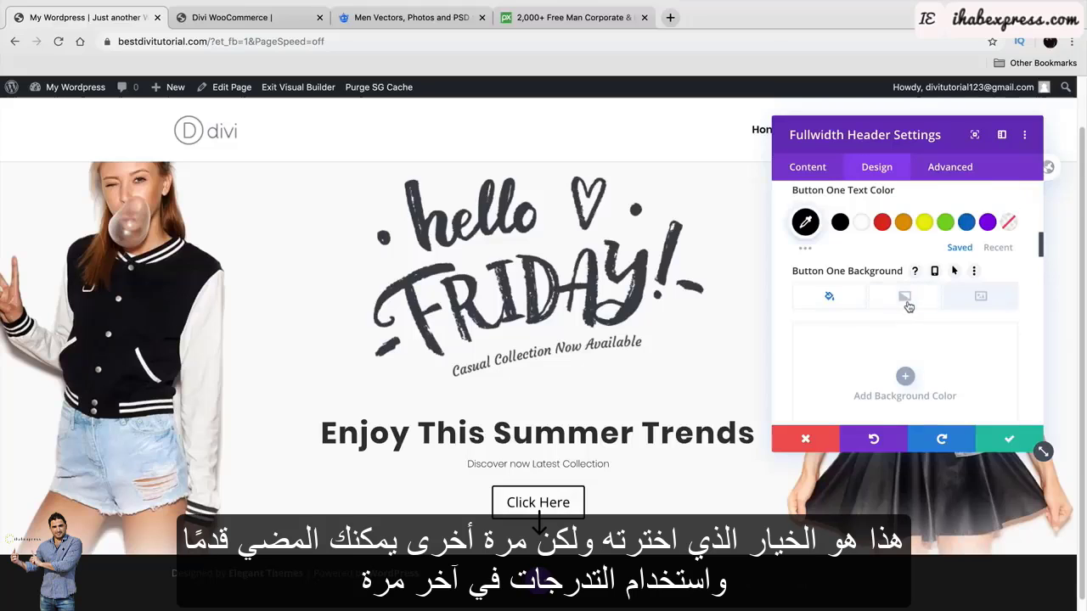
Try a blue-green gradient button background, then delete it.
click(905, 304)
scroll(909, 323, down, 2)
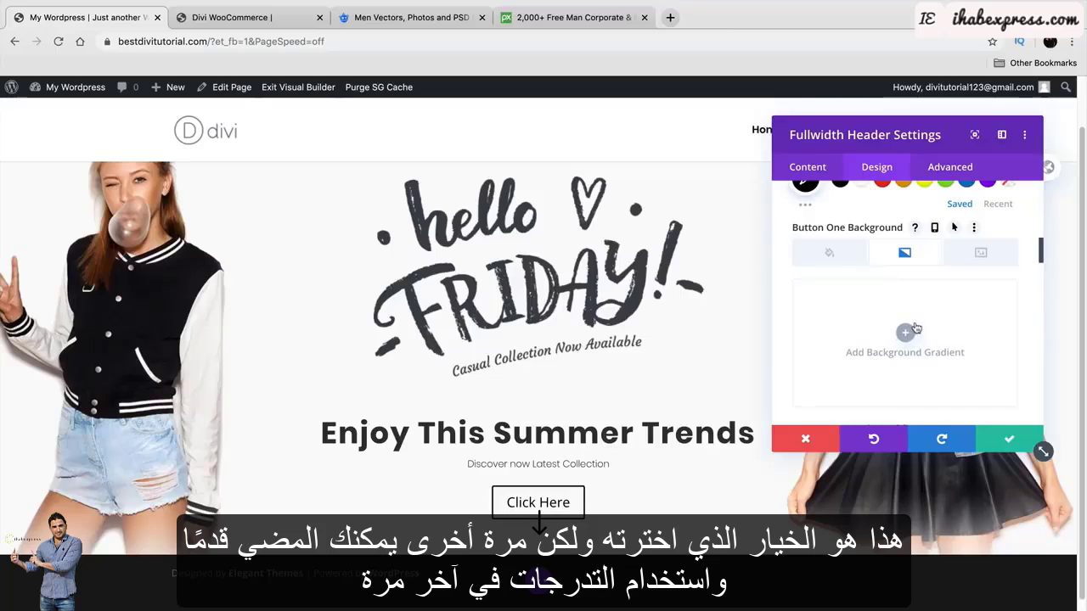
click(905, 333)
scroll(904, 348, down, 1)
scroll(899, 365, up, 1)
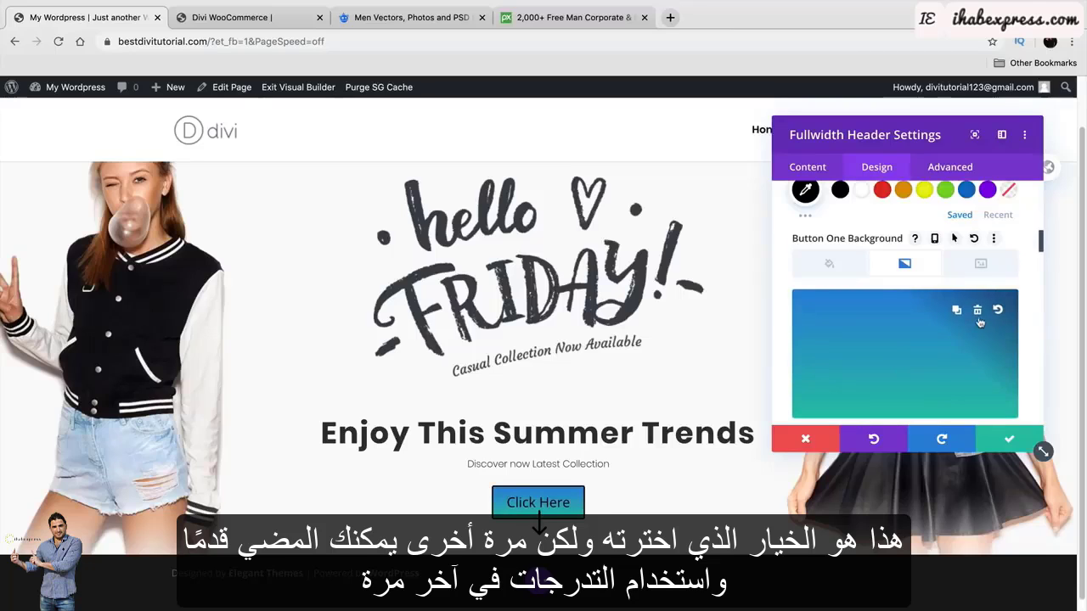
click(980, 315)
click(830, 264)
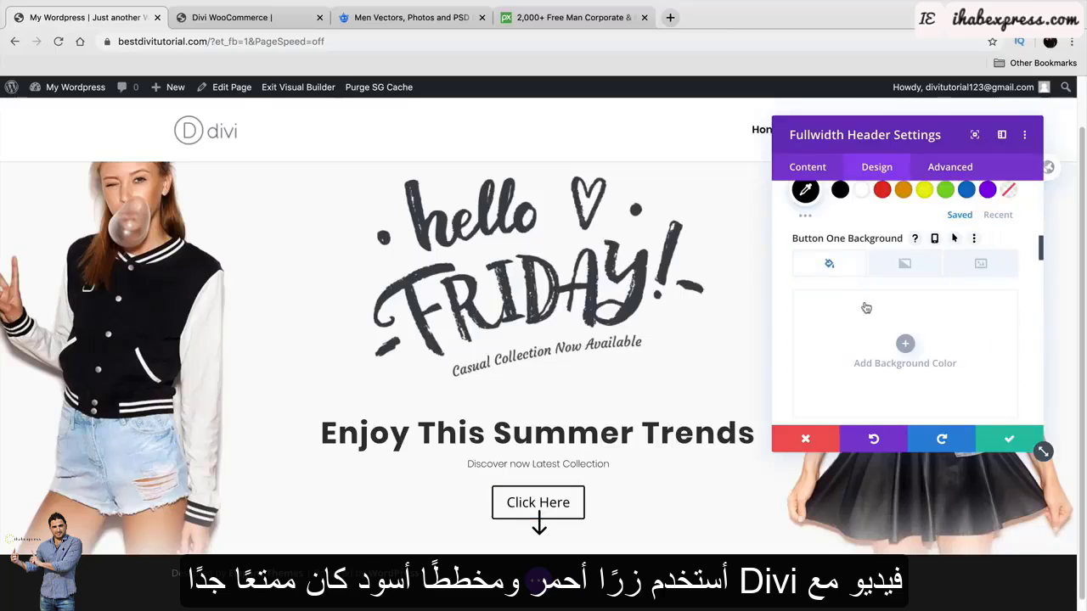
Set the Click Here button's border radius to 85px for fully rounded ends.
scroll(874, 315, down, 1)
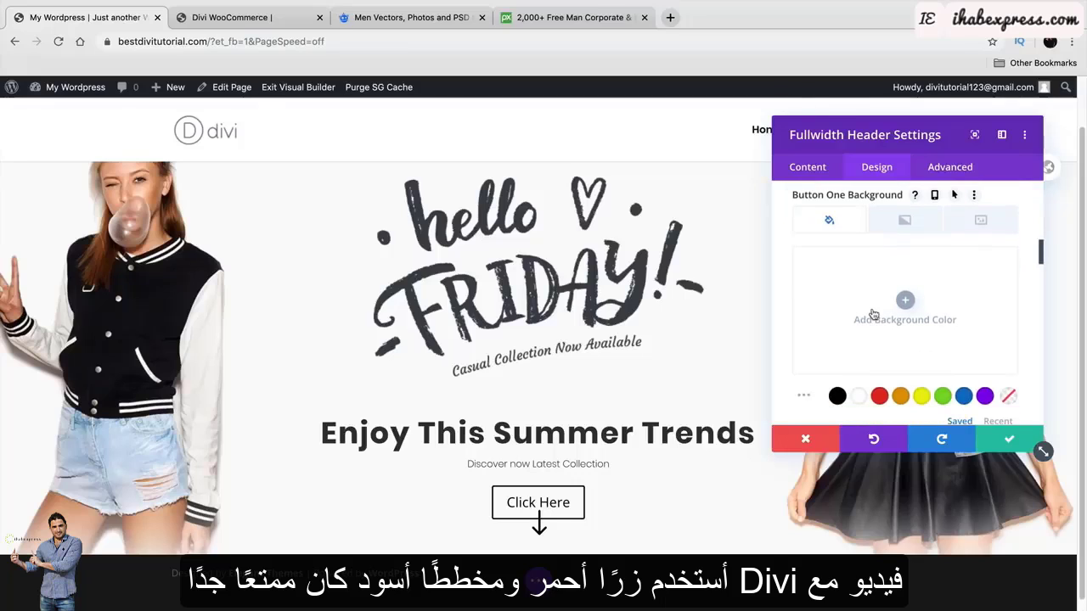
scroll(874, 315, down, 5)
scroll(862, 296, down, 3)
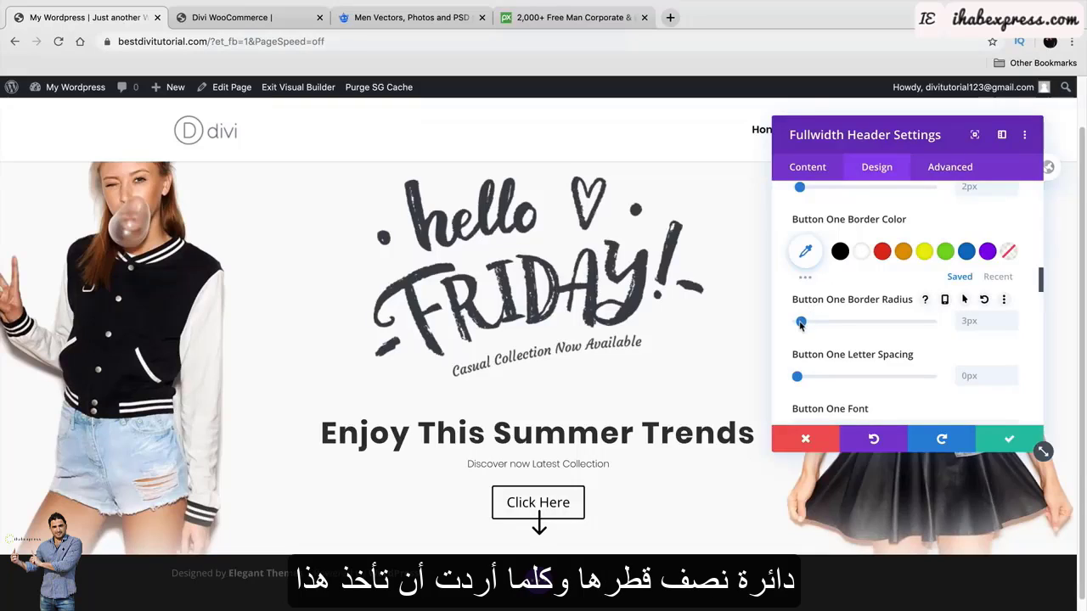
drag(802, 323, 910, 323)
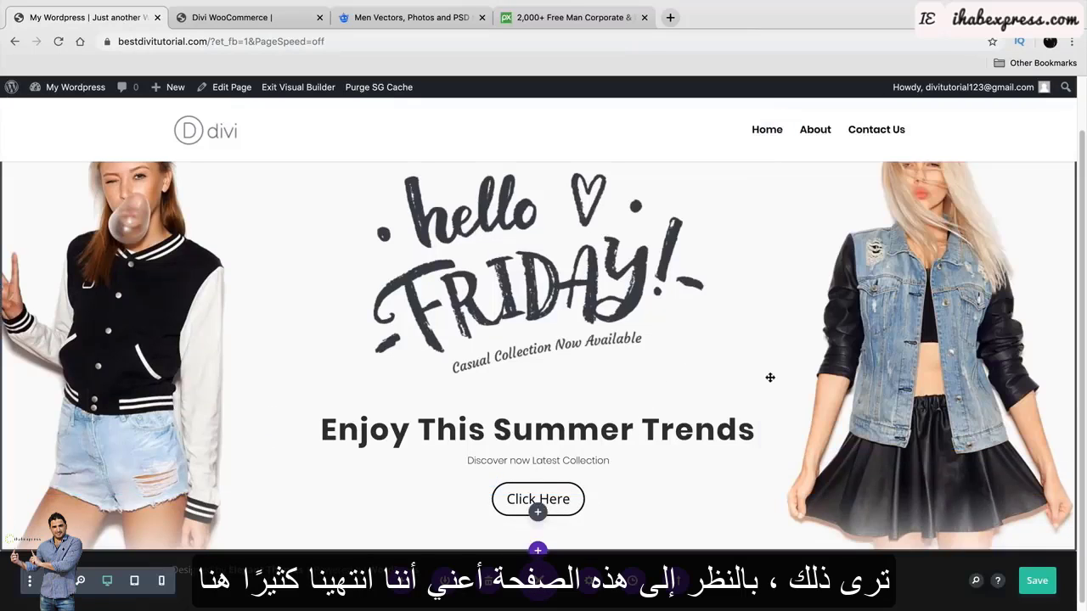
scroll(771, 377, up, 2)
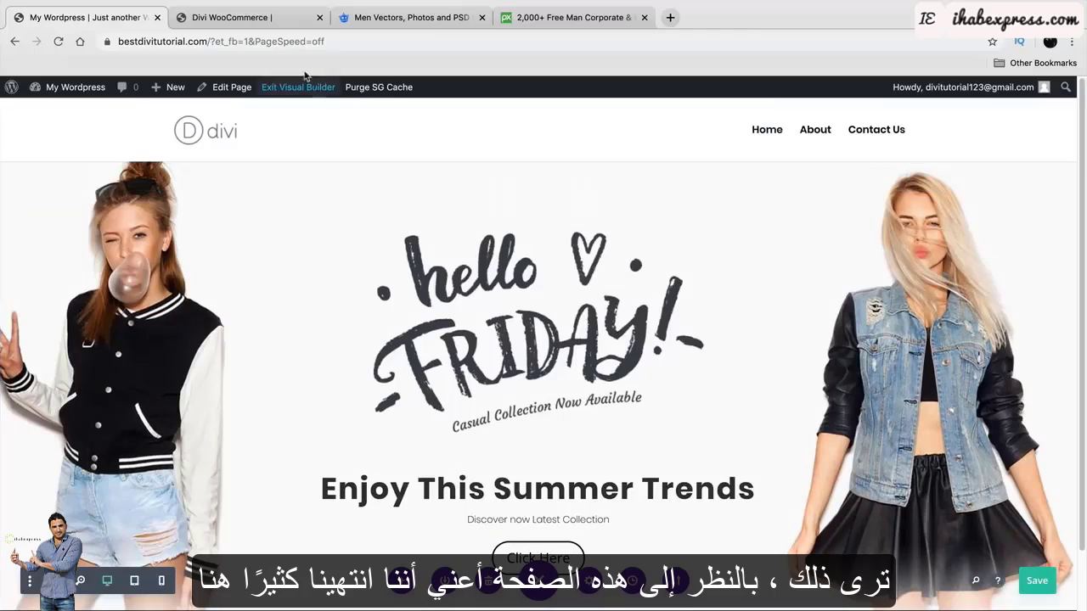
Compare the hero with the reference Divi WooCommerce page's three boxes, then return to the page.
click(264, 25)
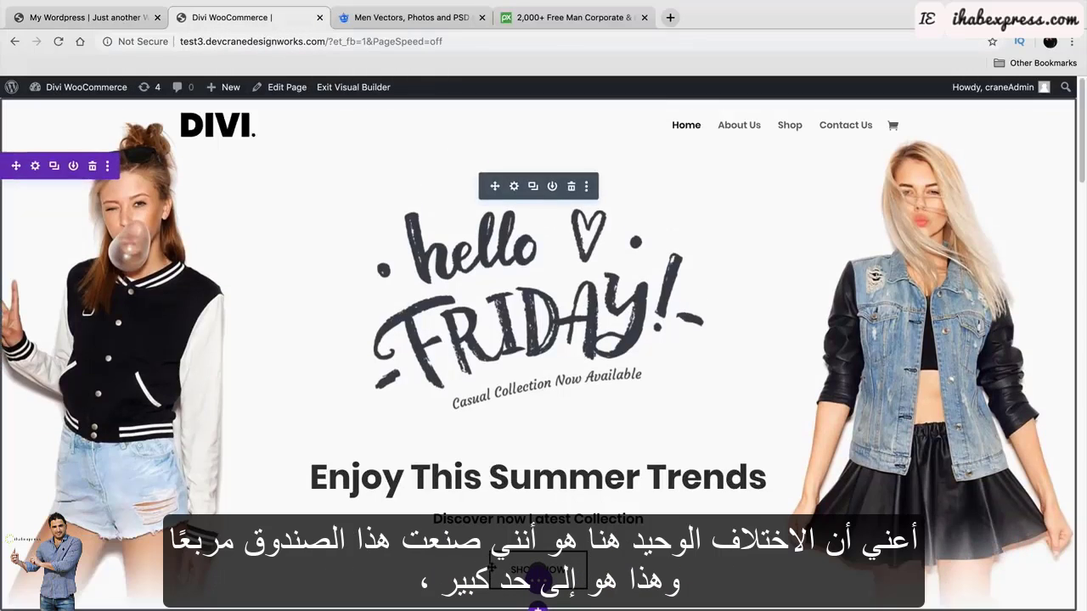
click(82, 11)
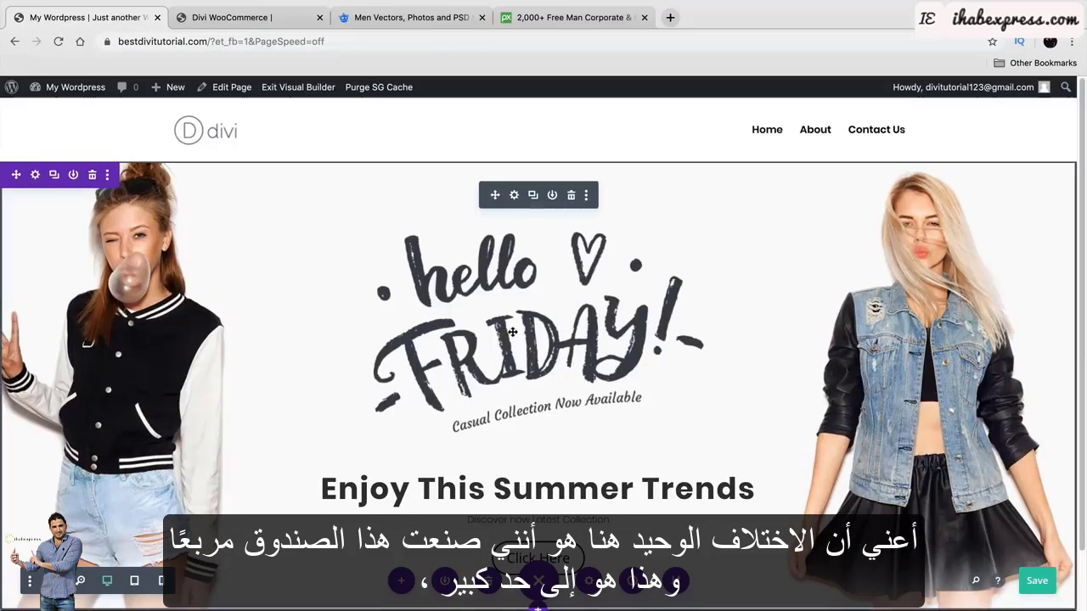
scroll(548, 345, down, 1)
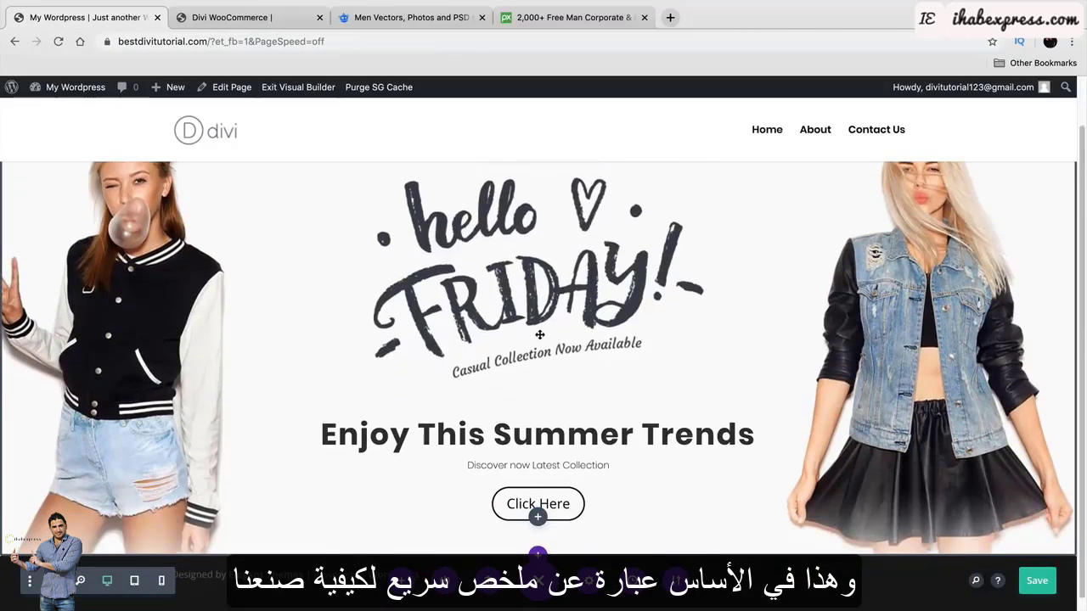
scroll(595, 357, up, 1)
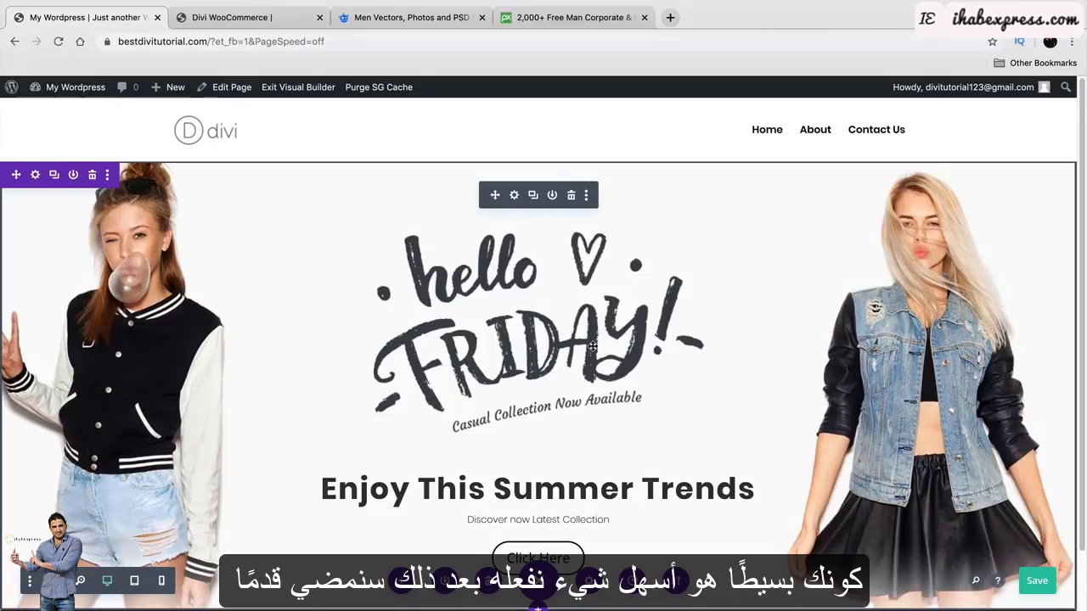
scroll(593, 347, down, 1)
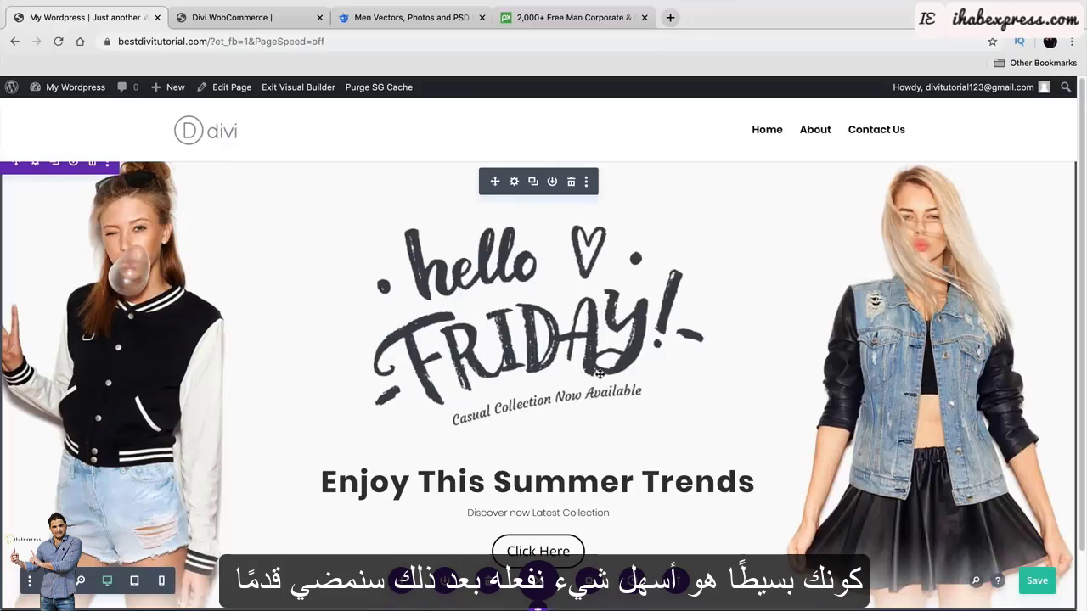
click(263, 18)
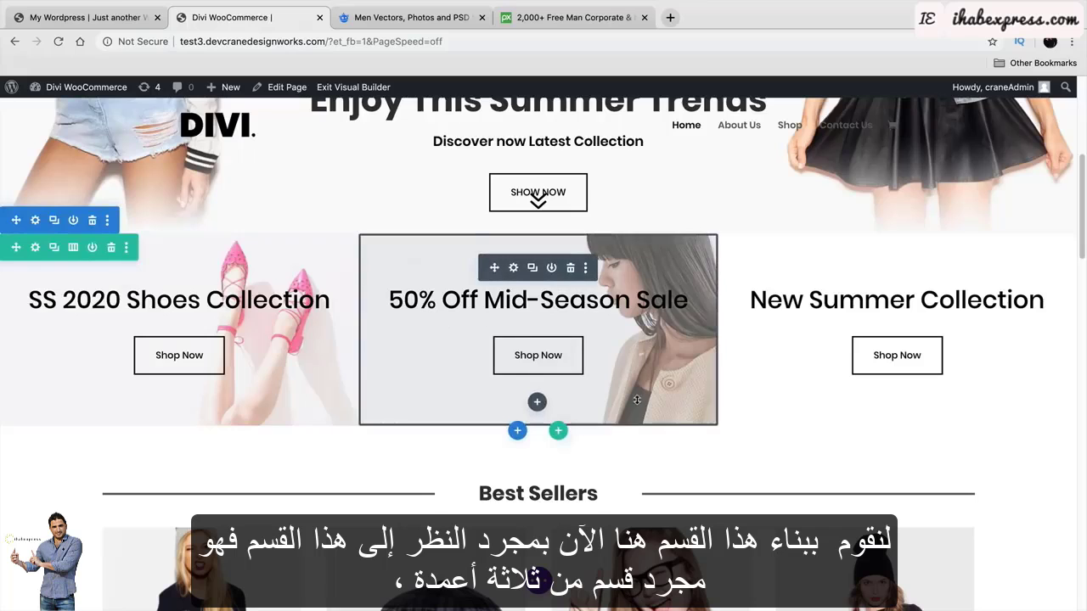
scroll(527, 331, up, 1)
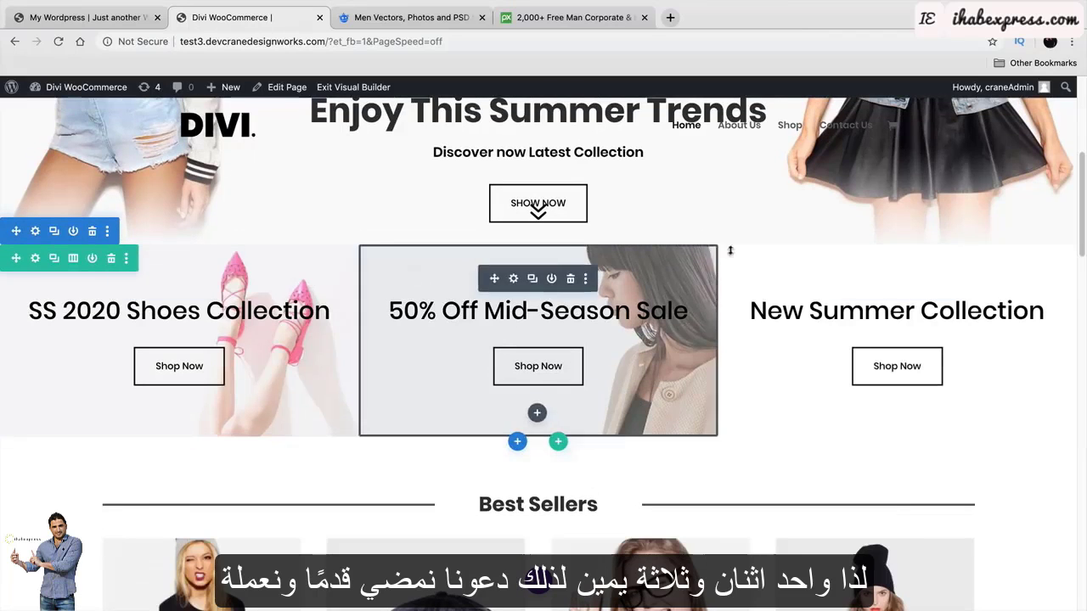
click(85, 17)
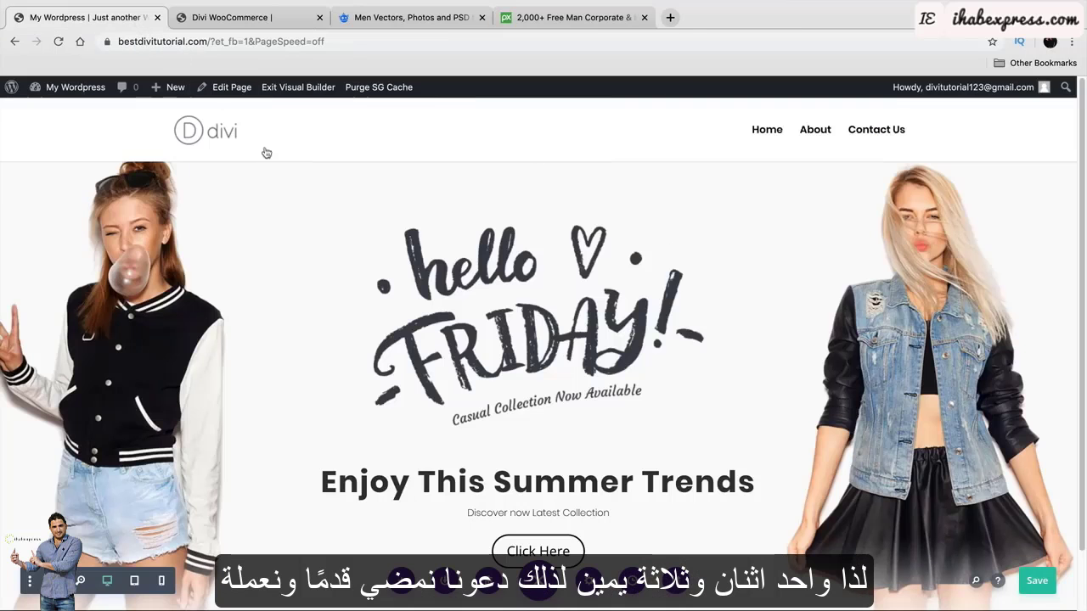
Add a regular section below the hero with a three-equal-column row.
click(537, 543)
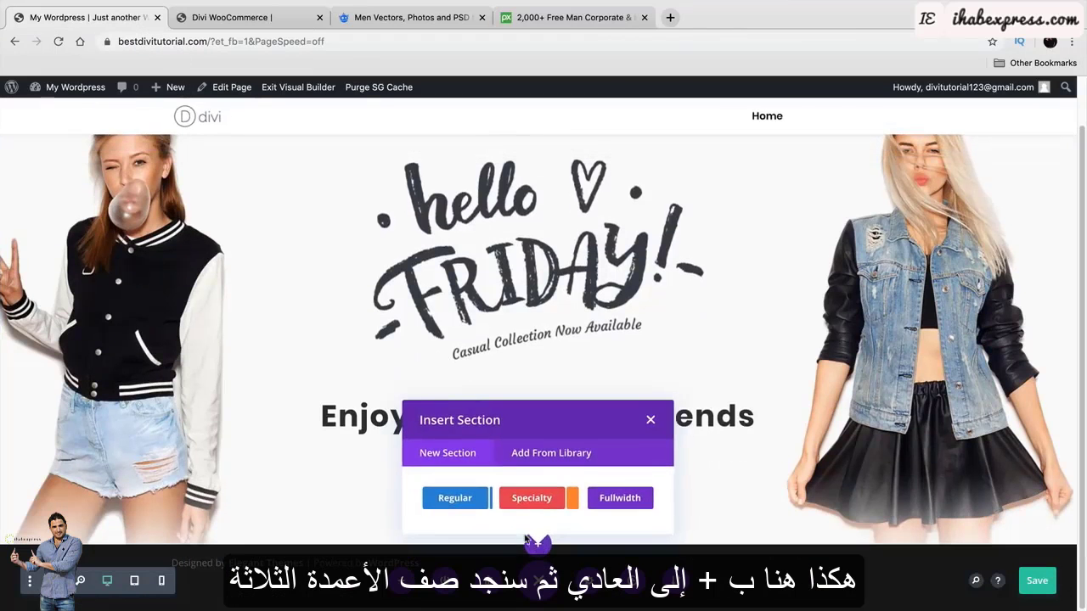
click(456, 502)
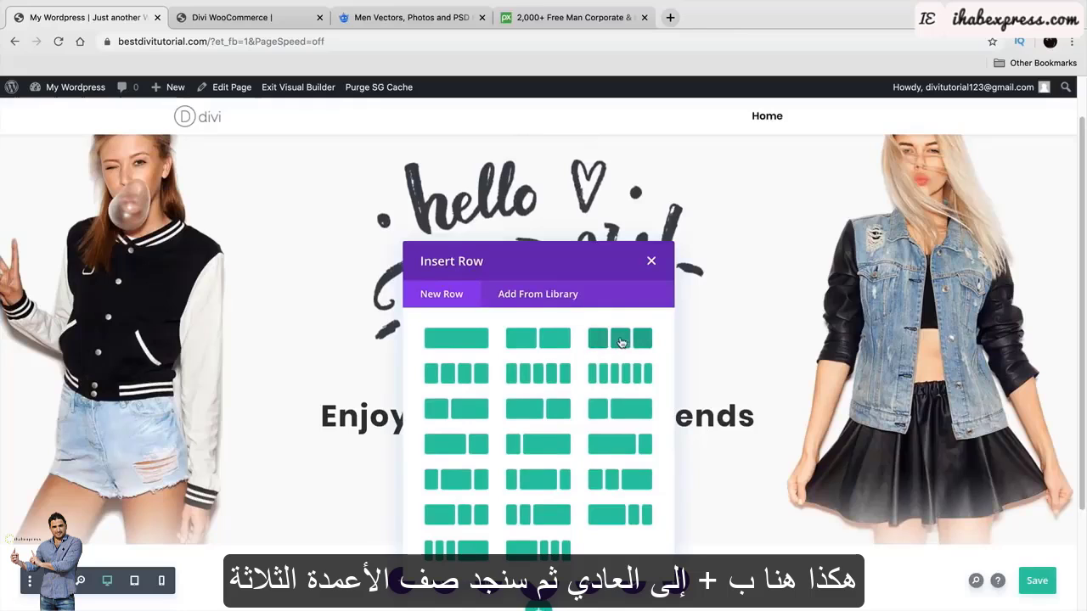
click(624, 342)
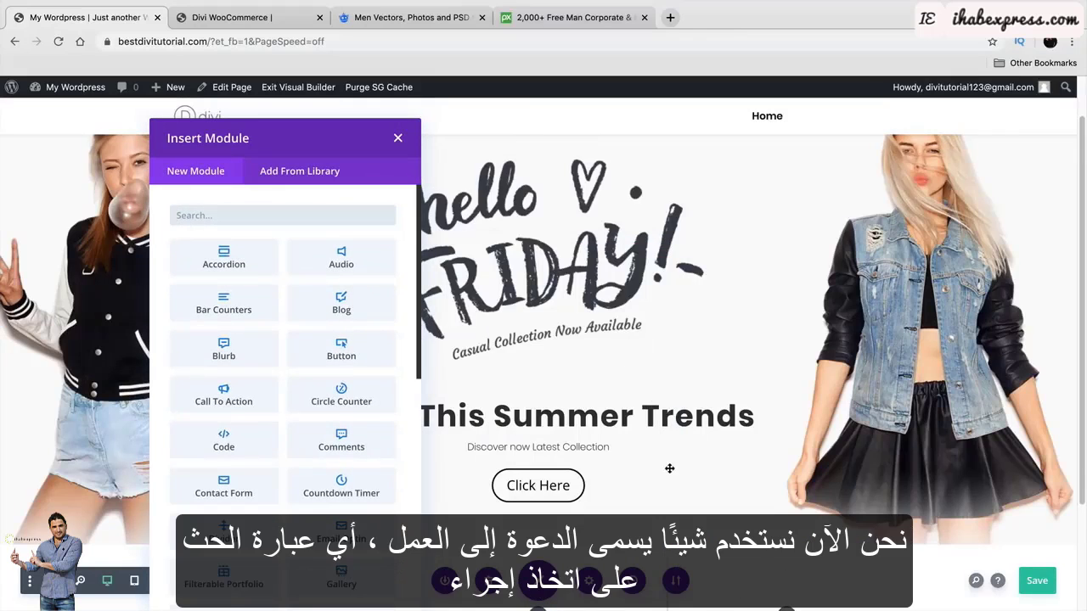
scroll(316, 427, down, 2)
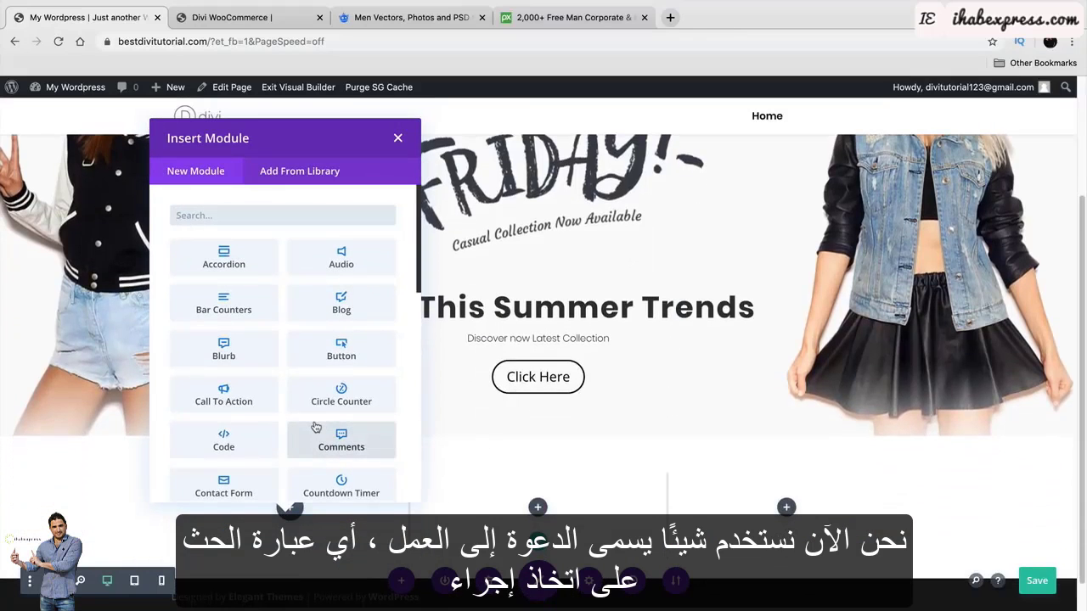
Add a Call To Action module to the first column with button link #.
click(224, 395)
scroll(280, 357, down, 3)
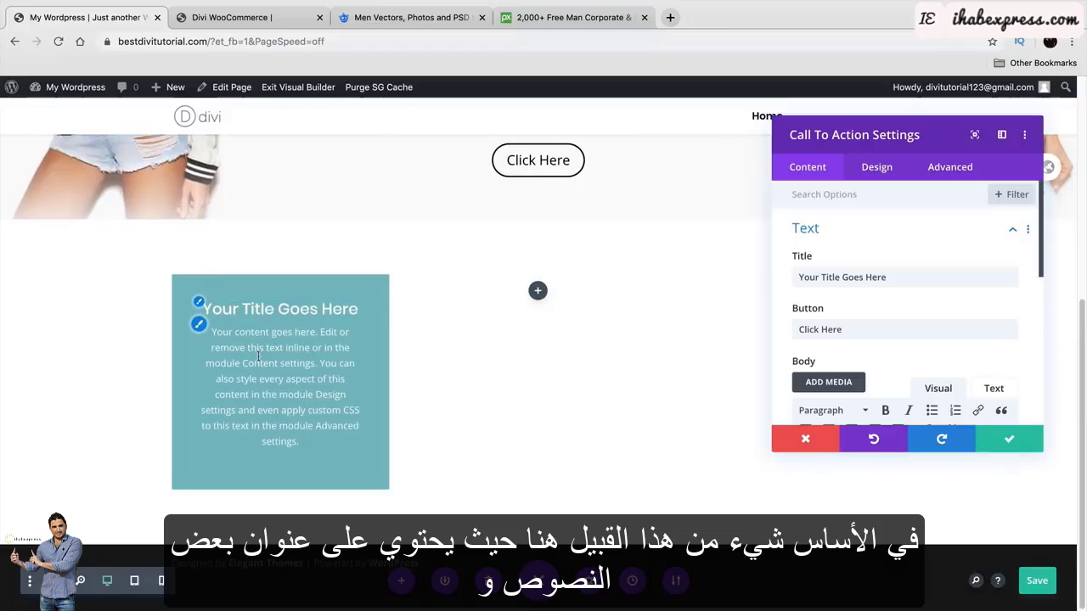
scroll(855, 333, down, 5)
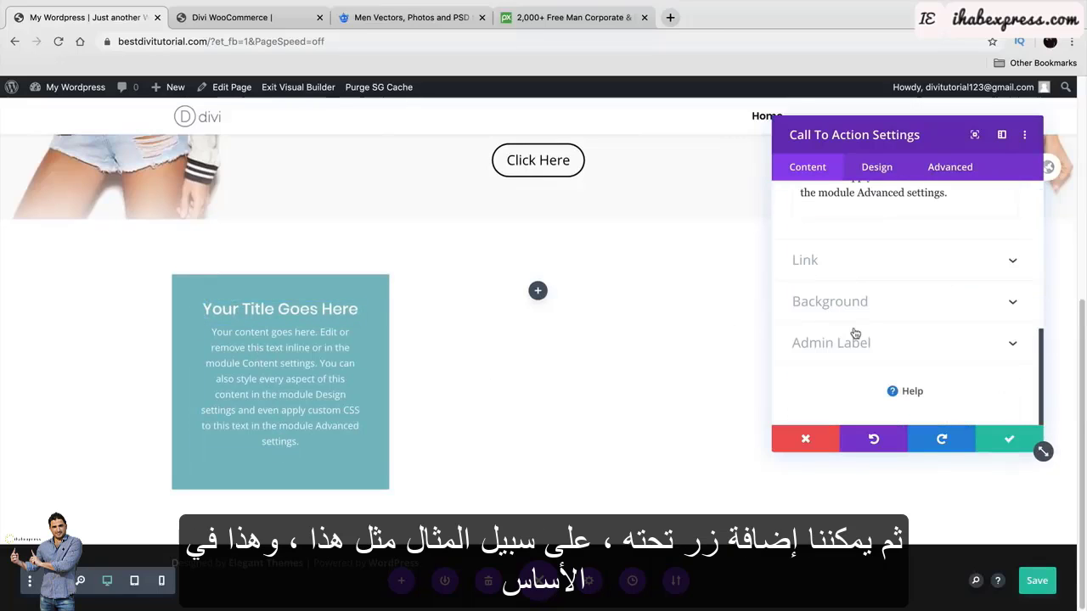
click(857, 270)
click(864, 249)
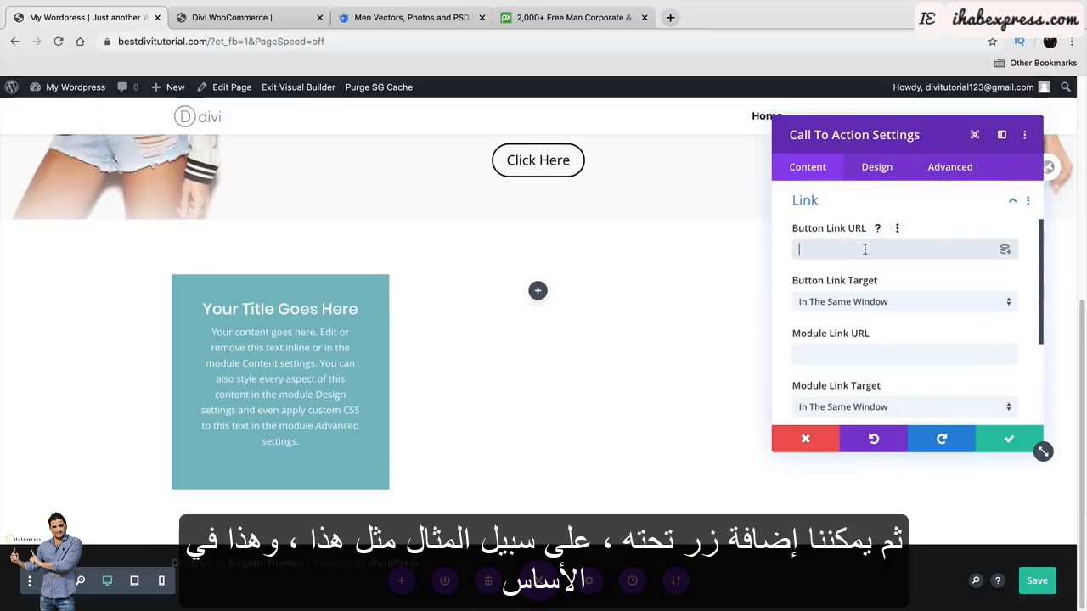
text(#)
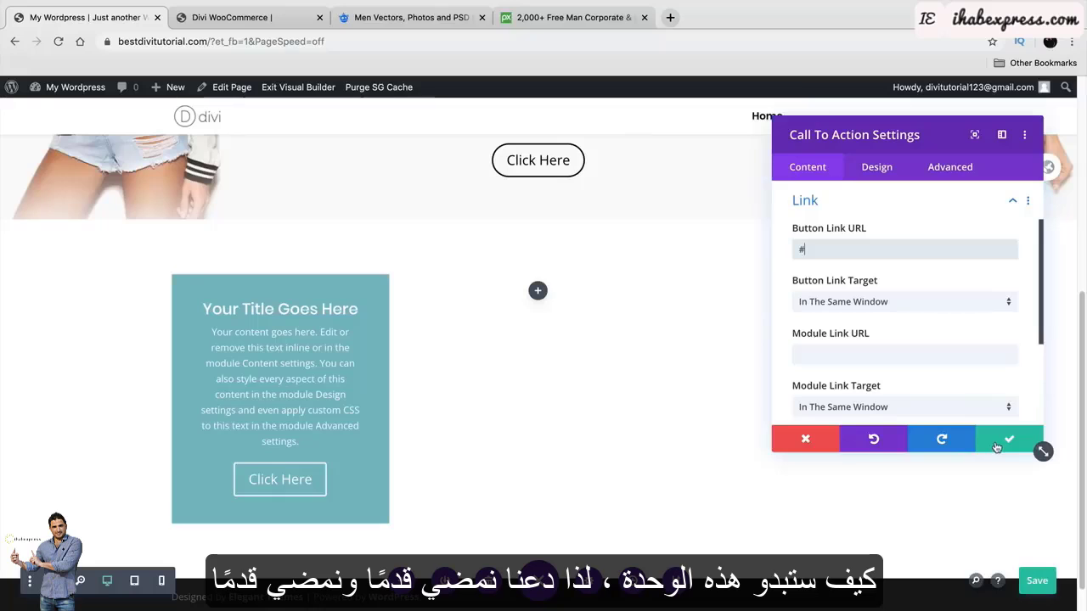
Set the call to action's title to '2020 Shoe Collection', matching the reference box.
key(BackSpace)
scroll(906, 395, up, 2)
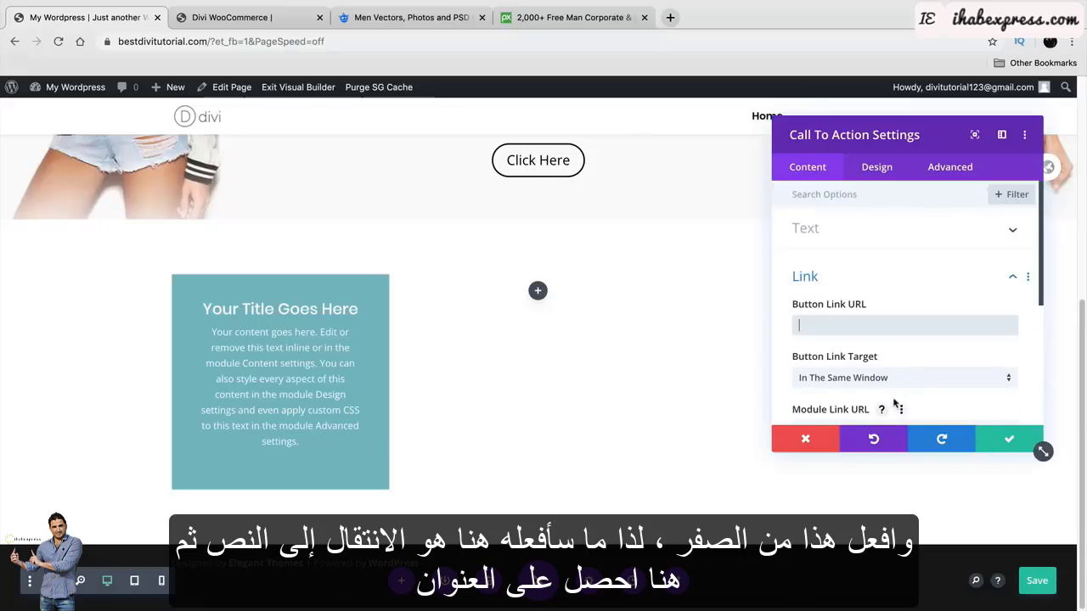
click(816, 229)
triple_click(859, 277)
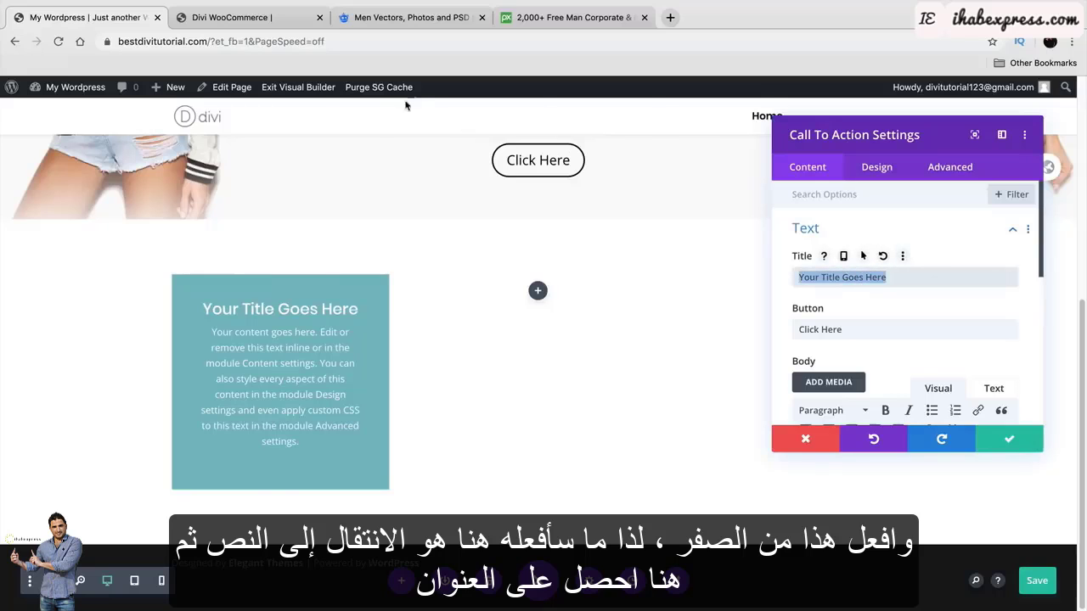
click(270, 20)
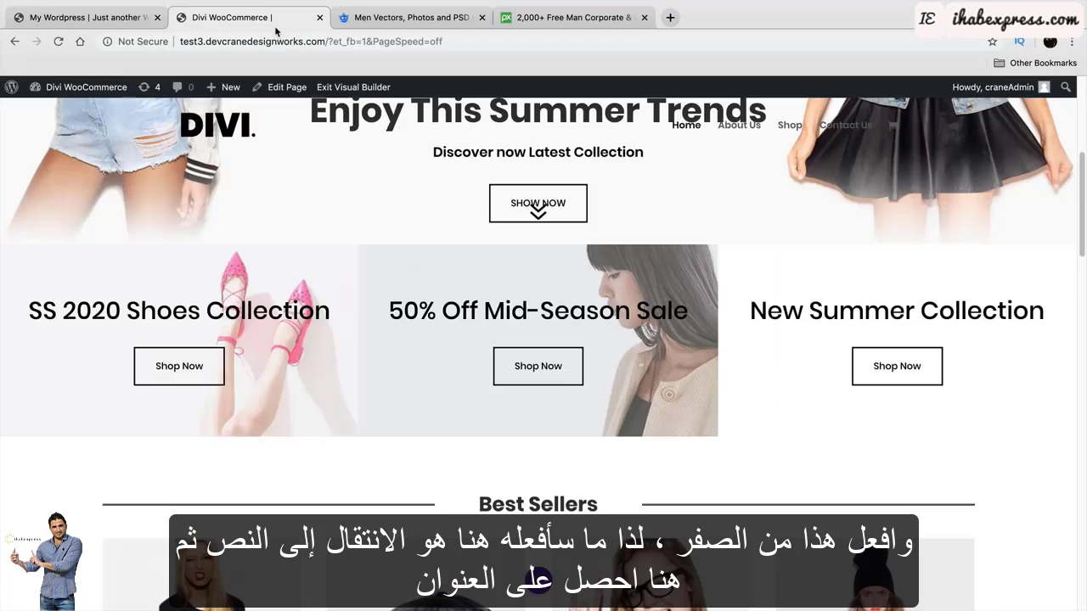
triple_click(49, 312)
right_click(51, 312)
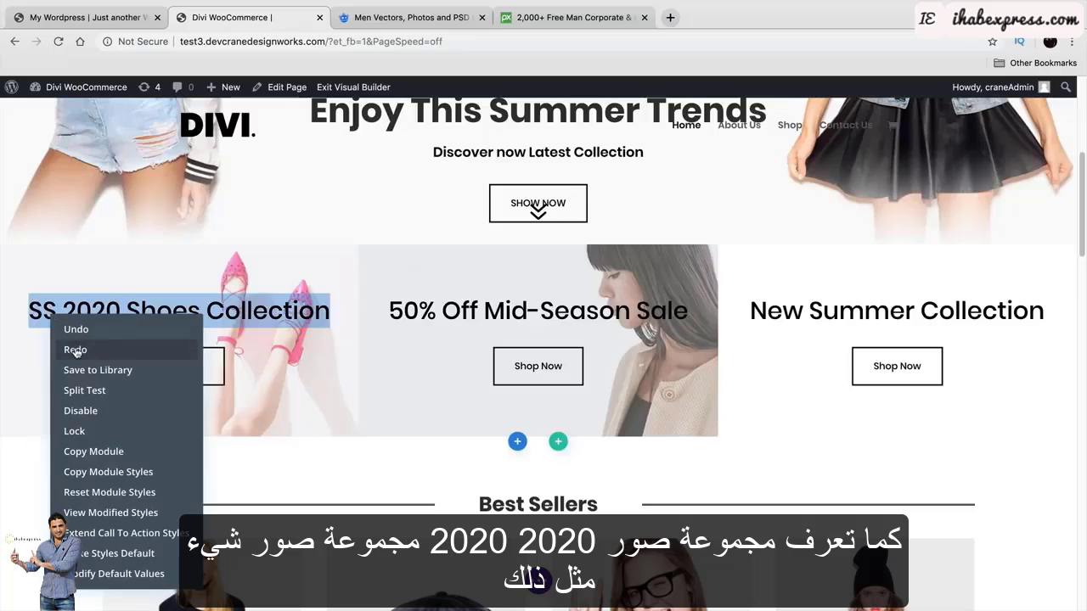
click(256, 309)
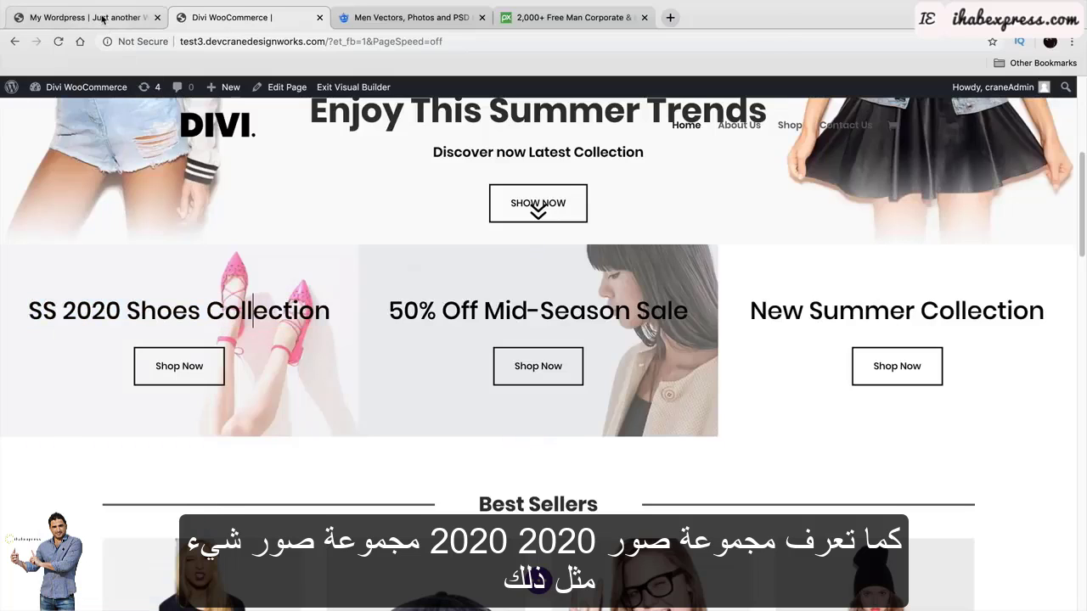
click(102, 18)
text(2020 )
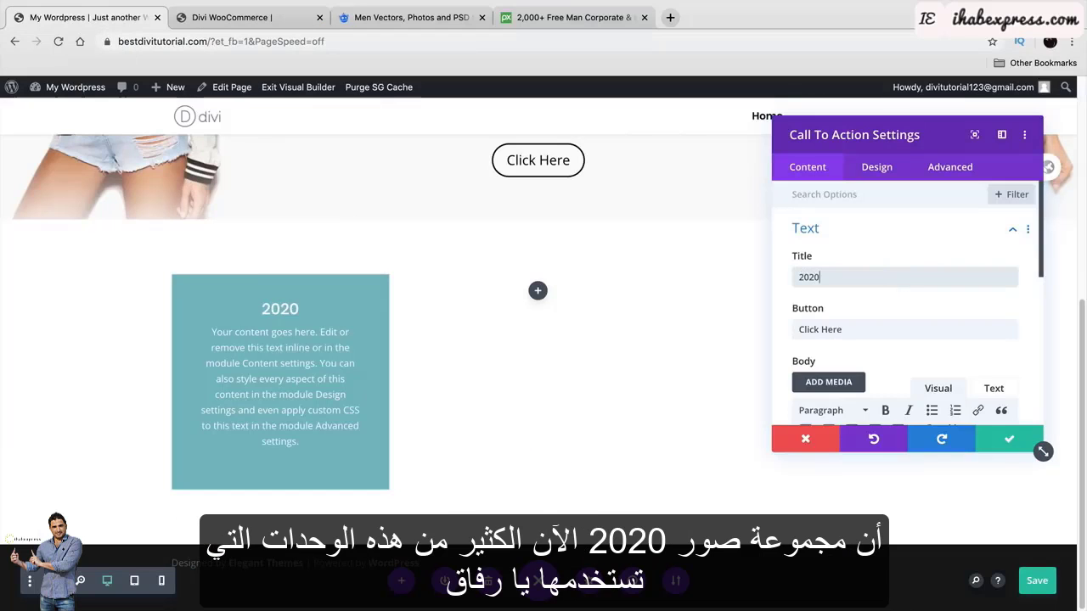
text(Shoe )
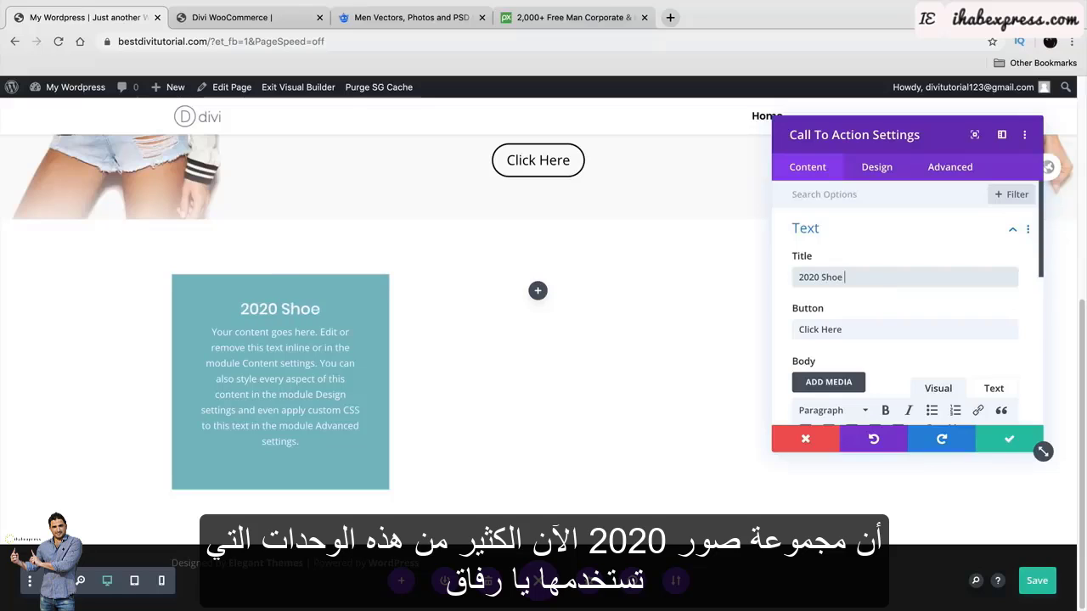
text(Collection)
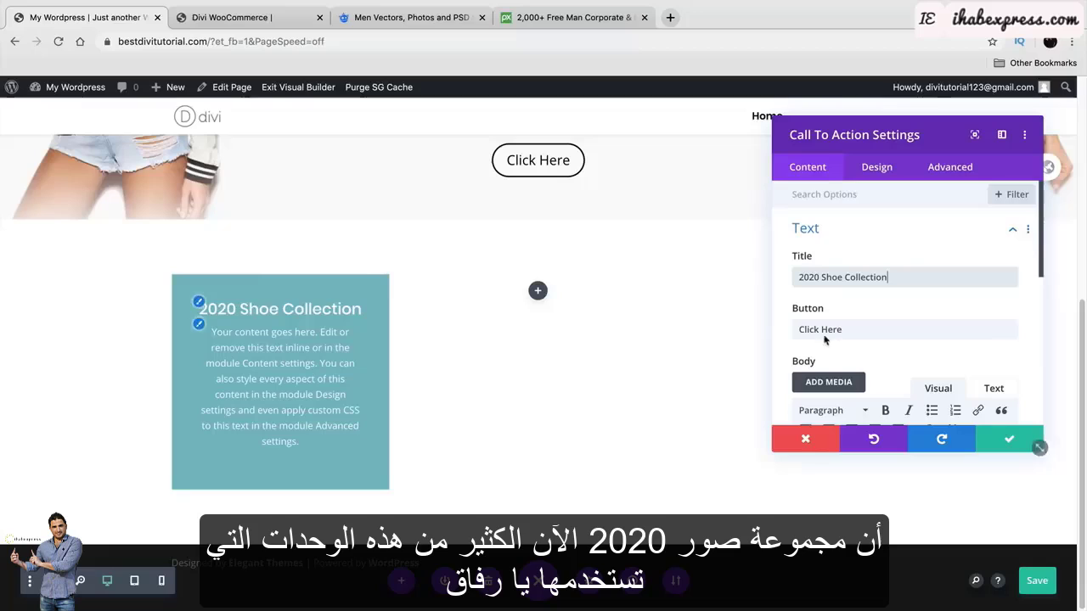
scroll(826, 340, down, 1)
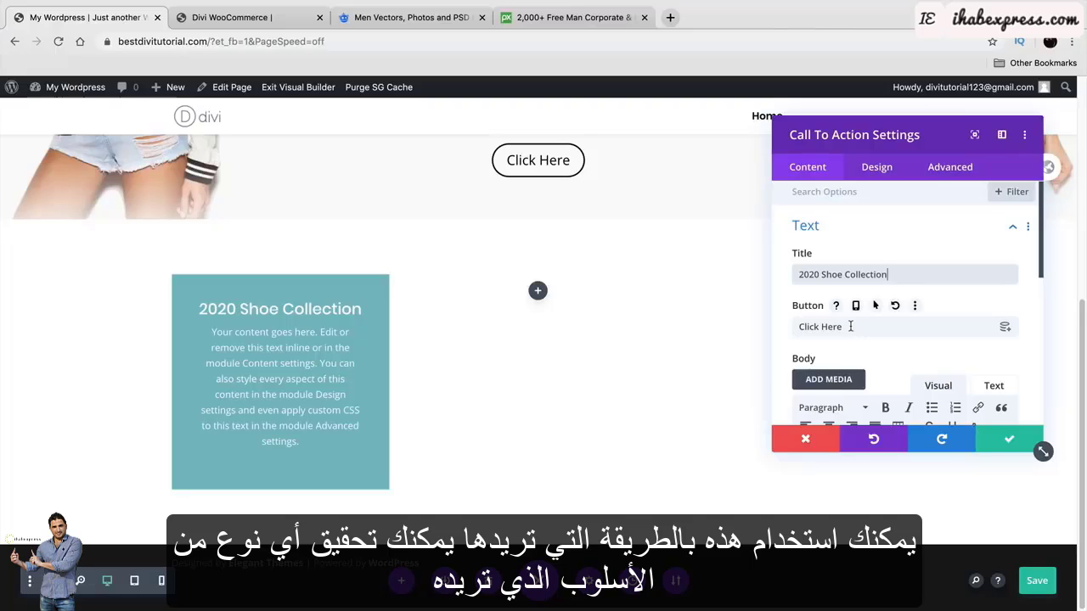
Change the button label from Click Here to 'Shop Now'.
click(229, 16)
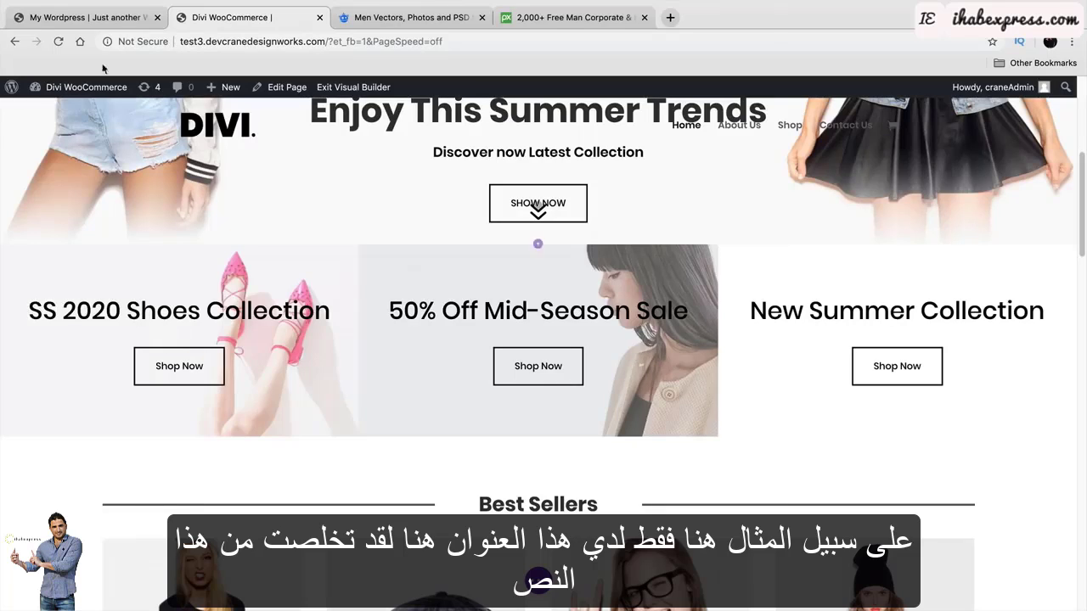
click(85, 17)
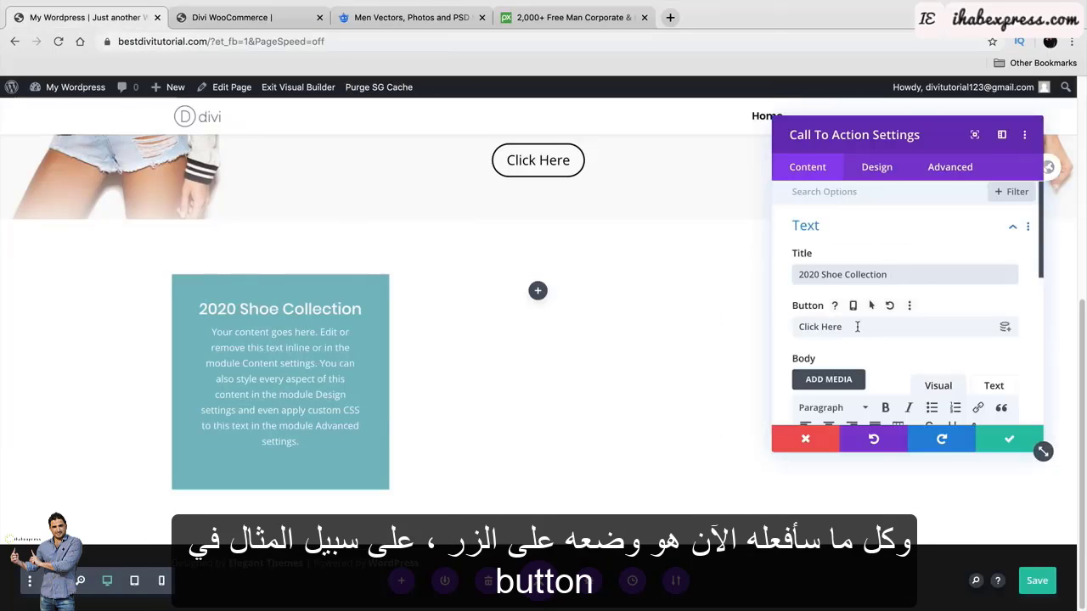
click(225, 17)
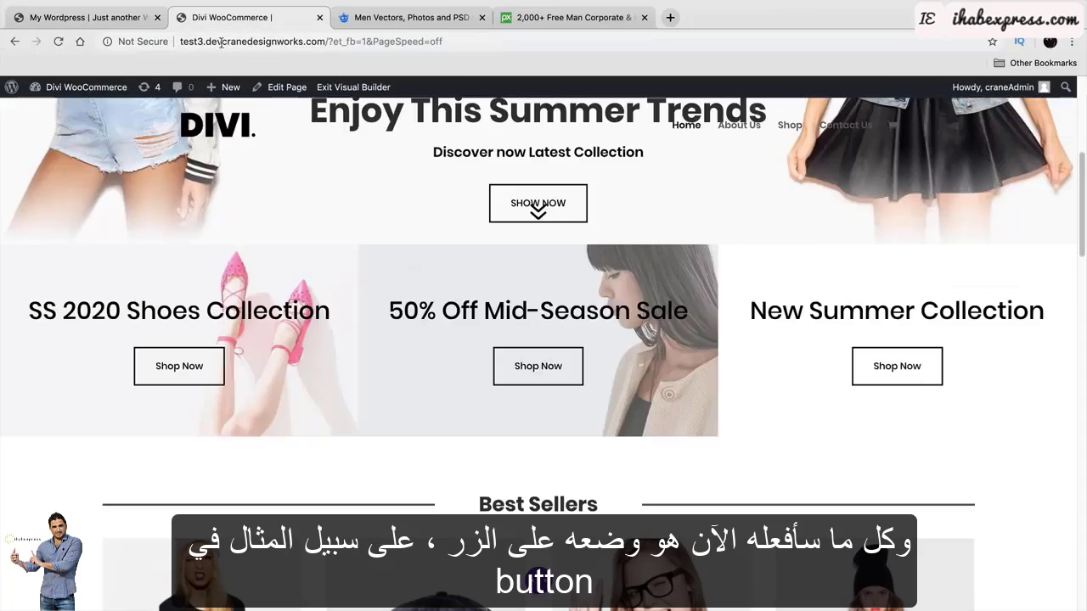
click(111, 20)
triple_click(888, 326)
text(s)
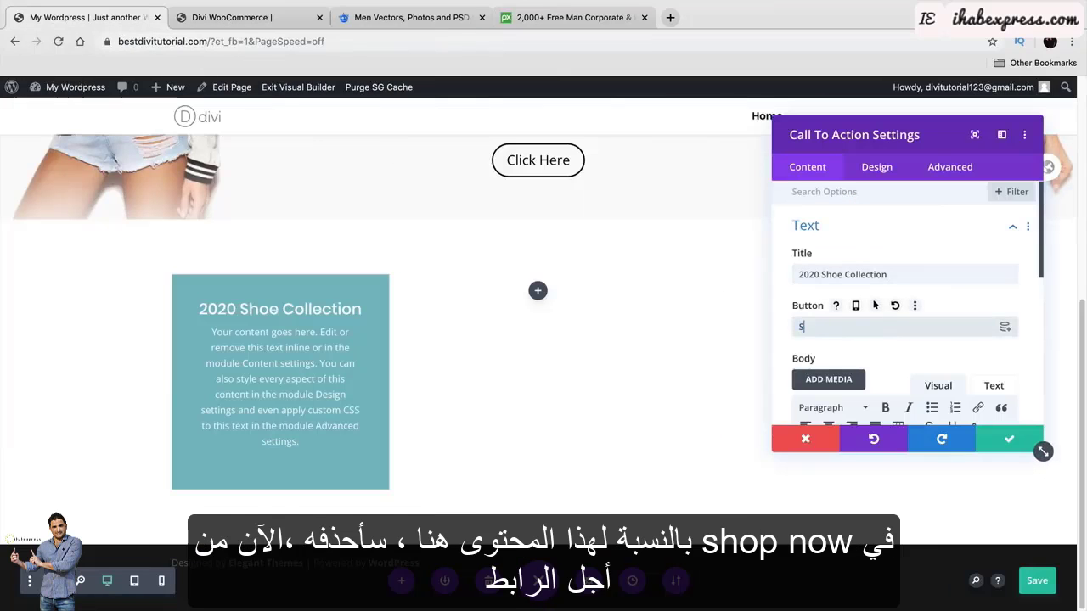
text(hop Now)
Delete the placeholder body text and set the Button Link URL to #.
scroll(887, 327, down, 4)
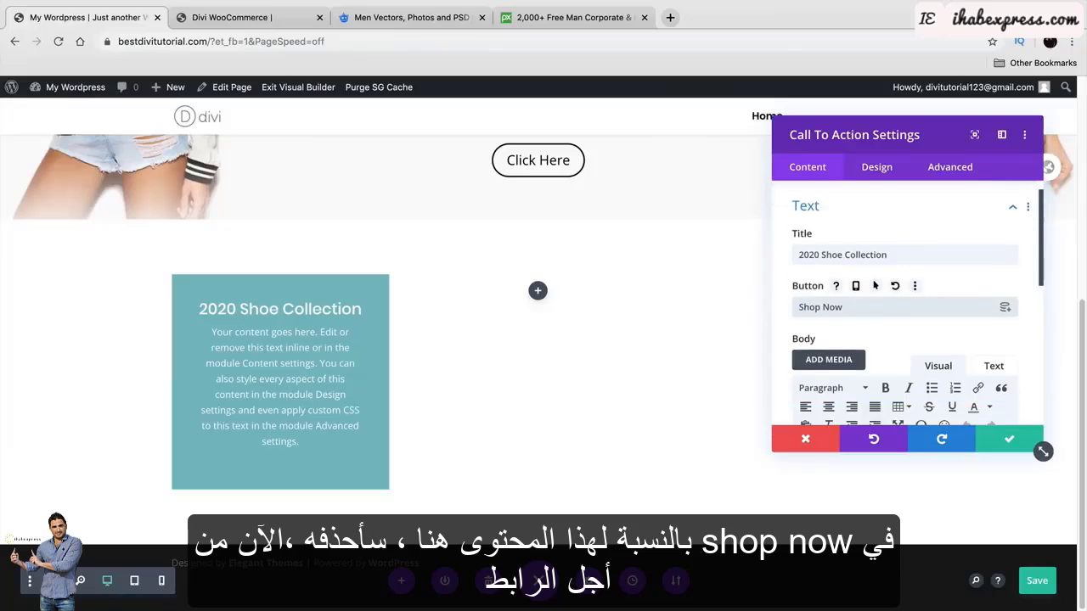
scroll(867, 339, down, 3)
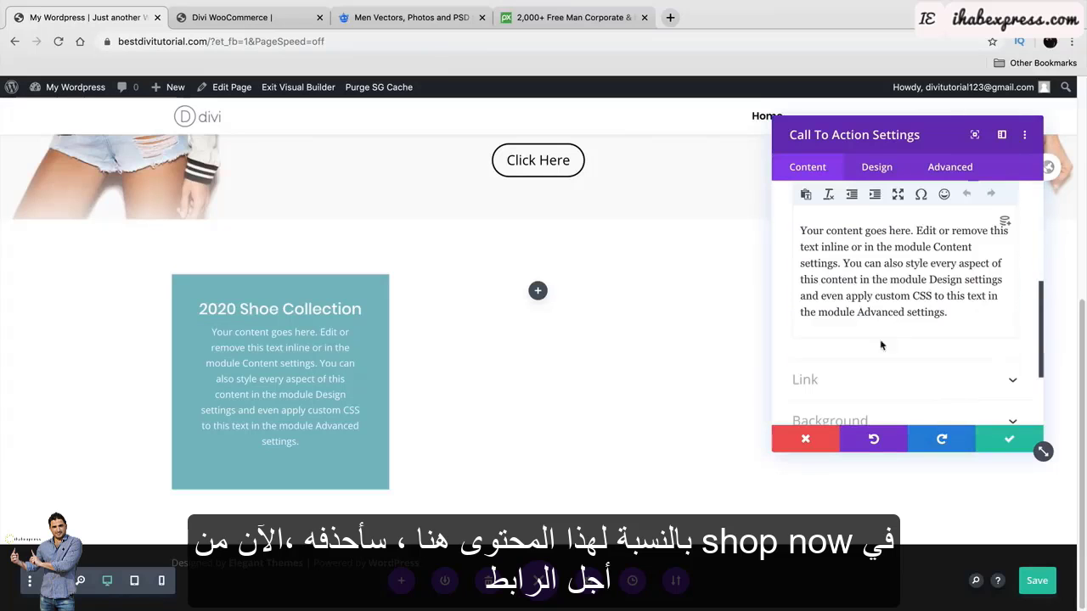
drag(963, 315, 775, 226)
key(BackSpace)
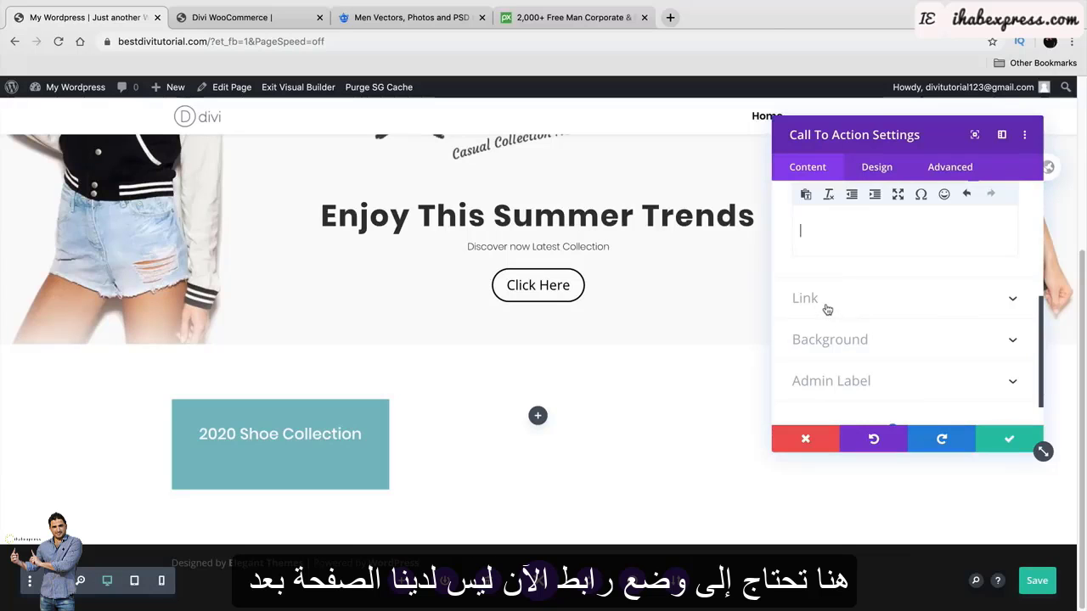
click(824, 299)
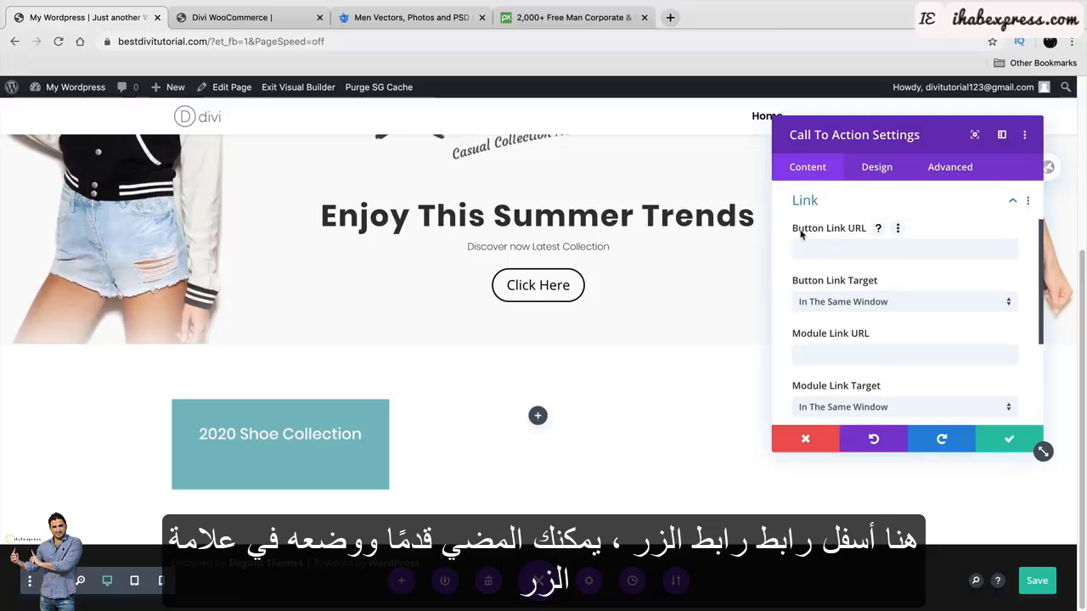
click(852, 253)
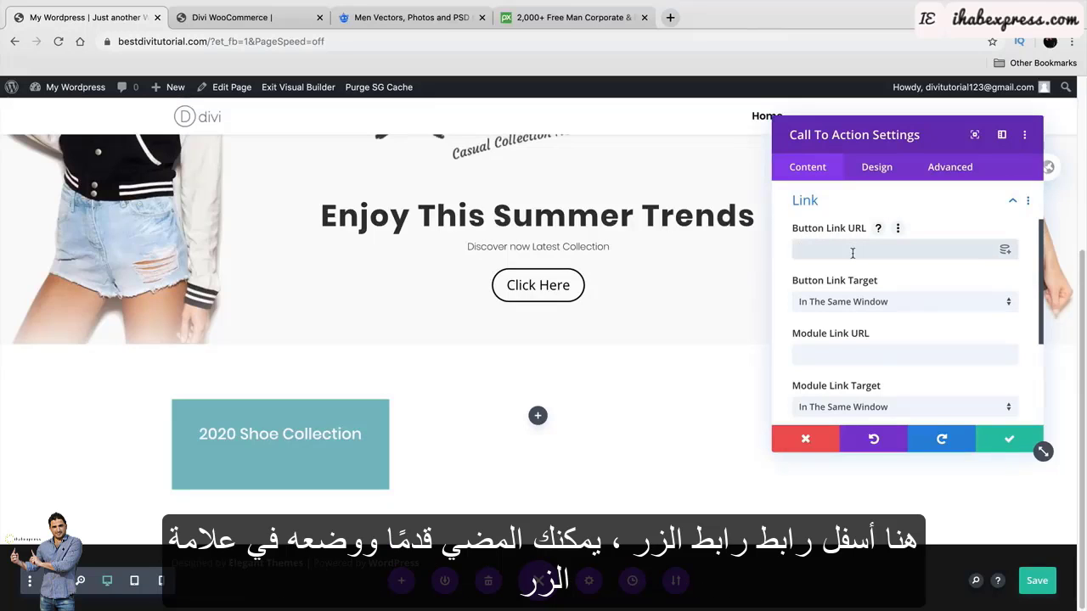
text(#)
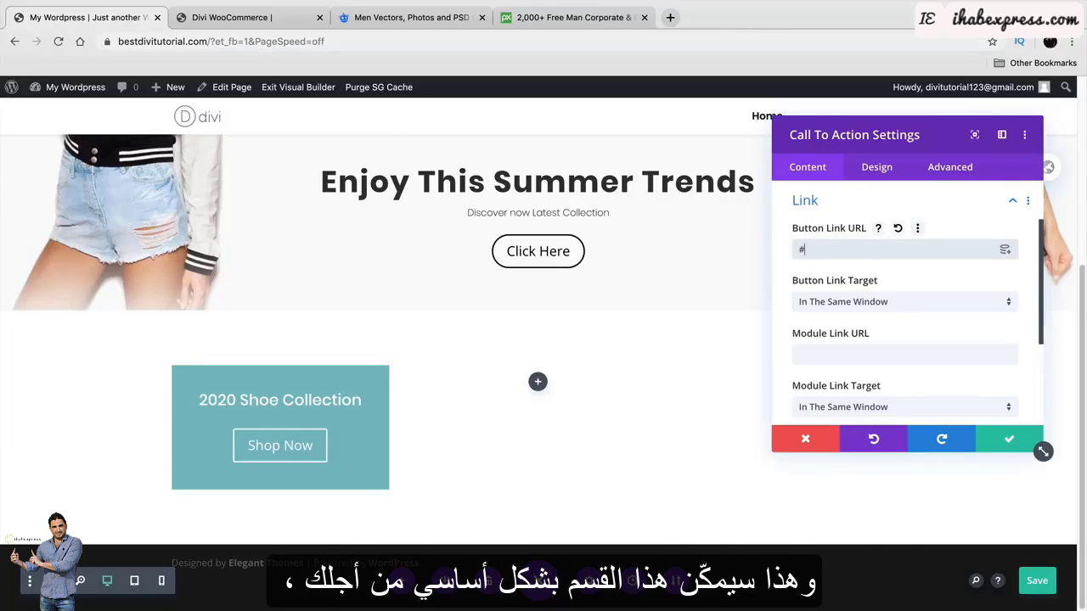
Save the box, then duplicate it twice into the middle and right columns.
click(1009, 441)
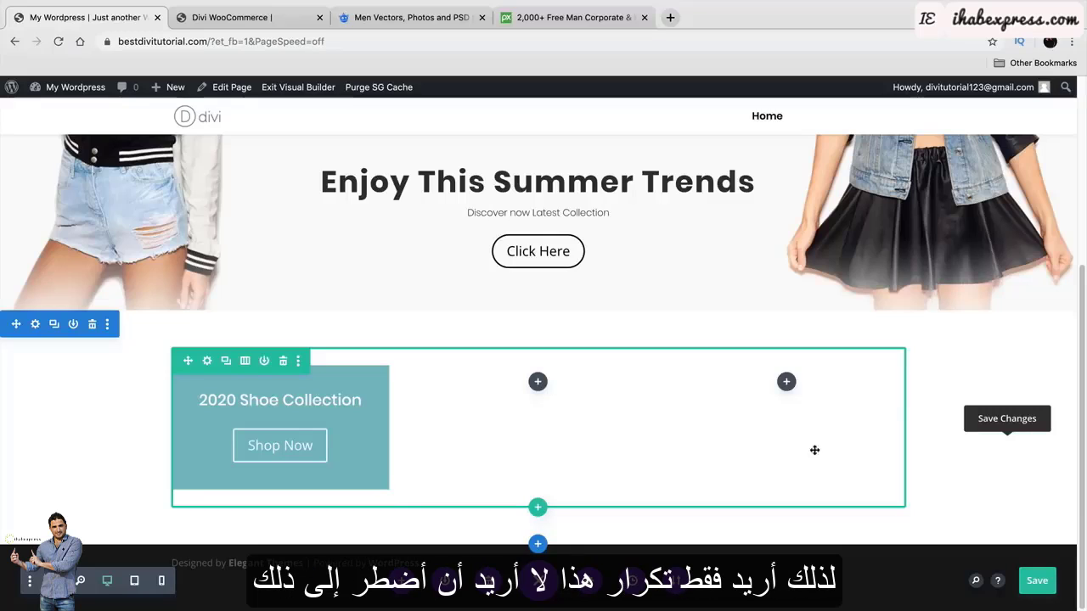
mouse_move(310, 414)
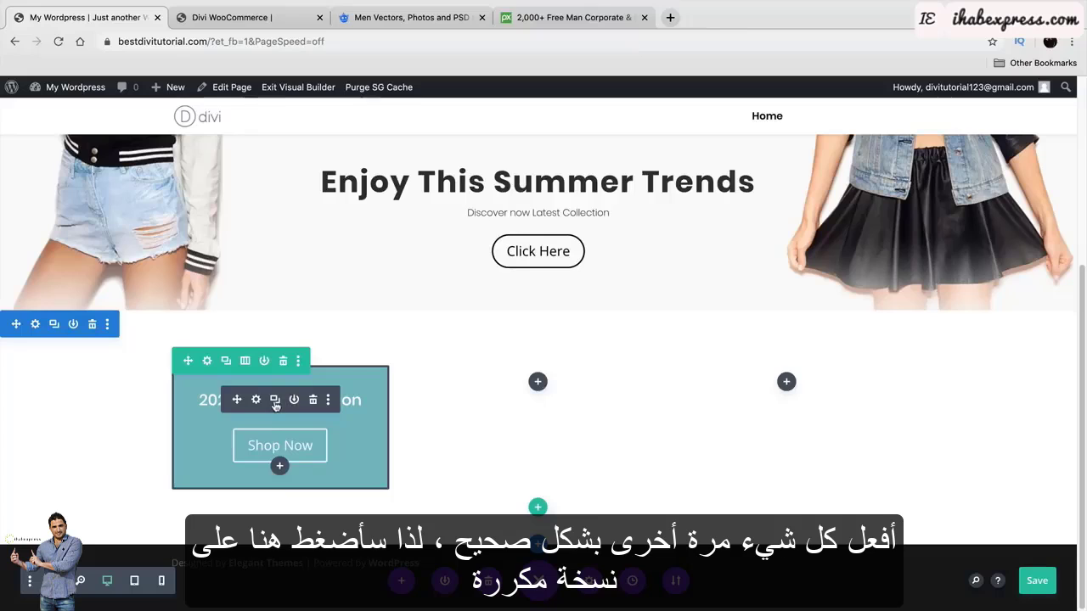
click(275, 406)
scroll(275, 406, down, 2)
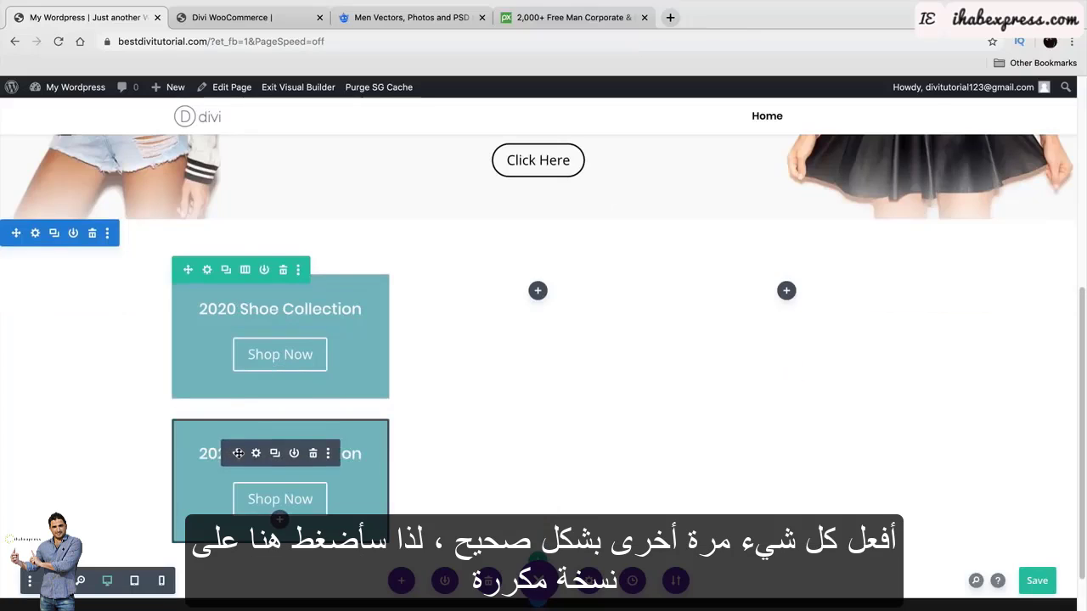
drag(239, 454, 527, 403)
click(532, 403)
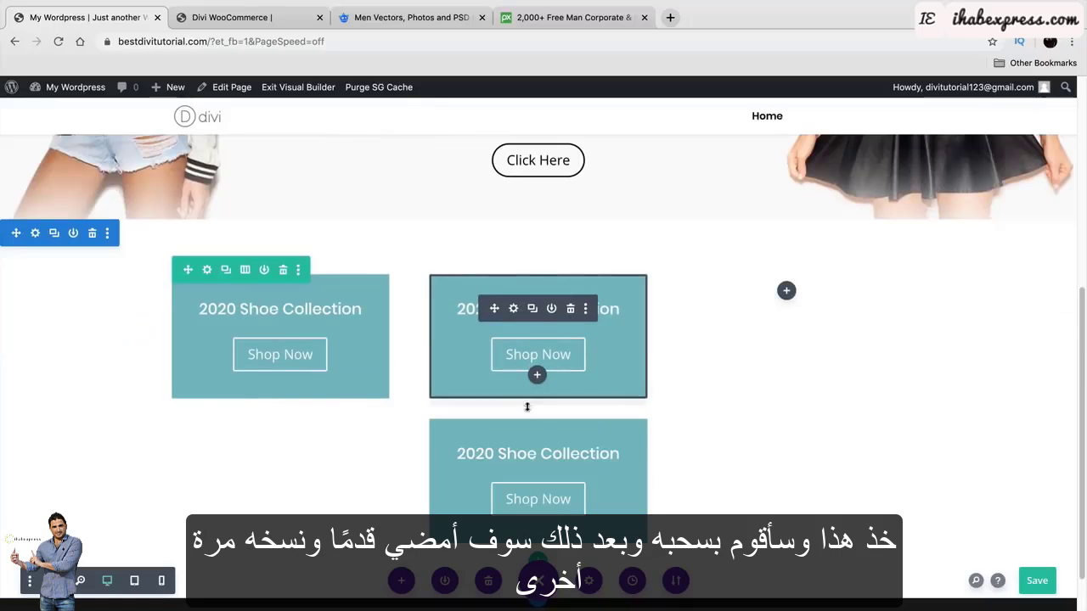
drag(494, 451, 807, 345)
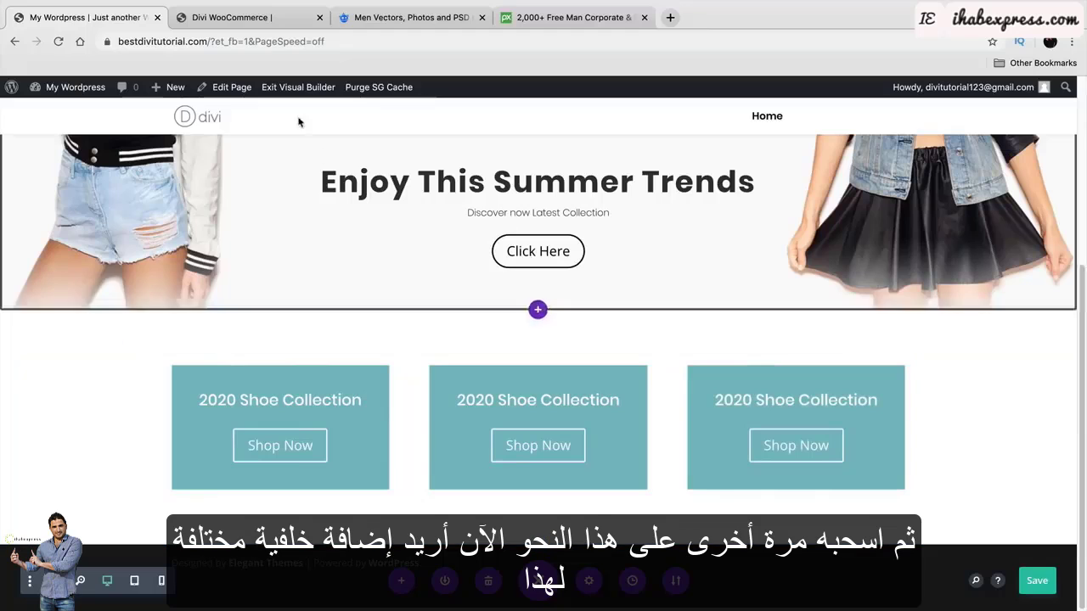
click(230, 17)
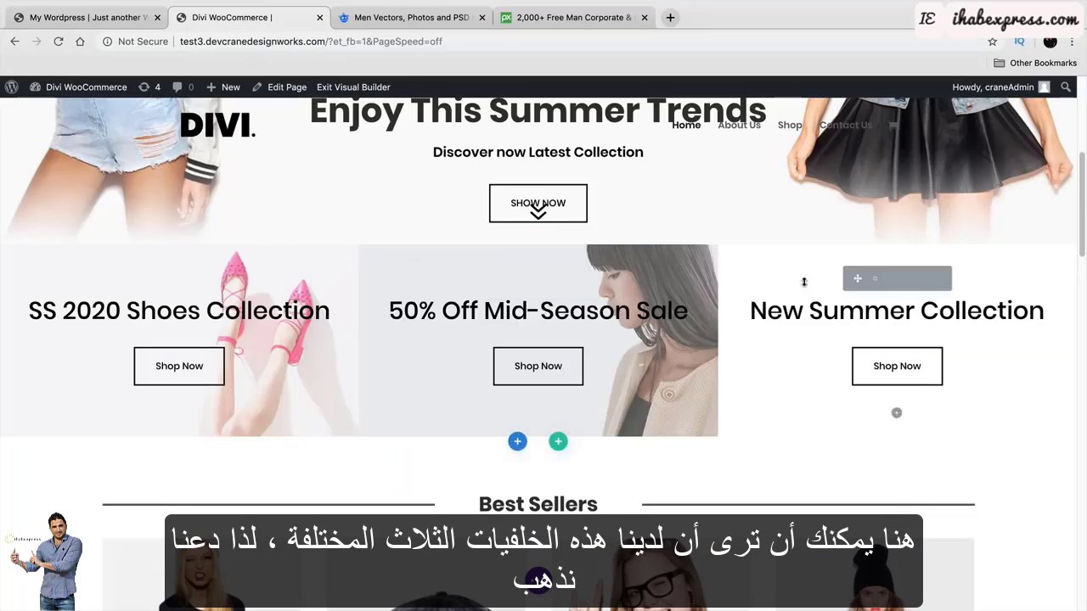
click(125, 20)
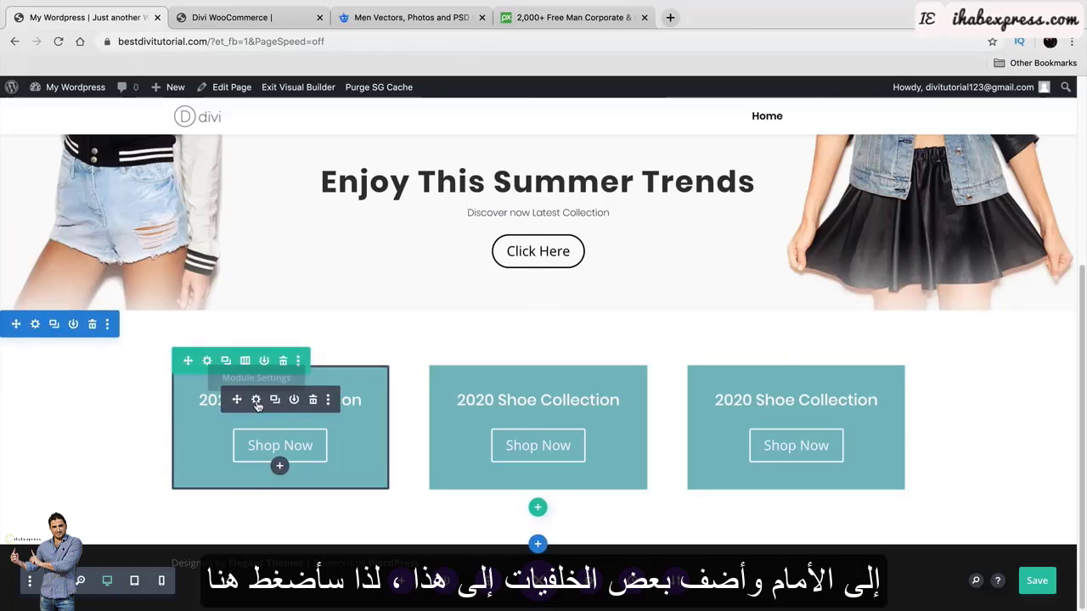
Replace the first box's teal colour with the home_bg1 pink shoes photo background.
click(255, 400)
scroll(792, 319, down, 5)
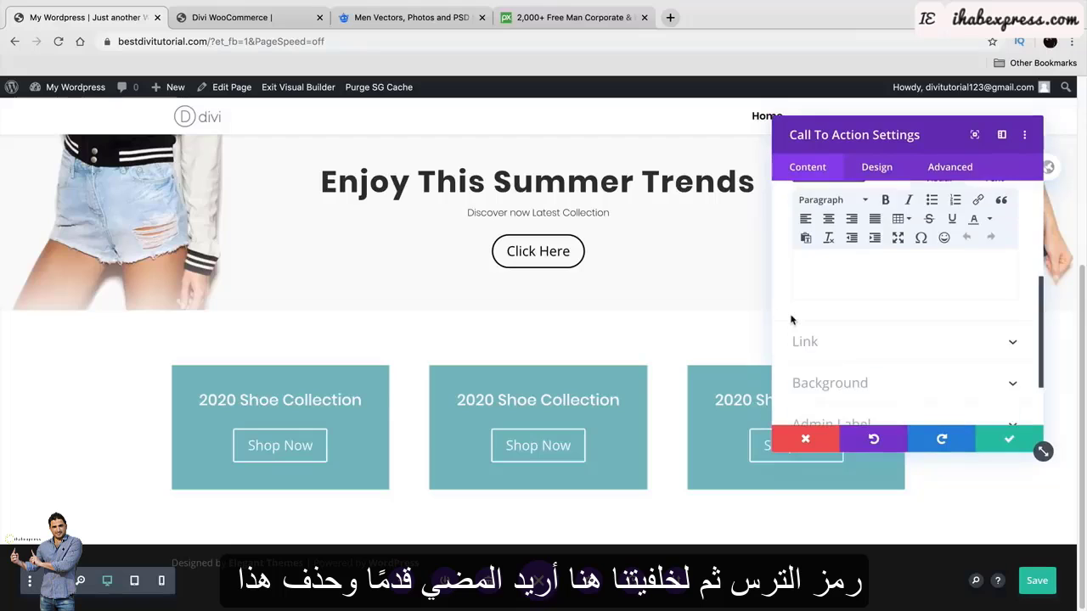
click(817, 360)
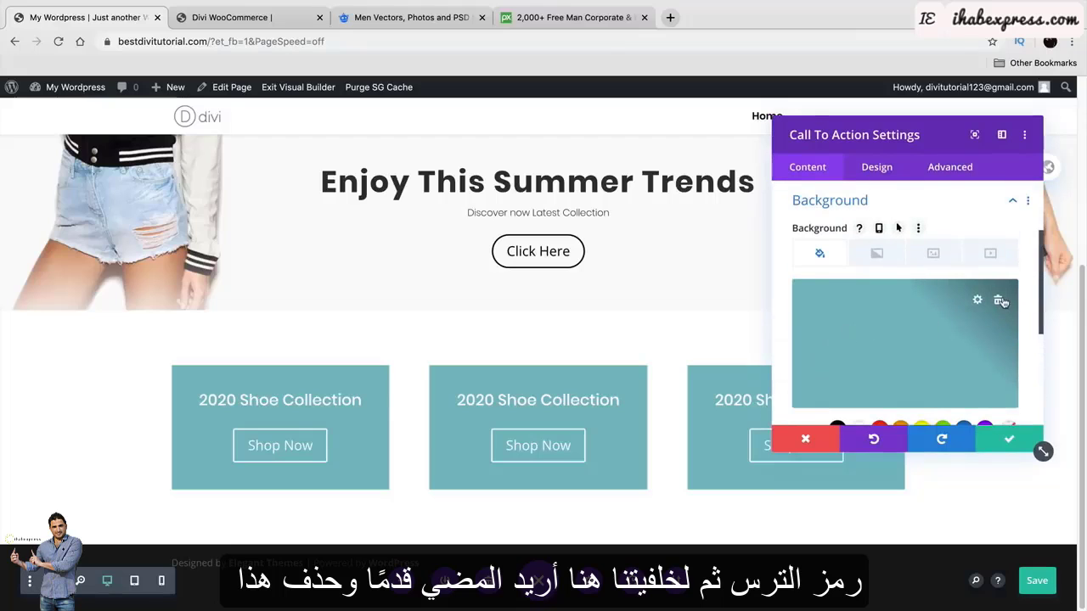
click(1000, 301)
click(933, 255)
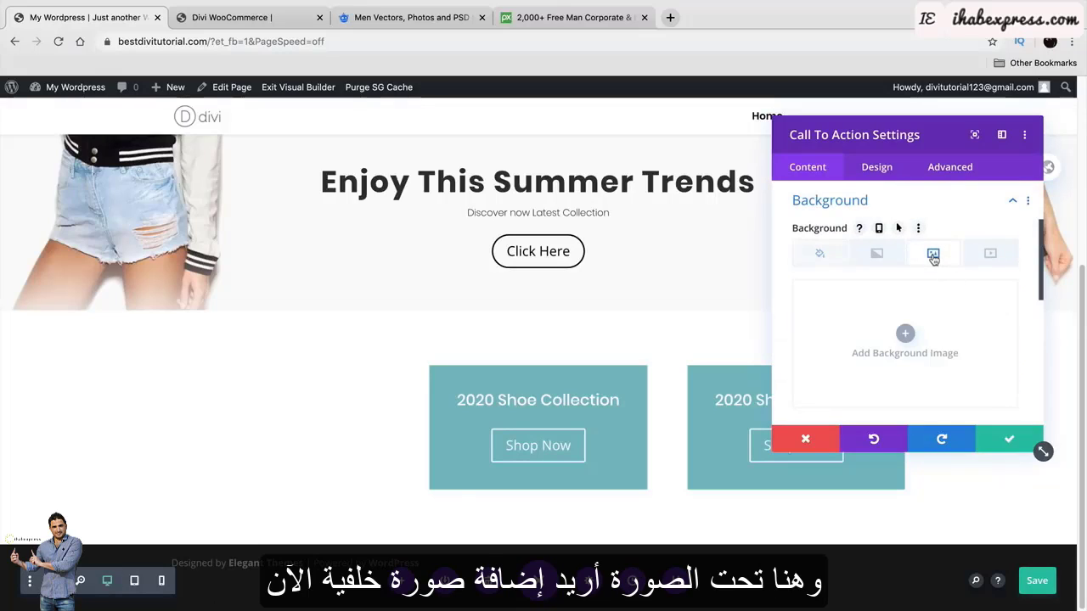
click(902, 338)
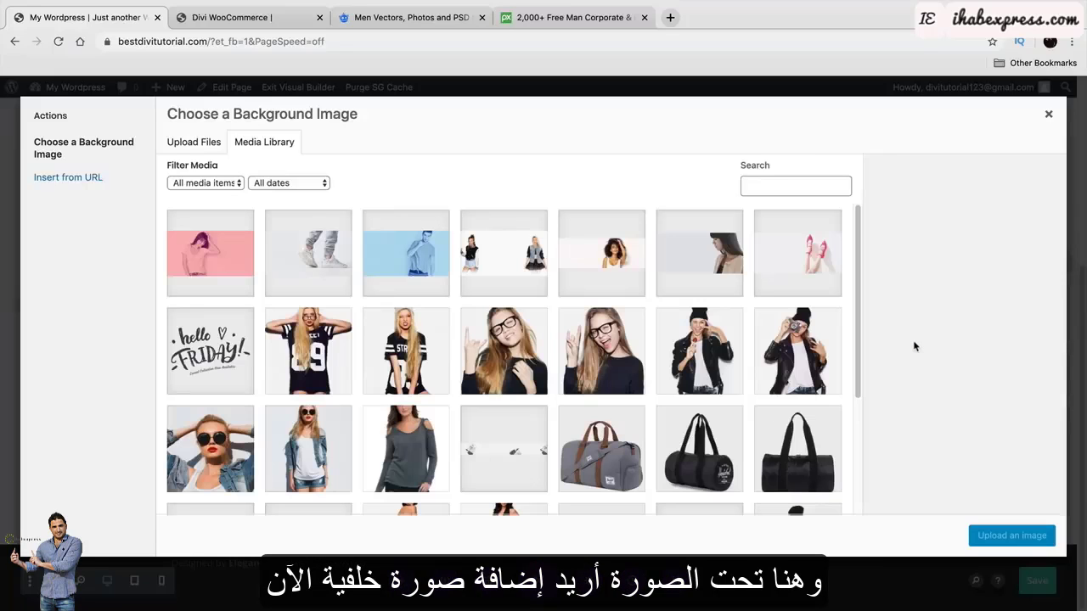
click(820, 258)
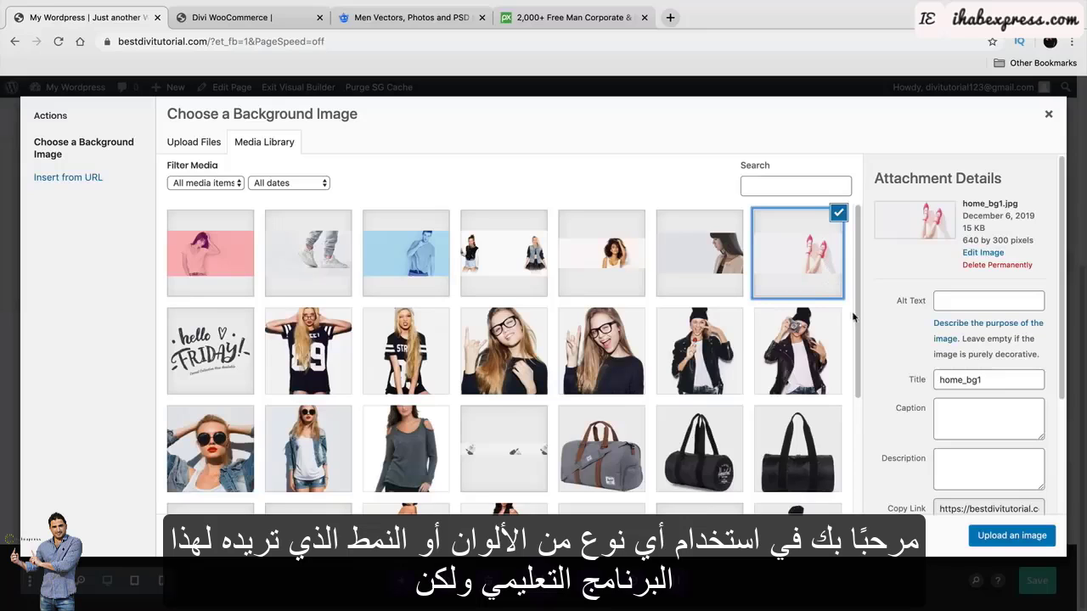
click(1013, 536)
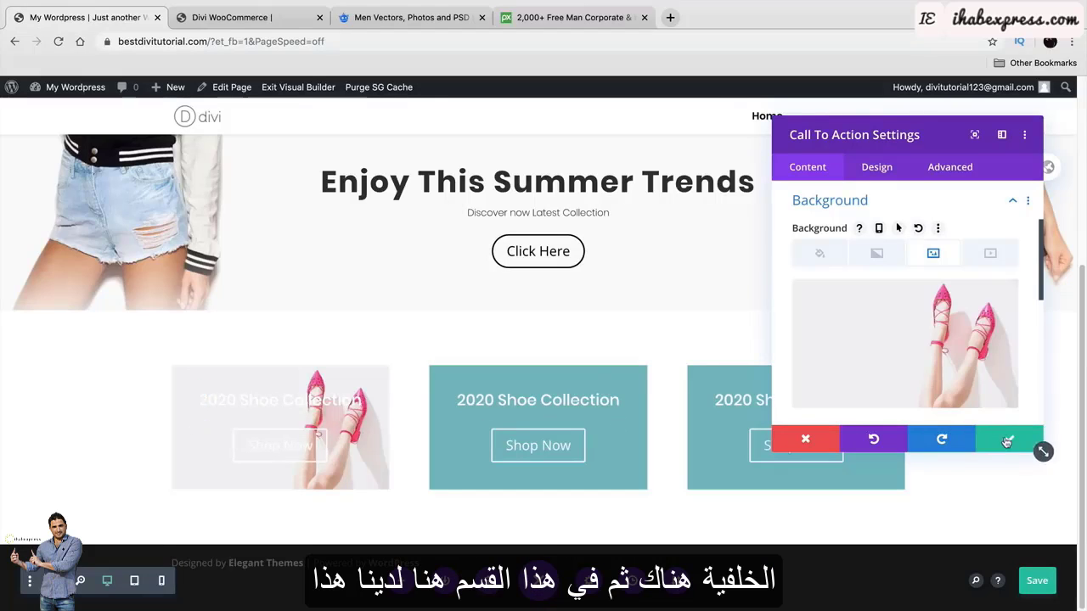
click(1037, 445)
Replace the middle box's solid colour with the home_bg2 photo background.
click(246, 17)
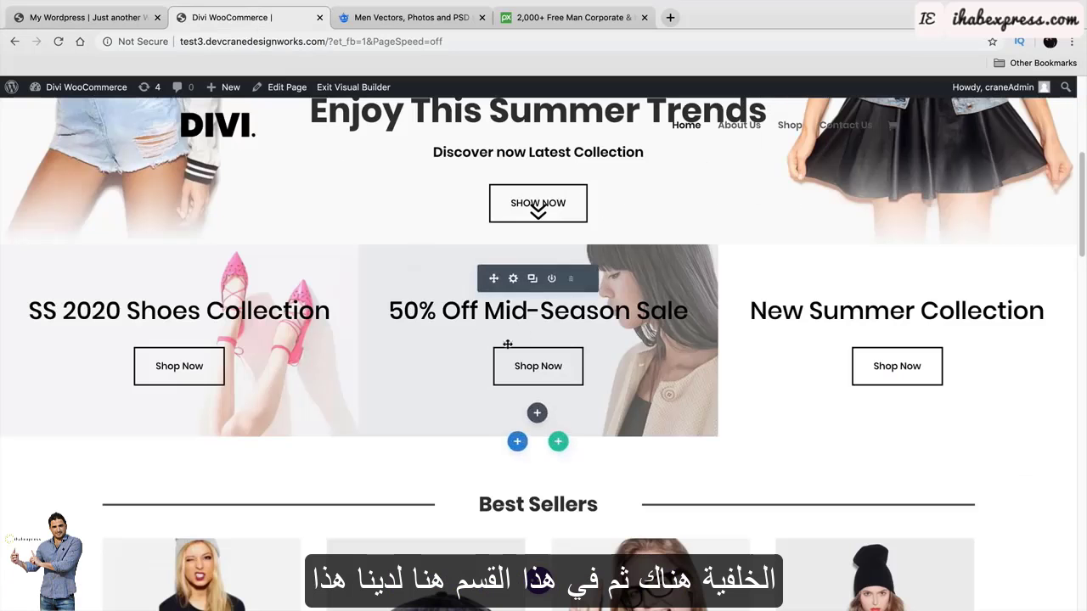
click(89, 17)
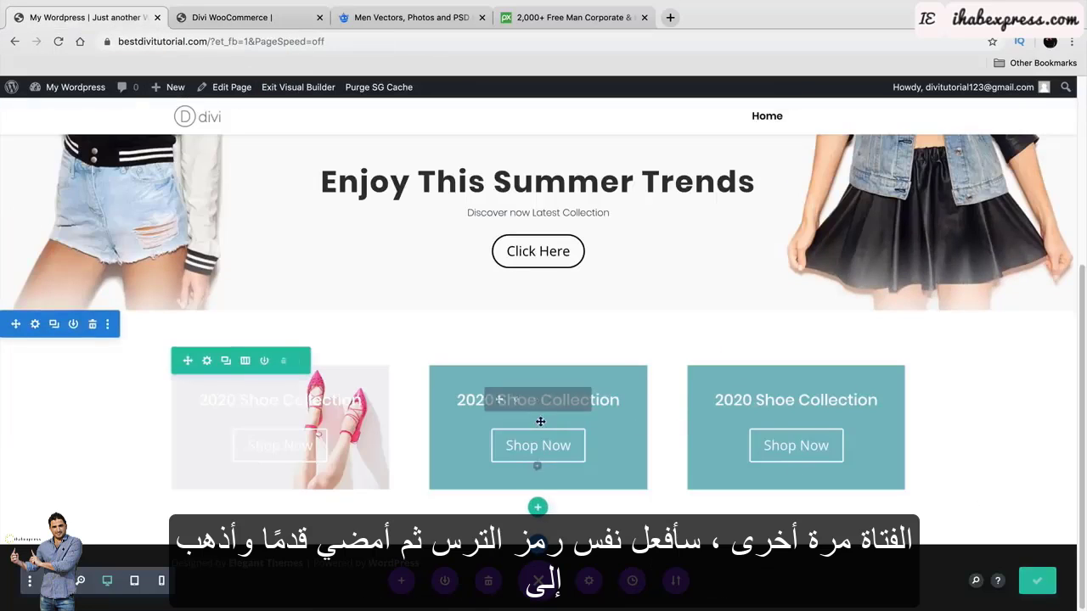
click(515, 397)
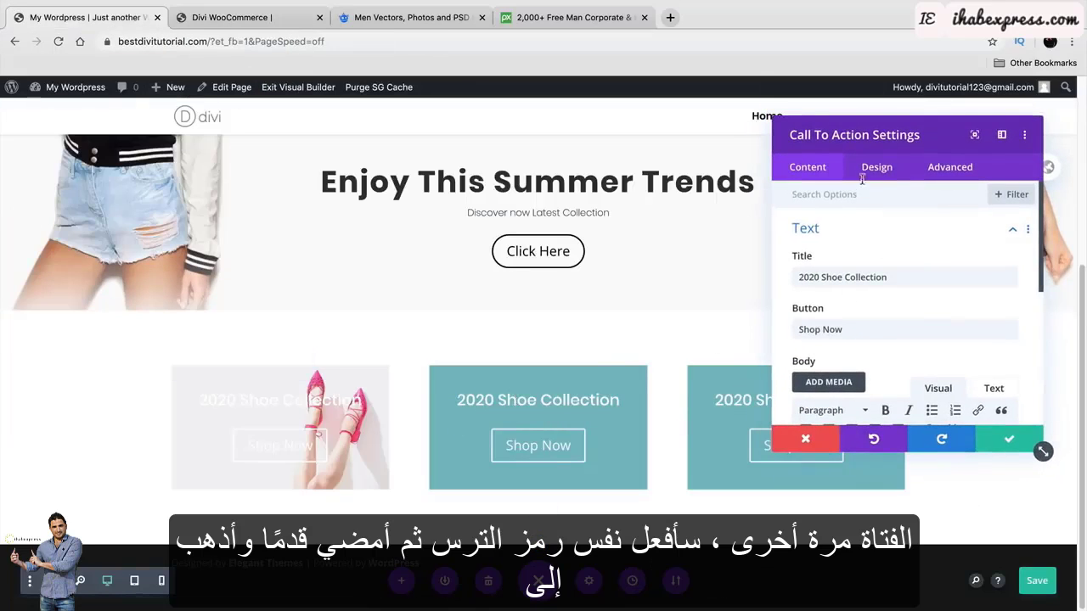
scroll(849, 323, down, 10)
click(822, 343)
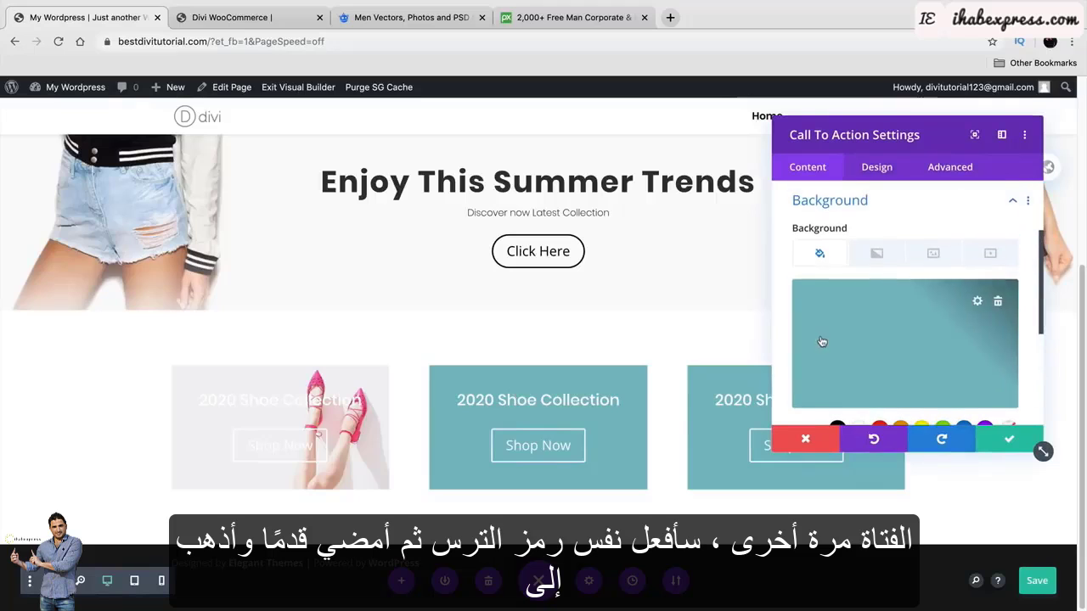
click(999, 301)
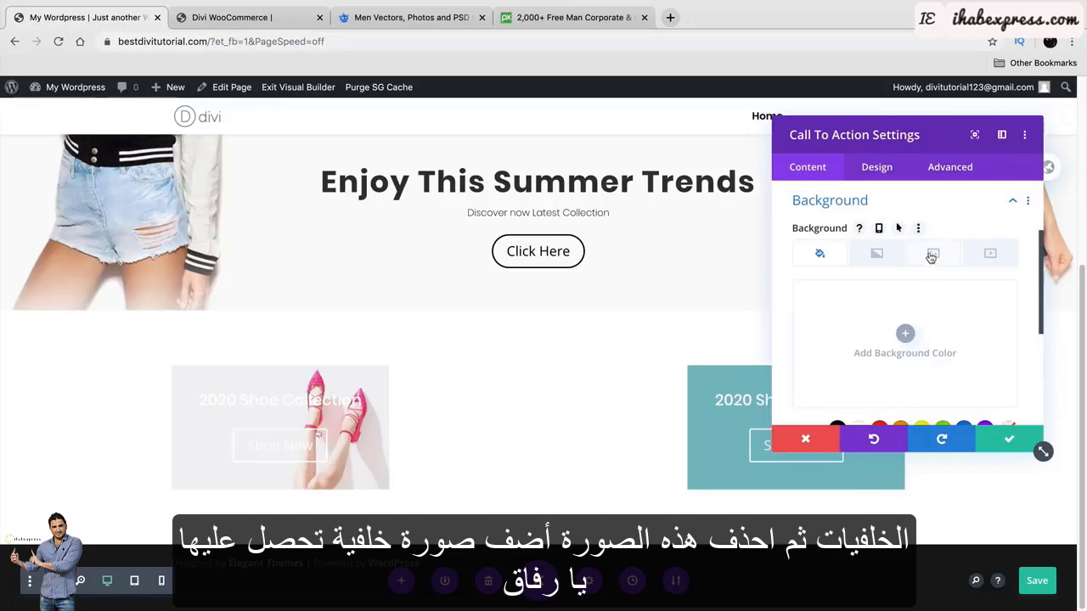
click(933, 254)
click(905, 334)
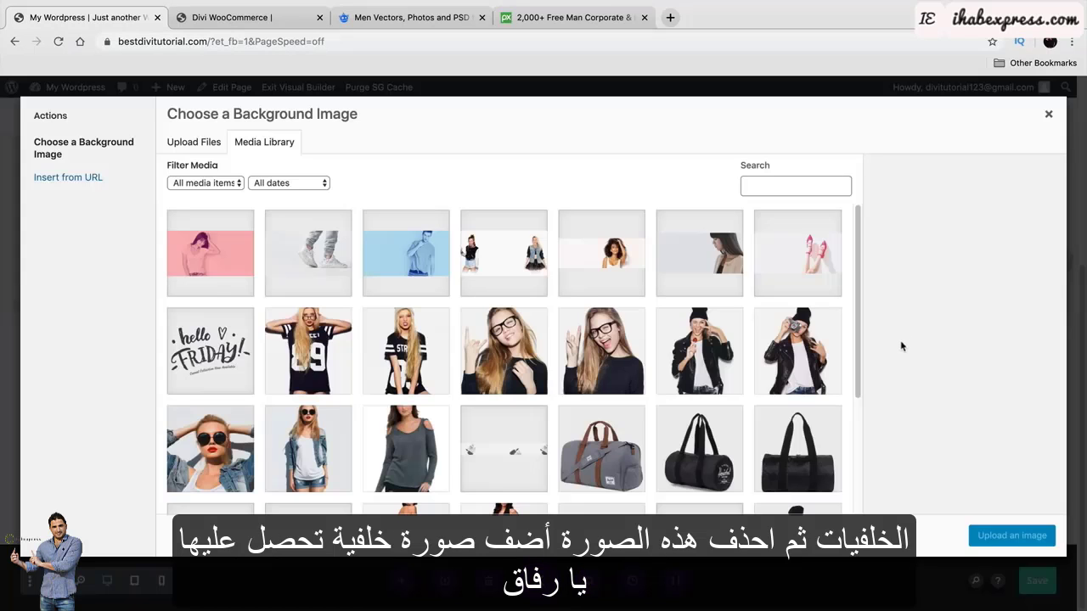
click(716, 264)
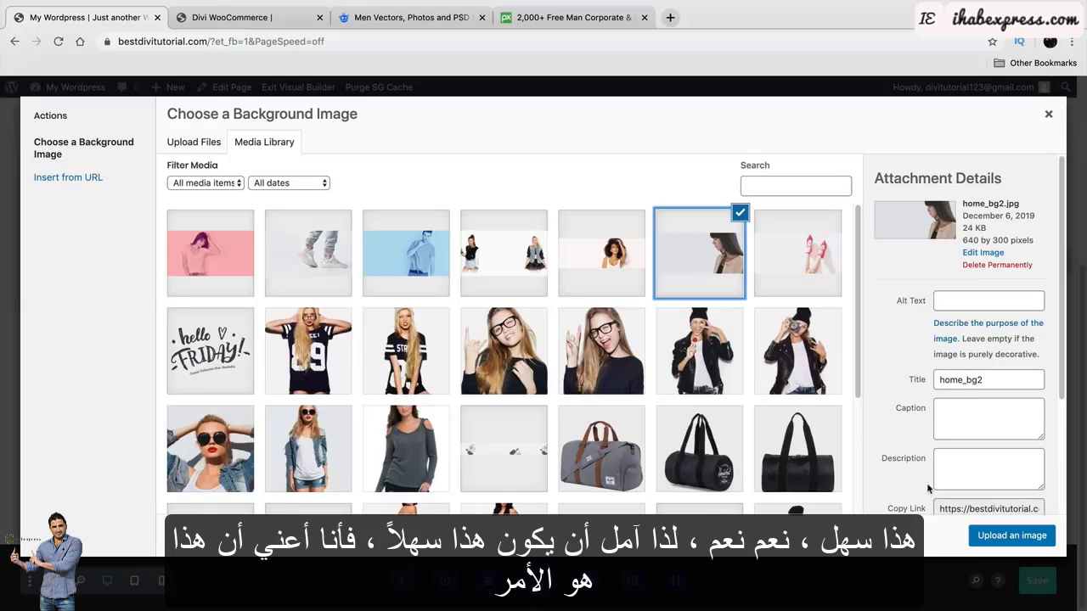
click(998, 535)
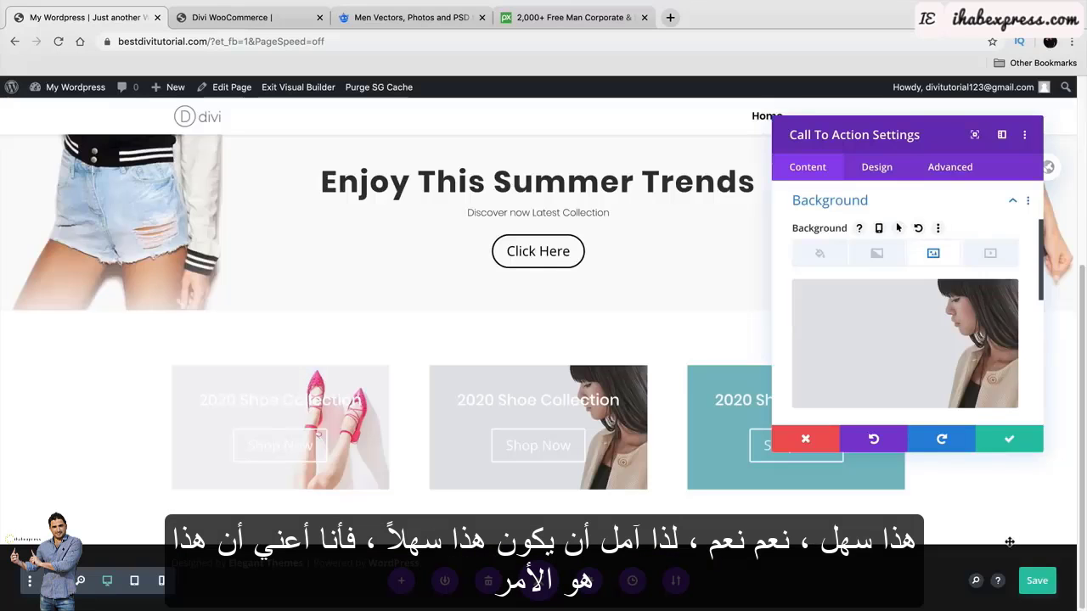
click(1010, 439)
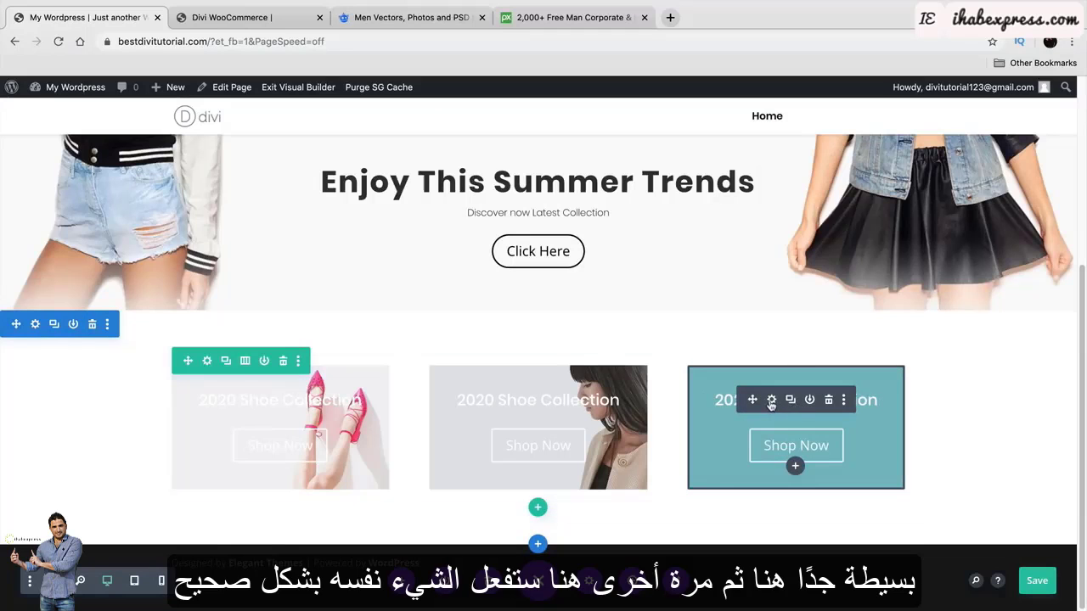
Replace the right box's teal colour with the sneakers photo background.
click(771, 401)
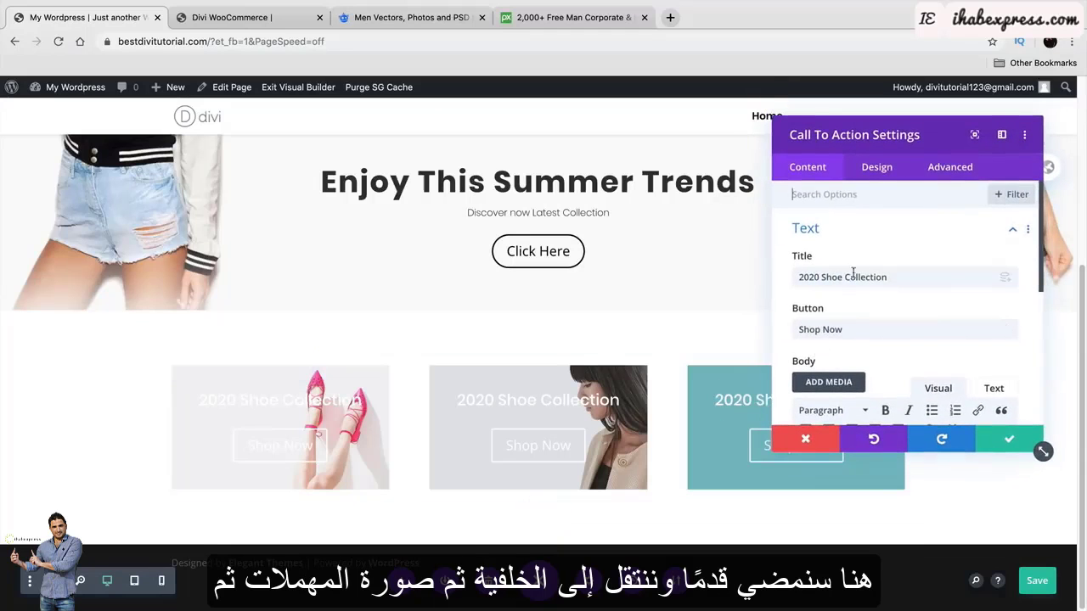
scroll(833, 353, down, 10)
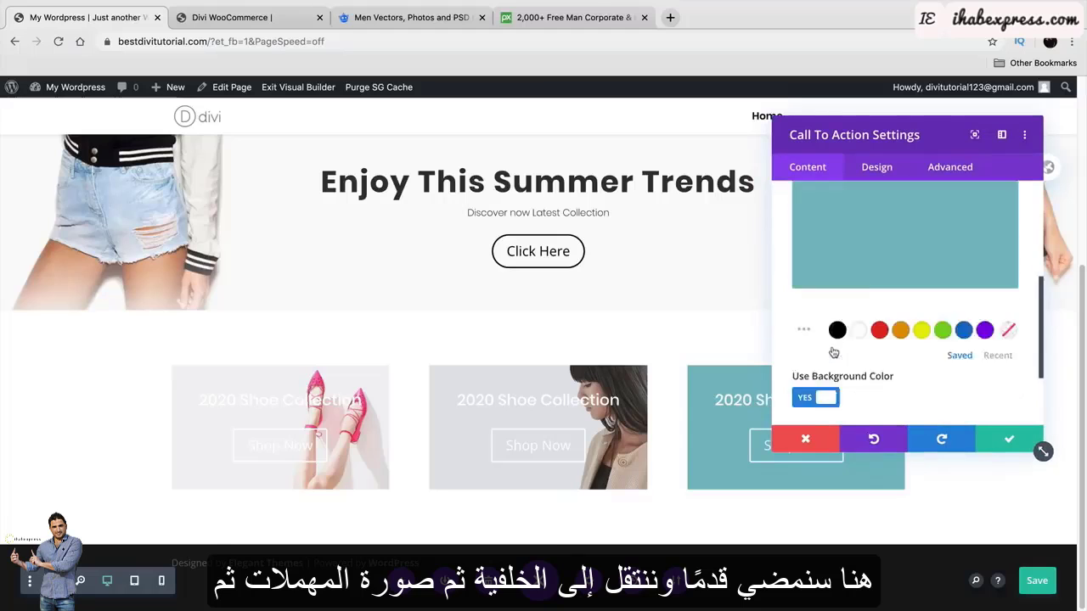
scroll(849, 331, up, 3)
click(997, 301)
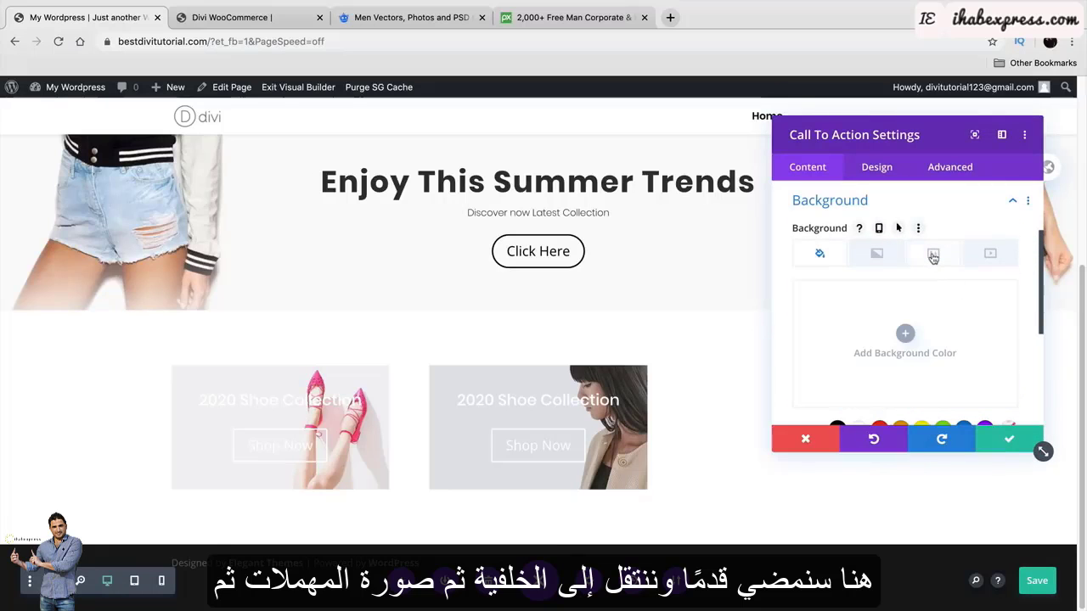
click(934, 255)
click(905, 335)
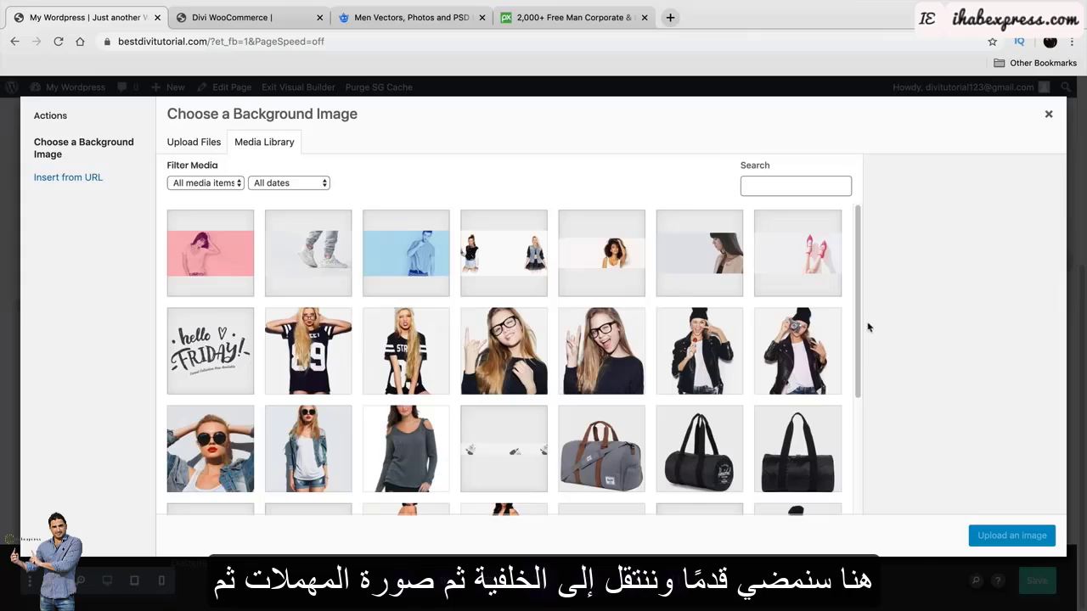
click(327, 260)
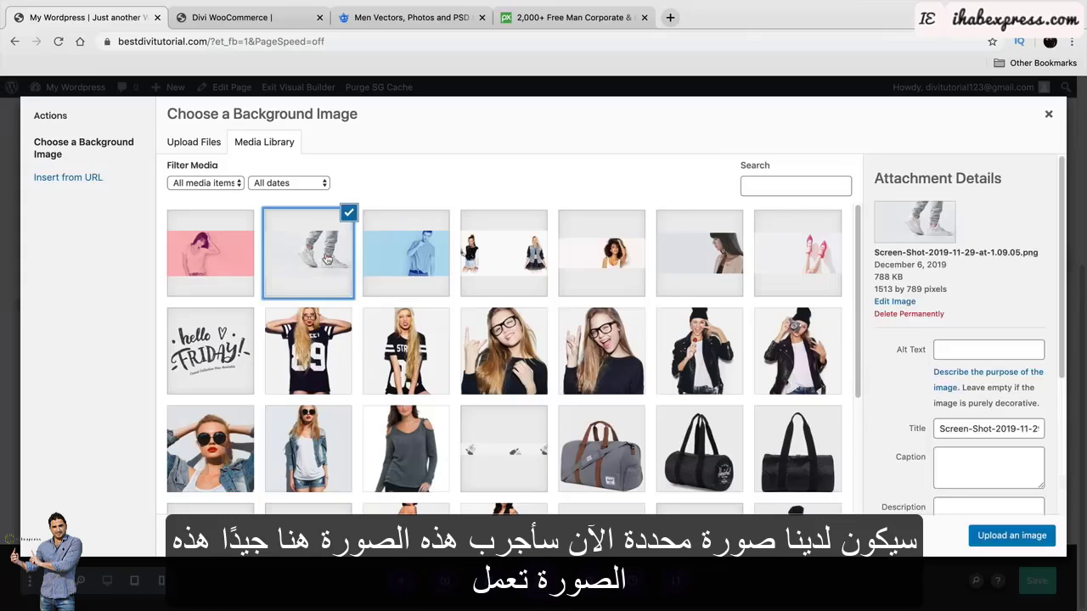
click(994, 531)
drag(892, 136, 934, 144)
click(1042, 446)
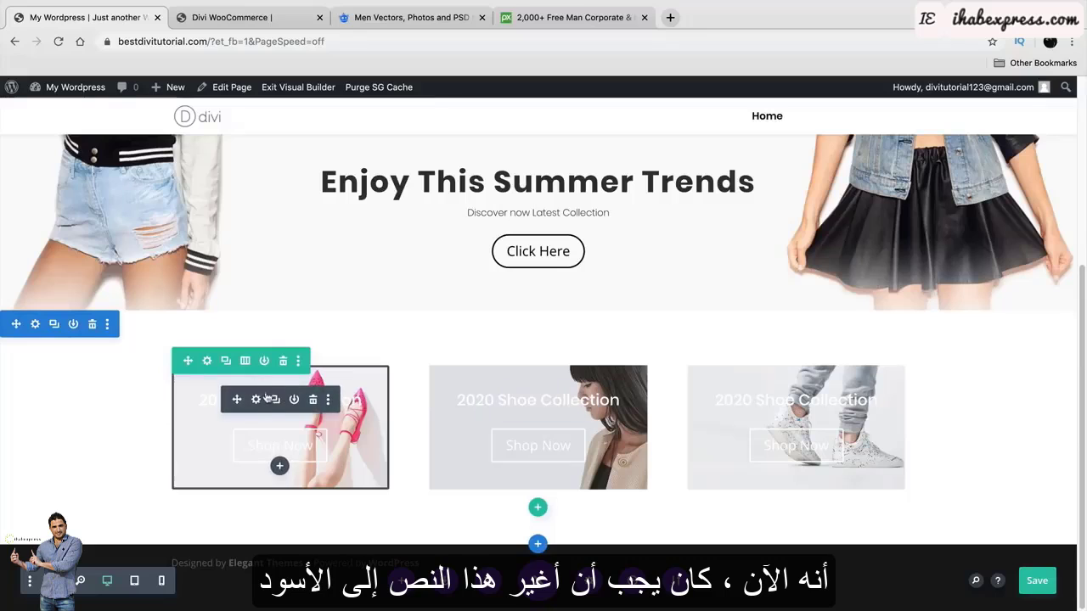
Set the first box's Title Text Color to black and save.
click(255, 400)
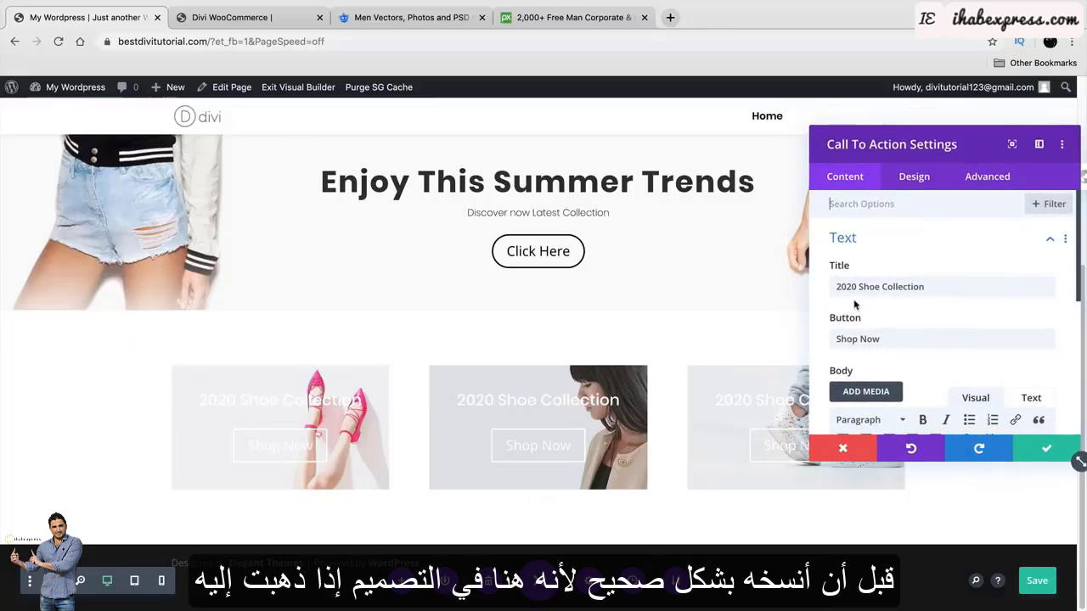
click(908, 184)
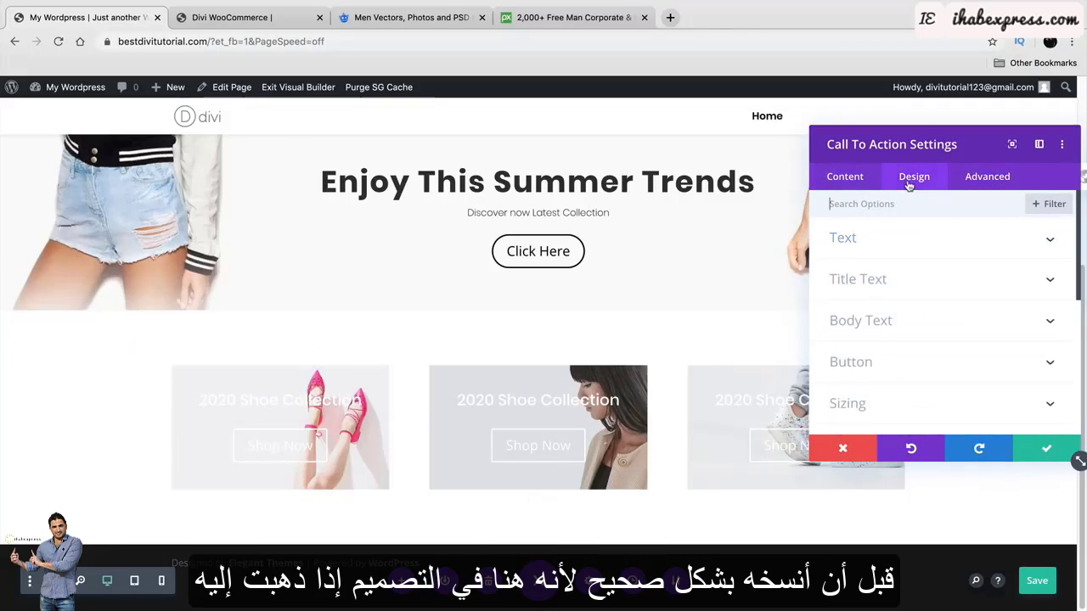
click(892, 283)
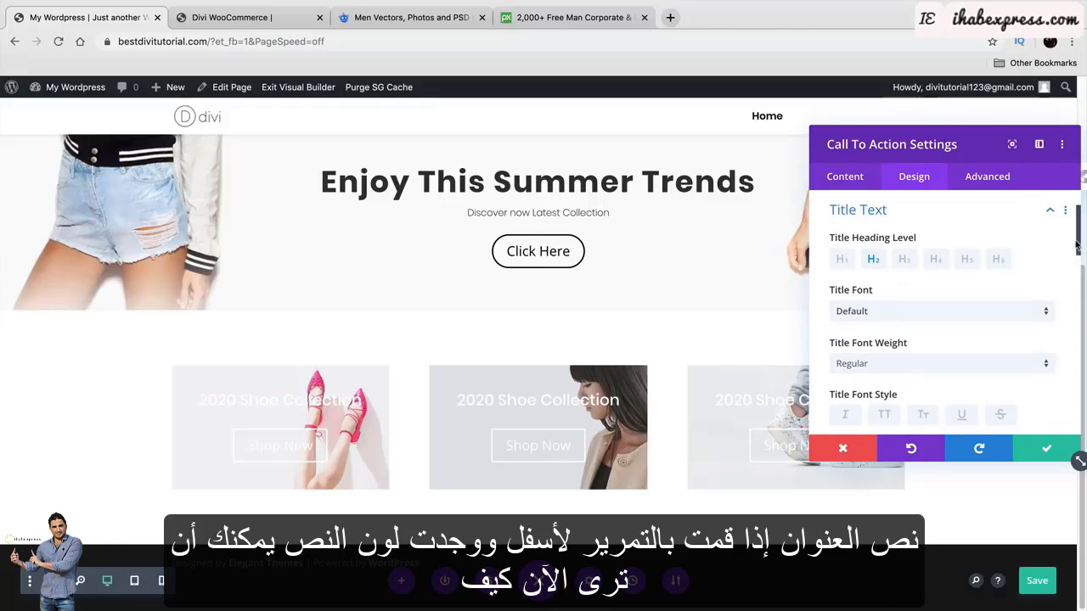
drag(1077, 248, 1077, 278)
click(878, 381)
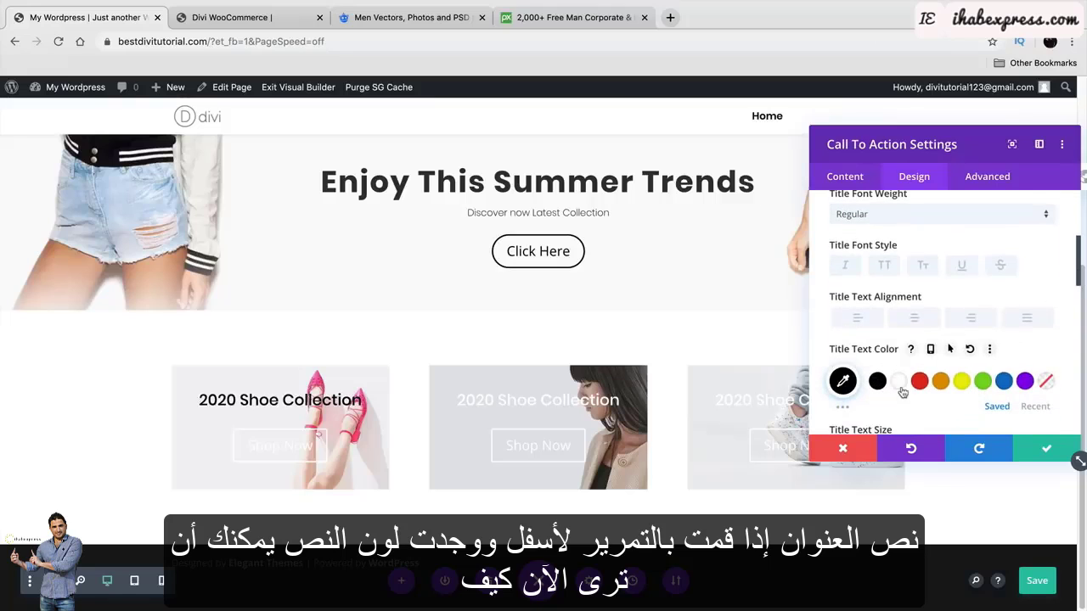
click(1029, 444)
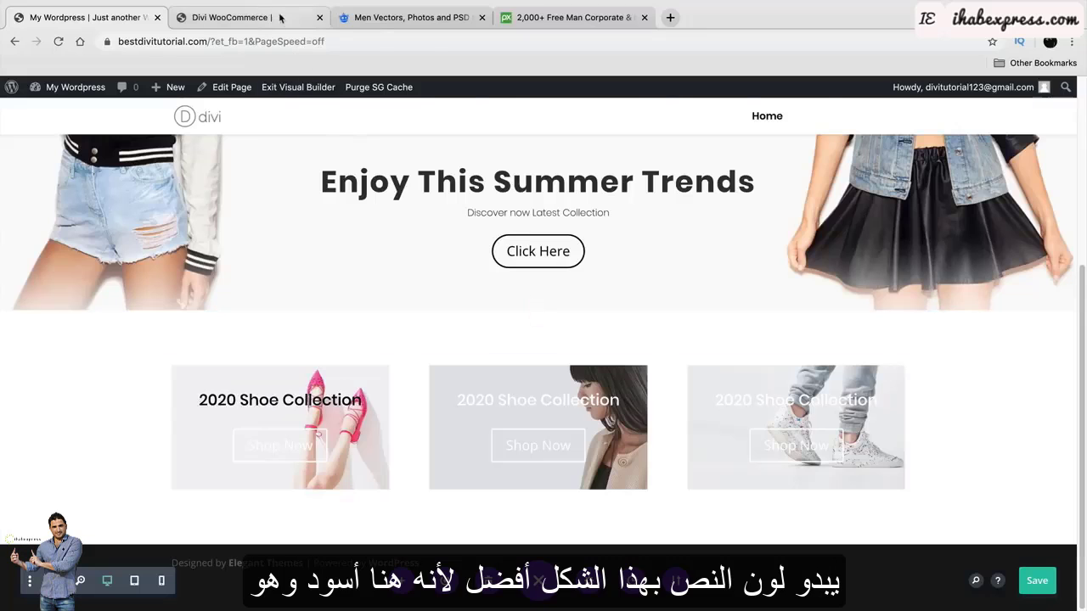
click(229, 17)
click(93, 17)
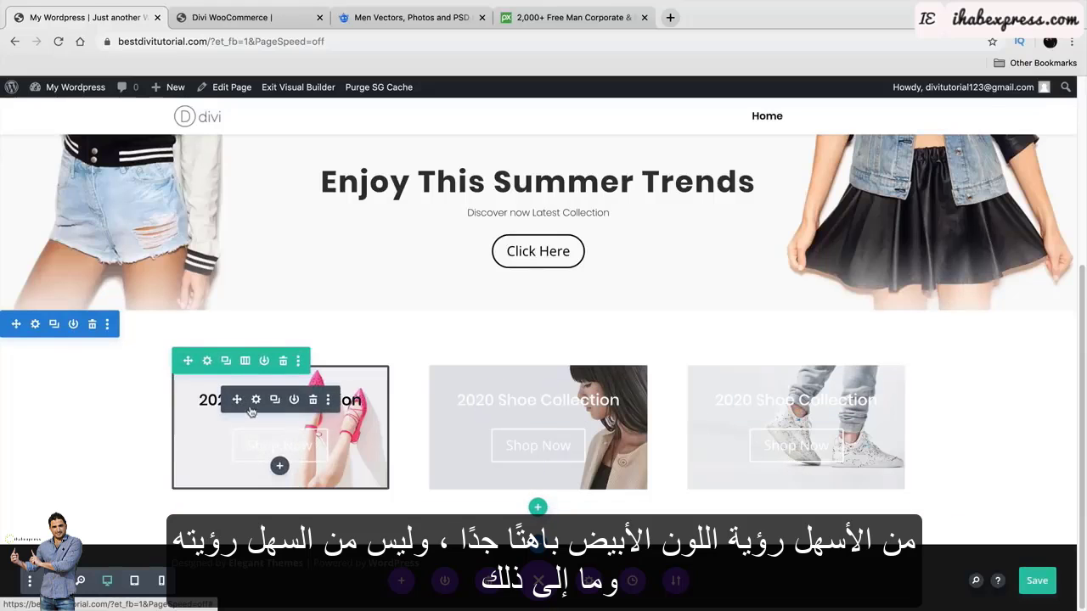
Enable custom button styles on the first box and give Shop Now black text.
click(256, 399)
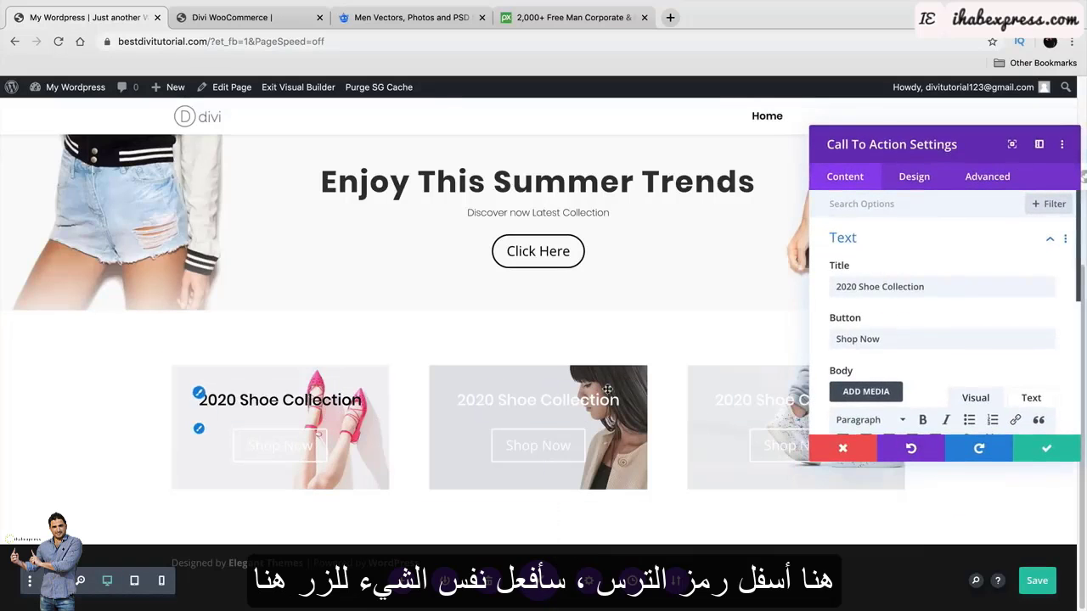
scroll(836, 315, down, 3)
scroll(832, 317, down, 5)
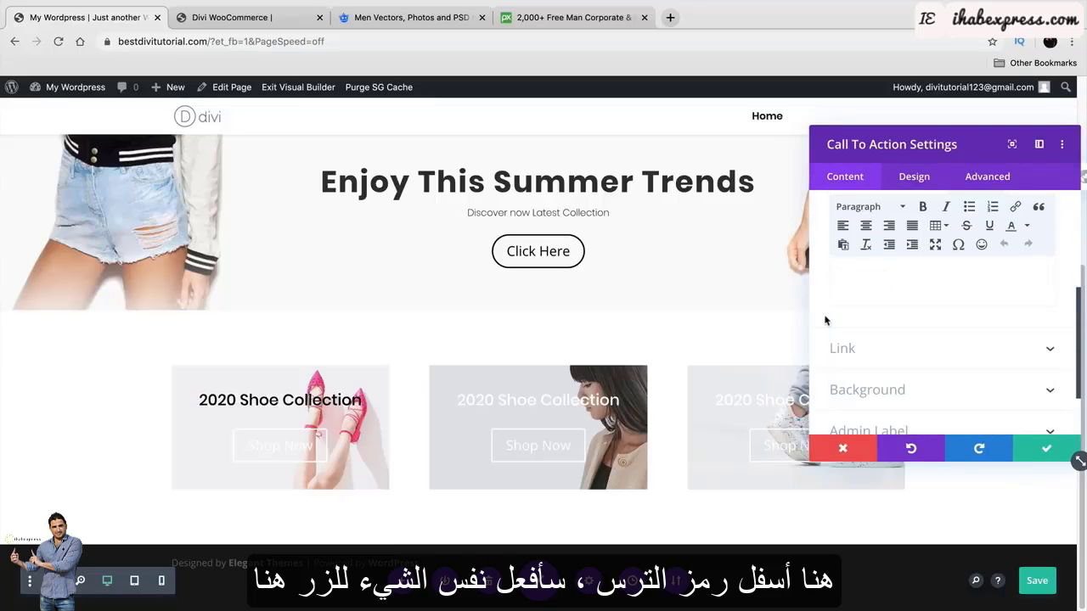
click(912, 177)
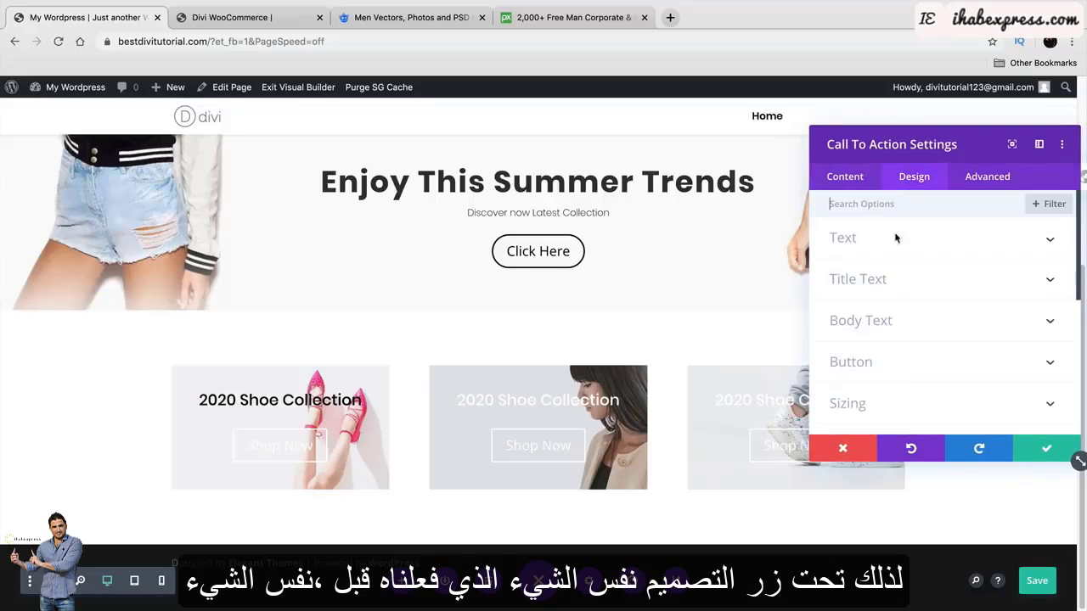
click(873, 358)
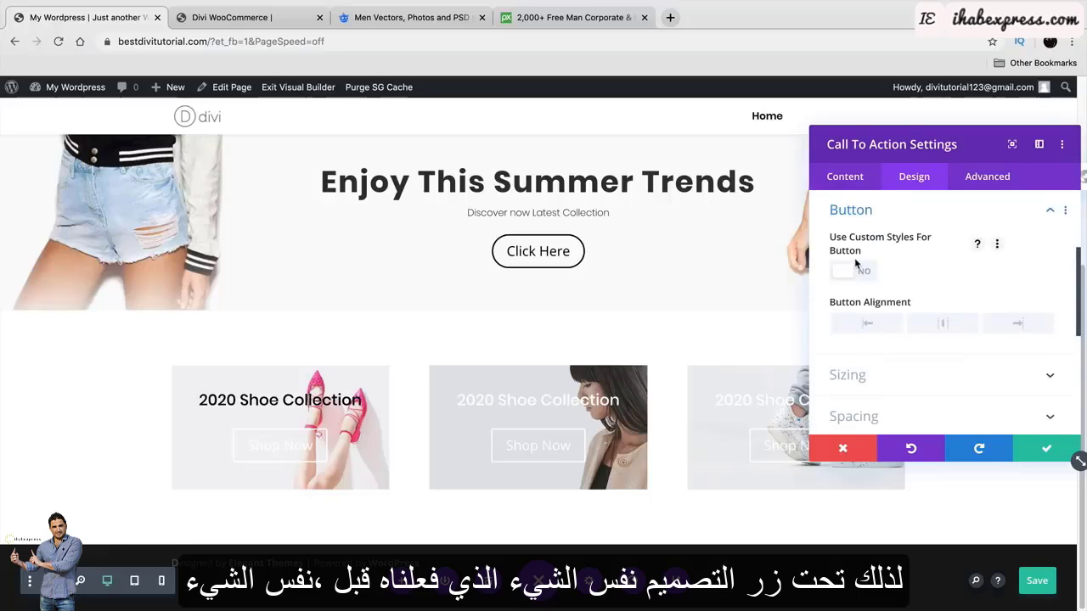
click(861, 273)
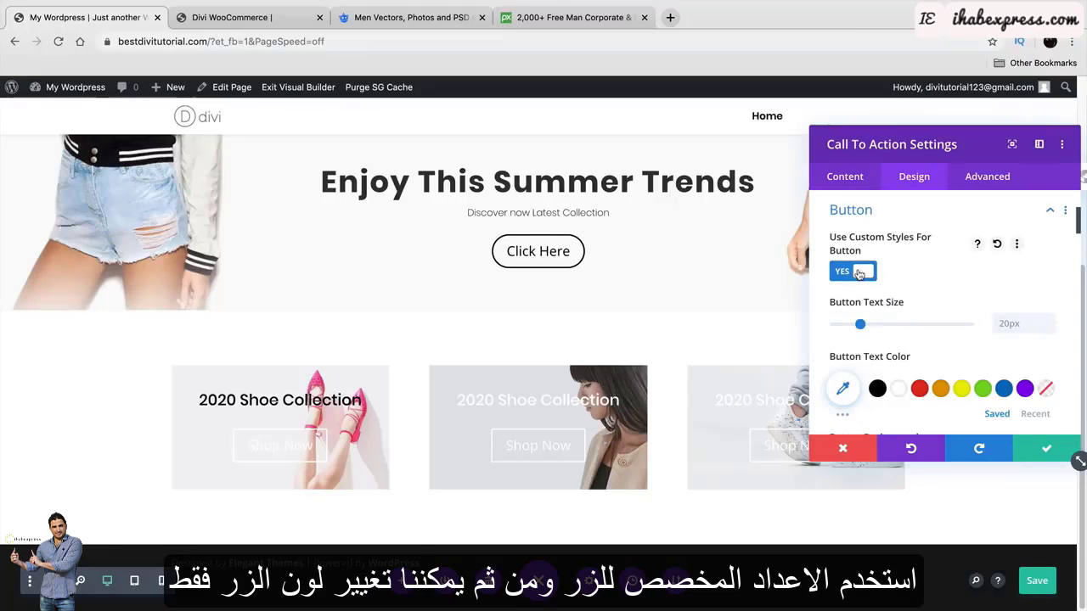
click(877, 388)
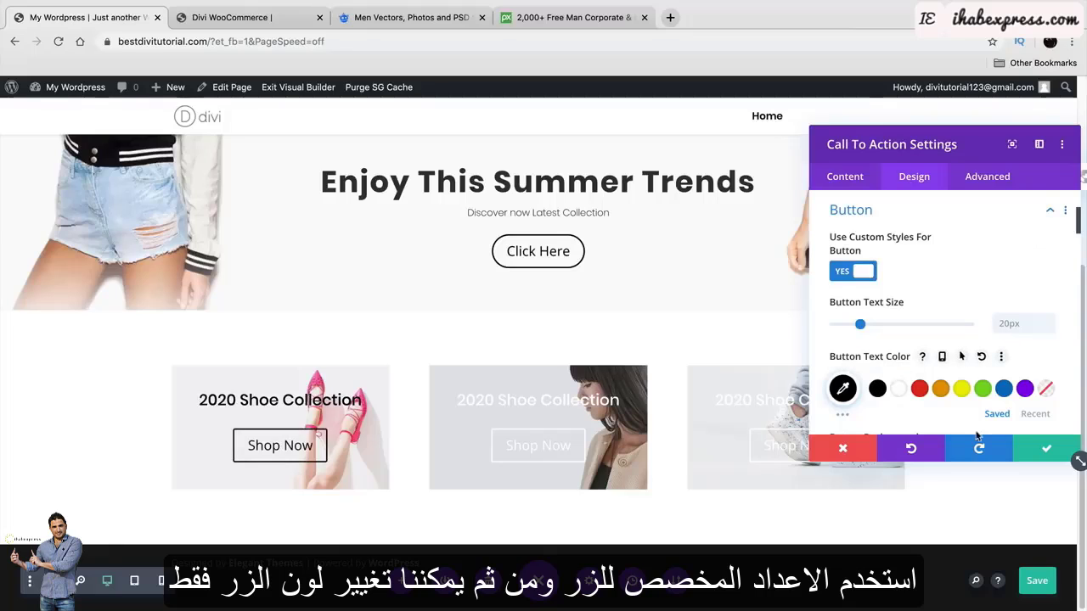
click(1042, 451)
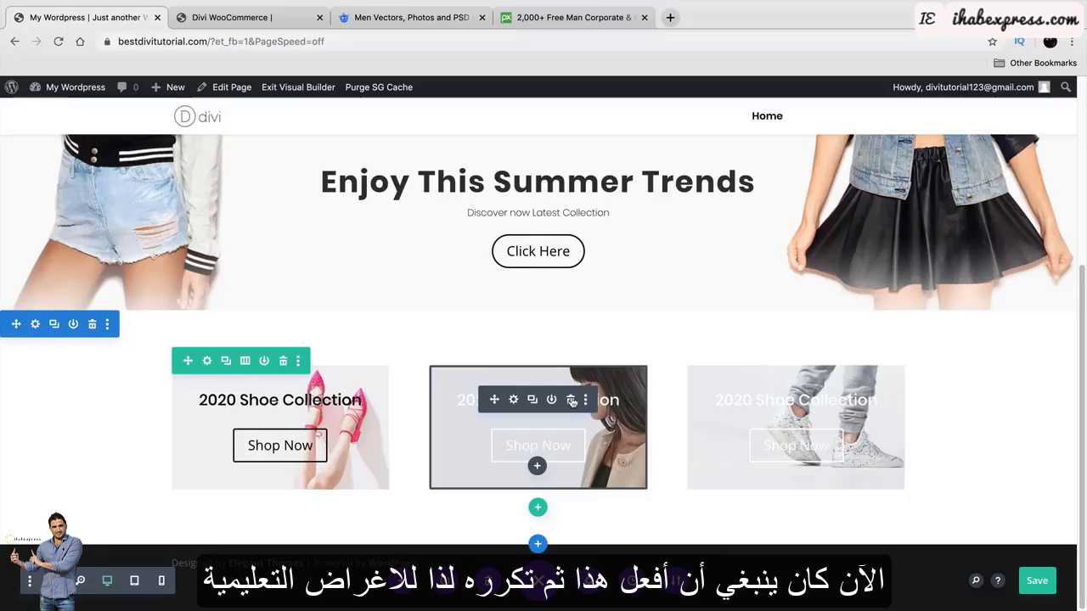
Delete the middle and right boxes, then drag two duplicates of the black-text pink-shoes box into those columns.
click(571, 400)
click(831, 400)
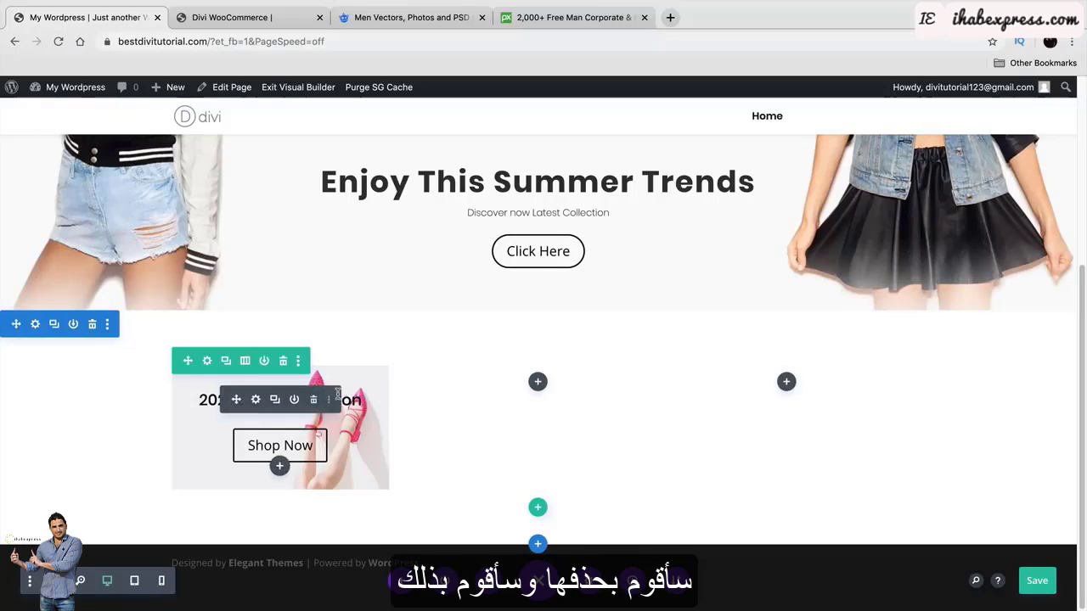
click(274, 401)
scroll(273, 400, down, 2)
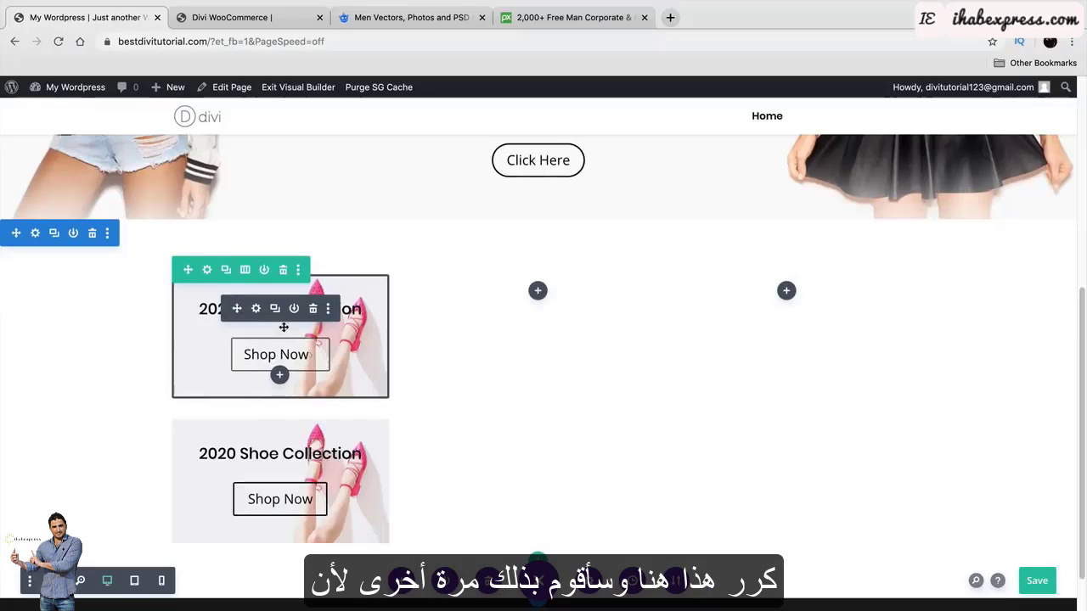
drag(236, 454, 528, 349)
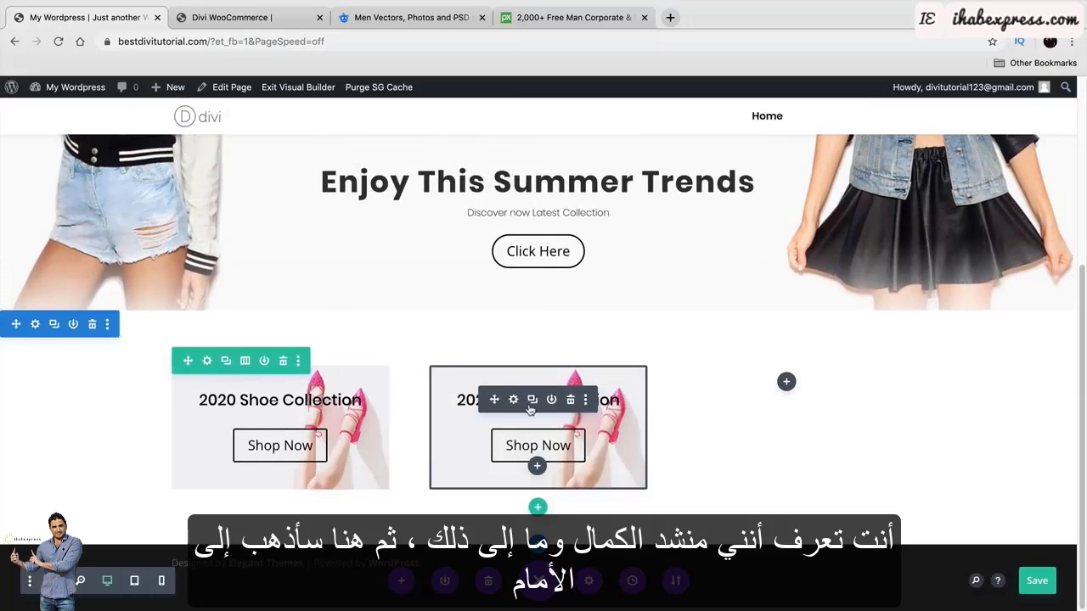
click(533, 396)
scroll(532, 399, down, 2)
drag(491, 453, 744, 374)
Swap the middle Shop Now box's shoe background for the woman photo from the Media Library.
click(514, 406)
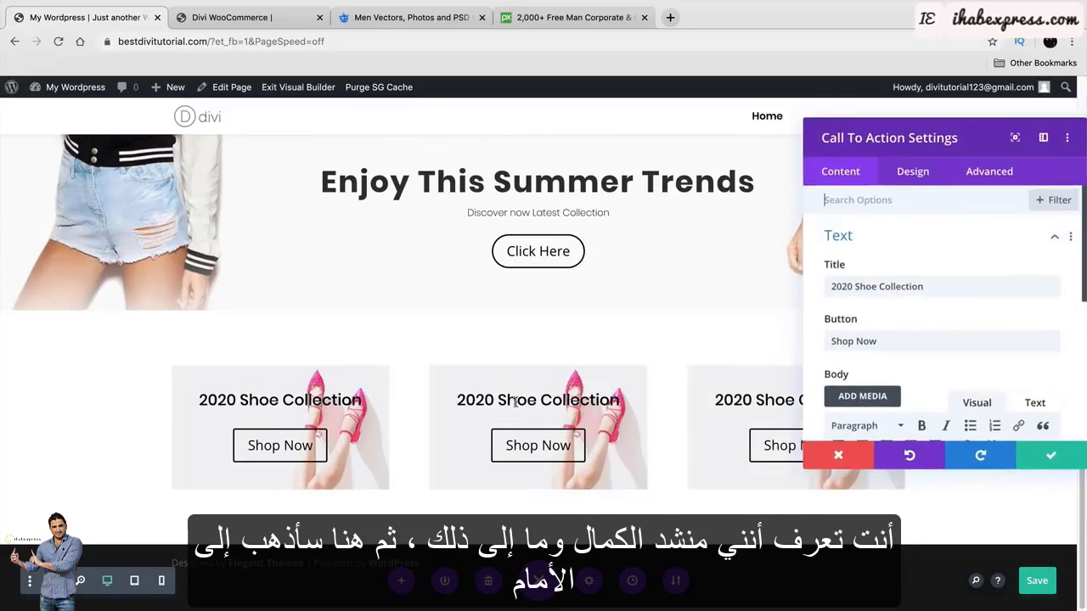
scroll(891, 342, down, 5)
click(857, 335)
scroll(900, 340, up, 2)
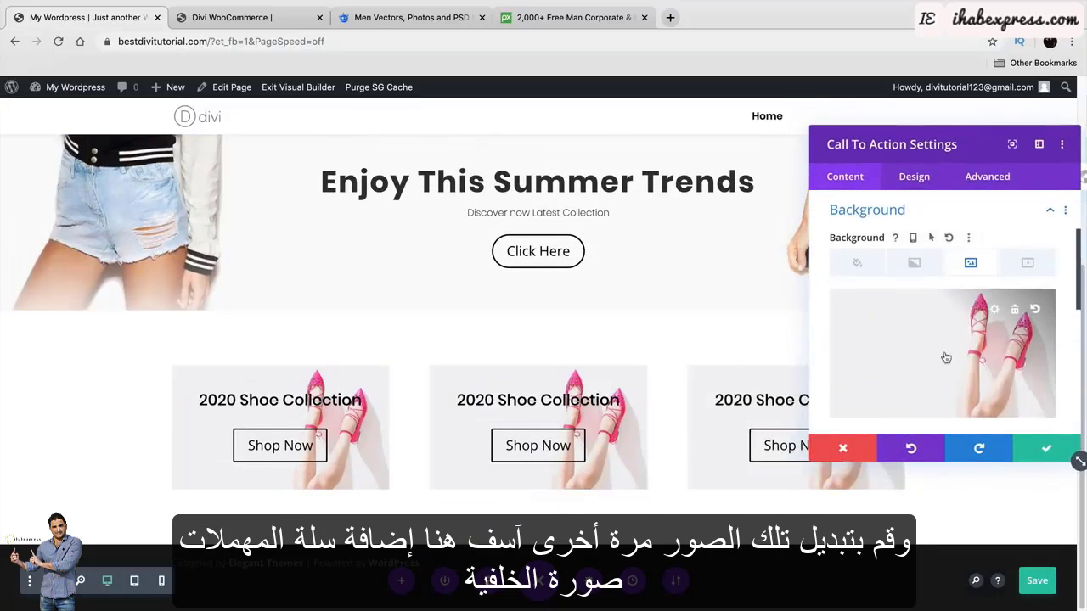
click(1017, 312)
click(945, 347)
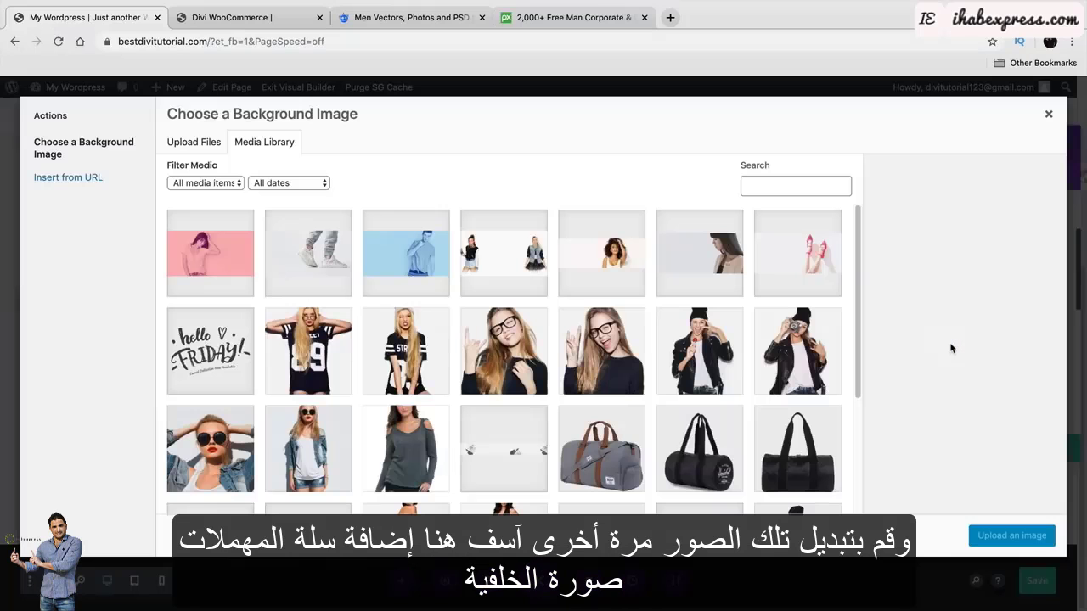
click(700, 270)
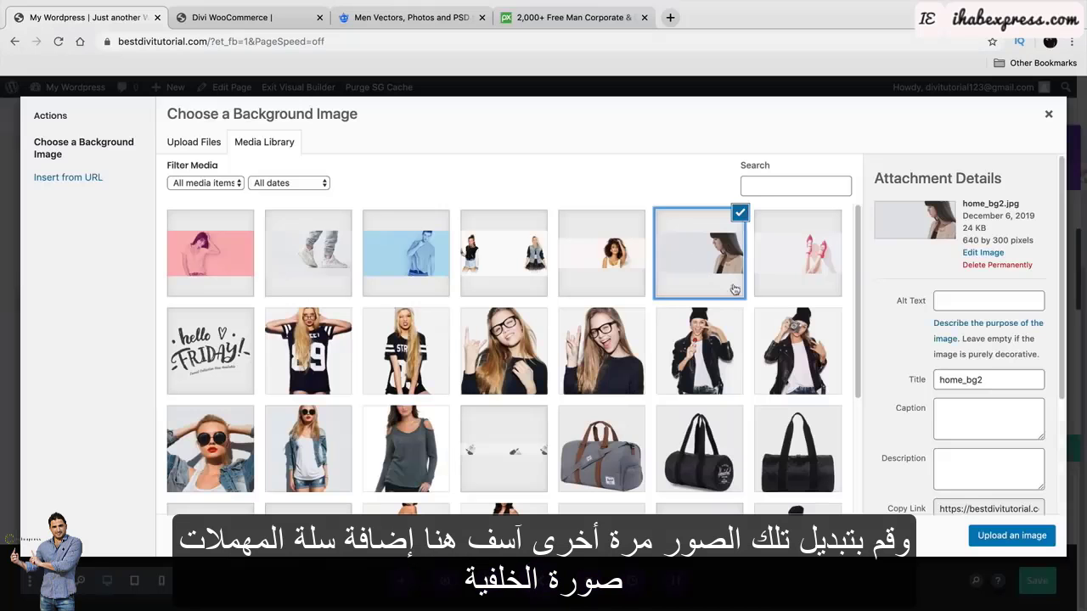
click(1004, 540)
click(1031, 454)
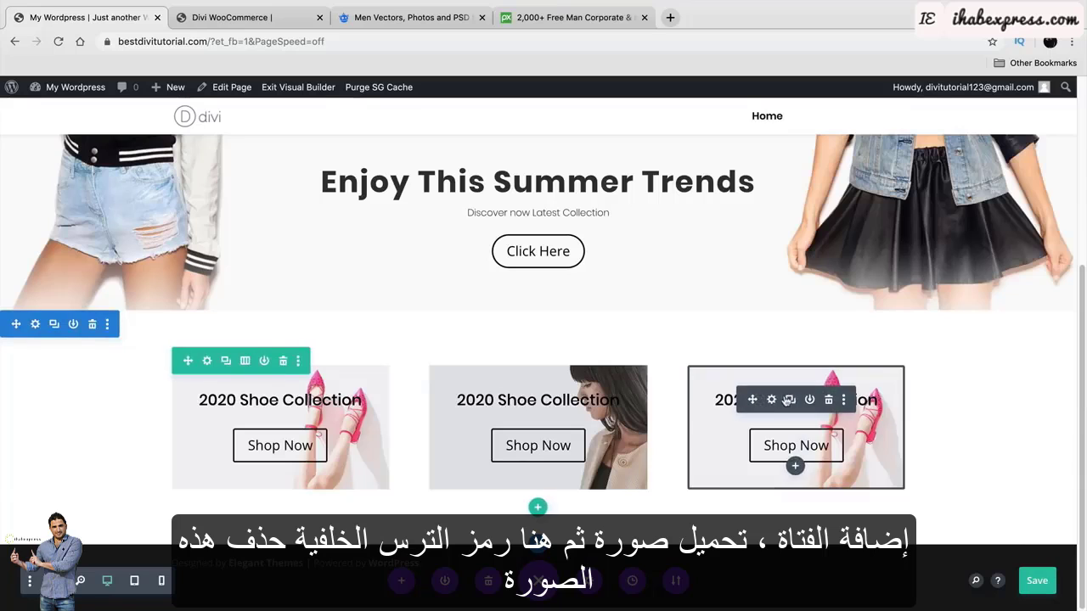
Replace the right Shop Now box's background image with the sneakers photo and save.
click(772, 400)
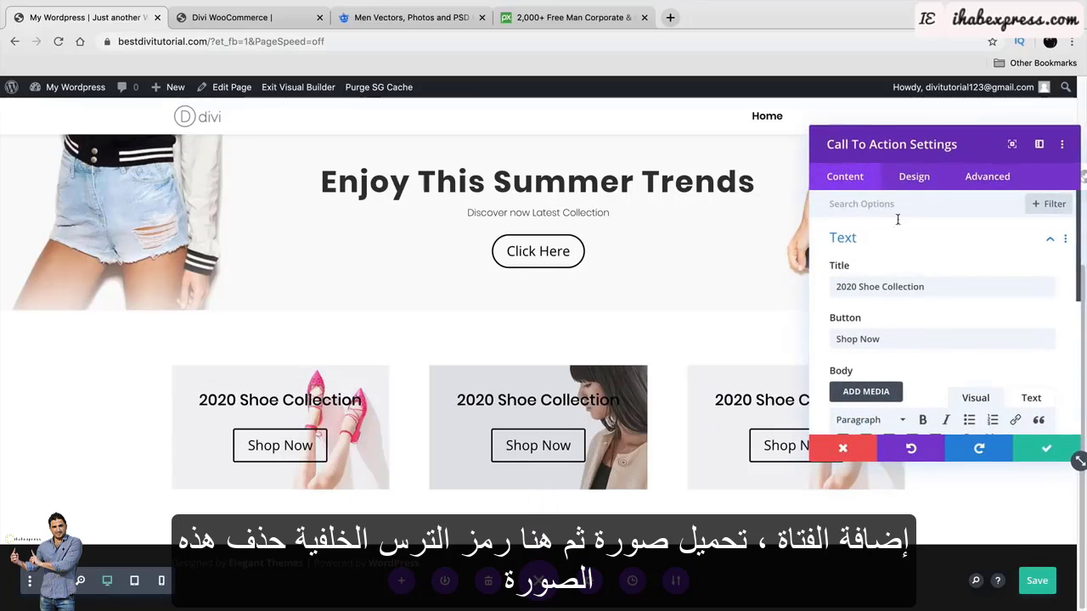
scroll(831, 309, down, 5)
click(850, 351)
mouse_move(987, 334)
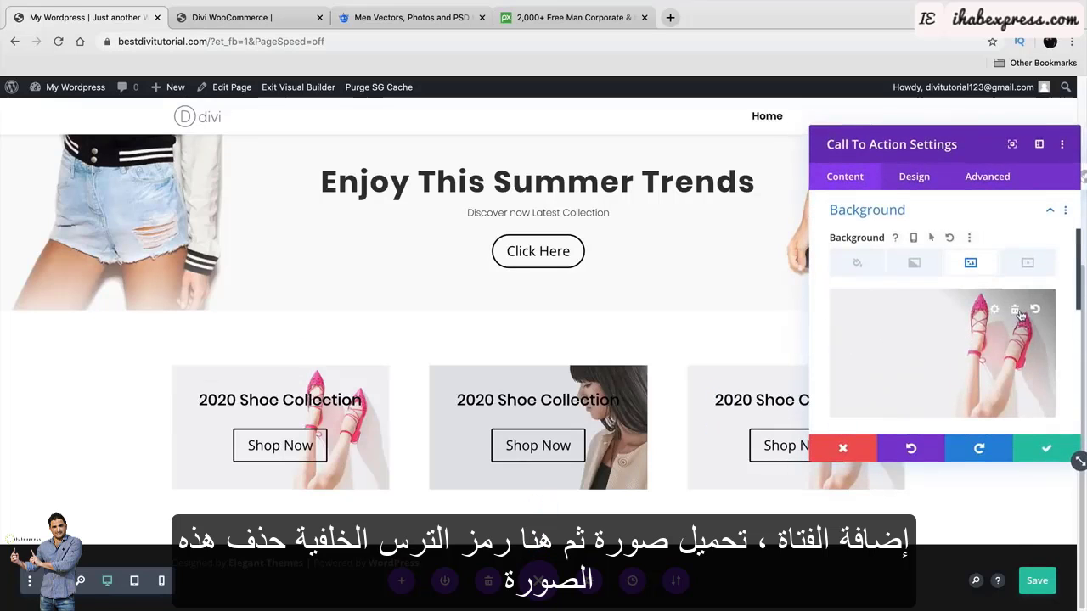
click(1018, 312)
click(943, 343)
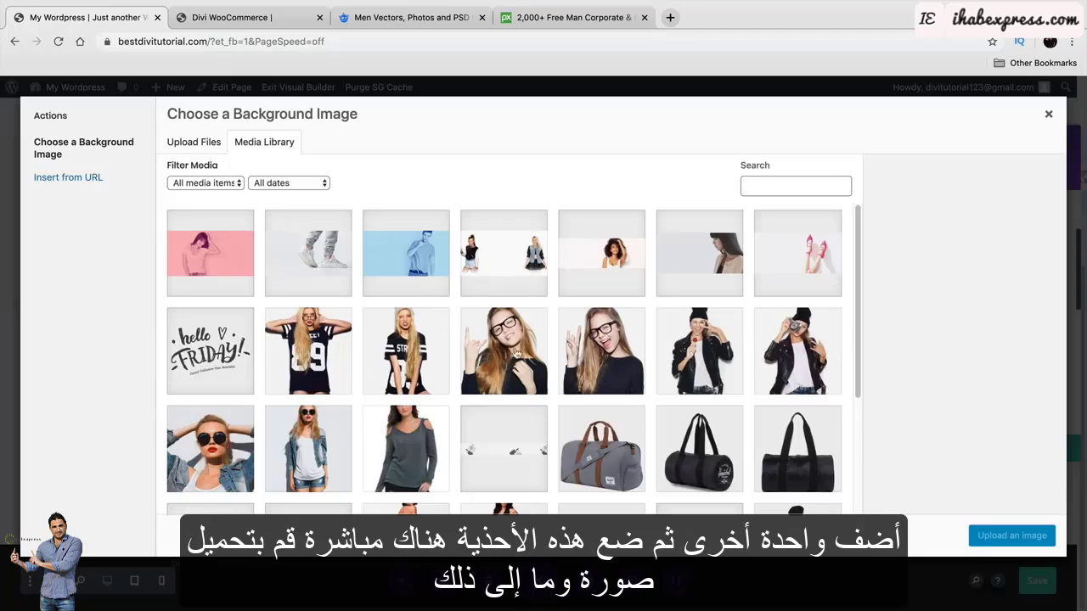
click(331, 255)
click(985, 536)
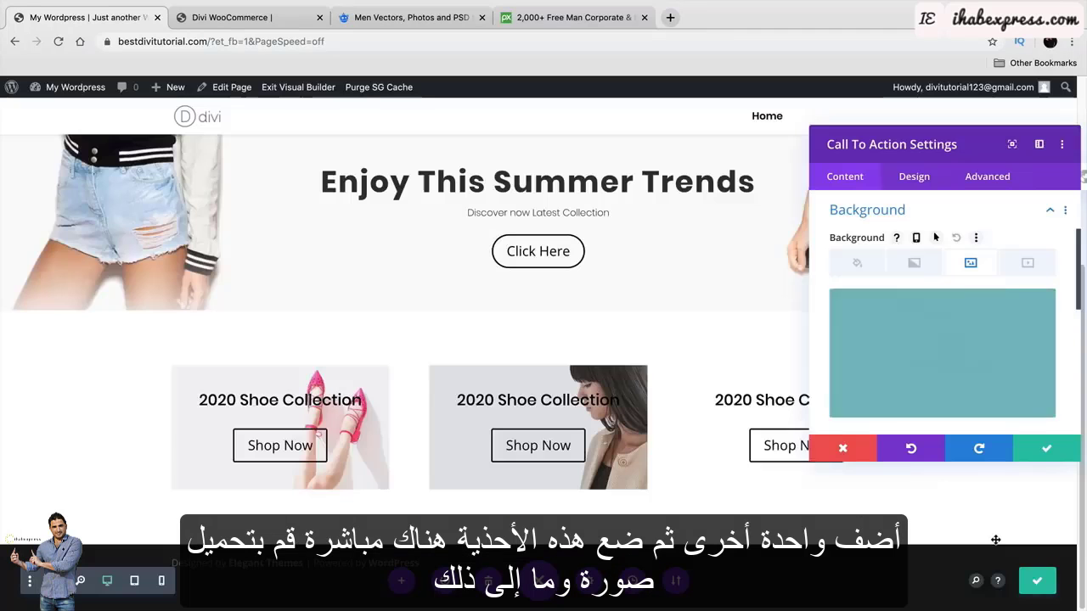
click(1014, 453)
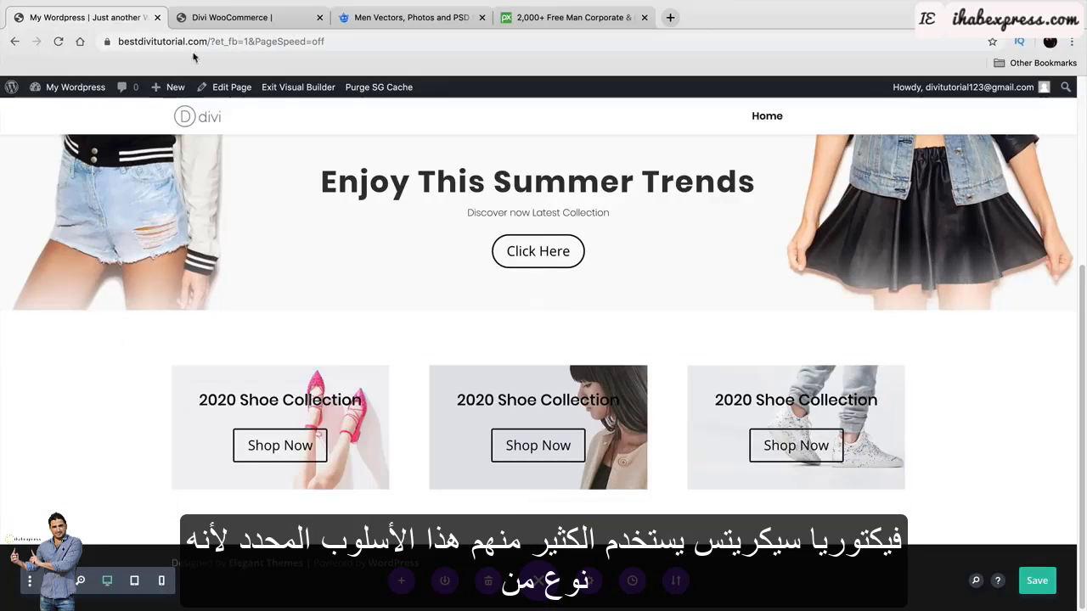
key(ctrl+Tab)
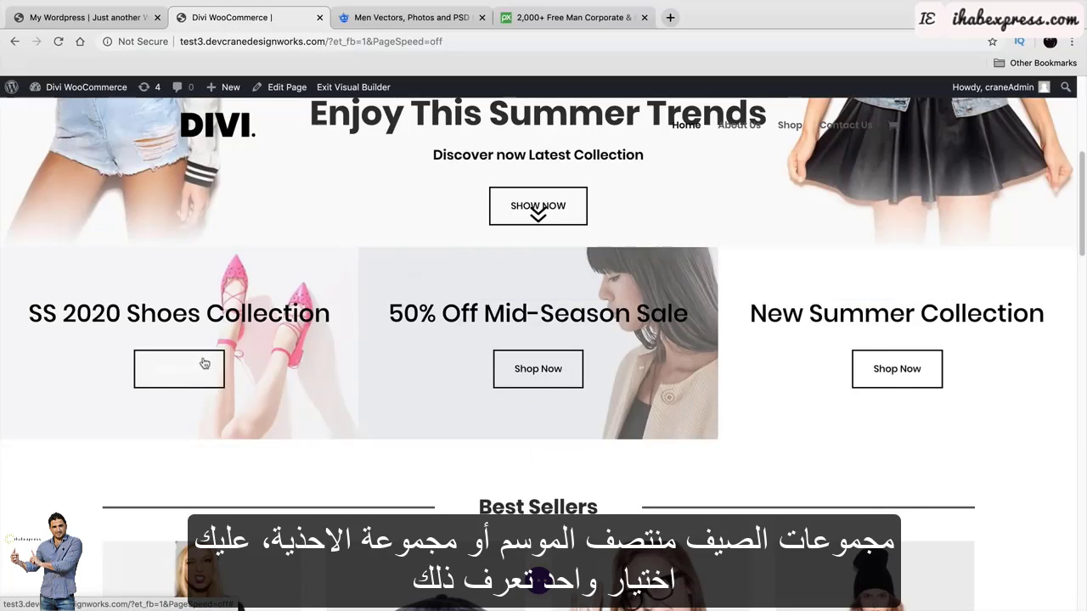
click(122, 18)
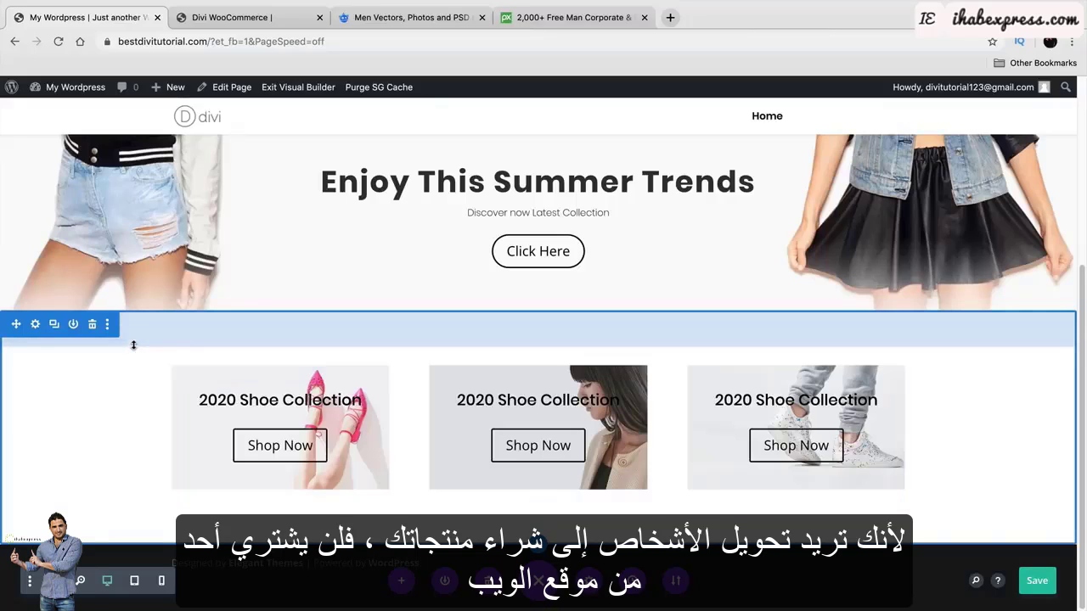
scroll(638, 437, up, 3)
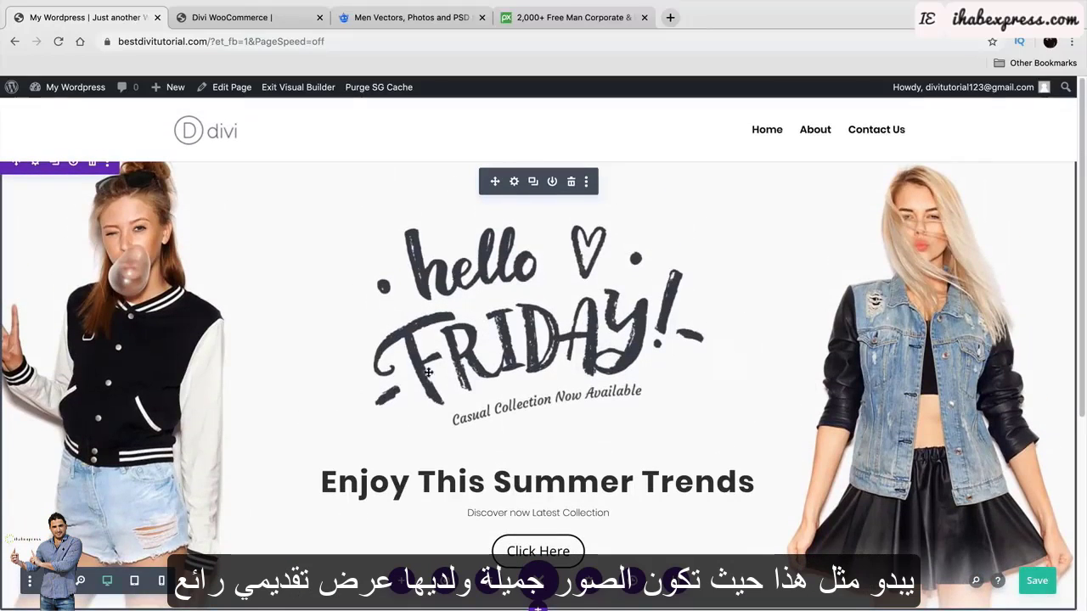
scroll(399, 394, down, 5)
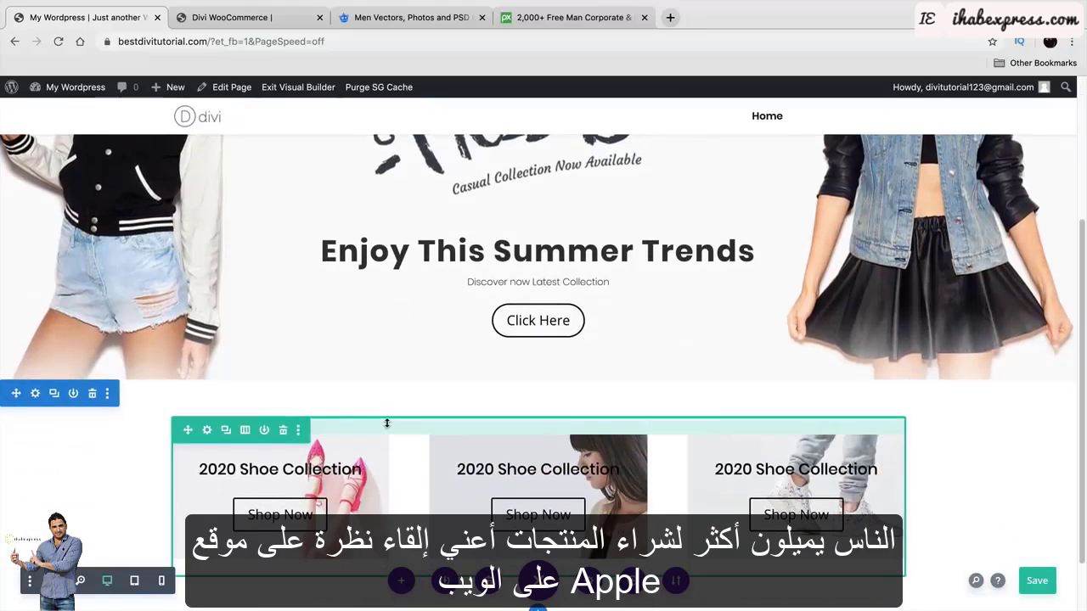
scroll(387, 423, down, 2)
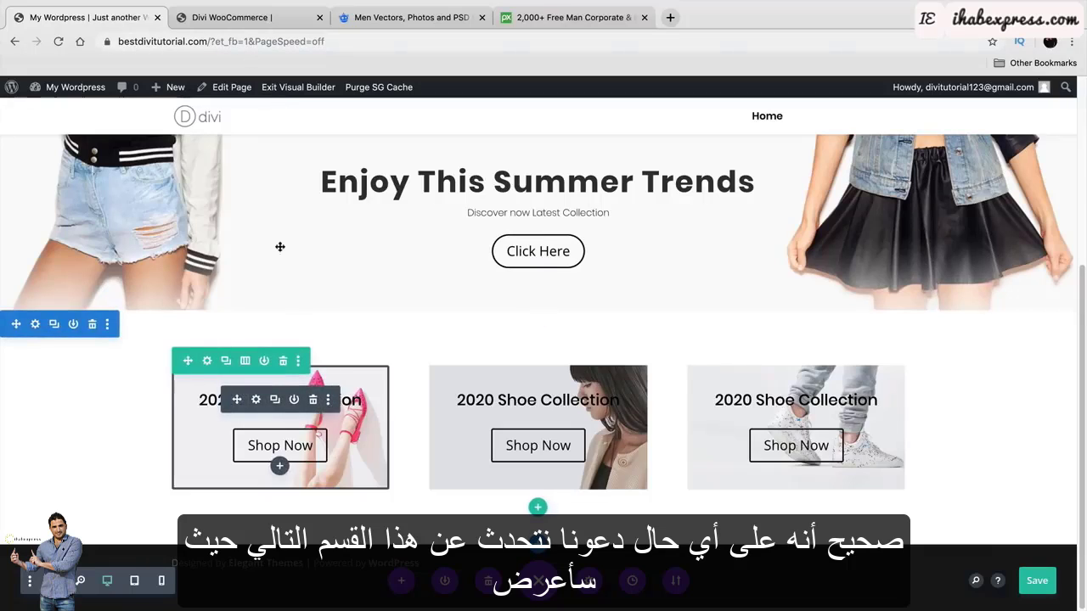
click(229, 17)
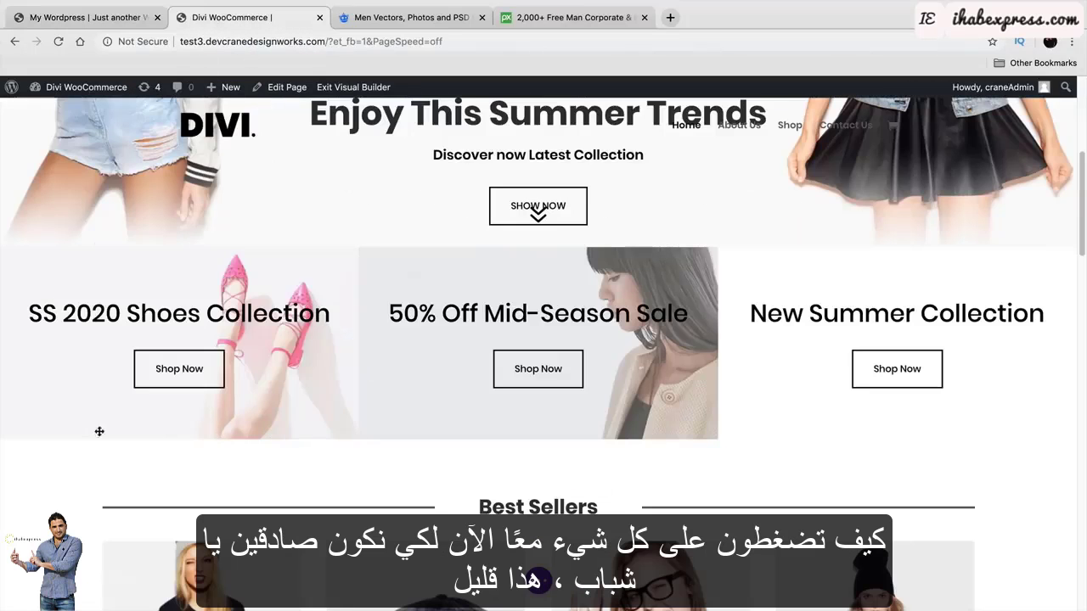
click(94, 17)
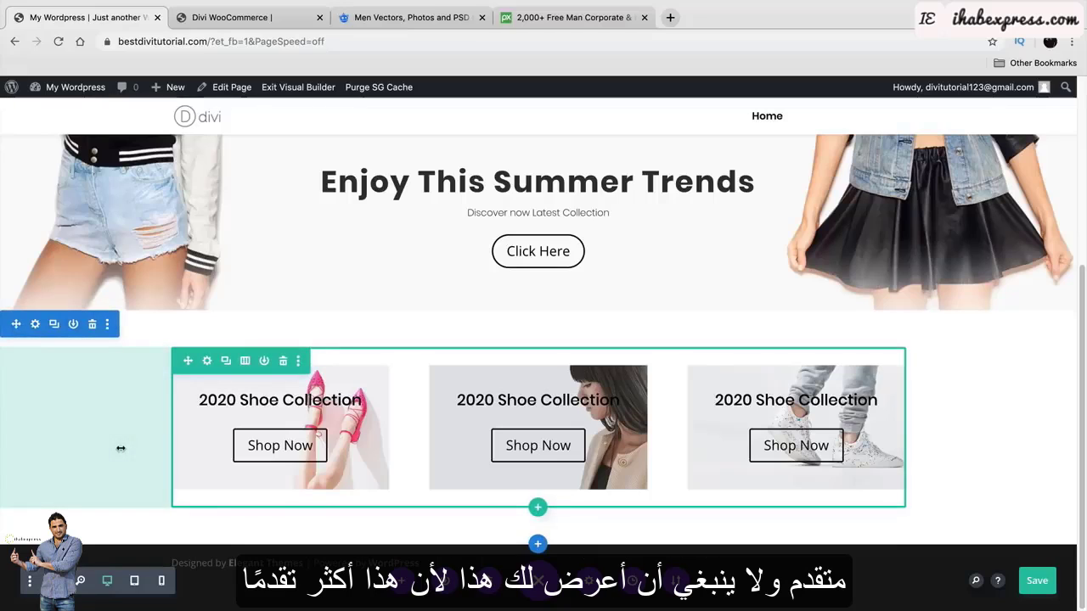
Turn on Use Custom Gutter Width in the shoe-box row's Sizing settings and set Gutter Width to 1.
click(206, 362)
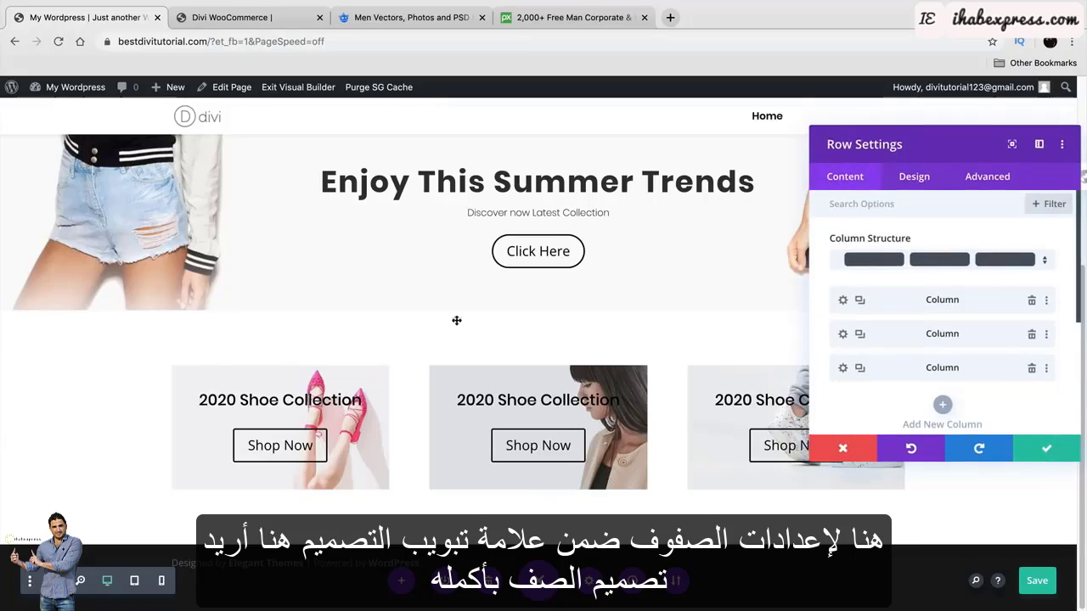
click(851, 164)
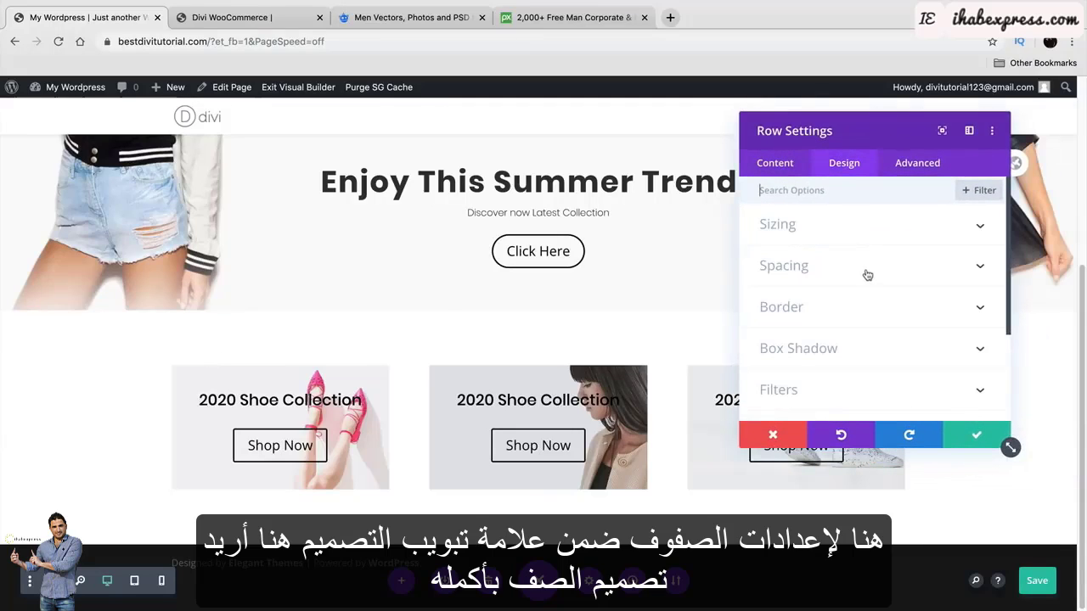
click(870, 230)
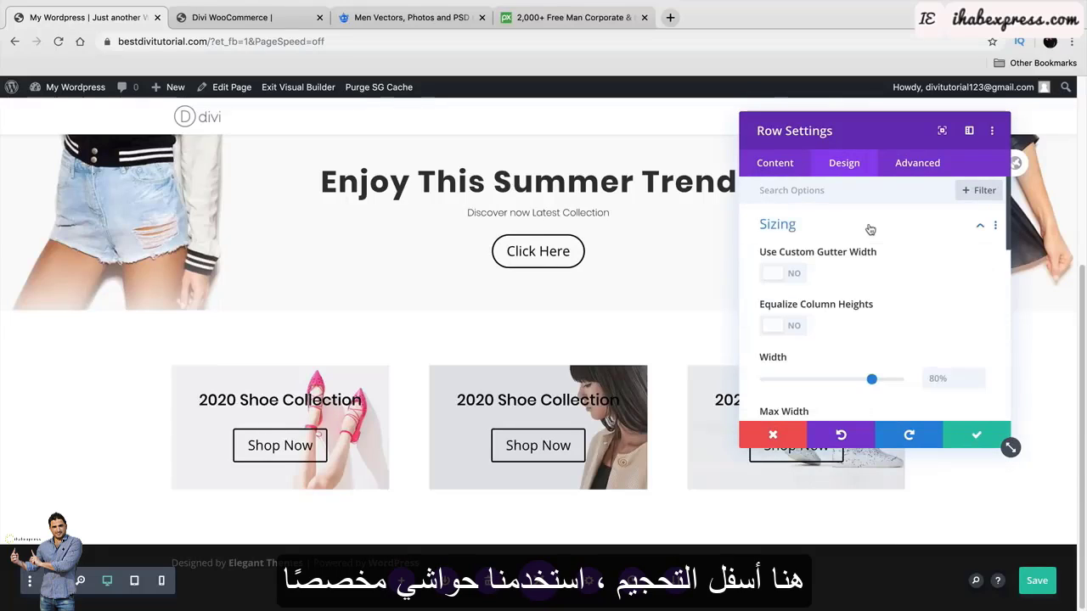
drag(882, 136, 947, 123)
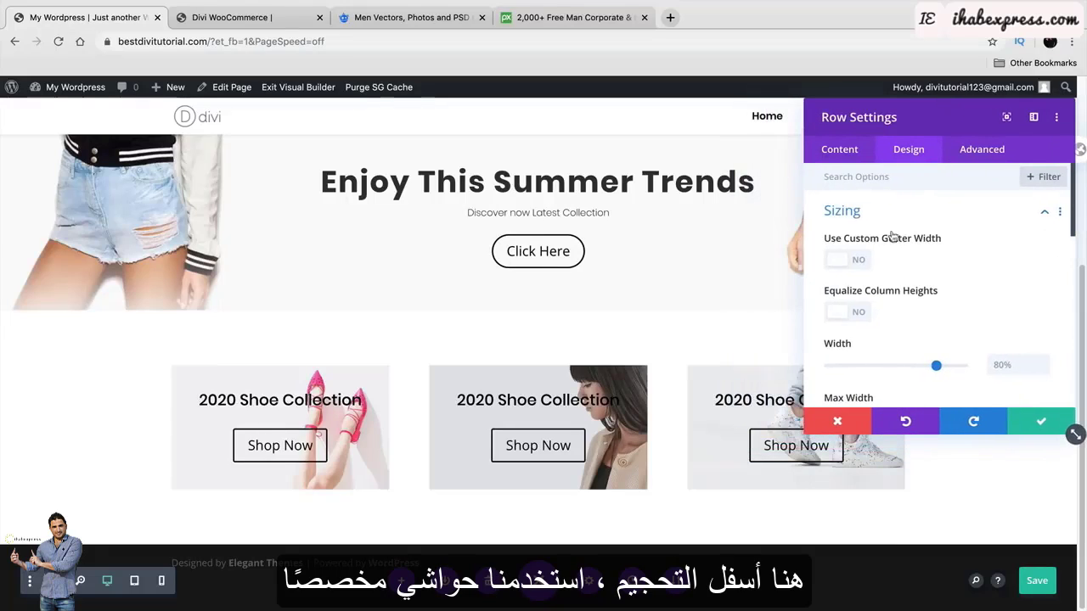
click(850, 261)
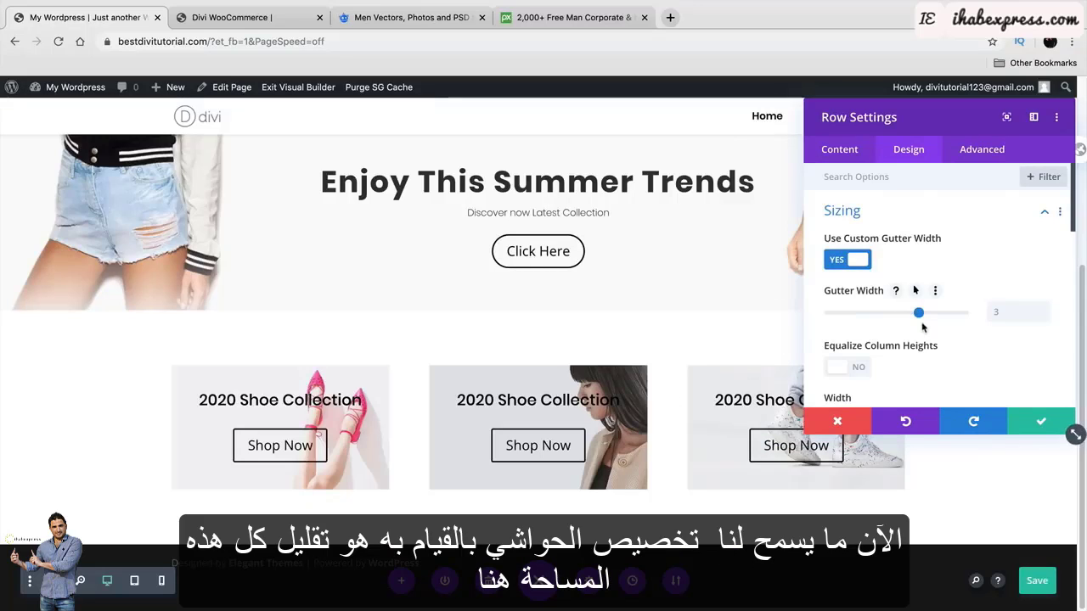
drag(918, 312, 821, 316)
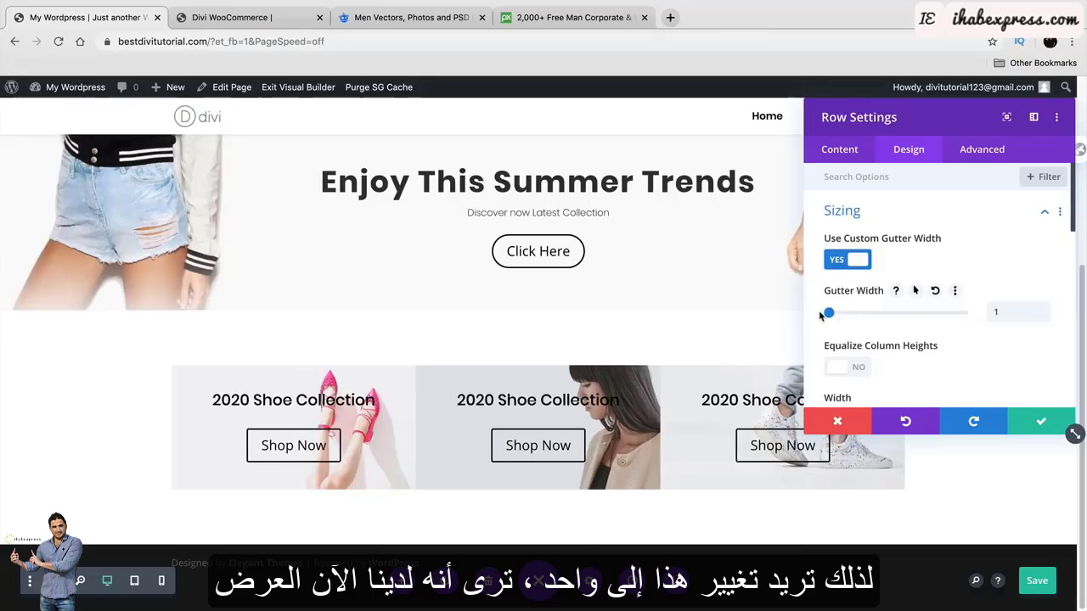
scroll(986, 301, down, 2)
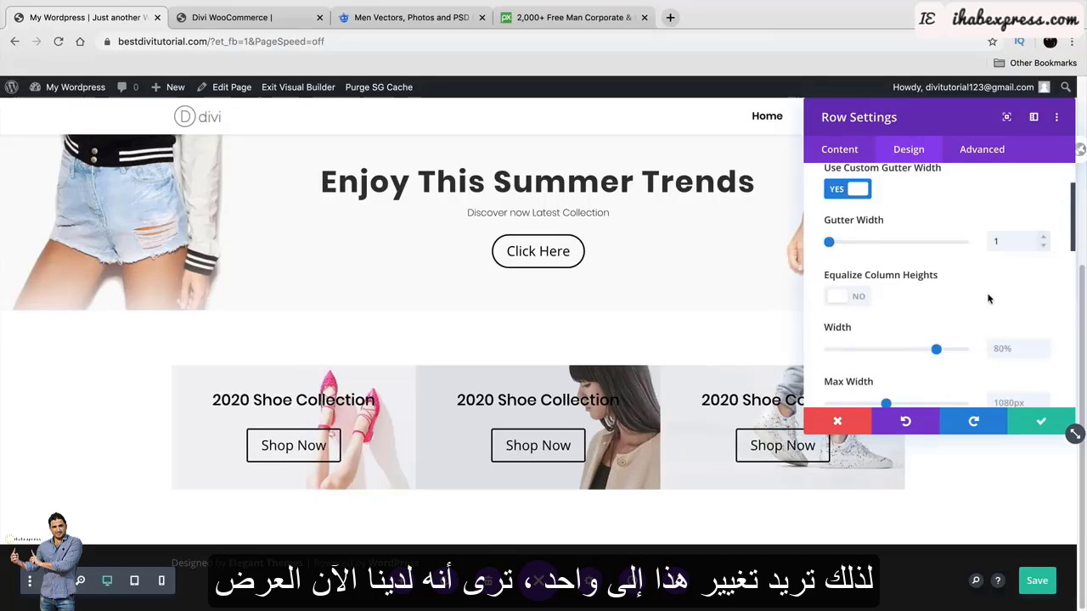
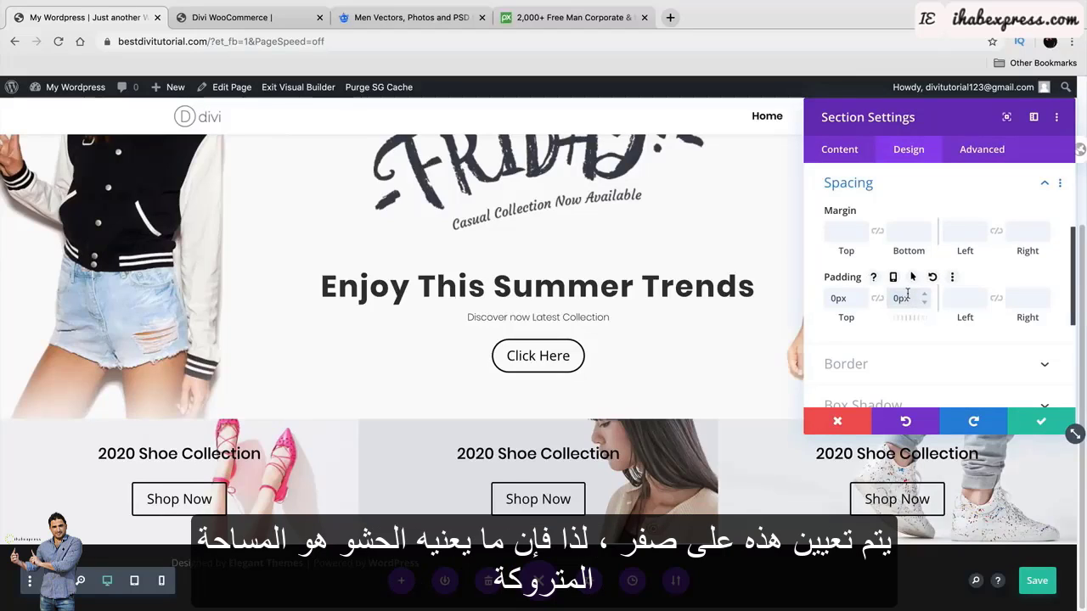
Close the Section Settings with 0px top and bottom padding and view the Divi WooCommerce reference site.
click(1040, 422)
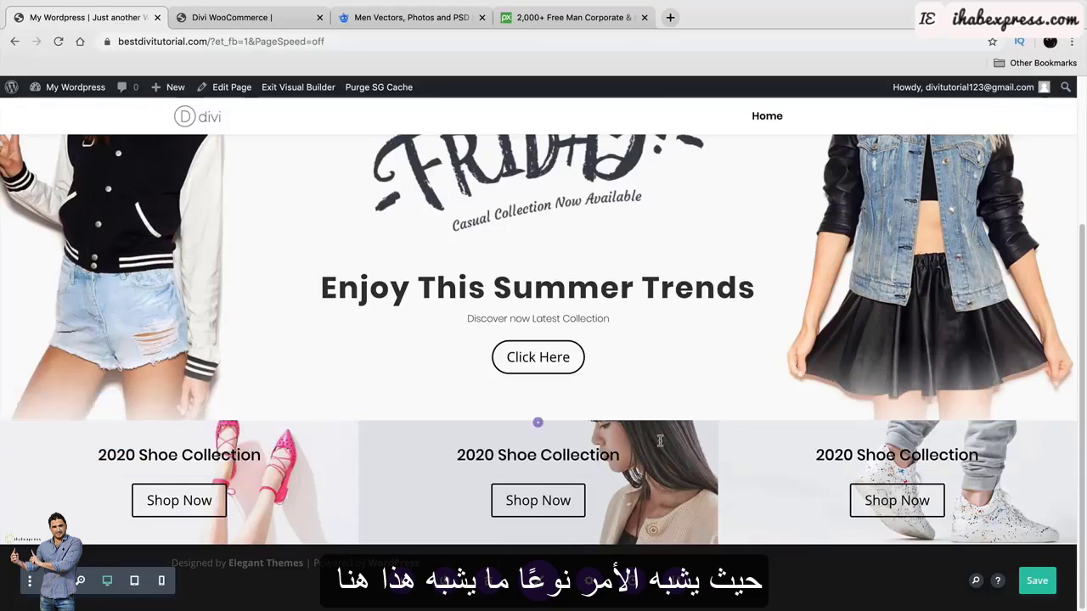
click(270, 9)
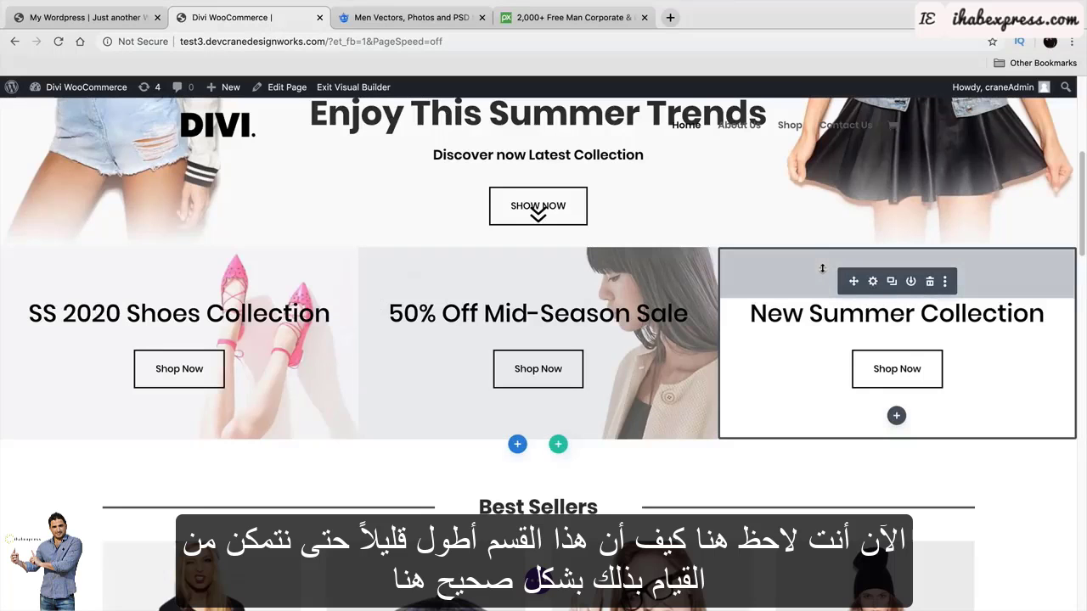
Back in the editor, give each of the three shoe-collection columns about 90px top and bottom padding.
click(91, 18)
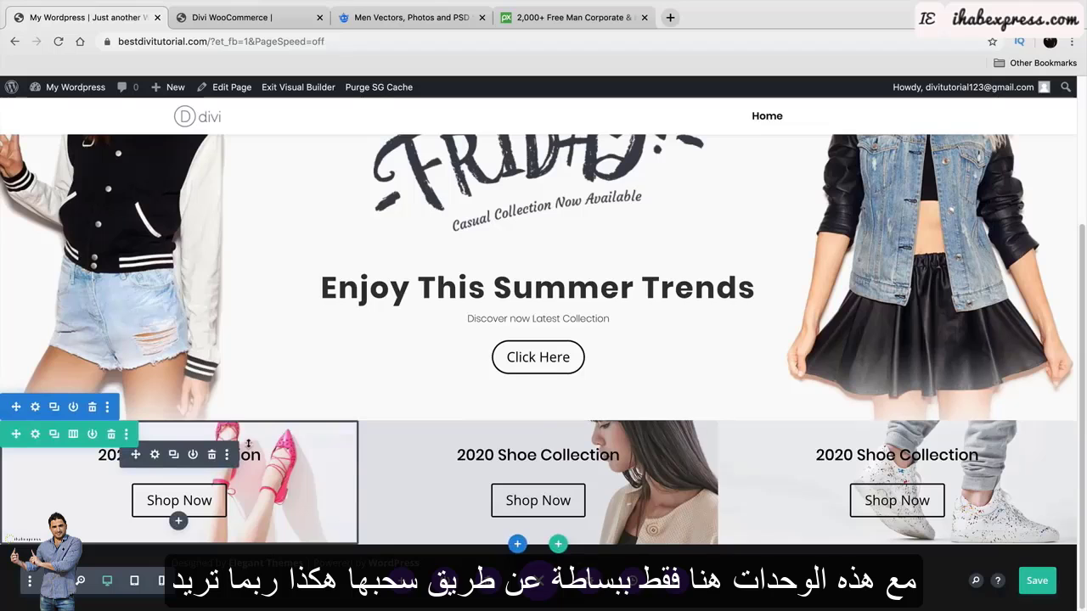
drag(248, 443, 251, 481)
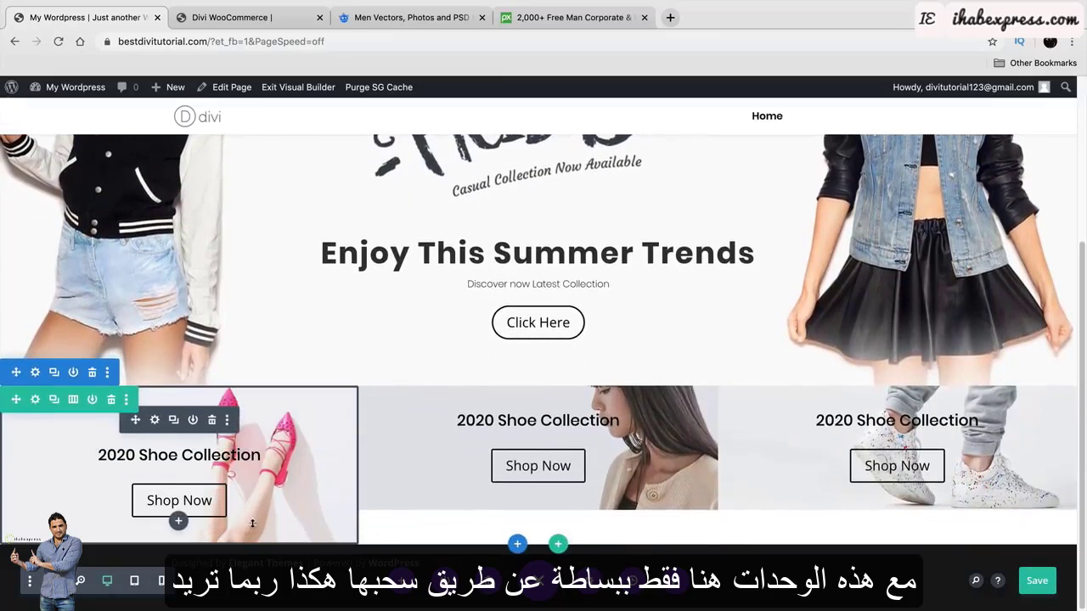
drag(253, 524, 248, 569)
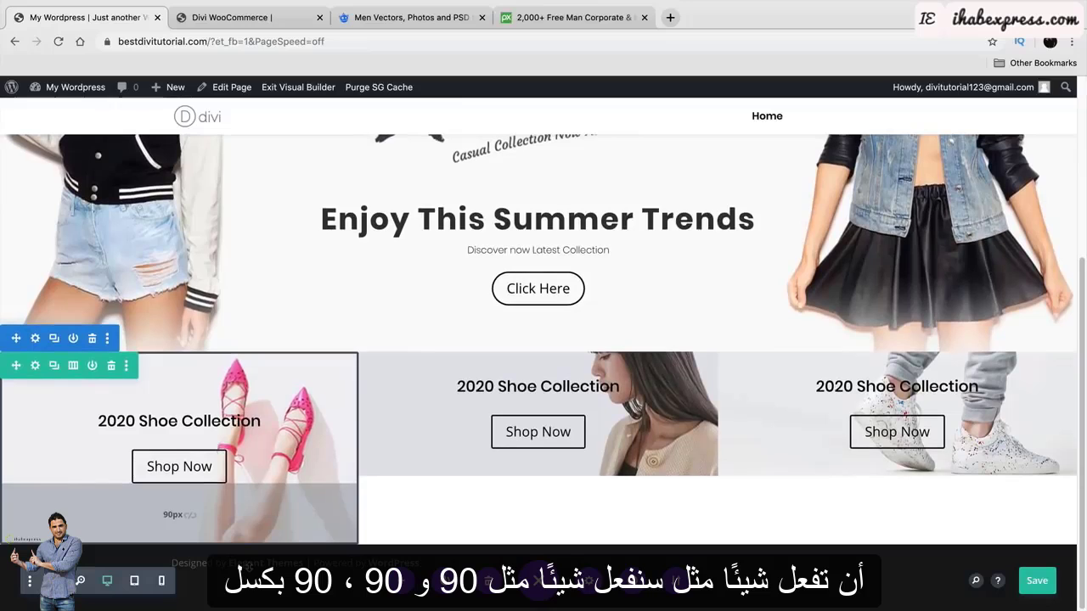
drag(263, 382, 261, 383)
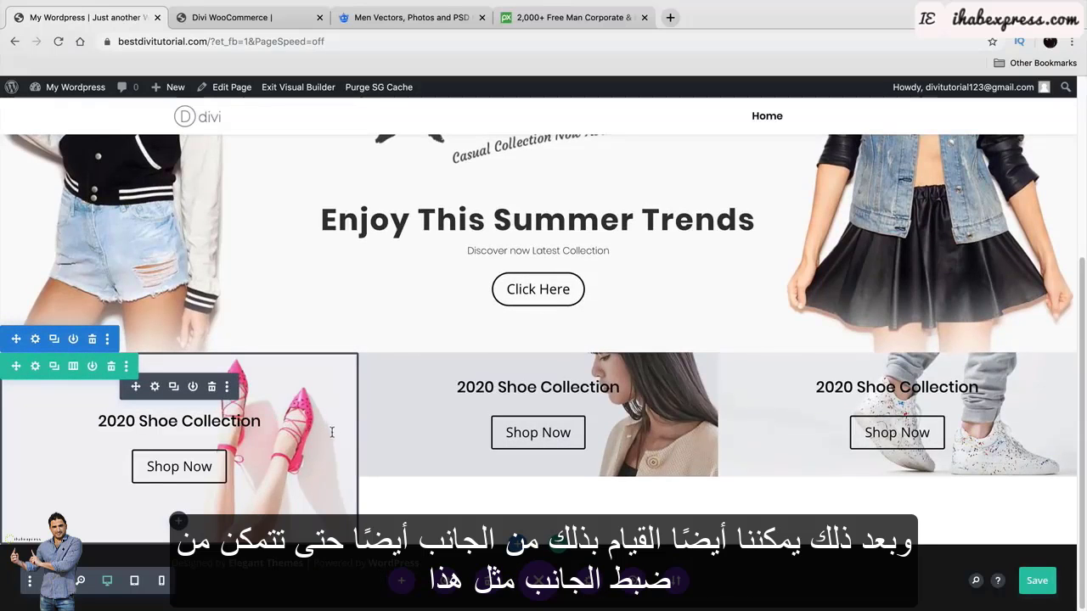
drag(332, 433, 358, 435)
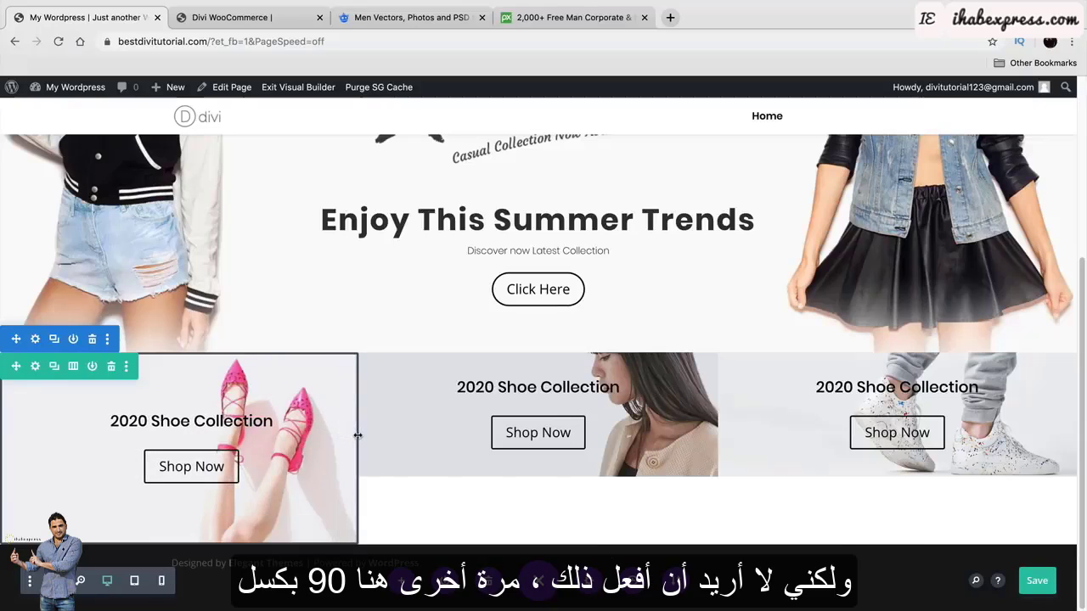
drag(442, 371, 446, 404)
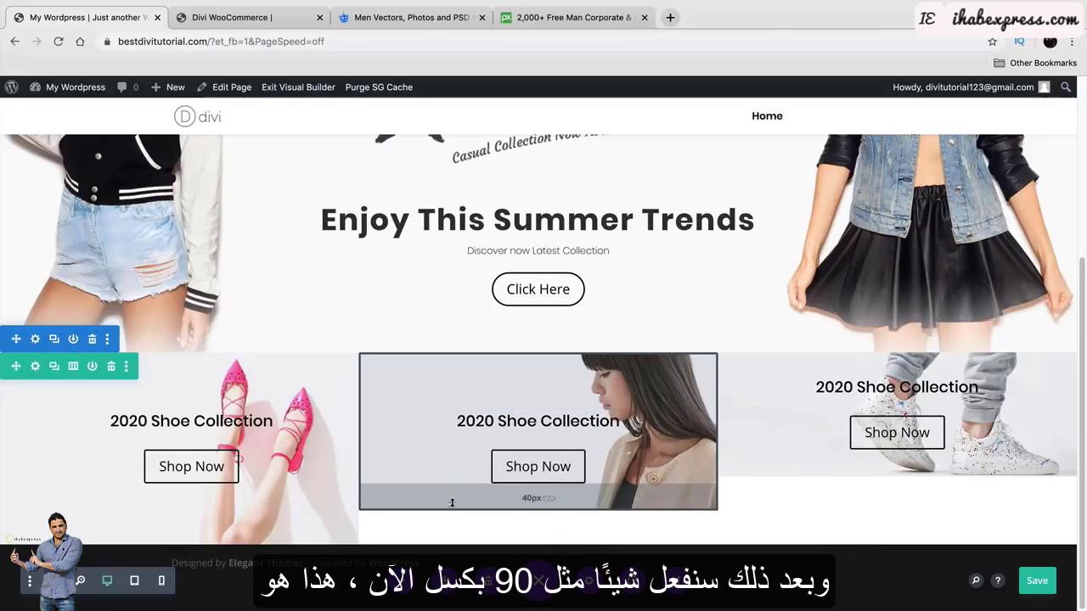
drag(452, 503, 453, 530)
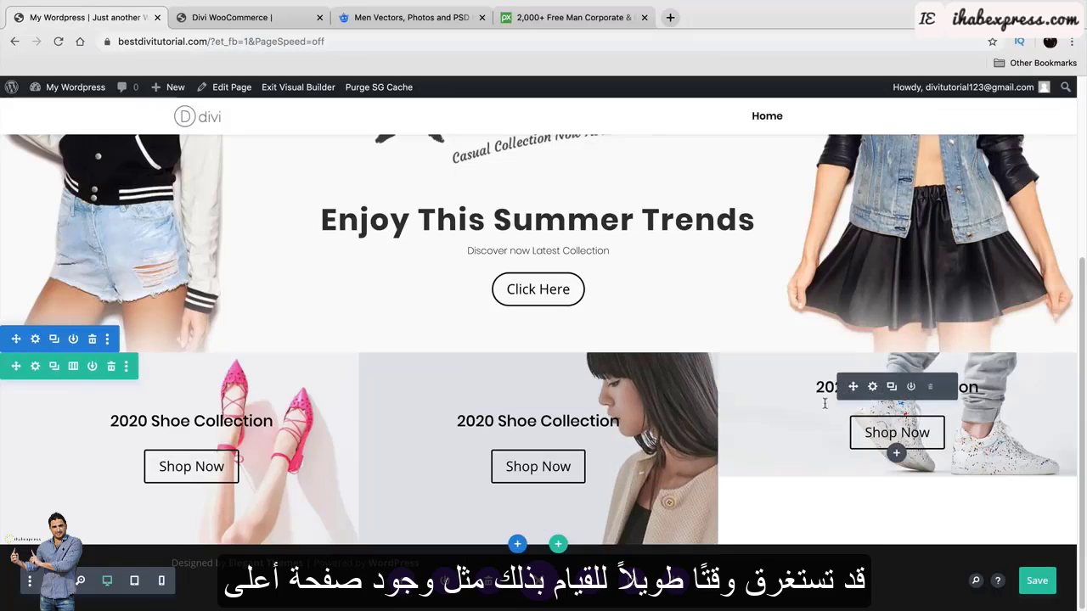
drag(822, 378, 800, 406)
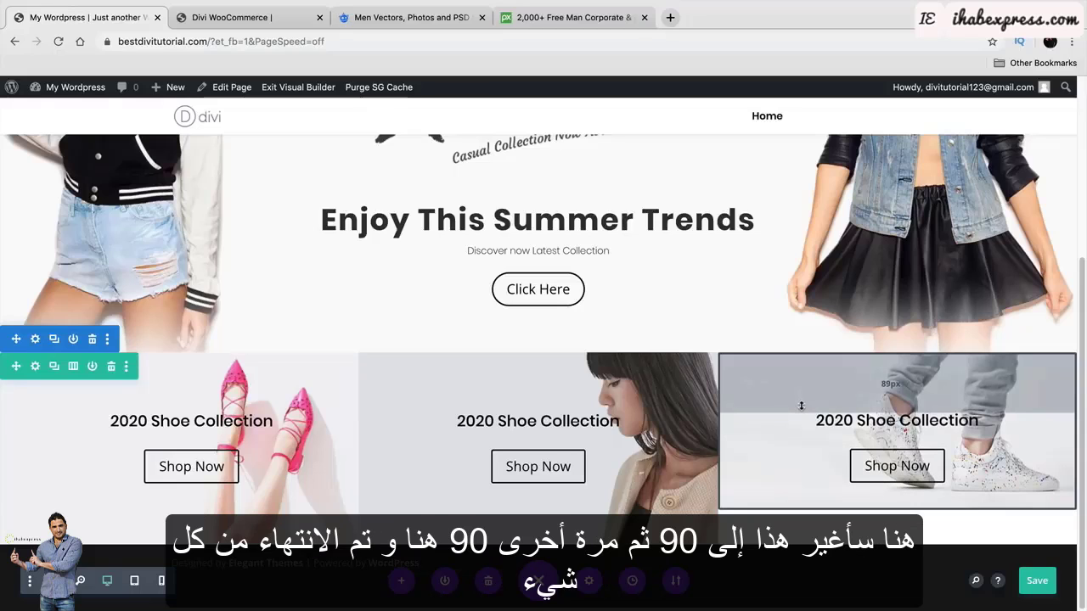
drag(790, 506, 790, 542)
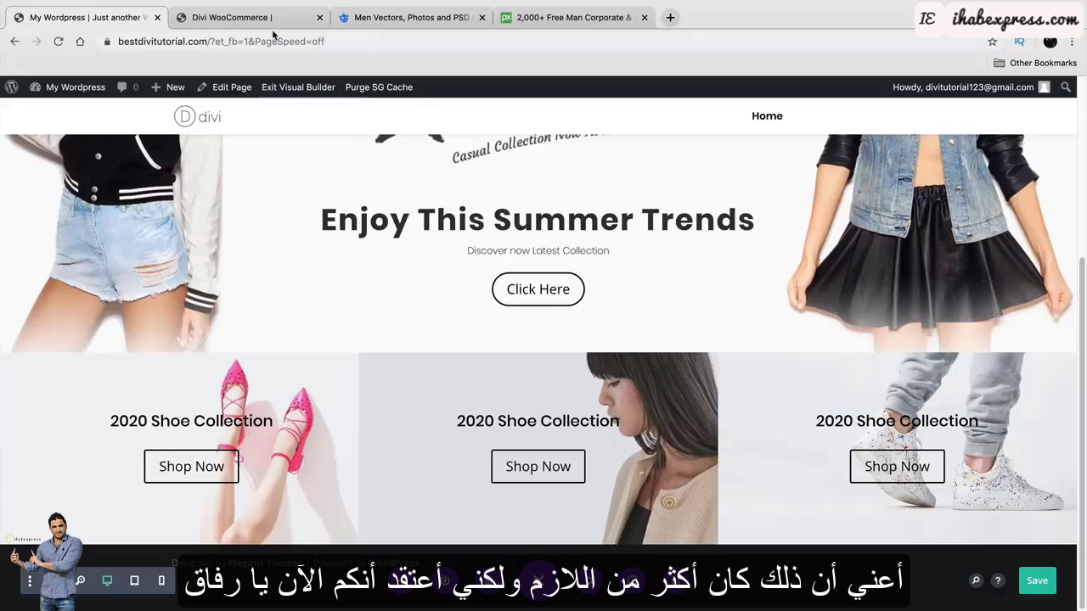
Save the page and check the reference site's Best Sellers section.
key(super+s)
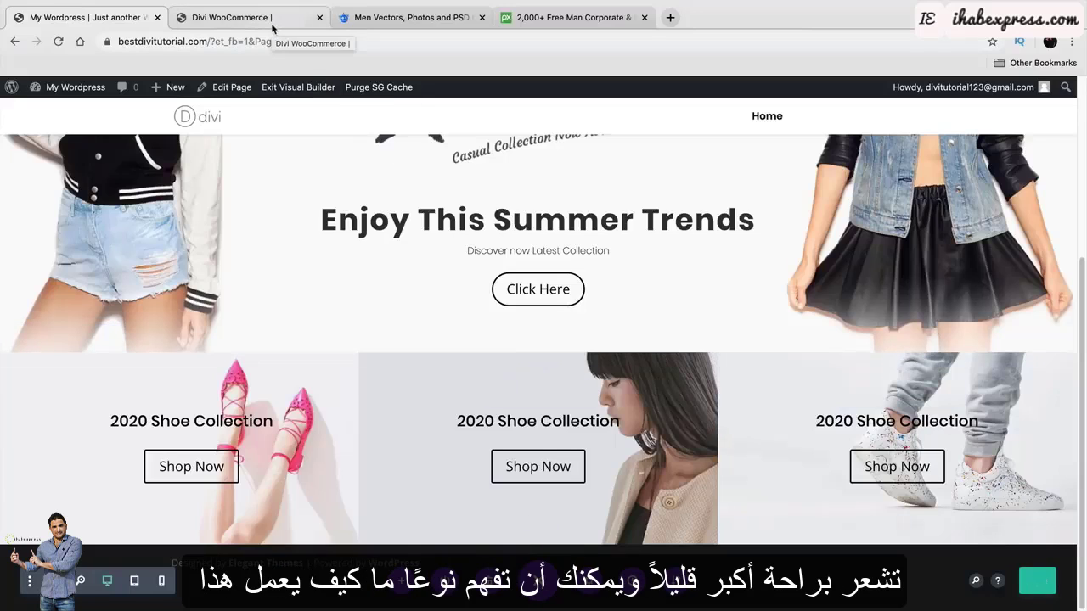
click(271, 18)
scroll(535, 204, down, 3)
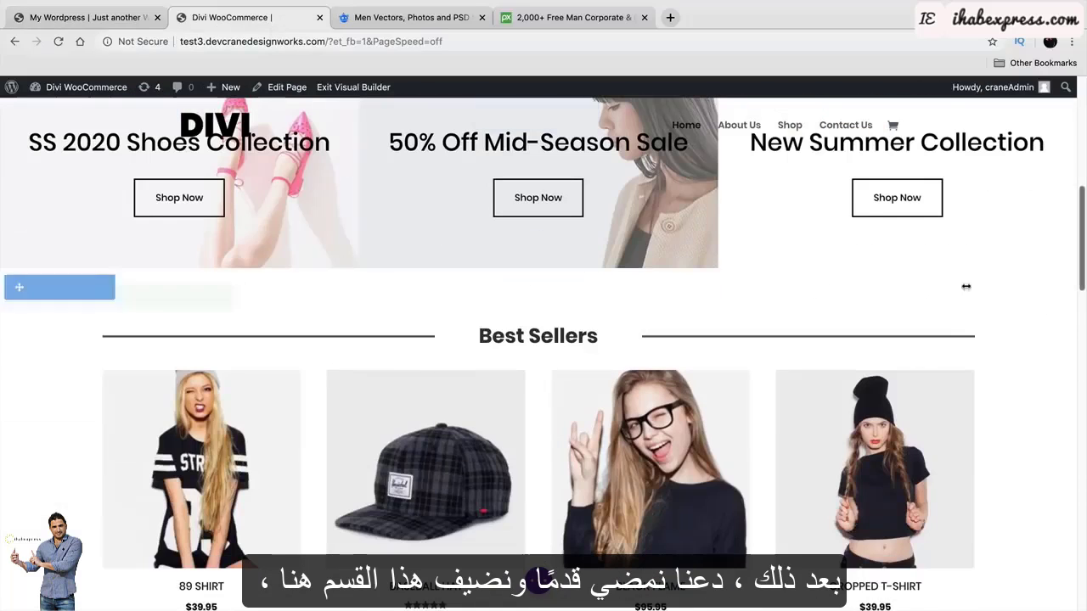
click(93, 17)
Add a Regular section with a one-column row below the shoe row and insert a Text module.
mouse_move(514, 548)
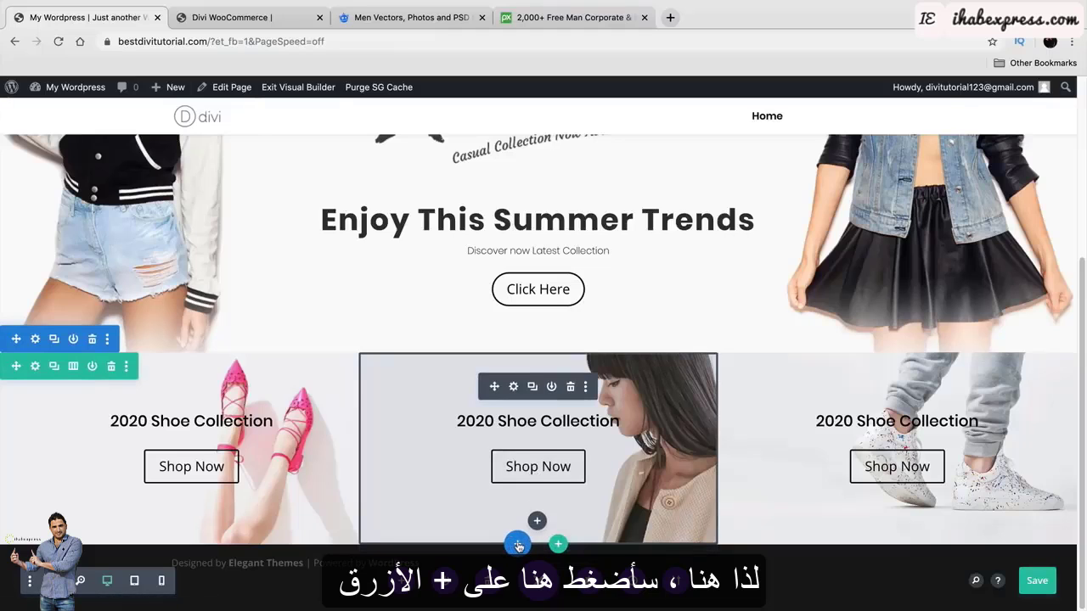
click(518, 546)
click(454, 499)
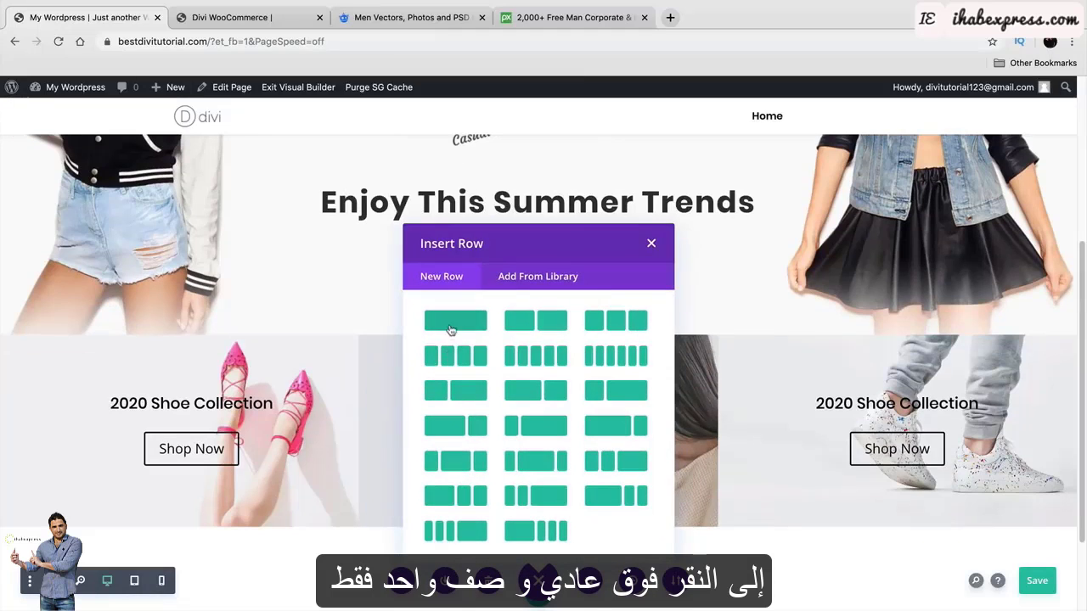
click(453, 323)
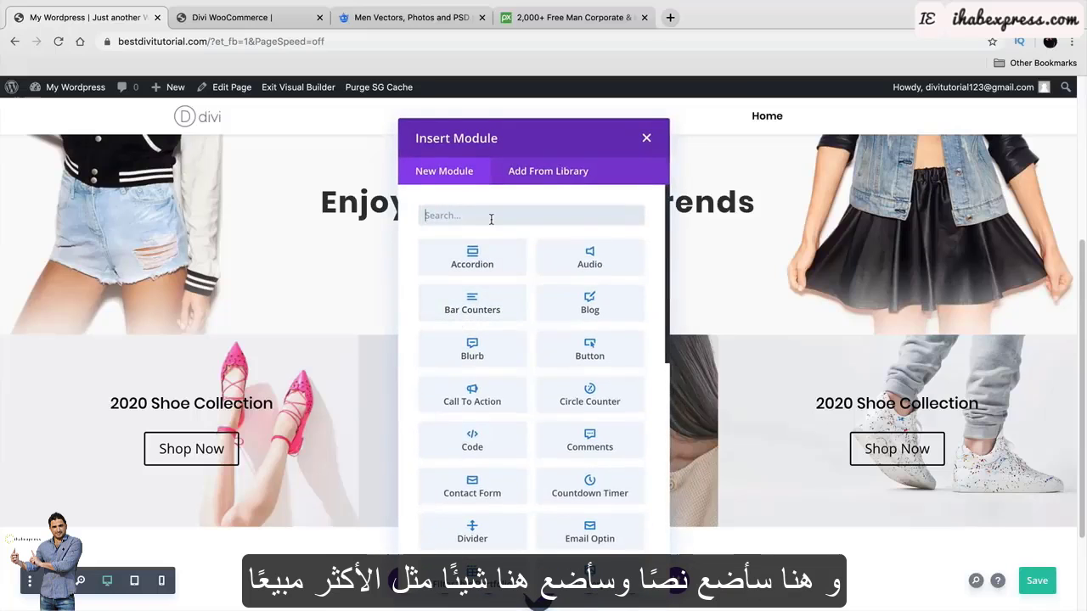
text(text)
click(497, 262)
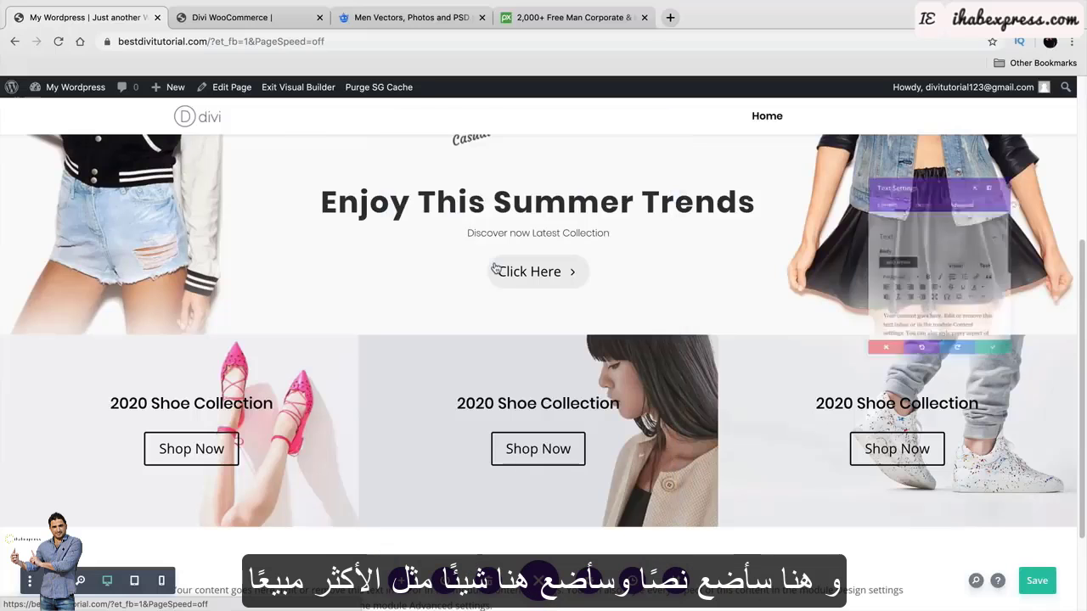
Type 'Best Sellers' in the text module and format it as Heading 1.
scroll(937, 325, down, 2)
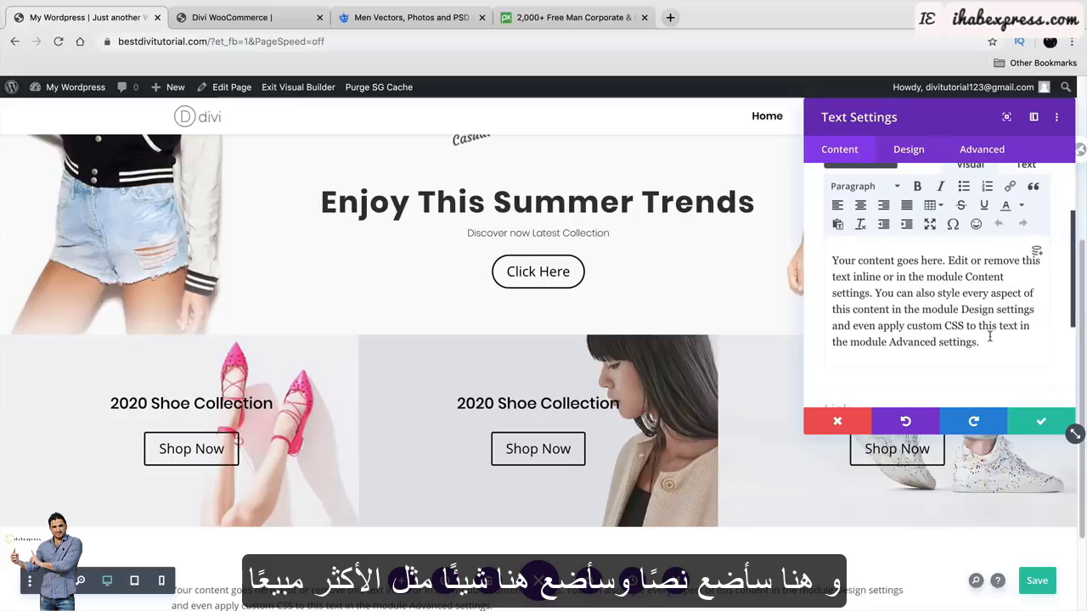
drag(998, 344, 803, 244)
text(Bes)
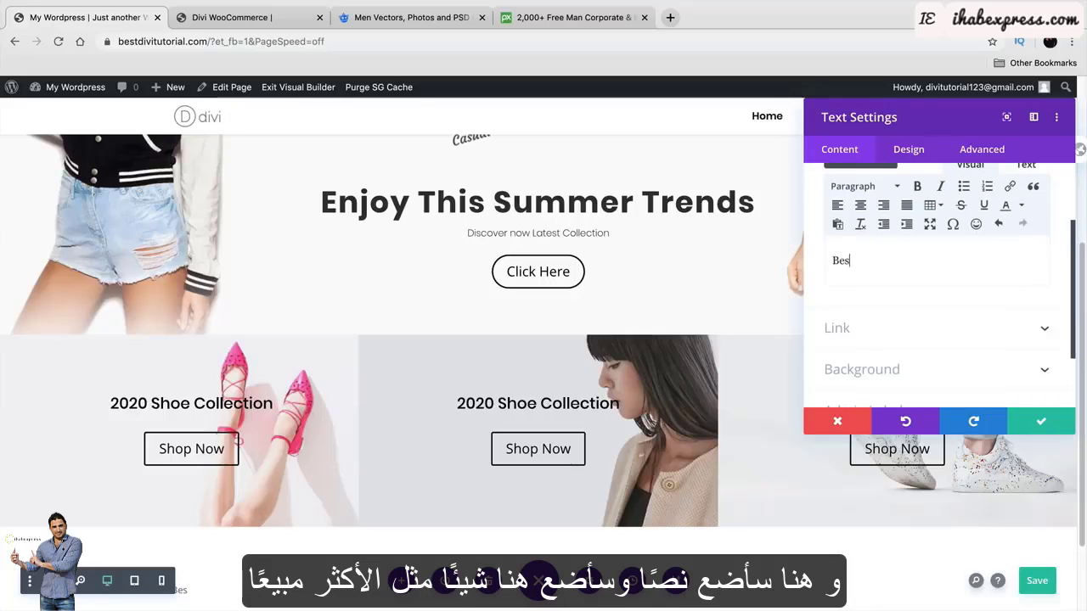
text(t Sel;)
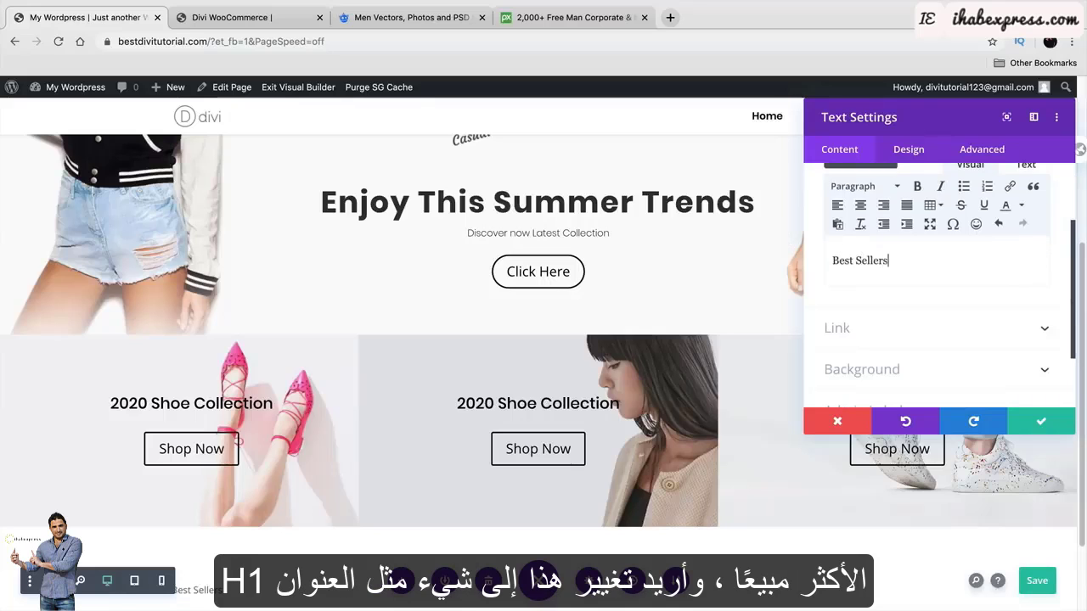
scroll(878, 208, up, 1)
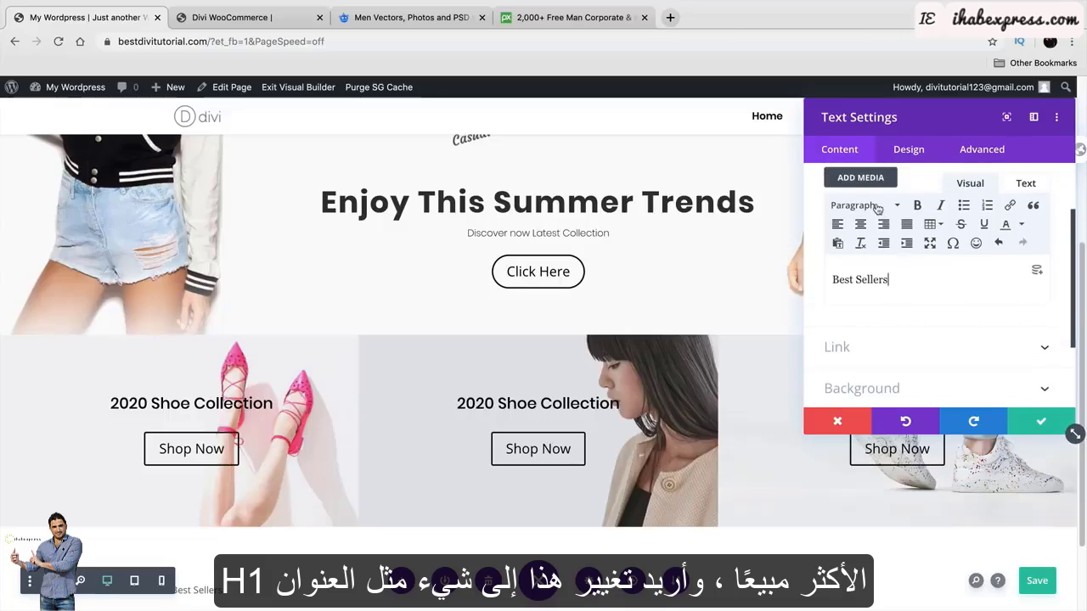
click(877, 209)
click(888, 255)
scroll(687, 372, down, 2)
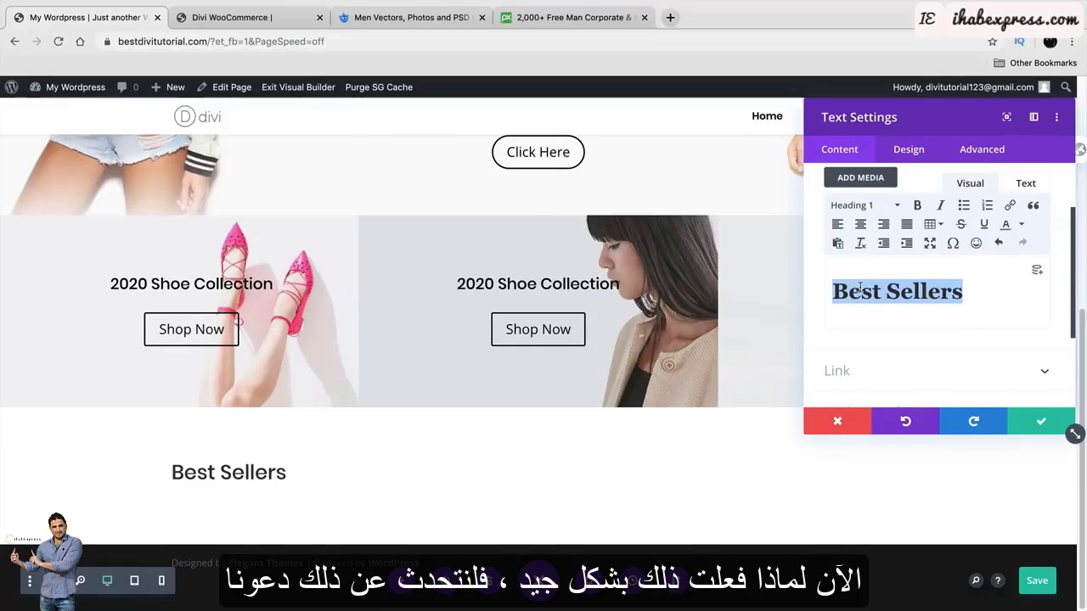
Browse the H2 and H3 Heading Text style options and switch Best Sellers to Heading 3.
click(902, 150)
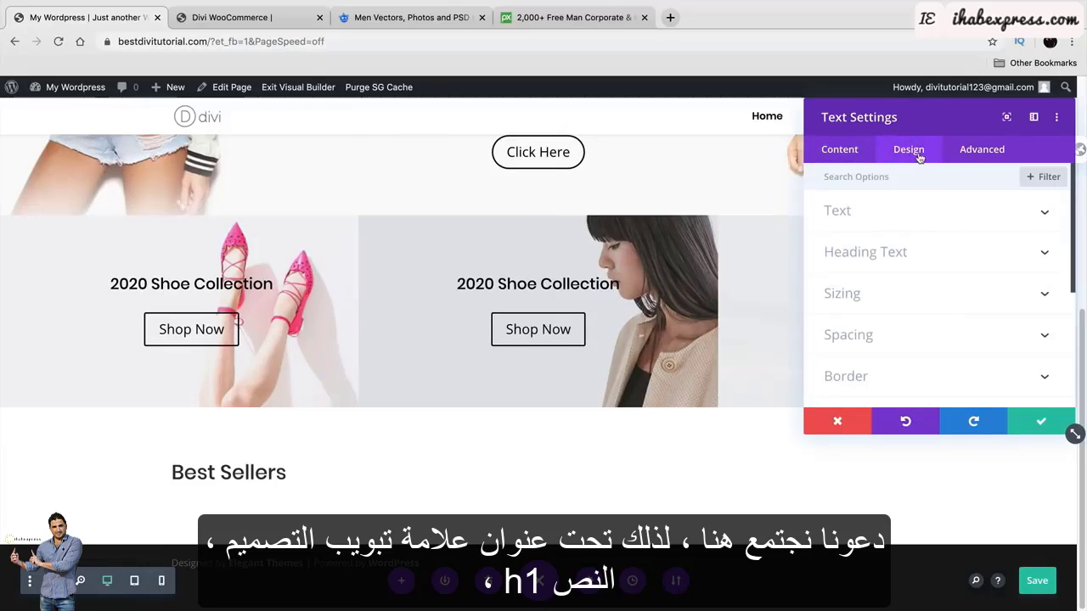
click(891, 257)
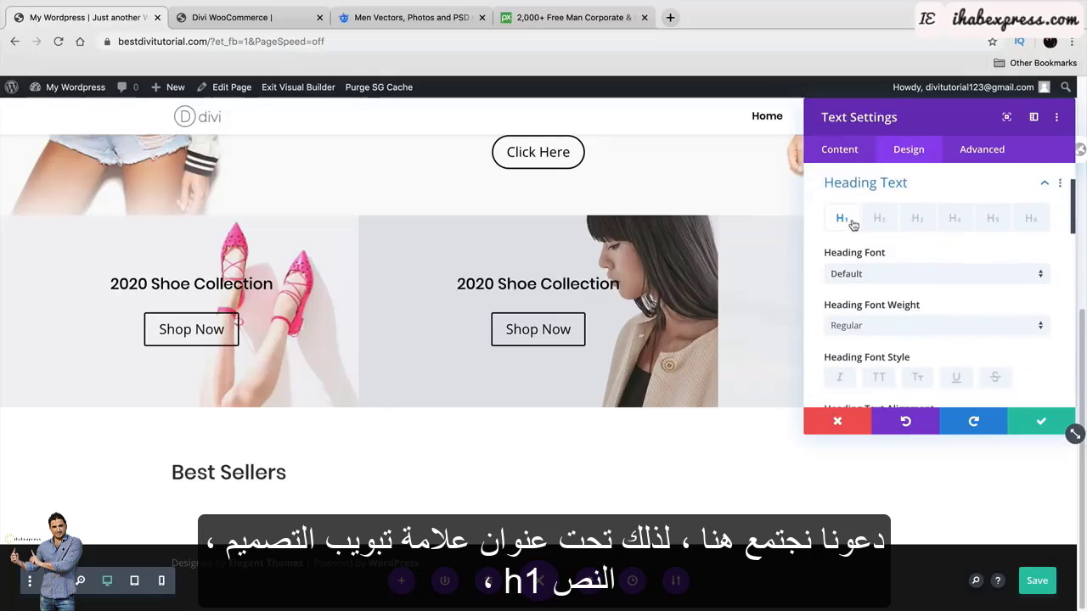
click(877, 220)
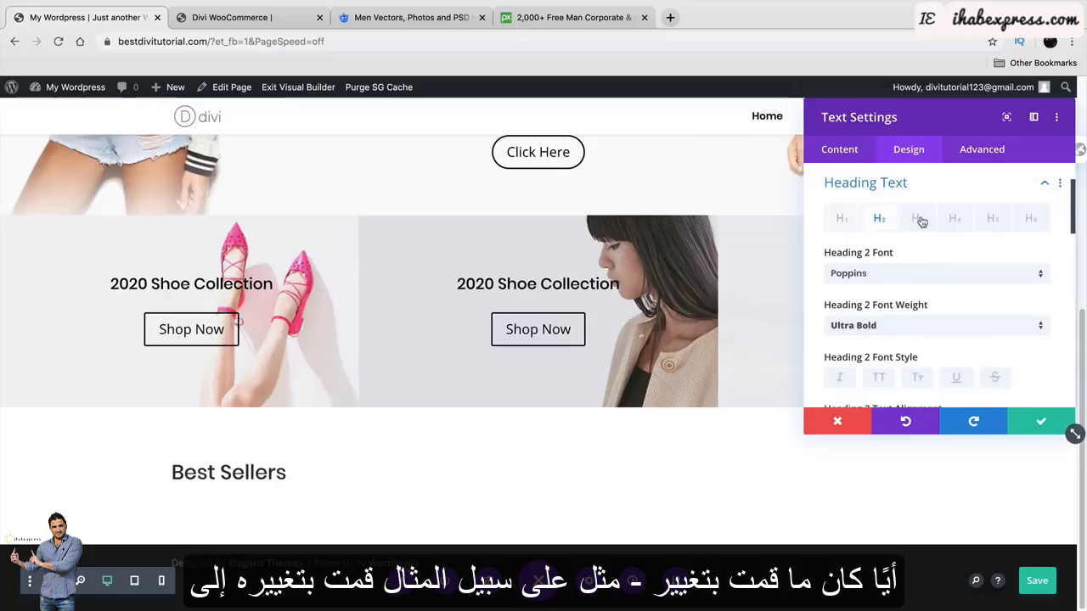
click(919, 220)
click(866, 223)
click(914, 220)
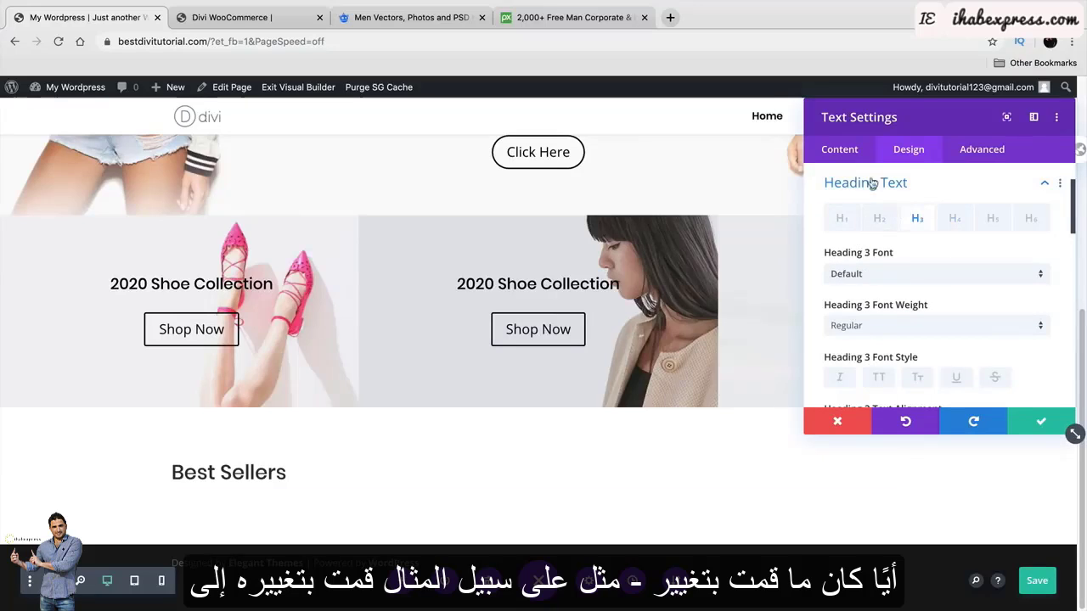
click(843, 151)
click(865, 223)
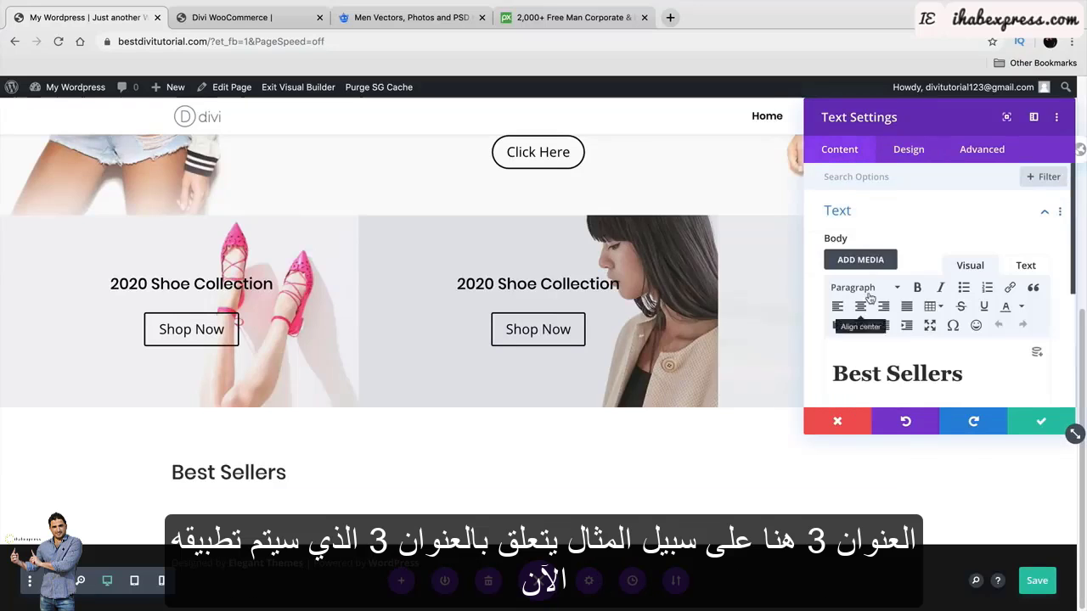
click(866, 289)
click(900, 395)
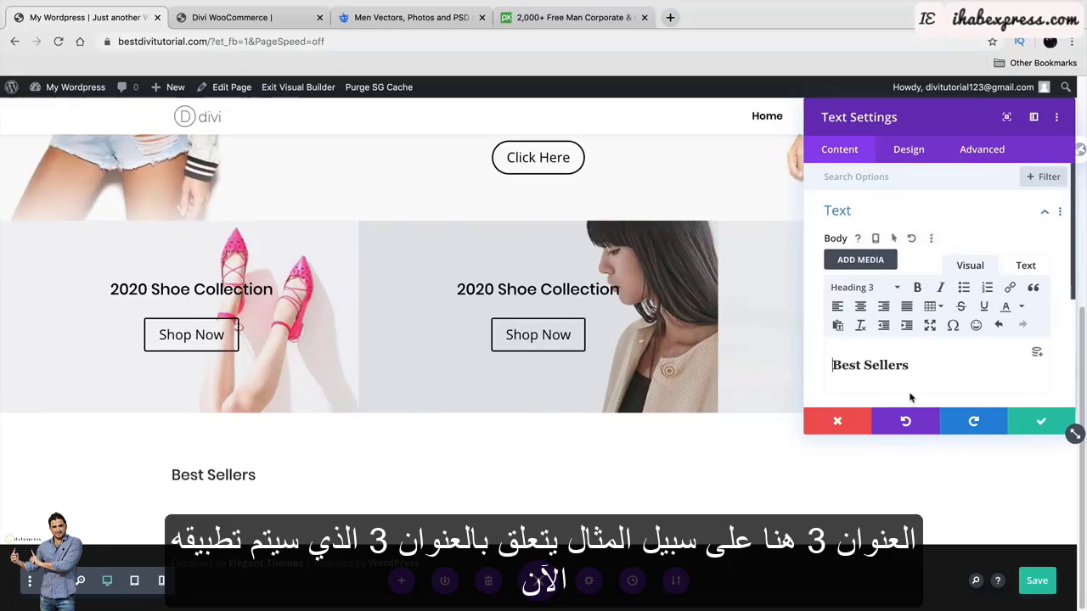
Select the H1 heading style and reformat Best Sellers back to Heading 1.
click(909, 150)
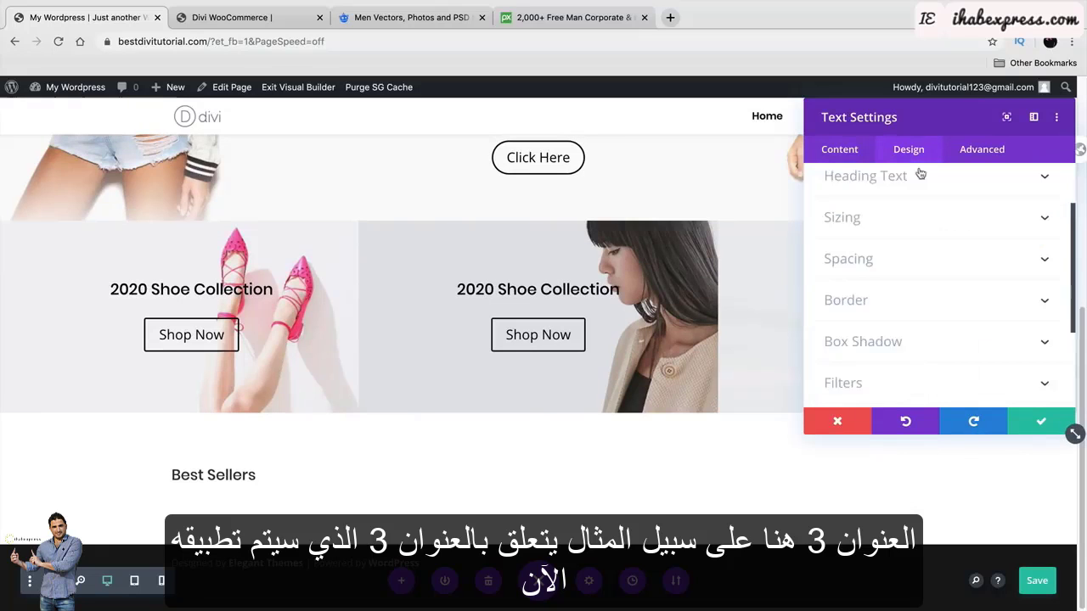
click(910, 255)
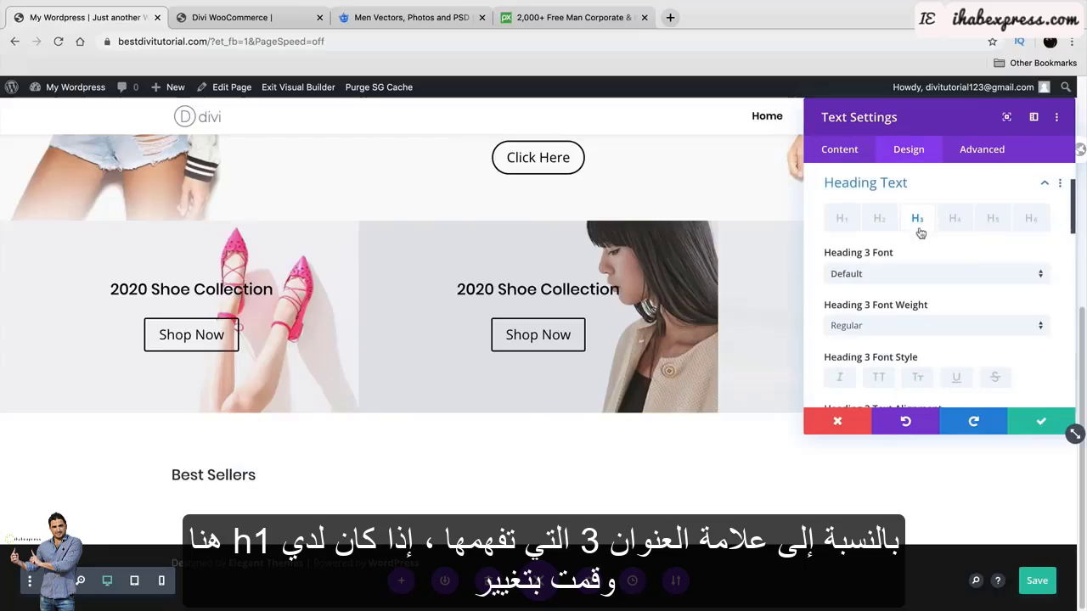
click(843, 222)
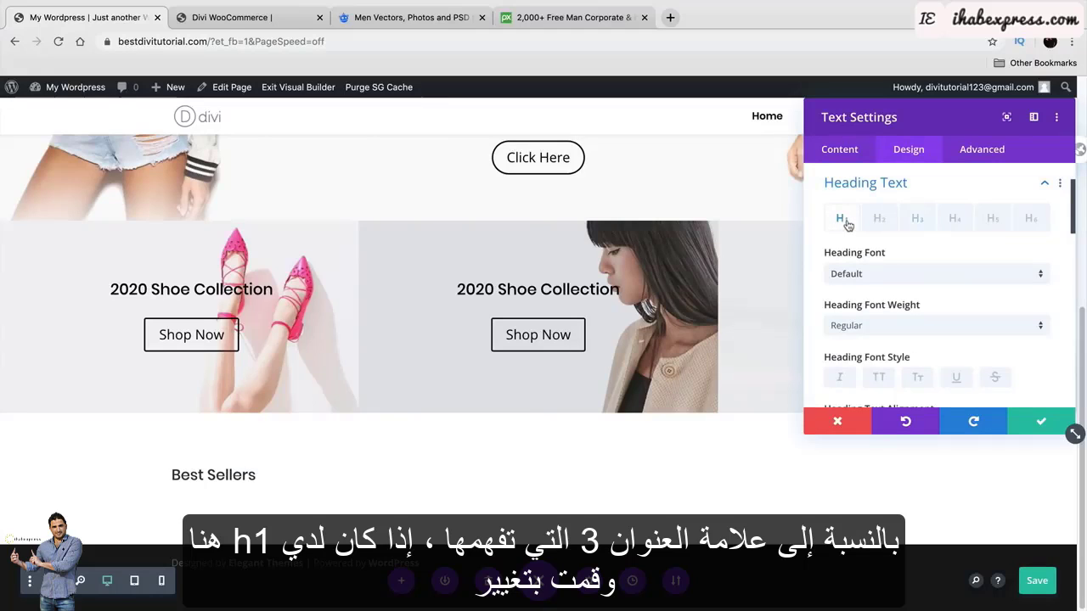
click(840, 150)
click(870, 219)
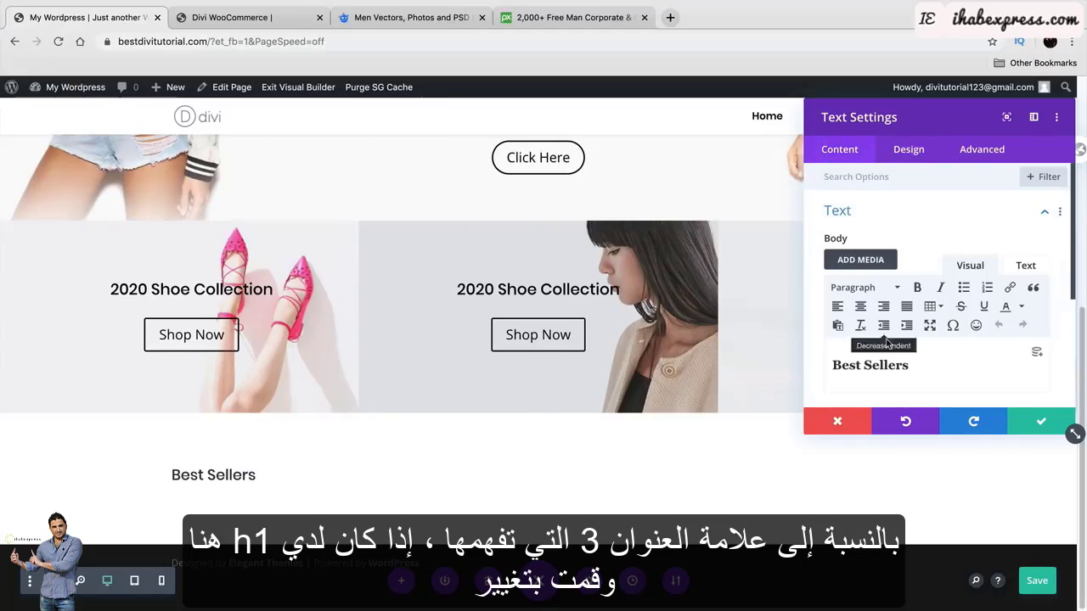
click(883, 366)
click(862, 287)
click(889, 340)
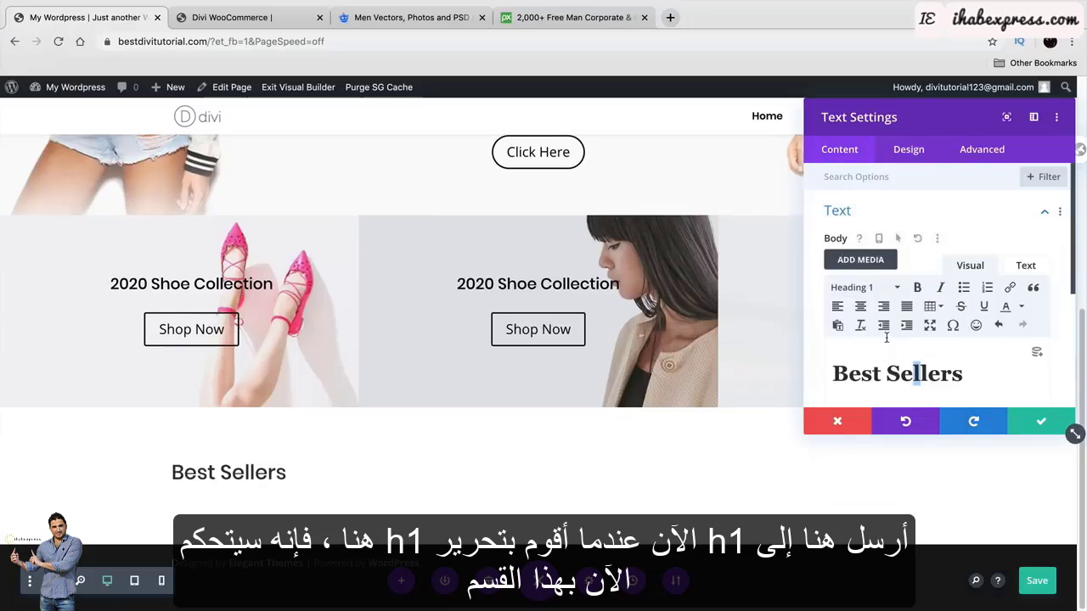
click(907, 150)
click(882, 261)
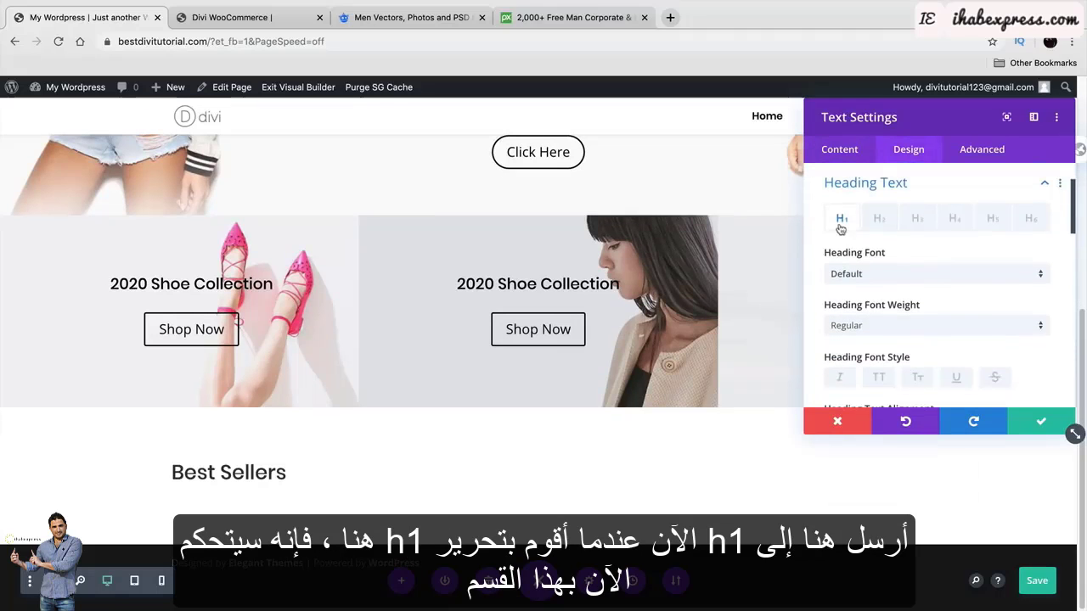
Set the H1 heading font to Poppins, weight Bold, with center alignment.
click(870, 272)
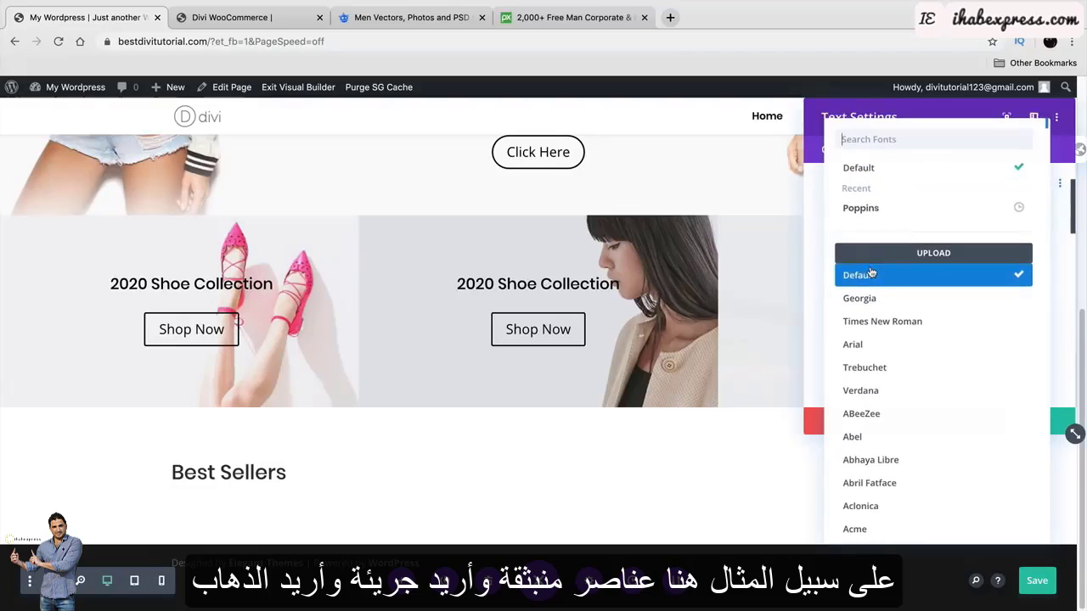
click(883, 214)
click(897, 325)
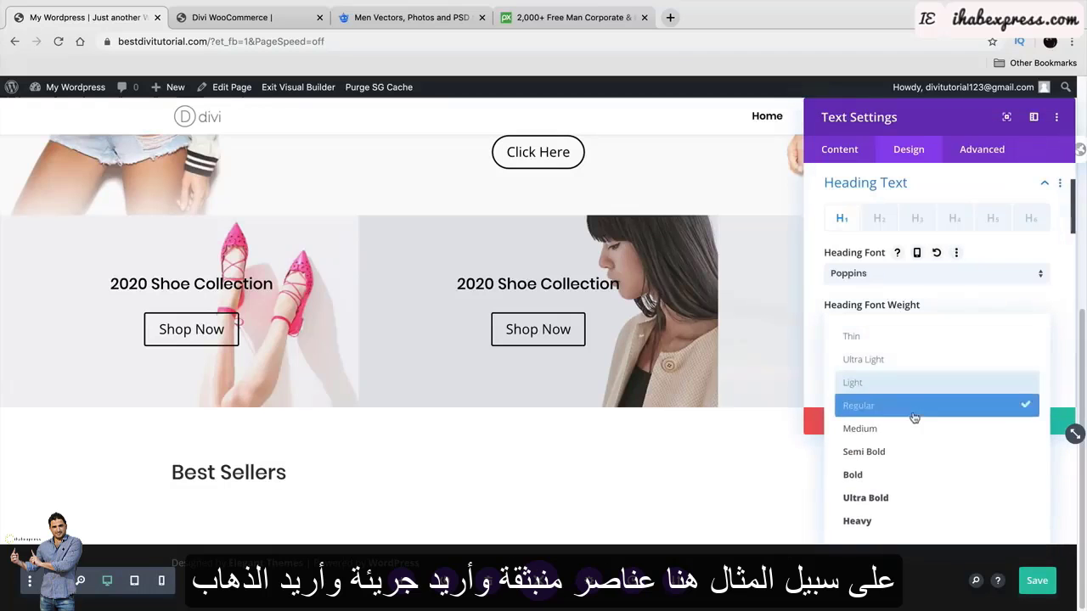
click(925, 471)
scroll(966, 383, down, 3)
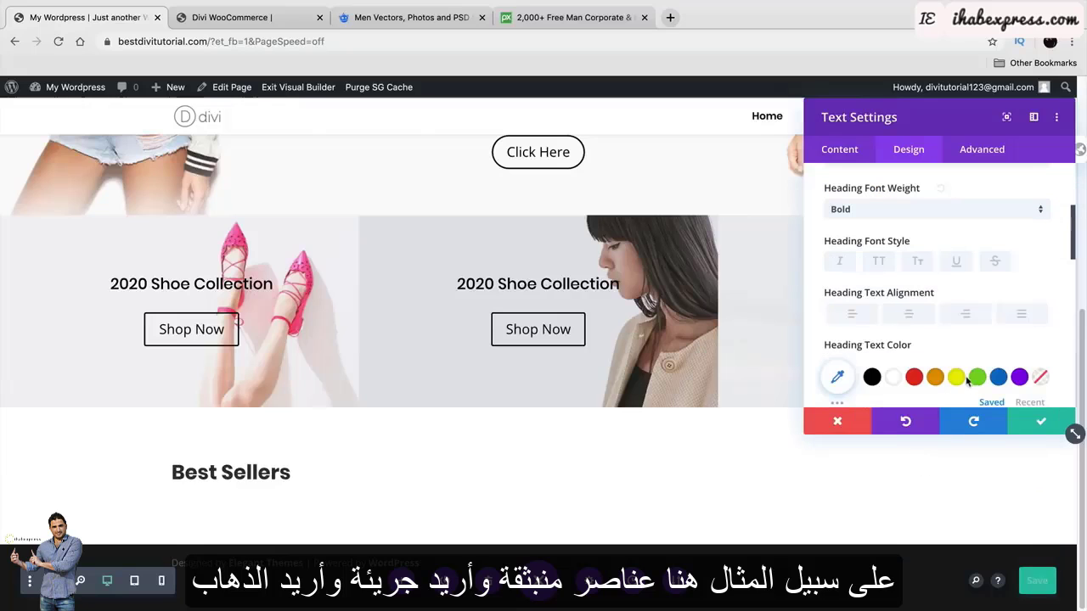
click(920, 318)
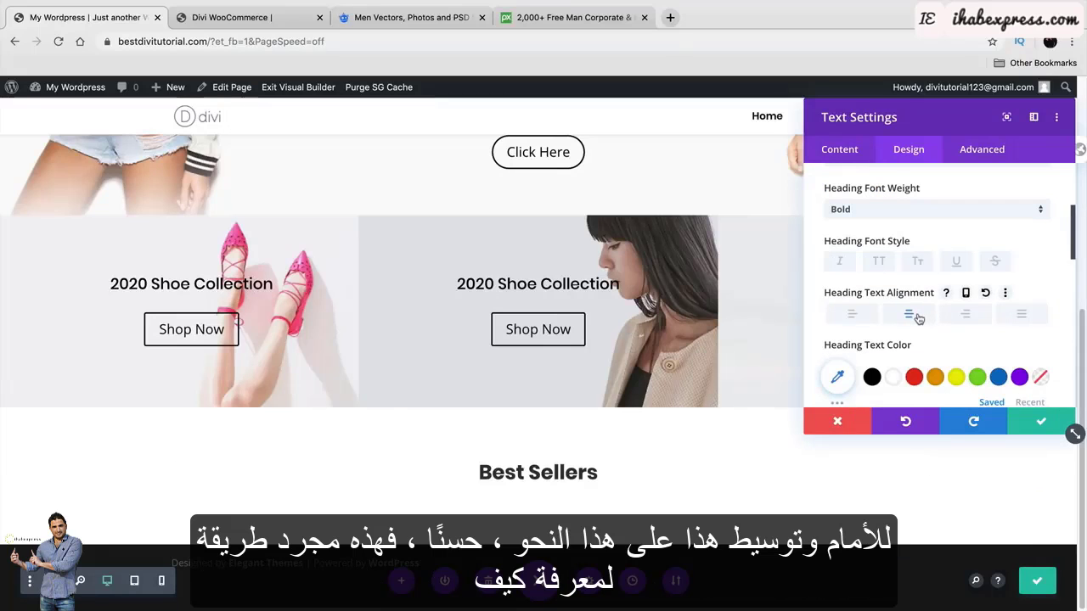
Try a text shadow preset, reset it to none, and confirm the text settings.
scroll(918, 317, down, 4)
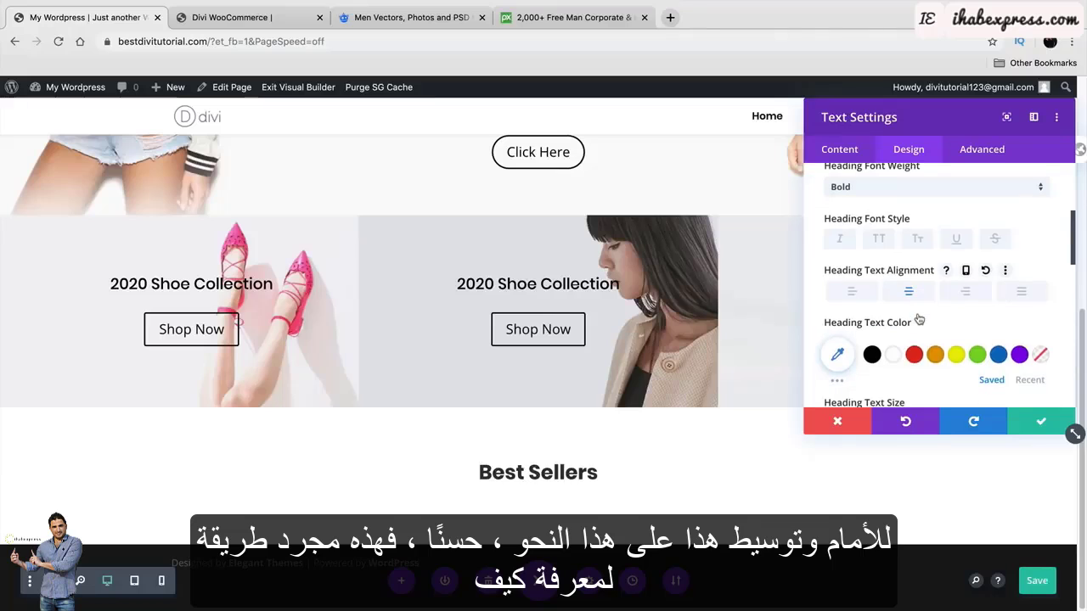
scroll(918, 317, down, 2)
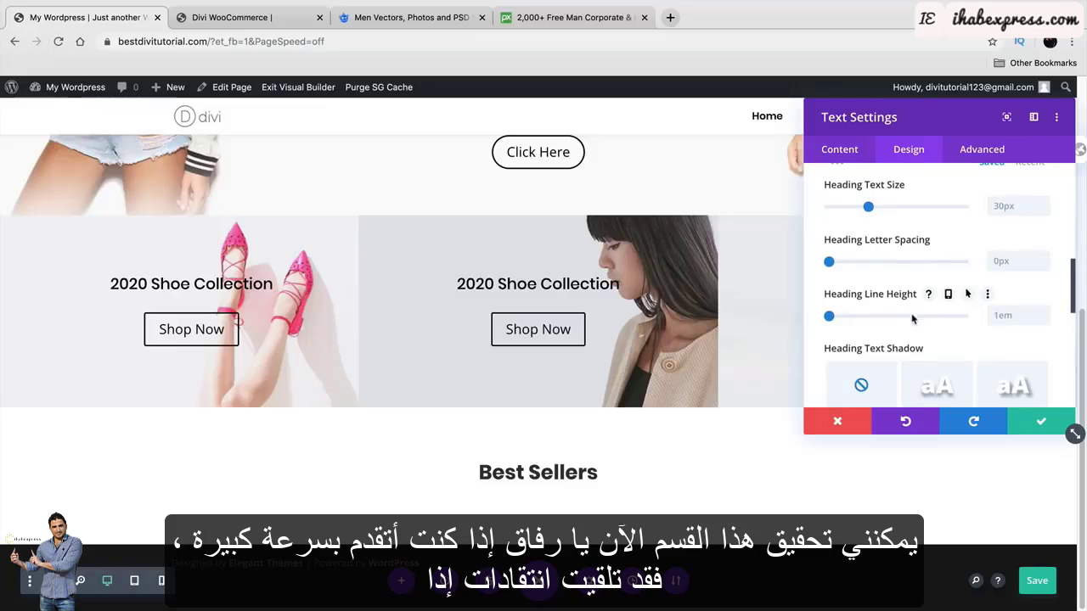
scroll(913, 321, down, 2)
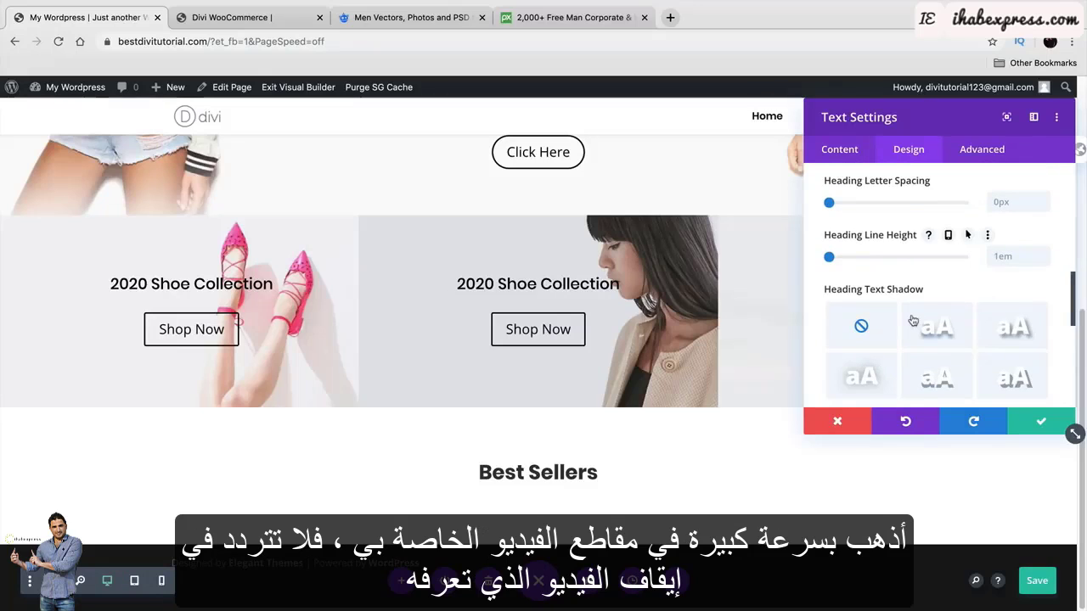
scroll(910, 319, down, 1)
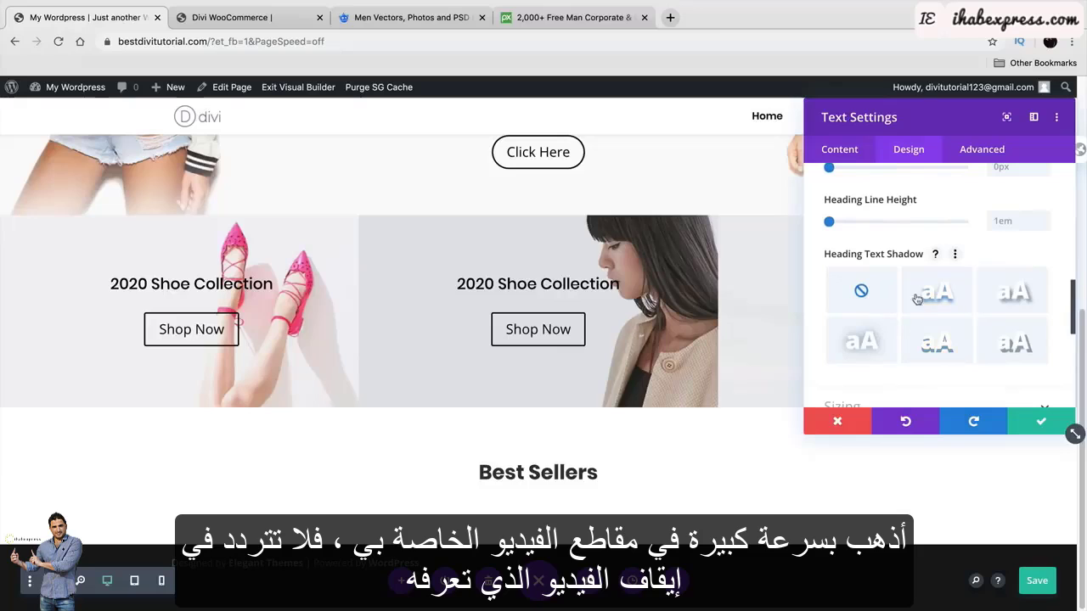
click(913, 293)
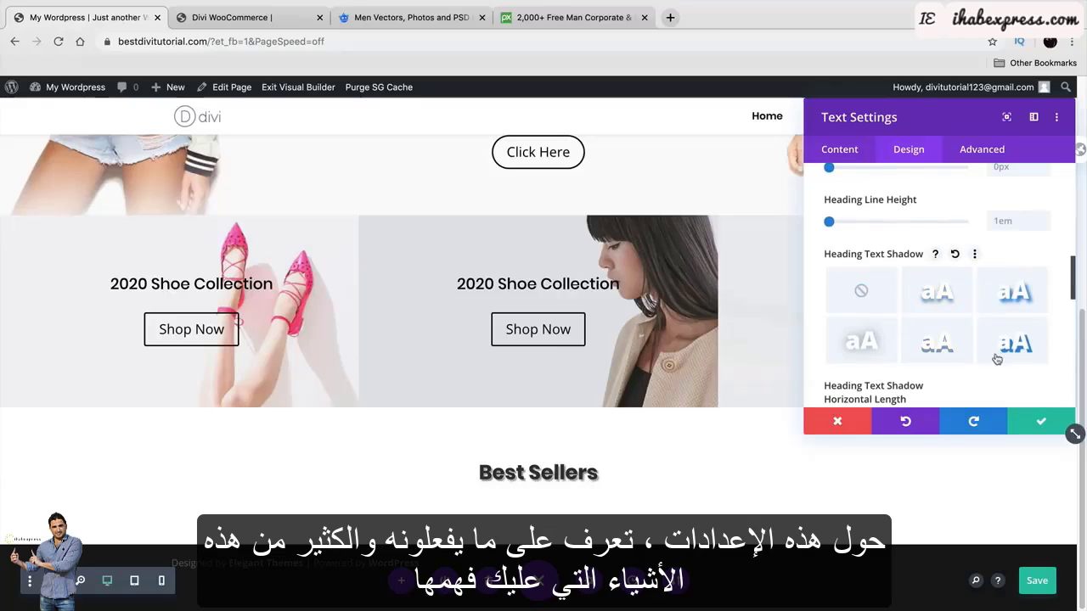
click(862, 292)
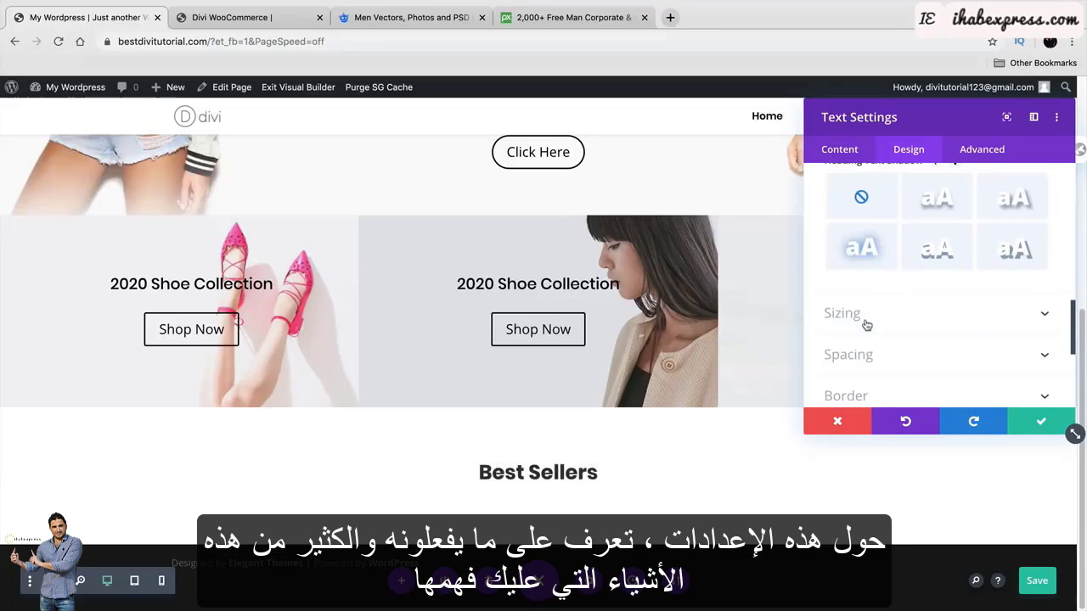
scroll(865, 319, down, 1)
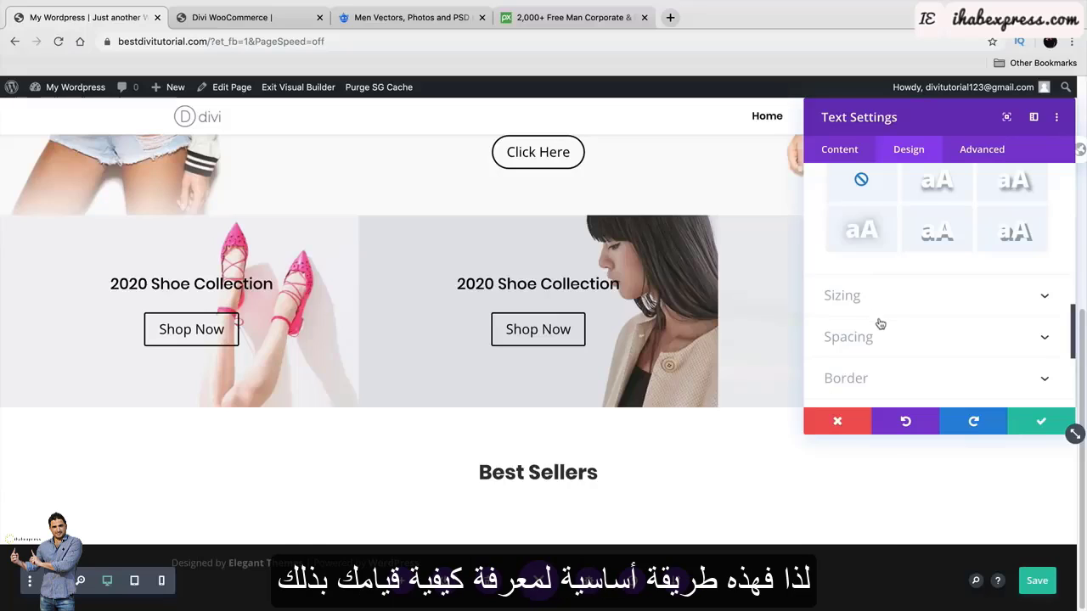
click(1028, 422)
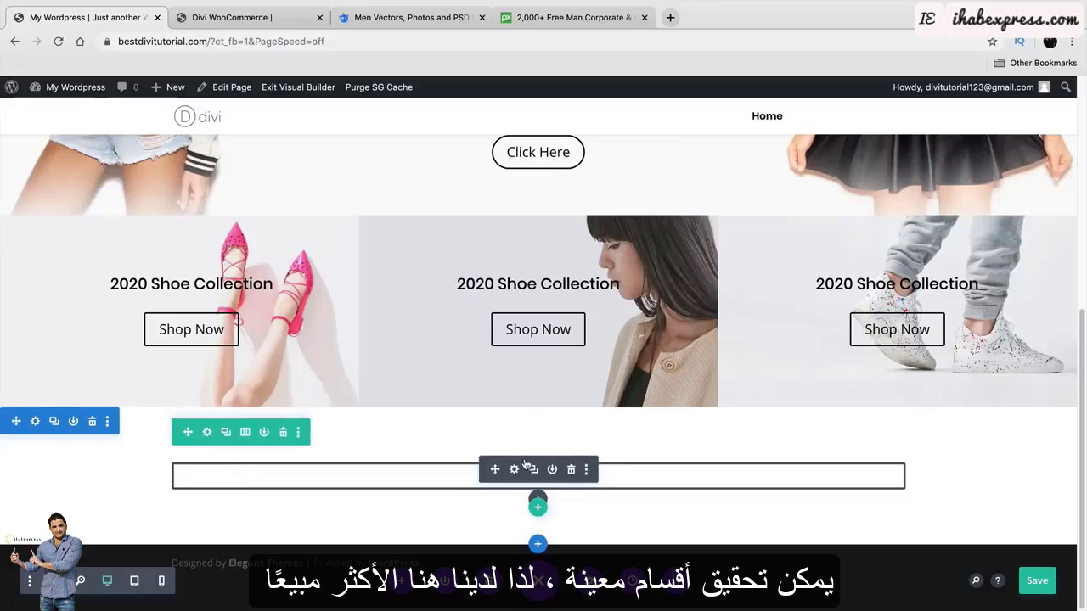
click(248, 21)
scroll(415, 317, down, 2)
scroll(188, 302, down, 3)
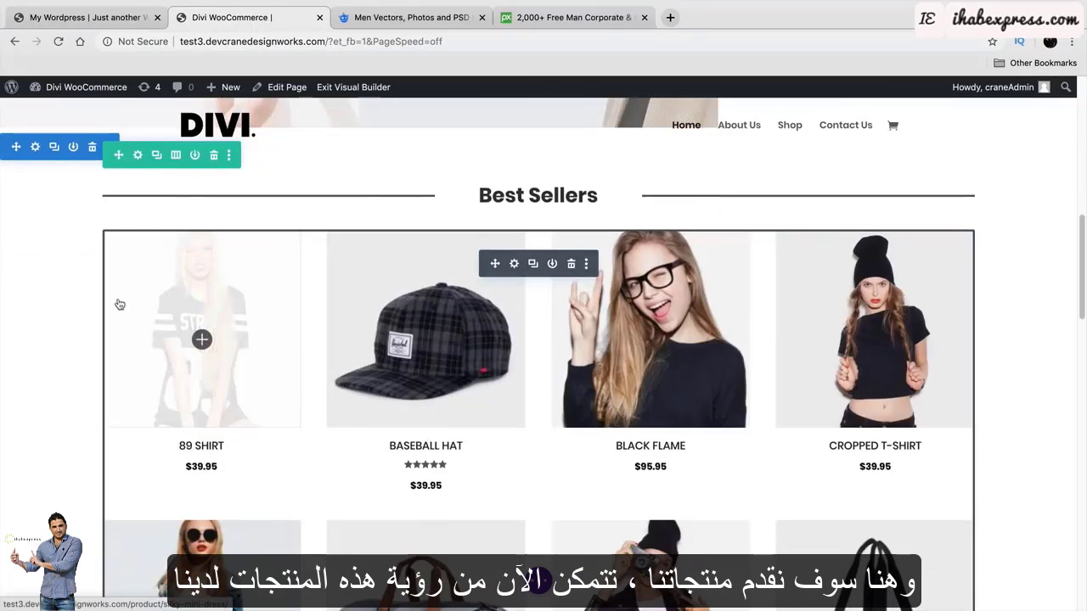
scroll(173, 304, up, 4)
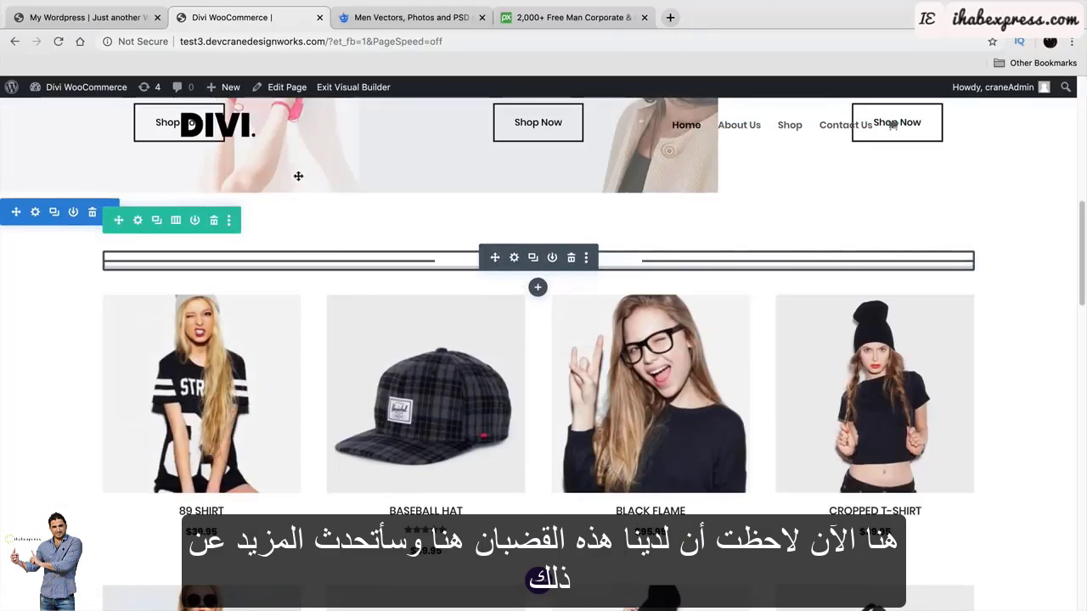
click(110, 17)
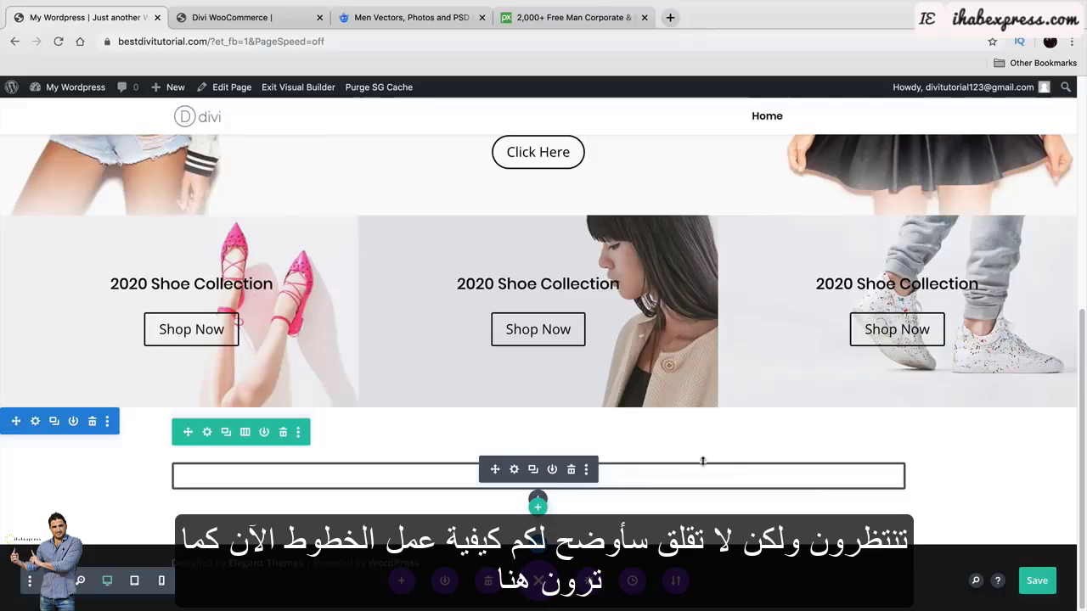
Insert a Shop module showing Recent Products under the Best Sellers heading and confirm it.
click(539, 499)
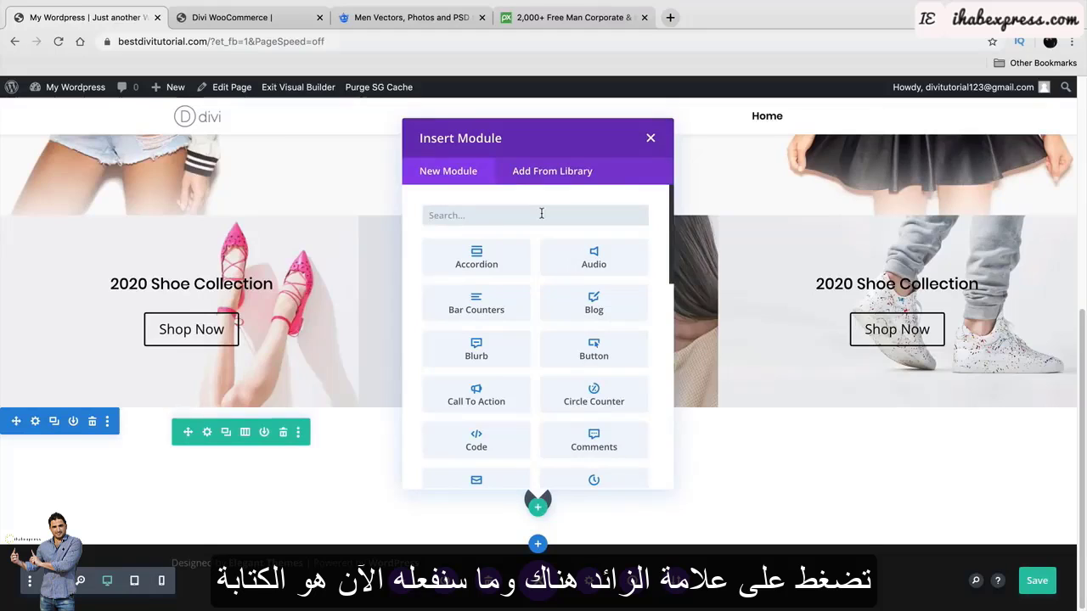
text(sh)
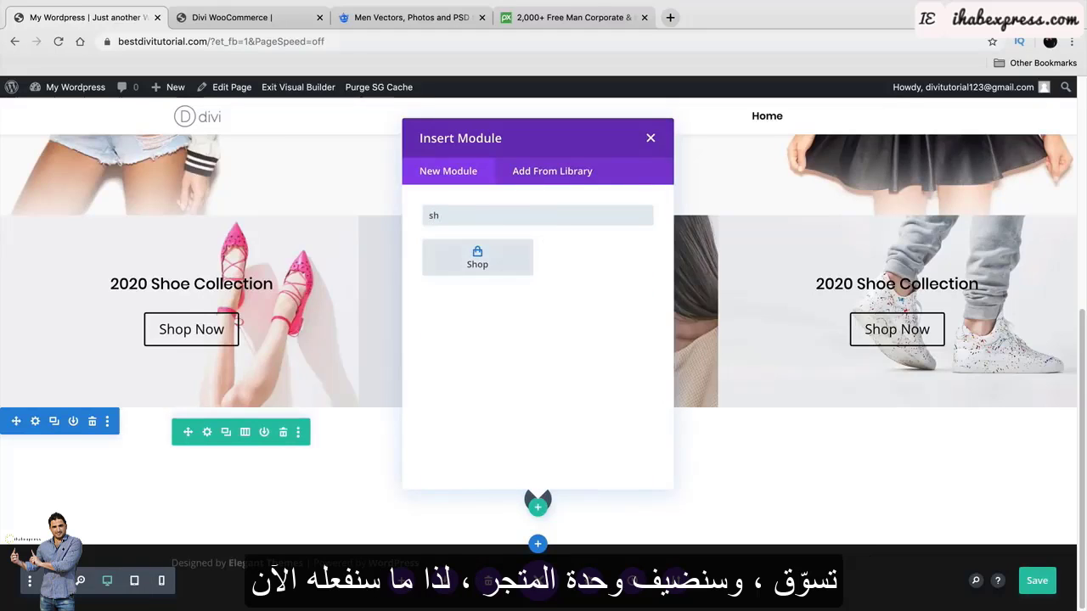
click(478, 257)
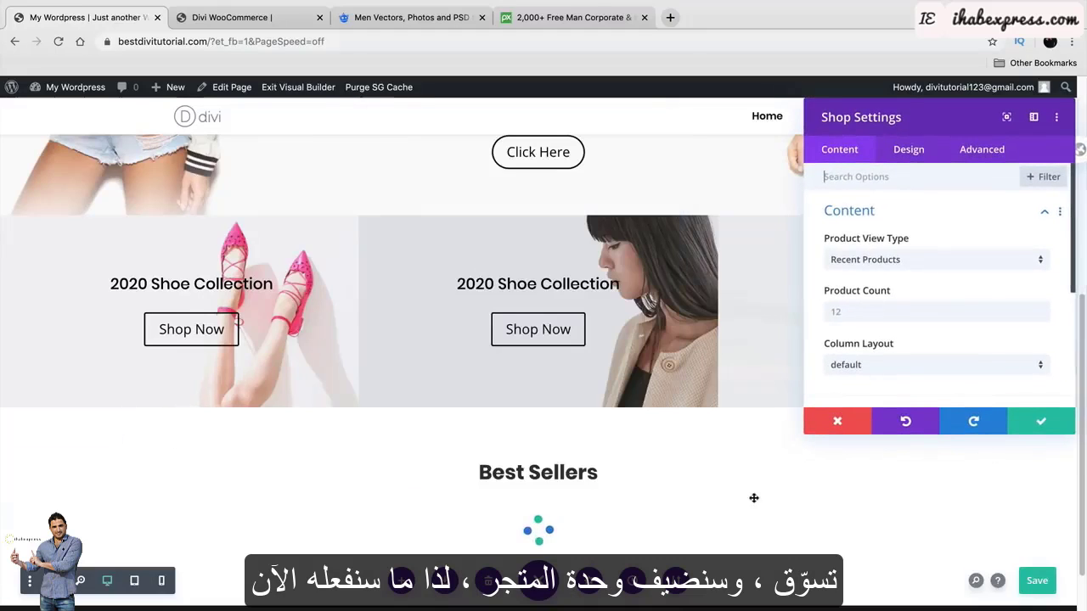
scroll(764, 495, down, 1)
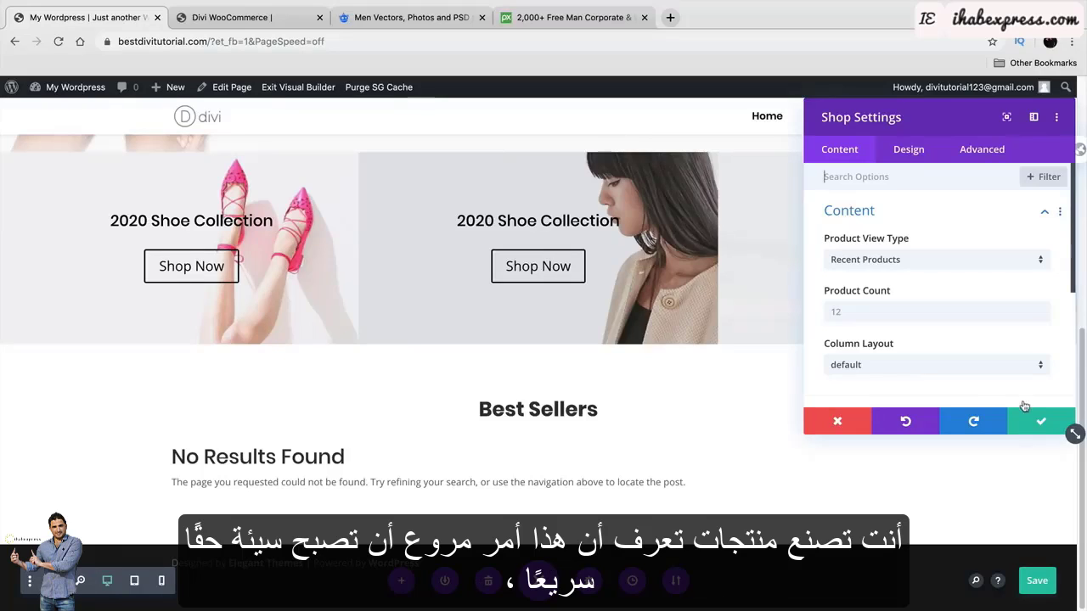
scroll(1015, 399, down, 2)
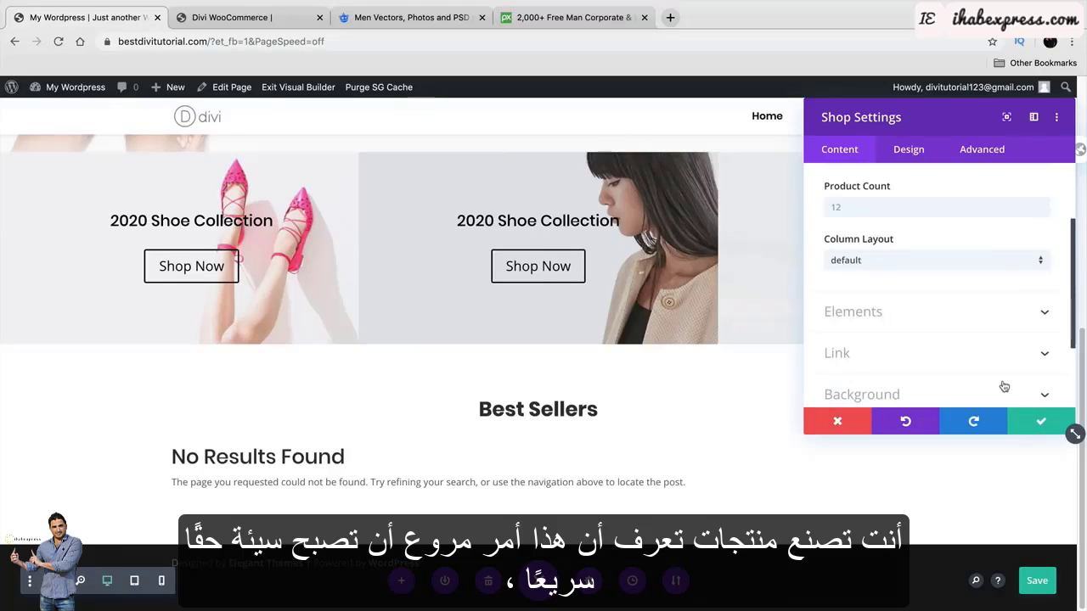
click(1040, 422)
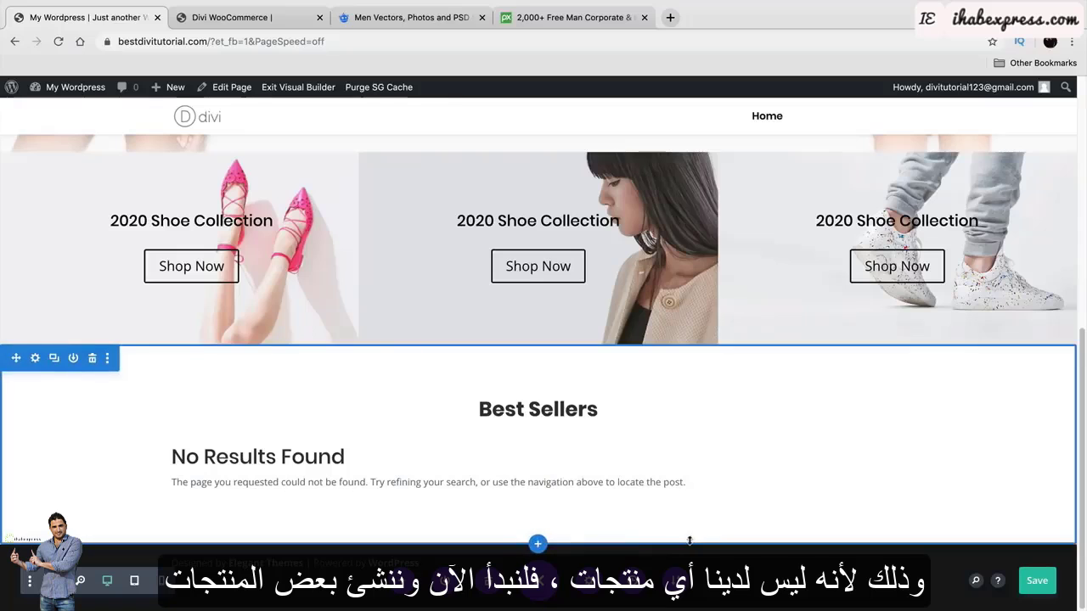
click(1037, 585)
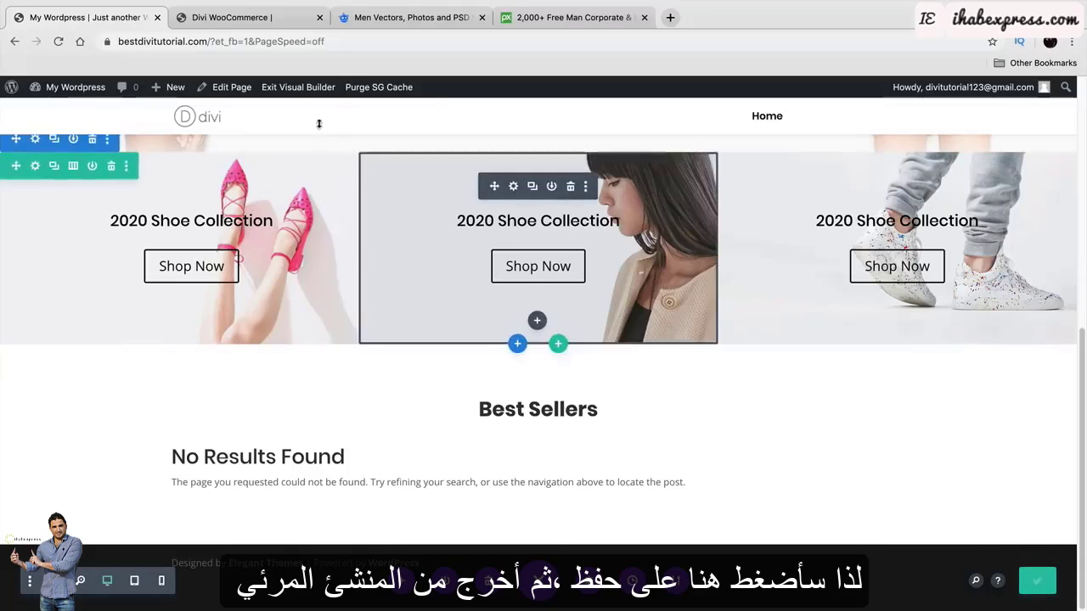
click(300, 88)
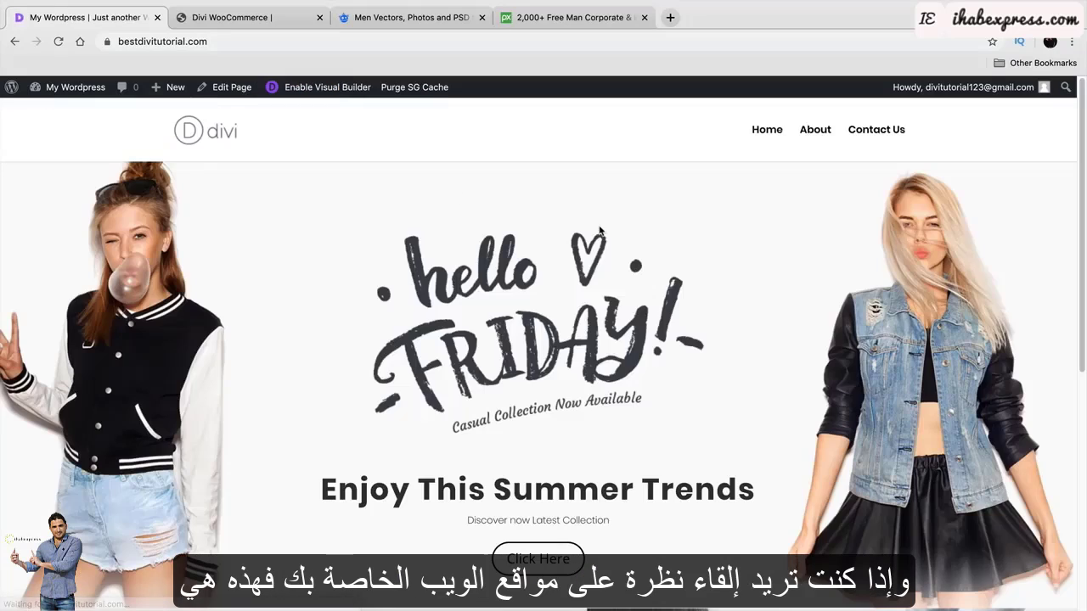
scroll(655, 316, down, 5)
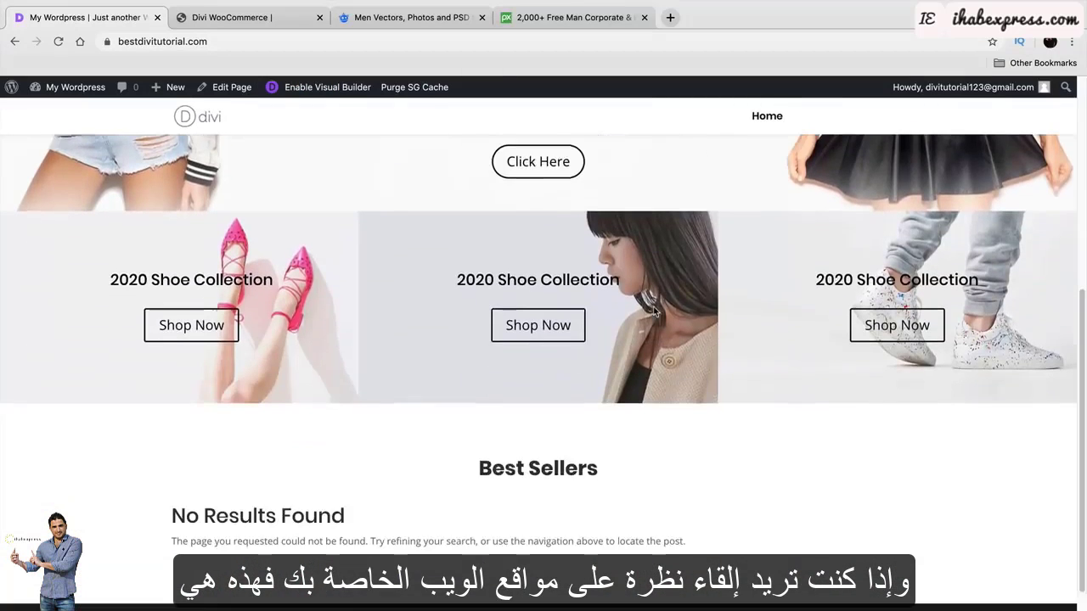
scroll(692, 418, up, 4)
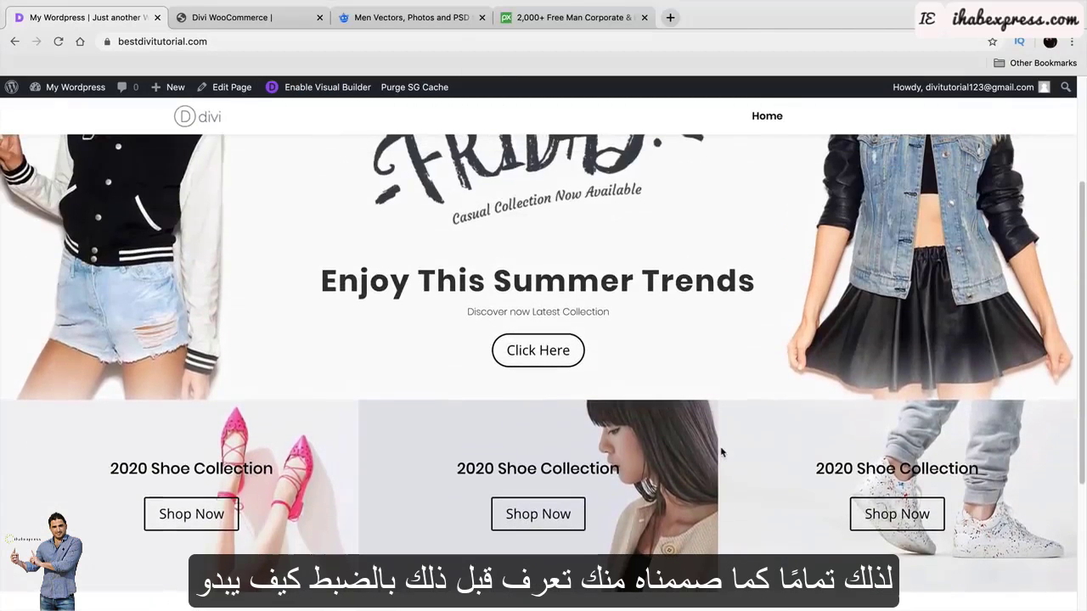
scroll(751, 479, up, 1)
scroll(751, 479, up, 2)
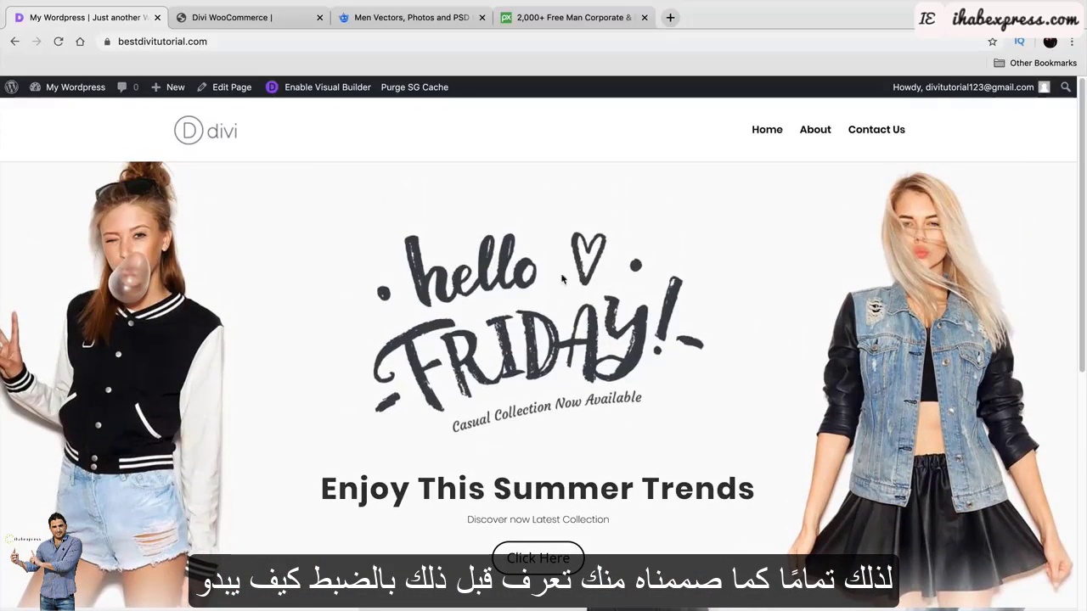
scroll(548, 388, down, 2)
scroll(549, 388, down, 3)
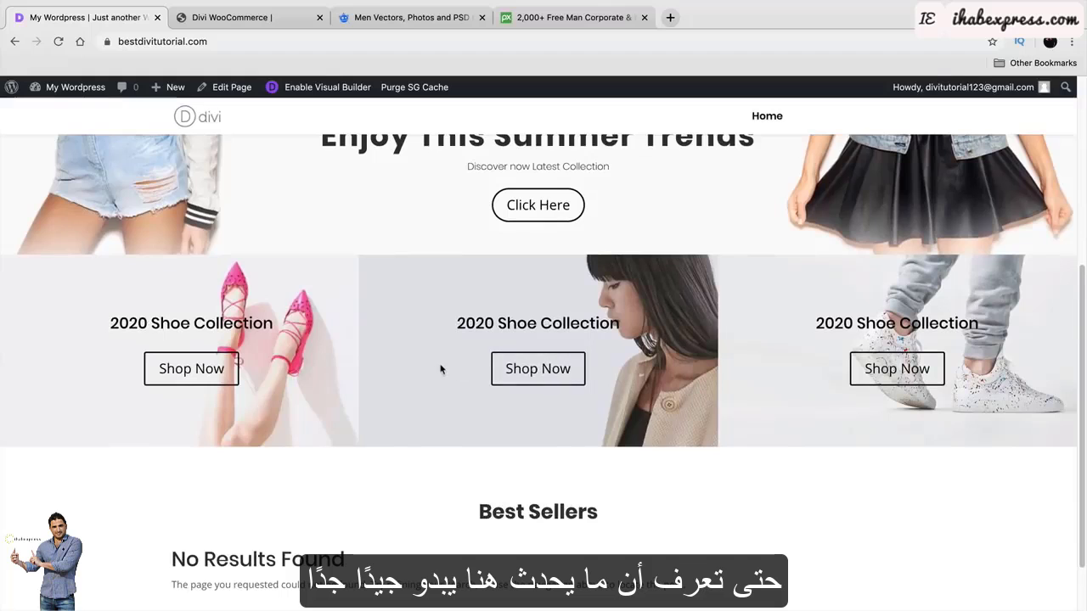
scroll(816, 383, up, 5)
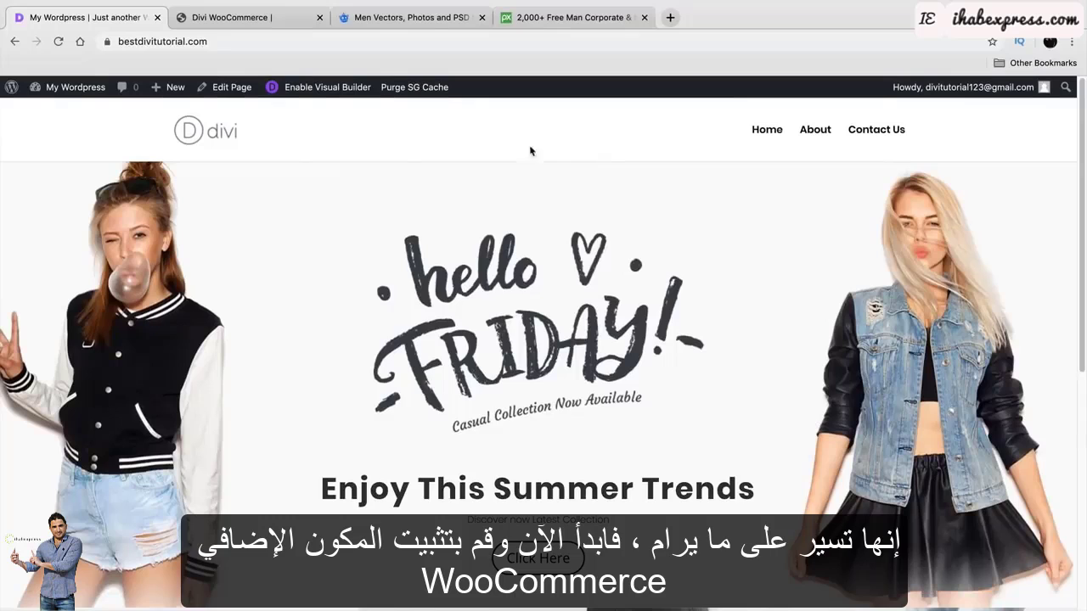
From the Dashboard go to Plugins > Add New and browse the Popular list down to WooCommerce.
mouse_move(85, 94)
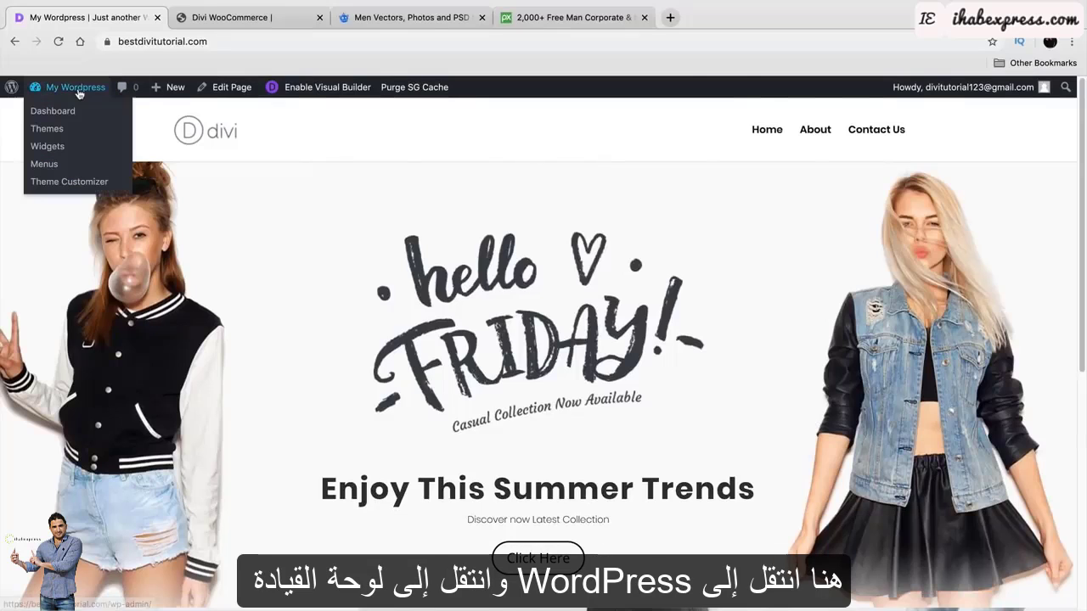
click(70, 113)
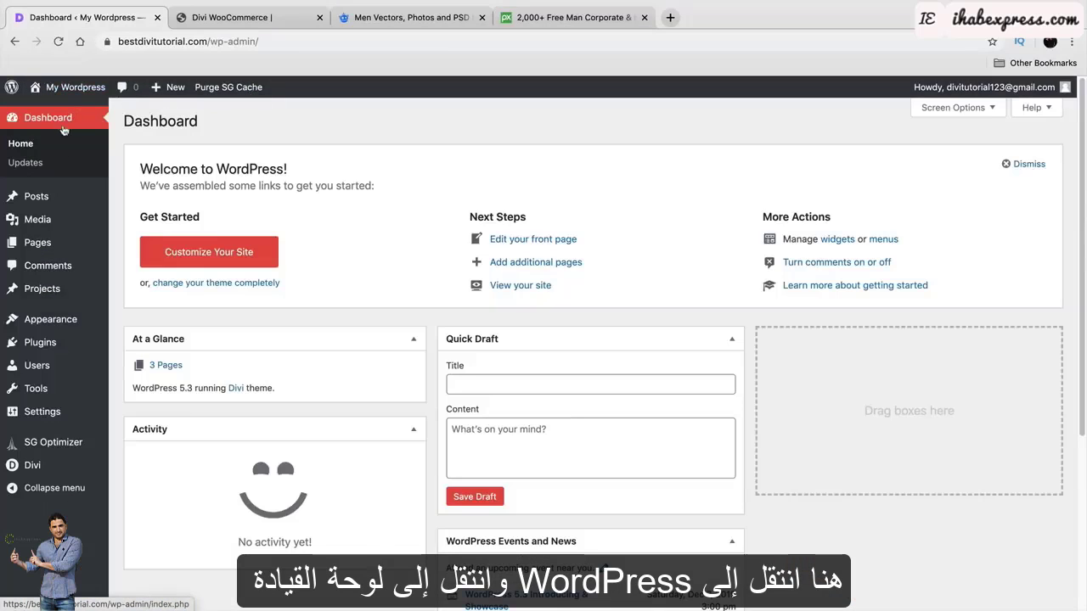
mouse_move(52, 346)
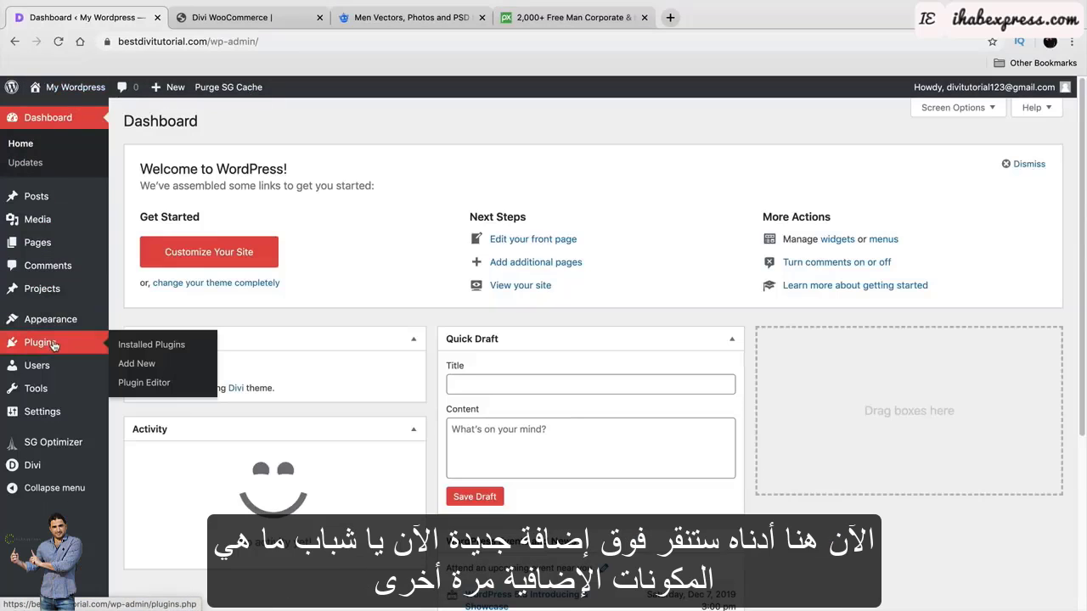
click(141, 365)
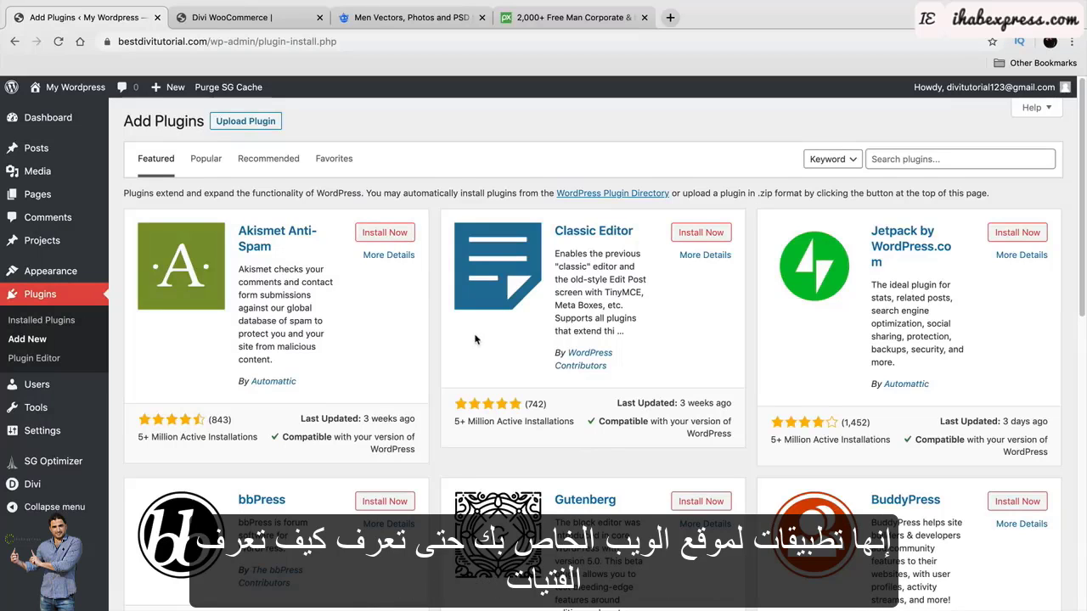
click(210, 162)
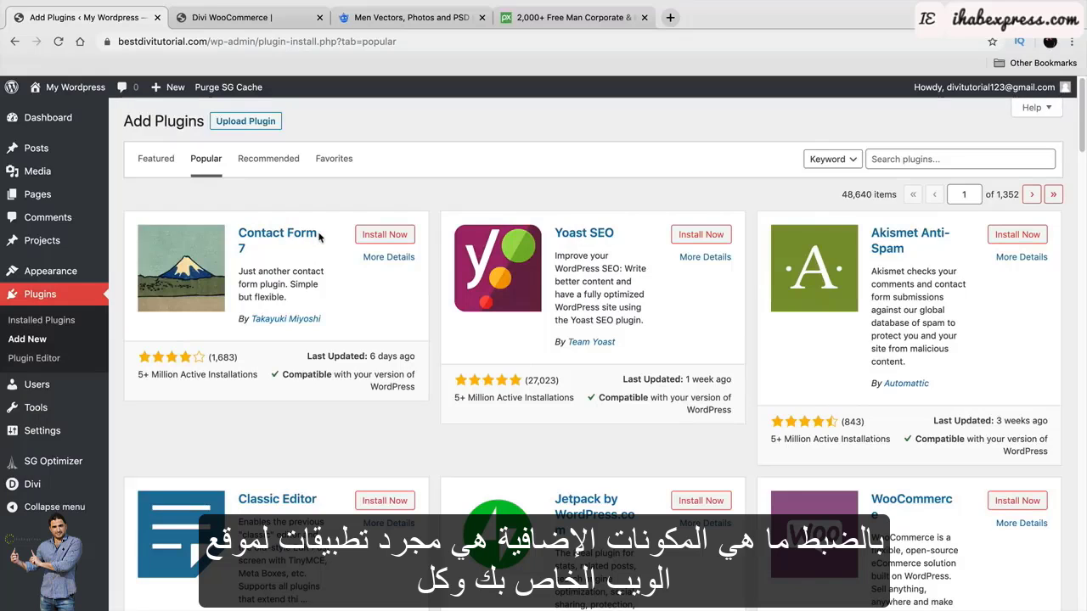
scroll(322, 237, down, 3)
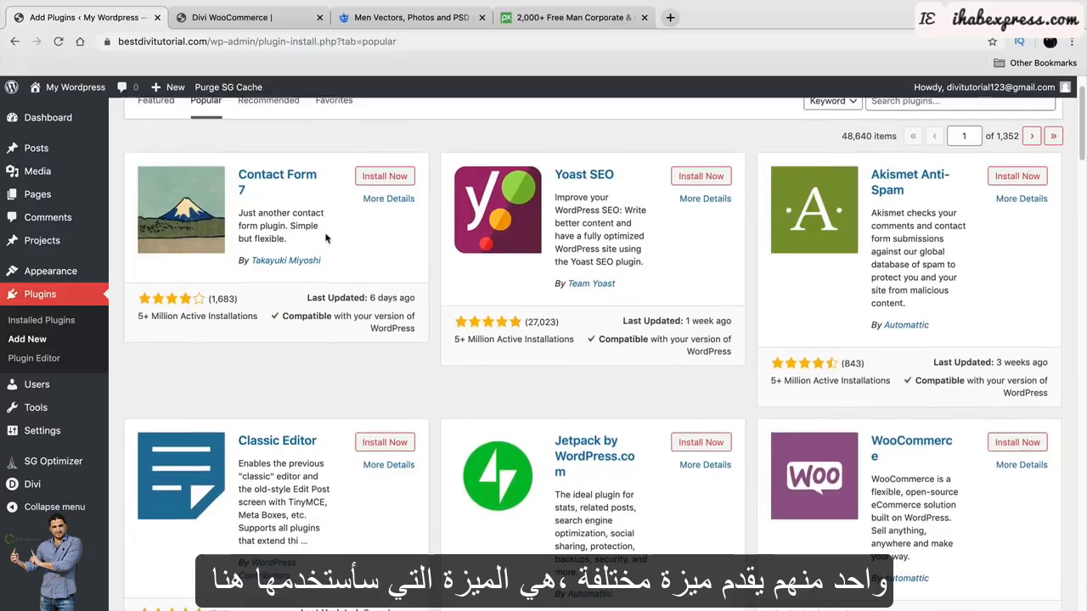
scroll(328, 239, down, 1)
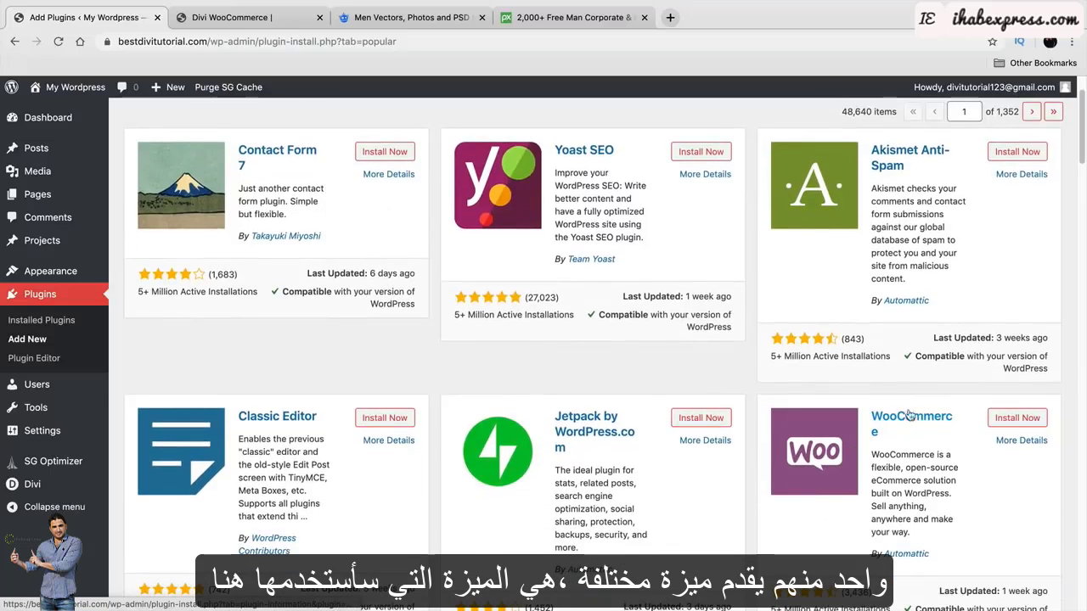
scroll(909, 413, down, 1)
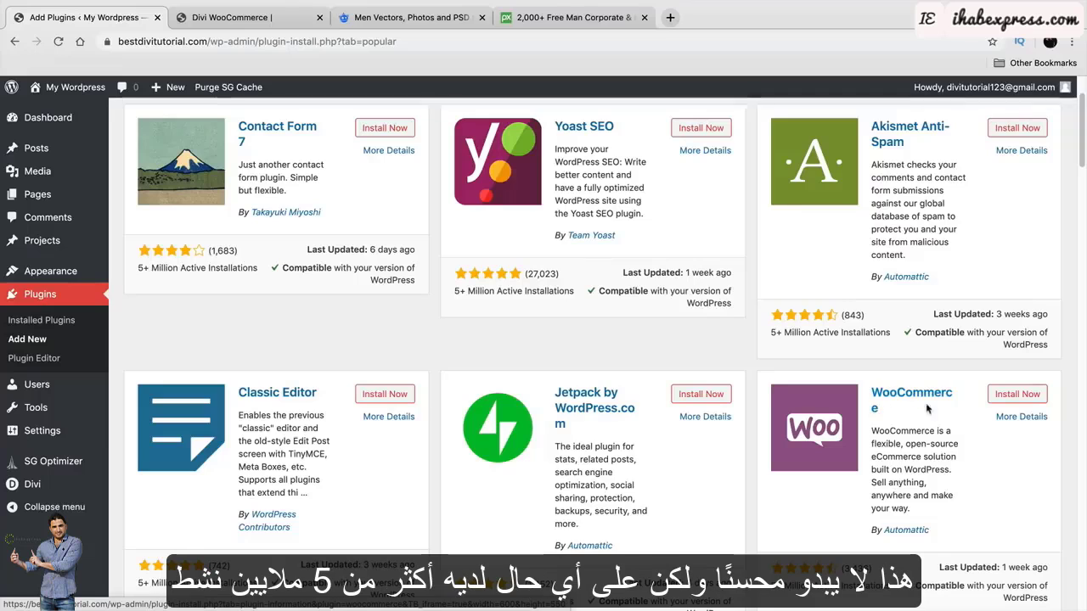
scroll(897, 471, down, 1)
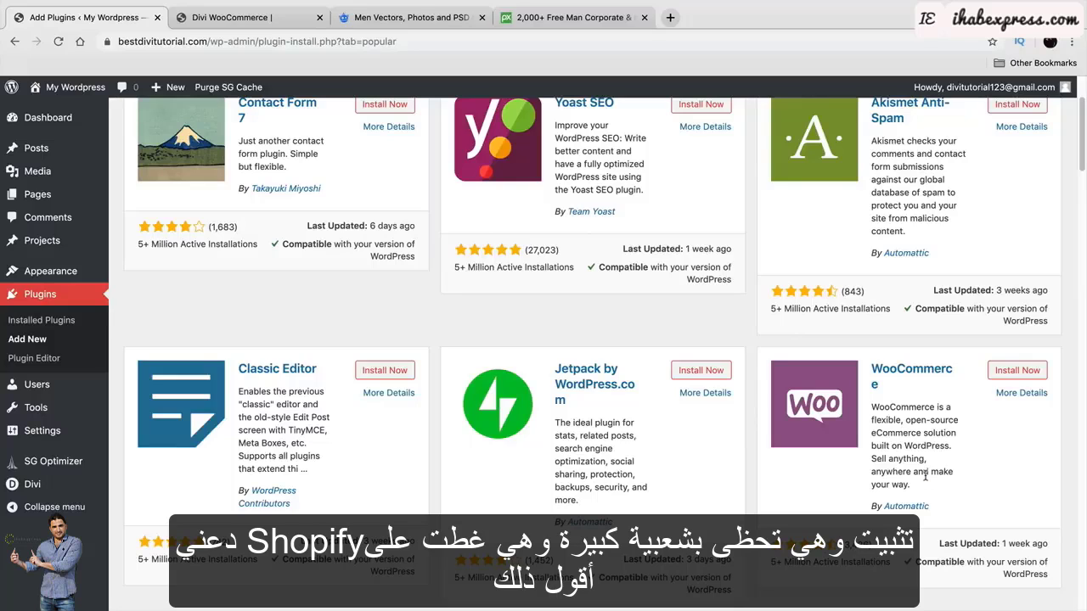
Install the WooCommerce plugin and activate it once installation finishes.
click(1020, 371)
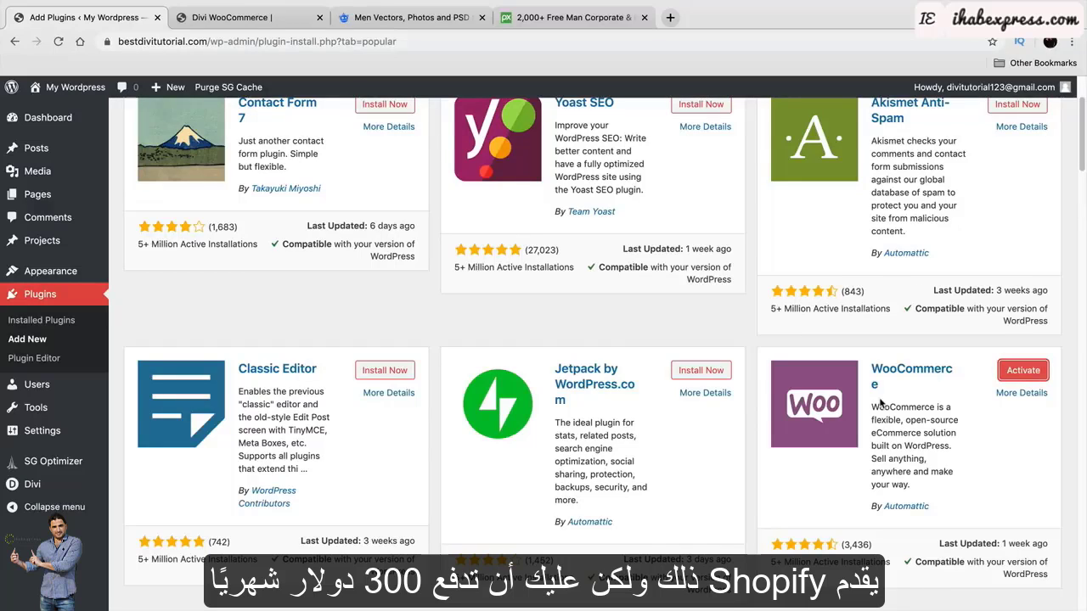
click(1024, 374)
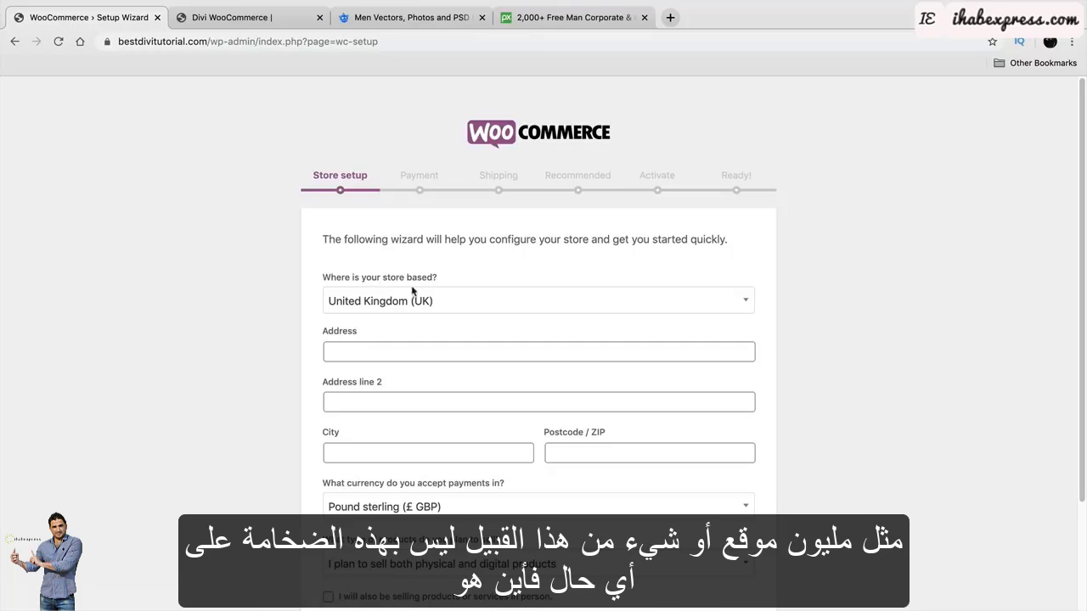
Set the store country to United States and fill in the street address, city, state and ZIP.
click(470, 304)
scroll(520, 423, down, 3)
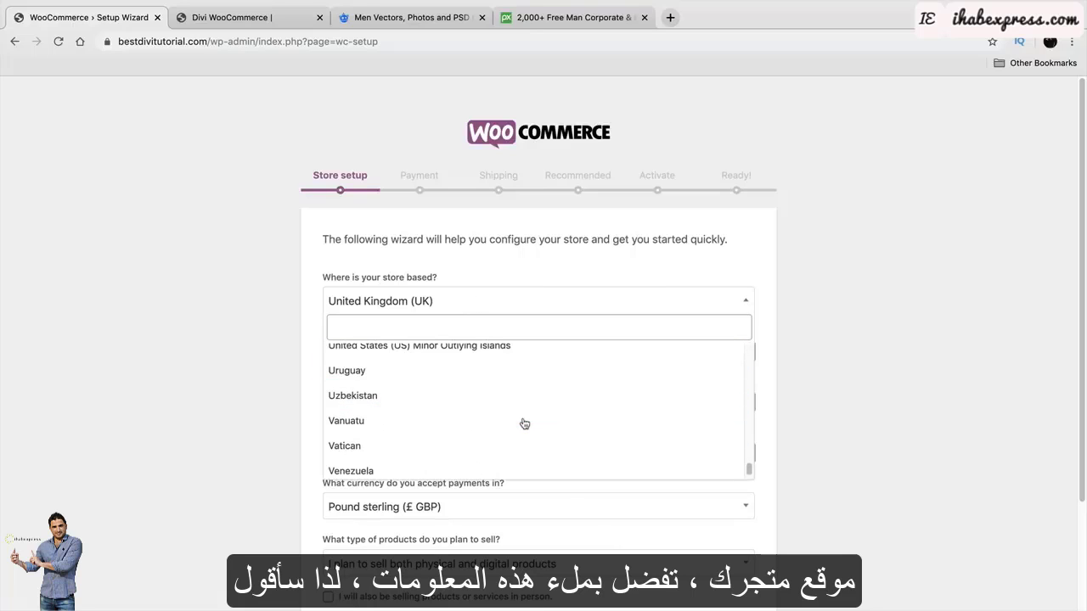
scroll(520, 423, up, 3)
click(505, 425)
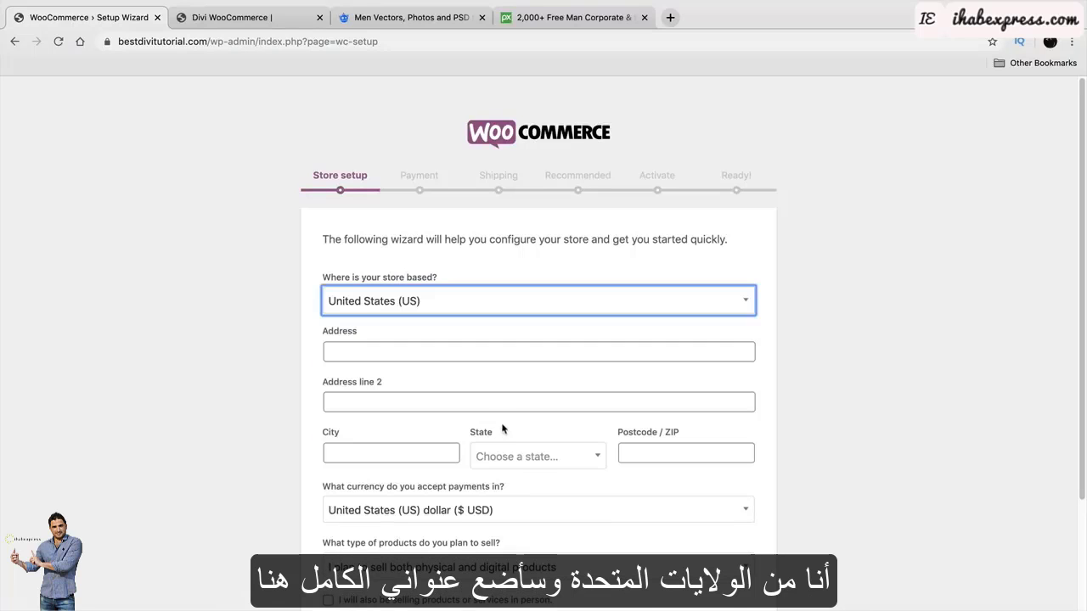
scroll(493, 365, down, 1)
click(482, 334)
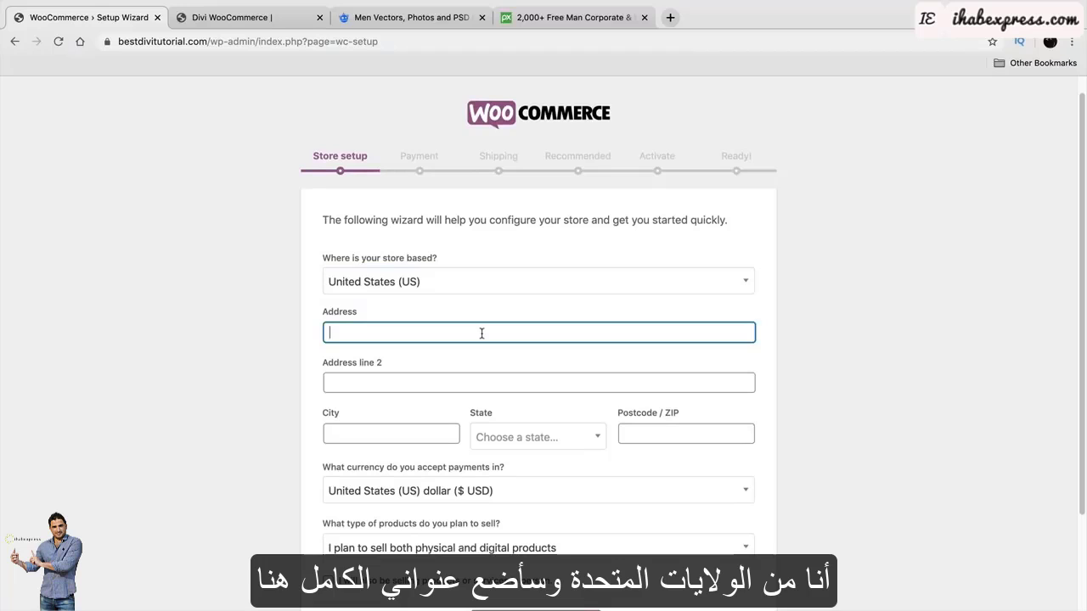
text(cool address 1800)
key(Tab)
key(Tab)
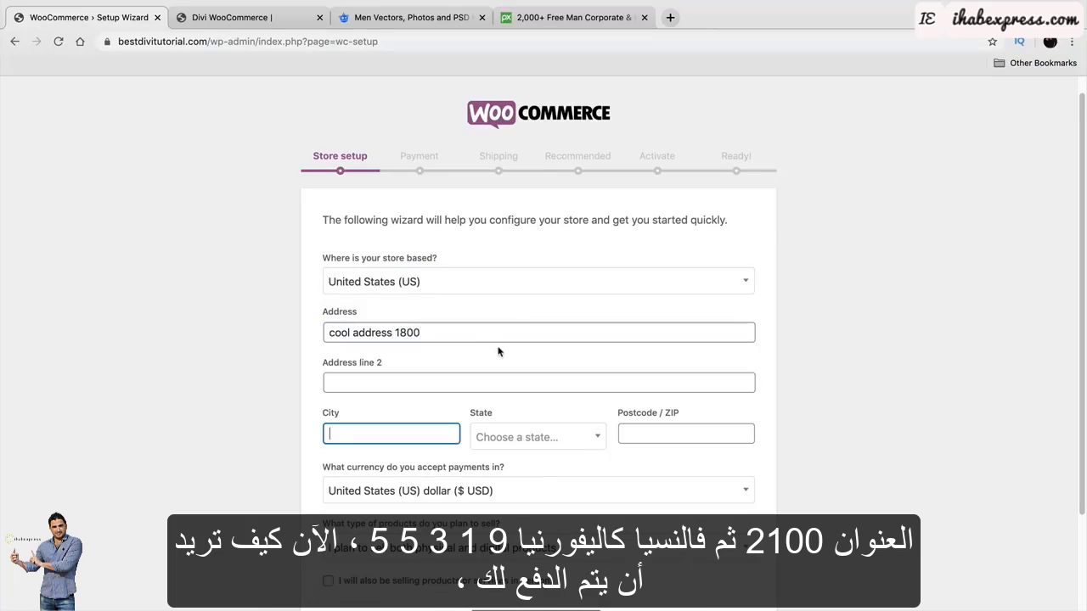
text(valencia)
key(Tab)
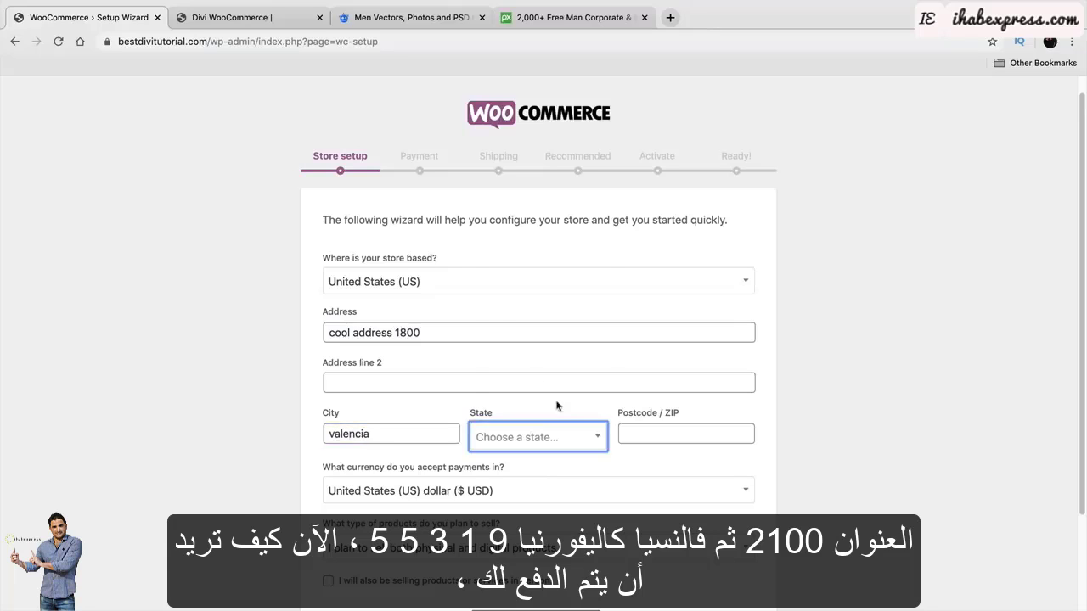
click(557, 440)
click(560, 396)
click(656, 432)
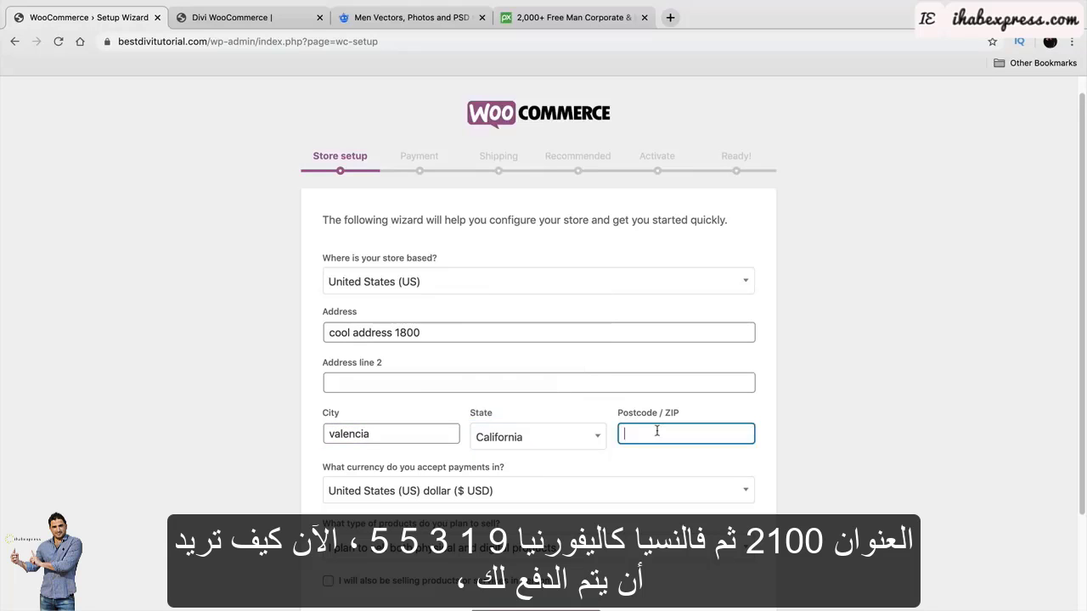
text(91355)
Keep US dollar as currency and both physical and digital product types.
scroll(718, 528, down, 2)
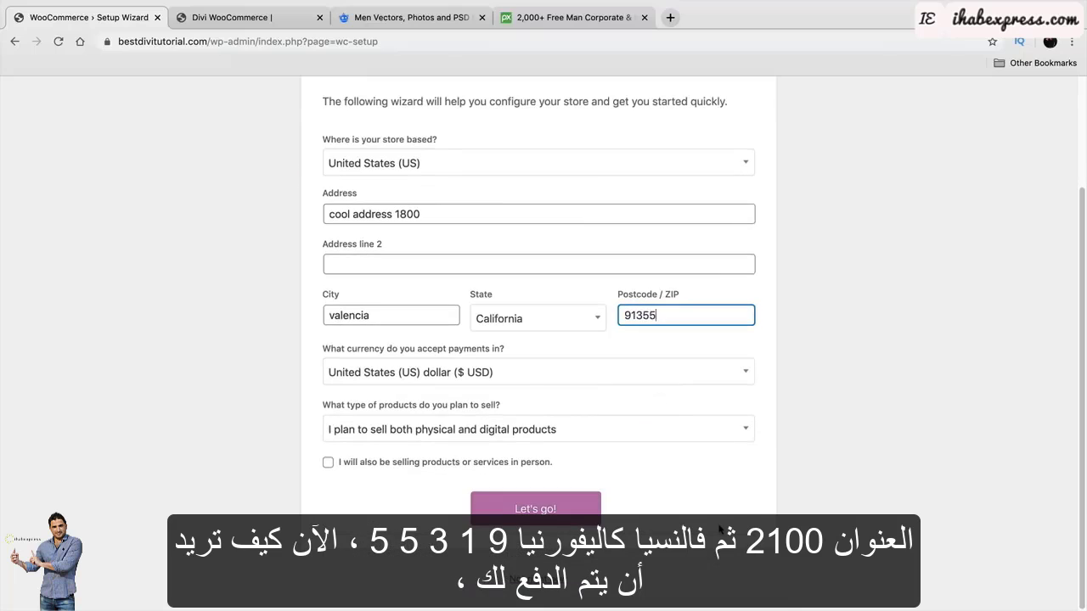
click(597, 378)
scroll(584, 491, down, 4)
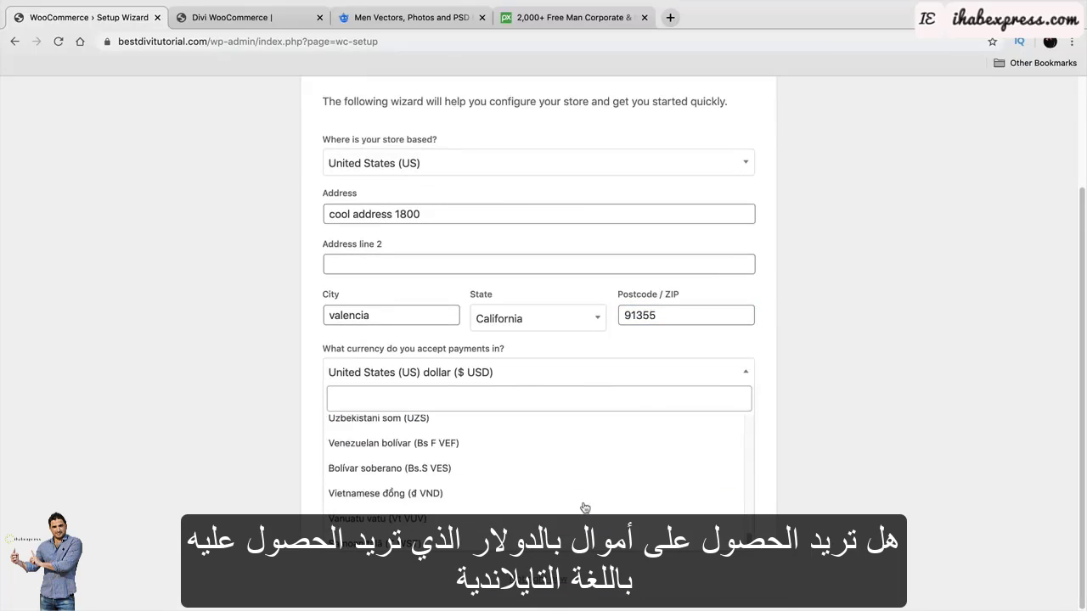
scroll(584, 508, down, 3)
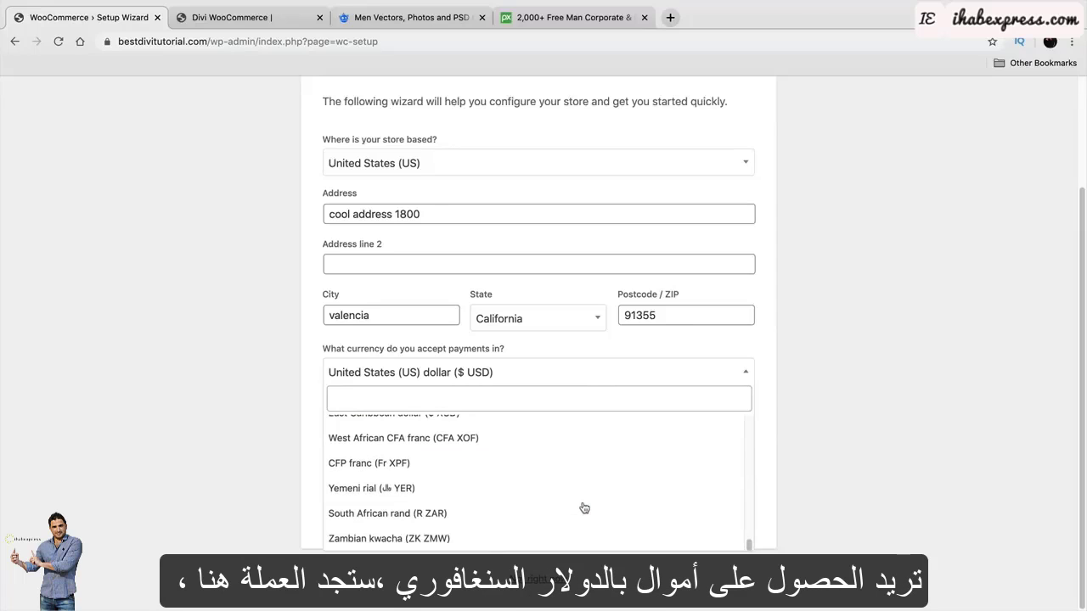
scroll(577, 519, up, 5)
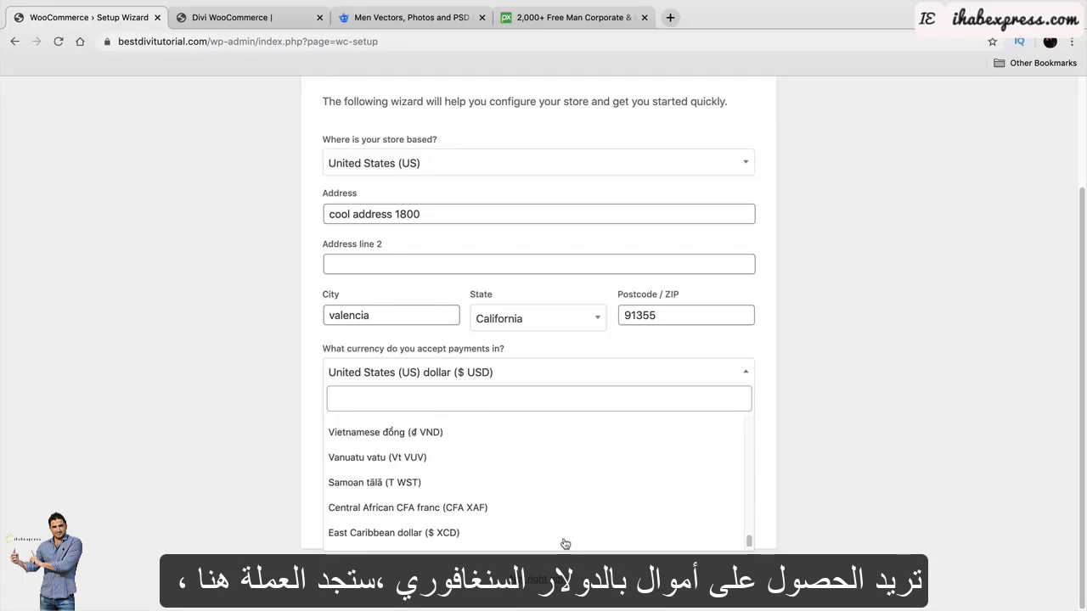
scroll(565, 544, up, 2)
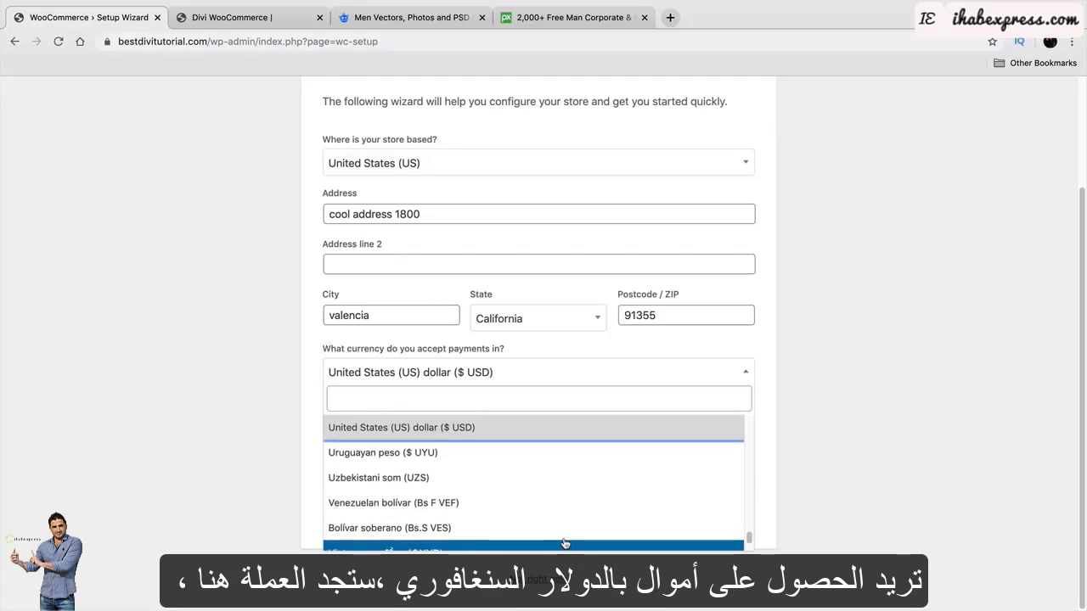
click(511, 440)
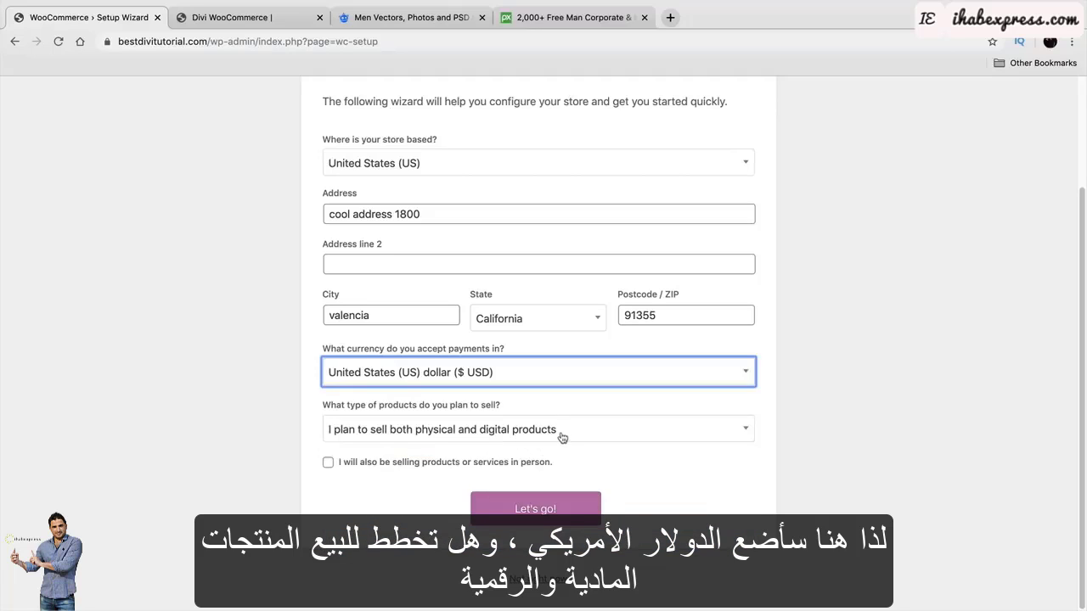
click(661, 431)
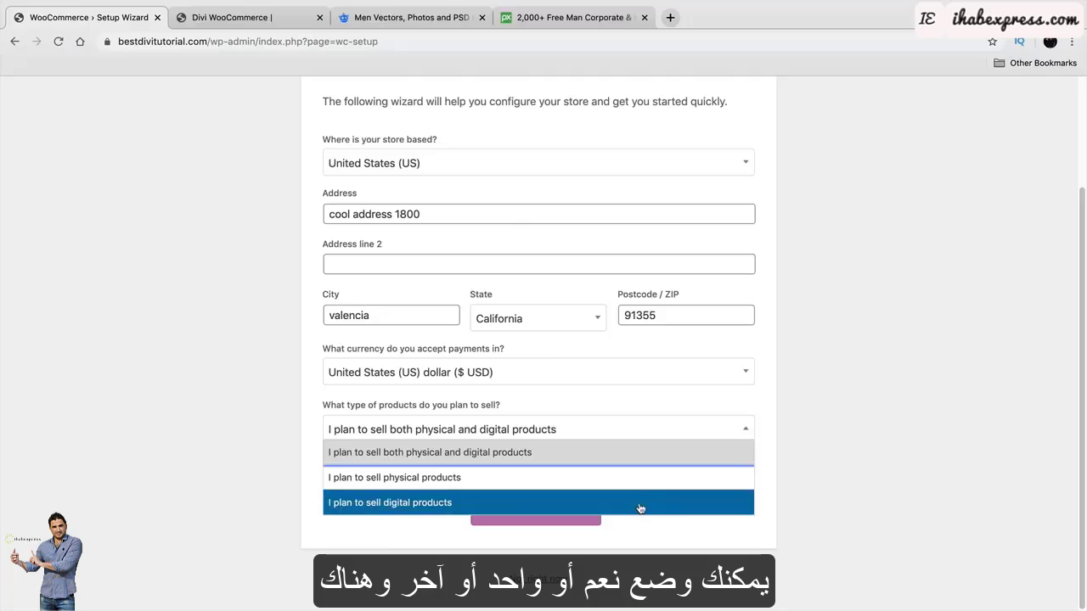
click(638, 450)
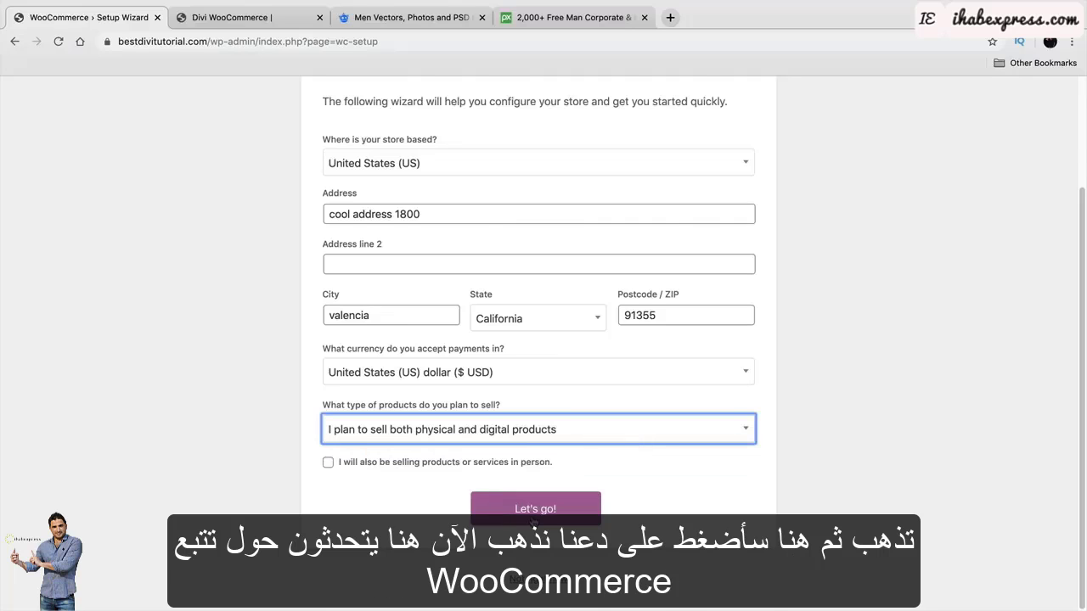
Submit the store details and continue without usage tracking.
scroll(535, 526, up, 2)
click(550, 598)
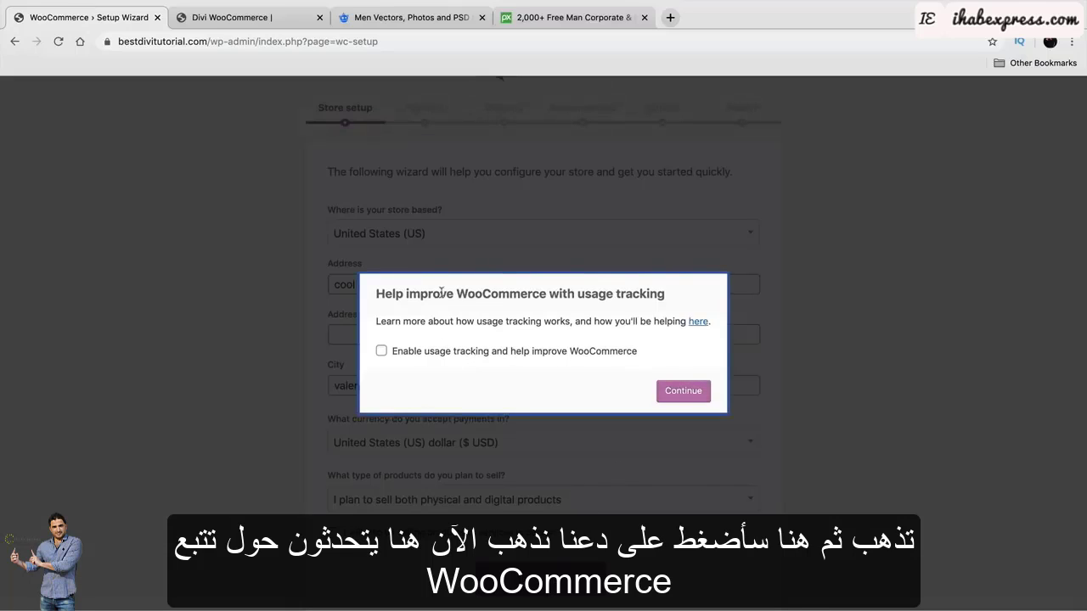
drag(428, 294, 585, 296)
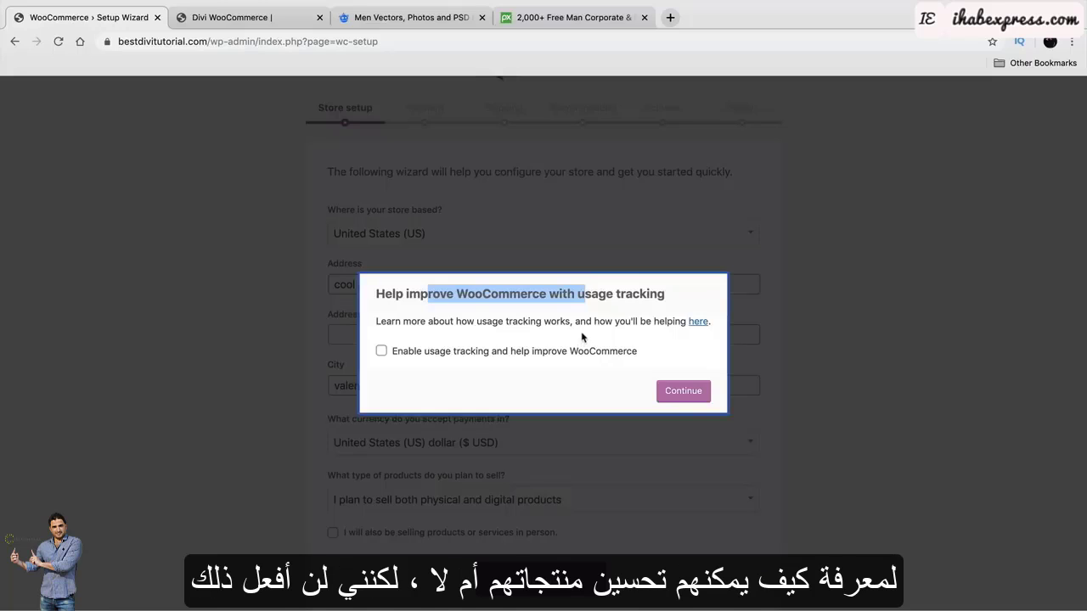
click(682, 392)
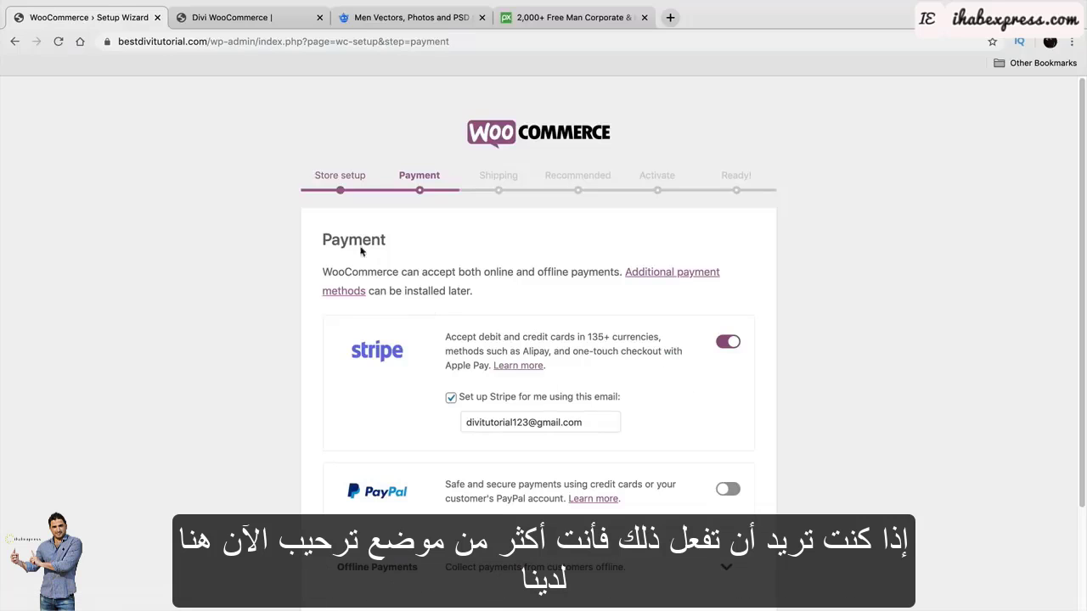
Switch Stripe payments off and PayPal payments on.
drag(350, 236, 413, 245)
scroll(556, 348, down, 1)
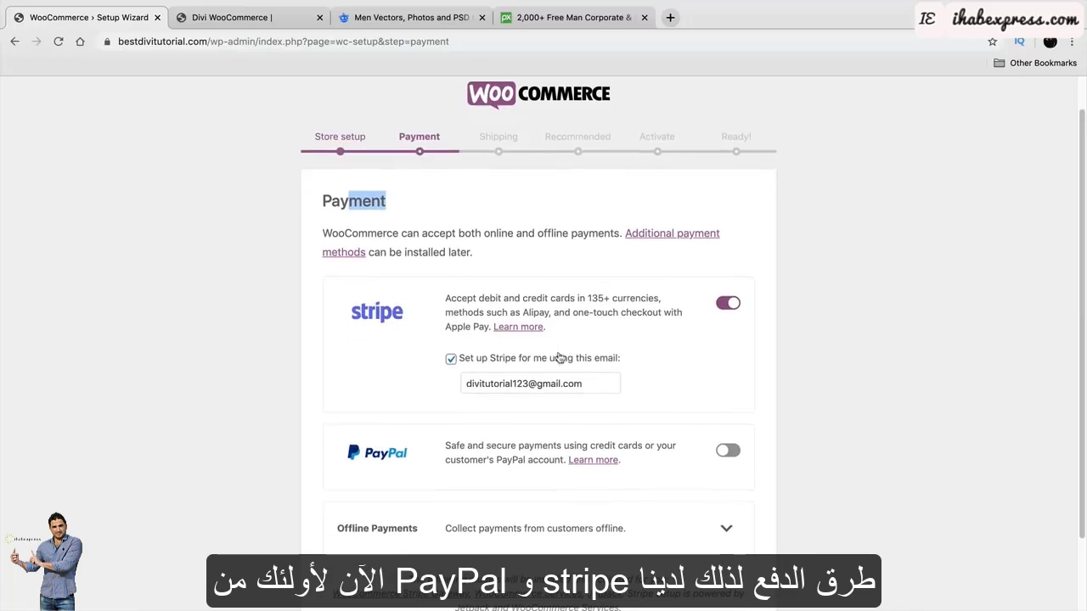
scroll(396, 439, down, 1)
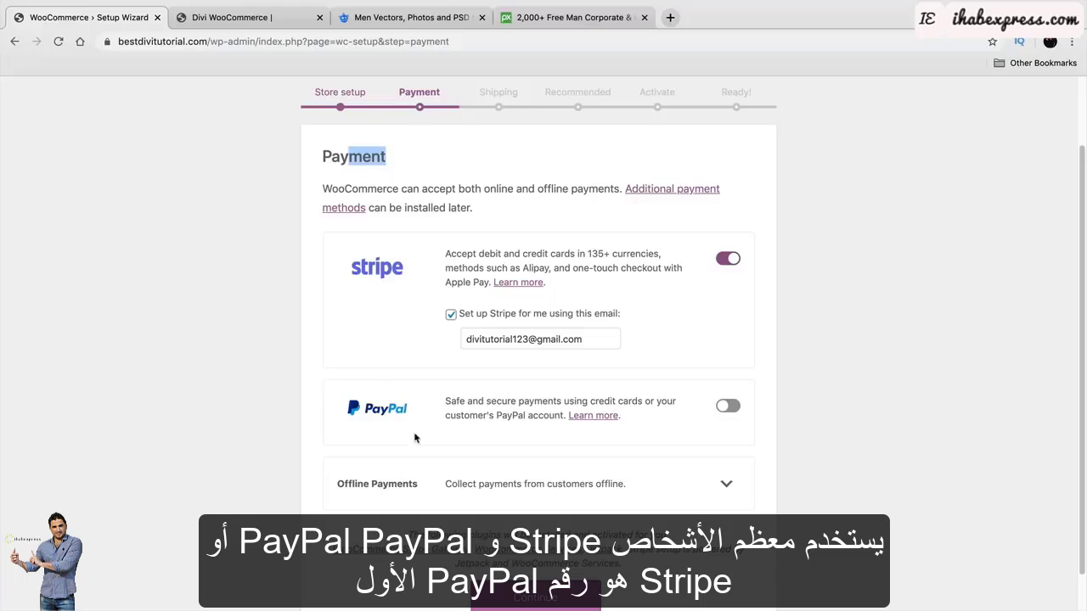
click(728, 260)
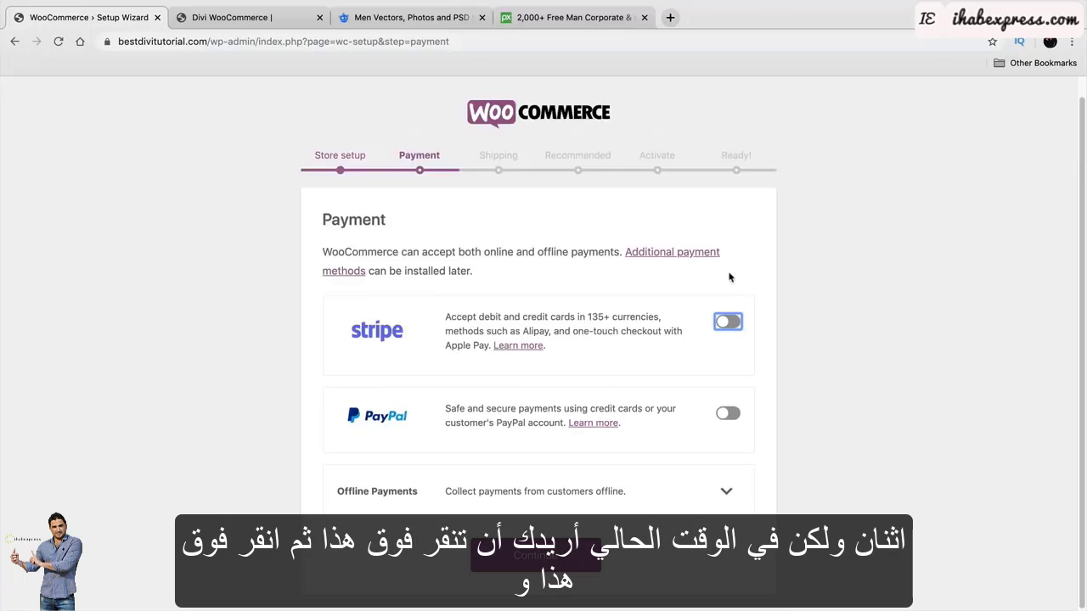
click(728, 413)
Replace the PayPal e-mail address with a new one and continue to the next step.
scroll(724, 413, down, 1)
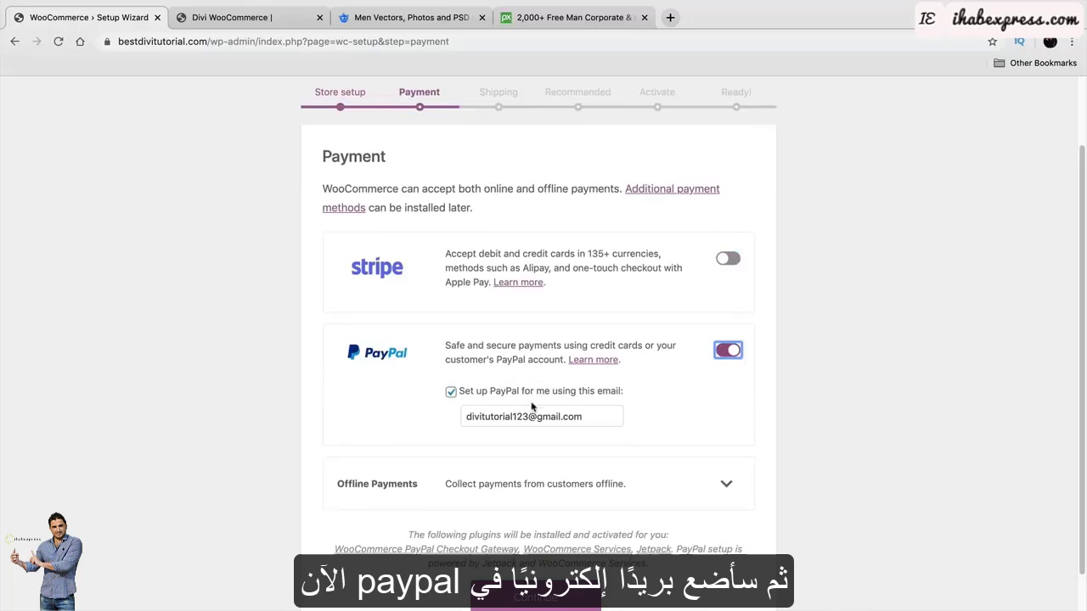
triple_click(562, 414)
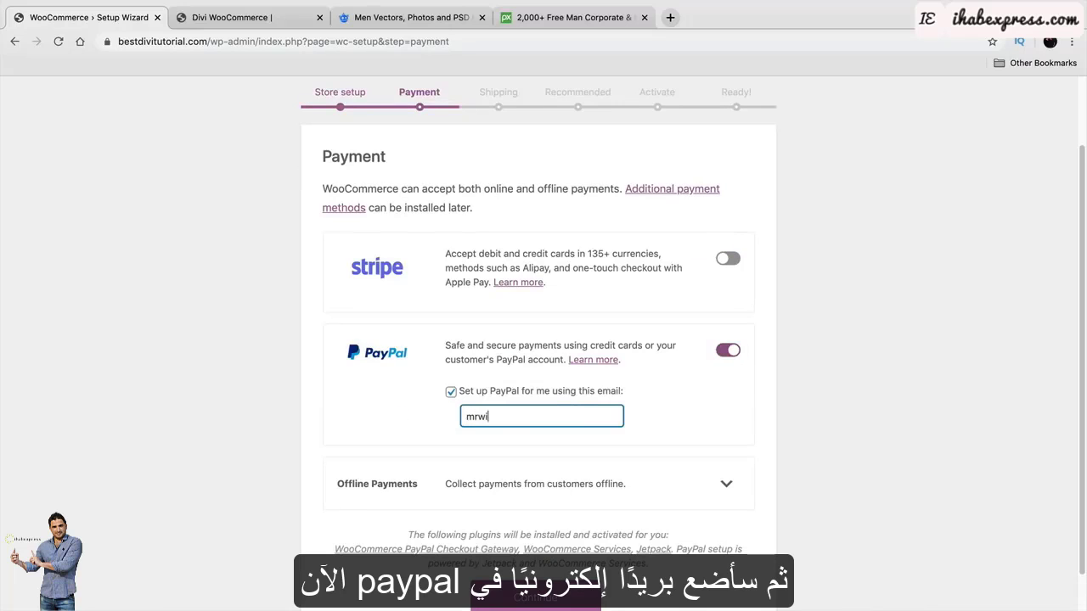
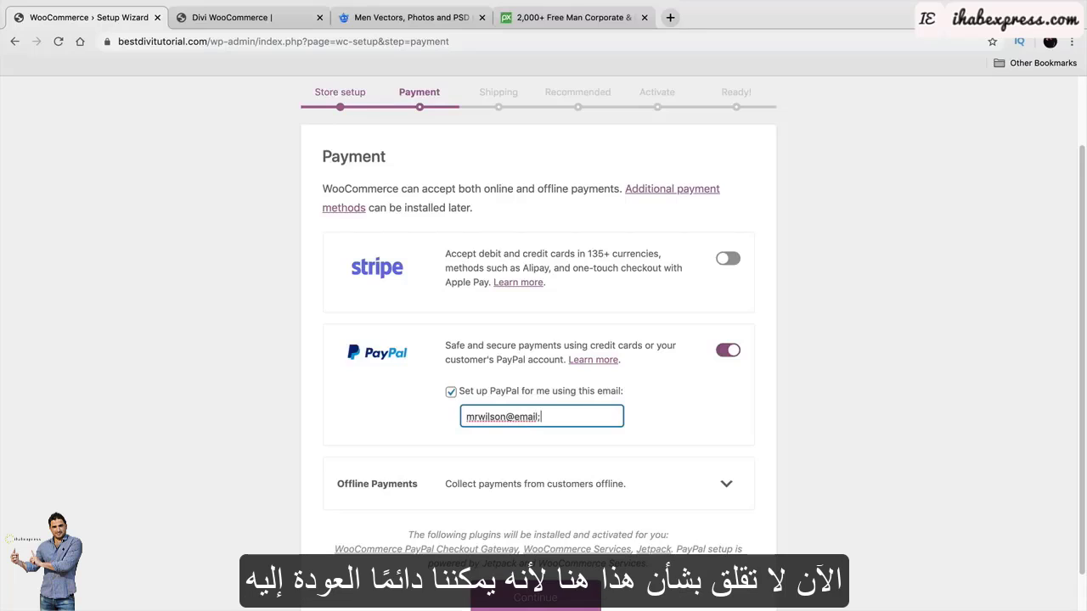
scroll(580, 425, down, 1)
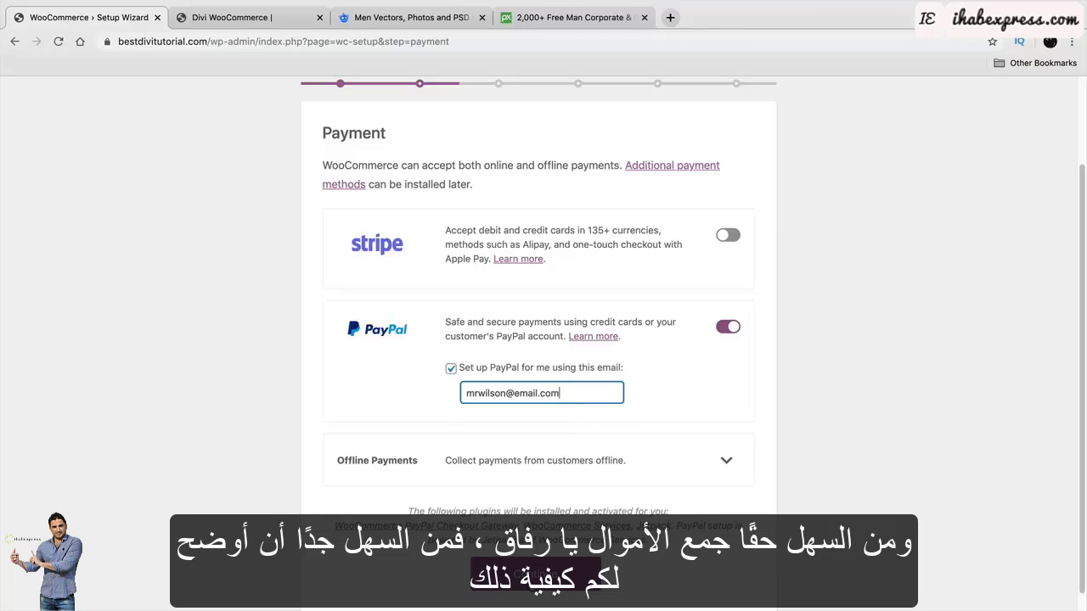
click(535, 572)
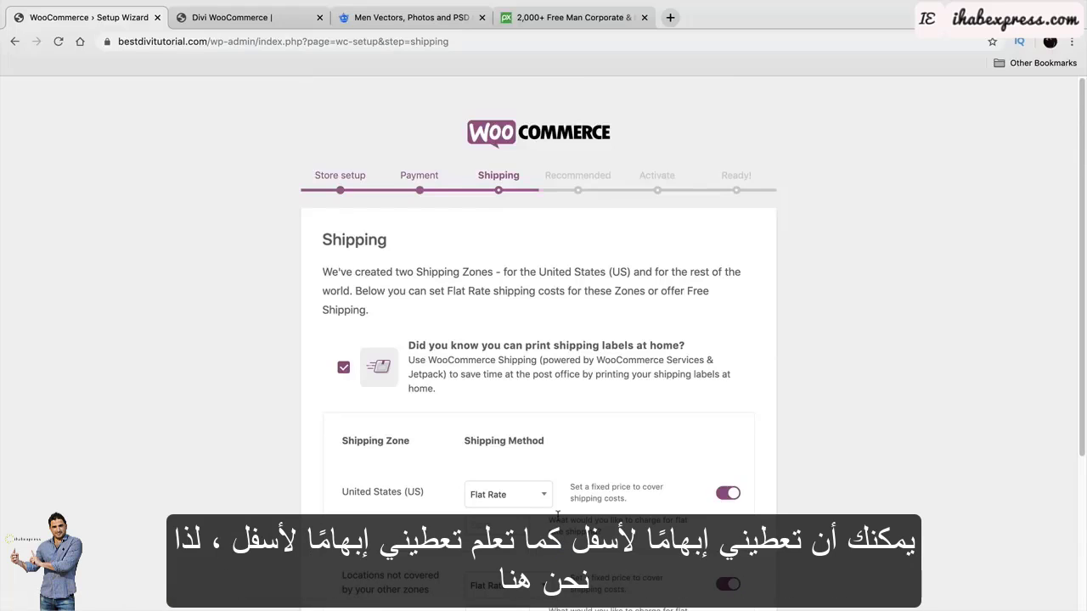
Enter a flat shipping cost of 5 for the United States and 10 for other locations.
scroll(558, 517, down, 3)
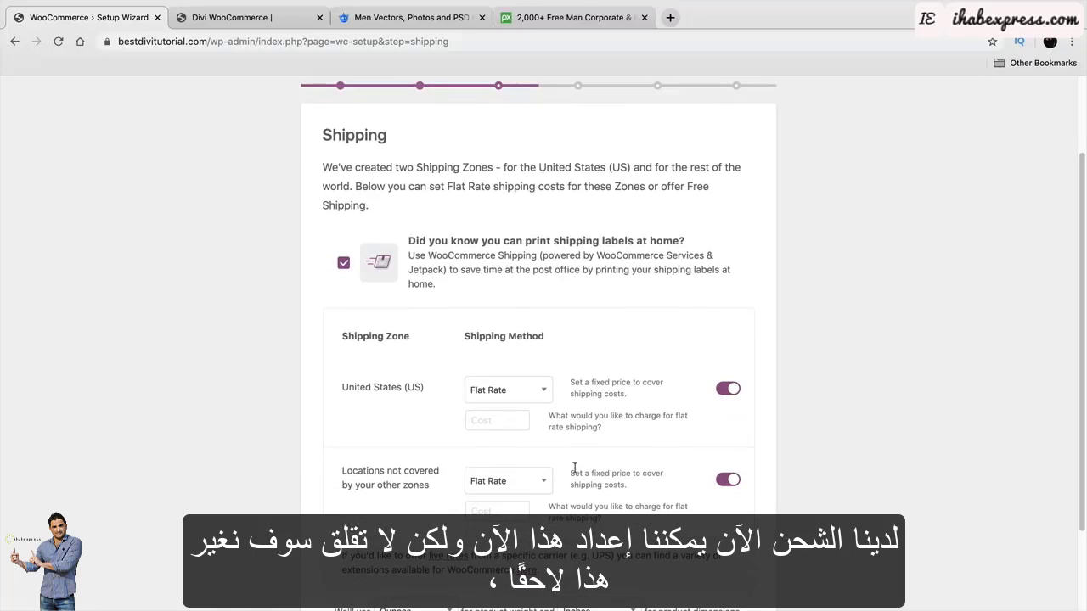
click(500, 419)
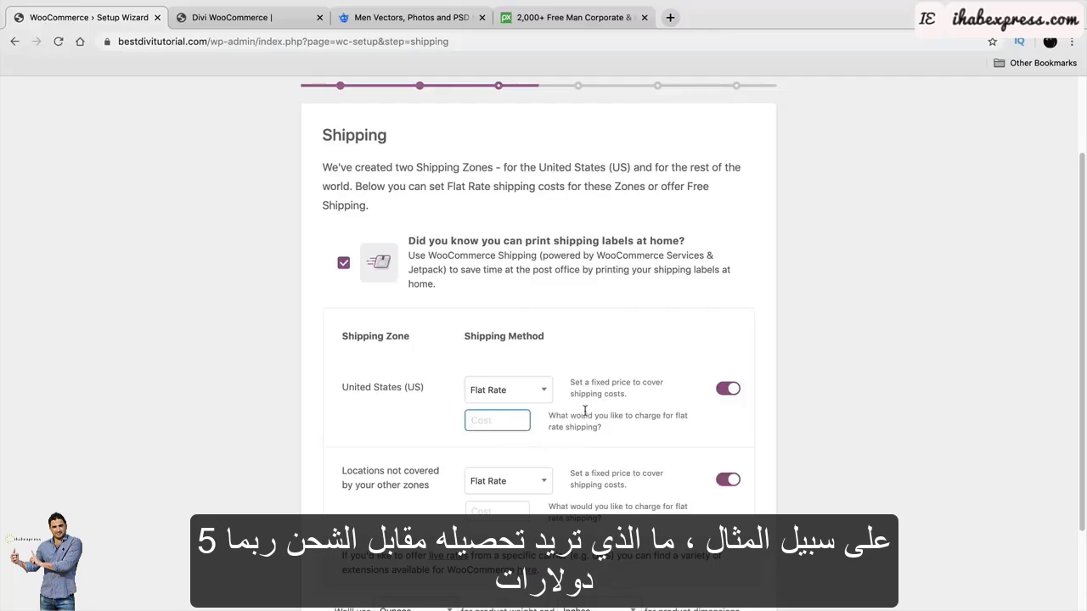
text(5)
click(514, 511)
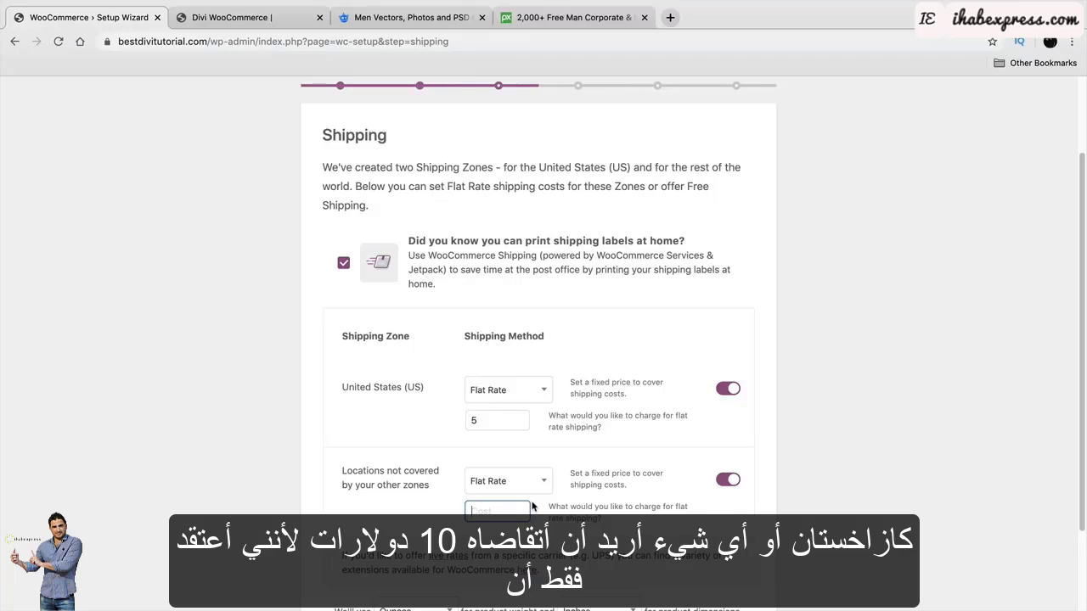
text(10)
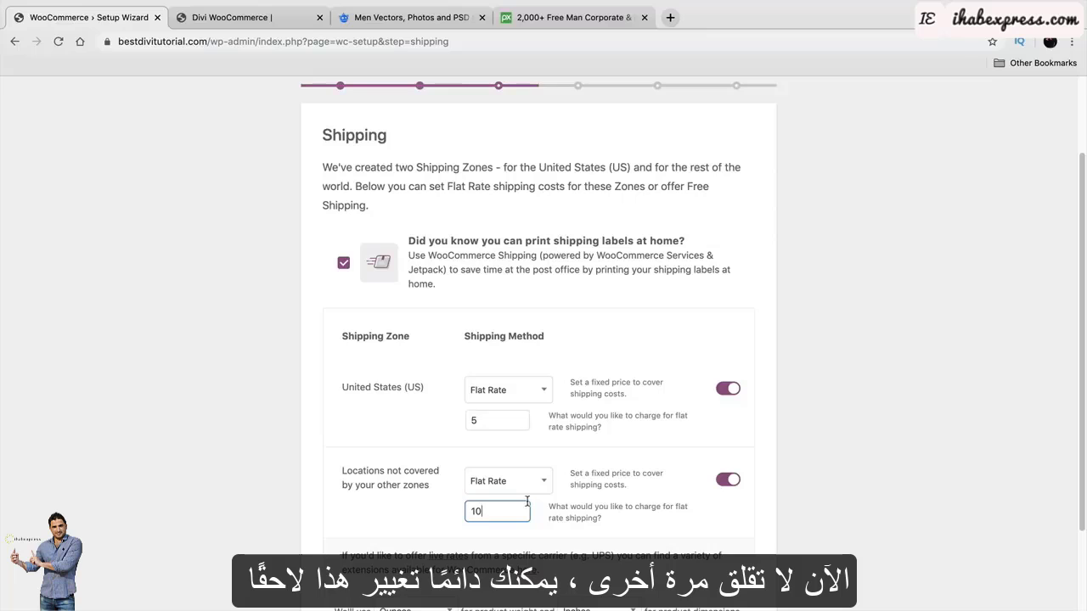
scroll(526, 501, down, 3)
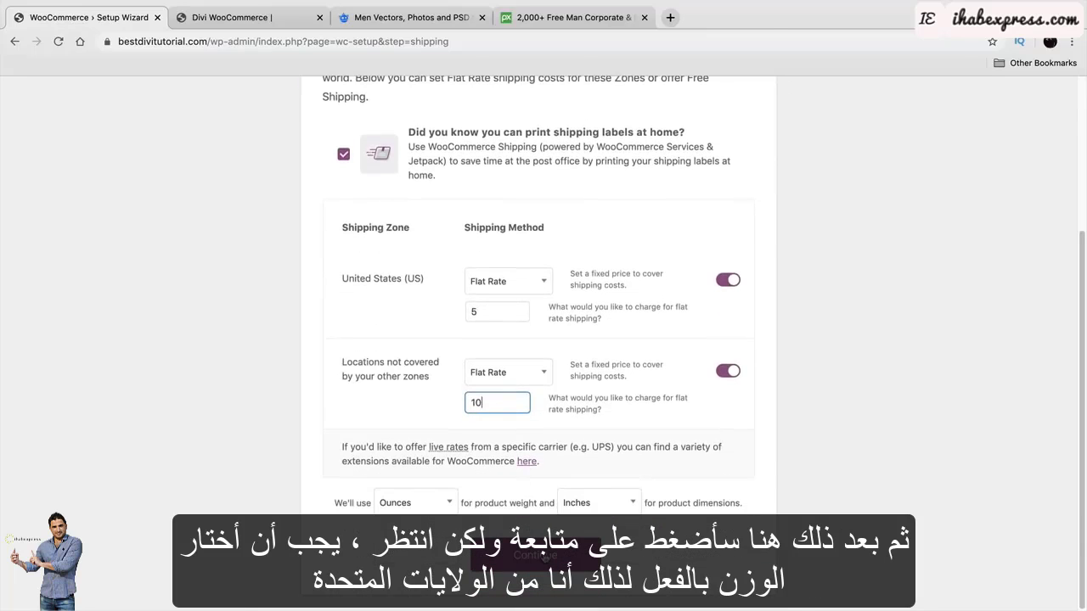
Switch the weight unit from Ounces to Pounds, keep Inches for dimensions, and continue.
click(446, 503)
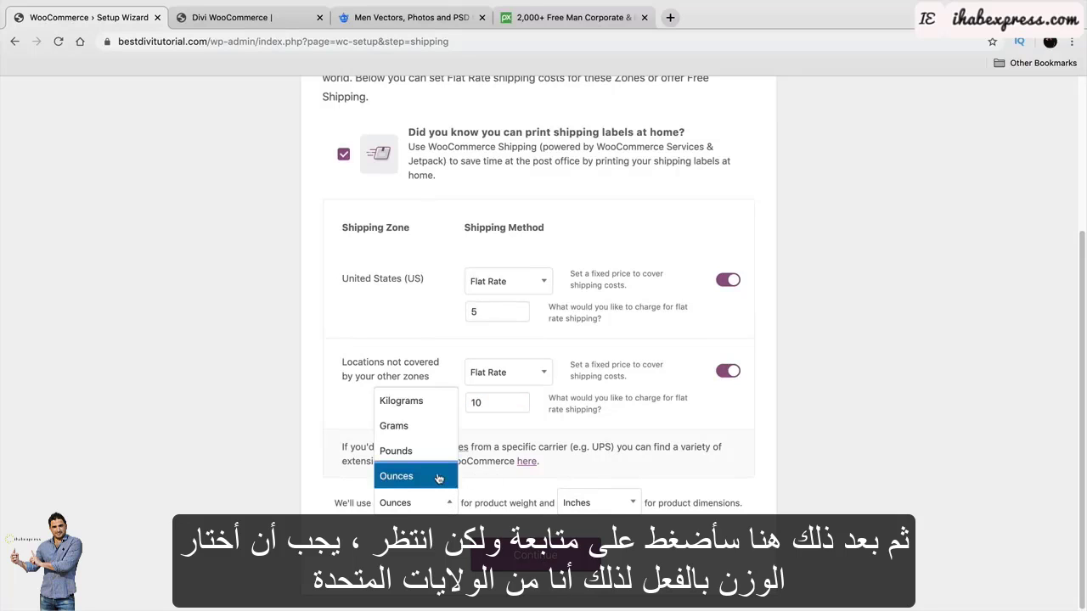
click(439, 478)
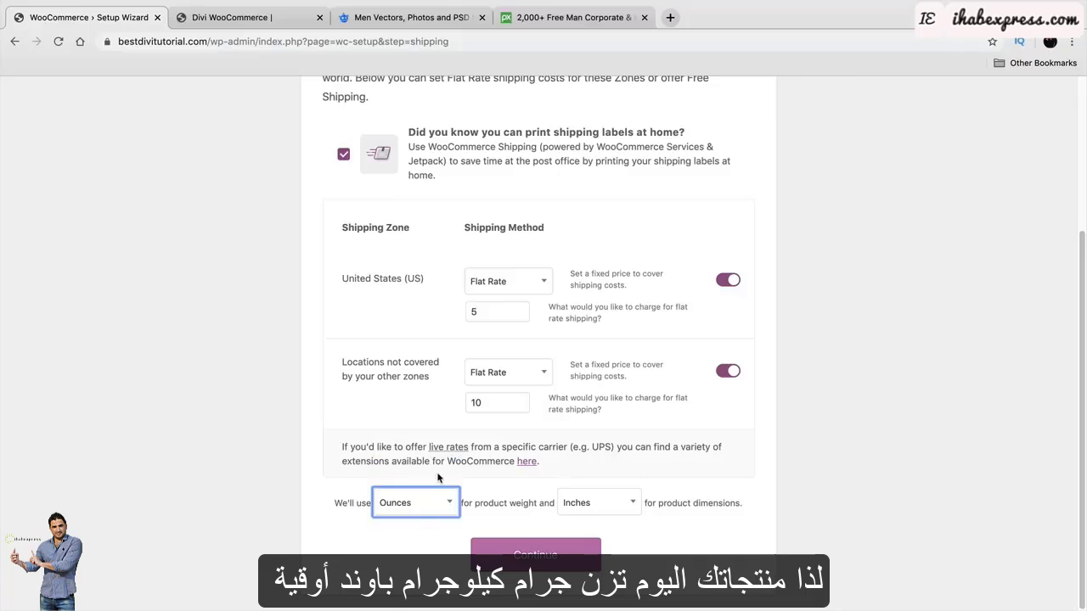
click(436, 507)
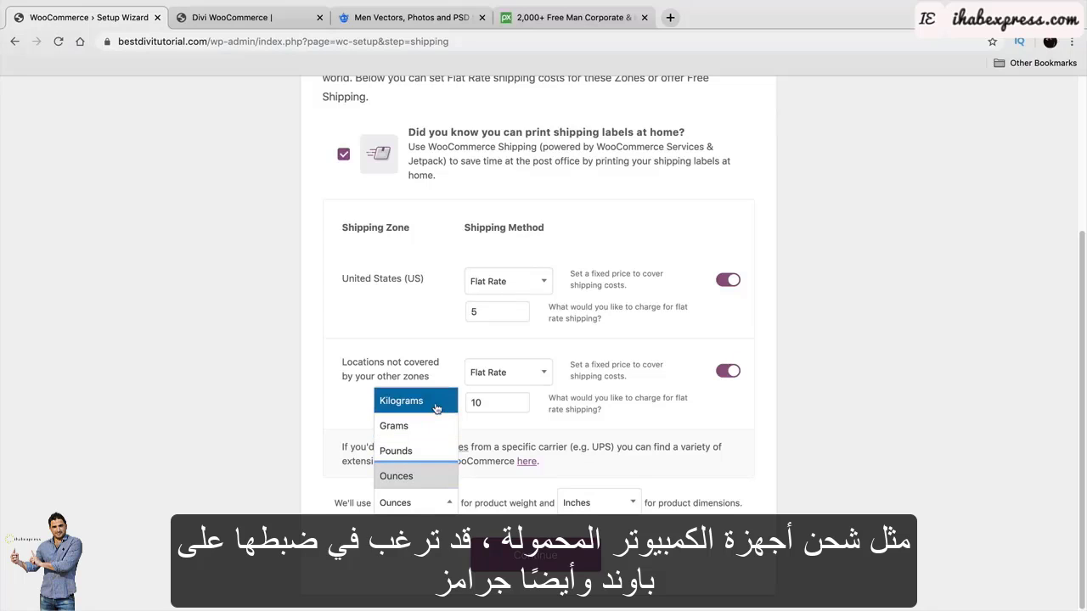
click(435, 459)
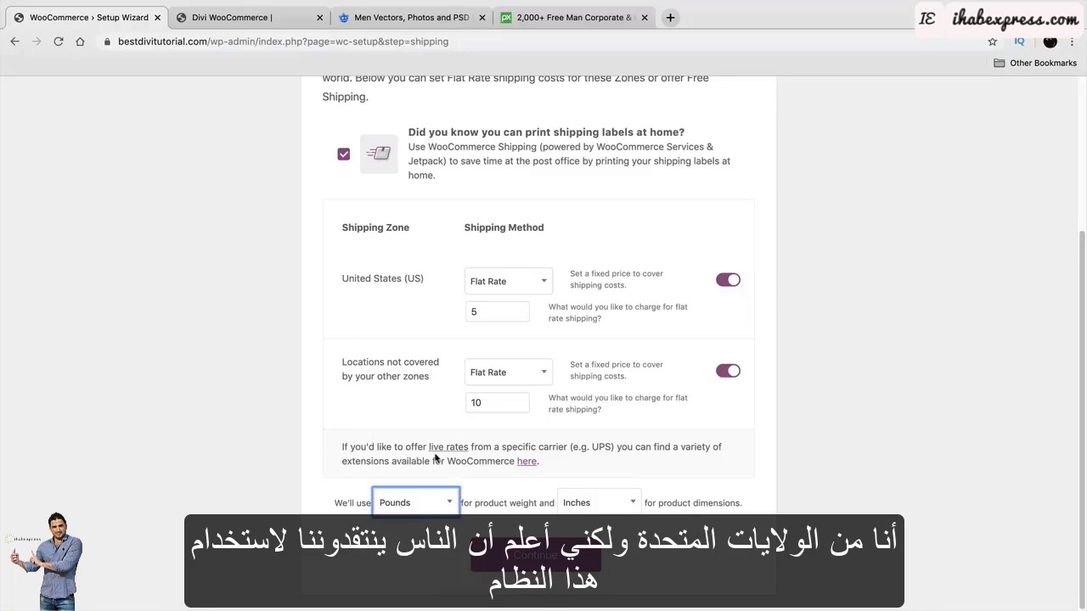
click(439, 505)
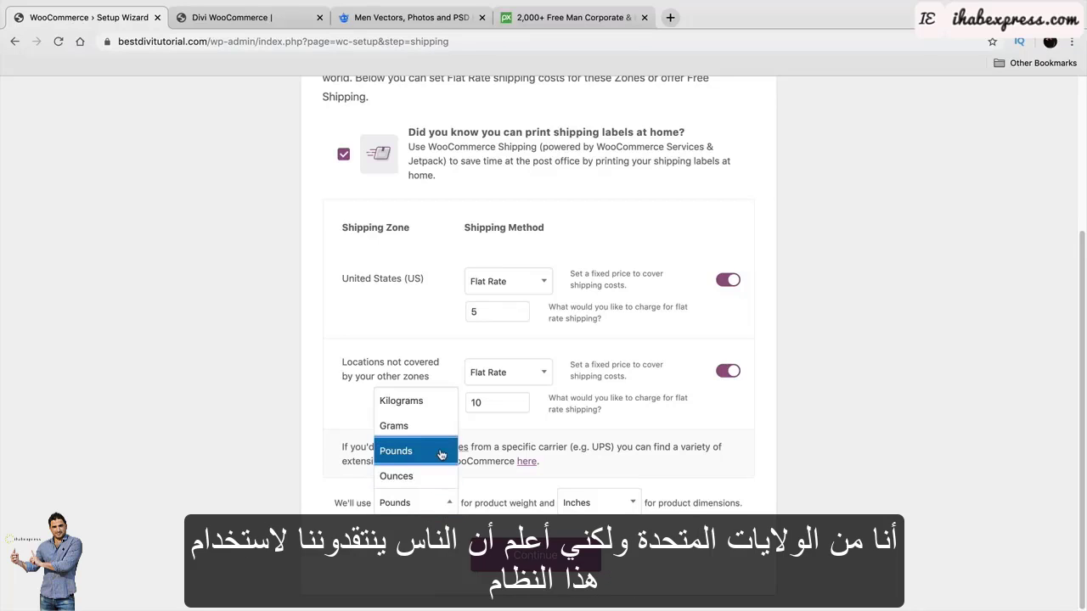
click(442, 453)
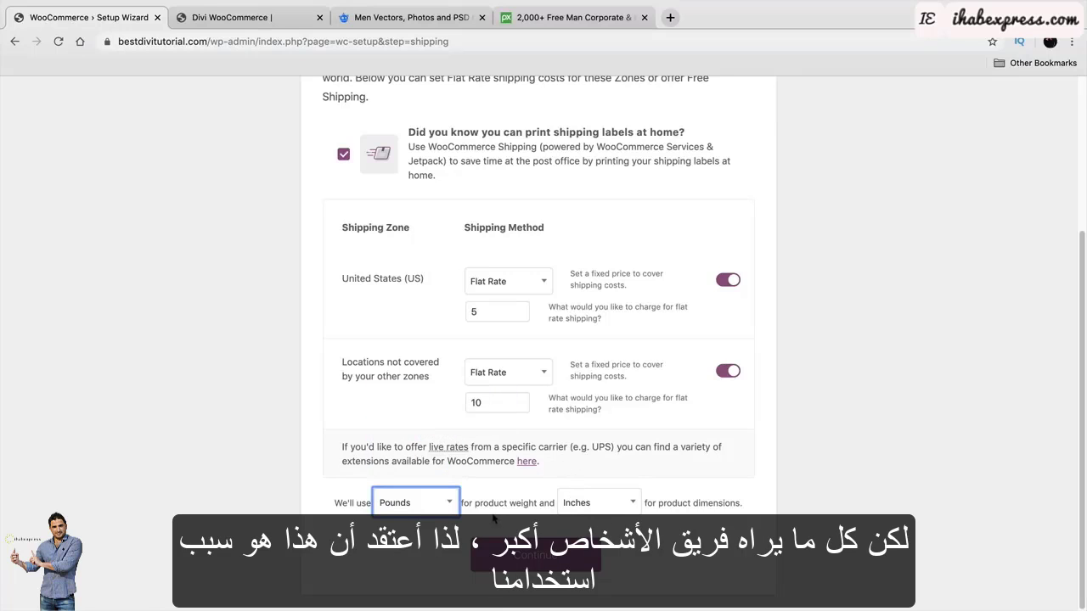
click(453, 506)
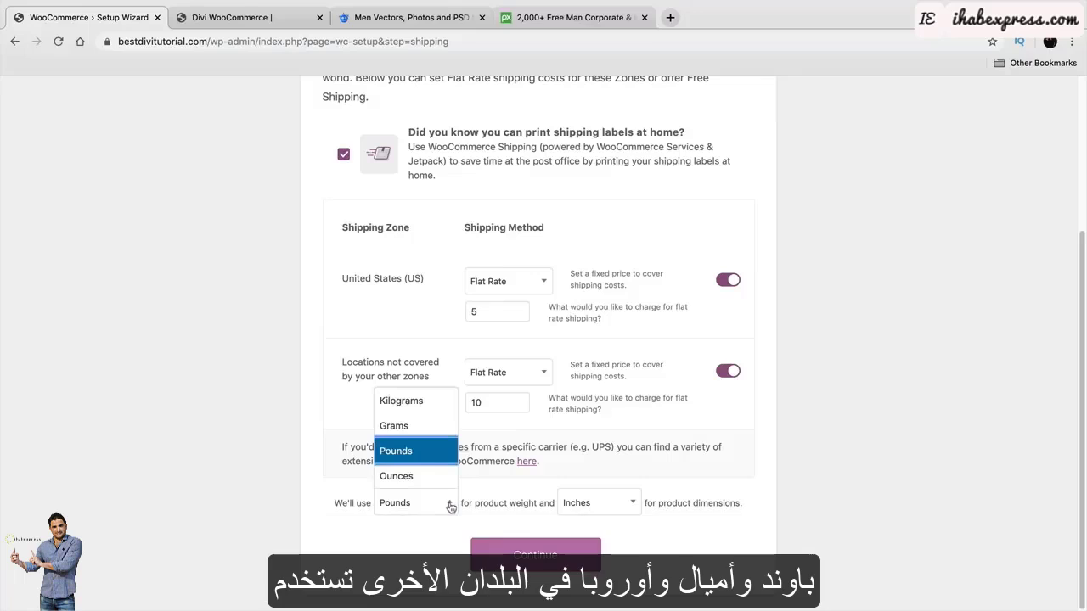
click(451, 506)
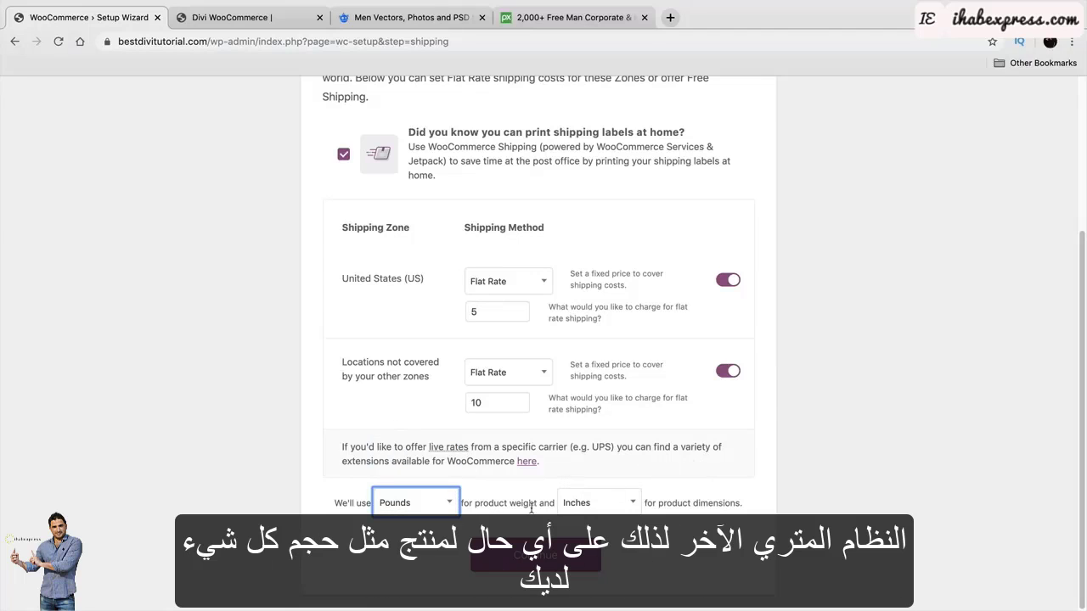
click(623, 506)
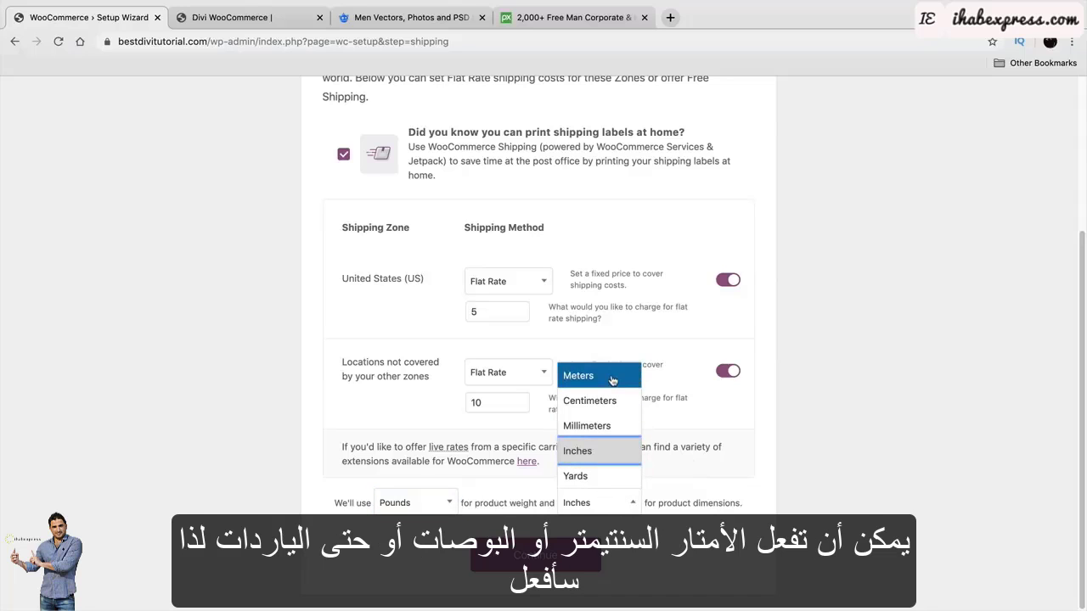
click(604, 459)
click(535, 556)
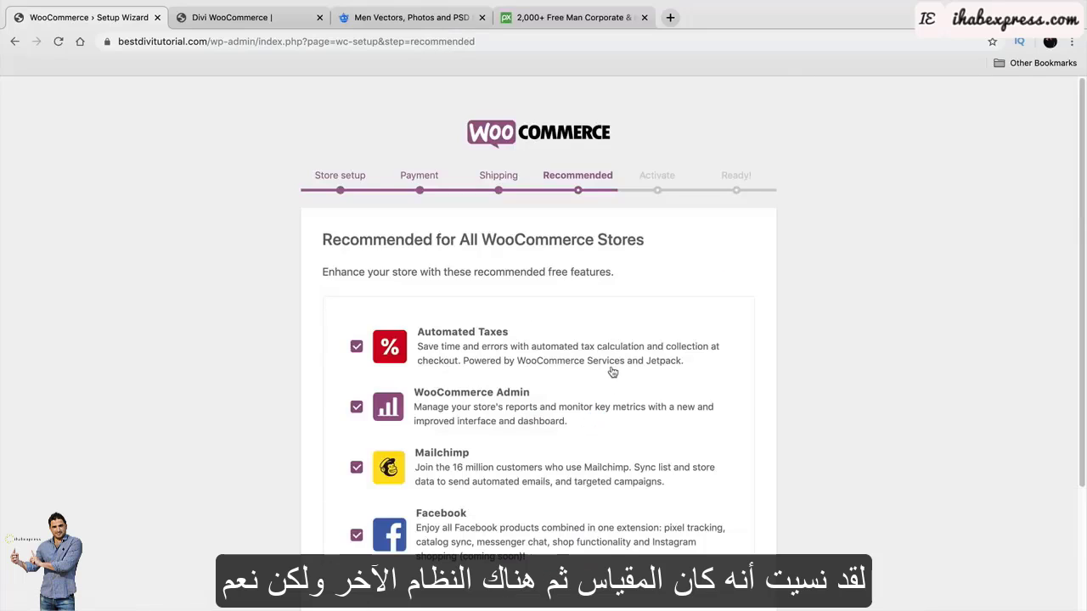
Review the four recommended features, leave all of them checked, and continue.
scroll(213, 363, down, 1)
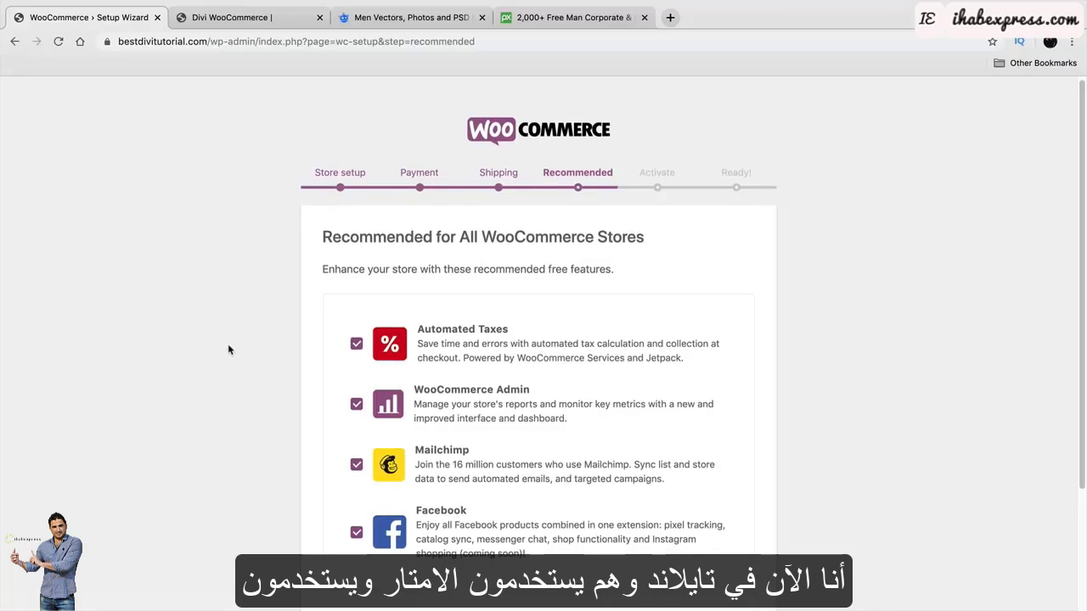
scroll(229, 349, down, 3)
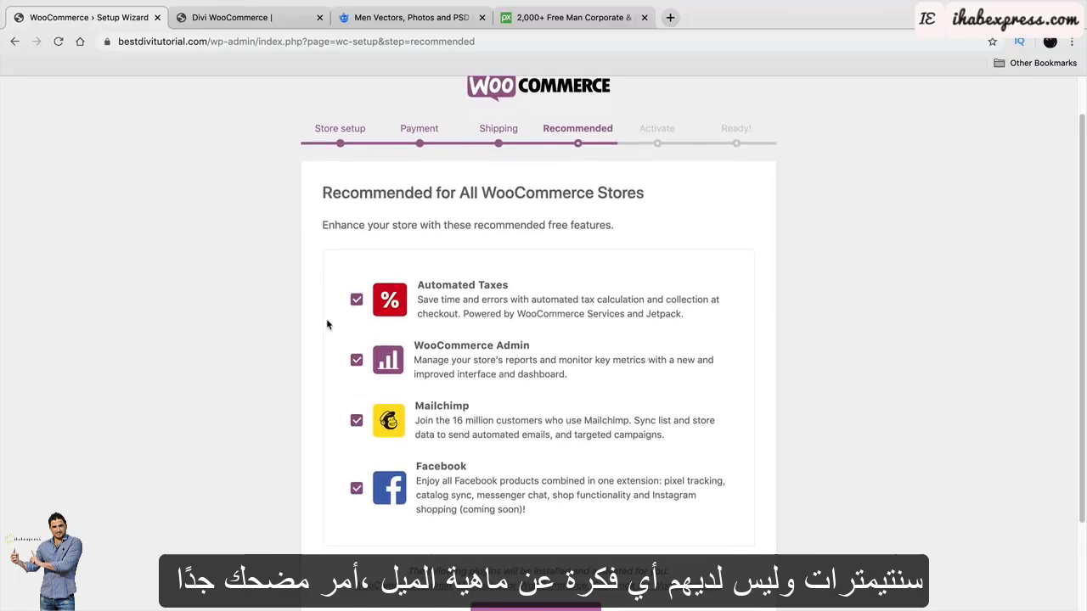
scroll(382, 342, down, 5)
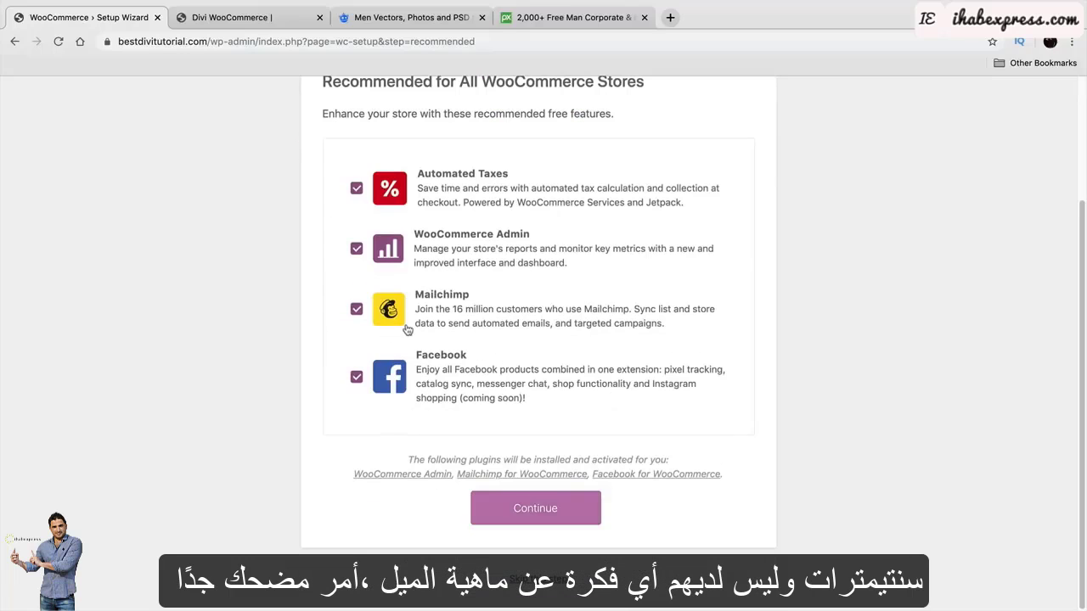
scroll(408, 329, up, 5)
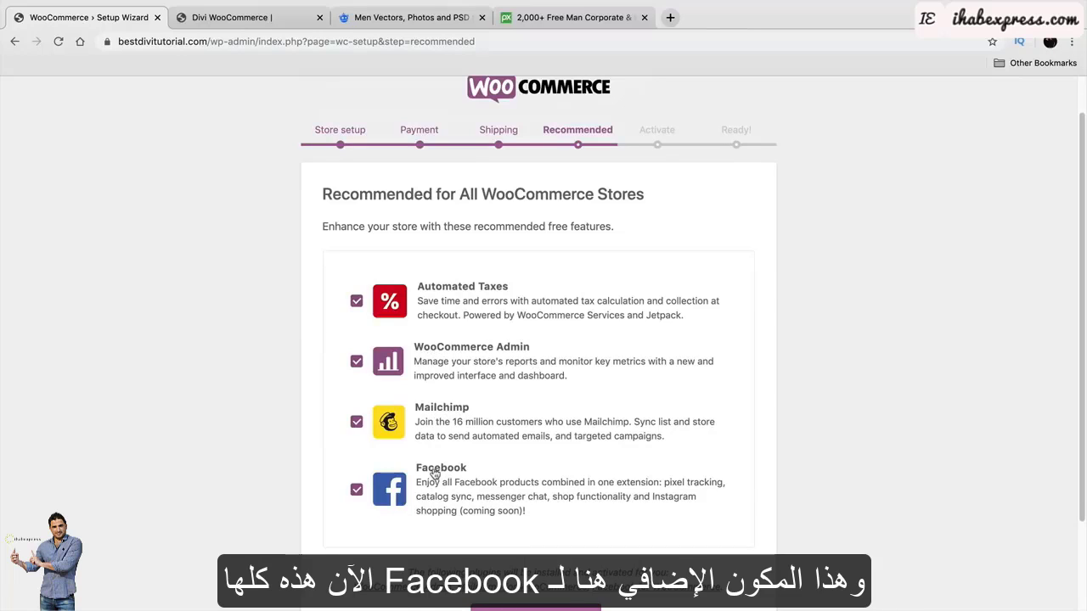
scroll(462, 509, down, 1)
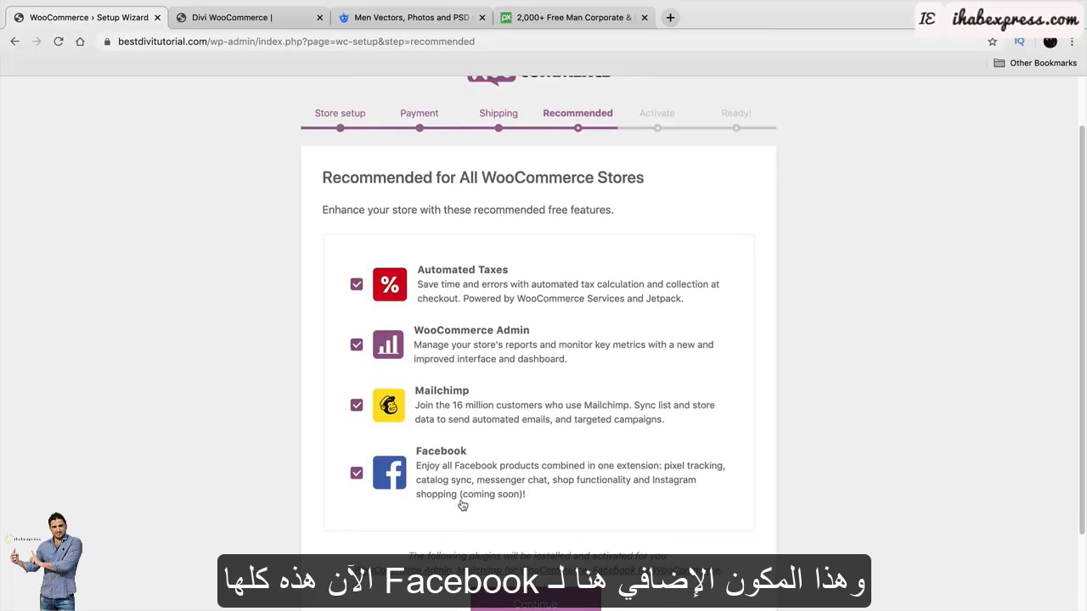
scroll(472, 495, down, 1)
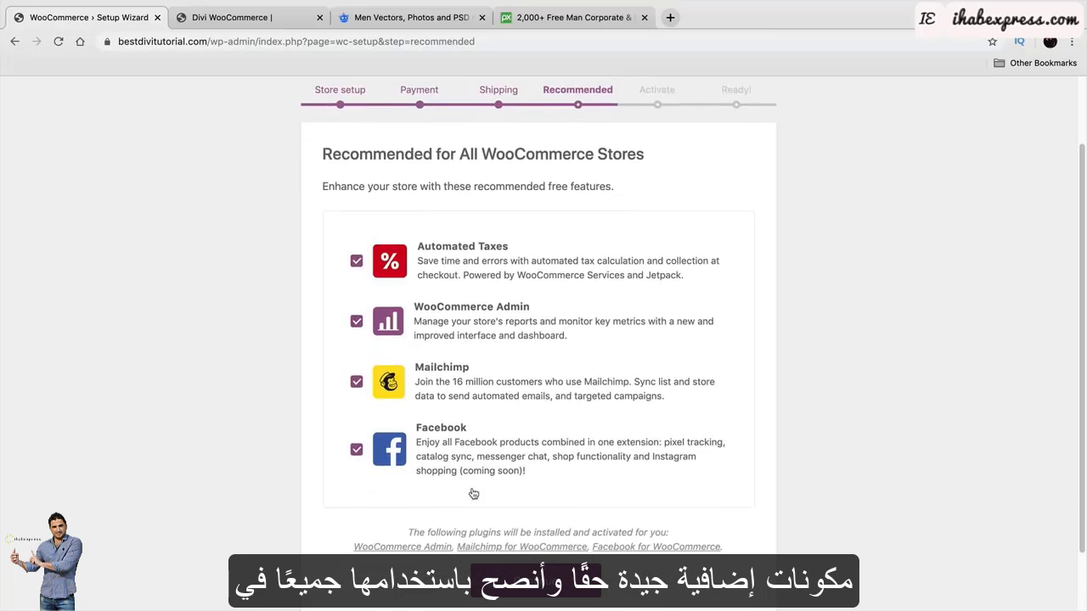
scroll(473, 493, down, 1)
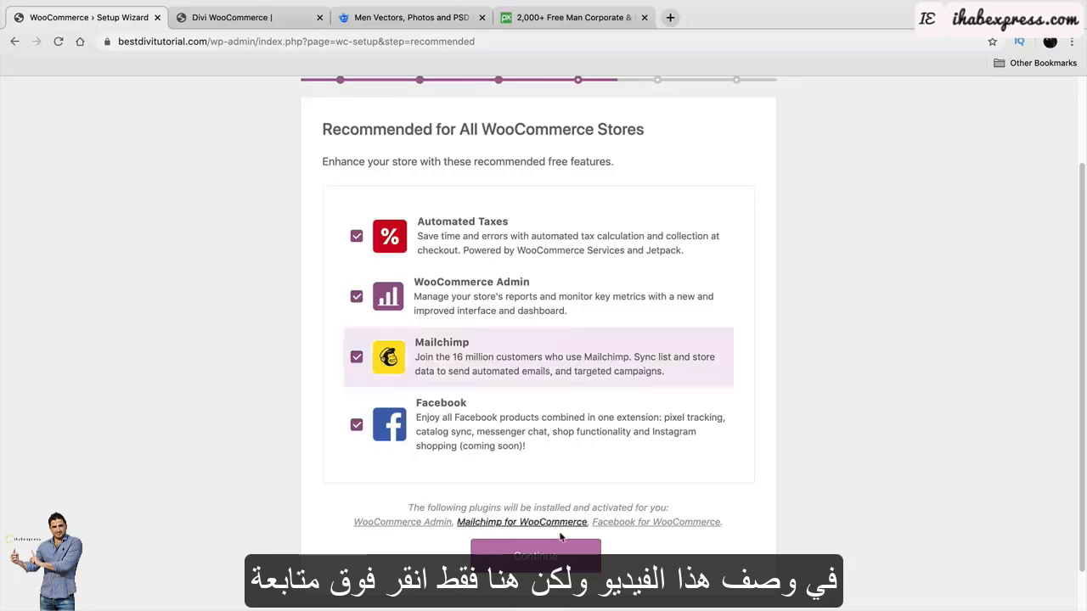
click(561, 543)
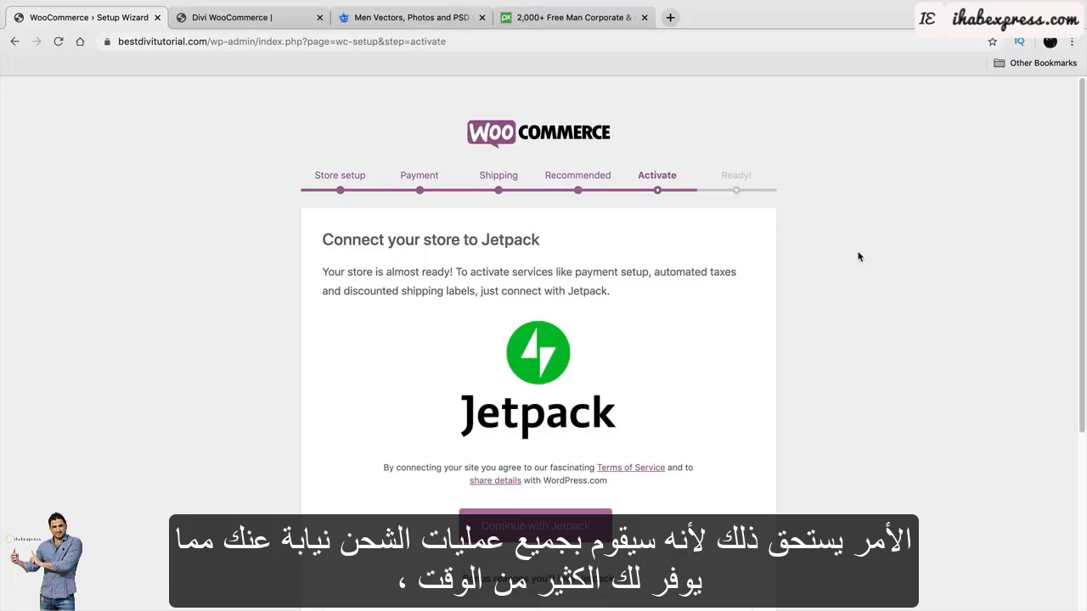
Continue with Jetpack and create a new Jetpack account for the store.
scroll(797, 280, down, 2)
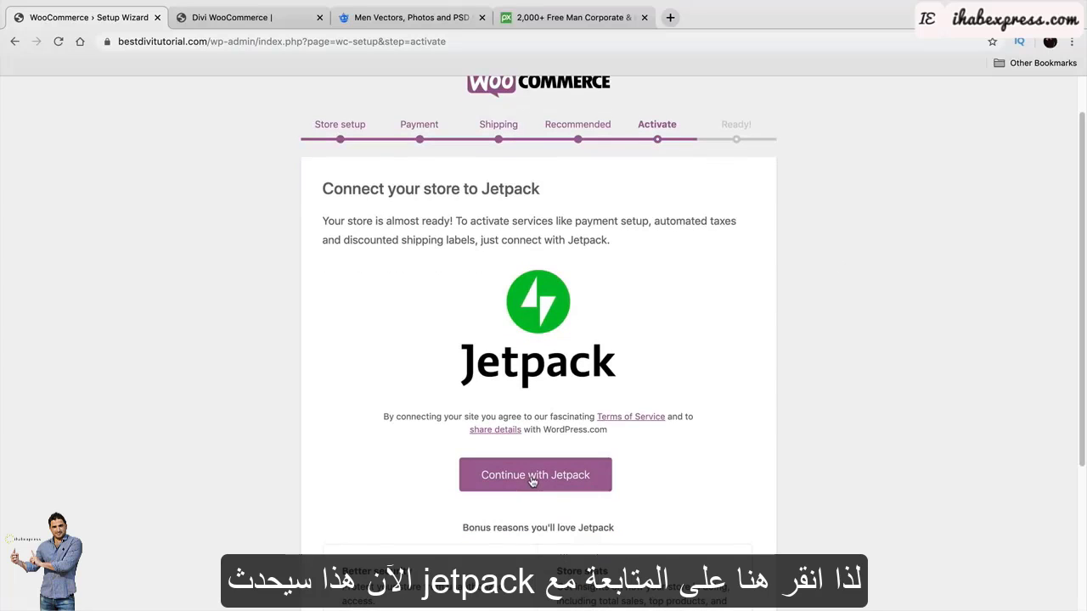
scroll(534, 480, down, 1)
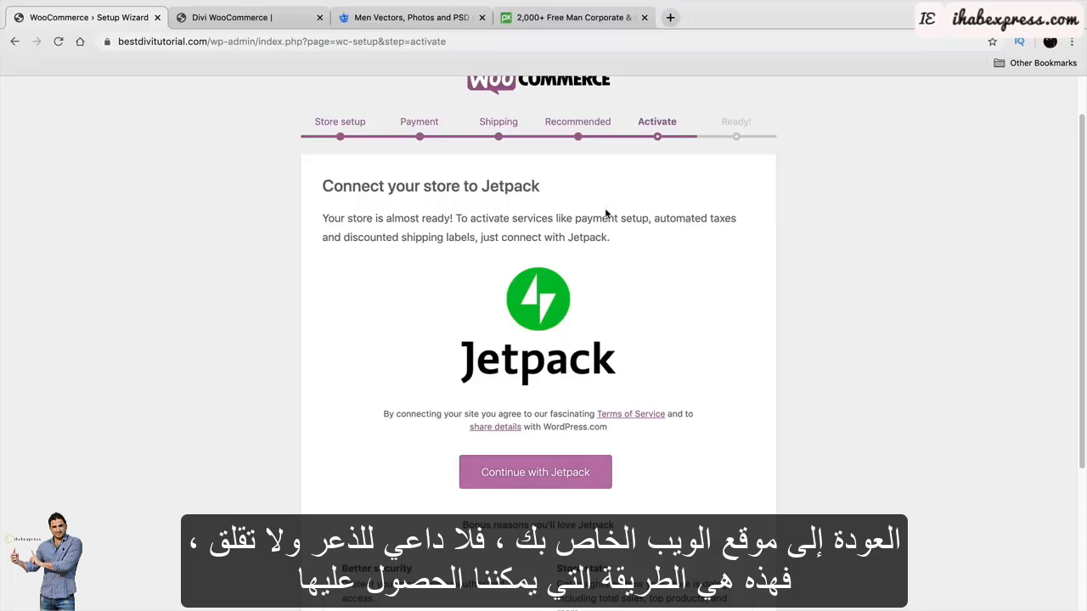
drag(608, 214, 729, 214)
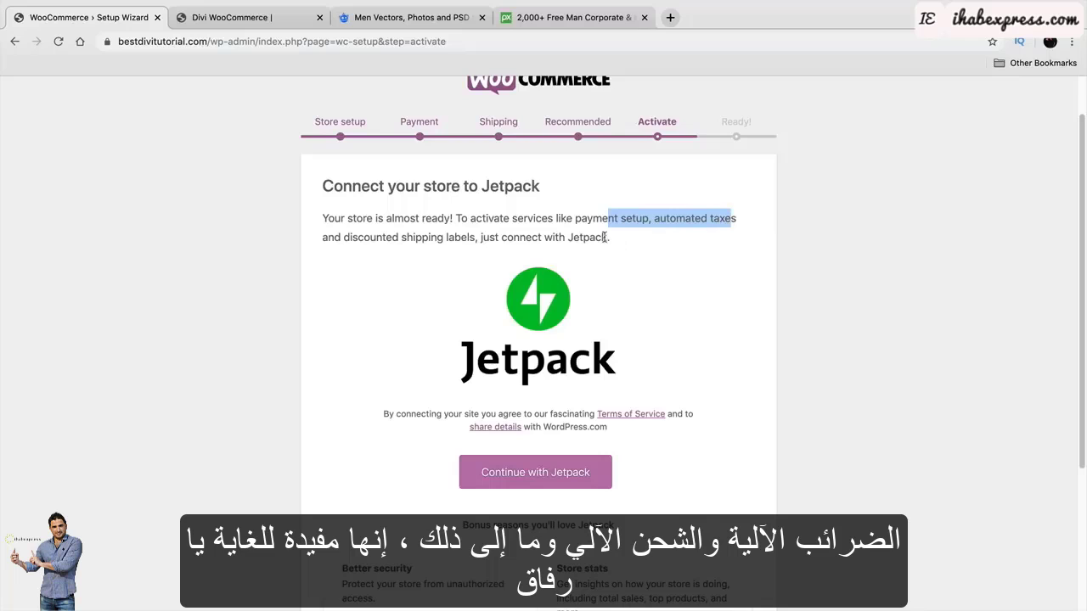
click(835, 249)
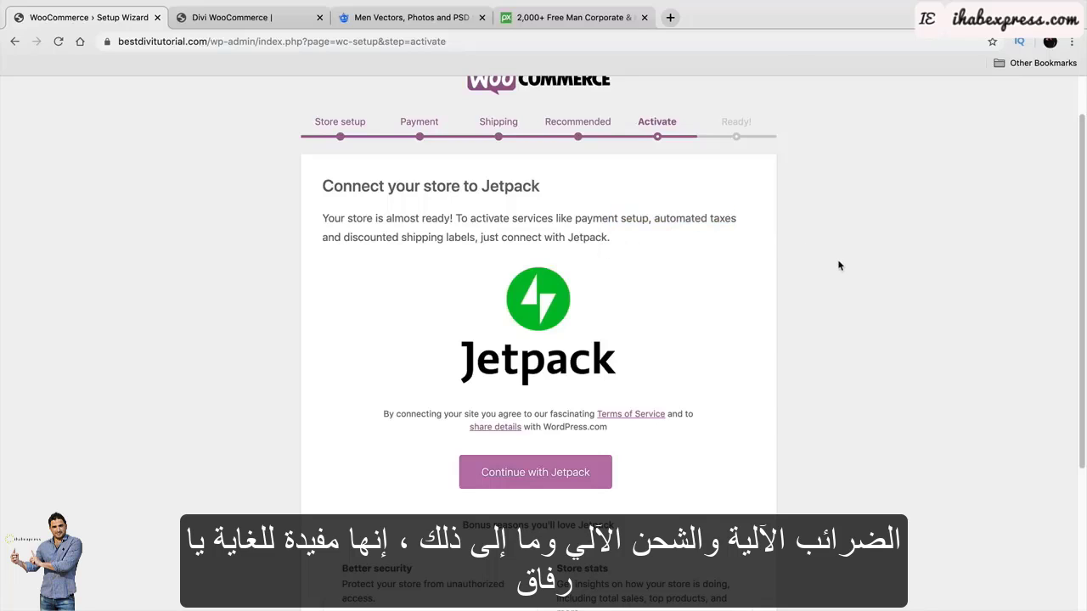
click(540, 466)
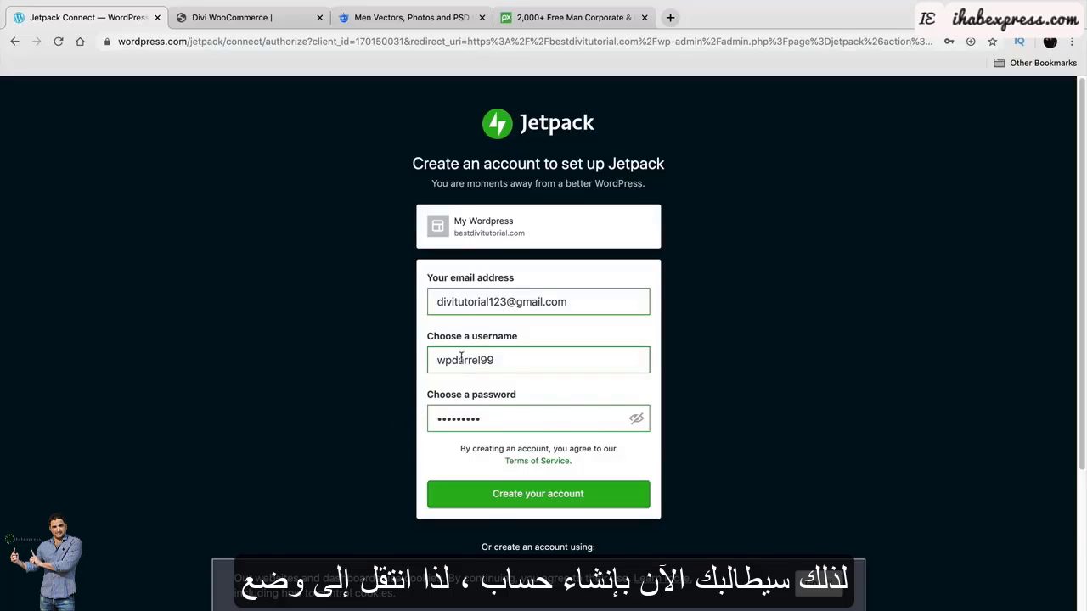
click(515, 493)
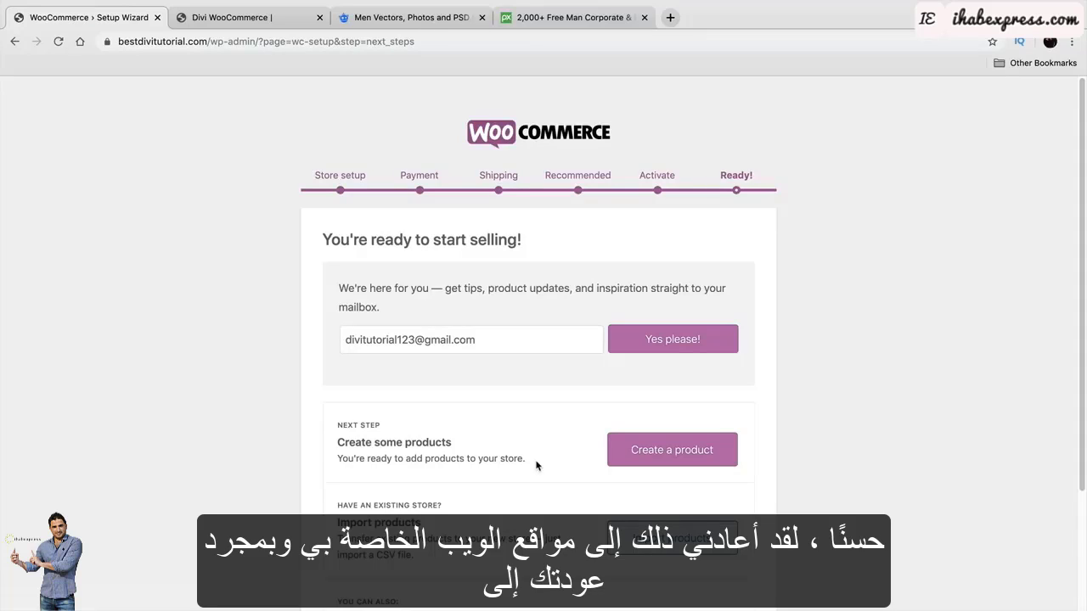
Scroll down the Ready page past the newsletter signup.
scroll(538, 461, down, 1)
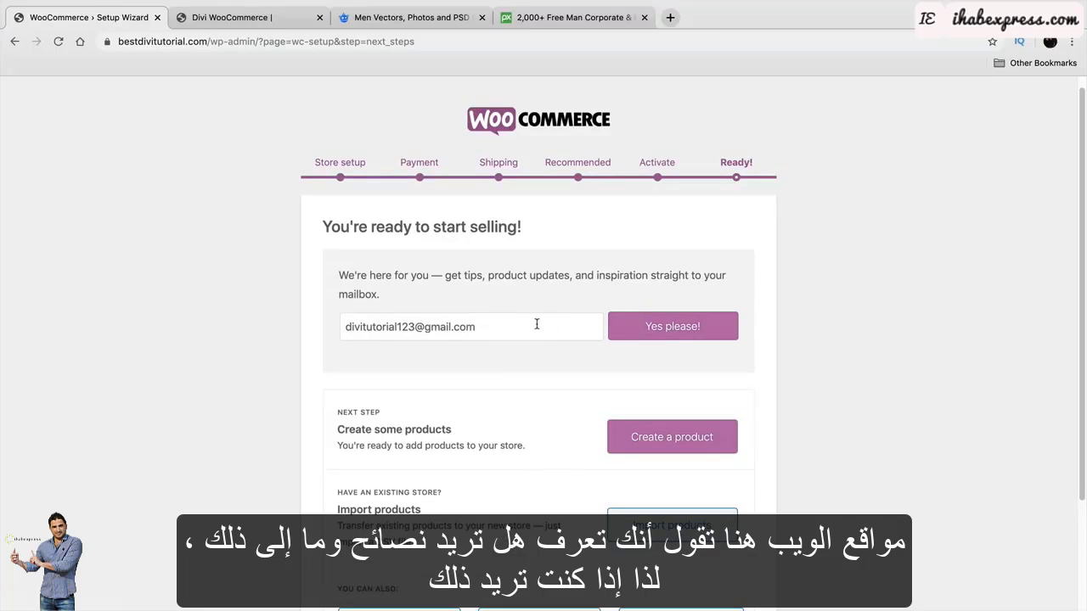
scroll(537, 324, down, 1)
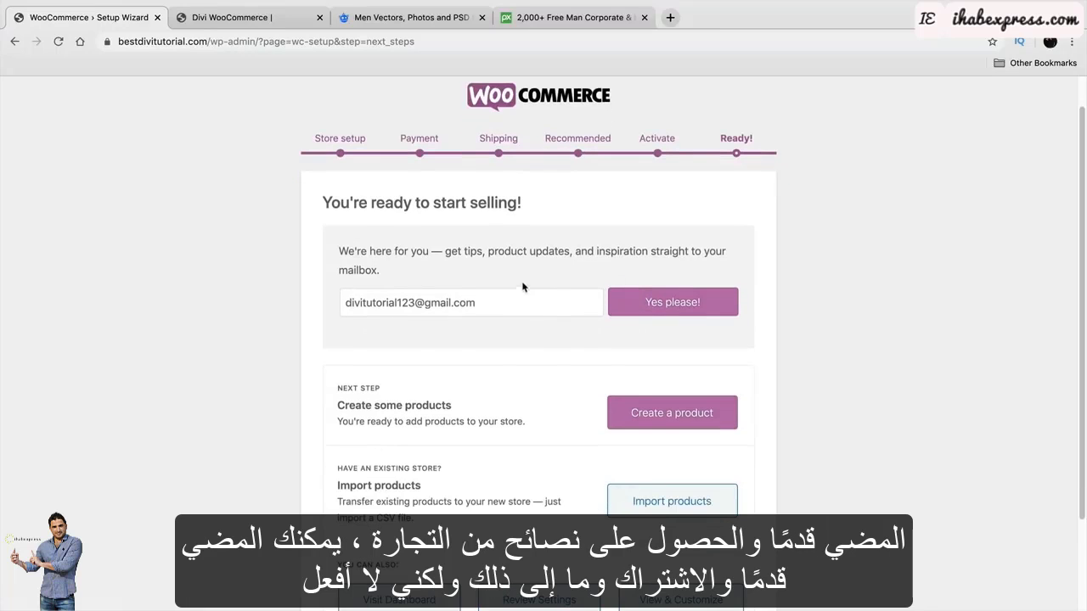
scroll(530, 303, down, 2)
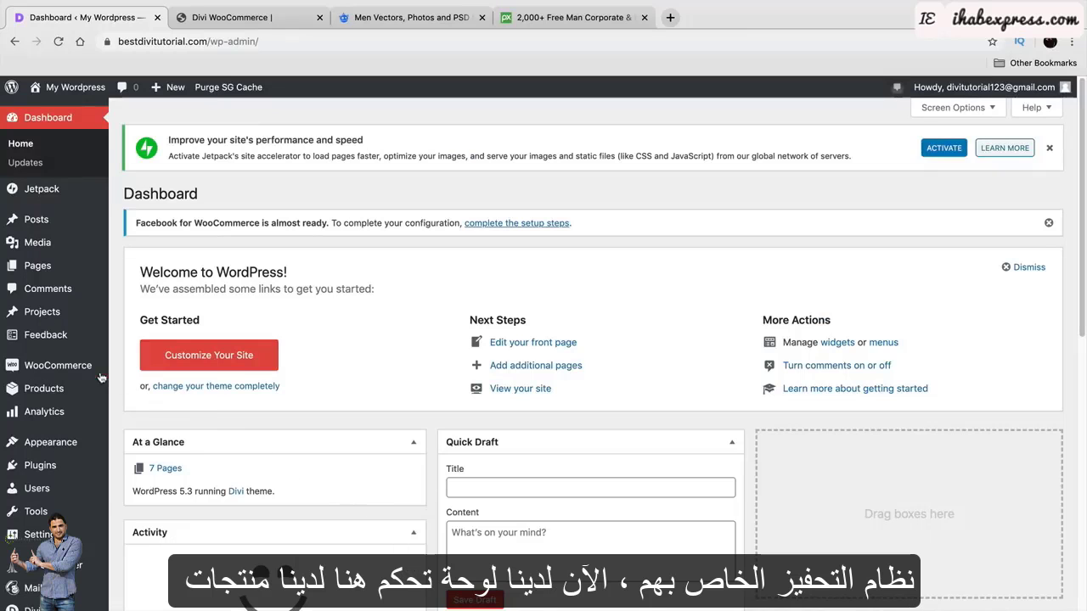
Visit the WooCommerce Dashboard and Settings, then open Products > All Products.
mouse_move(41, 391)
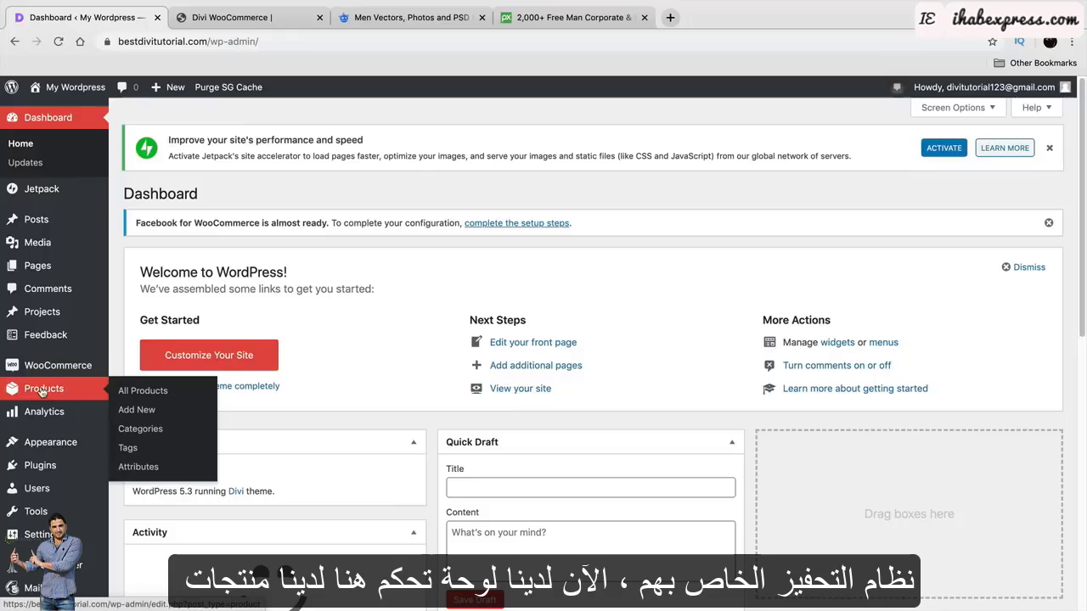
mouse_move(46, 372)
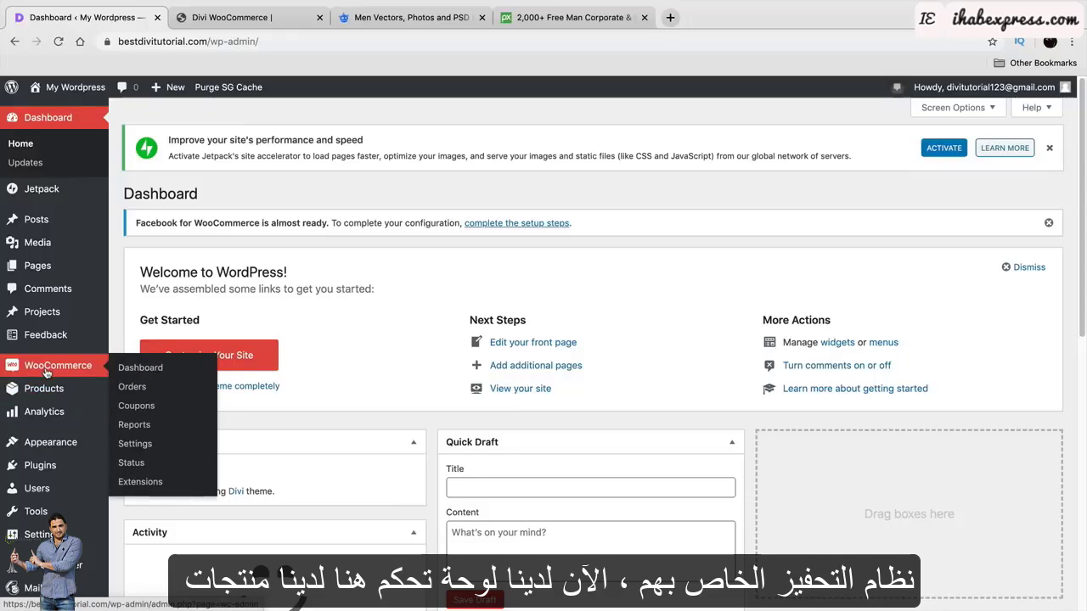
click(135, 377)
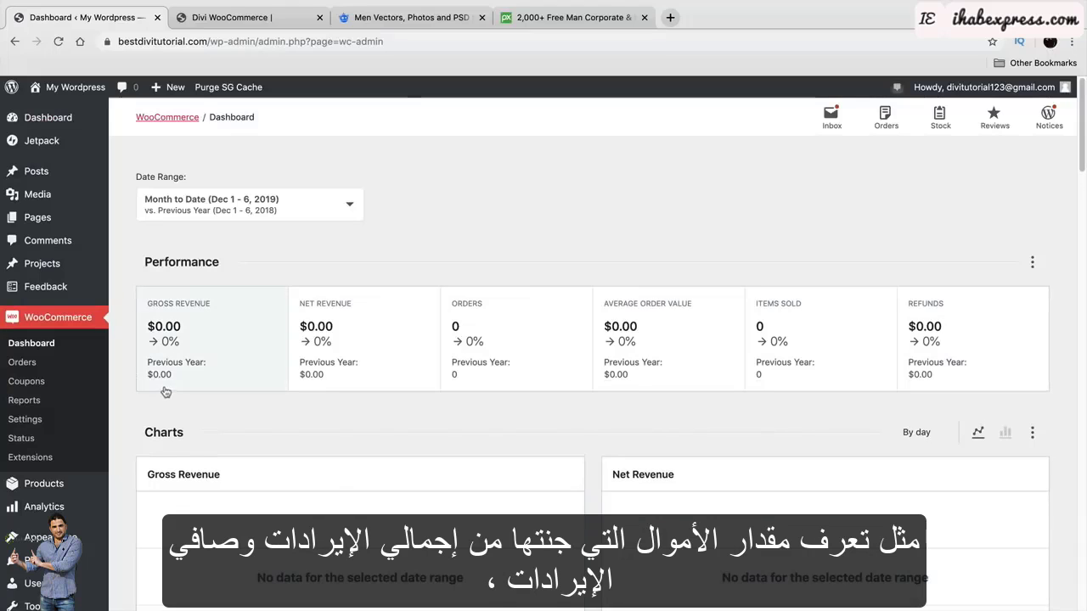
scroll(182, 397, down, 2)
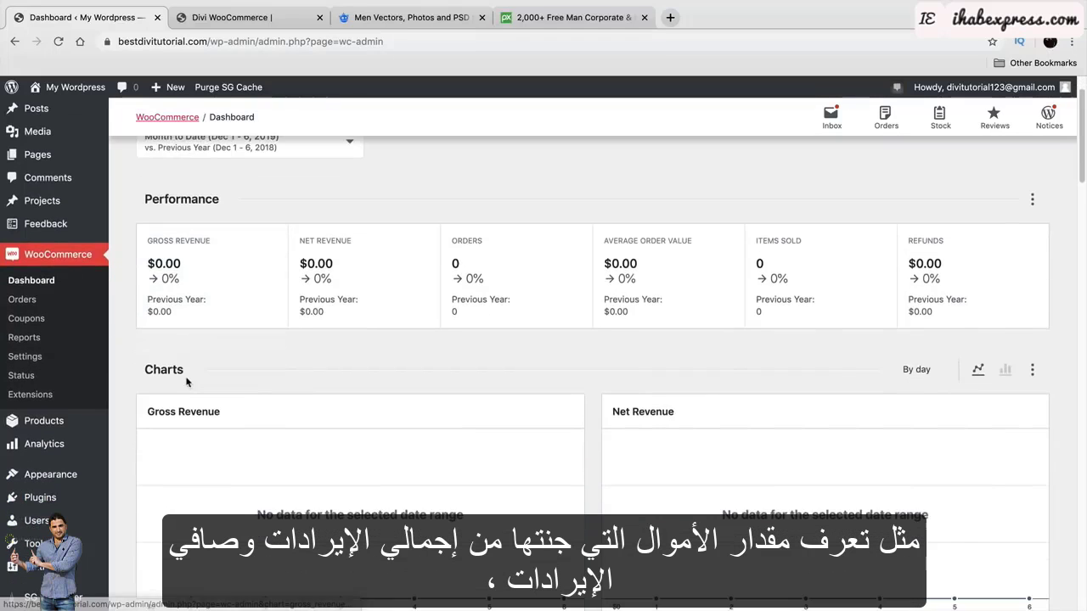
scroll(184, 409, down, 1)
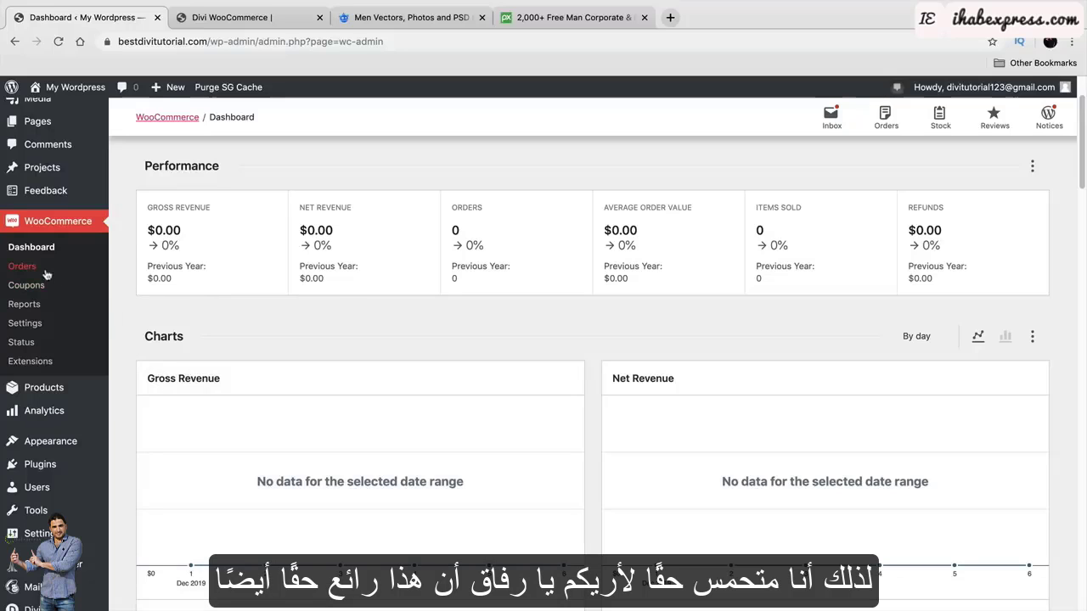
click(37, 328)
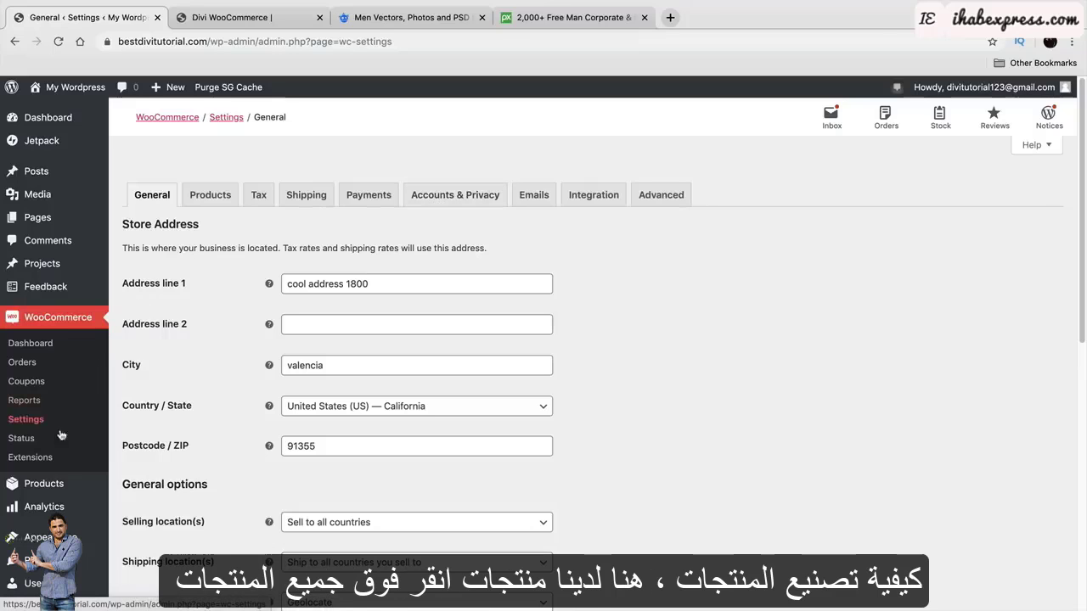
mouse_move(48, 484)
click(140, 493)
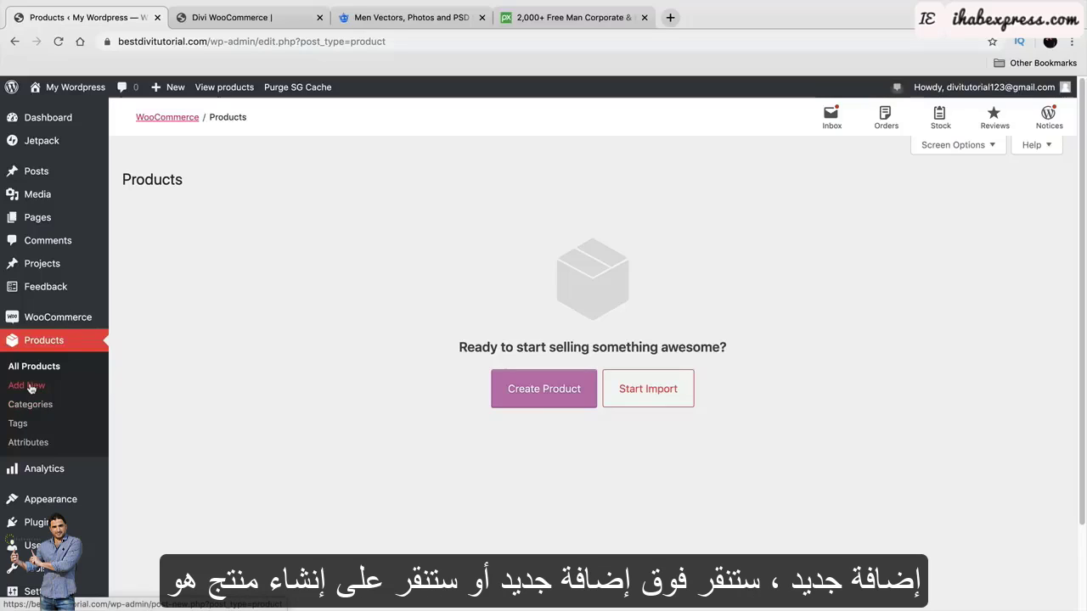
Create a new product, dismiss the tour tip, and title it 'Cute Girls Jacket'.
click(532, 396)
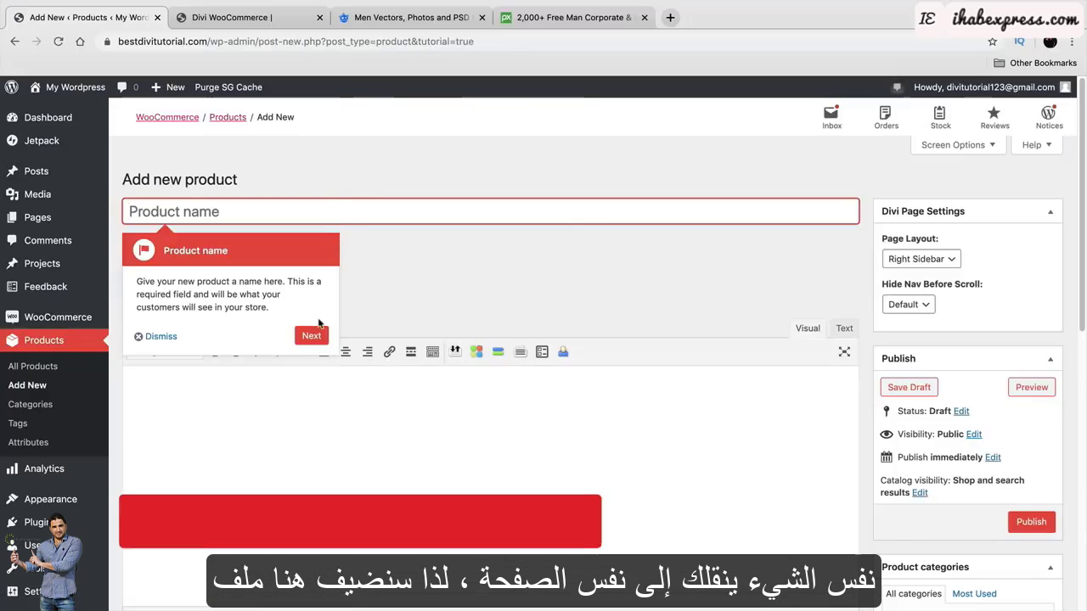
click(160, 338)
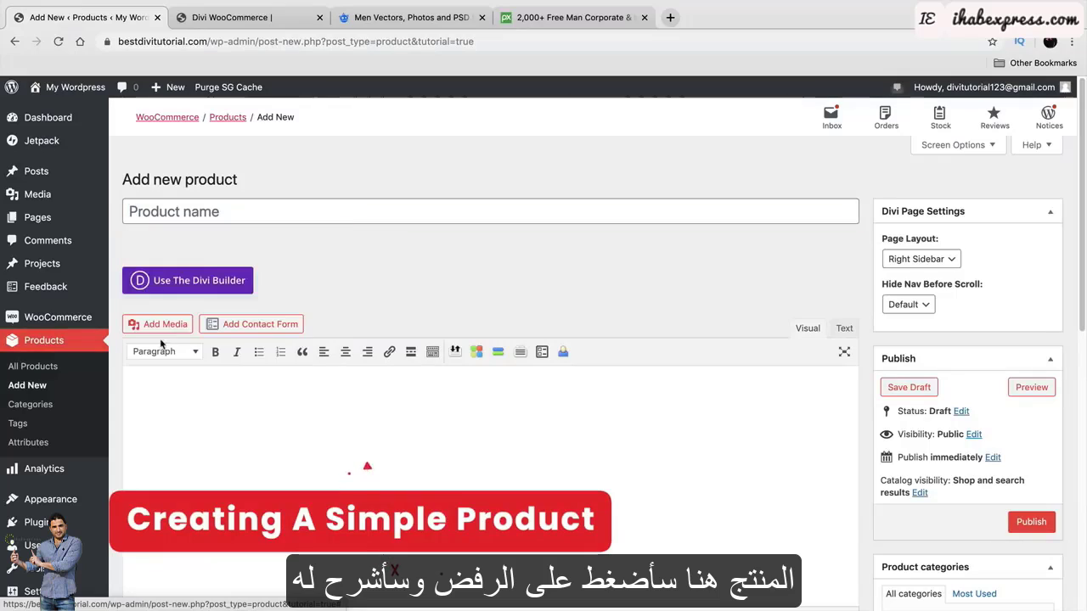
click(239, 212)
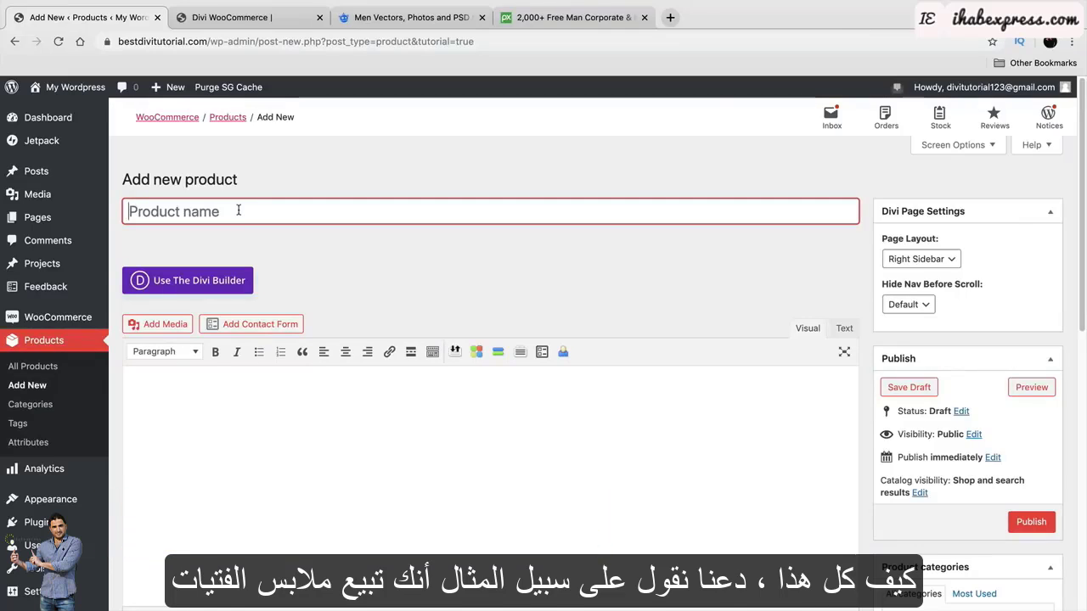
text(Cute Gi)
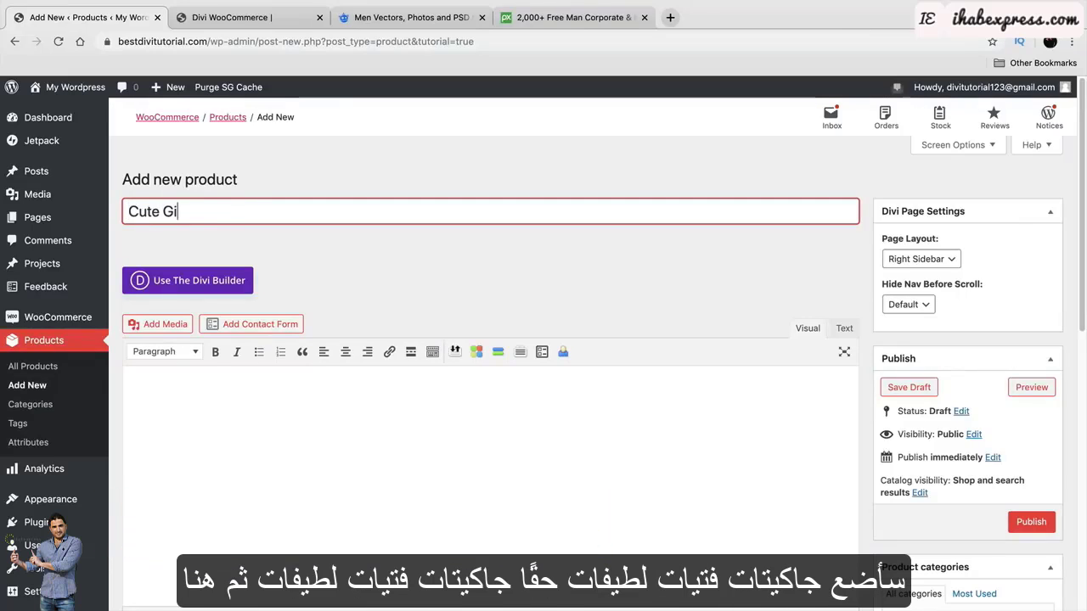
text(rls Jacket)
click(318, 436)
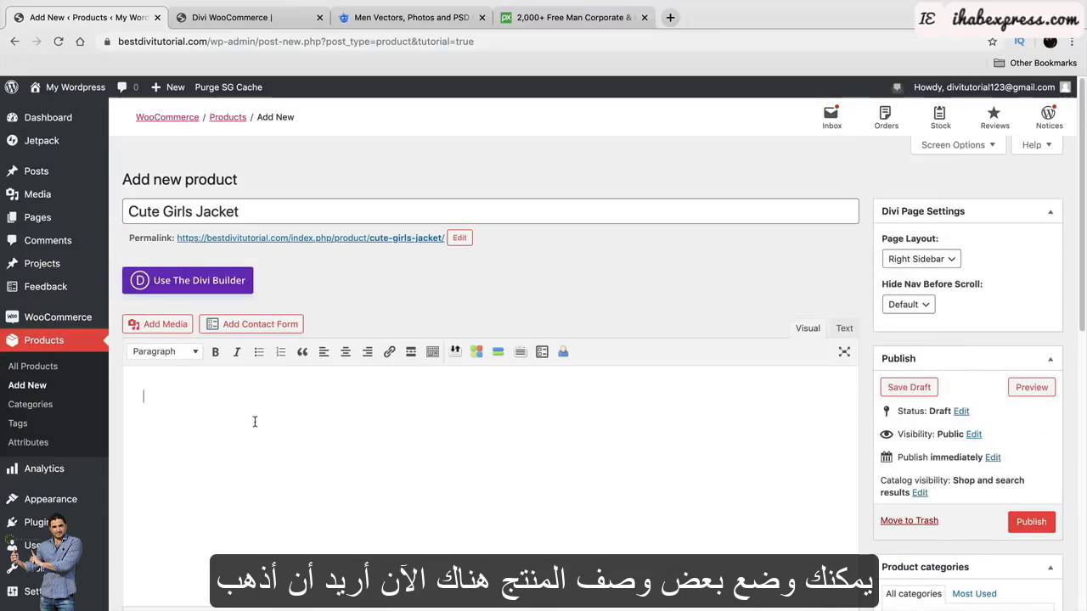
scroll(254, 422, down, 5)
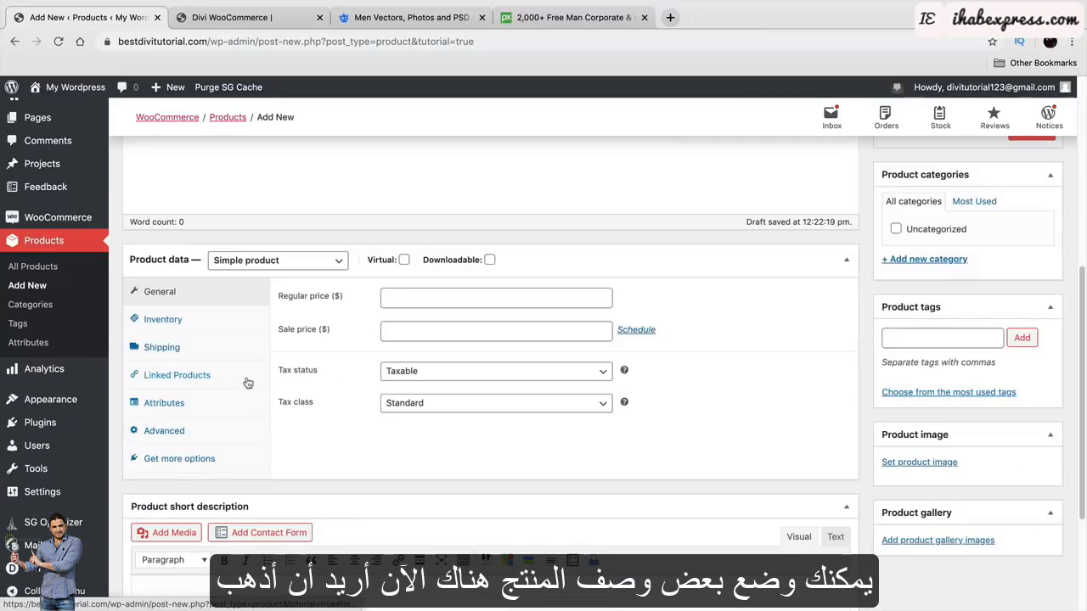
scroll(247, 383, up, 5)
On the Divi demo site, save and exit the visual builder and open the BLACK FLAME product page.
click(255, 19)
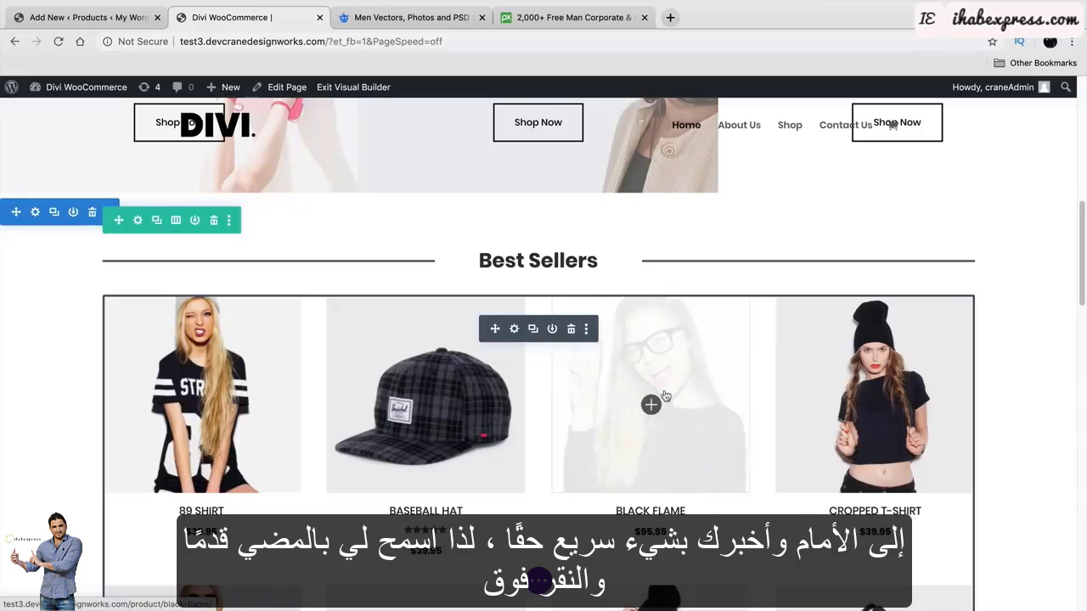
click(356, 88)
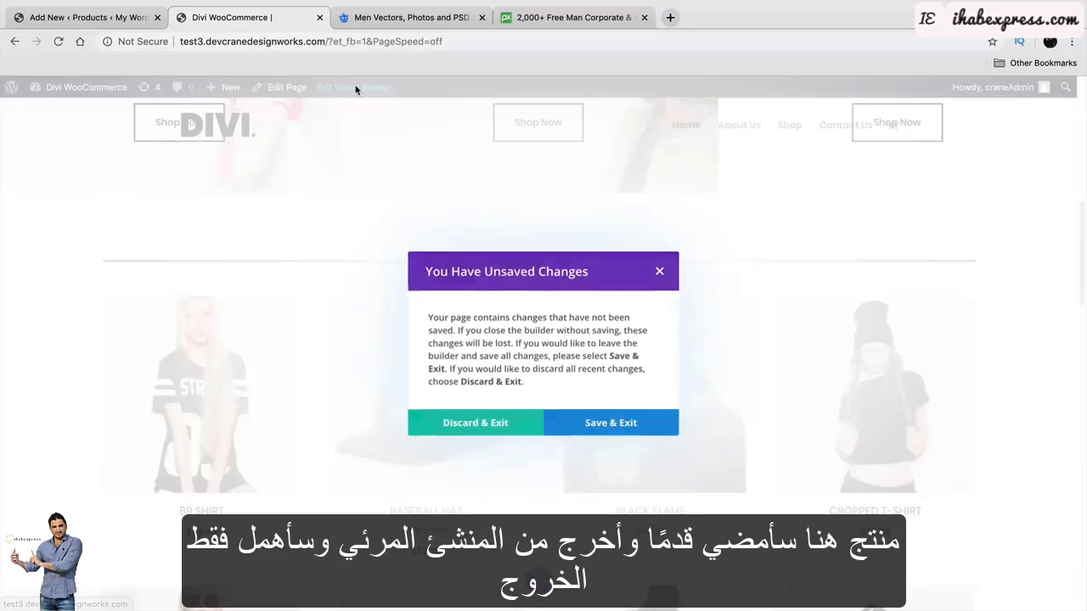
click(606, 423)
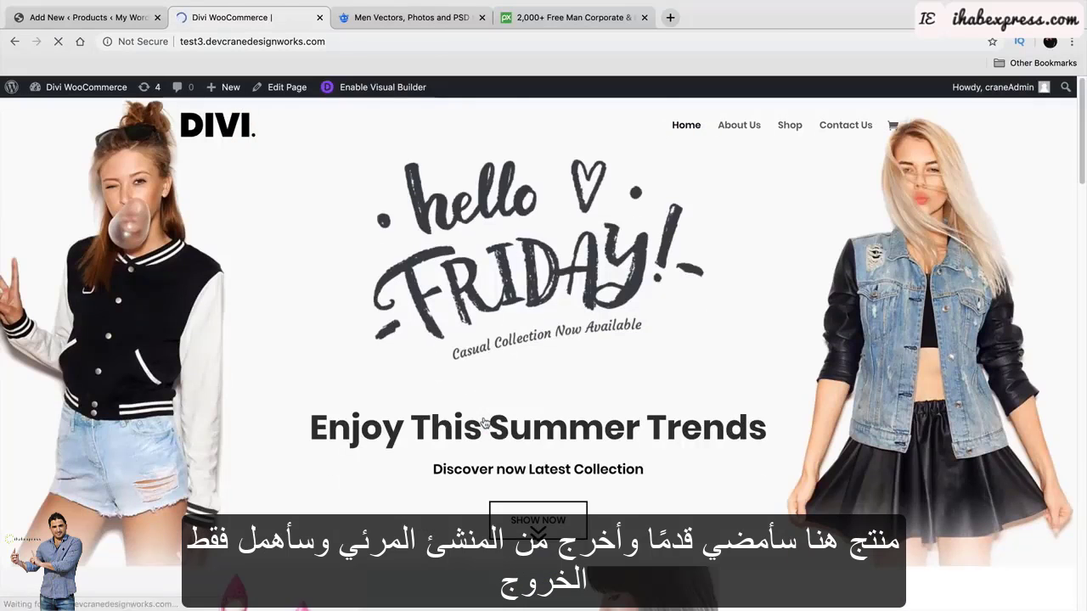
scroll(484, 422, down, 6)
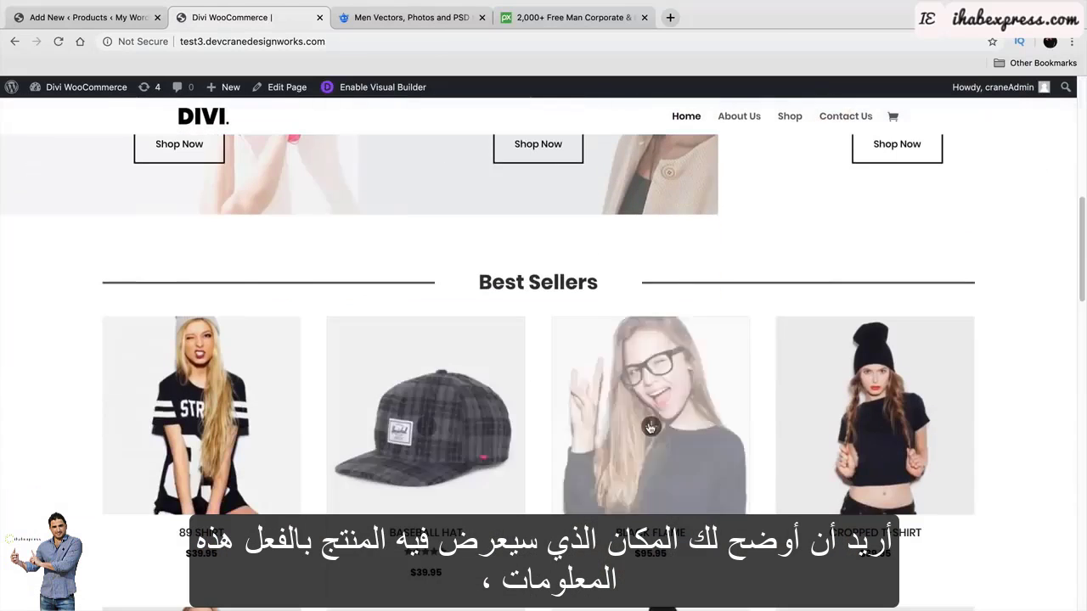
click(650, 428)
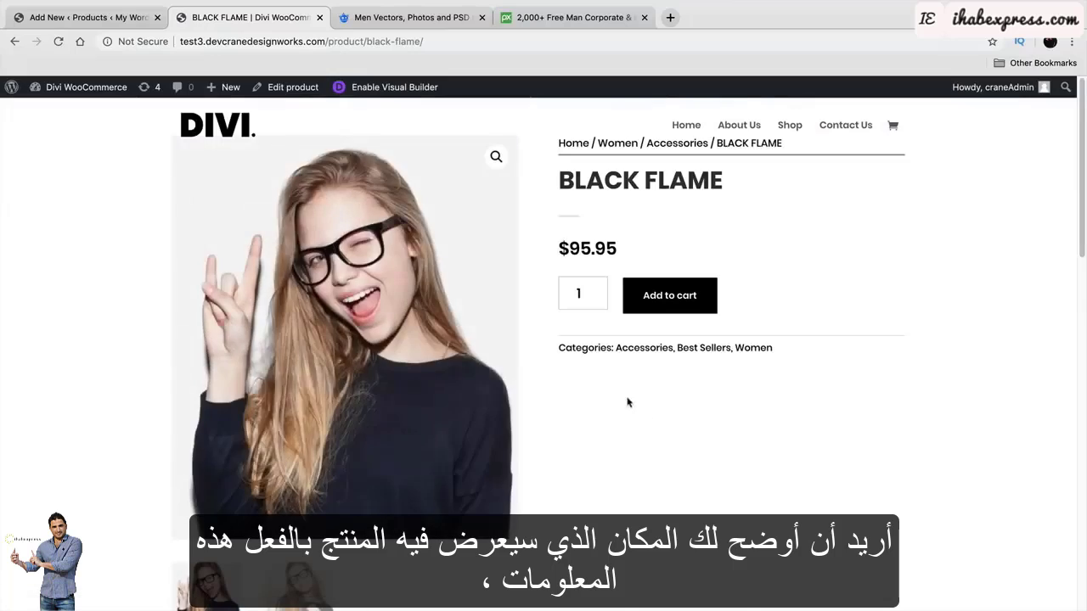
scroll(126, 311, down, 5)
scroll(127, 289, up, 3)
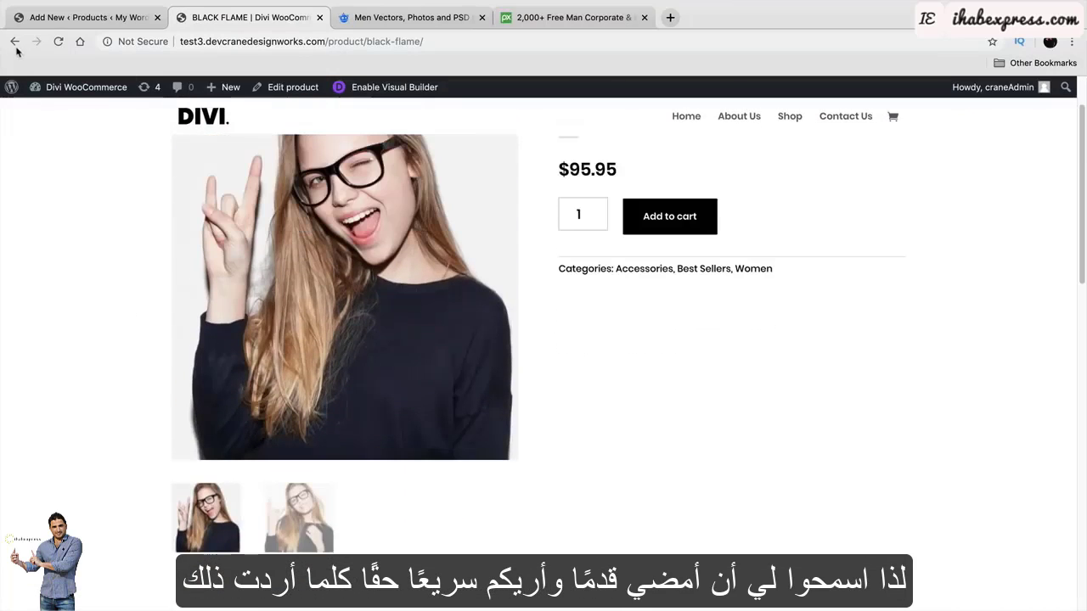
scroll(175, 153, up, 2)
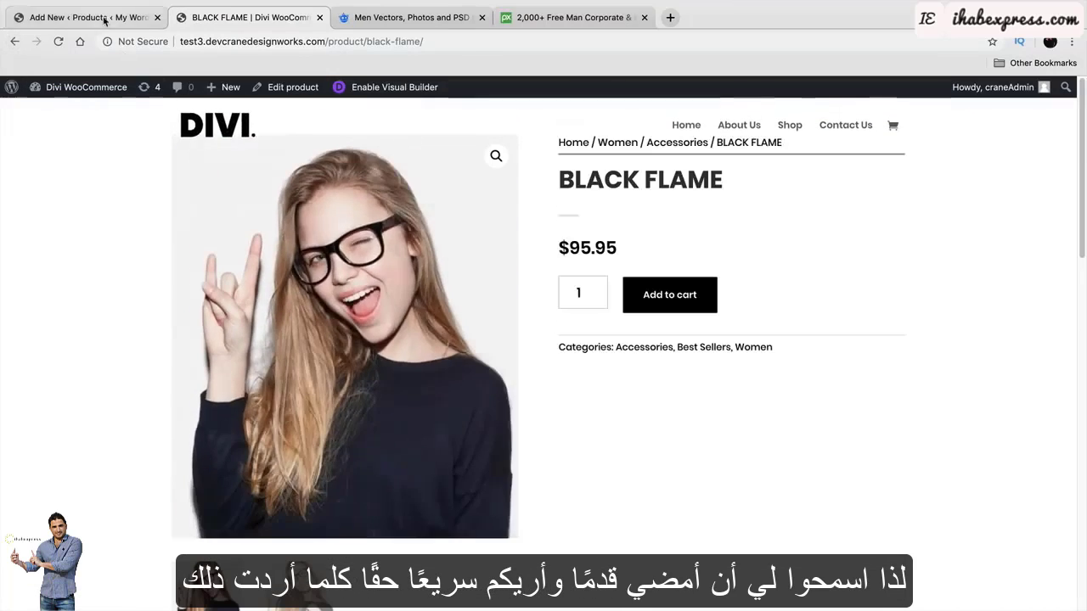
Compare the new product editor with the BLACK FLAME page, placing the cursor in the short description.
click(104, 17)
scroll(357, 395, down, 2)
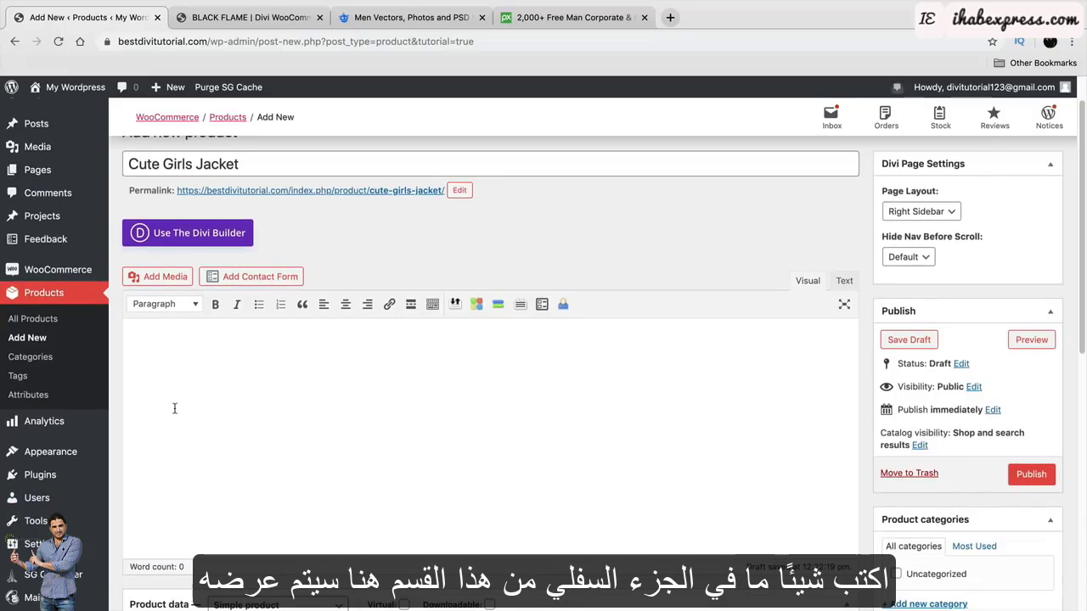
click(246, 17)
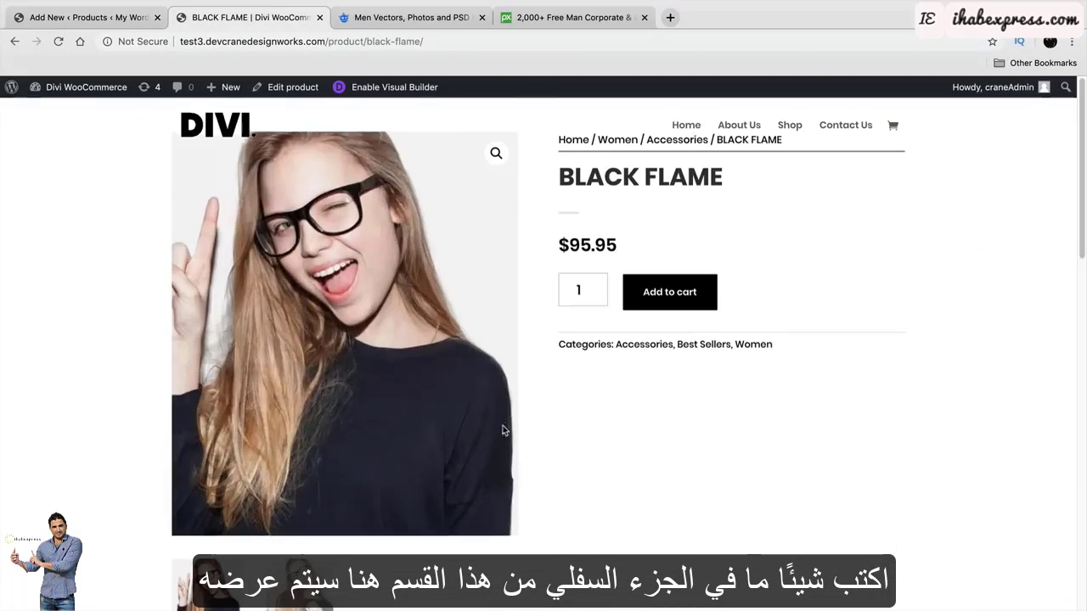
scroll(503, 431, down, 5)
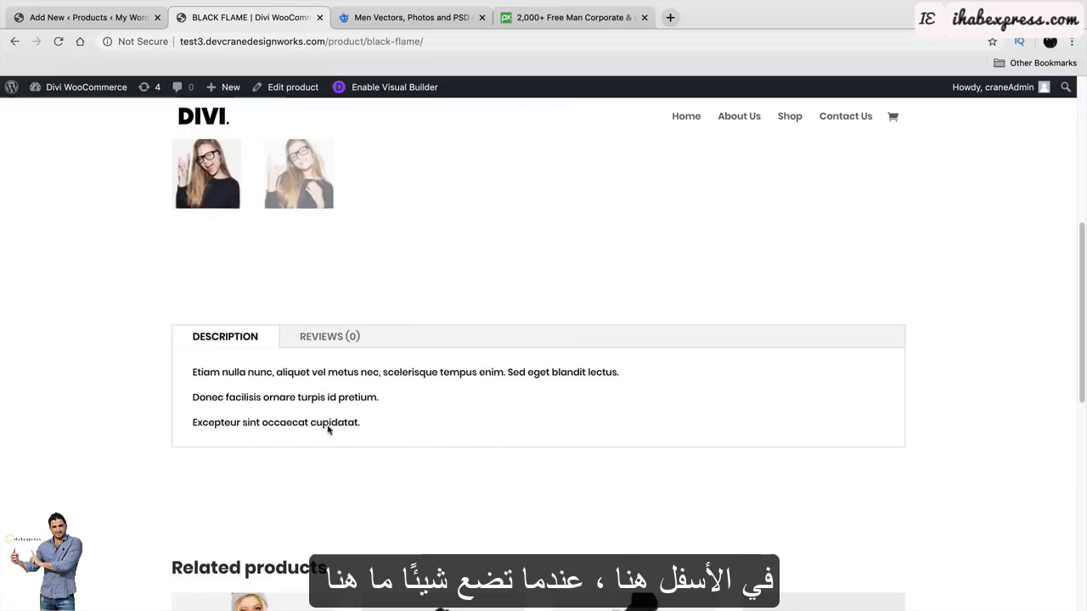
scroll(330, 429, up, 5)
click(93, 17)
scroll(361, 360, down, 4)
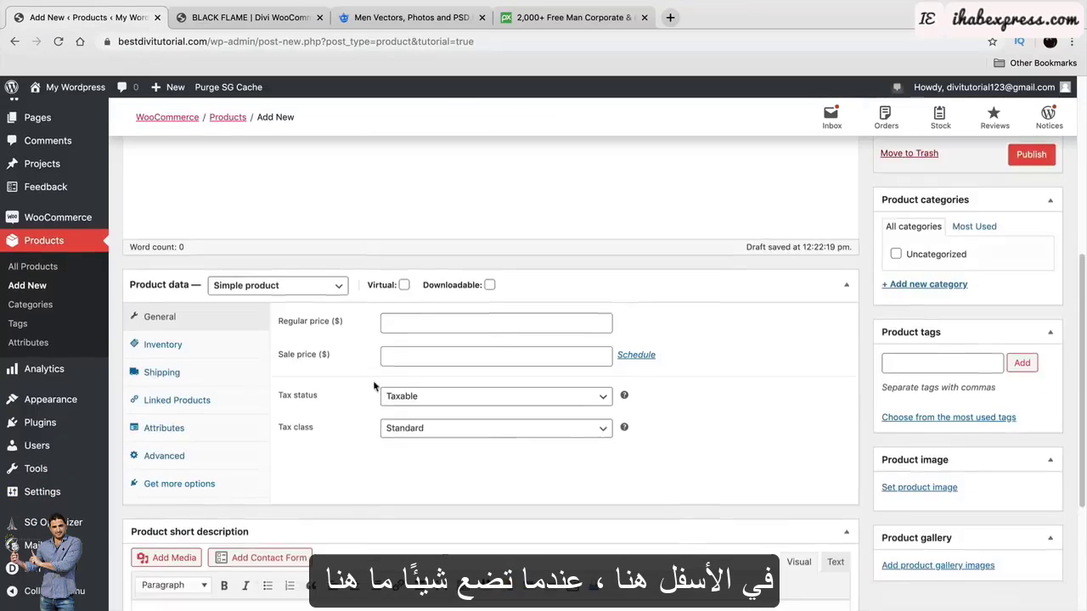
scroll(373, 386, down, 3)
click(236, 439)
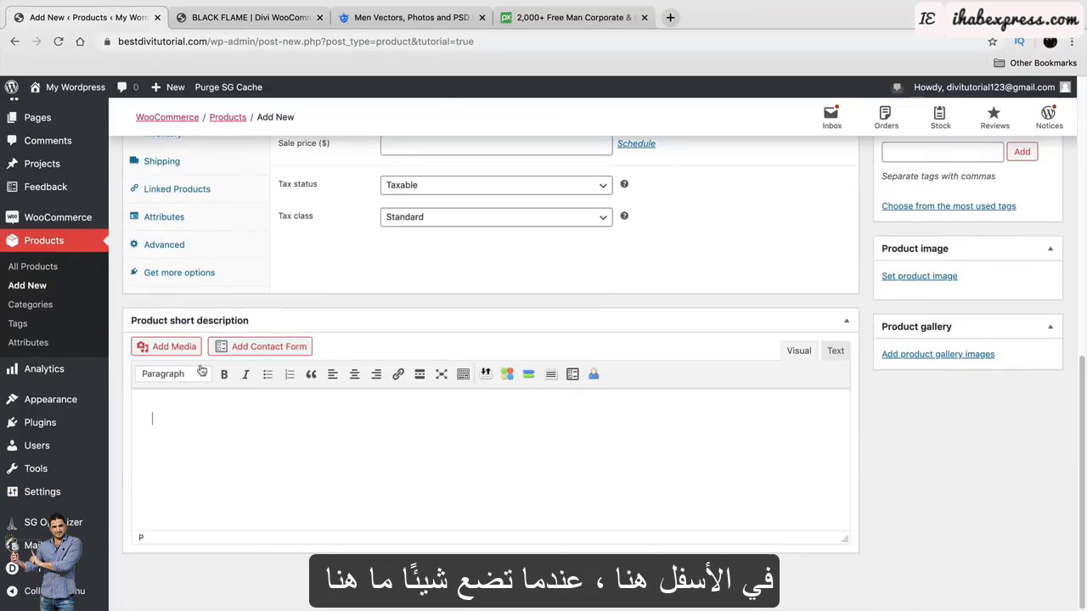
Copy the BLACK FLAME description text and return to the new product editor.
click(249, 17)
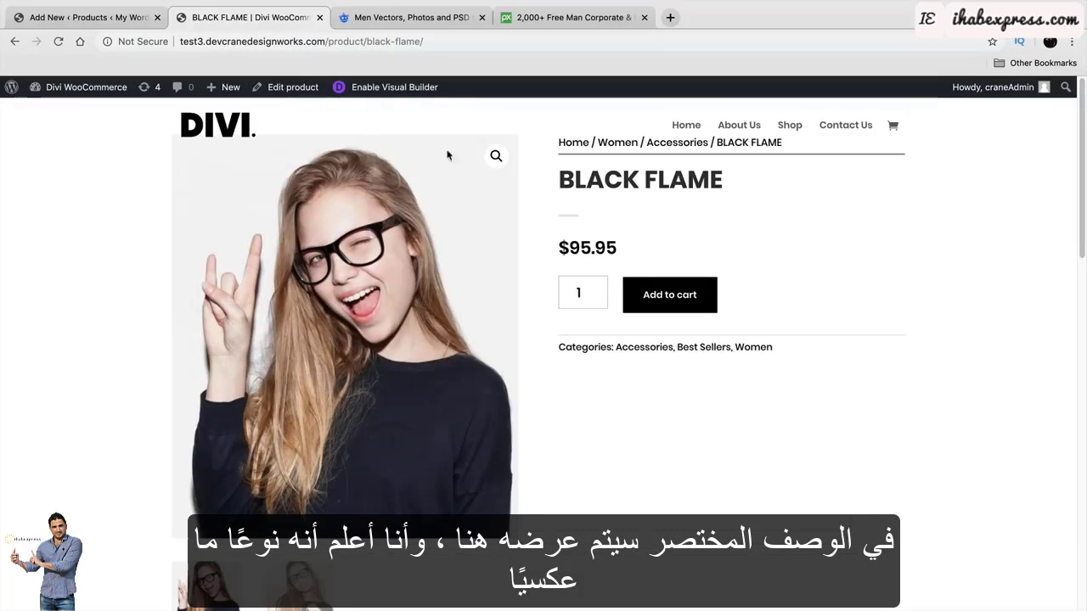
scroll(617, 334, down, 3)
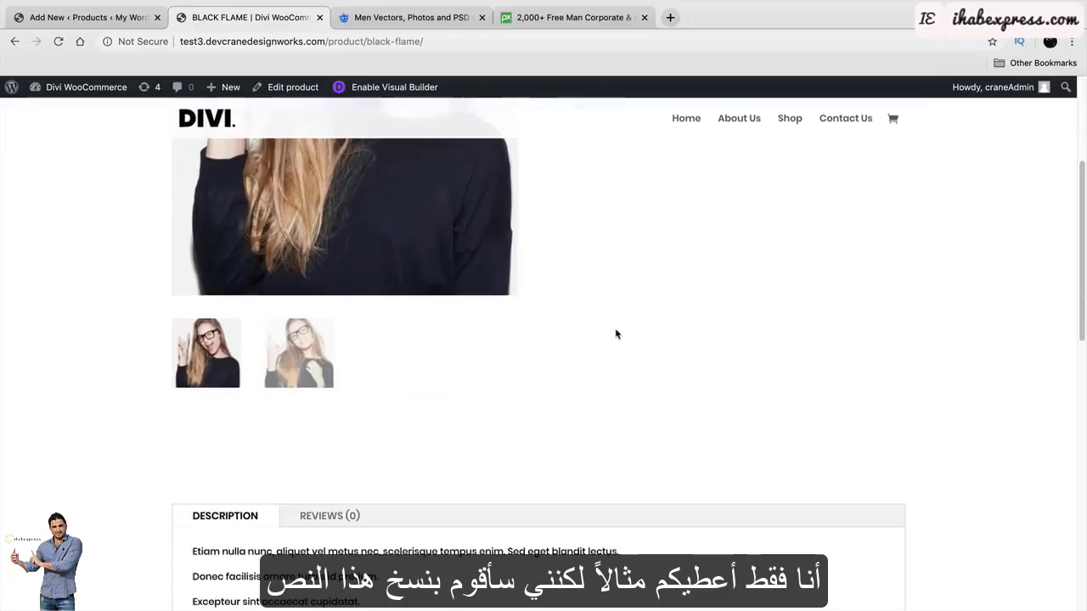
scroll(465, 374, down, 2)
drag(361, 482, 190, 439)
right_click(228, 426)
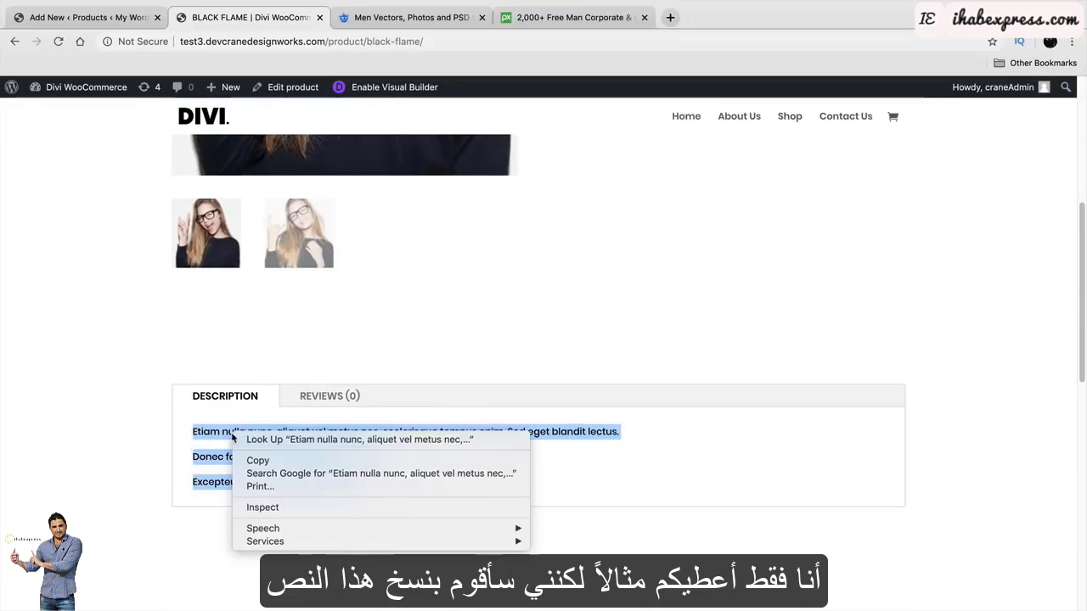
click(255, 461)
scroll(543, 473, up, 2)
scroll(543, 473, up, 3)
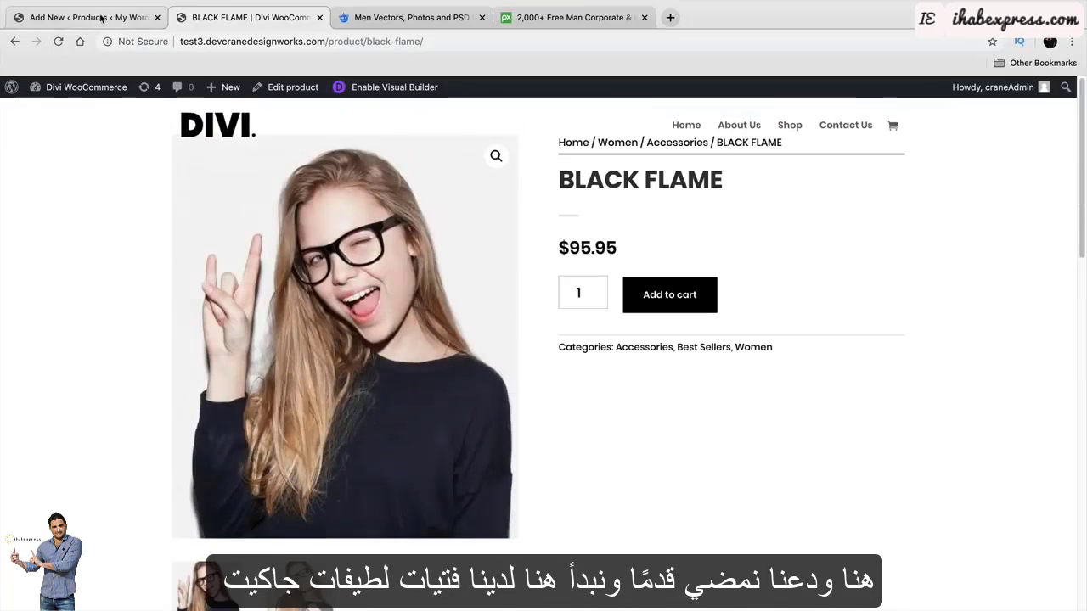
click(101, 18)
Type 'Made In Japan' and 'Made With 100% Cotton' into the product description.
scroll(365, 416, up, 10)
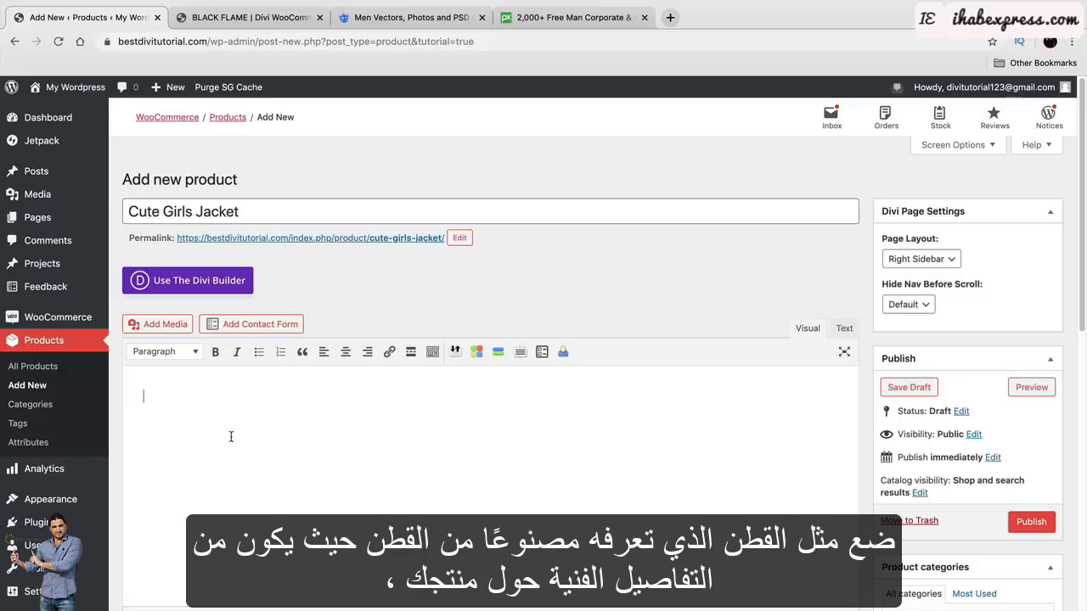
text(Made i)
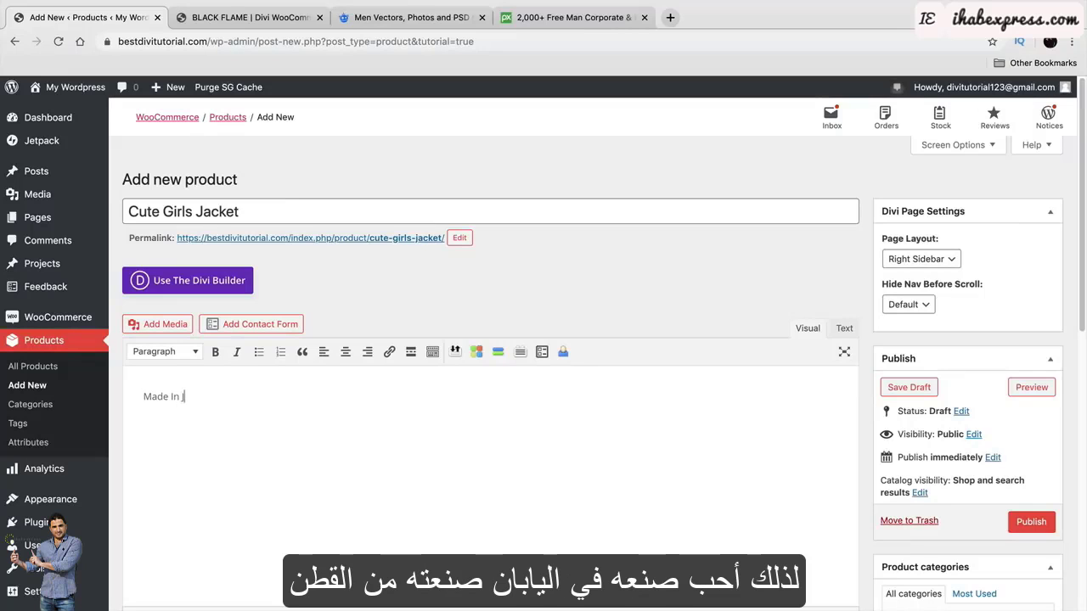
text(Made With )
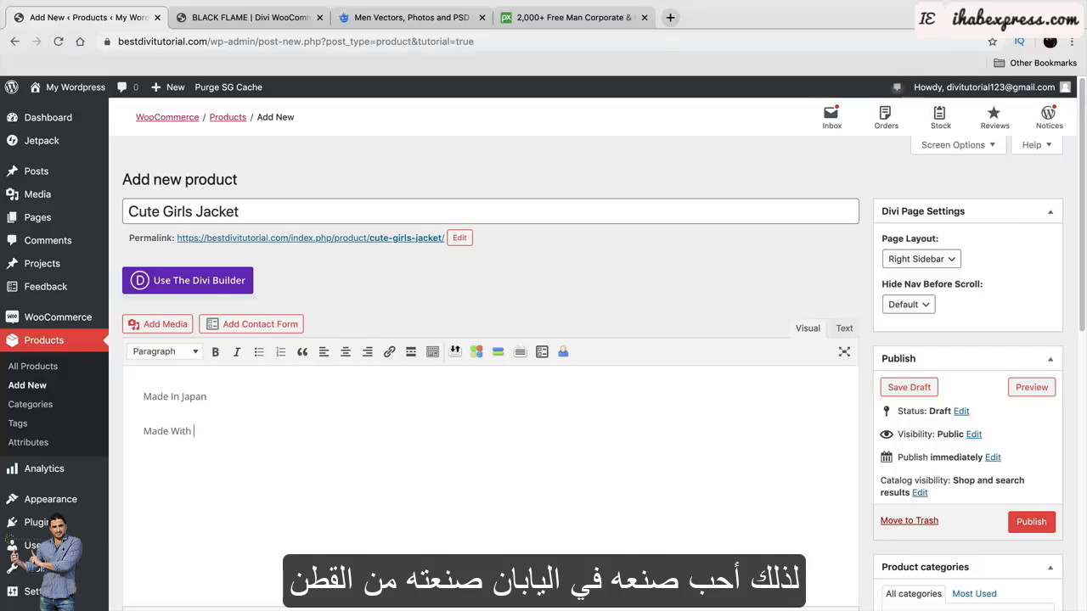
text(100% Cot)
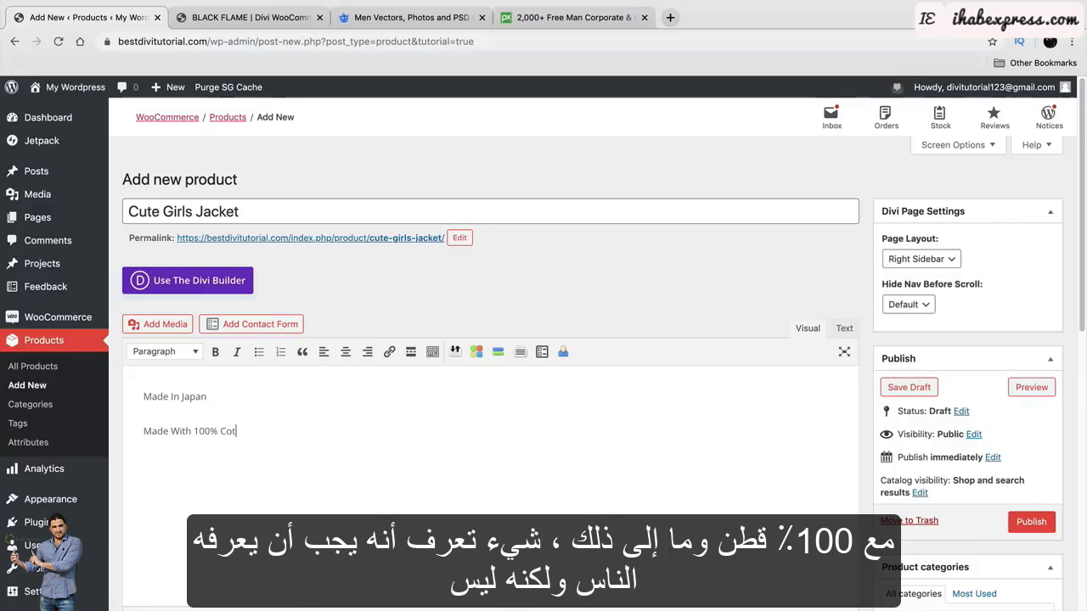
text(ton)
scroll(271, 425, down, 3)
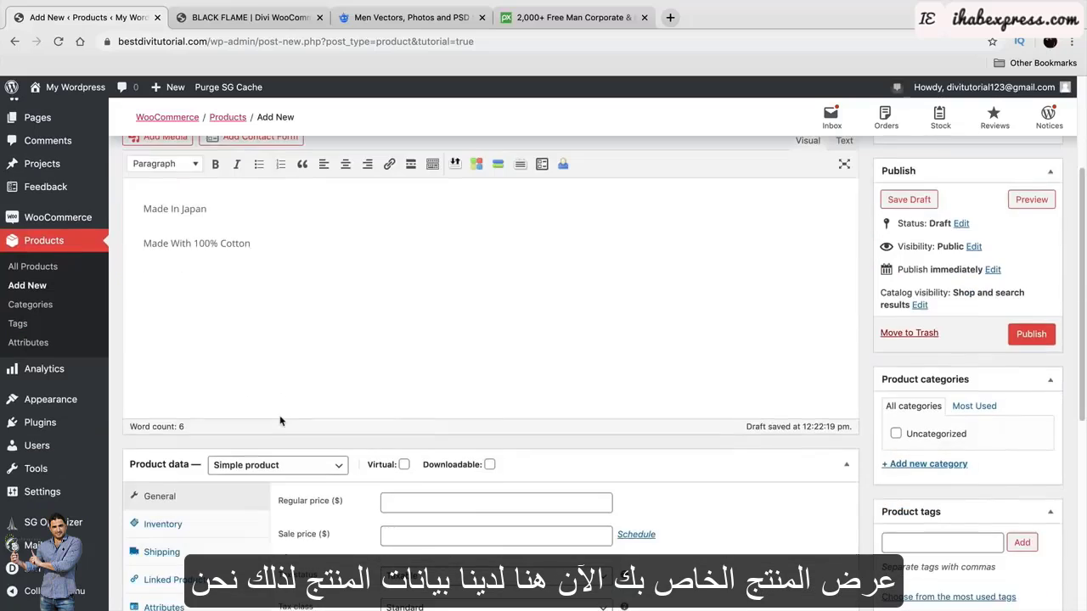
scroll(281, 420, down, 1)
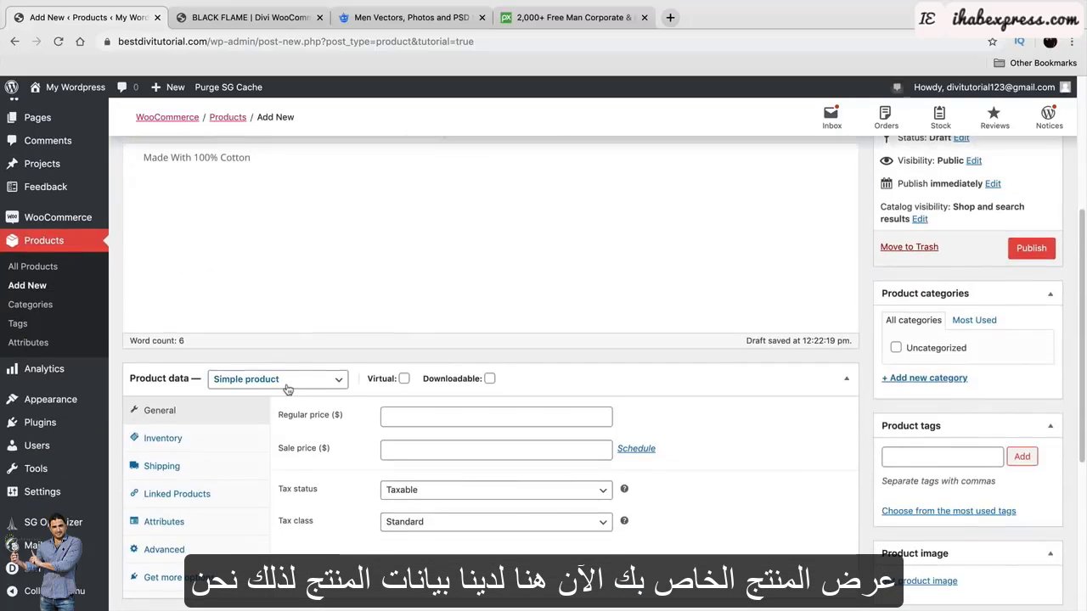
Keep the product type Simple and set a 99.99 regular price and 49.99 sale price.
click(288, 389)
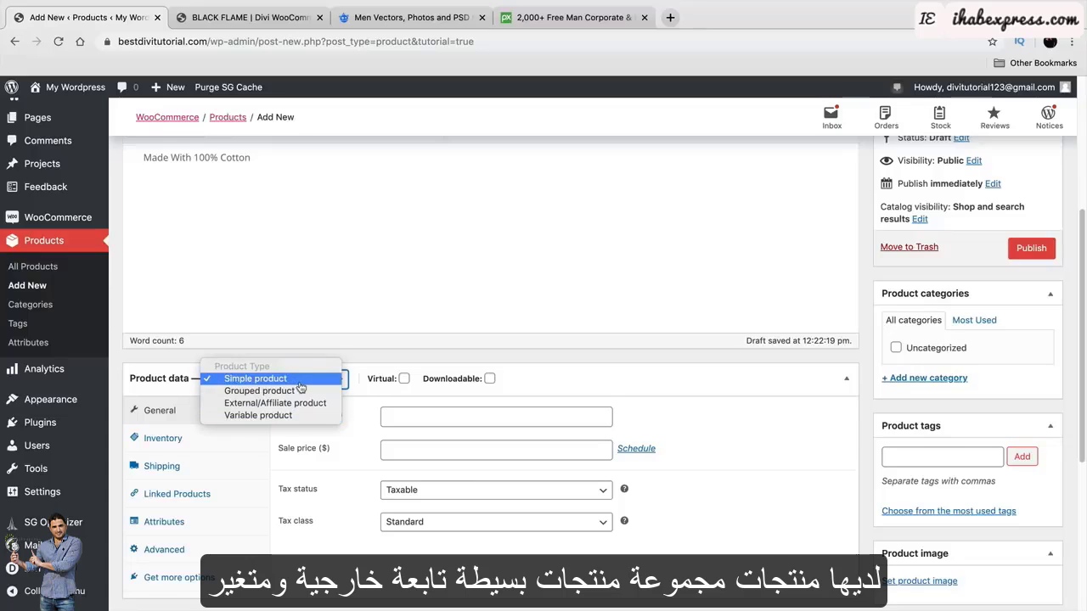
click(302, 383)
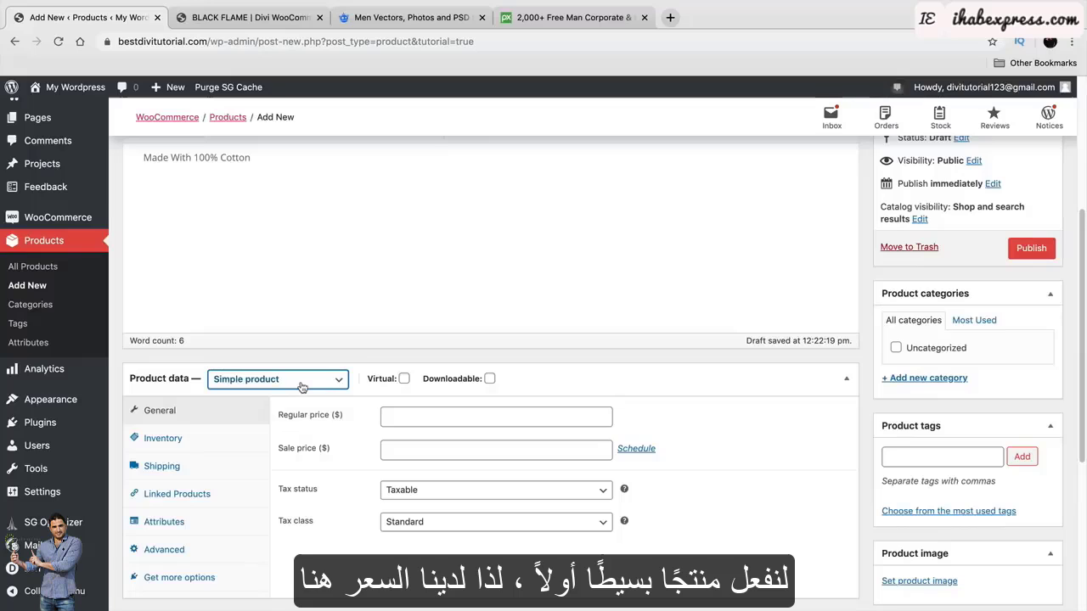
click(427, 413)
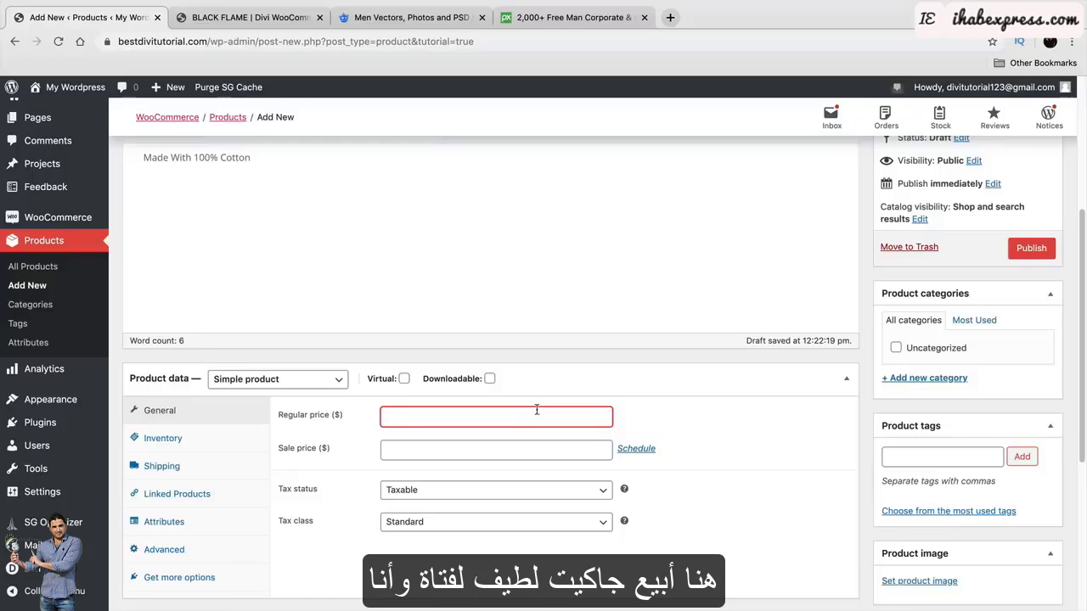
scroll(537, 411, up, 3)
scroll(494, 537, down, 1)
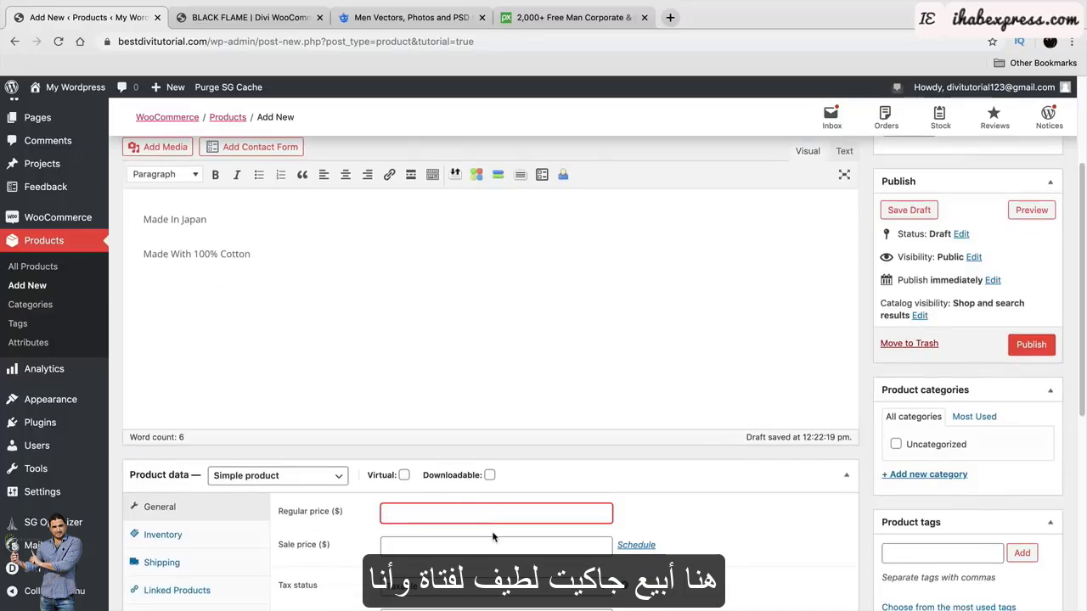
text(99.99)
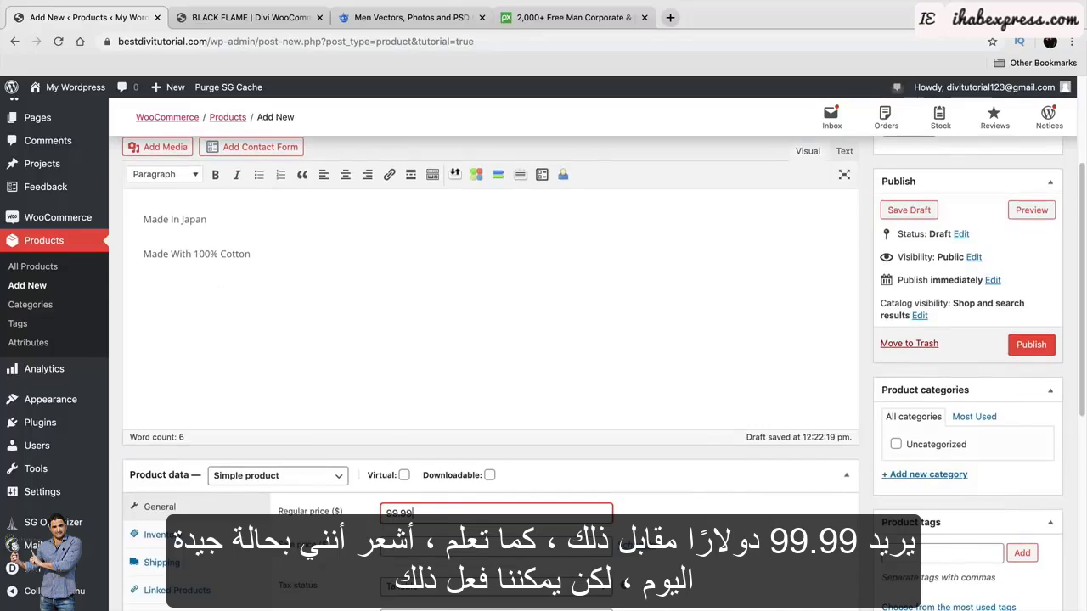
scroll(501, 527, down, 3)
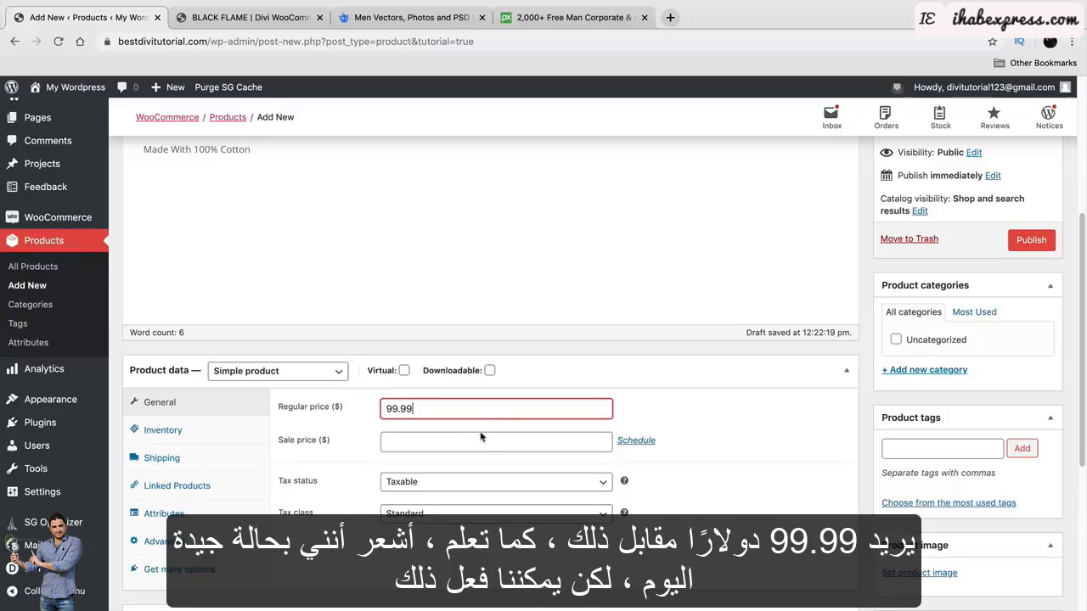
click(605, 445)
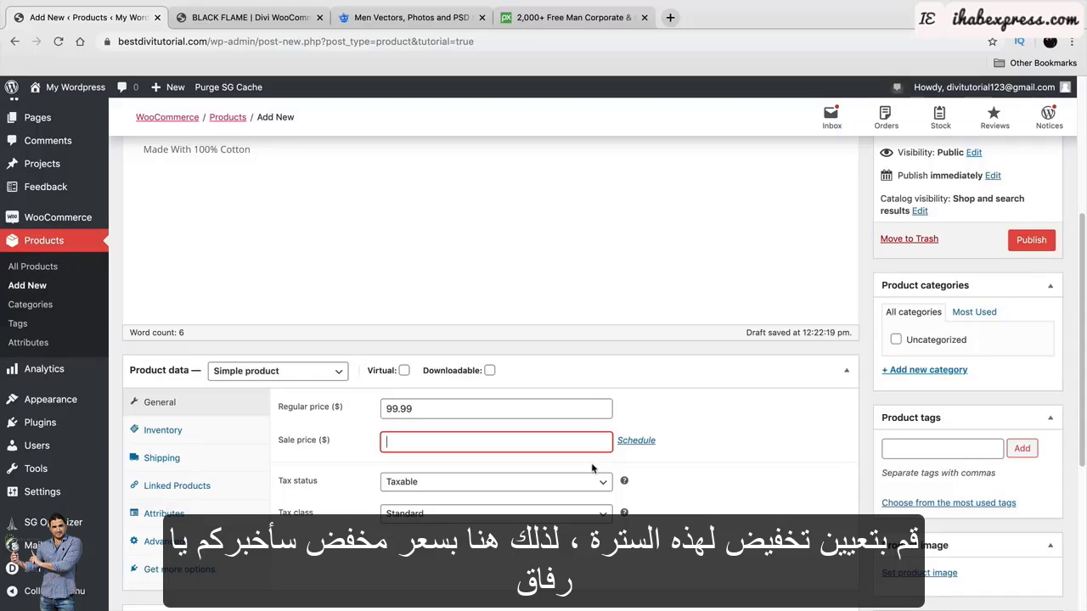
text(49.99)
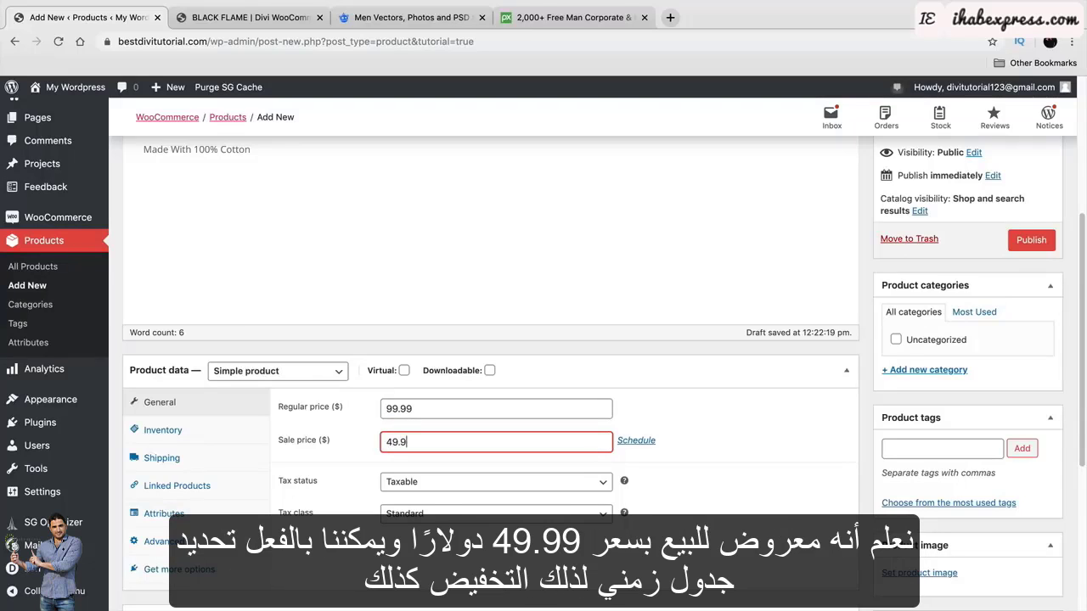
Schedule the sale from 2019-12-20 to 2019-12-31.
click(640, 443)
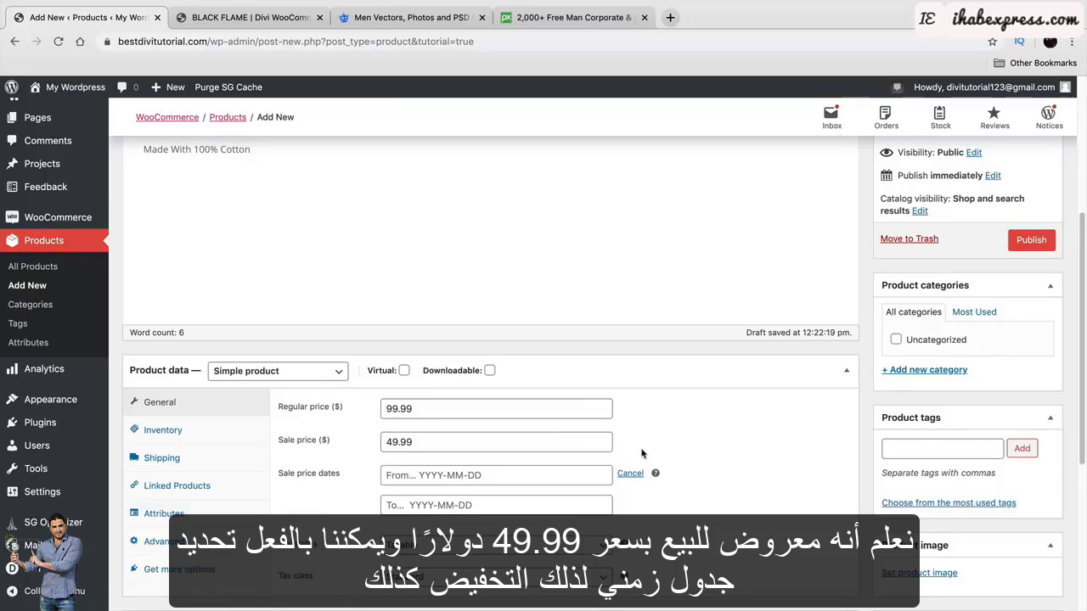
scroll(643, 455, down, 1)
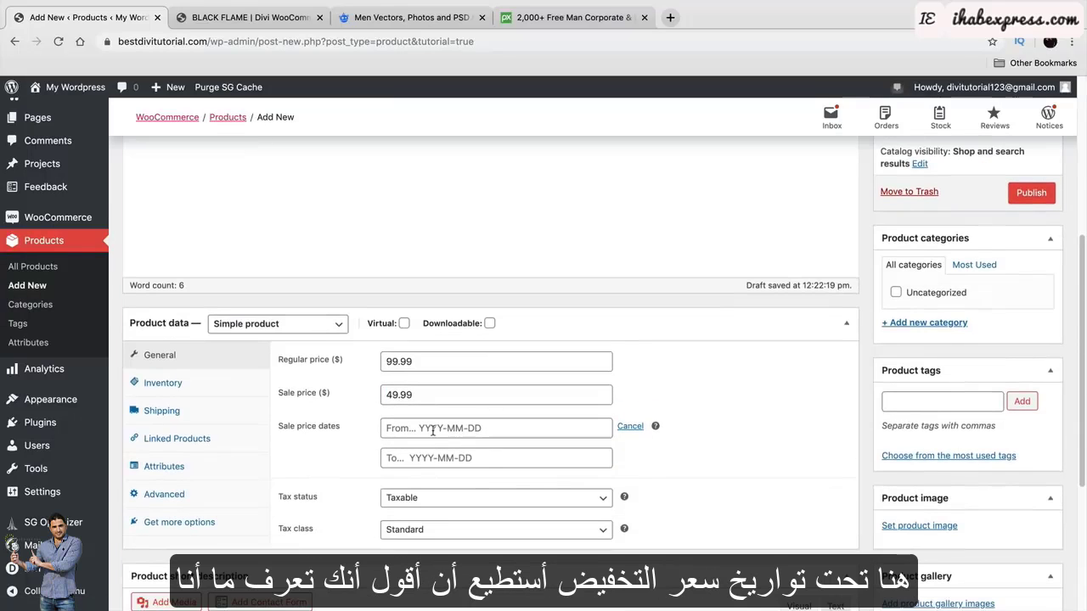
click(434, 431)
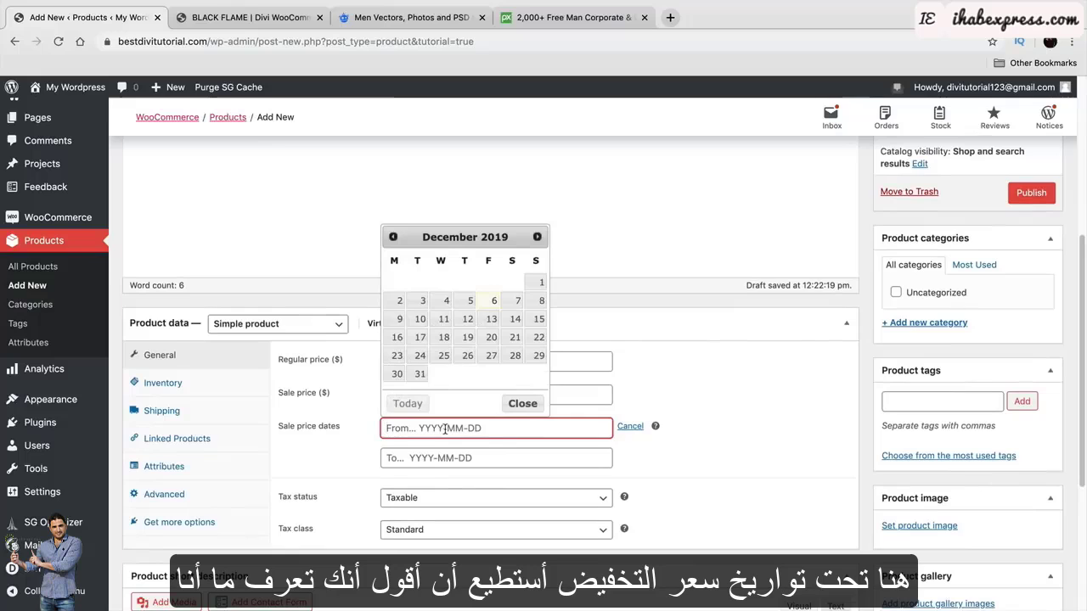
click(490, 338)
click(459, 458)
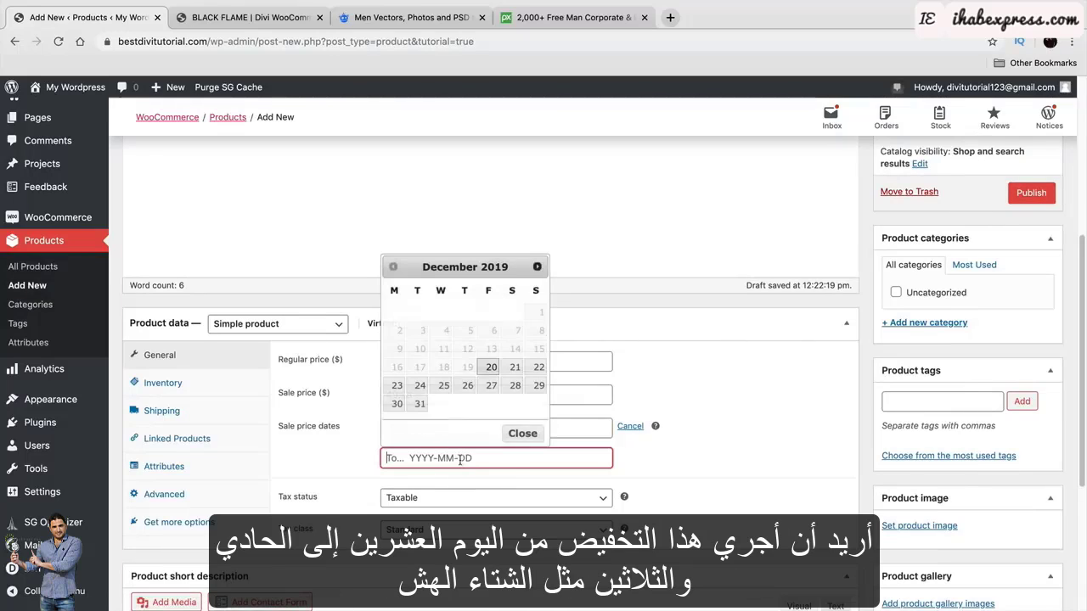
click(420, 405)
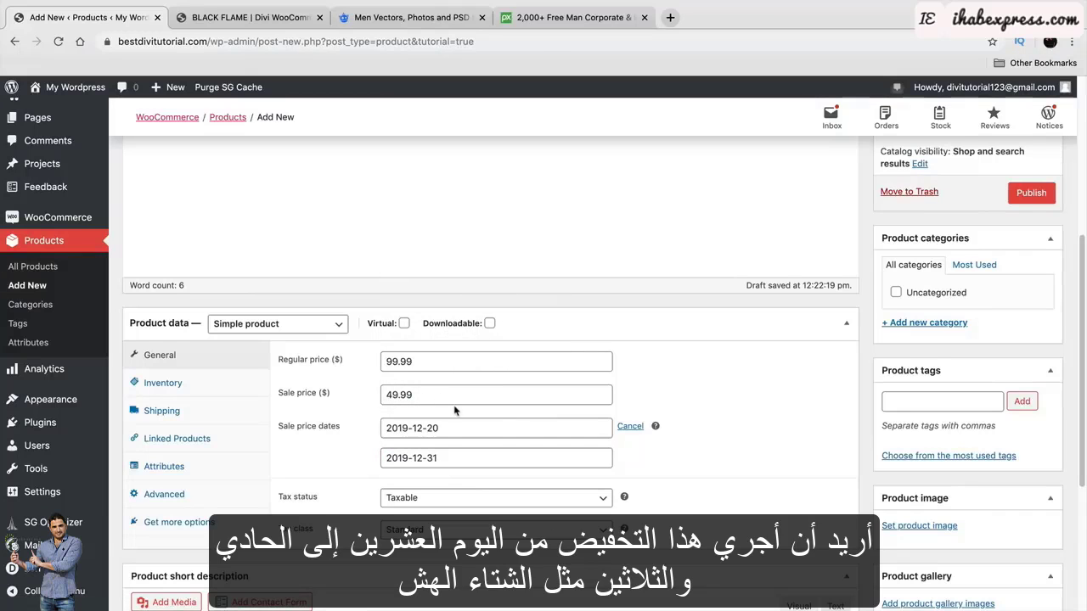
Keep the tax status Taxable and the tax class Standard.
scroll(593, 418, down, 1)
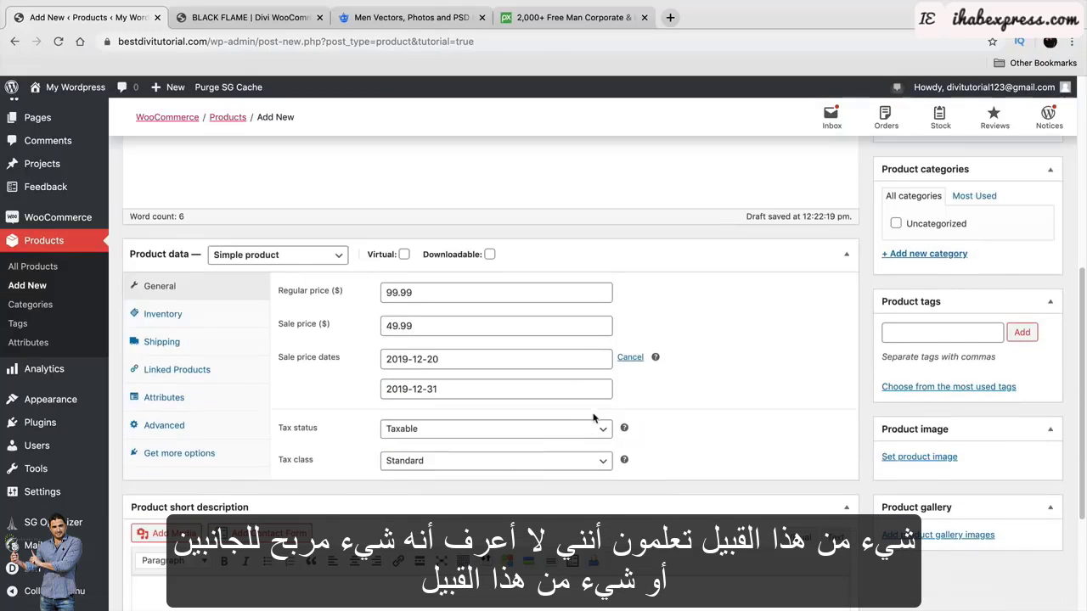
click(408, 428)
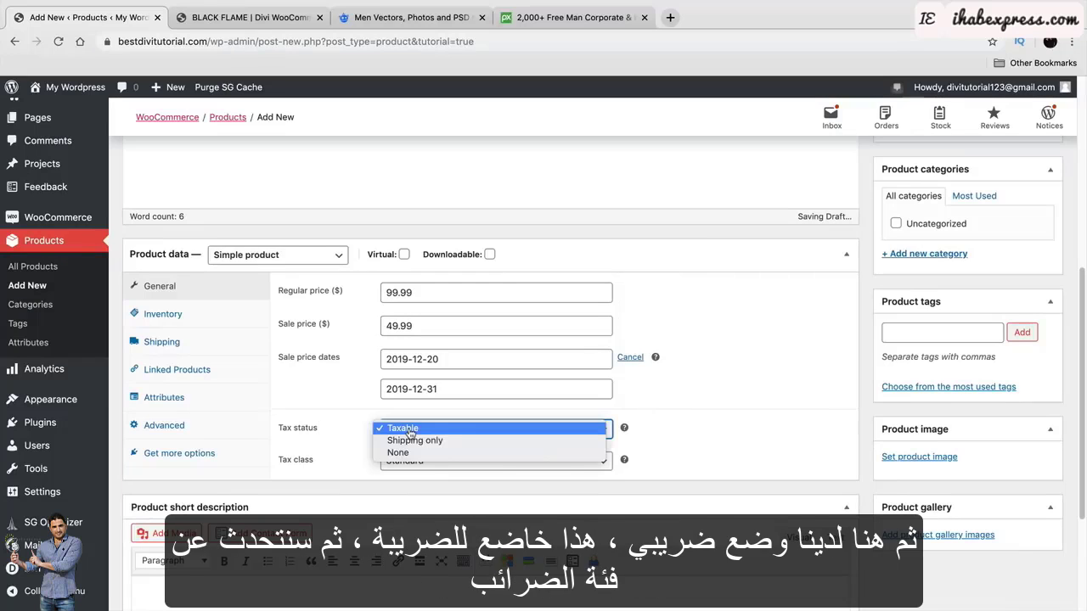
click(411, 428)
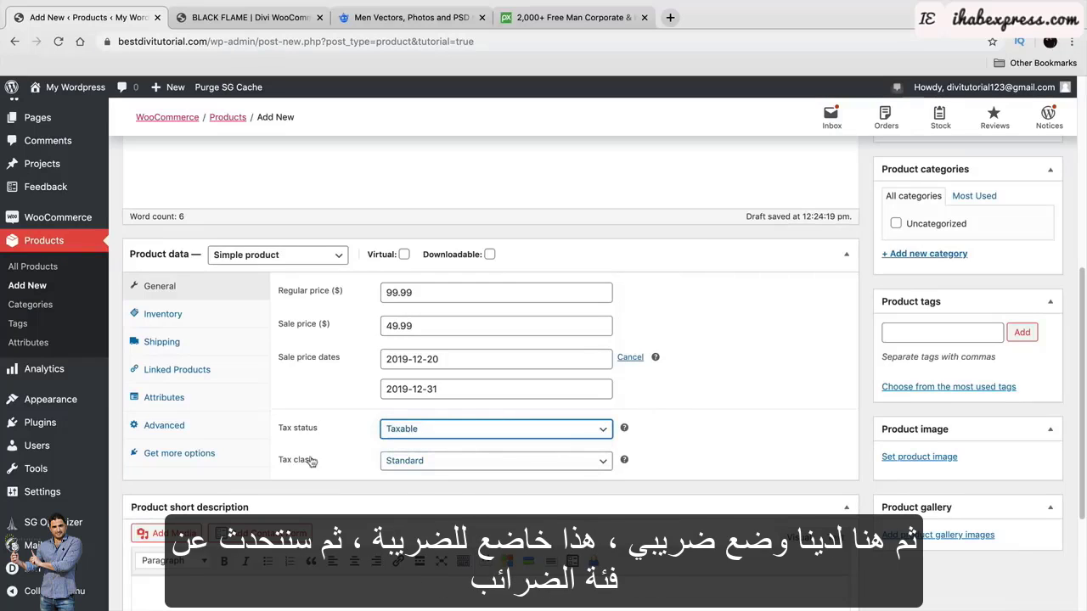
click(390, 461)
click(390, 461)
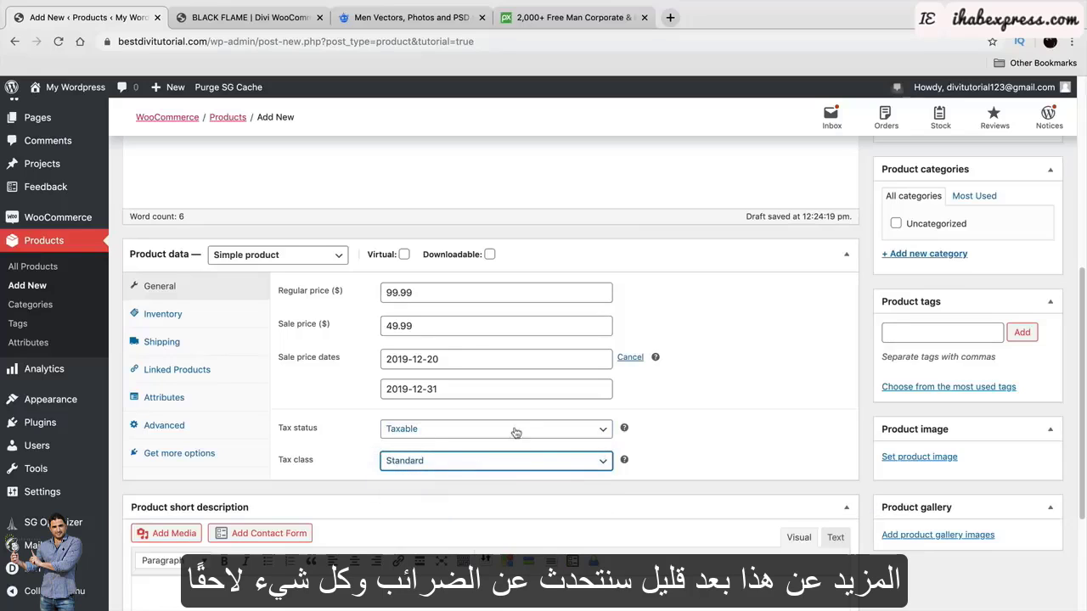
Enable stock management in Inventory and set the stock quantity to 30.
click(162, 315)
click(412, 294)
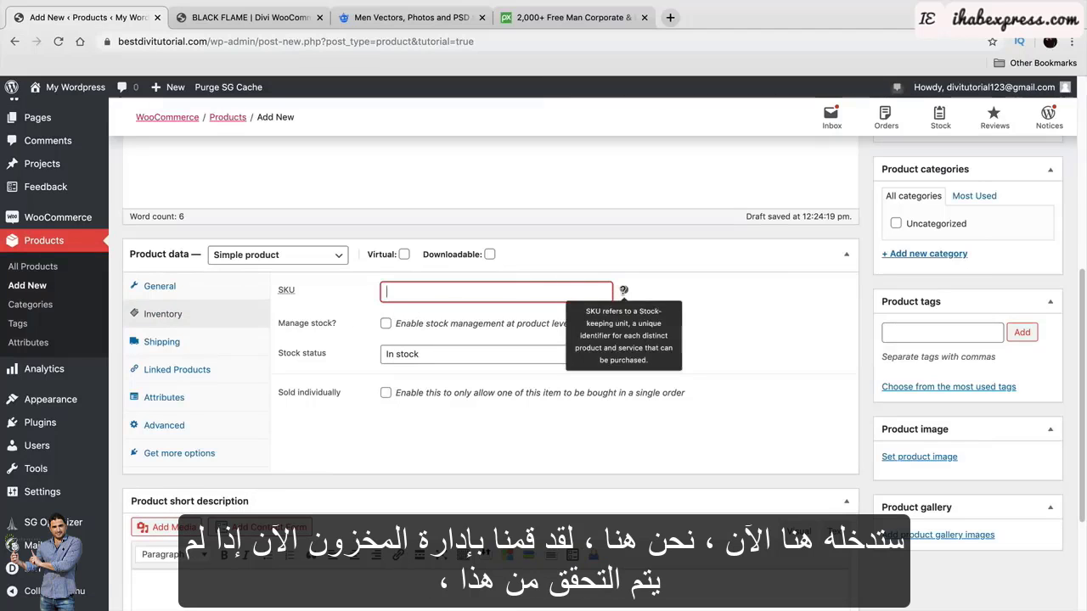
click(386, 324)
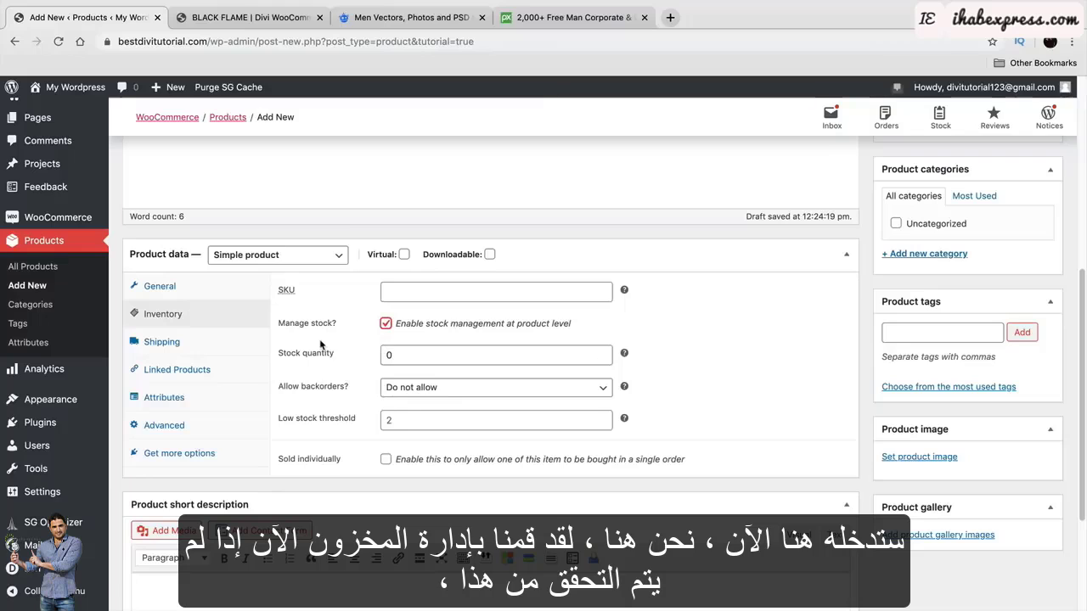
click(386, 325)
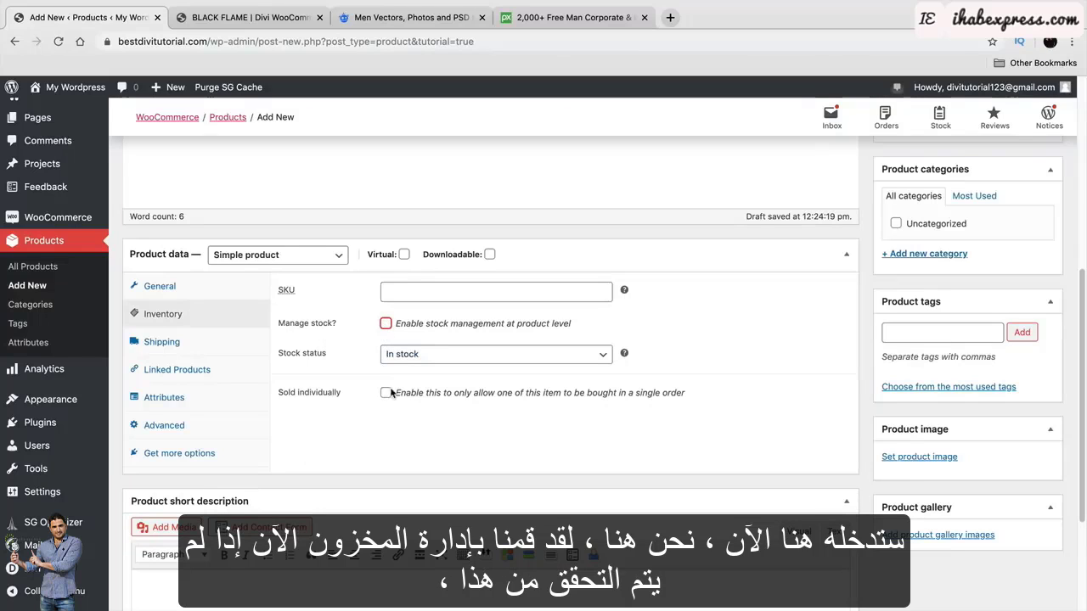
click(386, 323)
click(402, 354)
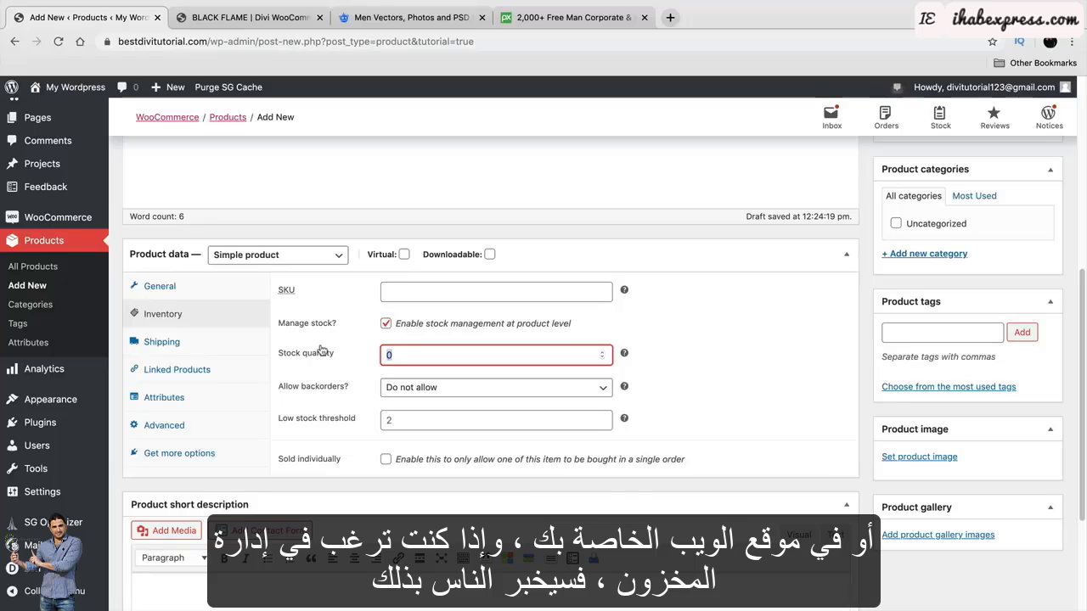
text(30)
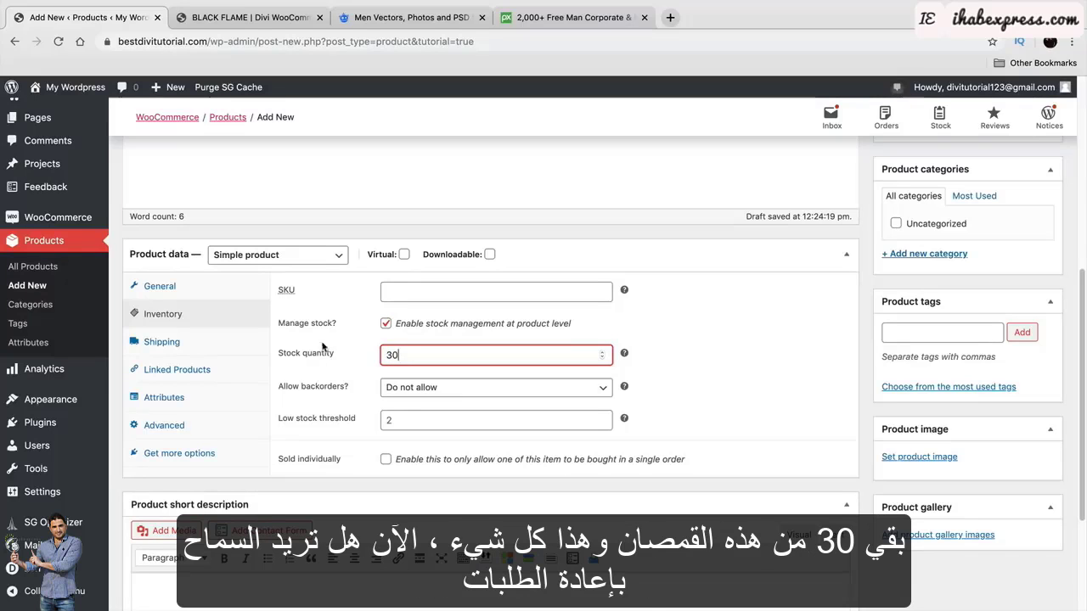
Set backorders to 'Allow, but notify customer' and the low stock threshold to 10.
click(430, 387)
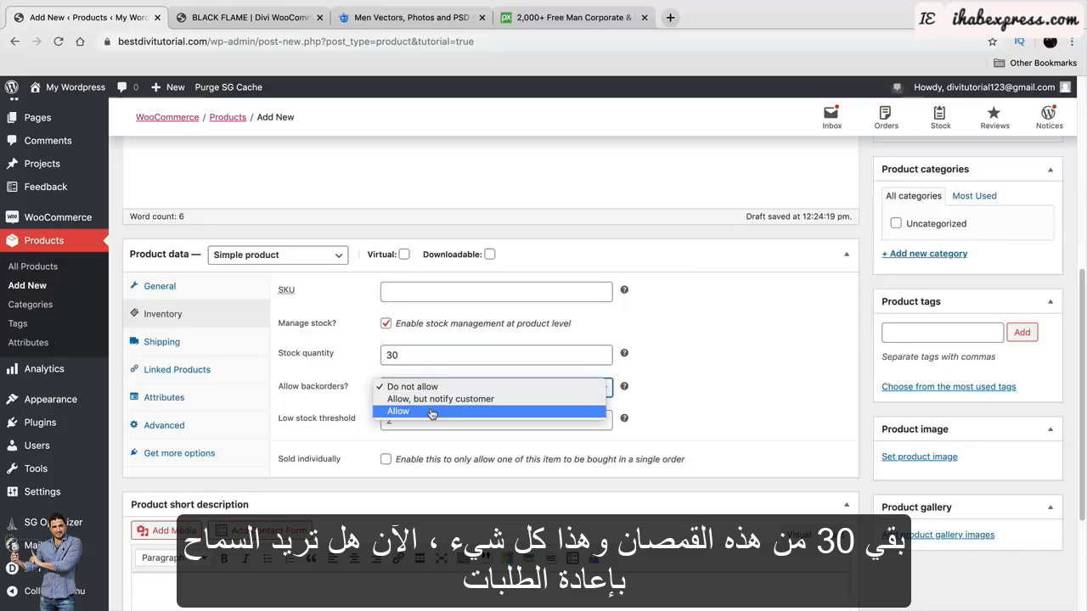
click(432, 411)
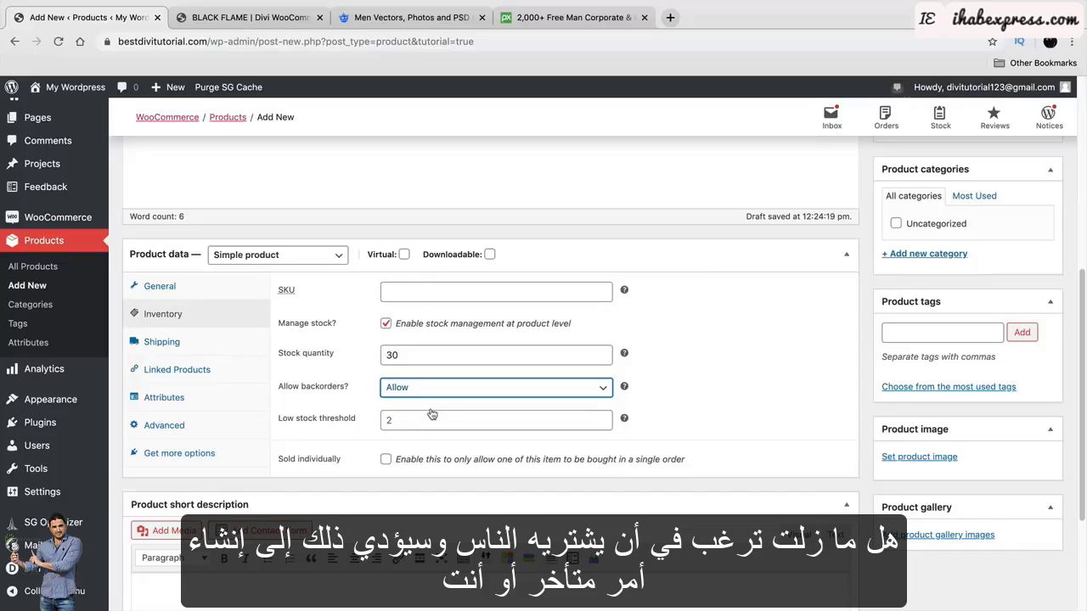
click(434, 391)
click(459, 372)
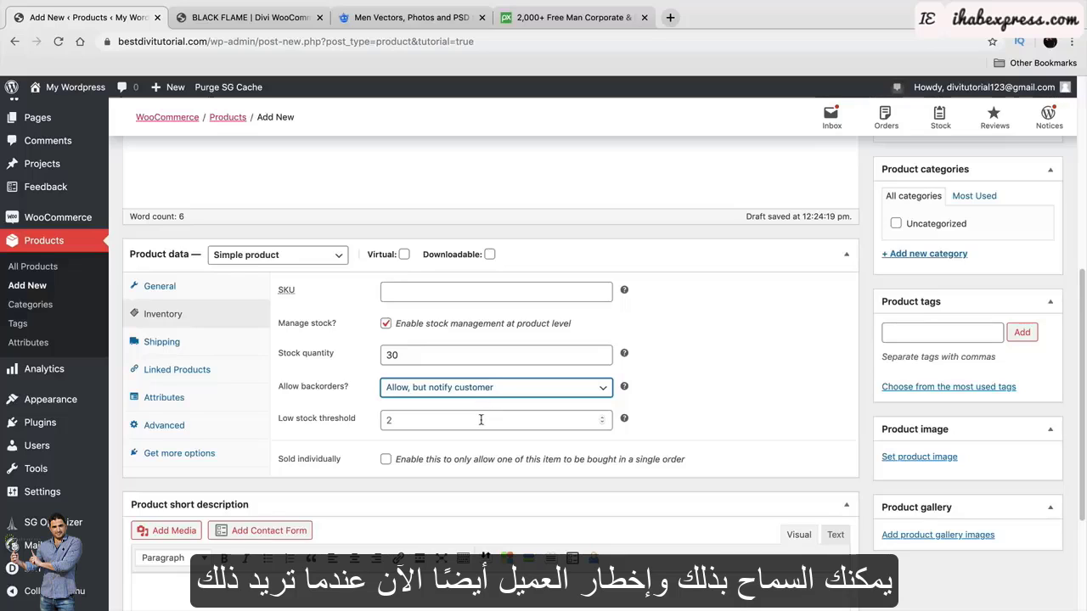
click(412, 419)
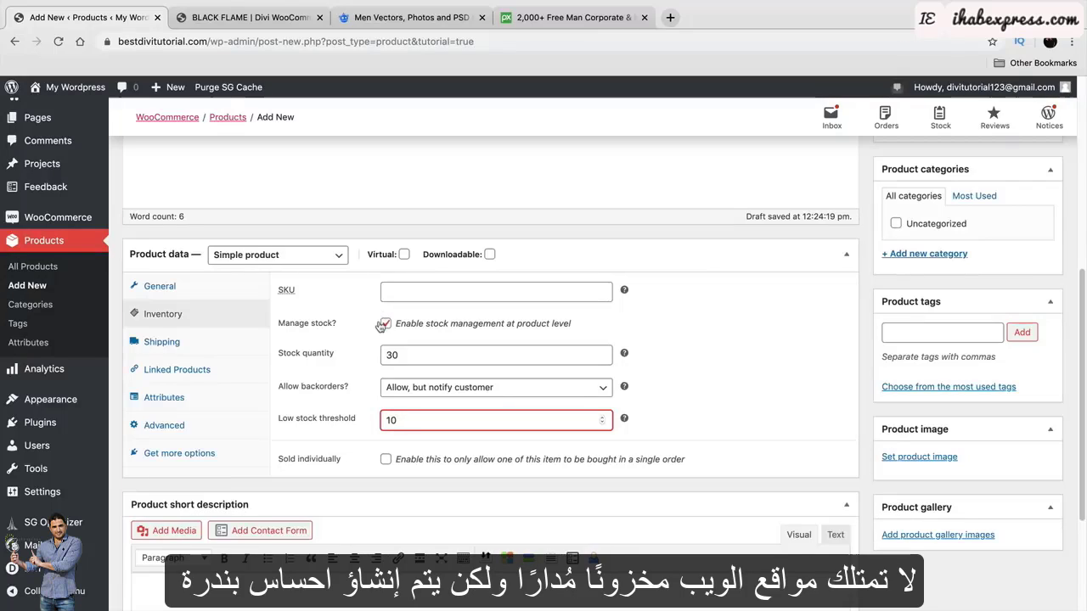
click(423, 357)
drag(423, 356, 365, 355)
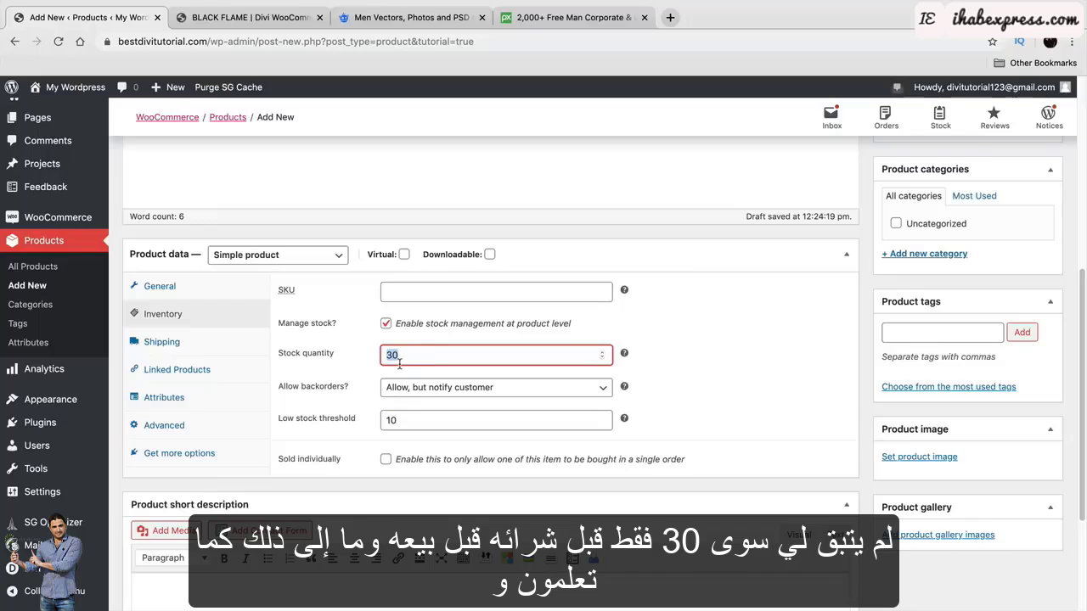
click(221, 342)
Enter a shipping weight of 1 lb and dimensions 12 × 10 × 24 in.
click(551, 292)
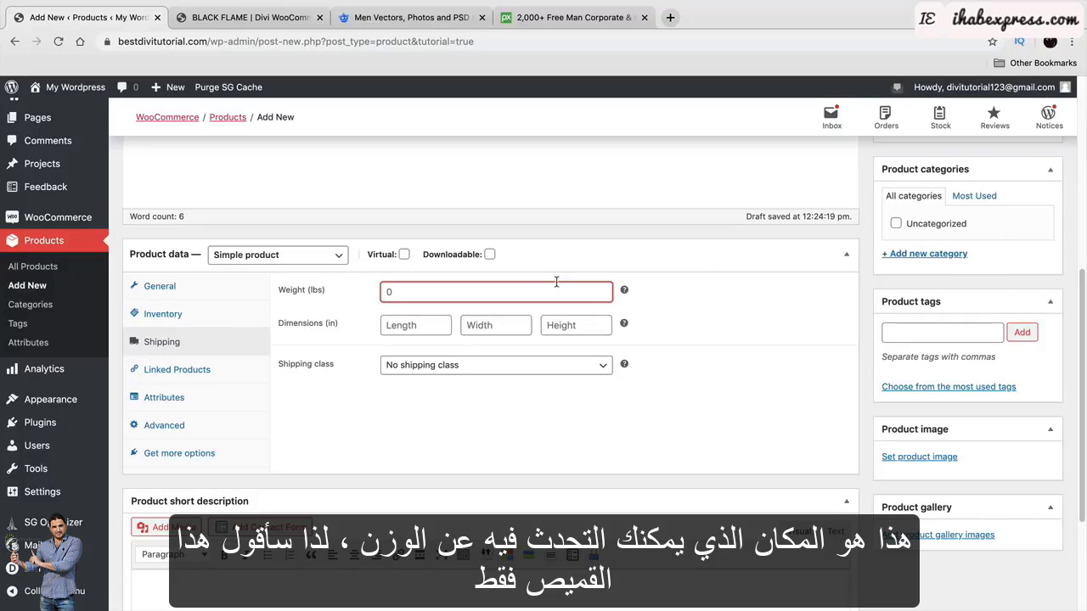
text(1)
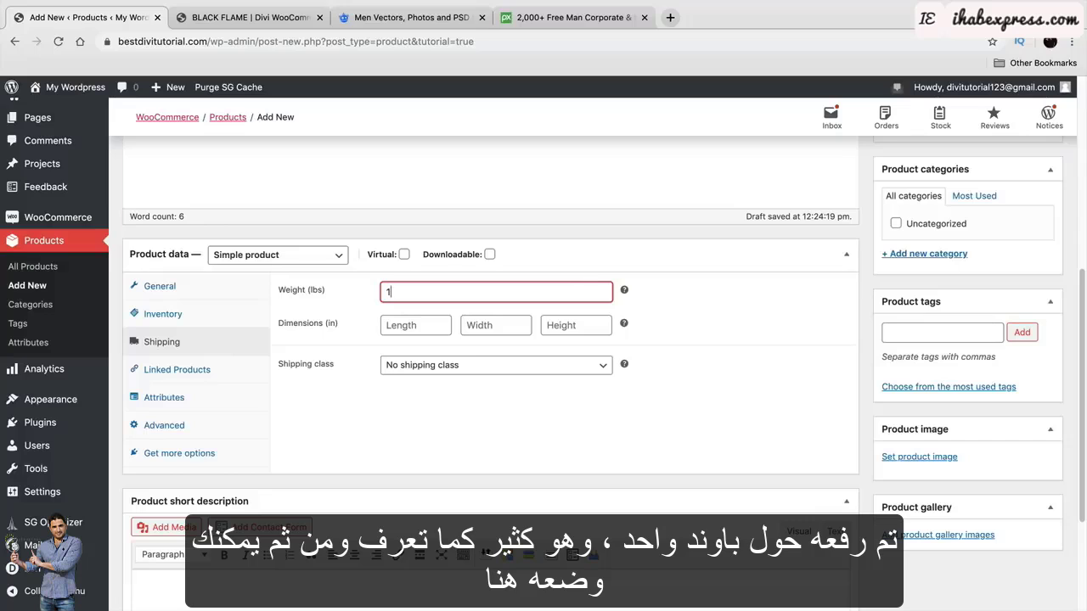
click(437, 327)
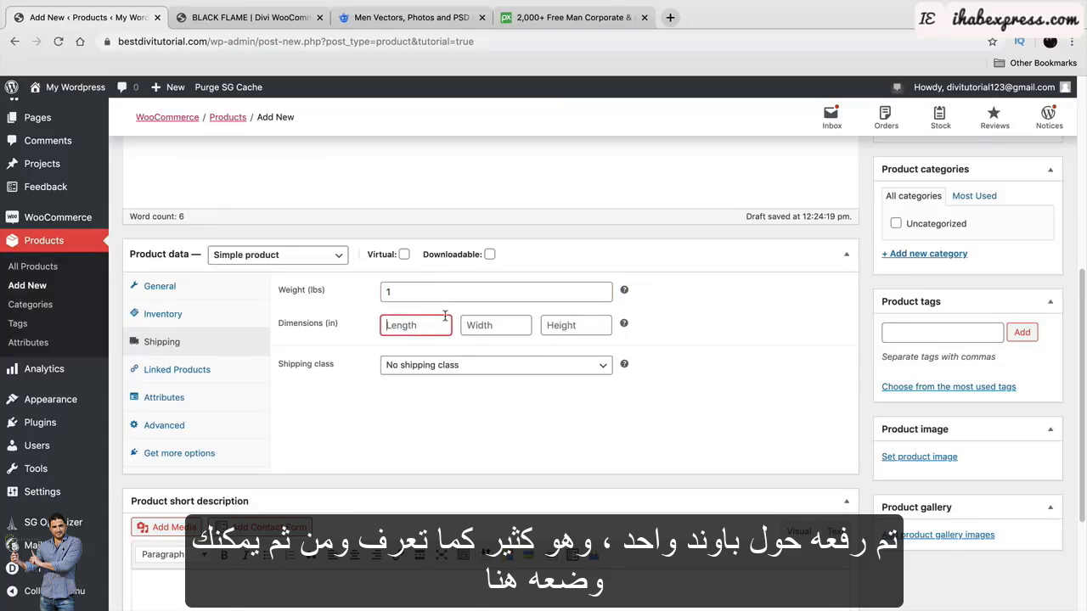
text(12)
click(506, 323)
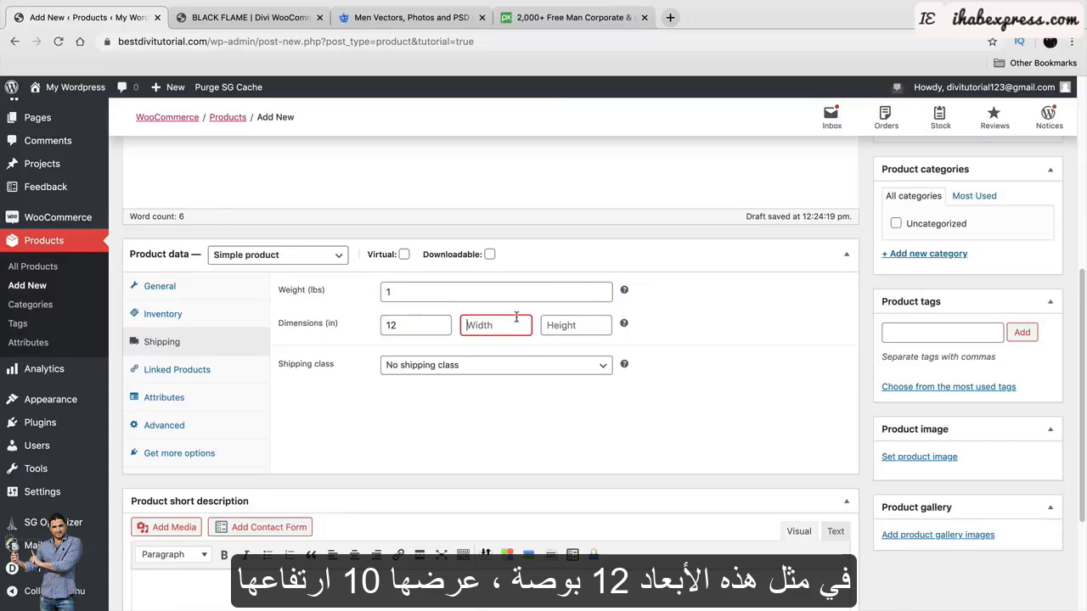
text(10)
key(Tab)
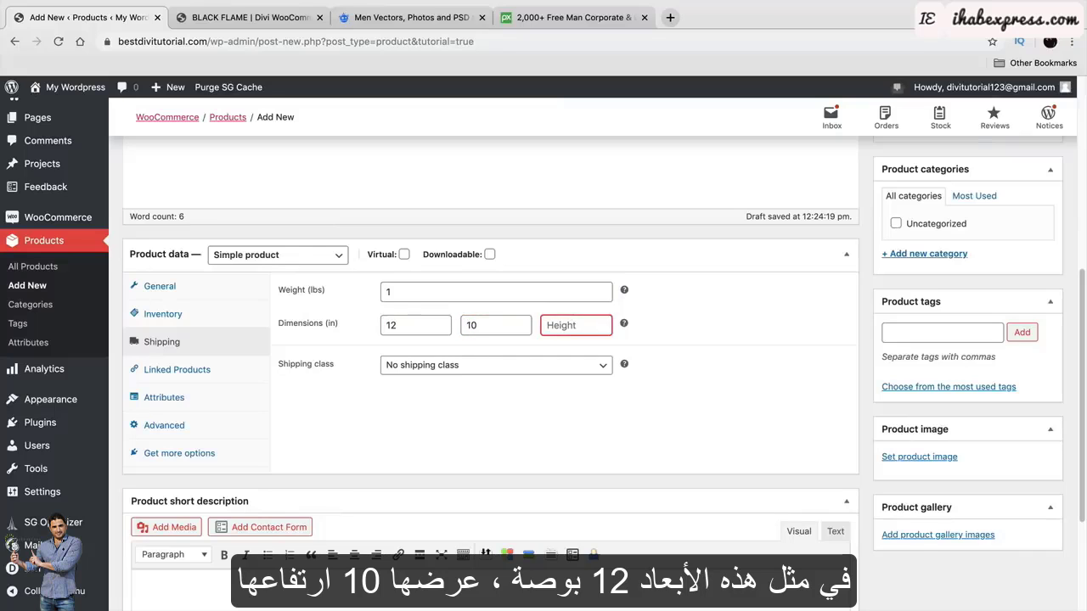
text(24)
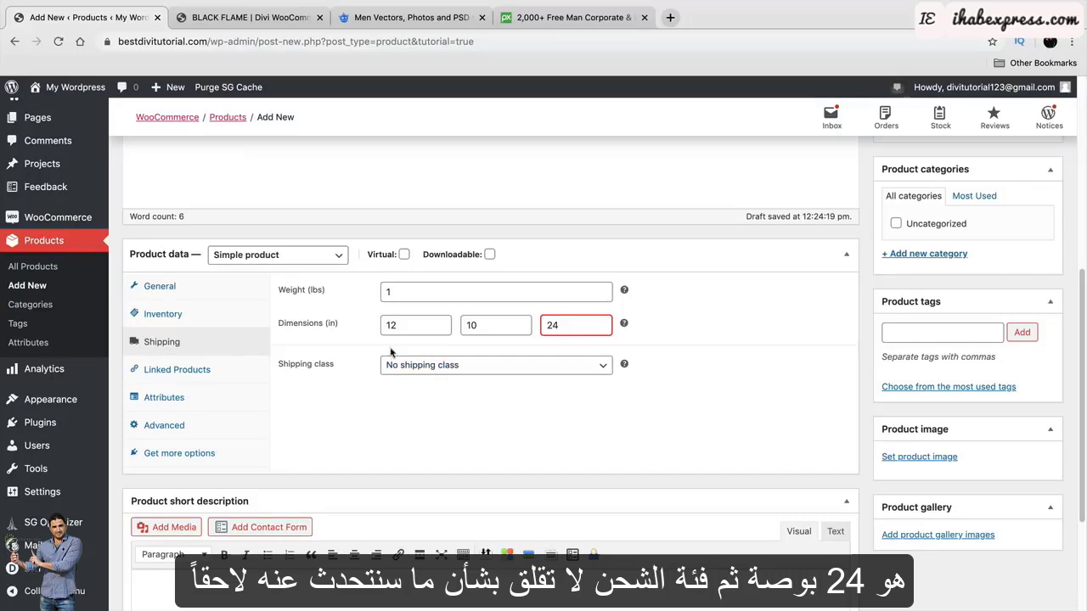
click(203, 376)
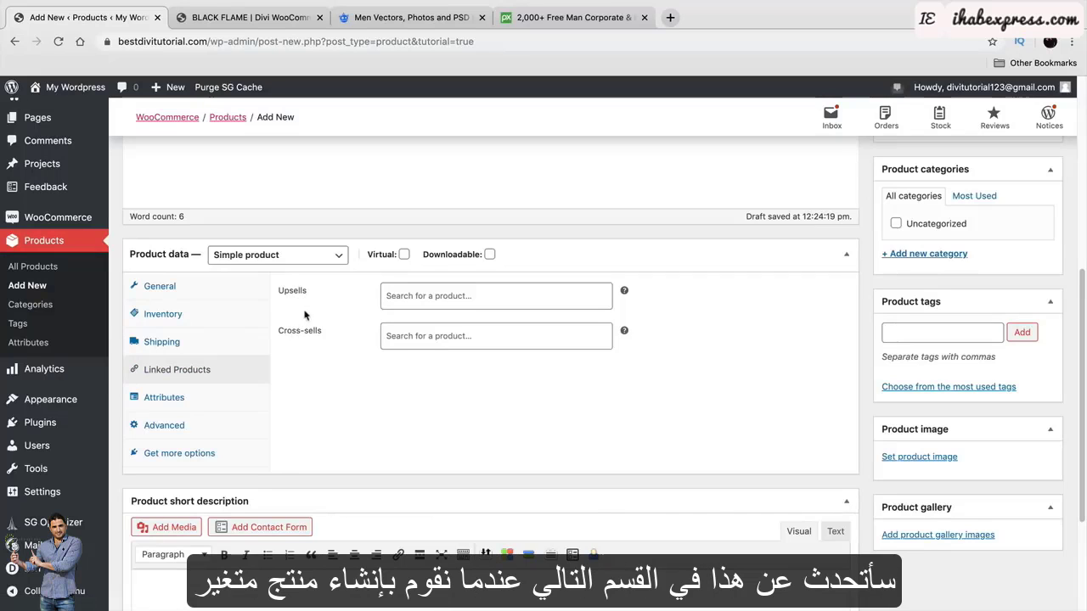
Add the purchase note 'You Made A Good Choice!' in the Advanced settings.
click(224, 389)
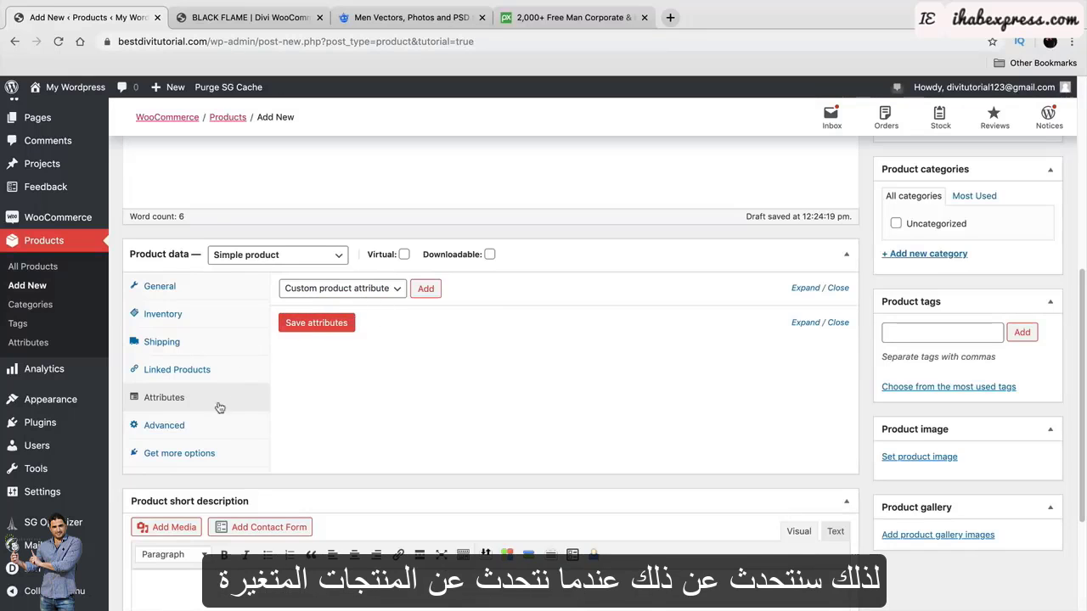
click(200, 428)
click(407, 299)
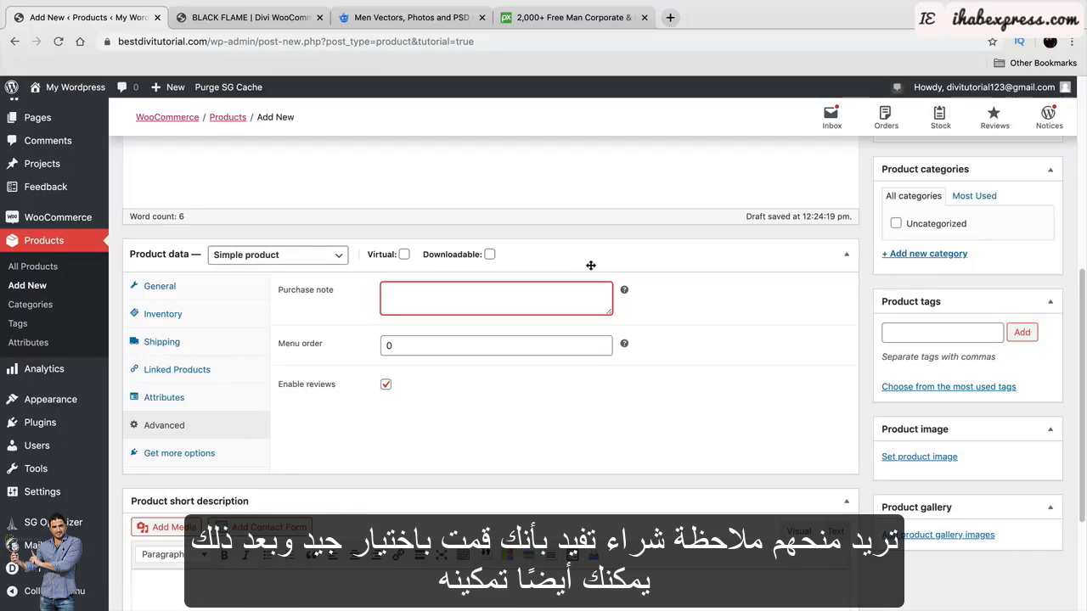
text(You Made A Good Choice!)
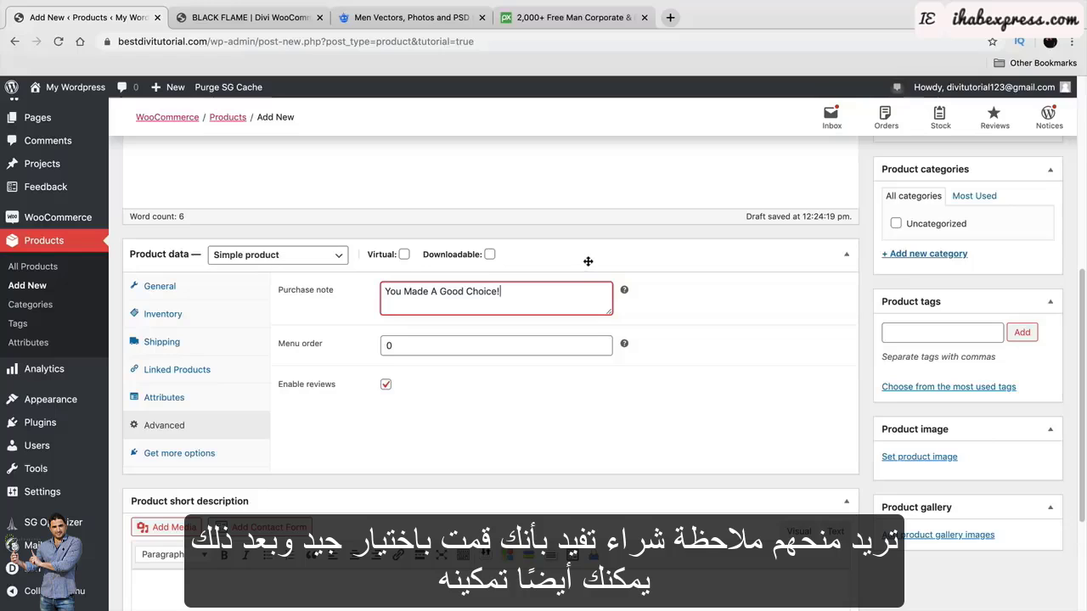
Try menu order values 3 and 10 against the shop page, then clear the field.
click(407, 349)
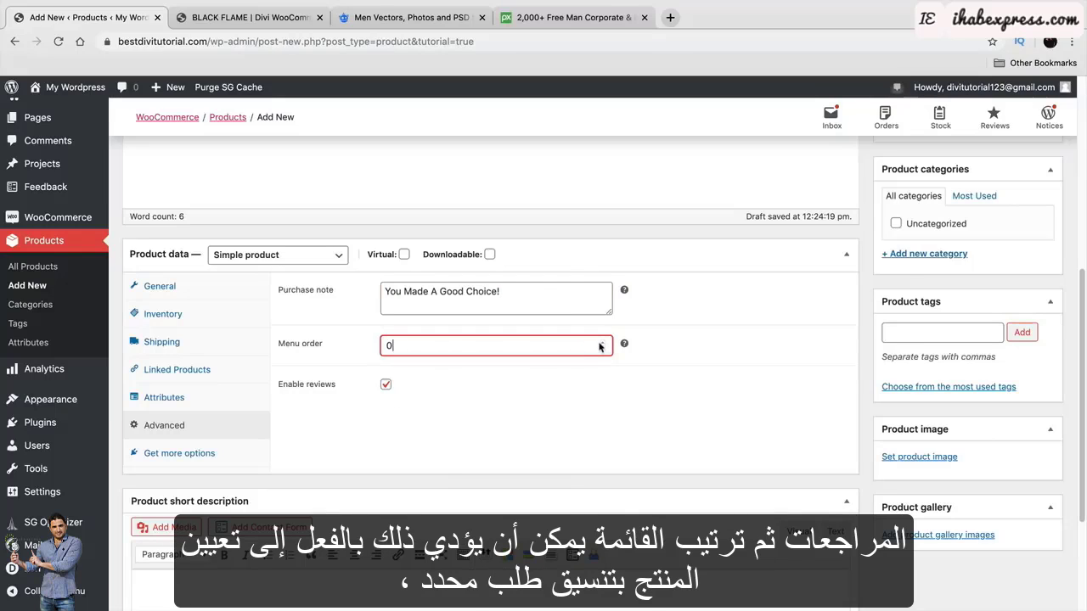
key(BackSpace)
text(3)
click(251, 17)
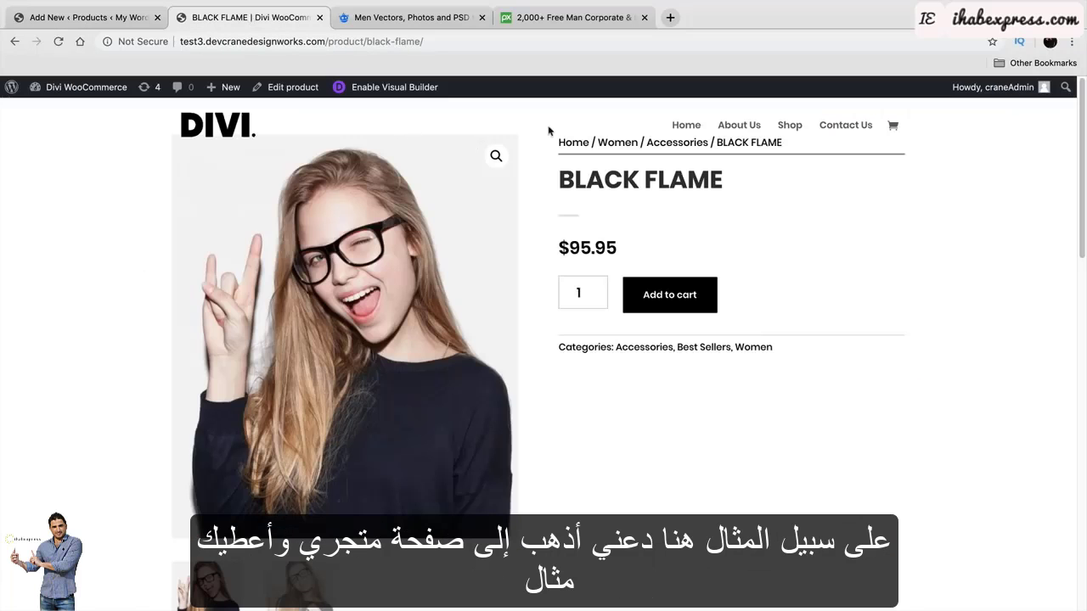
click(786, 126)
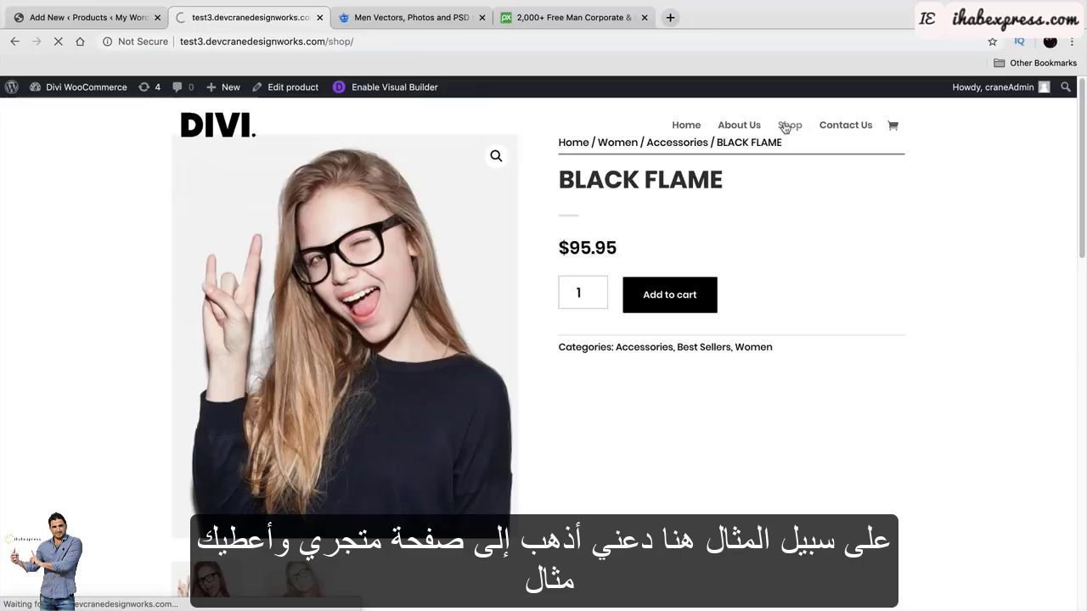
scroll(575, 334, down, 5)
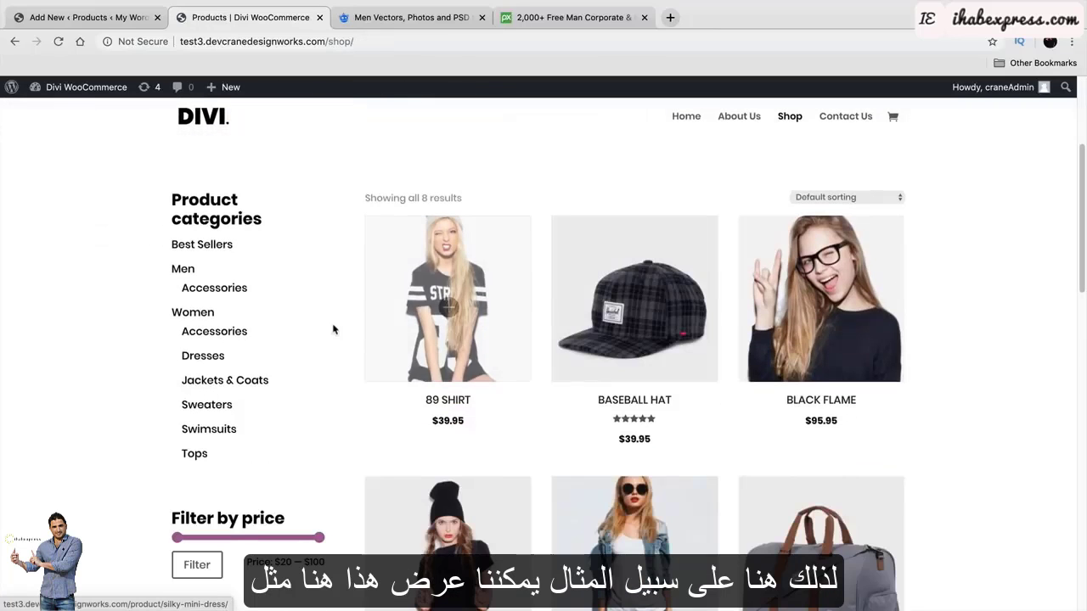
click(85, 17)
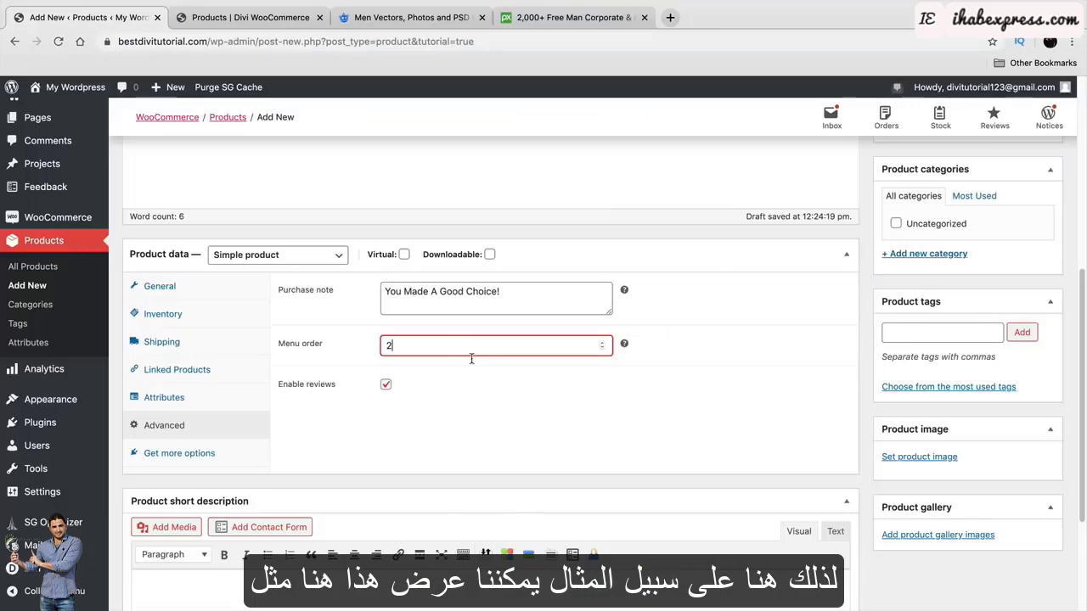
drag(394, 345, 380, 343)
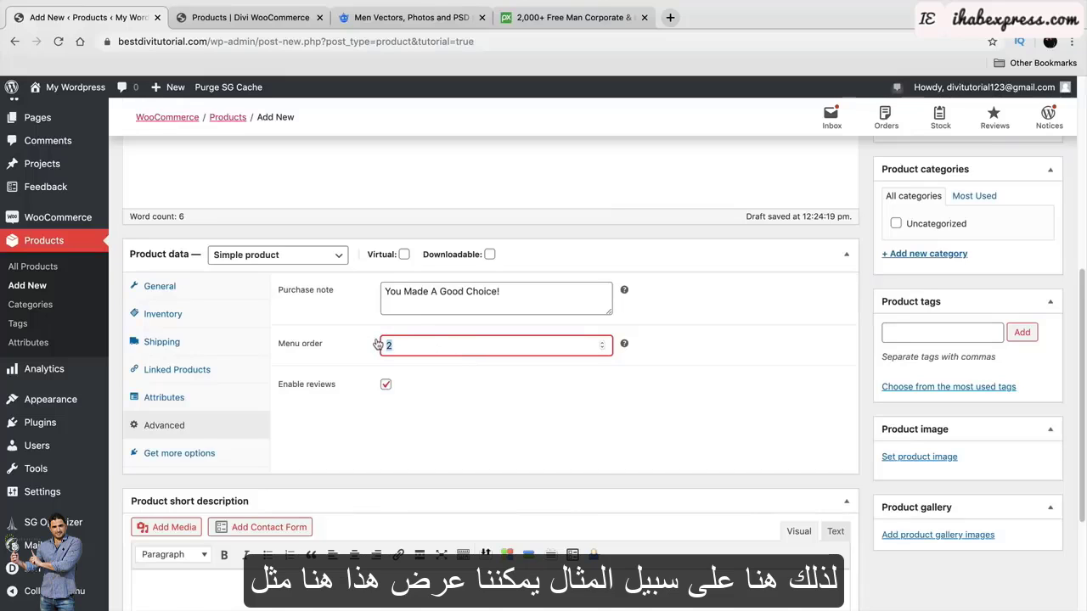
text(10)
click(246, 17)
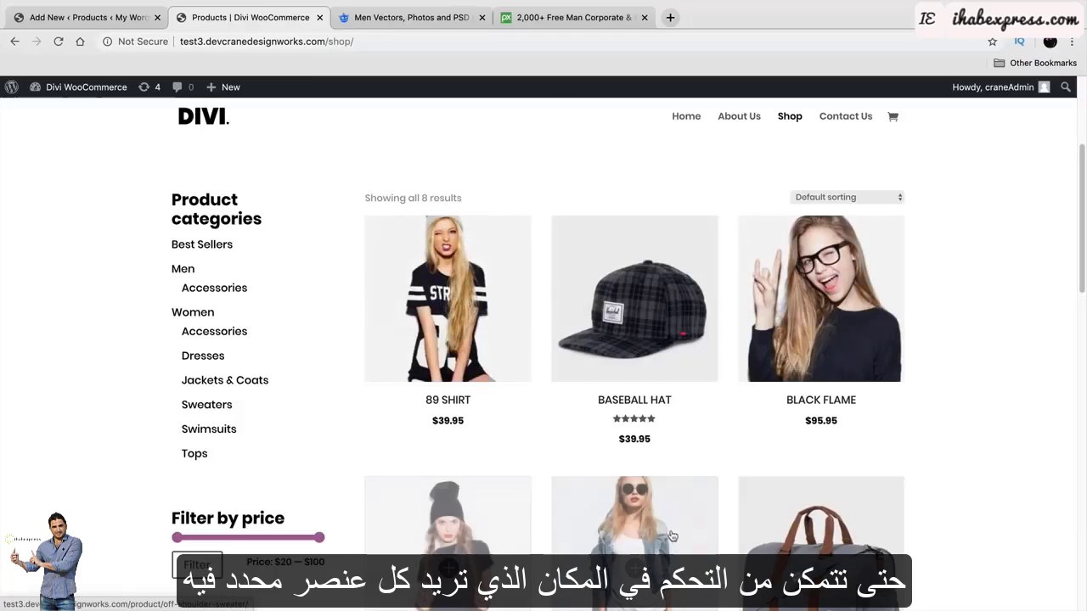
click(112, 18)
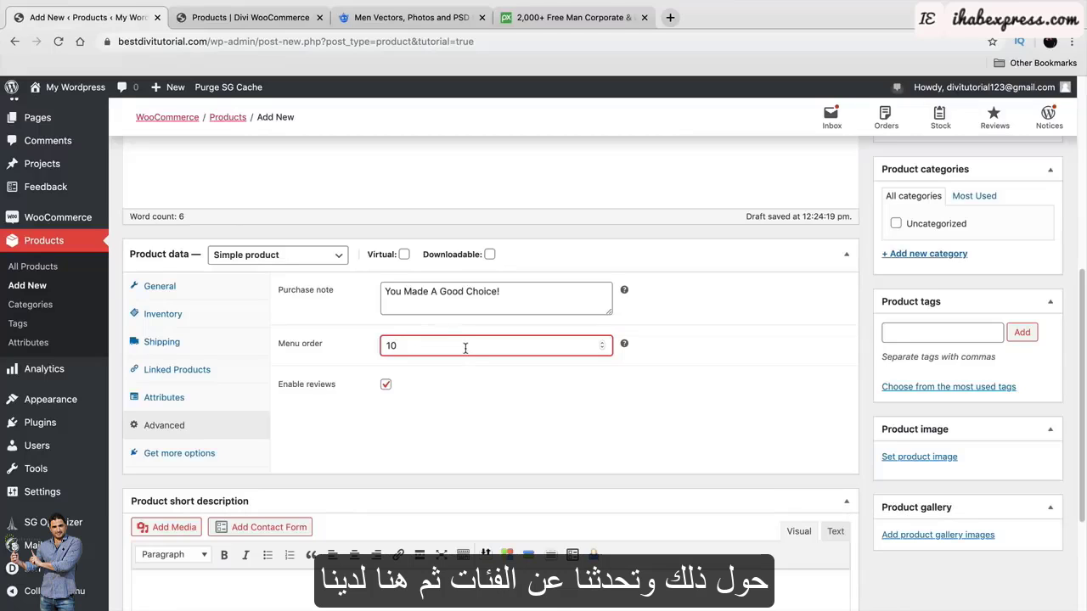
key(BackSpace)
key(BackSpace)
Set the menu order to 5 and copy the 89 SHIRT description from the demo shop.
text(5)
scroll(524, 370, down, 4)
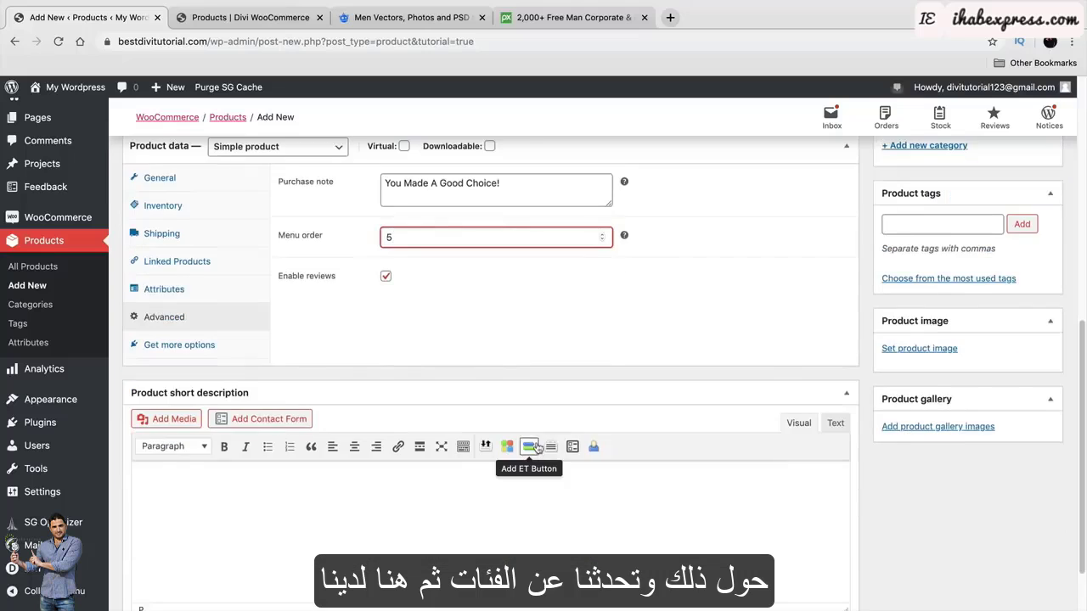
click(299, 445)
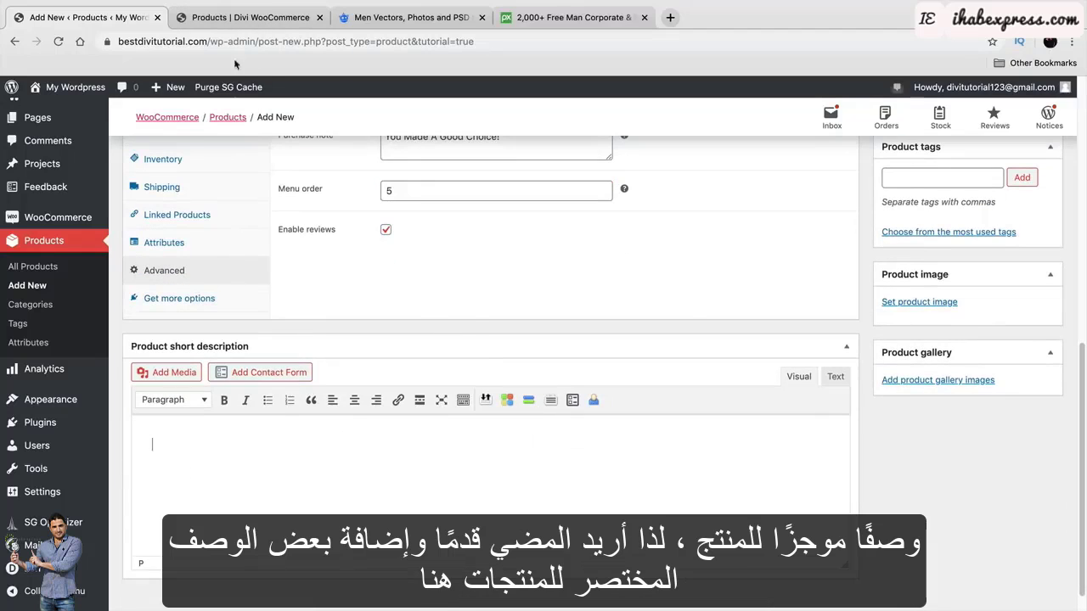
click(239, 18)
click(443, 302)
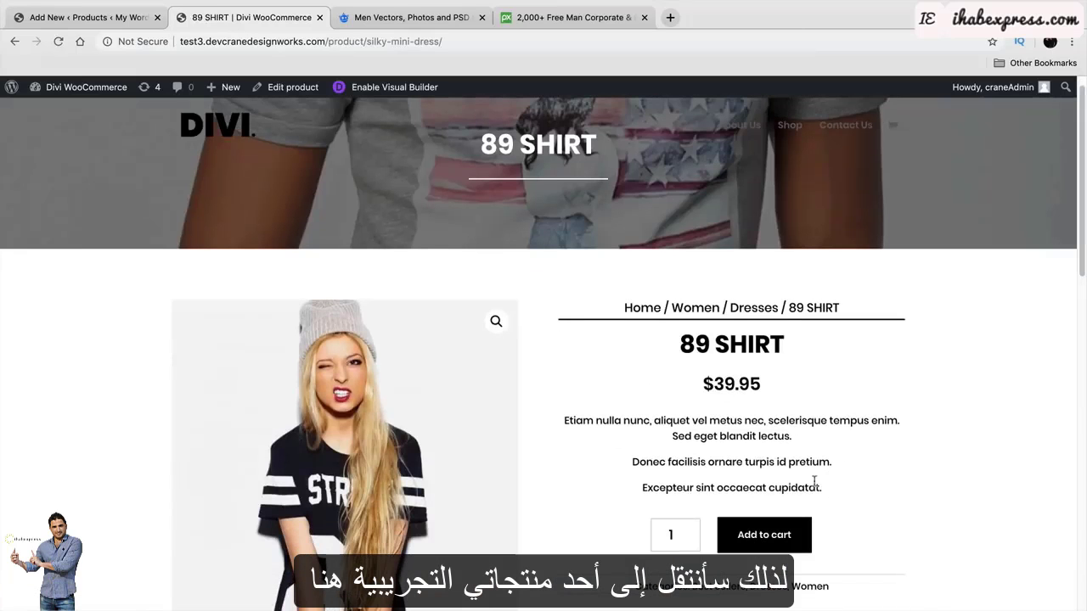
drag(814, 482, 563, 419)
right_click(576, 418)
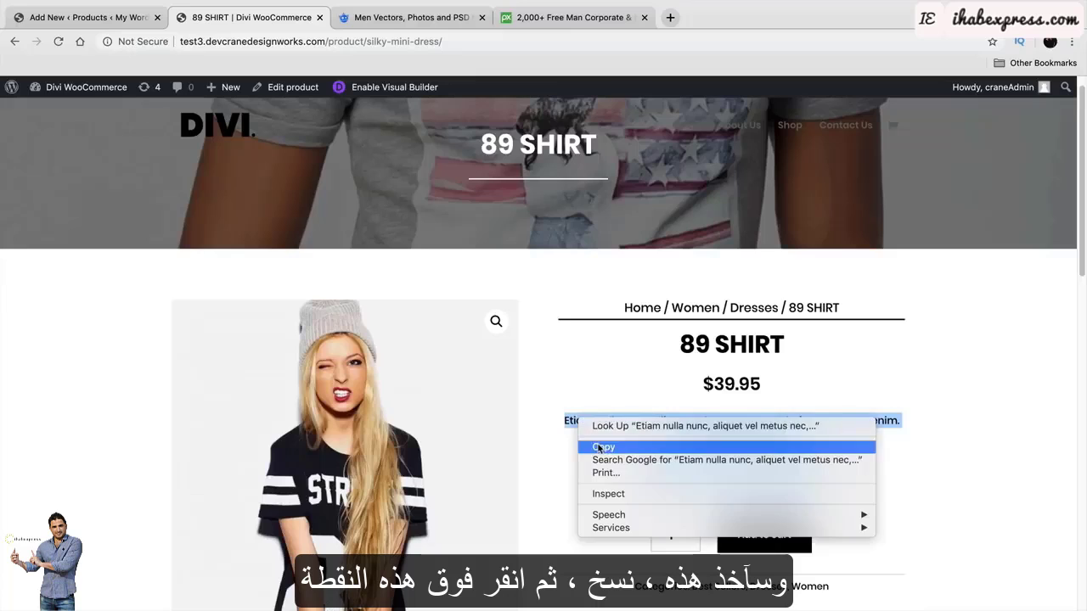
click(601, 448)
click(128, 17)
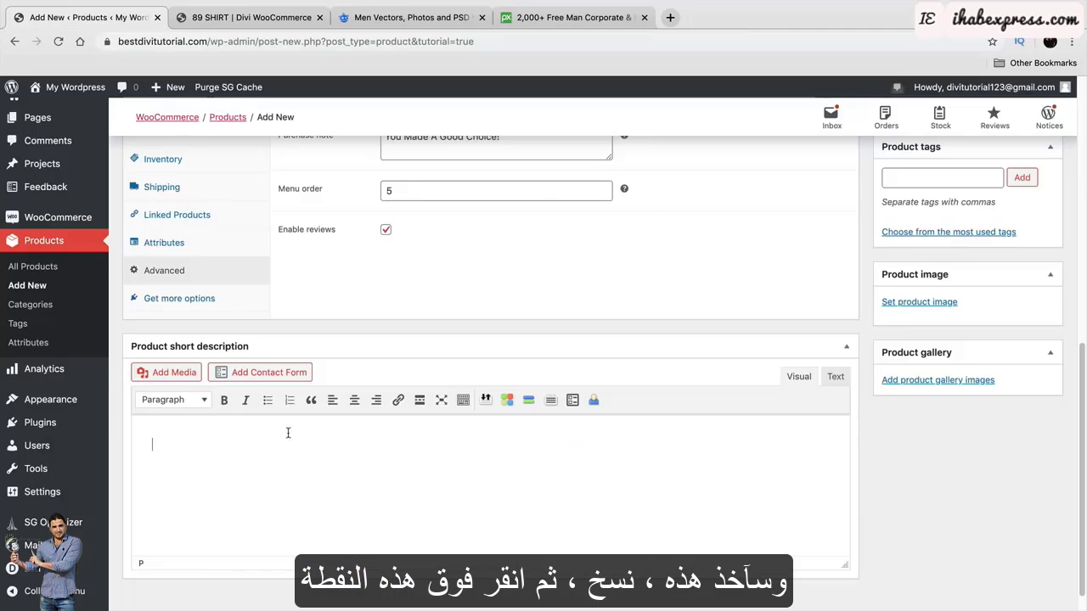
Paste the description as three short-description bullets, deleting the extra Donec and Excepteur paragraphs.
right_click(209, 435)
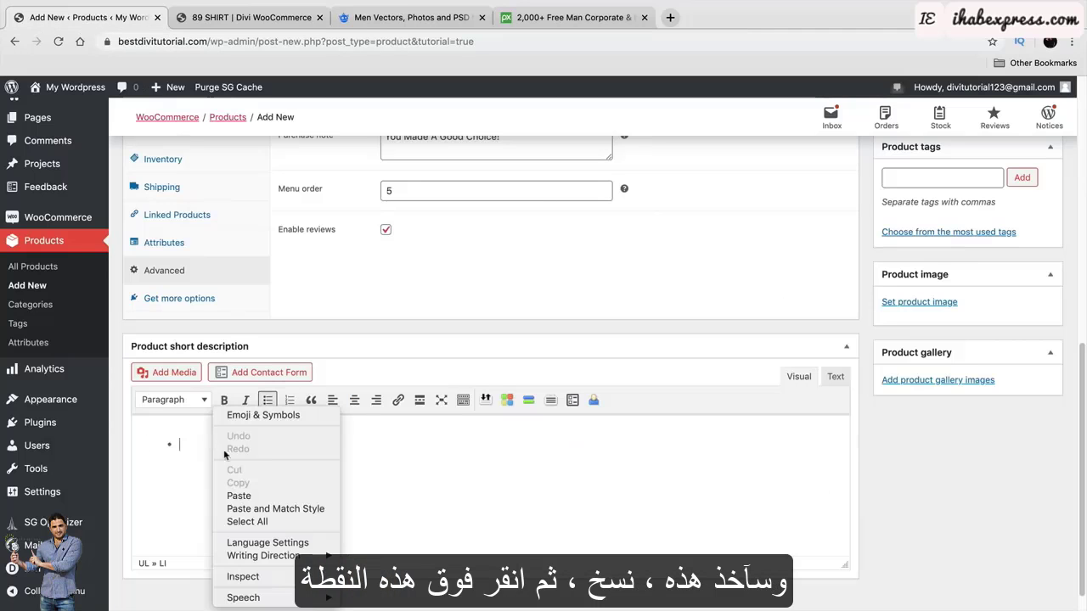
click(246, 497)
drag(177, 479, 332, 514)
key(BackSpace)
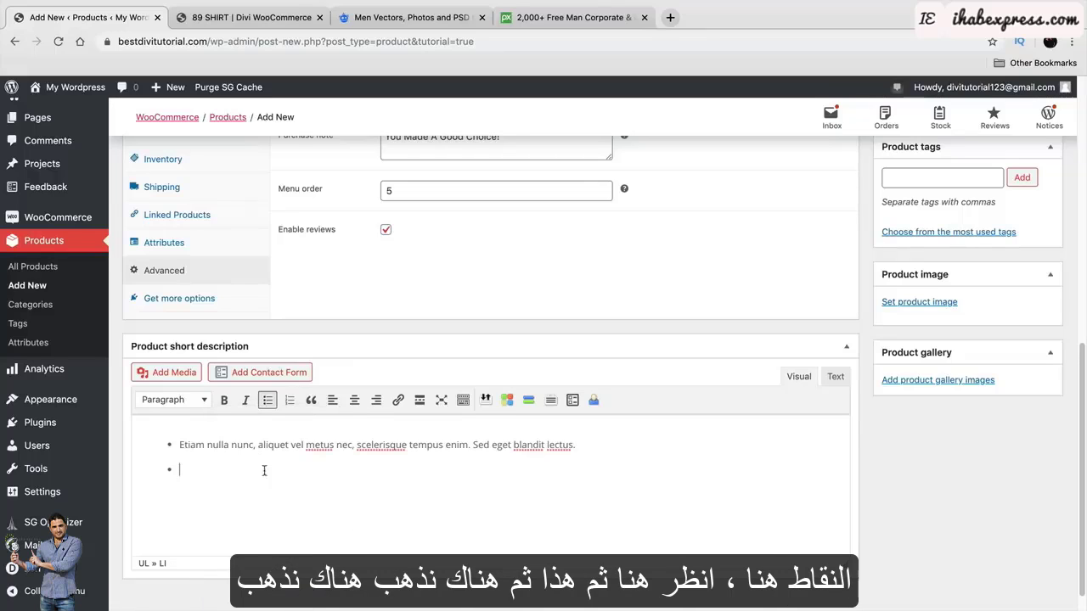
right_click(208, 468)
click(335, 496)
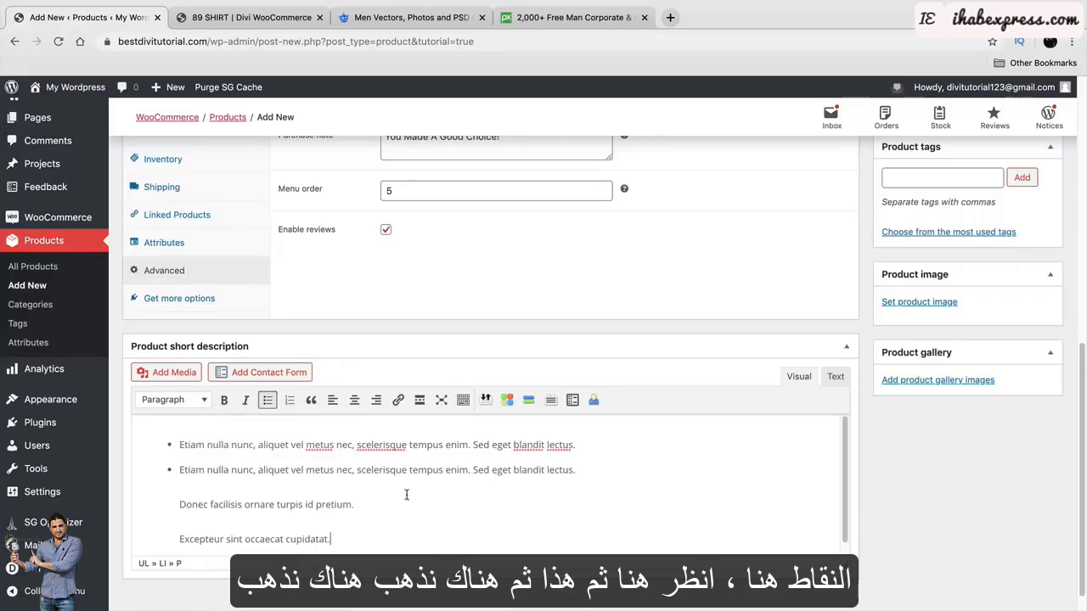
drag(332, 540, 176, 501)
key(BackSpace)
key(BackSpace)
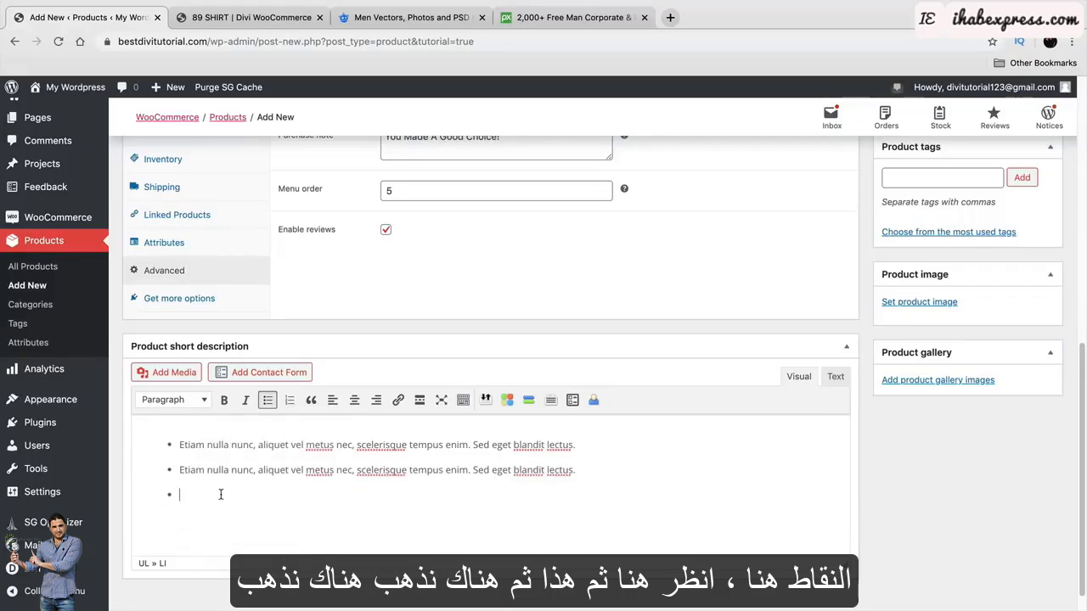
right_click(226, 497)
click(348, 506)
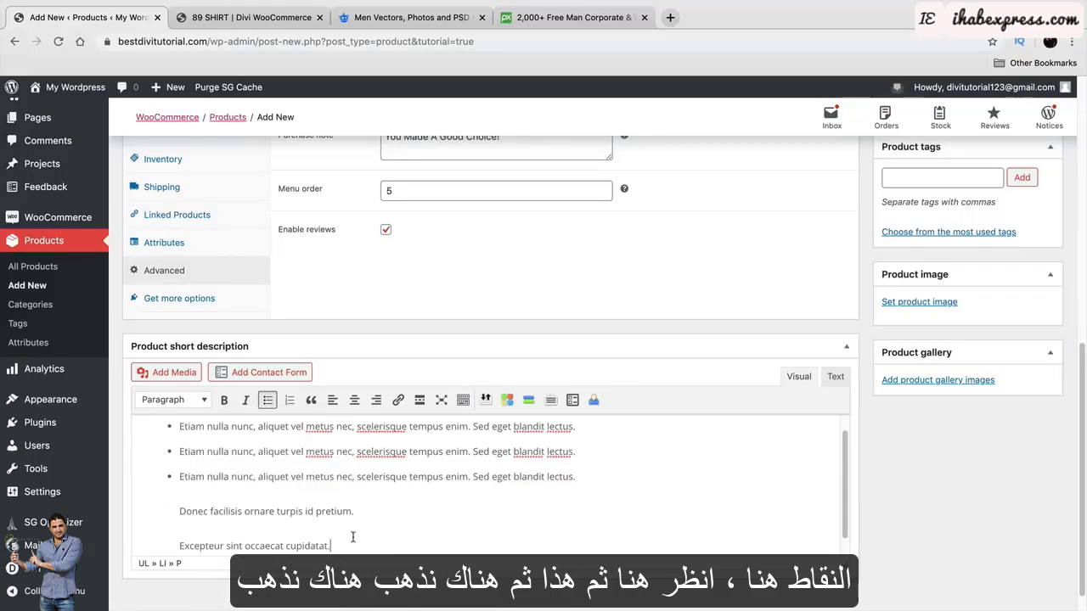
drag(359, 514, 165, 506)
drag(320, 540, 158, 508)
key(BackSpace)
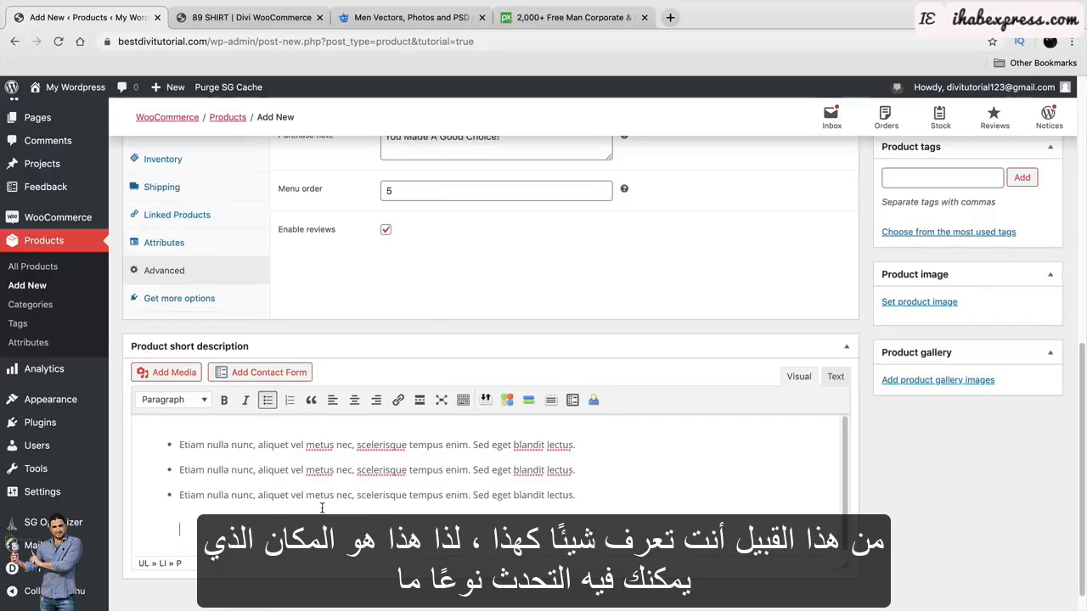
key(BackSpace)
Replace the first bullet's text with 'Super Amazing Shirt That Boys Love'.
scroll(374, 531, up, 1)
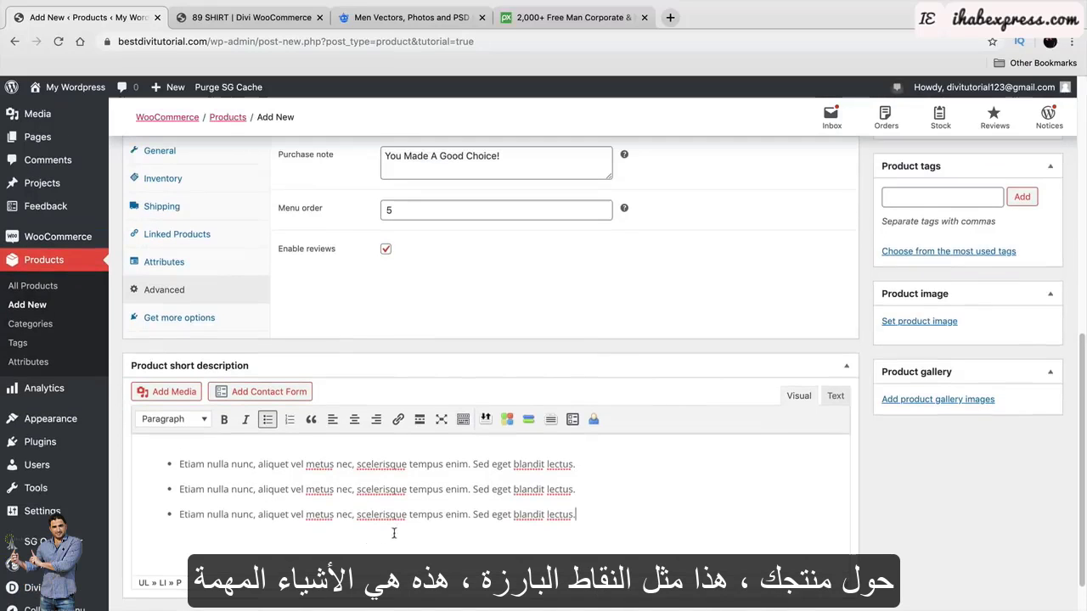
scroll(1023, 476, down, 1)
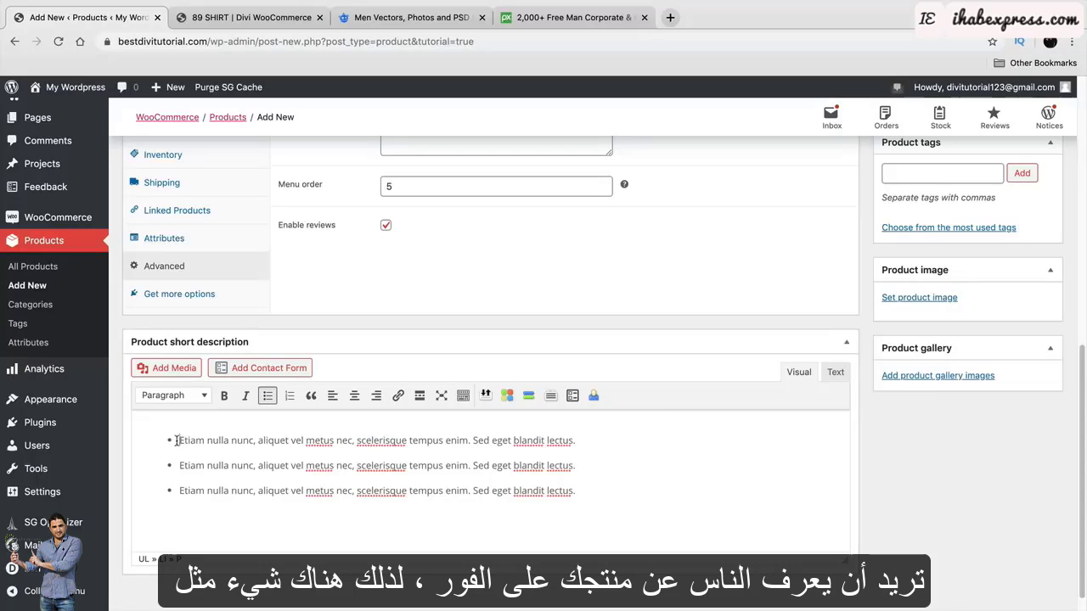
drag(174, 440, 617, 444)
text(Sup)
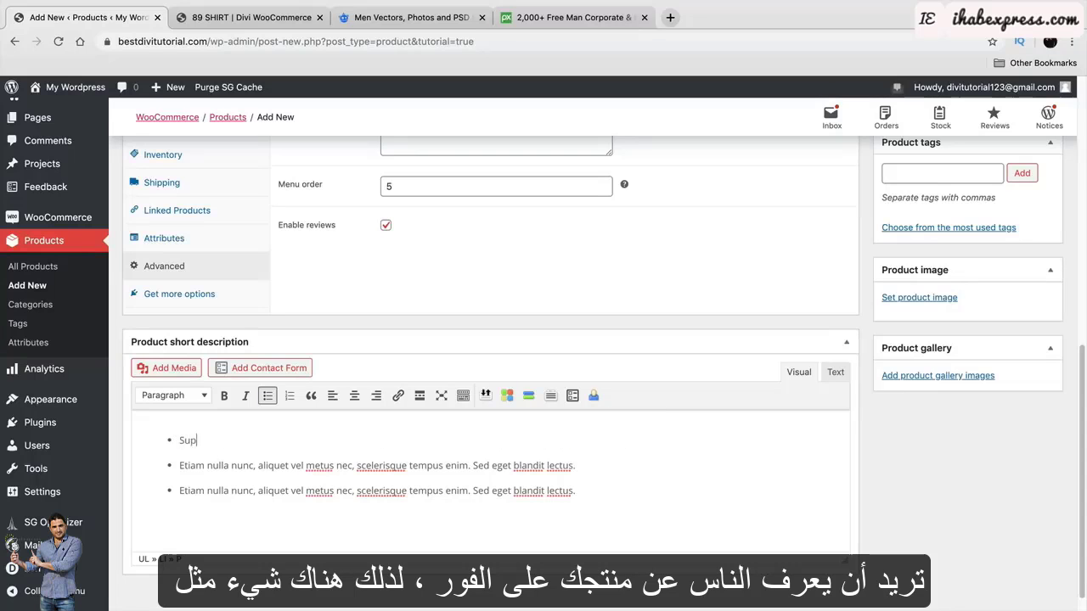
text(er Amazing)
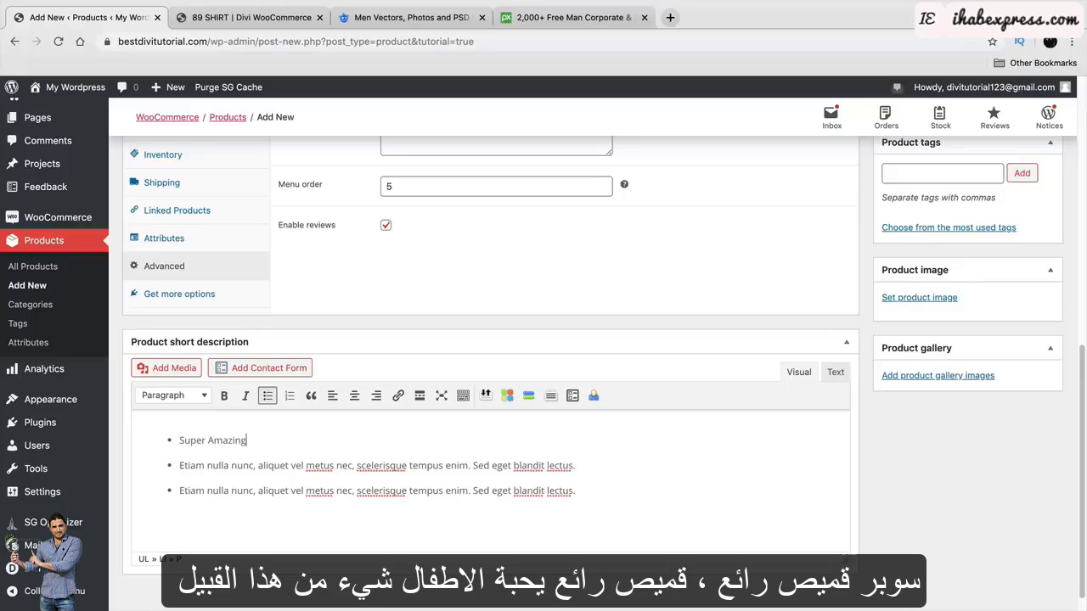
text( Shirt That )
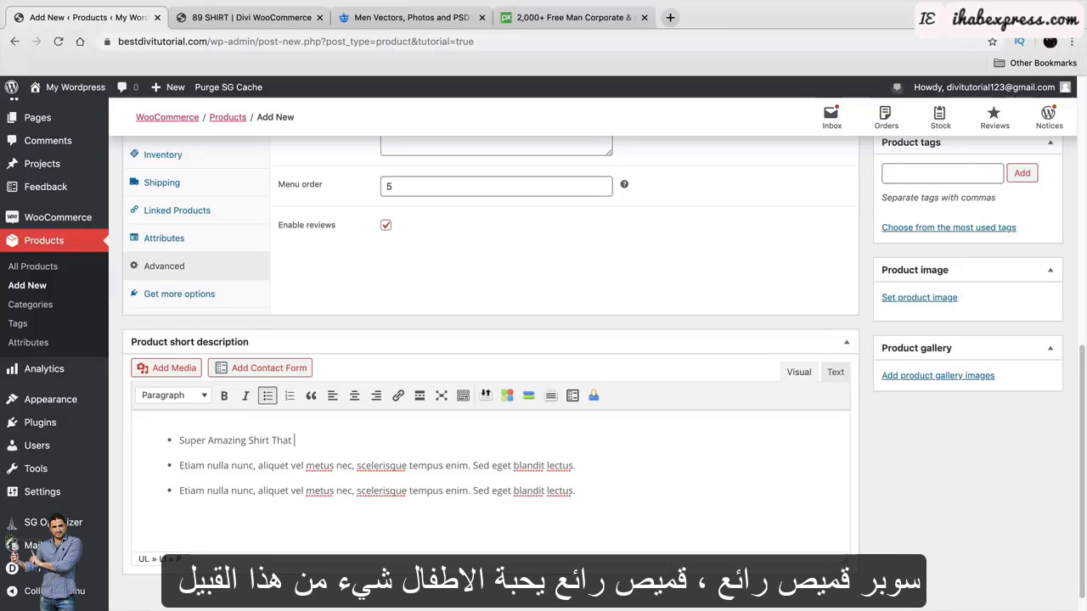
text(Boys Love)
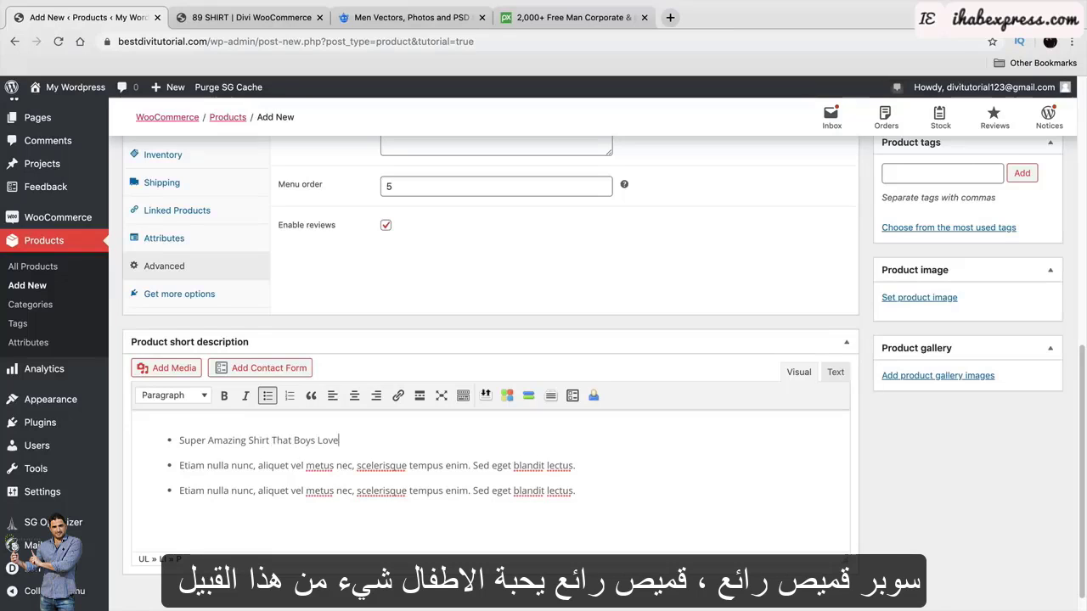
Set the beanie and leather jacket photo as the main product image.
click(915, 303)
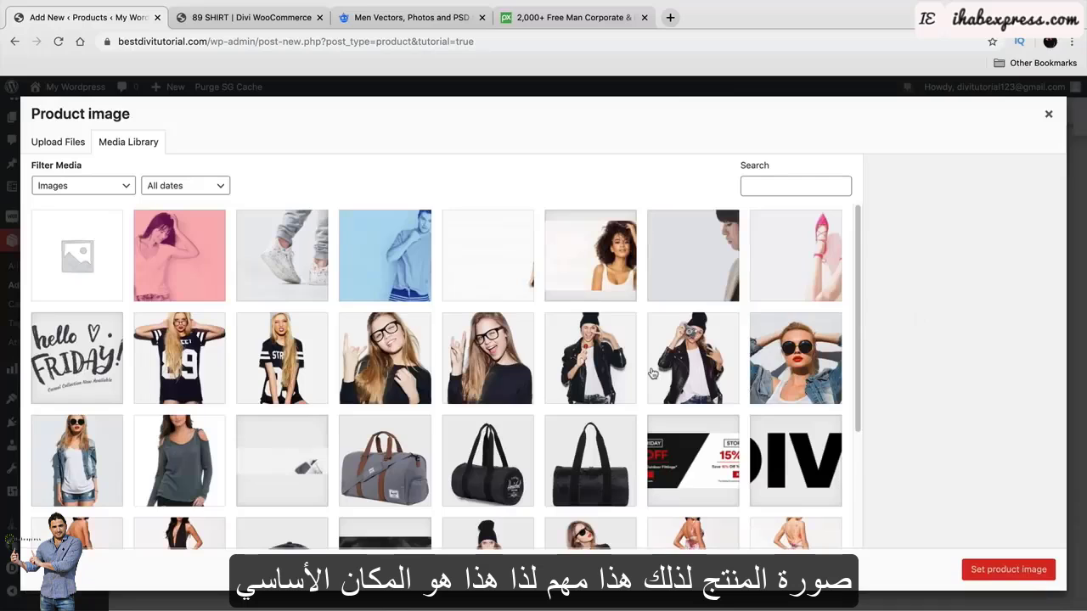
click(620, 359)
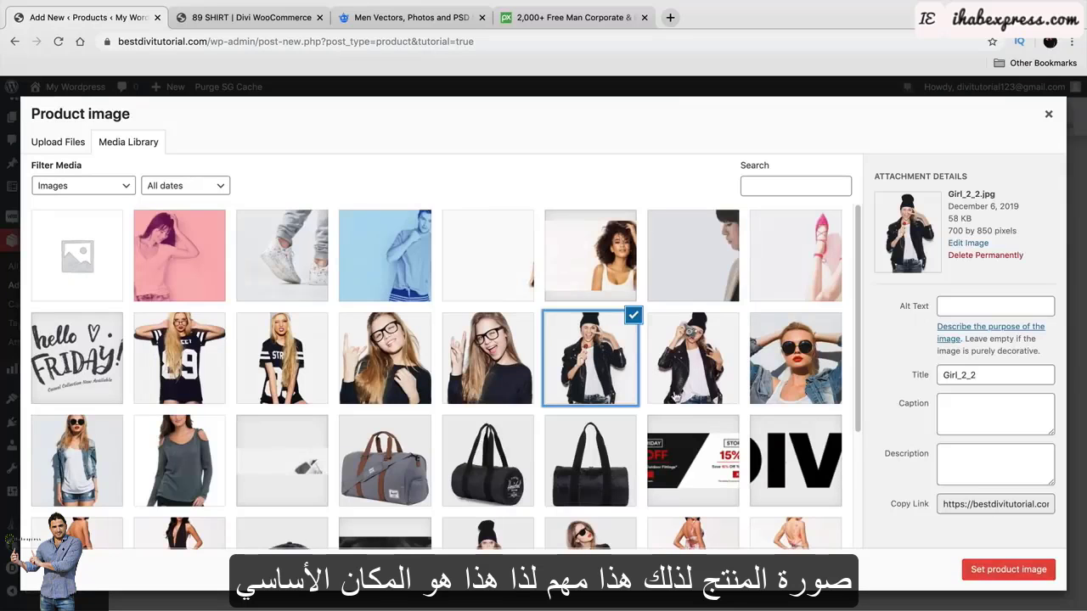
click(1009, 569)
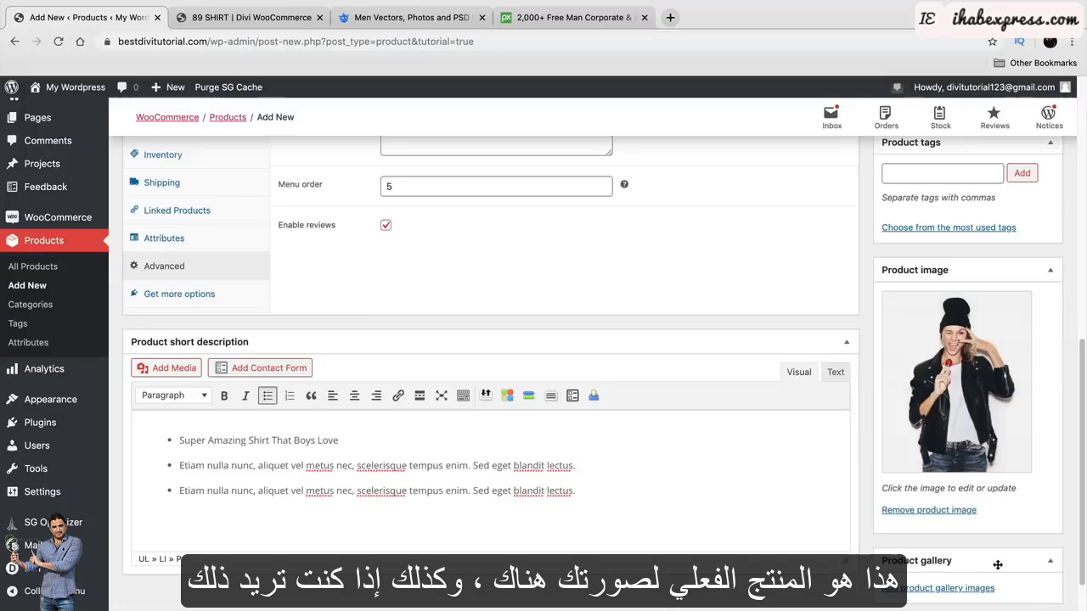
Add the model's camera photo to the product gallery.
scroll(951, 391, down, 1)
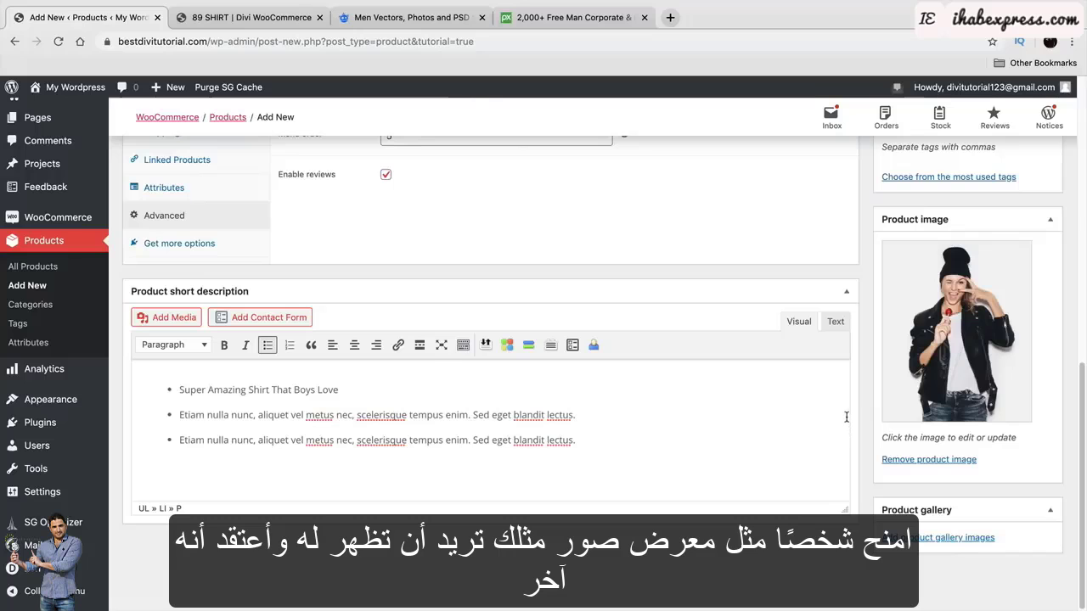
click(949, 538)
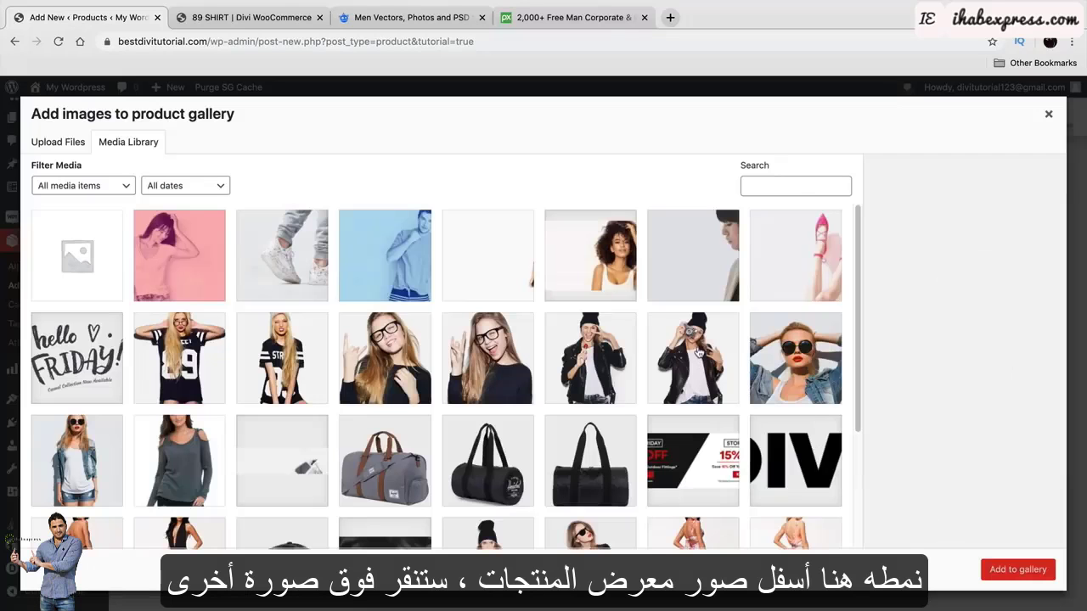
click(699, 352)
click(1017, 570)
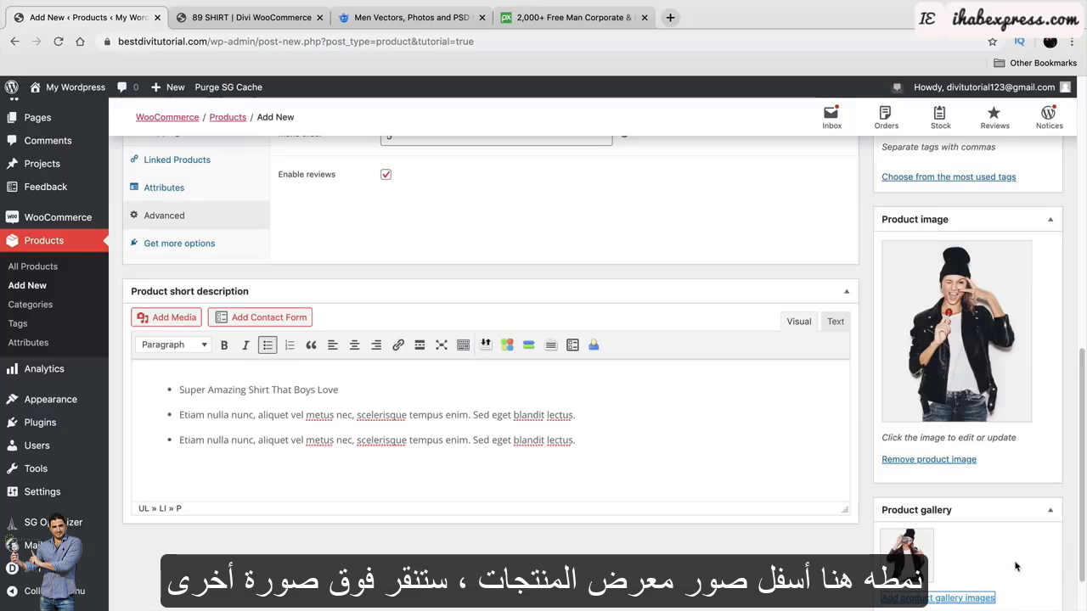
scroll(884, 512, down, 1)
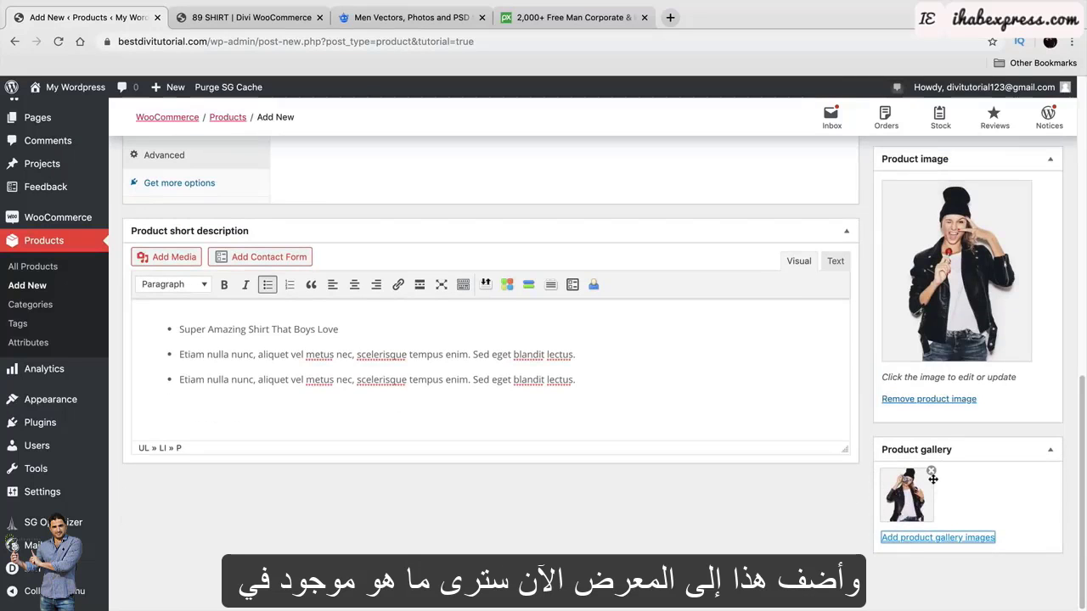
scroll(925, 476, up, 3)
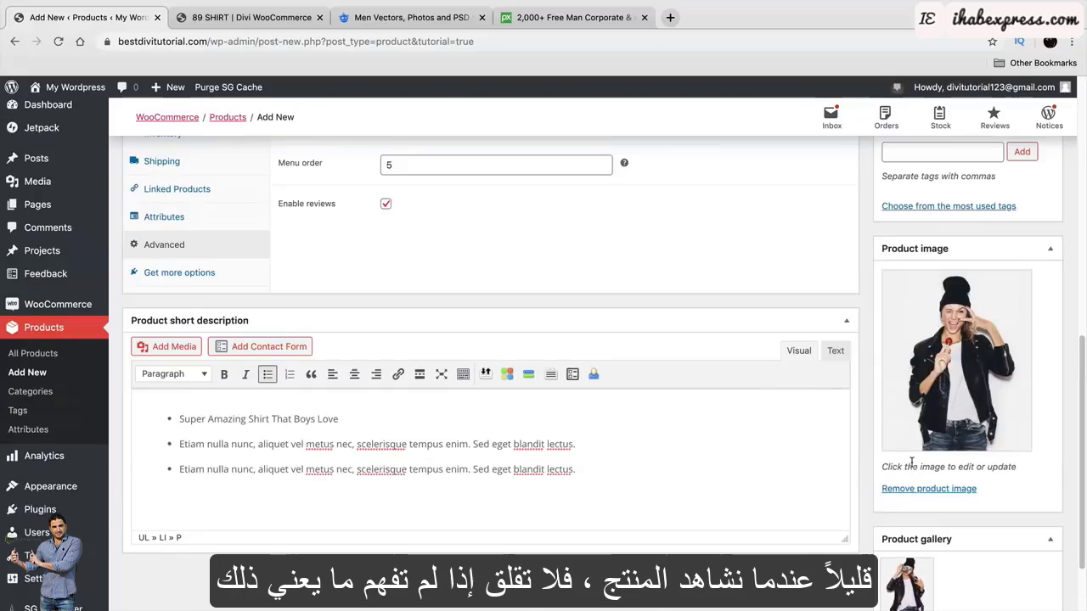
scroll(911, 463, up, 2)
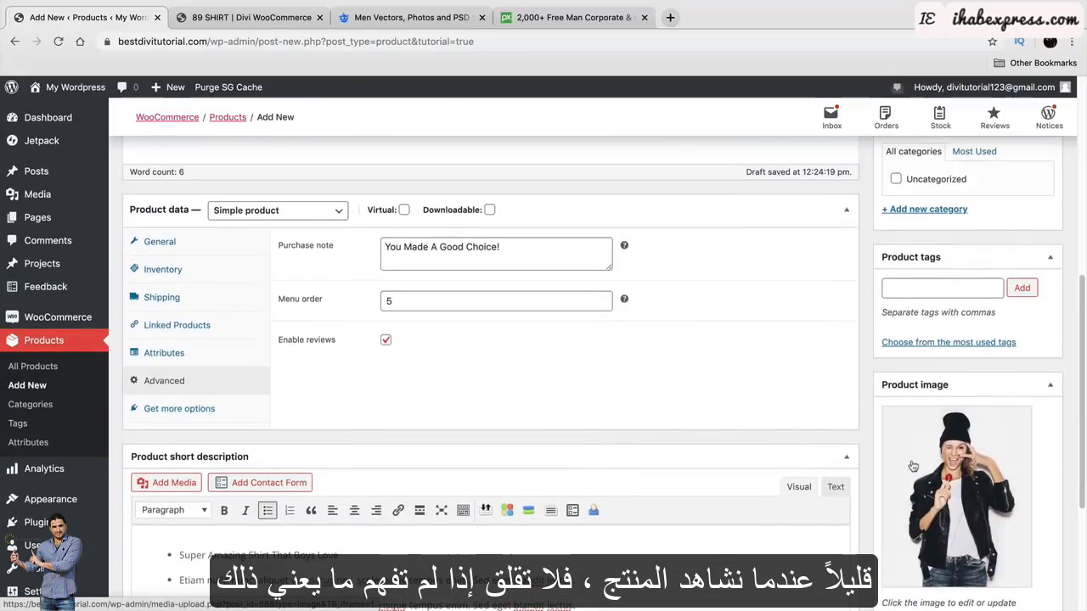
Add the tag 'shirt' to the product.
click(930, 339)
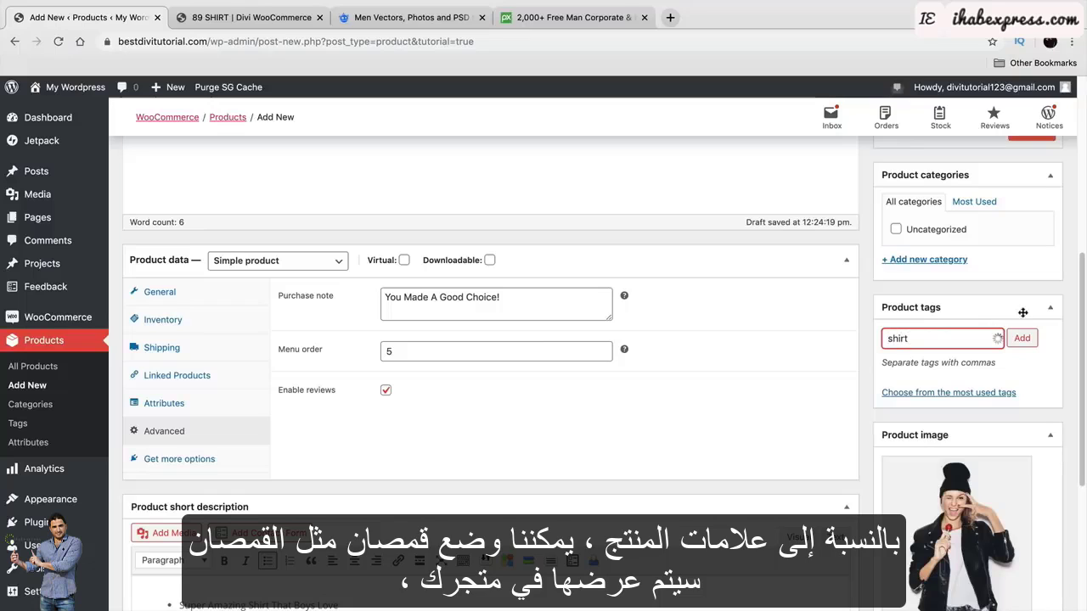
click(1023, 338)
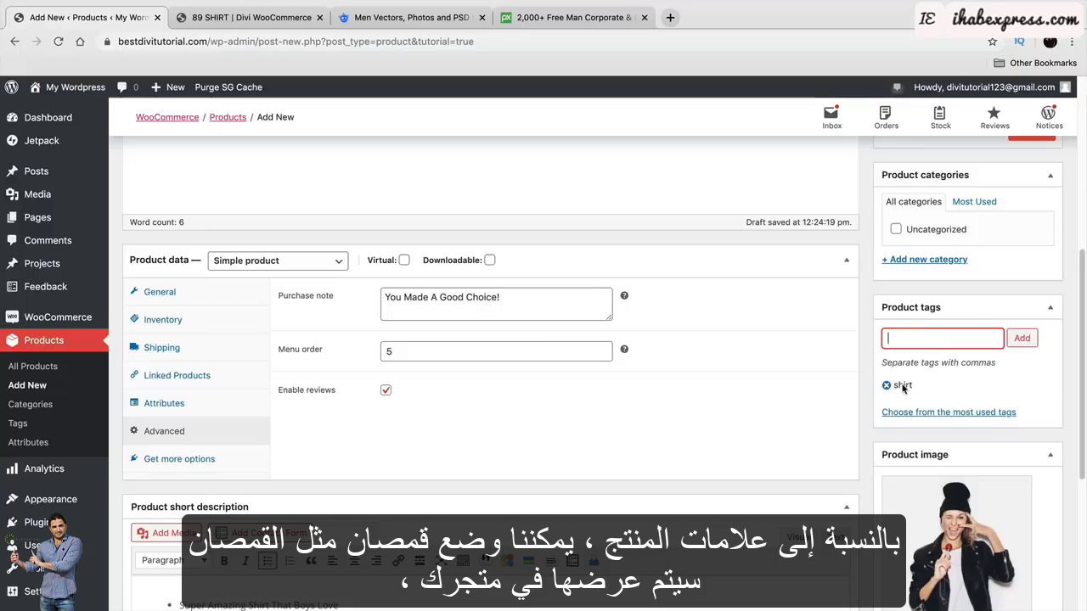
scroll(913, 391, up, 2)
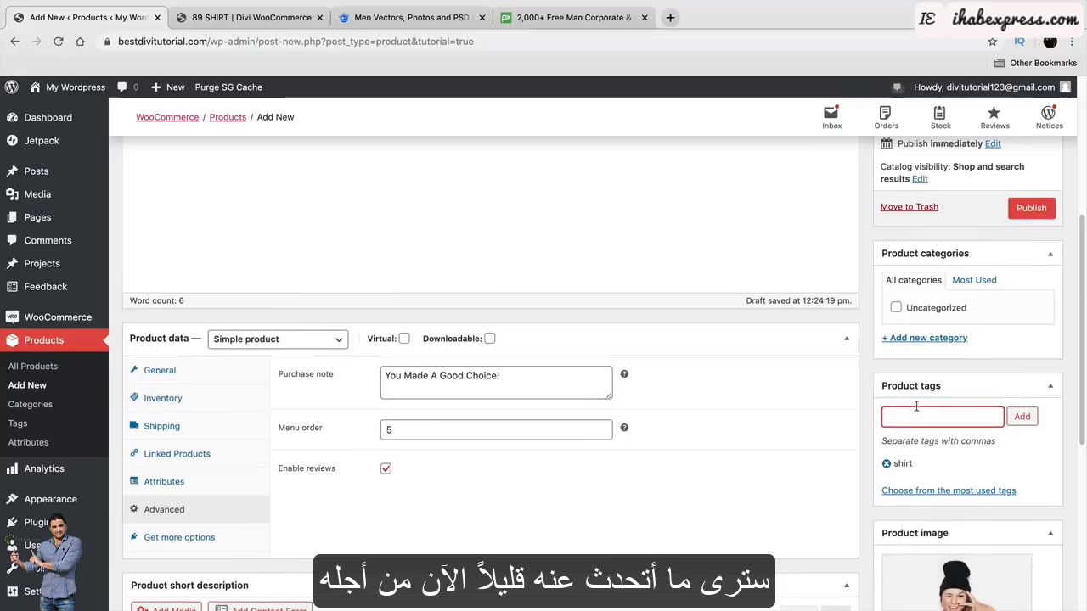
Create the 'Womans Shirts' category, assigned to the product.
click(926, 340)
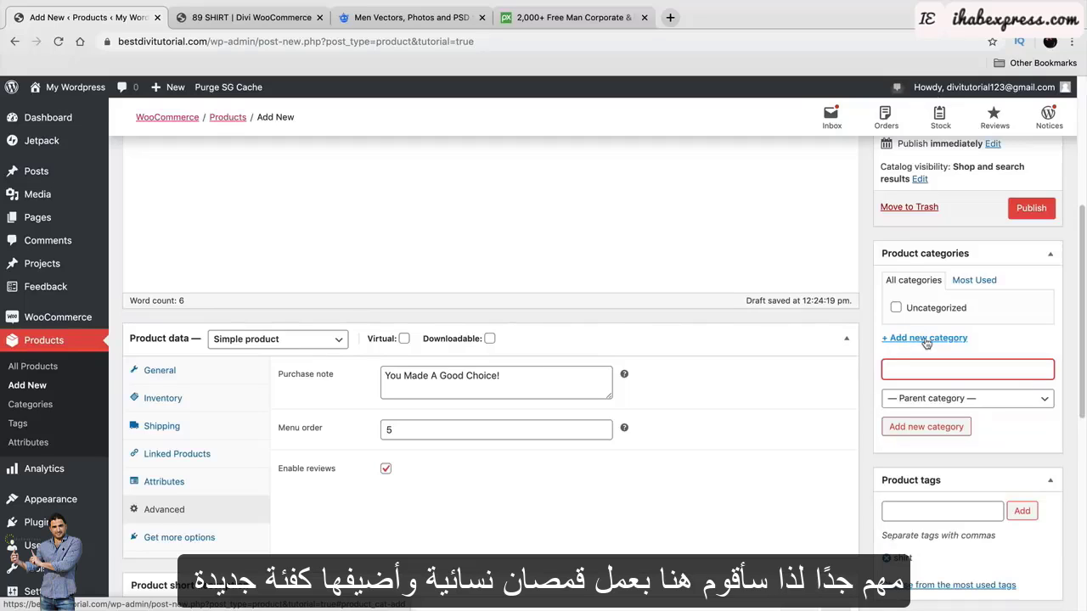
text(Womans Shirts)
click(932, 428)
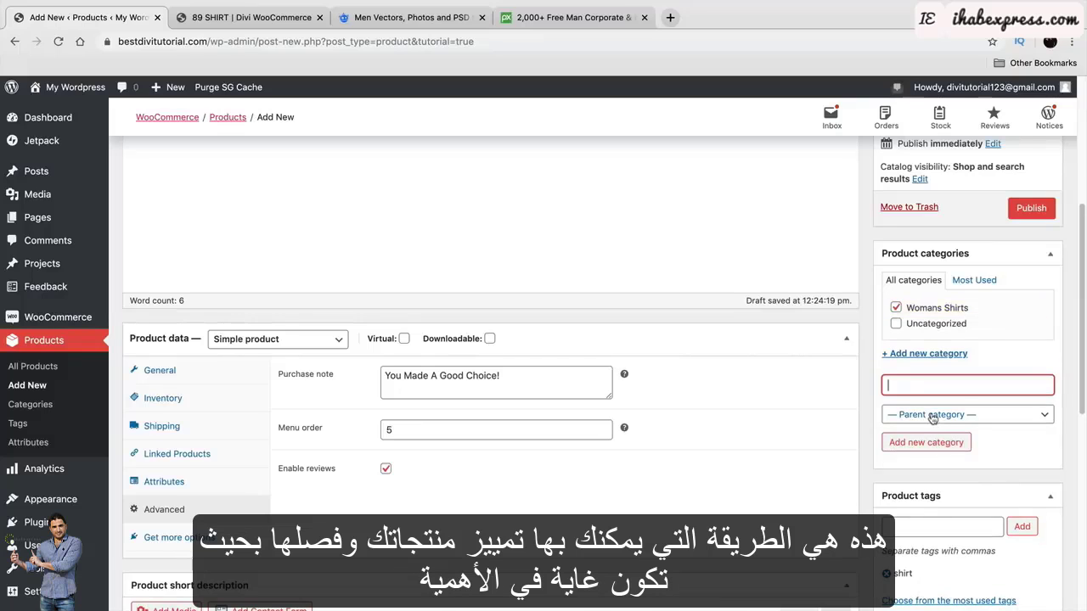
scroll(926, 415, up, 1)
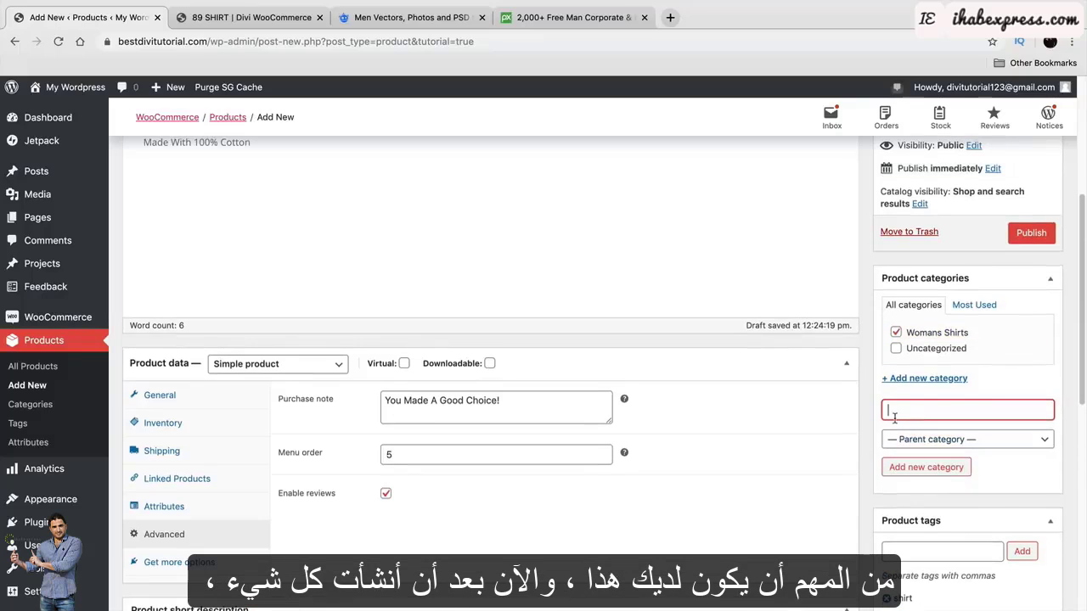
scroll(892, 406, up, 5)
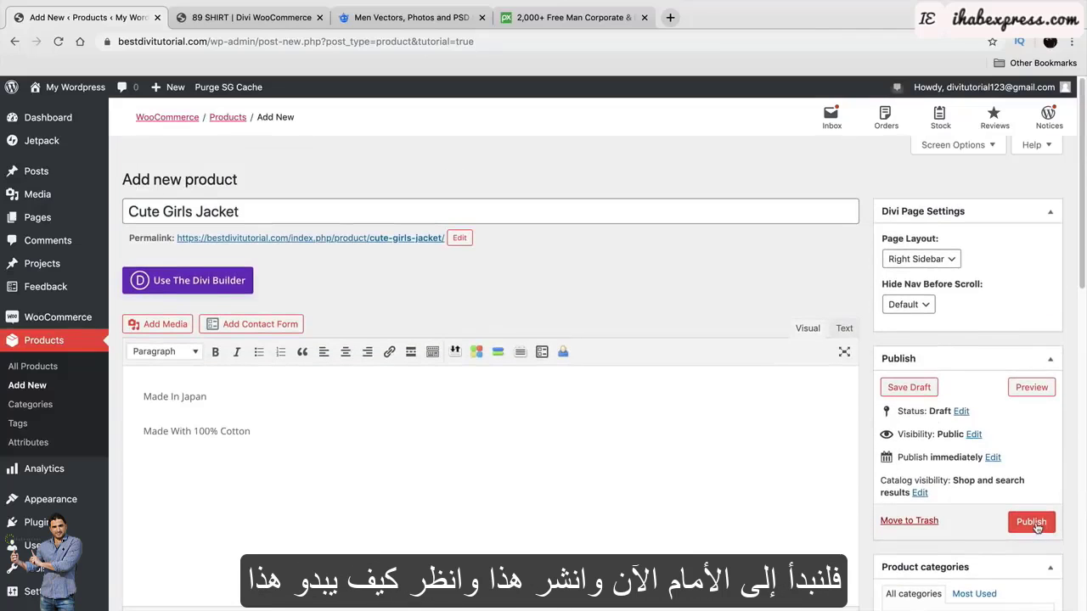
Publish the product and check its storefront title and $99.99 price.
click(1033, 527)
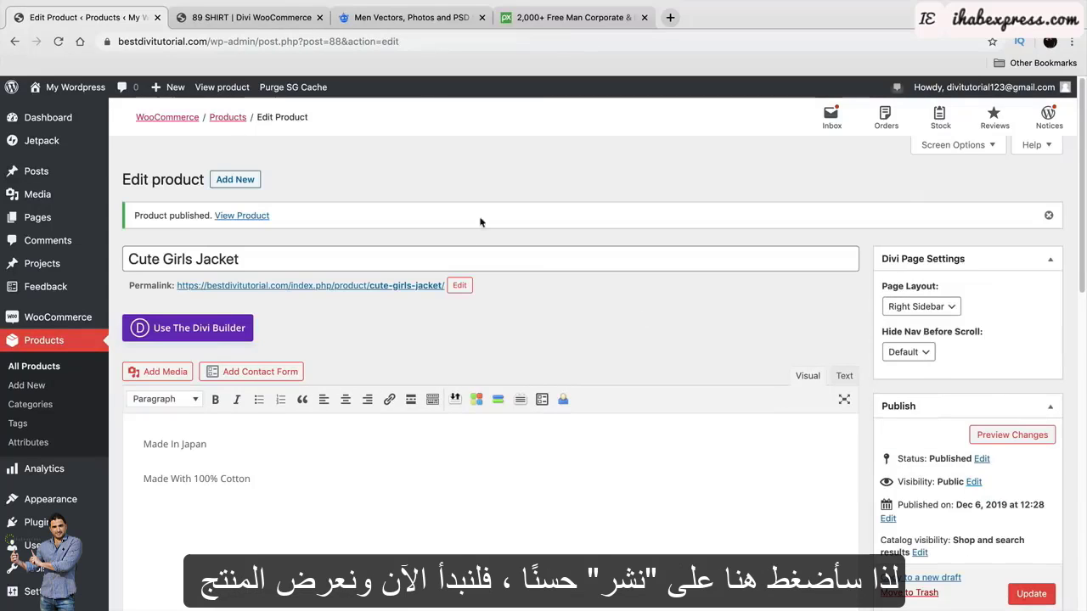
click(233, 87)
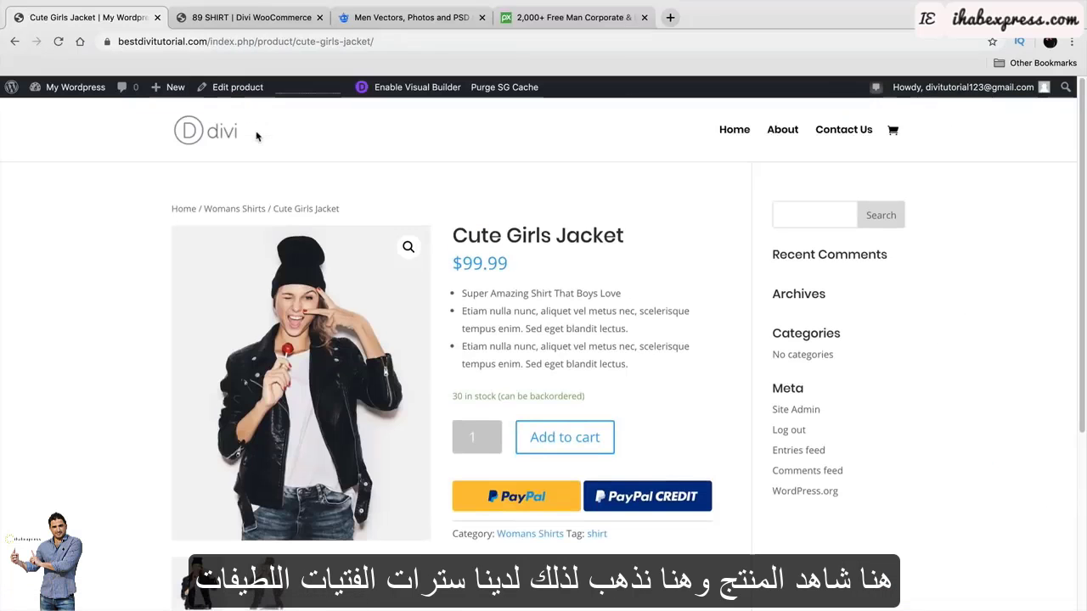
drag(625, 236, 455, 226)
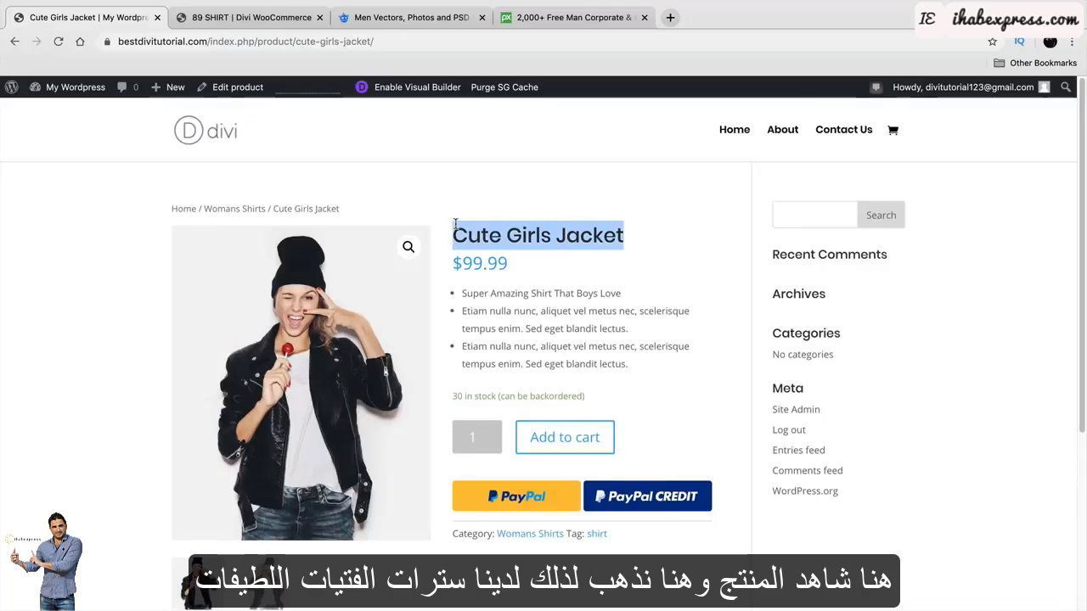
double_click(488, 264)
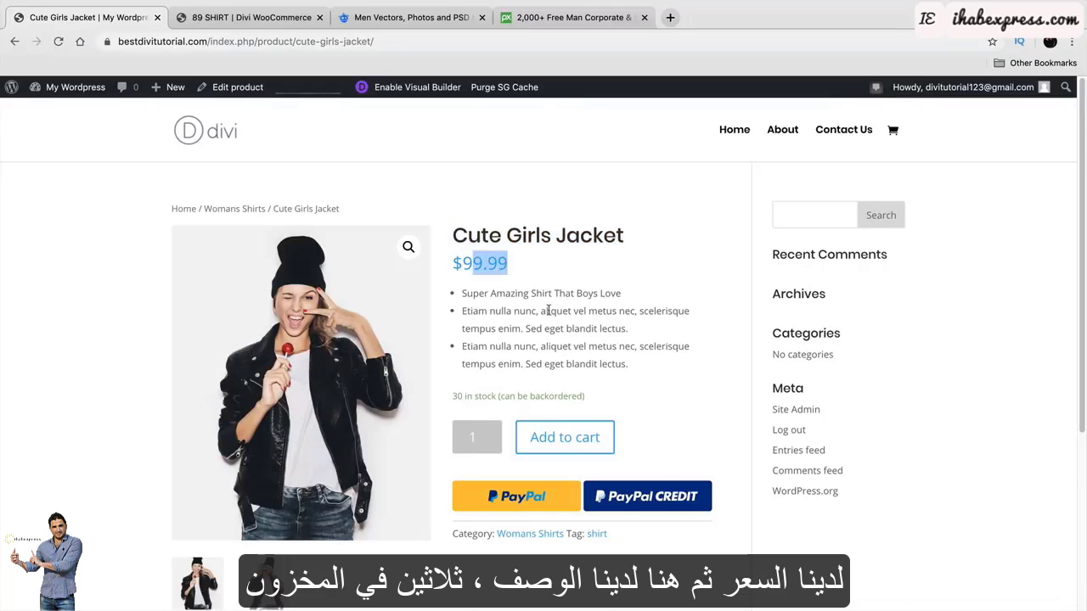
Review the three bullets, '30 in stock' line, and Made In Japan / 100% Cotton lines.
drag(462, 295, 650, 374)
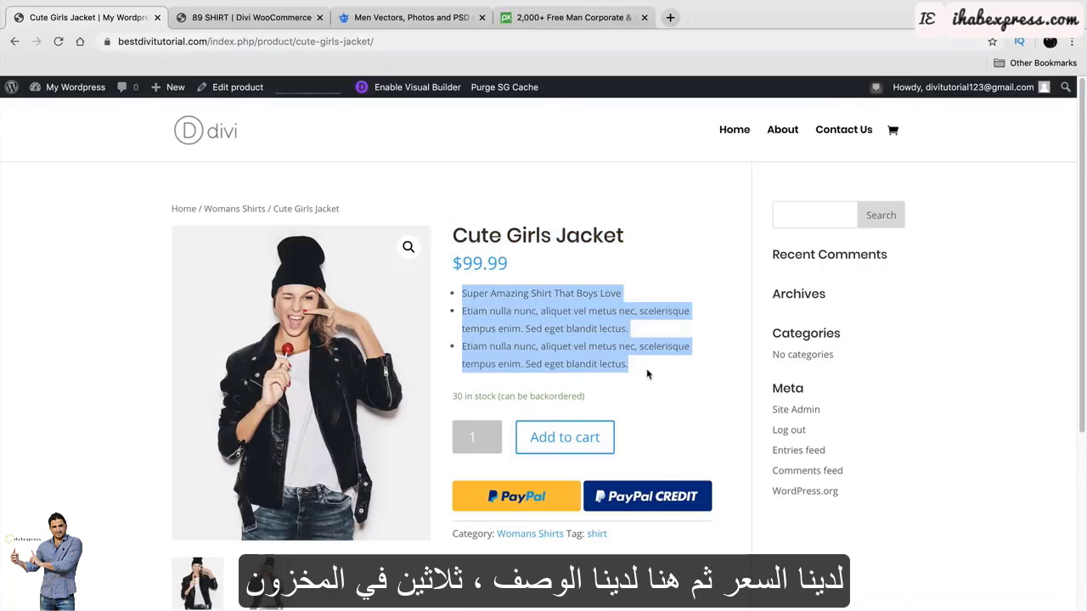
click(589, 382)
drag(589, 397, 451, 401)
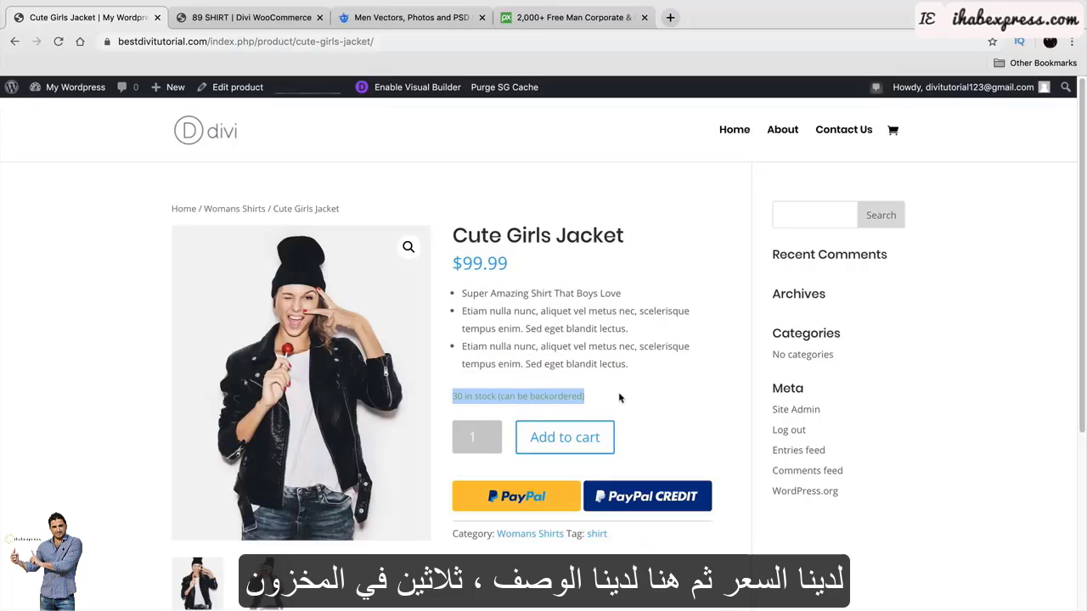
scroll(624, 386, down, 5)
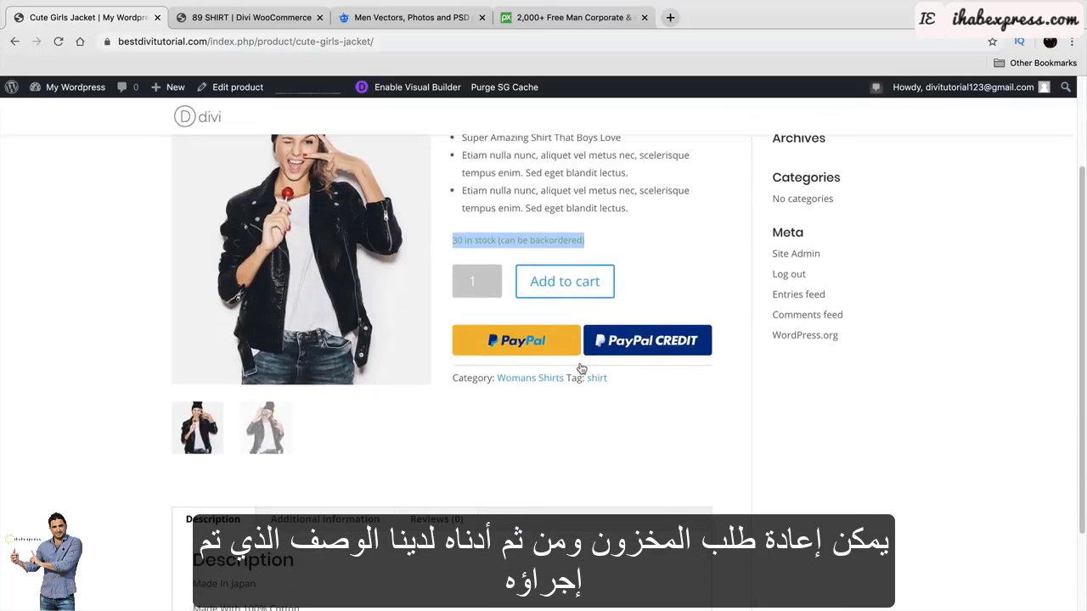
drag(192, 486, 259, 490)
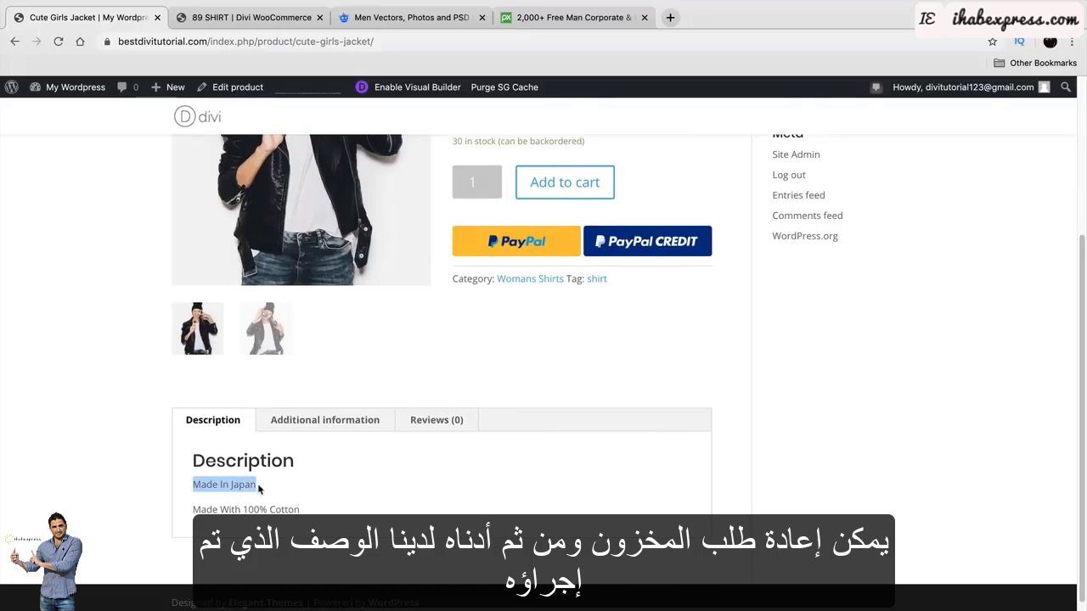
drag(193, 509, 306, 512)
scroll(374, 527, up, 5)
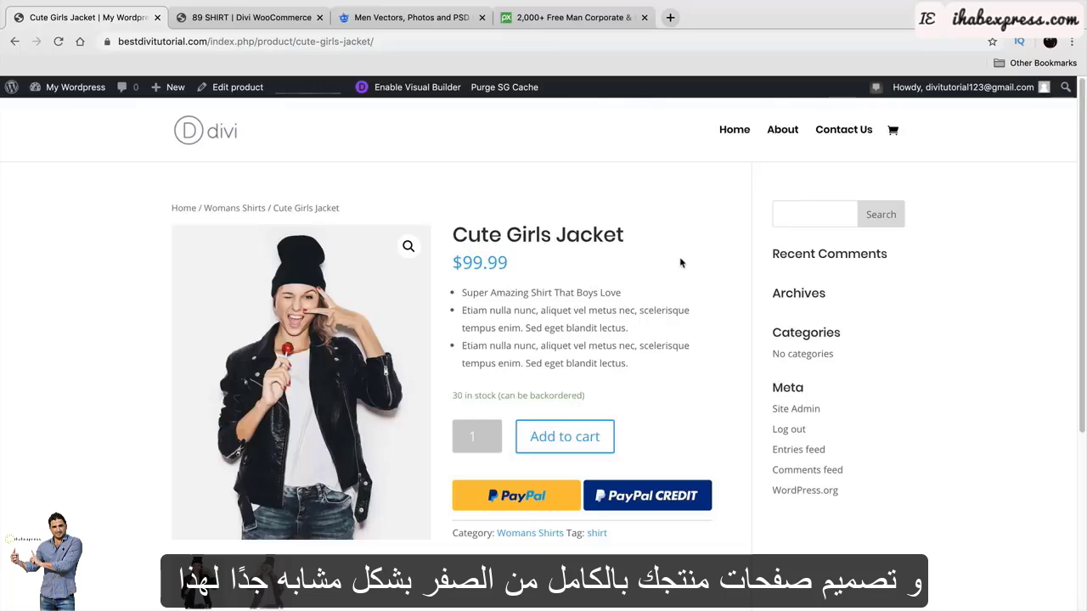
click(246, 17)
click(957, 440)
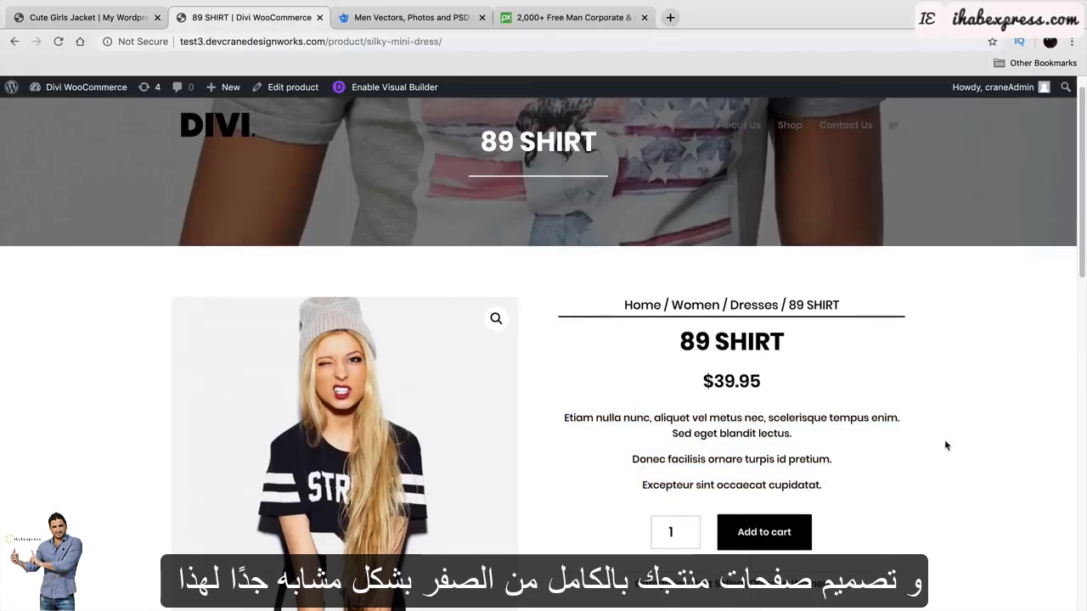
scroll(947, 444, down, 2)
scroll(945, 443, down, 1)
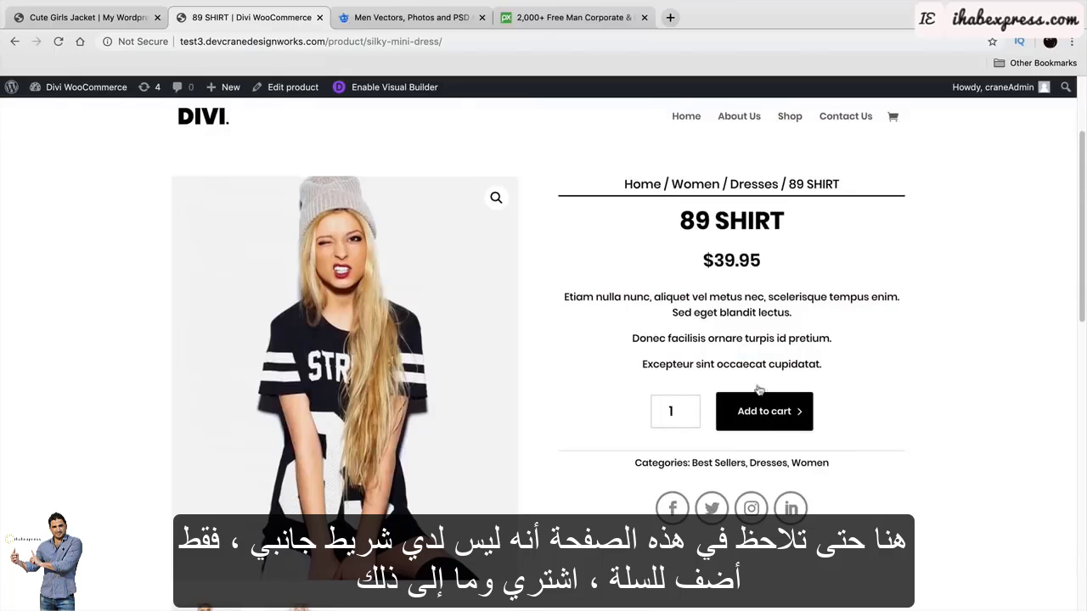
click(85, 17)
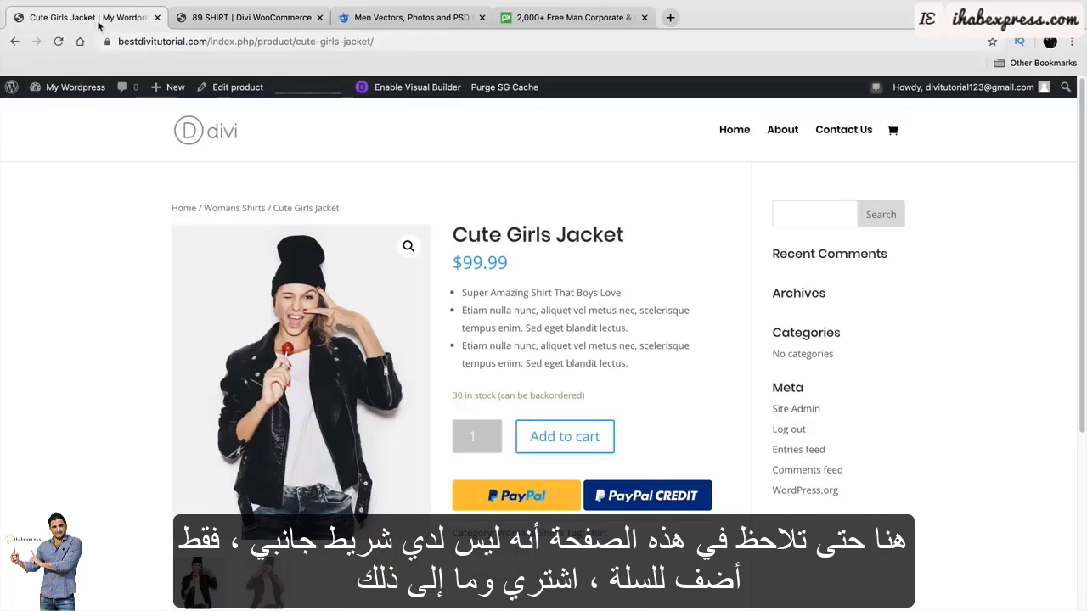
Add Cute Girls Jacket to the cart and view the cart.
click(582, 449)
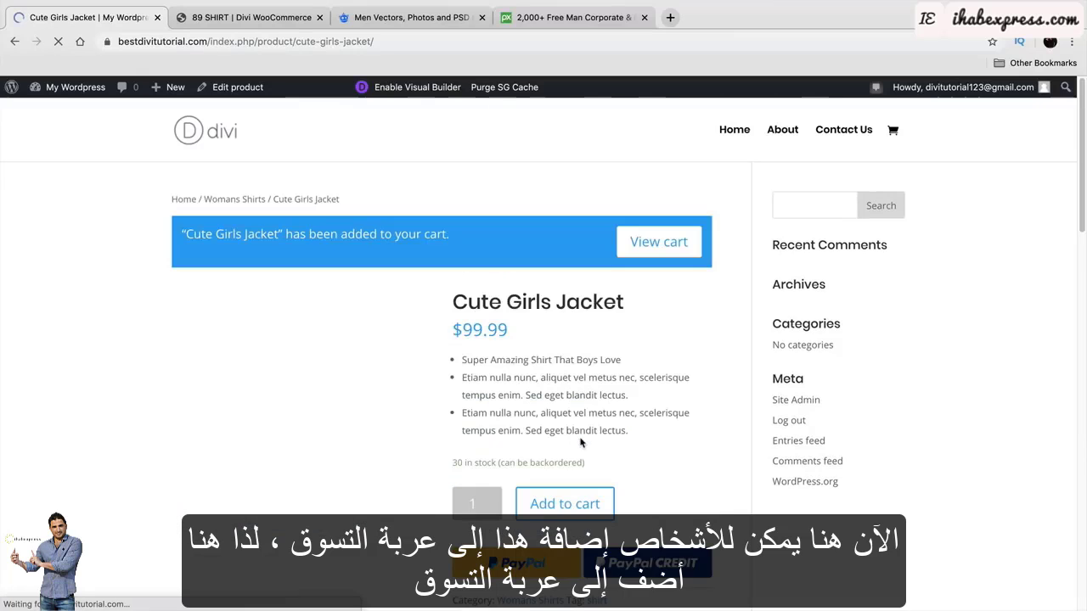
drag(194, 243, 469, 249)
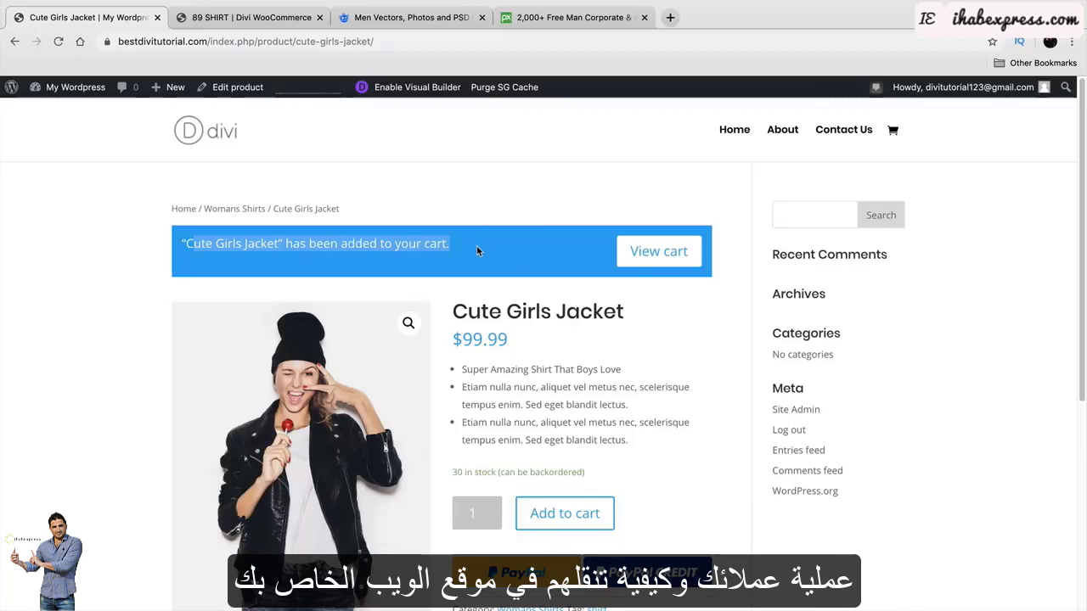
click(658, 251)
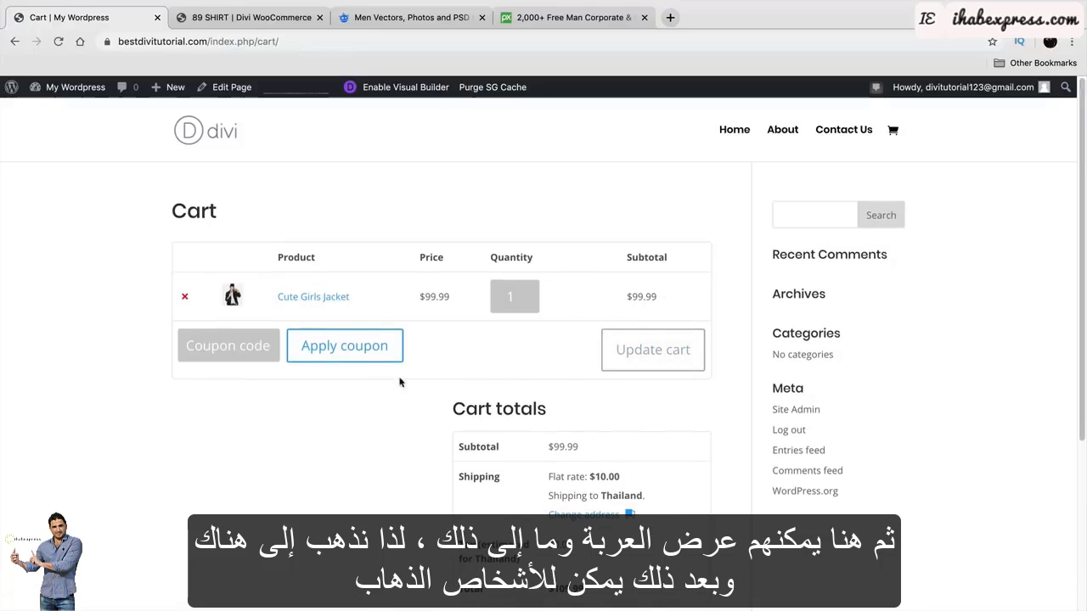
scroll(484, 467, down, 3)
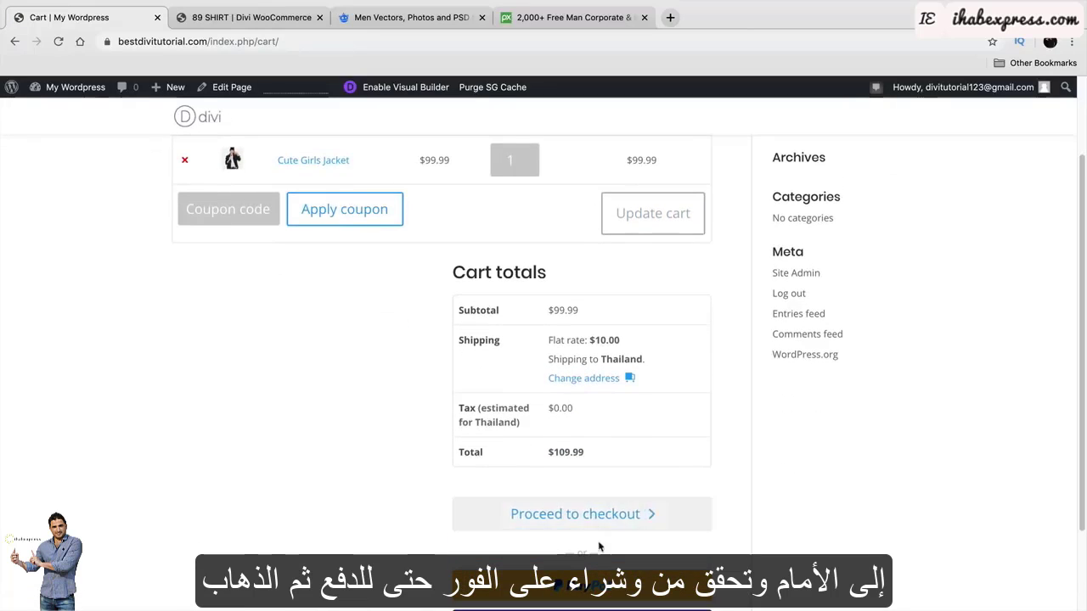
Look over the checkout page, then return to the product page, confirming the resubmission.
click(596, 516)
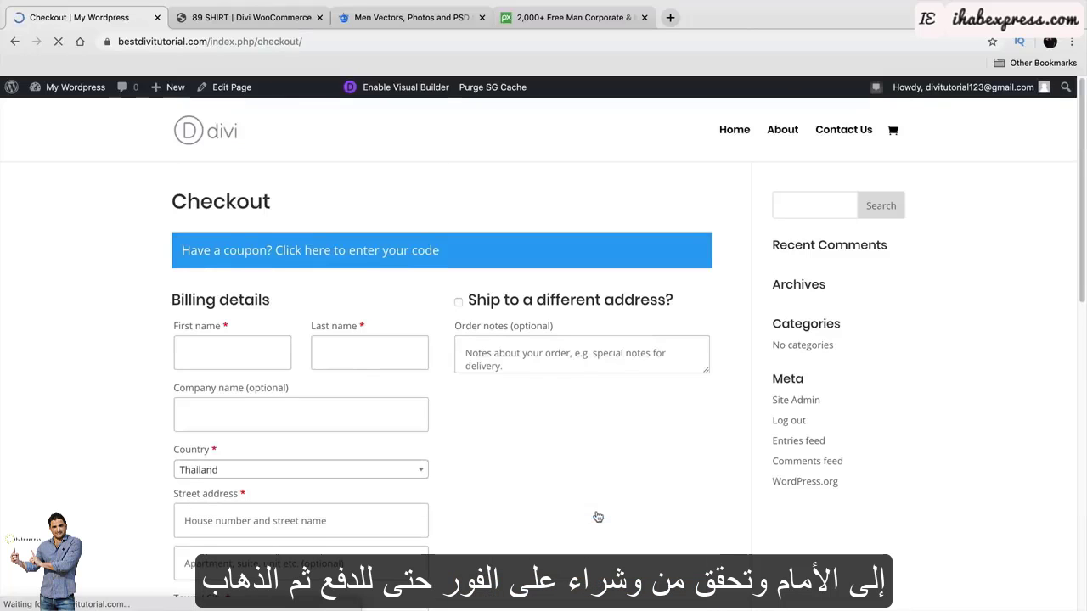
scroll(442, 366, down, 5)
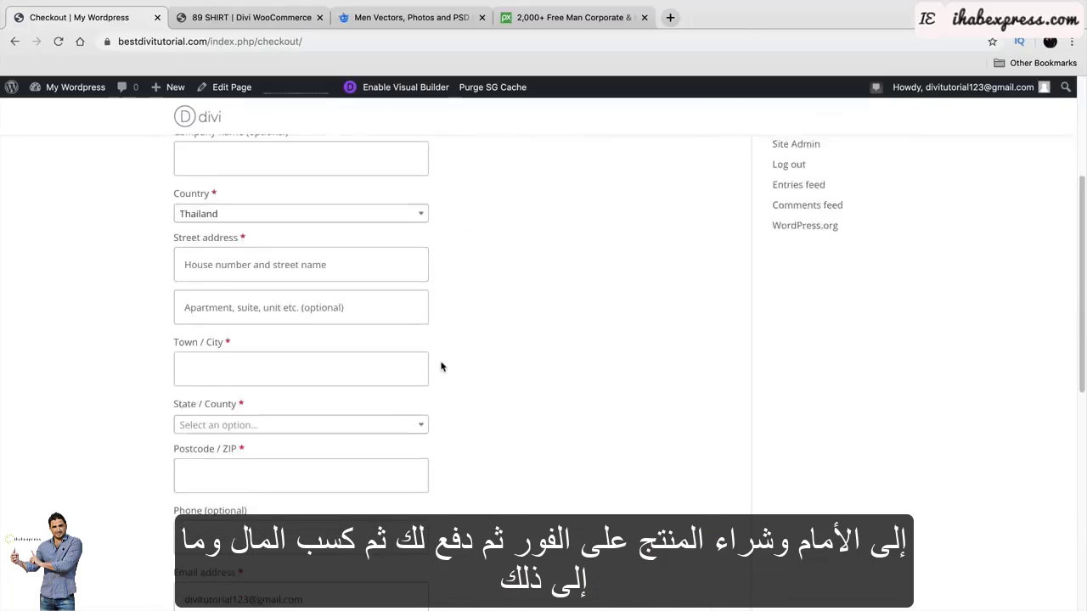
scroll(442, 366, down, 10)
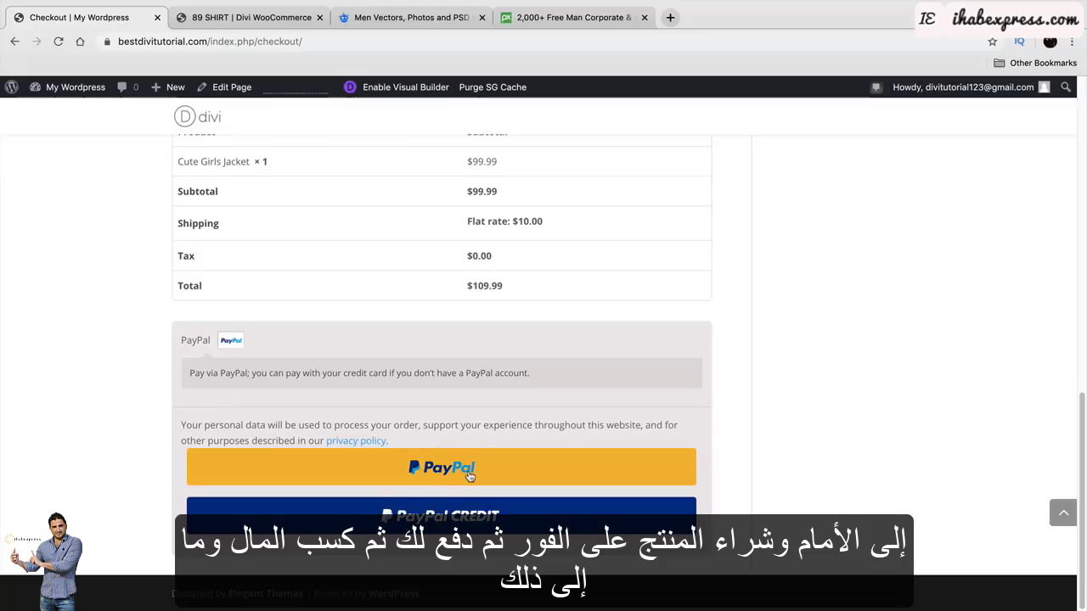
scroll(470, 476, up, 15)
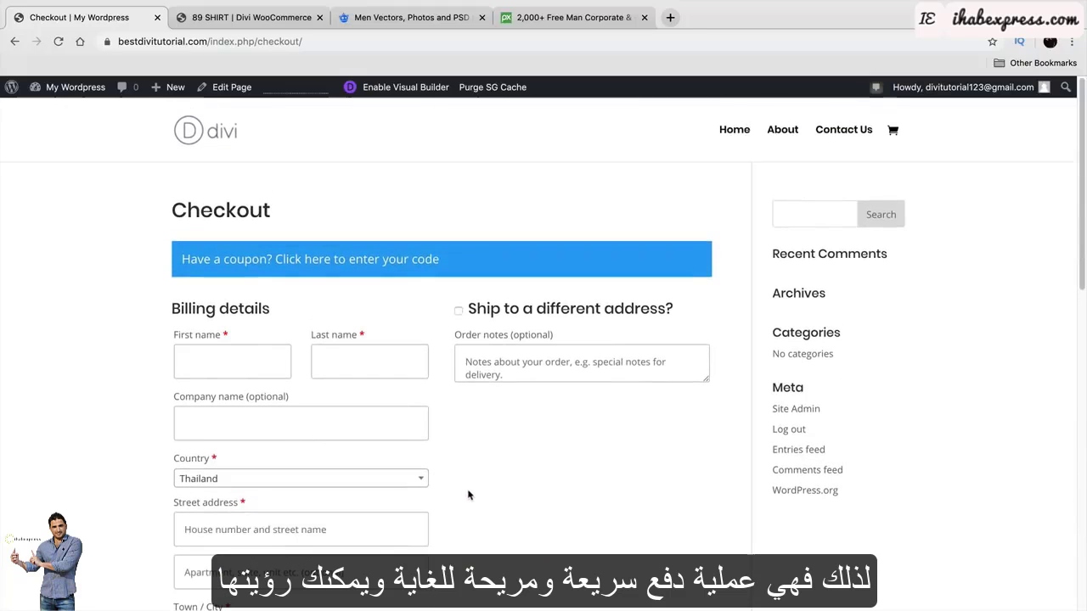
click(14, 42)
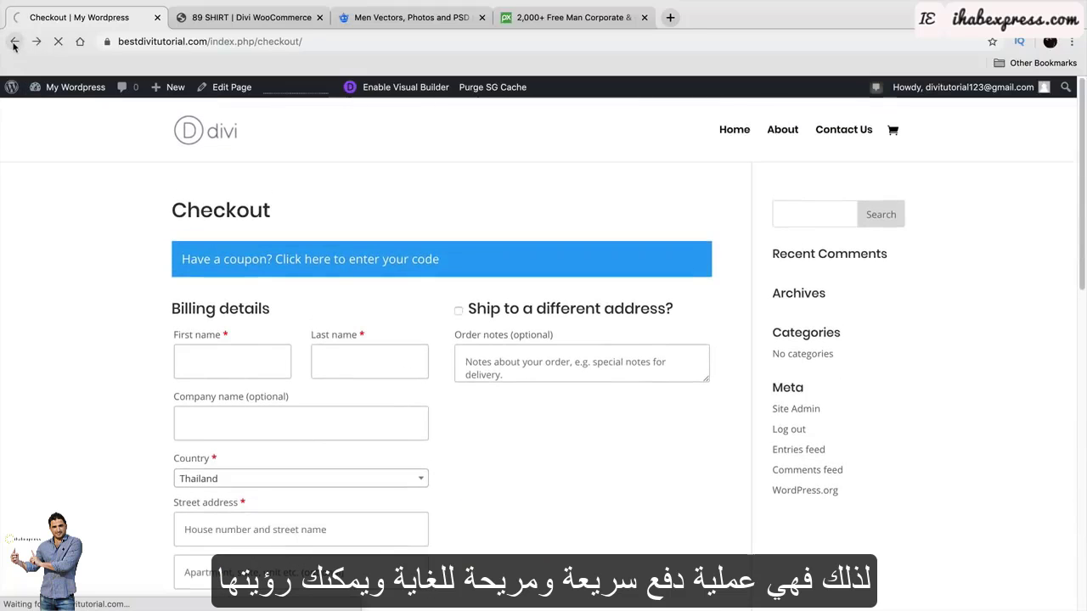
click(14, 42)
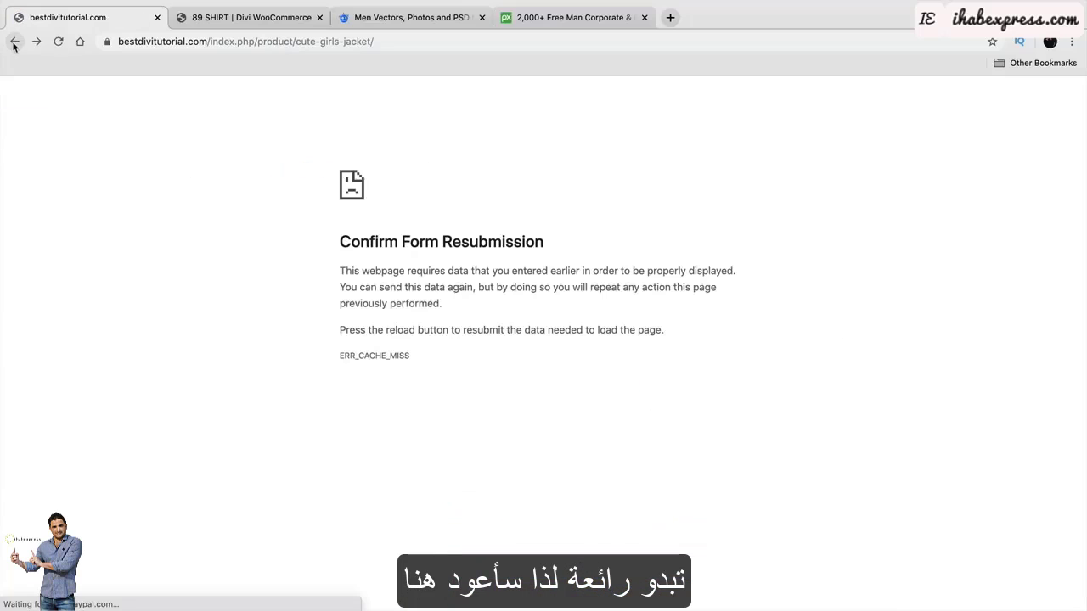
click(14, 42)
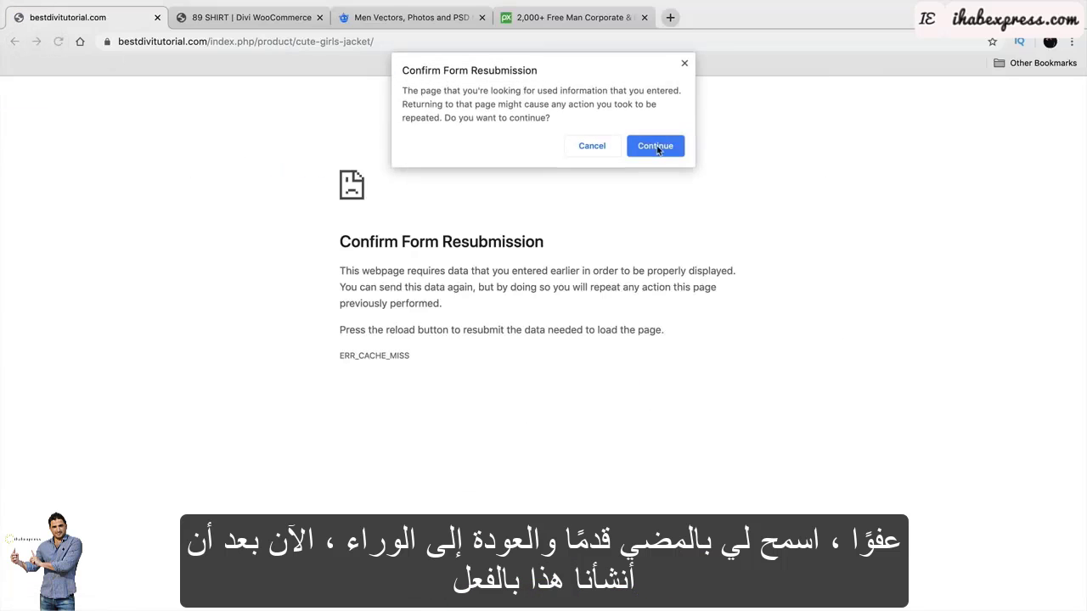
click(655, 146)
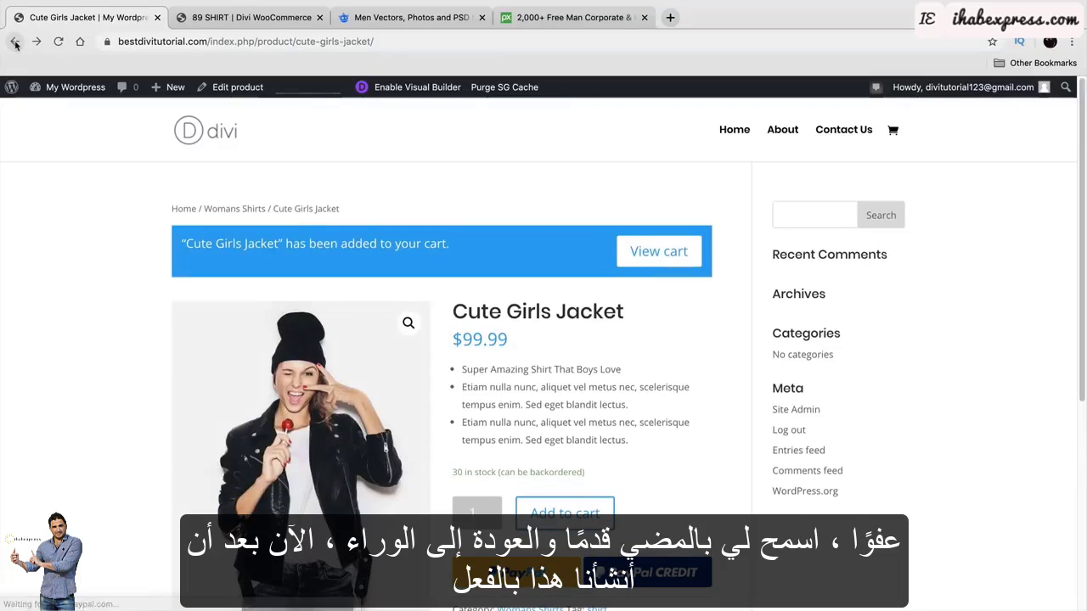
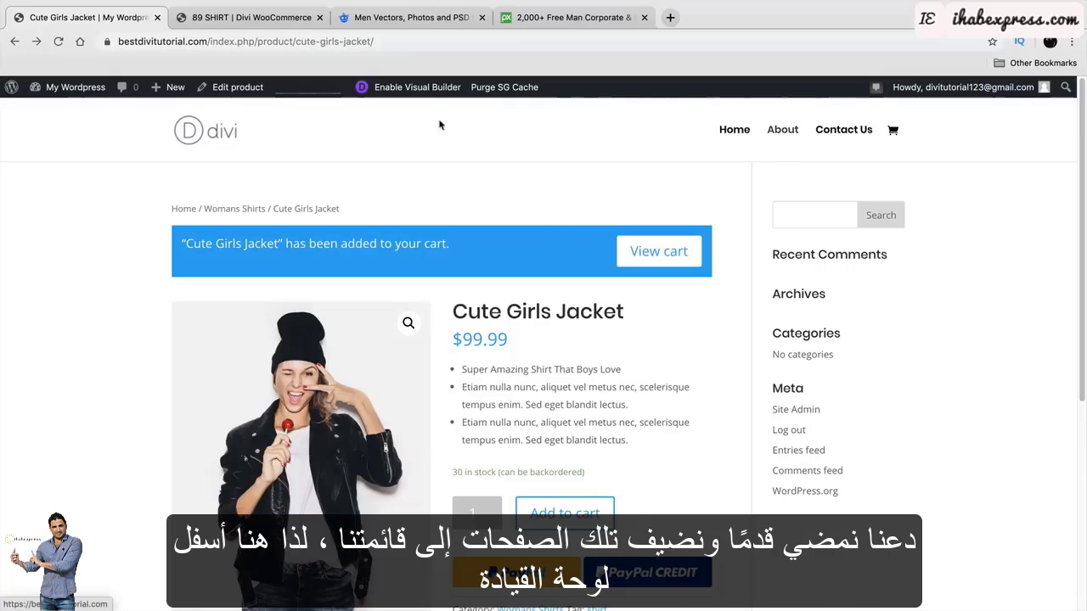
Go from the live site to the WordPress Dashboard, then to Appearance > Menus.
mouse_move(77, 87)
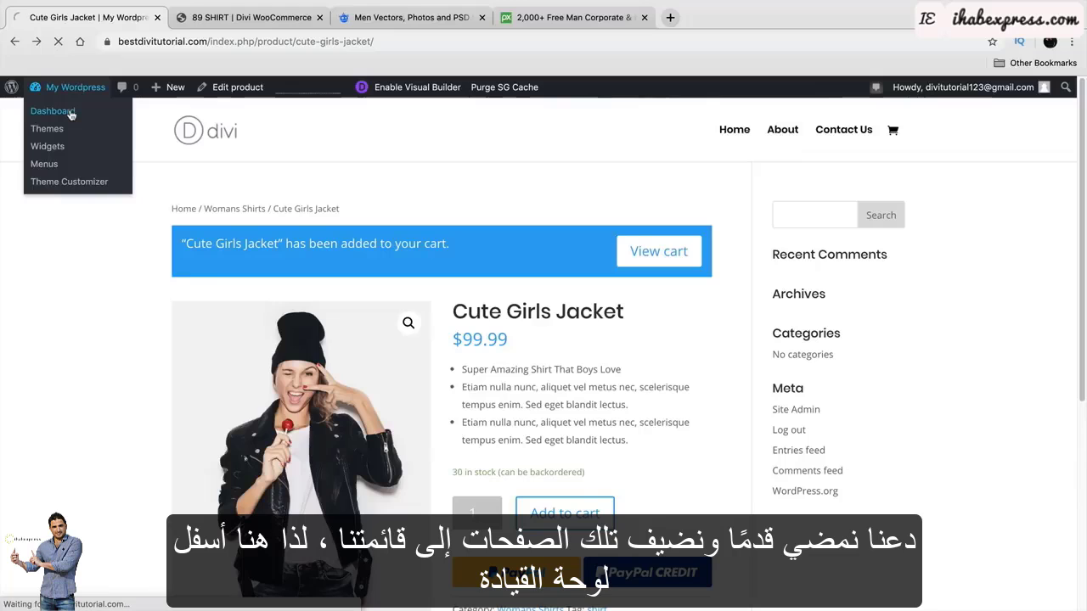
click(53, 111)
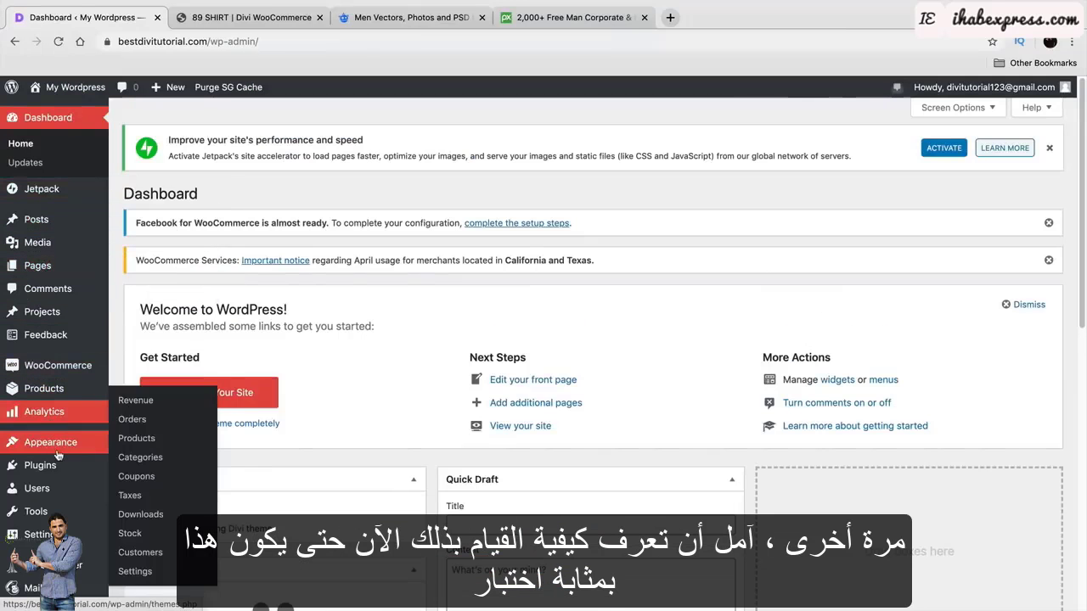
mouse_move(56, 450)
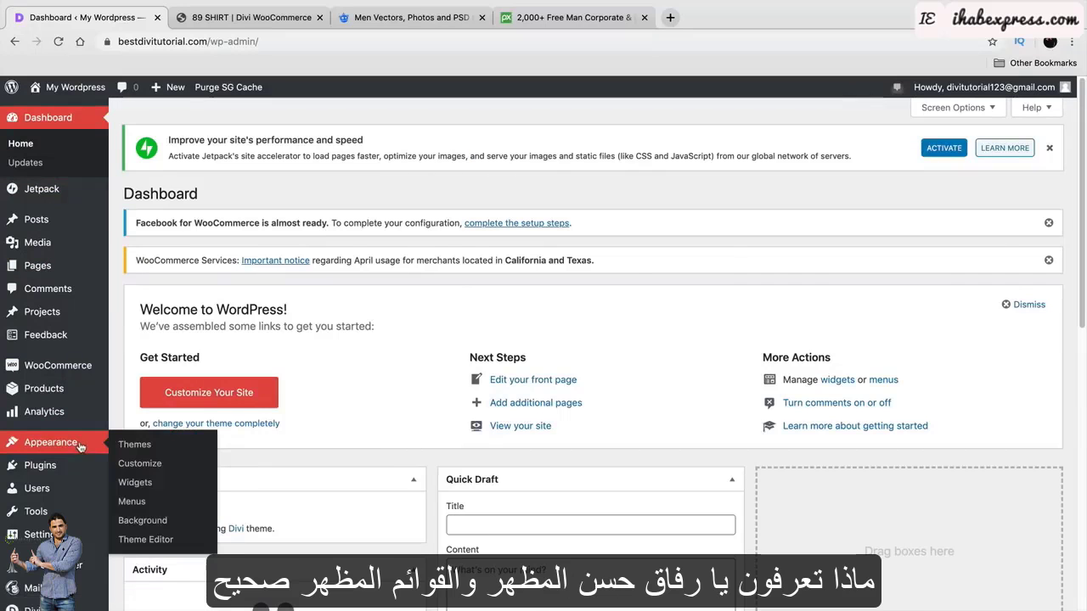
click(132, 502)
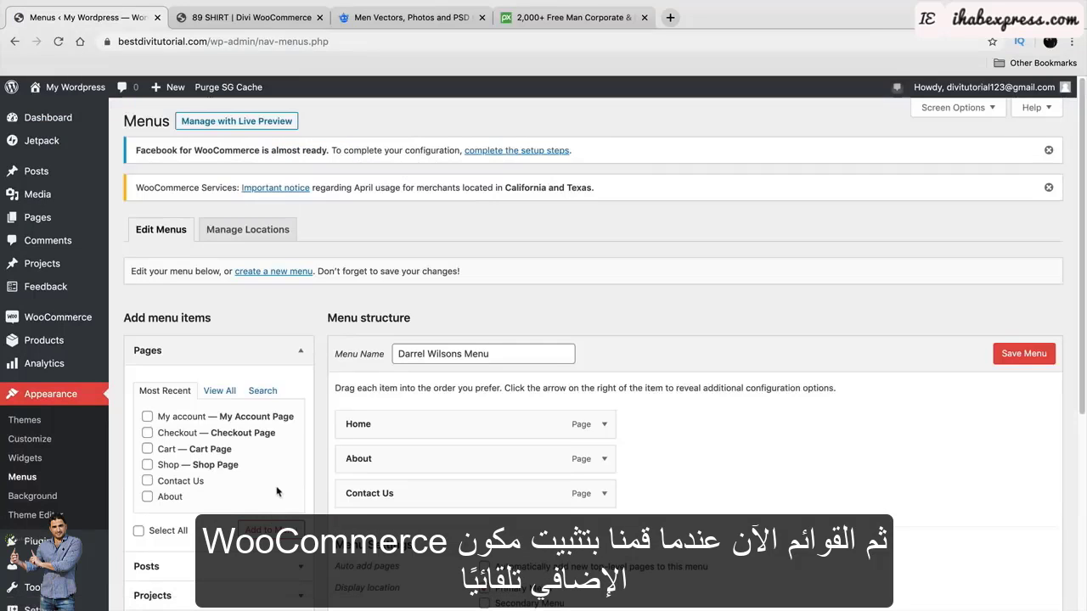
Add the Checkout and Cart pages to the menu.
scroll(276, 474, down, 3)
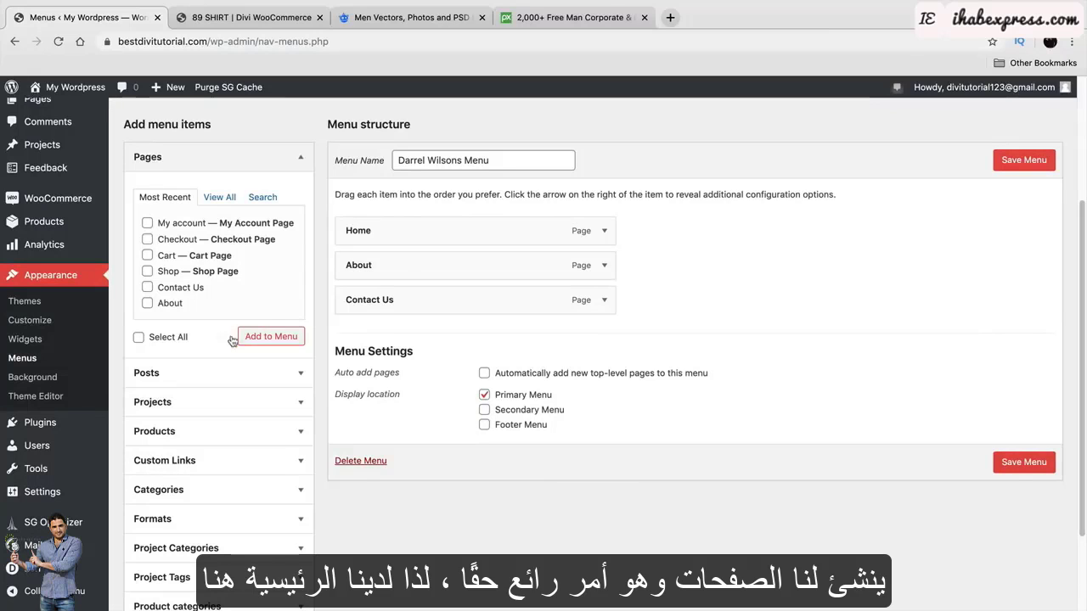
click(147, 255)
click(147, 240)
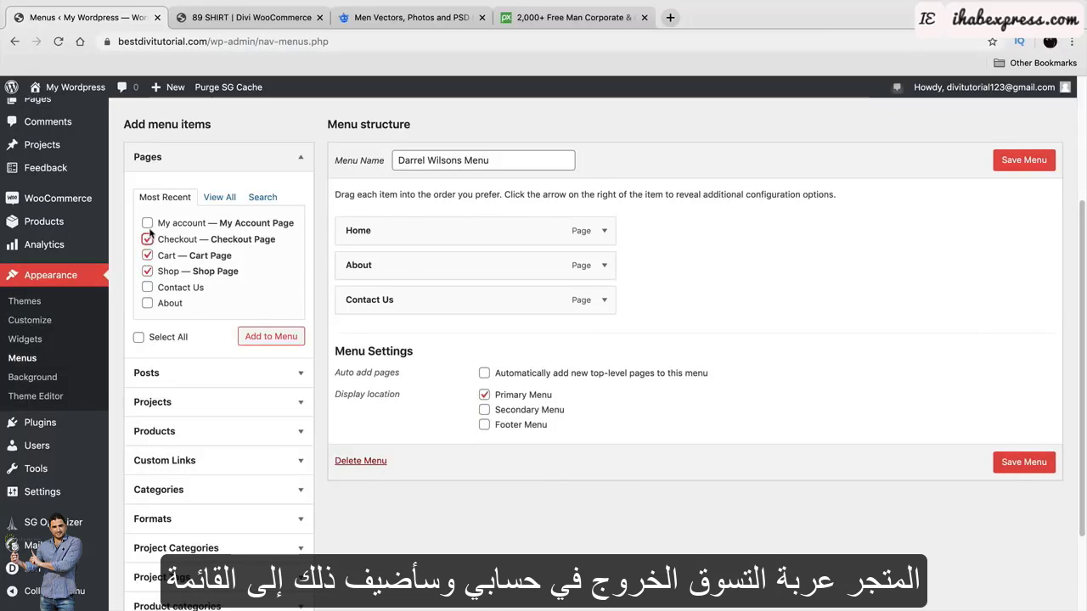
click(272, 339)
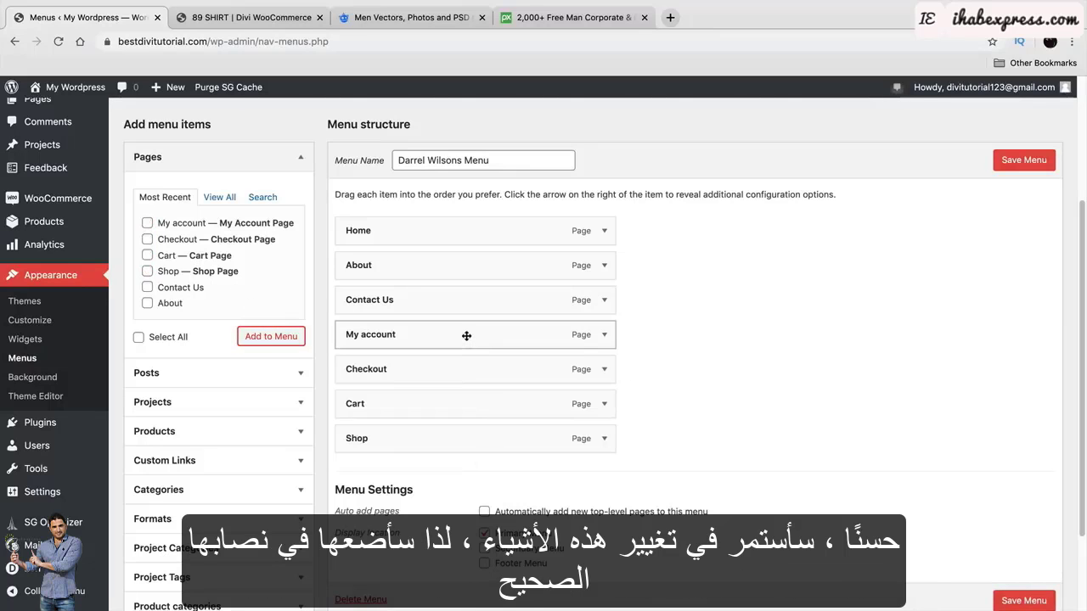
Order the menu Home, About, Shop, My account (Checkout, Cart nested), Contact Us, and save.
drag(468, 340, 467, 312)
drag(467, 369, 394, 337)
drag(395, 398, 423, 384)
drag(420, 440, 429, 301)
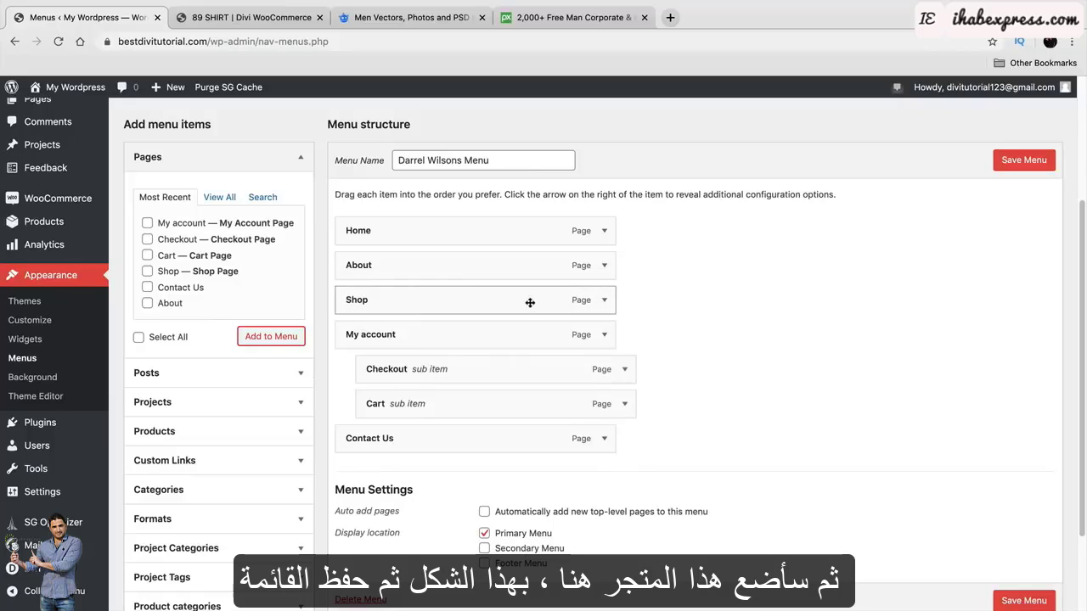
click(1019, 163)
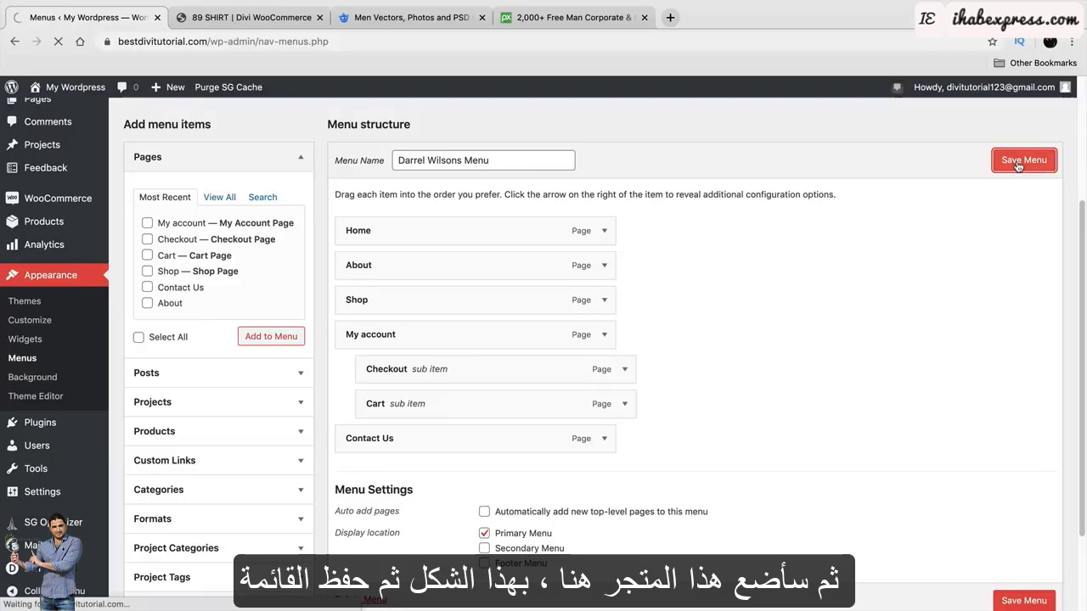
scroll(464, 447, down, 1)
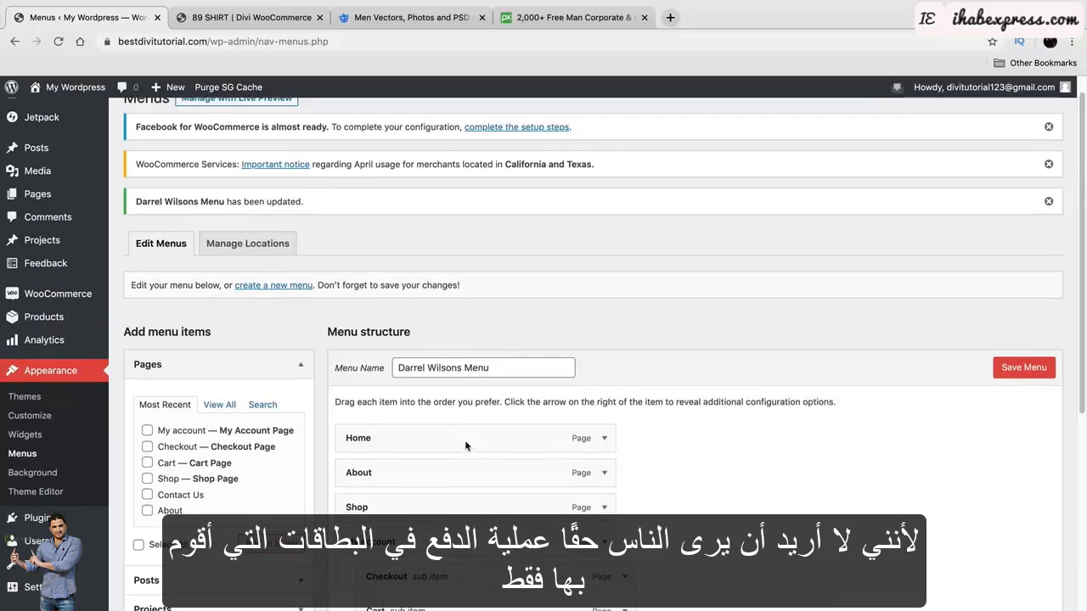
scroll(464, 440, down, 3)
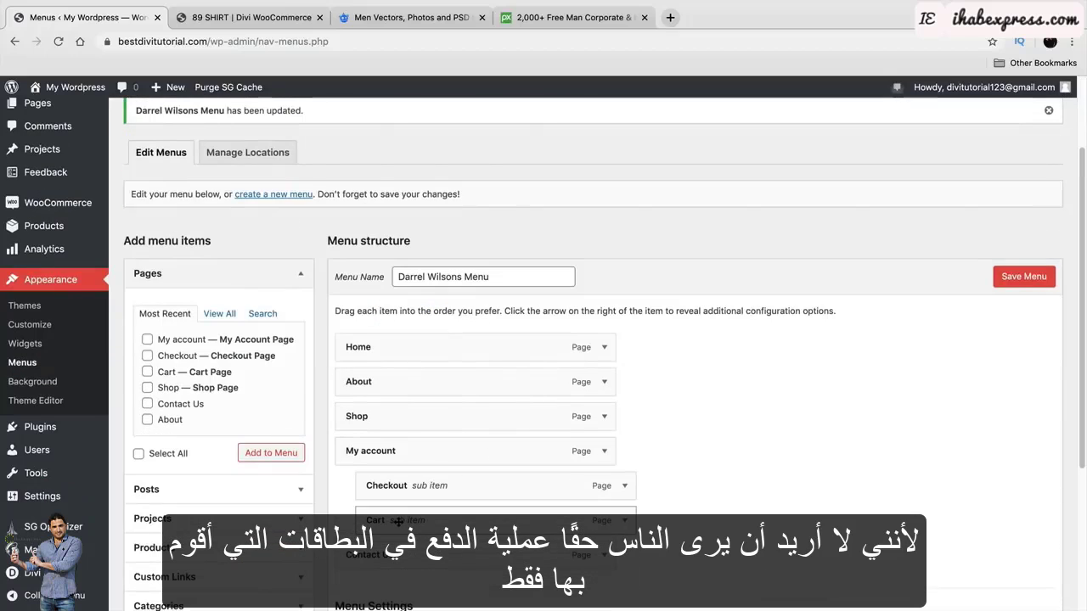
scroll(410, 525, up, 4)
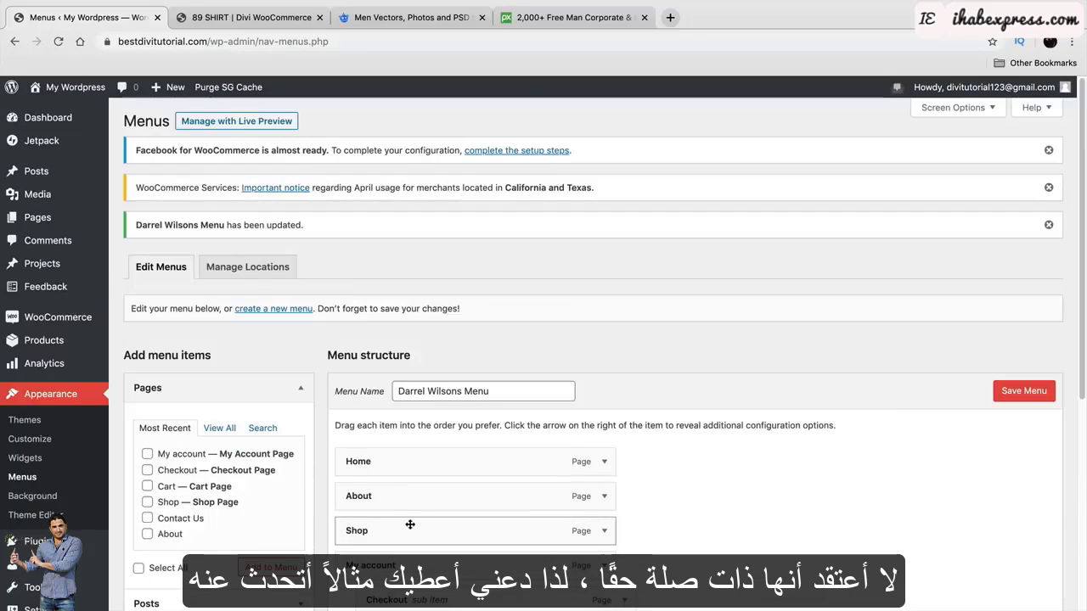
Visit the live site, open Checkout from the My account dropdown, then the Shop page.
mouse_move(66, 88)
click(71, 113)
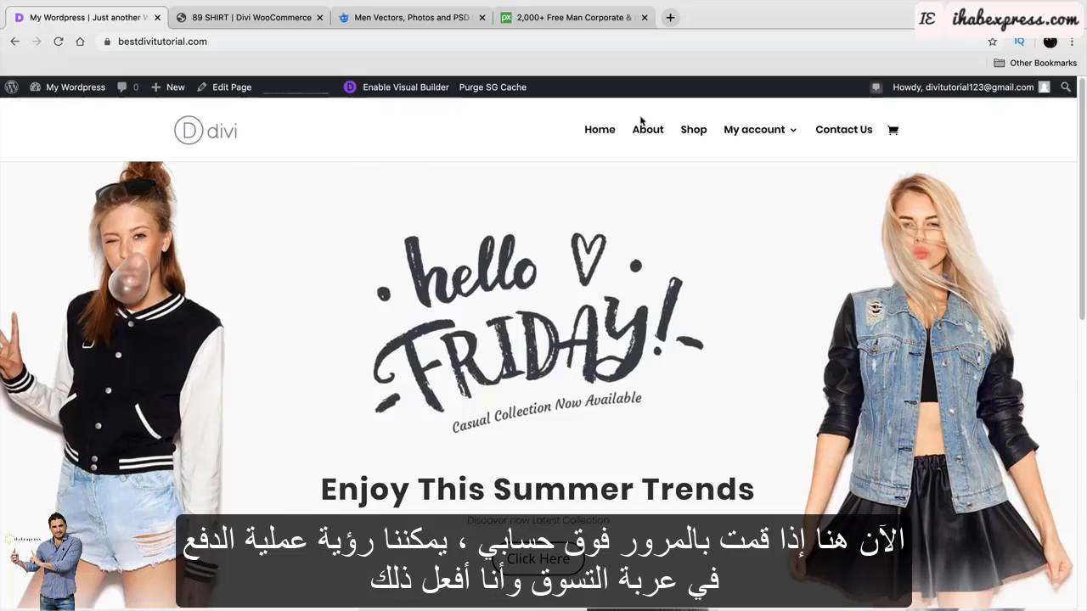
mouse_move(755, 130)
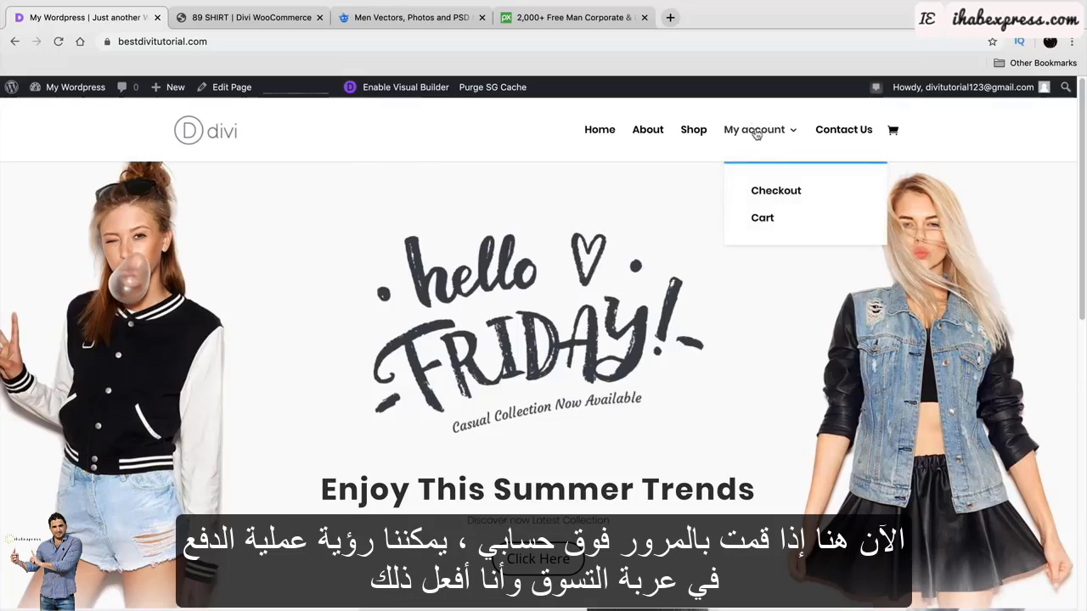
click(782, 192)
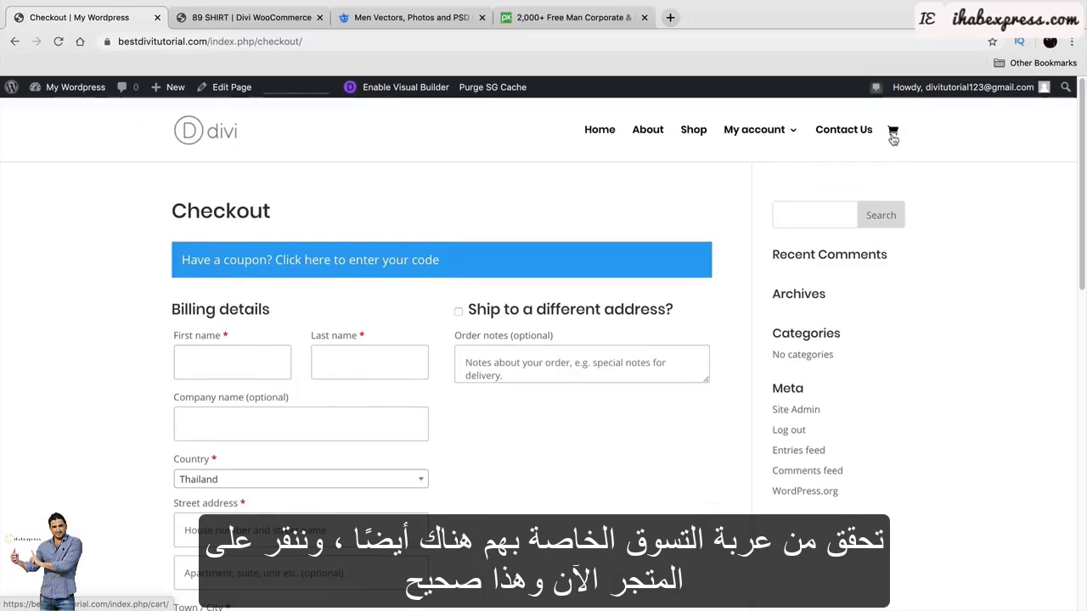
click(695, 131)
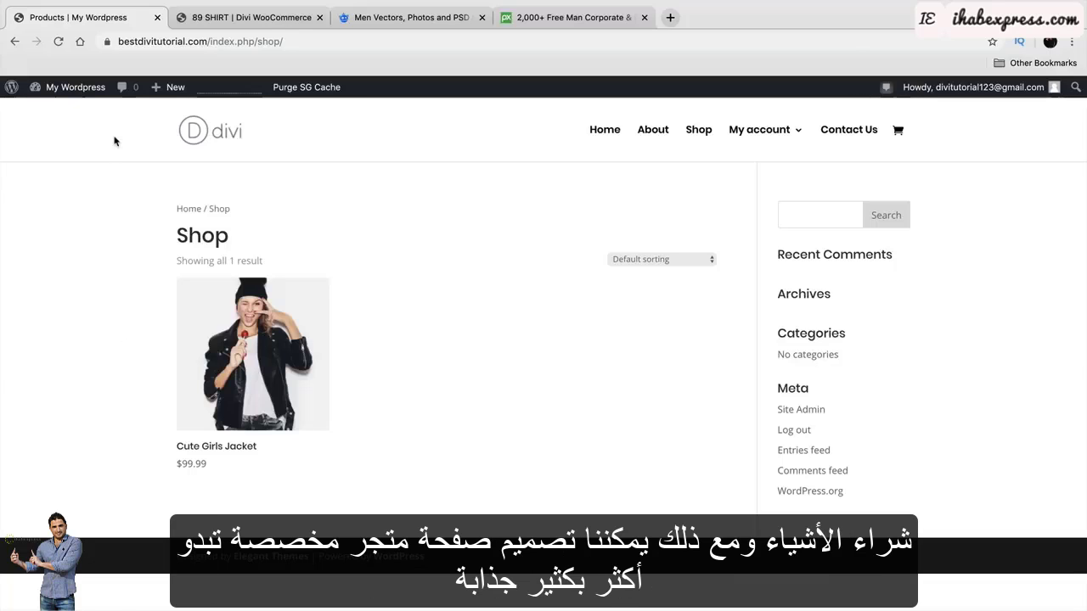
Compare the shop with the demo store, then return to the site's home page.
click(247, 17)
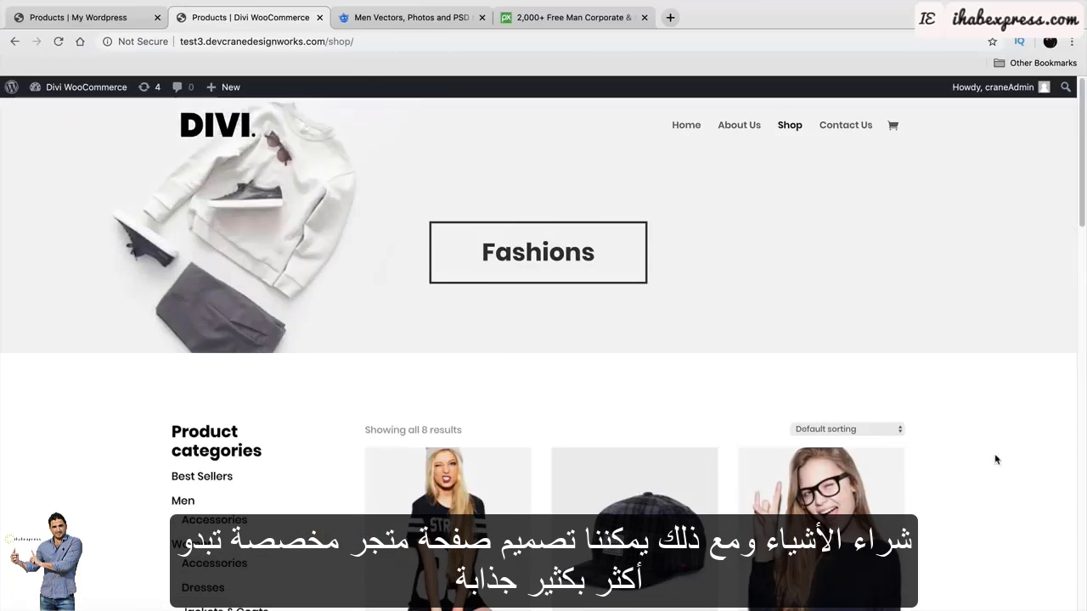
scroll(1058, 461, down, 3)
scroll(1058, 460, down, 2)
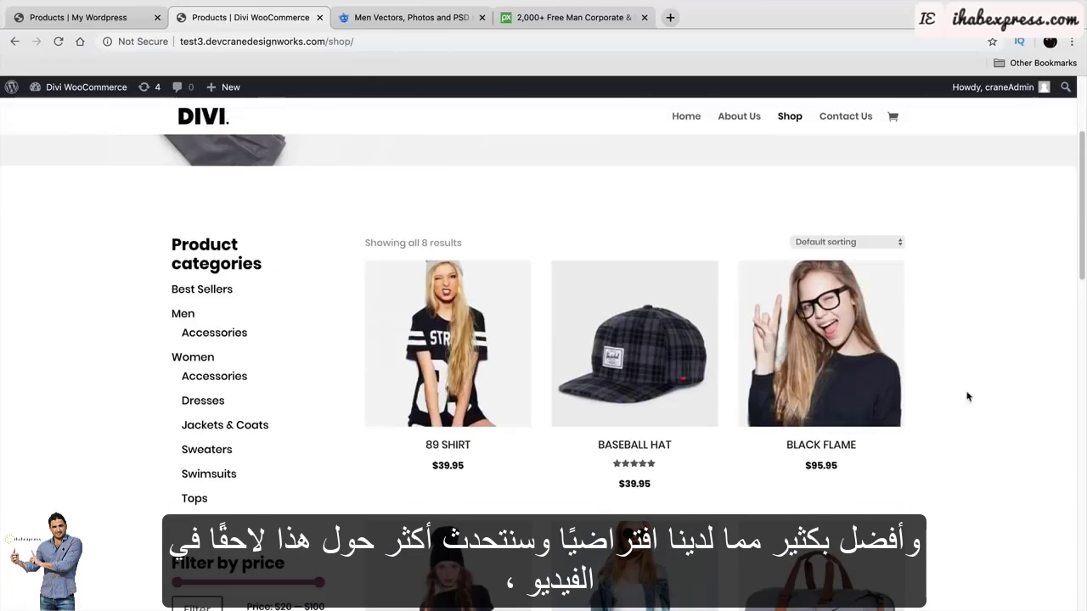
click(89, 18)
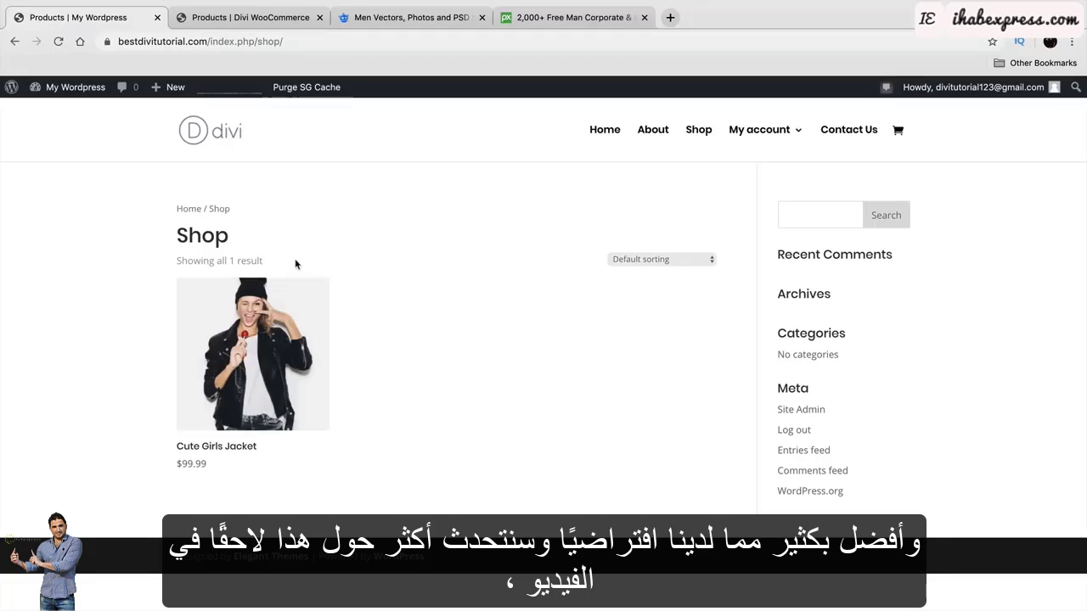
click(604, 136)
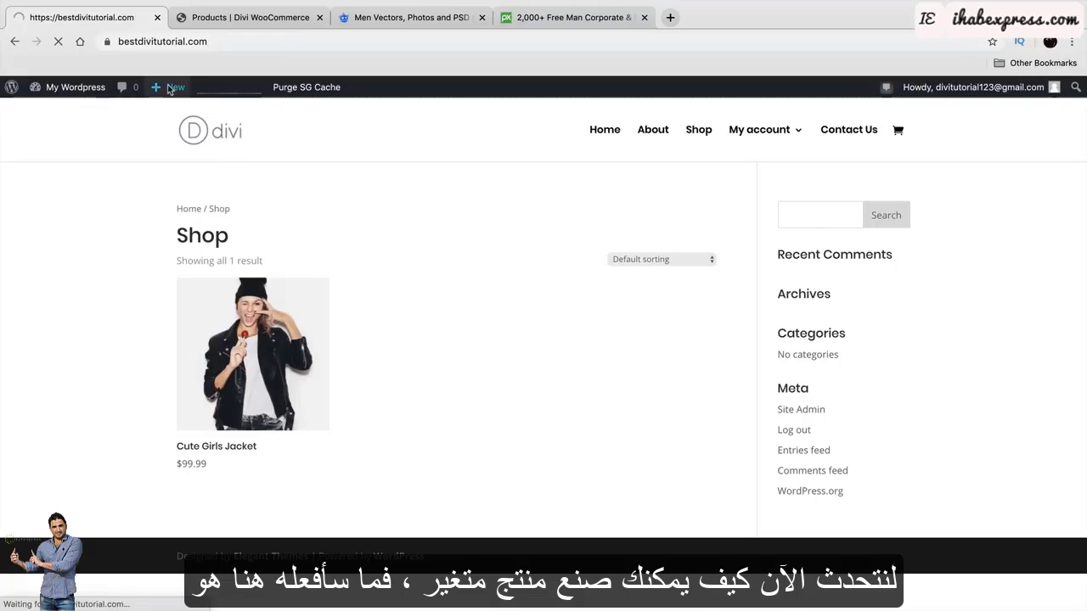
Start a new product titled Girls Spicy Shirt.
mouse_move(169, 89)
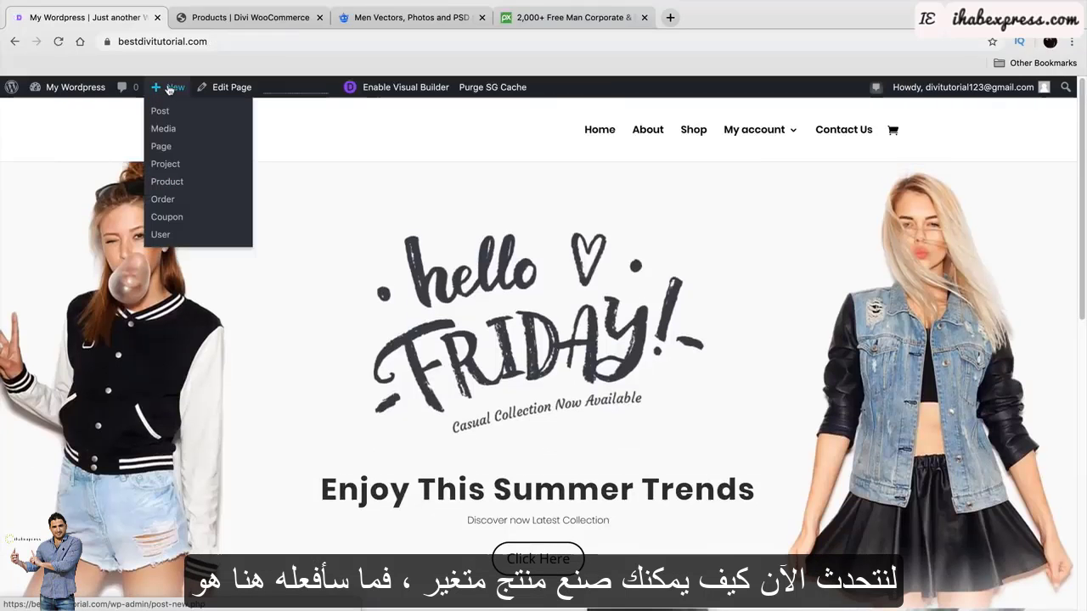
click(169, 184)
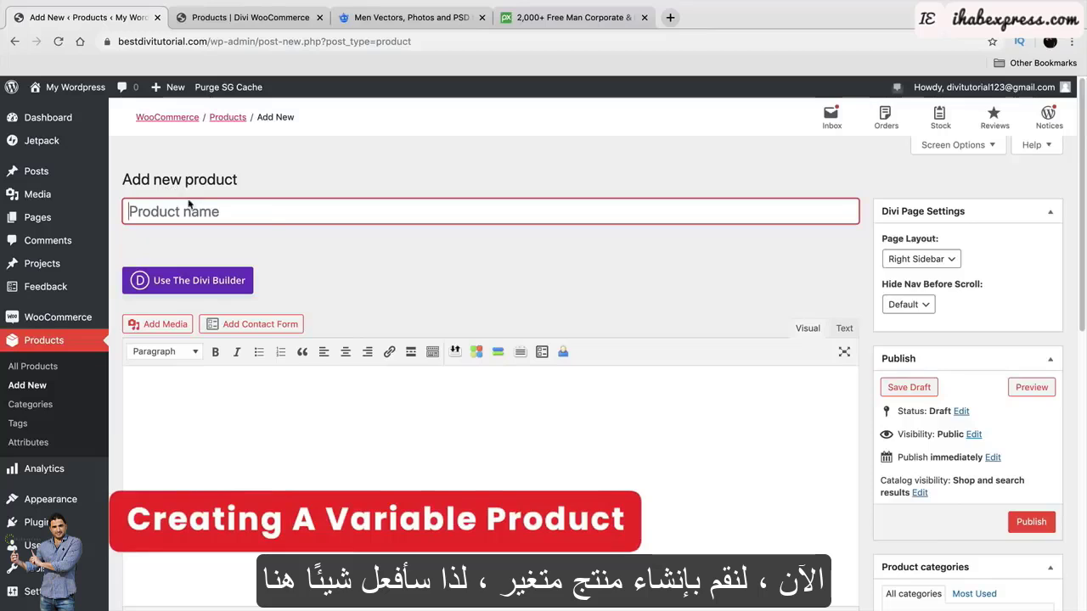
text(WO)
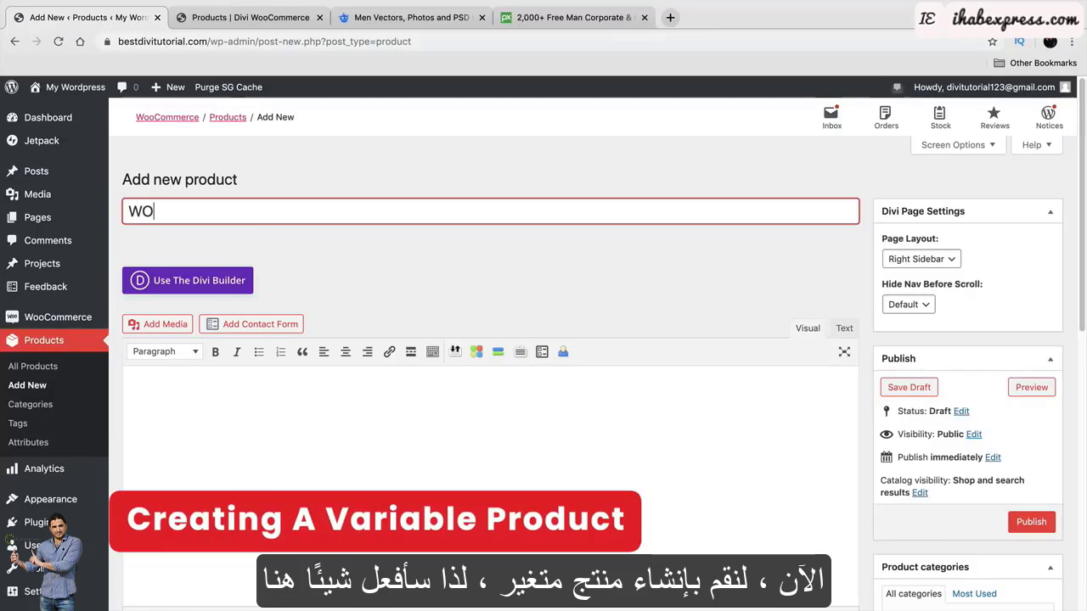
key(BackSpace)
key(BackSpace)
text(Girls Spicy Shirt)
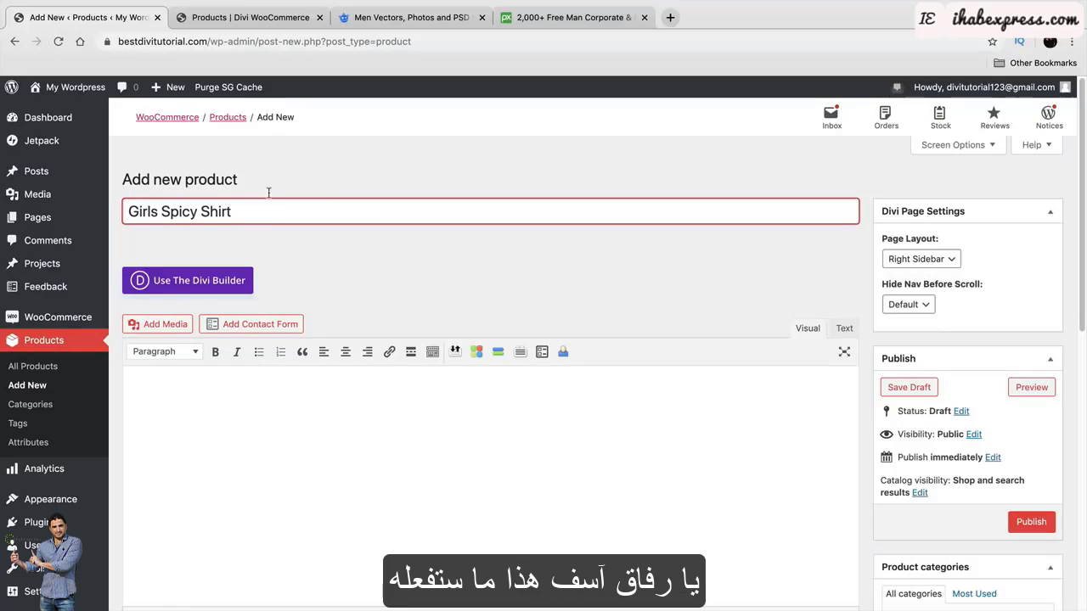
scroll(334, 214, down, 1)
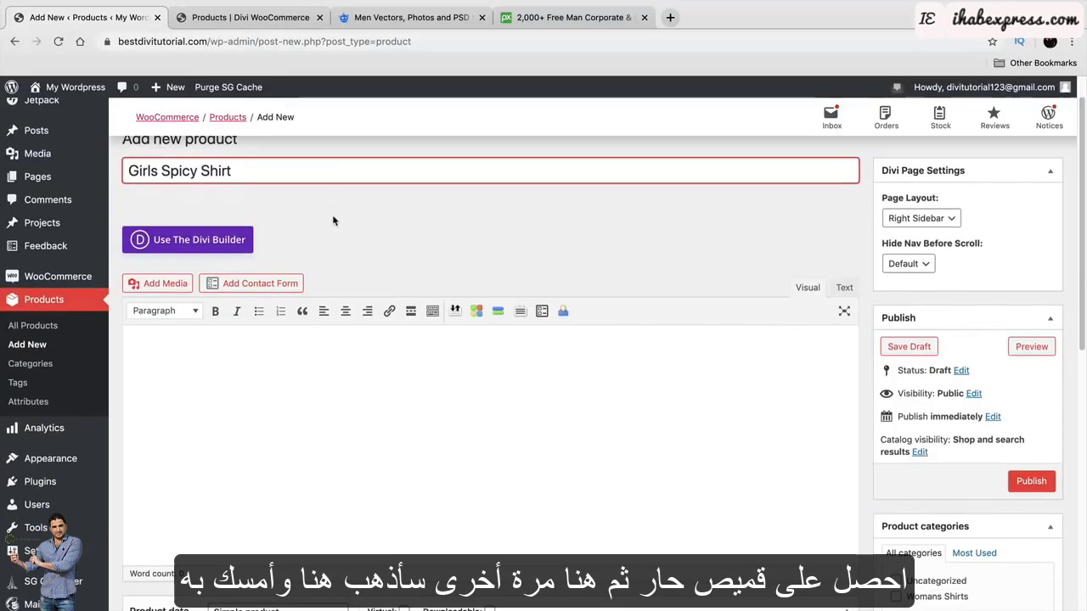
Copy the demo product's description and paste it into the Product short description.
click(334, 343)
click(254, 17)
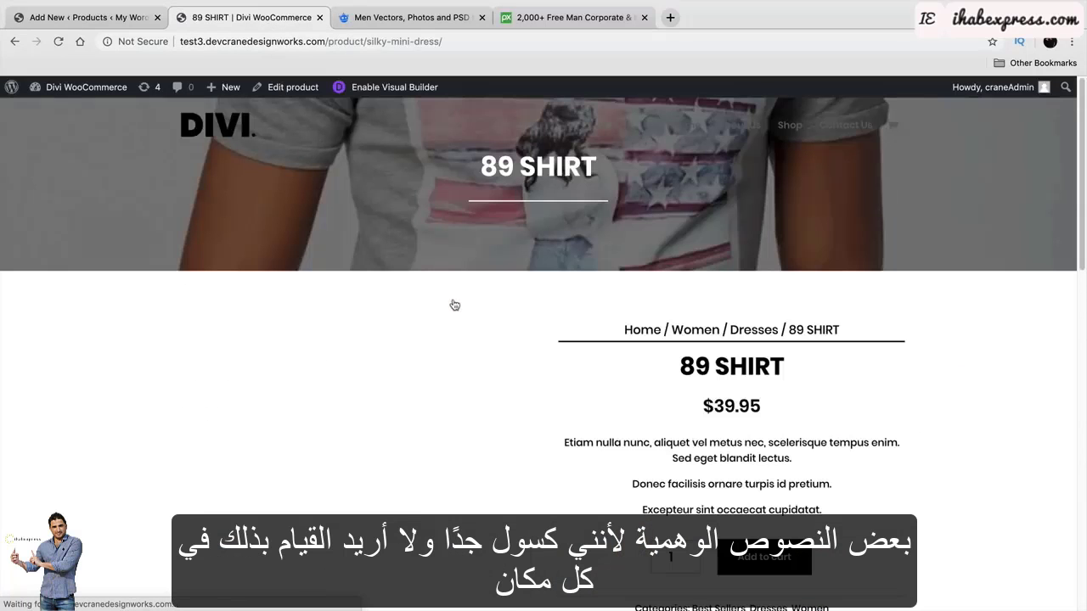
drag(824, 492, 566, 422)
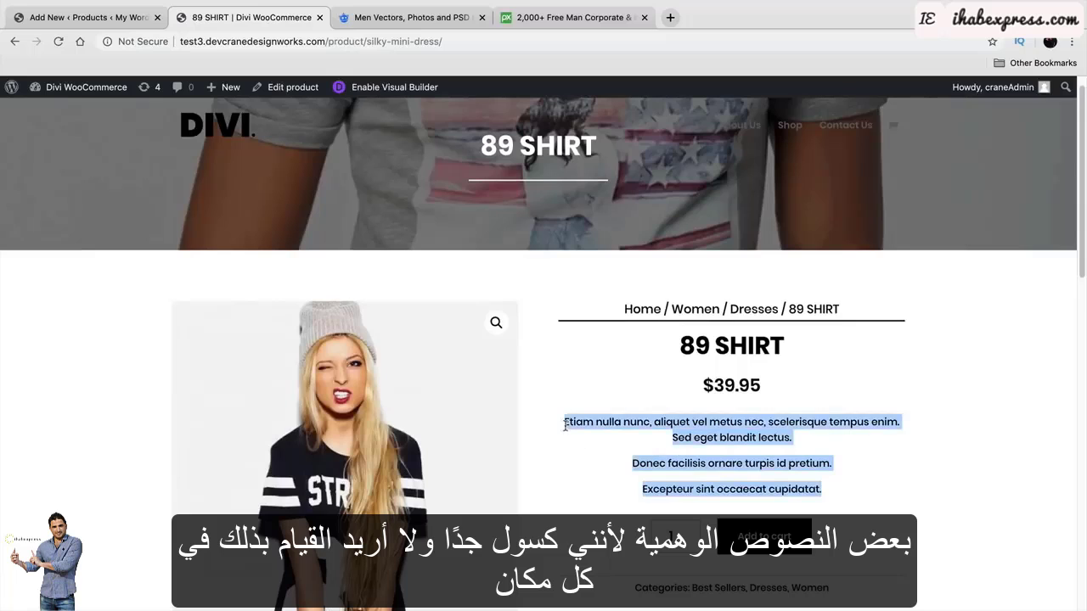
right_click(576, 425)
click(599, 450)
click(85, 17)
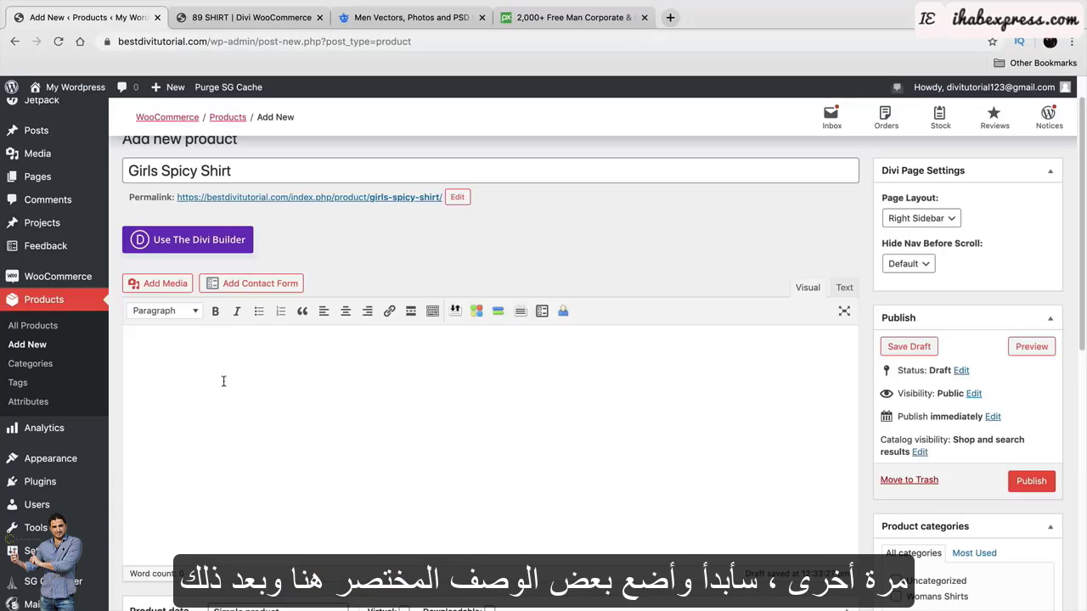
scroll(222, 382, down, 10)
right_click(183, 428)
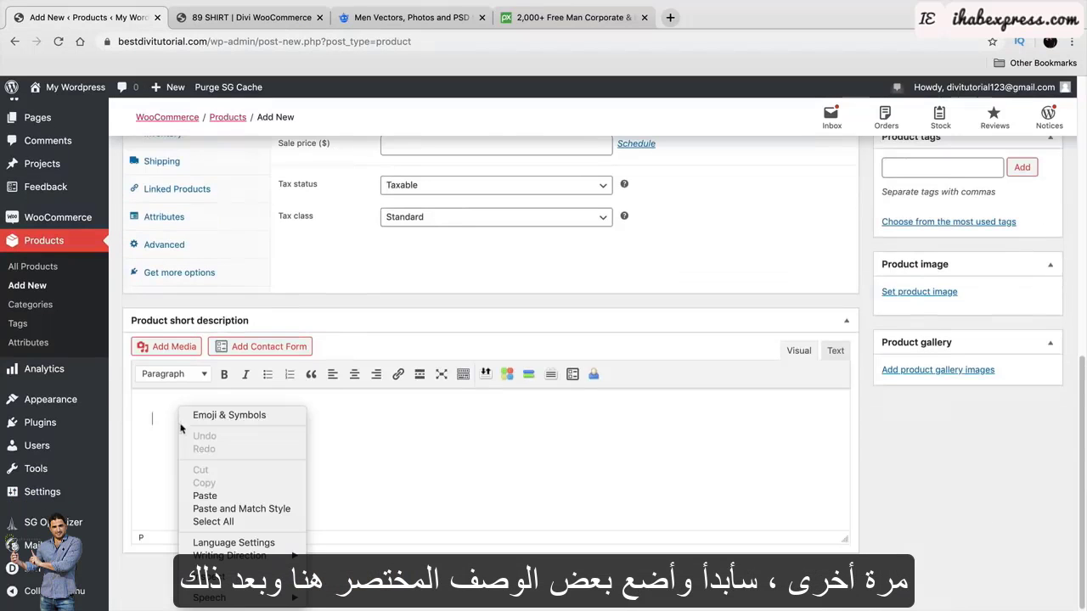
click(210, 497)
Write the main description as '-made in china' and '-assembled in india'.
scroll(331, 457, up, 5)
scroll(330, 457, up, 2)
click(279, 367)
text(-)
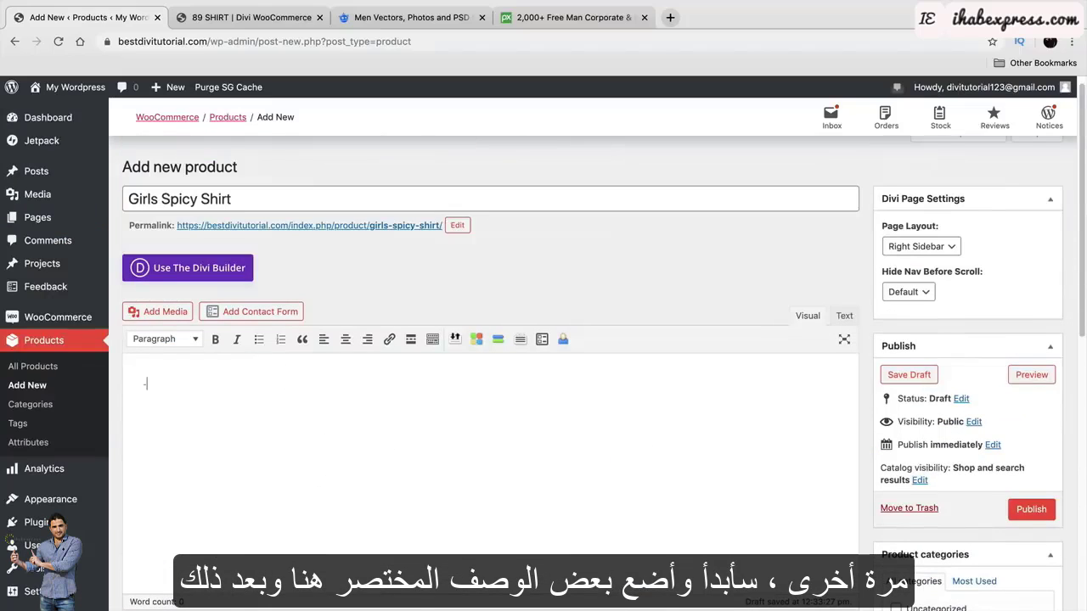
text(made in)
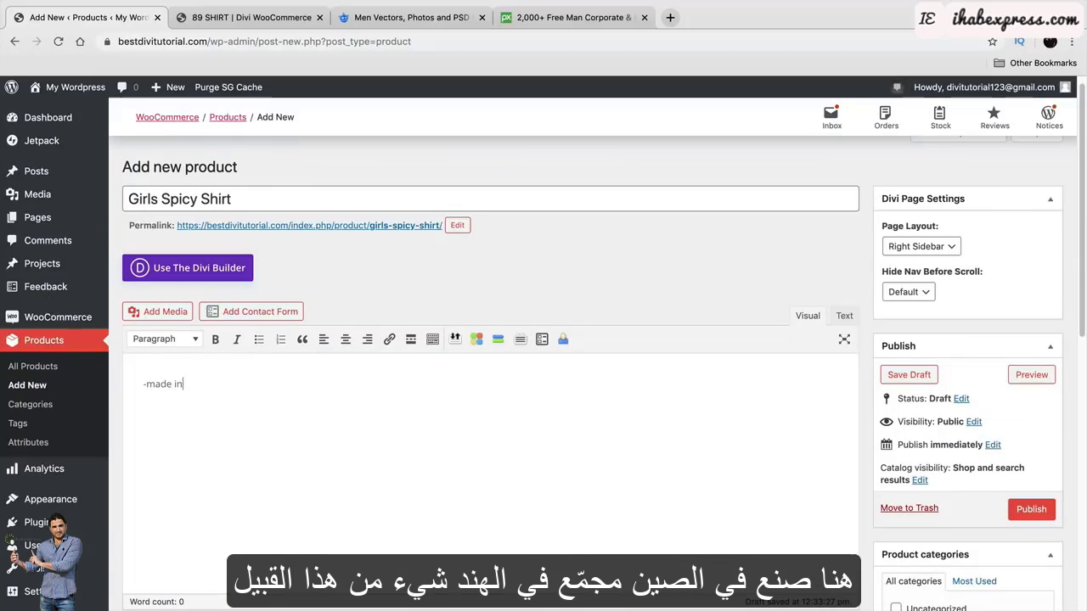
text( china )
text(-assembled in india)
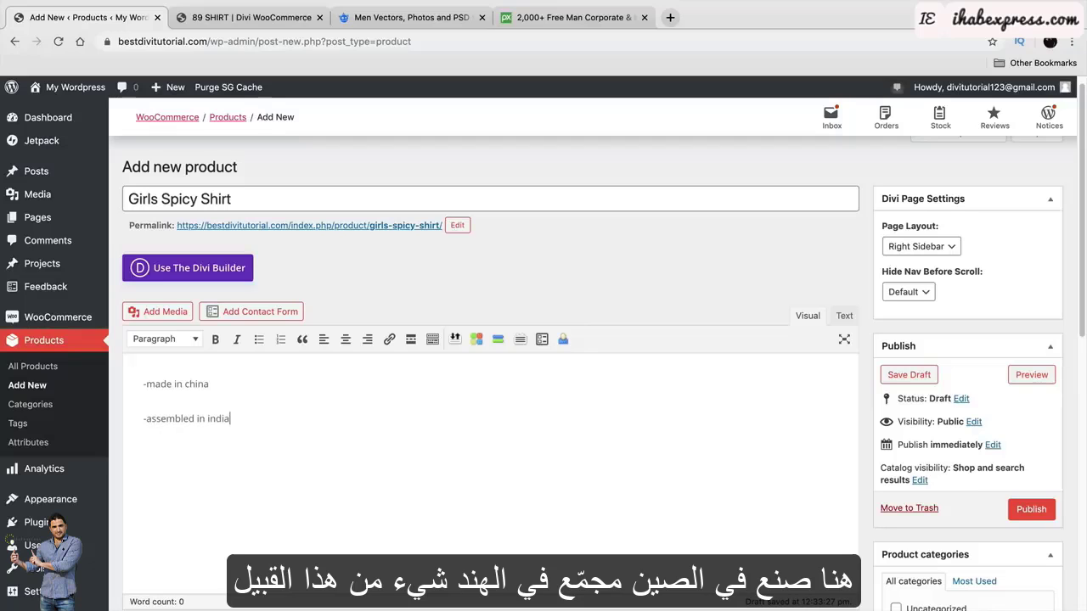
Change the Product data type from Simple to Variable product.
scroll(259, 387, down, 4)
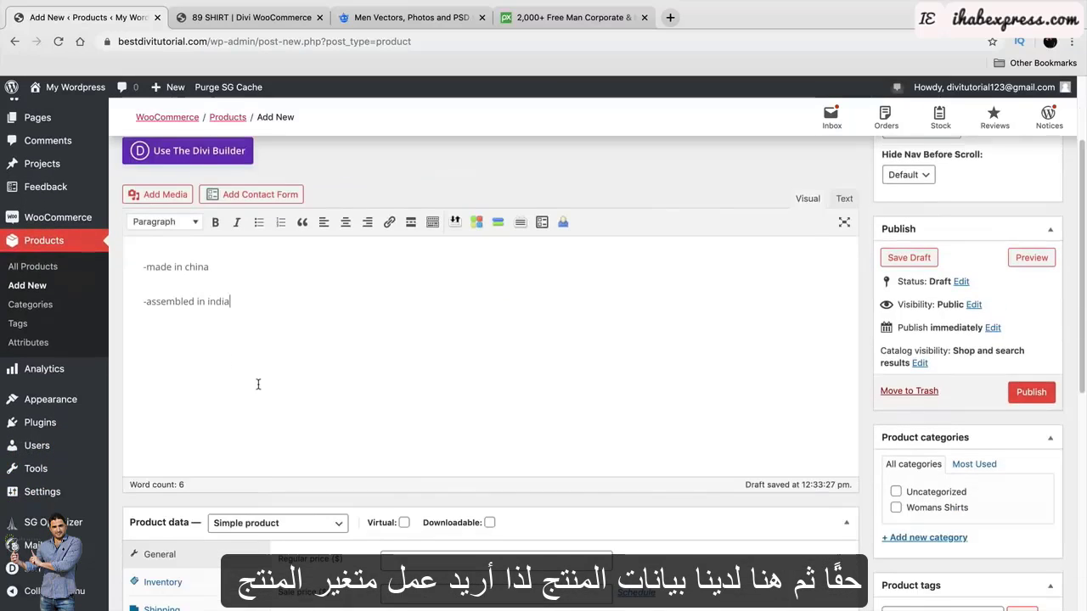
scroll(275, 423, down, 3)
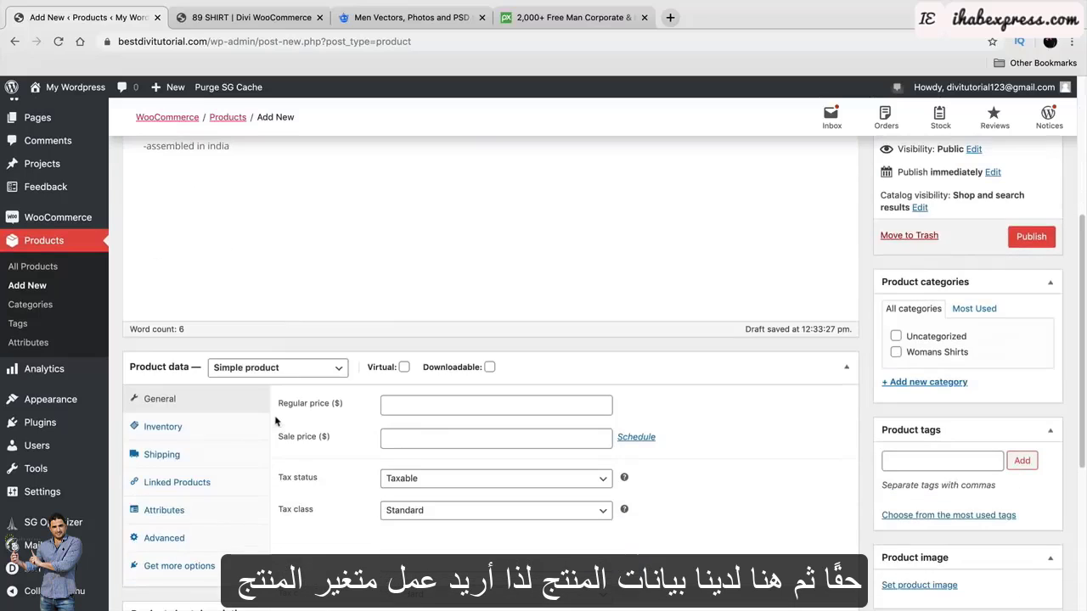
click(286, 370)
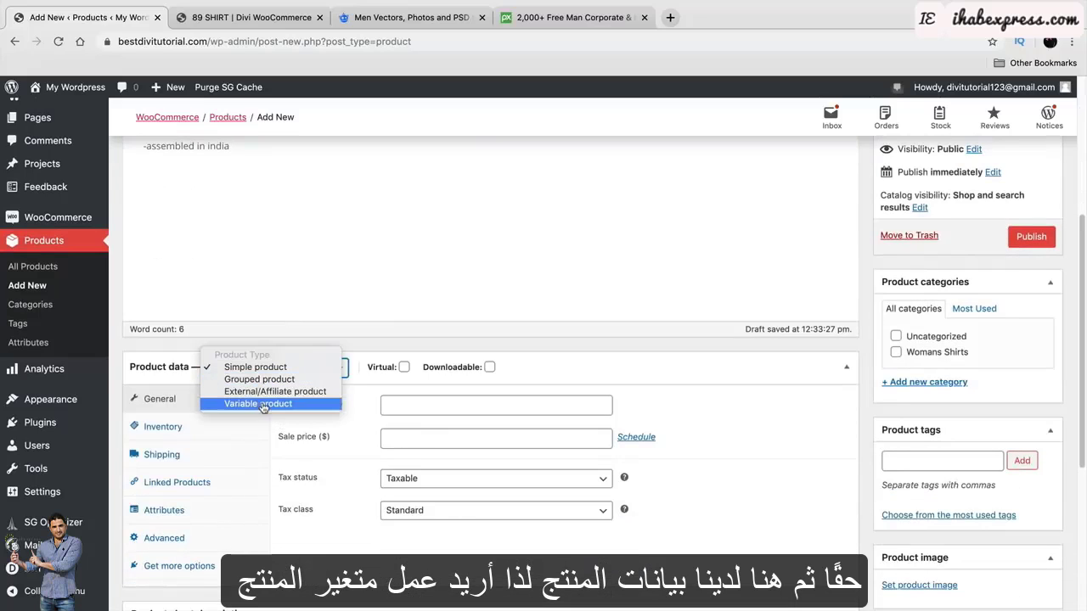
click(272, 405)
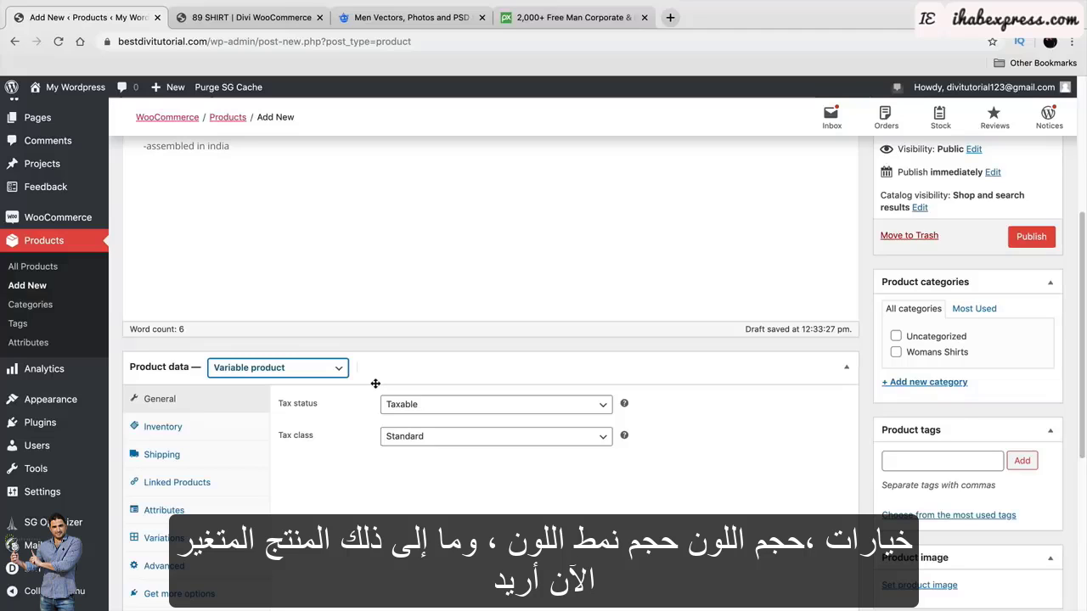
scroll(372, 379, down, 1)
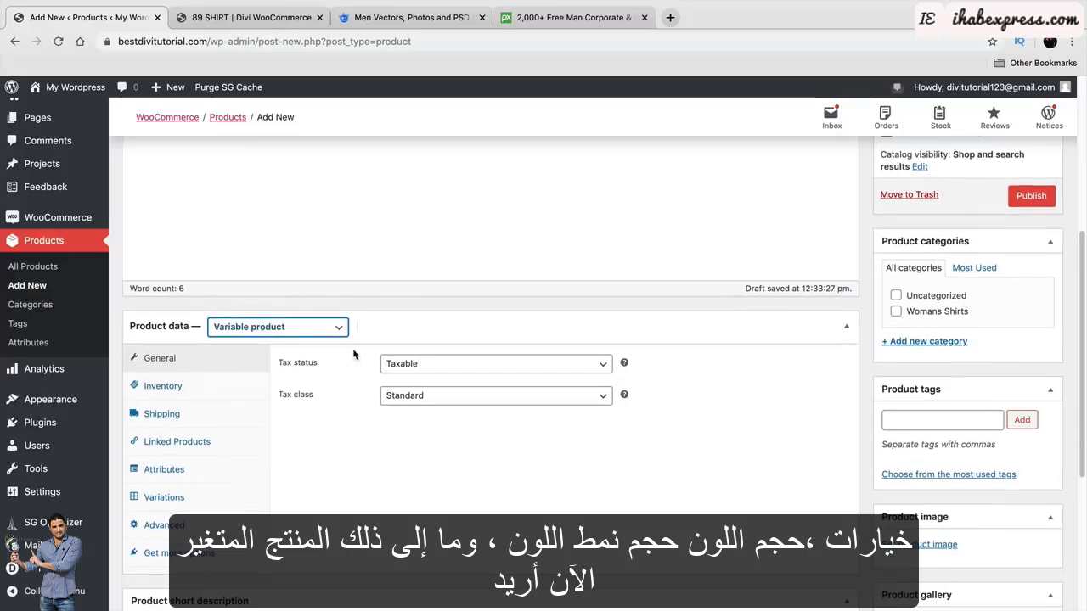
scroll(291, 331, down, 2)
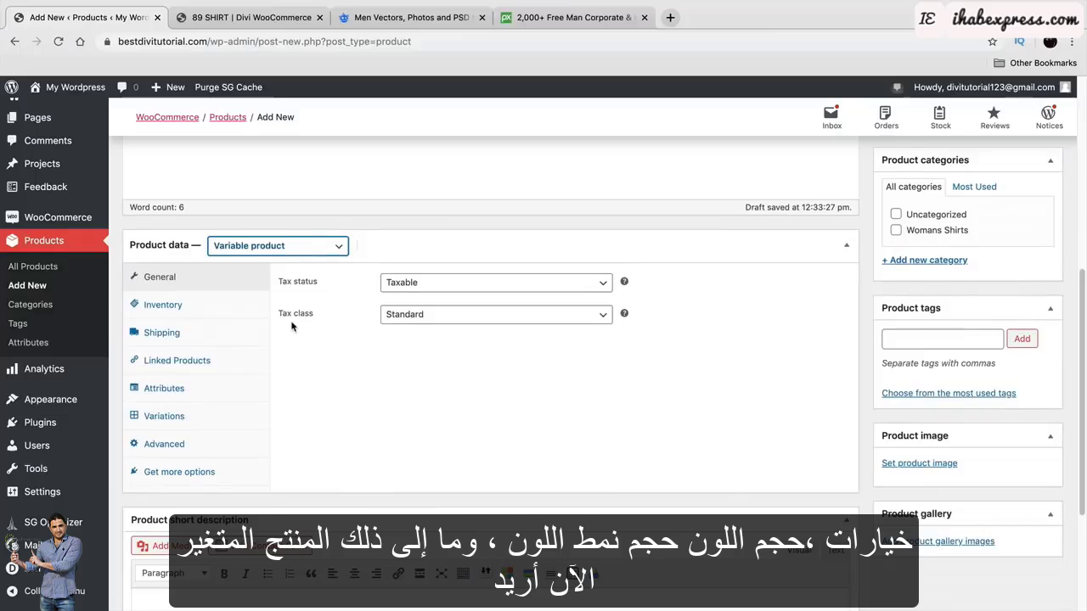
Tick Womans Shirts and create a new High End Shirts category for the product.
click(896, 230)
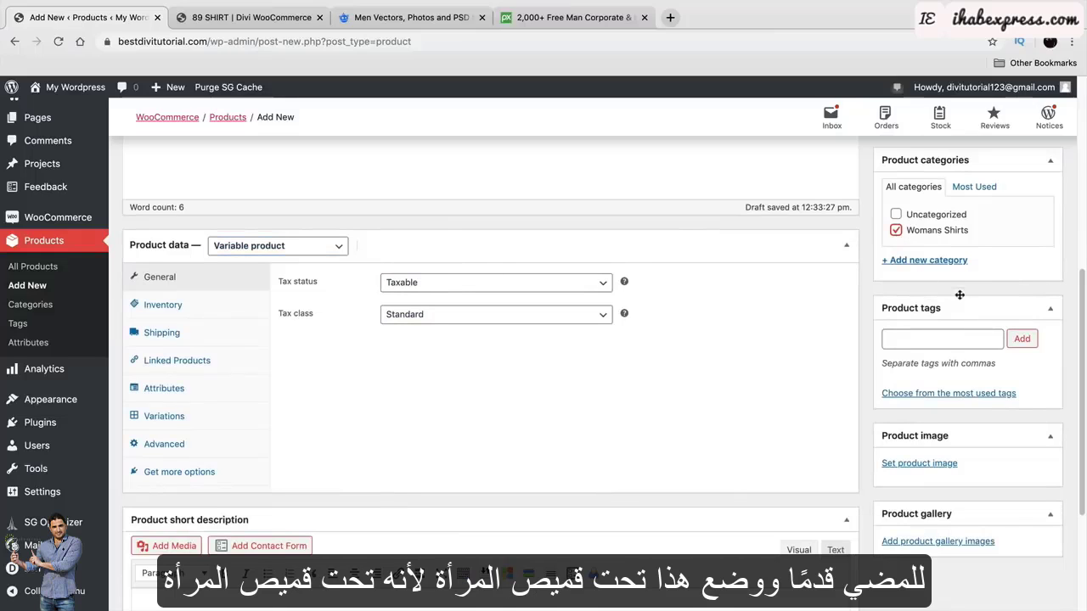
click(940, 260)
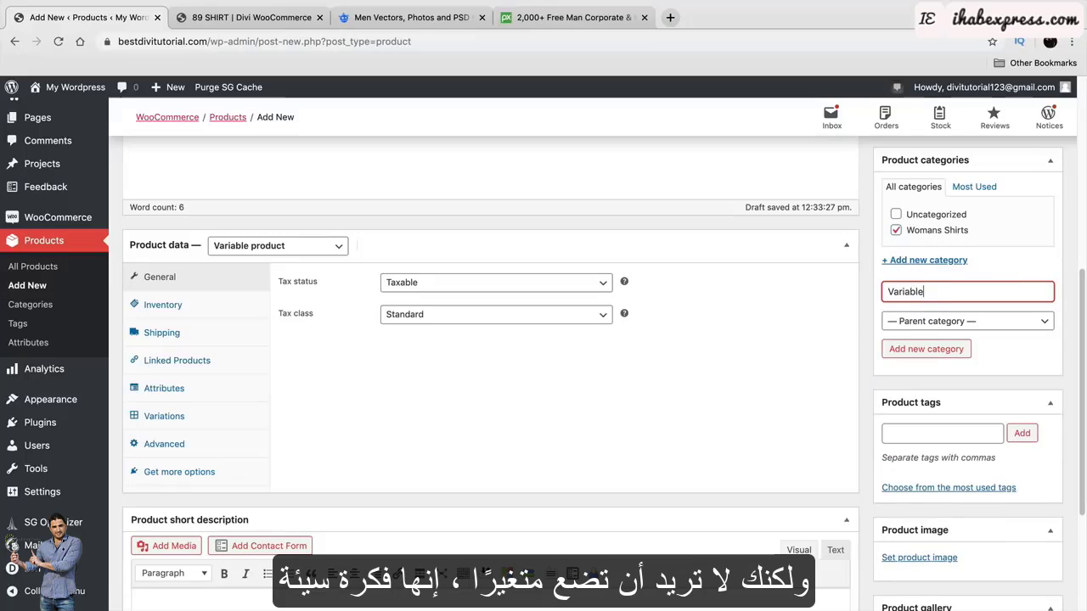
double_click(951, 291)
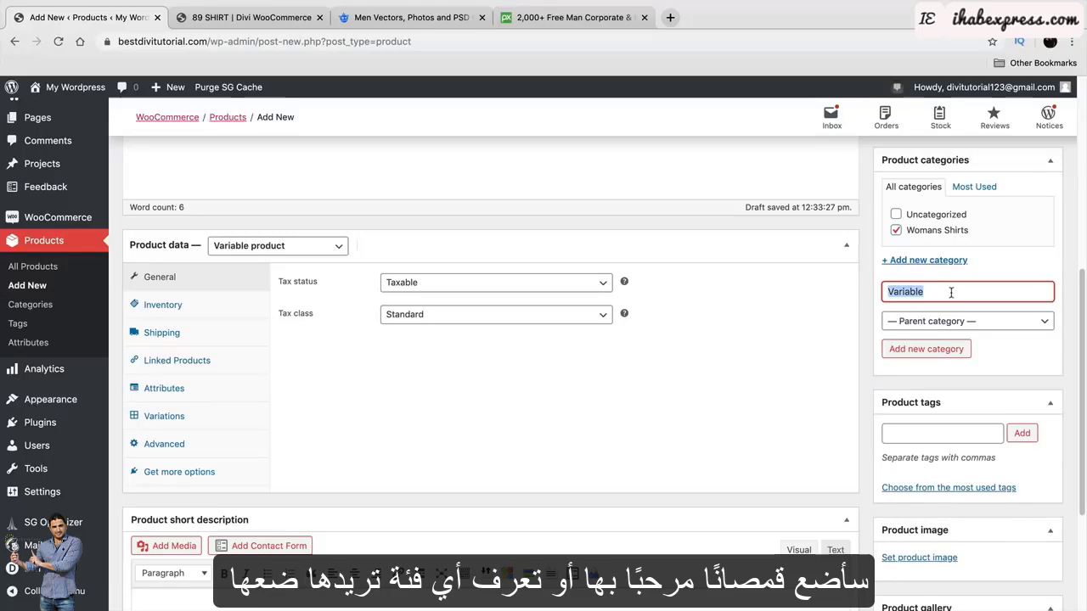
text(High End )
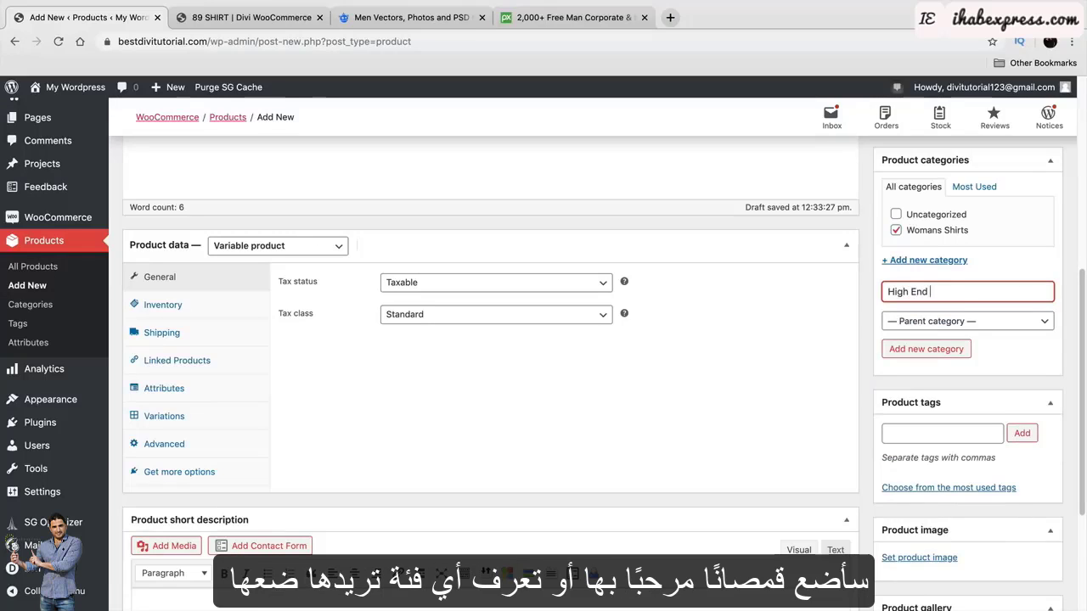
text(Shirts)
click(935, 348)
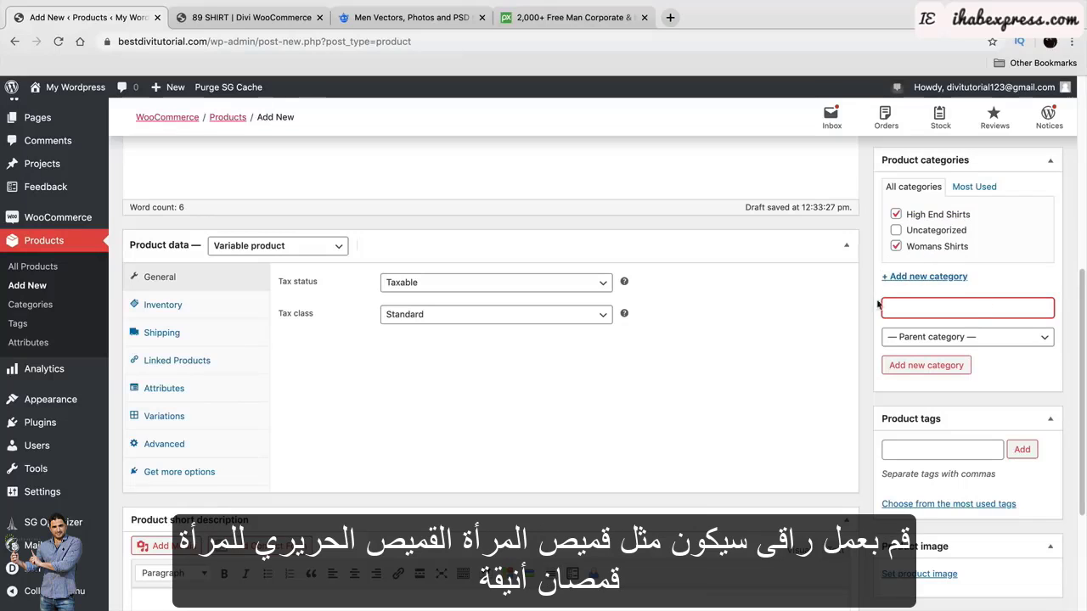
scroll(903, 352, down, 1)
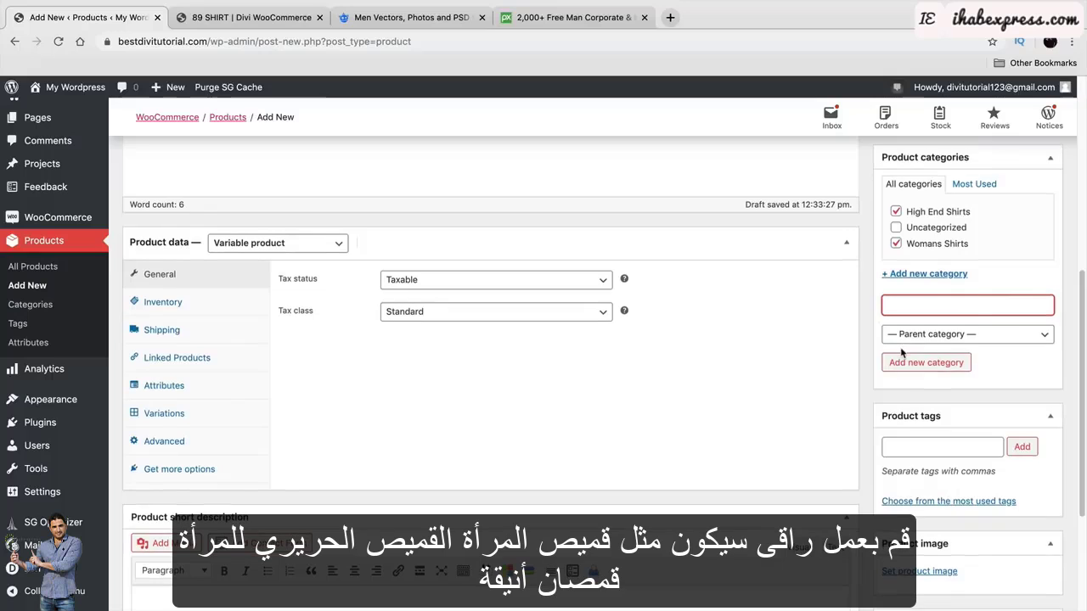
scroll(903, 352, down, 2)
click(916, 368)
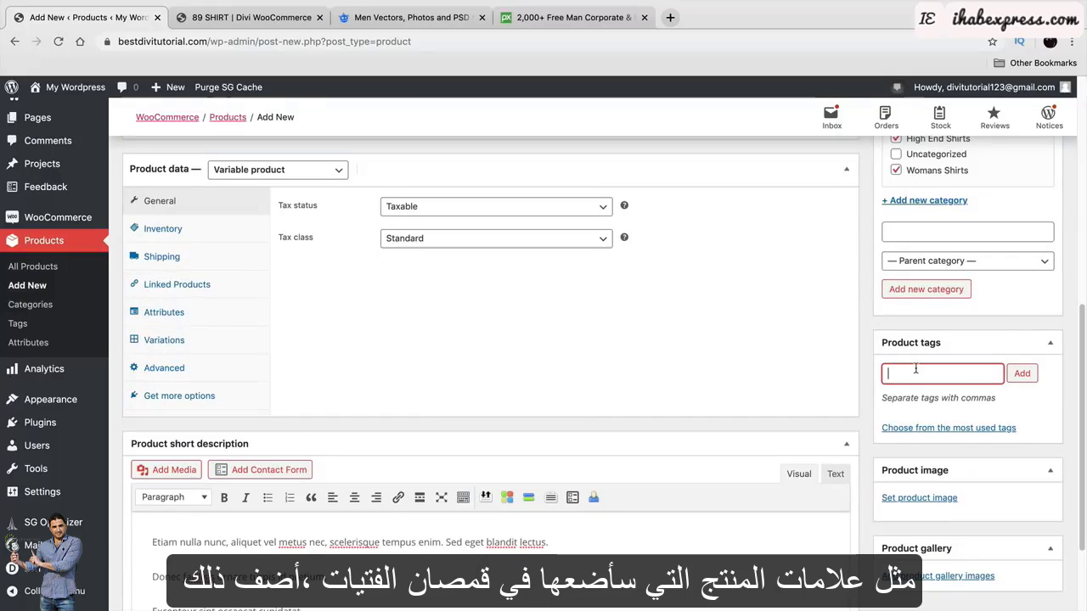
Add the product tag 'girls shirt'.
text(girls shirt)
click(1023, 377)
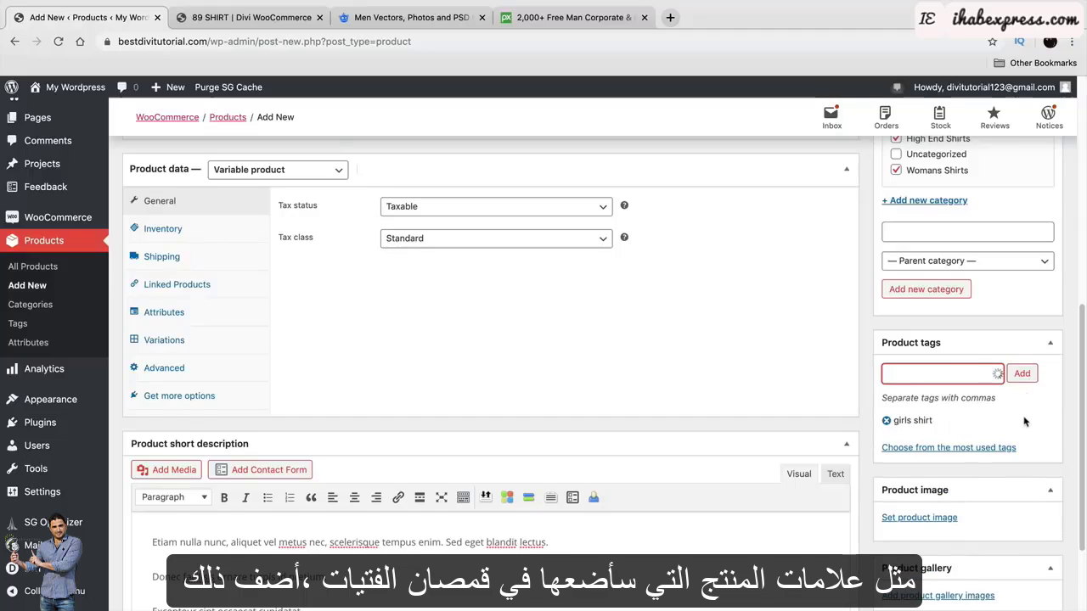
scroll(1024, 421, down, 1)
Set Girl_1_1-600x700.jpg, the denim-jacket girl photo, as the product image.
click(938, 442)
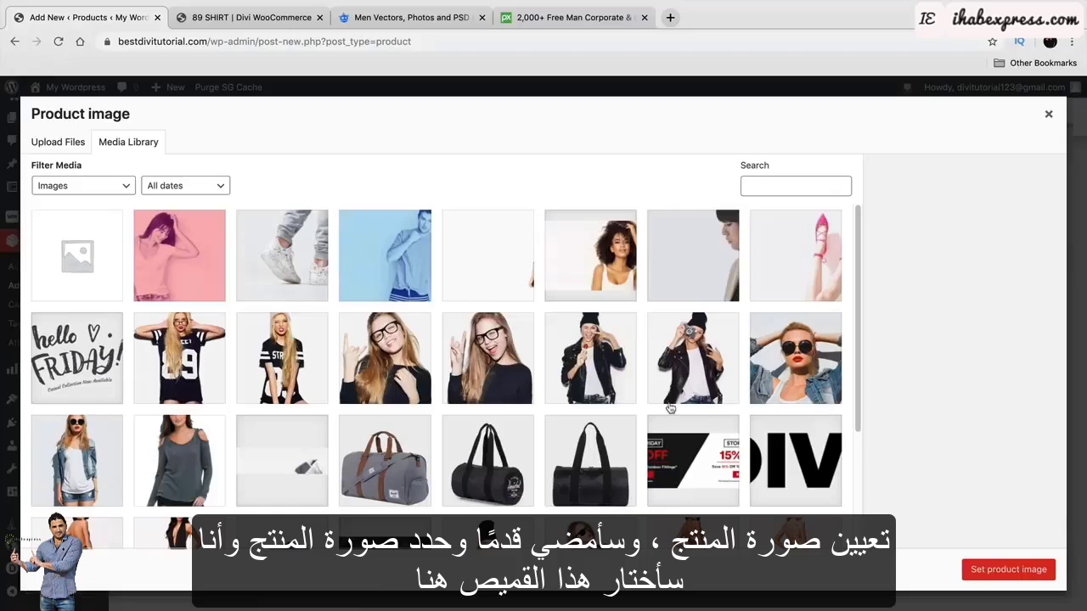
scroll(669, 409, down, 1)
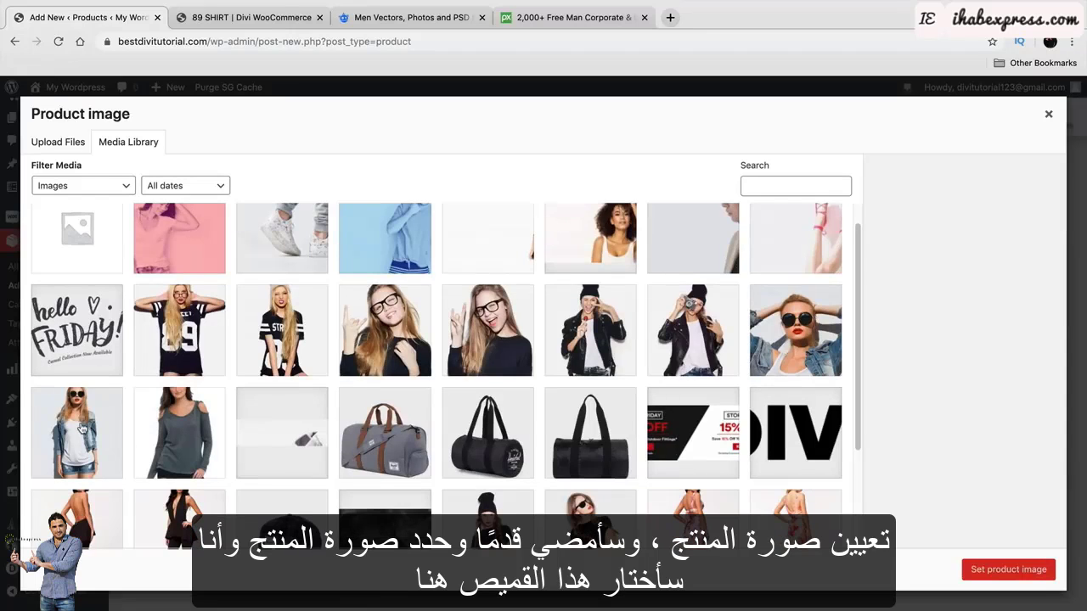
scroll(81, 429, down, 3)
click(93, 346)
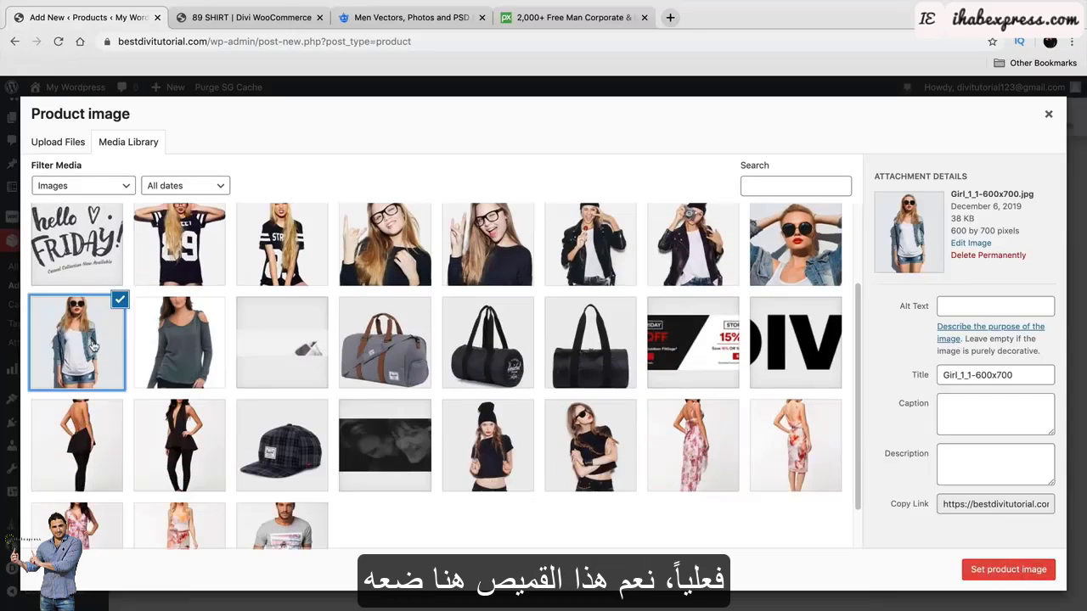
click(1001, 570)
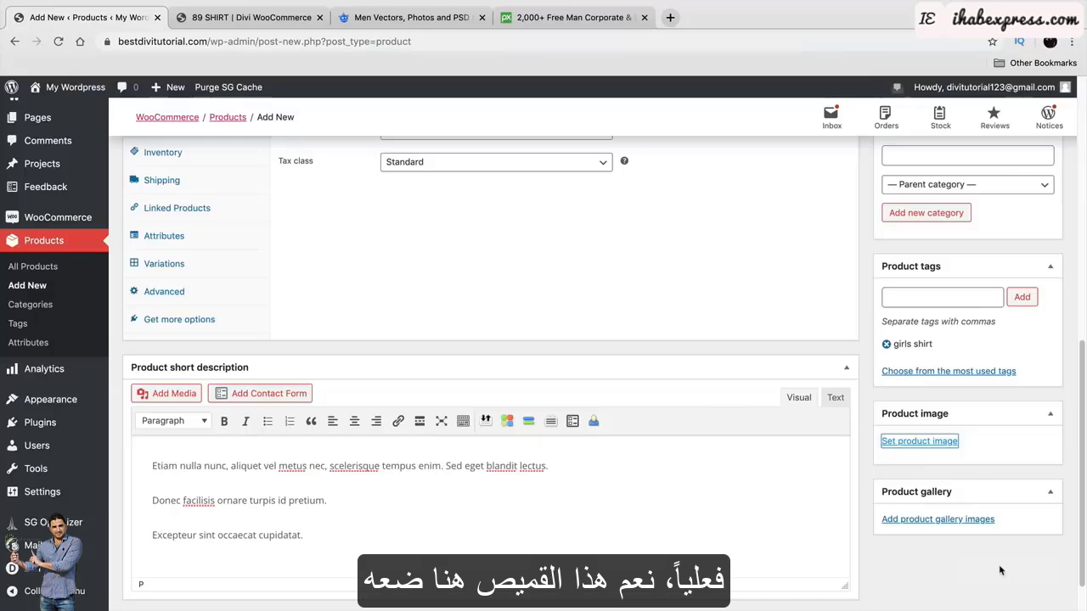
scroll(972, 429, down, 2)
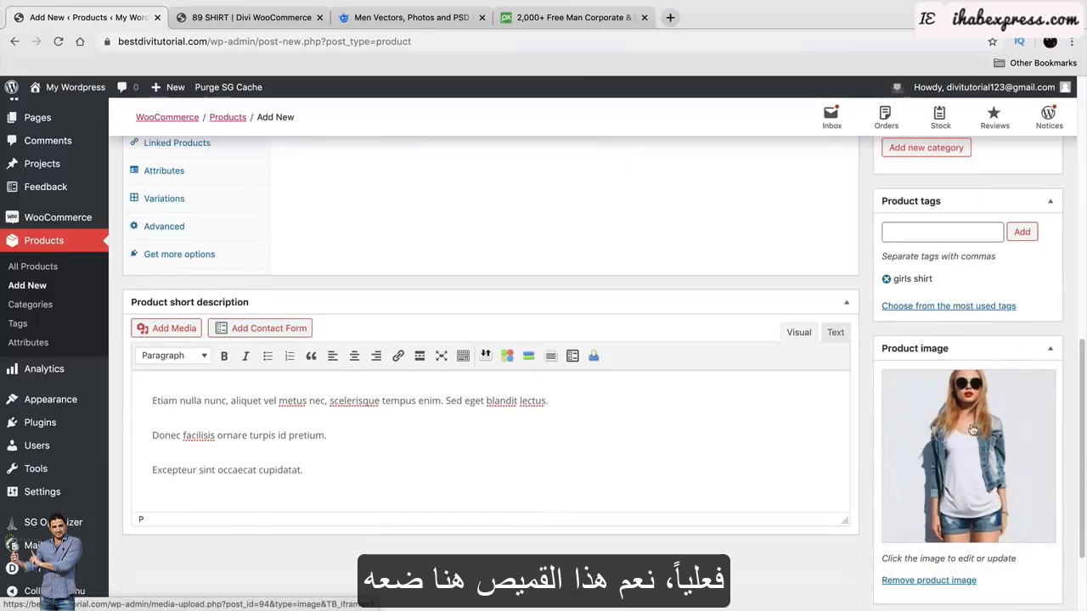
scroll(437, 449, up, 5)
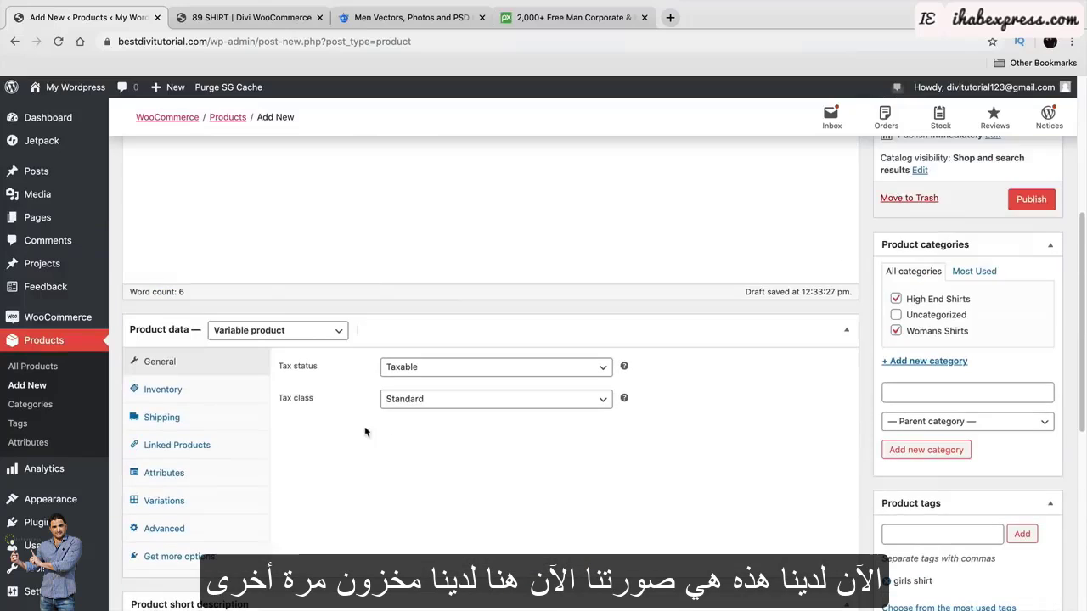
Look through the Inventory, Shipping and Linked Products sections of Product data.
click(194, 390)
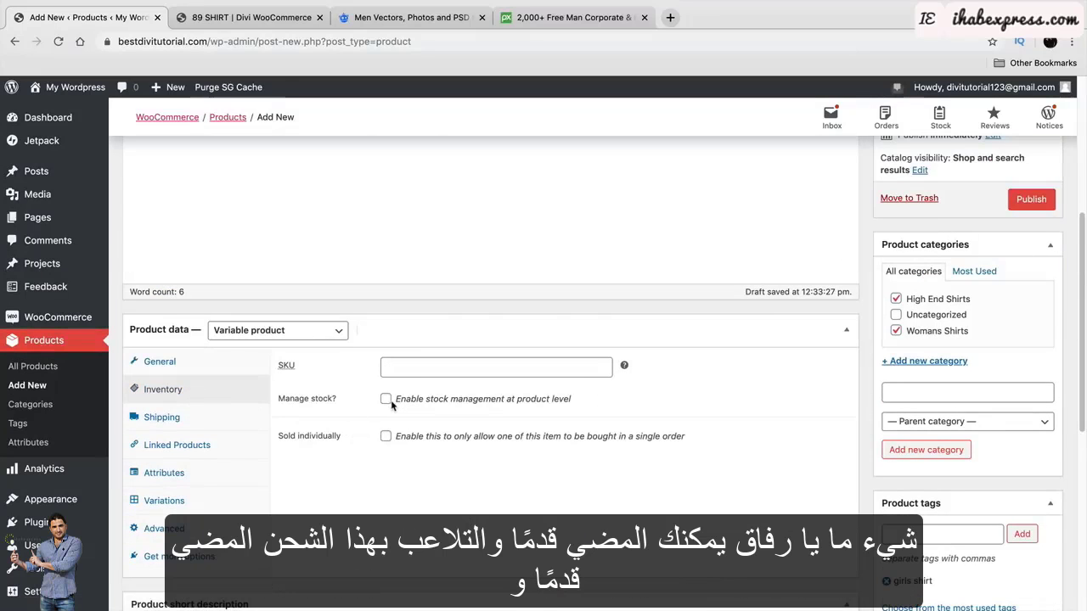
click(208, 420)
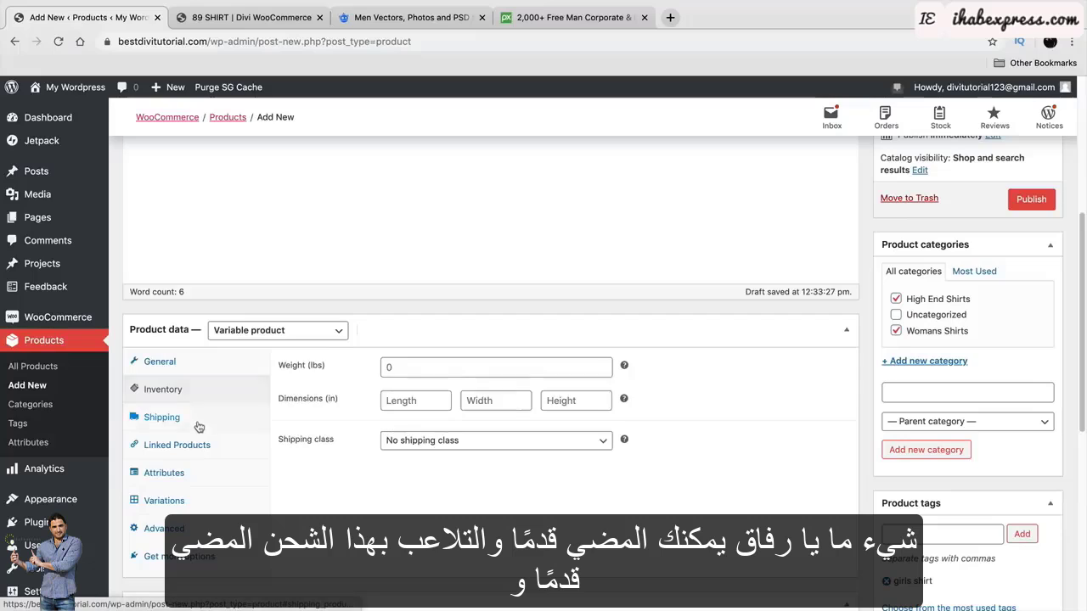
click(424, 366)
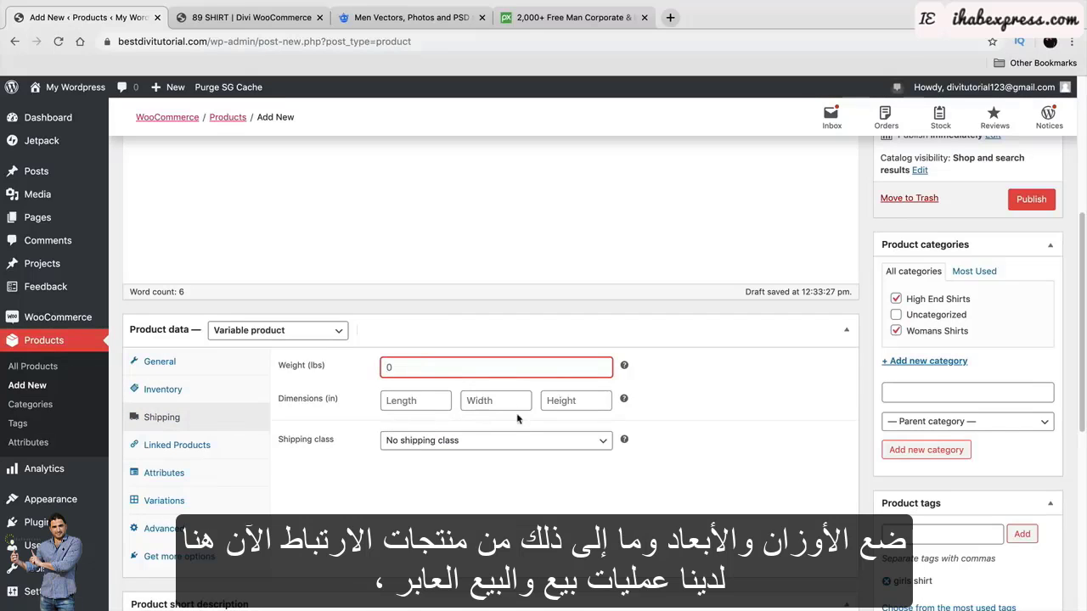
click(199, 445)
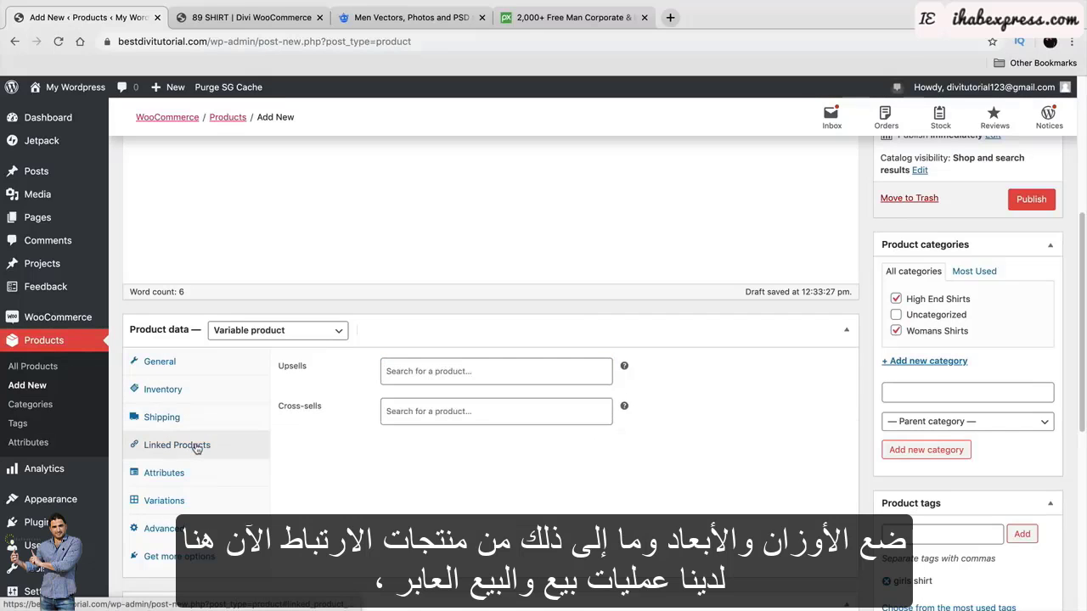
Try the Upsells and Cross-sells searches, leaving both empty, then view the demo 89 SHIRT page.
click(437, 371)
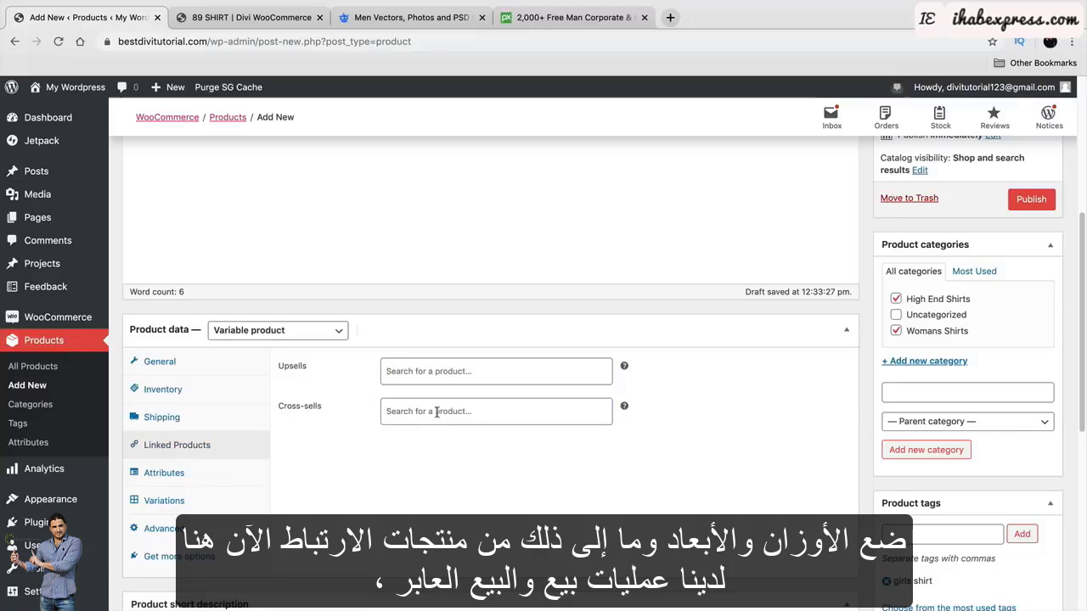
click(437, 413)
click(437, 374)
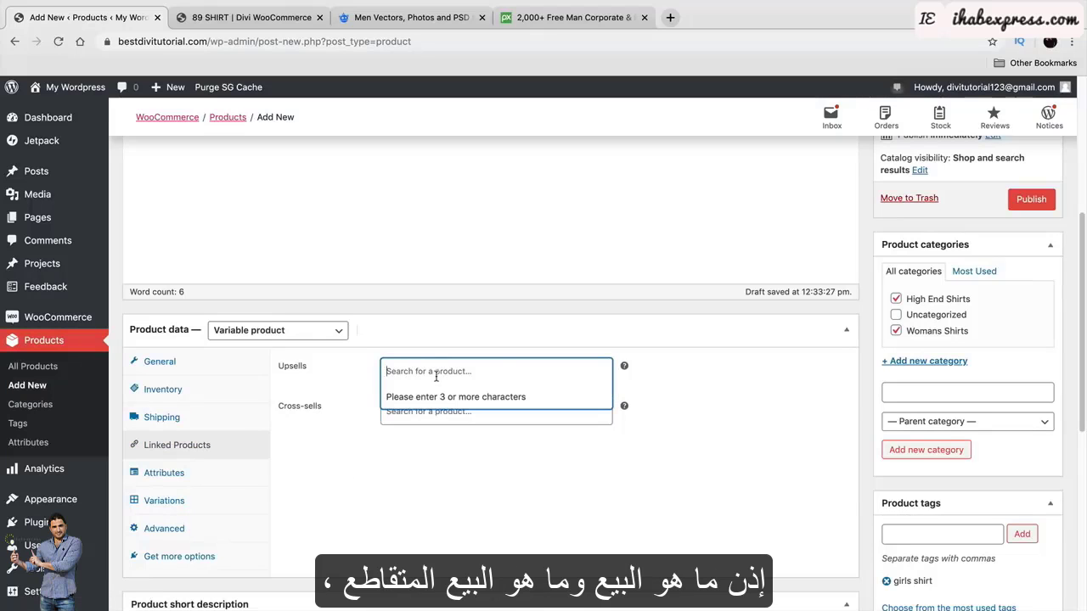
click(418, 414)
click(491, 374)
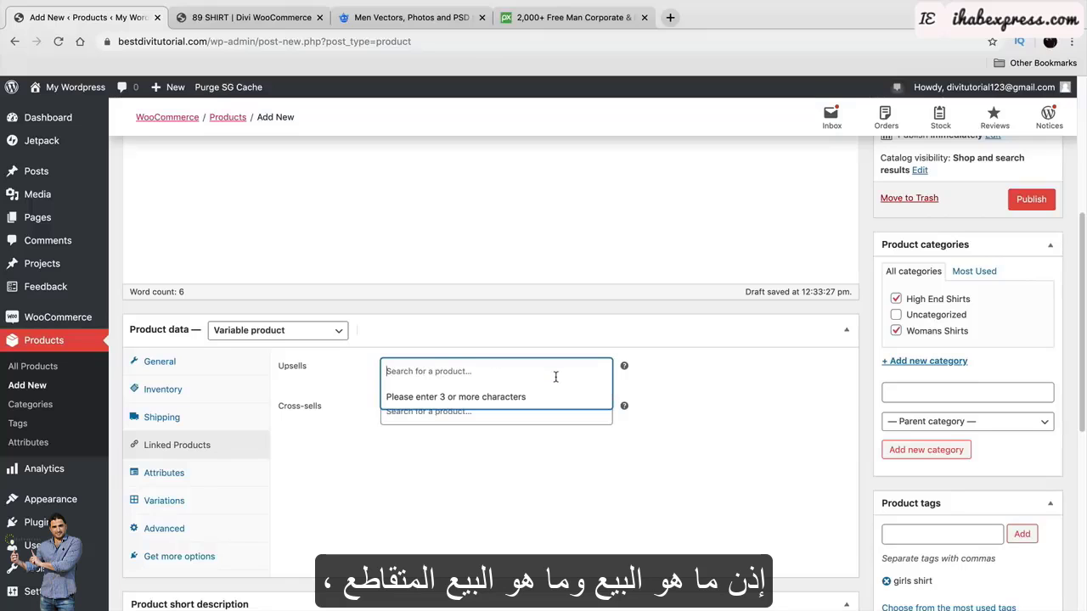
click(642, 371)
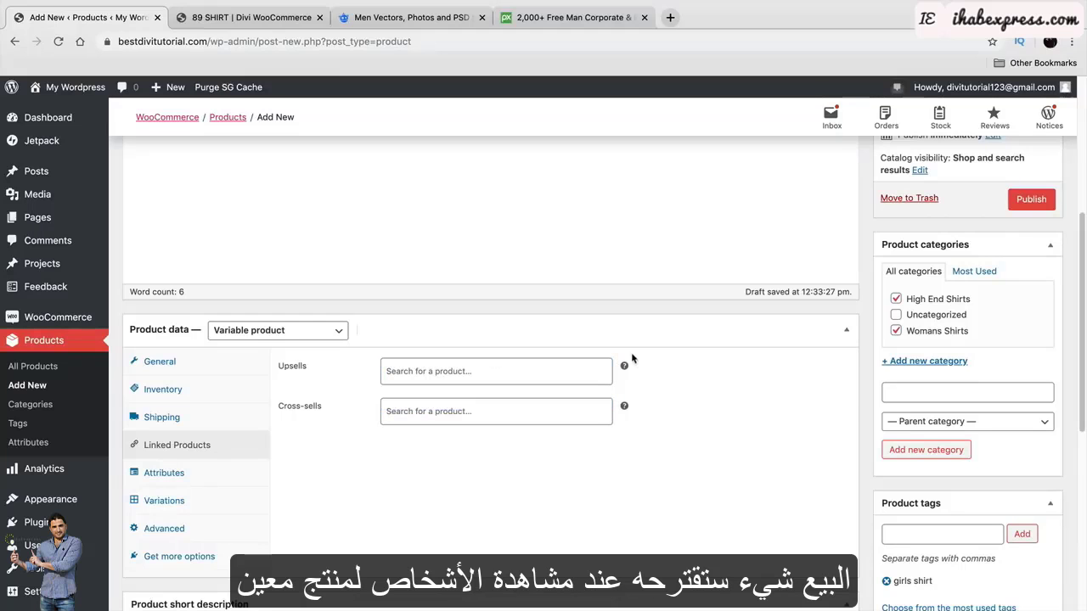
click(252, 17)
Review the demo 89 SHIRT page's related products and cart, then return to the product editor.
scroll(559, 399, down, 5)
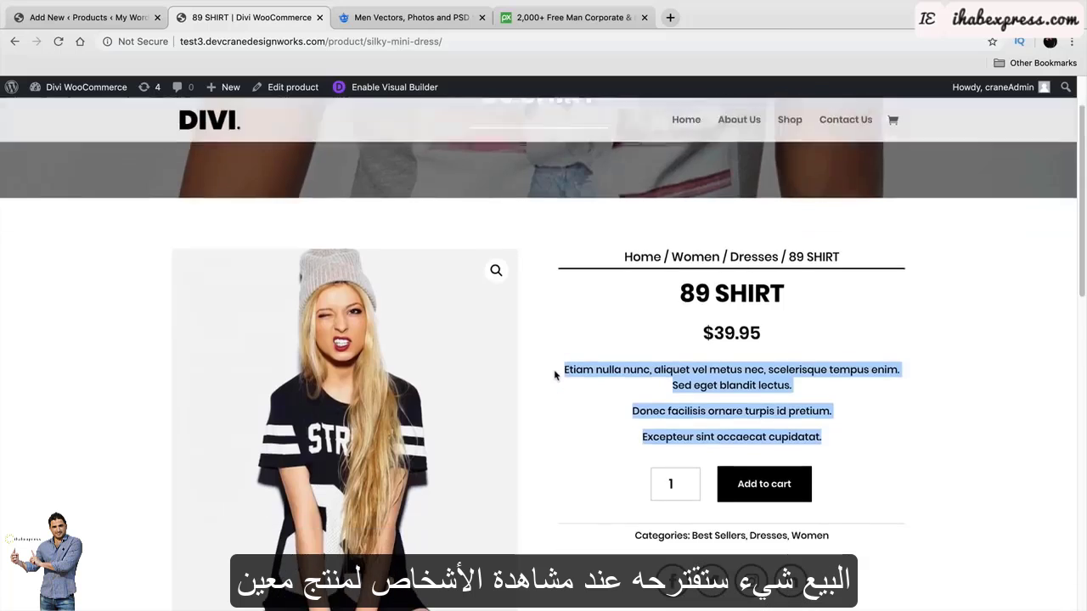
scroll(561, 347, down, 3)
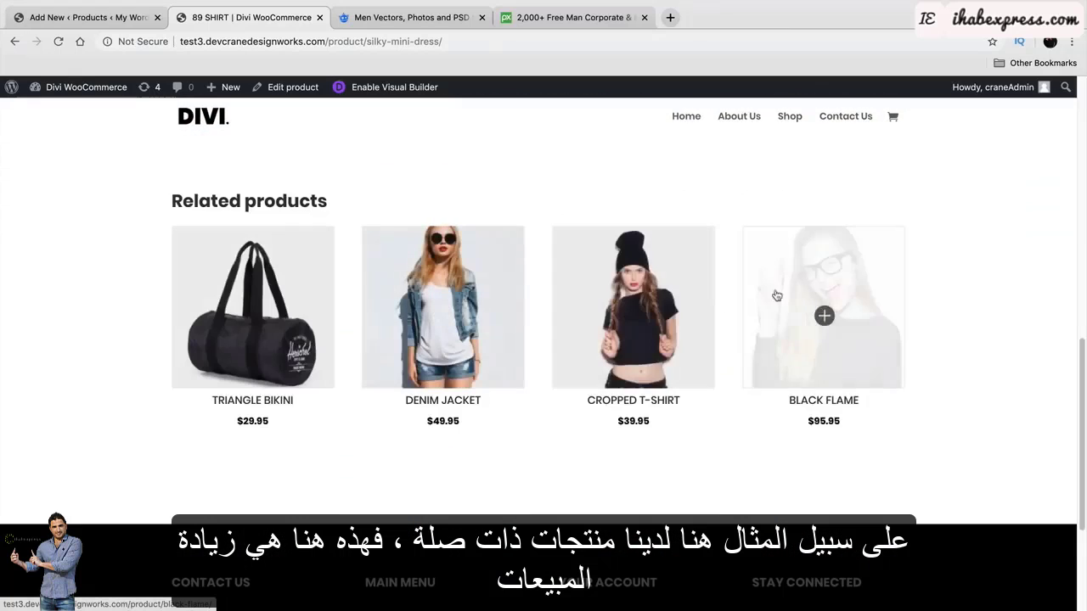
click(104, 18)
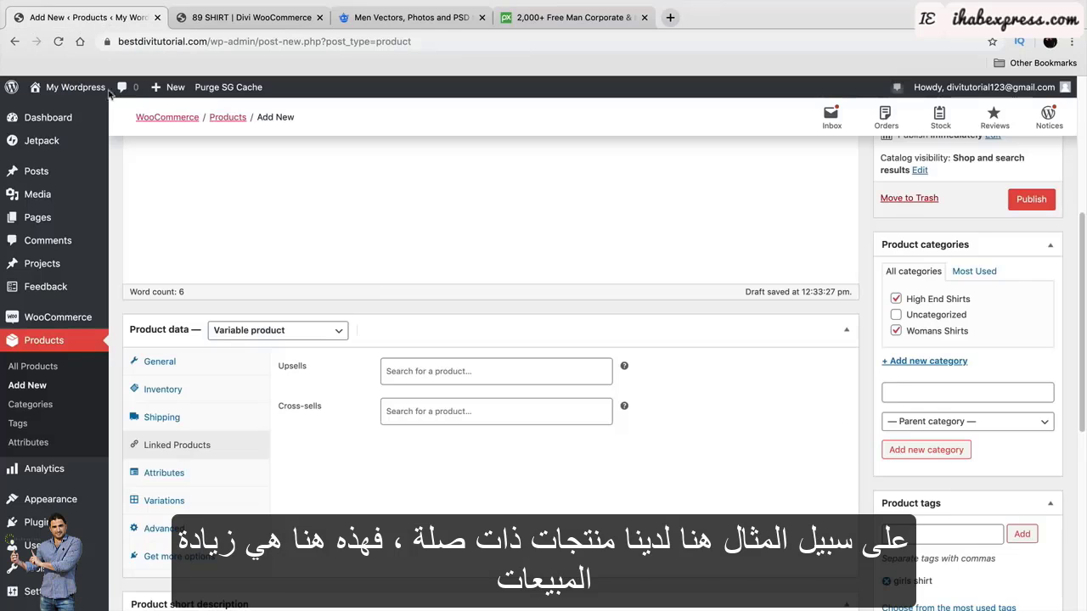
click(255, 19)
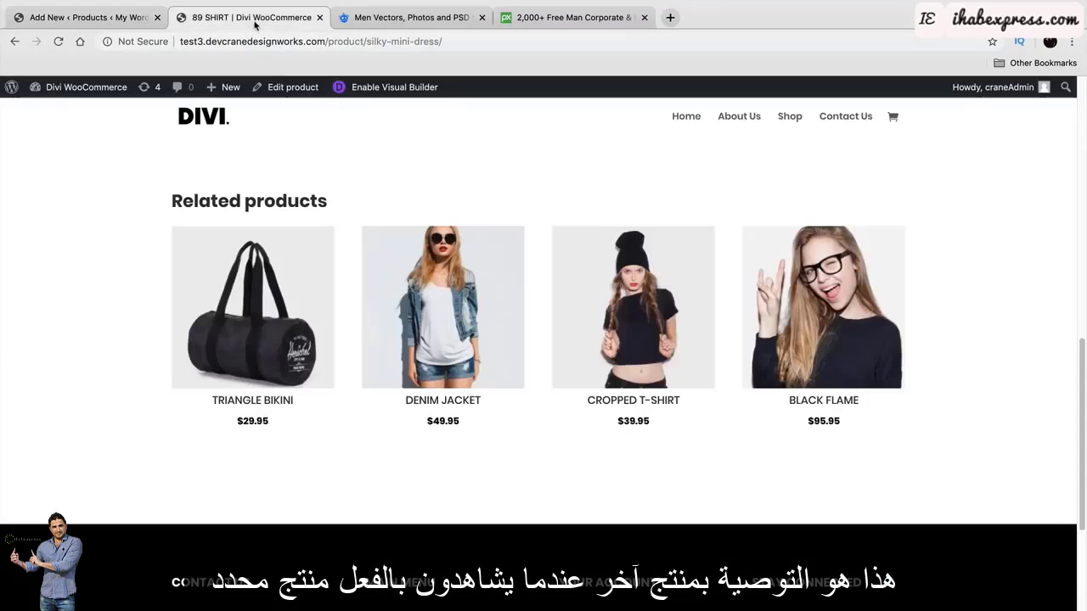
scroll(533, 356, up, 2)
scroll(474, 445, up, 5)
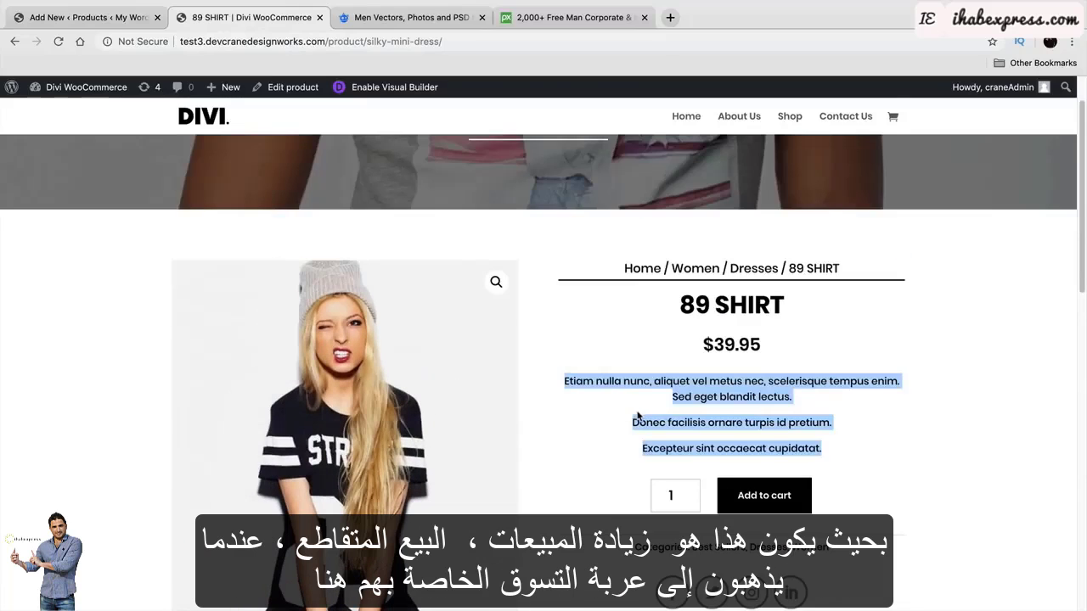
click(893, 117)
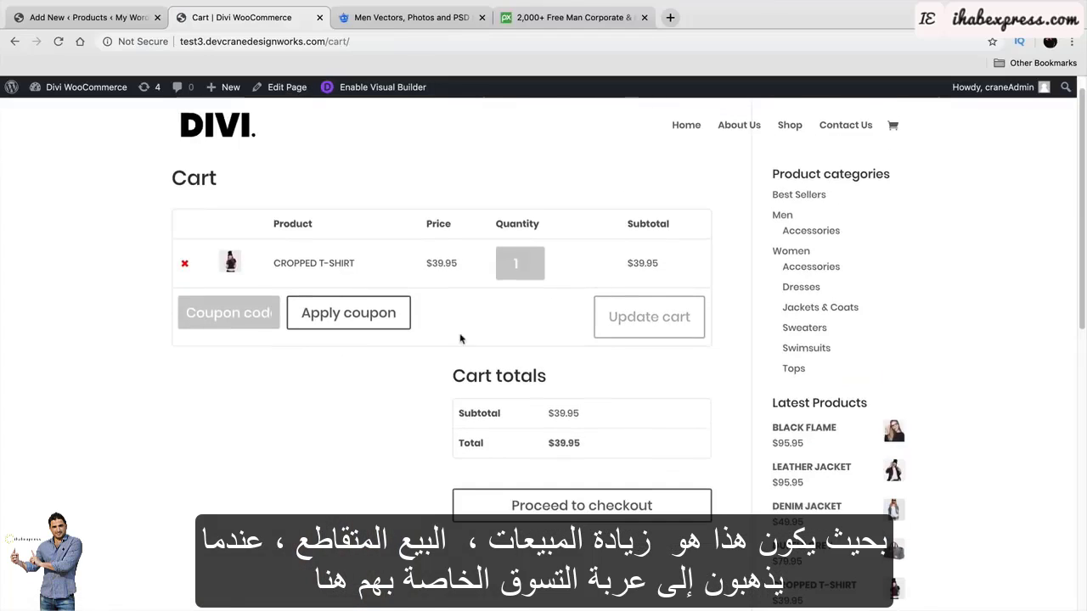
scroll(460, 338, down, 1)
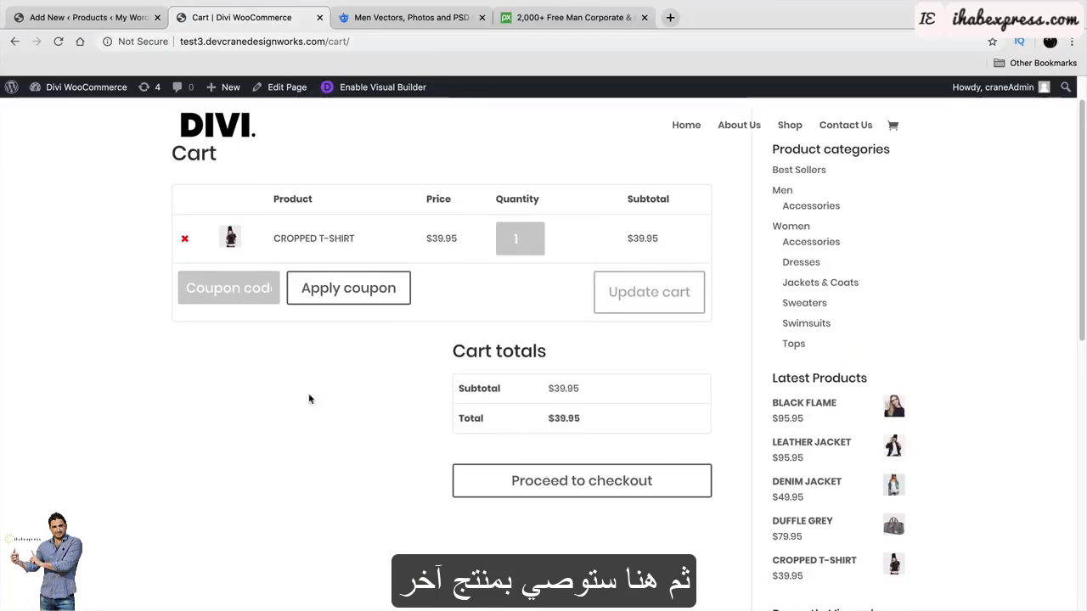
click(90, 17)
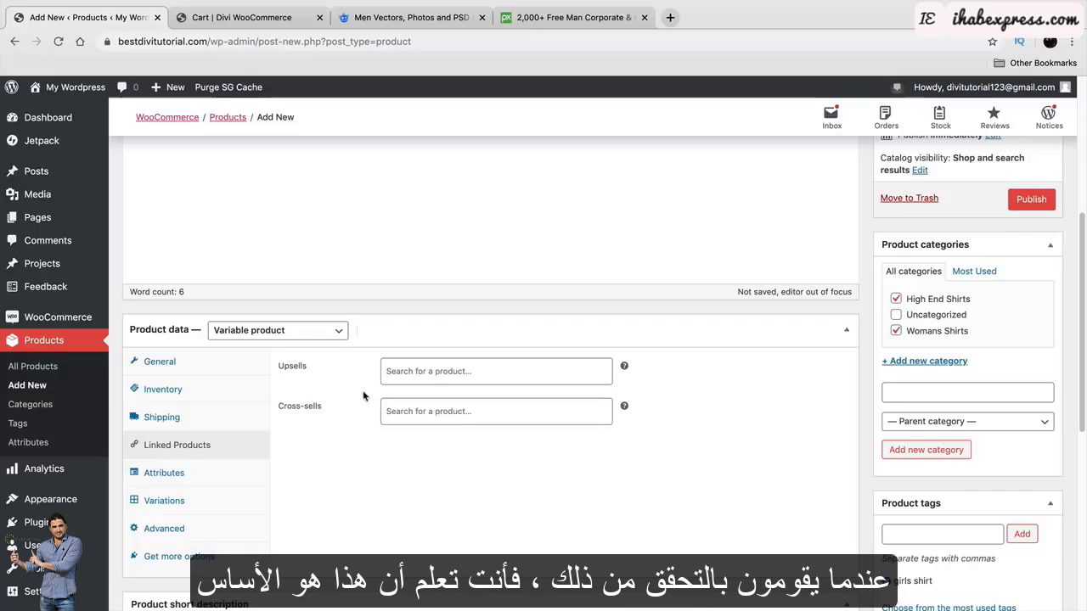
Search 'shirt' and link Cute Girls Jacket (#88) in both Upsells and Cross-sells.
click(432, 380)
text(shirt)
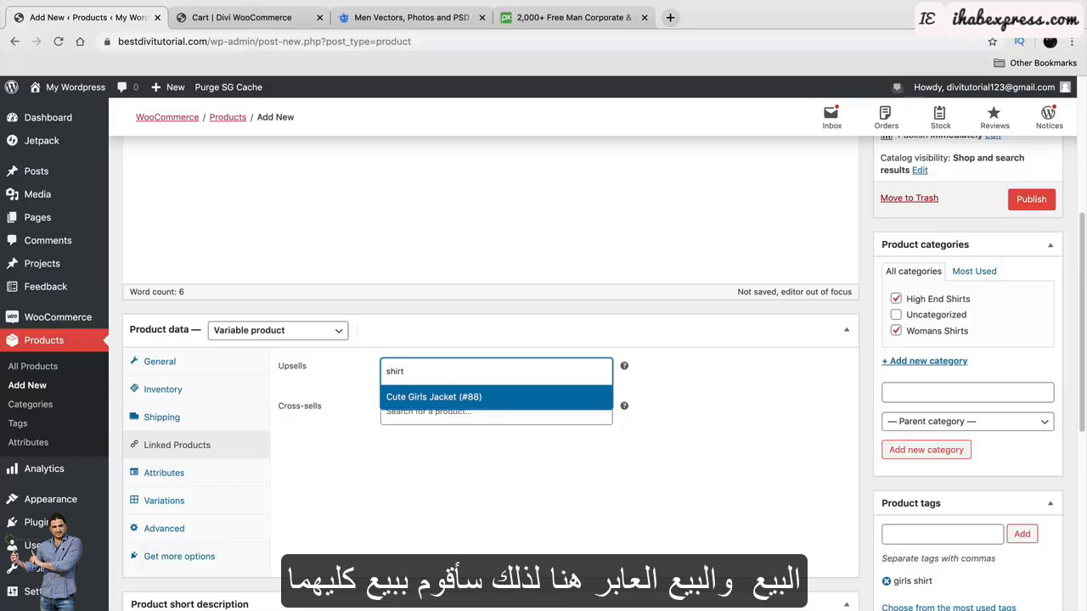
click(437, 396)
click(438, 413)
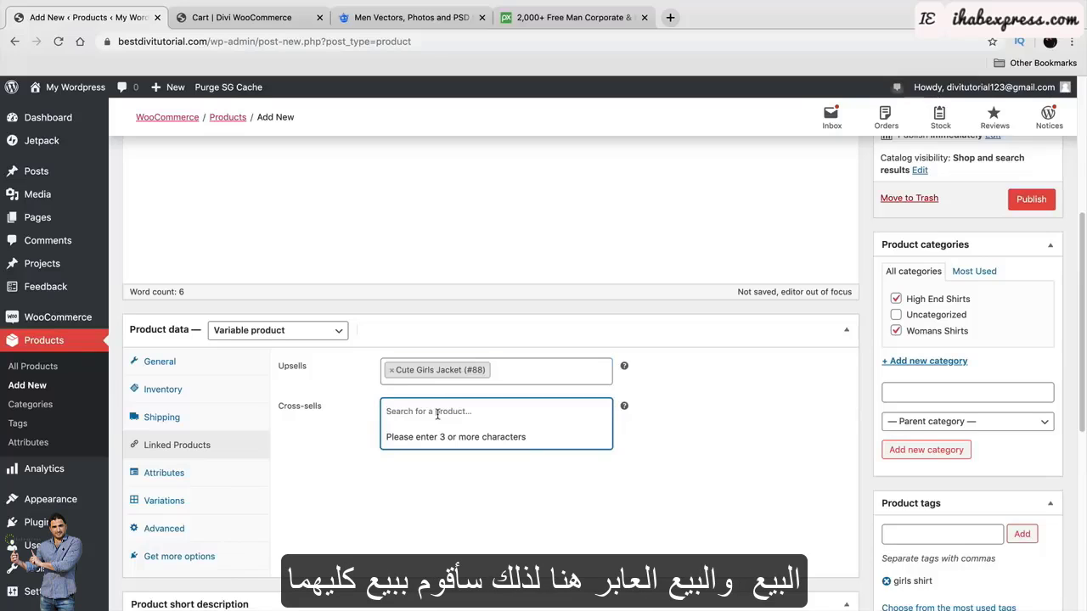
text(shirt)
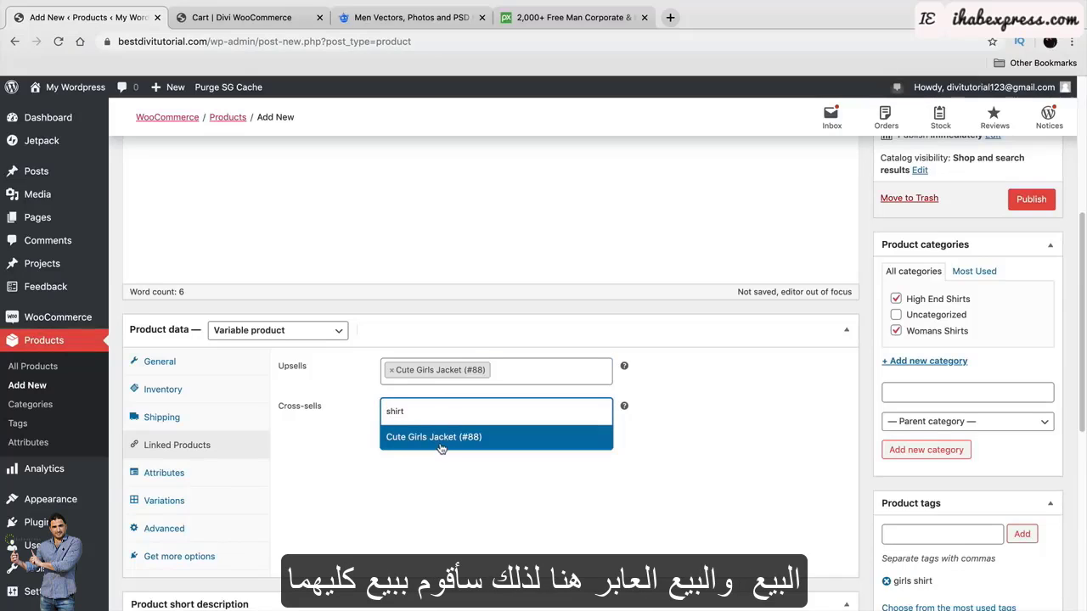
click(439, 438)
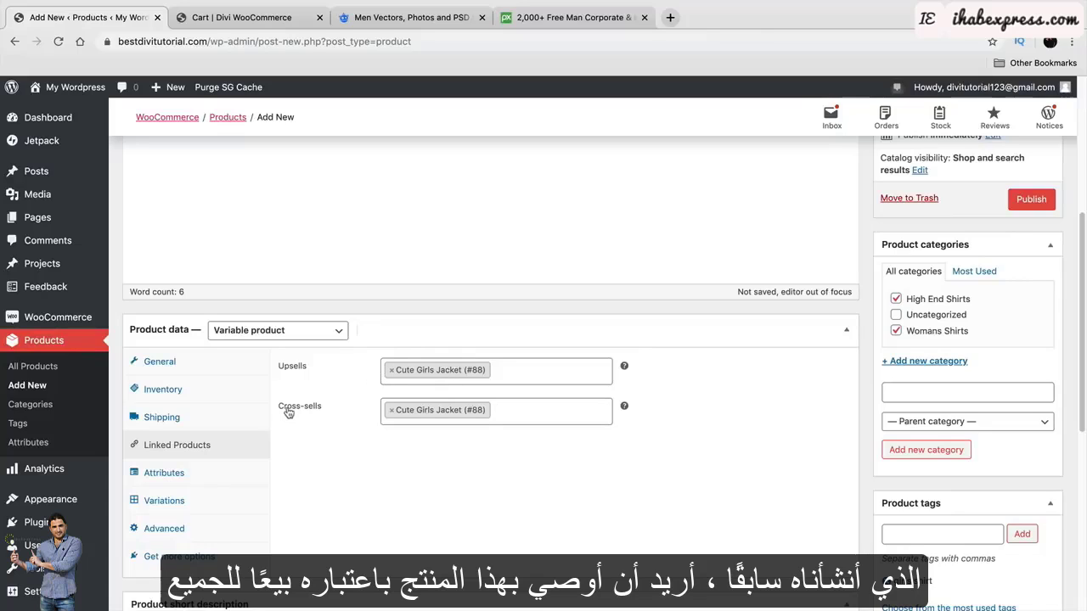
Add a custom Size attribute with values Large|Medium|Small, used for variations, and save it.
click(173, 481)
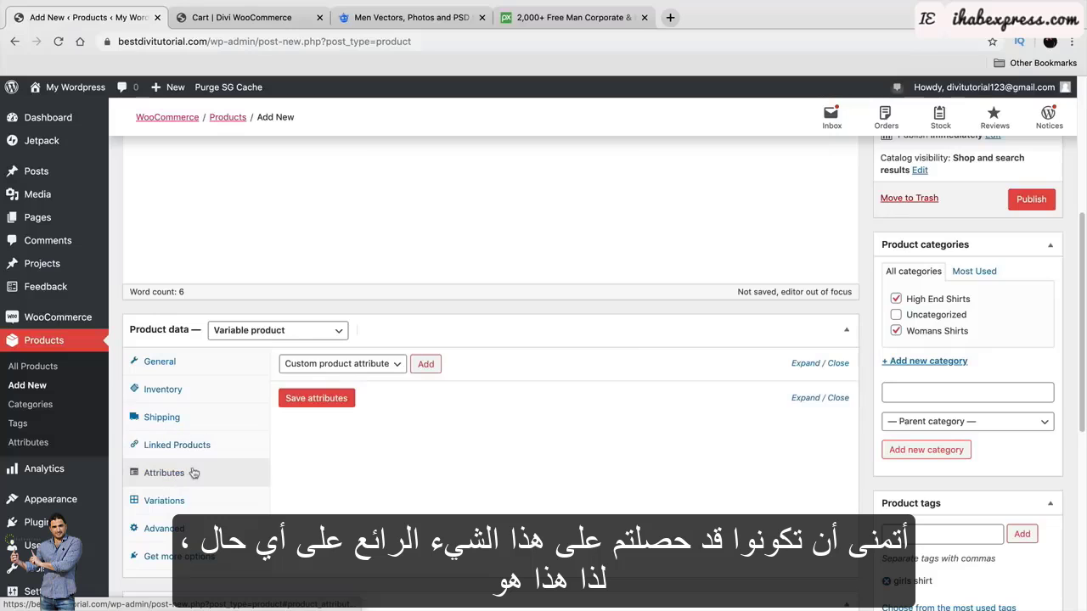
click(391, 365)
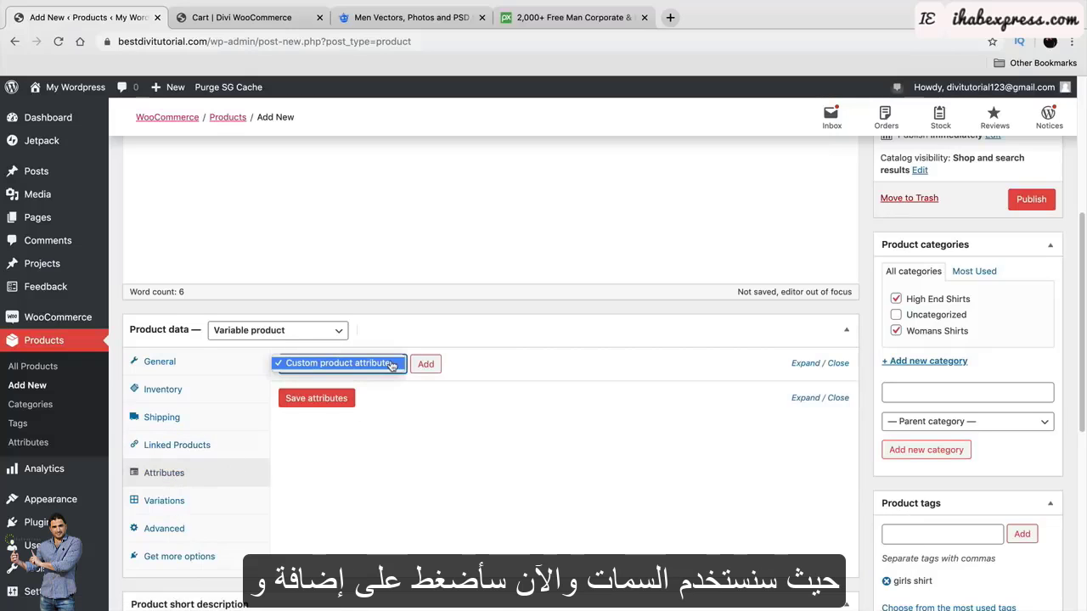
click(392, 363)
click(425, 365)
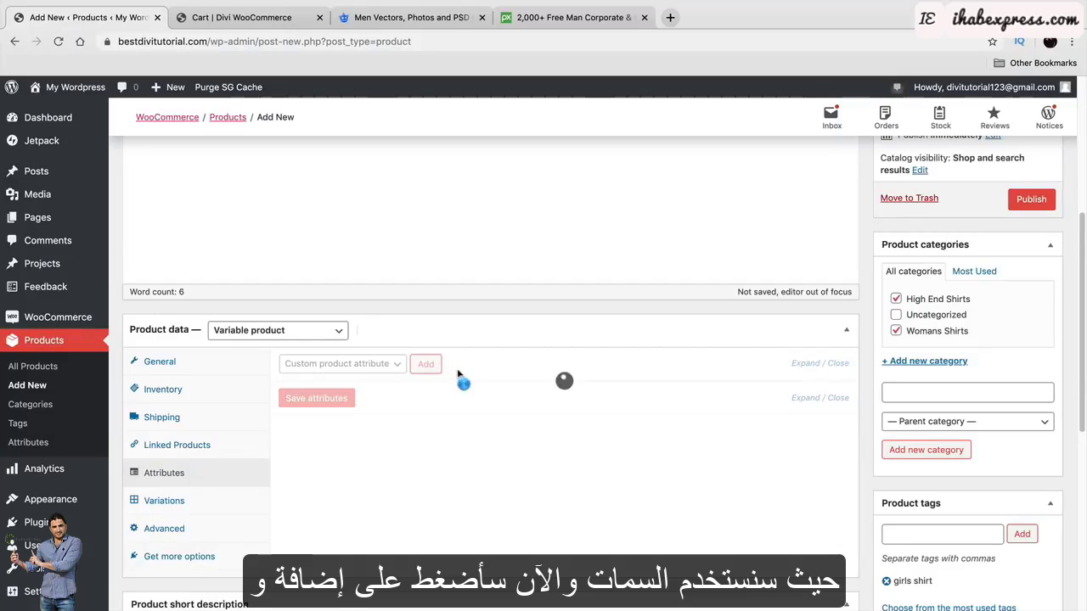
click(358, 444)
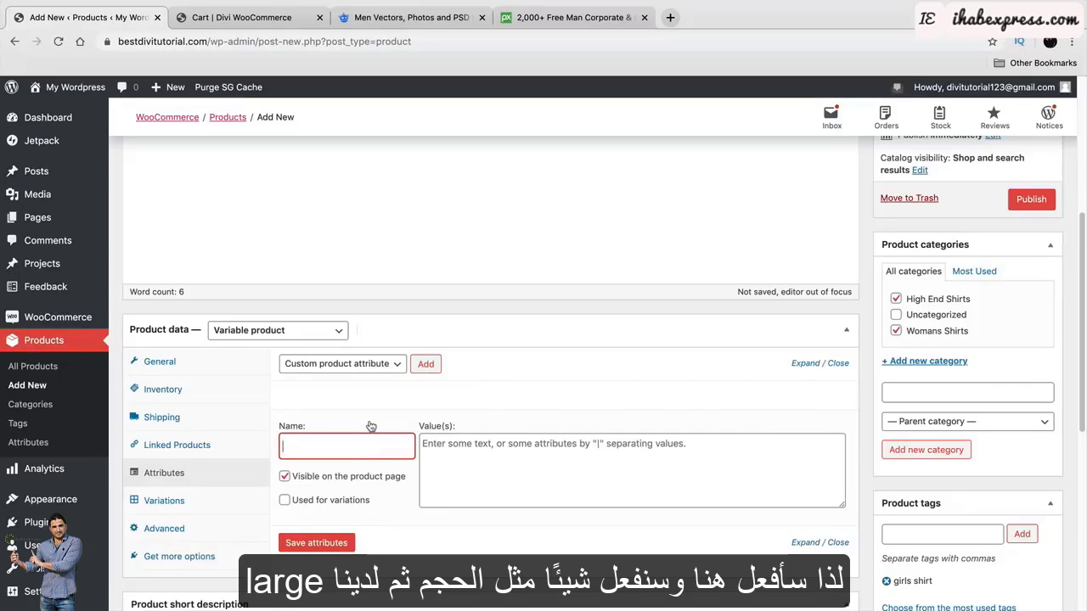
text(Size)
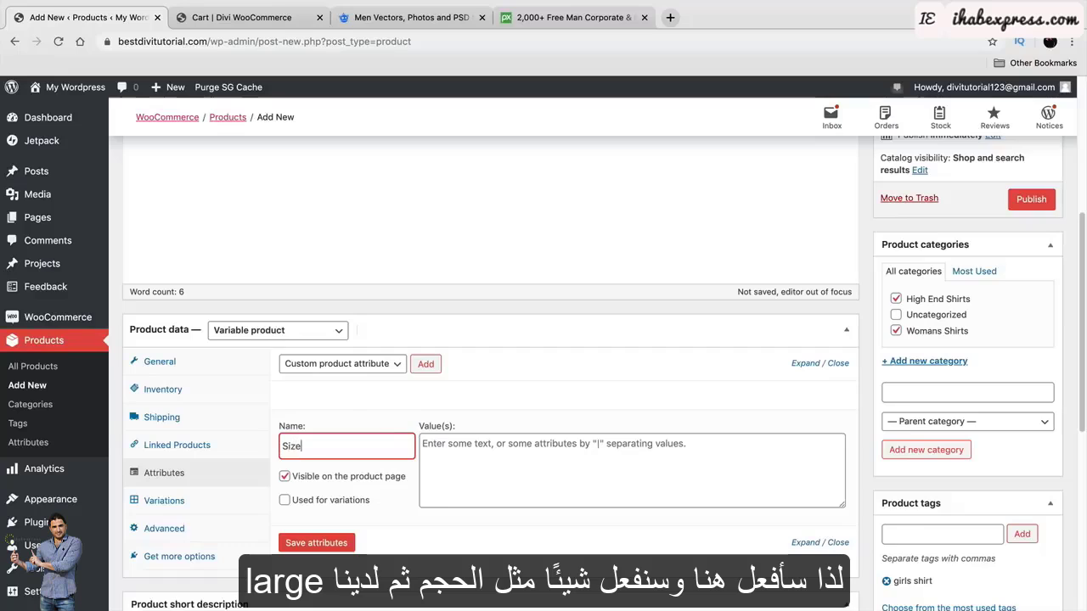
key(Tab)
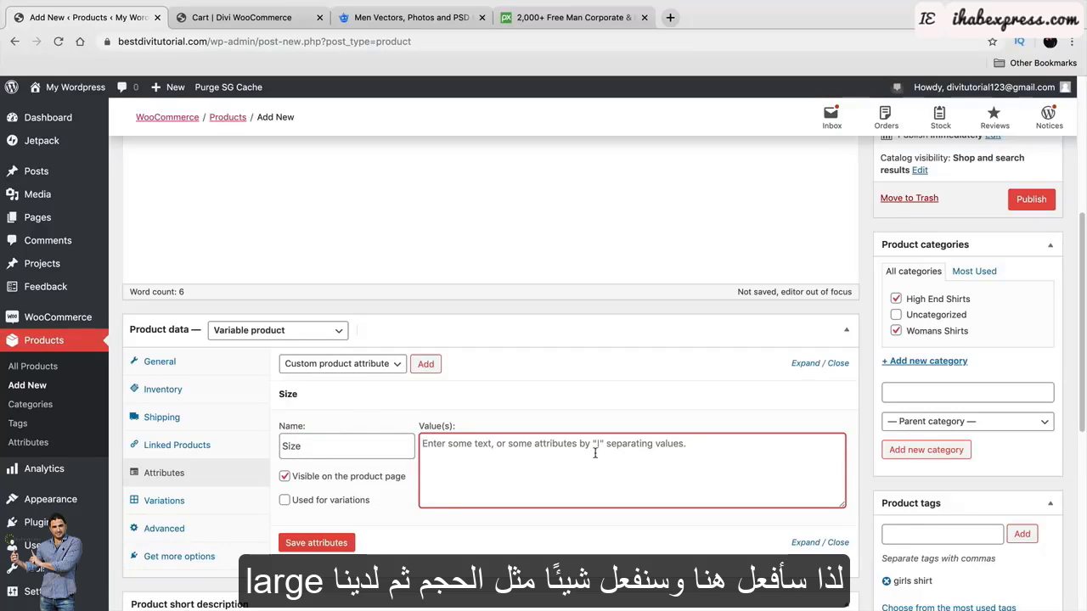
text(Laer)
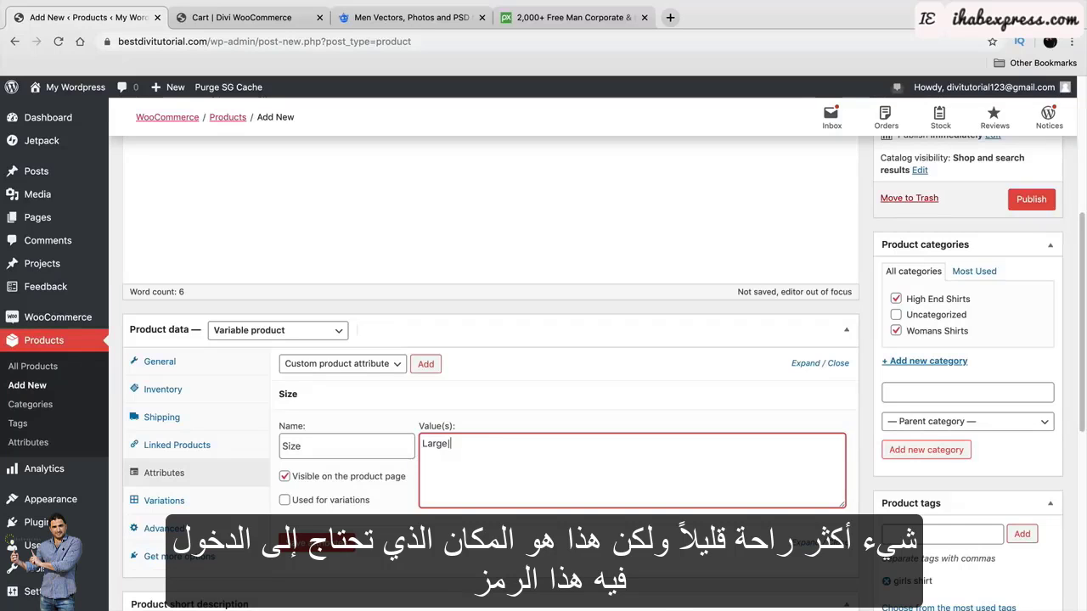
text(|Medium)
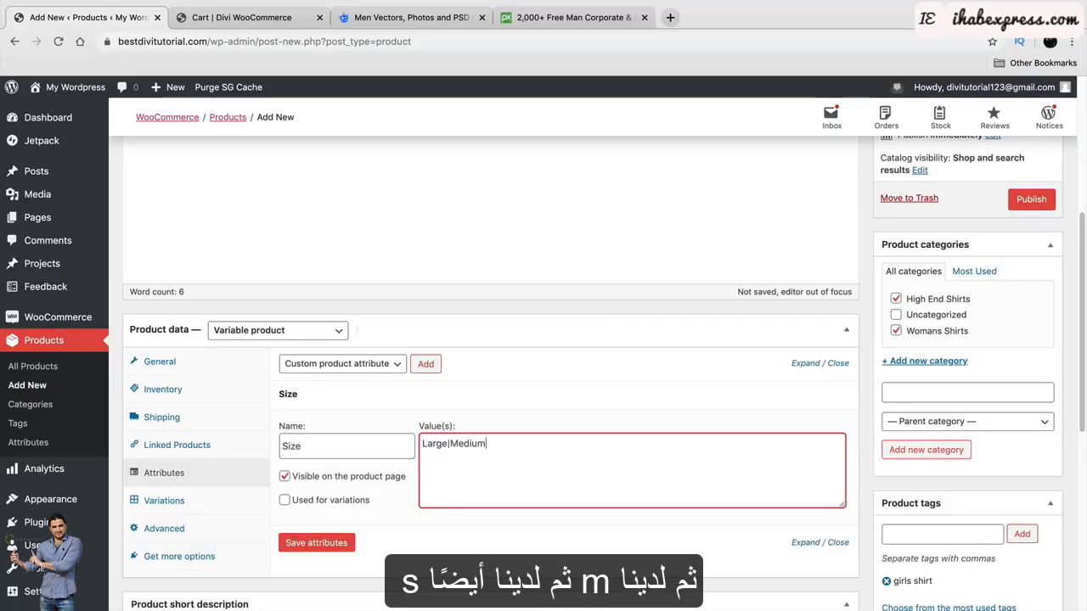
text(|Small)
click(328, 504)
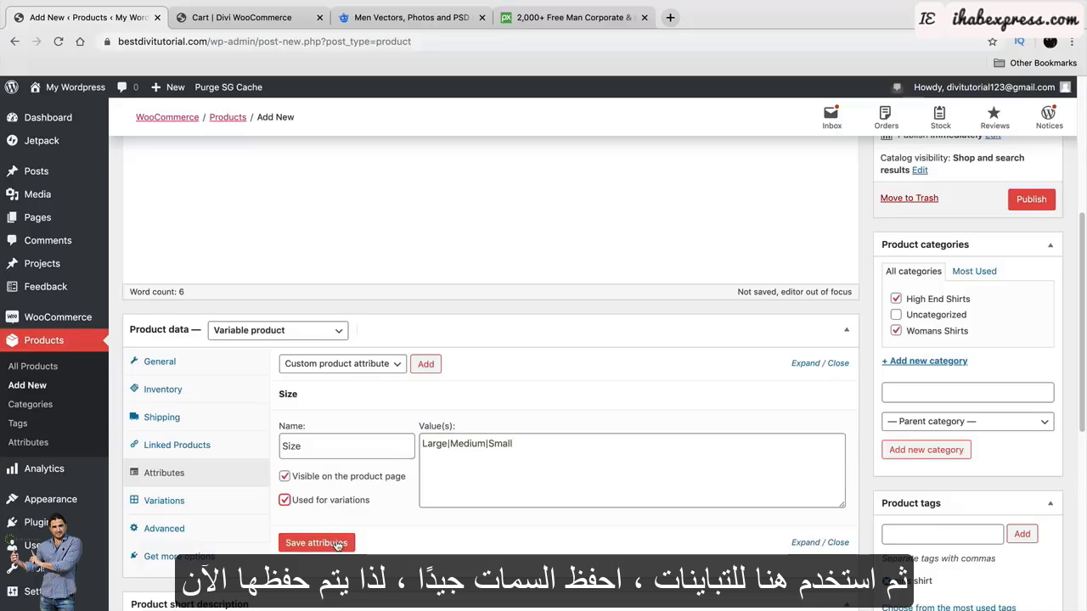
click(316, 544)
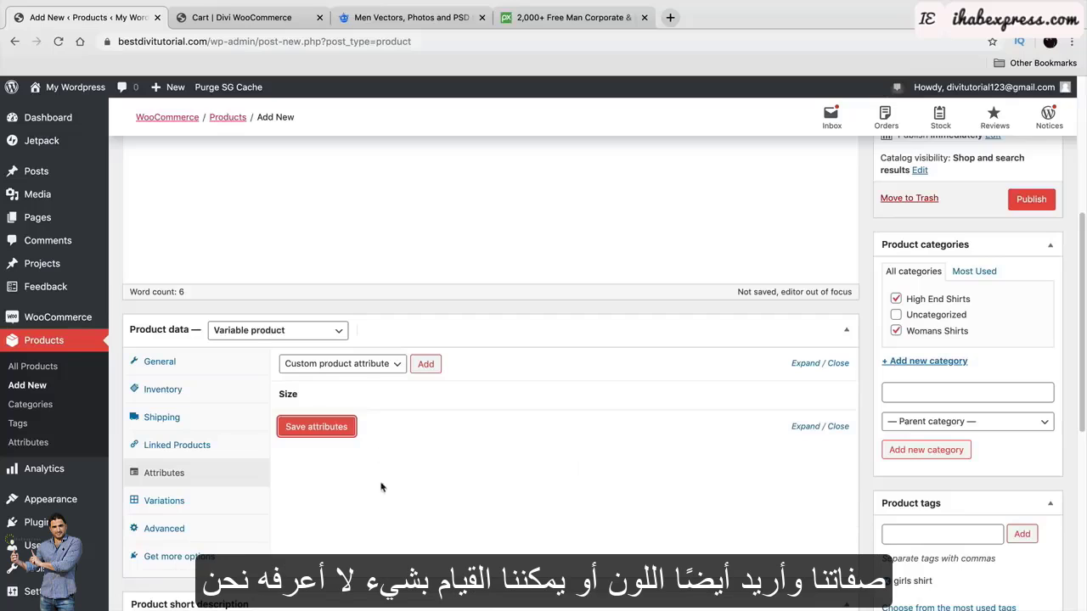
Add and save a custom Color attribute with values White|Black, then show the Variations section.
click(433, 365)
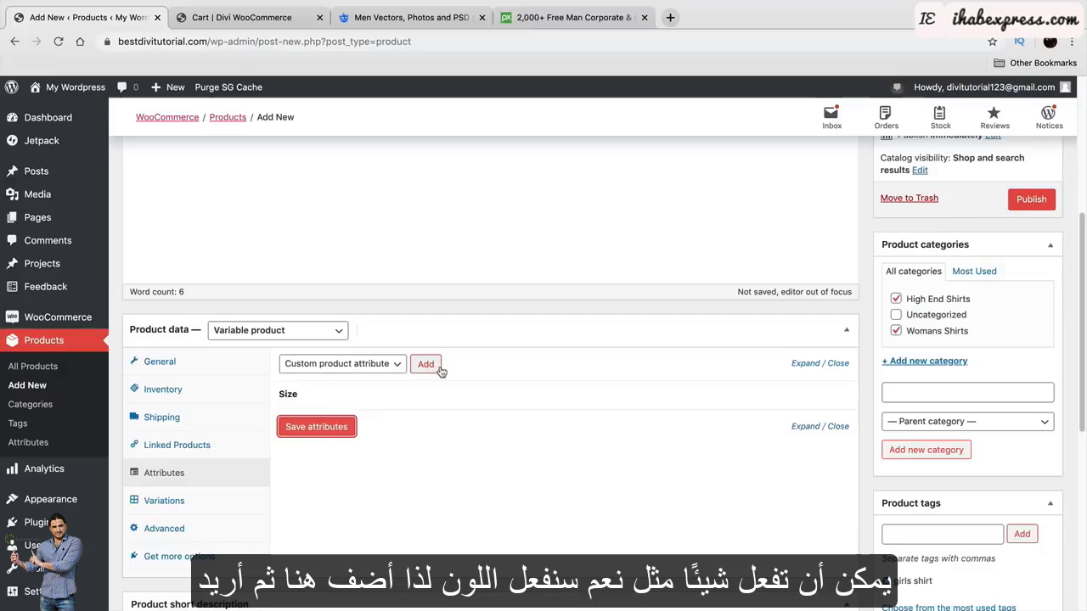
click(438, 365)
click(359, 469)
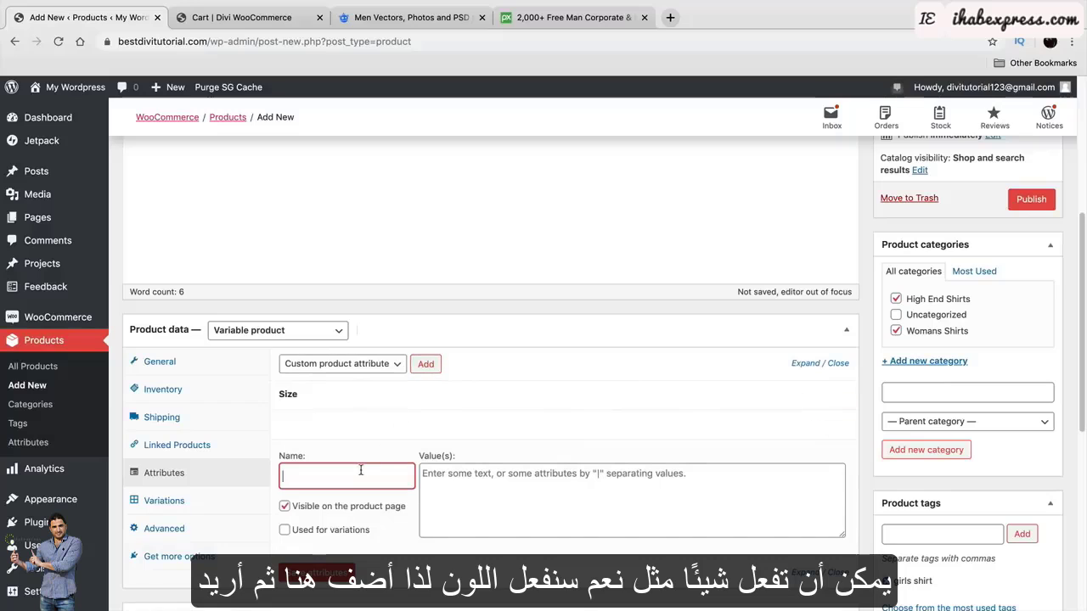
text(Color)
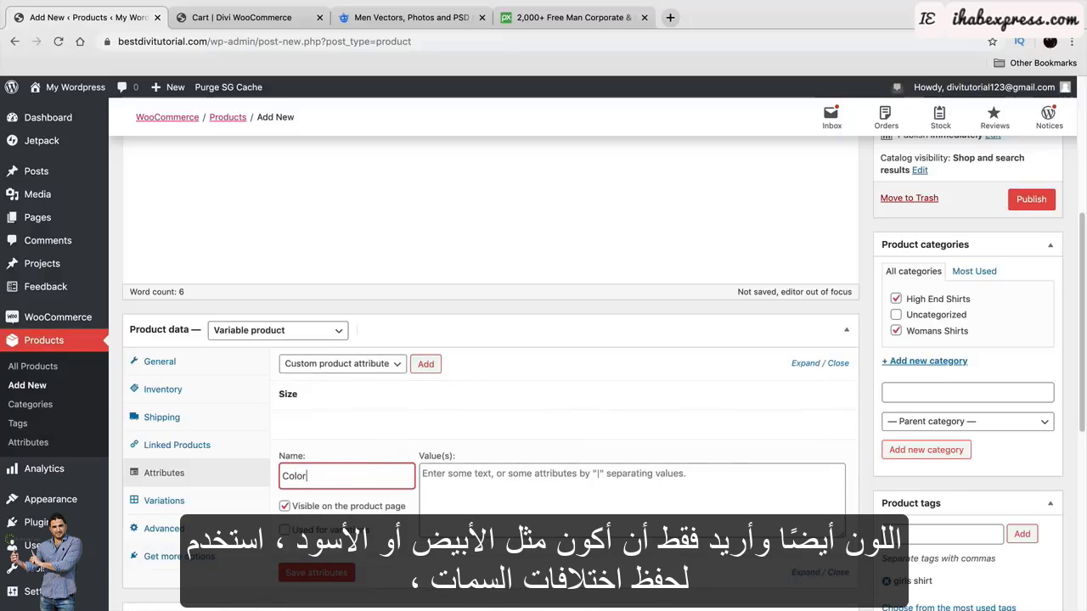
key(Tab)
text(Whi)
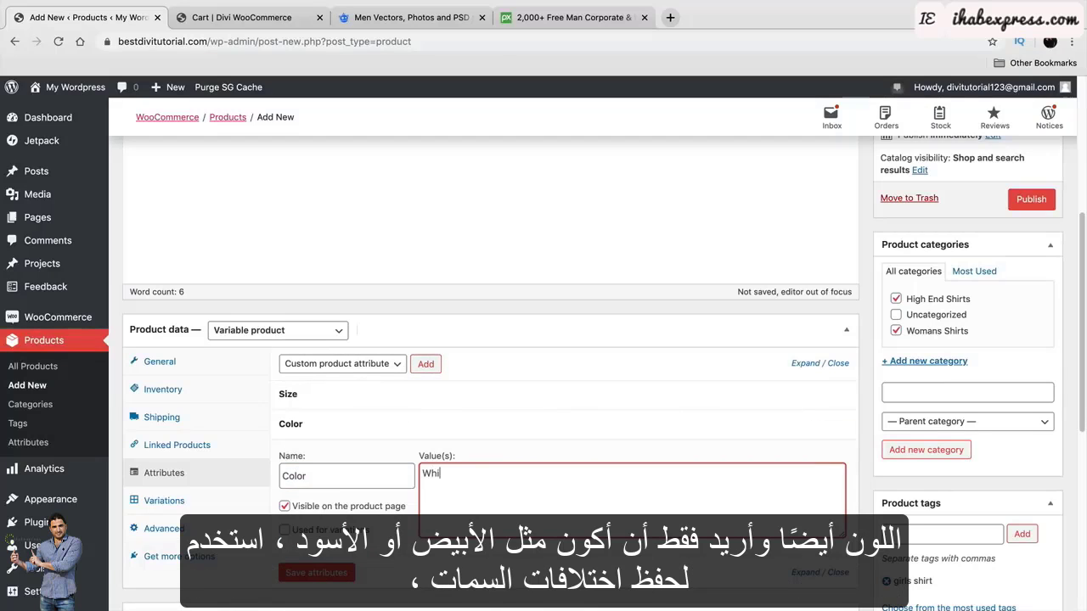
text(te|Black)
click(285, 530)
click(321, 575)
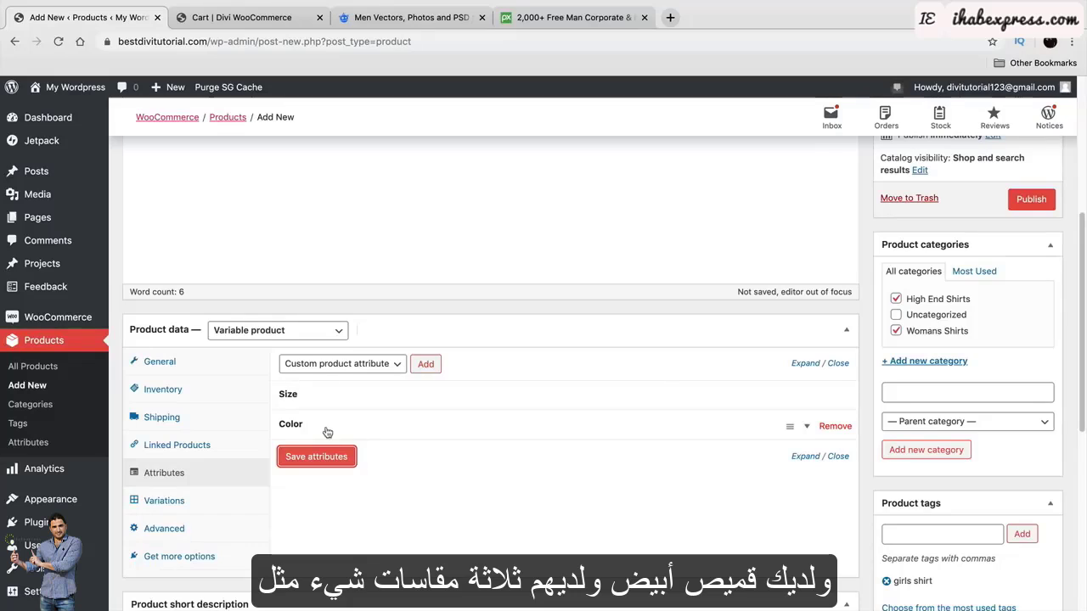
click(164, 506)
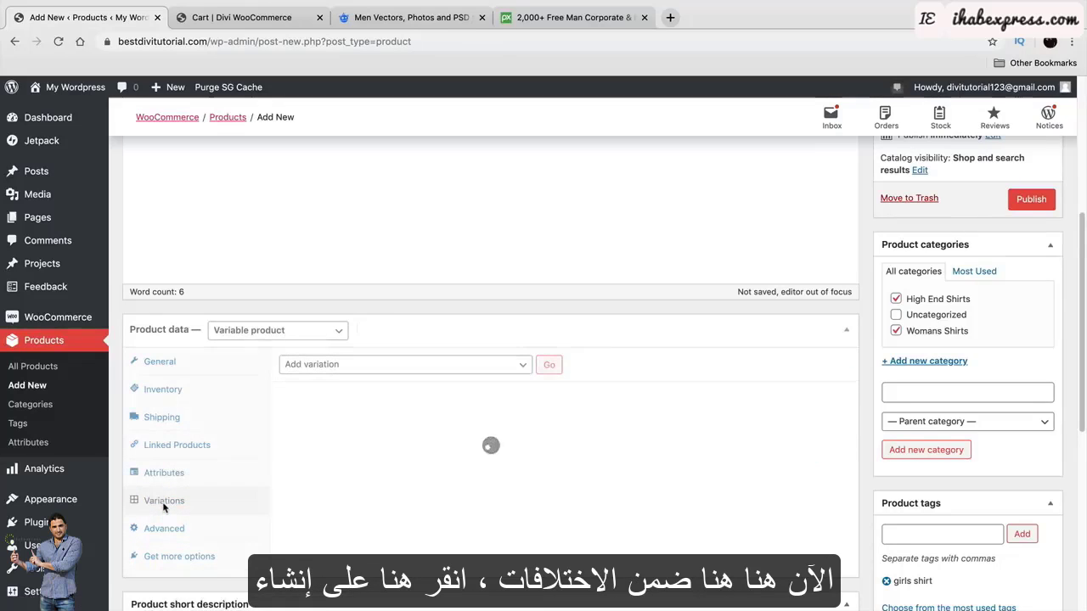
Create variations from all attributes, confirming both alerts to get variations #95–#100.
click(327, 367)
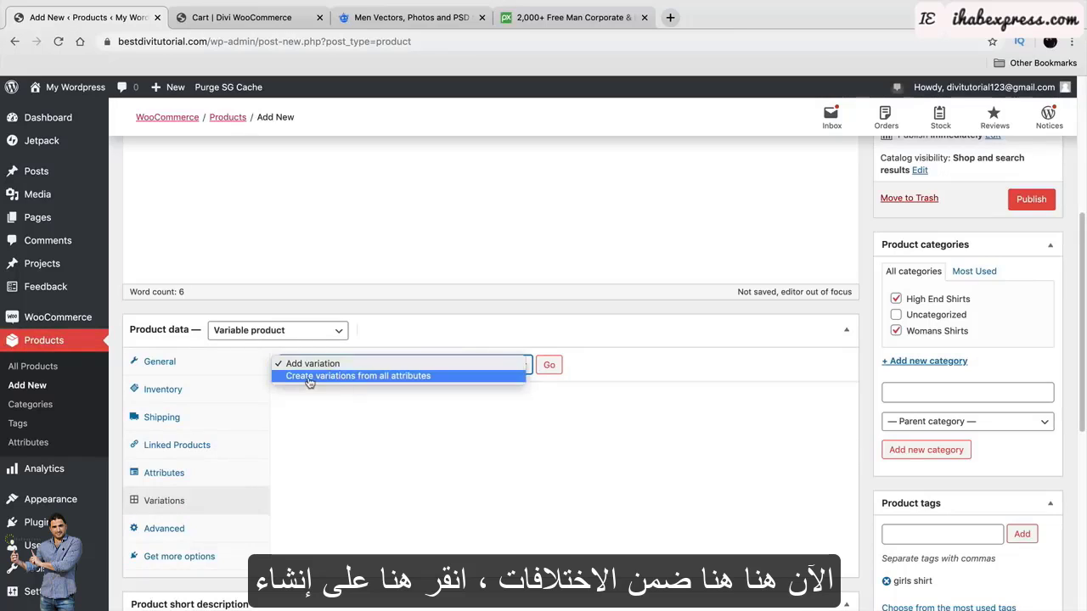
click(310, 378)
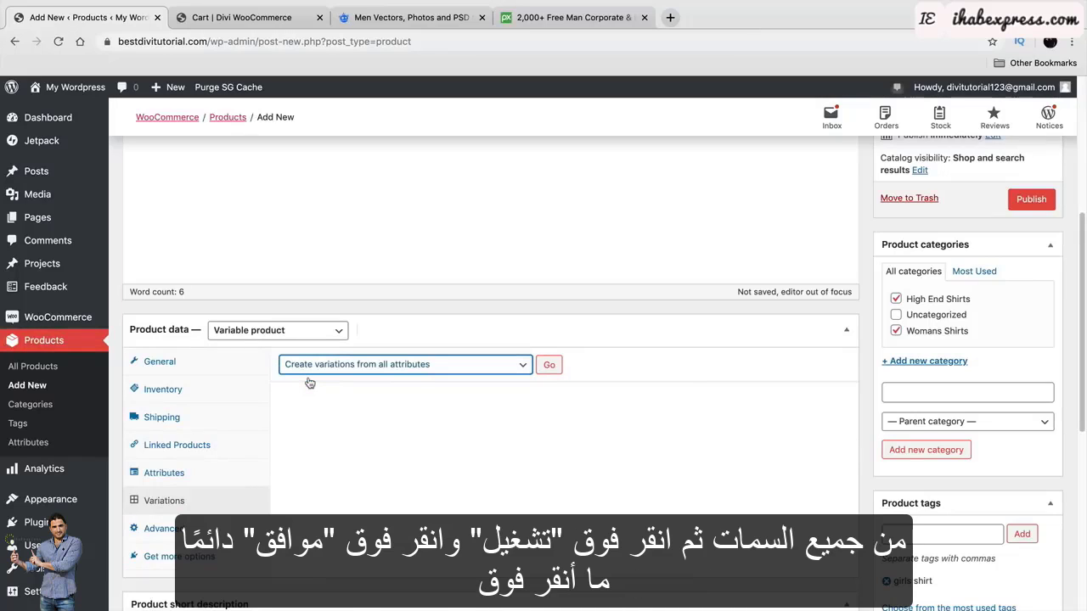
click(549, 365)
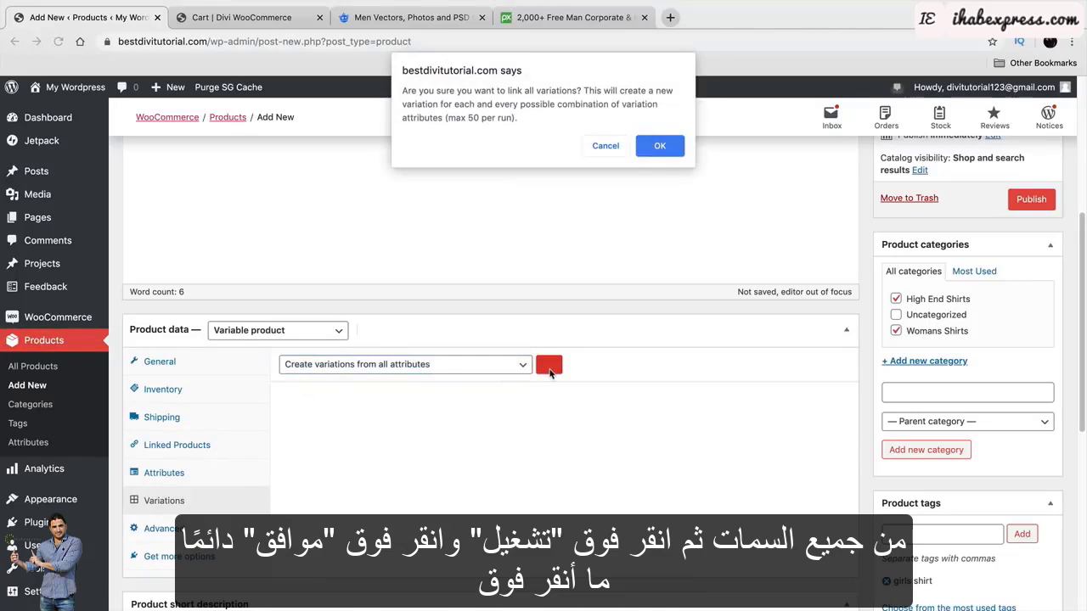
click(668, 149)
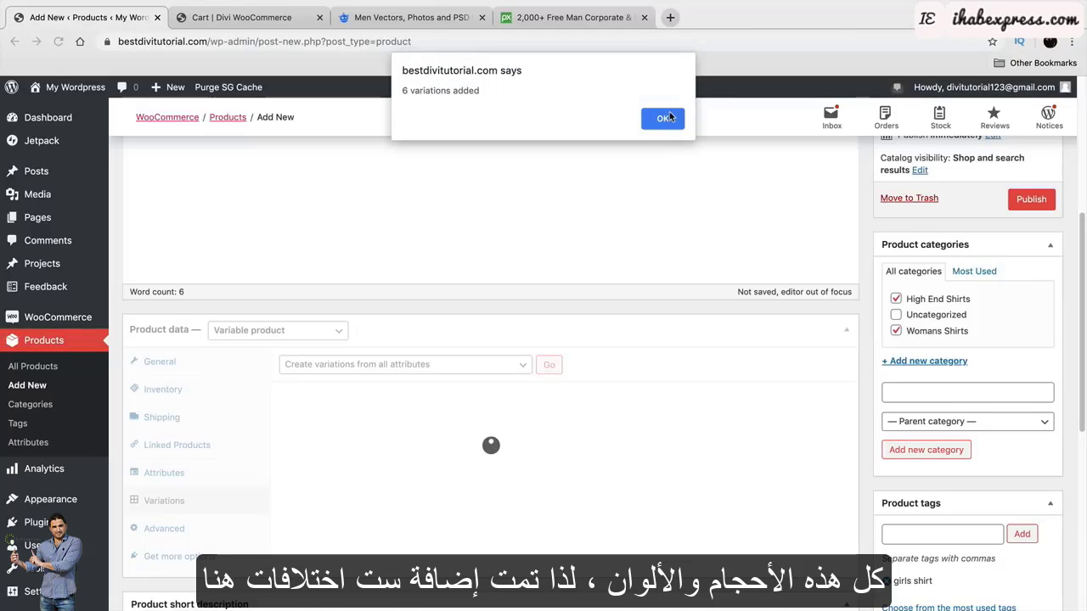
click(667, 119)
scroll(579, 258, down, 3)
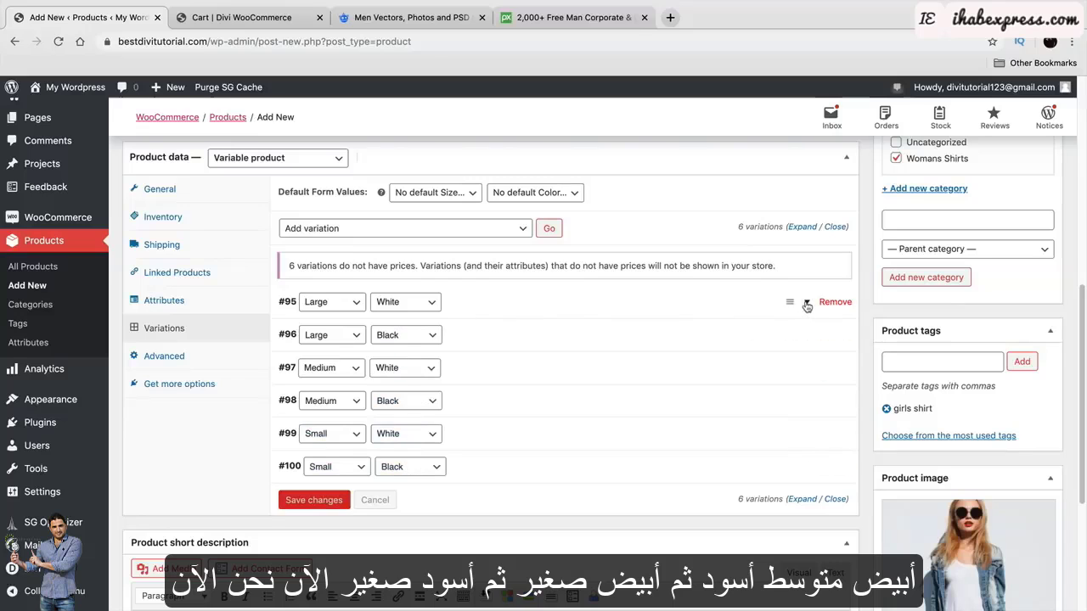
Set the denim-jacket photo as variation #95's (Large, White) image.
click(792, 305)
scroll(703, 350, down, 1)
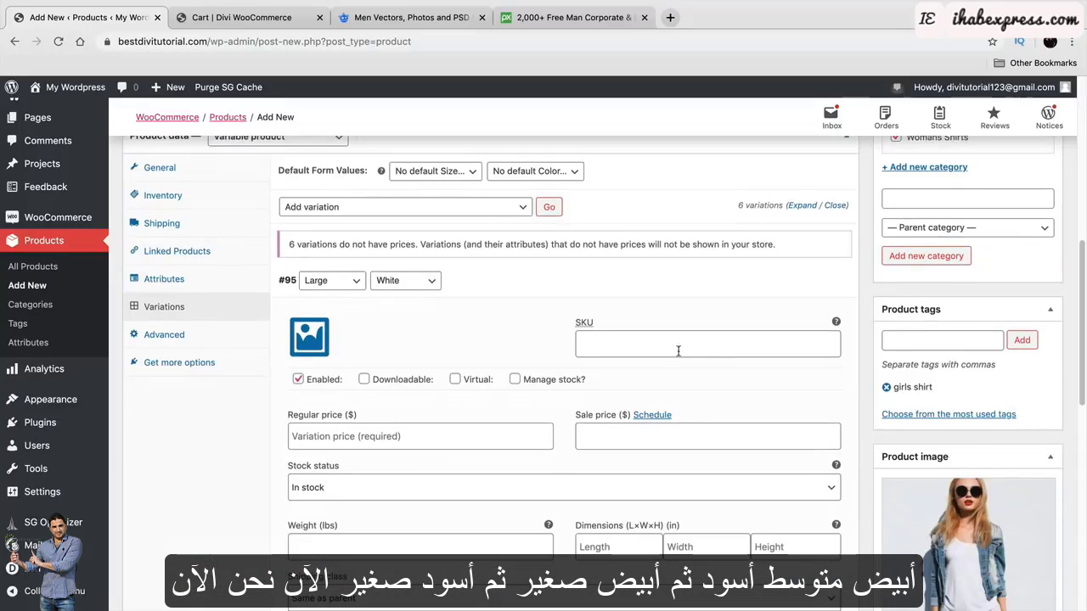
click(312, 339)
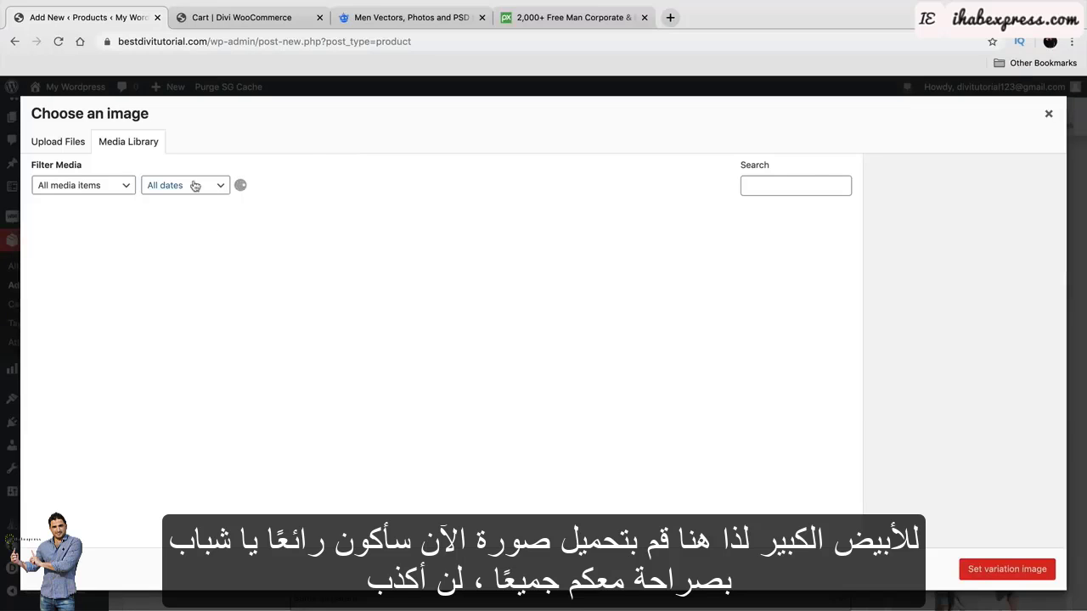
click(1048, 114)
click(322, 348)
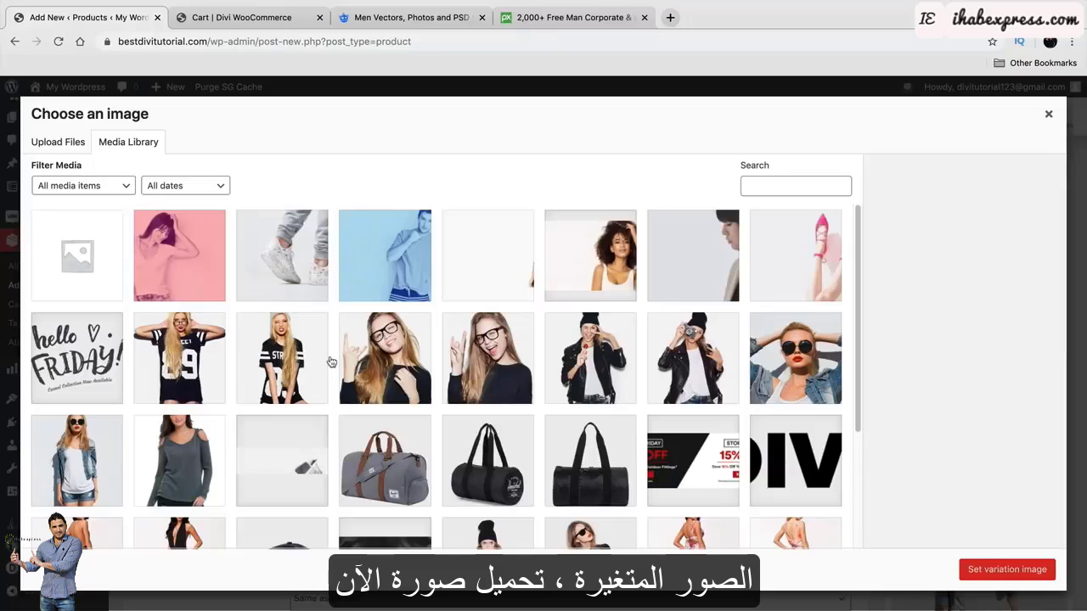
click(1049, 114)
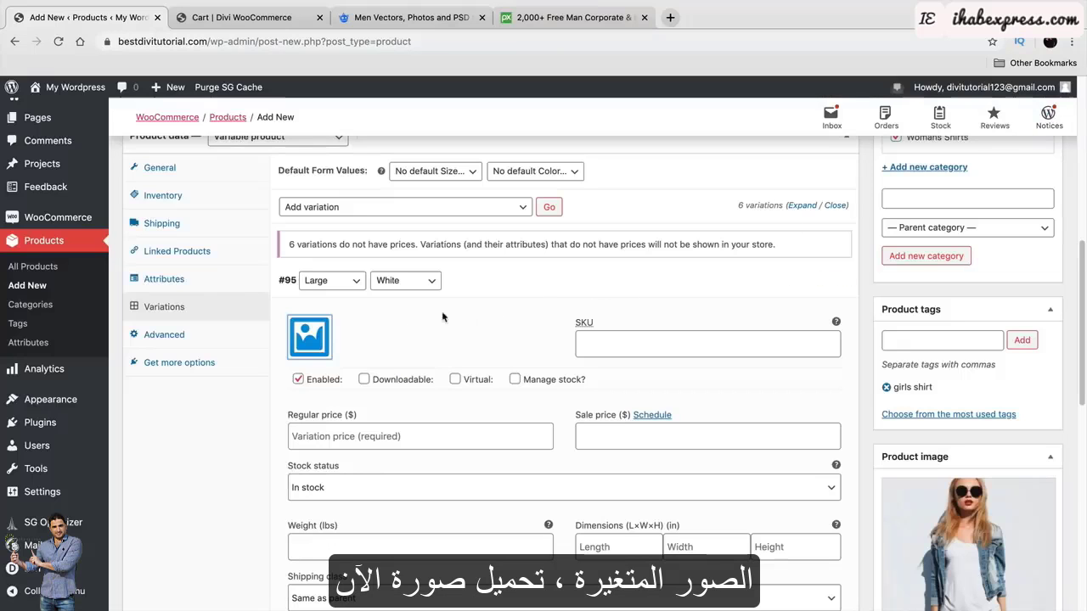
click(321, 336)
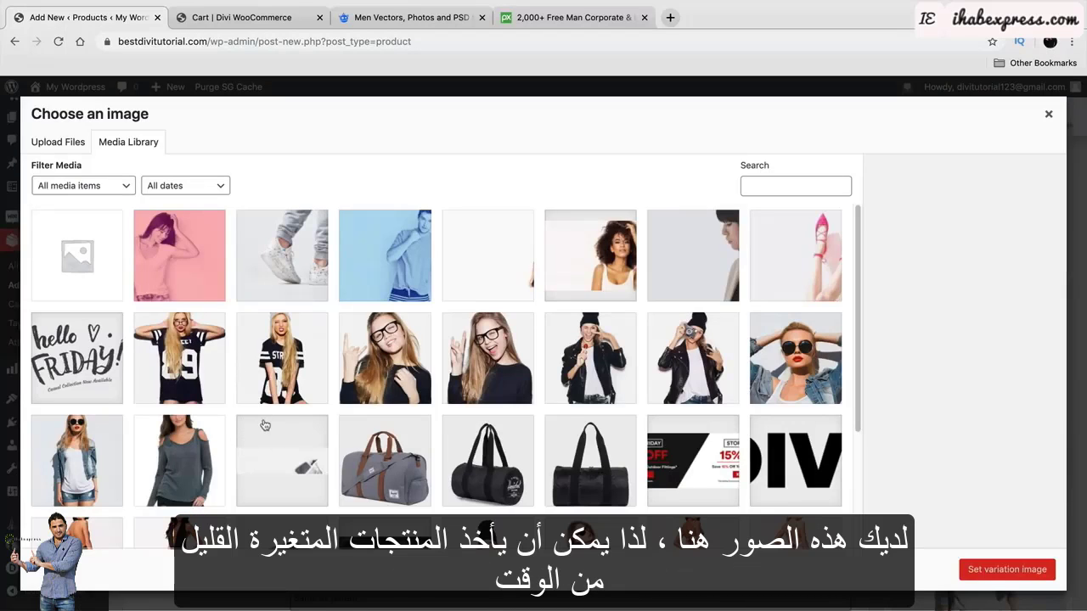
click(76, 453)
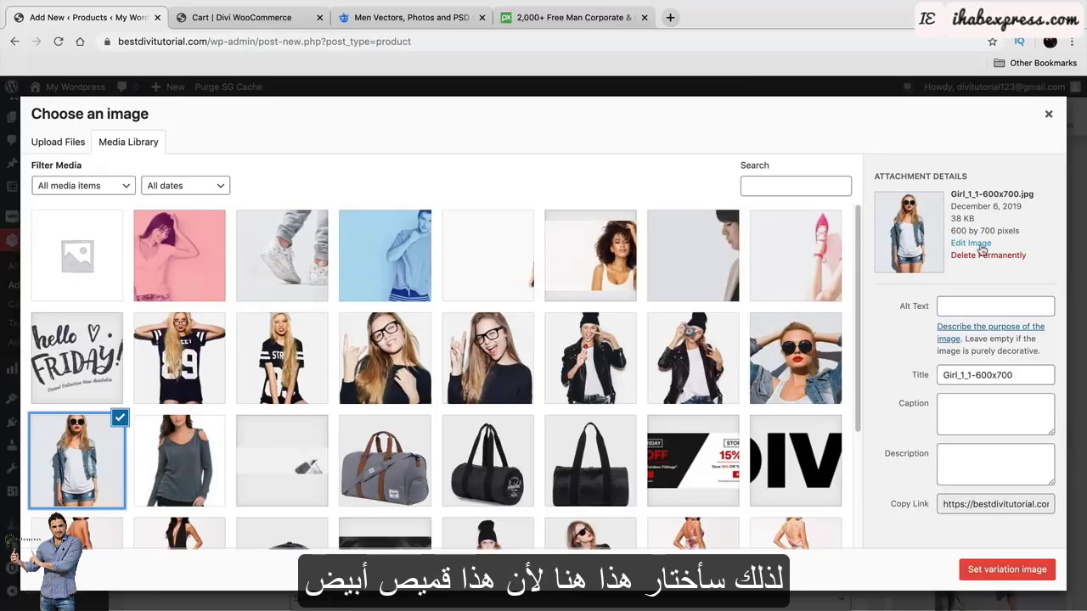
click(1007, 570)
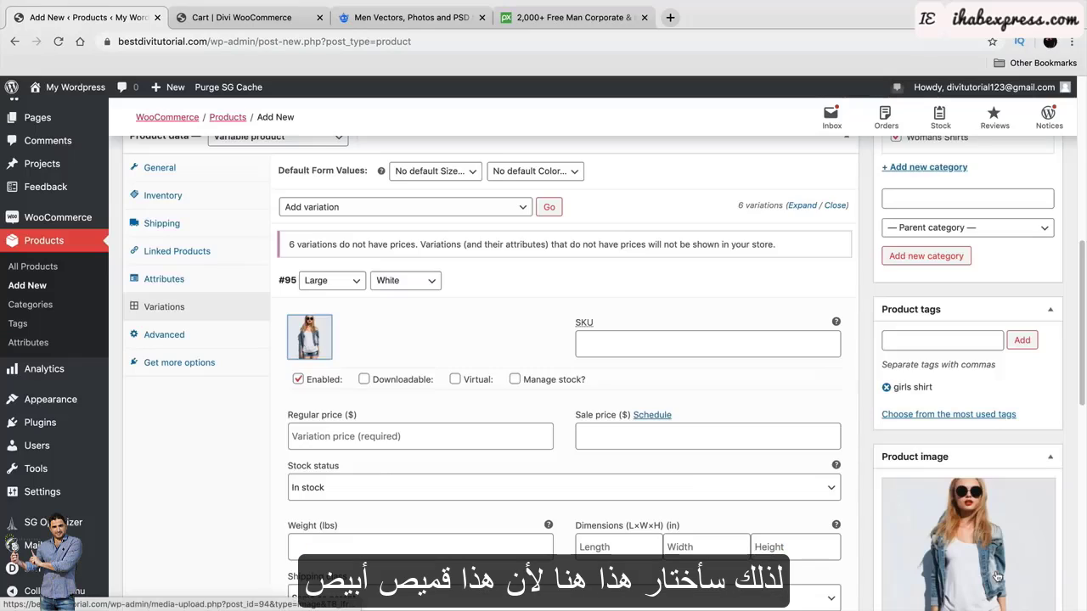
Give variation #95 a regular price of 100 and collapse its details.
scroll(550, 485, down, 2)
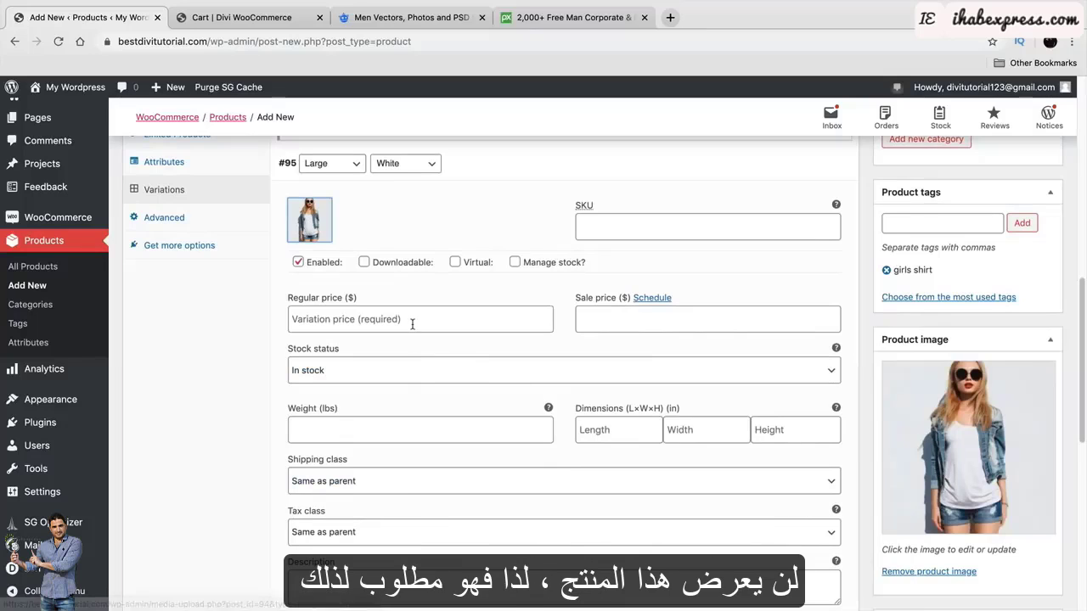
click(374, 320)
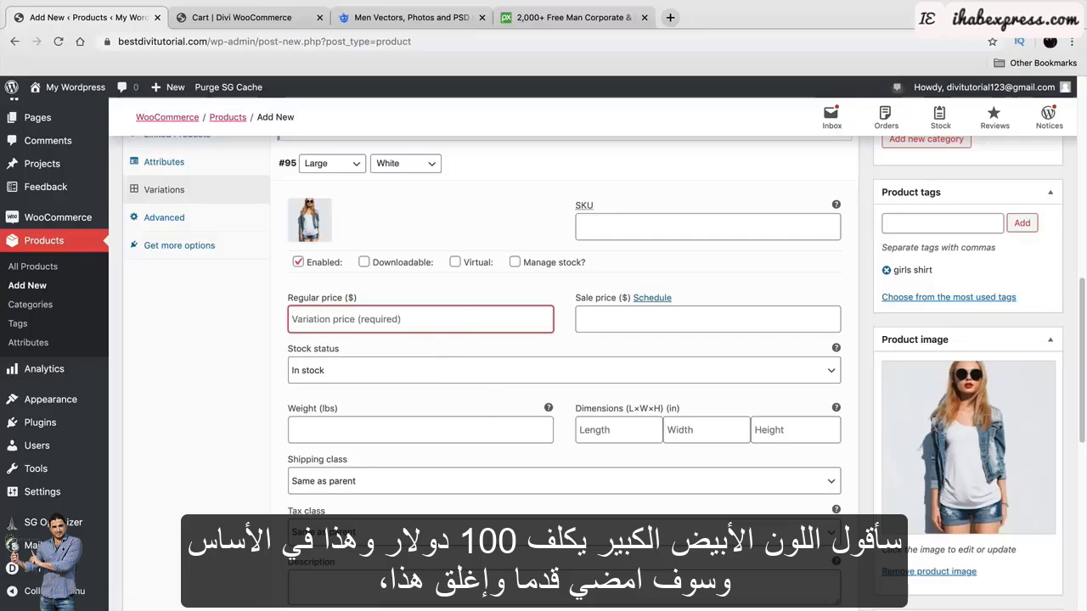
text(100)
scroll(510, 407, down, 3)
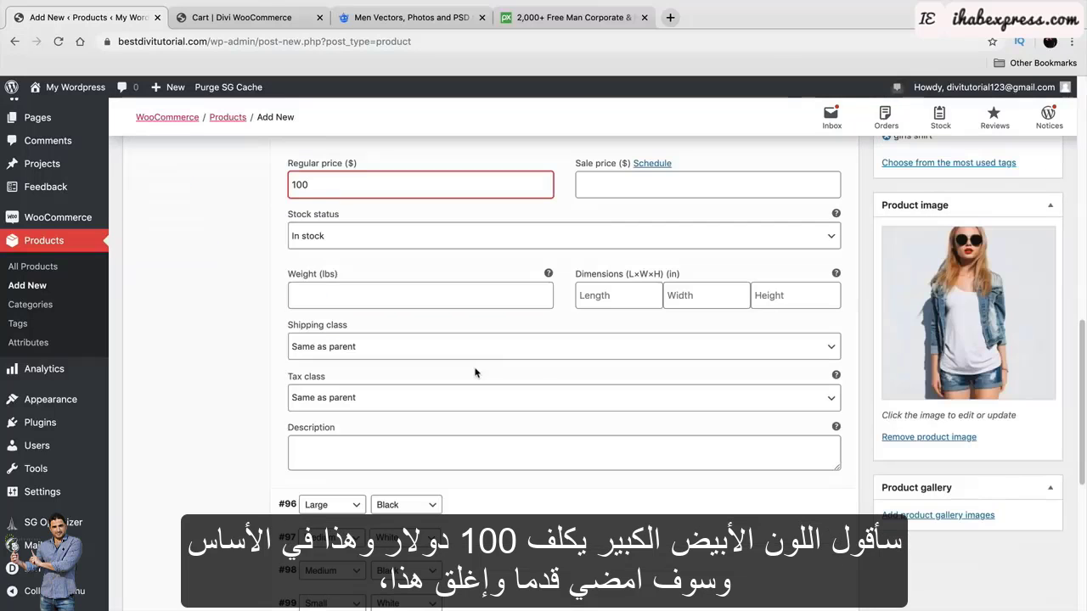
scroll(692, 370, up, 4)
scroll(692, 369, up, 3)
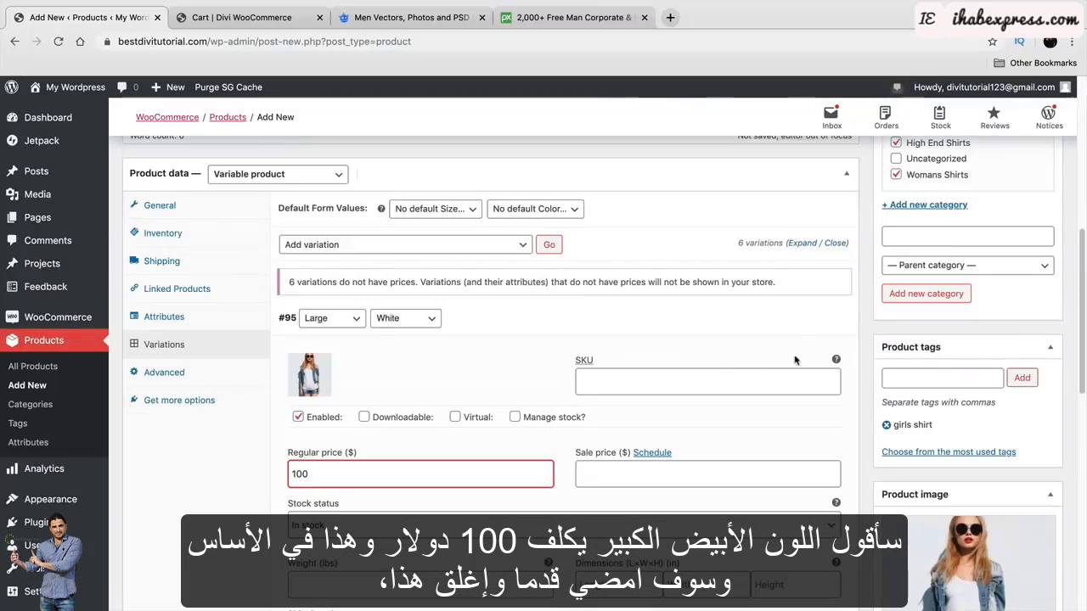
click(811, 320)
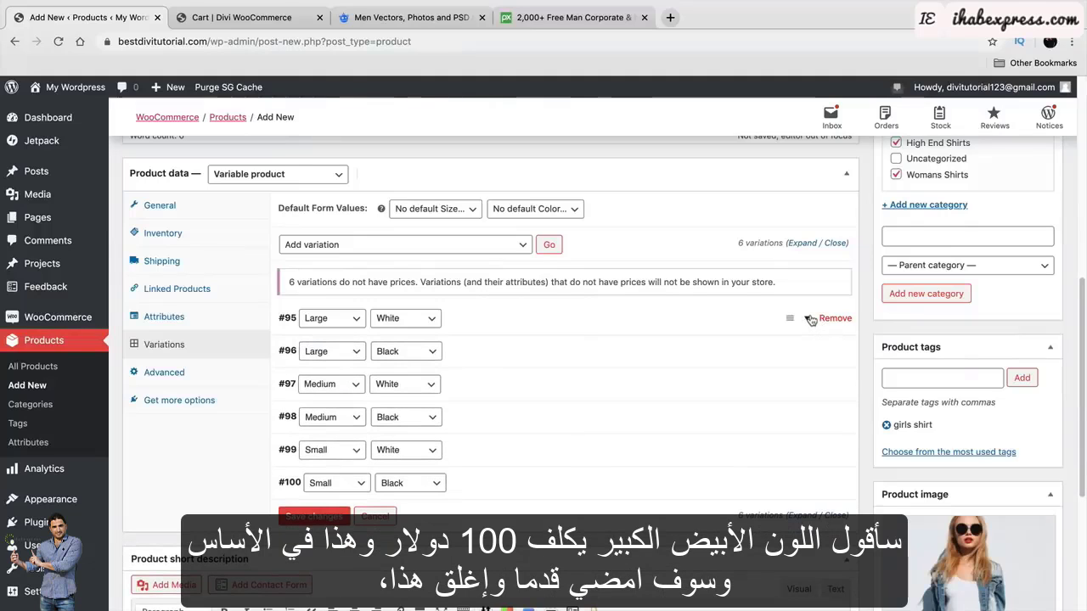
Set the black shirt photo as variation #96's (Large, Black) image.
click(807, 352)
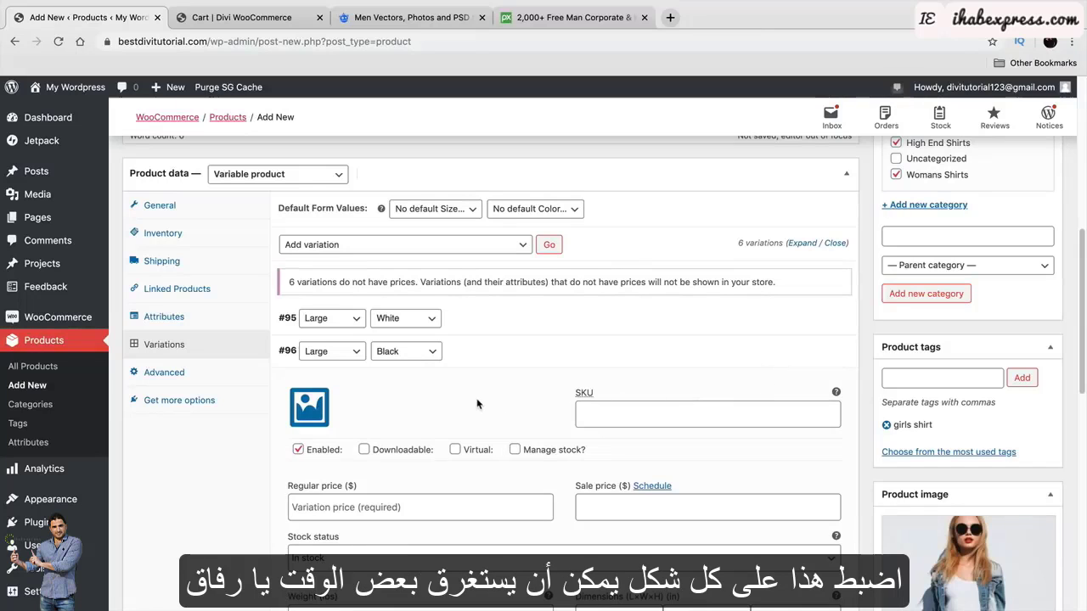
click(308, 406)
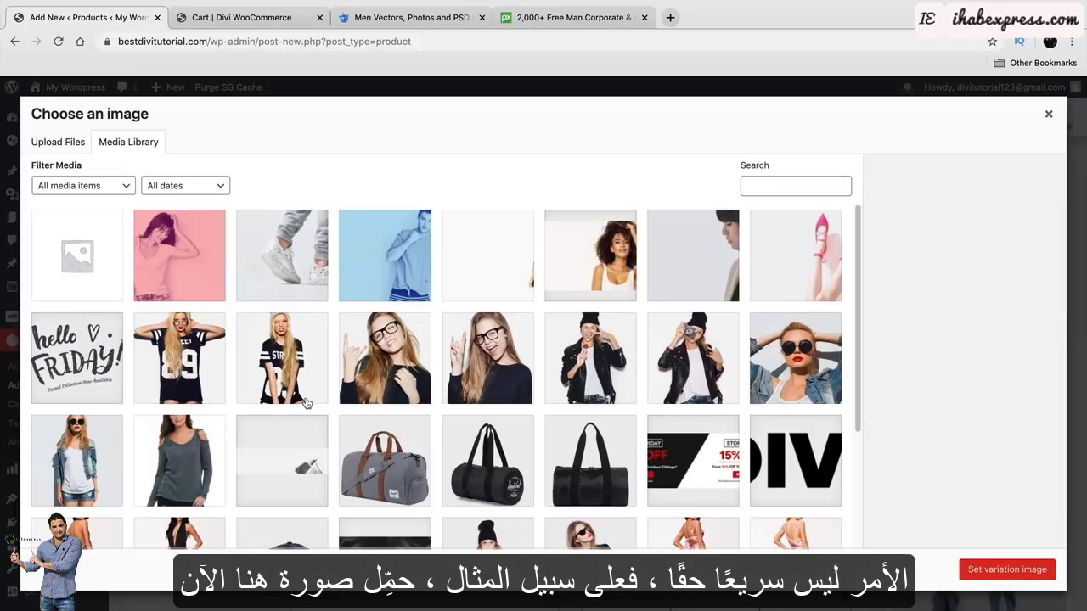
click(198, 353)
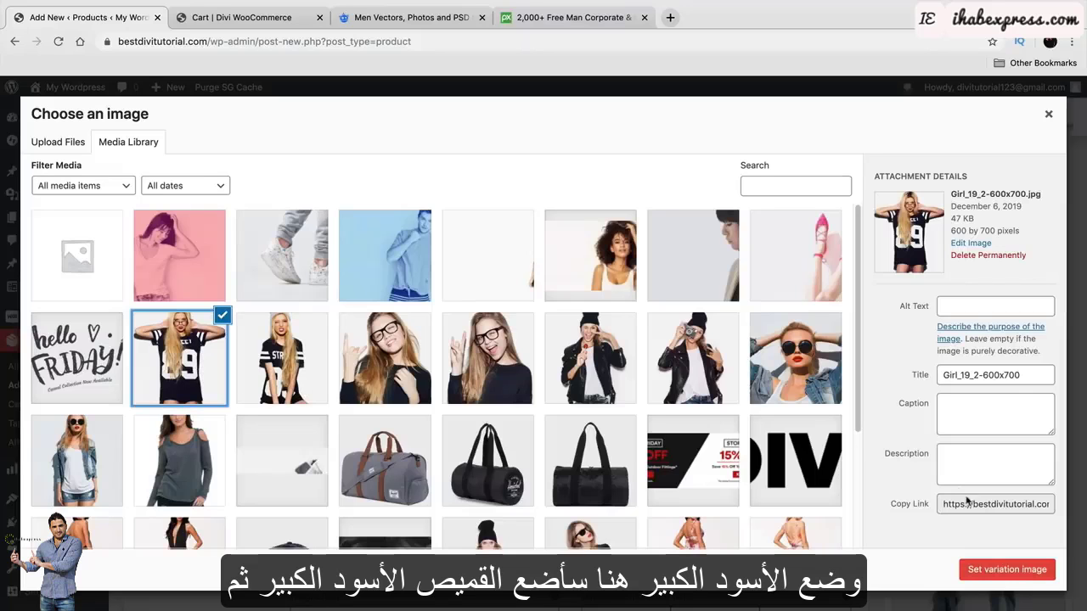
click(1006, 569)
scroll(505, 416, down, 2)
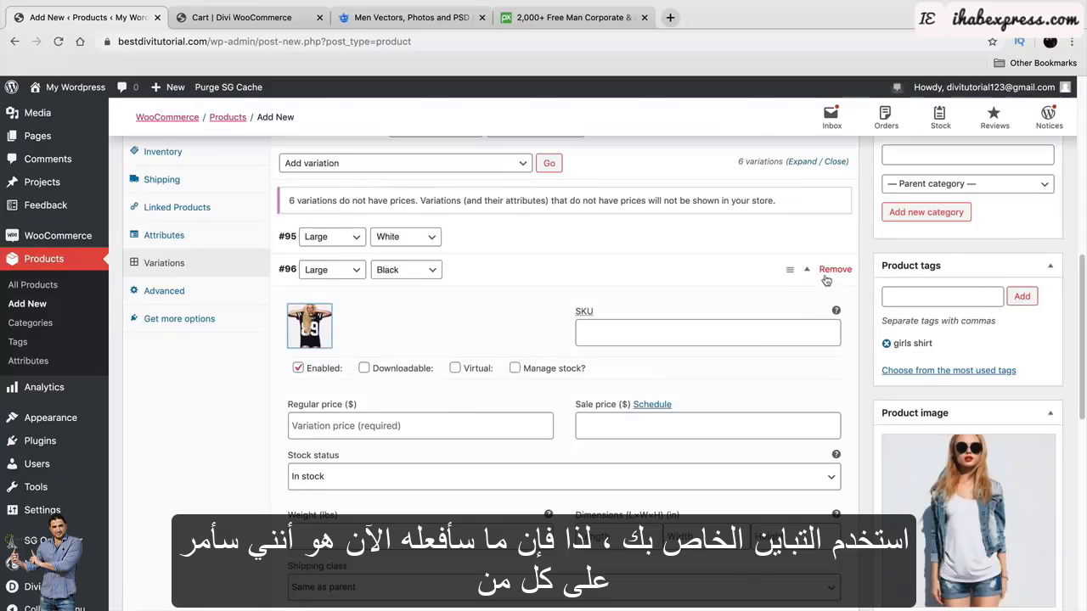
click(811, 270)
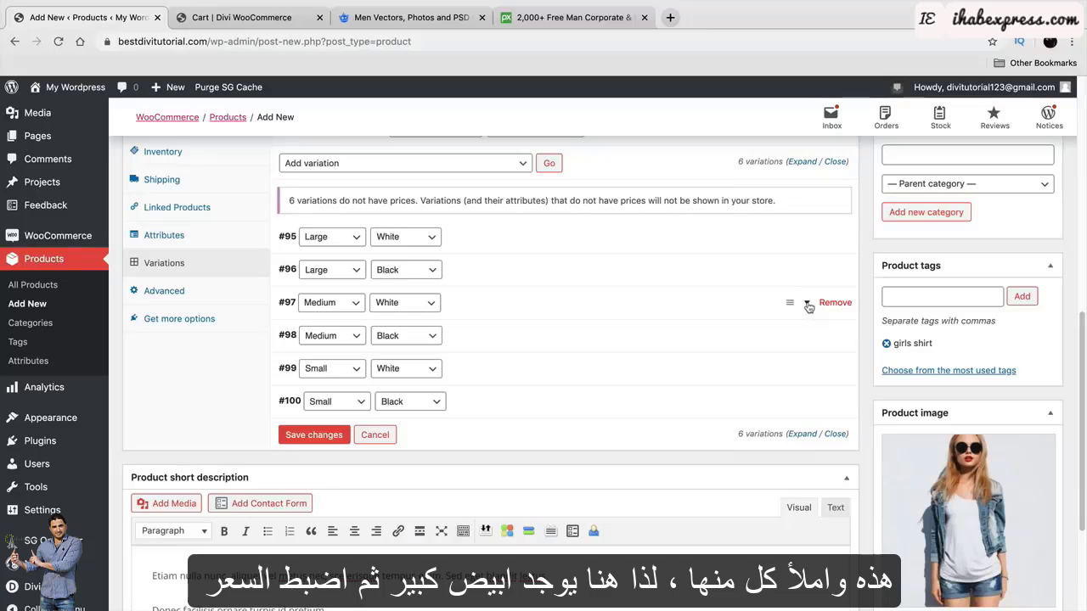
Give variation #97 (Medium, White) the denim-jacket photo and a regular price of 100.
click(808, 304)
click(309, 359)
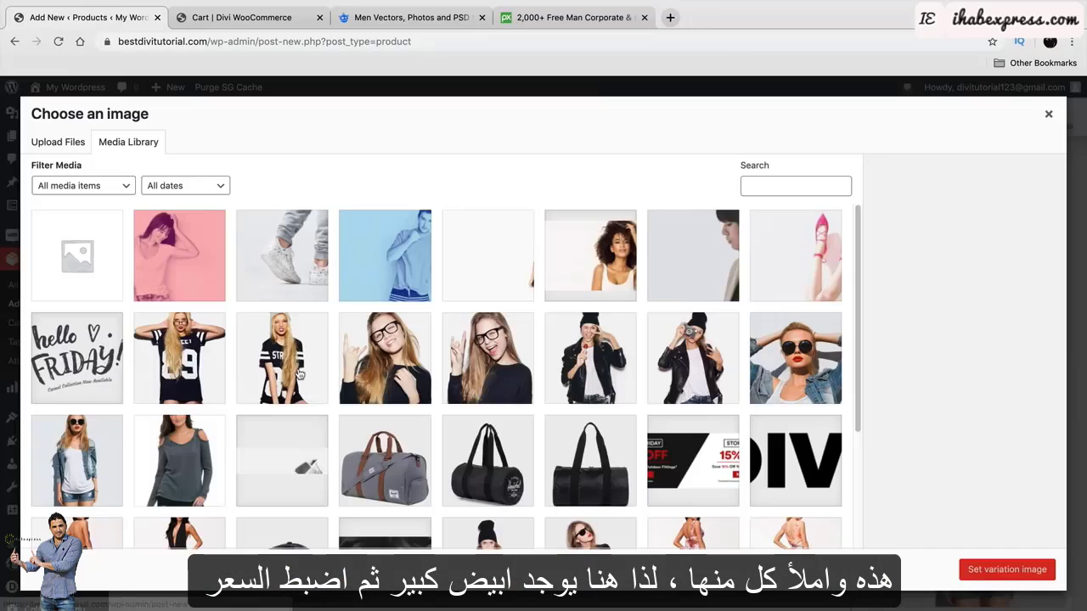
click(87, 453)
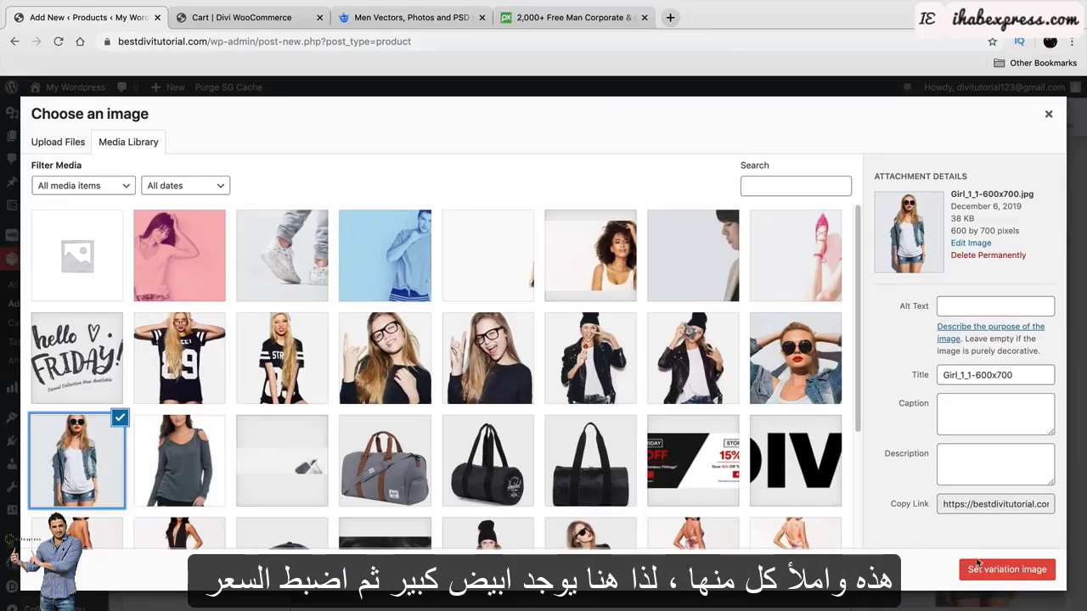
click(978, 564)
click(461, 509)
click(462, 509)
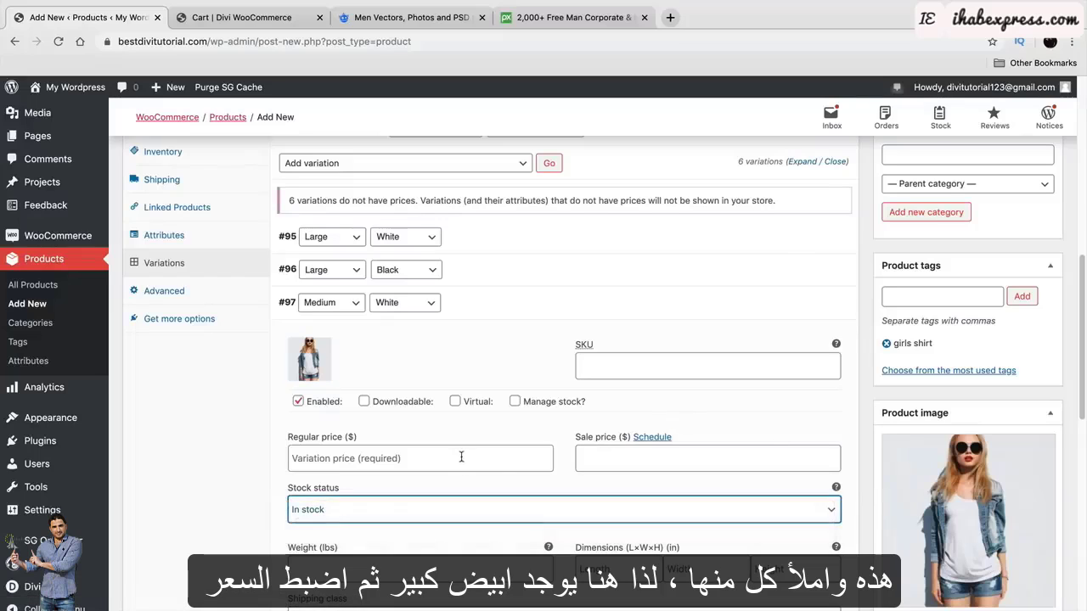
click(461, 458)
text(100)
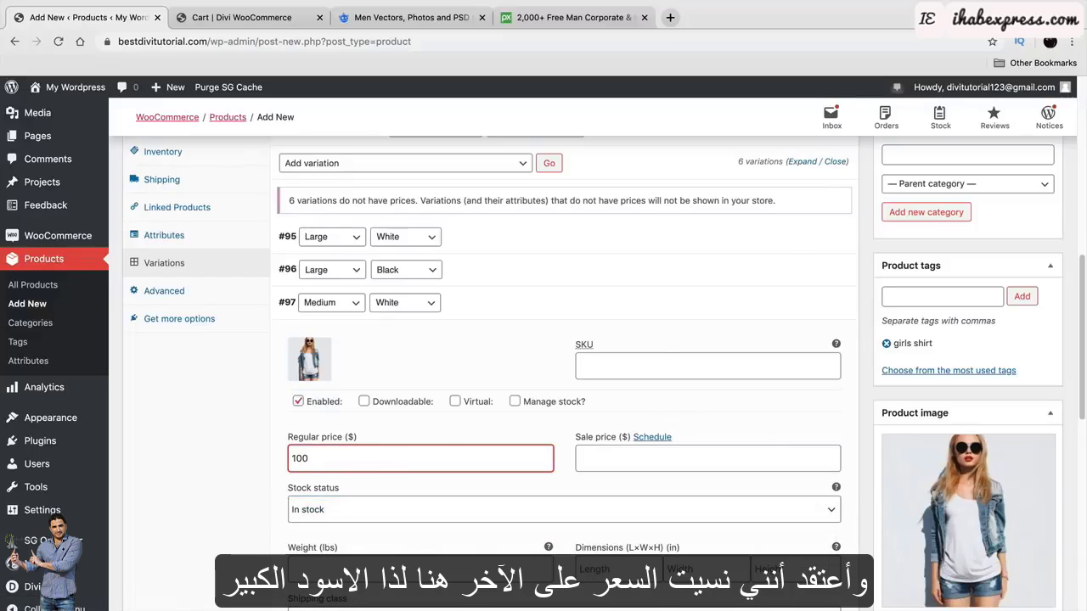
Enter a regular price of 100 for variation #96 and collapse the open rows.
click(803, 272)
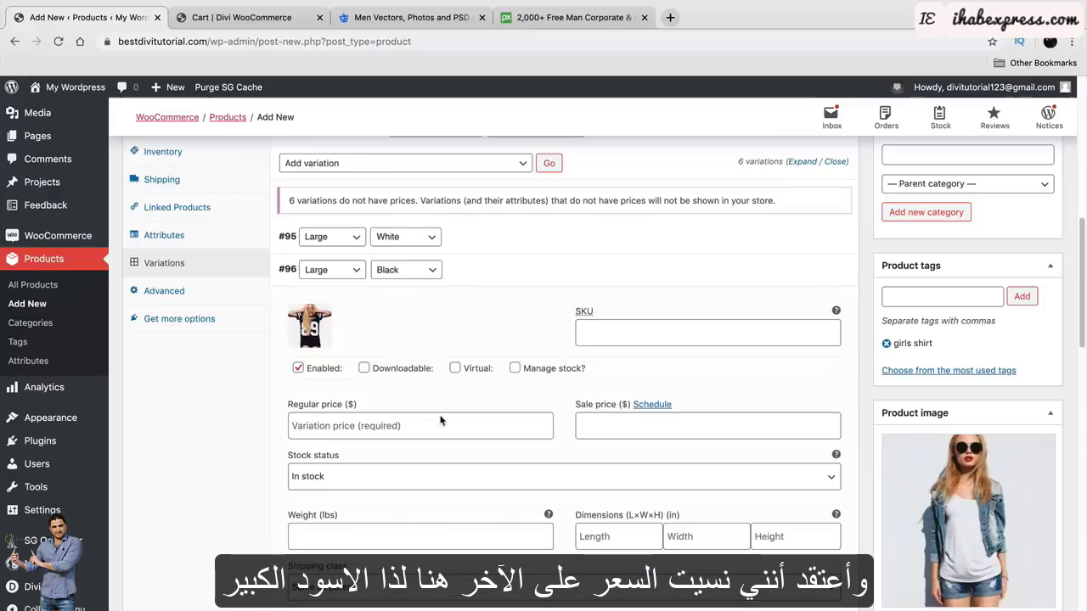
click(417, 429)
text(100)
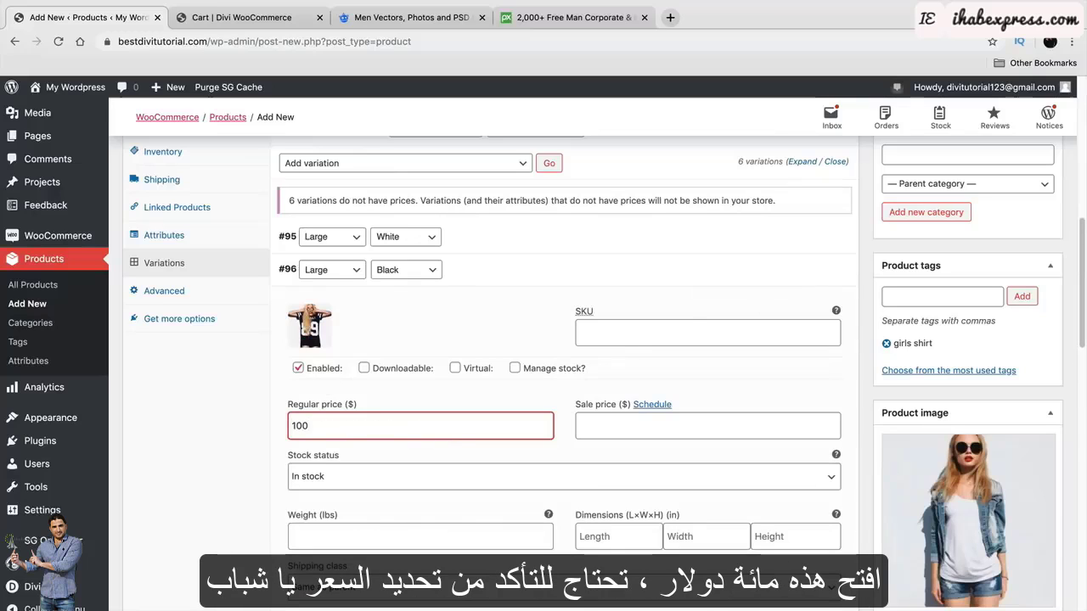
click(809, 271)
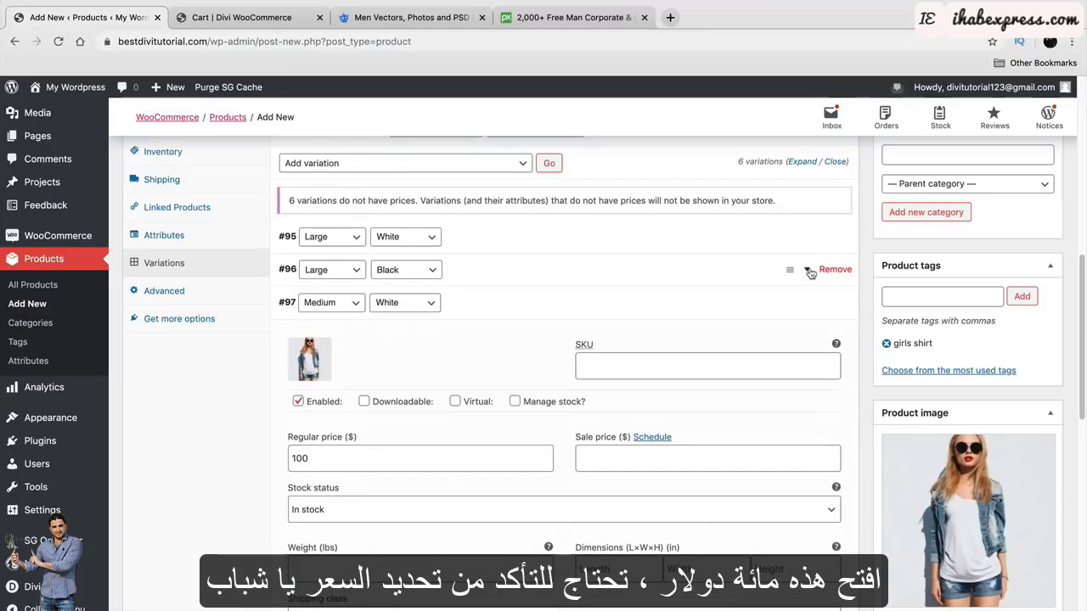
click(808, 305)
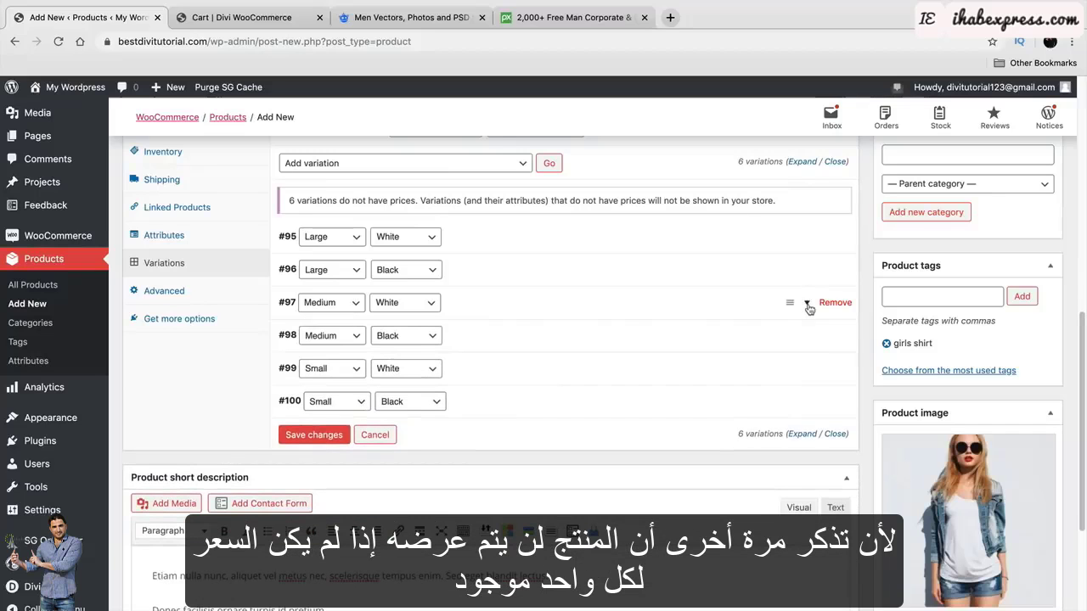
Give variation #98 (Medium, Black) the 89 jersey photo and a regular price of 100.
click(809, 337)
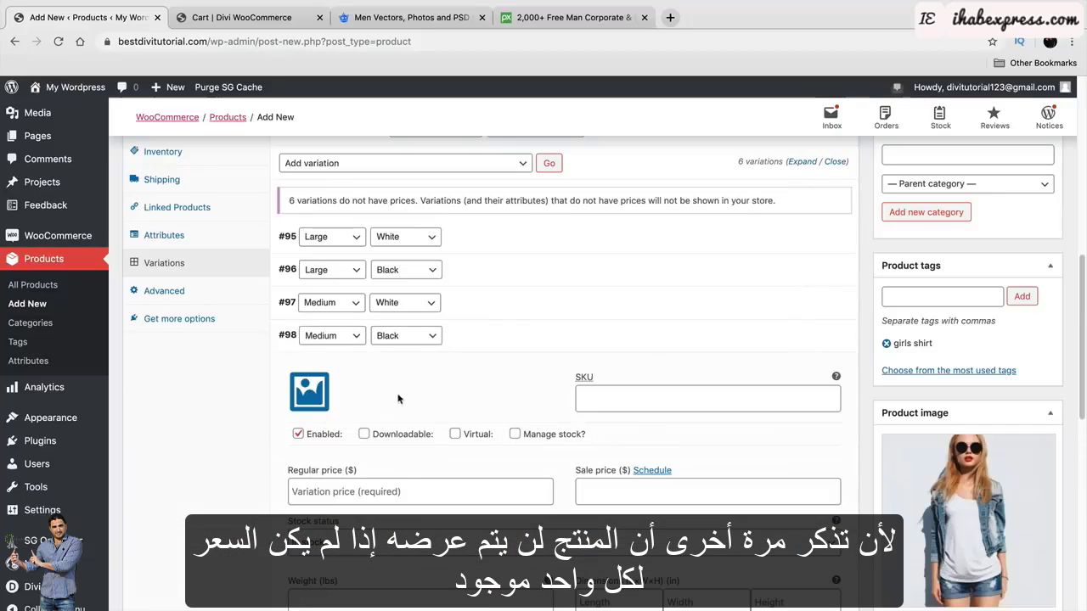
click(310, 391)
click(180, 358)
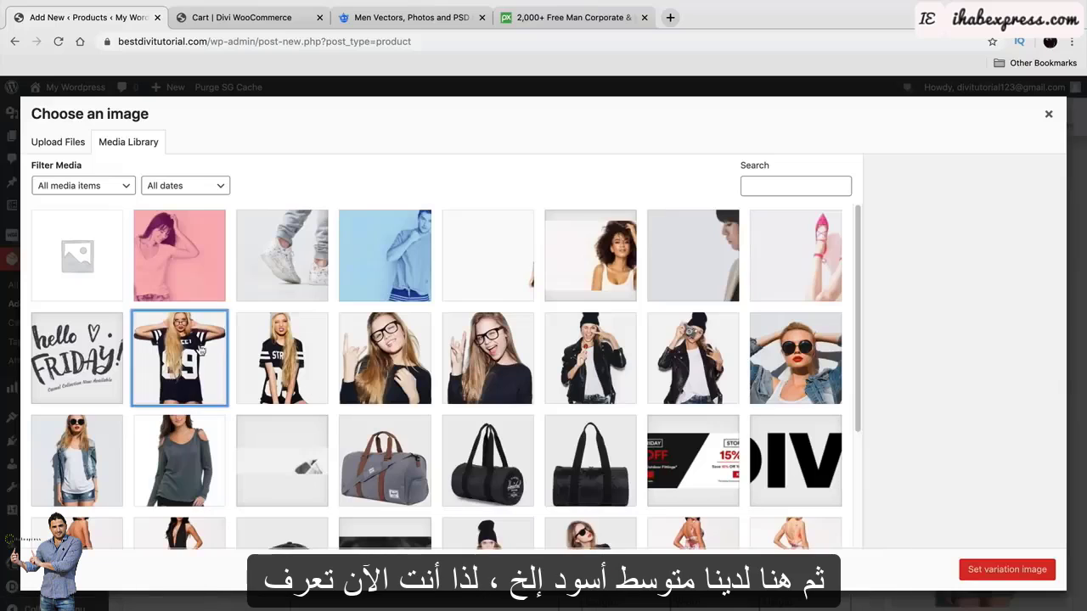
click(1012, 567)
click(429, 491)
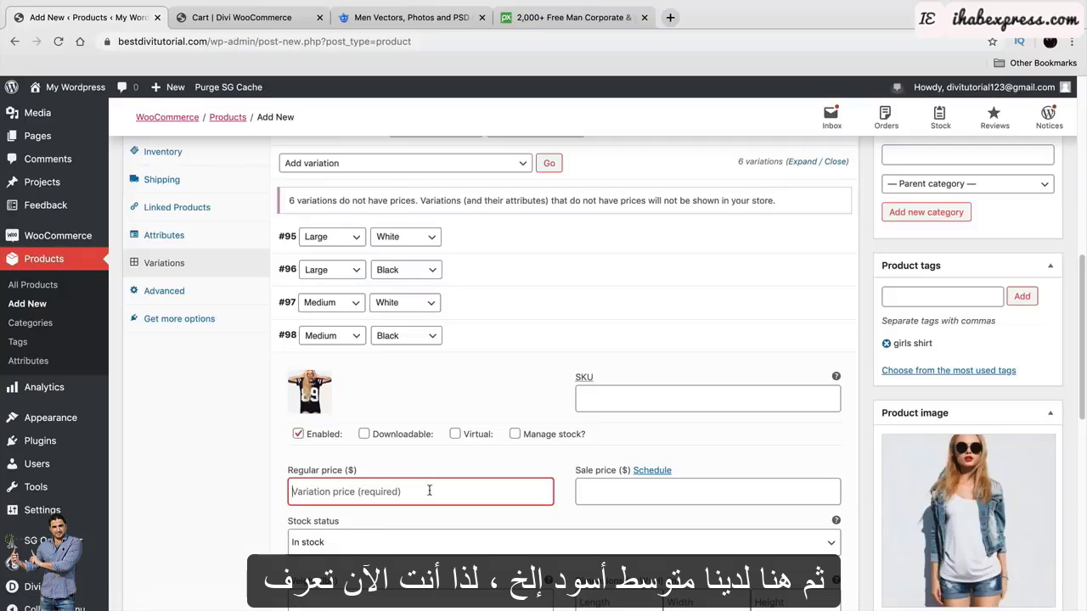
text(100)
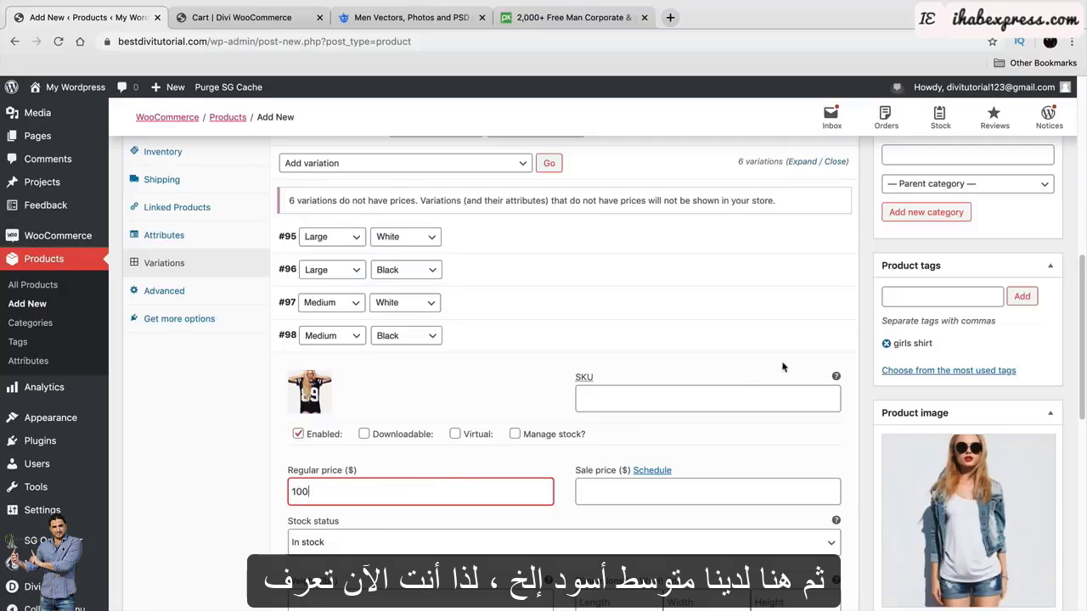
click(806, 338)
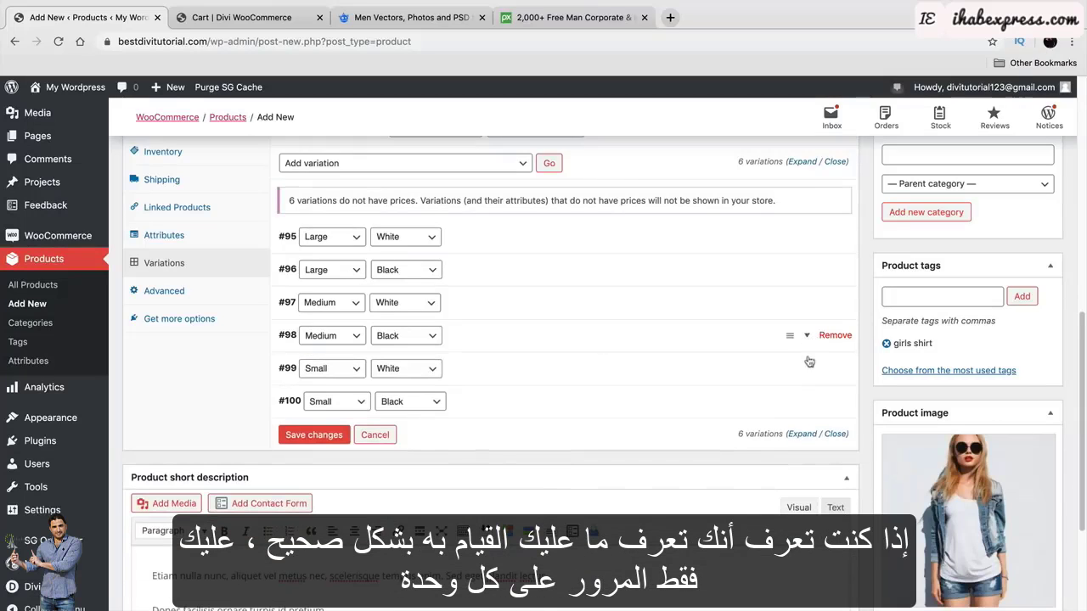
Give Small/White variation #99 the Girl_1_1 denim-jacket photo and a regular price of 50.
click(802, 371)
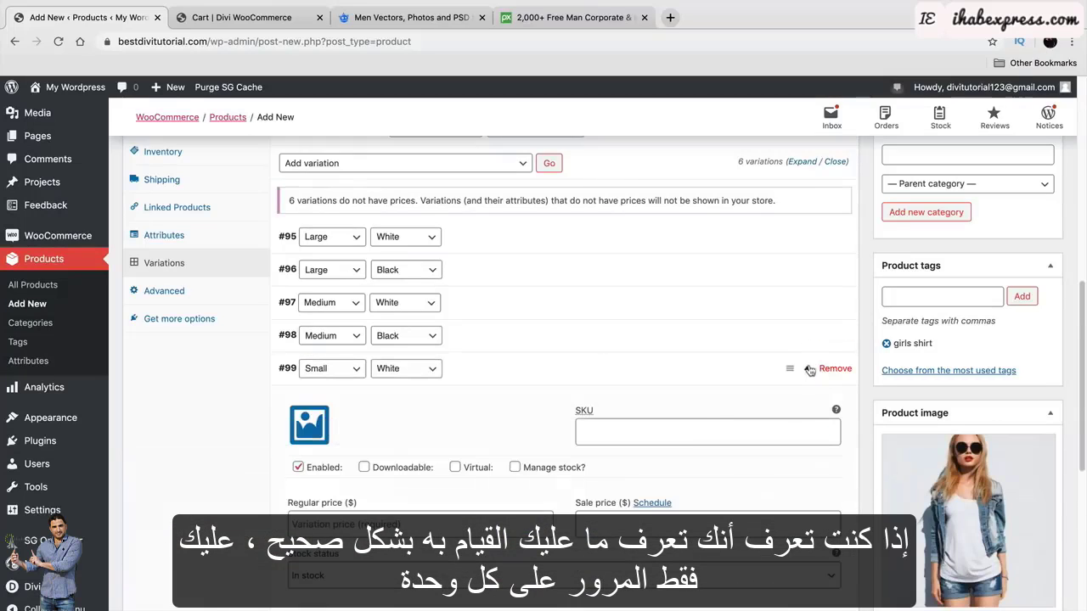
click(309, 432)
click(76, 443)
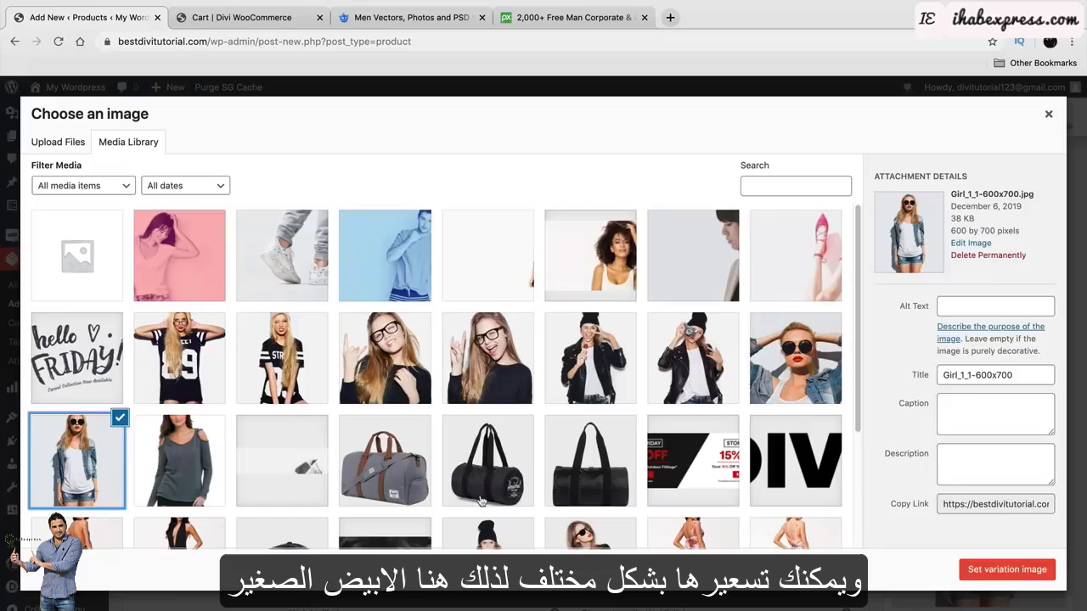
click(978, 568)
click(473, 520)
text(50)
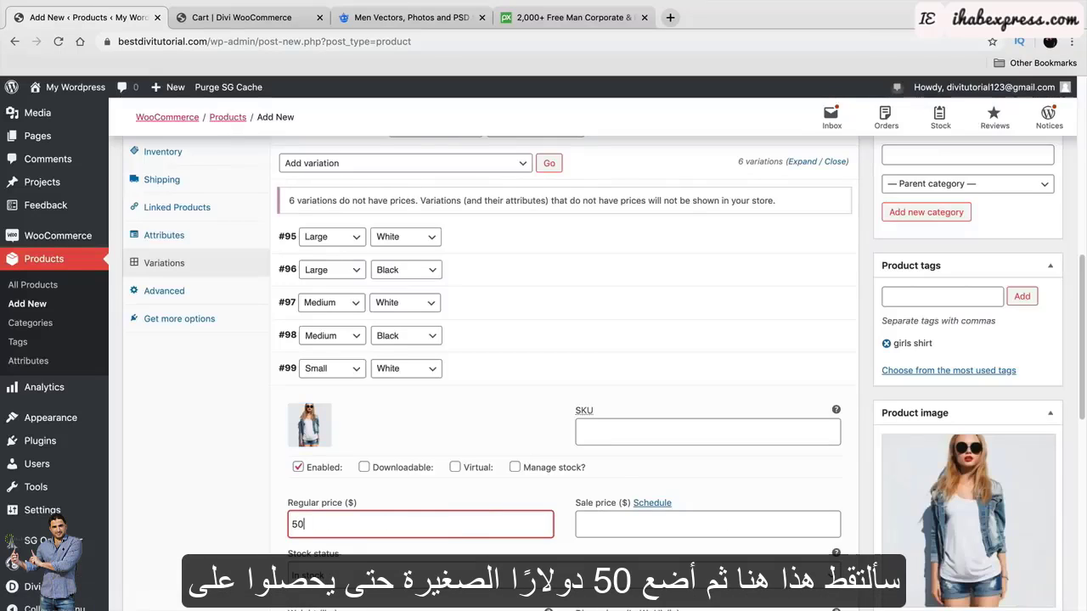
click(802, 371)
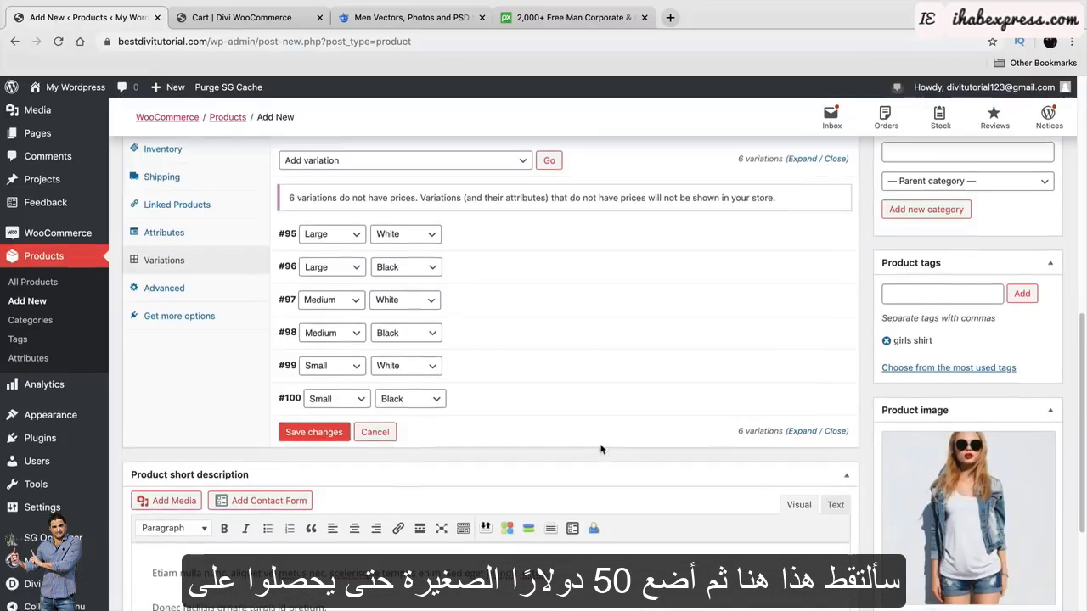
Give Small/Black variation #100 the 89 jersey photo and a regular price of 50.
scroll(760, 370, down, 1)
click(807, 379)
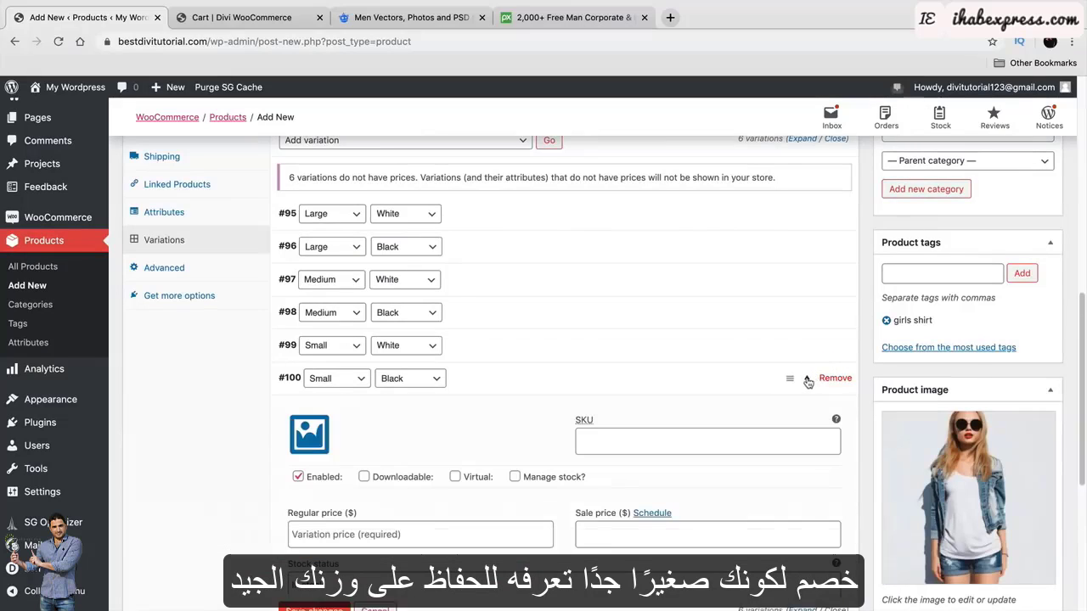
click(808, 348)
click(808, 349)
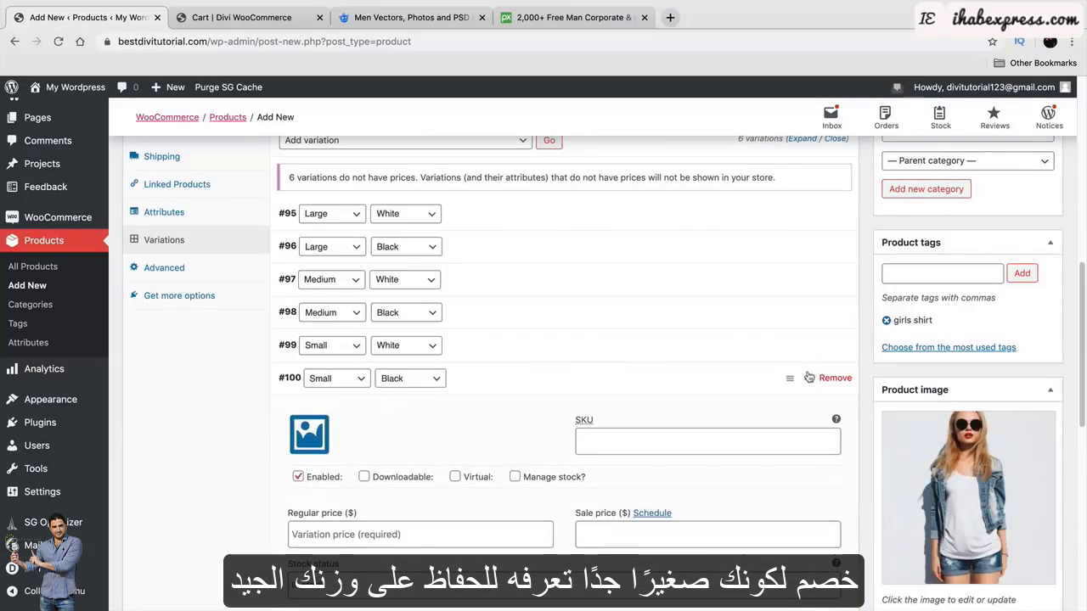
click(311, 440)
click(179, 358)
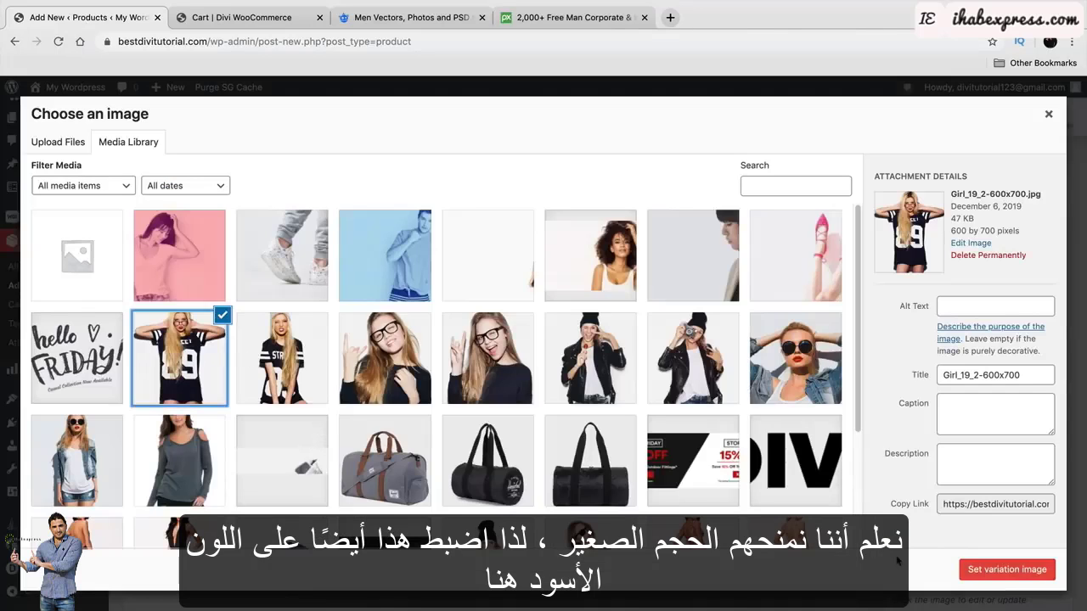
click(1007, 570)
click(420, 534)
text(50)
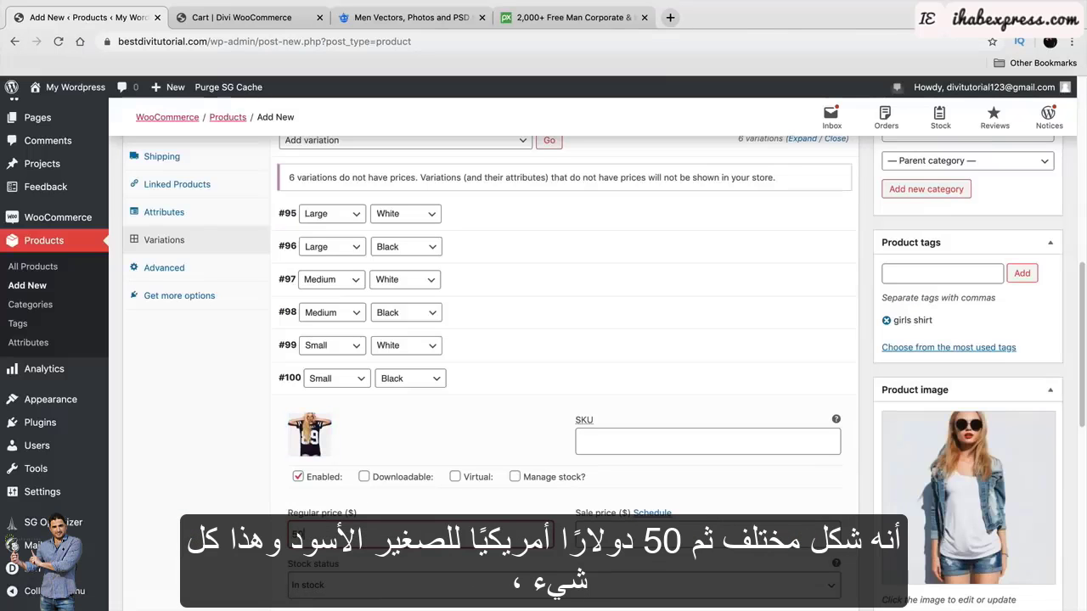
scroll(594, 441, down, 1)
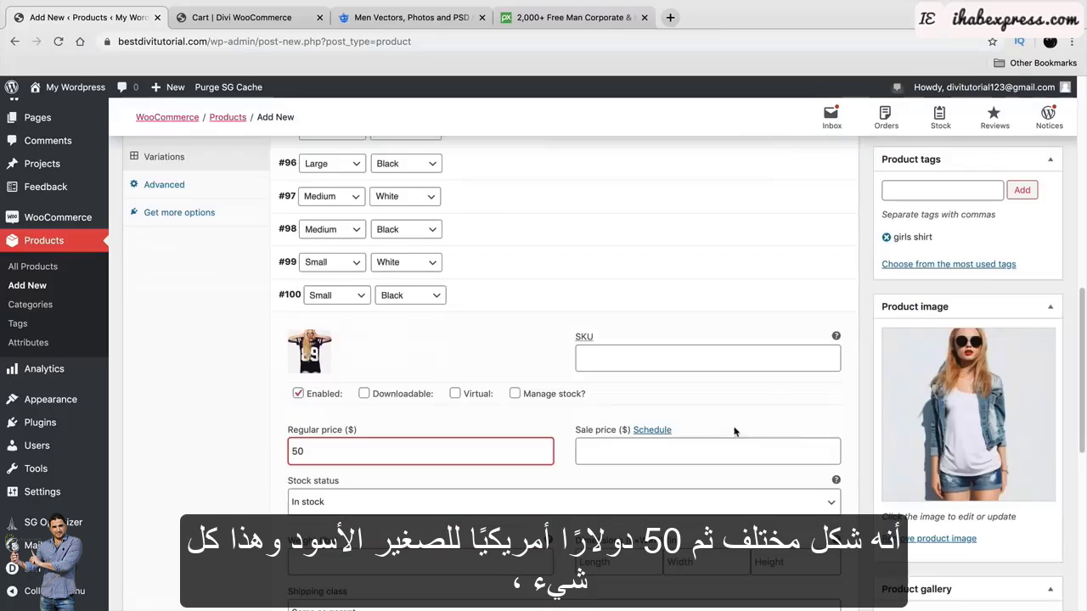
click(809, 297)
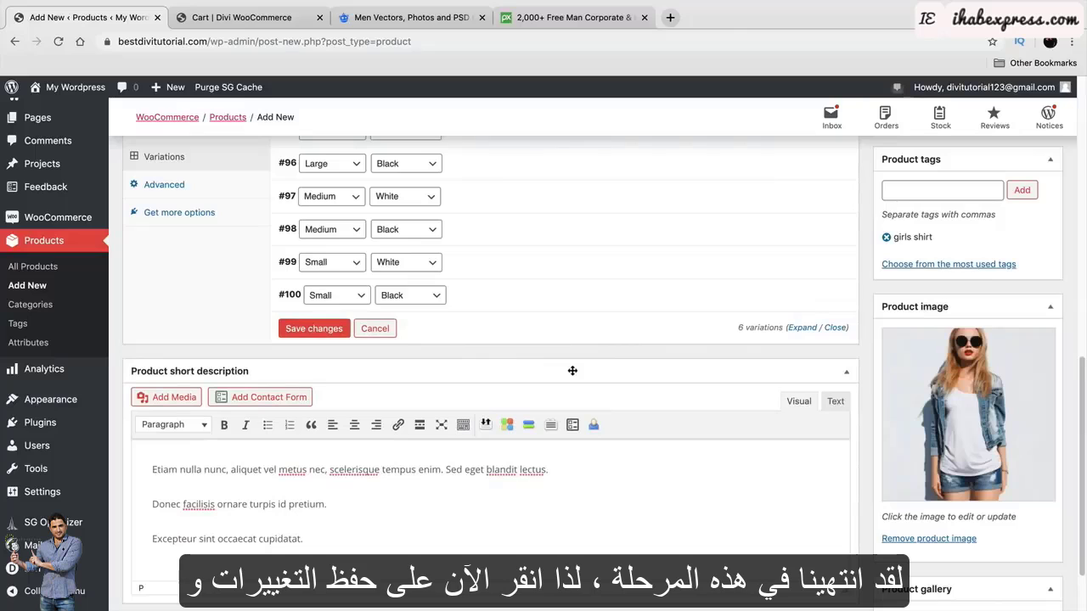
Save the variation changes.
click(314, 329)
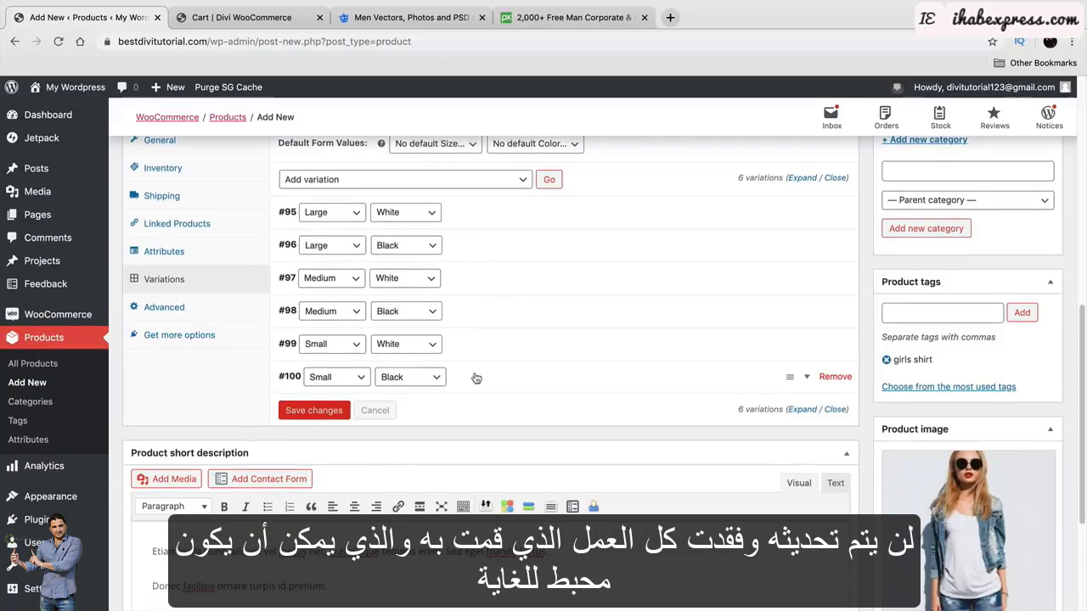
scroll(468, 357, down, 5)
scroll(475, 372, down, 1)
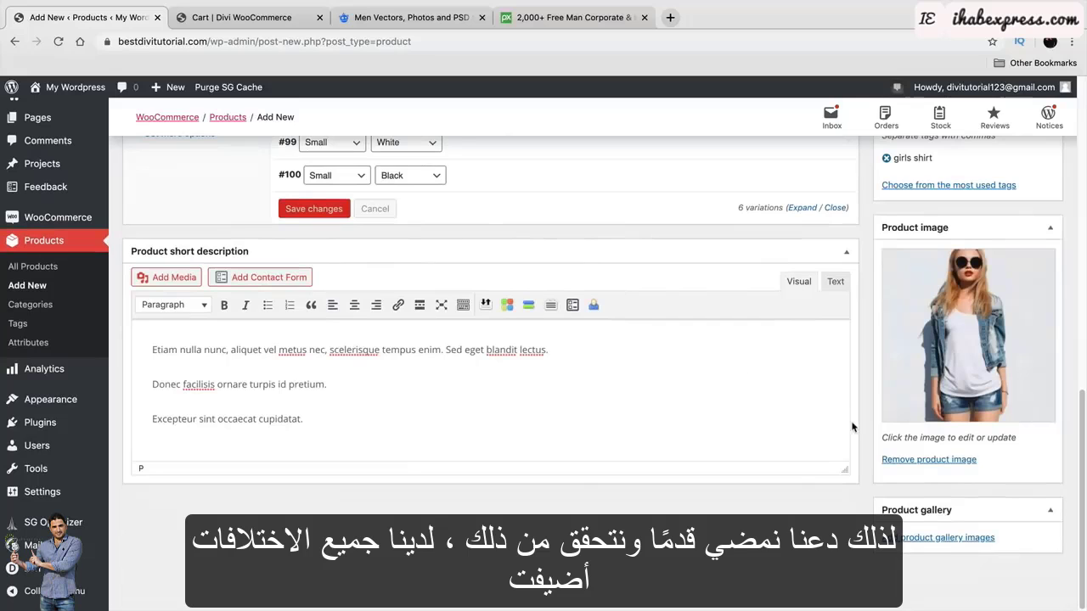
scroll(854, 427, up, 5)
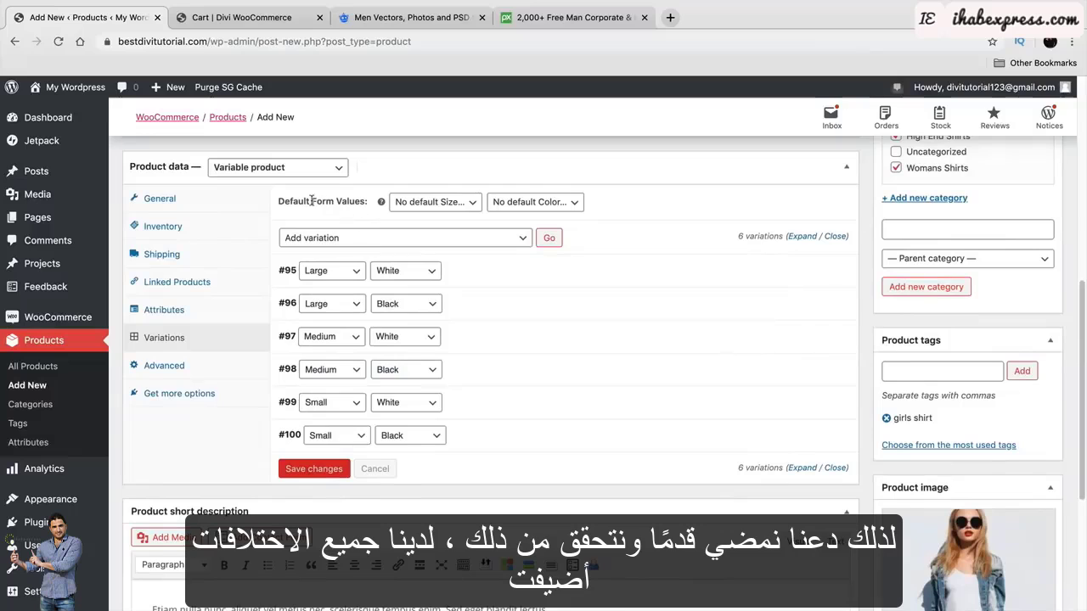
Set the default form values to Medium size and White colour.
drag(279, 202, 361, 201)
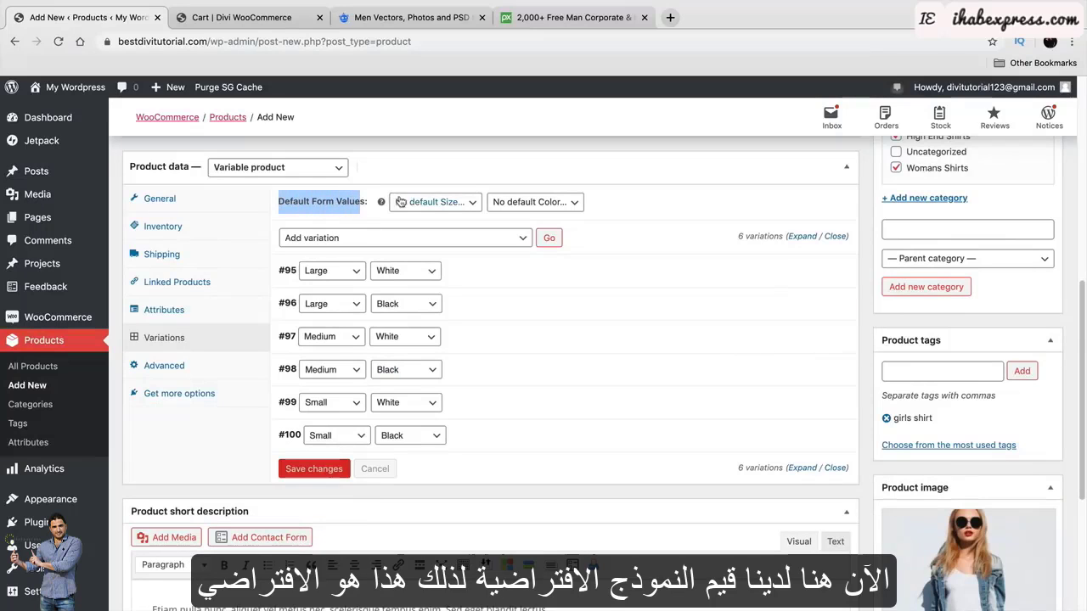
click(430, 204)
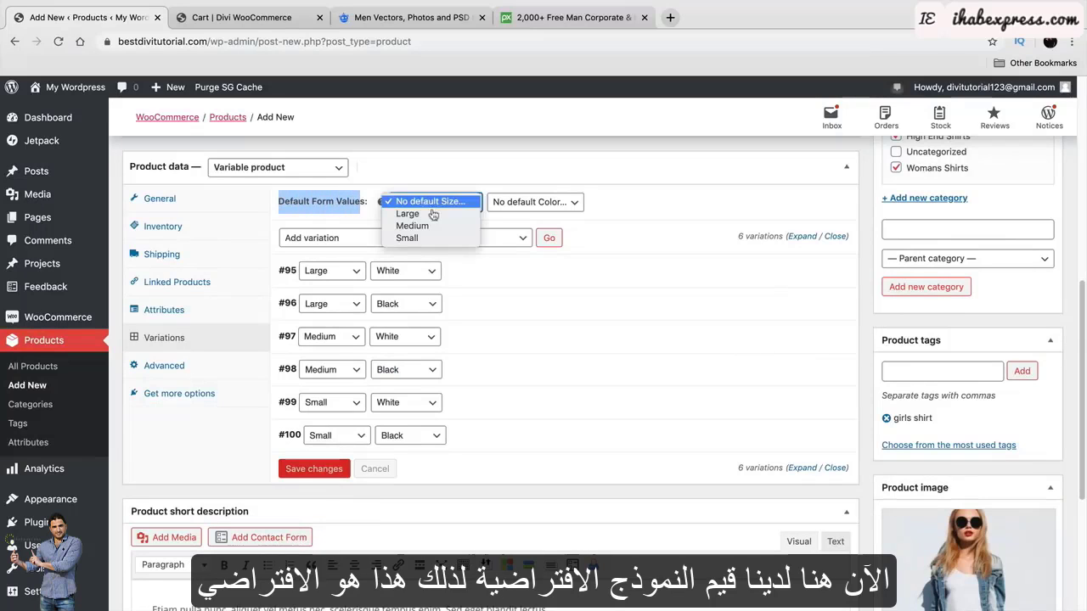
click(412, 226)
click(531, 204)
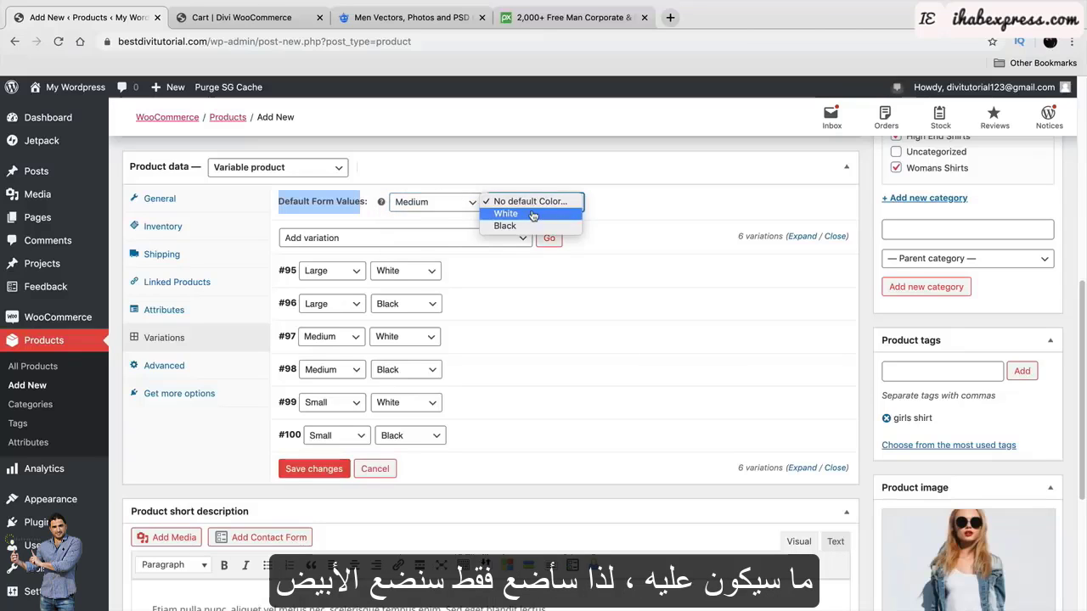
click(532, 214)
scroll(542, 372, up, 5)
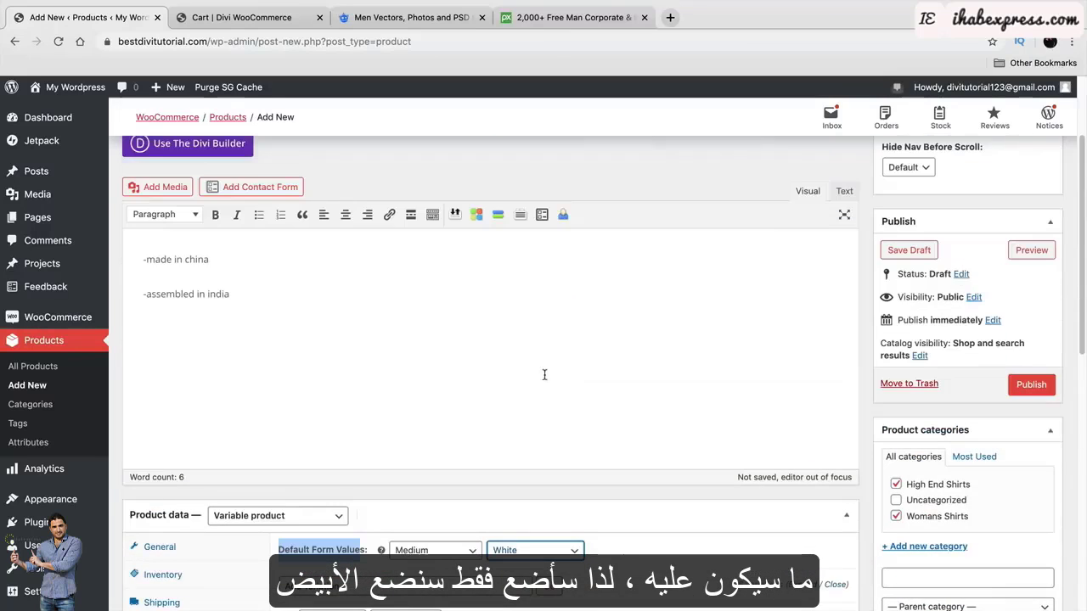
scroll(563, 454, down, 3)
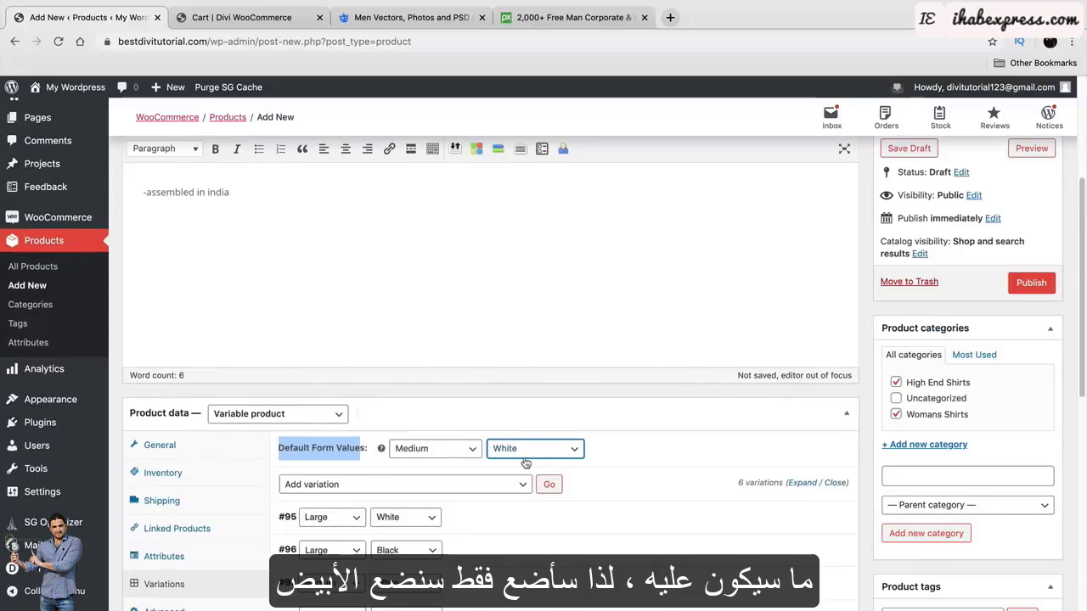
scroll(527, 457, down, 1)
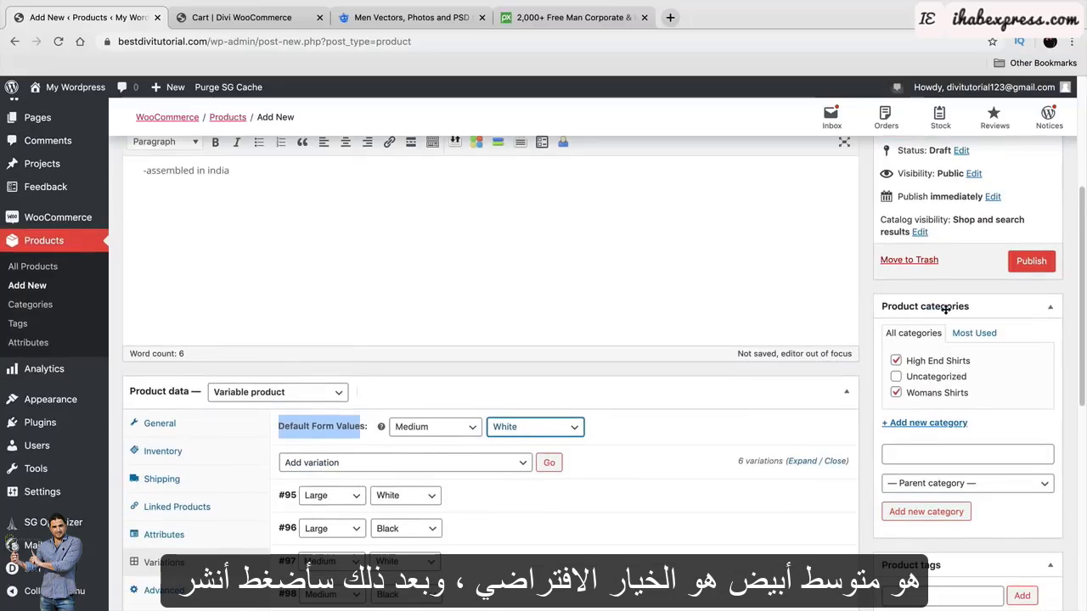
scroll(952, 353, up, 6)
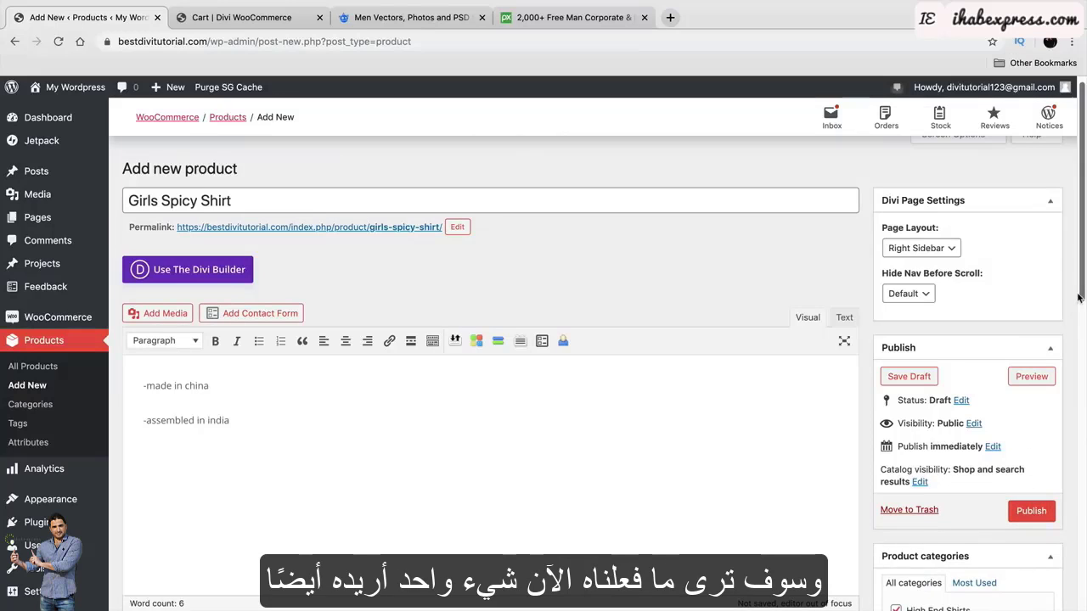
Set the No Sidebar page layout, publish Girls Spicy Shirt, and view the live product.
click(935, 253)
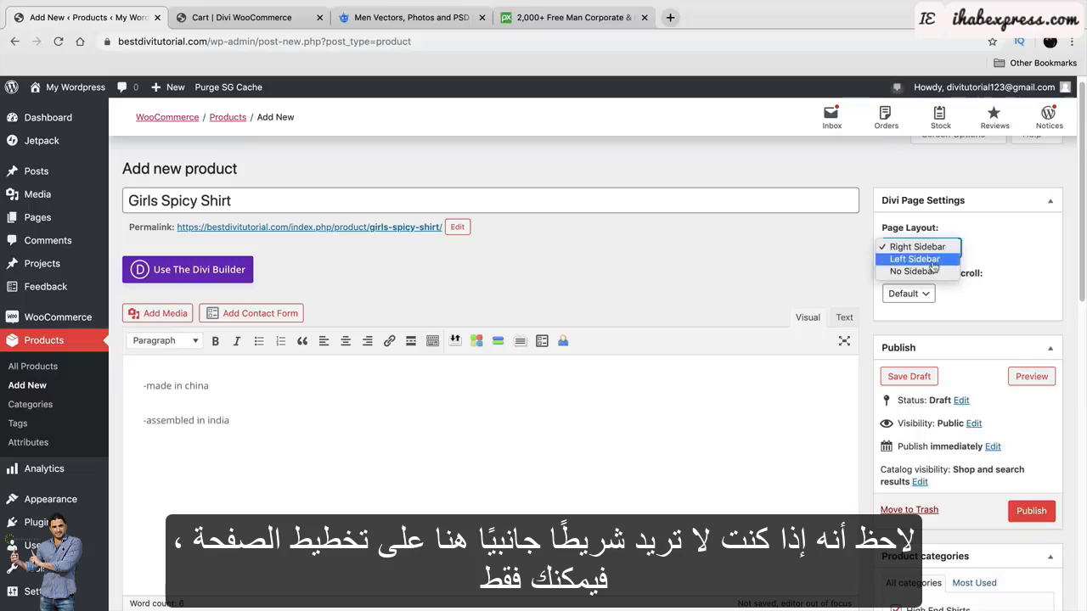
click(932, 274)
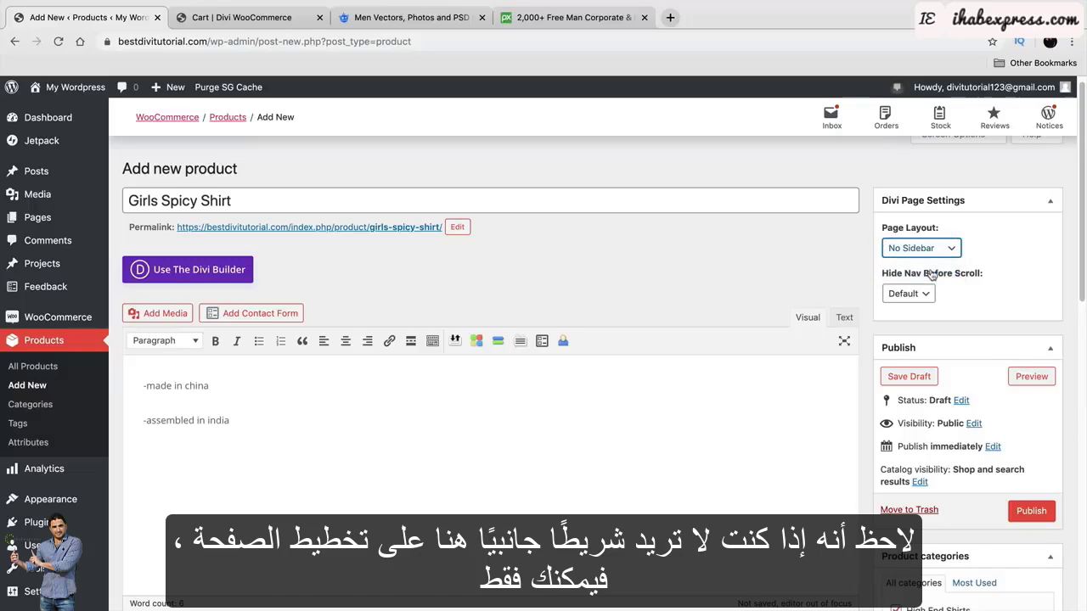
click(1027, 516)
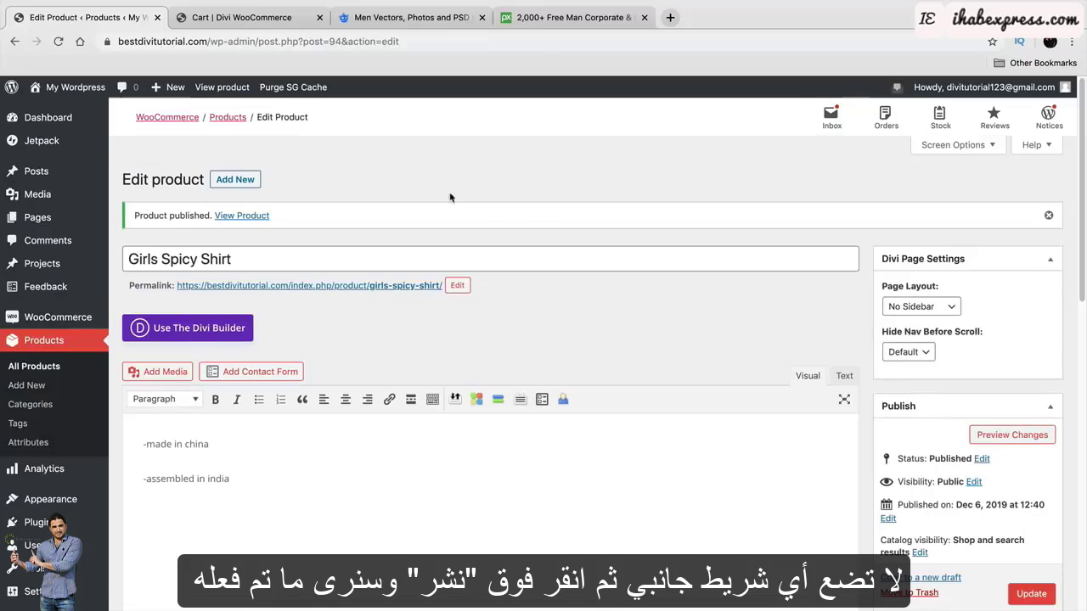
click(231, 88)
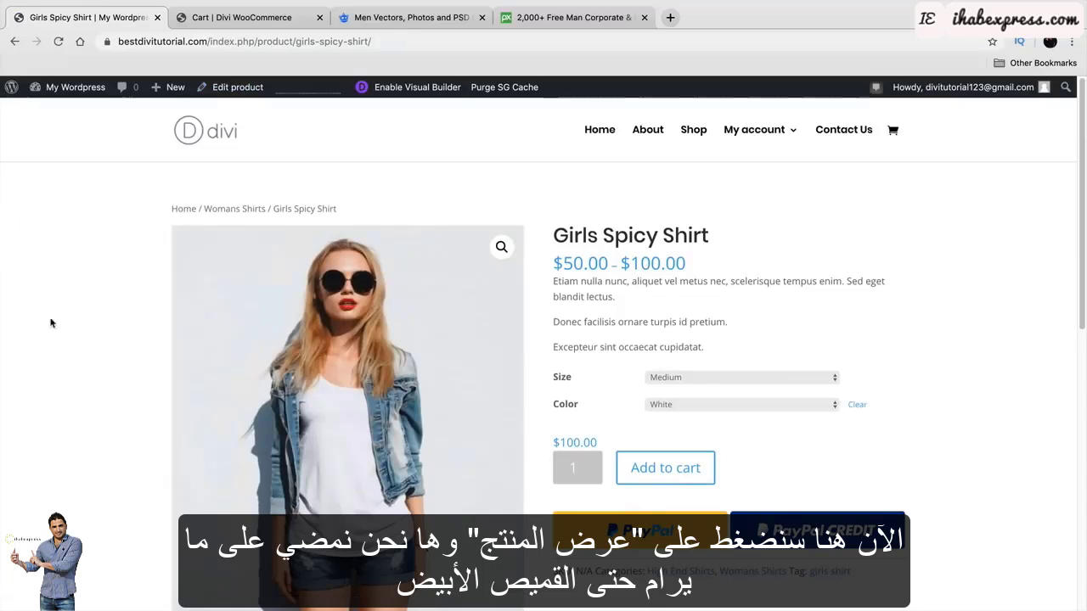
Try the Large/Black, Medium and Small variations, noting Small's $50.00 price.
scroll(48, 391, down, 2)
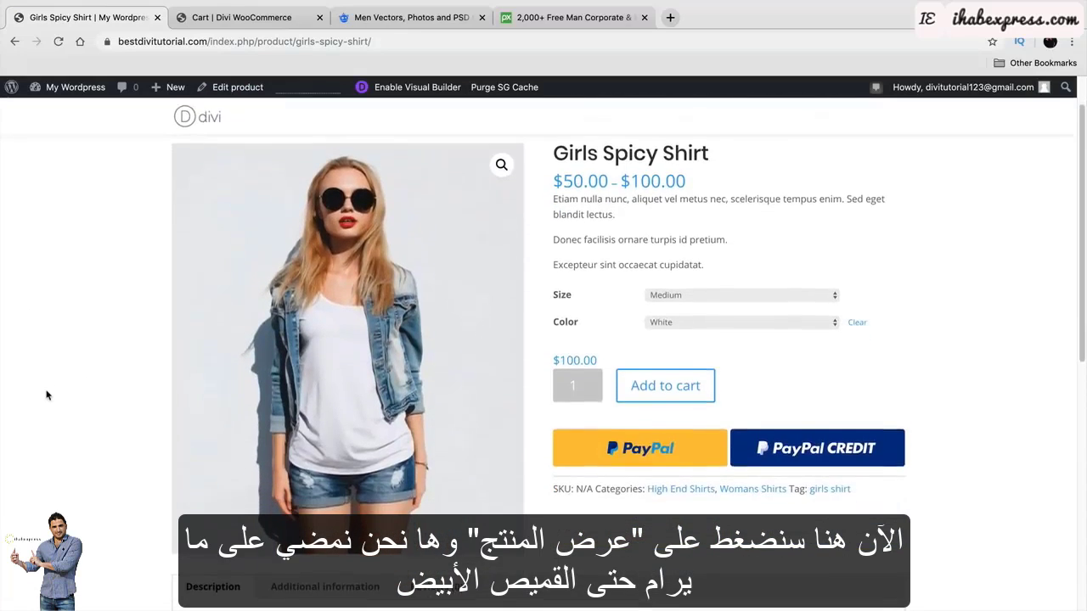
scroll(51, 388, up, 2)
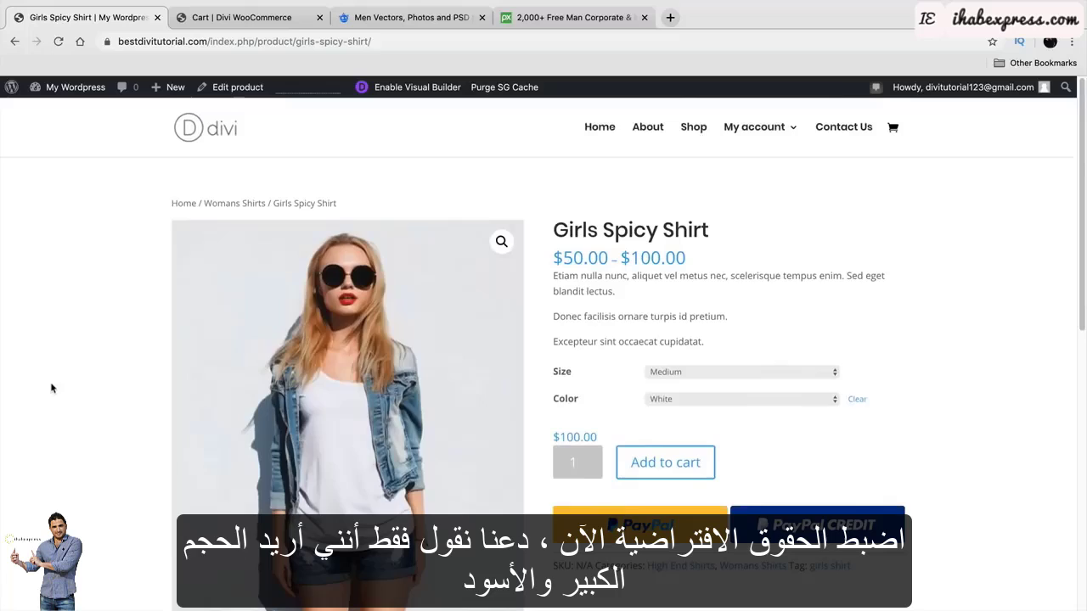
click(685, 379)
click(684, 364)
click(692, 404)
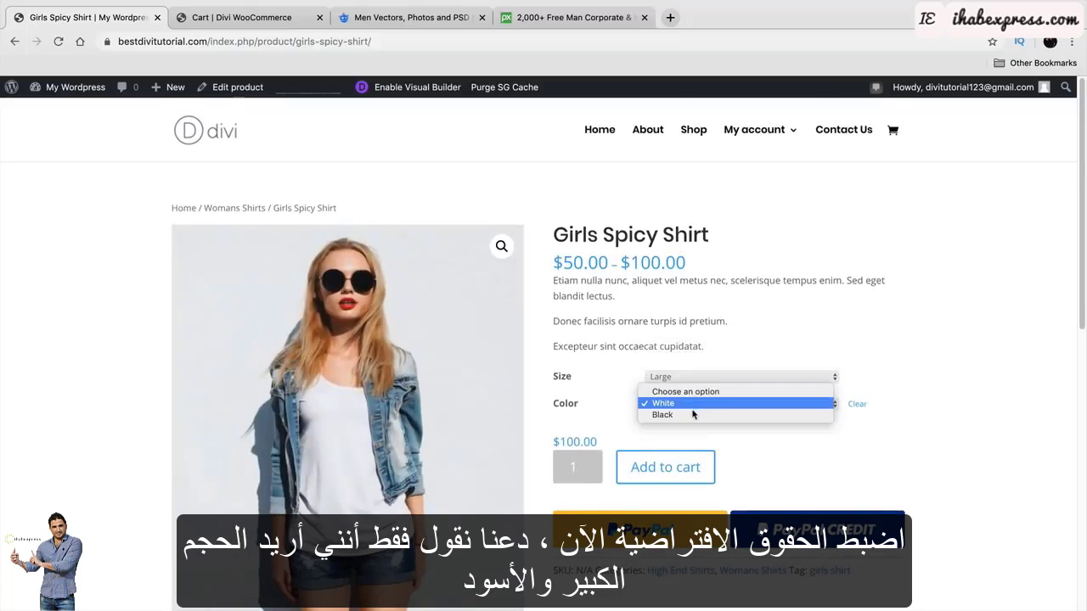
click(693, 413)
scroll(873, 372, down, 1)
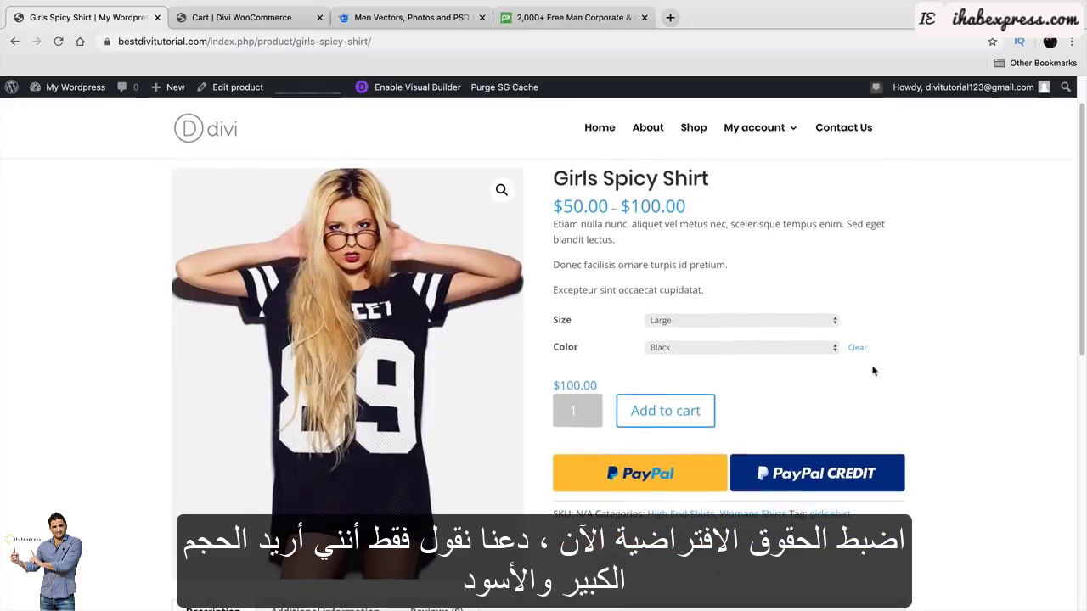
scroll(765, 373, up, 2)
click(747, 378)
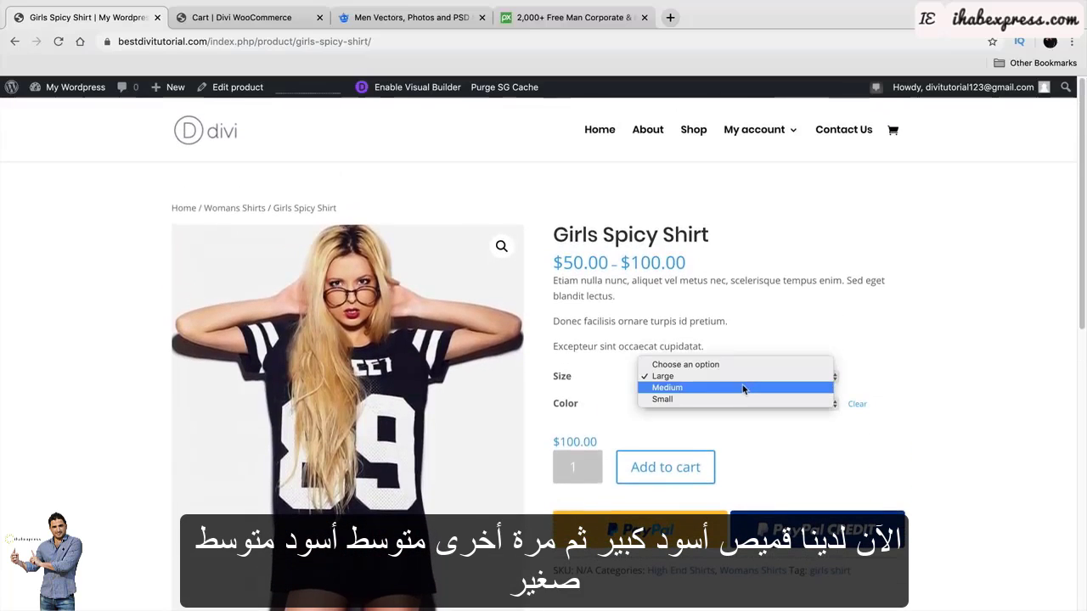
click(743, 387)
click(742, 379)
click(741, 387)
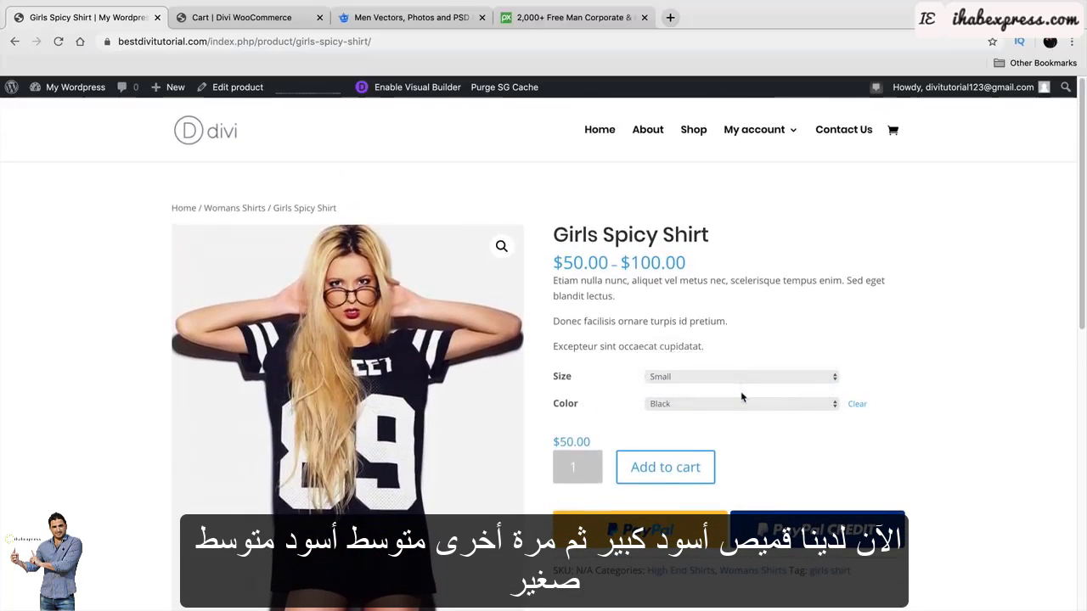
drag(590, 442, 555, 440)
click(798, 442)
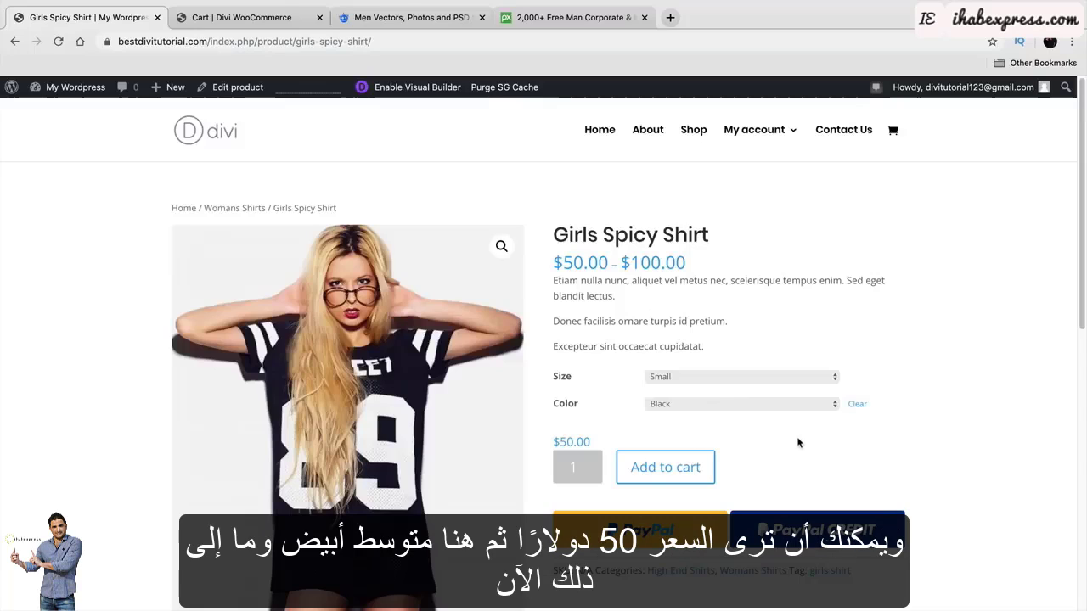
Try Medium and Large in White, then add the Small, White shirt at $50.00 to the cart.
click(698, 379)
click(705, 369)
click(707, 403)
click(708, 391)
click(704, 376)
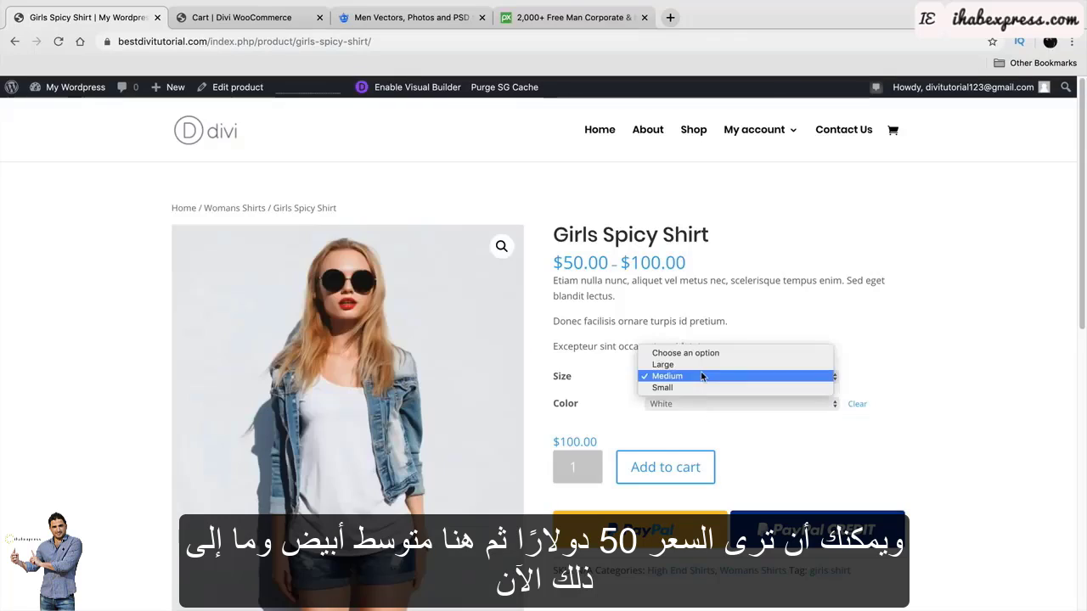
click(702, 366)
click(699, 379)
click(704, 400)
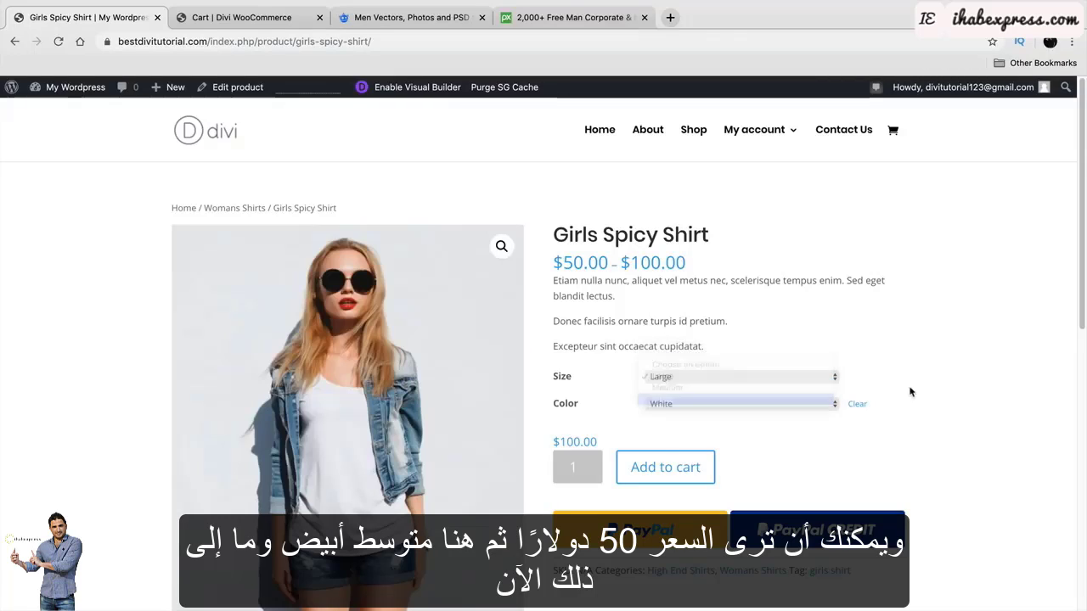
drag(592, 444, 553, 442)
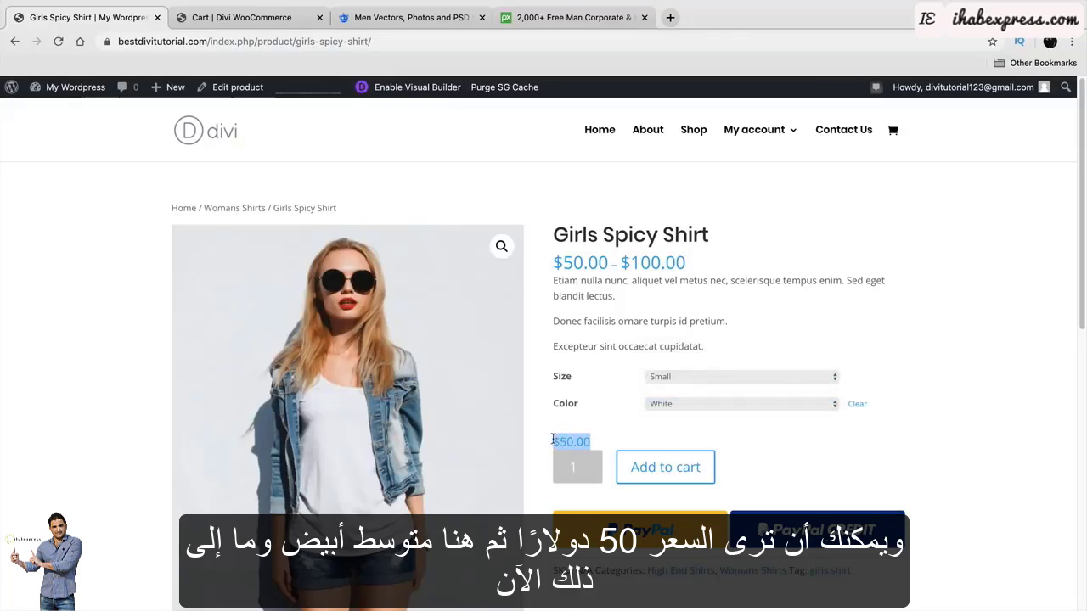
click(667, 468)
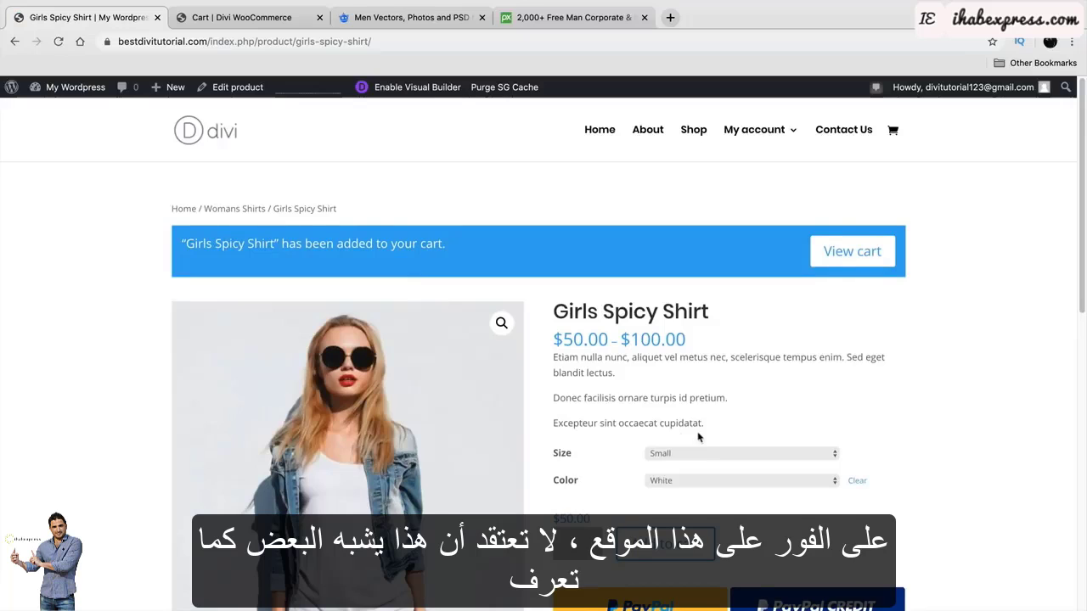
Check the added-to-cart notice, then go to the Shop page listing both products.
scroll(698, 436, down, 2)
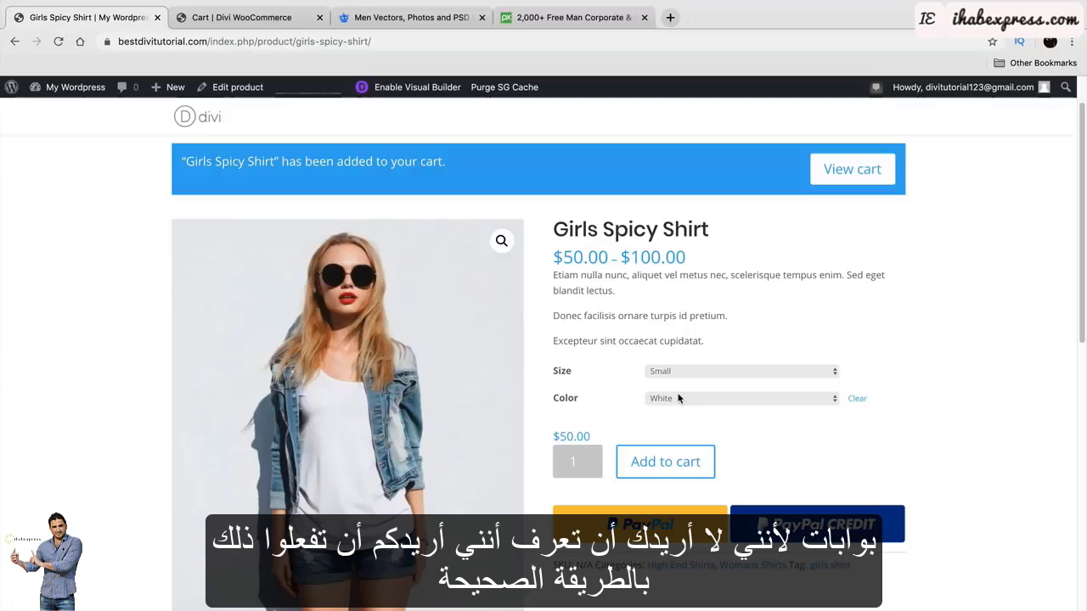
scroll(679, 398, down, 1)
scroll(679, 399, down, 1)
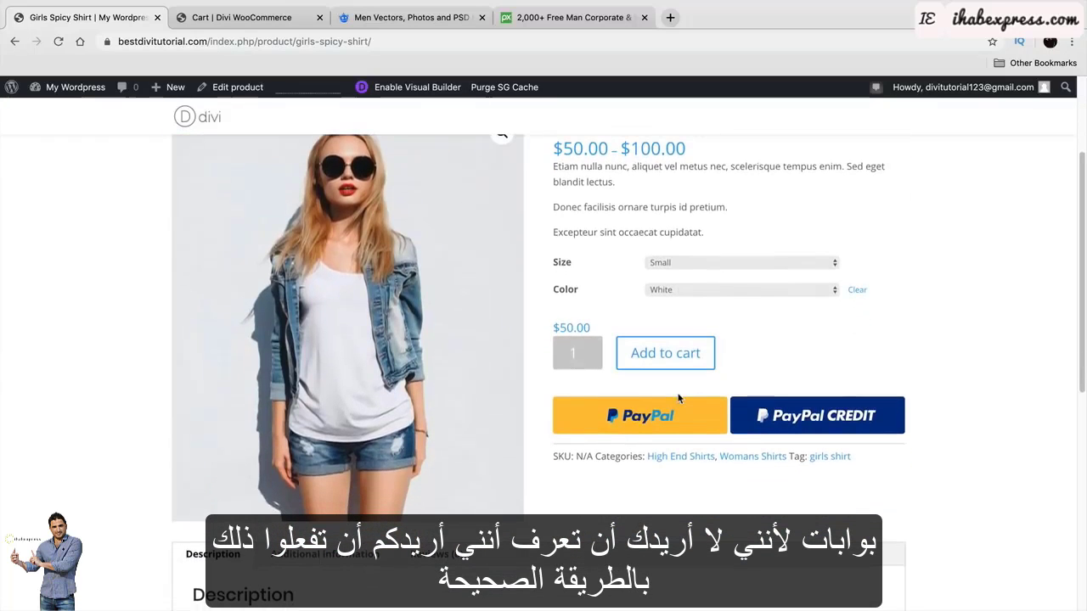
scroll(679, 398, up, 1)
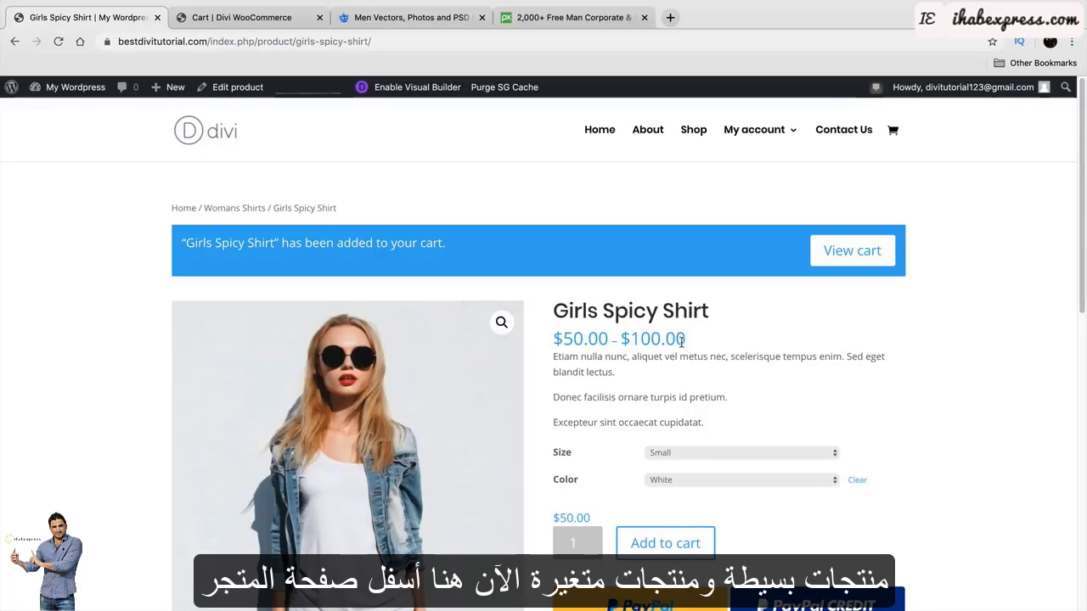
click(692, 128)
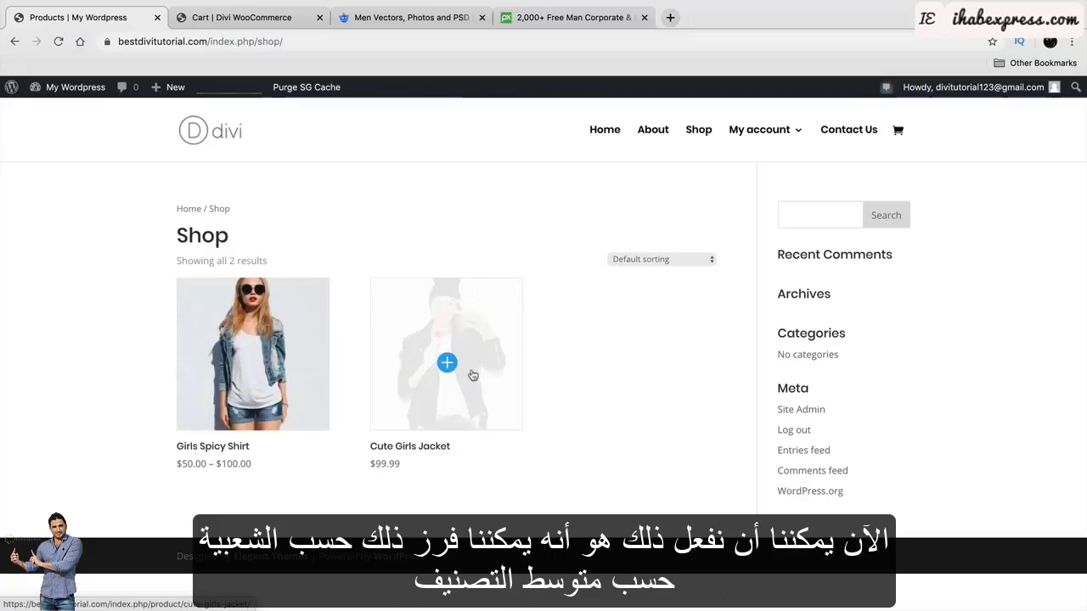
Sort the shop list by popularity, then by latest.
click(675, 259)
click(687, 270)
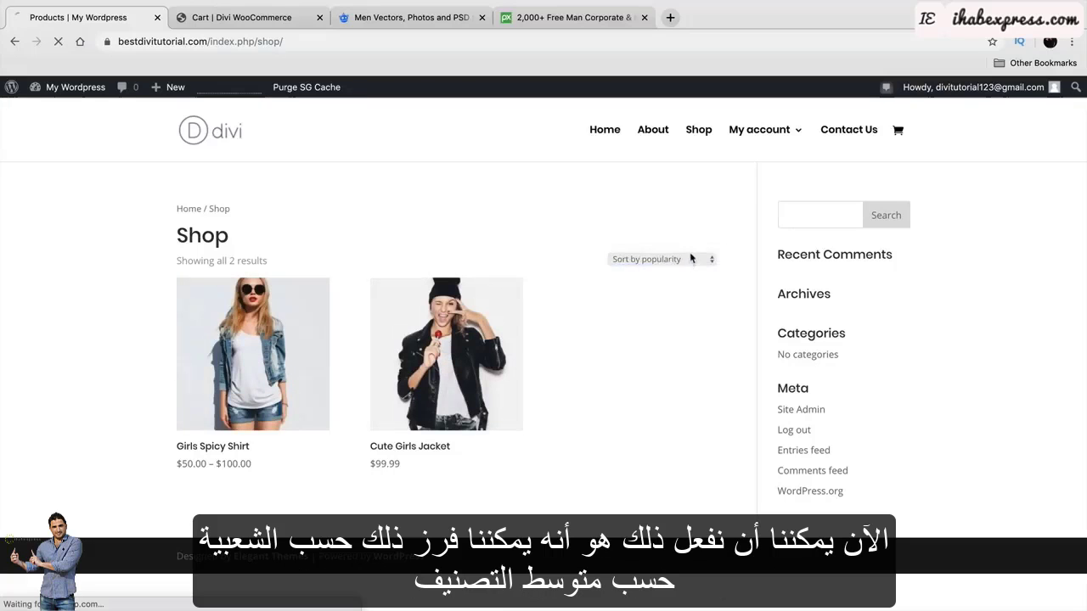
click(694, 260)
click(694, 260)
click(699, 271)
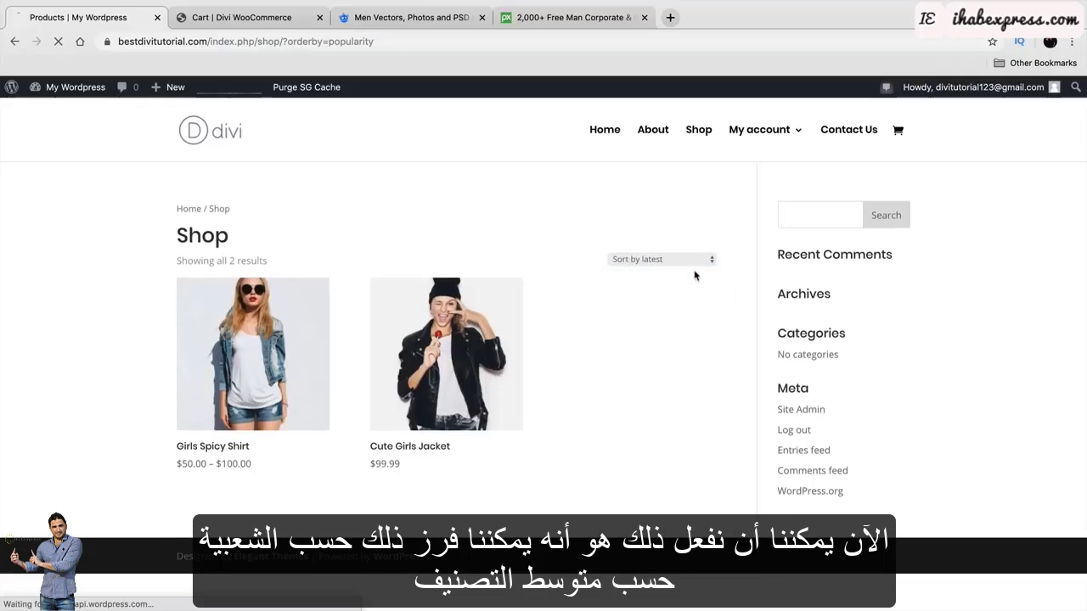
Sort the shop by price low to high, then open the Girls Spicy Shirt product page.
click(699, 262)
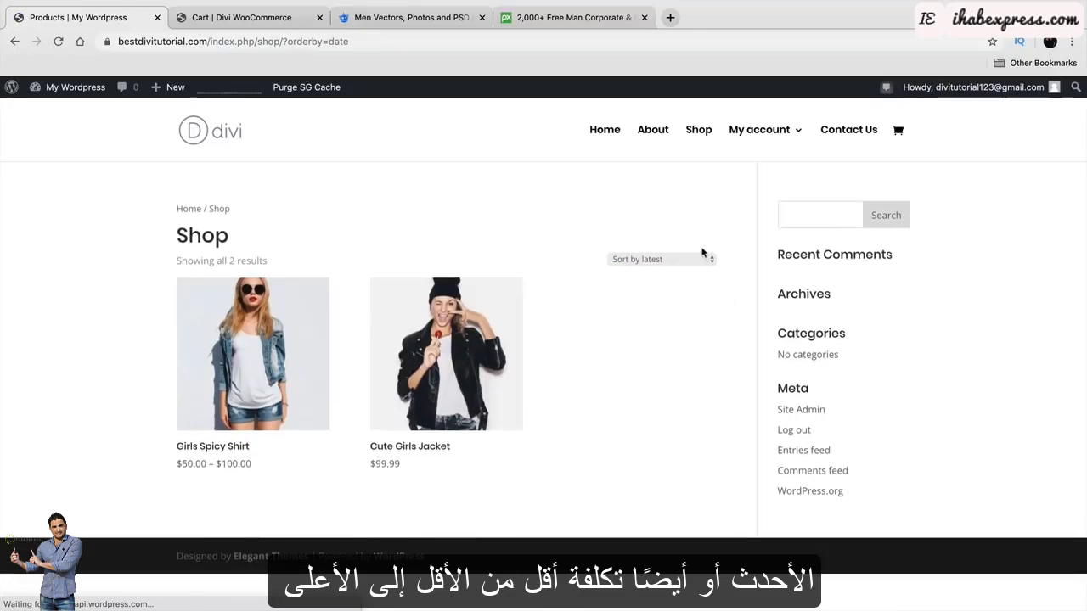
click(704, 251)
click(701, 270)
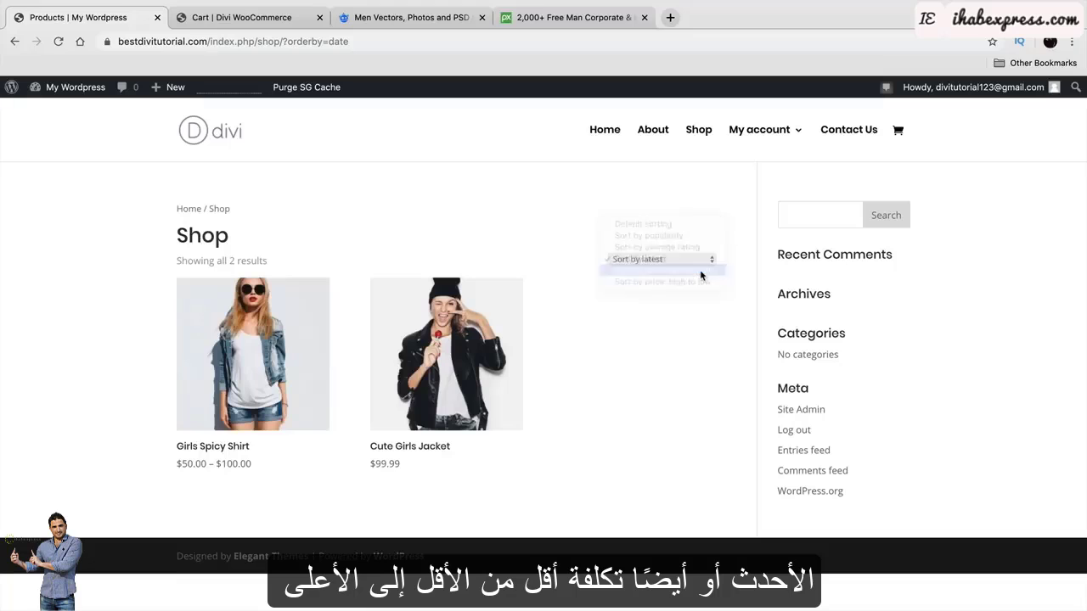
click(702, 258)
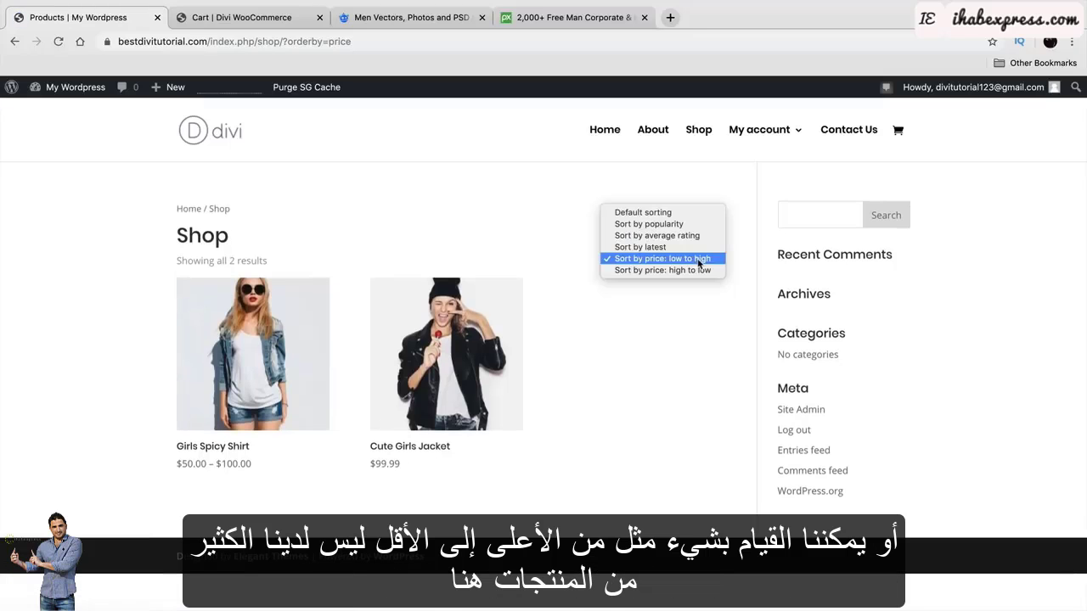
click(702, 314)
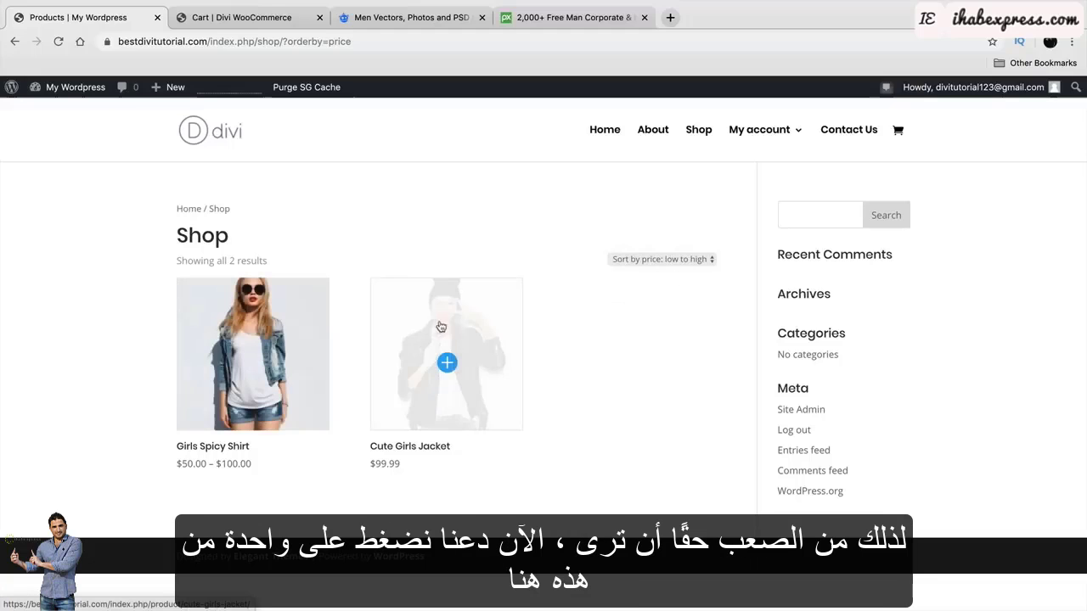
click(248, 330)
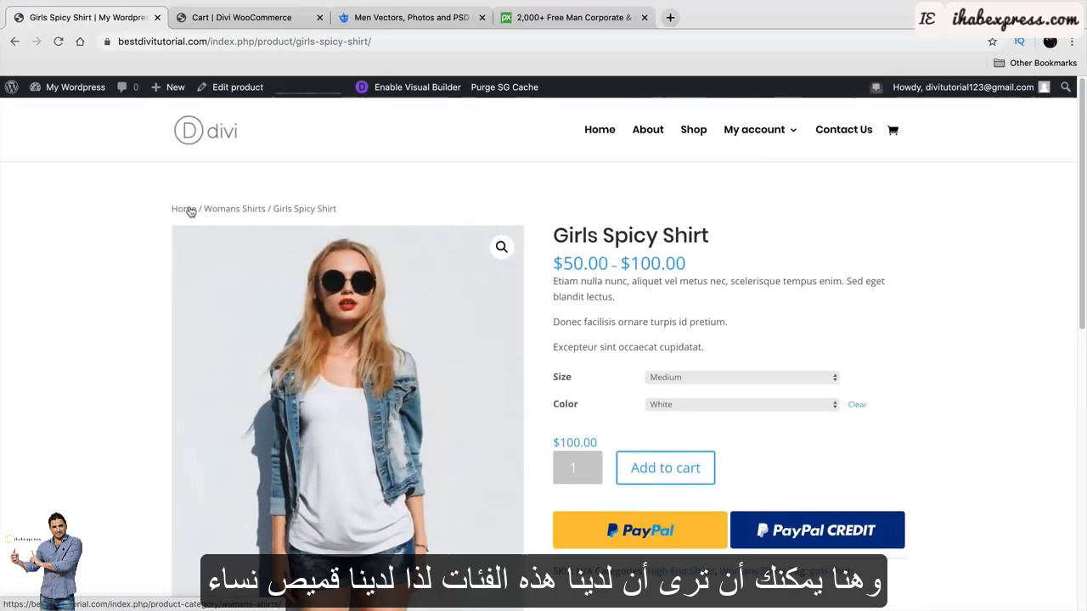
Browse the Womans Shirts category page and the Cute Girls Jacket product, then return to the category.
click(244, 212)
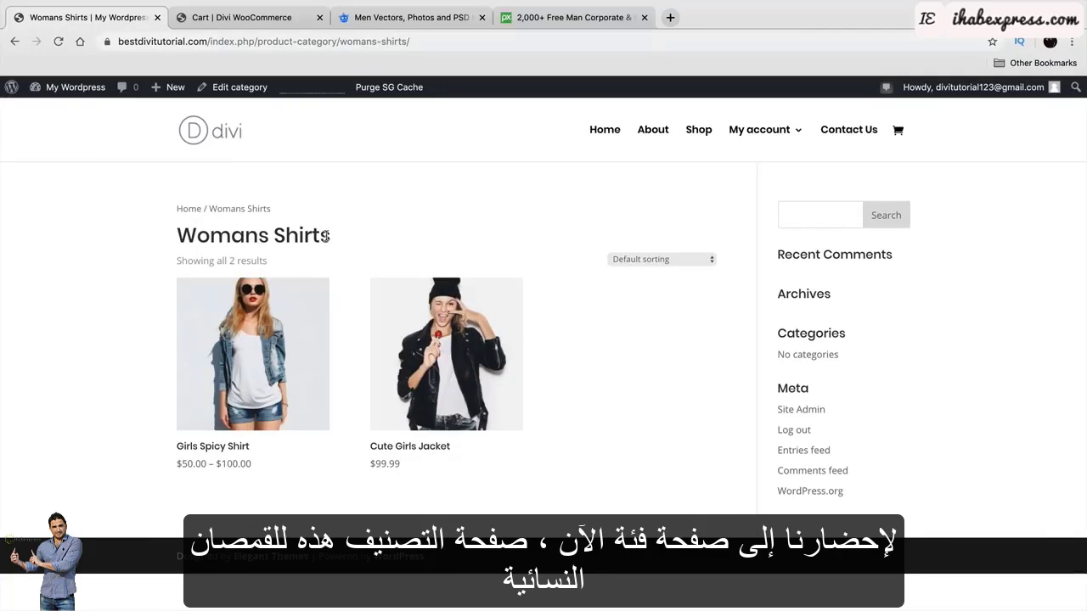
drag(329, 237, 176, 235)
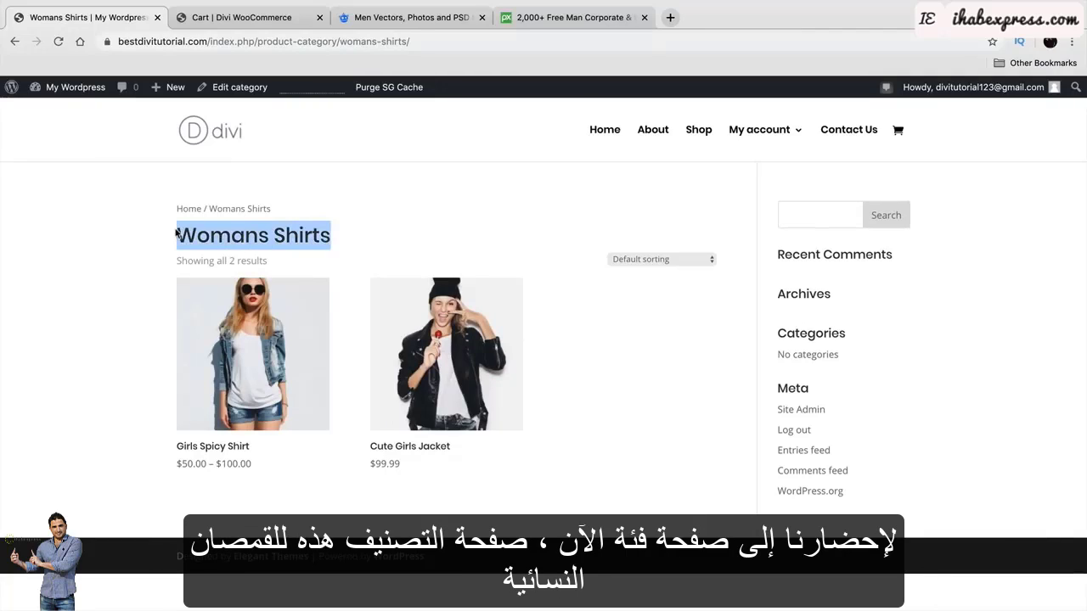
click(447, 326)
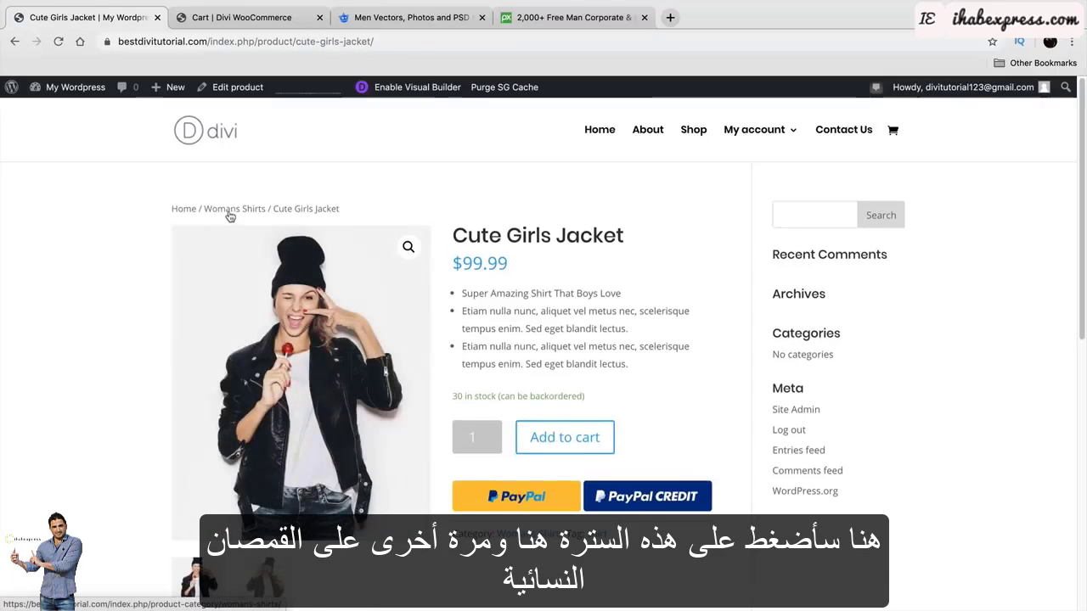
drag(284, 208, 317, 208)
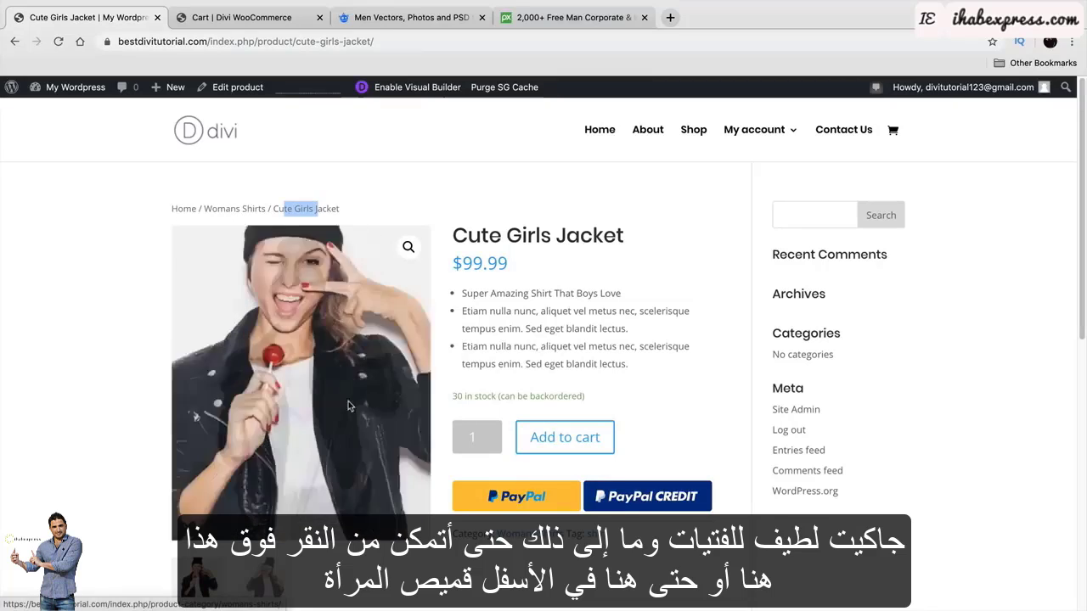
click(230, 209)
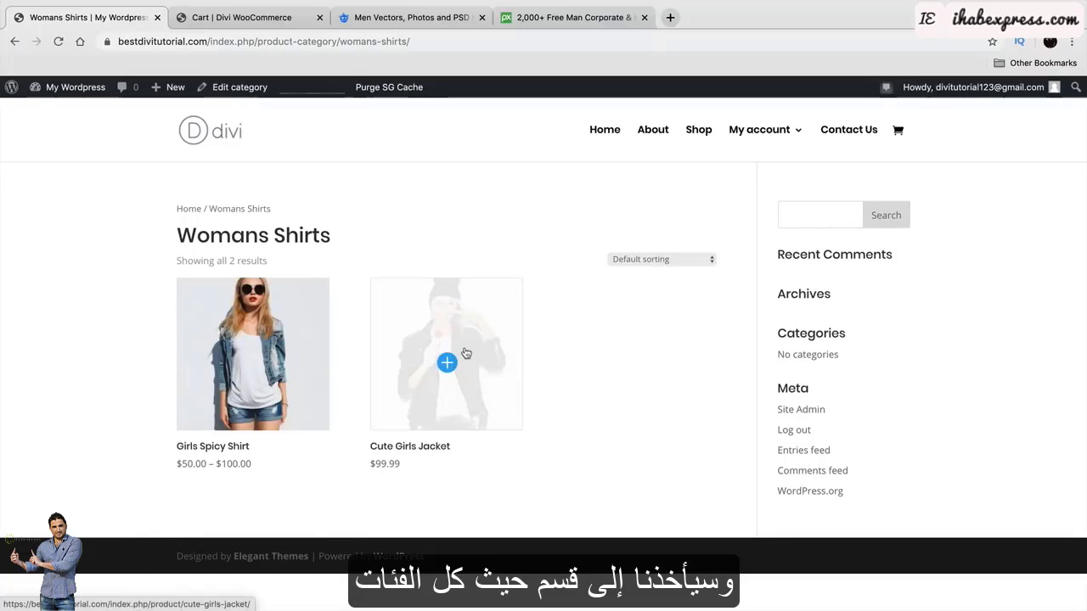
From the Girls Spicy Shirt product page, open its High End Shirts category page.
click(286, 339)
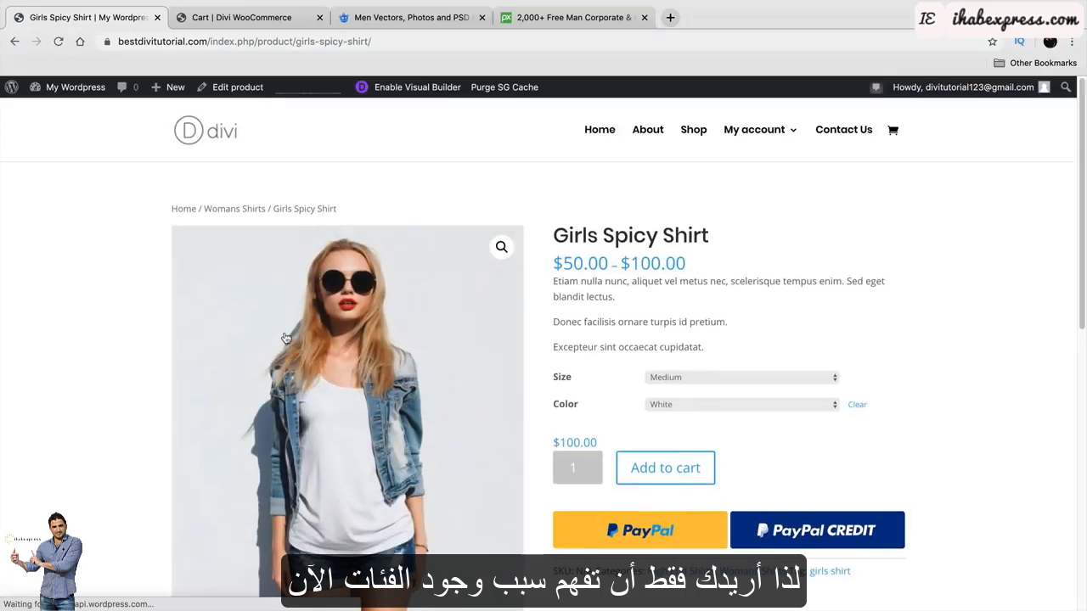
scroll(586, 408, down, 2)
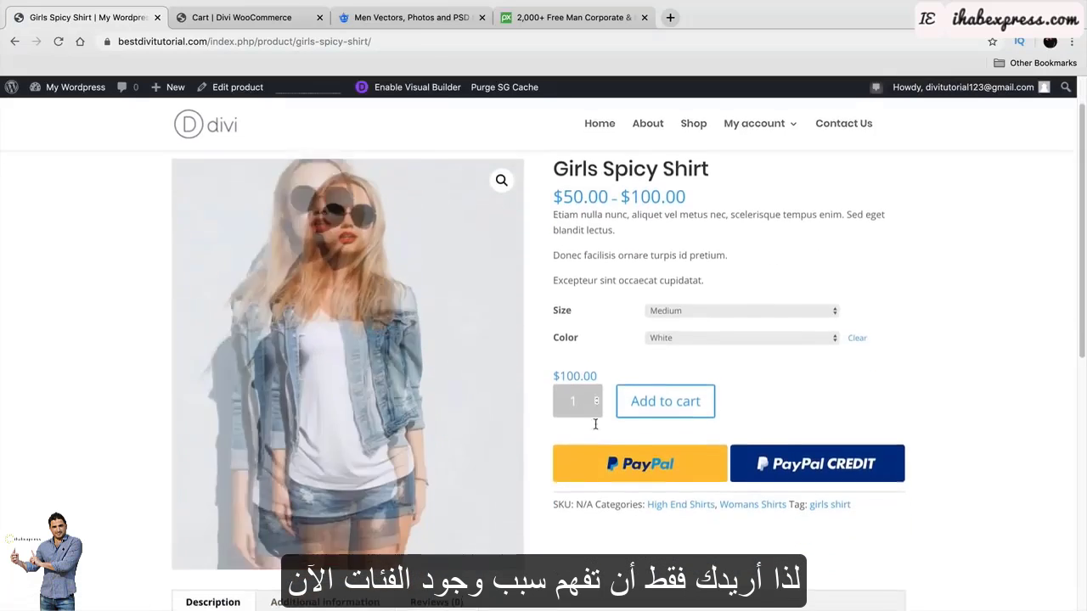
click(684, 491)
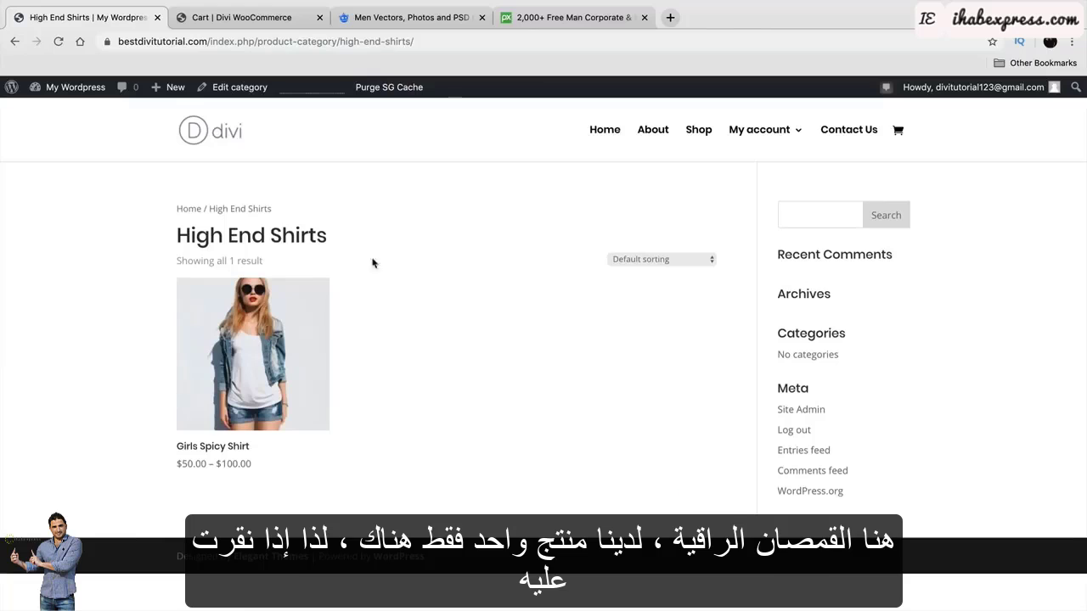
drag(337, 238, 156, 238)
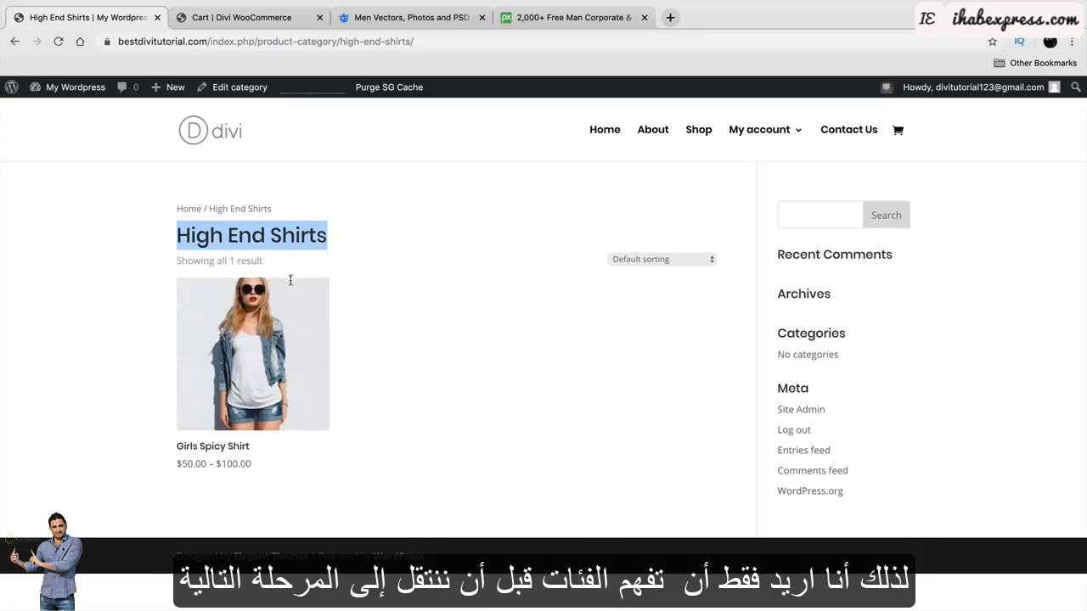
click(386, 323)
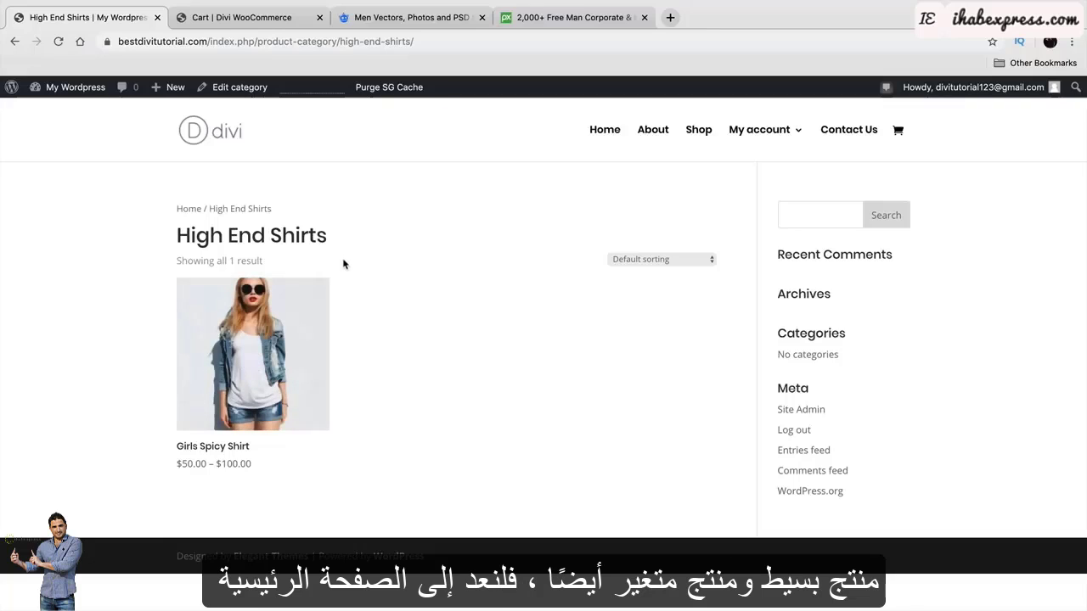
Go to the site's home page, then open the admin Dashboard from the My Wordpress menu.
click(606, 130)
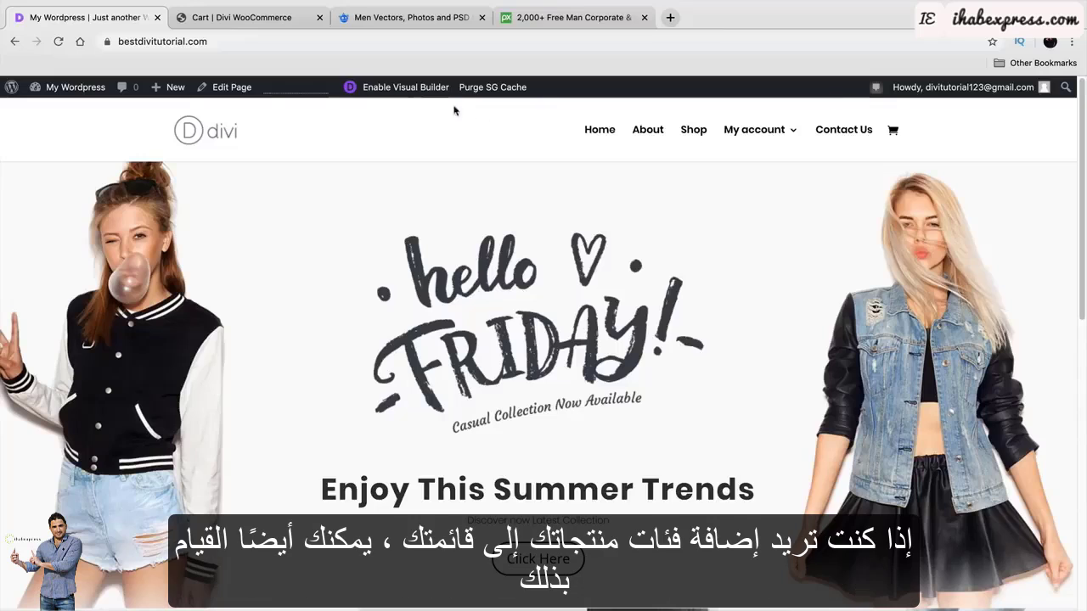
mouse_move(754, 129)
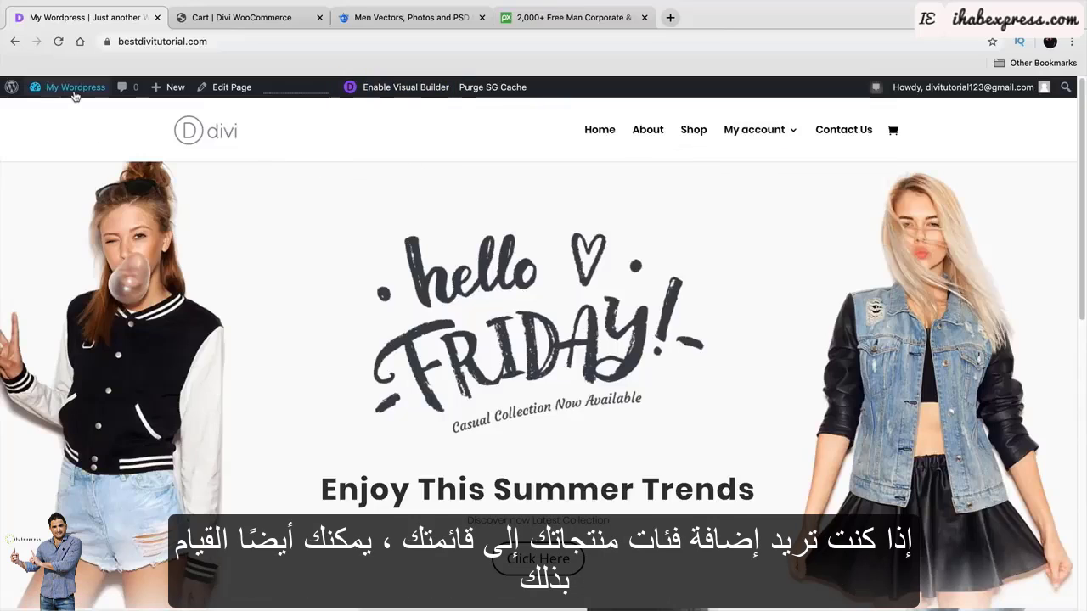
mouse_move(76, 87)
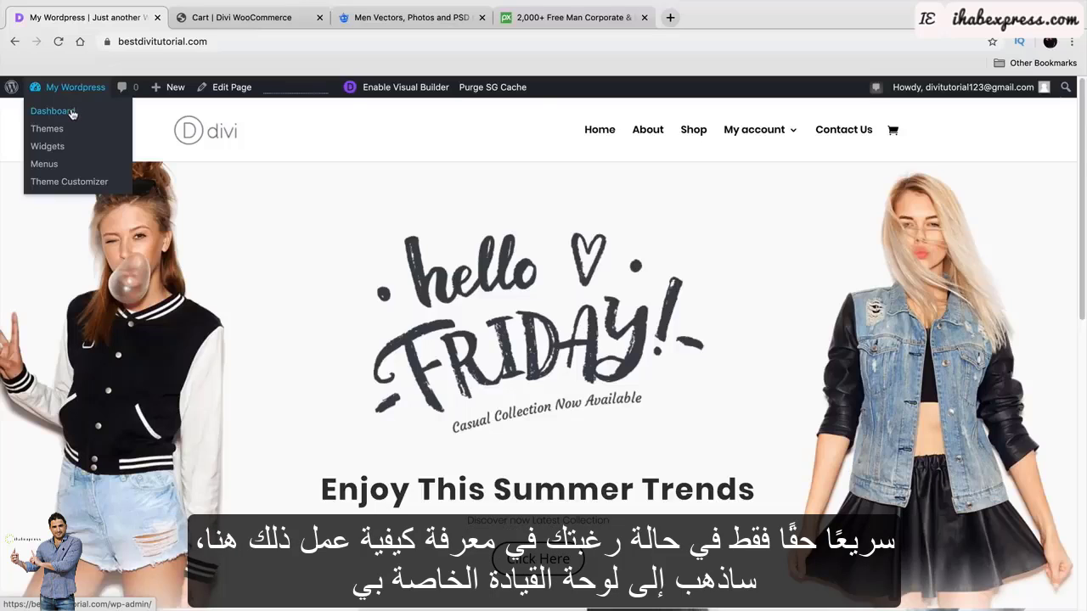
click(73, 115)
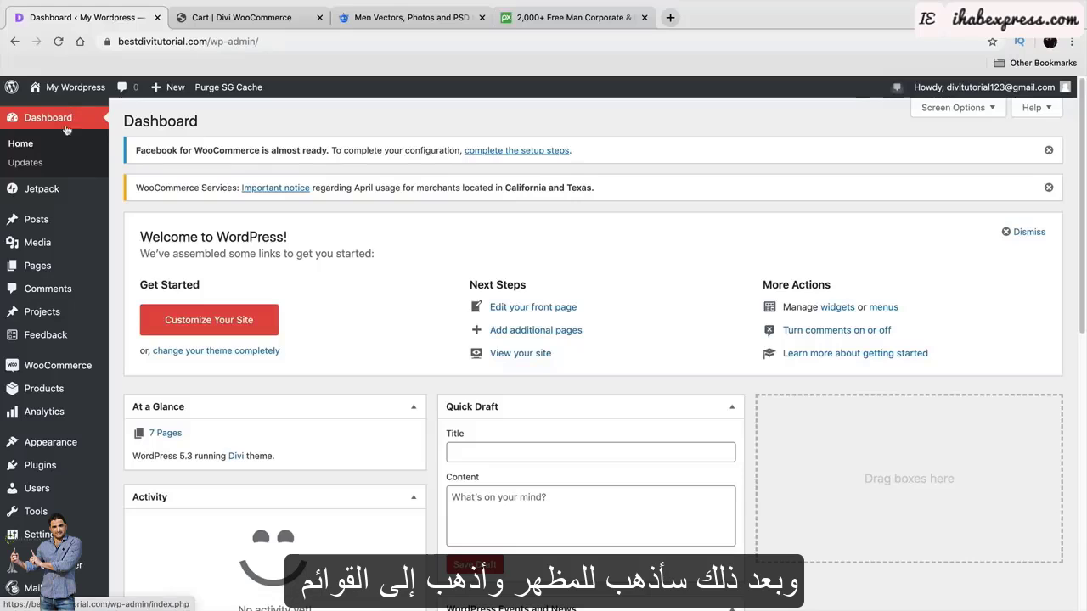
In Appearance > Menus, add the Womans Shirts product category to the menu.
mouse_move(64, 446)
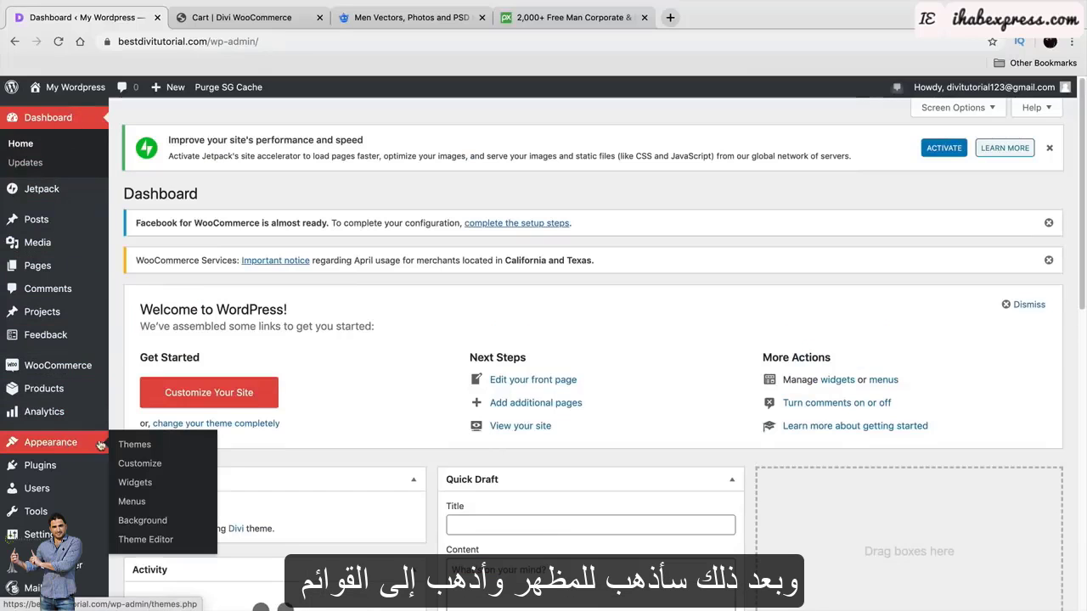
click(152, 503)
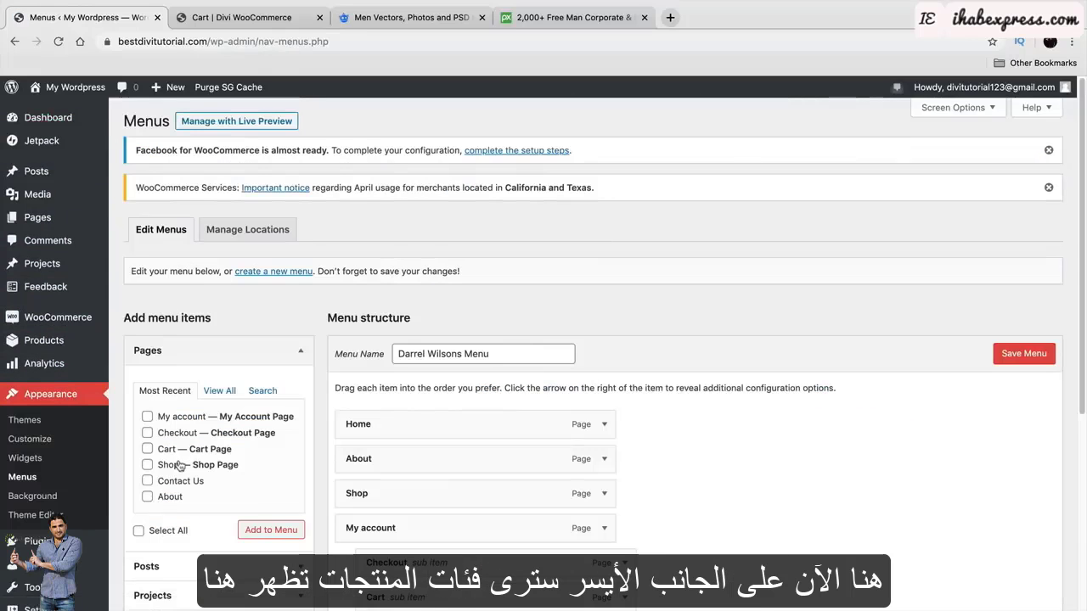
scroll(233, 450, down, 3)
scroll(297, 439, down, 5)
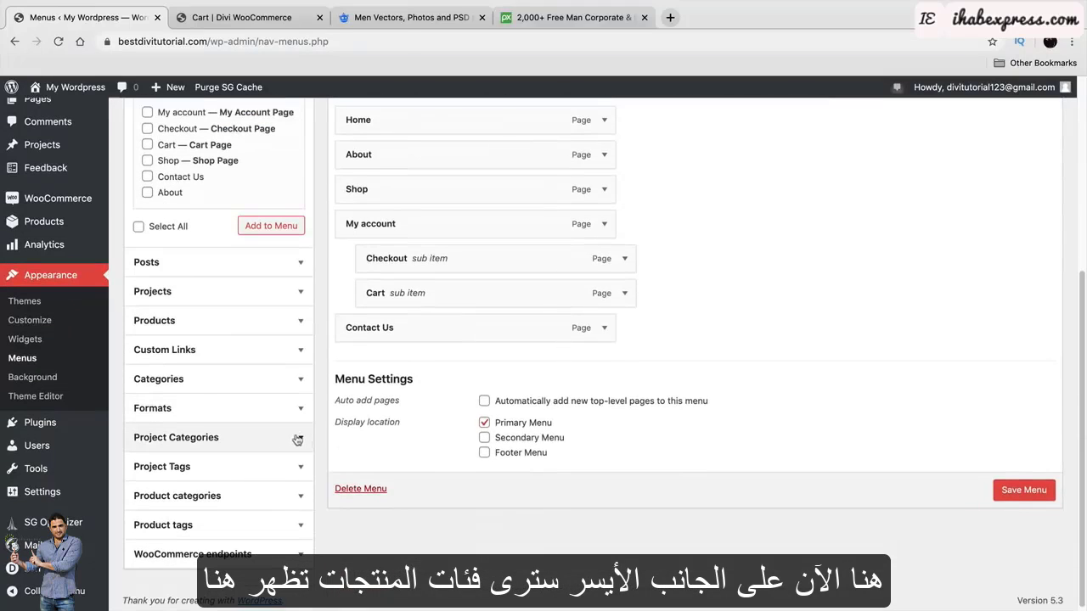
click(200, 438)
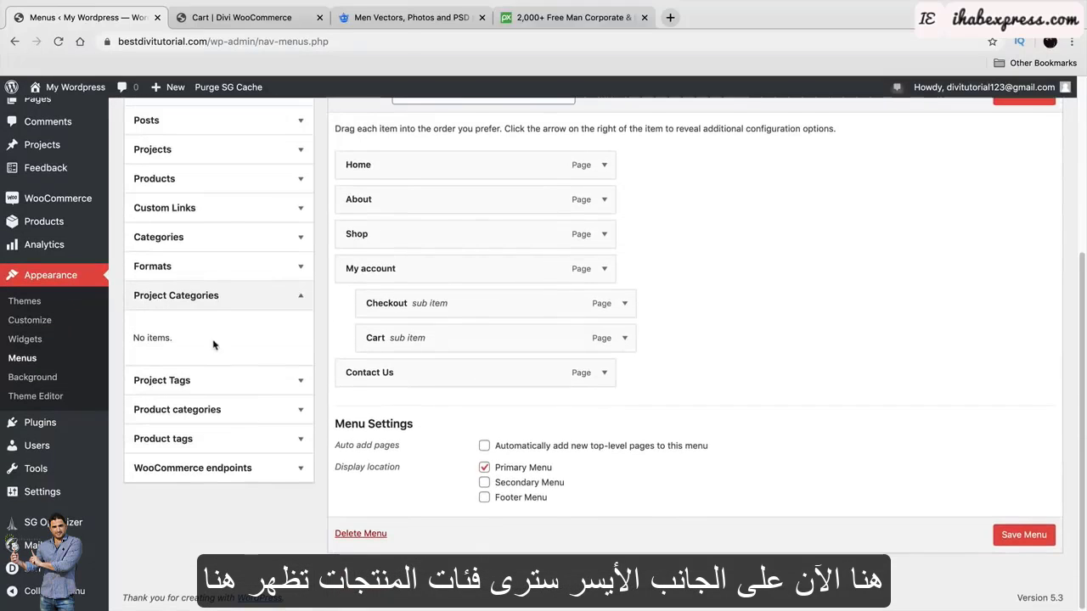
click(298, 295)
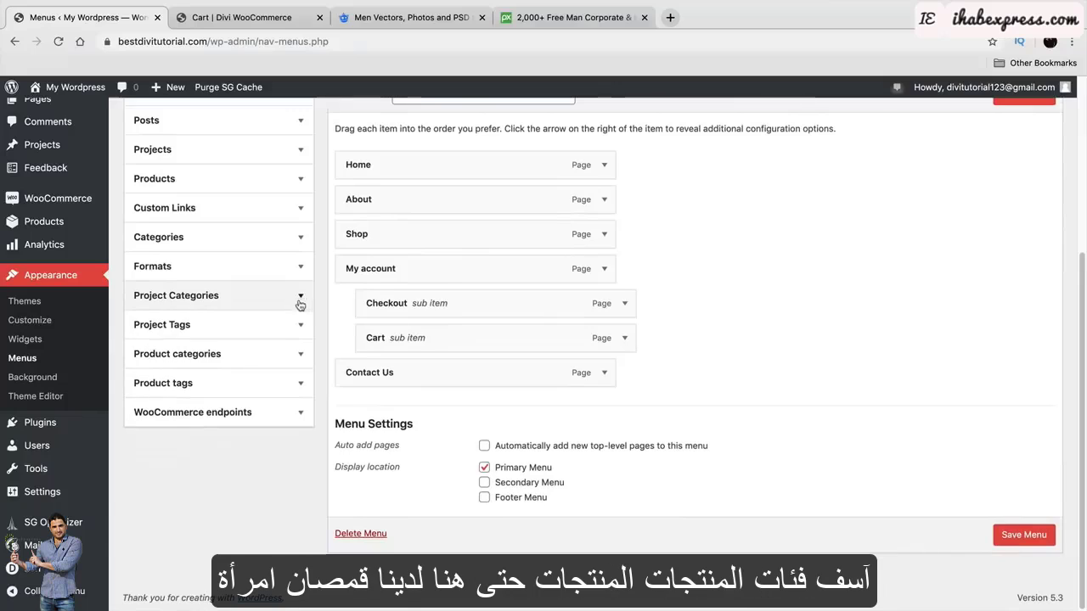
click(302, 355)
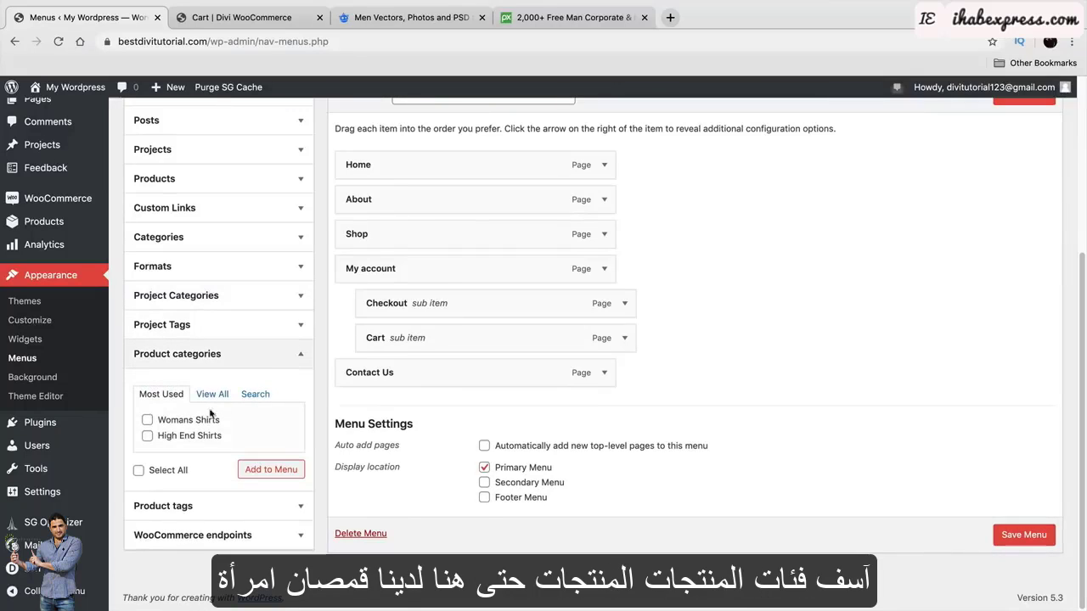
click(151, 423)
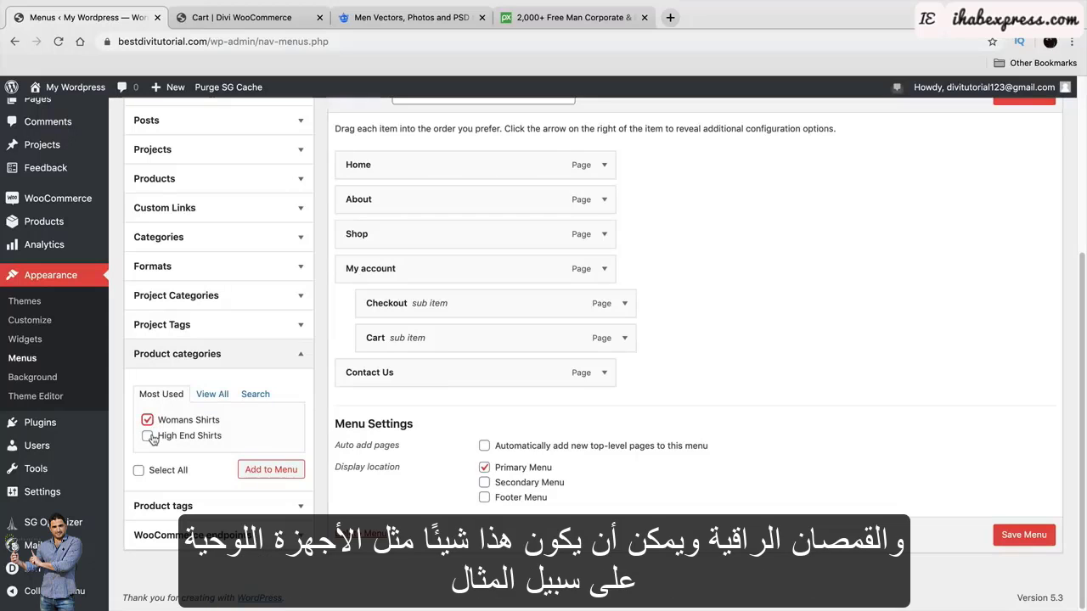
click(148, 437)
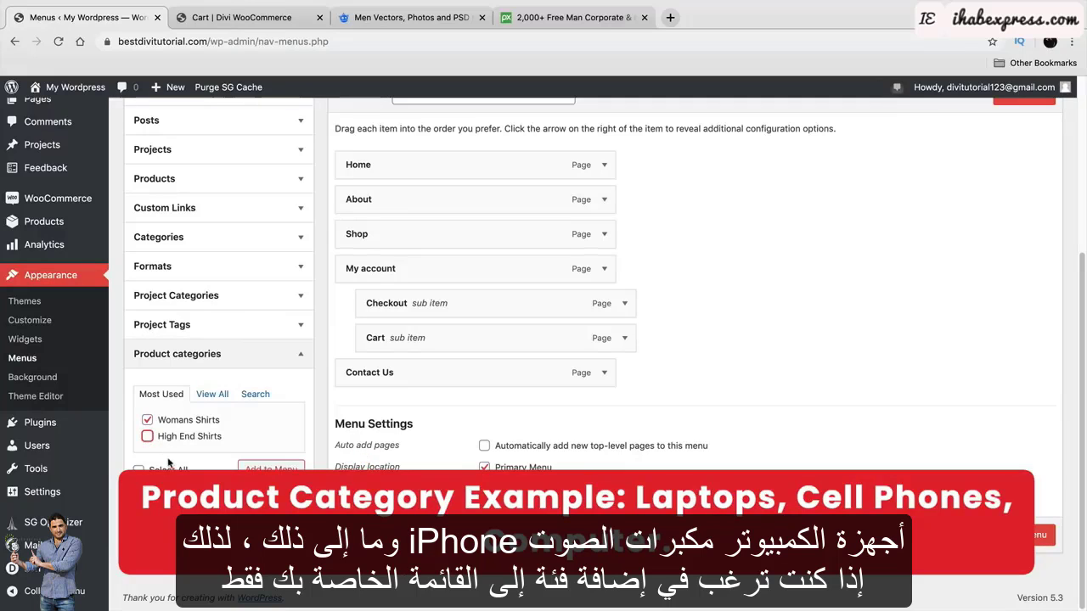
click(271, 469)
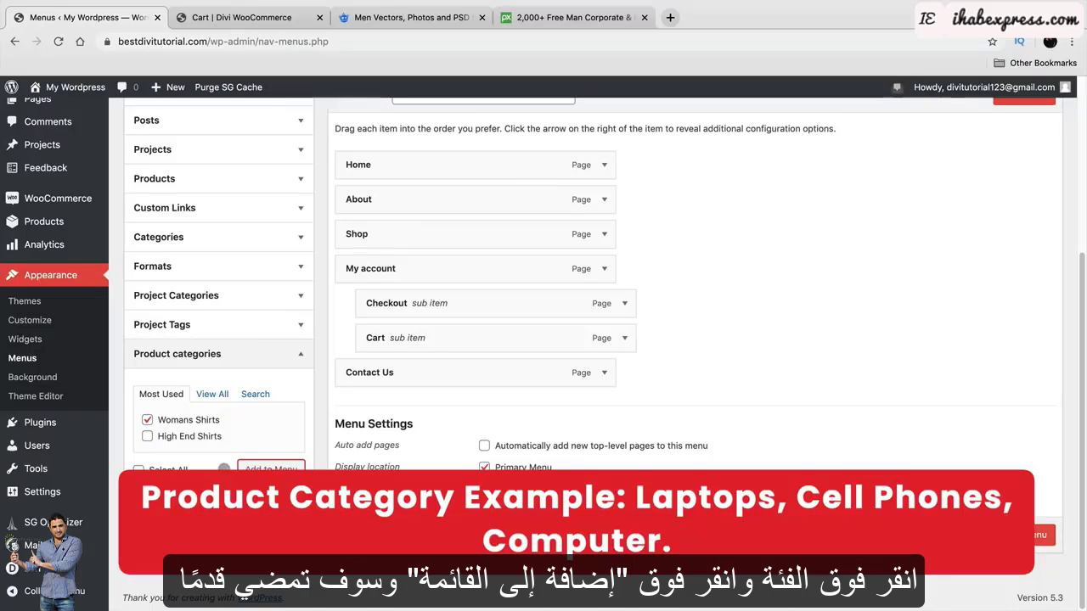
scroll(379, 467, up, 1)
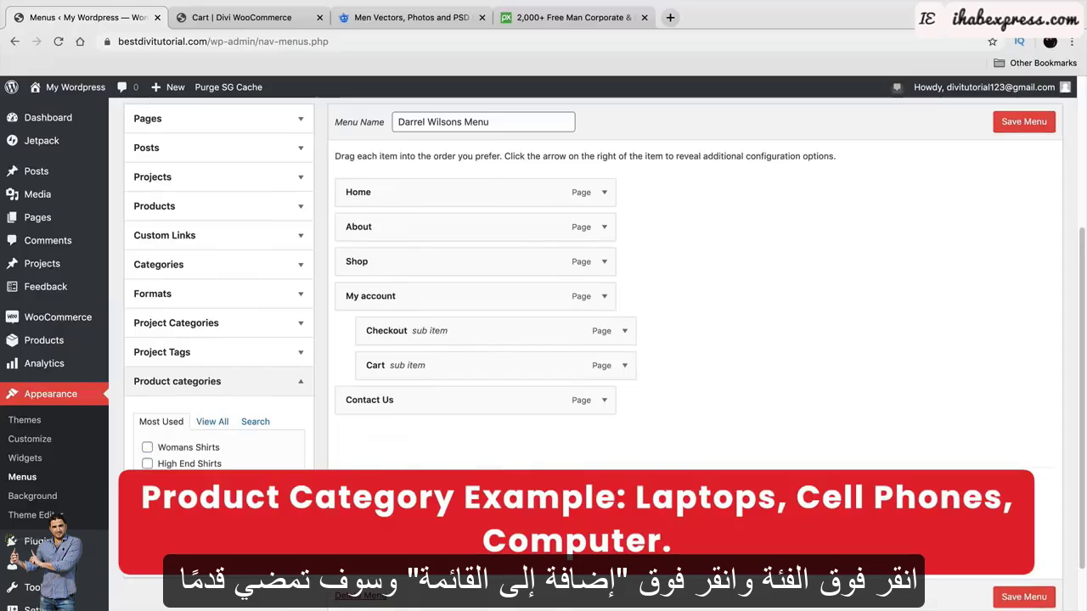
Place Womans Shirts as a top-level item after Shop, save the menu, and view its category page.
drag(408, 437, 455, 302)
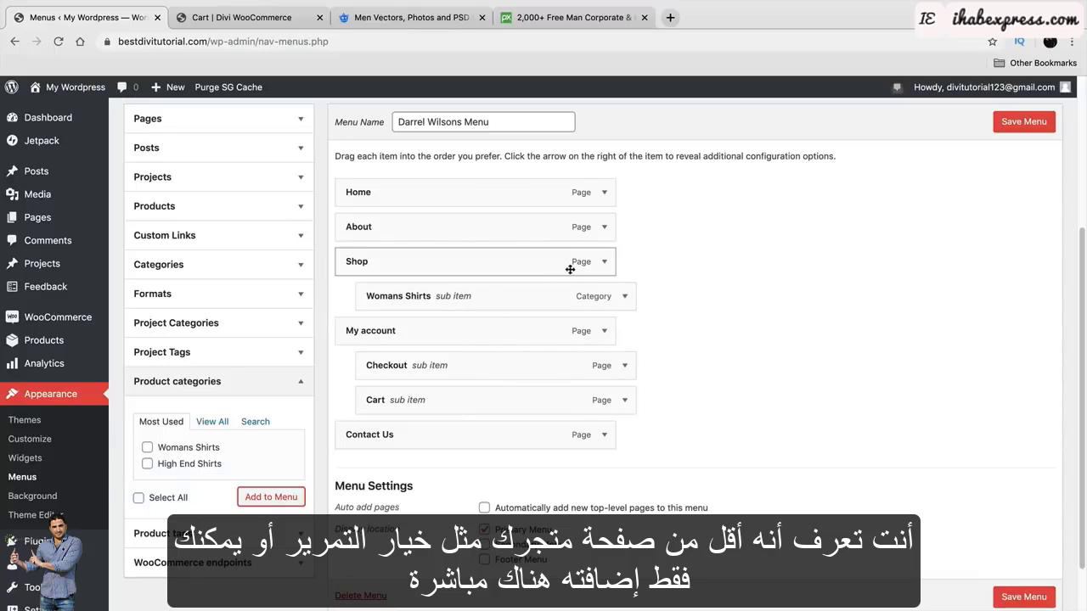
drag(600, 294, 575, 297)
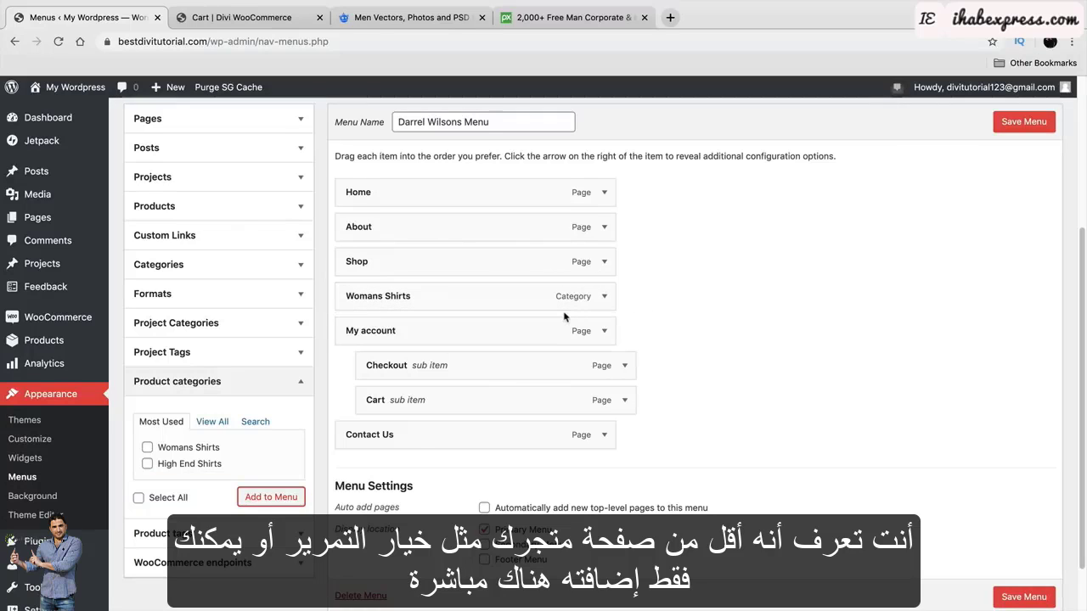
click(1026, 123)
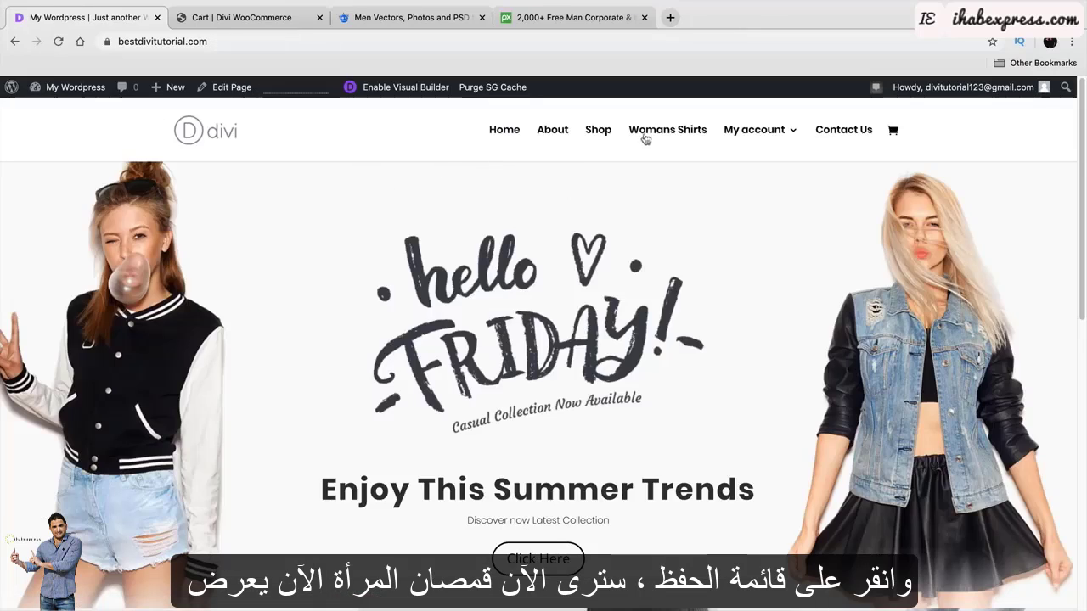
click(667, 133)
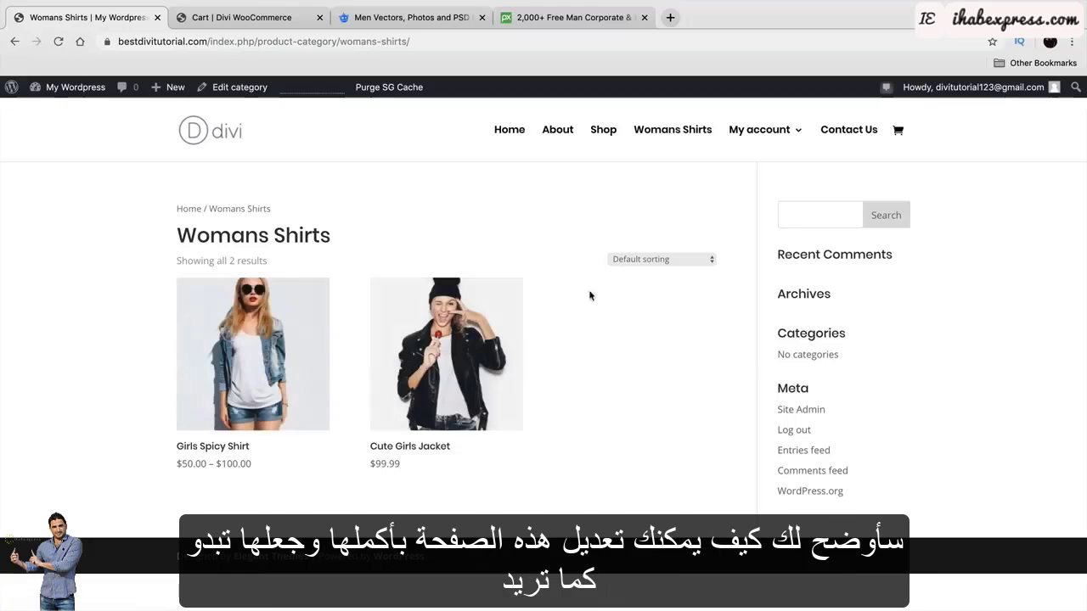
Review the home page's Best Sellers section against the Divi WooCommerce demo store, then return to the tutorial site.
click(512, 134)
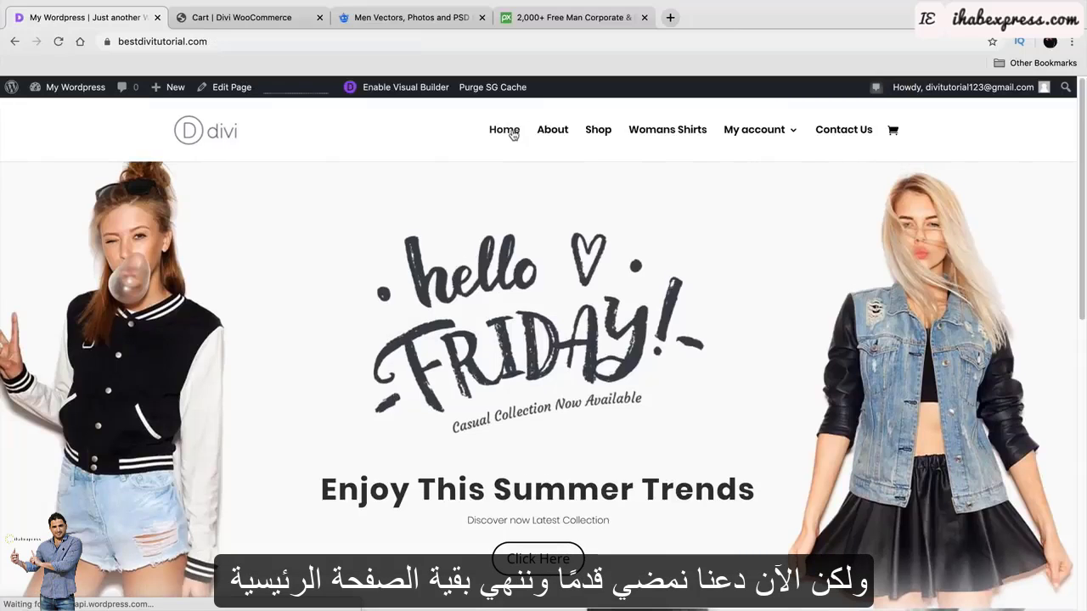
scroll(513, 297, down, 6)
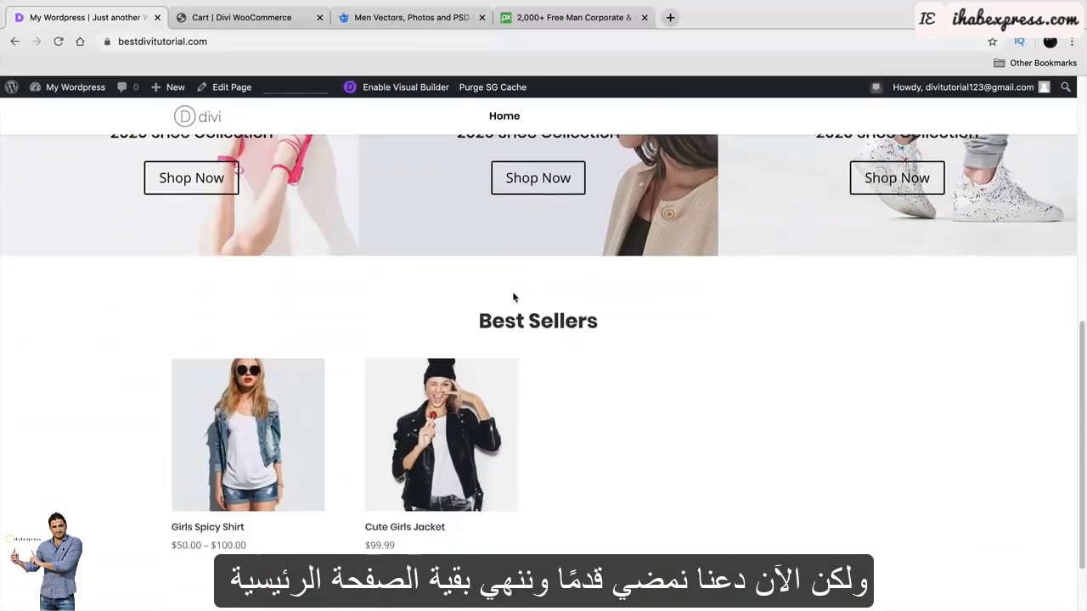
scroll(513, 297, down, 2)
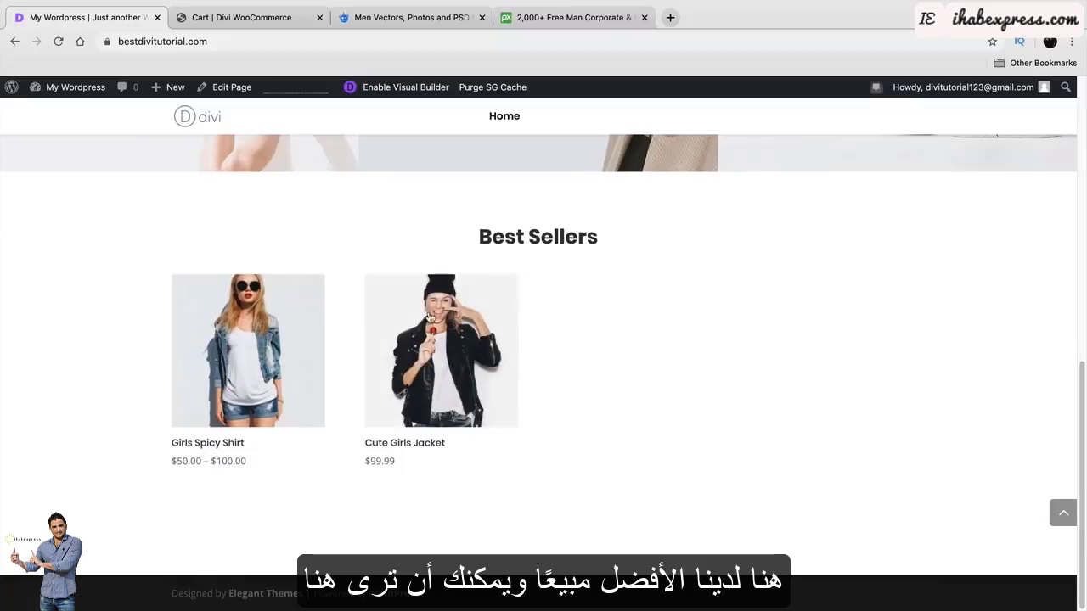
click(246, 17)
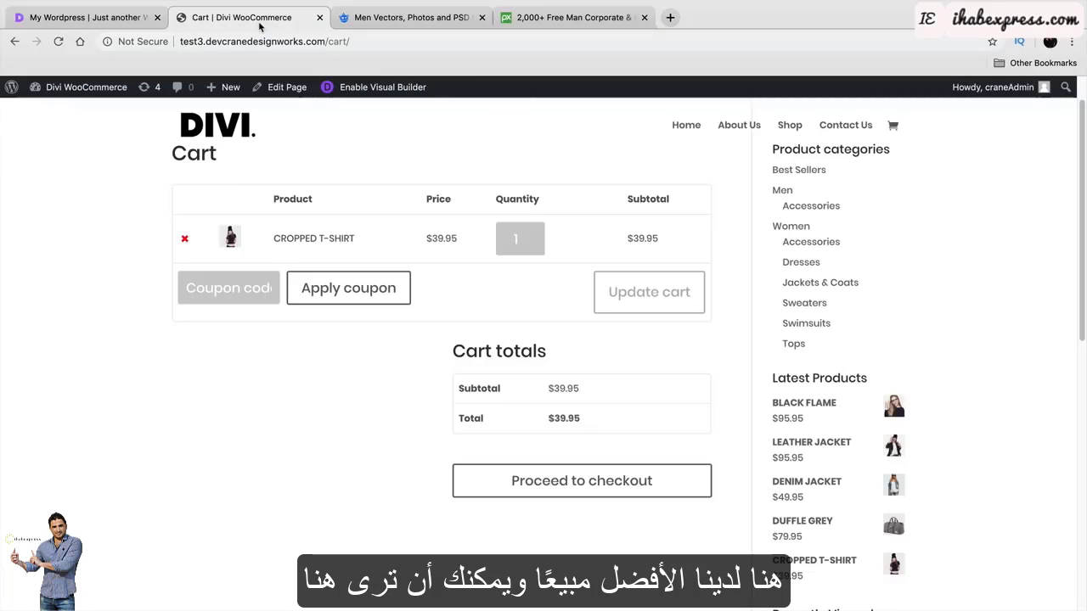
click(693, 126)
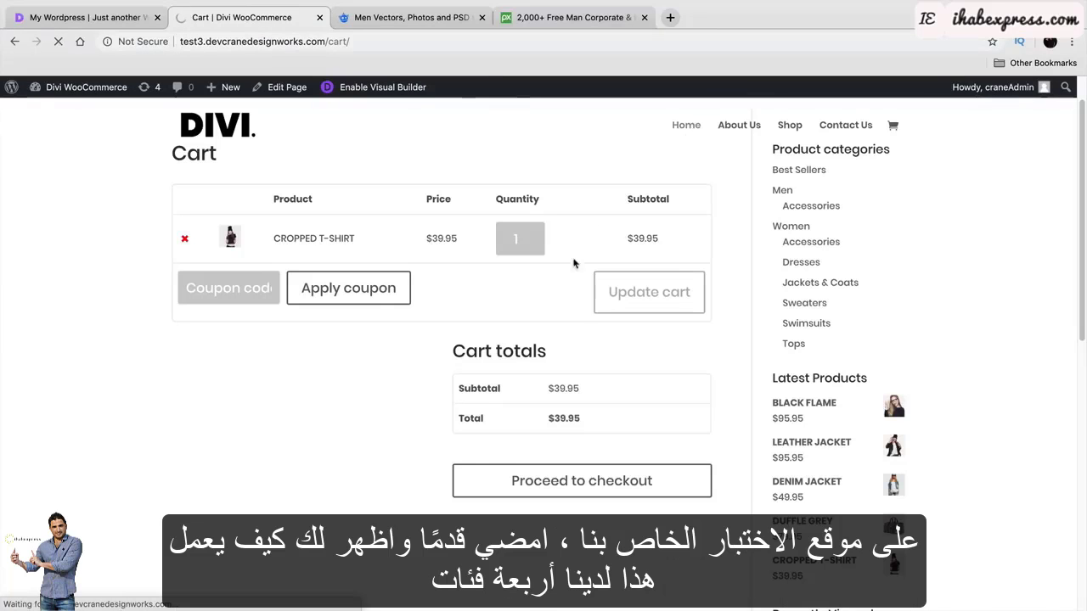
scroll(527, 392, down, 7)
scroll(527, 391, up, 4)
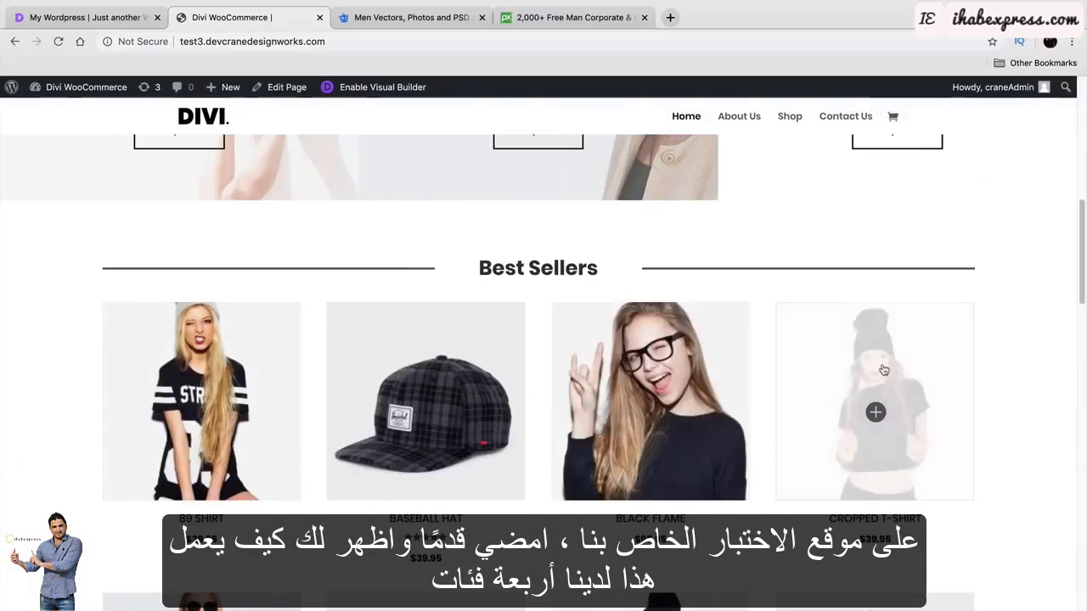
click(85, 17)
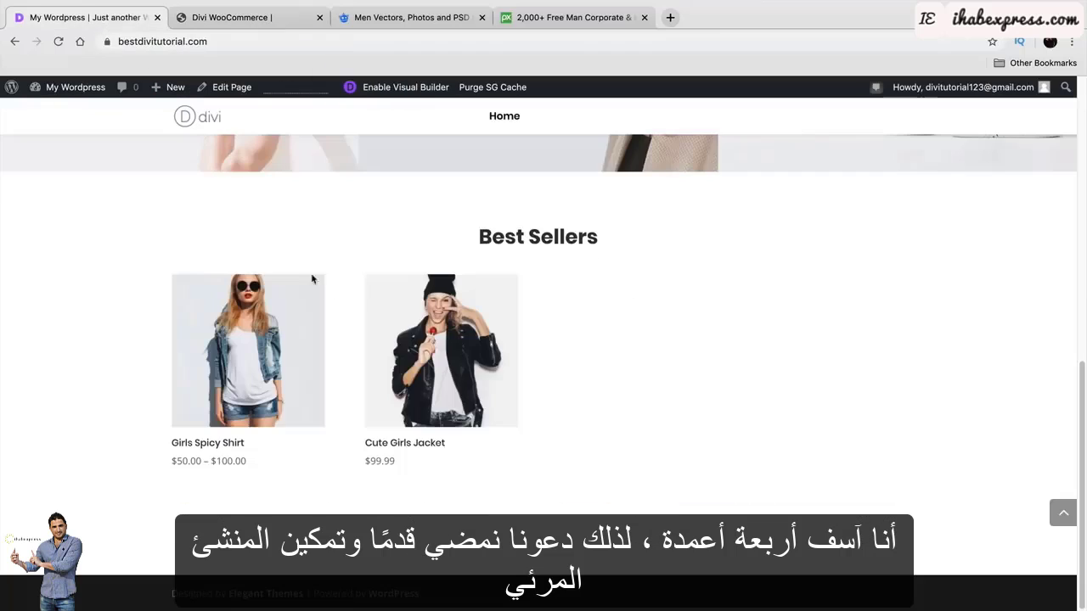
In the Visual Builder, set the Best Sellers shop module's Product View Type to Product Category.
click(379, 88)
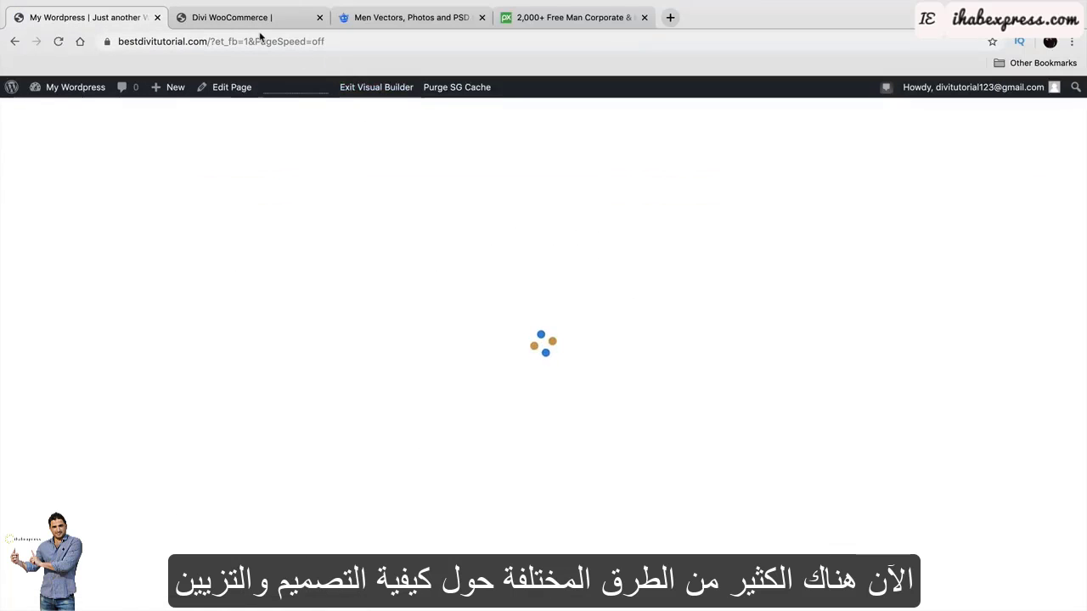
scroll(386, 315, down, 8)
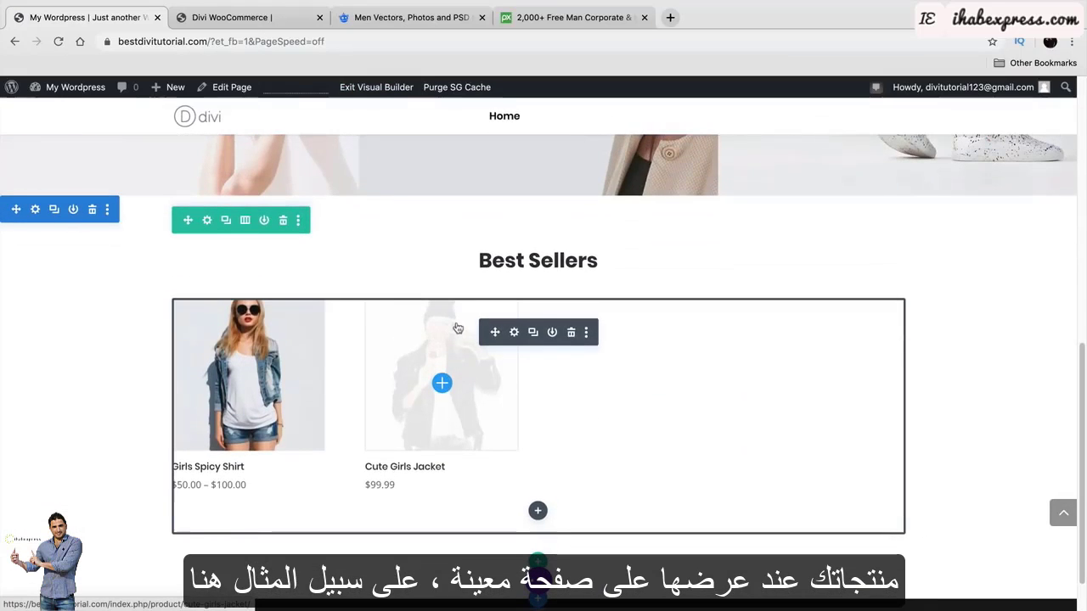
click(513, 333)
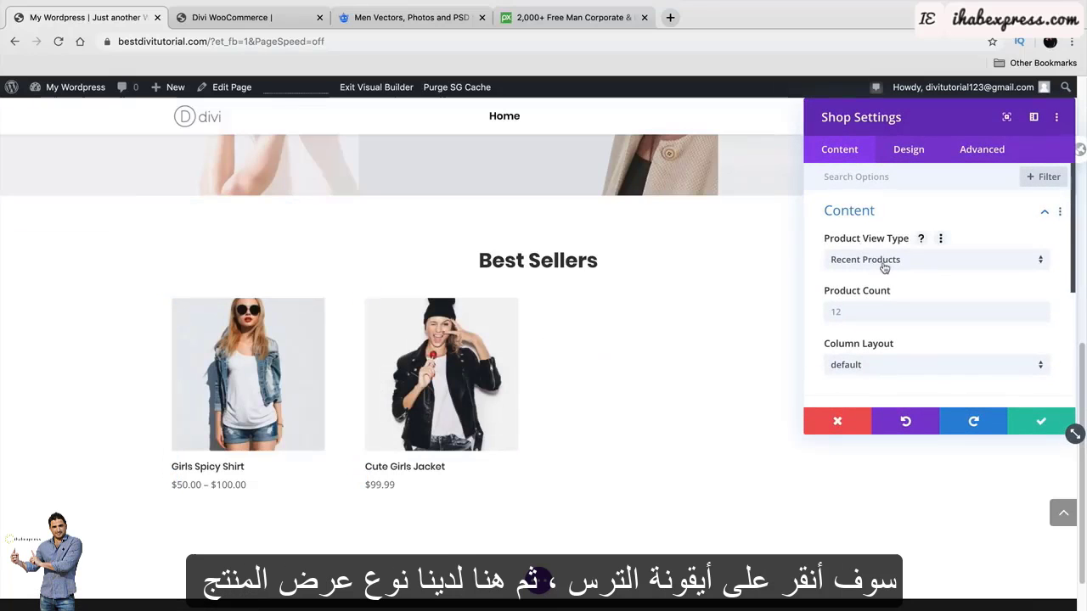
click(884, 265)
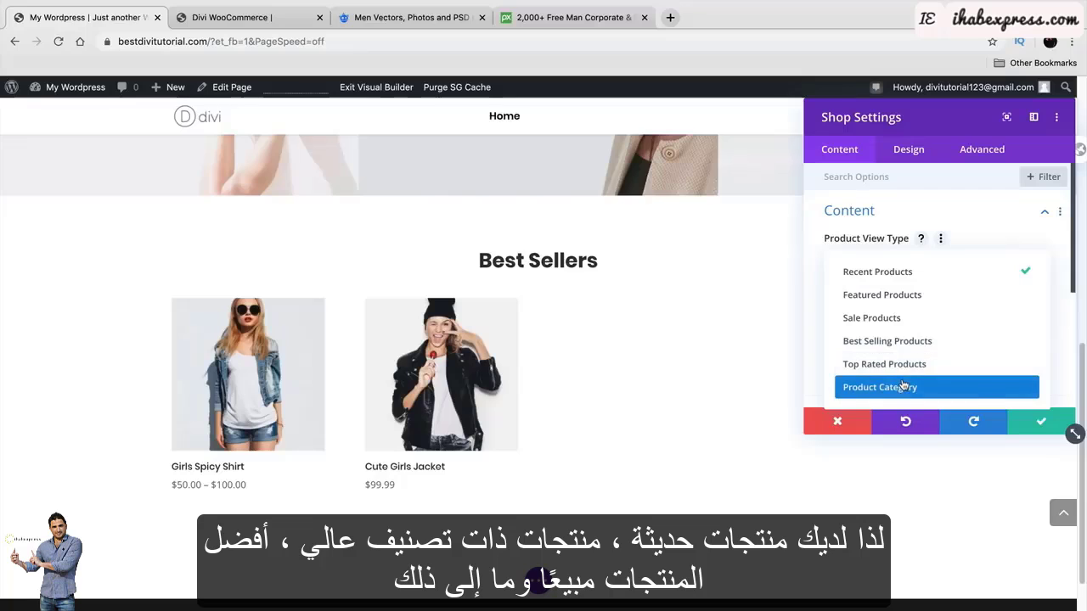
click(902, 387)
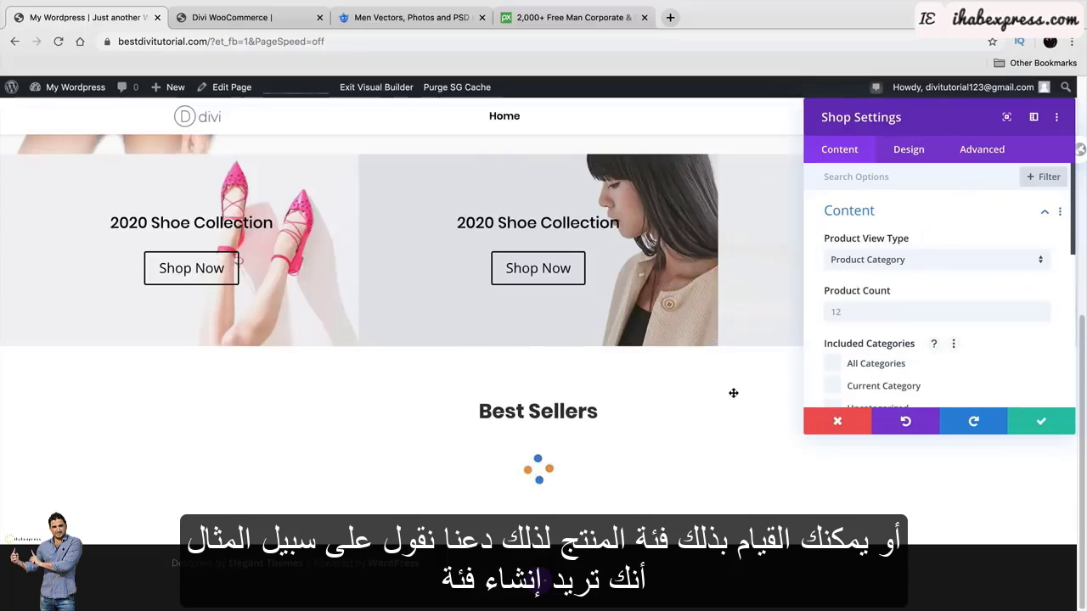
scroll(733, 390, down, 3)
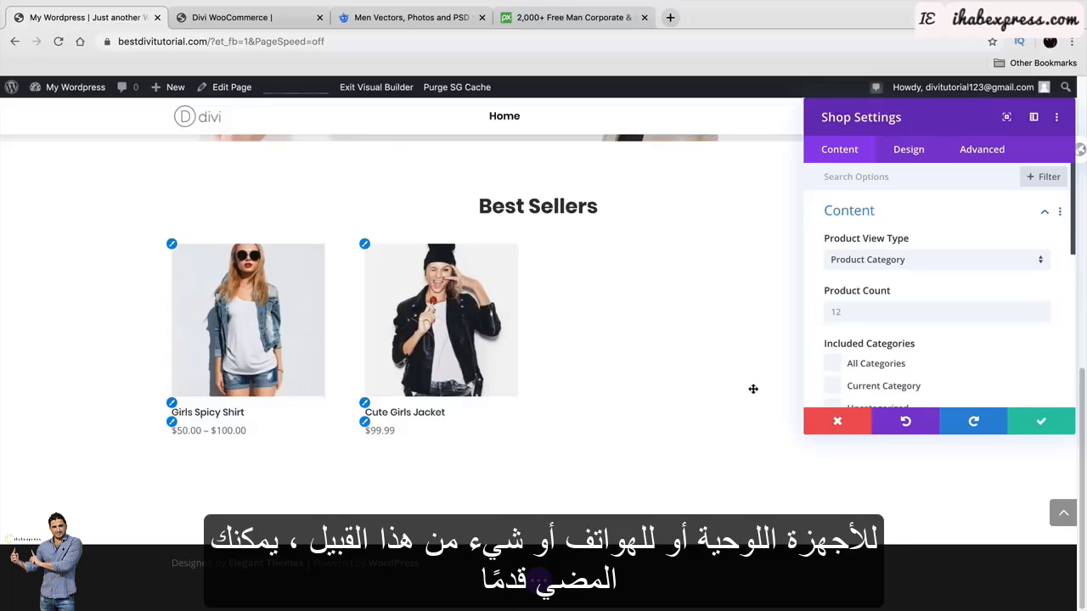
scroll(836, 361, down, 3)
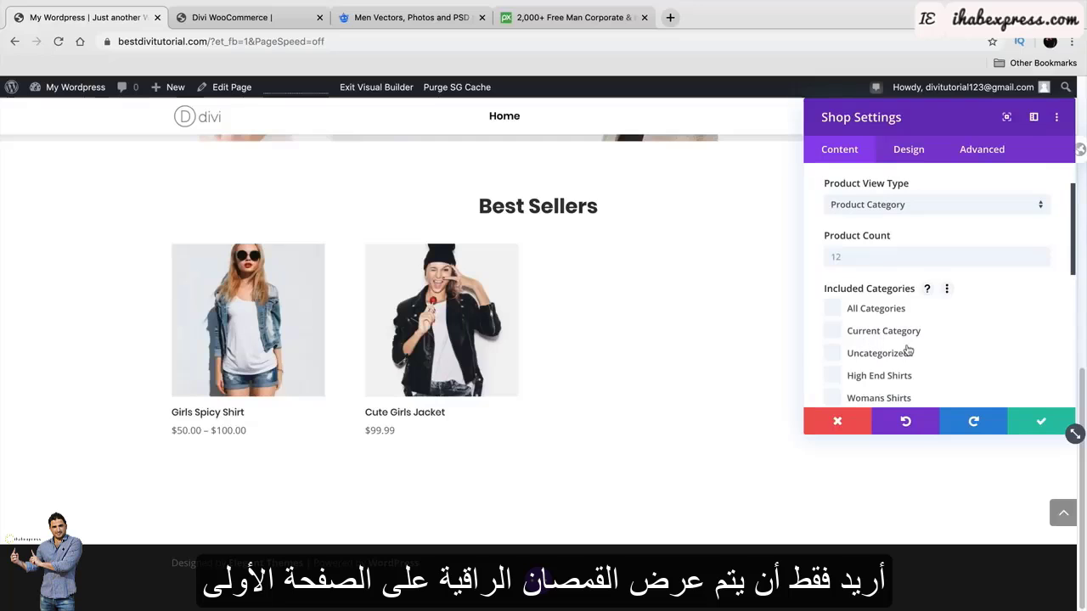
scroll(907, 351, down, 1)
Include only the Womans Shirts category in the Best Sellers module.
click(834, 353)
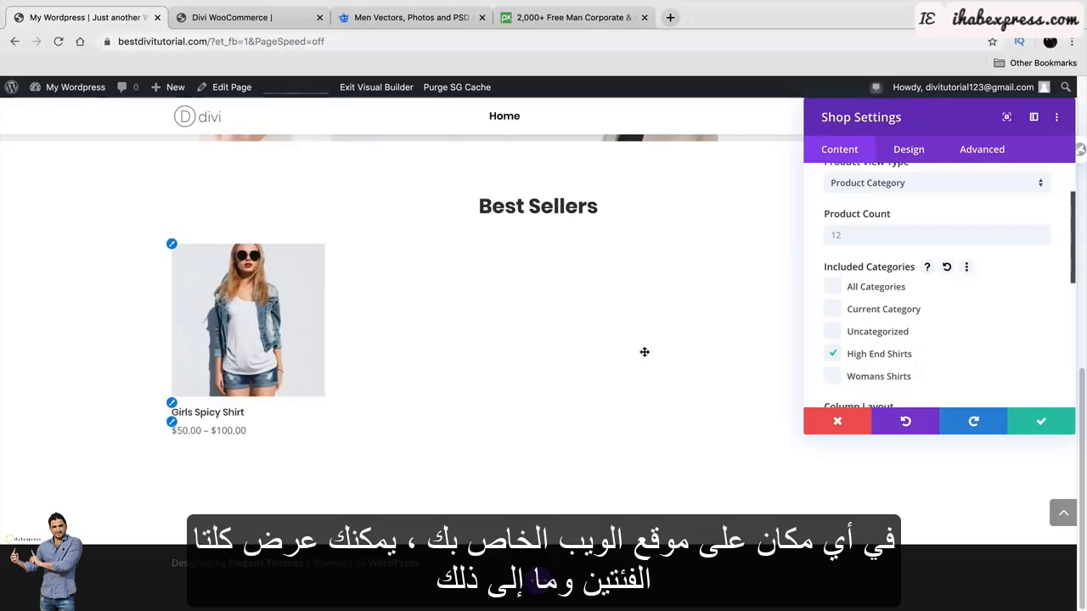
click(842, 377)
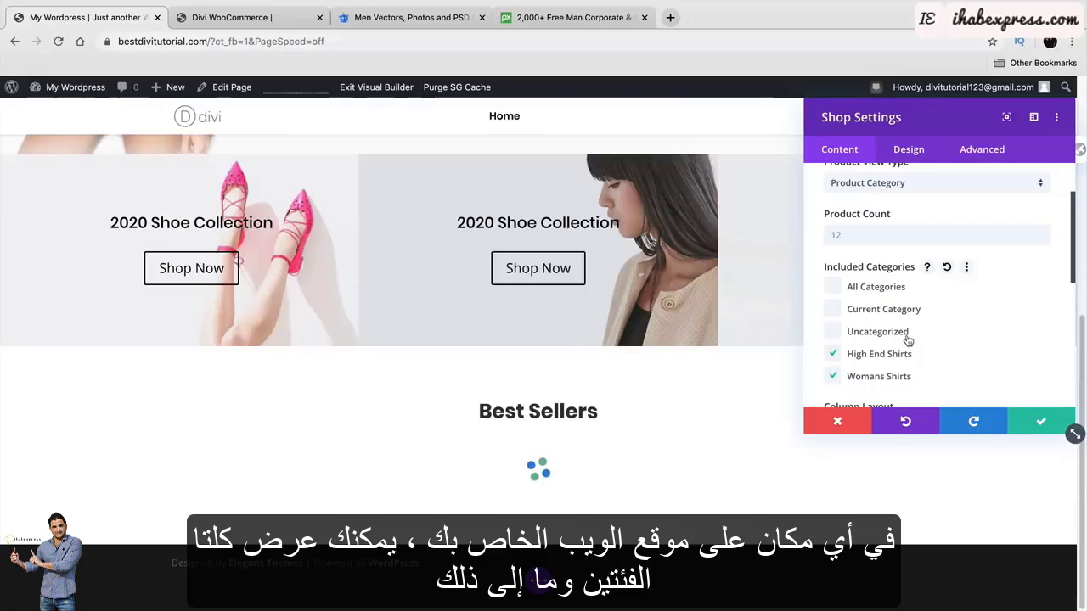
click(834, 355)
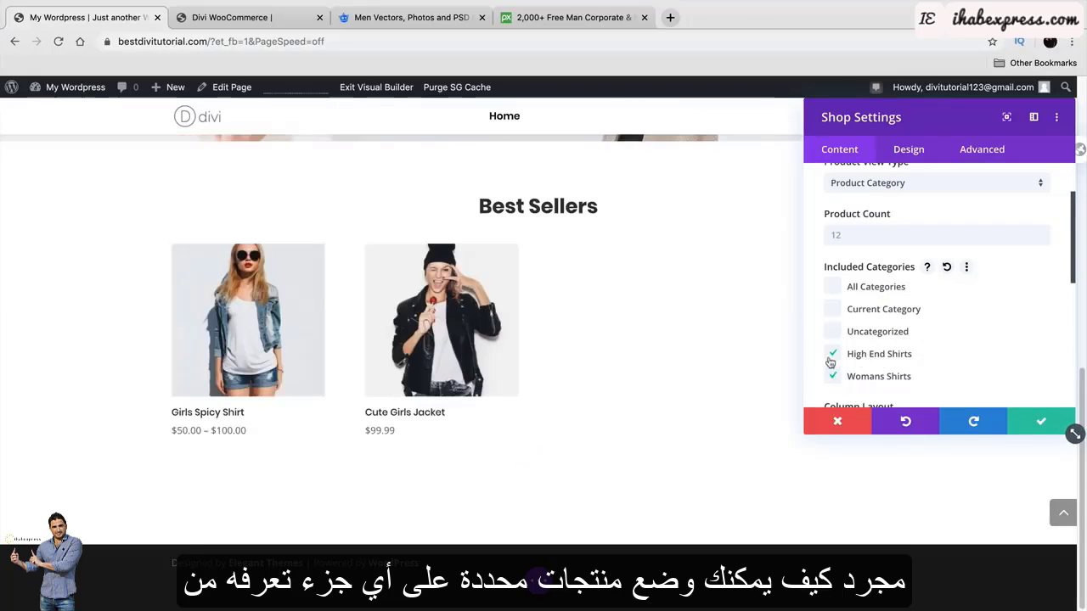
scroll(764, 386, down, 3)
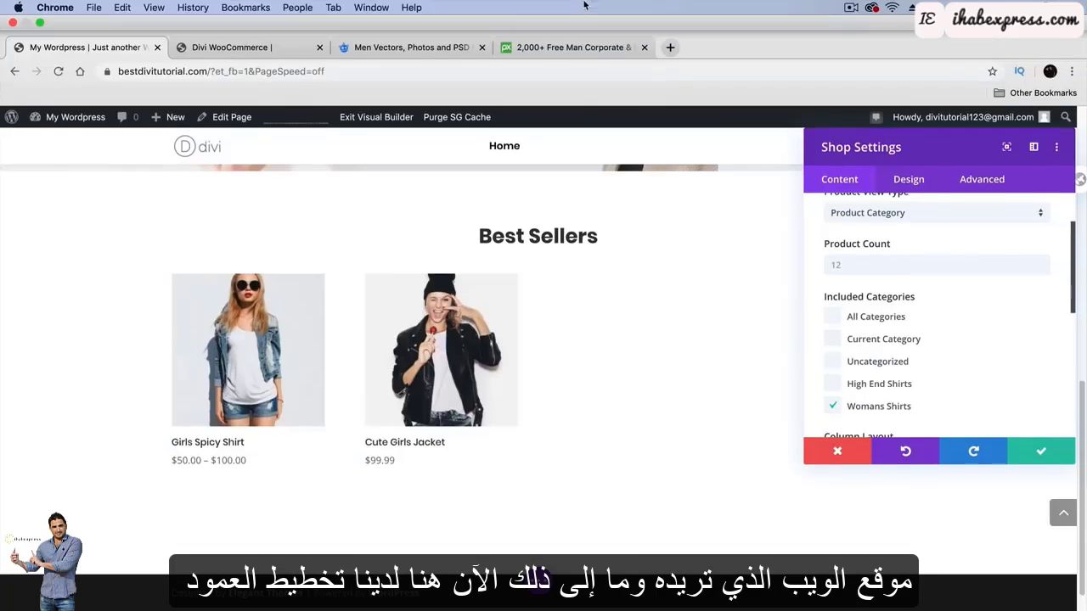
scroll(946, 345, down, 3)
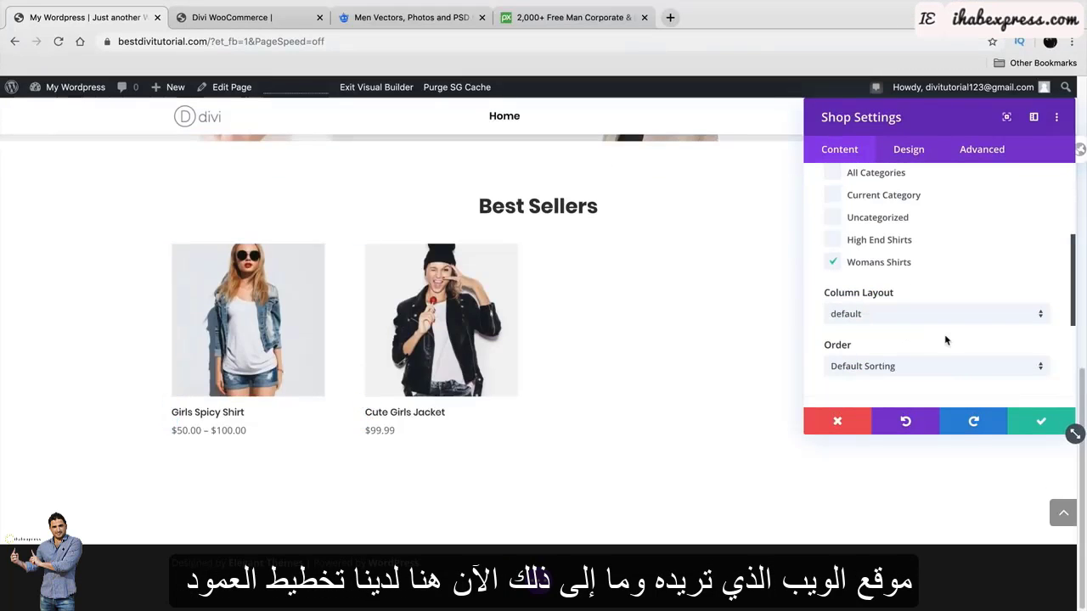
Try 1, 2 and 3 column layouts, settling on 4 Columns.
click(941, 318)
click(945, 352)
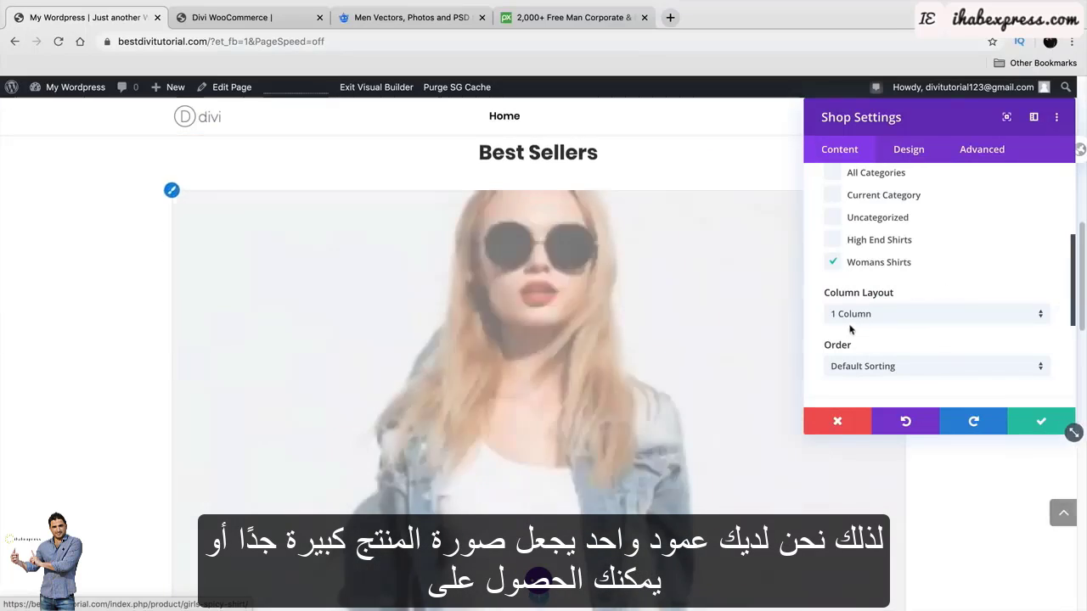
click(860, 316)
click(862, 371)
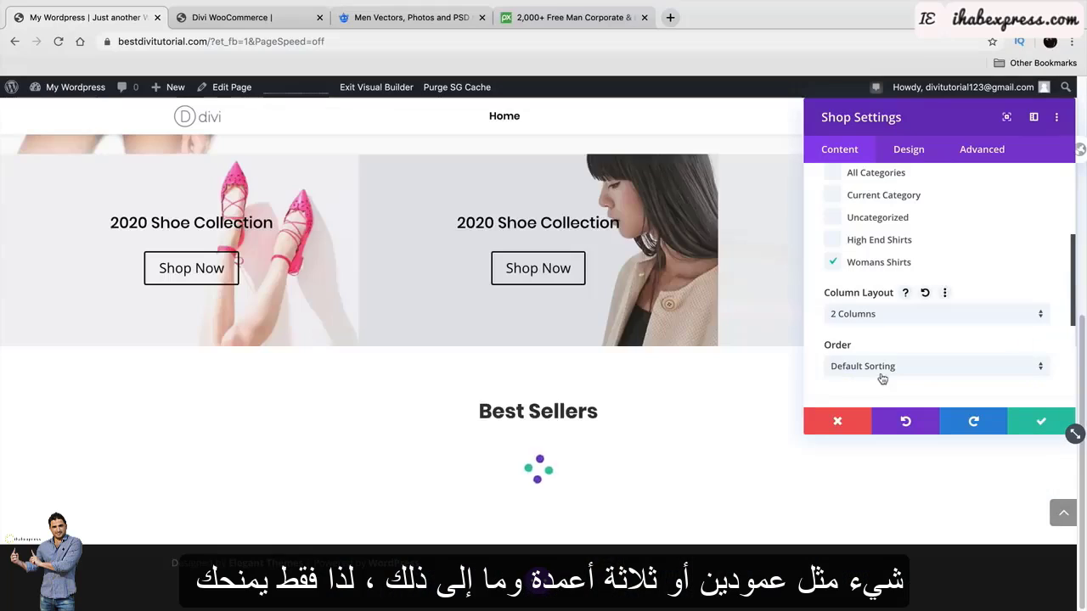
click(895, 318)
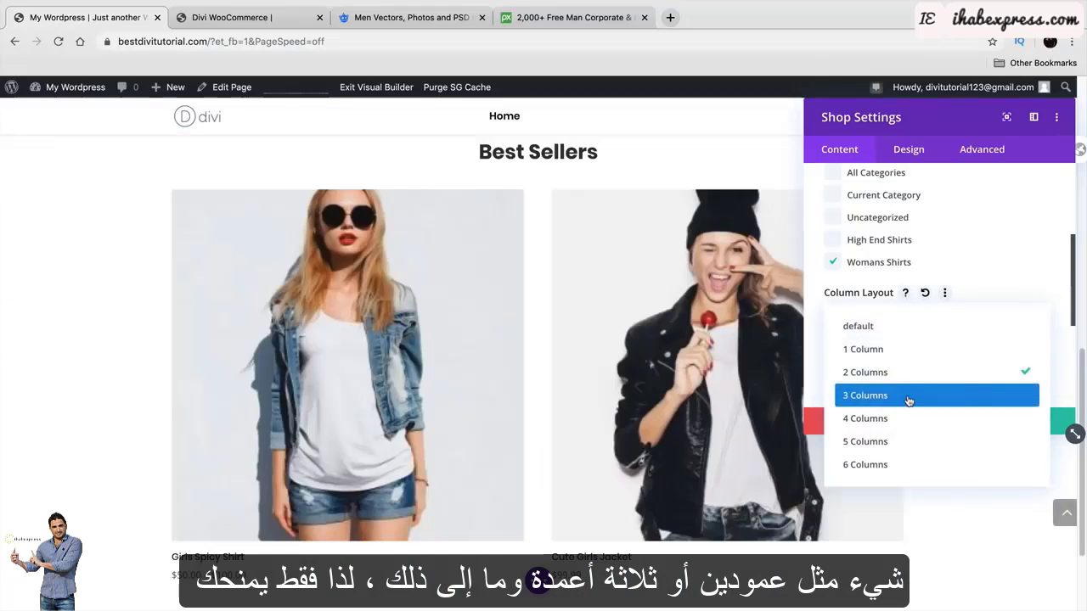
click(845, 396)
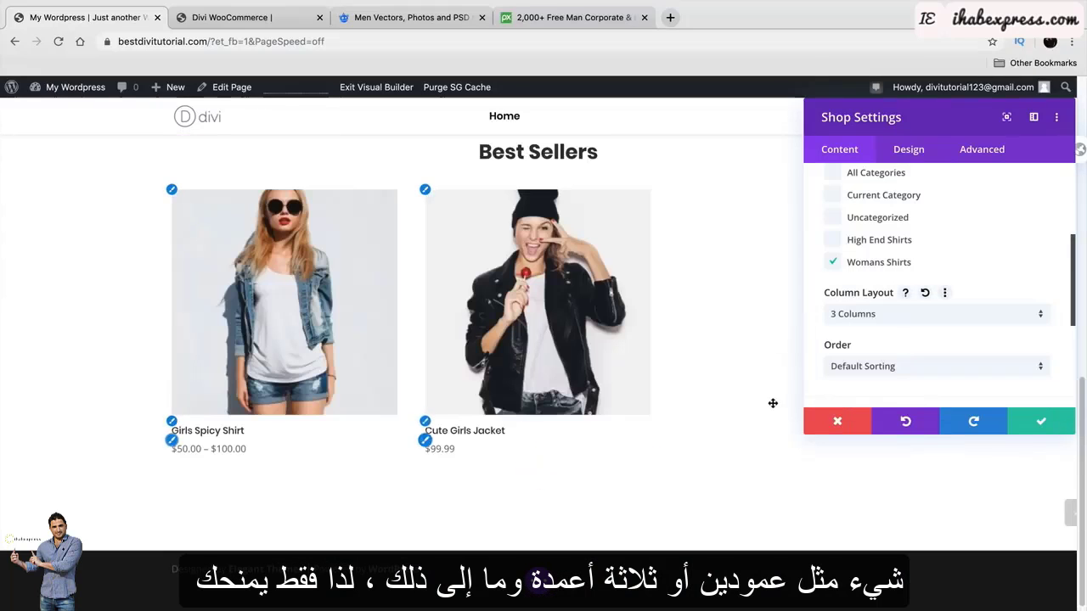
click(900, 314)
click(909, 417)
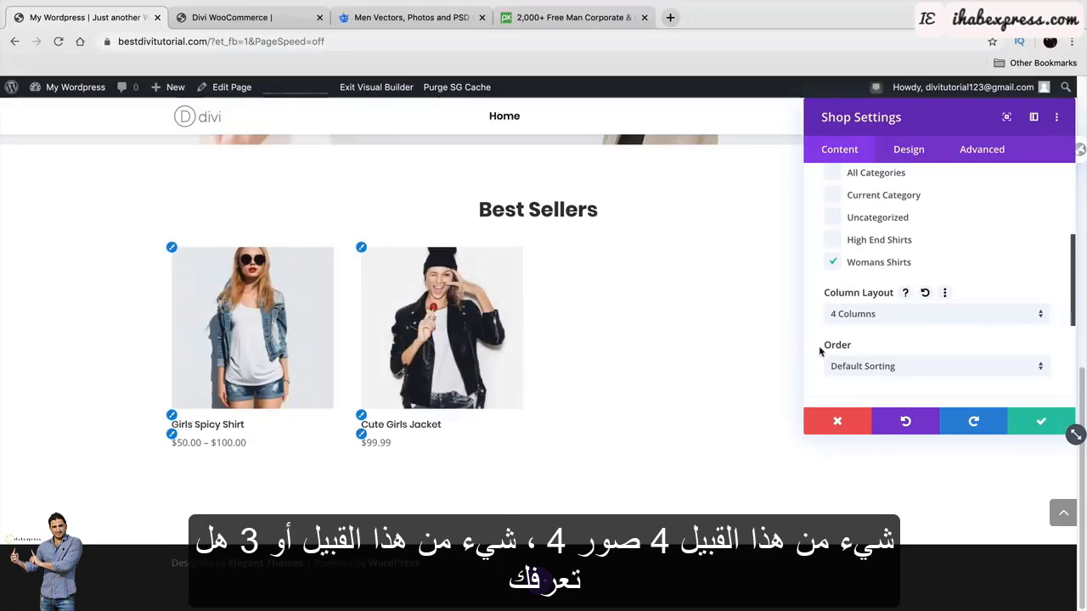
scroll(839, 342, down, 1)
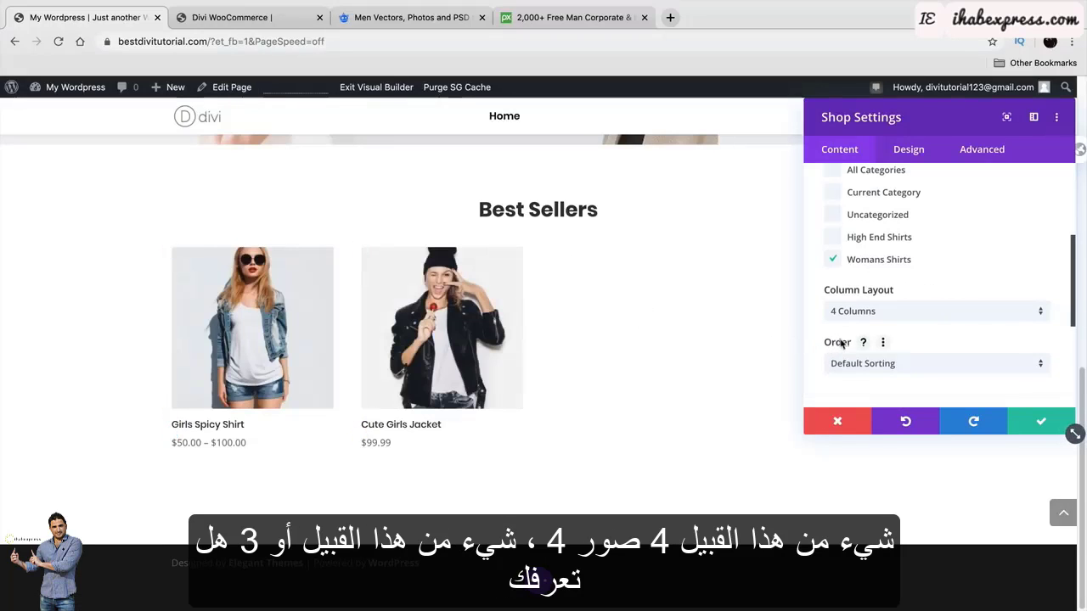
scroll(841, 342, down, 5)
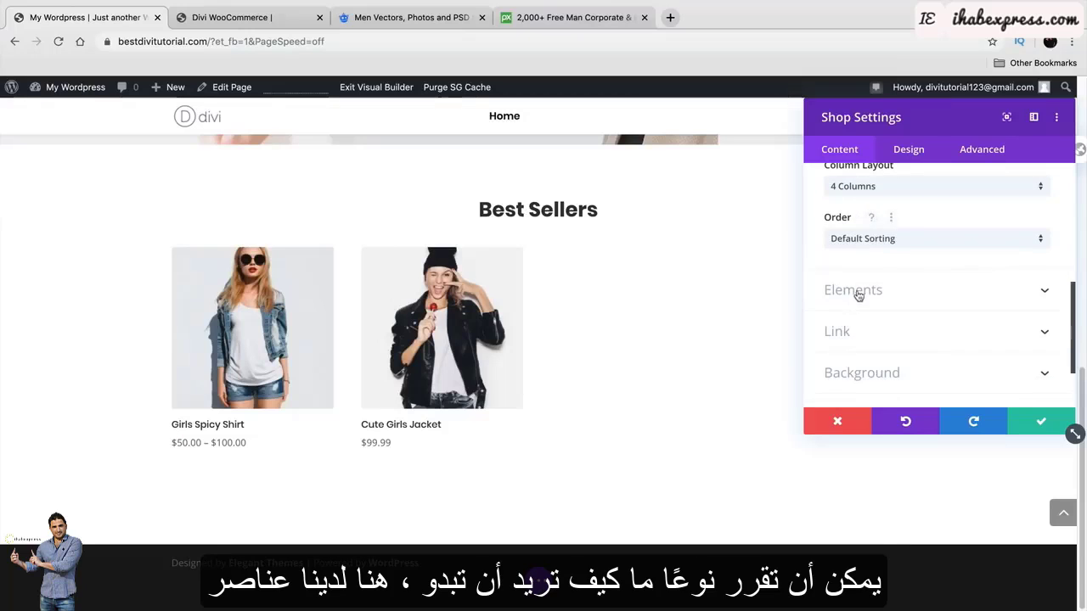
Toggle pagination on and back off, then give the module a blue-to-teal gradient background.
click(853, 290)
click(851, 234)
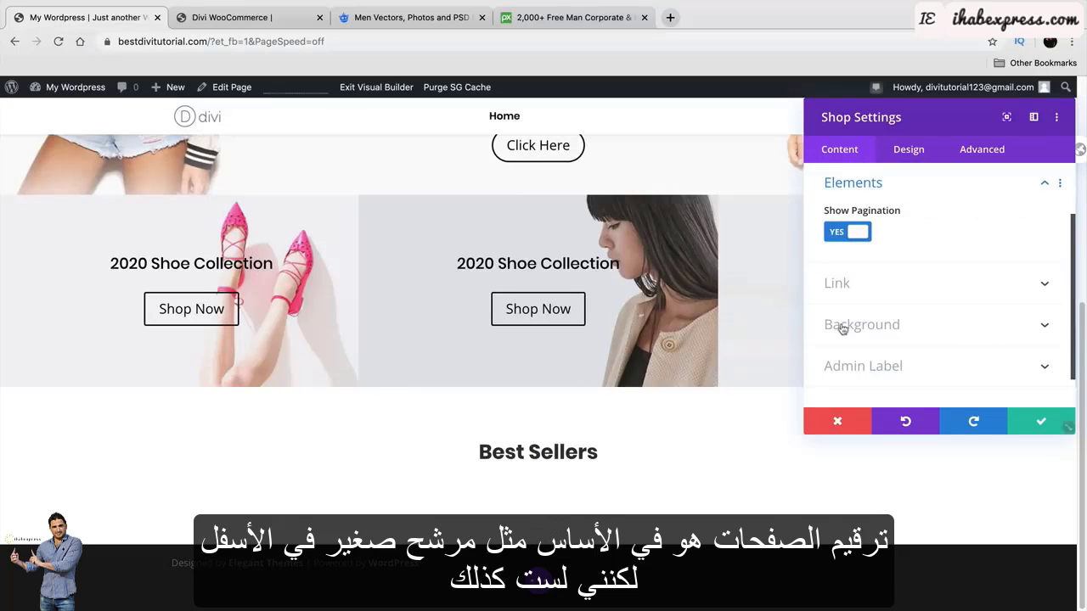
click(857, 232)
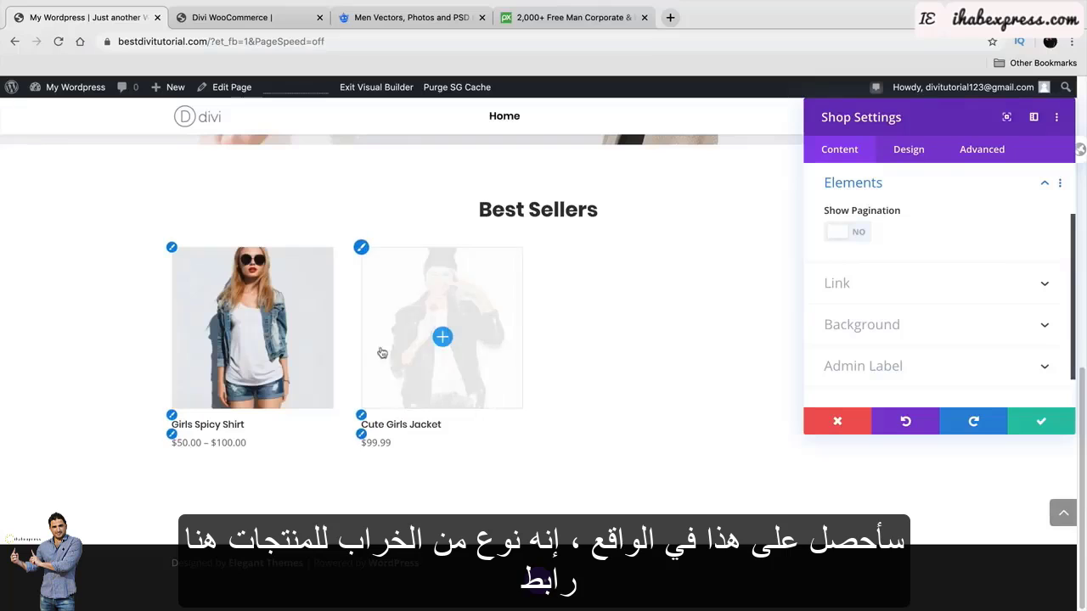
click(893, 289)
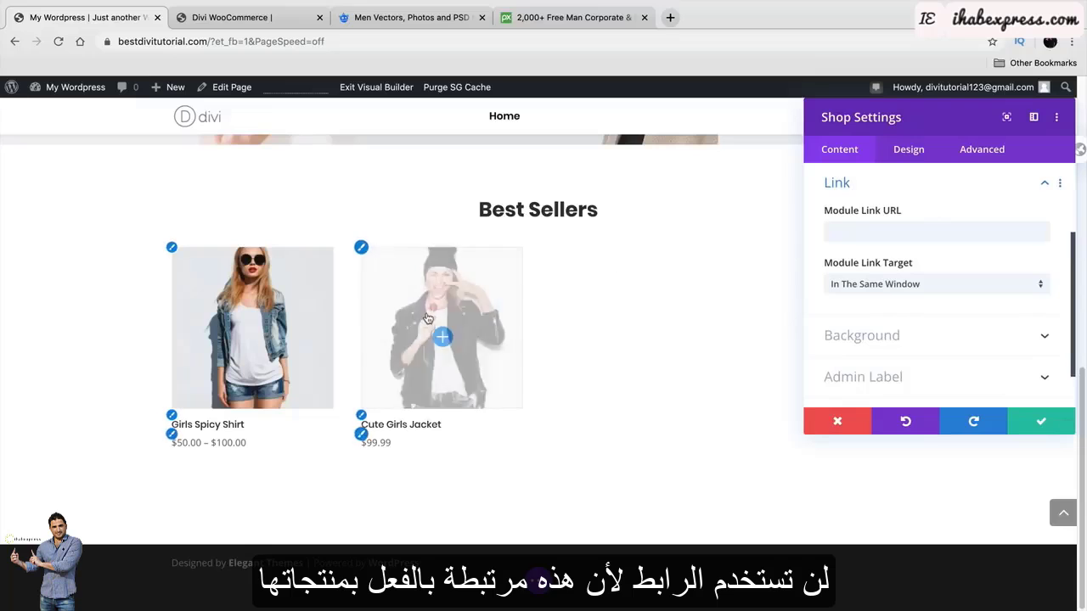
click(846, 334)
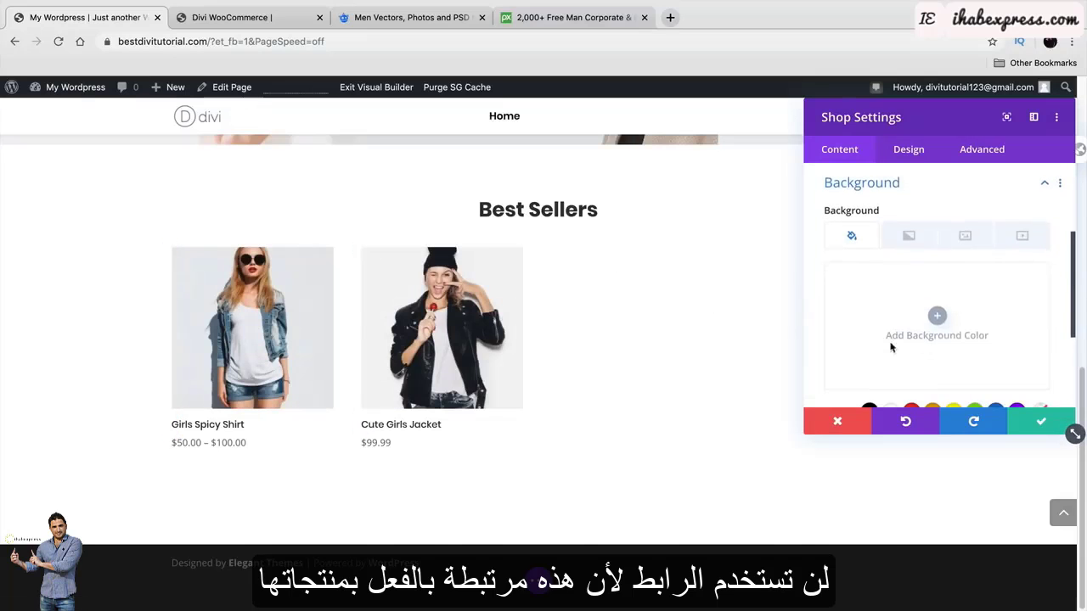
click(908, 235)
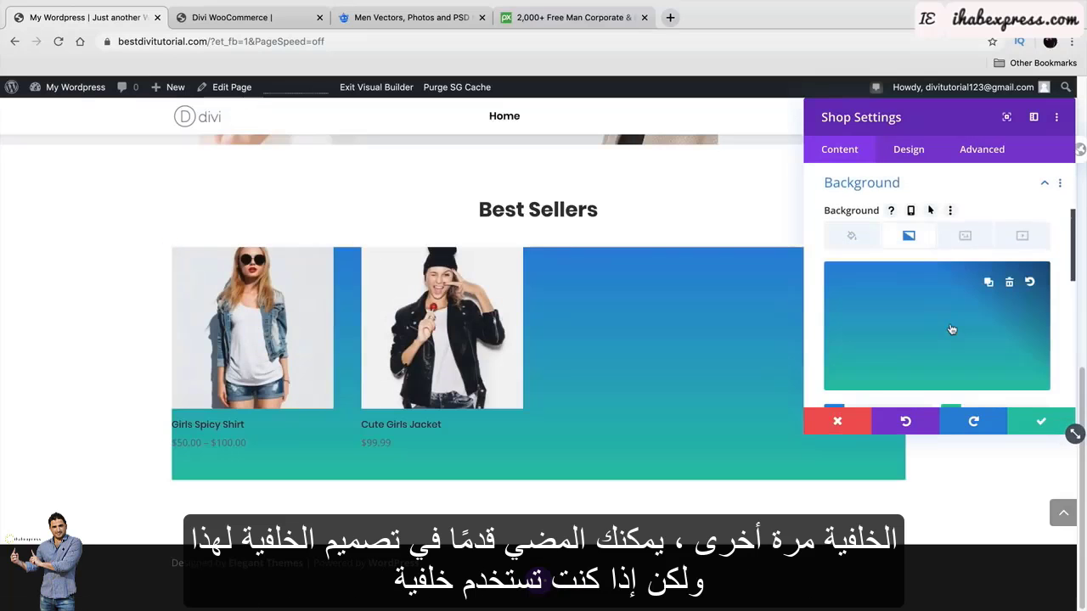
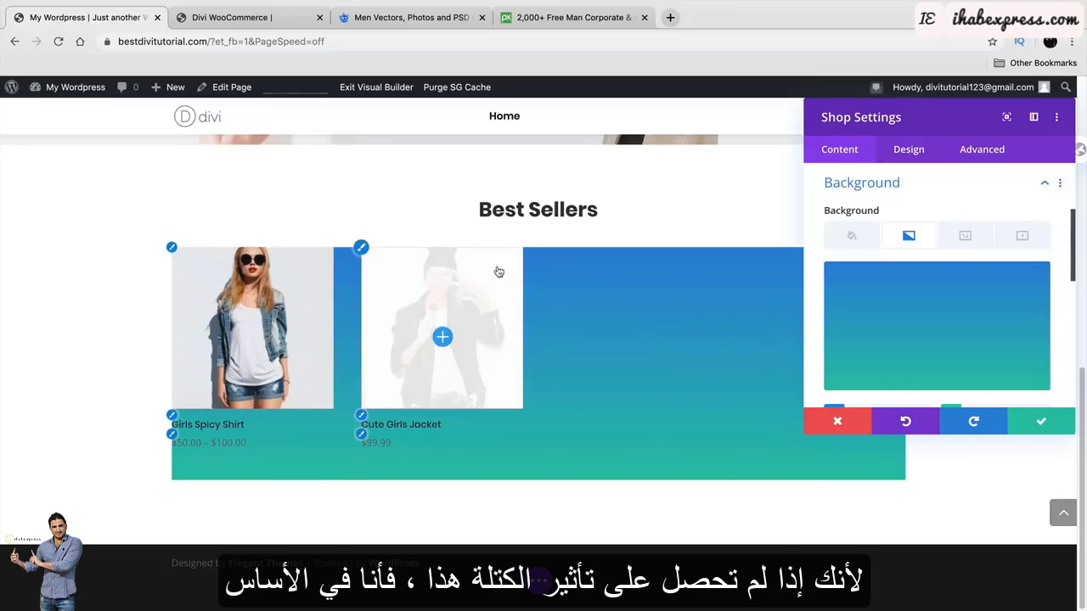
Delete the blue-to-teal gradient background from the Best Sellers shop module.
mouse_move(901, 356)
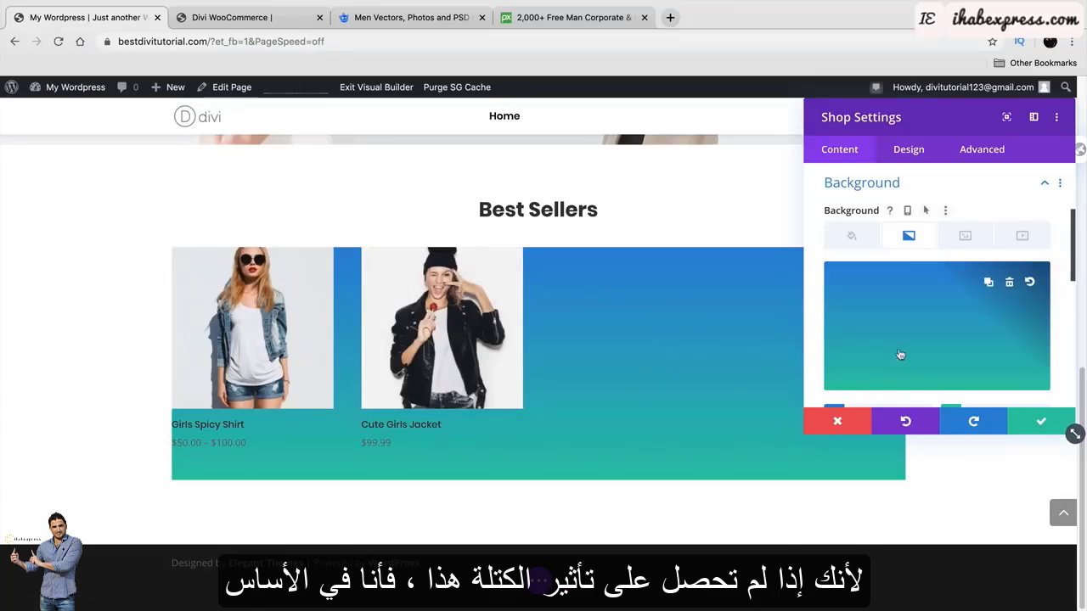
click(1010, 282)
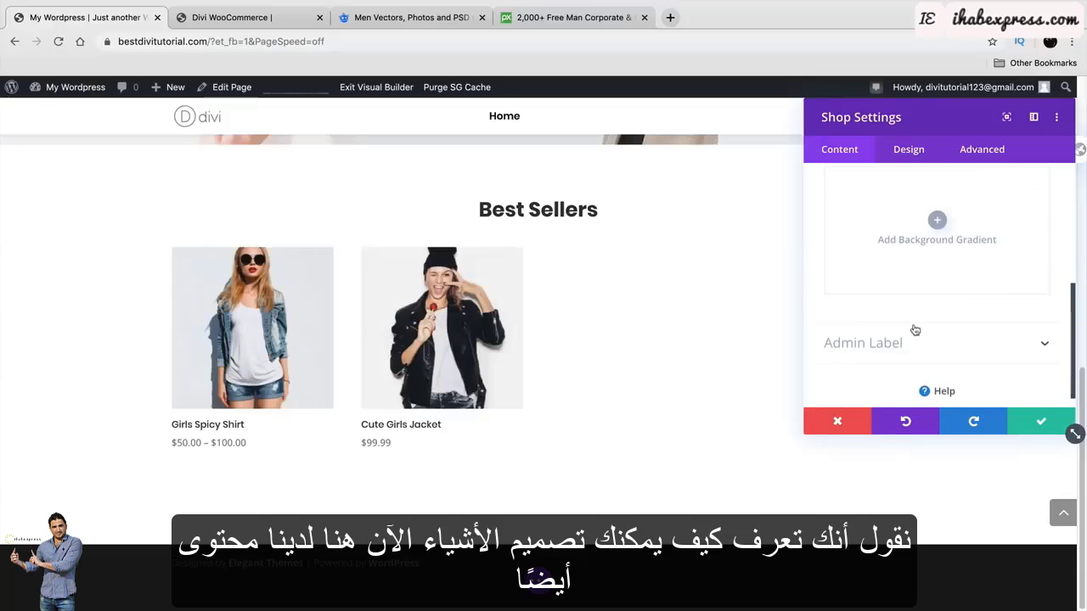
scroll(918, 352, up, 3)
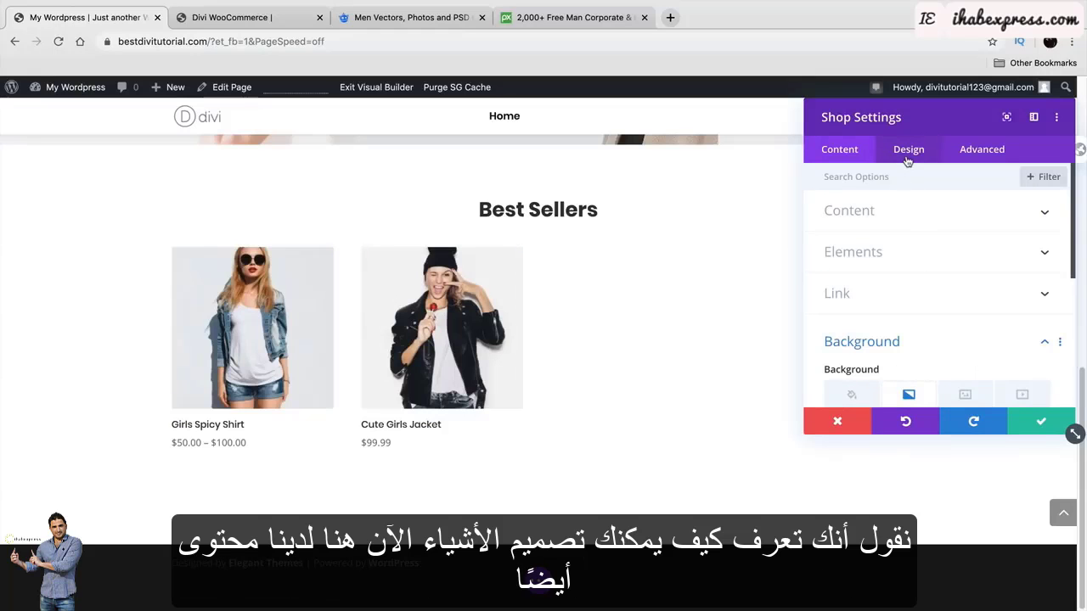
Set the Best Sellers module's Product Count to 9.
click(911, 208)
scroll(916, 276, down, 2)
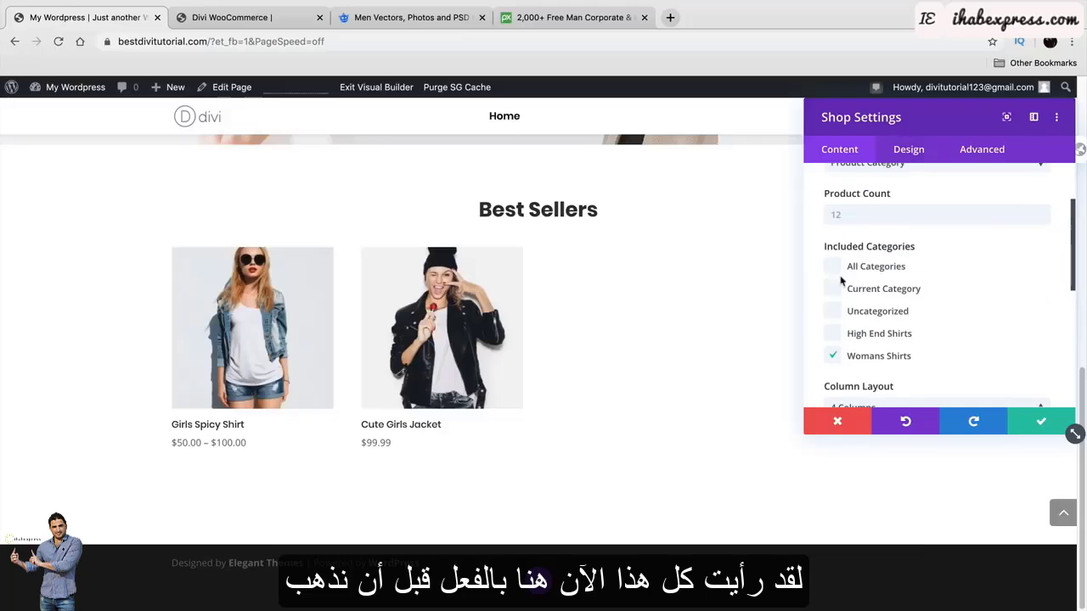
scroll(900, 255, up, 2)
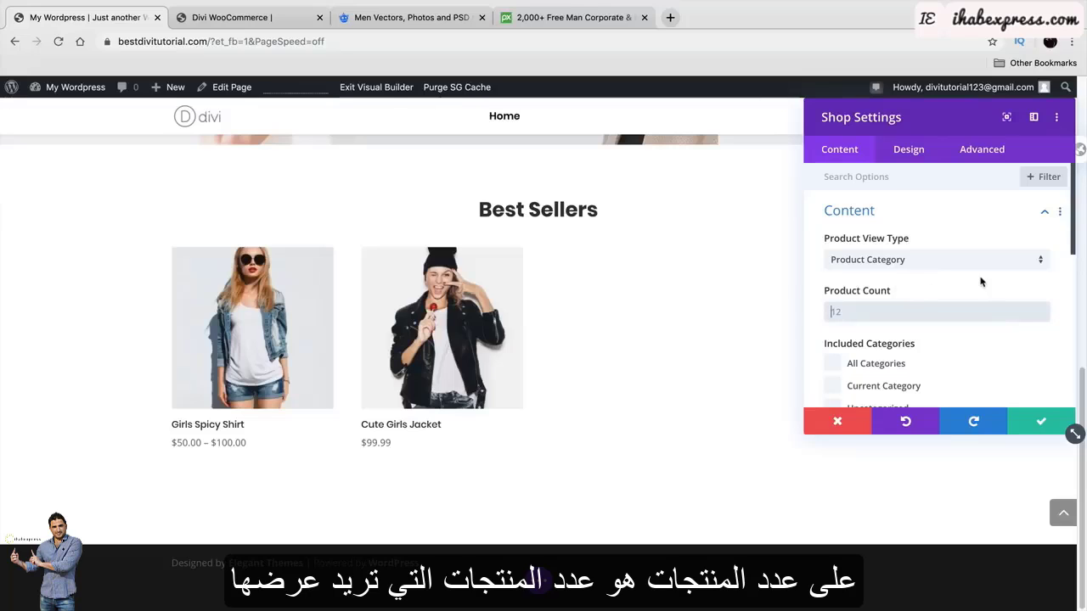
click(832, 308)
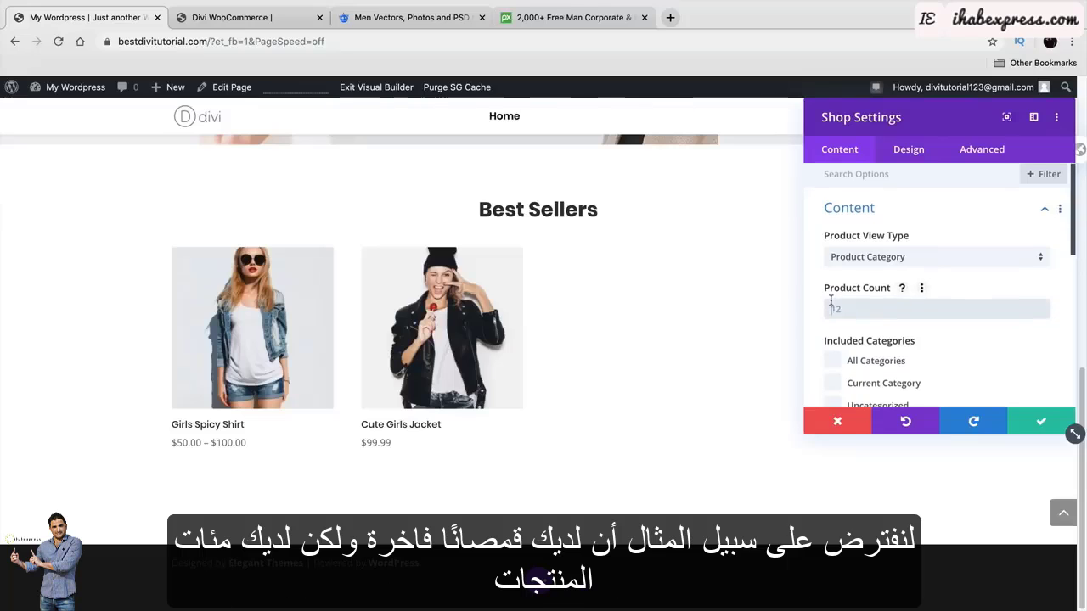
scroll(845, 327, down, 1)
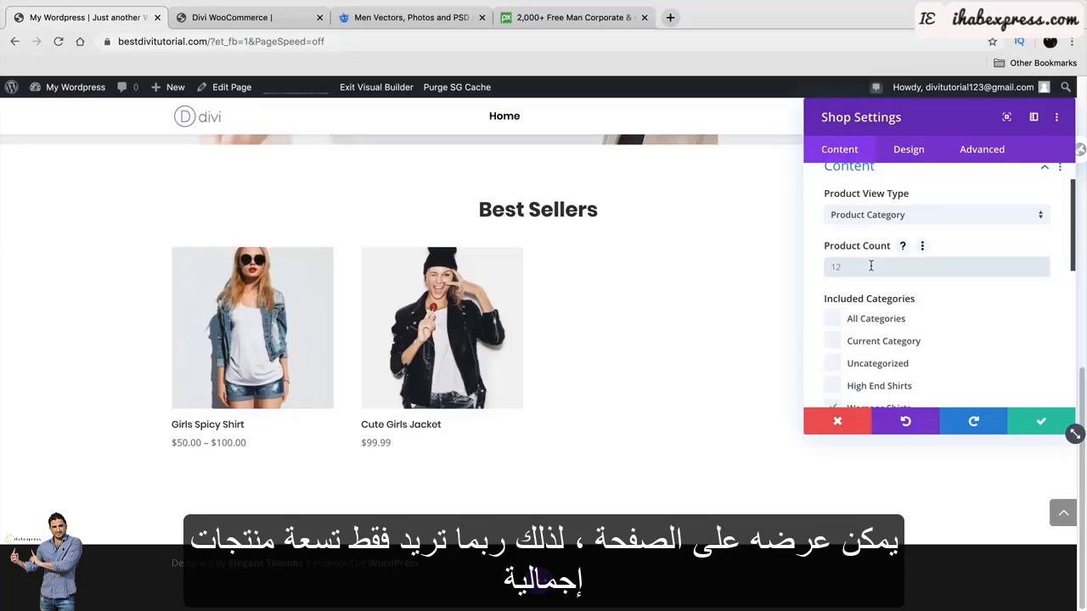
text(9)
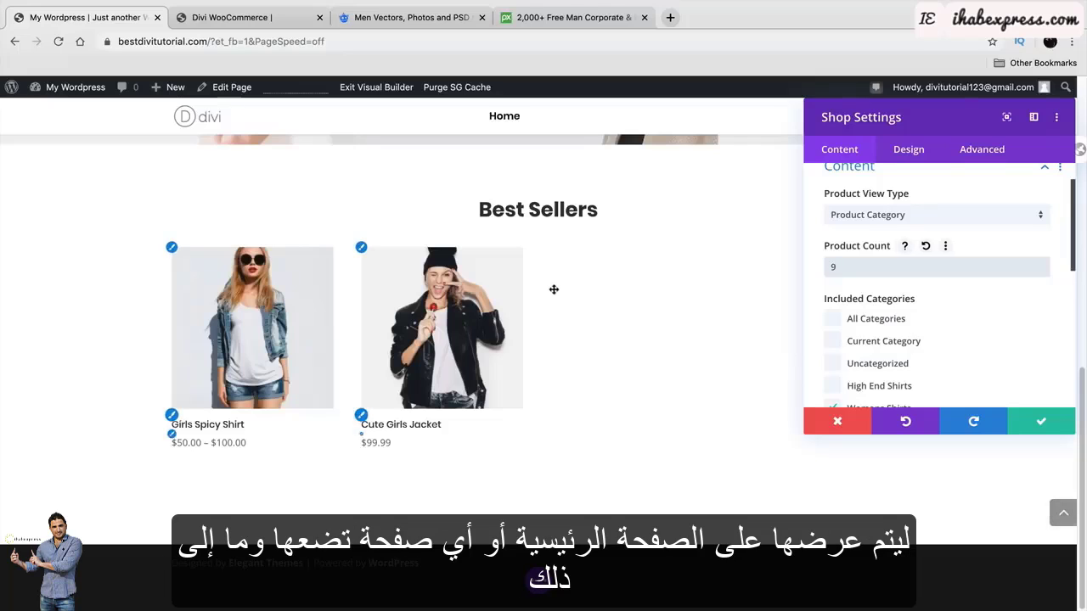
Make the hover overlay icon black and the overlay background transparent, after trying red.
click(917, 160)
click(905, 215)
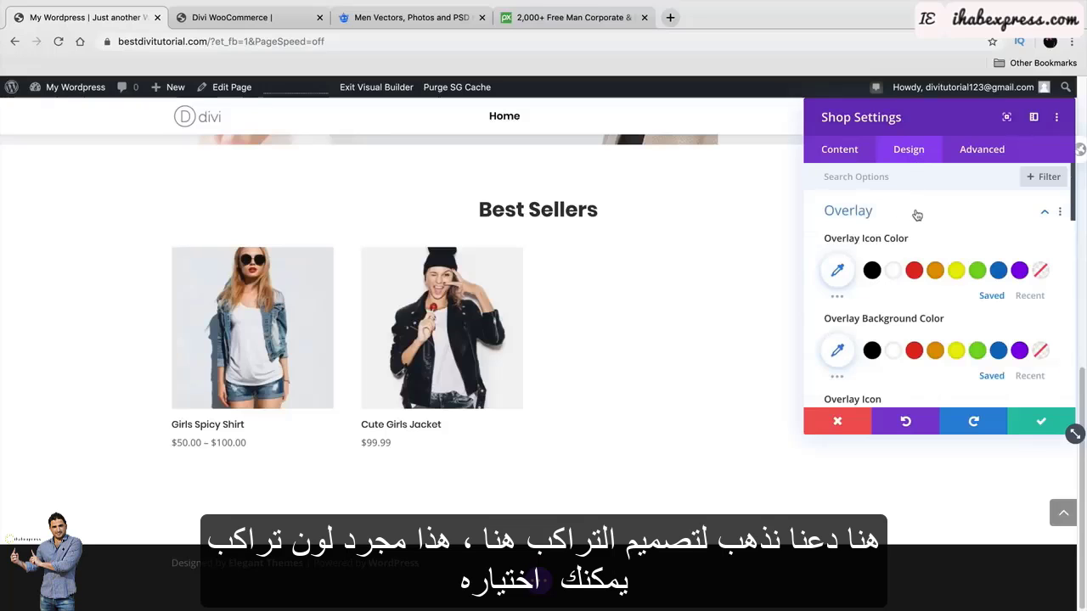
click(872, 272)
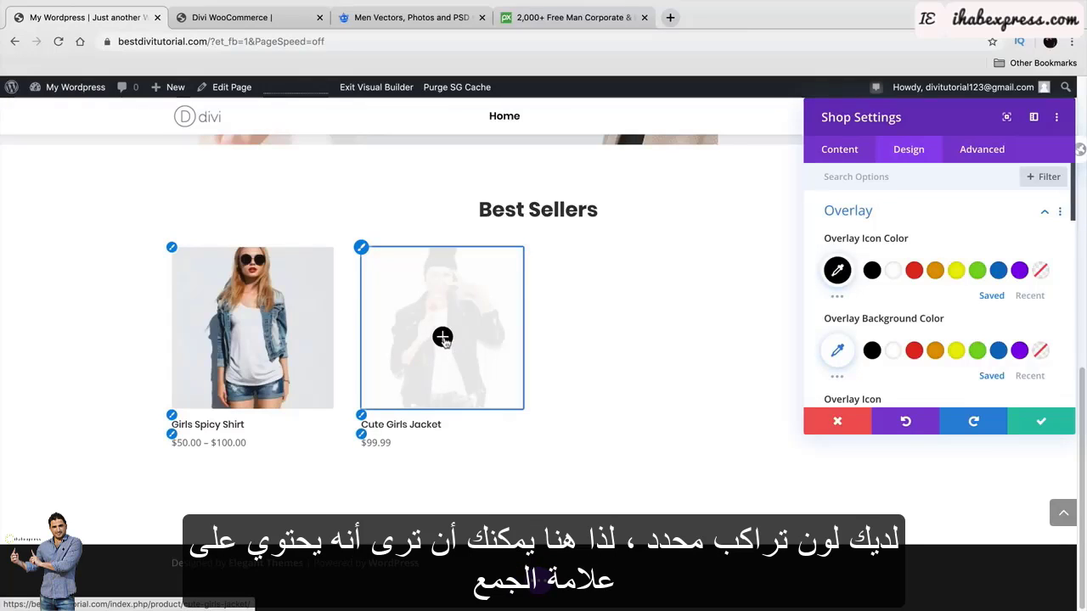
click(915, 352)
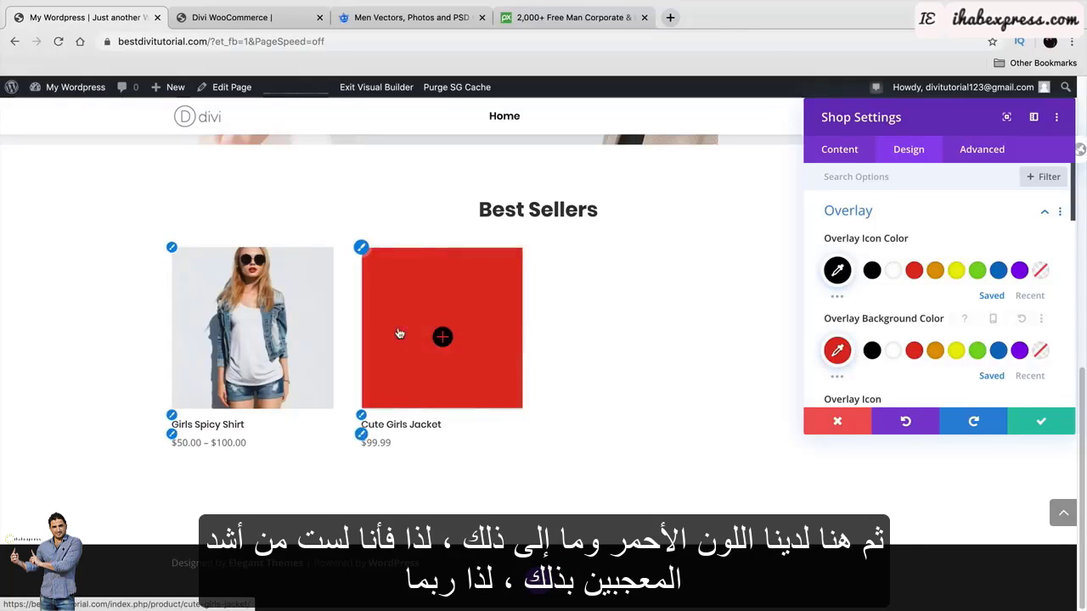
click(1043, 352)
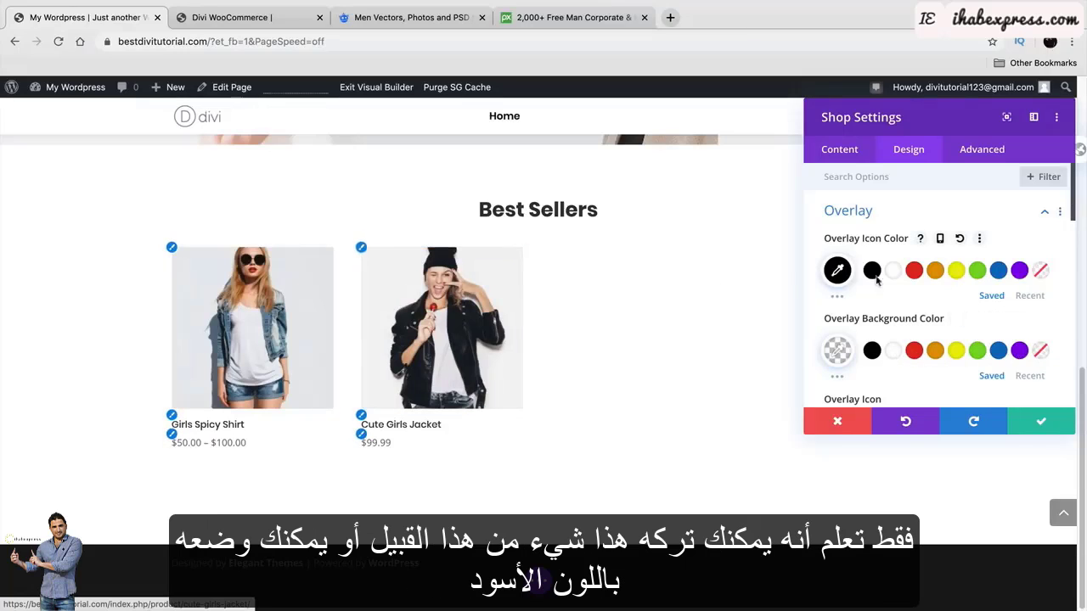
click(1042, 270)
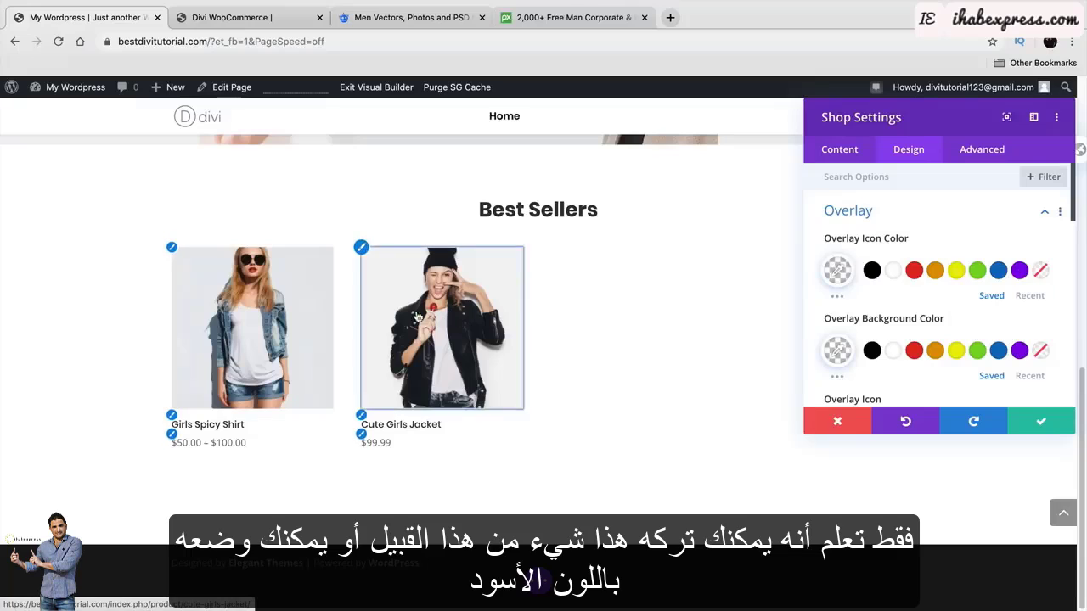
click(873, 277)
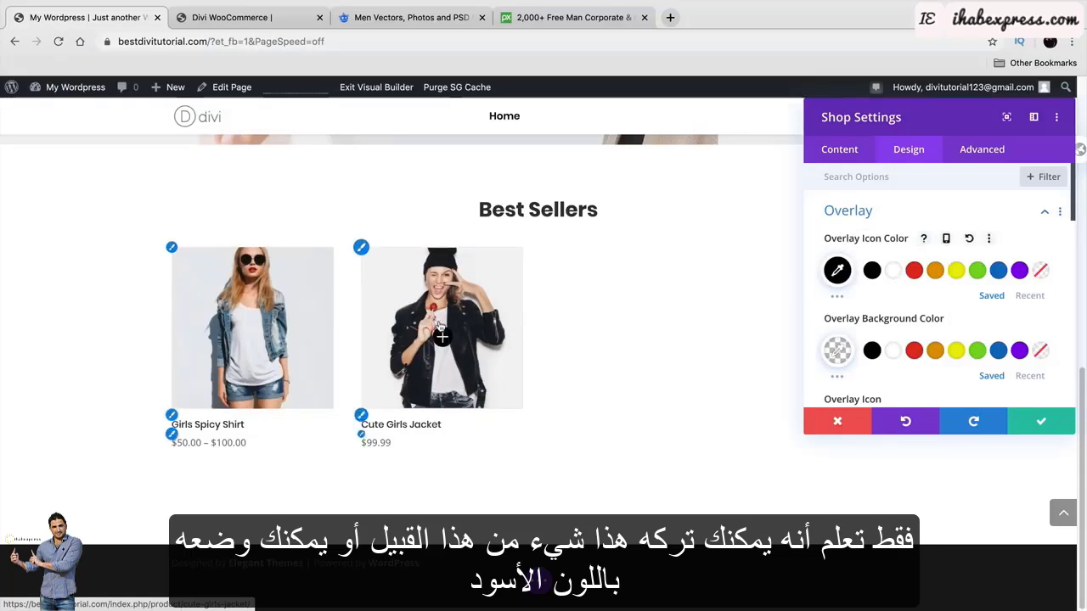
scroll(879, 293, down, 1)
scroll(879, 293, down, 1)
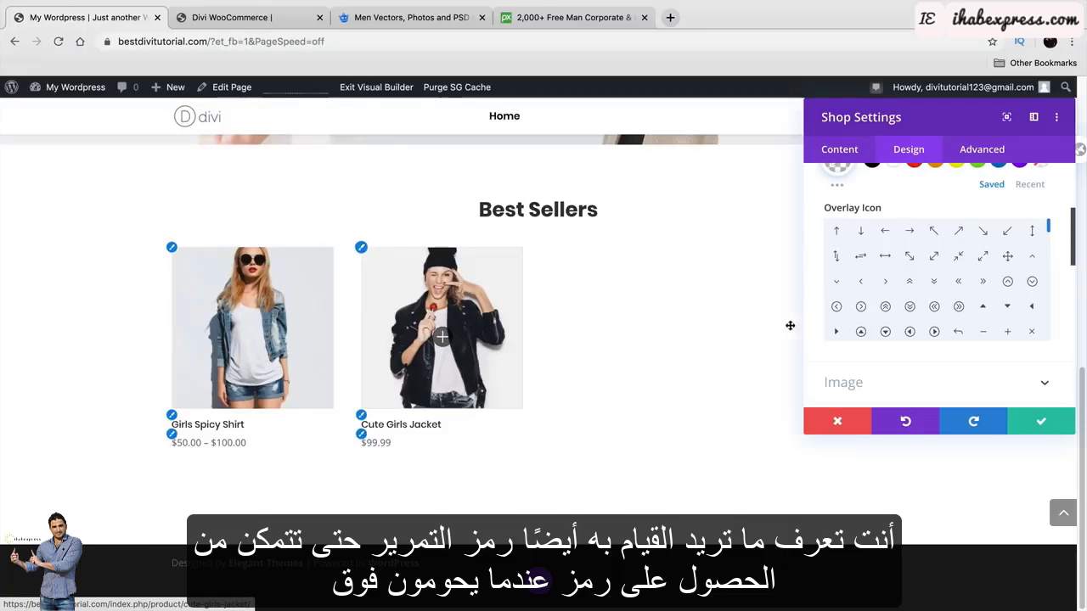
Round the product image corners up to 51px, then bring the radius back down to a small value.
scroll(883, 348, down, 2)
scroll(883, 353, down, 1)
click(884, 300)
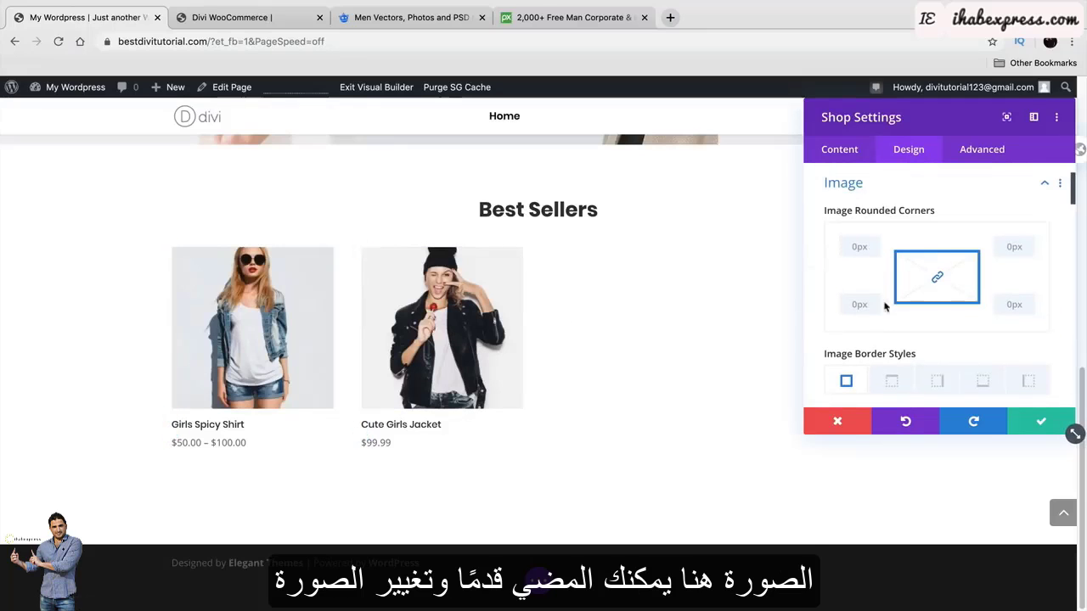
scroll(870, 297, down, 1)
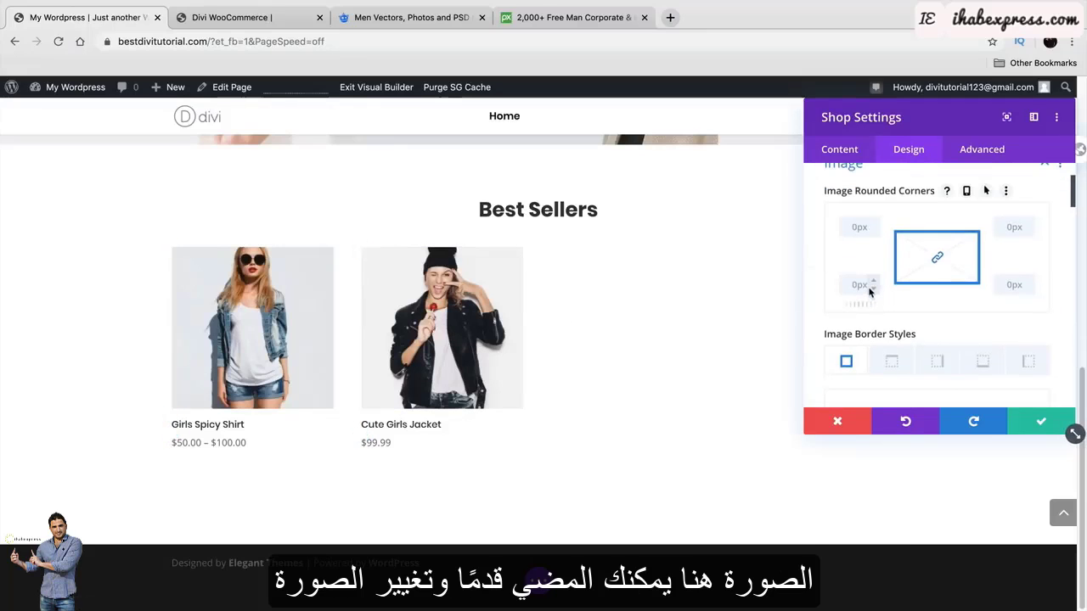
click(892, 361)
click(871, 225)
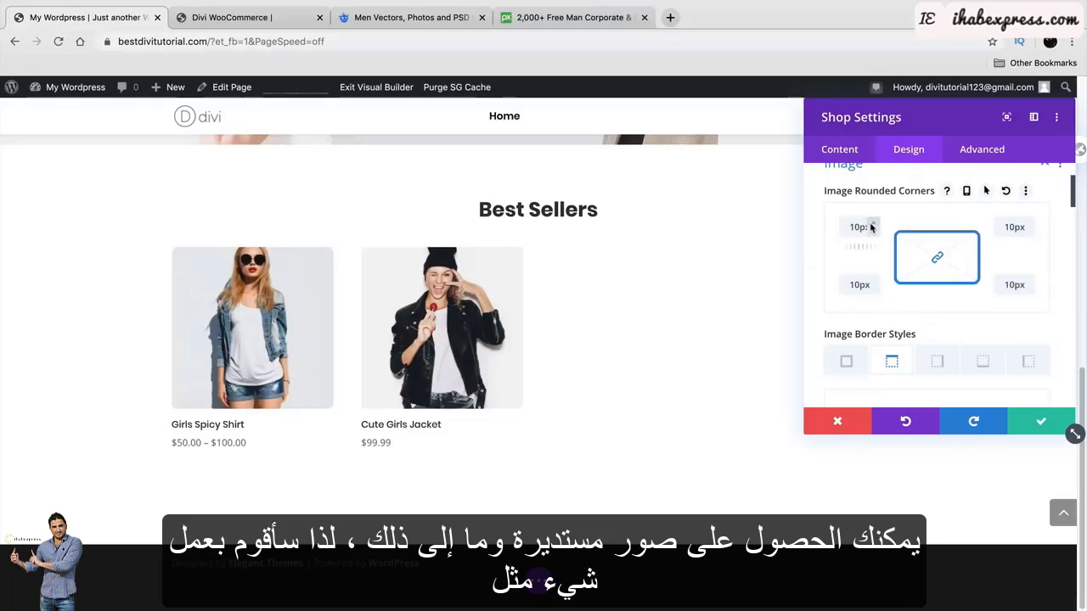
click(872, 227)
click(871, 227)
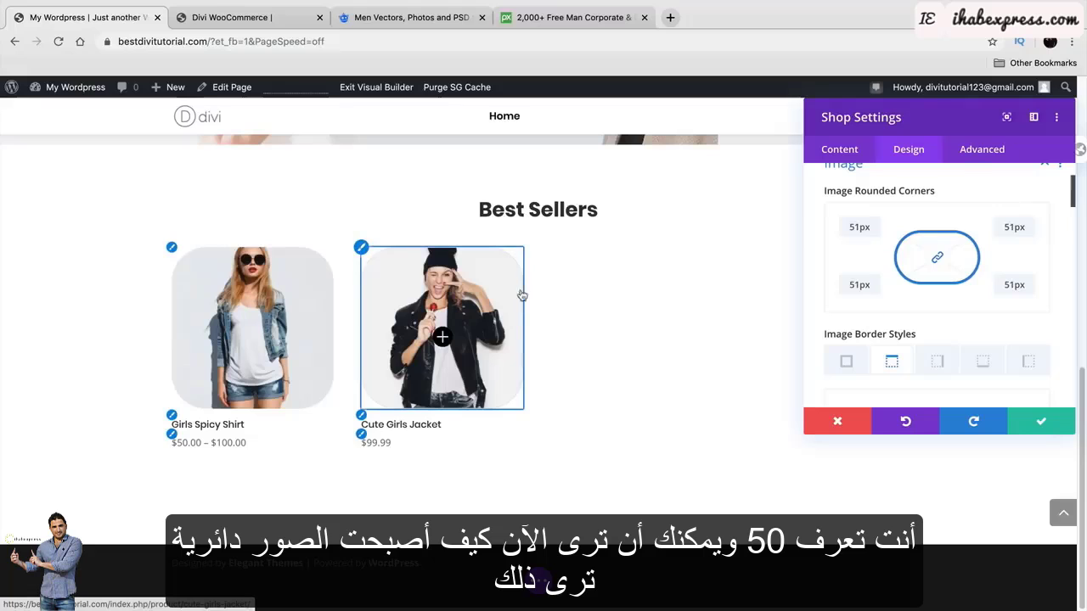
click(872, 233)
click(872, 233)
click(871, 233)
click(872, 233)
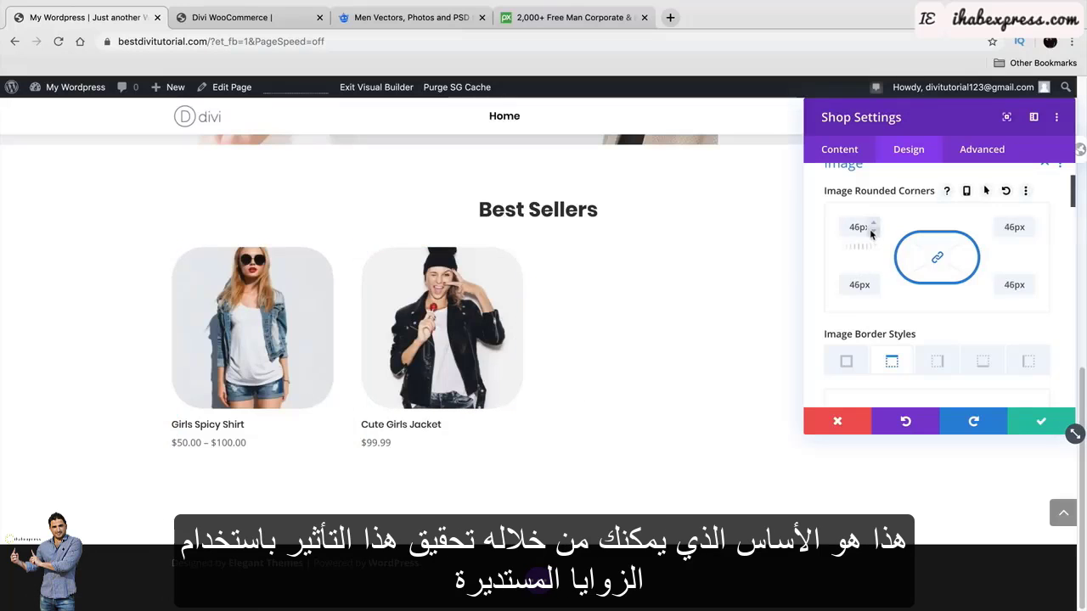
drag(871, 233, 872, 233)
Give the product images a thick right border, trying red, orange and yellow before black.
scroll(917, 321, down, 1)
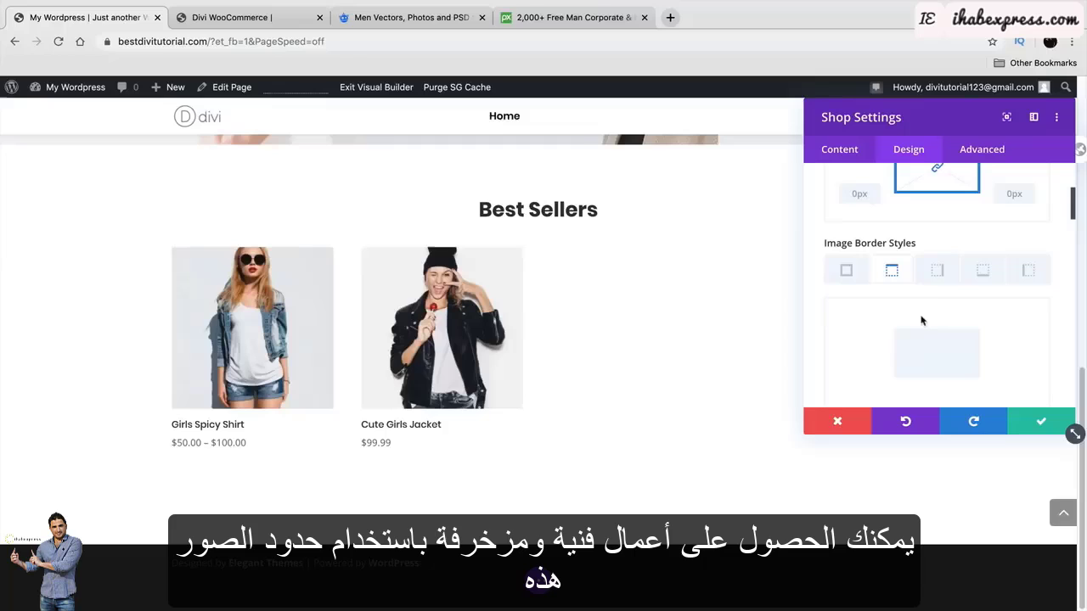
click(934, 269)
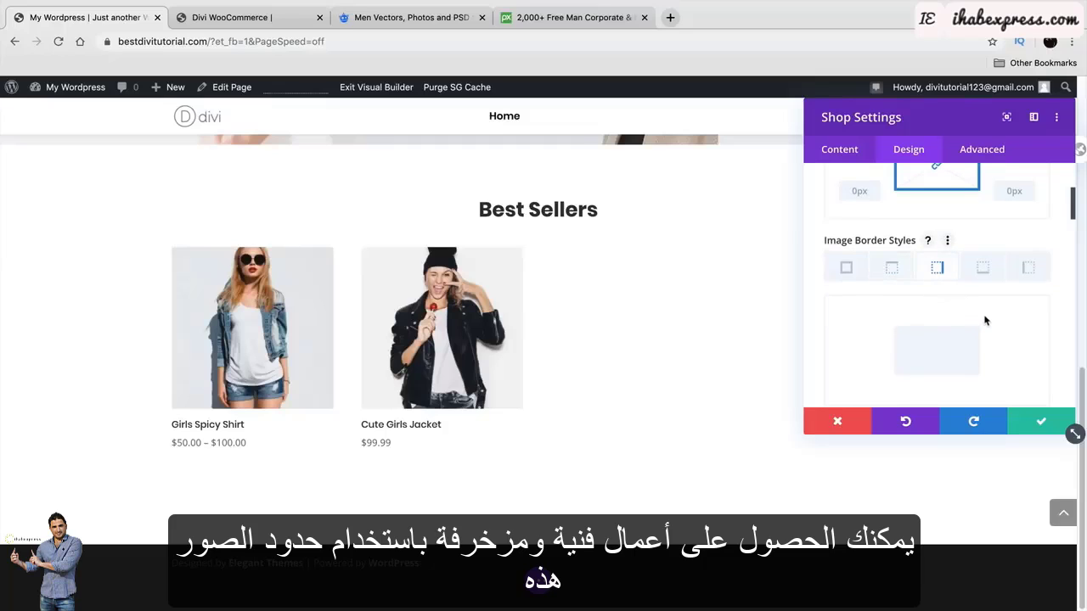
scroll(930, 242, down, 1)
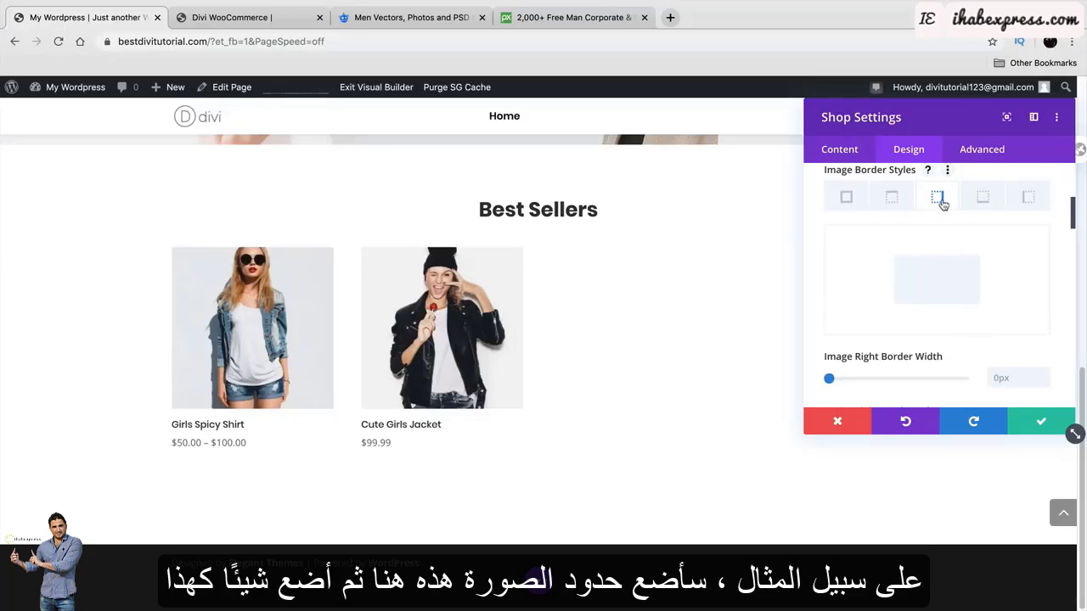
drag(834, 382, 868, 378)
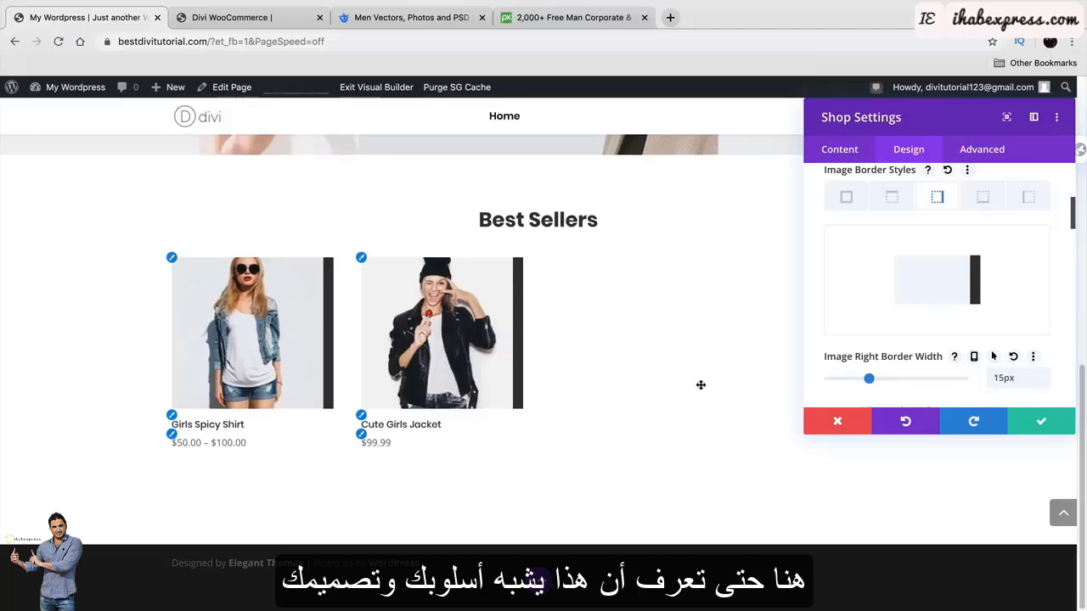
scroll(934, 289, down, 2)
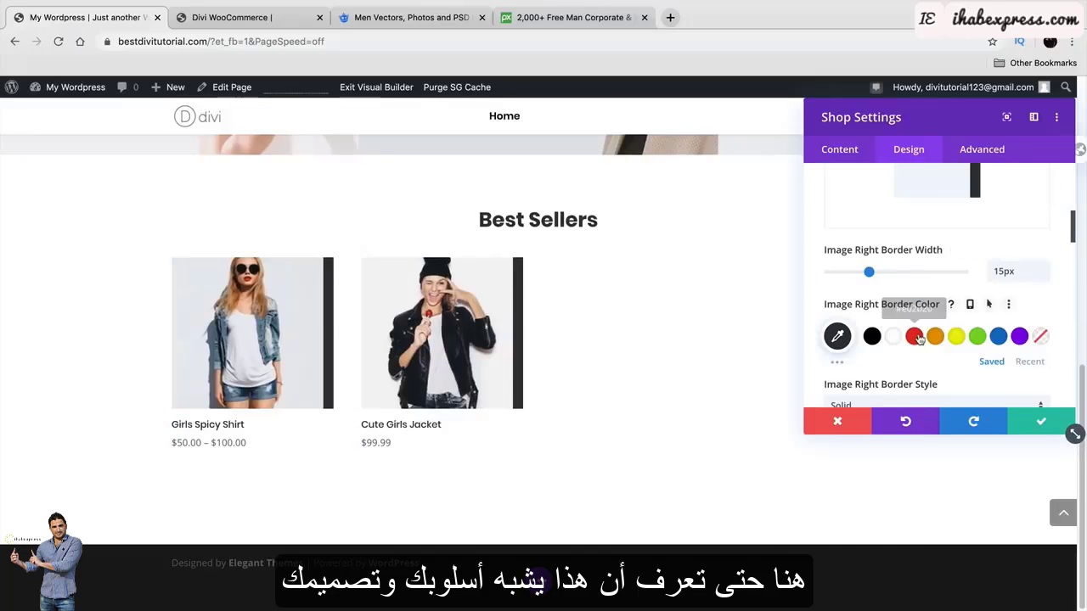
click(914, 336)
click(935, 336)
click(955, 337)
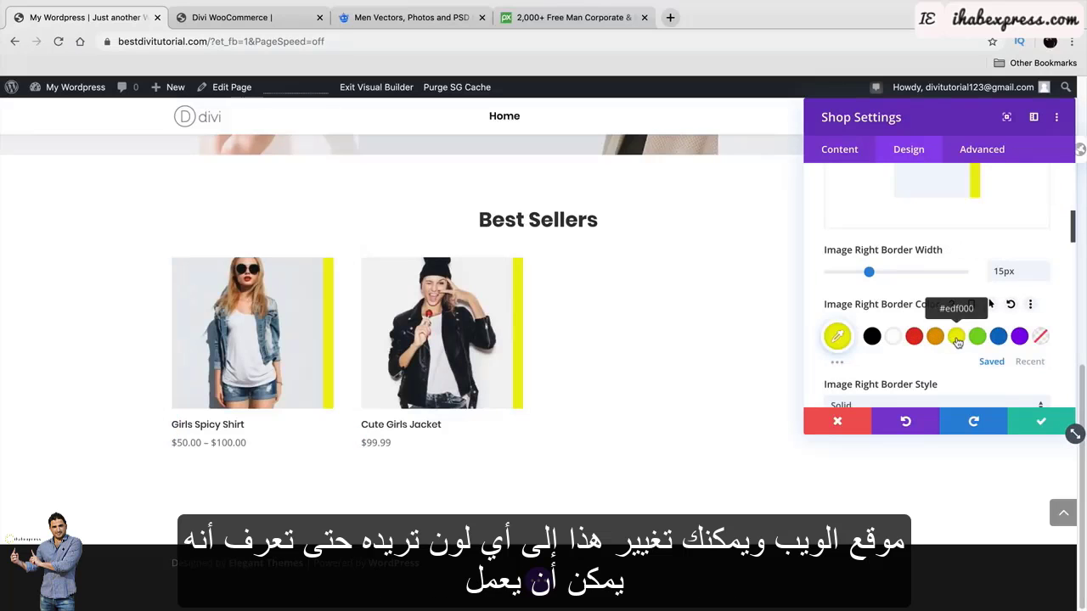
click(872, 337)
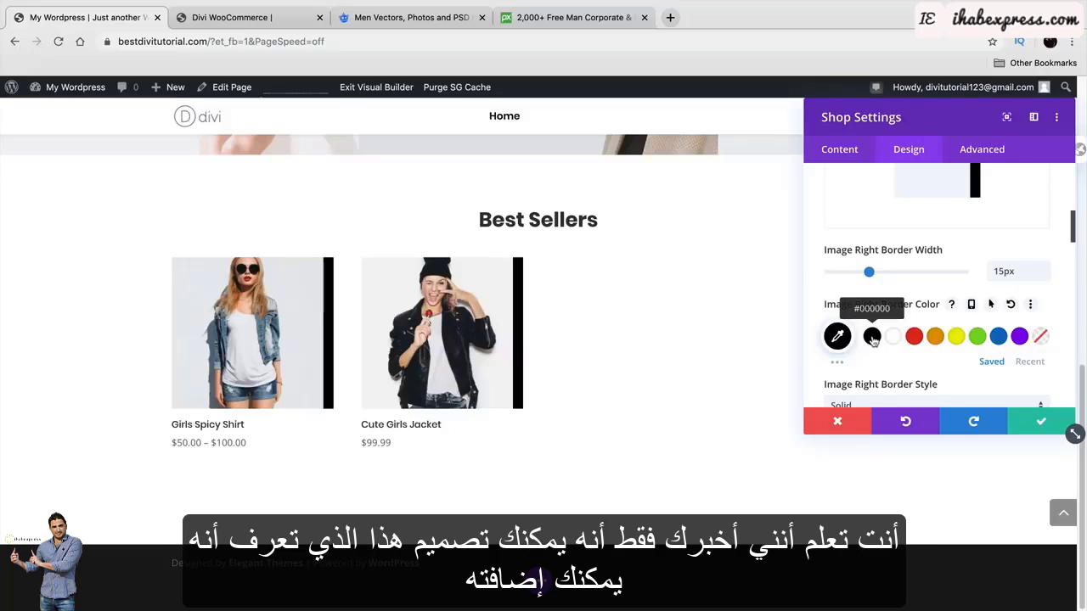
Add a 12px top border to the product images.
scroll(870, 338, up, 3)
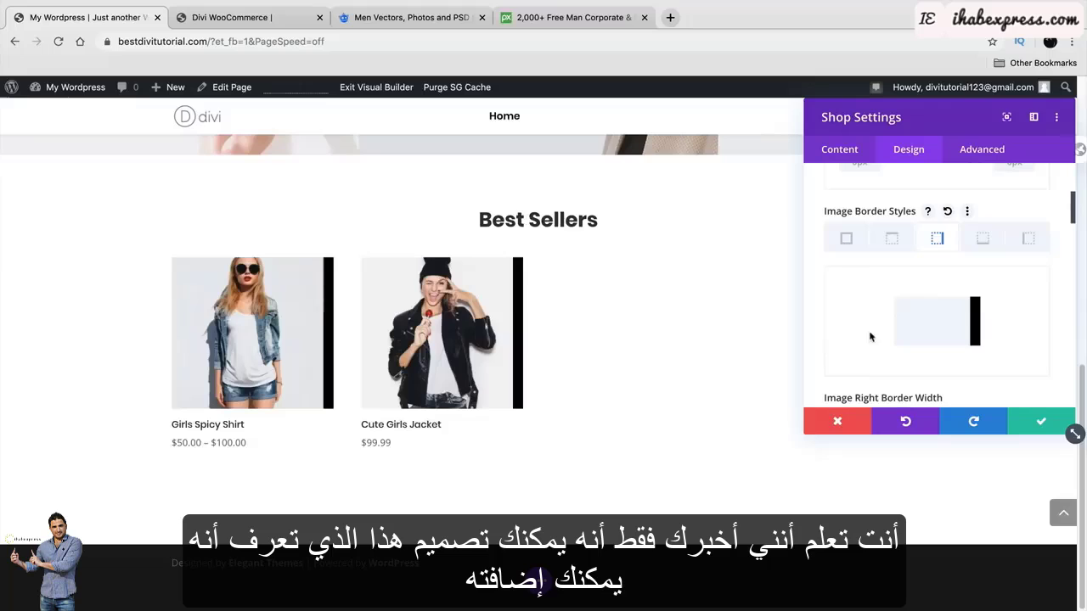
click(891, 240)
scroll(883, 339, down, 2)
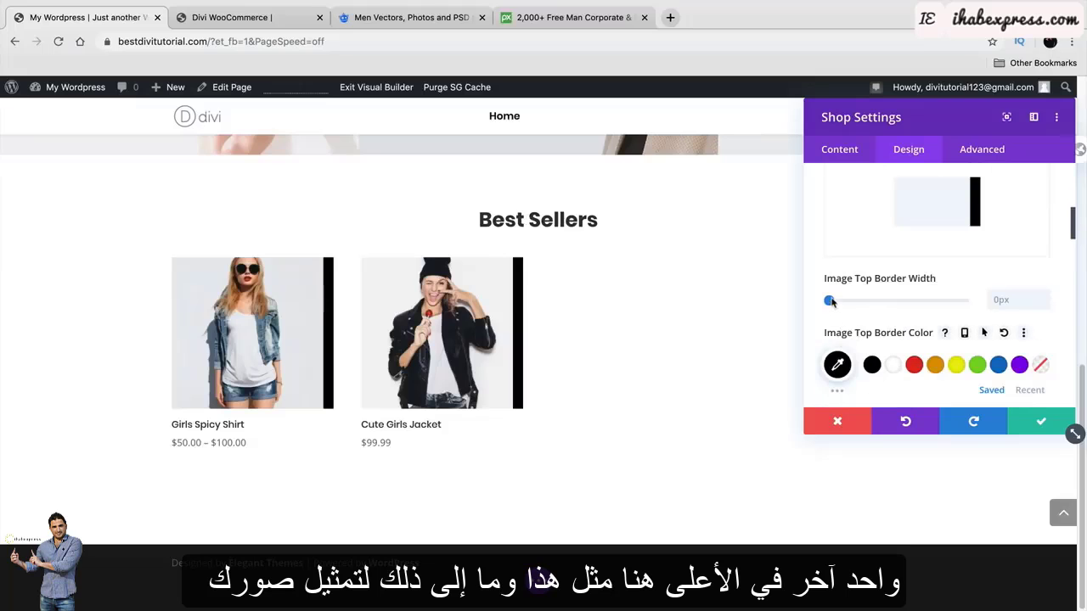
drag(830, 300, 862, 304)
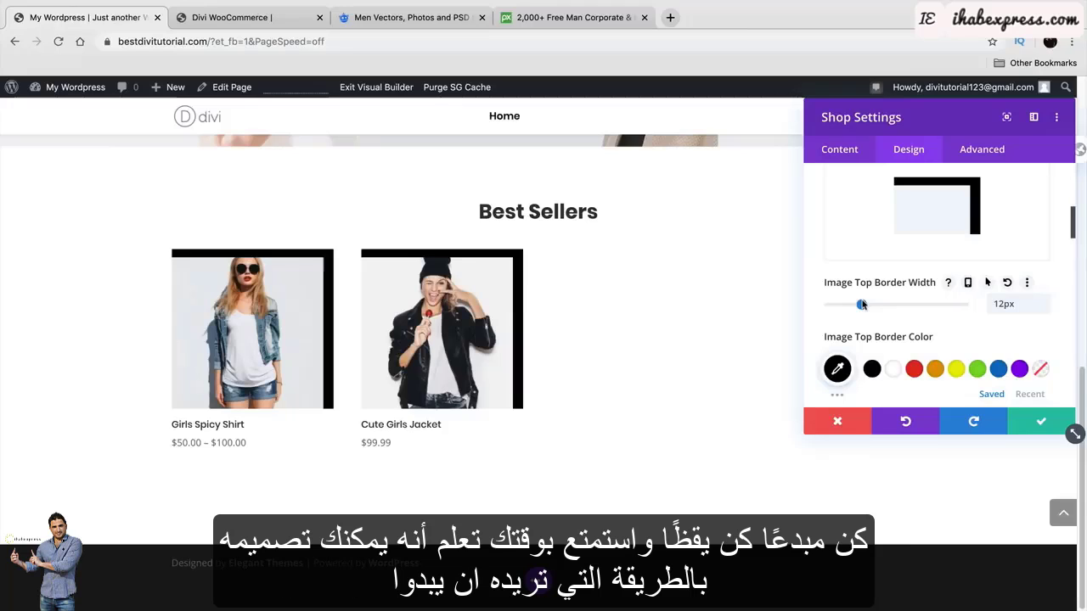
scroll(862, 304, down, 3)
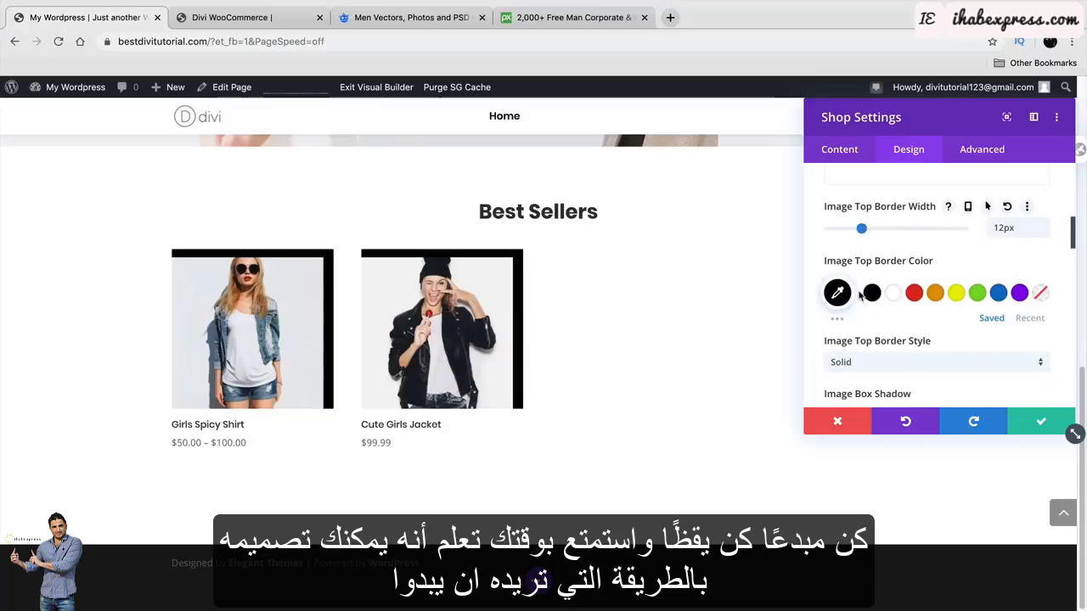
scroll(905, 317, up, 3)
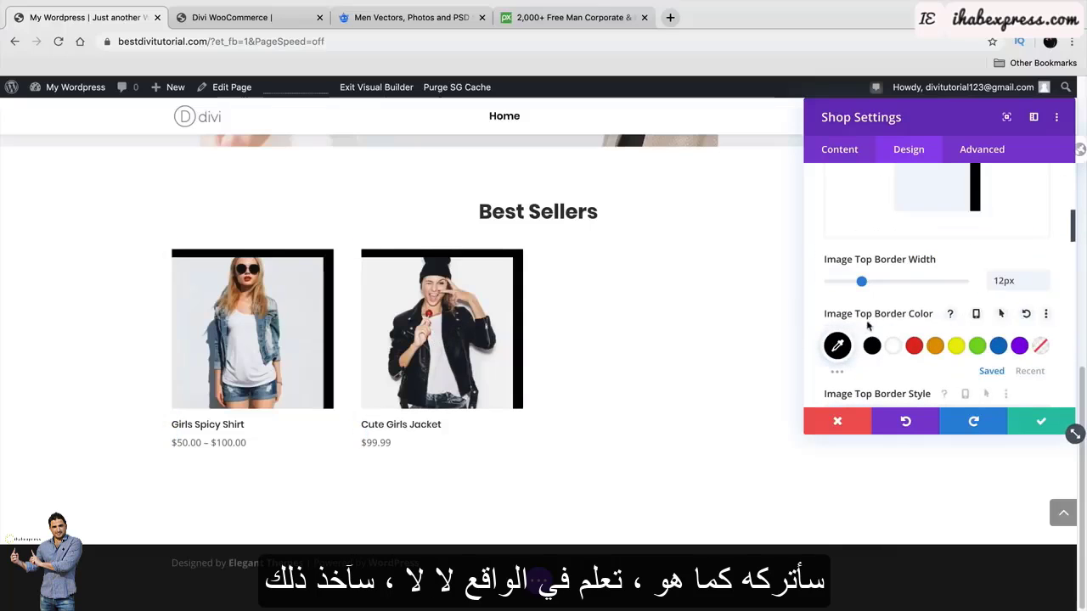
scroll(904, 316, up, 3)
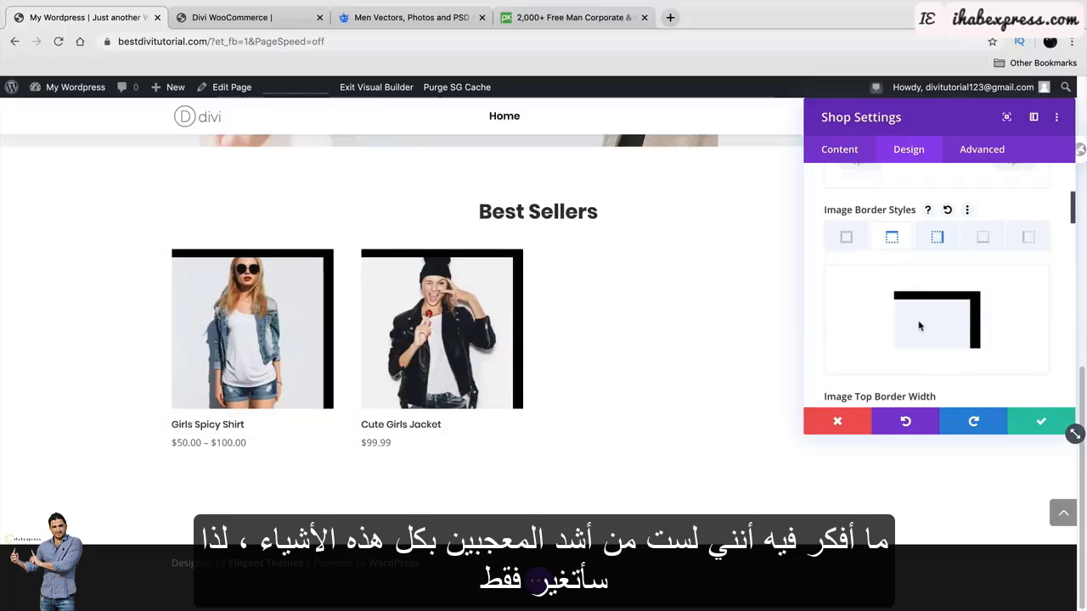
scroll(917, 319, down, 3)
Clear the top border width and set the right border width to 0.
double_click(1008, 298)
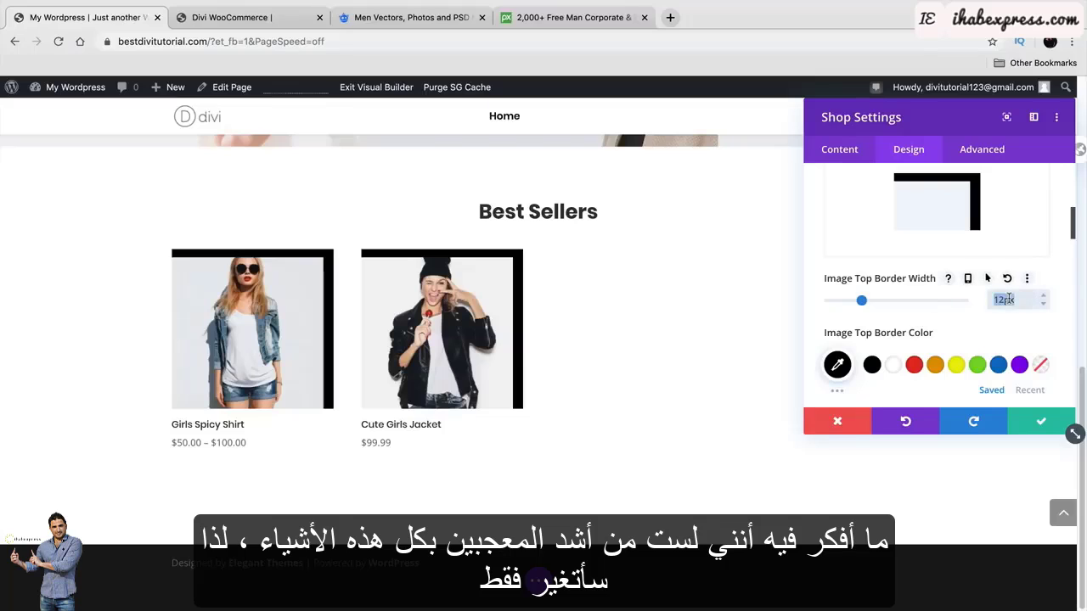
scroll(934, 315, up, 3)
click(937, 222)
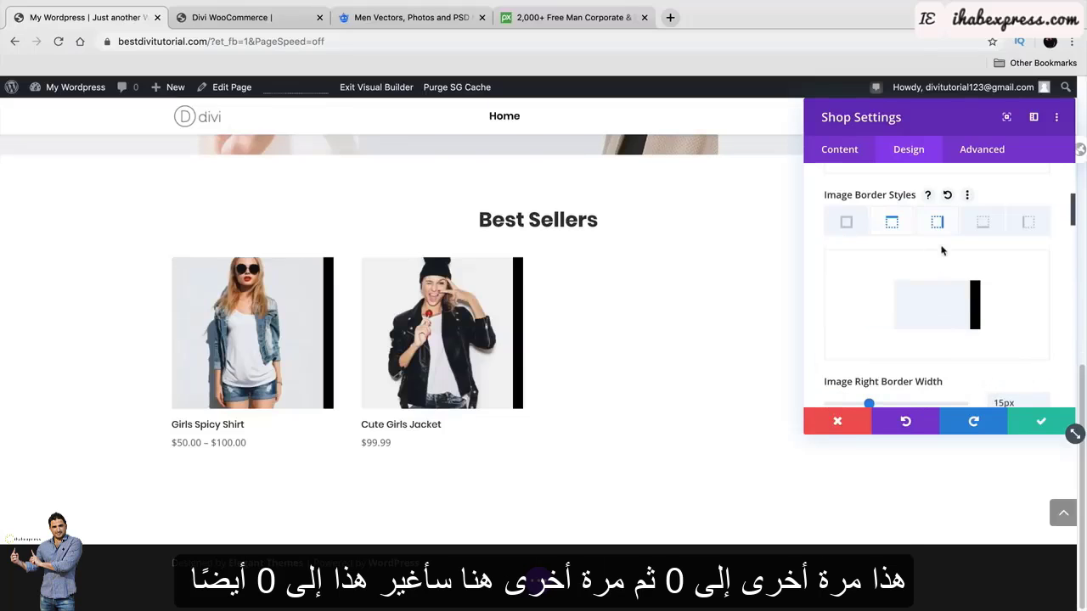
scroll(960, 365, down, 1)
double_click(1002, 378)
text(0)
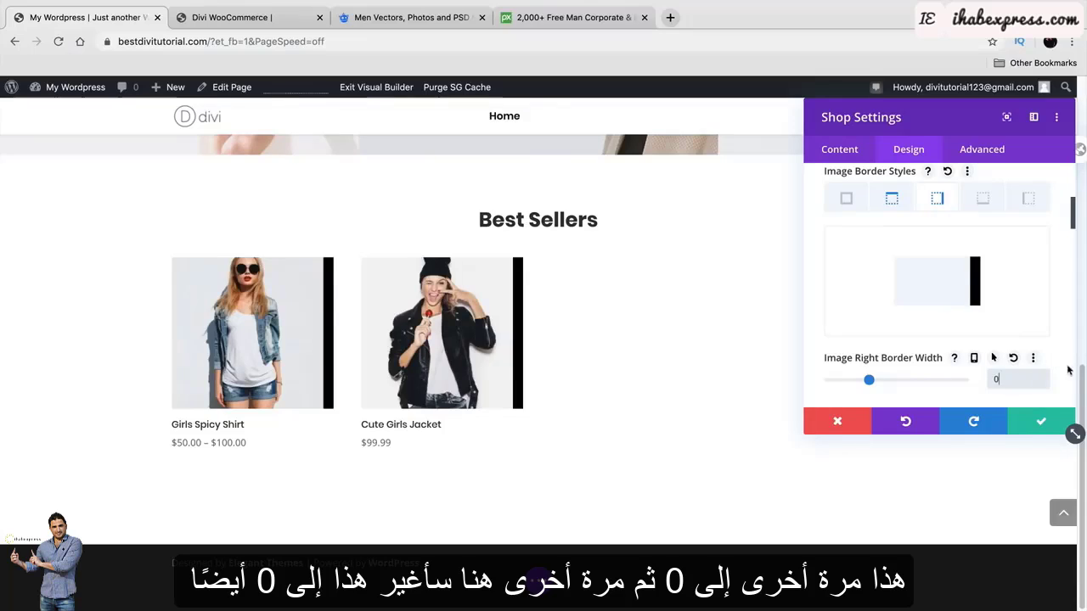
Try Dashed and Dotted right border styles, then return to Solid.
scroll(960, 340, down, 5)
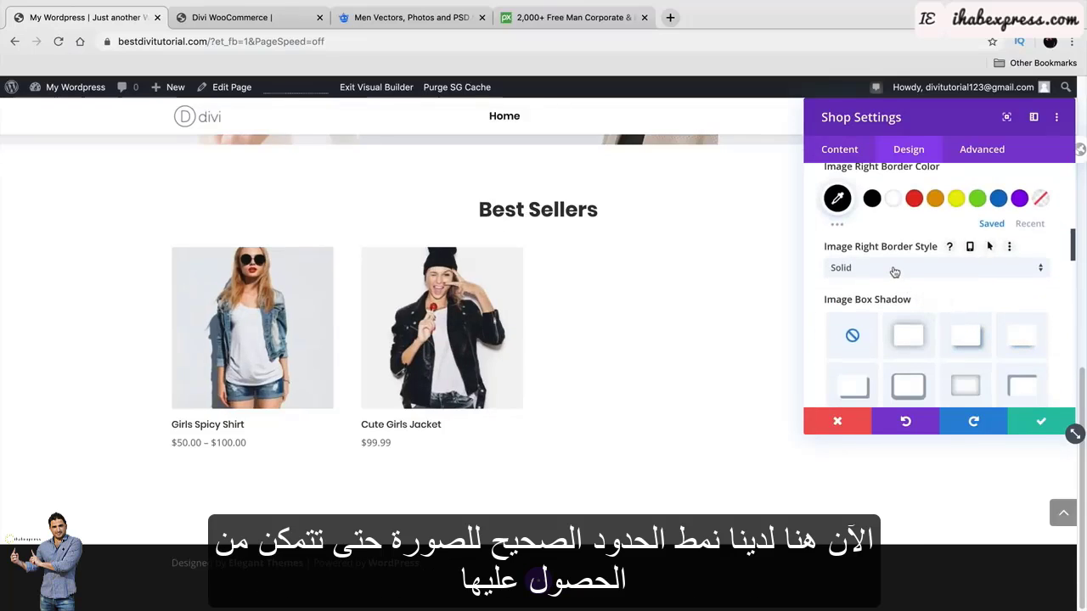
click(894, 270)
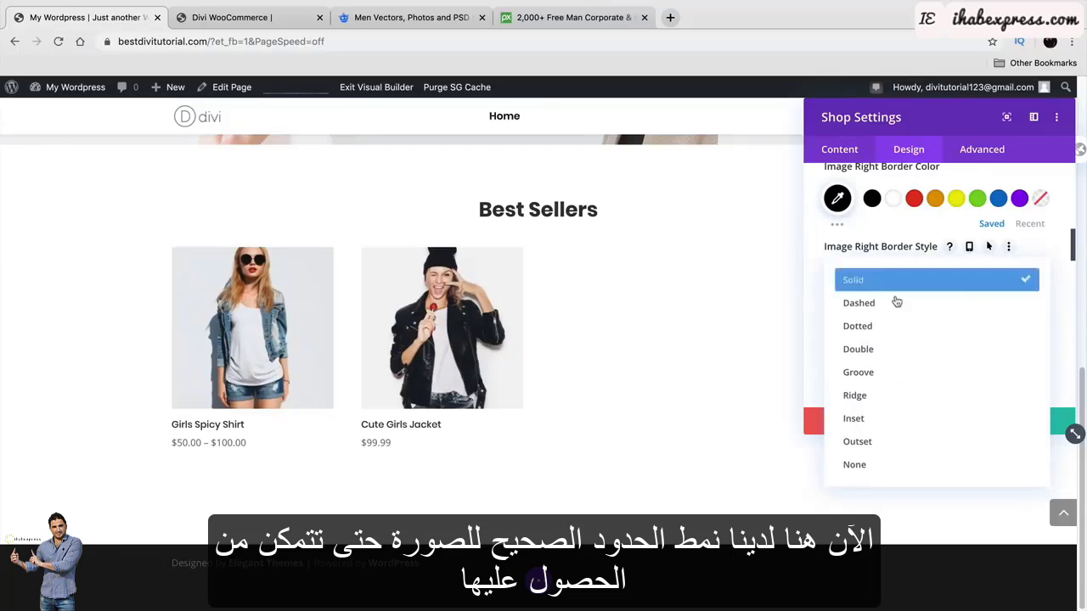
click(895, 300)
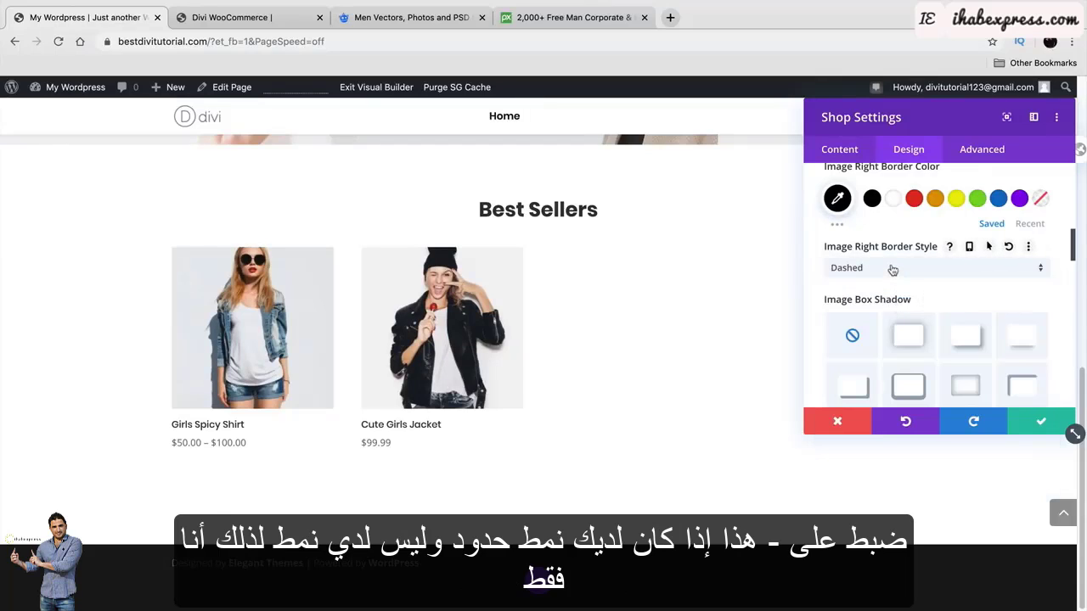
click(893, 269)
click(903, 323)
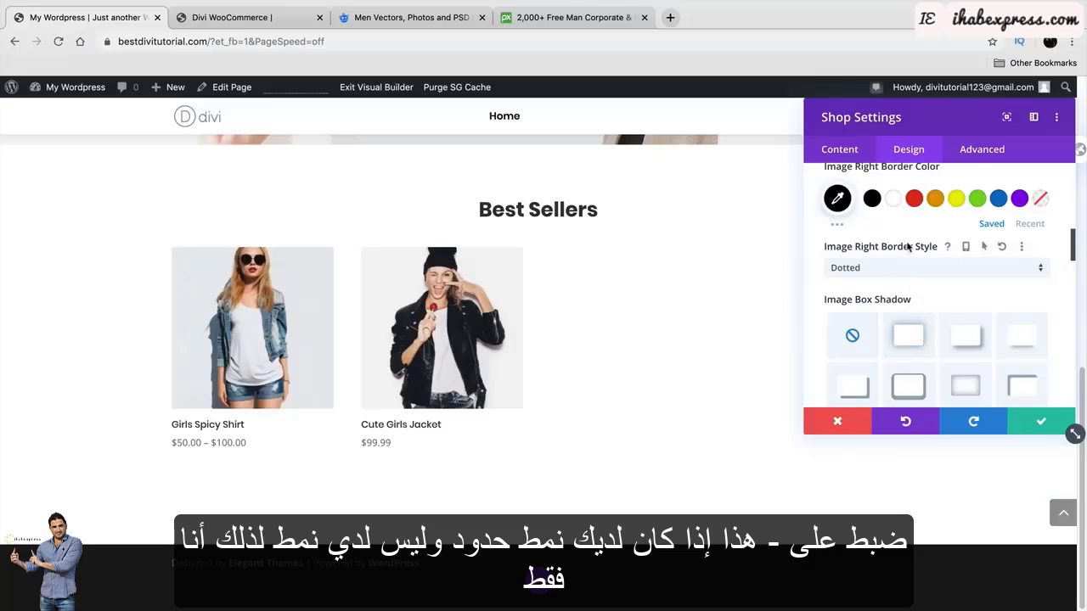
click(903, 268)
click(911, 281)
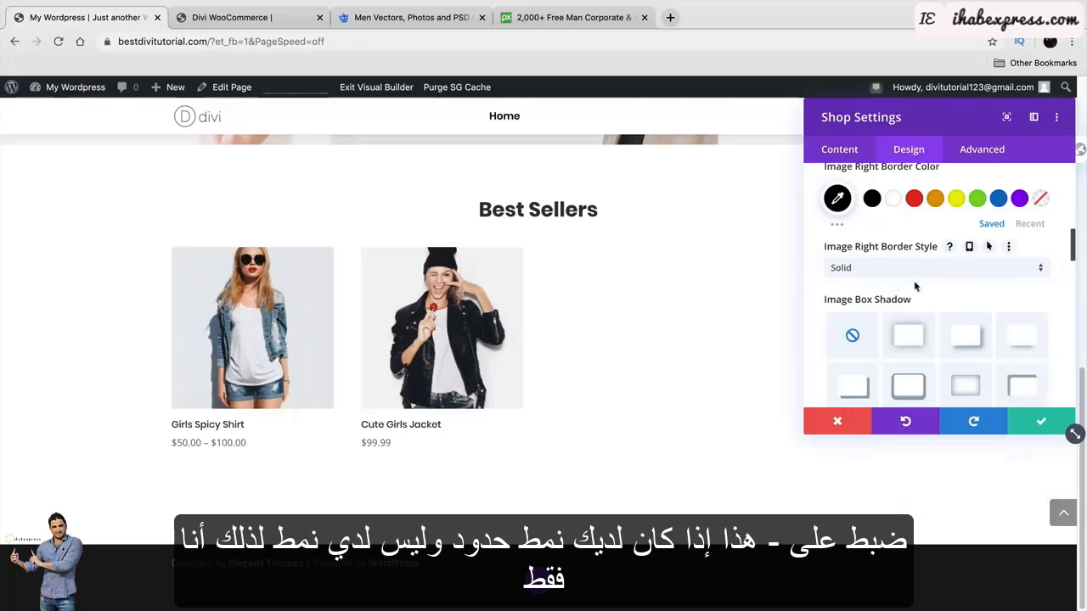
Try several image box shadow presets, settling on a soft drop shadow.
click(909, 342)
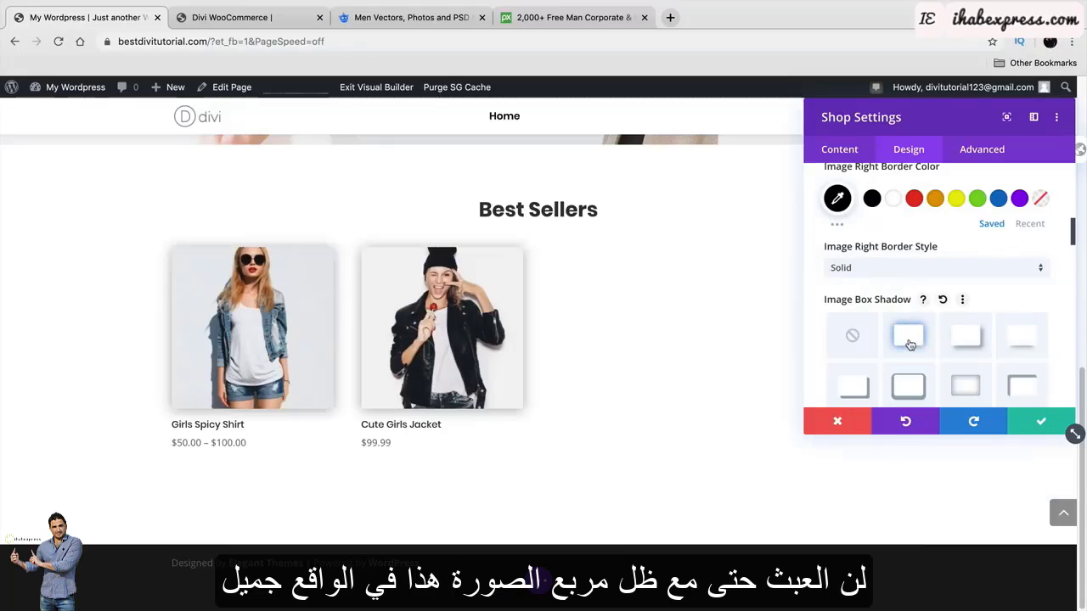
click(966, 337)
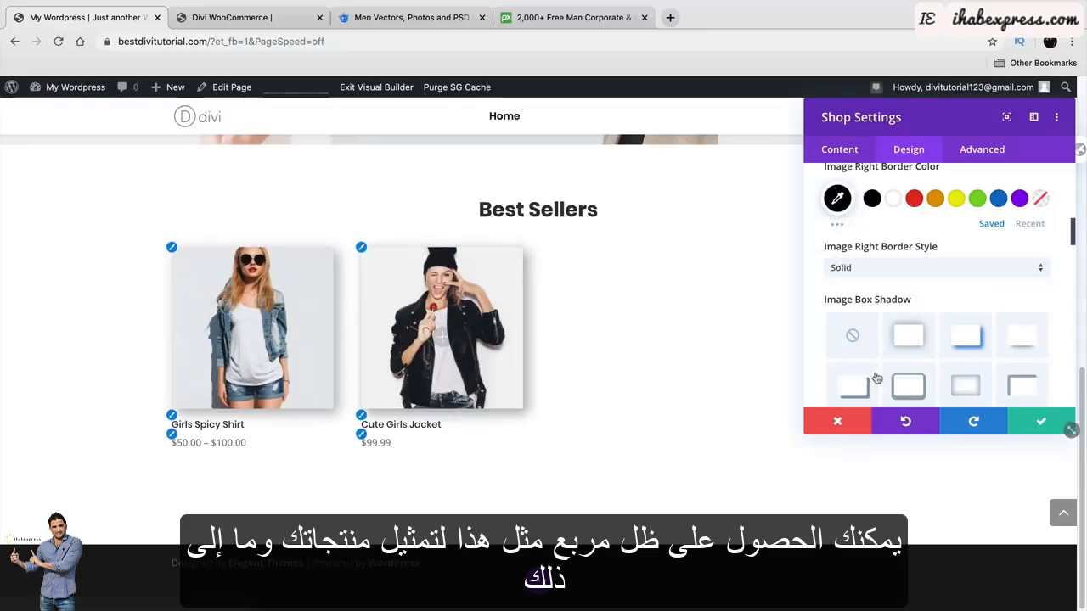
click(976, 389)
click(907, 386)
click(854, 387)
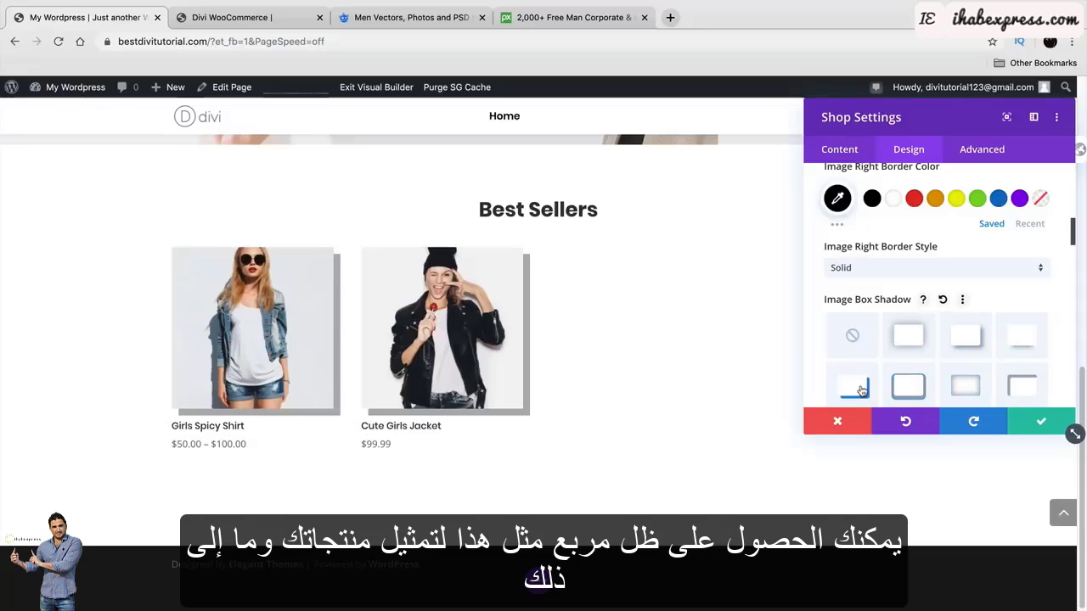
click(1005, 389)
click(965, 336)
Adjust the shadow's horizontal offset and make the shadow colour black.
scroll(968, 340, down, 2)
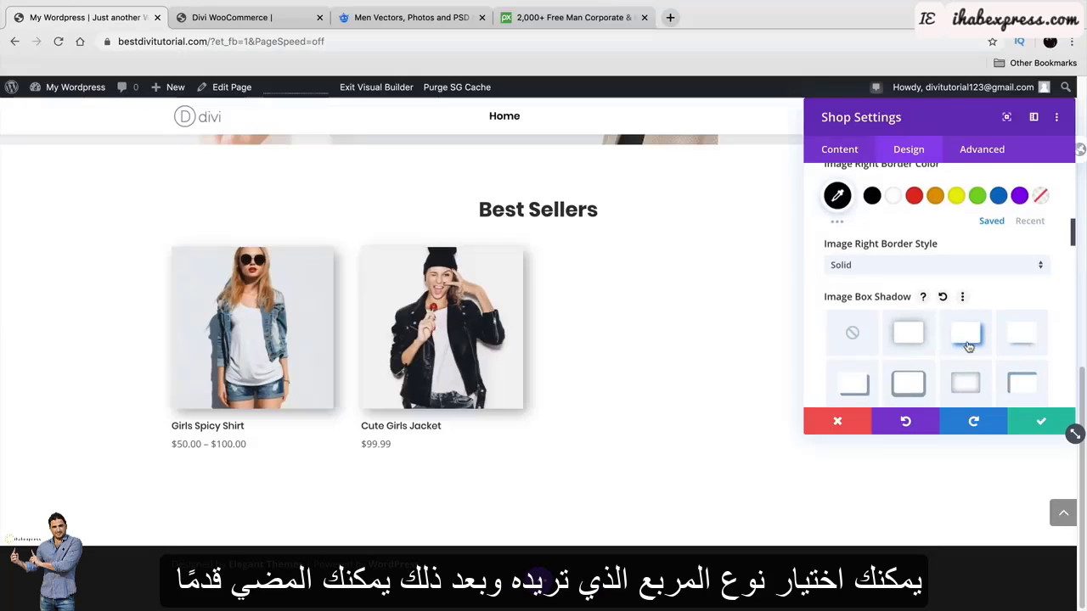
scroll(968, 341, down, 1)
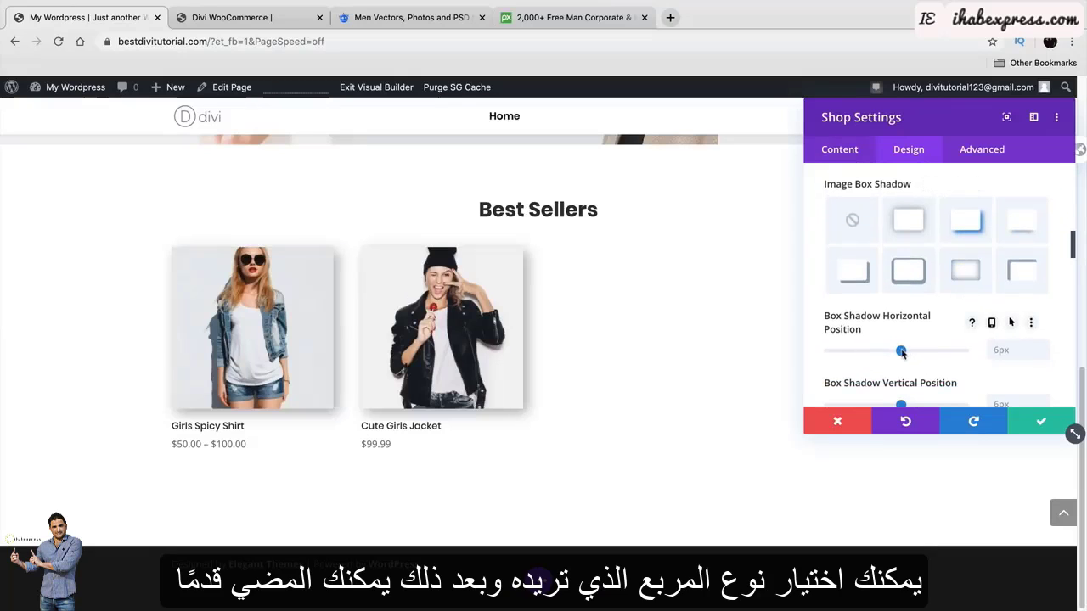
mouse_move(902, 353)
mouse_down()
mouse_move(929, 351)
mouse_move(898, 355)
mouse_up()
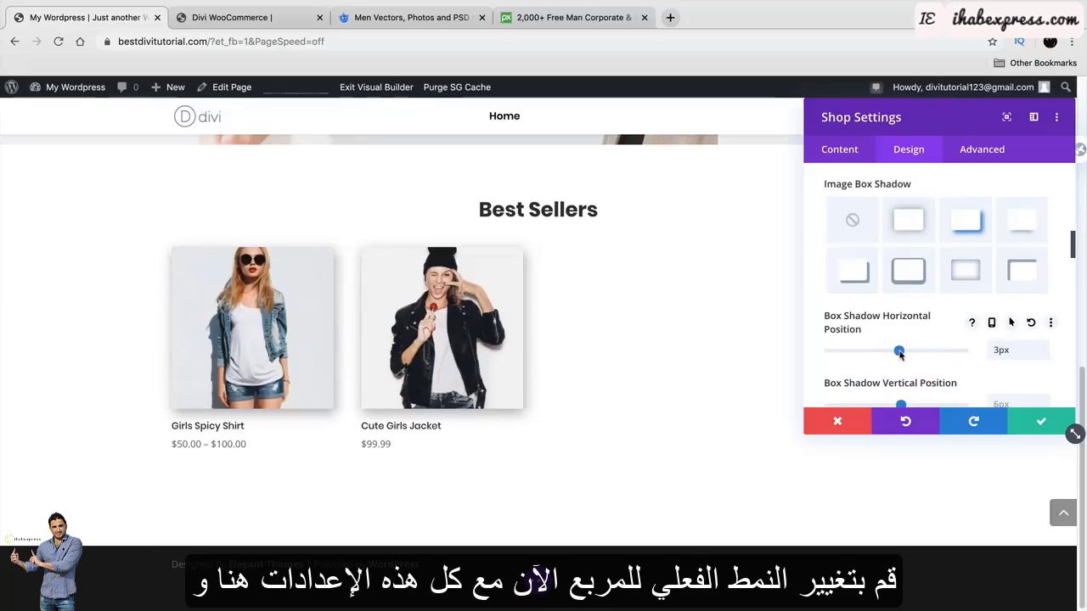
scroll(890, 323, down, 2)
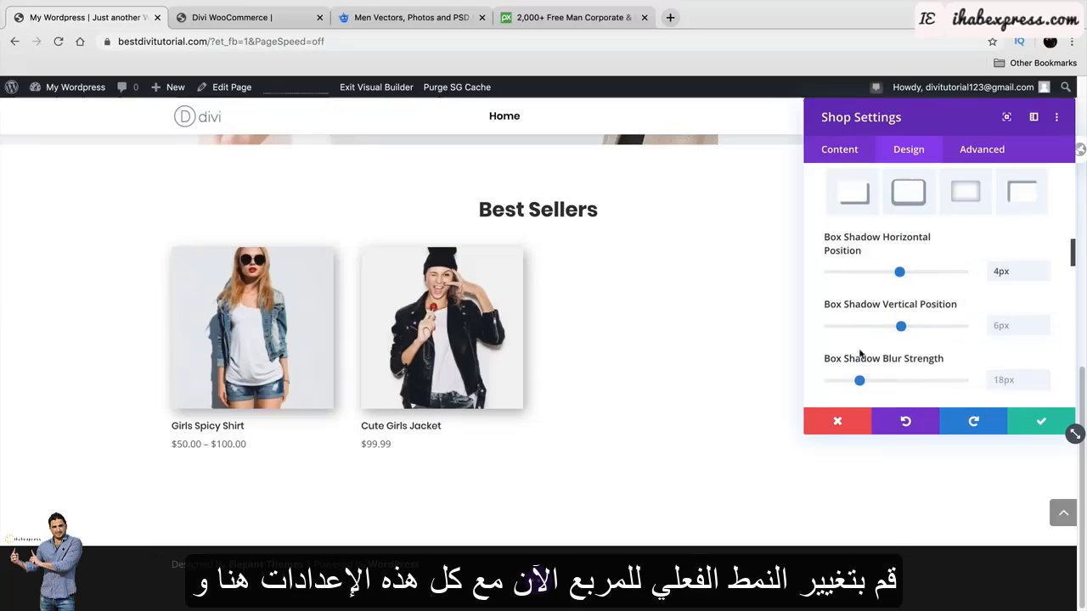
scroll(877, 272, down, 2)
scroll(861, 293, down, 3)
click(870, 293)
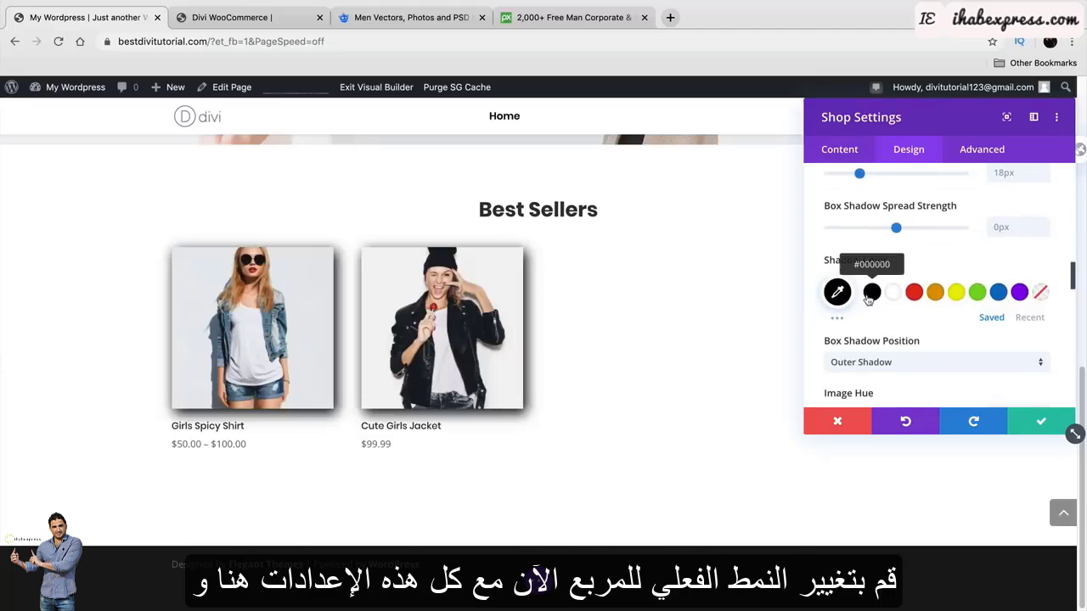
Preview hue and sepia filters on the product images and raise saturation to 106%.
scroll(870, 293, down, 2)
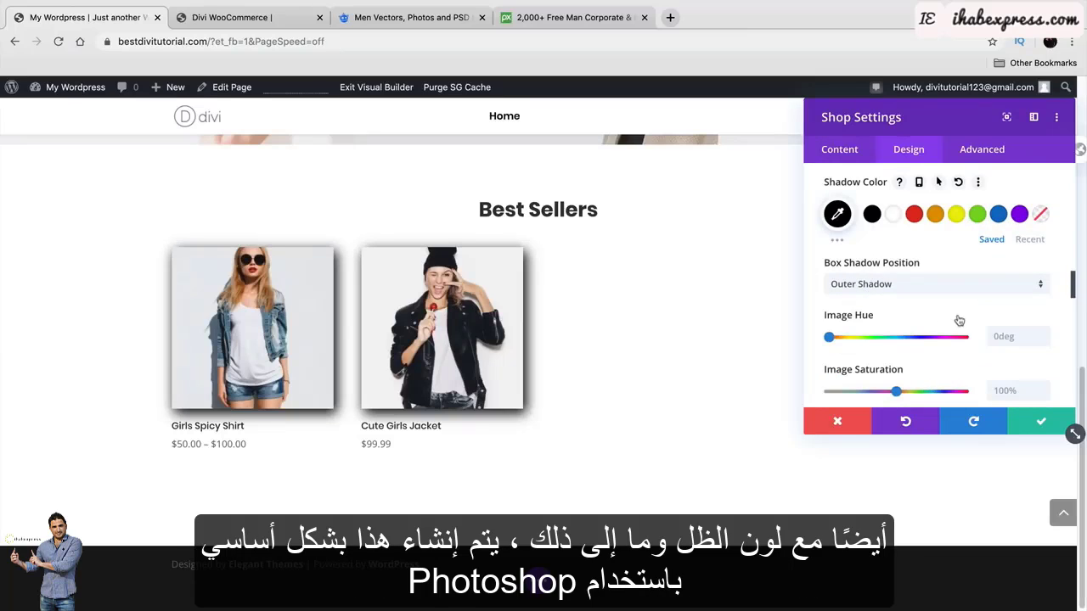
scroll(958, 316, down, 2)
mouse_move(829, 242)
mouse_down()
mouse_move(888, 251)
mouse_move(818, 258)
mouse_up()
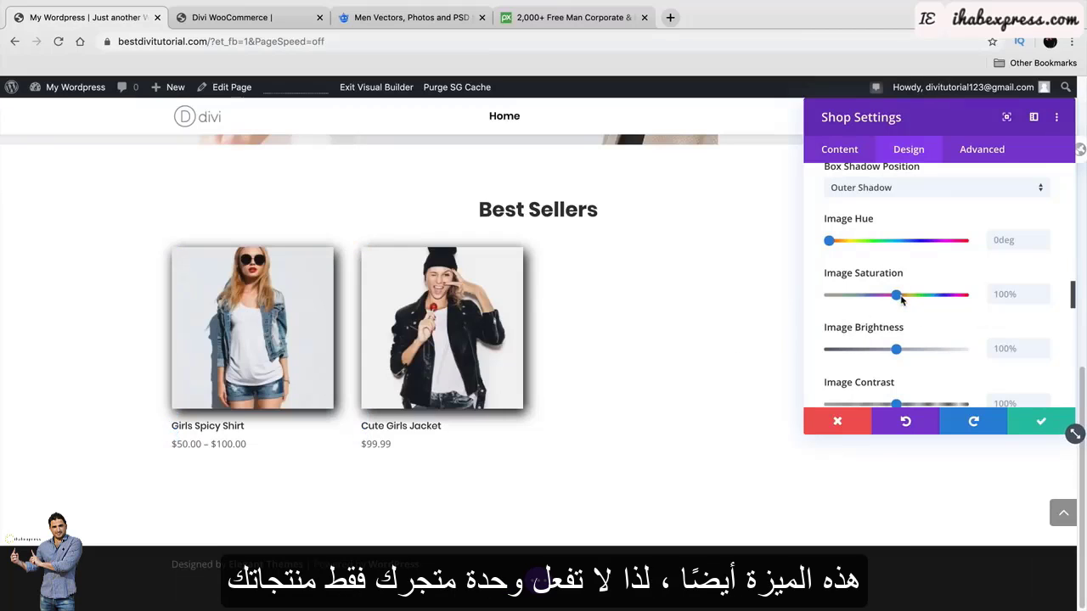
drag(897, 295, 957, 295)
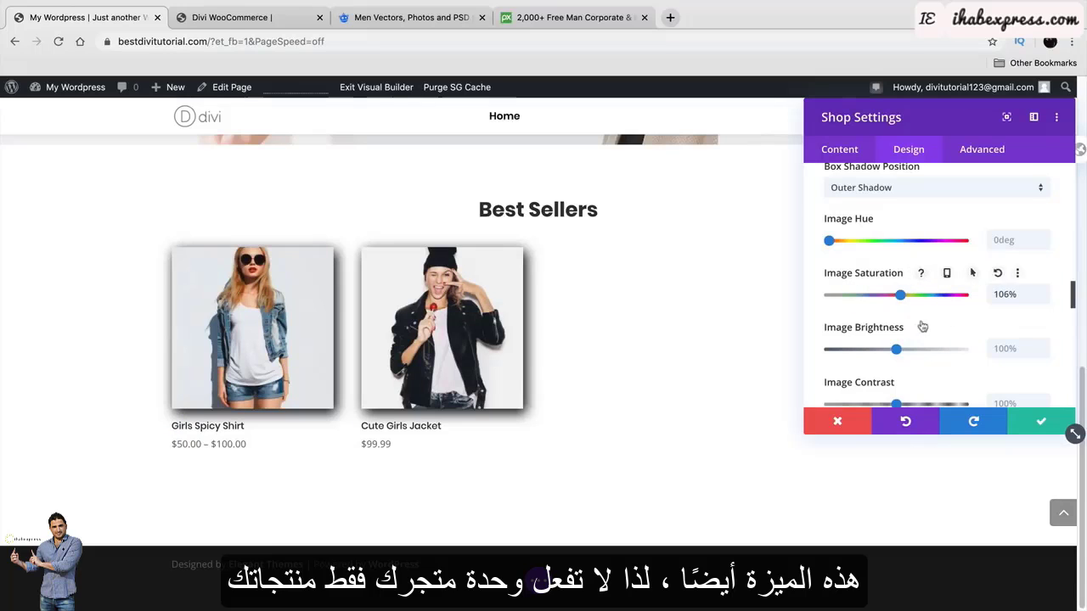
scroll(913, 327, down, 3)
scroll(913, 326, down, 2)
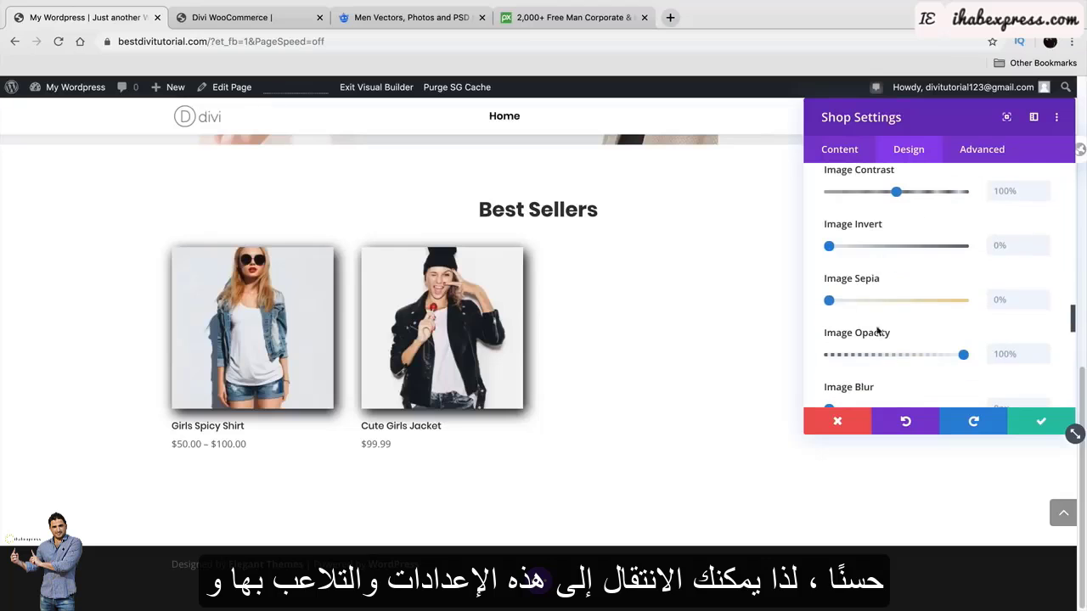
mouse_move(834, 302)
mouse_down()
mouse_move(937, 302)
mouse_move(825, 304)
mouse_up()
mouse_move(829, 246)
mouse_down()
mouse_move(934, 246)
mouse_move(827, 246)
mouse_up()
scroll(867, 286, down, 1)
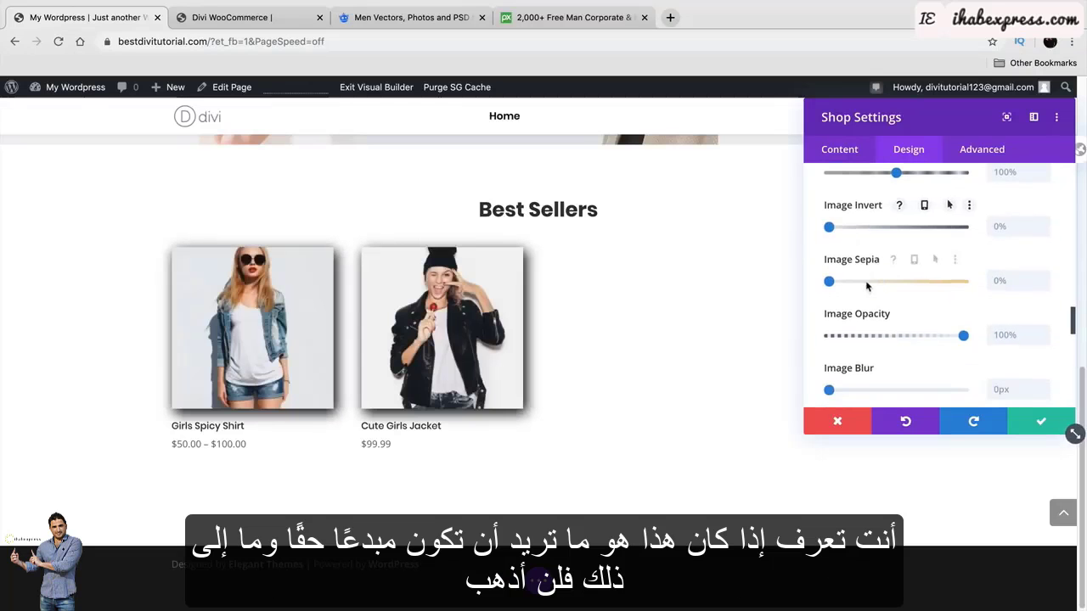
scroll(870, 280, down, 1)
scroll(880, 270, down, 8)
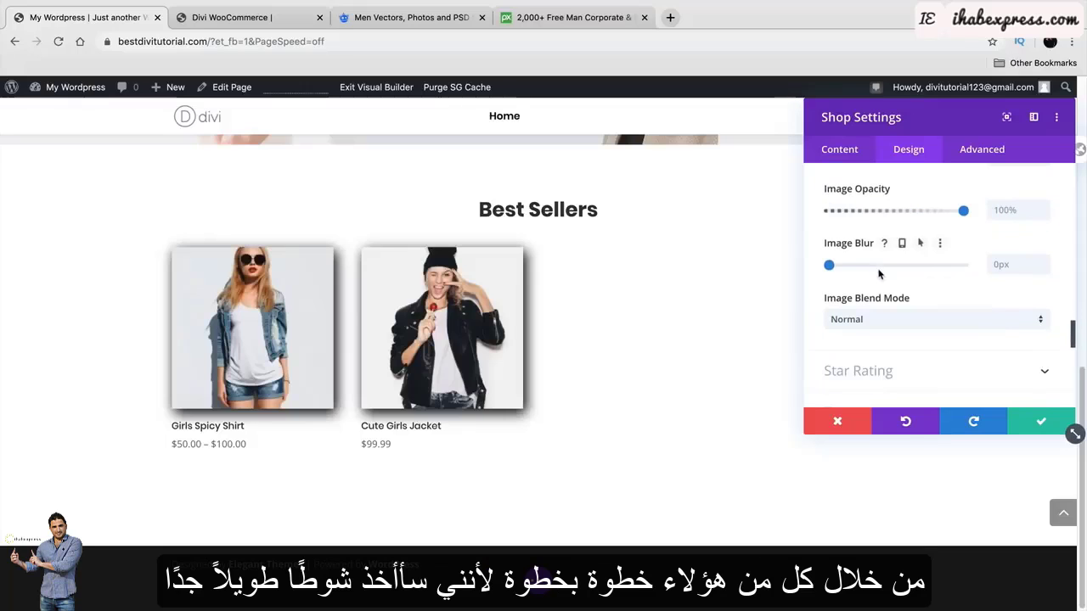
Make the star ratings black at 5px, comparing against the Divi demo shop.
click(879, 265)
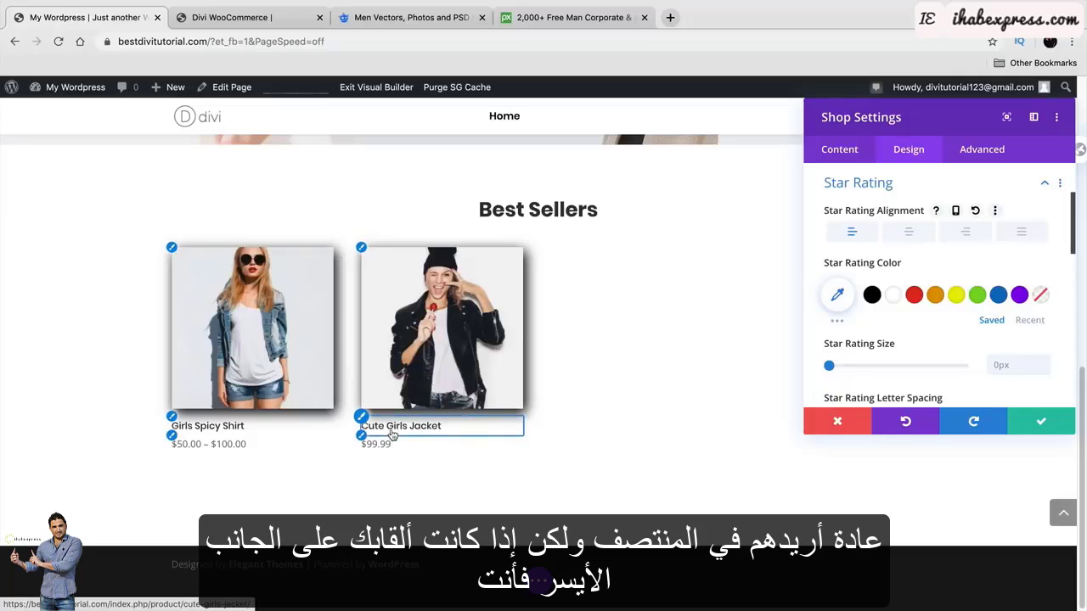
click(871, 295)
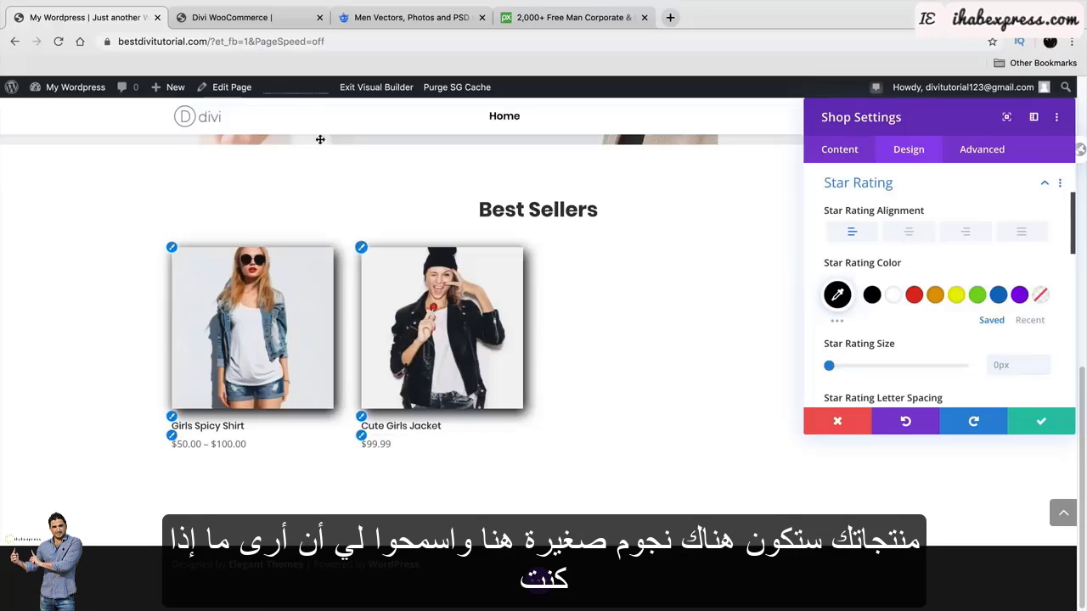
click(254, 18)
scroll(468, 328, down, 4)
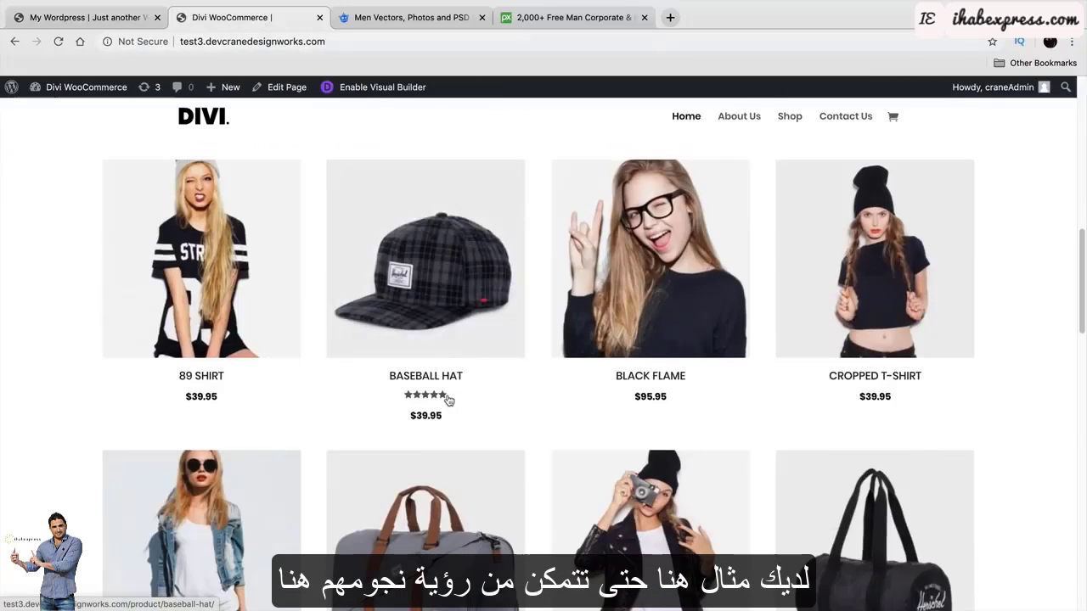
click(85, 17)
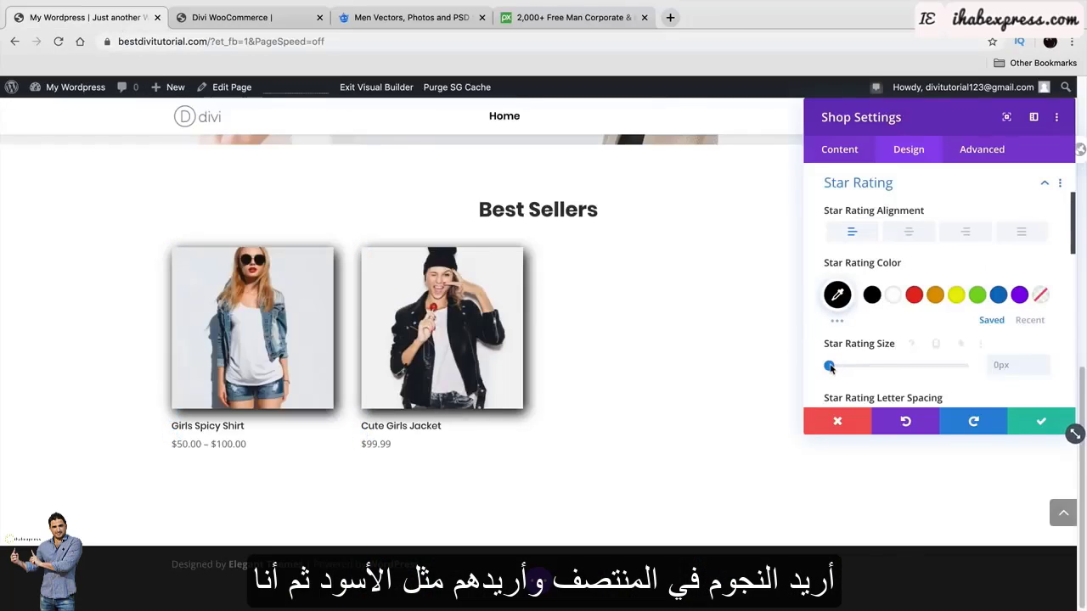
drag(834, 366, 836, 366)
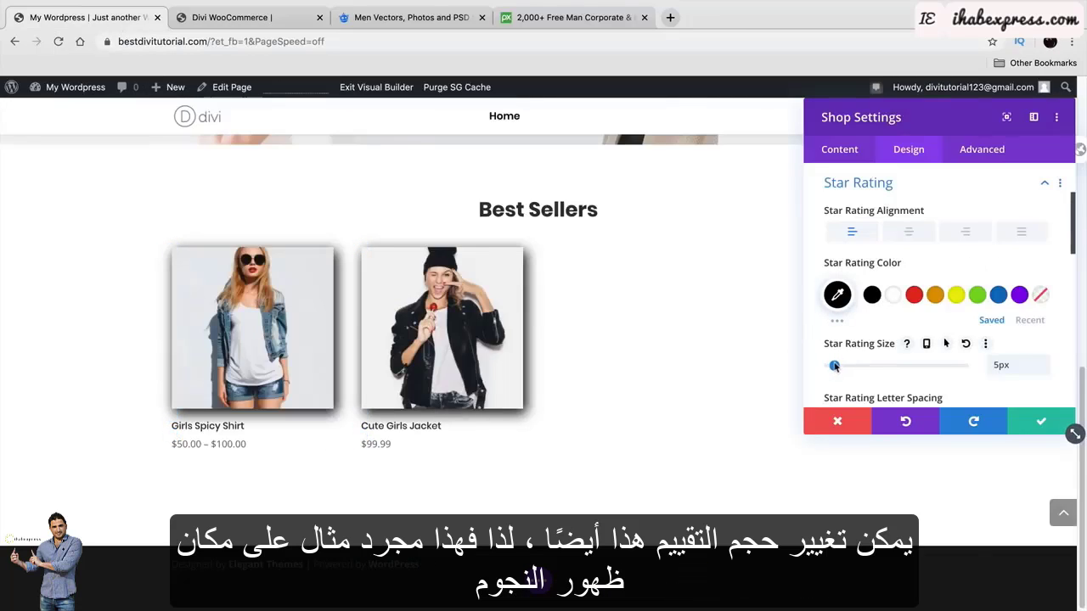
click(237, 17)
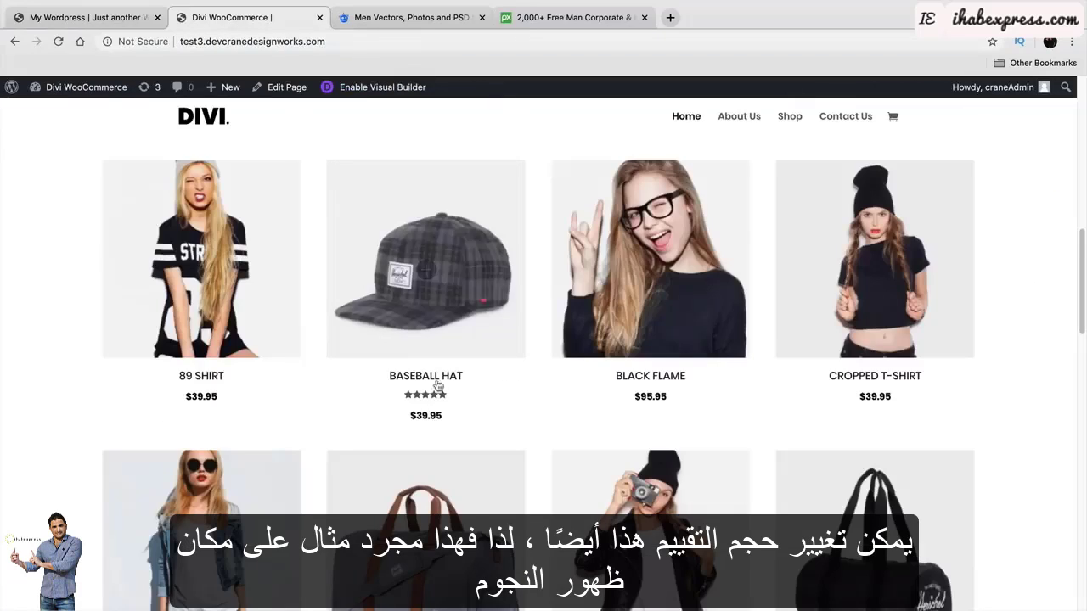
click(105, 19)
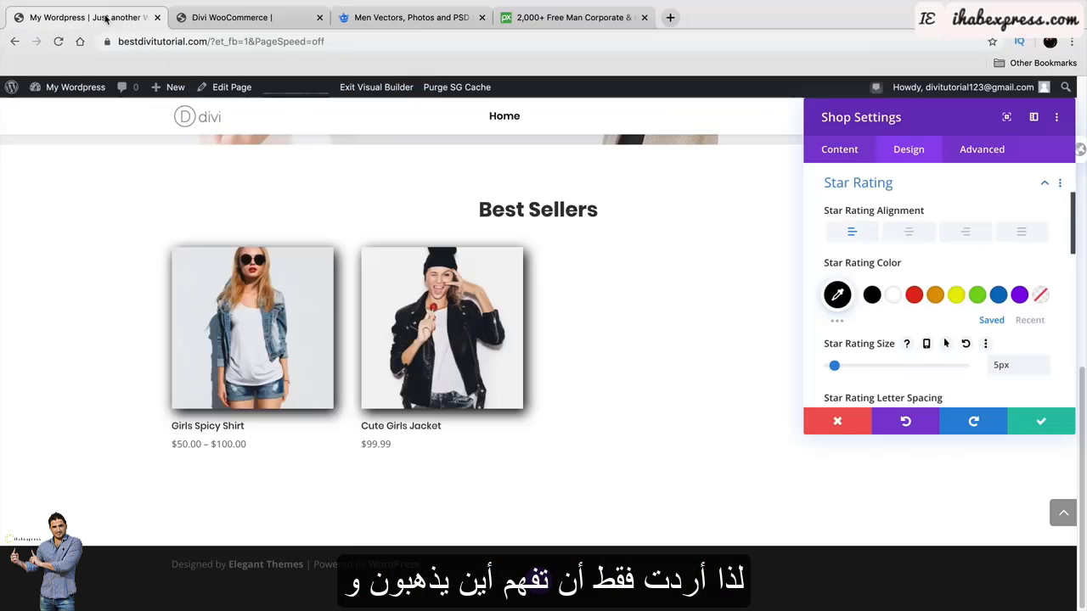
scroll(860, 317, down, 2)
scroll(859, 317, down, 3)
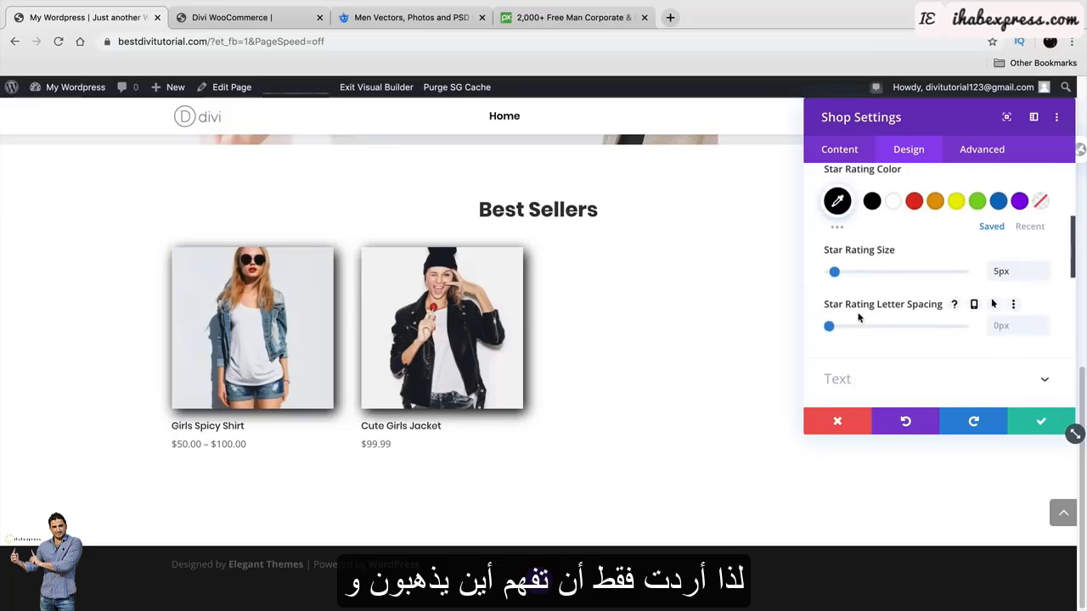
click(858, 299)
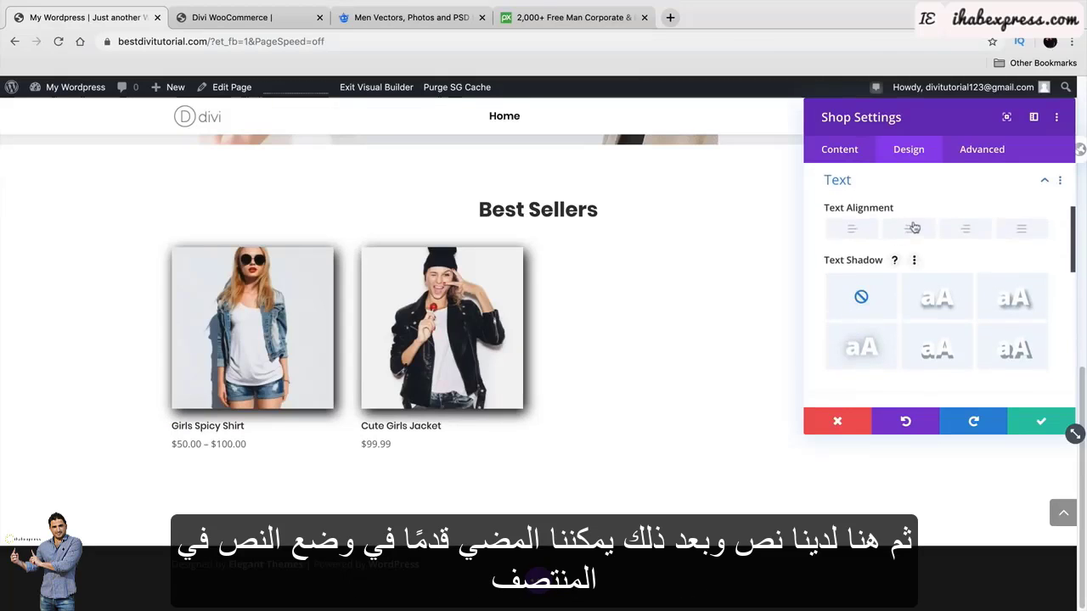
Center the product titles and prices, briefly trying then removing a text shadow.
click(913, 229)
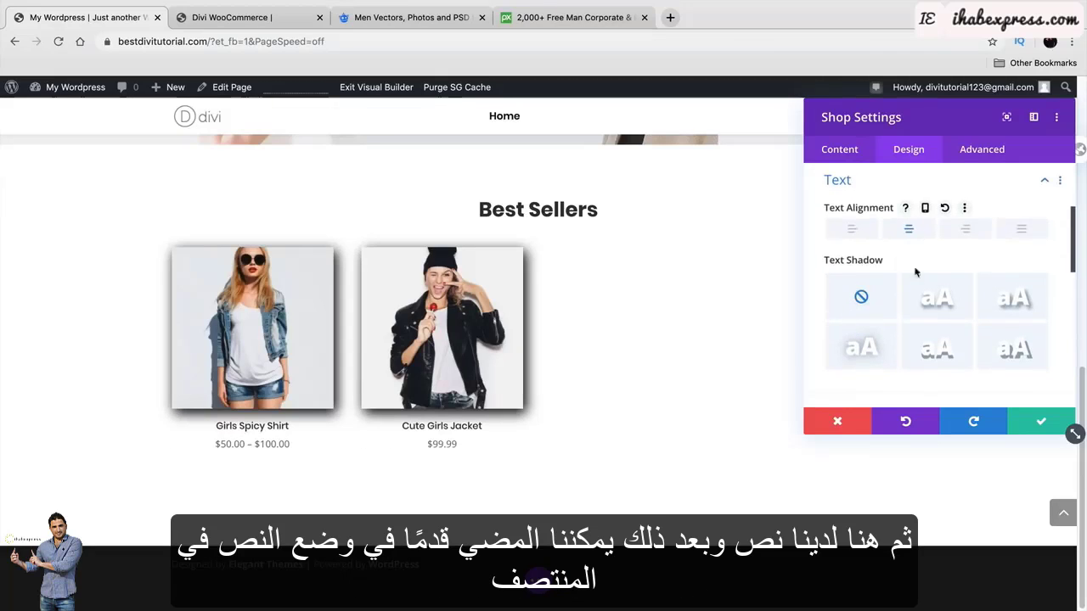
click(939, 297)
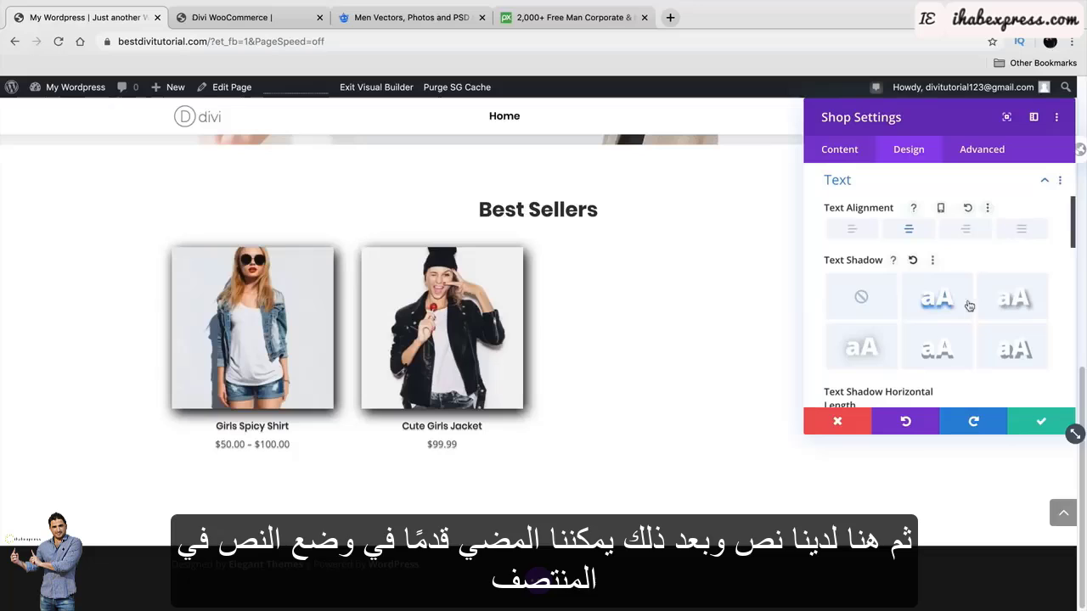
click(862, 299)
scroll(911, 305, down, 3)
Set the product title font to Poppins.
click(914, 309)
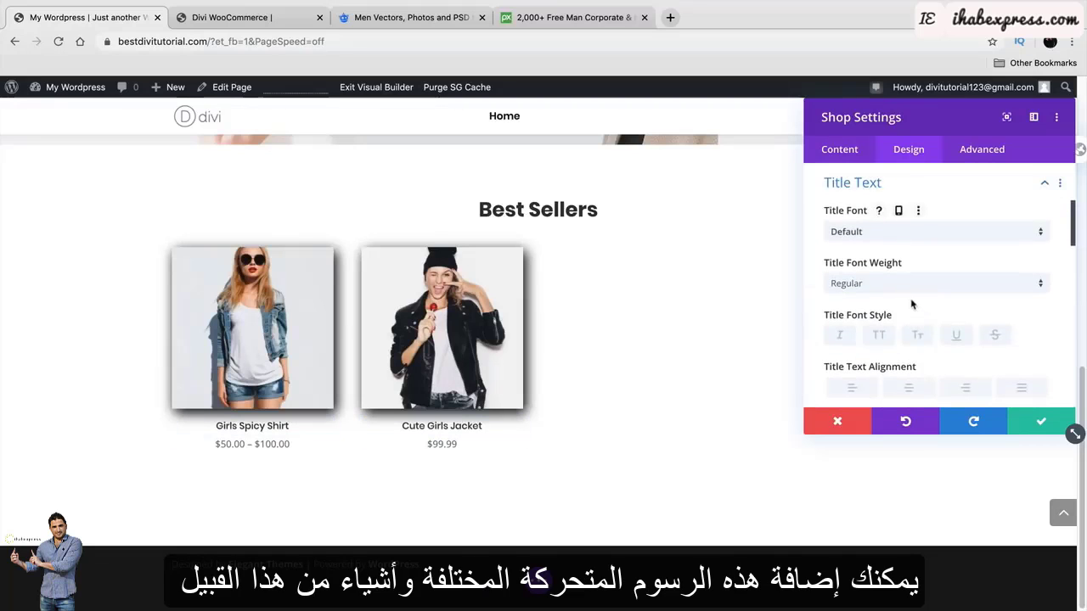
click(906, 232)
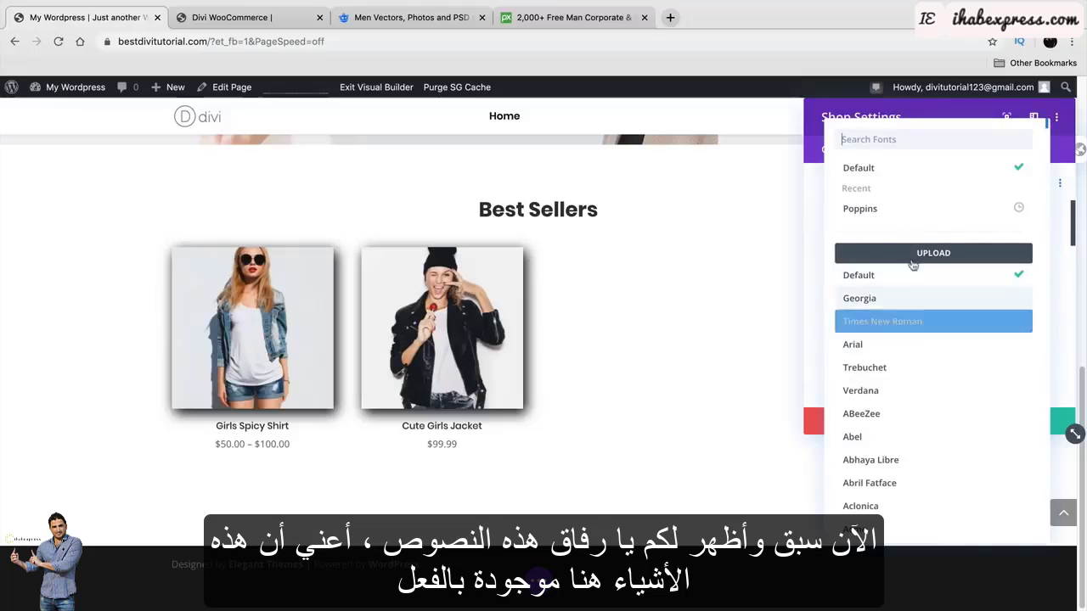
click(908, 209)
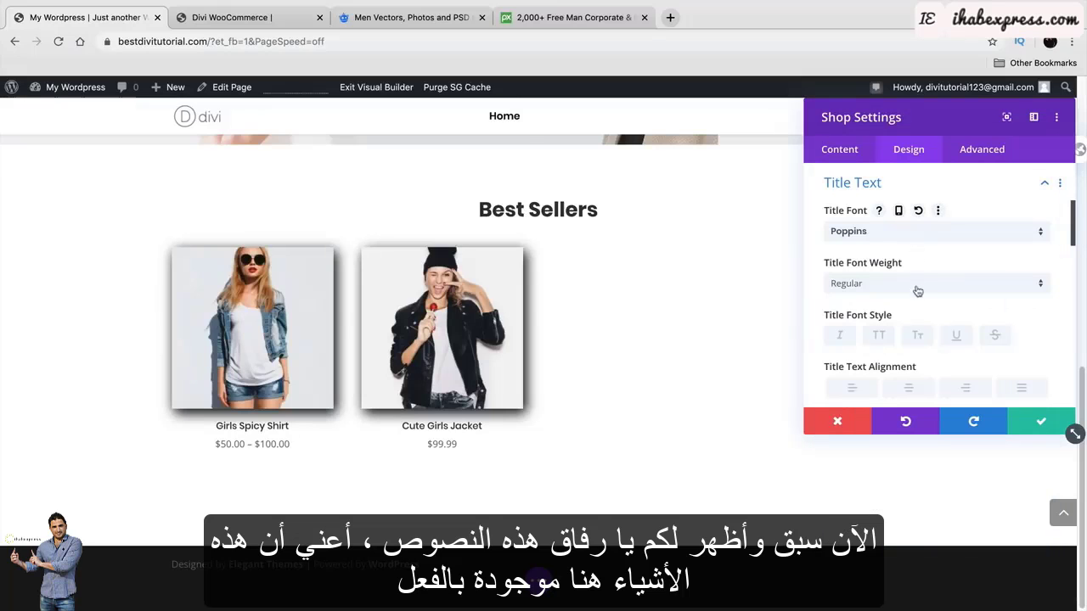
scroll(918, 291, up, 2)
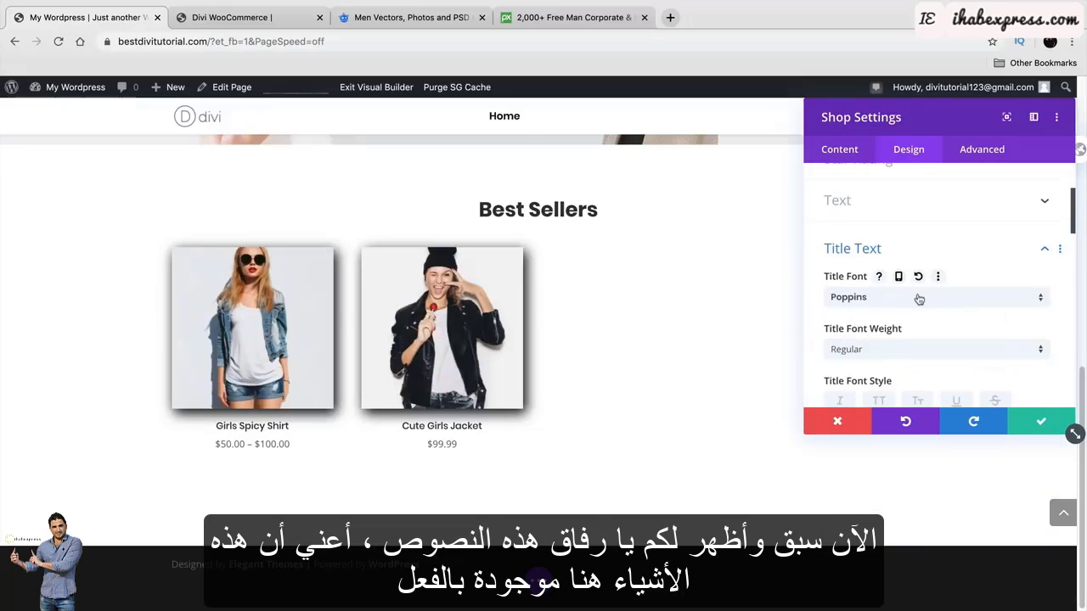
click(883, 202)
scroll(903, 255, down, 4)
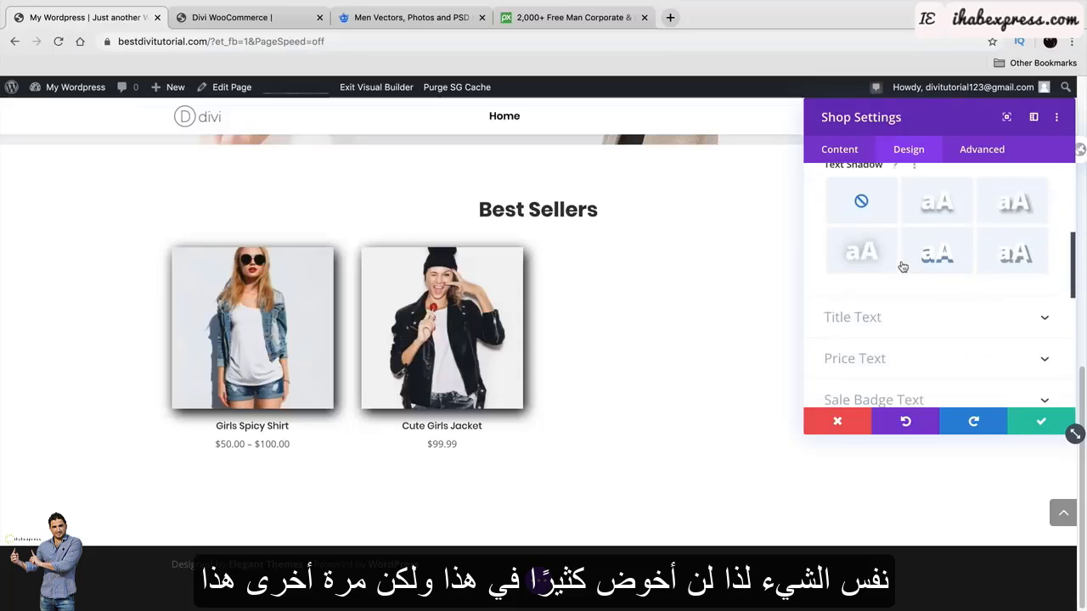
scroll(908, 280, up, 2)
scroll(913, 293, up, 1)
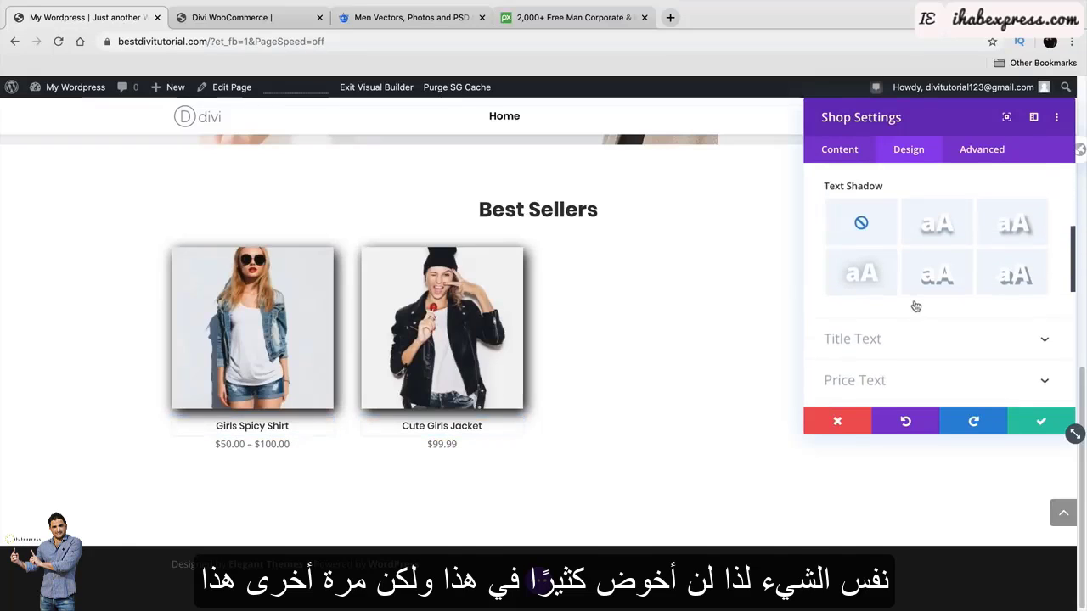
scroll(915, 305, down, 1)
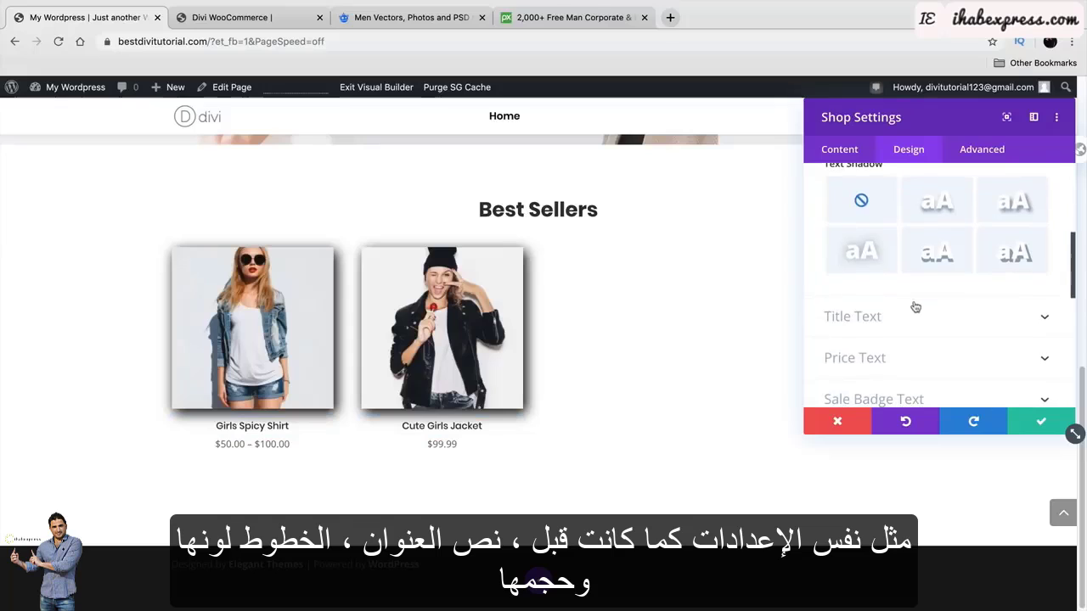
Center-align the product titles and set their size to 22px, after briefly trying 38px.
click(914, 311)
scroll(910, 316, down, 2)
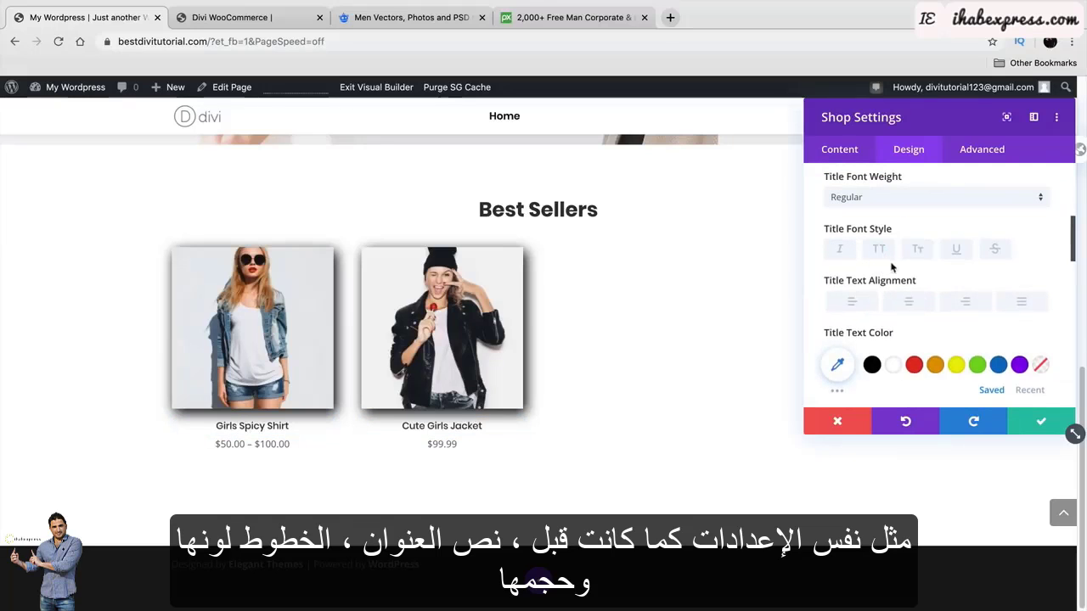
scroll(960, 316, down, 2)
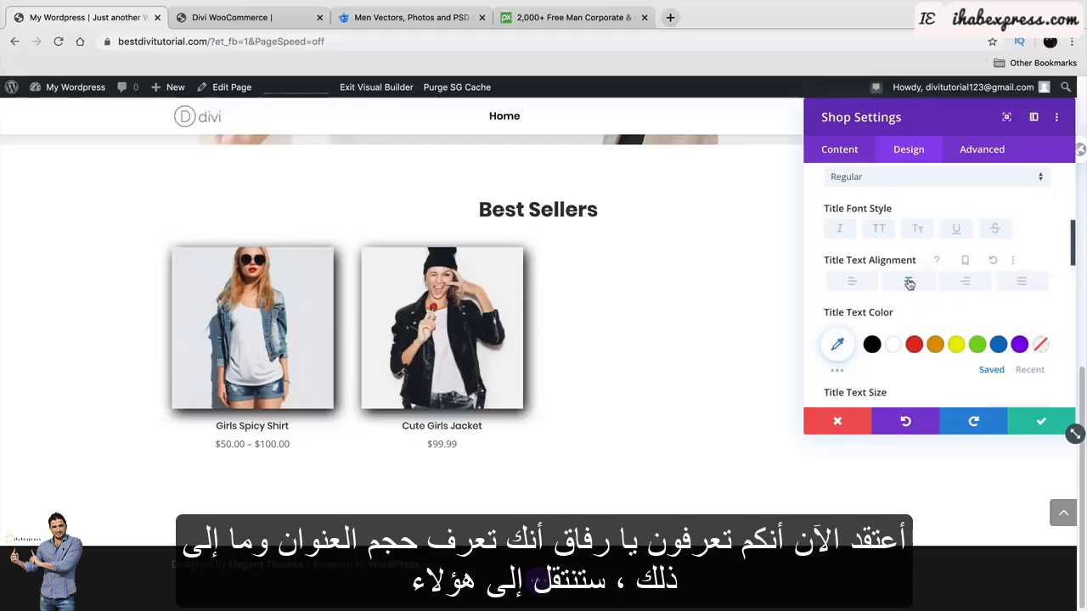
click(864, 366)
drag(881, 371, 858, 367)
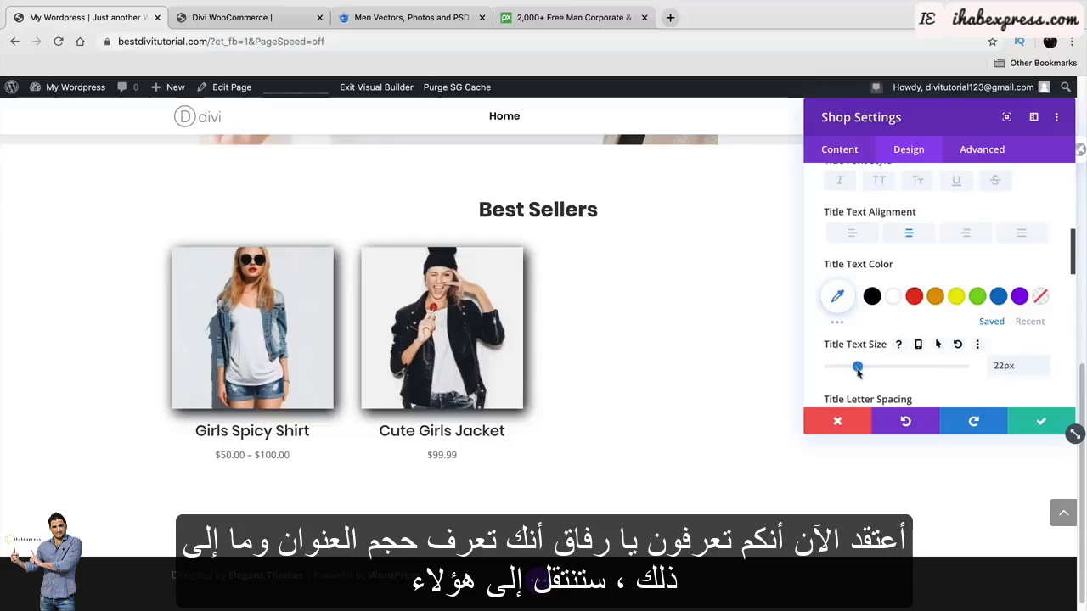
scroll(866, 357, down, 5)
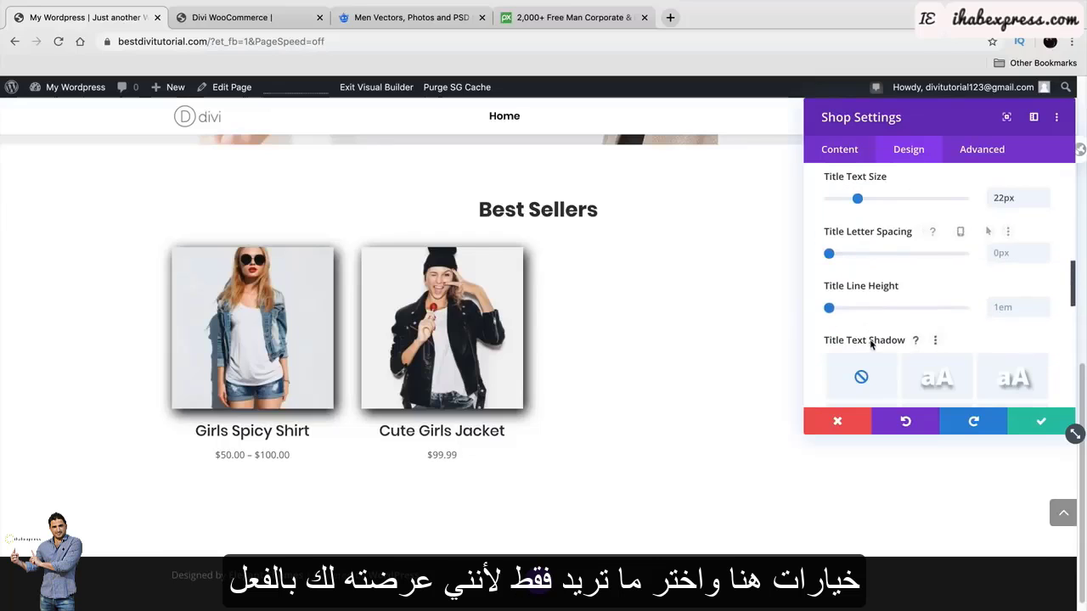
scroll(871, 344, down, 2)
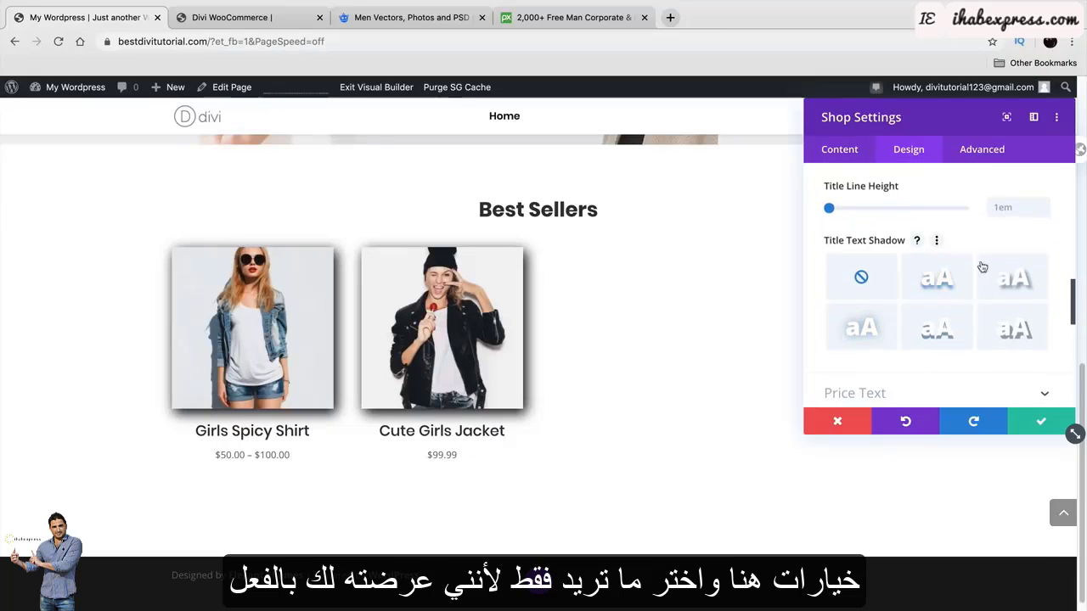
scroll(913, 280, down, 2)
click(907, 288)
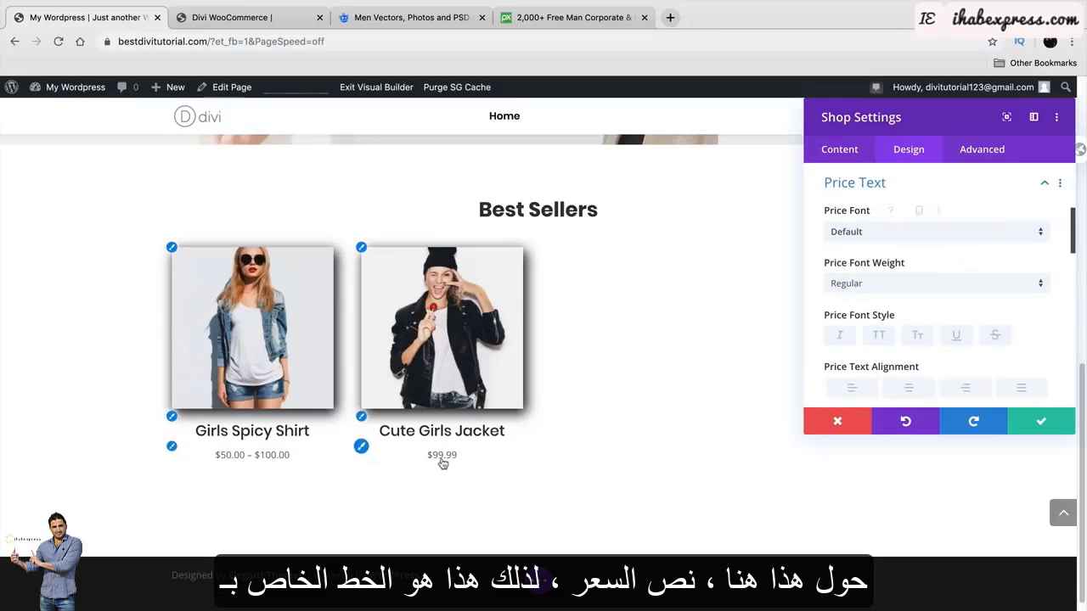
Set the price font to Poppins at Medium weight, after trying Heavy.
click(896, 231)
click(896, 210)
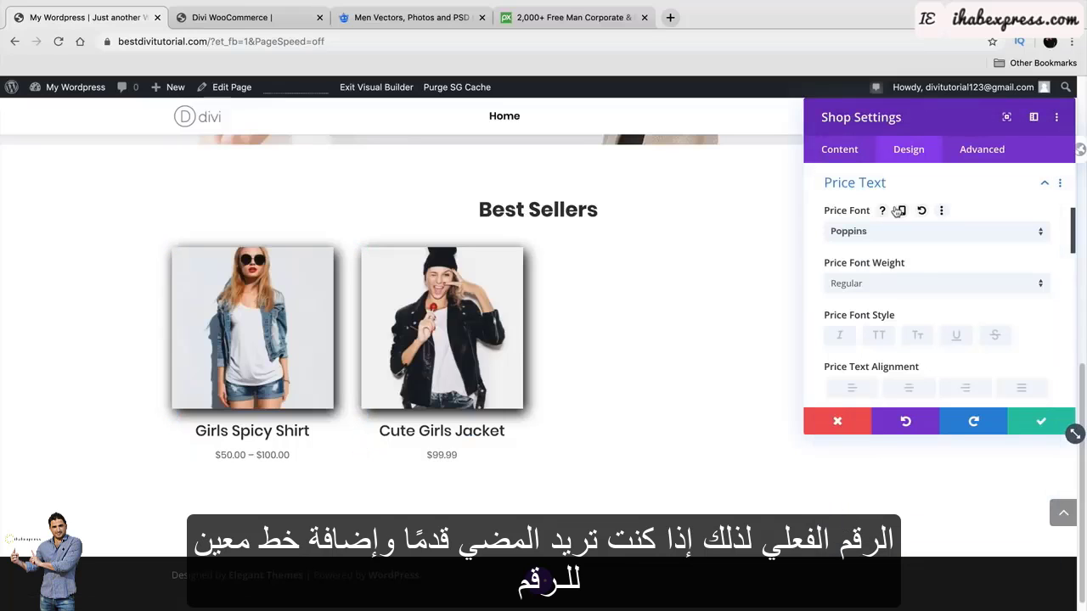
click(870, 287)
click(858, 469)
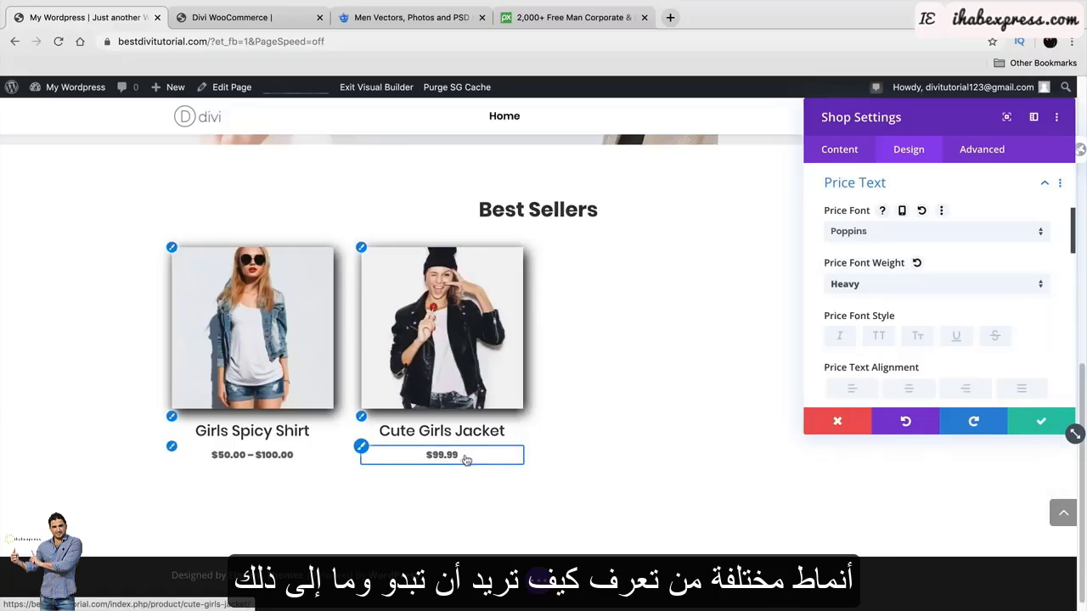
click(909, 283)
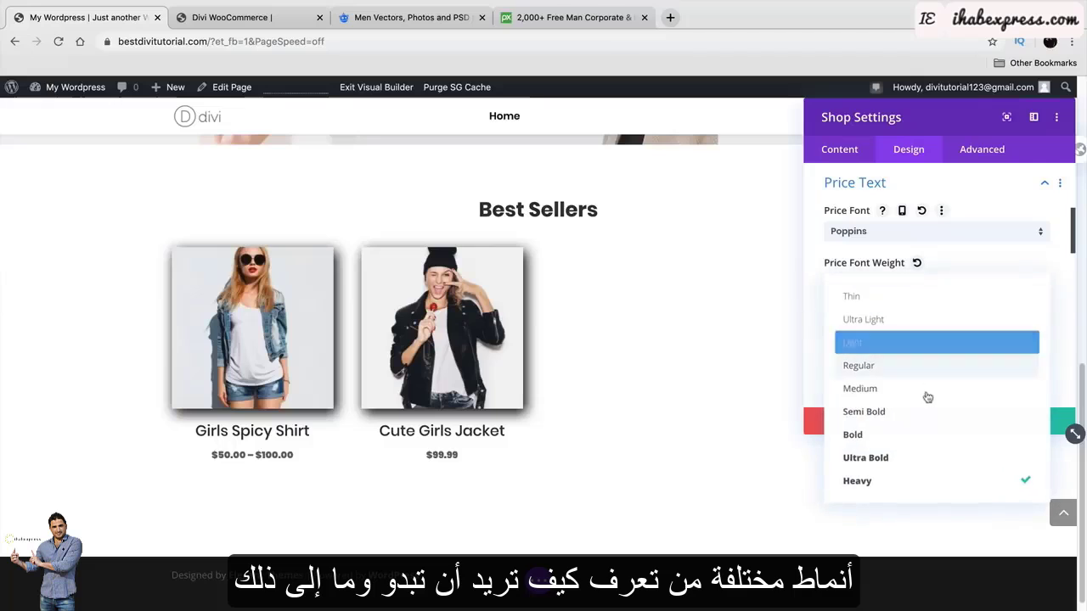
click(924, 391)
scroll(924, 391, down, 5)
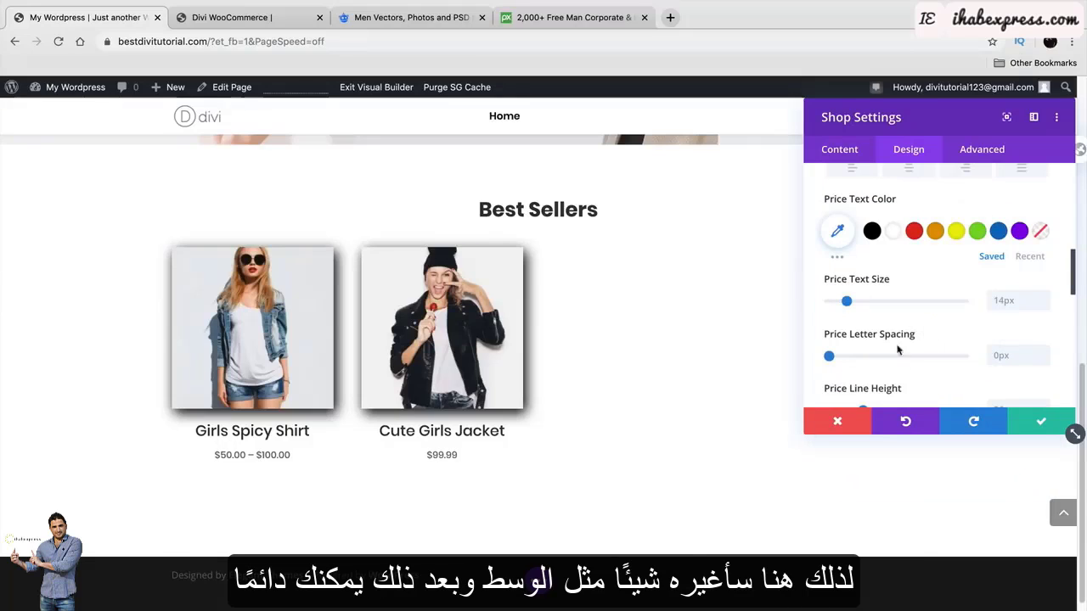
scroll(883, 323, down, 2)
Set the sale badge text font to Poppins.
scroll(852, 291, down, 8)
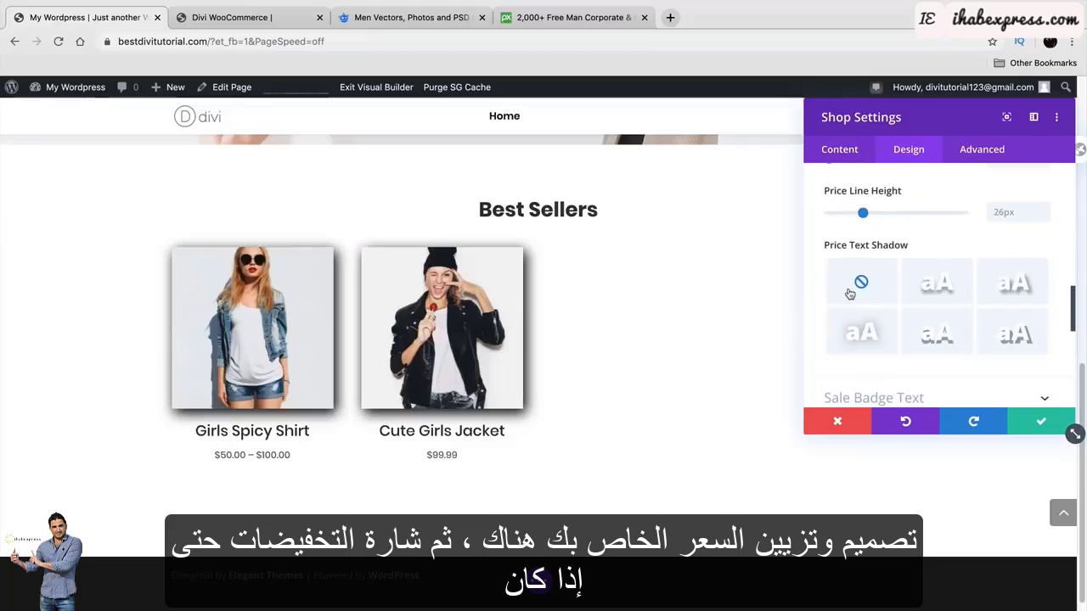
click(889, 331)
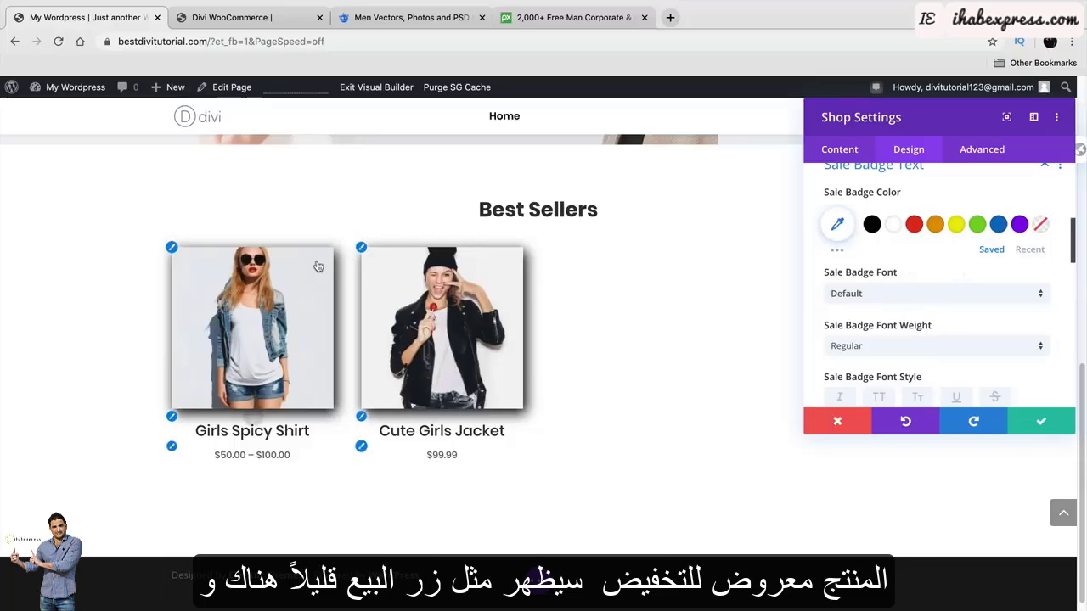
click(895, 297)
click(889, 212)
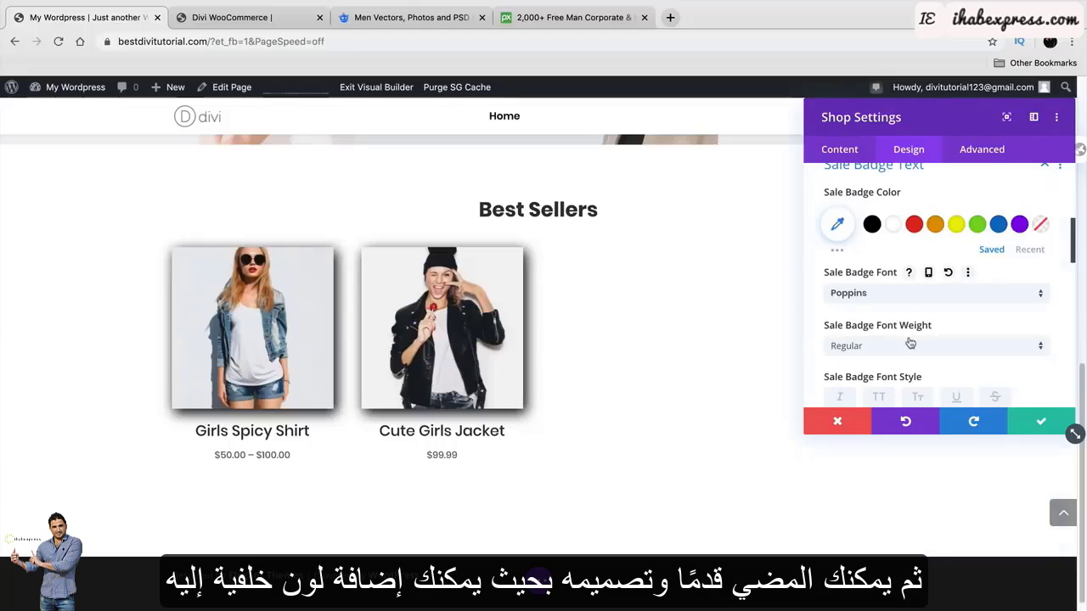
scroll(911, 343, down, 5)
On the Divi WooCommerce demo, view the Duffle Grey product, then browse the Shop page's grid.
click(270, 22)
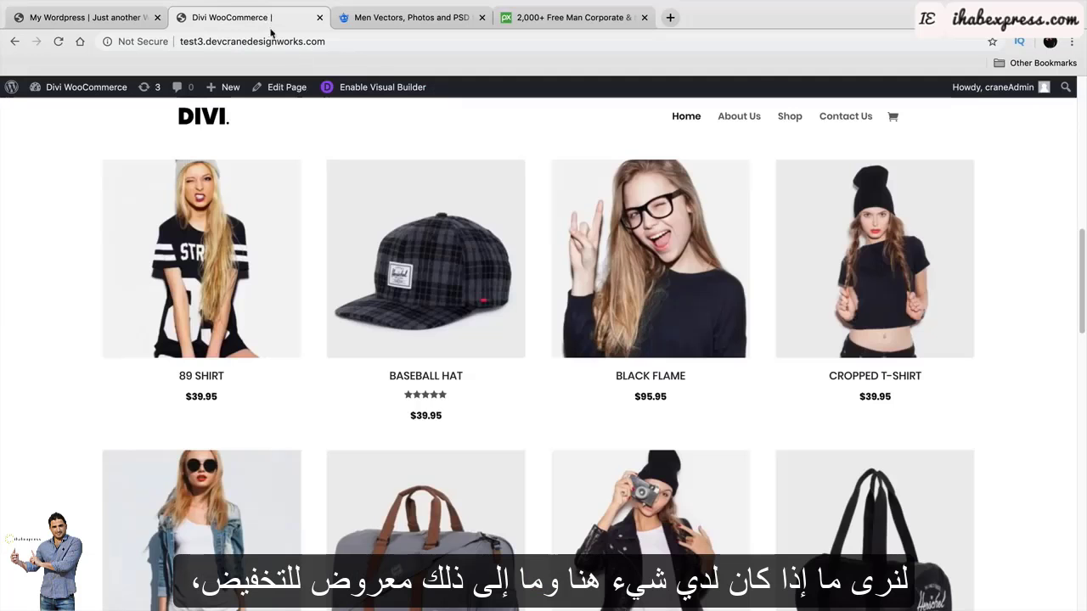
scroll(524, 267, down, 3)
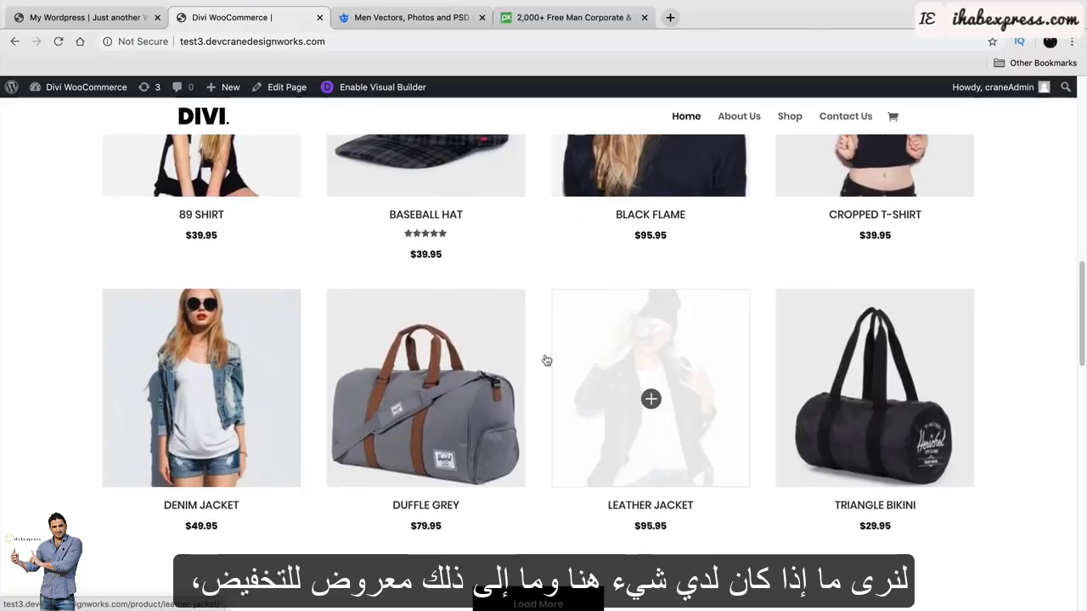
click(449, 364)
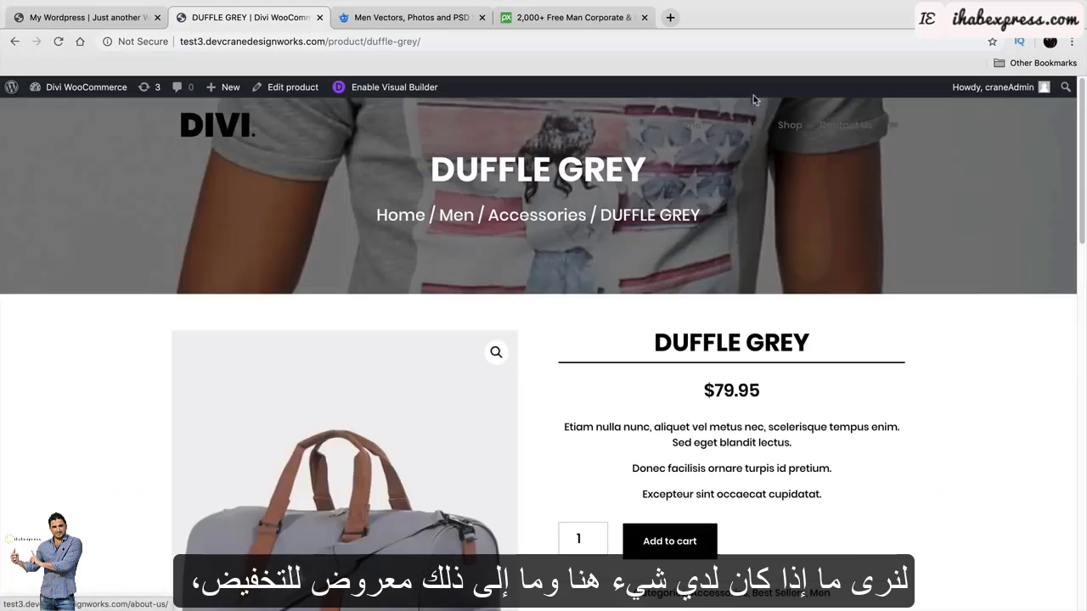
click(787, 126)
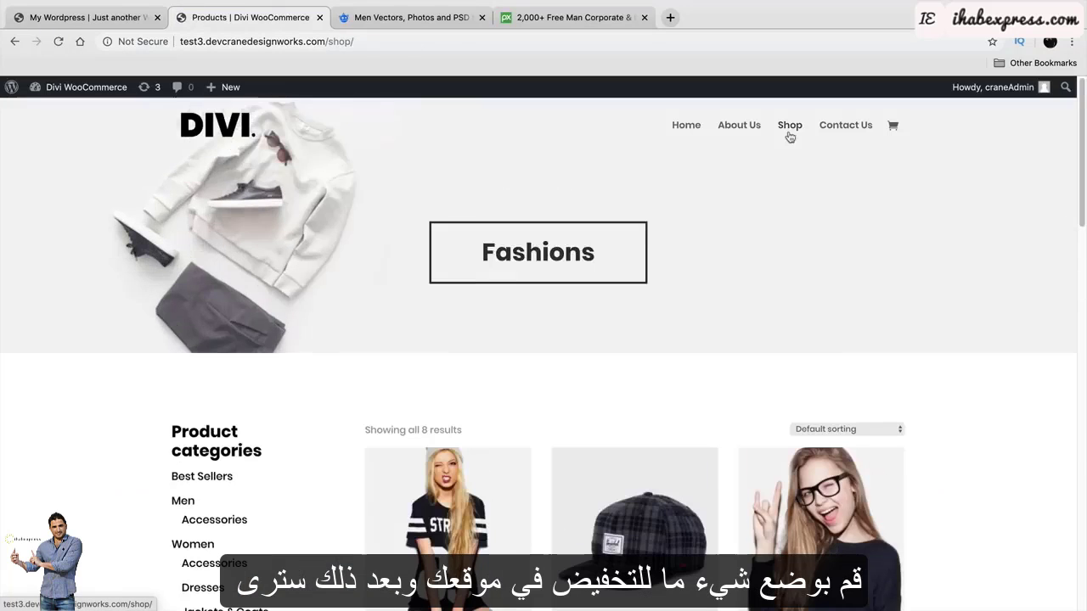
scroll(704, 249, down, 3)
scroll(868, 259, down, 5)
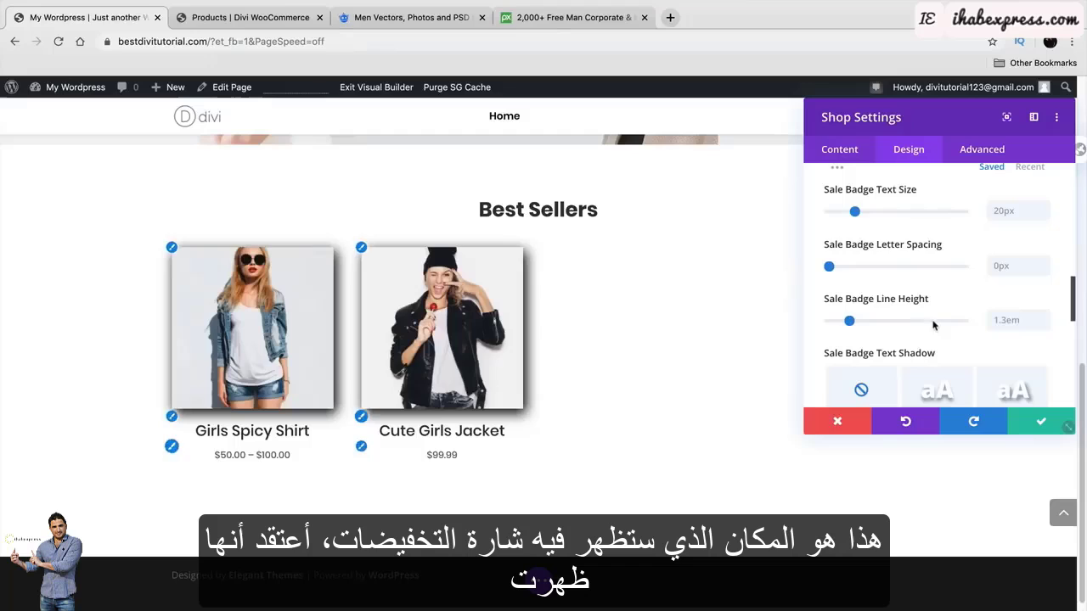
In the Shop module's Design tab, try a narrower Sizing width, restore 100%, and expand Transform.
scroll(931, 317, down, 1)
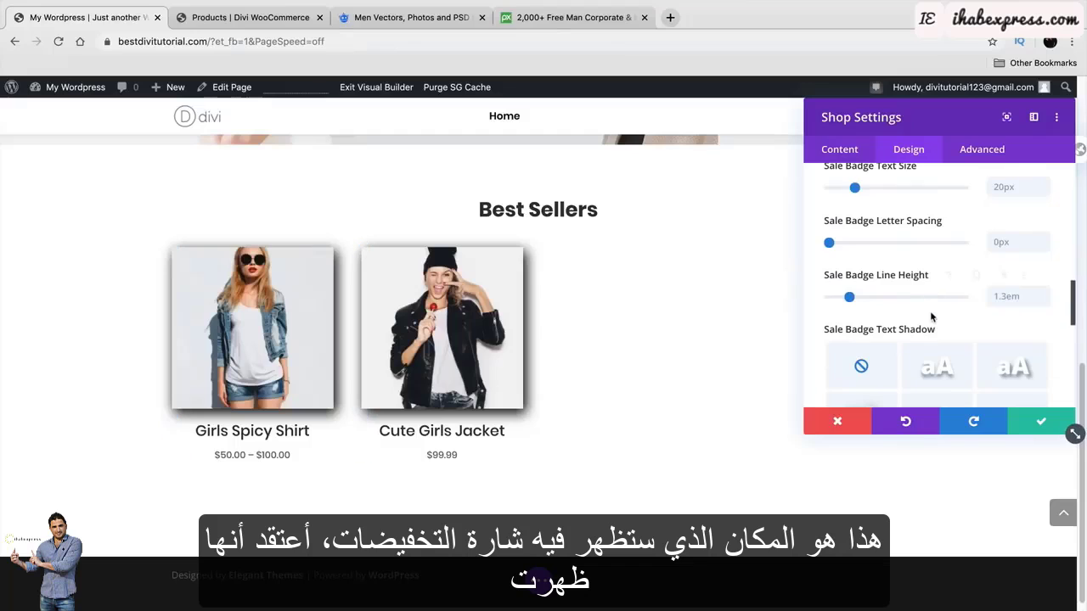
scroll(931, 317, down, 3)
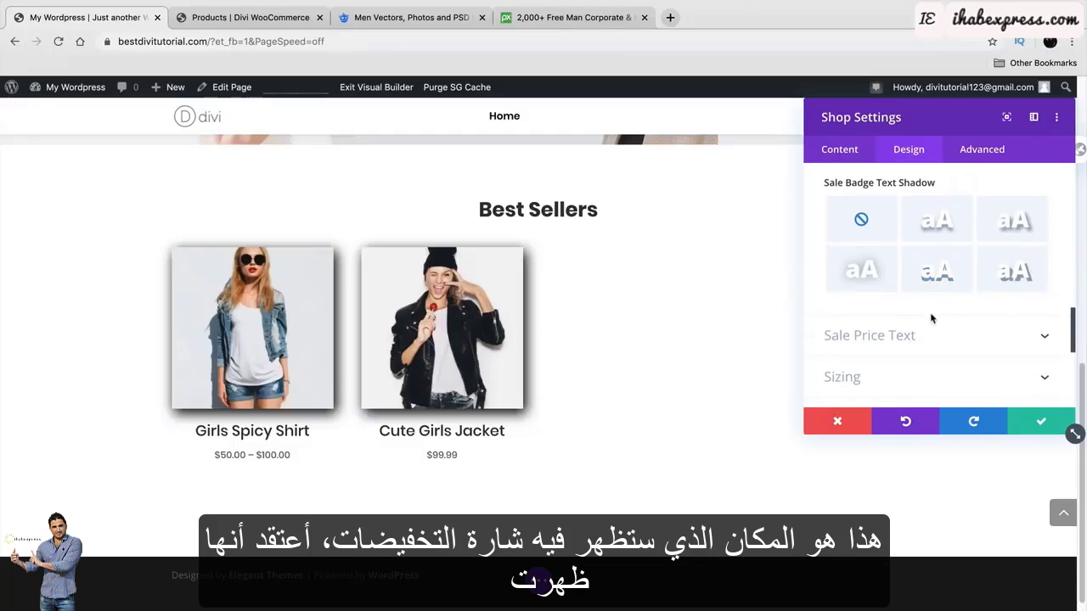
scroll(923, 310, down, 2)
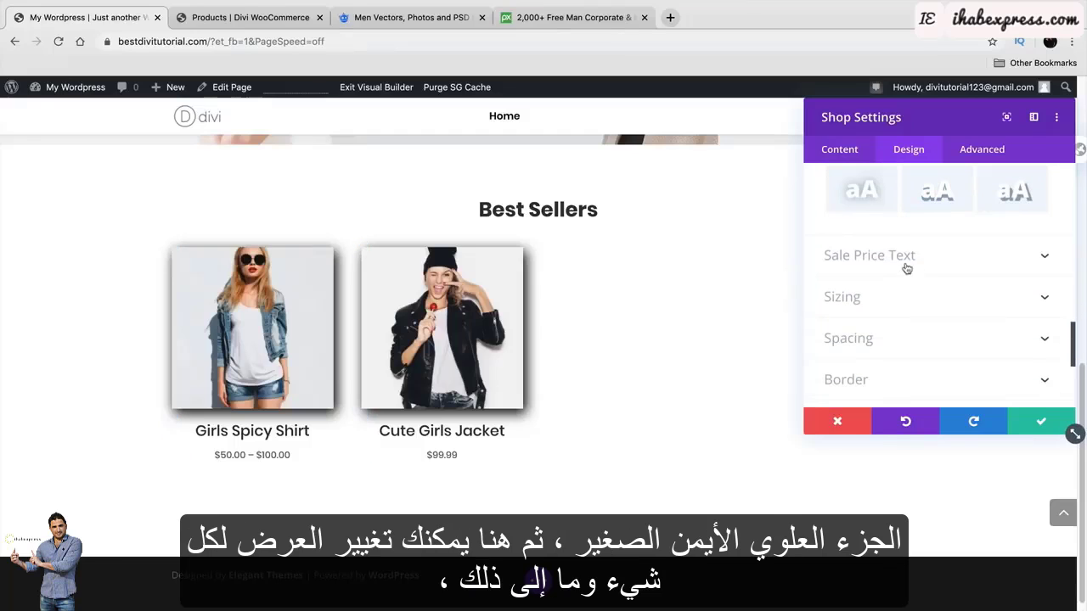
click(915, 299)
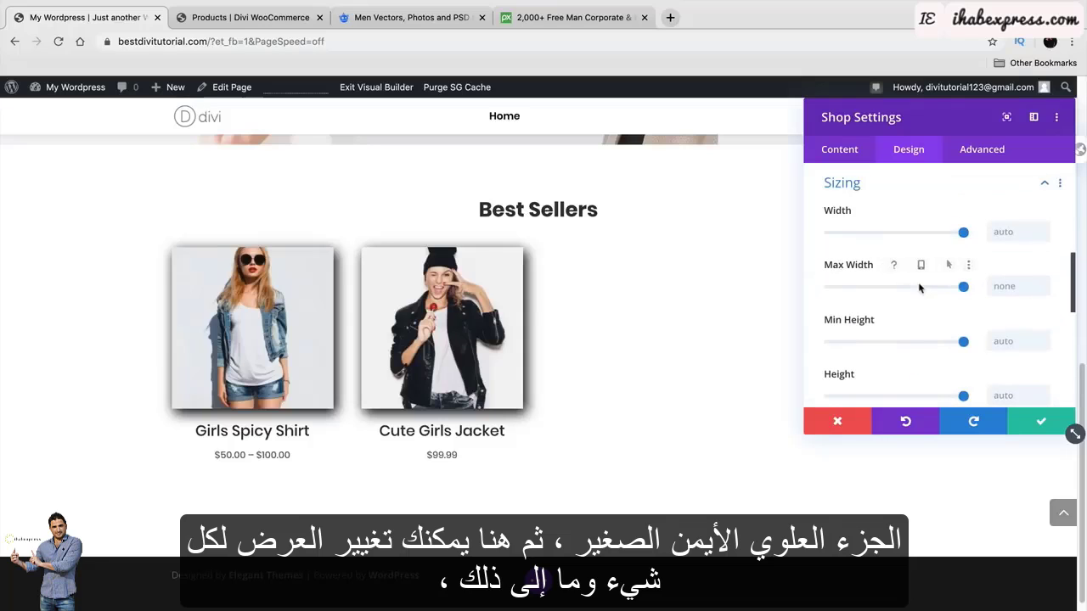
mouse_move(963, 234)
mouse_down()
mouse_move(903, 235)
mouse_move(967, 240)
mouse_up()
scroll(914, 314, down, 5)
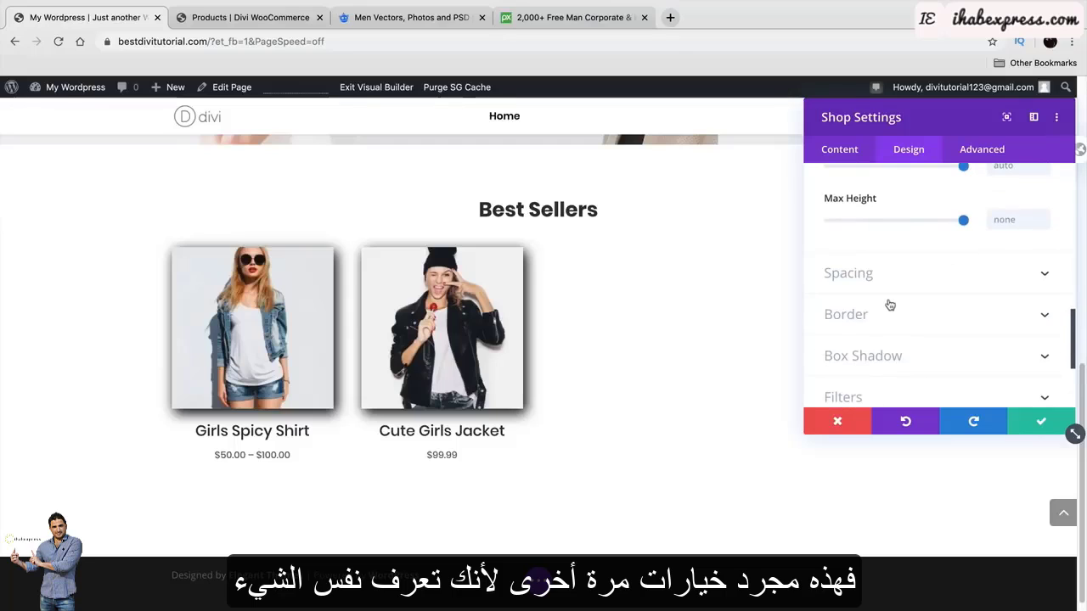
scroll(889, 303, down, 3)
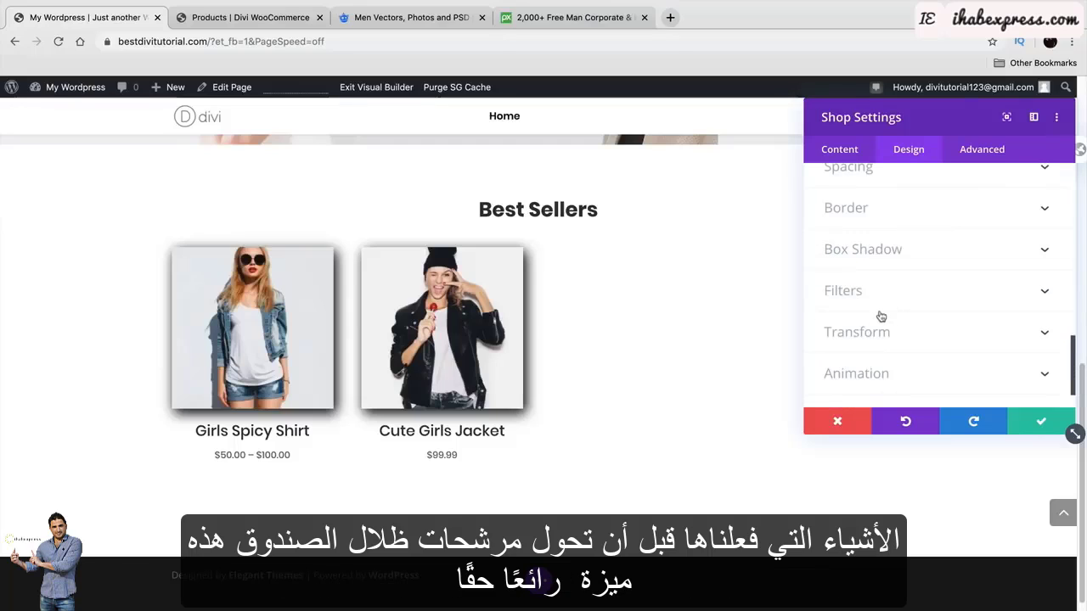
click(886, 338)
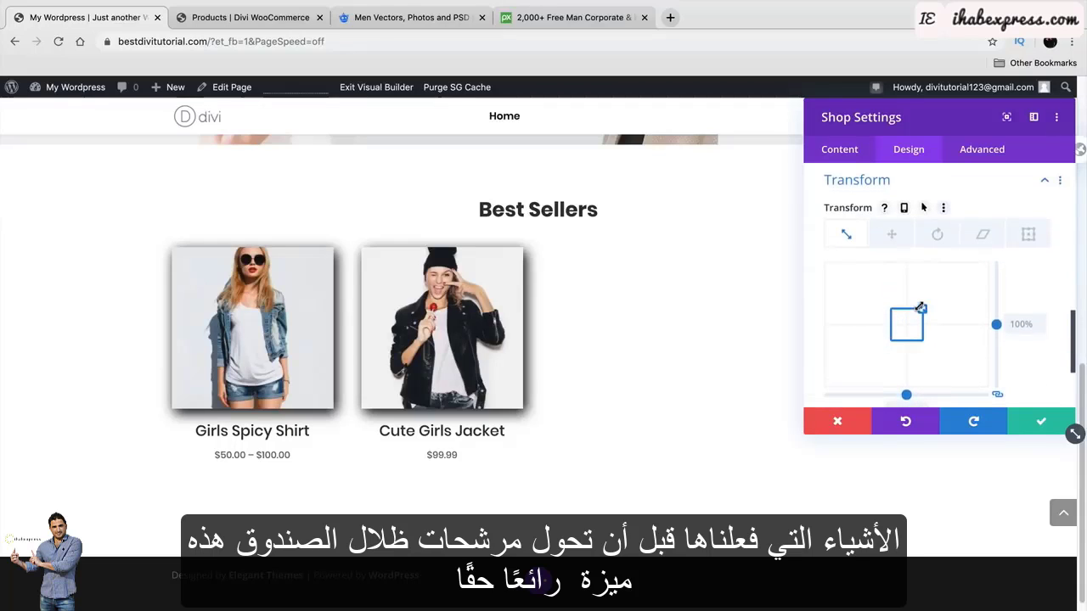
Experiment with the Best Sellers module's transform scale, up to about 126%, and its skew.
drag(921, 308, 920, 313)
mouse_move(916, 325)
mouse_down()
mouse_move(898, 323)
mouse_move(926, 304)
mouse_up()
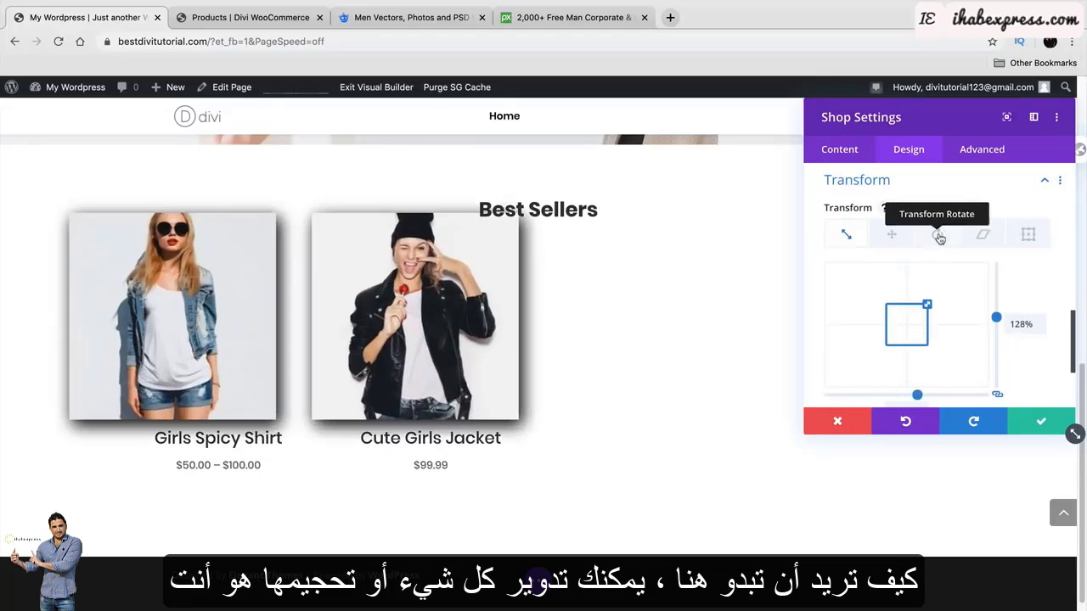
click(937, 234)
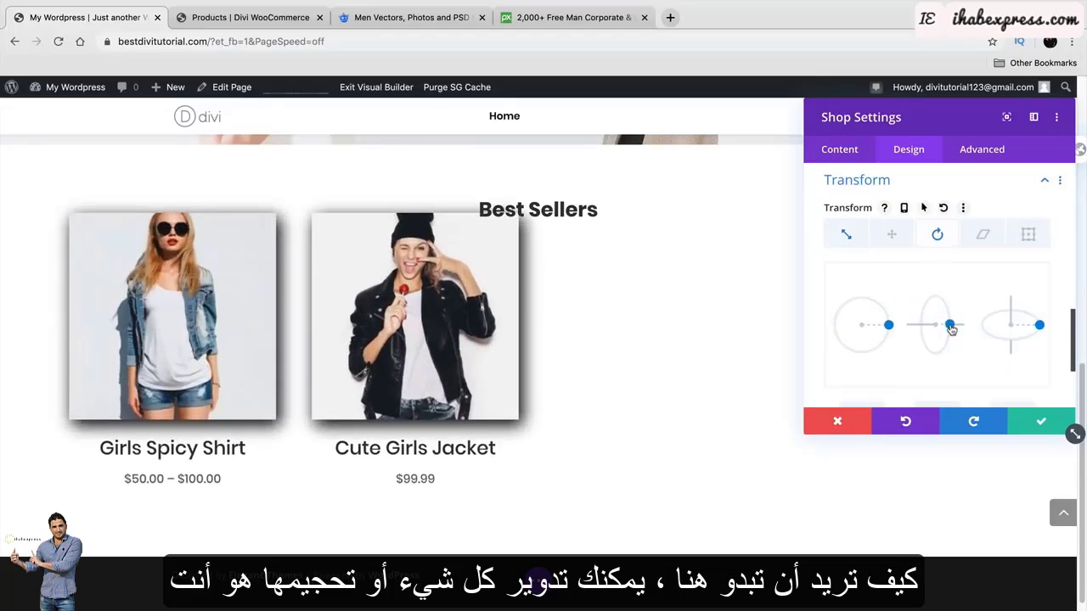
click(981, 234)
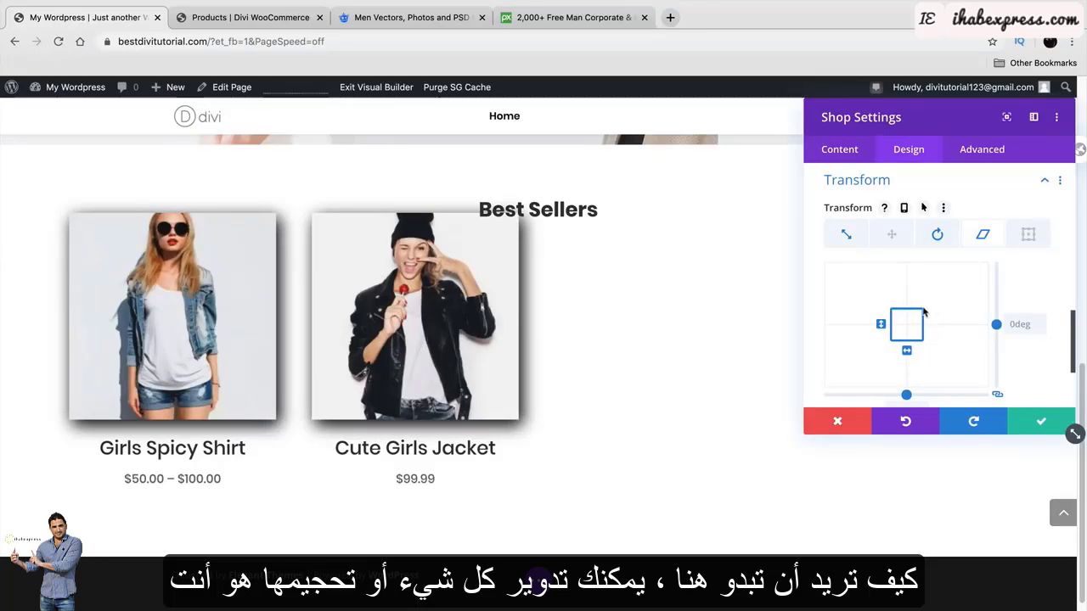
mouse_move(907, 349)
mouse_down()
mouse_move(922, 339)
mouse_move(908, 349)
mouse_up()
scroll(951, 337, down, 3)
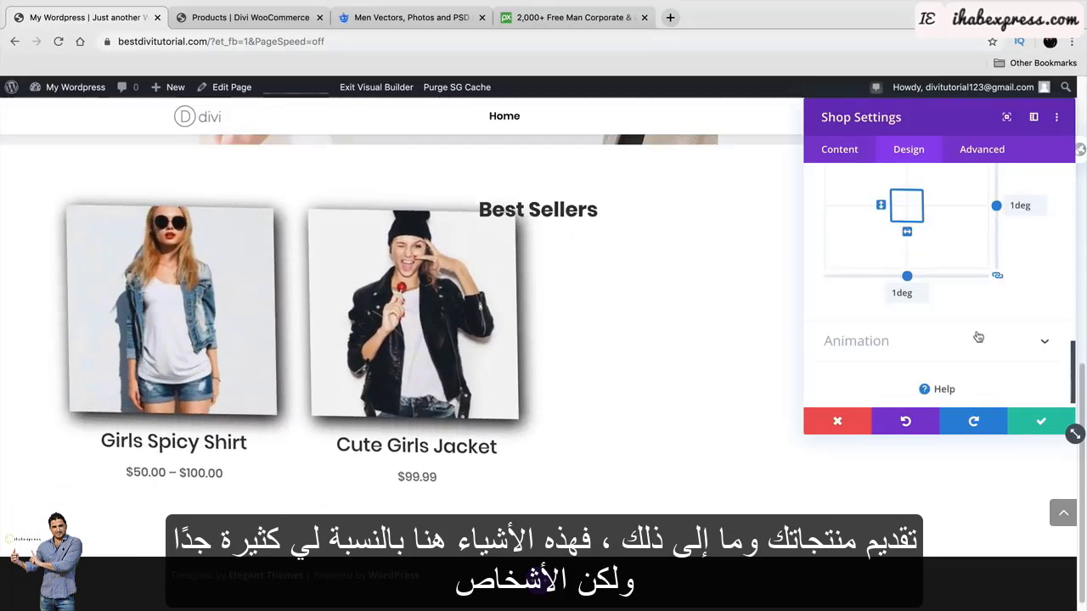
scroll(1004, 337, up, 5)
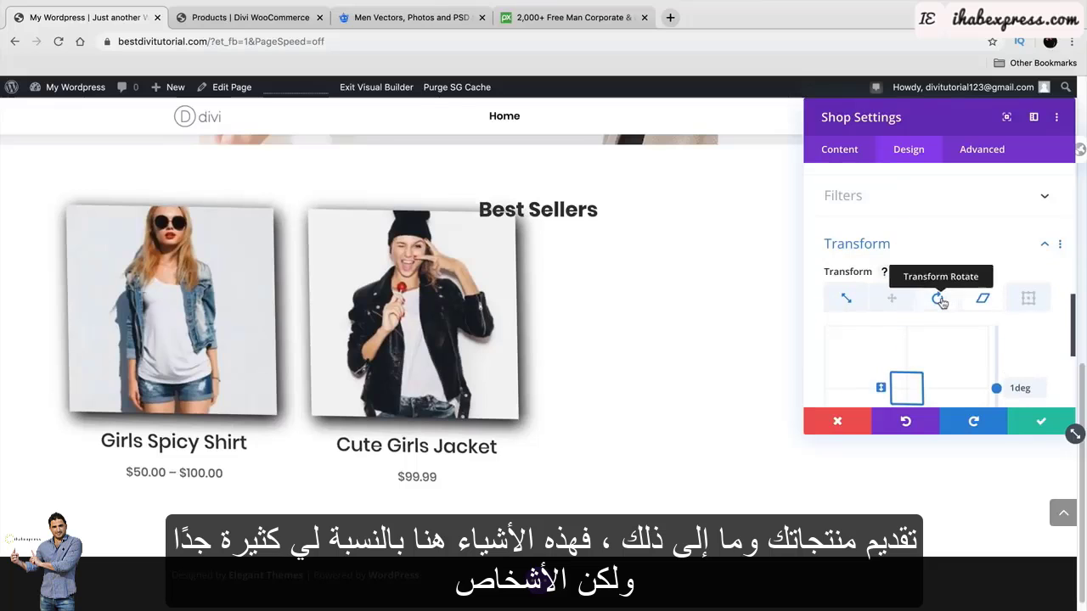
Tilt the products by 1 degree and reset rotation to 0deg, then set the scale to 0%.
click(937, 298)
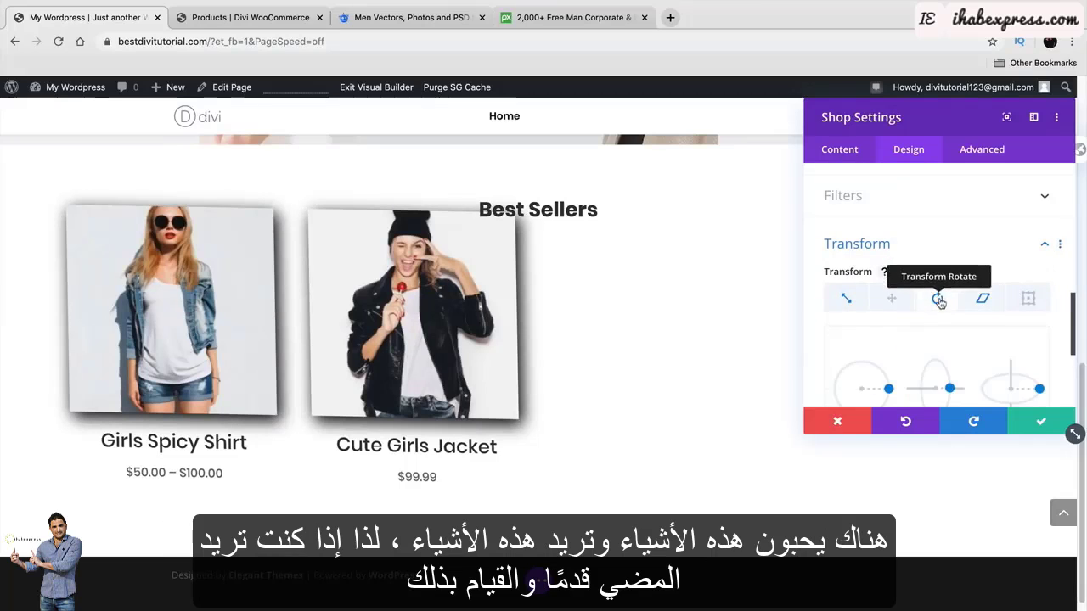
scroll(941, 303, down, 2)
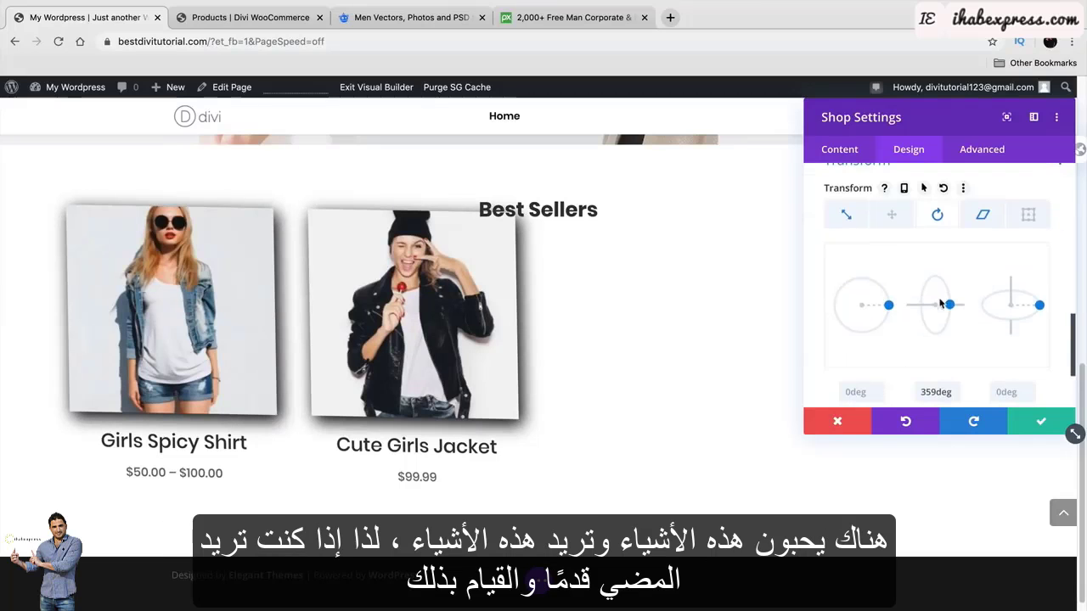
click(878, 389)
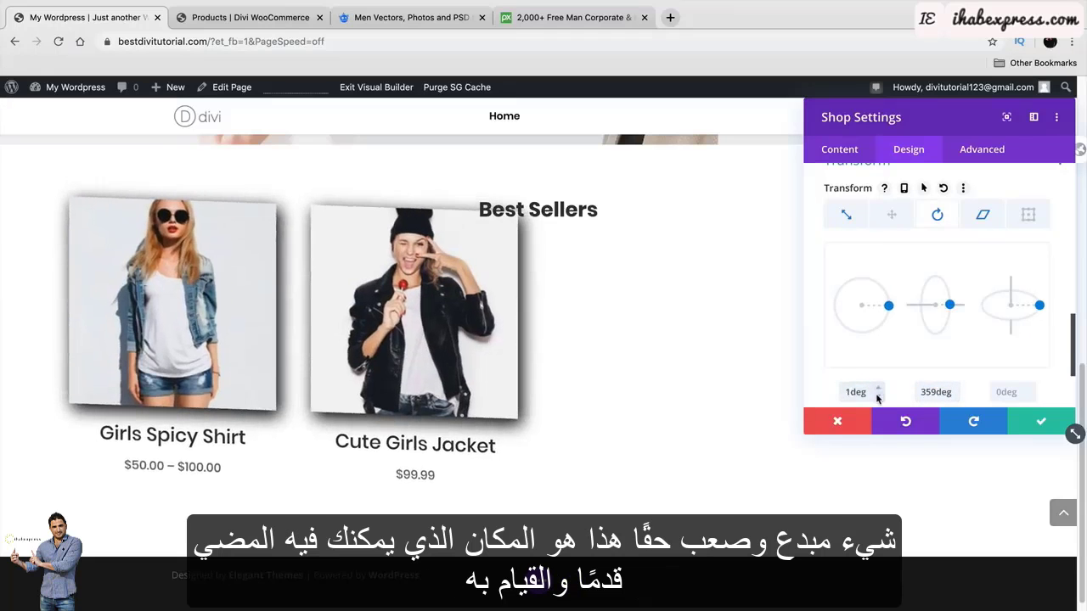
click(878, 396)
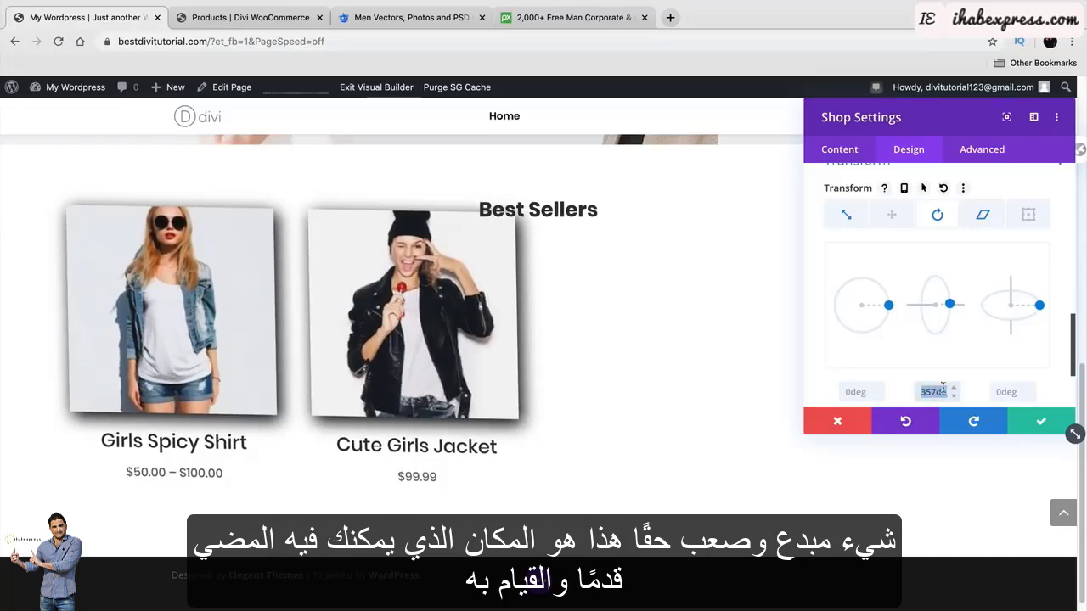
click(846, 215)
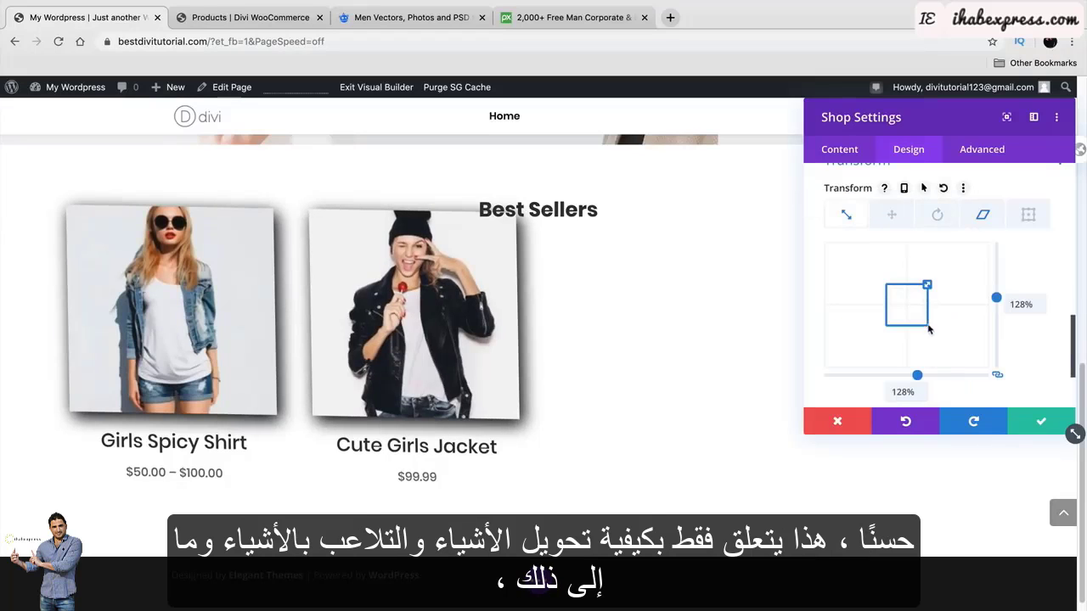
click(1013, 302)
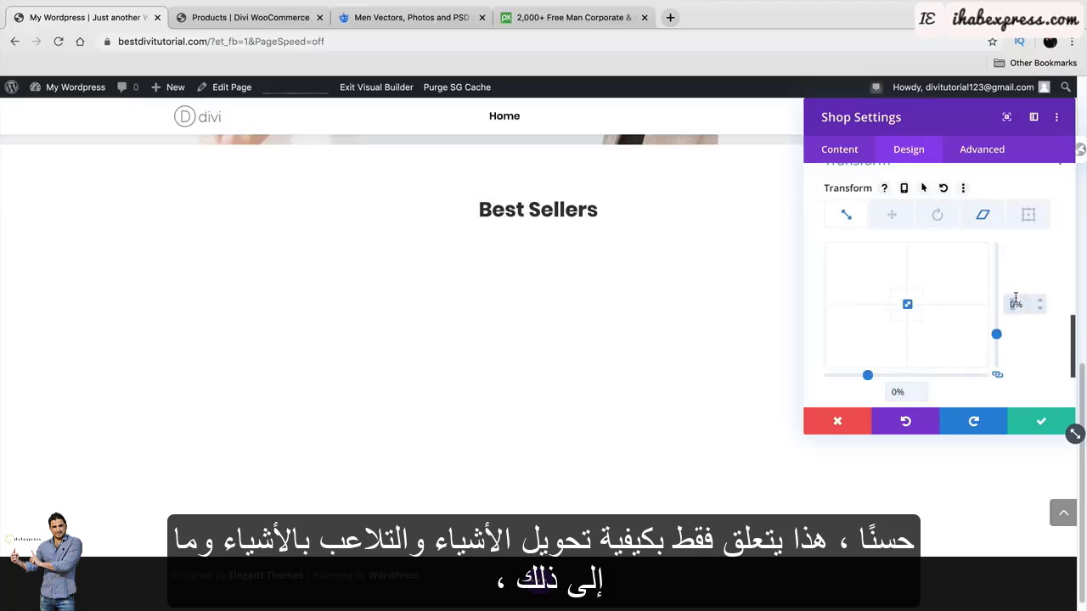
Discard the transform changes and set the Shop module's Design animation style to Fade.
click(852, 420)
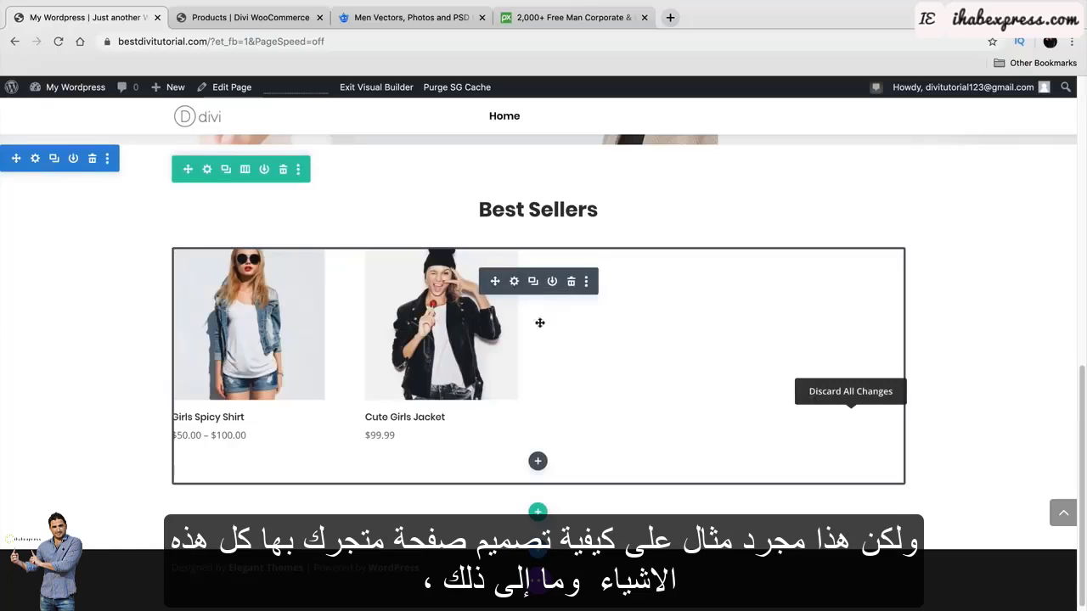
click(514, 284)
click(909, 149)
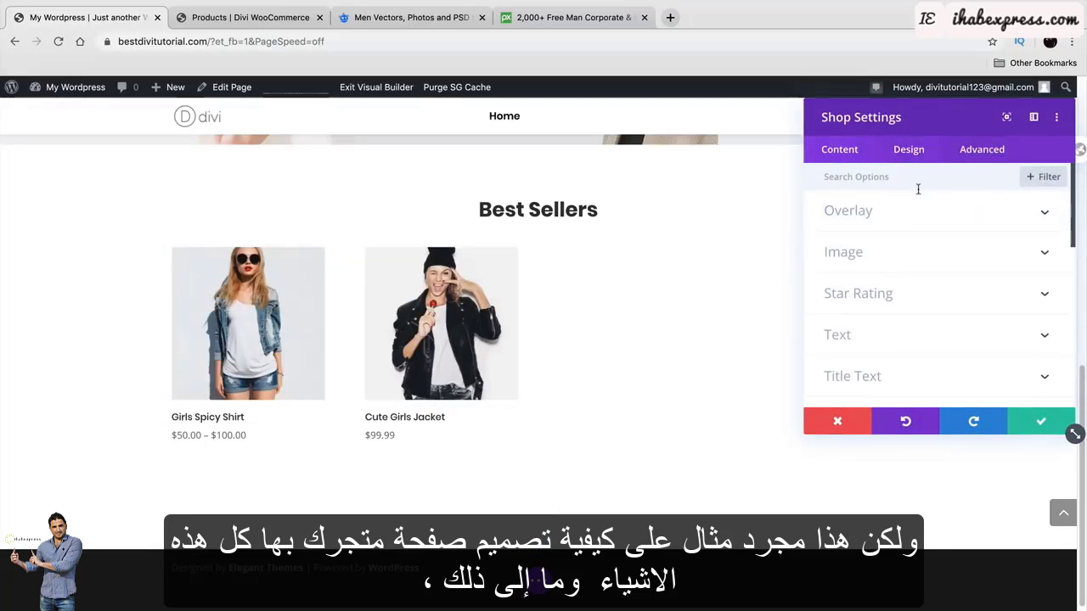
scroll(891, 284, down, 10)
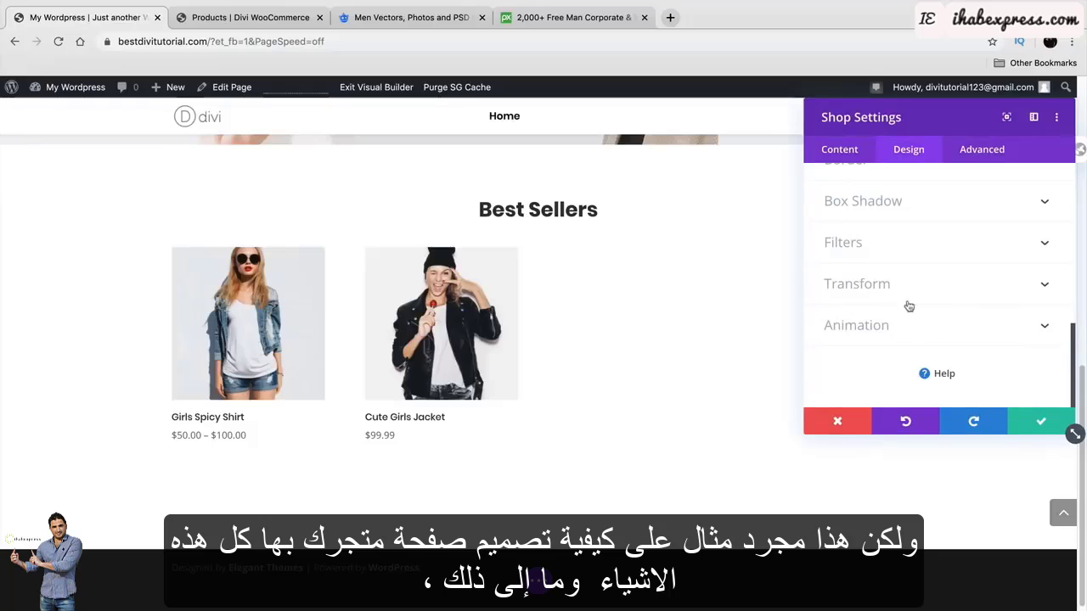
click(892, 329)
click(908, 249)
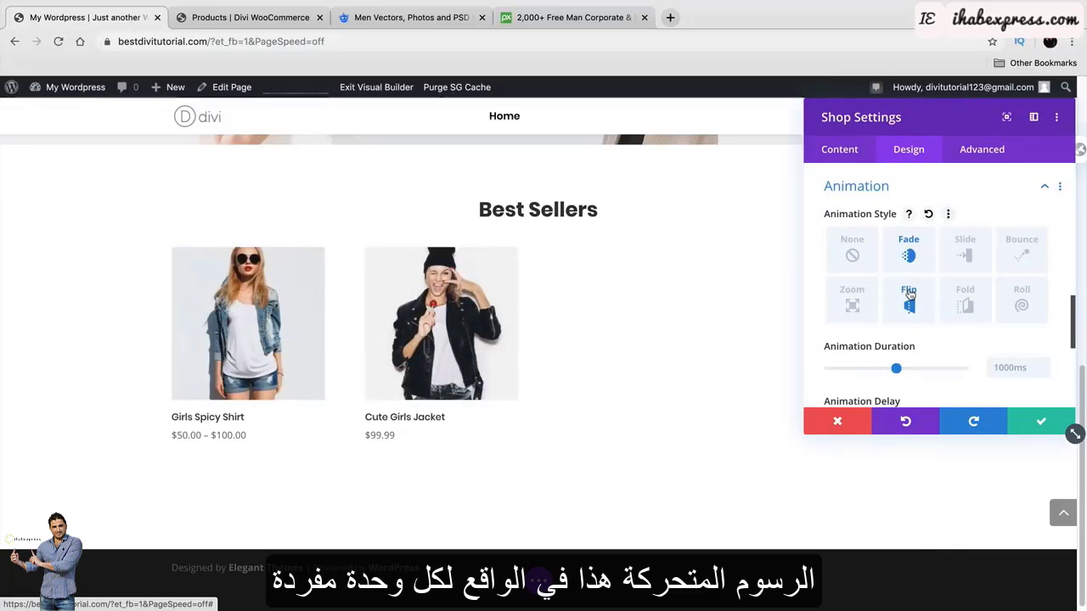
Preview the Slide, Bounce, Zoom, Flip and Fold animation styles, settling on Roll.
click(952, 258)
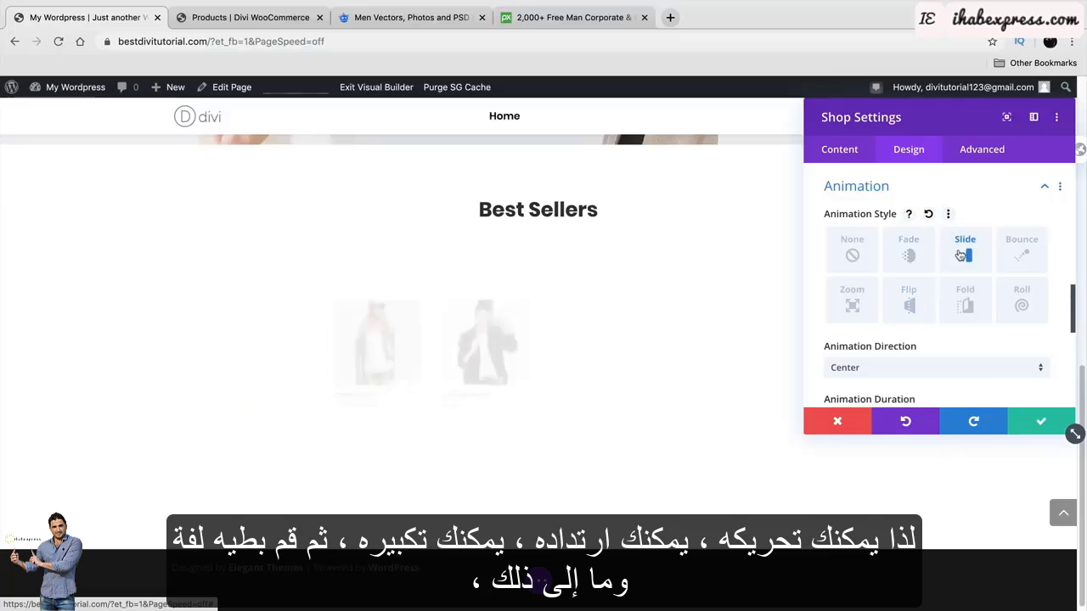
click(1021, 248)
click(852, 297)
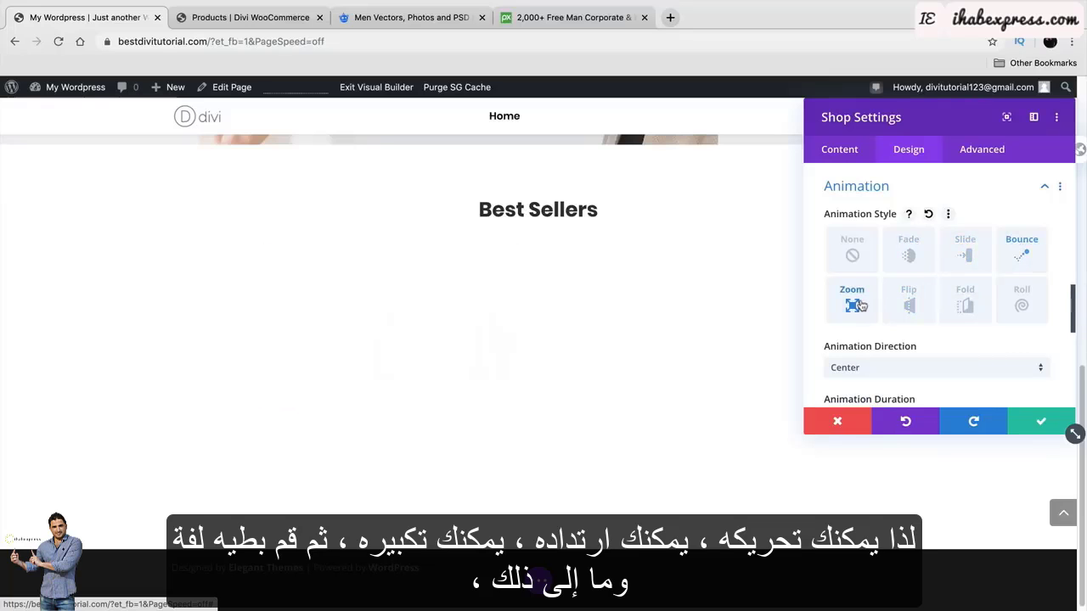
click(908, 297)
click(970, 299)
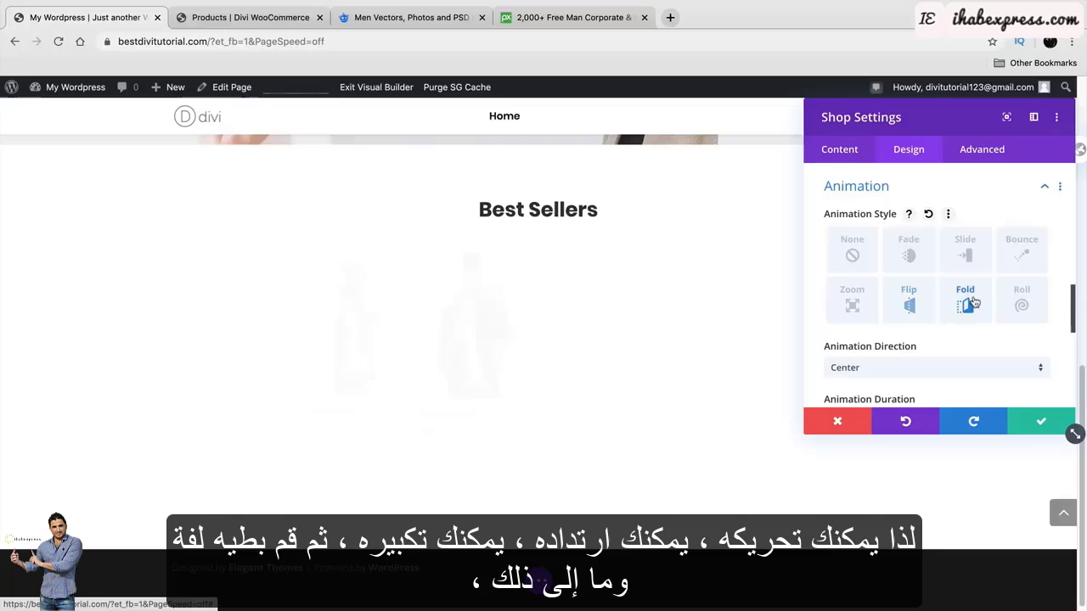
click(1022, 298)
Set the Shop module's animation duration to 5000ms and save its settings.
scroll(917, 344, down, 2)
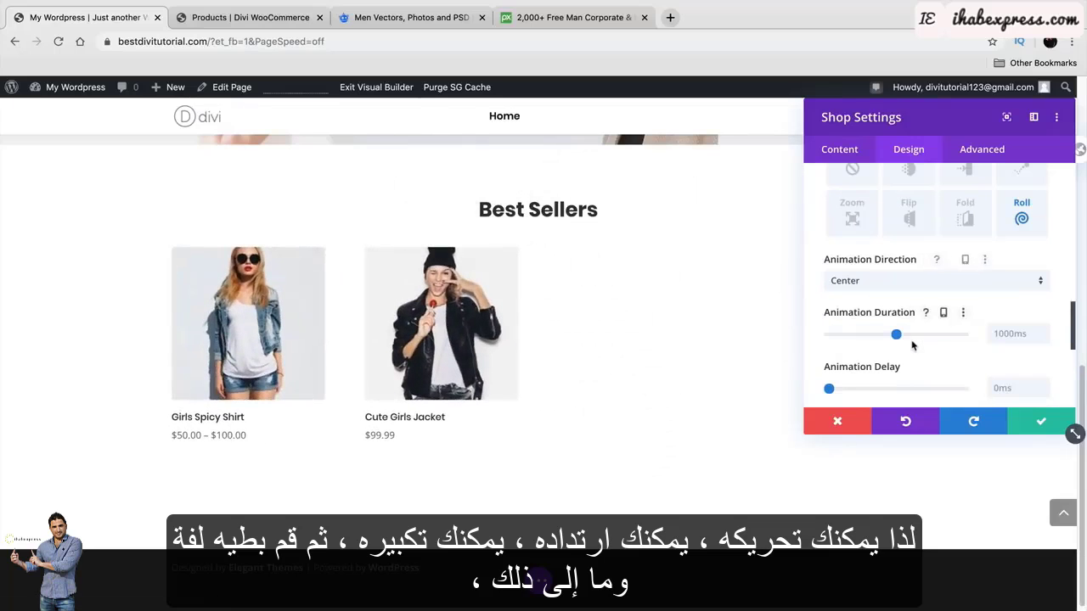
drag(898, 335, 963, 335)
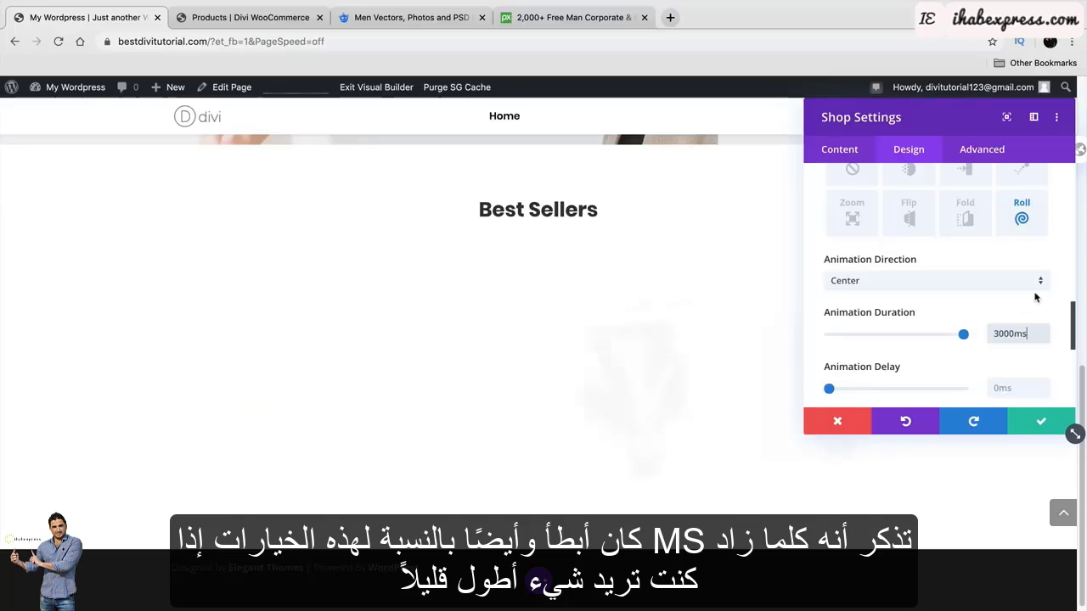
double_click(1010, 334)
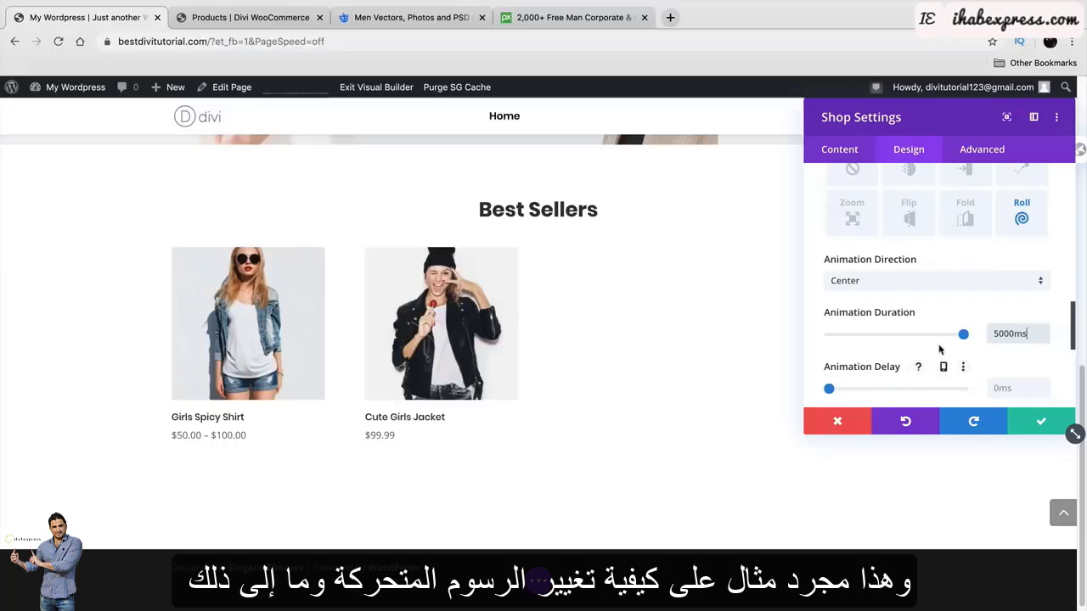
scroll(938, 352, down, 3)
scroll(929, 340, down, 1)
scroll(888, 282, down, 2)
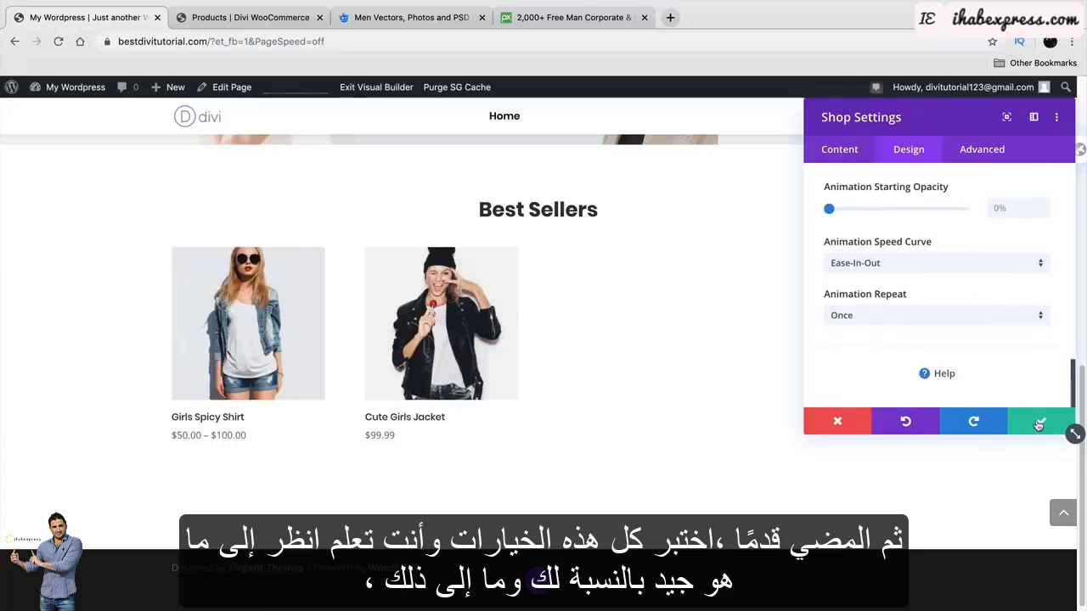
click(1039, 424)
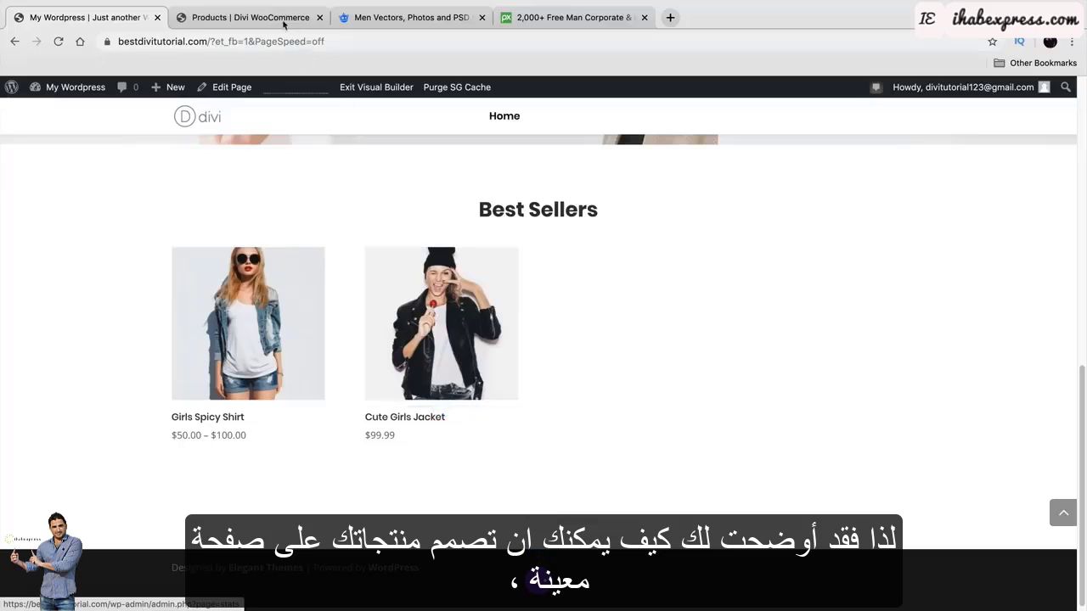
Go to the demo site's home page and scroll through its collection banners and feature blurbs.
click(250, 17)
scroll(395, 199, up, 3)
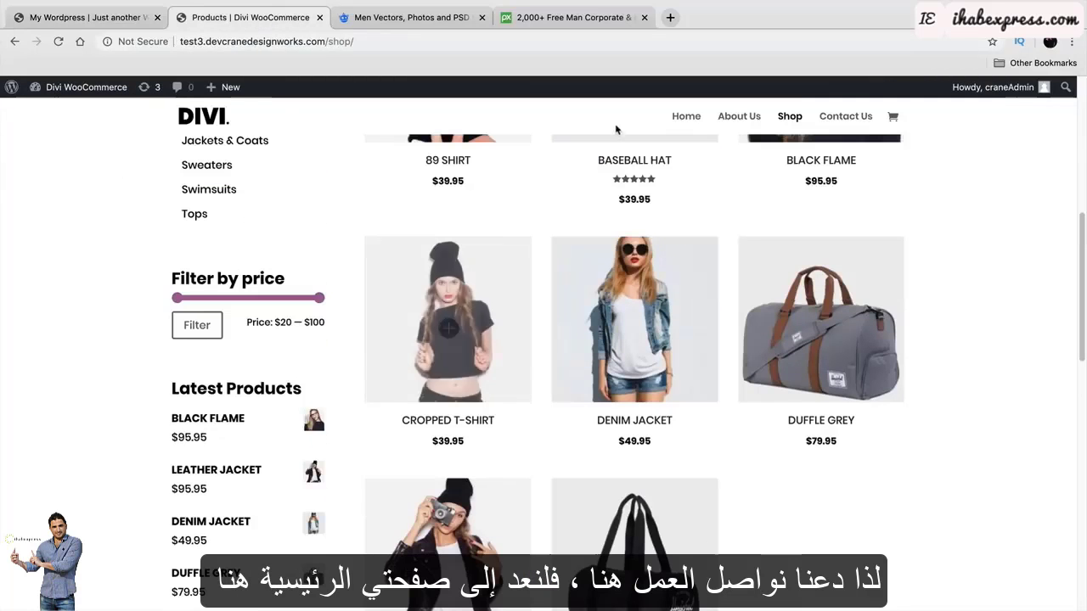
click(686, 116)
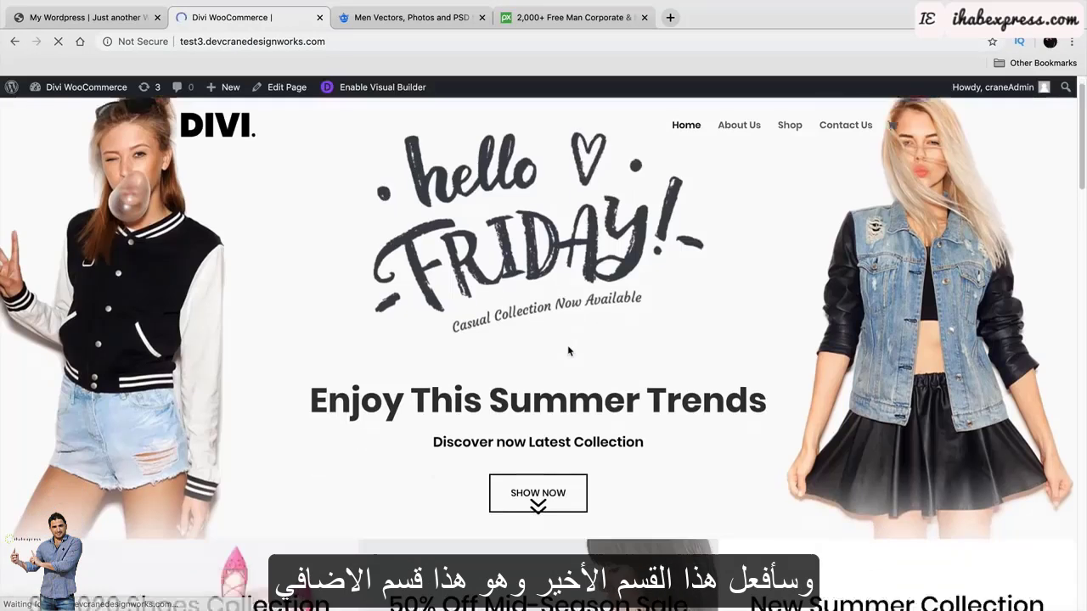
scroll(569, 348, down, 15)
scroll(569, 348, down, 5)
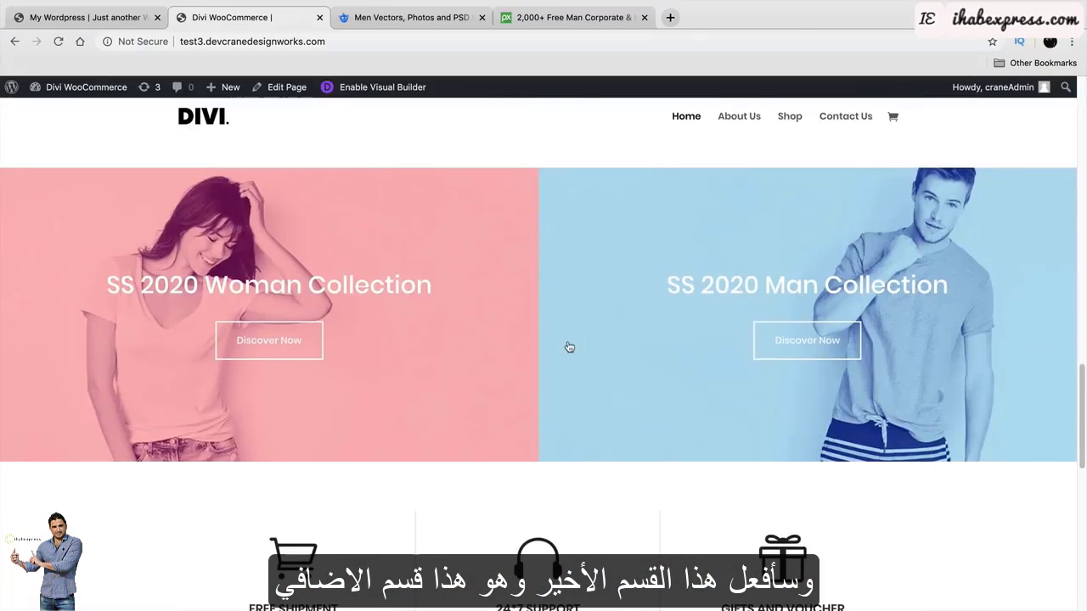
scroll(449, 341, up, 2)
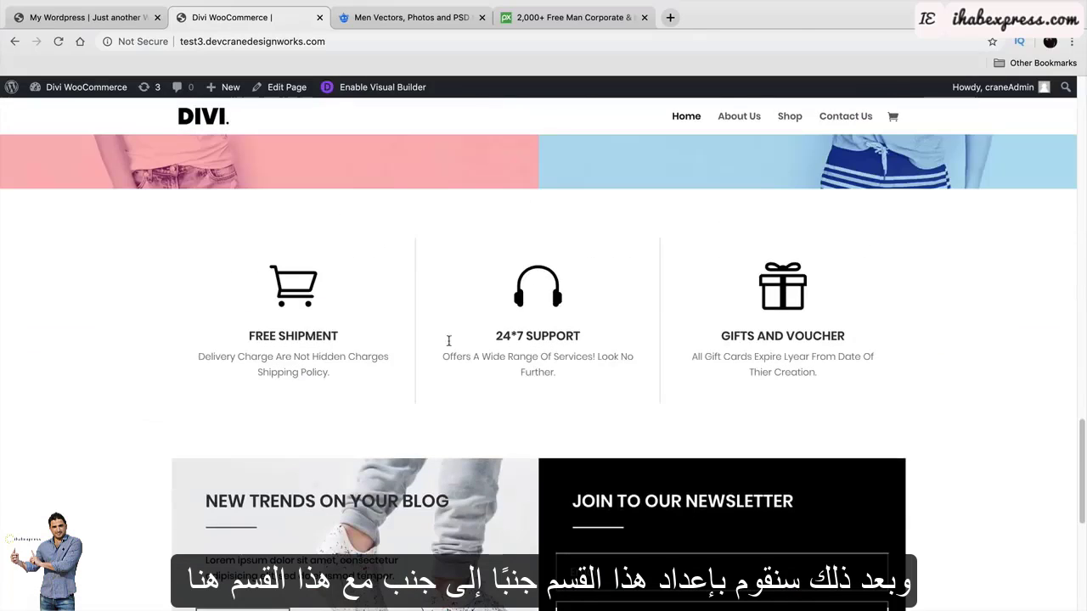
scroll(524, 364, down, 2)
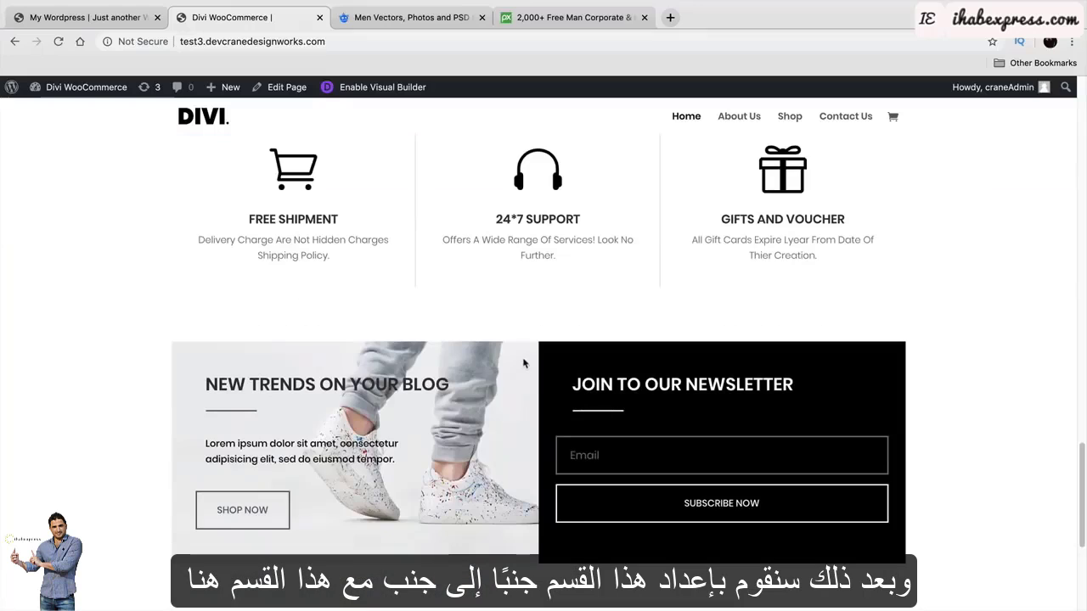
scroll(364, 413, up, 6)
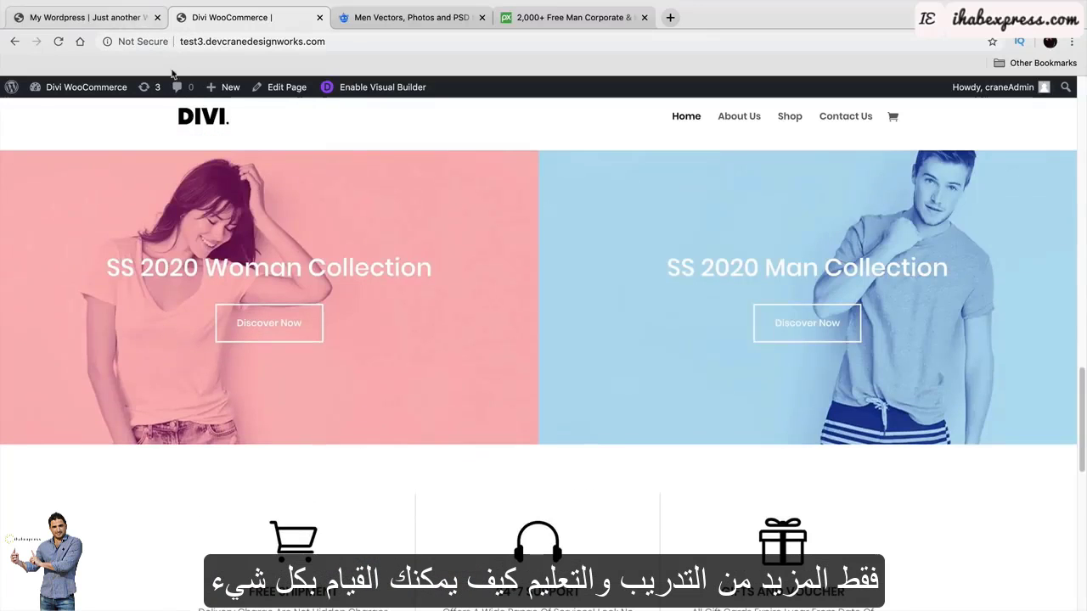
scroll(406, 326, up, 2)
scroll(409, 334, down, 2)
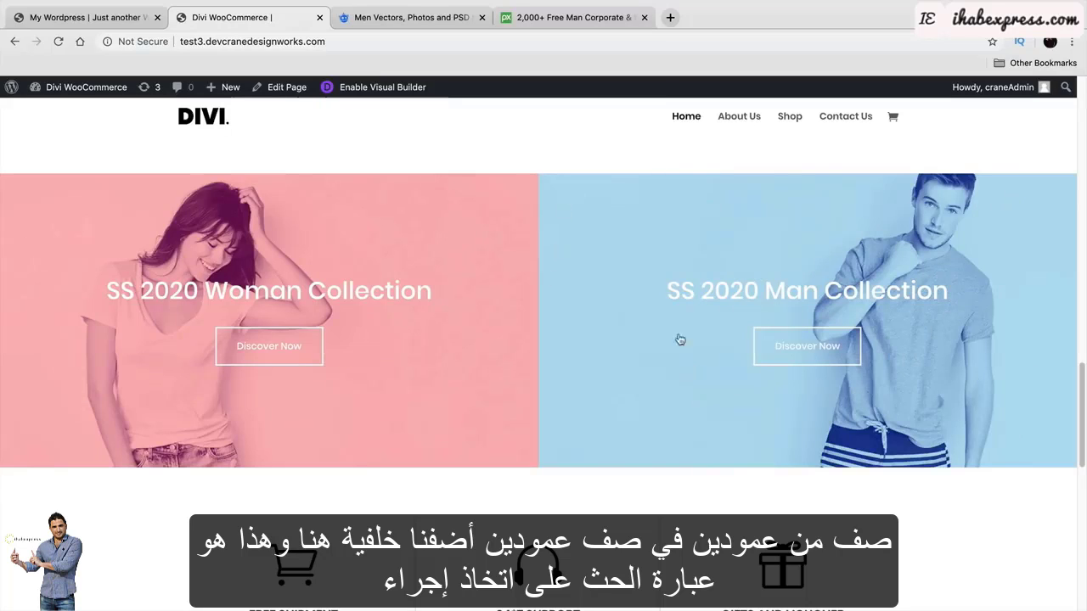
Follow the Man Collection banner link and inspect the NEW TRENDS ON YOUR BLOG newsletter block.
click(849, 292)
scroll(681, 359, down, 10)
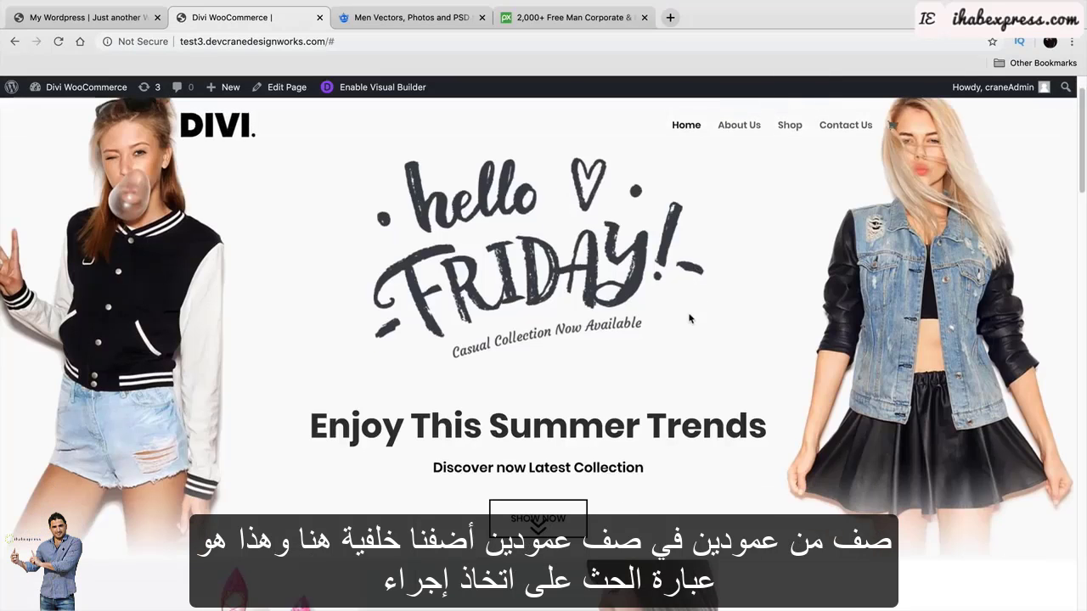
scroll(681, 358, down, 8)
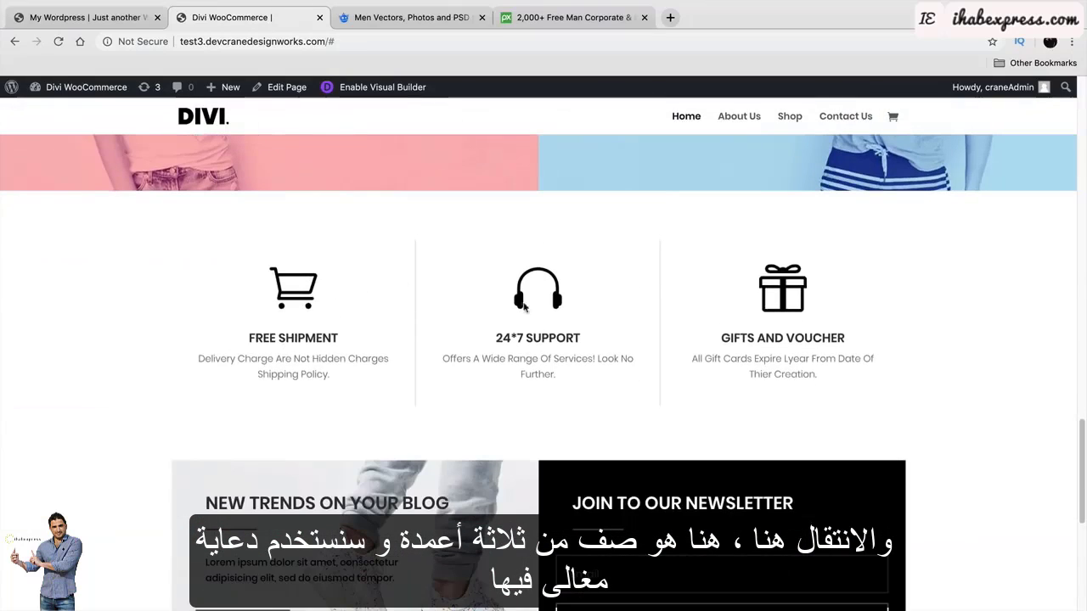
scroll(781, 331, down, 2)
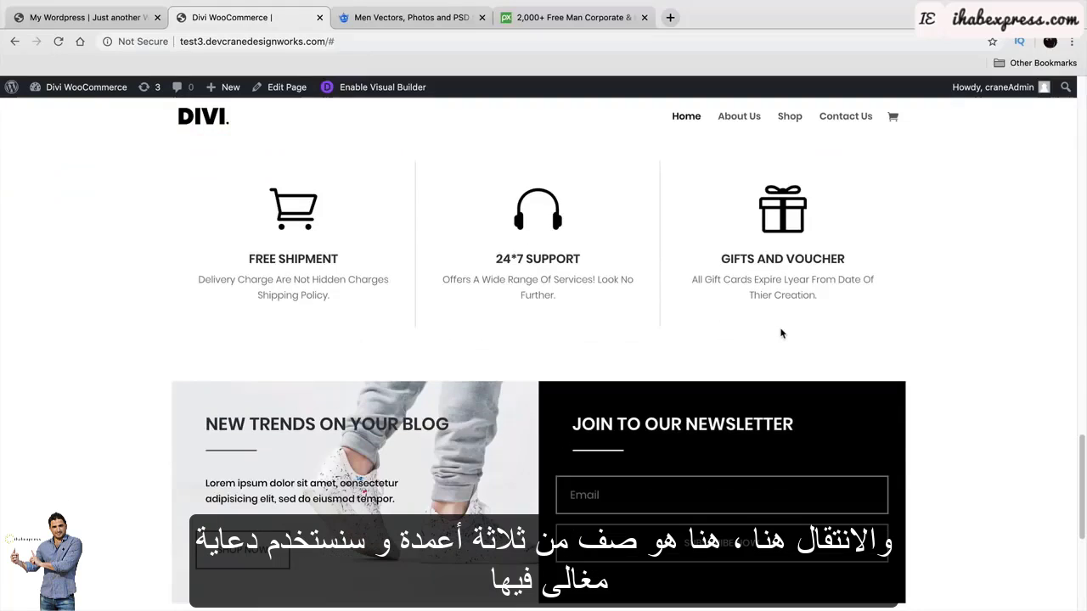
scroll(782, 332, down, 4)
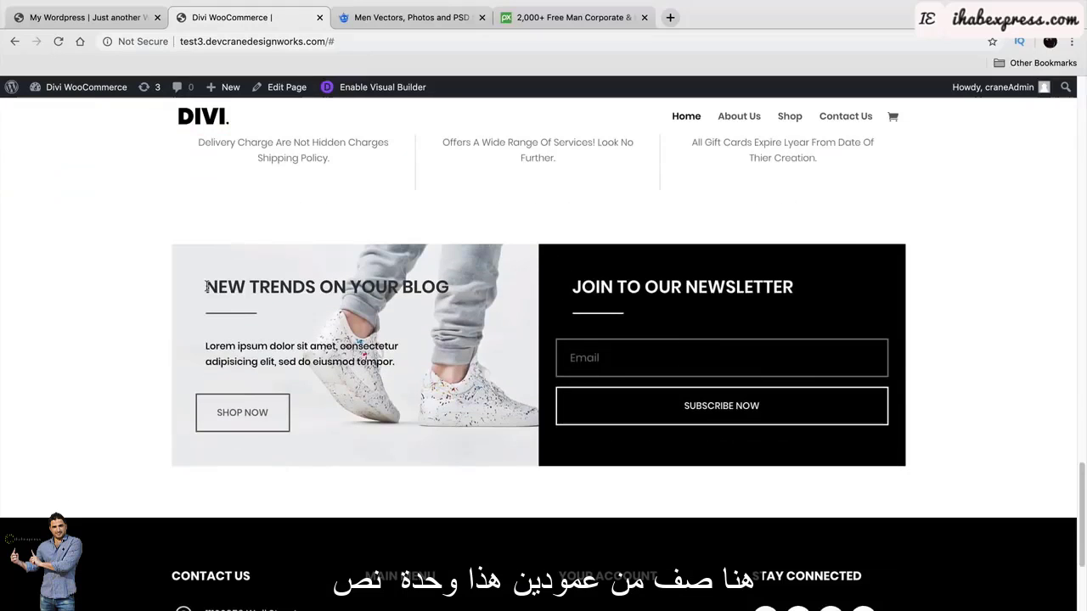
drag(207, 287, 450, 290)
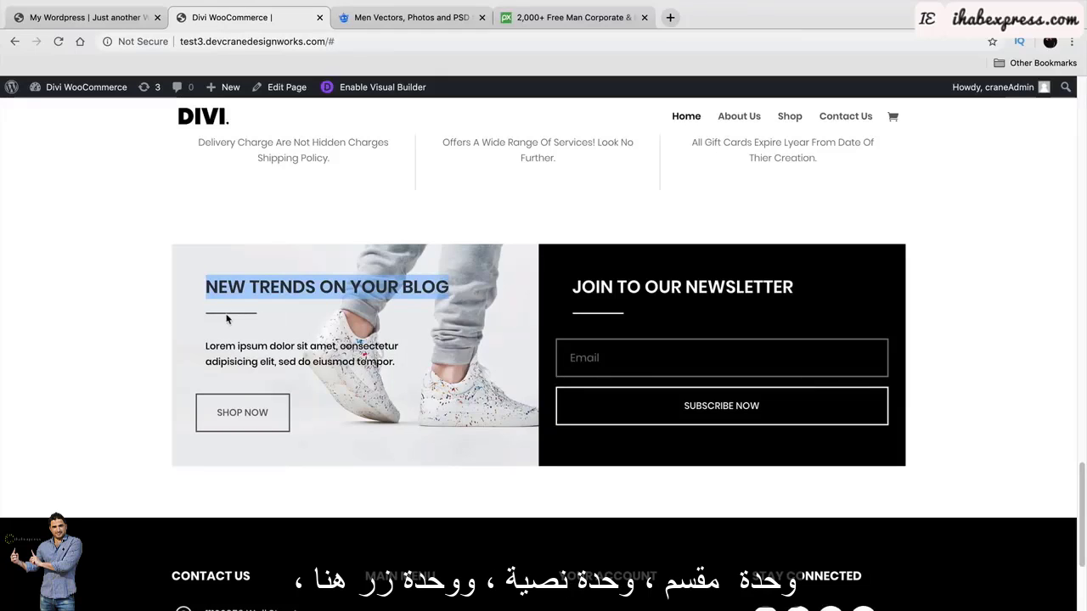
drag(220, 342, 368, 369)
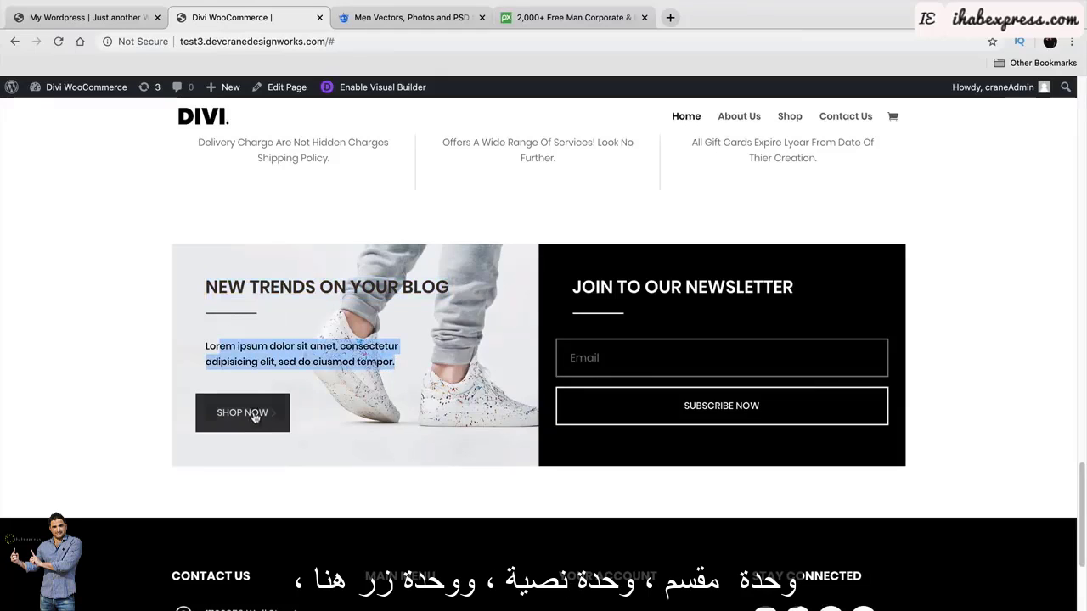
click(584, 287)
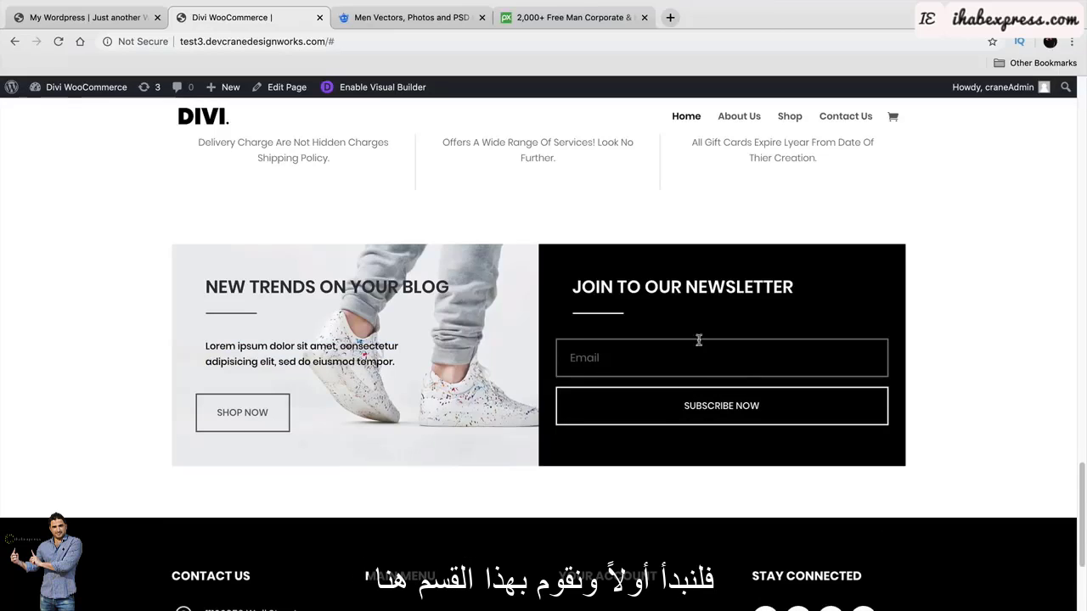
scroll(699, 340, up, 6)
On My Wordpress, add a Regular section with a two-column row holding a Call To Action module.
click(130, 19)
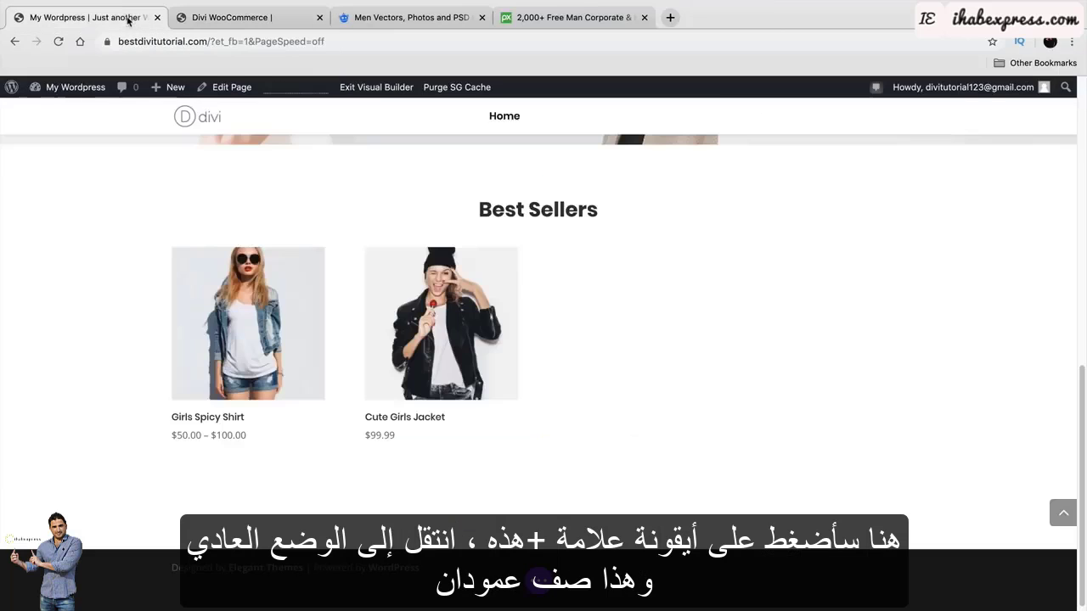
click(540, 551)
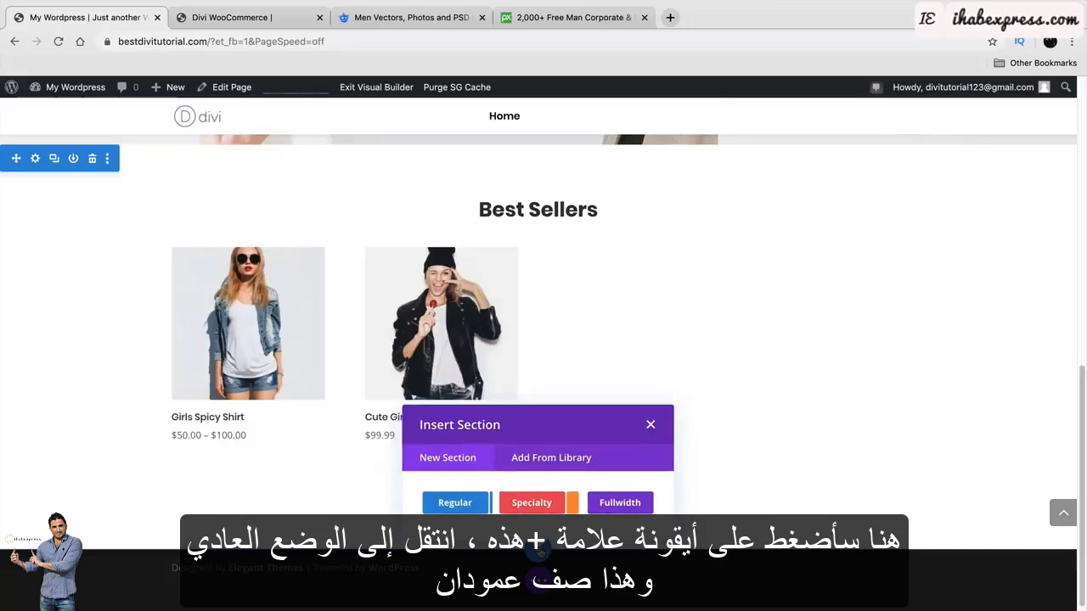
click(465, 510)
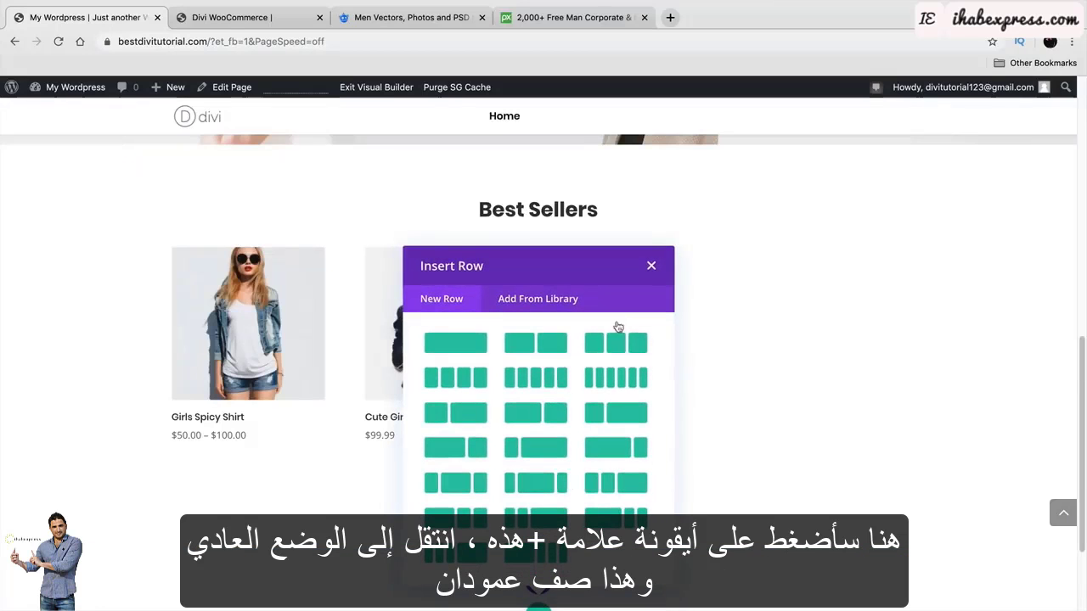
click(551, 346)
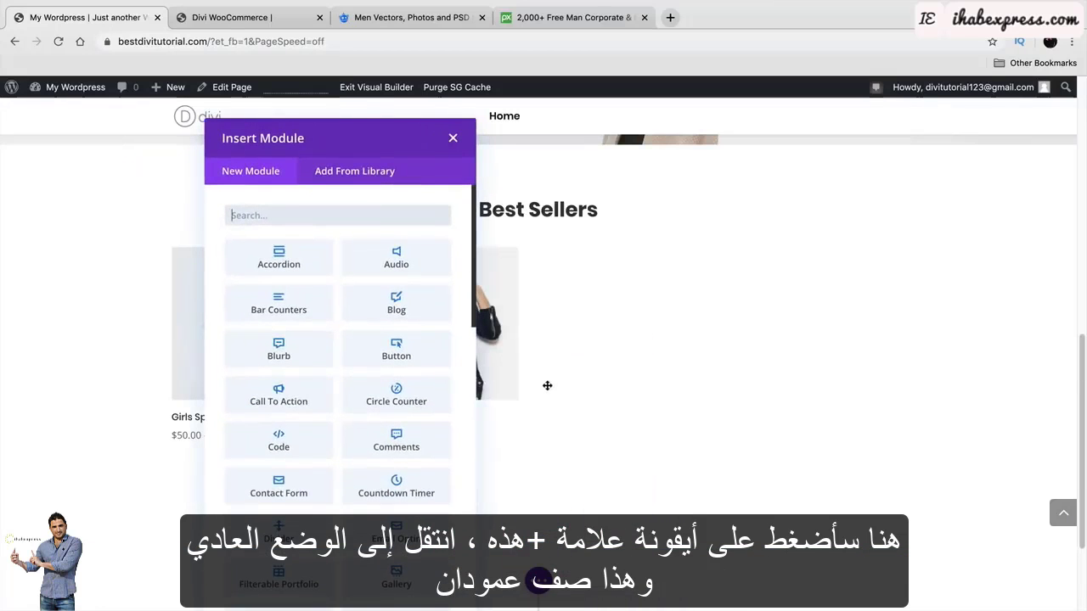
click(284, 388)
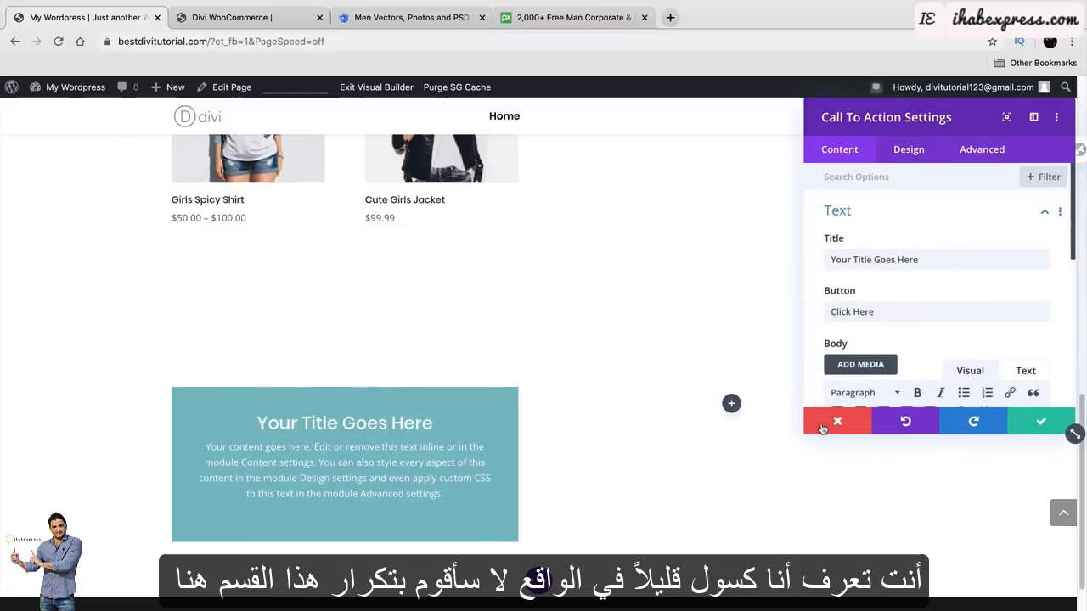
scroll(671, 424, up, 10)
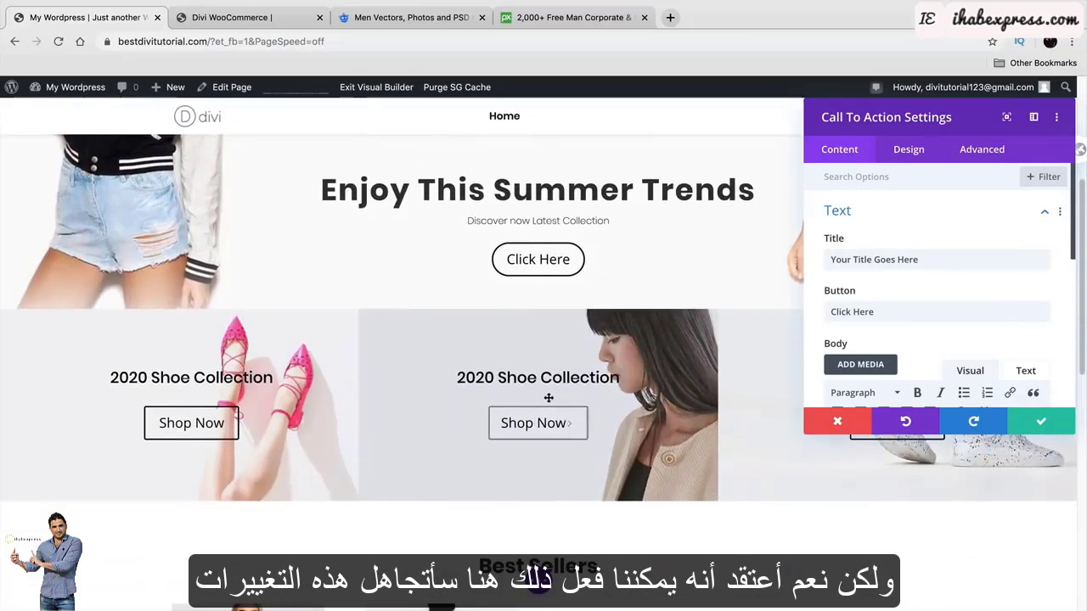
scroll(556, 408, down, 1)
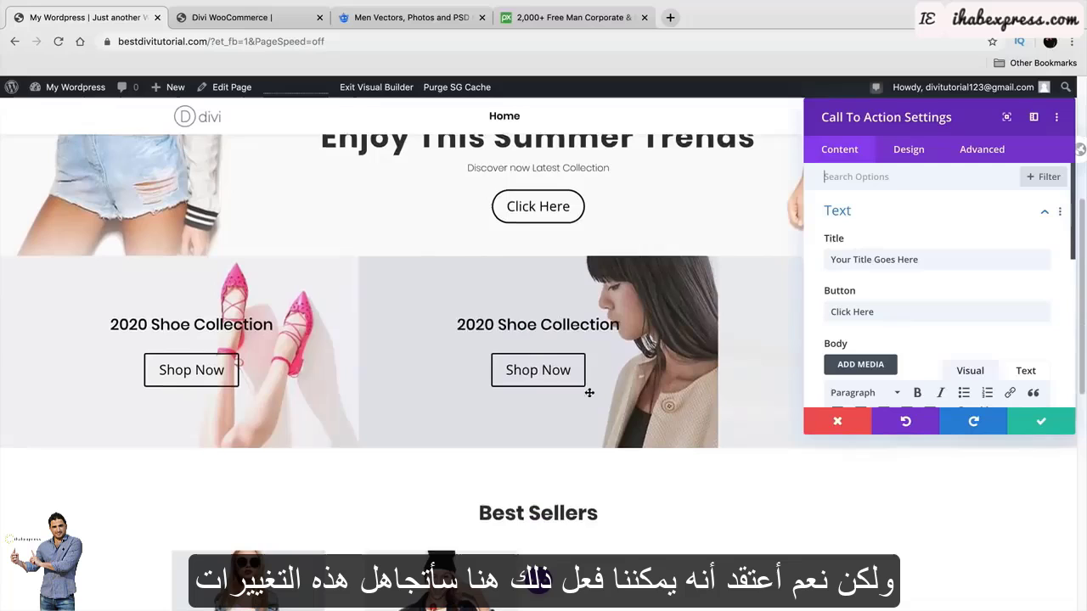
Discard the CTA changes, duplicate the middle 2020 Shoe Collection module, and delete the placeholder CTA.
click(835, 423)
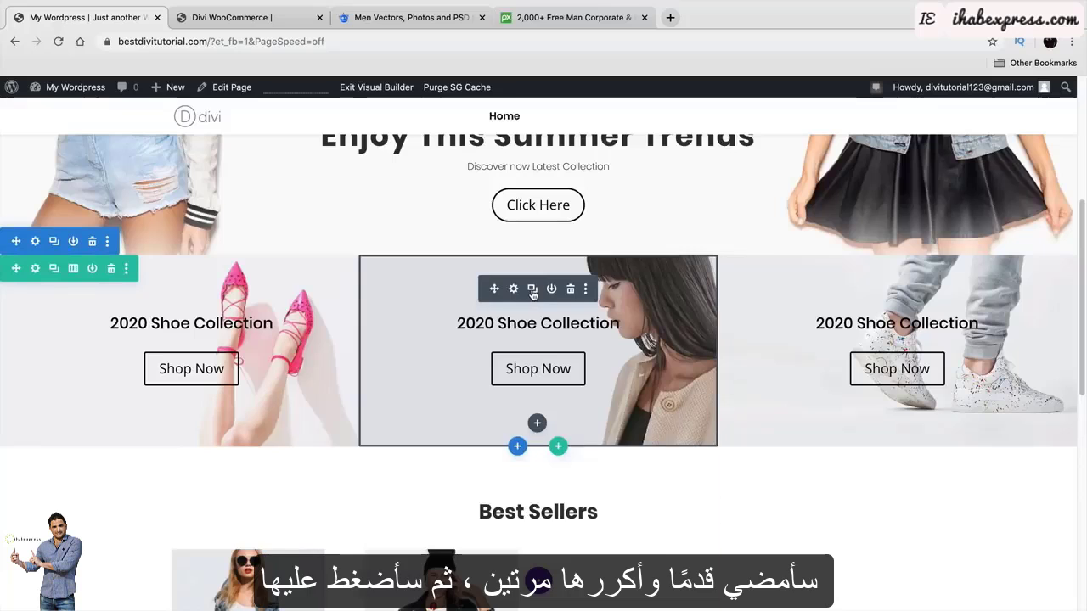
click(533, 290)
scroll(541, 340, down, 3)
scroll(526, 357, up, 1)
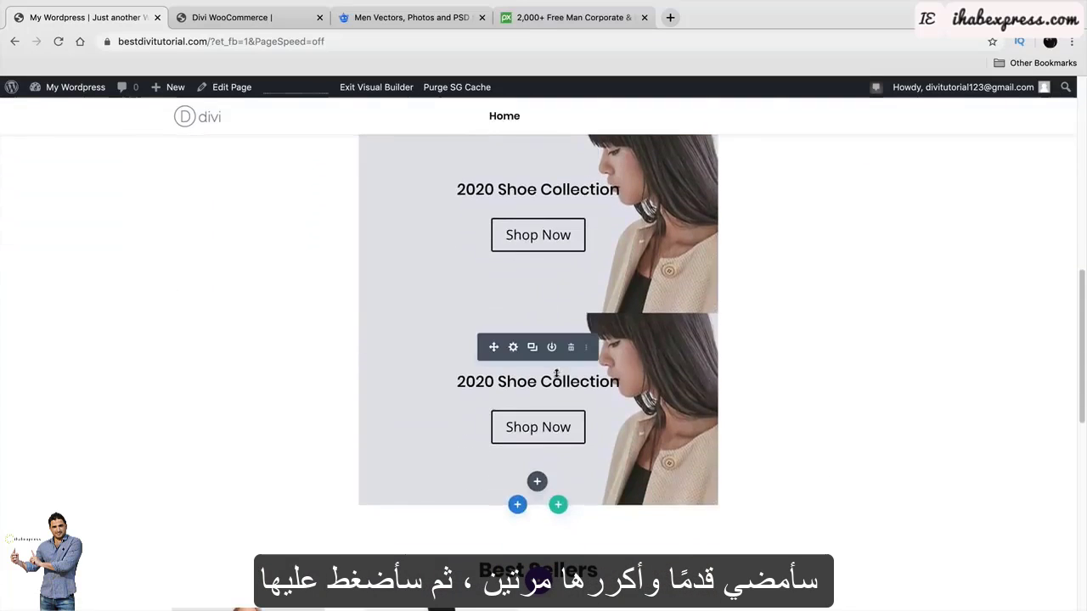
drag(493, 346, 450, 368)
scroll(488, 353, down, 8)
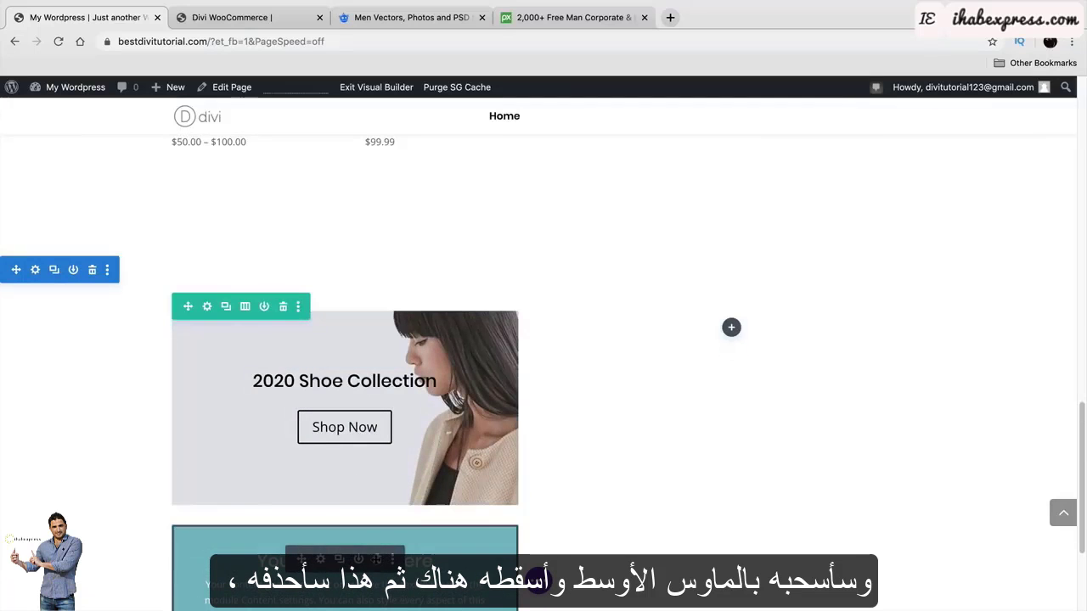
click(376, 559)
Move the Shoe Collection copy into the new row's other column, then compare against the demo site.
scroll(675, 382, up, 2)
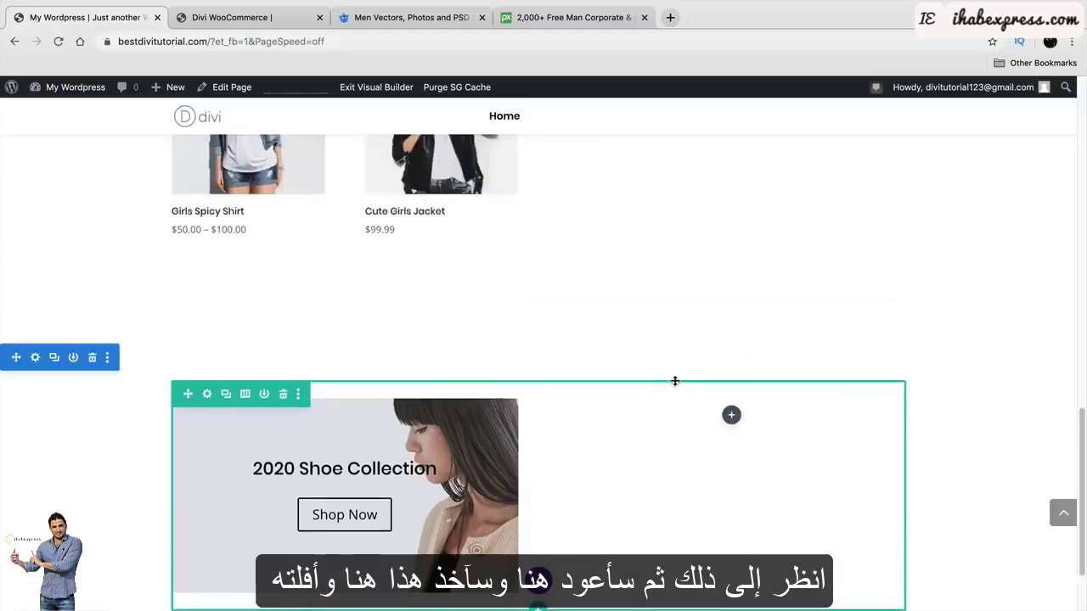
scroll(675, 381, up, 6)
scroll(491, 348, down, 4)
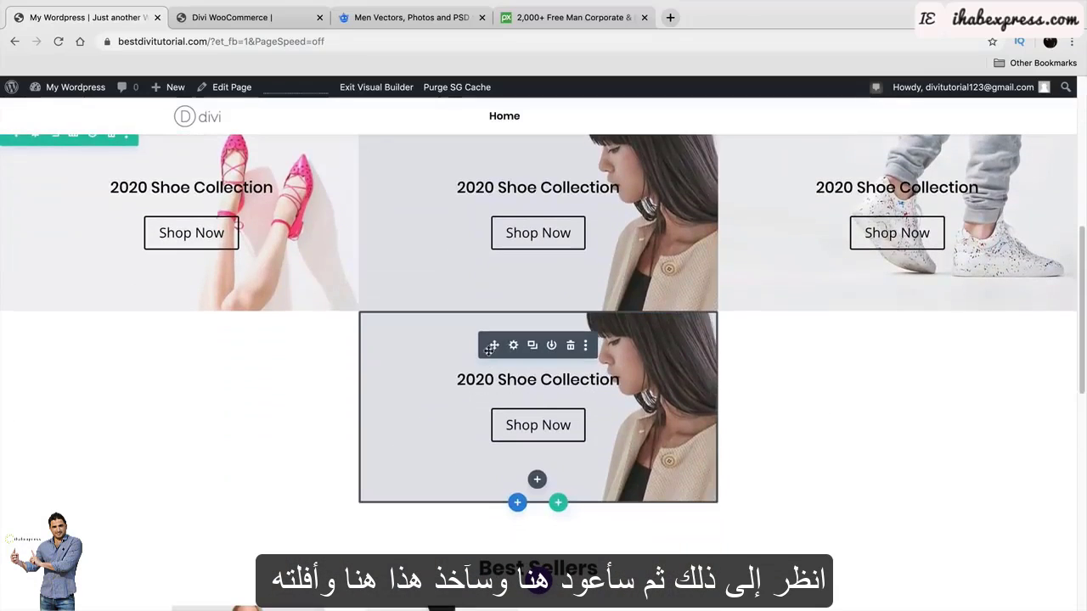
drag(492, 345, 744, 350)
scroll(522, 364, down, 7)
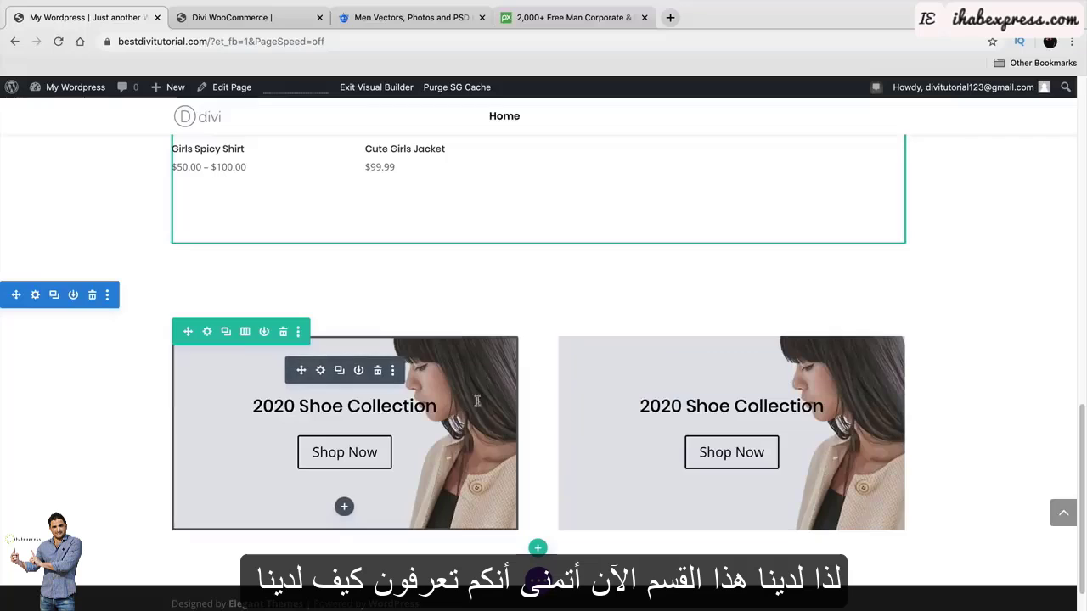
click(246, 17)
click(116, 18)
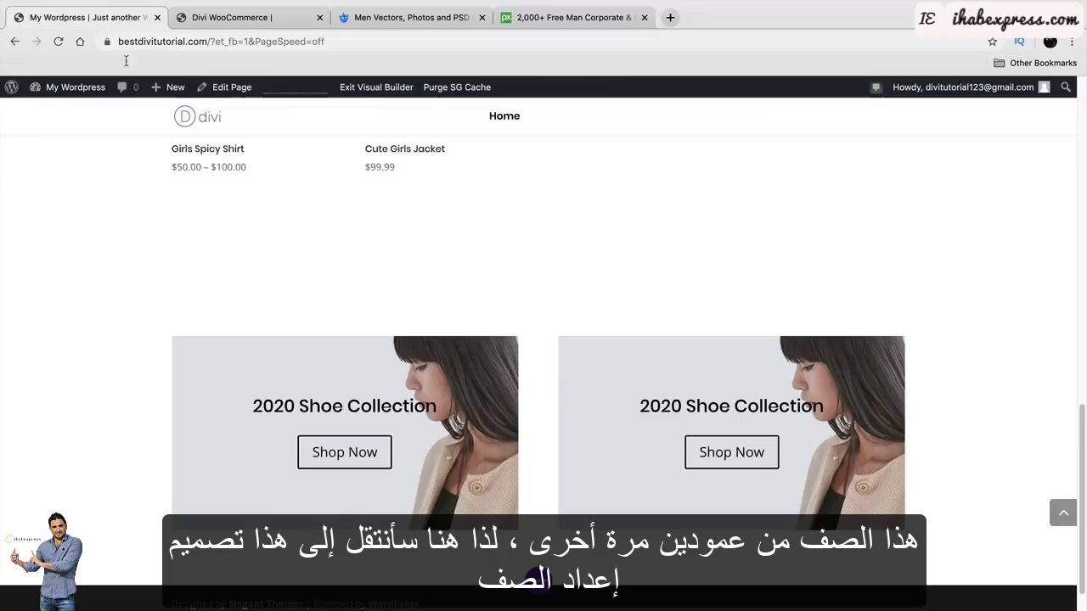
Give the shoe row custom gutter width 1, width 100% and max width 1640px, and save.
mouse_move(222, 376)
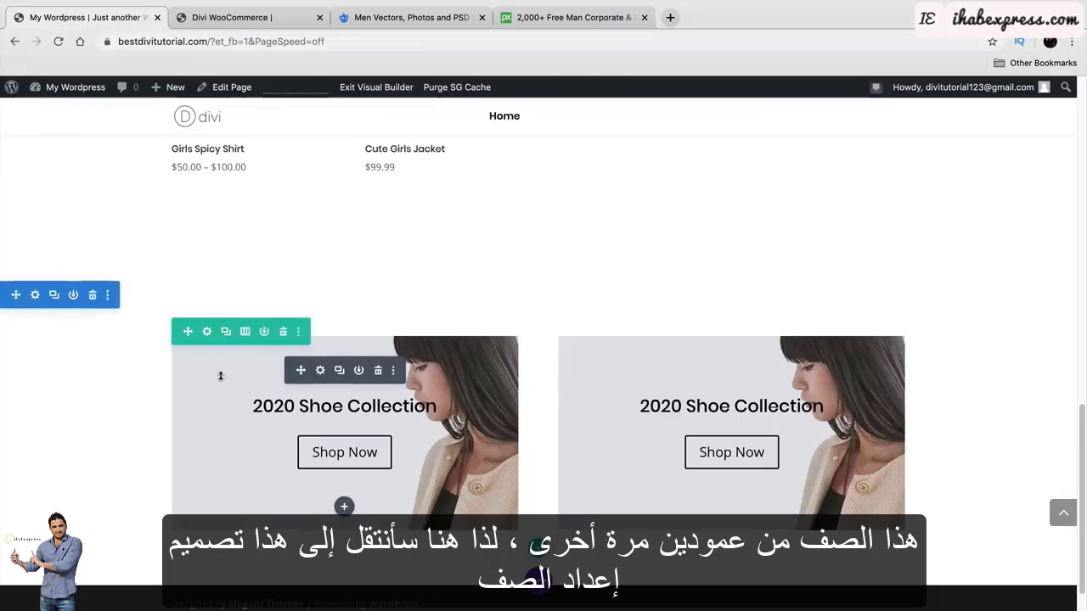
click(209, 332)
click(907, 151)
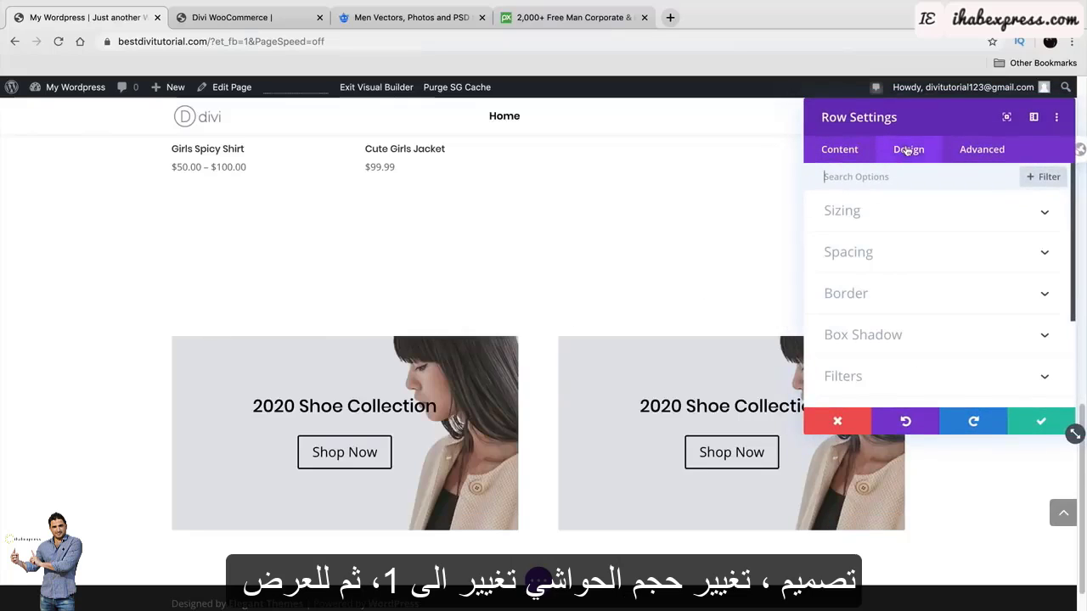
click(924, 221)
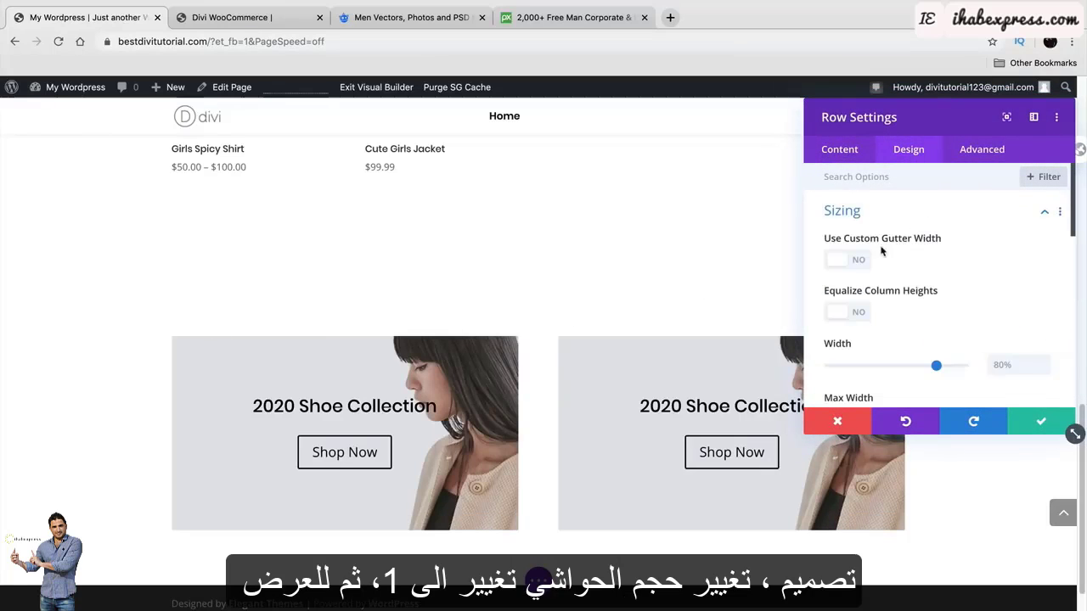
click(855, 261)
drag(918, 313, 839, 314)
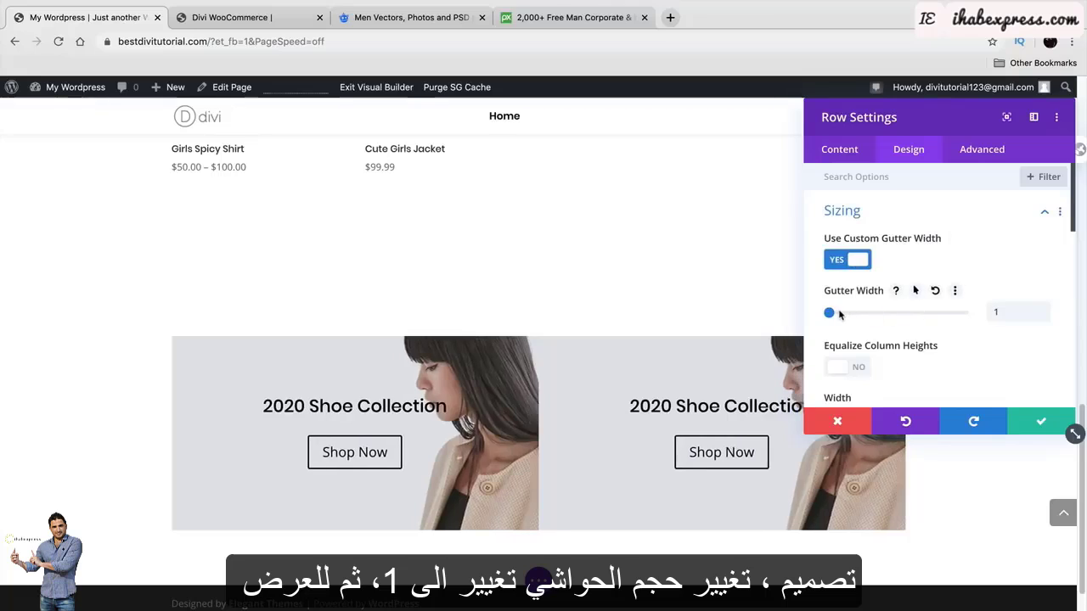
scroll(850, 325, down, 2)
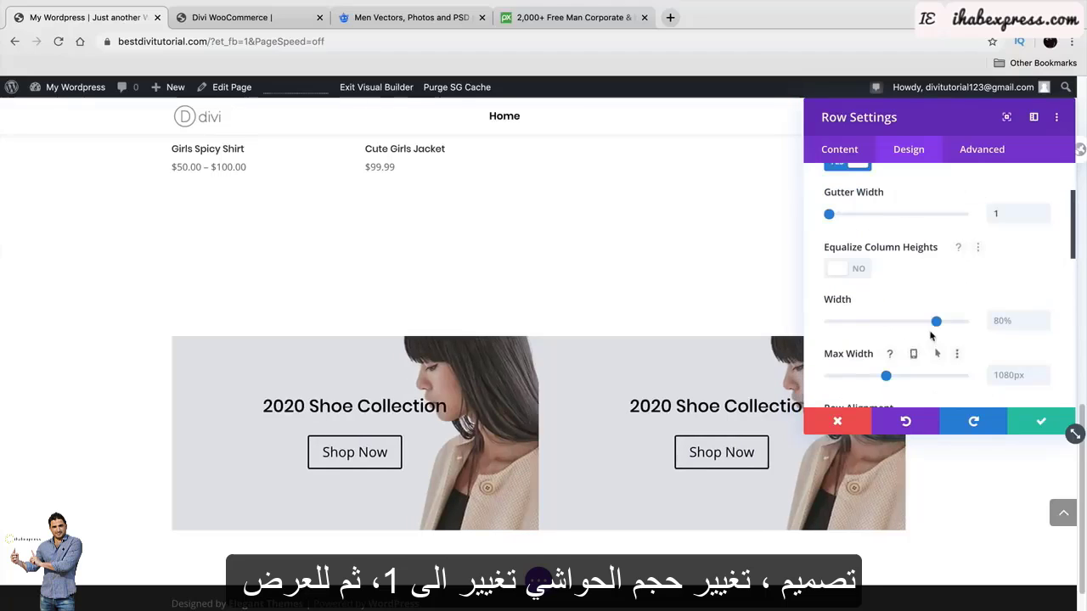
drag(886, 376, 915, 377)
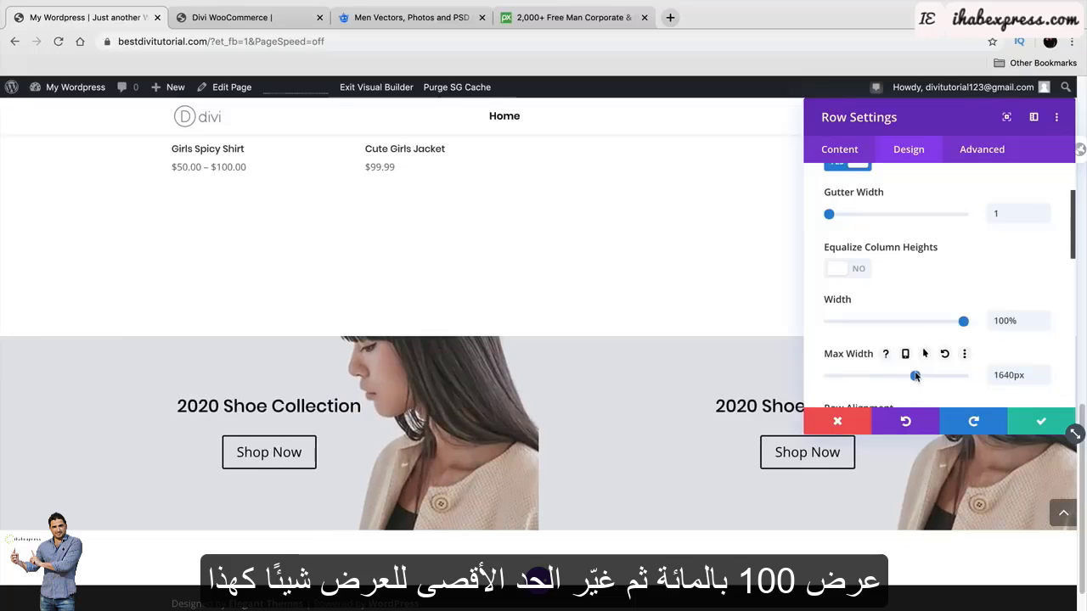
click(1037, 422)
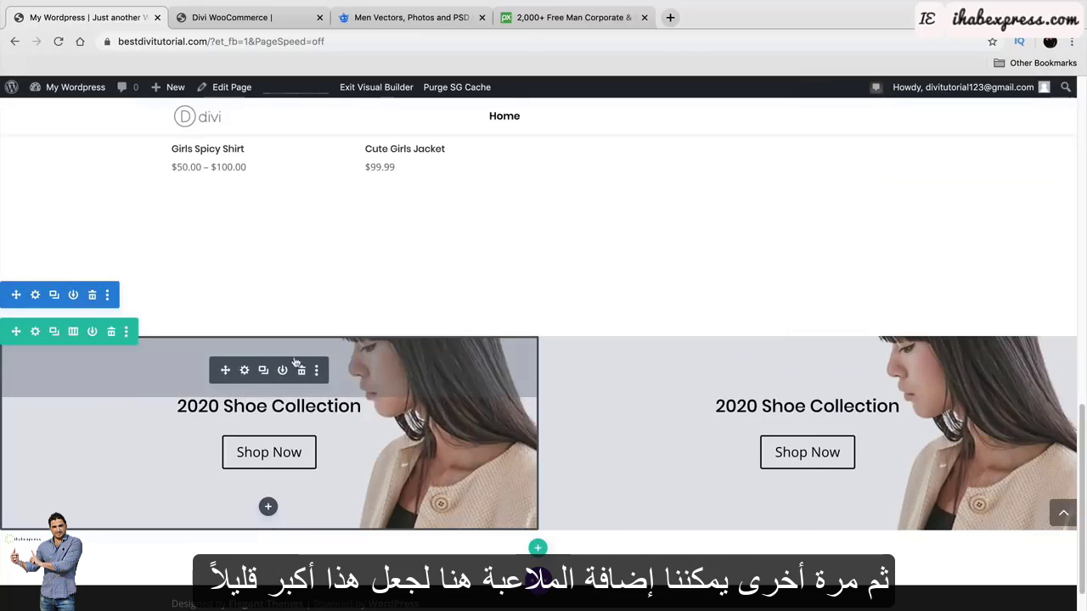
Drag the top and bottom padding of the left and right Shoe Collection modules to about 150px.
drag(287, 348, 286, 386)
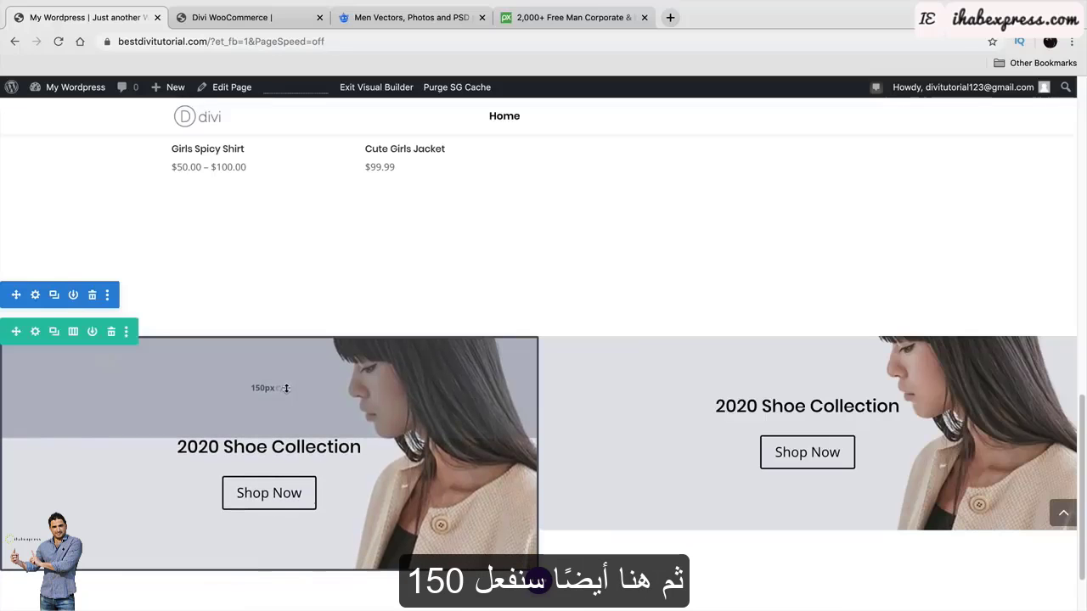
scroll(319, 476, down, 1)
drag(325, 488, 330, 509)
drag(330, 513, 333, 523)
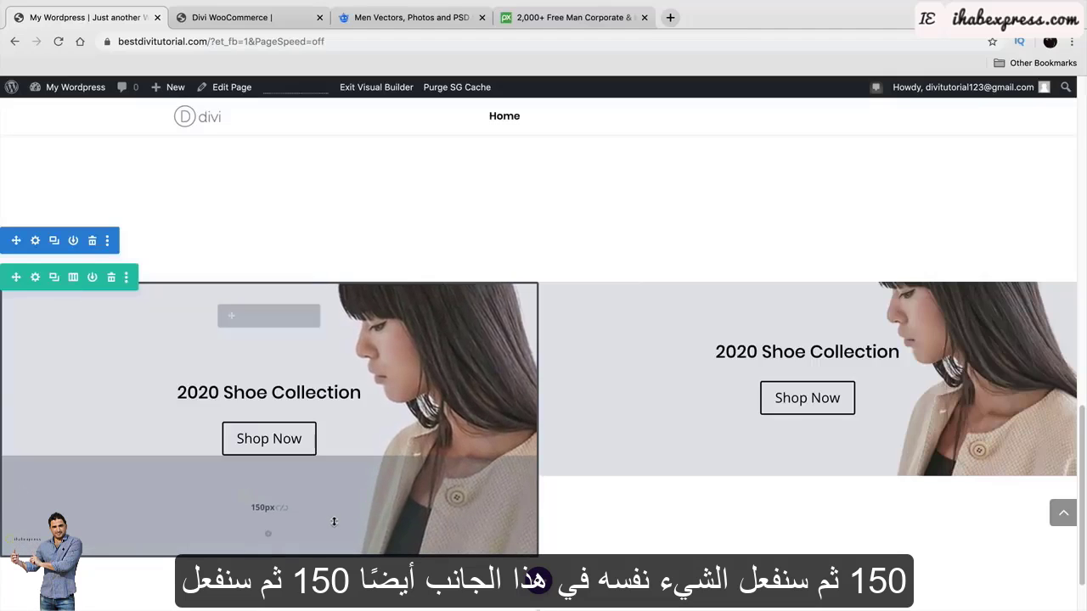
drag(697, 302, 702, 344)
drag(709, 489, 719, 530)
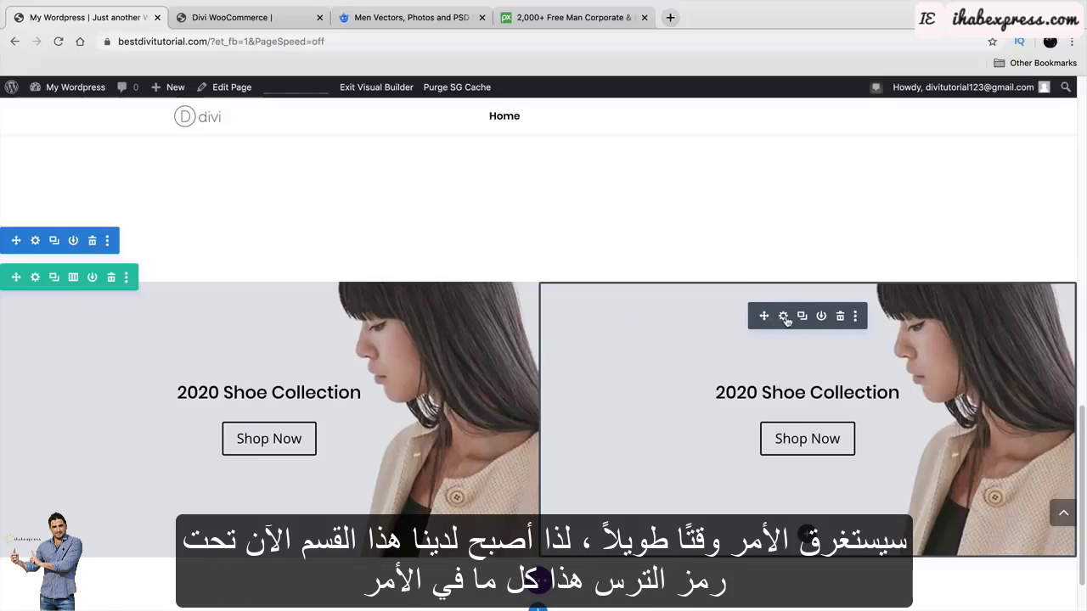
Replace the right banner's background image with the blue man.jpg photo and save.
click(784, 316)
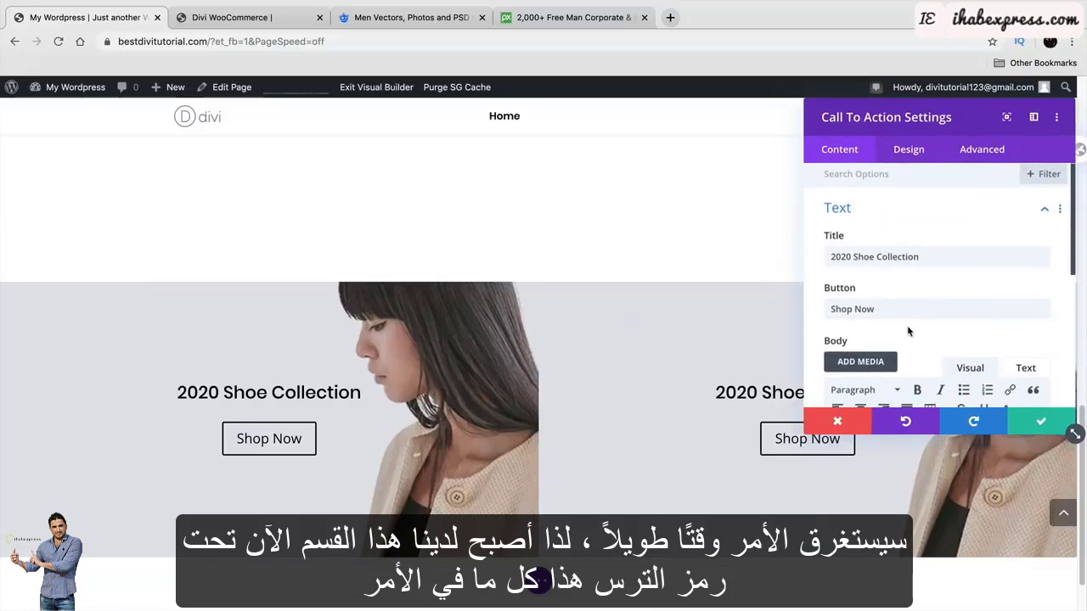
scroll(907, 330, down, 3)
scroll(907, 331, down, 2)
click(906, 284)
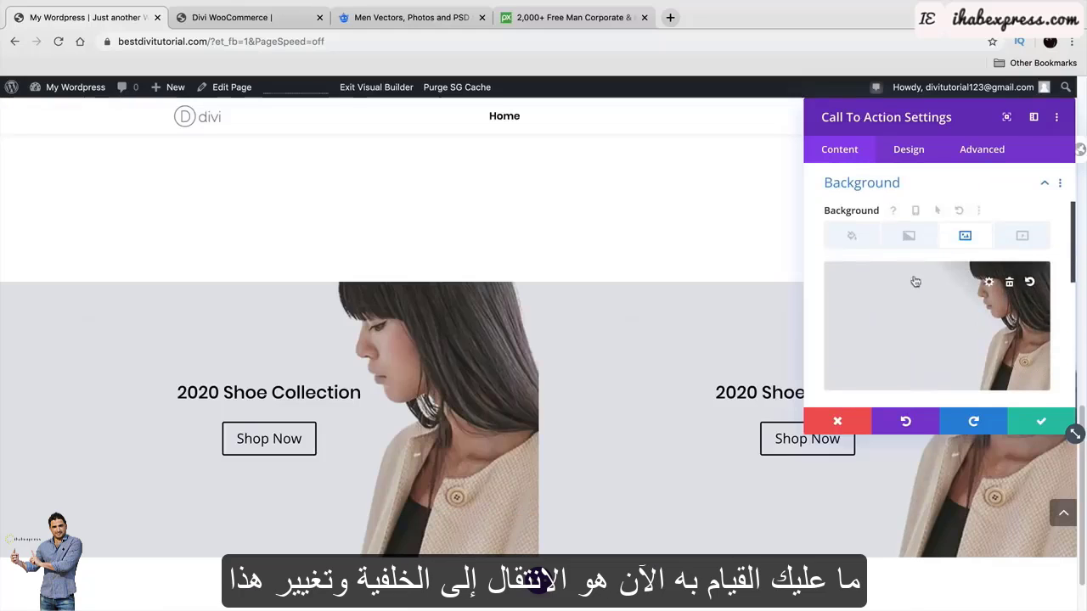
click(1009, 283)
click(947, 324)
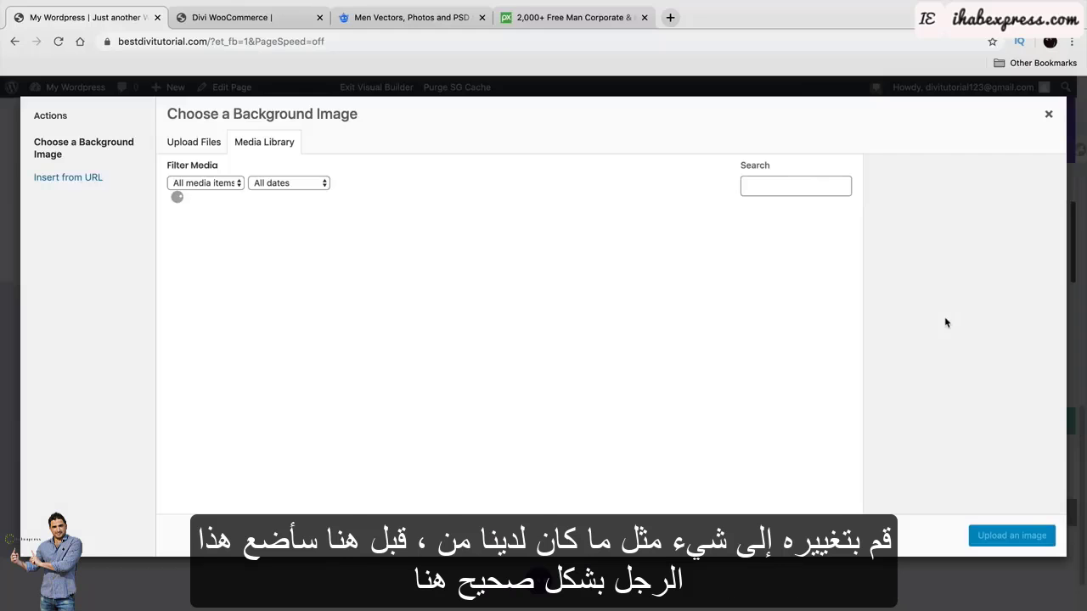
click(518, 252)
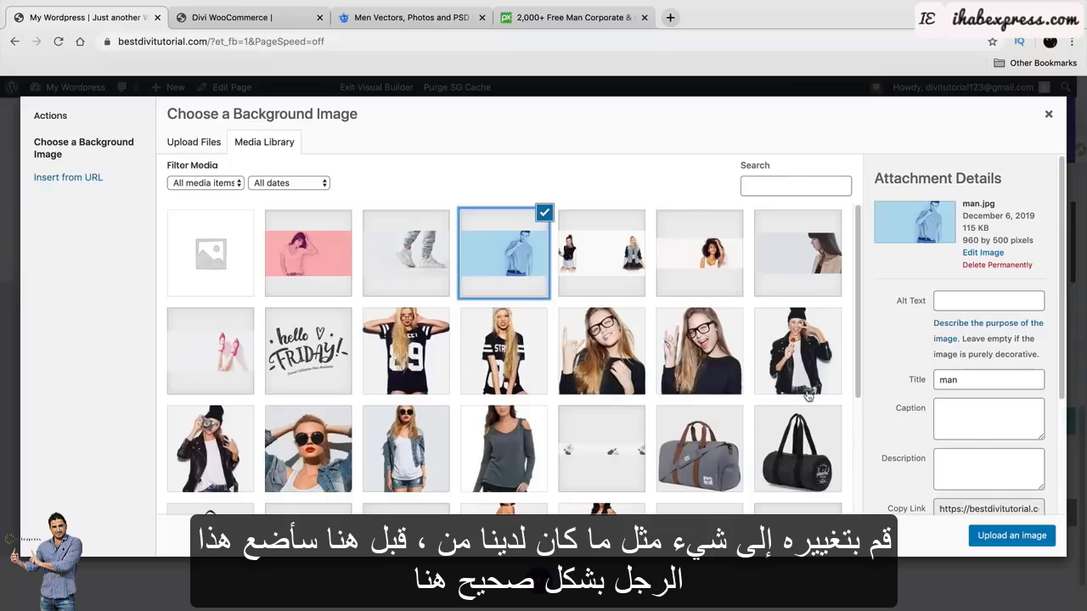
click(1032, 536)
click(1038, 420)
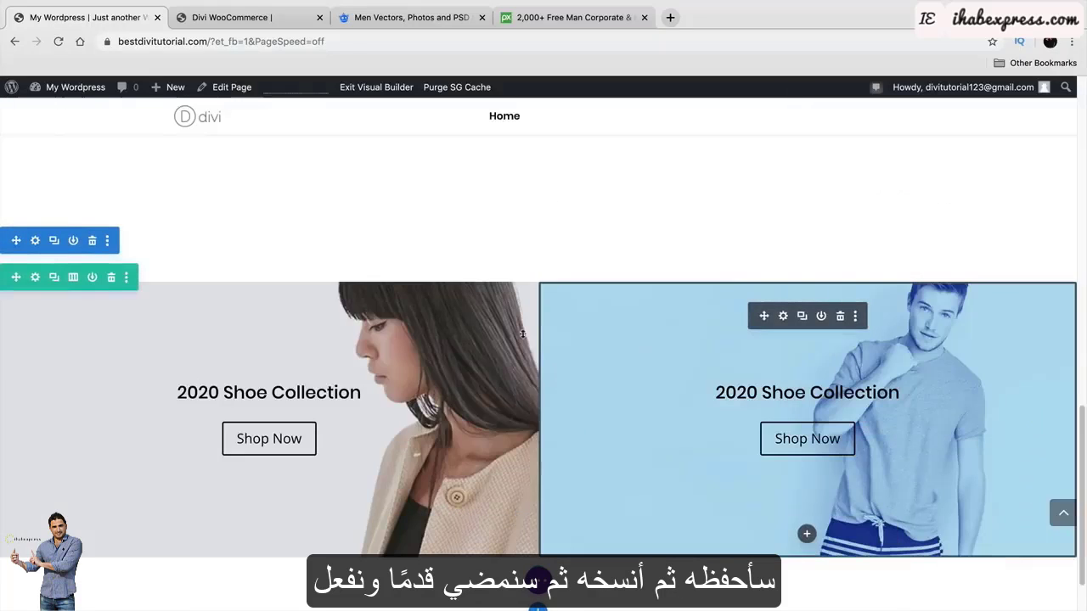
Replace the left banner's background image with the pink woman.jpg photo and save.
click(245, 316)
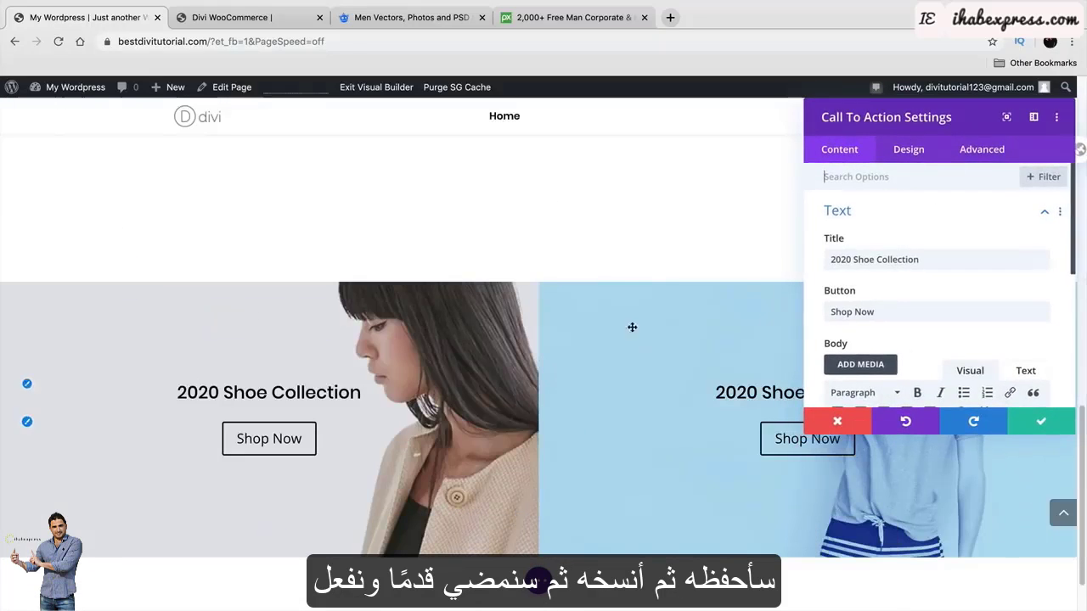
scroll(853, 273, down, 5)
click(862, 316)
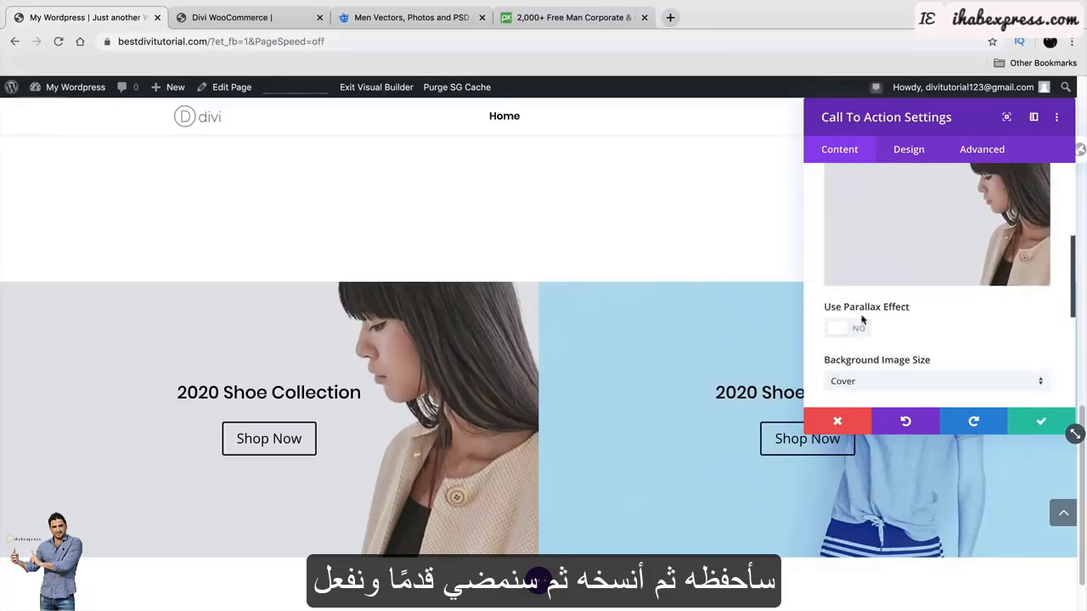
click(1009, 282)
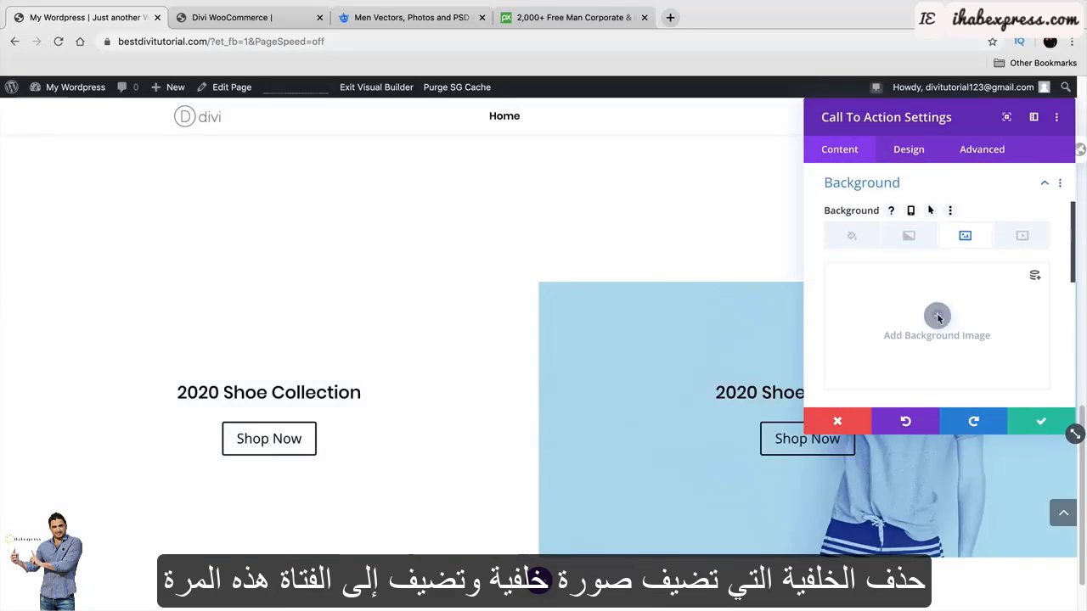
click(938, 318)
click(340, 254)
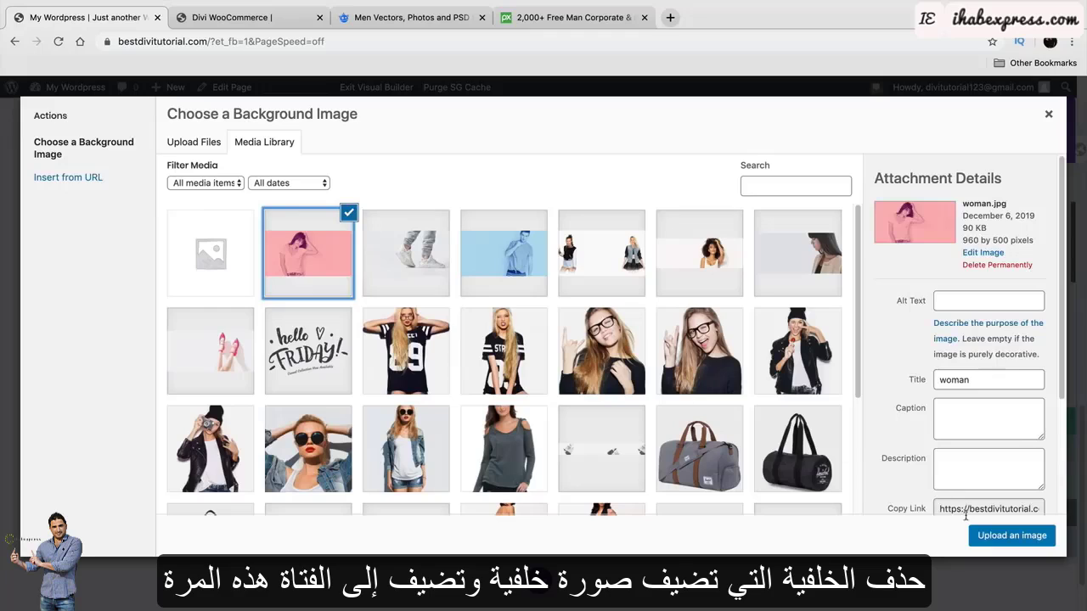
click(989, 535)
click(1038, 423)
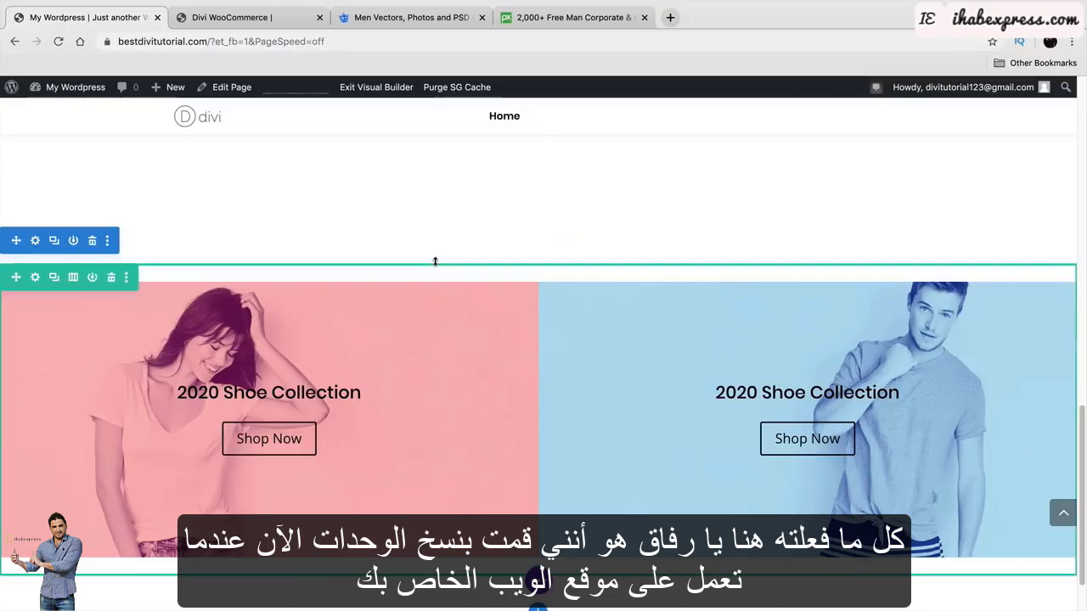
scroll(434, 280, down, 8)
scroll(432, 293, up, 3)
scroll(433, 293, up, 2)
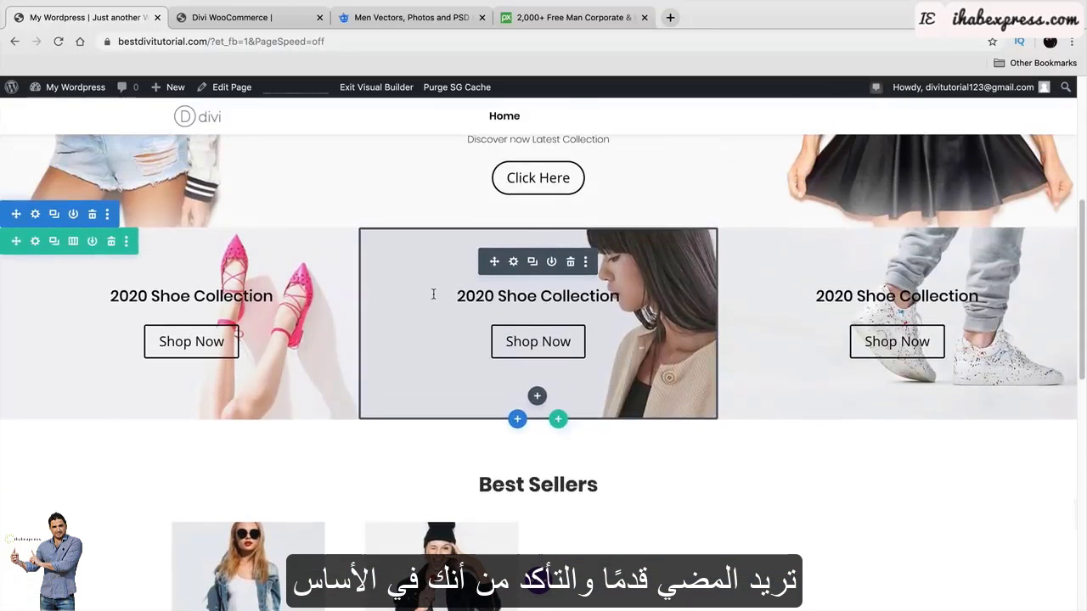
scroll(436, 291, up, 2)
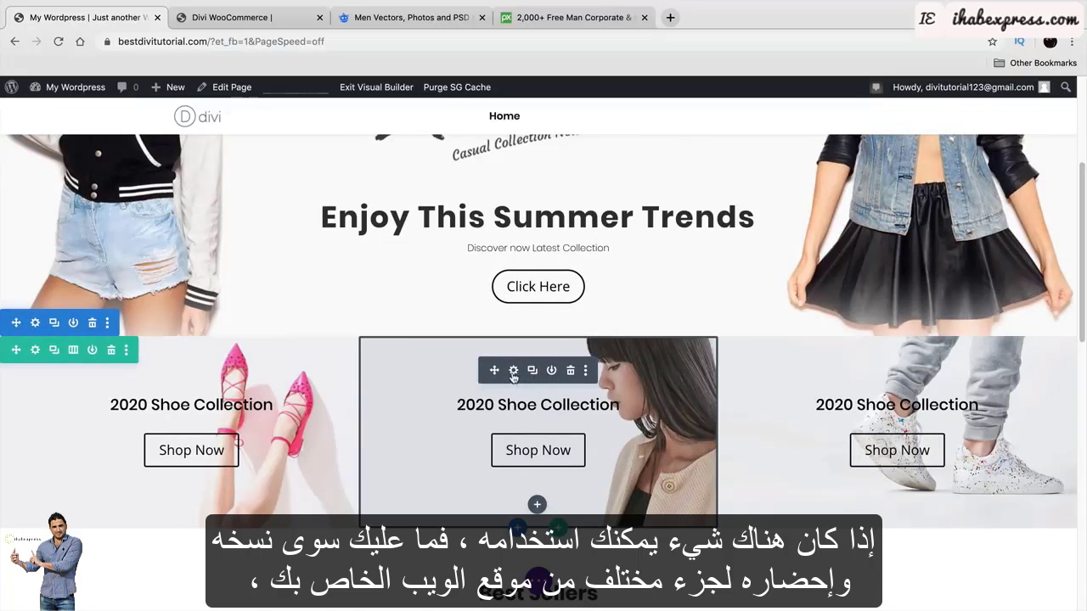
scroll(513, 378, down, 2)
scroll(513, 378, down, 5)
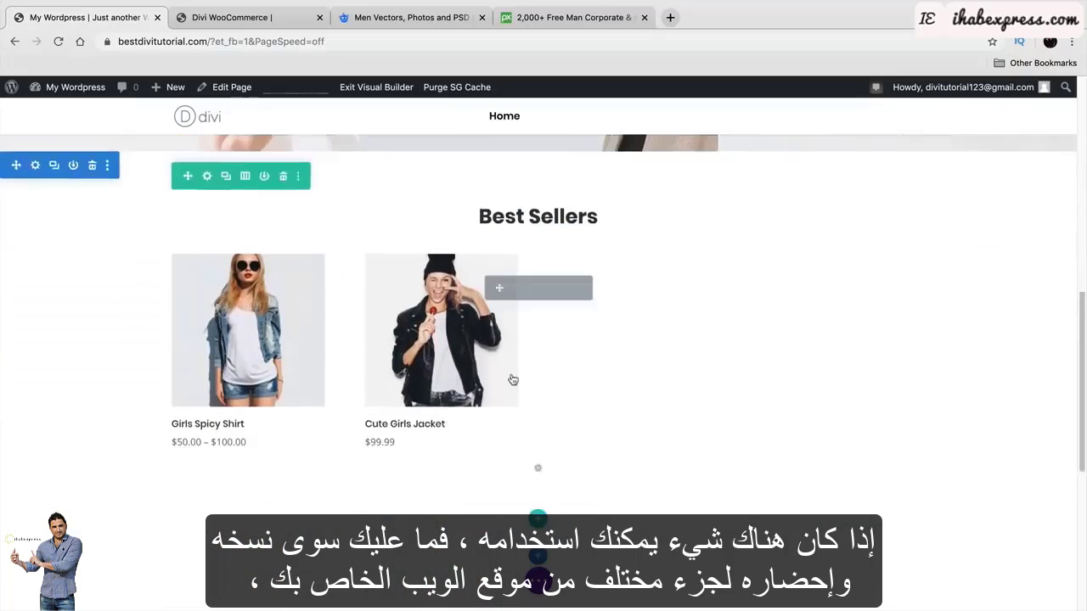
scroll(513, 380, down, 6)
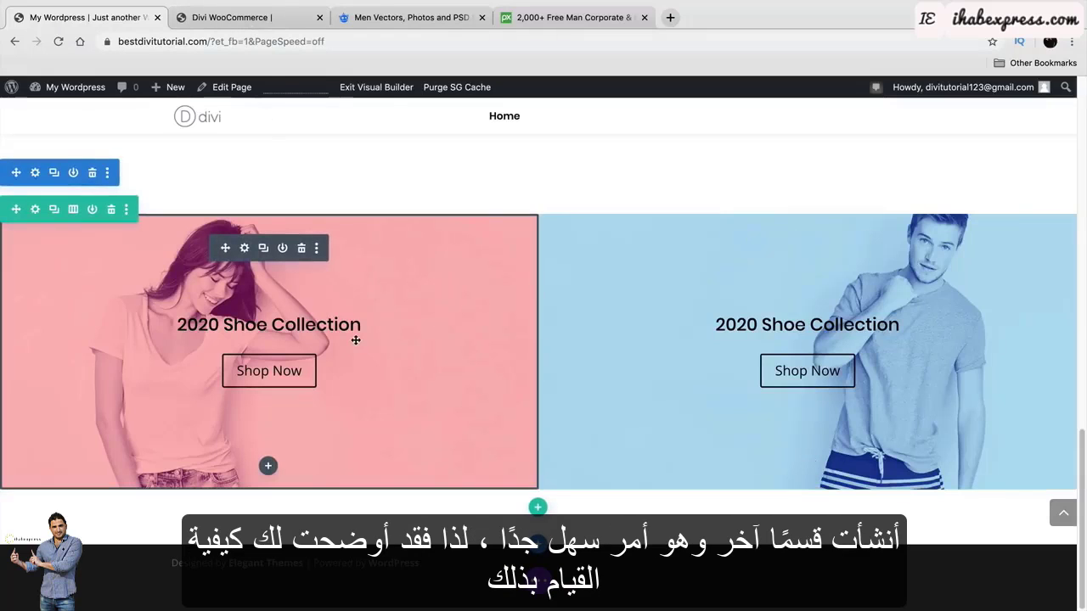
click(254, 20)
scroll(409, 338, down, 5)
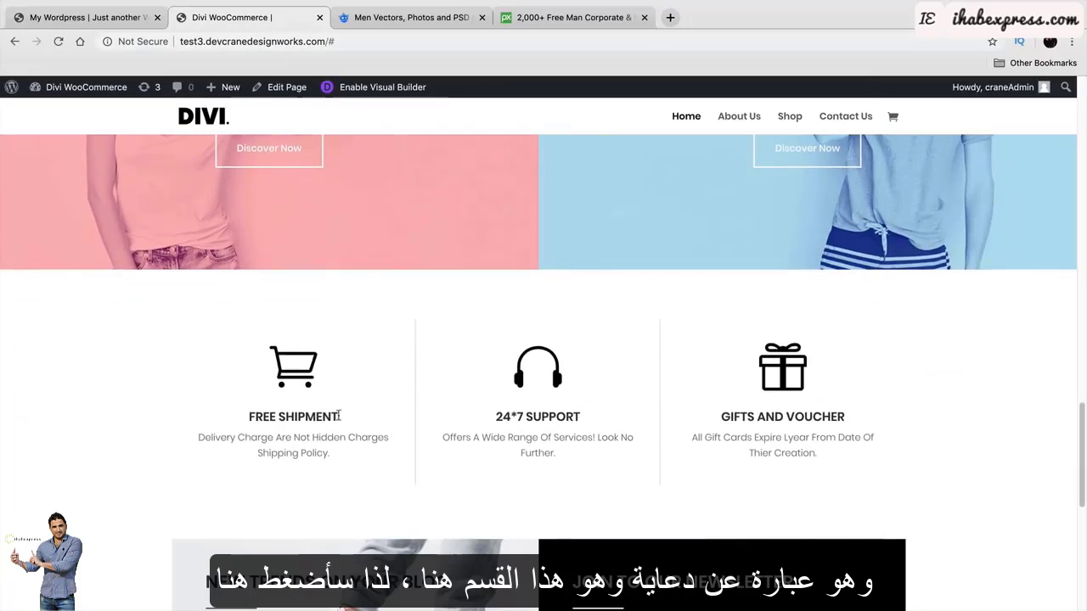
Insert a Regular section below the banners with a three-column row.
click(85, 17)
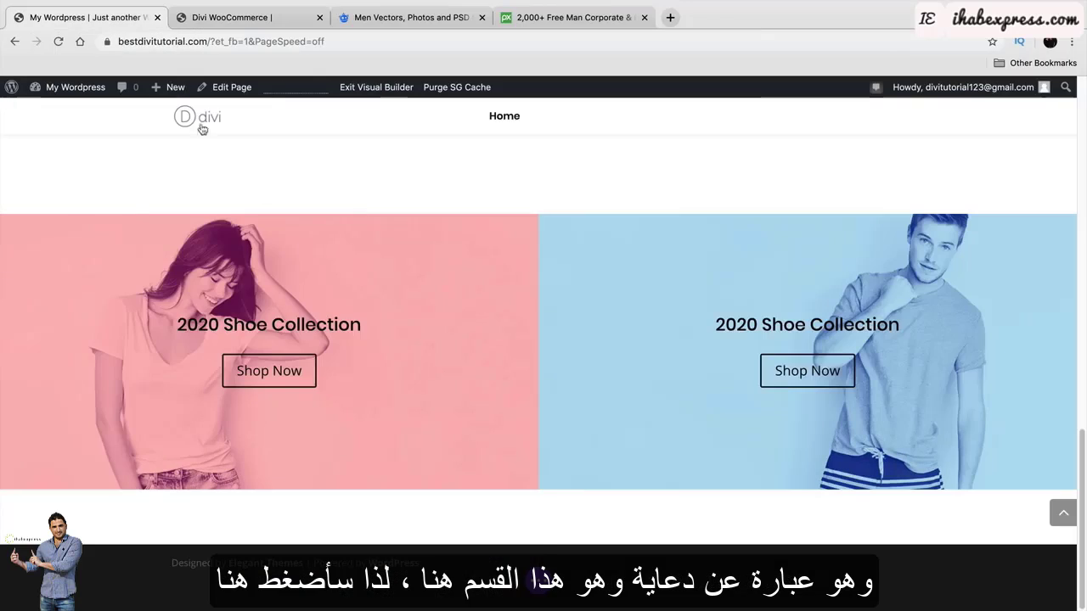
click(538, 546)
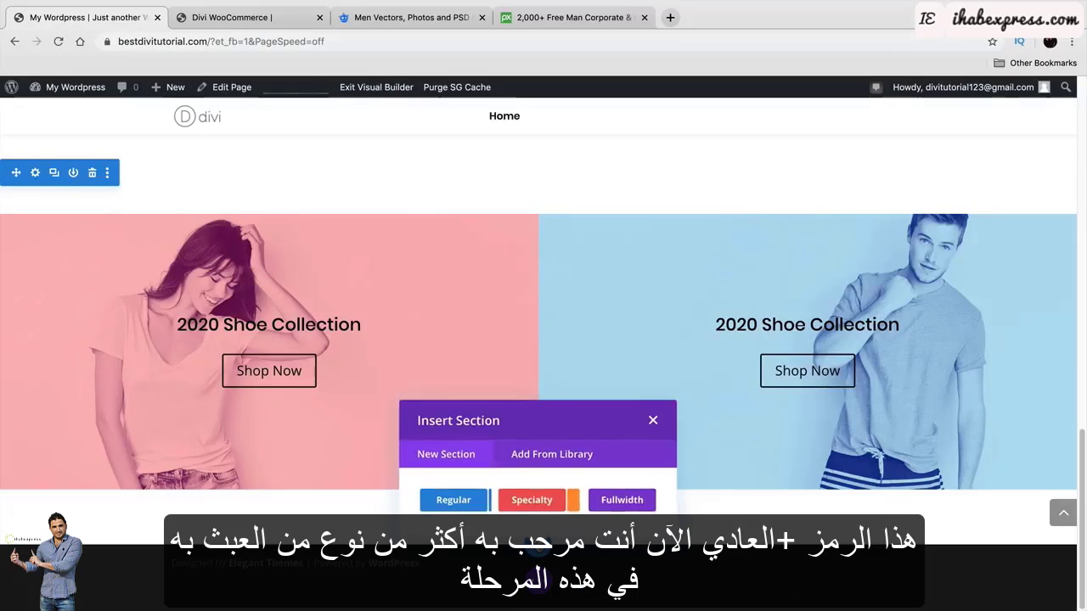
click(460, 501)
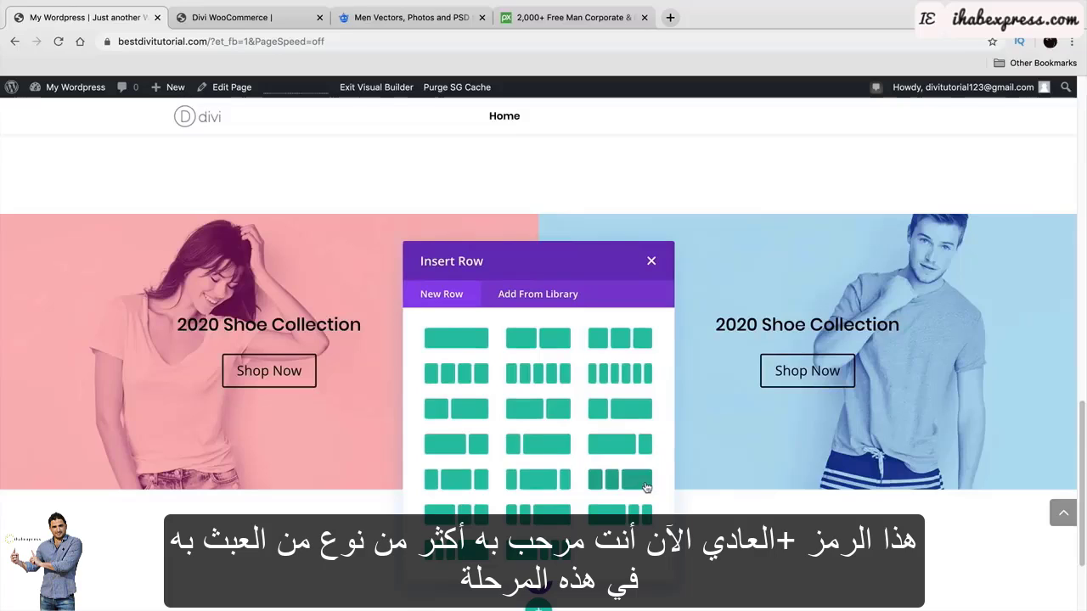
click(645, 340)
scroll(539, 430, down, 3)
scroll(367, 432, down, 2)
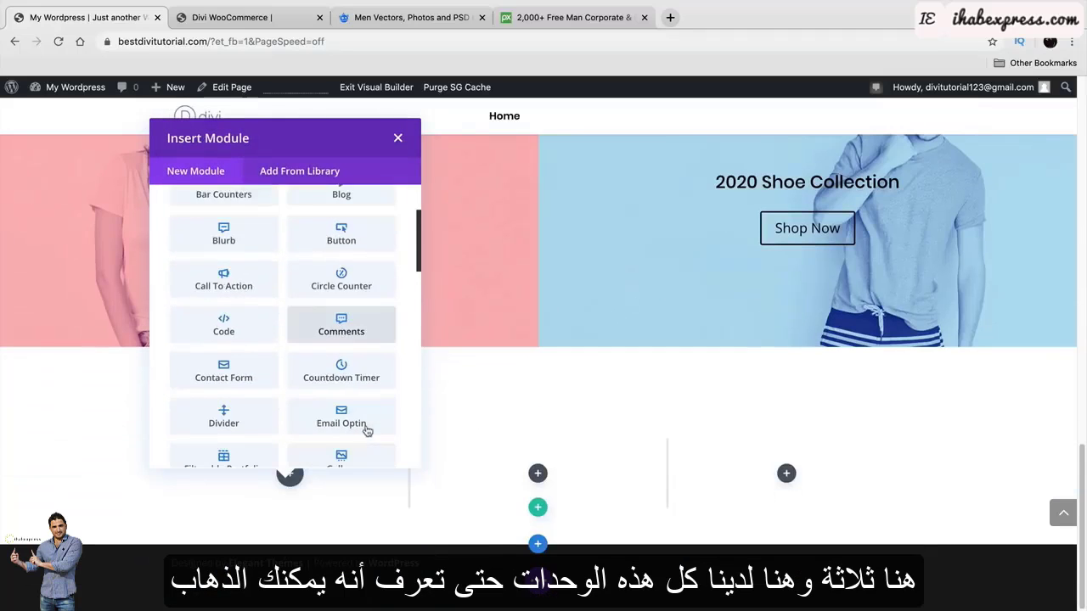
scroll(367, 432, down, 8)
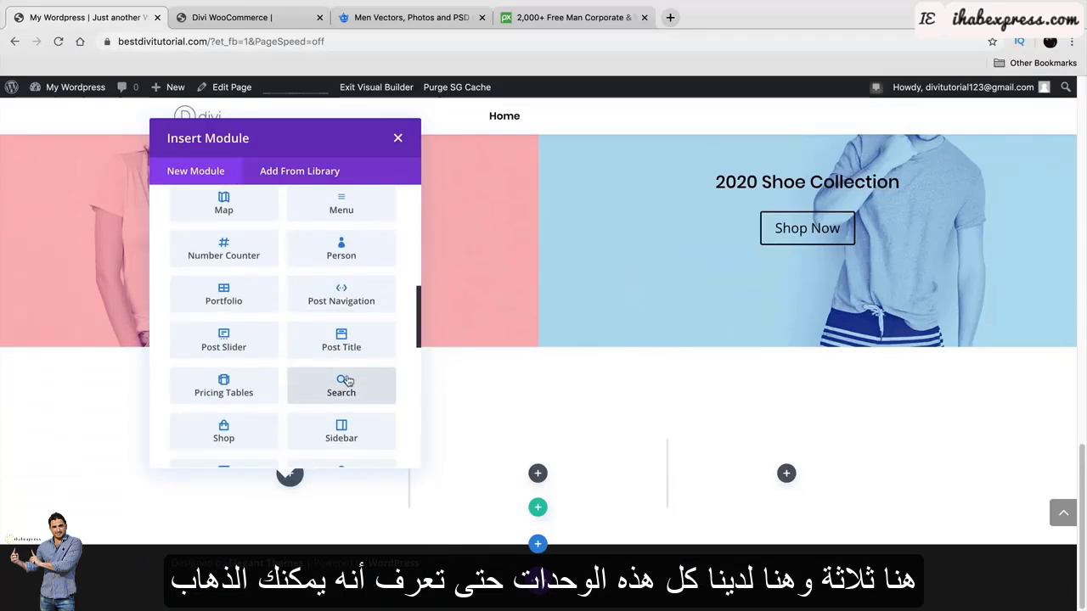
scroll(346, 382, down, 4)
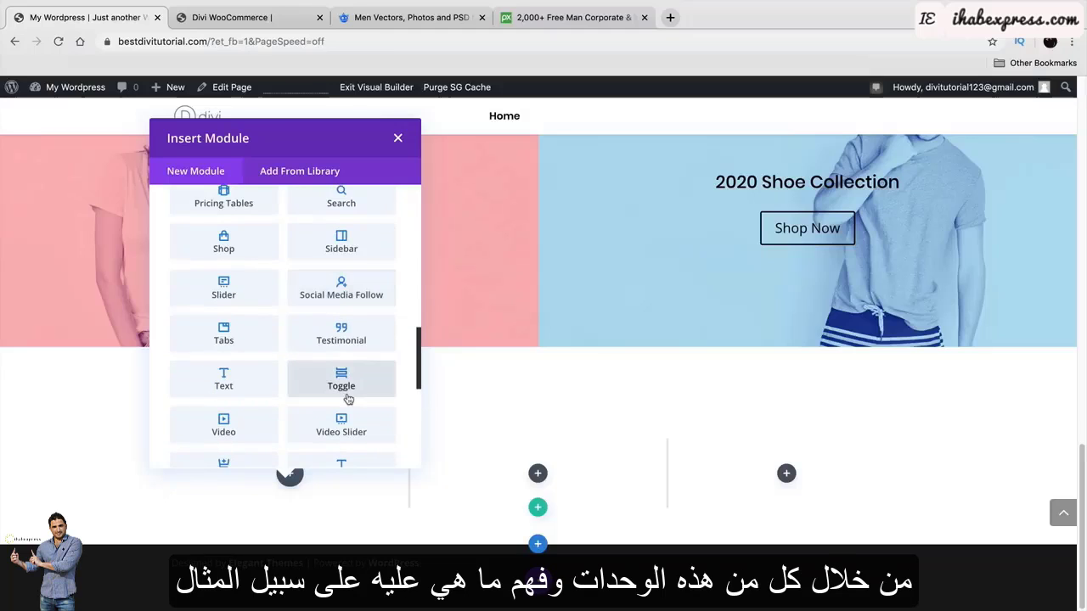
Add a trial Testimonial module to the first column, then delete it.
click(342, 333)
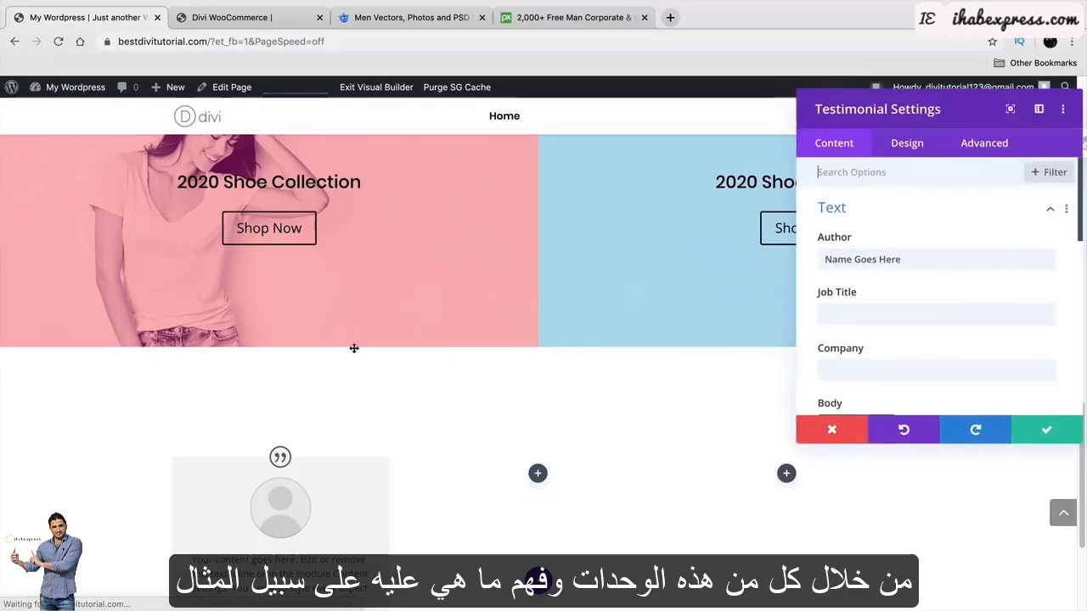
scroll(429, 425, down, 3)
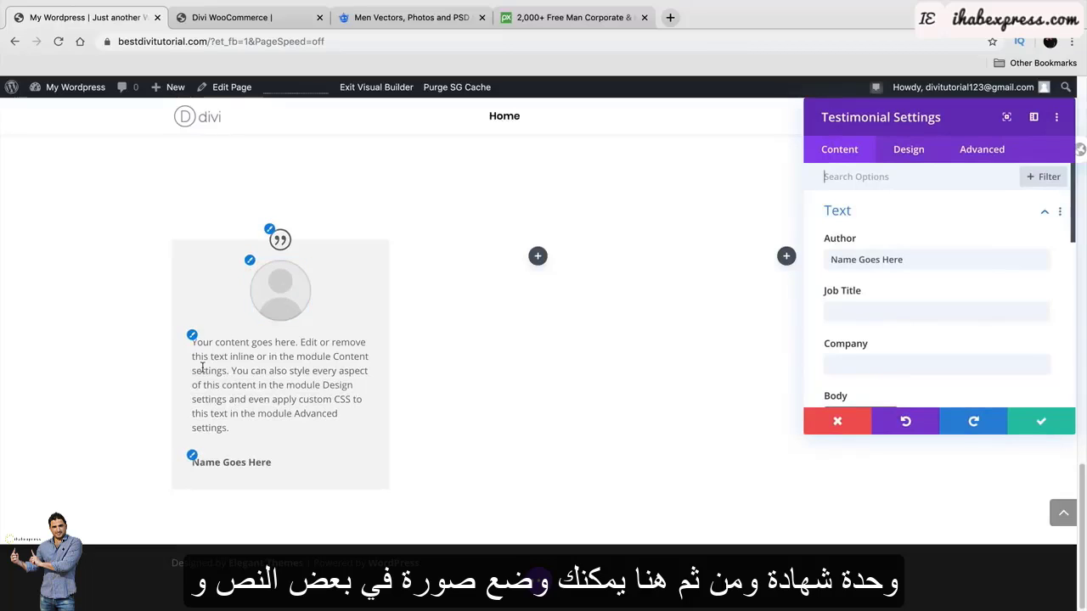
click(193, 460)
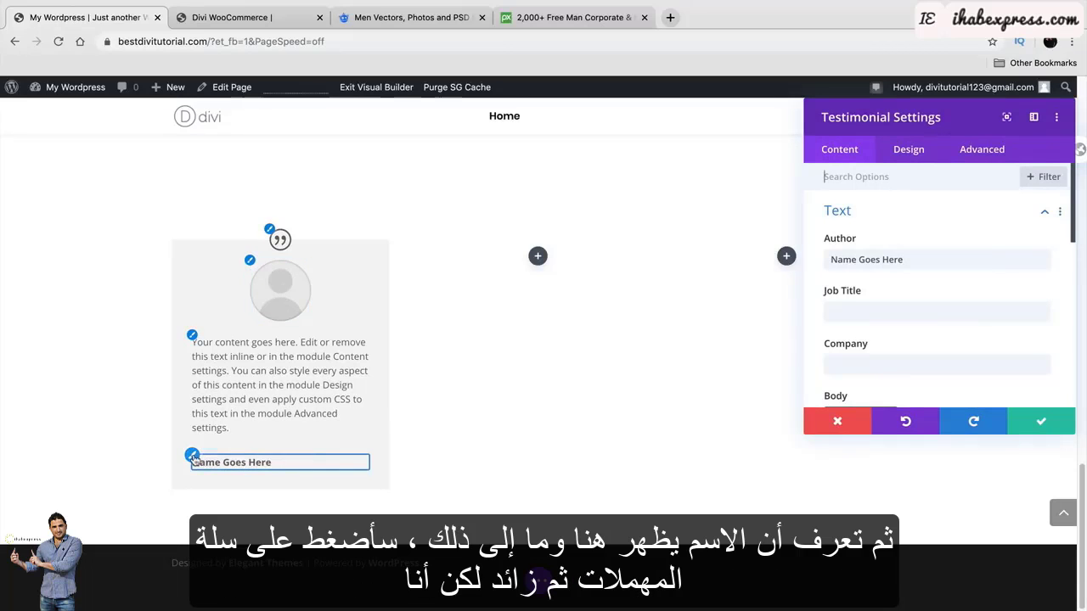
click(819, 425)
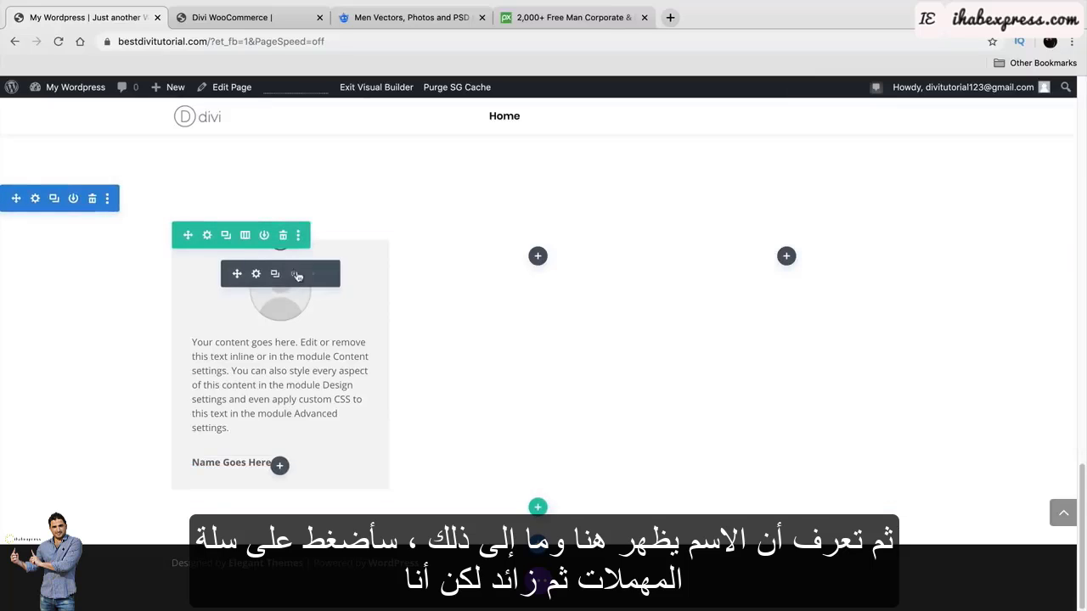
click(312, 274)
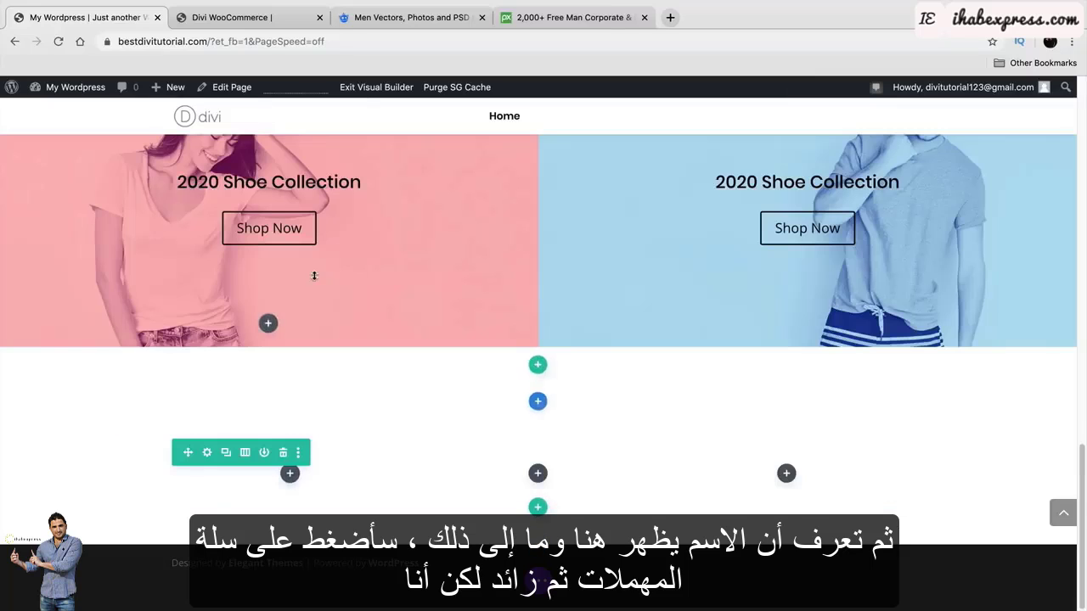
click(289, 477)
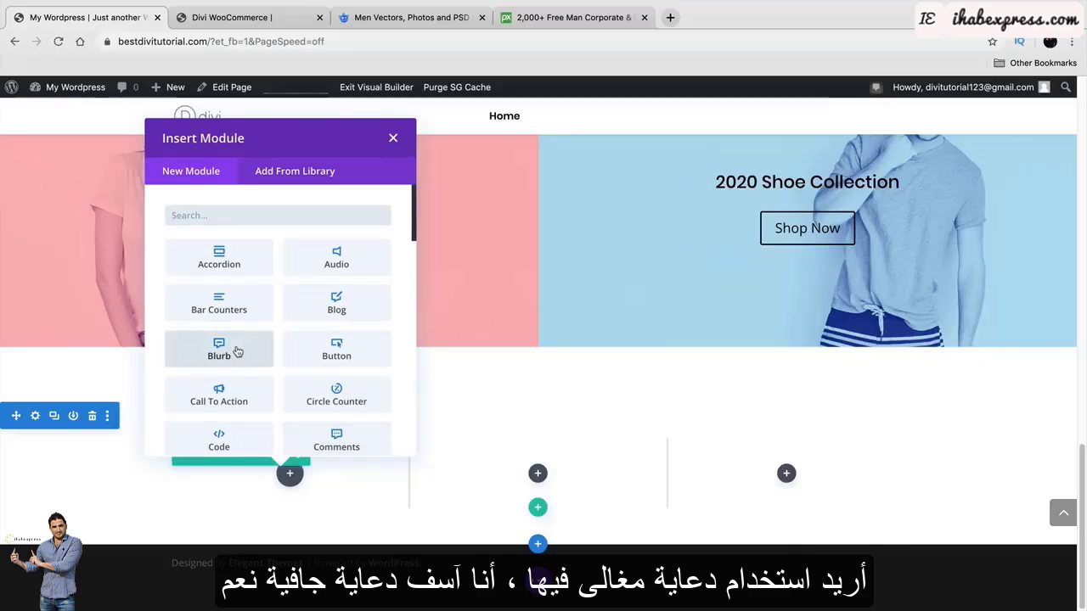
Add a Blurb module to the first column titled 'Free Shipping'.
click(219, 349)
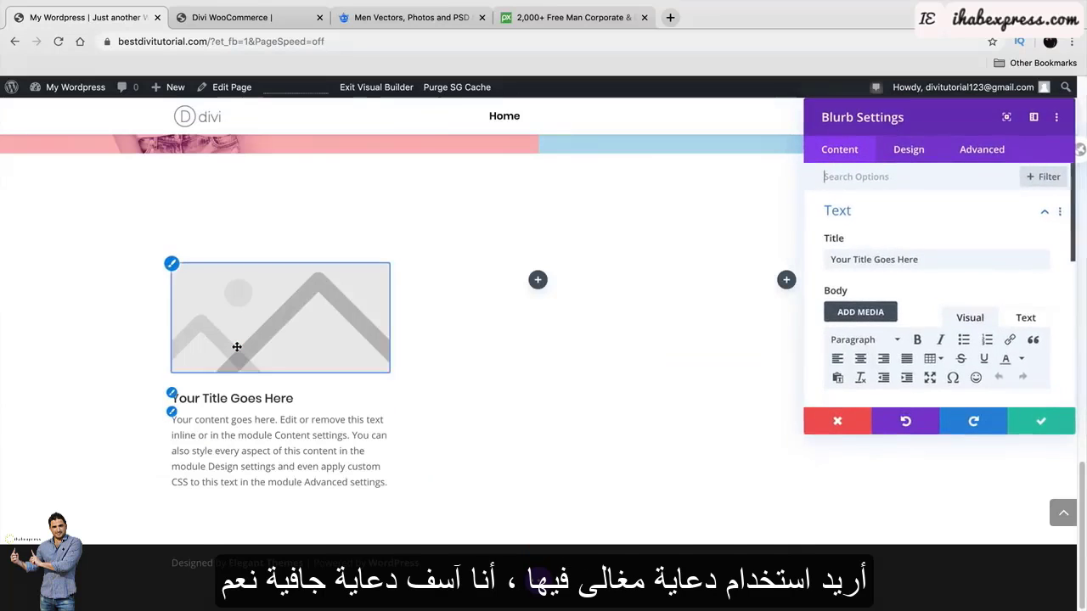
drag(914, 118, 588, 171)
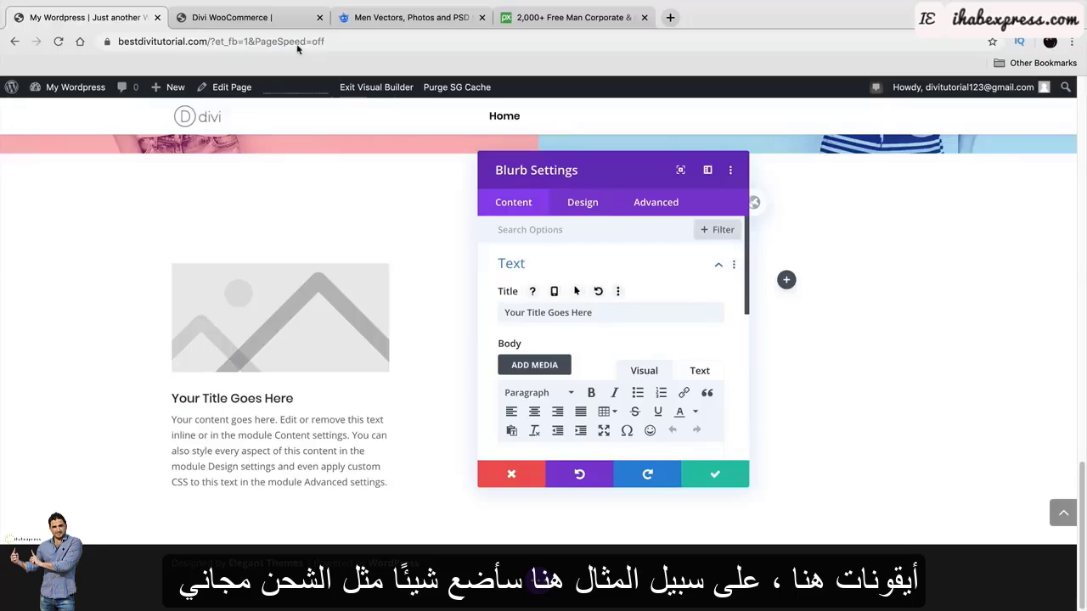
click(273, 17)
click(104, 24)
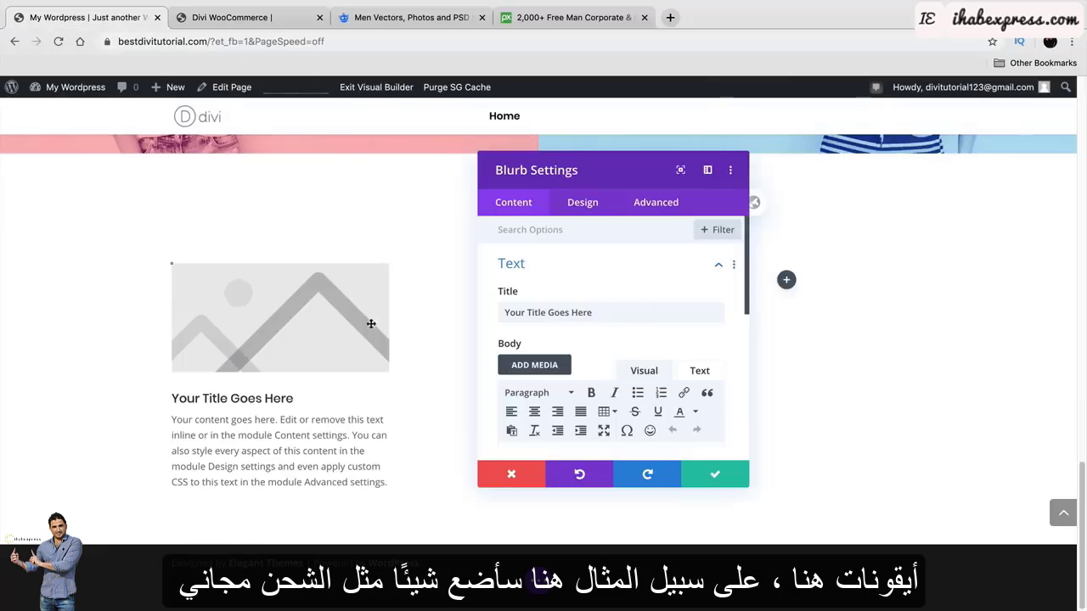
triple_click(621, 311)
text(Free Shi)
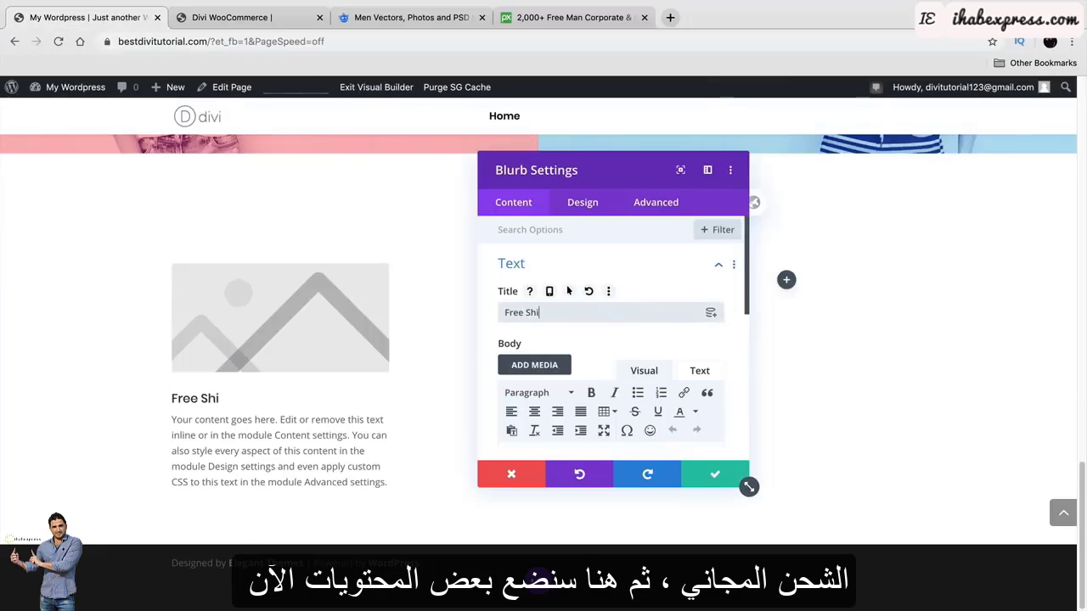
text(pping)
Trim the blurb's extra body sentences and expand its Image & Icon options.
scroll(640, 320, down, 5)
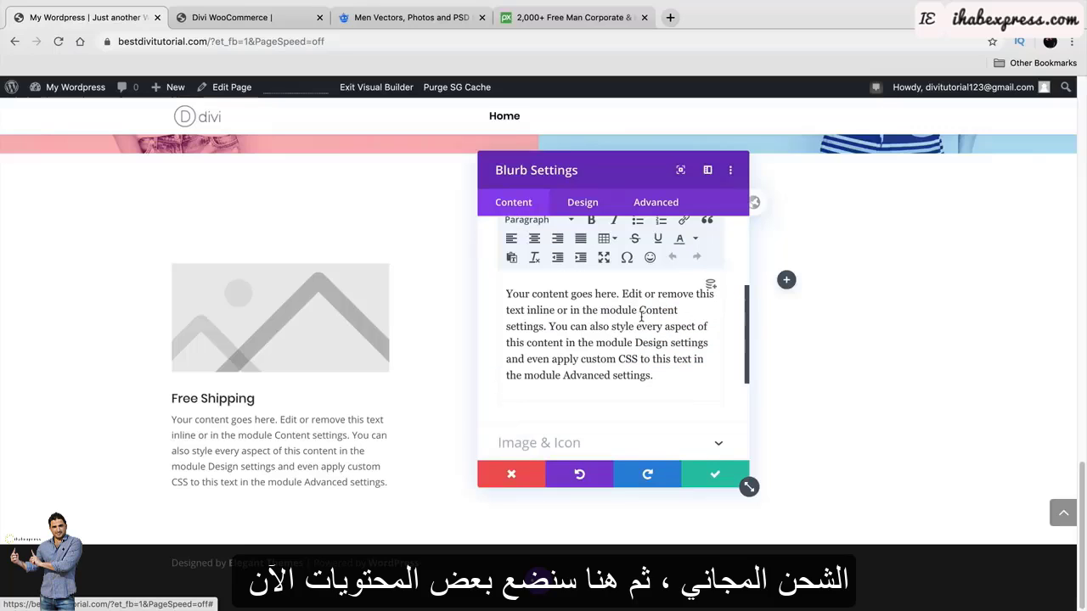
drag(652, 375, 549, 326)
key(BackSpace)
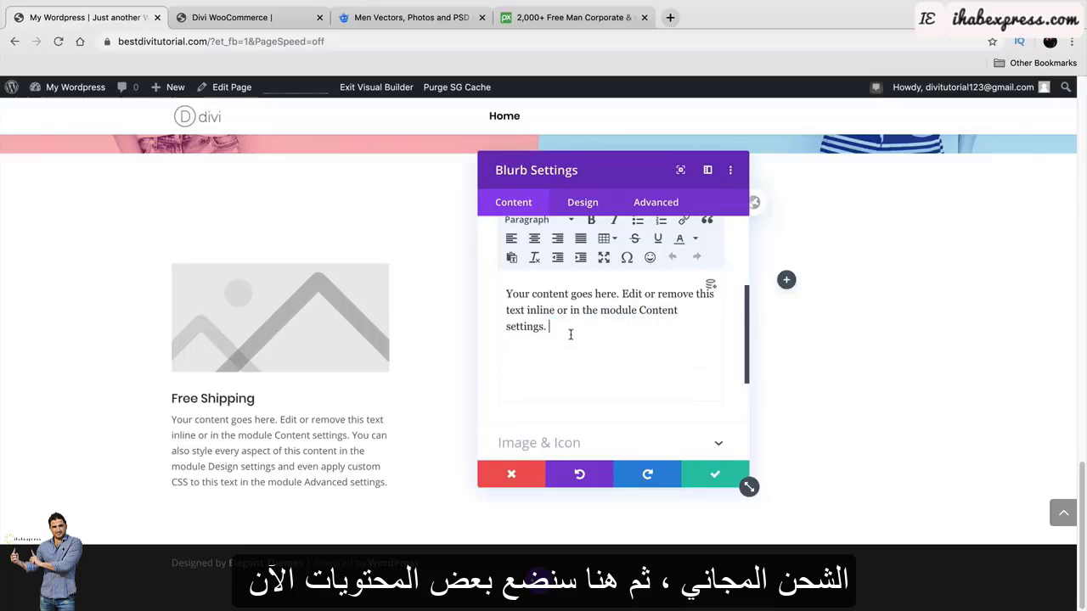
click(558, 401)
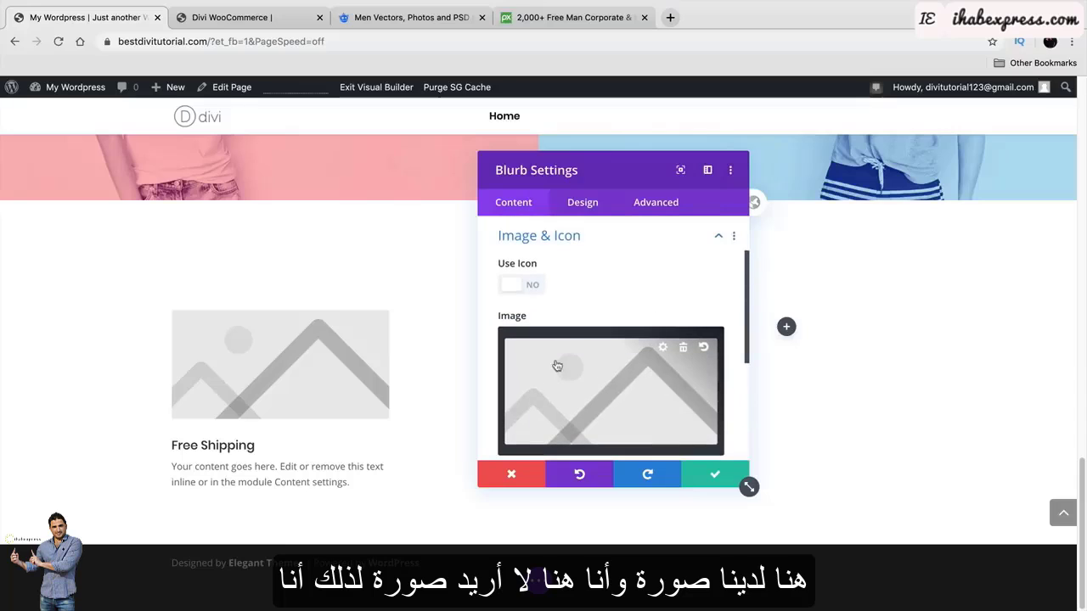
Remove the blurb's placeholder image and switch it to an icon.
click(684, 351)
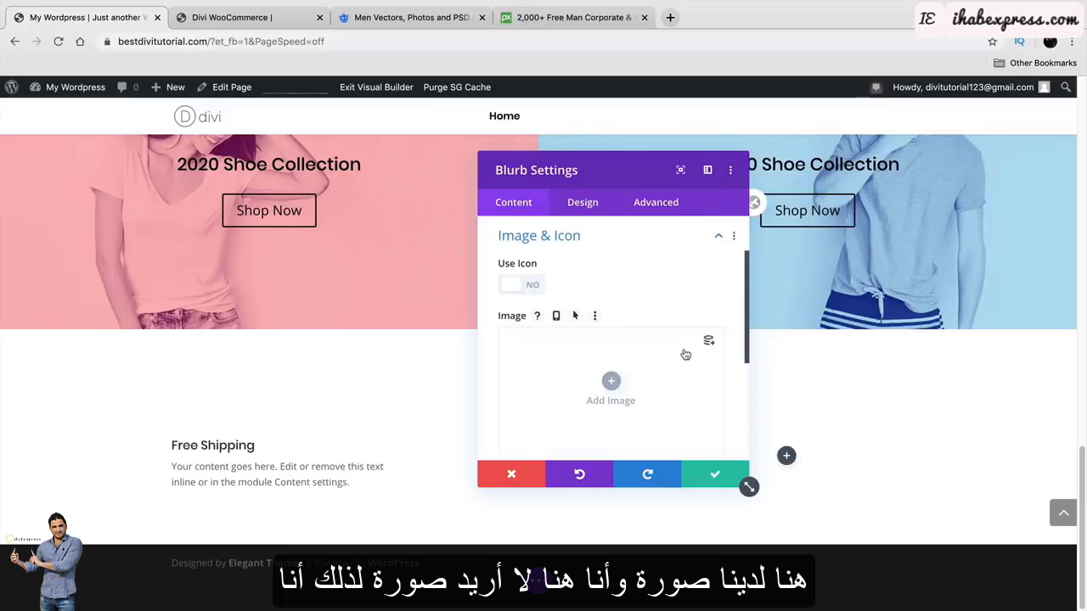
click(532, 285)
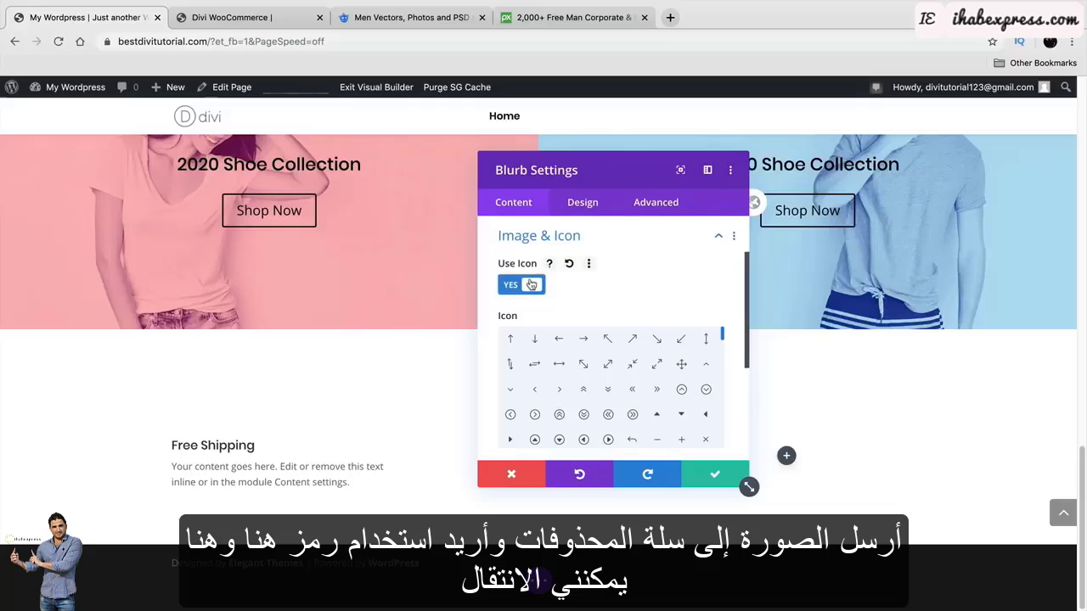
click(682, 390)
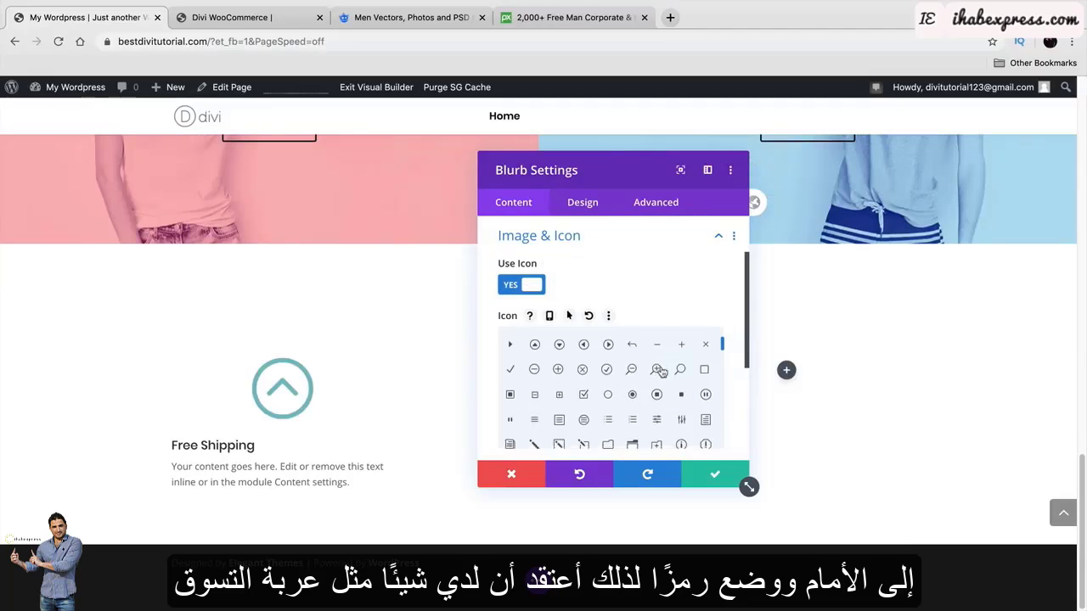
Compare with the reference site and set the blurb icon to a shopping cart.
scroll(662, 372, down, 5)
click(251, 17)
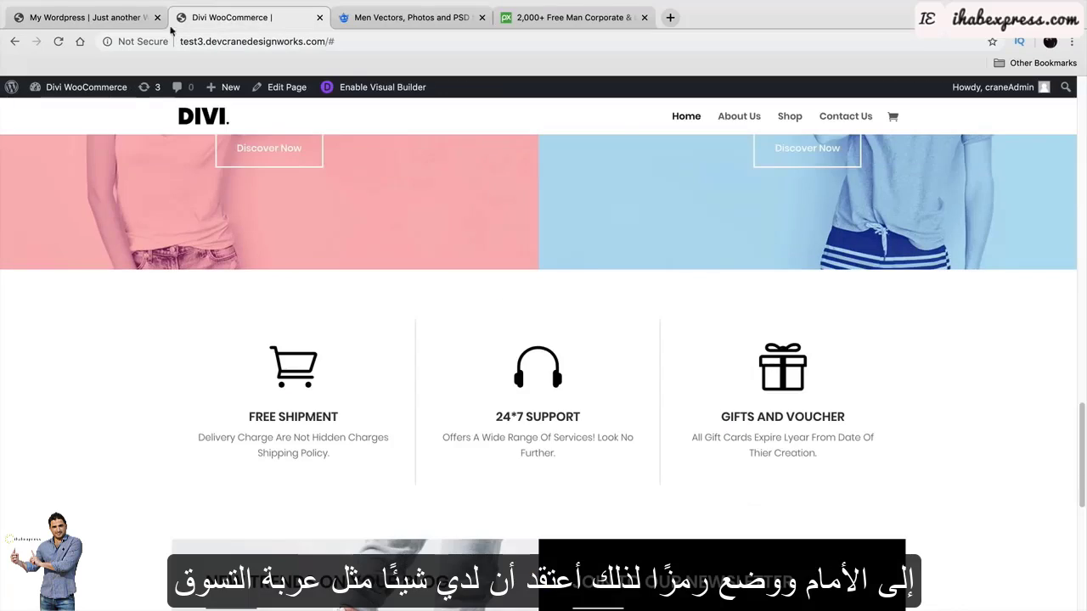
click(147, 18)
scroll(631, 397, down, 6)
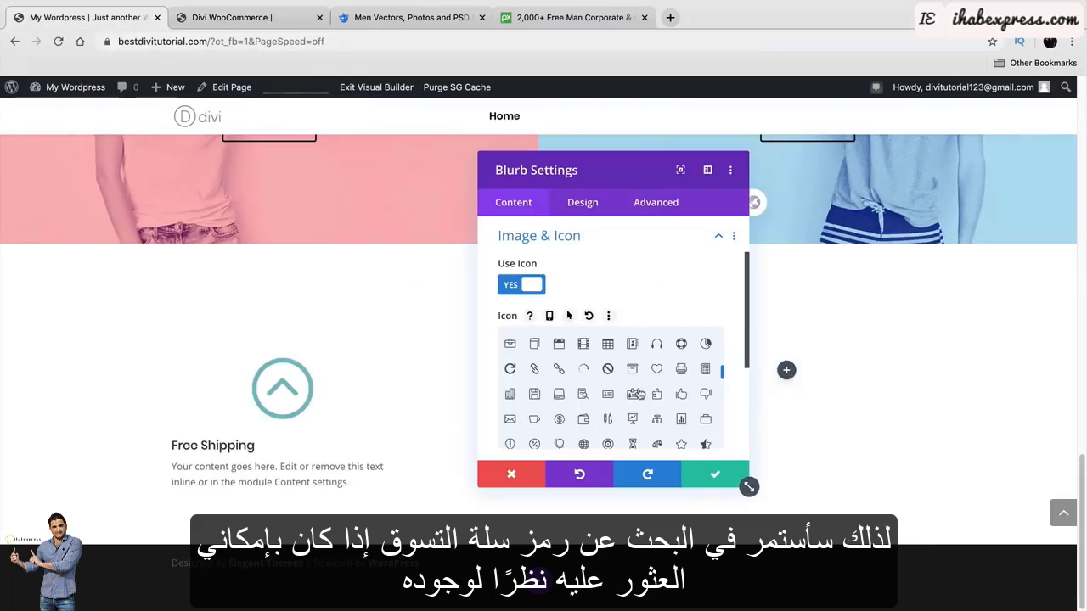
scroll(638, 392, down, 8)
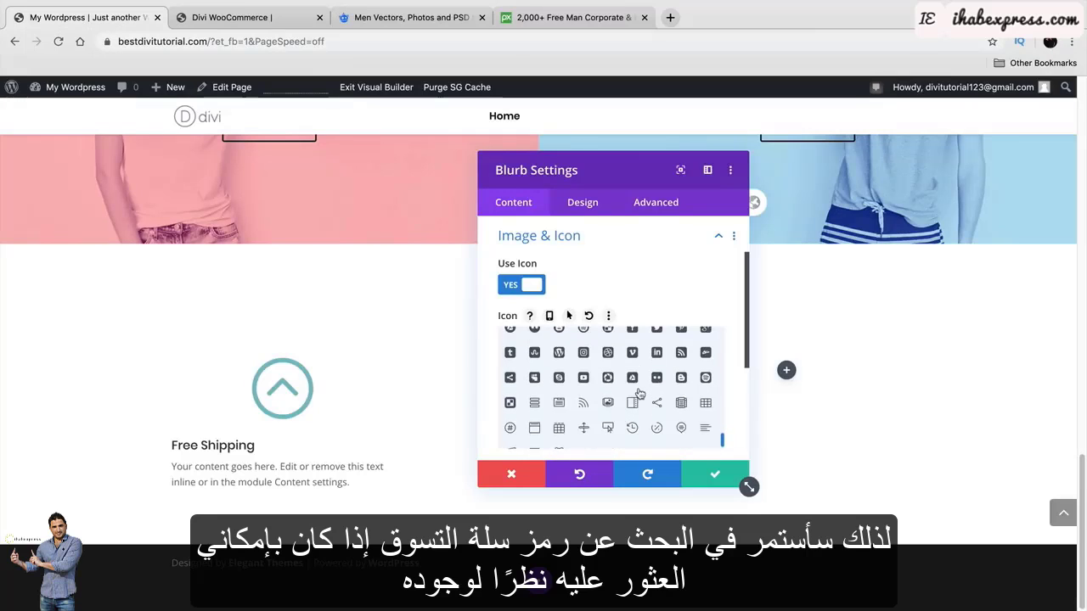
scroll(636, 399, down, 1)
scroll(636, 400, up, 5)
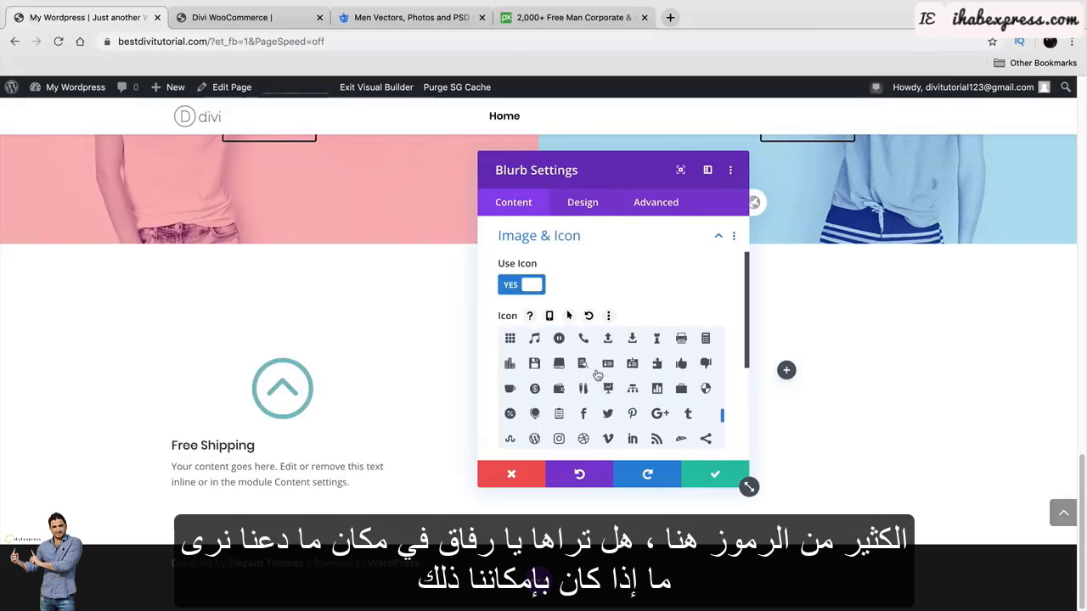
scroll(596, 378, up, 2)
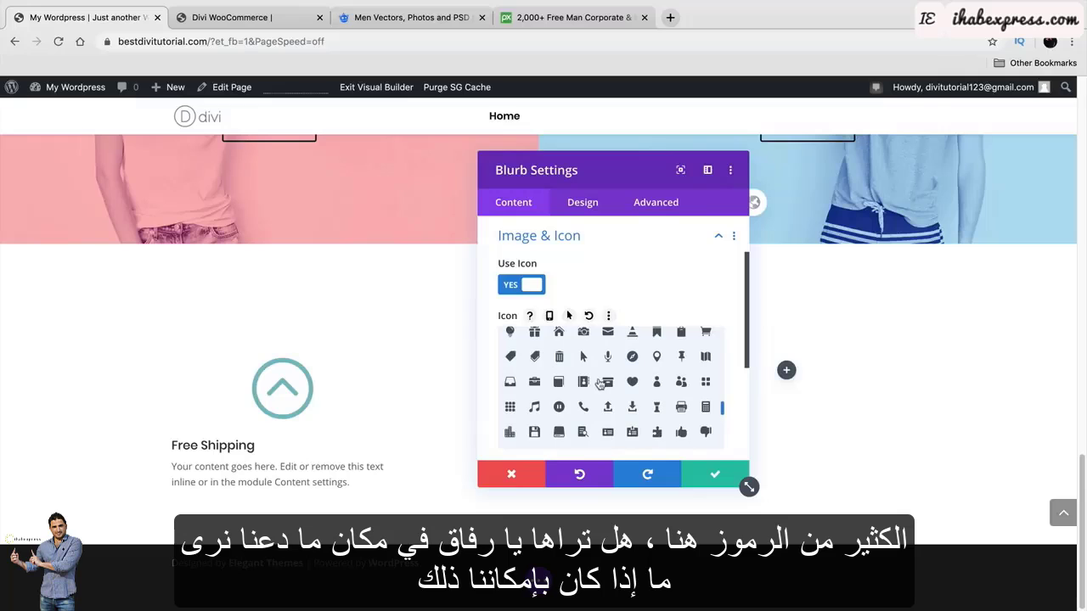
scroll(562, 370, up, 1)
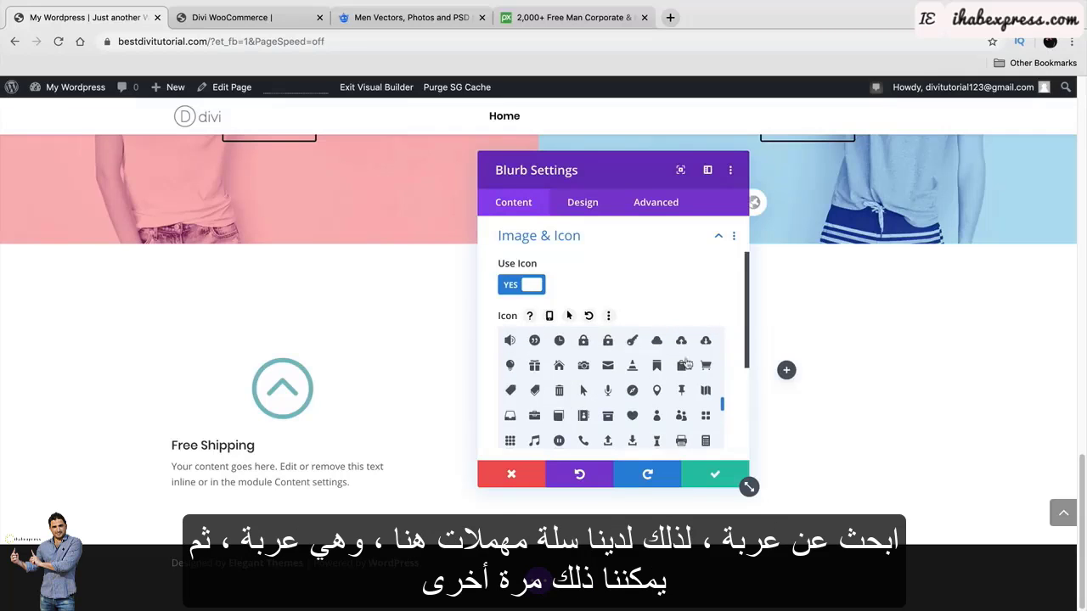
click(709, 366)
scroll(636, 274, down, 5)
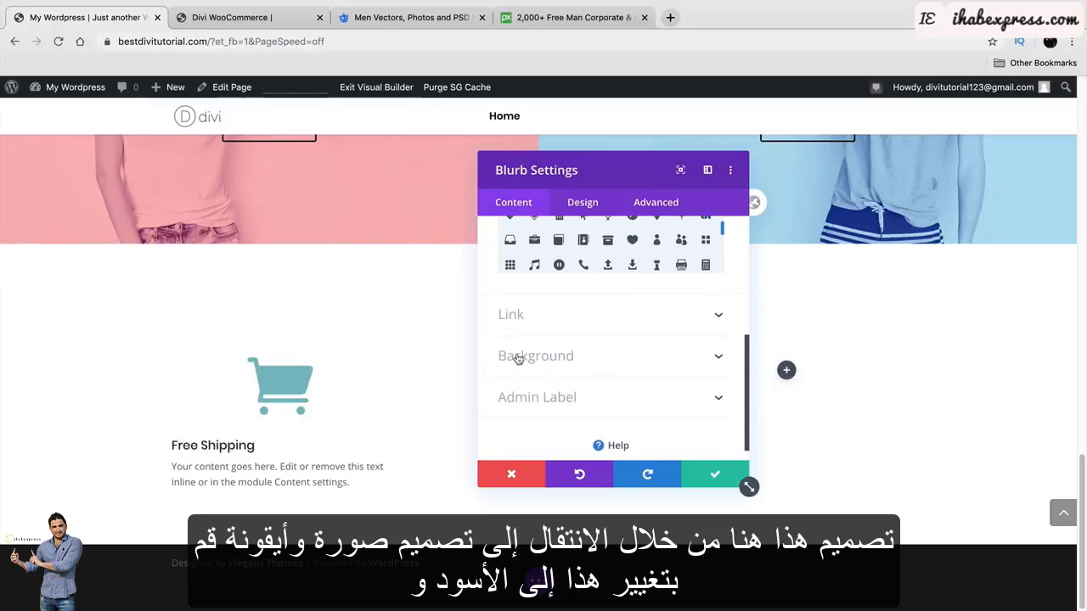
Make the cart icon black, trying several circle colours before removing the circle.
click(581, 209)
click(599, 277)
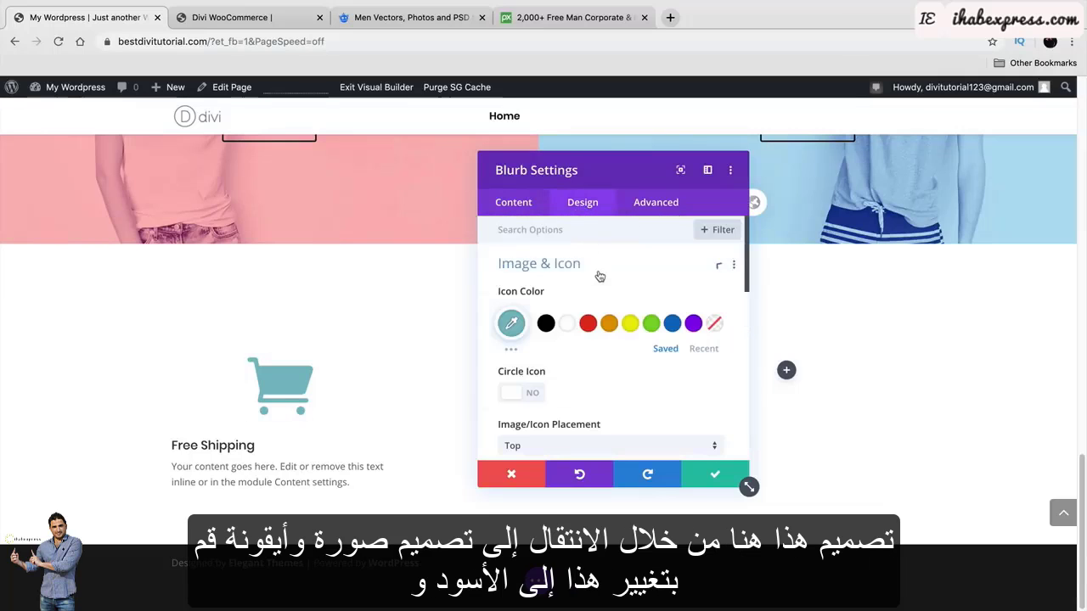
click(546, 322)
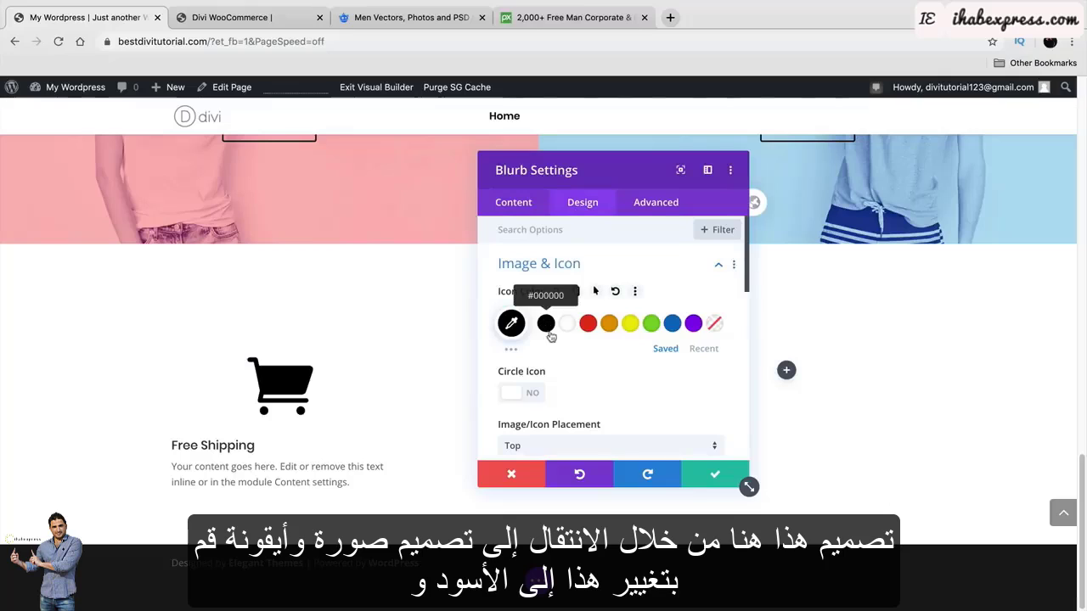
click(522, 391)
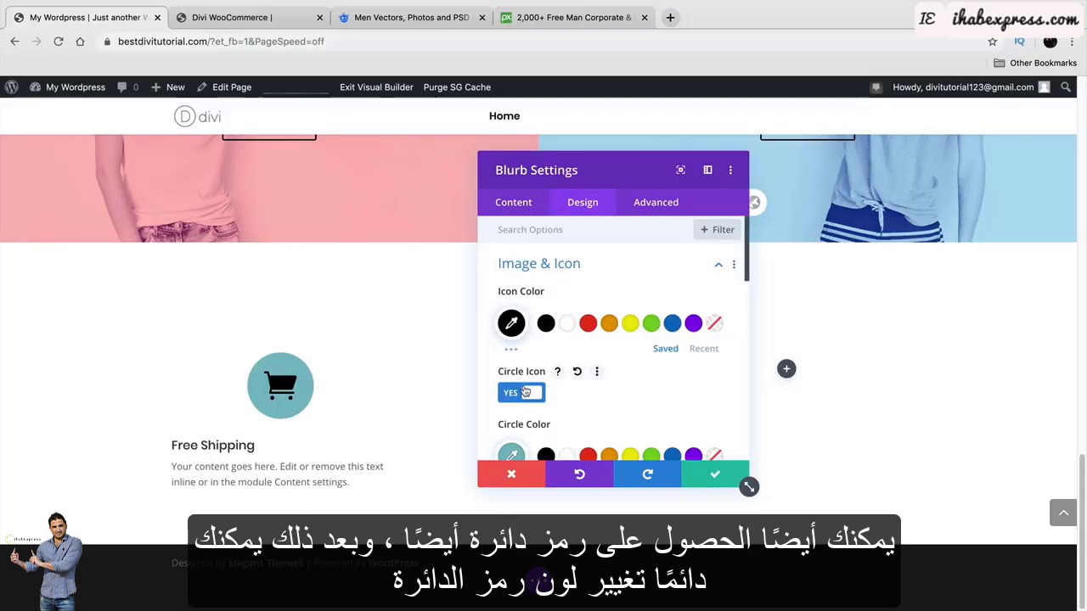
scroll(581, 399, down, 1)
click(566, 435)
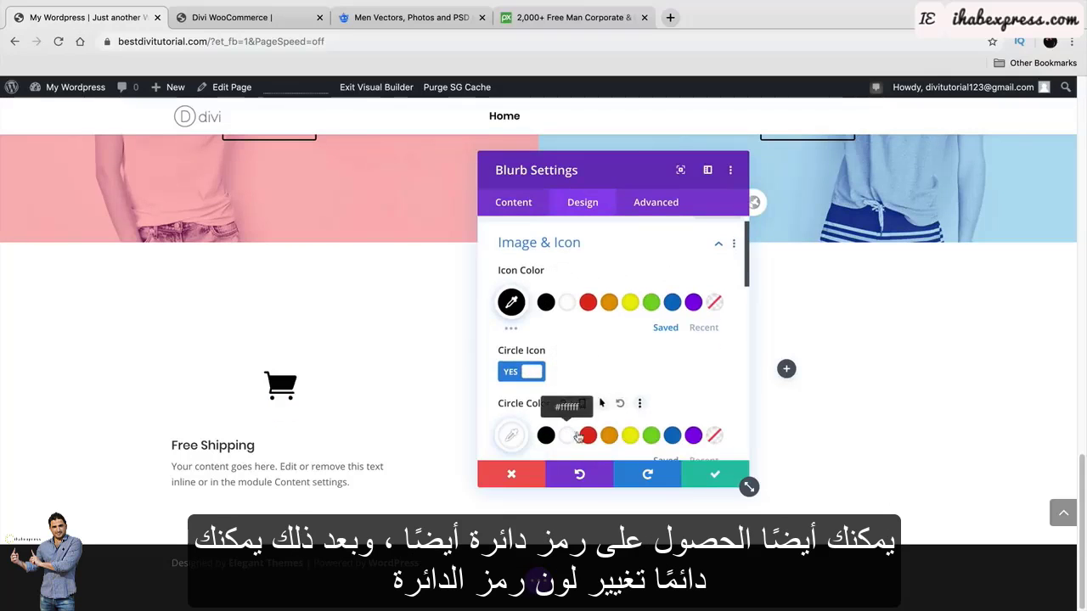
click(595, 435)
click(608, 435)
click(630, 435)
click(651, 435)
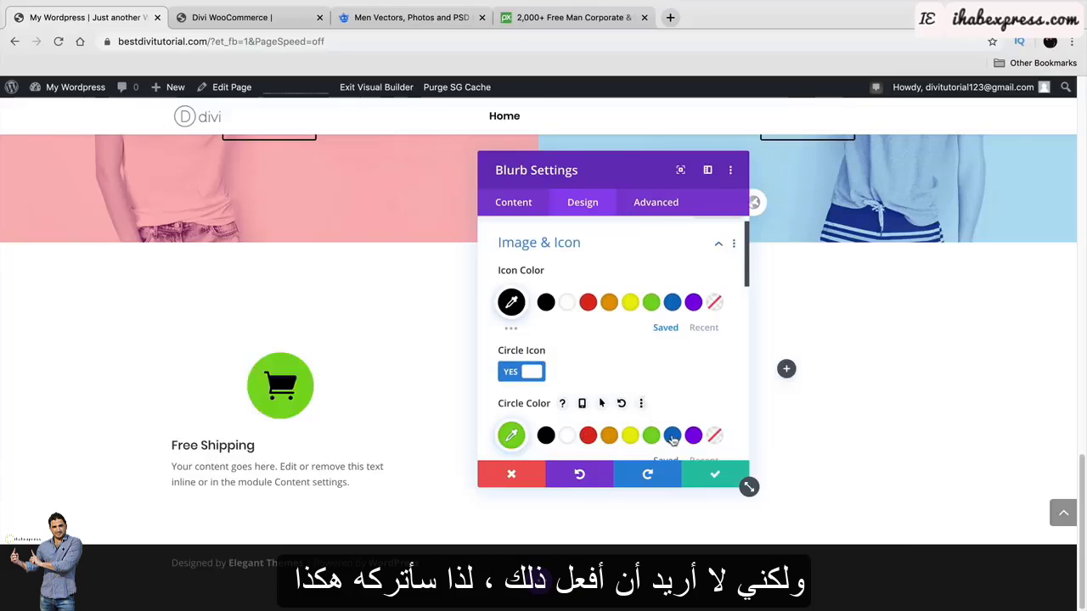
click(672, 435)
click(522, 372)
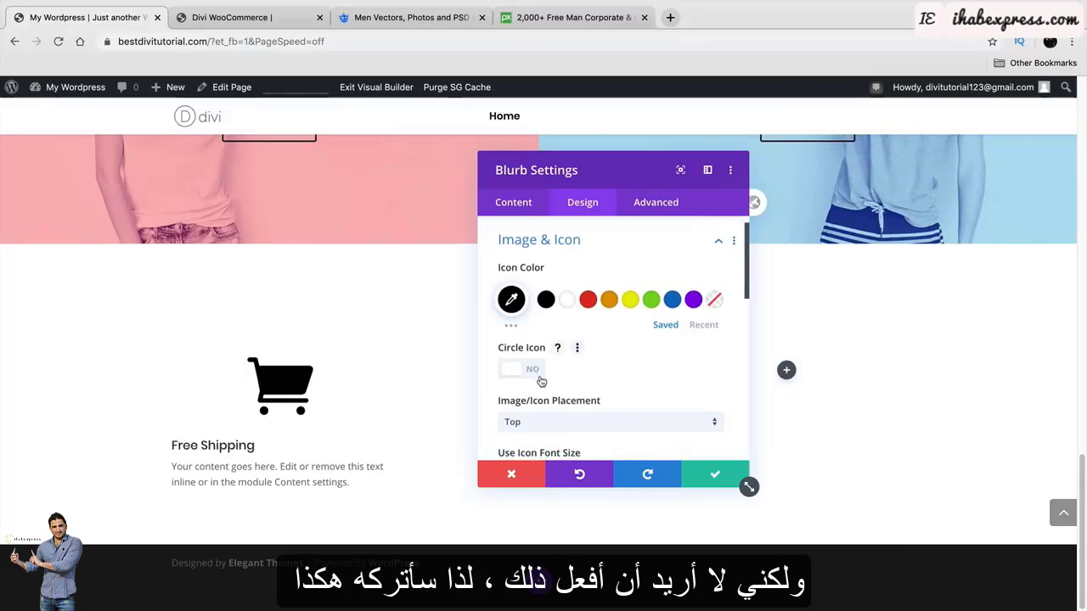
Try left icon placement and a 92px icon size, then revert to Top and default size.
scroll(532, 350, down, 1)
click(561, 405)
click(567, 440)
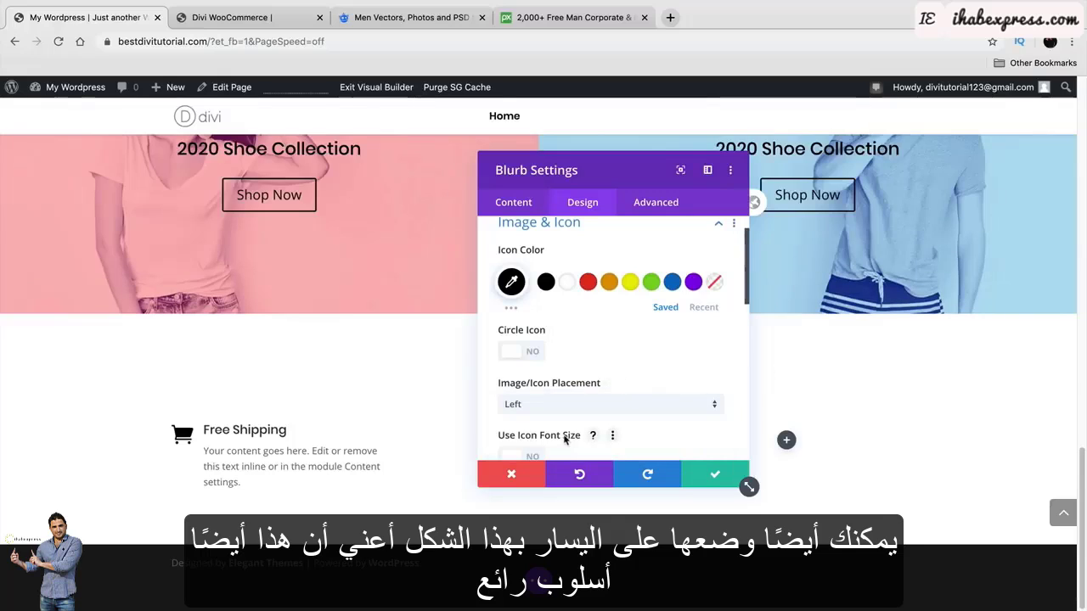
click(567, 406)
click(560, 411)
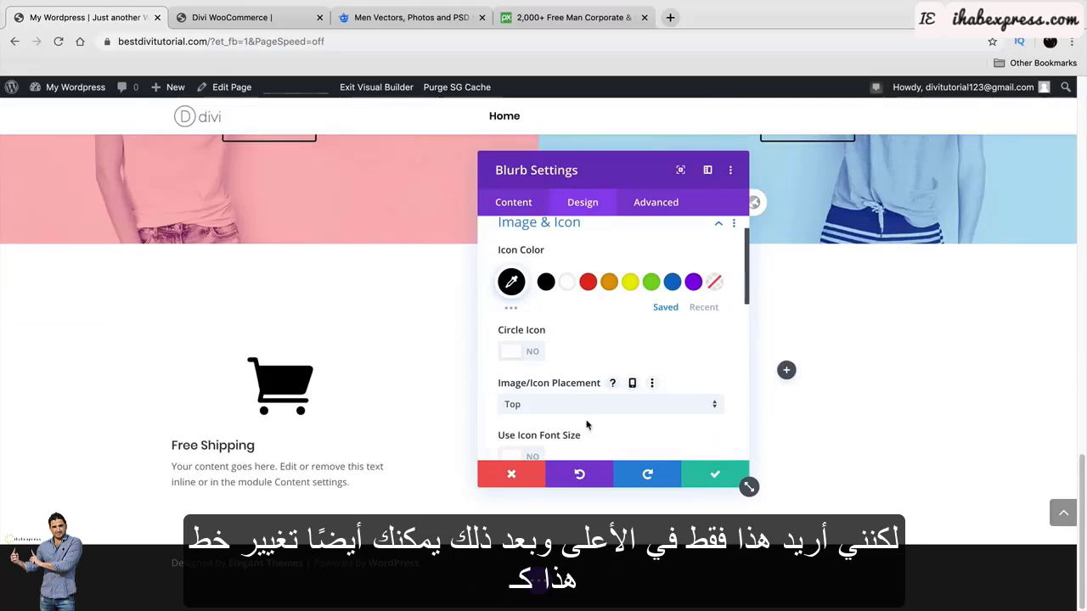
scroll(528, 387, down, 3)
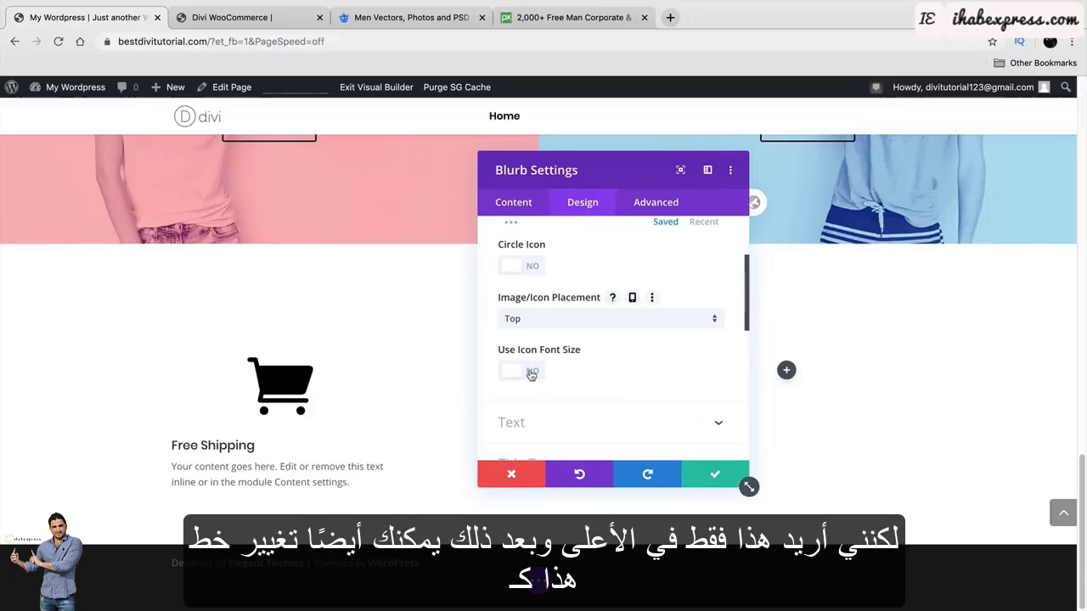
click(528, 372)
mouse_move(610, 423)
mouse_down()
mouse_move(582, 423)
mouse_move(605, 424)
mouse_up()
click(523, 372)
Centre the blurb's title and body text and save the settings.
scroll(563, 383, down, 5)
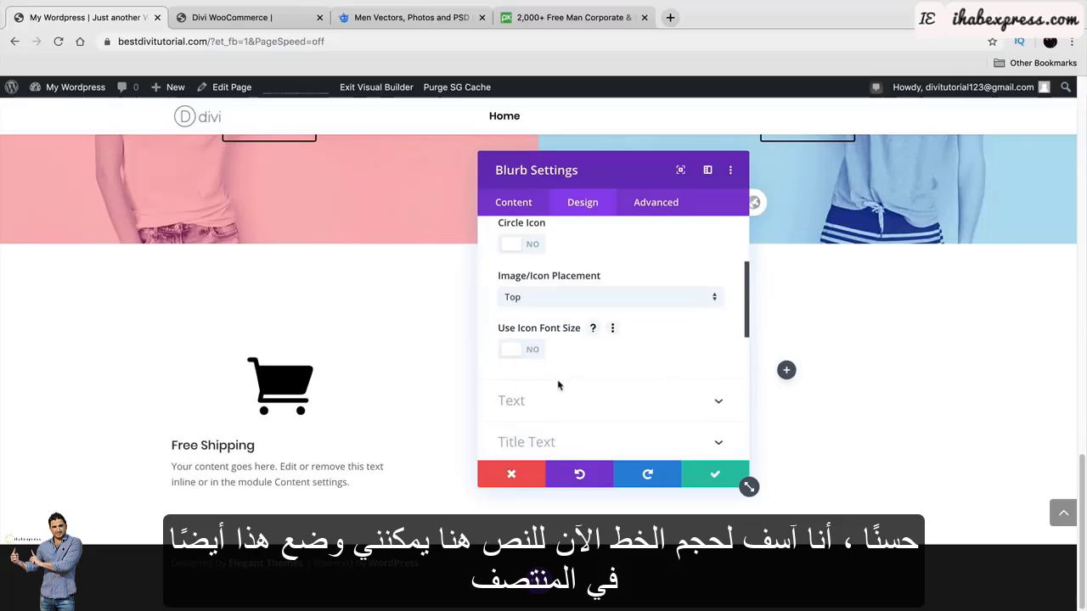
click(583, 287)
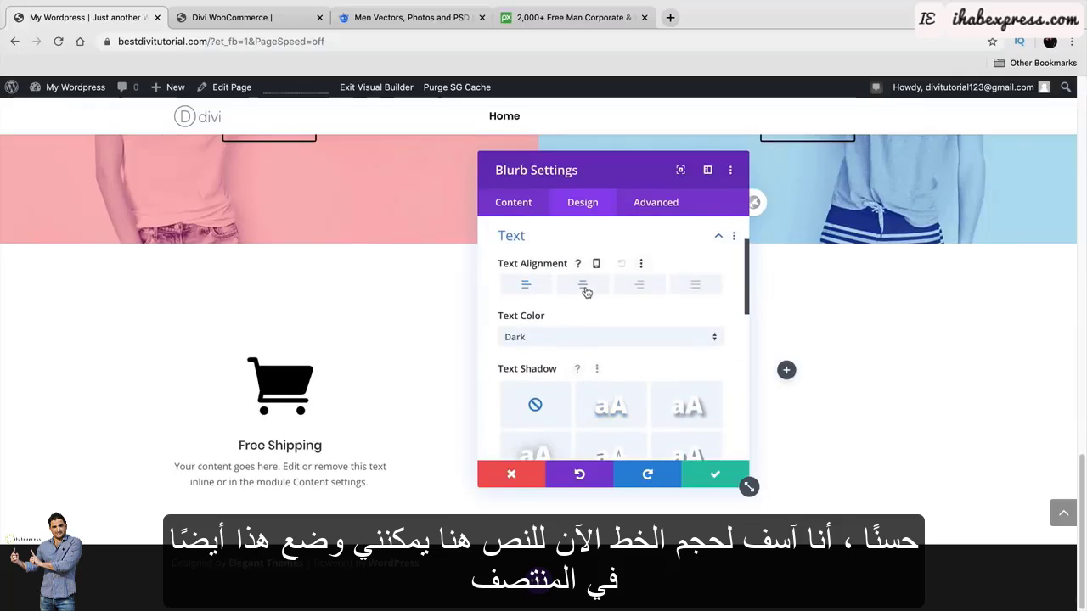
scroll(604, 332, down, 1)
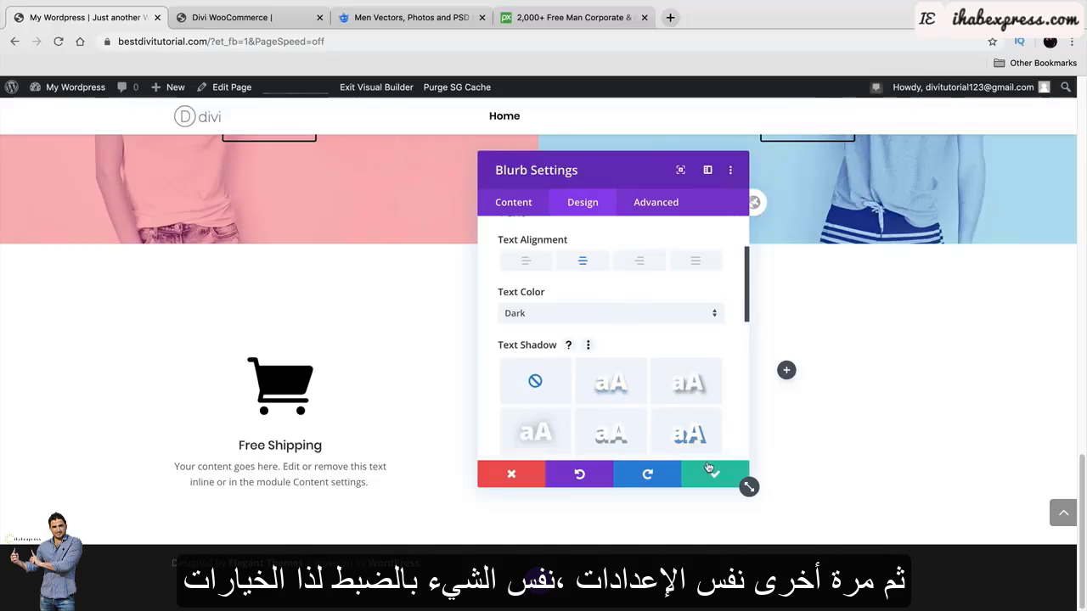
scroll(643, 381, down, 3)
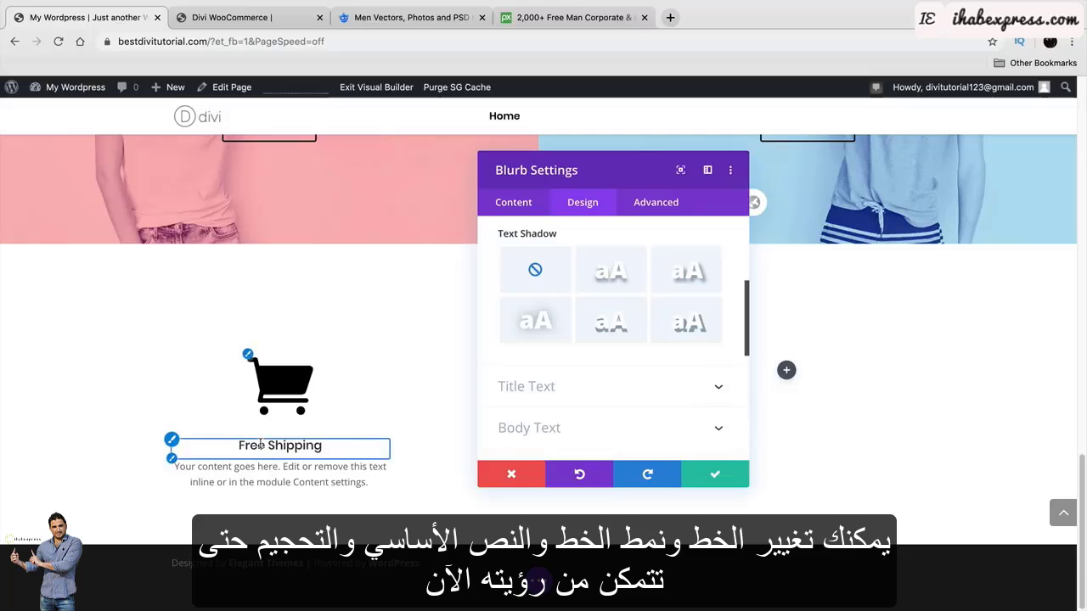
scroll(580, 380, down, 4)
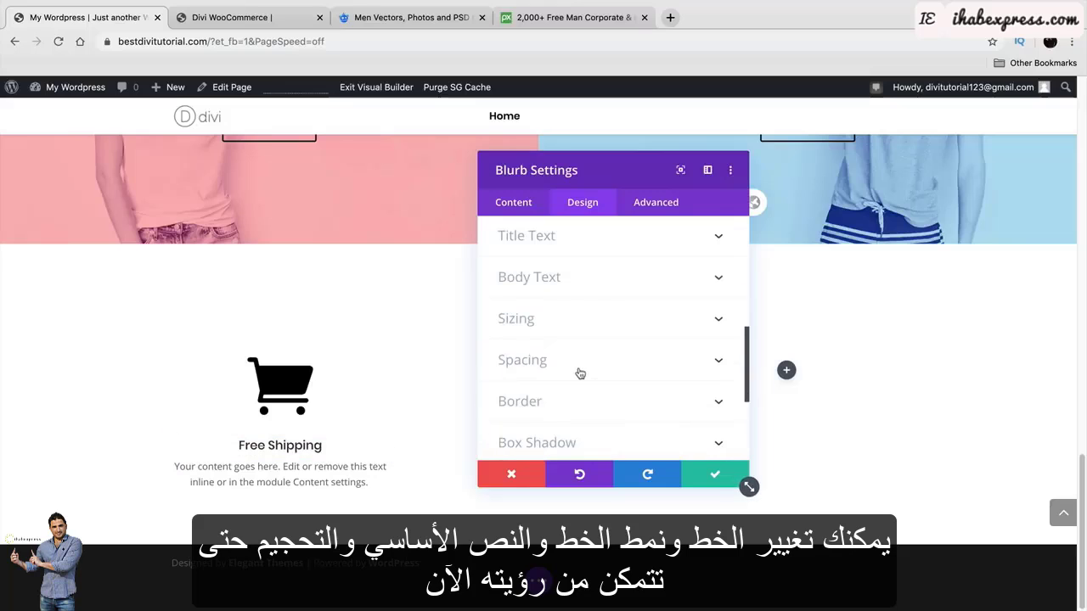
scroll(580, 374, down, 1)
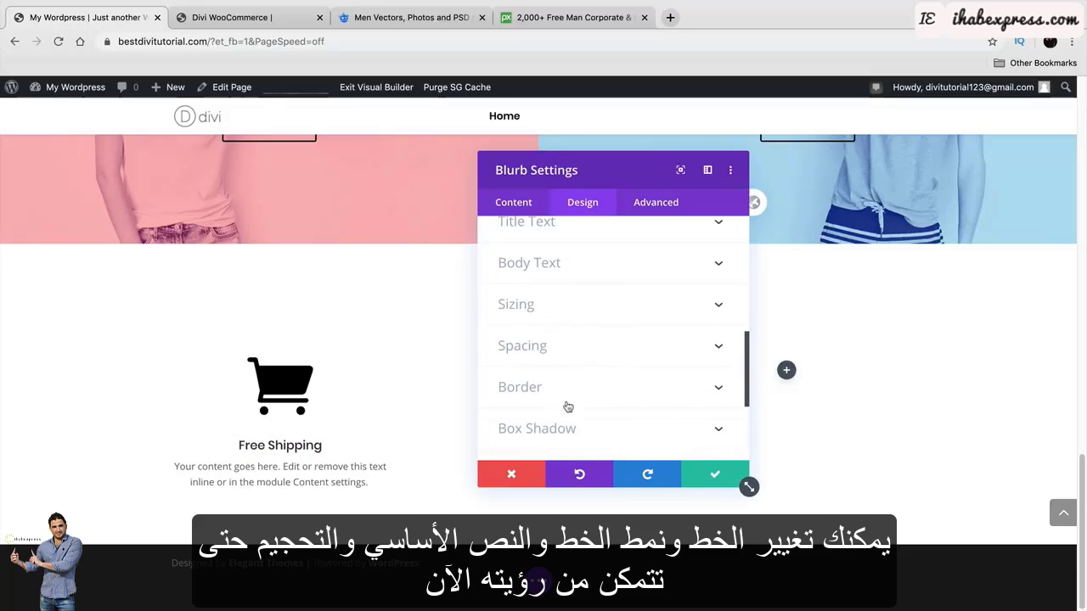
scroll(552, 374, down, 4)
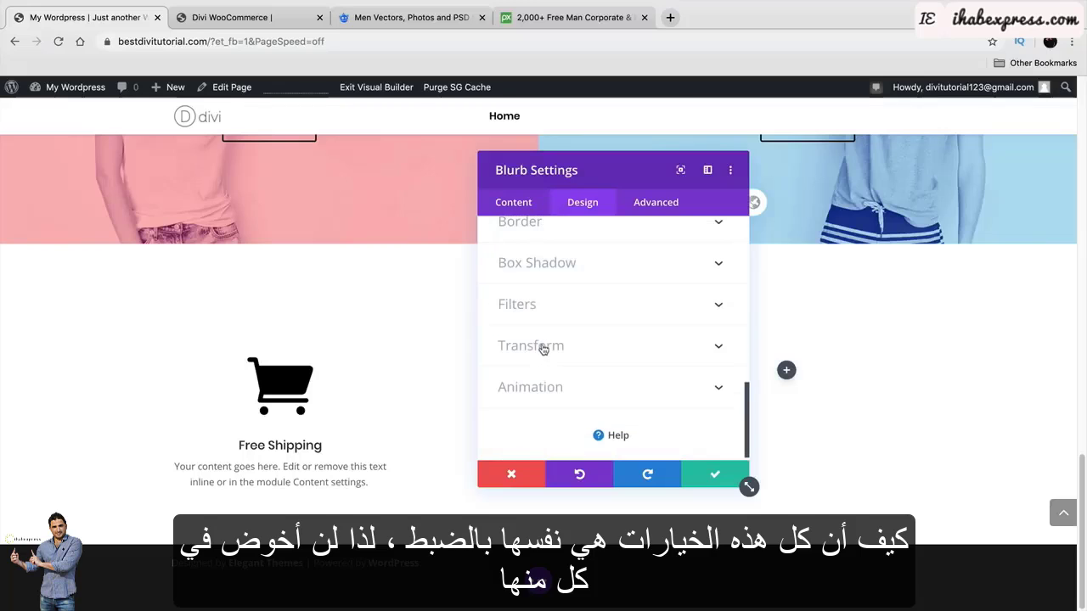
scroll(543, 350, down, 1)
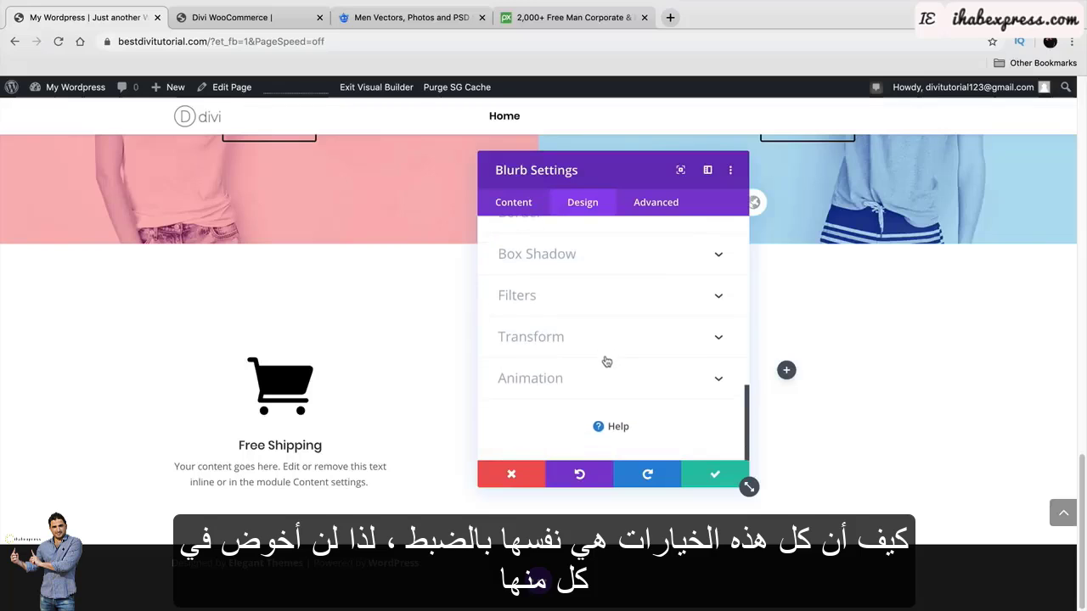
click(713, 472)
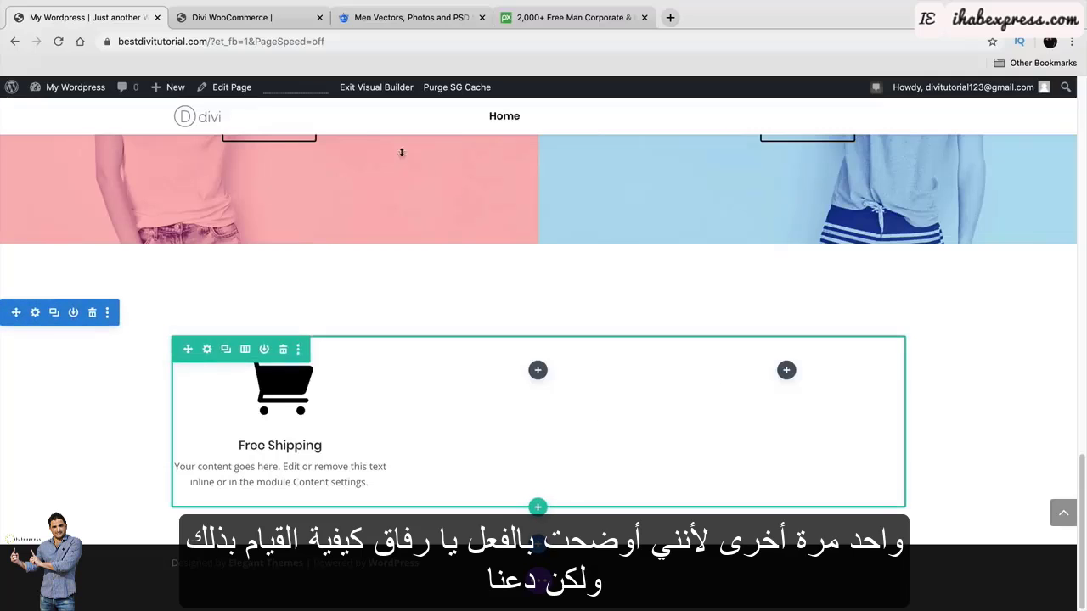
Duplicate the Free Shipping blurb twice, placing the copies in the right and middle columns.
click(216, 23)
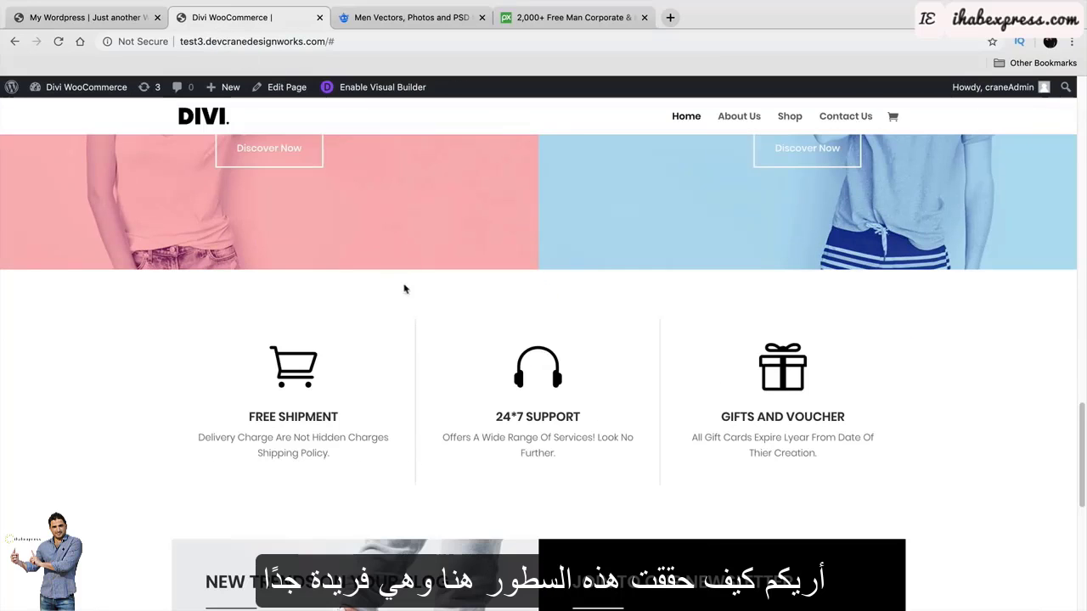
click(127, 19)
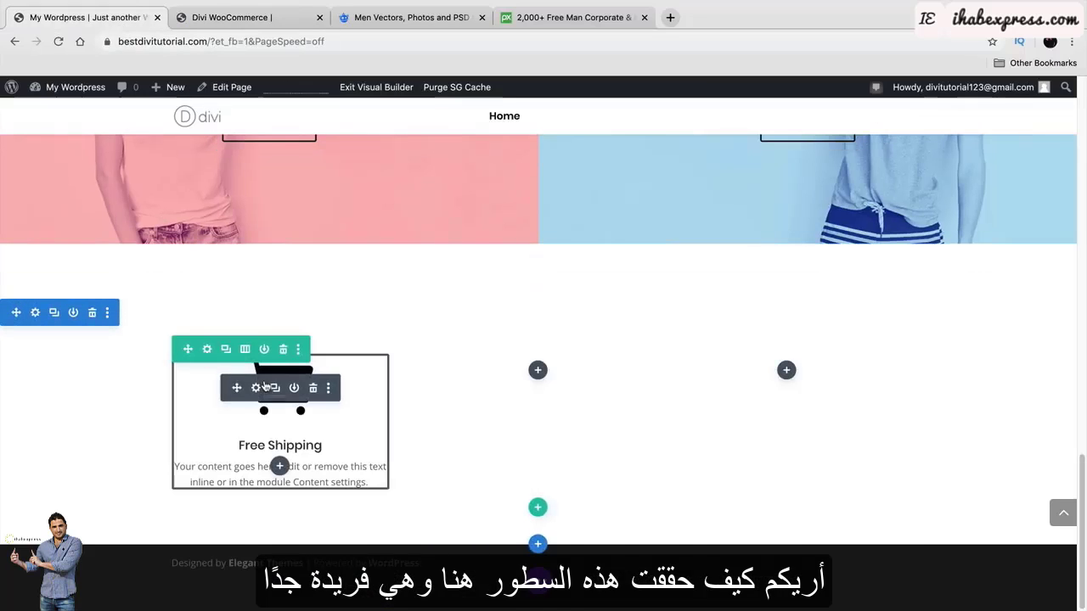
click(274, 389)
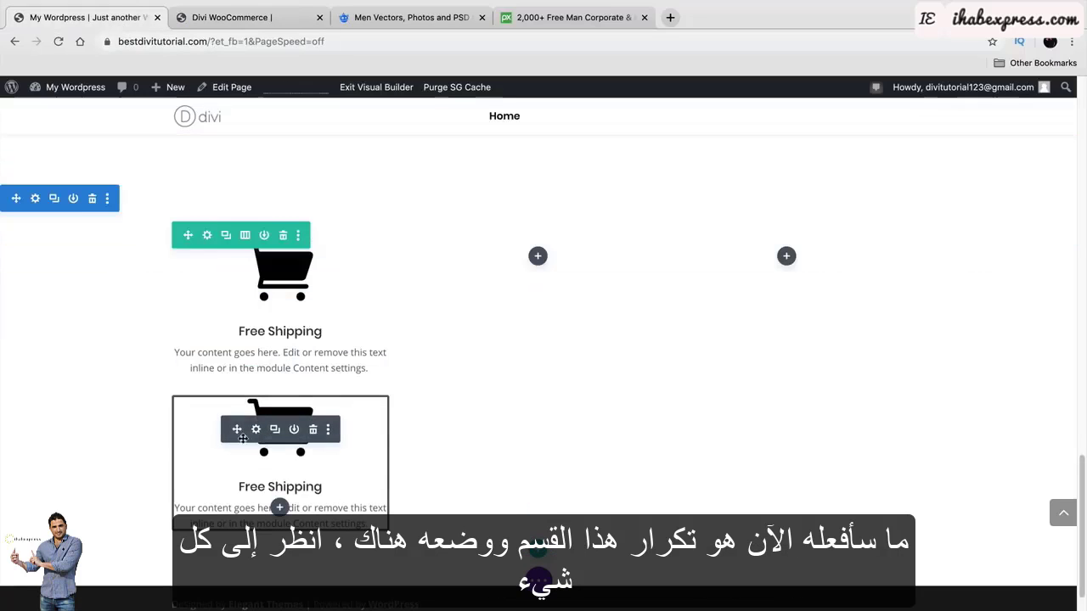
drag(237, 430, 526, 351)
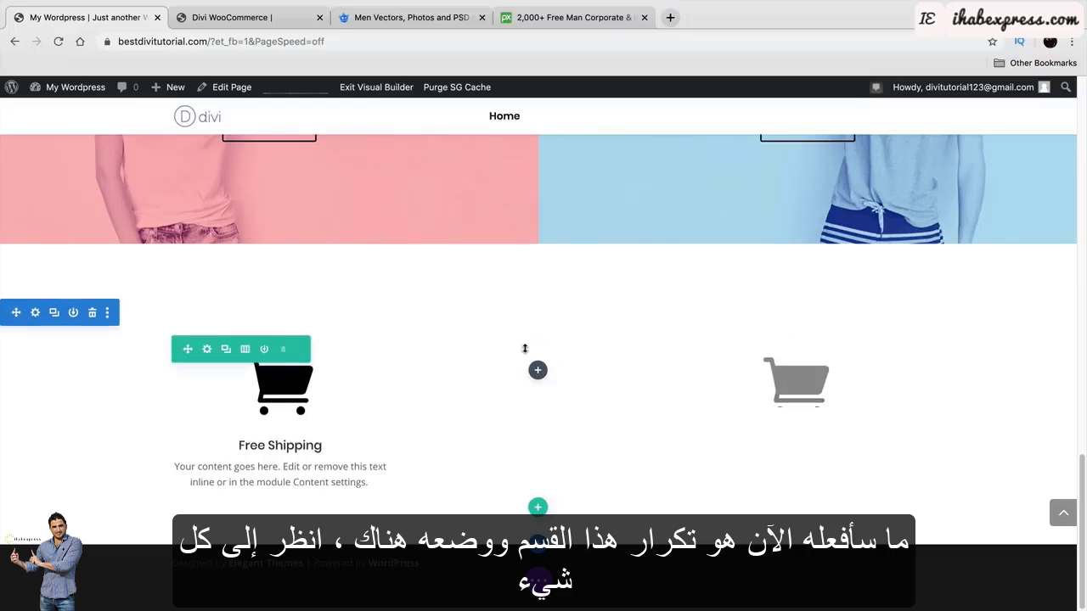
click(790, 388)
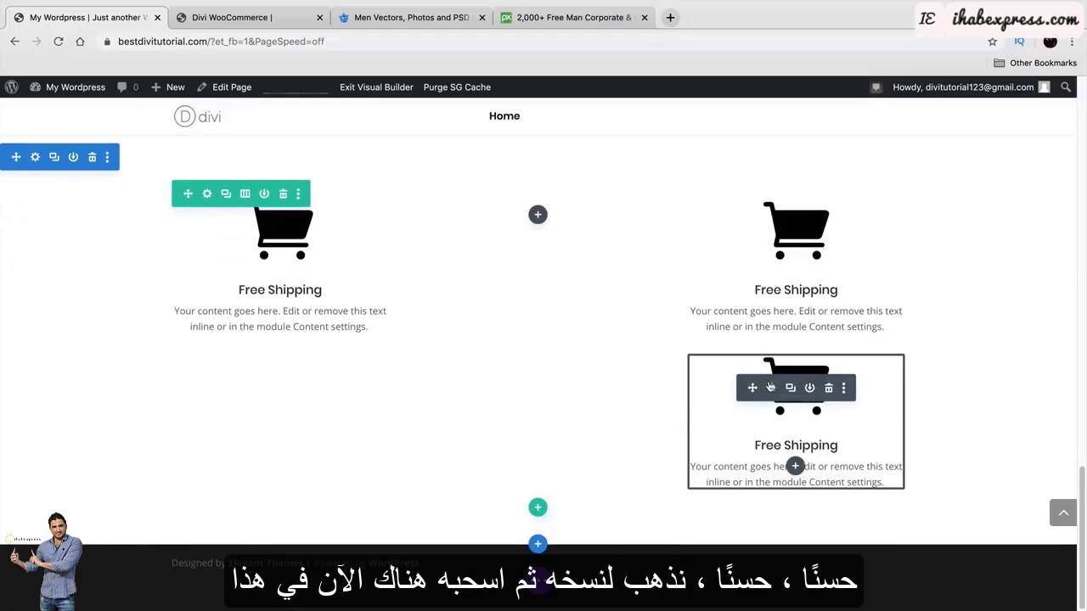
drag(750, 388, 519, 365)
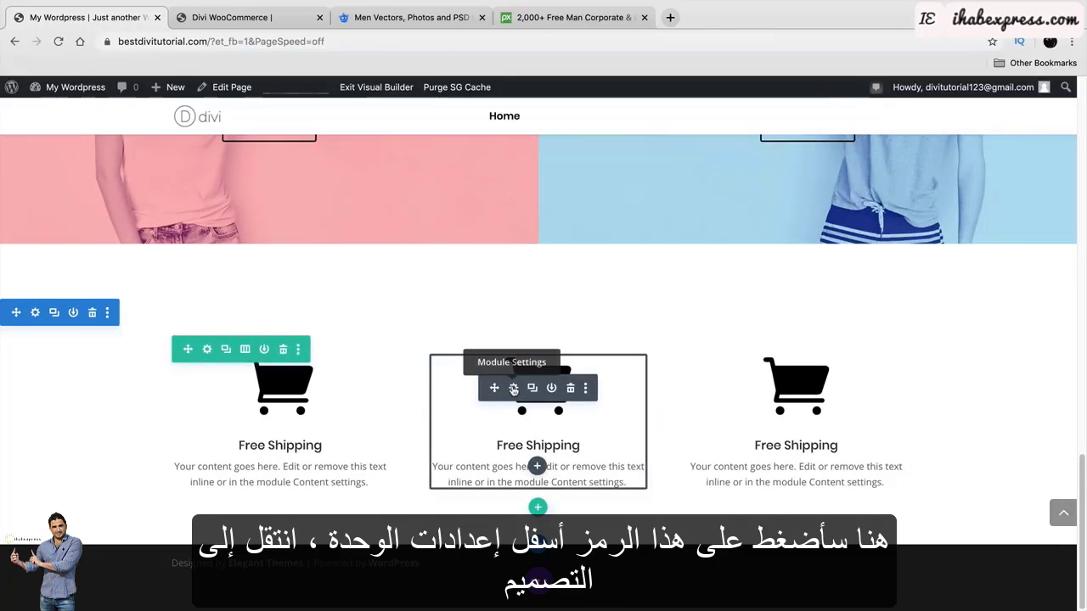
Give the middle blurb a right-side-only border 1px wide.
click(513, 388)
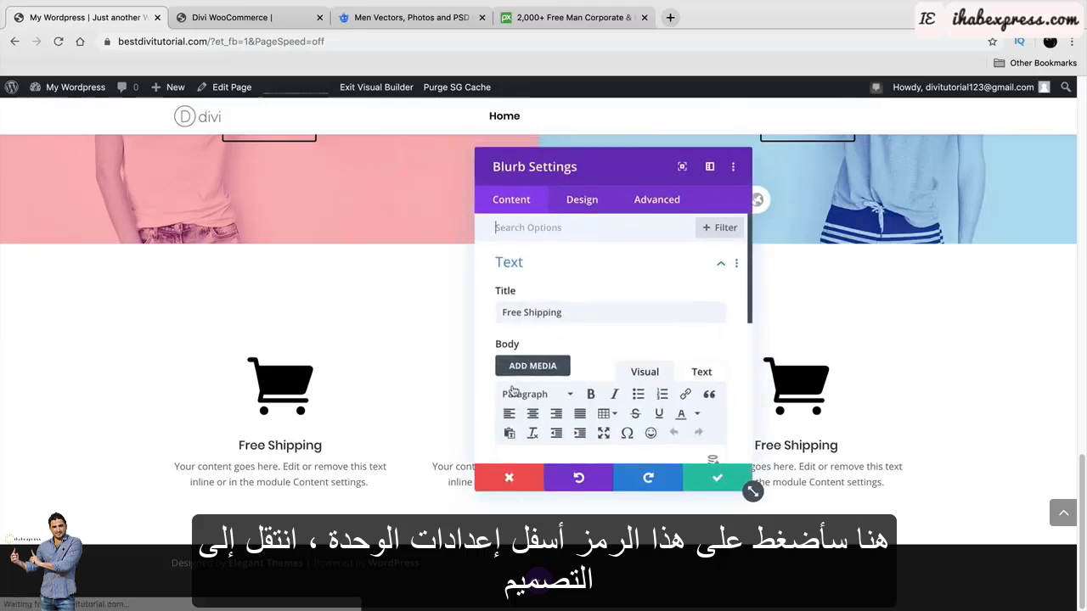
click(591, 209)
scroll(739, 340, down, 4)
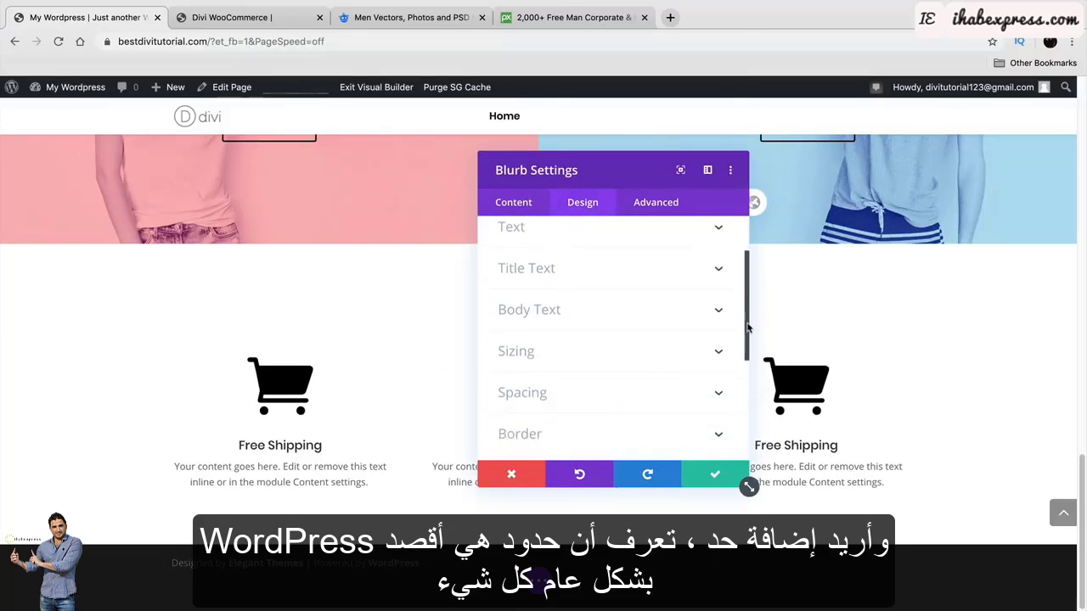
click(719, 350)
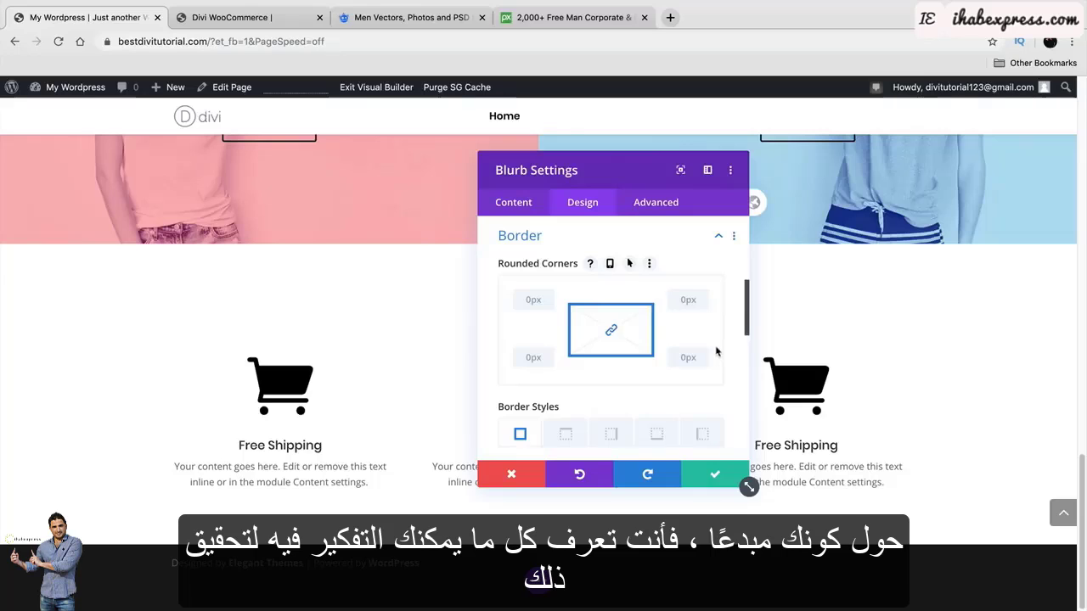
scroll(623, 415, down, 1)
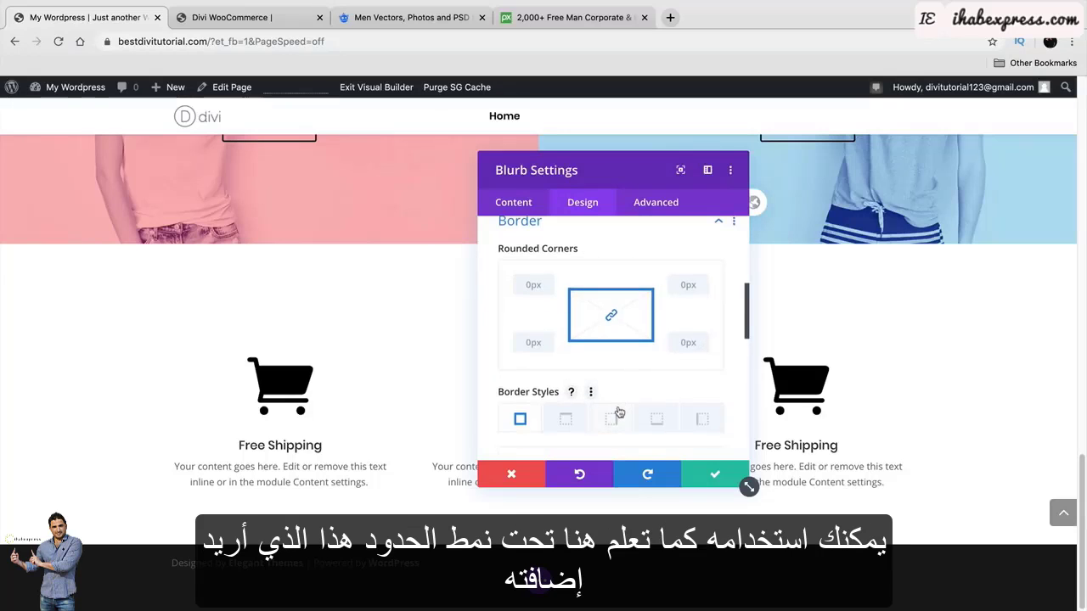
scroll(621, 412, down, 1)
click(611, 411)
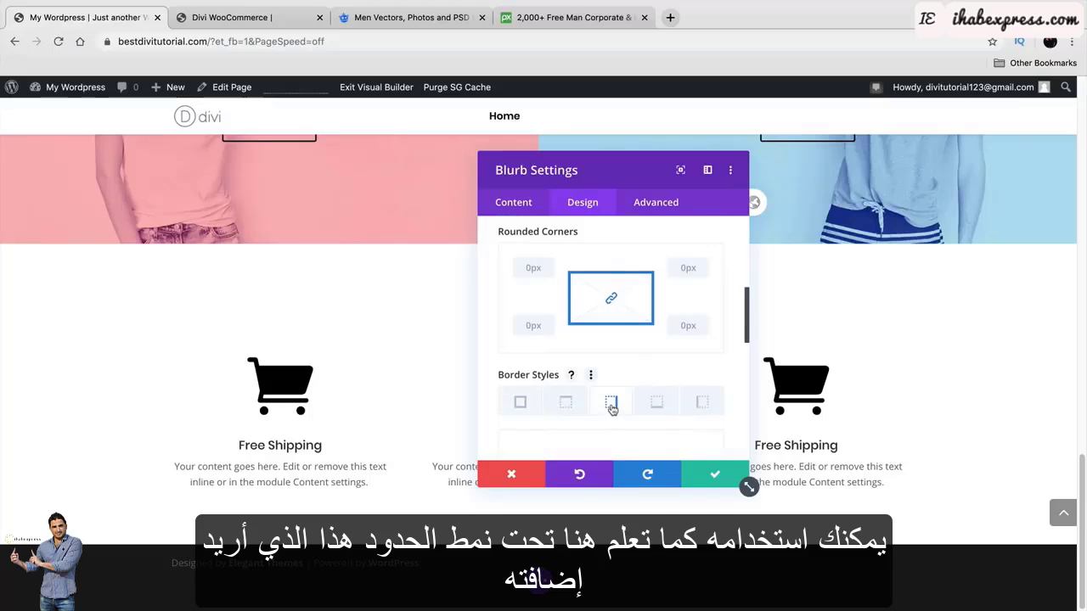
scroll(616, 406, down, 5)
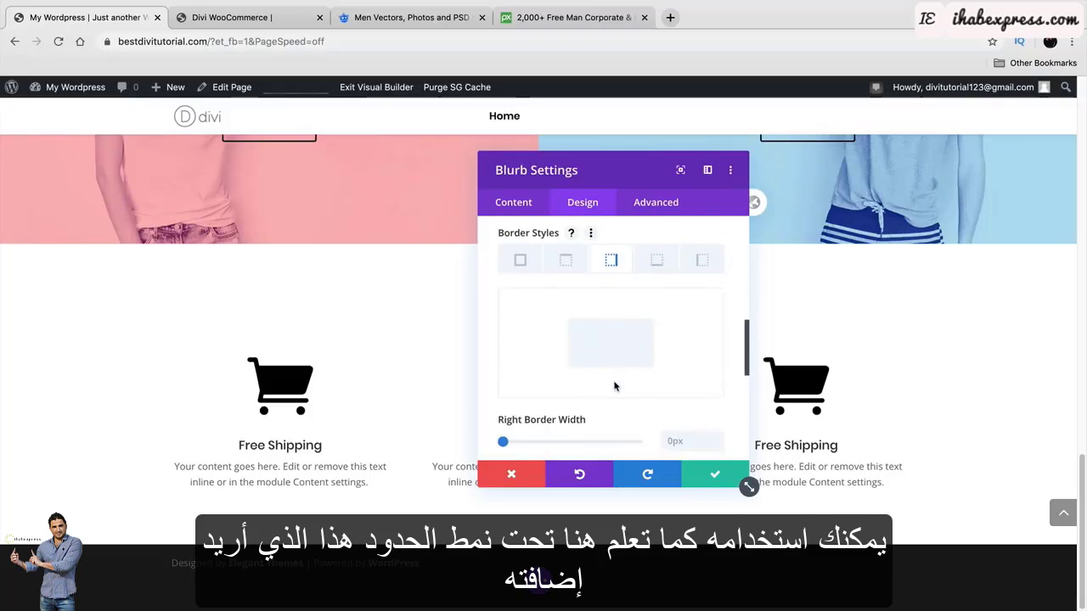
drag(503, 417, 507, 416)
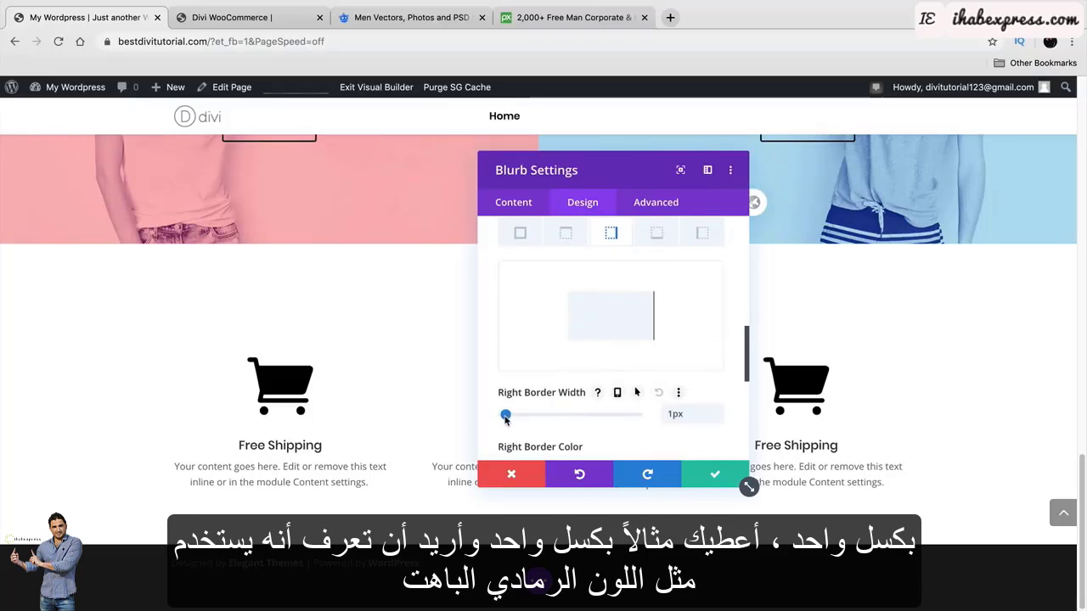
Set the right border colour to #e0e0e0 and save the blurb.
drag(539, 170, 156, 123)
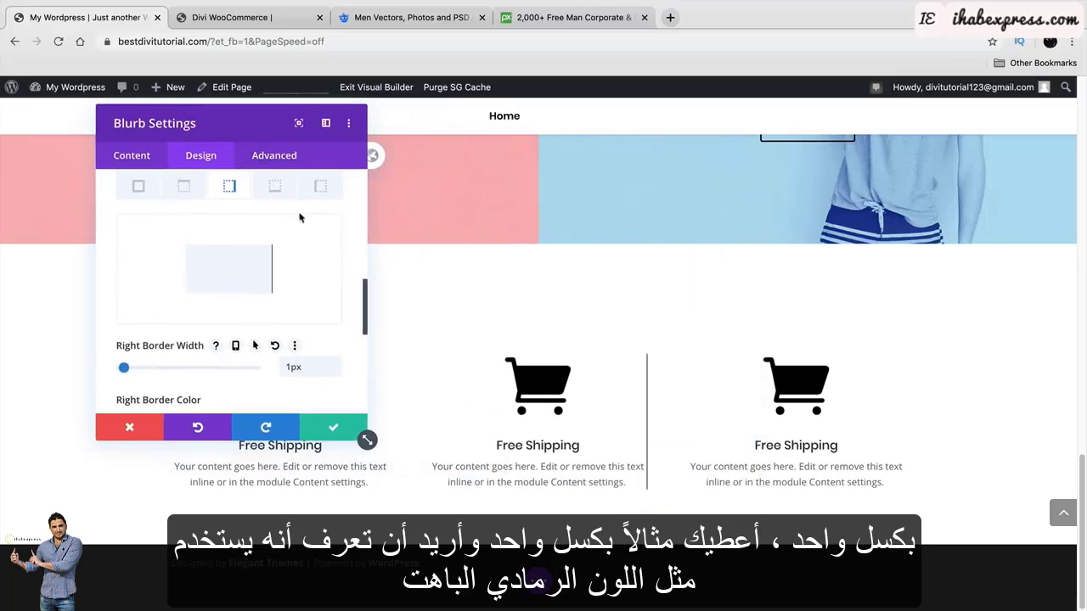
scroll(262, 306, down, 2)
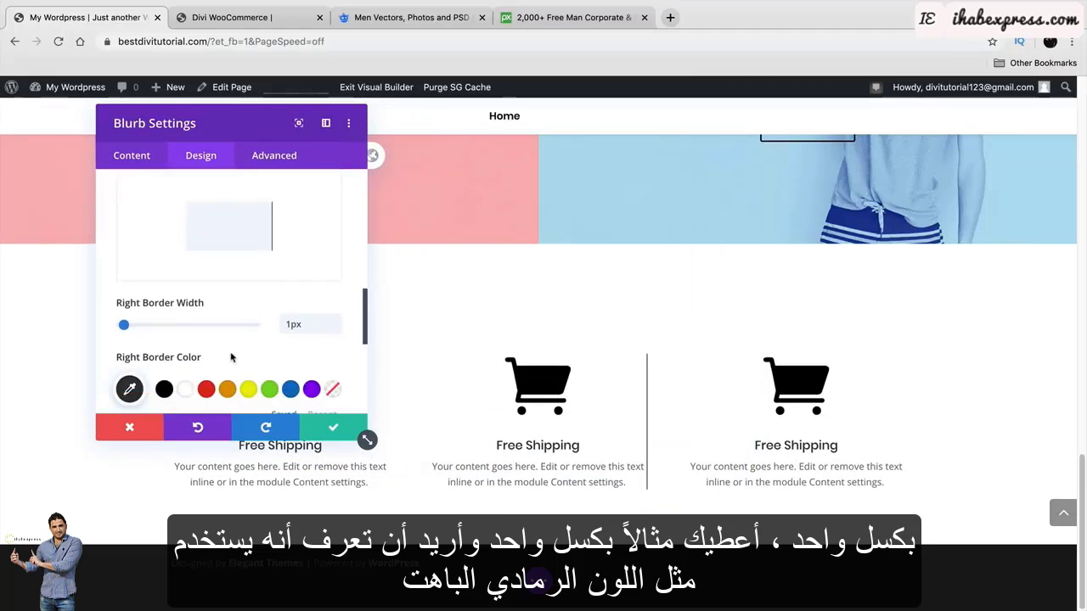
scroll(170, 361, down, 1)
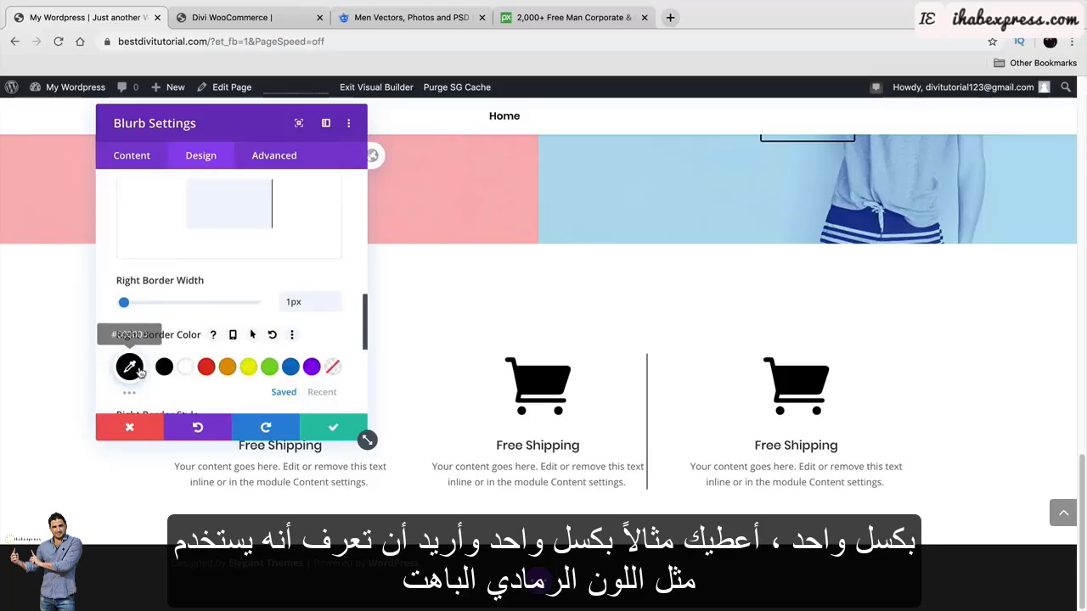
click(129, 367)
scroll(140, 365, down, 1)
click(138, 350)
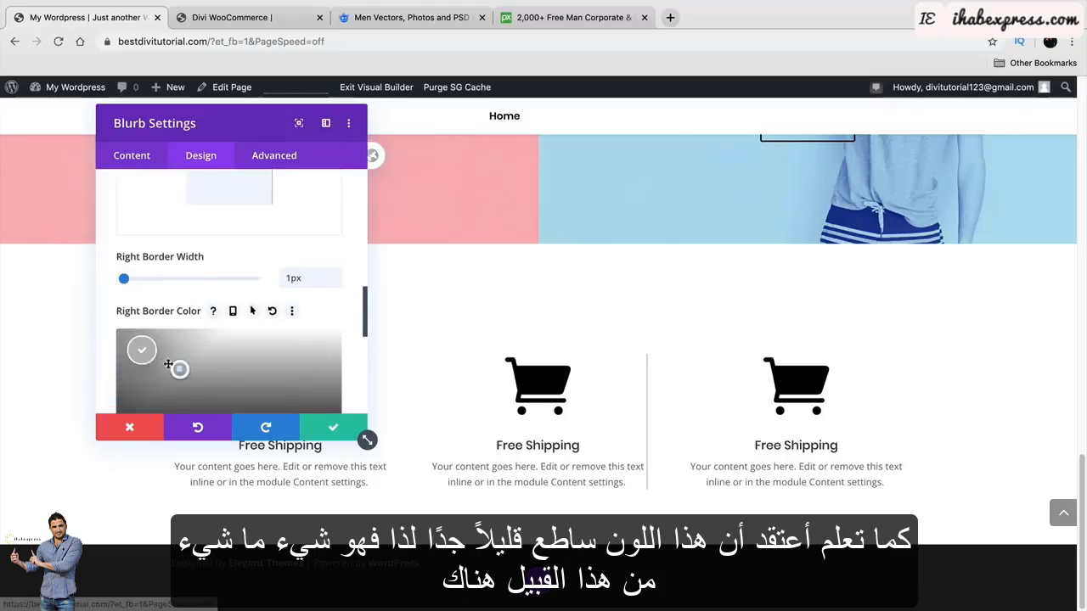
click(118, 345)
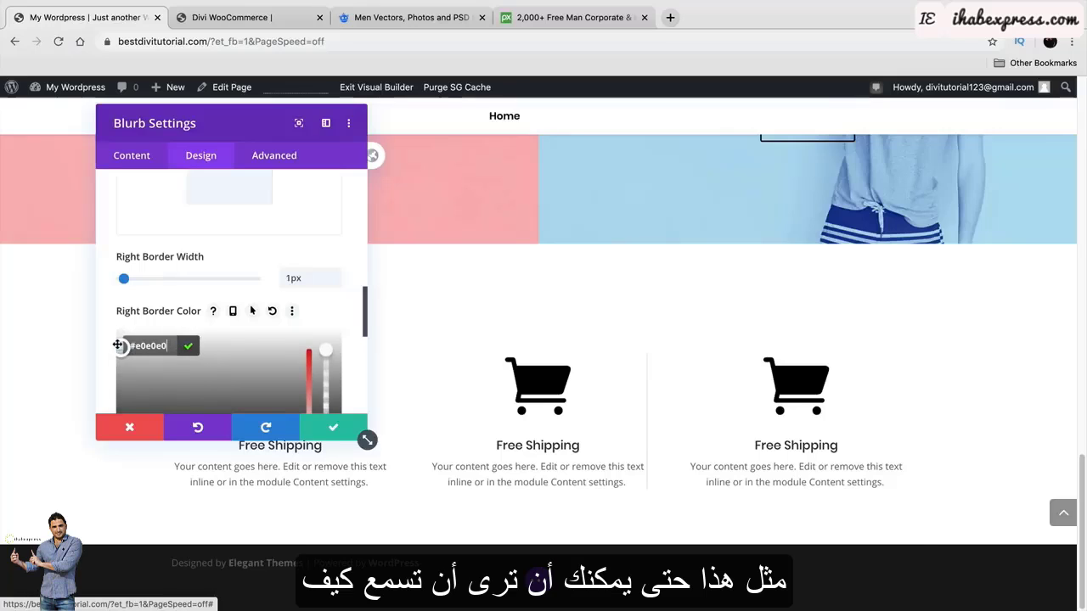
click(331, 428)
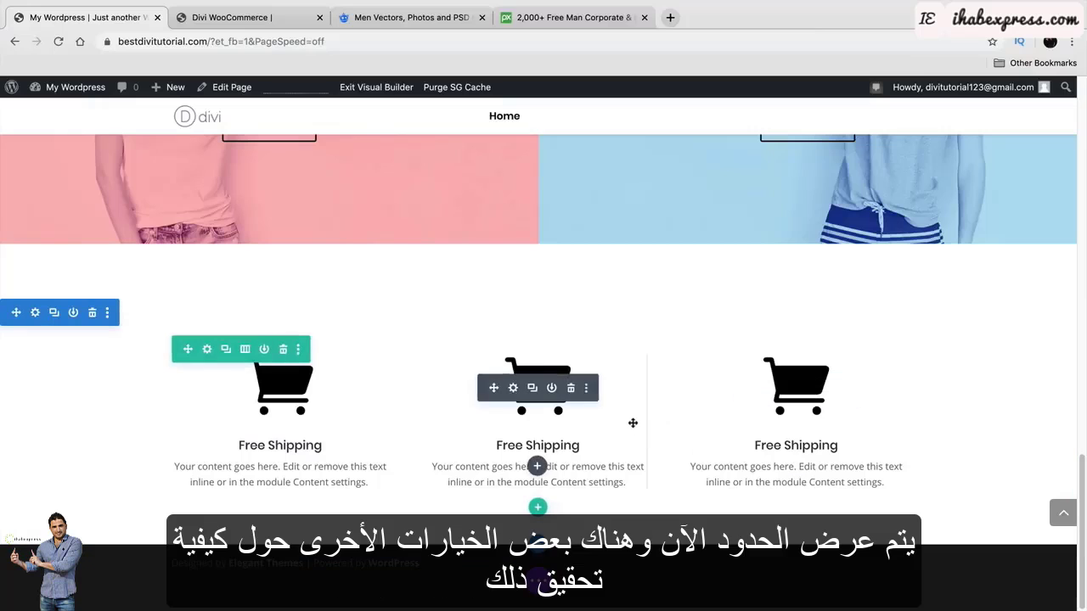
Widen the middle blurb's left and right padding and select a left-side border.
drag(646, 420, 640, 422)
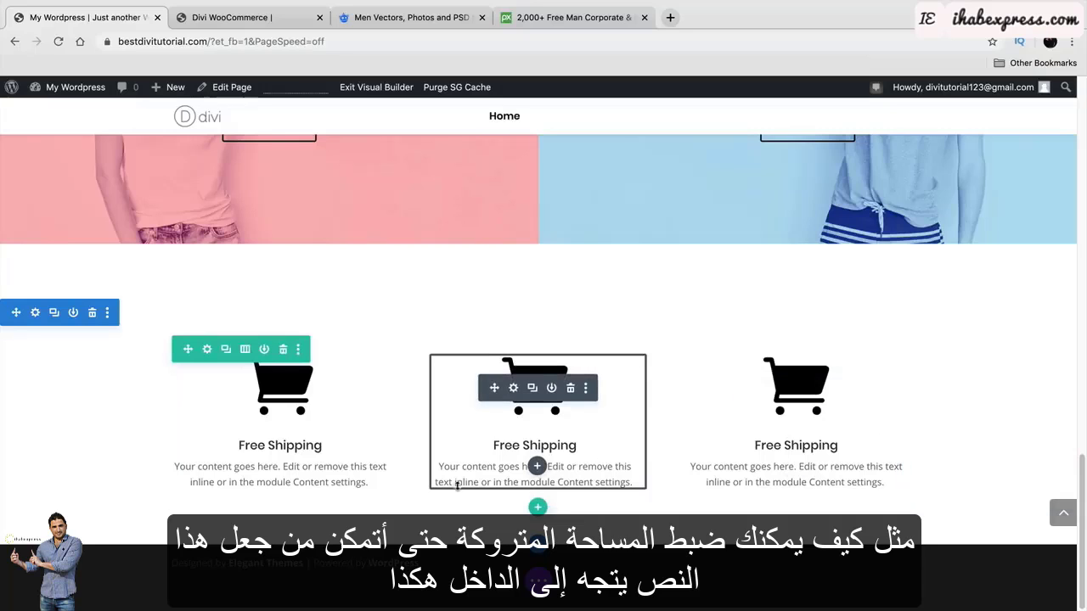
drag(436, 457, 441, 456)
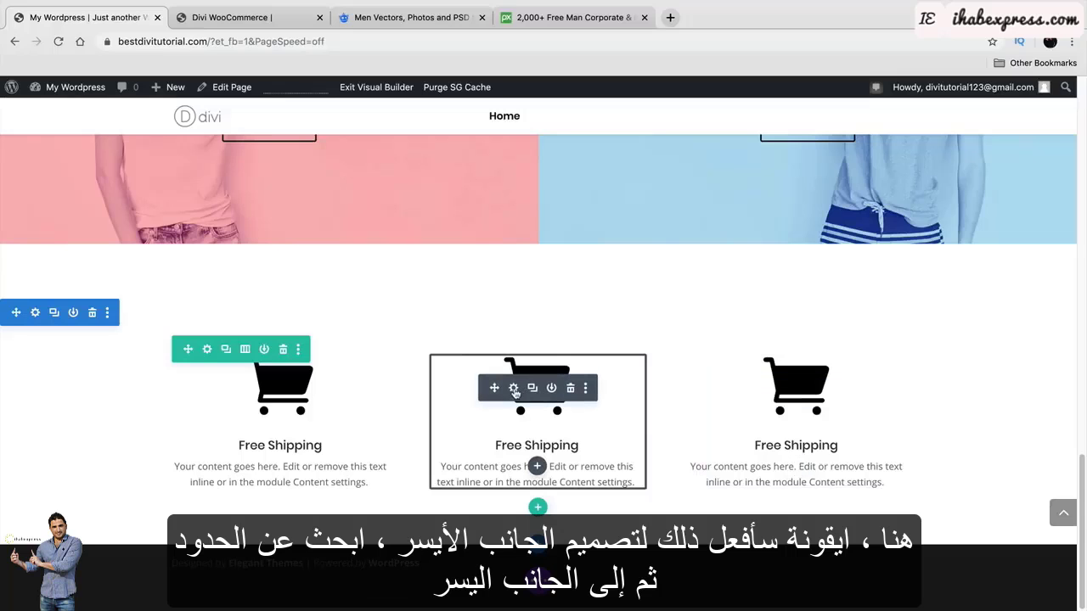
click(514, 388)
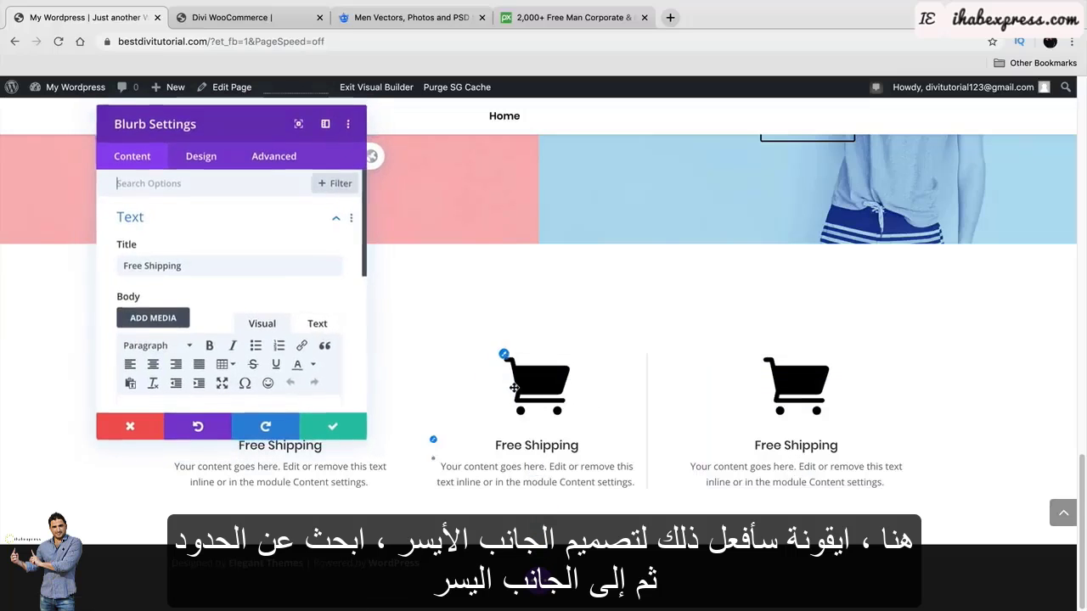
click(208, 160)
scroll(211, 261, down, 2)
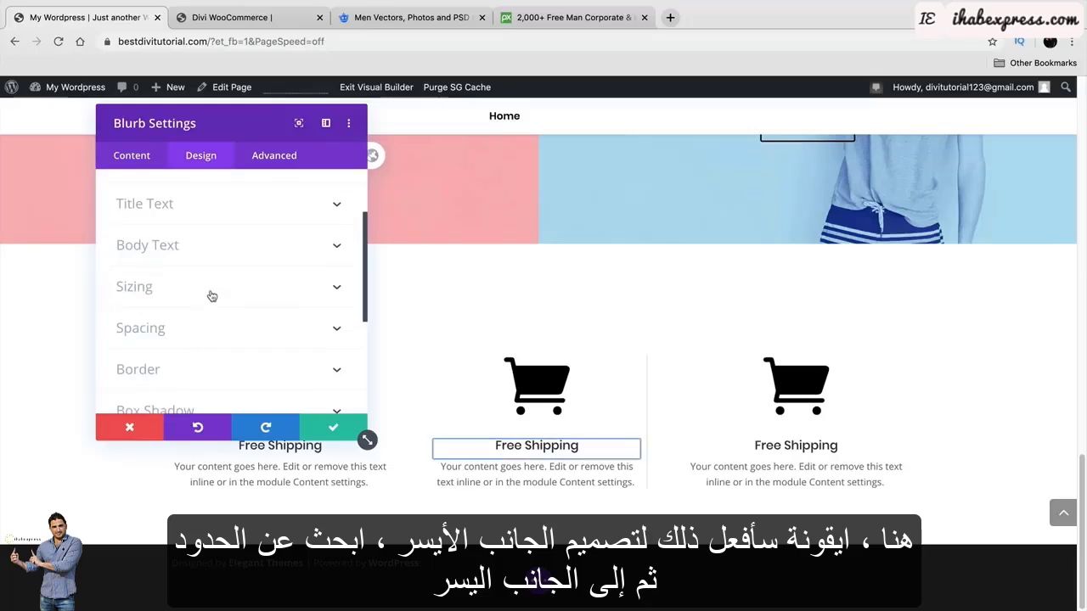
click(201, 361)
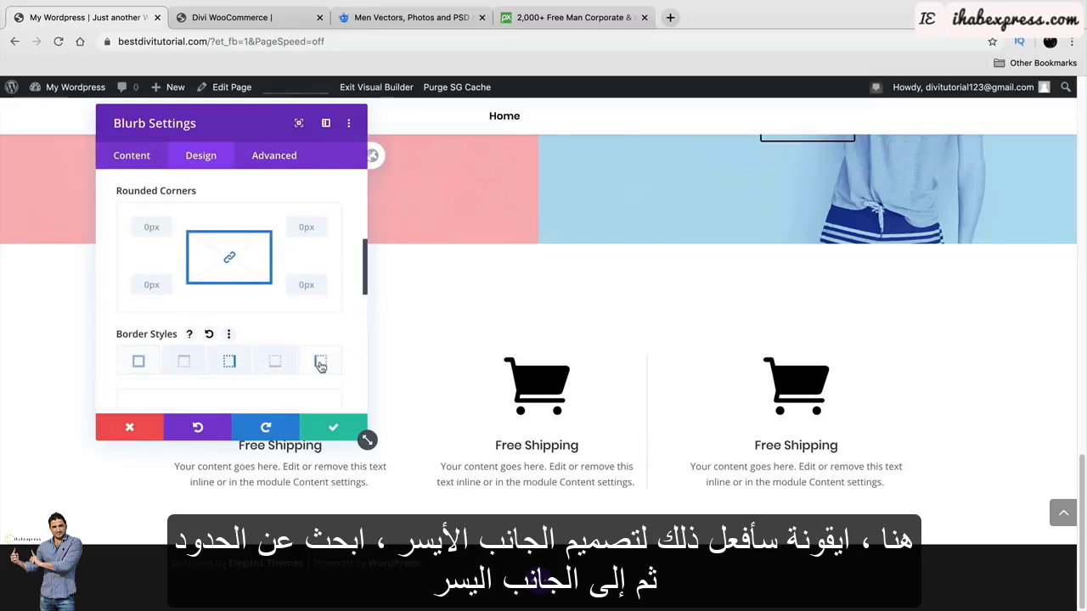
click(320, 366)
Give the left border 1px light grey, save, and set the row's top padding to 54px.
scroll(313, 358, down, 2)
drag(274, 125, 970, 93)
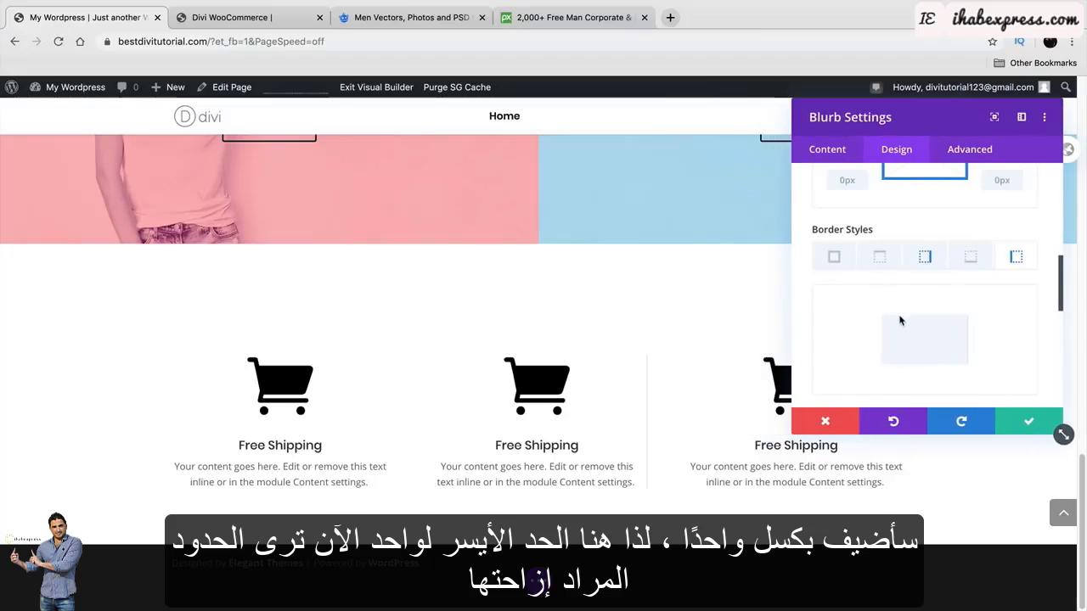
scroll(901, 321, down, 3)
drag(818, 319, 820, 320)
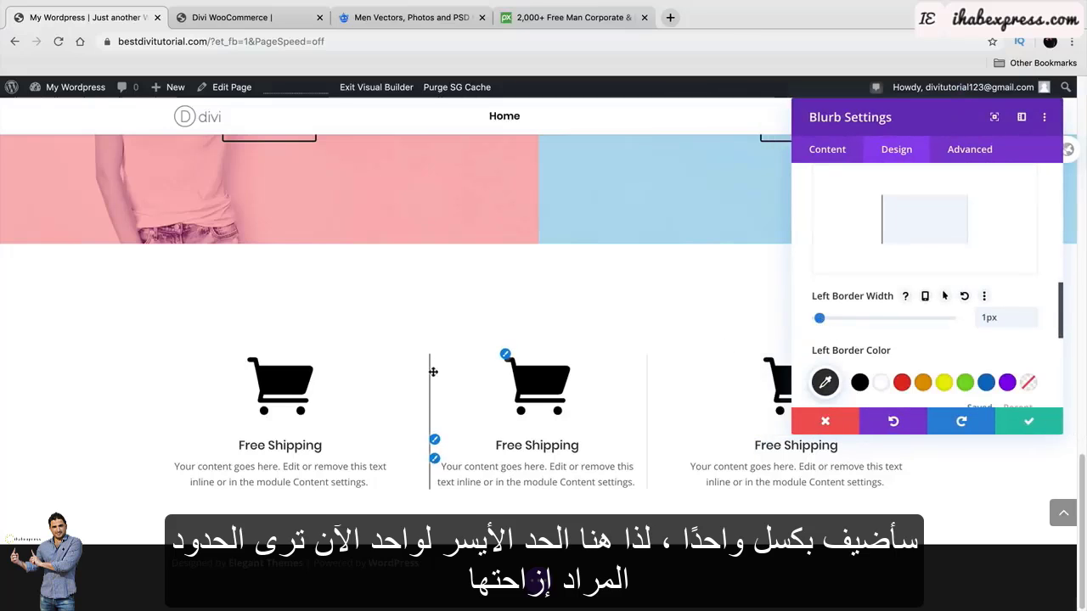
click(827, 382)
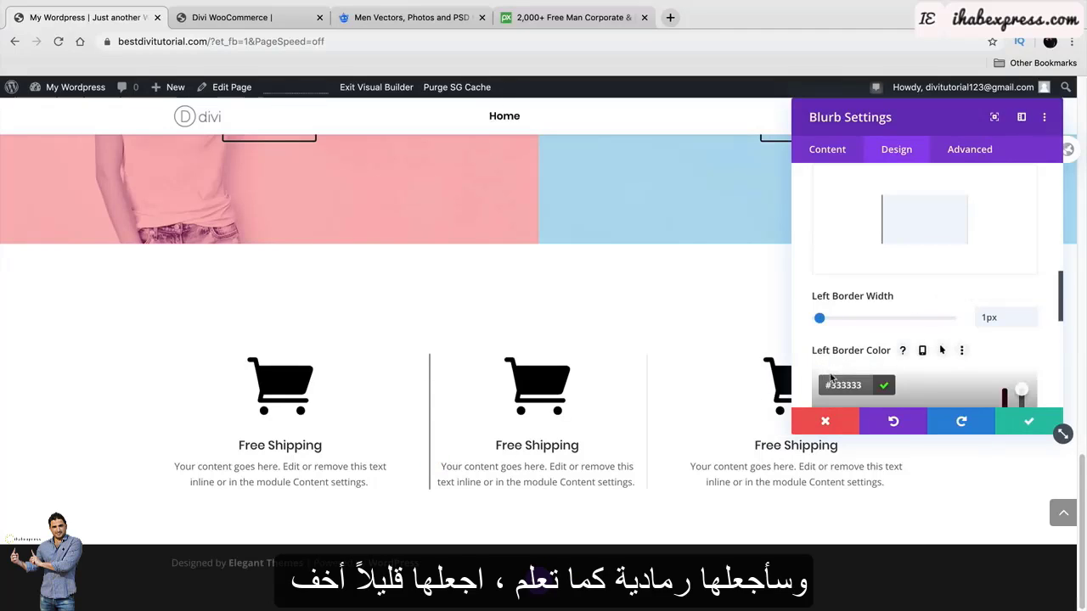
scroll(855, 392, down, 3)
drag(916, 326, 840, 283)
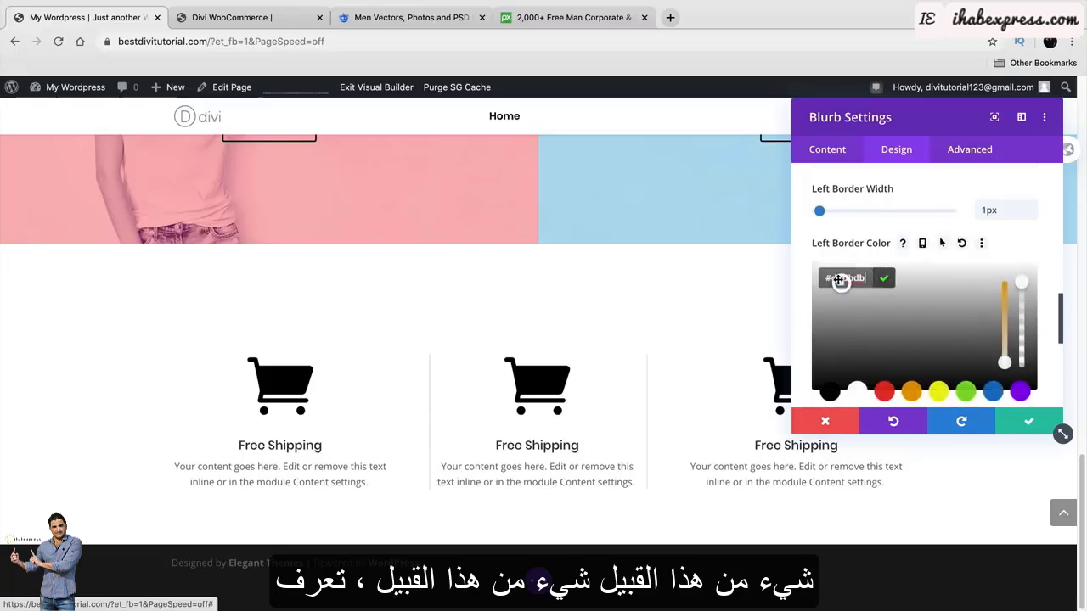
click(1023, 422)
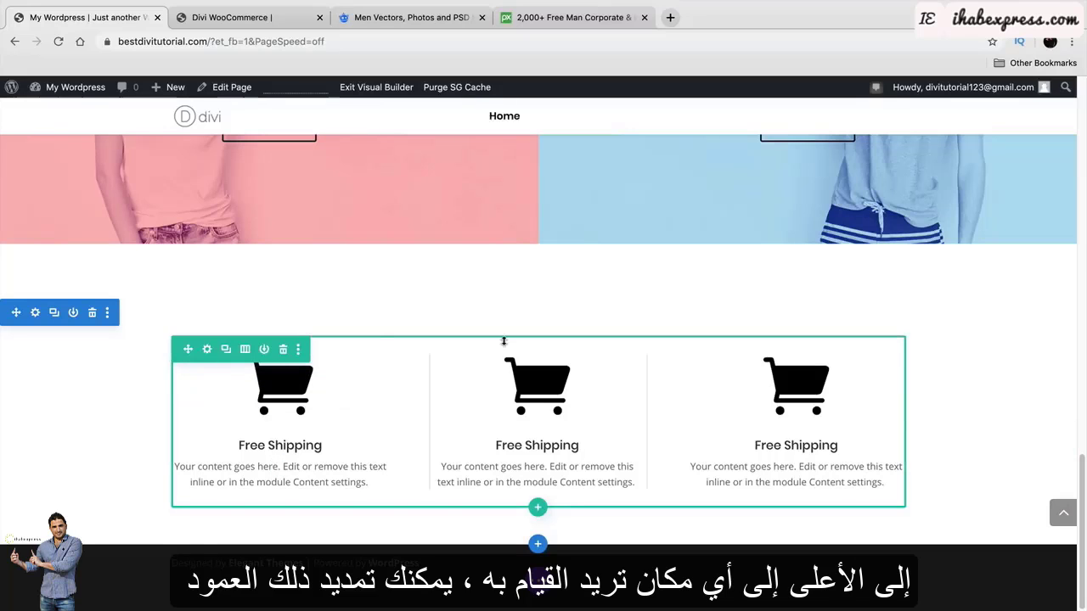
drag(504, 339, 506, 277)
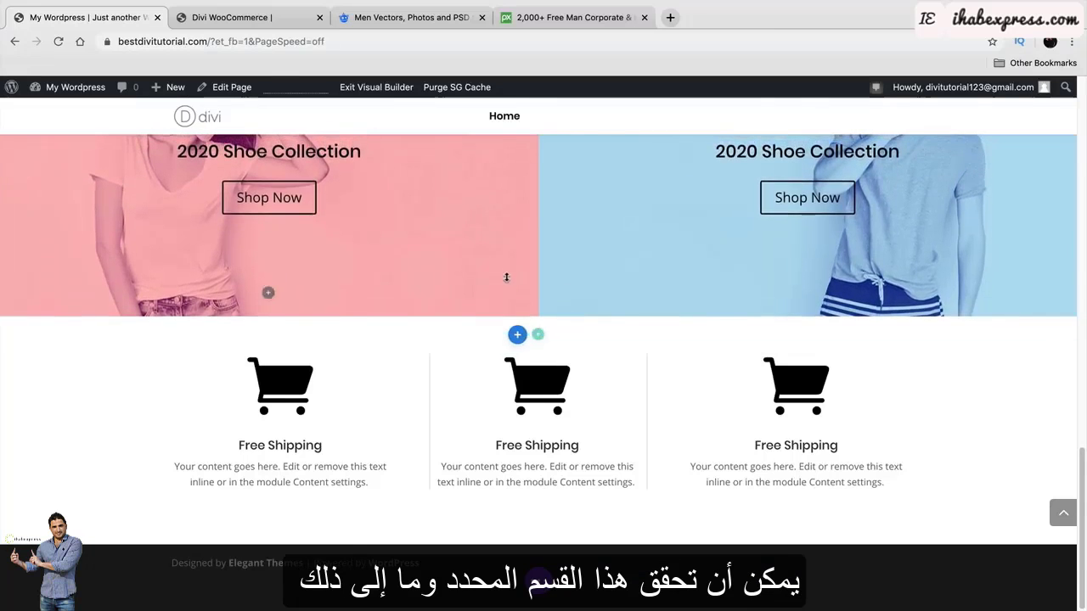
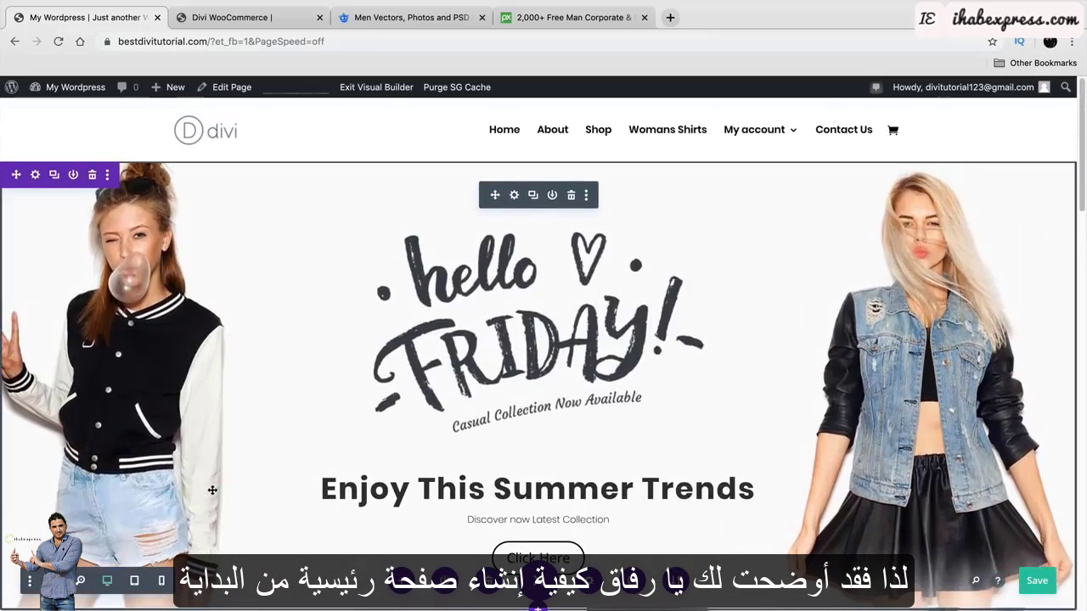
Save the homepage with Cmd+S and scroll down to the 2020 Shoe Collection banners.
key(ctrl+s)
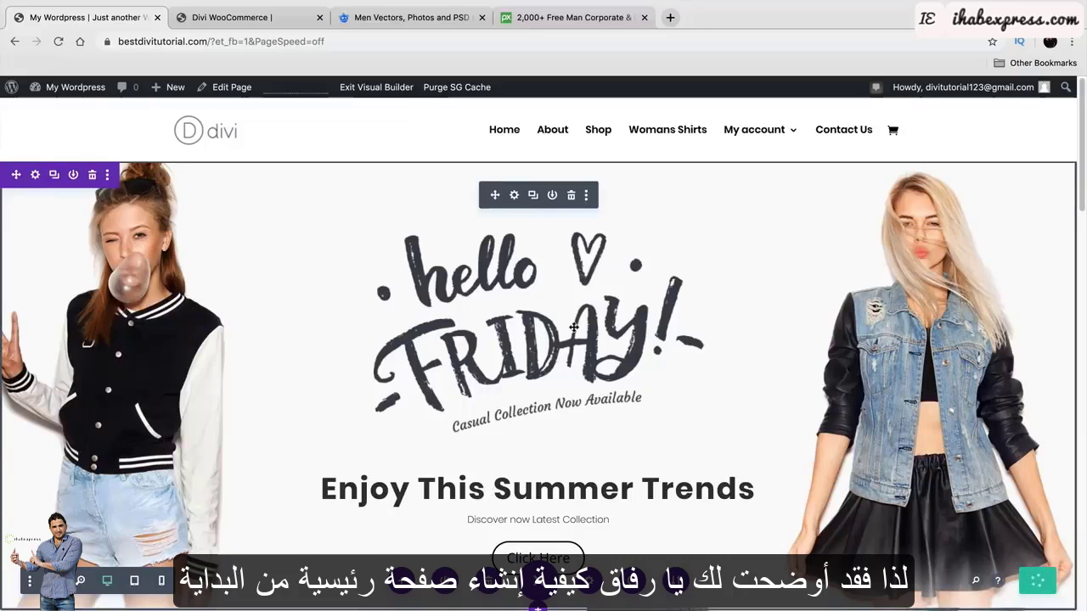
scroll(574, 327, down, 6)
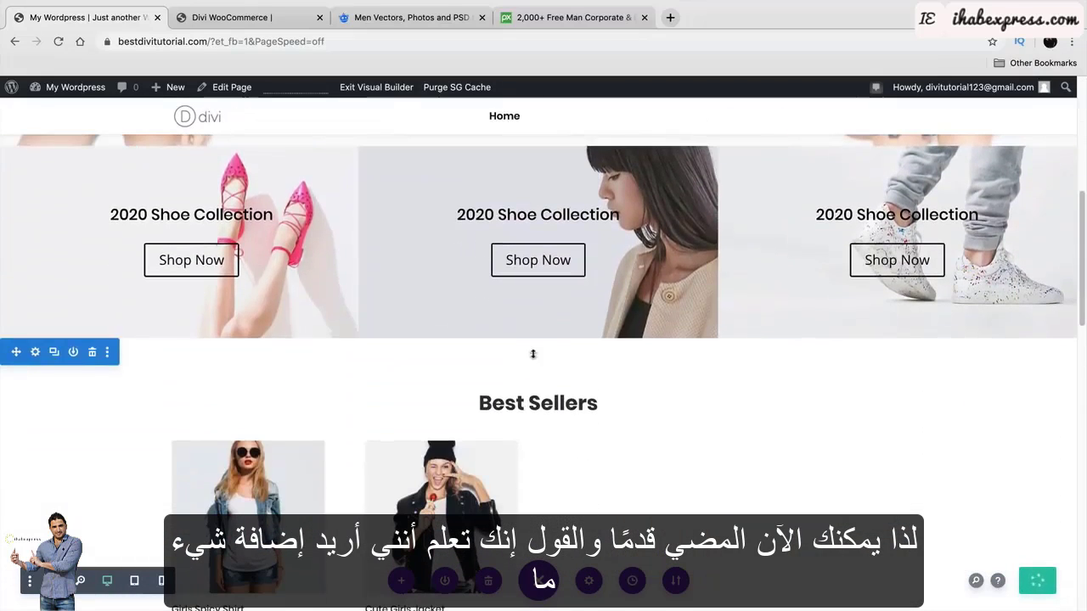
Insert a regular section with a two-column row below the shoe collections.
click(517, 337)
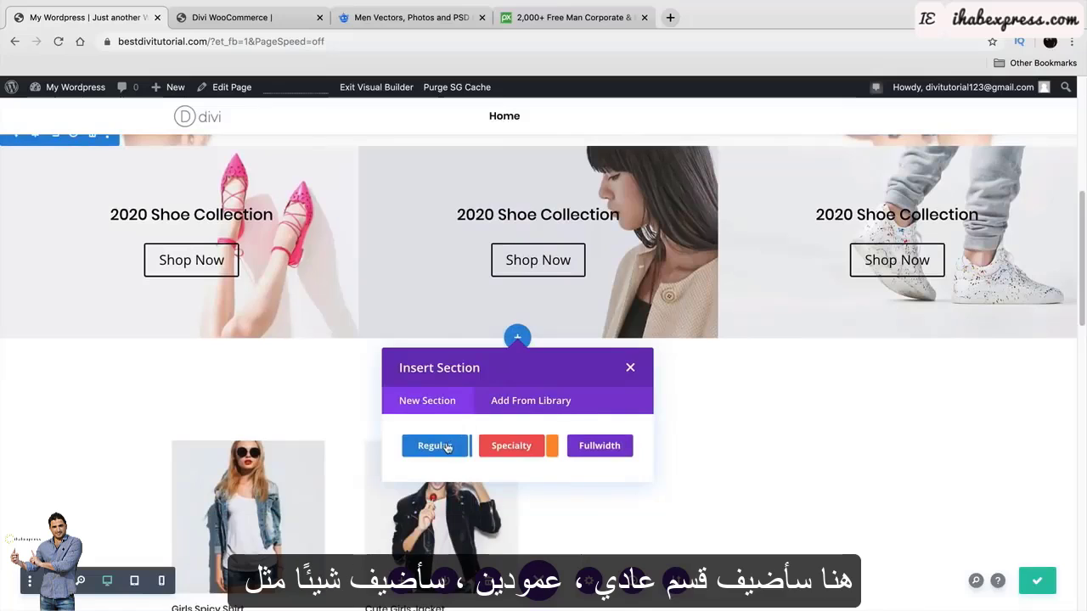
click(448, 448)
click(557, 215)
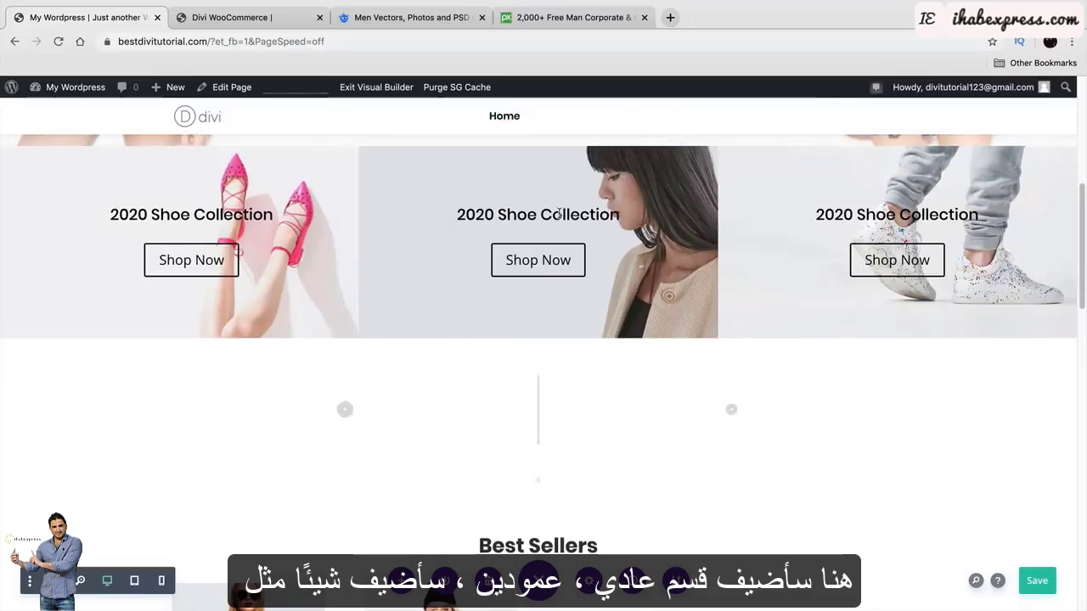
scroll(428, 352, down, 3)
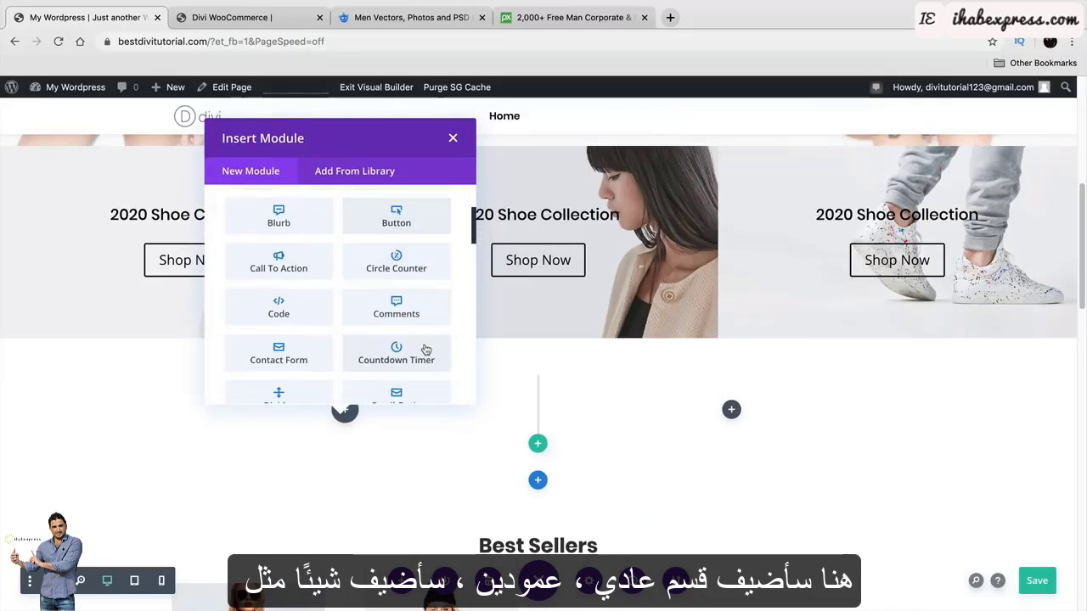
scroll(295, 369, up, 1)
Add a Contact Form to the left column and a Blurb to the right, nudging the row's top spacing.
click(284, 377)
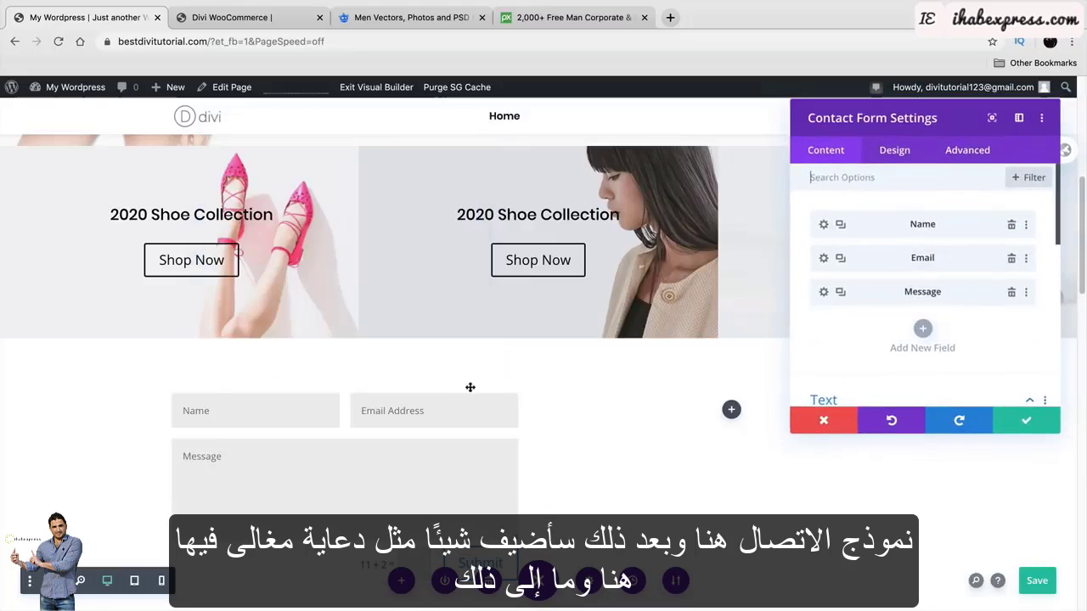
click(1026, 421)
click(731, 410)
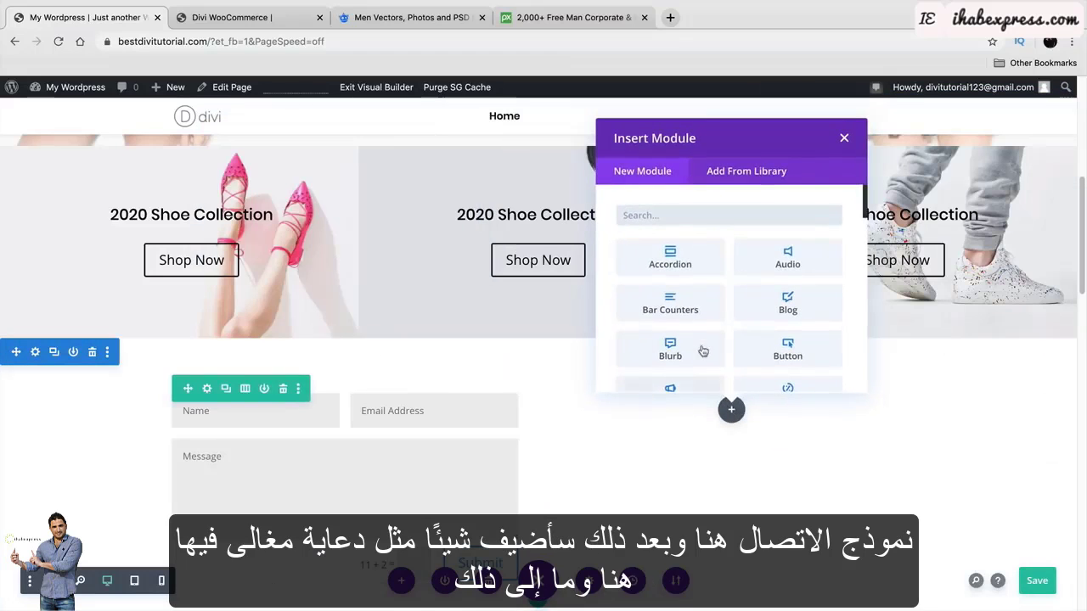
click(703, 351)
click(1026, 420)
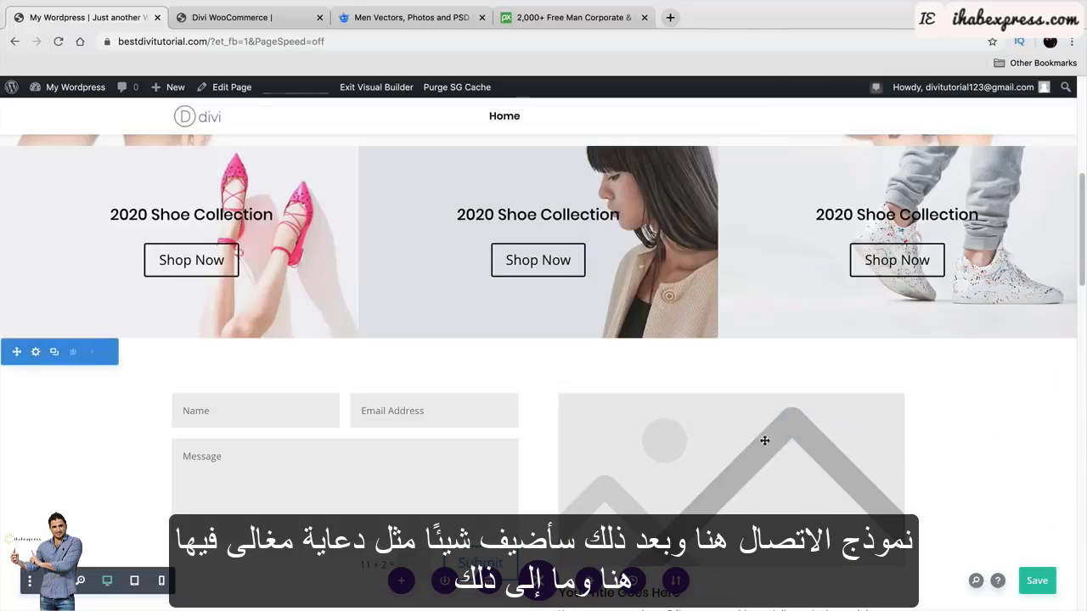
scroll(765, 440, down, 3)
scroll(583, 332, up, 1)
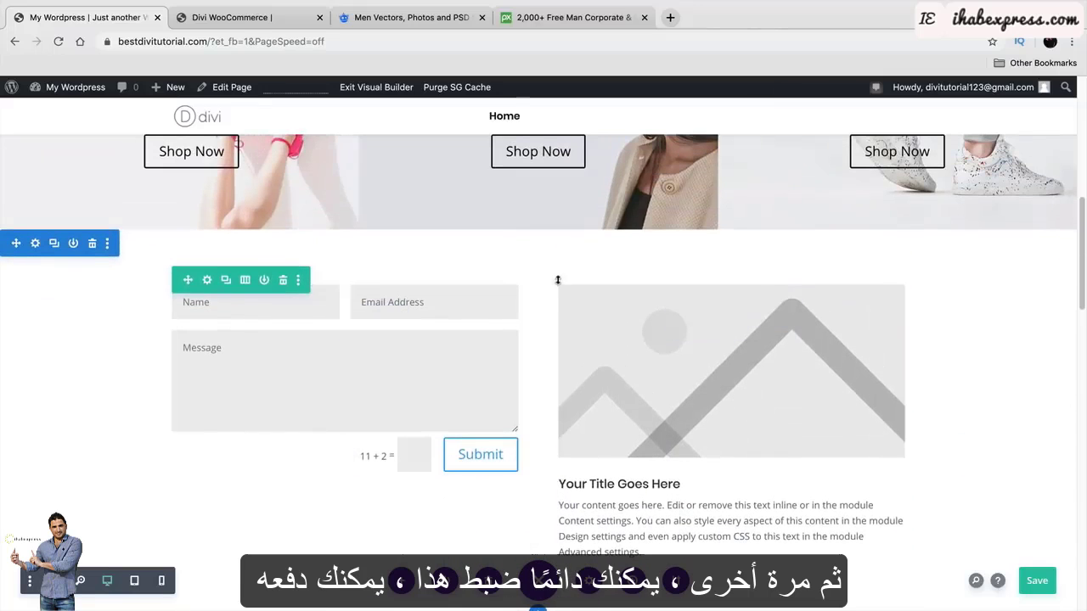
mouse_move(558, 281)
mouse_down()
mouse_move(559, 315)
mouse_move(563, 293)
mouse_up()
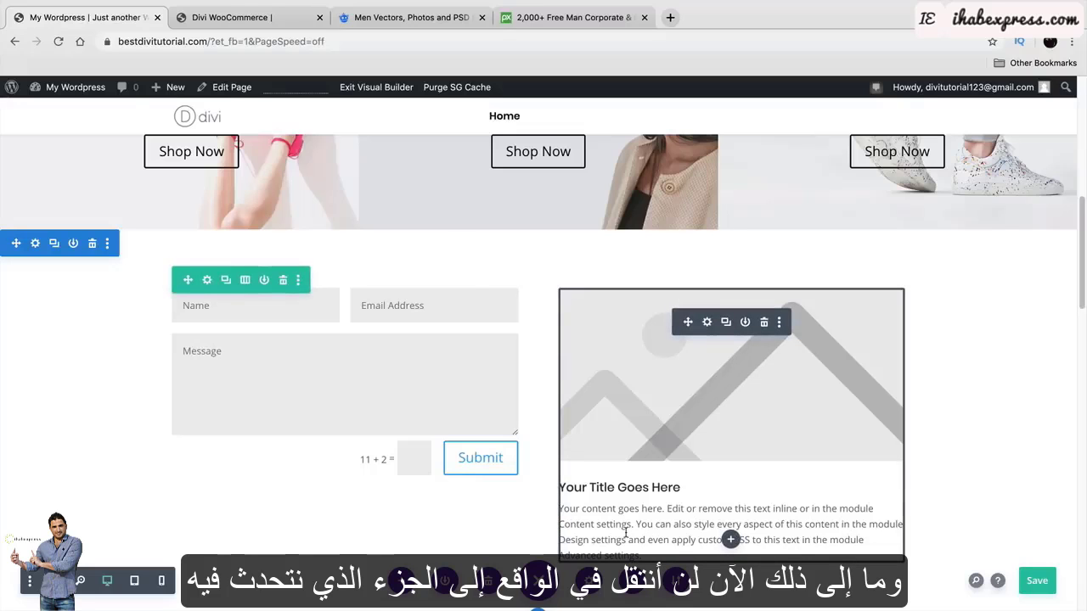
scroll(682, 453, up, 10)
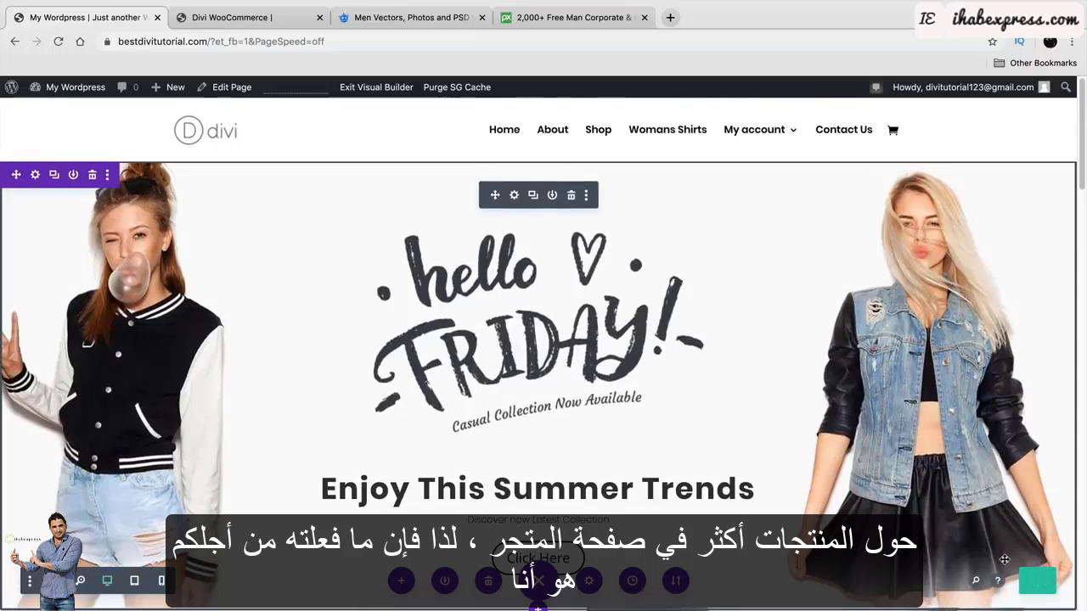
Browse the Divi WooCommerce demo's About Us and Contact Us pages, then open a new browser tab.
click(255, 18)
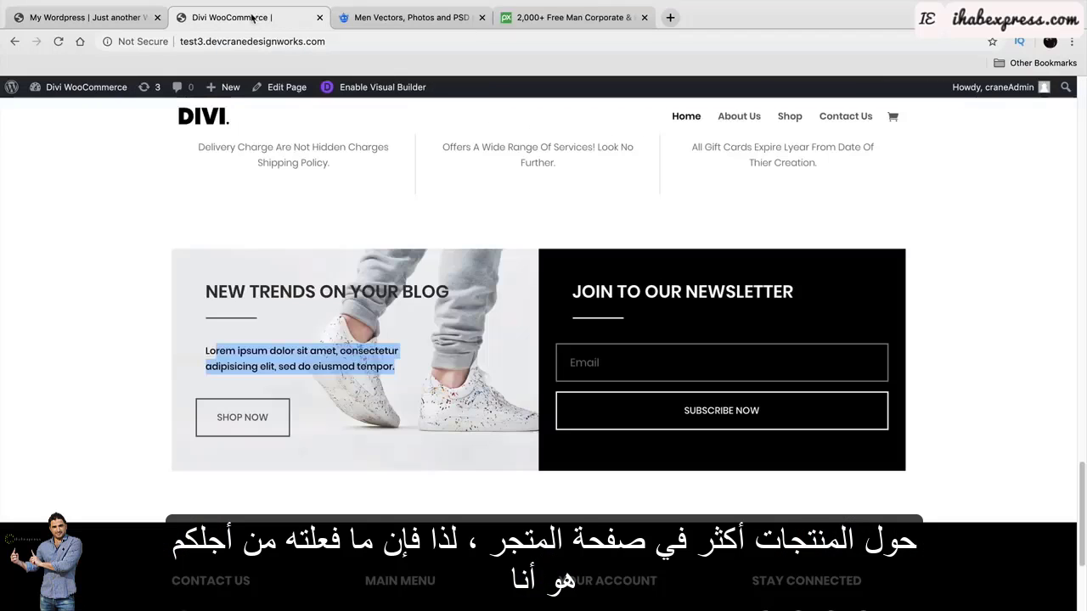
click(741, 115)
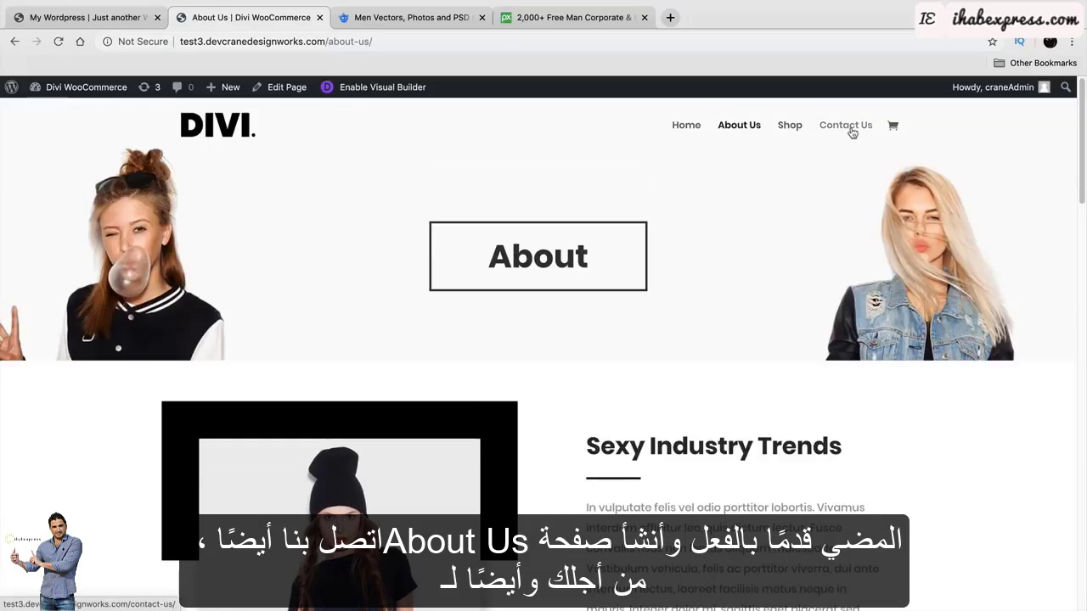
scroll(824, 364, down, 3)
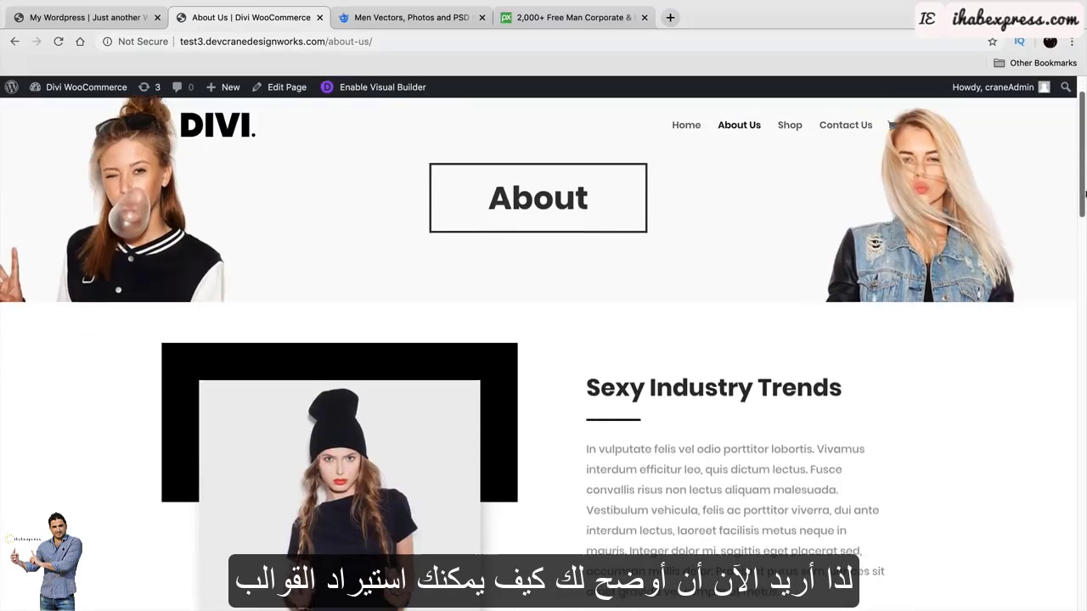
drag(1084, 223, 1070, 148)
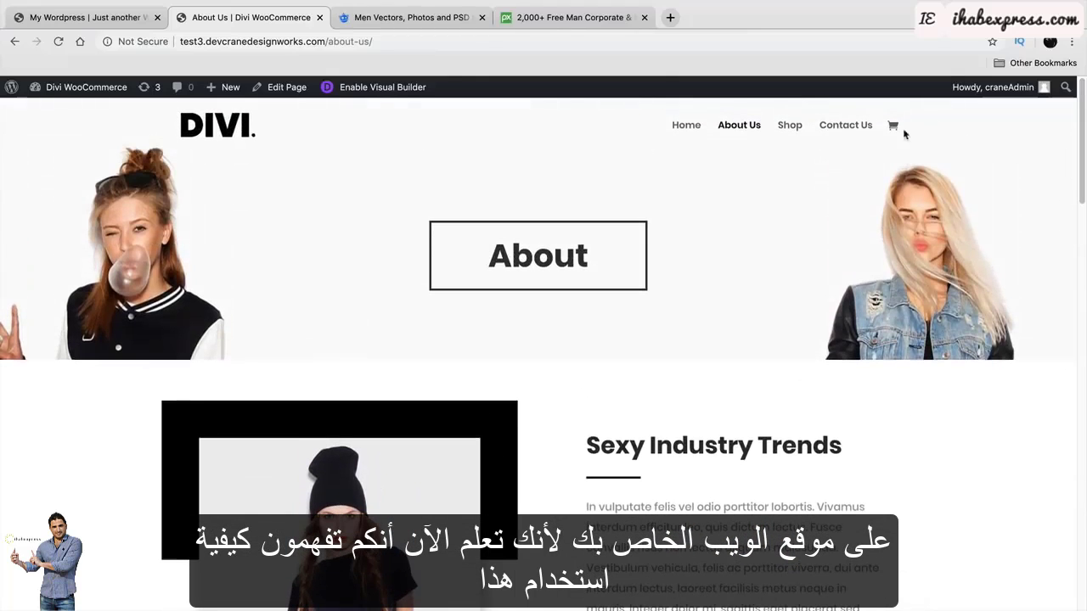
click(845, 126)
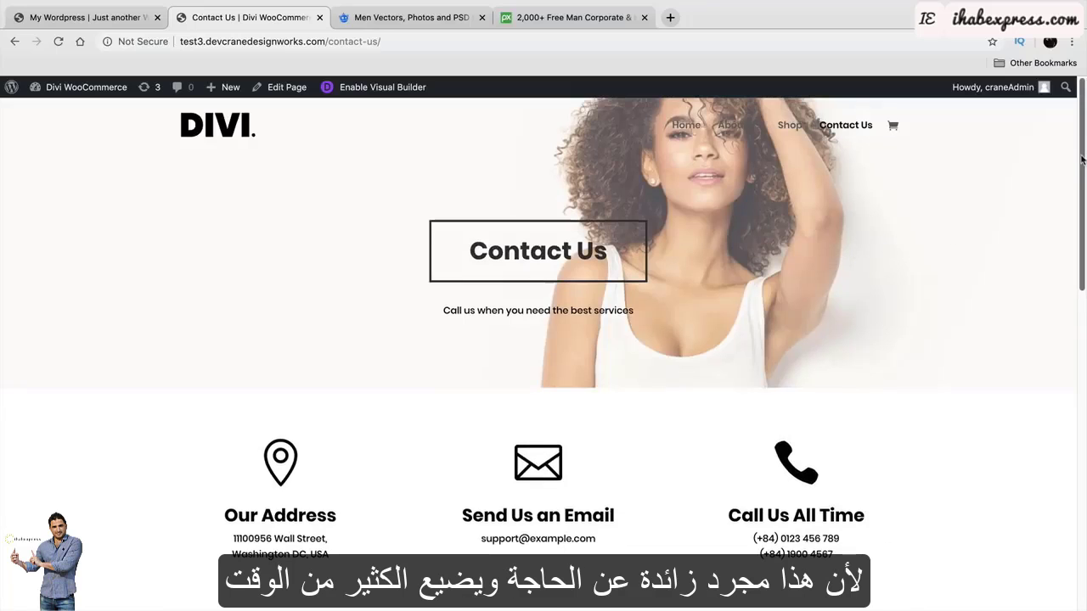
drag(1081, 159, 1065, 103)
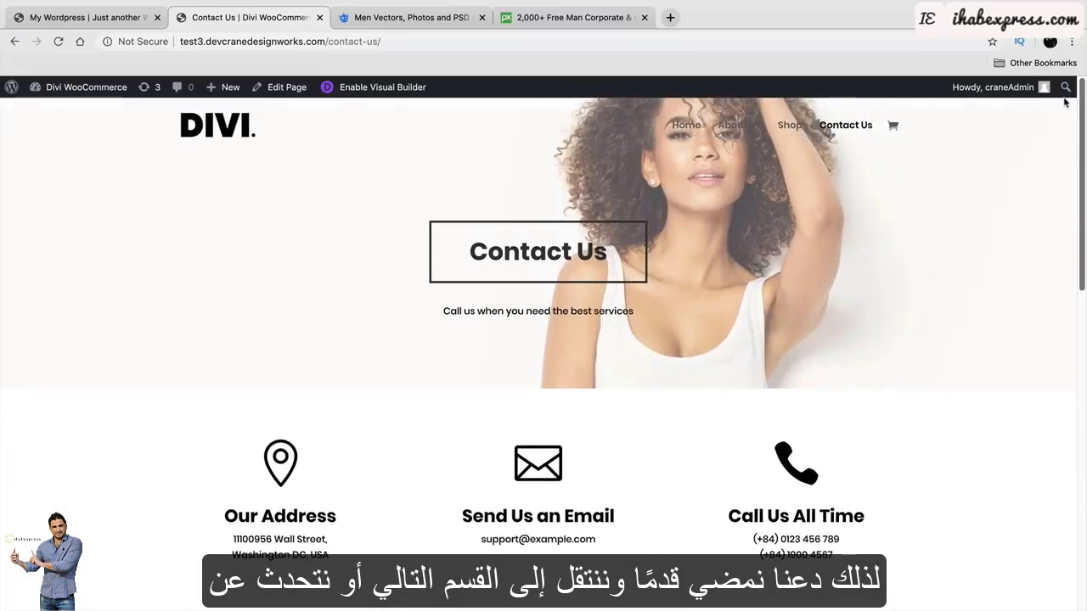
click(733, 127)
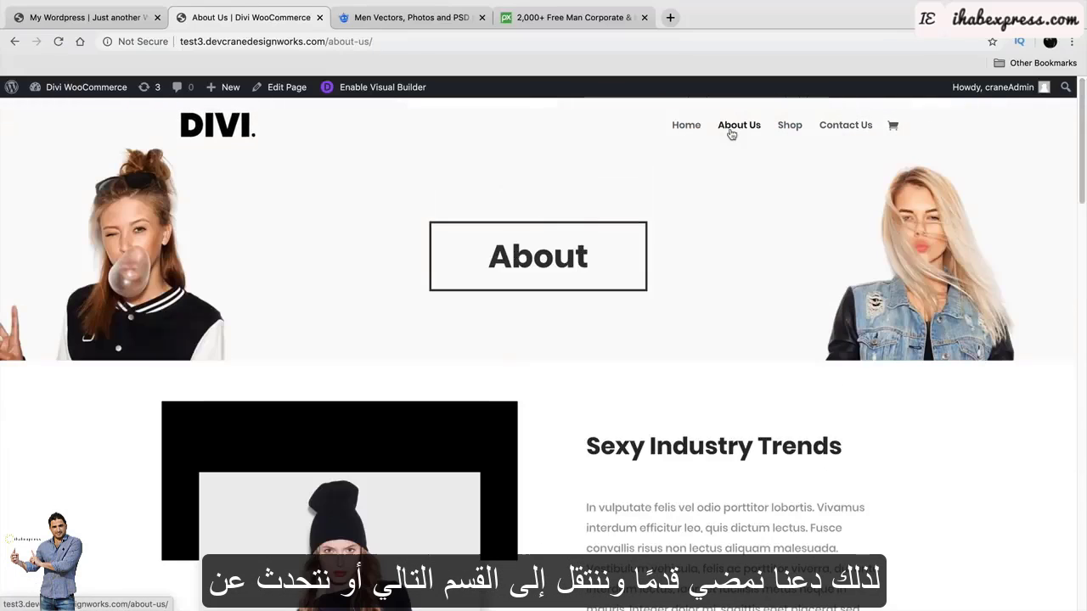
click(669, 25)
Load darrelwilson.com in the new tab and place it beside the demo tab.
text(da)
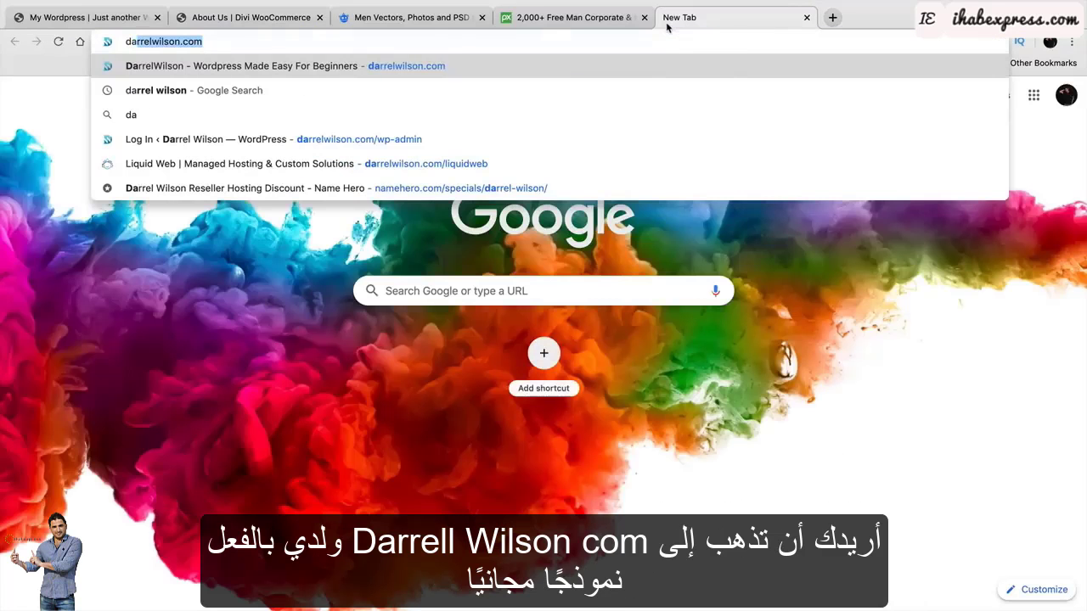
text(rre)
key(BackSpace)
text(relwilson.com)
key(Return)
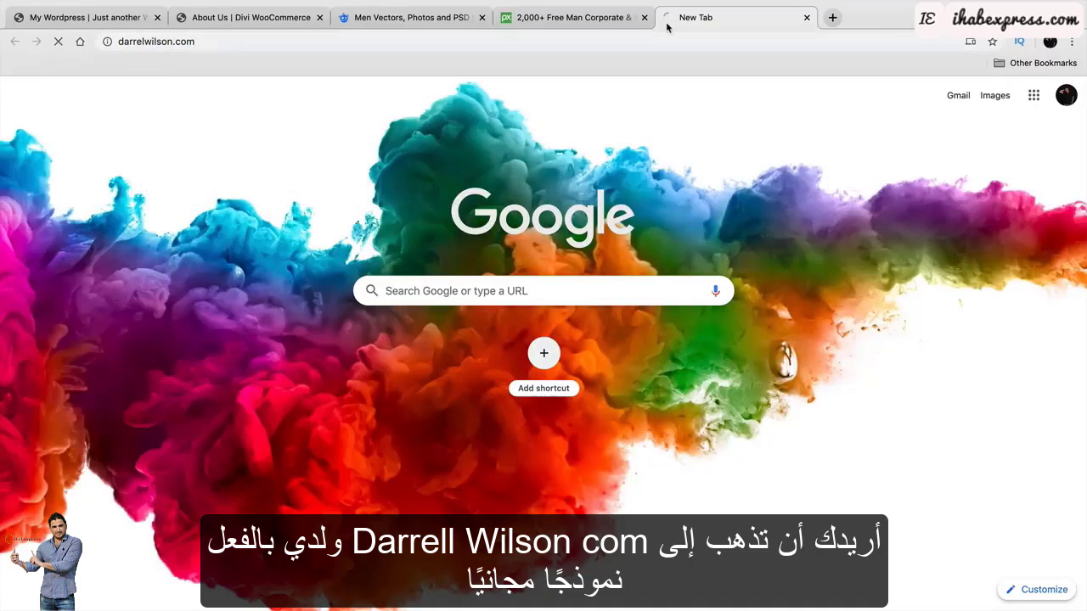
drag(681, 28, 356, 25)
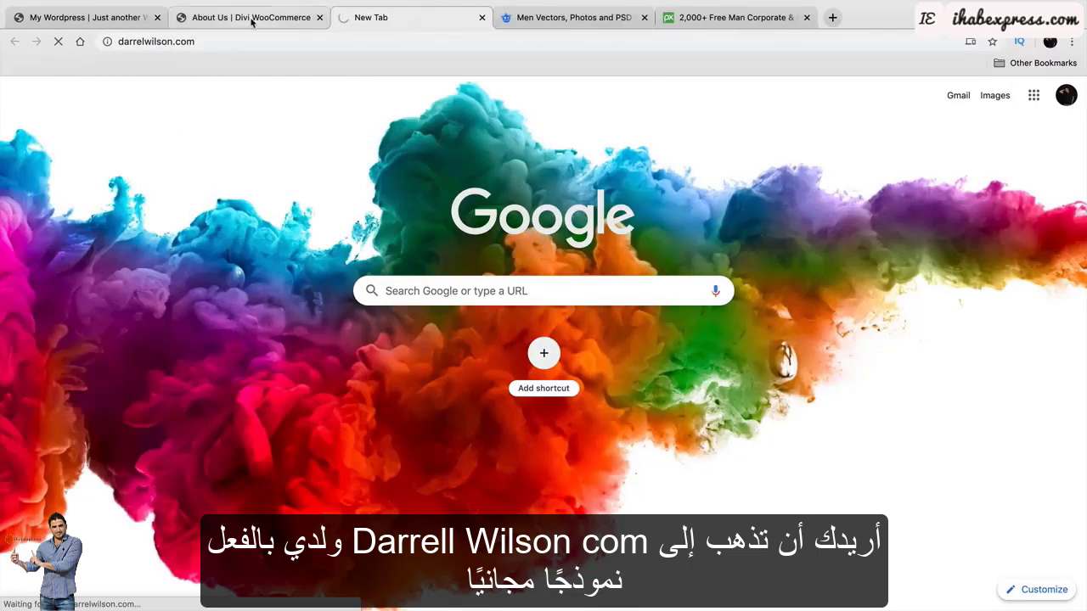
click(255, 21)
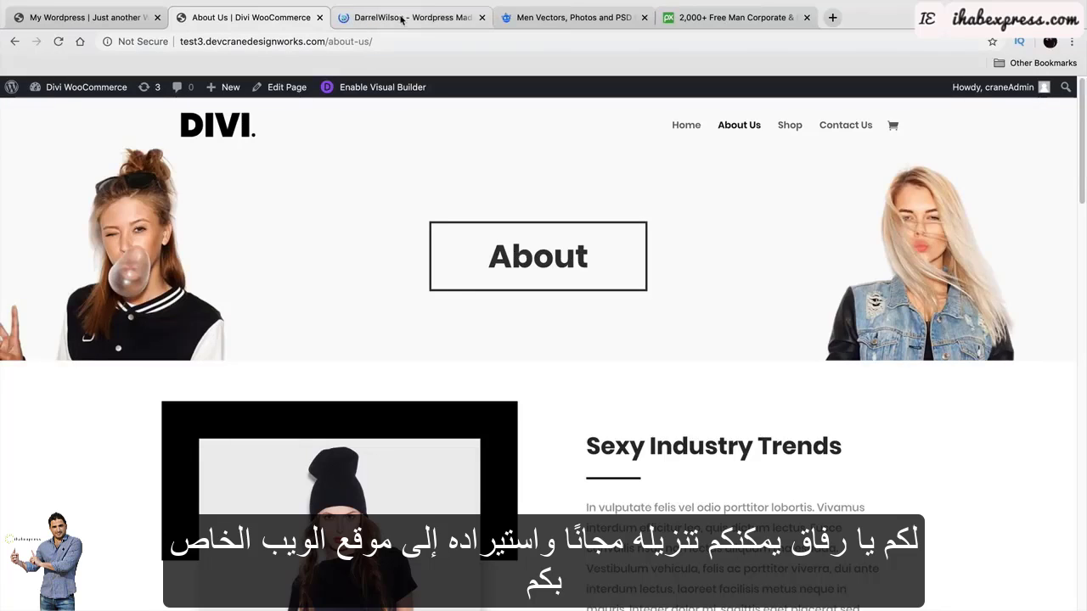
click(401, 18)
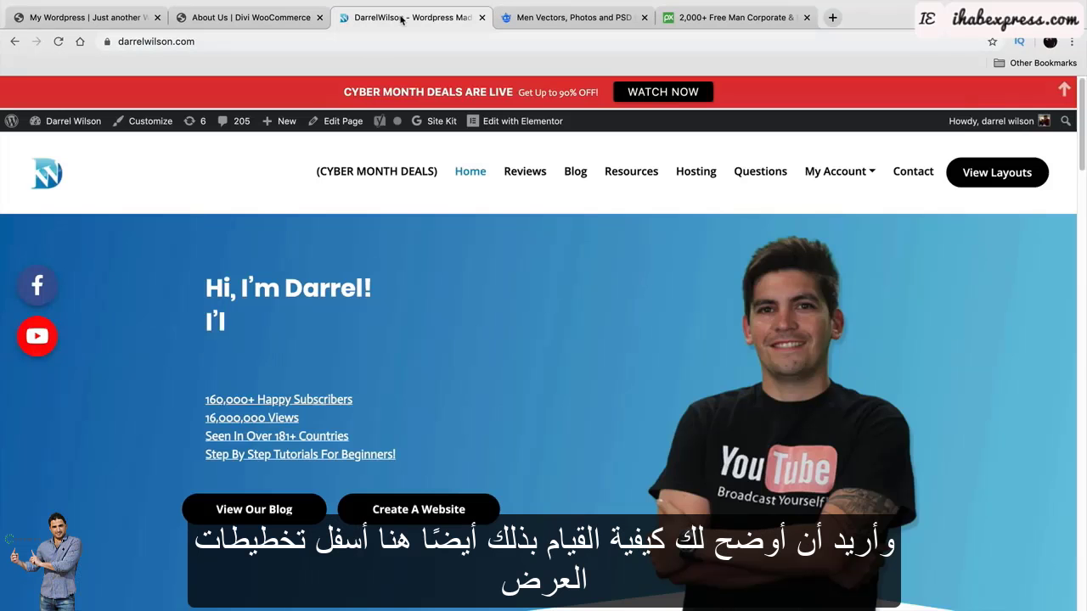
Go to page 2 of the Divi layouts and open the Divi eCommerce Layout product.
click(975, 175)
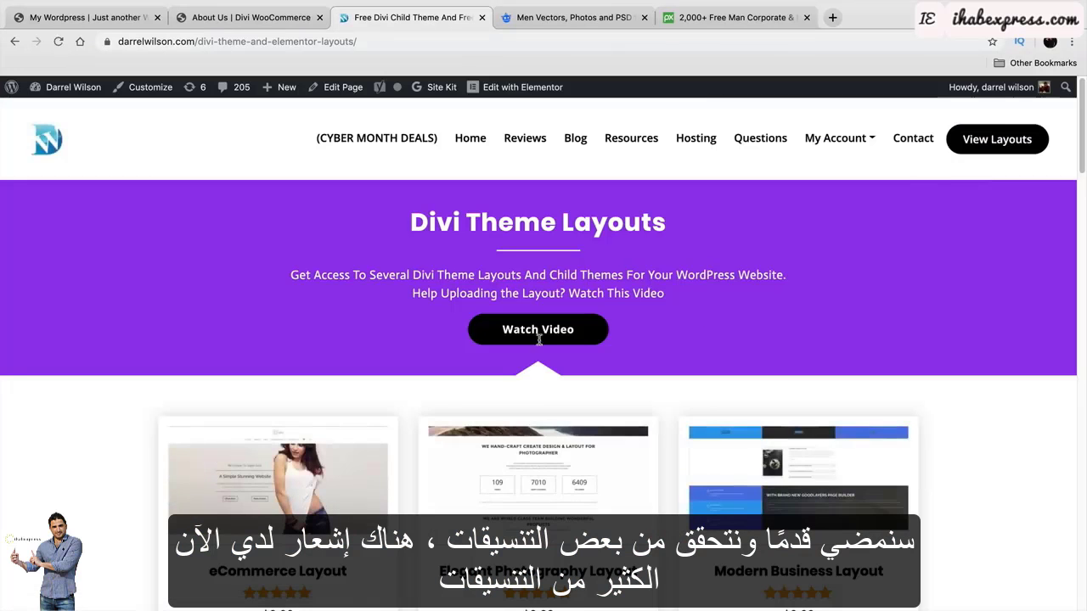
scroll(573, 412, down, 5)
scroll(574, 412, down, 10)
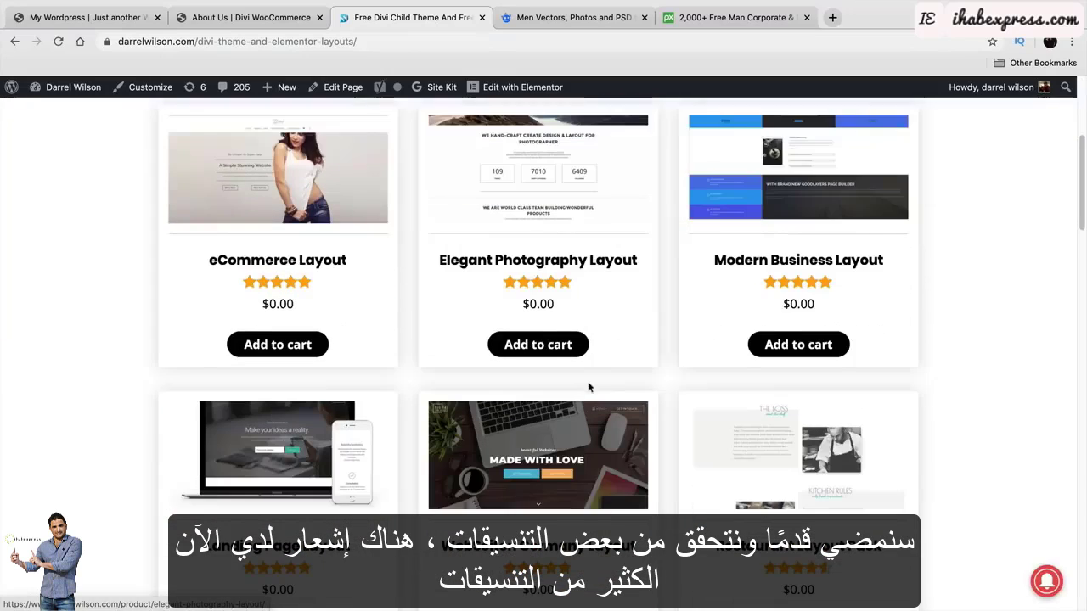
scroll(595, 382, down, 9)
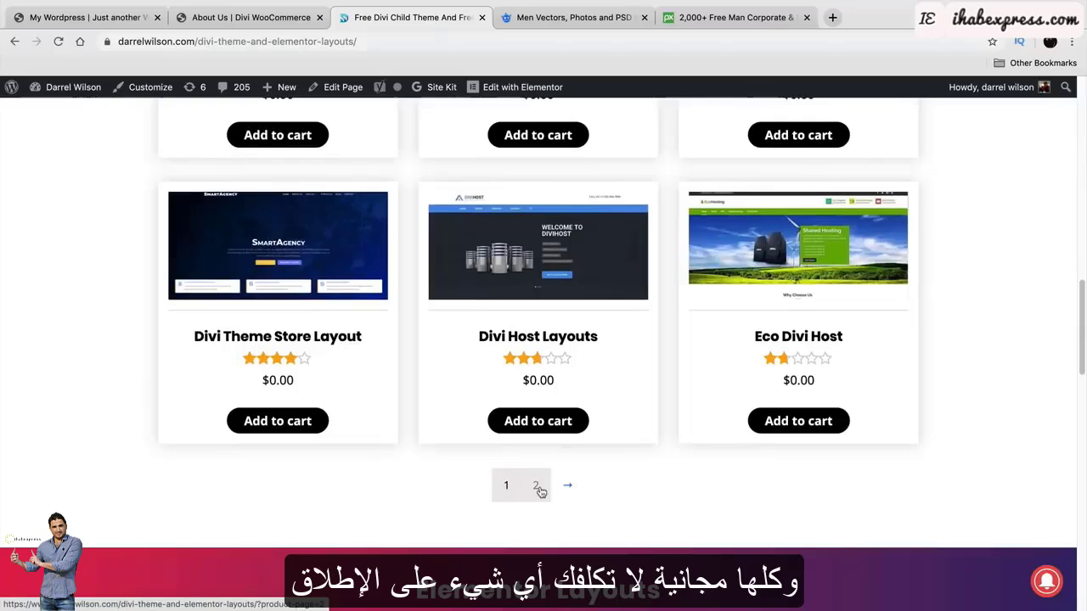
click(538, 488)
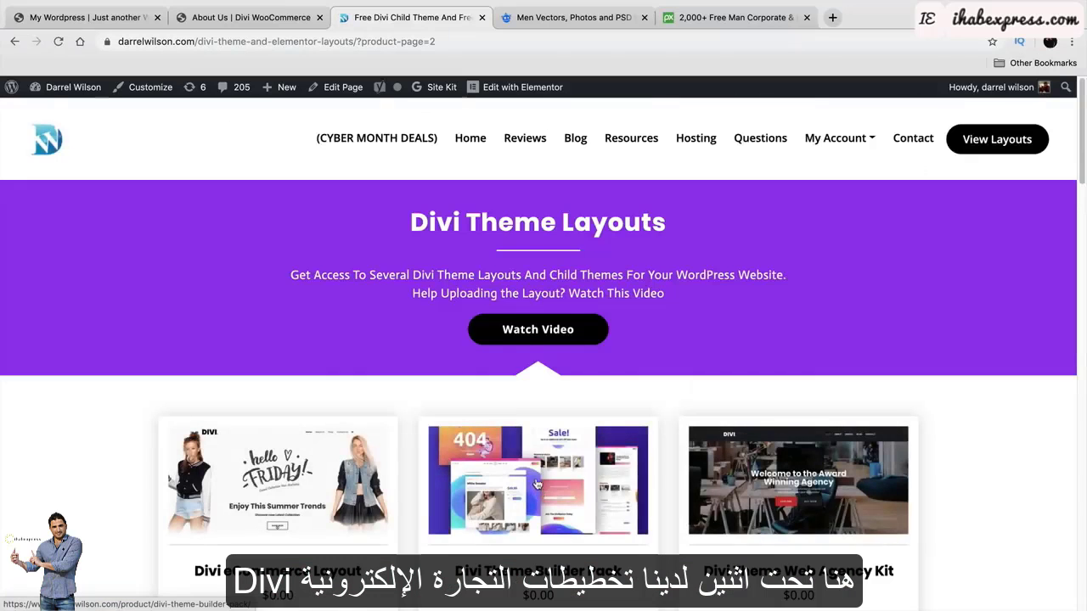
scroll(539, 482, down, 2)
right_click(536, 475)
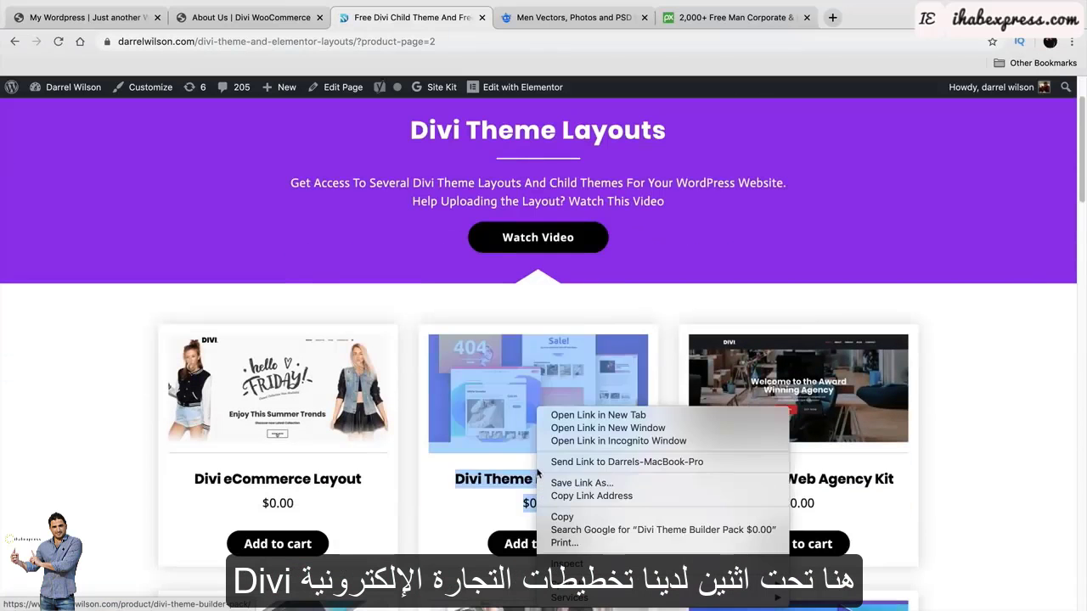
click(88, 414)
scroll(89, 415, down, 2)
click(278, 253)
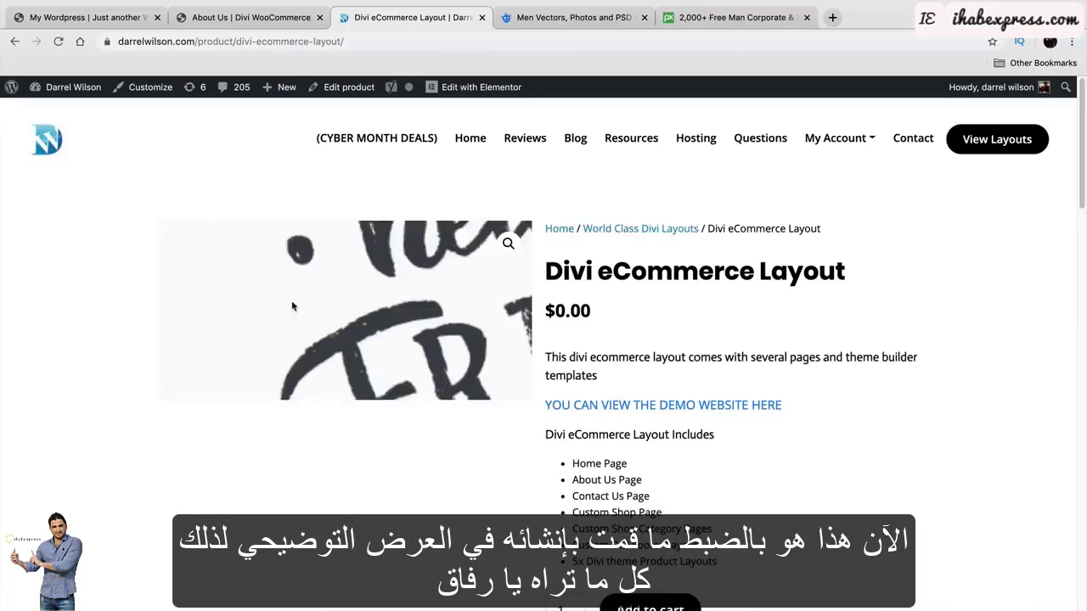
Check the demo site's home page, then return to the Divi eCommerce Layout product page.
click(265, 19)
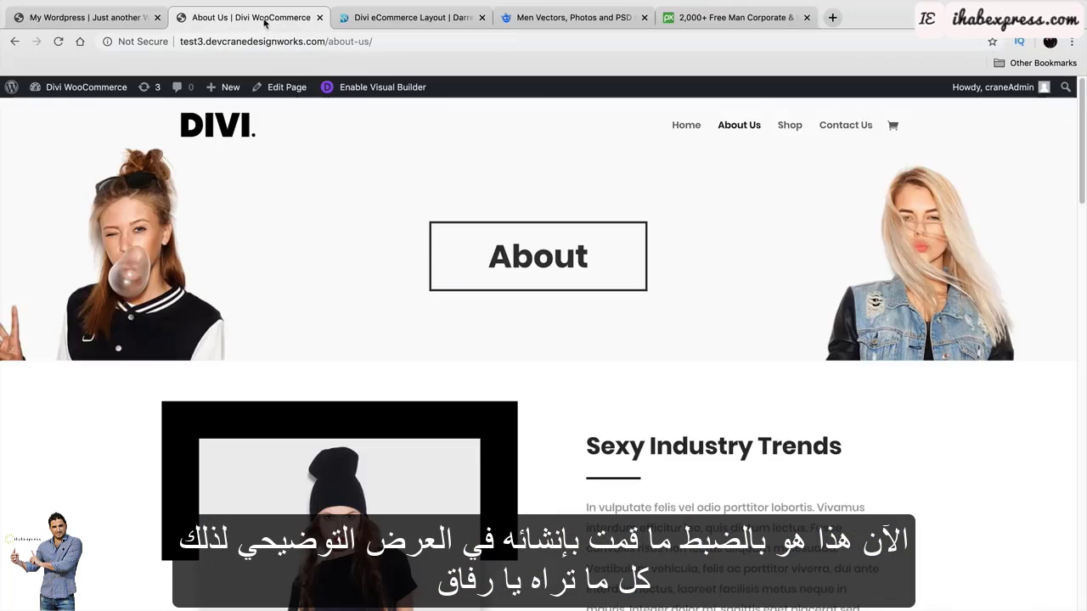
click(686, 125)
click(365, 17)
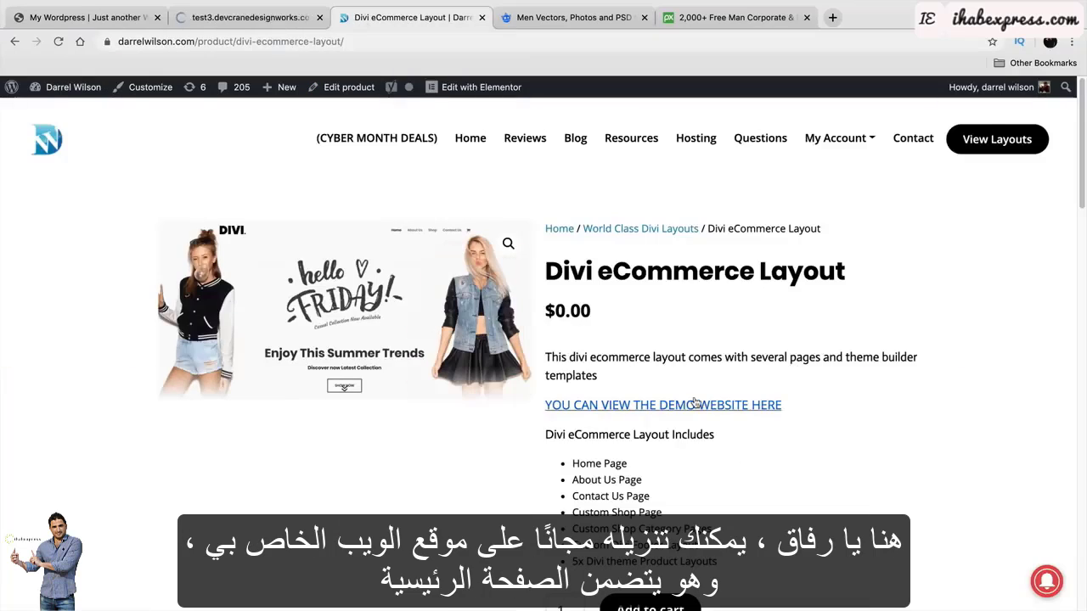
Note the included About Us page, add the free layout to the cart and view the cart.
scroll(682, 414, down, 1)
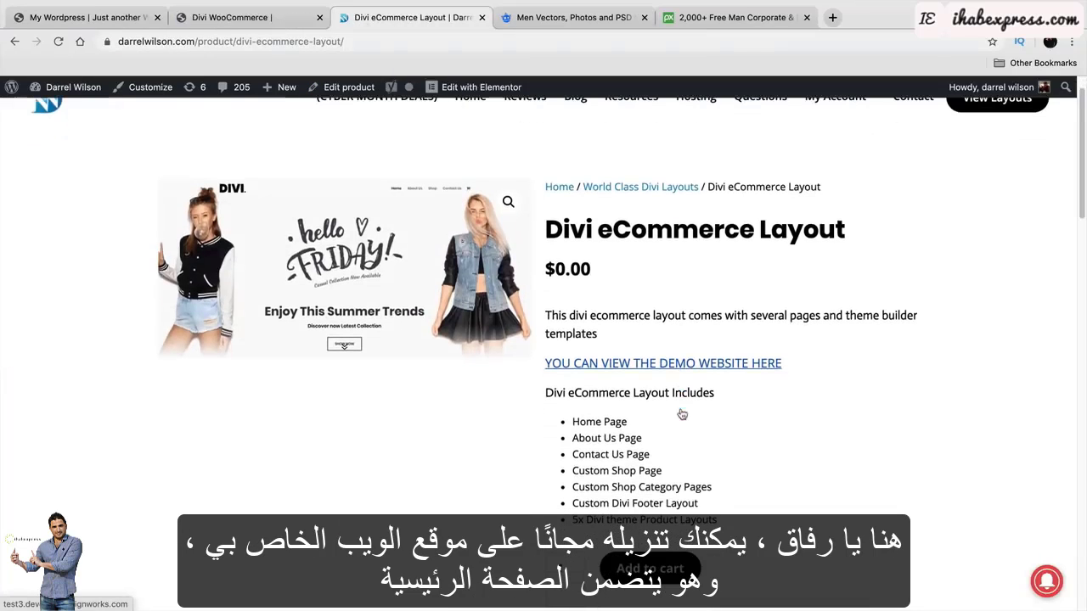
double_click(629, 438)
triple_click(626, 438)
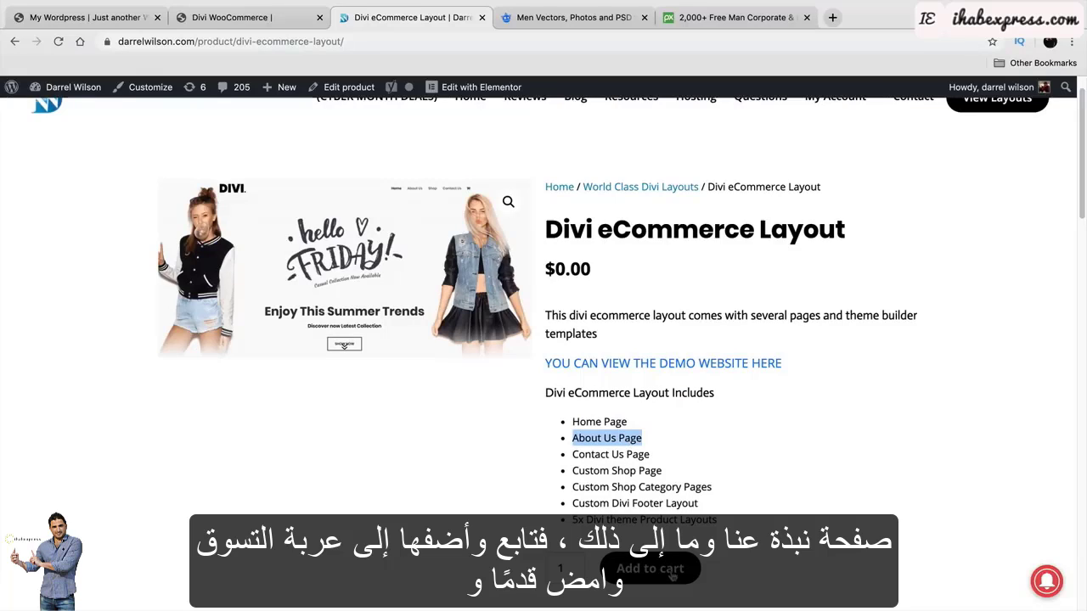
click(672, 576)
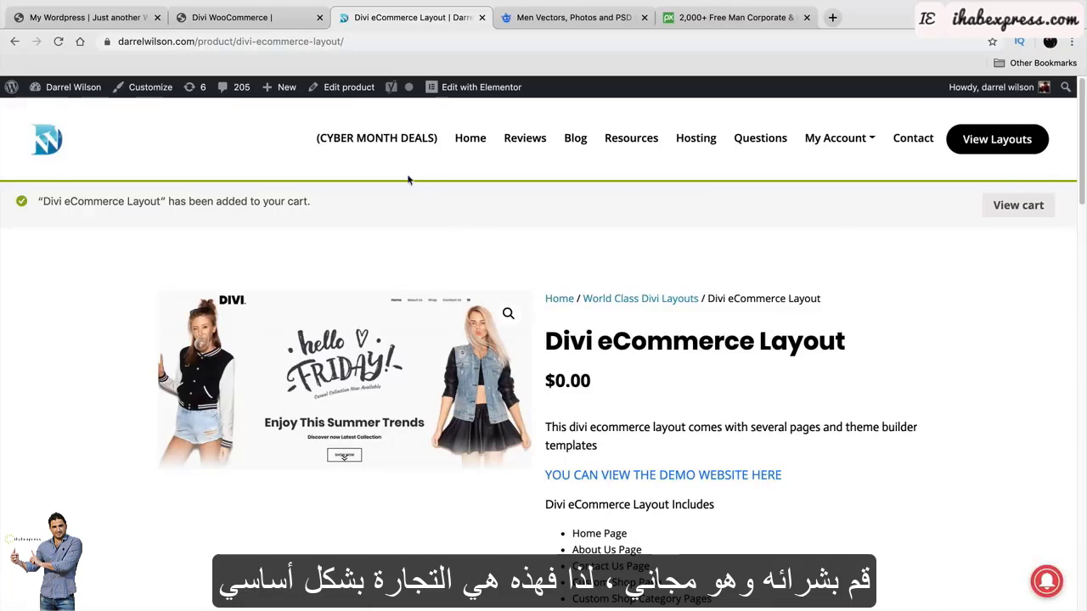
click(1017, 206)
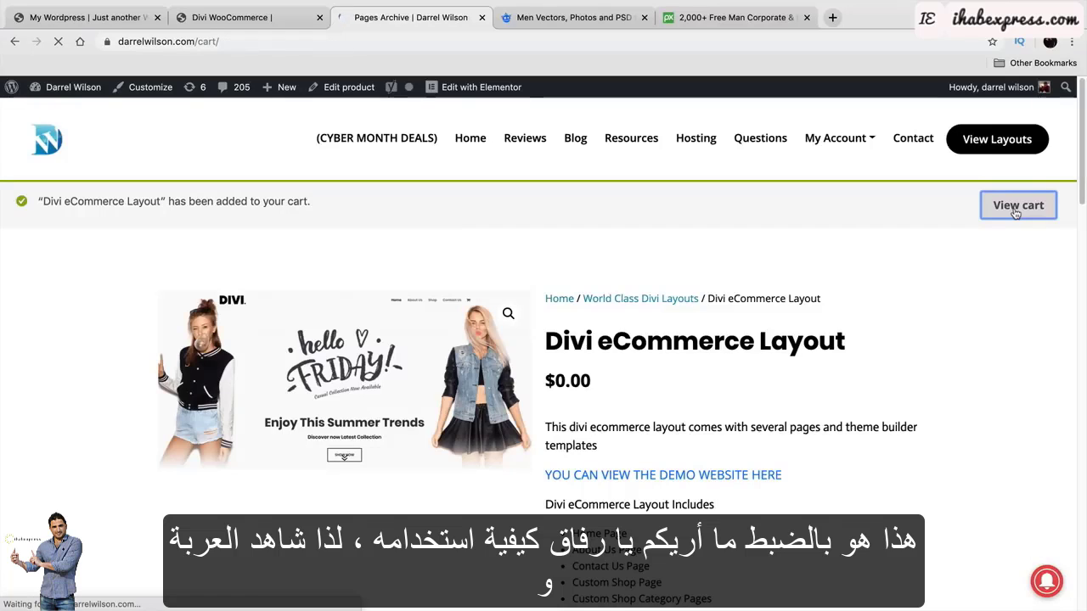
Exit Chrome fullscreen and unzip Divi eCommerce Pack.zip into Divi eCommerce Pack 2 on the desktop.
mouse_move(45, 17)
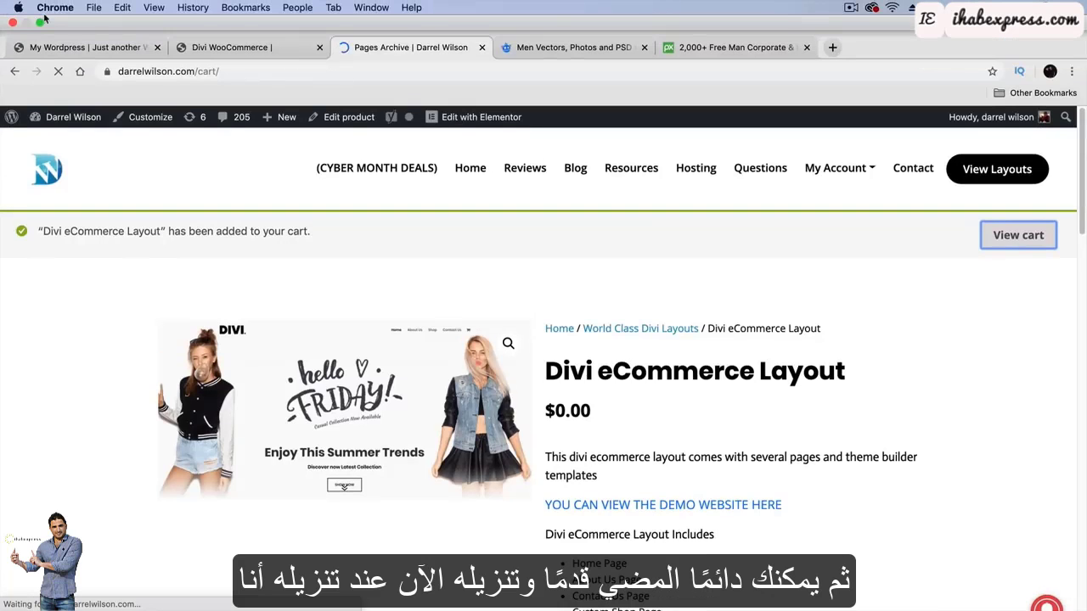
click(40, 23)
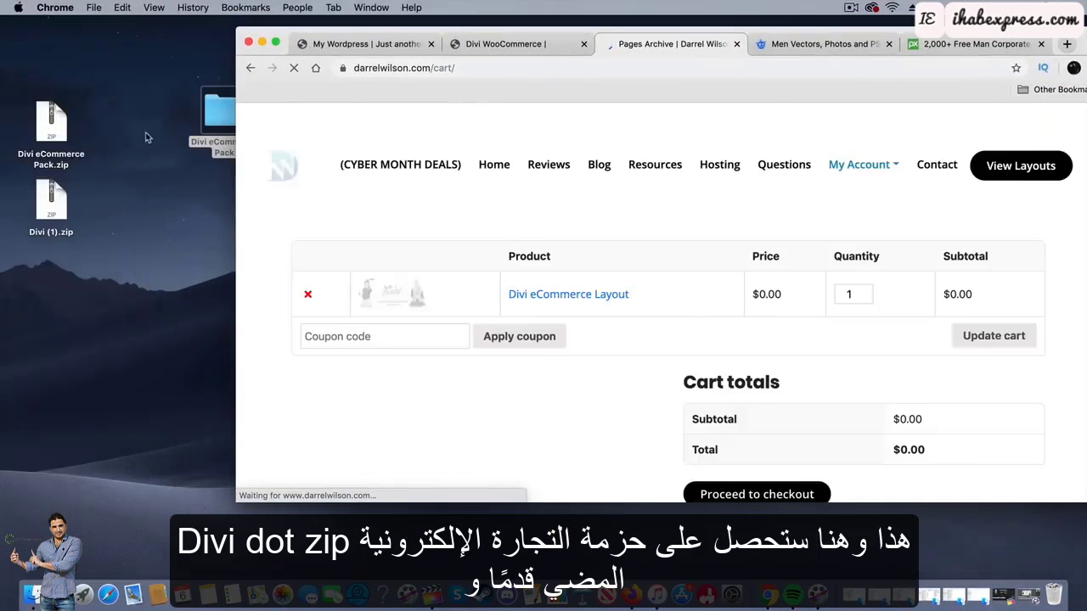
drag(51, 127, 72, 327)
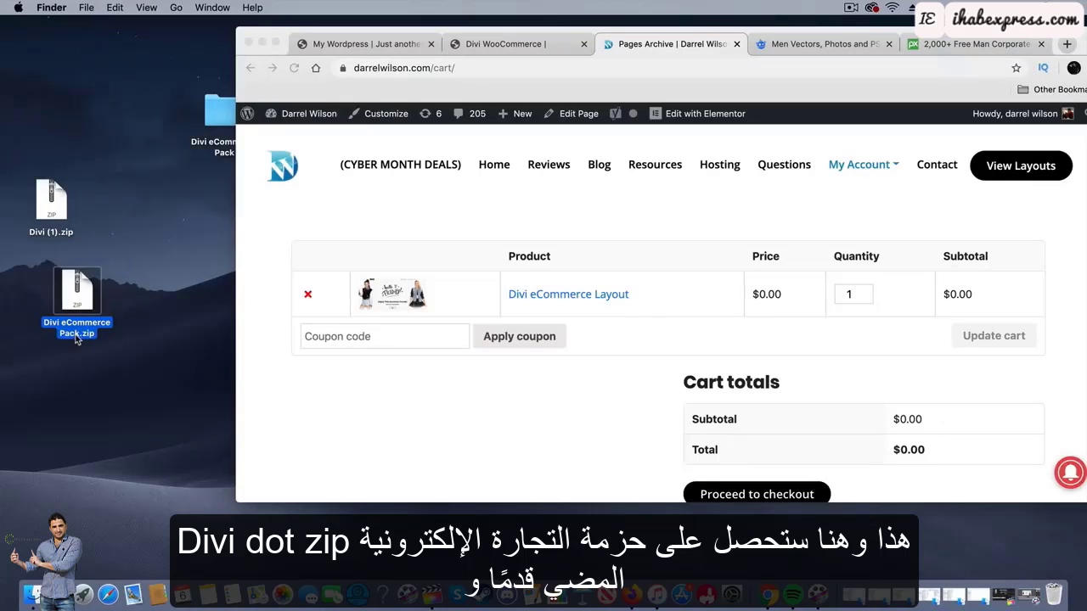
double_click(76, 339)
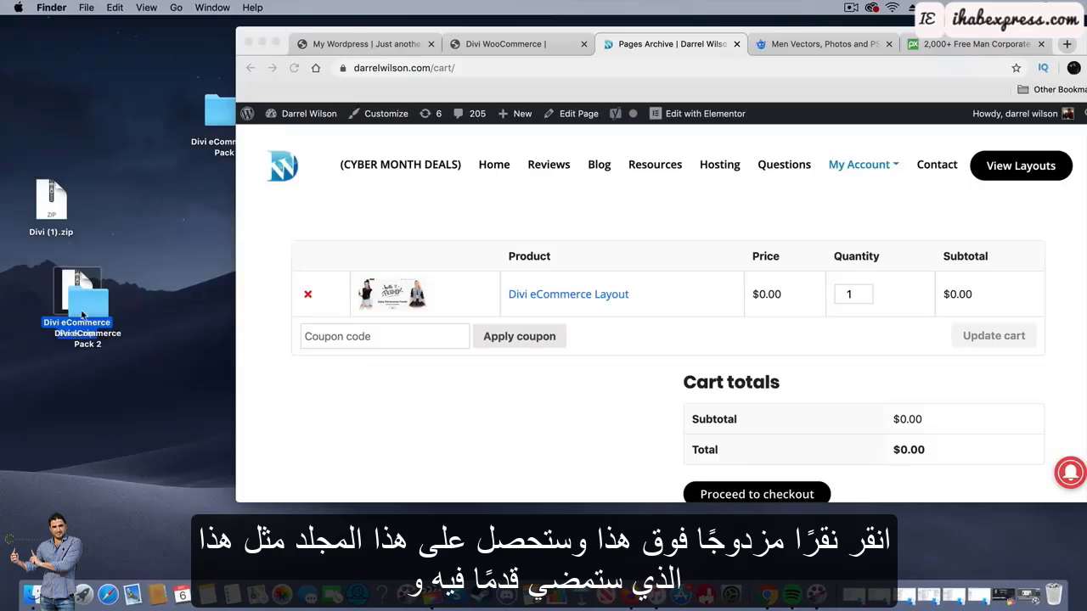
drag(85, 304, 50, 393)
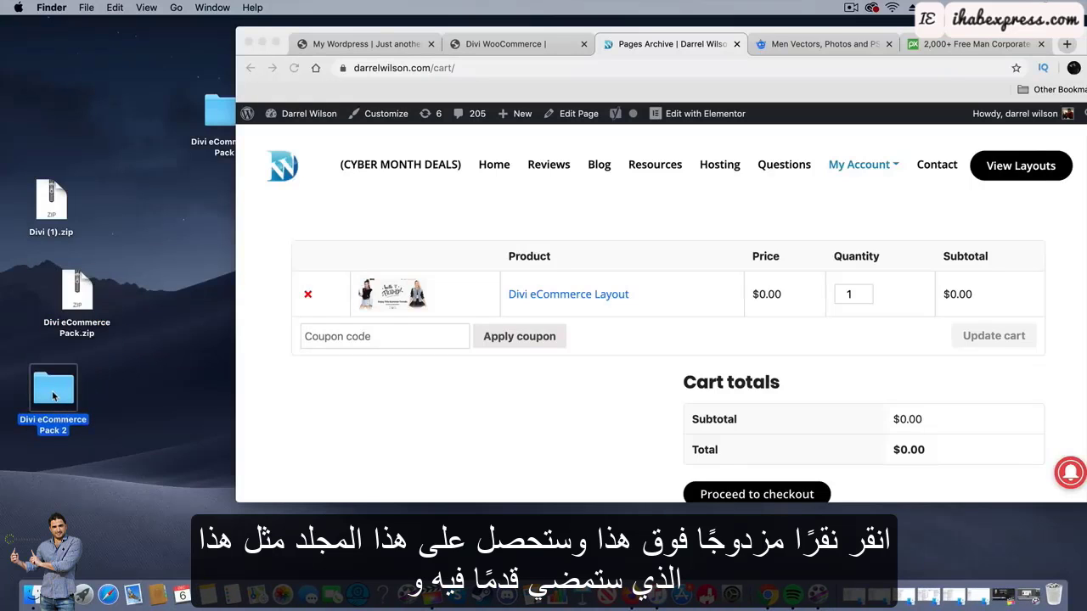
Open Divi eCommerce Pack 2 and preview About Us.json, Contact Us.json and Home Page.json.
double_click(53, 392)
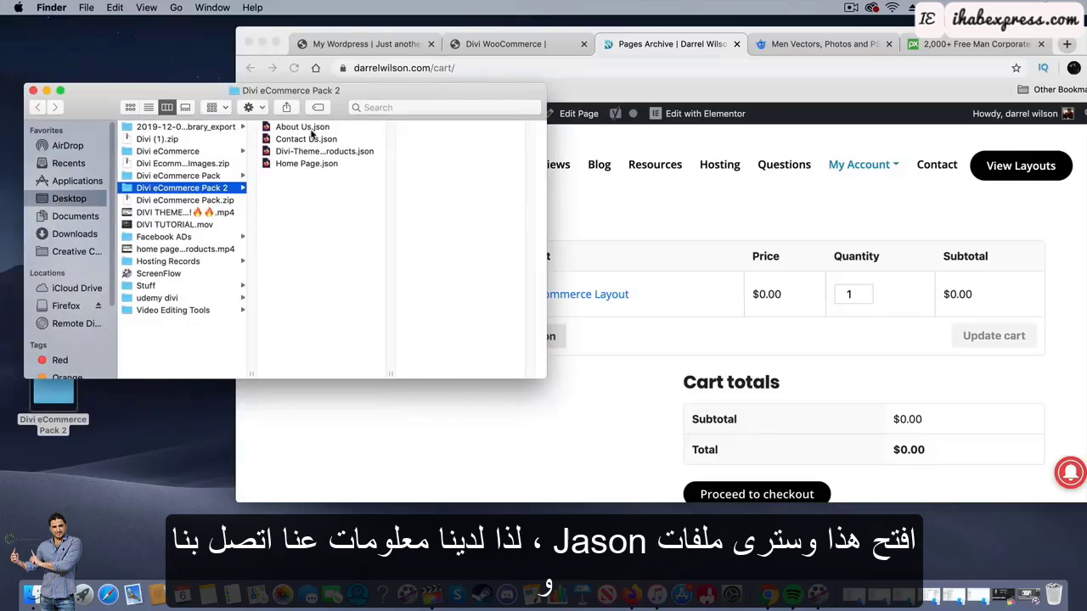
click(311, 128)
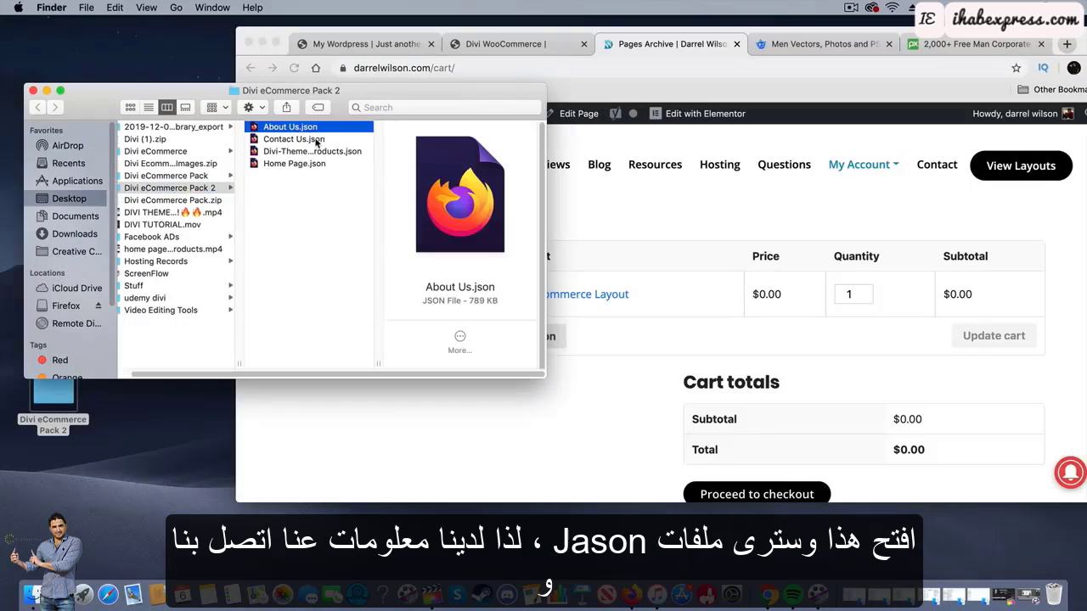
click(317, 140)
click(306, 164)
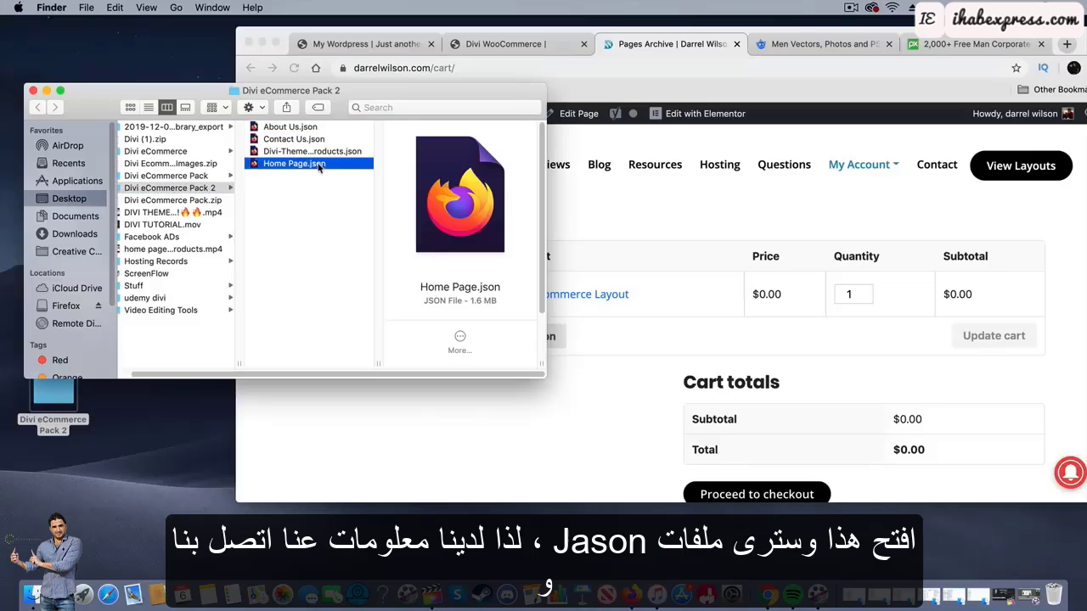
key(Up)
key(Up)
key(Up)
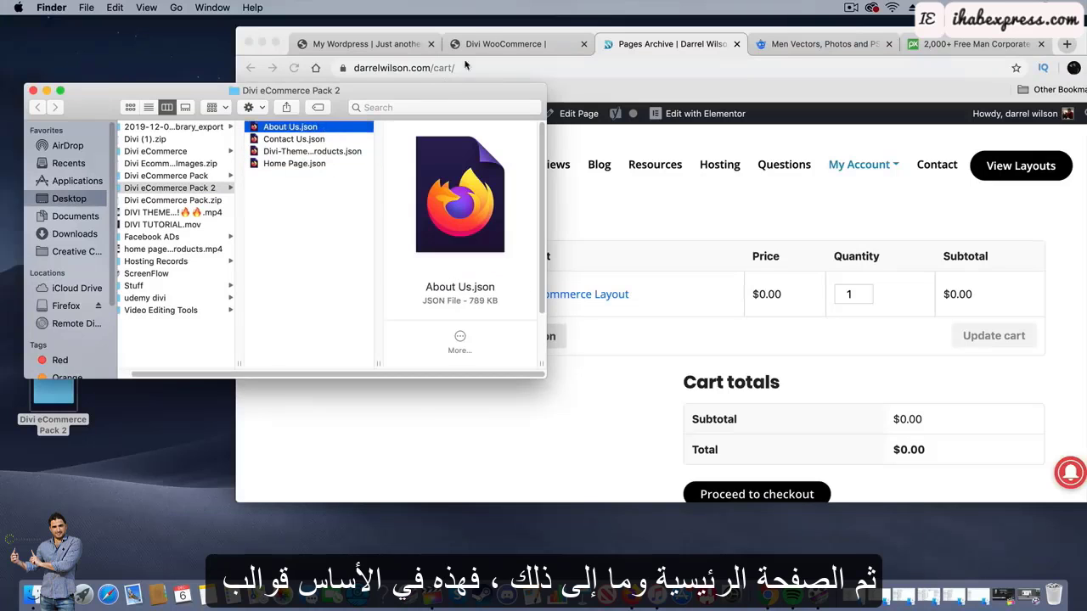
click(377, 48)
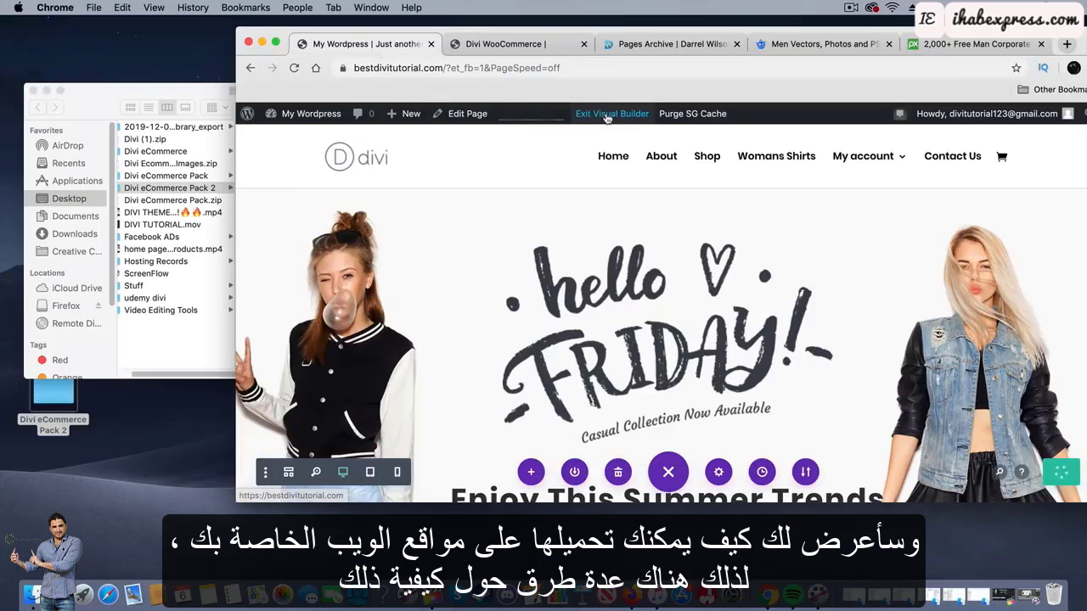
Save and exit the home page's Visual Builder, then enable the Visual Builder on the About page.
click(607, 116)
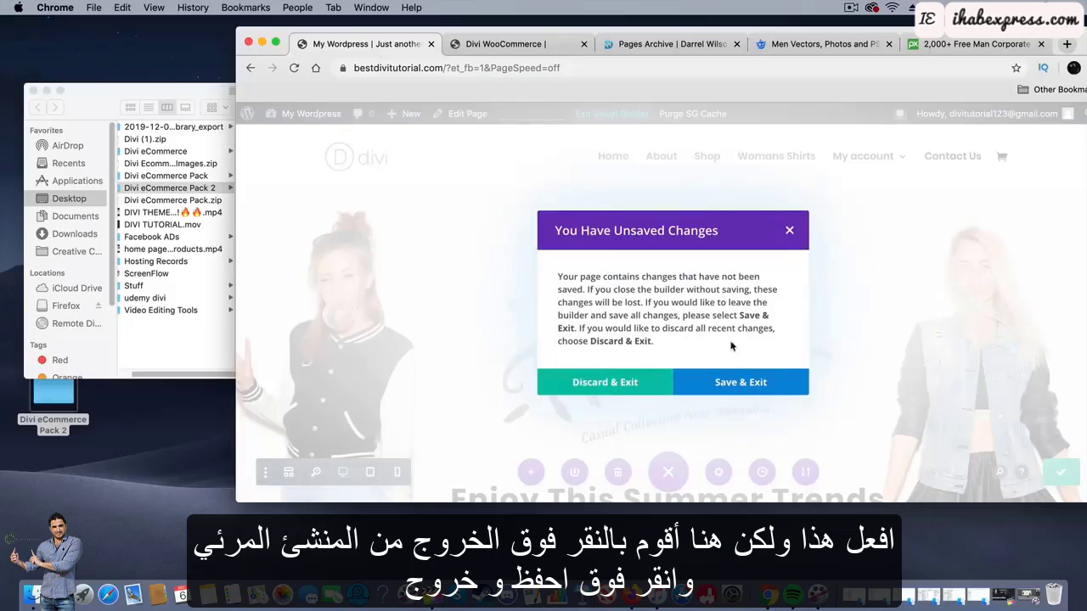
click(739, 384)
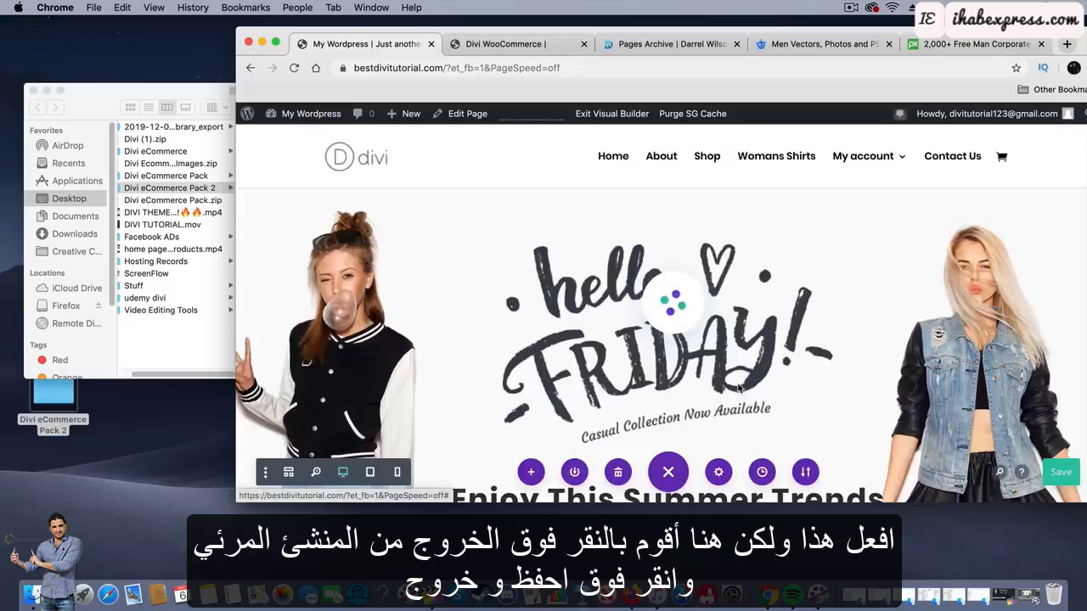
click(662, 158)
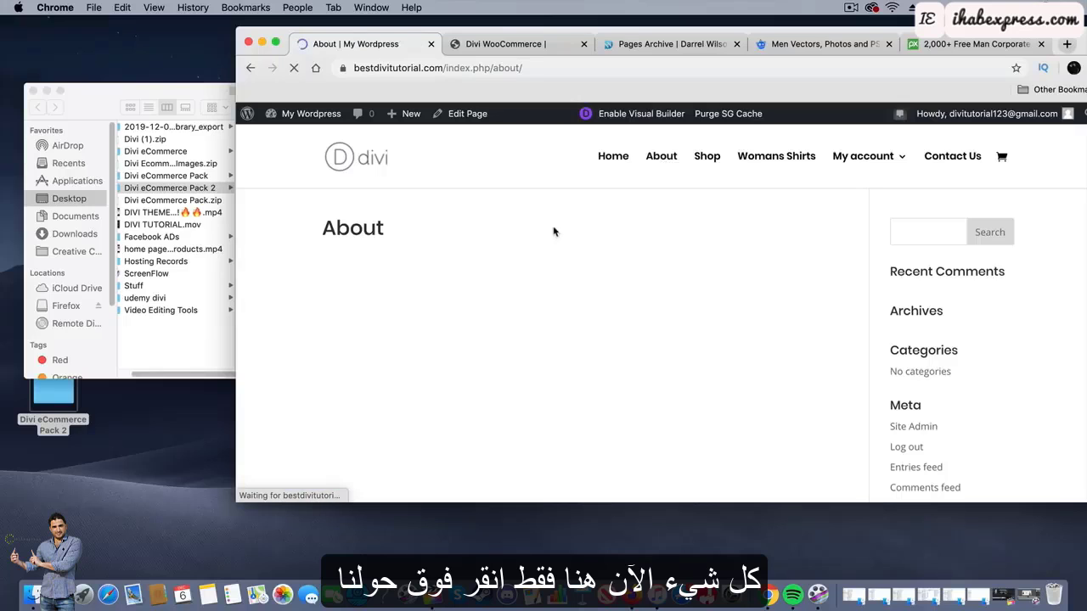
click(655, 117)
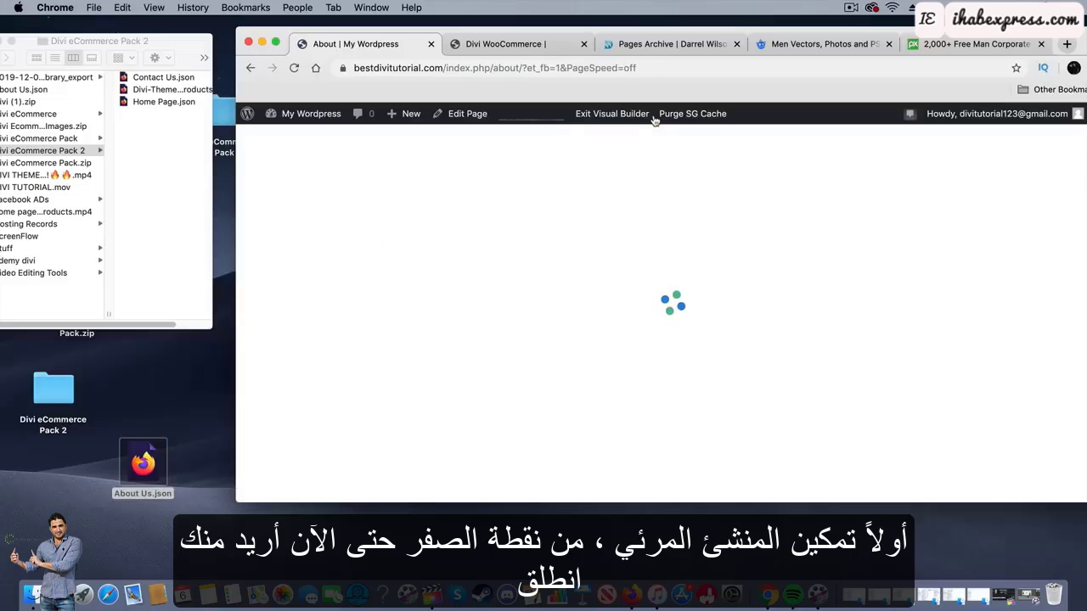
Import About Us.json into the About page by dropping it onto the builder.
click(421, 320)
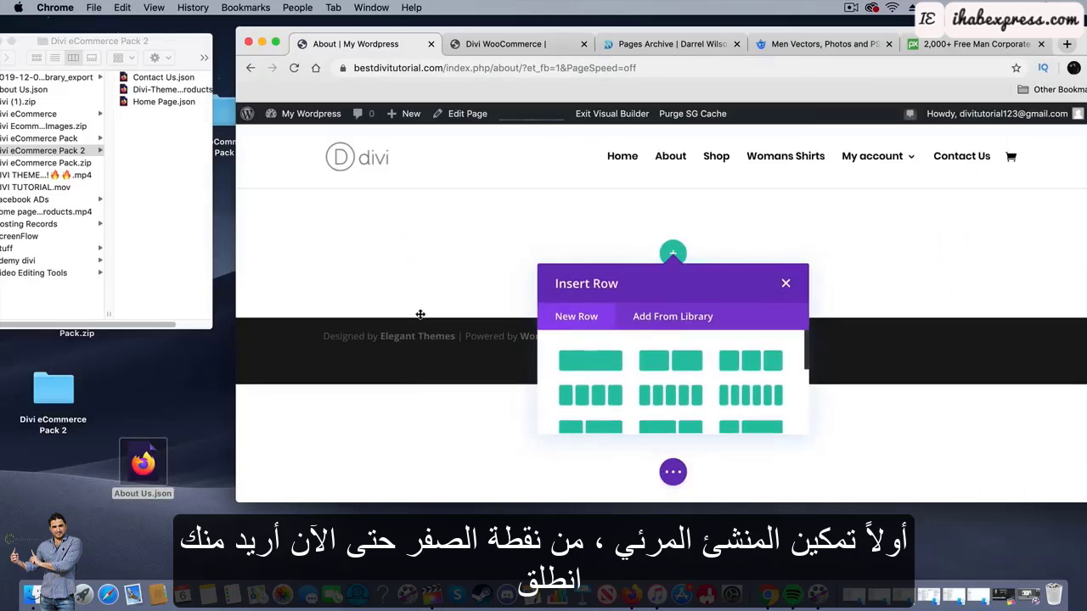
click(787, 284)
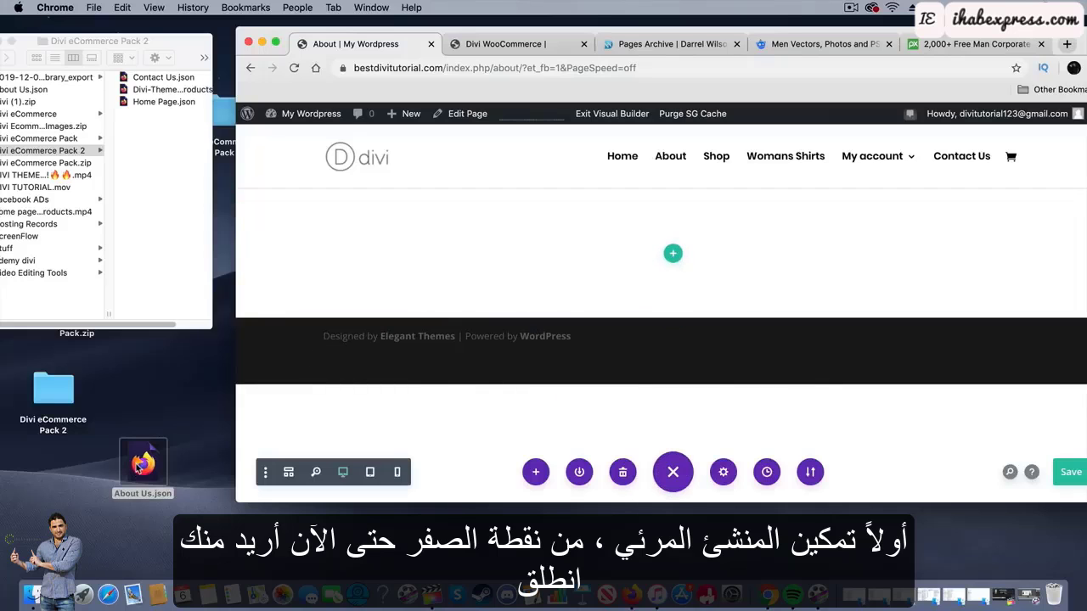
drag(139, 467, 473, 269)
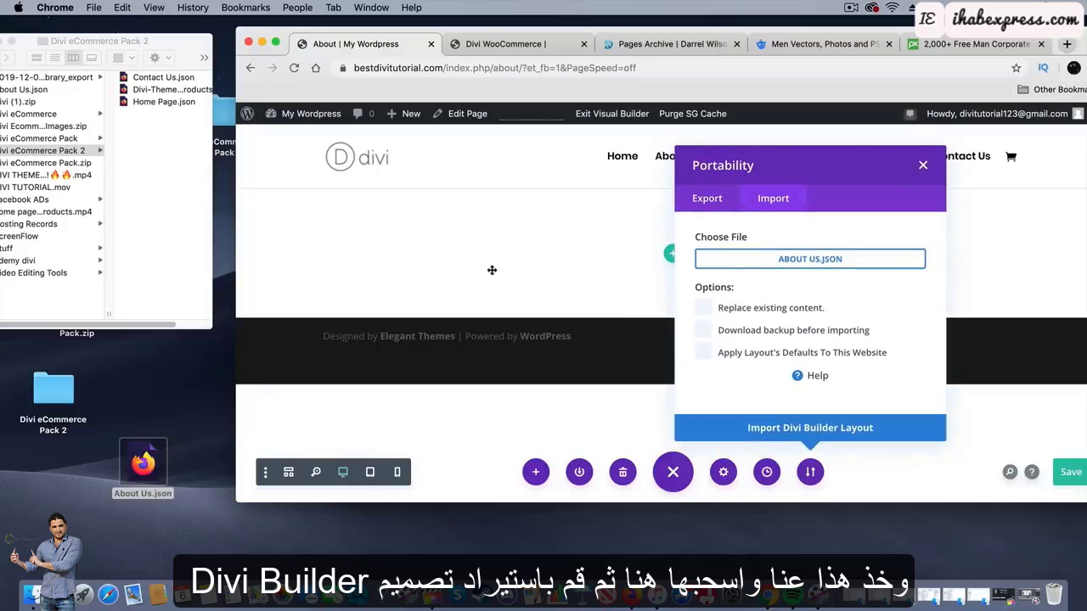
click(785, 435)
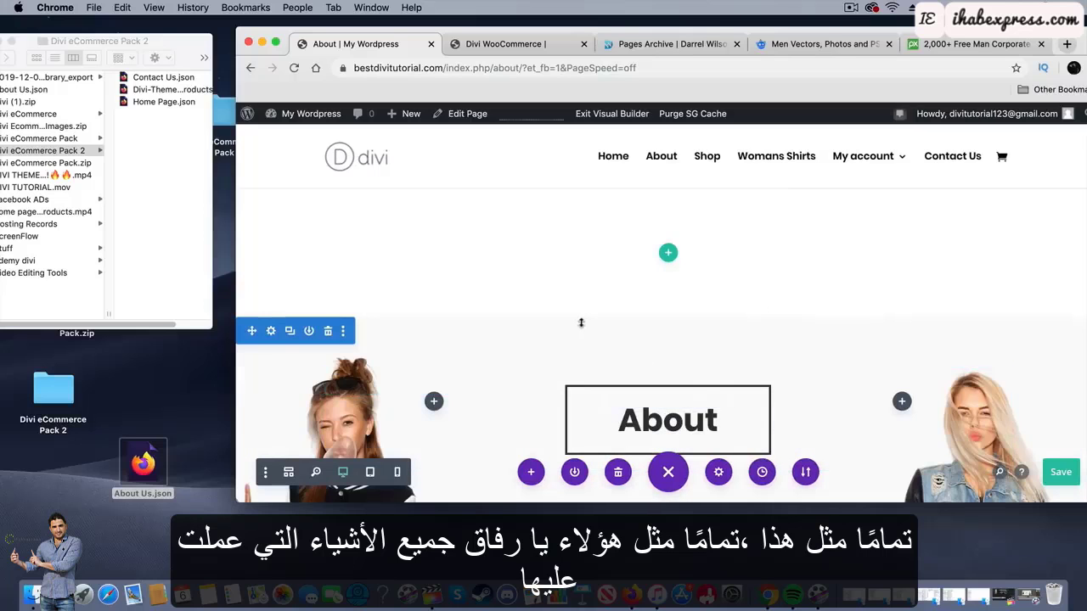
Scroll through the imported About layout and move the browser window up and left.
scroll(554, 279, down, 15)
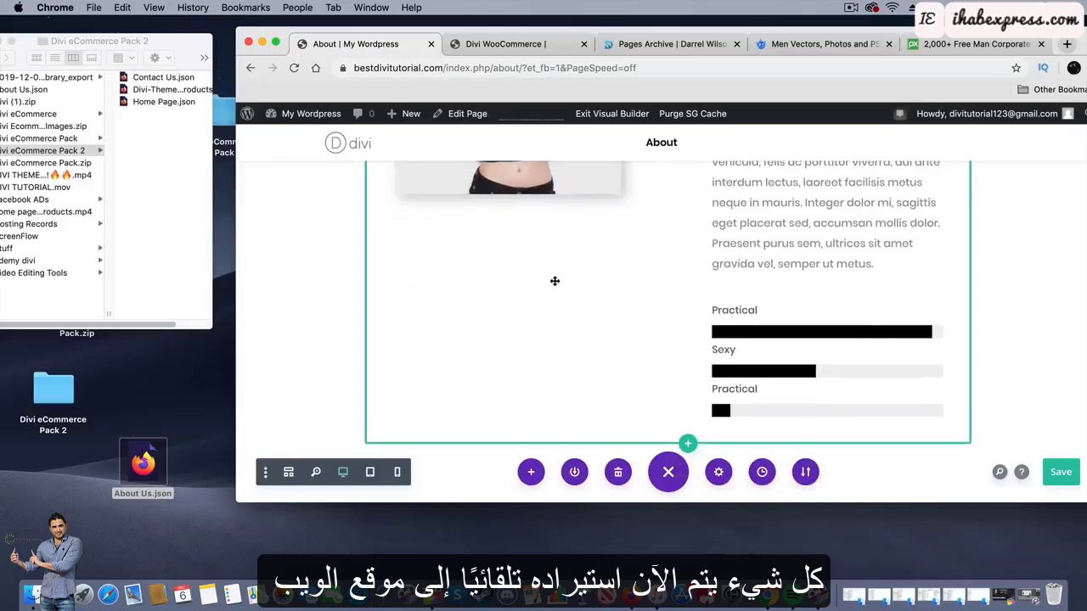
scroll(555, 281, down, 10)
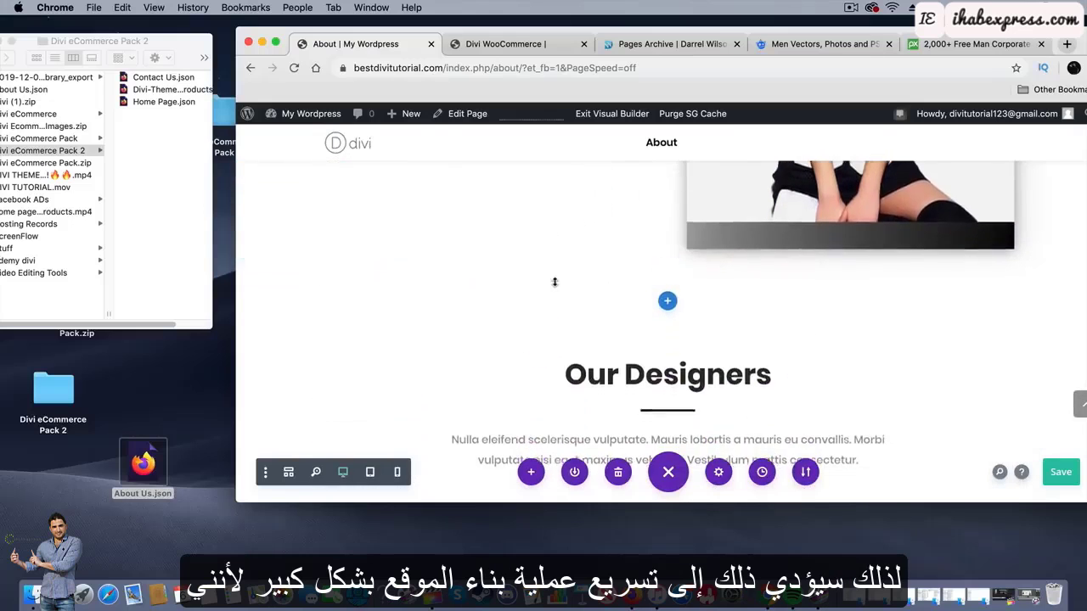
scroll(555, 283, down, 5)
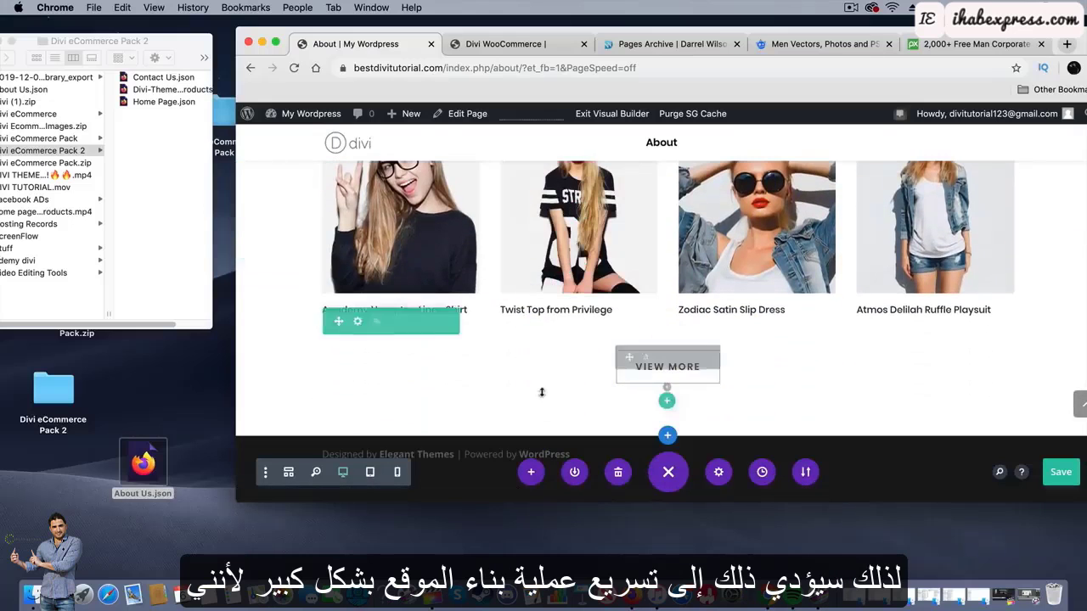
scroll(540, 408, up, 20)
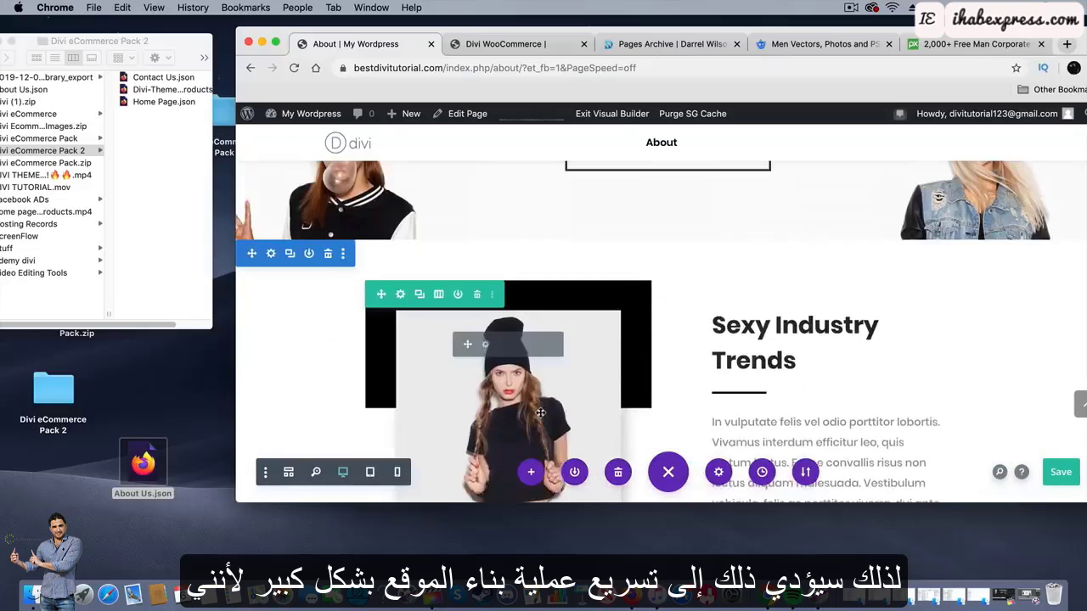
scroll(541, 410, up, 2)
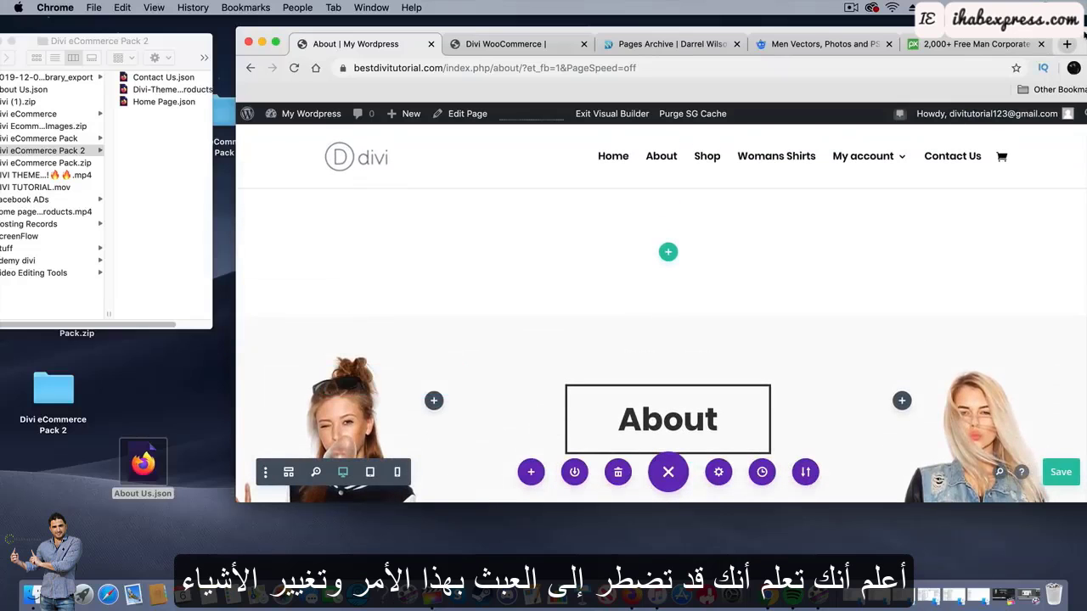
drag(1084, 35, 1016, 25)
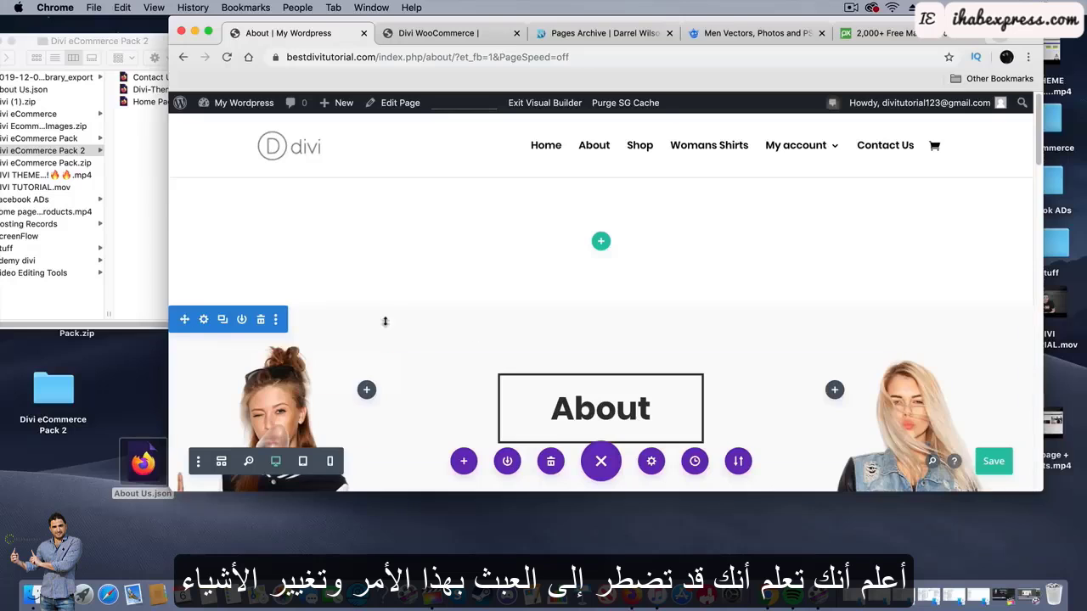
Delete the About page's empty top section, then go to the Contact Us page.
click(260, 191)
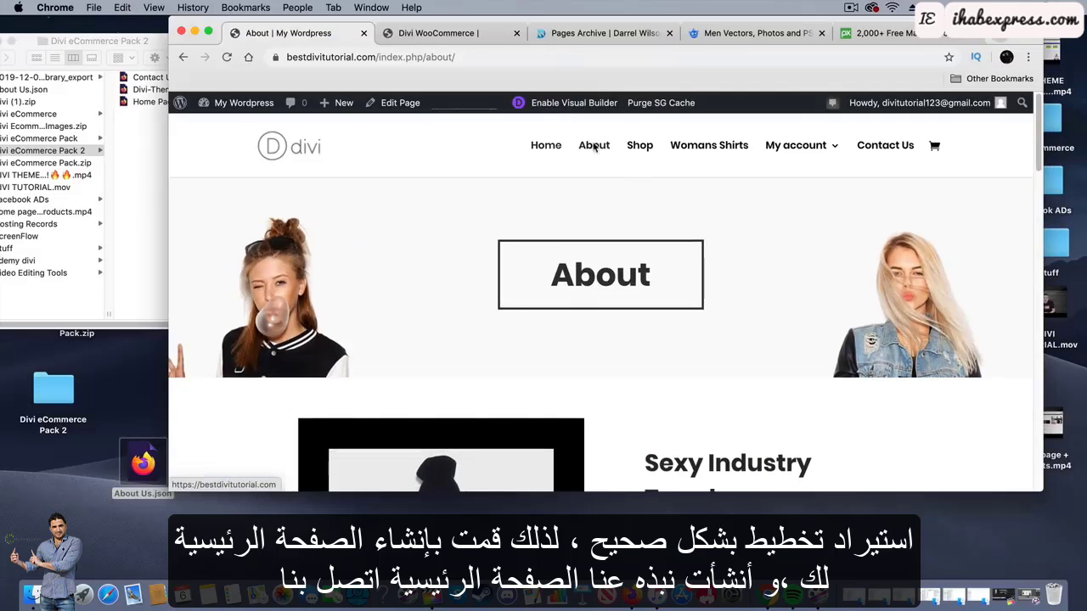
click(901, 151)
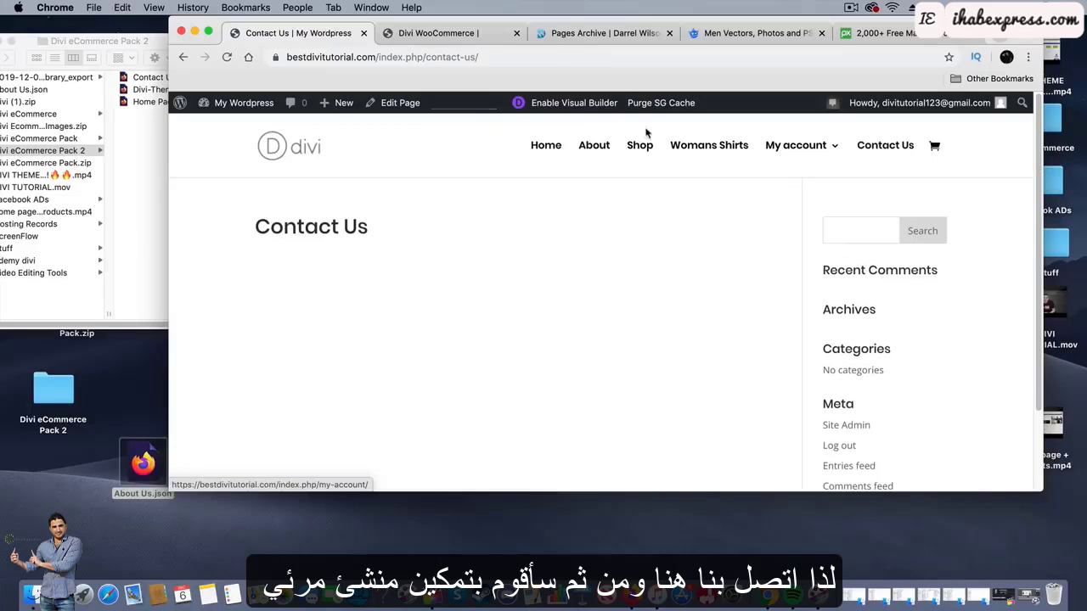
Place the Contact Us.json layout file from its folder onto the desktop.
click(131, 118)
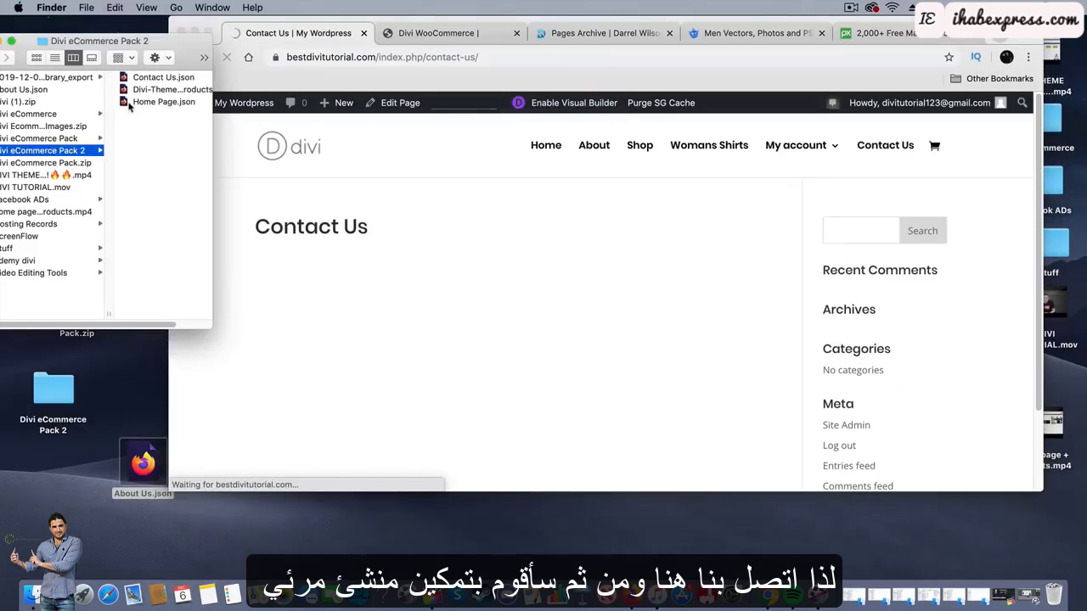
click(161, 78)
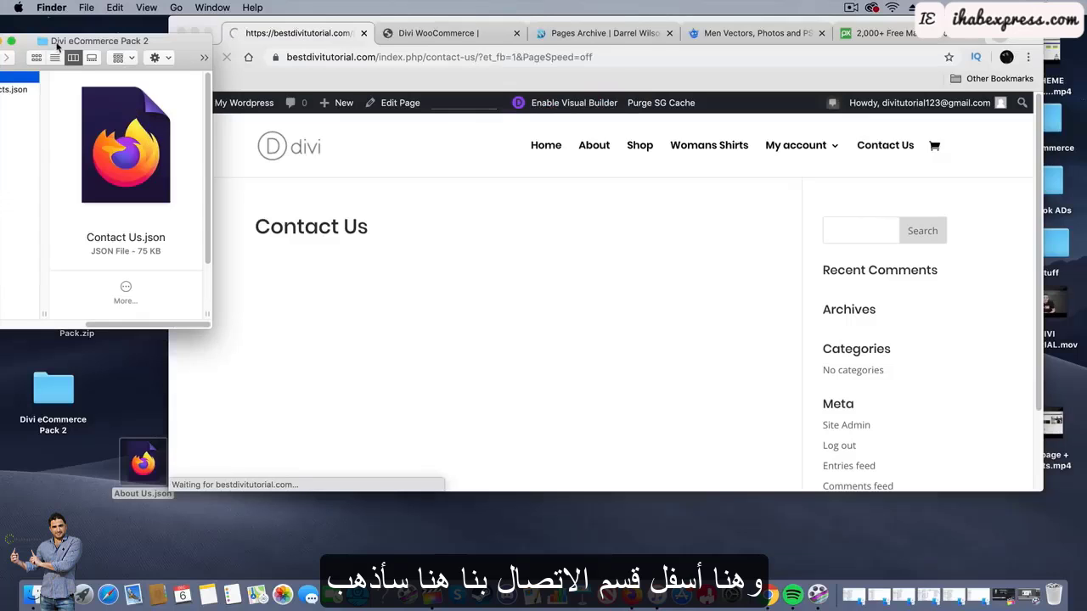
drag(73, 41, 215, 36)
drag(144, 74, 87, 525)
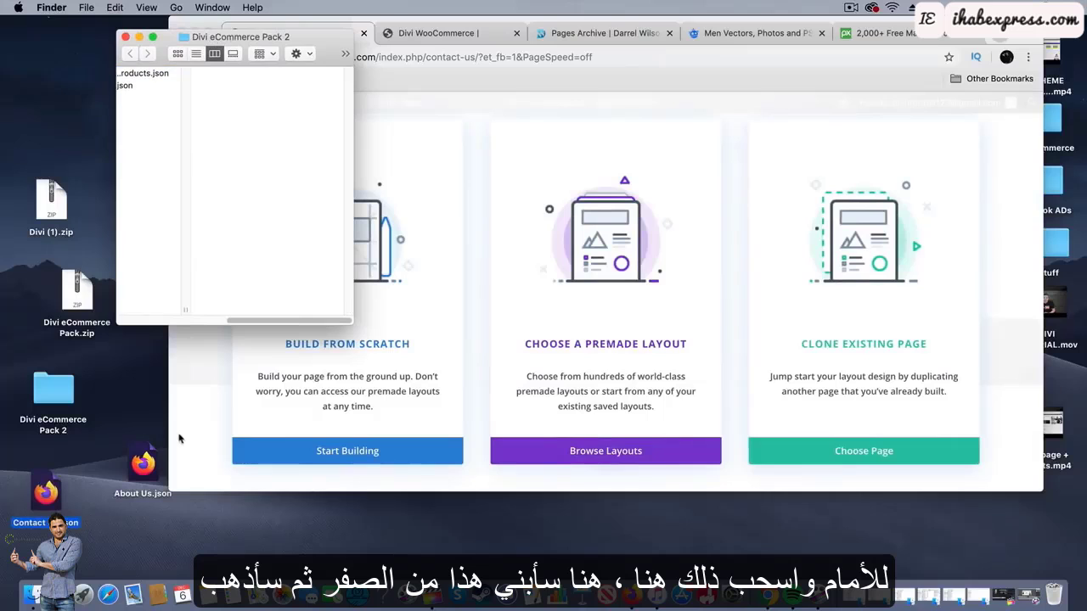
click(182, 401)
Start the Contact Us page from scratch and import the dropped Contact Us.json layout into it.
click(366, 284)
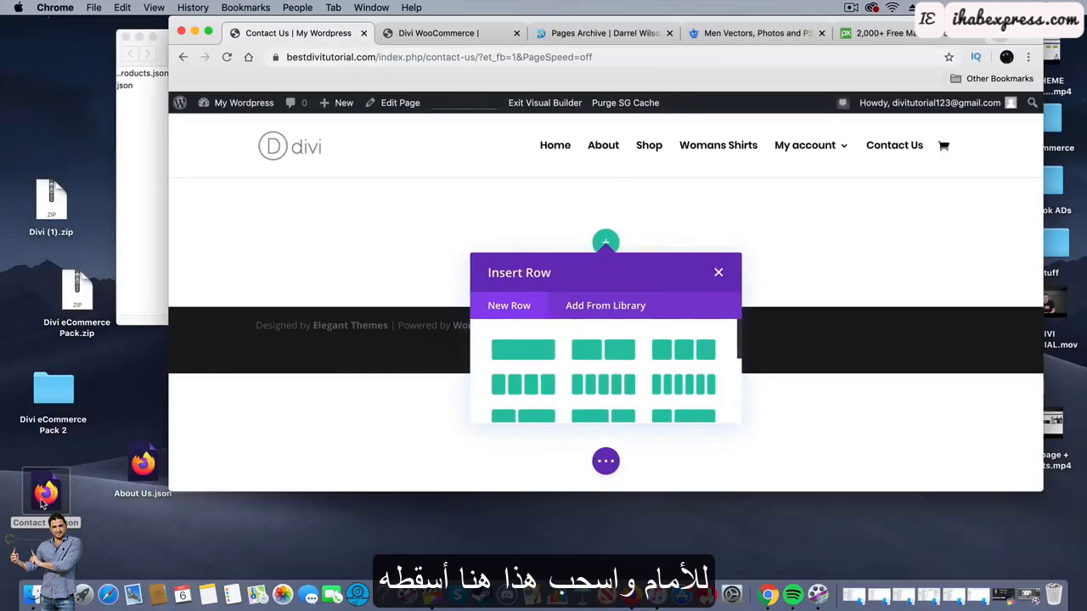
drag(42, 507, 608, 307)
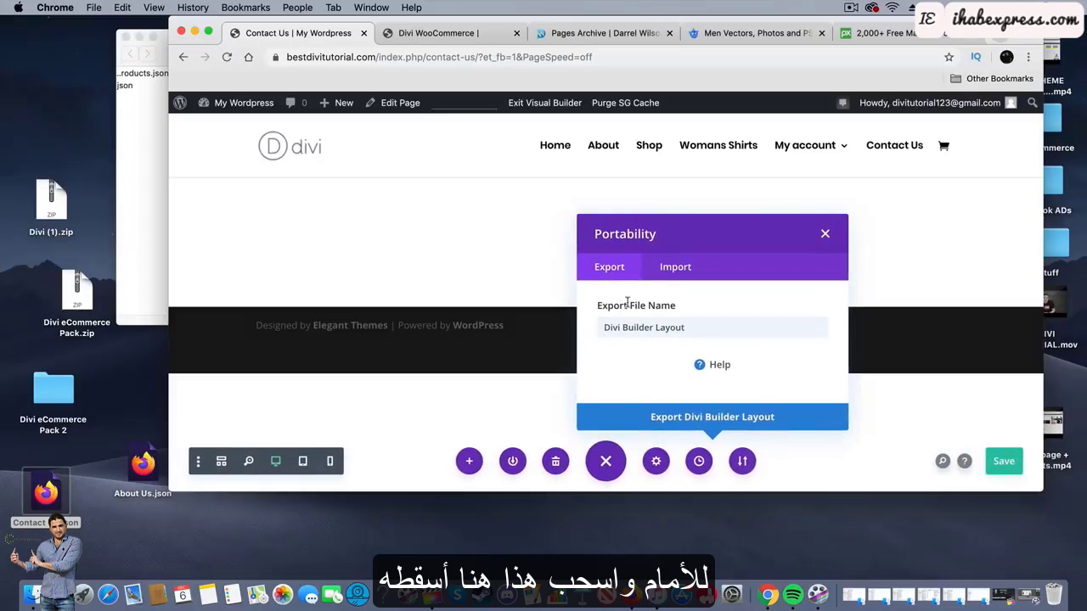
click(676, 262)
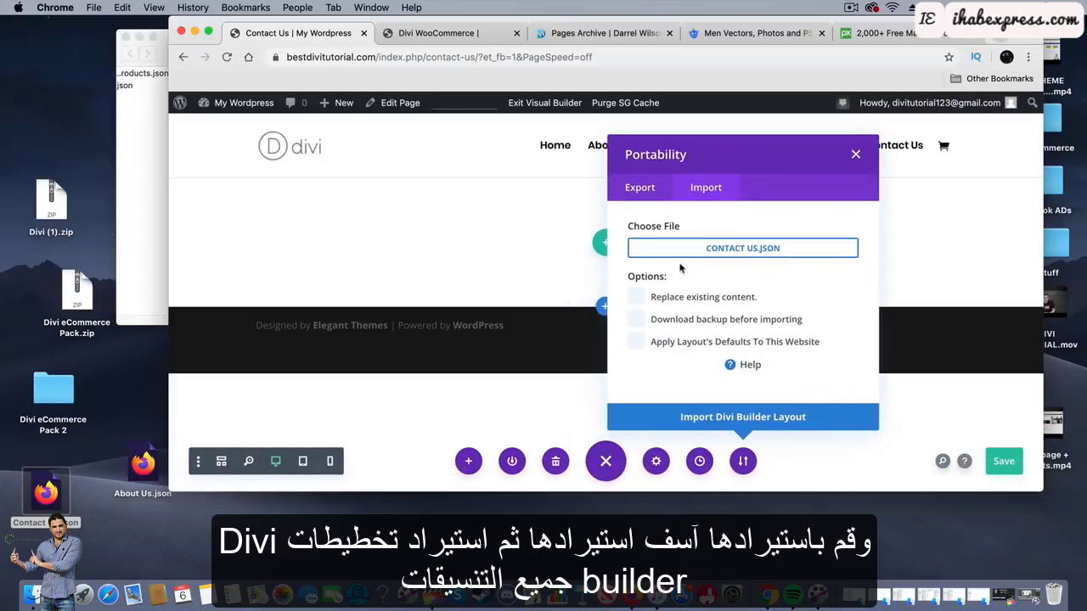
click(746, 422)
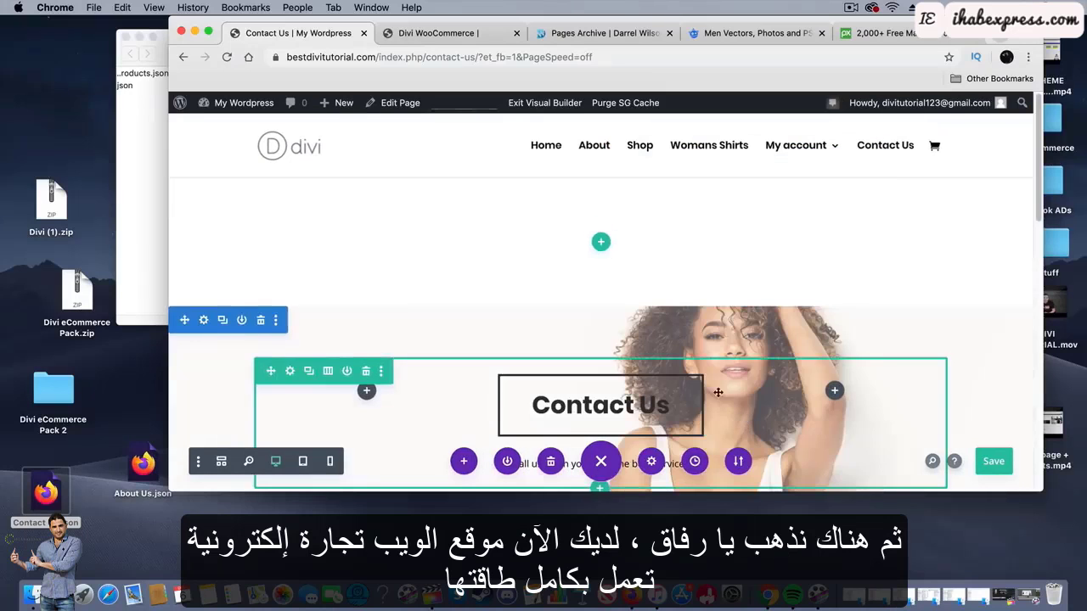
scroll(595, 340, down, 8)
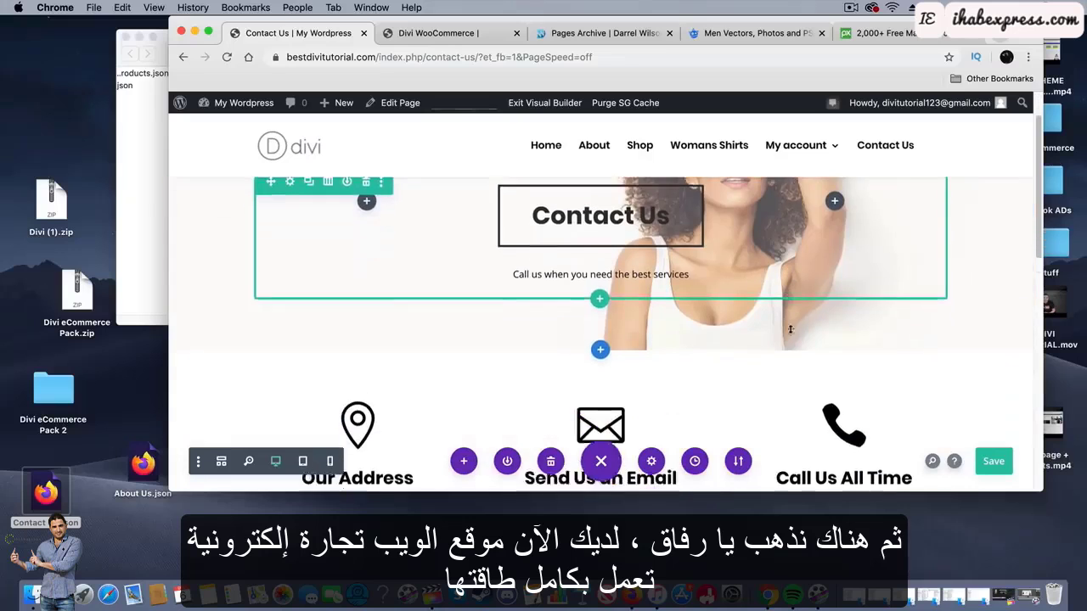
scroll(790, 330, down, 5)
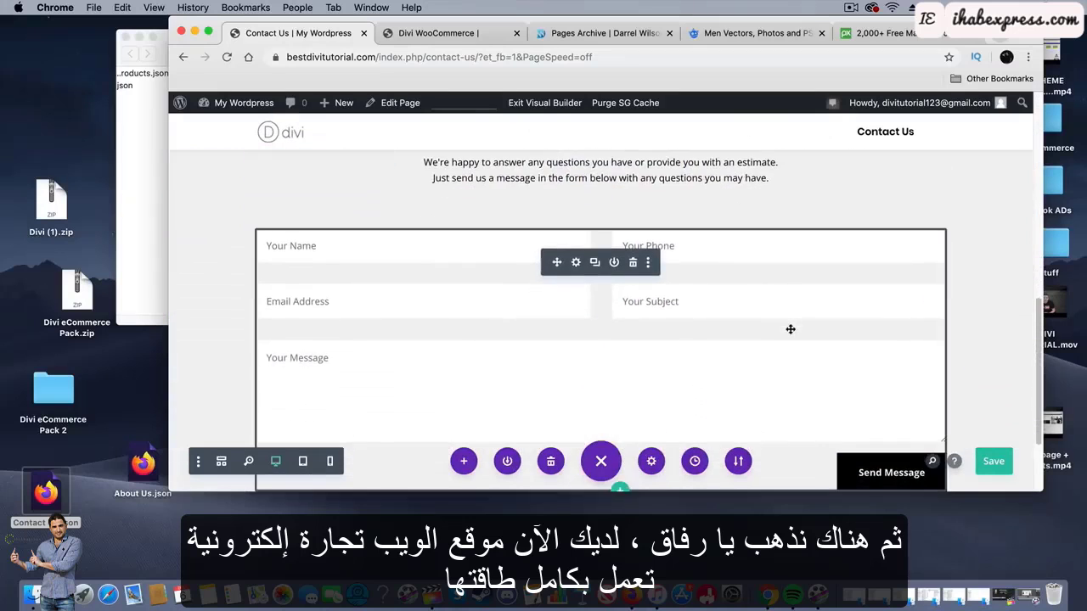
scroll(752, 349, up, 5)
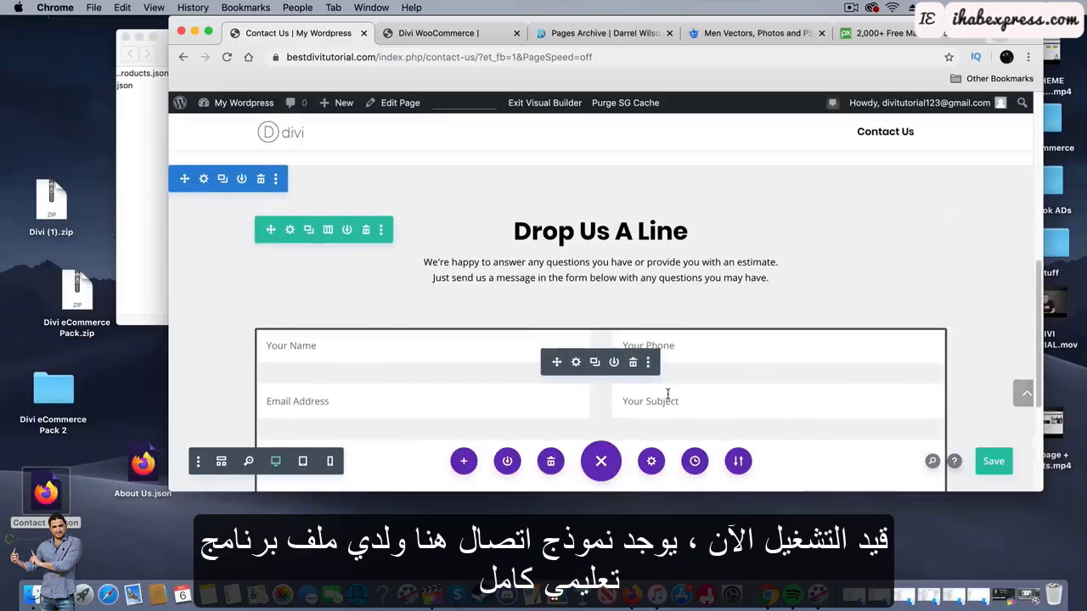
scroll(586, 327, down, 1)
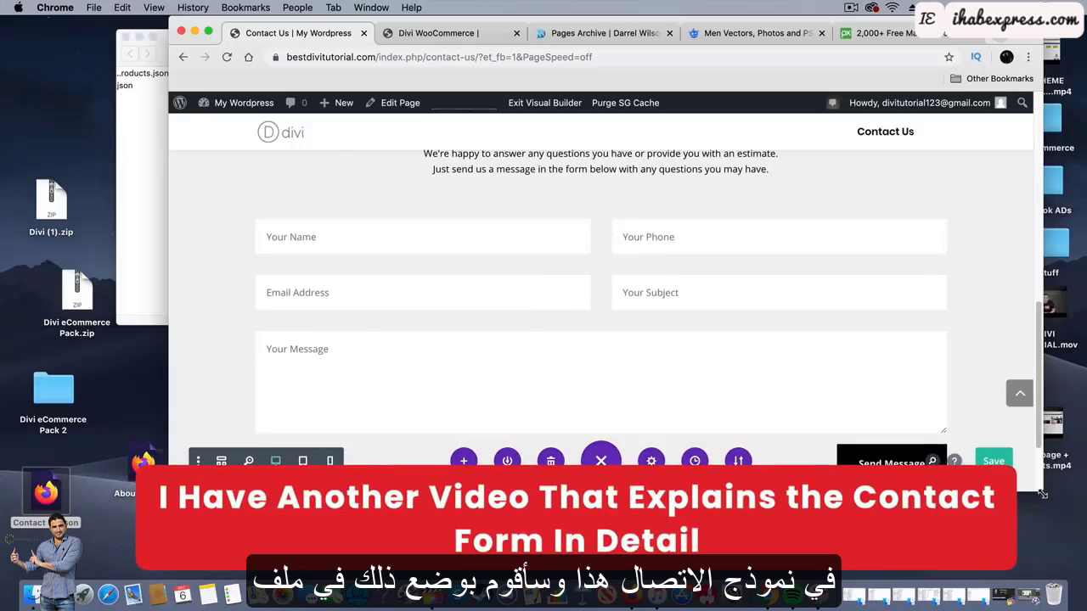
drag(1043, 494, 1067, 494)
scroll(647, 388, up, 1)
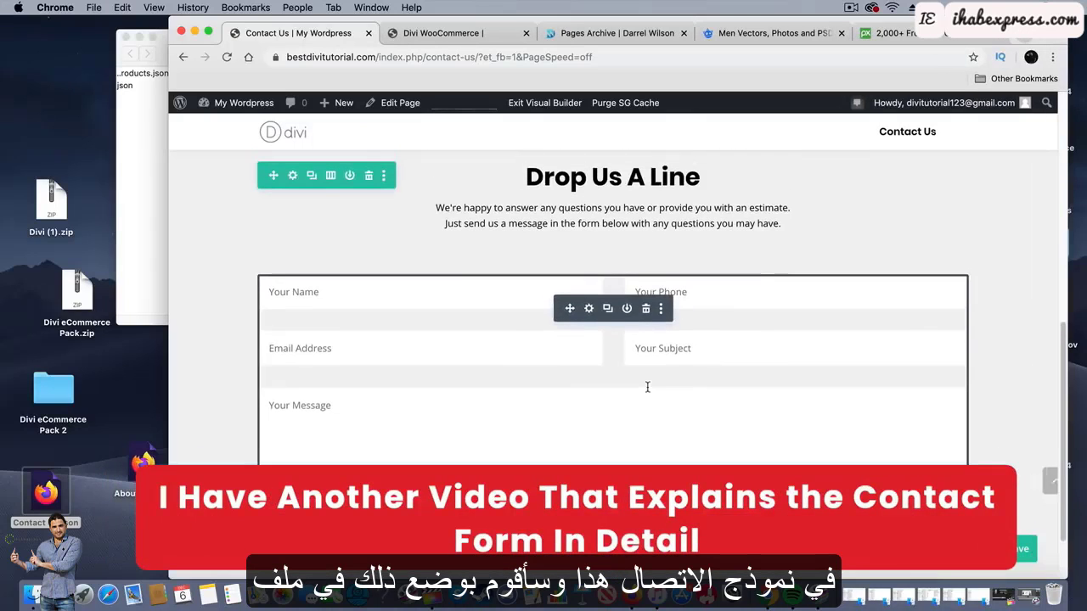
click(590, 309)
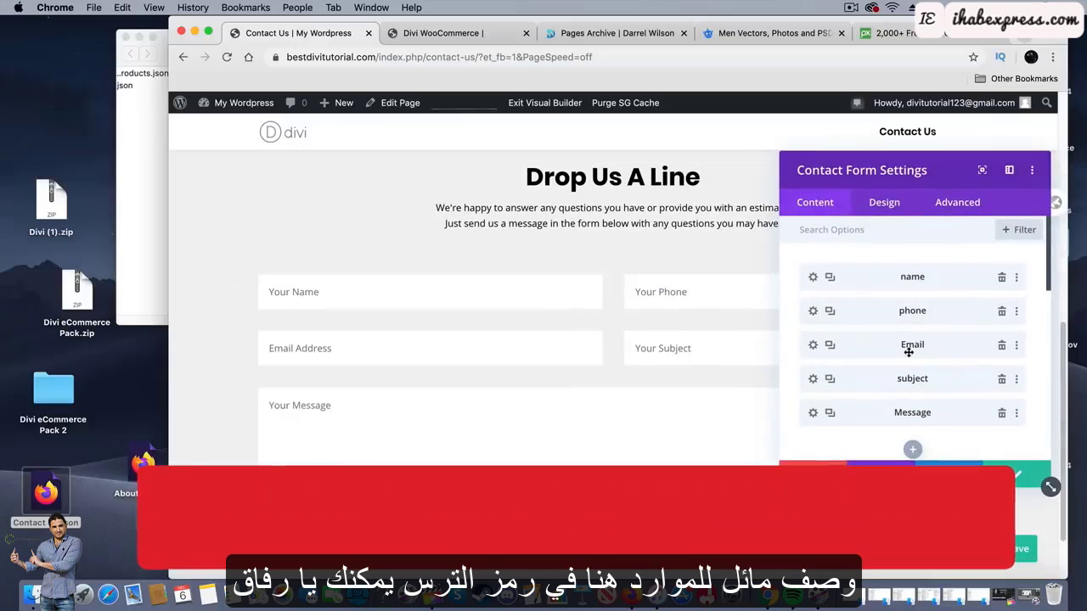
scroll(908, 351, down, 5)
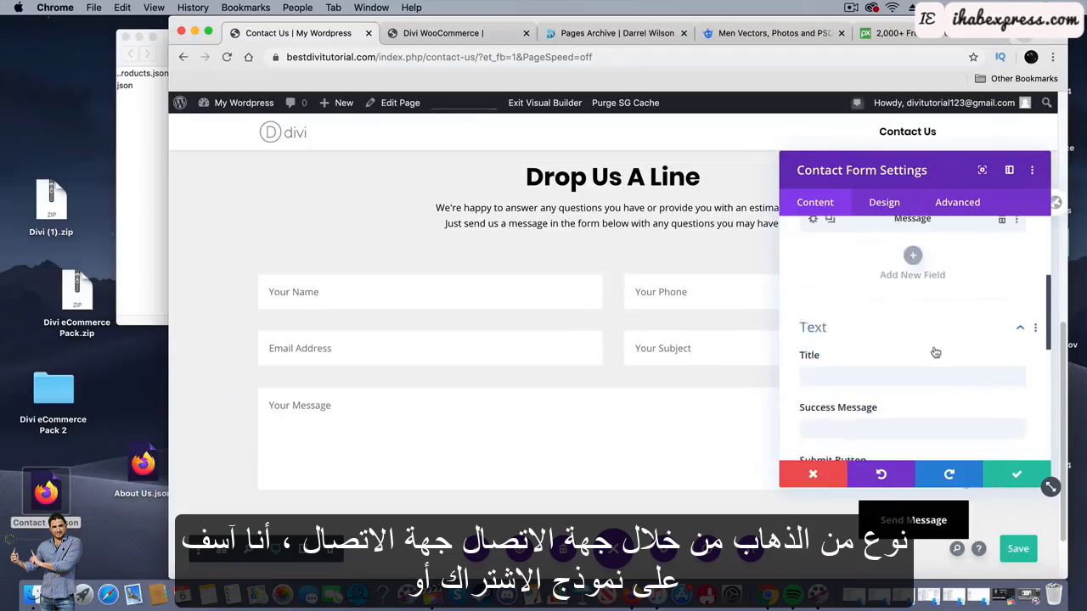
scroll(935, 352, down, 3)
scroll(868, 340, down, 1)
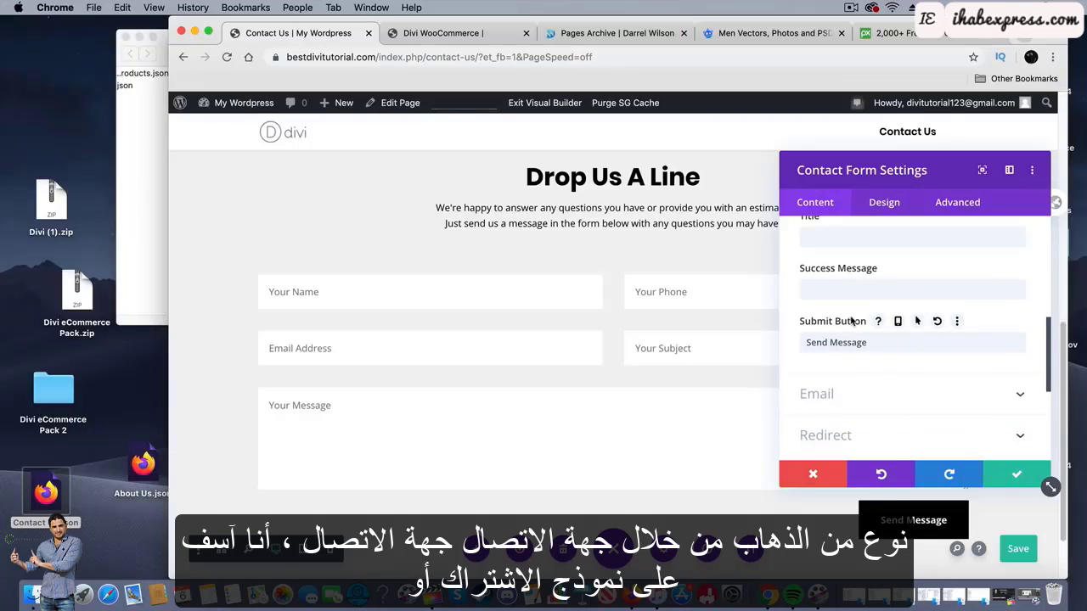
scroll(852, 323, down, 3)
click(848, 289)
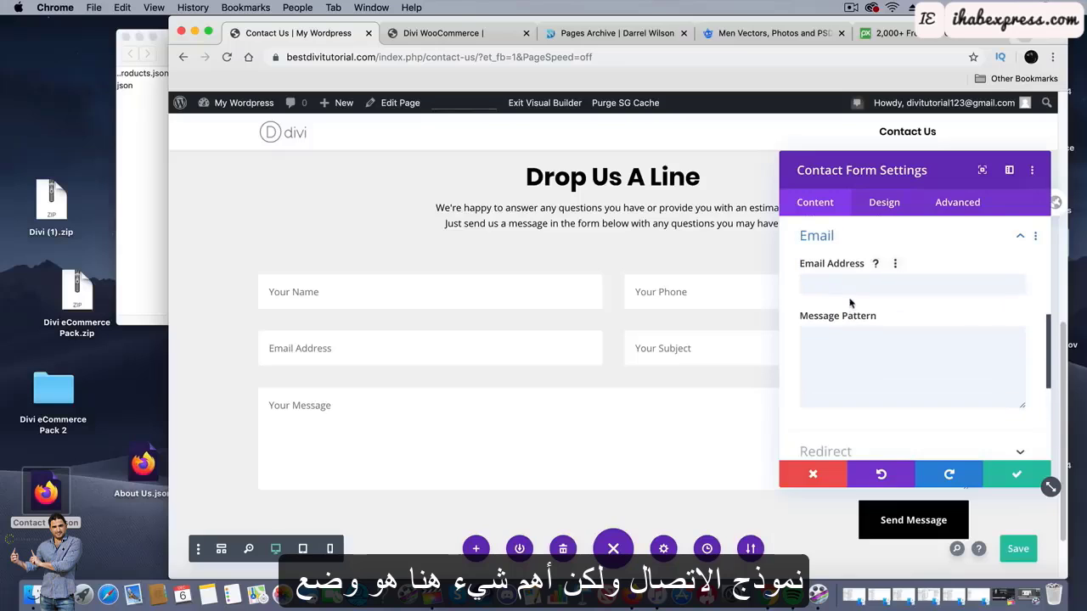
click(876, 288)
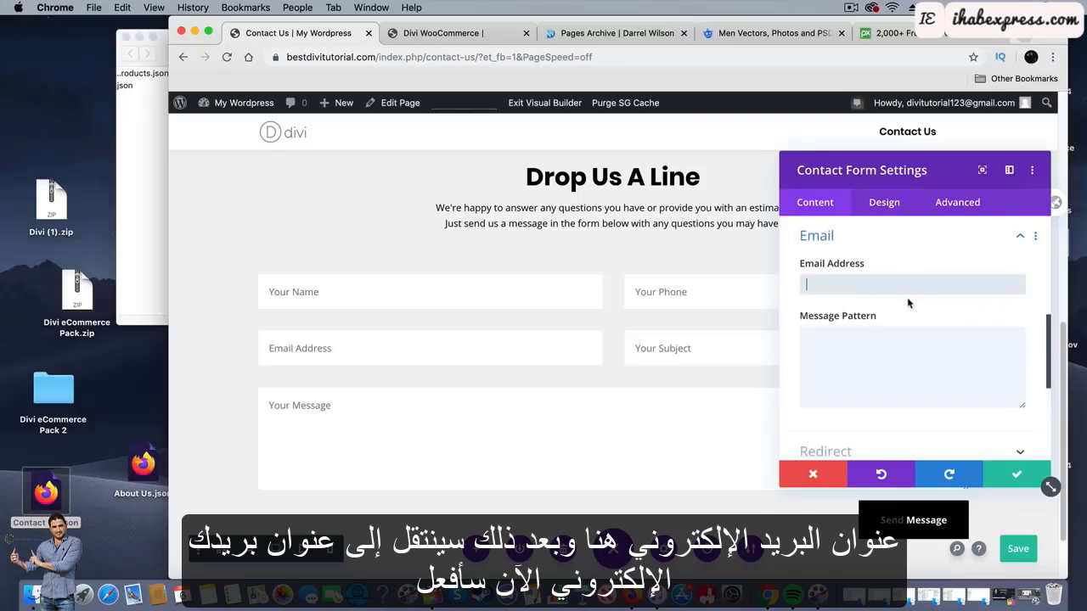
click(815, 474)
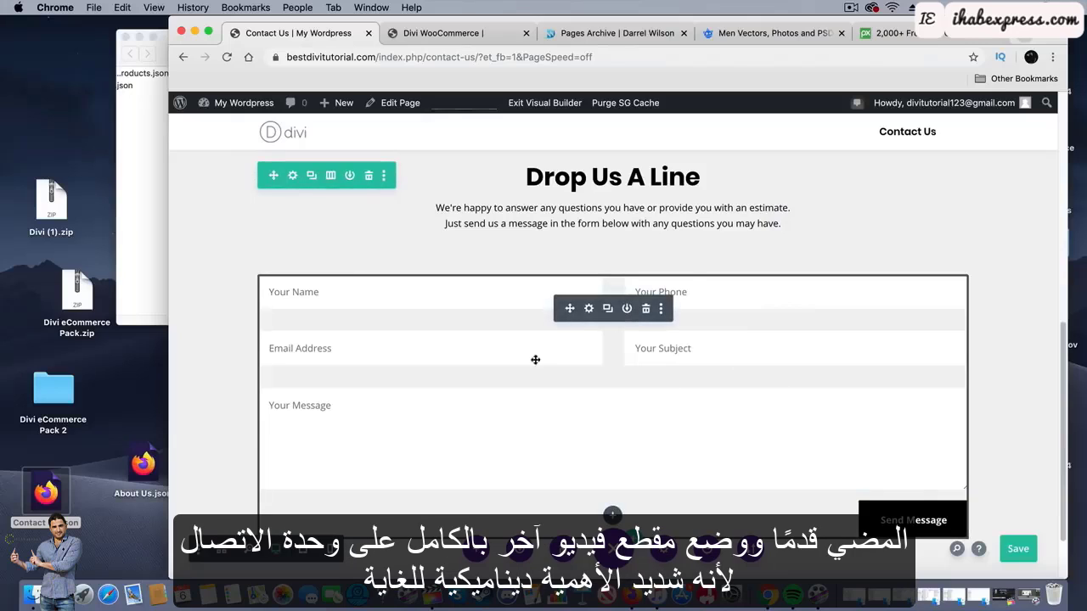
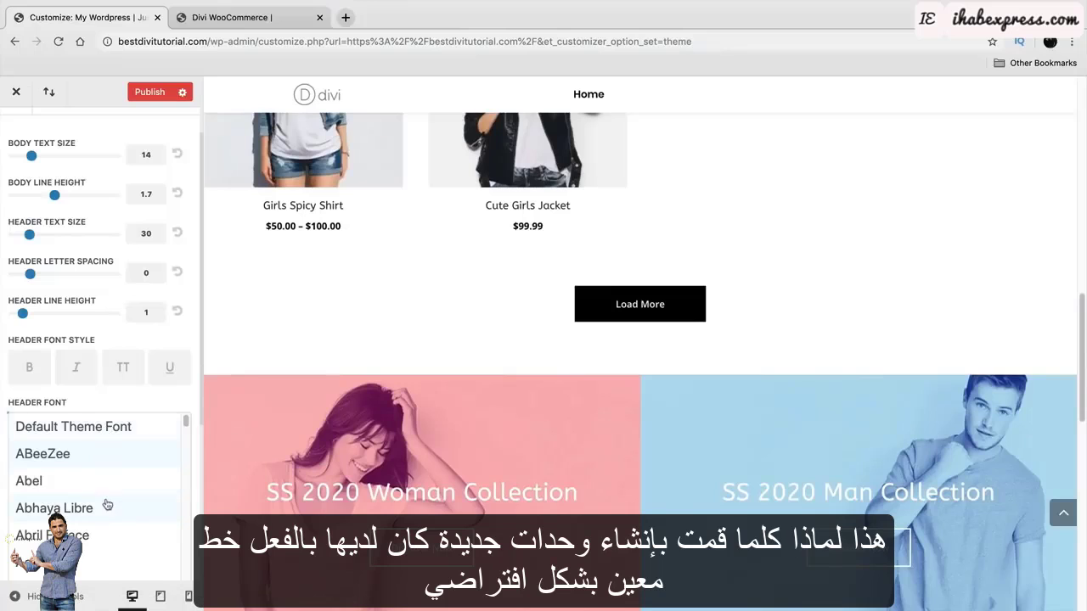
Set the header font to Poppins.
scroll(112, 480, down, 15)
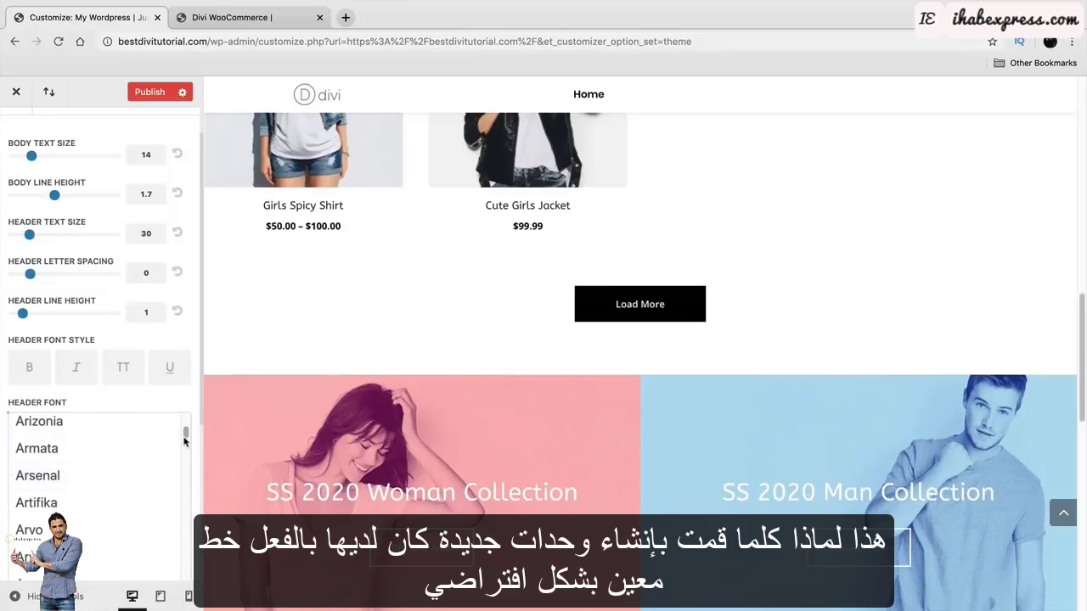
drag(185, 433, 190, 548)
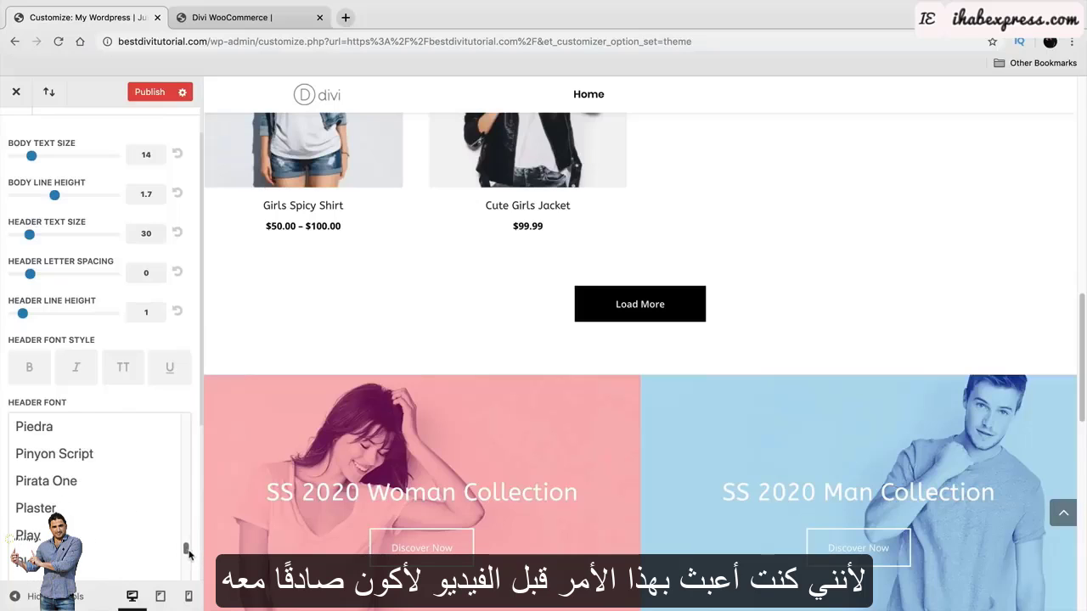
scroll(145, 530, down, 6)
scroll(143, 526, down, 1)
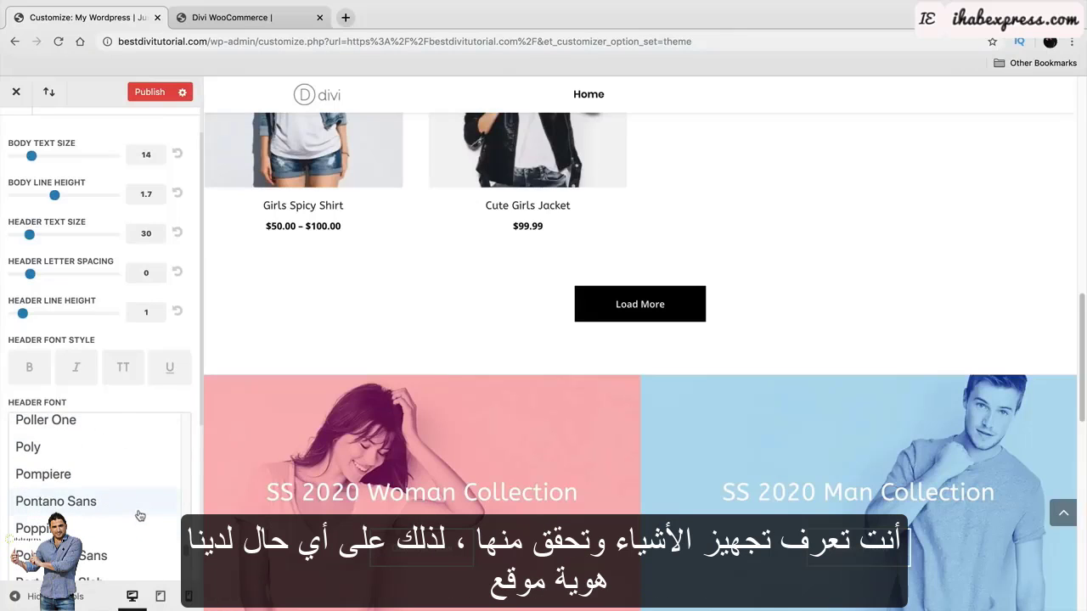
click(153, 520)
Return to General Settings and bring up Site Identity, showing the site title and tagline.
scroll(152, 429, up, 2)
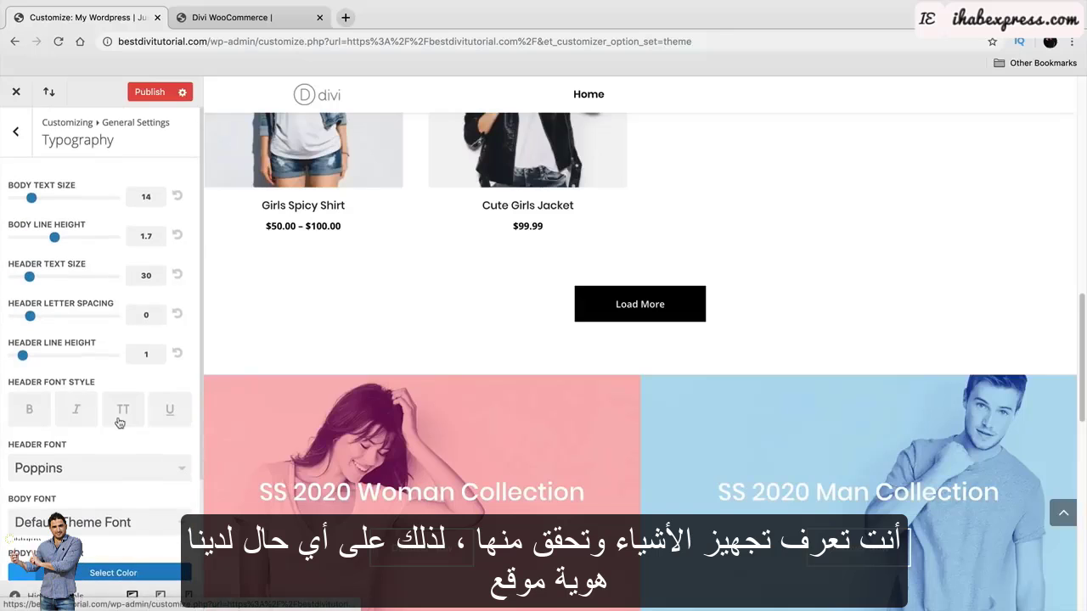
click(25, 139)
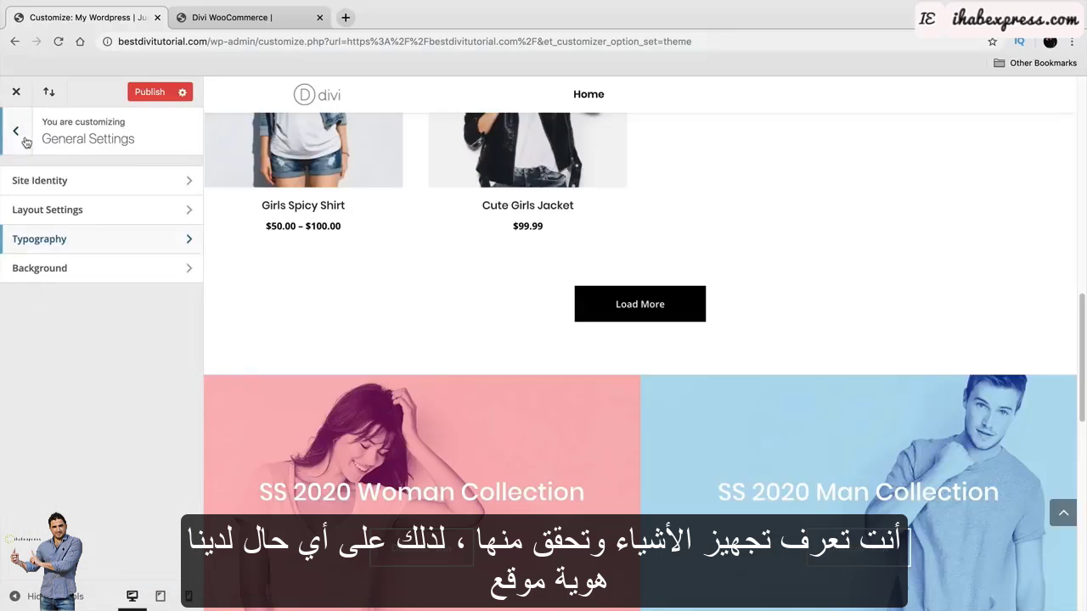
click(59, 180)
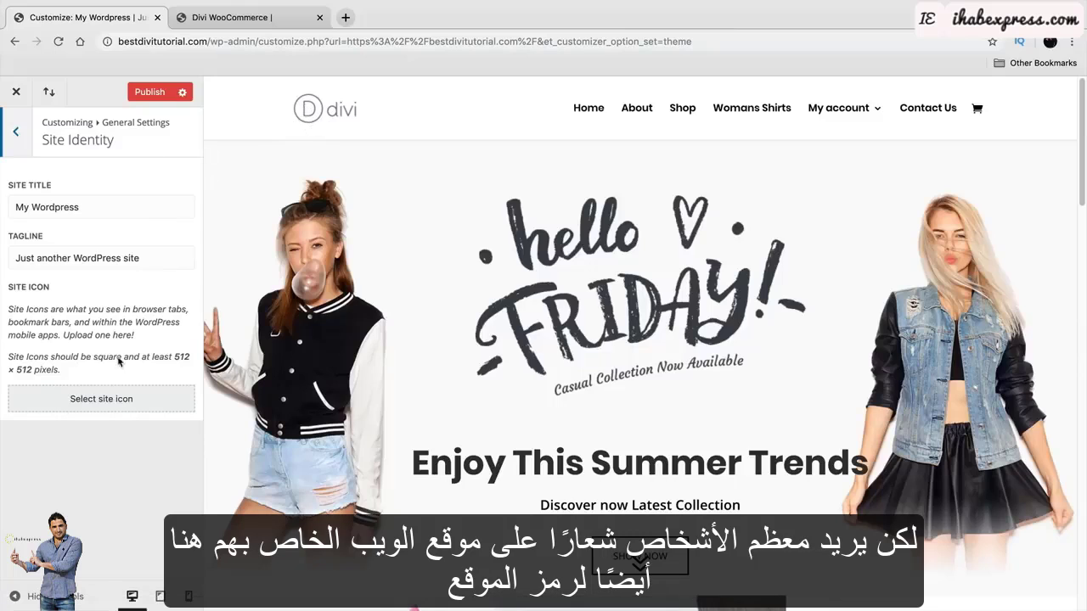
Make the site icon the letter D cropped from divilogo_black.png.
click(124, 404)
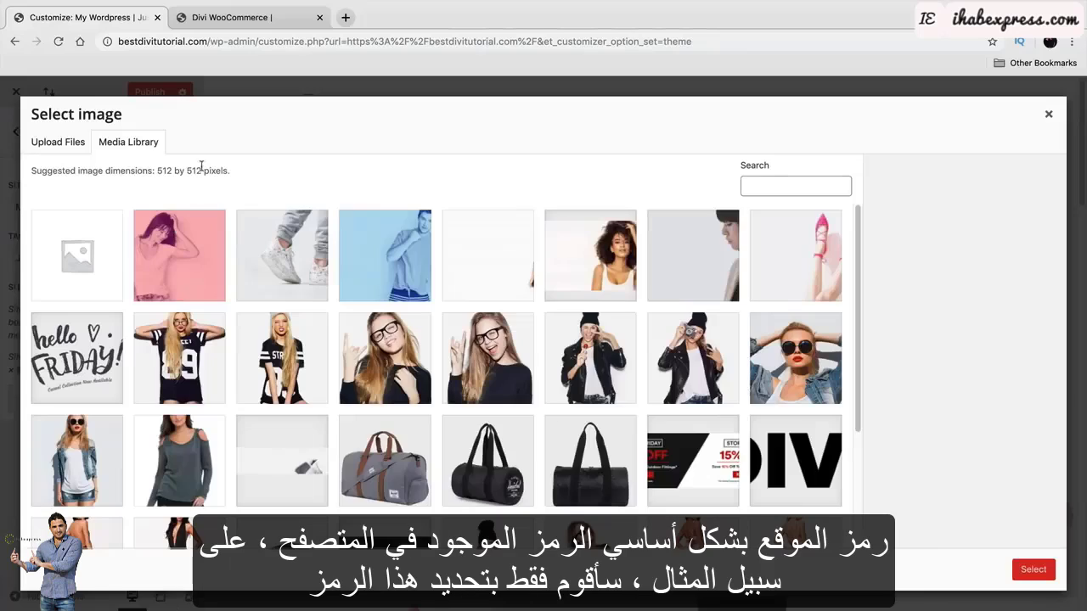
scroll(365, 377, down, 3)
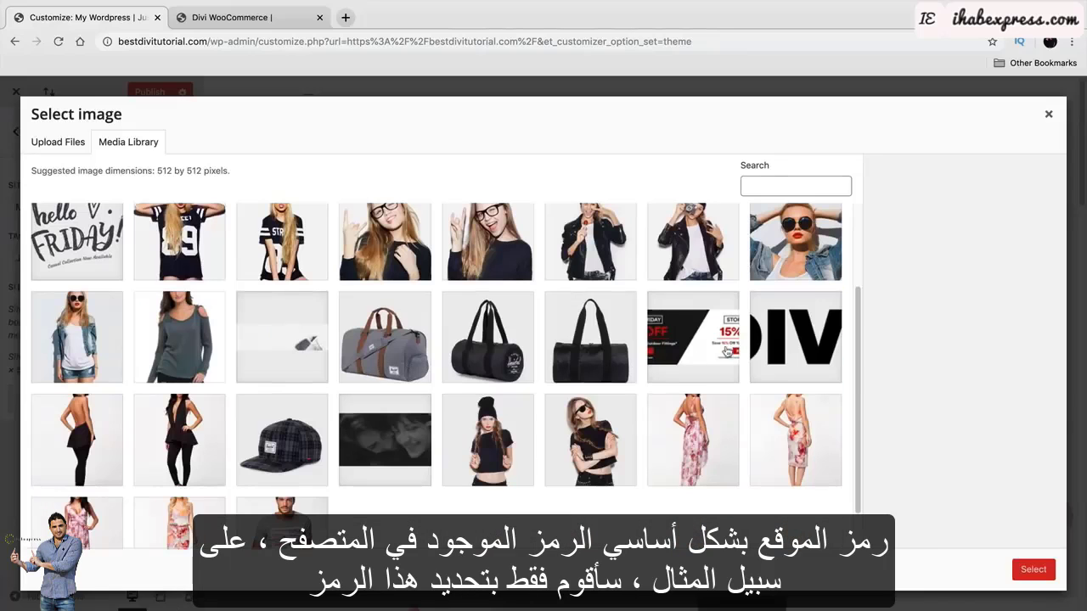
click(784, 334)
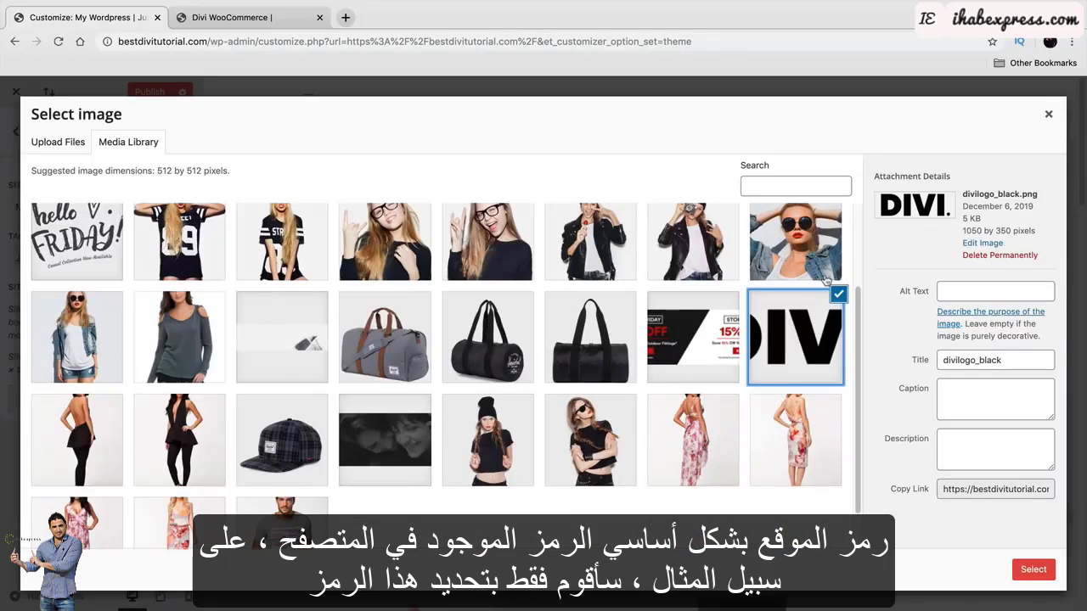
click(1025, 563)
drag(502, 228, 322, 228)
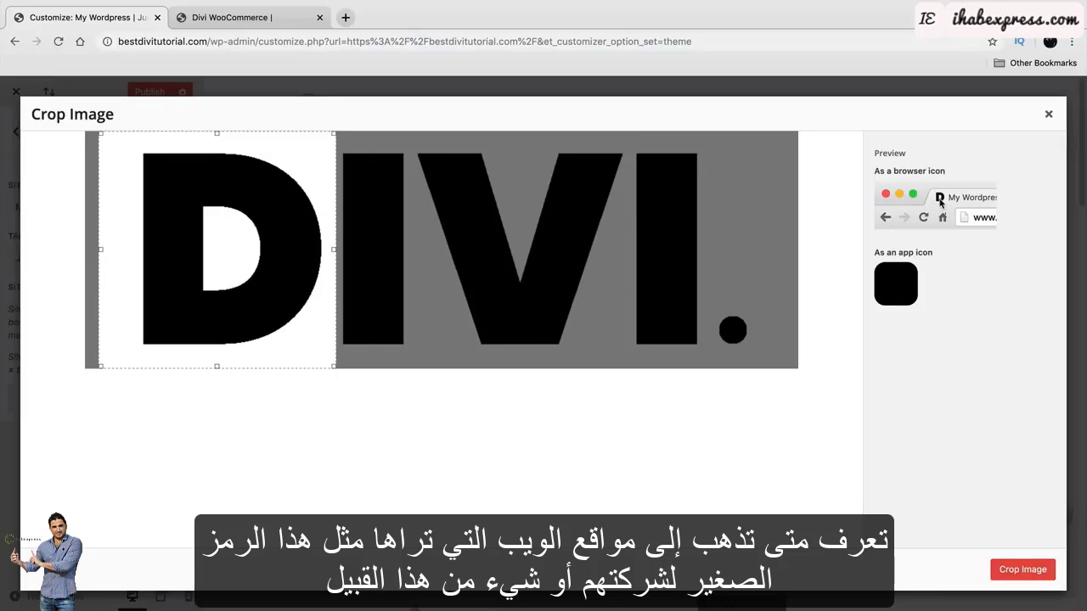
click(1023, 569)
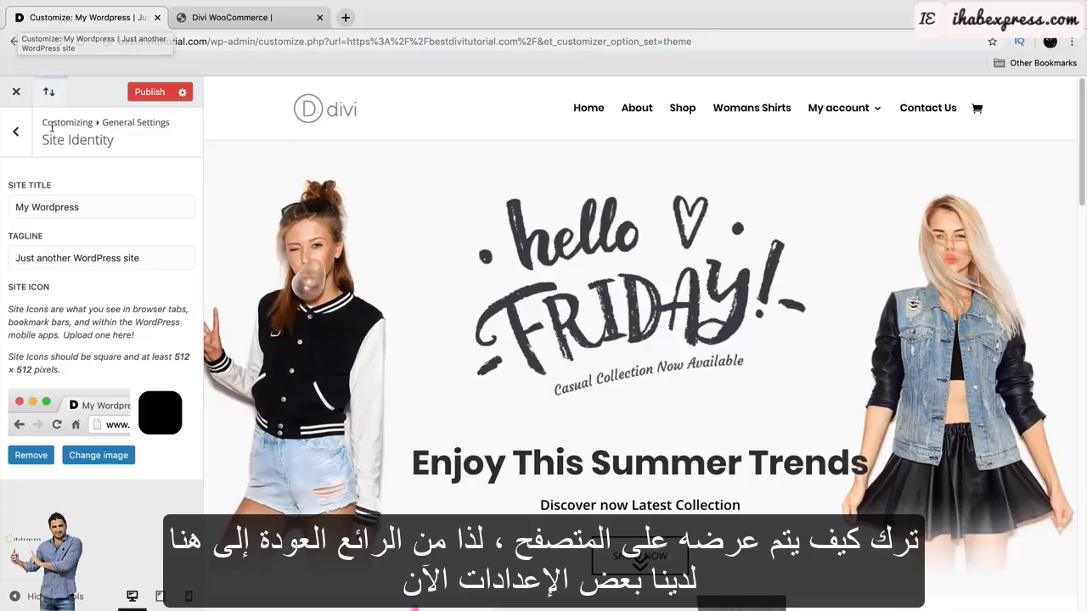
Look through the Typography and Background settings, then move on to Header & Navigation.
click(16, 133)
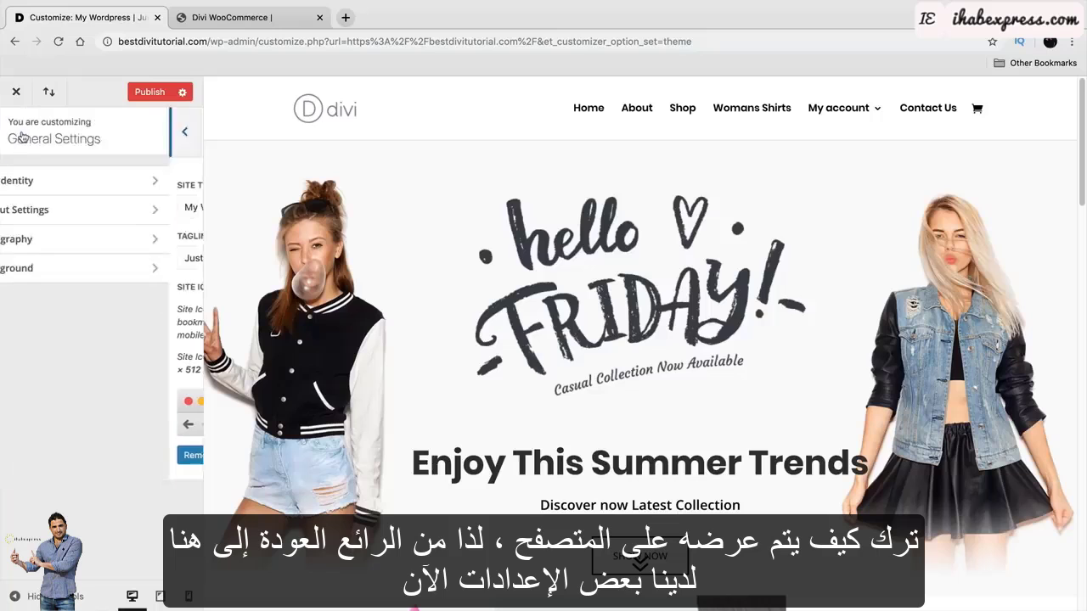
click(50, 238)
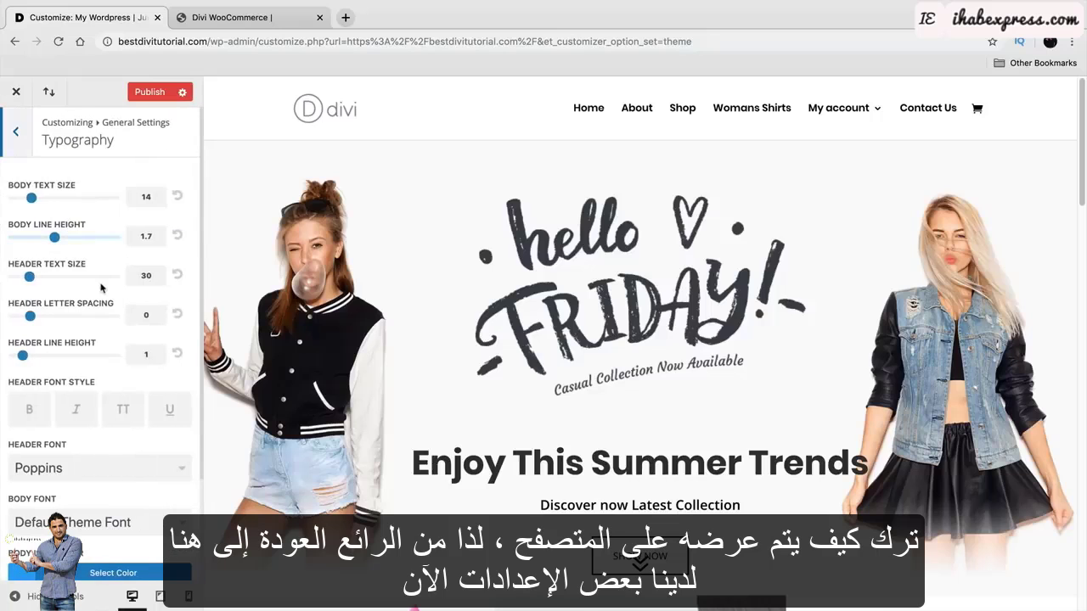
click(21, 139)
click(98, 270)
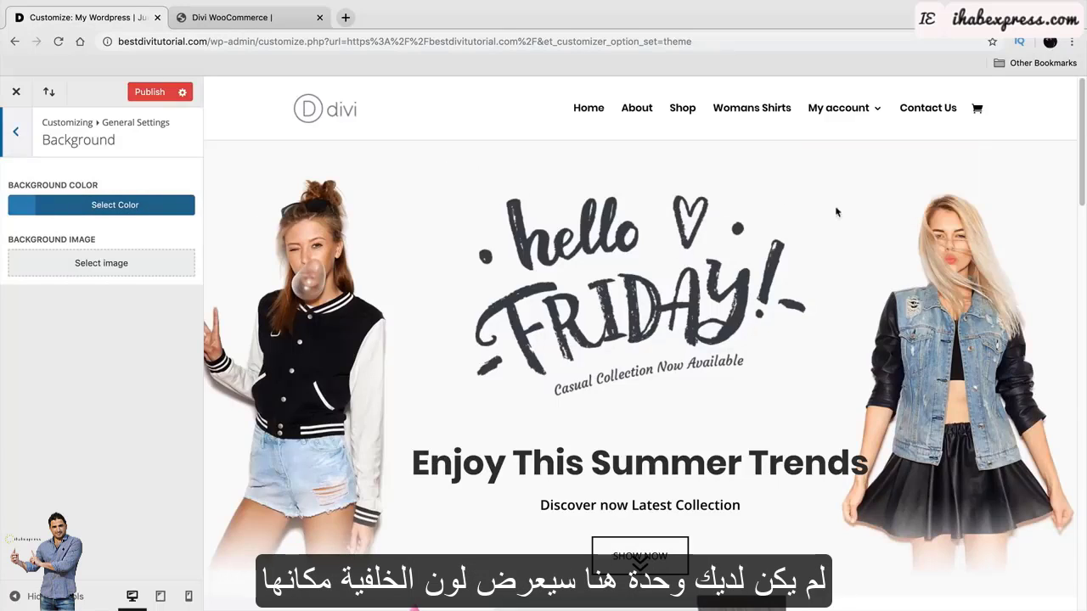
click(15, 132)
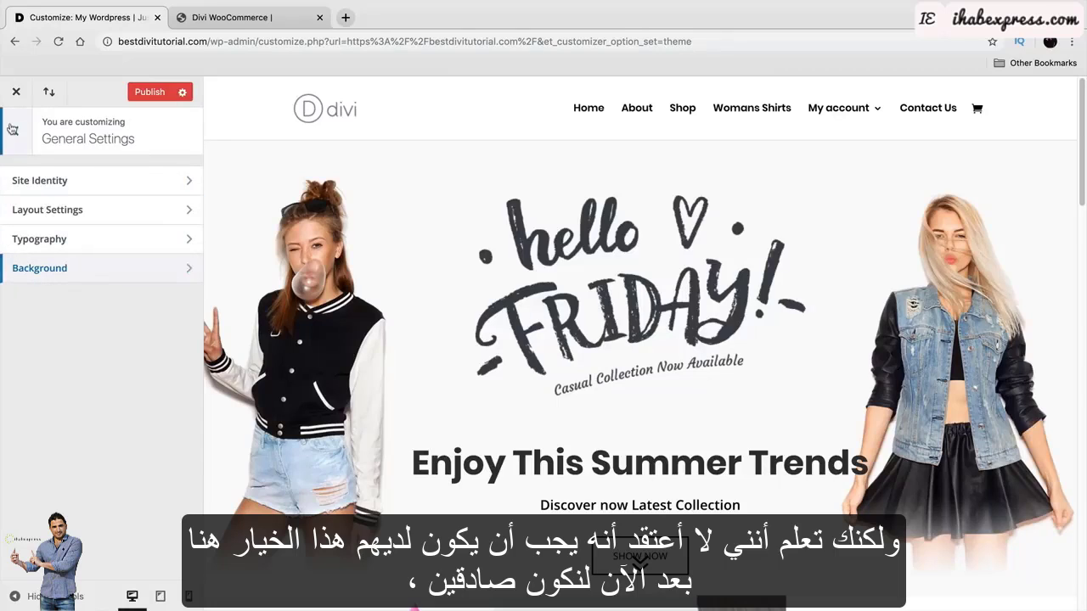
click(15, 132)
click(85, 268)
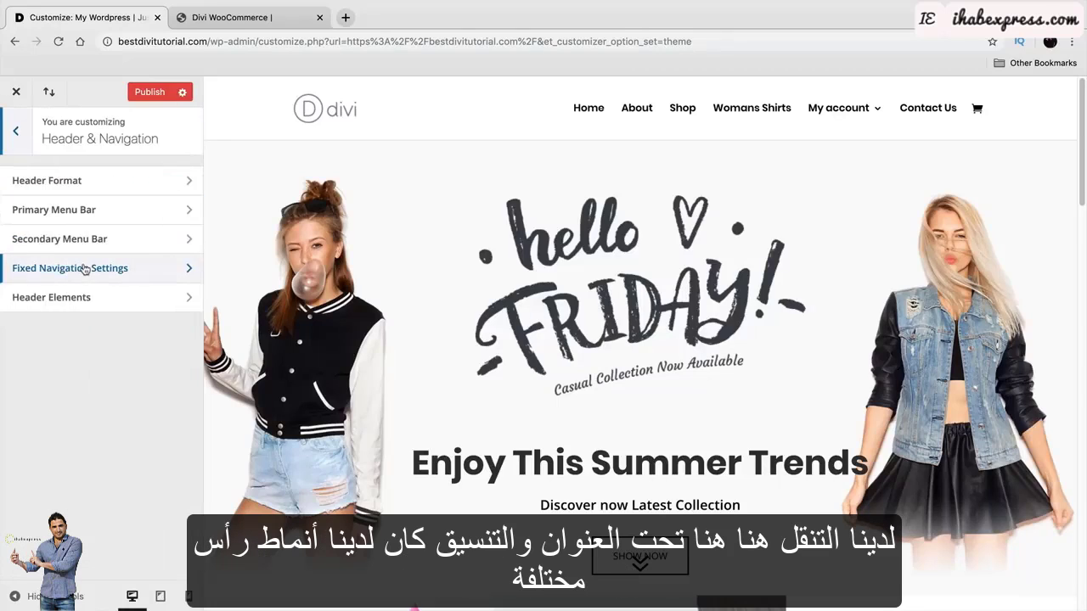
Preview the Centered, Centered Inline Logo, Slide In and Fullscreen header styles, then return to Default.
click(97, 180)
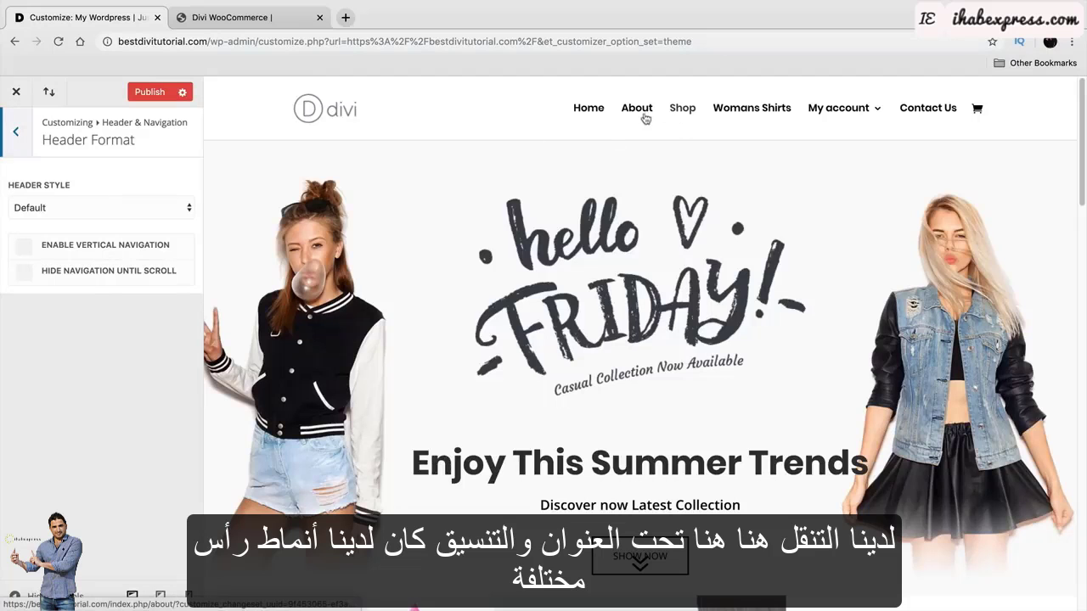
click(154, 209)
click(154, 217)
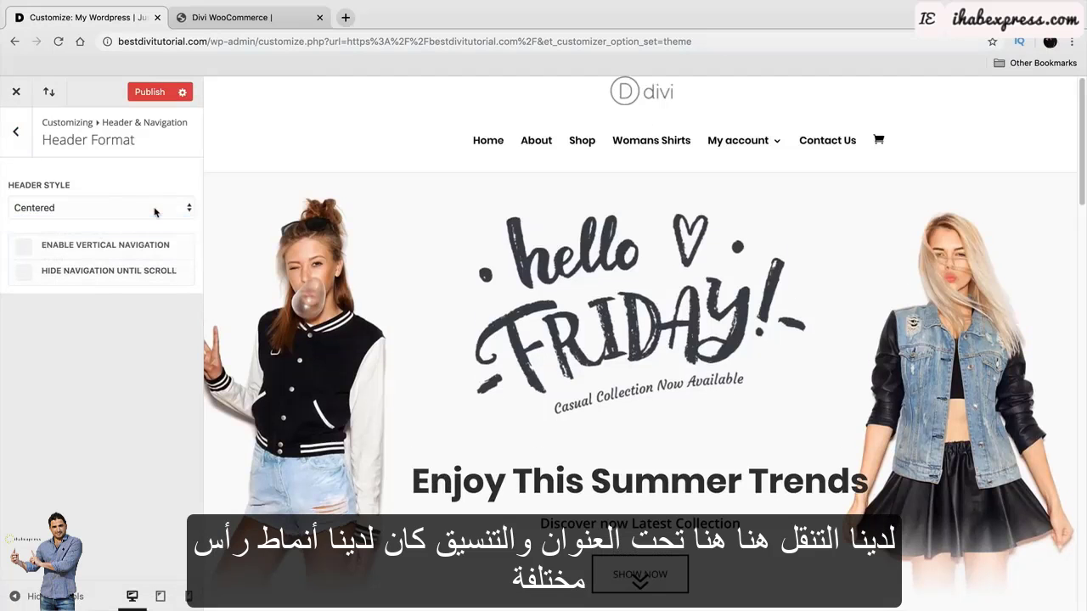
click(157, 219)
click(157, 223)
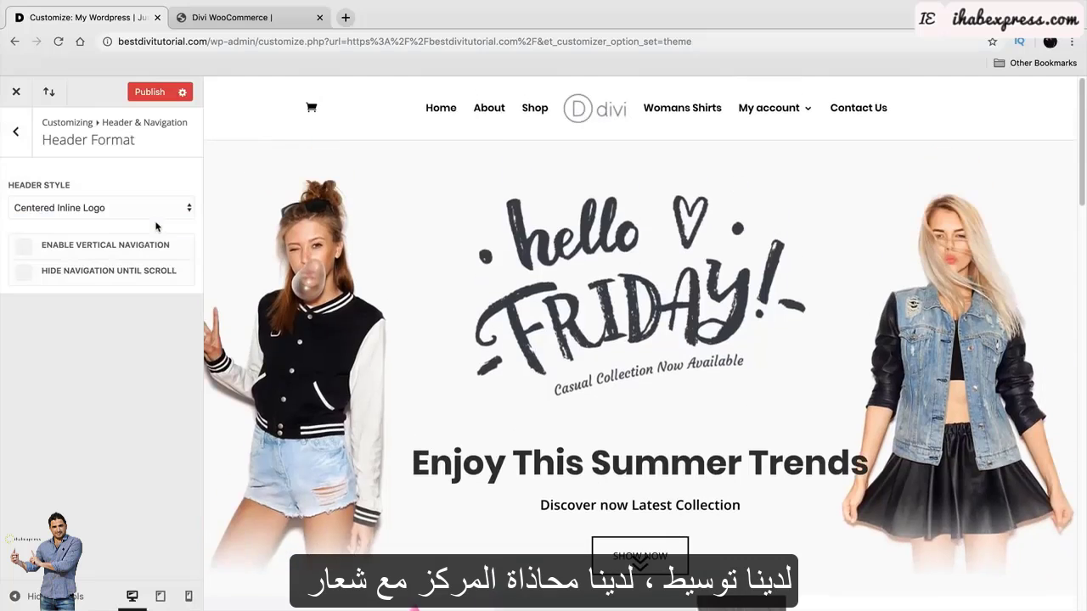
click(163, 217)
click(166, 221)
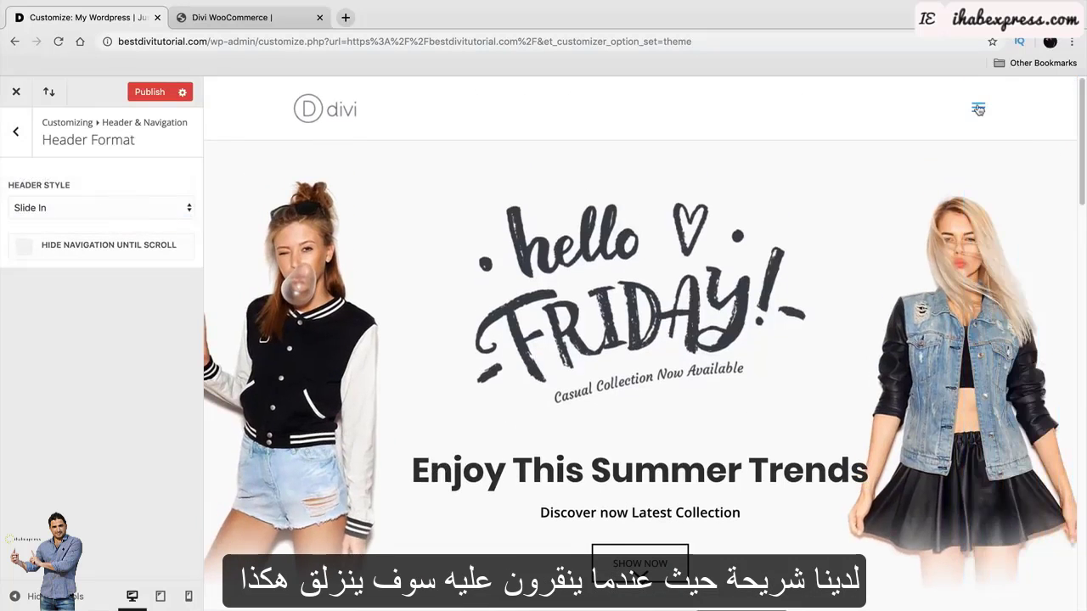
click(978, 109)
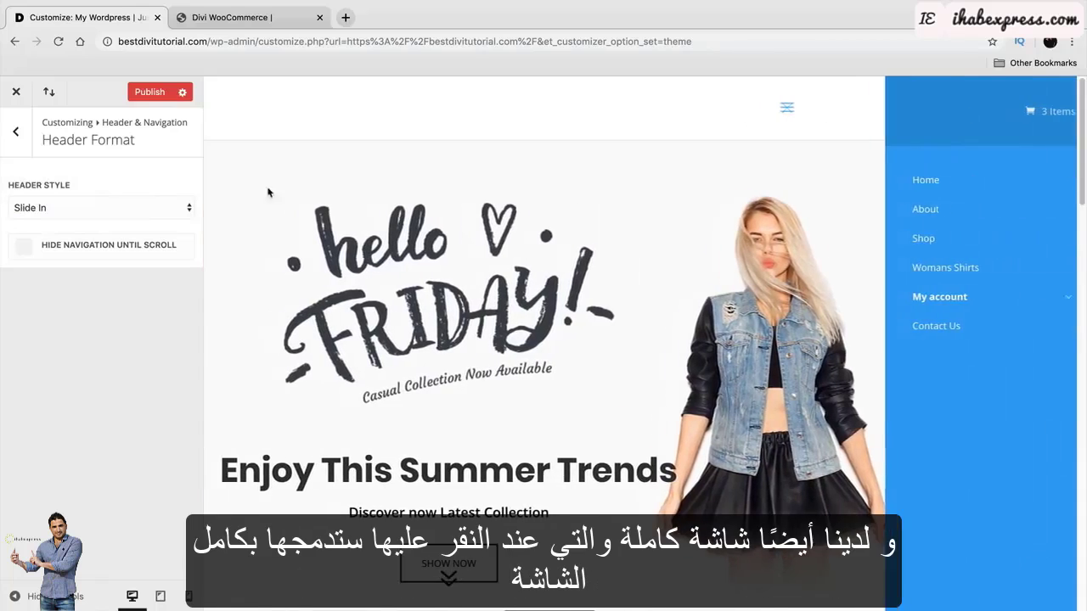
click(158, 208)
click(162, 220)
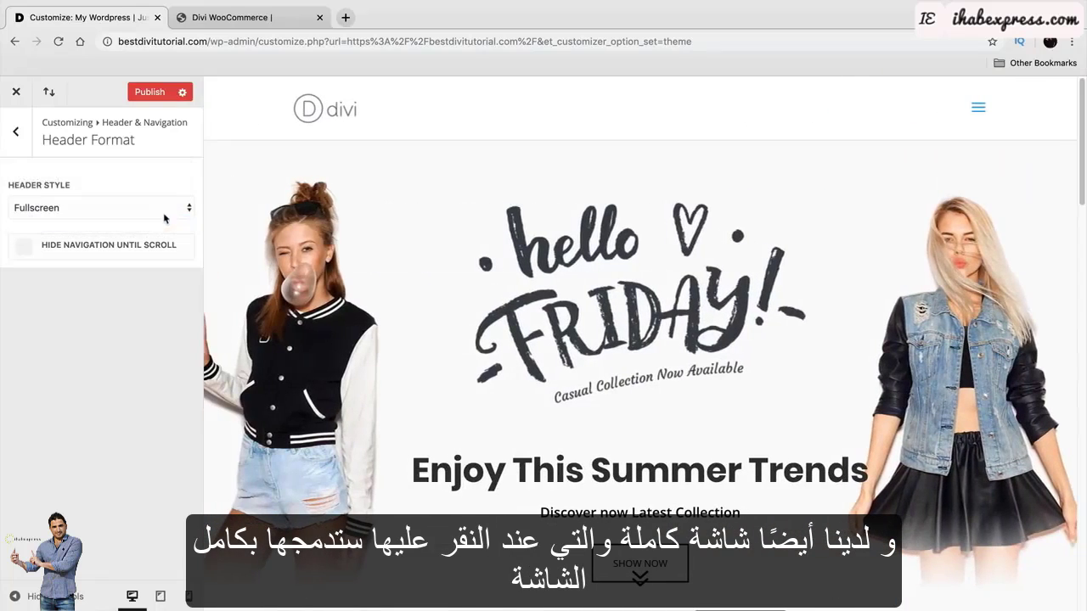
click(982, 109)
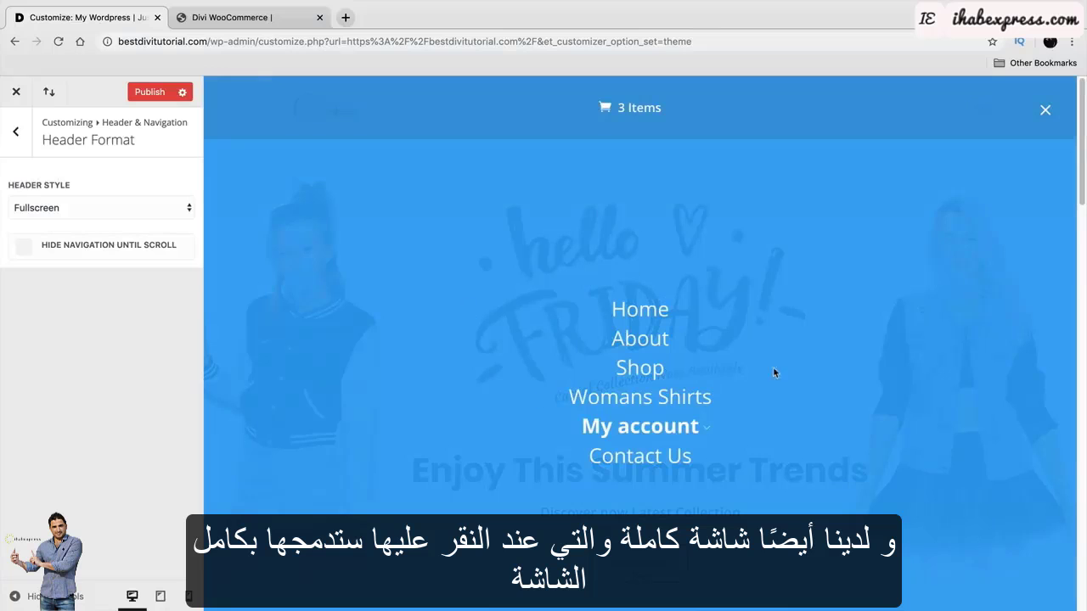
click(1047, 111)
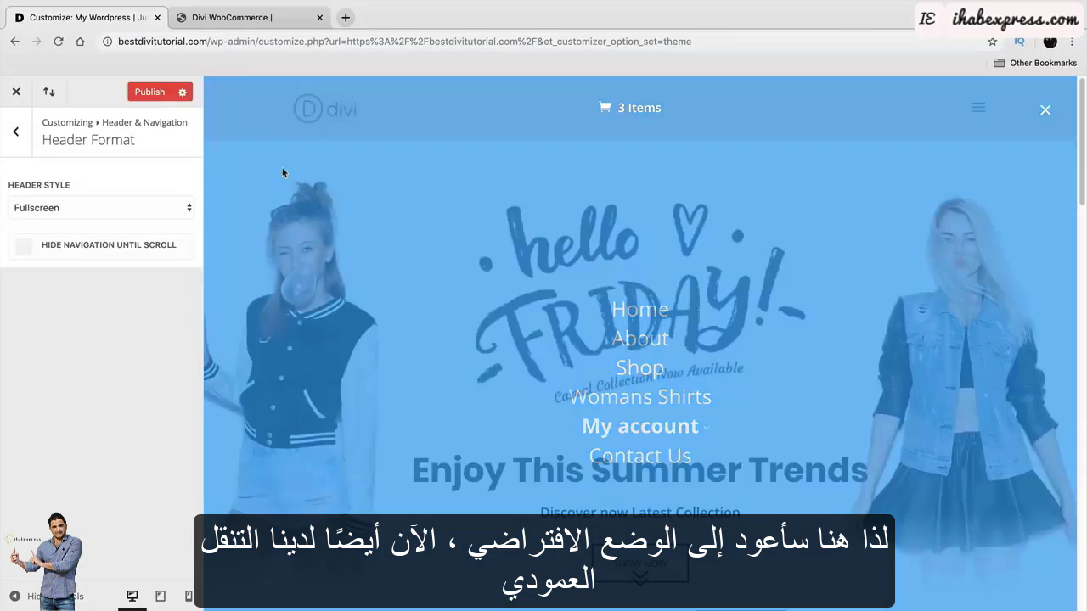
click(153, 207)
click(153, 166)
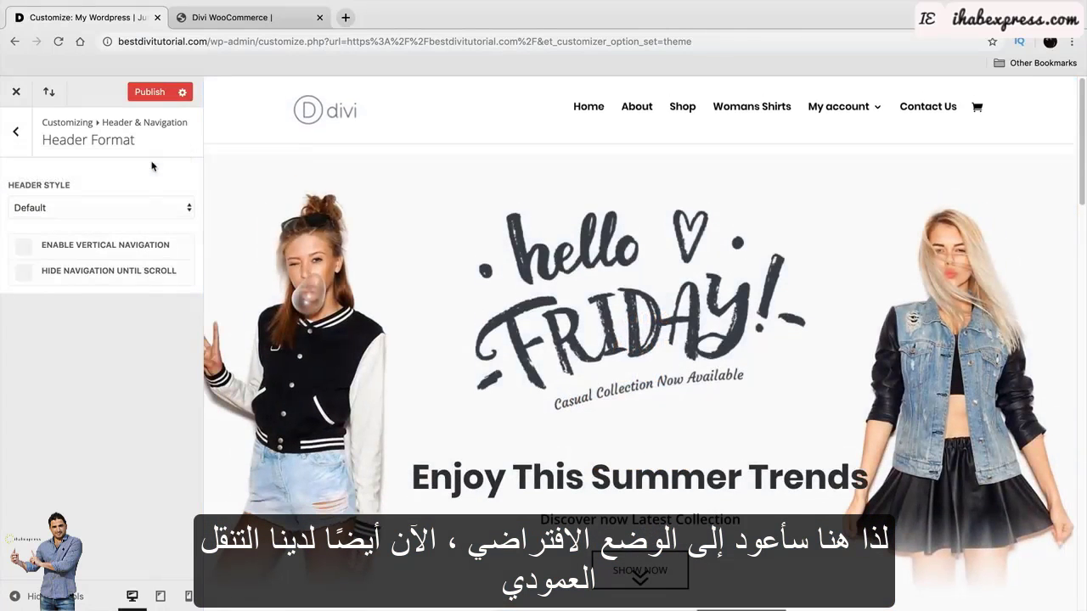
Try vertical navigation placed on the right side, then turn vertical navigation off.
click(23, 249)
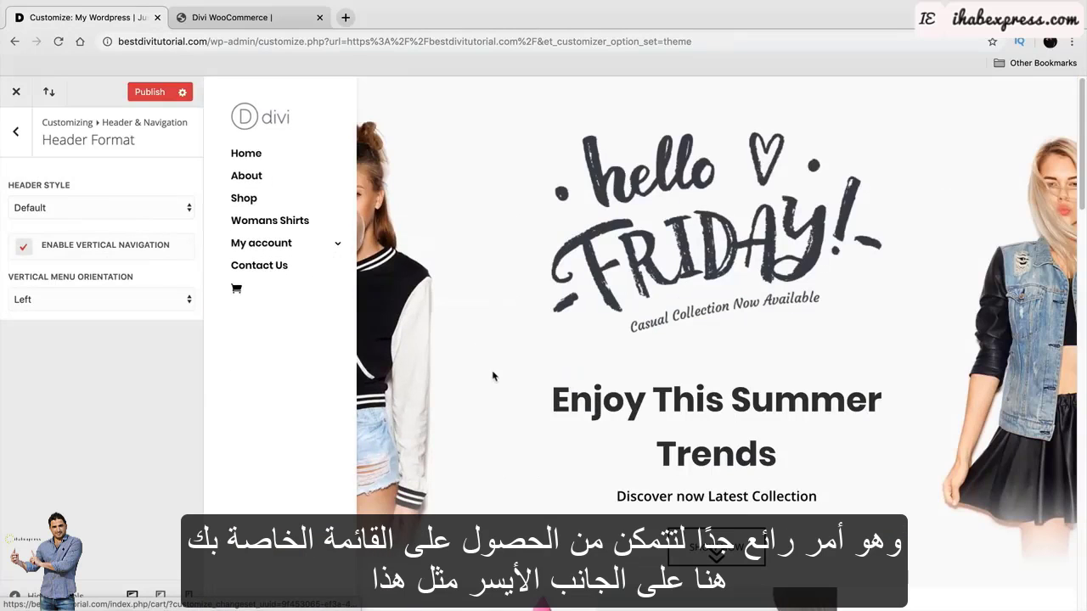
scroll(502, 375, down, 3)
scroll(514, 372, down, 5)
scroll(409, 460, up, 8)
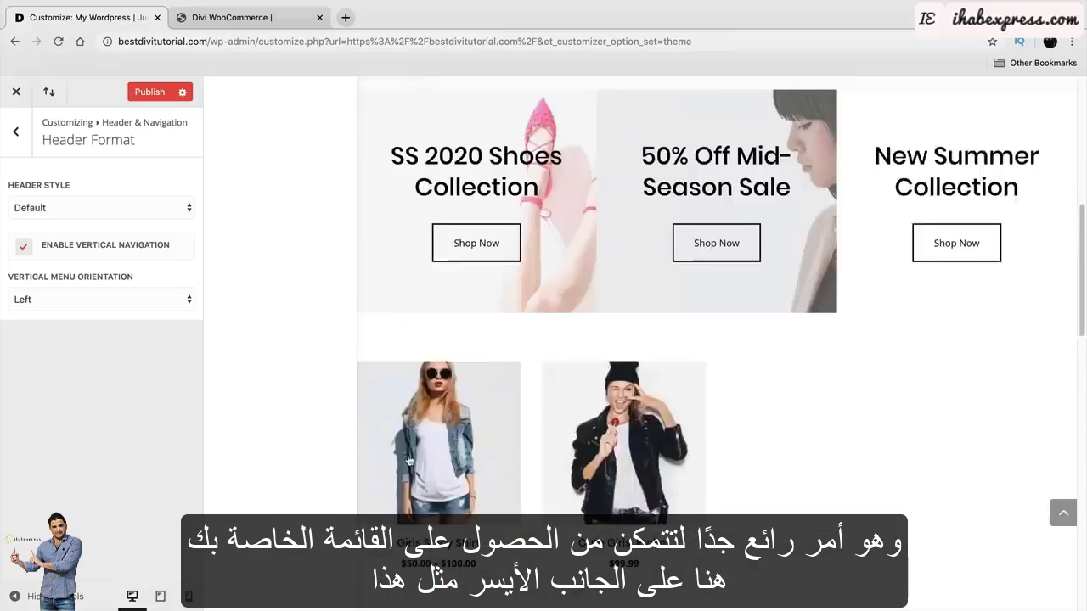
click(102, 299)
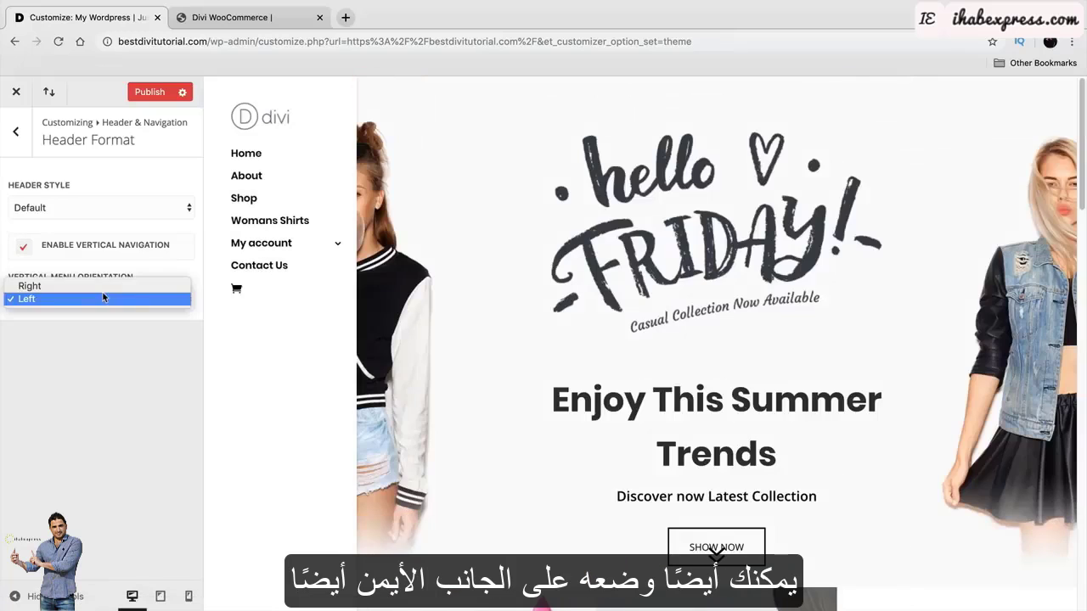
click(102, 287)
scroll(561, 355, down, 8)
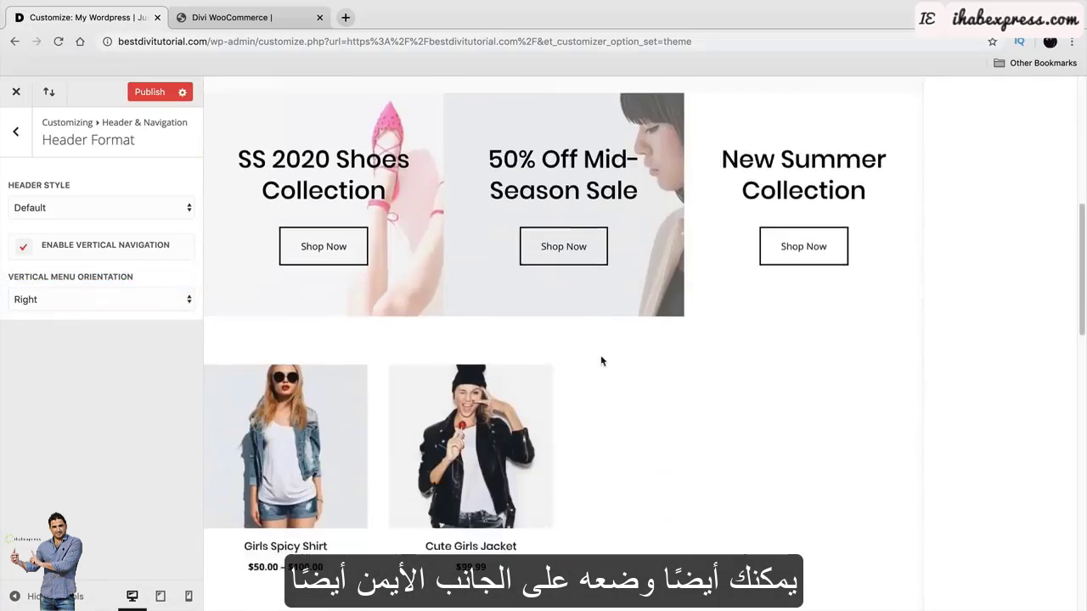
scroll(620, 413, up, 8)
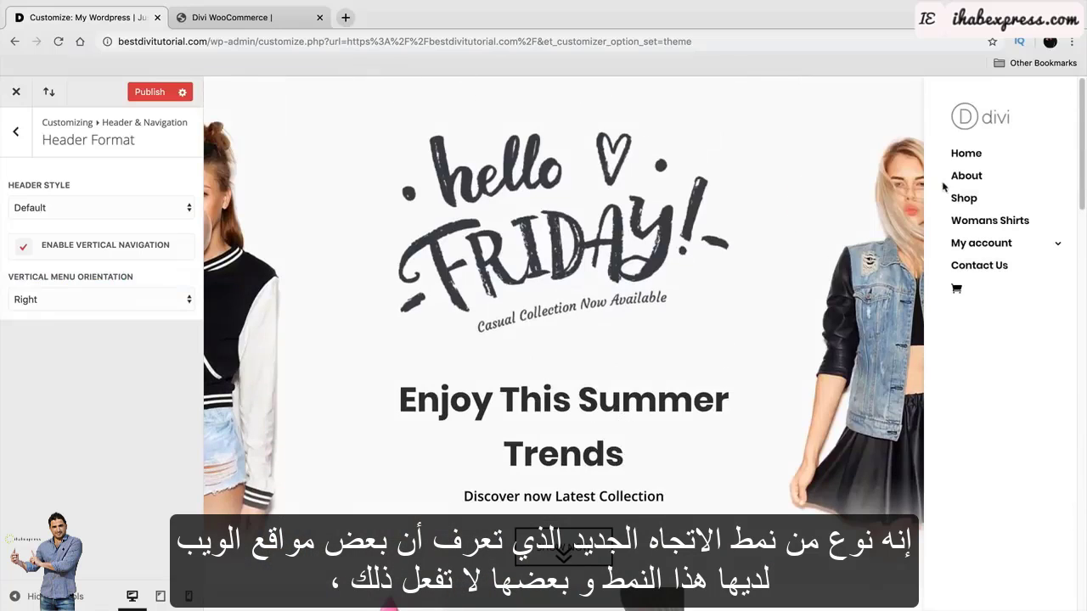
mouse_move(987, 248)
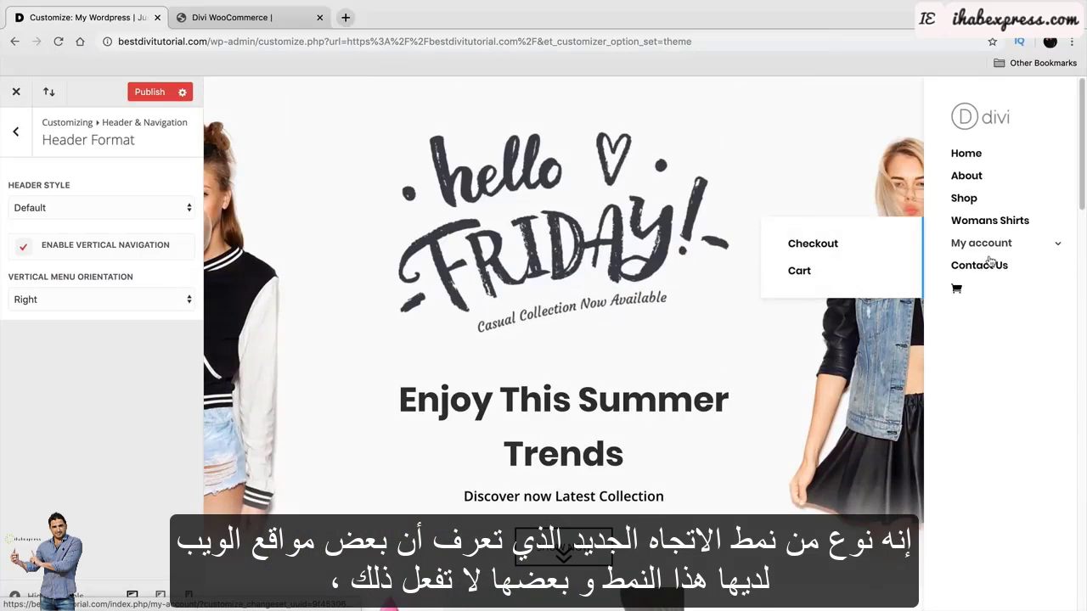
click(81, 247)
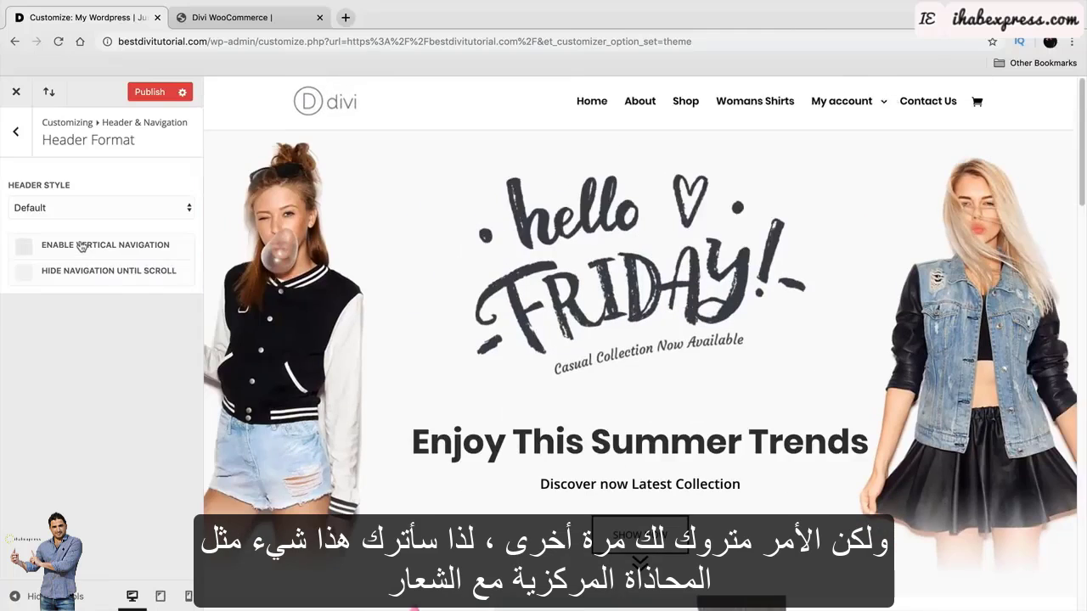
Retry Centered Inline Logo, settle on the Default header style, and hide navigation until scroll.
click(90, 208)
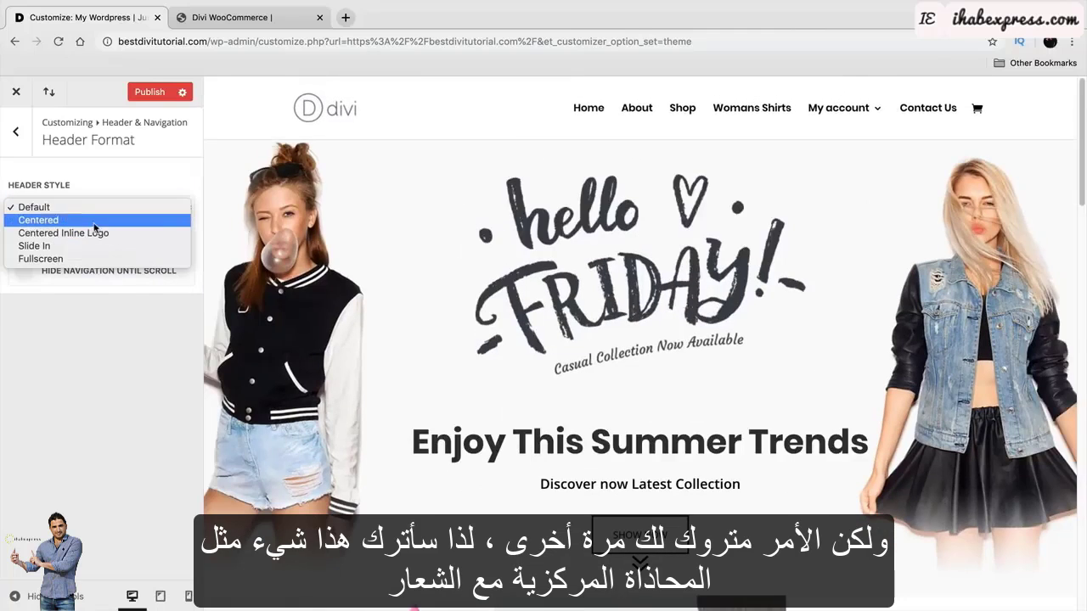
click(97, 230)
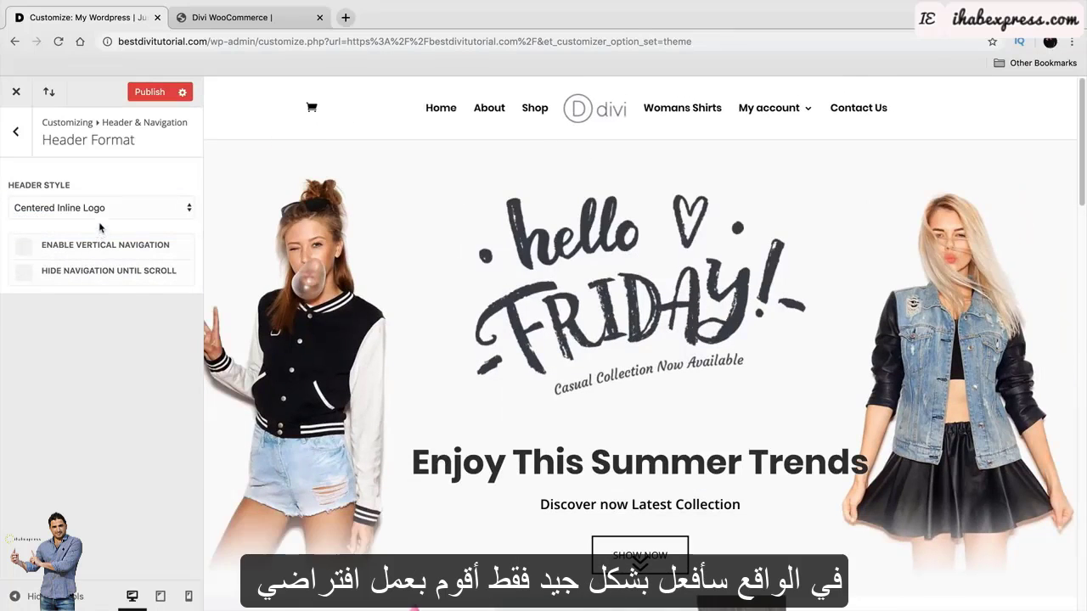
click(102, 208)
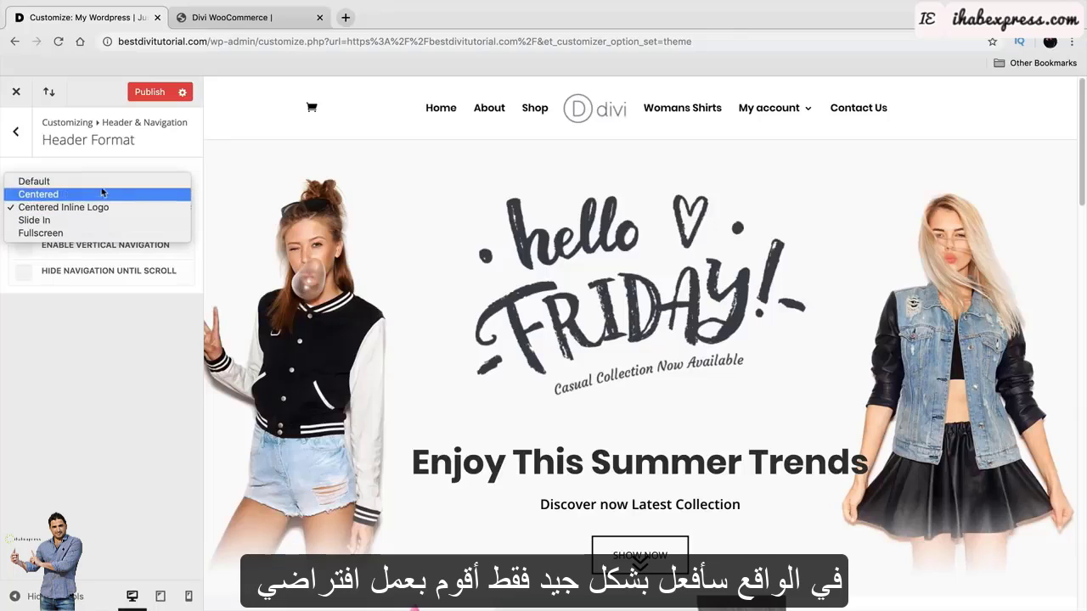
click(100, 182)
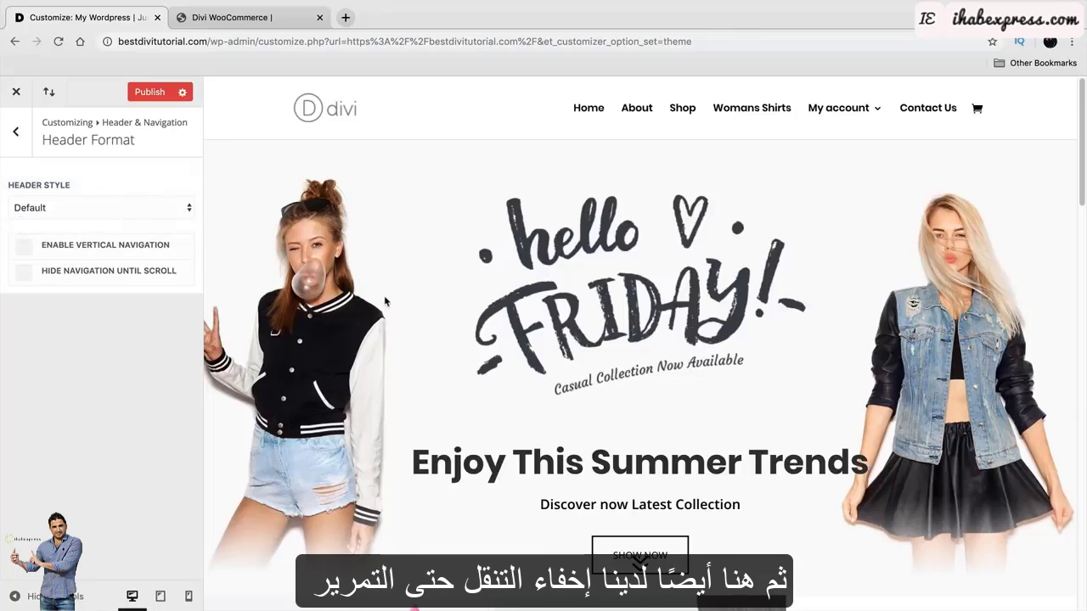
scroll(384, 297, down, 2)
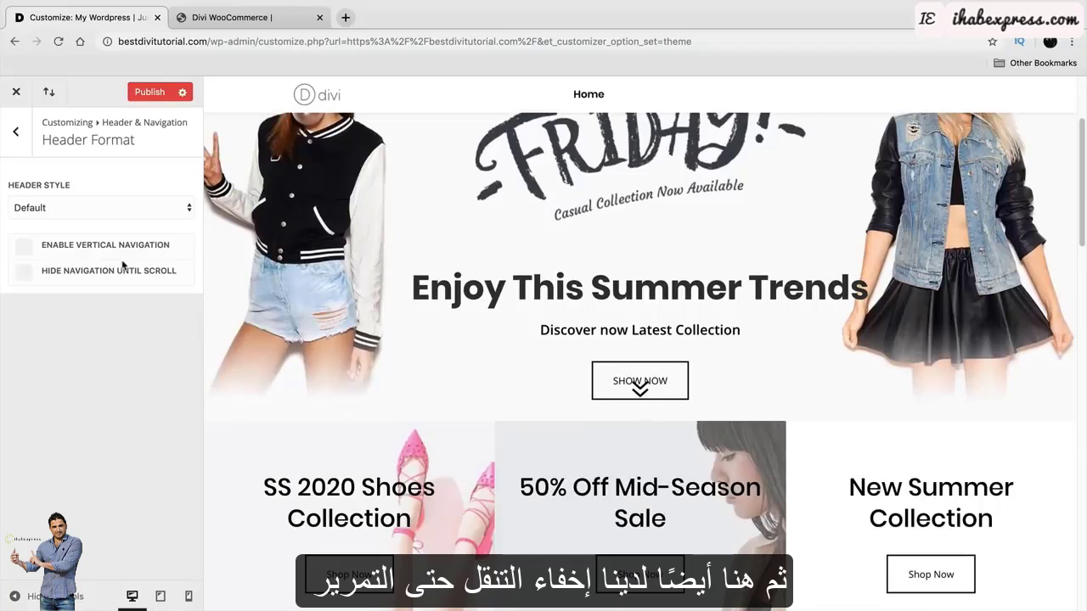
click(99, 278)
scroll(473, 293, up, 2)
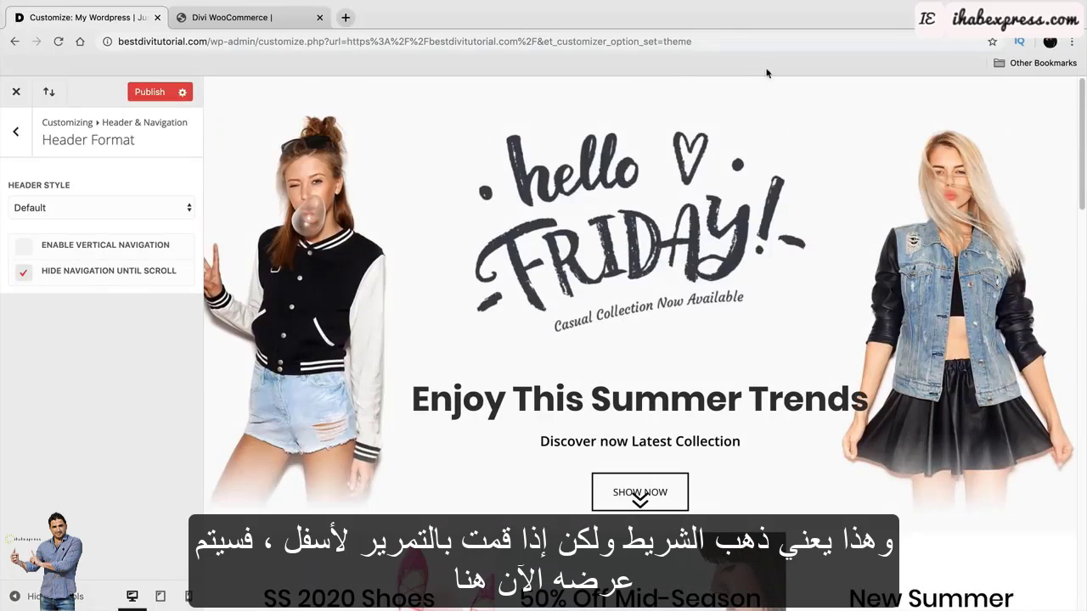
scroll(478, 336, down, 2)
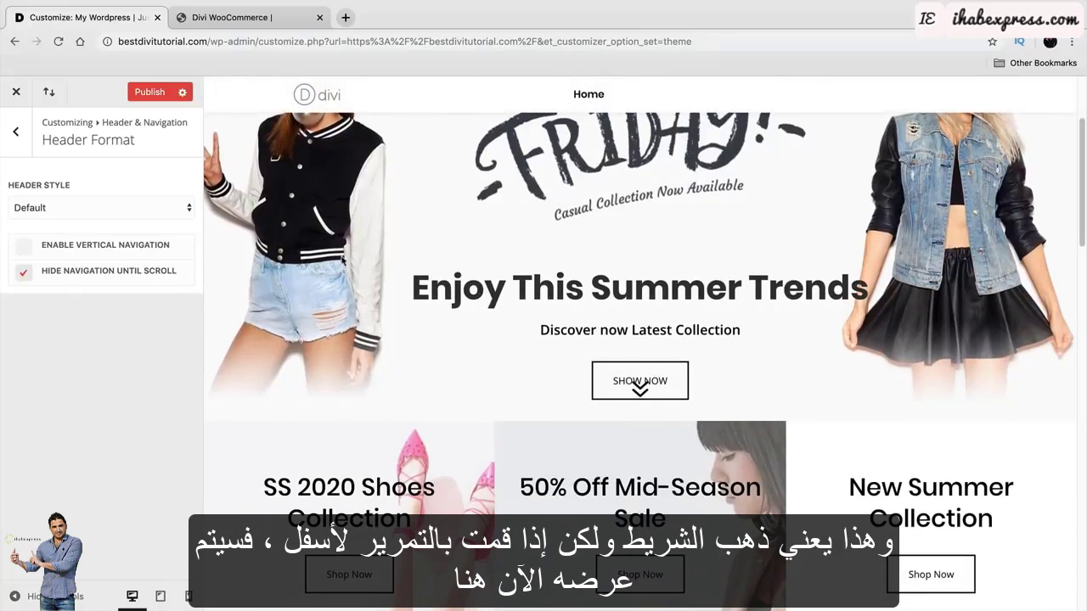
scroll(344, 263, up, 2)
click(38, 208)
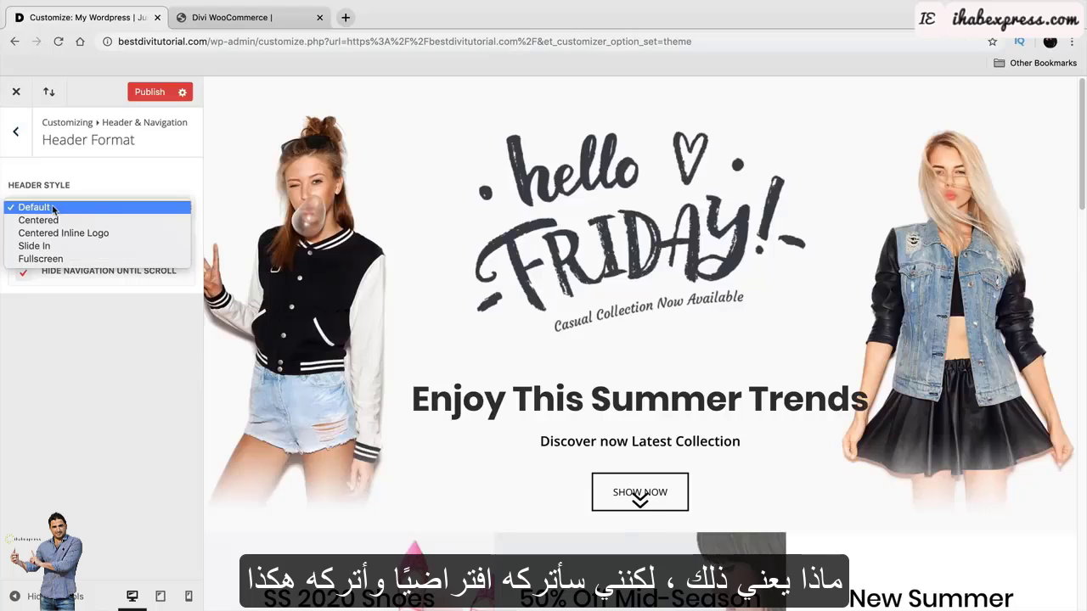
click(34, 208)
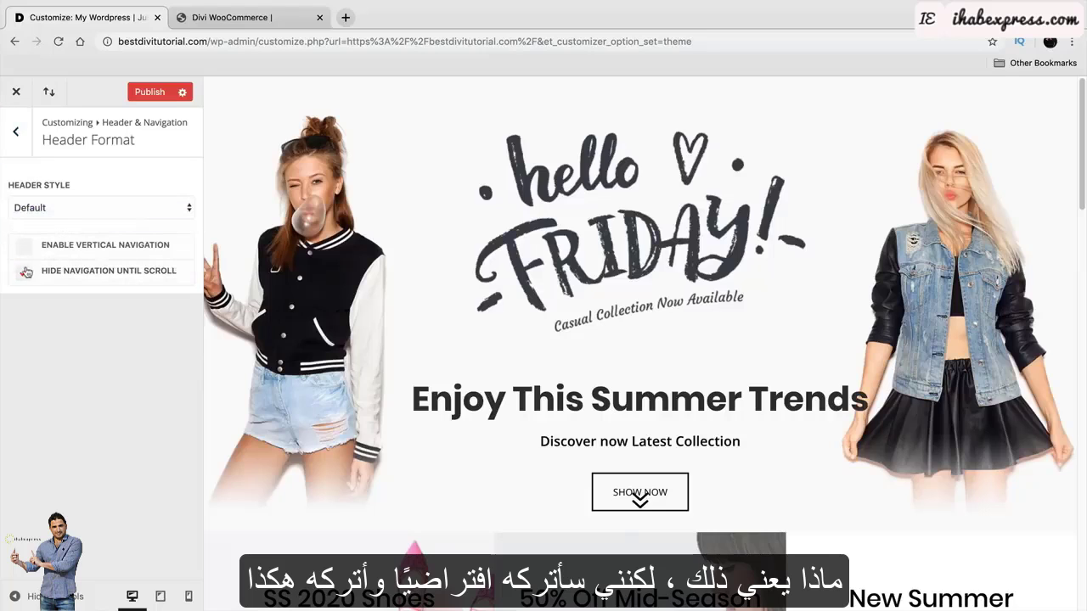
click(15, 132)
Make the primary menu bar full width with menu height 66, logo max height 57, text size 17.
click(54, 212)
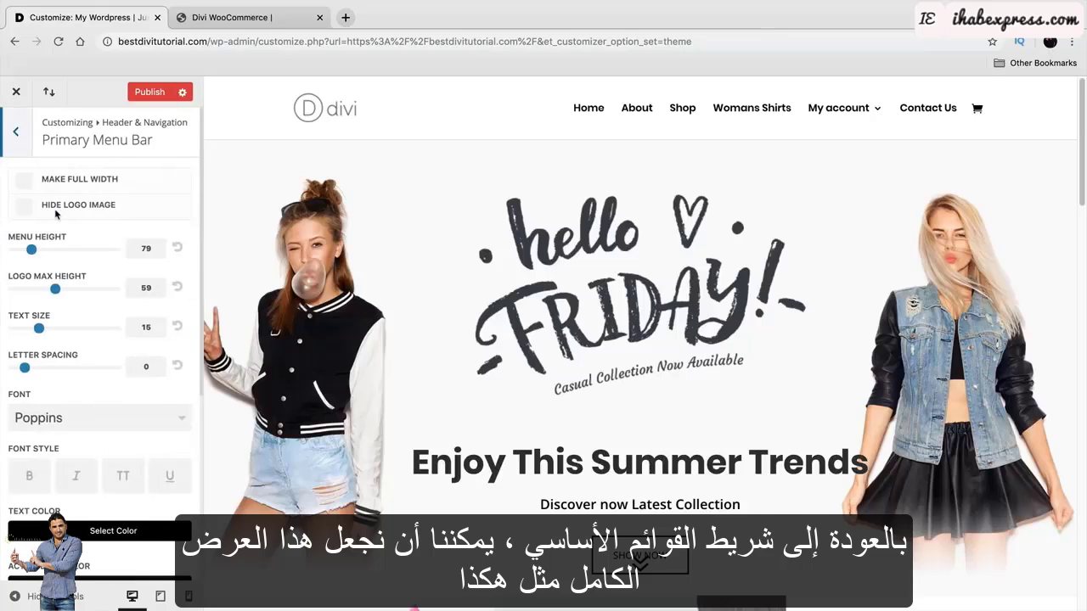
click(25, 184)
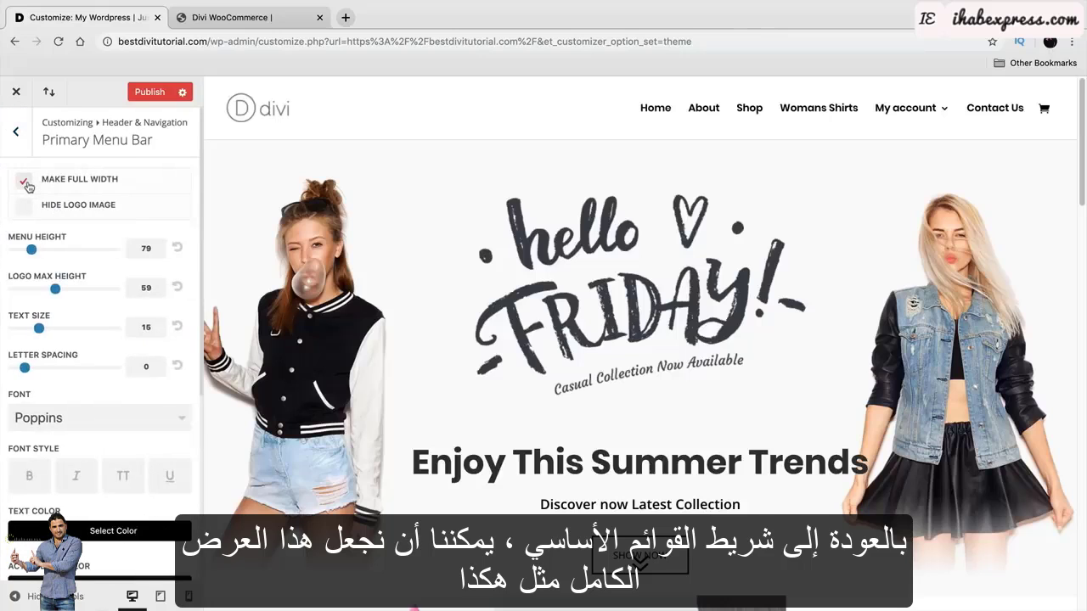
mouse_move(31, 250)
mouse_down()
mouse_move(55, 251)
mouse_move(11, 252)
mouse_move(27, 250)
mouse_up()
mouse_move(55, 288)
mouse_down()
mouse_move(98, 291)
mouse_move(53, 289)
mouse_up()
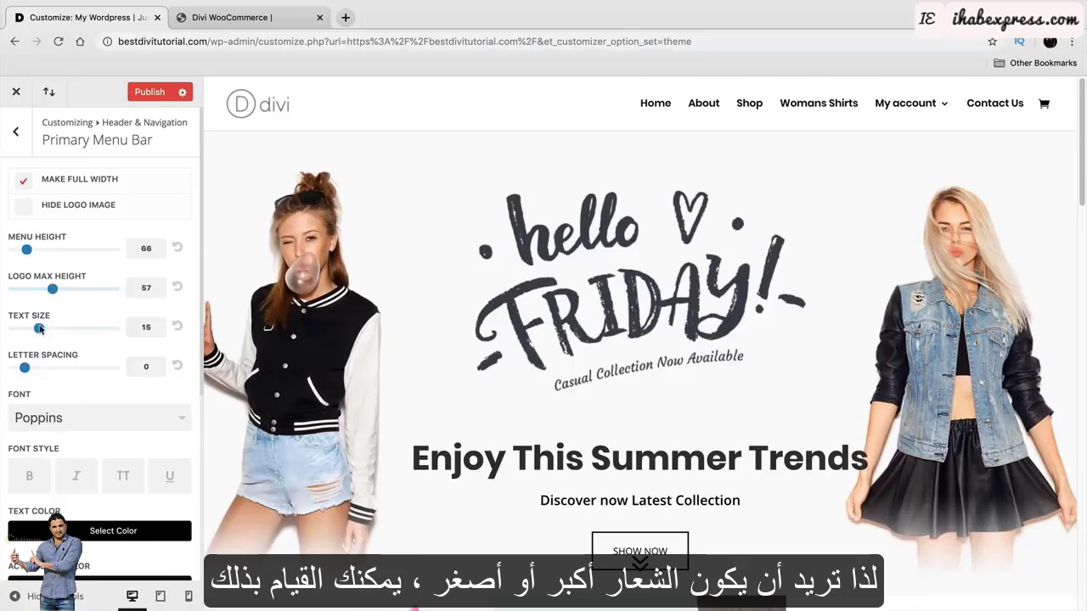
mouse_move(38, 329)
mouse_down()
mouse_move(80, 328)
mouse_move(56, 329)
mouse_up()
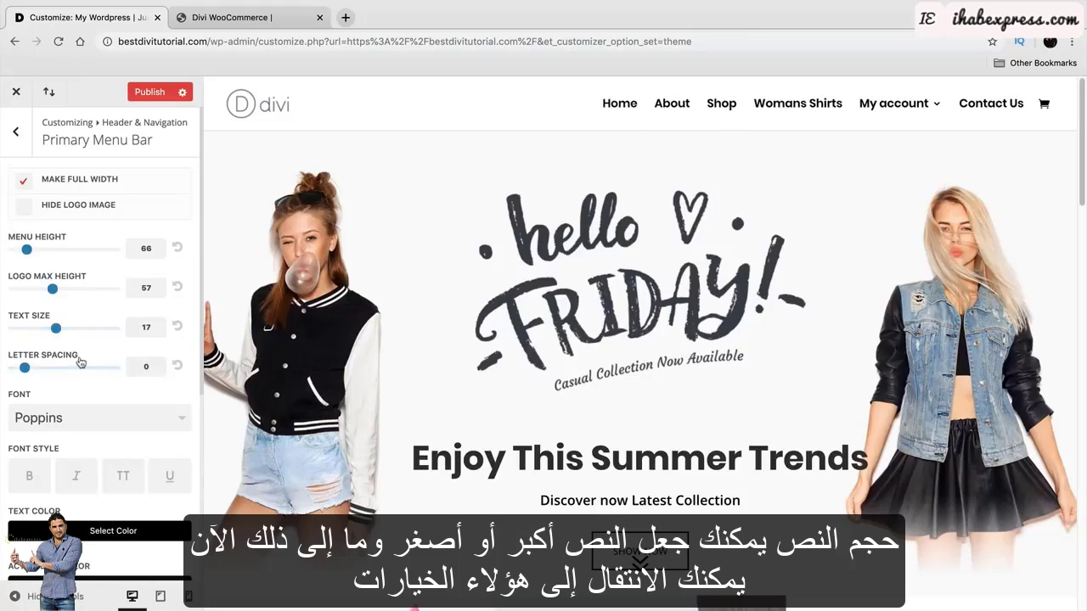
scroll(79, 348, down, 2)
scroll(129, 326, down, 2)
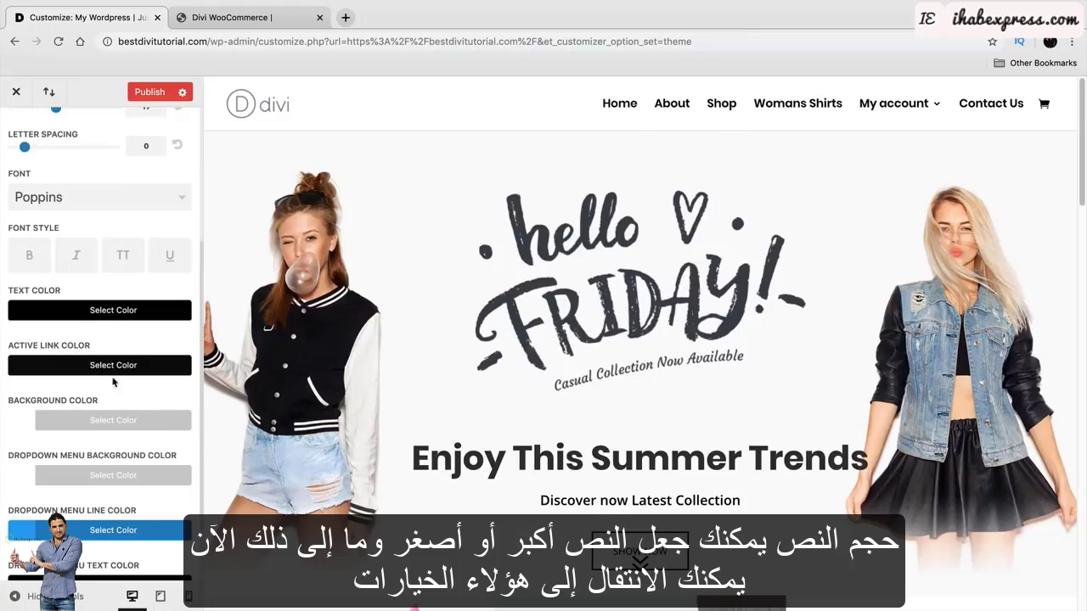
scroll(113, 382, down, 2)
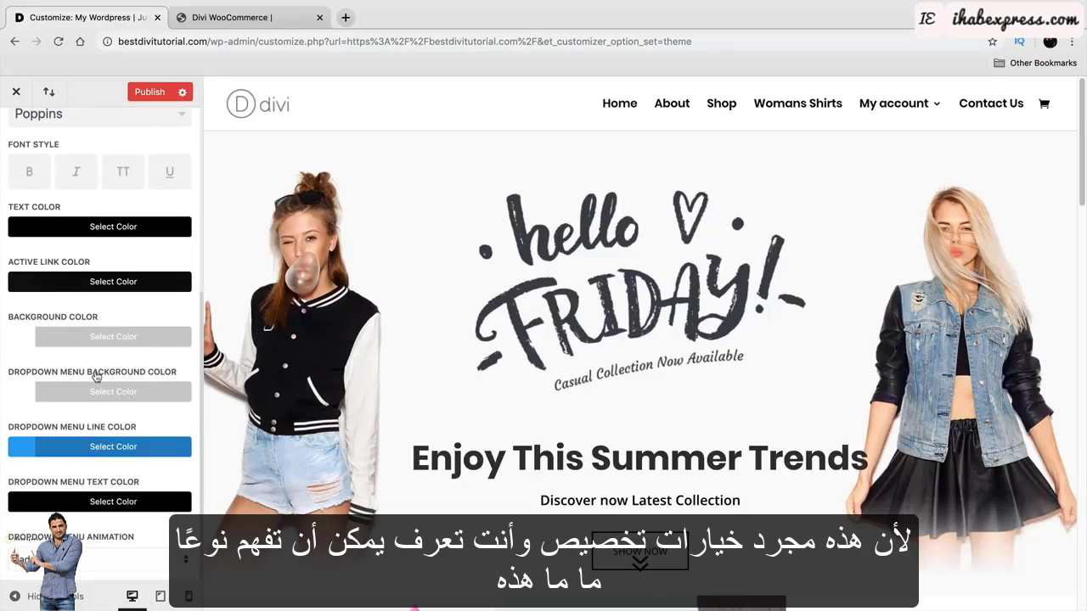
scroll(109, 394, up, 2)
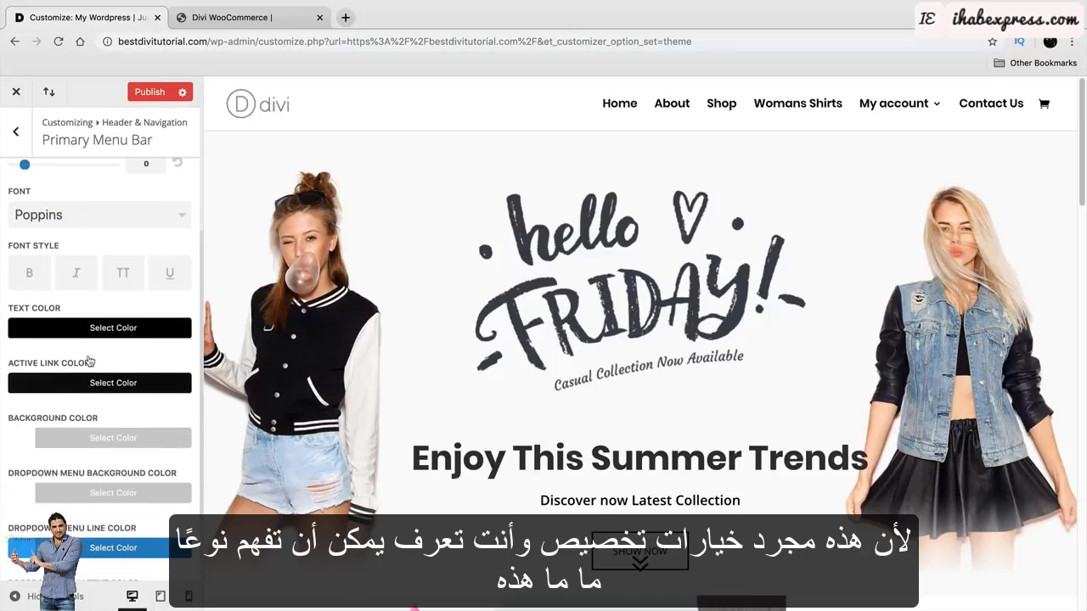
Make the primary menu bar background transparent with the opacity slider.
click(98, 437)
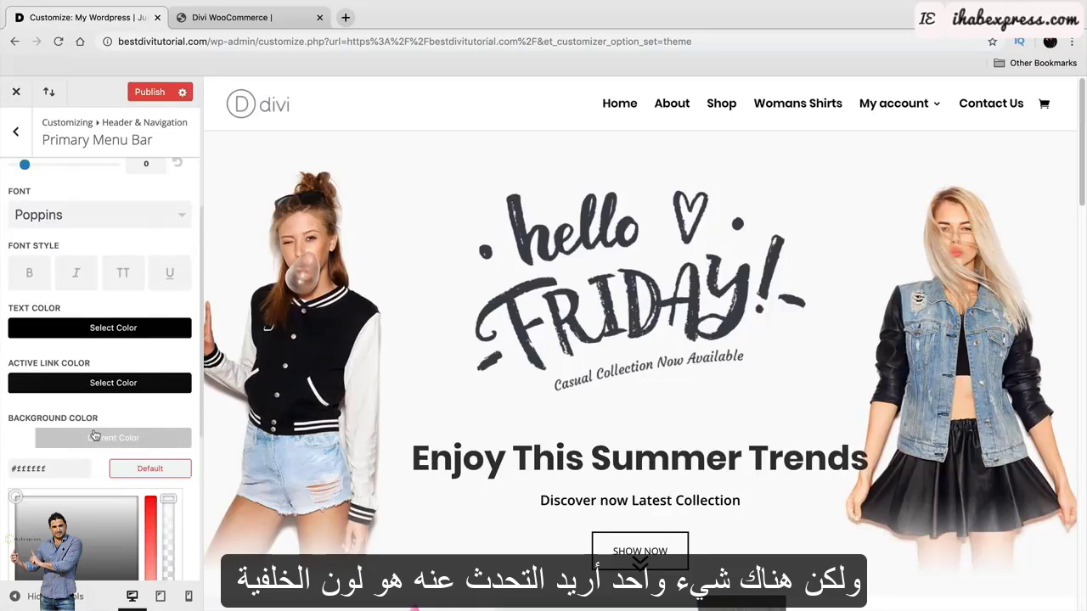
scroll(101, 429, down, 3)
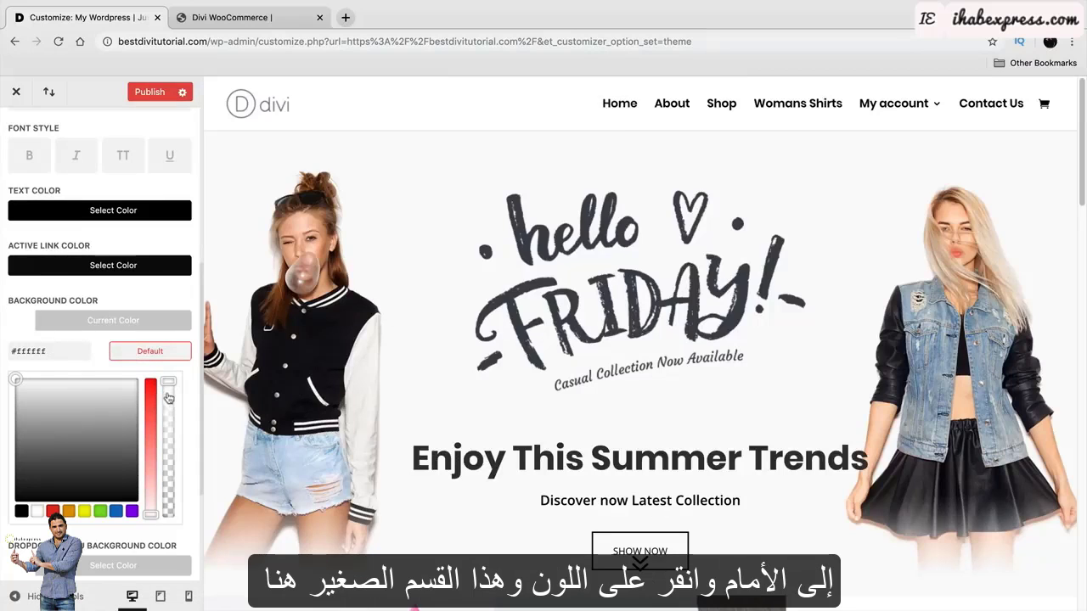
drag(168, 382, 164, 451)
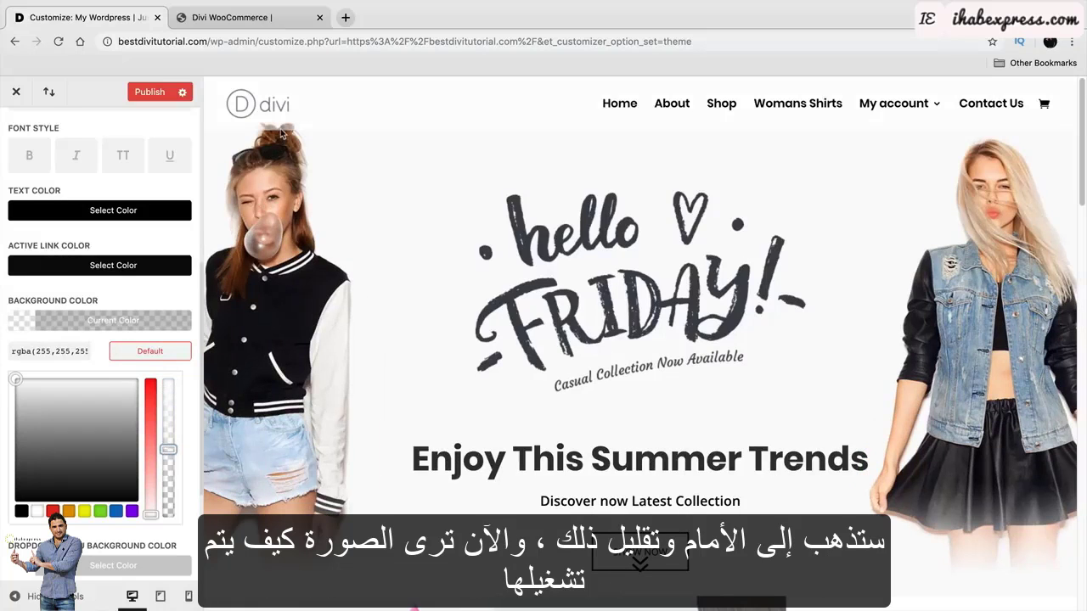
drag(169, 451, 168, 514)
scroll(316, 484, down, 3)
scroll(316, 484, up, 3)
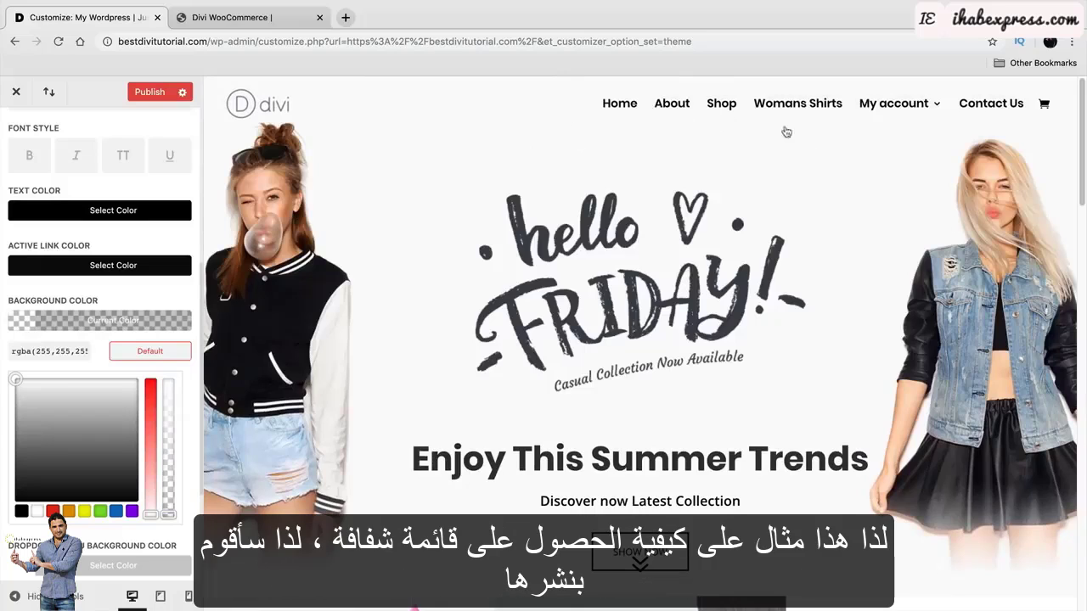
Publish the customizer changes and return to the Header & Navigation sections.
click(150, 92)
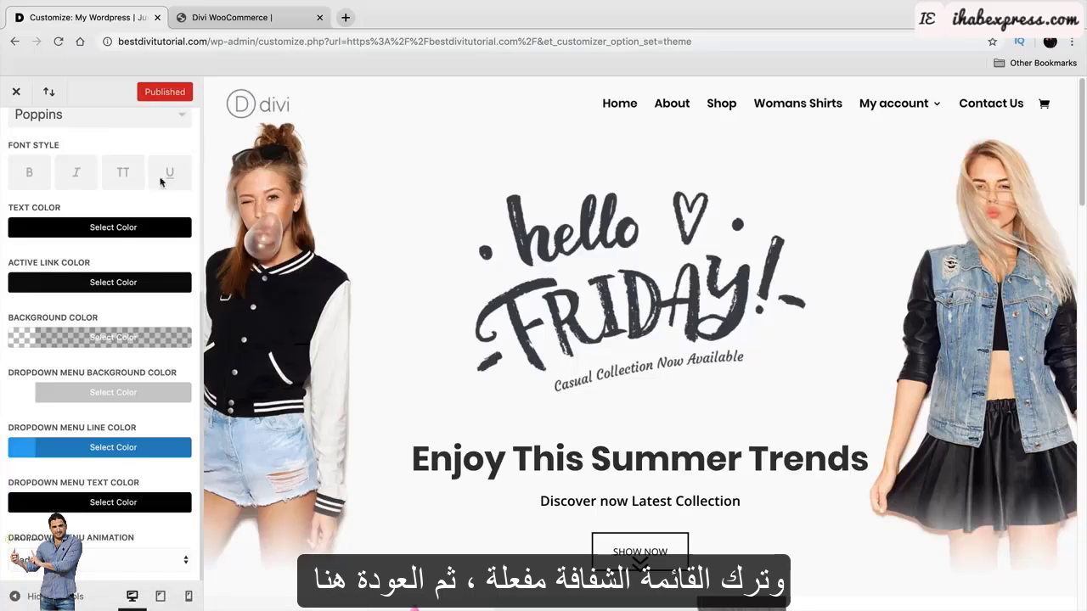
scroll(162, 181, up, 5)
click(17, 134)
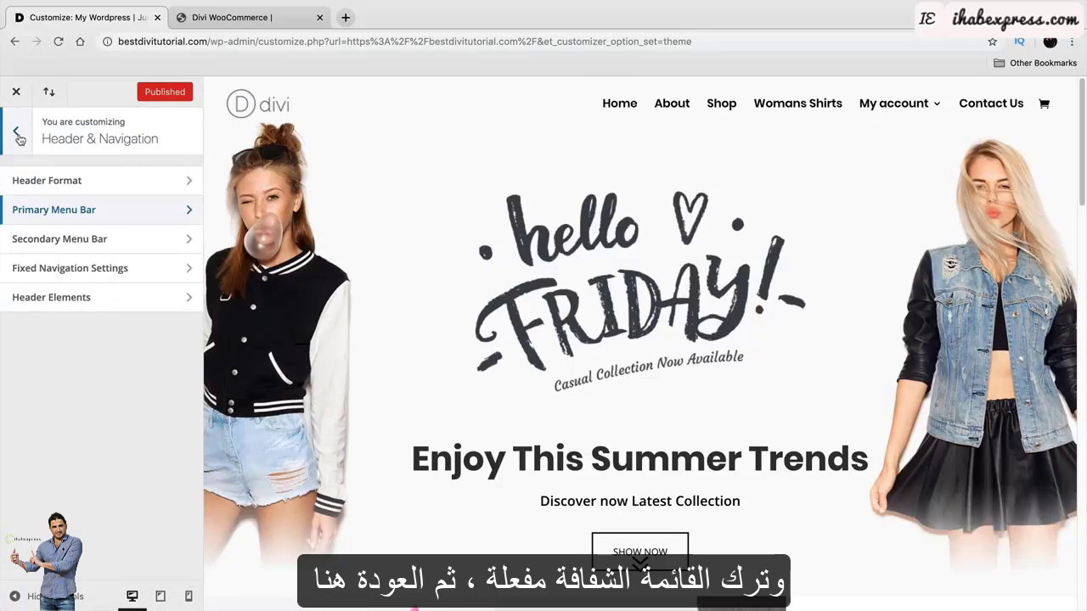
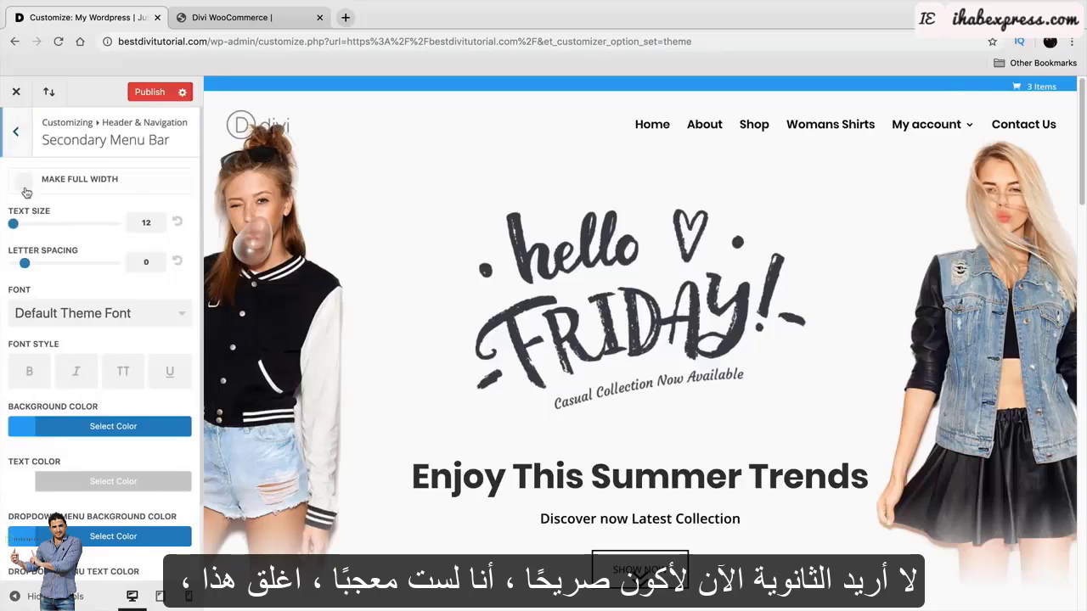
Review the Fixed Navigation and Header Elements panels, then move on to the Footer section.
click(19, 134)
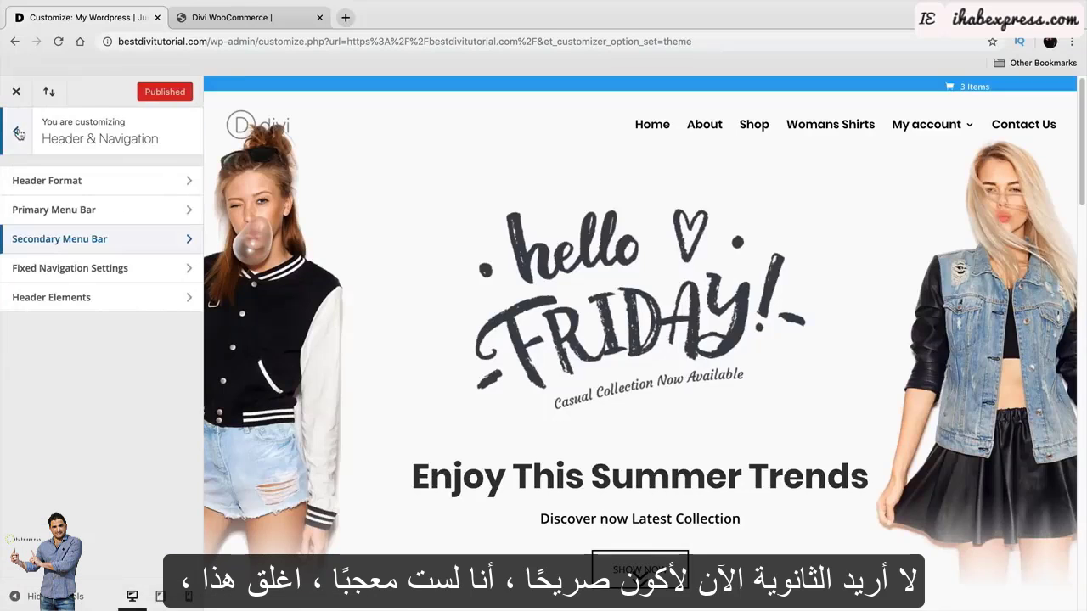
click(95, 279)
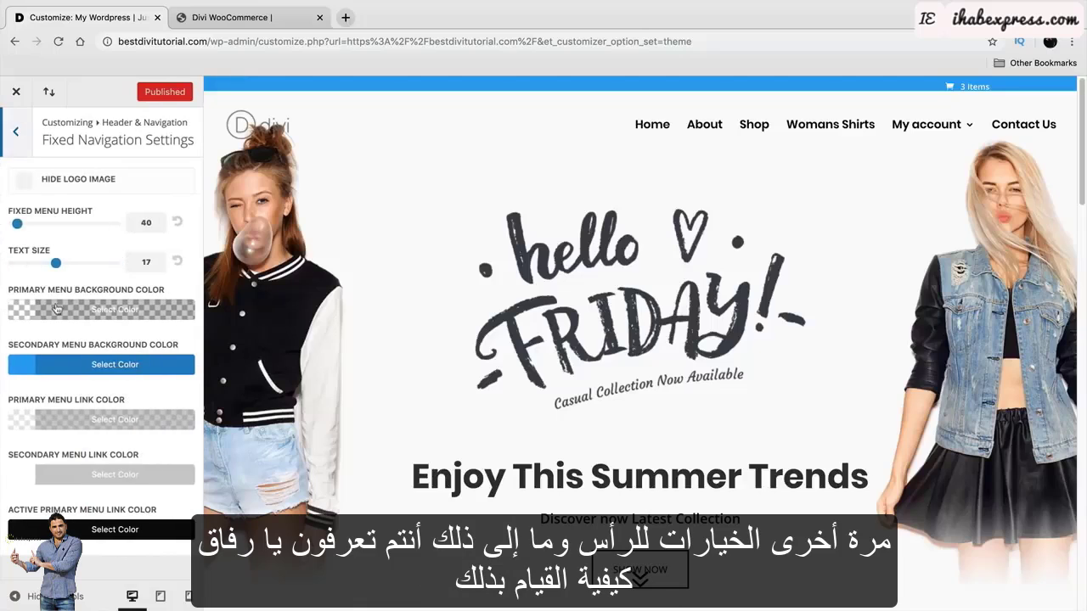
click(18, 135)
click(50, 294)
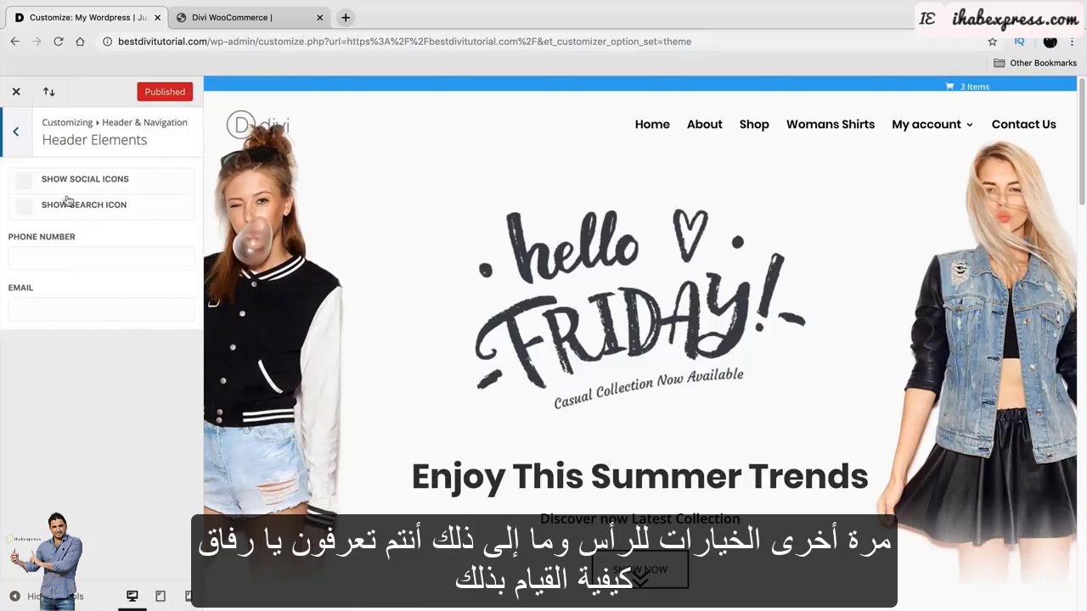
click(16, 133)
click(19, 134)
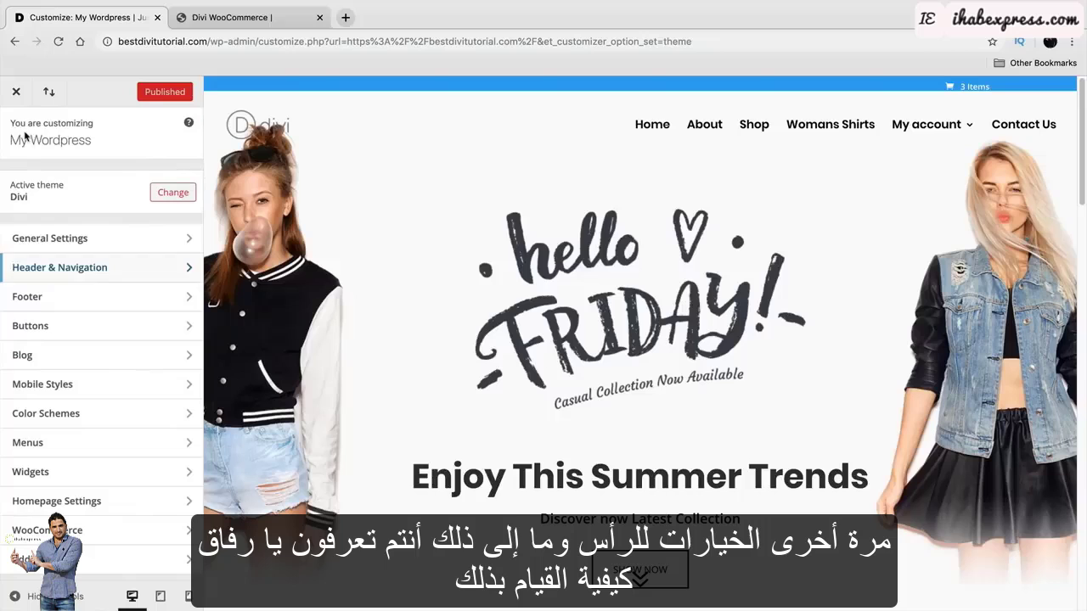
click(79, 298)
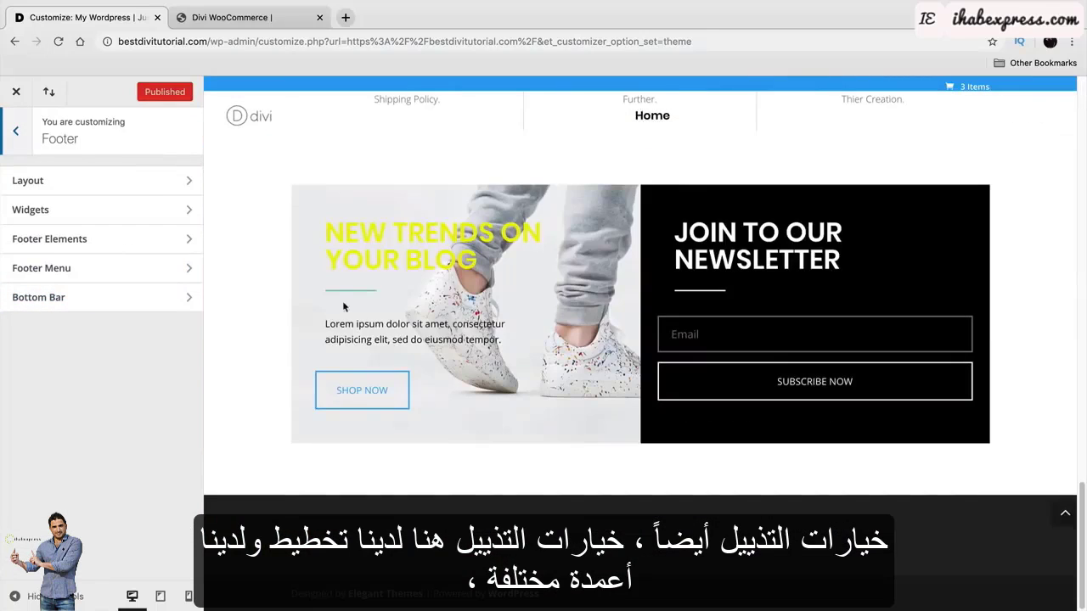
Set the footer layout to four columns and look over the footer widget text styling.
click(104, 180)
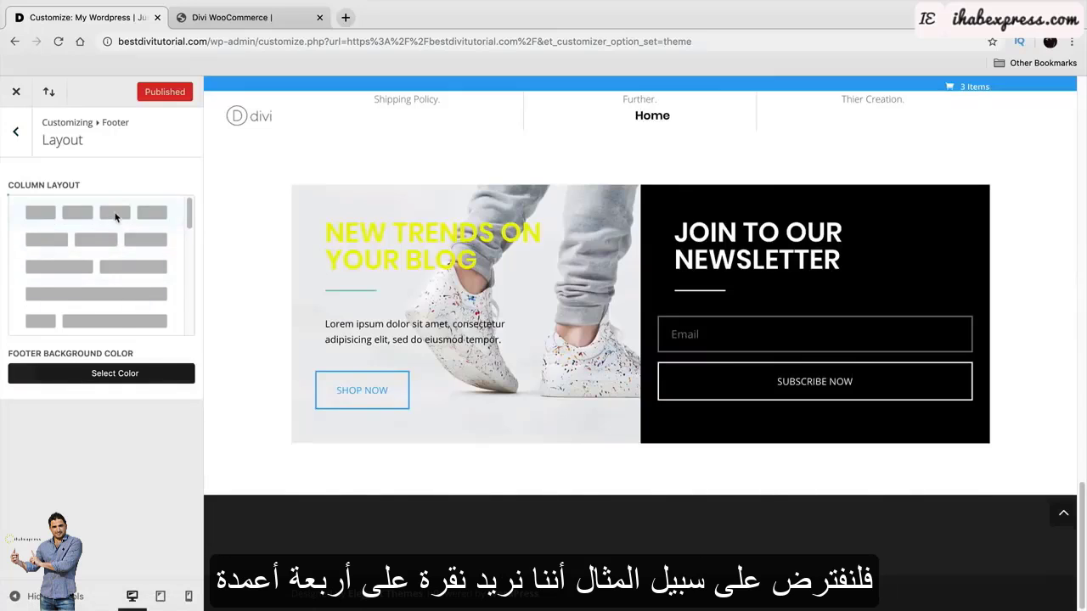
click(115, 212)
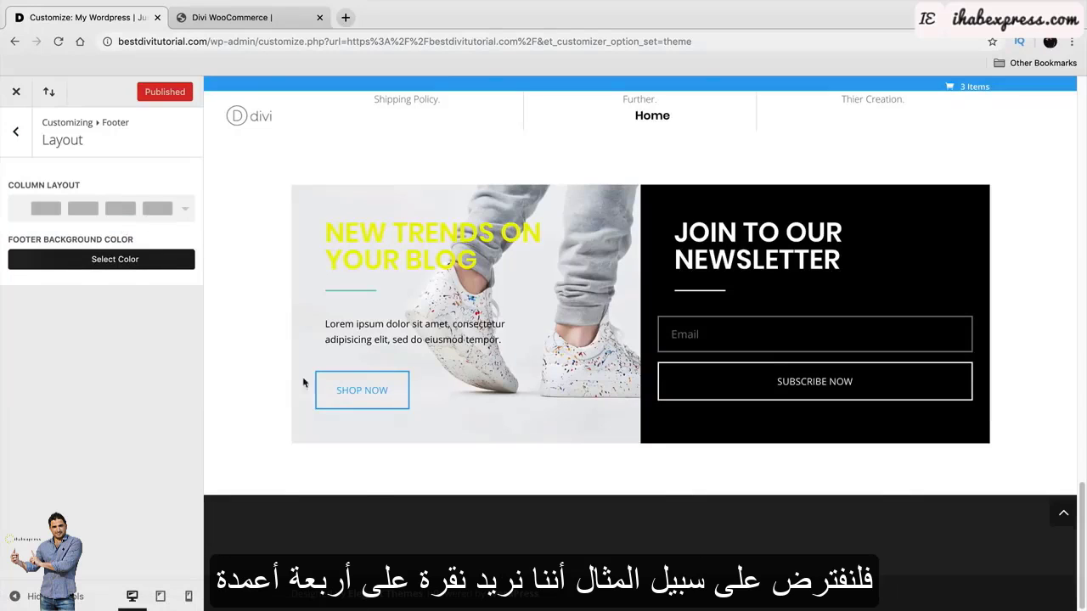
click(16, 133)
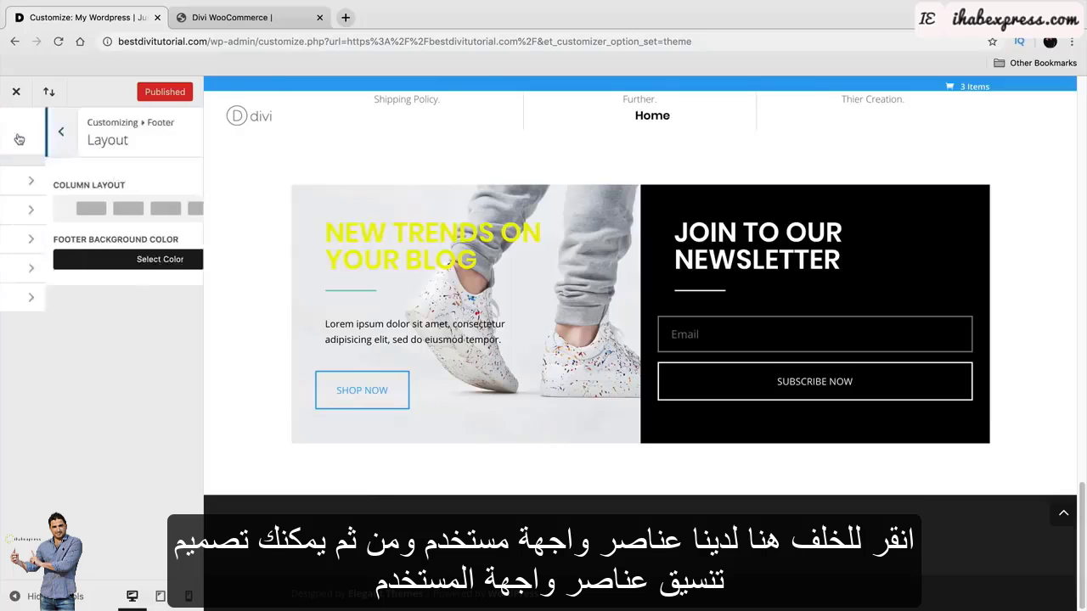
click(34, 211)
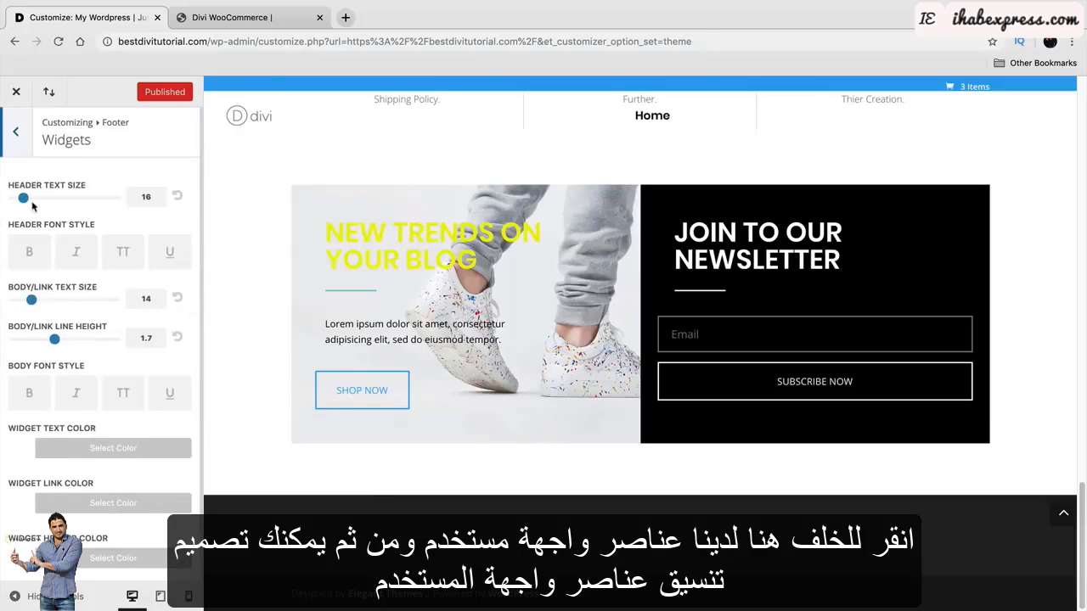
scroll(78, 331, down, 1)
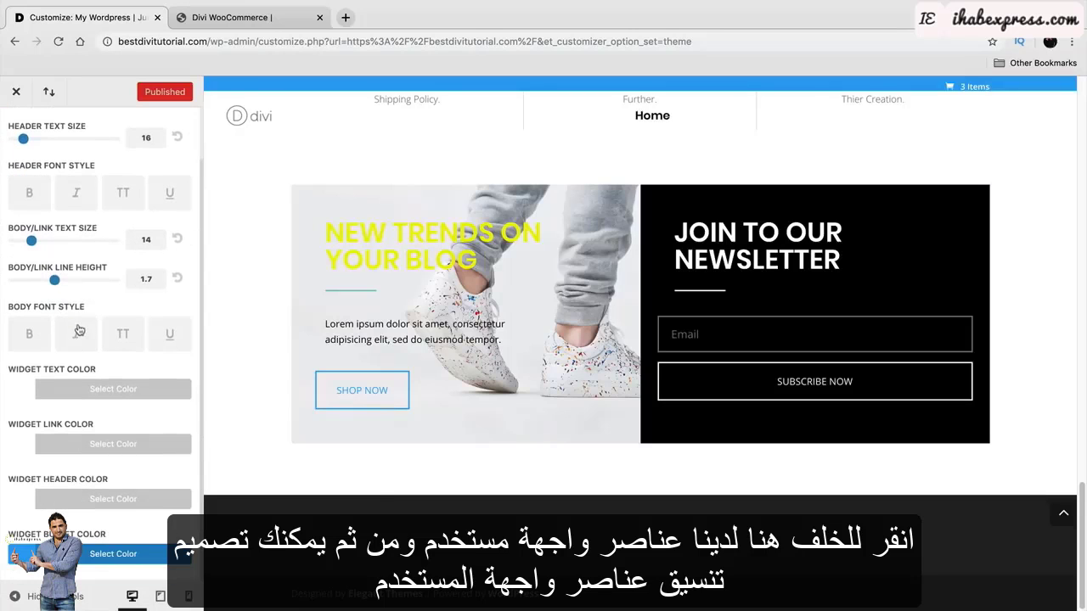
scroll(35, 171, up, 1)
click(21, 135)
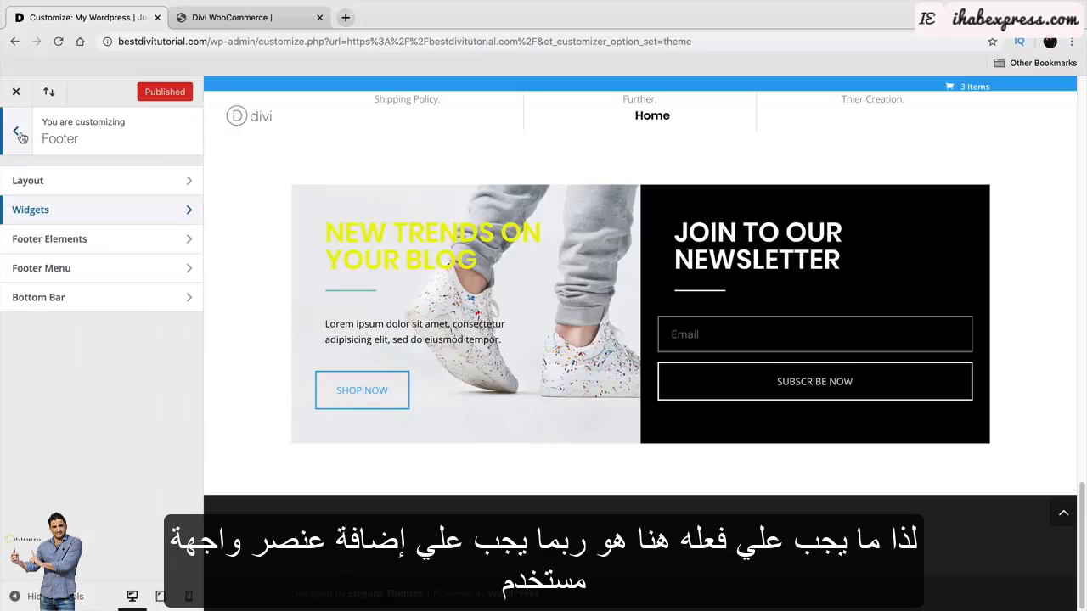
Turn on Show Social Icons under Footer Elements and return to the main sections list.
click(62, 238)
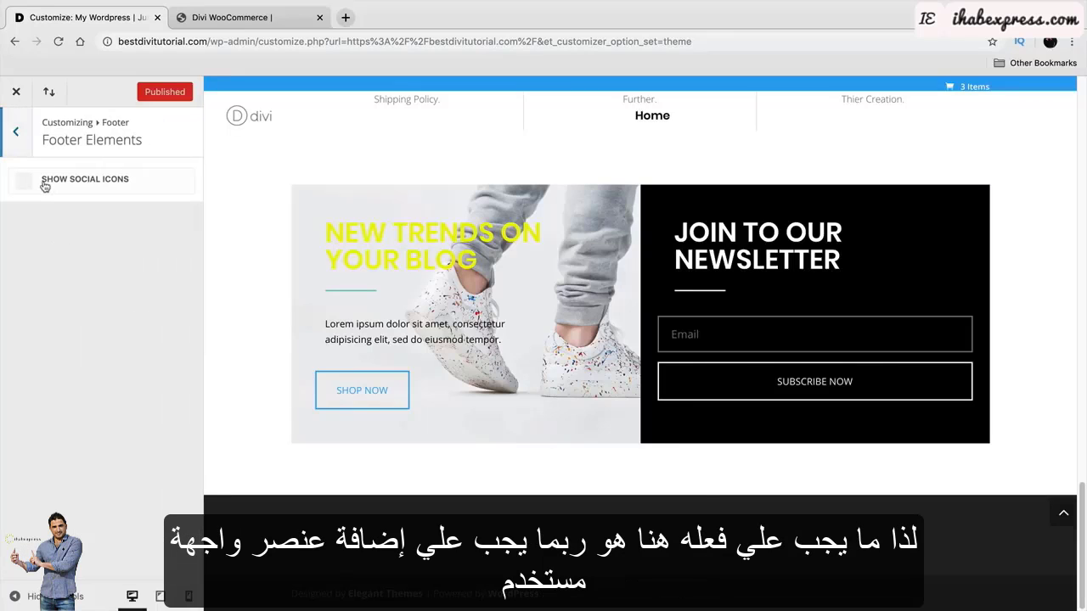
click(45, 186)
click(45, 186)
click(45, 186)
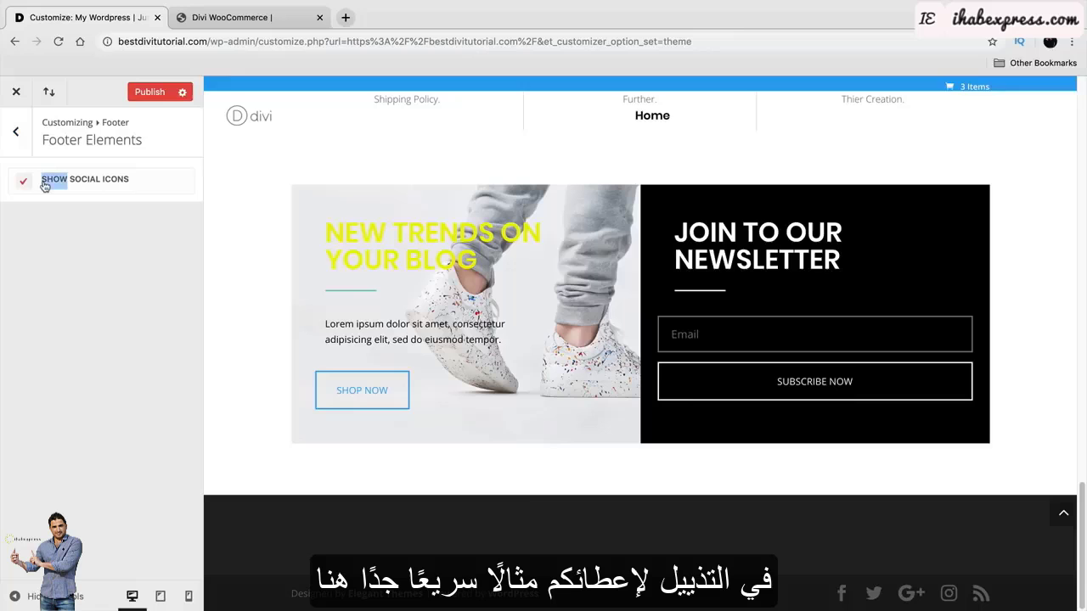
click(19, 133)
click(74, 268)
click(16, 131)
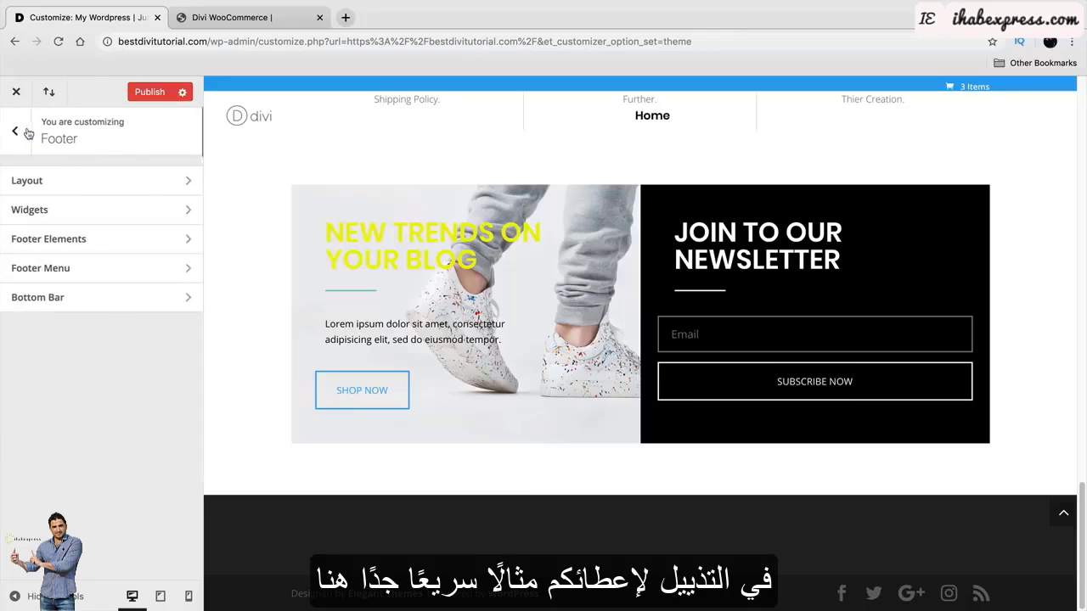
click(16, 131)
Add a Text widget to Footer Area #1.
click(85, 474)
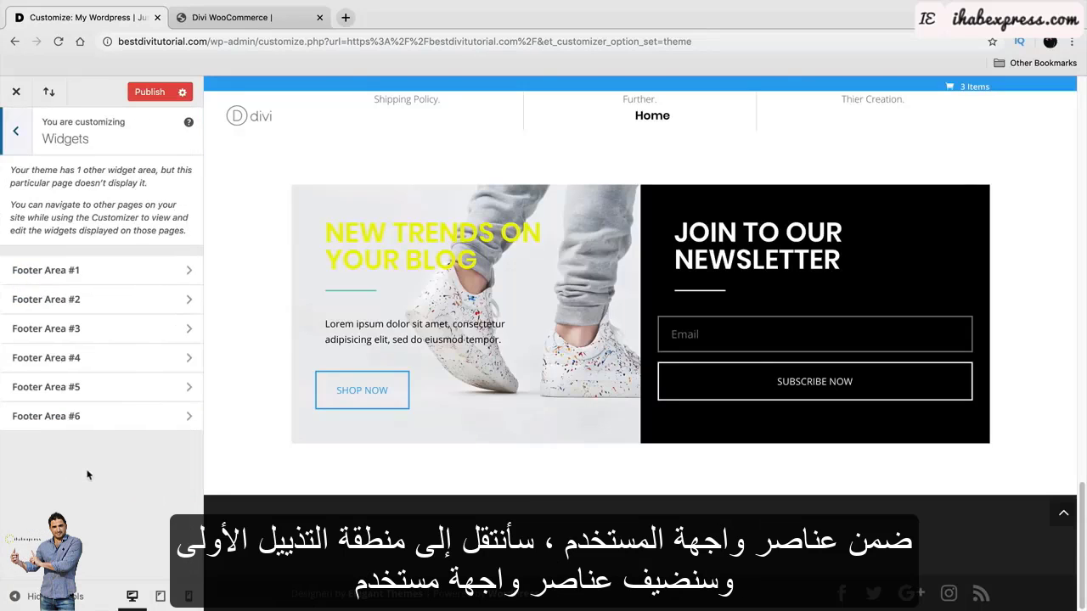
click(110, 271)
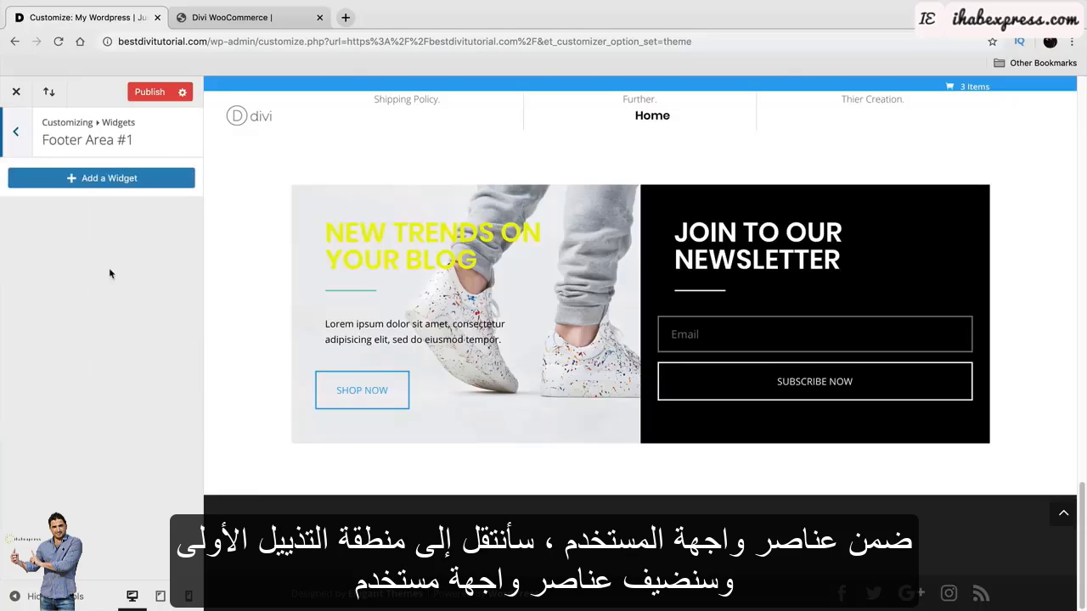
click(116, 180)
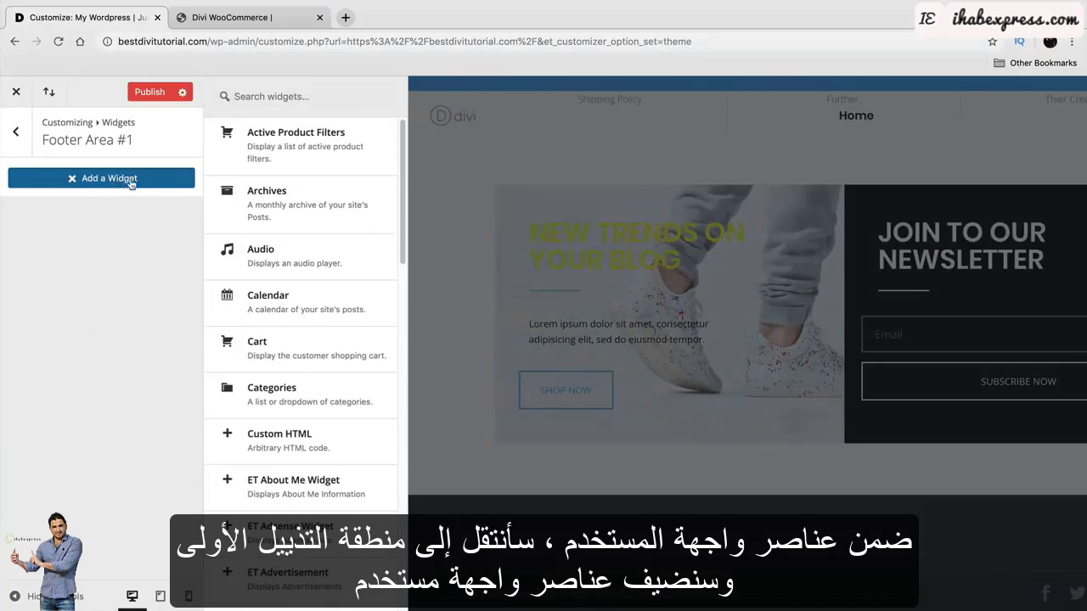
scroll(316, 357, down, 5)
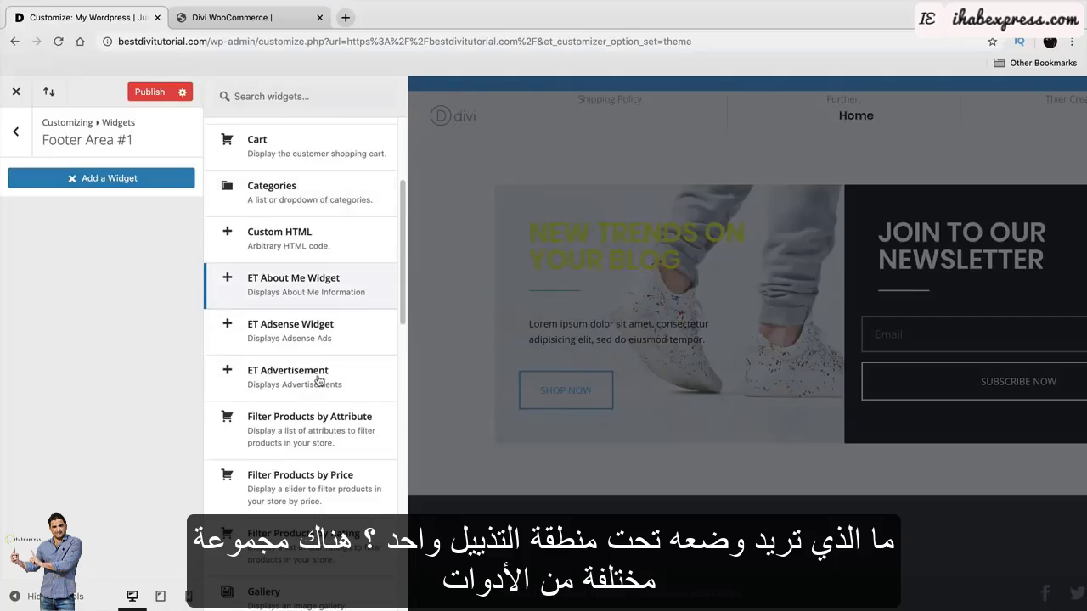
scroll(318, 380, down, 15)
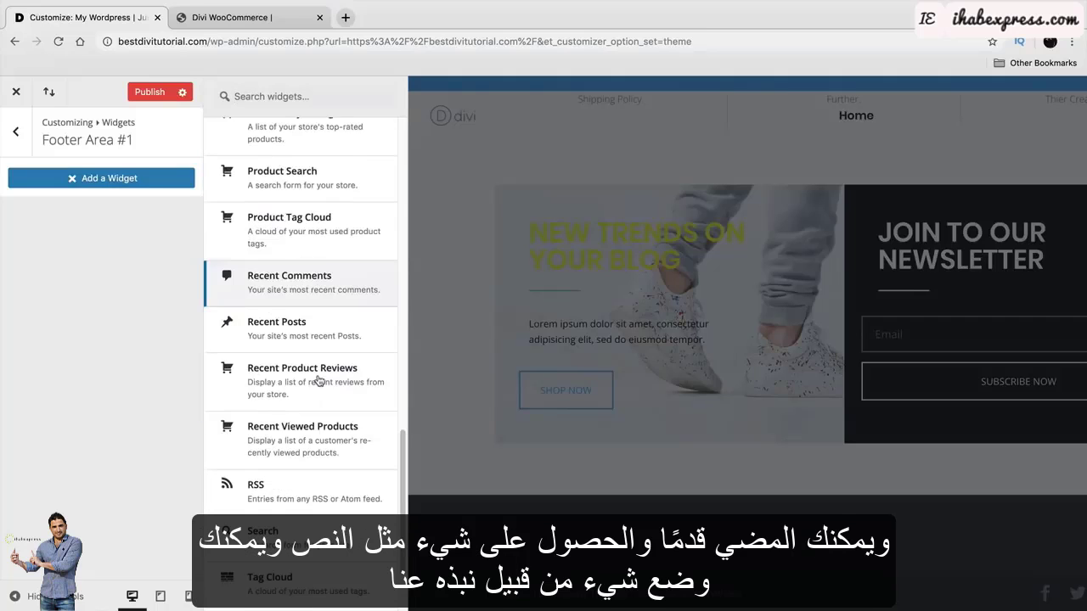
scroll(318, 380, down, 3)
click(292, 520)
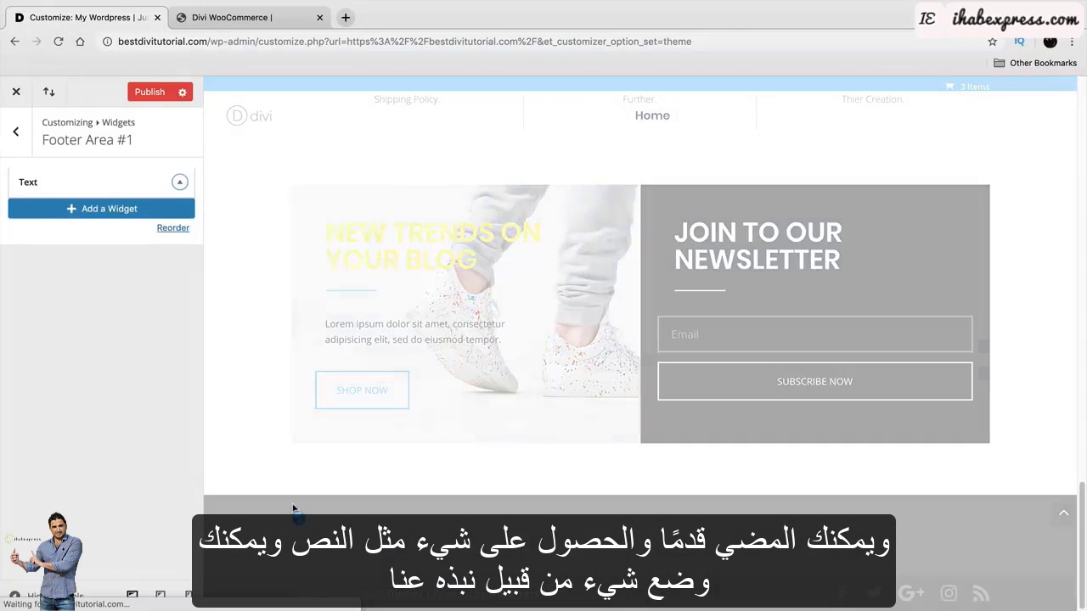
Title the widget 'About Us' with body 'We got started in our basement' and publish.
click(113, 235)
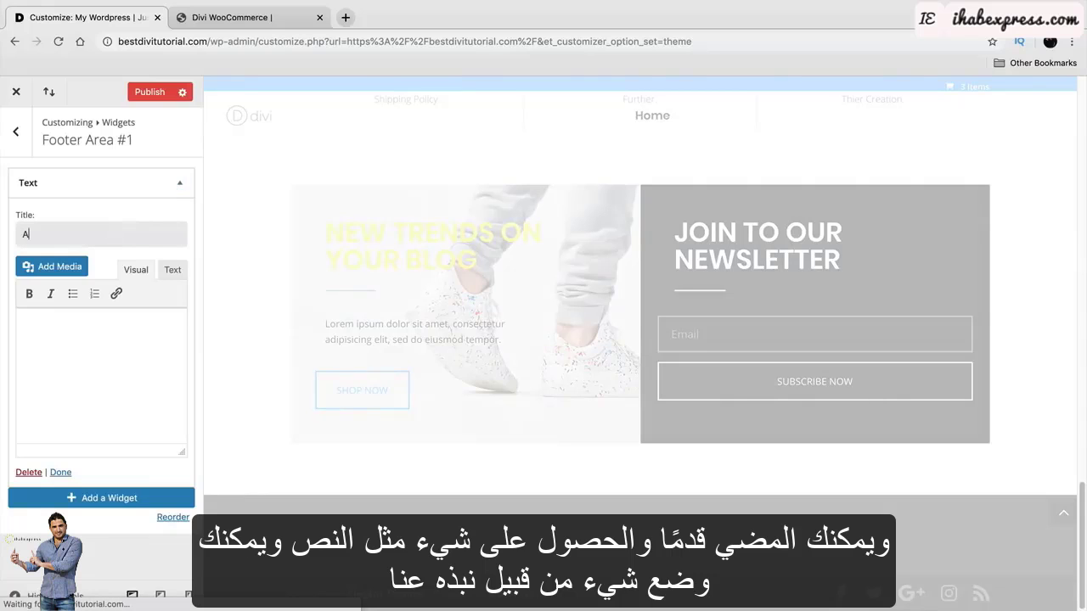
text(About Us)
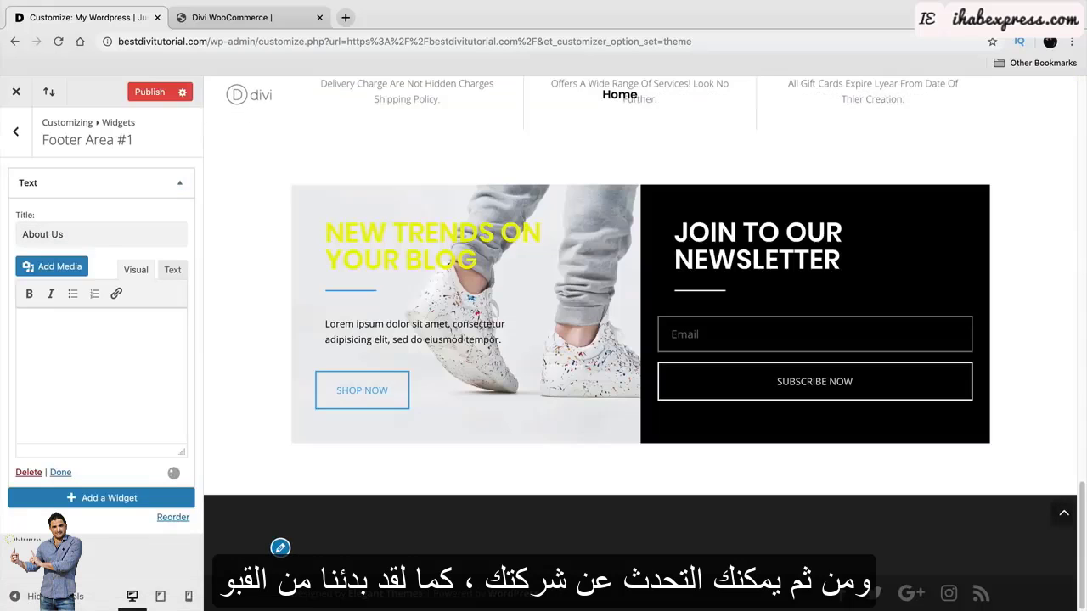
click(115, 348)
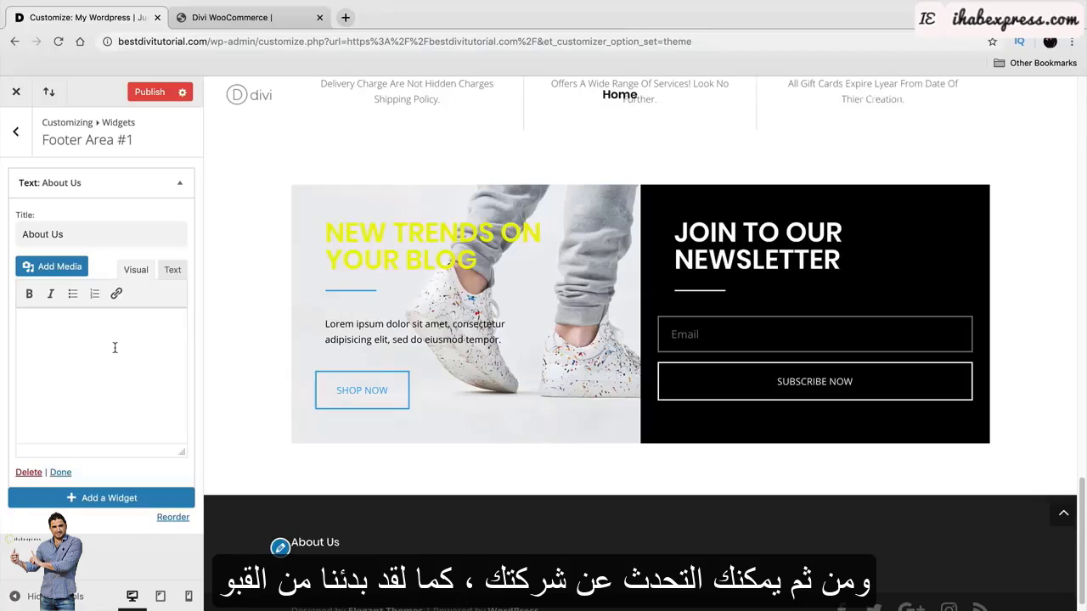
text(We got started in our basem)
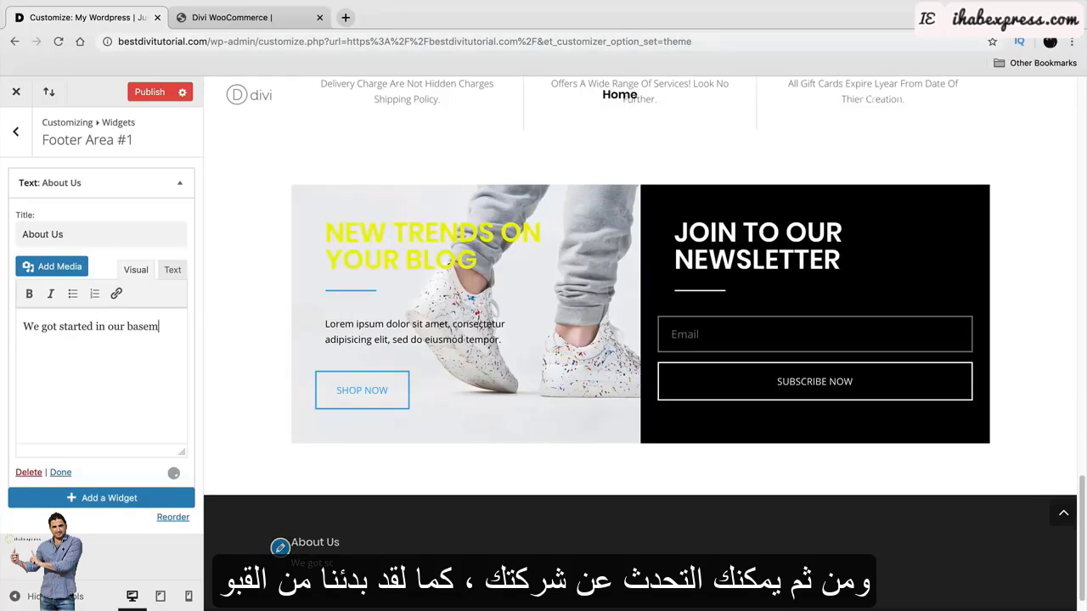
text(ent)
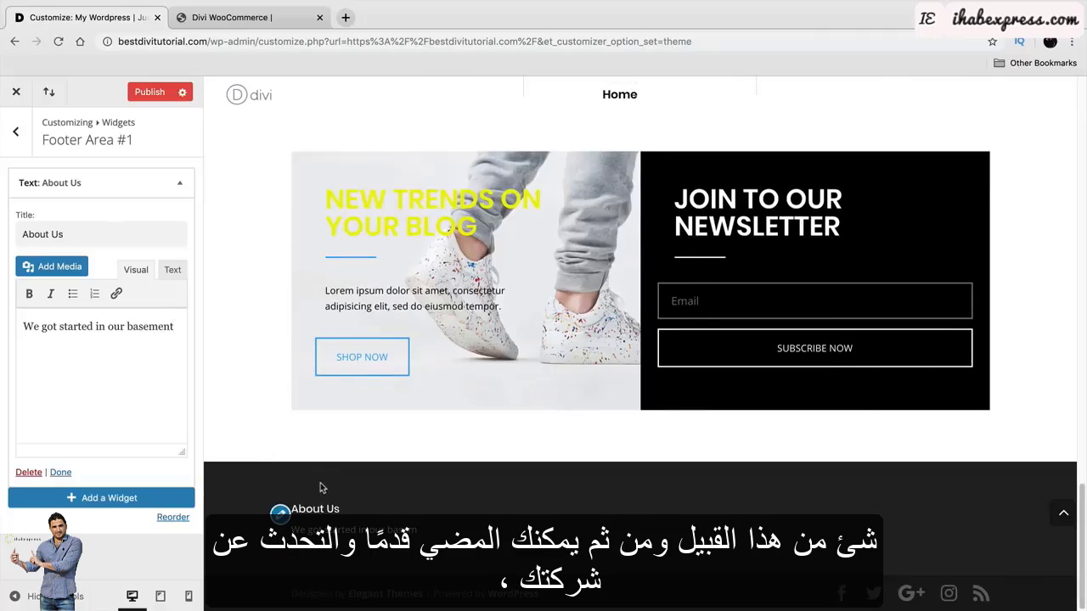
click(151, 95)
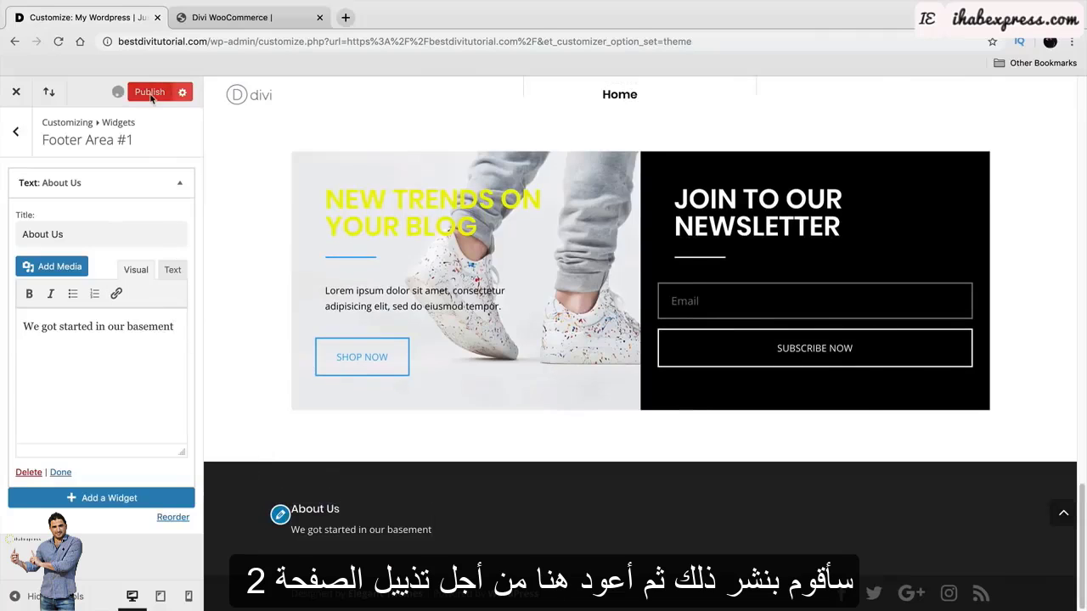
click(17, 134)
Add a Products widget to Footer Area #2 set to show 2 products.
click(78, 302)
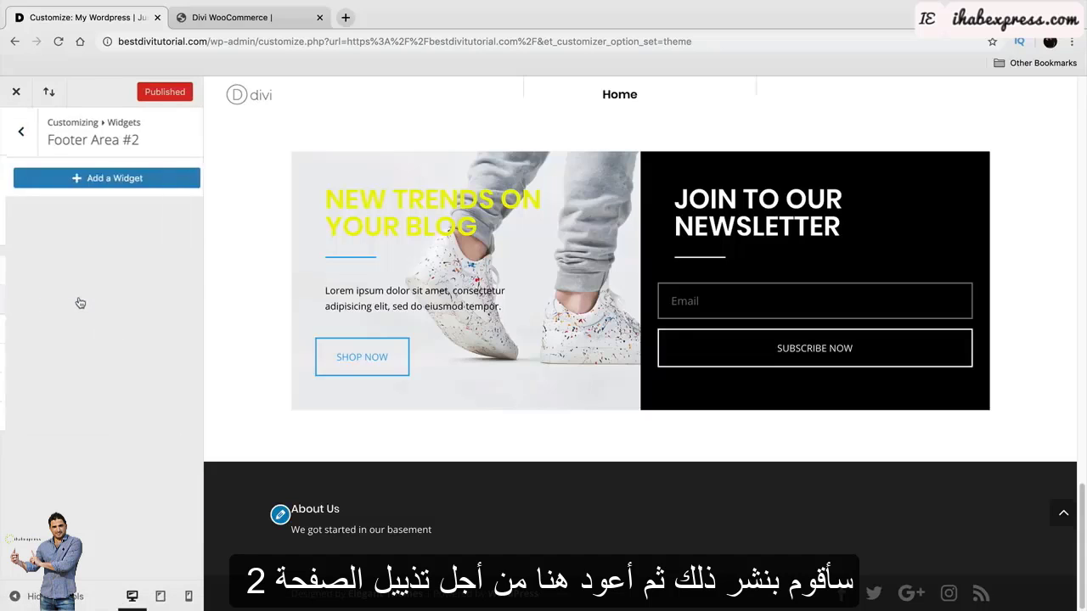
click(107, 179)
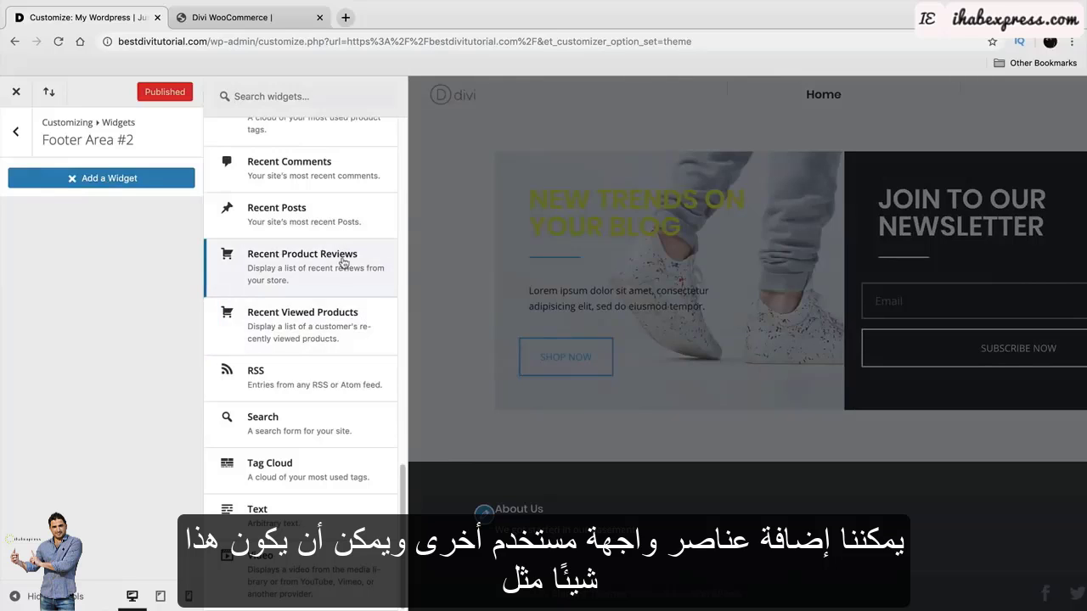
scroll(340, 304, up, 5)
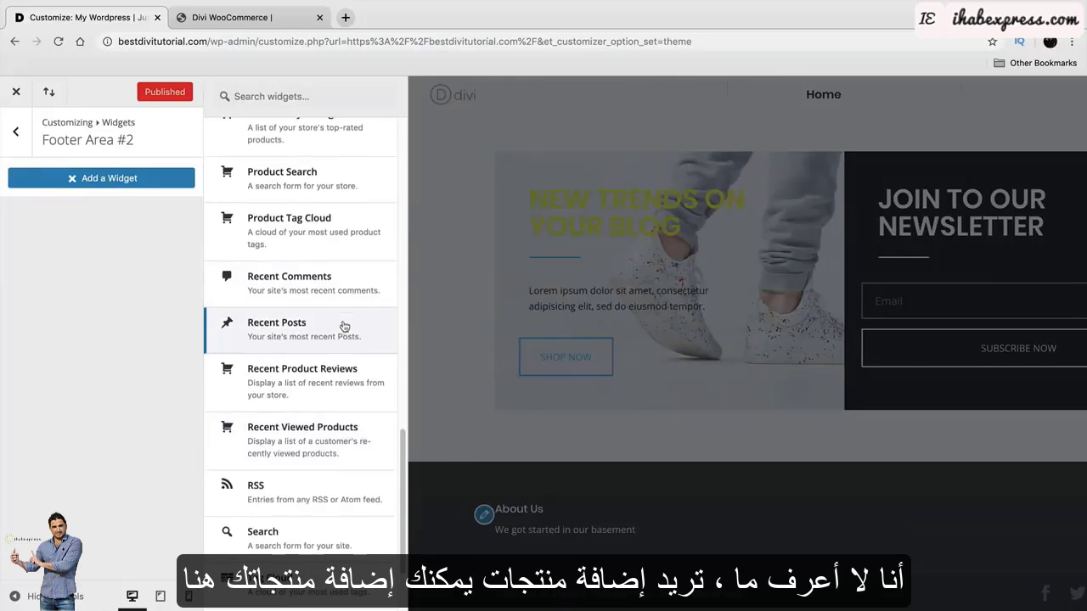
click(297, 162)
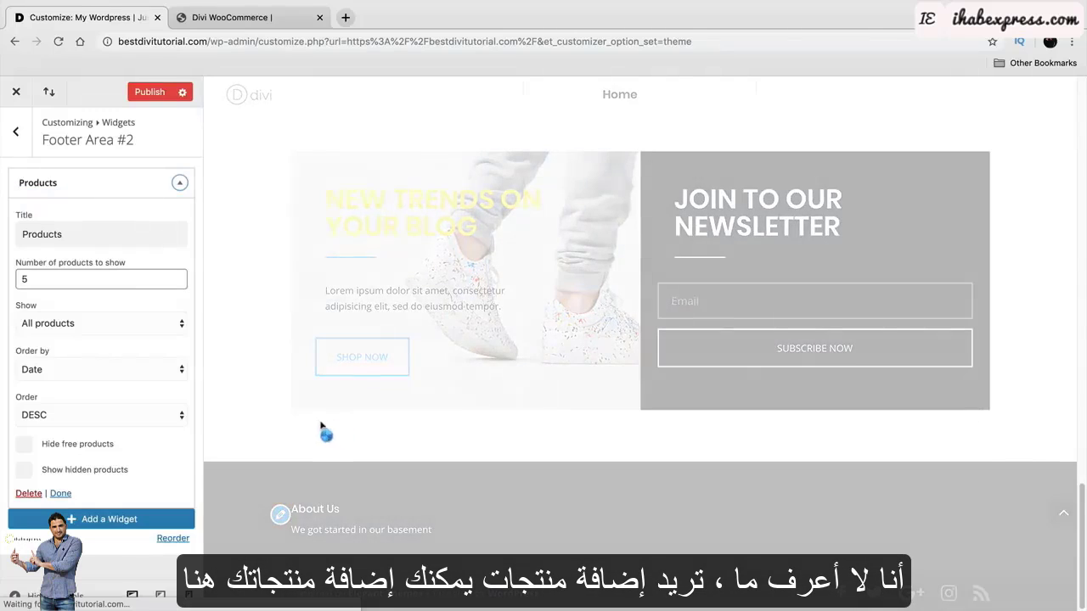
double_click(99, 285)
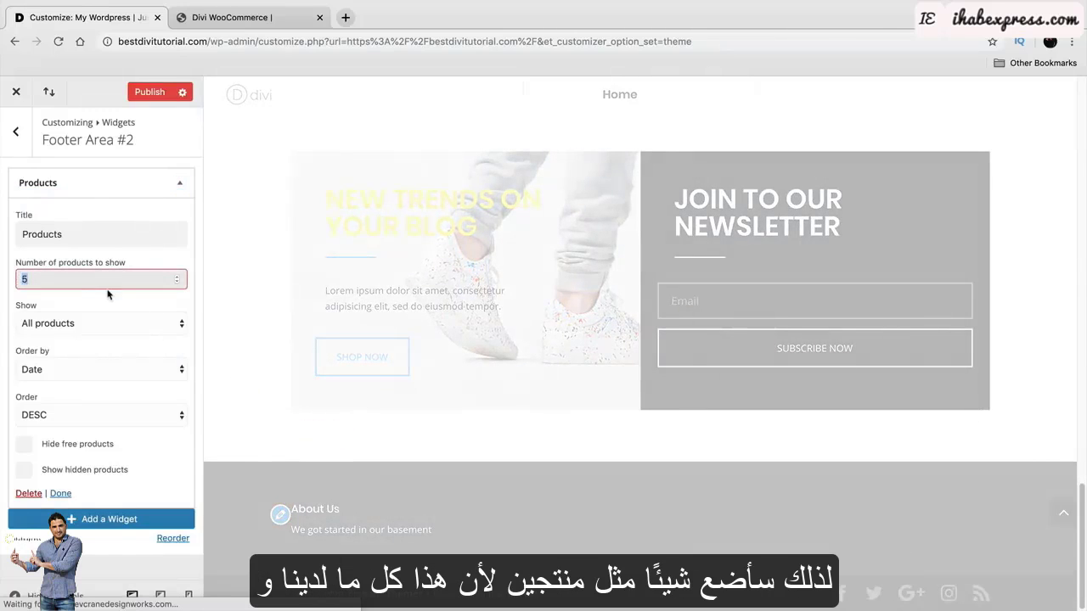
text(2)
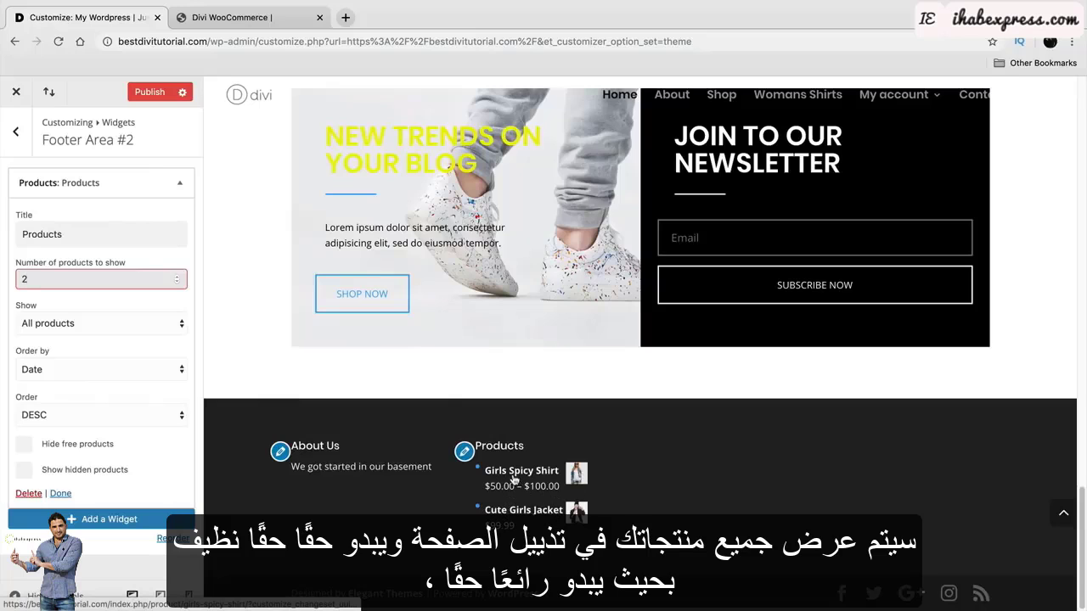
click(16, 131)
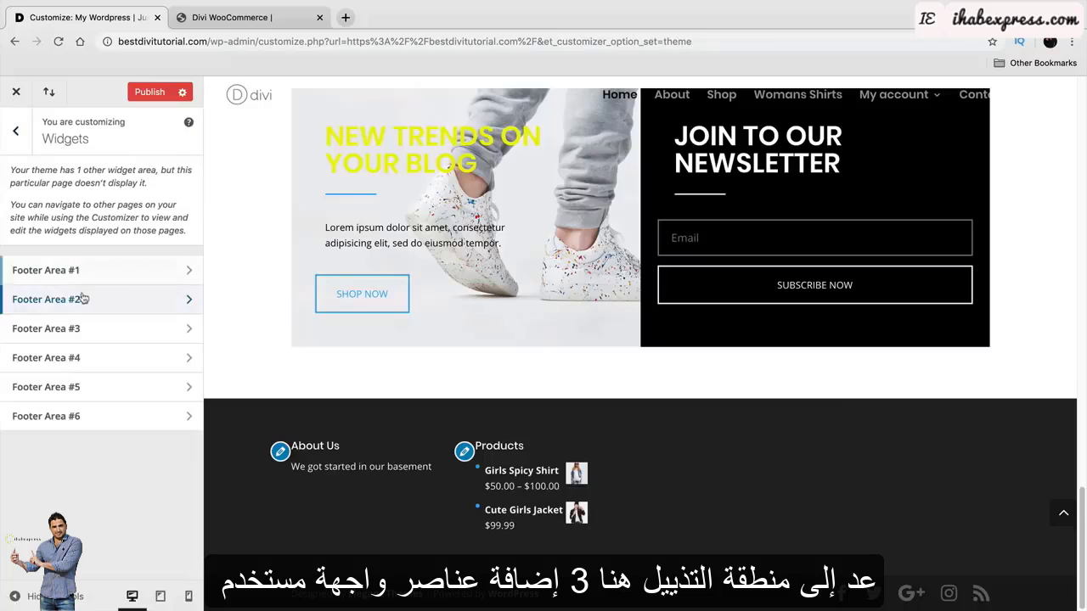
click(85, 329)
Add a Pages widget to Footer Area #3.
click(99, 180)
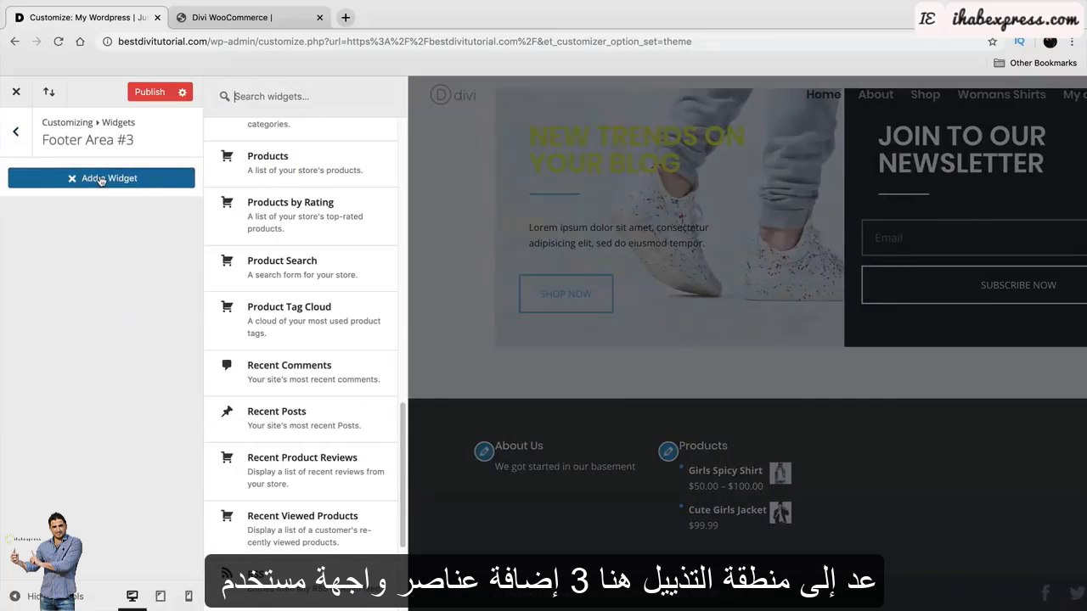
scroll(310, 374, up, 3)
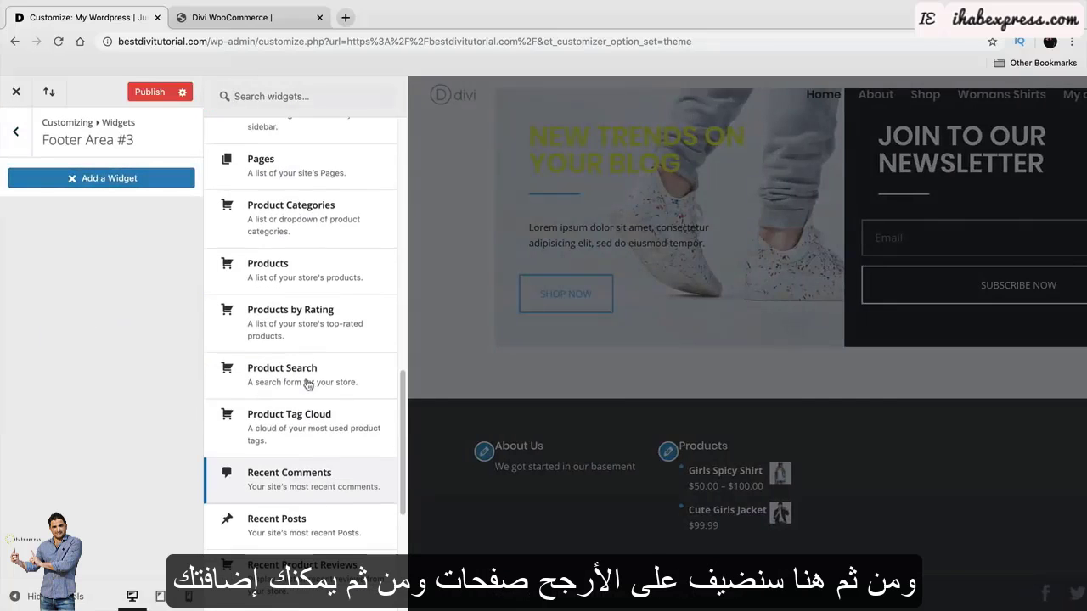
click(321, 170)
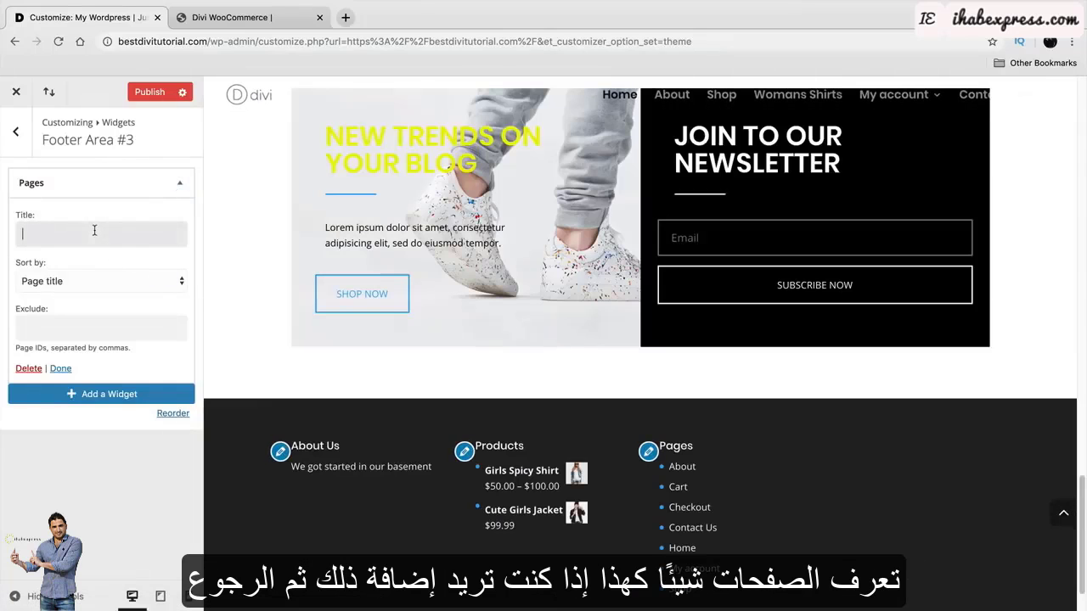
scroll(451, 433, down, 1)
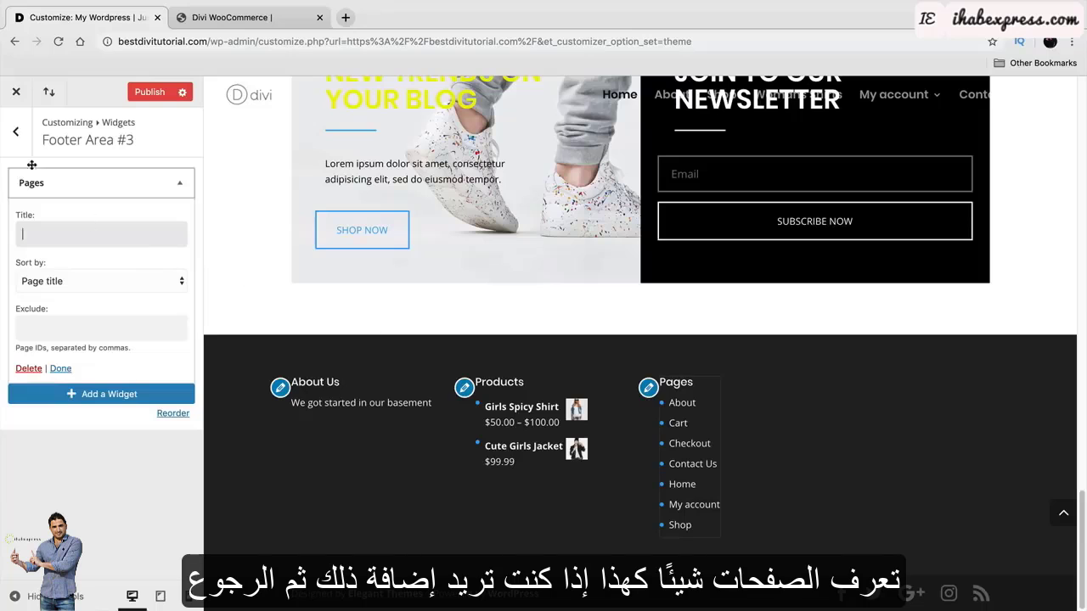
click(16, 133)
Add a Cart widget to Footer Area #4.
click(102, 363)
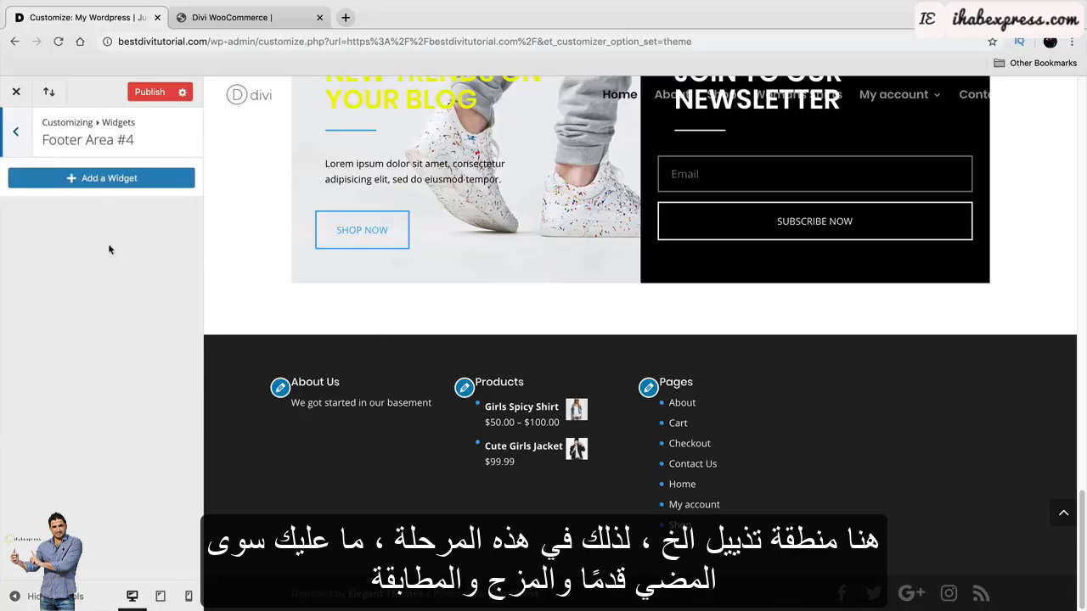
click(111, 184)
scroll(297, 465, down, 5)
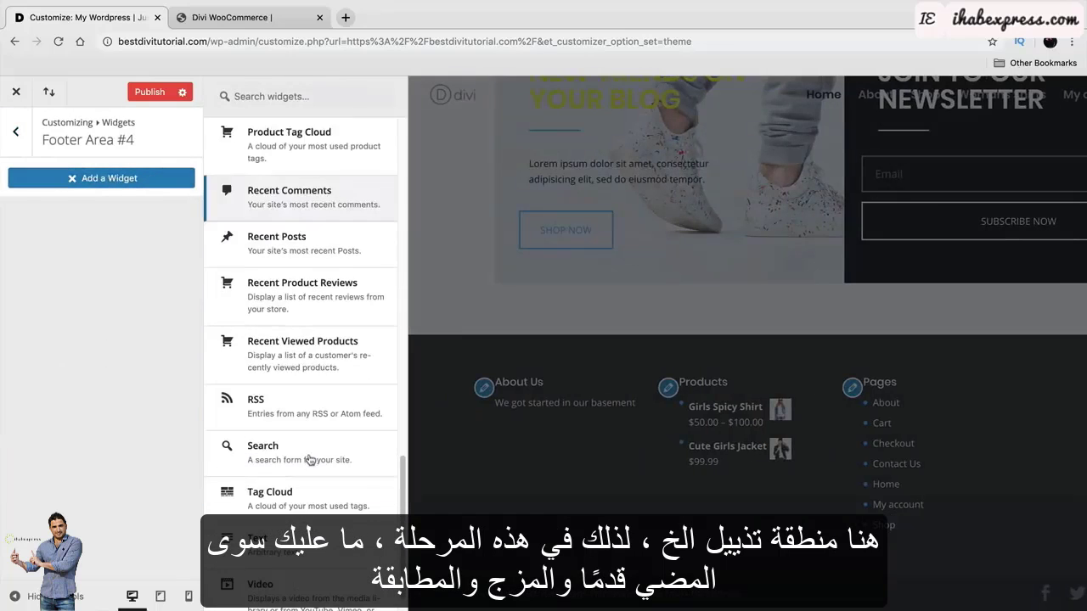
scroll(291, 474, up, 2)
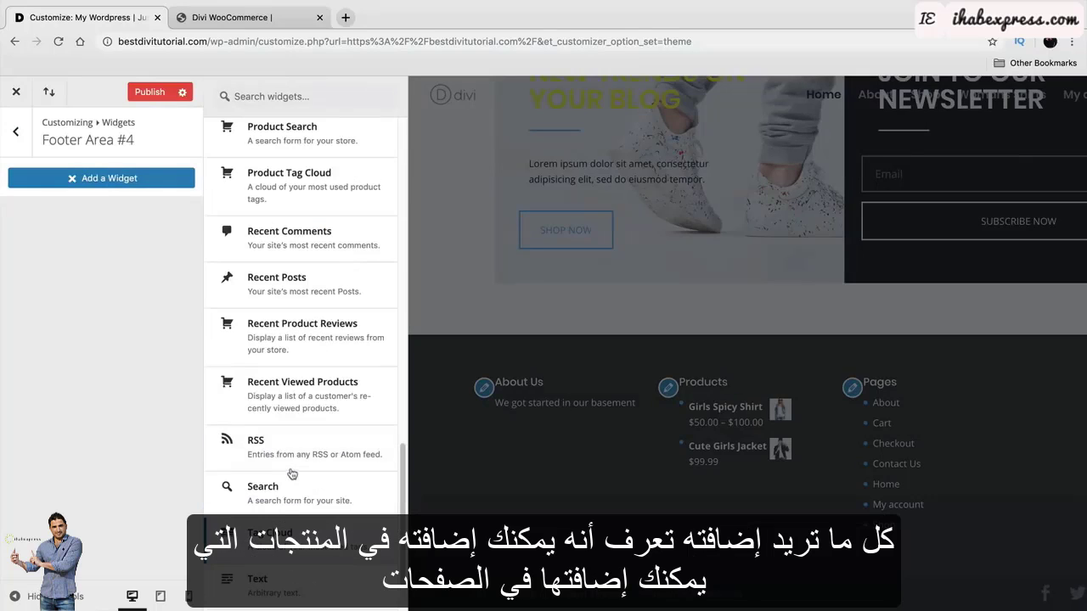
scroll(291, 331, up, 2)
scroll(291, 331, up, 3)
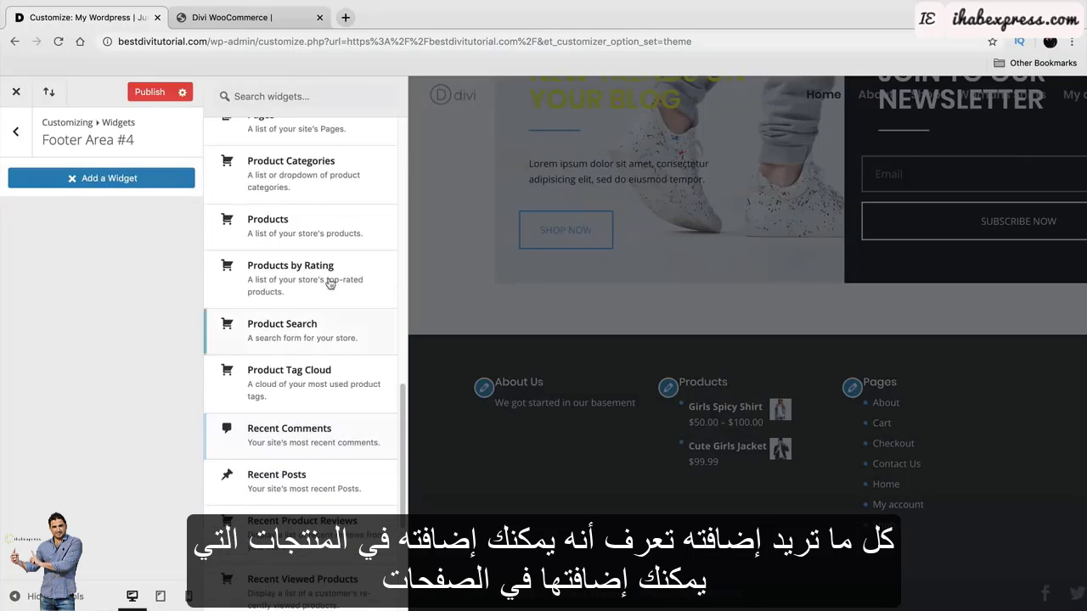
scroll(280, 280, up, 5)
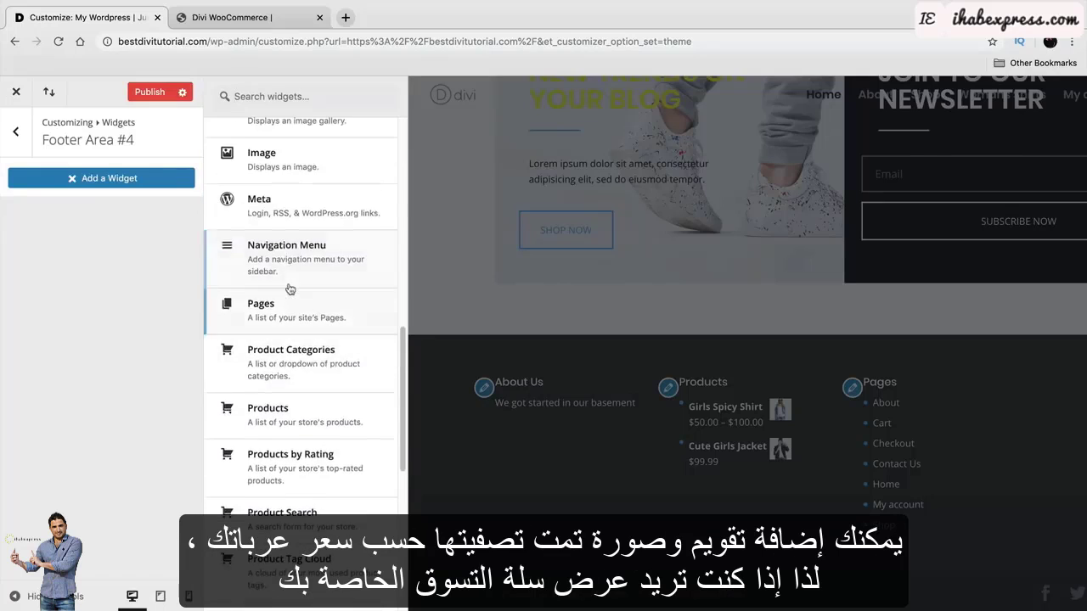
scroll(288, 338, up, 8)
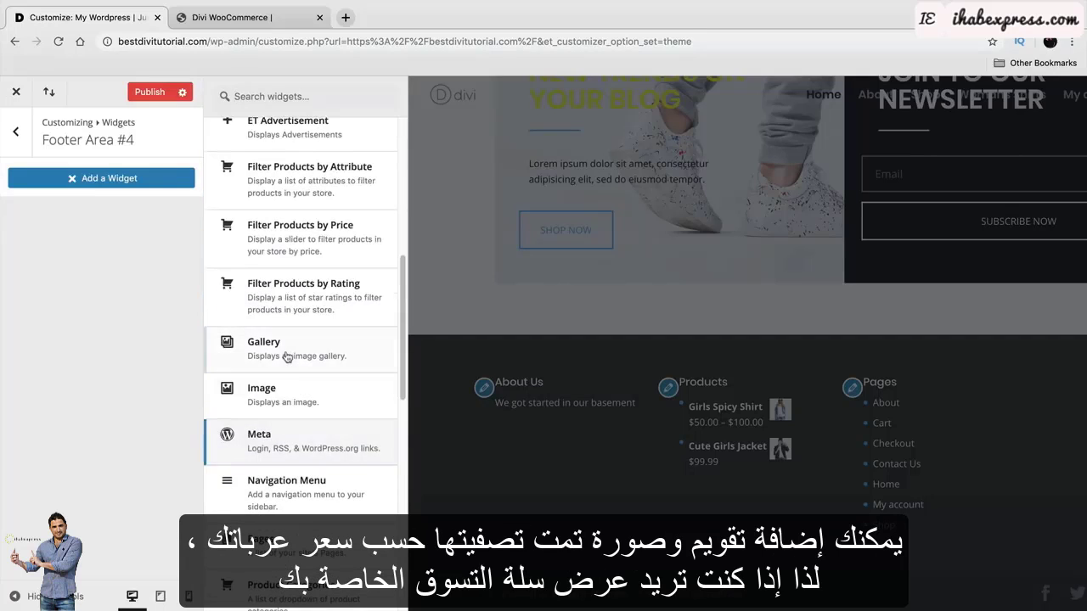
scroll(297, 332, up, 3)
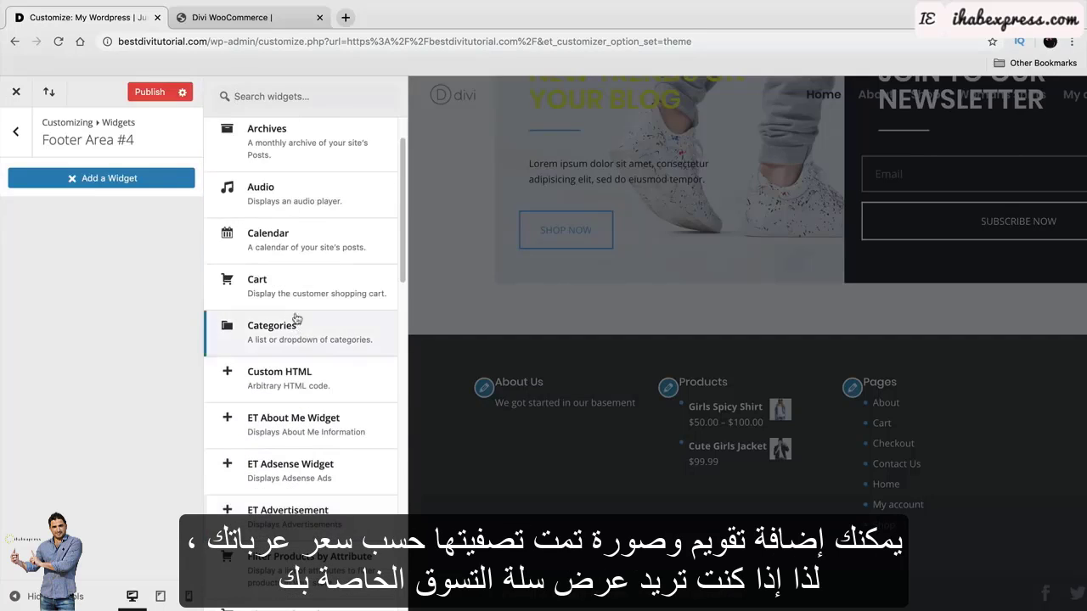
click(289, 287)
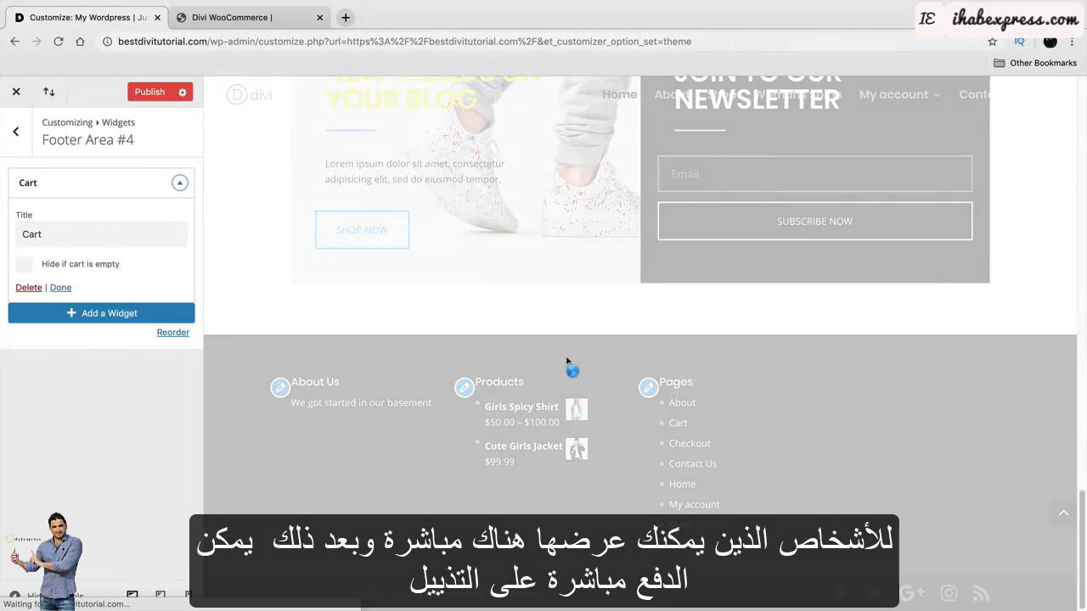
Publish the new footer widgets to the live site.
scroll(767, 482, down, 2)
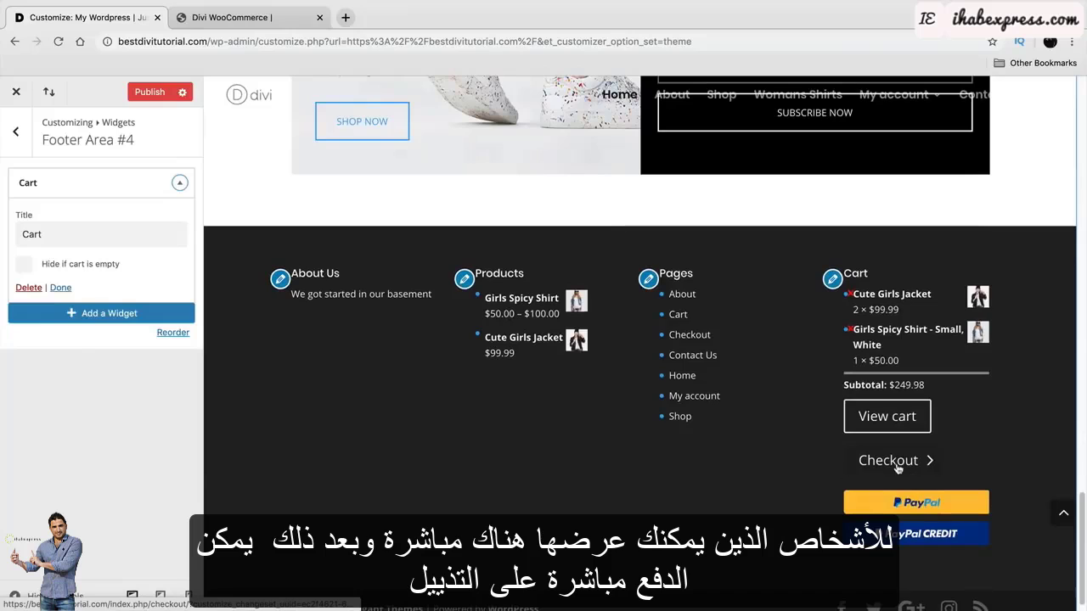
scroll(898, 465, up, 1)
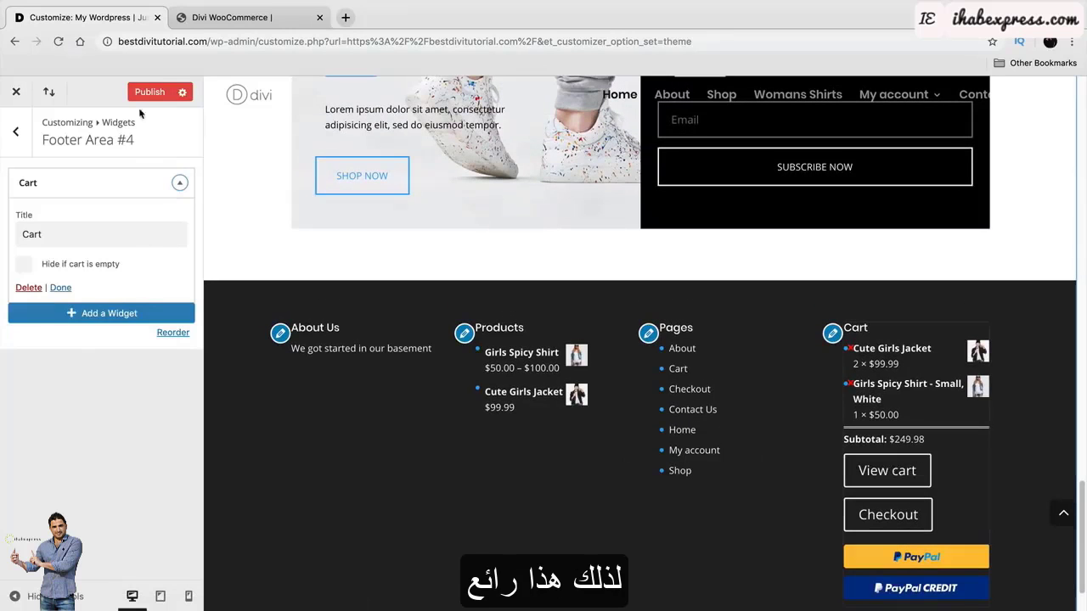
click(145, 91)
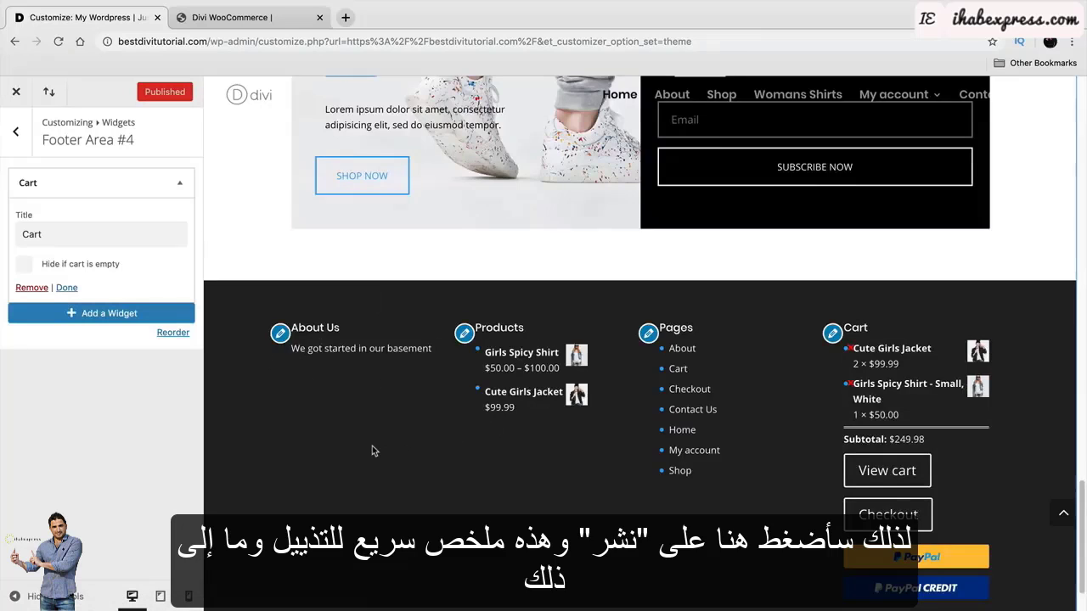
scroll(339, 475, up, 5)
click(14, 132)
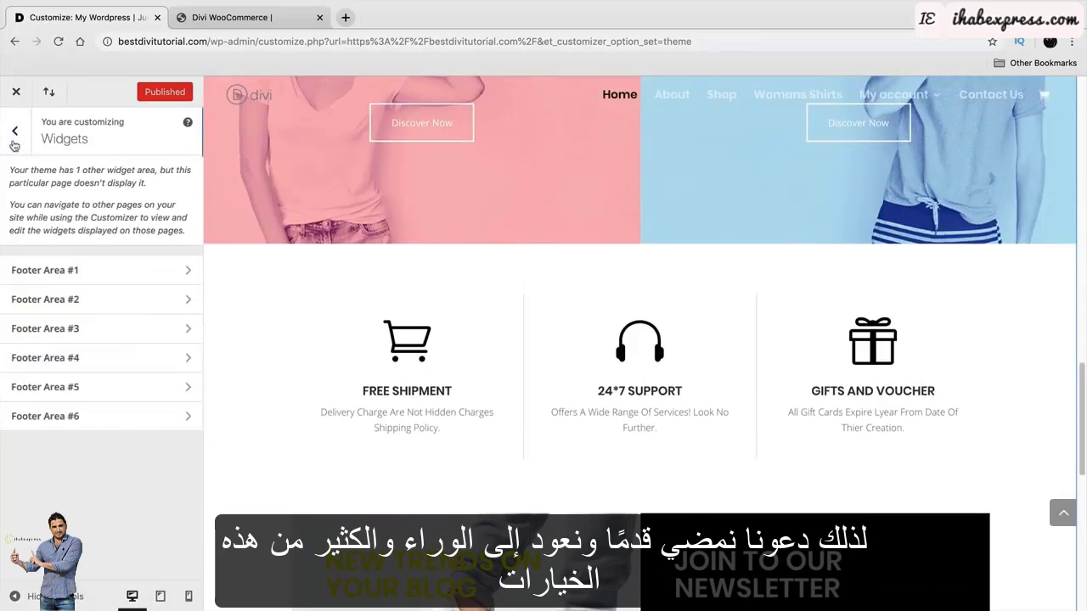
click(15, 135)
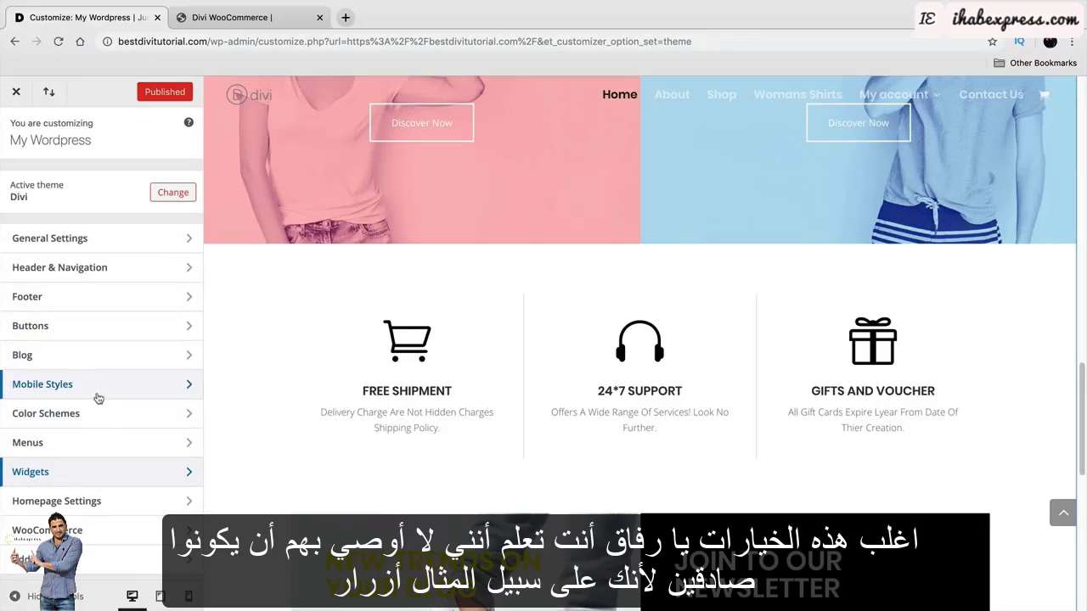
click(102, 326)
scroll(289, 378, up, 3)
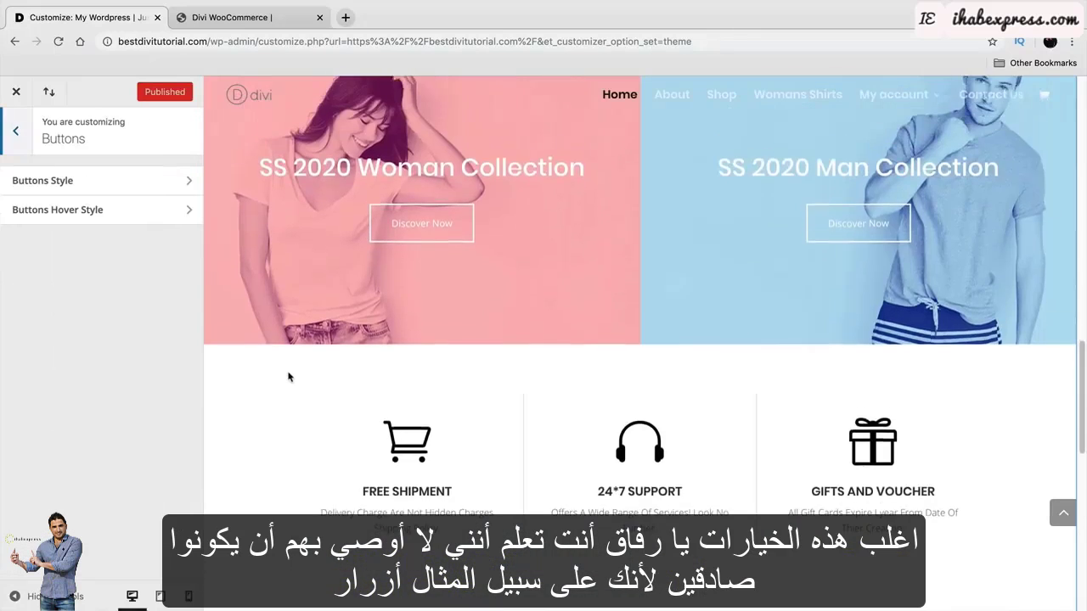
click(101, 181)
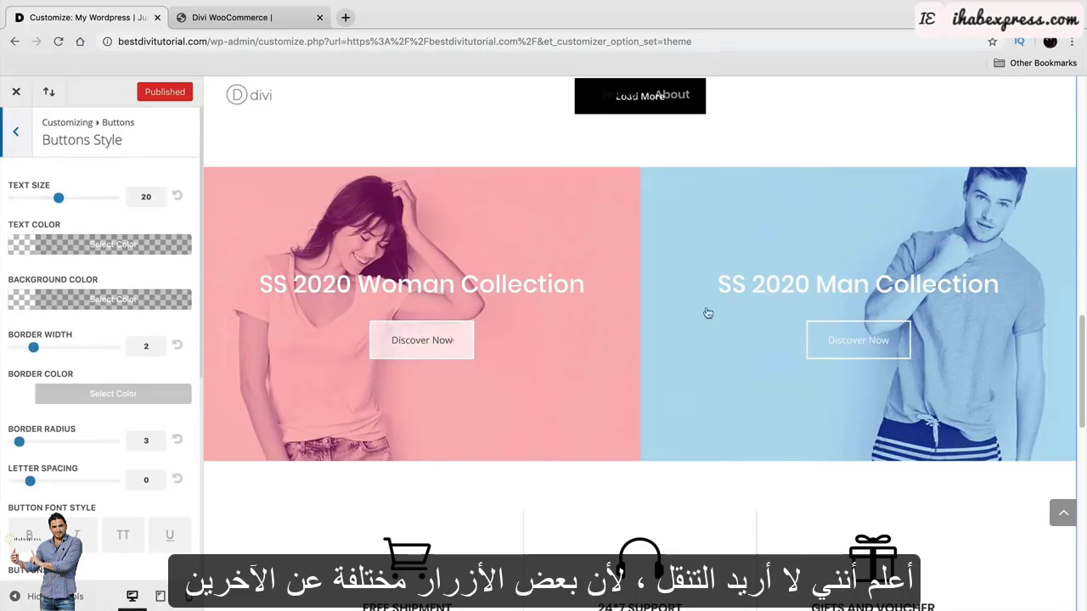
scroll(648, 222, up, 3)
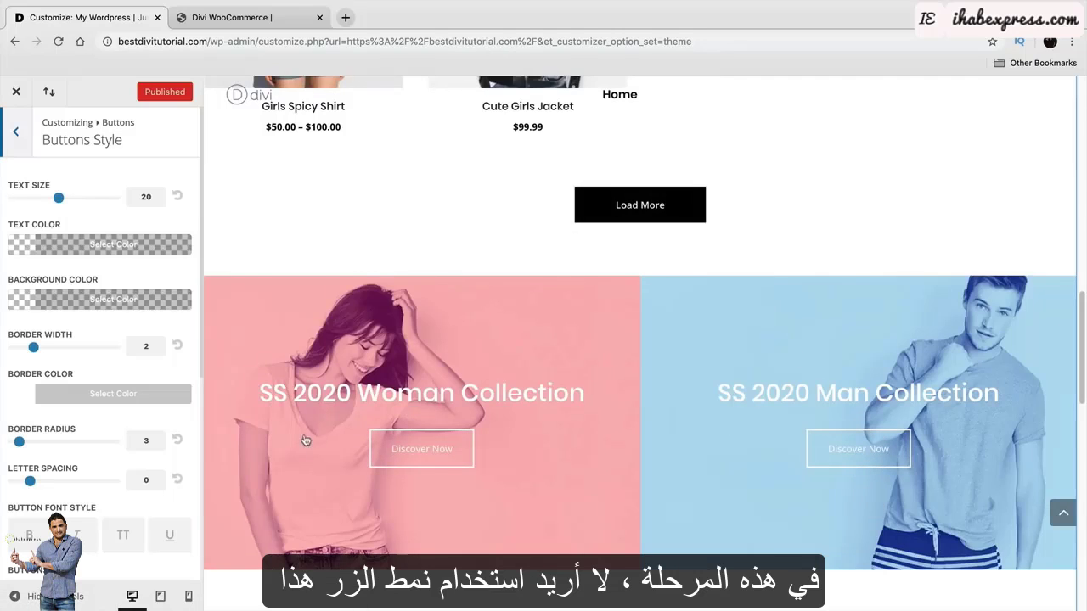
scroll(362, 425, up, 2)
scroll(362, 424, down, 2)
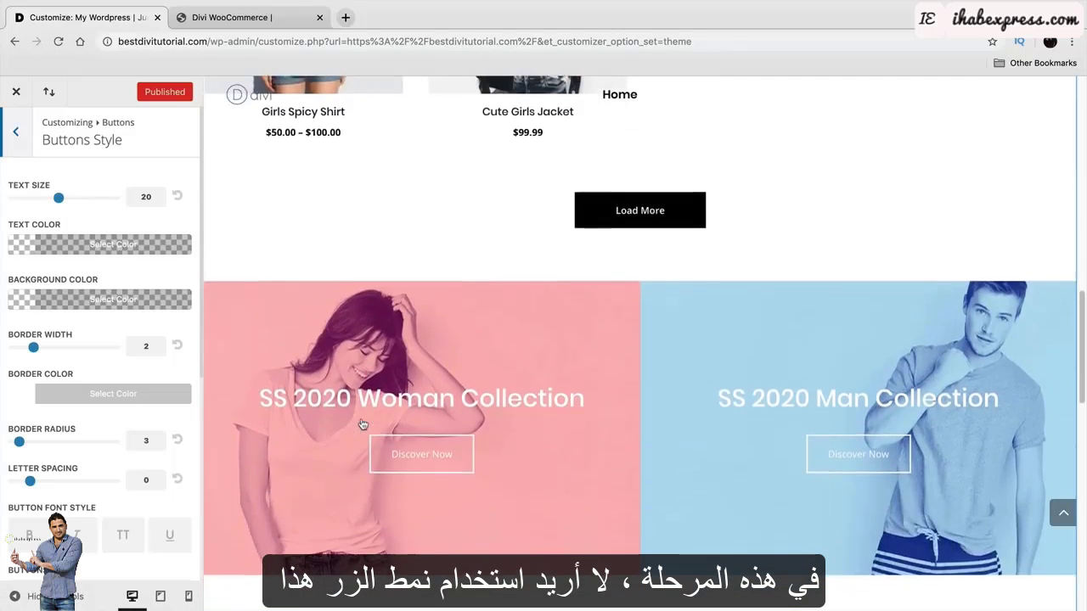
click(5, 130)
click(15, 130)
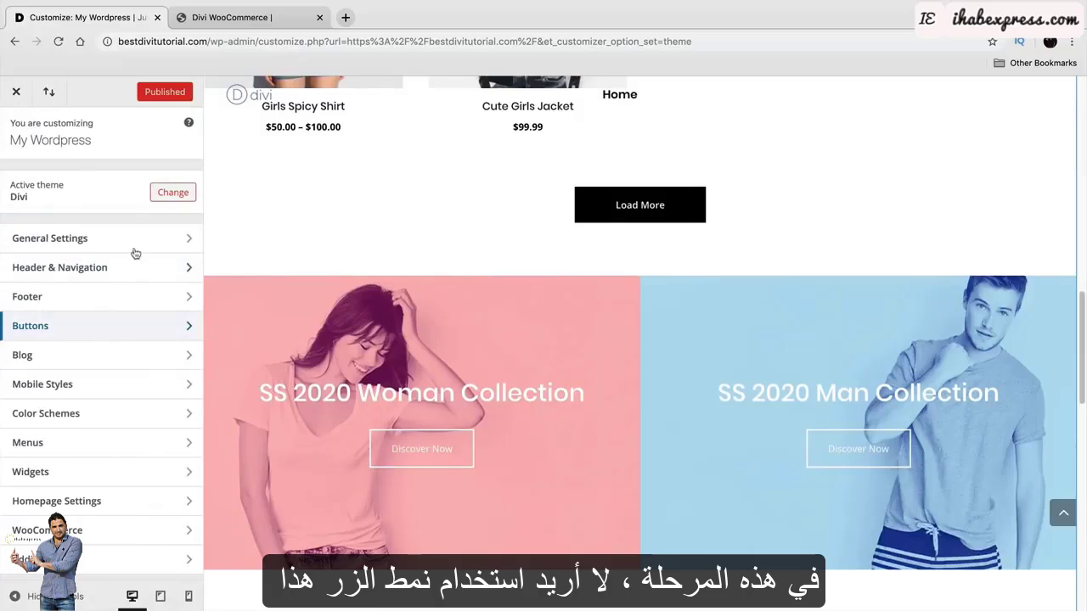
click(86, 383)
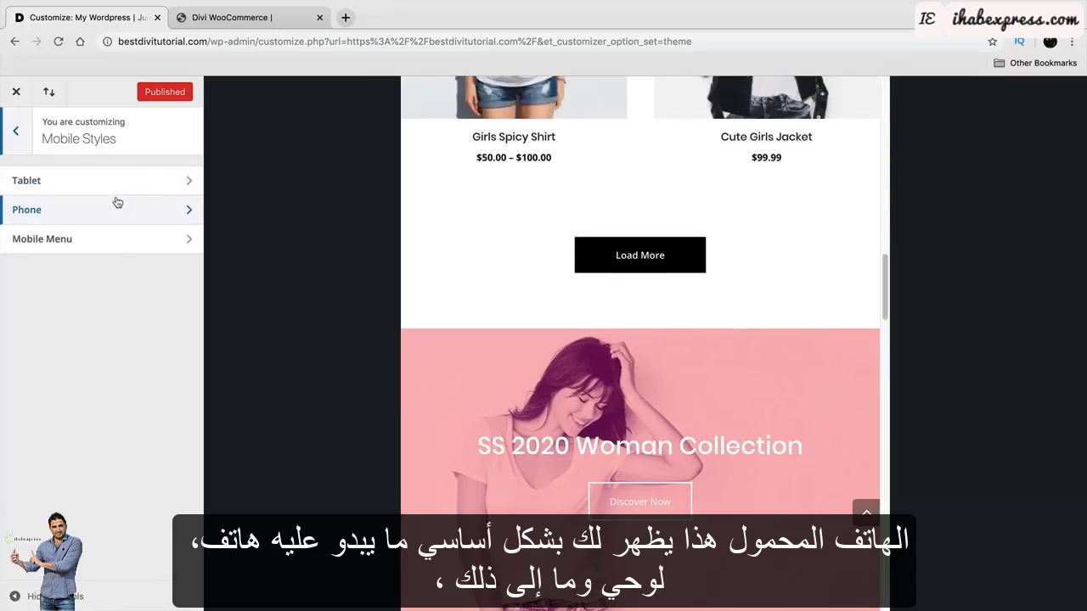
click(15, 133)
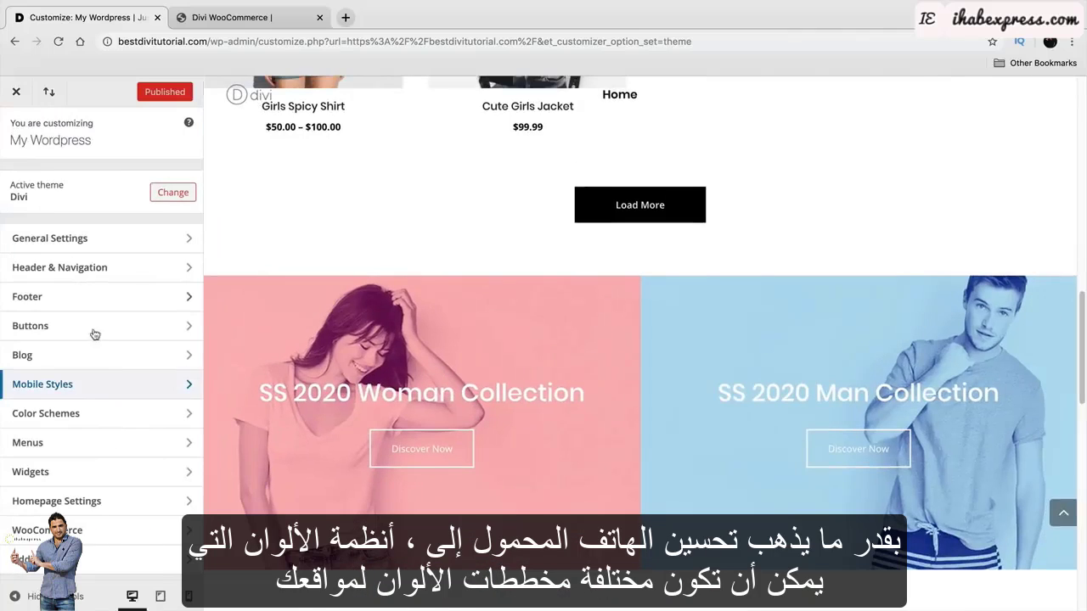
click(91, 415)
click(56, 246)
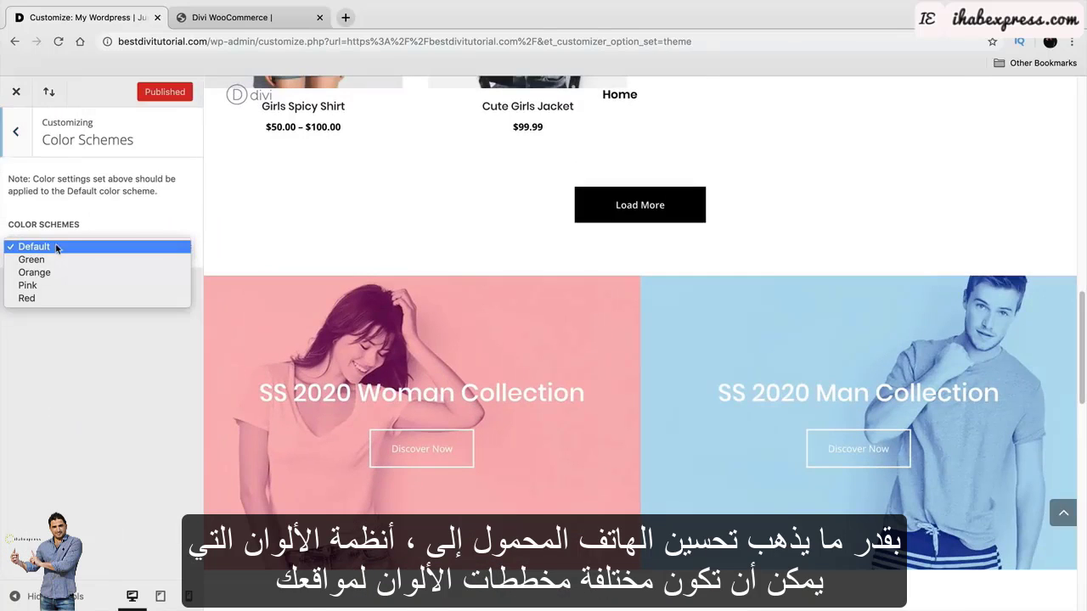
click(62, 260)
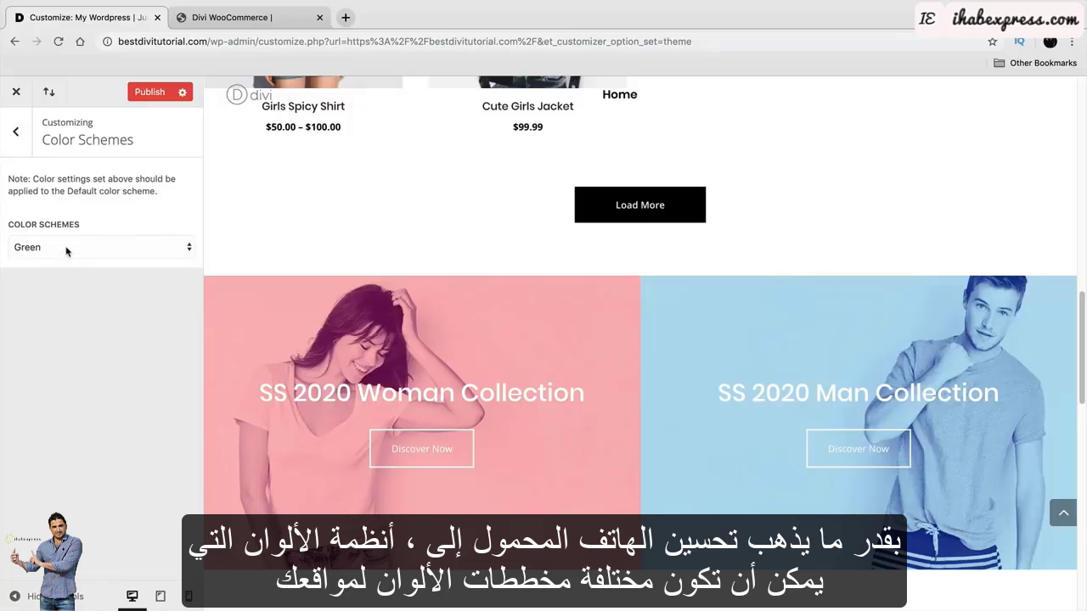
scroll(373, 380, down, 10)
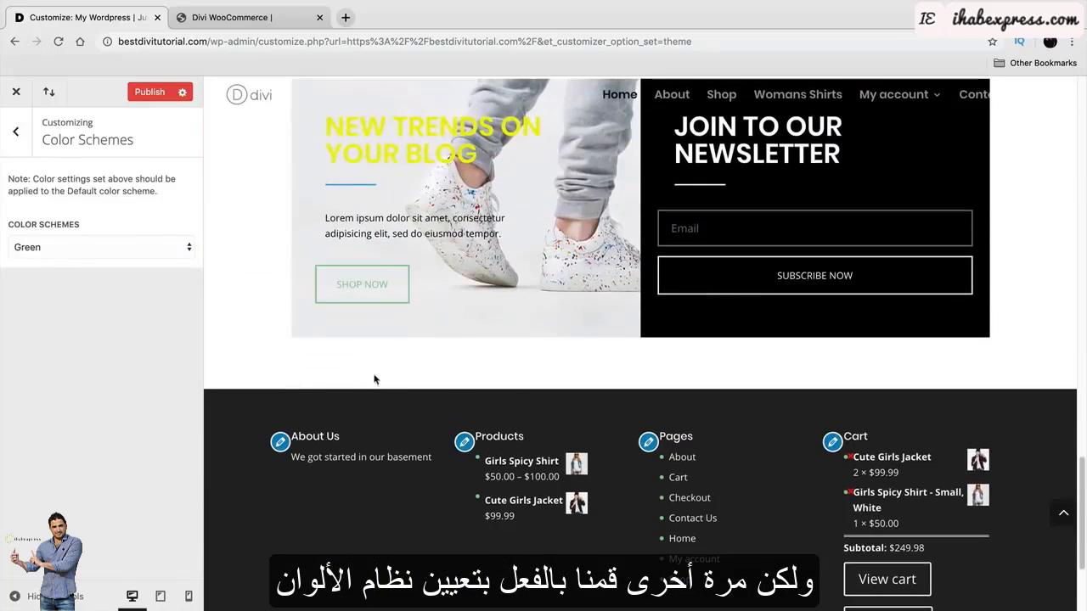
click(128, 247)
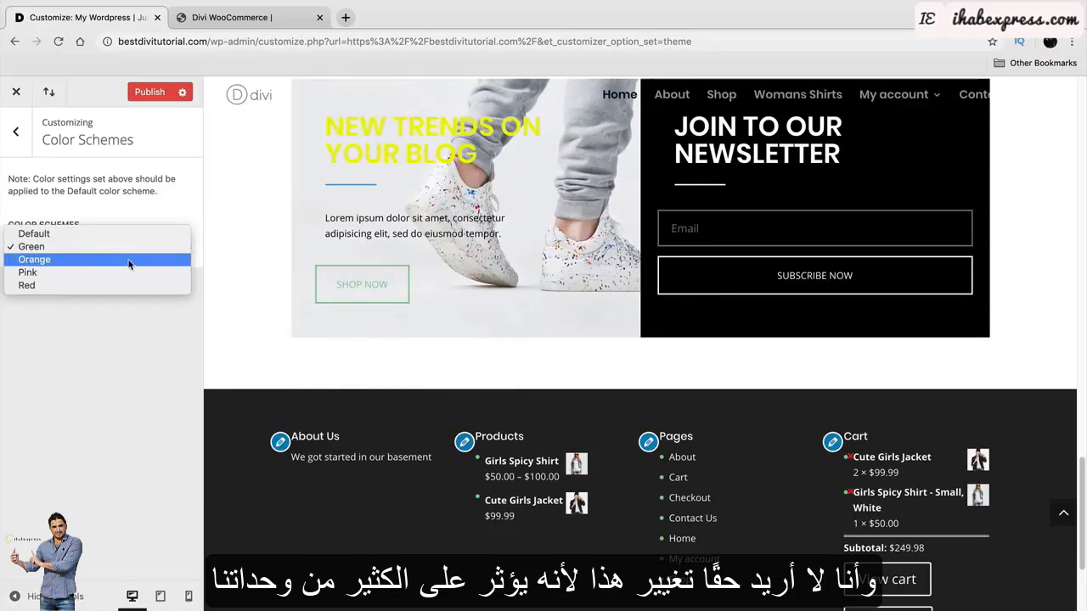
click(129, 260)
scroll(240, 326, up, 15)
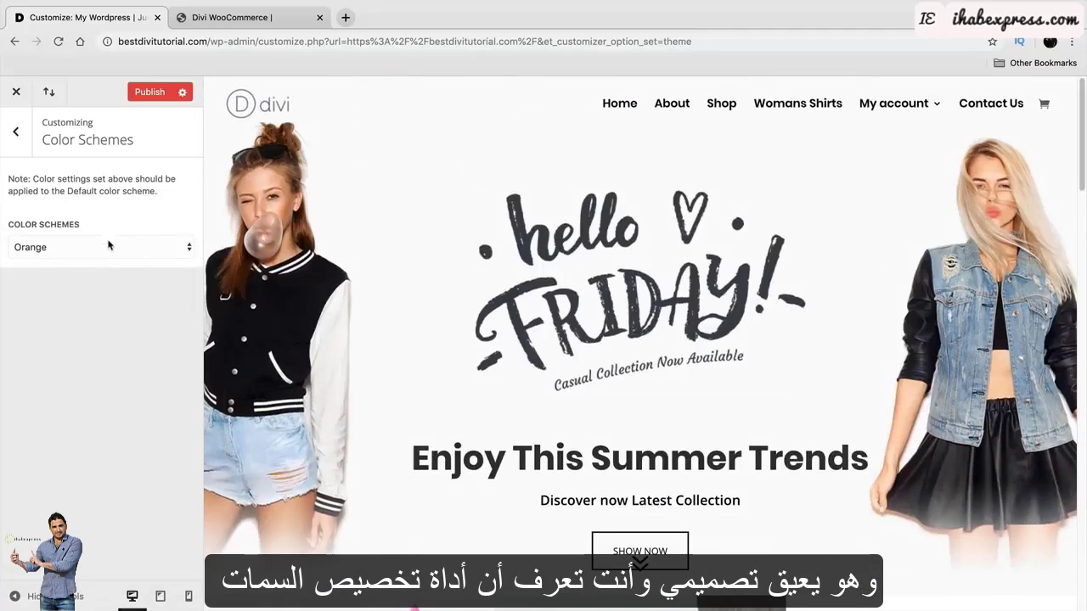
click(108, 246)
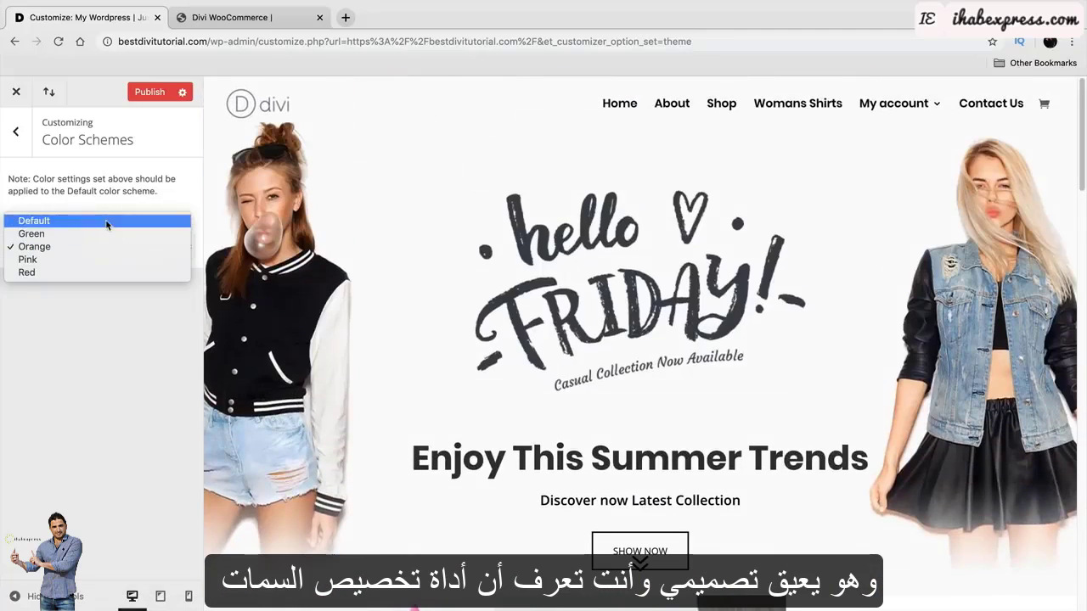
click(107, 220)
click(15, 132)
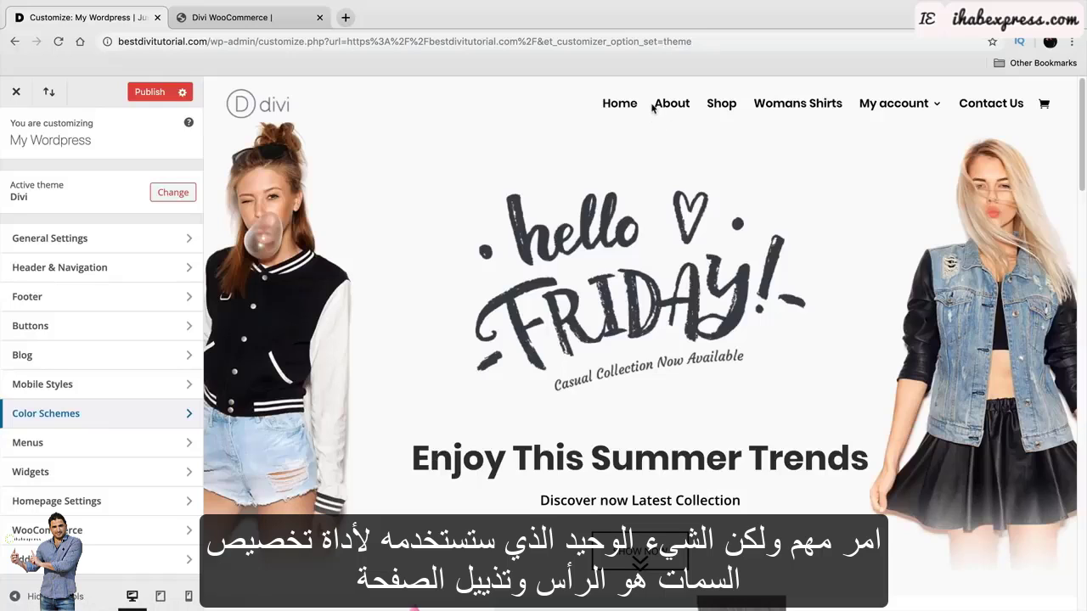
click(85, 501)
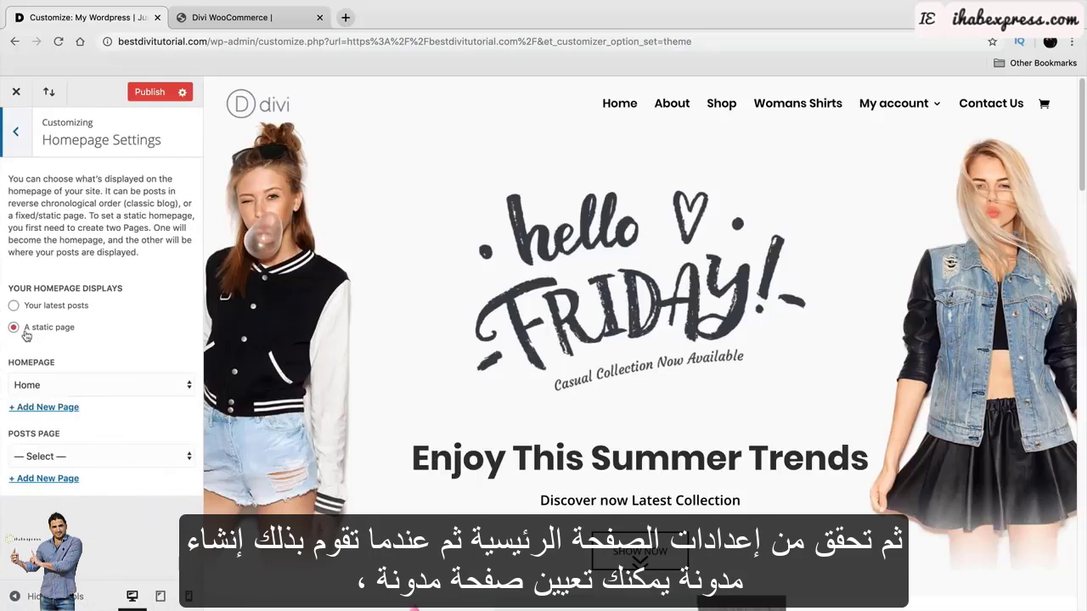
click(61, 457)
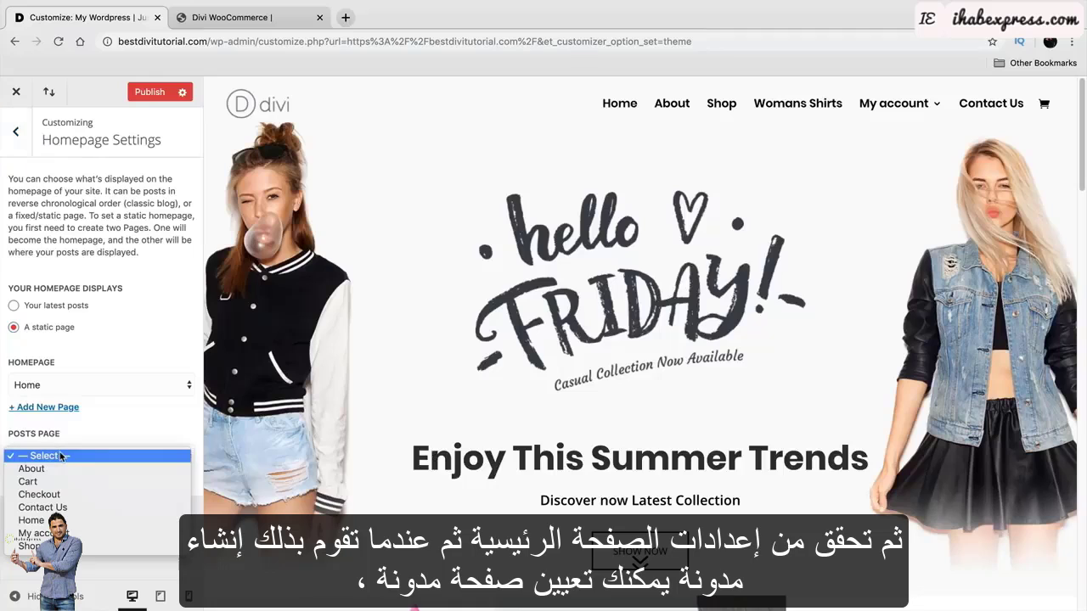
click(73, 456)
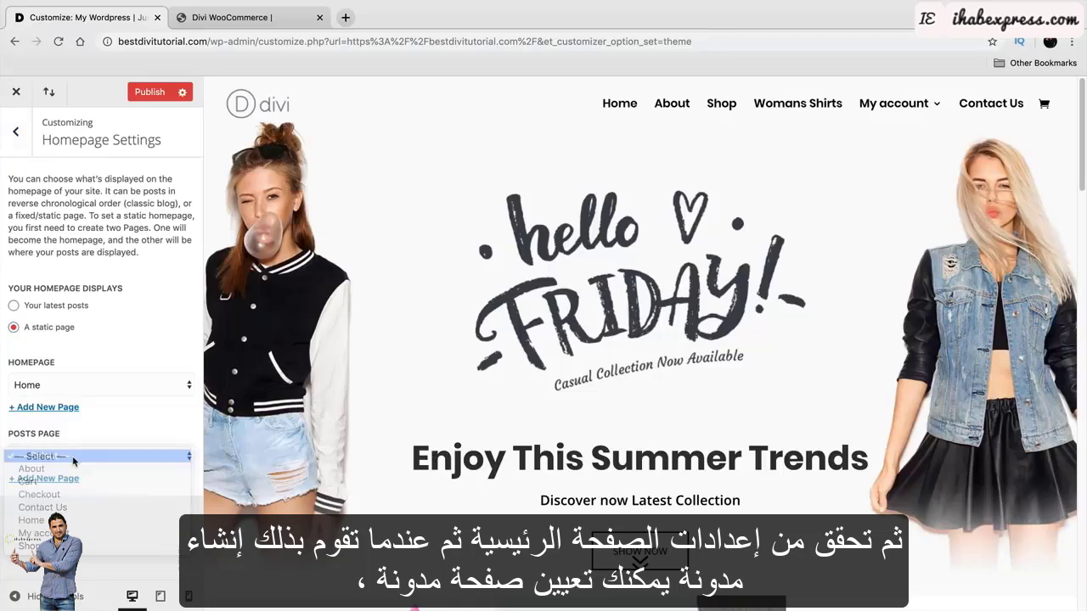
click(15, 132)
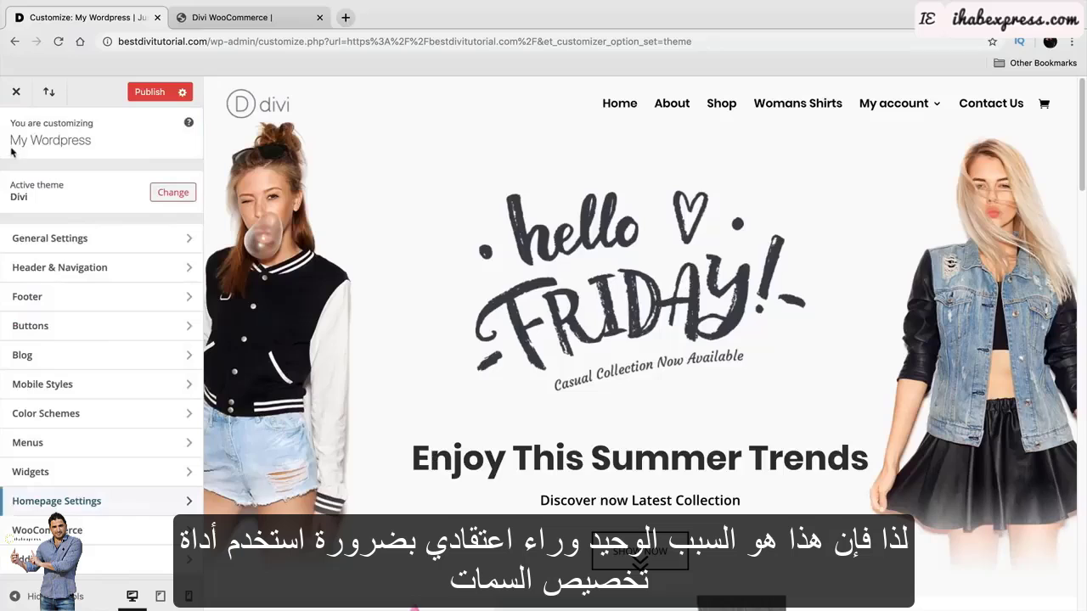
Enable the WooCommerce store notice and replace its text with a 10%-off coupon message.
click(117, 530)
click(116, 181)
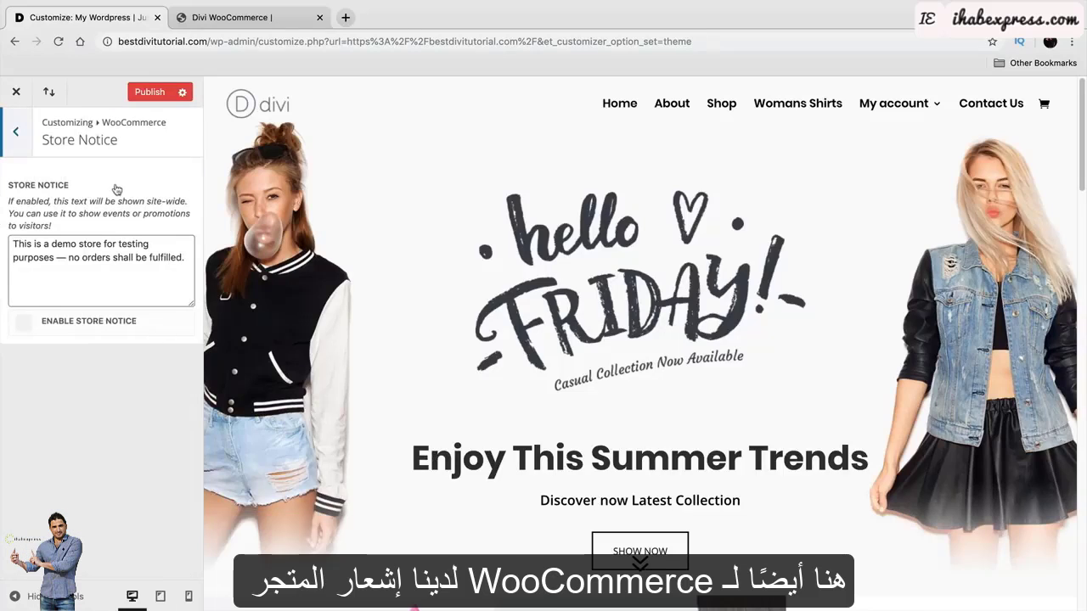
click(24, 322)
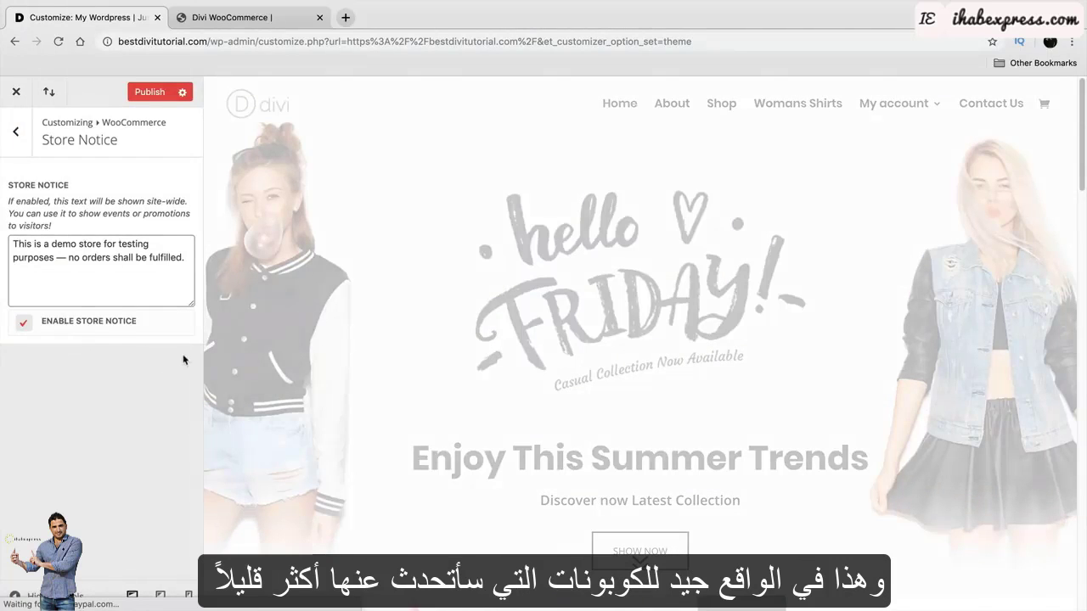
scroll(408, 445, down, 10)
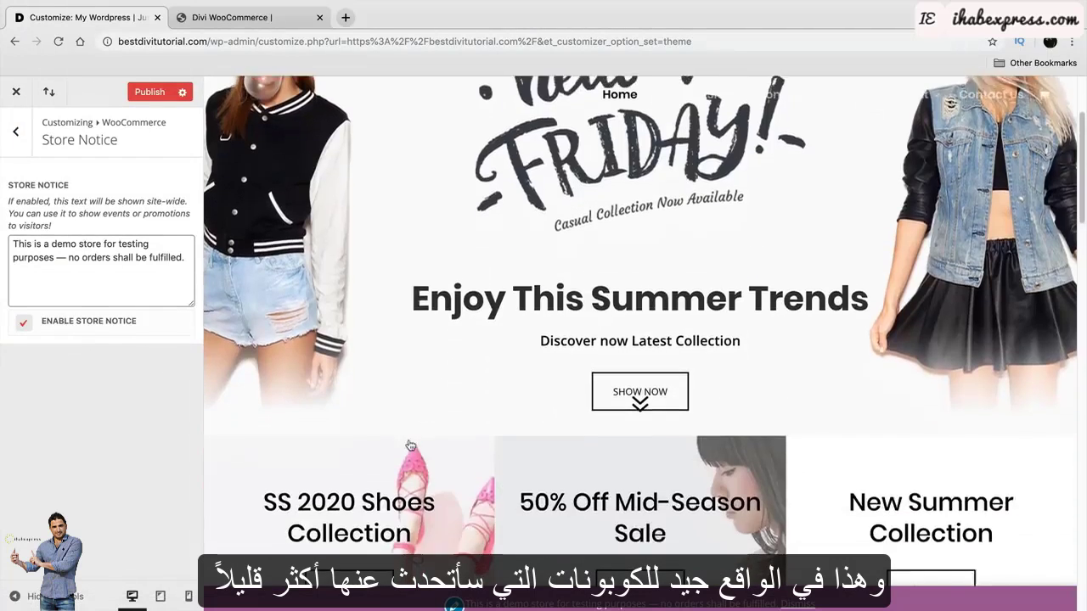
scroll(408, 445, down, 5)
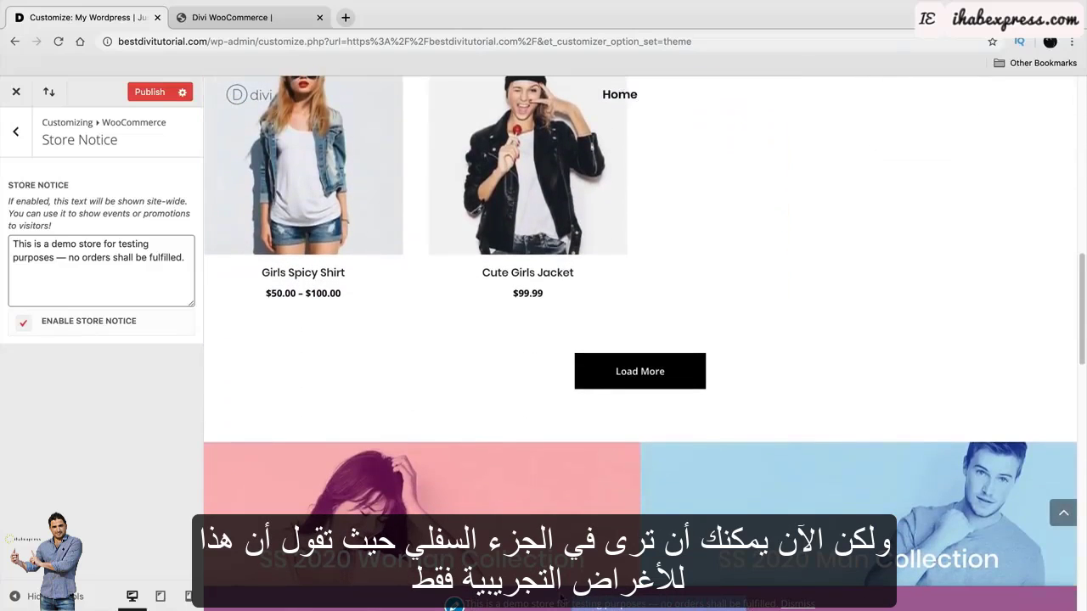
drag(176, 258, 14, 220)
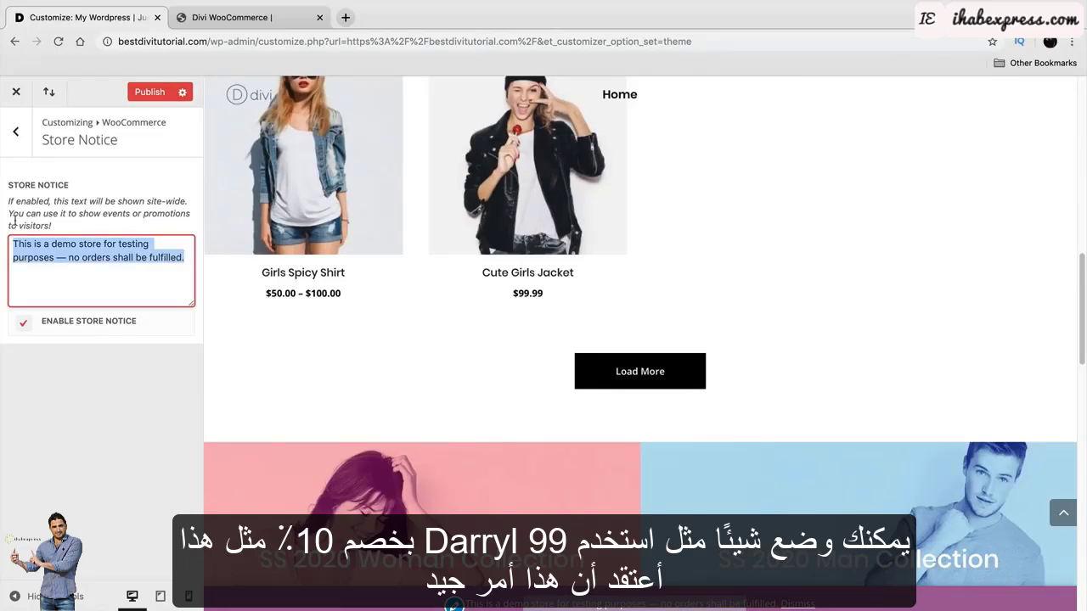
text(Use D)
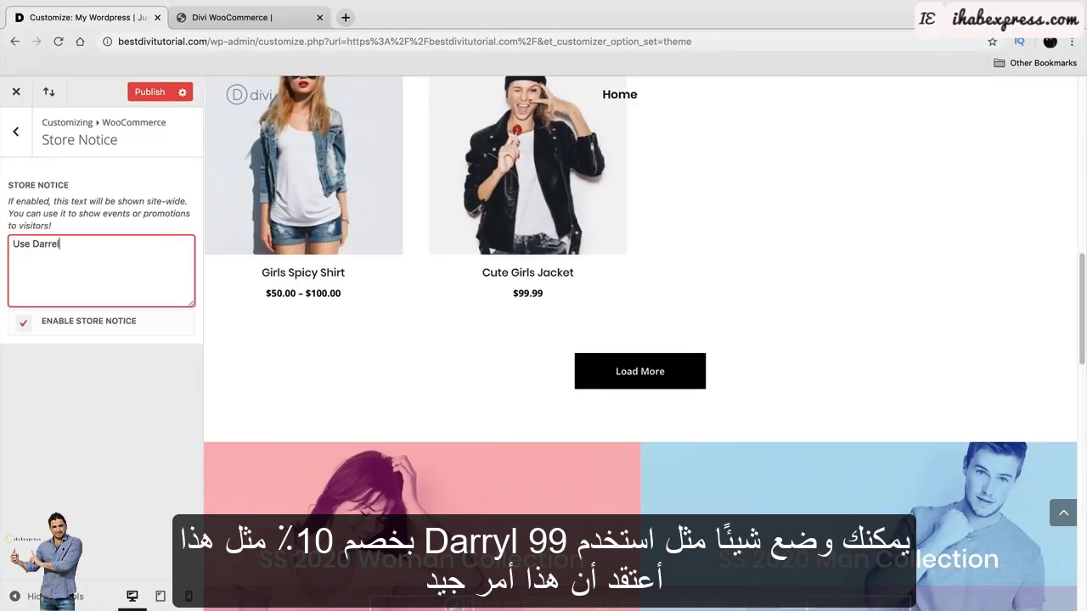
text(arrel99 For)
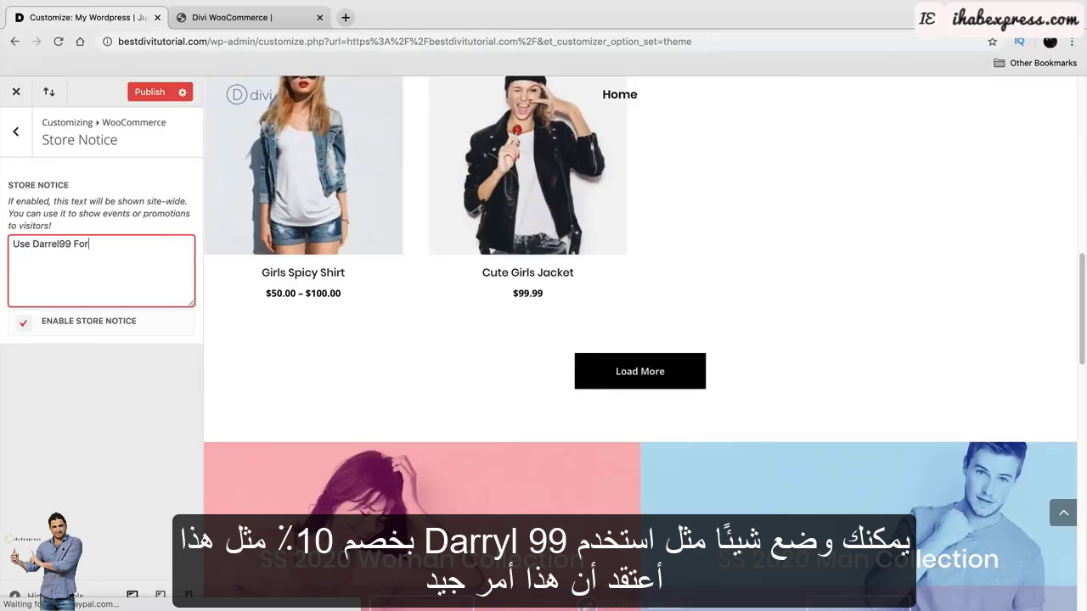
text( 10% Off!)
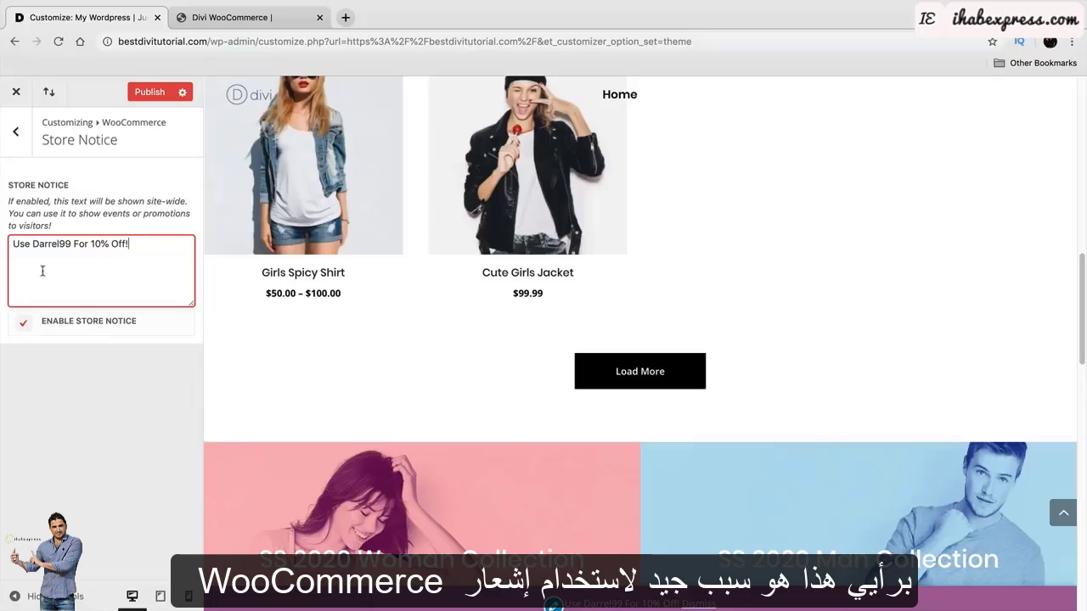
click(15, 132)
click(66, 209)
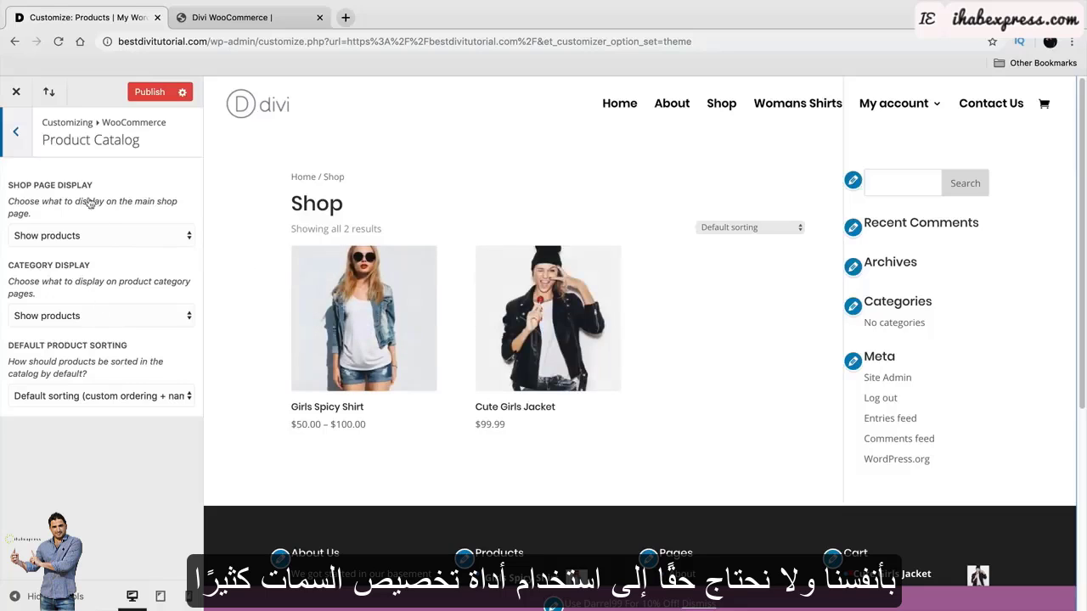
Inspect the product image sizes, leaving the 600 main image width unchanged.
click(15, 135)
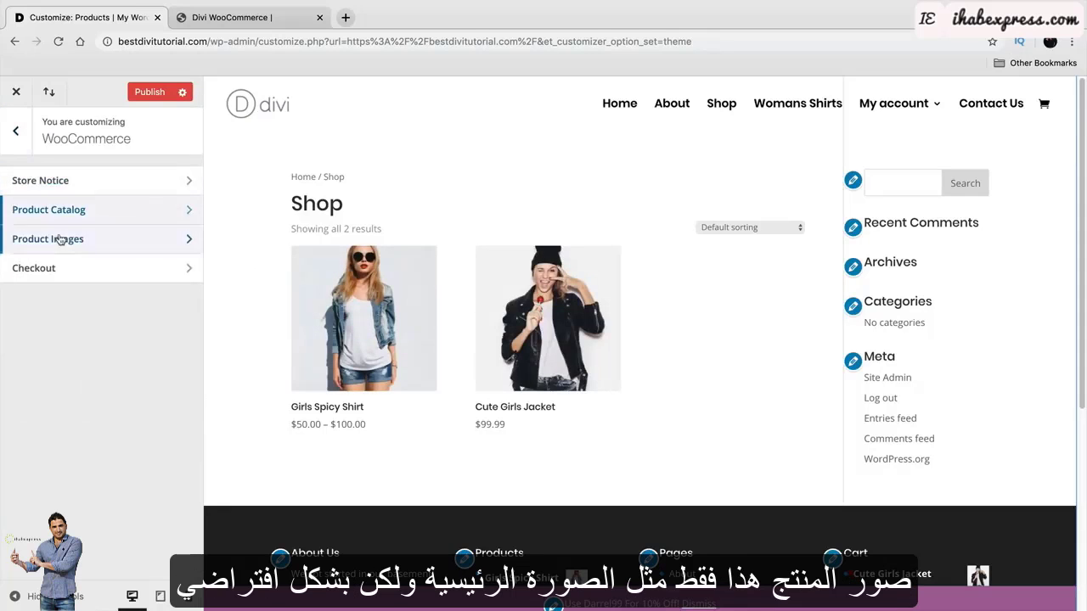
click(60, 239)
double_click(50, 285)
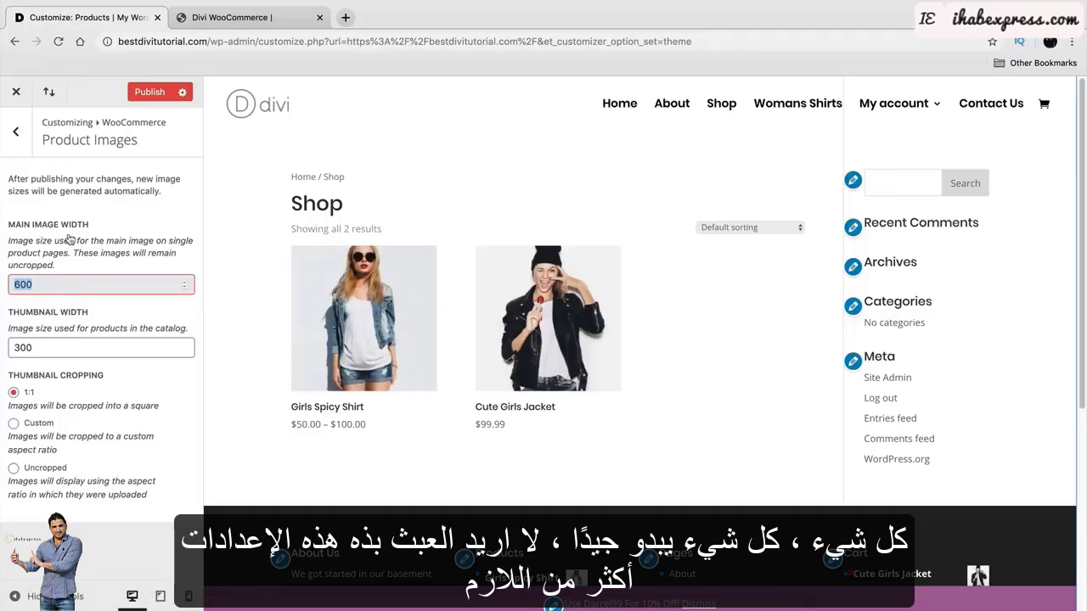
click(15, 132)
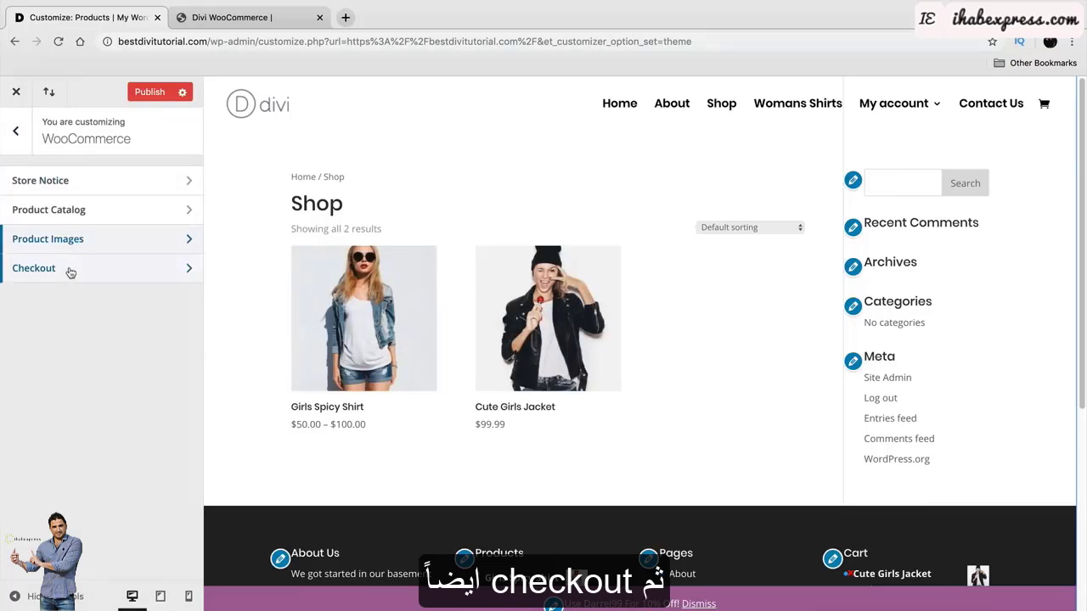
Review the checkout fields, keeping Company name optional and Phone required.
click(68, 266)
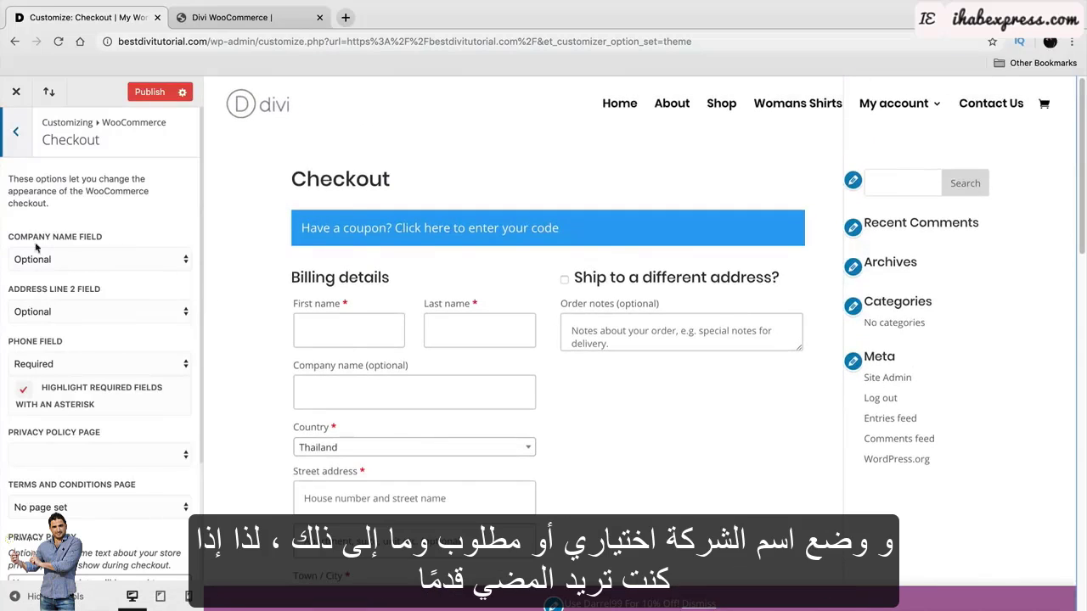
drag(27, 241, 95, 241)
click(85, 265)
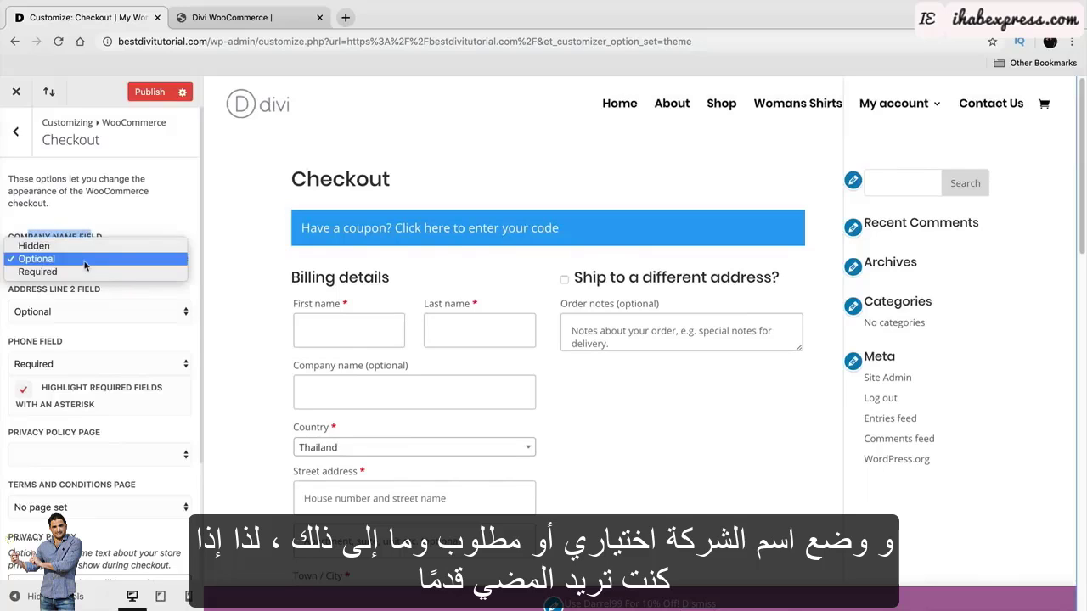
click(85, 260)
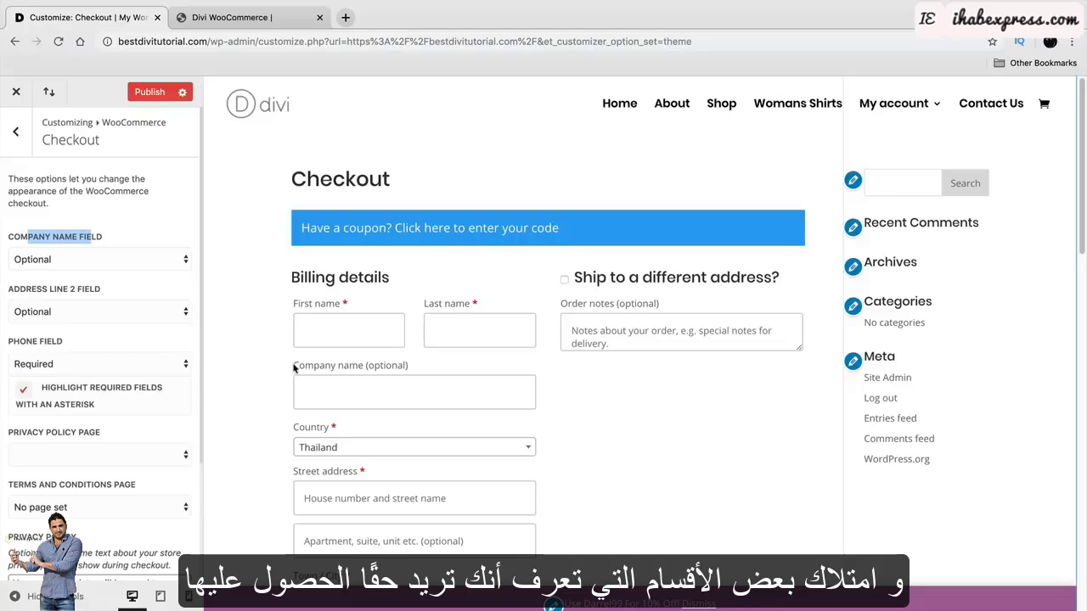
scroll(301, 363, down, 2)
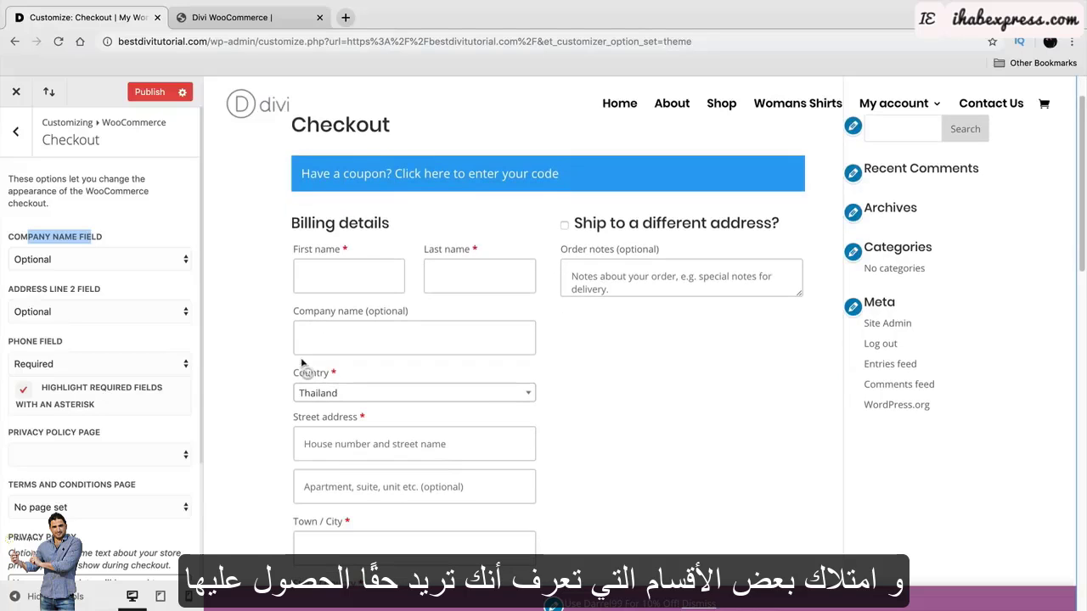
click(146, 508)
click(146, 508)
scroll(233, 490, down, 2)
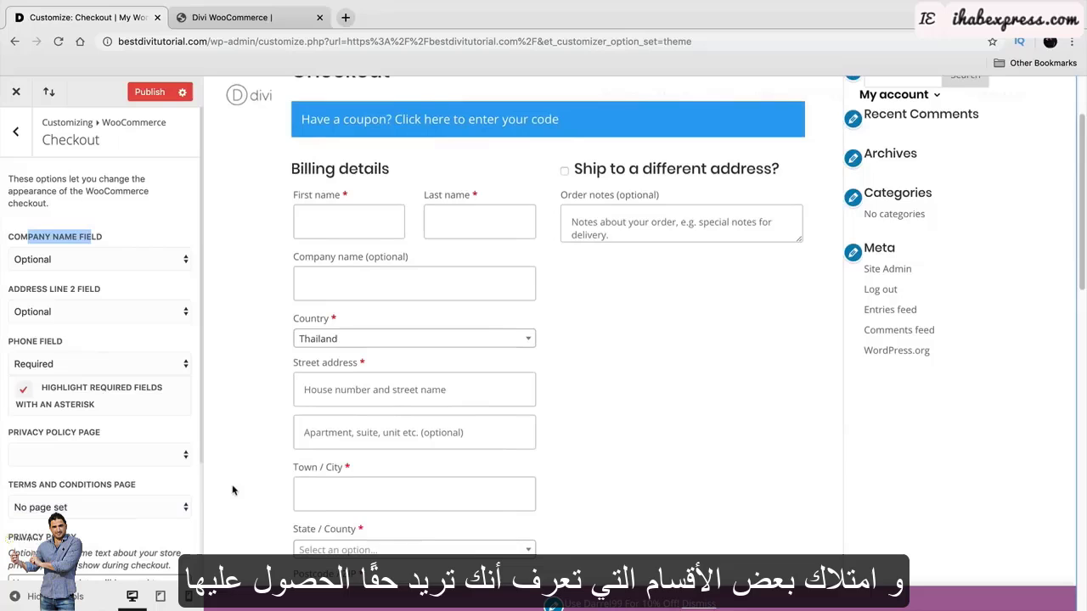
click(122, 367)
click(121, 365)
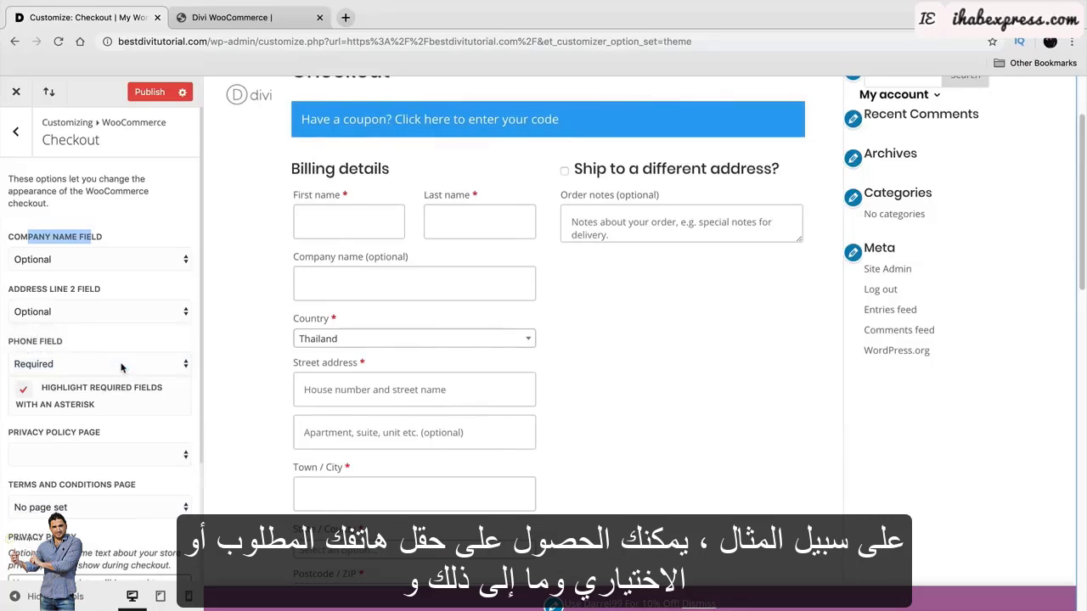
Leave the checkout terms and conditions and privacy policy pages unset.
scroll(120, 370, down, 1)
scroll(118, 367, down, 2)
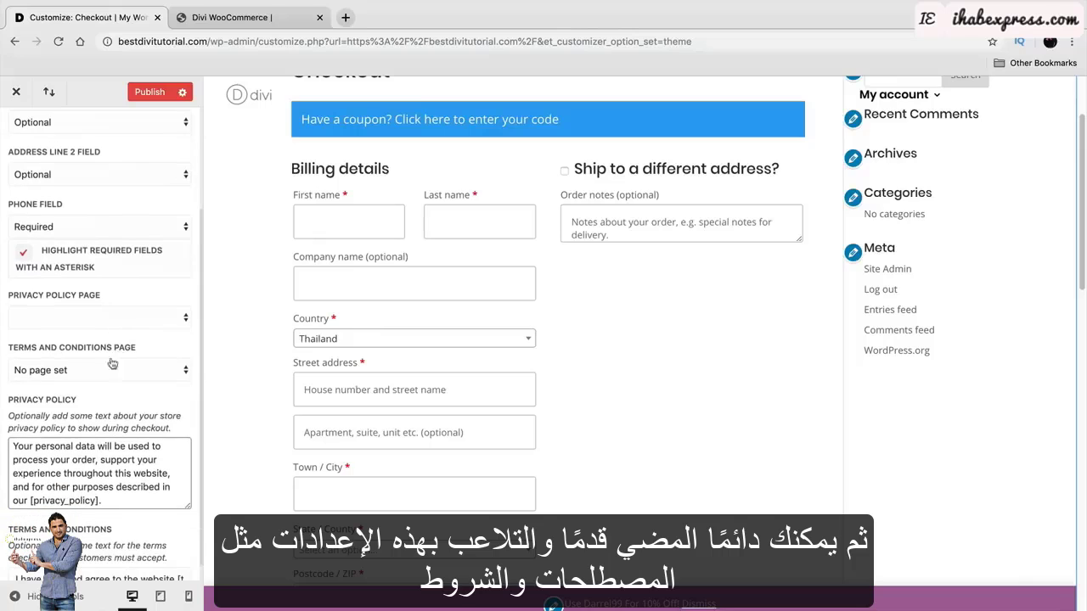
scroll(143, 372, down, 1)
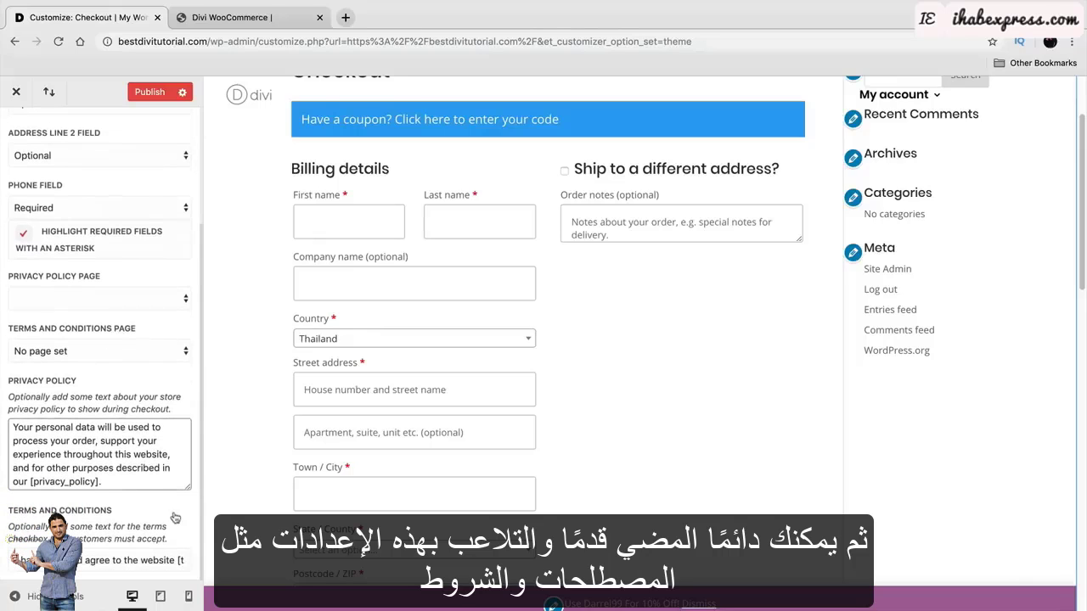
click(107, 352)
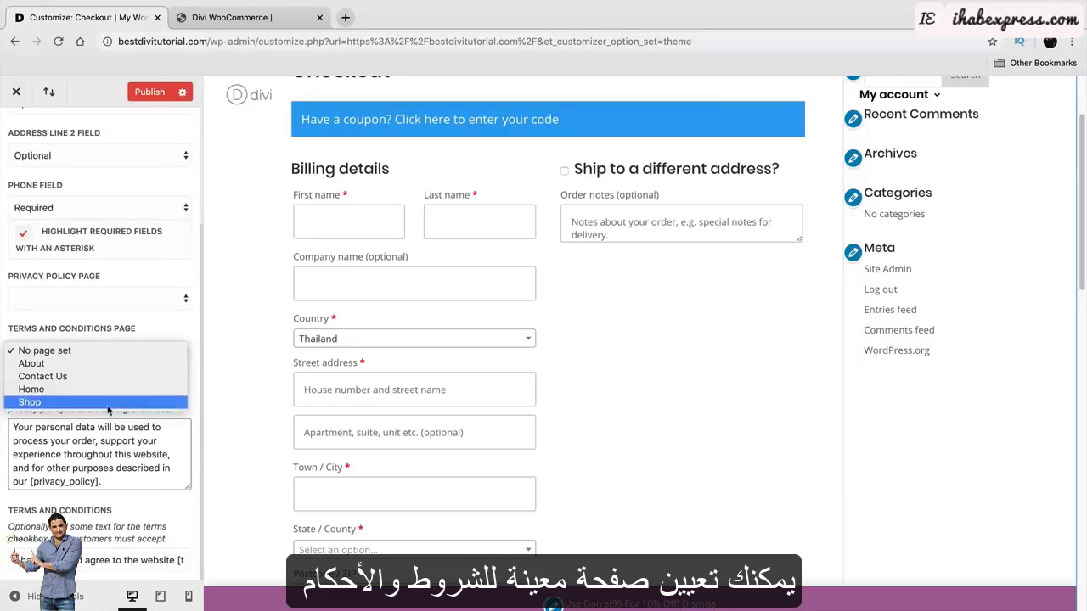
click(122, 351)
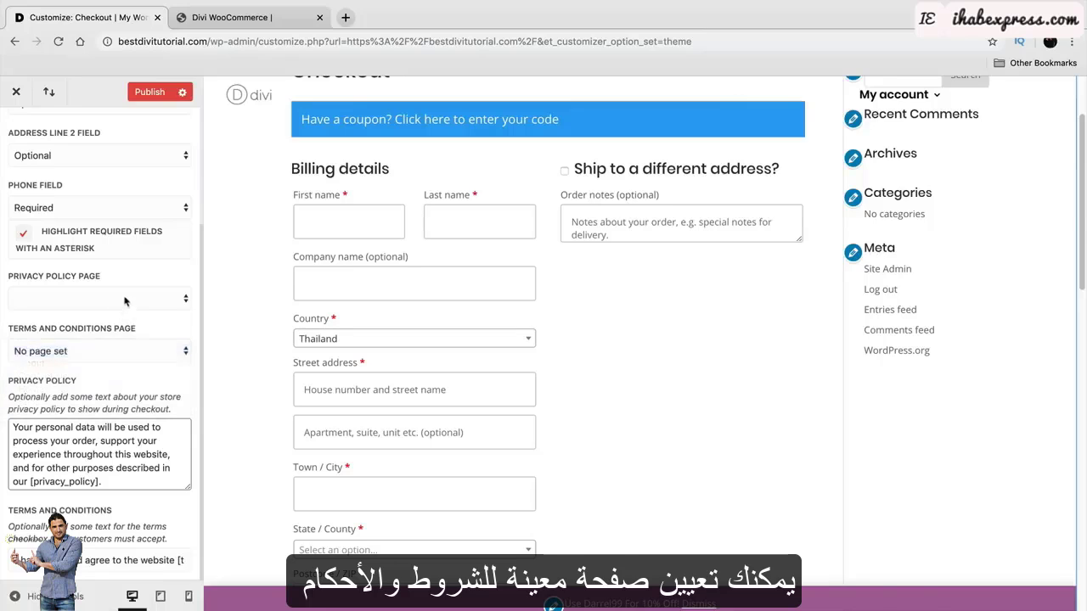
click(125, 298)
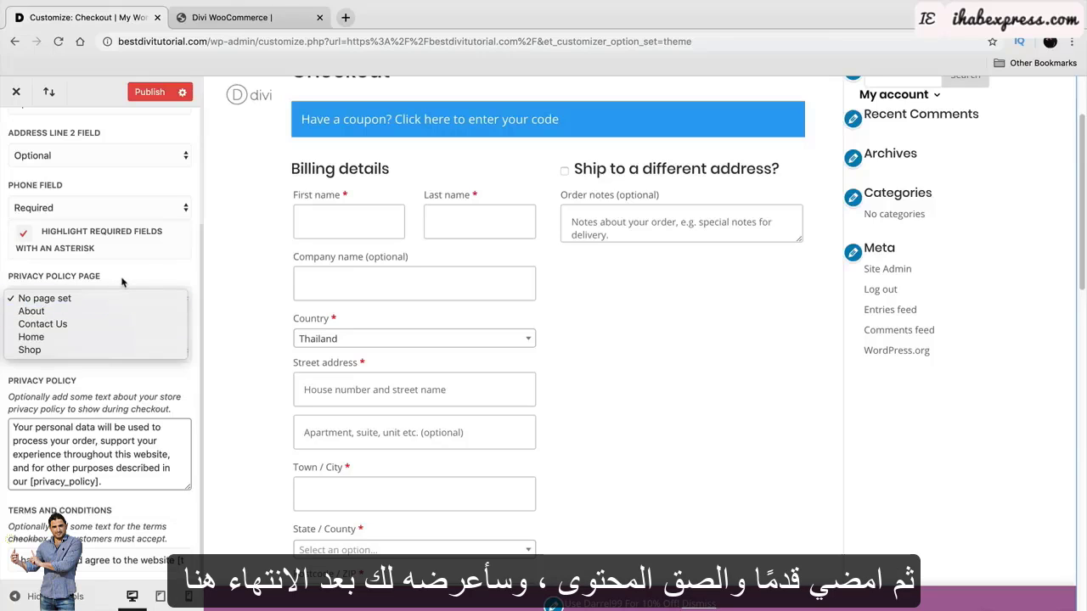
click(122, 282)
scroll(135, 293, up, 5)
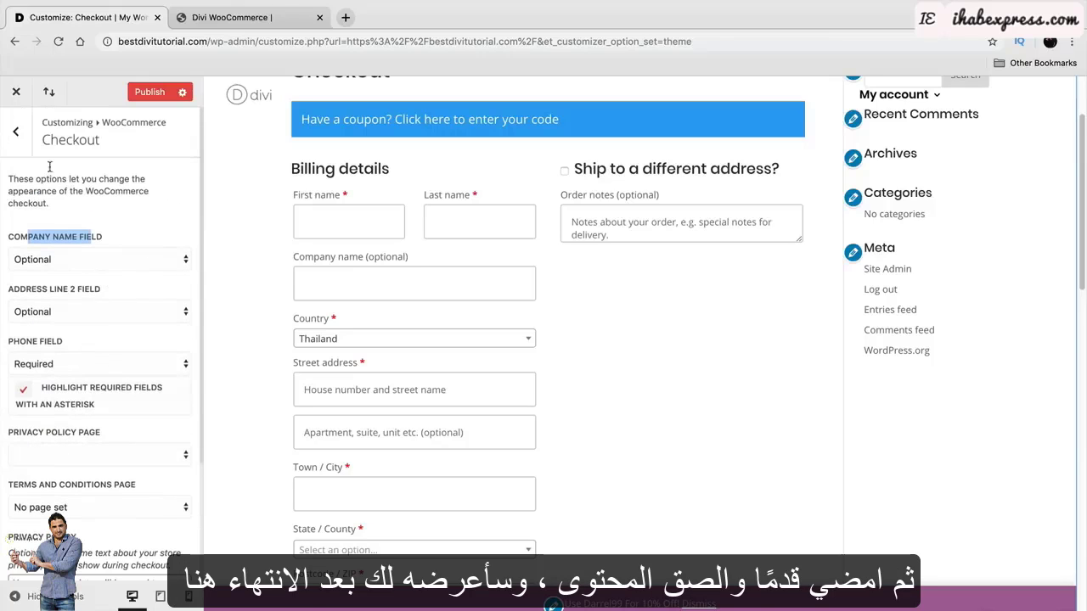
Glance at Additional CSS, publish all Customizer changes, and close the Customizer.
click(16, 133)
click(17, 134)
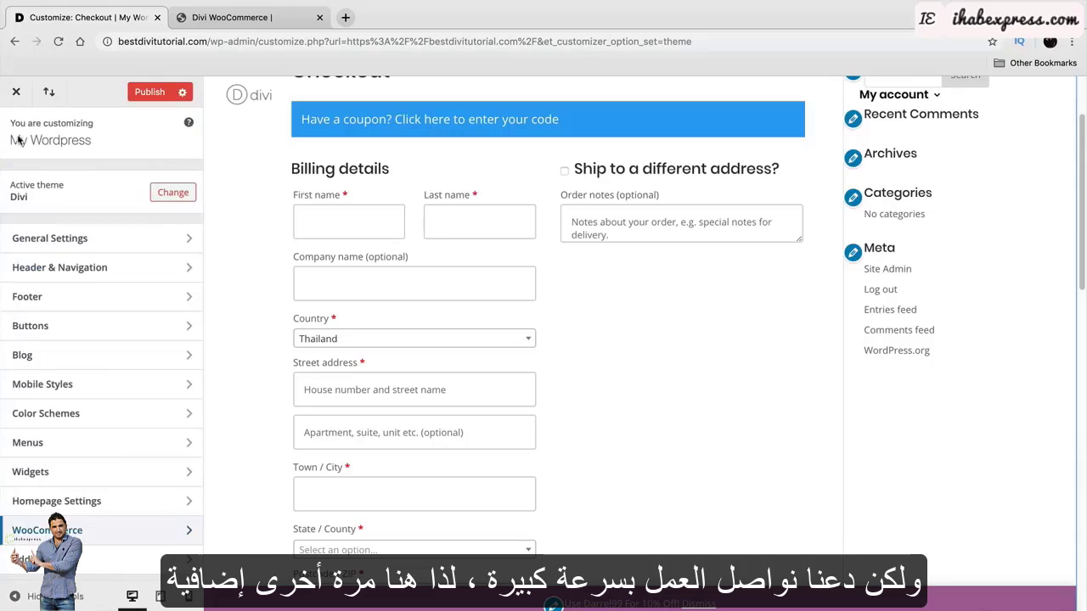
click(101, 564)
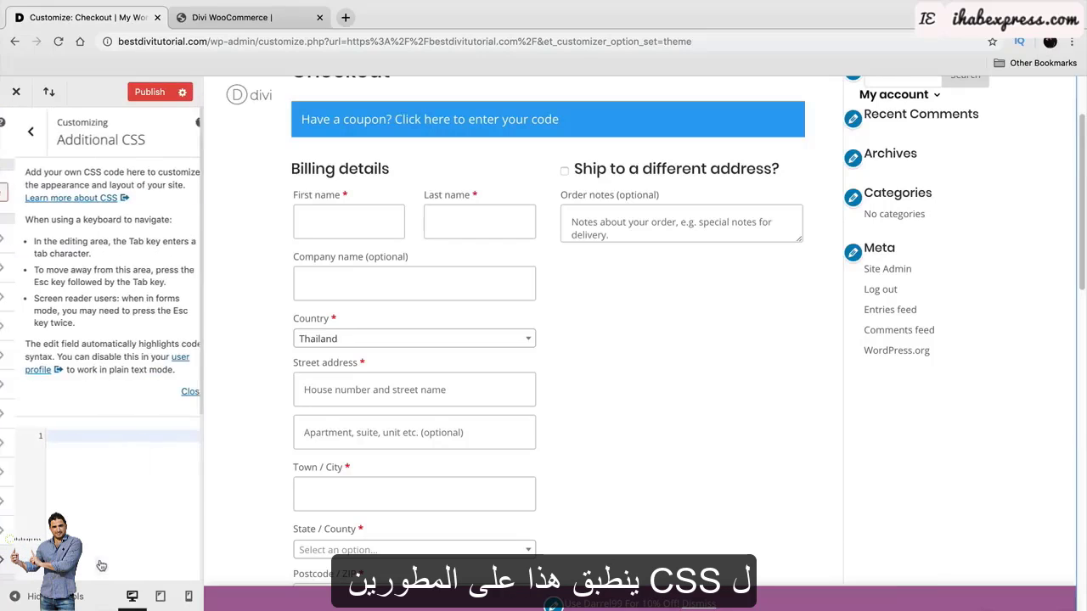
click(18, 133)
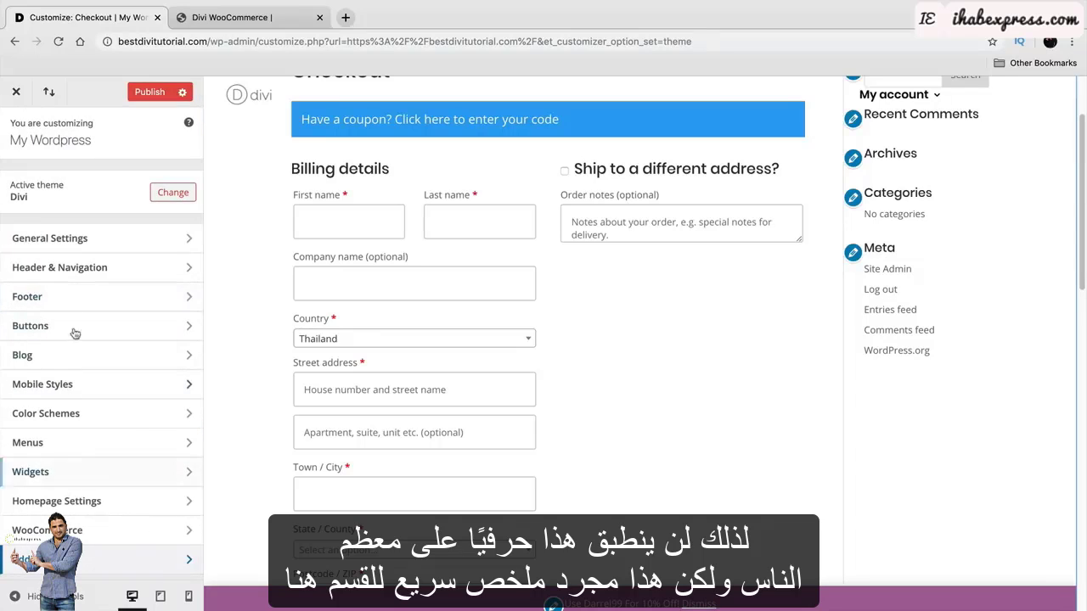
click(151, 93)
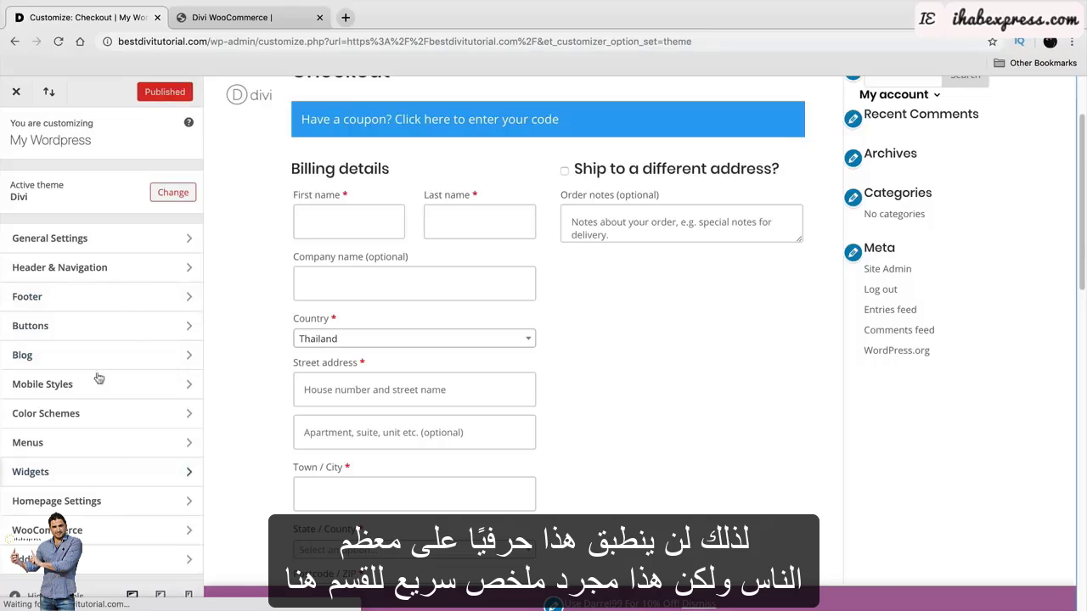
click(19, 92)
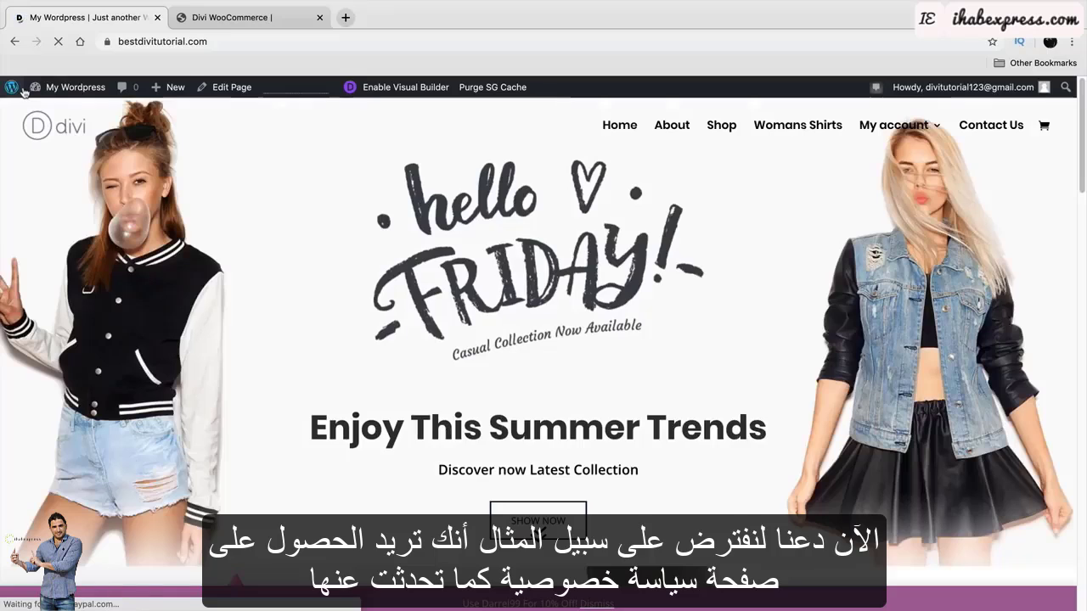
Create a new page titled 'Privacy Policy'.
mouse_move(166, 90)
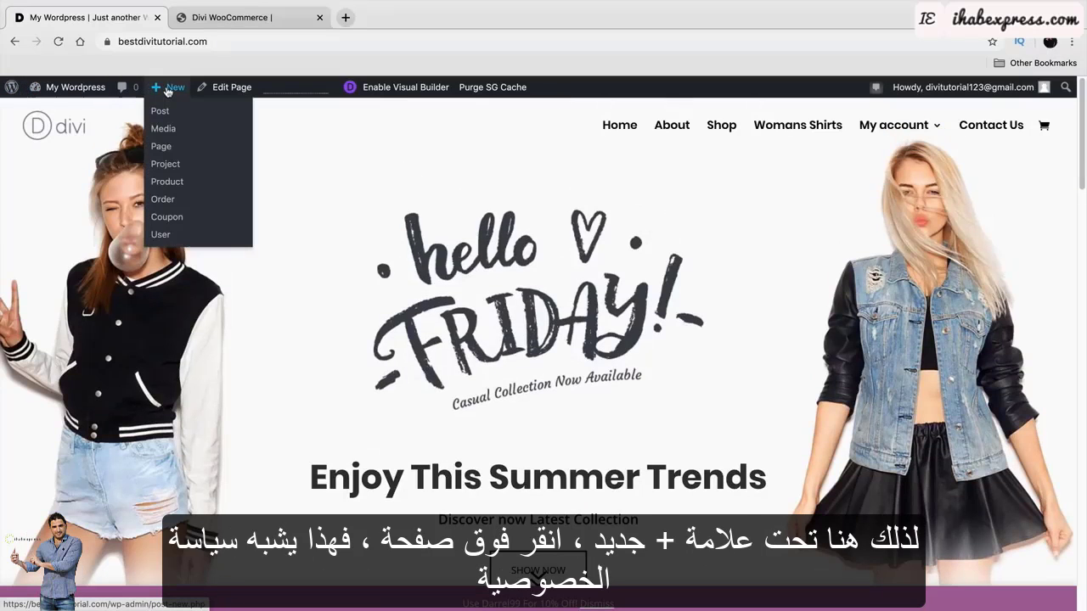
click(178, 149)
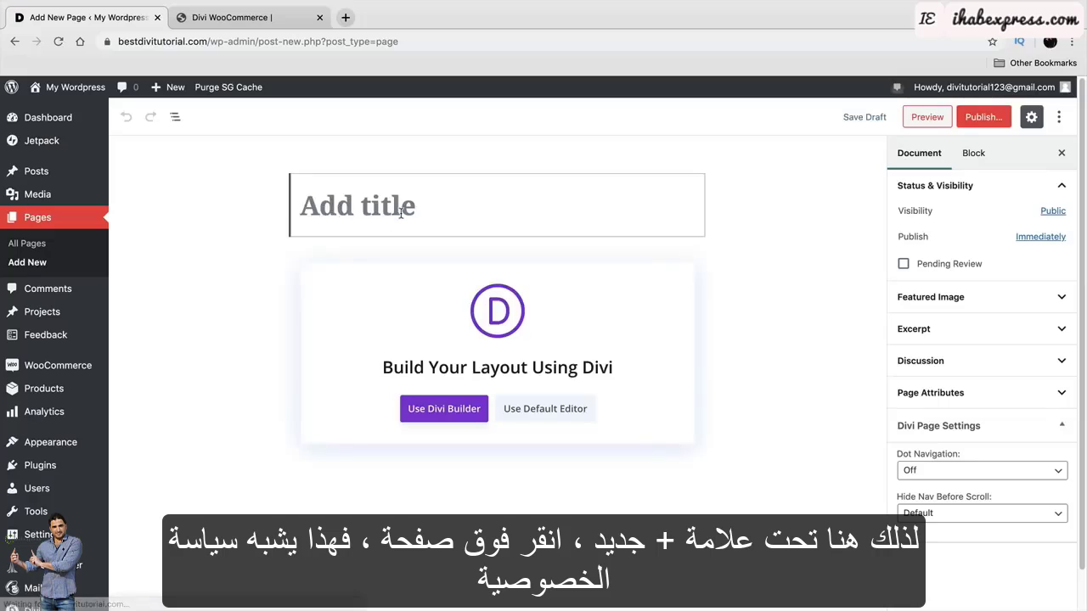
click(400, 213)
text(Pria)
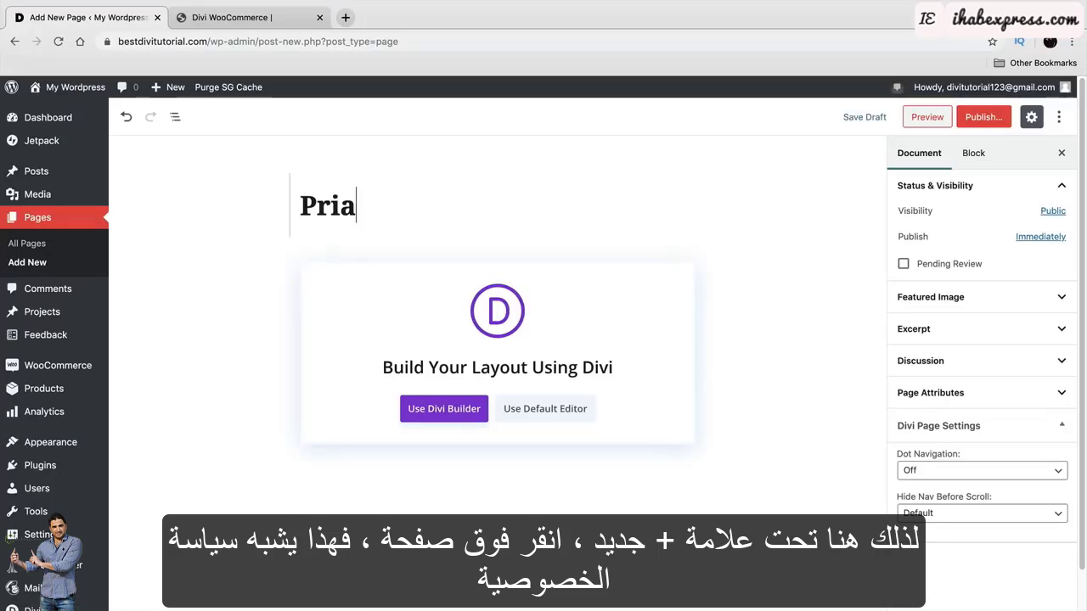
key(BackSpace)
text(vacy Po)
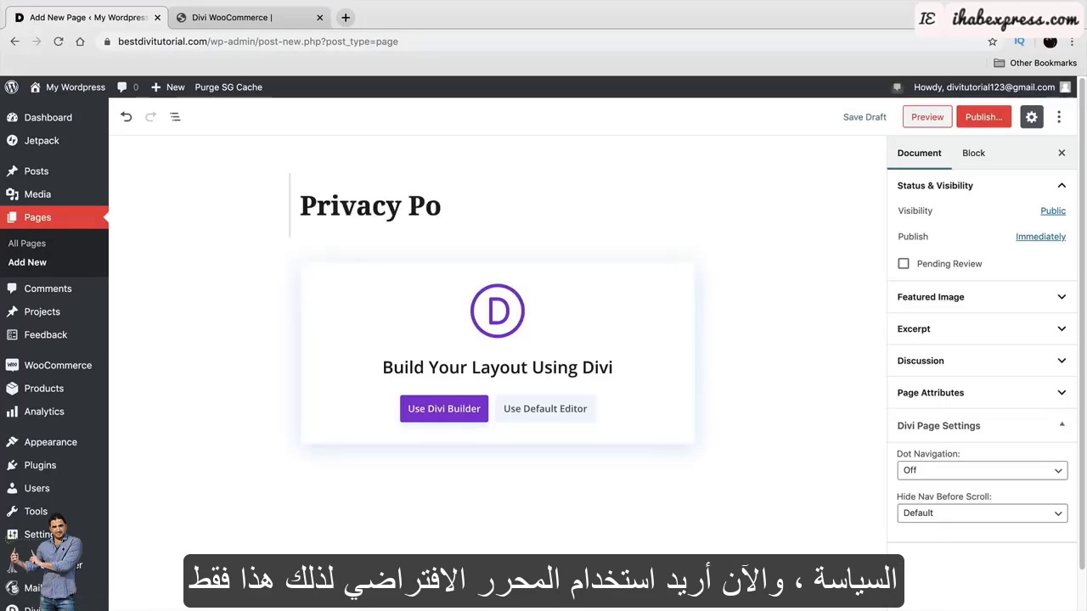
text(licy)
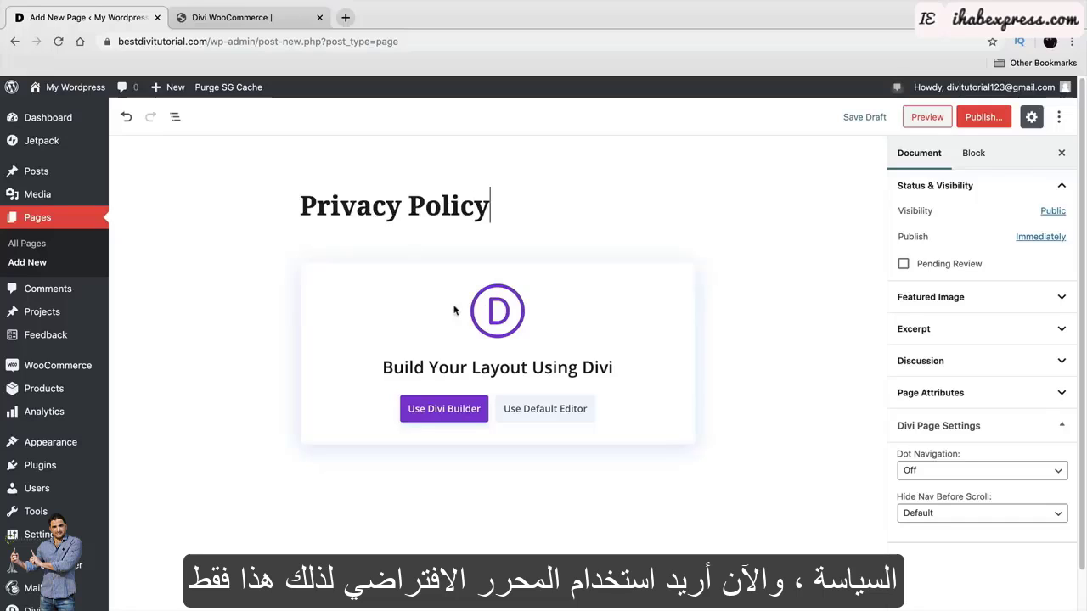
Switch the page to the default block editor, then go to the Divi WooCommerce demo tab.
click(555, 418)
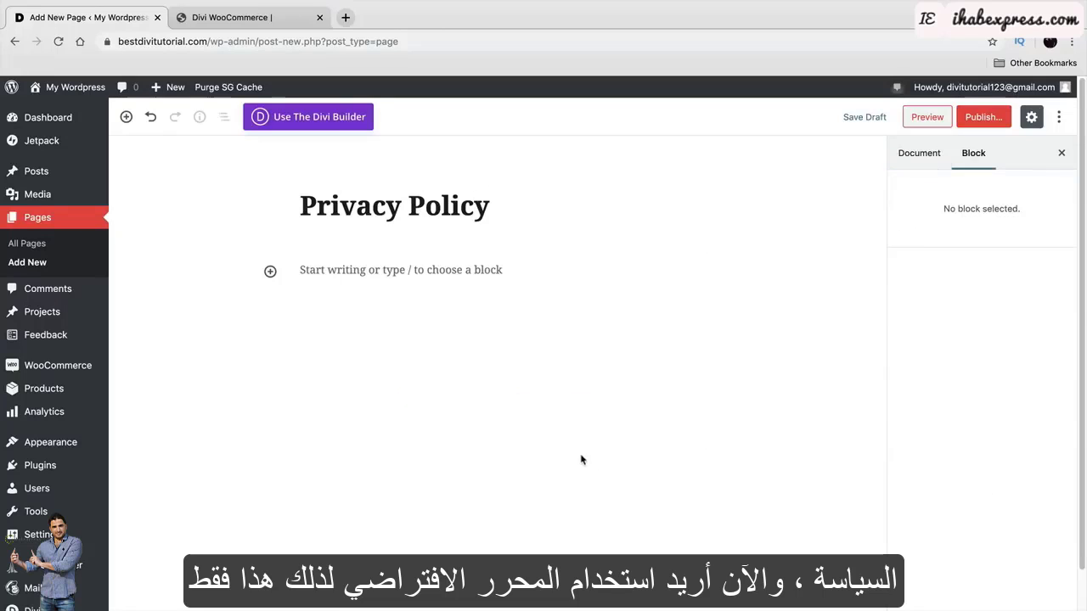
click(416, 273)
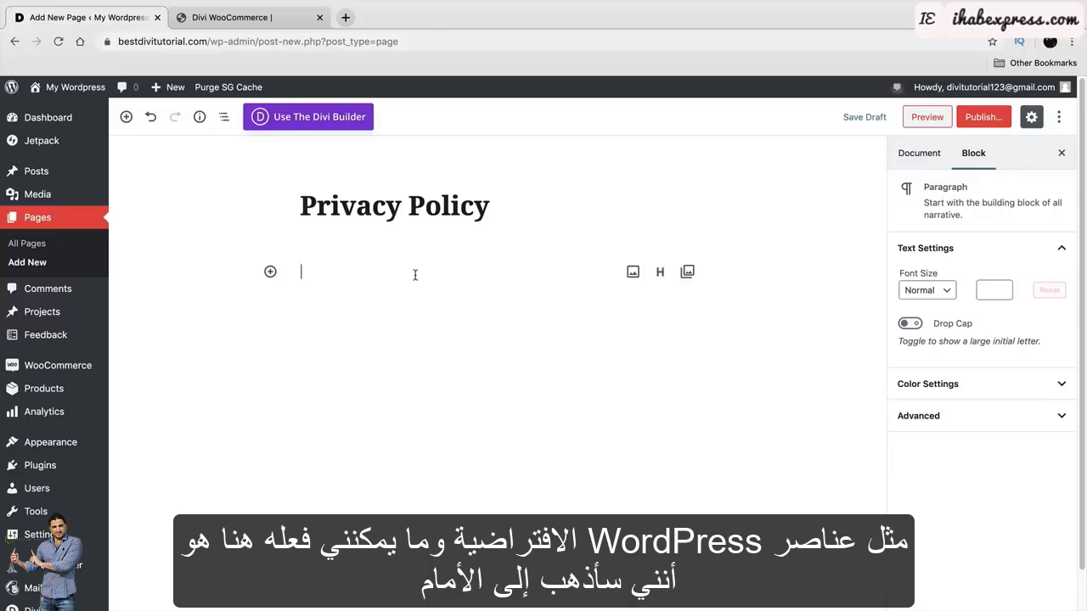
click(246, 17)
Copy the Lorem ipsum paragraph from the demo site's blog section.
scroll(490, 397, down, 10)
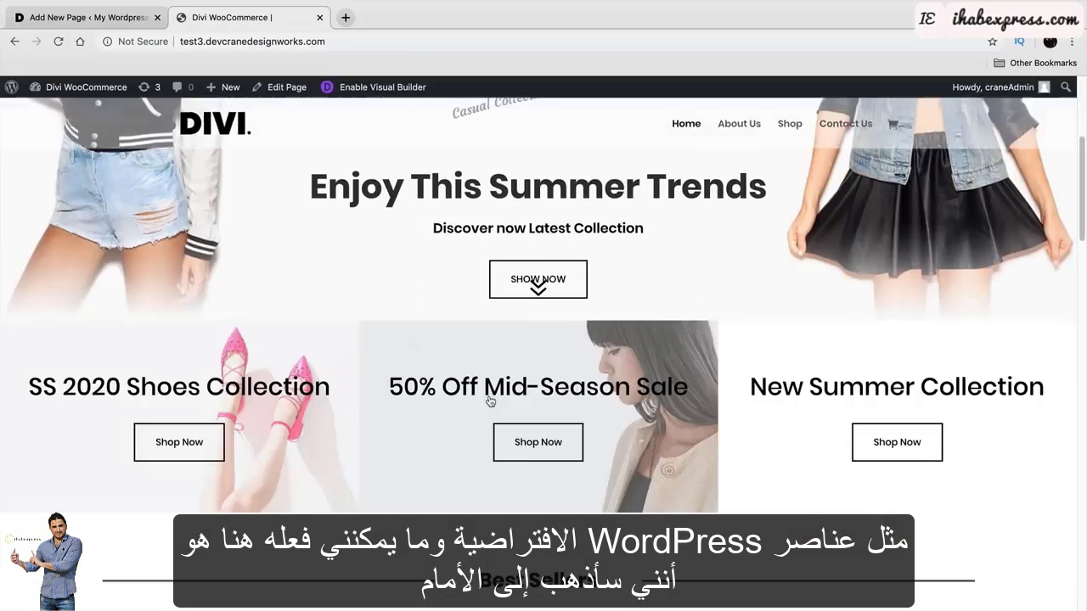
scroll(490, 395, down, 15)
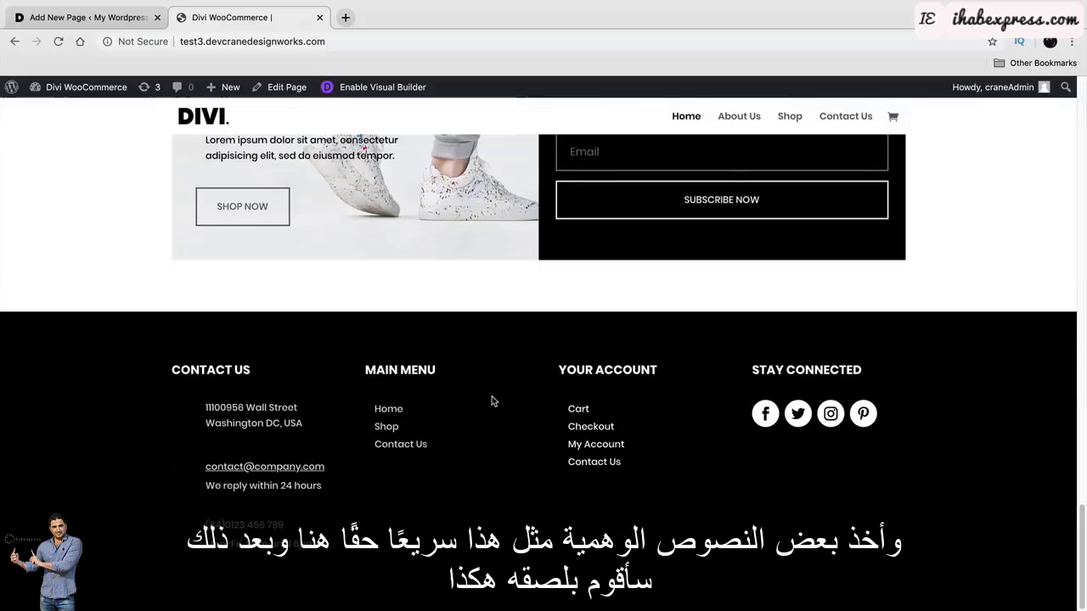
scroll(492, 396, up, 3)
drag(397, 423, 210, 405)
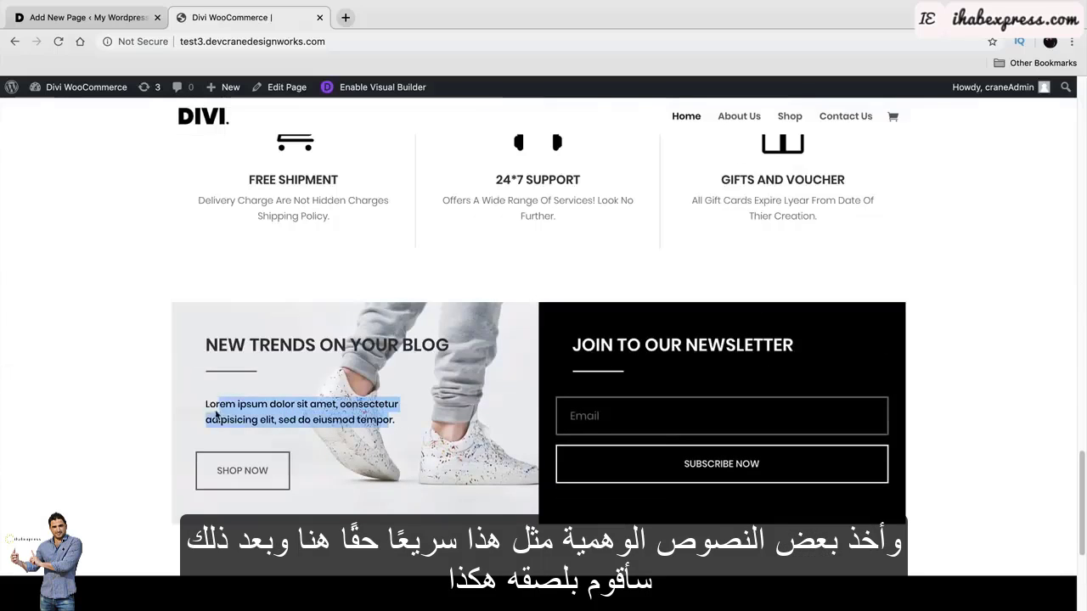
right_click(213, 405)
click(238, 432)
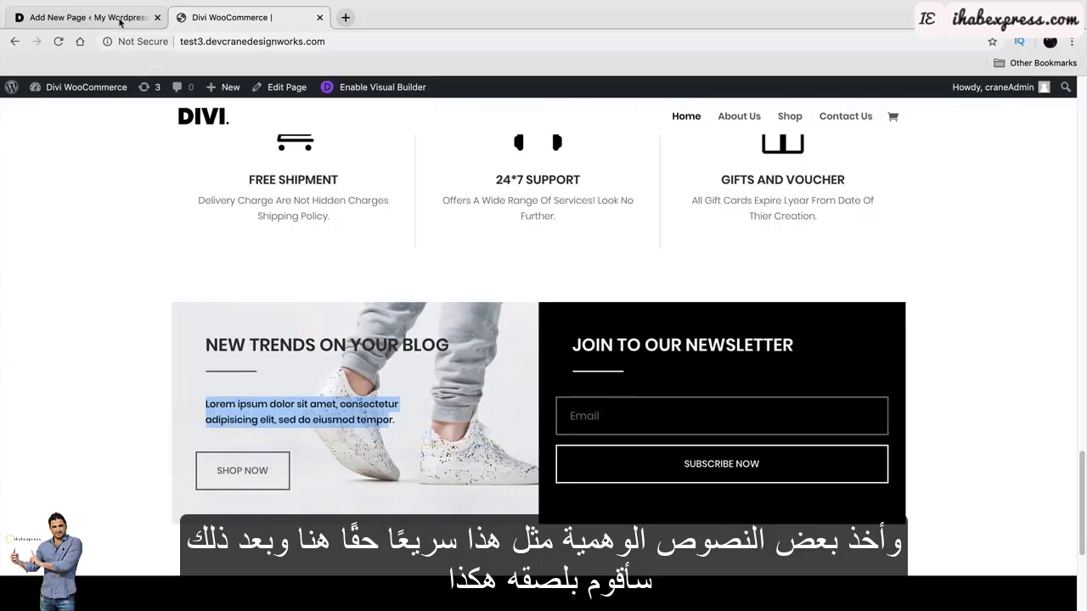
Paste the Lorem ipsum text into five paragraphs of the Privacy Policy page and publish it.
click(85, 17)
right_click(308, 270)
click(359, 354)
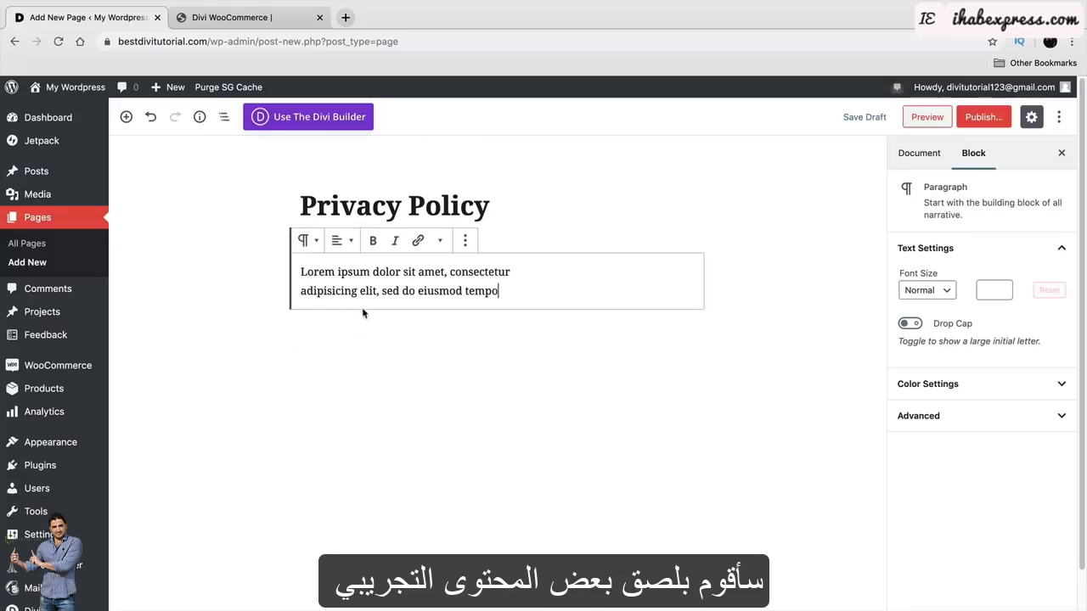
click(331, 332)
right_click(328, 326)
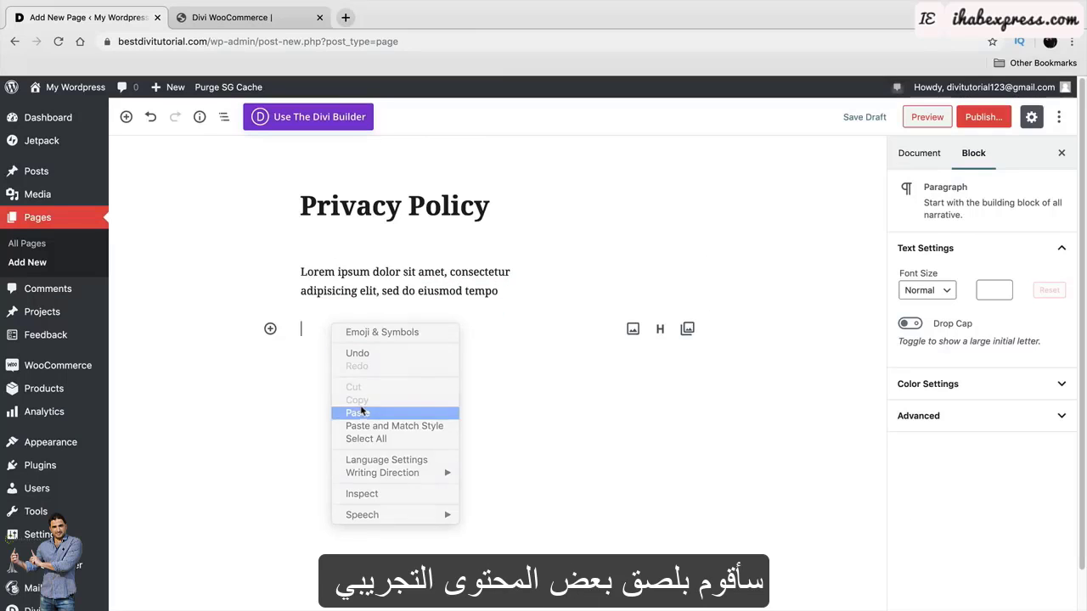
click(363, 413)
right_click(347, 383)
click(365, 472)
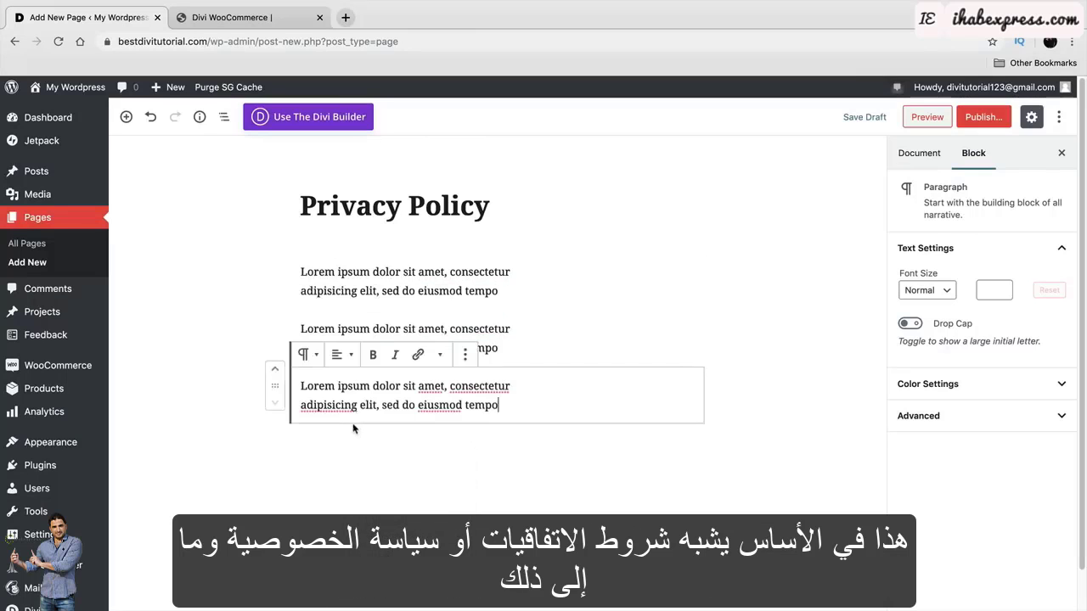
right_click(348, 450)
click(374, 494)
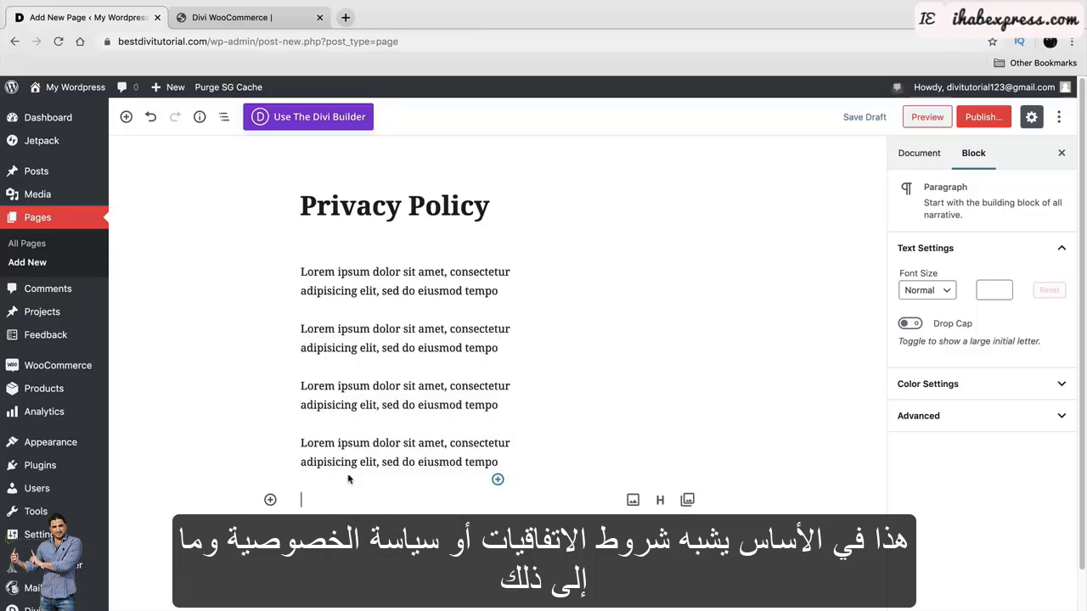
right_click(350, 501)
click(375, 496)
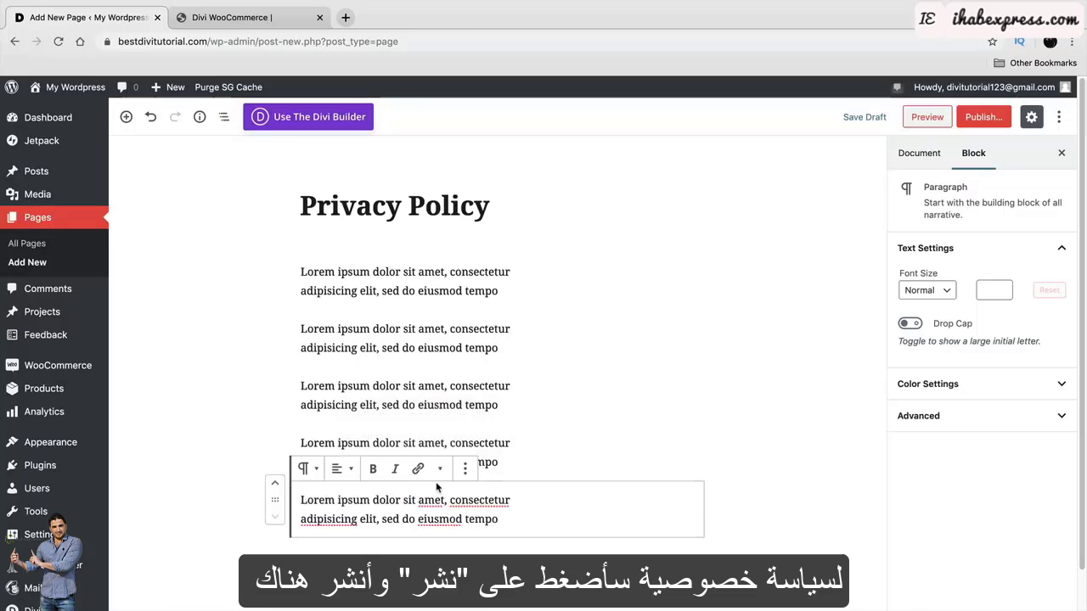
click(983, 119)
click(985, 117)
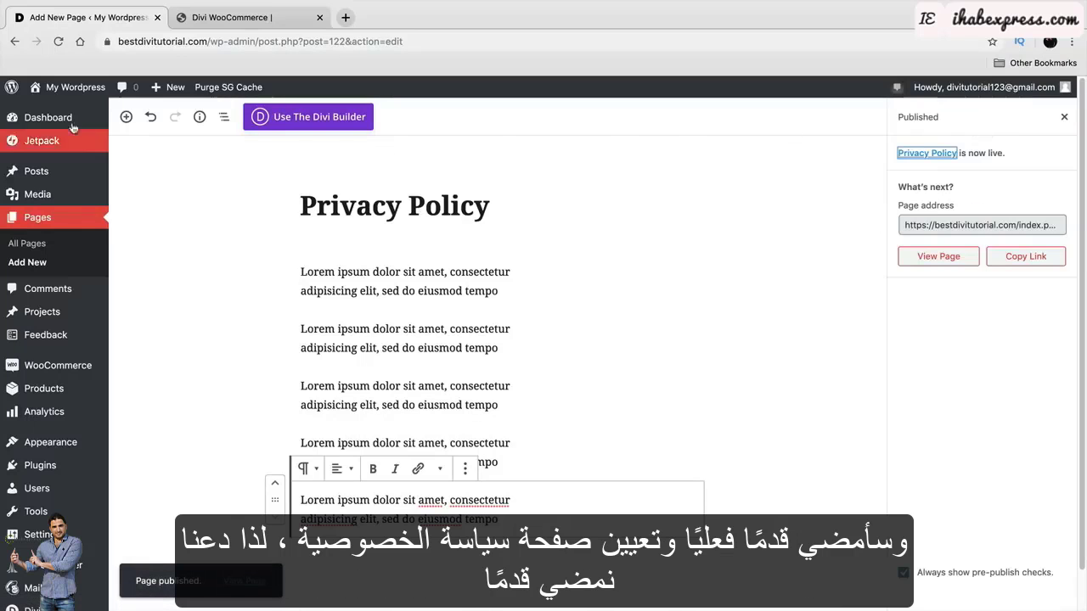
Go to the Dashboard and launch Customize Your Site to reopen the Customizer.
mouse_move(68, 87)
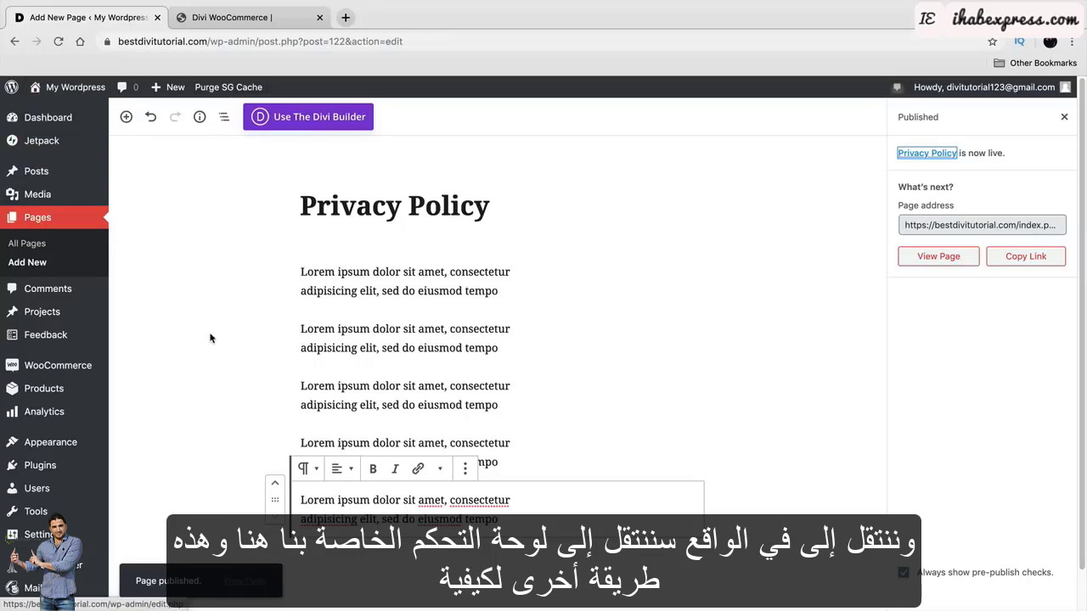
click(61, 119)
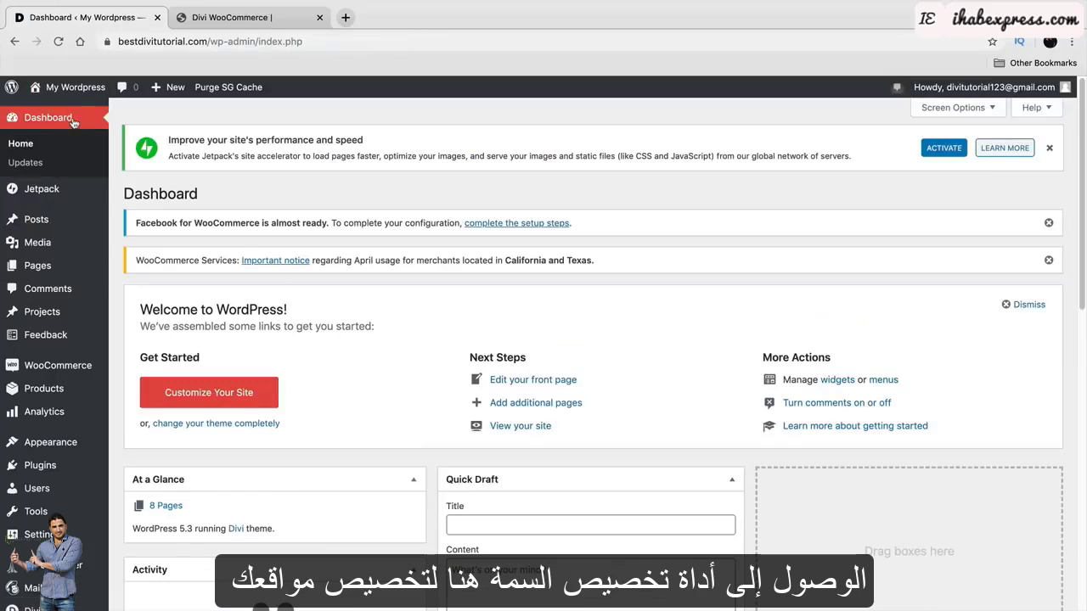
click(227, 397)
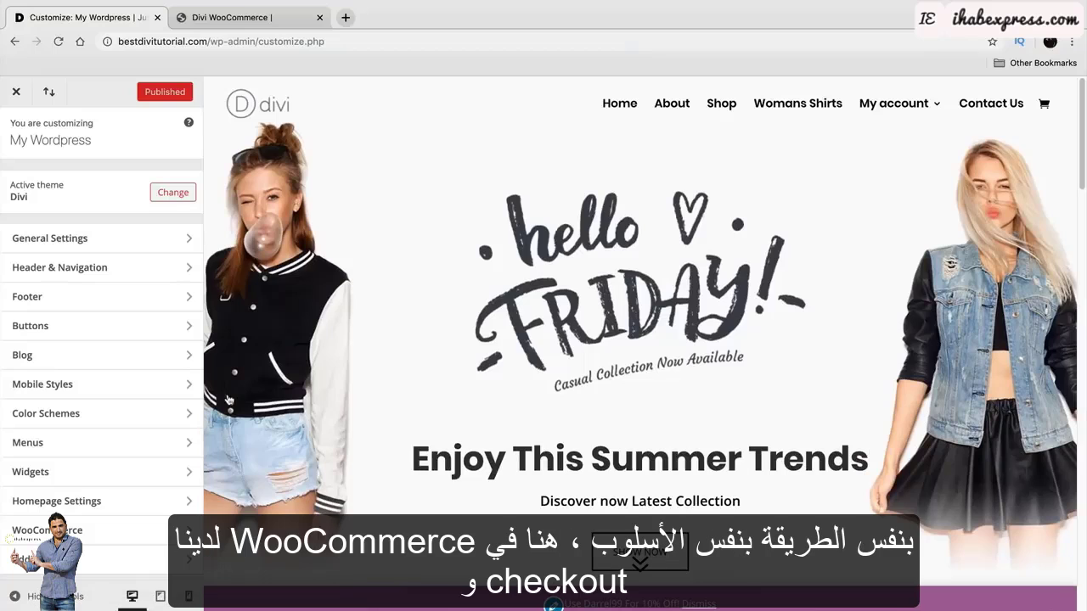
Set both the checkout privacy policy page and terms and conditions page to Privacy Policy.
click(101, 537)
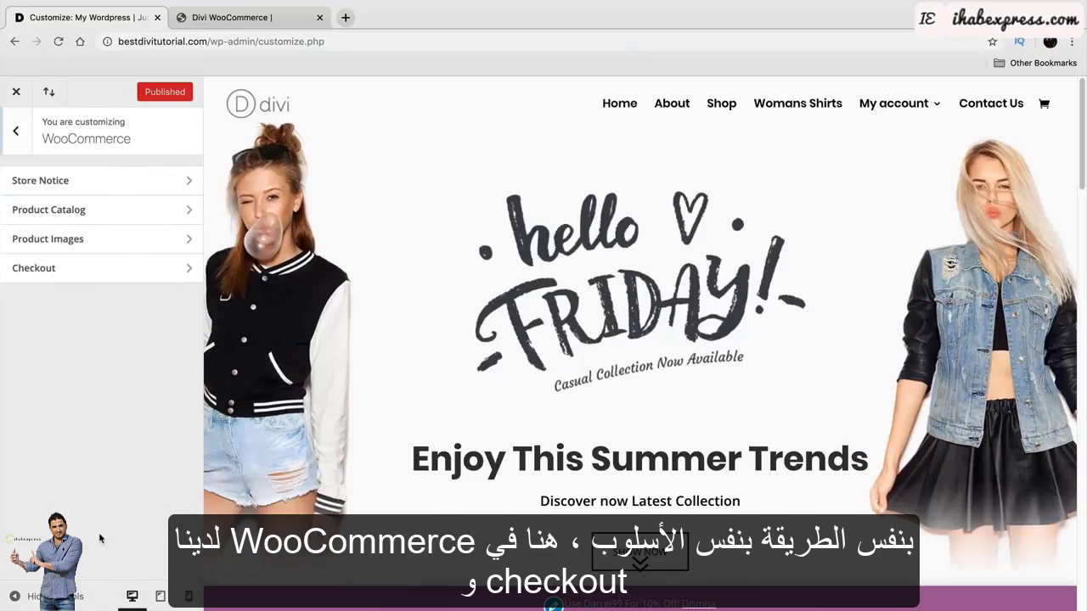
click(141, 268)
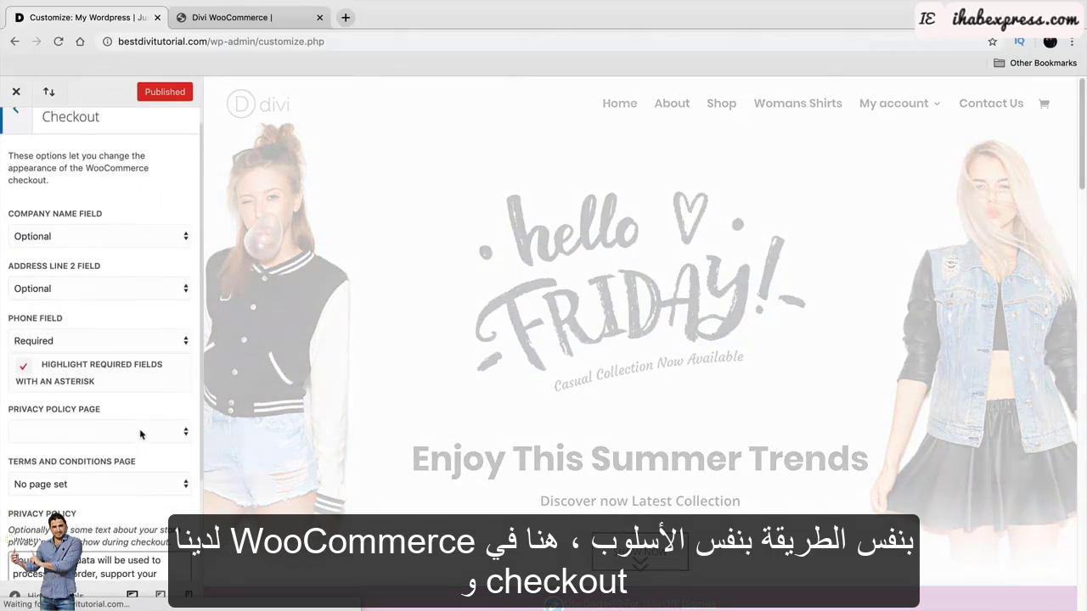
scroll(104, 414, down, 1)
click(105, 413)
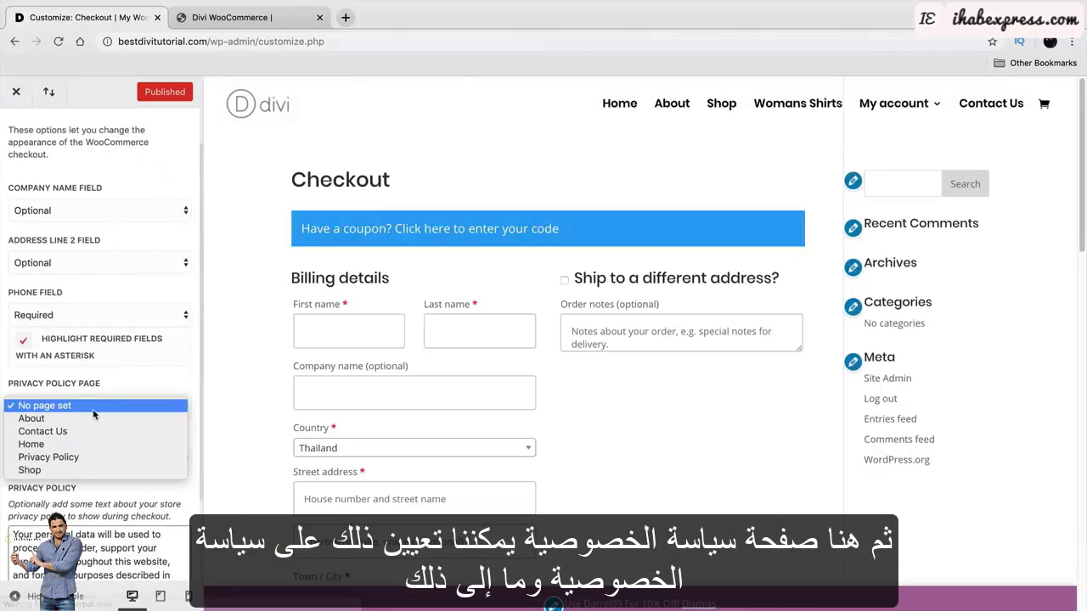
click(105, 458)
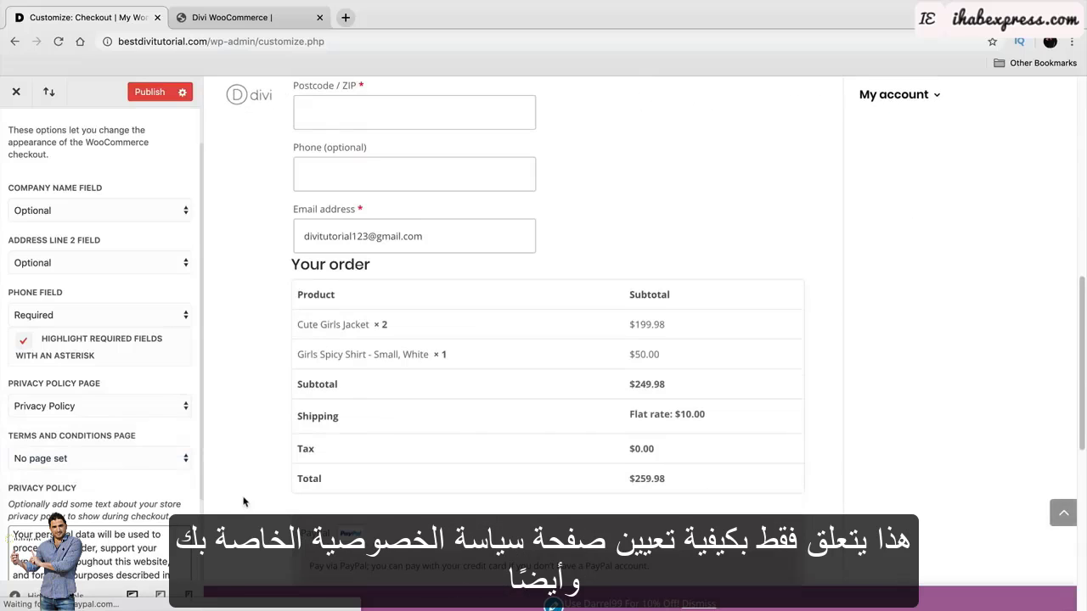
scroll(242, 501, down, 2)
scroll(88, 474, down, 1)
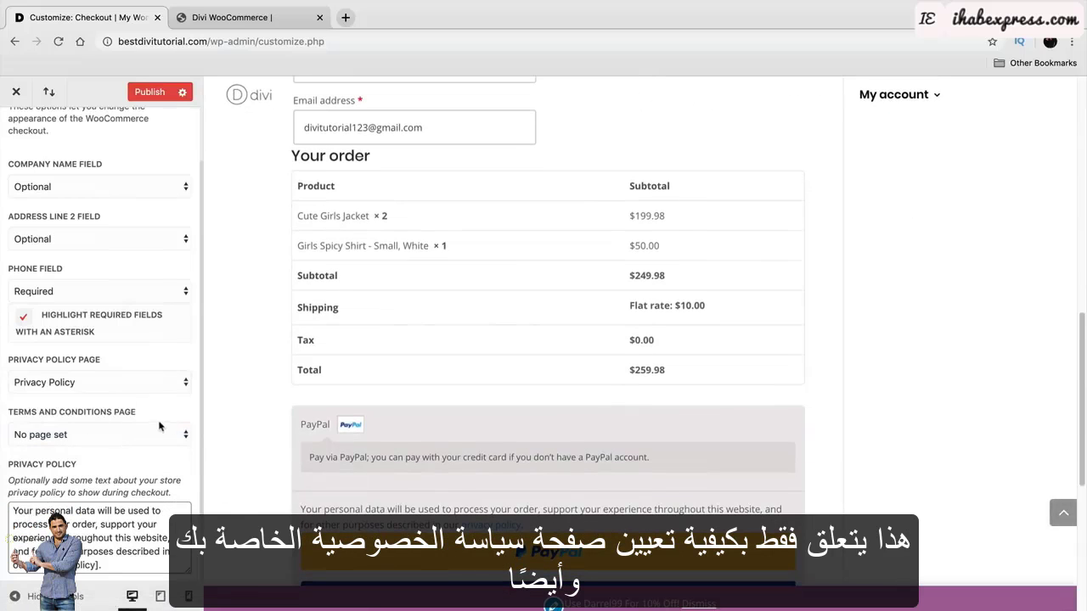
click(158, 439)
click(85, 481)
Publish the checkout changes and close the Customizer back to the Dashboard.
scroll(238, 449, down, 2)
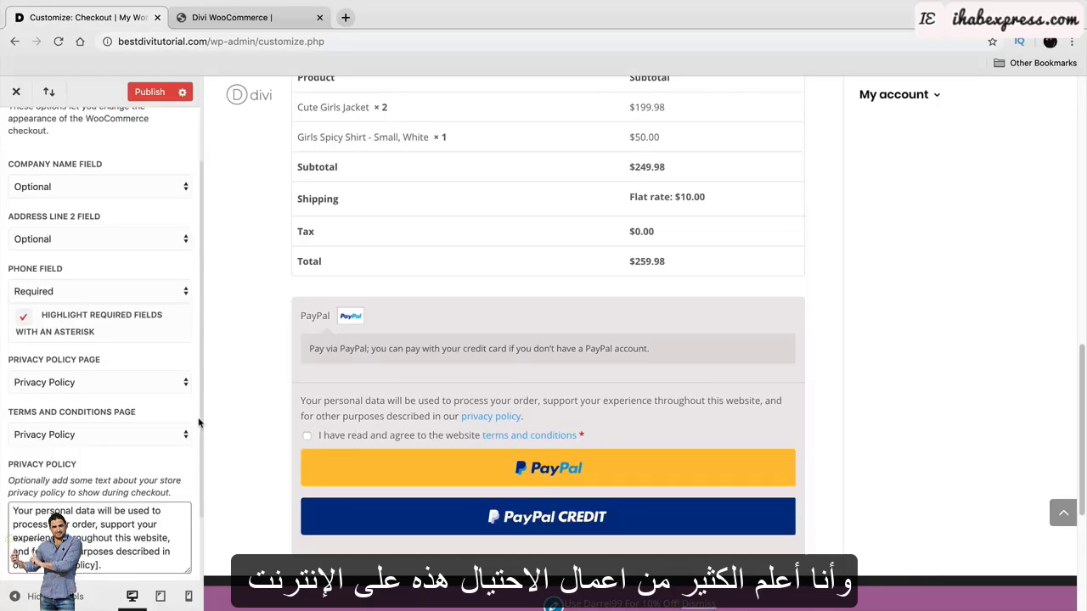
scroll(265, 412, up, 8)
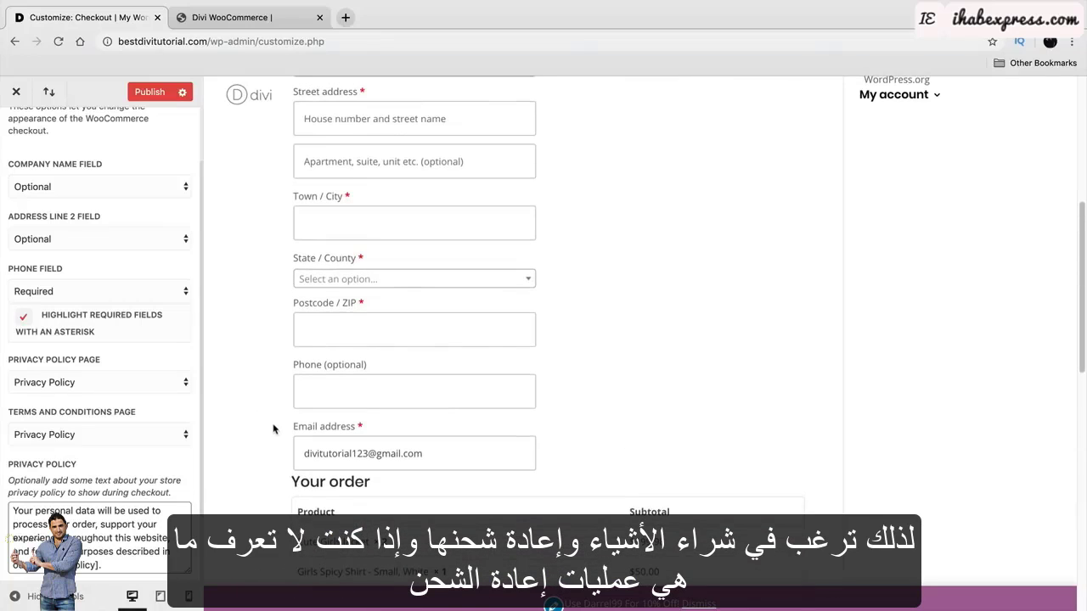
scroll(273, 429, up, 5)
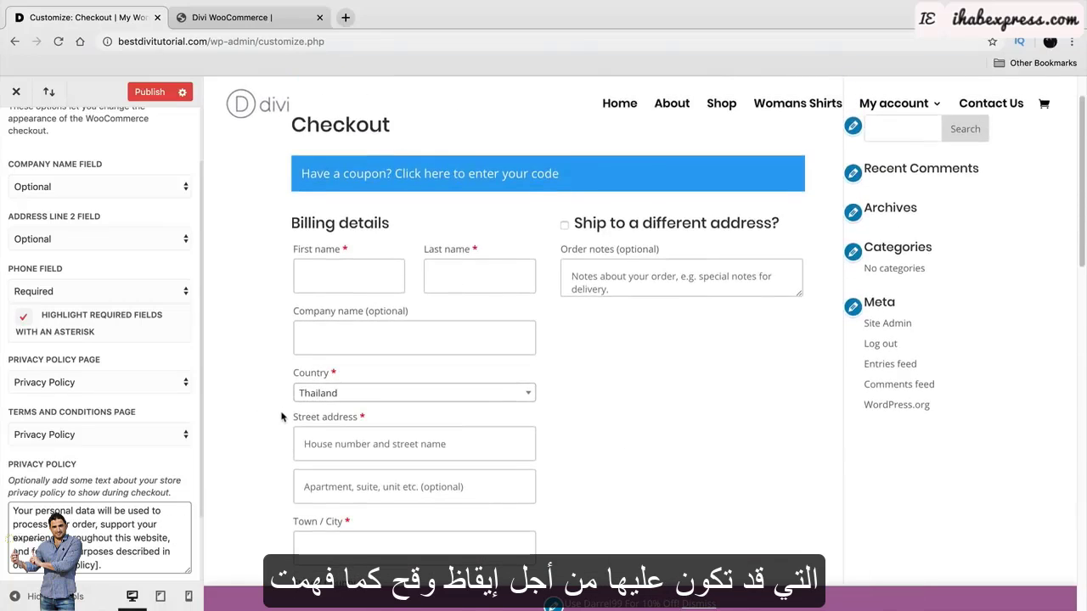
scroll(281, 416, up, 1)
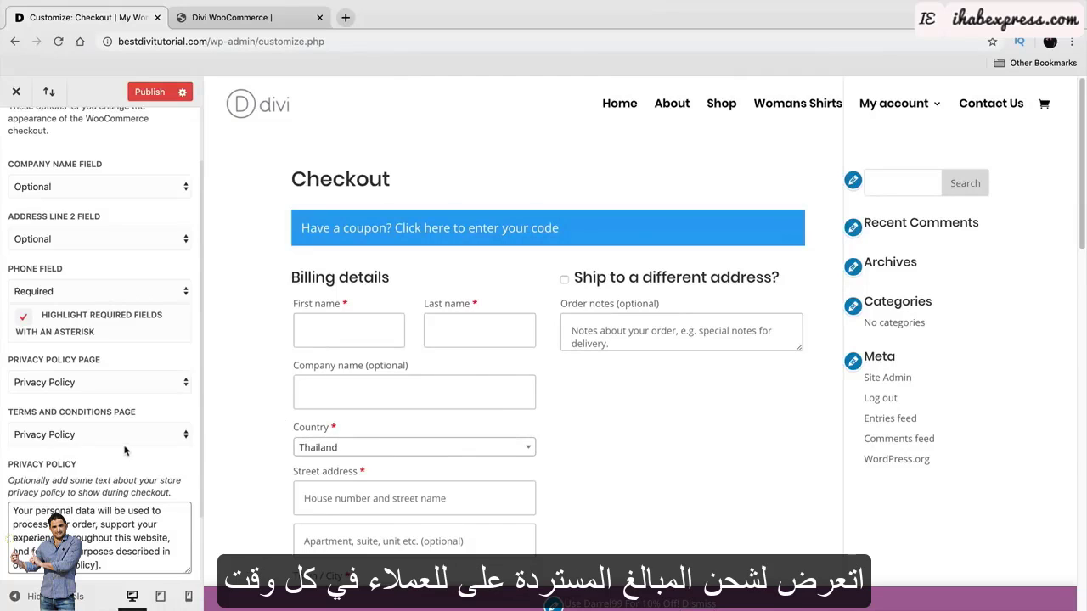
scroll(128, 447, up, 2)
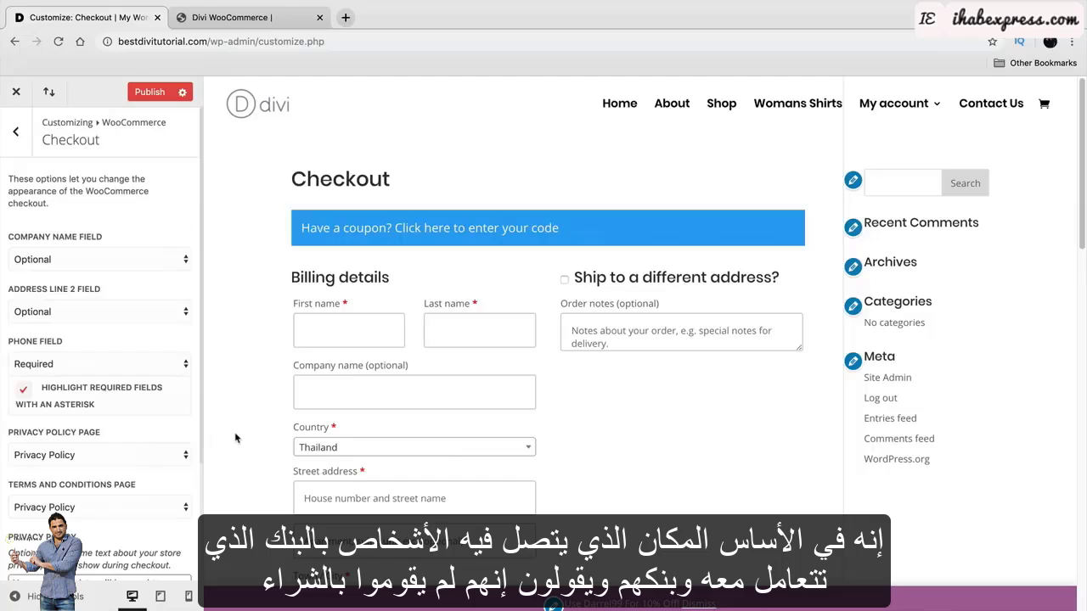
scroll(236, 438, down, 8)
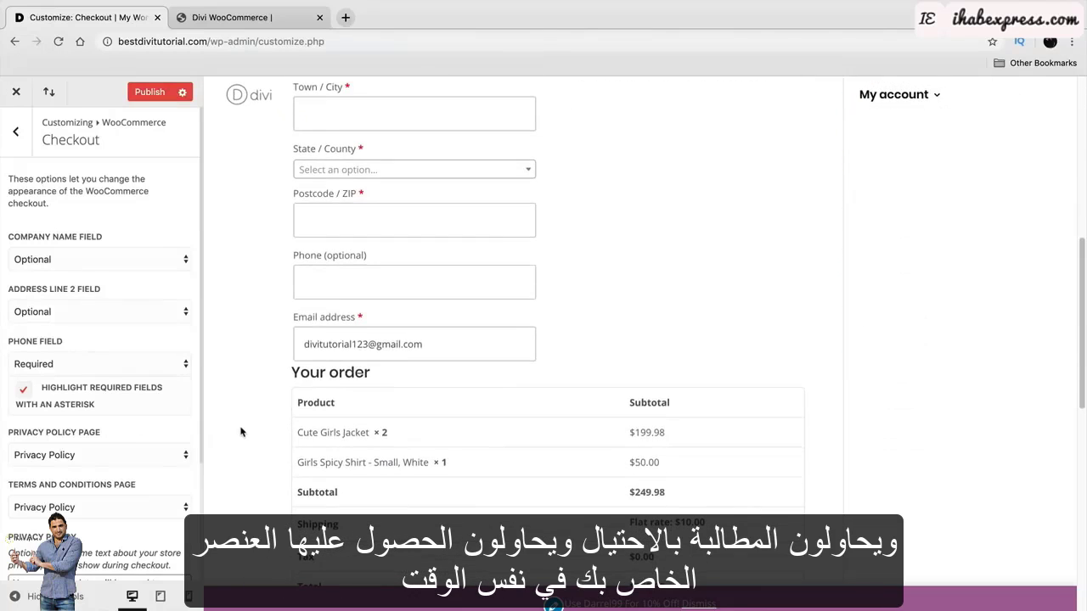
scroll(241, 431, down, 4)
scroll(243, 435, up, 1)
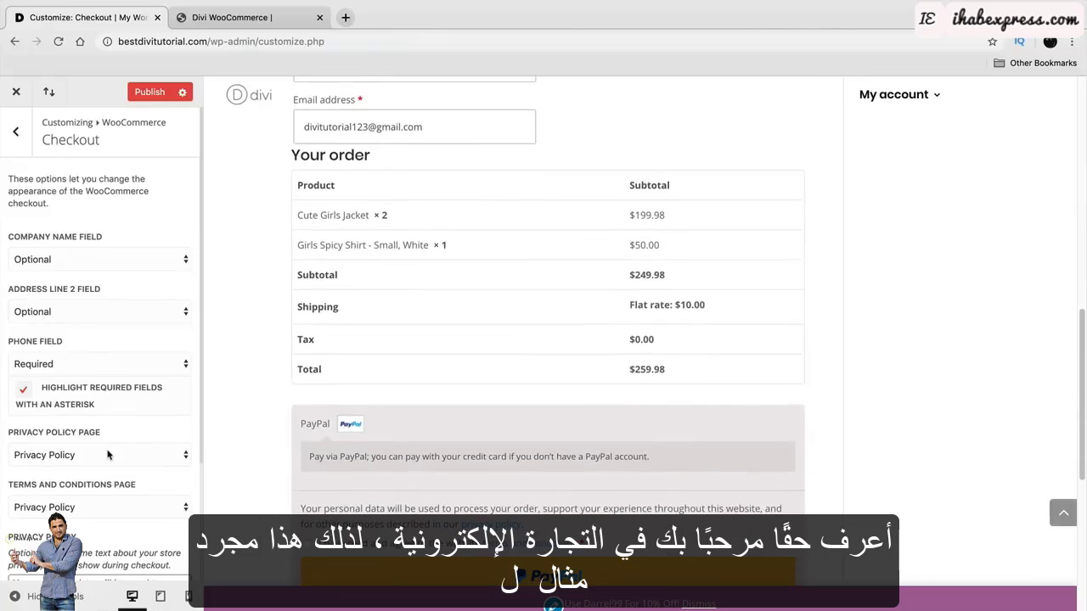
scroll(107, 453, down, 3)
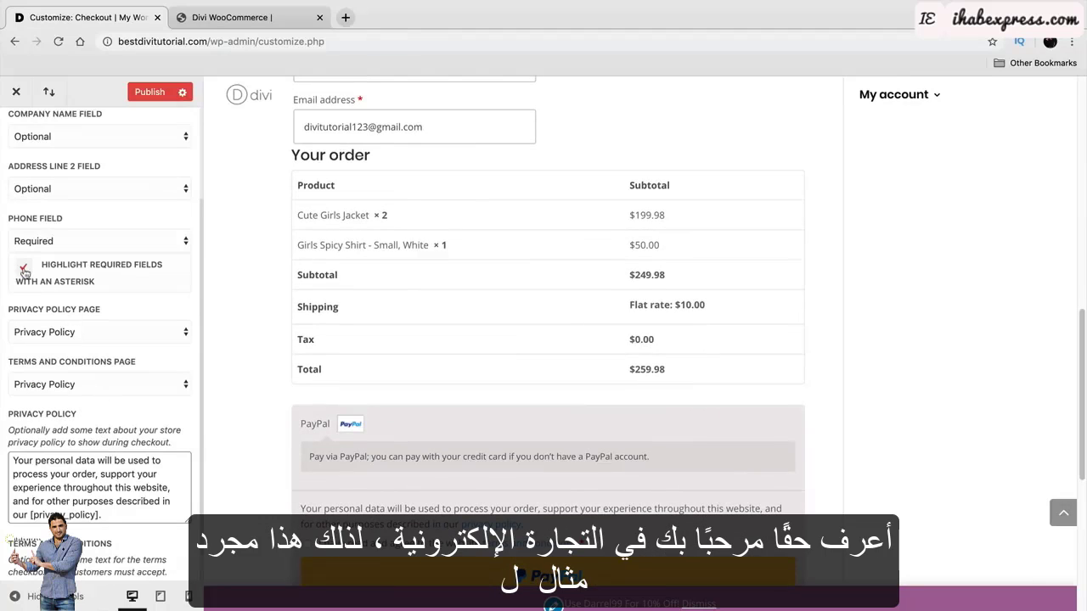
click(153, 90)
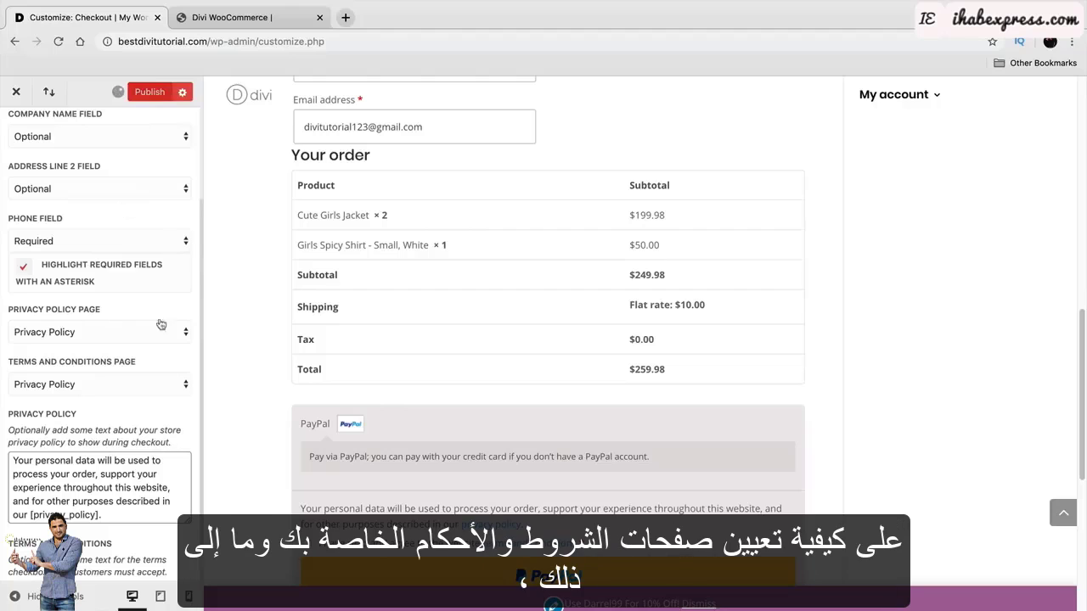
click(17, 93)
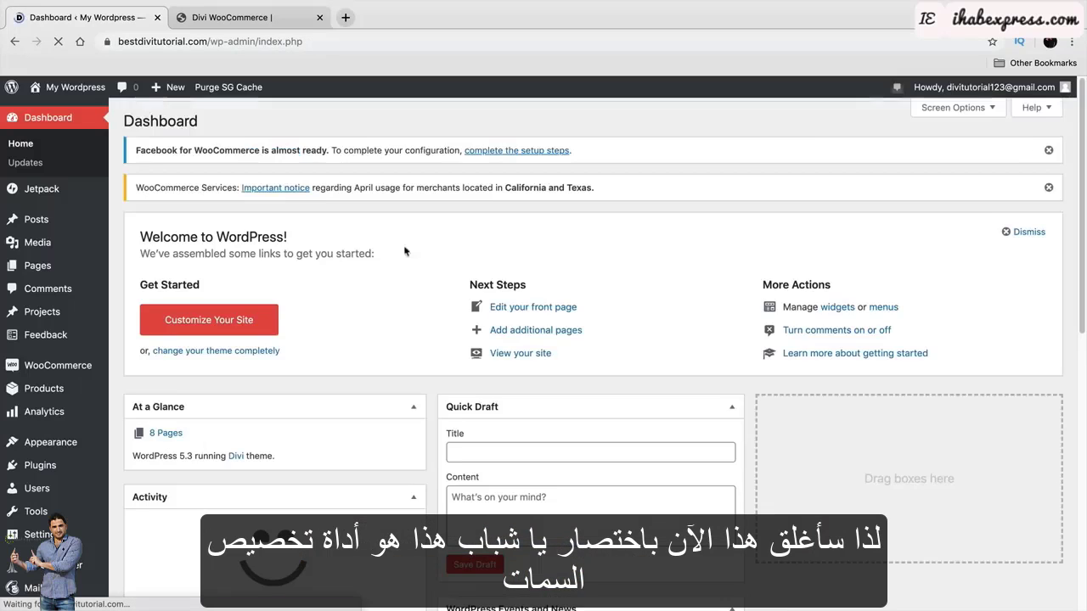
Visit the live homepage, scroll through it, then reopen the Theme Customizer from the admin bar.
mouse_move(59, 88)
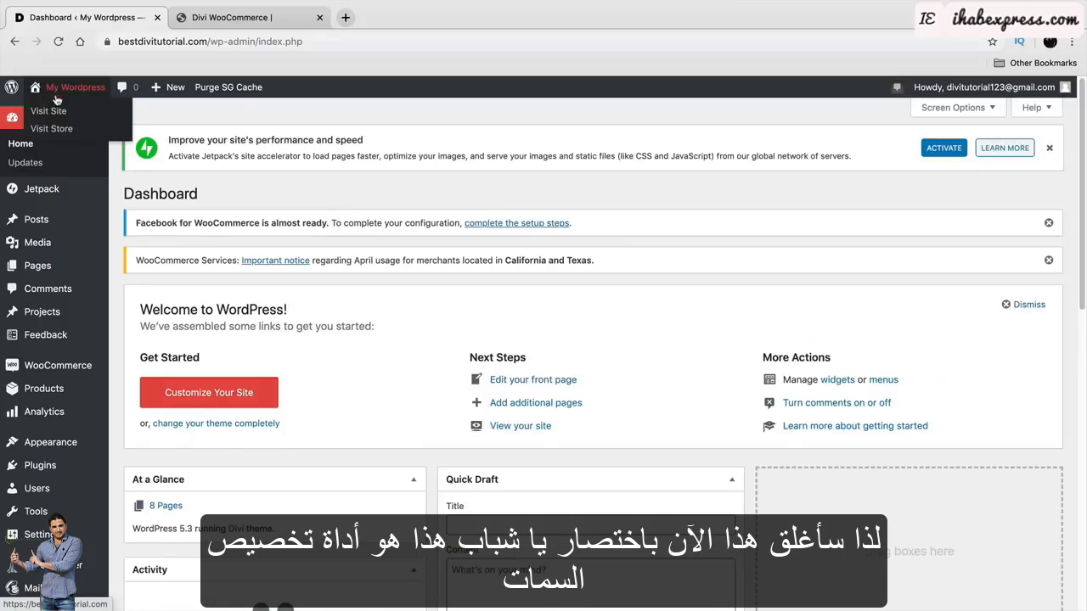
click(46, 107)
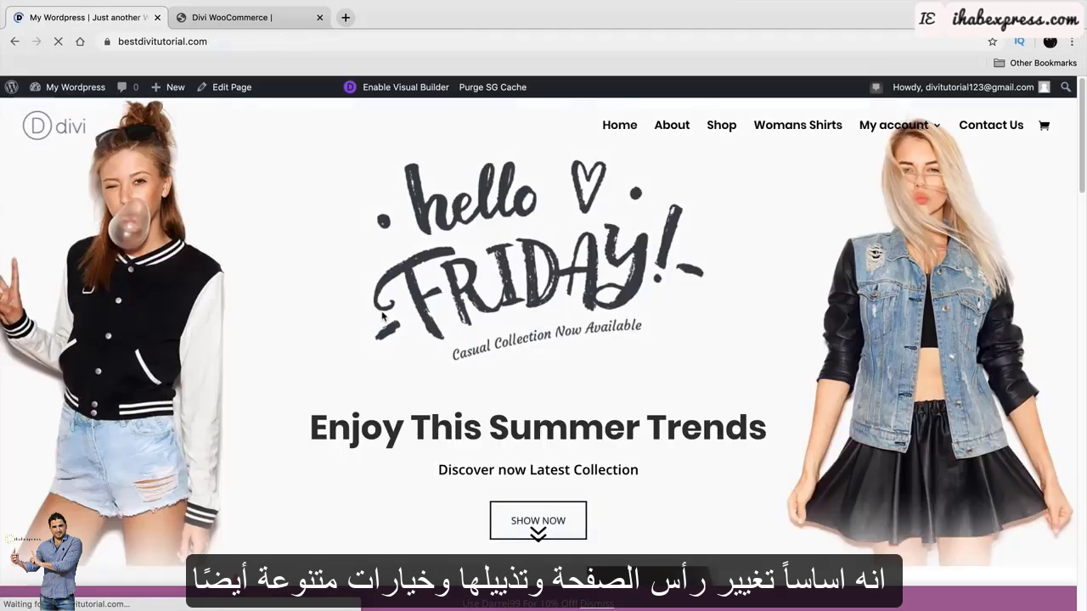
scroll(640, 264, down, 15)
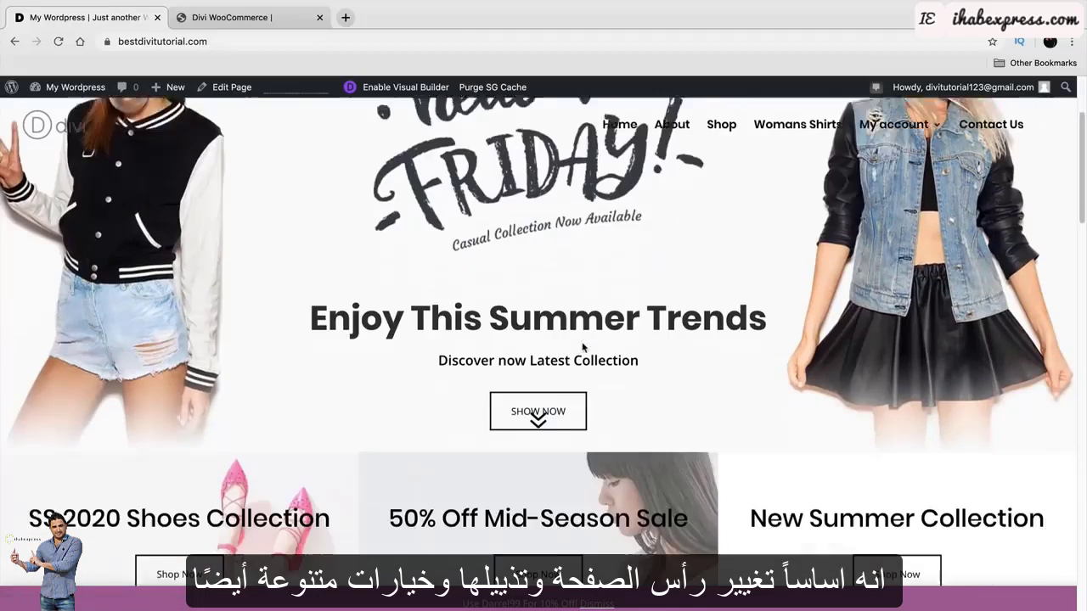
scroll(581, 365, down, 8)
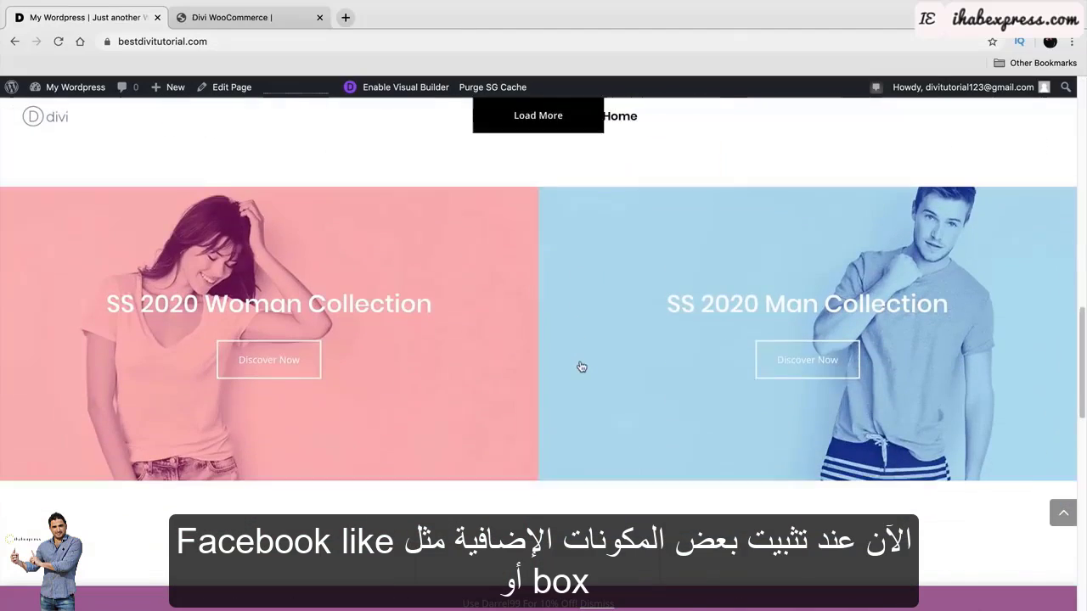
scroll(580, 371, down, 2)
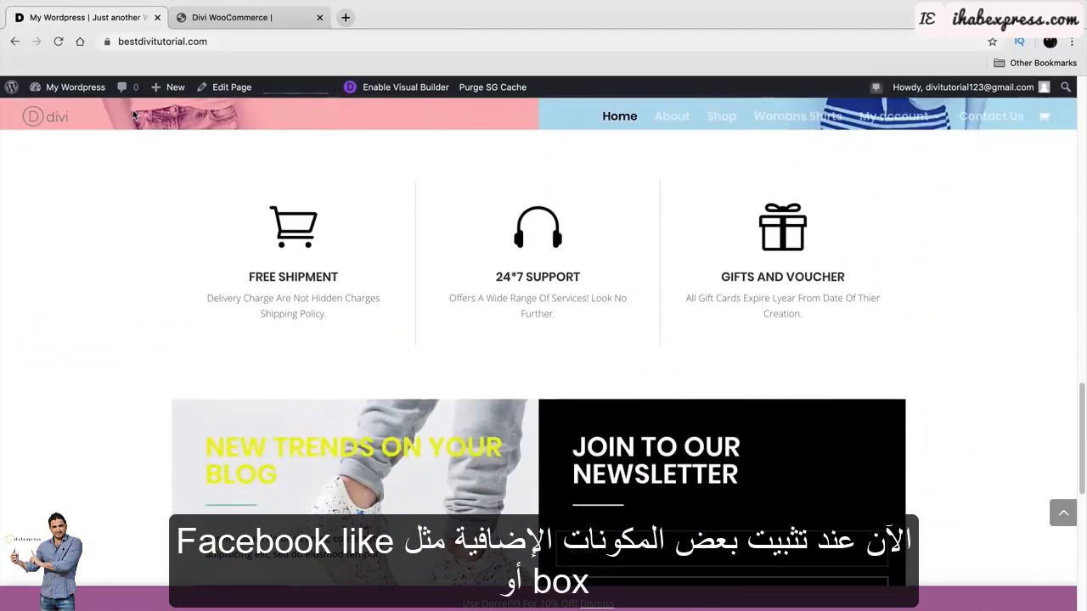
mouse_move(68, 87)
click(77, 183)
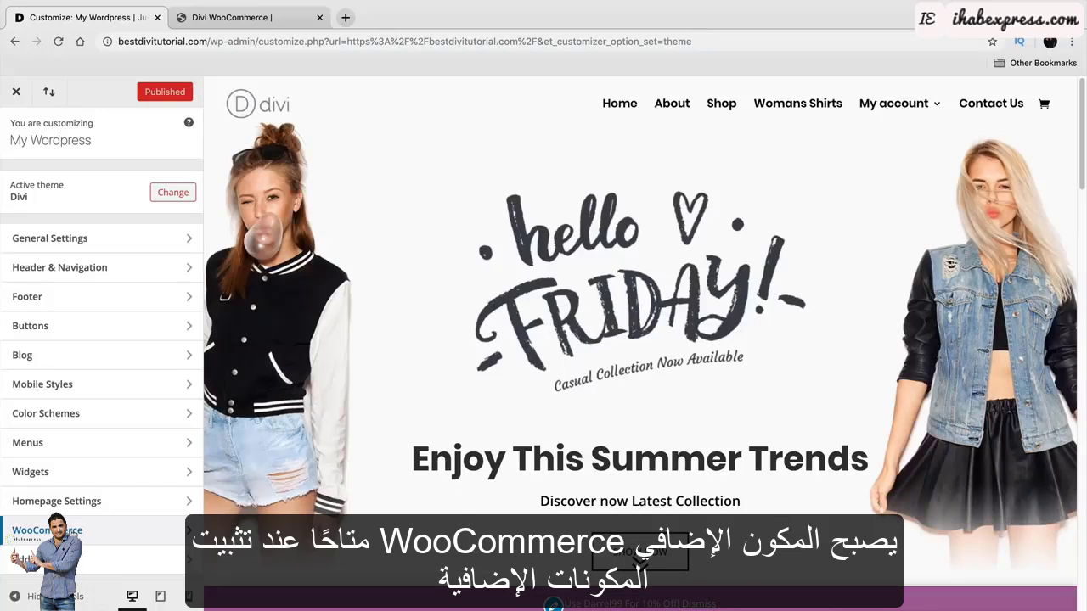
Back out of the customizer's WooCommerce section, go to the Dashboard, and open Divi > Theme Options.
click(47, 530)
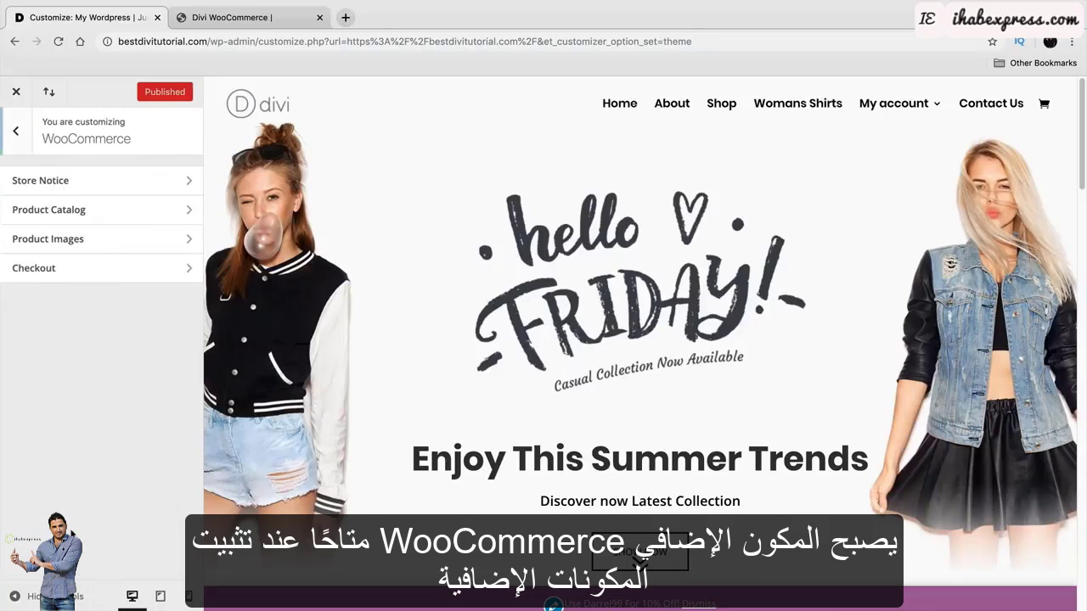
click(14, 129)
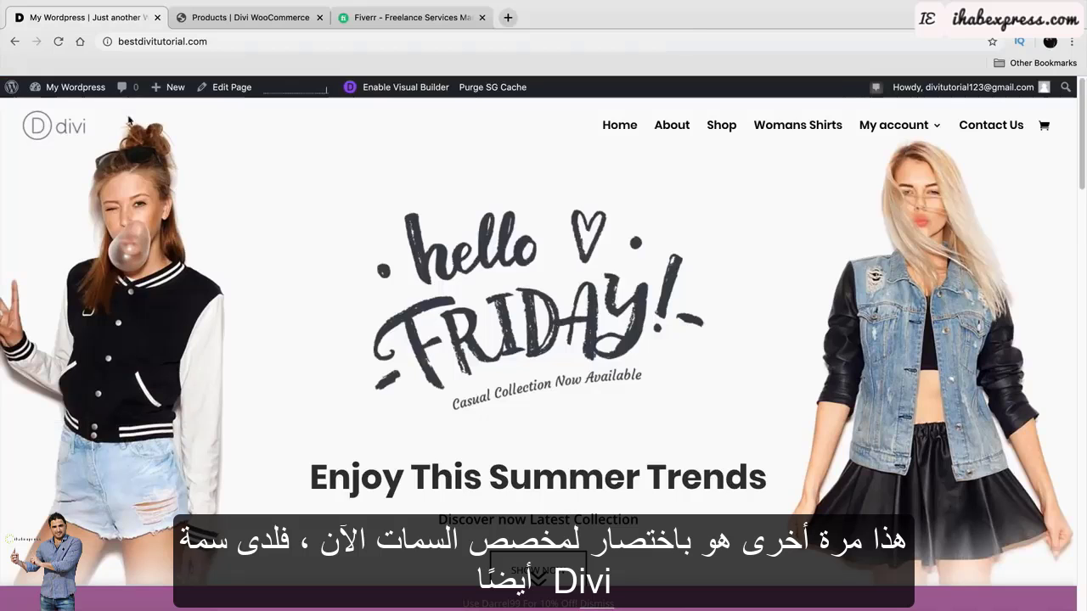
mouse_move(74, 86)
click(78, 109)
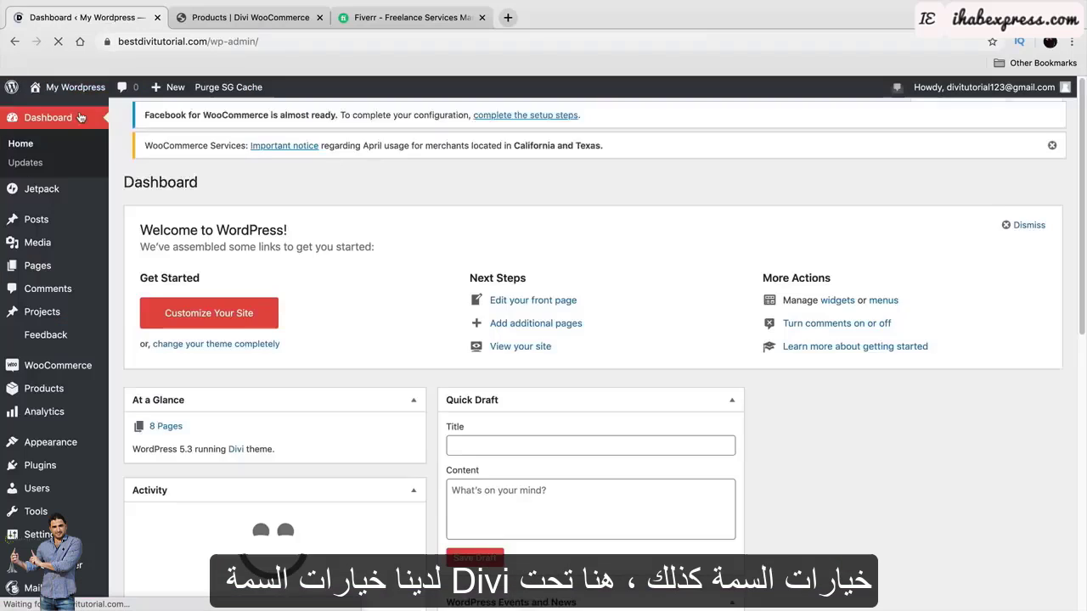
scroll(62, 326, down, 3)
mouse_move(62, 326)
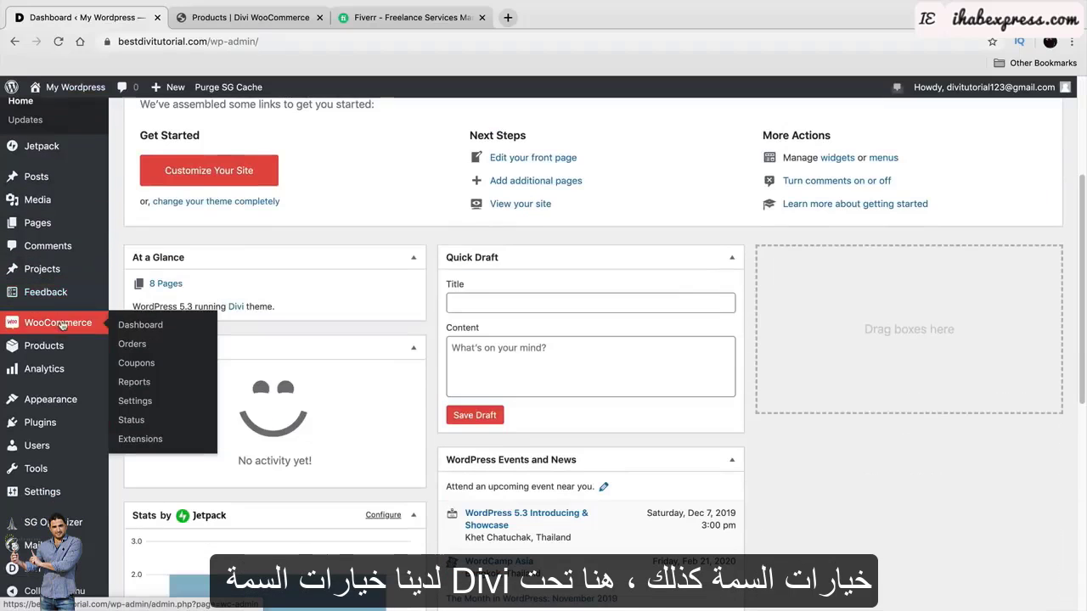
scroll(62, 325, down, 1)
mouse_move(51, 569)
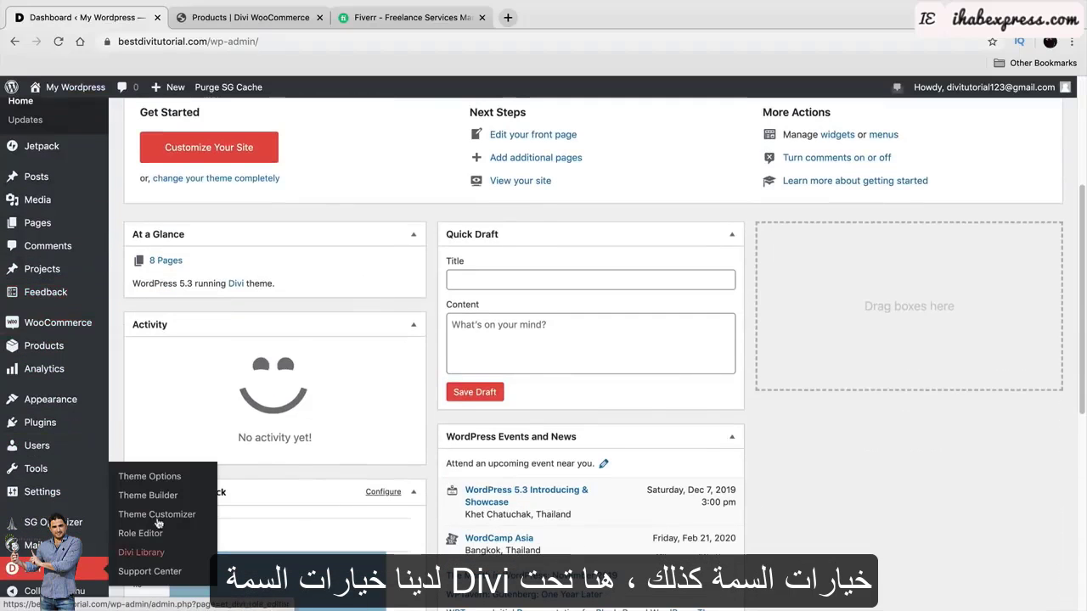
click(151, 476)
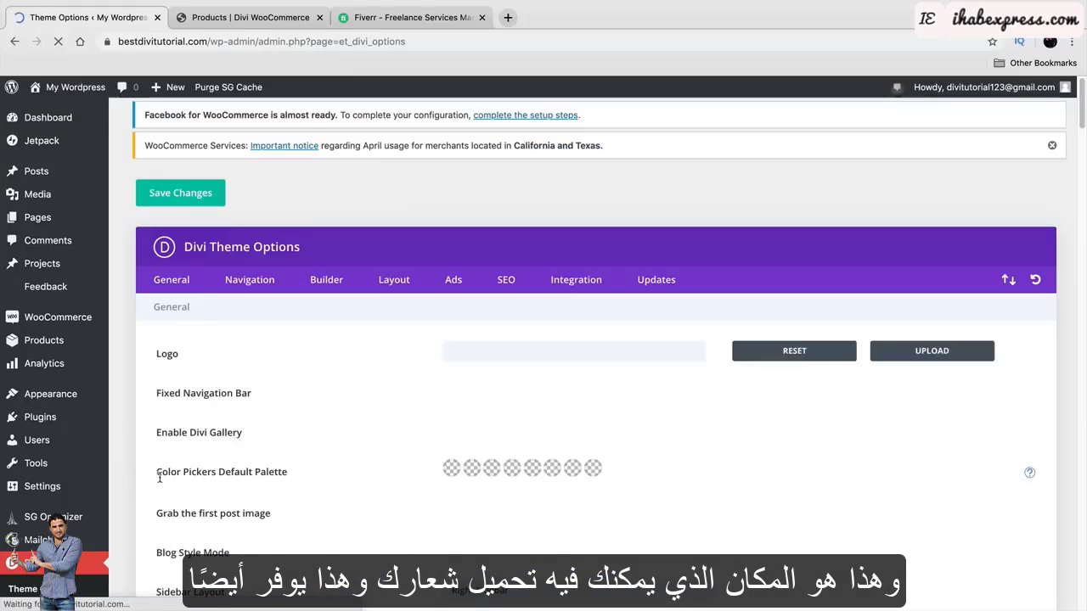
Set Show Google+ Icon to Disabled in the General theme options.
scroll(355, 389, down, 2)
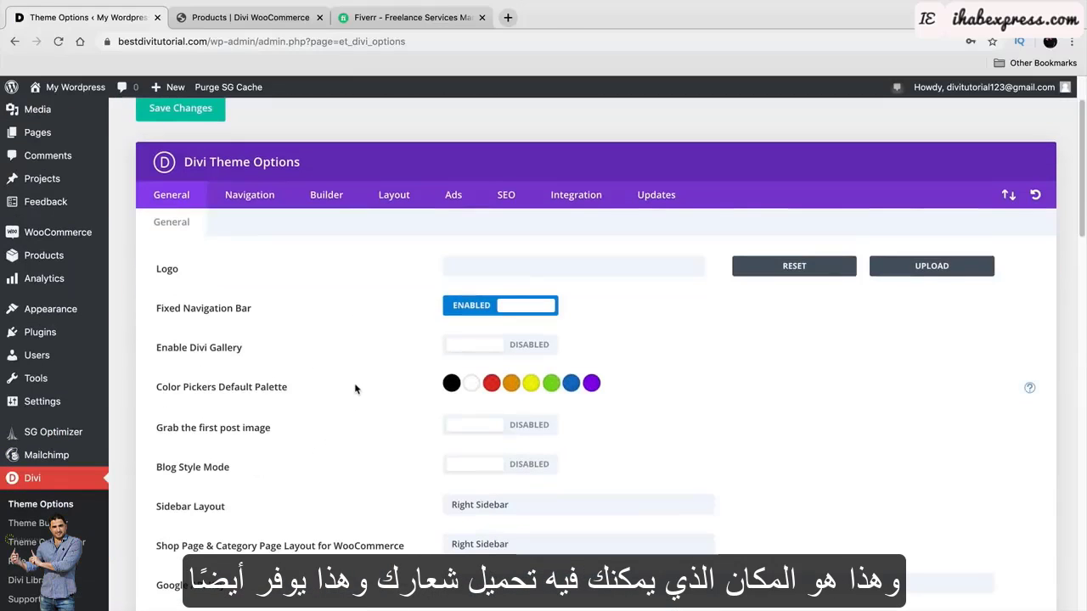
scroll(357, 386, down, 1)
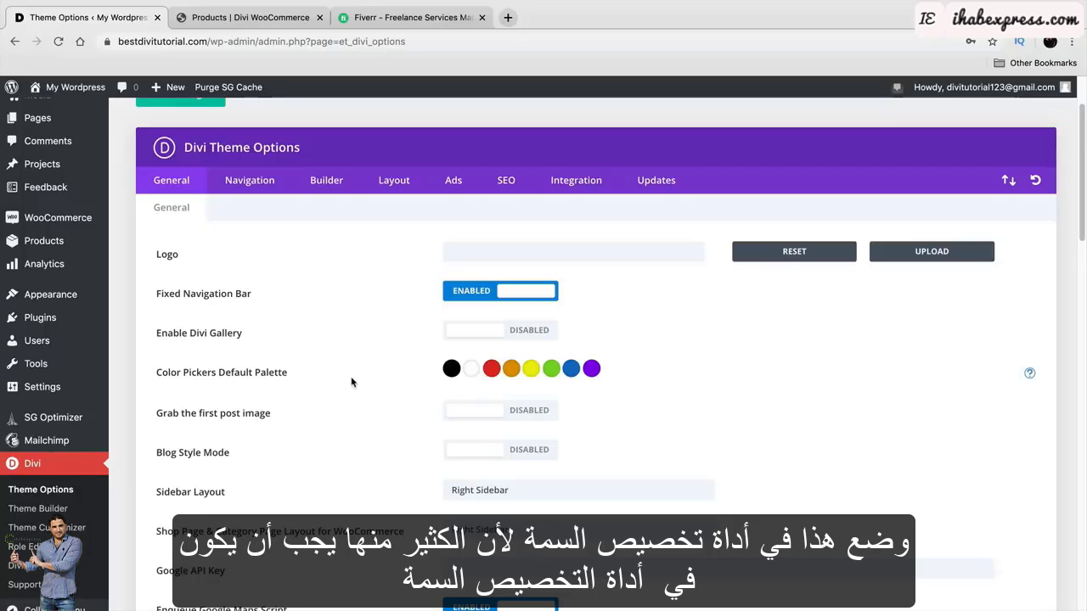
scroll(357, 374, down, 2)
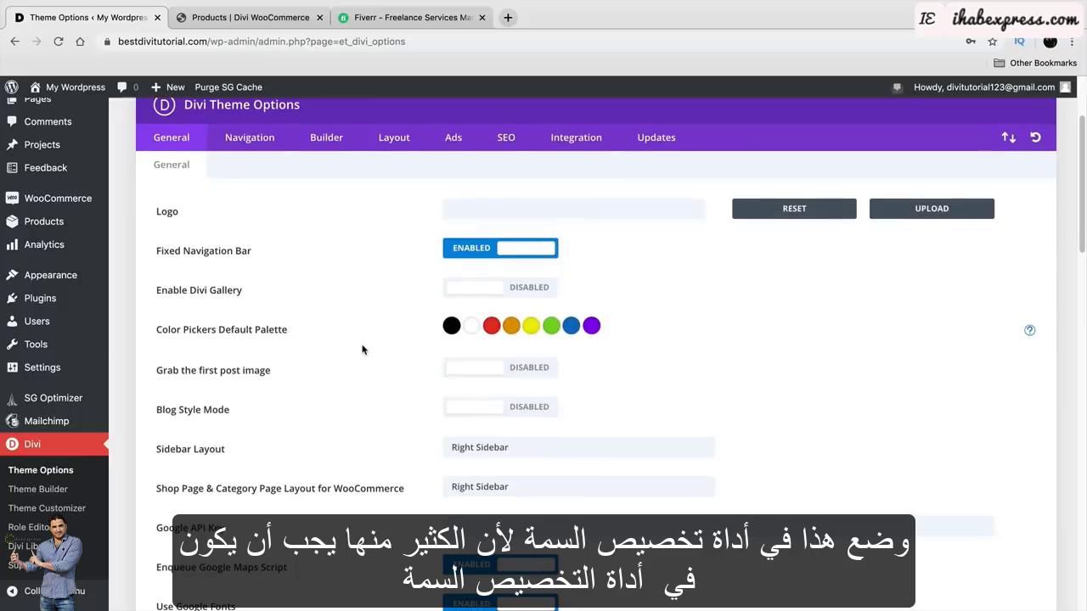
scroll(363, 339, down, 4)
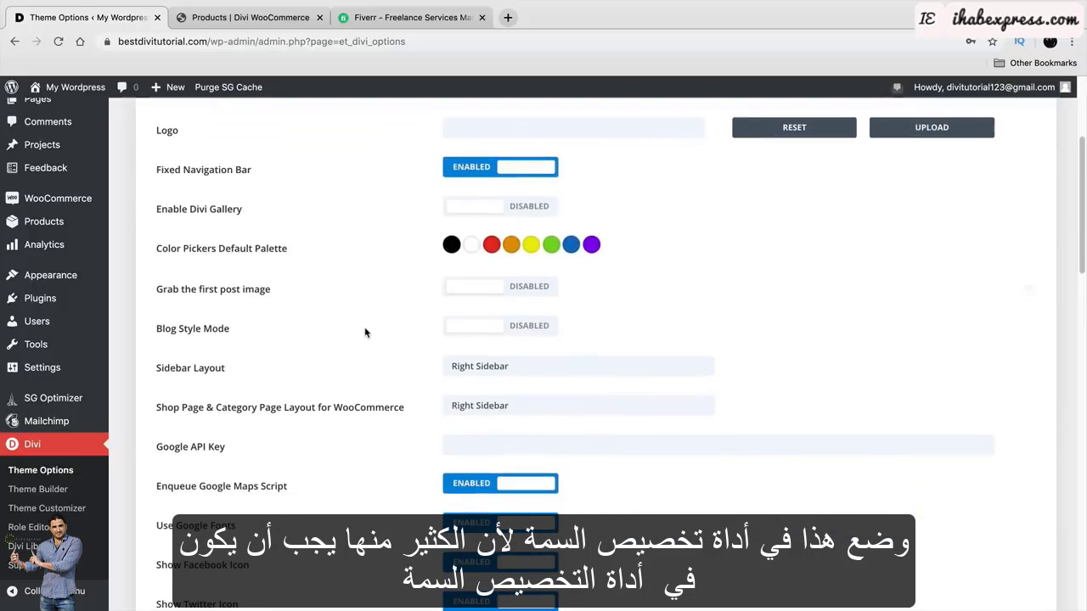
scroll(365, 327, down, 1)
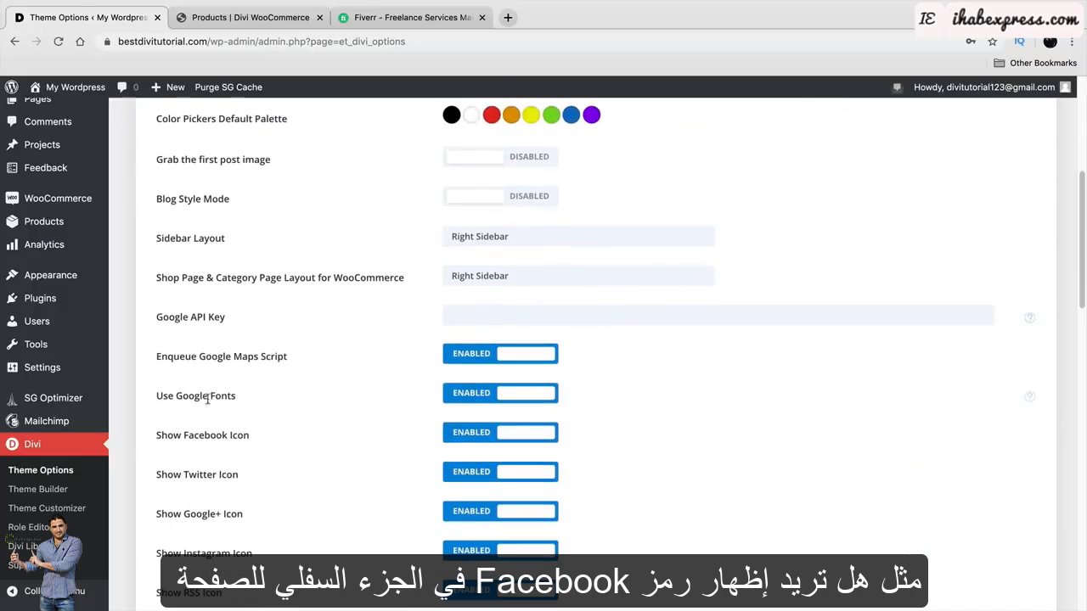
double_click(219, 396)
drag(184, 435, 248, 437)
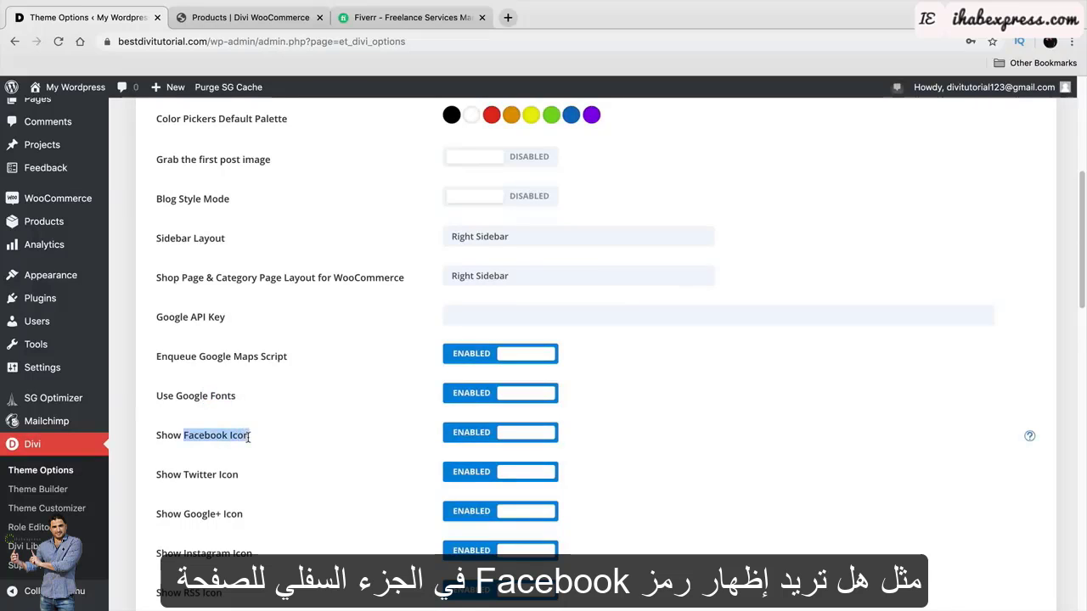
scroll(249, 437, down, 1)
scroll(250, 434, down, 1)
drag(174, 482, 248, 485)
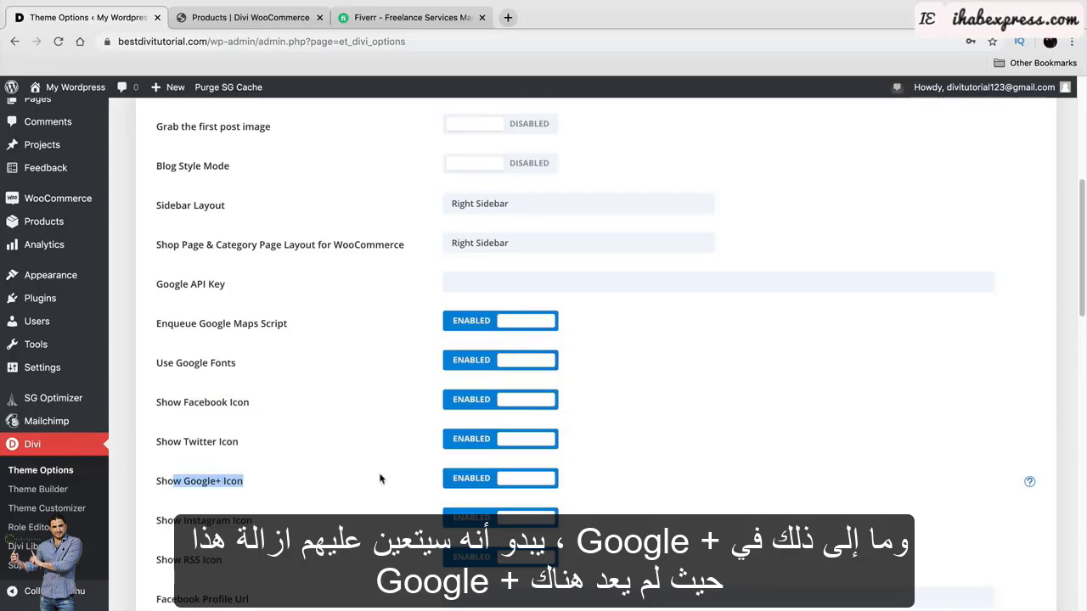
click(446, 482)
Switch to the Fiverr browser tab.
scroll(324, 506, up, 1)
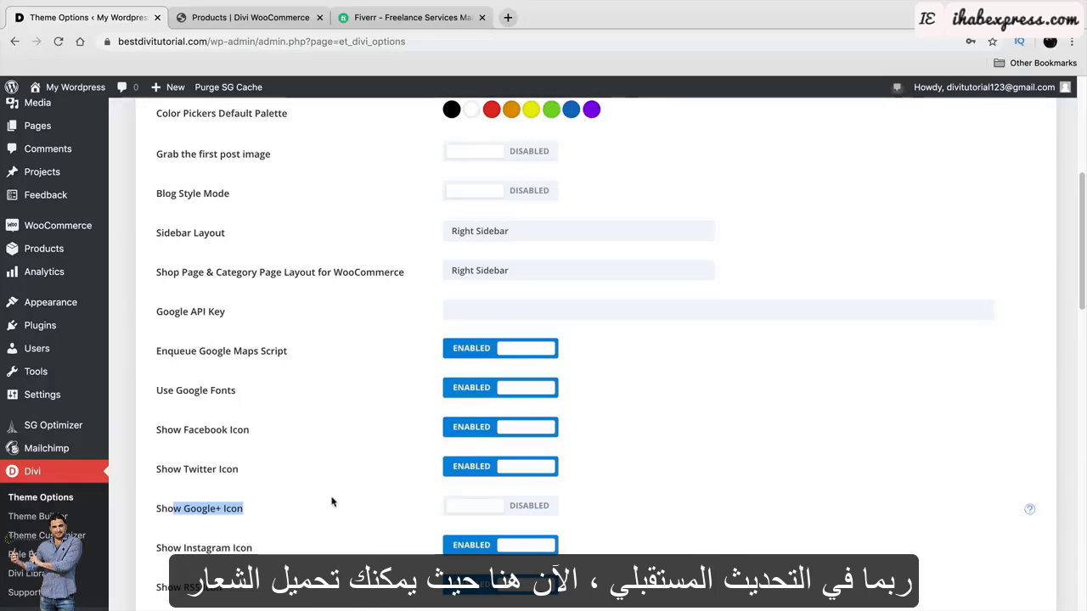
scroll(331, 500, up, 5)
scroll(331, 497, down, 1)
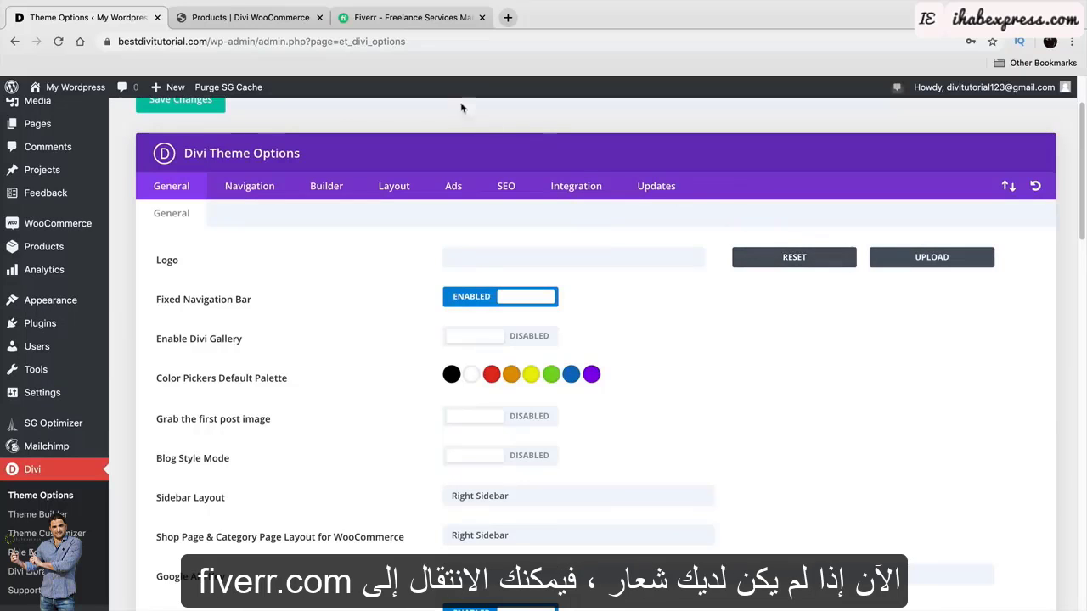
click(427, 24)
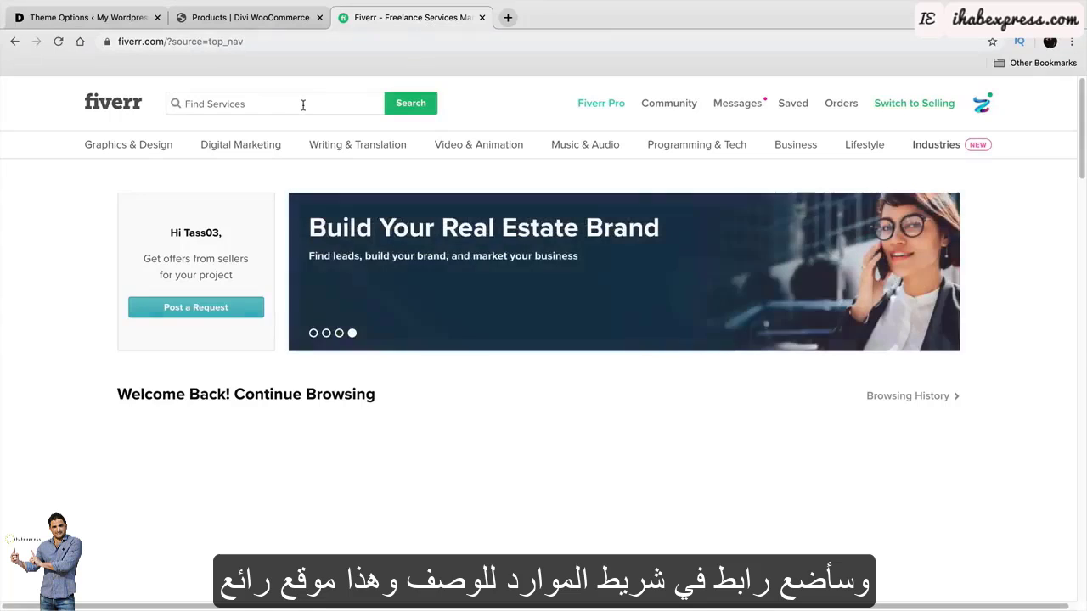
Search Fiverr services for 'logo'.
click(134, 108)
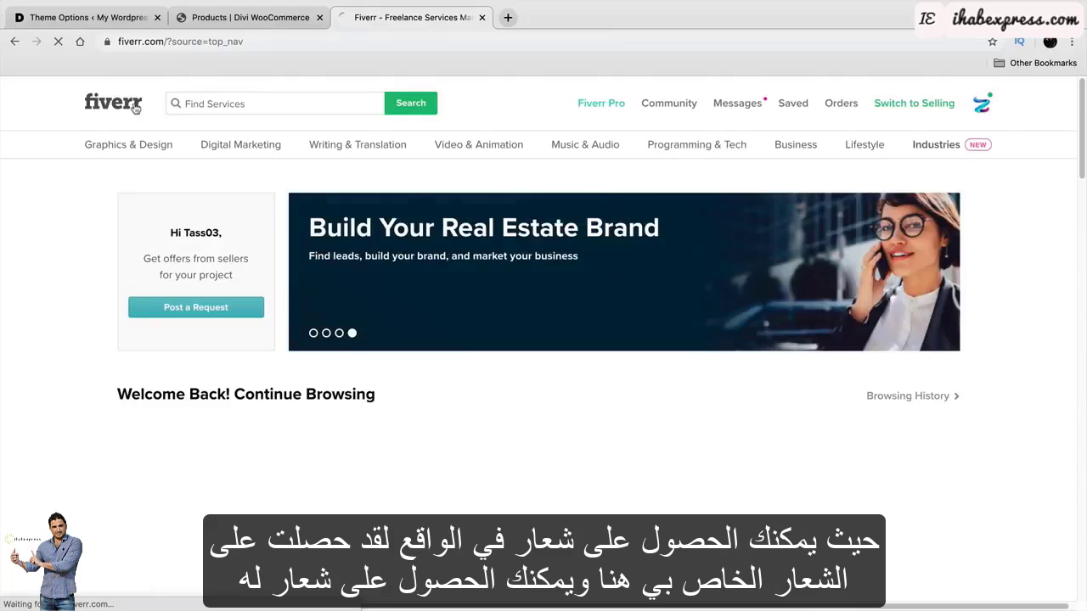
click(219, 98)
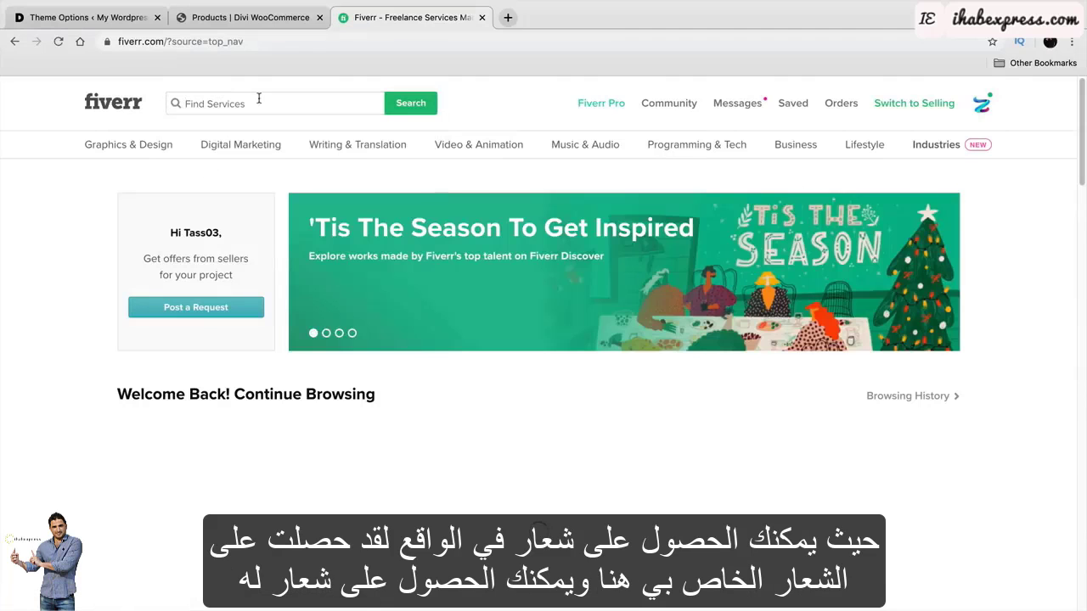
click(264, 95)
text(logo)
key(Return)
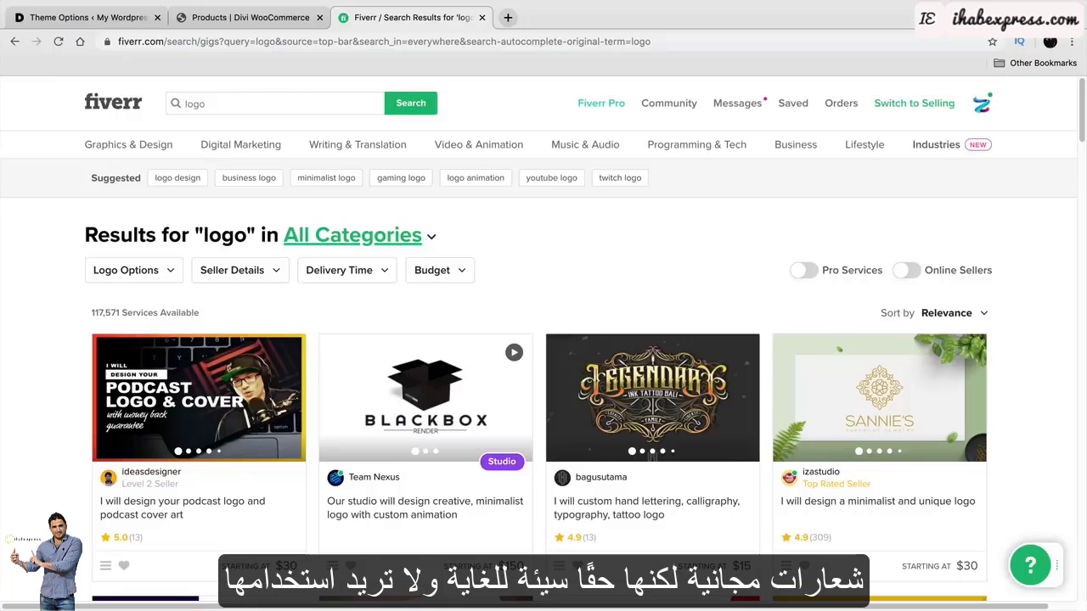
Open the Budget filter to set a $10 maximum.
mouse_move(256, 152)
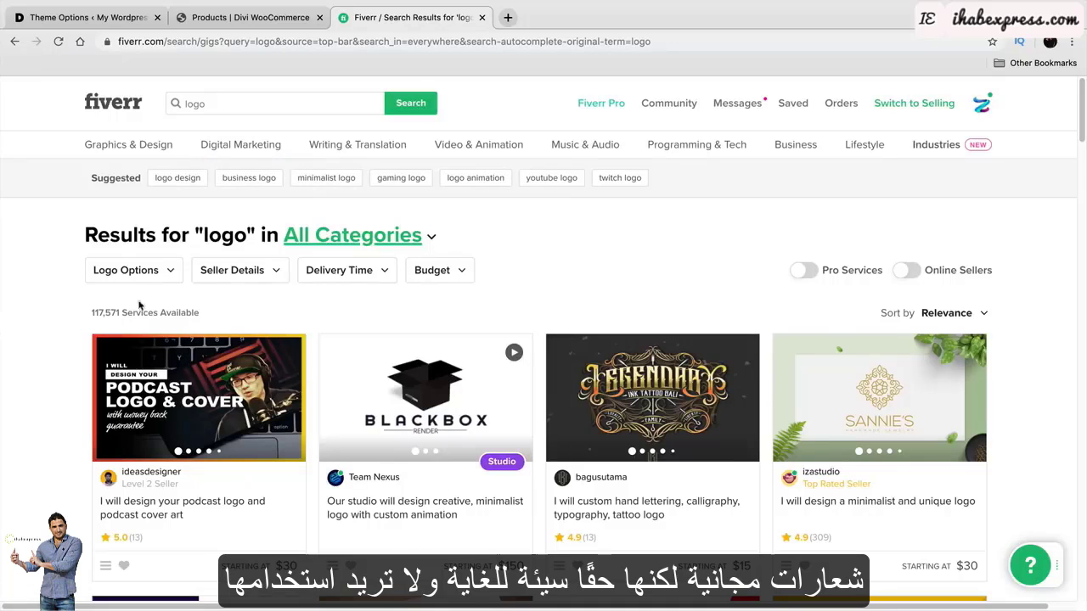
click(440, 280)
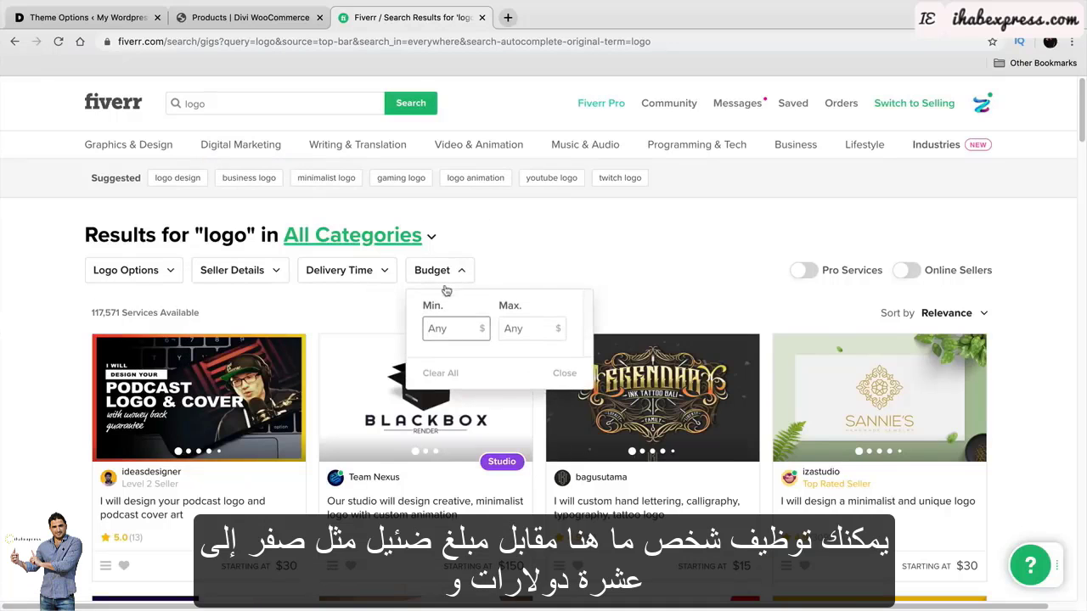
key(Tab)
Enter 10 as the maximum budget and scroll through the filtered logo gigs.
text(10)
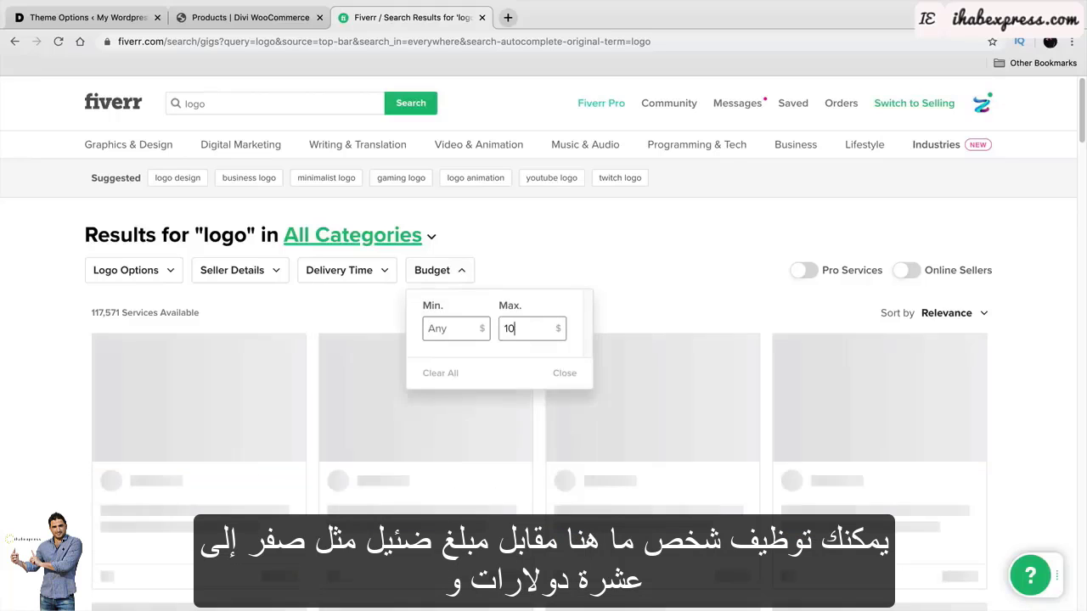
click(29, 369)
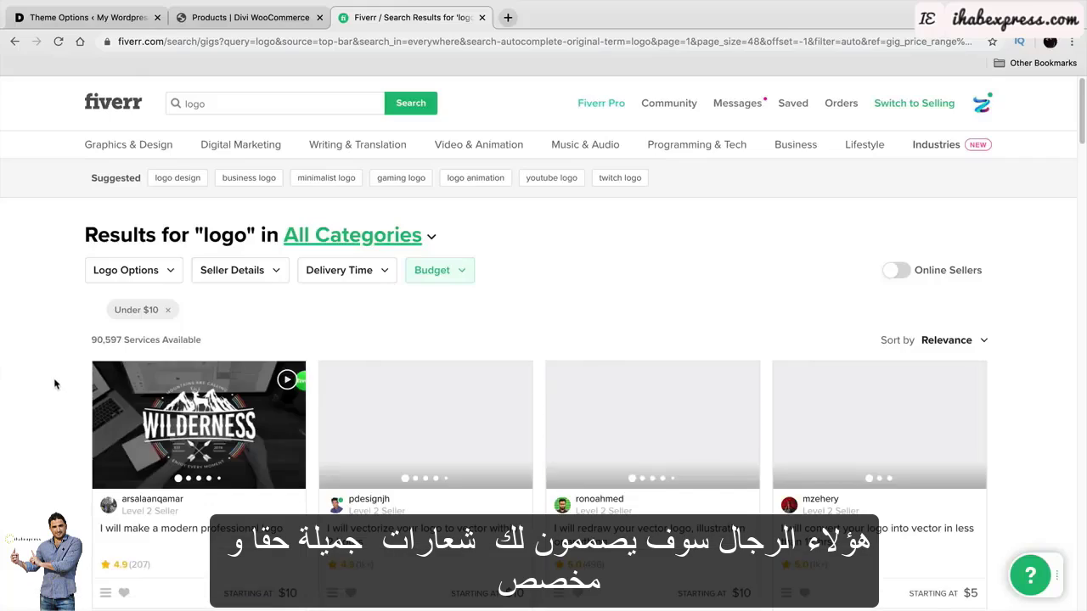
scroll(47, 377, down, 3)
scroll(47, 372, down, 5)
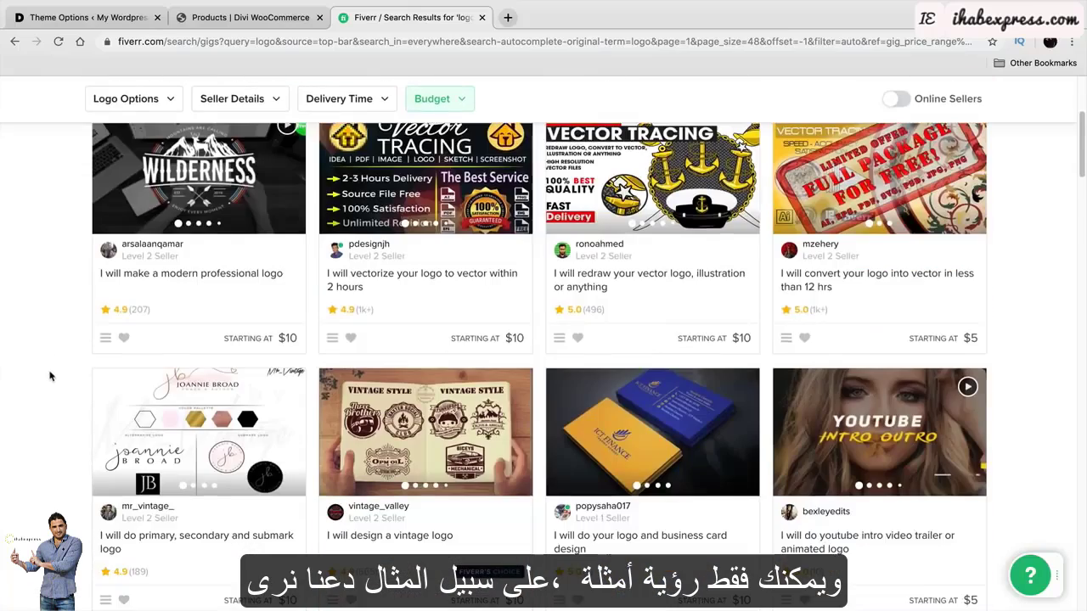
scroll(54, 367, down, 10)
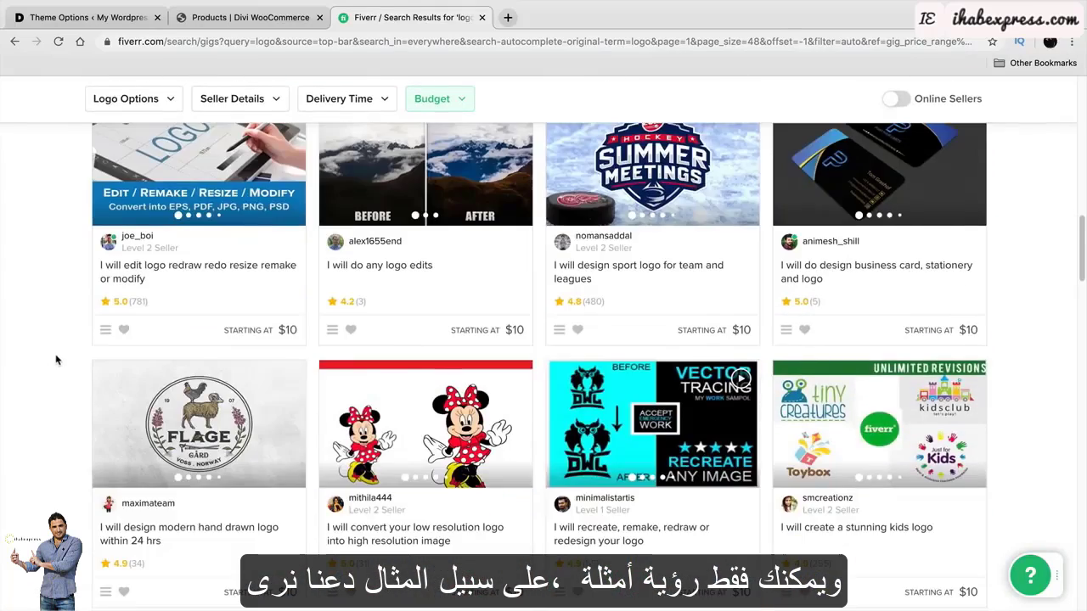
scroll(56, 360, down, 6)
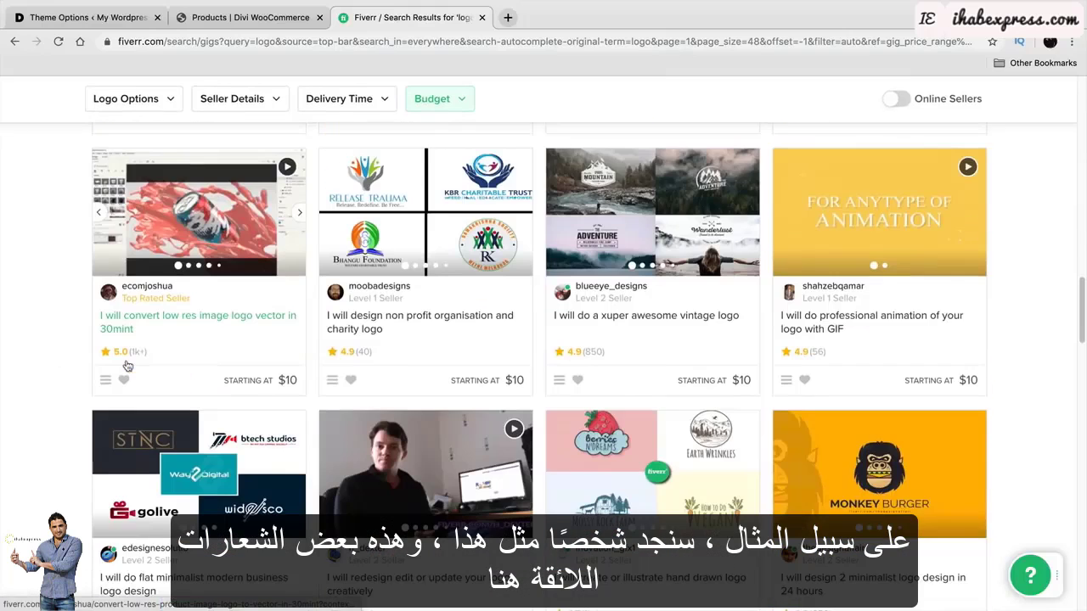
scroll(127, 366, down, 2)
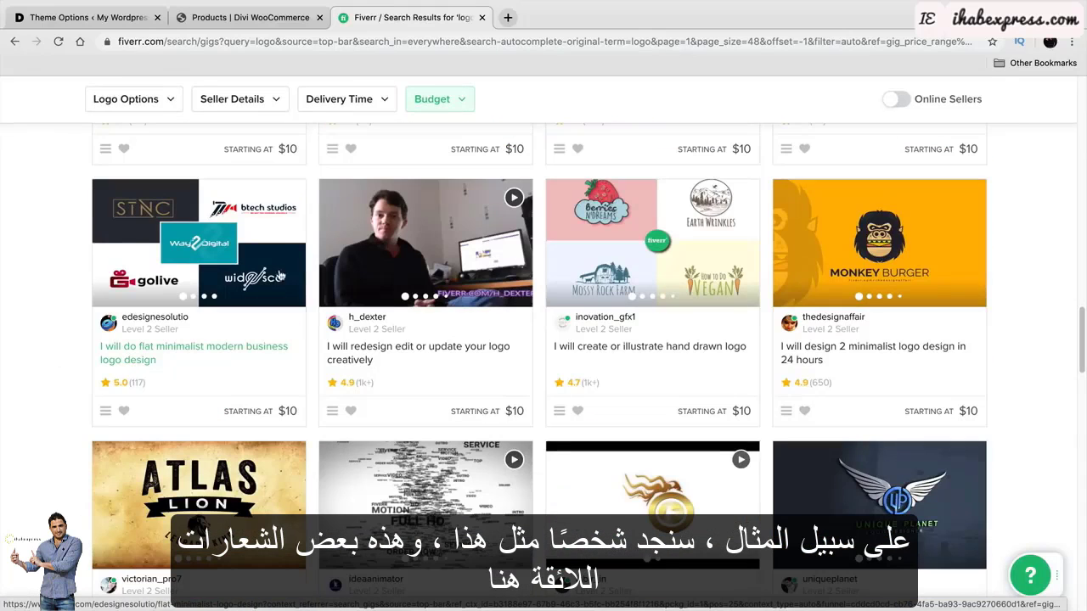
Flip to the edesignesolutio gig's next sample image and keep browsing the results.
click(296, 246)
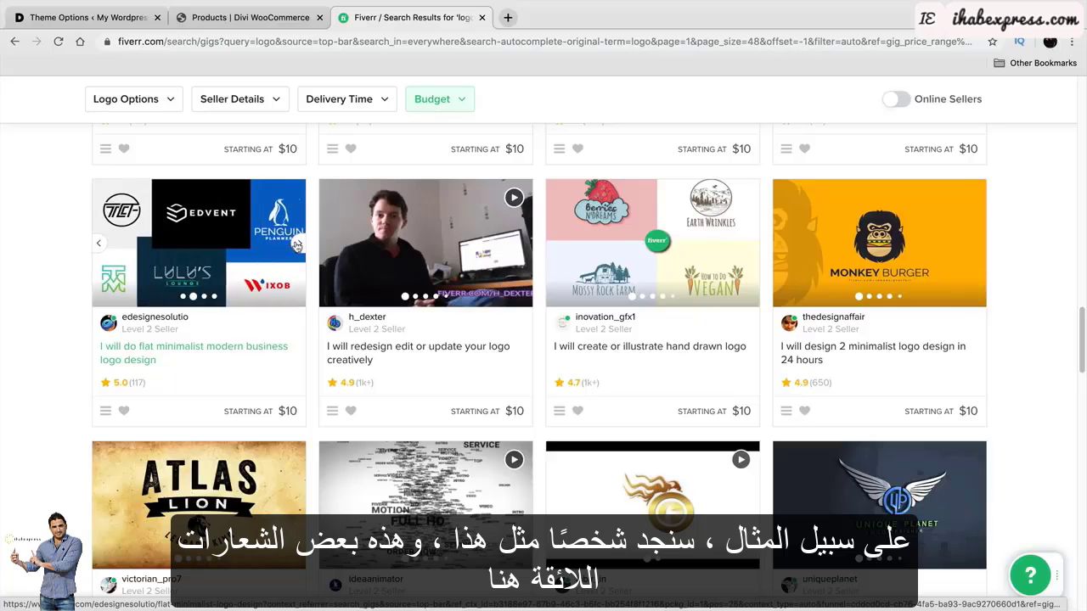
scroll(666, 274, down, 3)
scroll(666, 274, down, 2)
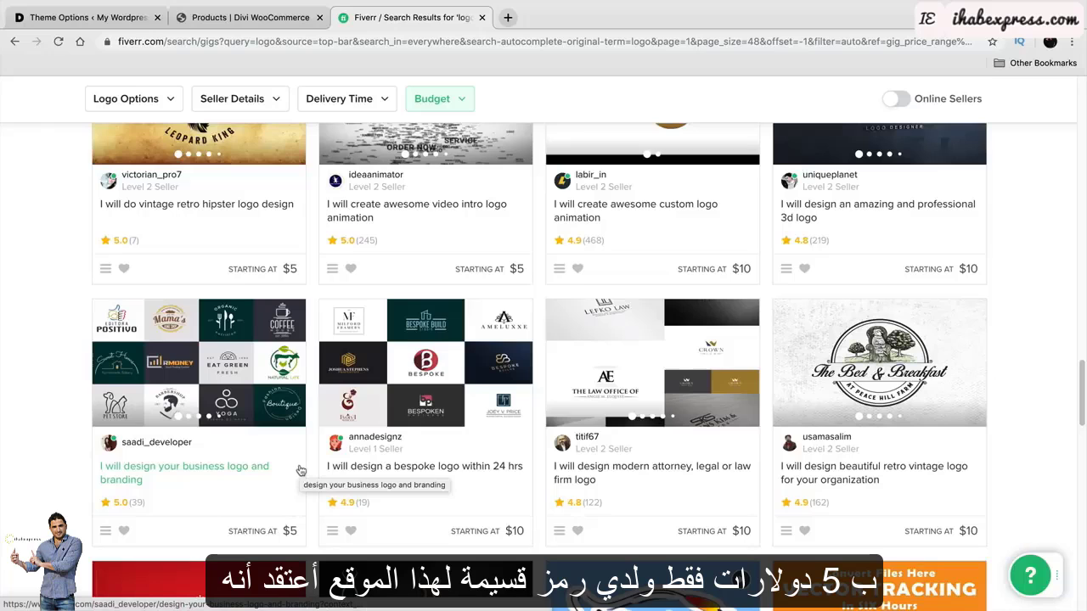
scroll(306, 466, up, 3)
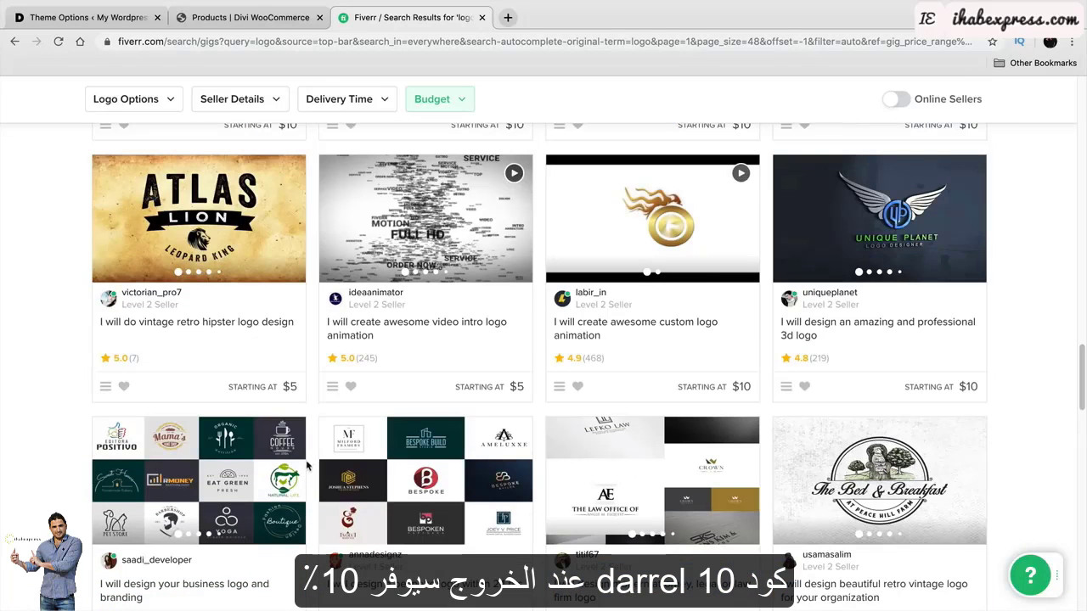
scroll(455, 476, down, 1)
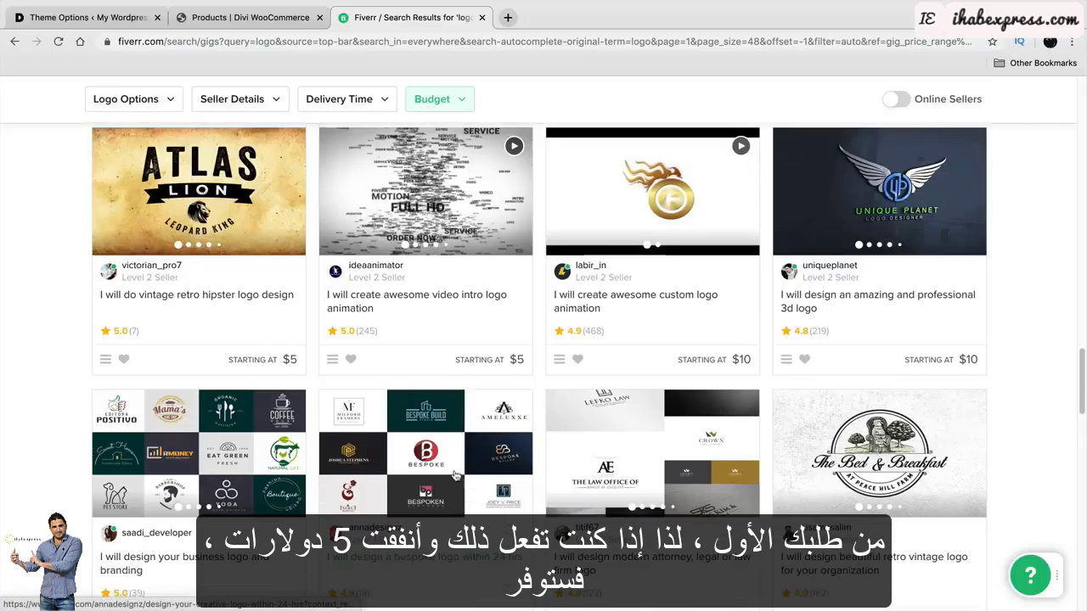
scroll(456, 476, down, 5)
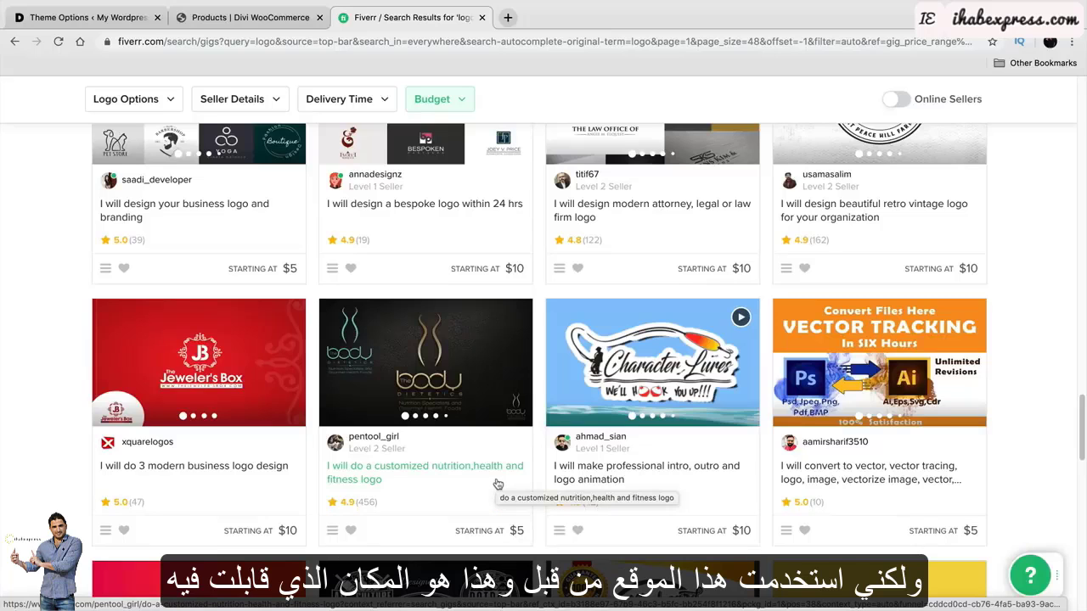
scroll(497, 484, down, 6)
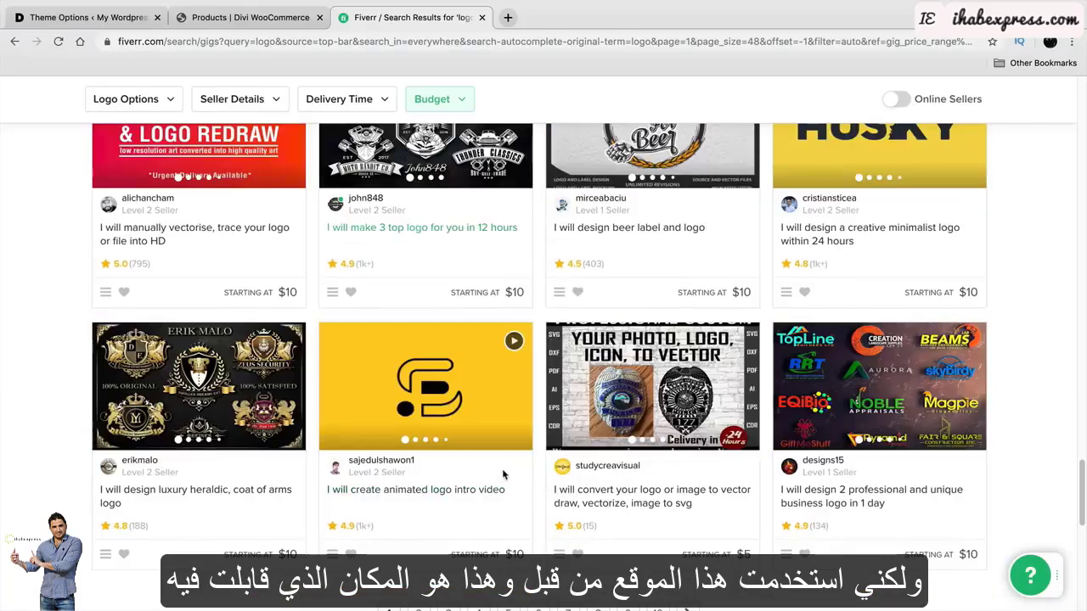
scroll(503, 475, down, 3)
scroll(501, 463, up, 5)
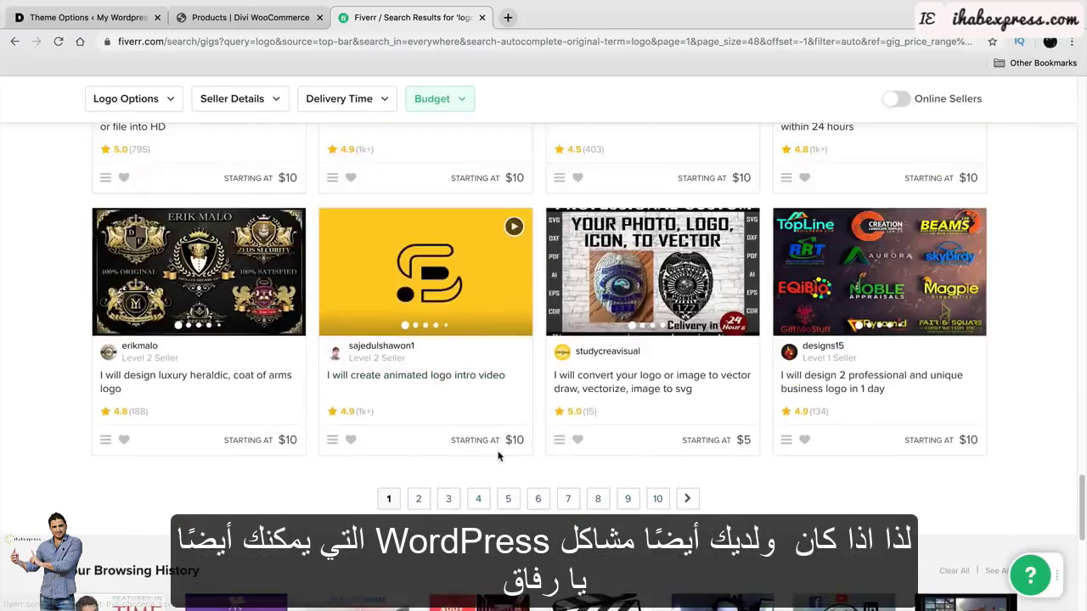
scroll(501, 457, up, 2)
scroll(501, 457, down, 2)
scroll(497, 450, up, 6)
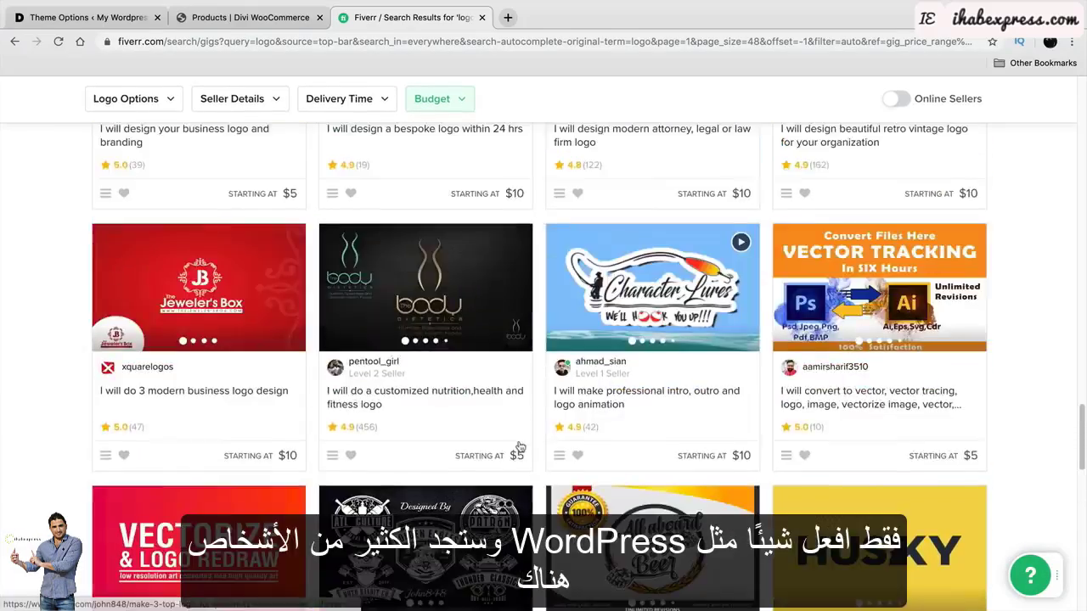
scroll(490, 435, up, 5)
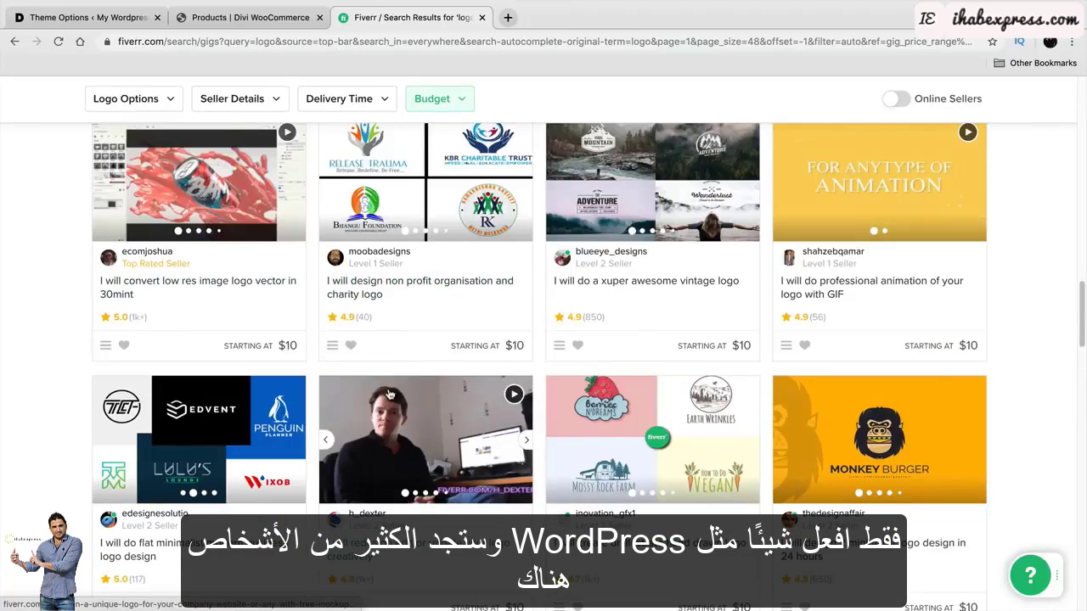
scroll(387, 373, up, 8)
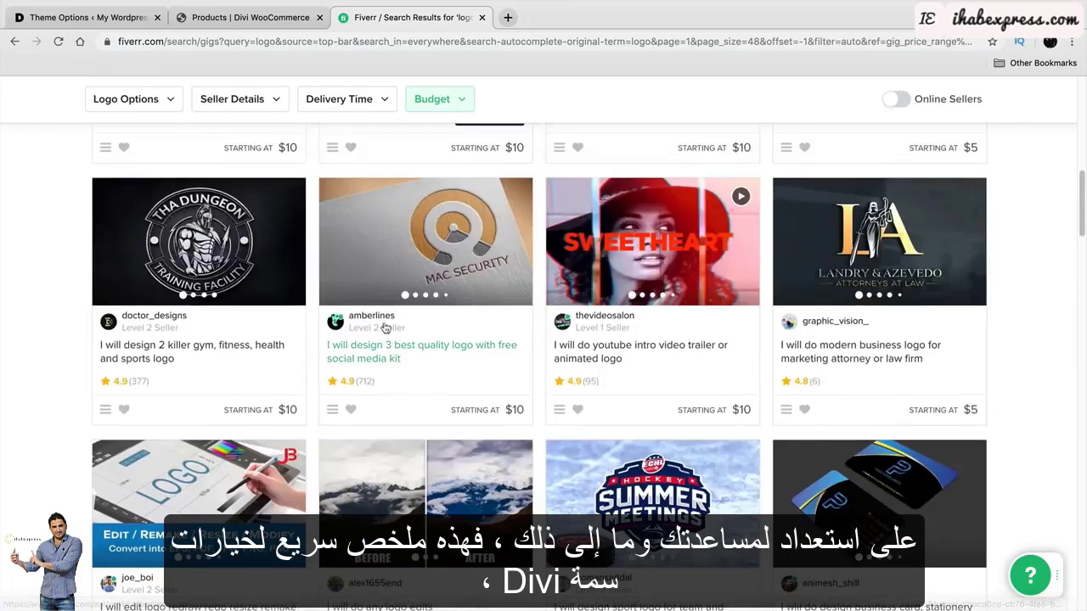
click(102, 19)
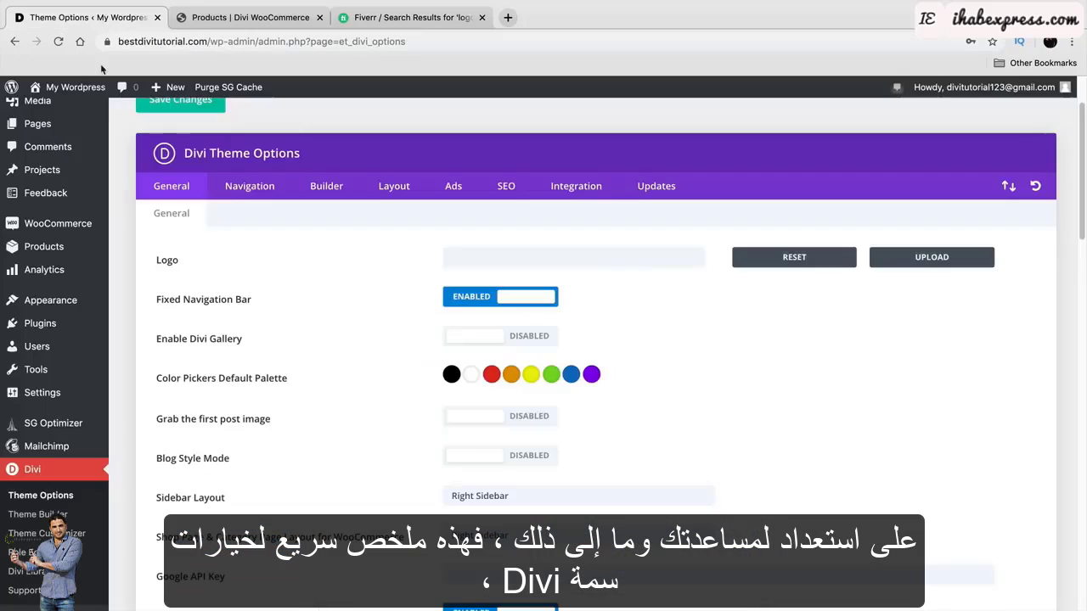
scroll(283, 293, down, 1)
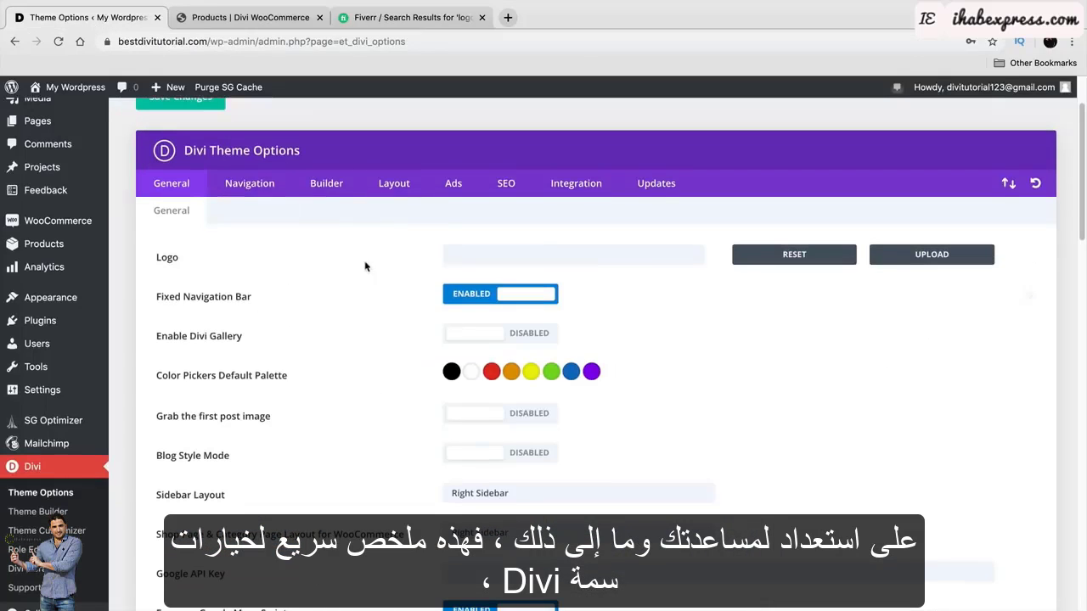
scroll(353, 365, down, 3)
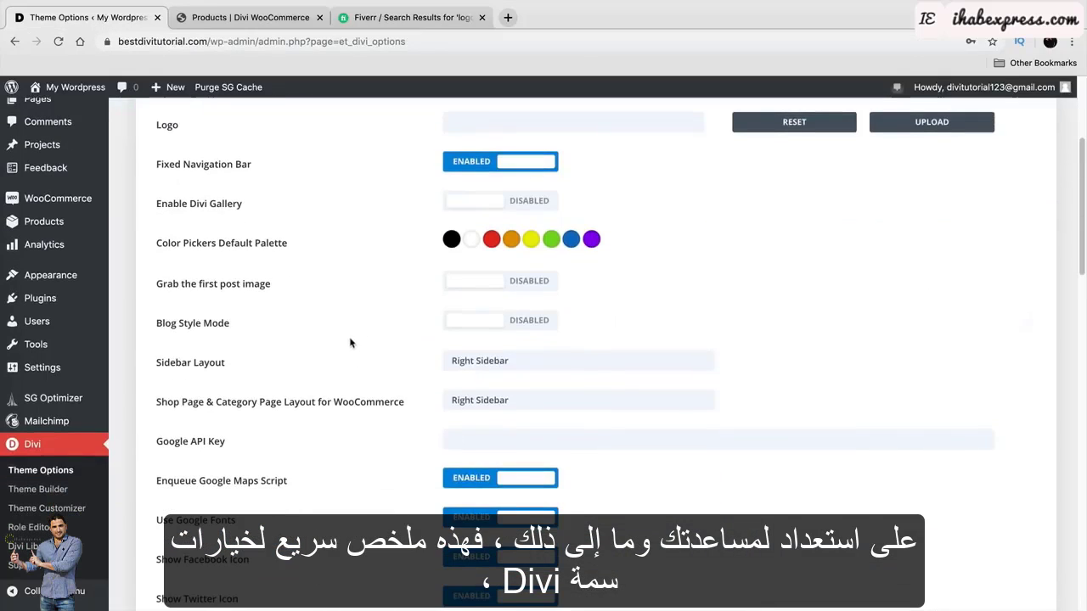
scroll(278, 350, down, 9)
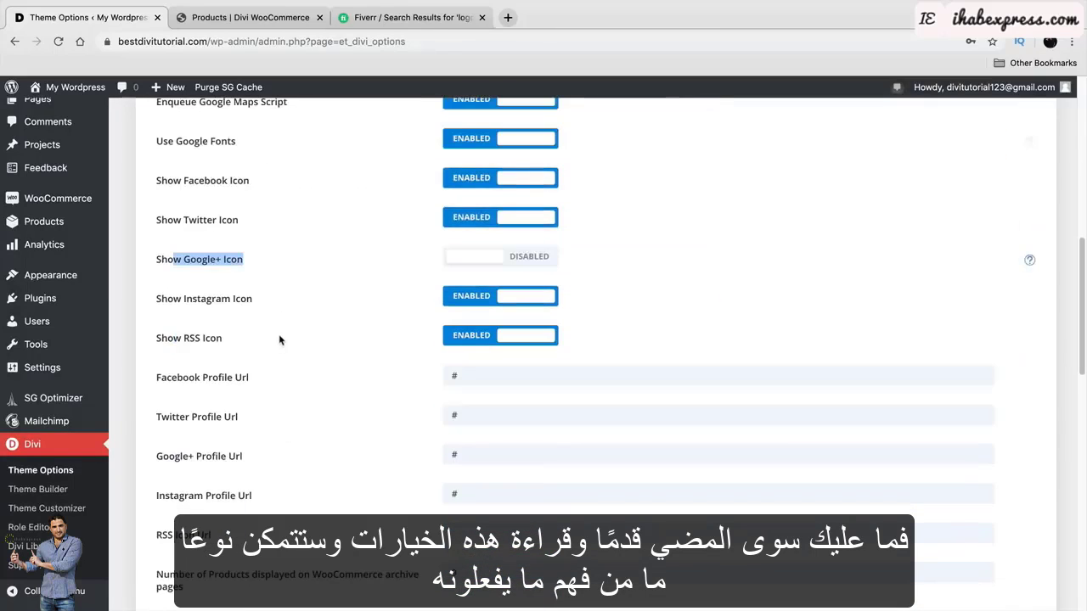
scroll(279, 340, down, 6)
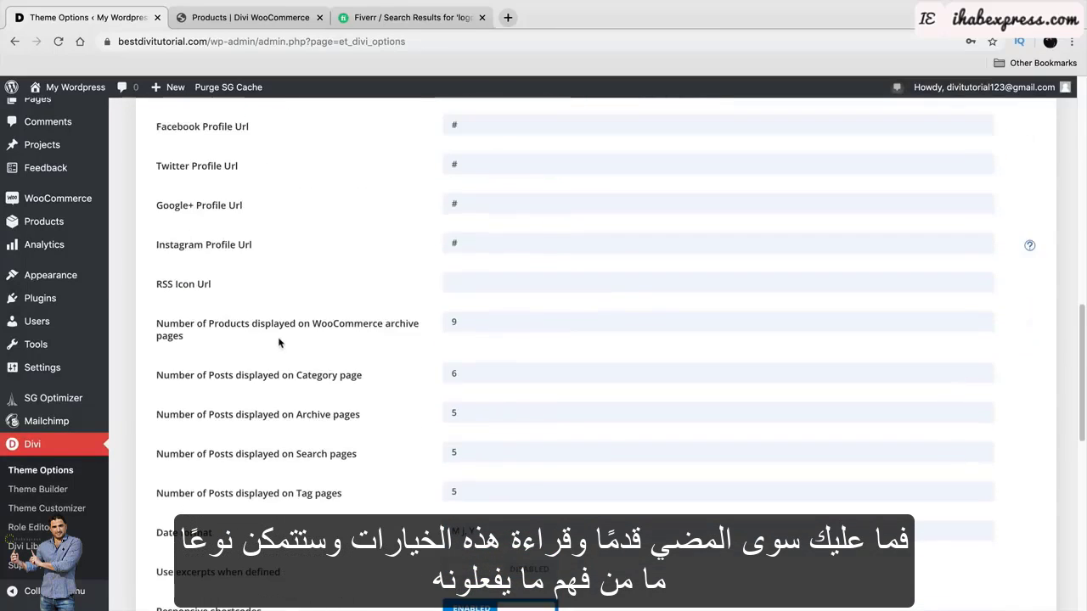
scroll(255, 382, down, 5)
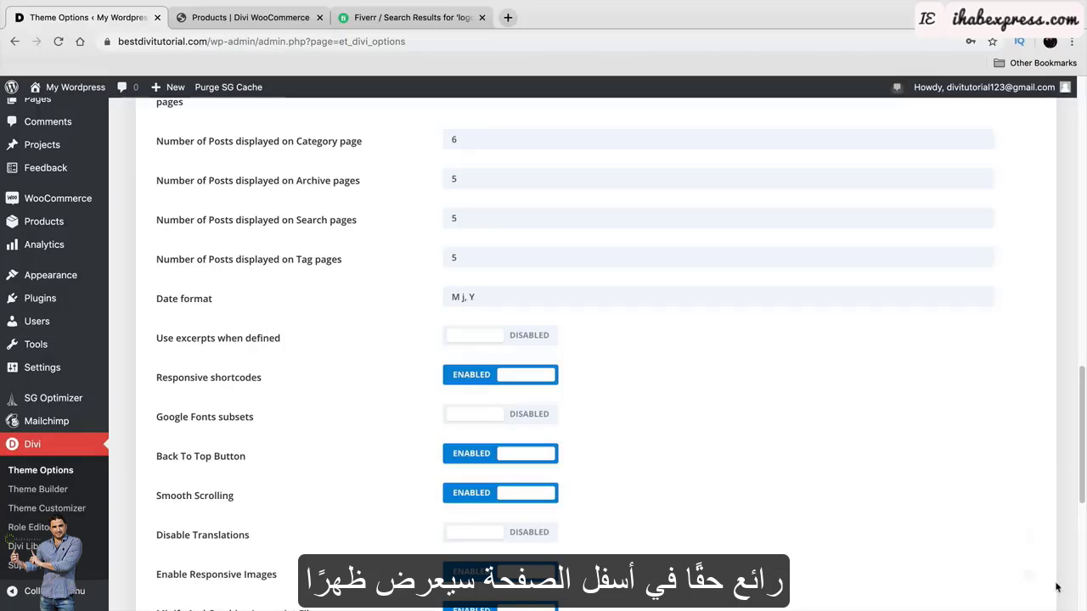
scroll(643, 585, down, 3)
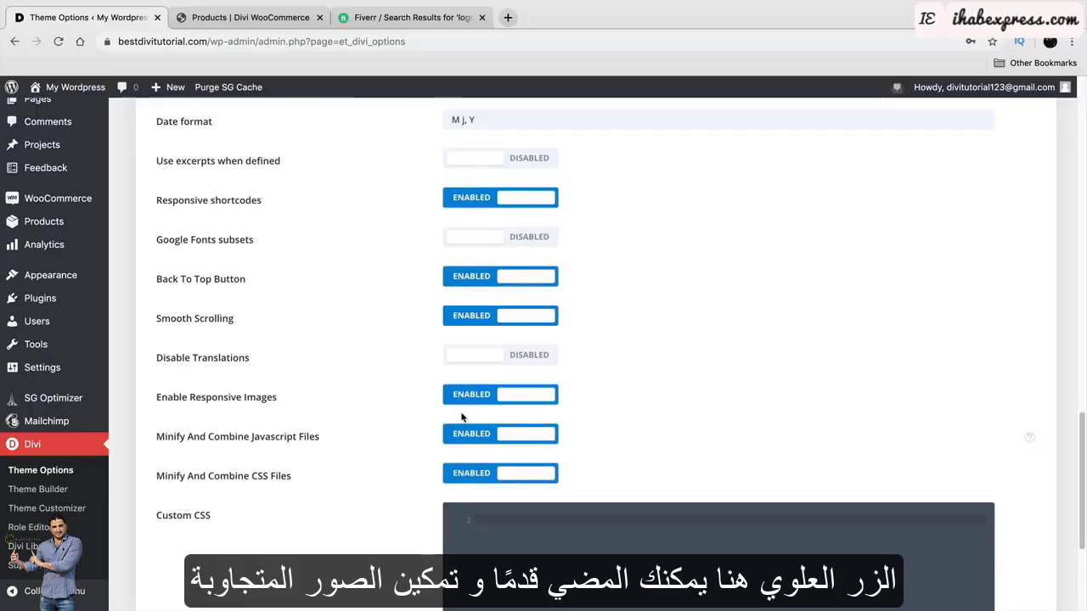
drag(156, 397, 267, 400)
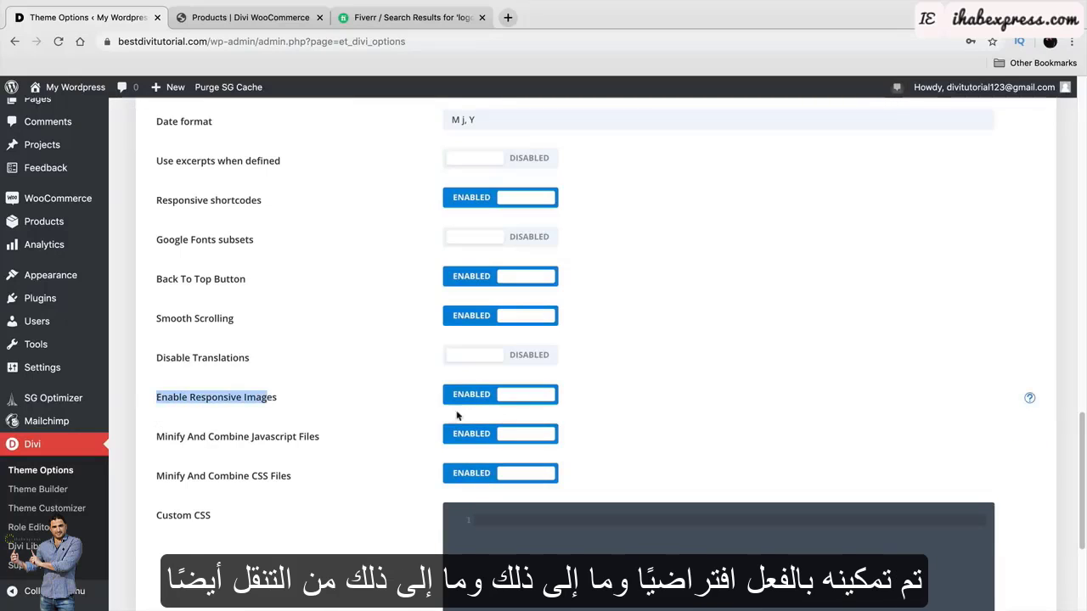
scroll(309, 459, up, 10)
scroll(313, 476, up, 5)
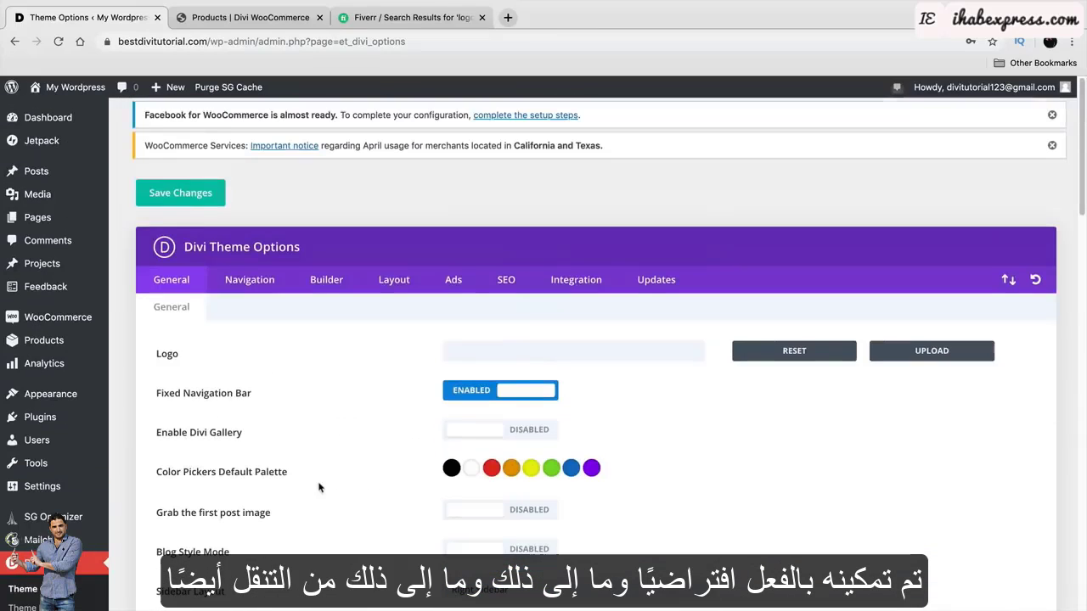
Look through the Navigation, Builder, Layout, Ads, SEO, Integration and Updates tabs.
click(255, 281)
scroll(313, 404, down, 2)
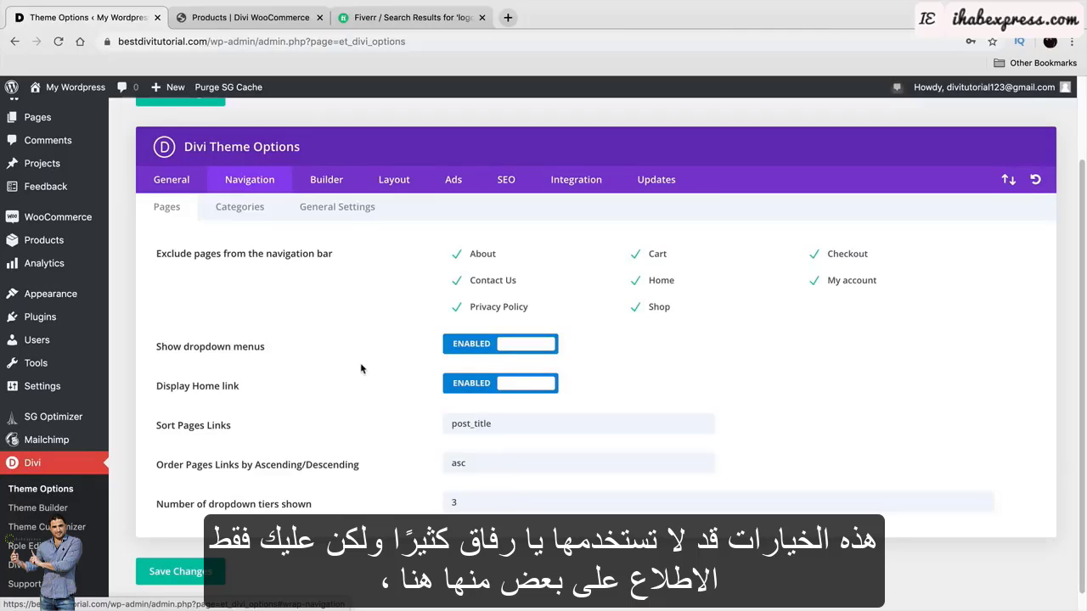
click(348, 182)
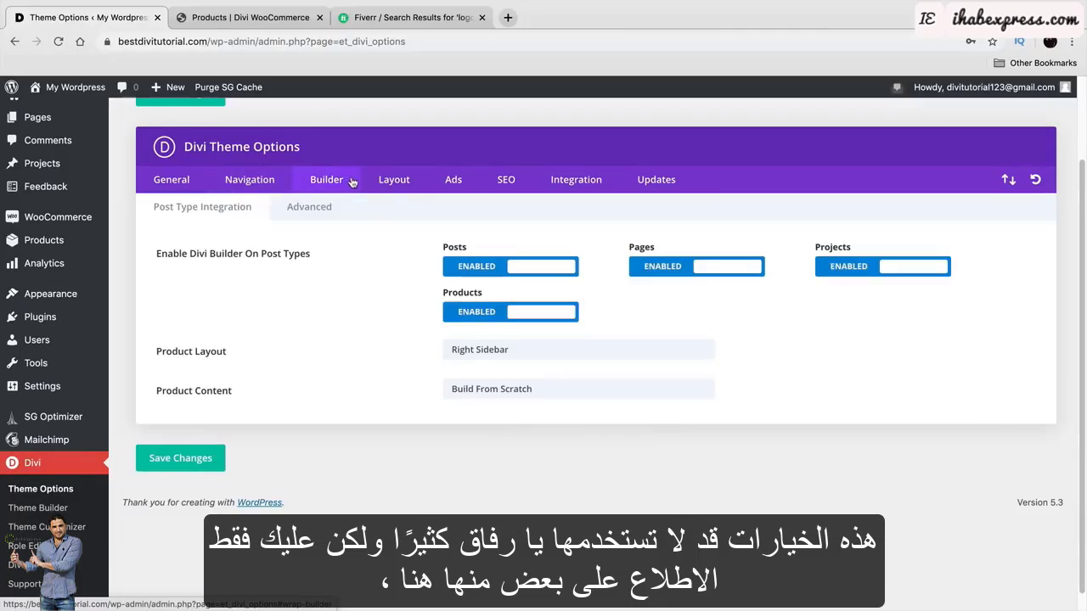
click(391, 183)
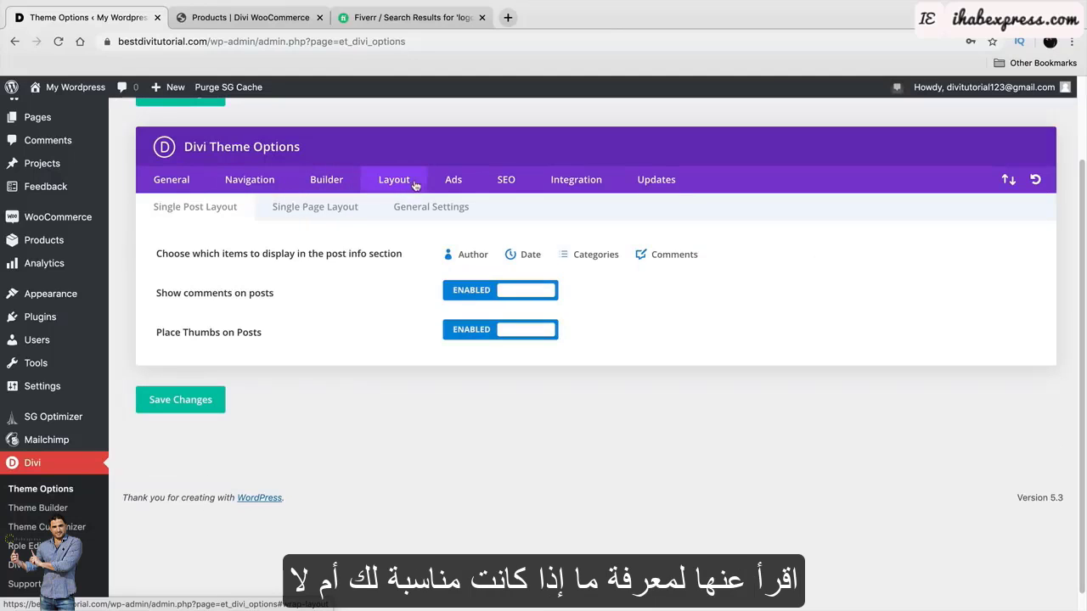
click(440, 182)
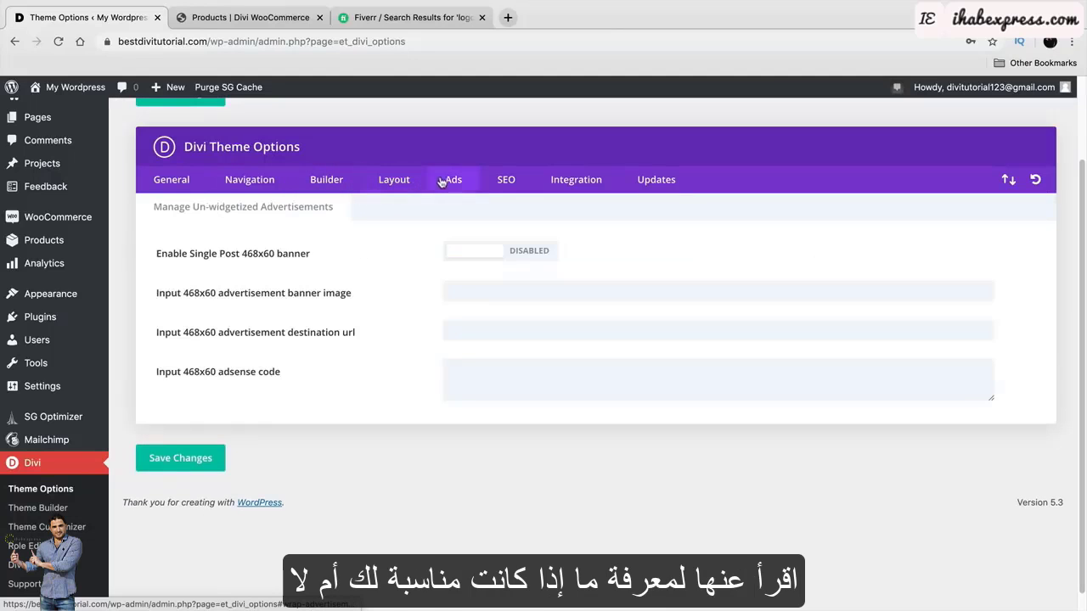
click(492, 180)
click(544, 189)
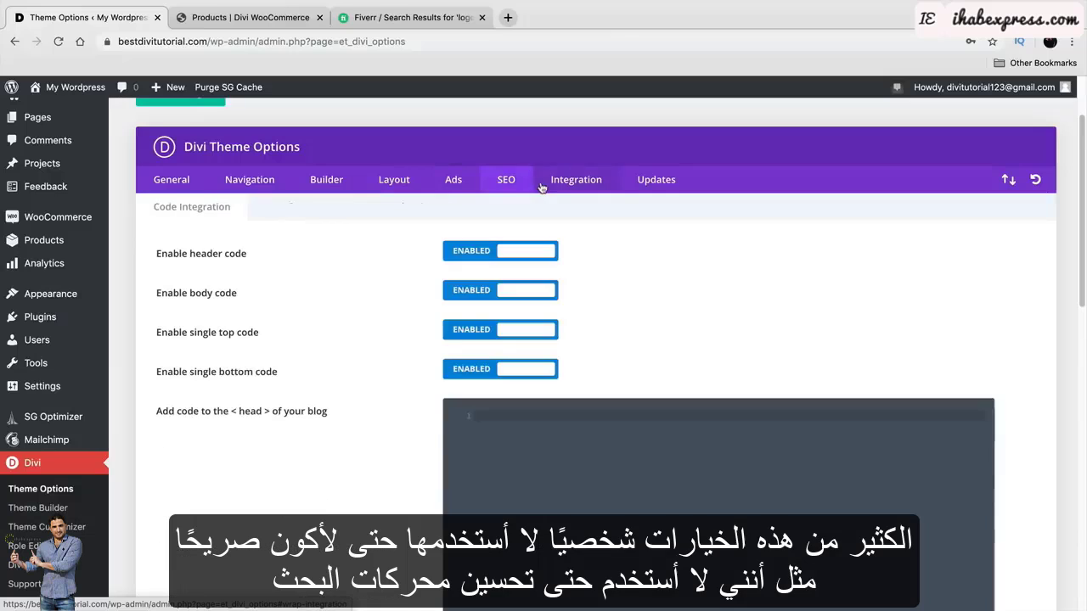
click(635, 190)
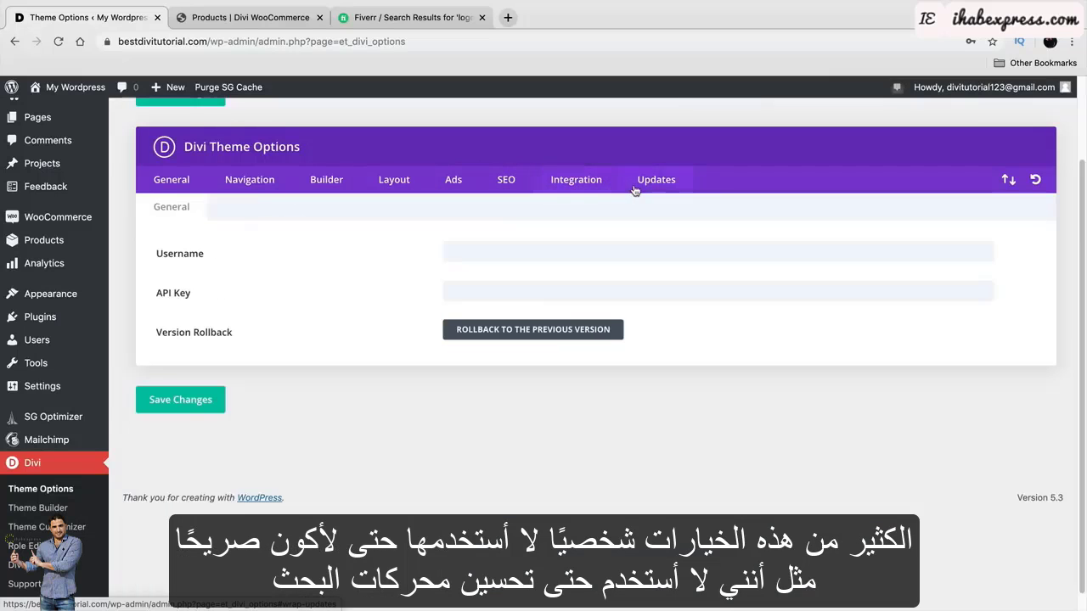
click(513, 183)
click(393, 180)
click(331, 180)
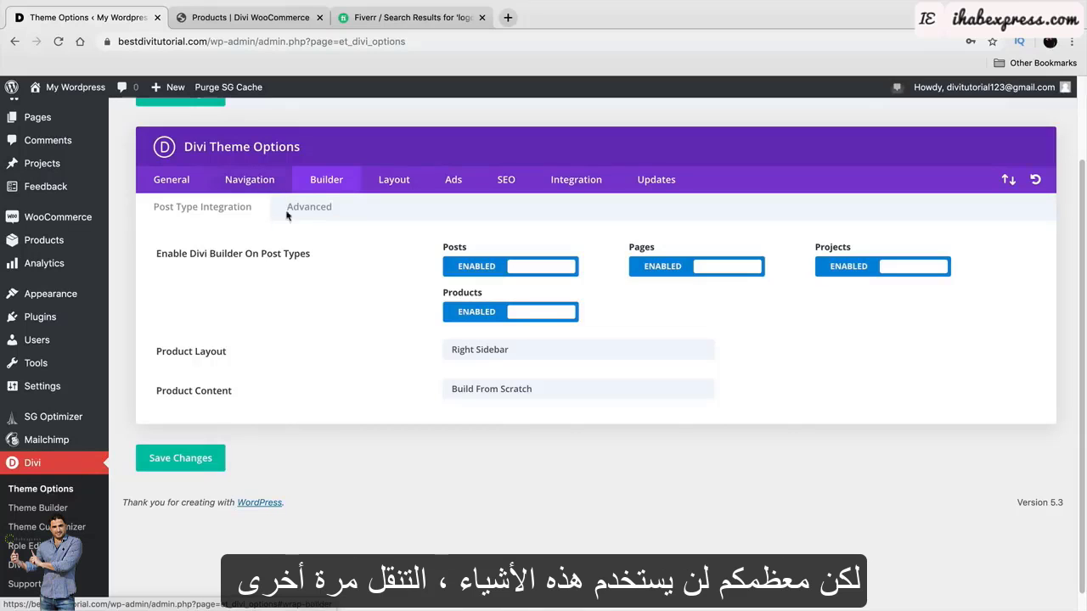
Check the Navigation Pages, Categories and General sub-tabs, then return to General.
click(248, 181)
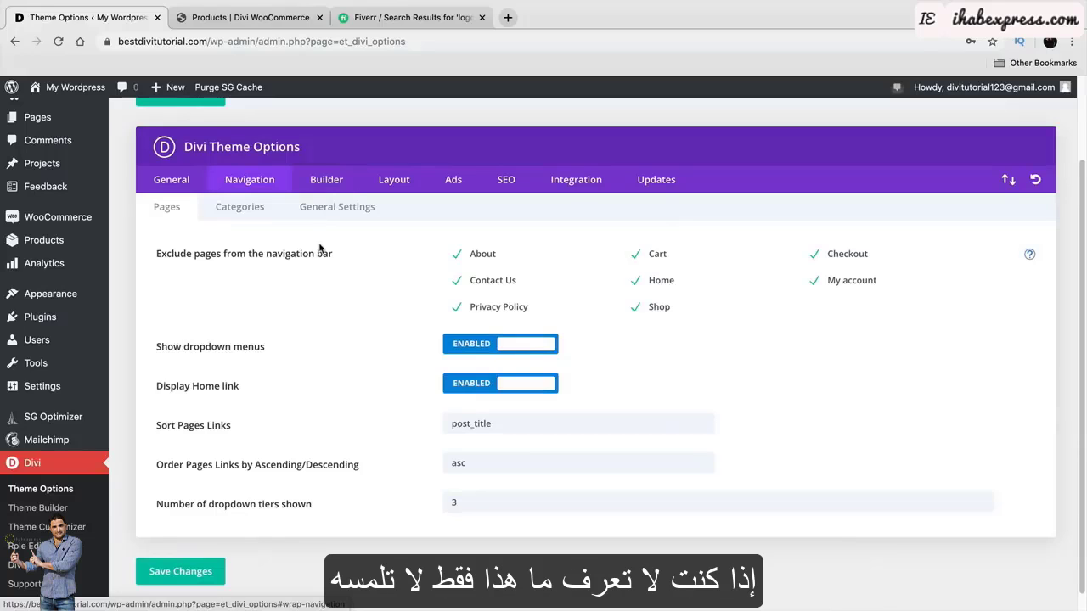
click(183, 188)
click(249, 181)
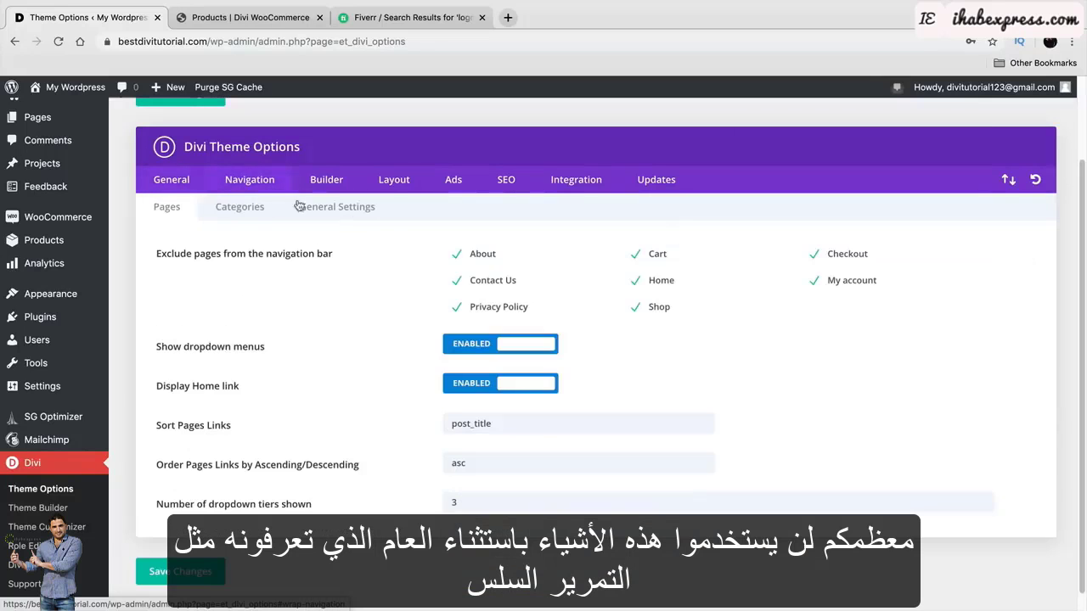
click(344, 209)
click(240, 208)
click(167, 207)
click(172, 179)
Scroll the General options down to the Custom CSS box.
scroll(296, 497, down, 5)
scroll(296, 496, down, 2)
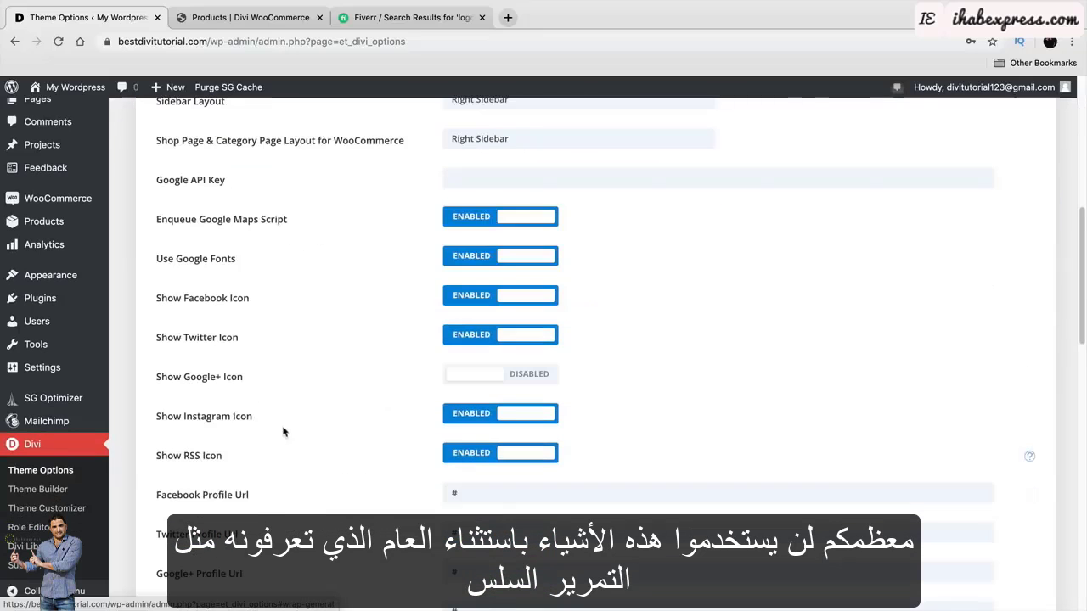
scroll(344, 476, down, 5)
scroll(352, 448, down, 3)
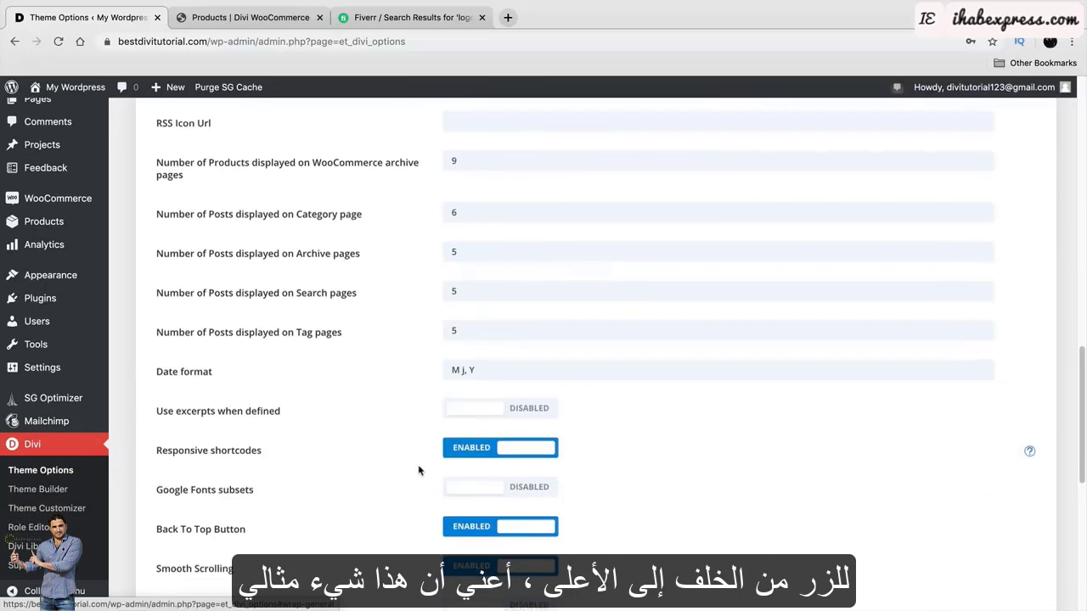
scroll(422, 456, down, 3)
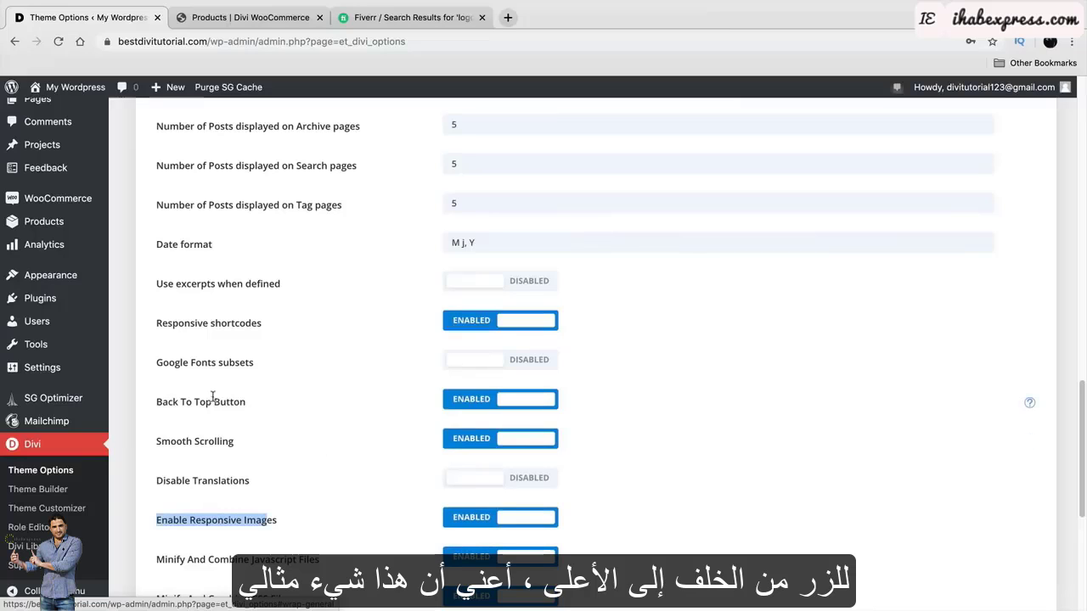
drag(185, 402, 255, 405)
scroll(257, 408, down, 3)
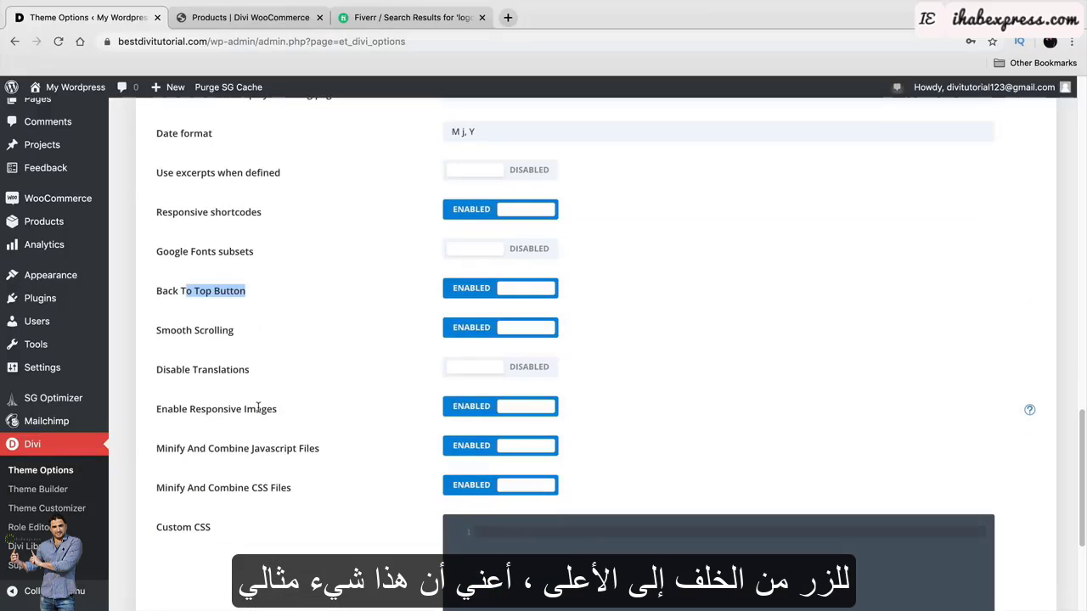
scroll(257, 408, down, 6)
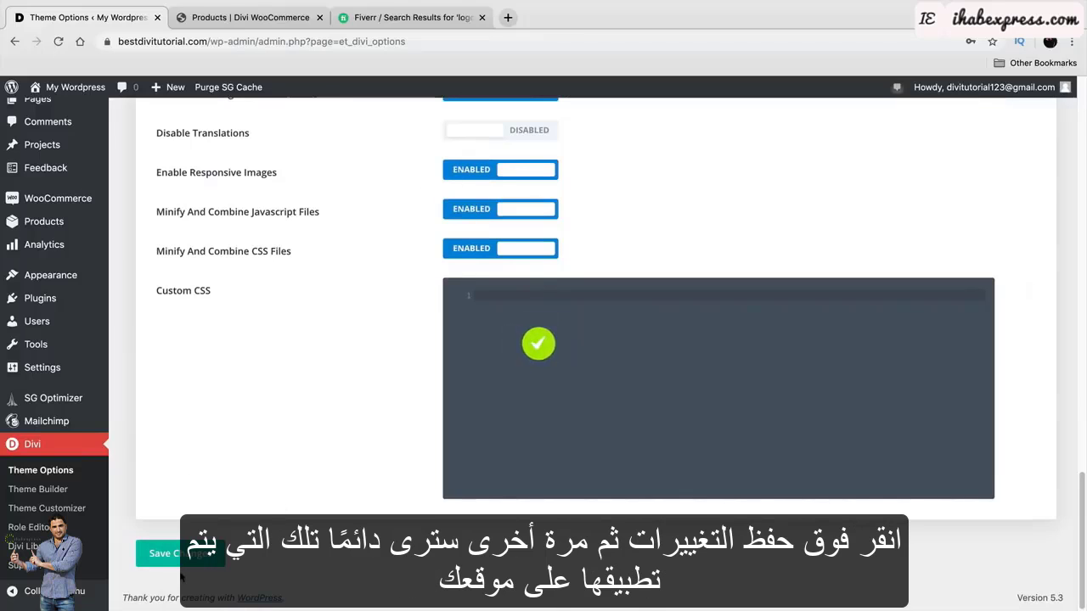
Visit the live homepage, scroll to the footer, and jump back to the top with the arrow.
mouse_move(80, 101)
click(48, 111)
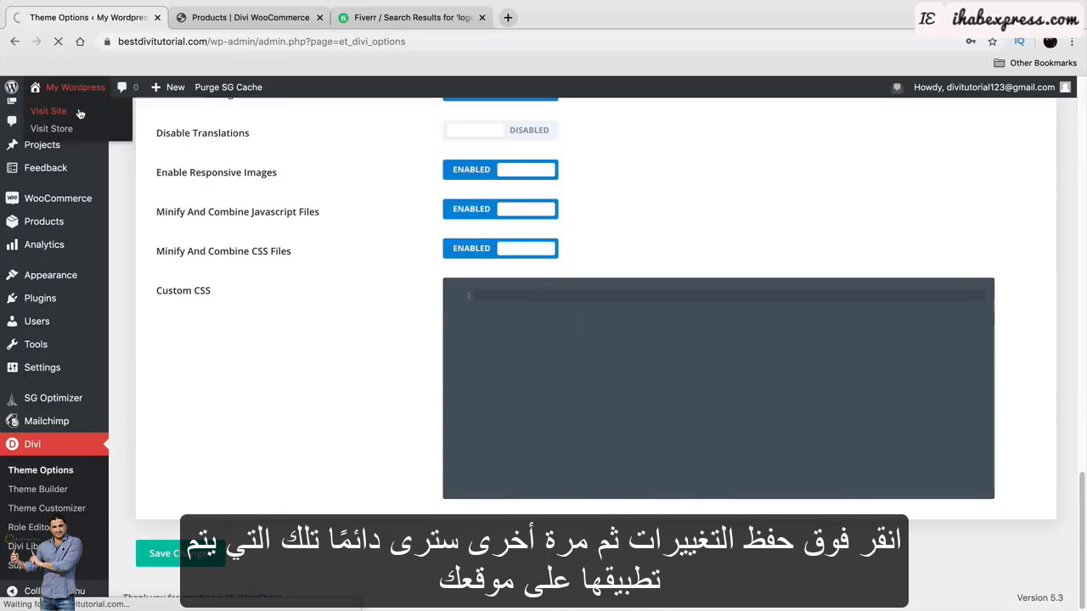
scroll(315, 359, down, 10)
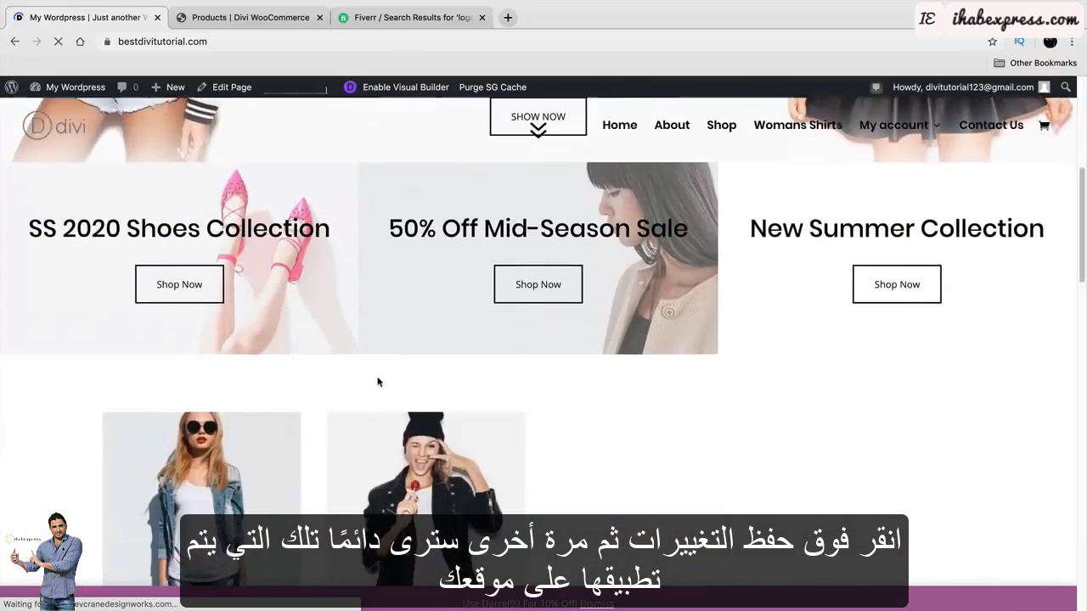
scroll(382, 389, down, 7)
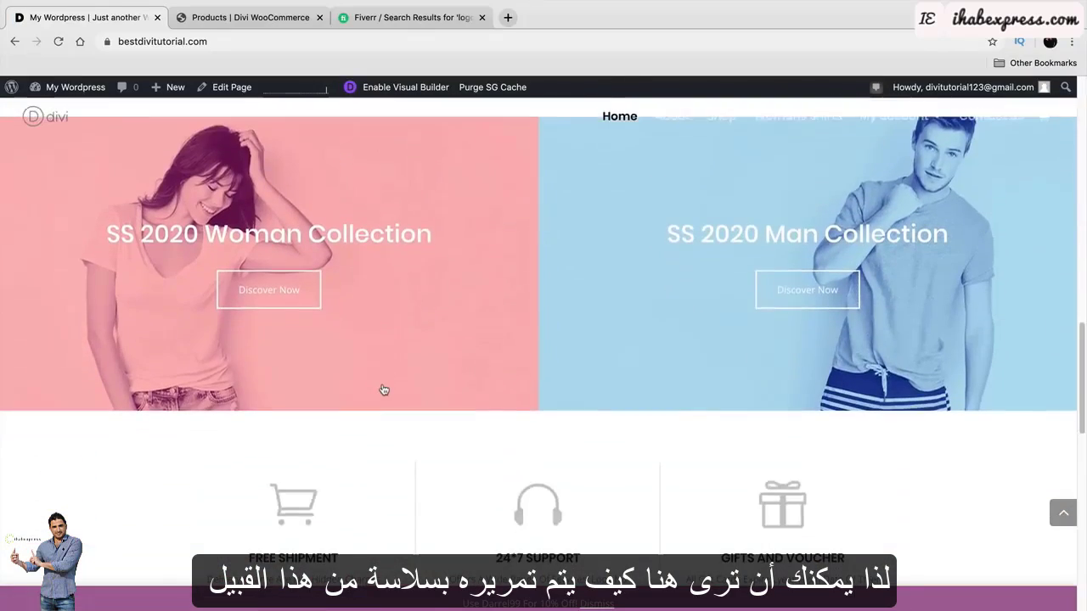
scroll(382, 386, down, 6)
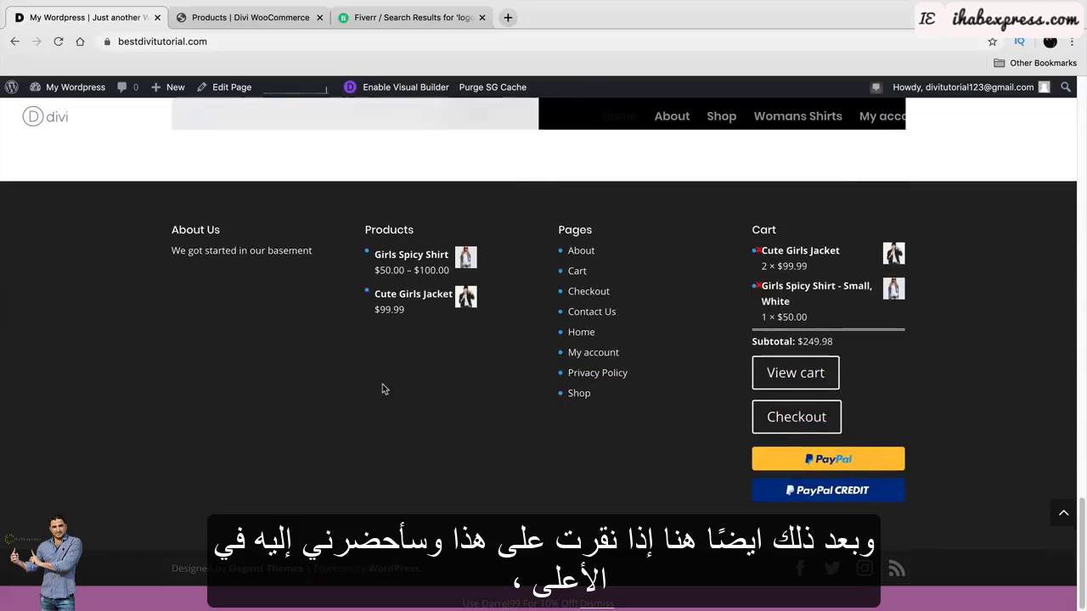
click(1062, 518)
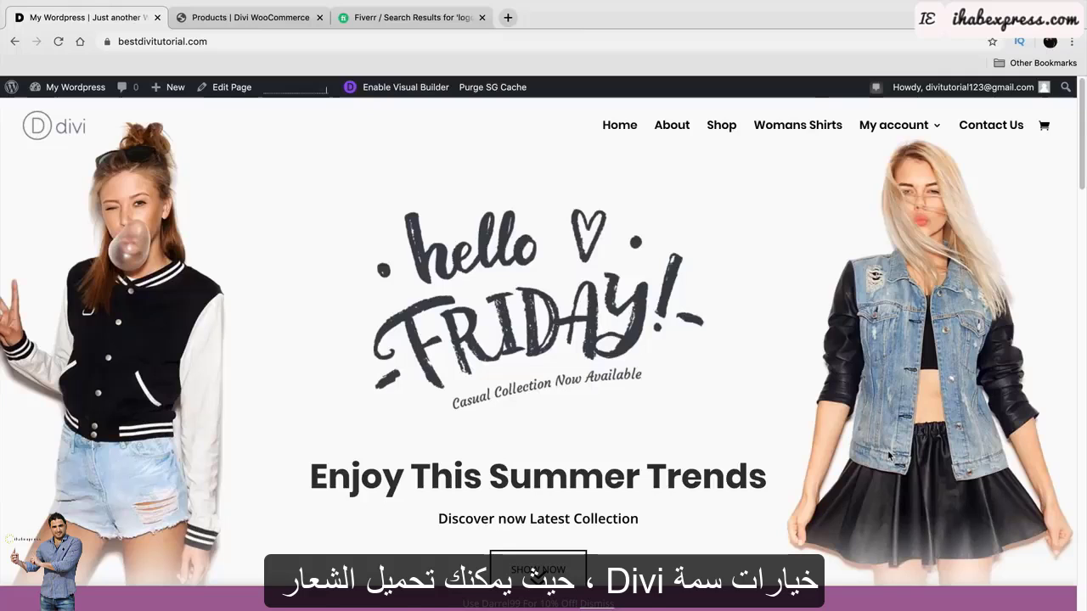
mouse_move(68, 87)
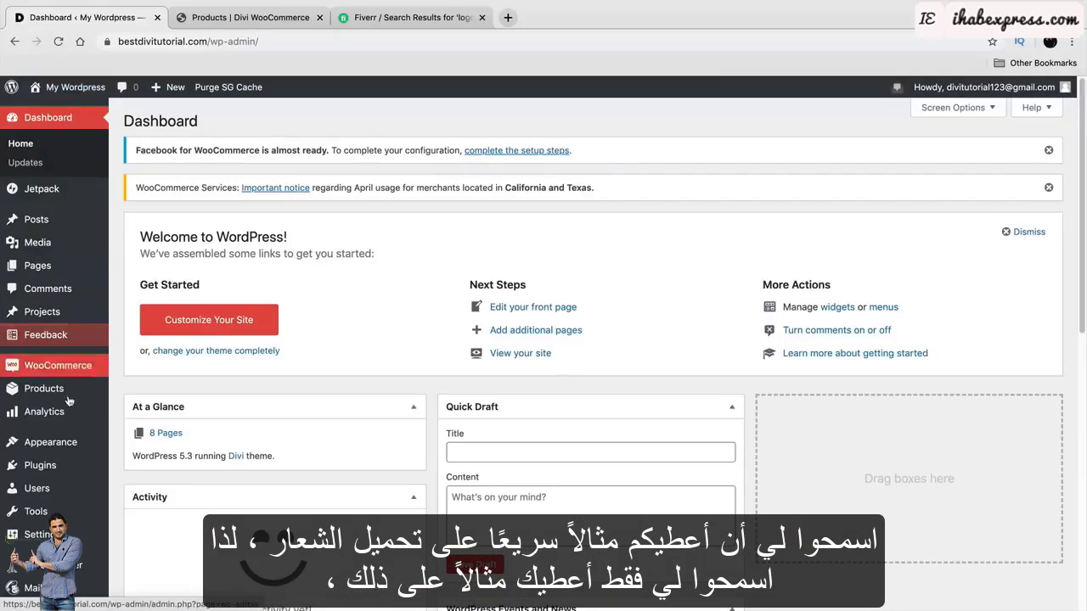
Open Divi > Theme Options.
mouse_move(30, 535)
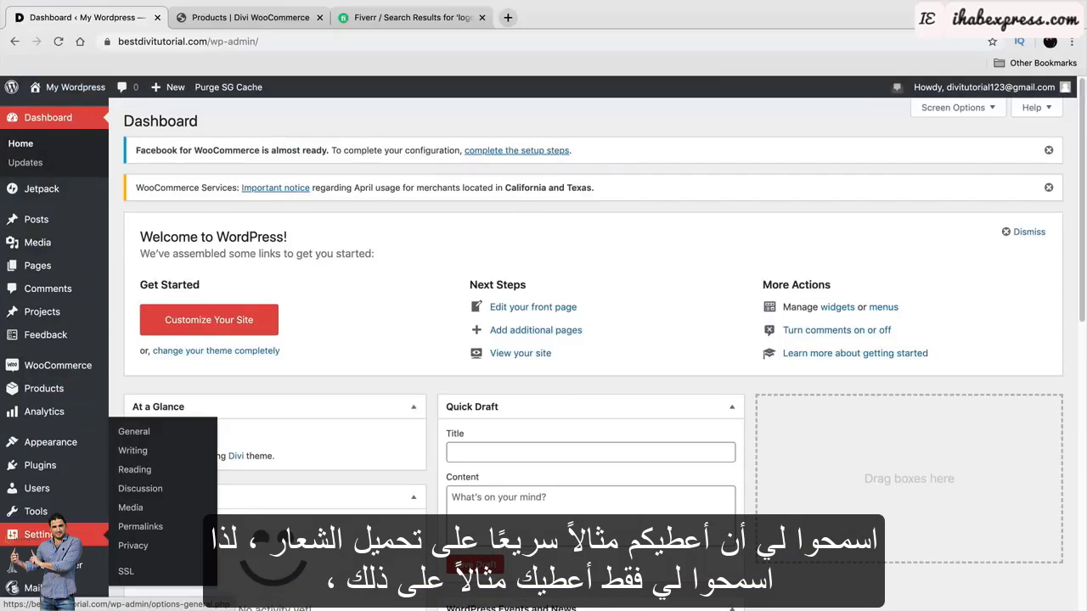
scroll(60, 473, down, 2)
mouse_move(51, 568)
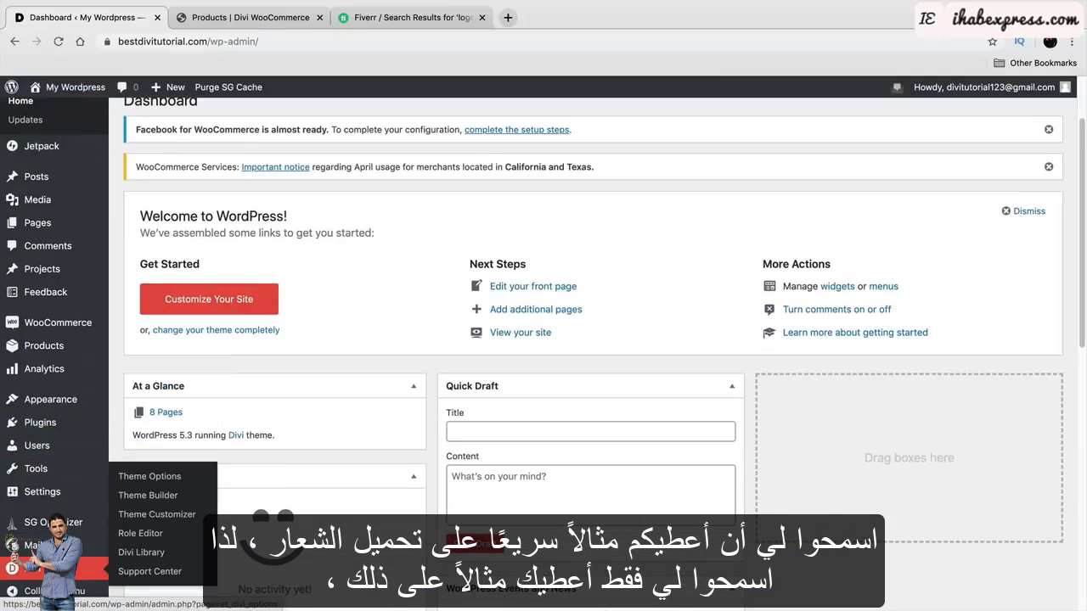
click(172, 479)
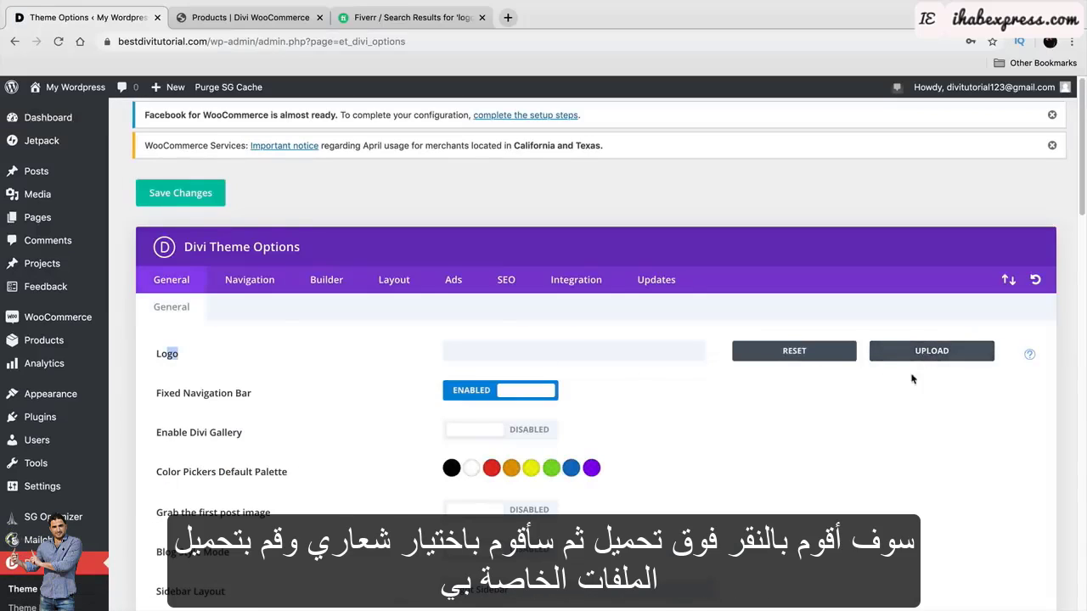
Upload the blue W image from the Desktop for the Logo field.
click(930, 355)
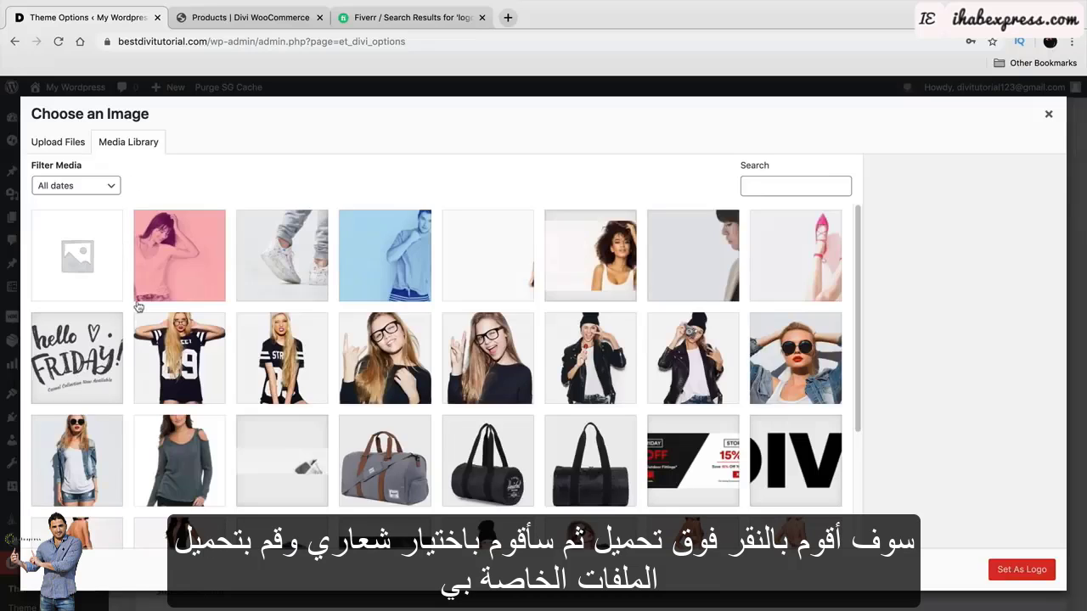
click(72, 150)
click(554, 345)
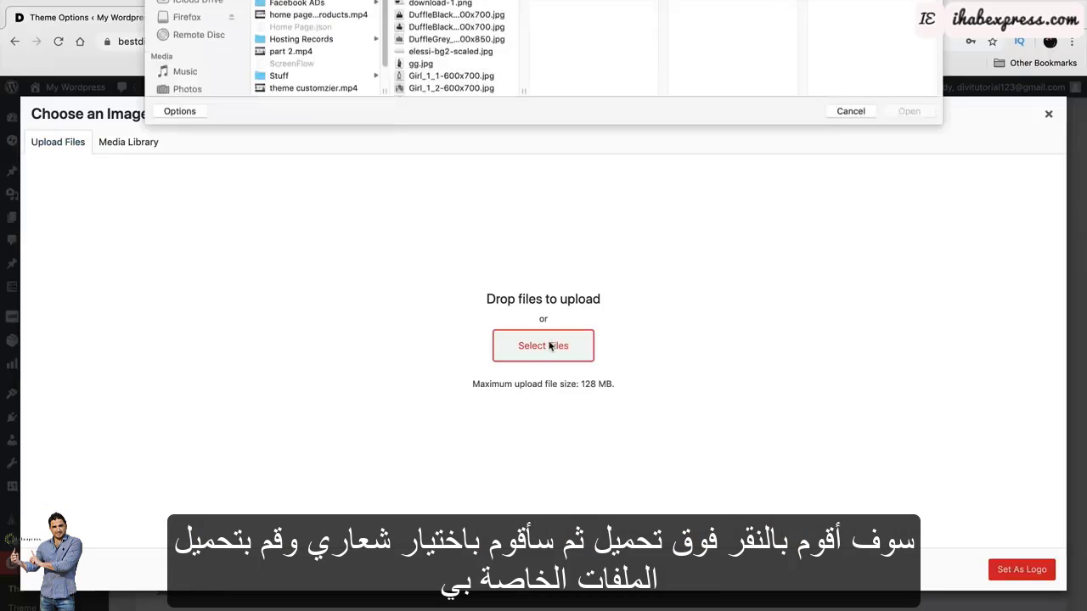
click(187, 90)
click(318, 73)
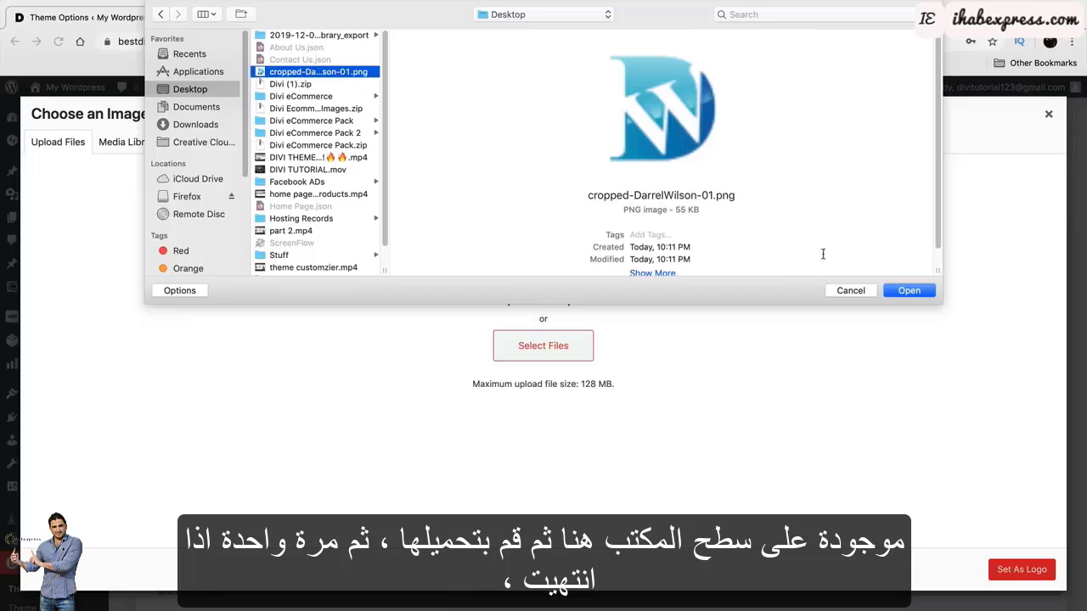
click(912, 293)
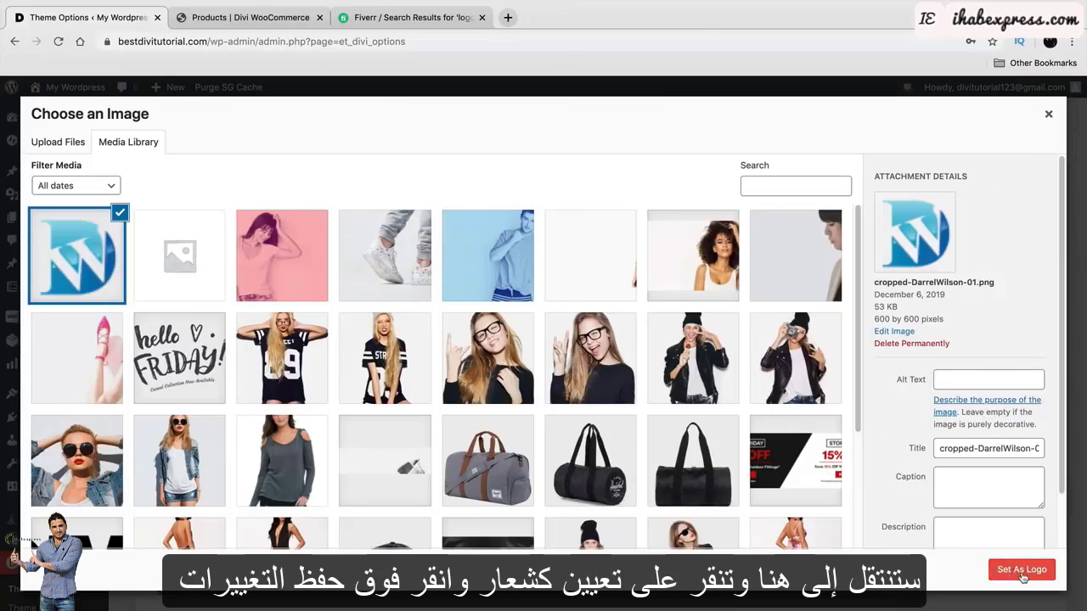
Set the W image as the logo, save the options, and open the live site.
click(1022, 570)
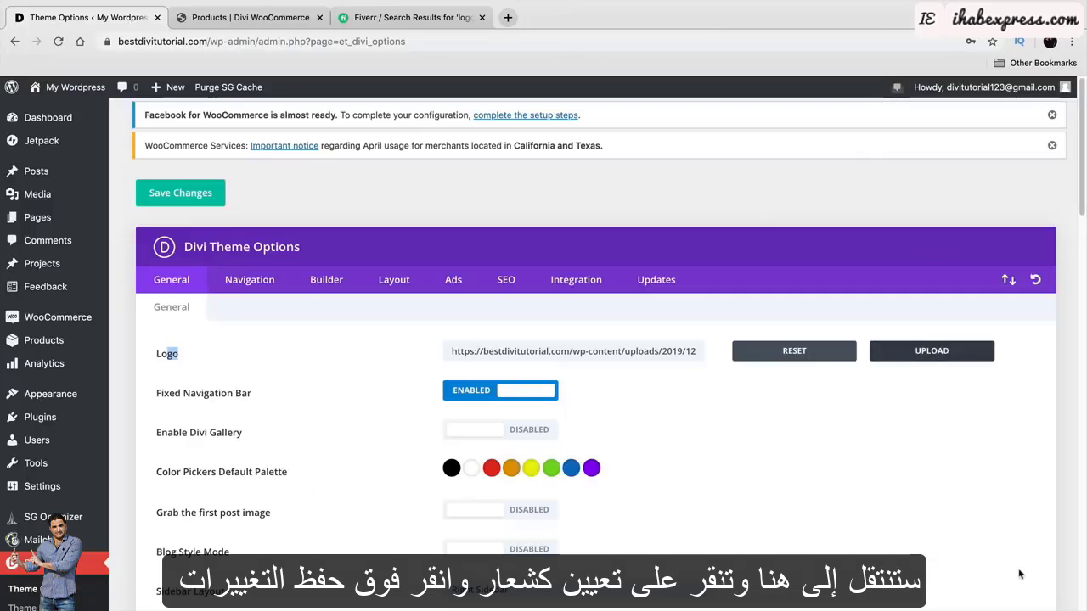
click(217, 194)
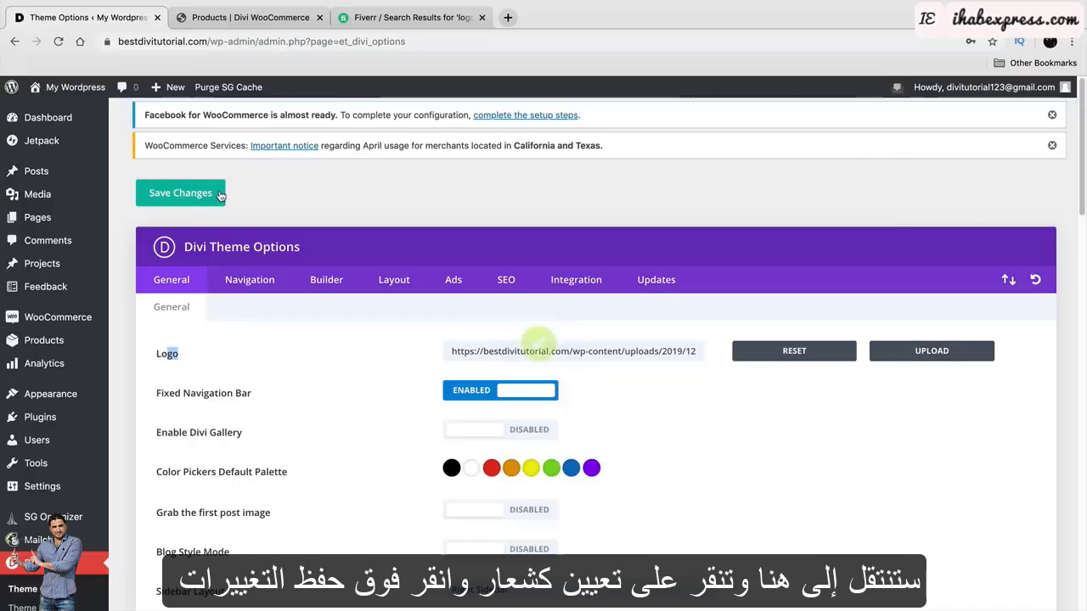
click(96, 111)
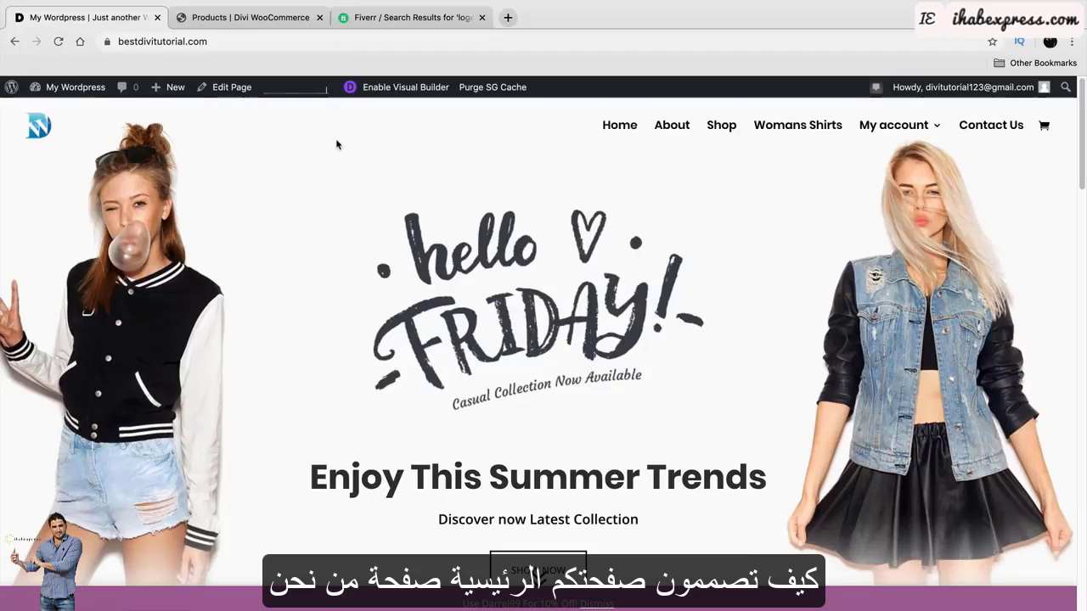
Go to the About page and highlight the 'Sexy Industry Trends' heading and its paragraph.
click(672, 128)
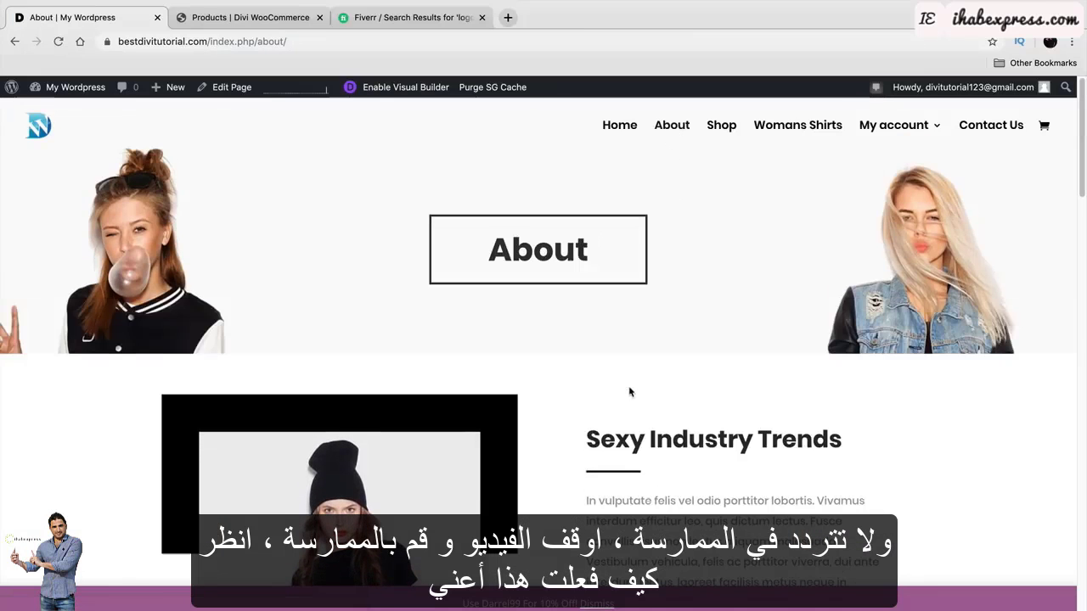
scroll(629, 388, down, 2)
right_click(620, 348)
click(608, 368)
scroll(608, 369, down, 3)
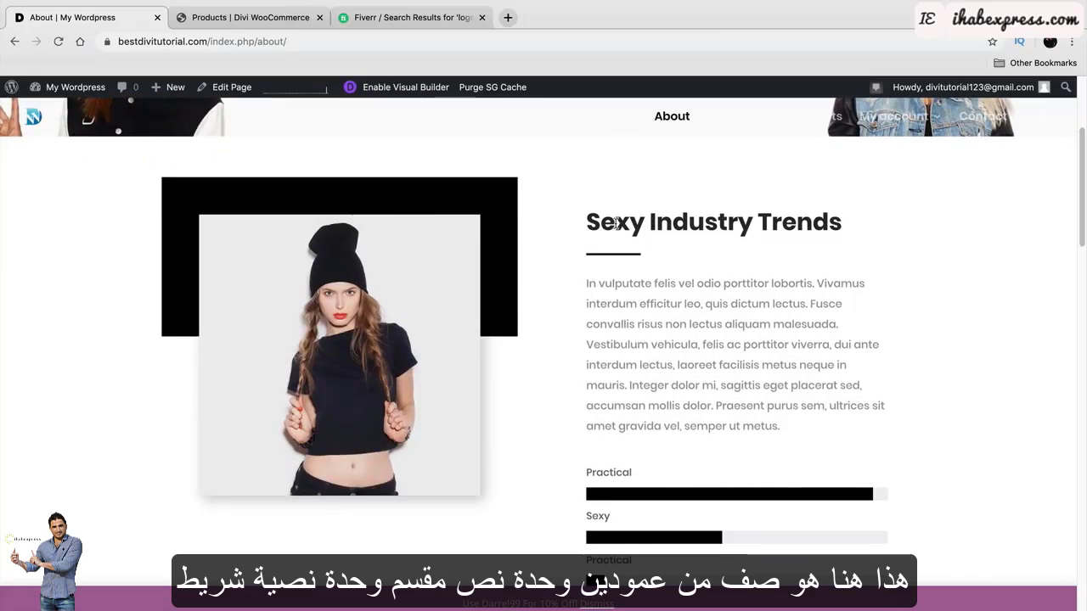
drag(604, 223, 769, 223)
drag(623, 249, 712, 406)
Scroll through the rest of the About page, then return to the homepage.
scroll(685, 399, down, 3)
scroll(645, 400, down, 8)
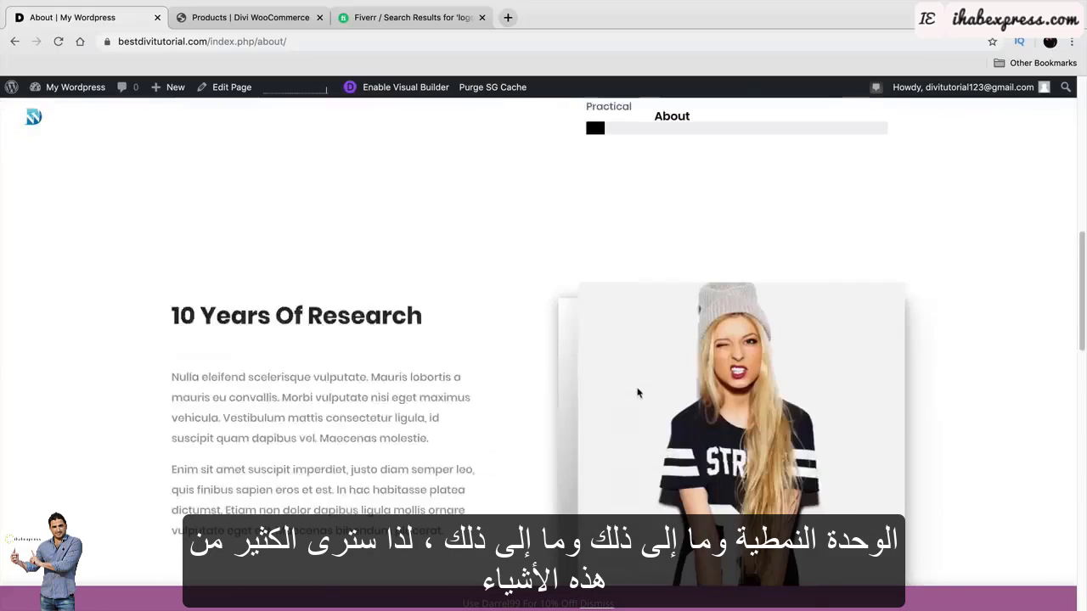
scroll(638, 393, down, 3)
scroll(612, 351, down, 8)
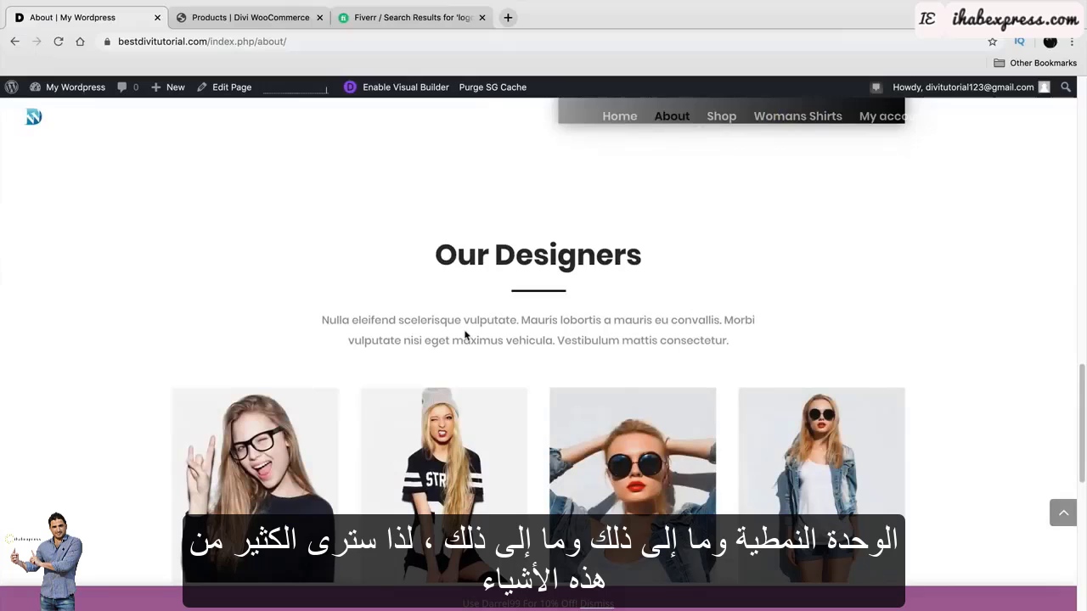
scroll(465, 335, down, 2)
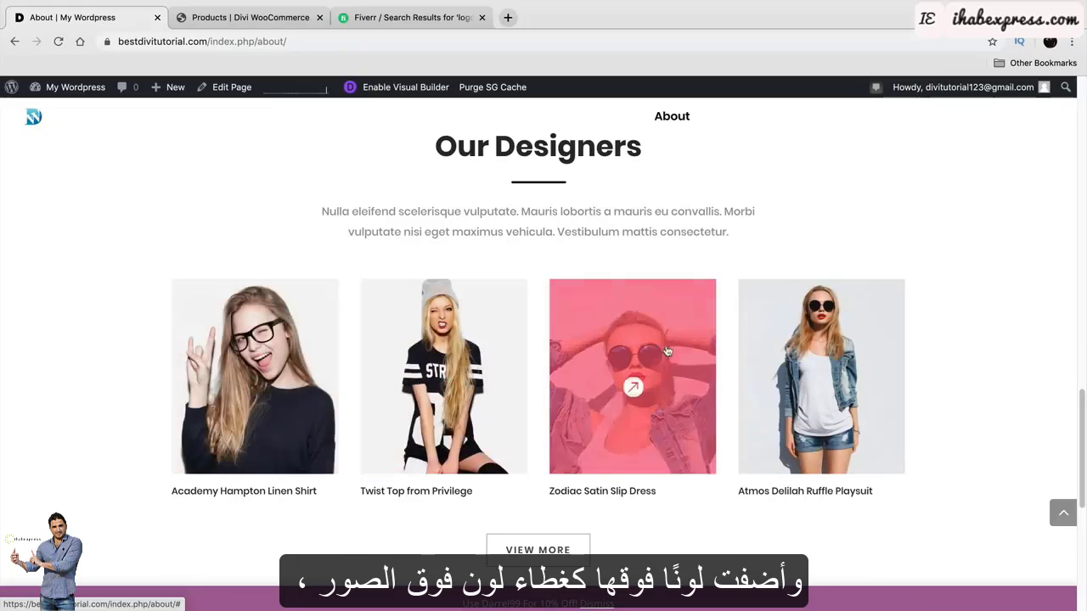
scroll(526, 436, up, 10)
scroll(525, 435, up, 10)
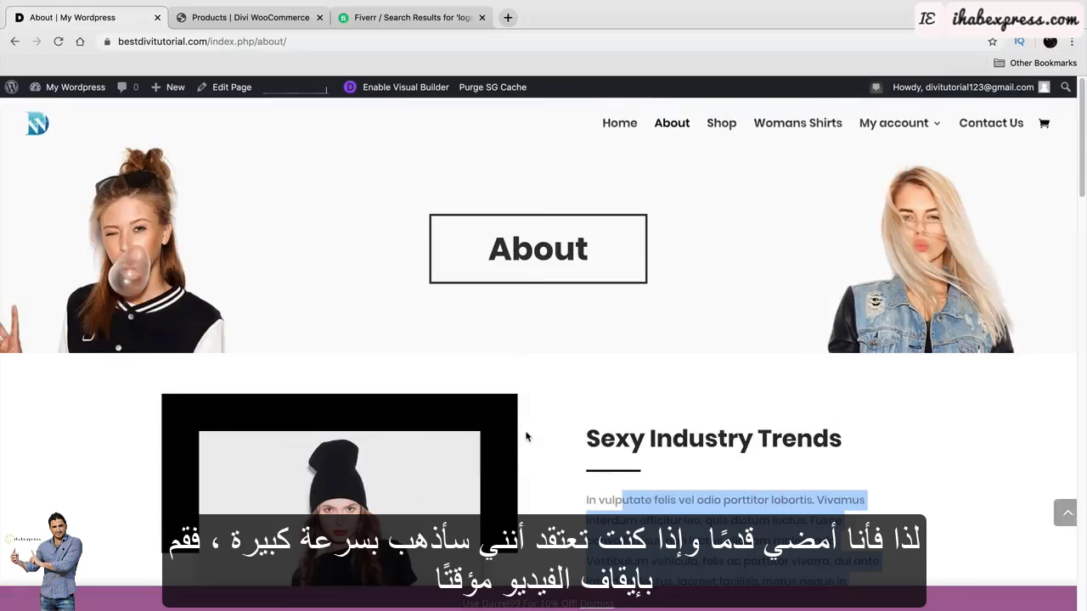
click(623, 139)
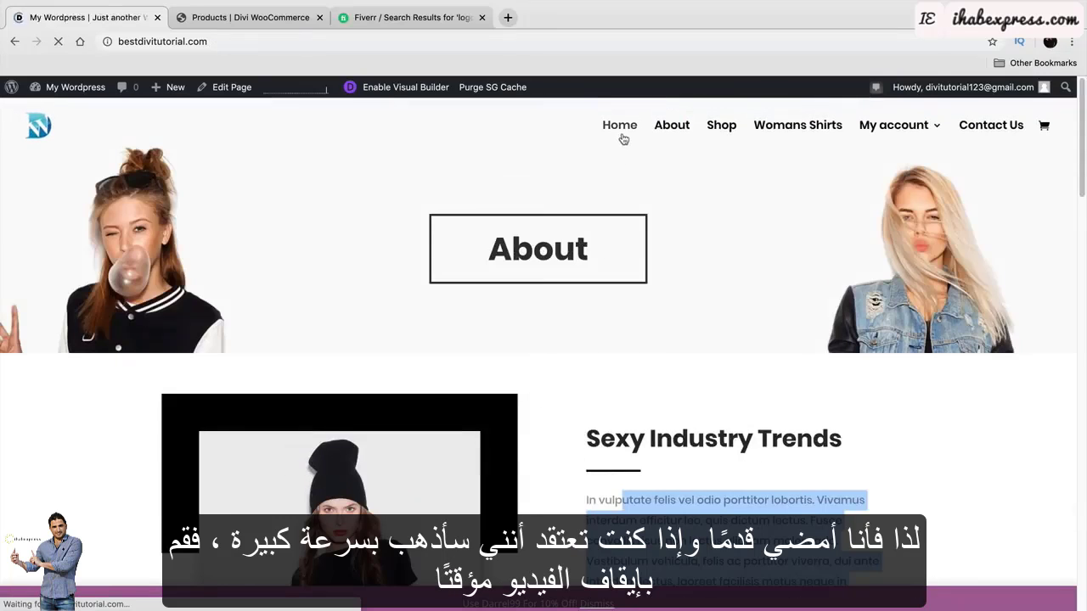
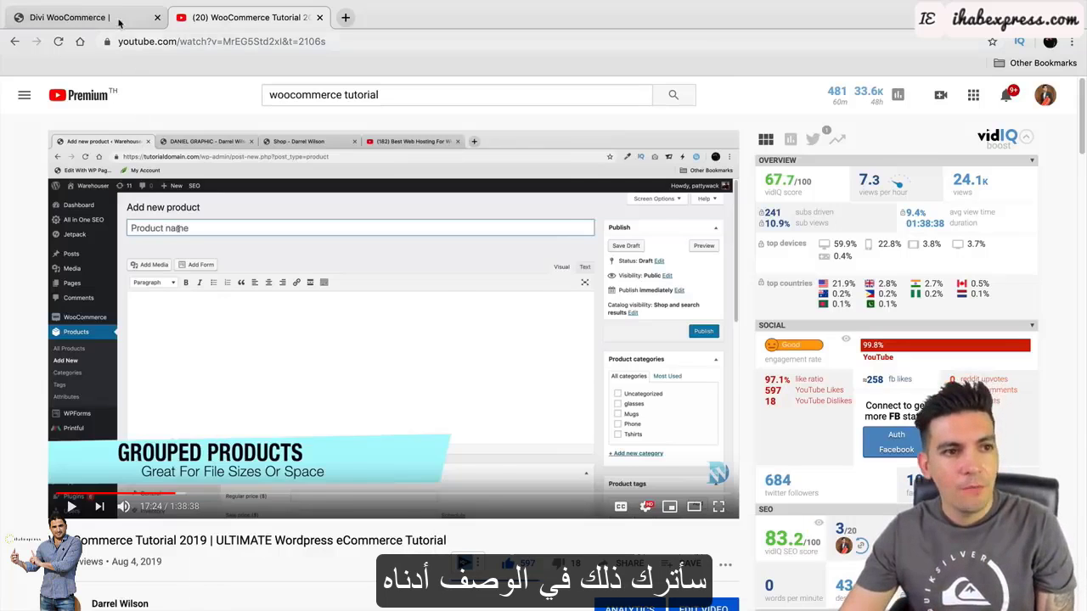
Open the store's Shop page, compare it with the Fashions reference shop, and return to it.
click(119, 23)
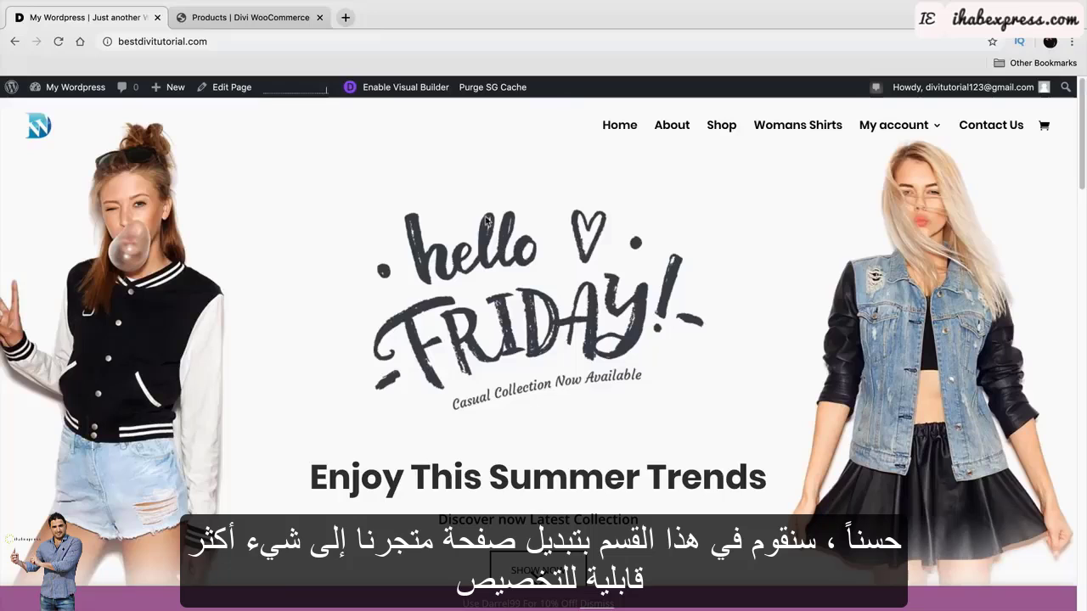
click(719, 129)
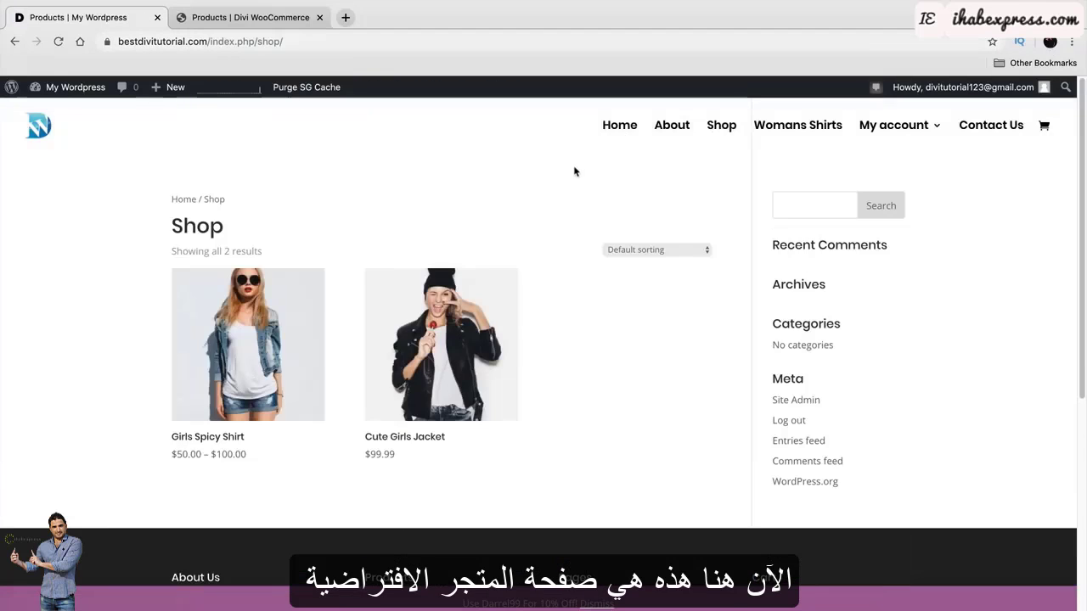
click(280, 24)
scroll(227, 339, down, 2)
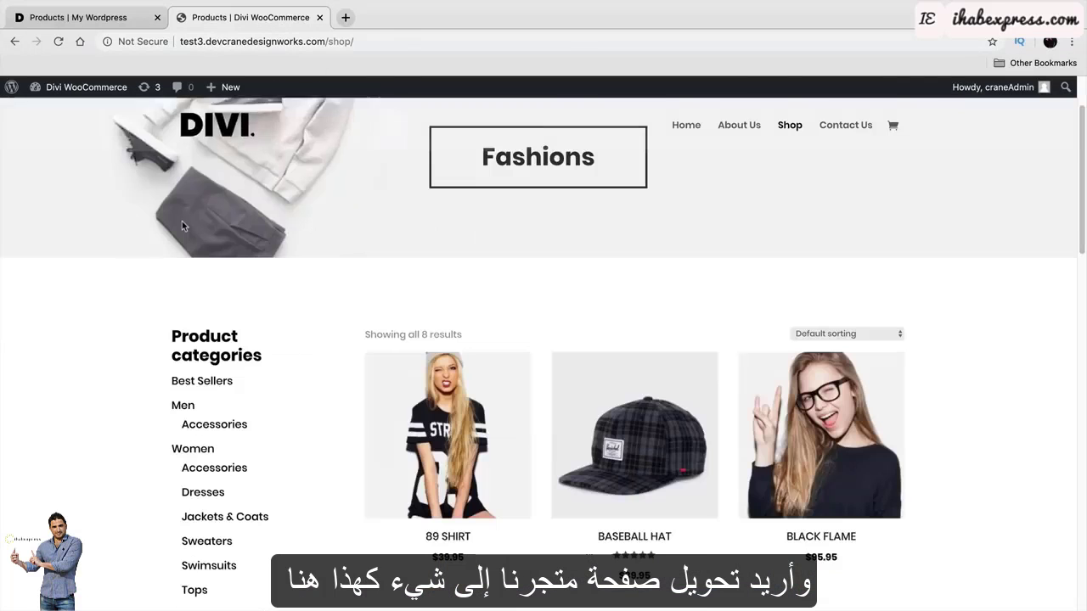
scroll(226, 339, up, 2)
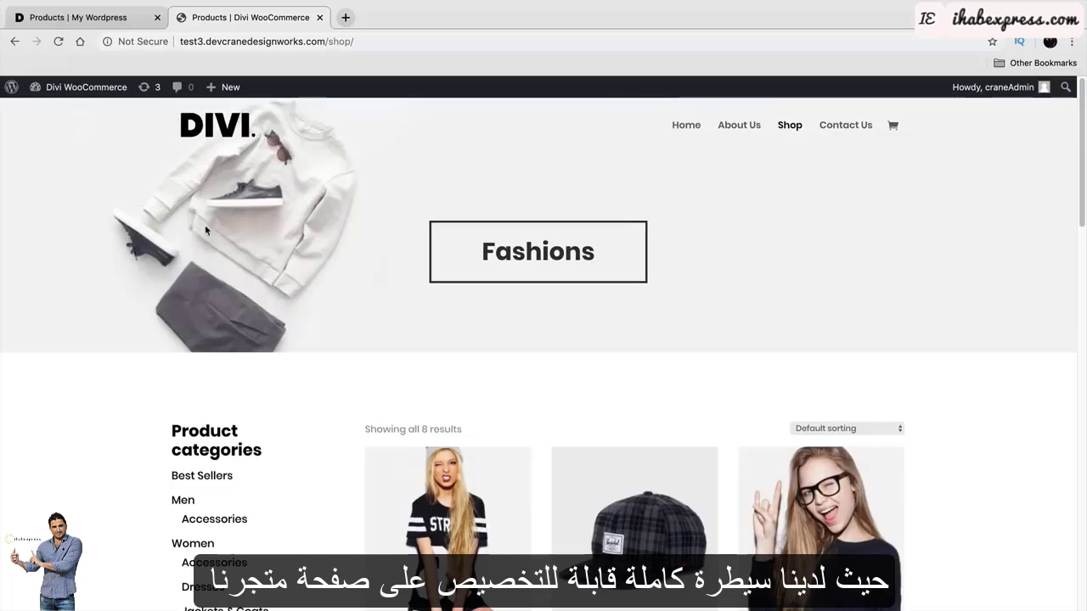
click(117, 19)
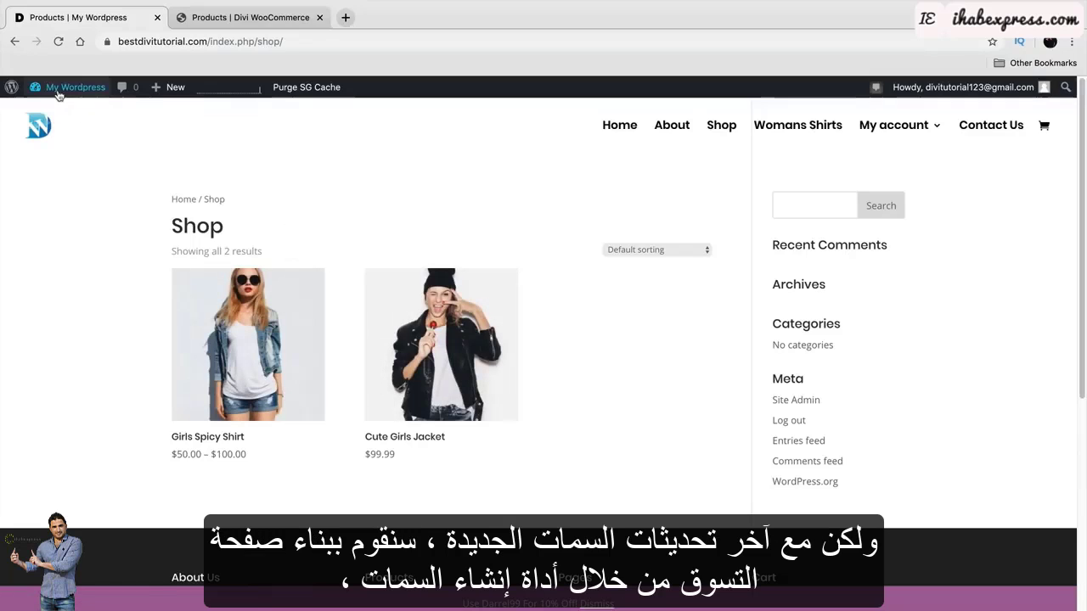
Go to the dashboard, open Divi > Theme Builder, and choose Don't Restore for the backup.
mouse_move(68, 86)
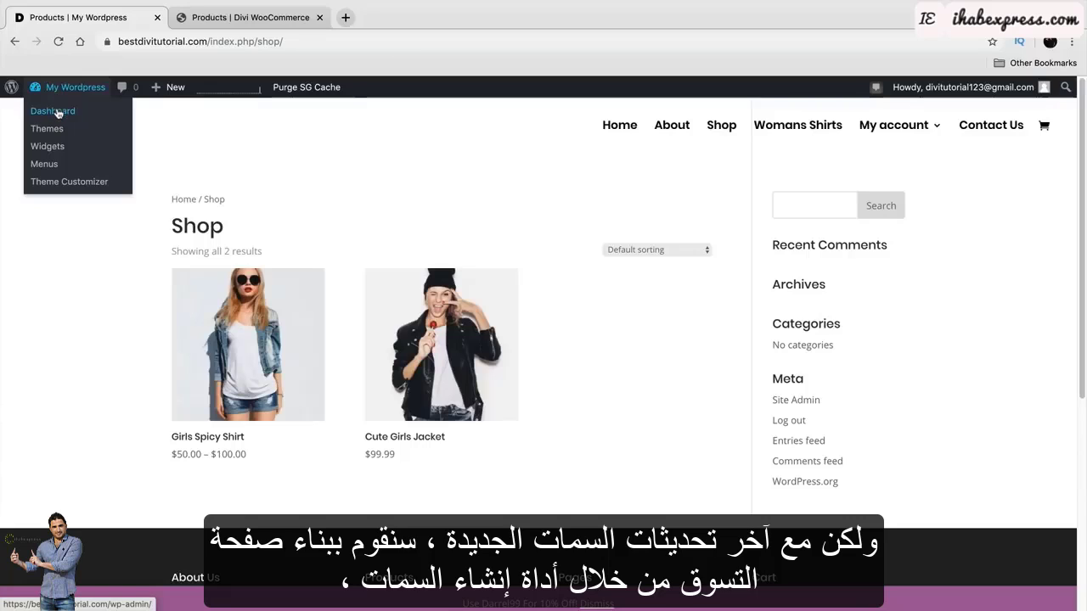
click(58, 113)
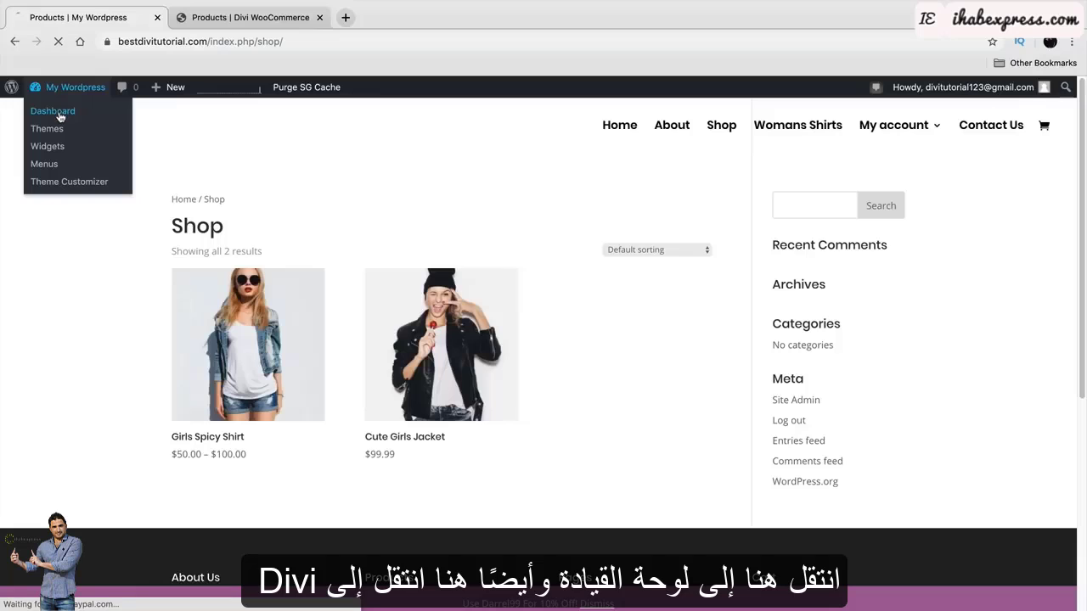
scroll(51, 289, down, 3)
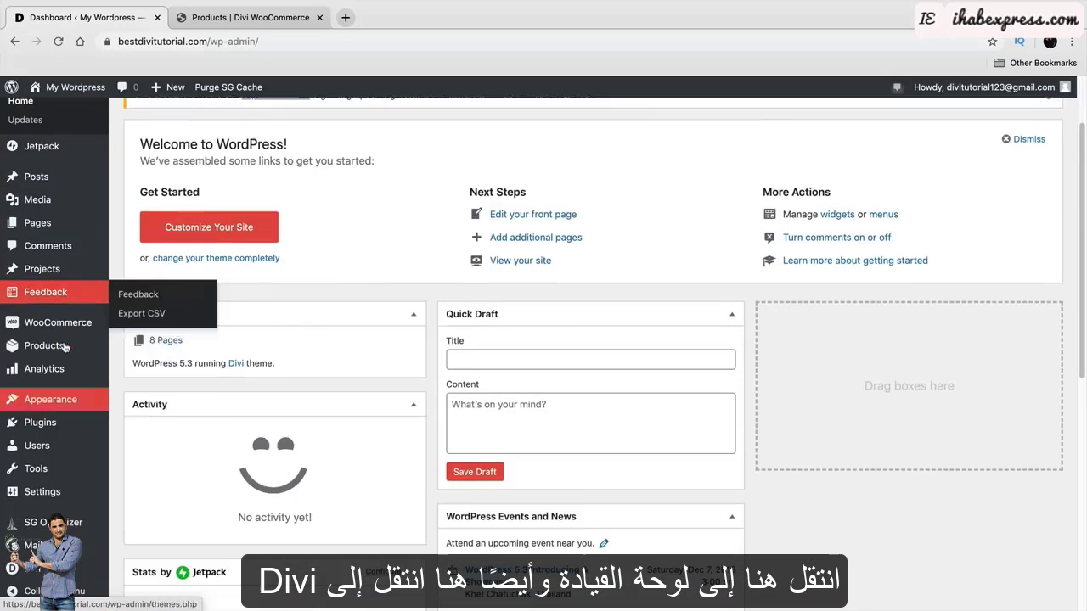
mouse_move(39, 569)
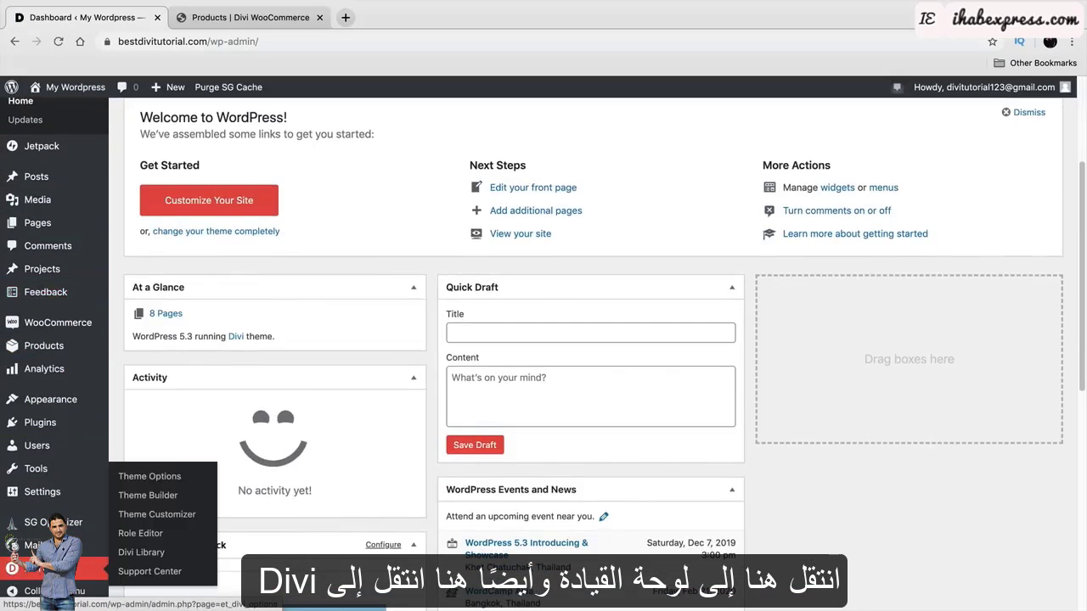
click(147, 495)
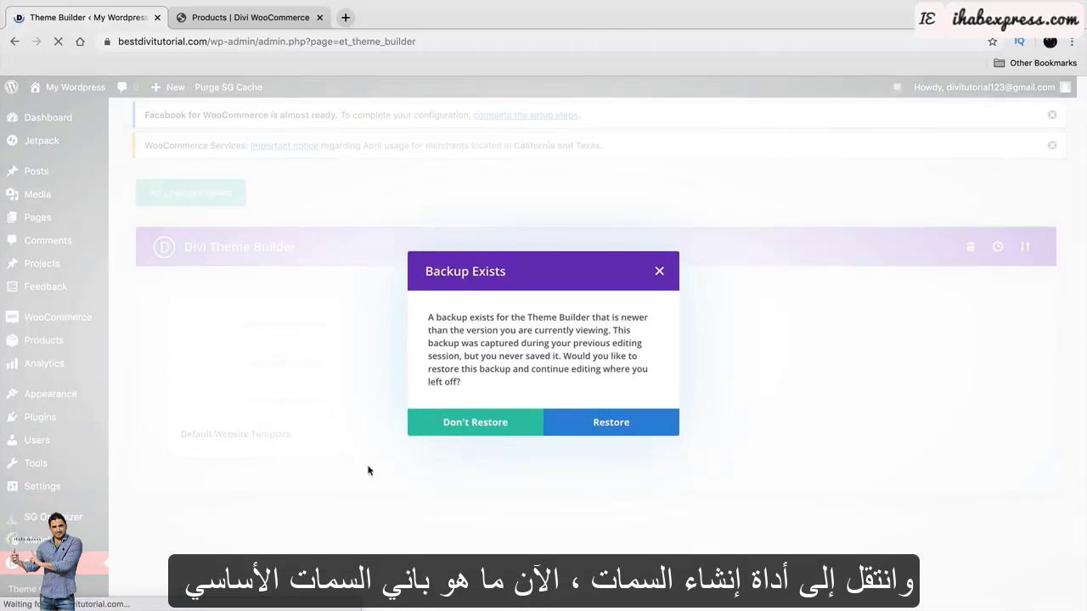
click(524, 424)
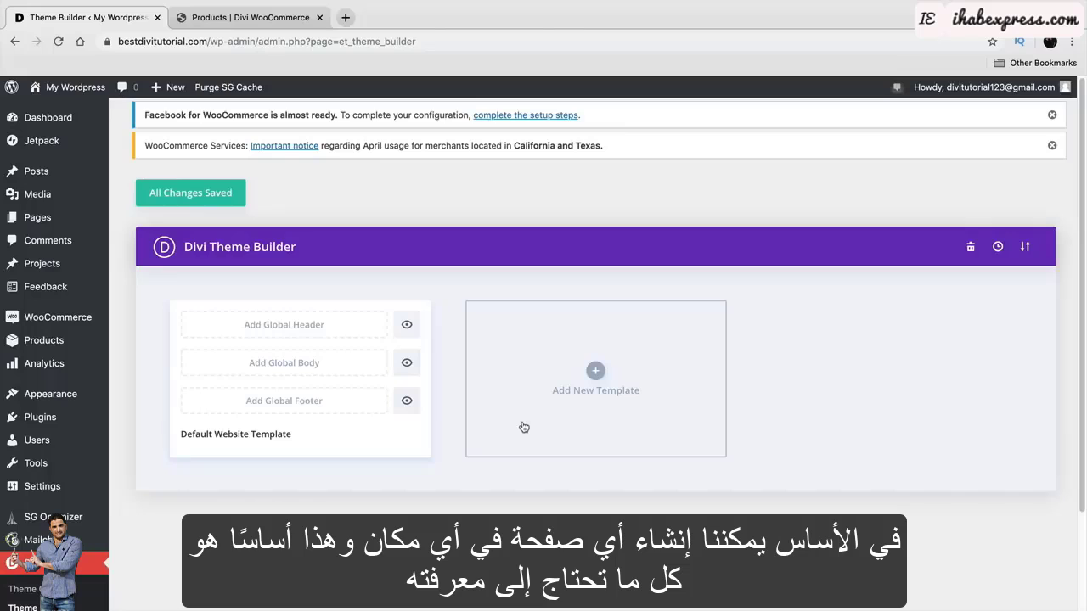
Create a new Theme Builder template assigned to the WooCommerce Shop page.
click(599, 386)
mouse_move(600, 386)
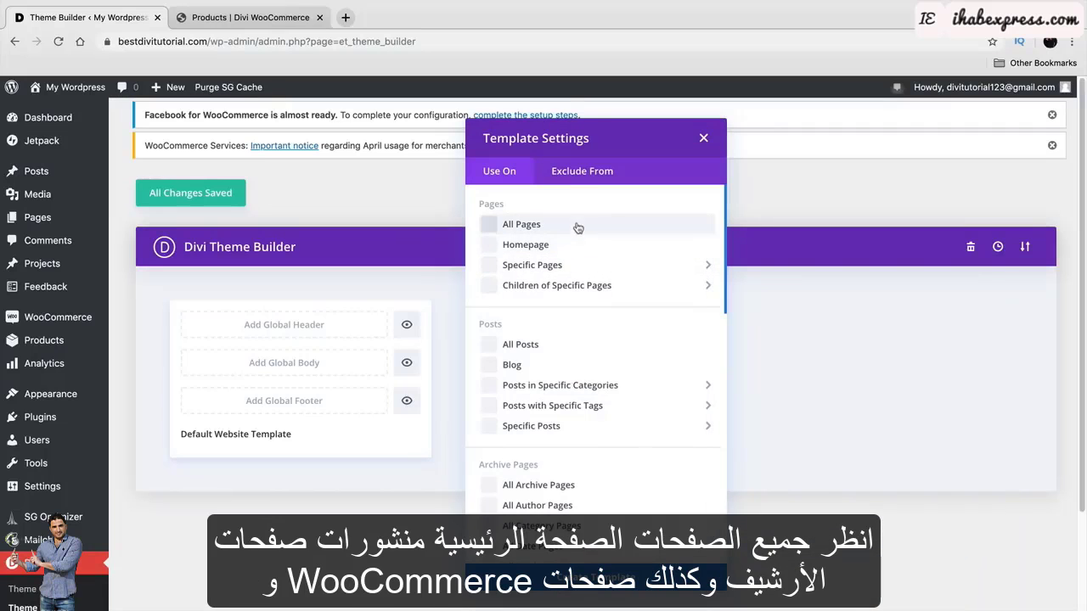
scroll(359, 315, down, 1)
scroll(488, 344, down, 5)
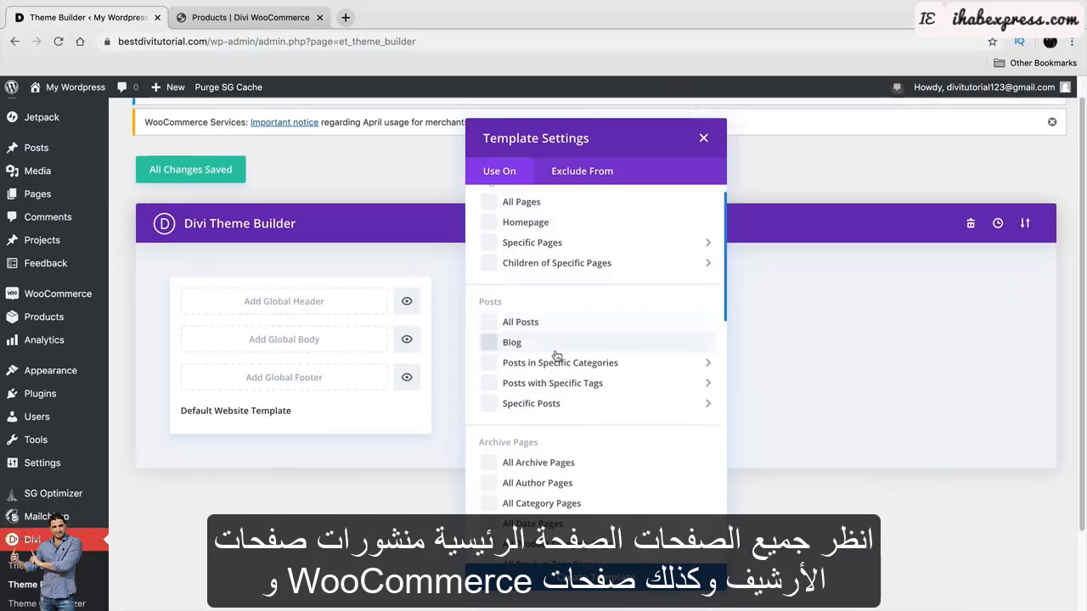
scroll(578, 357, down, 5)
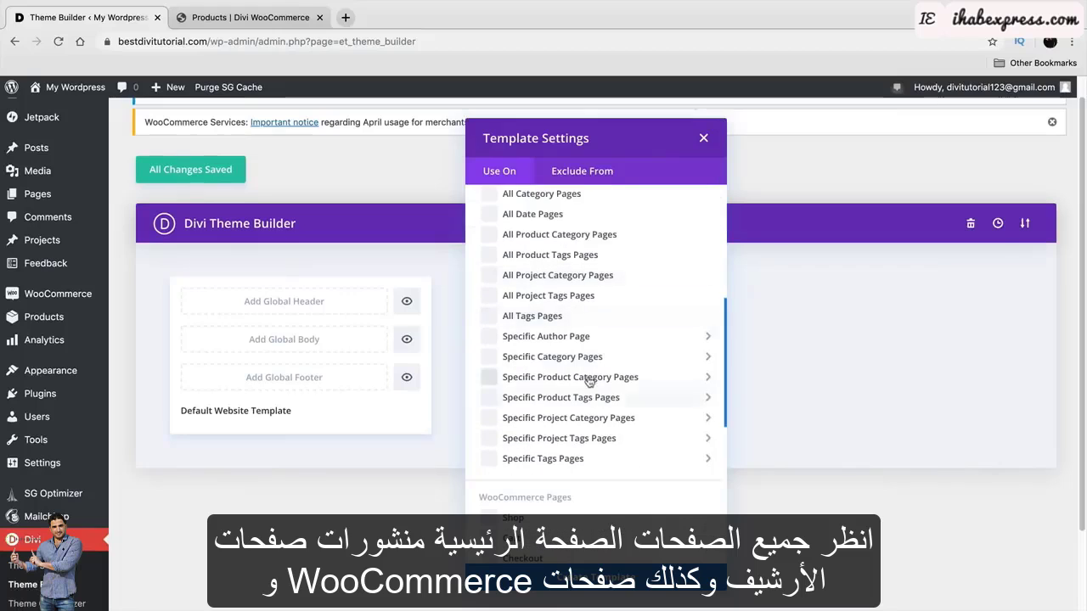
drag(493, 378, 575, 377)
scroll(539, 362, down, 1)
scroll(535, 374, down, 2)
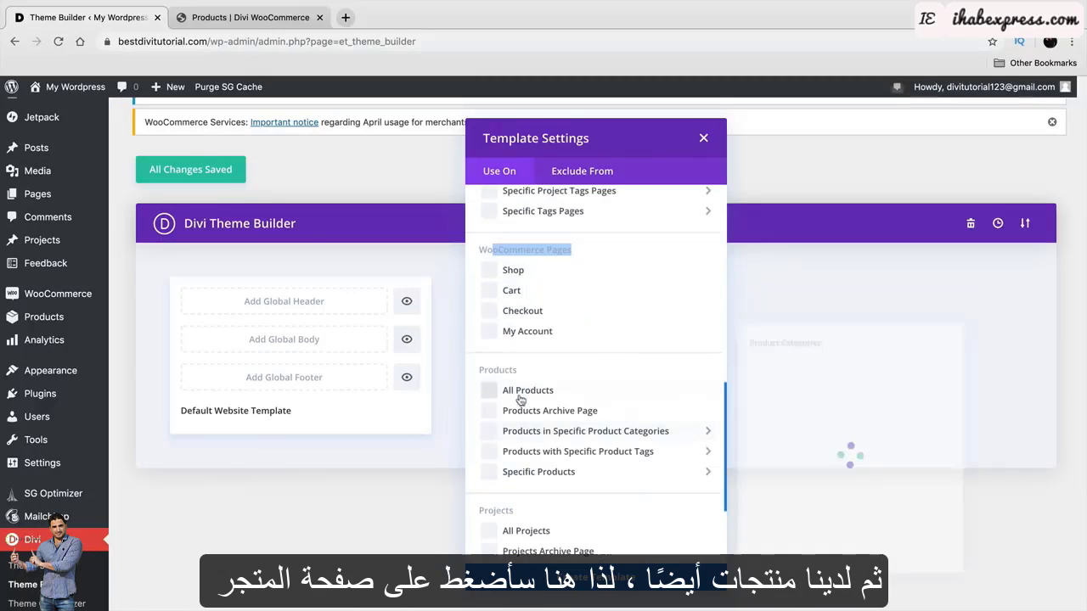
scroll(539, 418, up, 1)
click(491, 344)
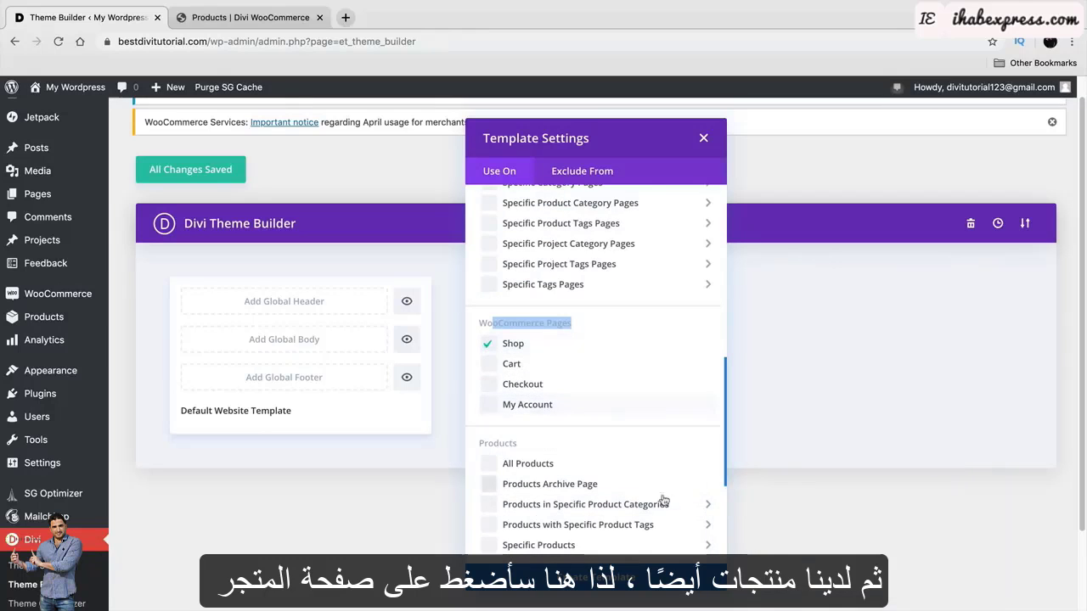
click(596, 577)
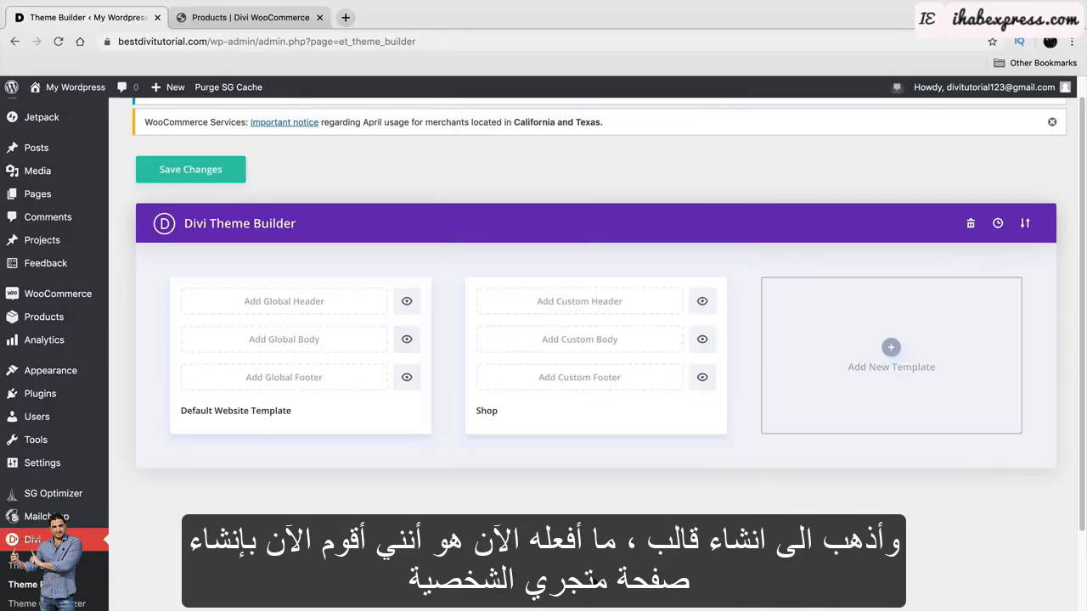
Add a custom body to the Shop template and build it from scratch.
click(598, 343)
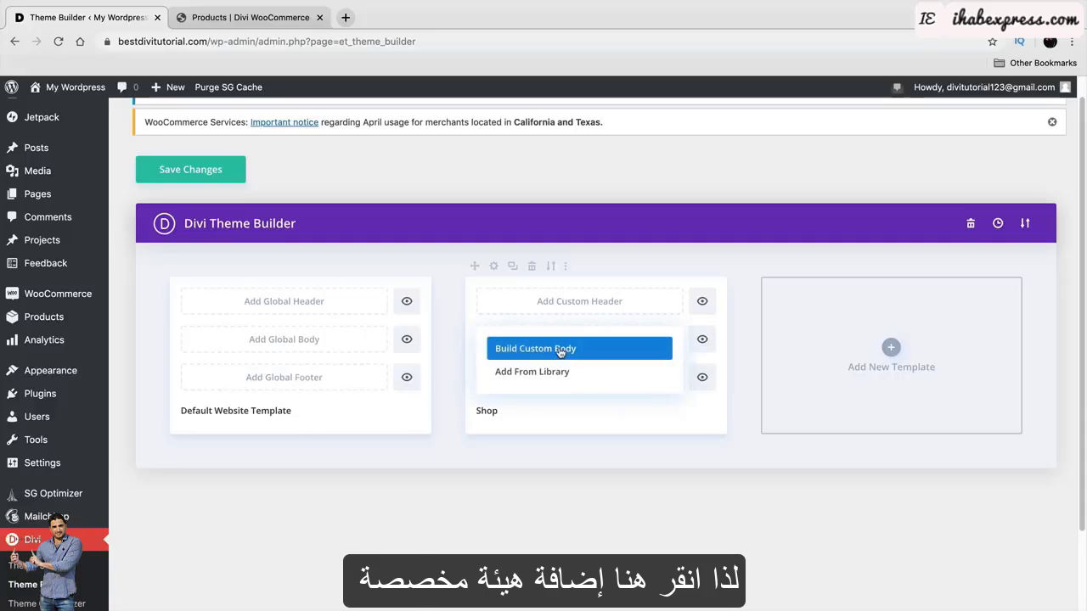
click(563, 350)
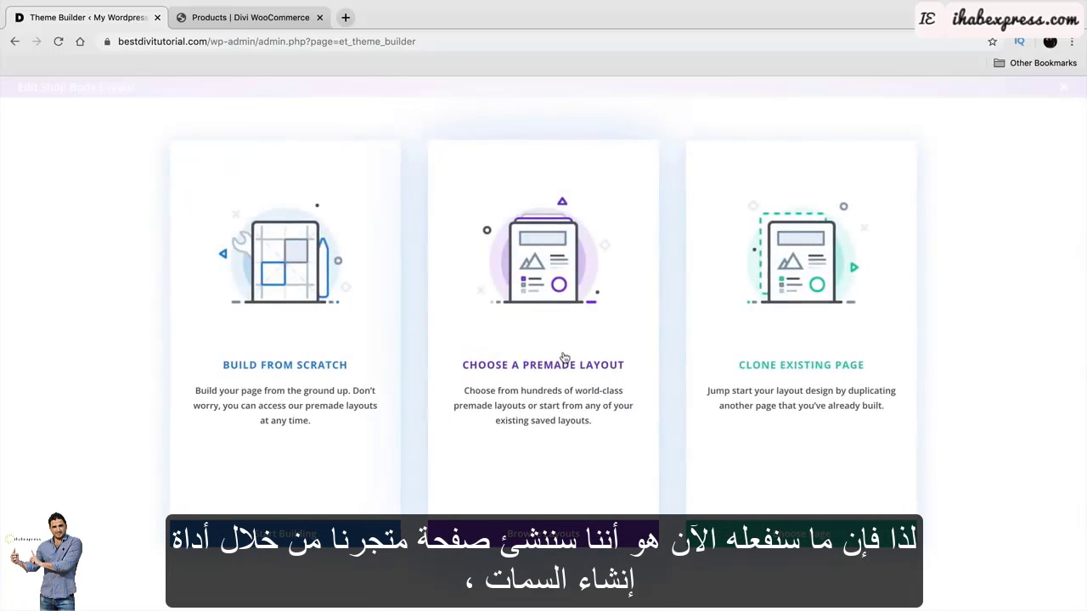
click(272, 365)
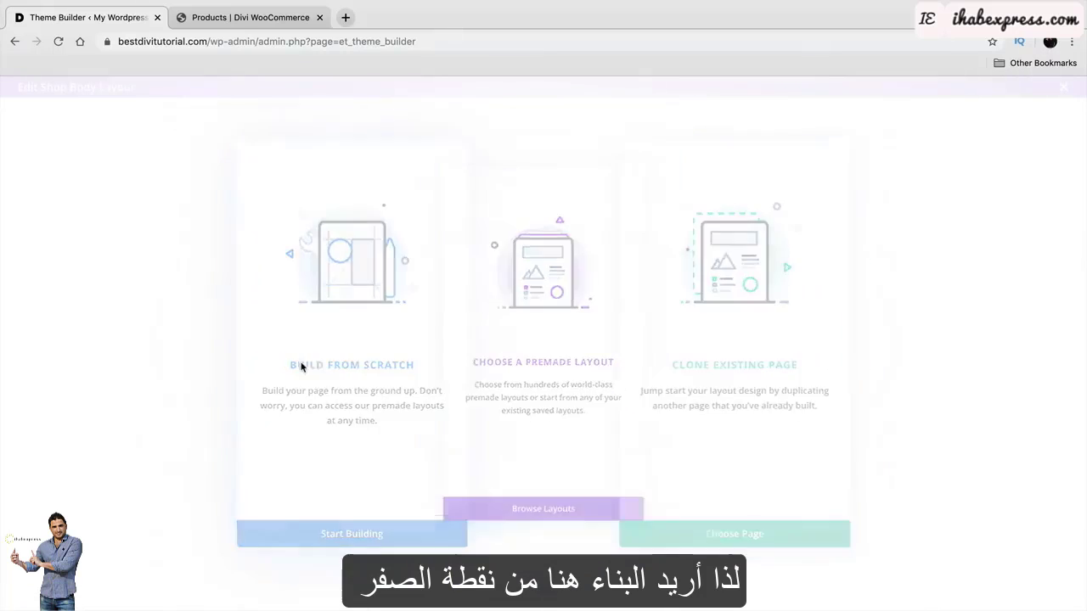
Review the Fashions reference shop's banner heading and layout, then return to the editor.
click(247, 17)
scroll(273, 280, down, 1)
scroll(273, 281, down, 5)
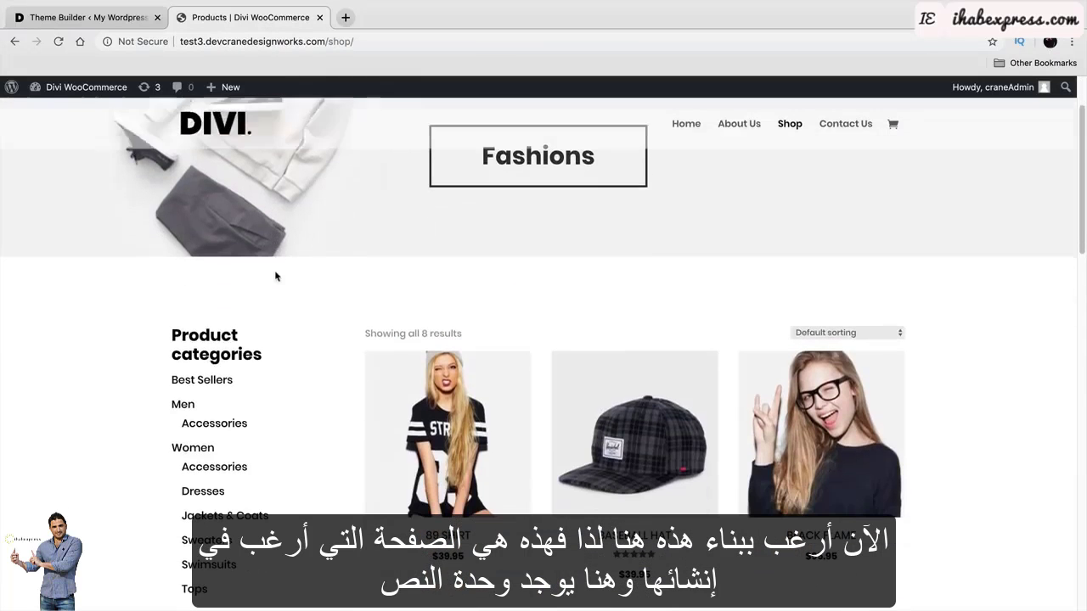
scroll(323, 318, up, 5)
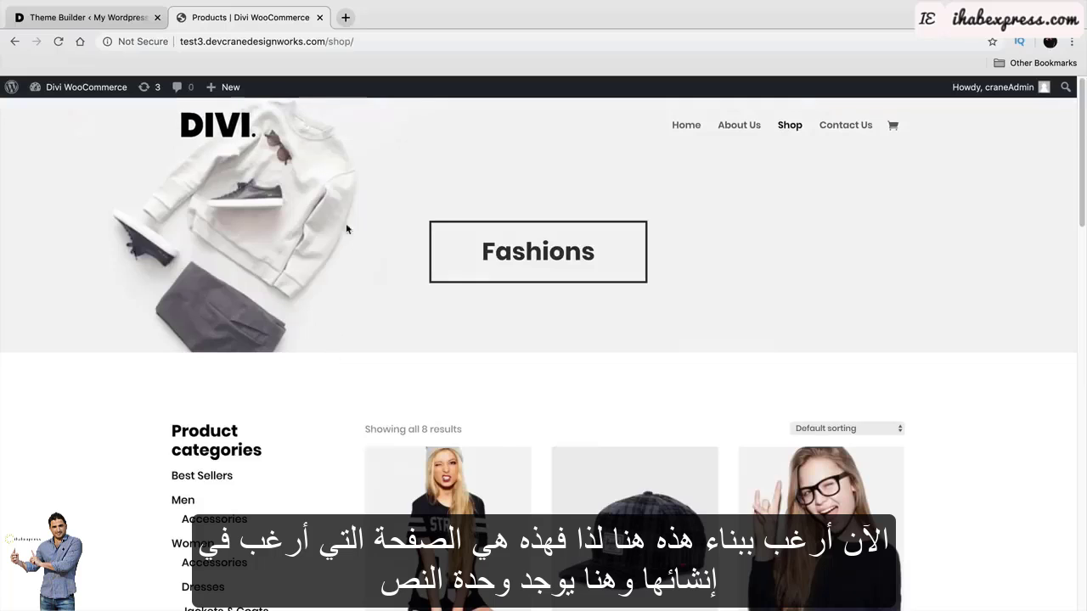
double_click(513, 262)
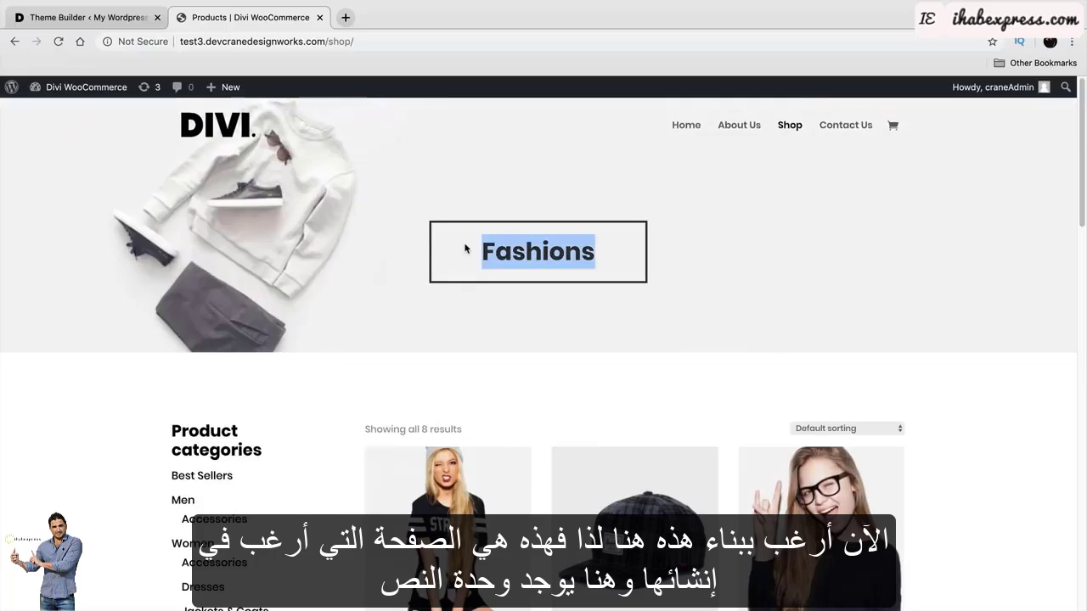
scroll(386, 323, down, 2)
scroll(386, 319, down, 1)
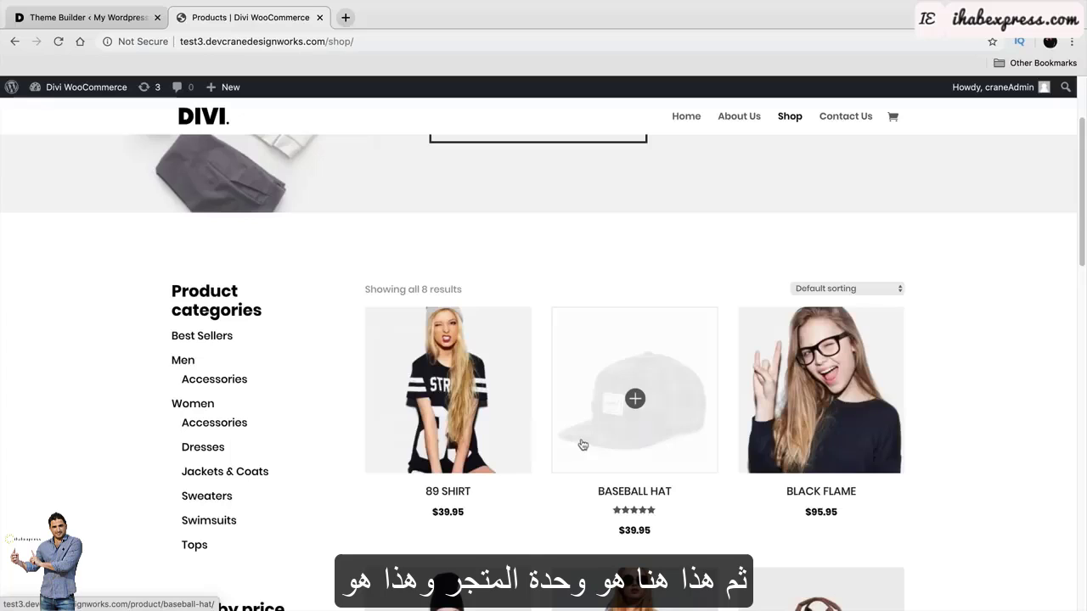
scroll(582, 445, down, 10)
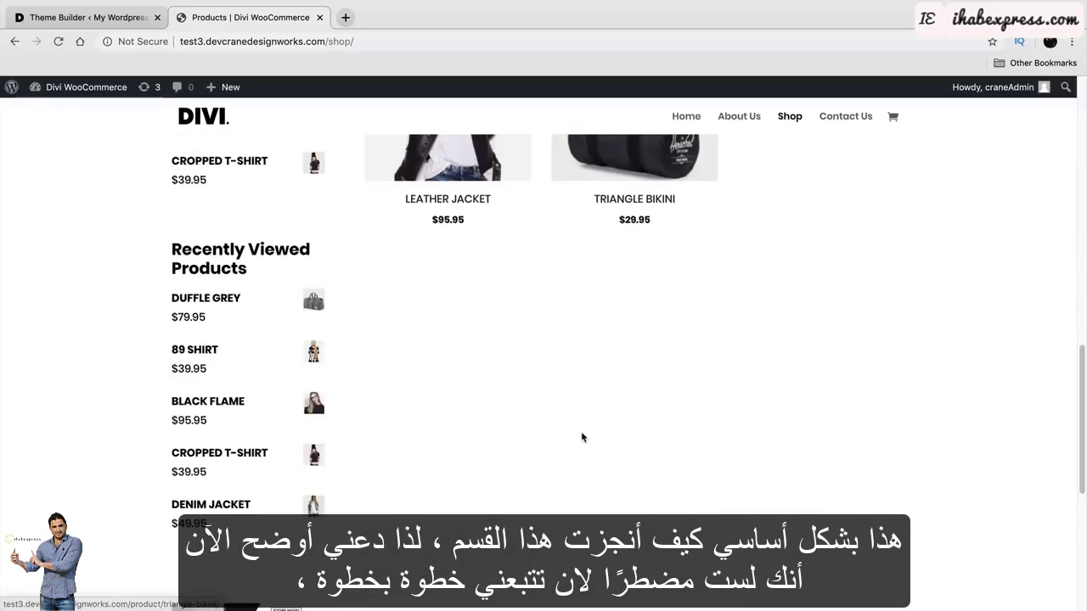
scroll(583, 437, up, 15)
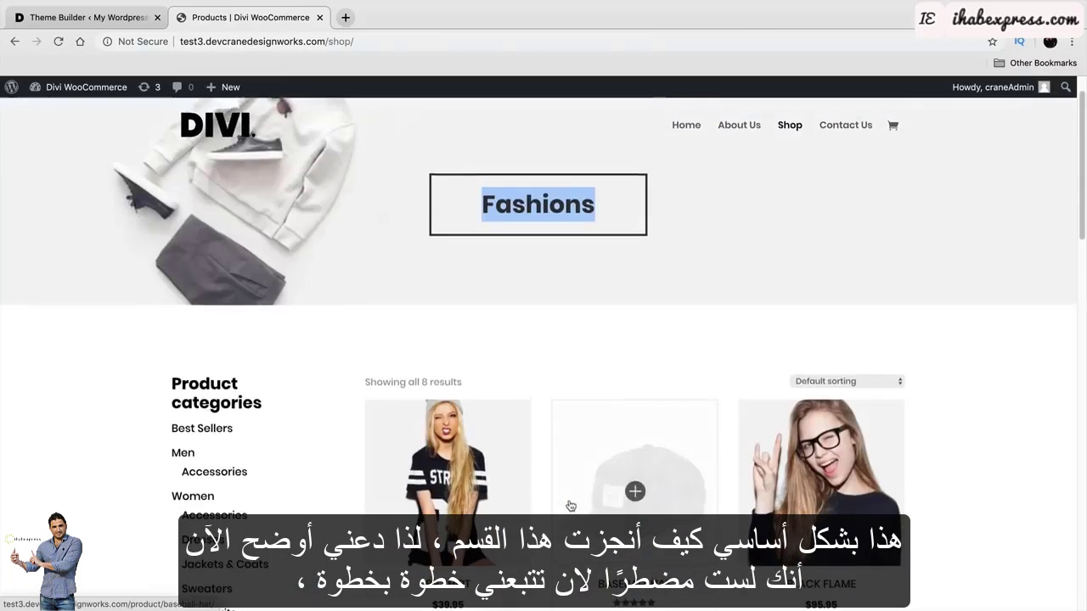
scroll(571, 506, up, 1)
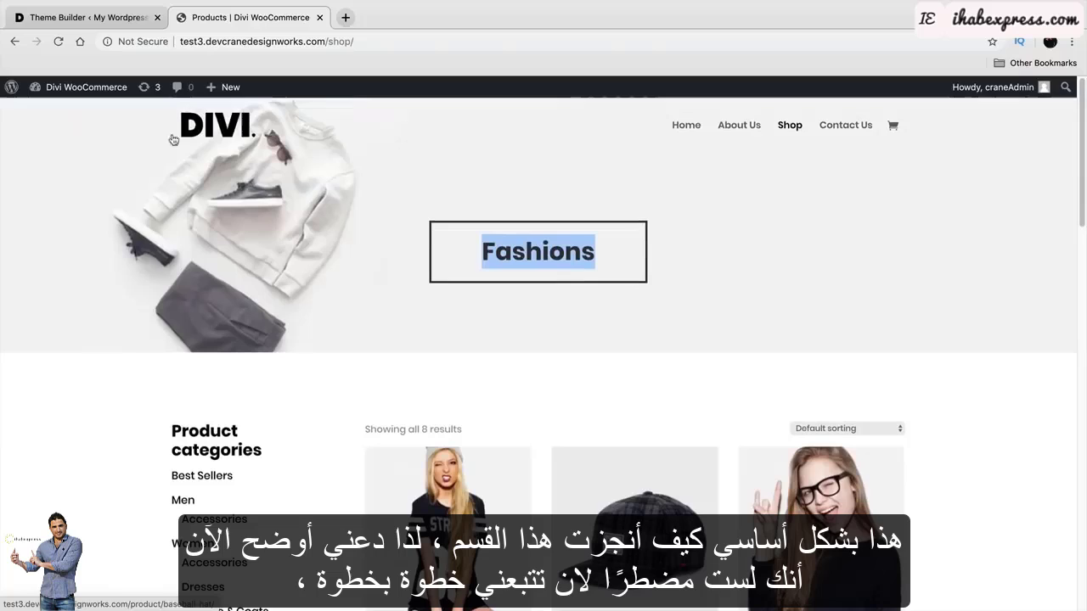
click(114, 19)
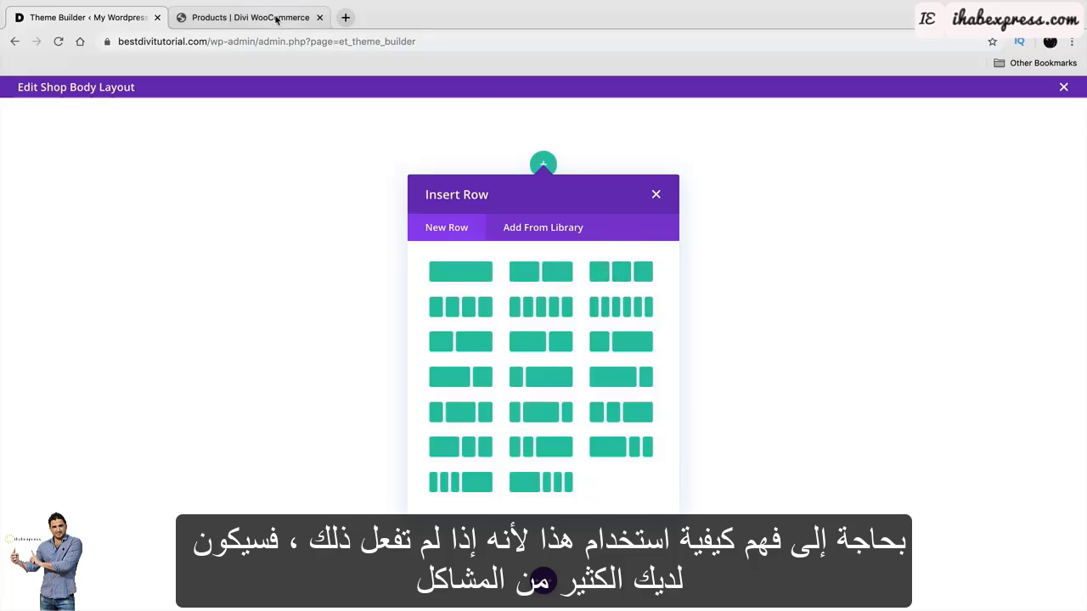
Add a three-column row and insert a Text module into the middle column.
click(621, 275)
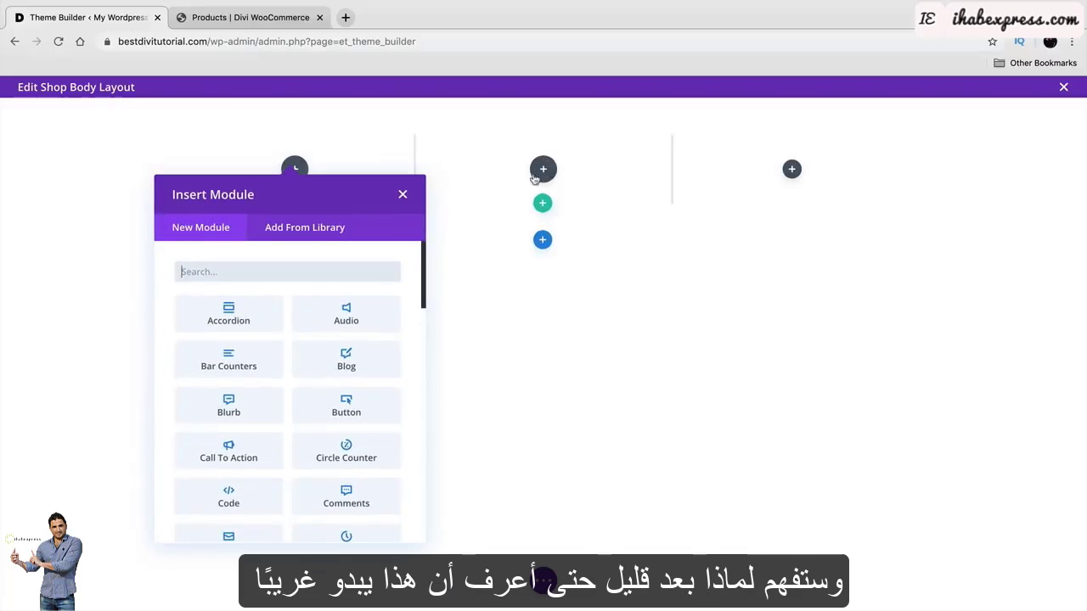
click(403, 197)
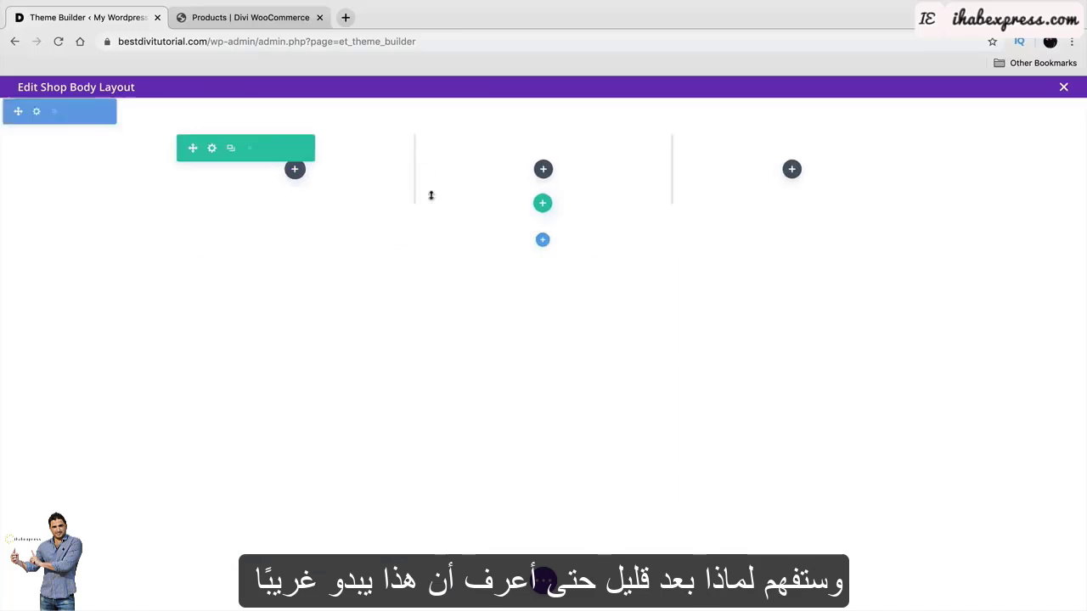
click(547, 176)
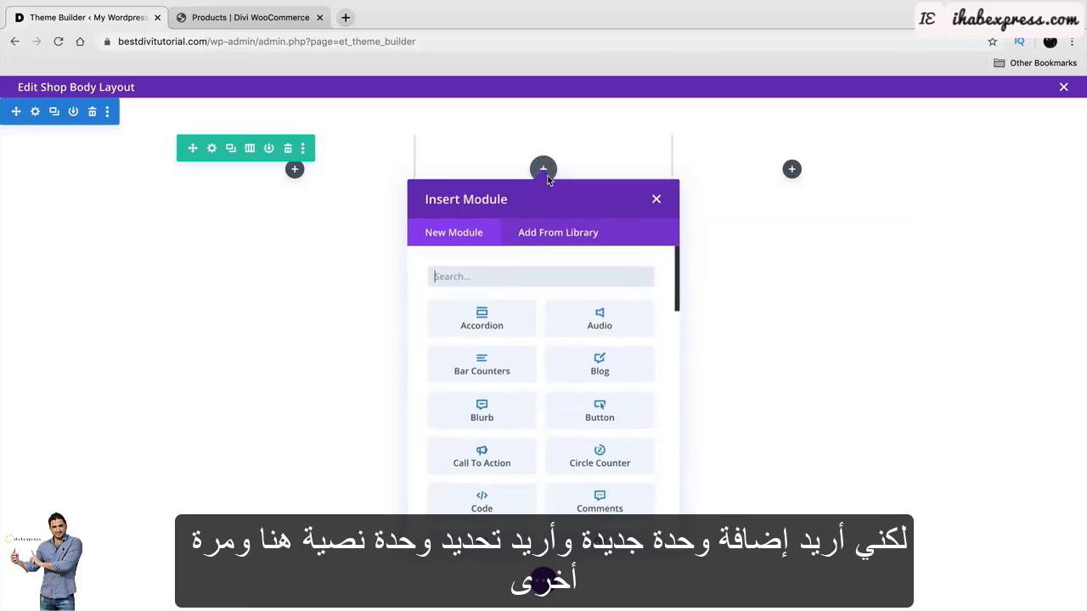
text(tex)
click(534, 315)
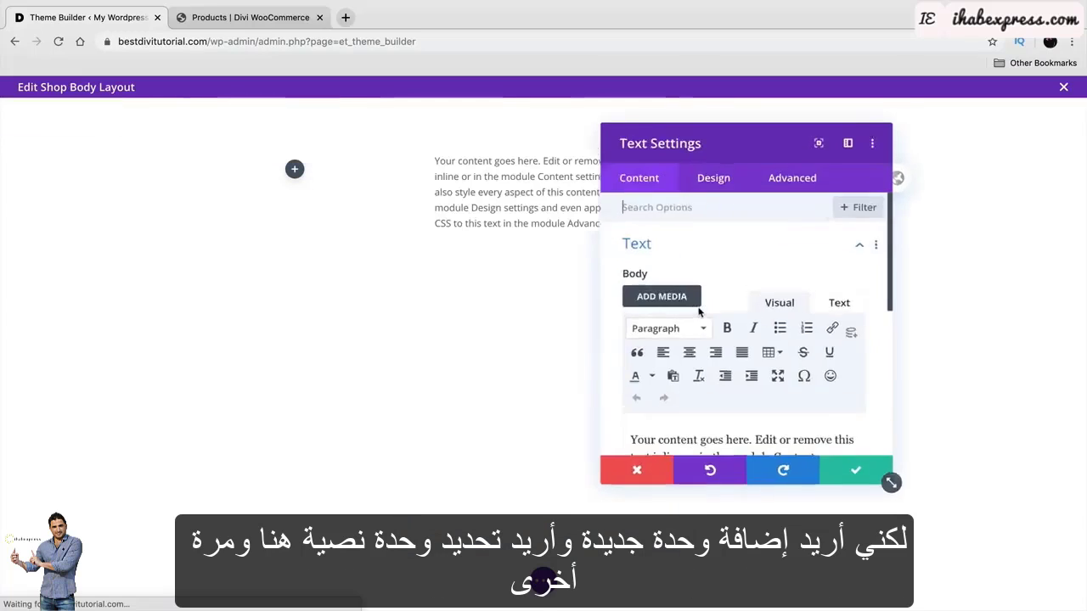
Replace the placeholder text with FASHION formatted as Heading 1.
scroll(798, 395, down, 3)
key(ctrl+a)
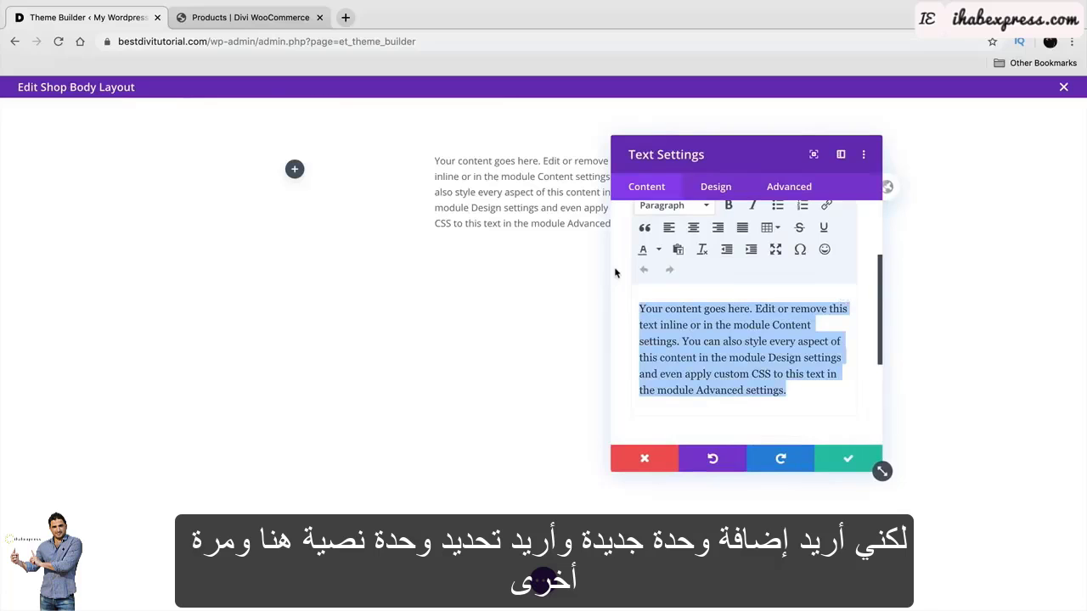
text(FAS)
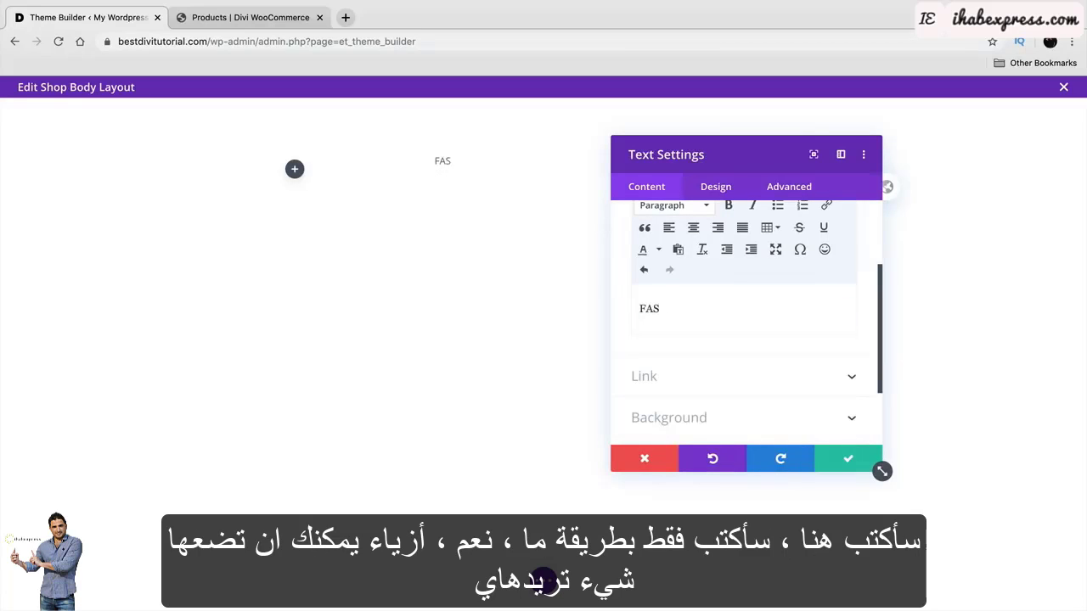
key(BackSpace)
key(BackSpace)
key(BackSpace)
text(HIO)
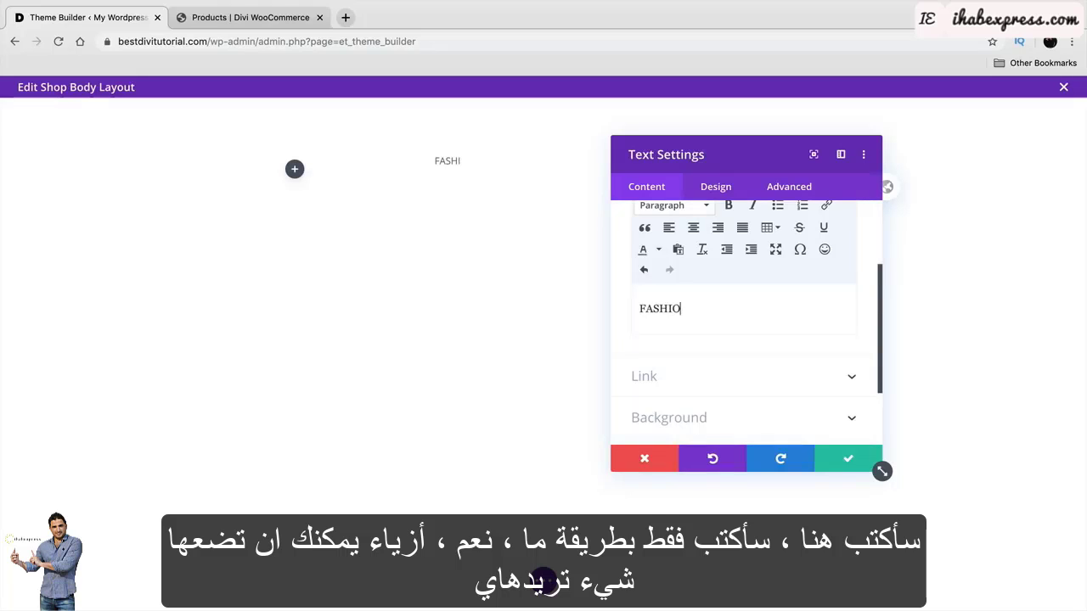
text(N)
drag(637, 308, 704, 308)
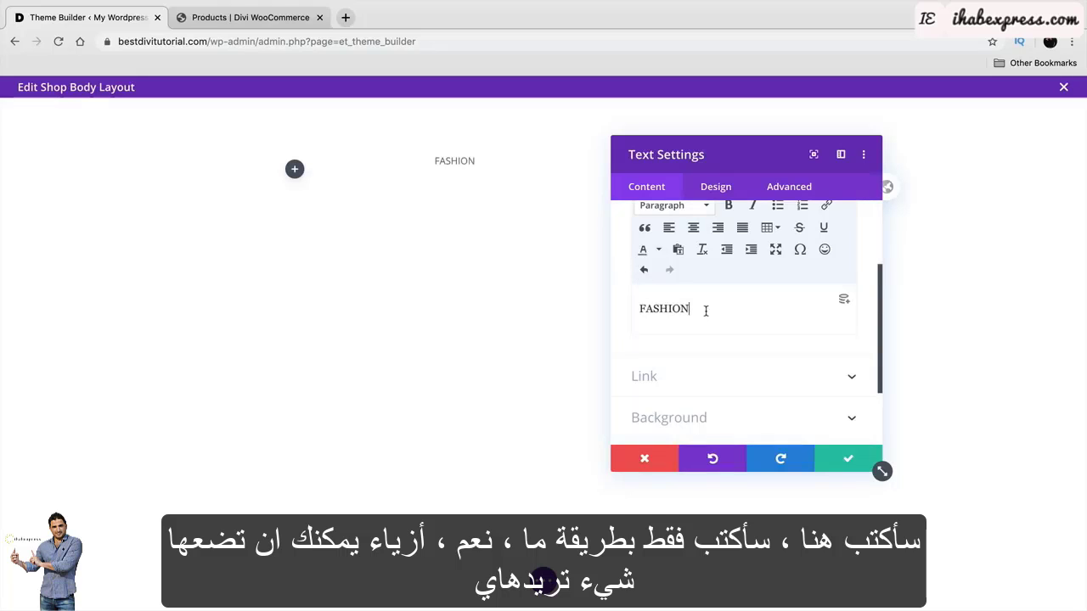
click(688, 207)
click(694, 243)
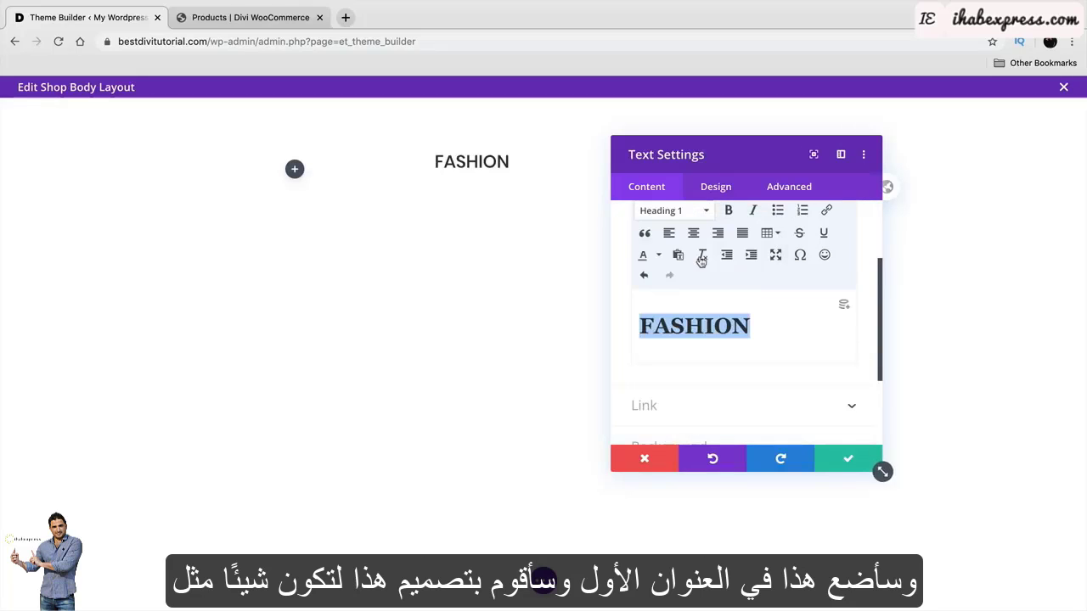
Style the FASHION heading in bold Poppins, centred.
click(711, 188)
click(710, 294)
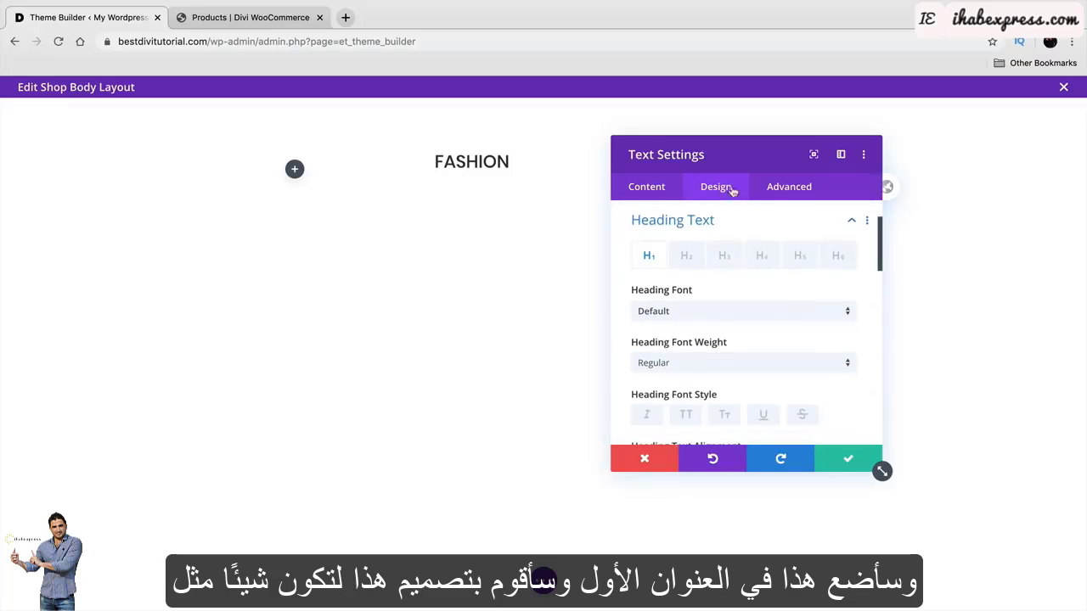
click(736, 310)
click(718, 212)
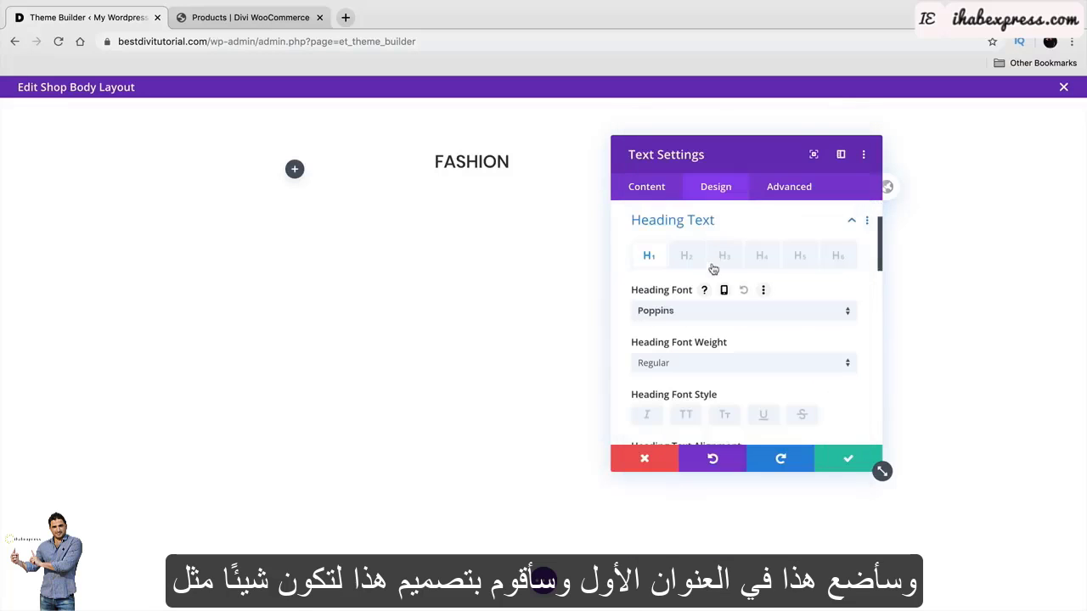
click(711, 363)
click(717, 477)
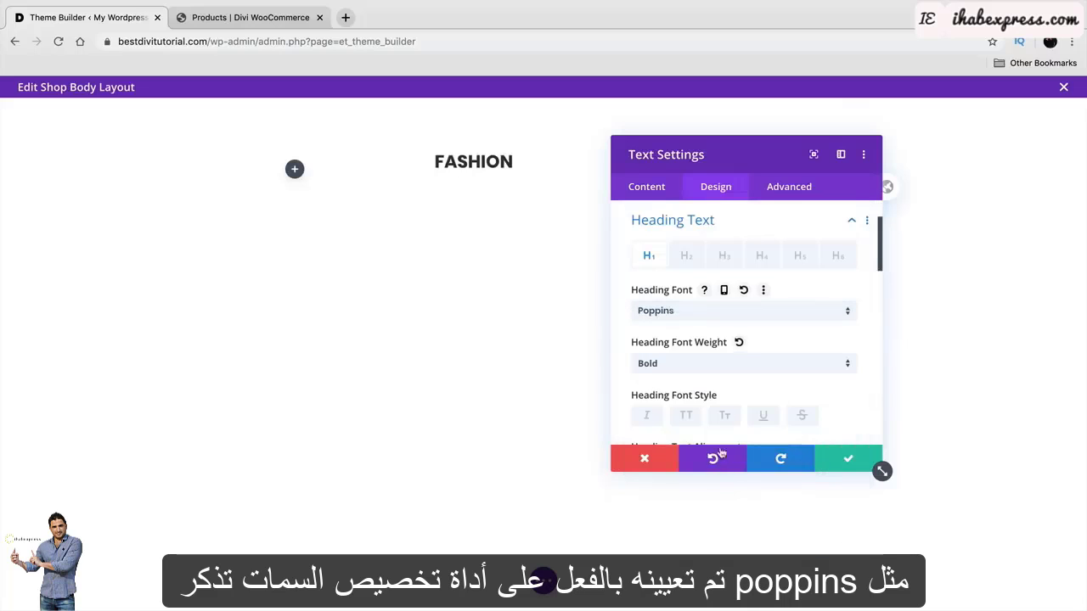
drag(760, 146, 882, 124)
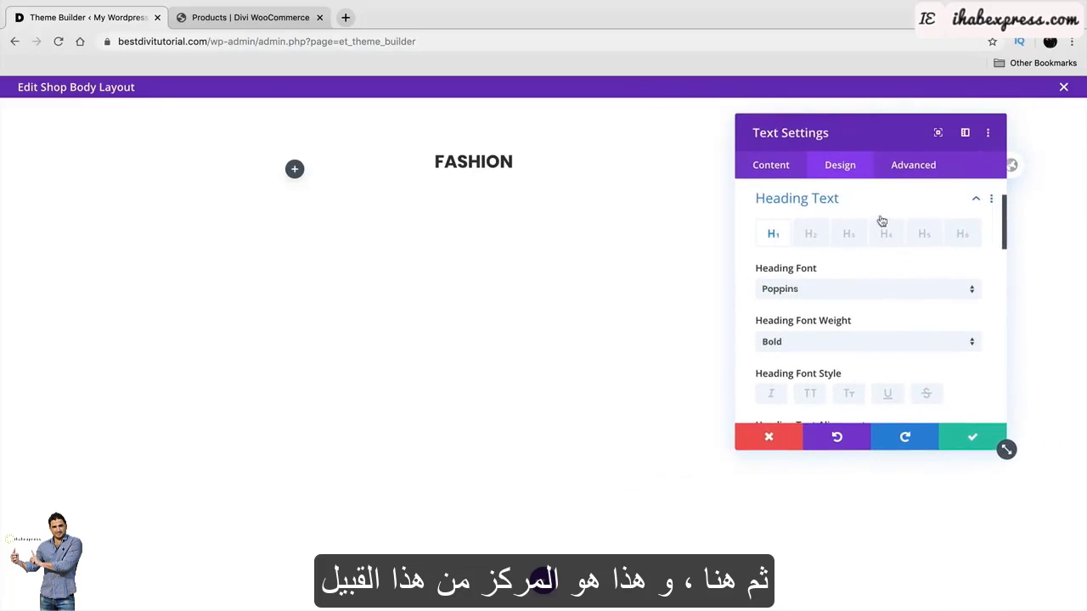
scroll(920, 367, down, 2)
click(839, 327)
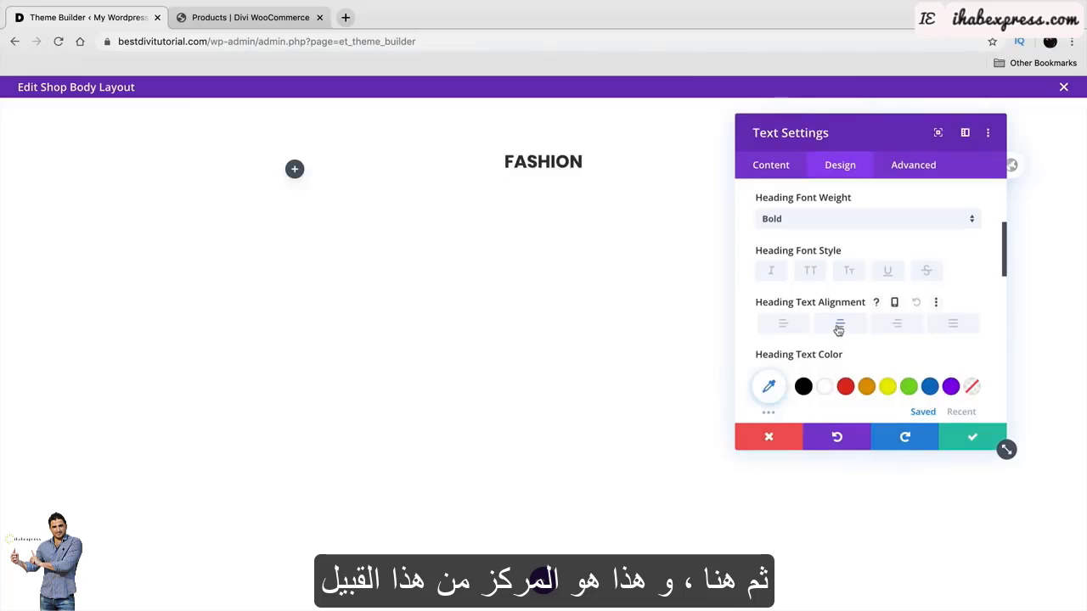
Raise the heading text size to 40px, checking the live shop page for reference.
drag(848, 126, 871, 112)
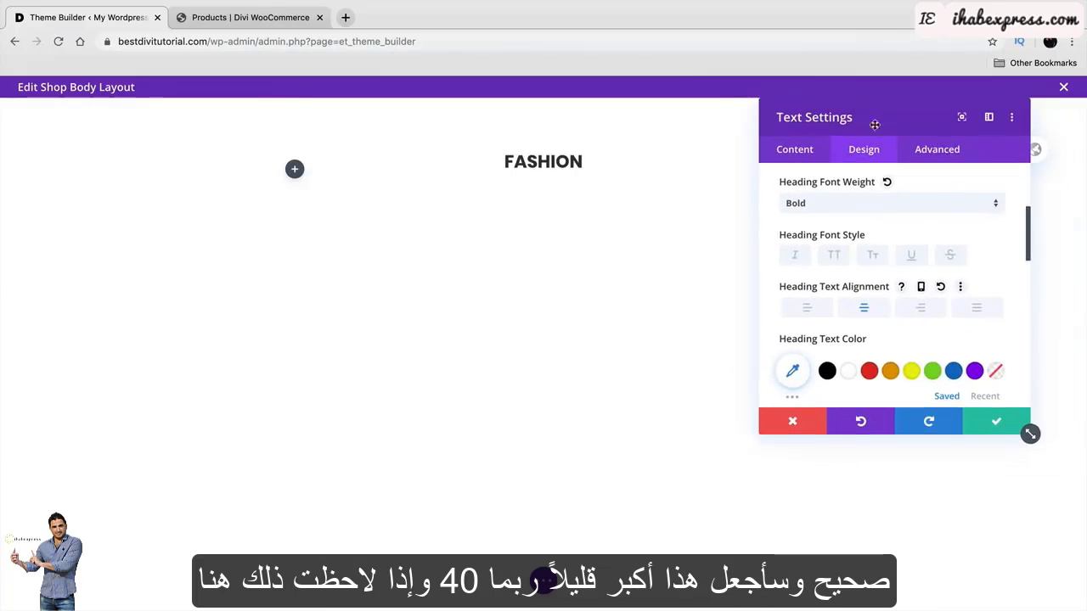
scroll(876, 327, down, 2)
scroll(862, 319, down, 1)
drag(824, 376, 838, 379)
scroll(867, 342, down, 5)
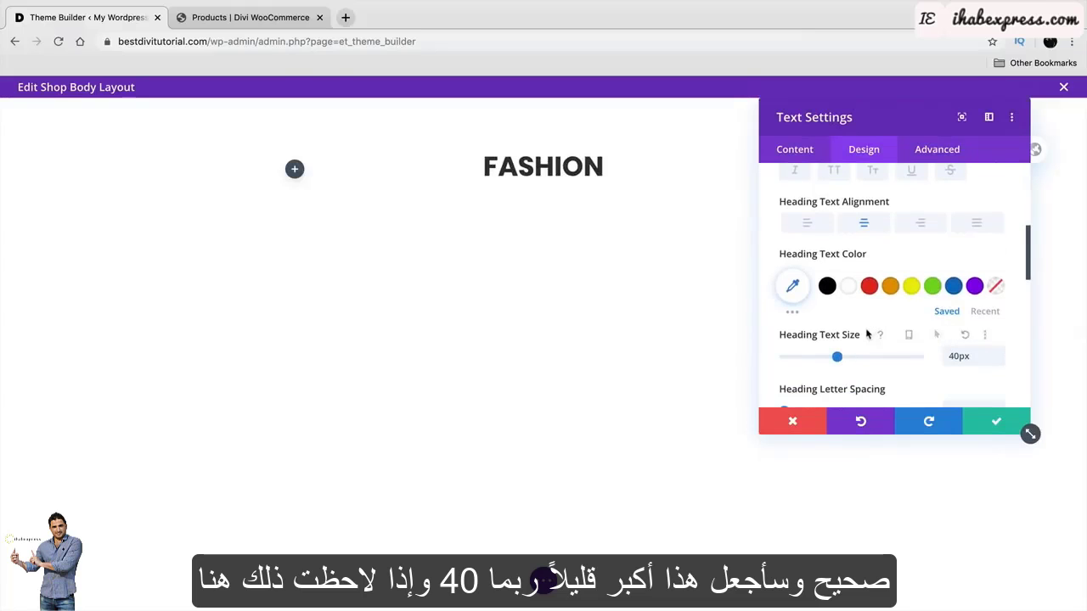
scroll(864, 318, down, 2)
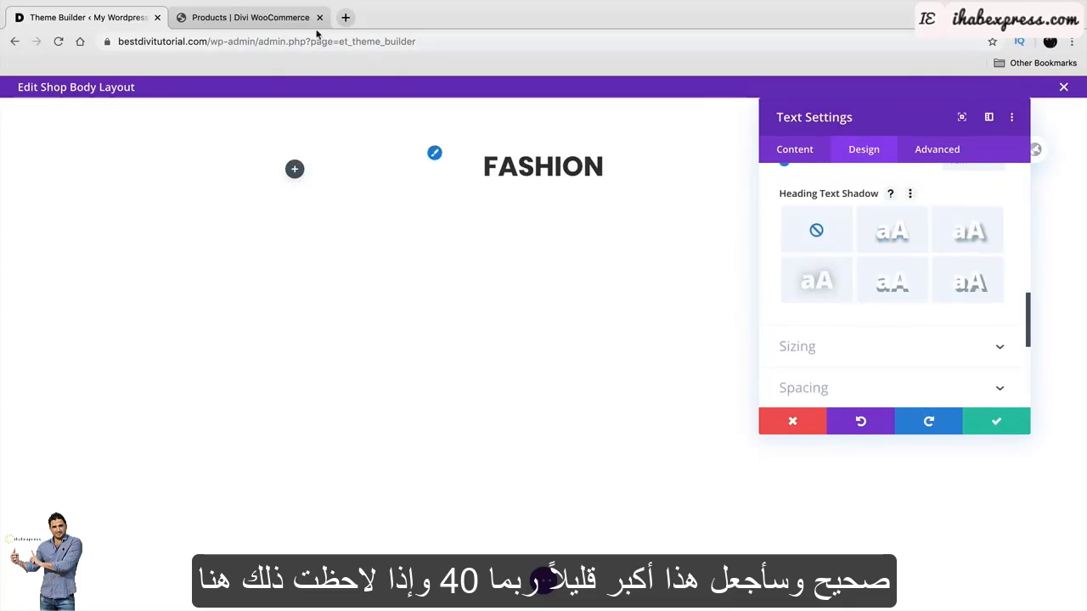
click(251, 17)
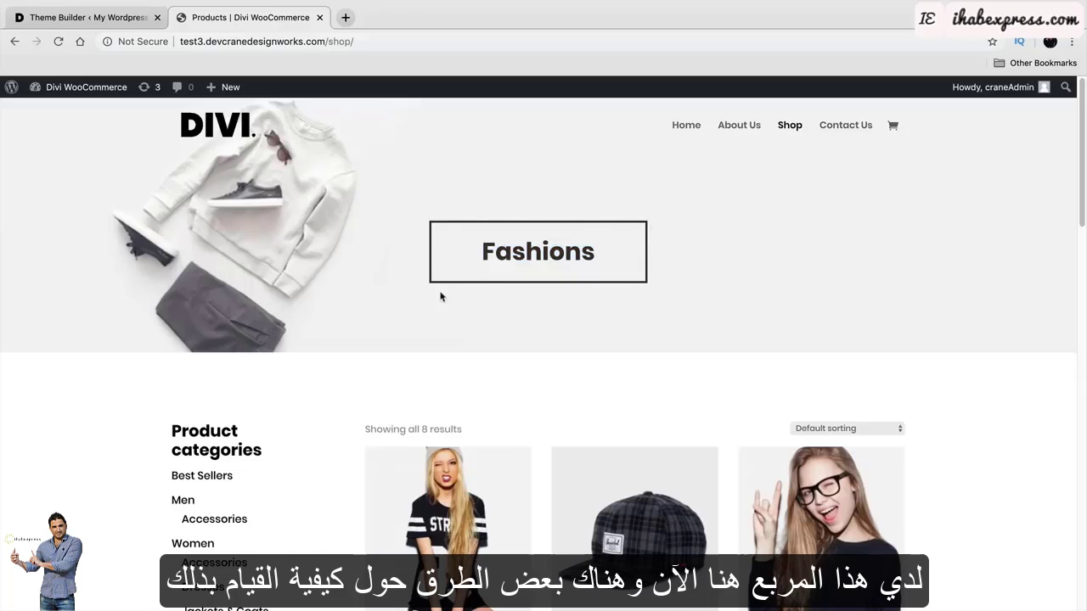
click(129, 22)
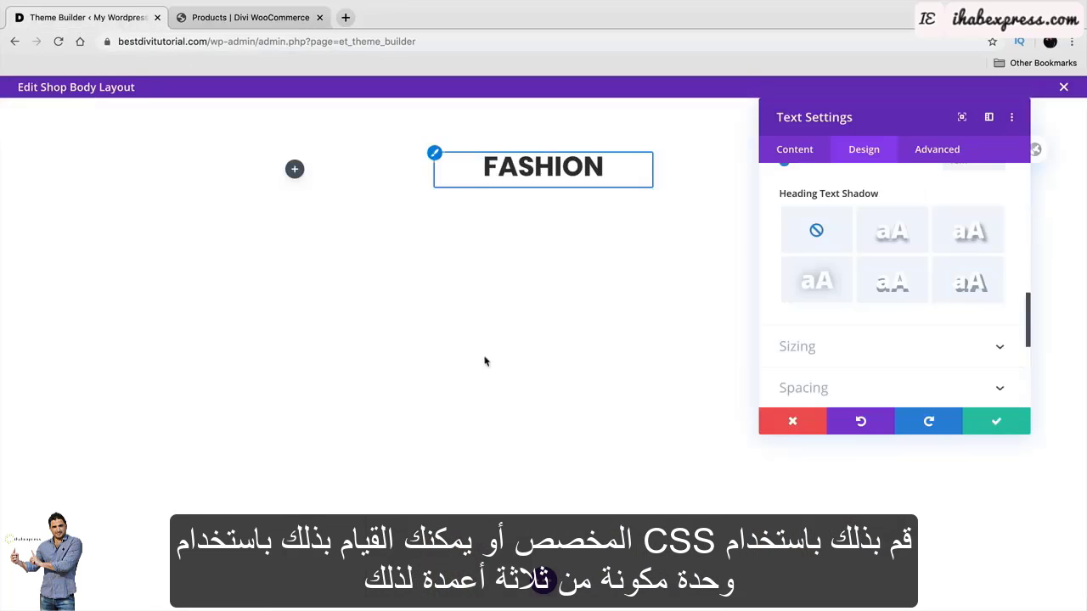
drag(833, 118, 183, 281)
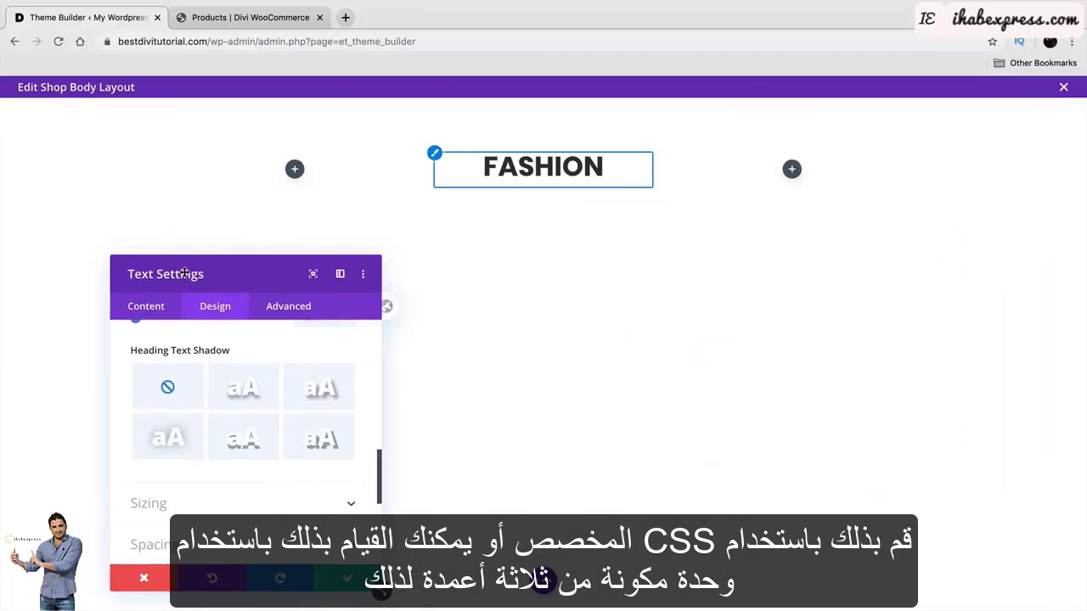
scroll(174, 327, down, 5)
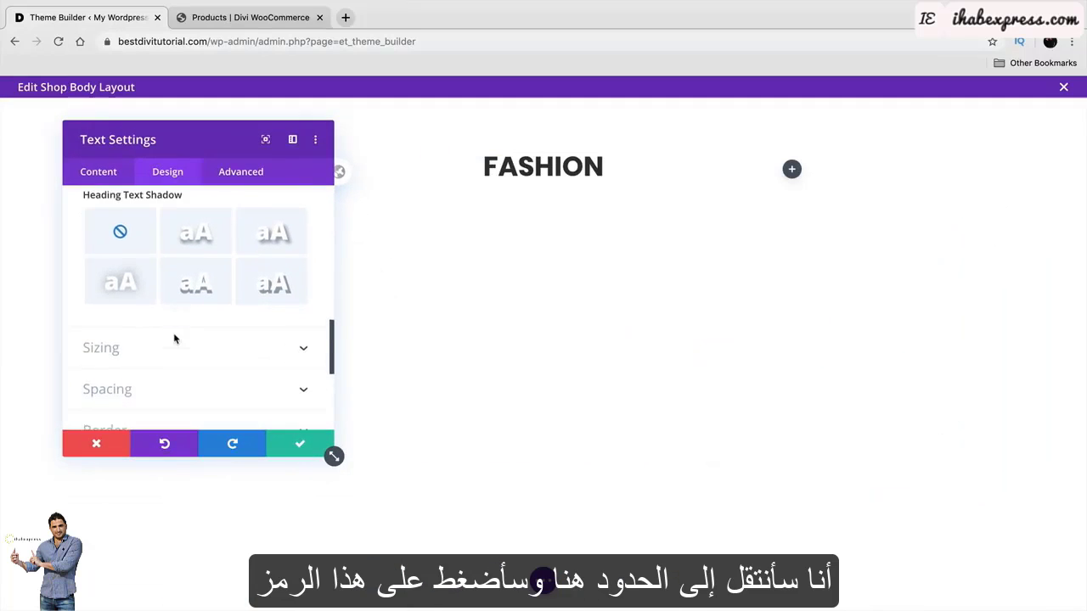
Give the FASHION heading a thin border of about 5px with 2px rounded corners.
click(137, 336)
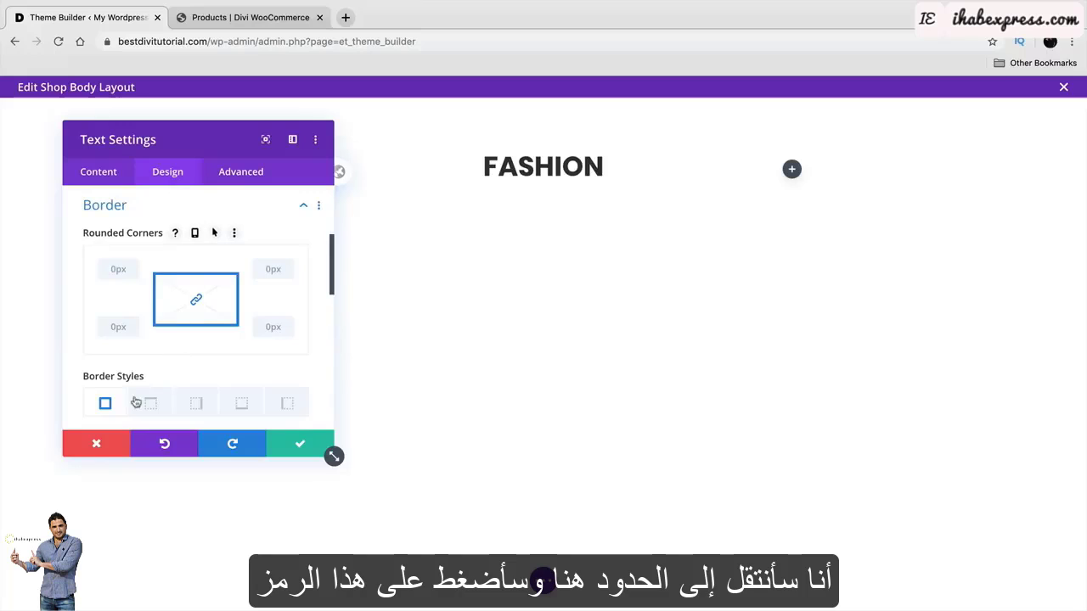
scroll(104, 391, down, 5)
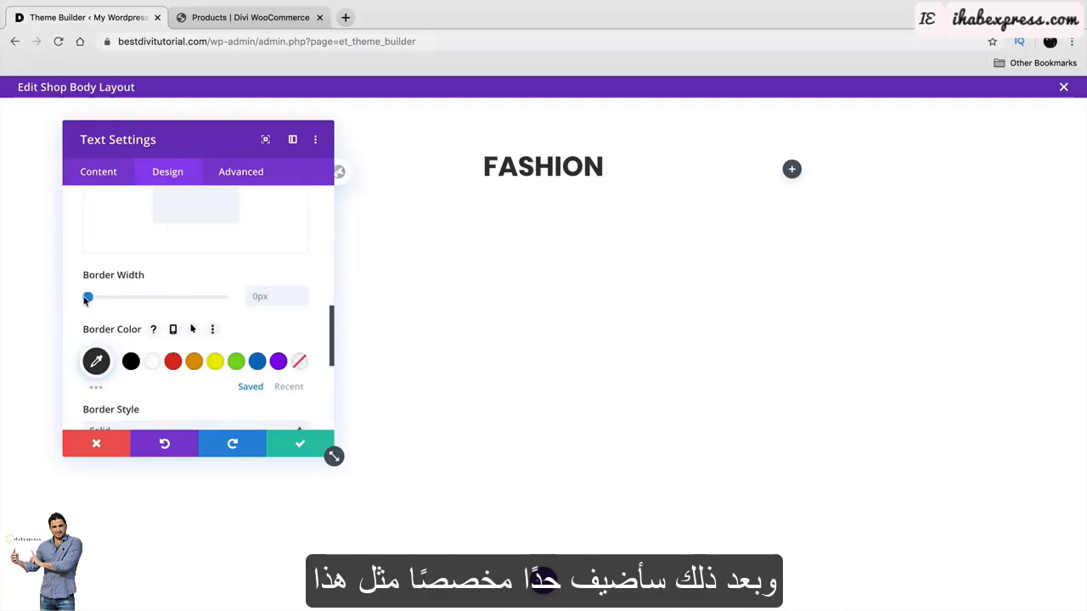
drag(88, 297, 101, 302)
scroll(275, 354, up, 2)
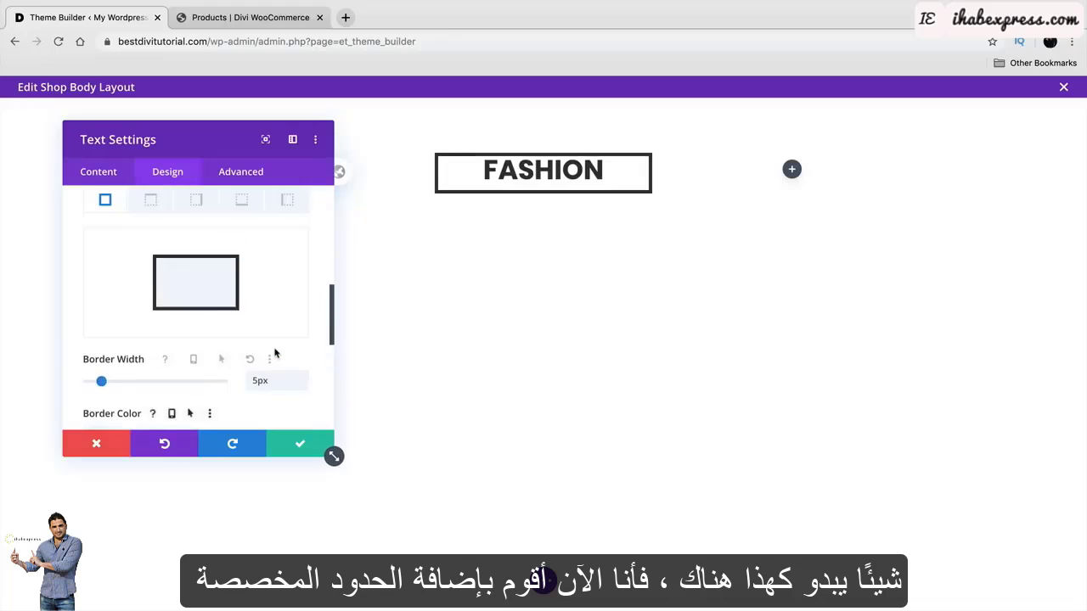
scroll(275, 353, up, 2)
scroll(274, 353, up, 3)
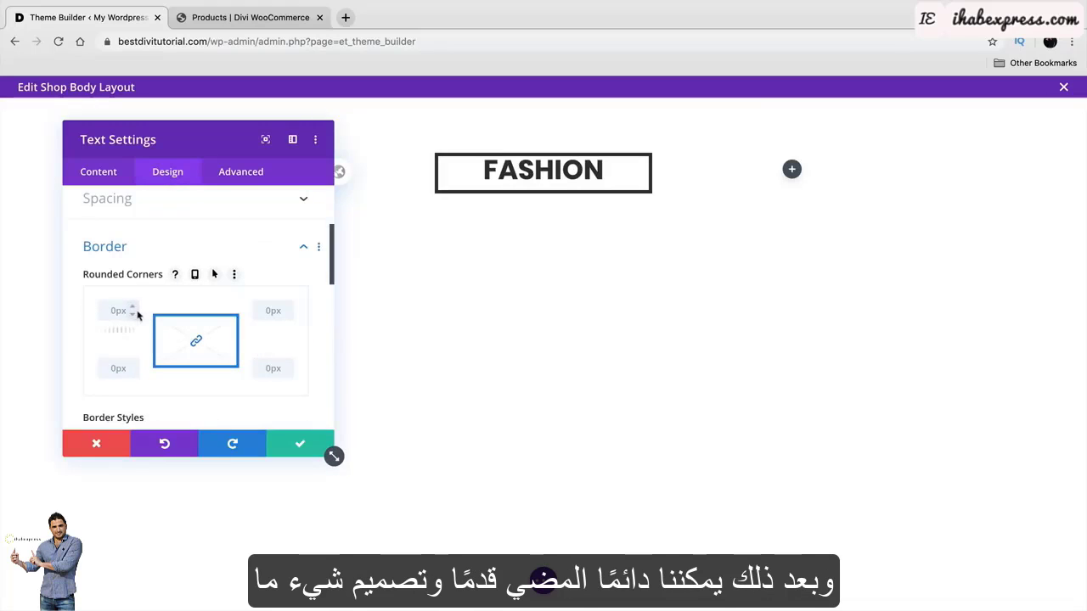
scroll(140, 352, down, 5)
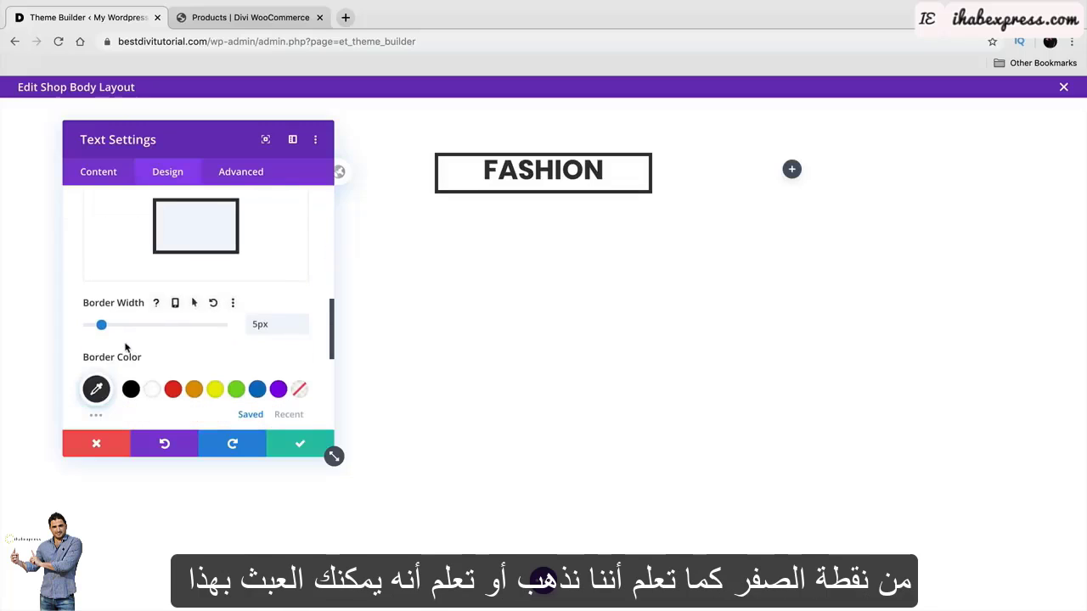
drag(101, 325, 101, 326)
scroll(123, 306, up, 3)
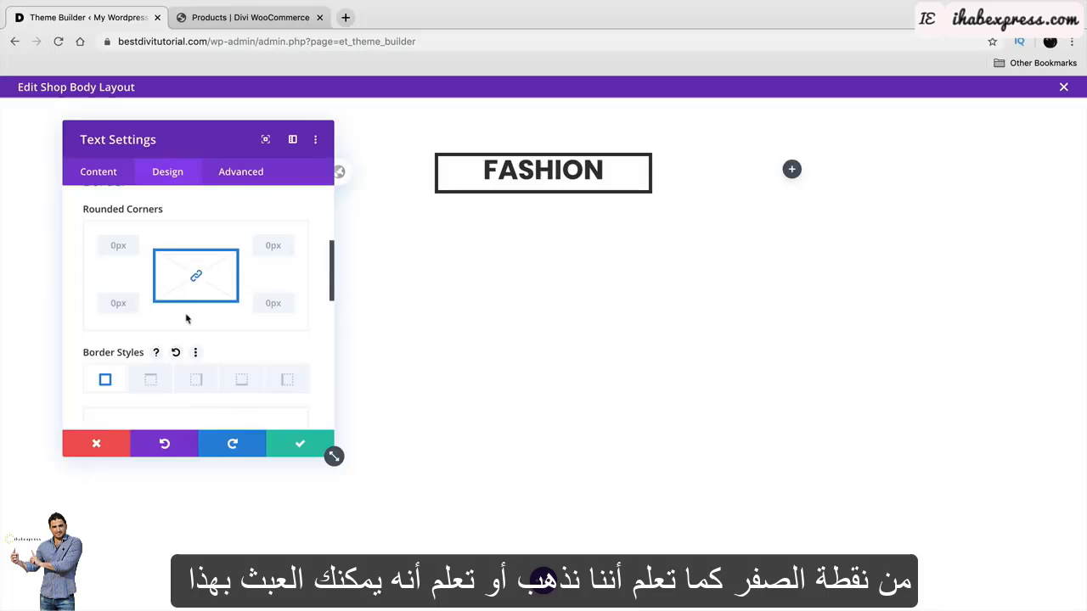
click(131, 243)
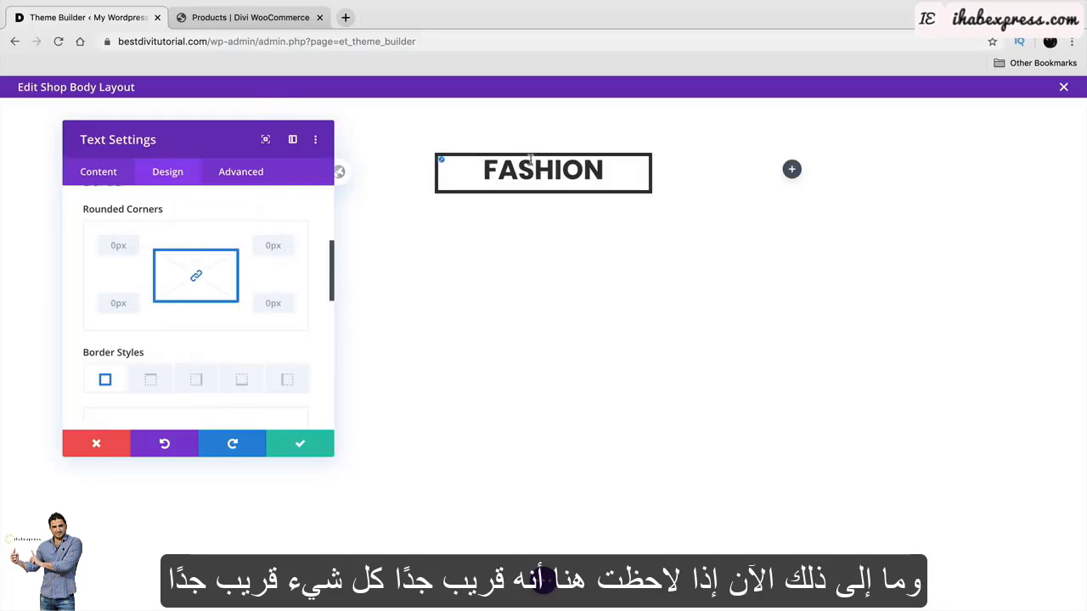
Set the heading padding to 25px top and bottom and 10px left and right.
scroll(315, 333, down, 5)
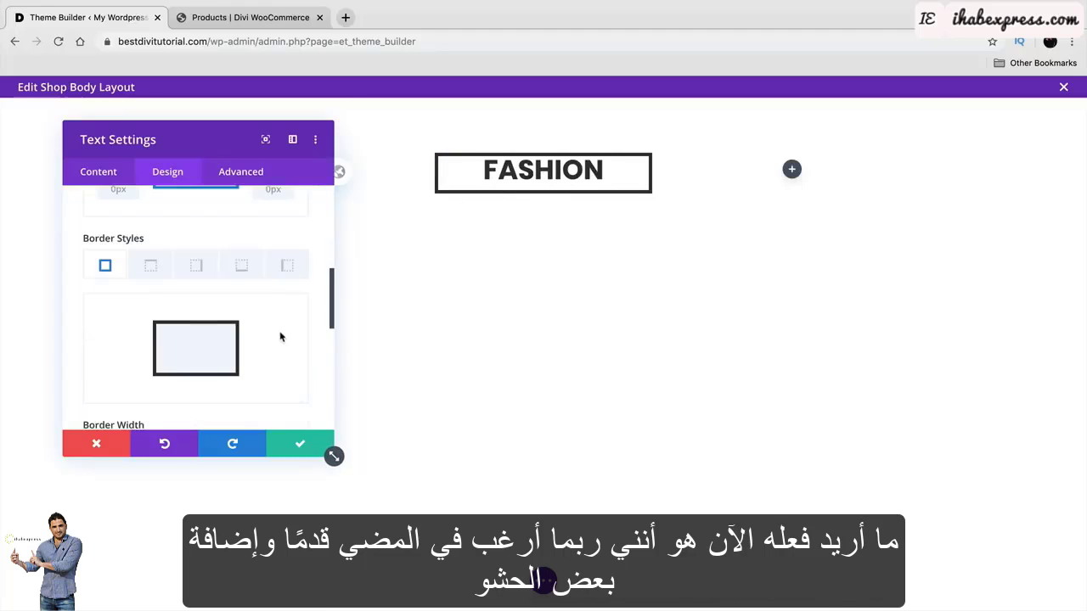
scroll(280, 337, down, 2)
scroll(281, 338, down, 2)
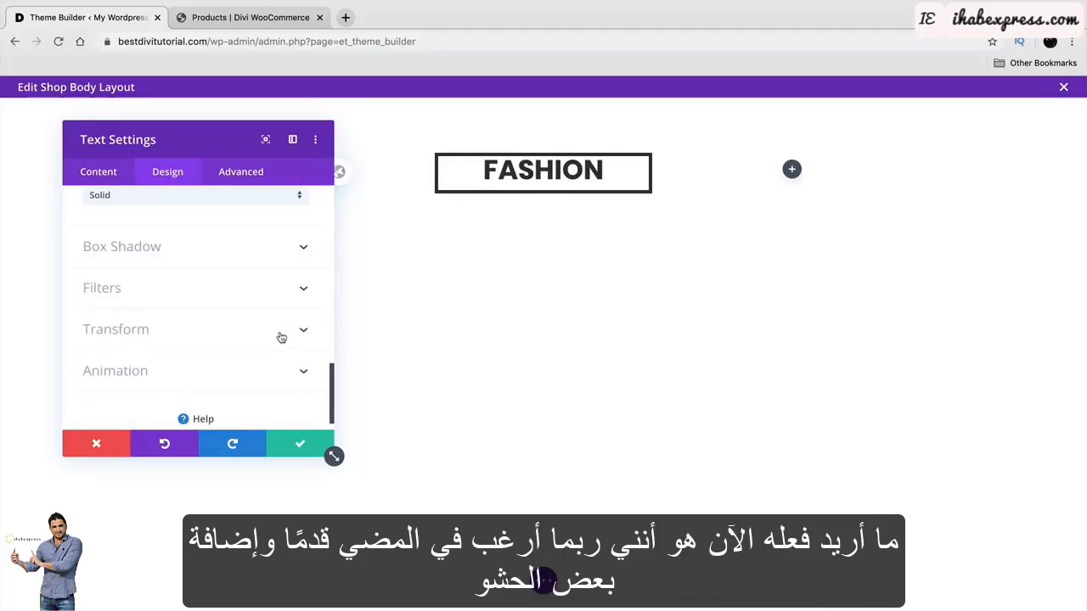
scroll(240, 345, up, 1)
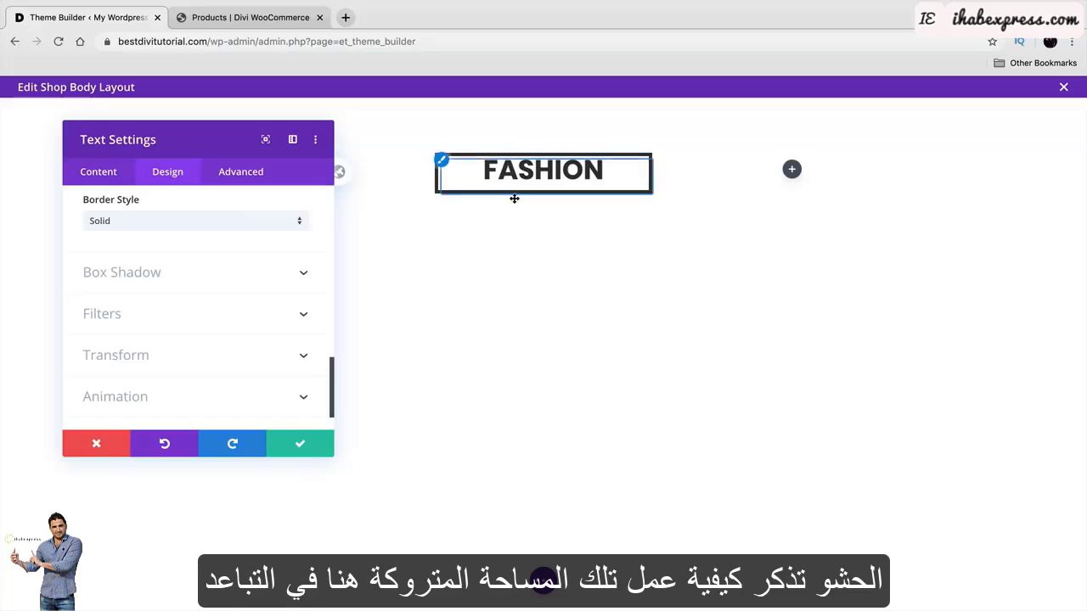
scroll(230, 323, up, 3)
scroll(212, 372, up, 5)
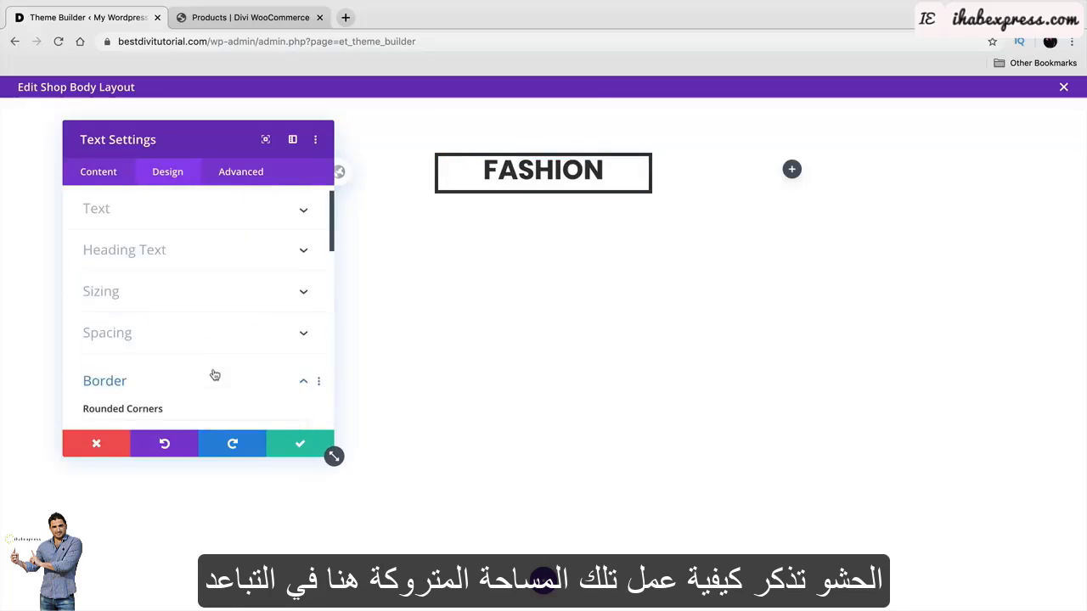
click(218, 360)
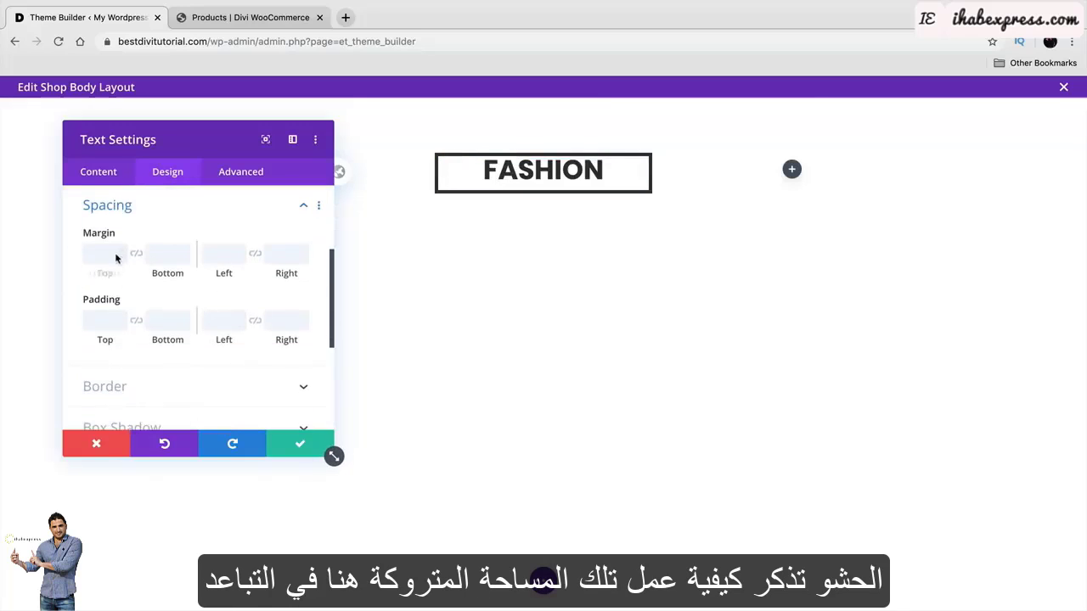
click(120, 318)
click(121, 318)
click(121, 318)
click(121, 318)
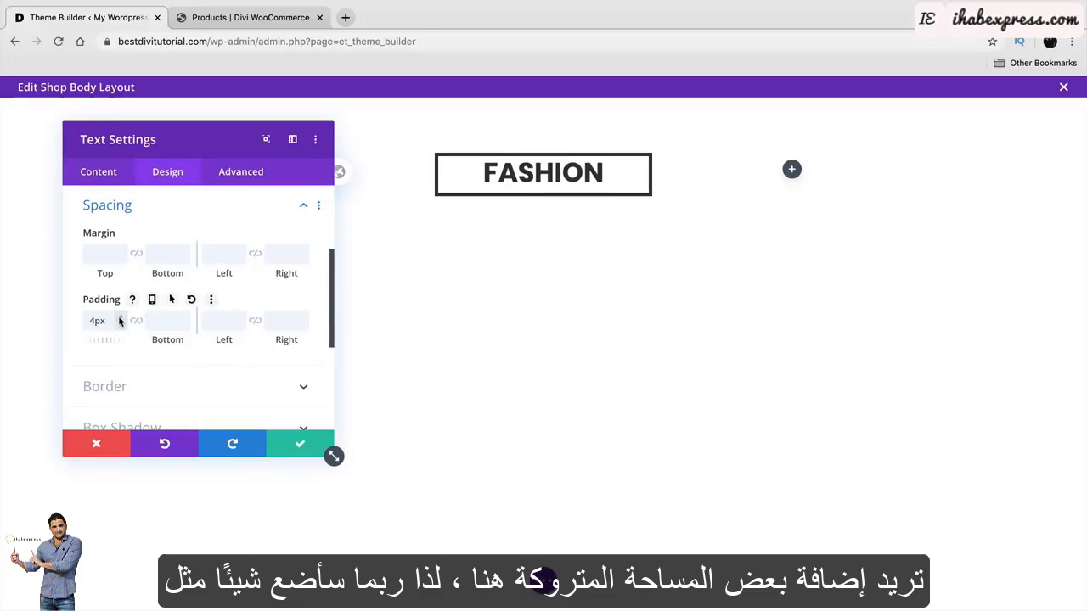
double_click(101, 320)
text(25)
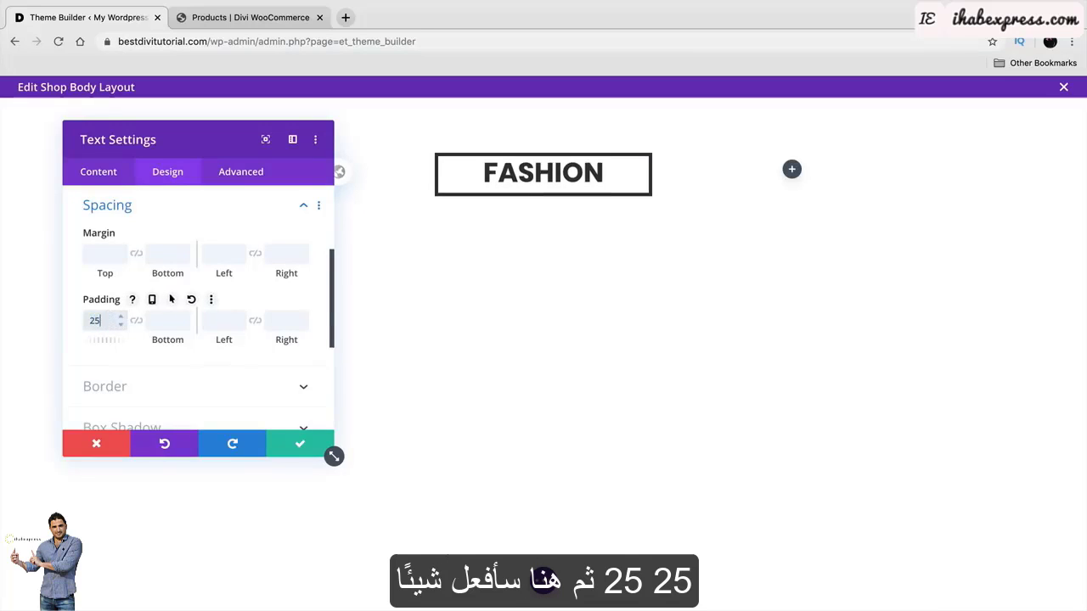
key(Tab)
text(25)
key(Tab)
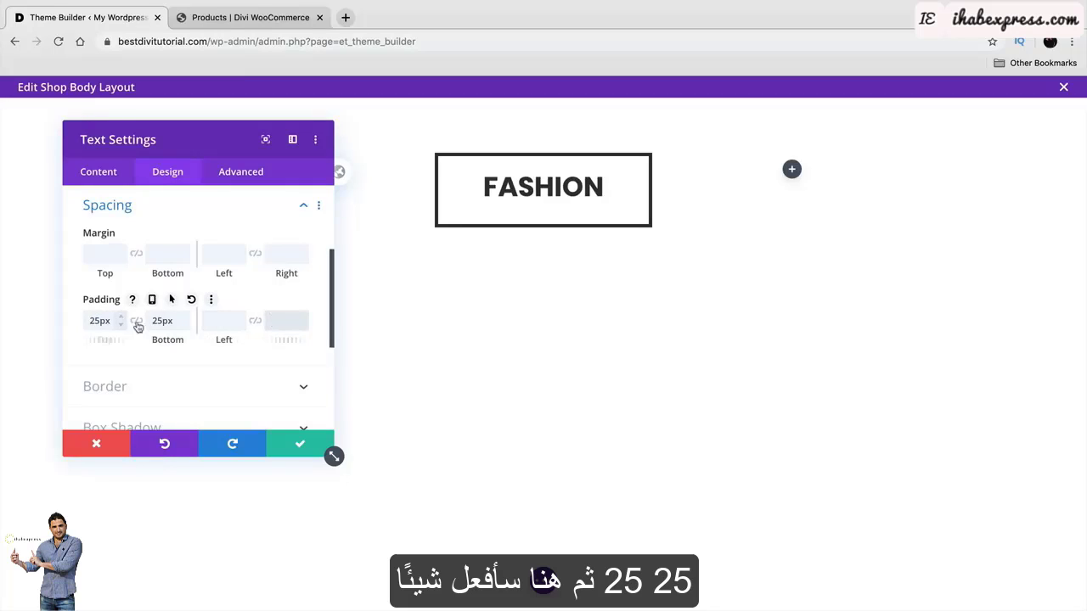
click(215, 323)
text(10)
key(Tab)
text(10)
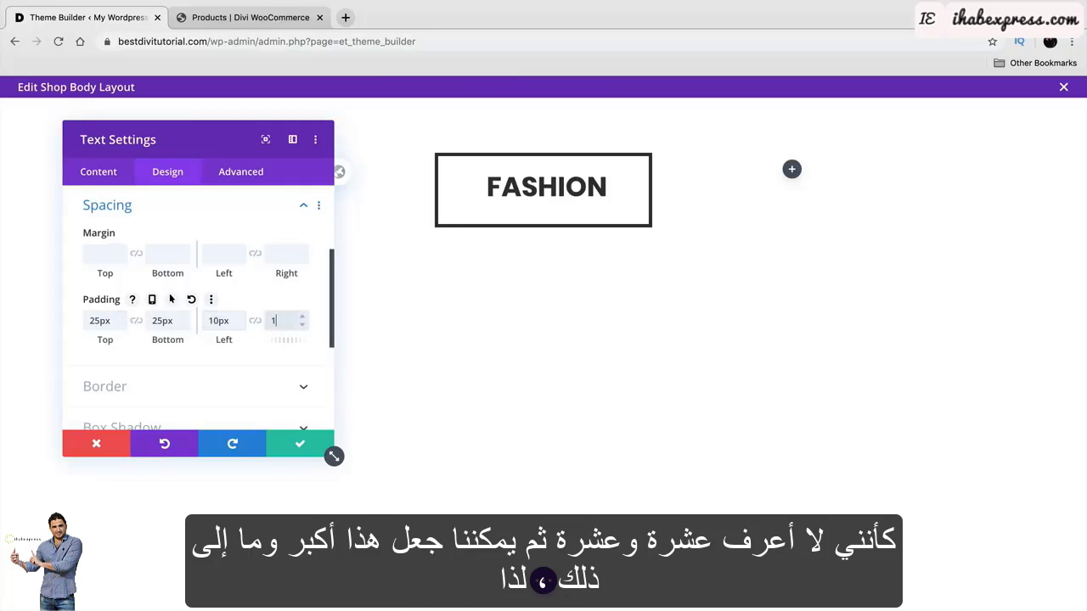
Enlarge the FASHION heading text size to 50px.
scroll(275, 330, down, 5)
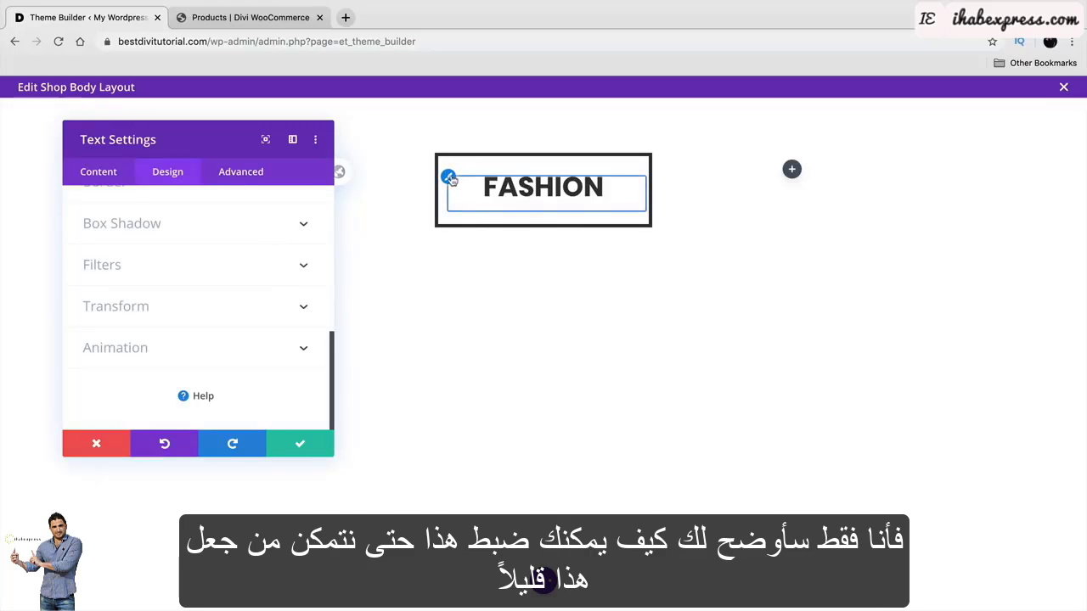
click(450, 178)
scroll(201, 339, down, 2)
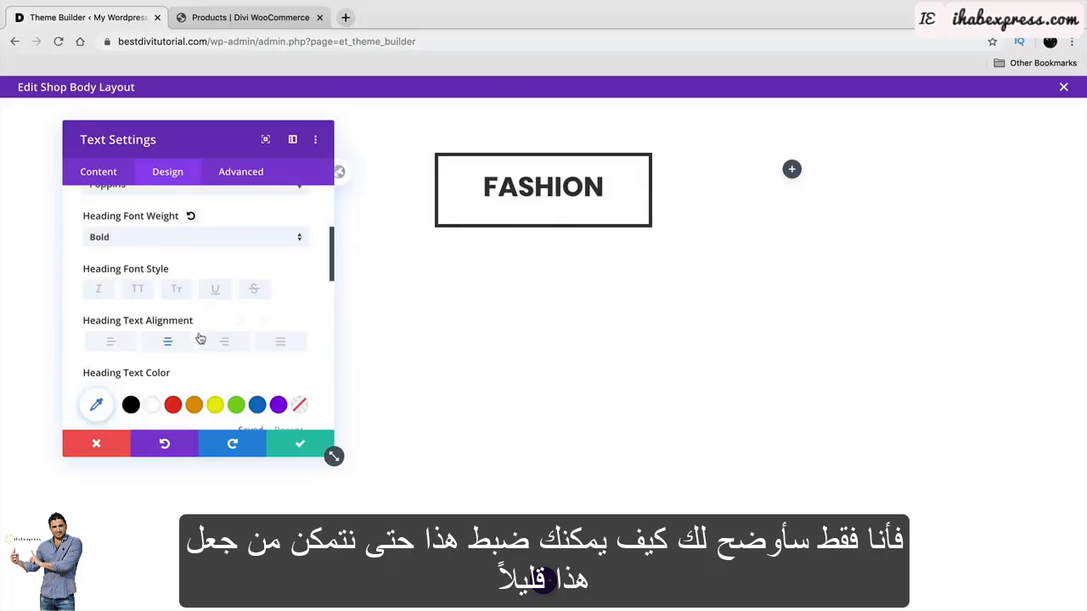
scroll(188, 351, down, 2)
mouse_move(150, 361)
mouse_down()
mouse_move(141, 359)
mouse_move(155, 362)
mouse_up()
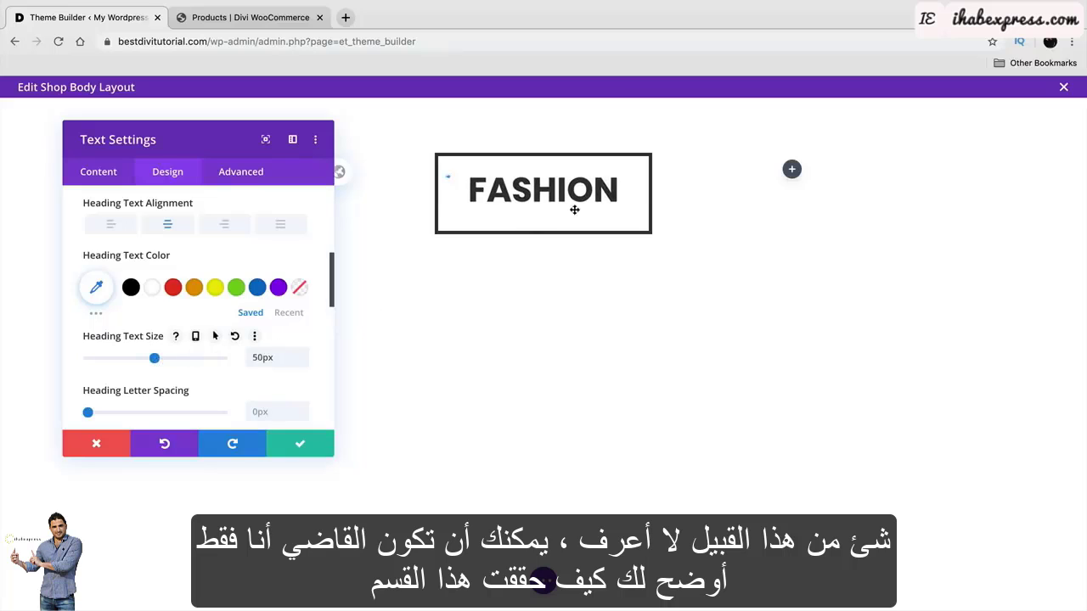
Set the FASHION section's background image to elessi-bg2-scaled.
click(301, 443)
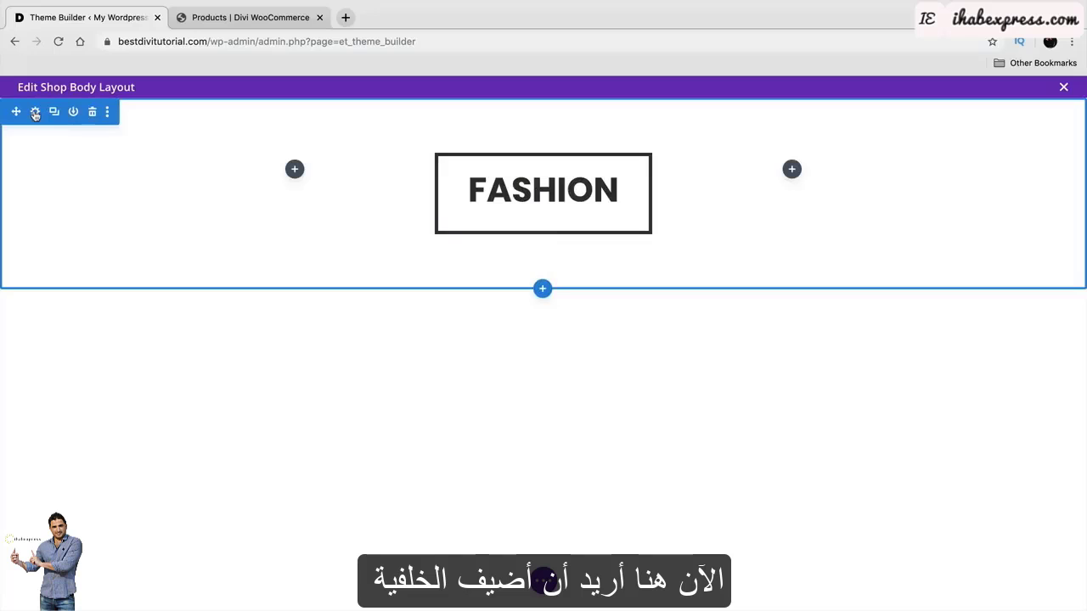
click(35, 112)
click(112, 270)
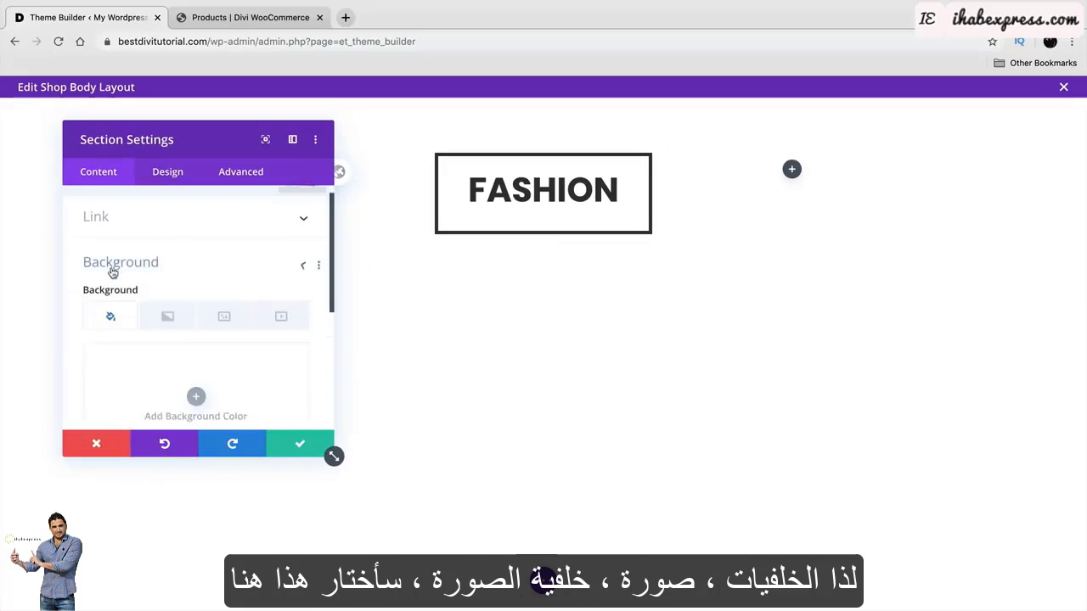
click(223, 261)
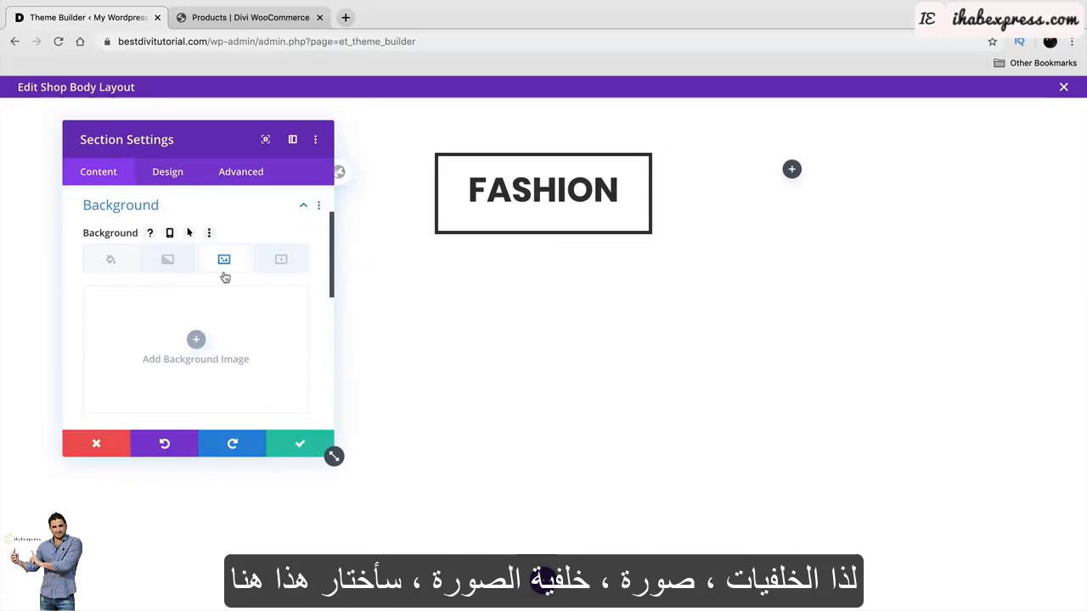
click(200, 340)
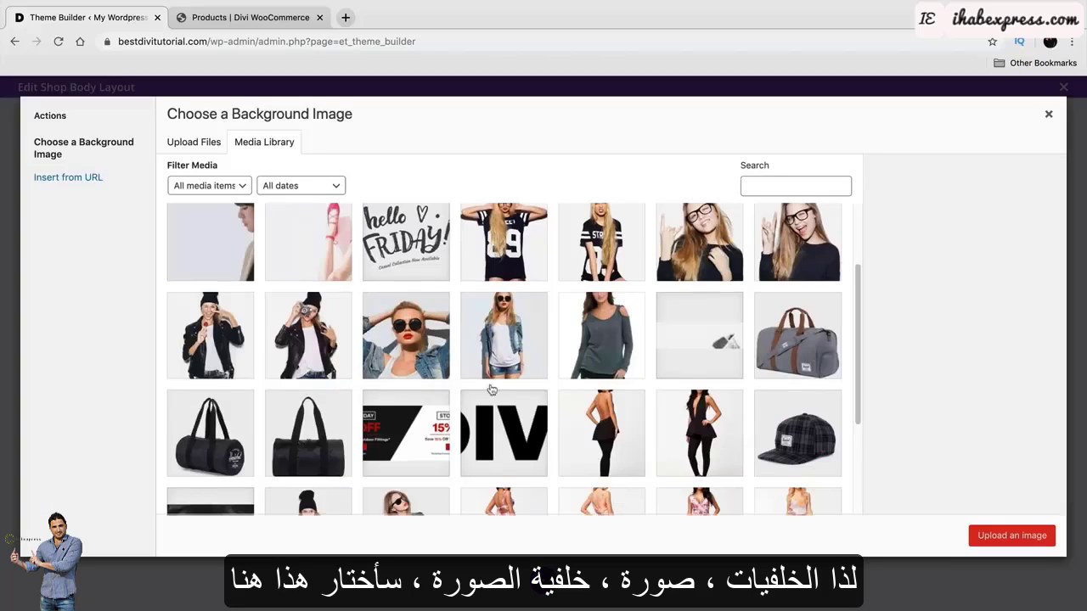
click(695, 333)
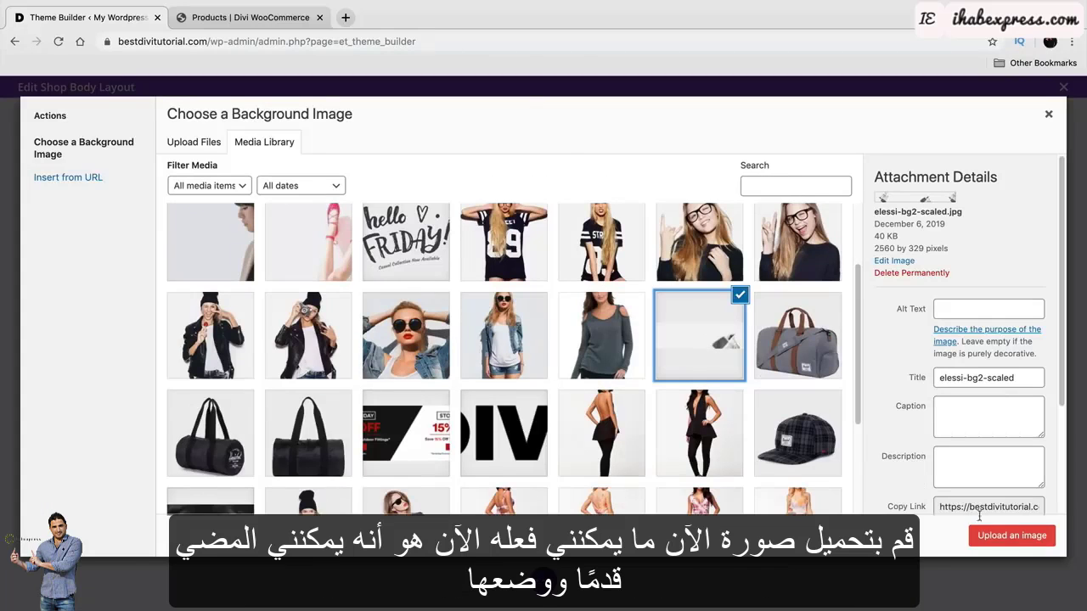
click(1007, 535)
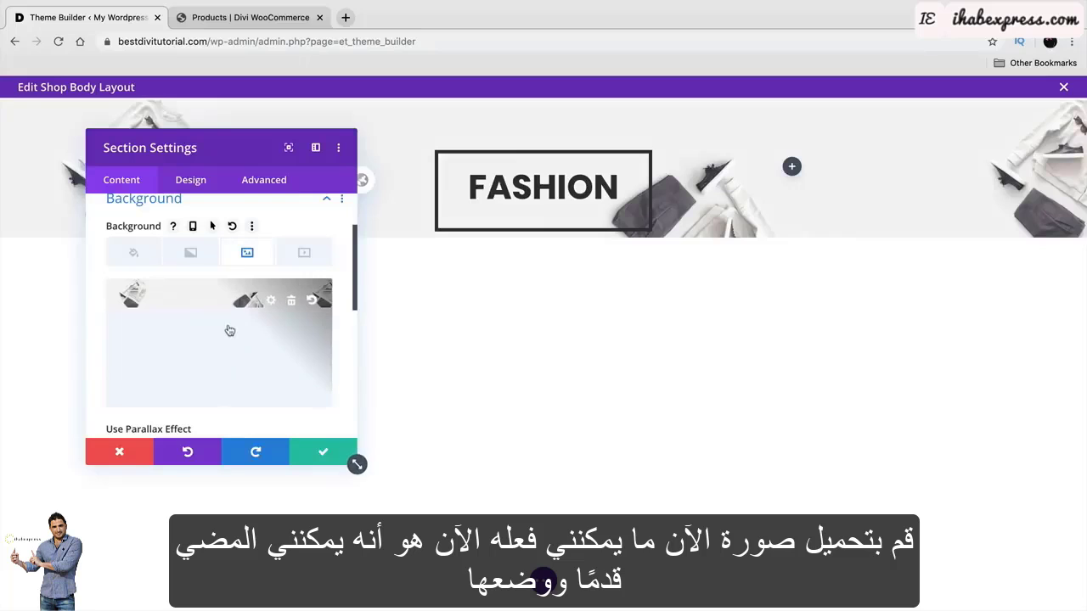
Make the background image size Cover.
scroll(246, 320, down, 5)
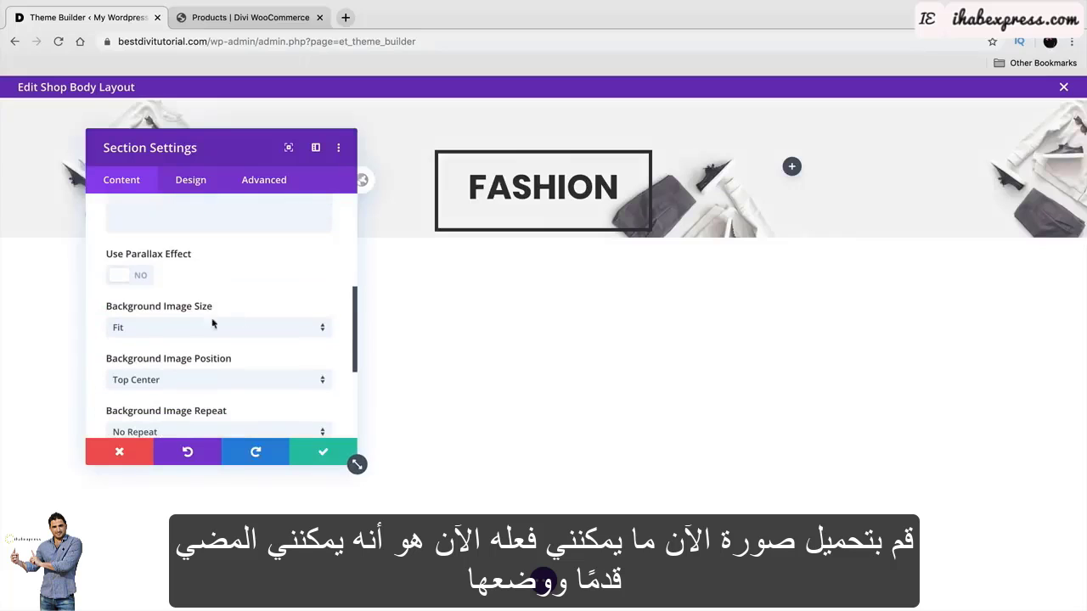
click(194, 328)
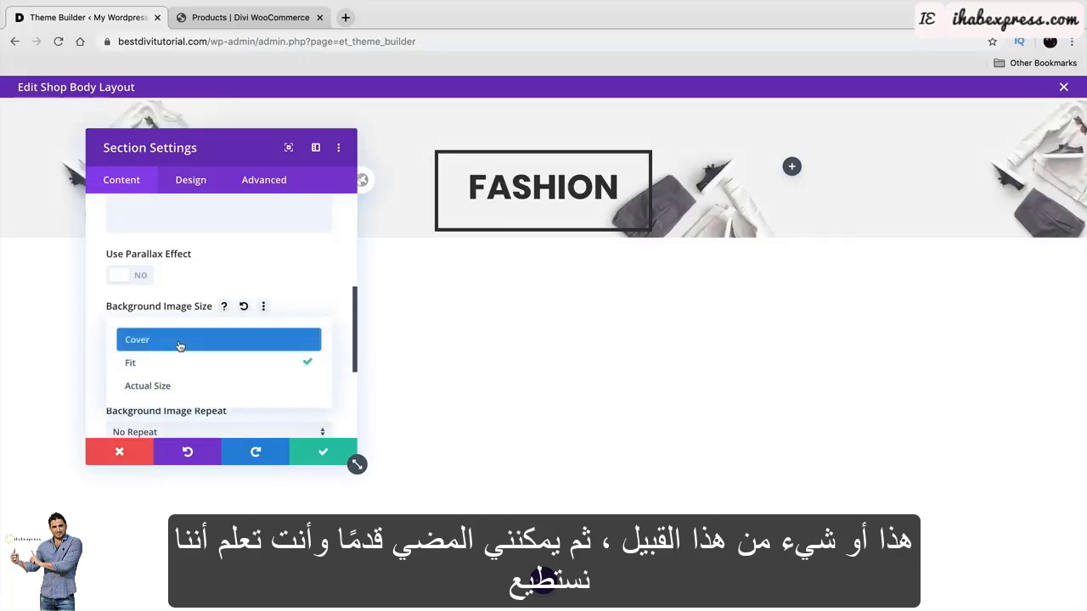
click(182, 340)
drag(201, 149, 172, 118)
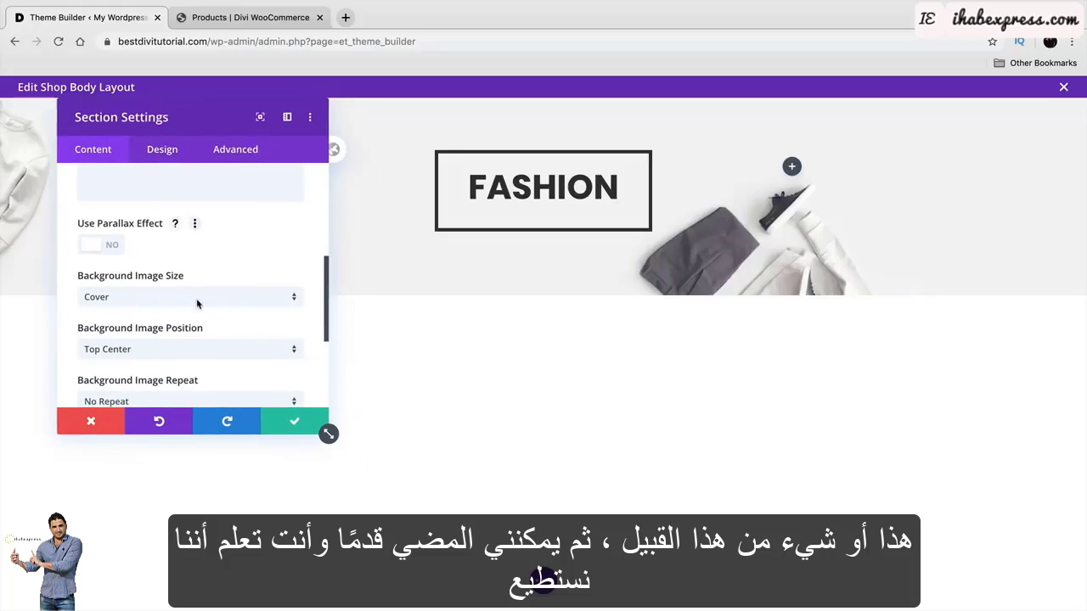
scroll(180, 337, down, 3)
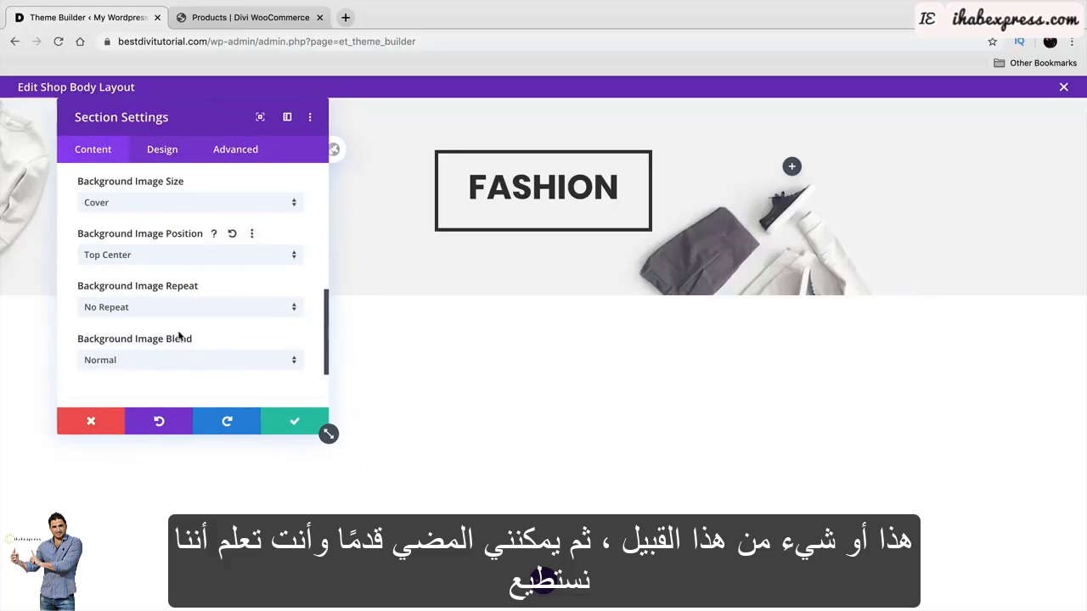
Anchor the background image Top Left after trying other positions, and save the section.
click(183, 256)
click(243, 314)
click(167, 265)
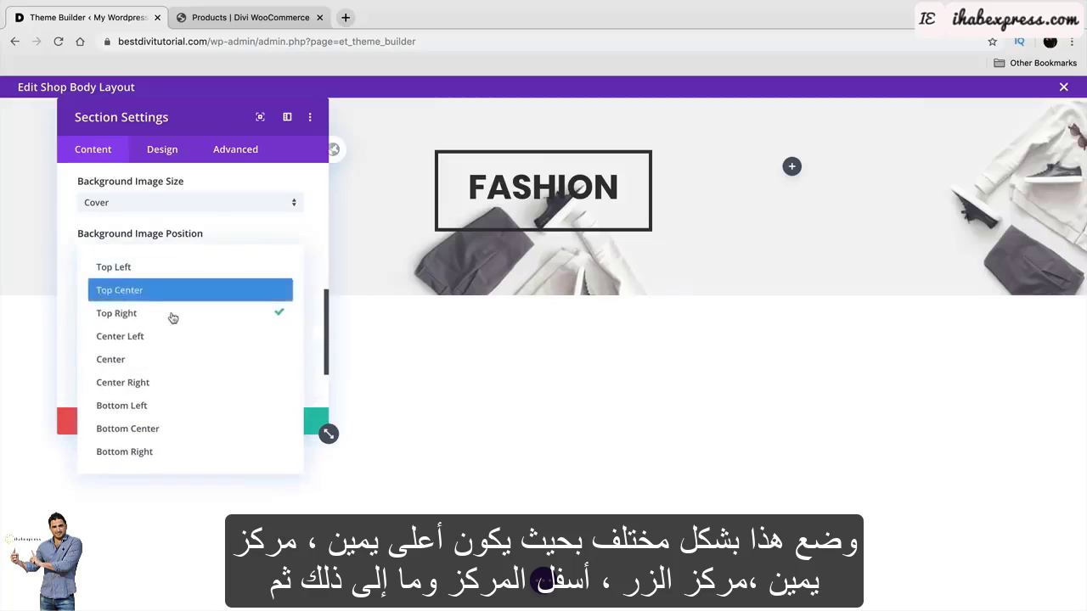
click(178, 382)
click(170, 256)
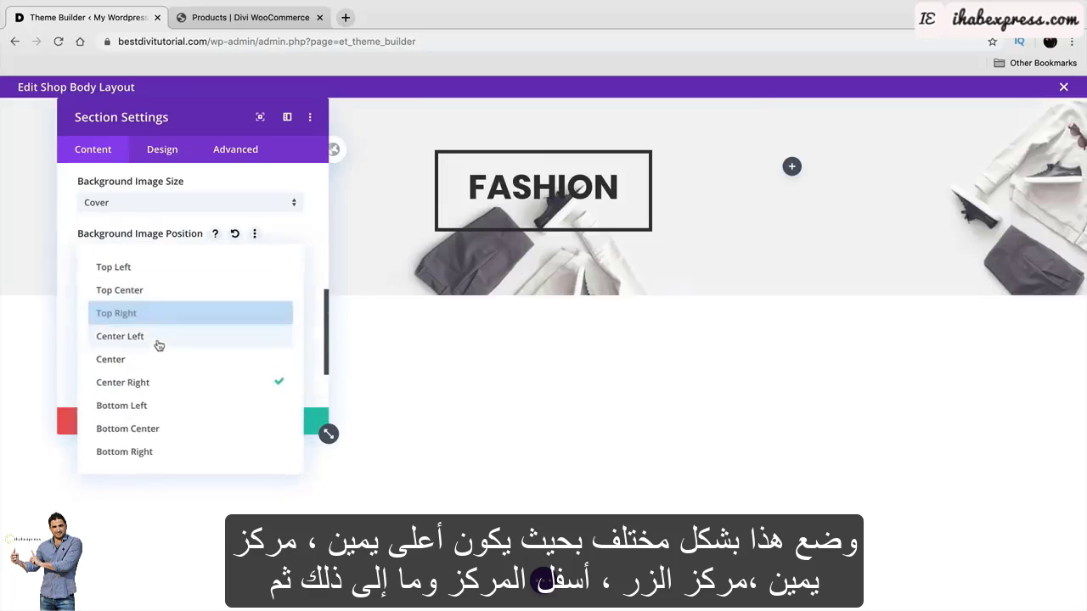
click(160, 431)
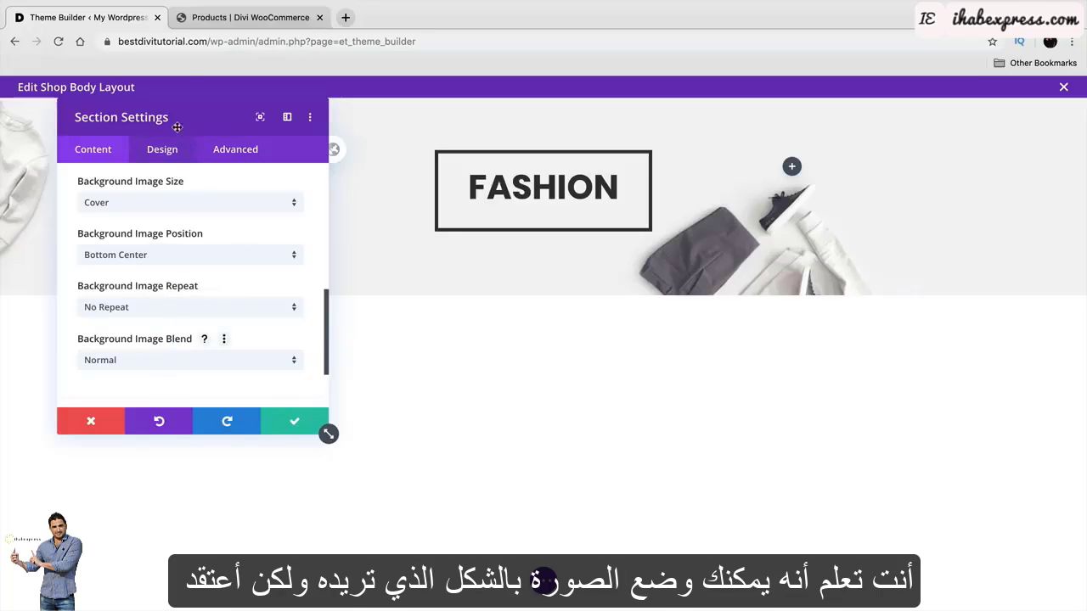
mouse_move(177, 127)
mouse_down()
mouse_move(537, 409)
mouse_move(199, 191)
mouse_move(197, 130)
mouse_up()
click(172, 277)
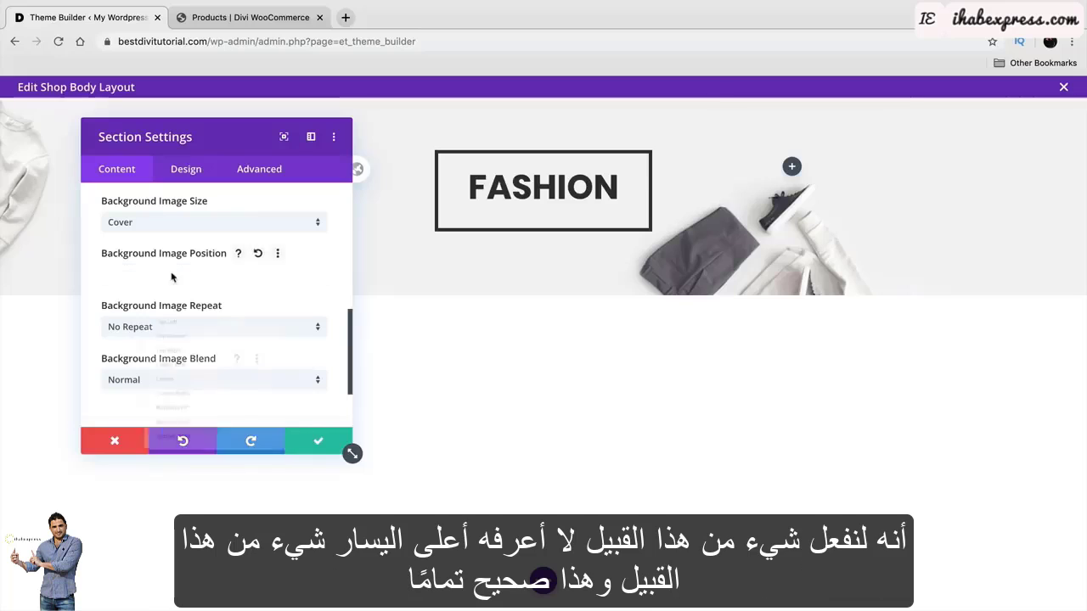
click(175, 283)
click(315, 442)
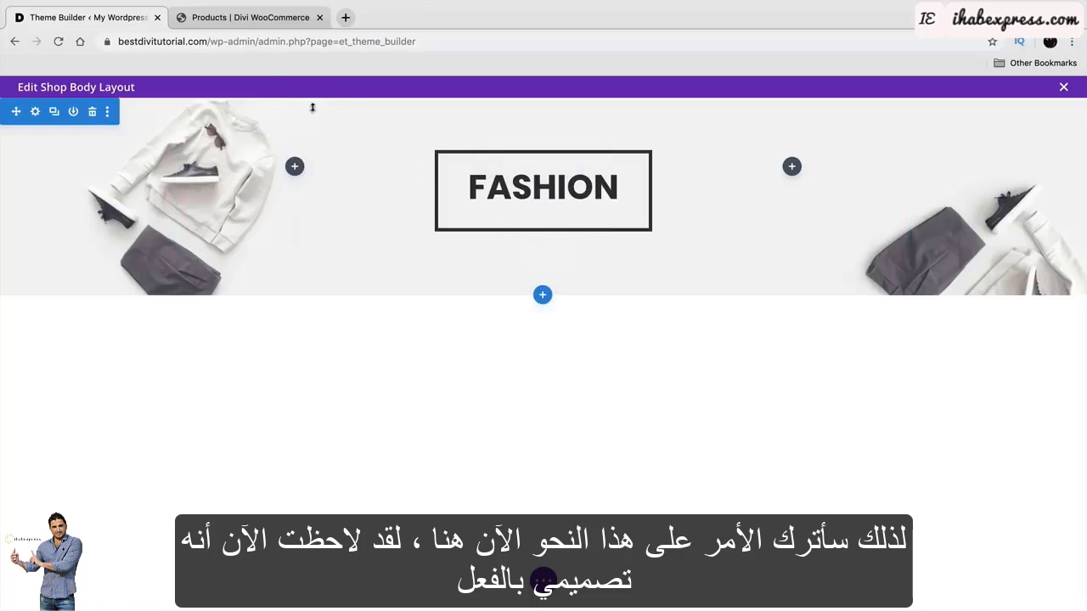
Check the banner against the live shop page, then open Insert Section below the banner.
click(245, 17)
scroll(396, 303, down, 2)
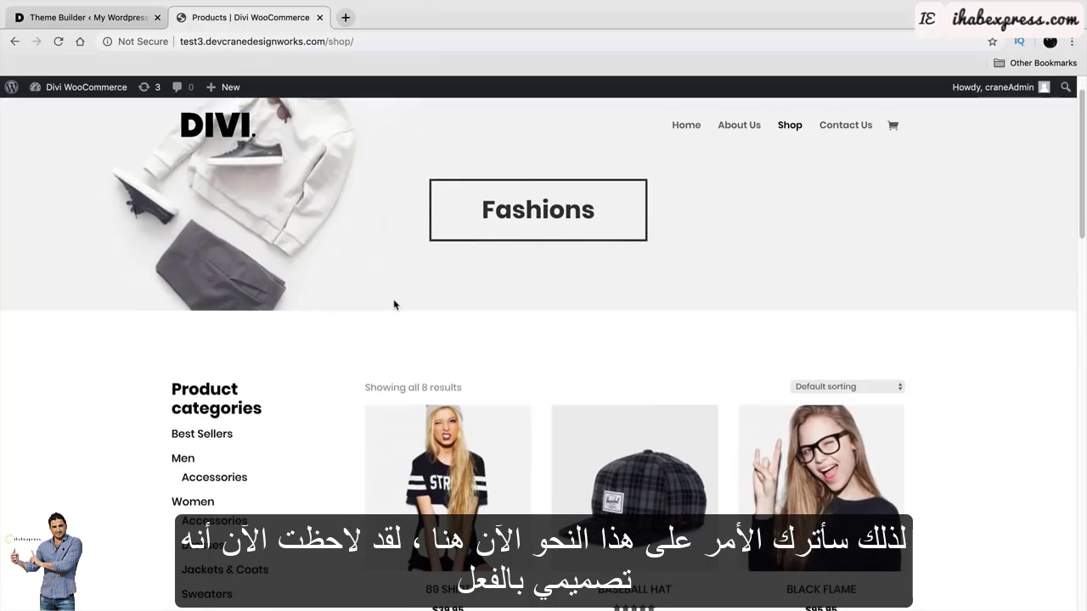
scroll(396, 307, up, 1)
click(95, 19)
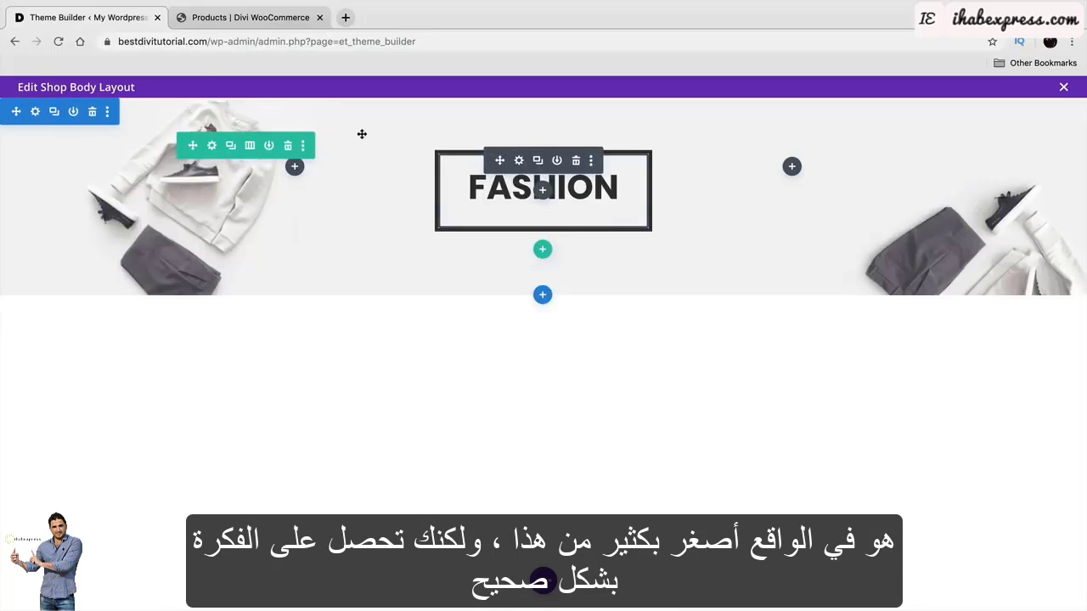
click(204, 23)
click(86, 19)
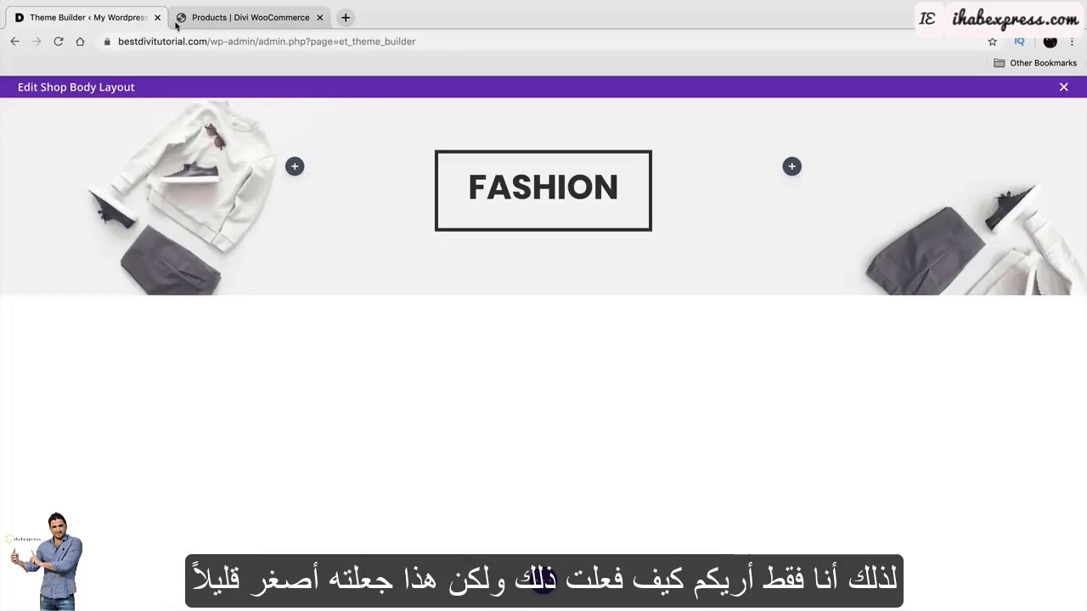
click(231, 20)
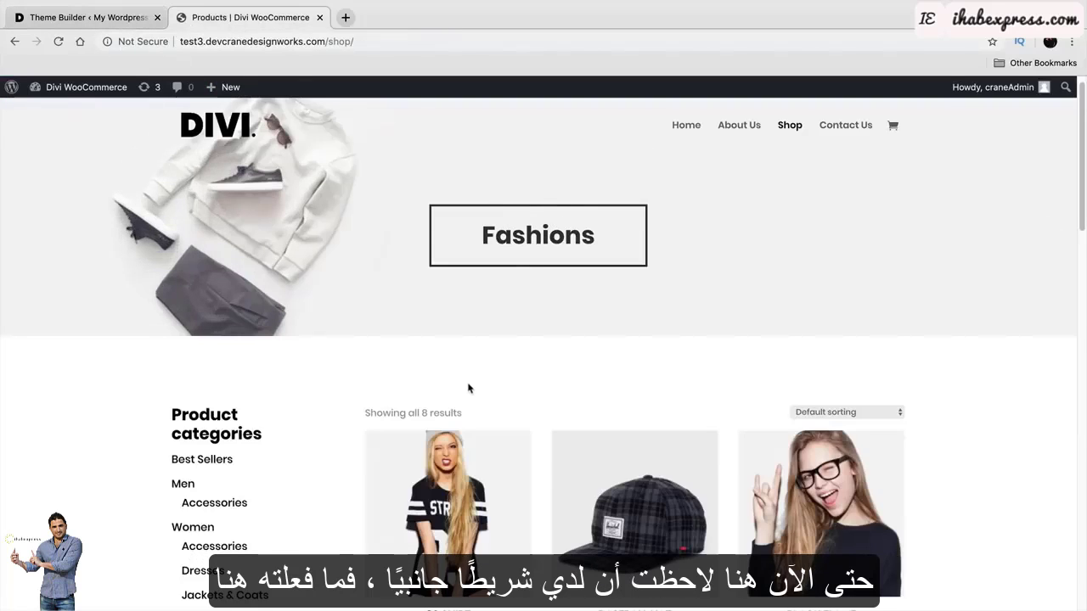
scroll(468, 385, down, 3)
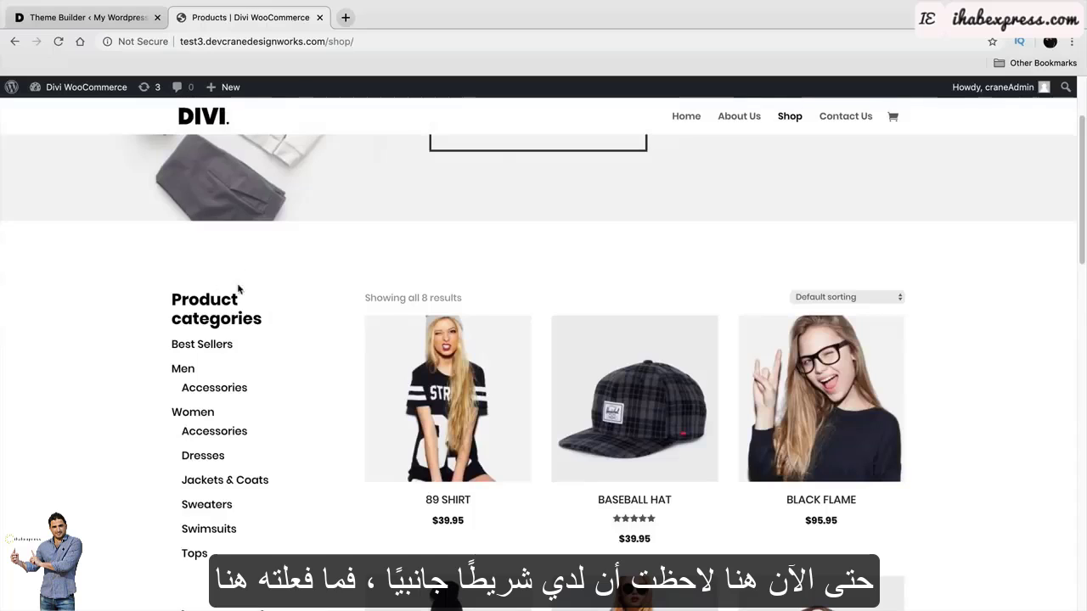
click(116, 19)
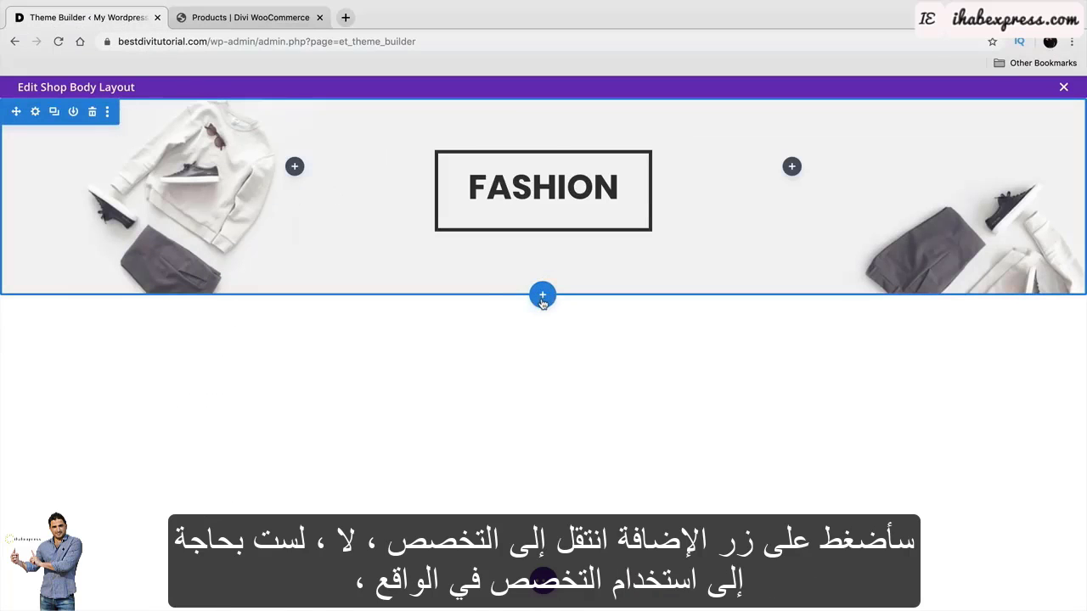
click(543, 298)
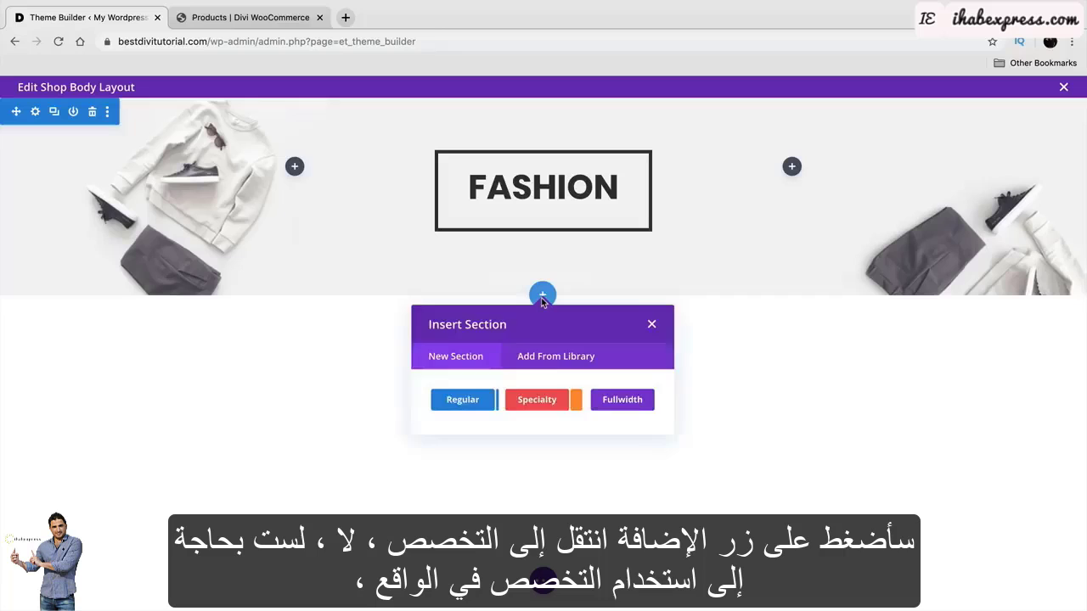
Add a regular section below the FASHION banner with a 1/4 + 3/4 row, then search modules for 'SIDE'.
click(544, 406)
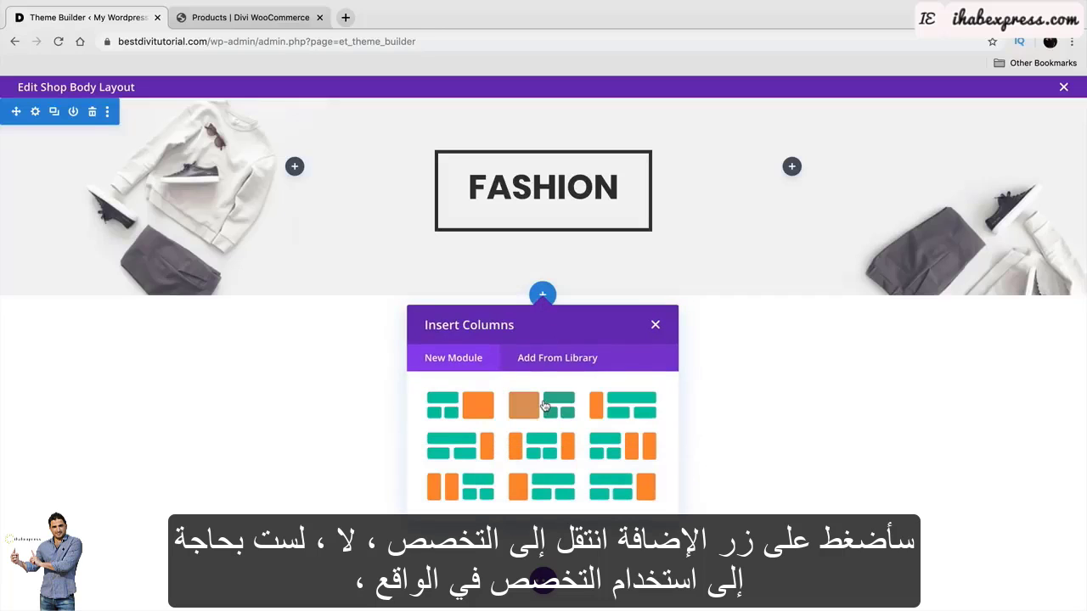
click(656, 327)
click(542, 297)
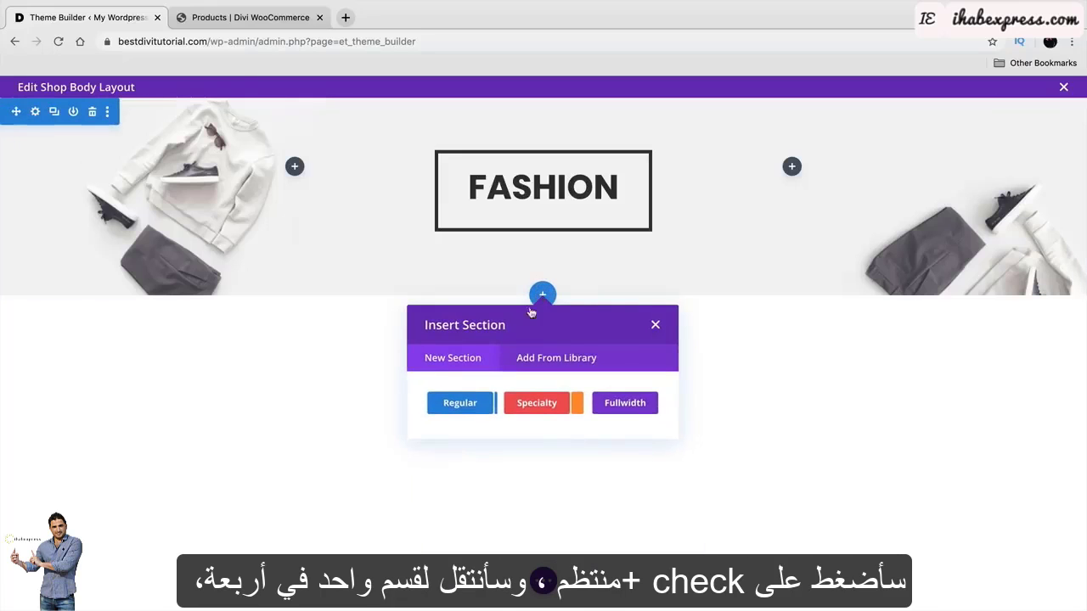
click(474, 405)
scroll(499, 466, down, 1)
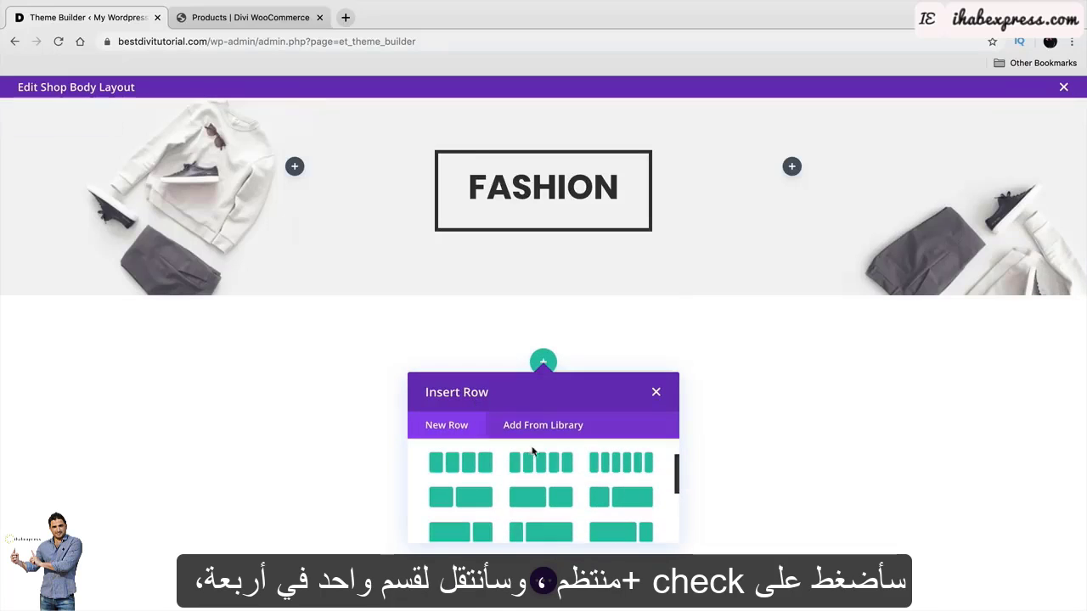
scroll(583, 513, down, 2)
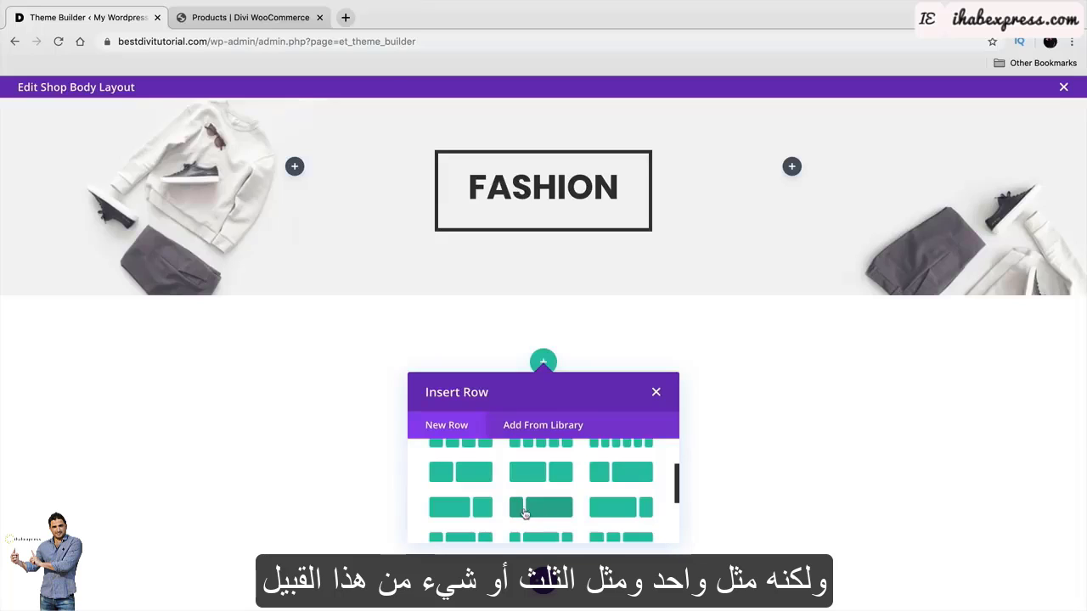
scroll(543, 505, down, 1)
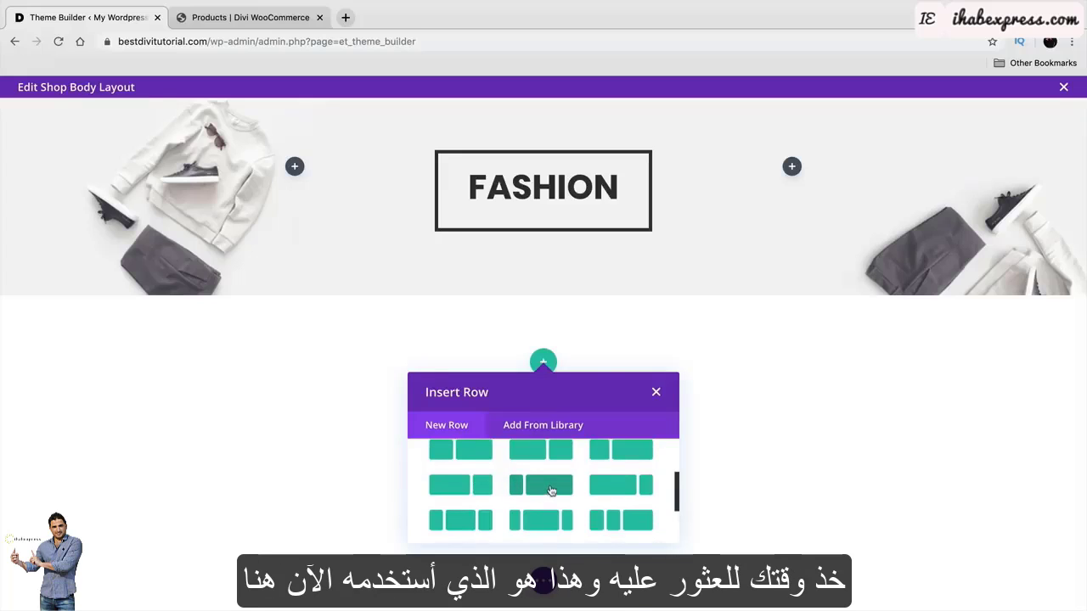
click(538, 488)
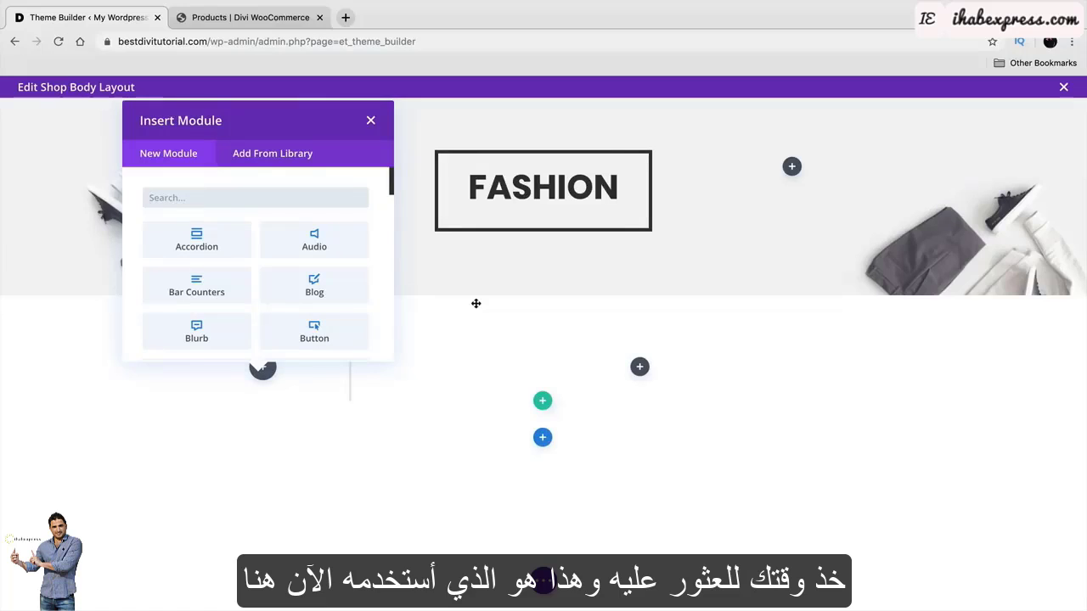
text(SIDE)
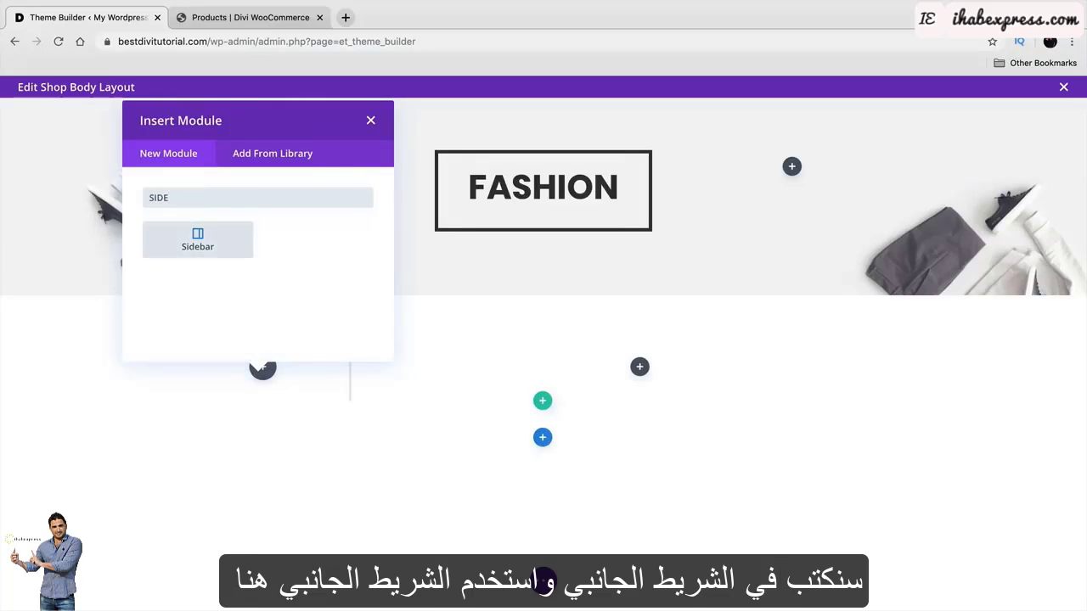
Add a Sidebar module to the left column using the Sidebar widget area.
click(215, 247)
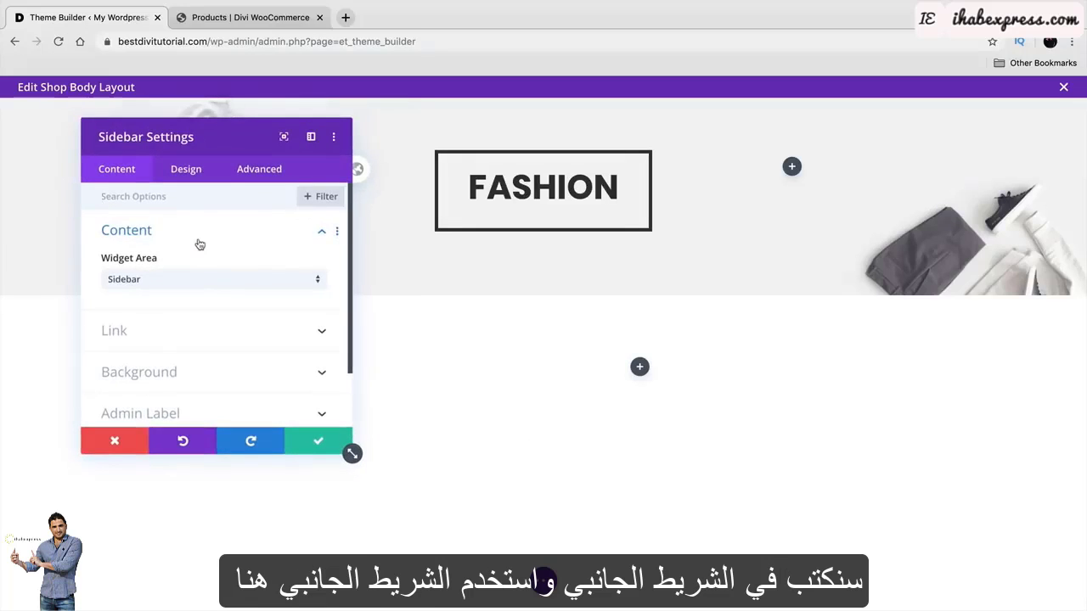
drag(189, 141, 738, 90)
scroll(468, 360, down, 3)
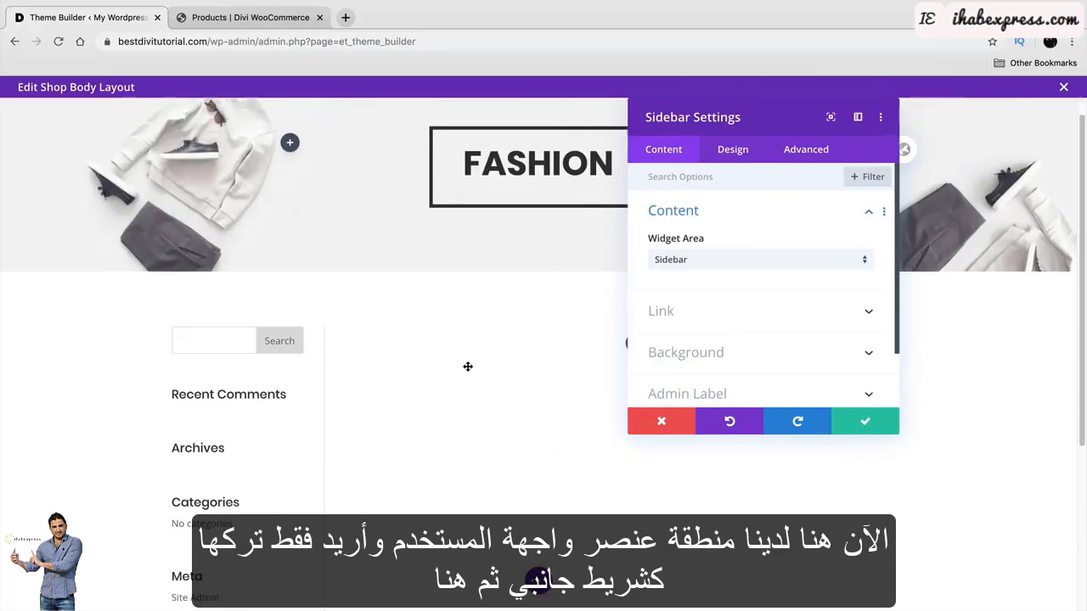
click(684, 270)
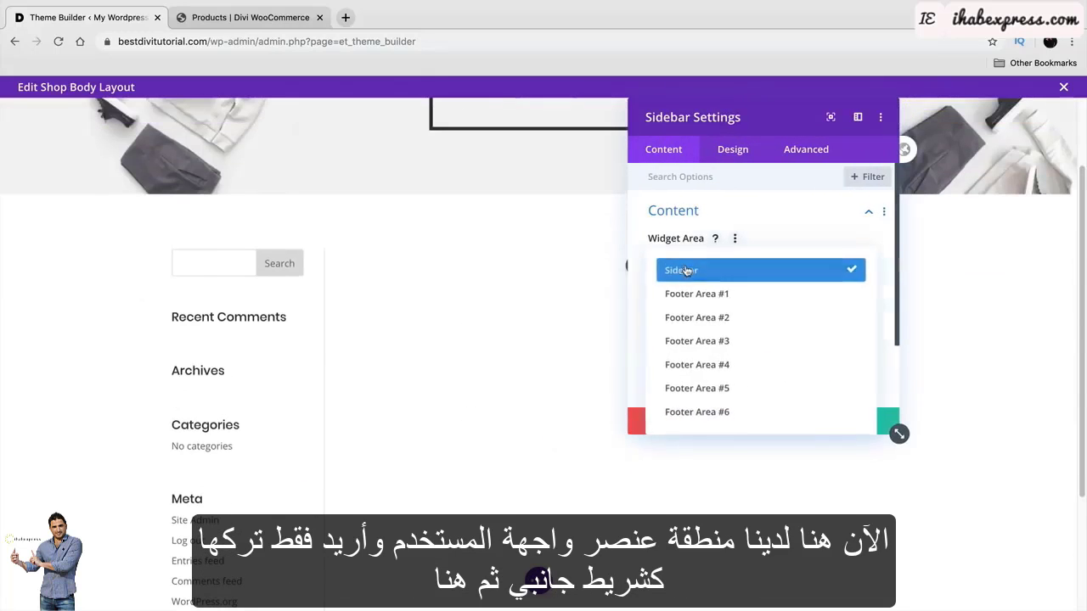
click(686, 270)
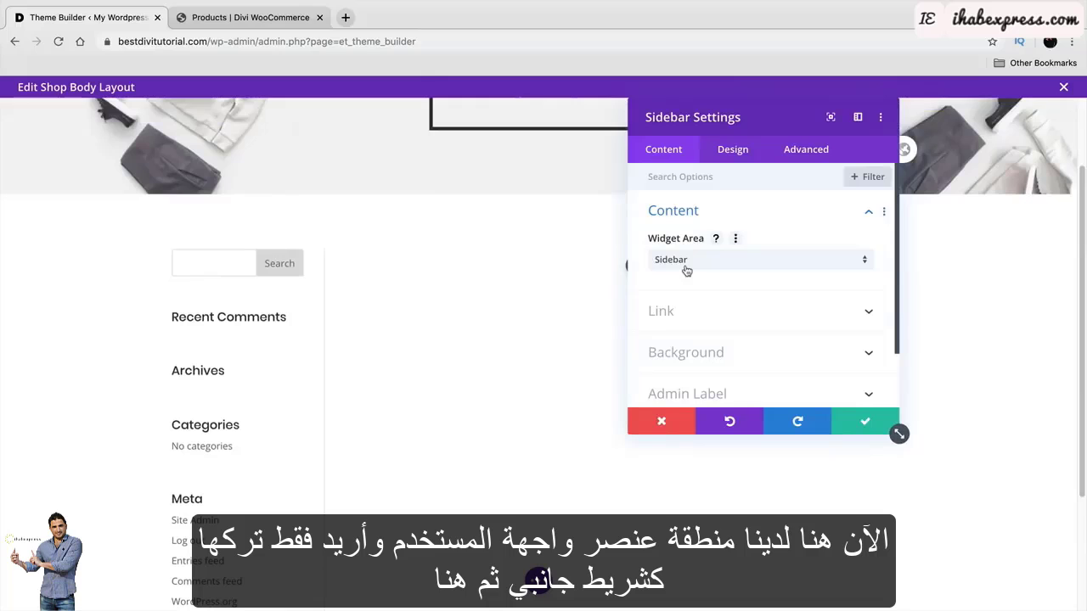
click(854, 421)
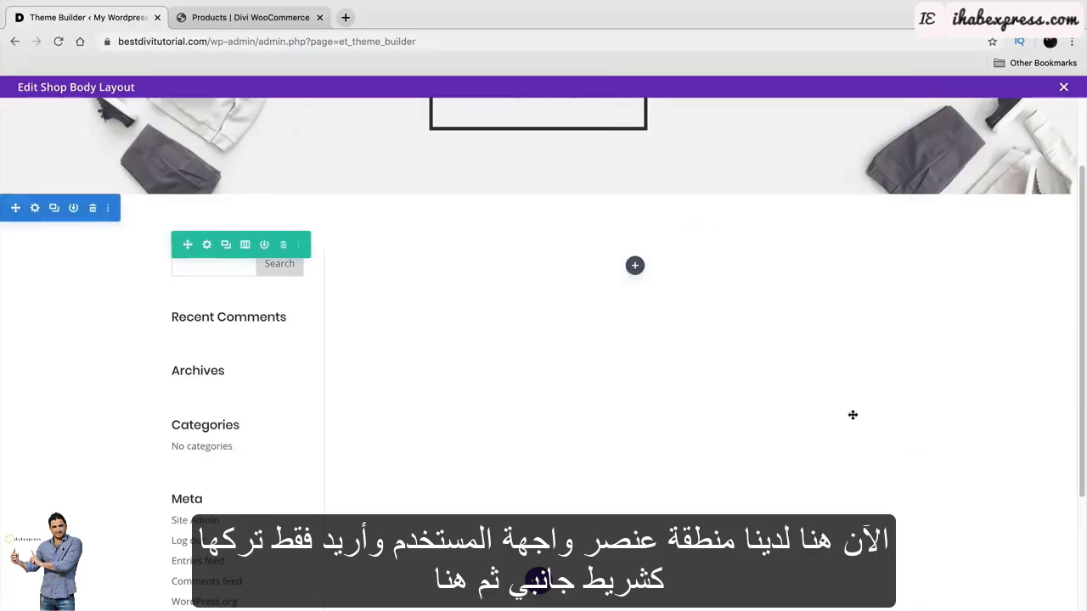
Insert a Shop module into the wide right column and save it.
click(636, 269)
text(SHOP)
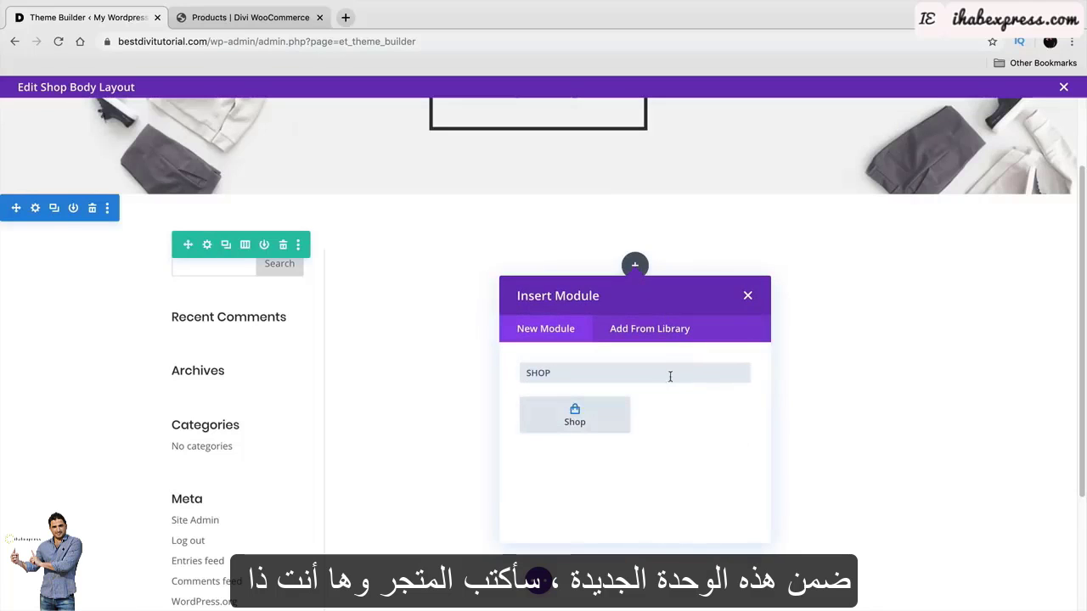
click(578, 412)
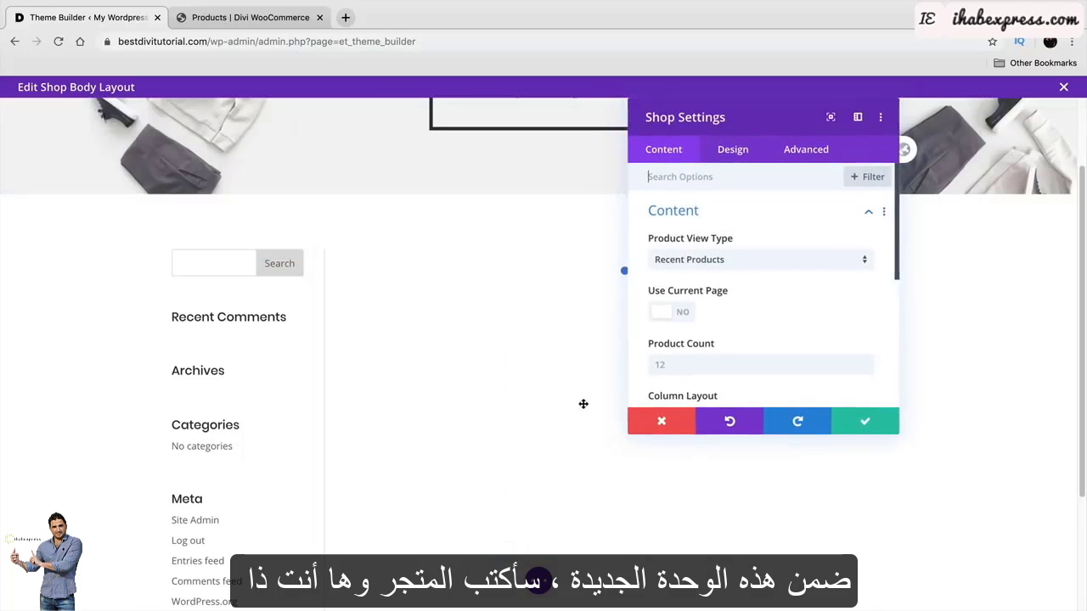
drag(766, 118, 908, 151)
scroll(633, 429, up, 2)
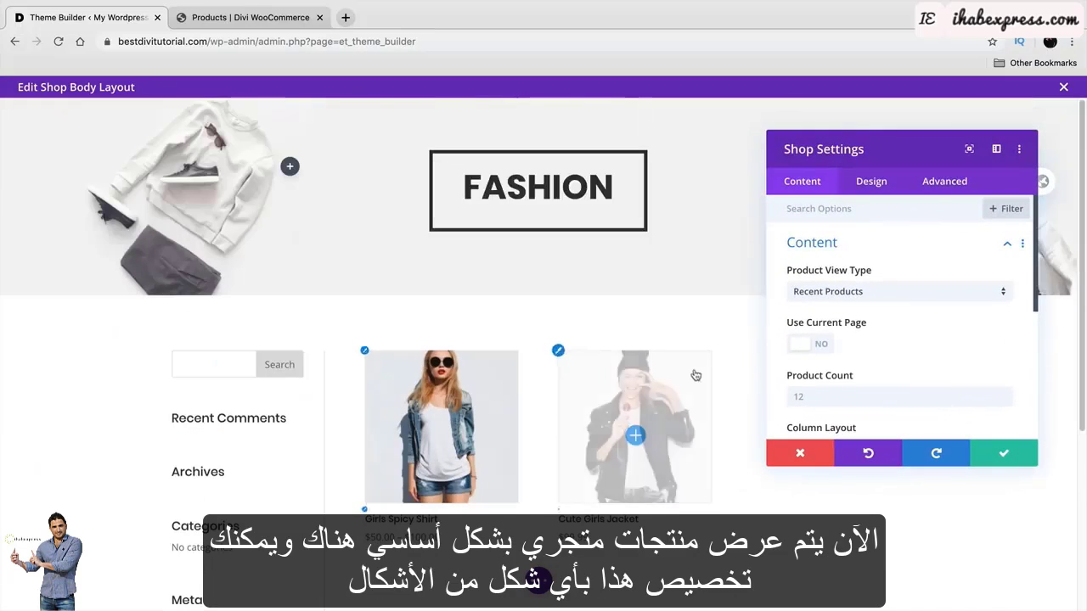
scroll(633, 429, down, 2)
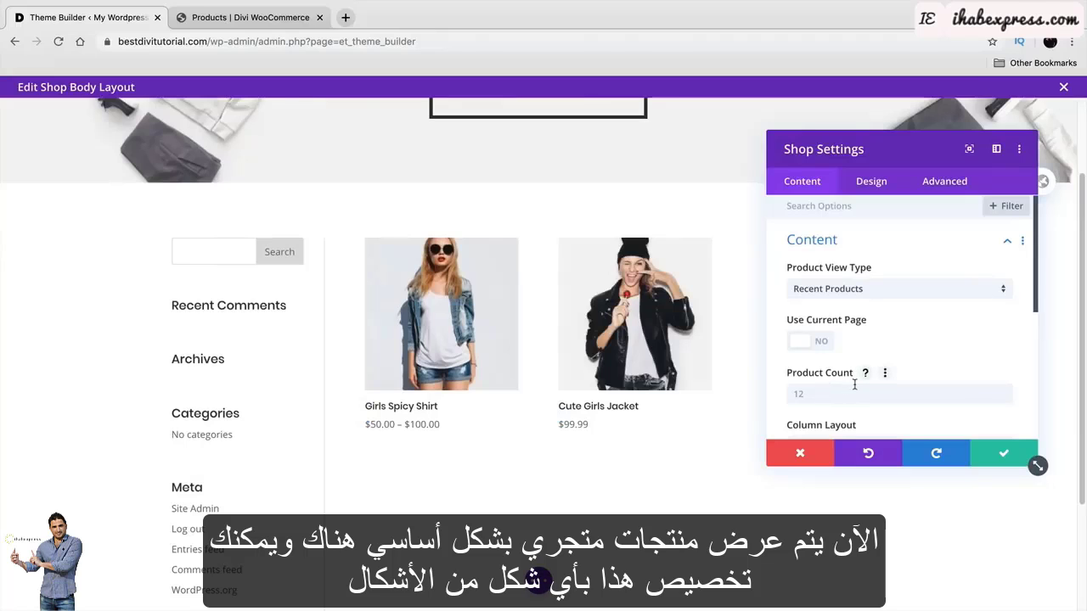
click(1003, 453)
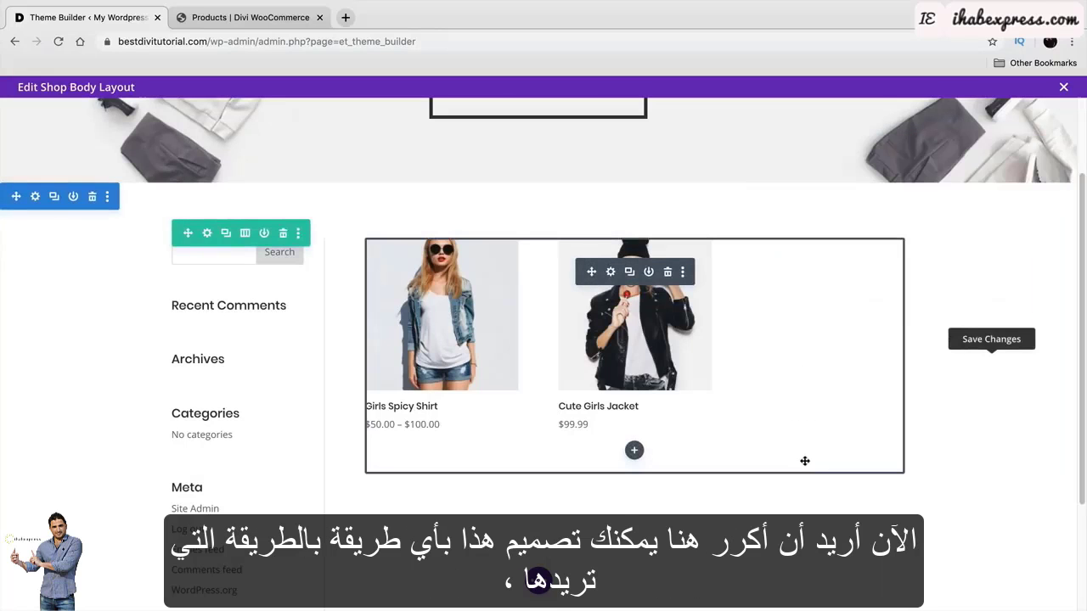
scroll(789, 461, down, 3)
scroll(736, 478, up, 5)
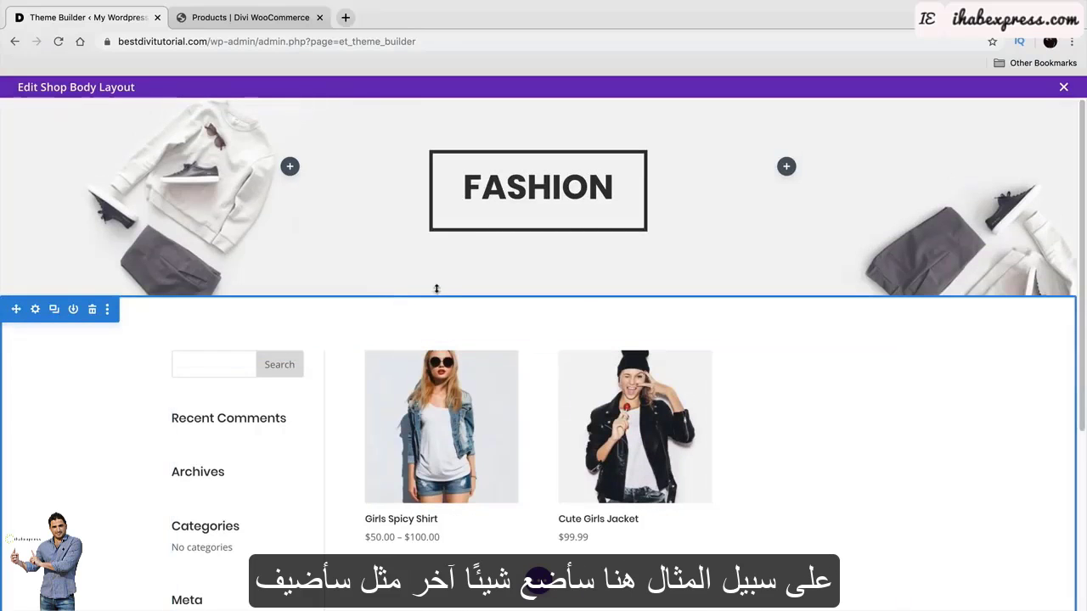
Add a regular section below the FASHION banner with a multi-column row and a Blurb module.
scroll(450, 297, down, 3)
scroll(509, 304, up, 2)
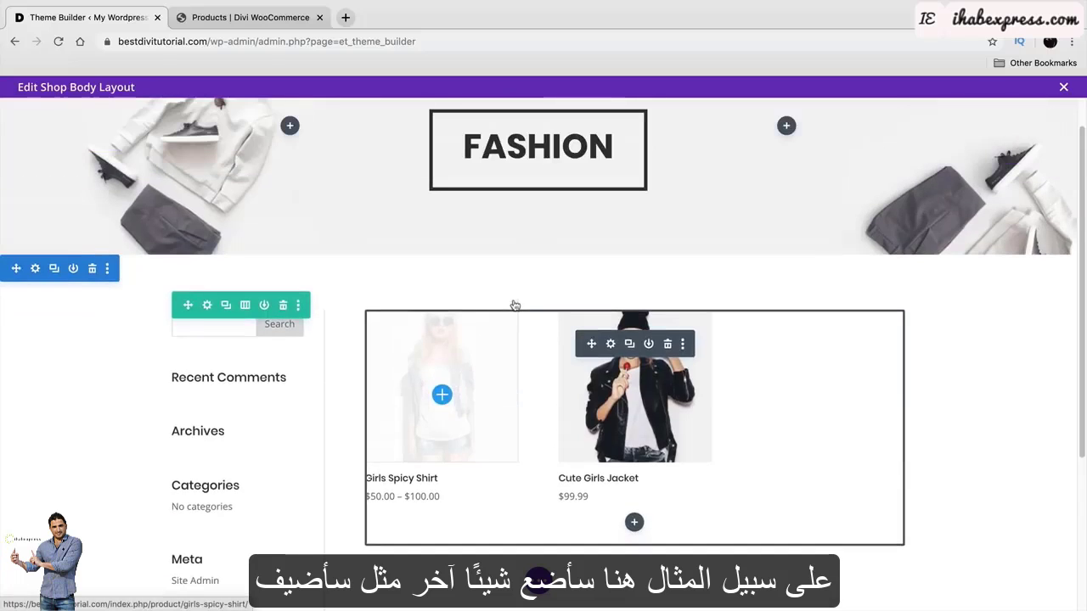
scroll(514, 304, up, 1)
click(538, 306)
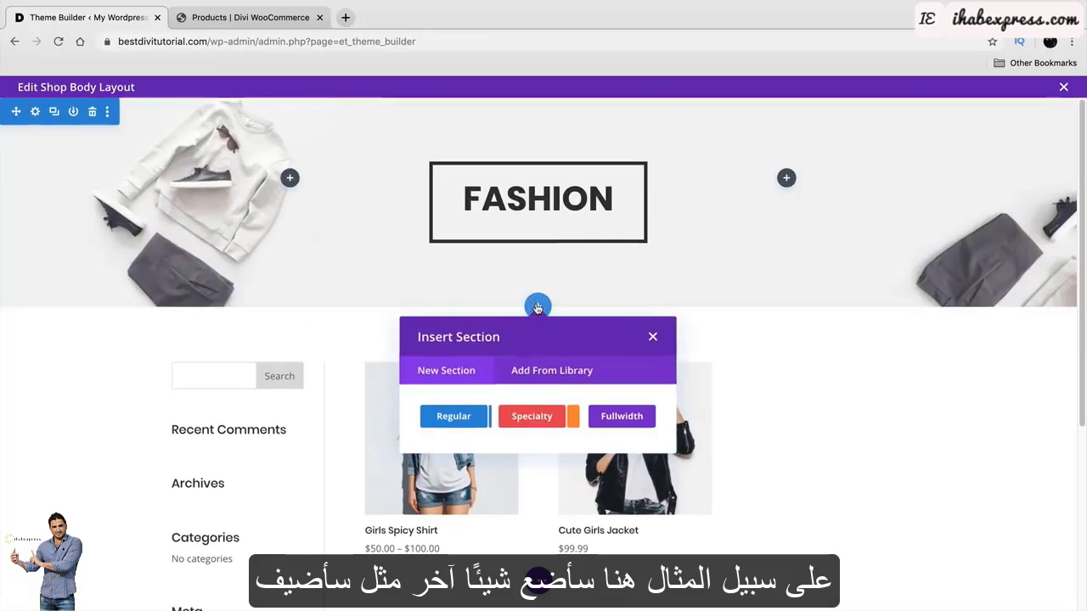
click(453, 416)
click(612, 478)
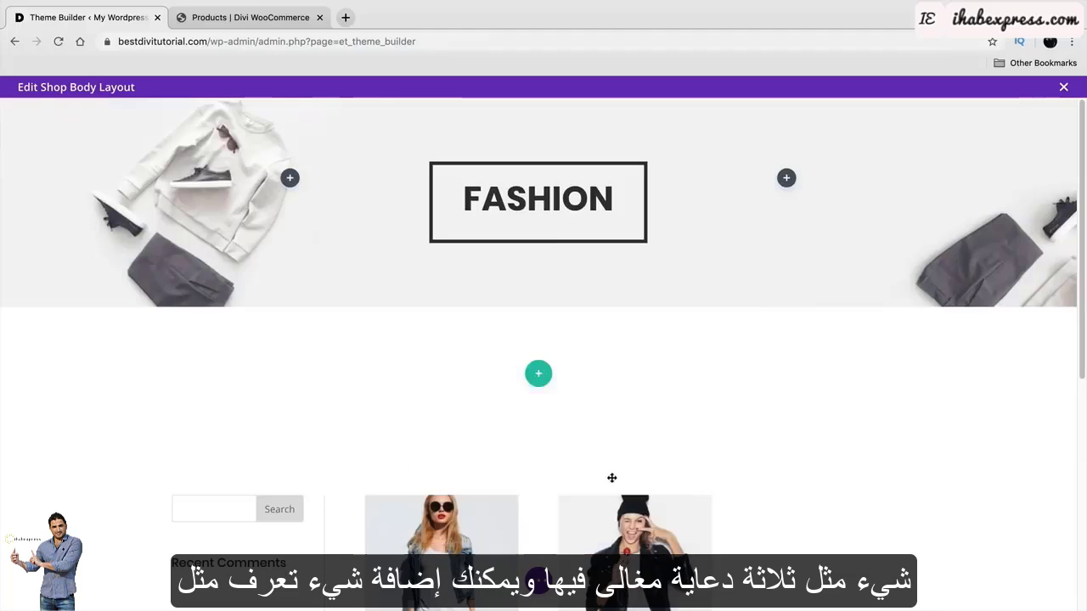
click(273, 342)
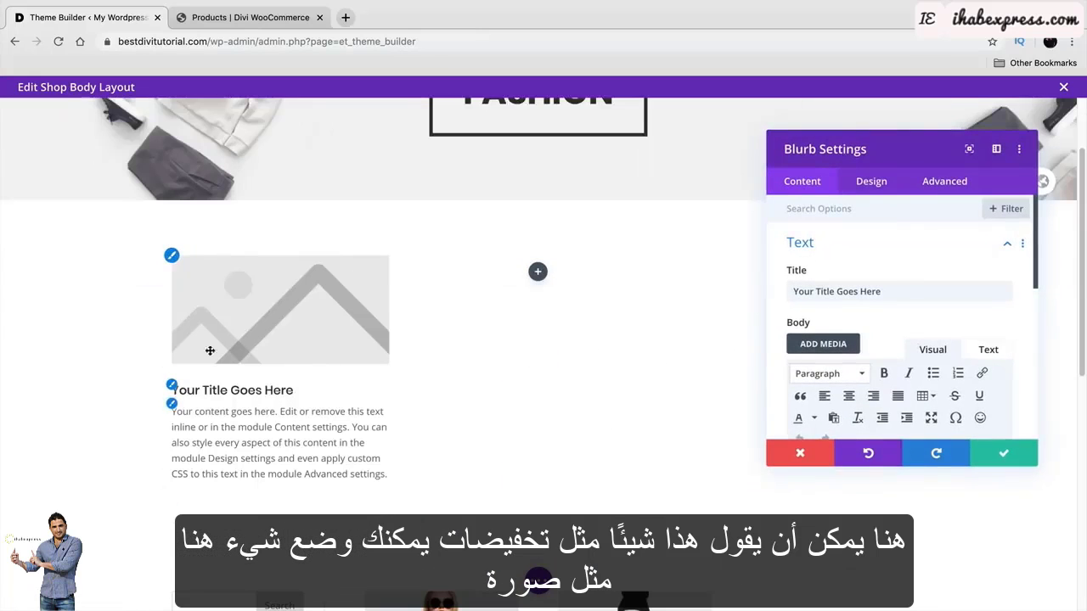
Insert a Person module in the second column, then delete it and the whole row.
click(538, 272)
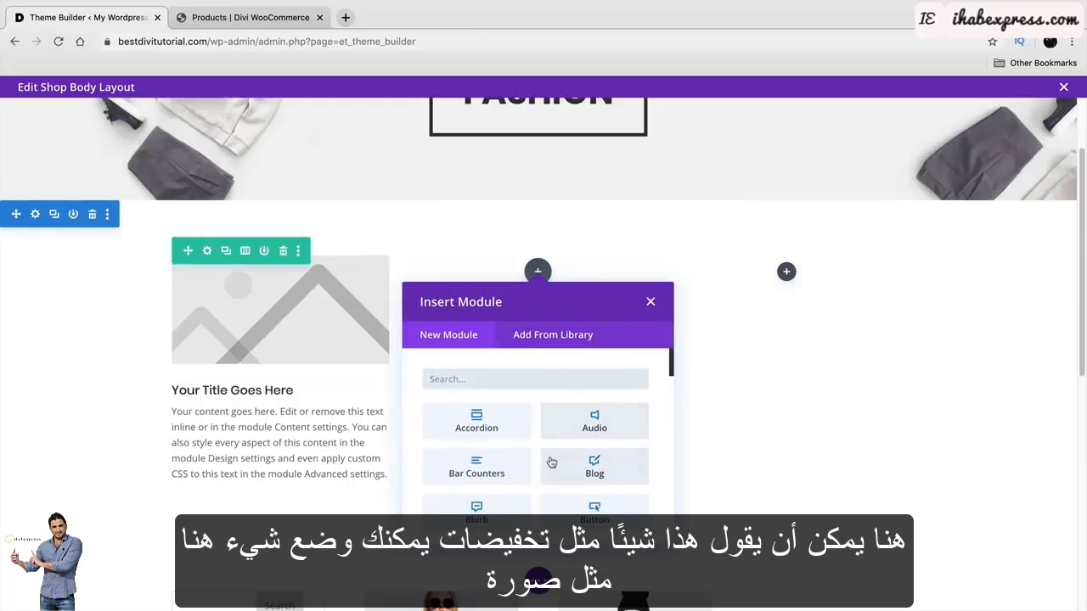
scroll(552, 462, down, 5)
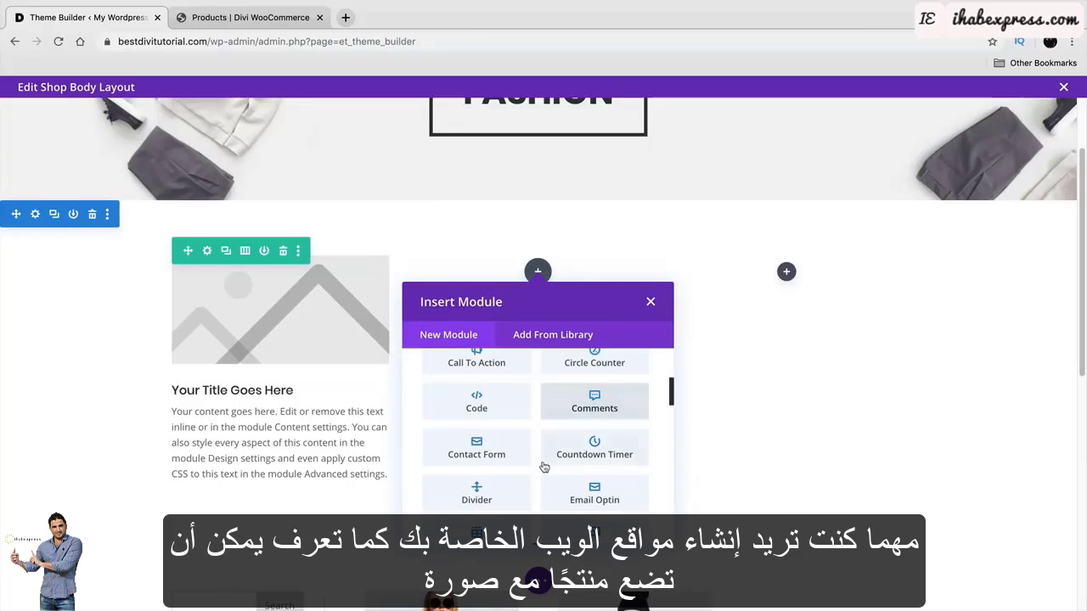
scroll(544, 467, down, 3)
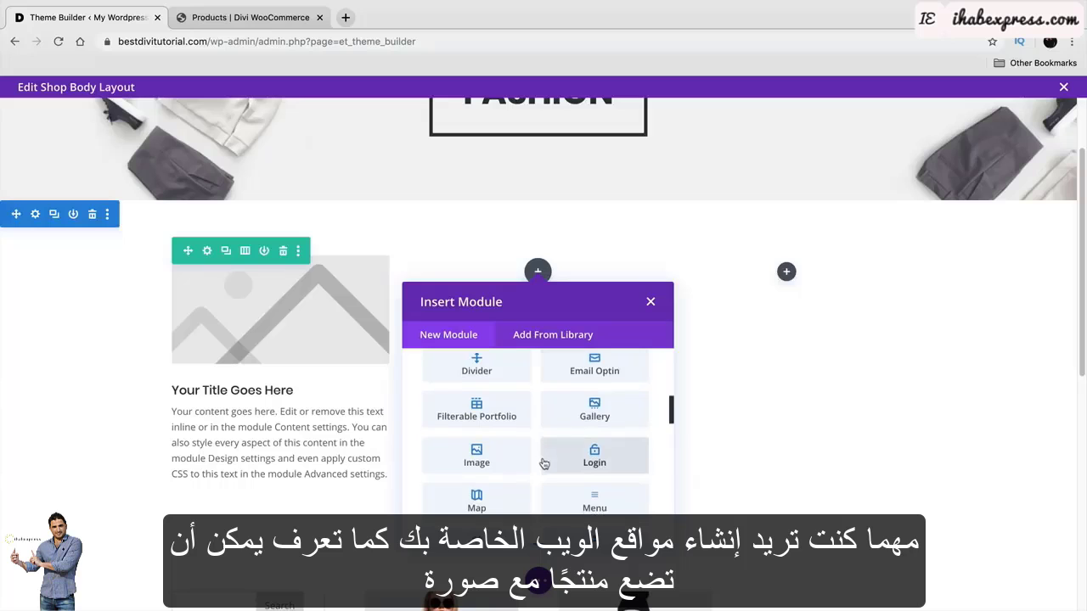
scroll(543, 462, down, 3)
click(599, 421)
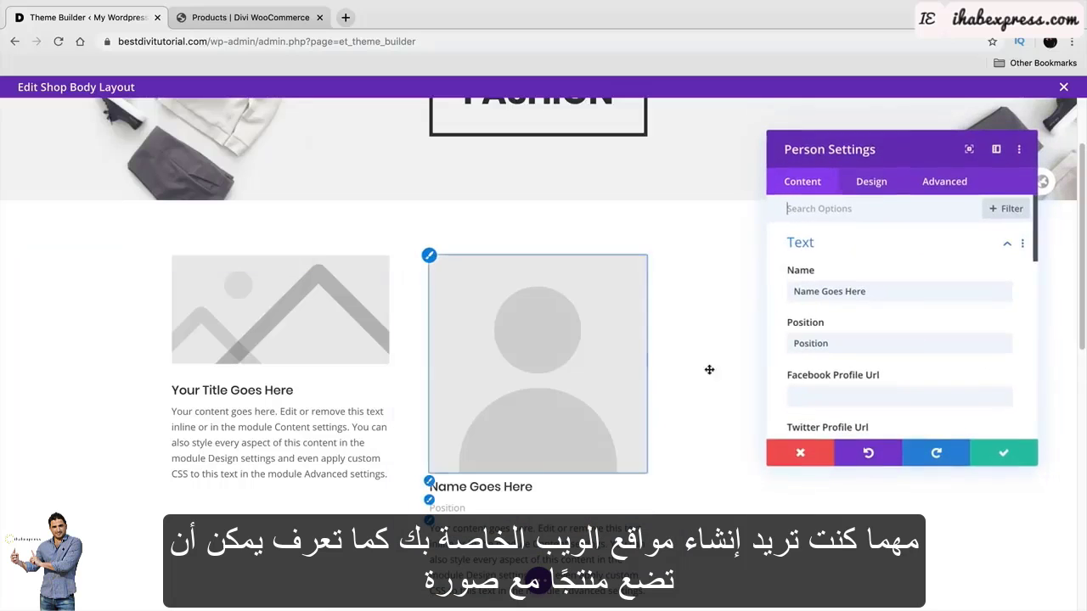
click(1019, 451)
scroll(536, 374, down, 5)
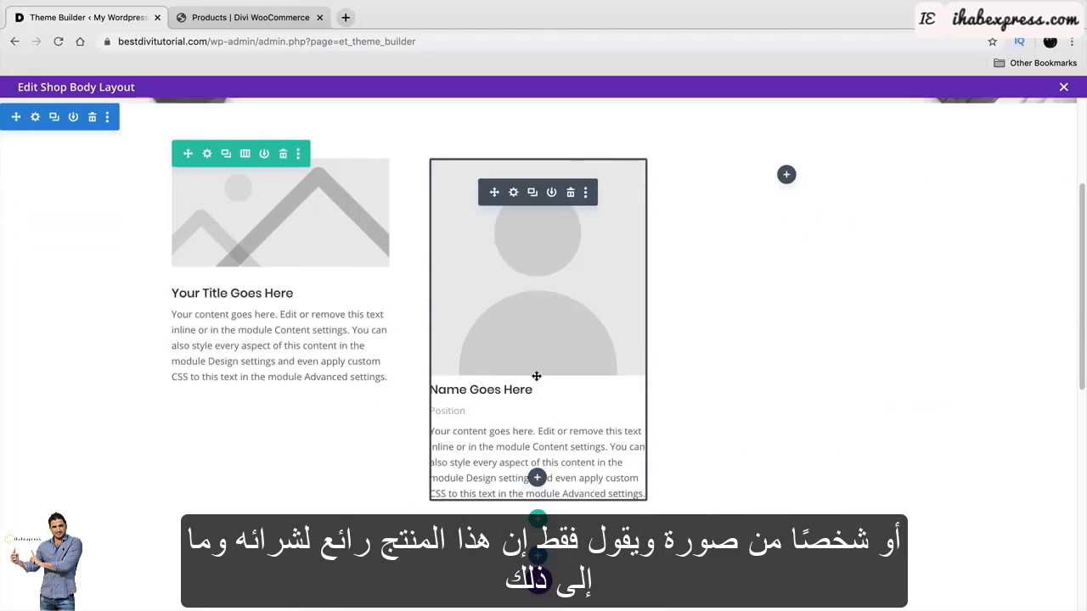
scroll(544, 359, up, 3)
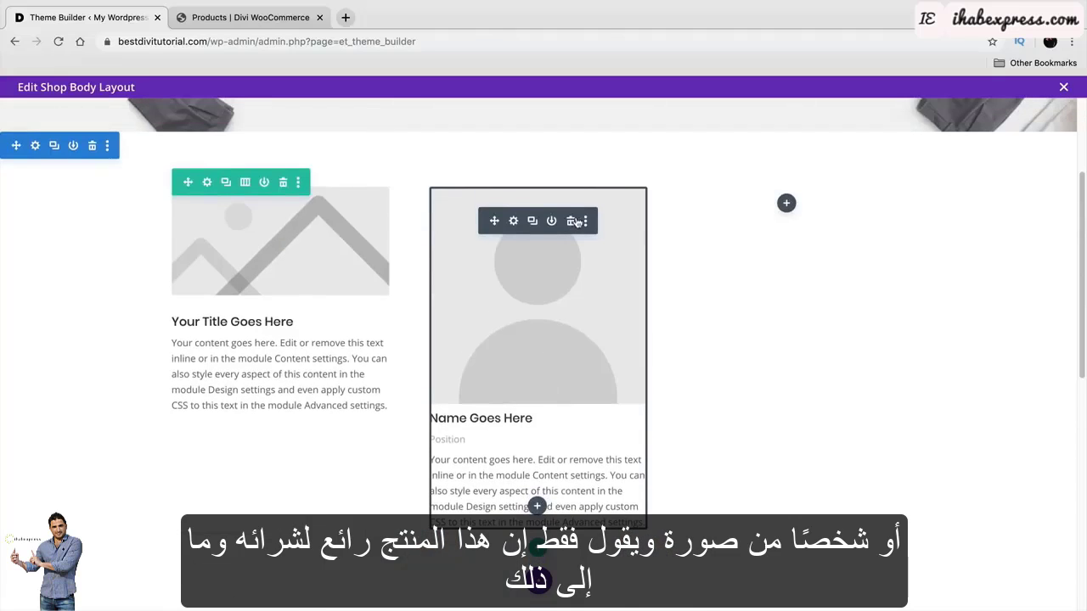
click(574, 222)
click(283, 181)
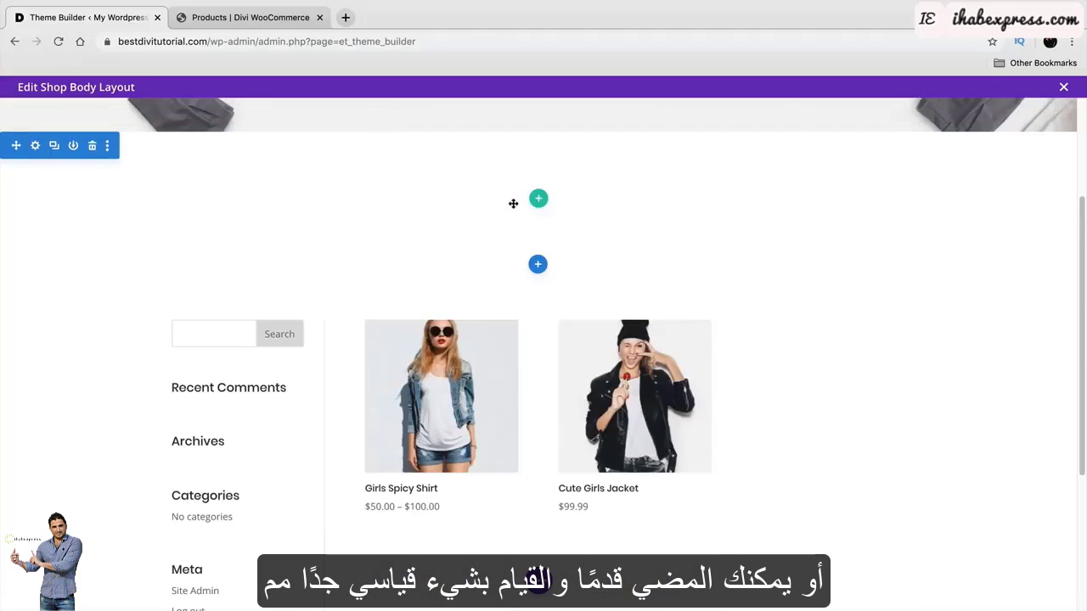
Add a single-column row with a Text module reading 'BACLK FRIDAY DEALS'.
click(538, 198)
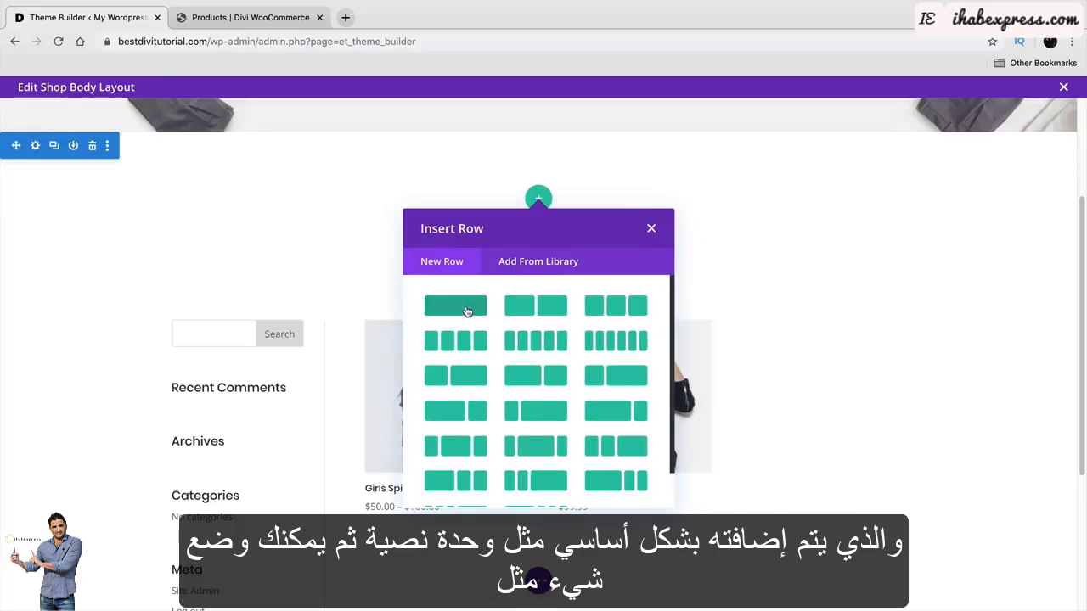
click(467, 309)
text(Text)
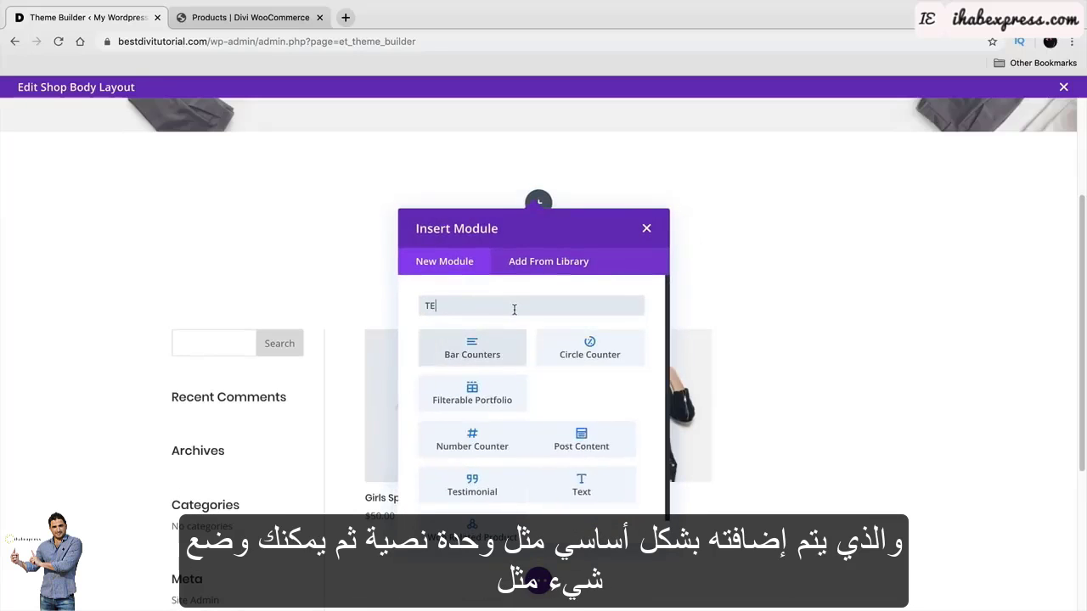
click(491, 347)
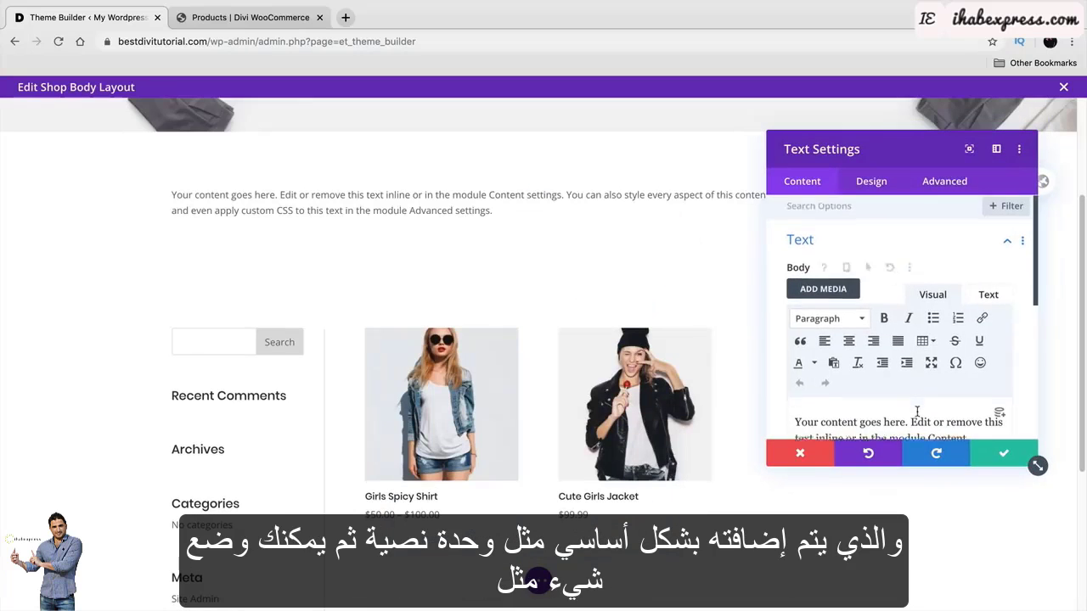
scroll(869, 391, down, 3)
drag(958, 368, 724, 284)
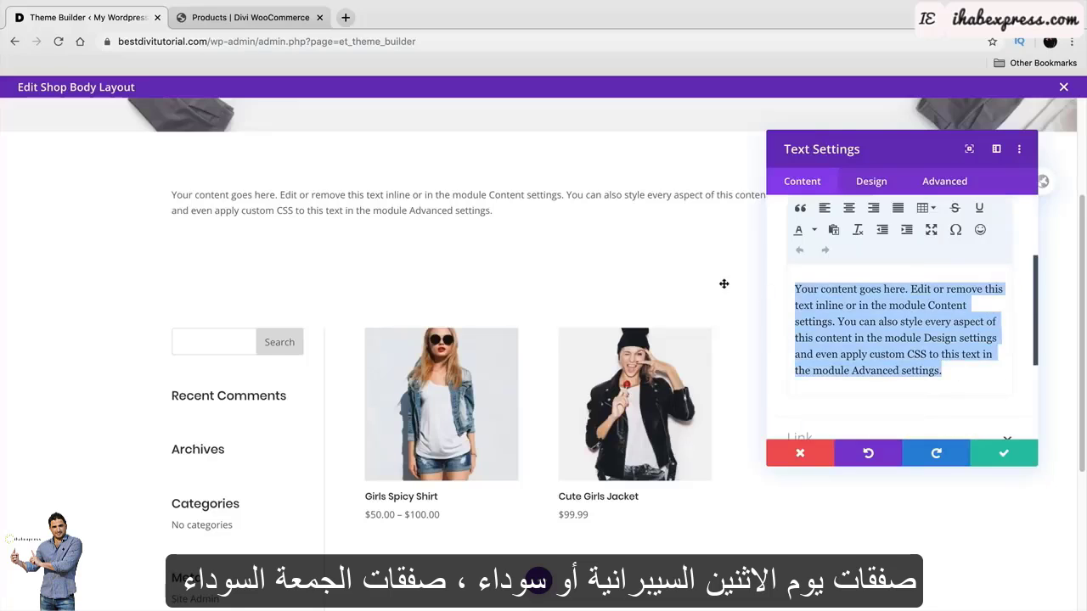
text(BACL)
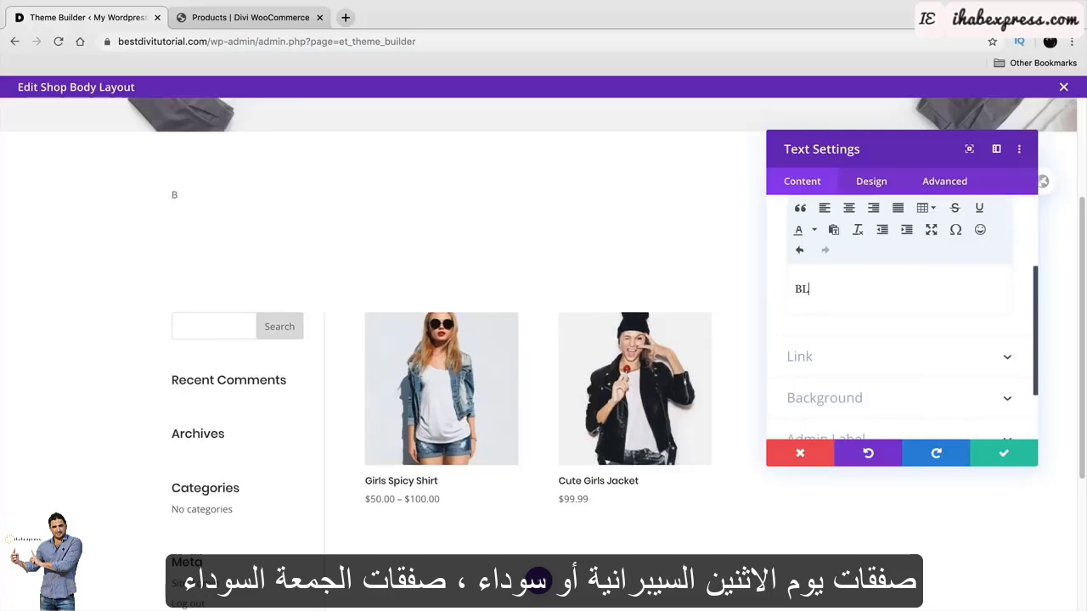
text(K FRIDAY DEAL)
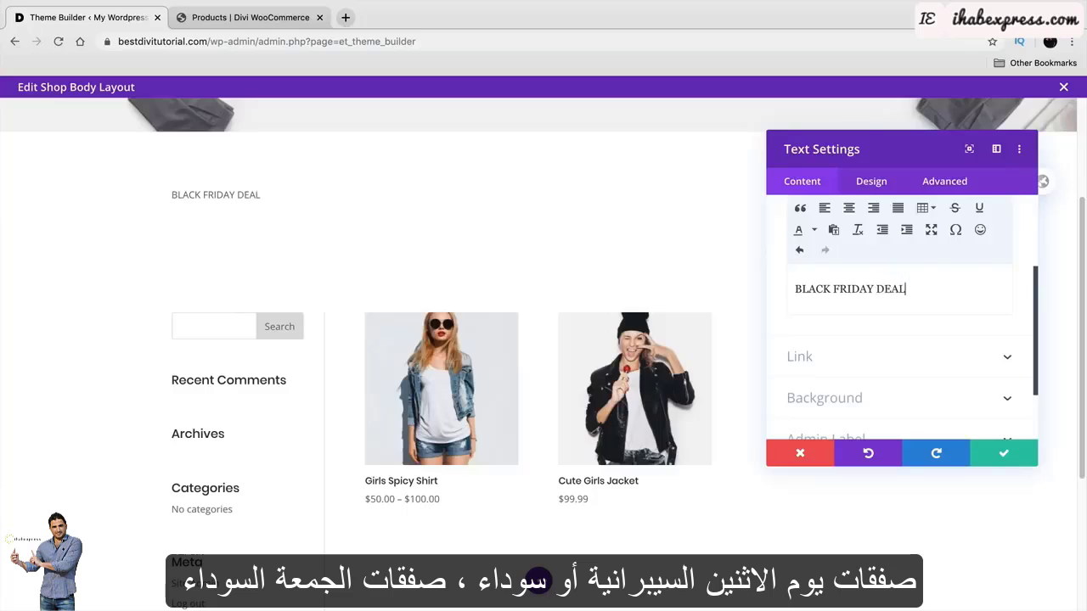
text(S)
Format the heading as centered Heading 1, save it, and reduce the section's bottom padding.
key(ctrl+a)
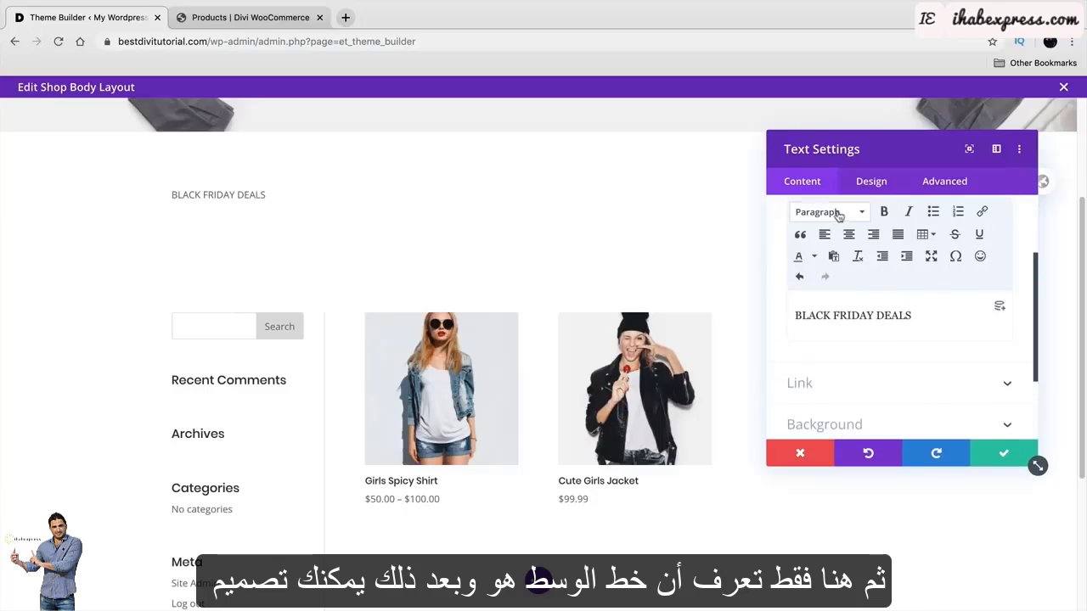
click(823, 213)
click(849, 265)
click(850, 235)
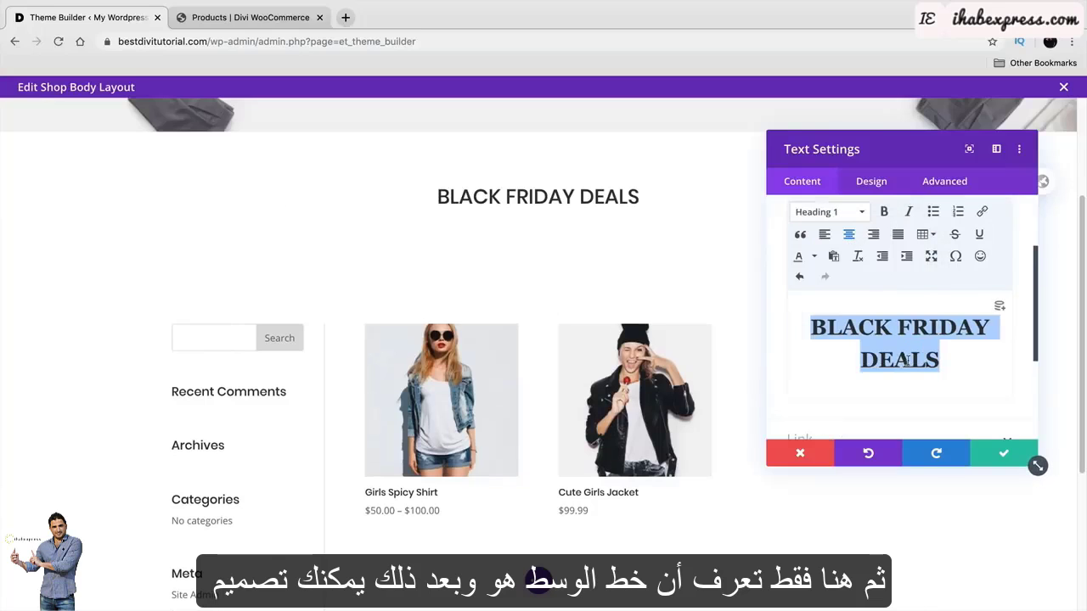
click(1001, 453)
scroll(499, 314, up, 3)
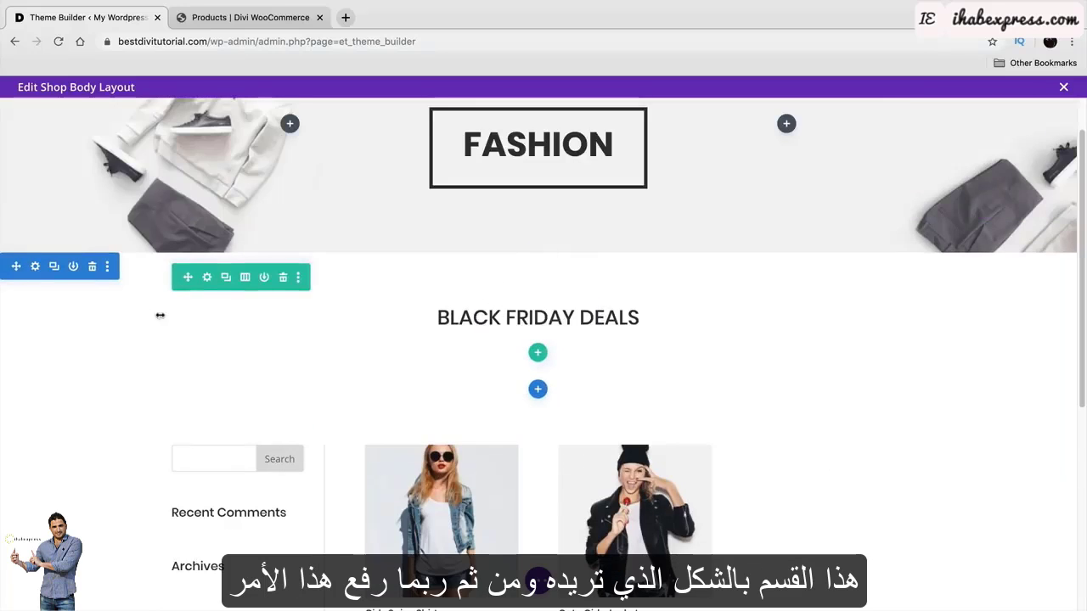
scroll(501, 348, down, 1)
drag(489, 396, 488, 370)
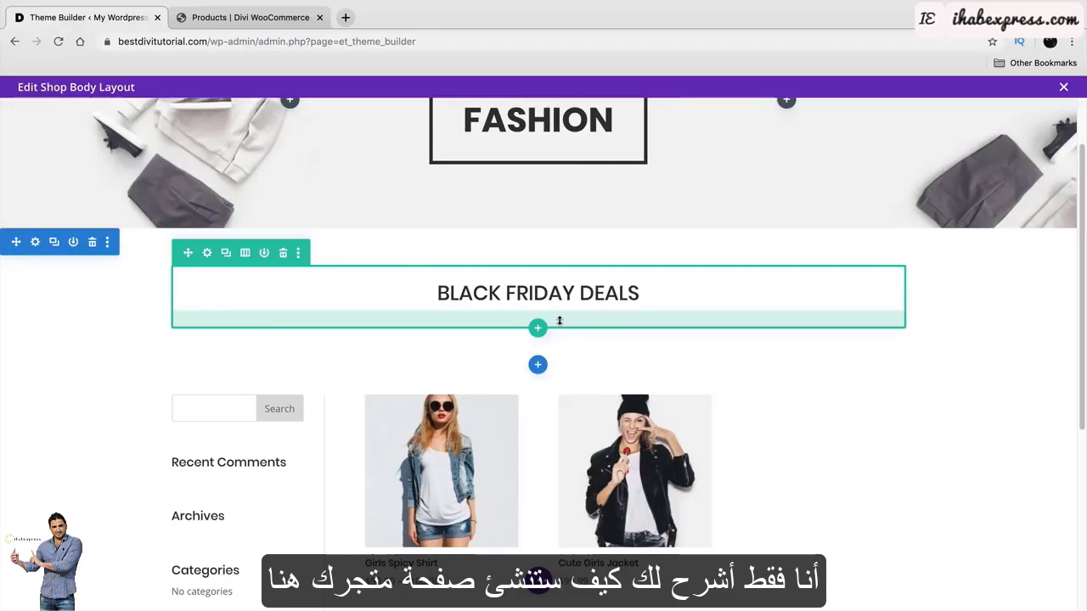
scroll(594, 356, down, 3)
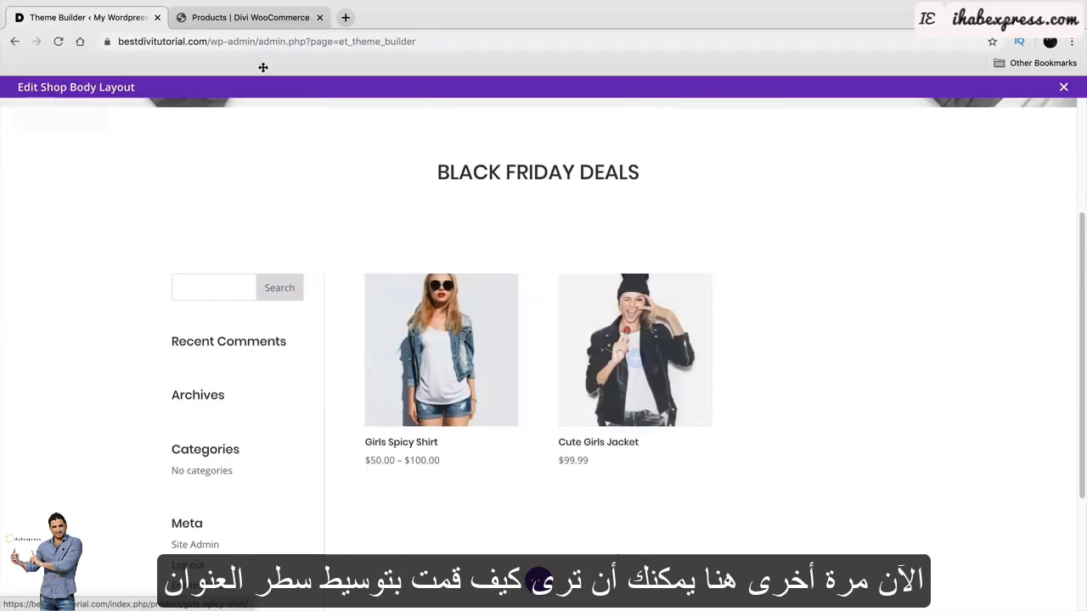
Check the live shop page, then open the Shop module's Design settings.
click(228, 18)
scroll(449, 391, down, 1)
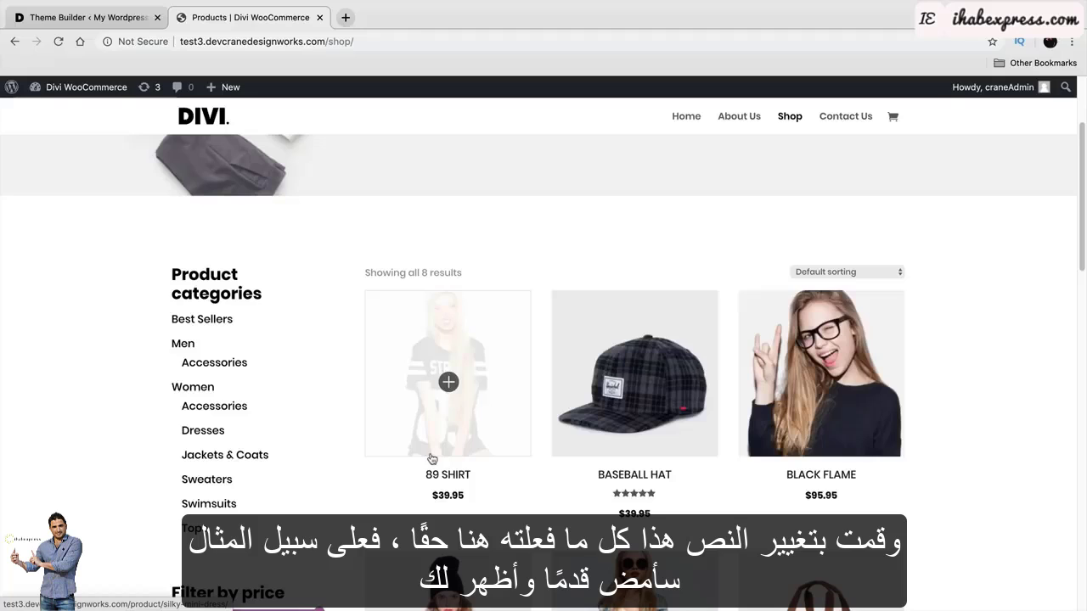
click(85, 17)
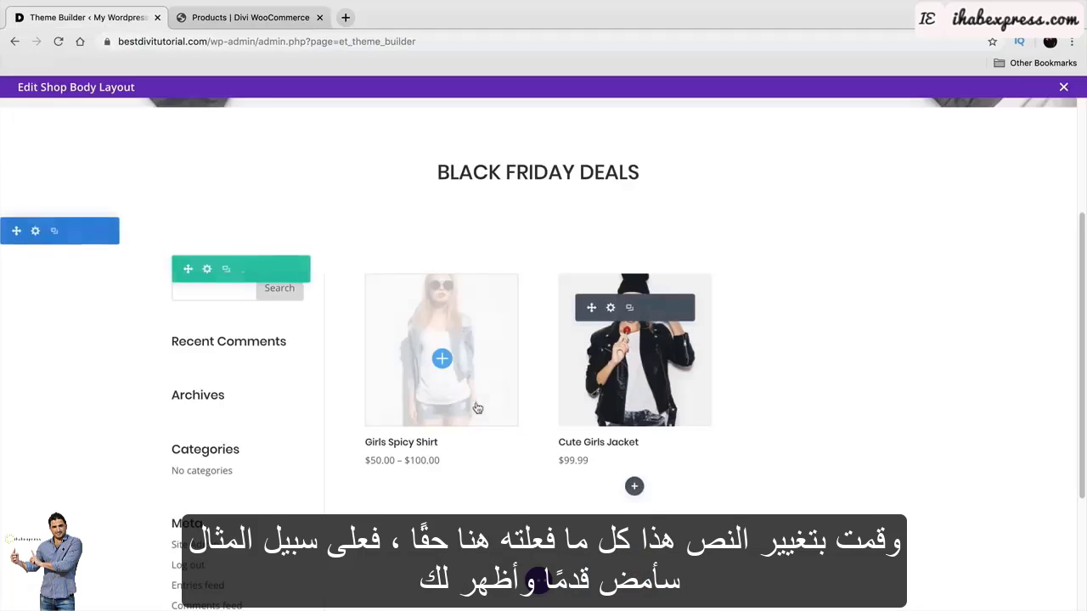
click(611, 308)
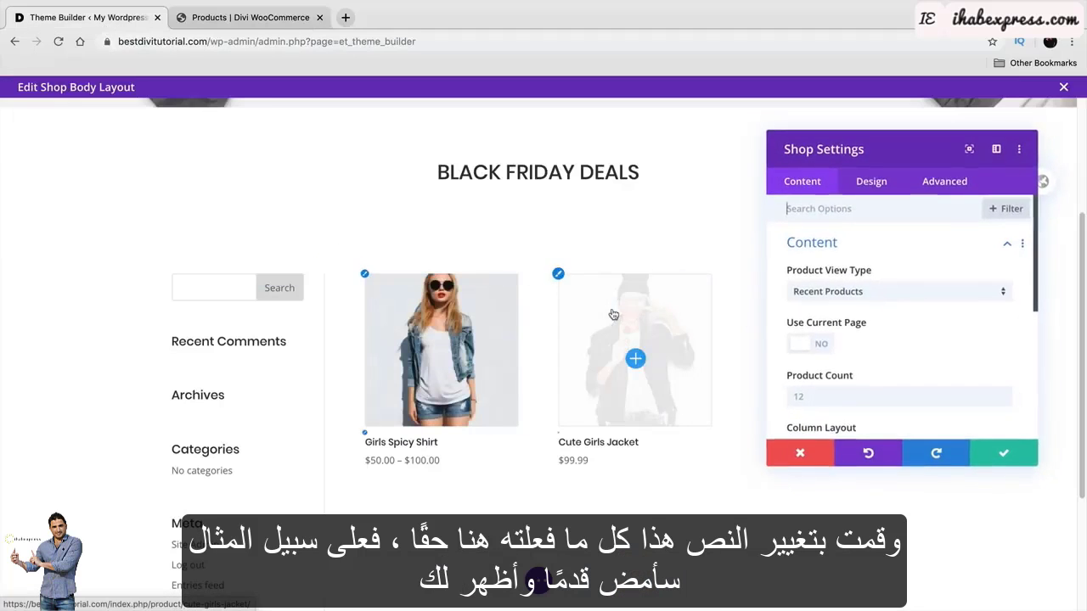
scroll(851, 382, down, 5)
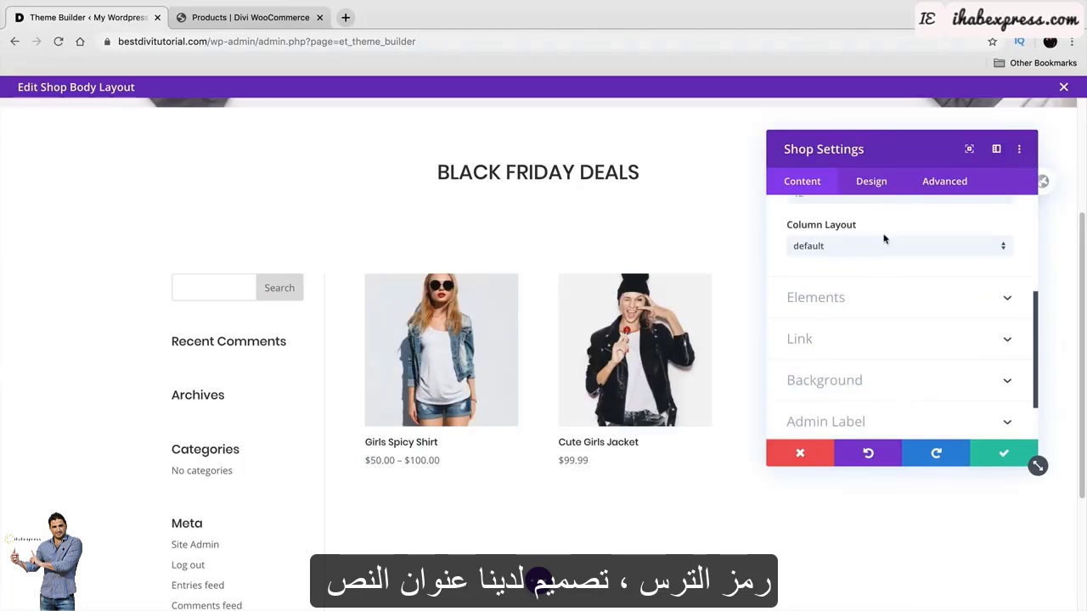
click(873, 181)
scroll(892, 339, down, 1)
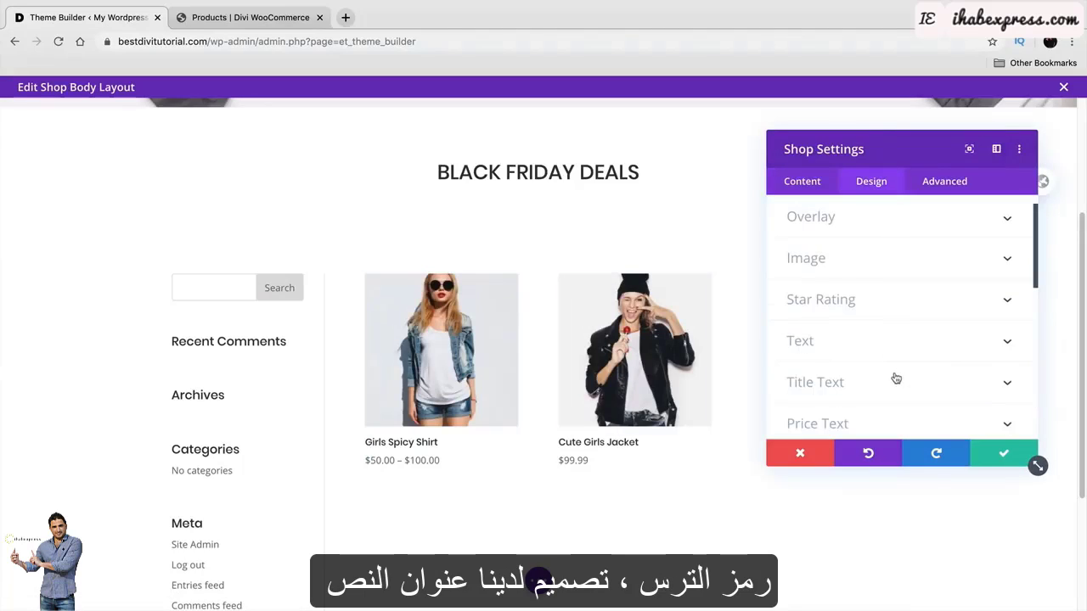
Set product titles to bold Poppins, center titles and prices, and save the module.
click(559, 436)
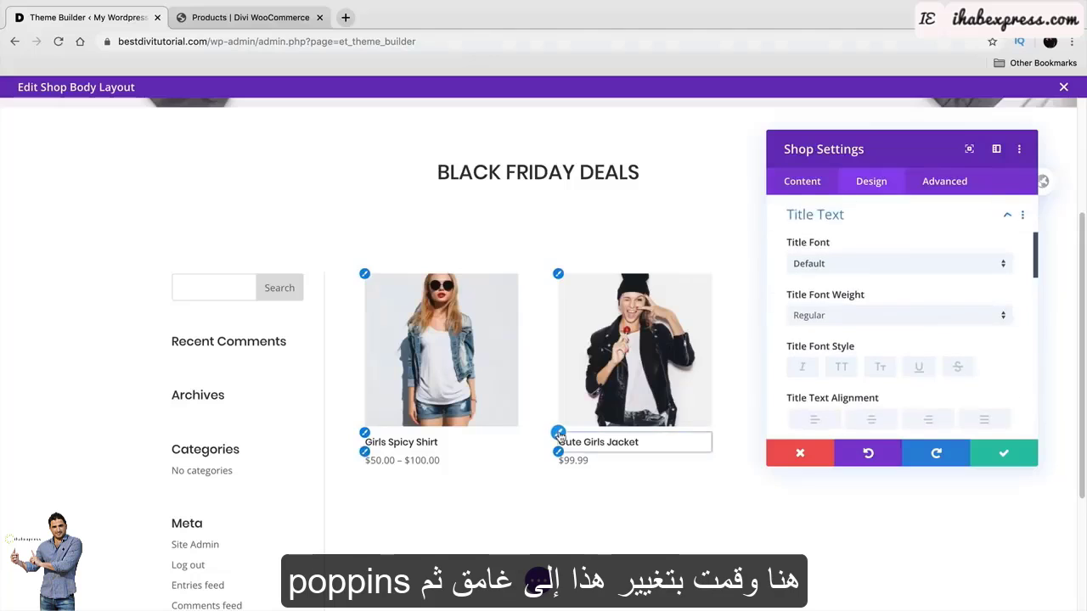
click(863, 321)
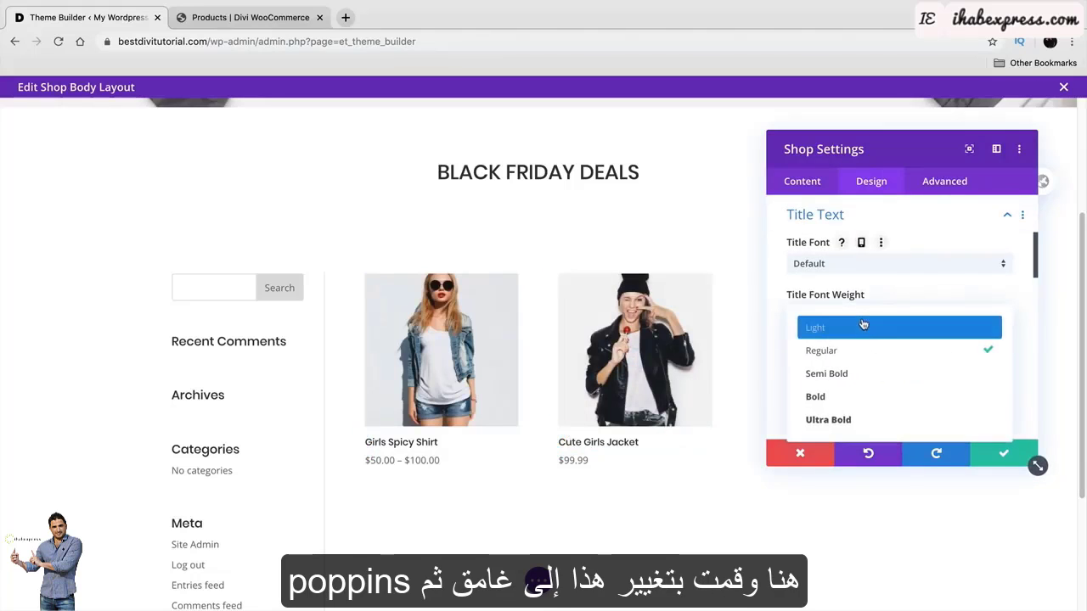
click(866, 398)
click(870, 267)
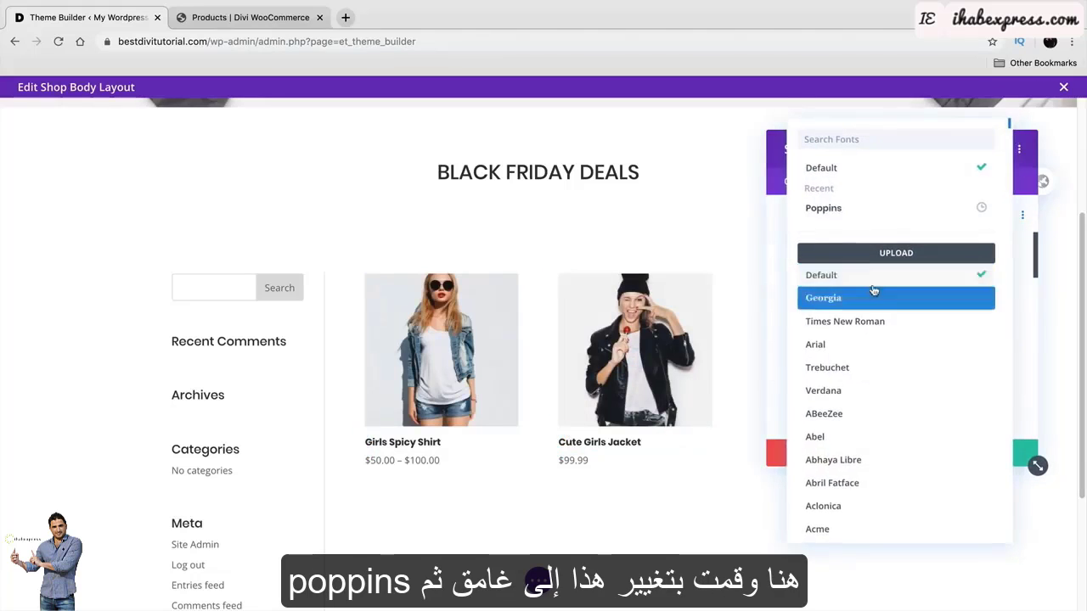
click(807, 209)
scroll(870, 315, down, 2)
click(872, 314)
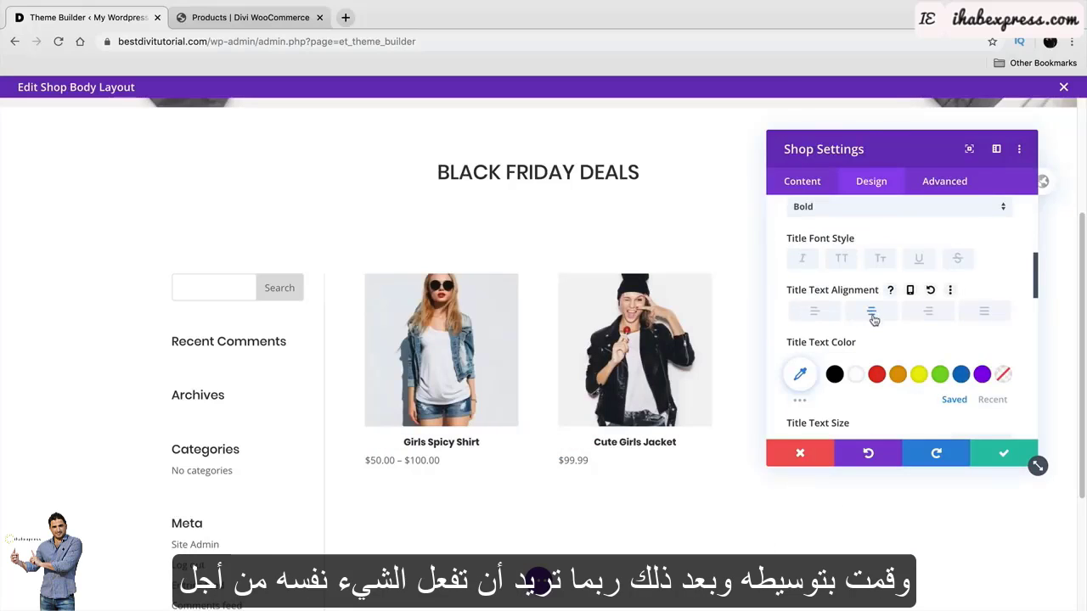
scroll(833, 288, up, 5)
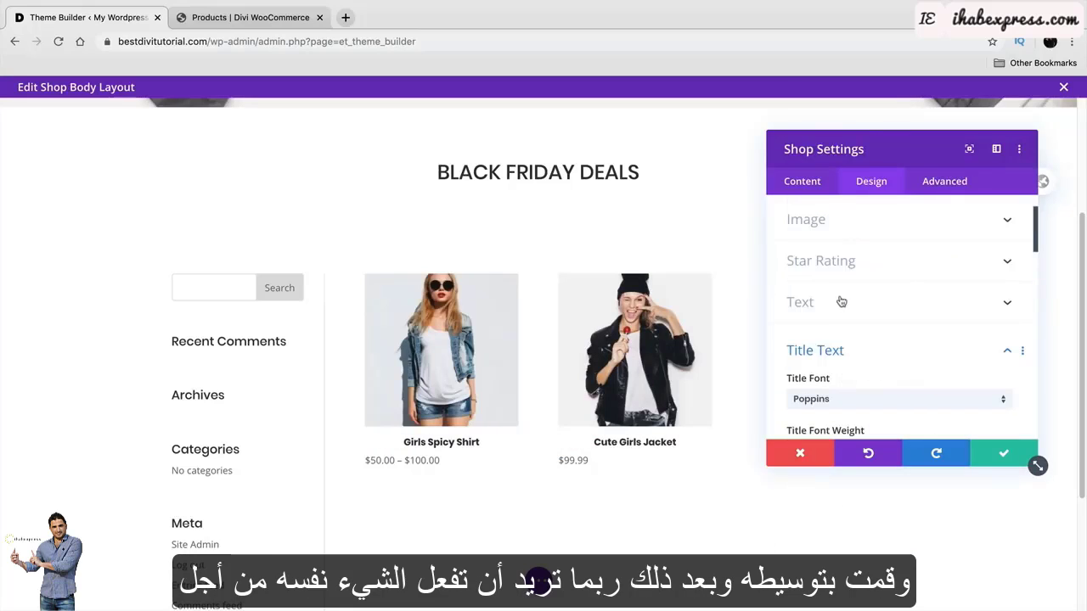
click(845, 300)
click(868, 266)
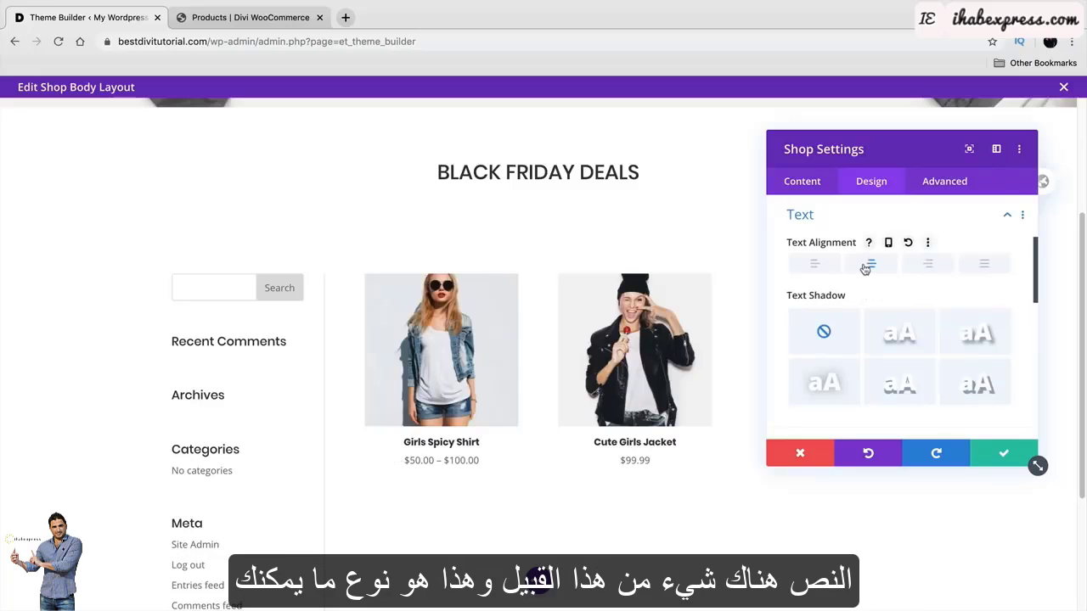
click(1001, 455)
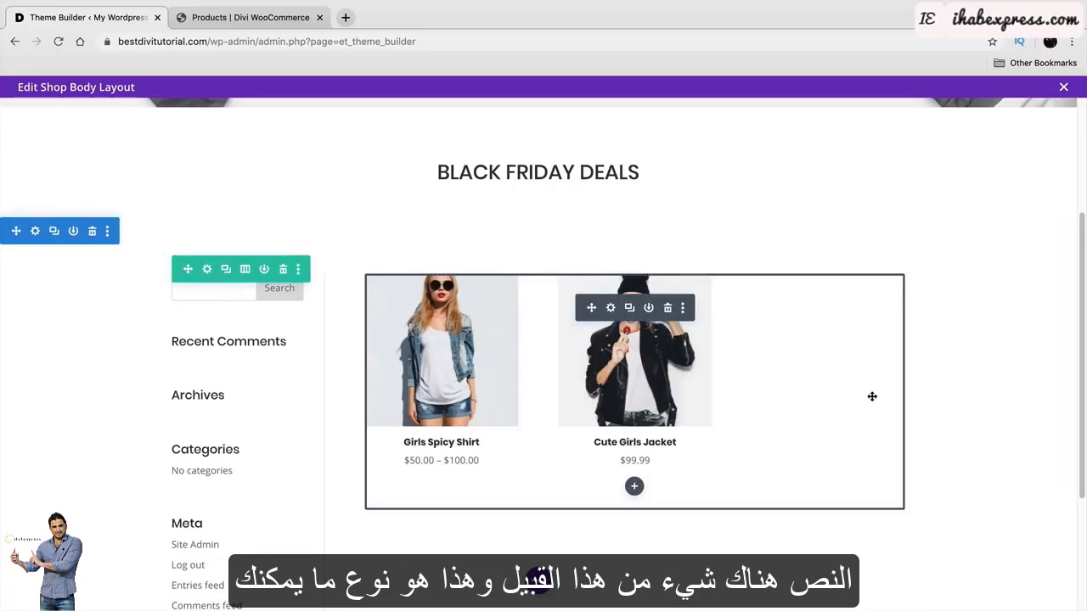
Close the Shop body layout editor to return to the Theme Builder.
scroll(662, 414, up, 2)
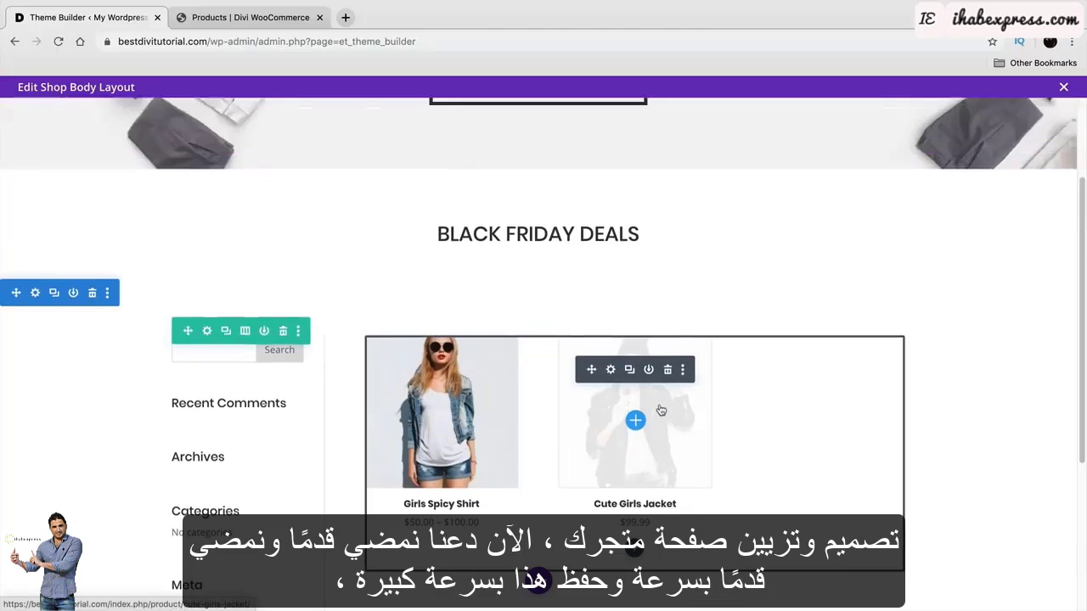
scroll(662, 413, up, 2)
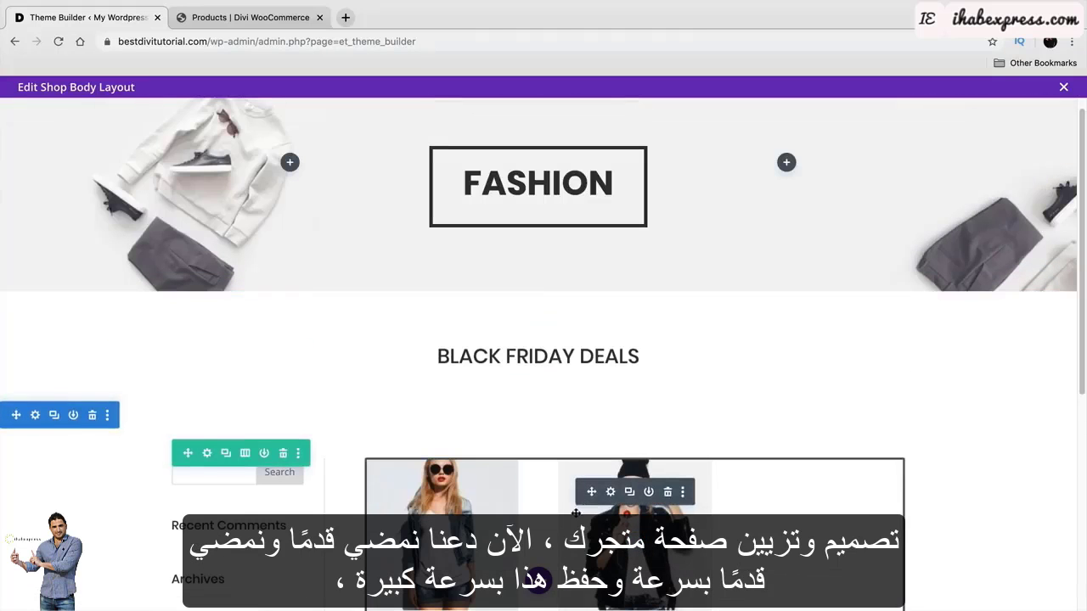
scroll(575, 507, down, 2)
click(540, 583)
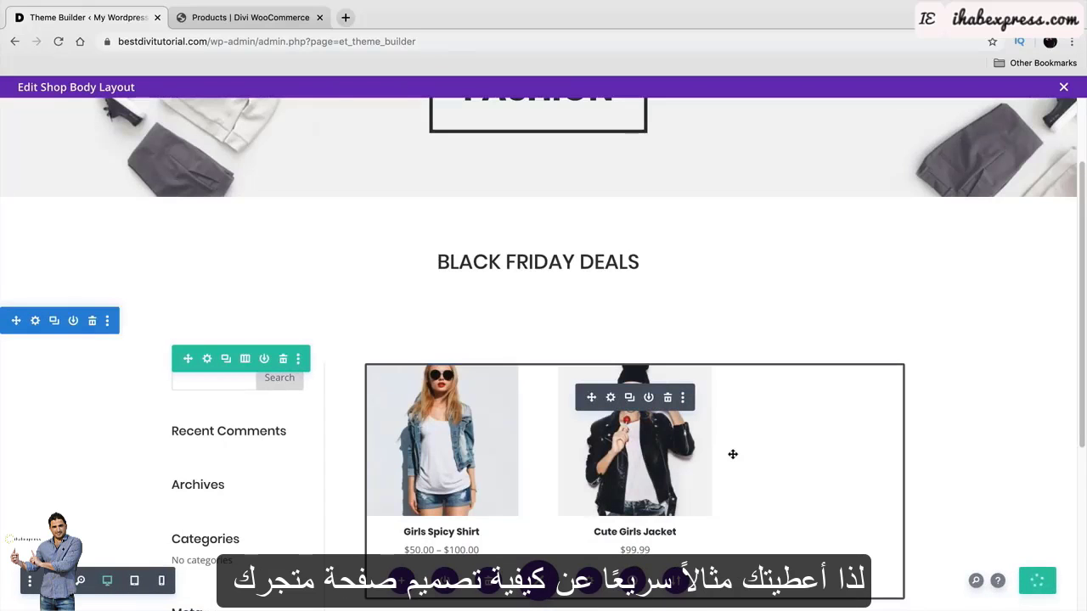
scroll(281, 442, down, 1)
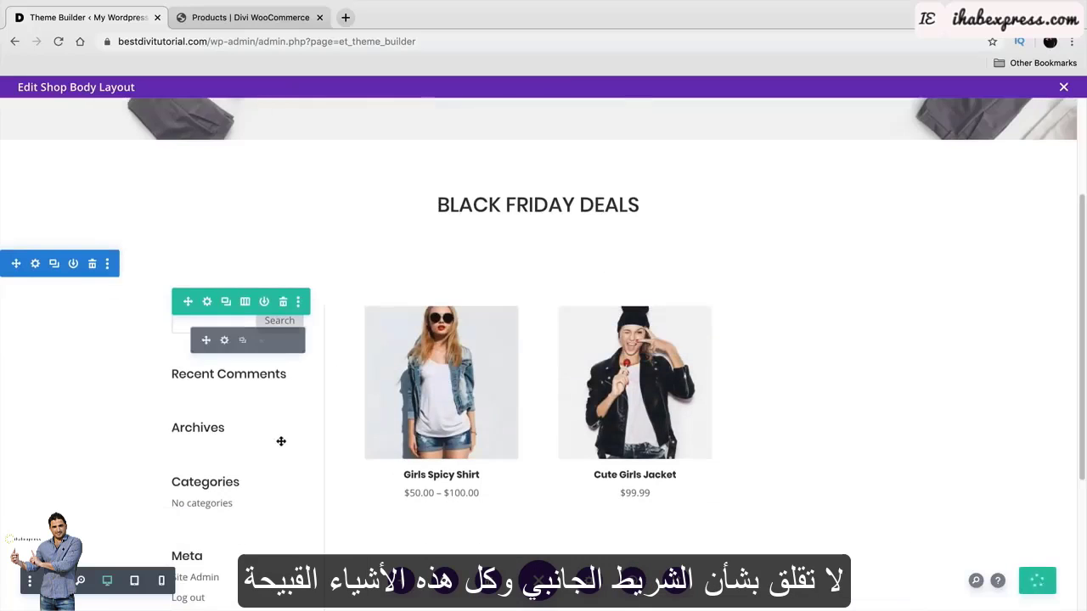
scroll(282, 442, down, 3)
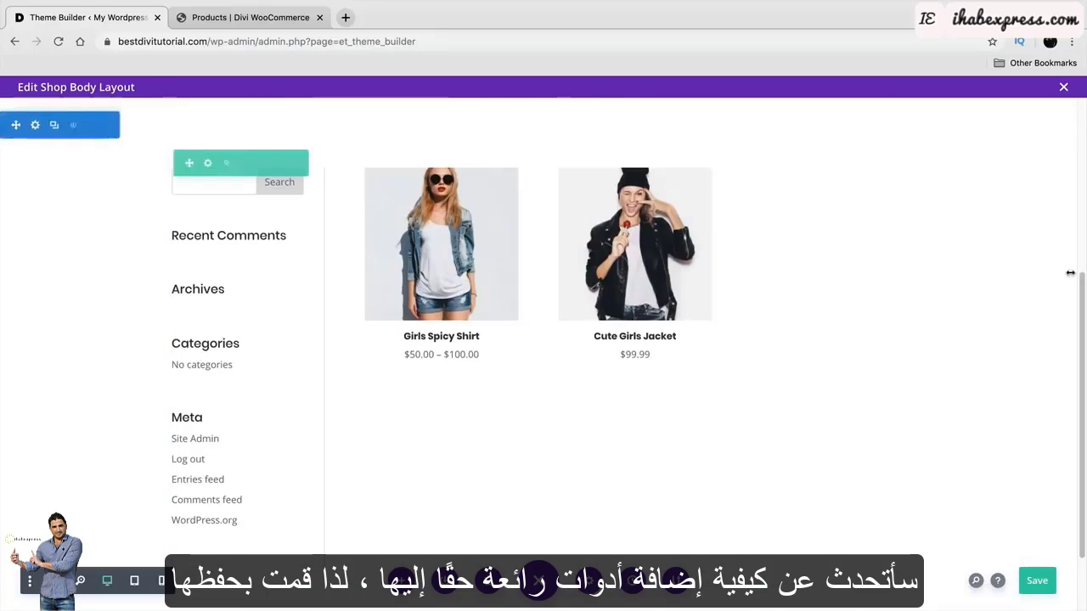
click(1064, 88)
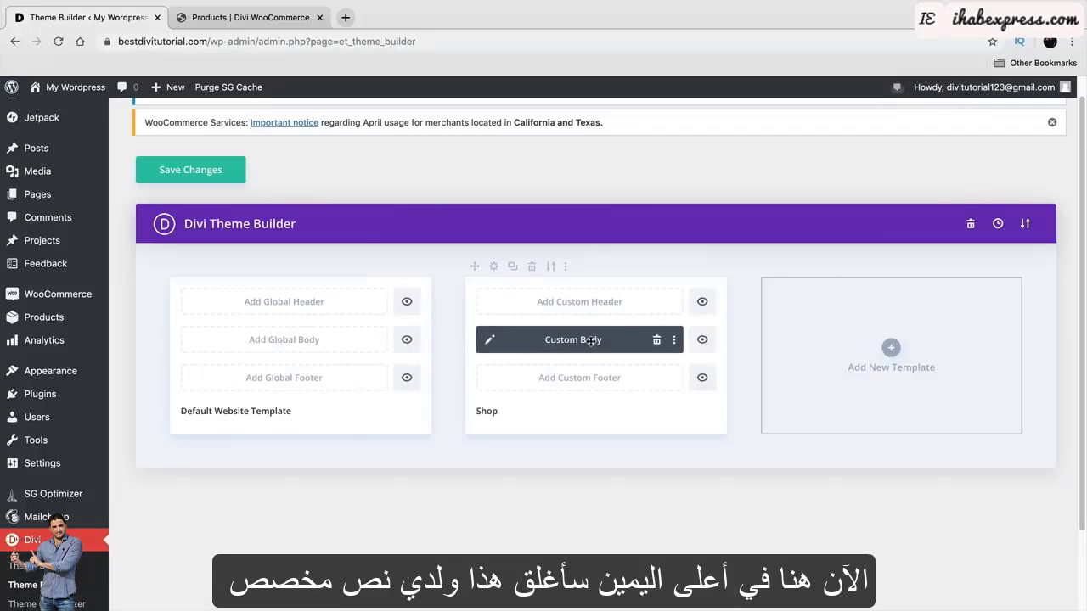
Save the Theme Builder changes and visit the live site.
click(192, 170)
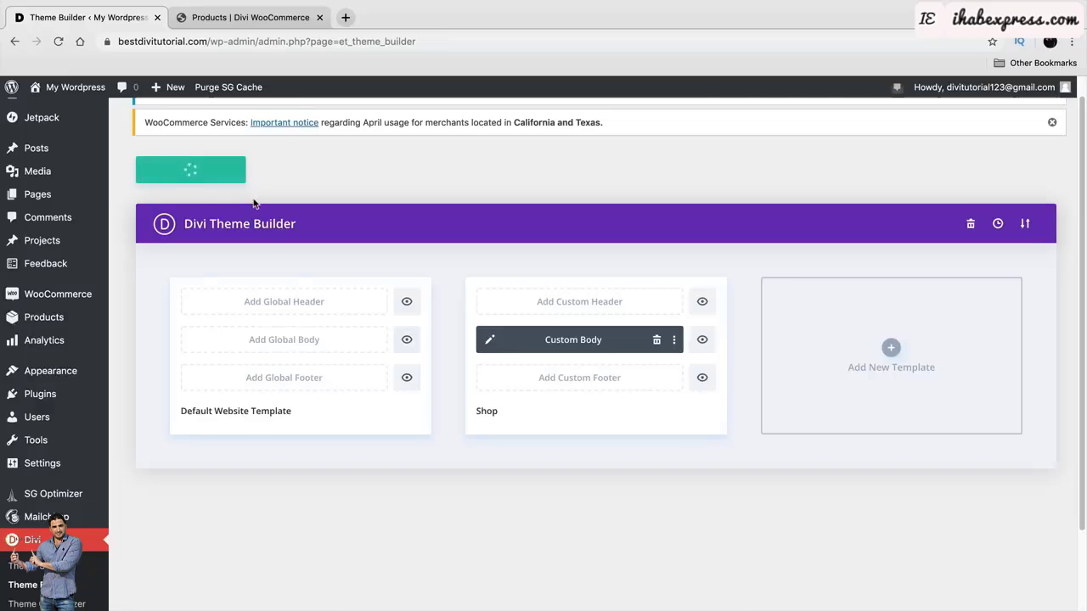
mouse_move(59, 87)
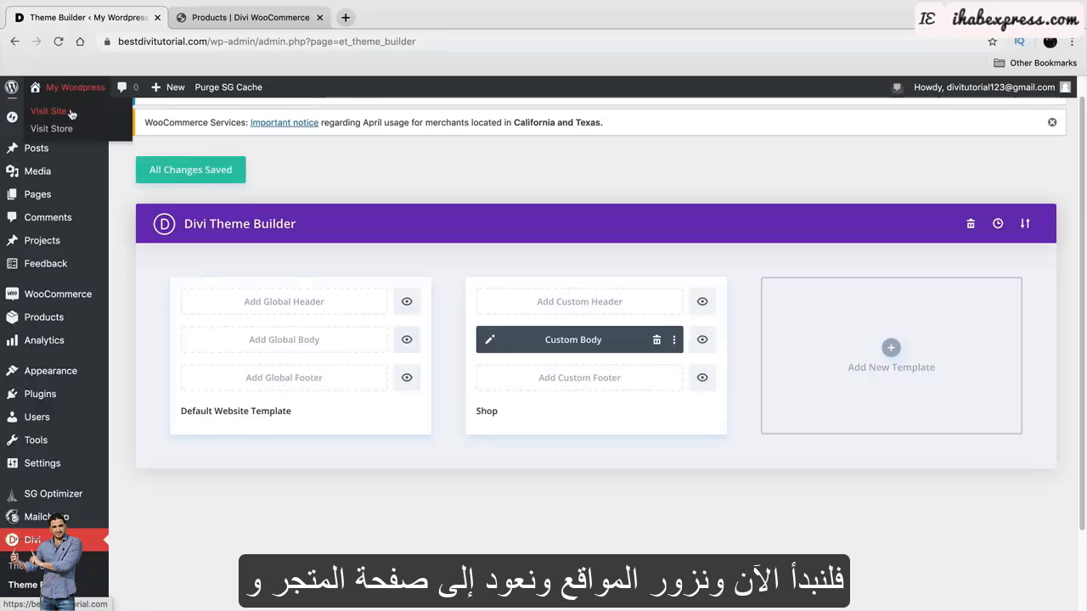
click(49, 111)
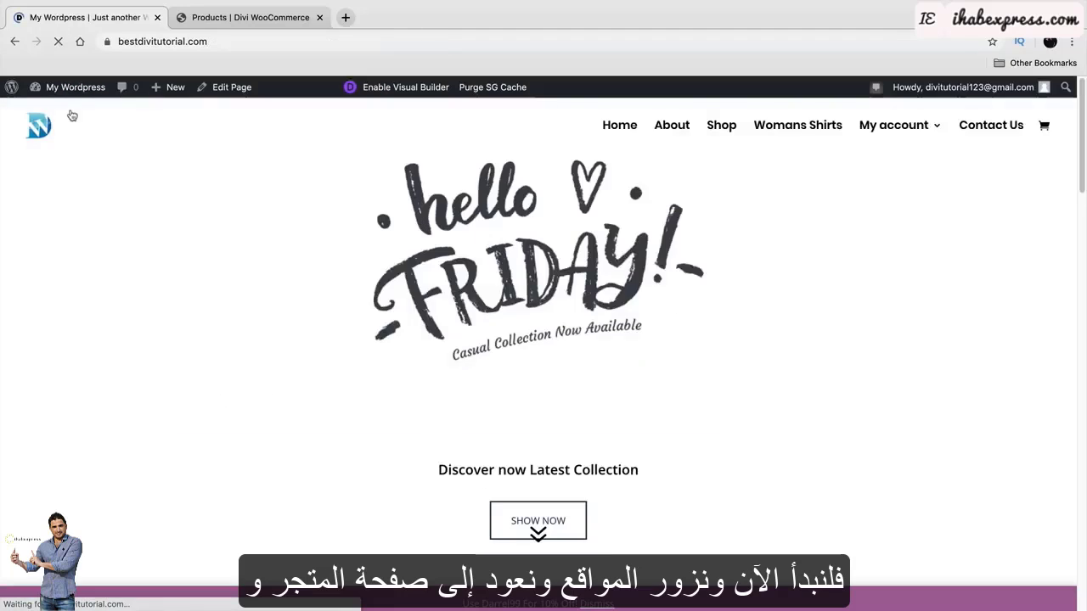
Open and reload the Shop page, scrolling through the new Black Friday Deals layout.
click(719, 127)
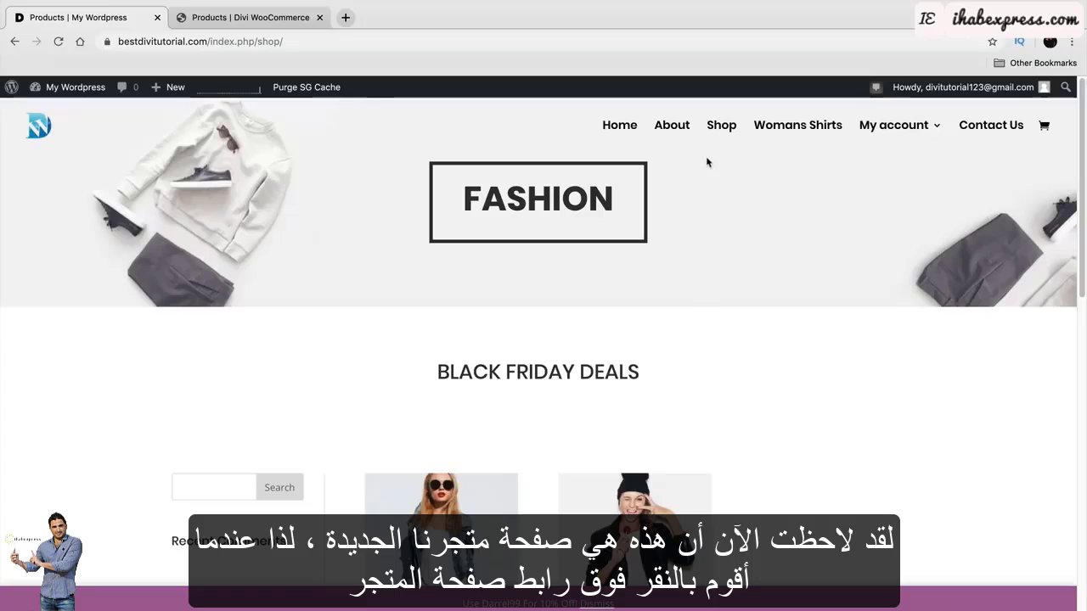
click(722, 128)
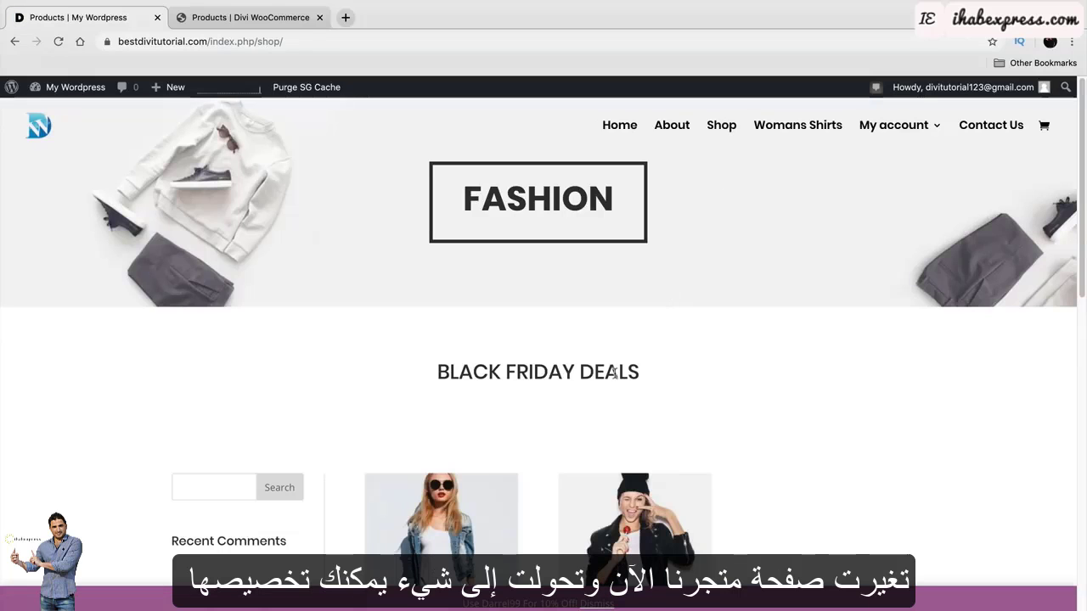
scroll(614, 372, down, 3)
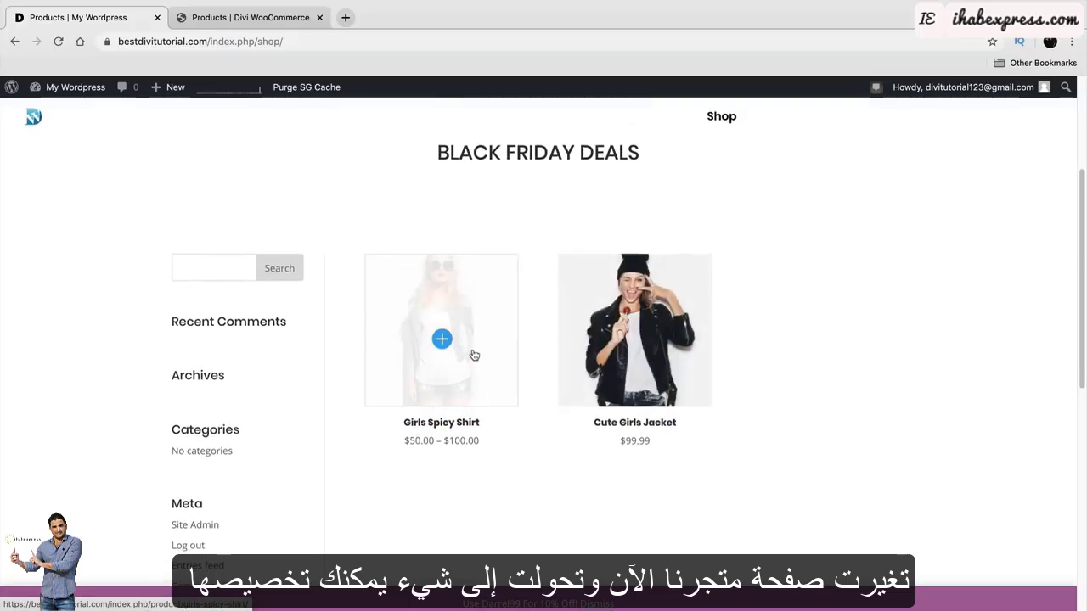
scroll(474, 355, down, 8)
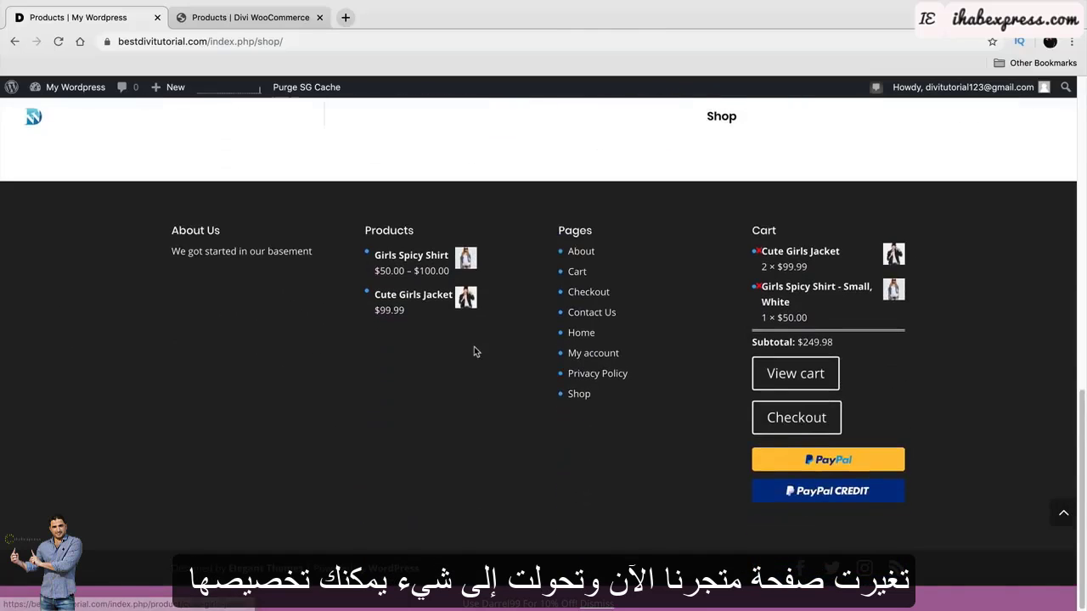
scroll(474, 351, up, 8)
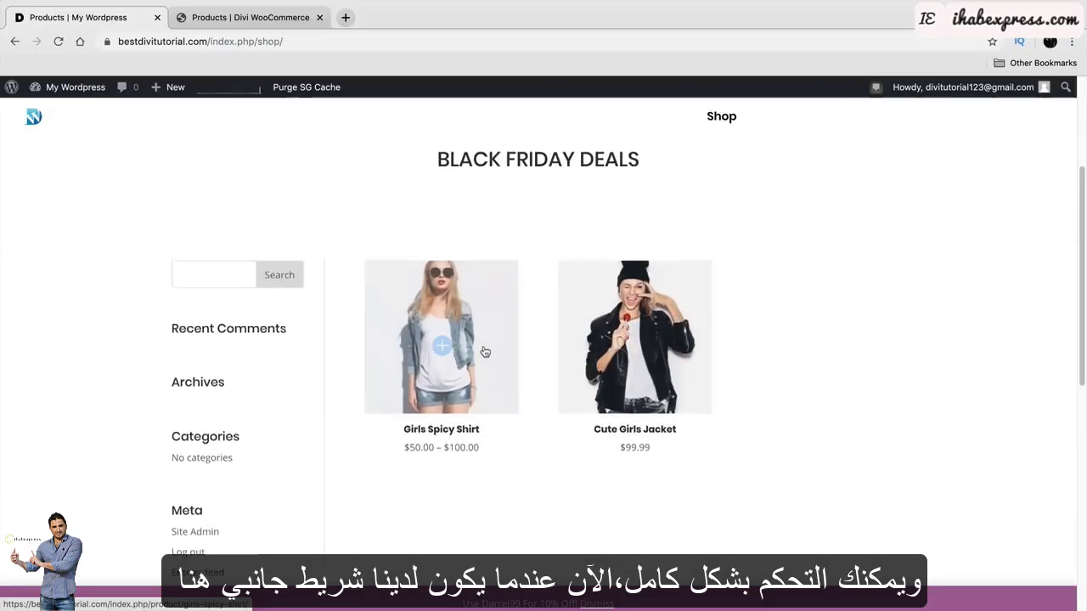
scroll(485, 348, up, 3)
scroll(344, 324, down, 1)
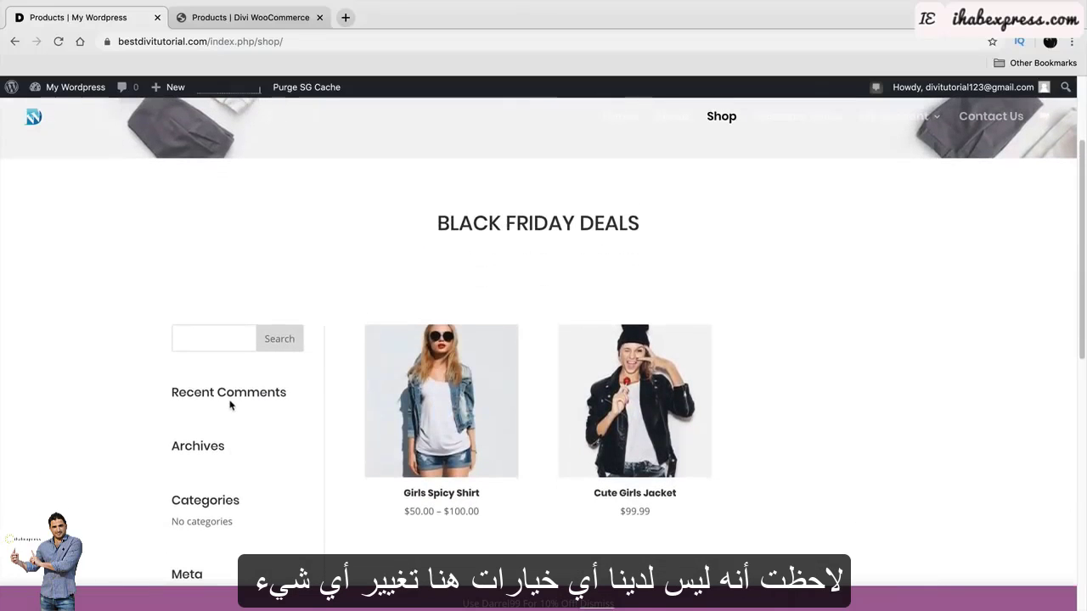
scroll(229, 405, down, 2)
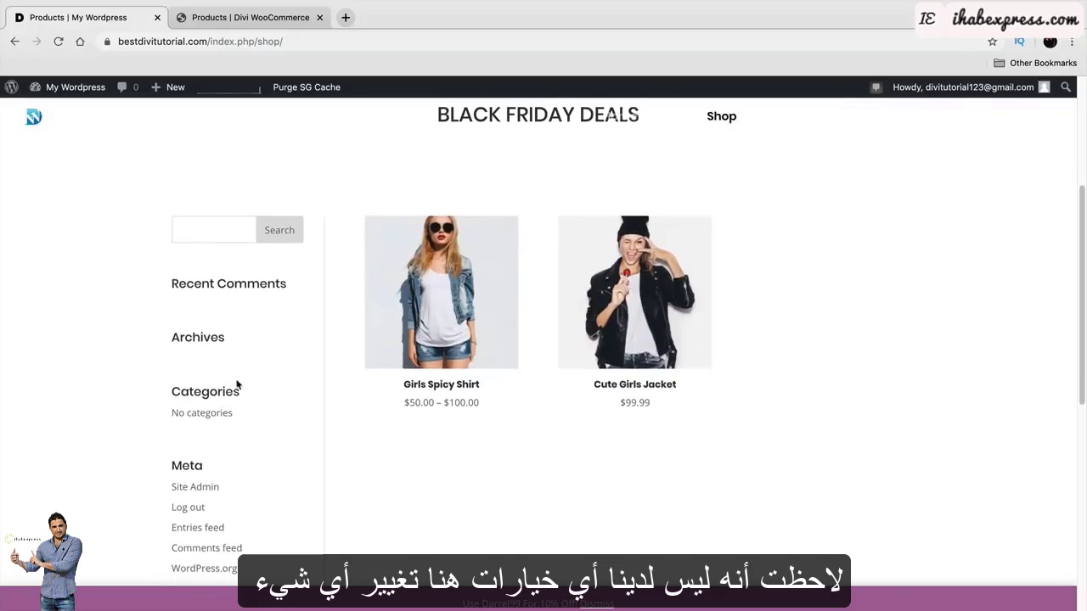
mouse_move(85, 88)
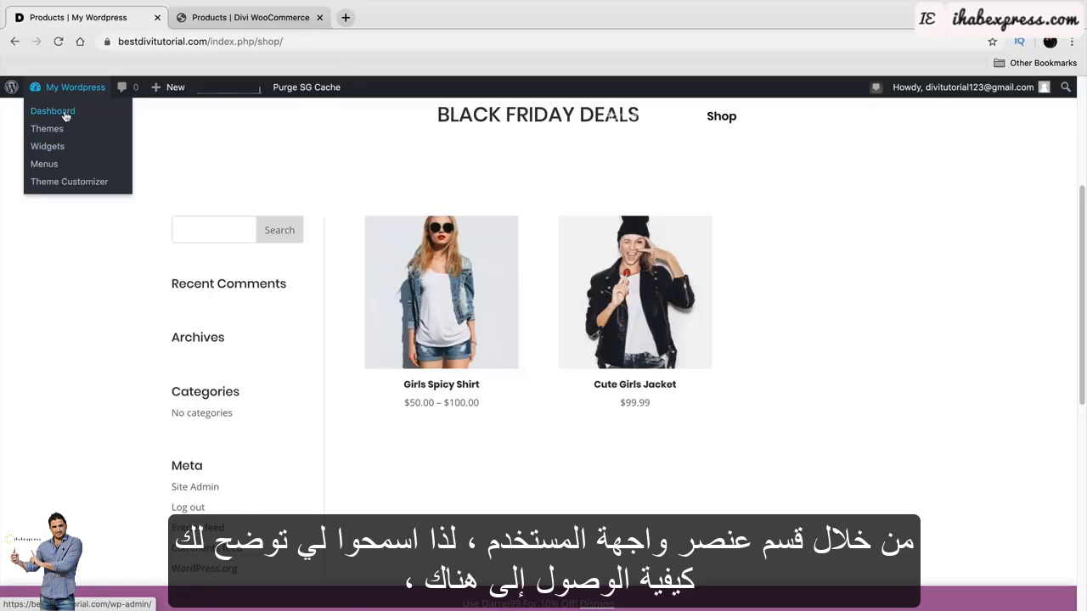
Go from the dashboard to Appearance > Widgets.
click(64, 117)
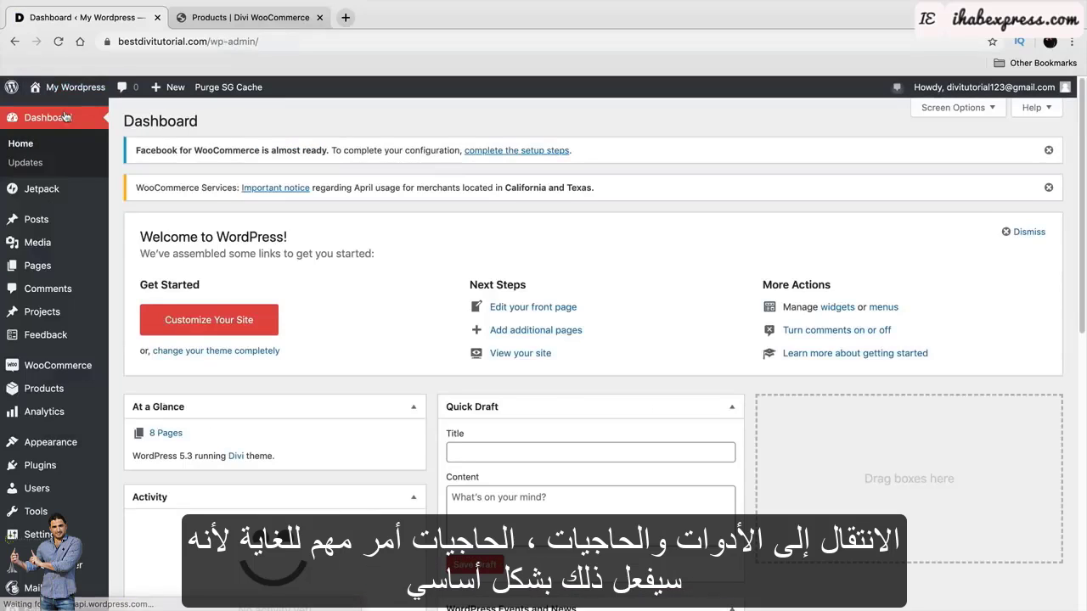
mouse_move(68, 448)
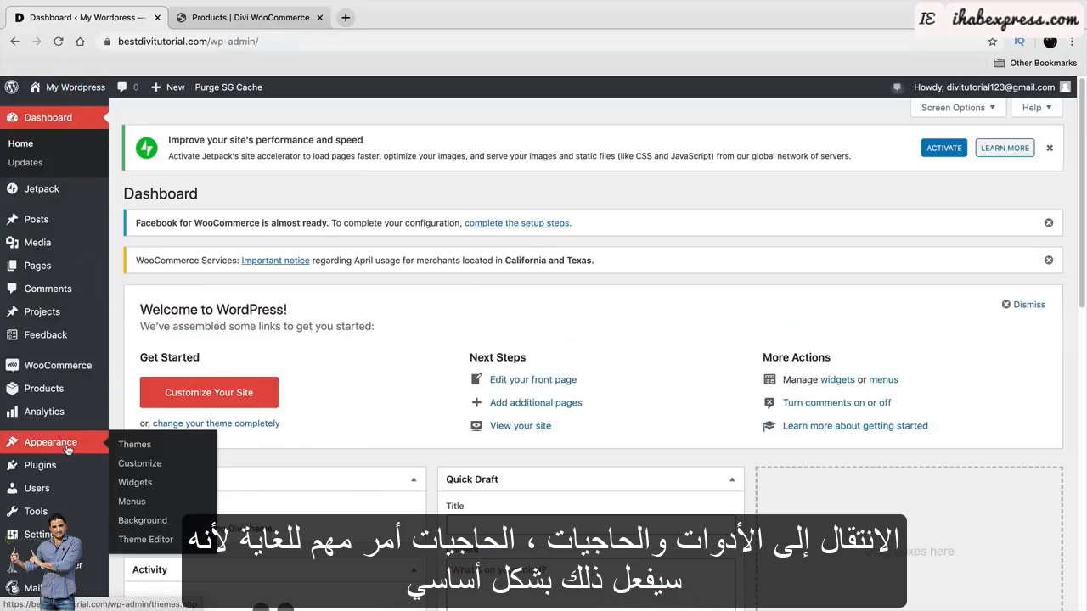
click(134, 482)
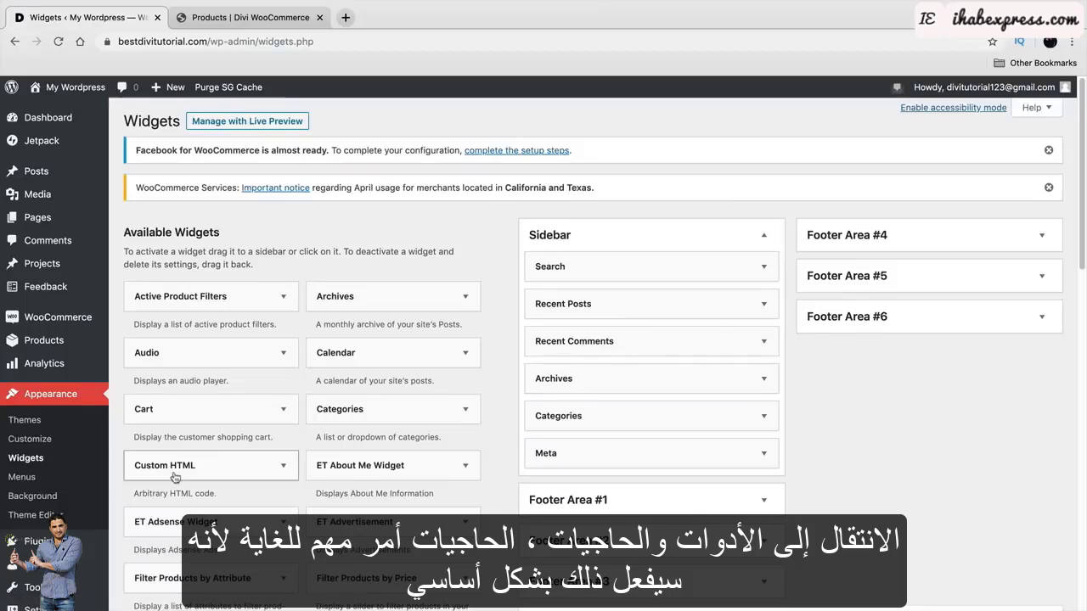
Review the reference shop's sidebar with Product categories, Filter by price and Latest Products.
click(259, 17)
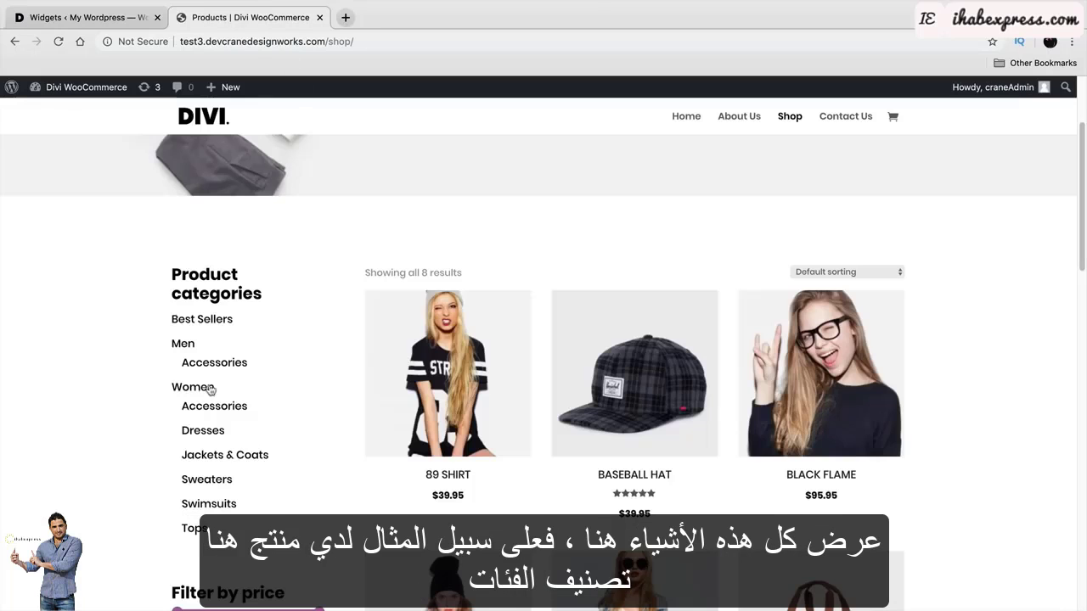
scroll(211, 389, down, 1)
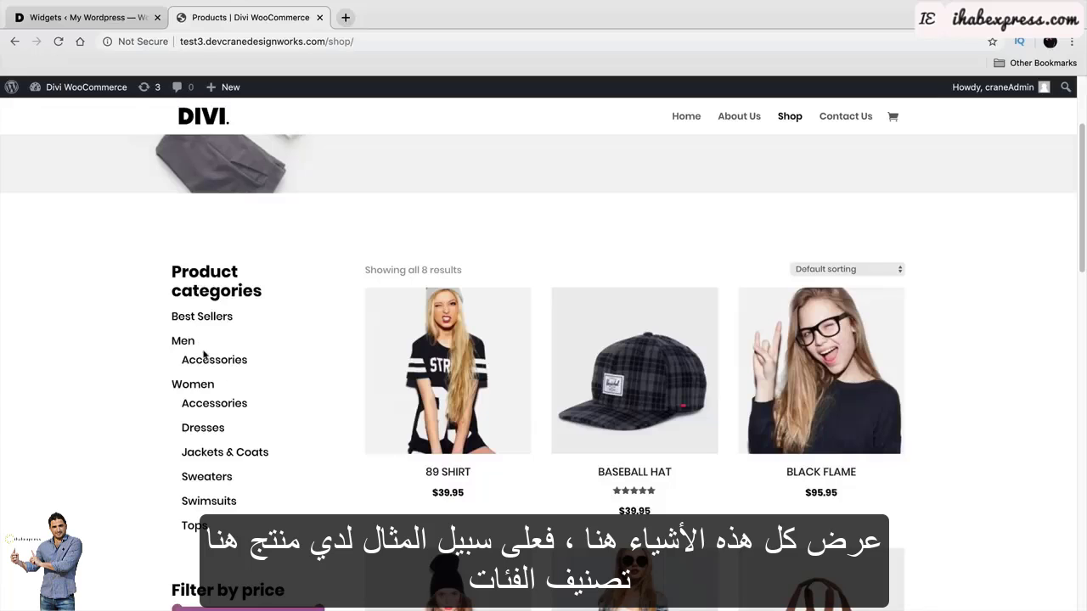
drag(205, 270, 227, 358)
scroll(234, 345, down, 5)
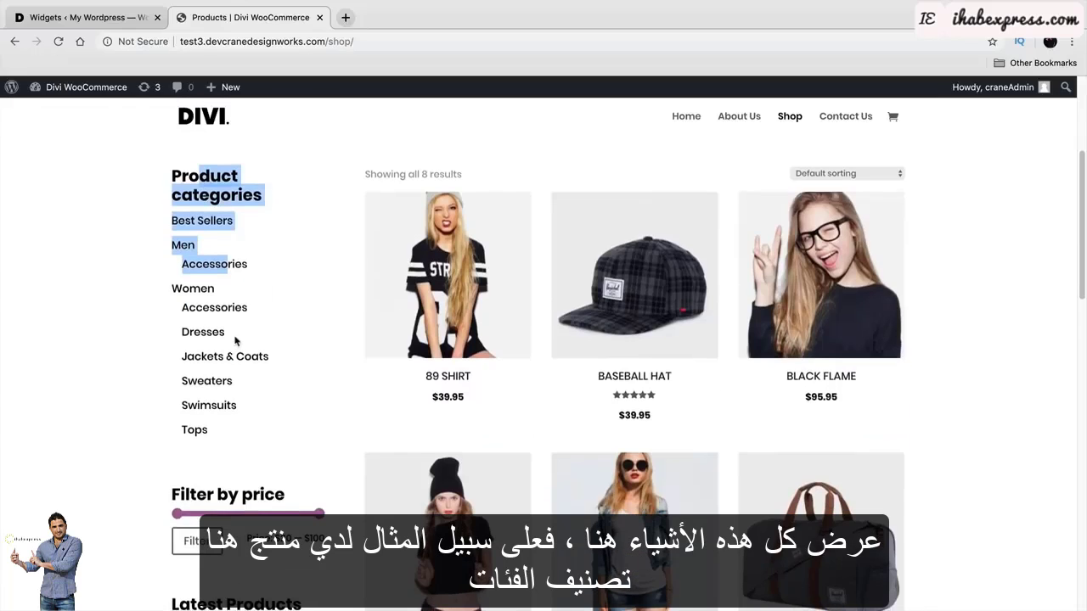
scroll(244, 433, down, 3)
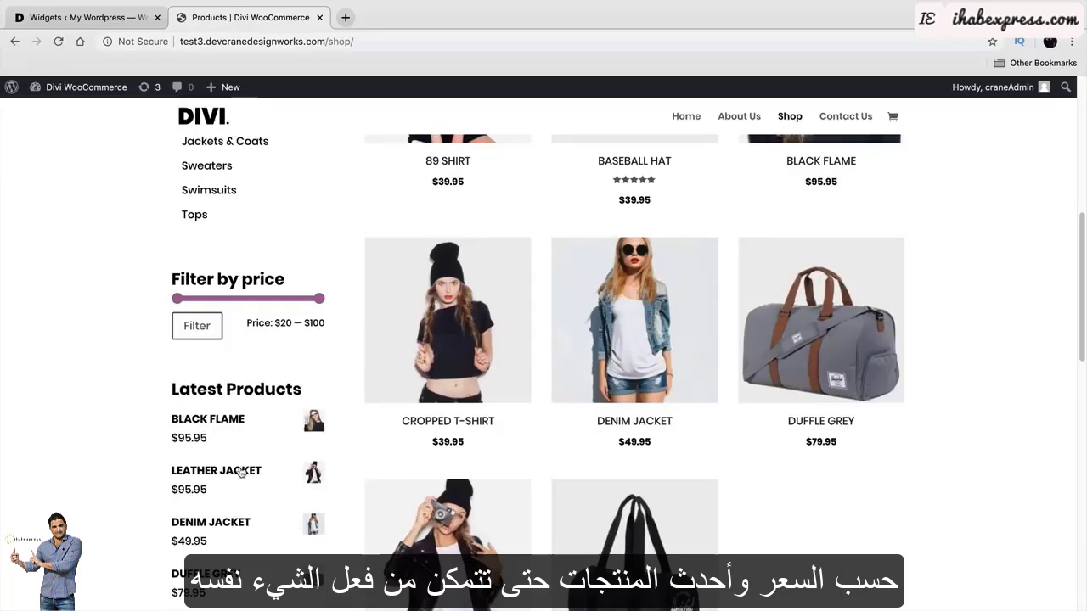
Delete the Search, Recent Posts, Recent Comments, Archives and Categories widgets from the Sidebar, expanding Meta next.
click(85, 17)
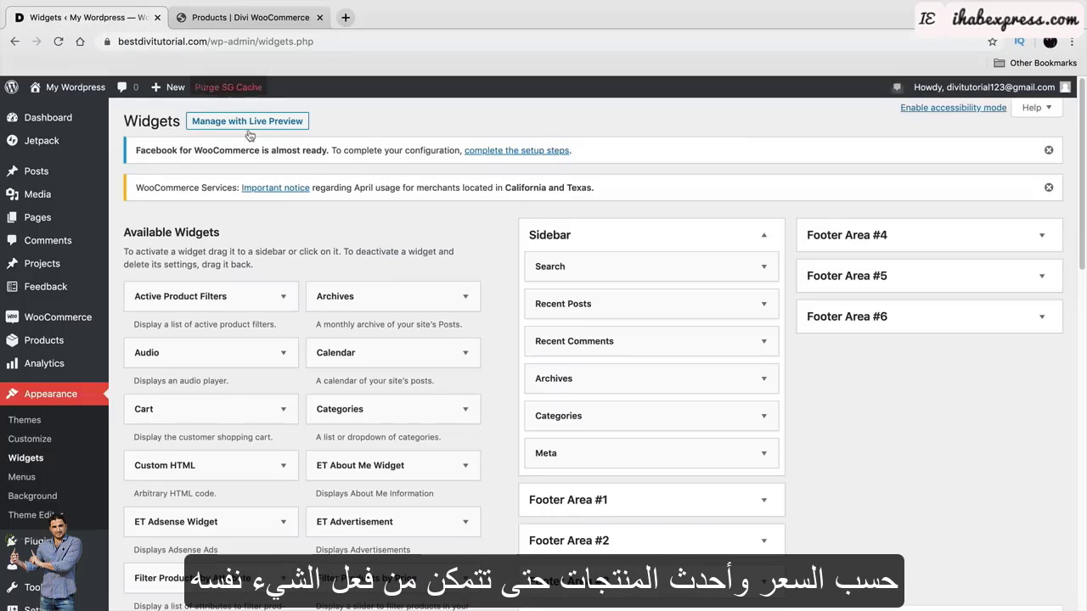
click(764, 268)
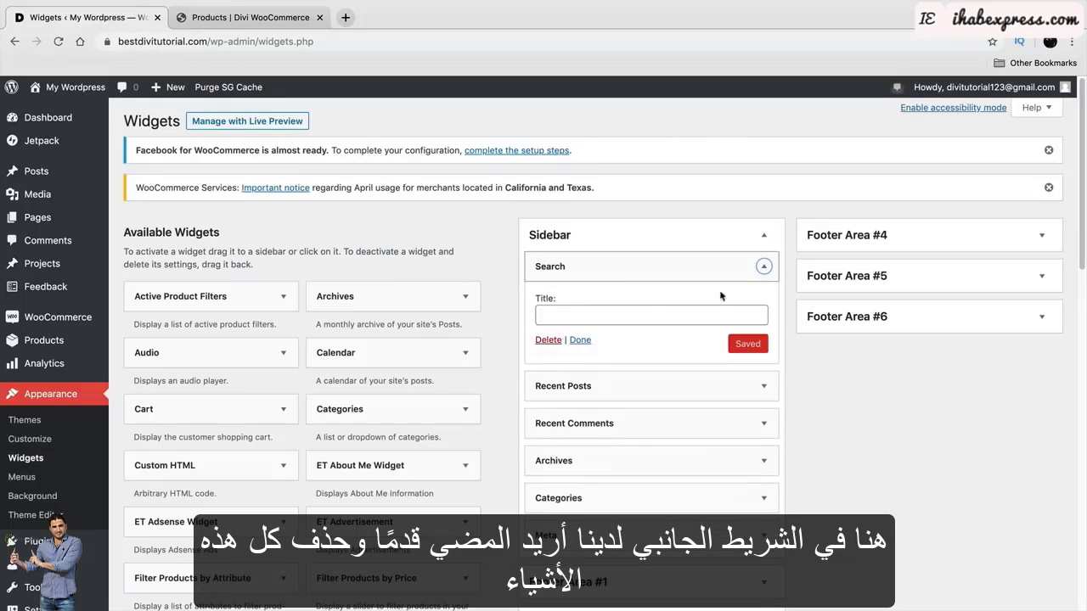
click(547, 340)
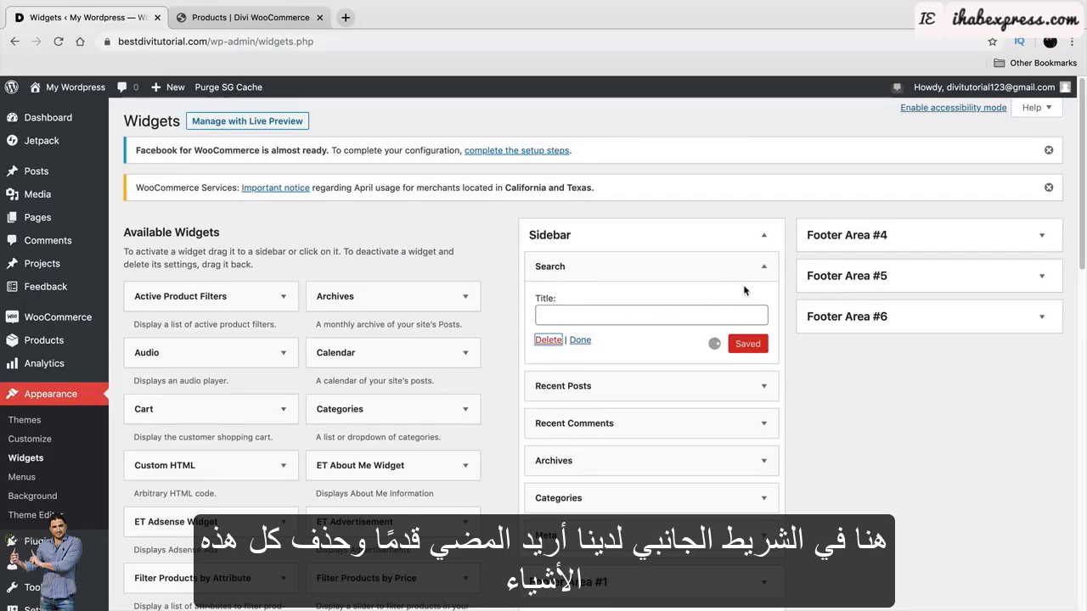
click(765, 268)
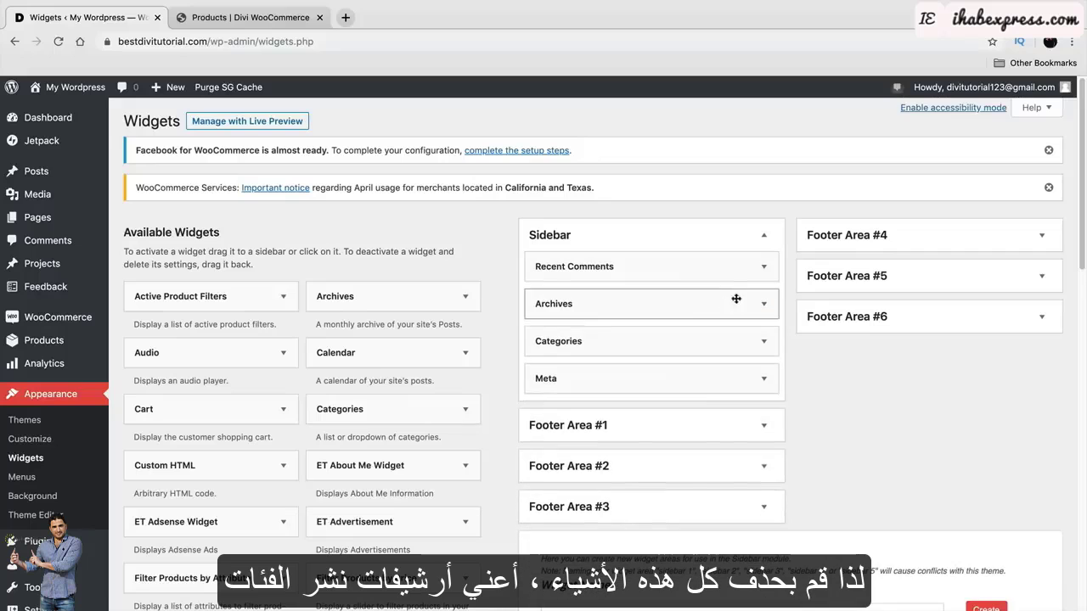
click(764, 265)
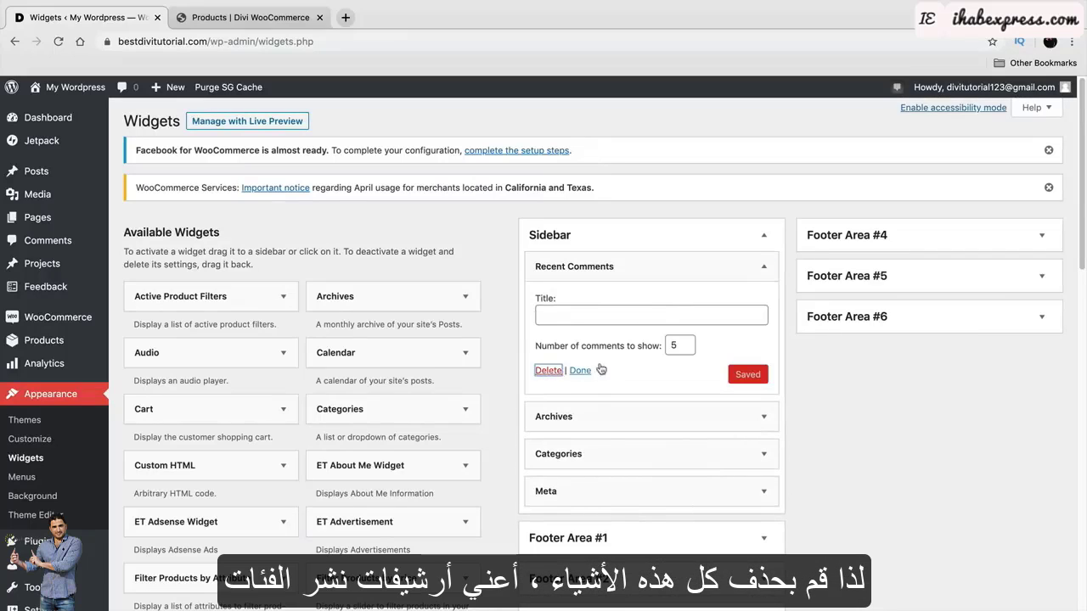
click(765, 267)
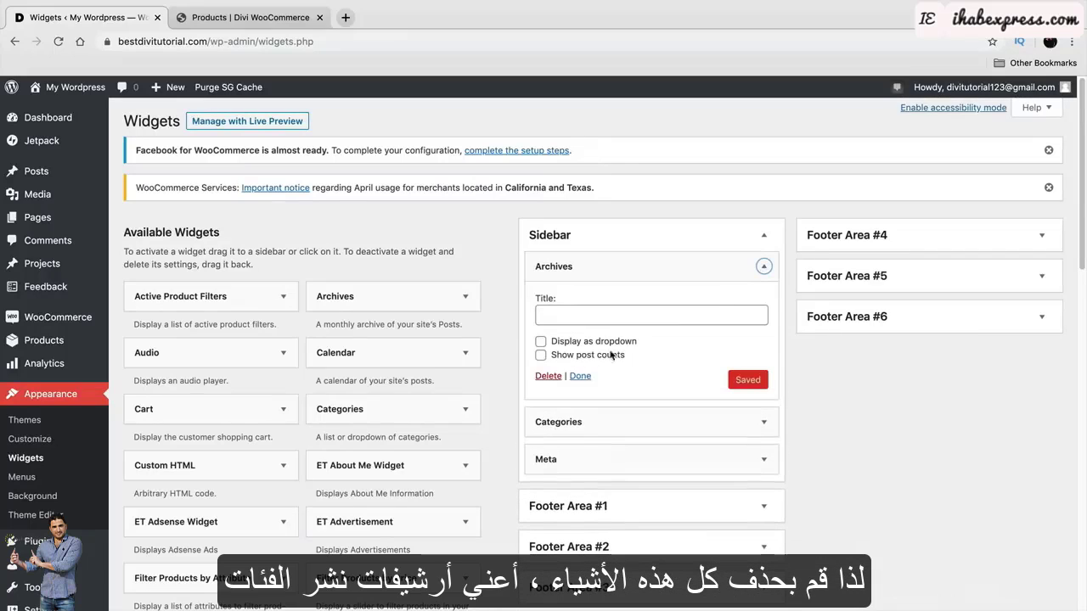
click(548, 376)
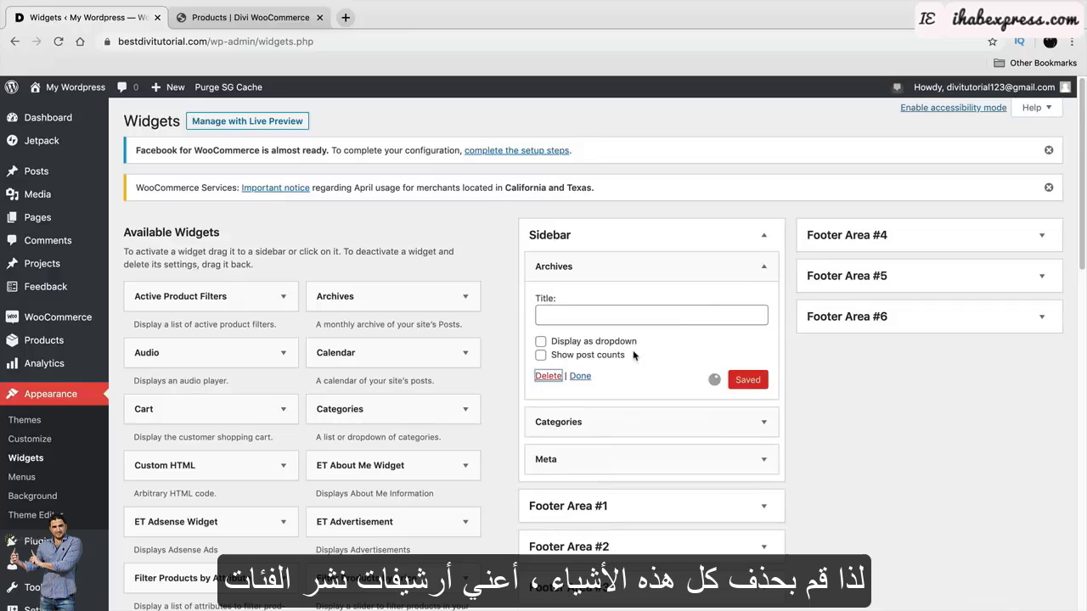
click(764, 267)
click(549, 390)
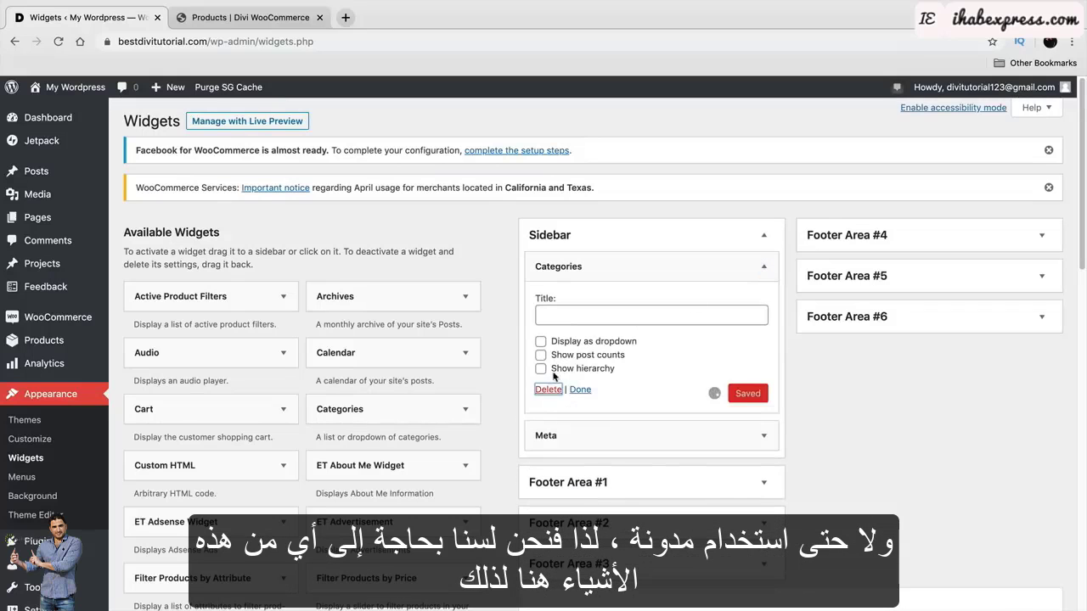
click(764, 266)
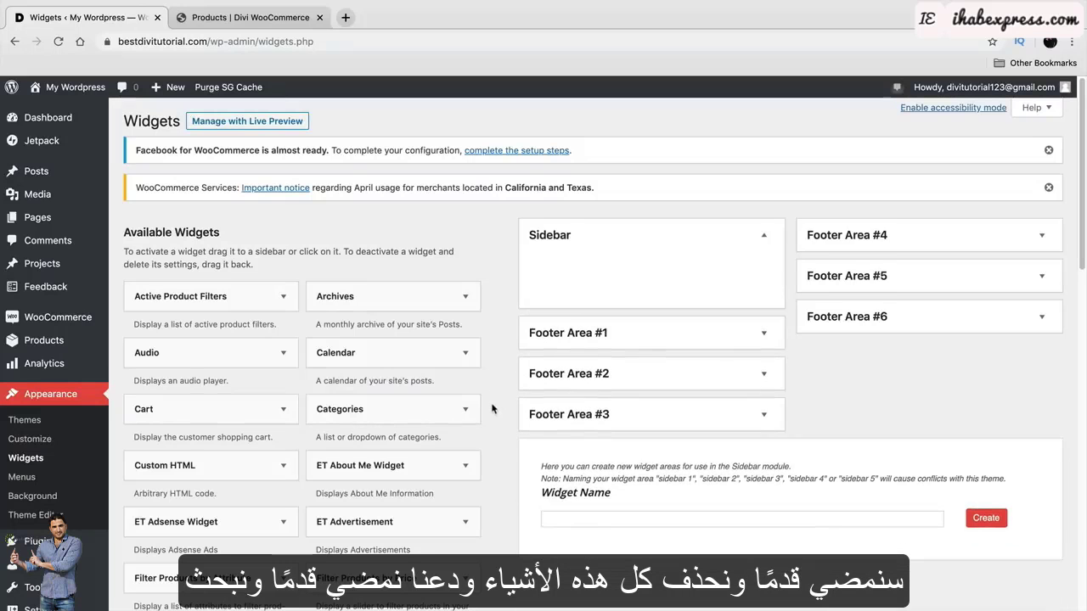
scroll(489, 378, down, 2)
scroll(491, 397, down, 8)
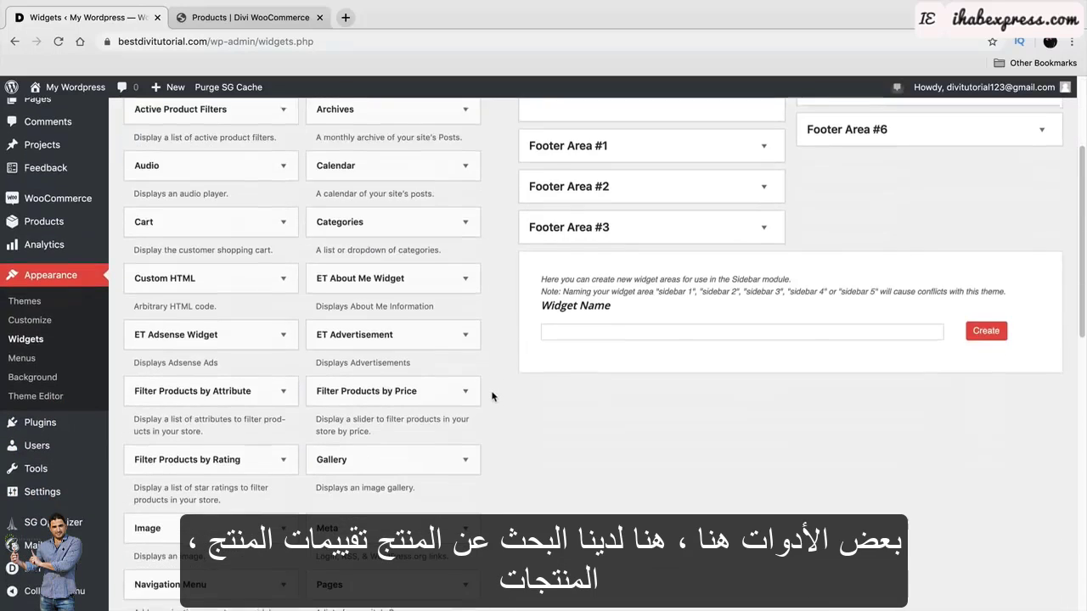
scroll(490, 384, down, 3)
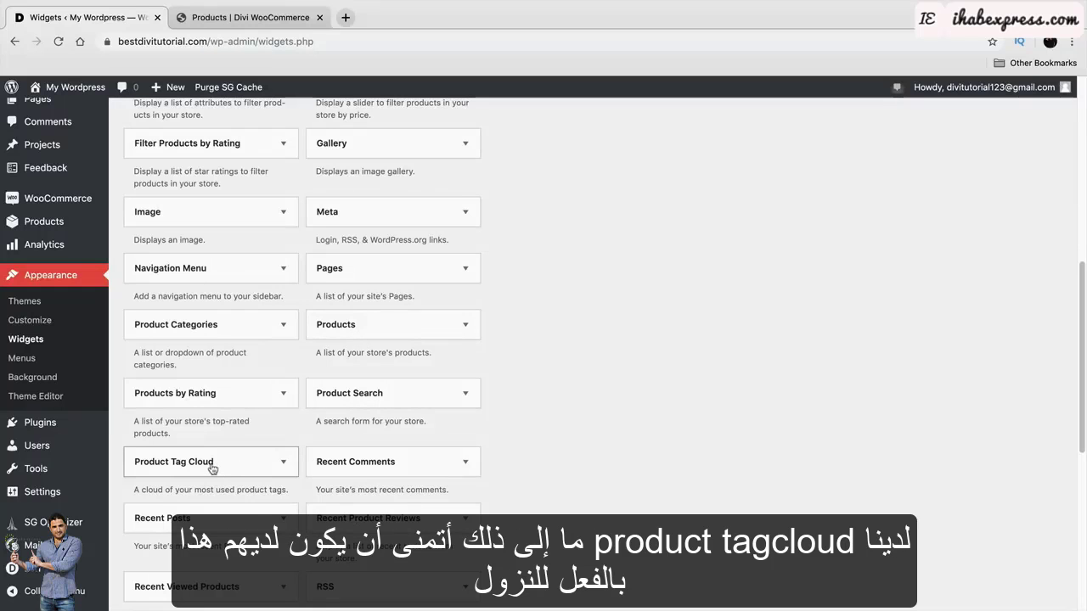
scroll(510, 446, down, 2)
scroll(535, 437, up, 10)
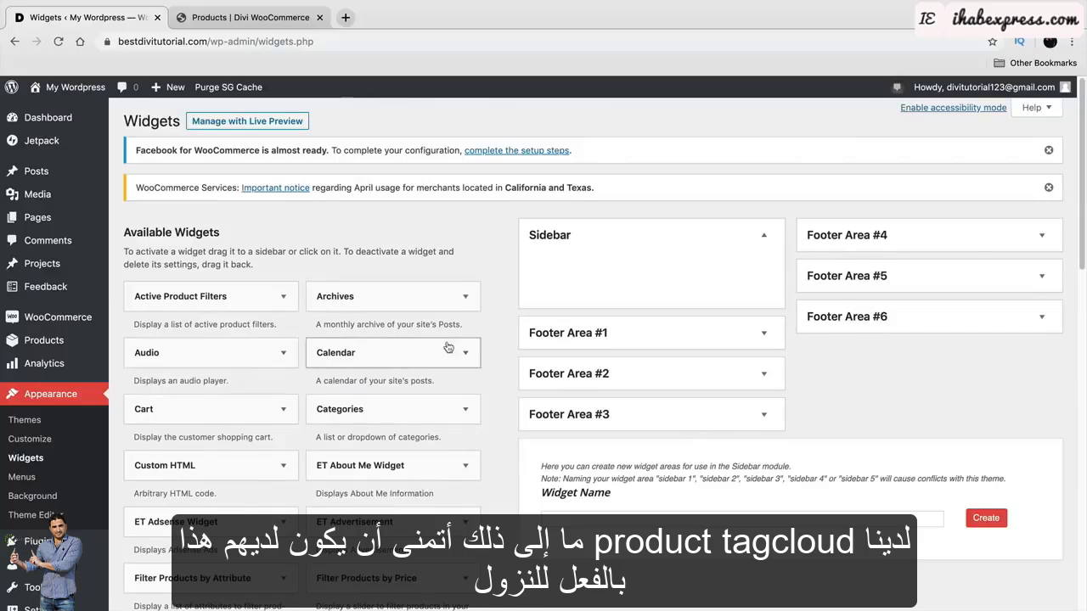
scroll(433, 356, down, 5)
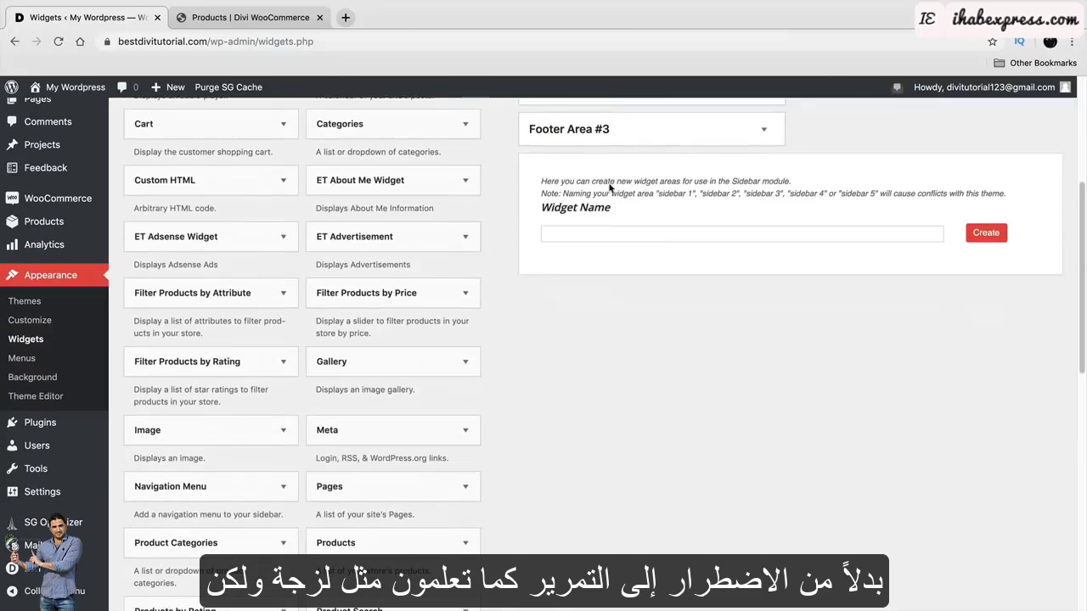
scroll(615, 308, down, 4)
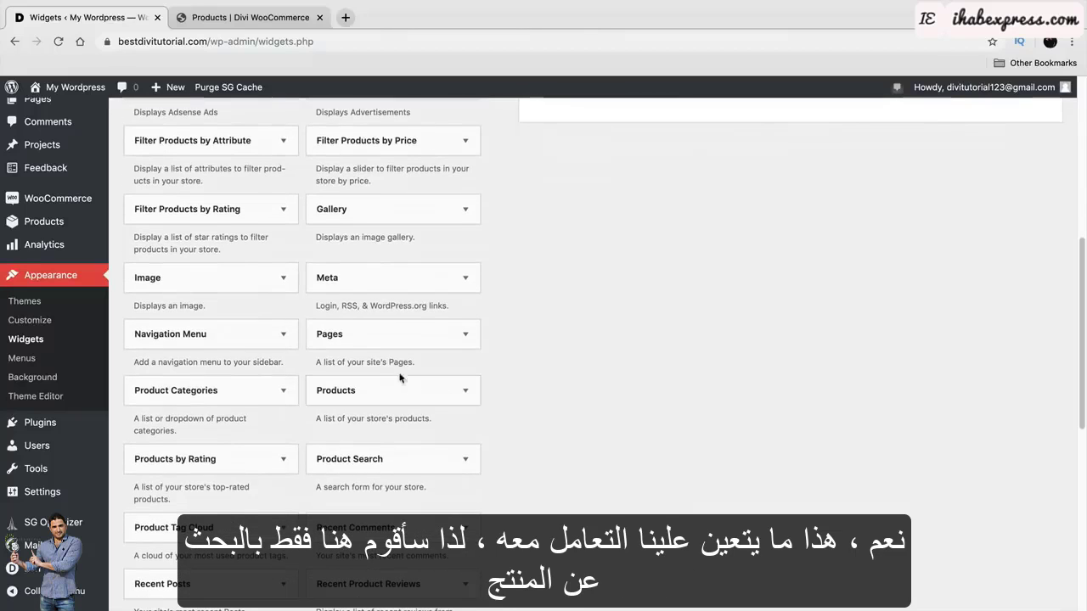
Add a Product Search widget titled PRODUCT SEARCH to the Sidebar.
drag(401, 462, 606, 269)
click(691, 310)
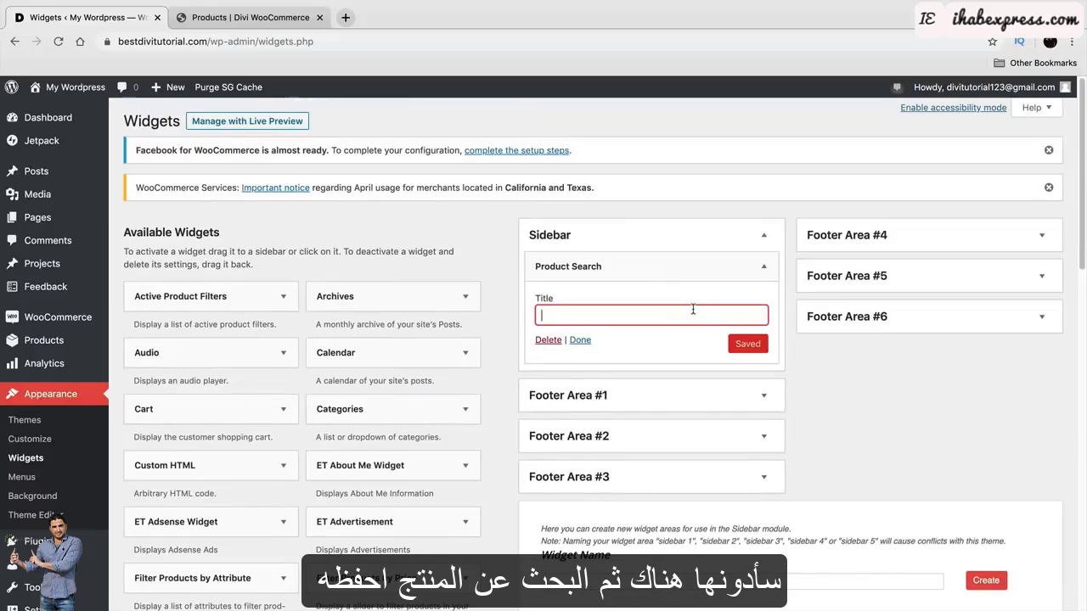
text(PRODUCT SEARCH)
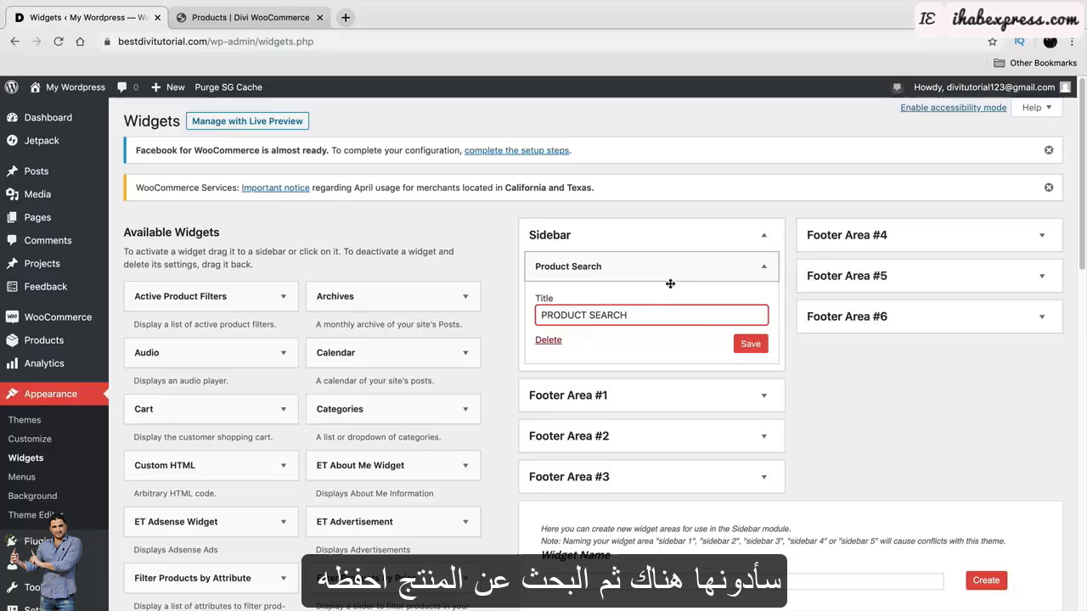
click(750, 343)
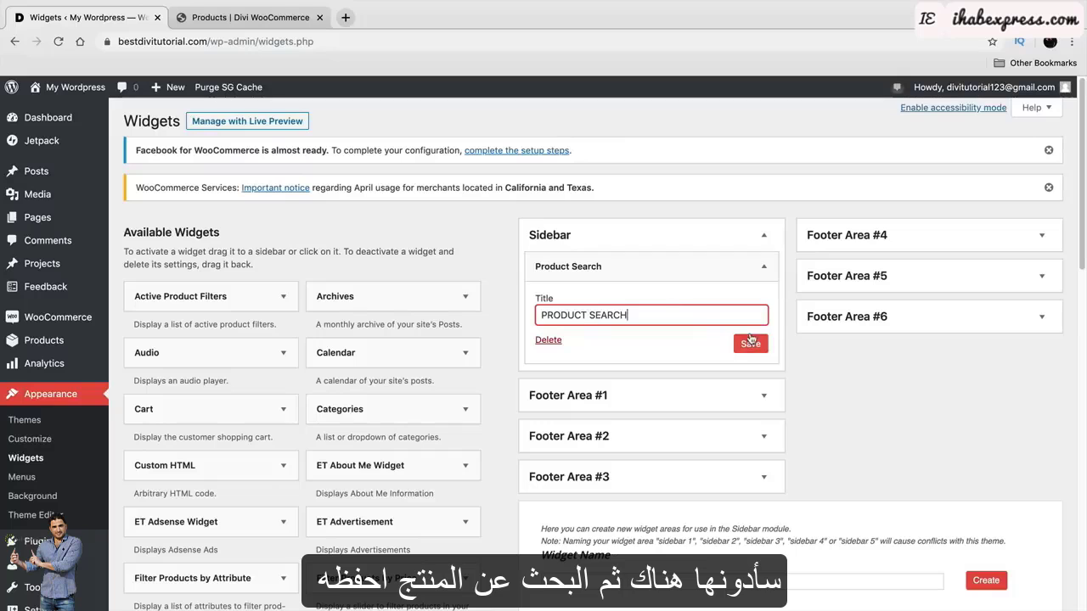
Add a Product Categories widget to the Sidebar, then check the shop's Filter by price heading.
scroll(476, 408, down, 5)
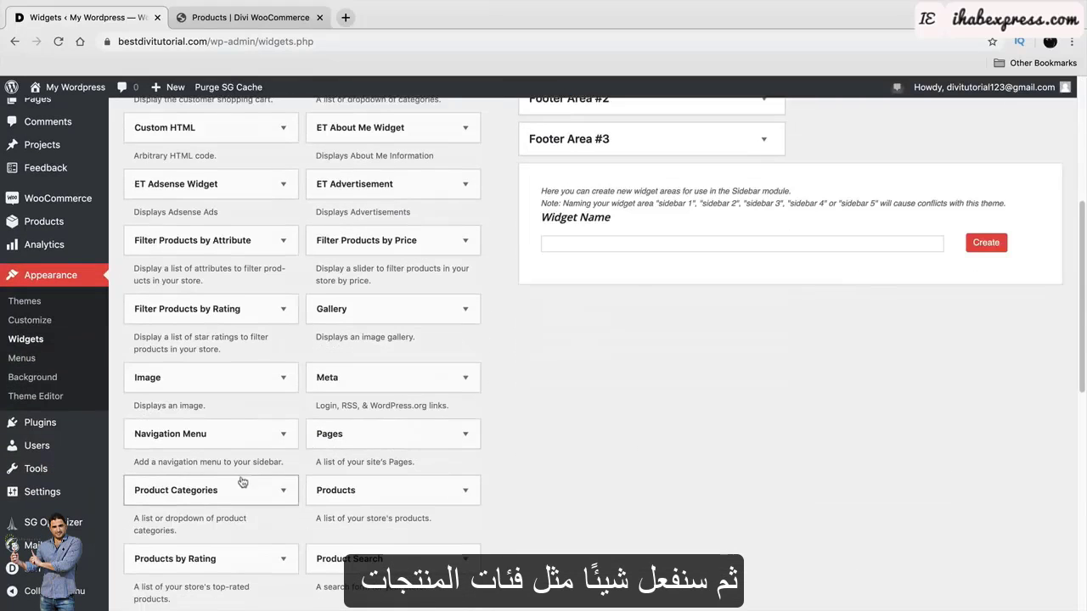
drag(237, 481, 677, 323)
scroll(647, 446, down, 1)
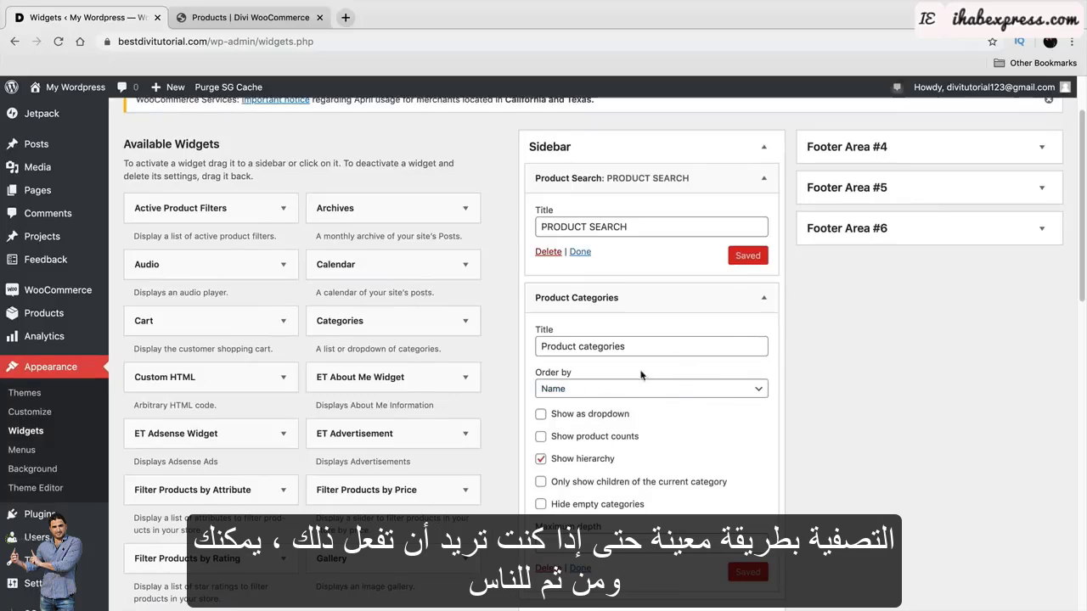
click(764, 297)
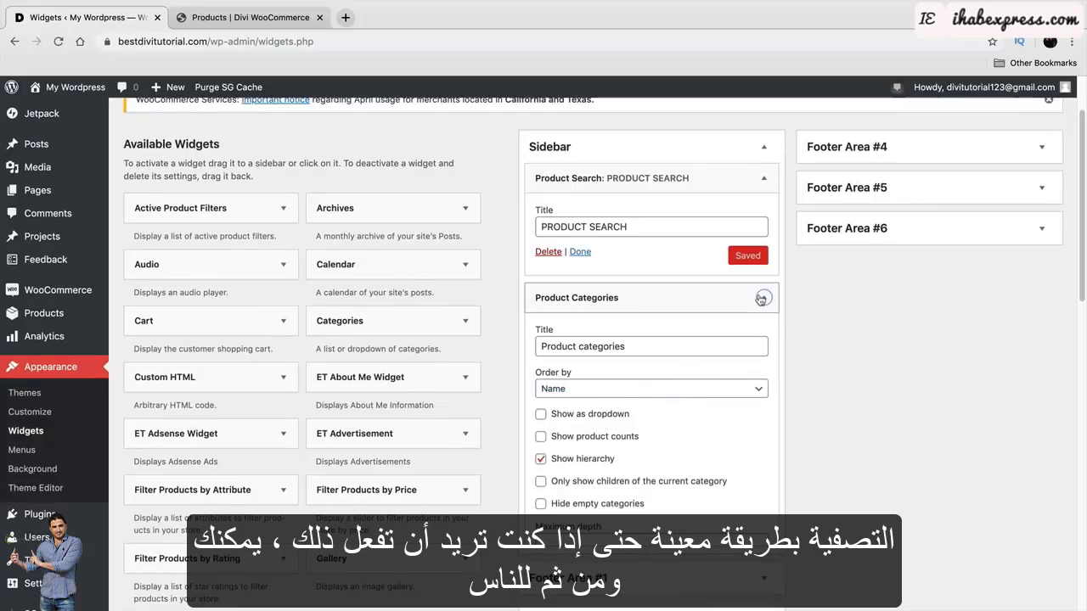
click(246, 17)
drag(275, 280, 204, 269)
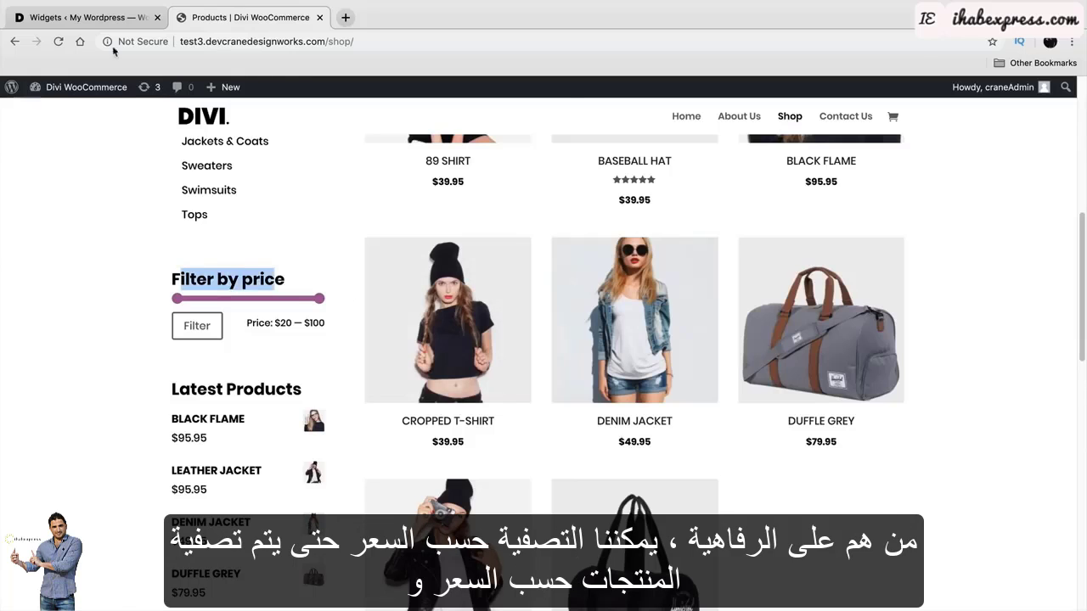
Add the Filter Products by Price widget to the Sidebar below Product Categories.
click(111, 19)
scroll(377, 441, down, 1)
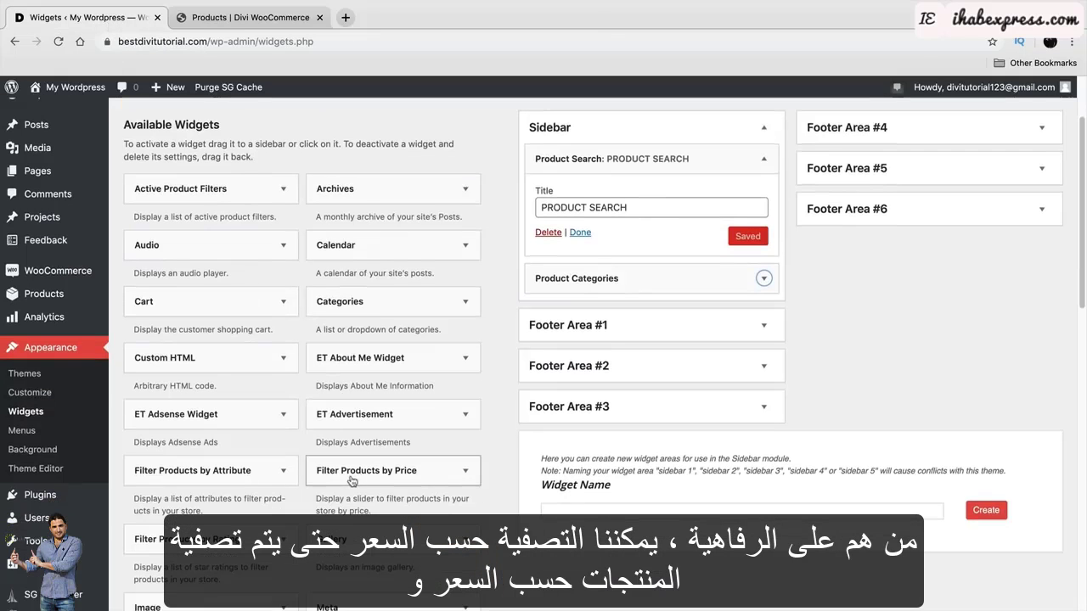
drag(340, 467, 635, 311)
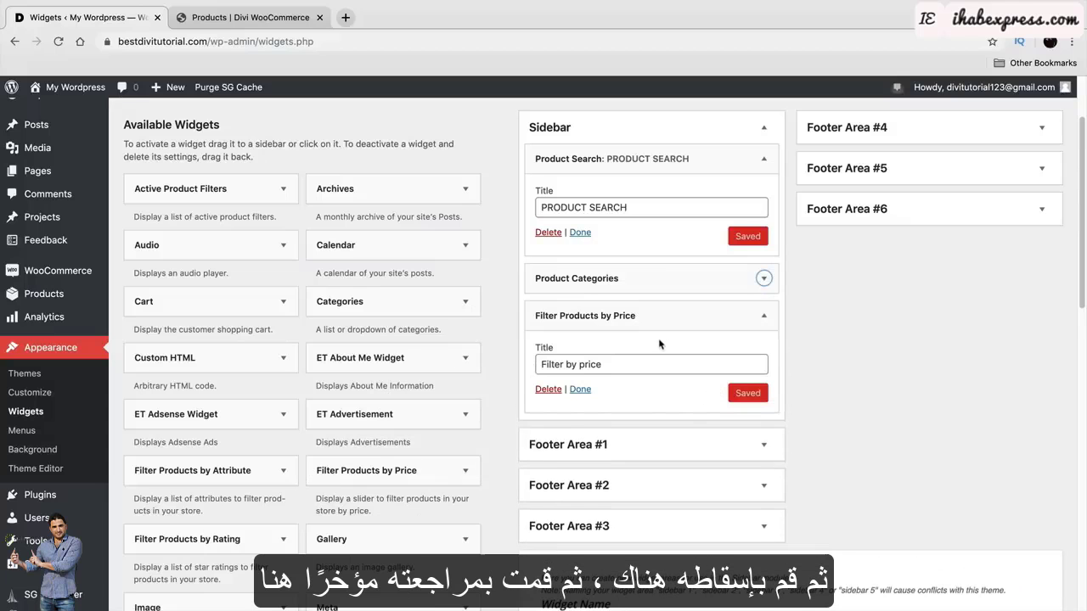
Compare against the live shop page, then collapse the Filter Products by Price settings.
click(289, 26)
scroll(255, 408, down, 3)
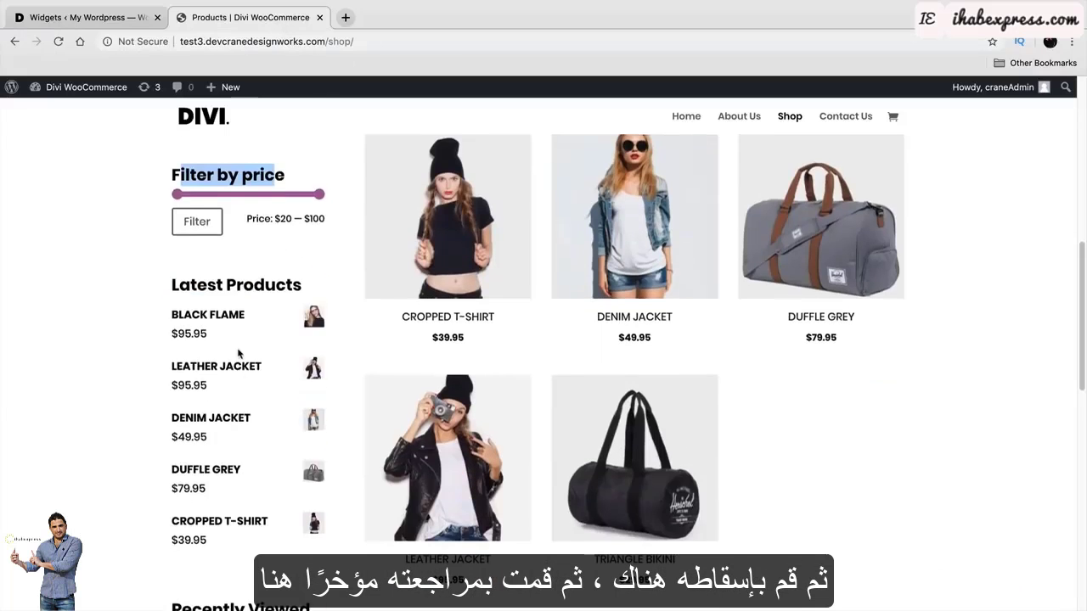
scroll(223, 434, down, 2)
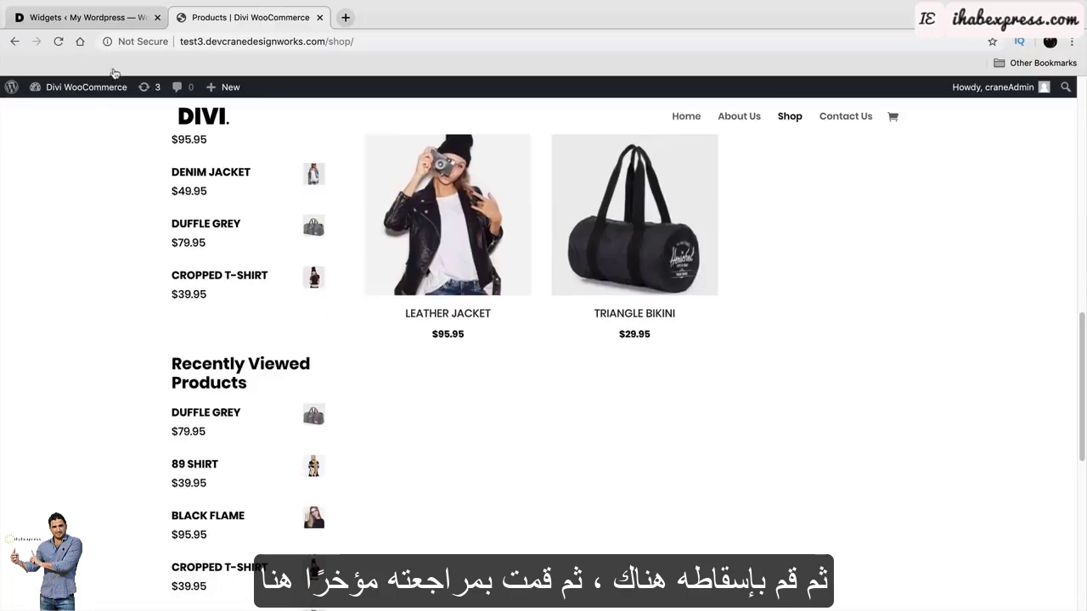
click(85, 17)
scroll(313, 405, down, 1)
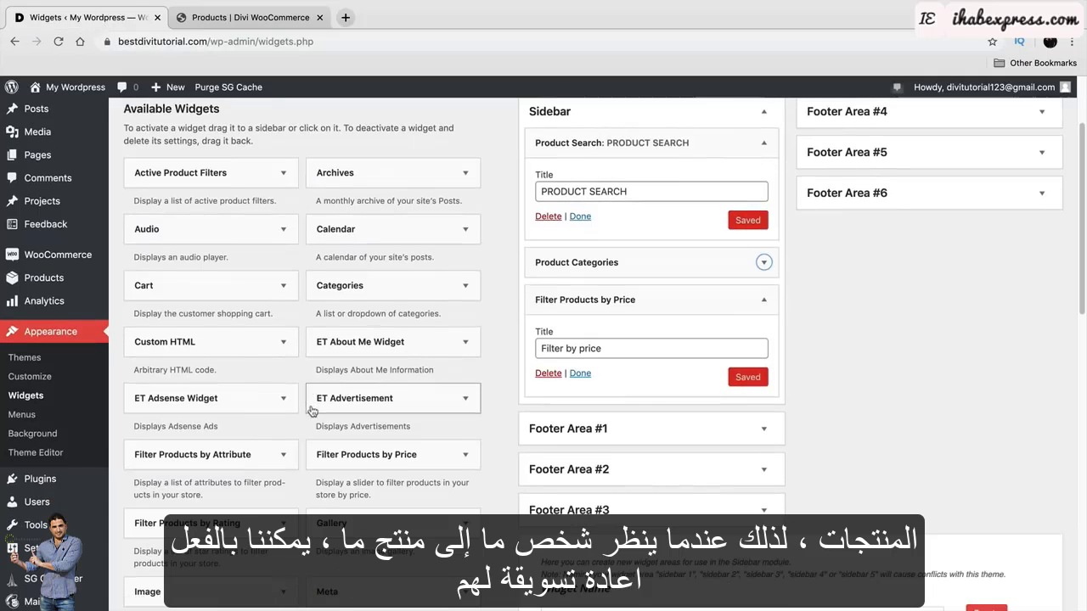
click(763, 299)
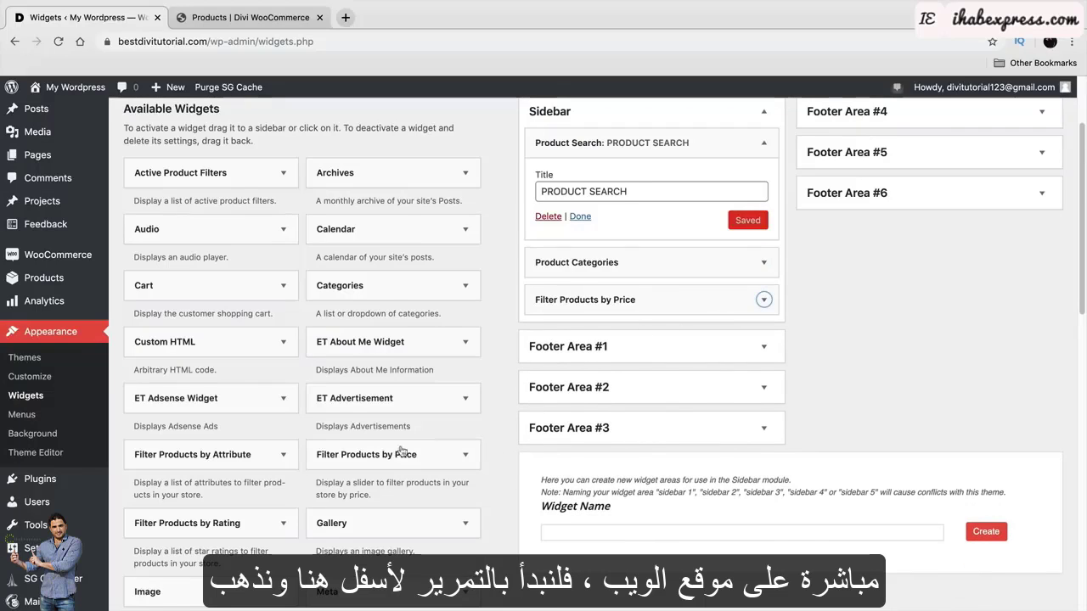
Add the Recently Viewed Products widget to the Sidebar, showing 10 products.
scroll(297, 406, down, 5)
scroll(289, 396, down, 5)
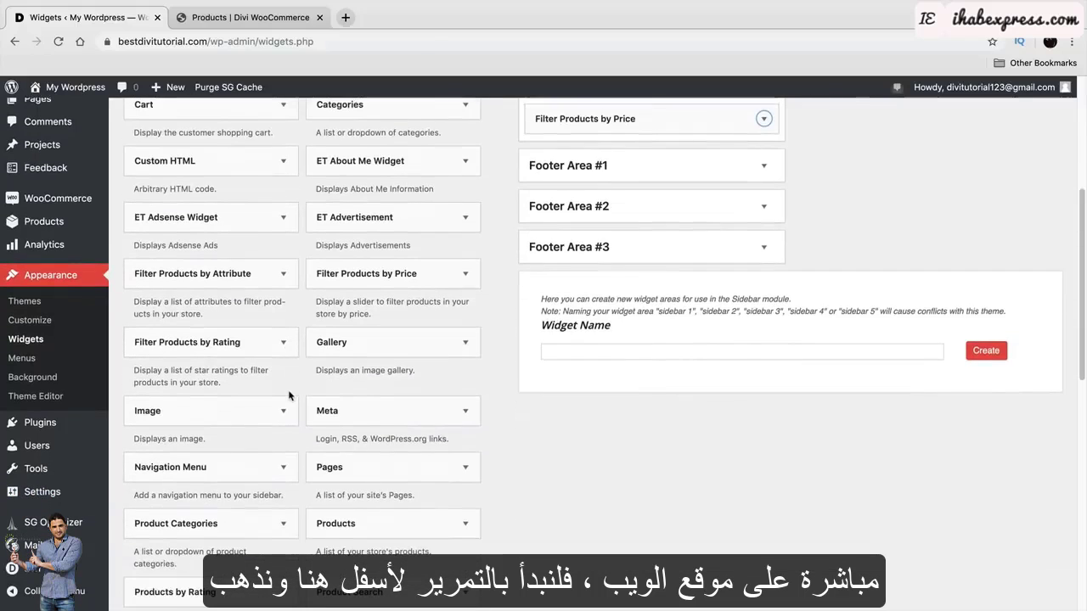
scroll(260, 443, down, 3)
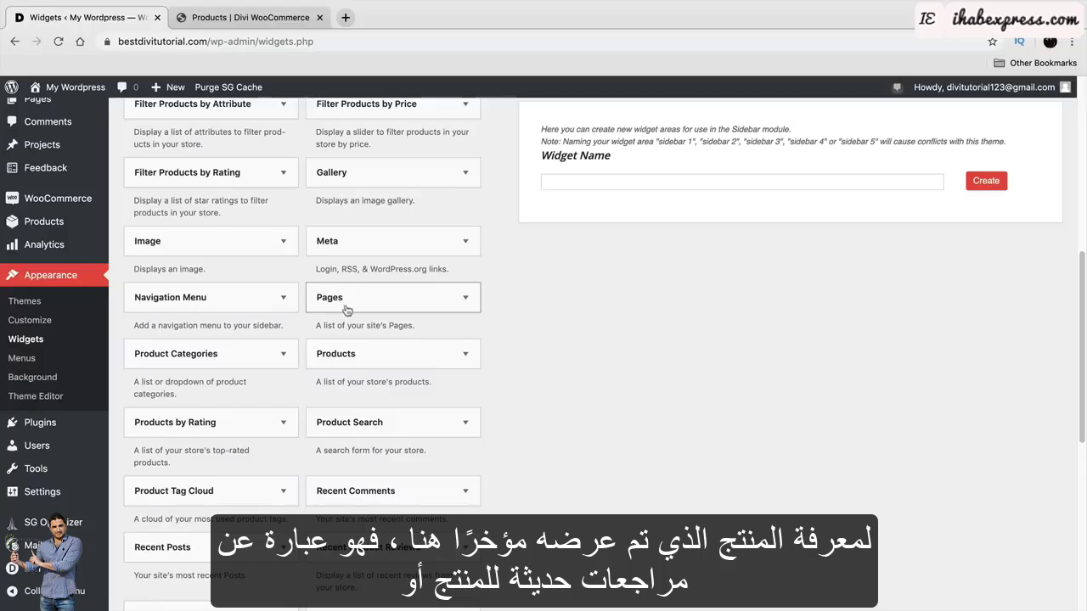
scroll(339, 297, down, 1)
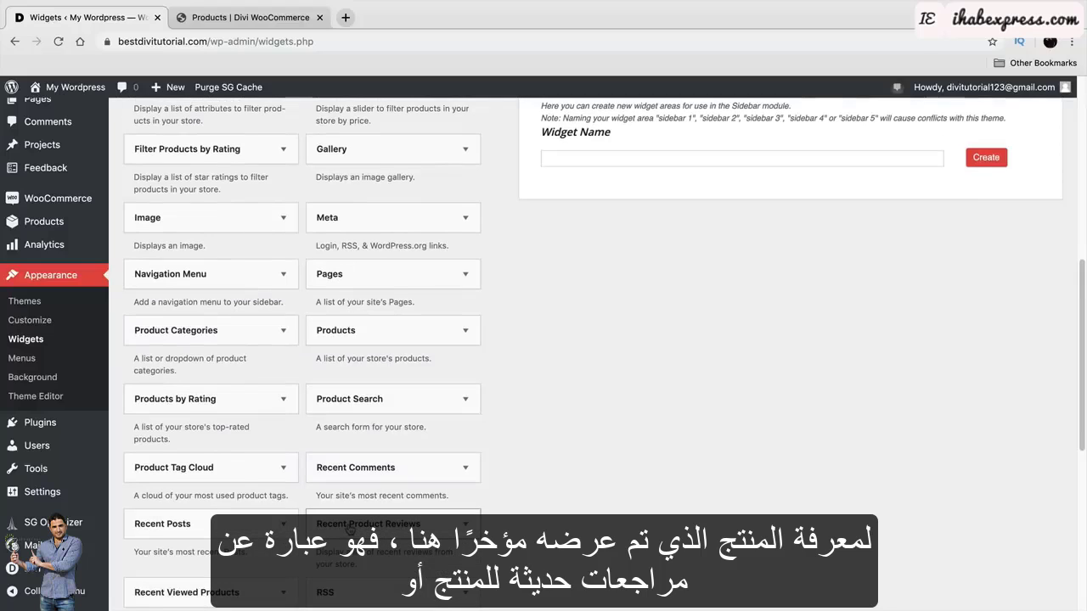
scroll(356, 528, down, 1)
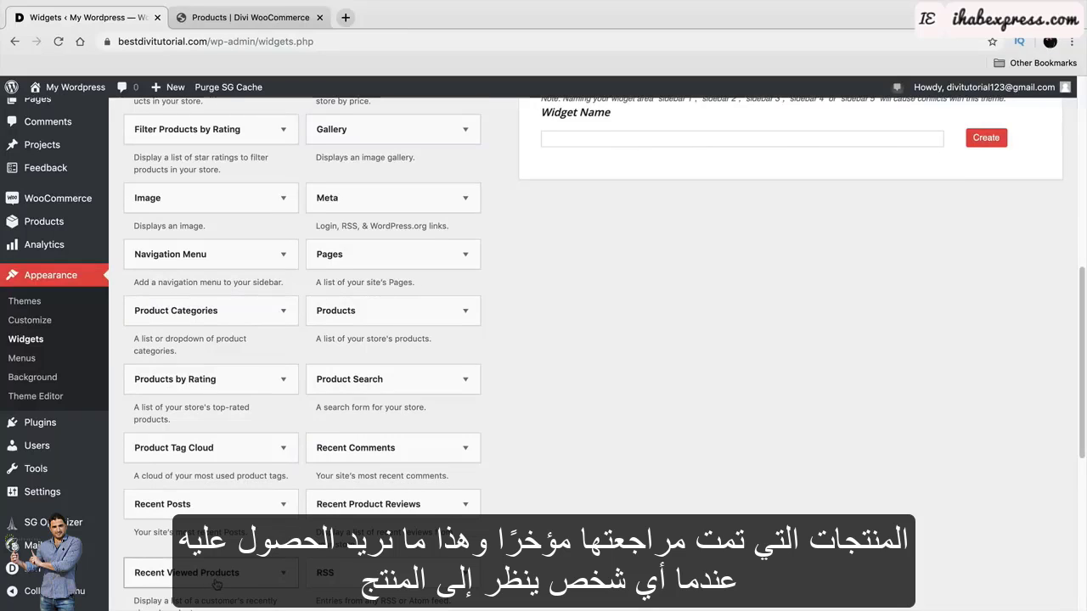
drag(216, 585, 628, 219)
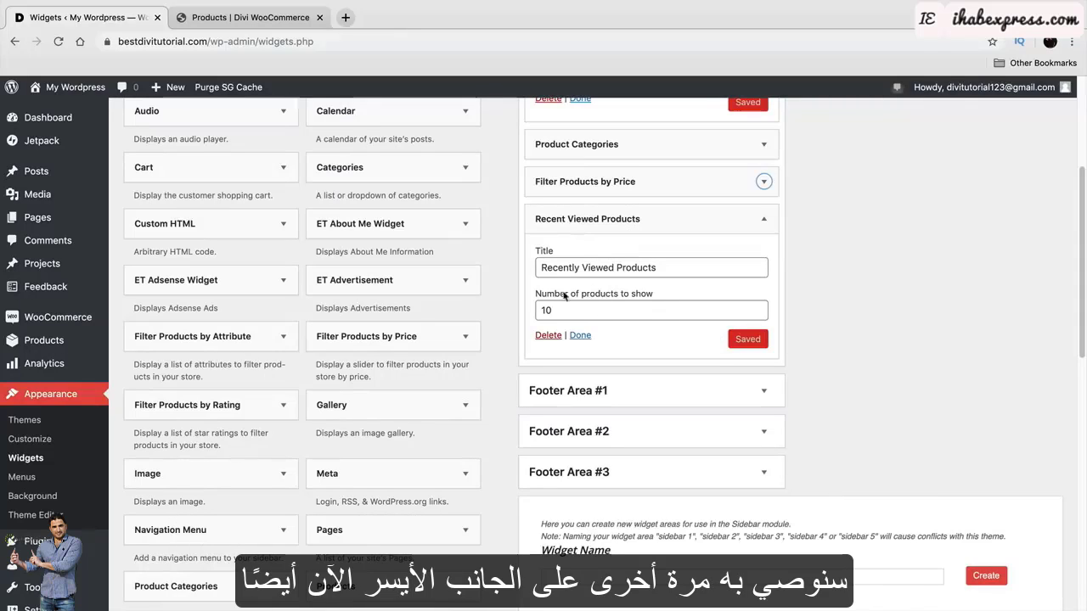
scroll(499, 306, up, 5)
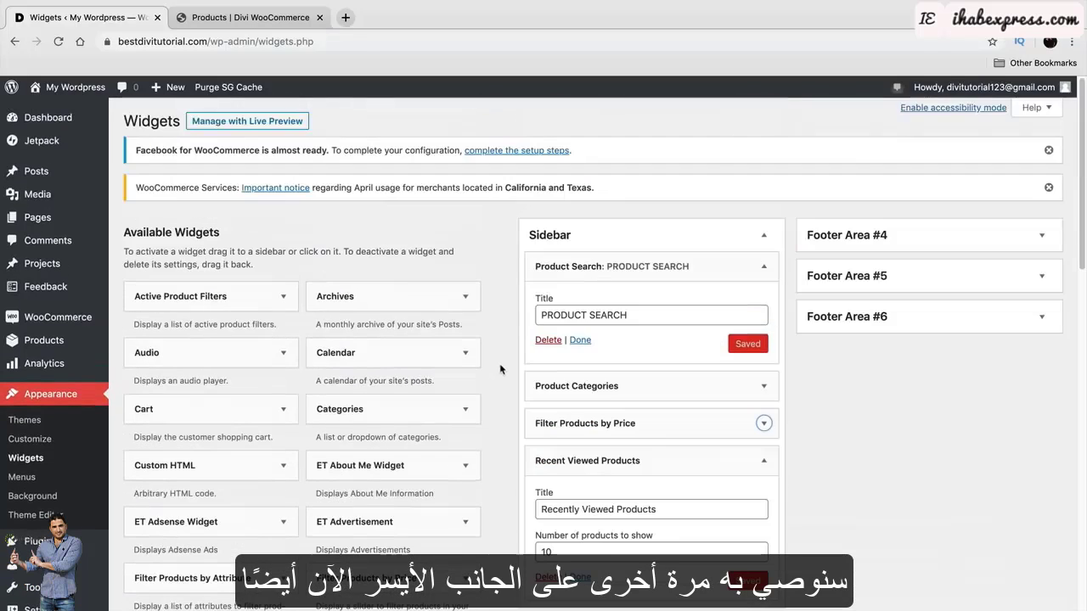
scroll(503, 363, down, 7)
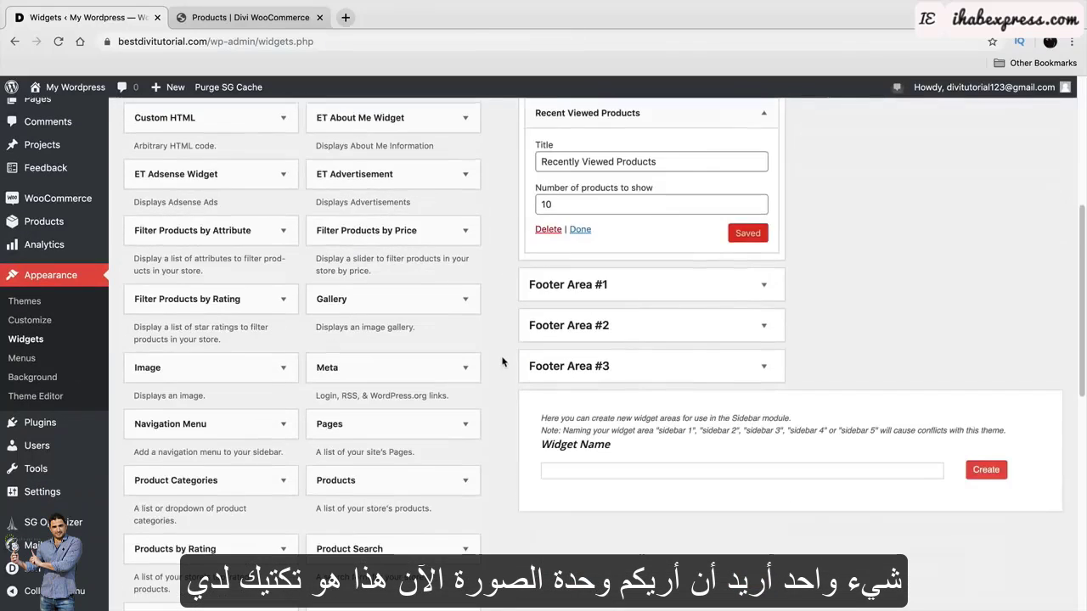
scroll(497, 355, down, 3)
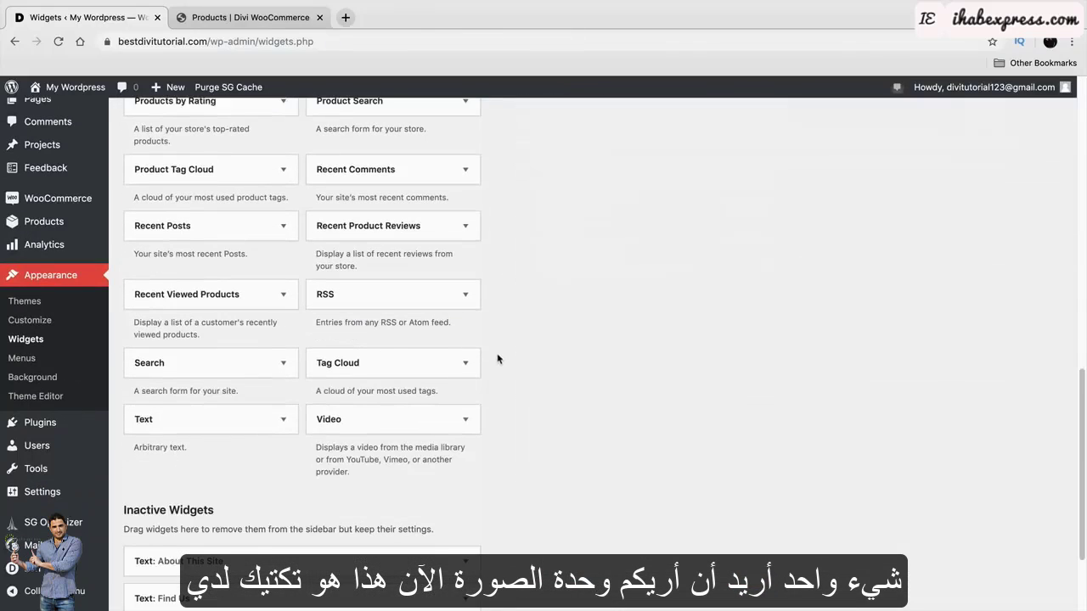
scroll(496, 445, up, 7)
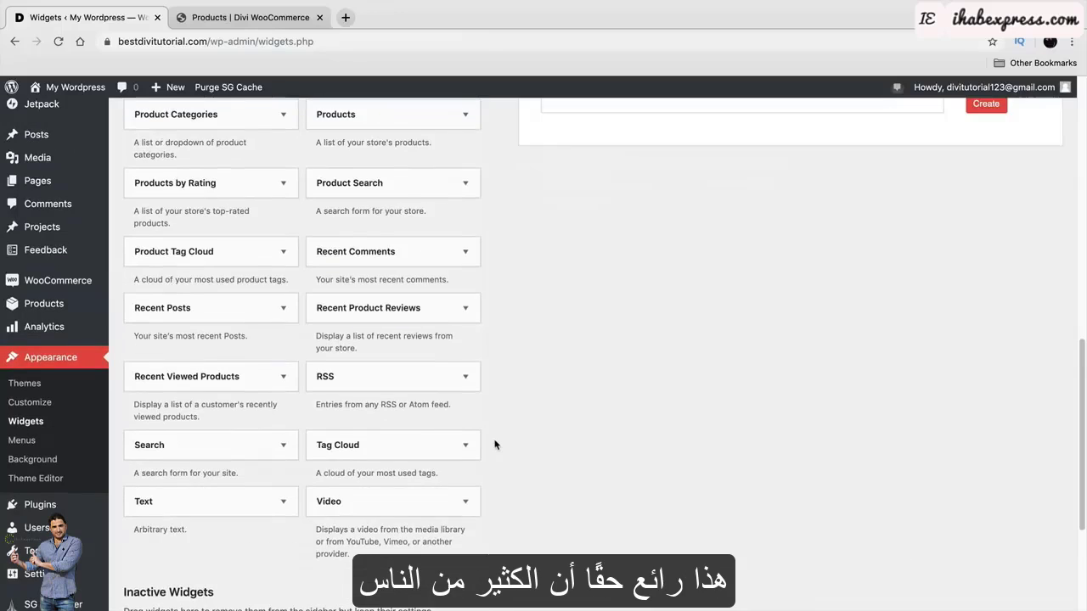
scroll(496, 446, up, 2)
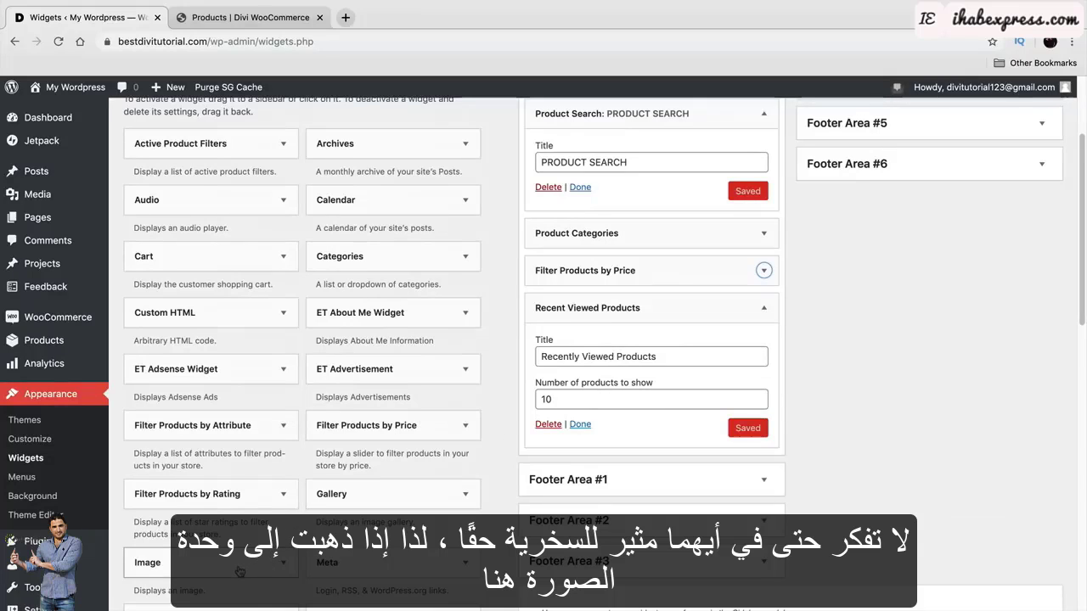
Add an Image widget to the Sidebar using the Black Friday banner from the media library.
drag(230, 562, 636, 278)
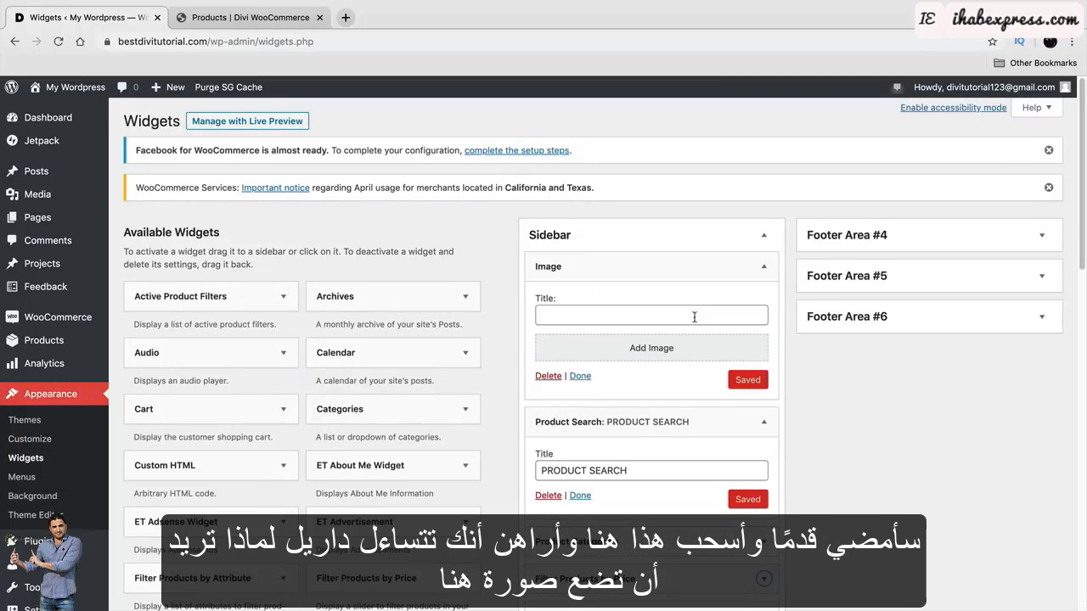
click(652, 350)
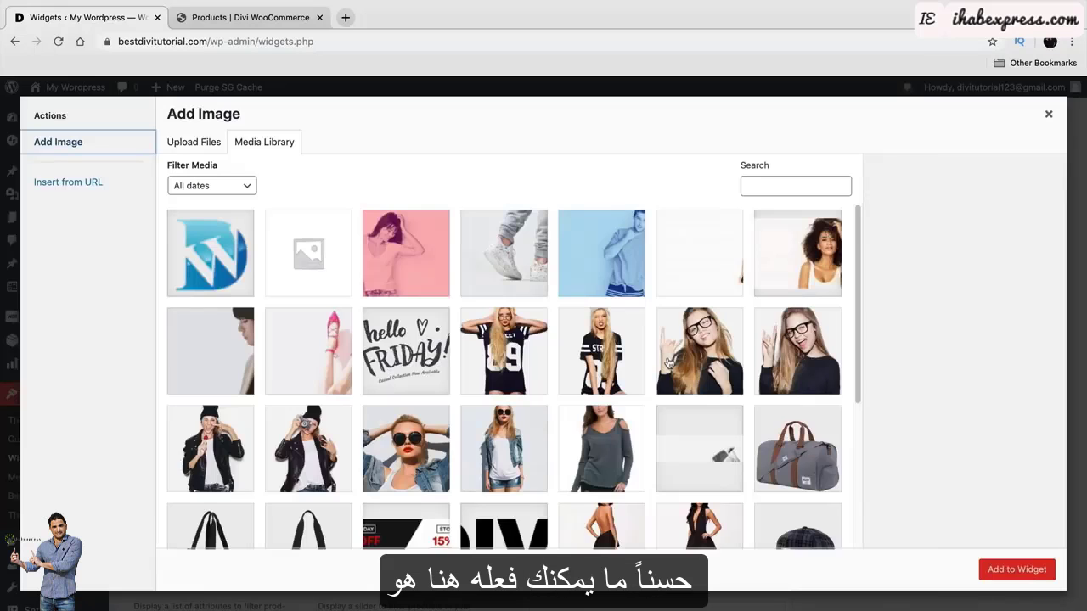
scroll(669, 363, down, 2)
click(435, 399)
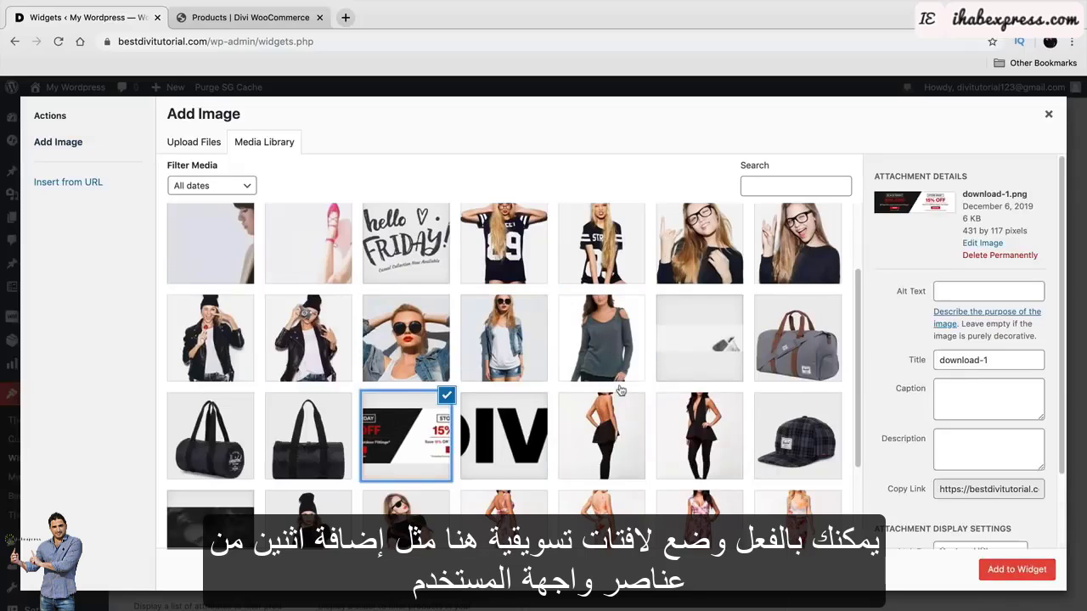
click(1030, 570)
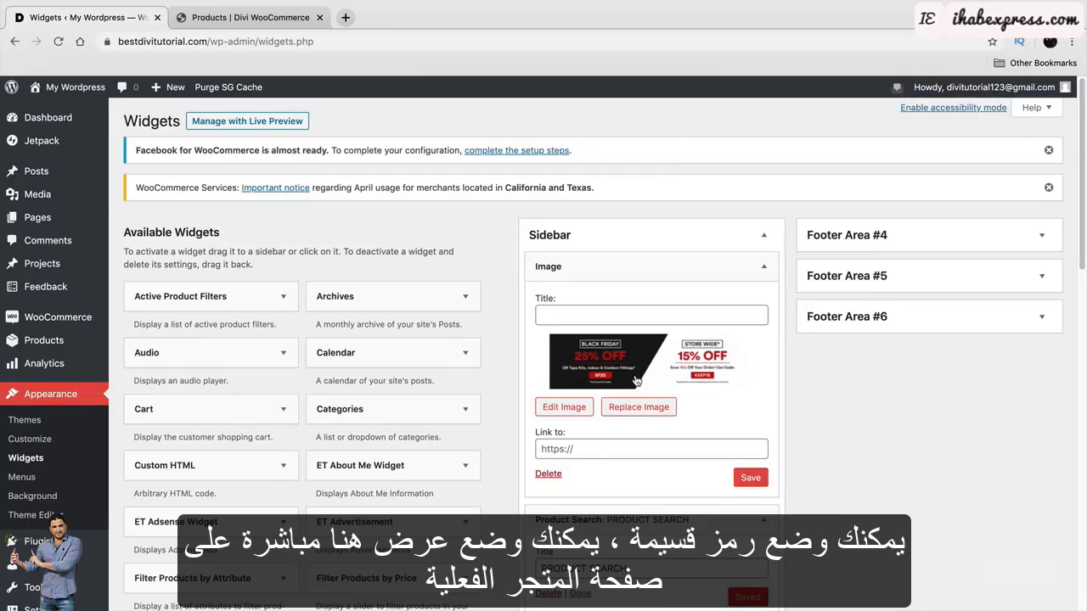
Check the Black Friday banner on the live shop page.
click(254, 17)
scroll(263, 394, up, 3)
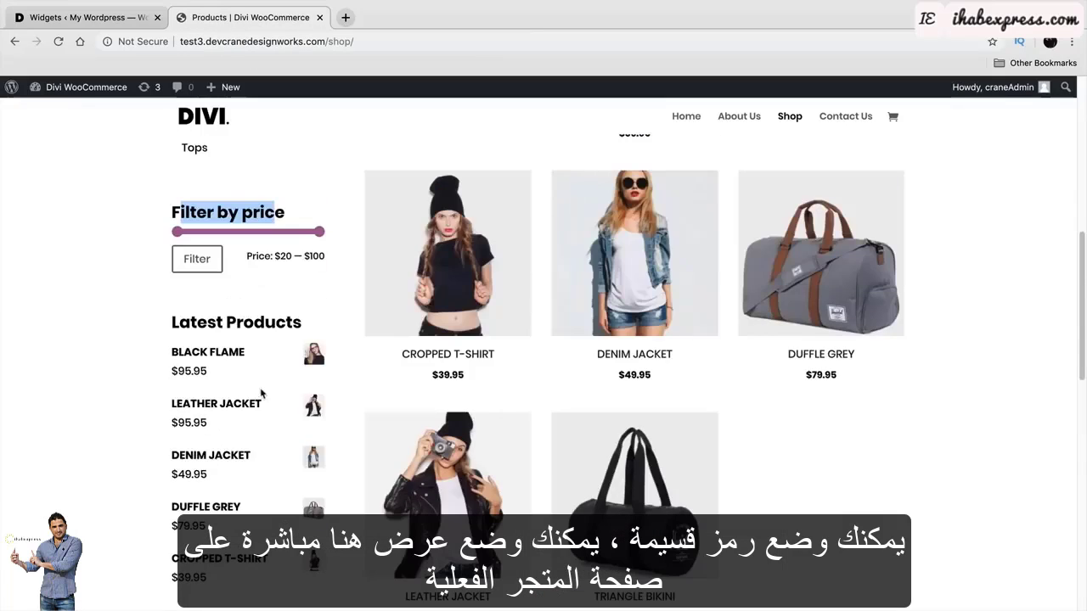
scroll(263, 394, up, 10)
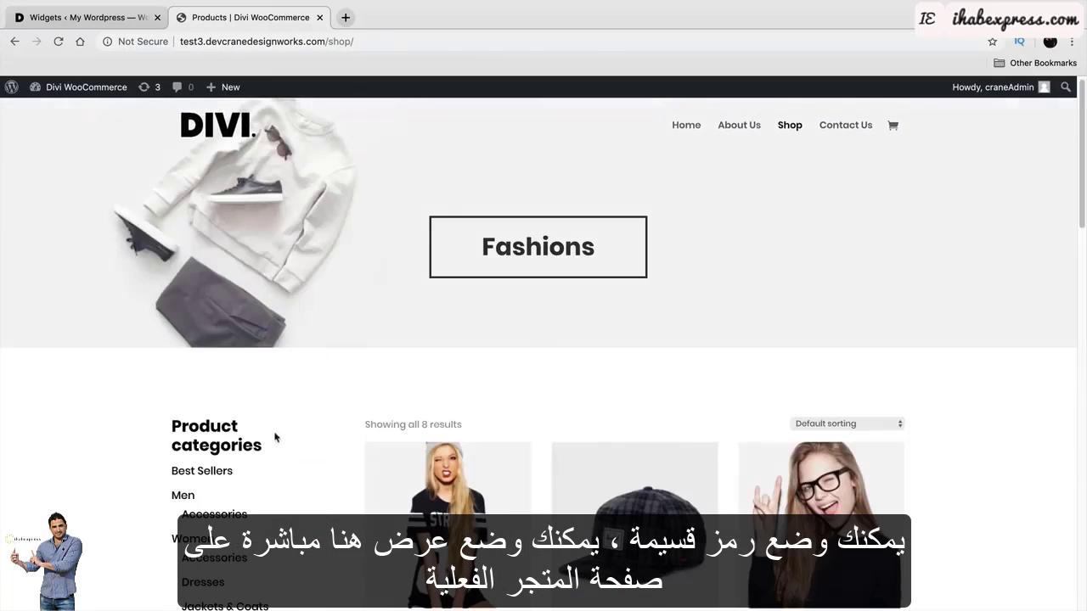
scroll(284, 449, down, 2)
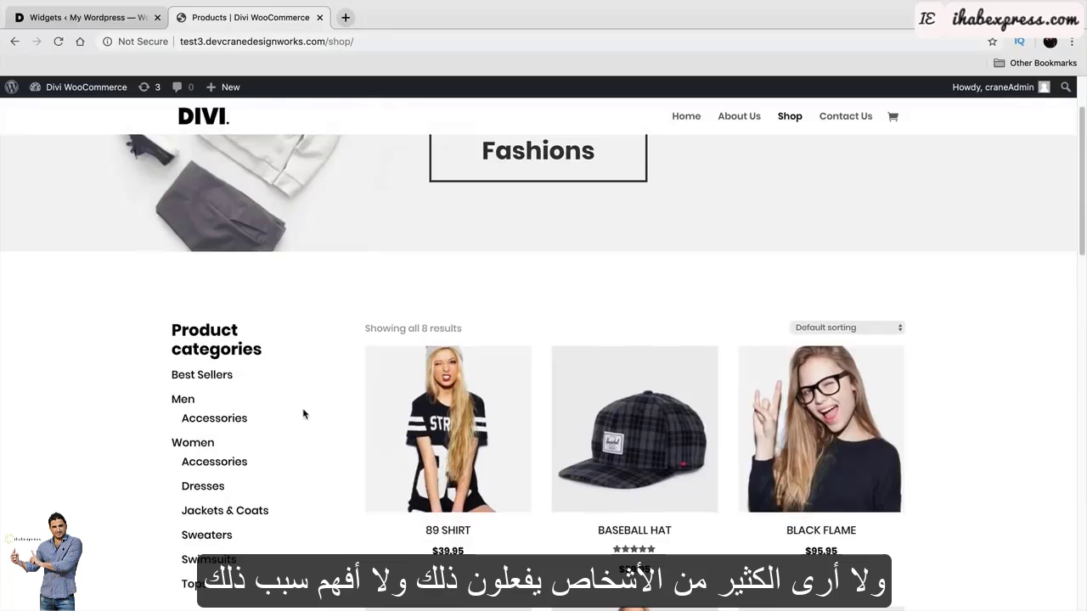
Title the banner Image widget COUPON DEAL, leave Link empty, and save it.
click(108, 18)
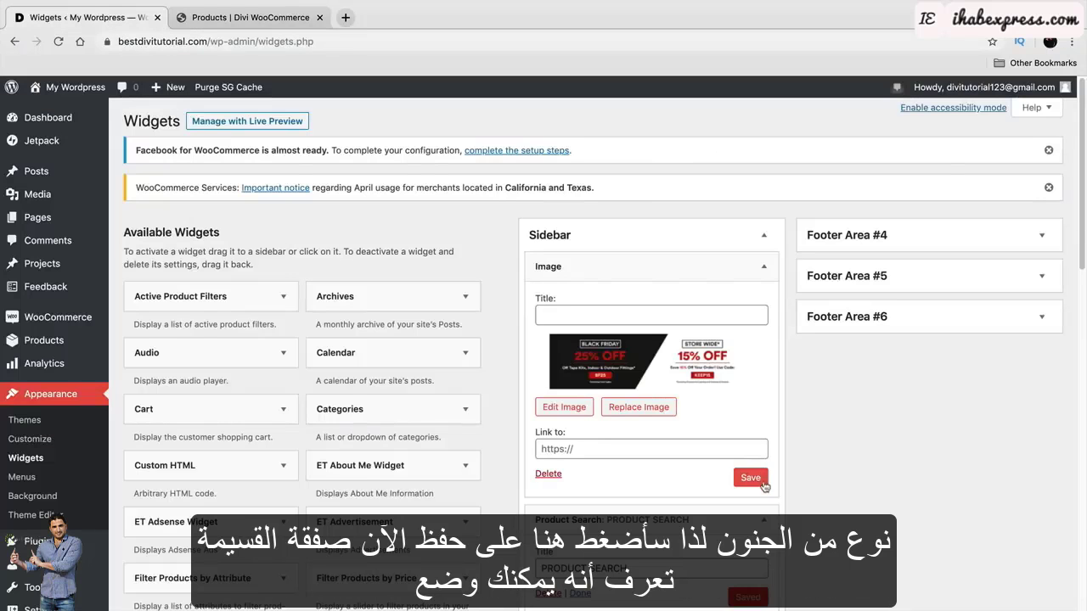
click(763, 485)
click(637, 316)
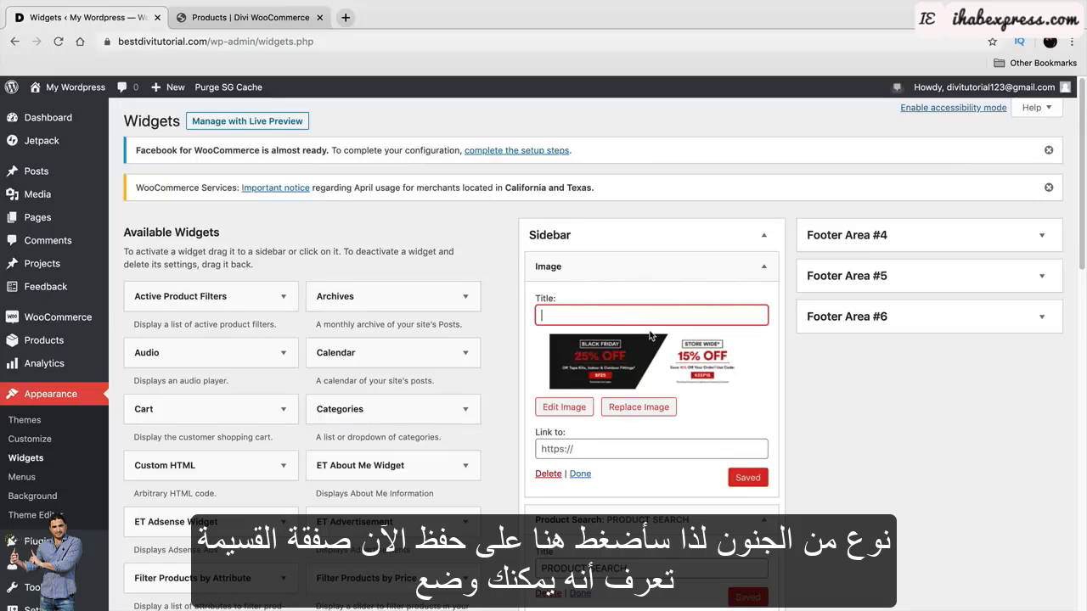
text(COUPON C)
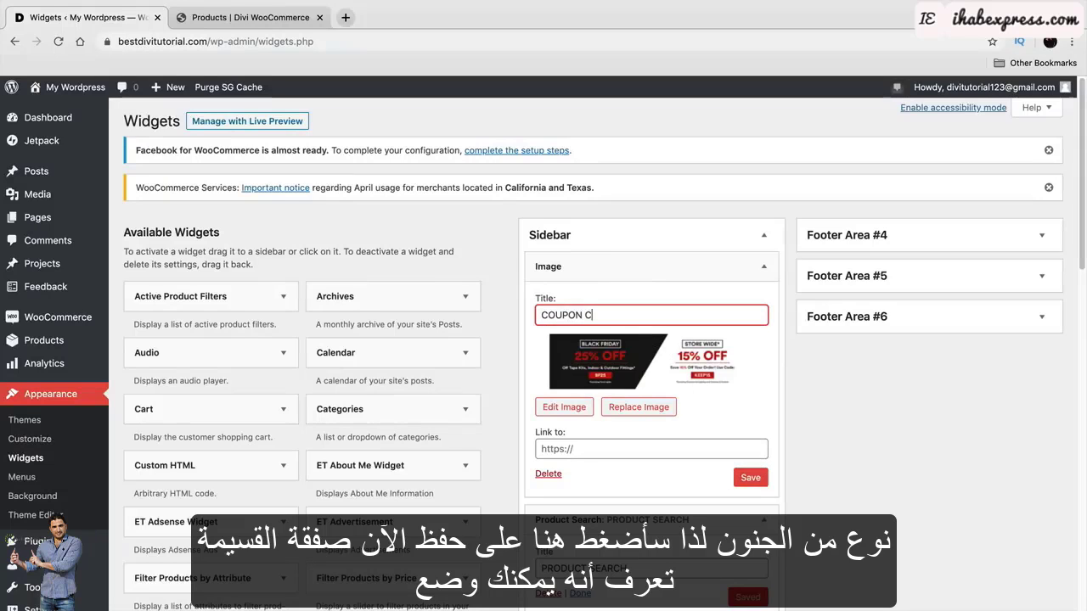
key(BackSpace)
click(566, 450)
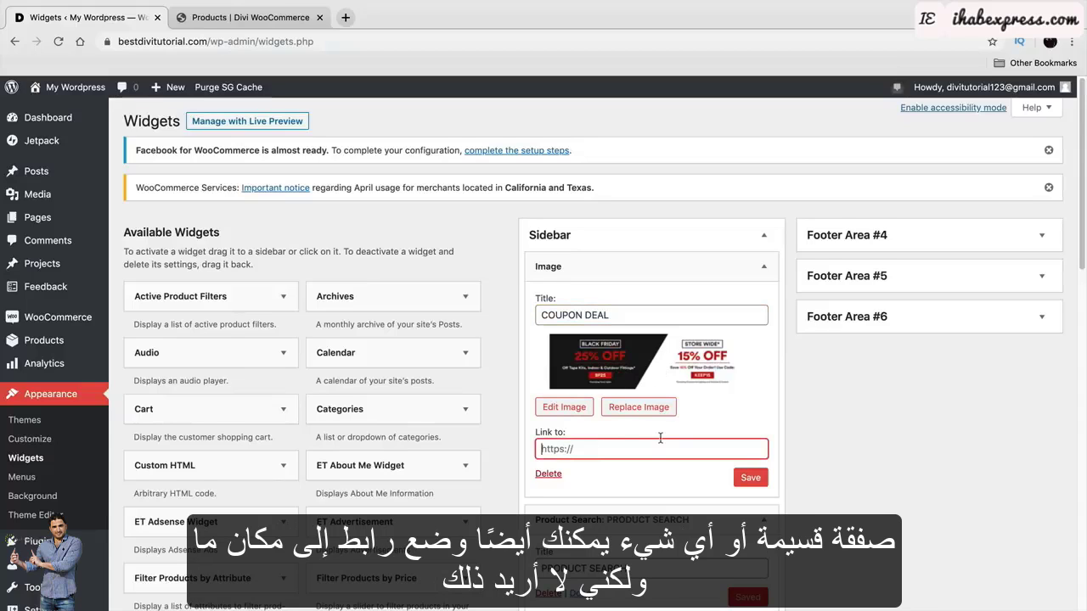
click(757, 479)
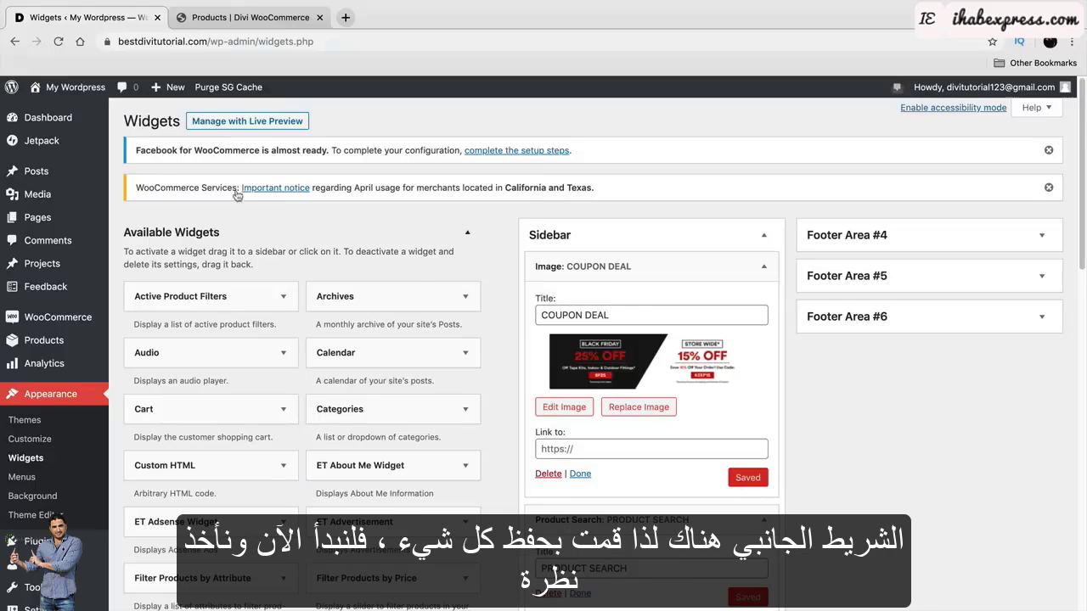
Visit the live Shop page and highlight the PRODUCT SEARCH and other new sidebar headings.
mouse_move(51, 87)
click(52, 112)
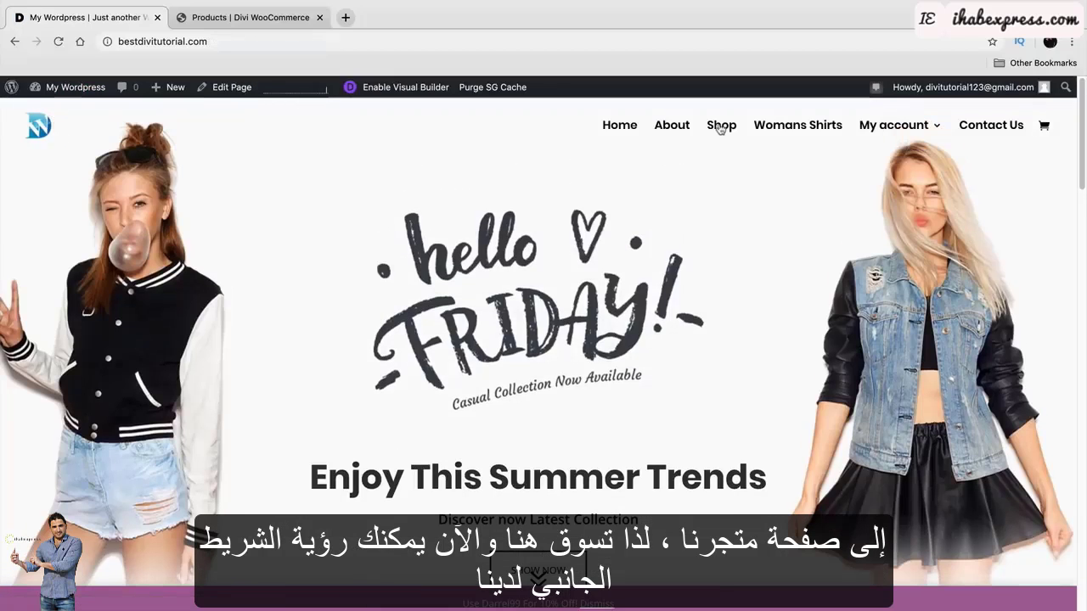
click(720, 125)
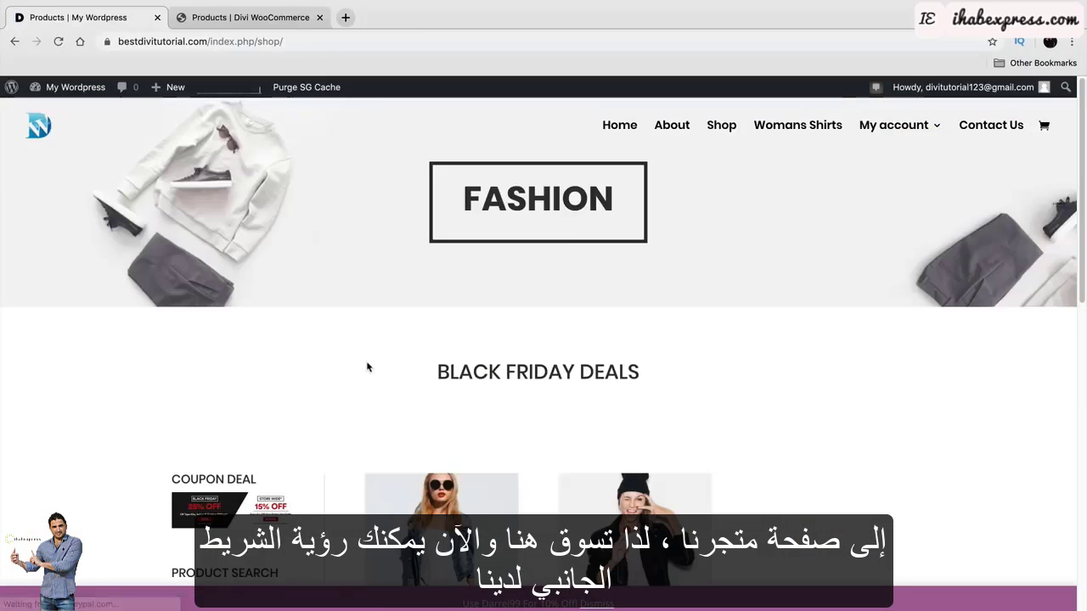
scroll(368, 367, down, 3)
scroll(263, 348, down, 1)
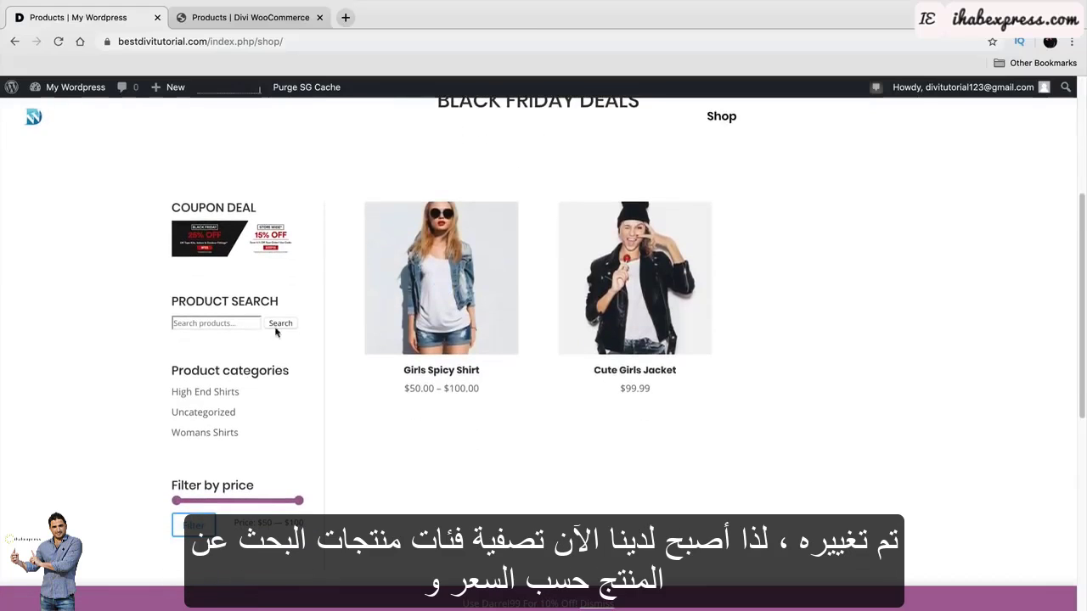
drag(281, 299, 171, 309)
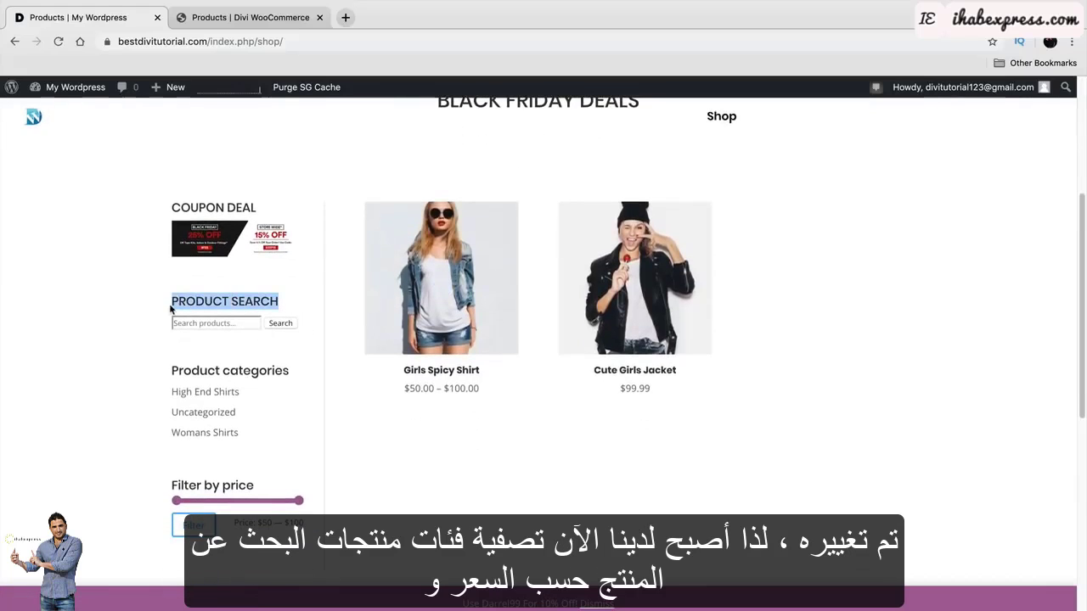
drag(283, 368, 170, 371)
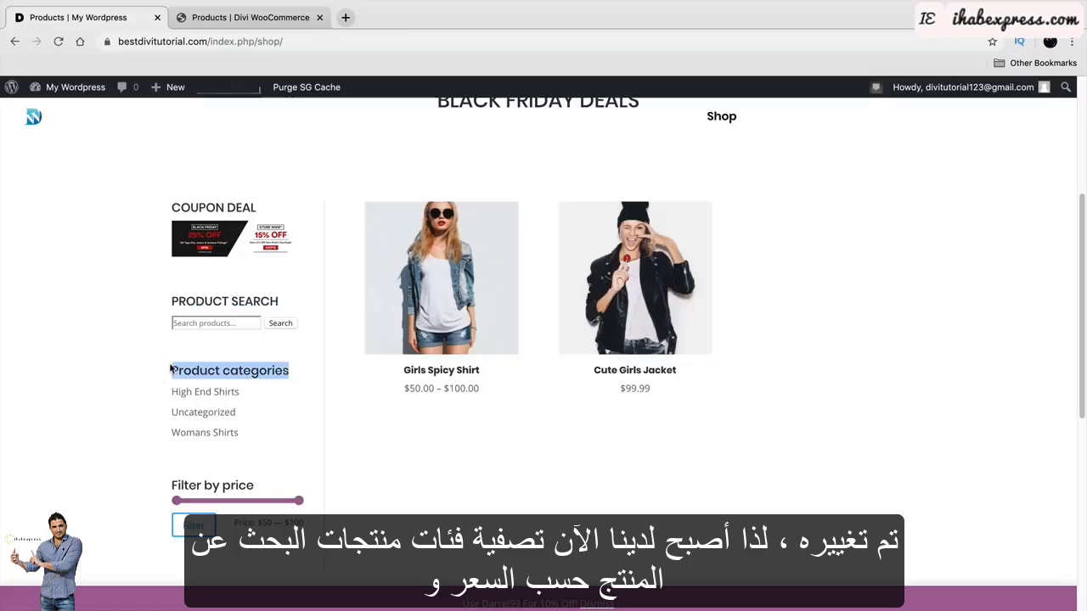
scroll(170, 371, down, 2)
drag(253, 377, 165, 379)
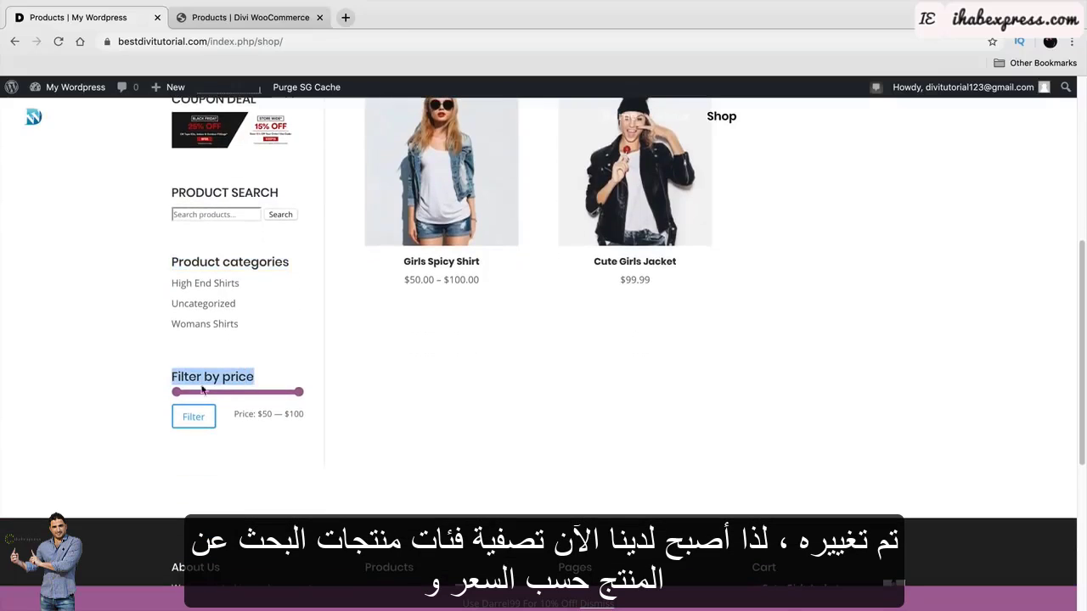
Browse the Cute Girls Jacket, Womans Shirts category, and Girls Spicy Shirt pages.
click(619, 188)
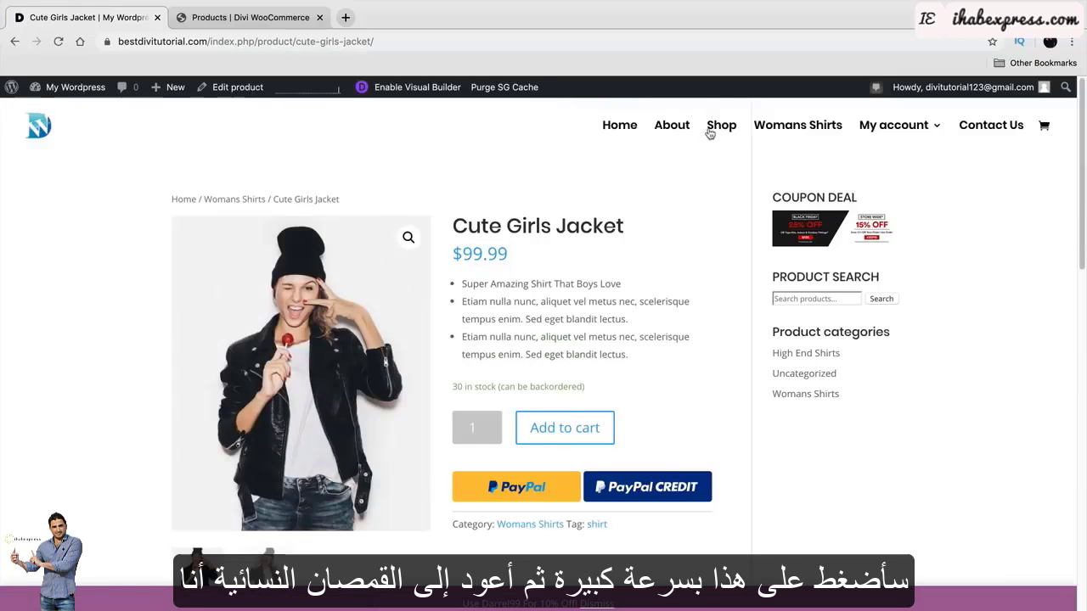
click(230, 201)
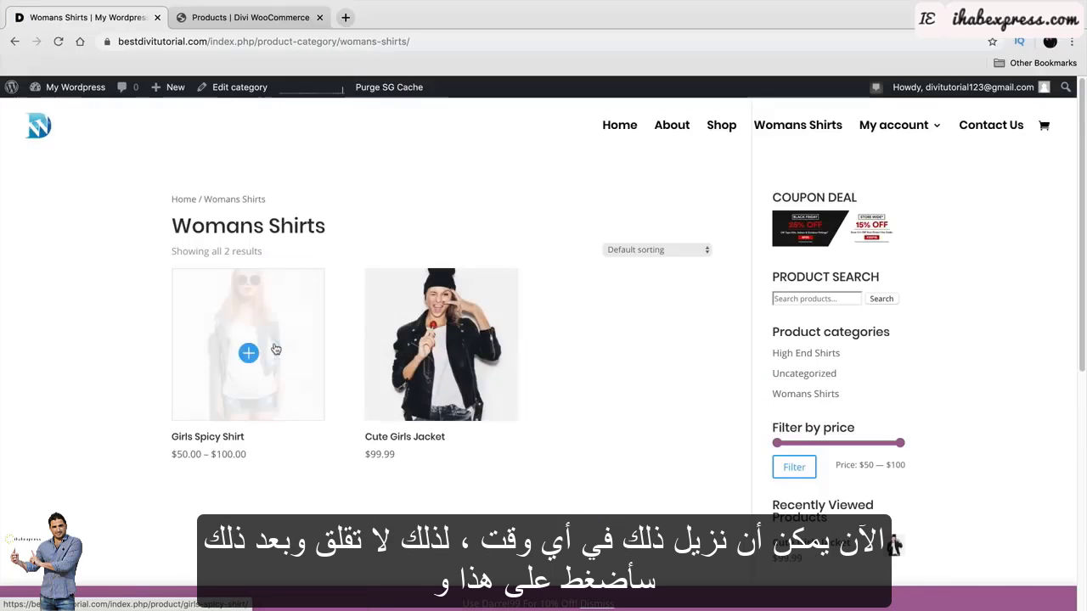
click(276, 349)
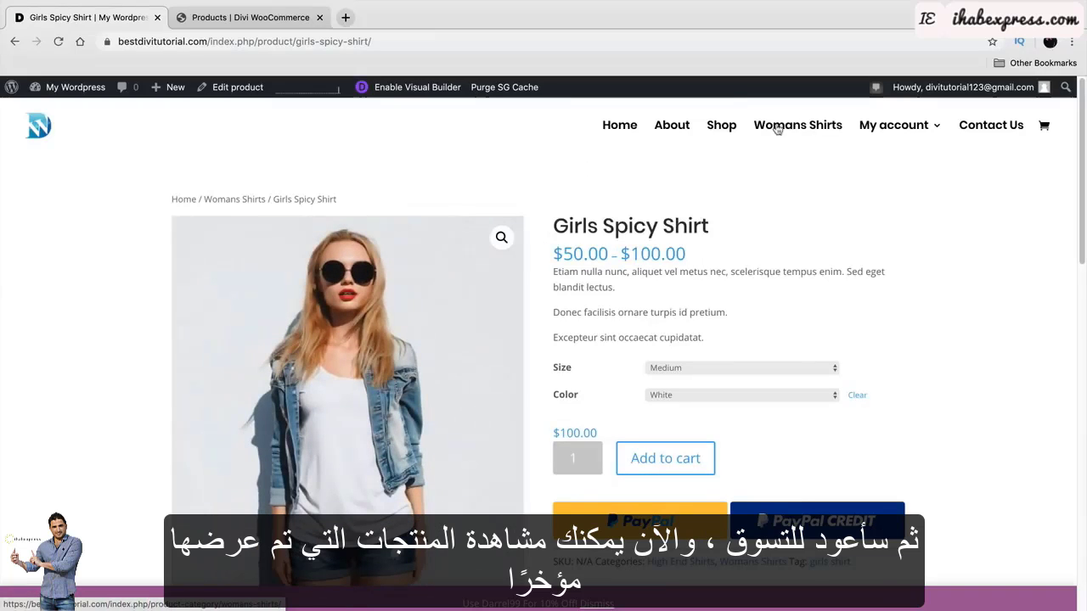
Return to Shop and point out the Recently Viewed Products list in the sidebar.
click(708, 126)
scroll(366, 369, down, 5)
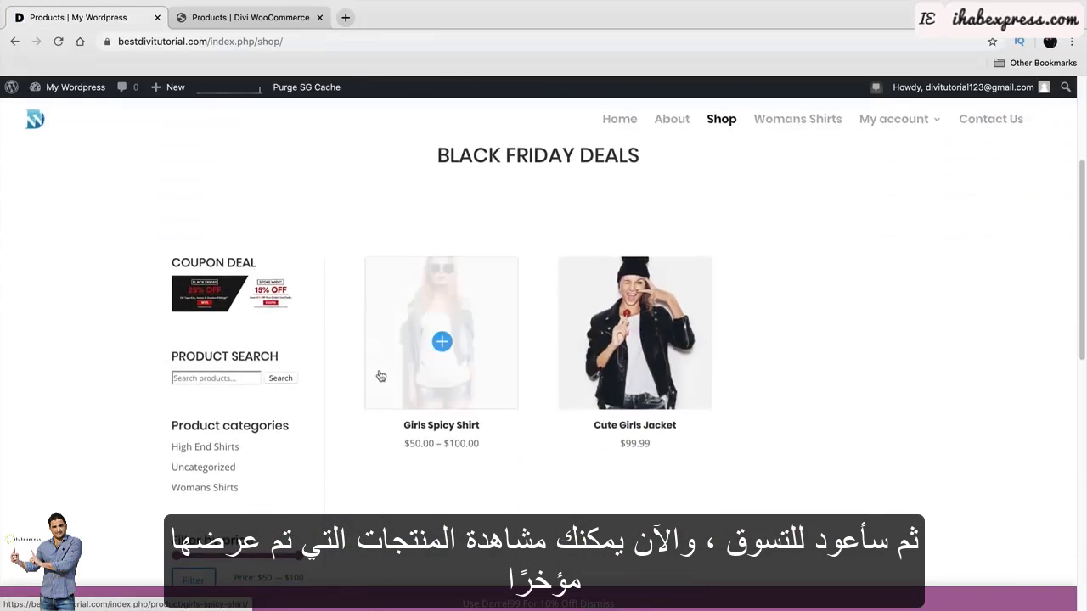
scroll(359, 361, down, 1)
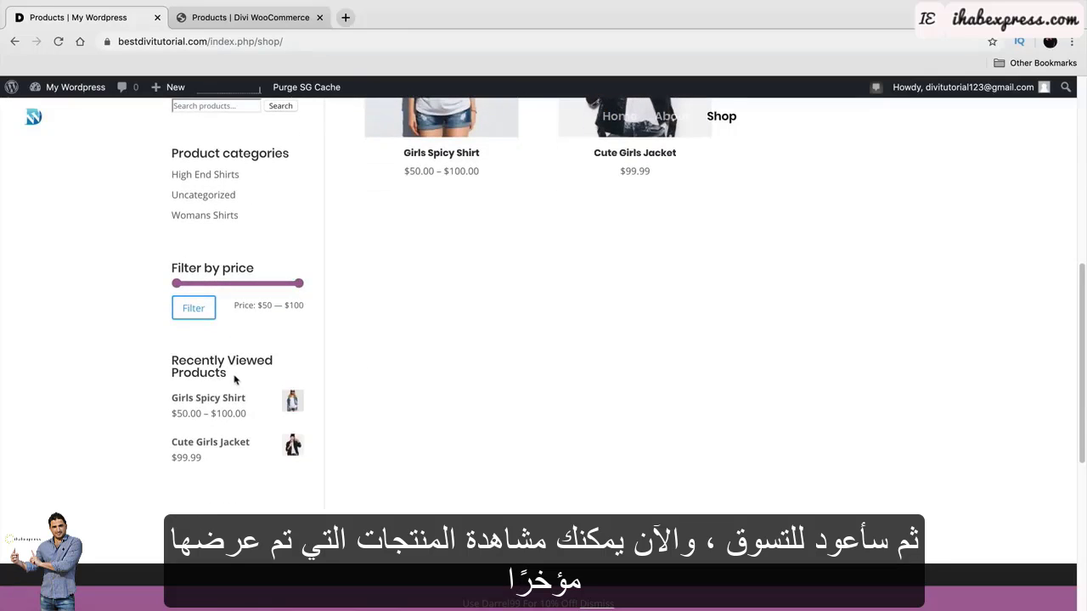
drag(234, 379, 164, 367)
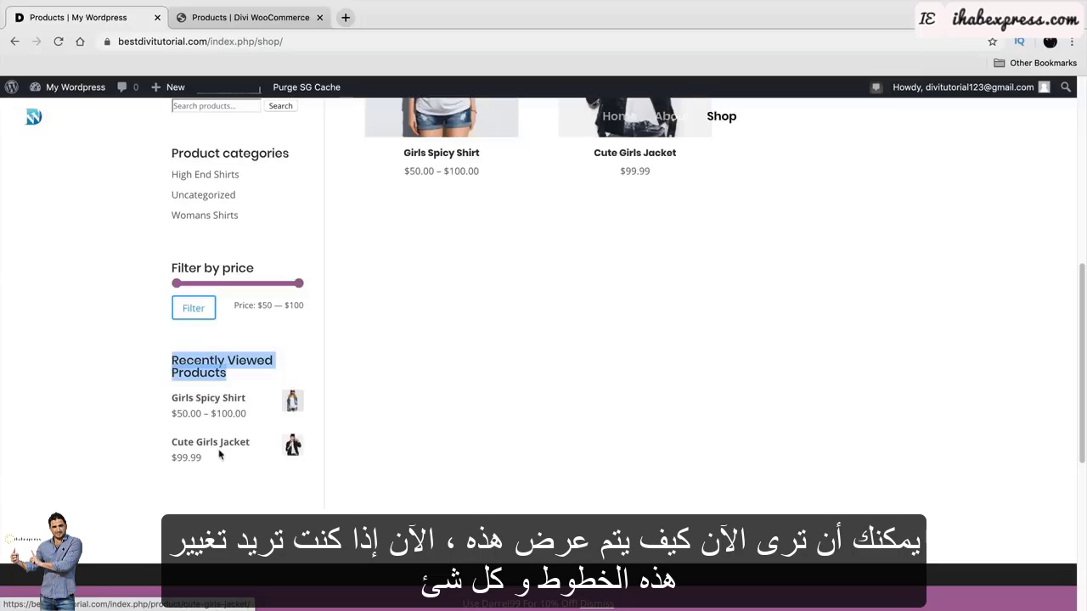
scroll(219, 450, up, 5)
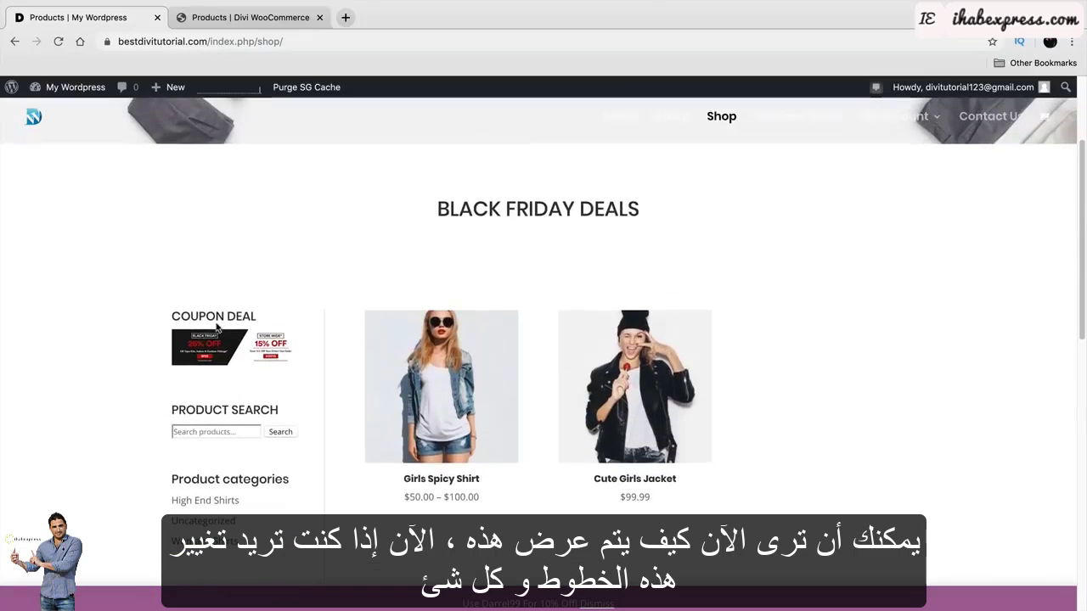
scroll(241, 337, down, 1)
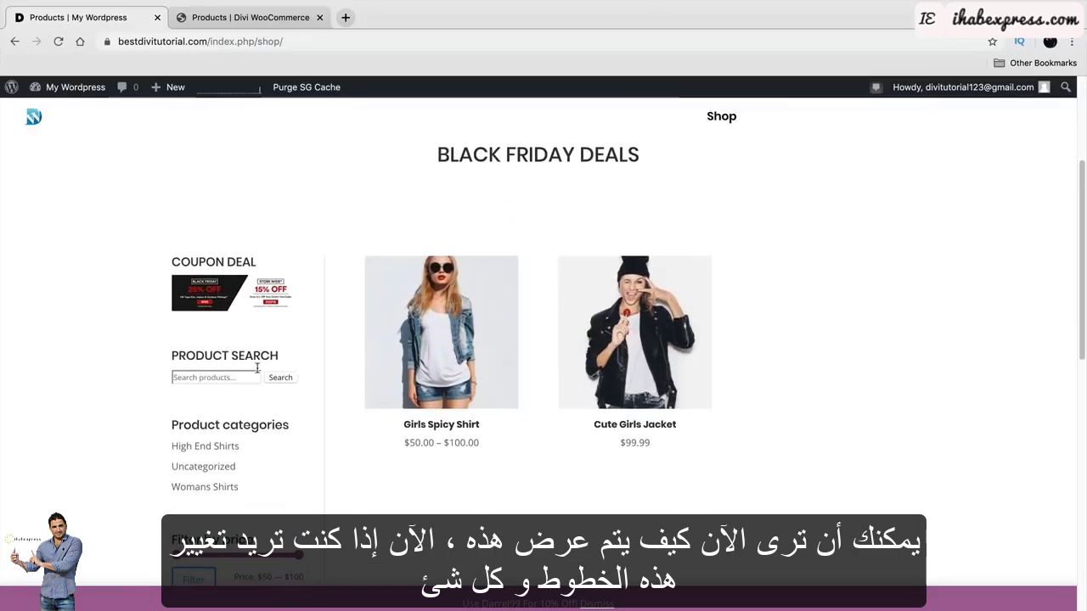
mouse_move(100, 94)
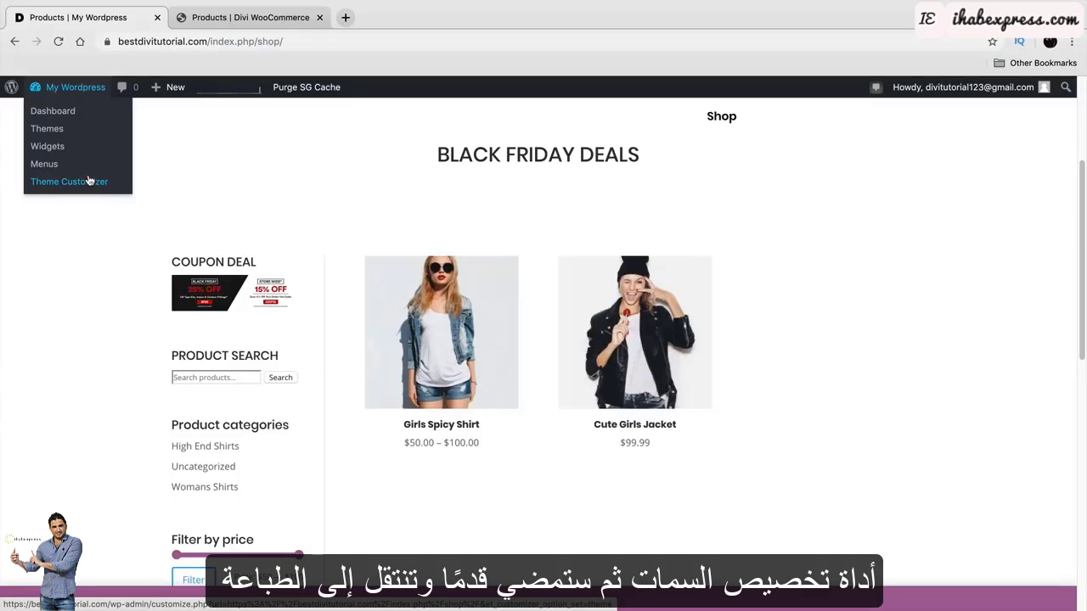
Open the Customizer on the Shop page, view Widgets > Sidebar, and go back to the main panel.
click(88, 181)
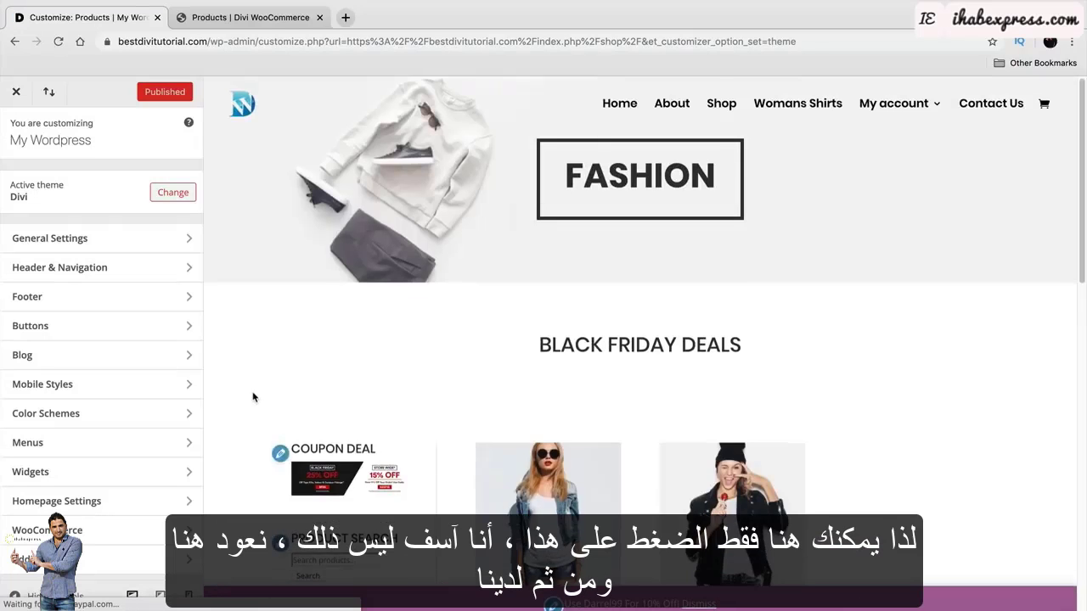
scroll(255, 382, down, 3)
click(281, 291)
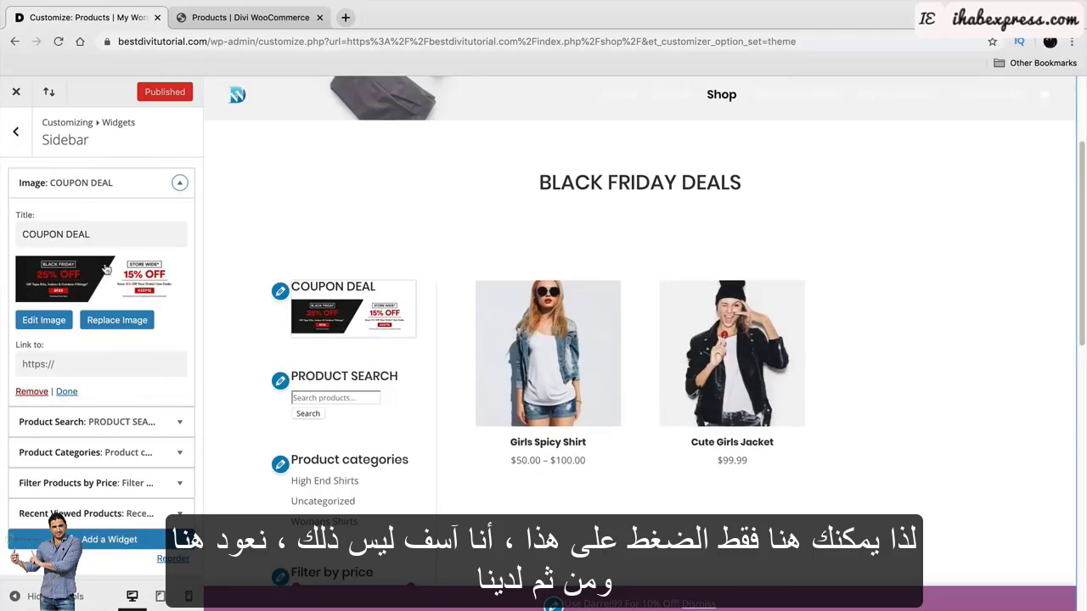
click(15, 132)
click(17, 131)
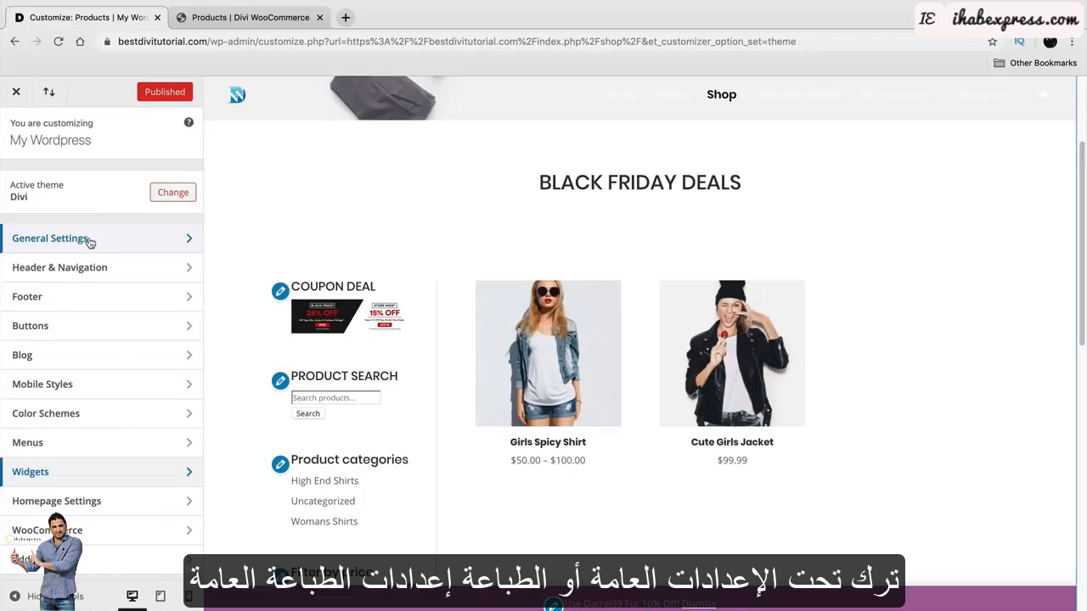
In Typography, set body text size 16 and bold headings, trying then reverting italic, uppercase and underline.
click(90, 243)
click(89, 241)
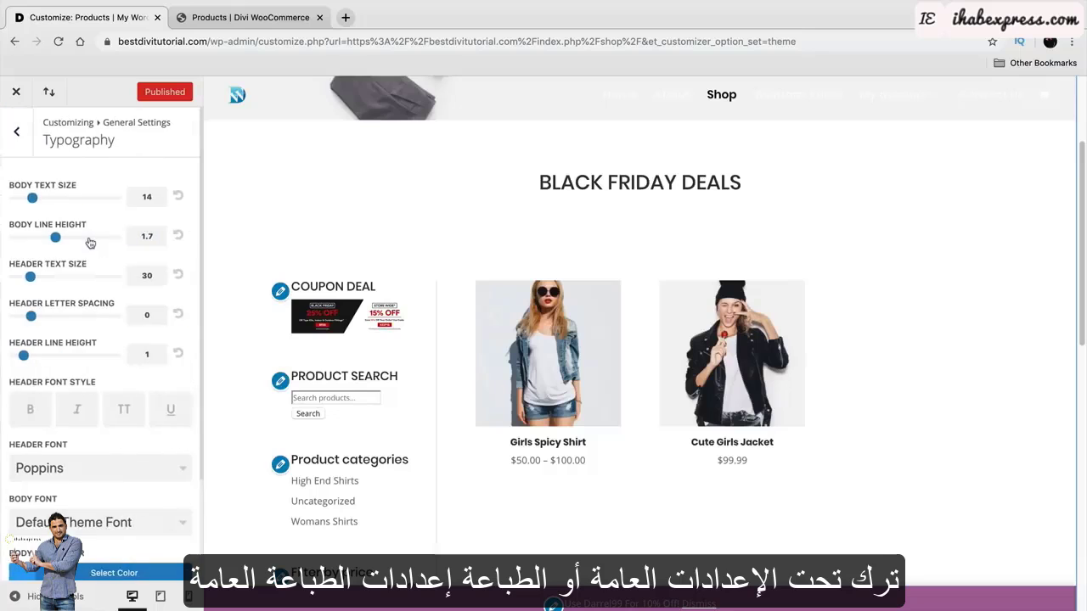
drag(32, 198, 41, 199)
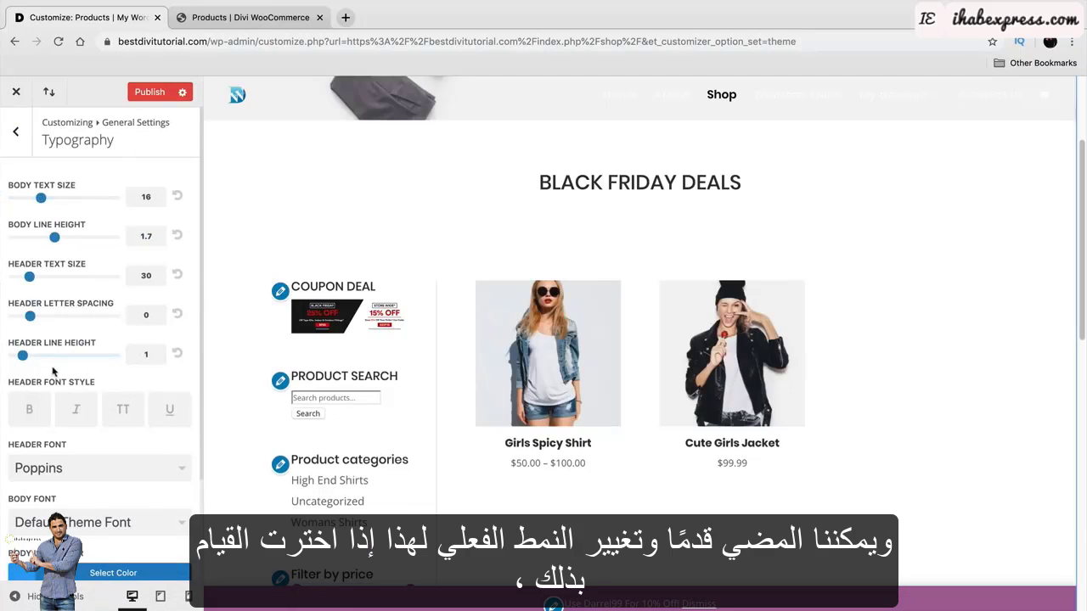
click(29, 412)
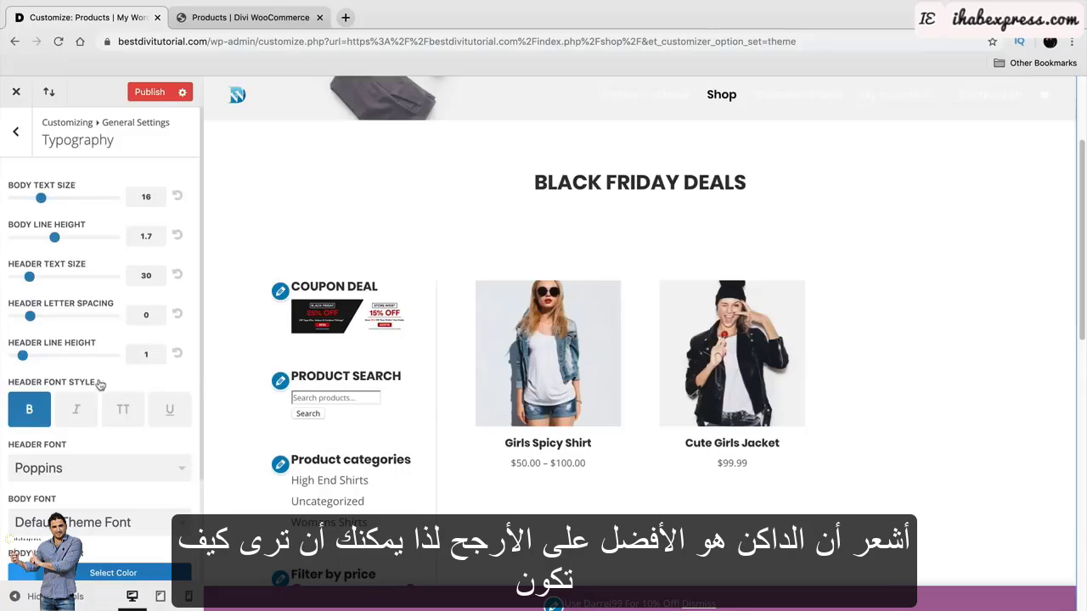
scroll(85, 399, down, 1)
click(81, 384)
click(123, 385)
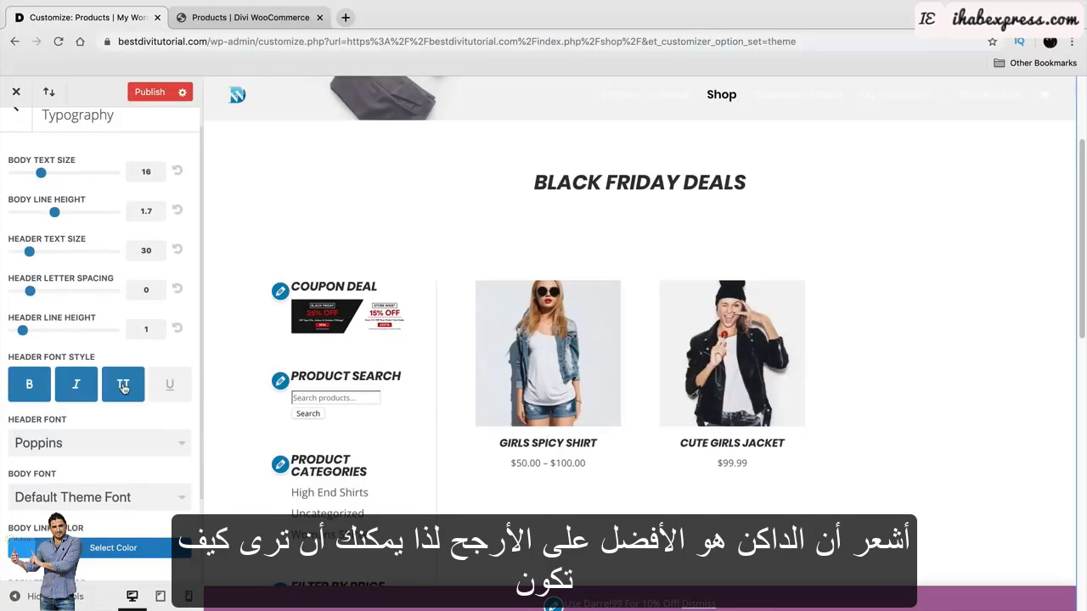
click(168, 386)
click(168, 385)
click(123, 385)
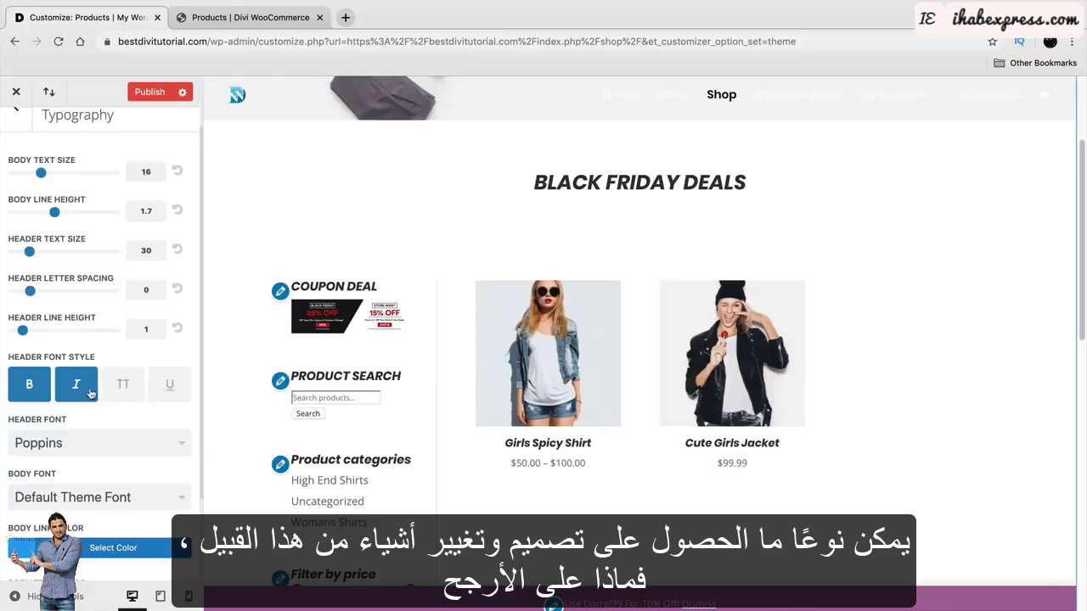
click(76, 384)
scroll(307, 380, down, 2)
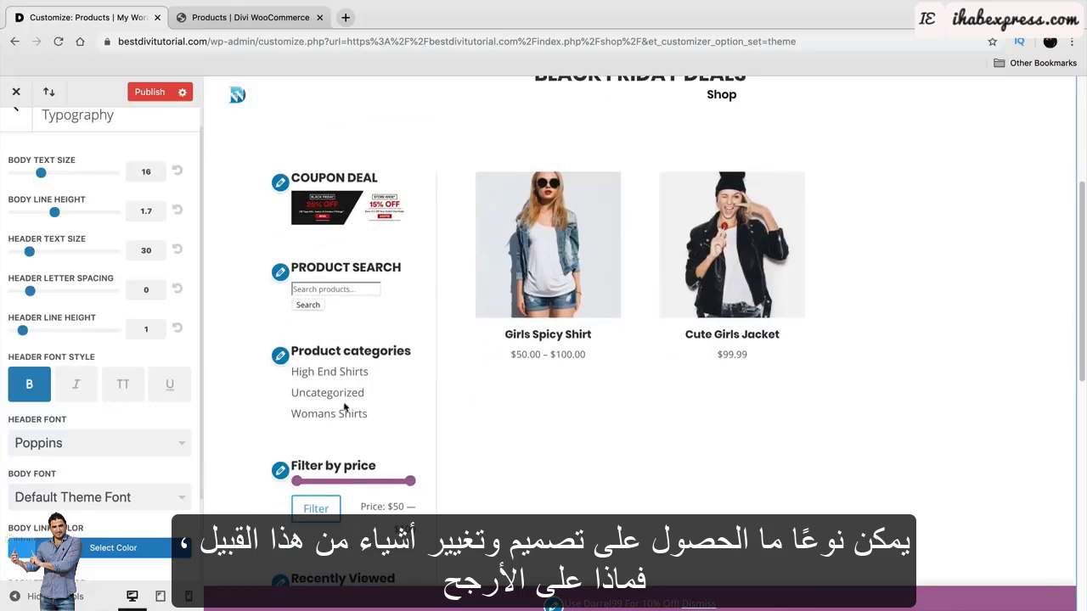
scroll(369, 308, up, 1)
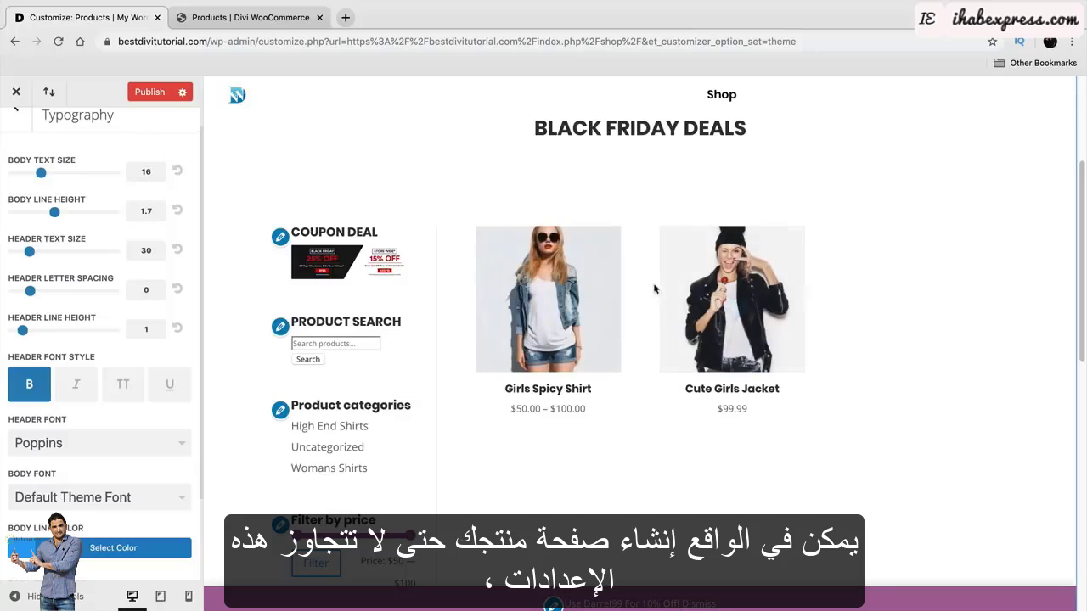
Review the BLACK FRIDAY DEALS heading in the preview and publish the typography changes.
drag(734, 127, 550, 124)
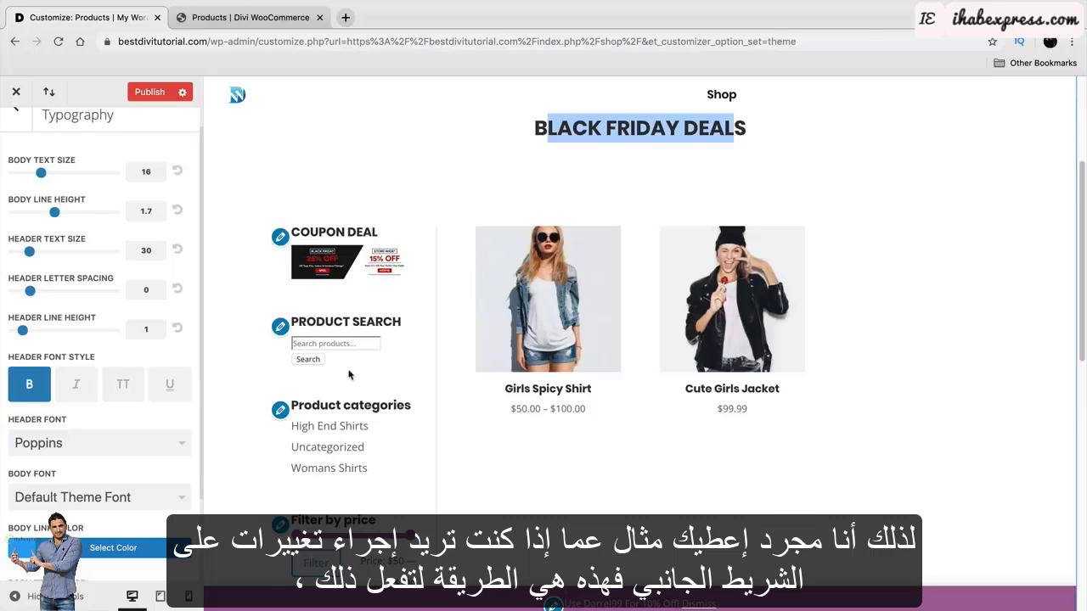
scroll(348, 375, down, 5)
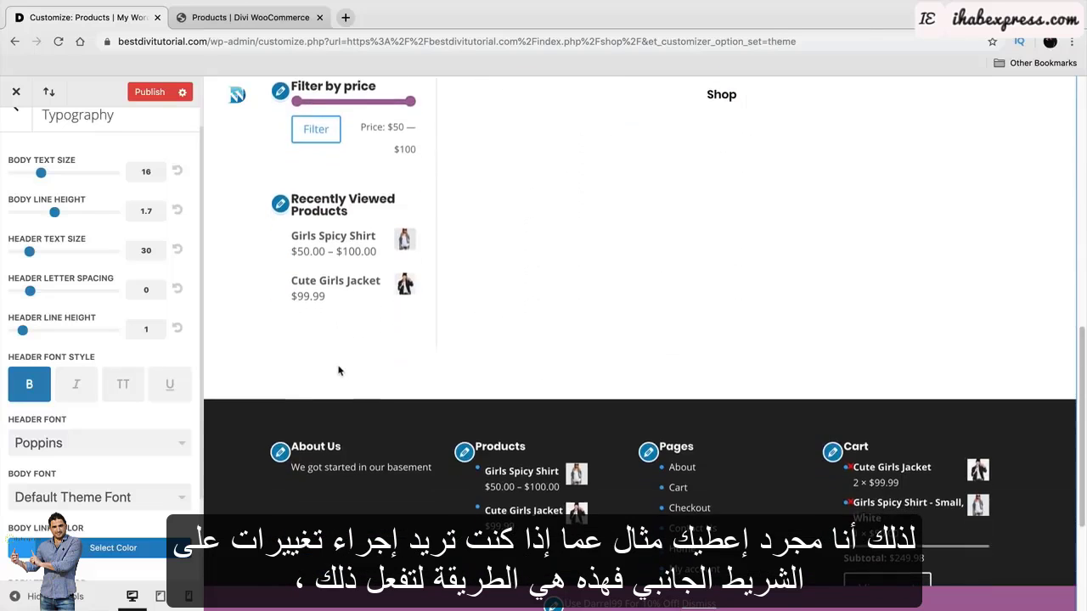
scroll(340, 378, up, 8)
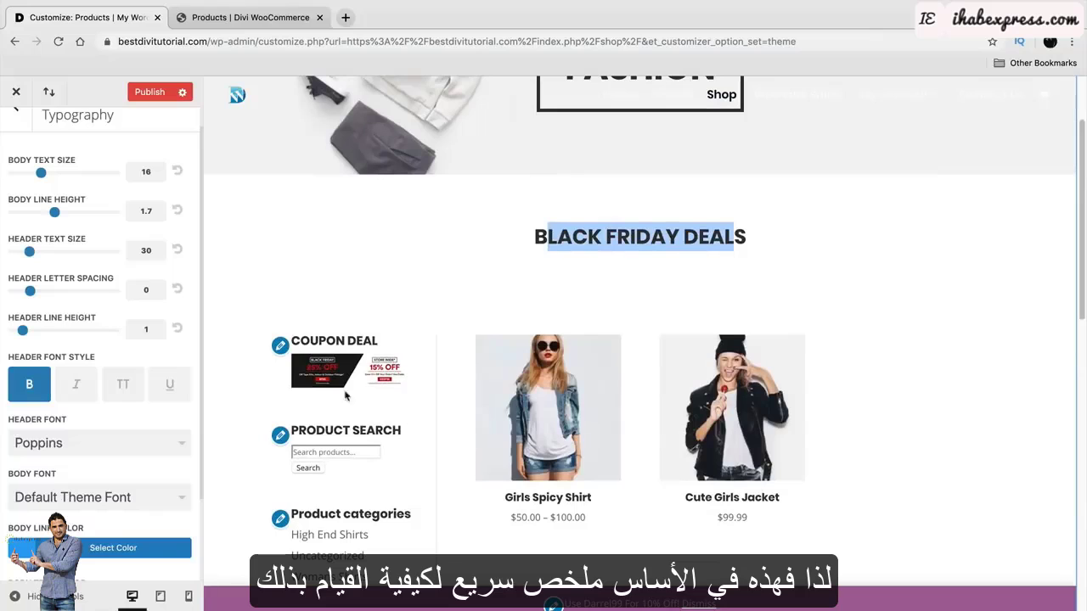
click(159, 97)
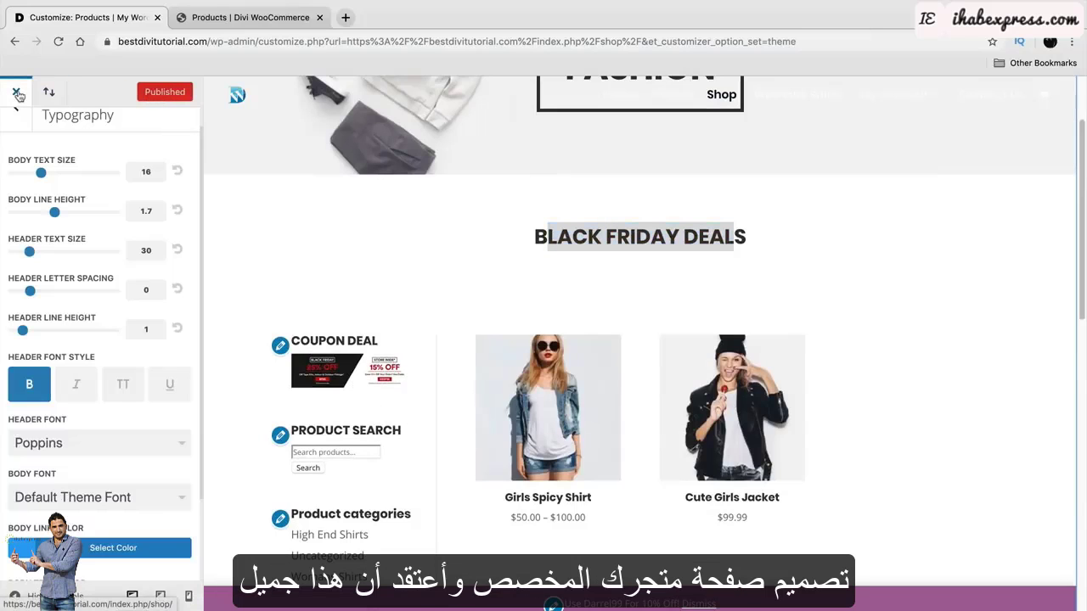
Close the Customizer and go to Divi > Theme Builder from the admin dashboard.
click(18, 92)
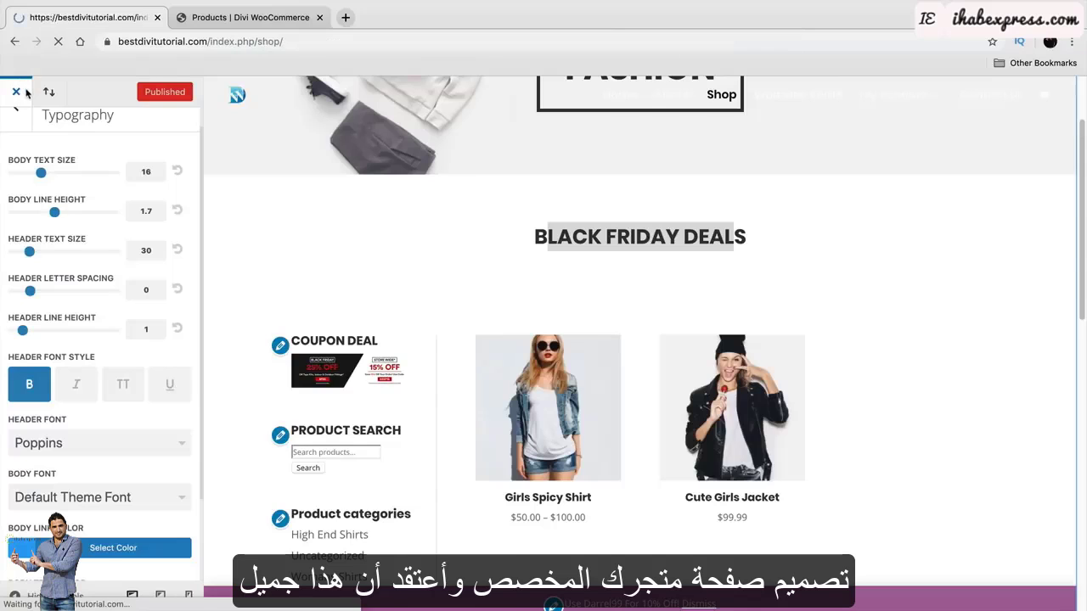
scroll(502, 320, down, 1)
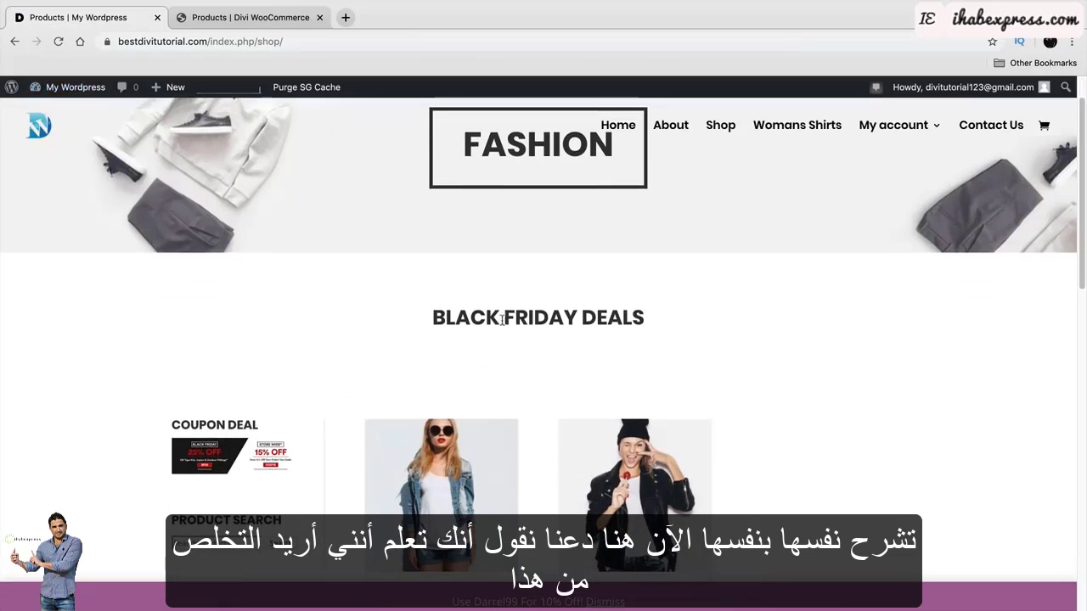
drag(635, 316, 438, 327)
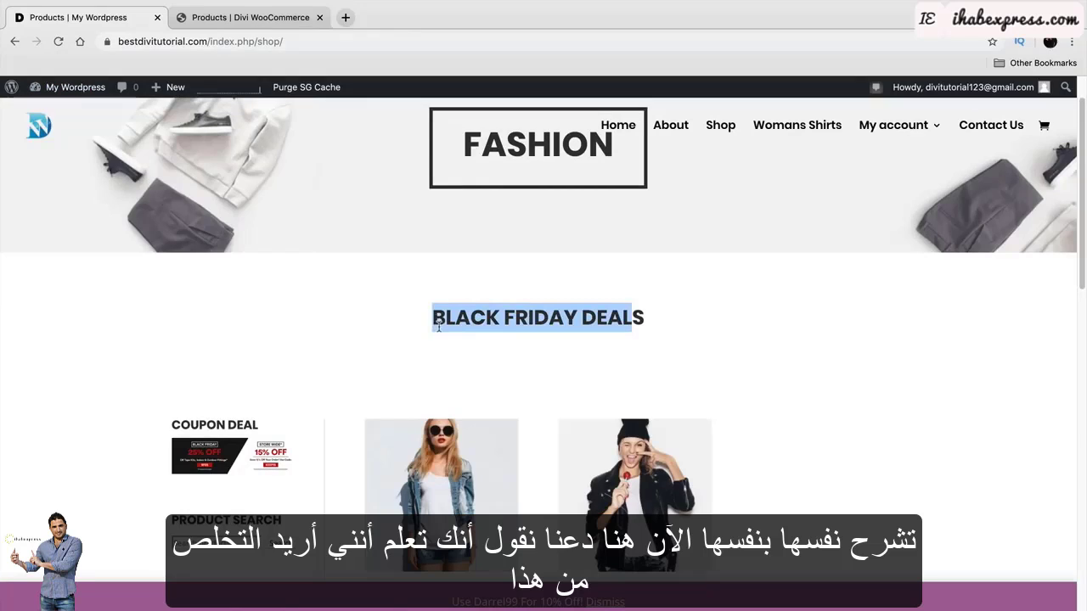
mouse_move(74, 87)
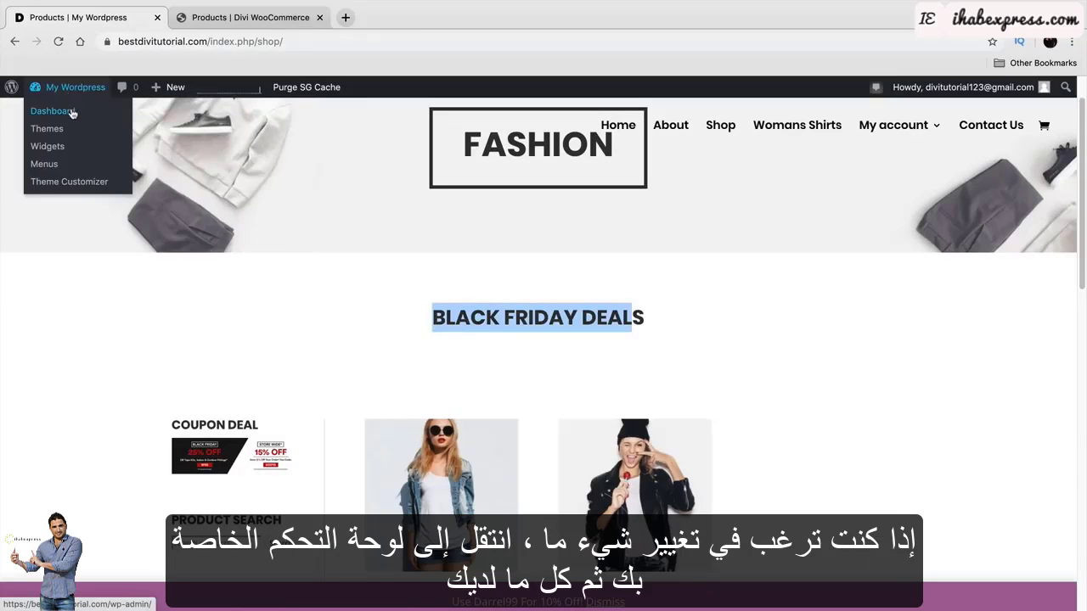
click(73, 113)
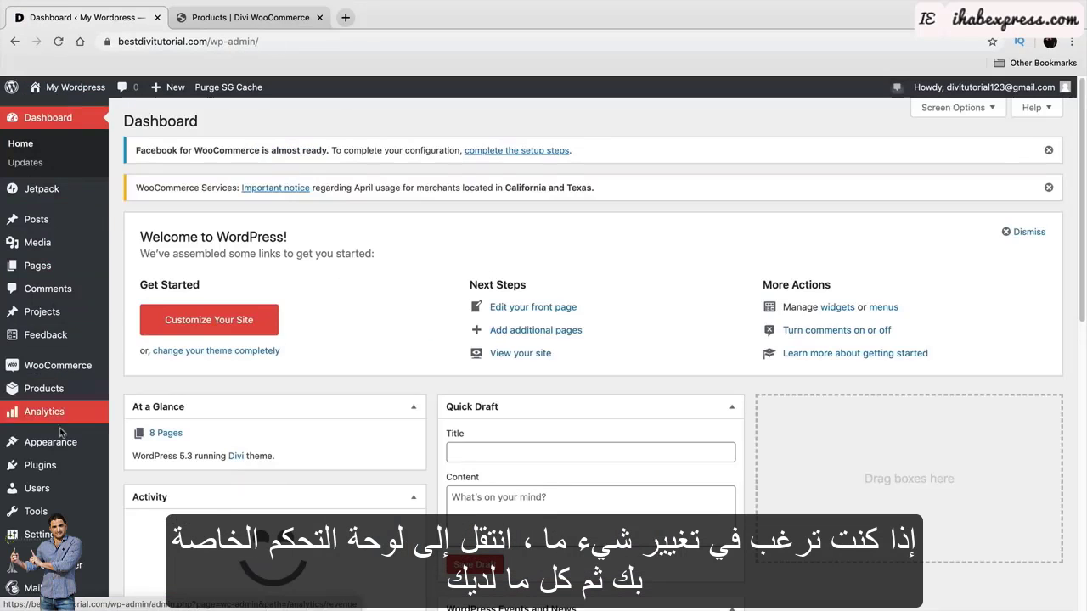
scroll(61, 433, down, 3)
mouse_move(51, 567)
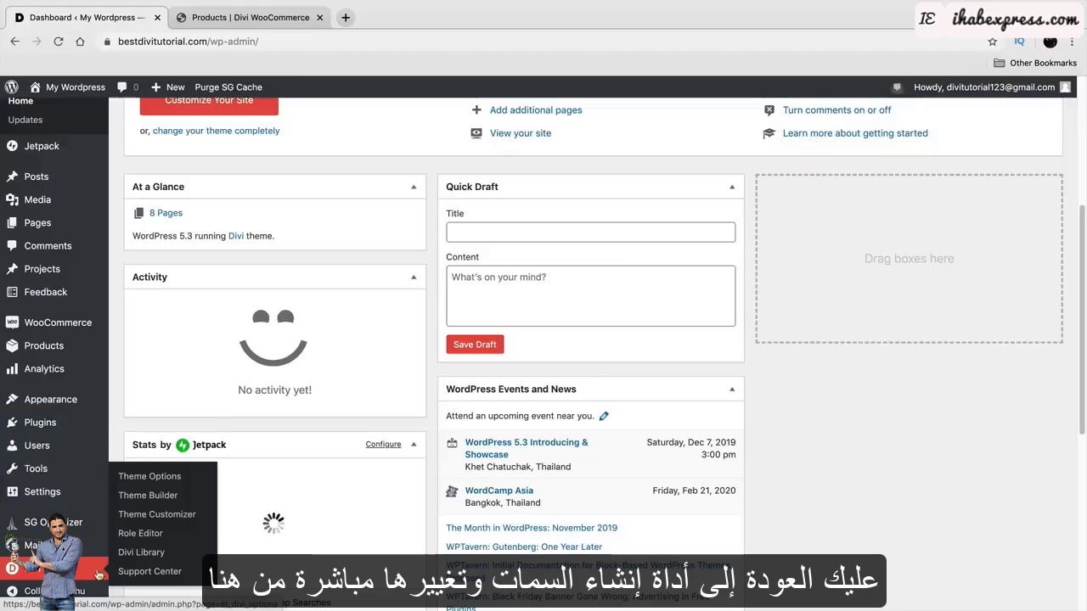
click(162, 496)
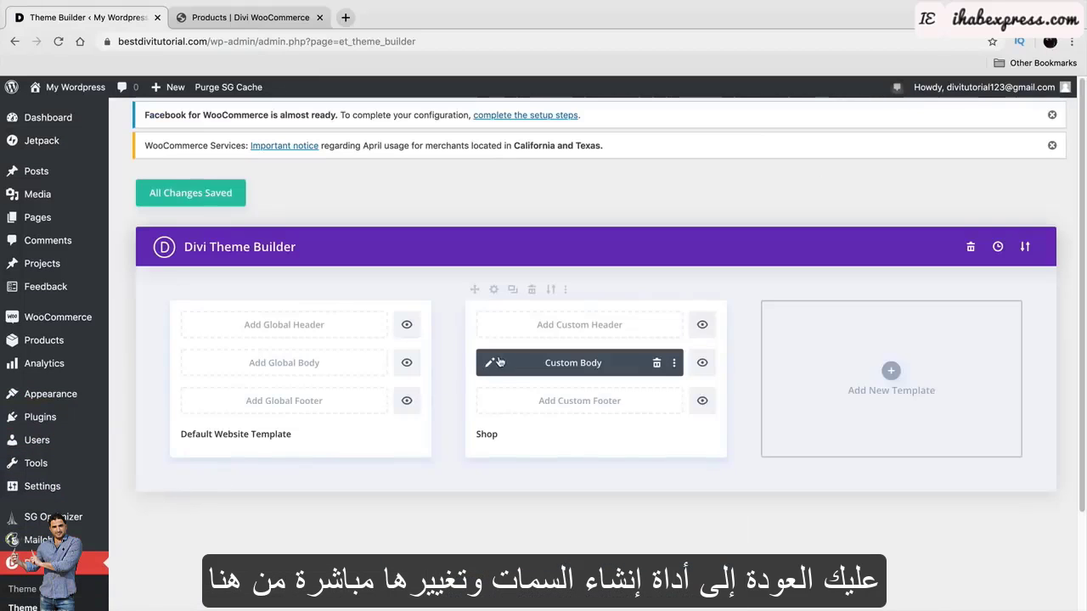
Delete the BLACK FRIDAY DEALS section from the Shop Custom Body, save it, and save all changes.
click(490, 363)
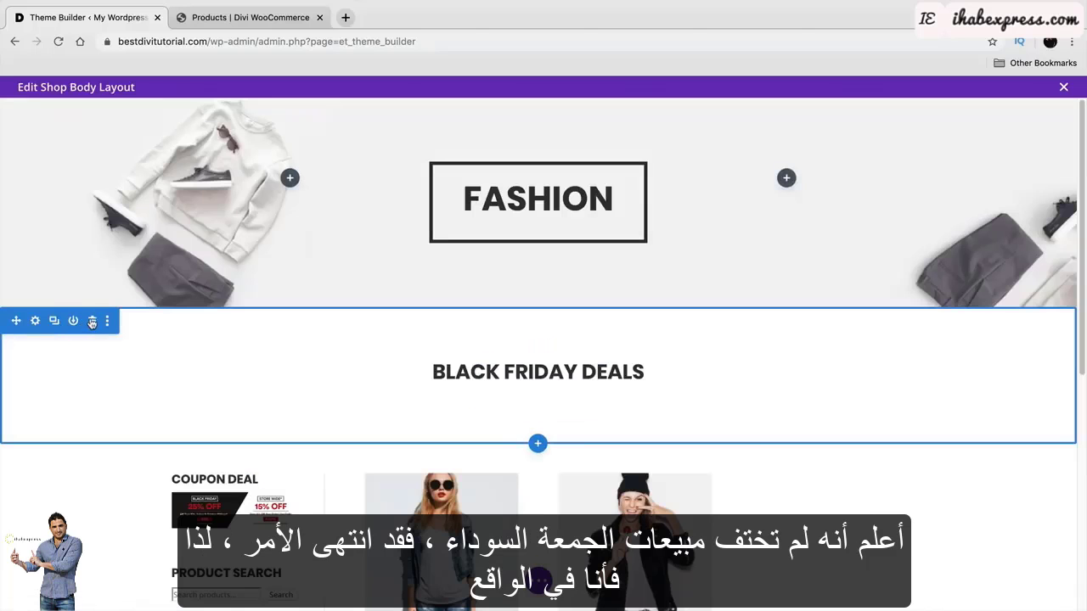
click(92, 321)
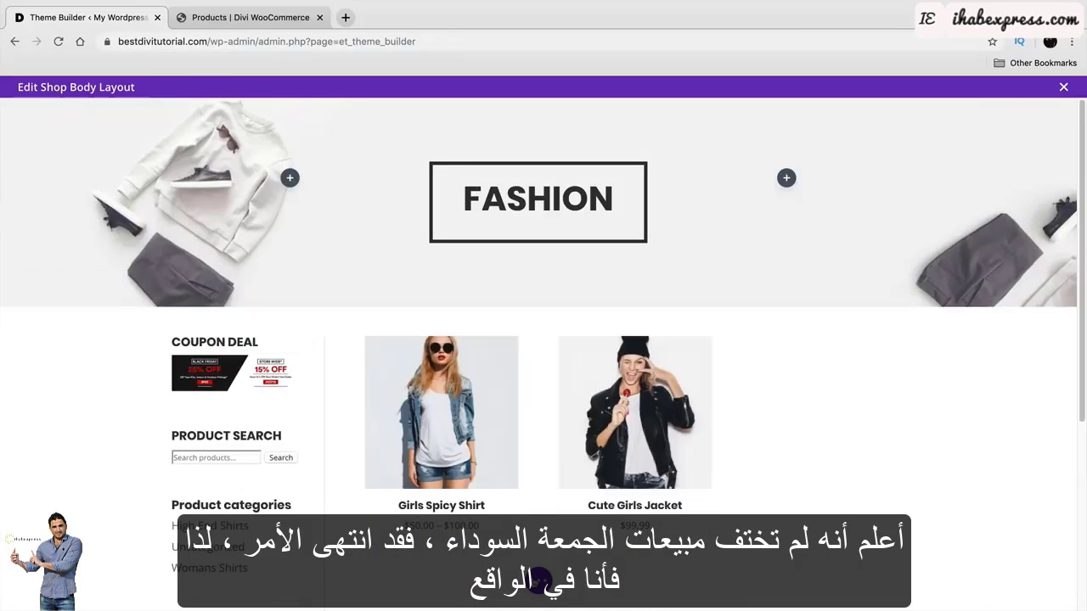
click(1034, 581)
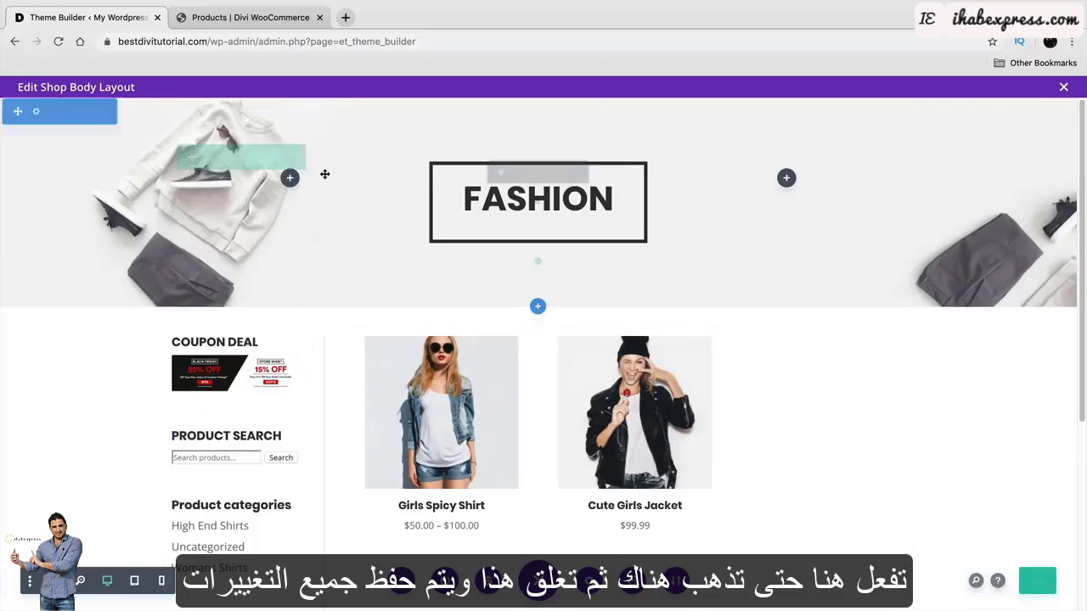
click(1066, 88)
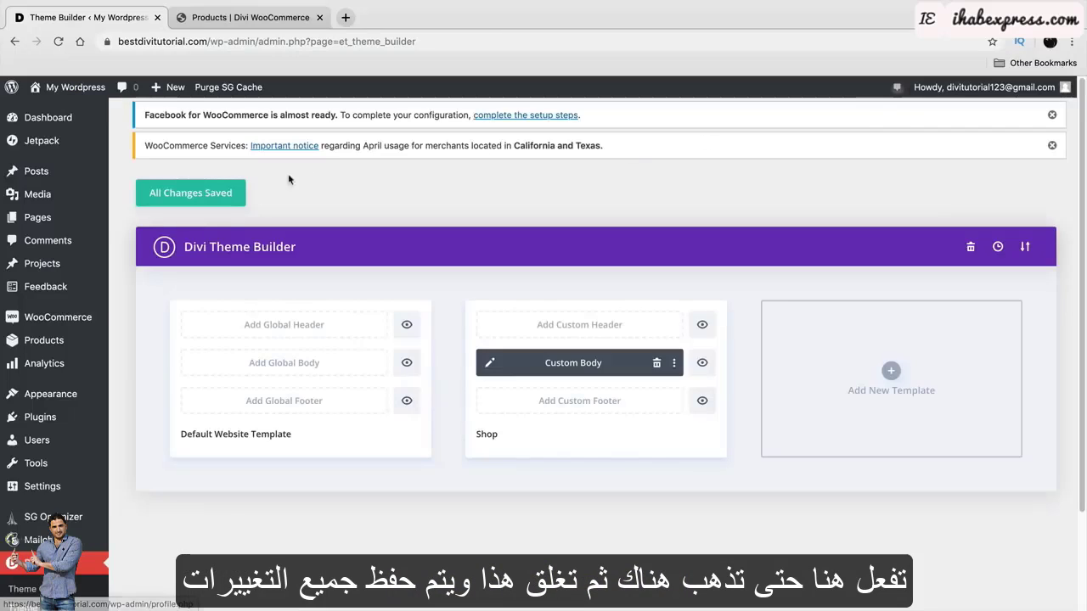
click(203, 197)
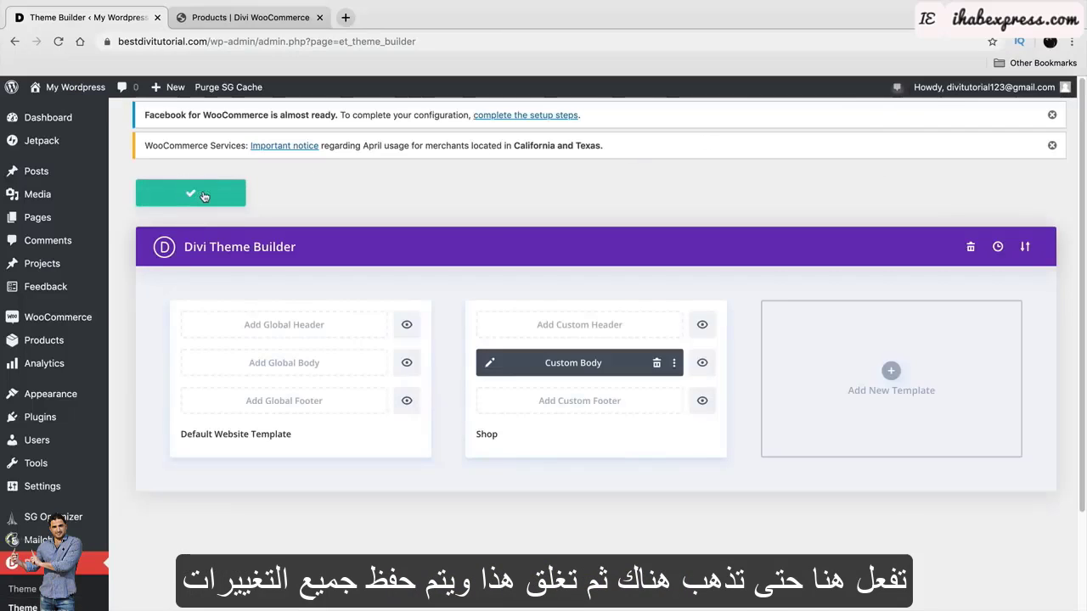
Visit the live Shop, open Girls Spicy Shirt and the High End Shirts category, then return to Shop.
mouse_move(68, 87)
click(72, 111)
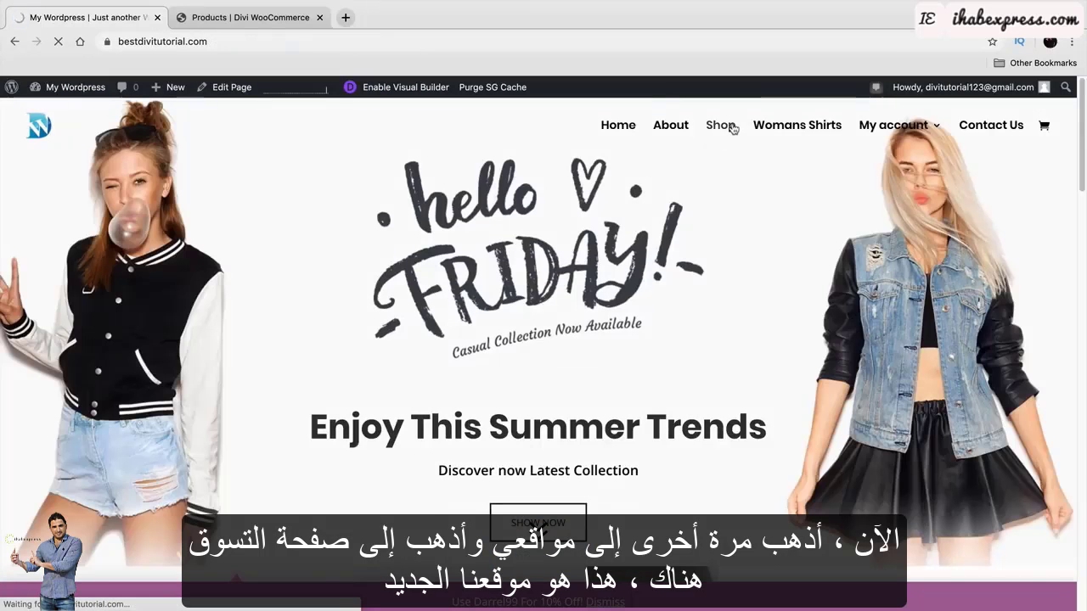
click(730, 126)
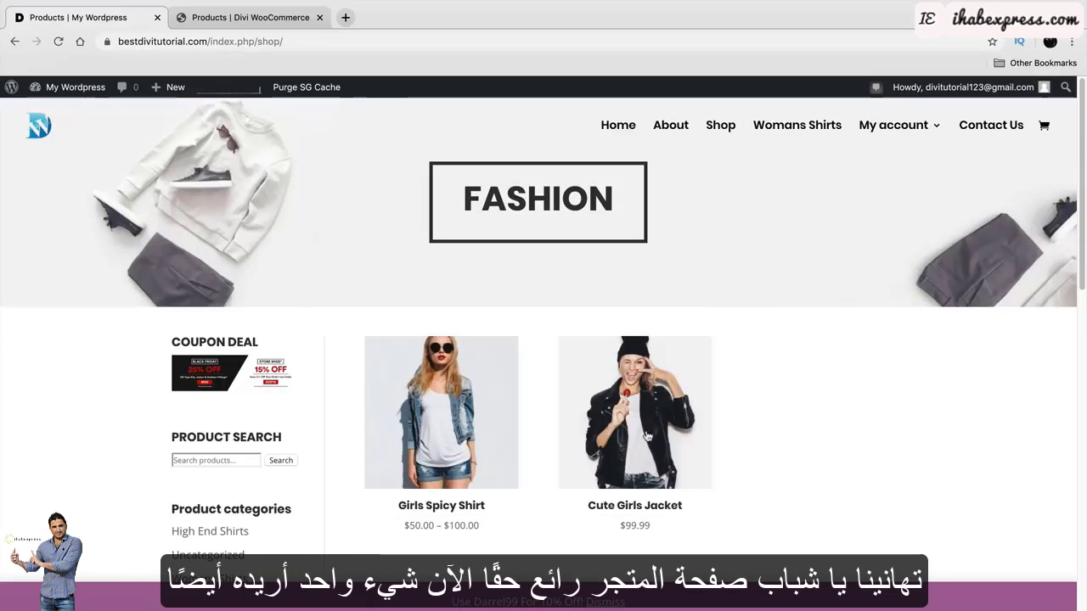
click(448, 413)
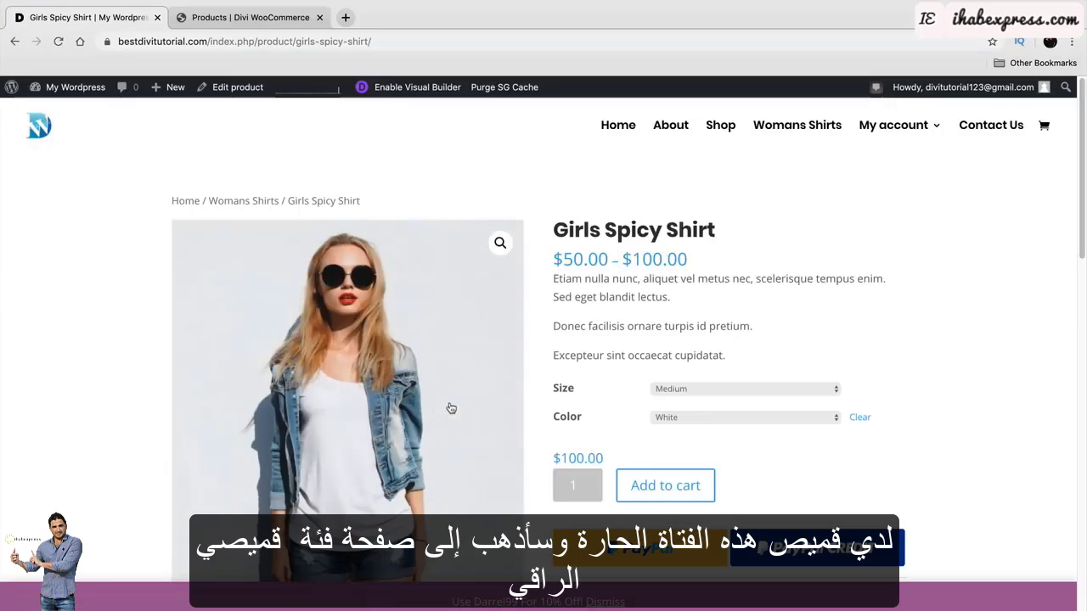
scroll(595, 395, down, 3)
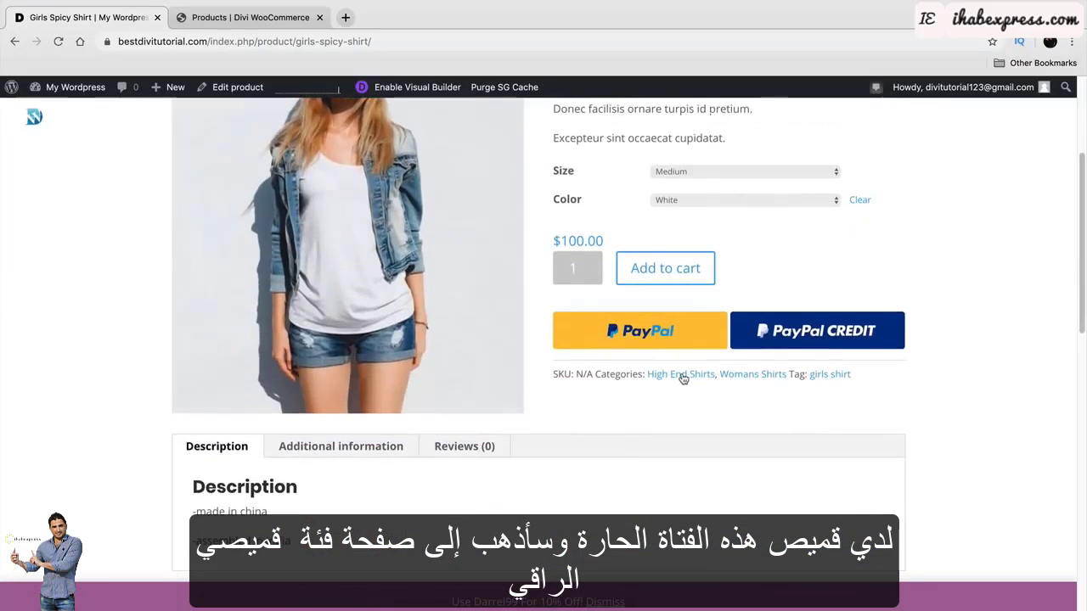
click(684, 379)
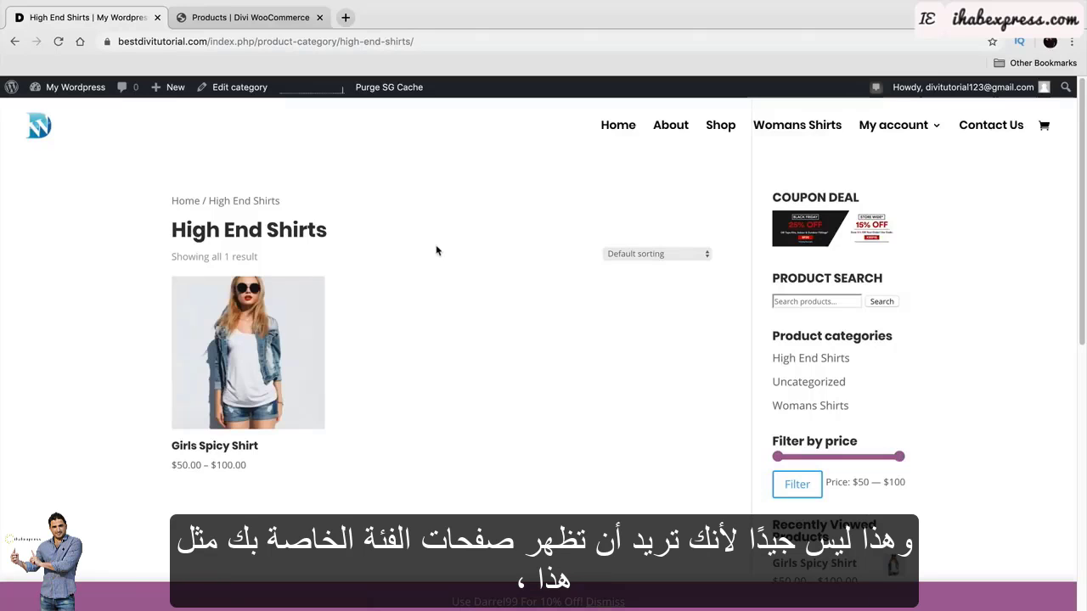
click(724, 132)
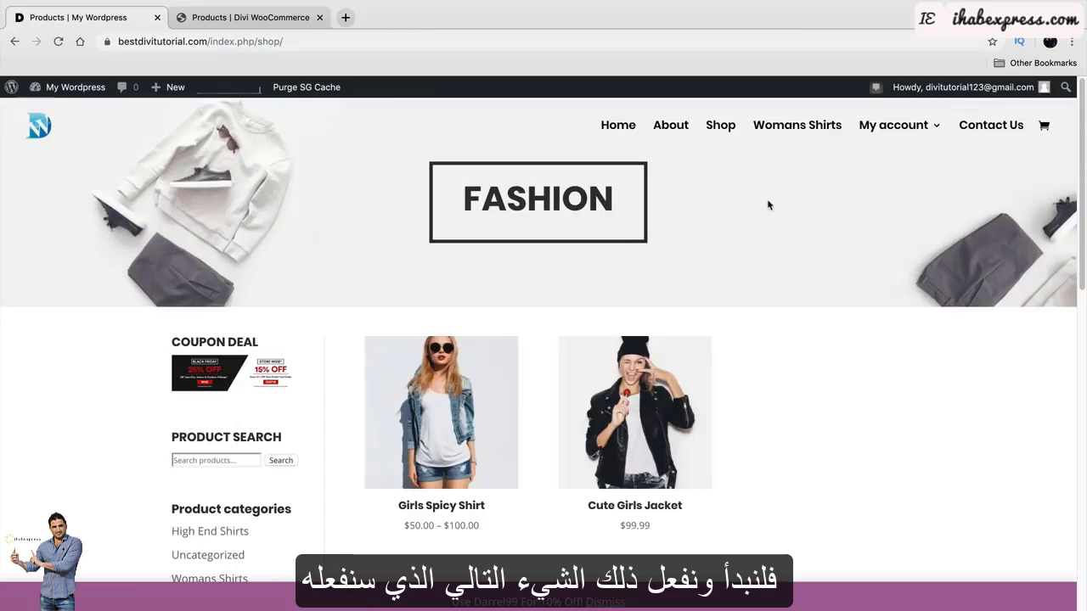
Go from the admin dashboard to Divi > Theme Builder.
mouse_move(72, 88)
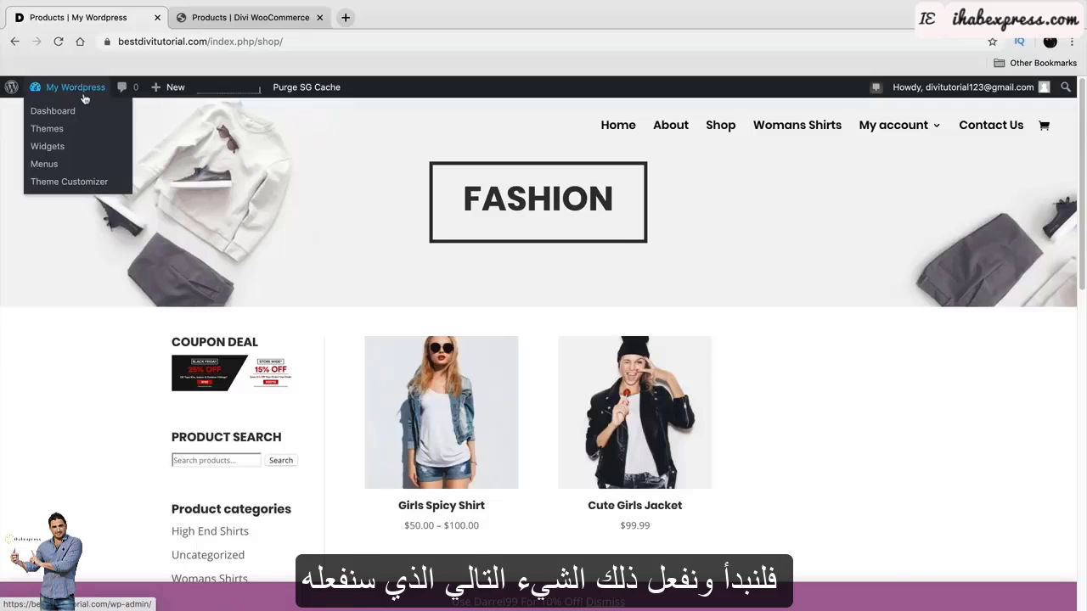
click(75, 113)
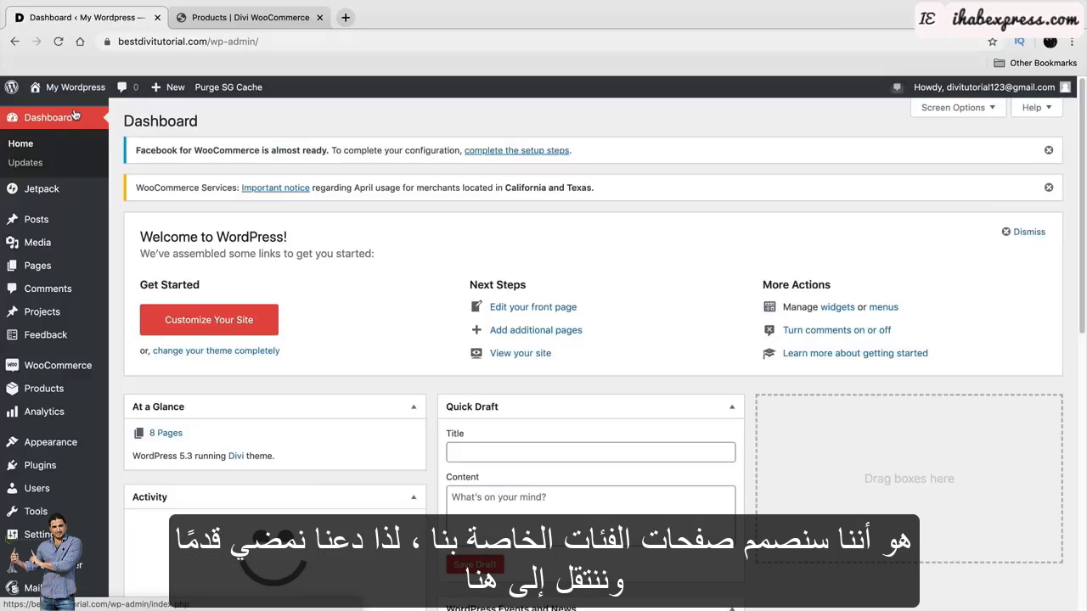
scroll(51, 320, down, 2)
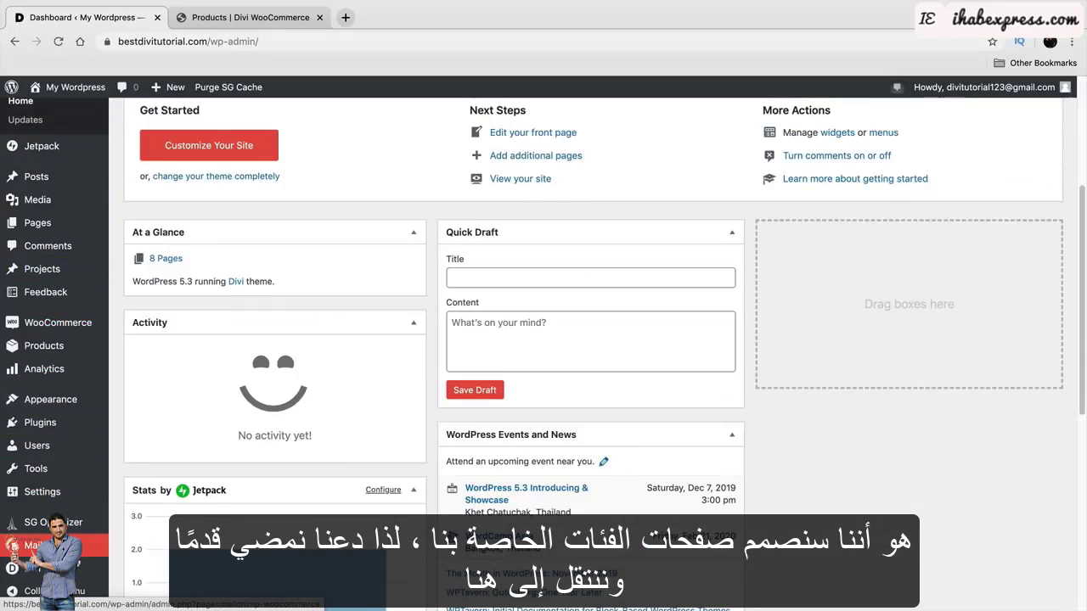
mouse_move(13, 569)
click(153, 496)
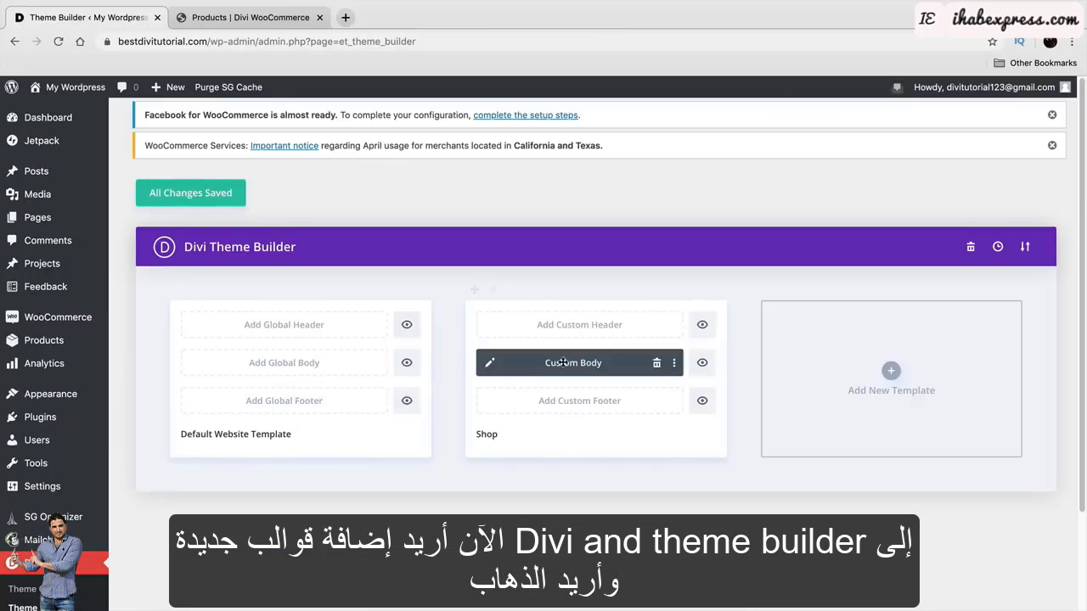
Start a new template and choose All Product Category Pages under Use On.
click(891, 370)
scroll(922, 386, down, 8)
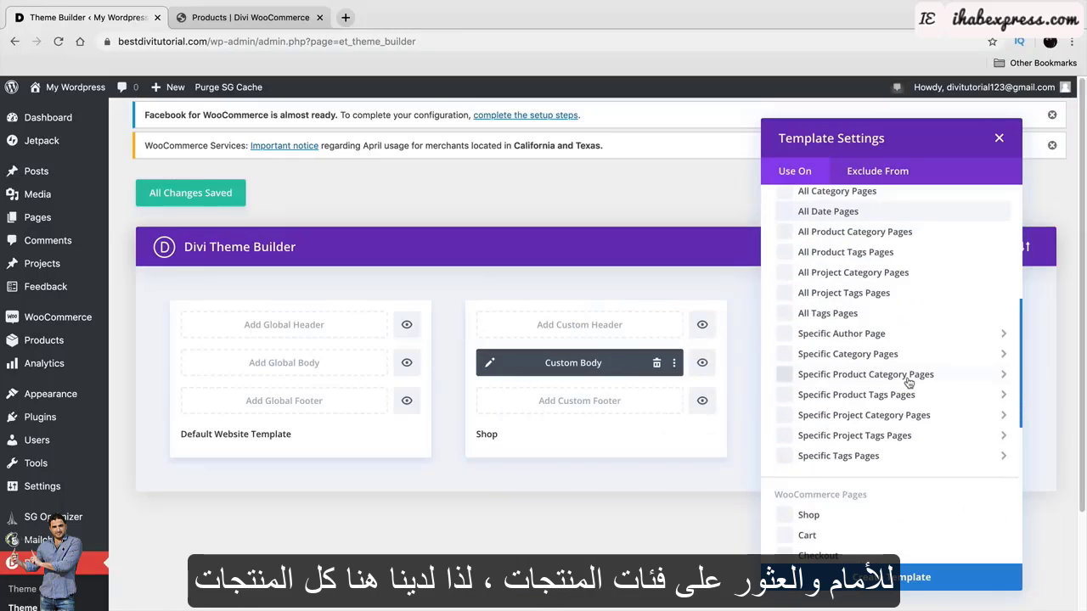
mouse_move(909, 384)
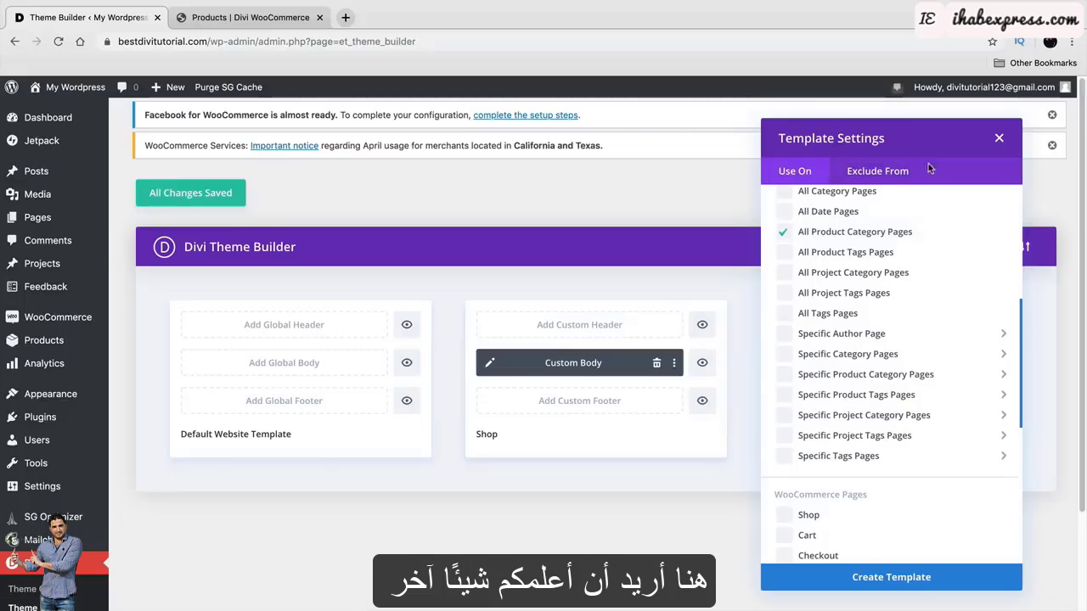
mouse_move(871, 378)
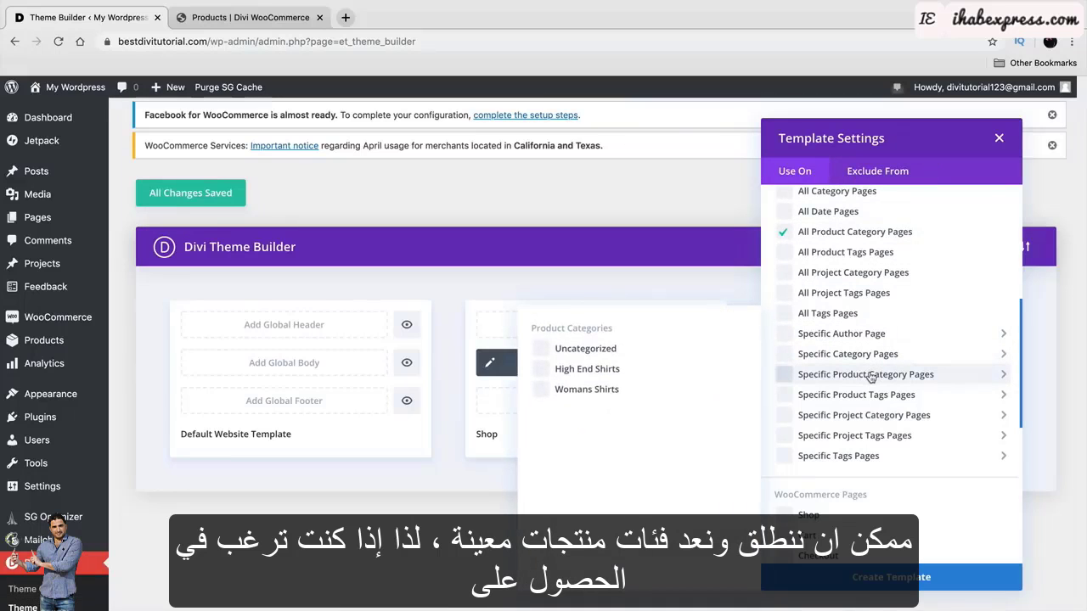
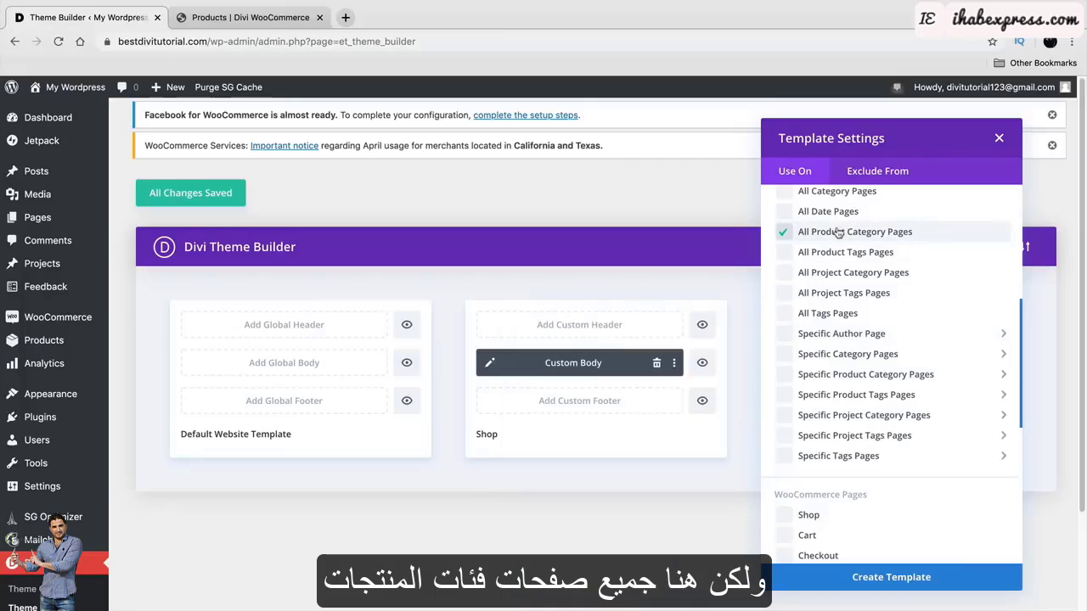
Create the template assigned to All Product Category Pages.
click(927, 580)
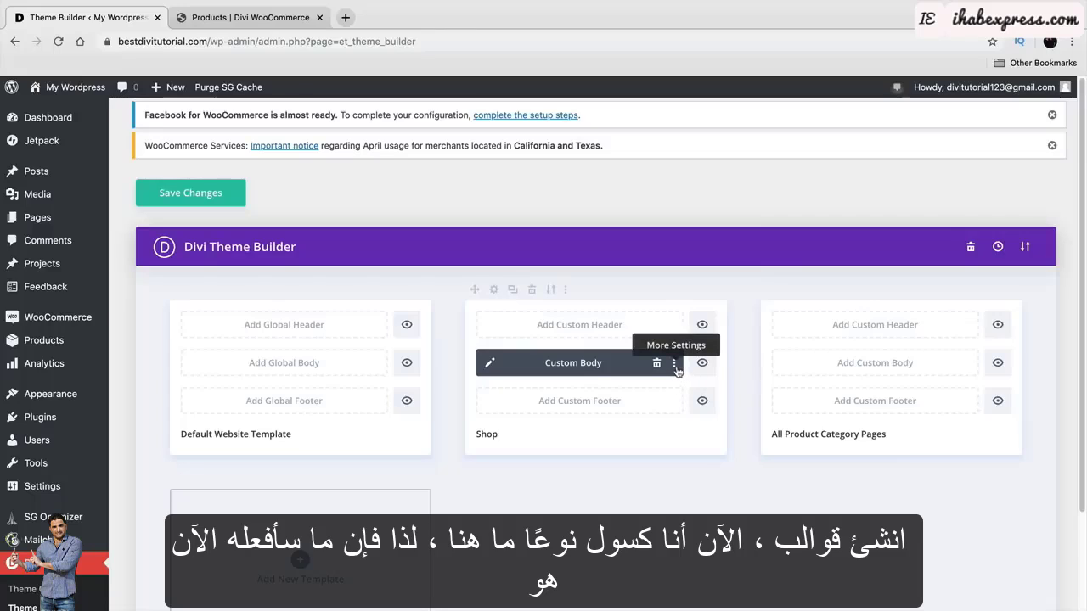
Duplicate the Shop template, move its Custom Body onto All Product Category Pages, and delete the Unassigned card.
click(512, 290)
scroll(510, 295, down, 3)
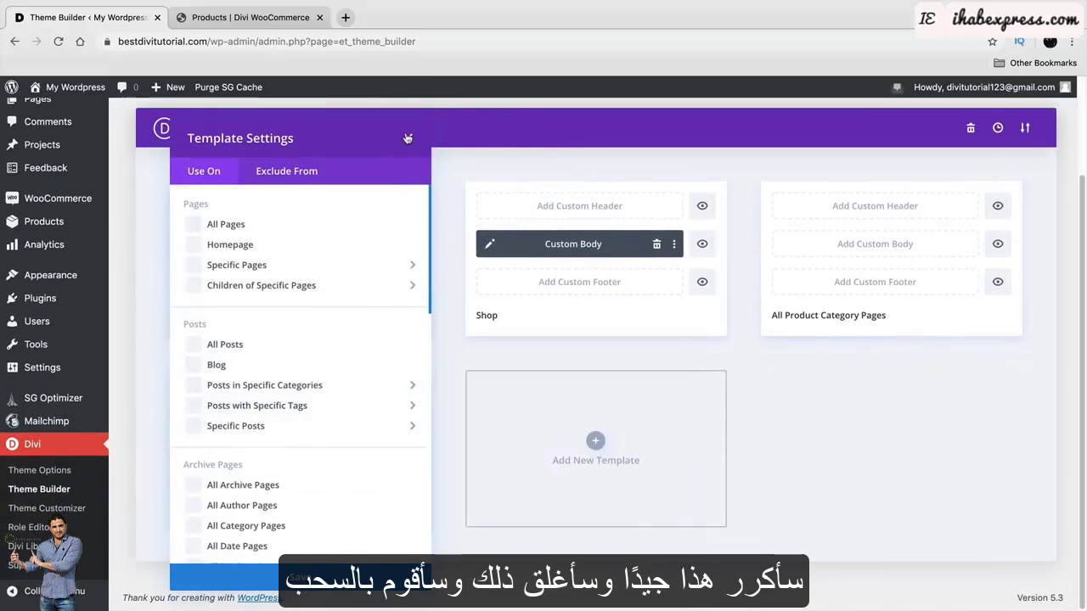
click(408, 137)
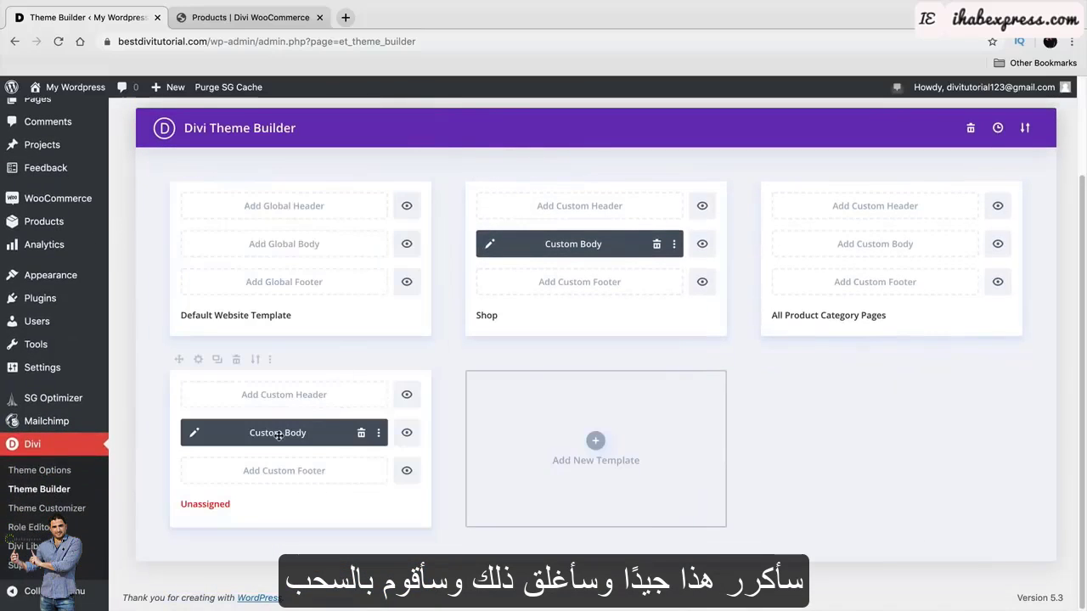
drag(277, 435, 855, 242)
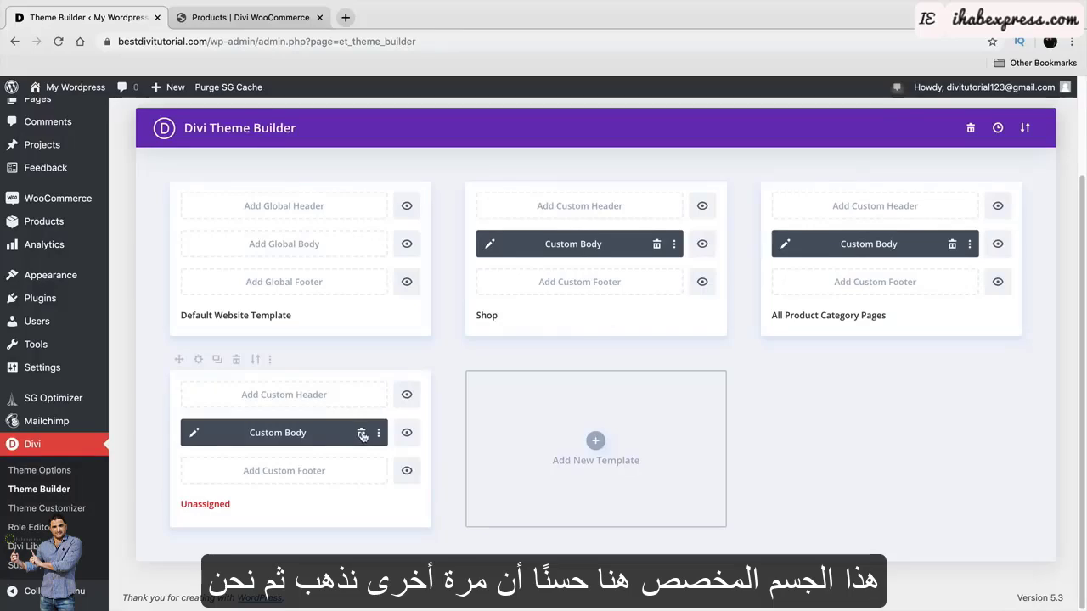
click(237, 359)
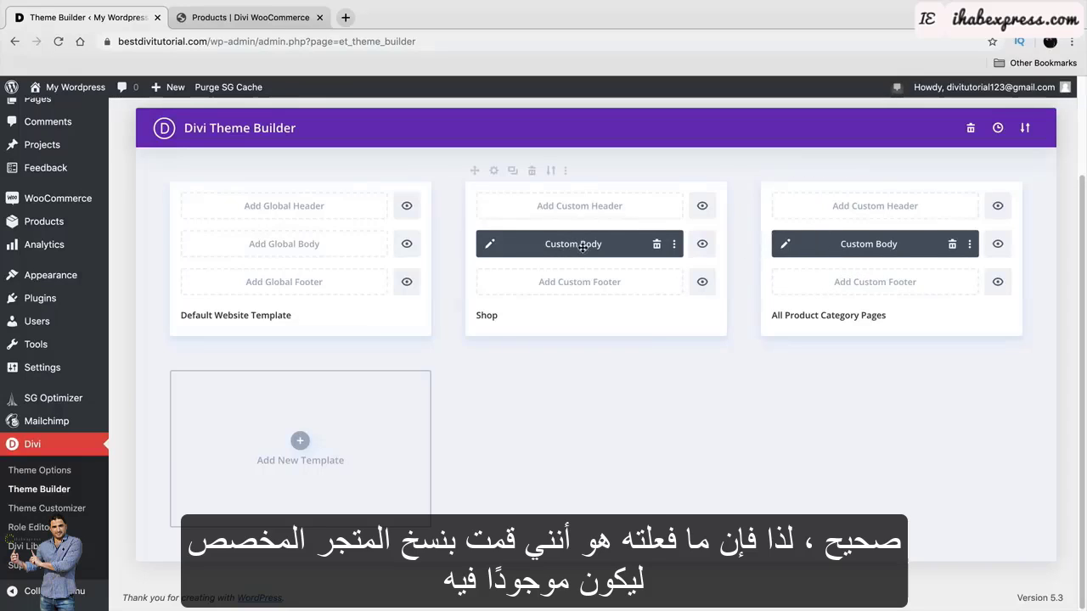
Edit the category Custom Body, change the FASHION banner heading to PRODUCTS, and save it.
click(787, 245)
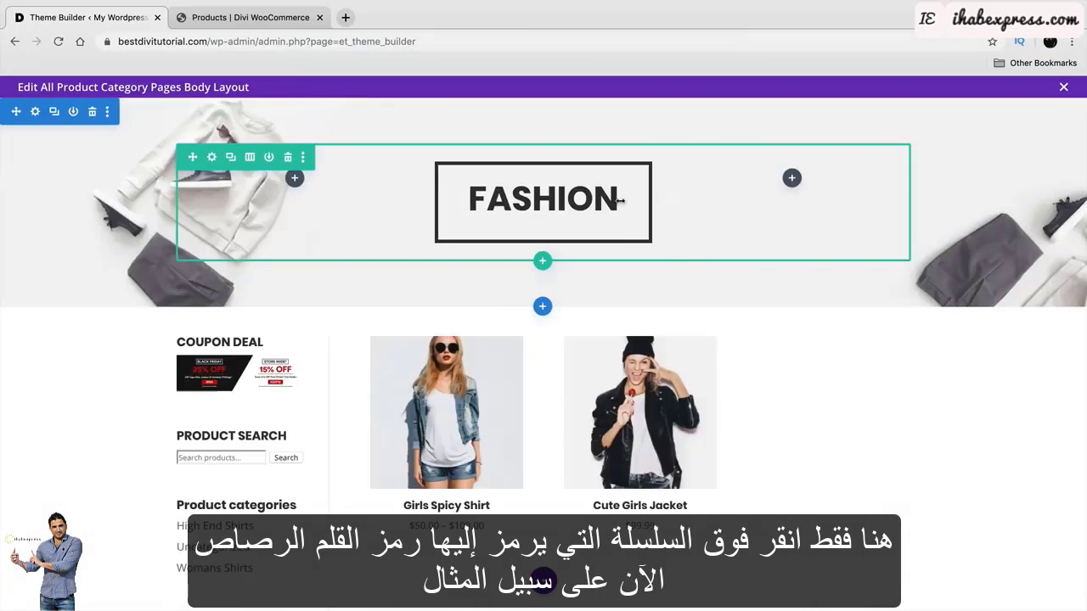
click(582, 200)
double_click(583, 199)
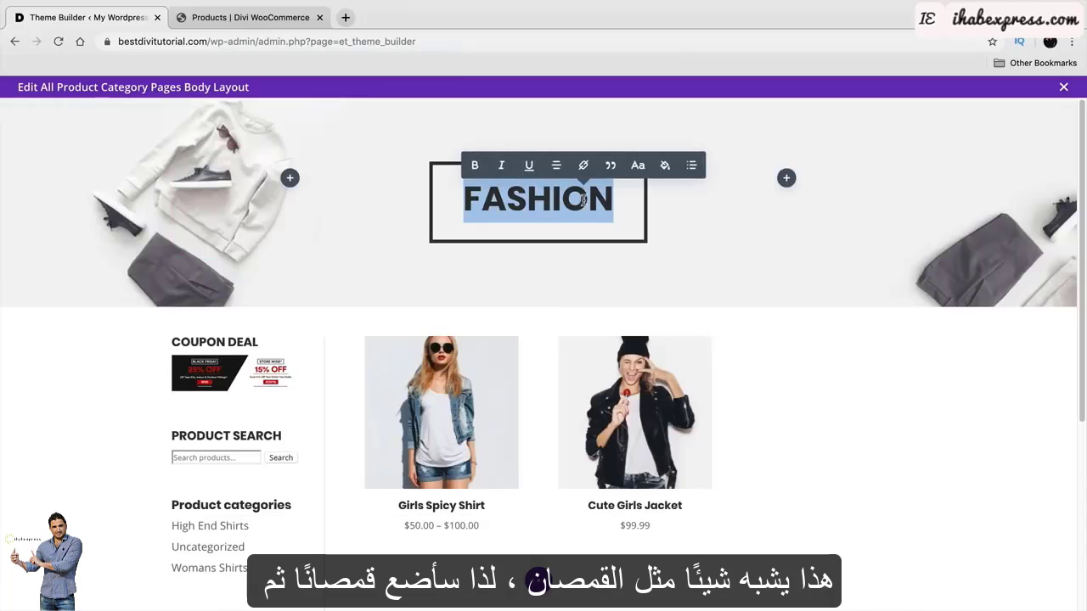
text(T-SHIRT)
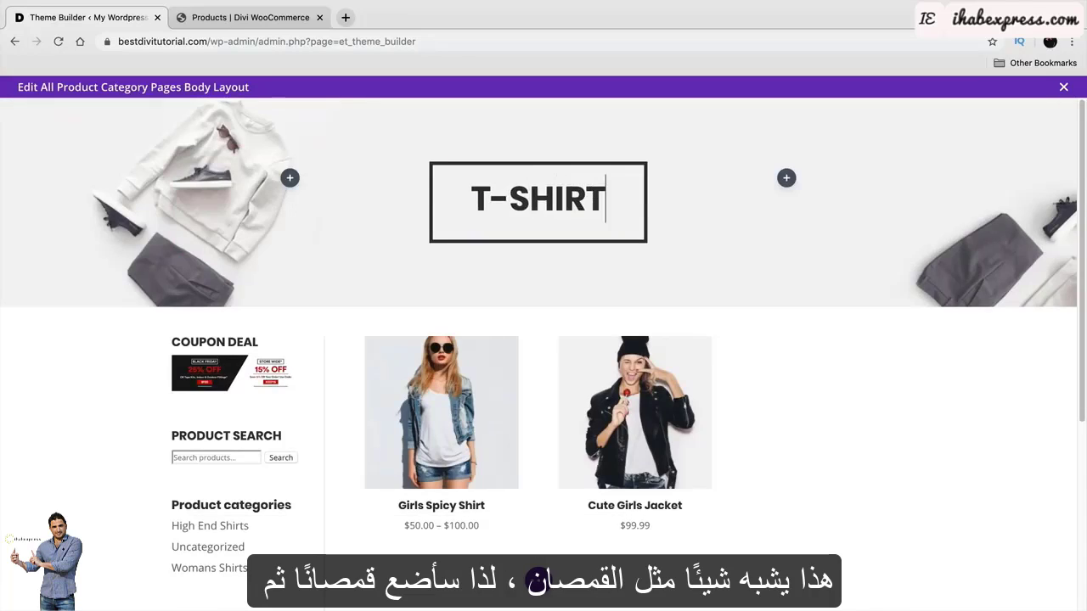
text(S)
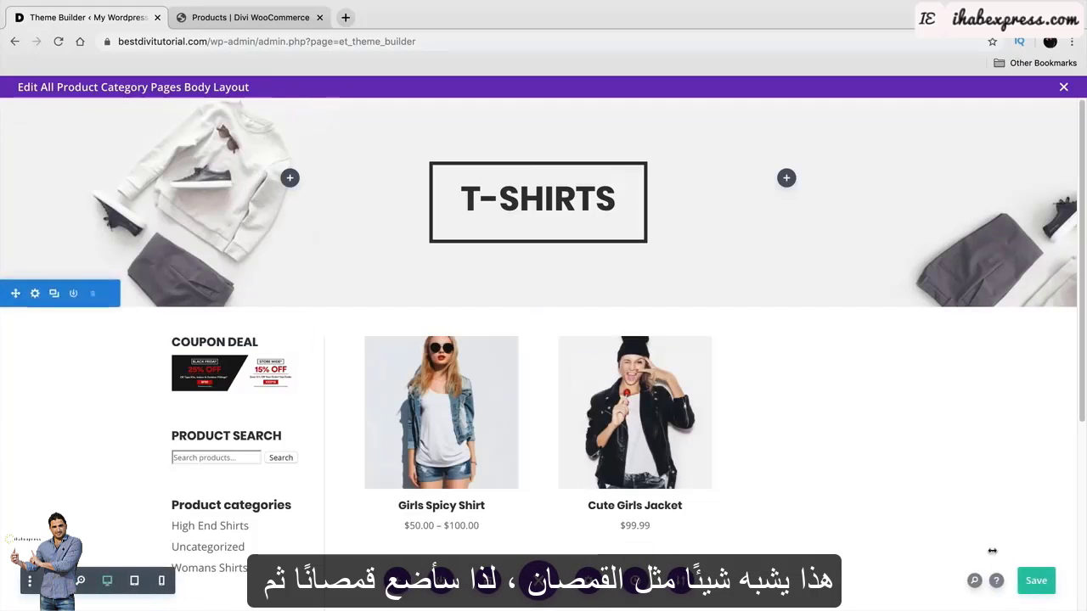
triple_click(602, 201)
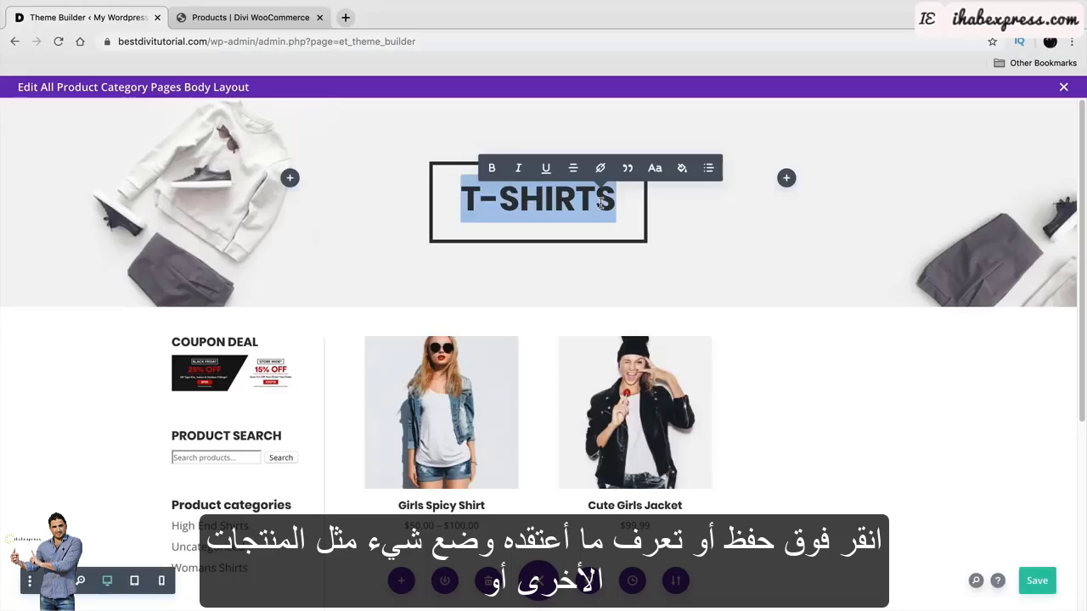
text(A)
key(BackSpace)
text(OTHE)
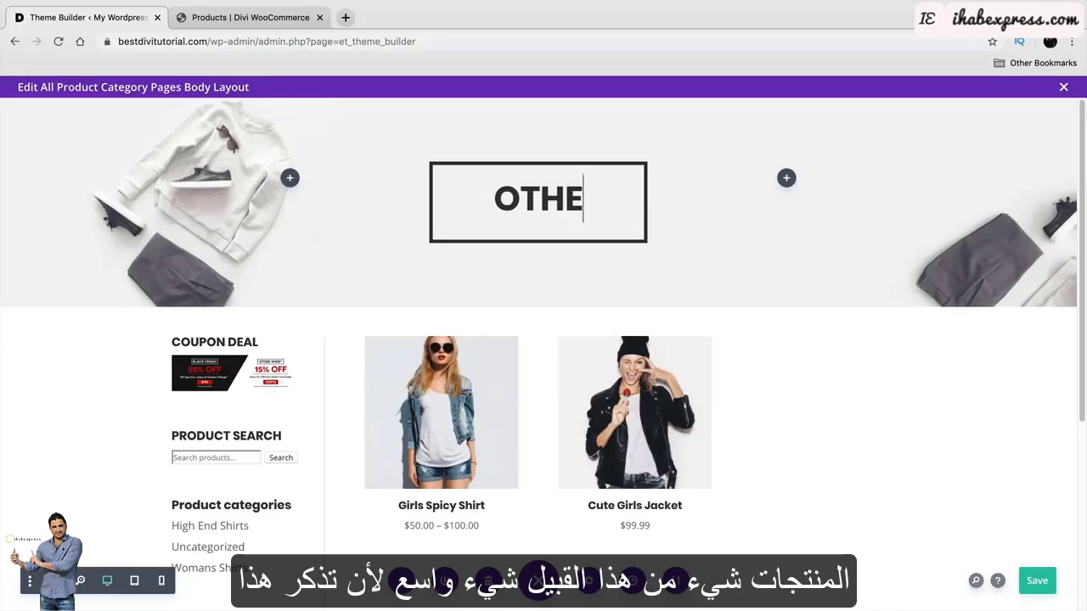
key(BackSpace)
key(BackSpace)
key(BackSpace)
key(BackSpace)
text(PRODUCTS)
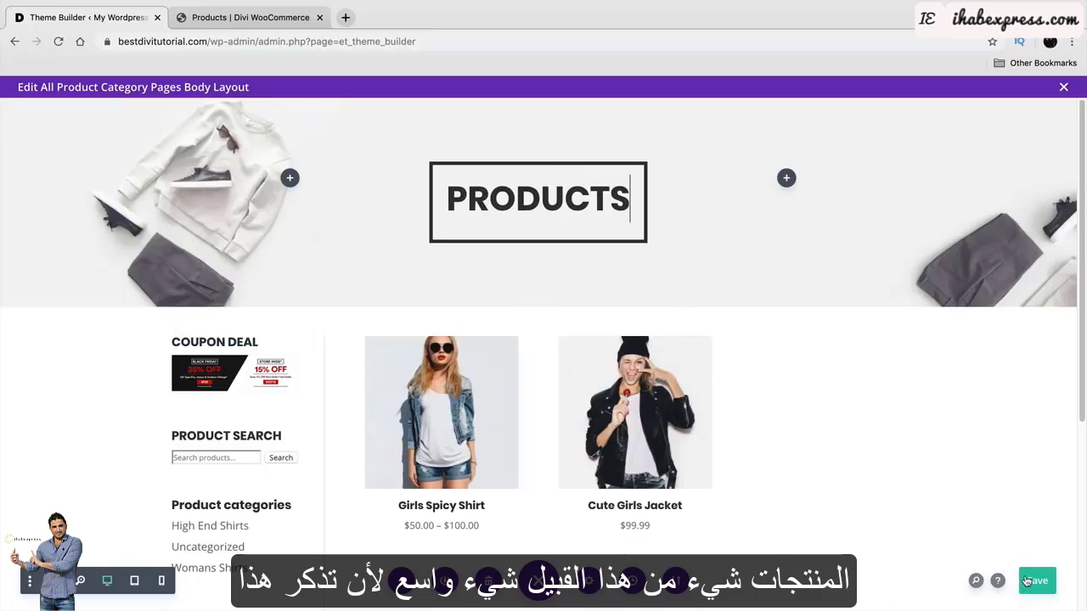
click(1028, 581)
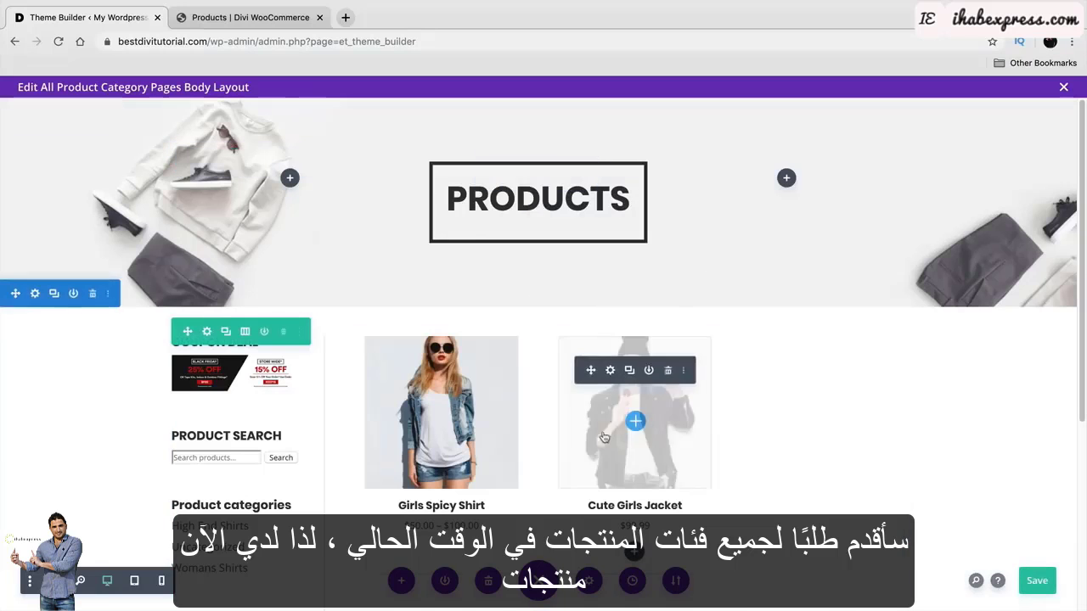
Exit the visual builder and save the Theme Builder changes.
click(1063, 88)
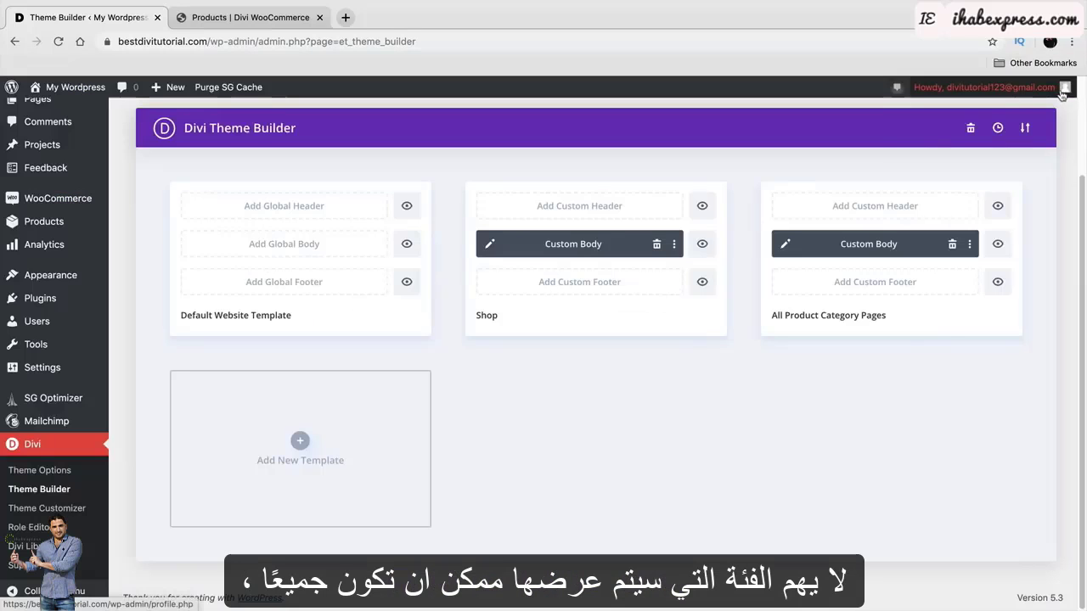
scroll(465, 536, up, 3)
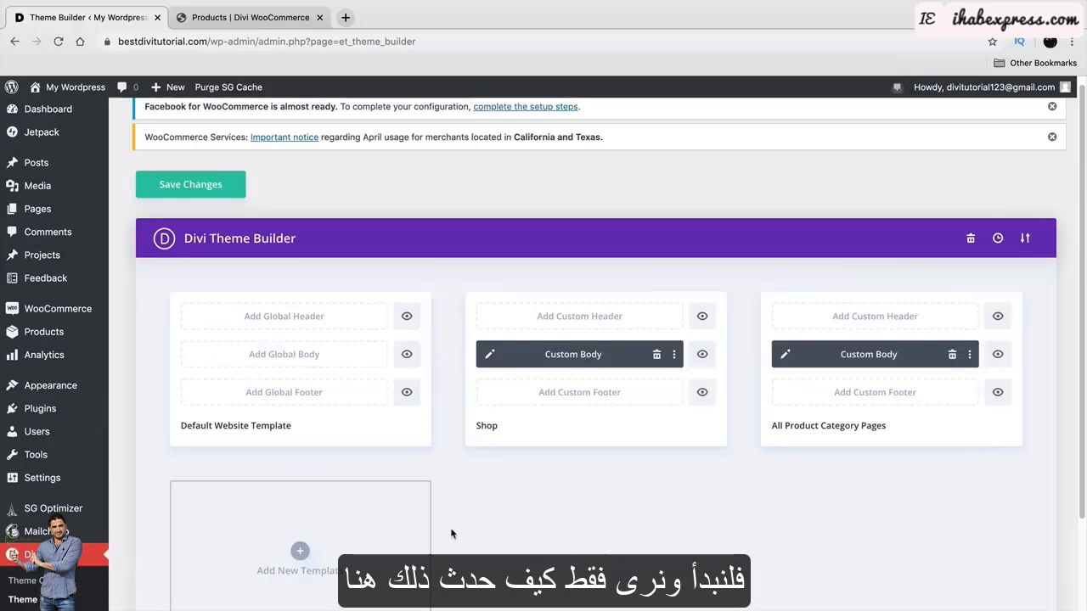
click(210, 189)
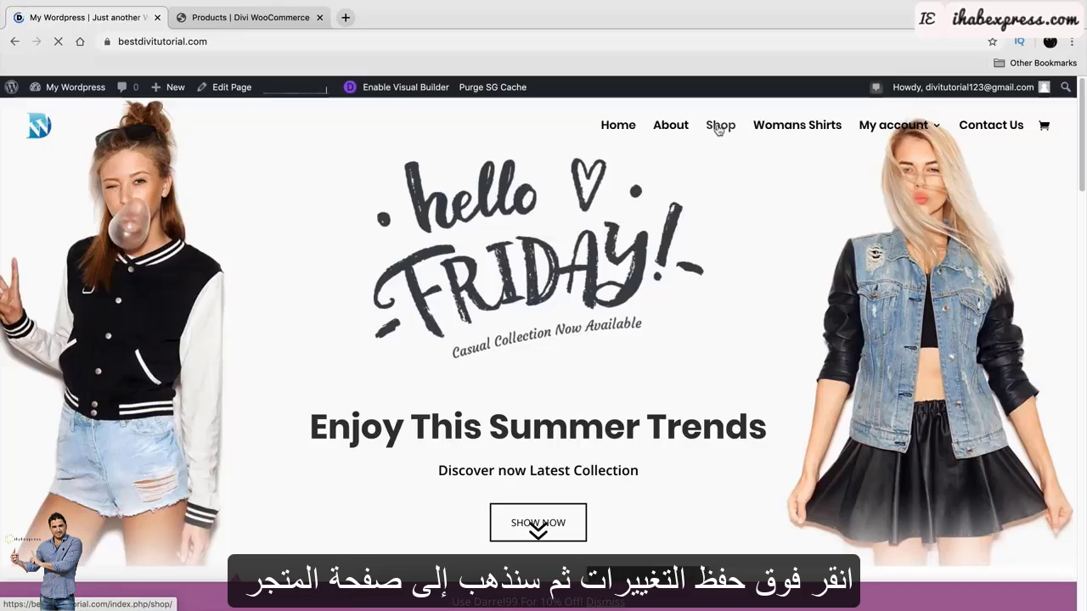
From the live Shop, view the High End Shirts and Womans Shirts category pages with the PRODUCTS heading.
click(720, 126)
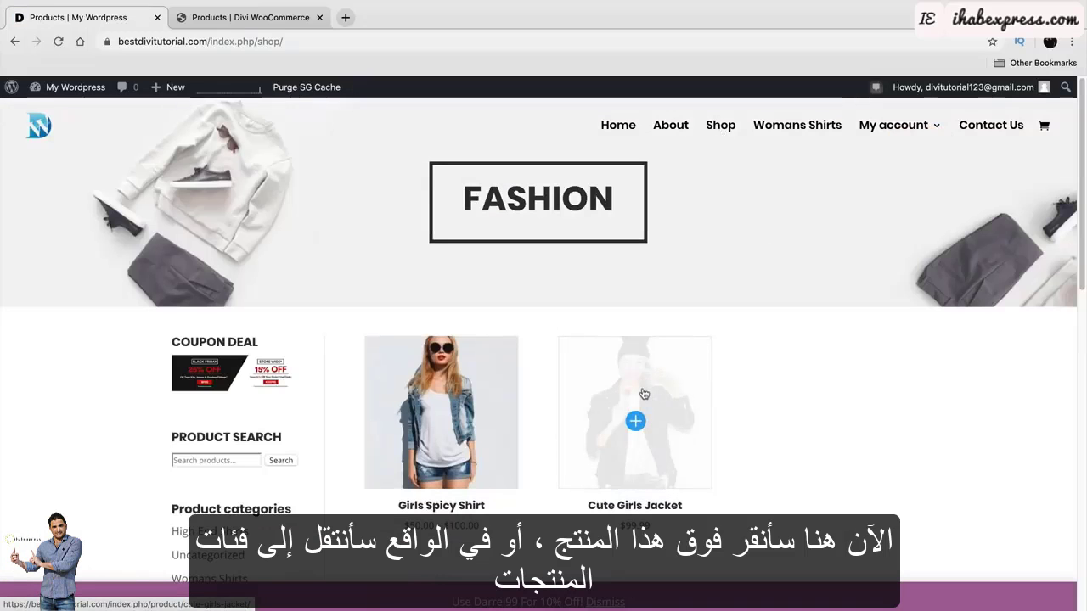
scroll(466, 401, down, 3)
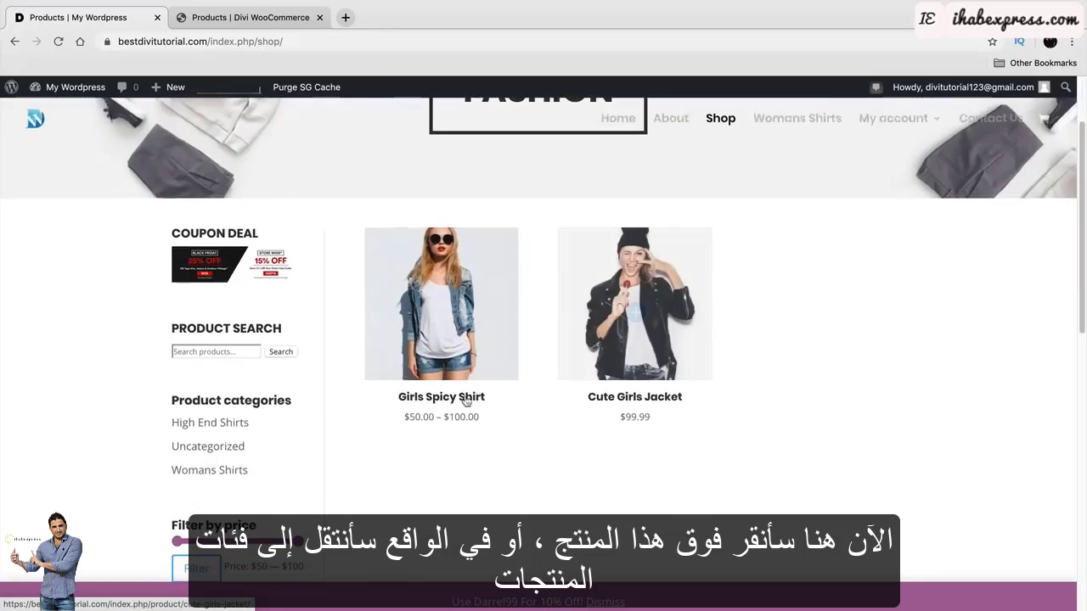
drag(200, 401, 306, 406)
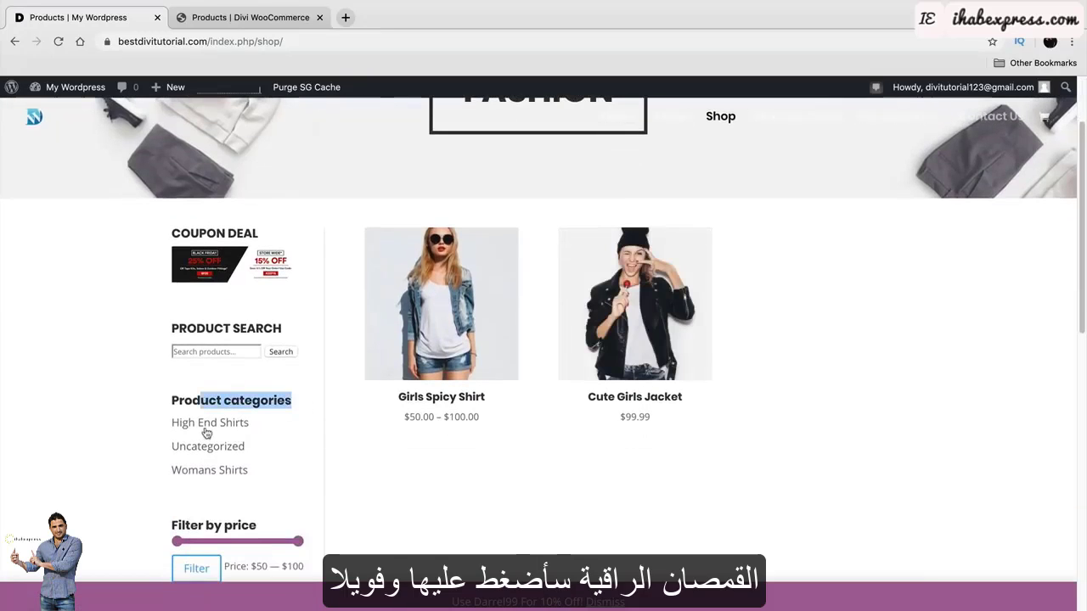
click(198, 424)
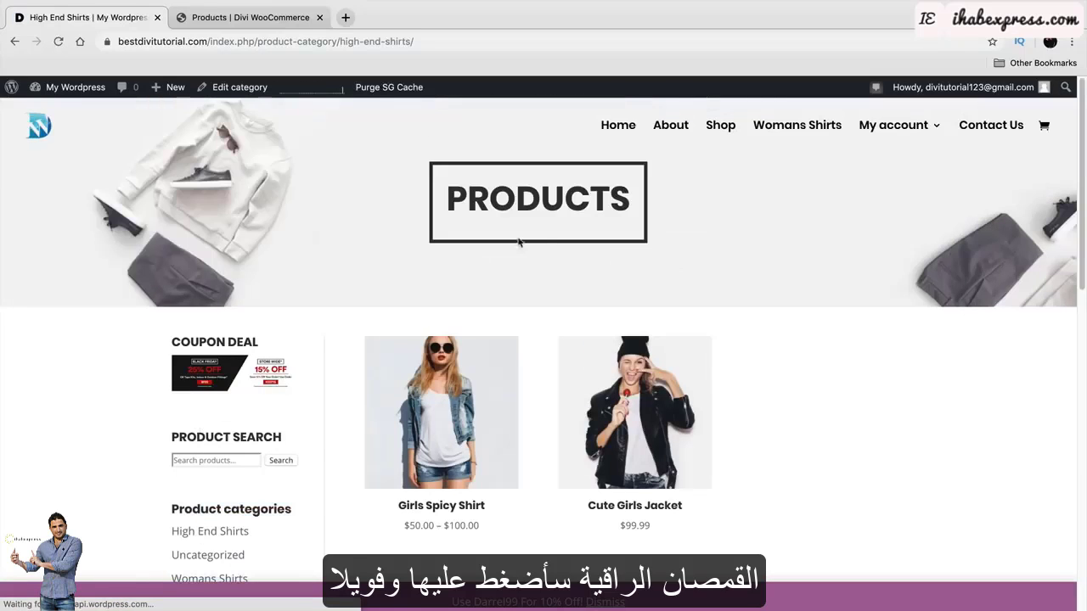
drag(631, 207, 443, 193)
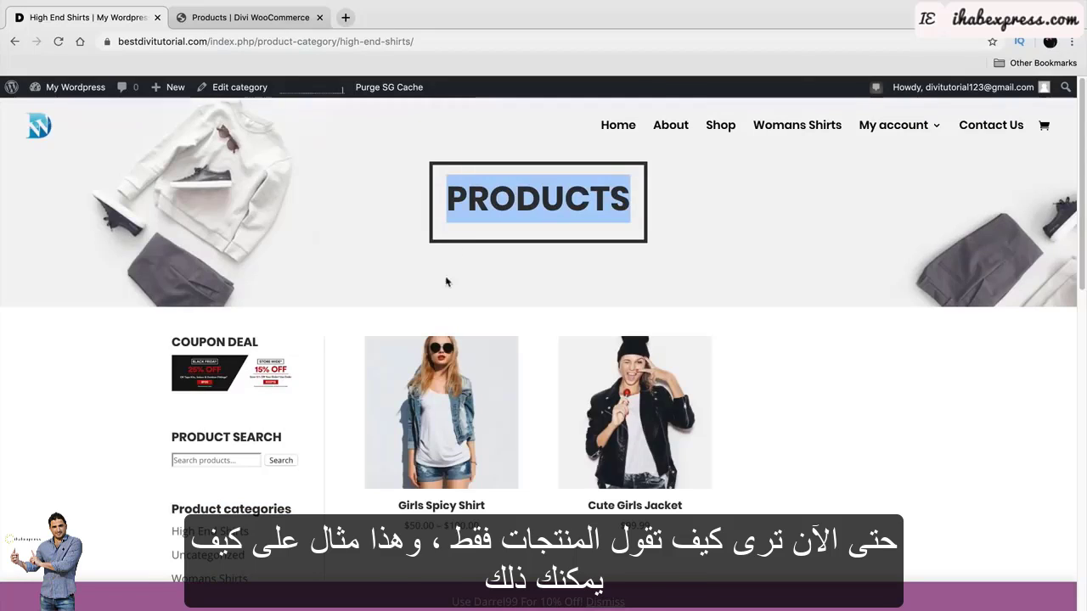
click(467, 319)
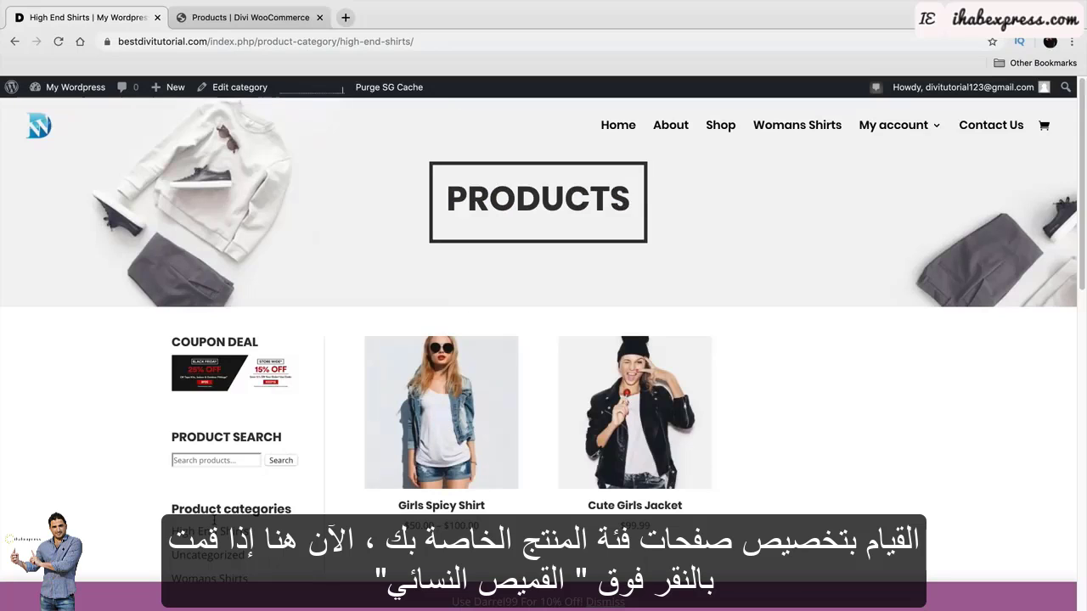
click(225, 580)
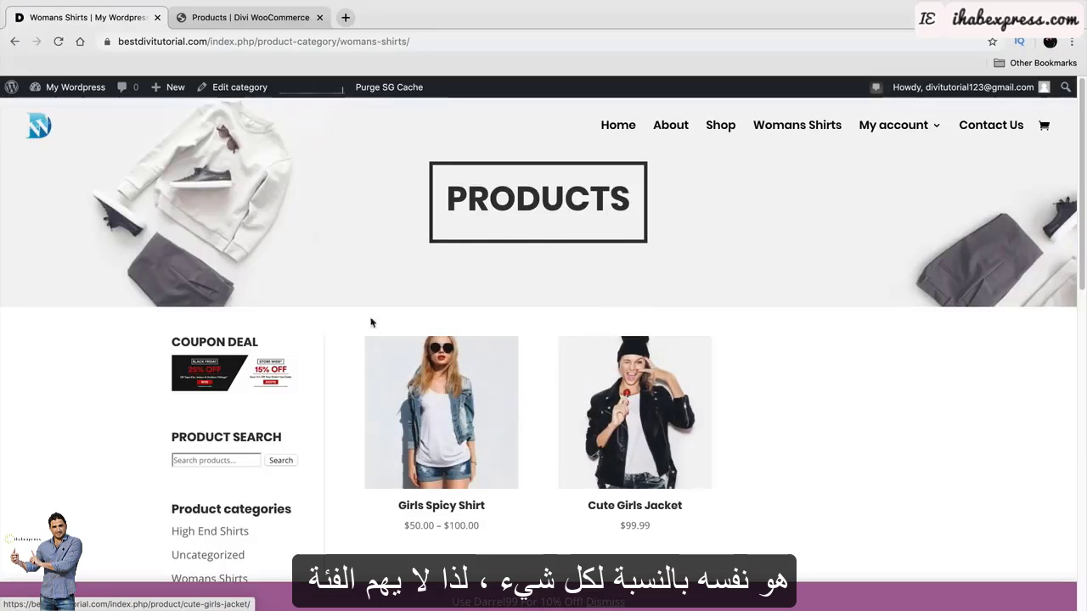
scroll(338, 367, down, 1)
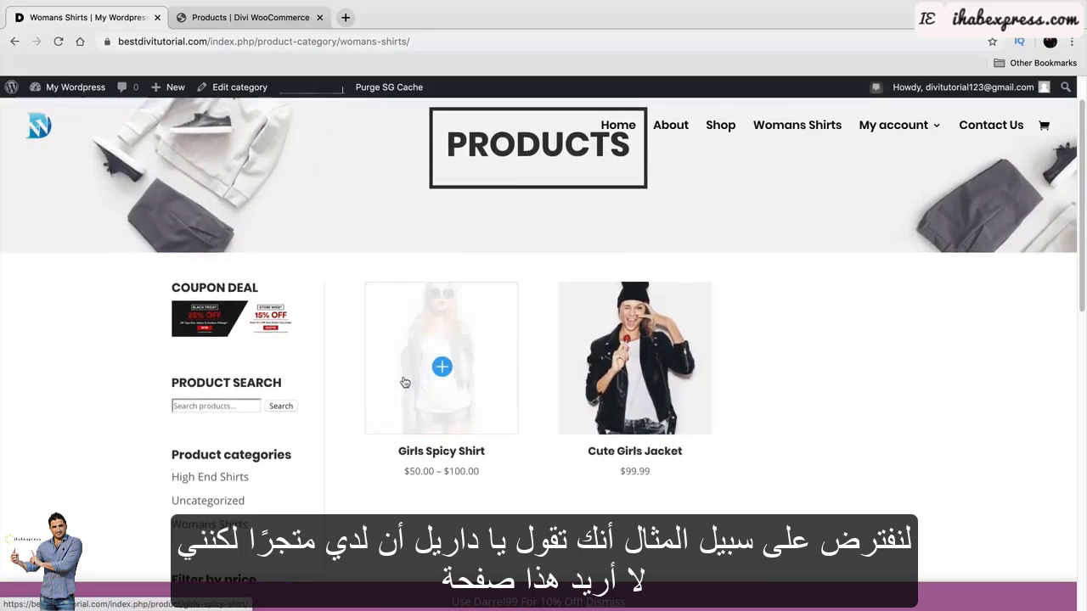
scroll(416, 382, up, 1)
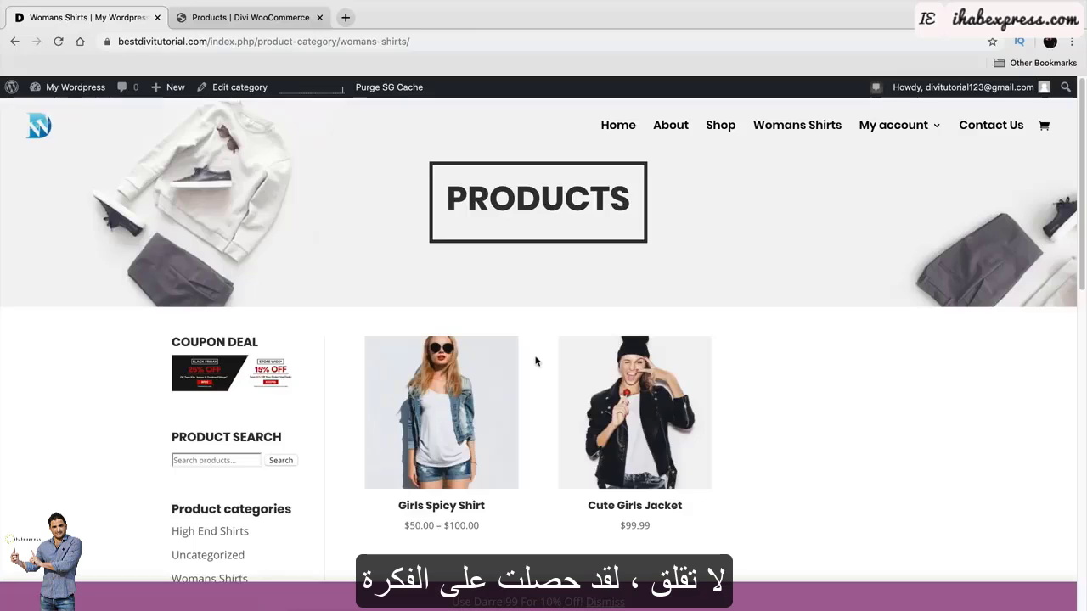
Go from the admin dashboard to Divi > Theme Builder.
mouse_move(76, 87)
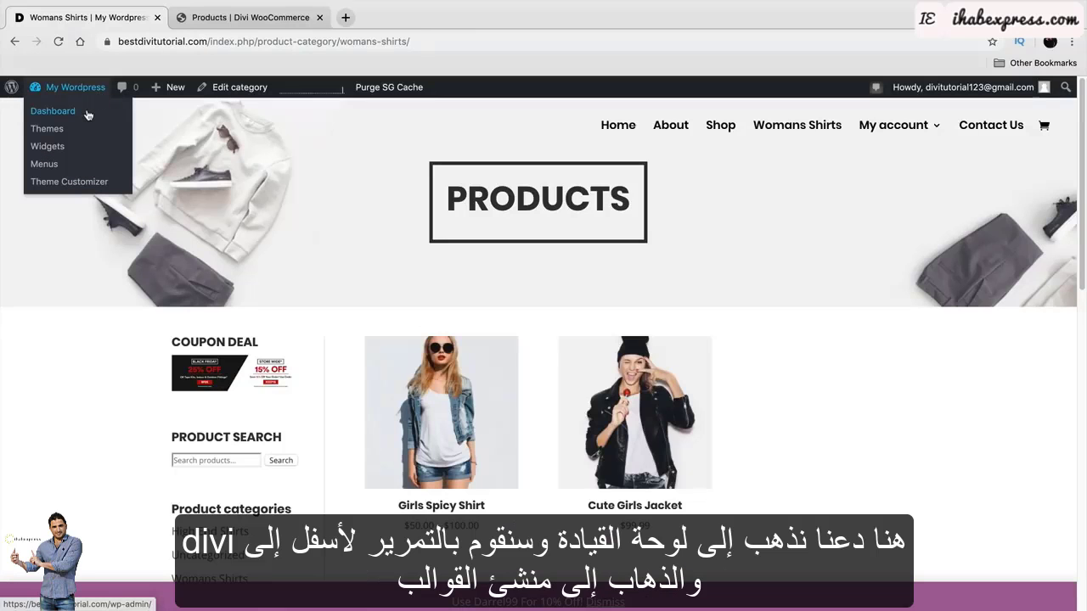
click(87, 114)
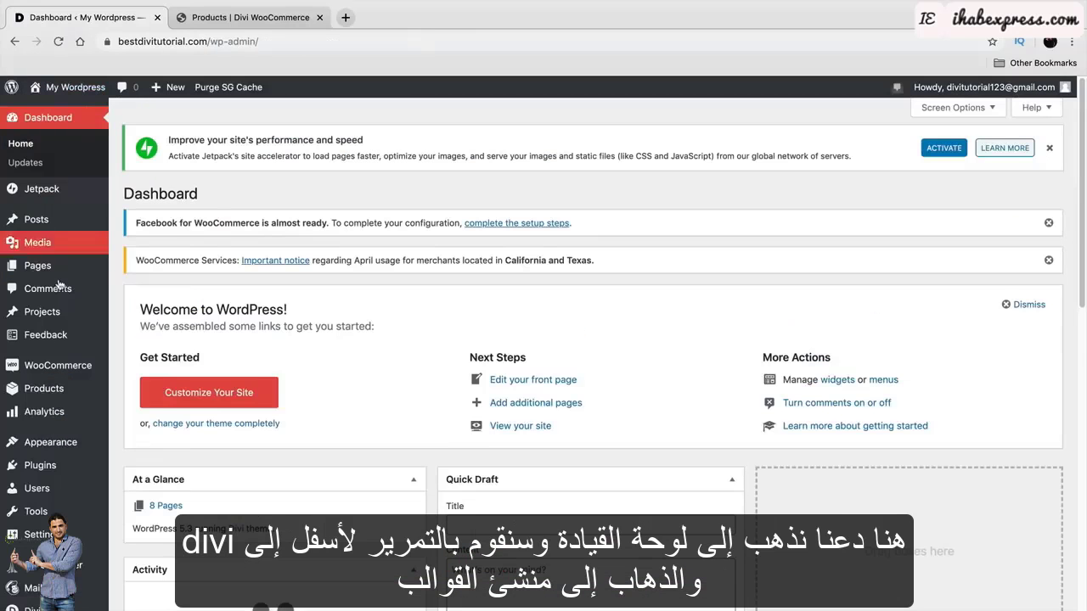
scroll(50, 382, down, 1)
mouse_move(34, 586)
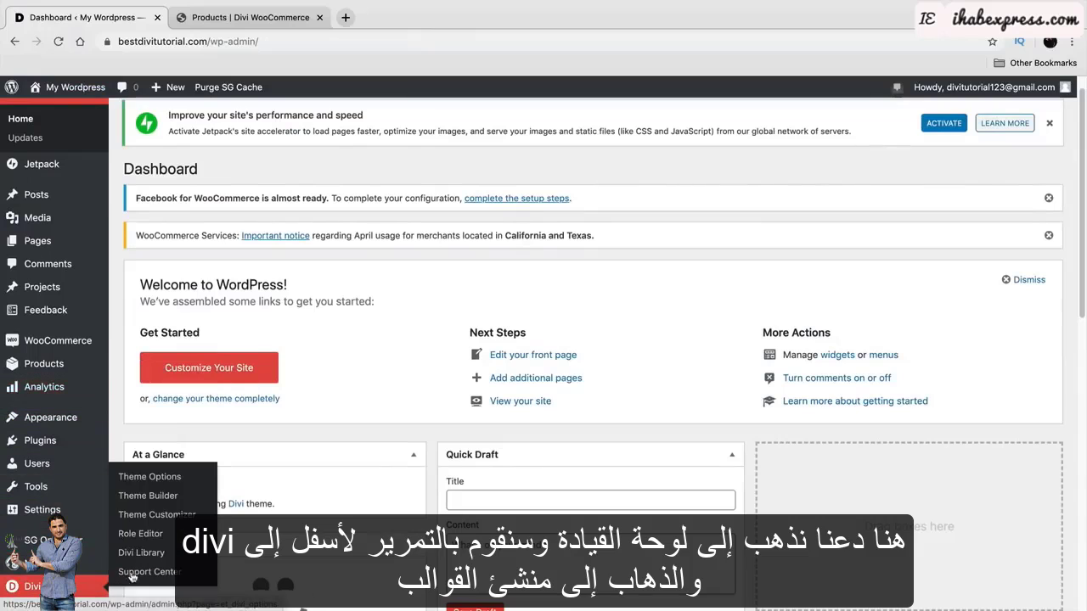
click(164, 499)
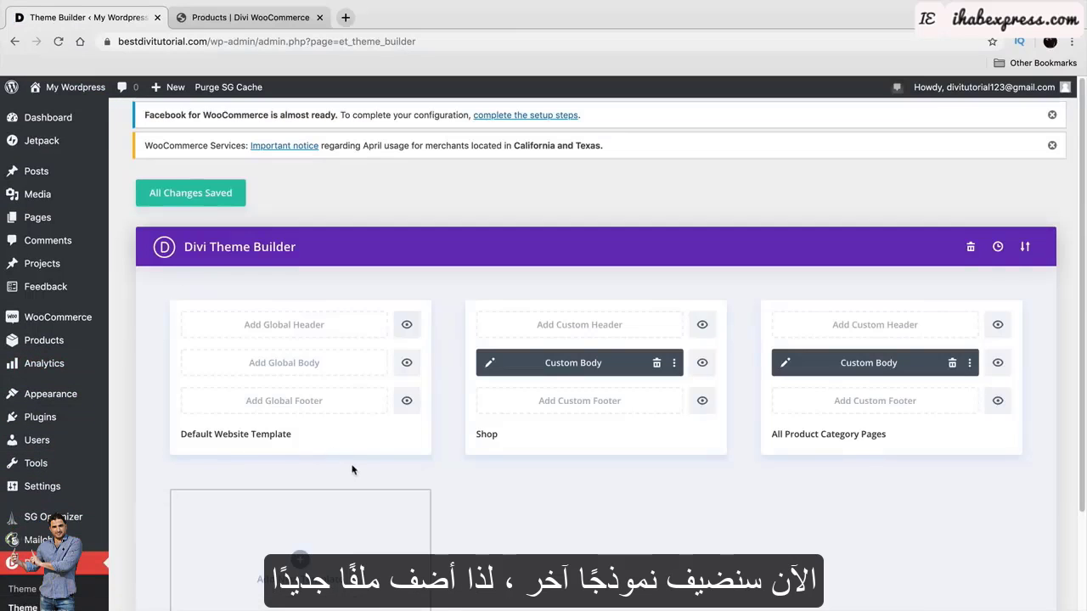
scroll(357, 465, down, 3)
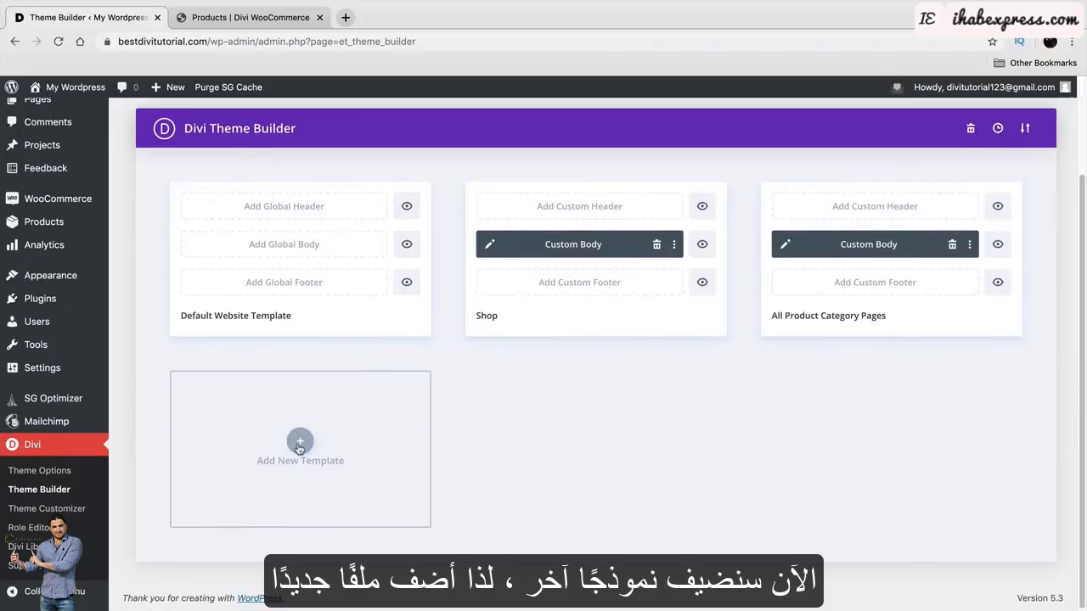
Add a new template for Specific Product Category Pages: High End Shirts.
click(299, 444)
scroll(301, 454, down, 2)
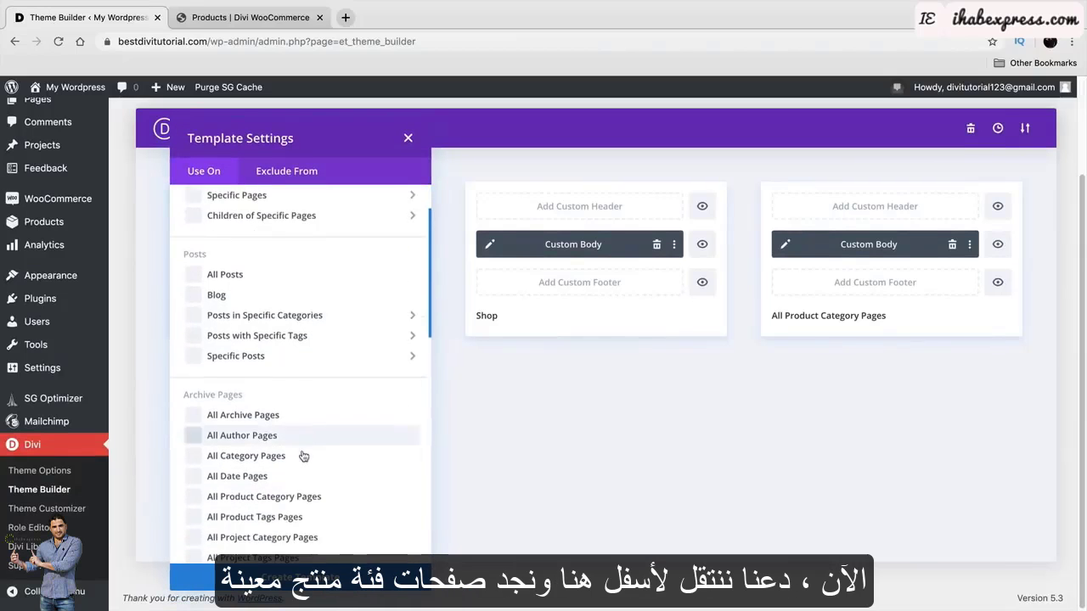
scroll(303, 457, down, 5)
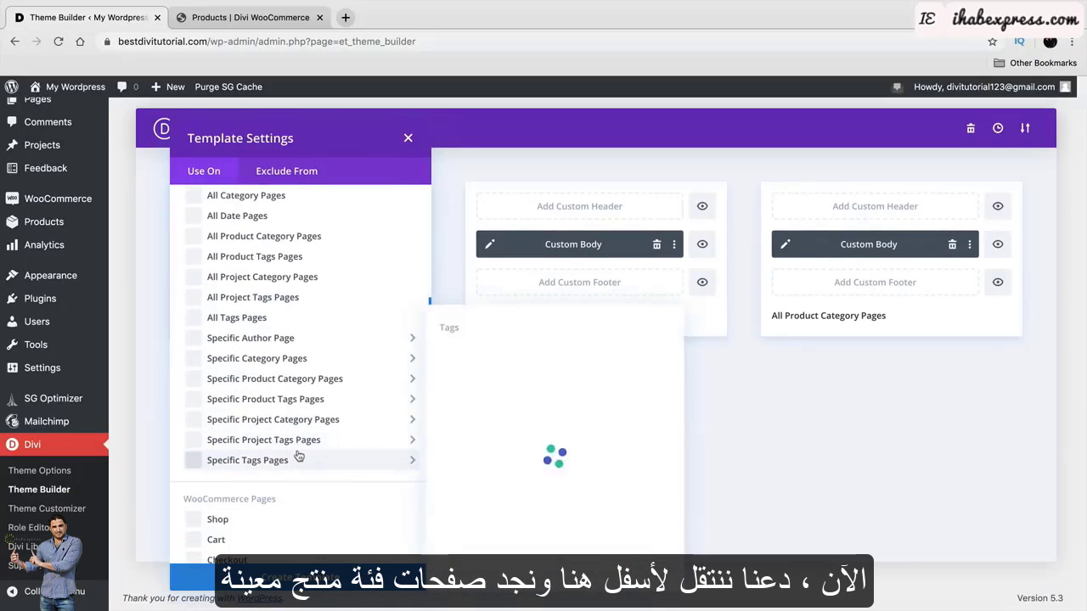
mouse_move(278, 384)
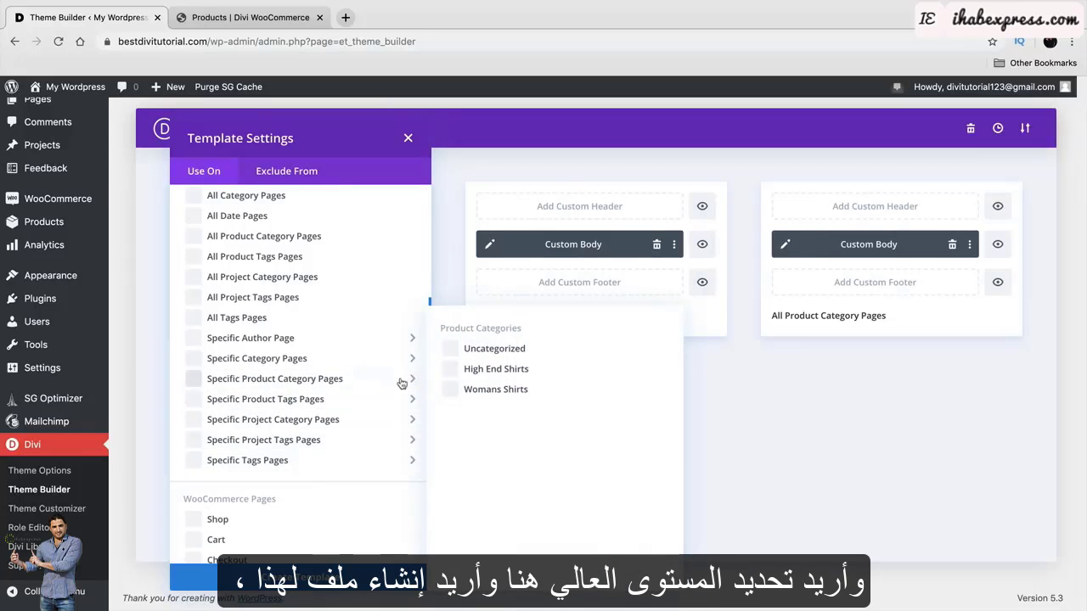
click(447, 371)
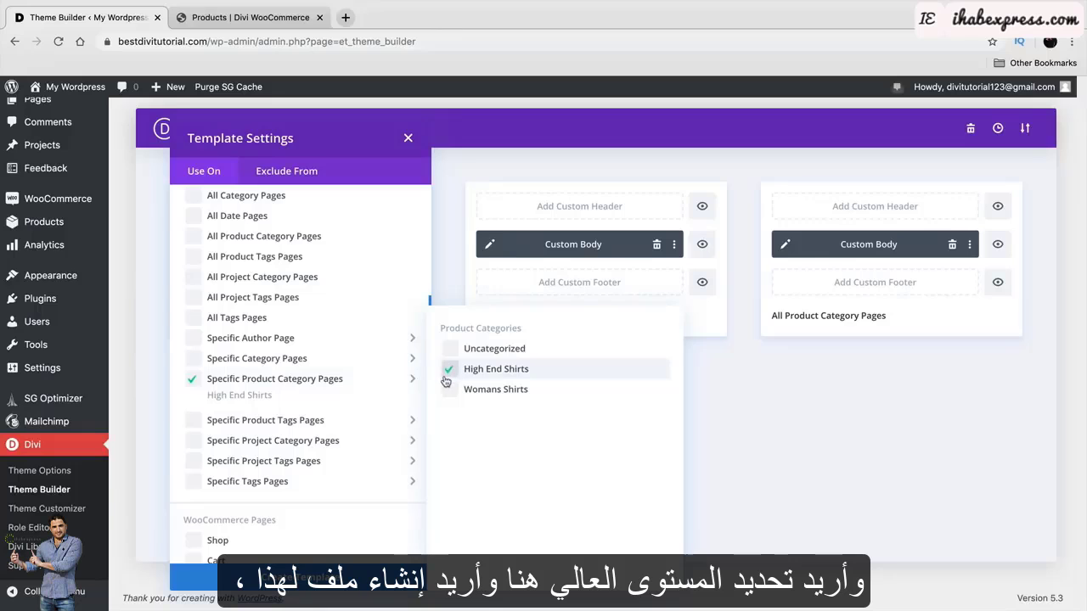
click(365, 577)
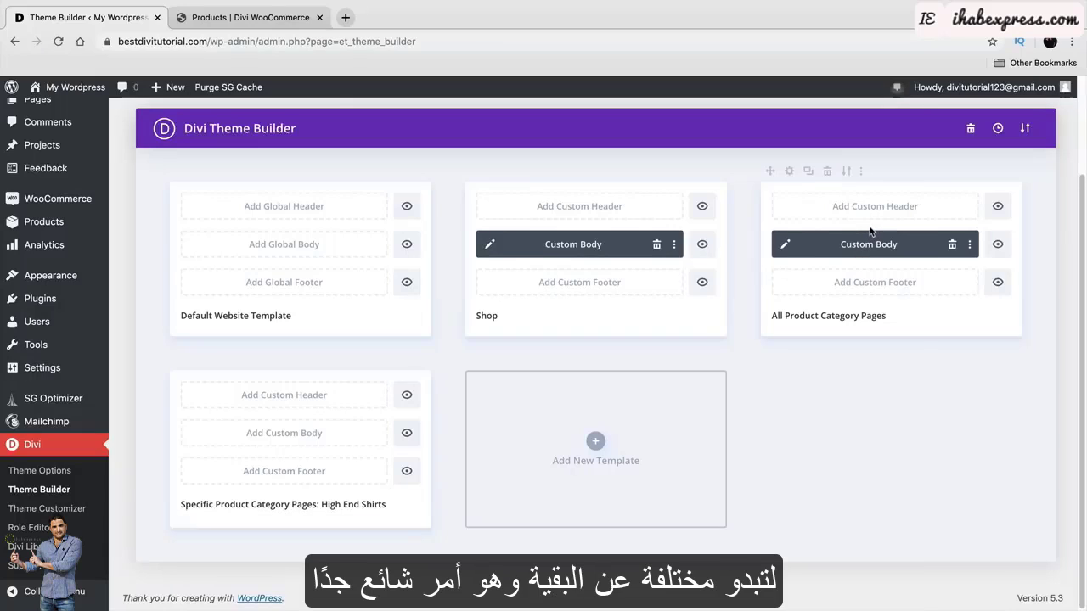
Duplicate the All Product Category Pages body onto the High End Shirts template and delete the leftover duplicate.
click(807, 172)
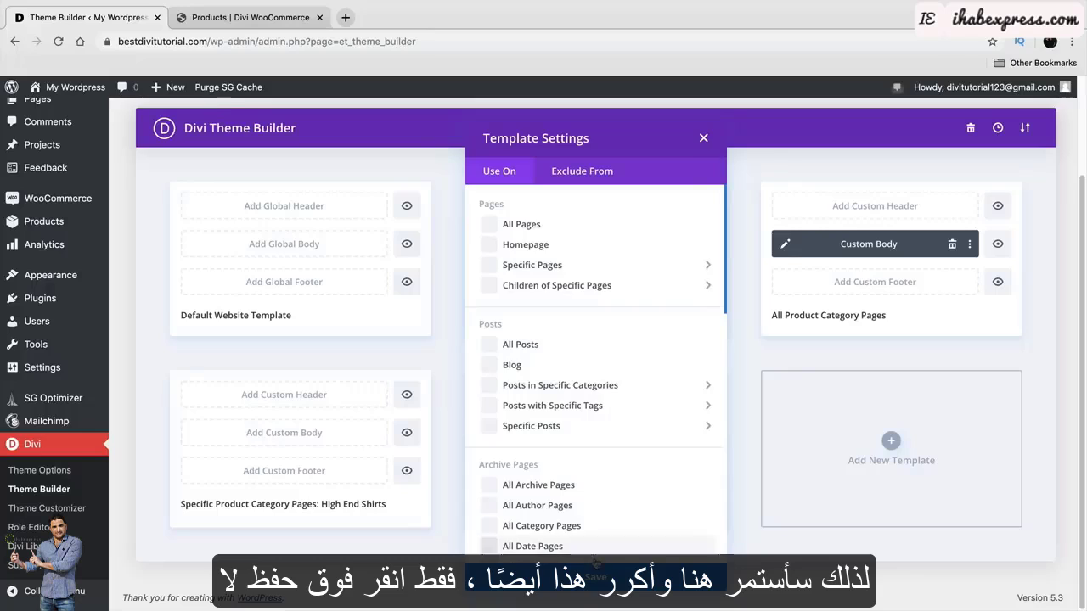
click(646, 578)
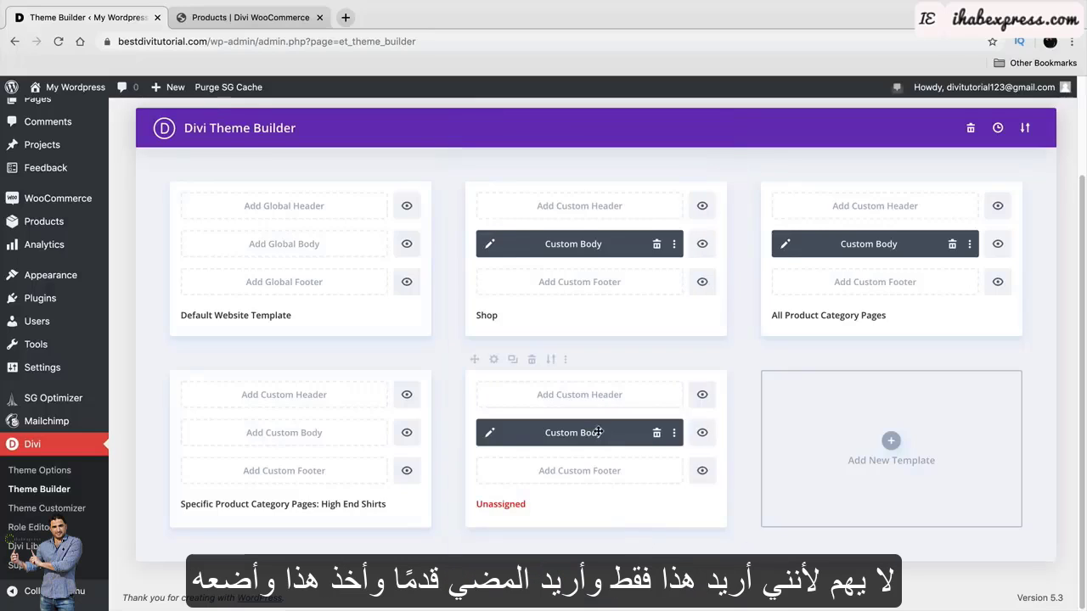
drag(568, 435, 265, 434)
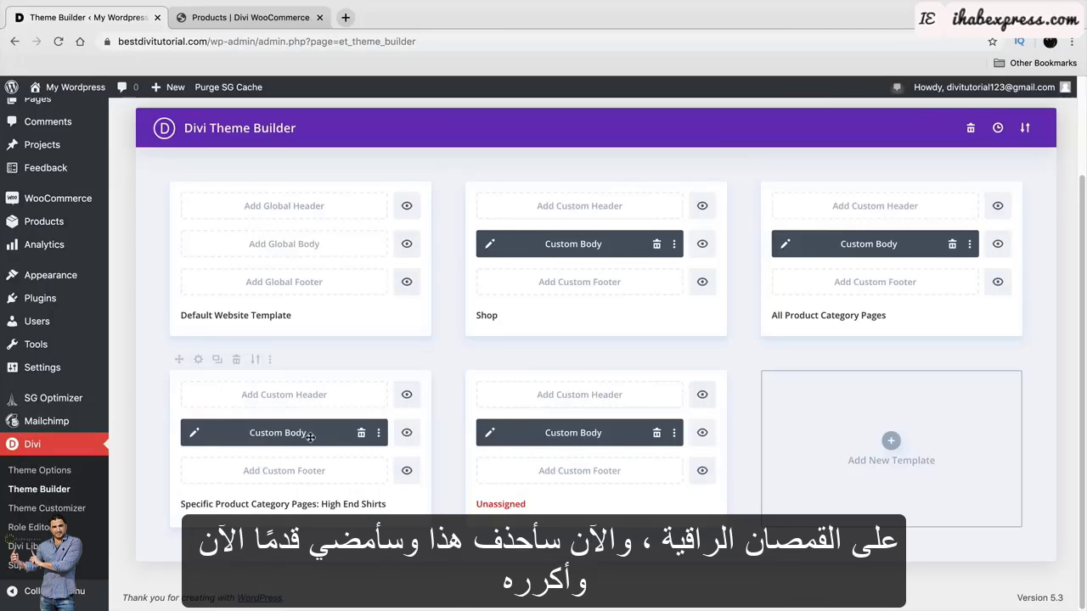
click(533, 359)
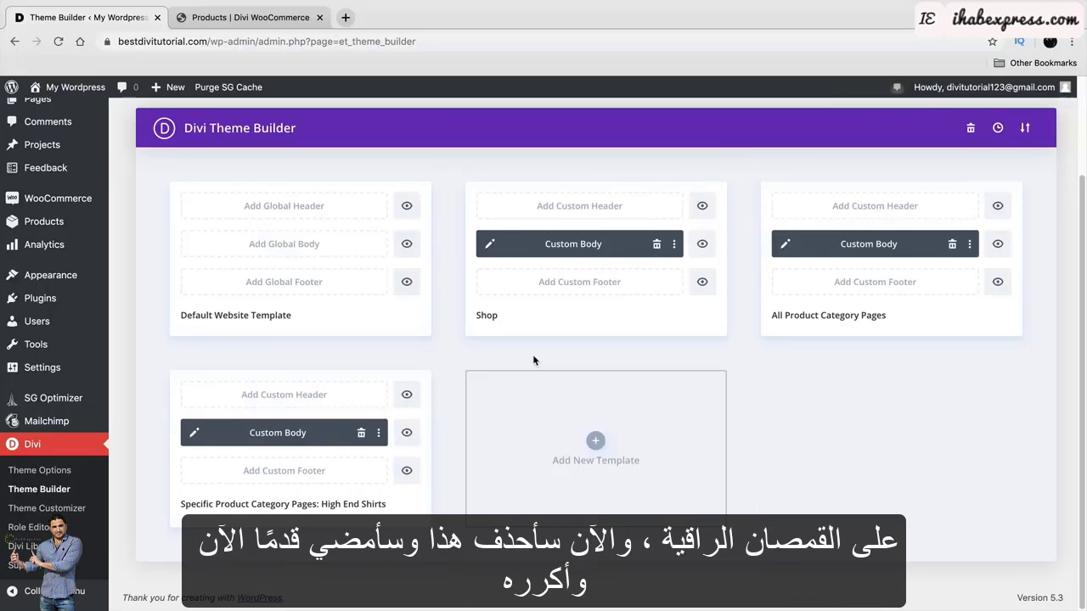
Edit the High End Shirts body and change the banner heading from PRODUCTS to HIGH-END.
click(195, 434)
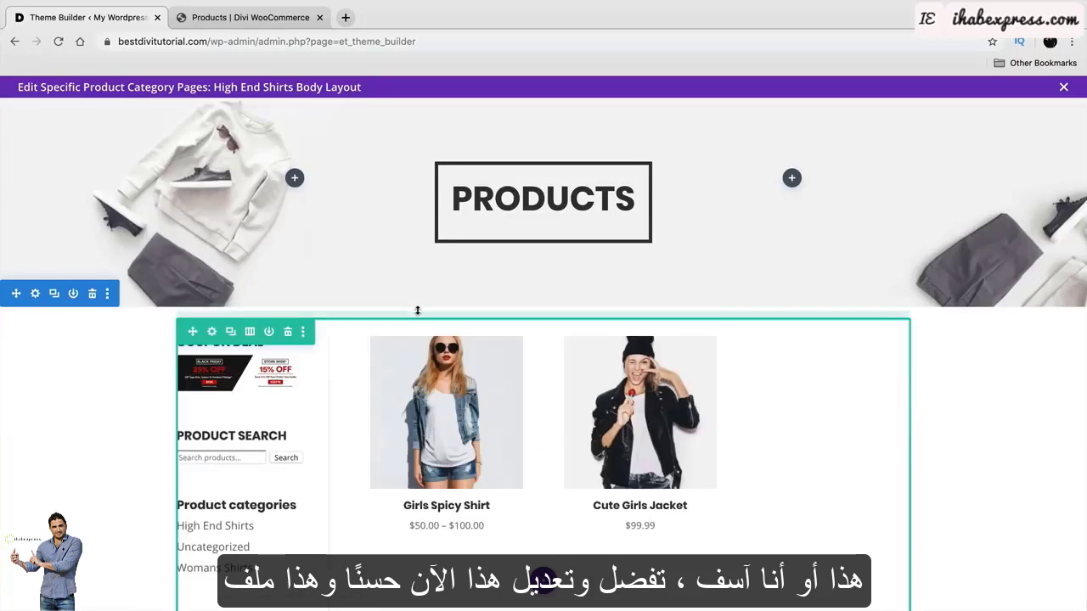
double_click(480, 197)
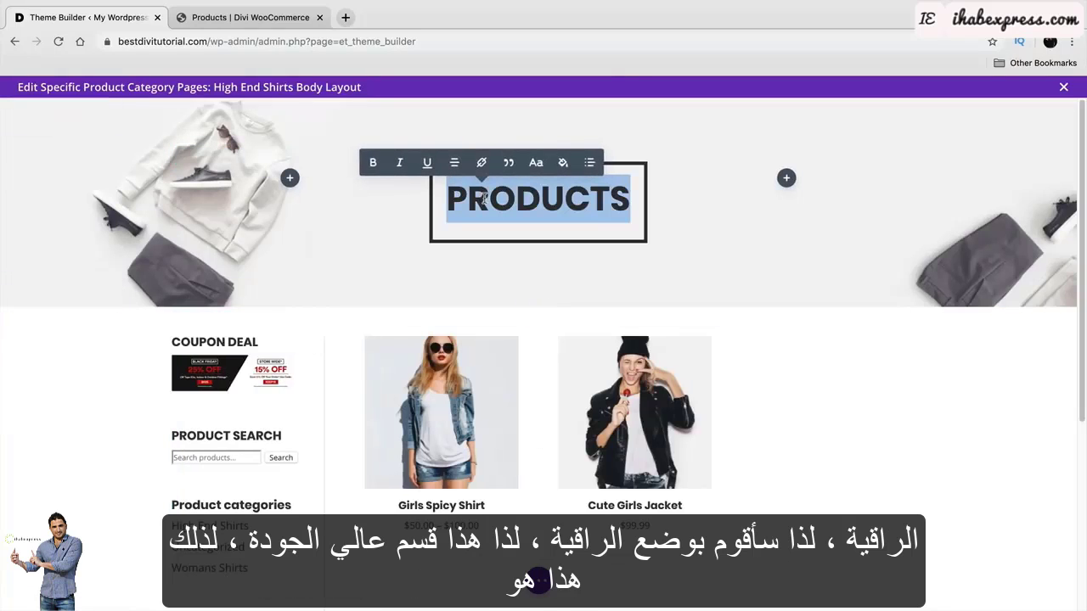
text(HIGH-END)
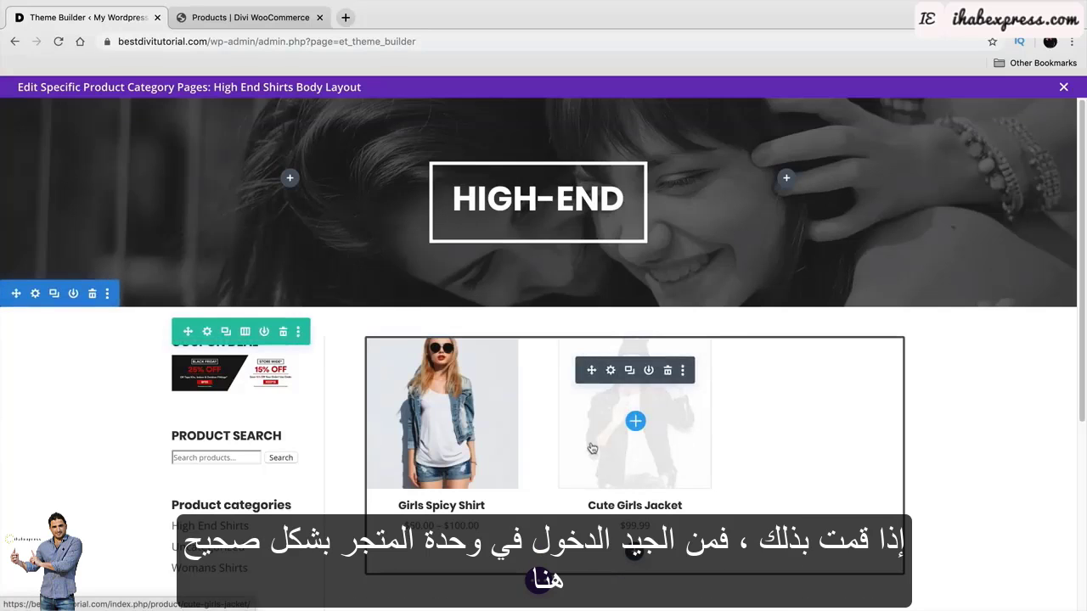
Set the Shop module to Product Category view including only High End Shirts, then save the layout.
click(611, 371)
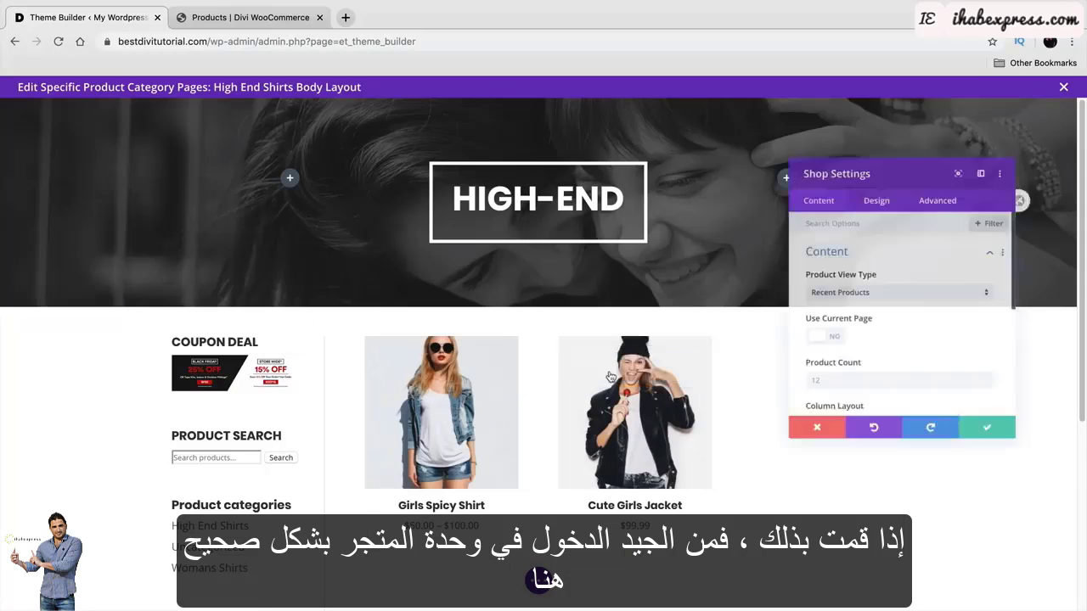
scroll(866, 337, down, 3)
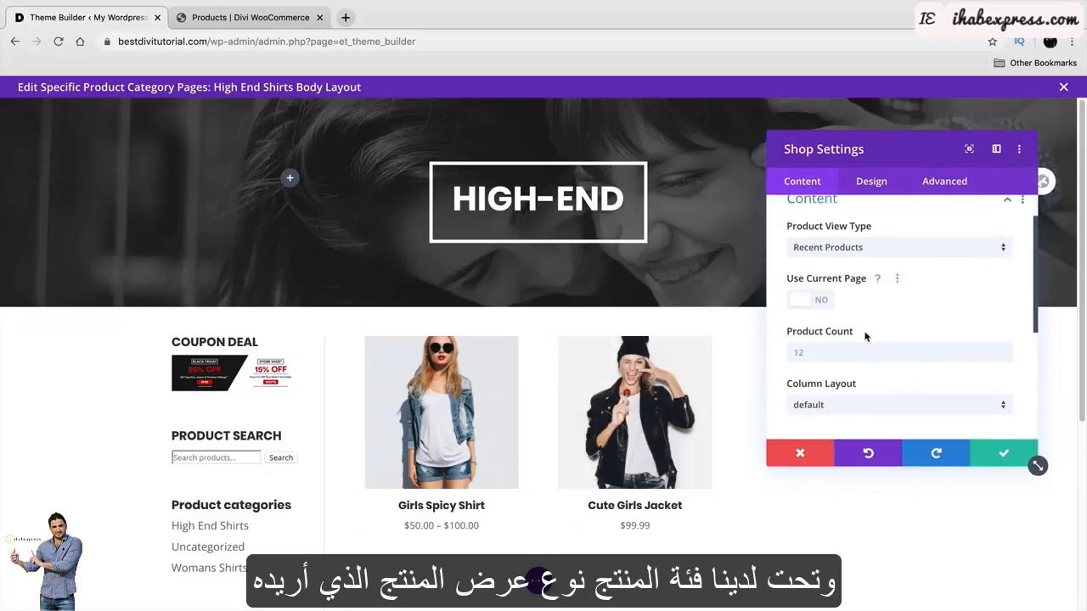
scroll(866, 337, up, 3)
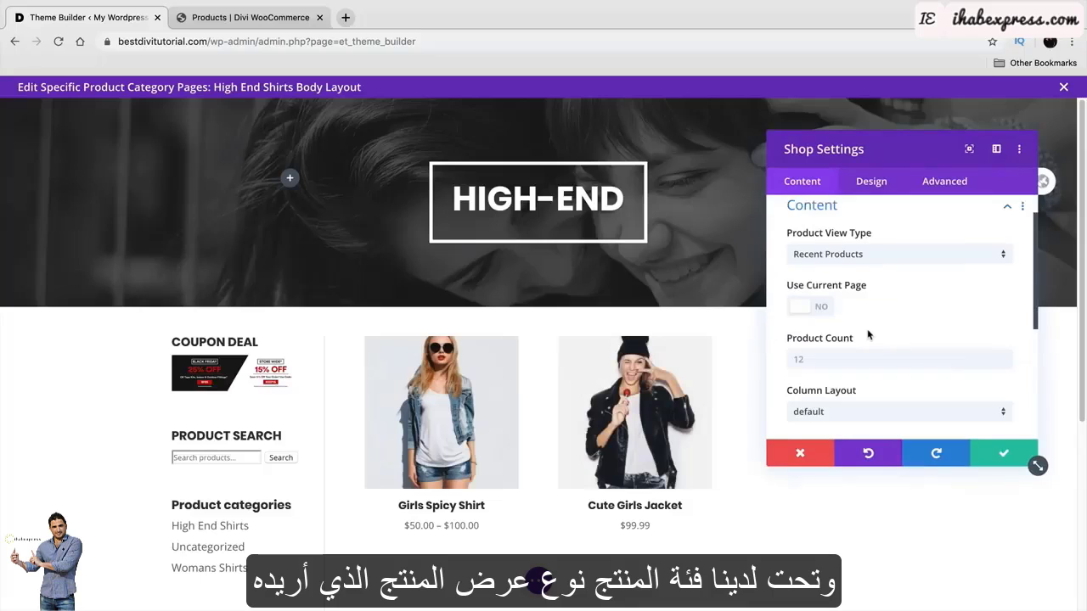
click(870, 258)
click(871, 381)
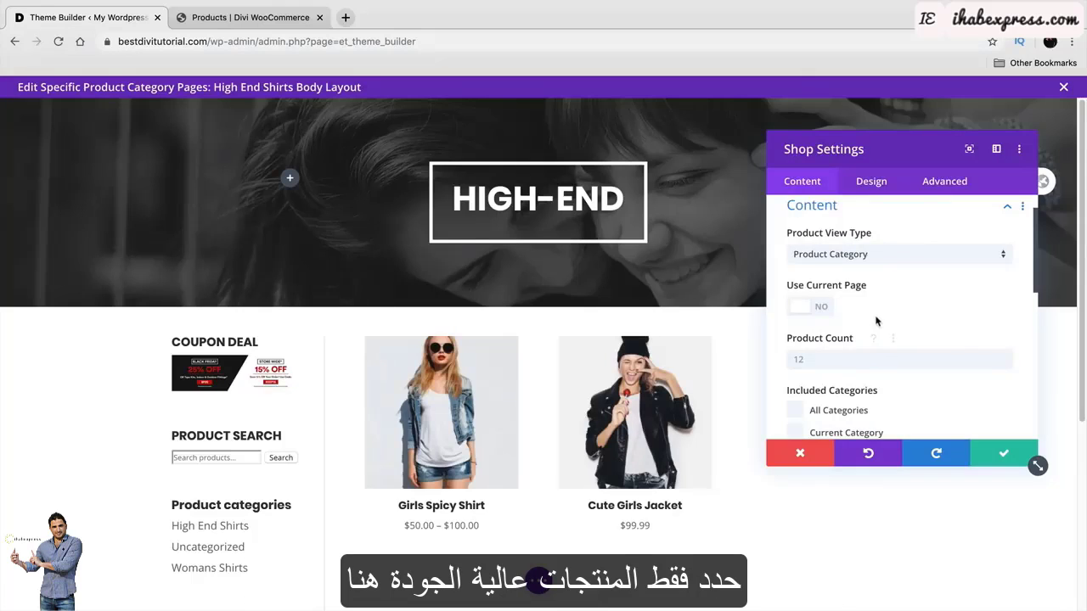
scroll(875, 326, down, 3)
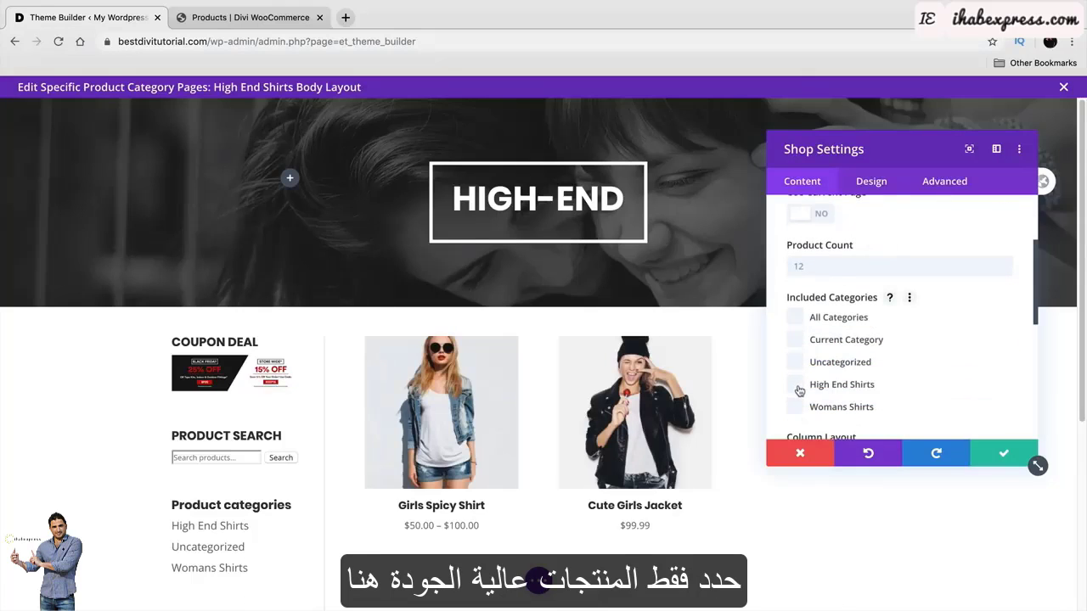
click(799, 388)
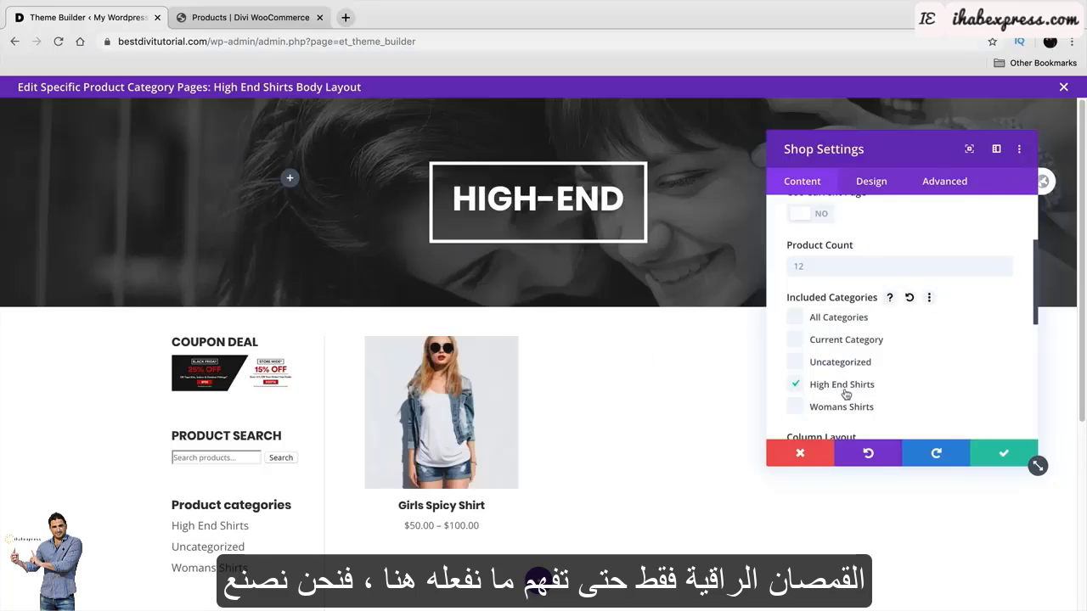
click(1005, 455)
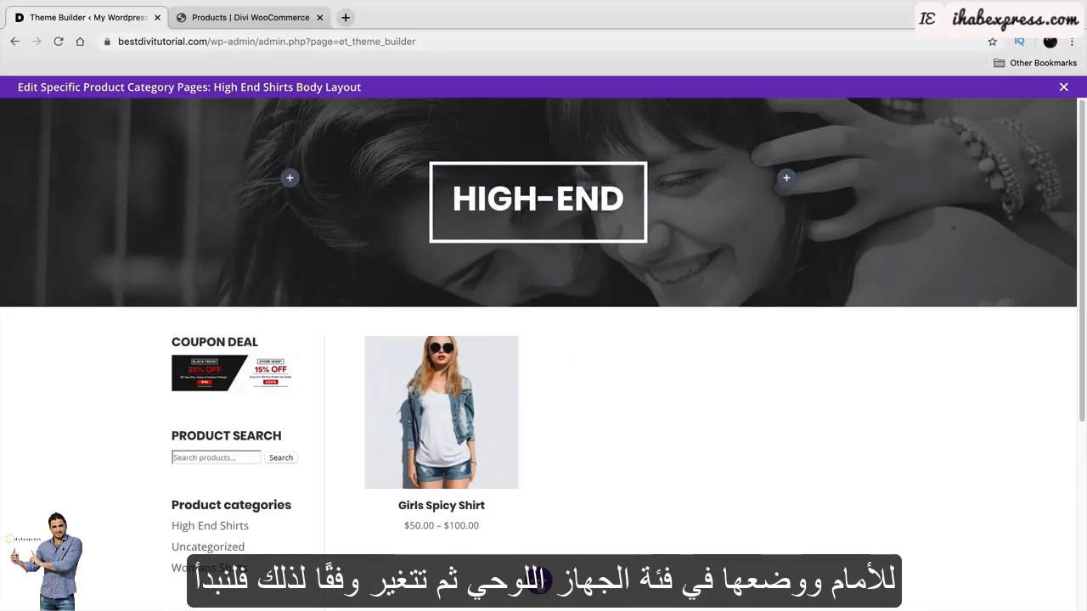
click(538, 581)
click(1048, 580)
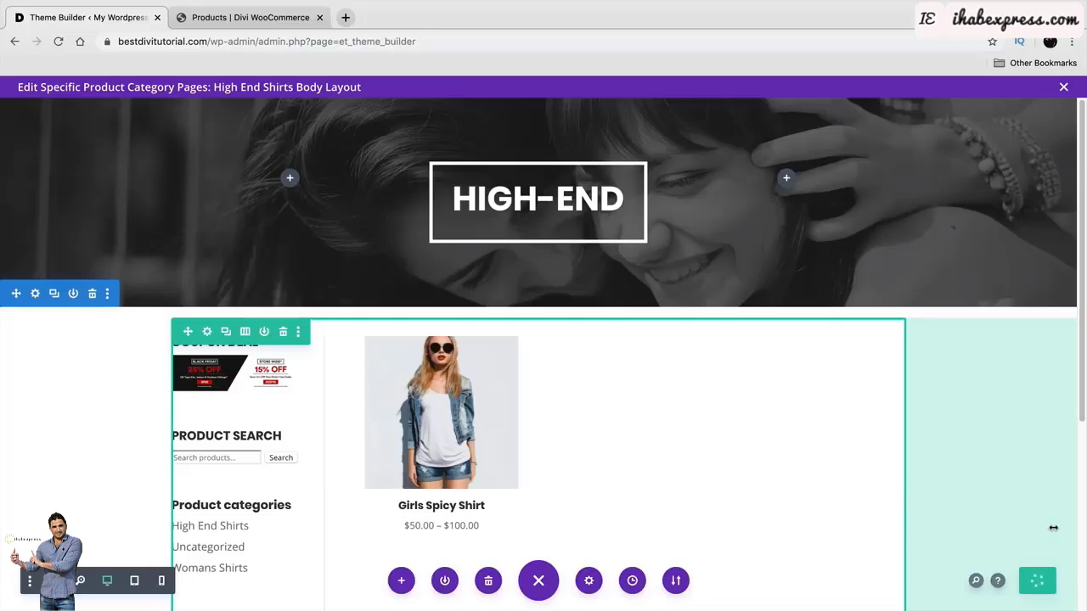
Exit the layout editor and save all Theme Builder changes, including the High End Shirts template.
click(1063, 86)
click(192, 193)
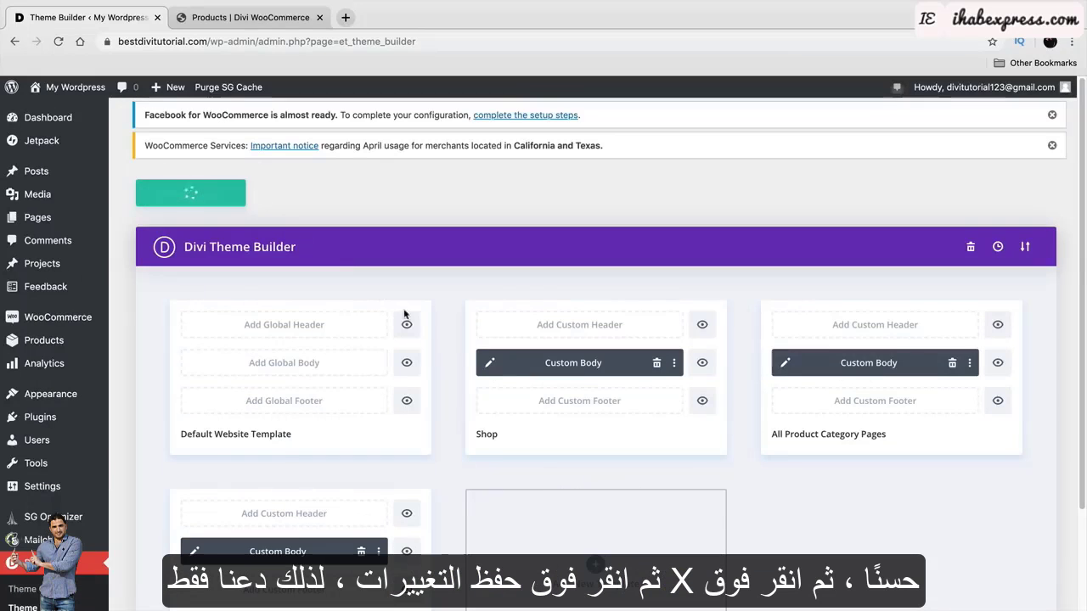
scroll(444, 447, up, 1)
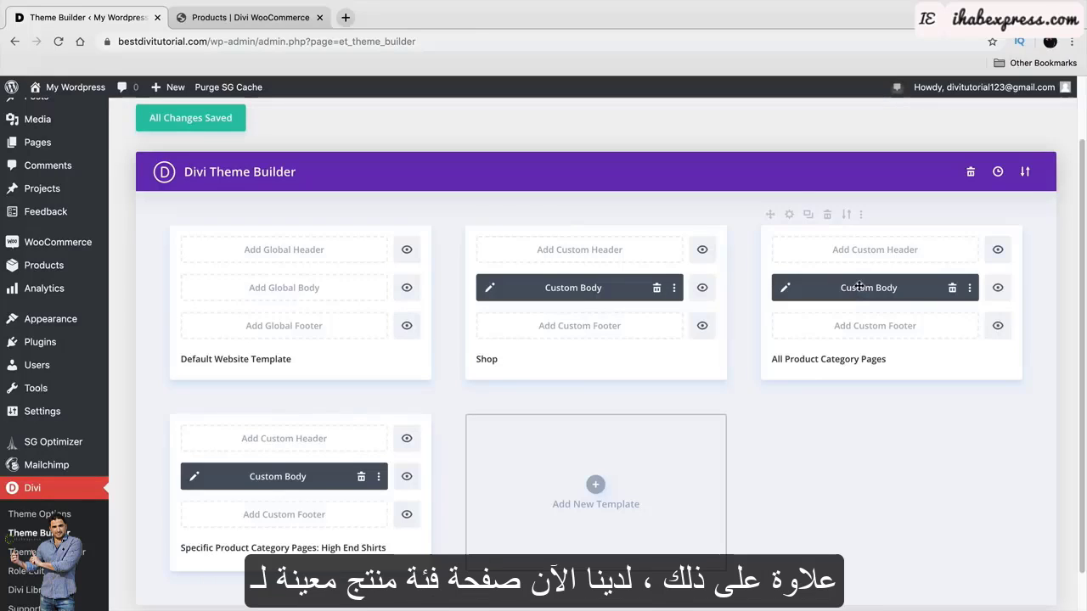
scroll(659, 399, down, 1)
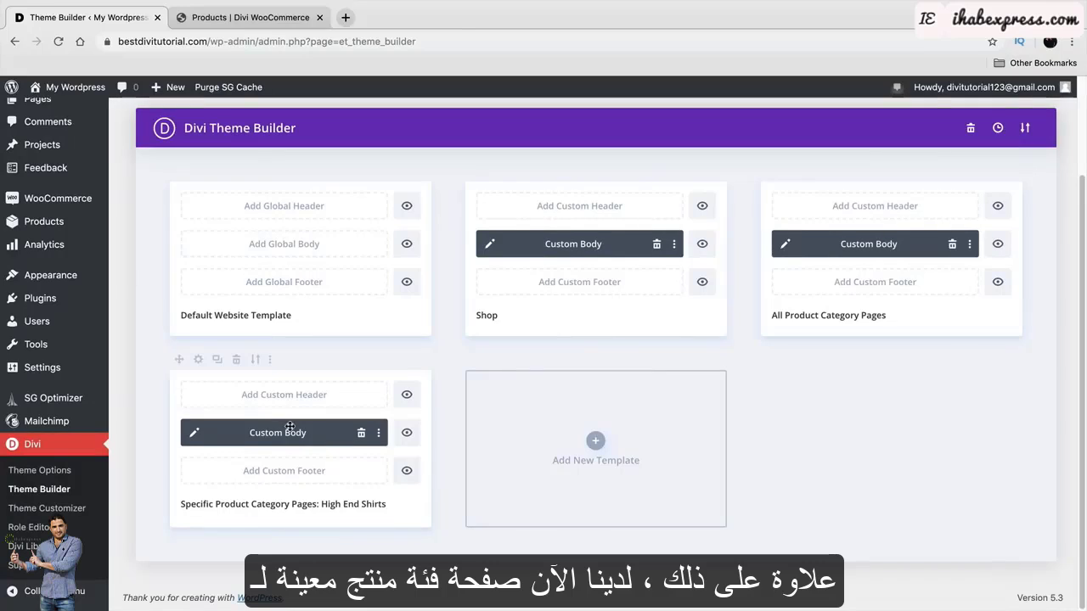
drag(219, 504, 359, 513)
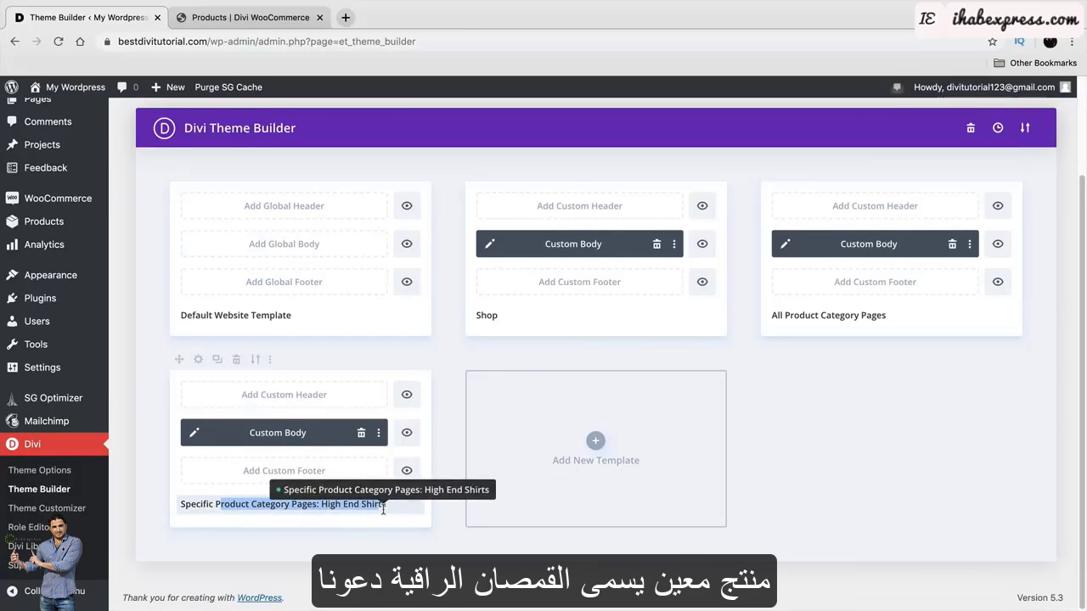
mouse_move(73, 87)
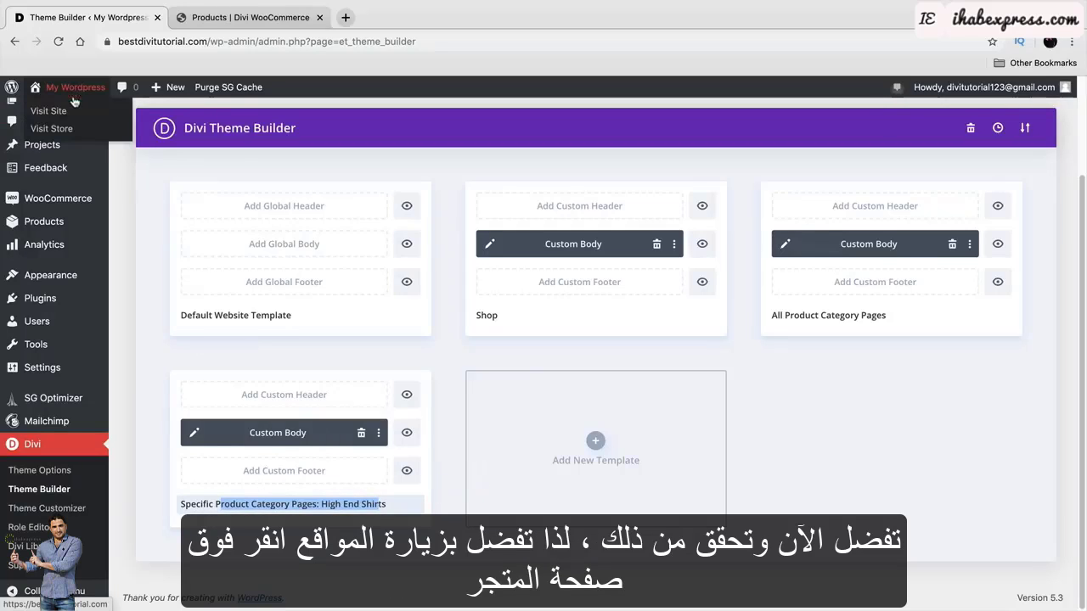
click(71, 114)
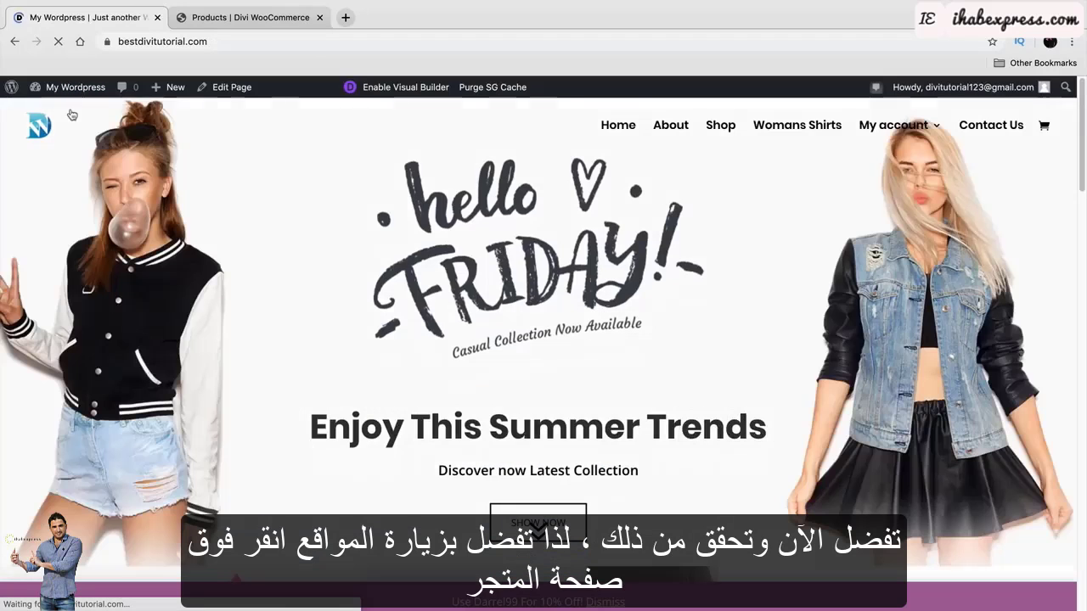
click(724, 127)
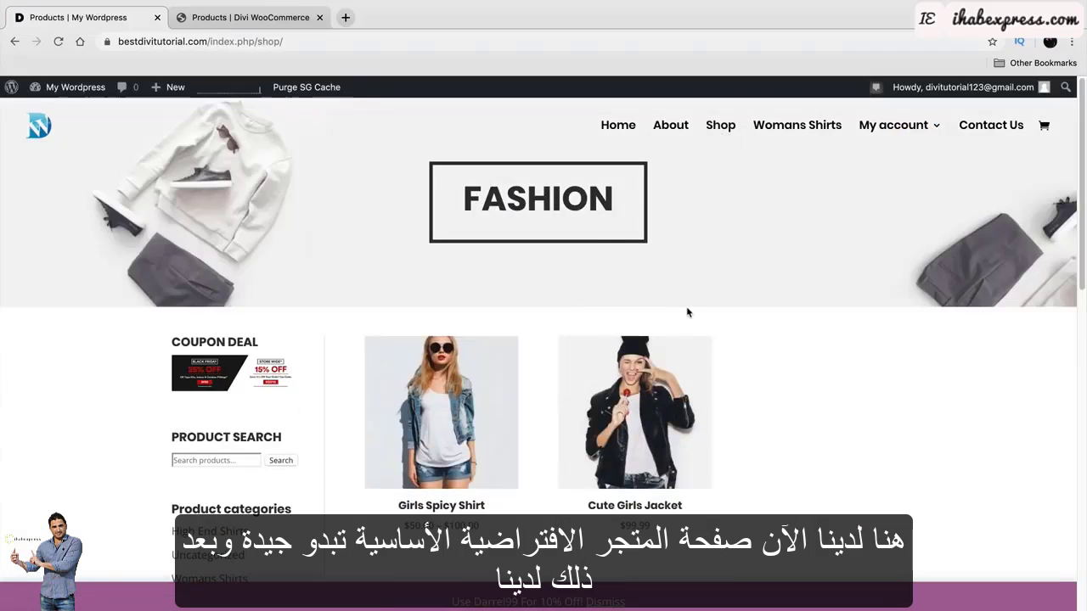
scroll(373, 395, down, 2)
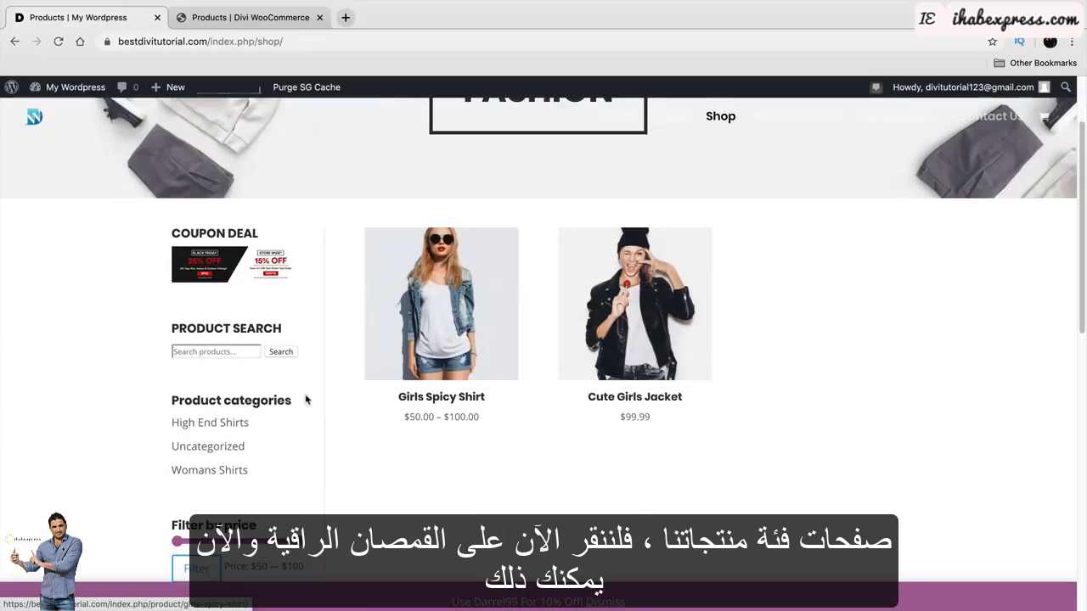
drag(183, 400, 299, 400)
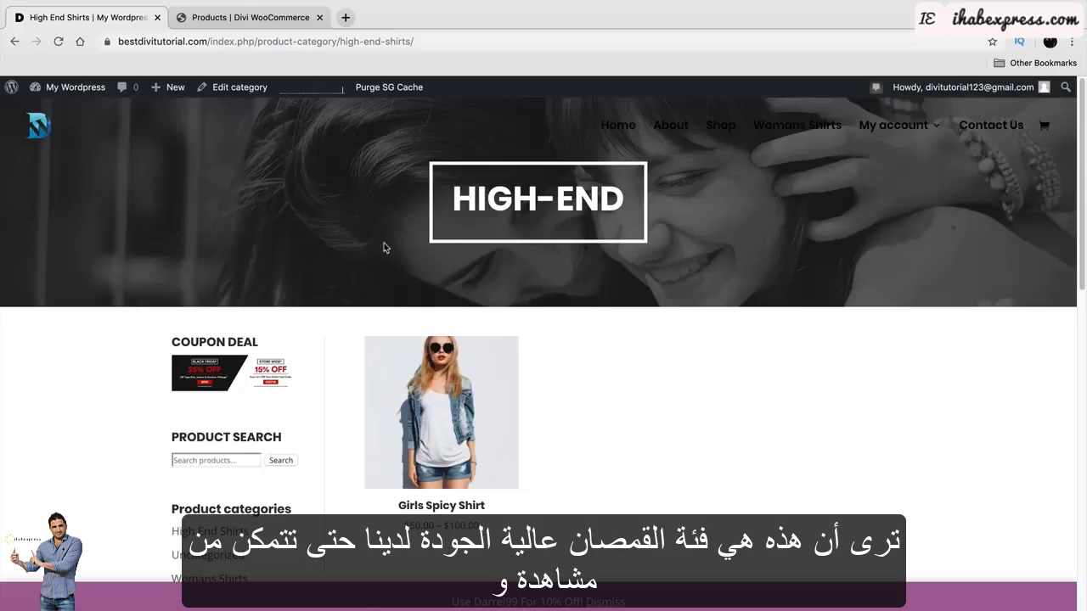
drag(446, 202, 621, 202)
click(484, 405)
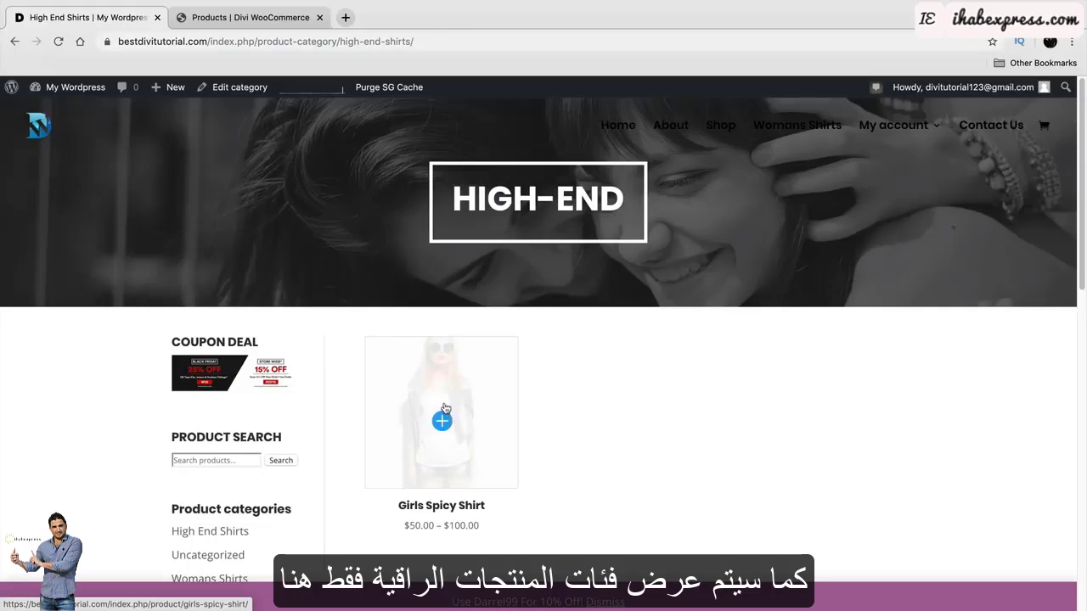
scroll(471, 408, down, 1)
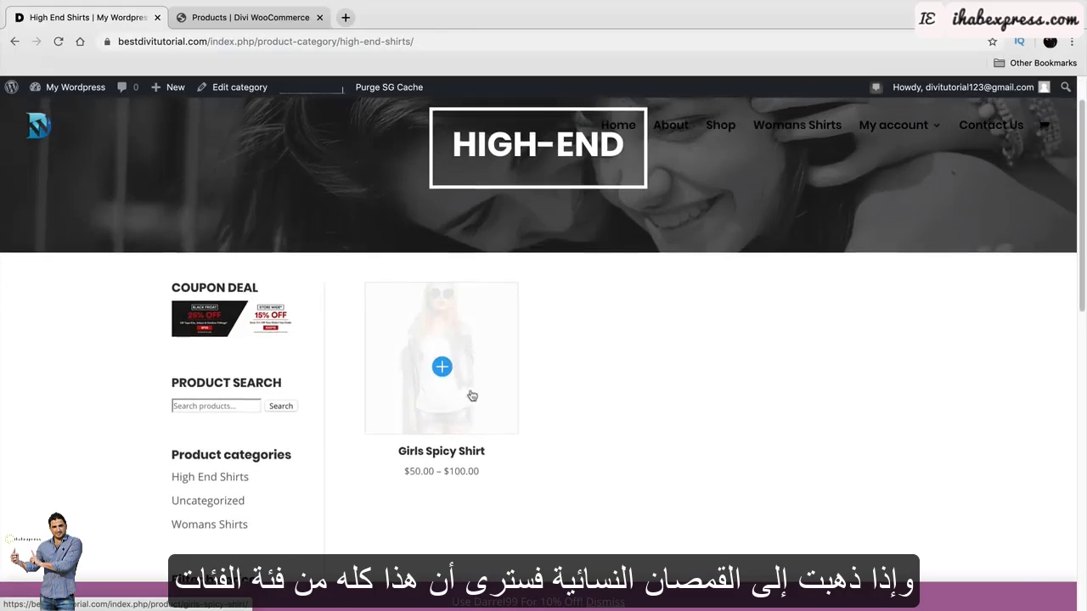
click(220, 524)
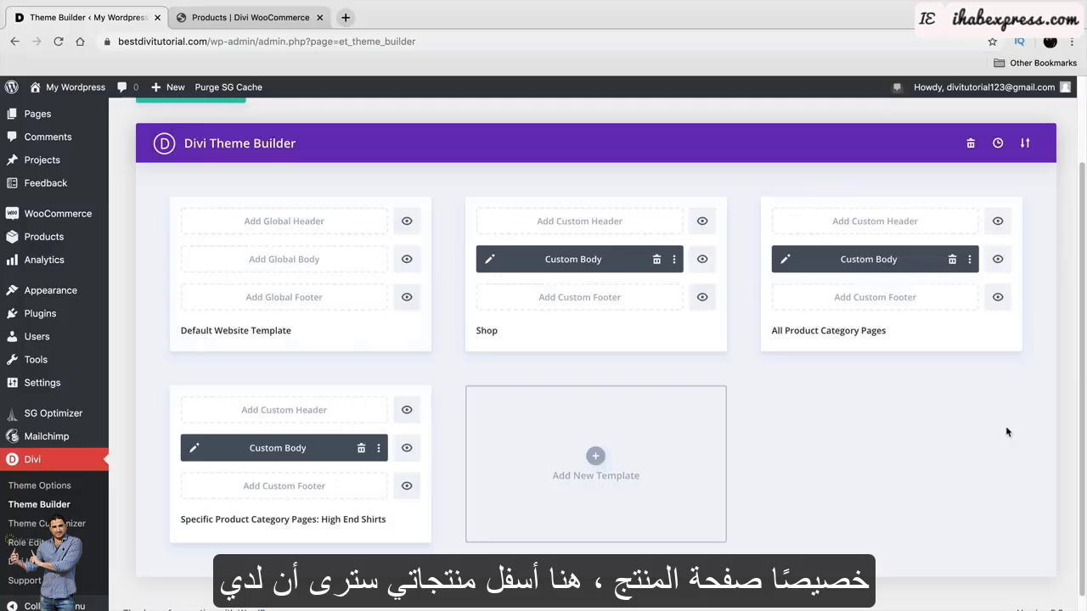
Look over the 89 SHIRT product page on the other Divi WooCommerce shop site.
click(266, 18)
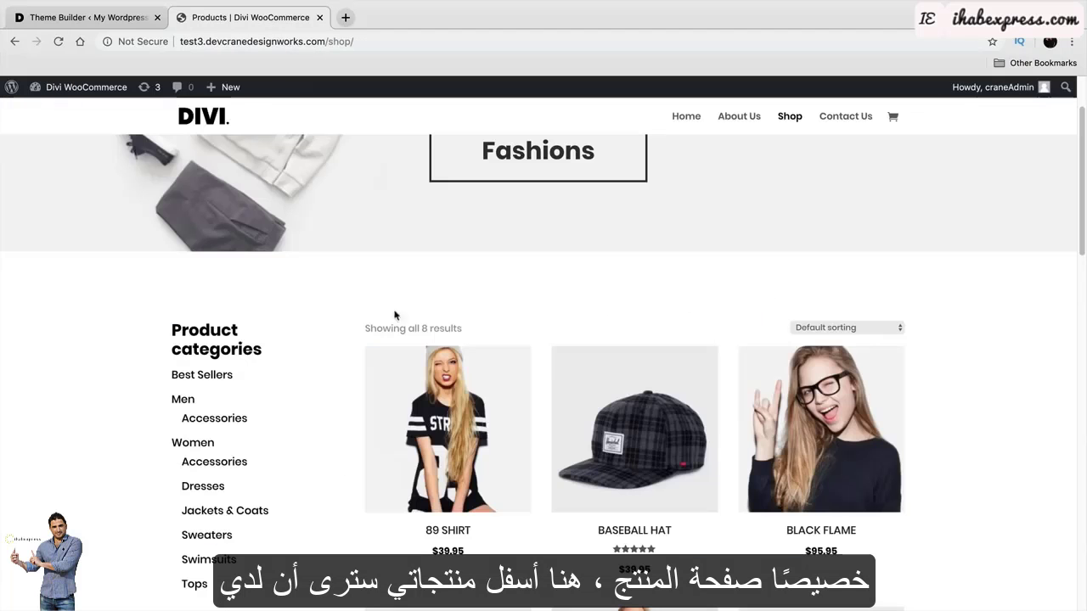
click(446, 368)
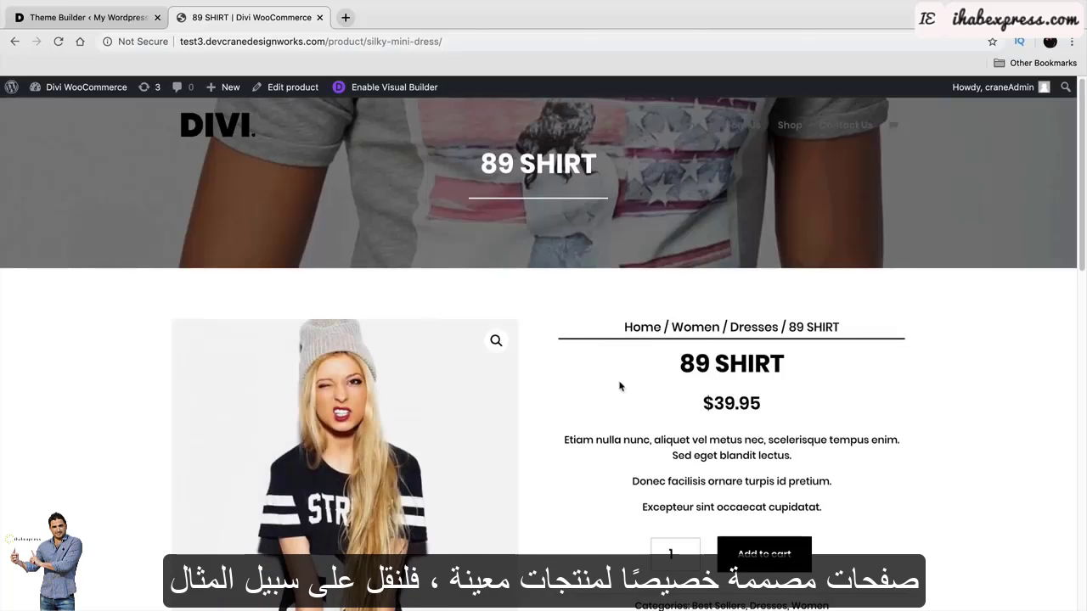
scroll(615, 389, down, 2)
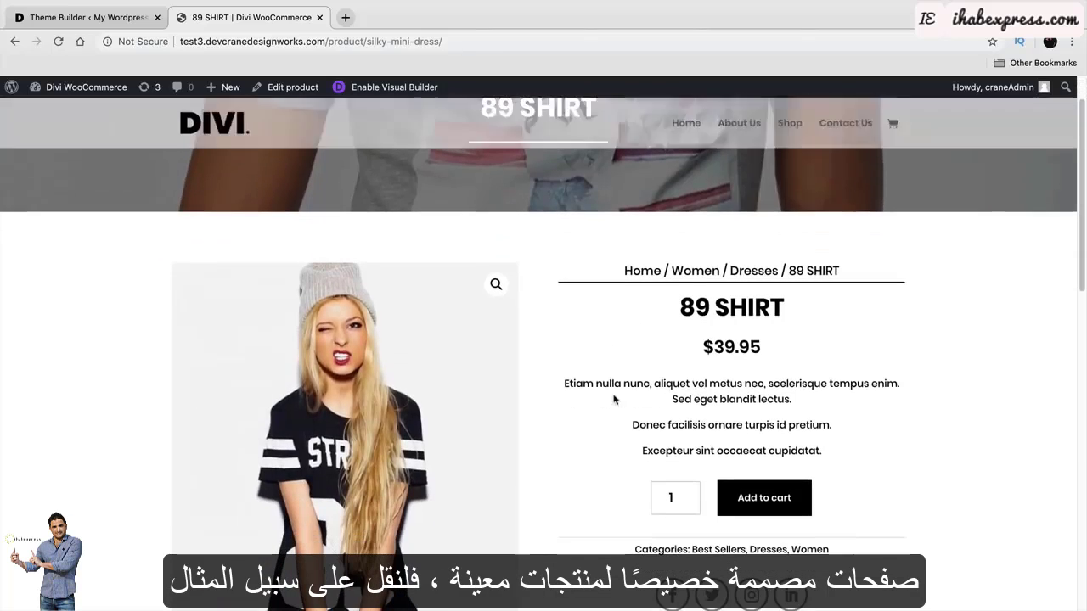
scroll(614, 379, down, 2)
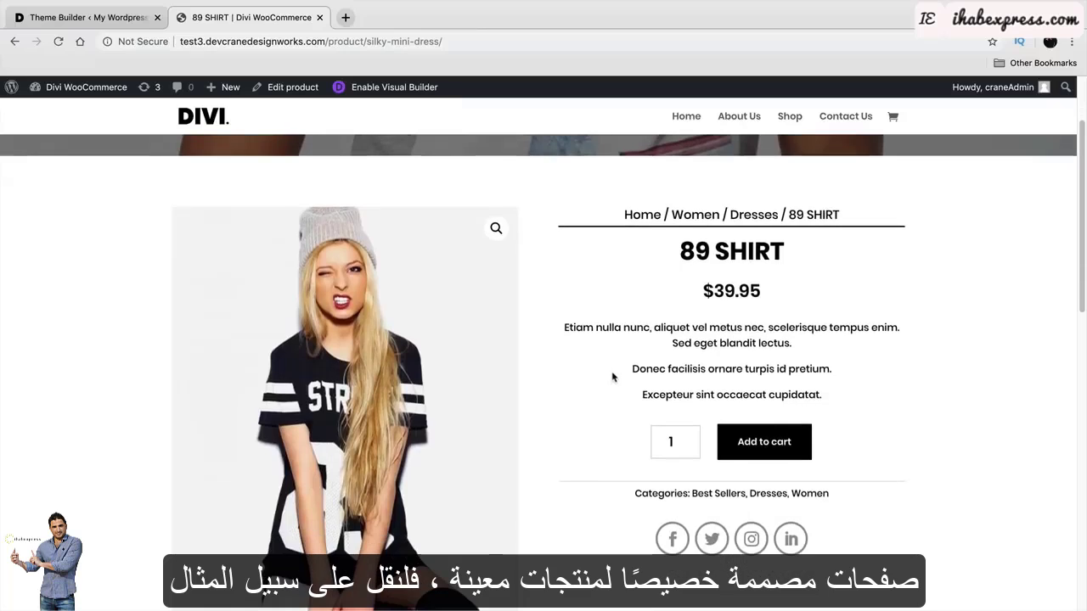
Visit the live Shop, view the Girls Spicy Shirt product page, then return to the Dashboard.
click(89, 17)
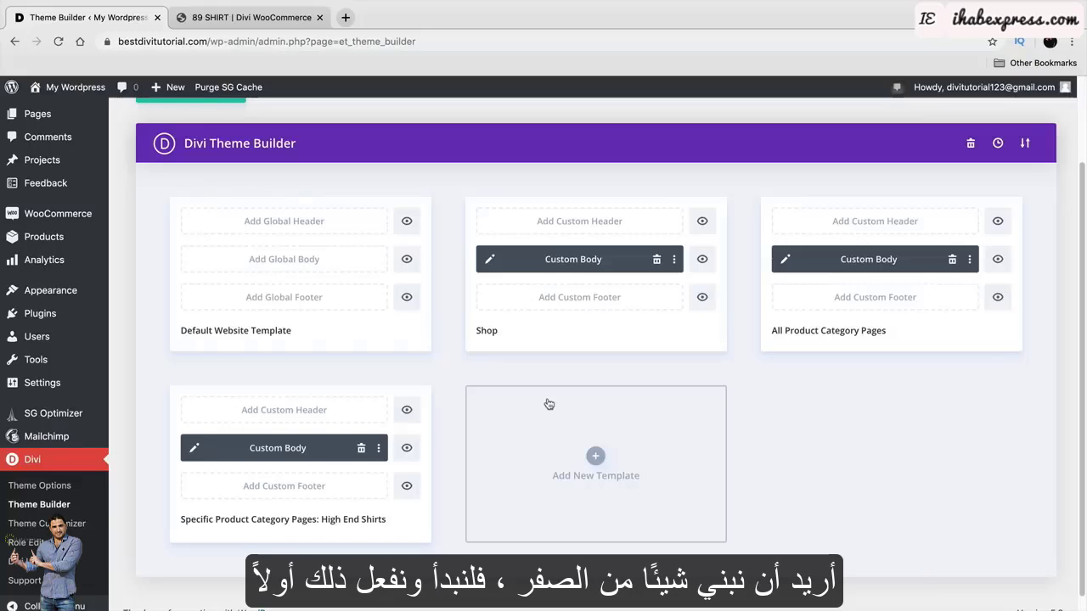
scroll(549, 404, up, 3)
mouse_move(75, 87)
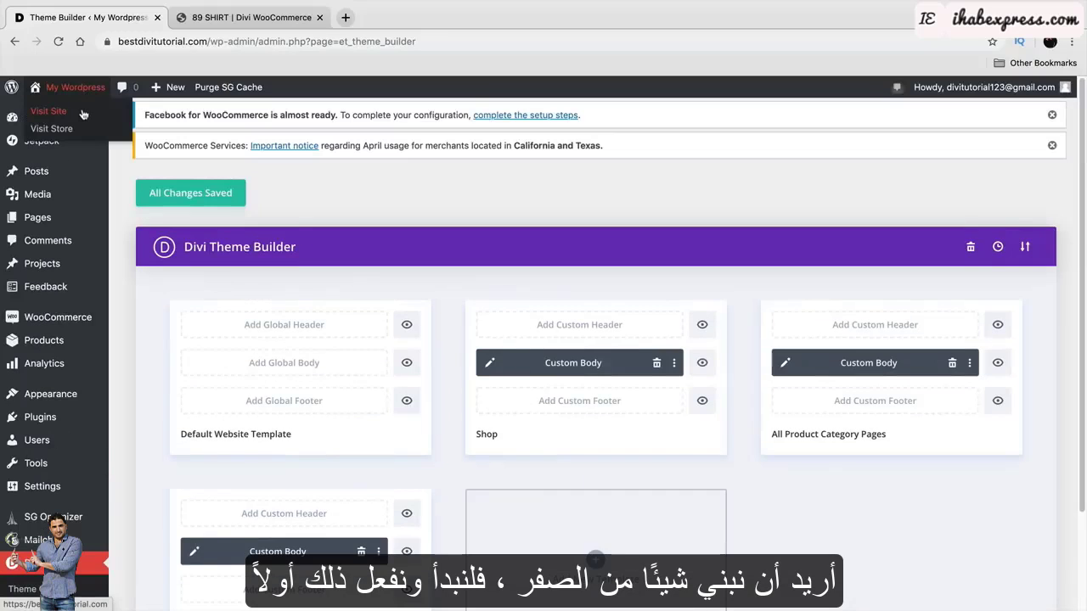
click(82, 113)
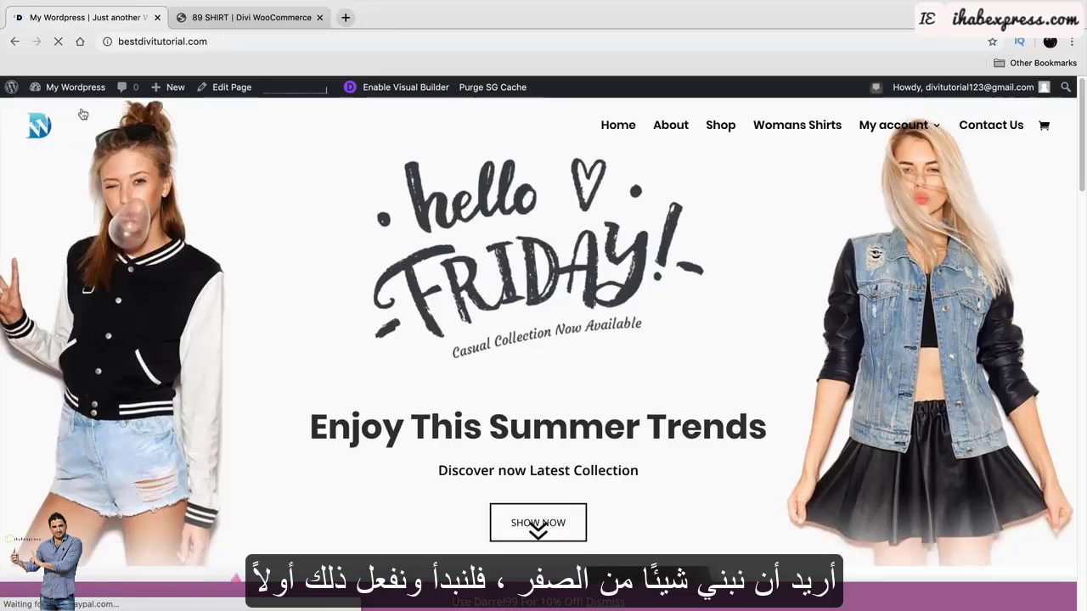
click(721, 135)
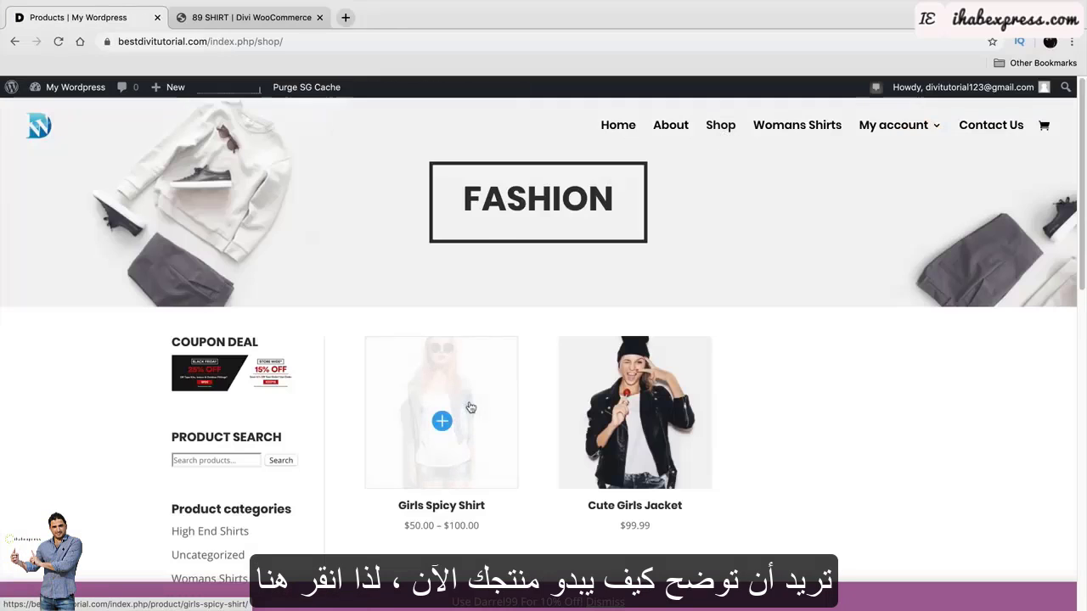
click(470, 401)
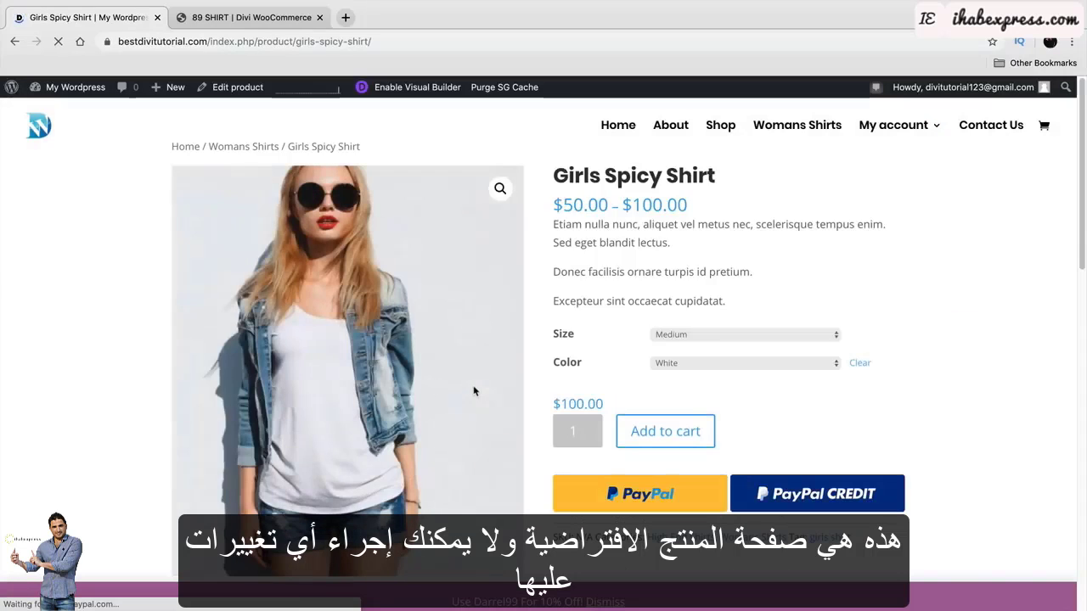
scroll(934, 340, down, 1)
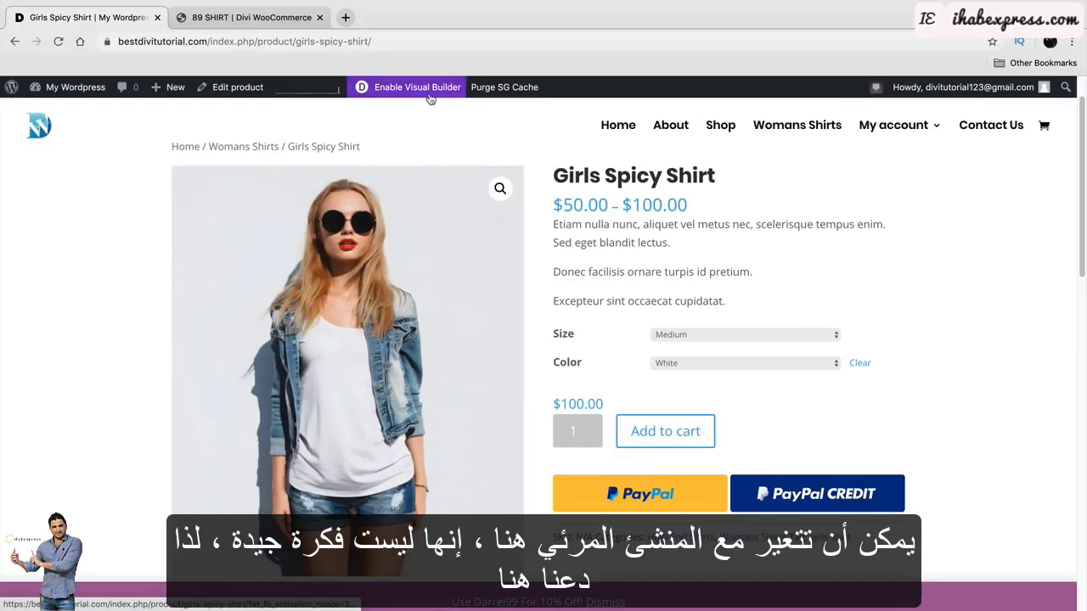
mouse_move(73, 88)
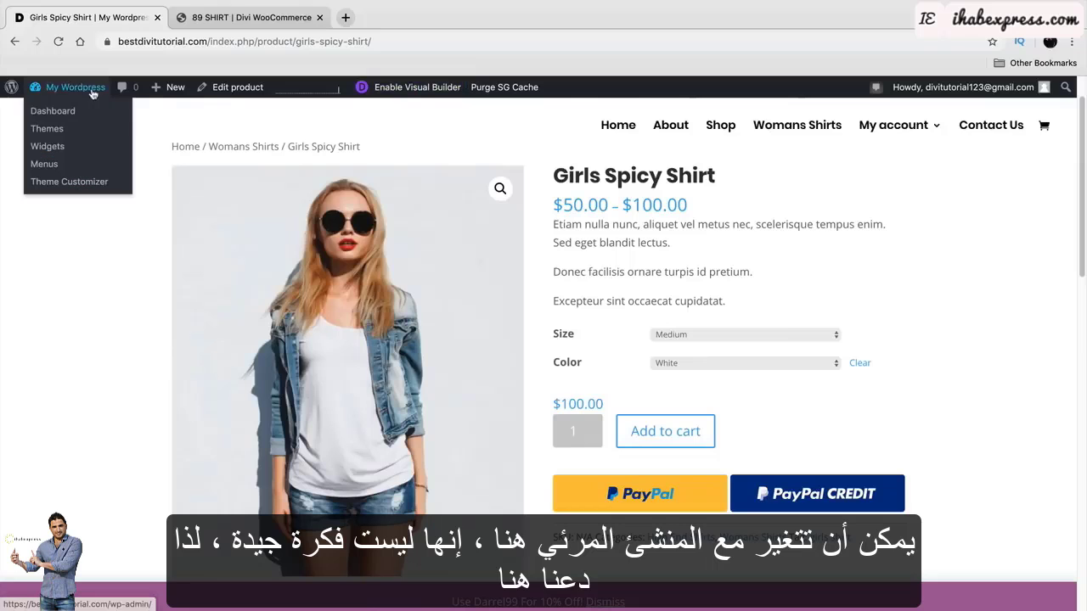
click(83, 113)
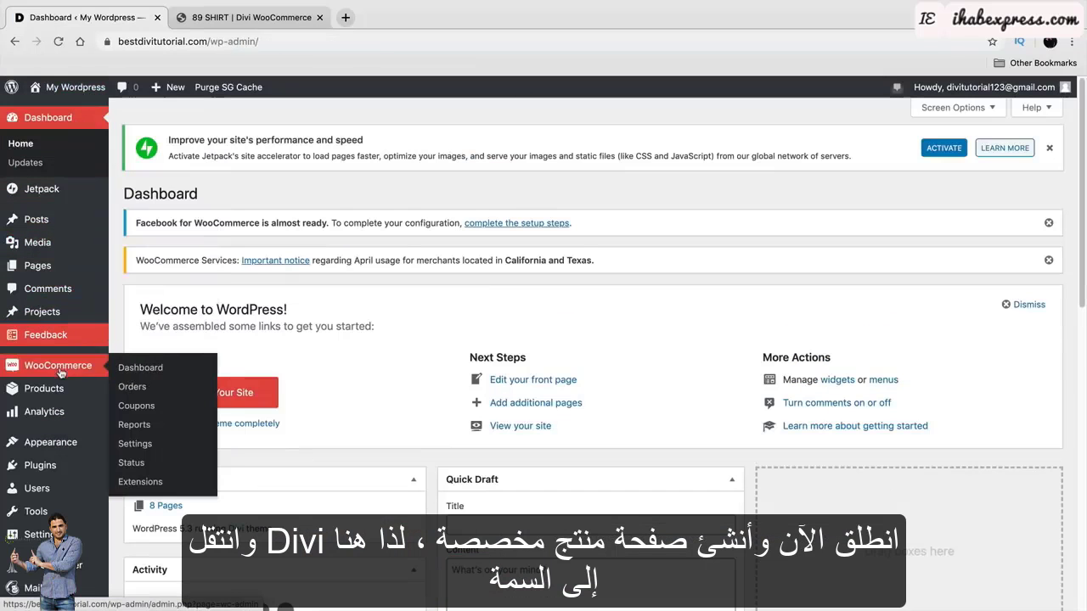
From the dashboard, open Divi > Theme Builder and create a new template ticked for All Products.
scroll(51, 399, down, 2)
mouse_move(78, 576)
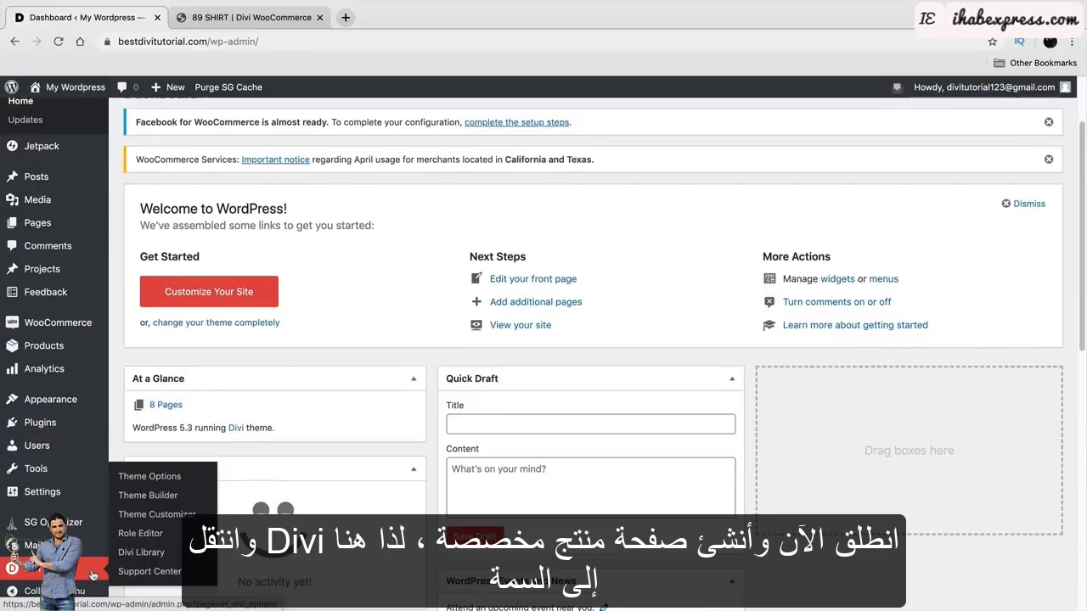
click(138, 497)
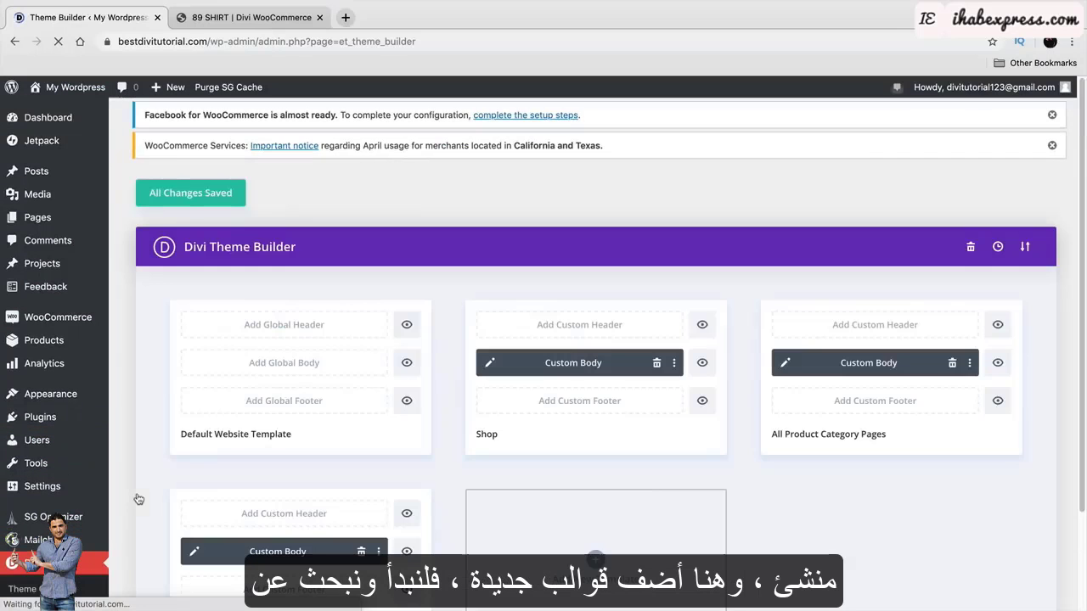
scroll(510, 408, down, 2)
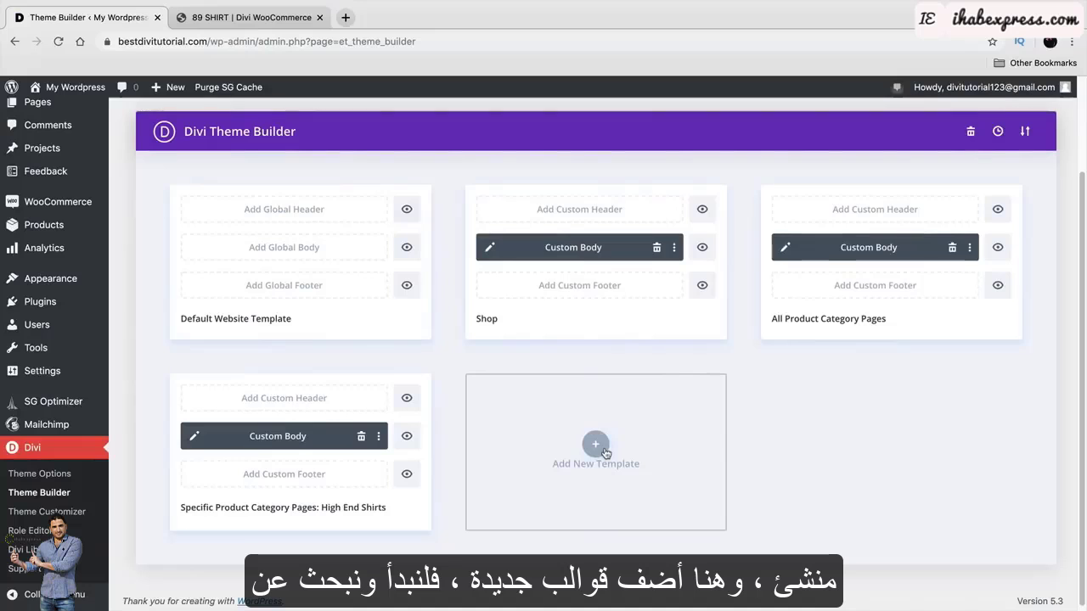
click(604, 449)
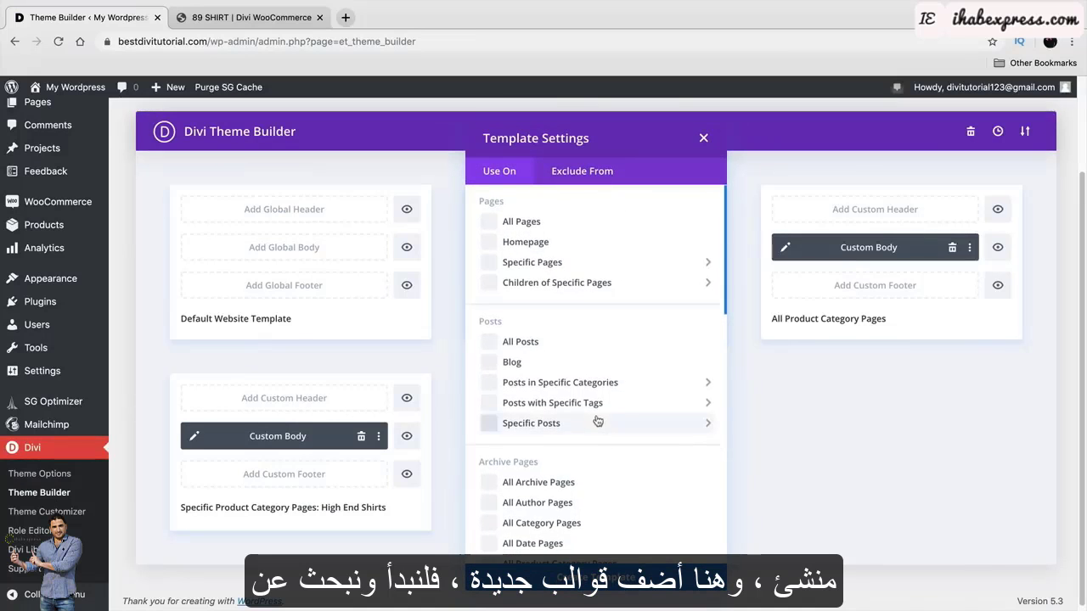
scroll(597, 421, down, 10)
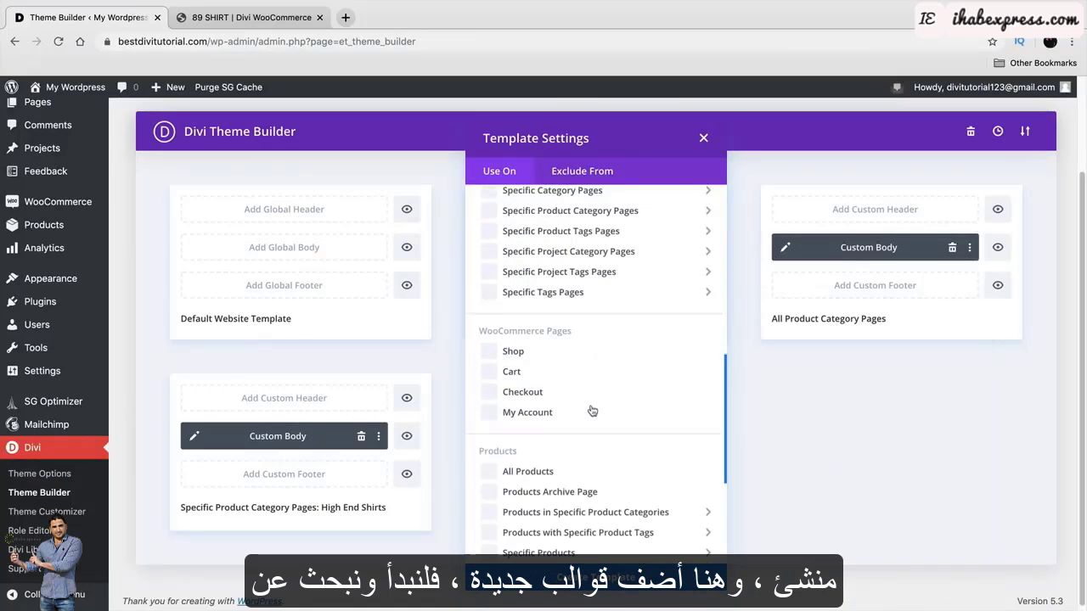
scroll(592, 411, down, 2)
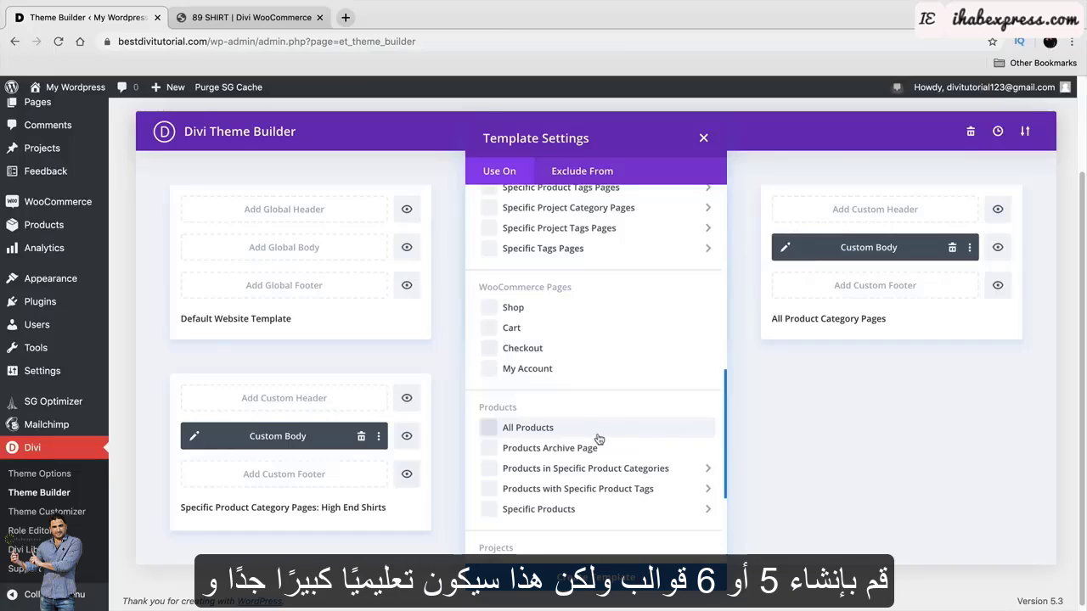
click(598, 434)
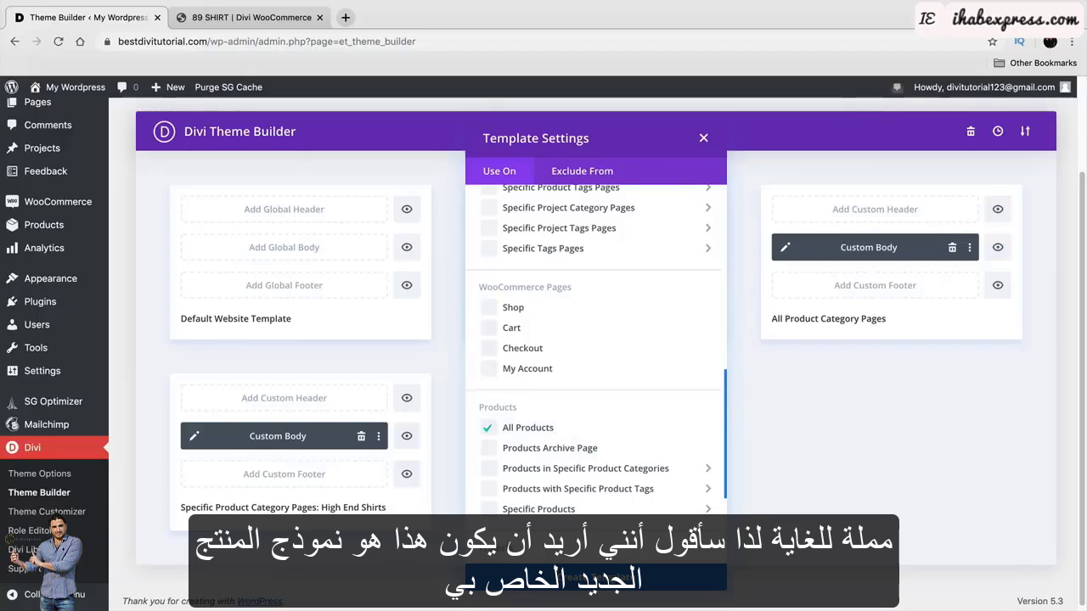
click(596, 577)
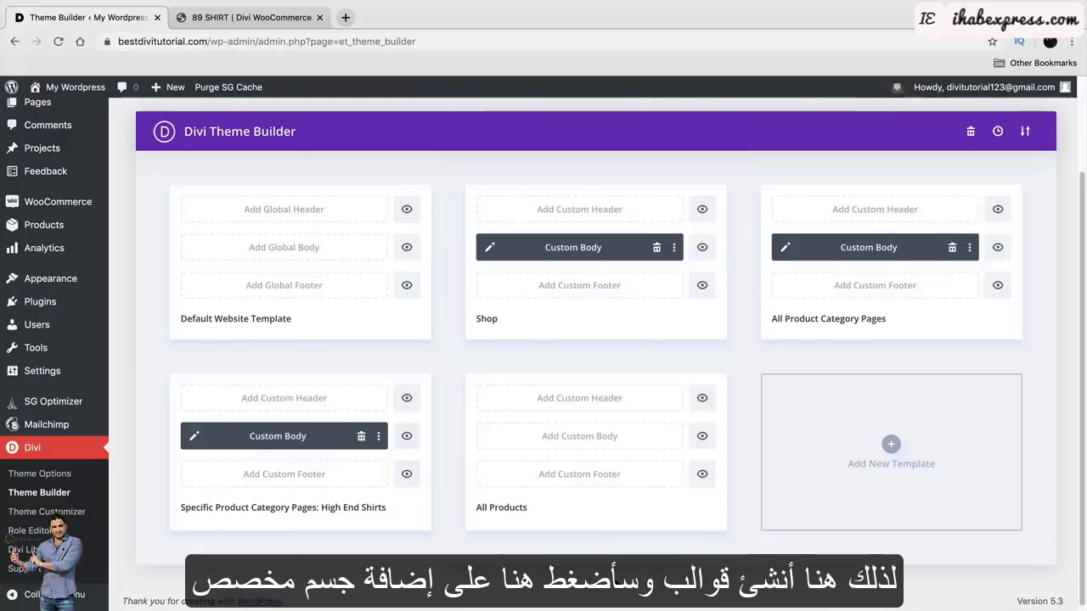
Build an empty All Products body from scratch, then scroll through the example product template.
click(595, 439)
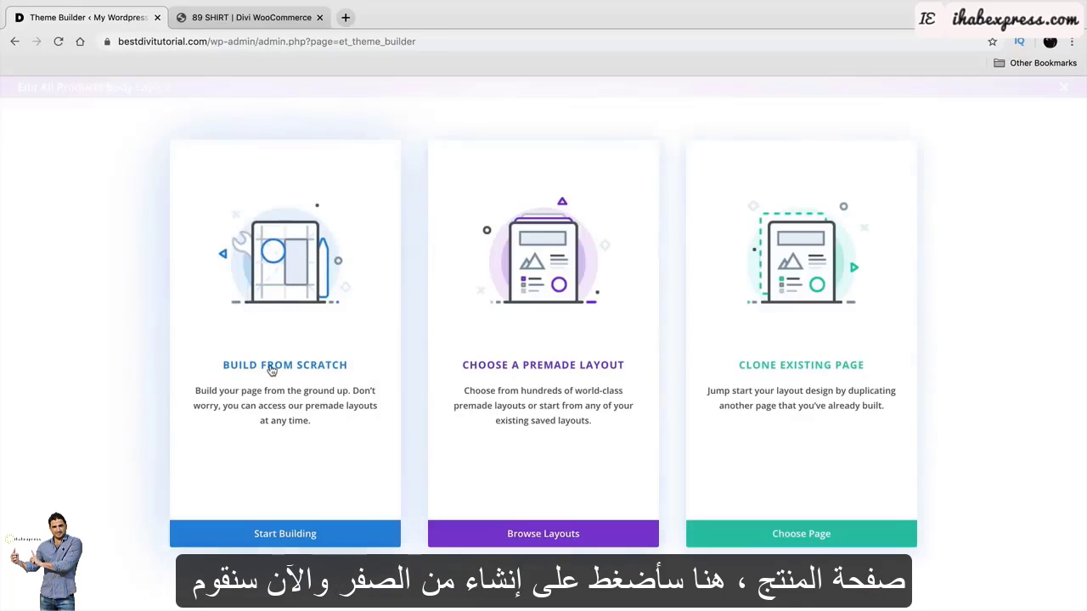
click(272, 364)
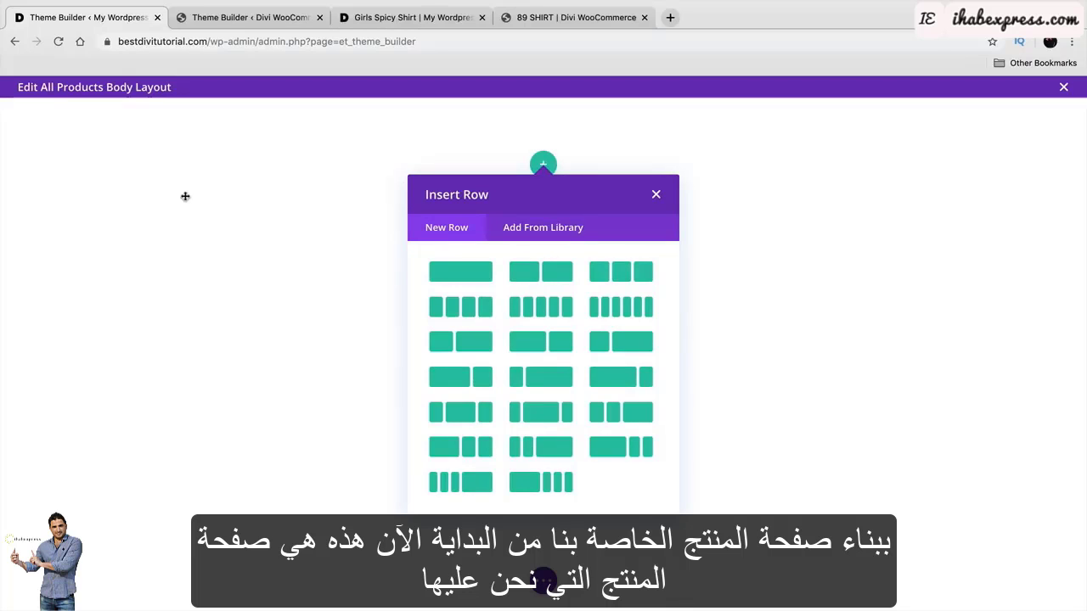
click(225, 17)
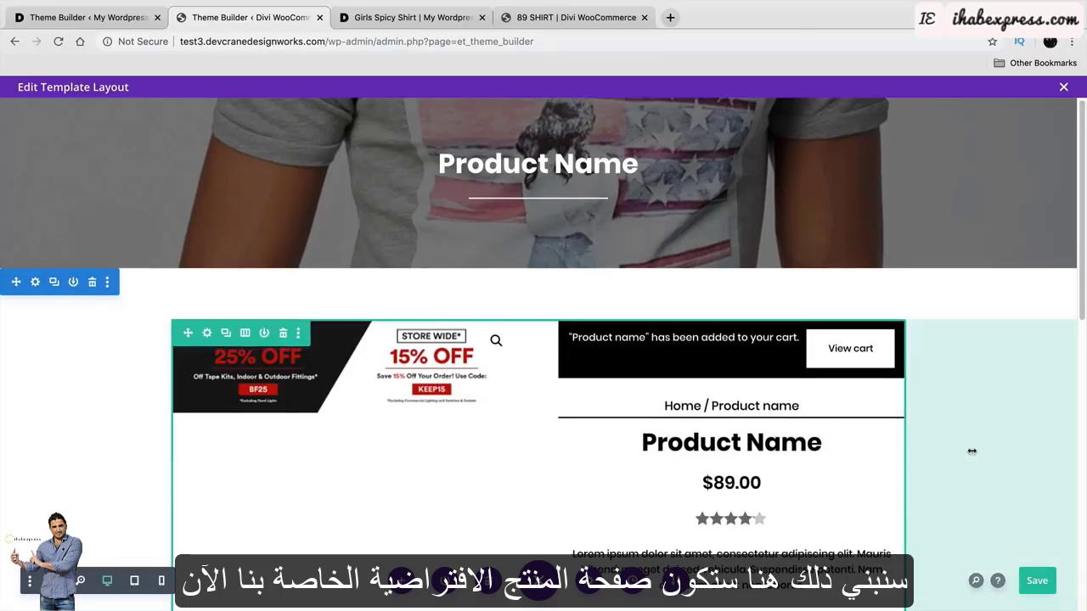
scroll(962, 450, down, 3)
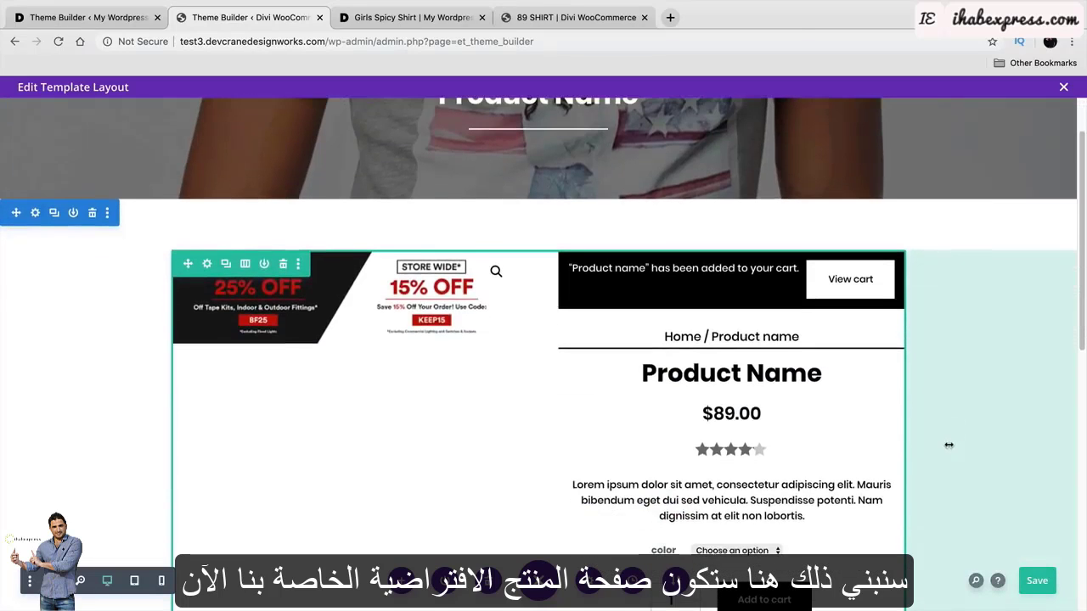
scroll(948, 445, down, 1)
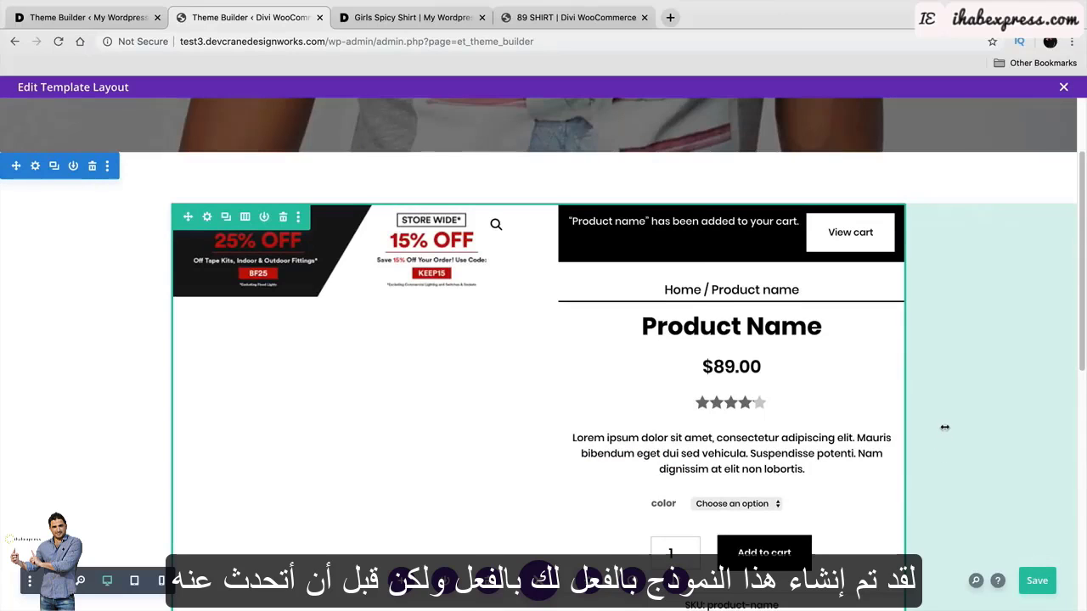
scroll(944, 428, down, 1)
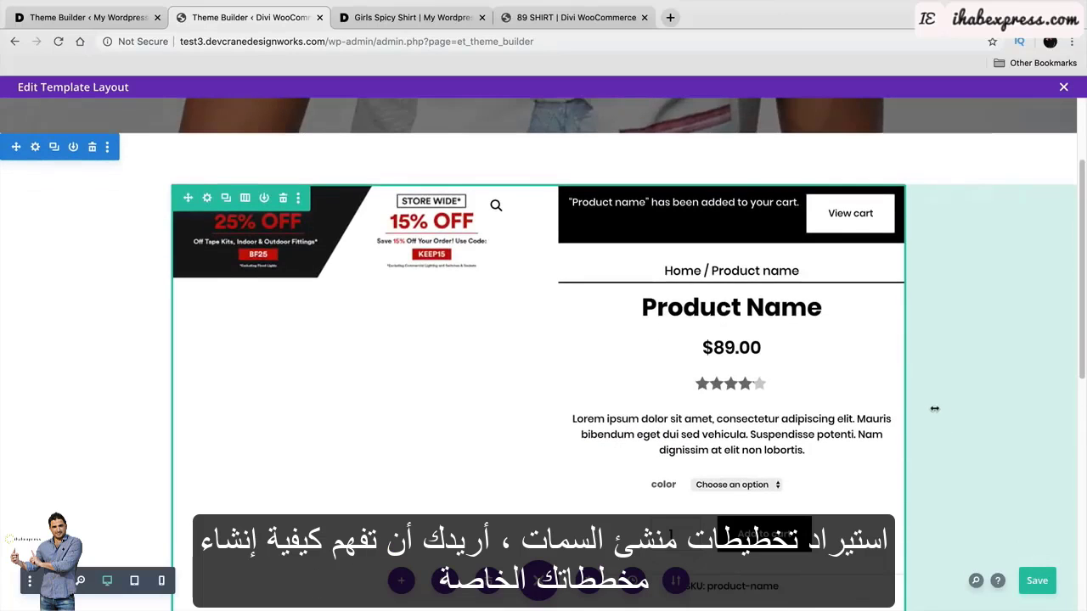
scroll(892, 399, down, 2)
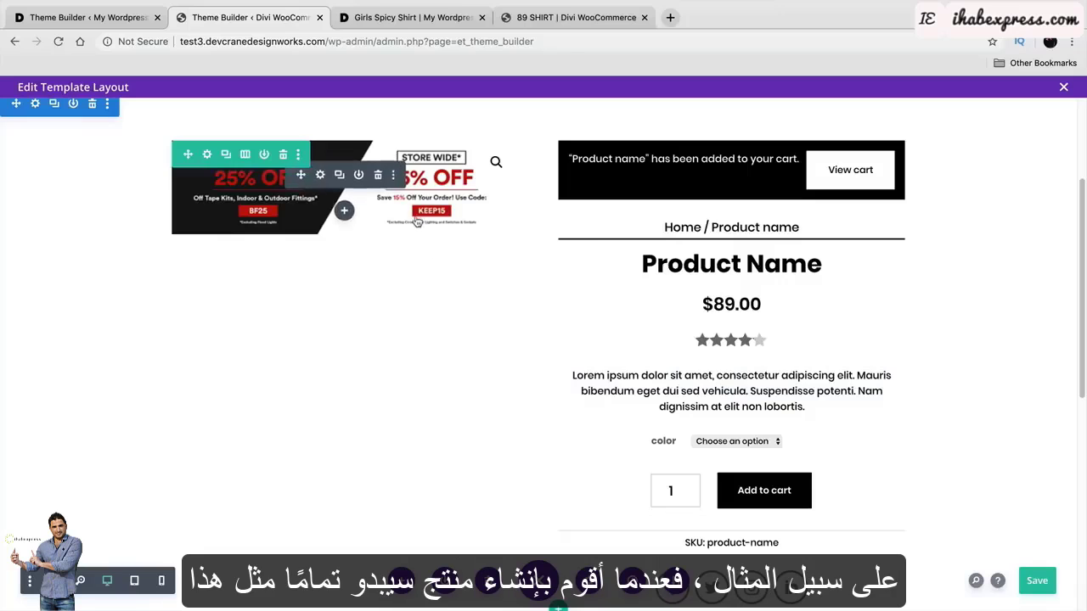
scroll(433, 270, up, 1)
scroll(433, 270, up, 4)
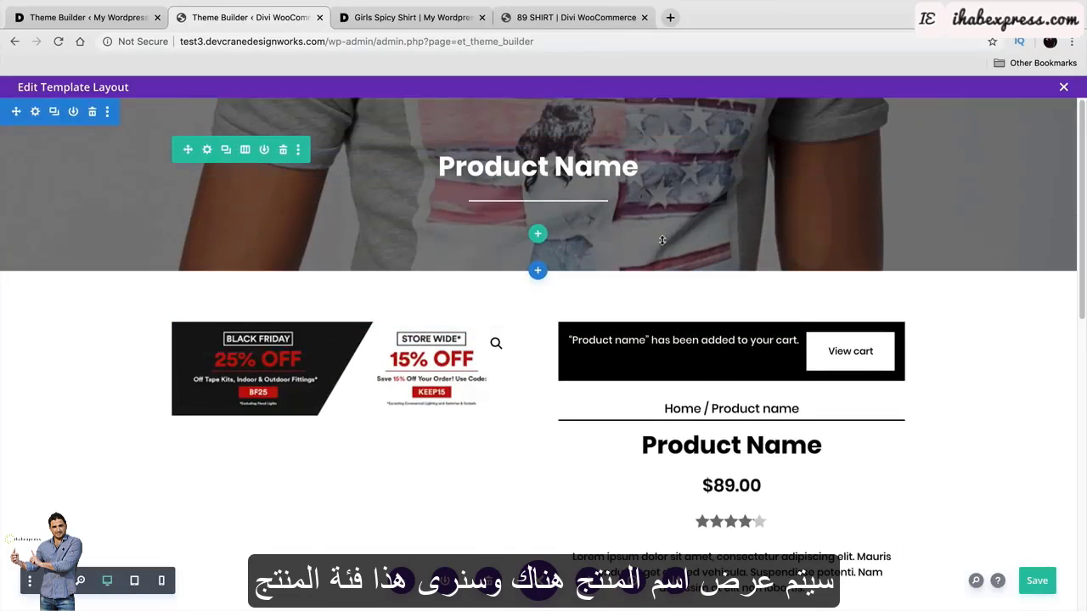
scroll(682, 300, down, 3)
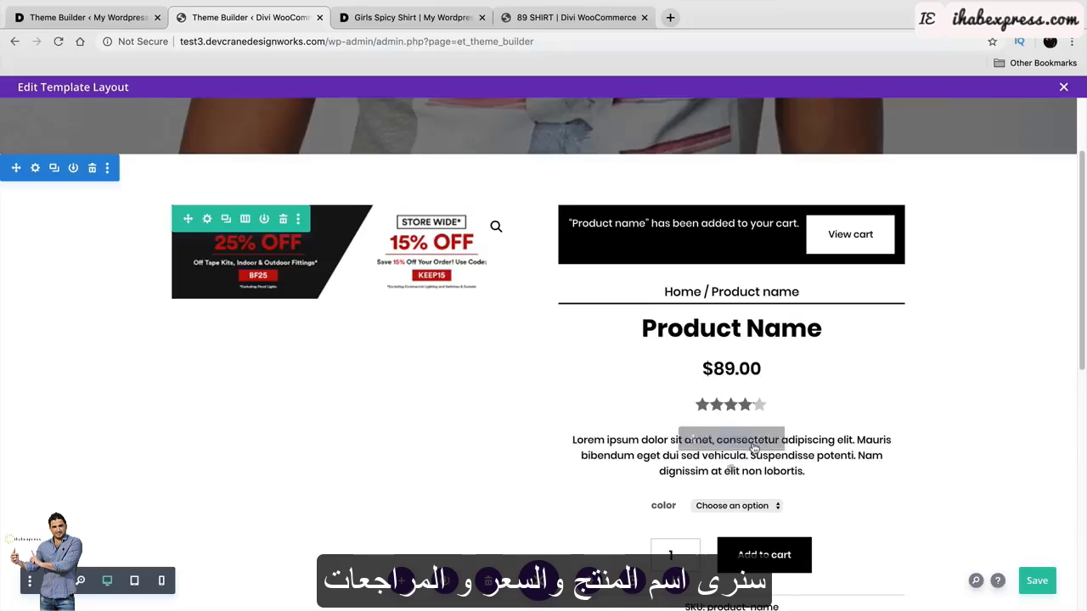
scroll(754, 428, down, 2)
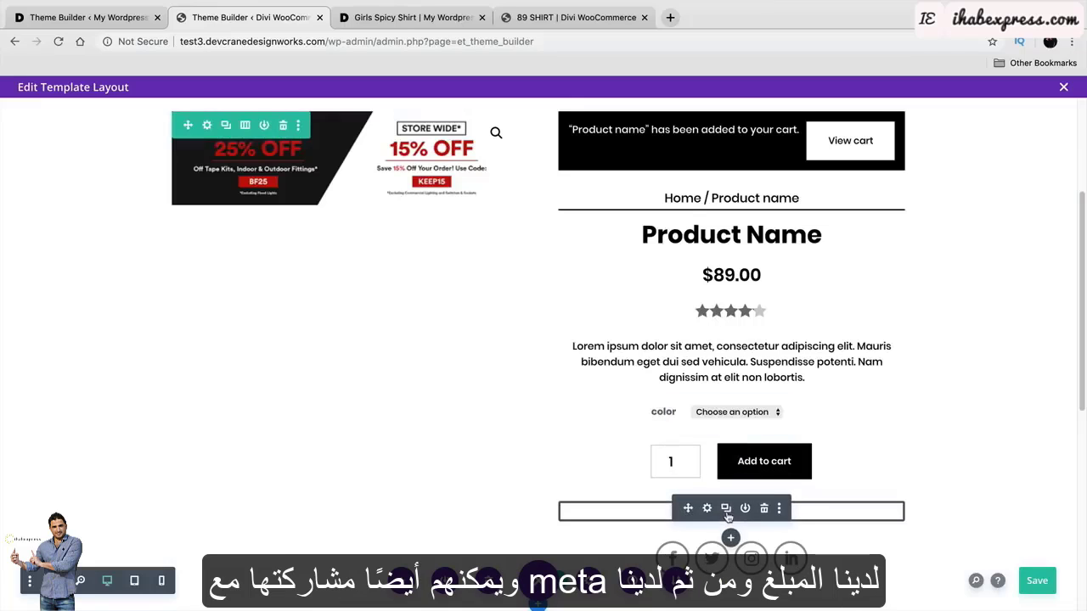
scroll(737, 504, down, 2)
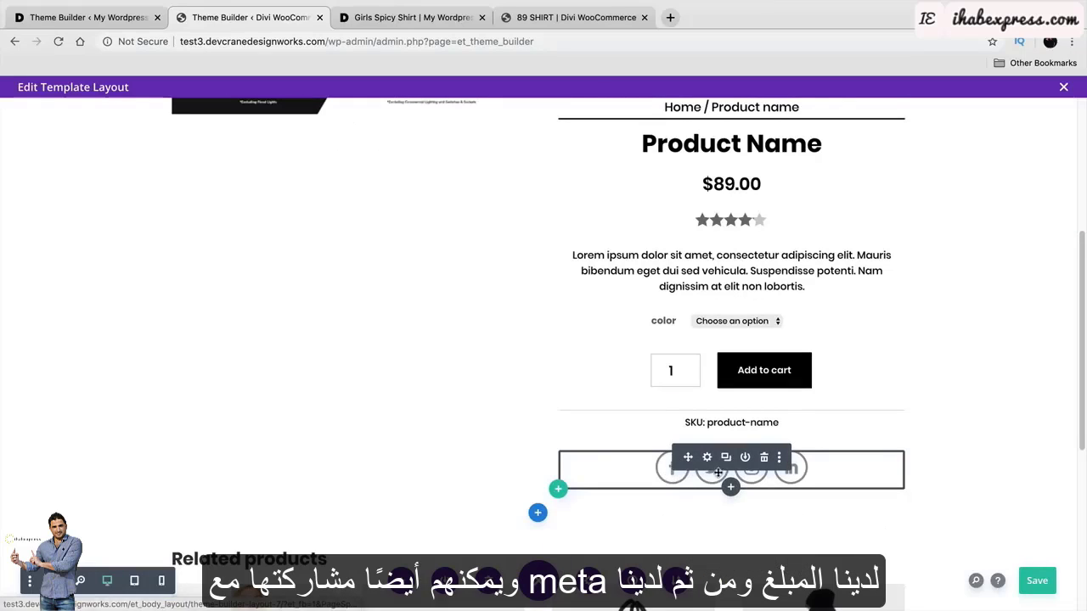
scroll(1036, 371, down, 5)
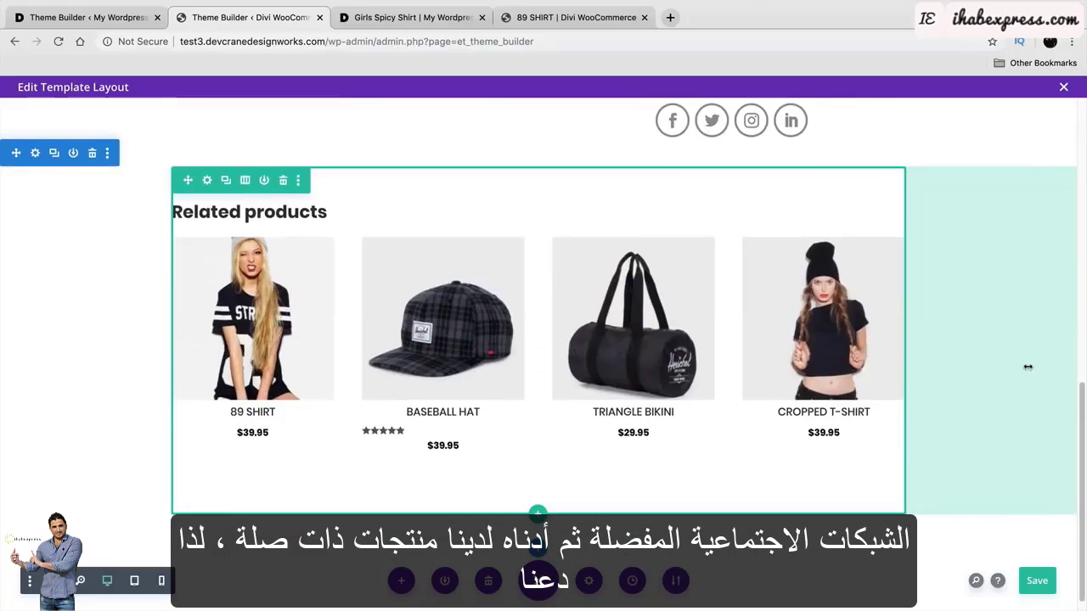
scroll(1008, 364, up, 8)
scroll(1010, 374, up, 2)
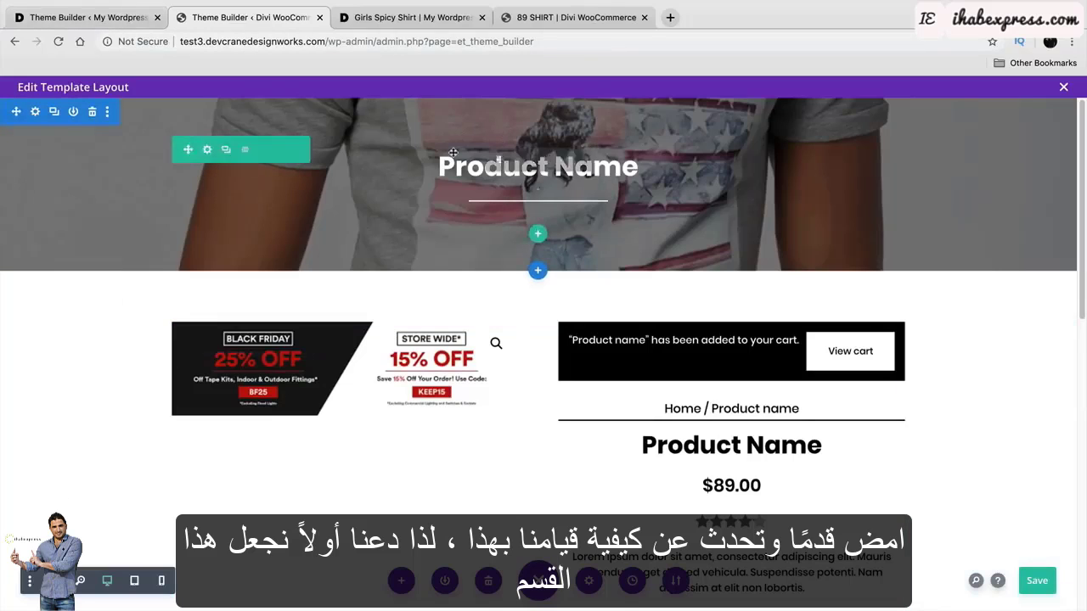
Add a one-column row holding a Woo Title module found by searching 'wo'.
click(85, 17)
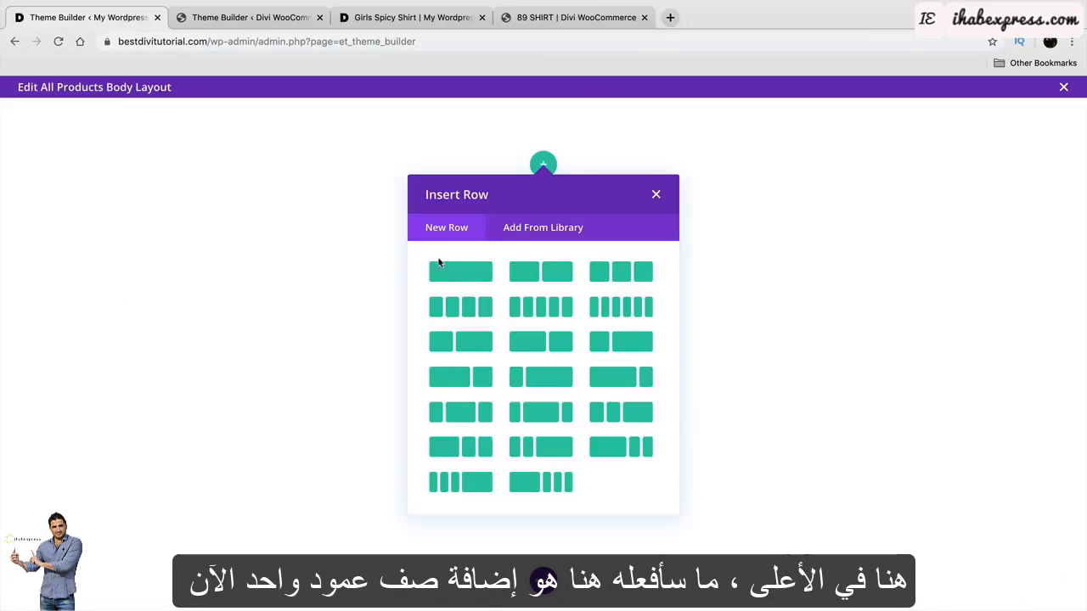
click(459, 271)
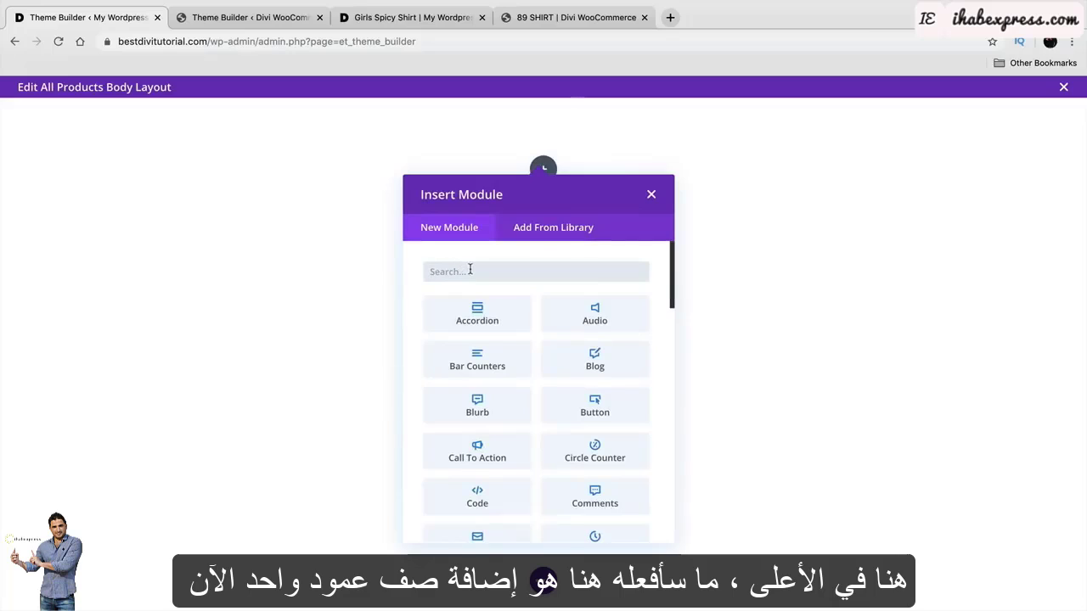
text(woo)
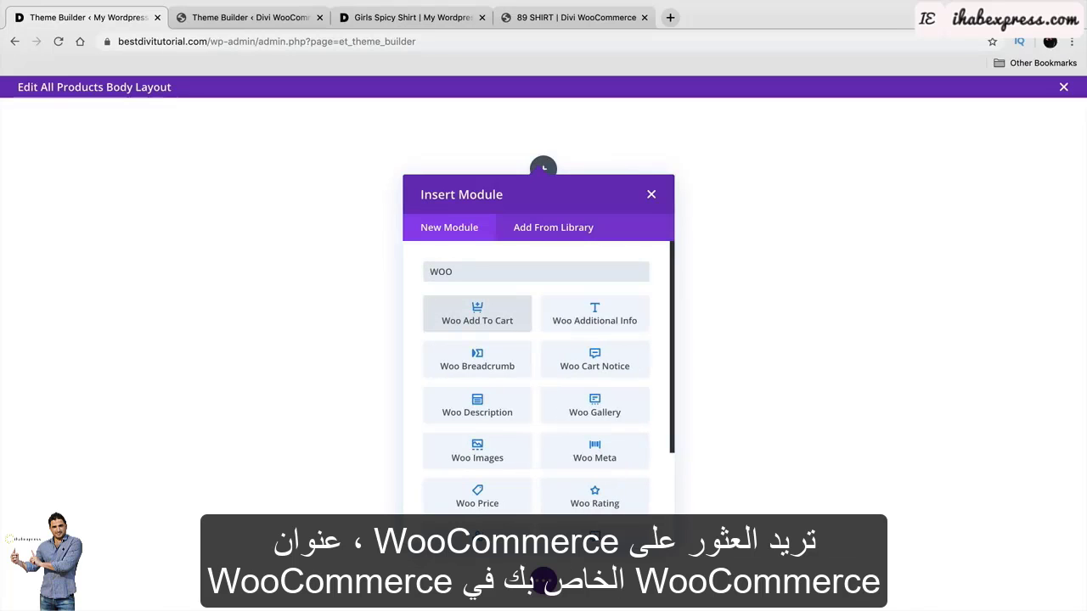
scroll(525, 365, down, 2)
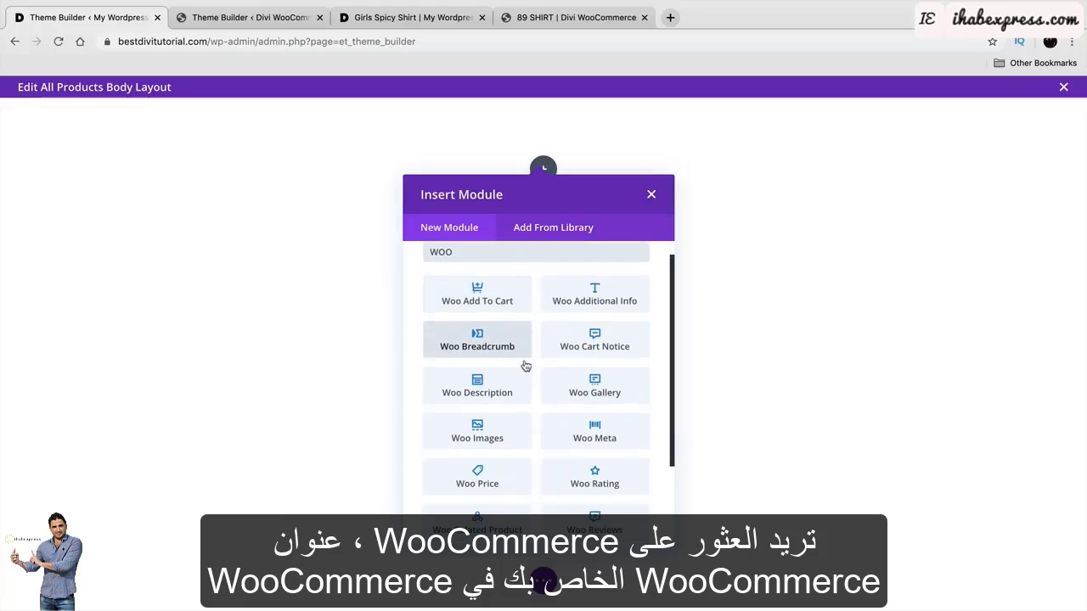
scroll(524, 365, down, 2)
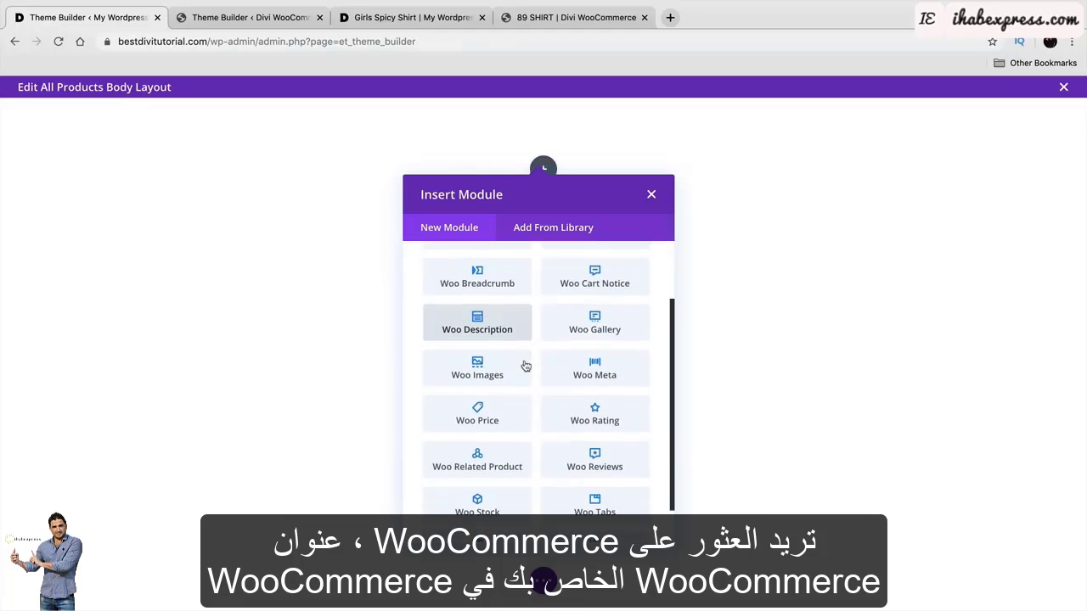
scroll(524, 365, down, 1)
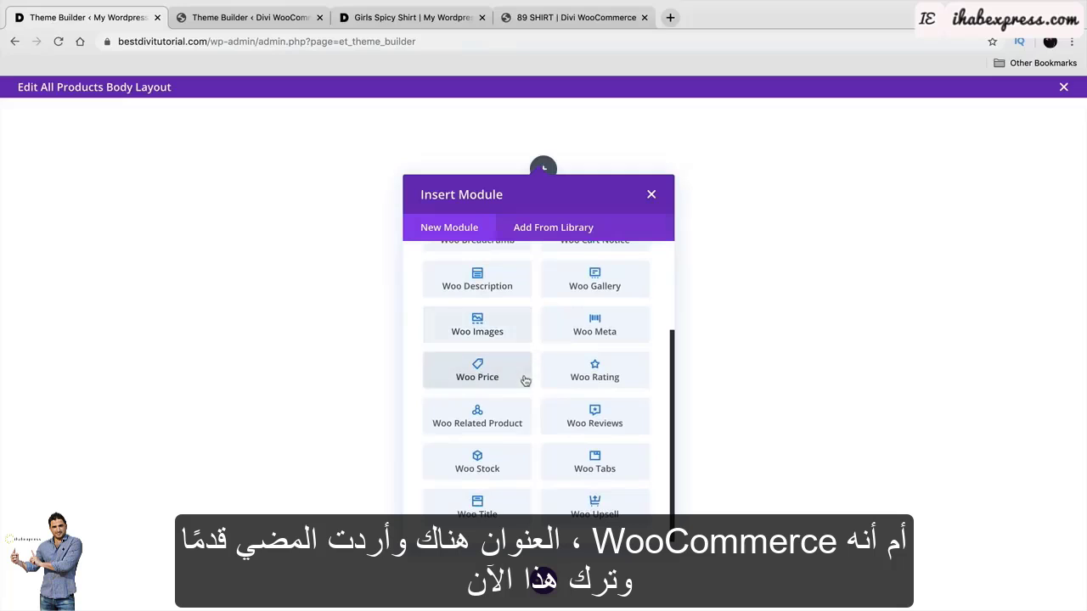
click(477, 505)
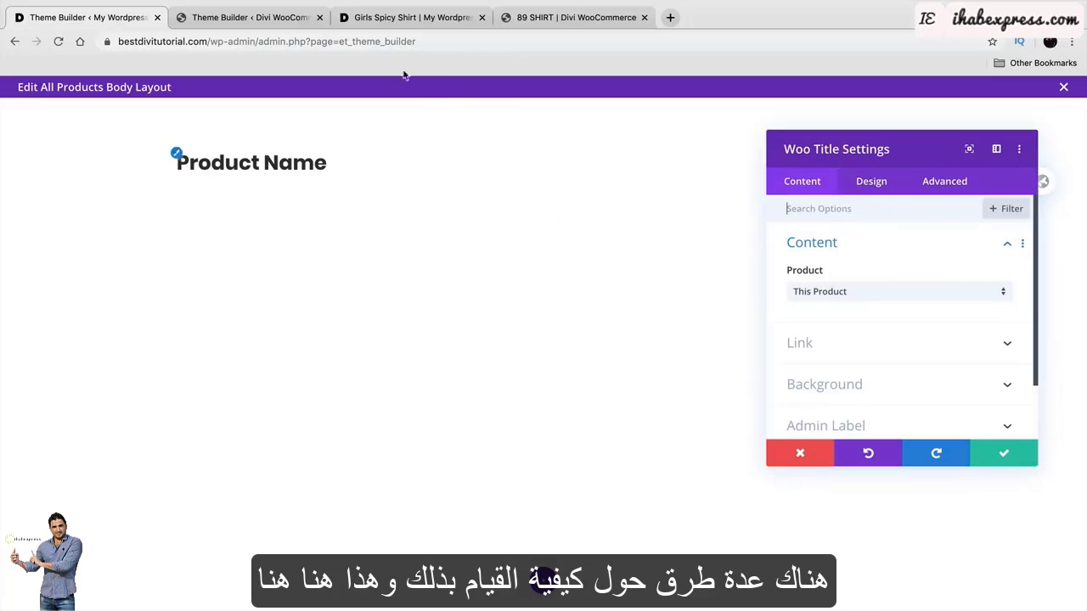
Compare the new title row against the reference product template.
click(285, 23)
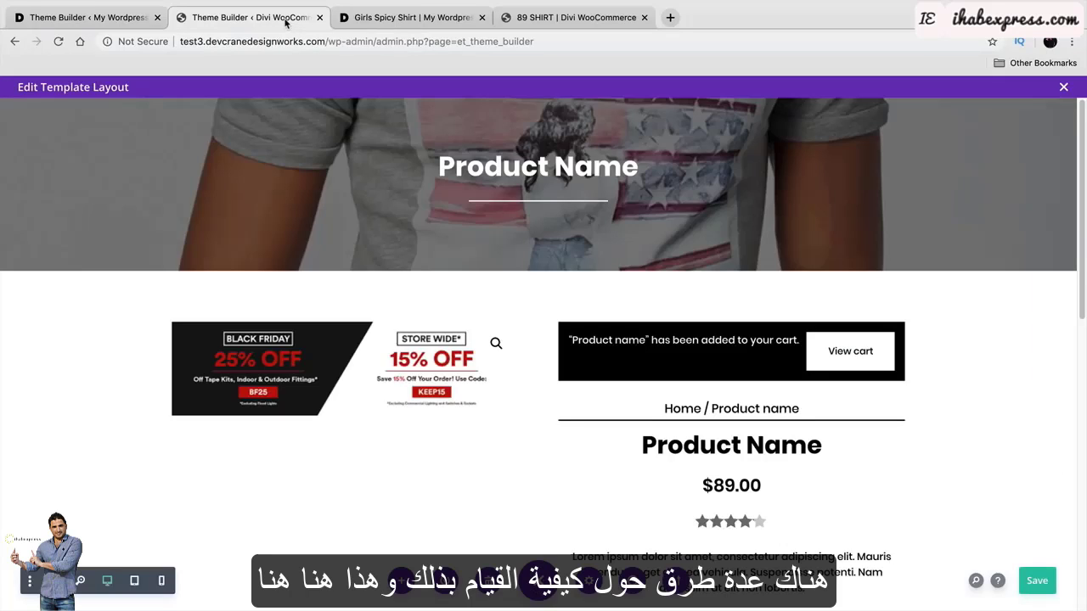
click(119, 16)
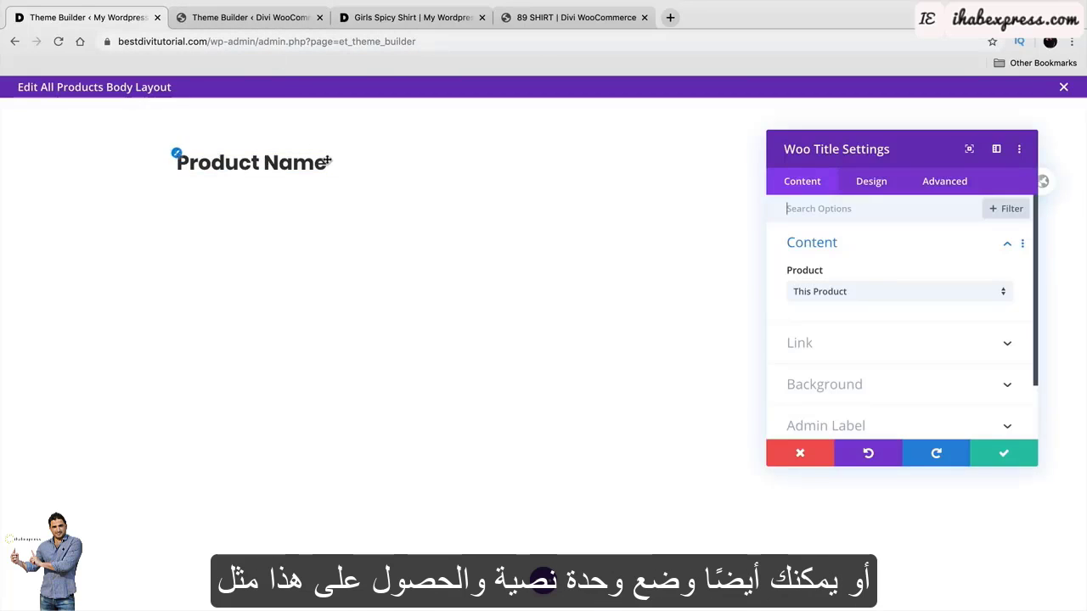
click(281, 17)
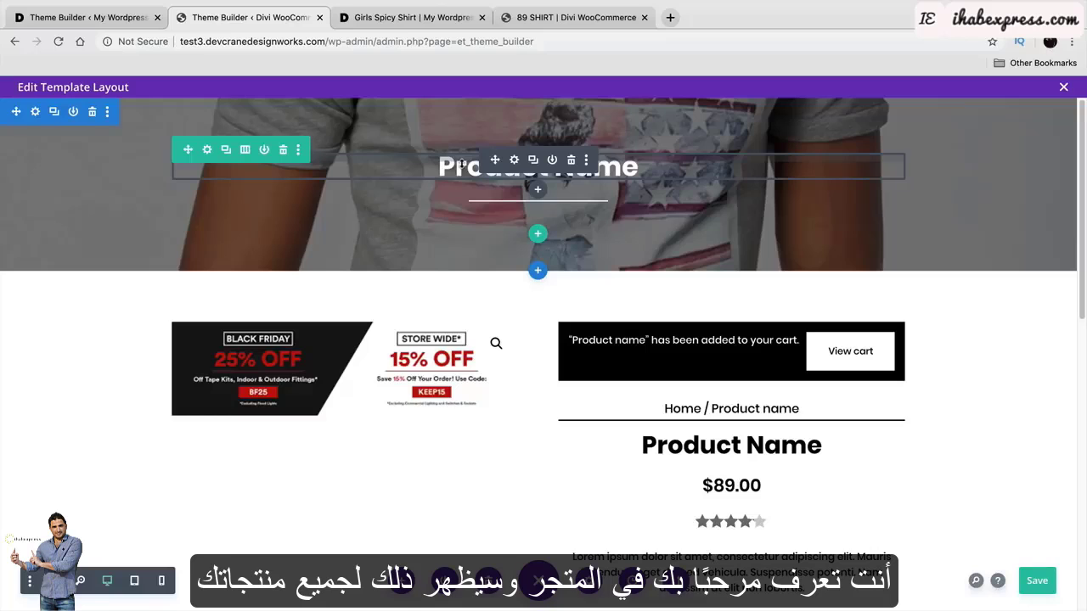
click(101, 19)
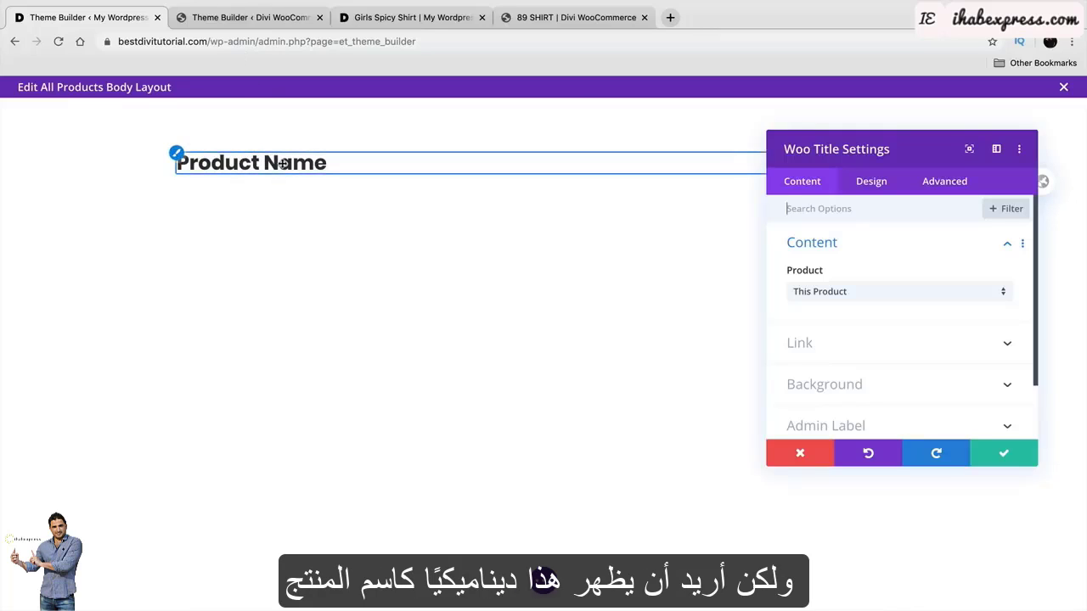
Centre the Product Name title in Poppins Bold and save the Woo Title settings.
click(871, 182)
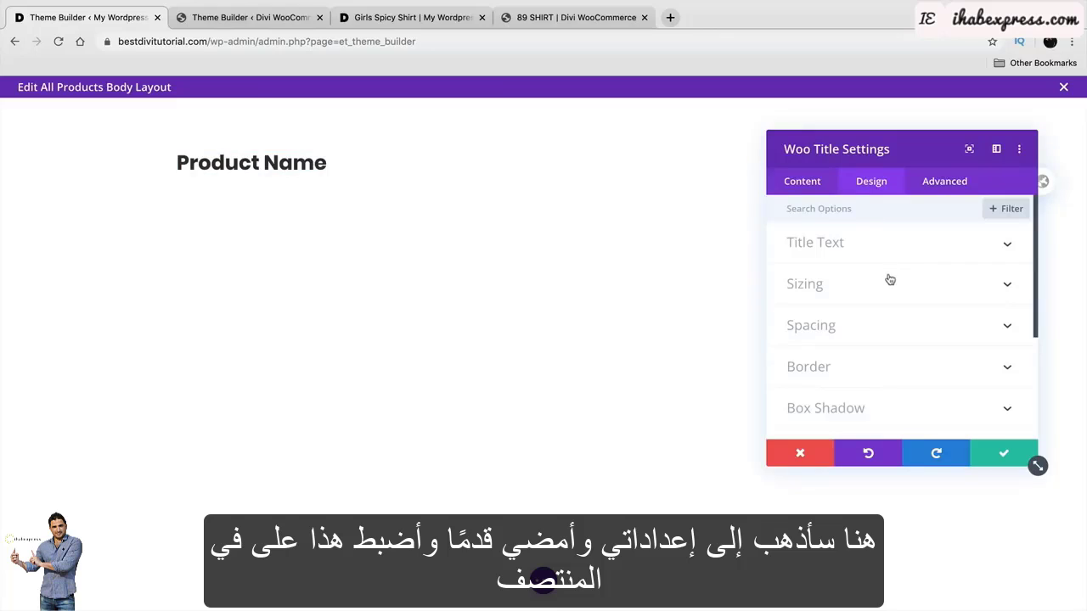
click(896, 250)
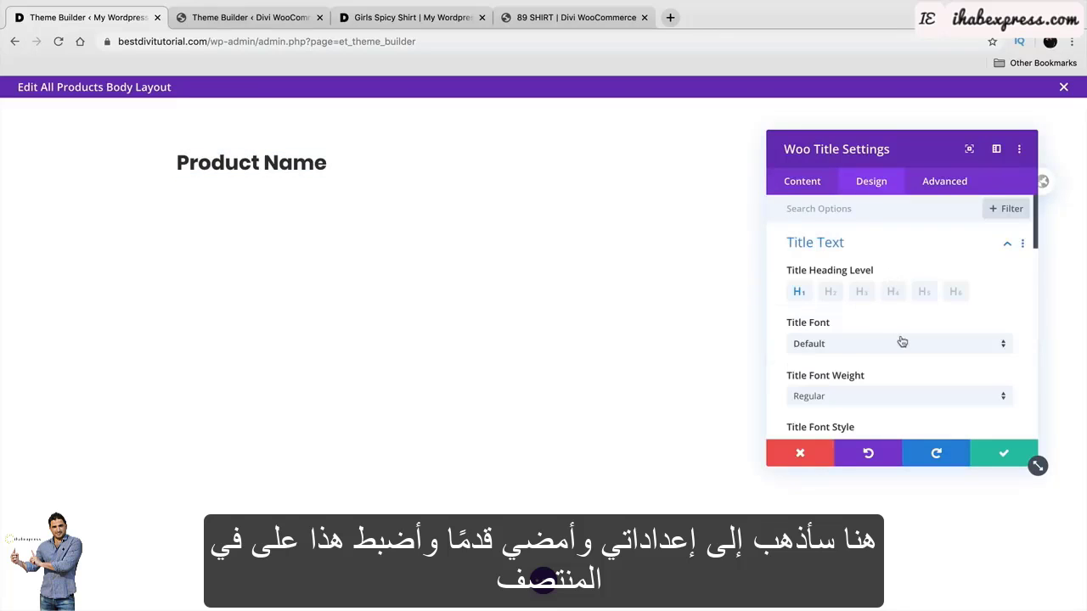
scroll(902, 341, down, 3)
click(875, 389)
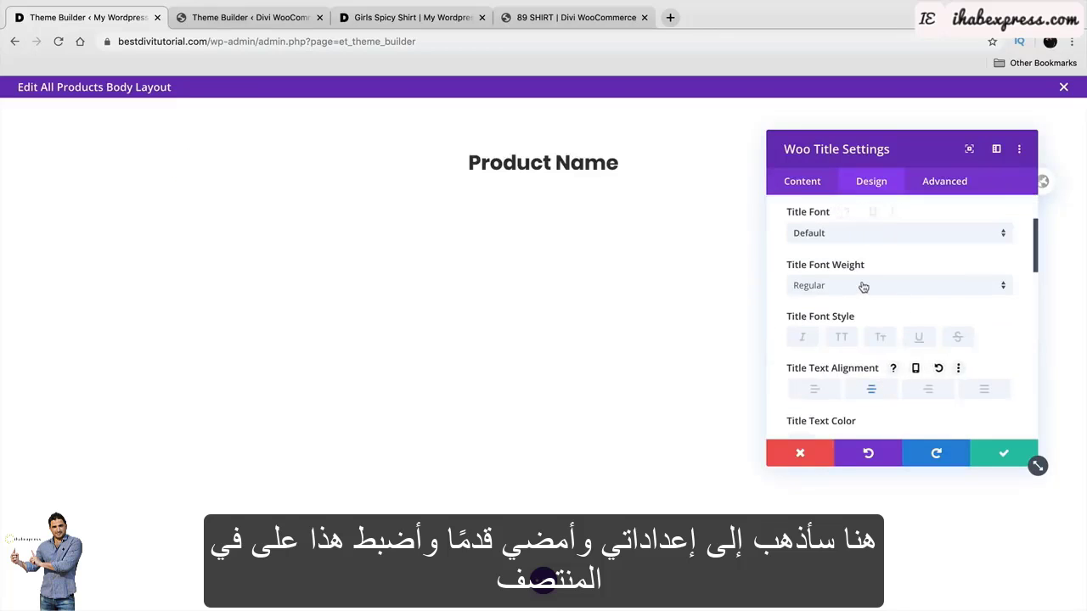
click(856, 233)
click(851, 212)
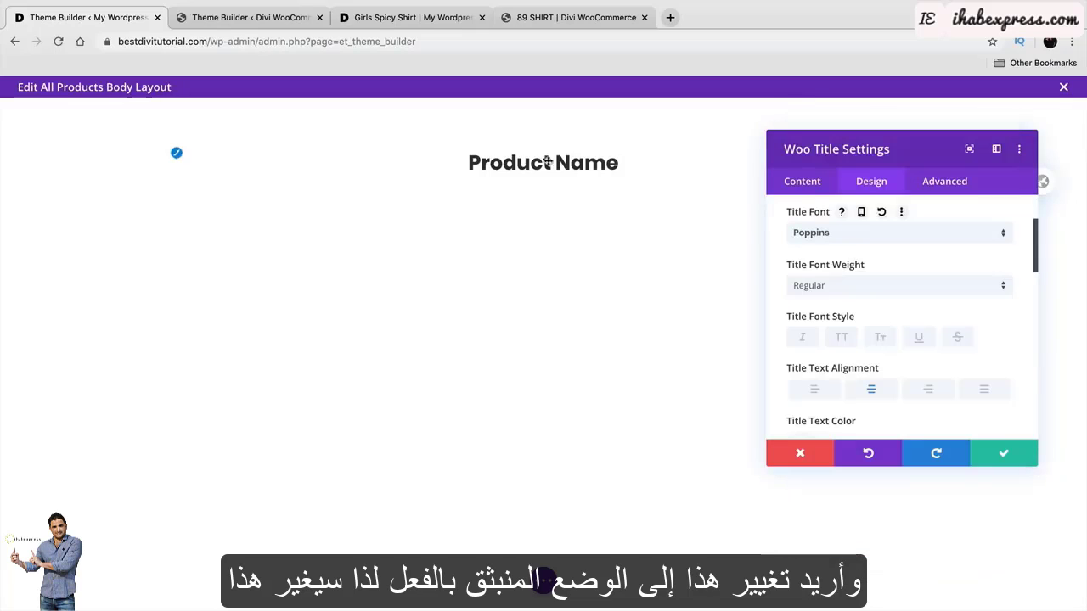
click(849, 286)
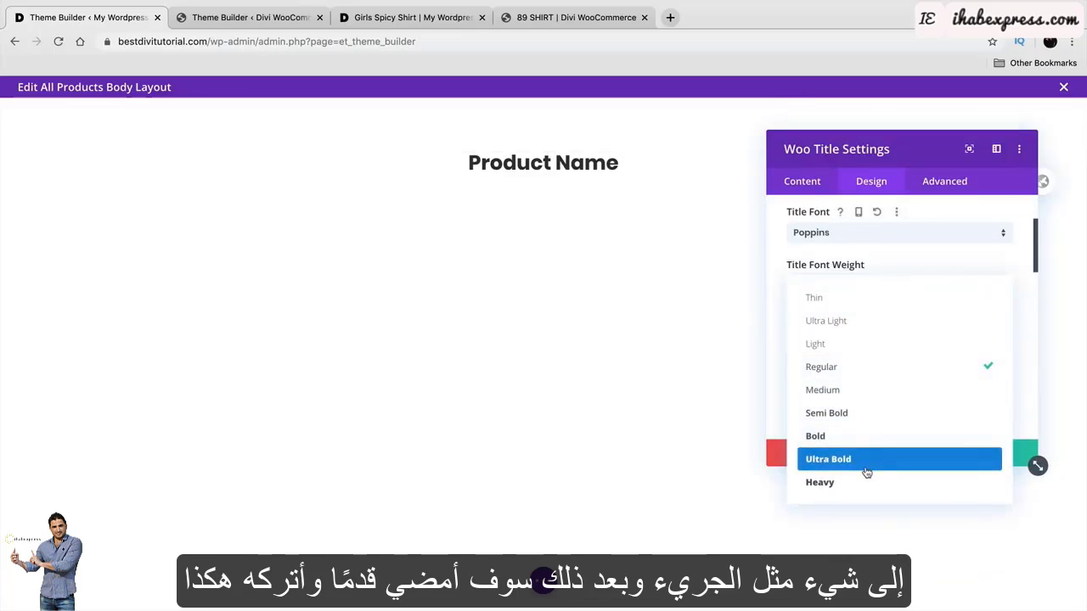
click(861, 440)
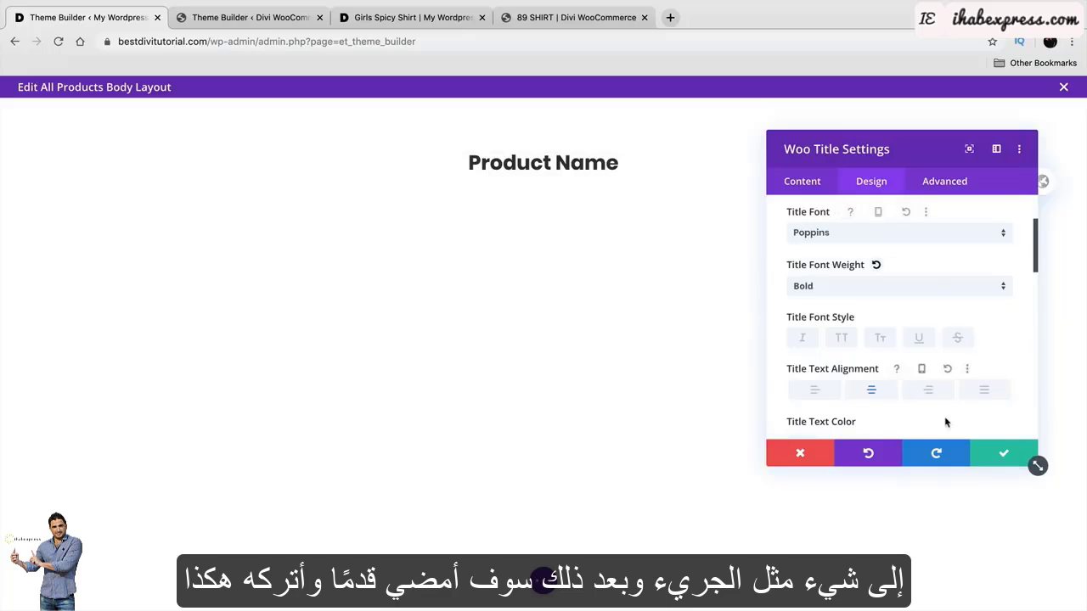
scroll(945, 422, down, 1)
click(999, 457)
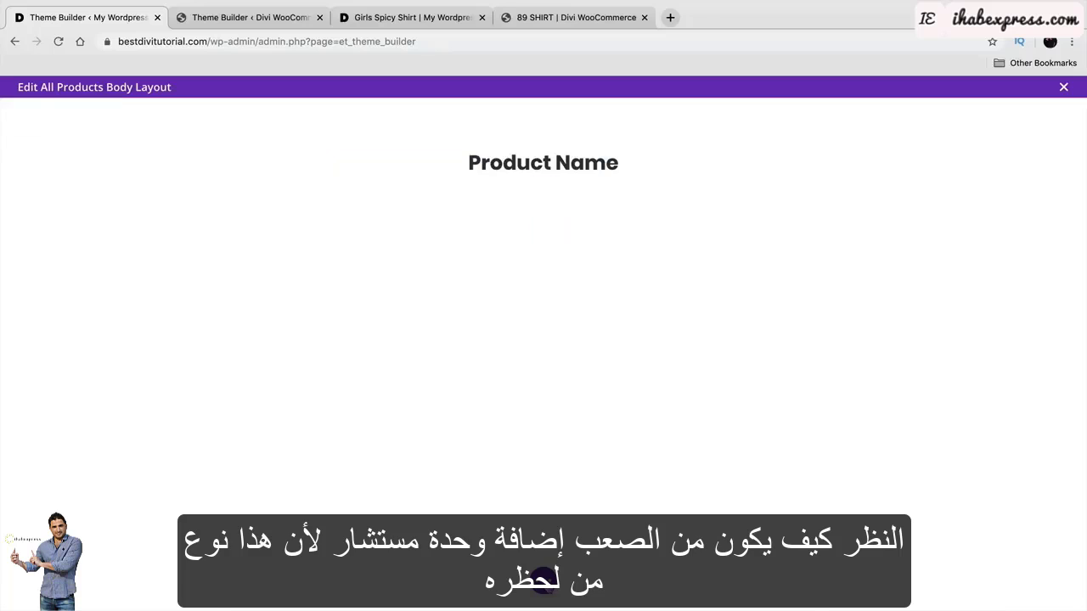
Insert a Divi divider below the product title using the wireframe view.
click(544, 580)
click(54, 581)
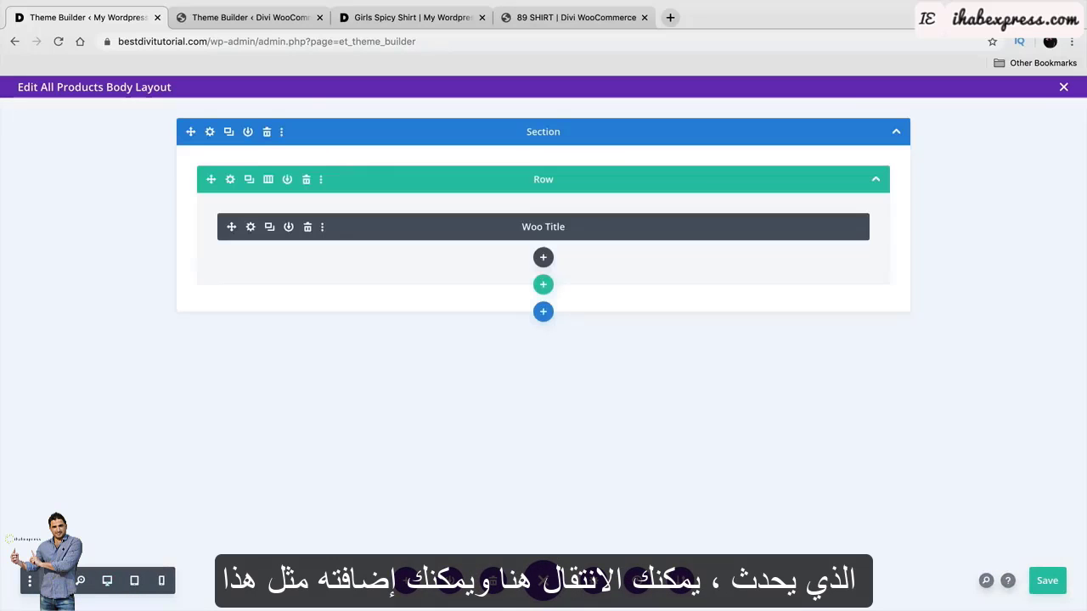
click(543, 258)
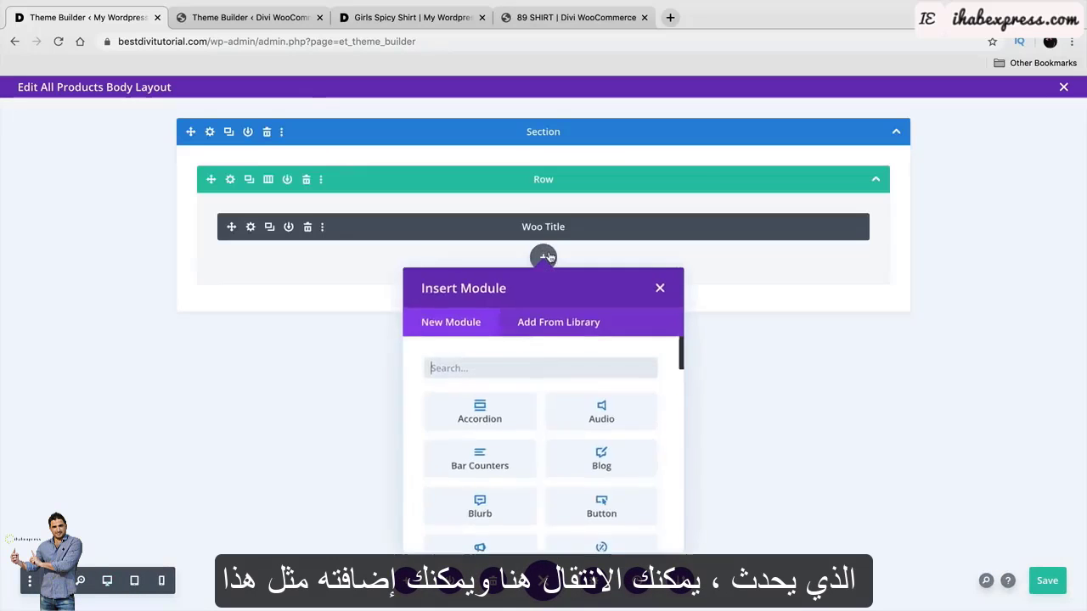
text(DIVI)
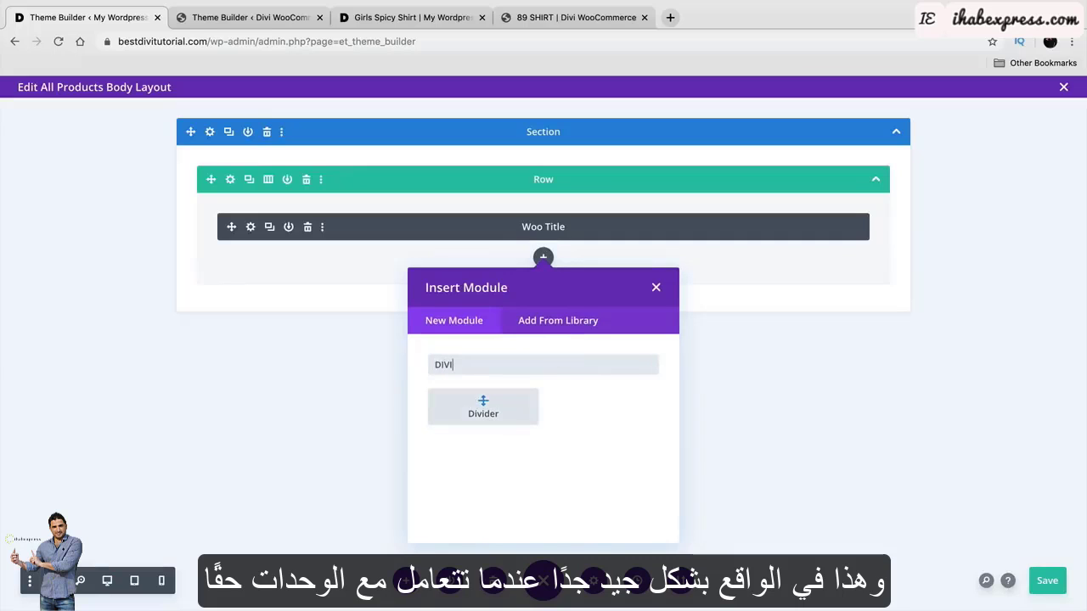
click(483, 408)
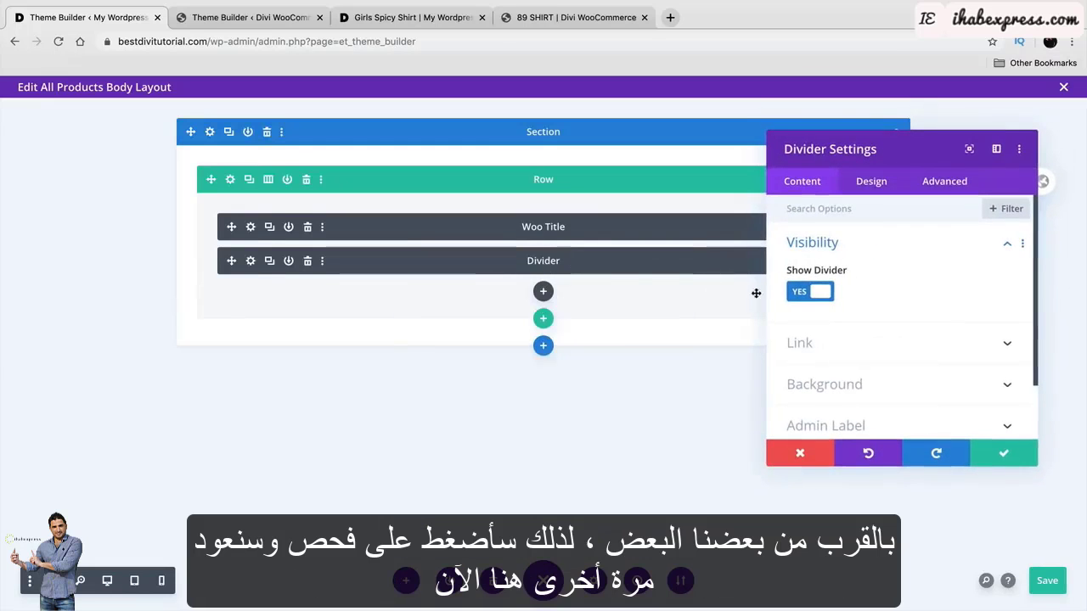
click(1005, 455)
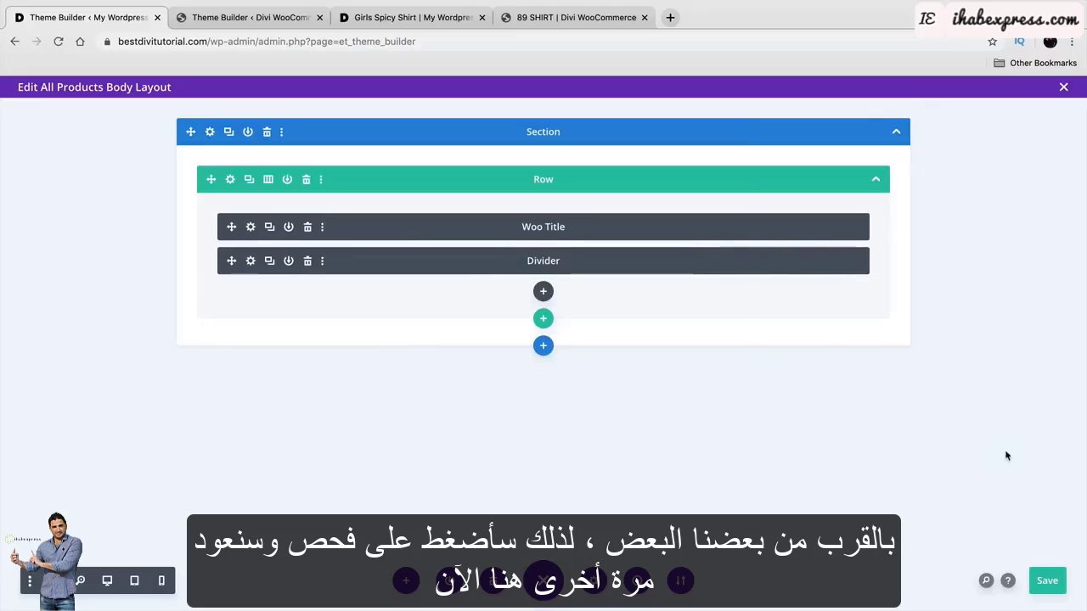
click(106, 583)
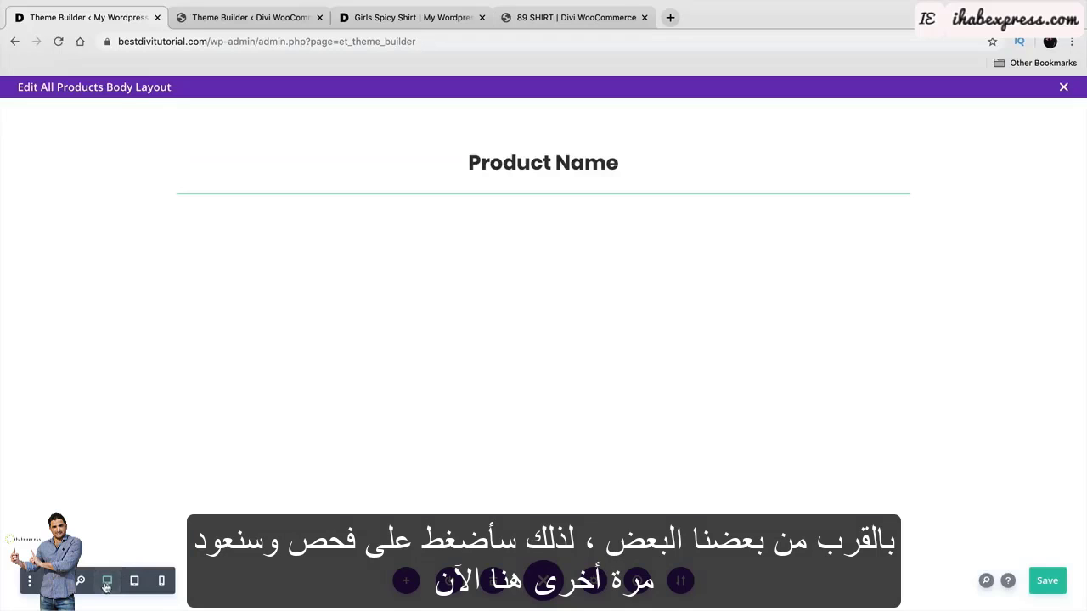
Make the divider a black, 2px, 10%-wide line centred under the title.
click(519, 201)
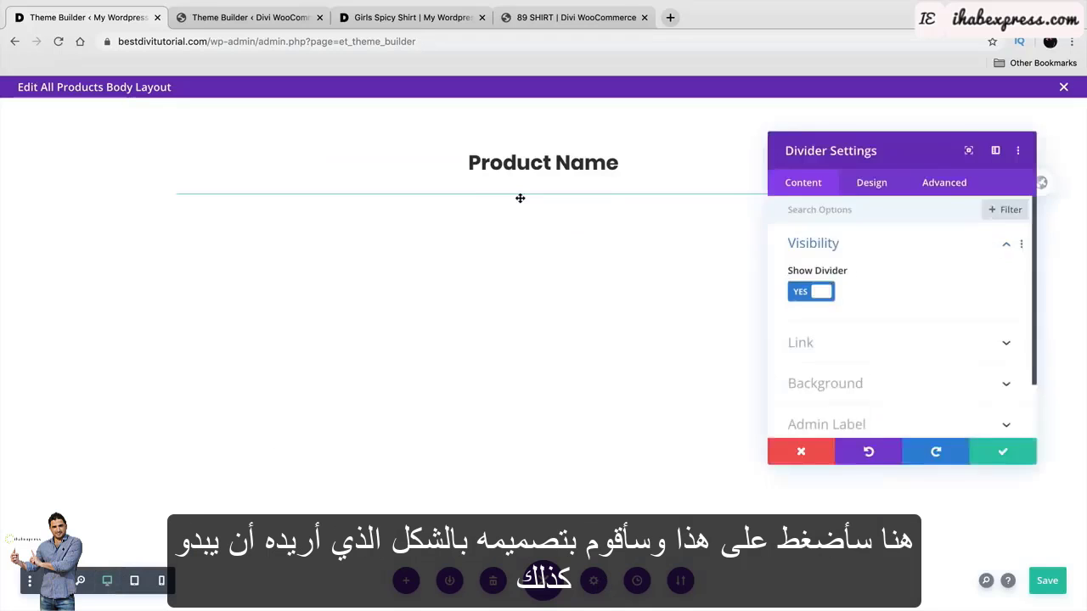
click(862, 193)
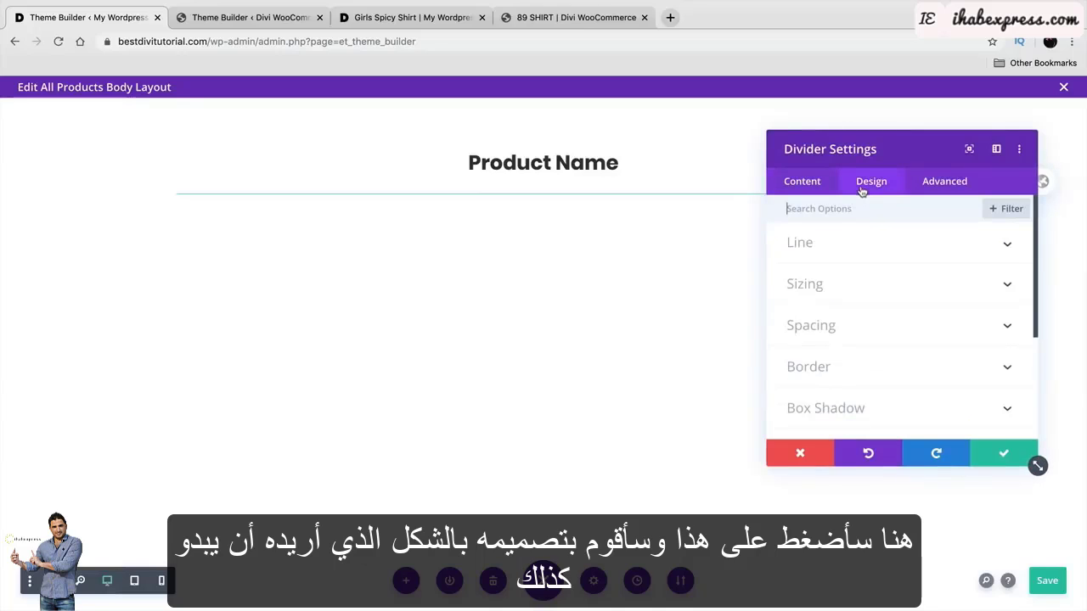
click(831, 253)
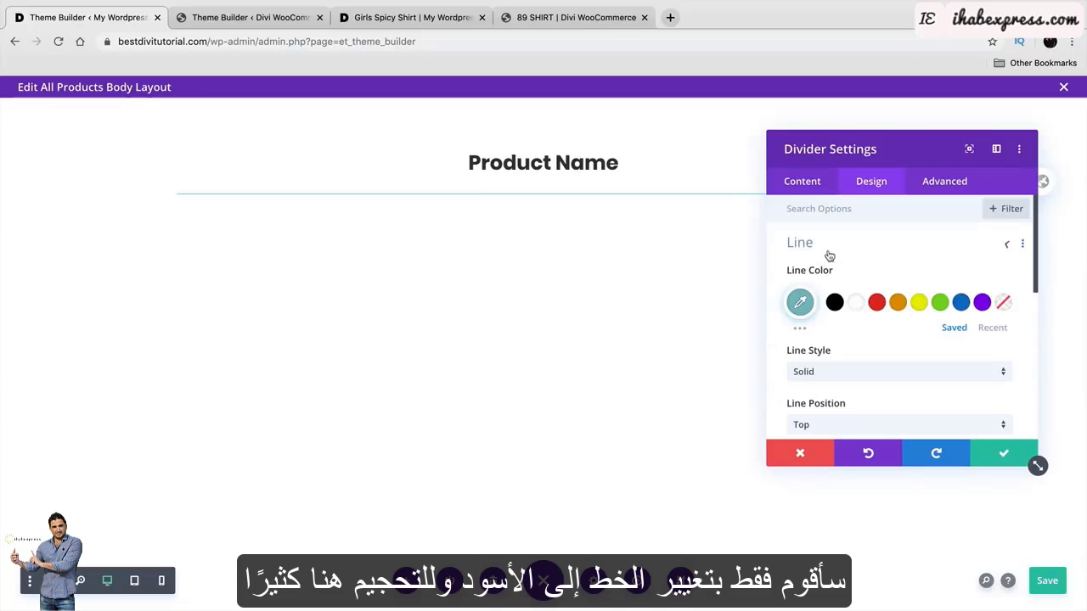
click(835, 302)
scroll(848, 365, down, 2)
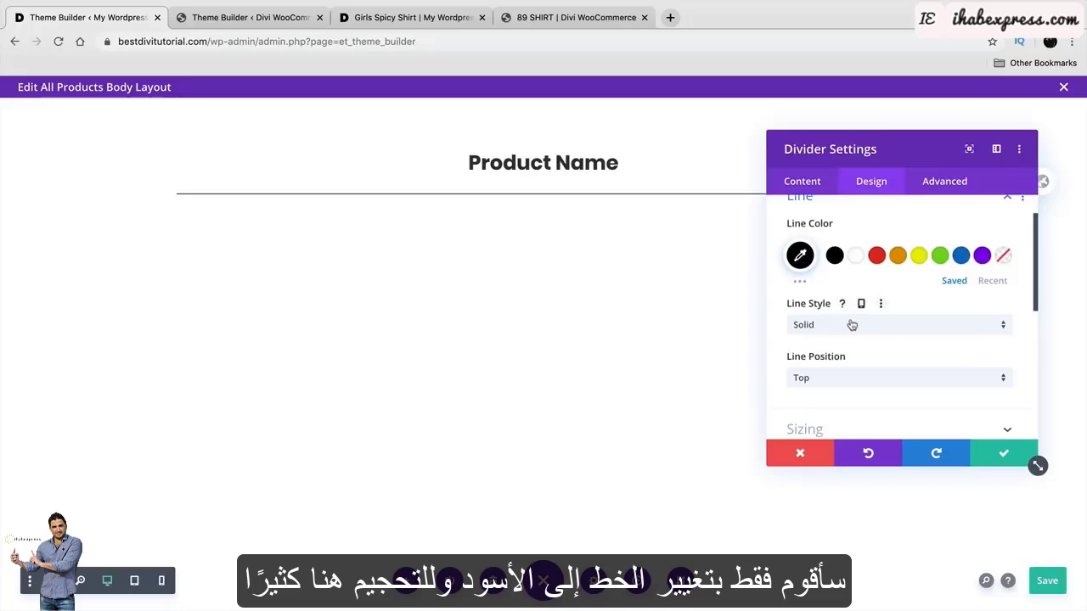
click(844, 409)
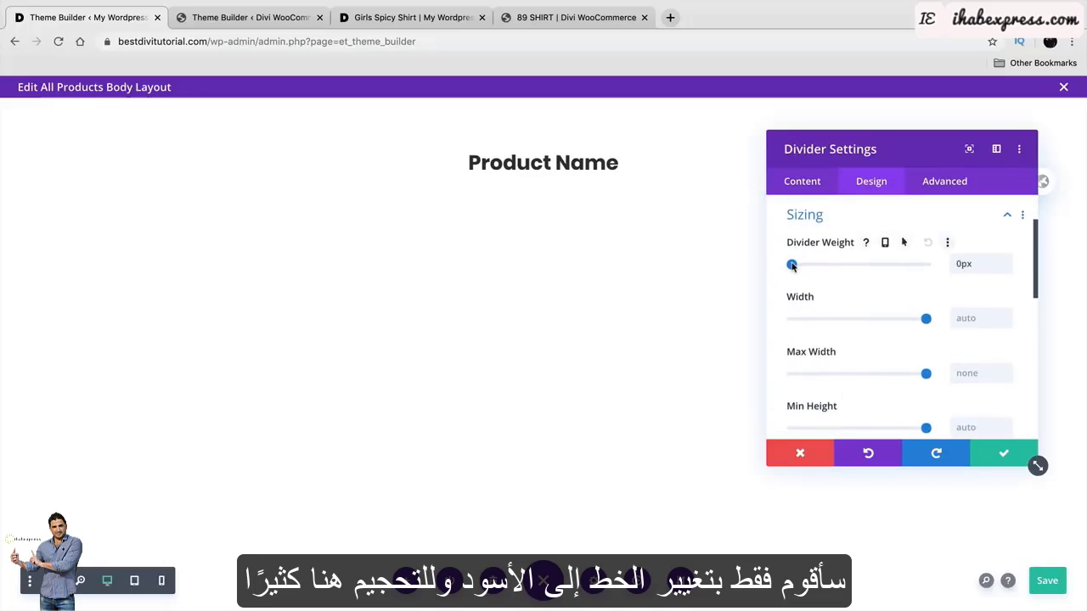
drag(790, 264, 794, 264)
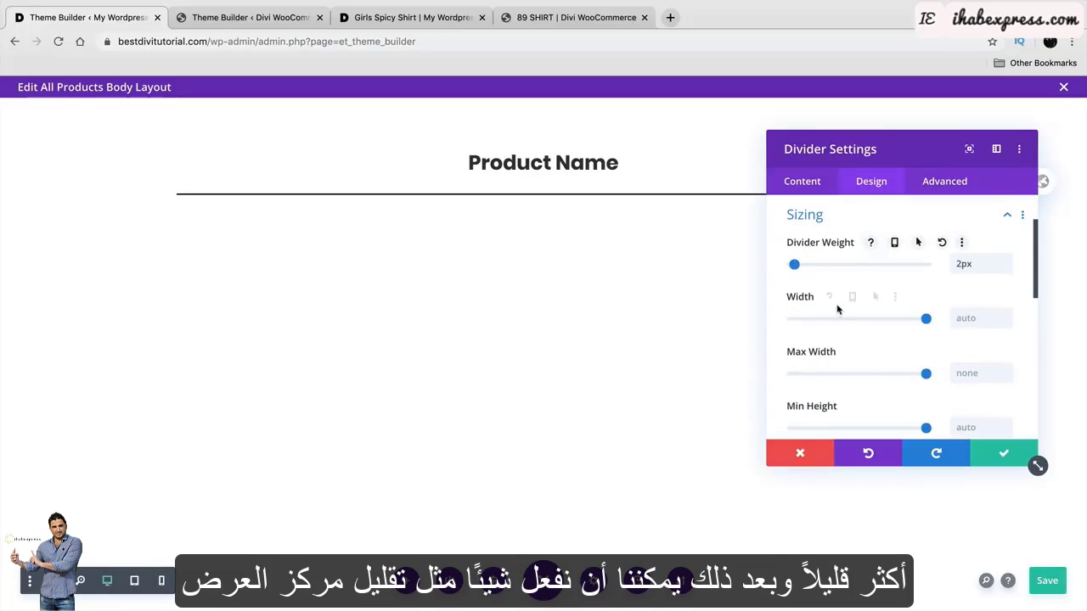
scroll(838, 310, down, 1)
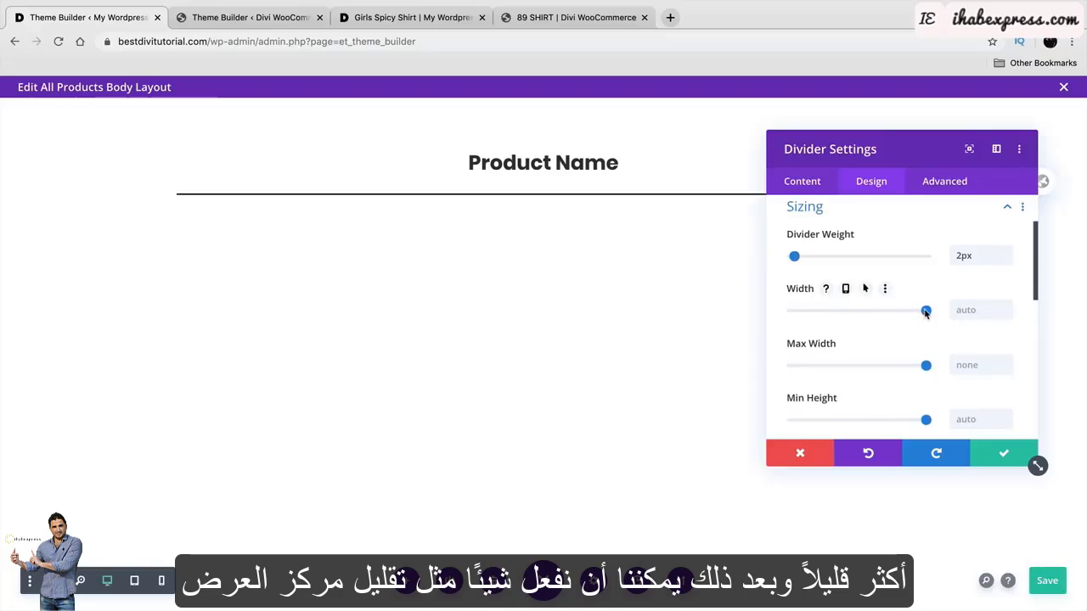
drag(926, 312, 817, 305)
click(898, 418)
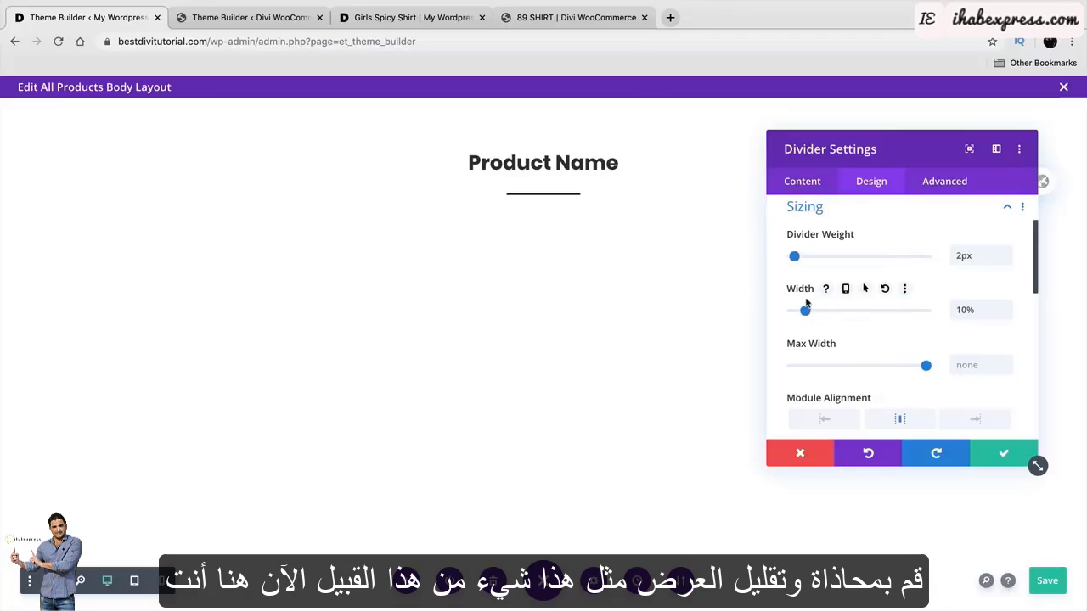
click(242, 17)
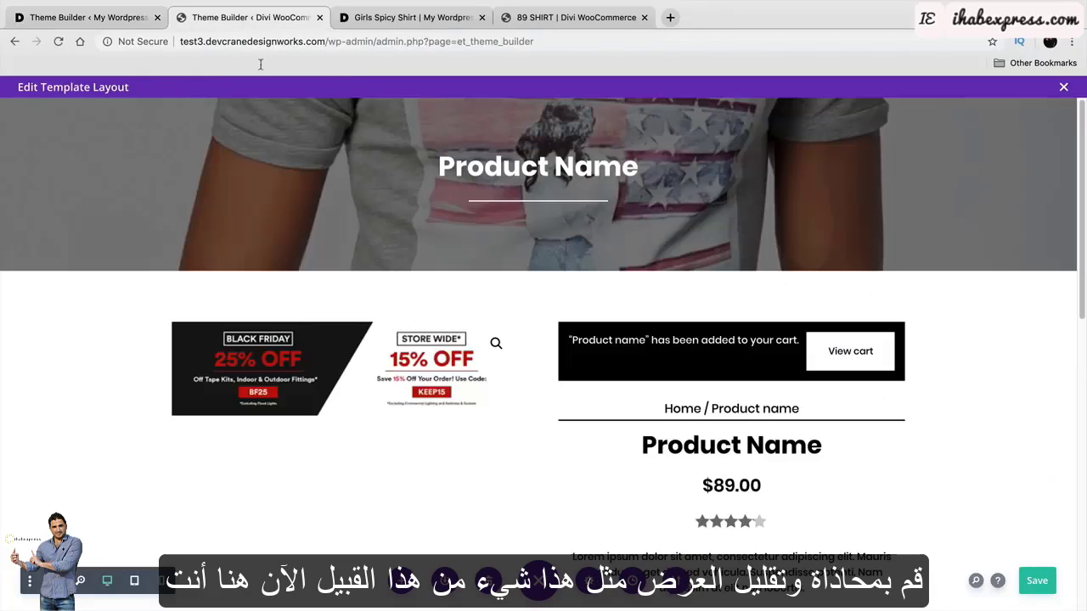
Save the divider and switch the header section's background to an image.
click(111, 20)
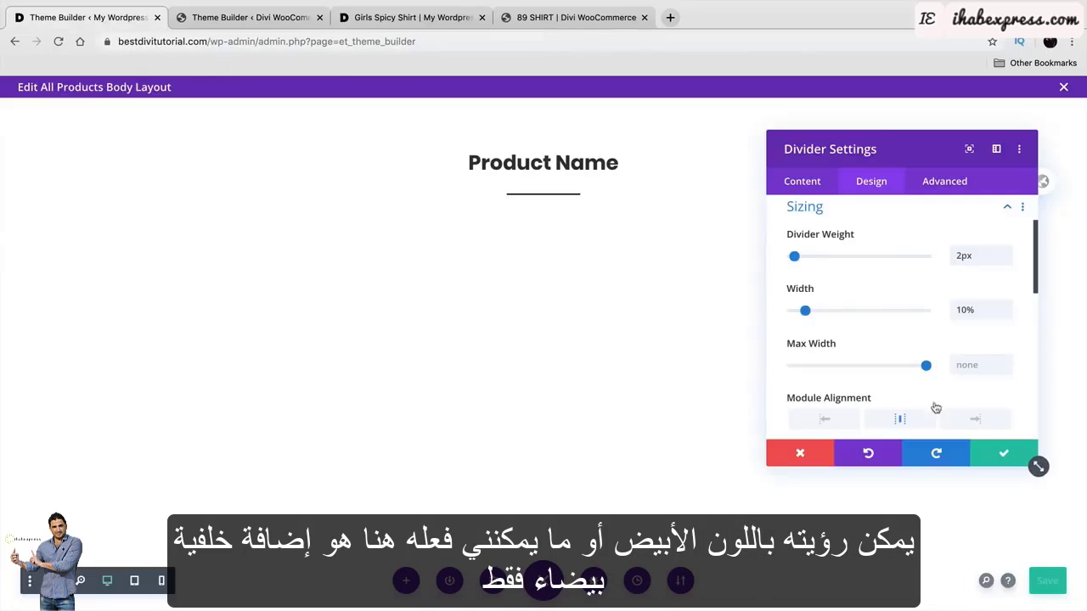
click(1002, 452)
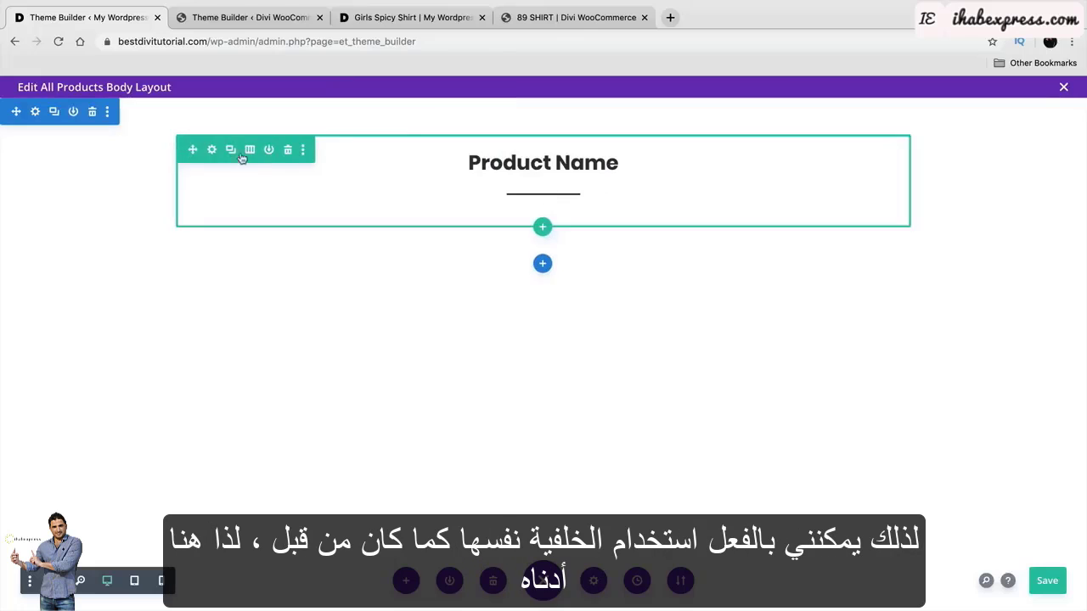
click(34, 112)
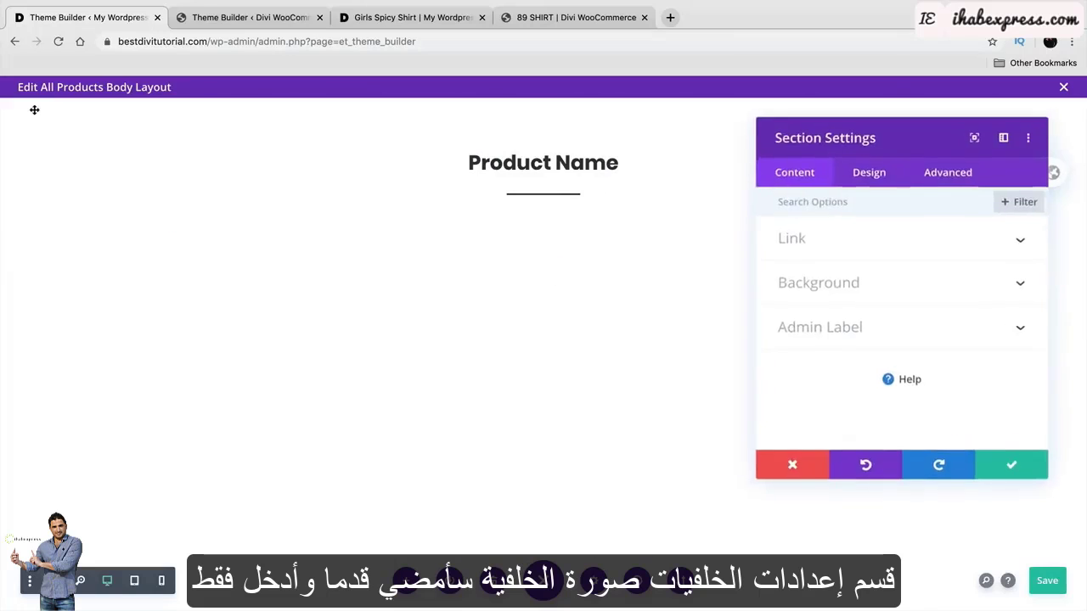
click(864, 289)
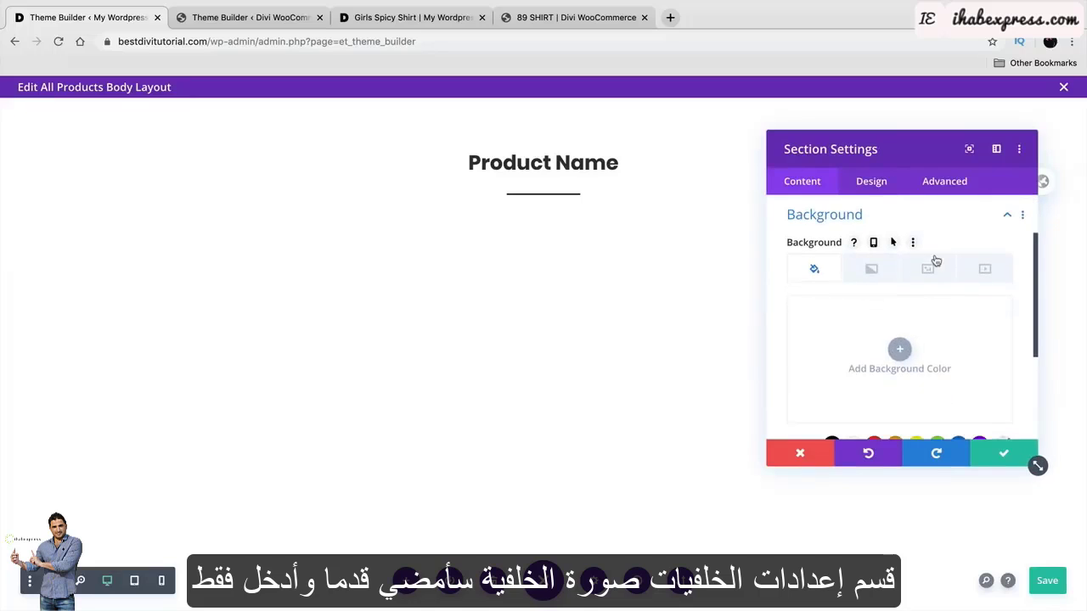
click(928, 269)
Set the photo of two models in jackets as the header section background.
click(902, 348)
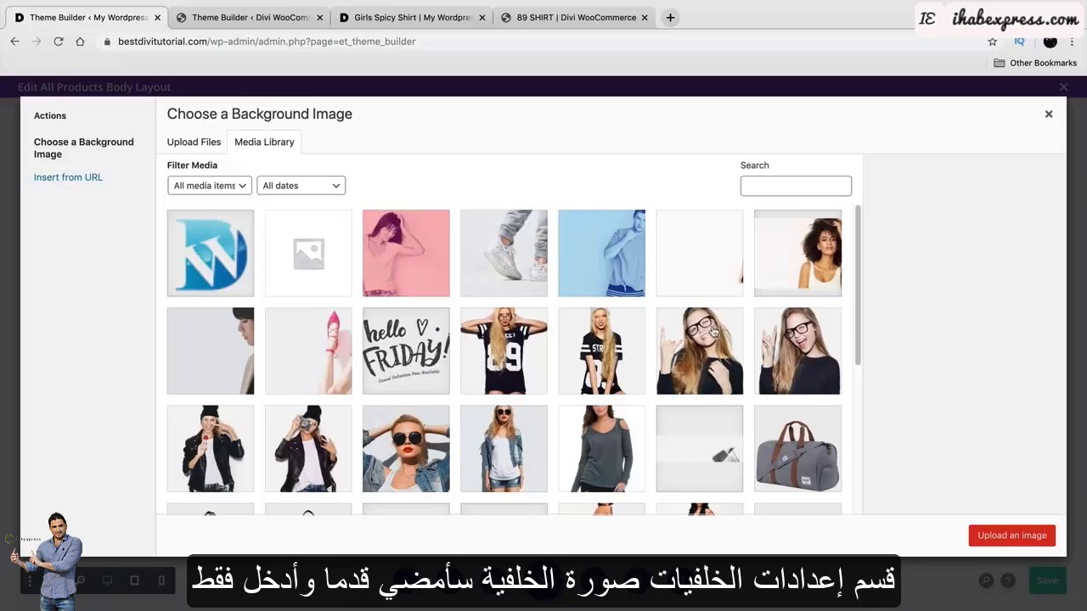
scroll(713, 333, down, 1)
scroll(714, 333, down, 3)
click(717, 344)
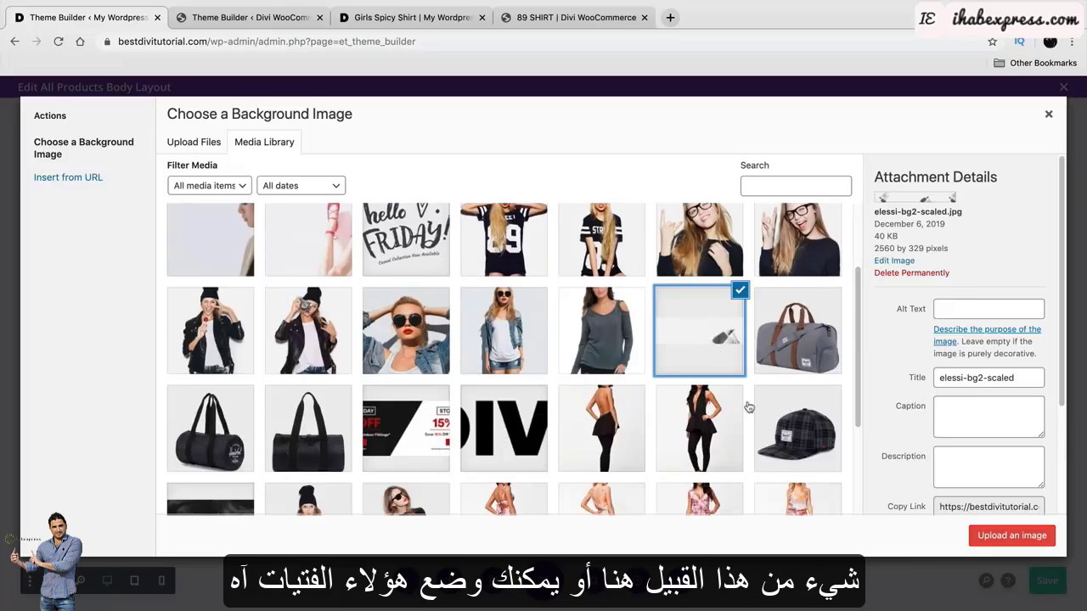
scroll(748, 407, down, 4)
scroll(648, 379, up, 6)
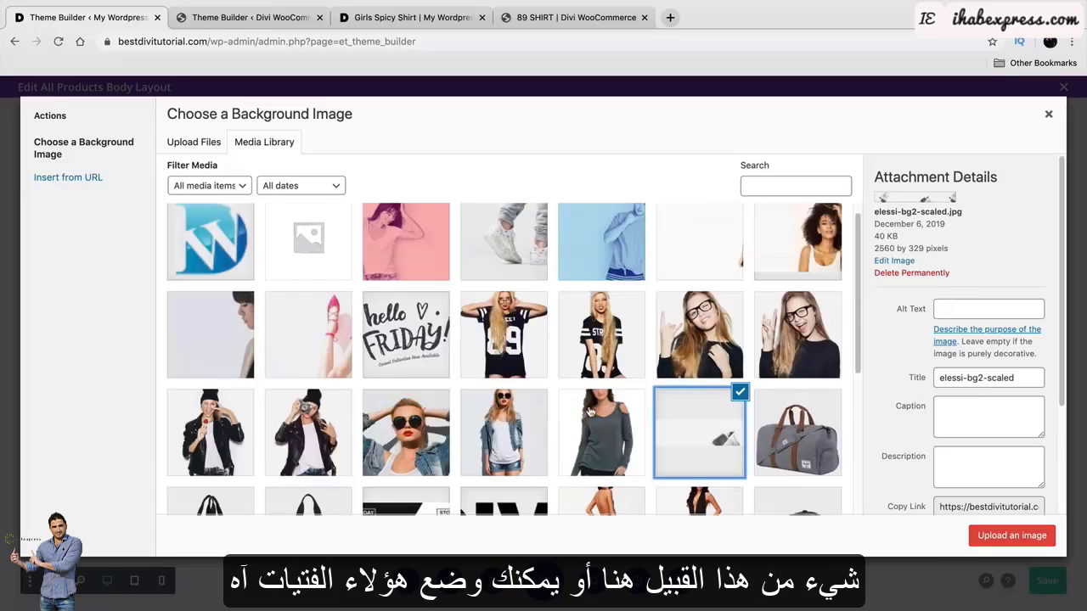
scroll(646, 357, up, 1)
click(699, 251)
click(1012, 535)
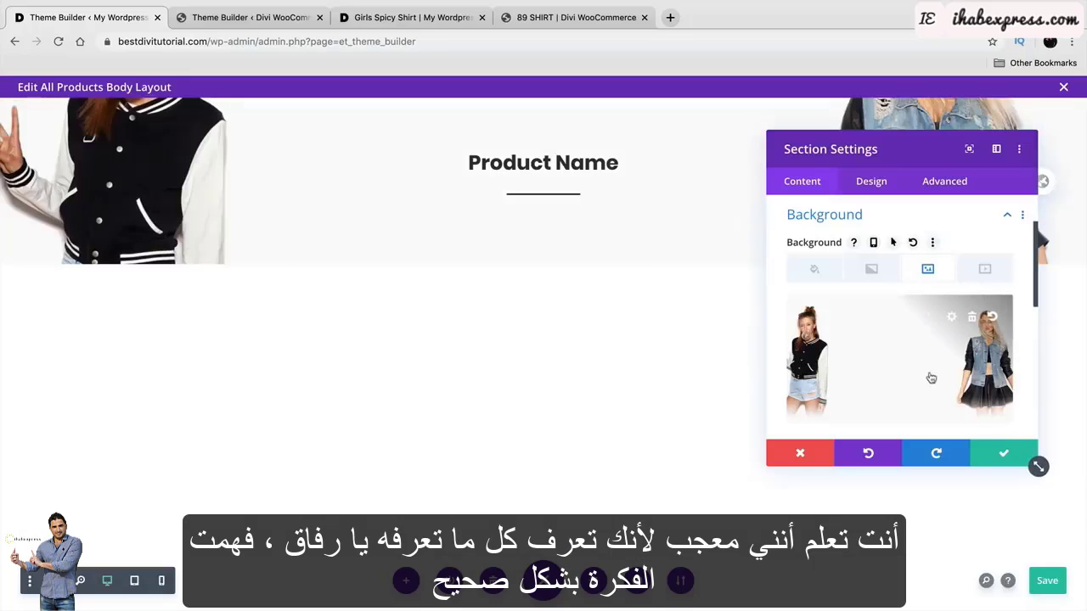
drag(885, 134, 594, 195)
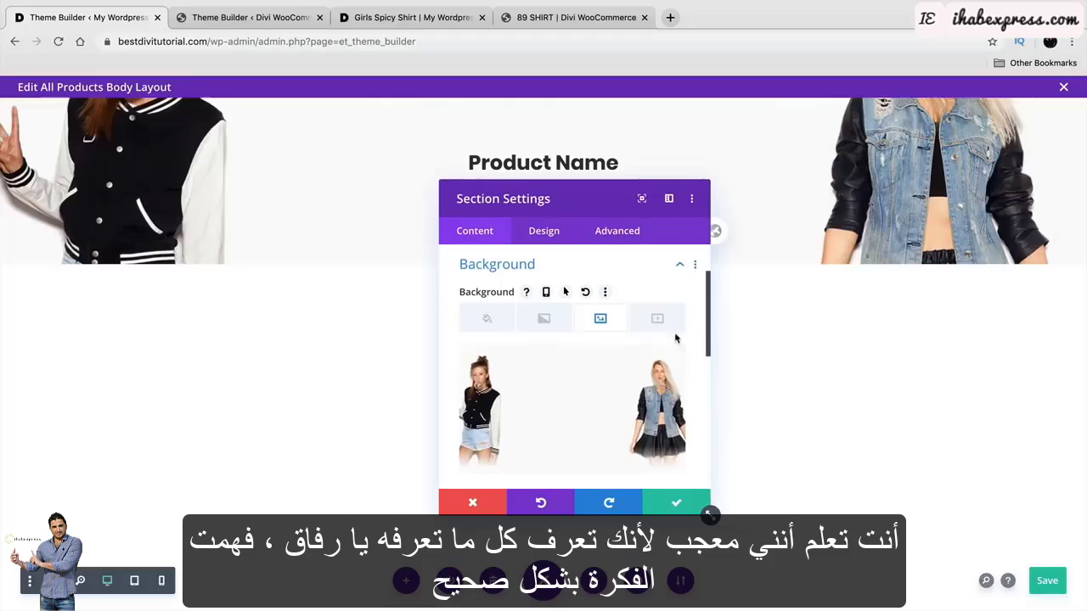
click(677, 499)
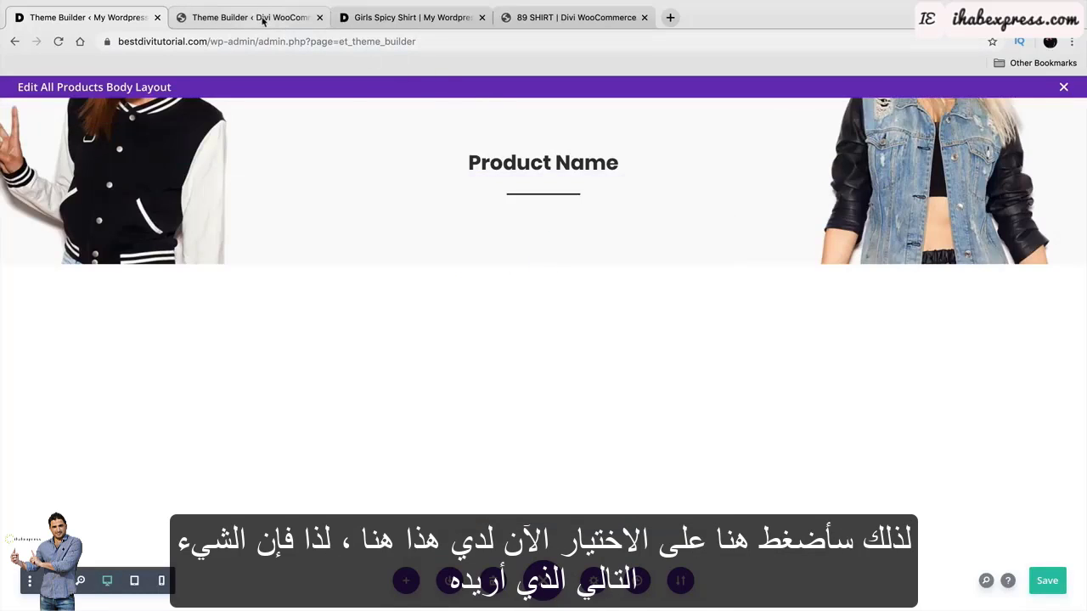
After checking the reference, add a regular section with a two-column row below the header.
click(214, 18)
scroll(646, 340, down, 1)
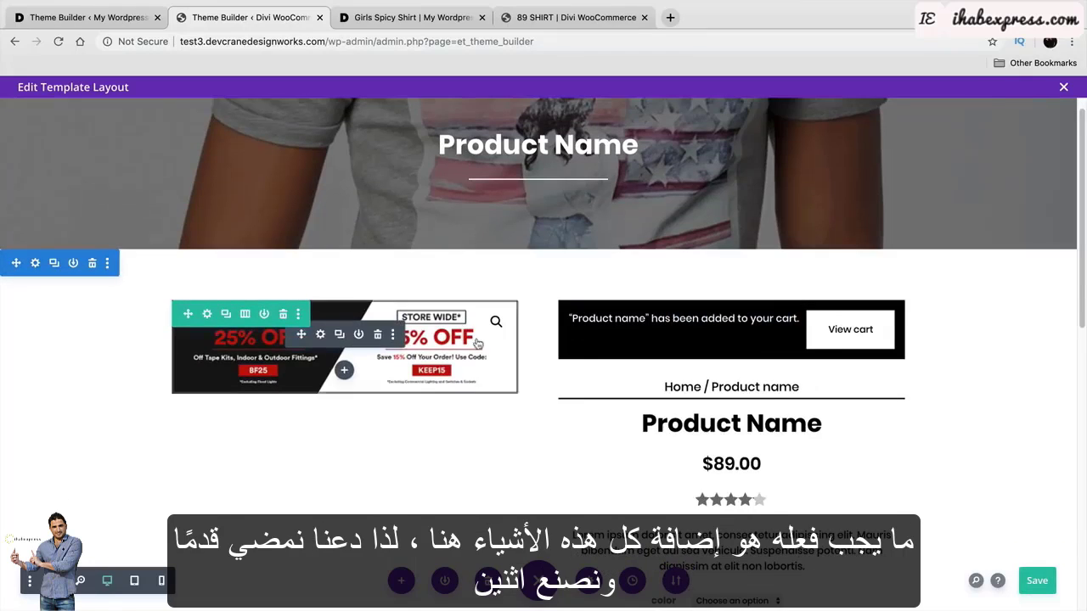
click(139, 15)
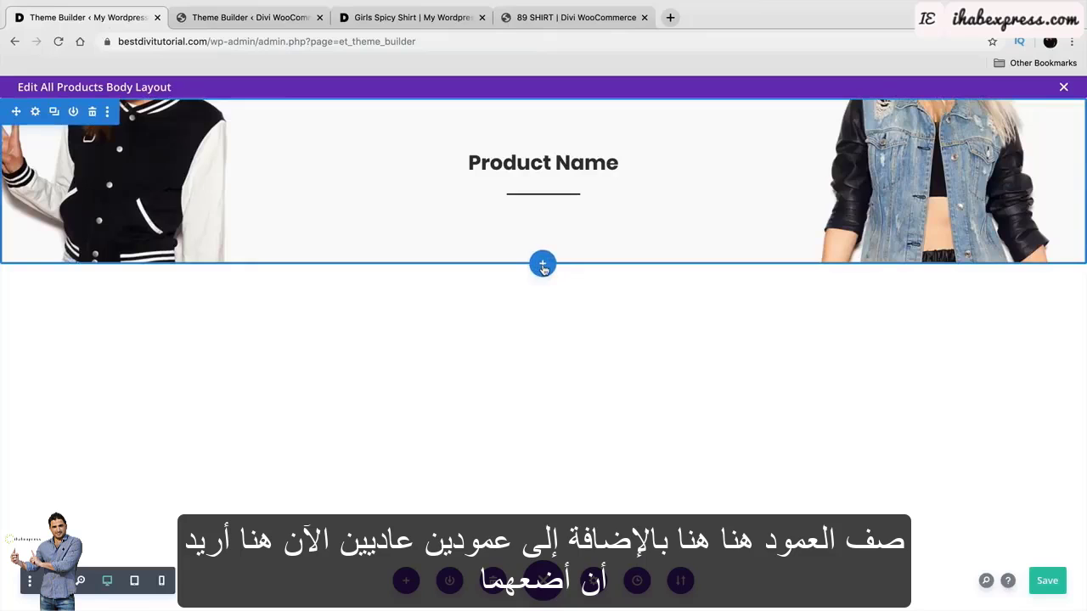
click(543, 265)
click(466, 371)
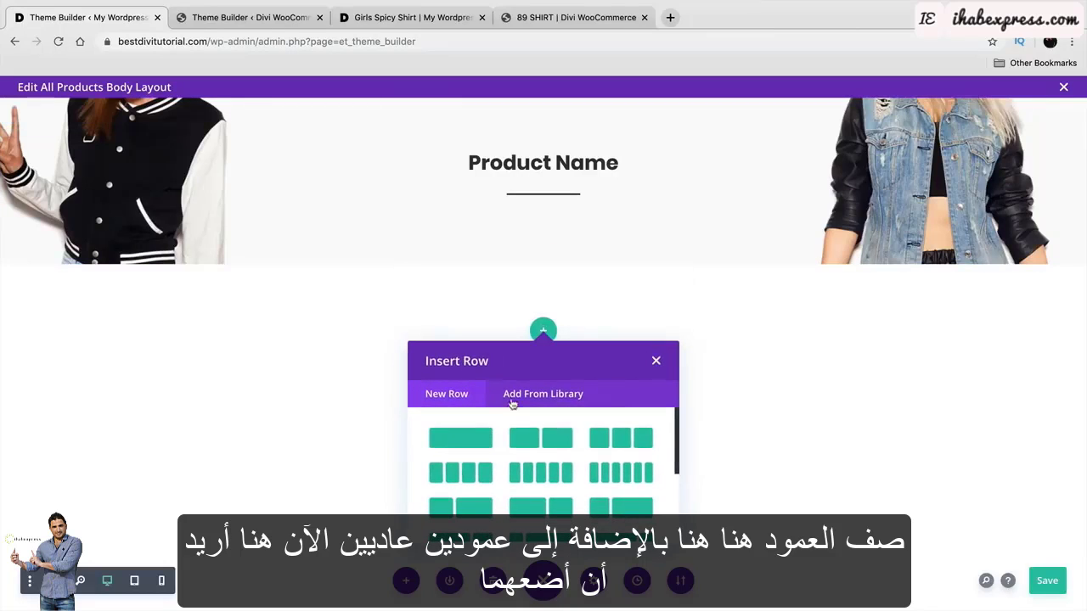
click(541, 438)
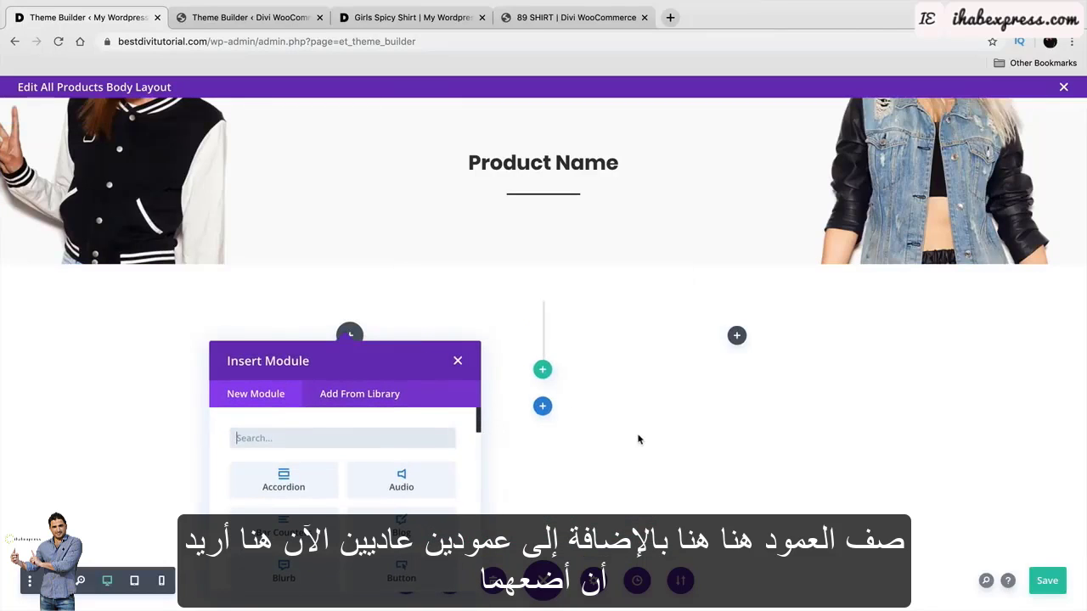
Add a Woo Title module to the left column, then delete it again.
text(woo)
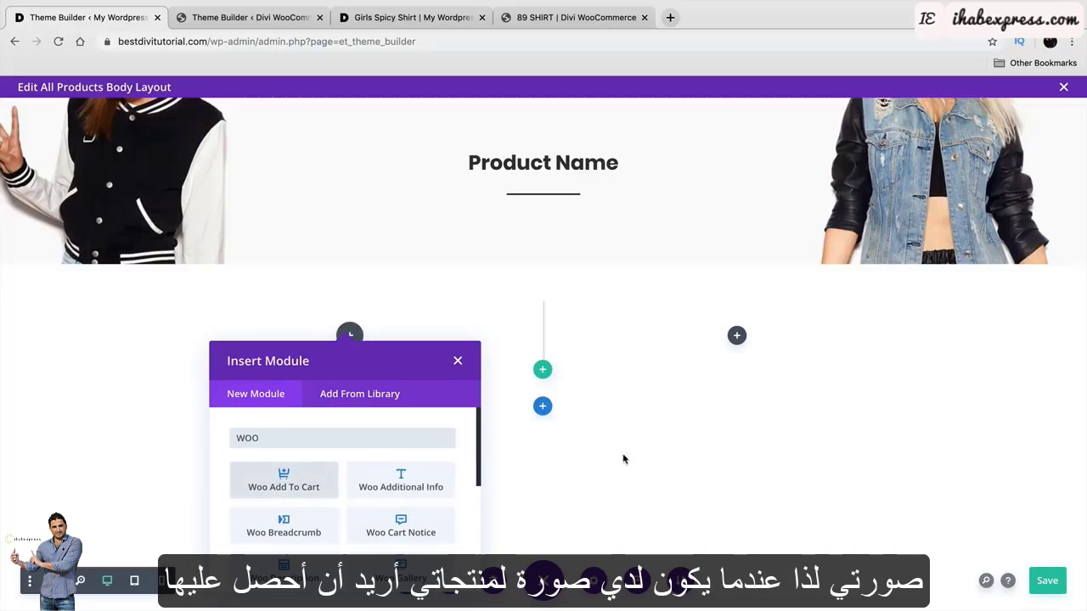
text(com)
key(BackSpace)
key(BackSpace)
key(BackSpace)
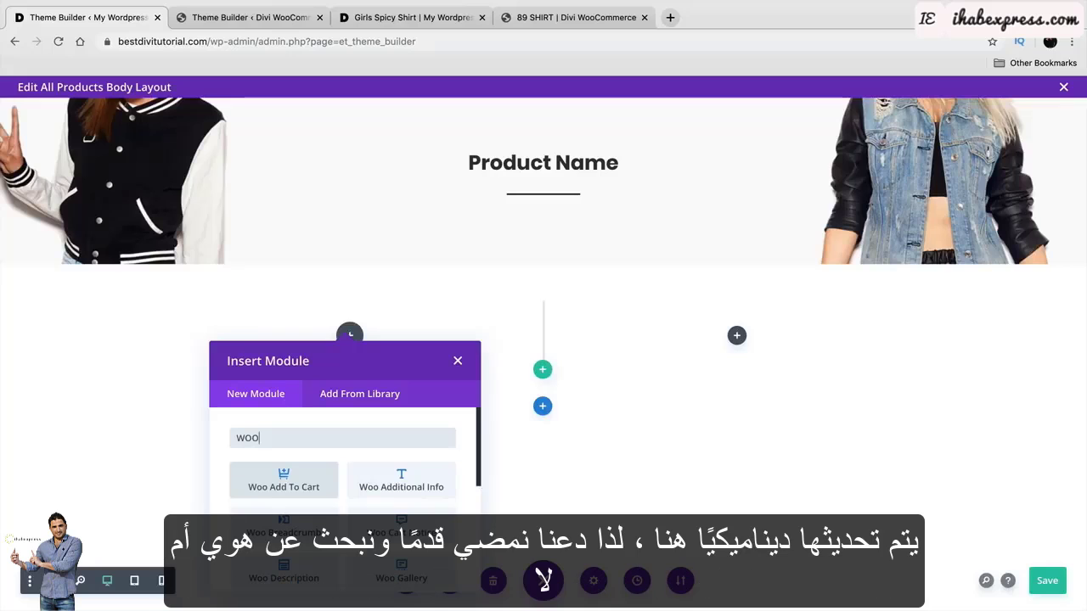
scroll(382, 488, down, 1)
scroll(382, 489, down, 5)
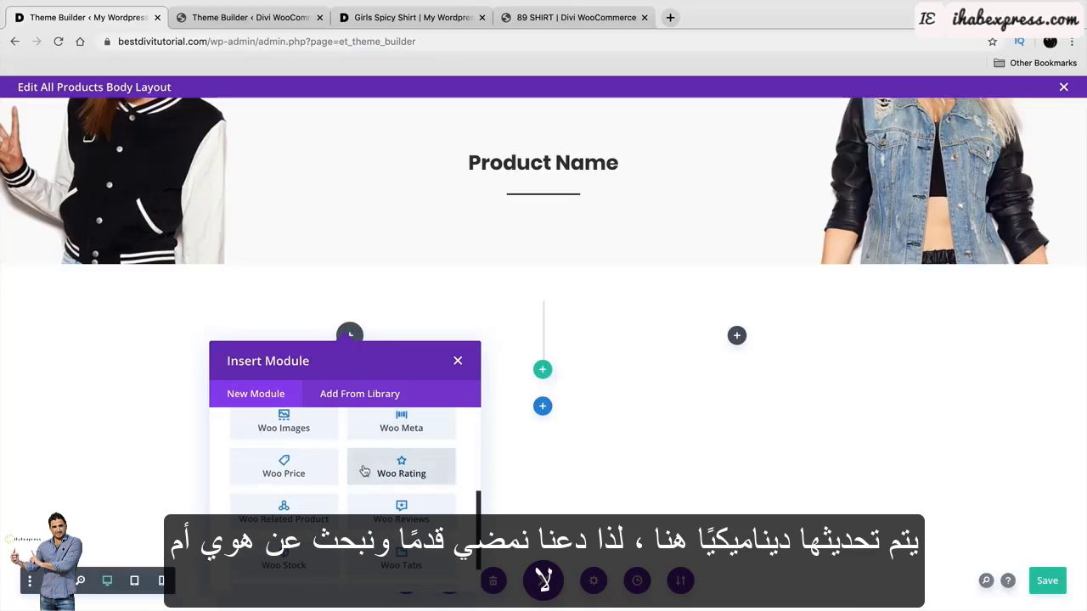
click(288, 560)
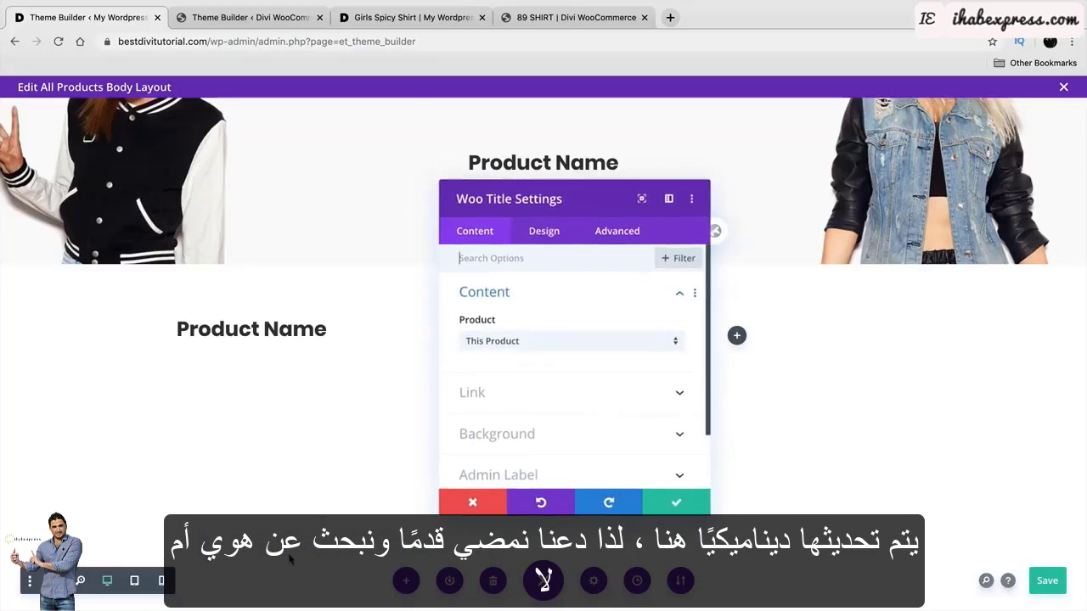
click(473, 505)
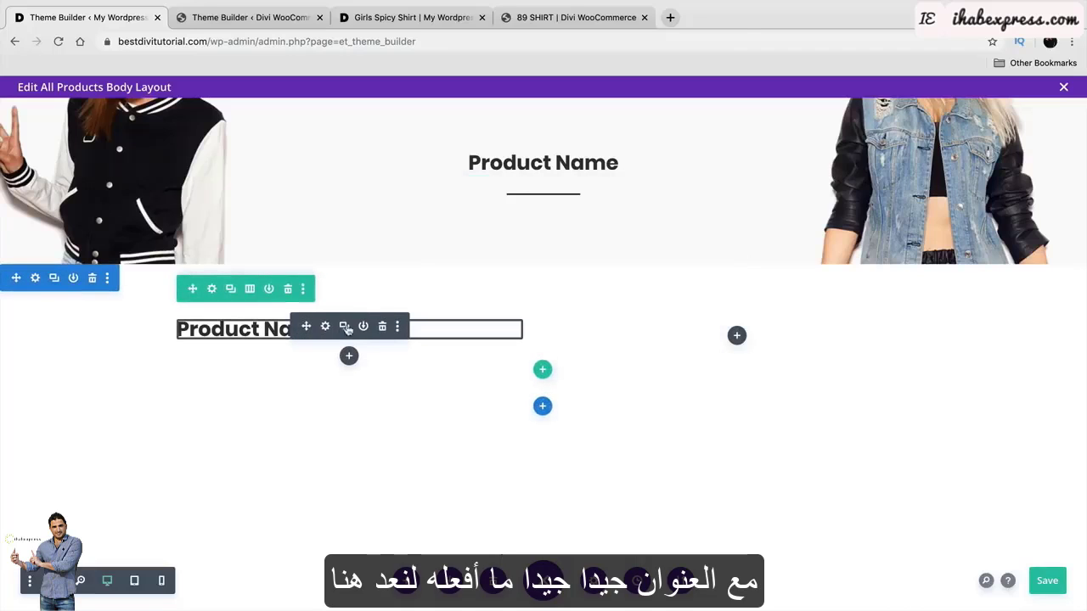
click(383, 328)
Insert Woo Images in the left column with This Product as its source.
click(350, 336)
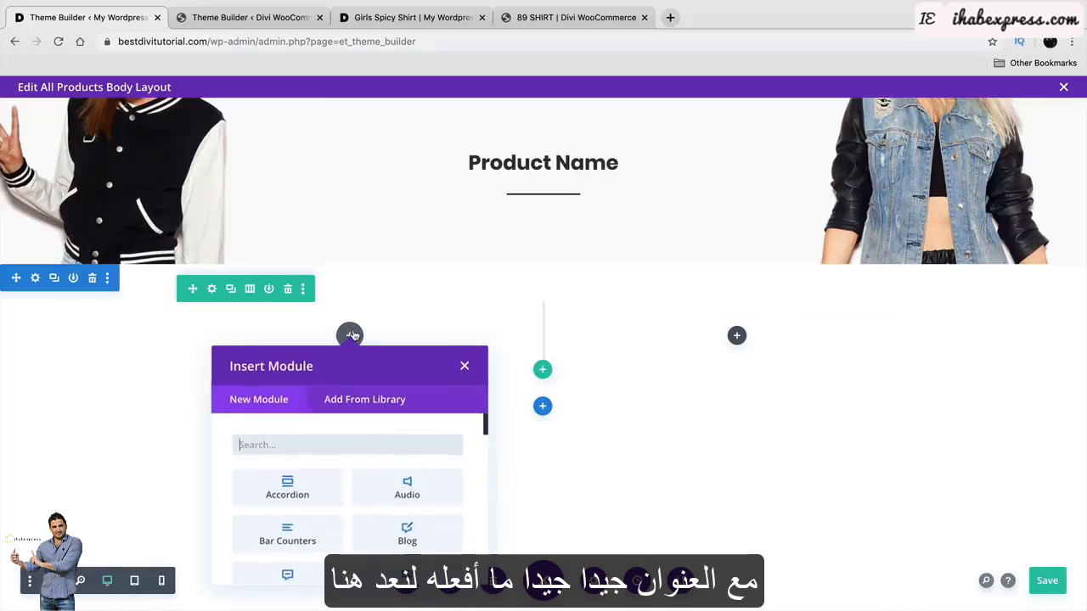
text(woo)
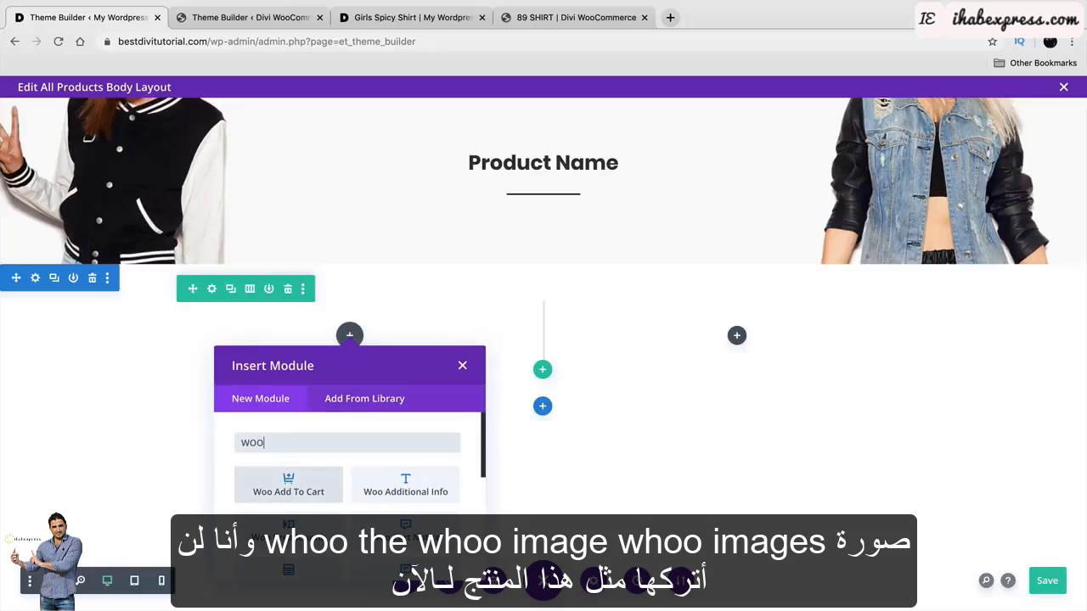
scroll(407, 453, down, 4)
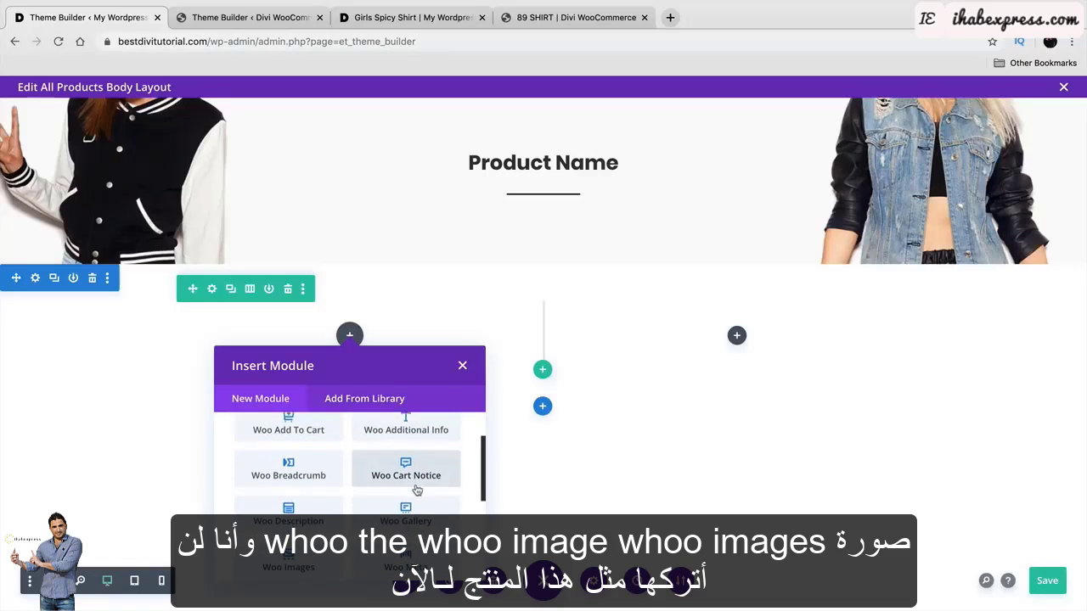
click(301, 534)
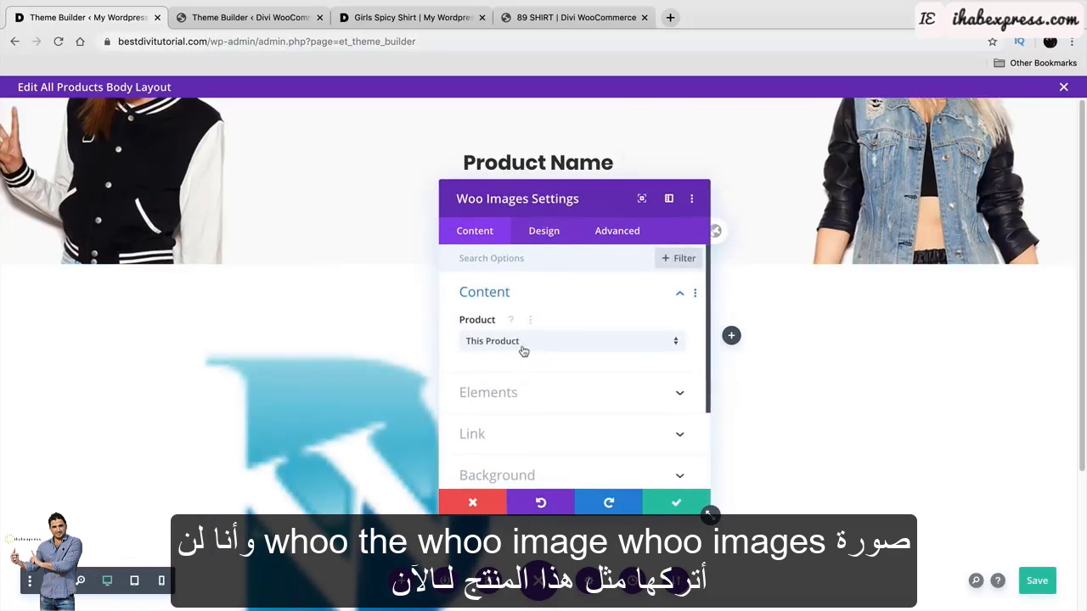
scroll(417, 345, down, 2)
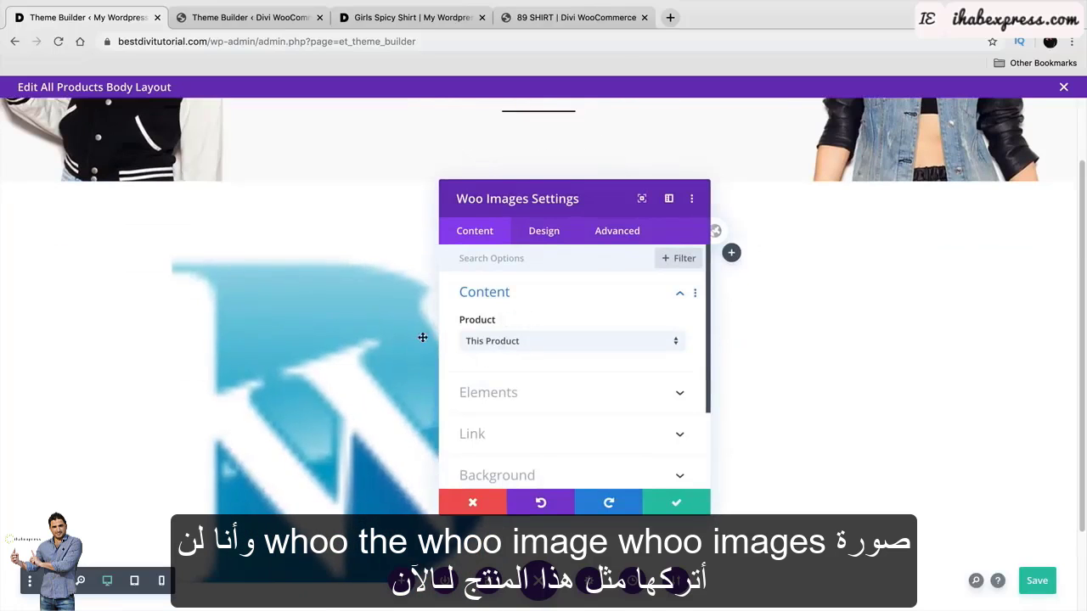
click(597, 340)
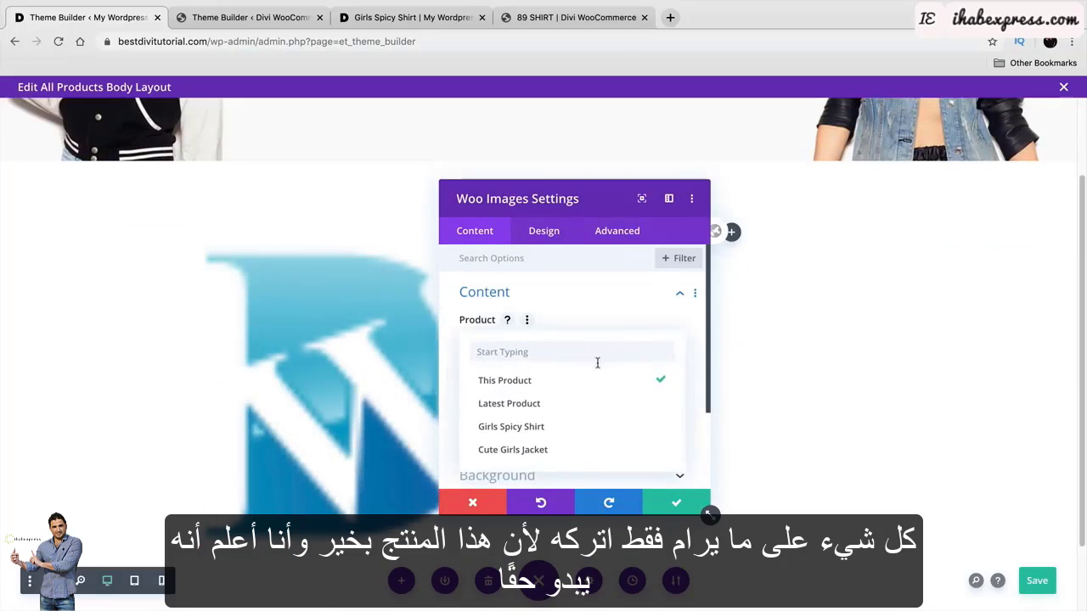
click(596, 389)
click(674, 503)
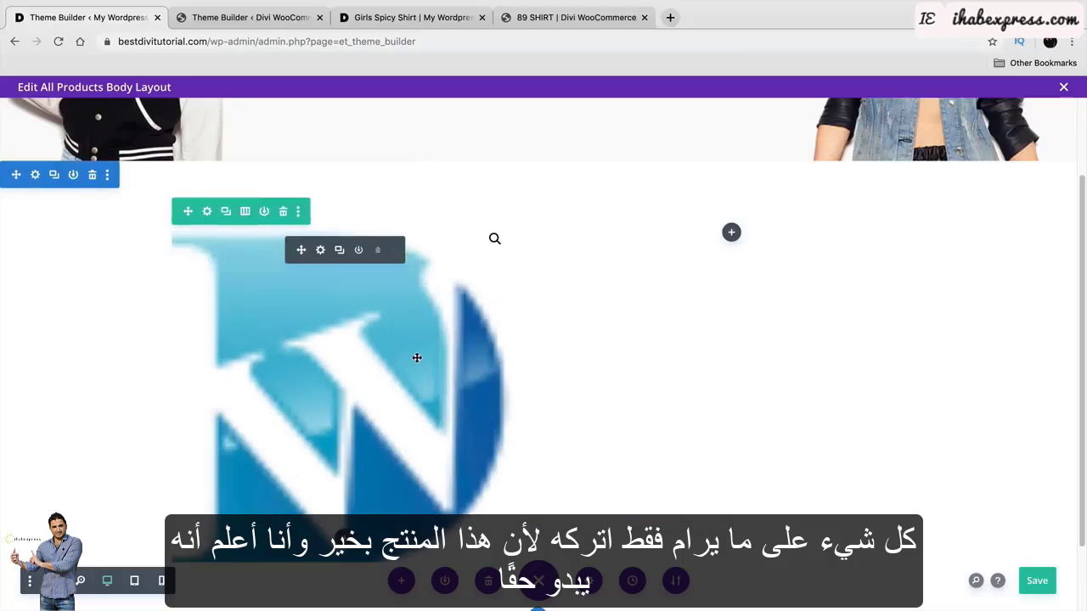
click(320, 250)
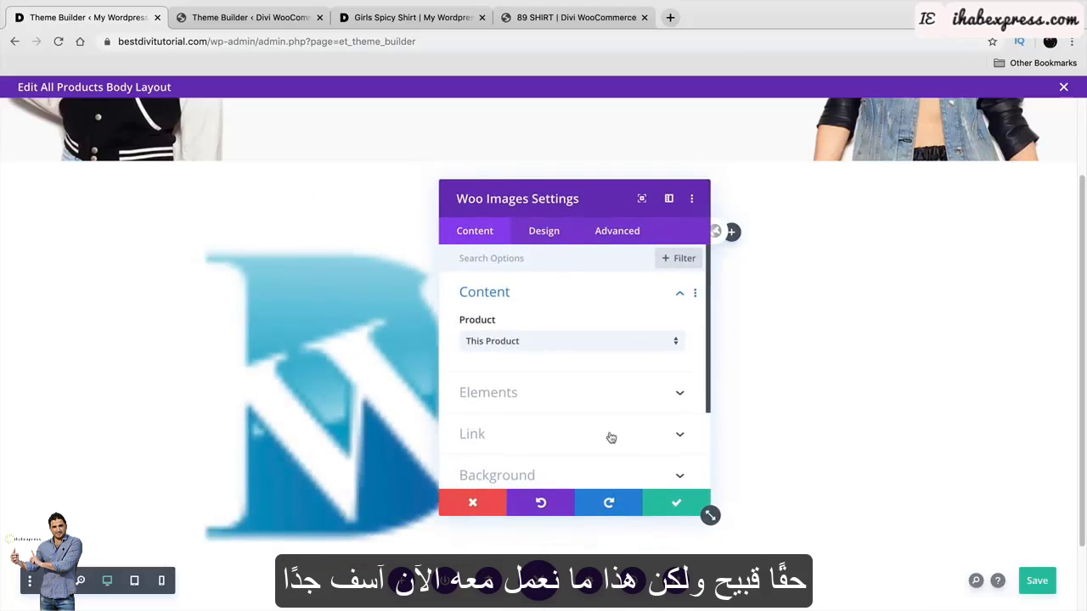
click(674, 503)
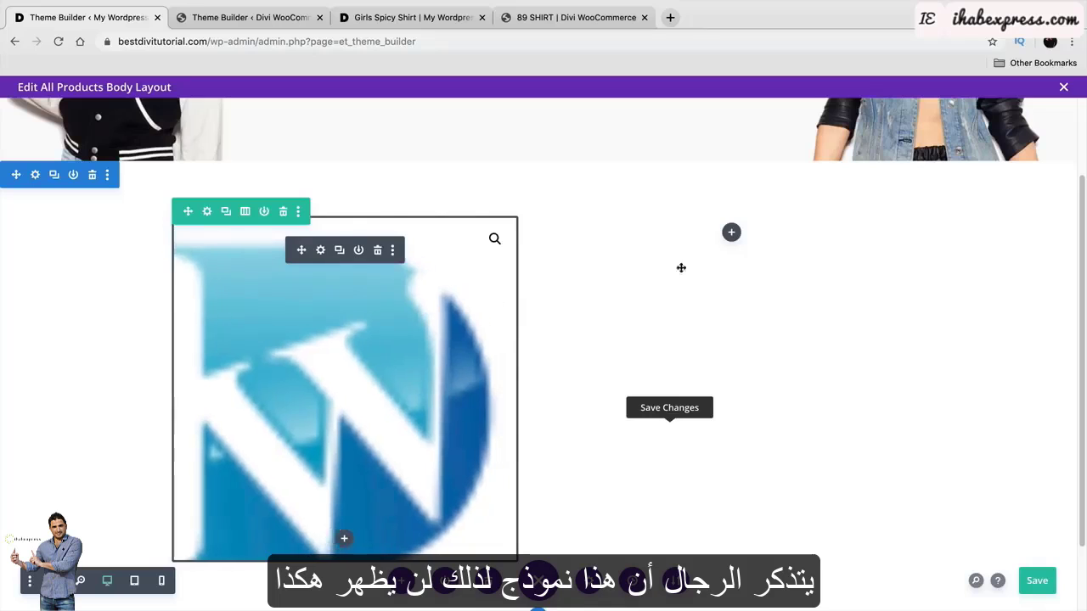
Inspect the reference template's cart notice settings before adding the right-column module.
click(732, 235)
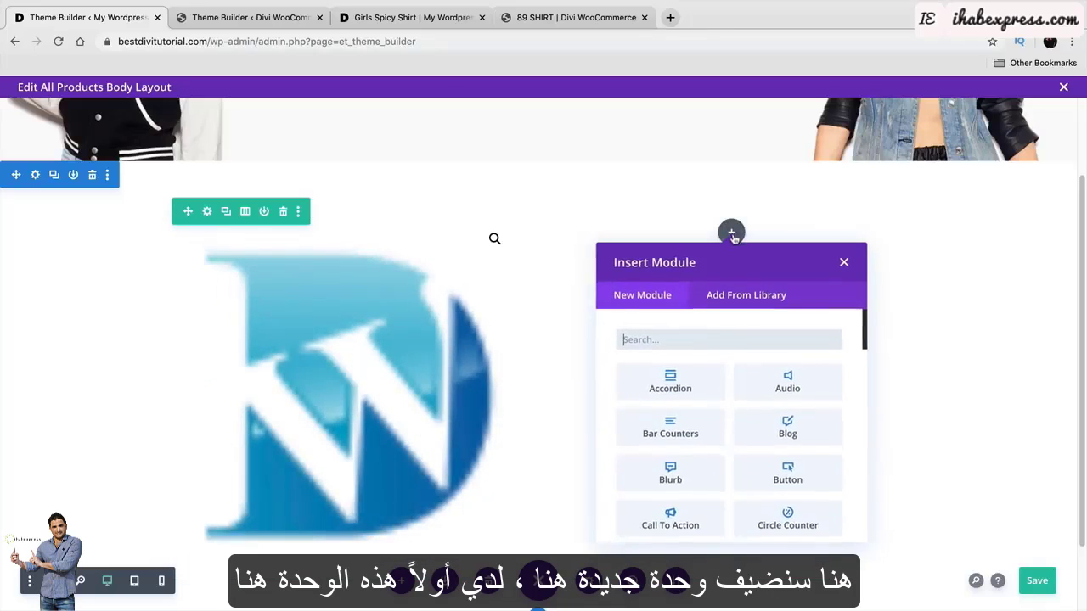
click(270, 23)
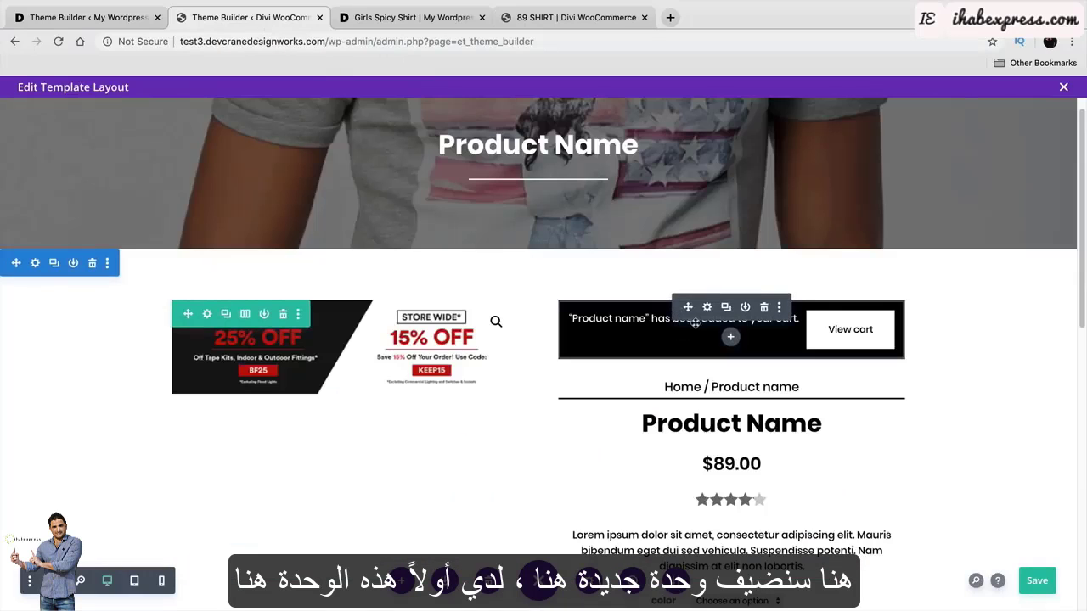
click(711, 309)
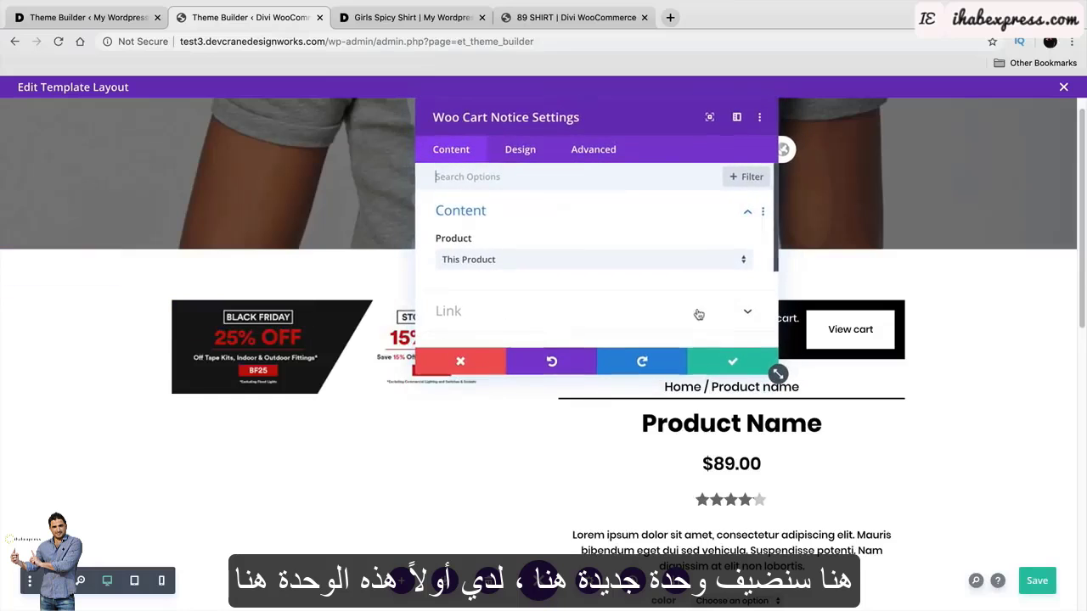
click(735, 365)
click(102, 17)
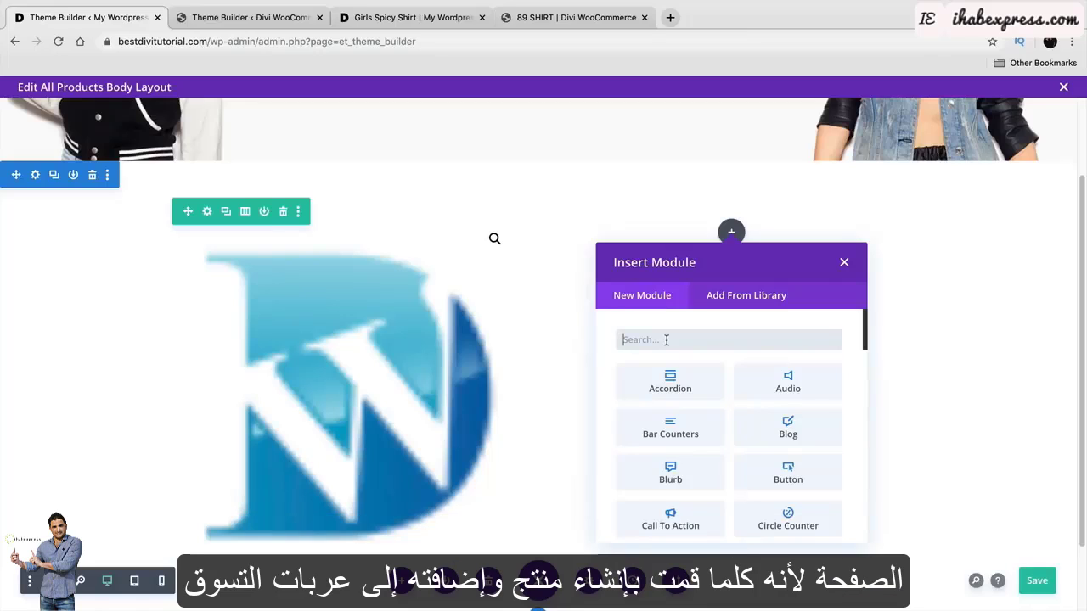
Add a Woo Cart Notice to the right column with a black background.
text(woo)
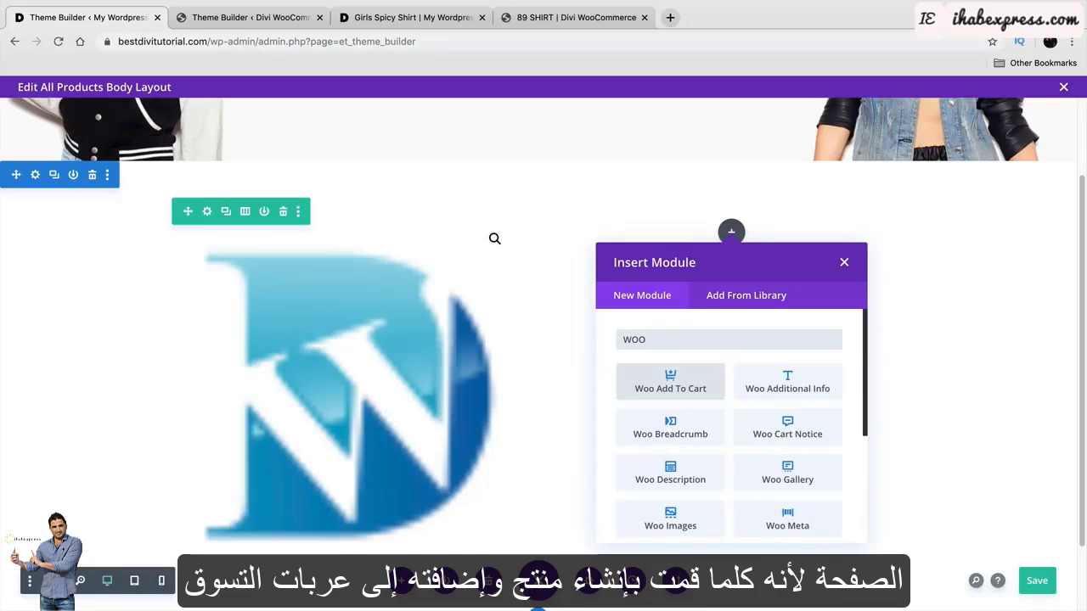
click(792, 433)
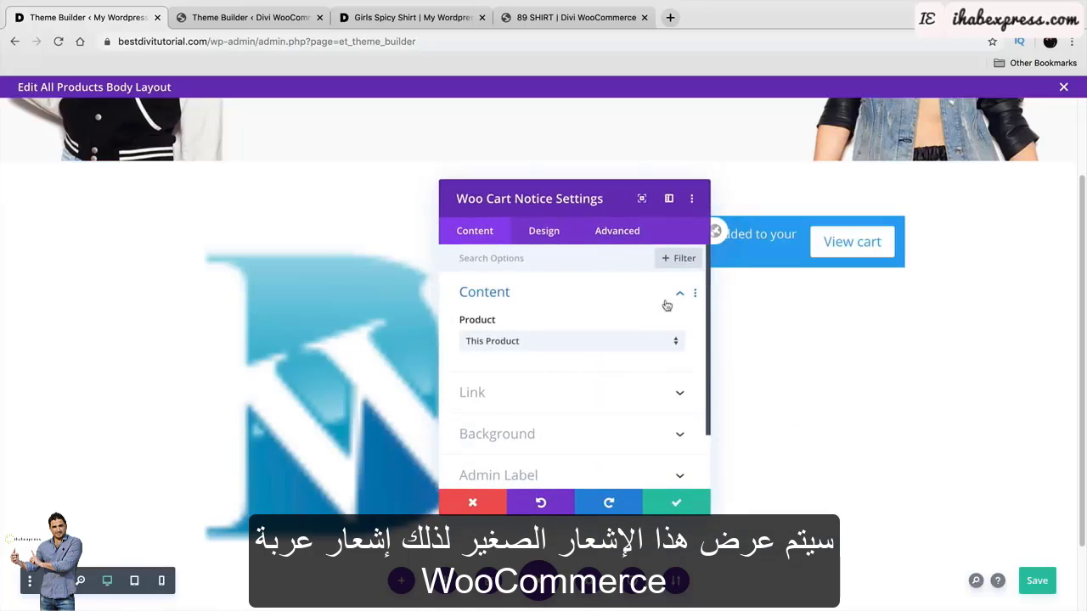
drag(581, 184, 340, 104)
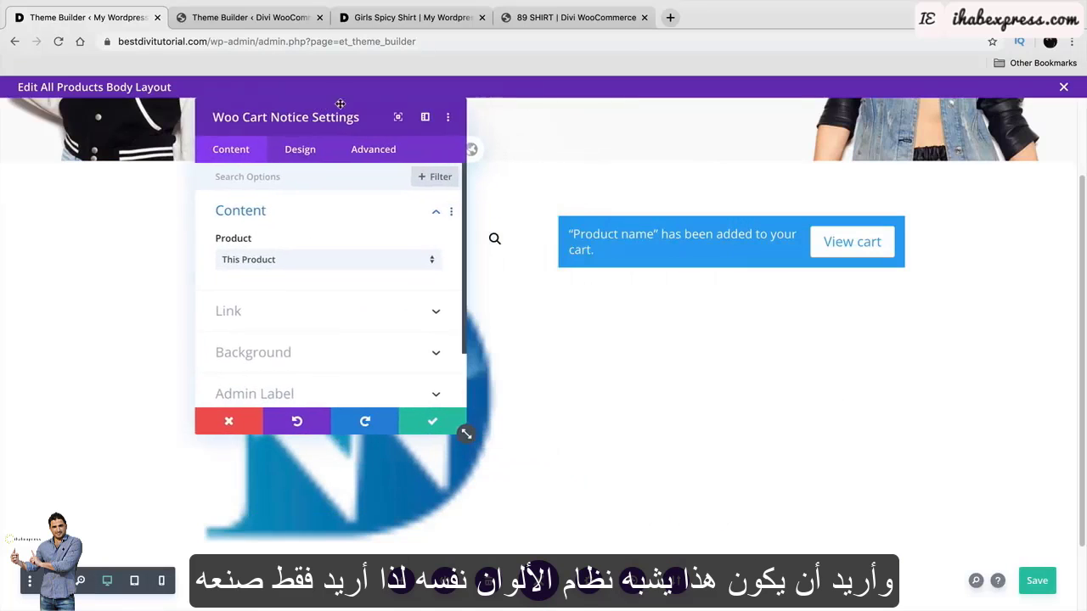
click(313, 157)
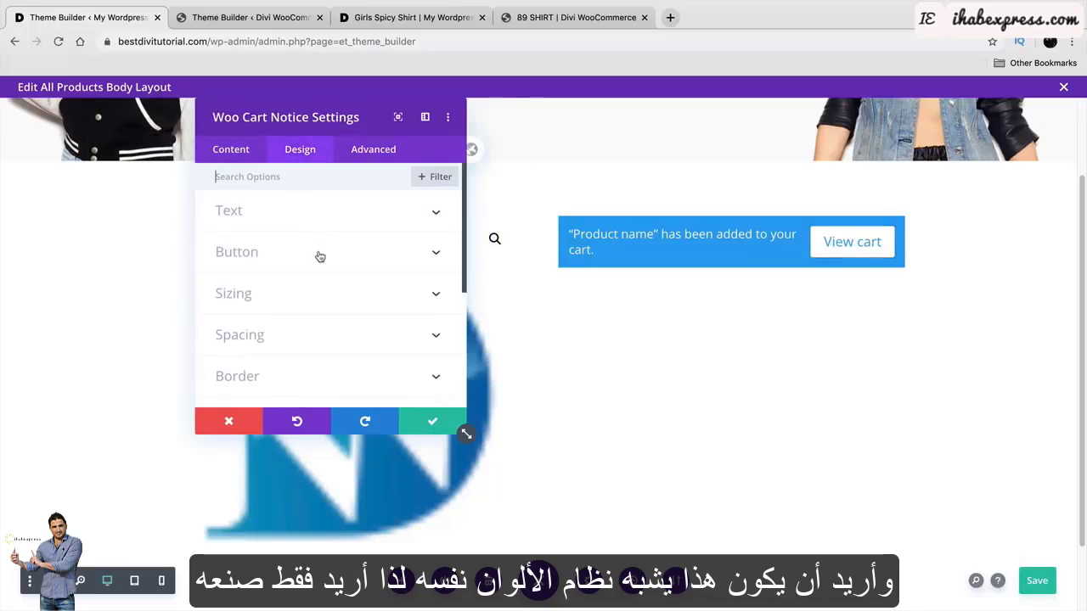
click(811, 229)
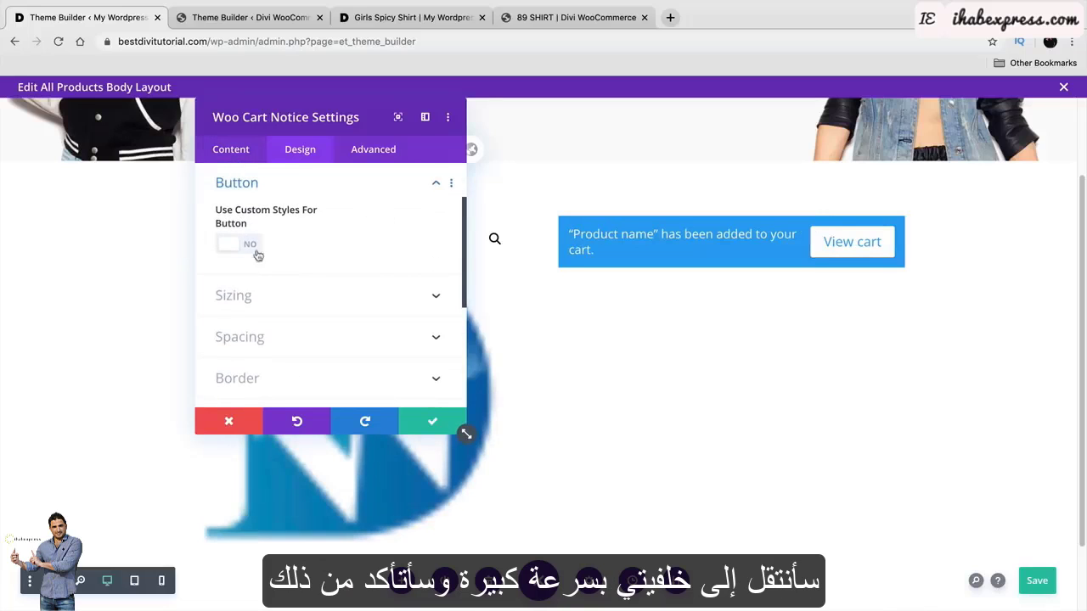
scroll(286, 291, down, 3)
scroll(286, 290, up, 5)
click(230, 149)
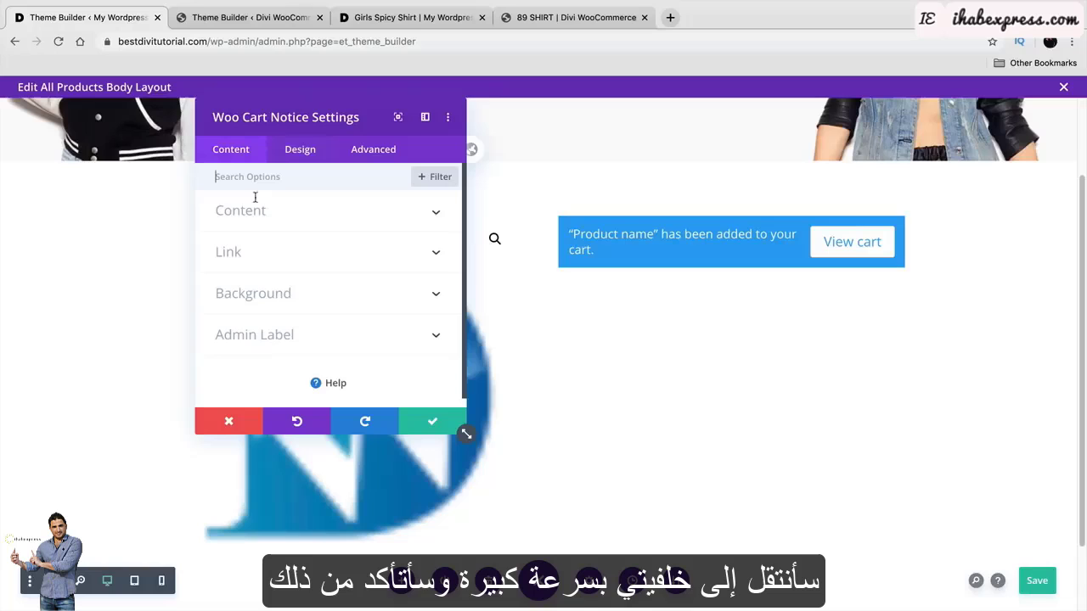
click(263, 295)
click(332, 316)
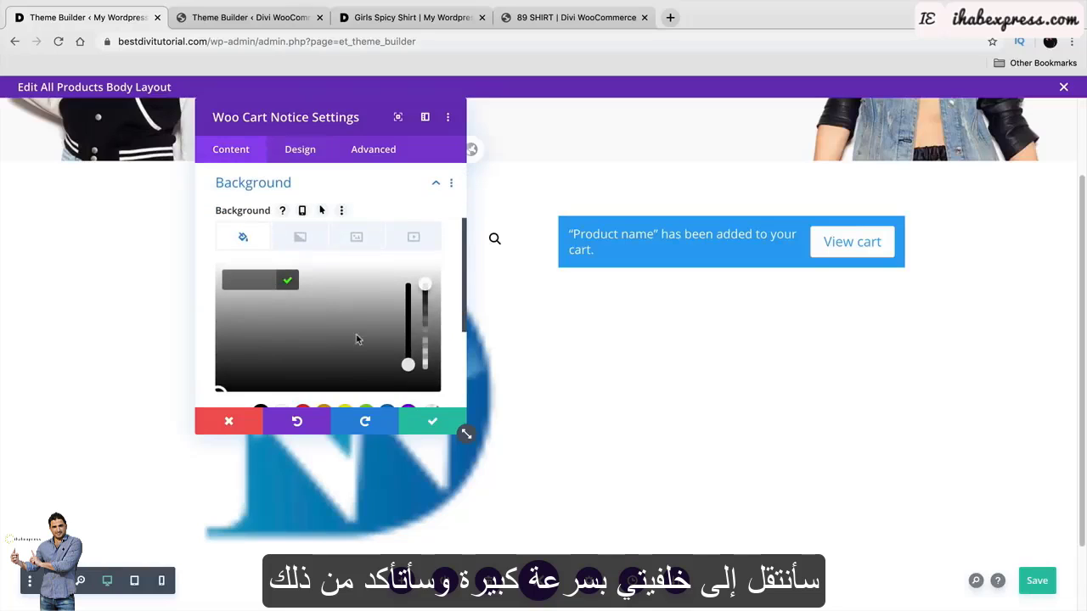
drag(360, 340, 345, 396)
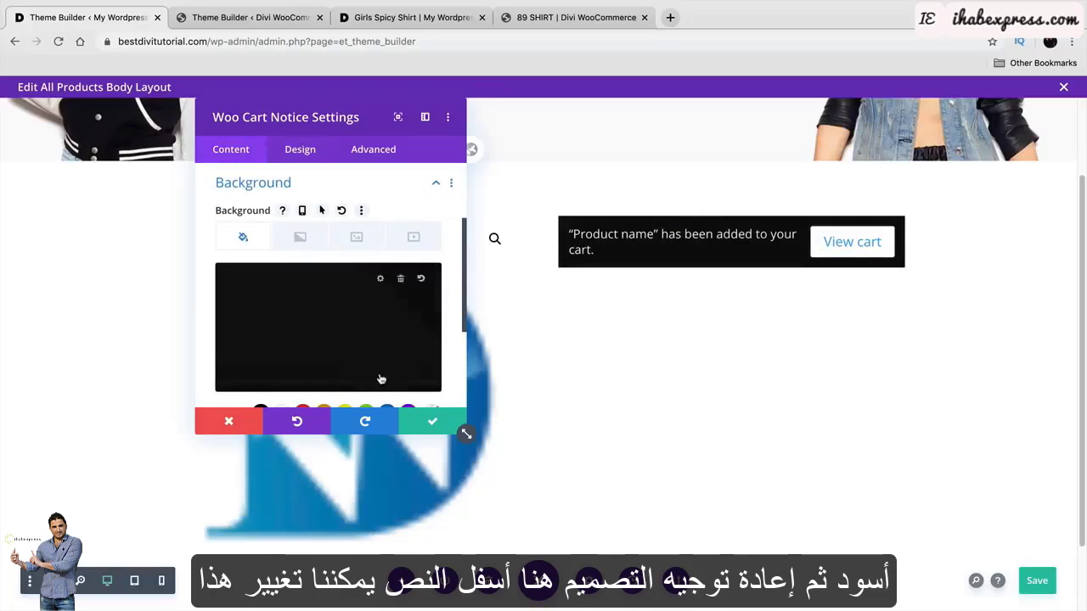
Set the notice text to Poppins and the custom View cart button text to black.
click(302, 153)
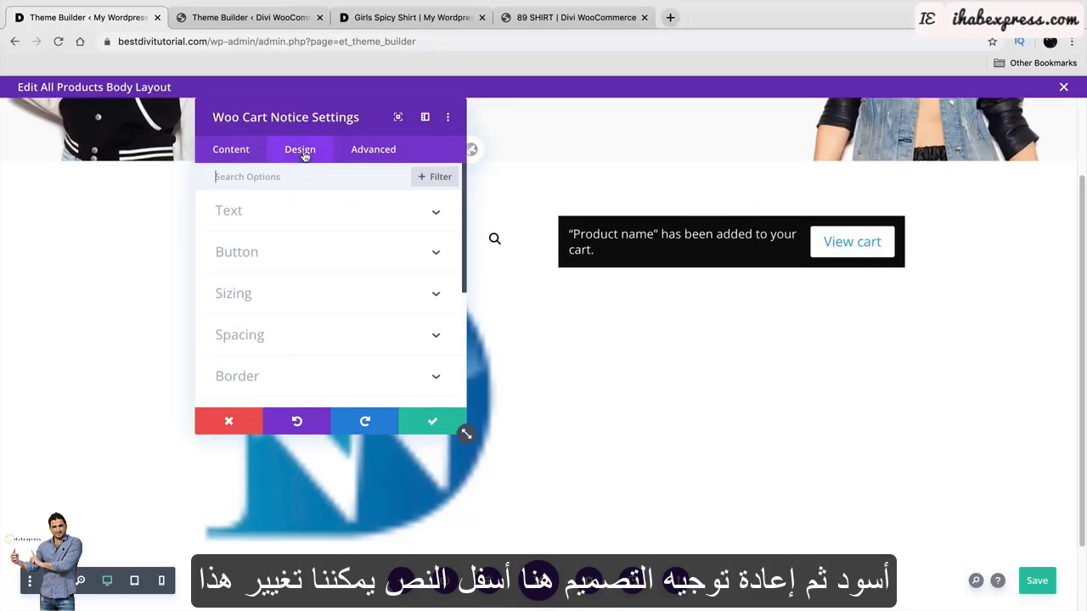
click(301, 223)
click(309, 264)
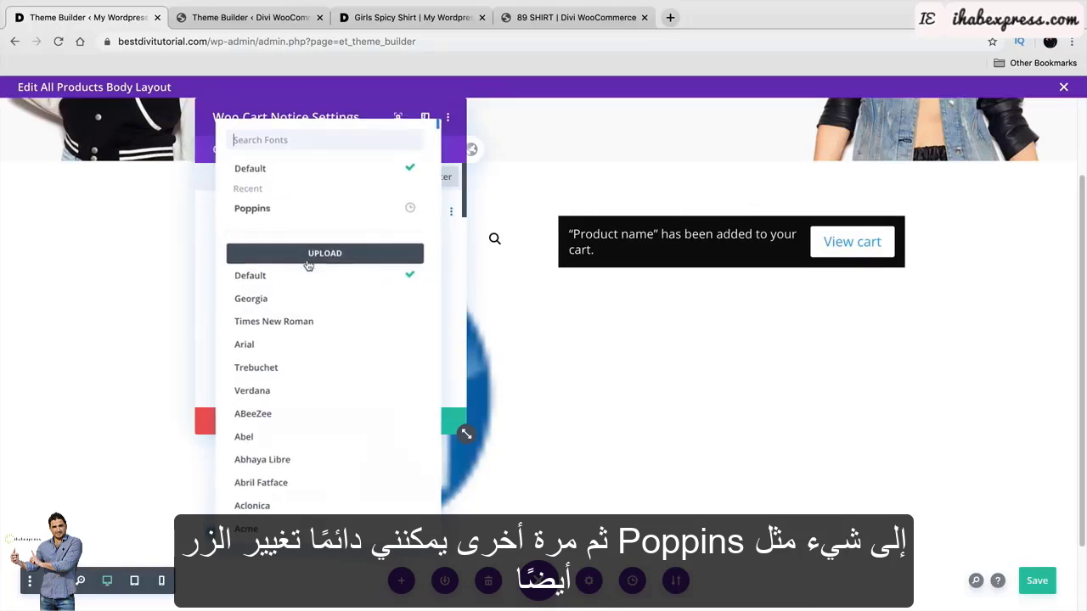
click(292, 211)
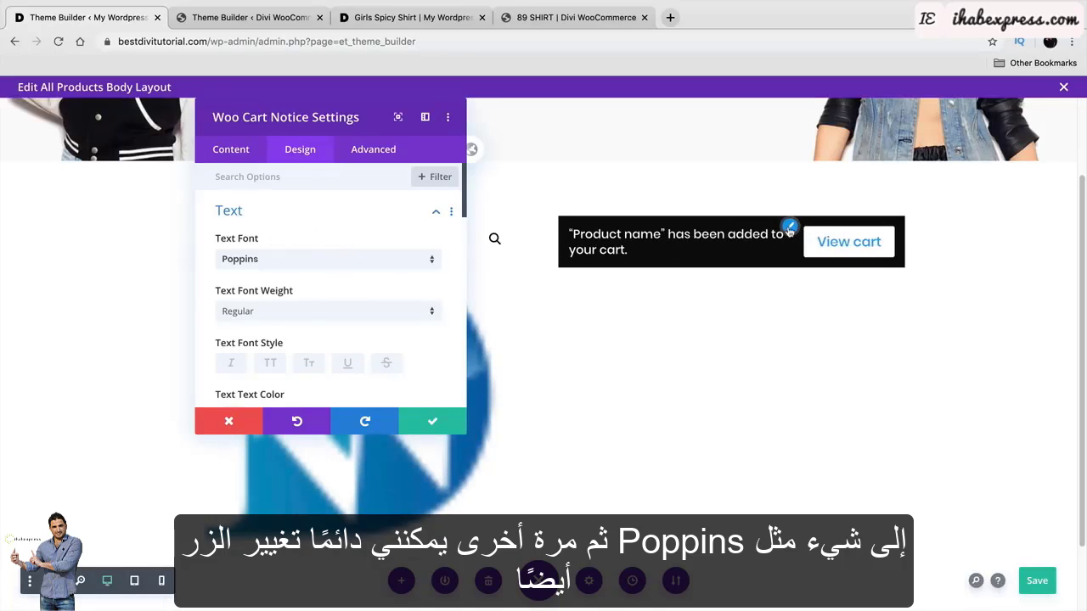
click(790, 229)
click(247, 246)
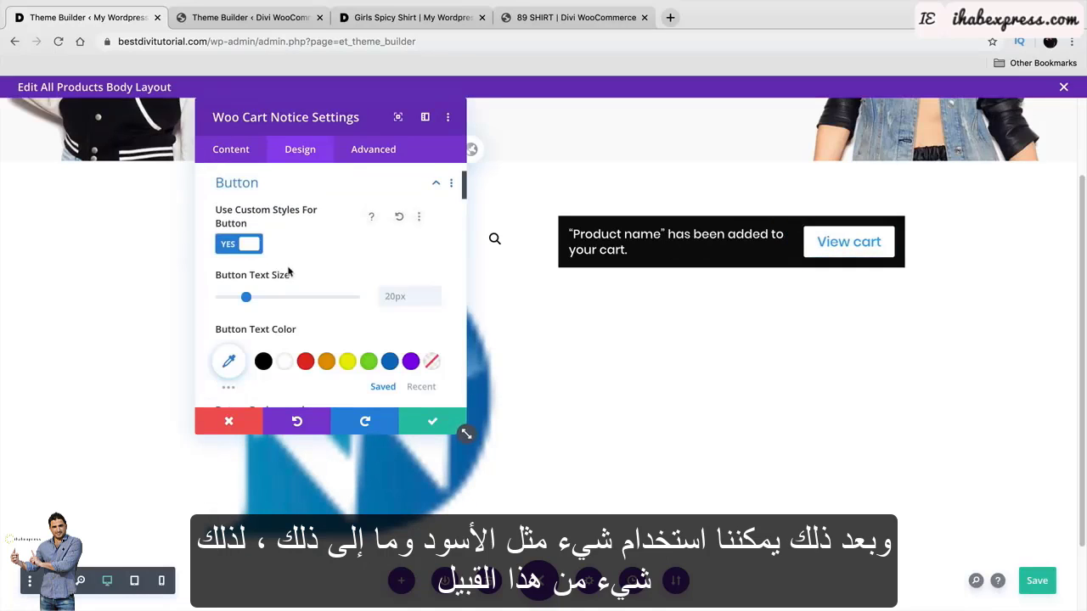
click(263, 361)
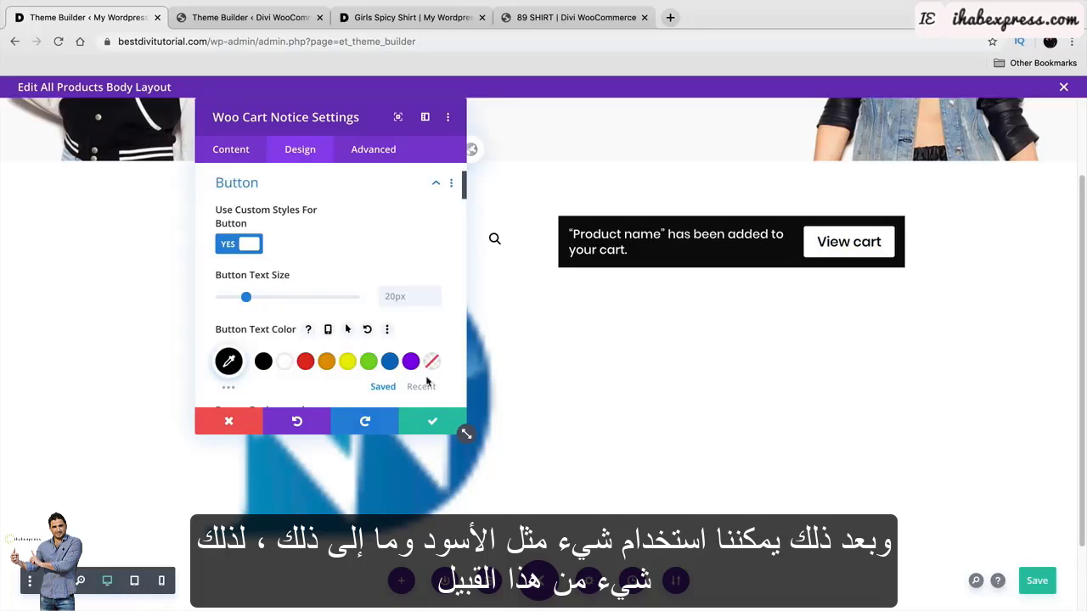
click(434, 417)
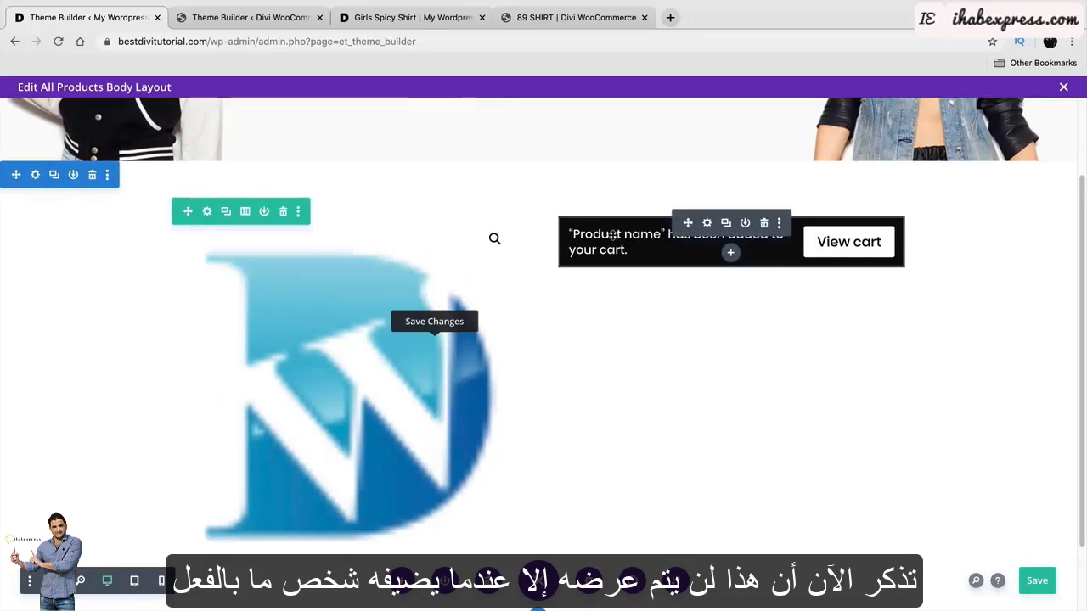
Inspect the reference template's breadcrumb settings for comparison.
click(269, 24)
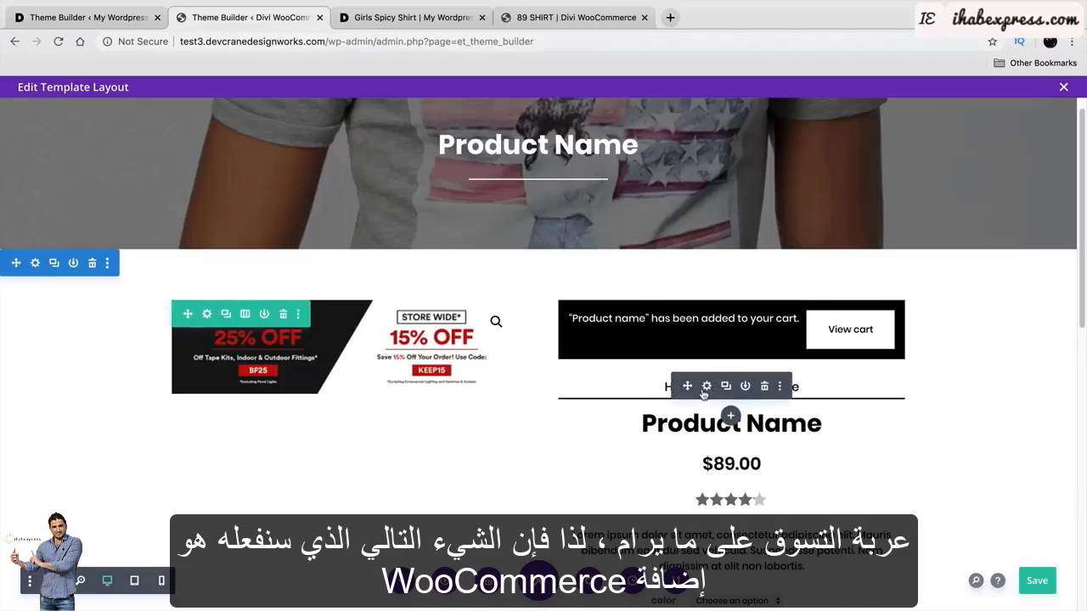
click(707, 387)
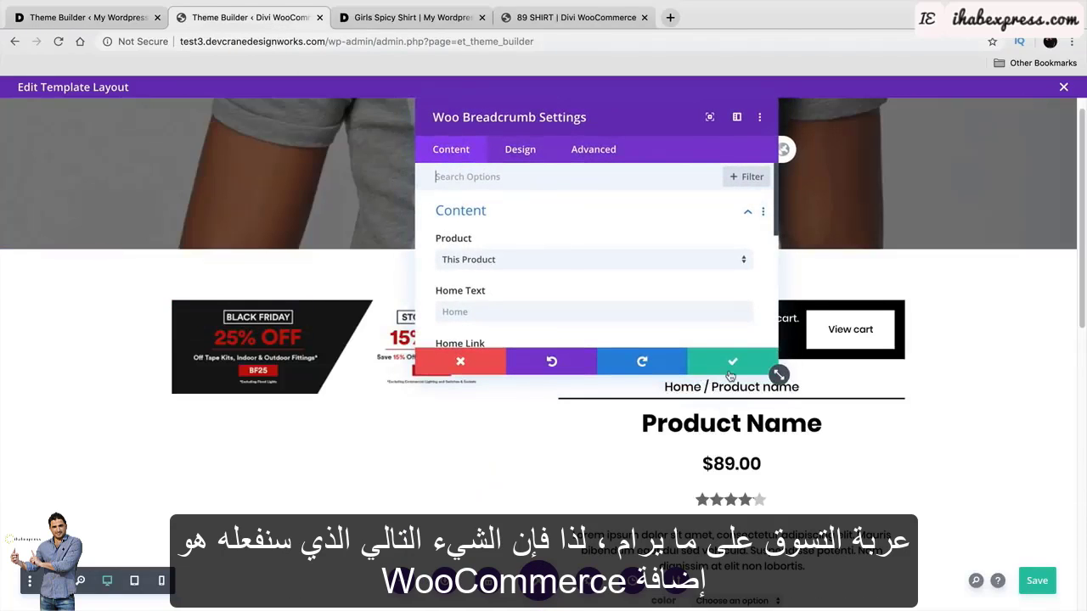
click(731, 365)
click(119, 19)
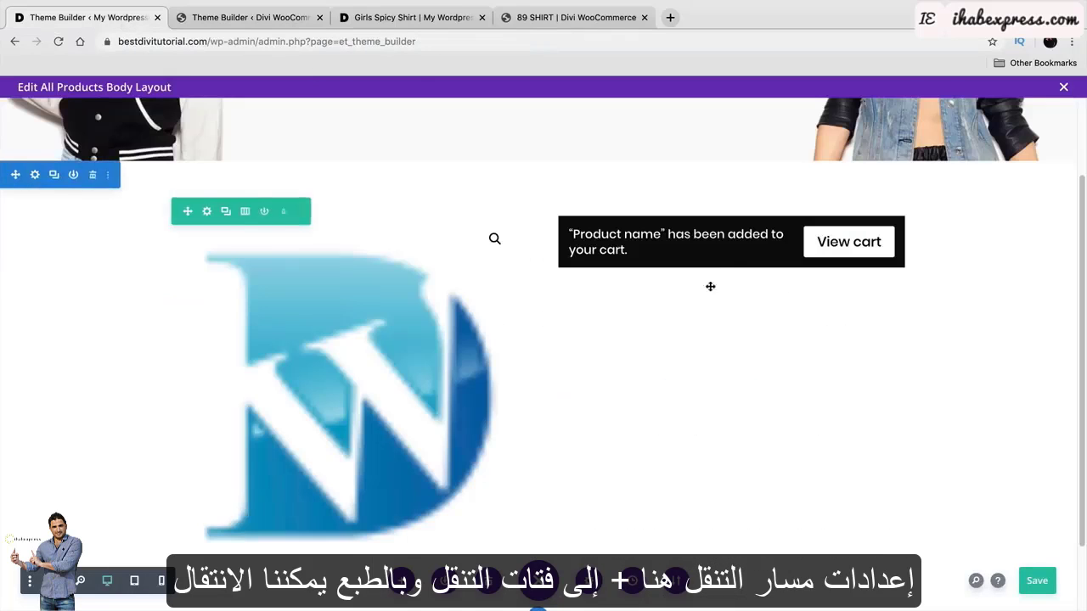
Insert a Woo Breadcrumb below the cart notice, styled in bold black Poppins.
click(731, 254)
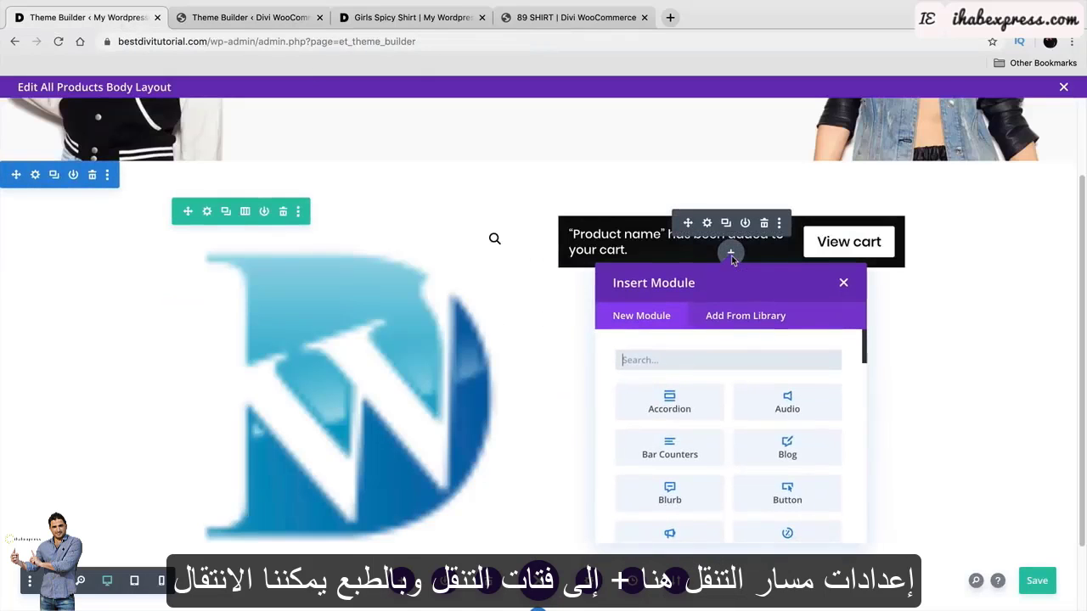
text(BREA)
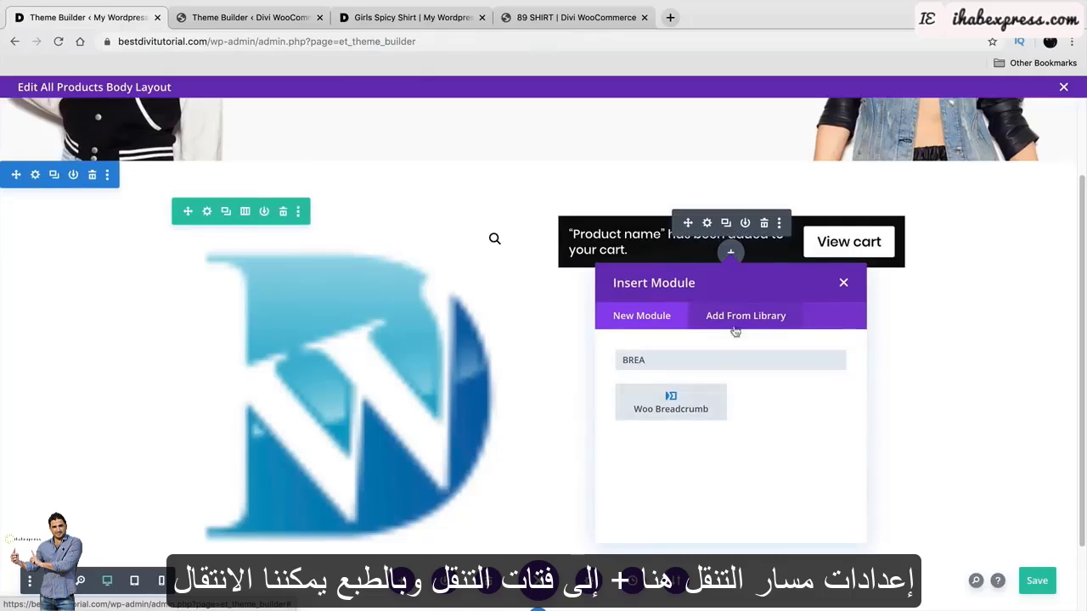
click(675, 402)
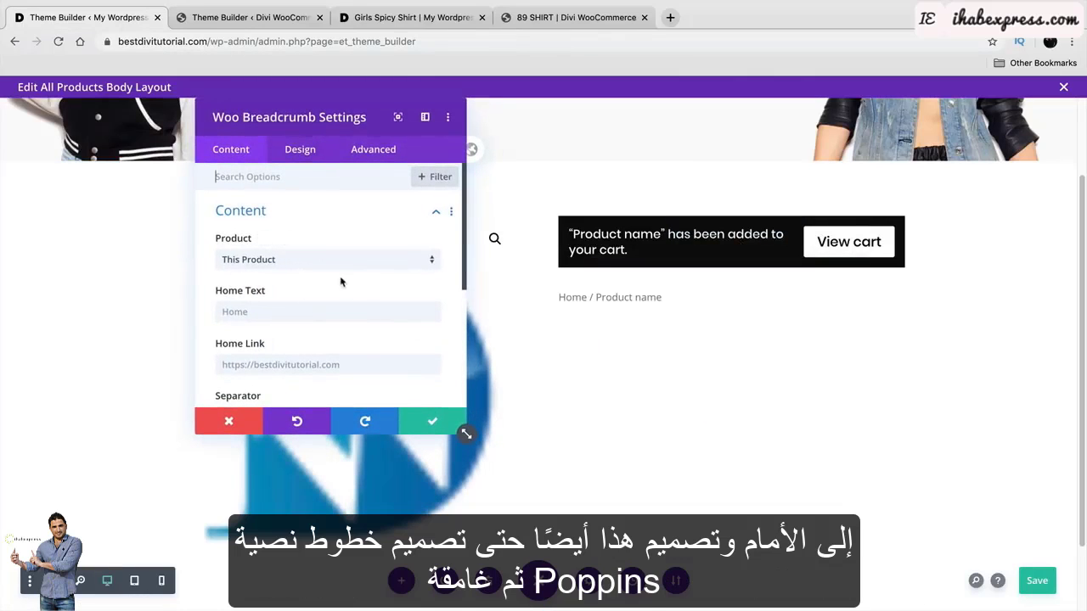
click(295, 157)
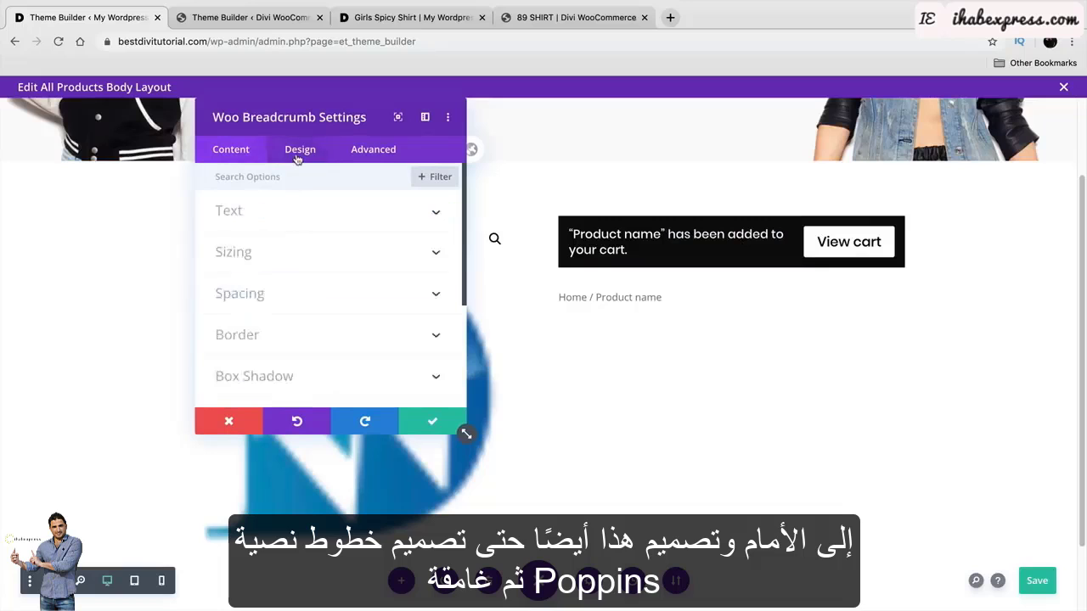
click(292, 212)
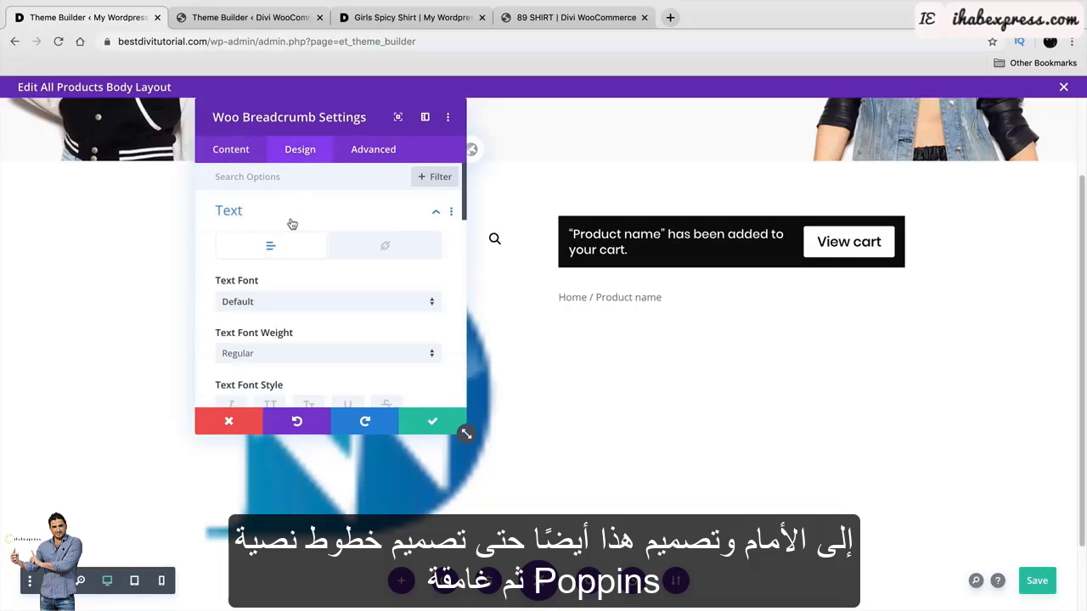
click(300, 303)
click(293, 218)
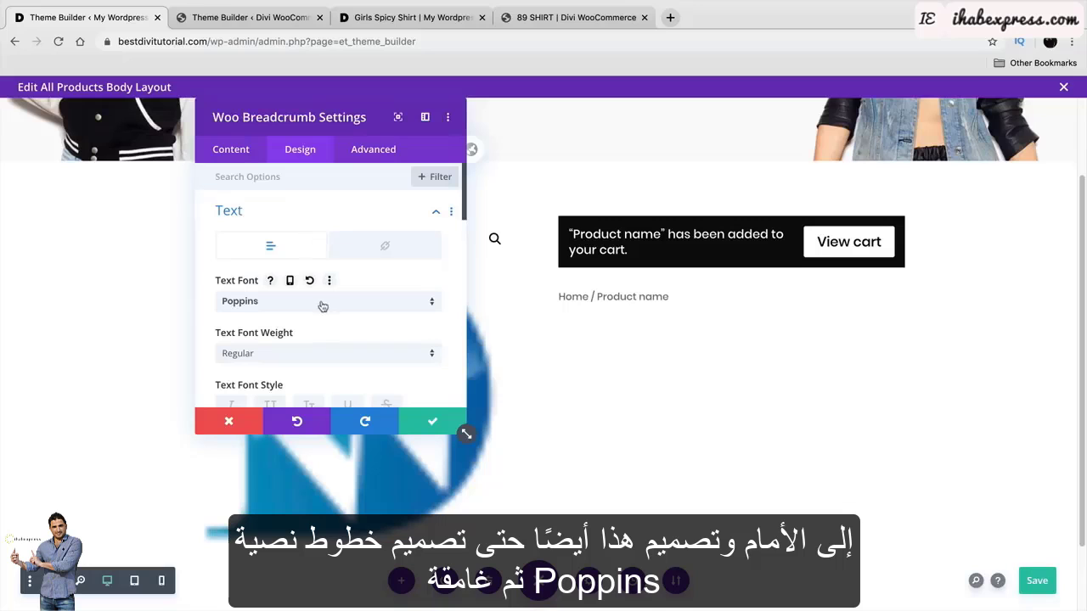
click(309, 352)
click(314, 473)
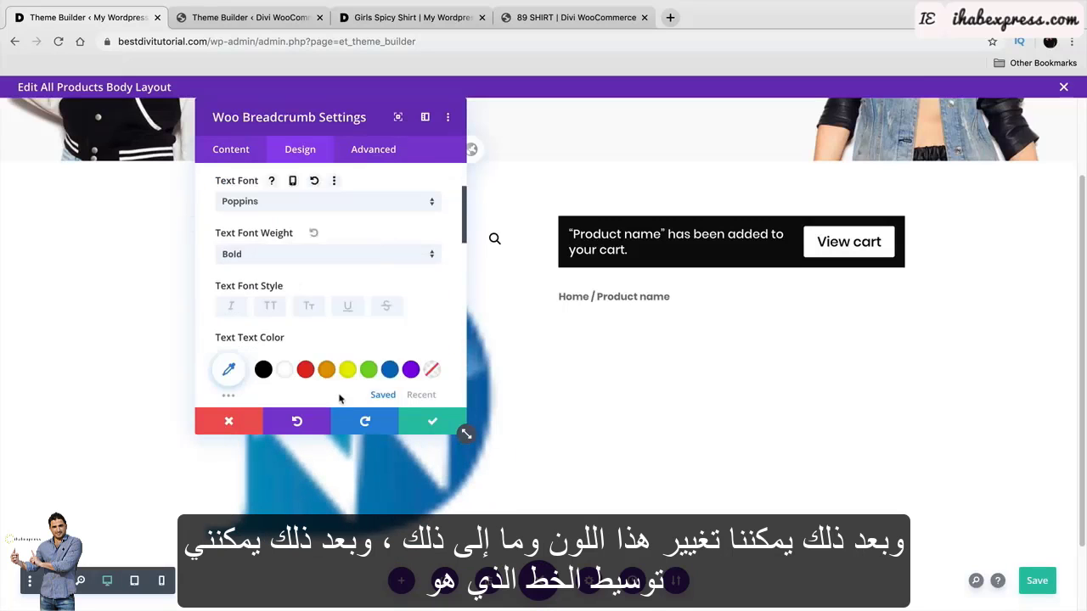
scroll(339, 399, down, 1)
click(263, 345)
Centre the breadcrumb text after comparing with the reference, and save it.
click(263, 19)
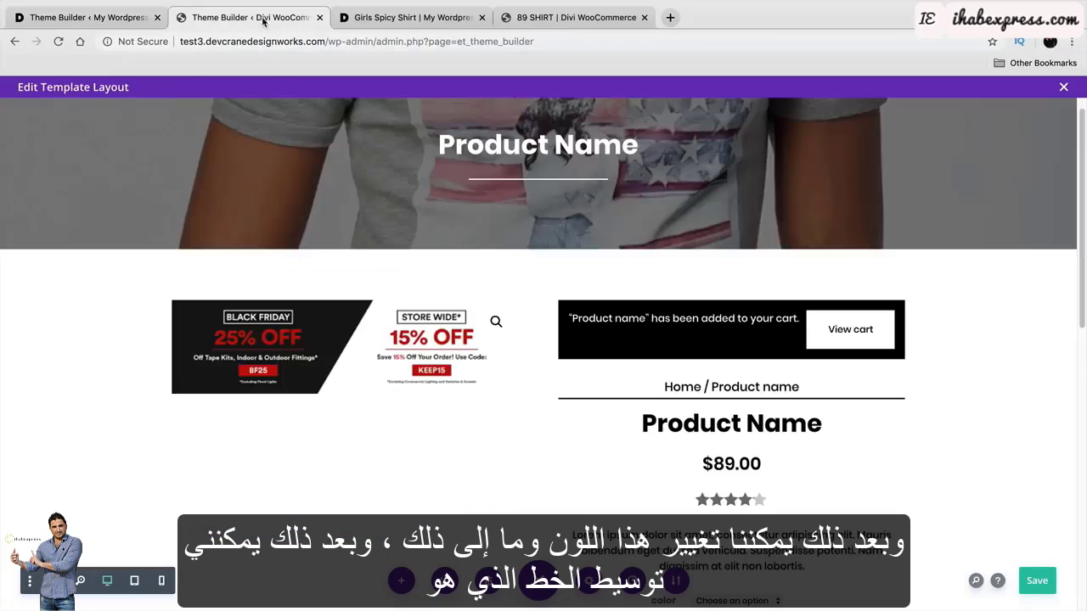
click(105, 19)
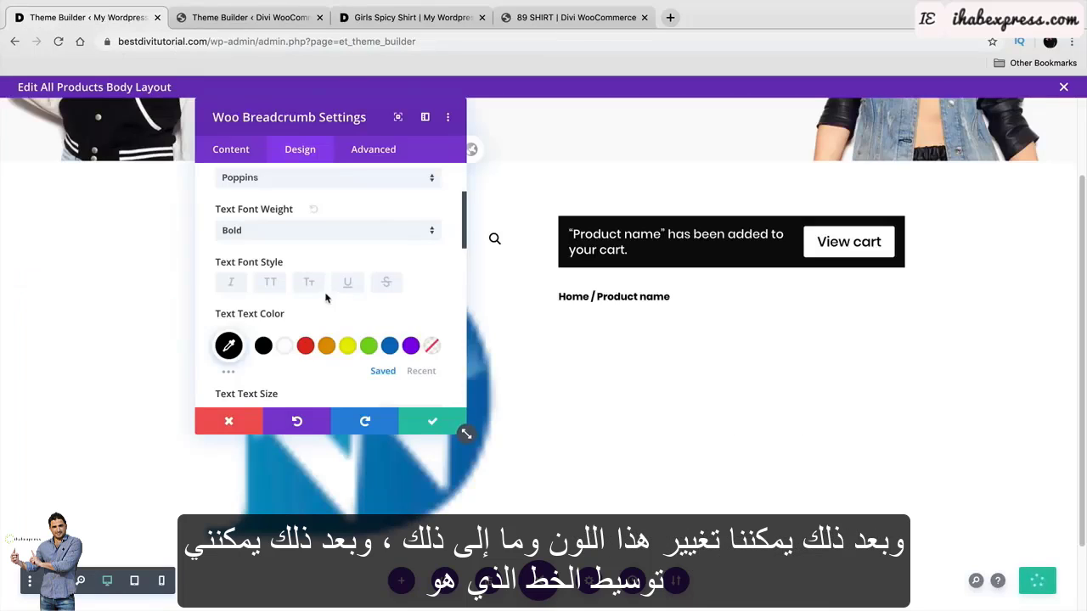
scroll(325, 298, down, 3)
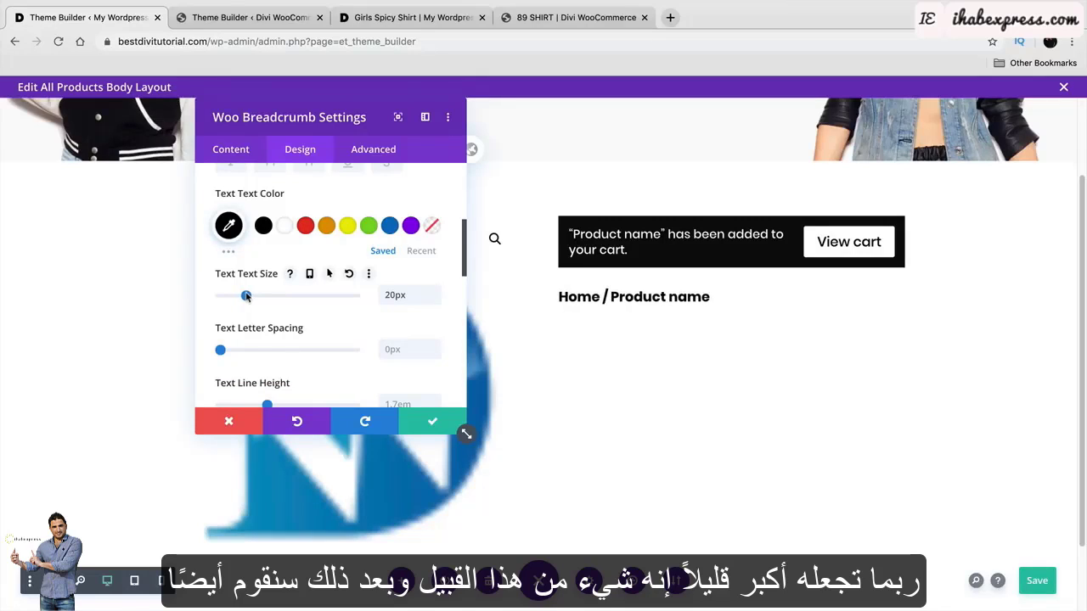
scroll(265, 304, down, 5)
click(293, 330)
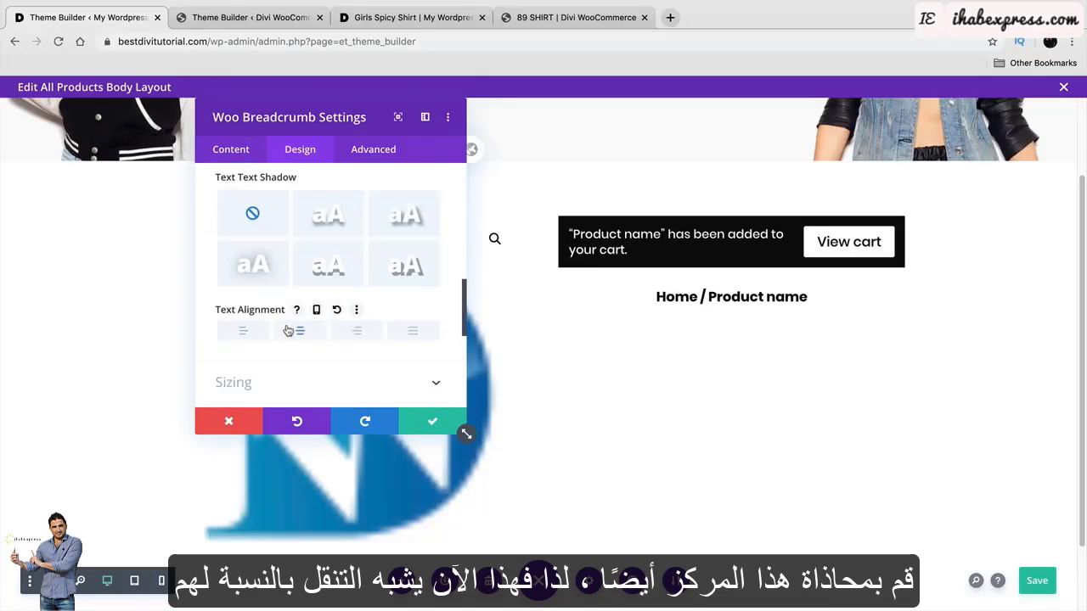
click(432, 421)
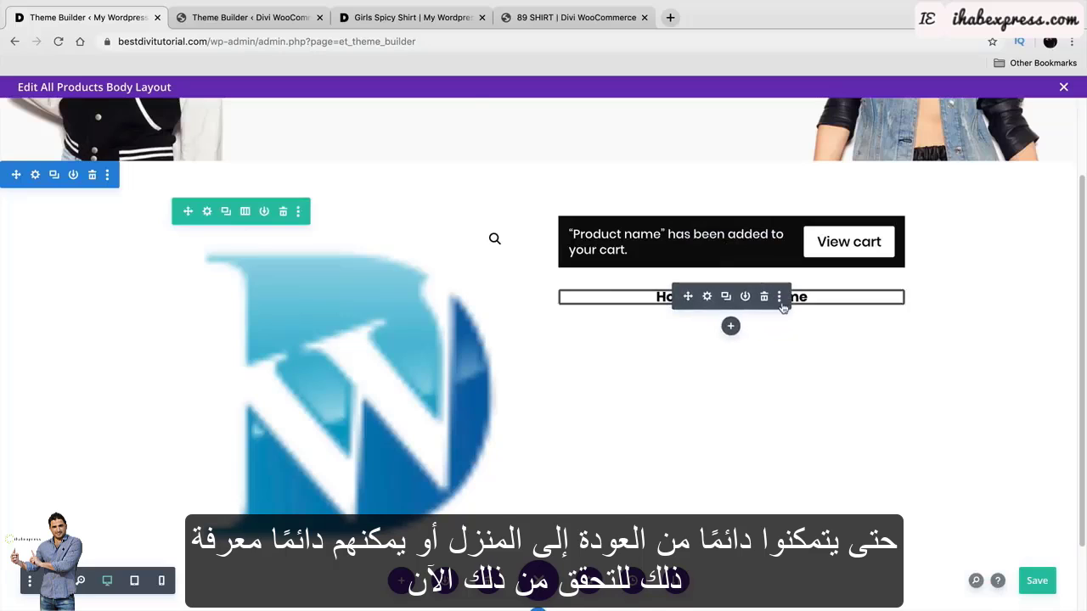
Check the reference template, then return to the All Products body layout.
click(251, 17)
scroll(485, 208, down, 1)
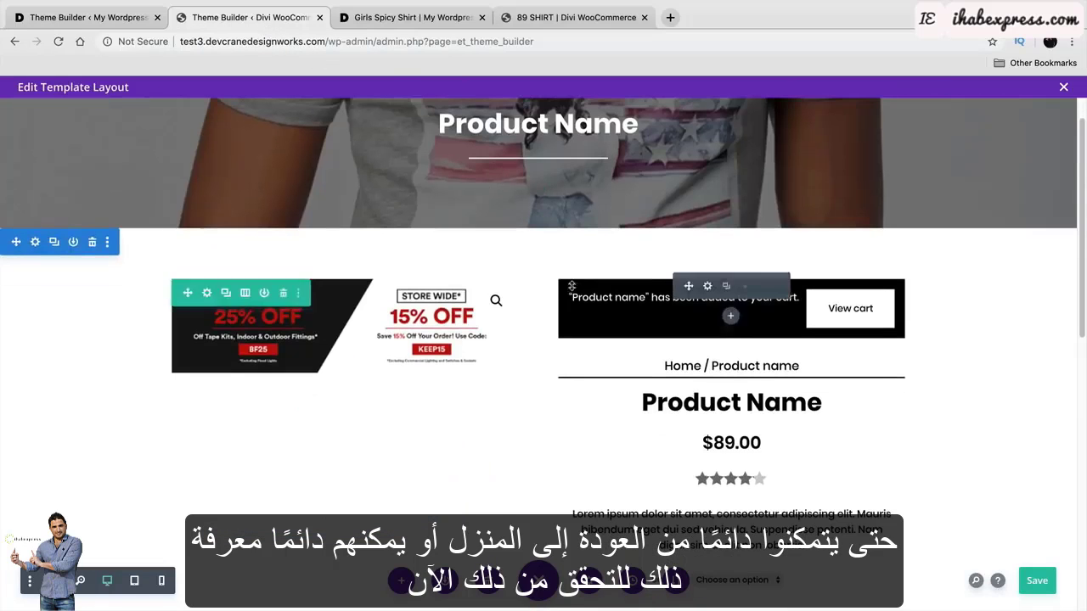
click(25, 10)
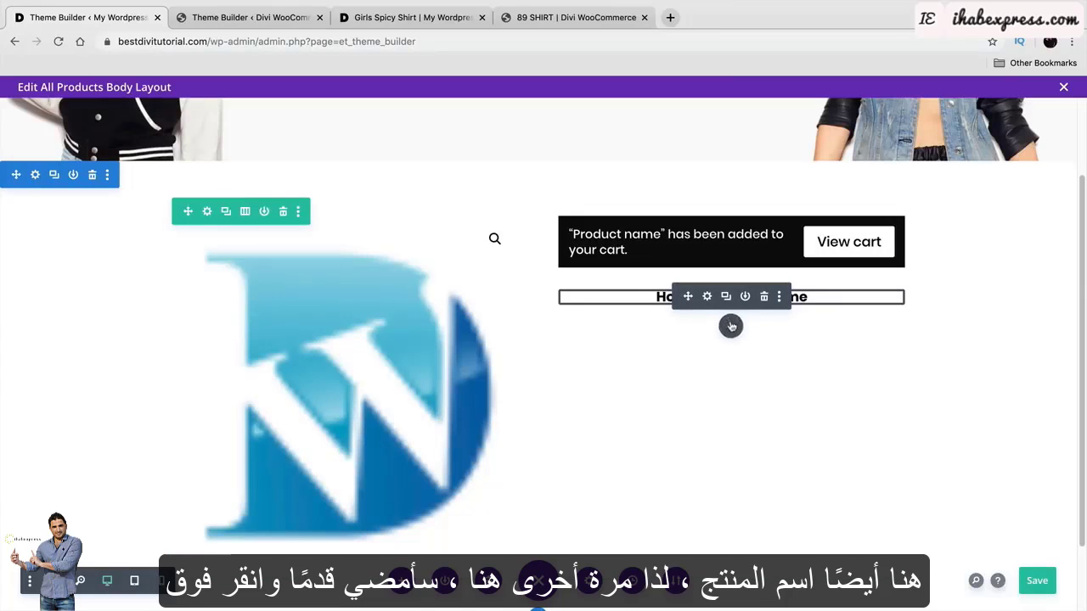
Add a Woo Title module below the breadcrumb in the right column.
click(730, 326)
text(woo)
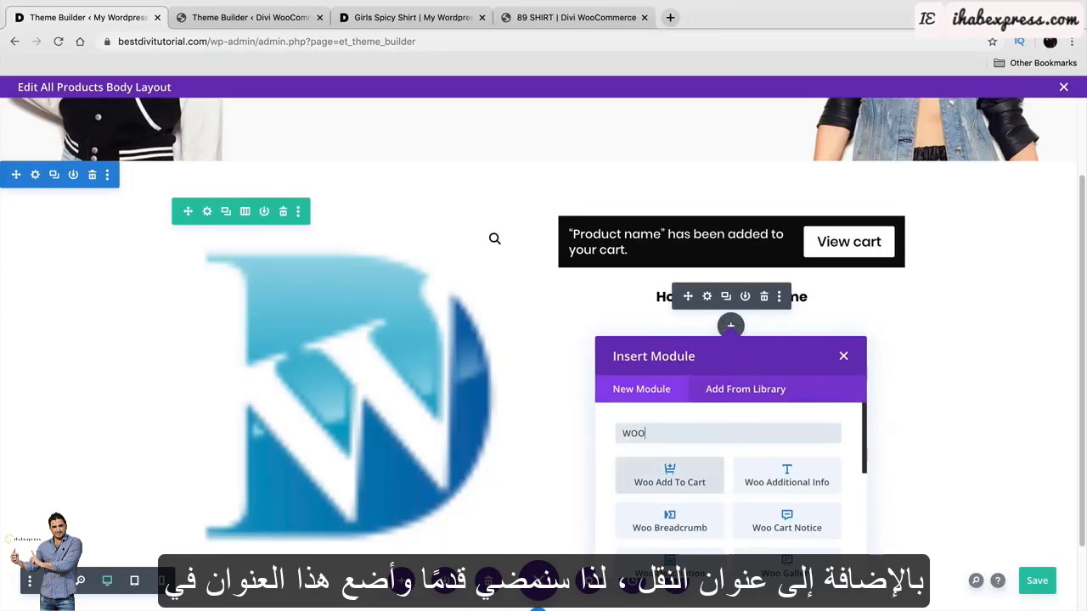
scroll(744, 475, down, 5)
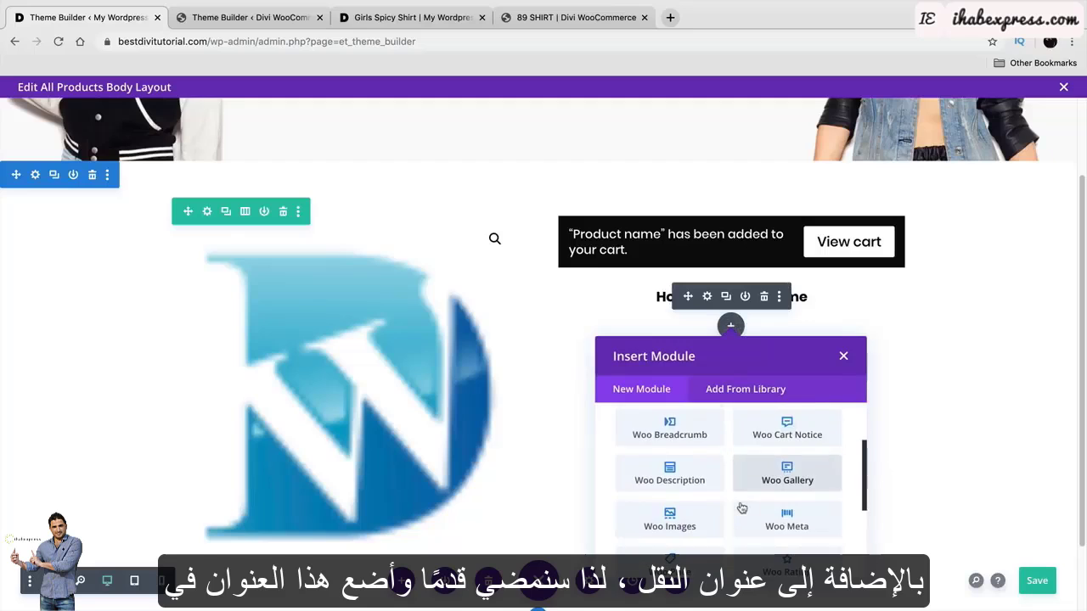
scroll(742, 507, down, 2)
click(669, 540)
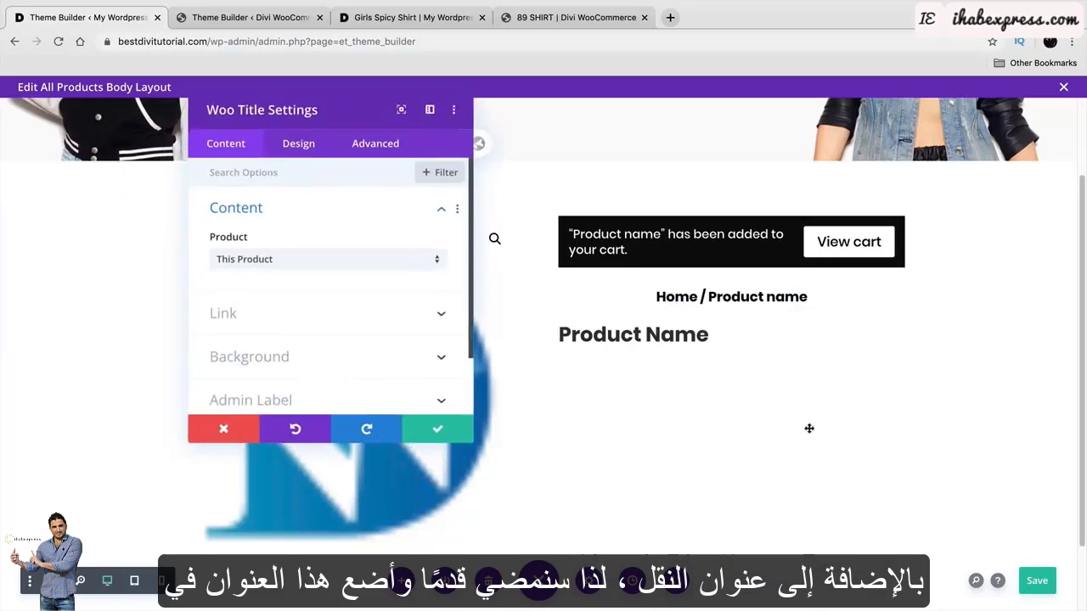
Centre the Woo Title text, save it, and compare against the reference template.
click(290, 152)
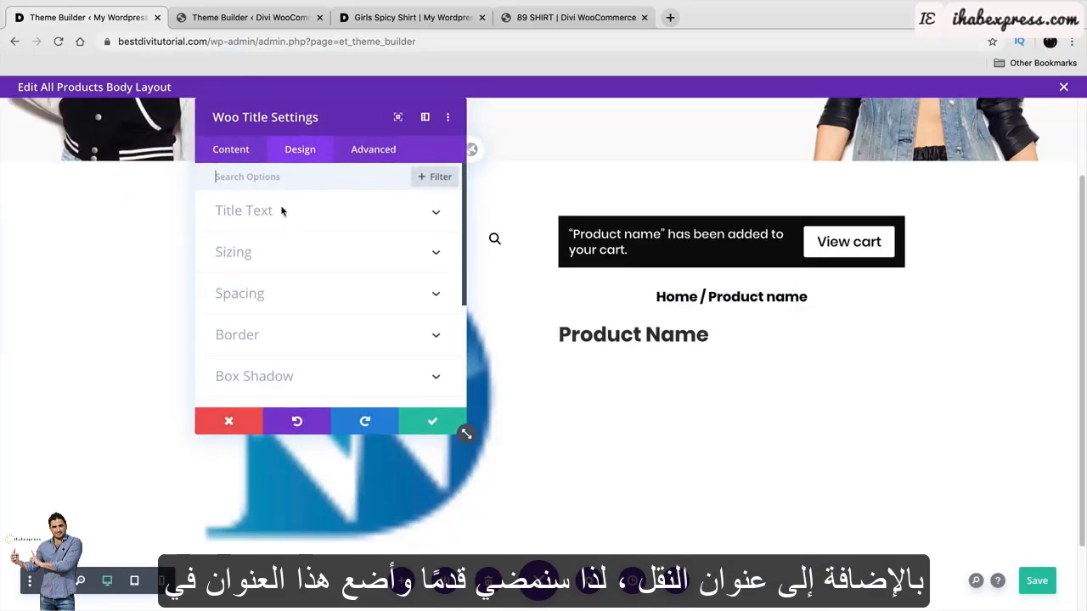
click(280, 219)
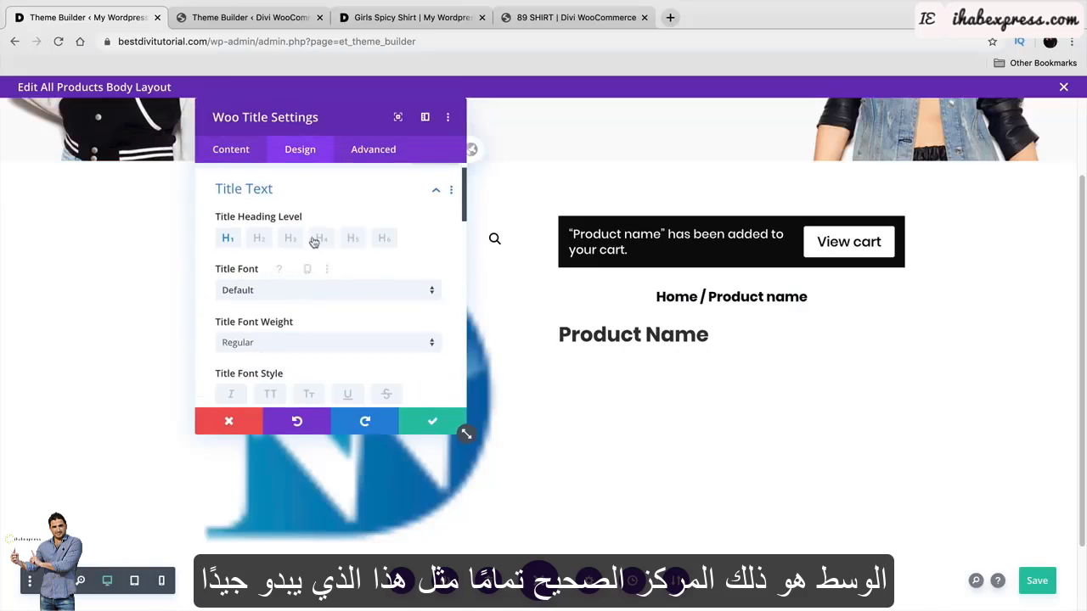
scroll(313, 243, down, 3)
click(298, 298)
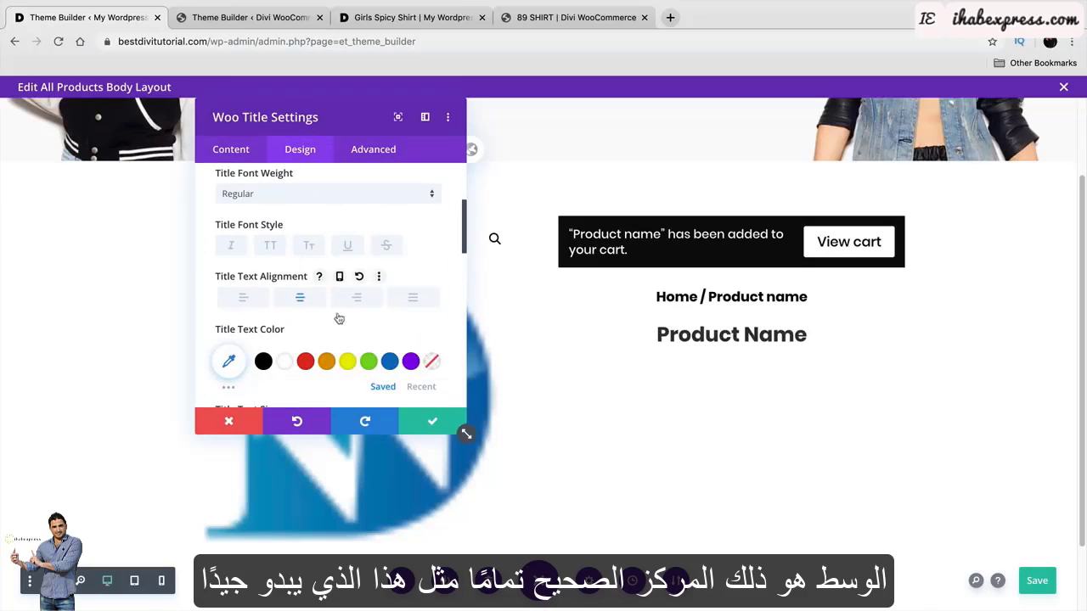
click(439, 427)
click(246, 17)
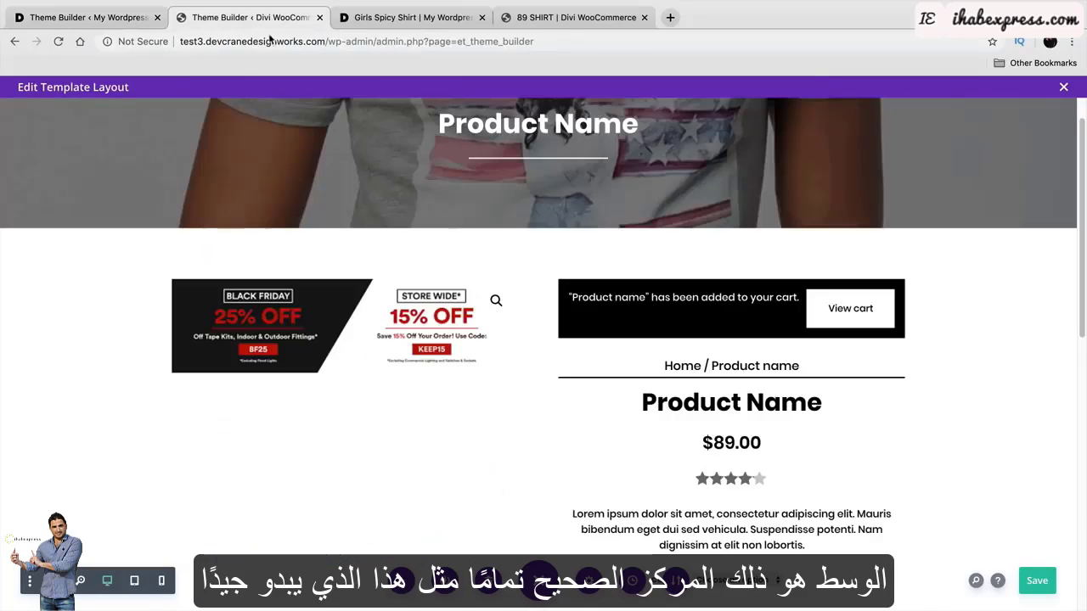
click(123, 20)
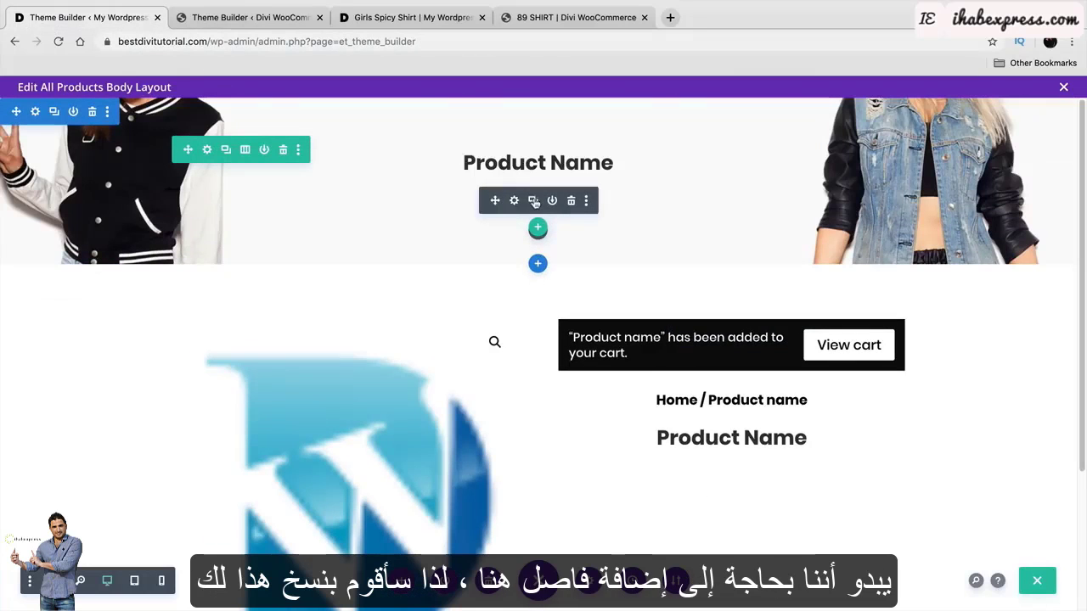
Duplicate the header divider, place the copy under the breadcrumb, and shrink the title's top padding.
click(533, 201)
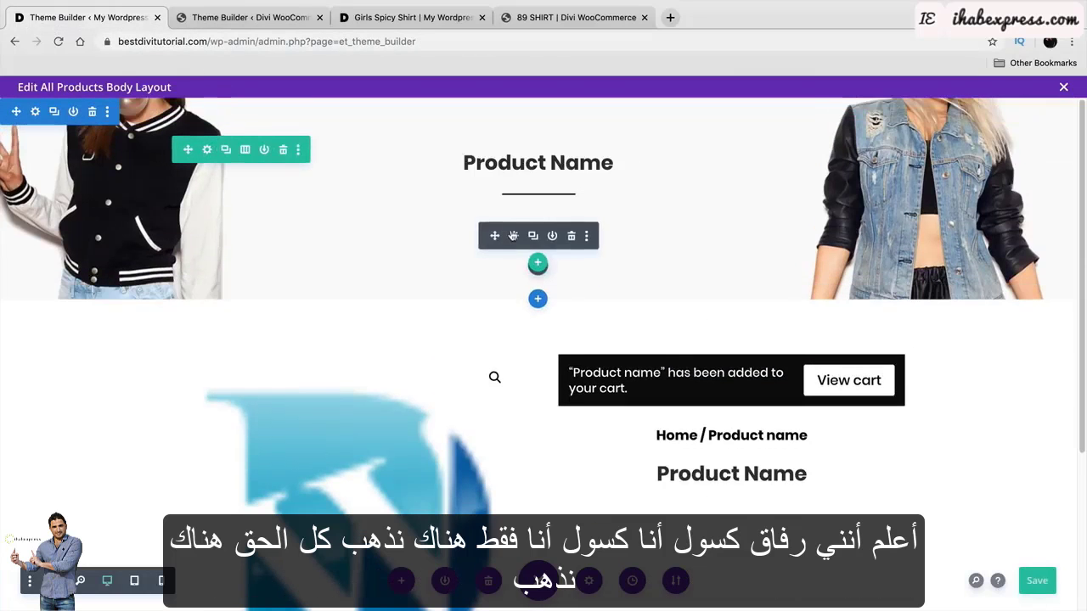
drag(496, 236, 796, 447)
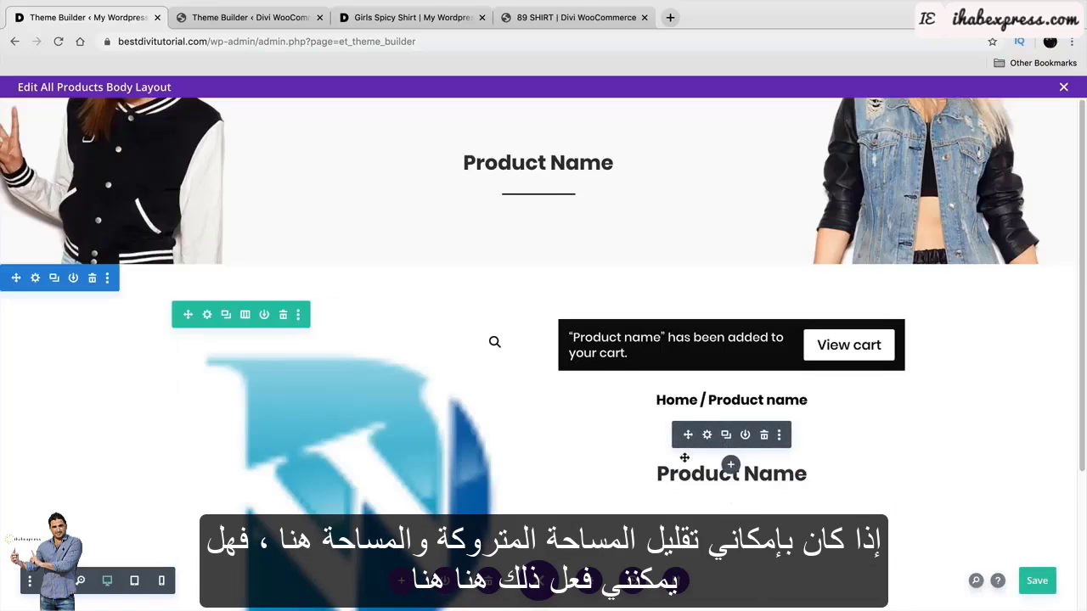
drag(663, 462, 661, 436)
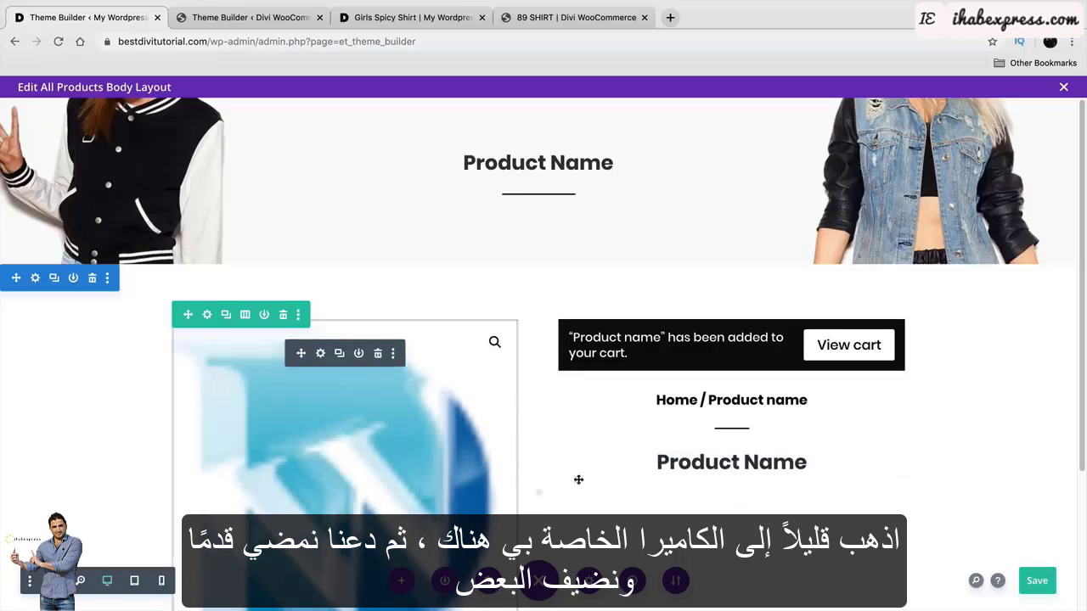
scroll(675, 405, down, 3)
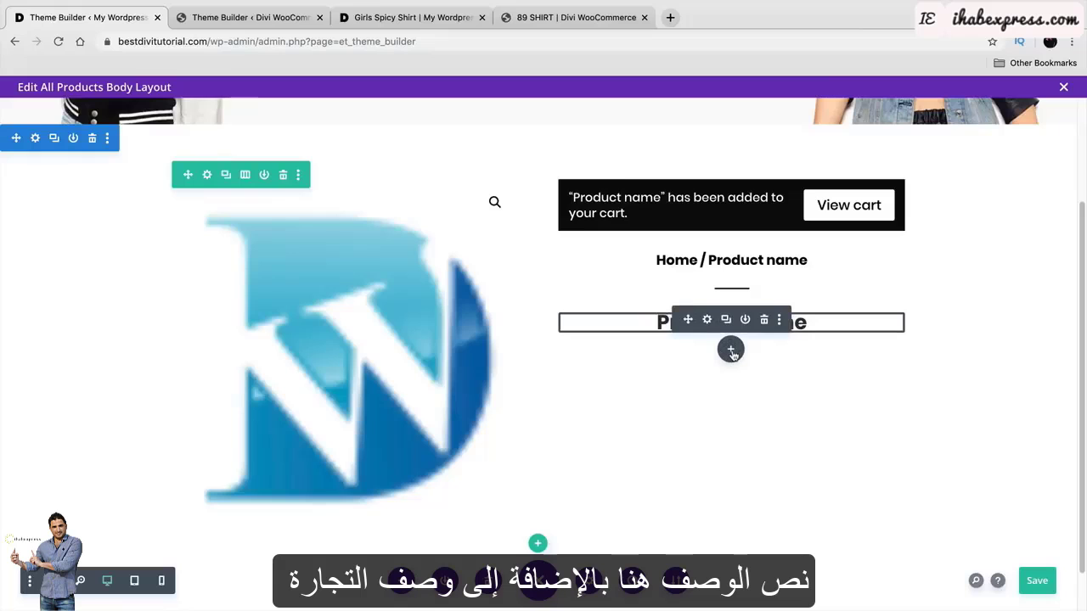
Add a Woo Description module under the product title.
click(730, 349)
text(DES)
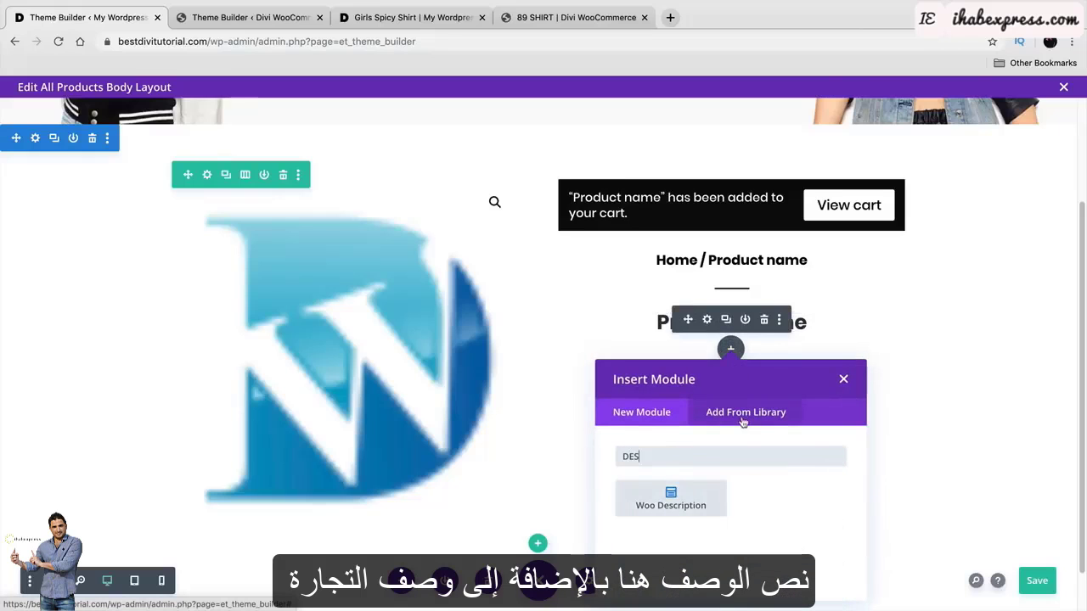
click(688, 507)
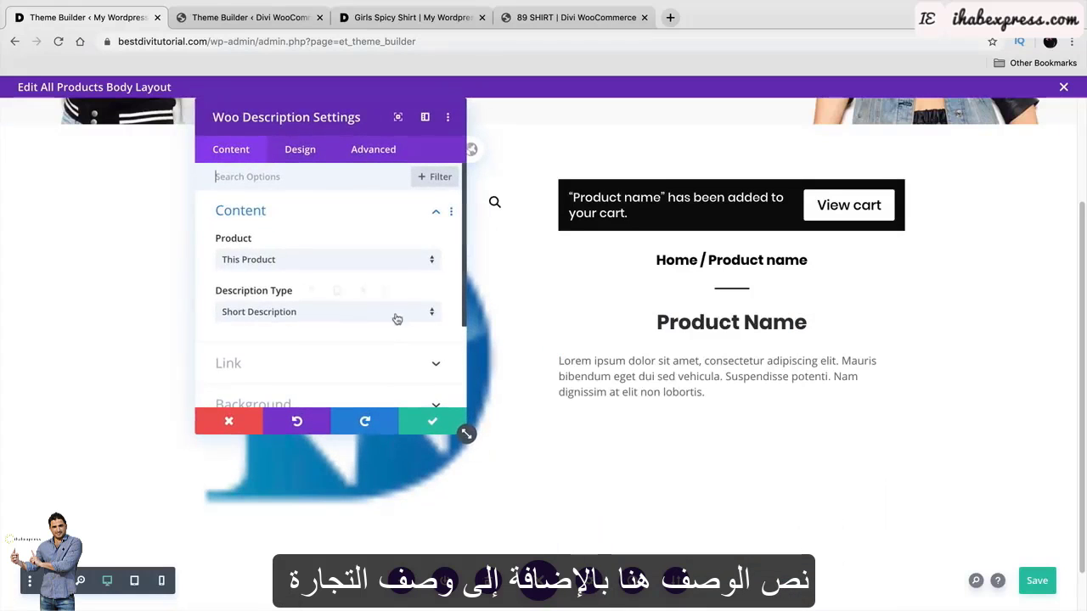
Style the description text as black Poppins, centre-aligned, and save.
click(305, 153)
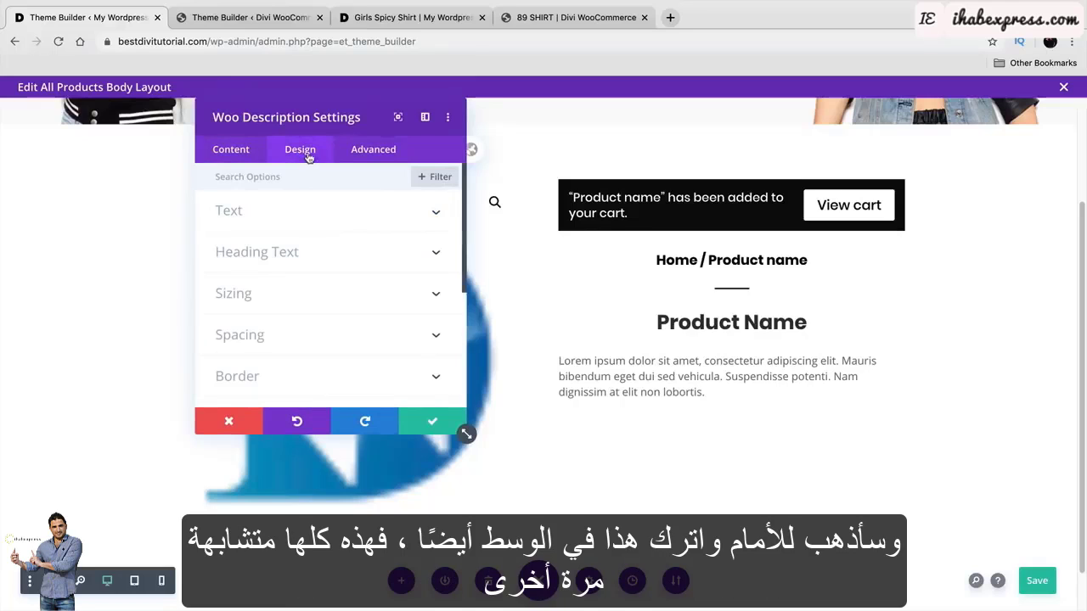
click(313, 211)
scroll(322, 253, down, 3)
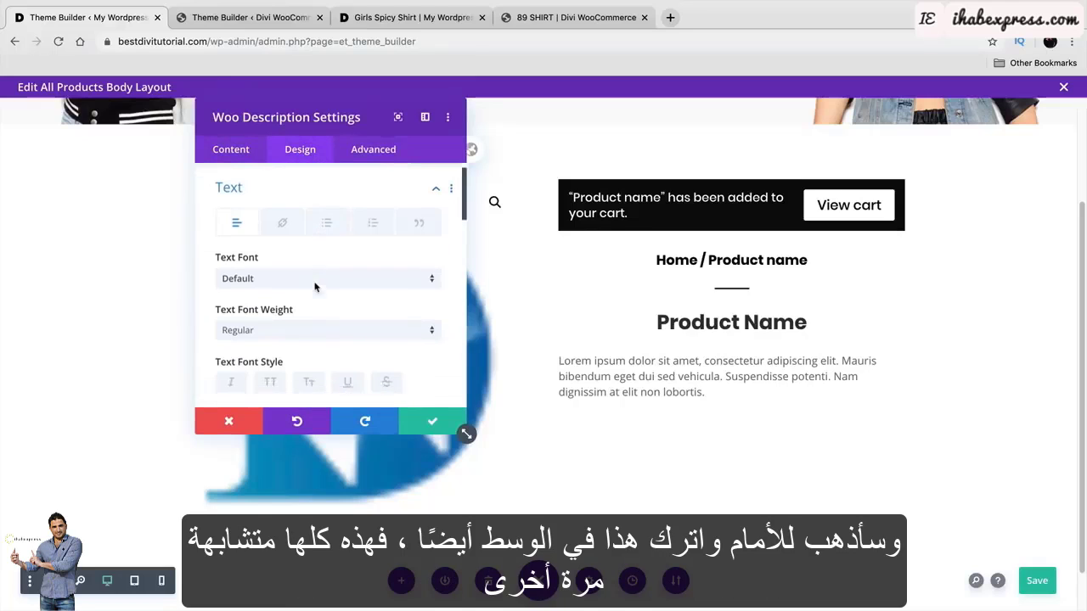
click(291, 201)
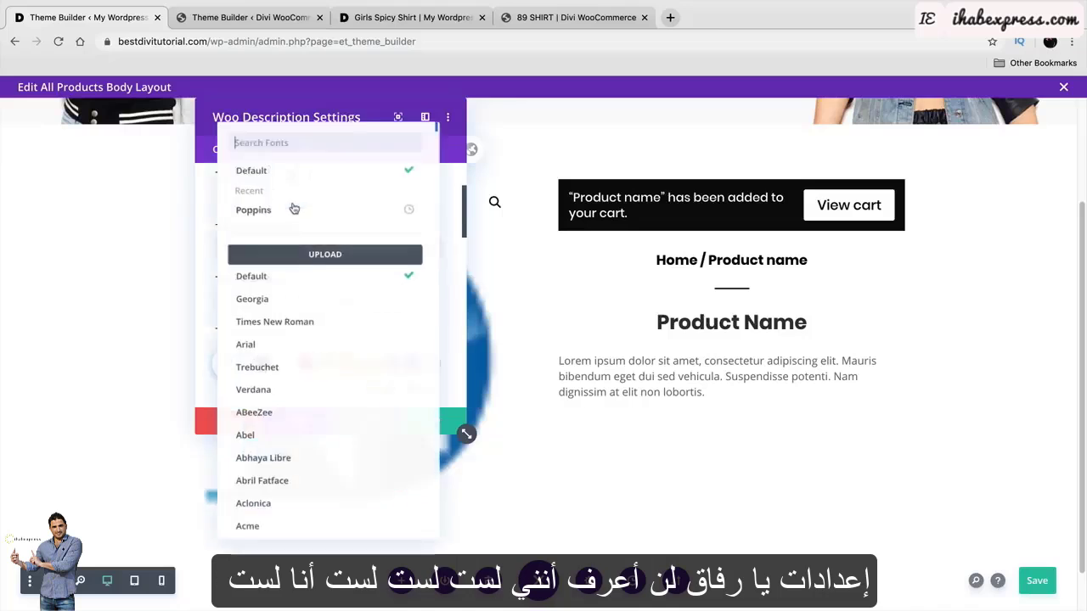
click(282, 208)
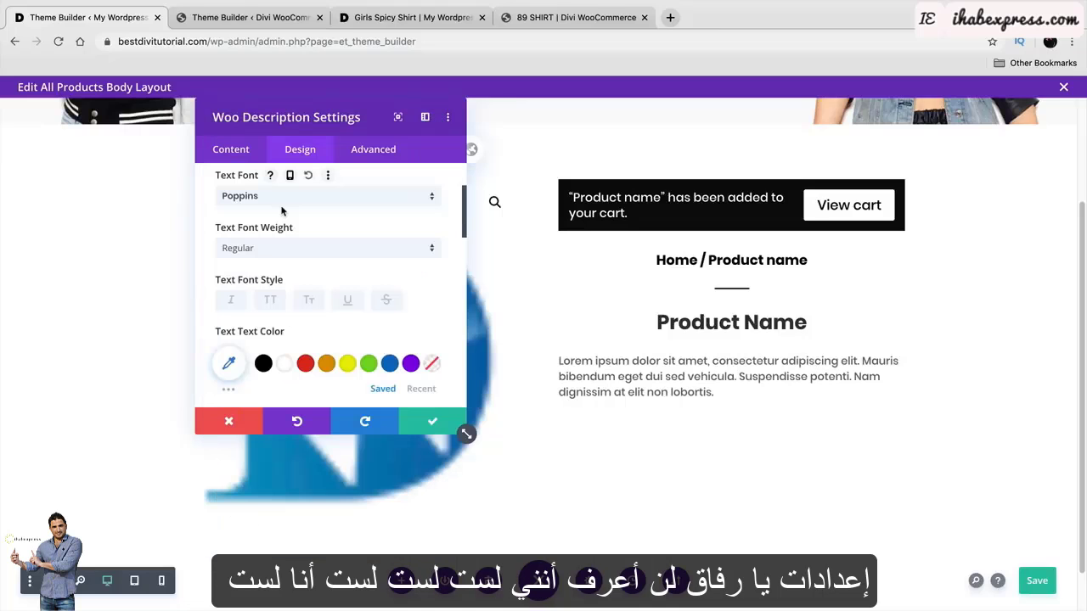
click(263, 363)
scroll(340, 321, down, 3)
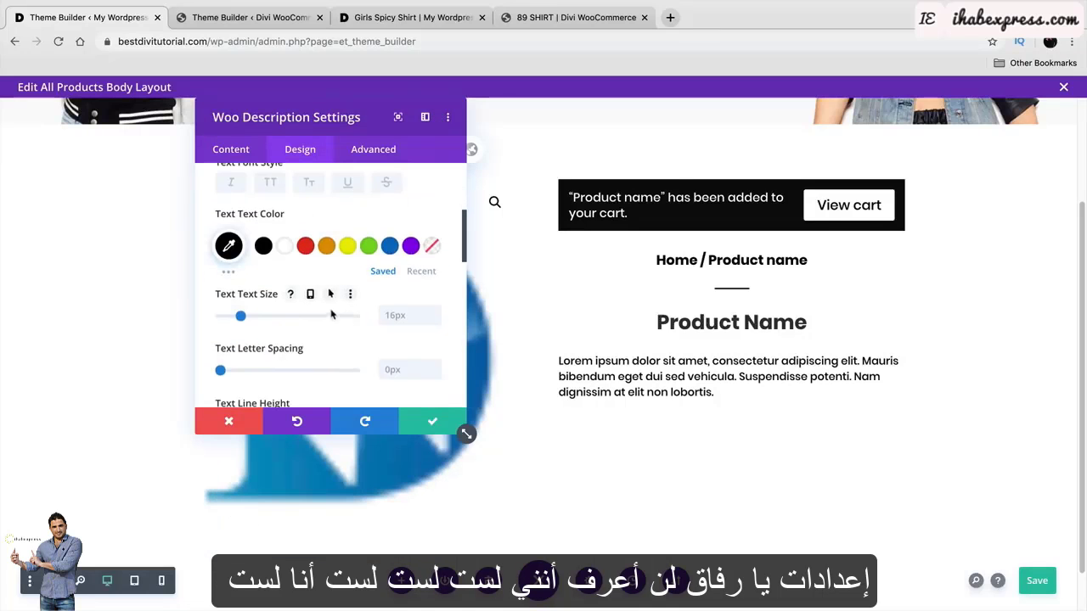
scroll(331, 314, down, 6)
click(314, 360)
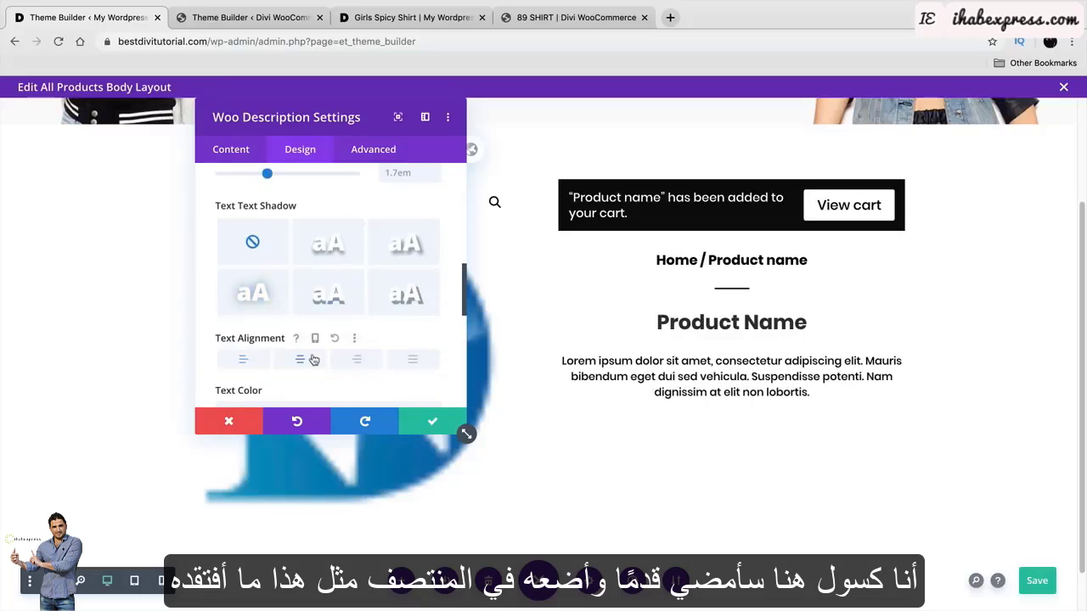
click(428, 419)
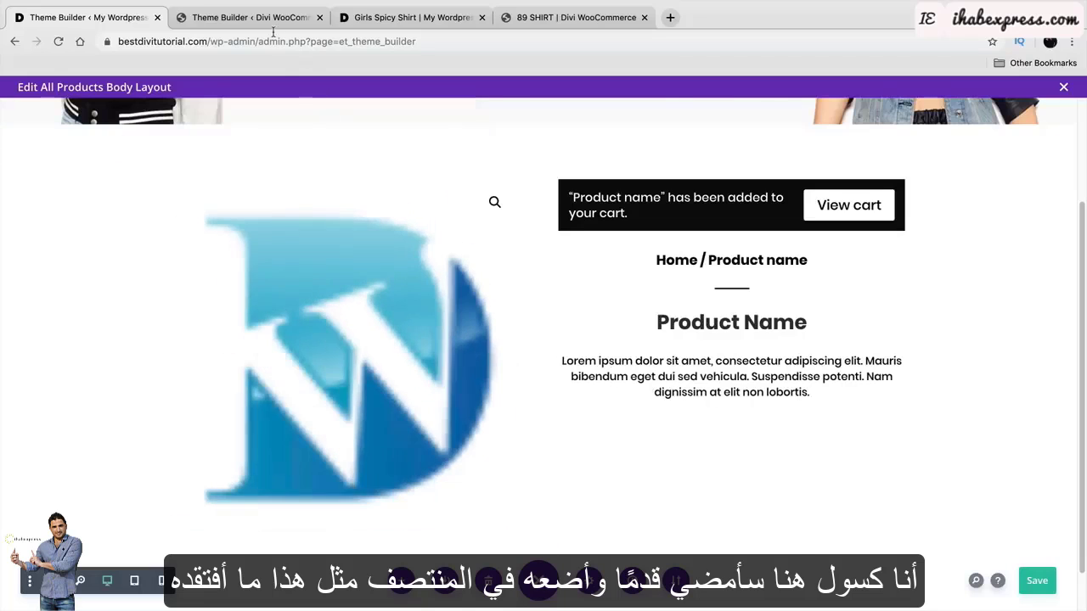
Switch to the reference template and inspect its rating module settings.
click(271, 28)
scroll(735, 393, down, 1)
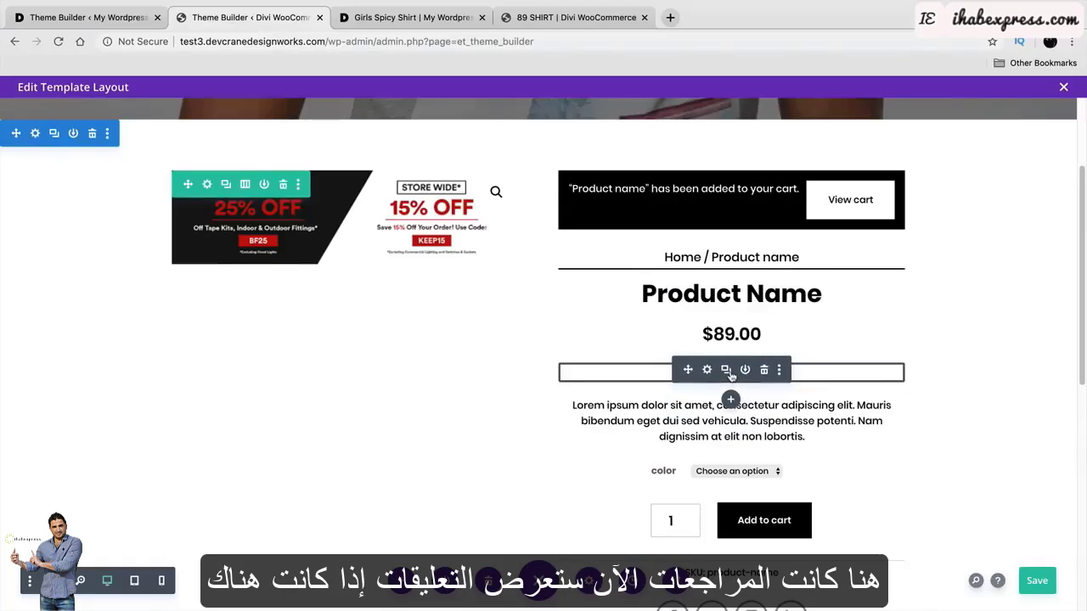
click(708, 371)
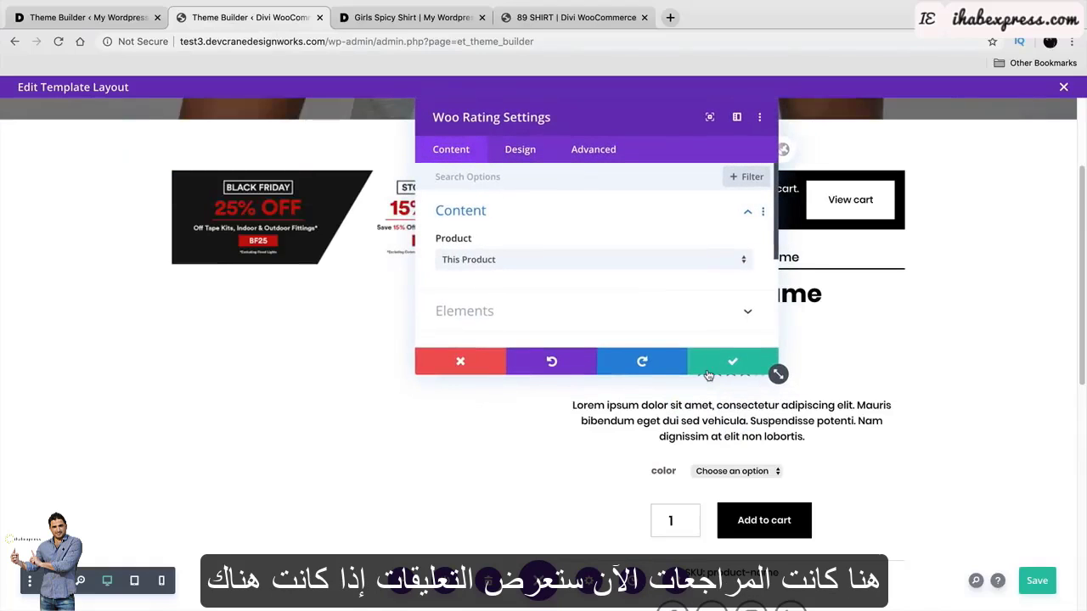
click(730, 363)
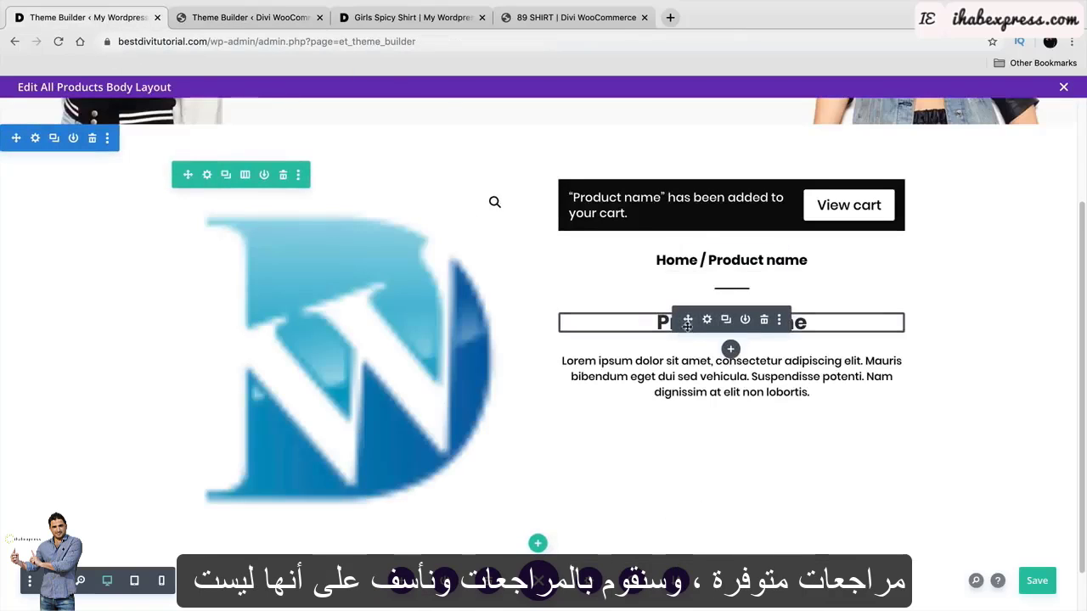
Add a Woo Rating module to the right column.
click(730, 350)
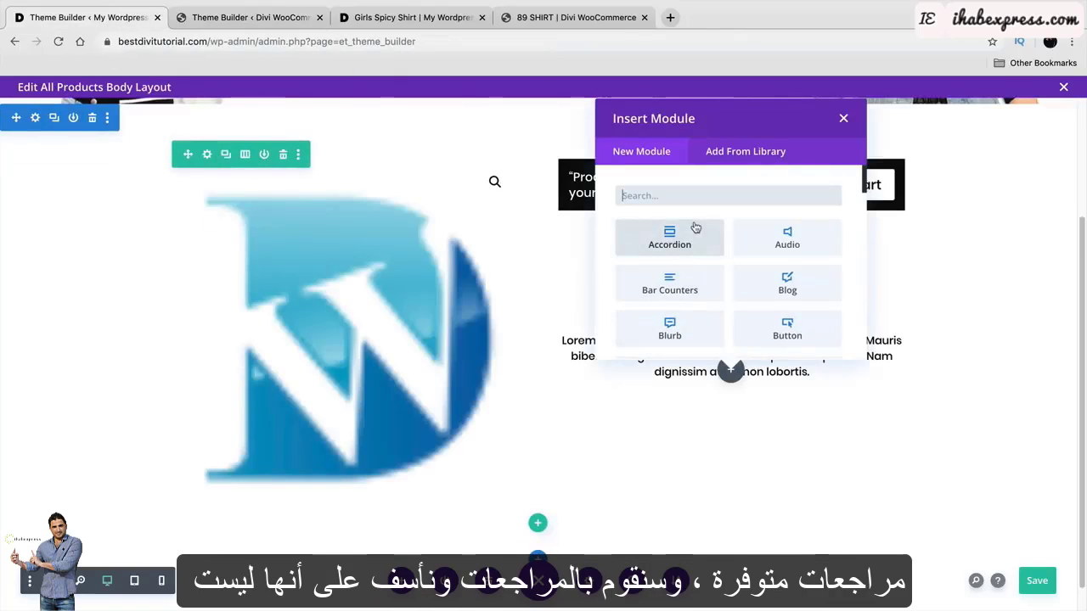
text(R)
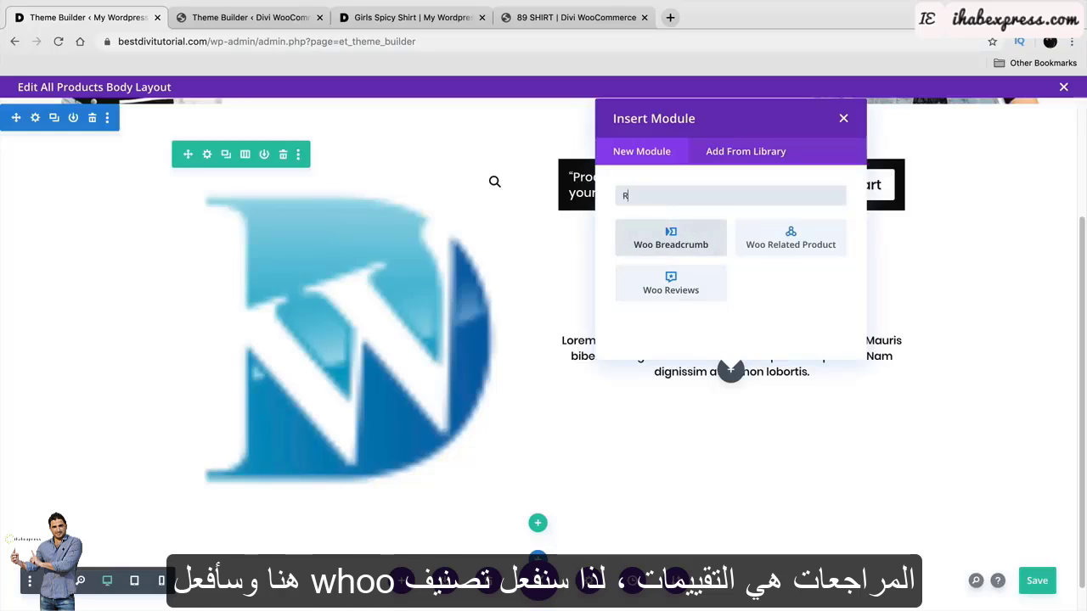
text(EAT)
click(670, 242)
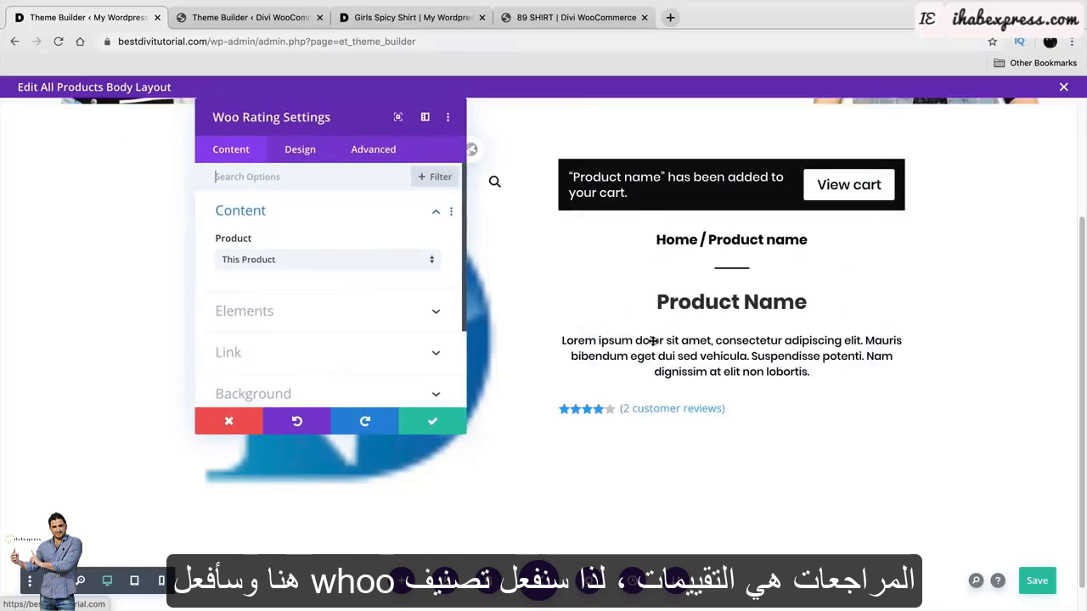
Make the rating stars black and set the Rating Layout to Inline.
click(300, 153)
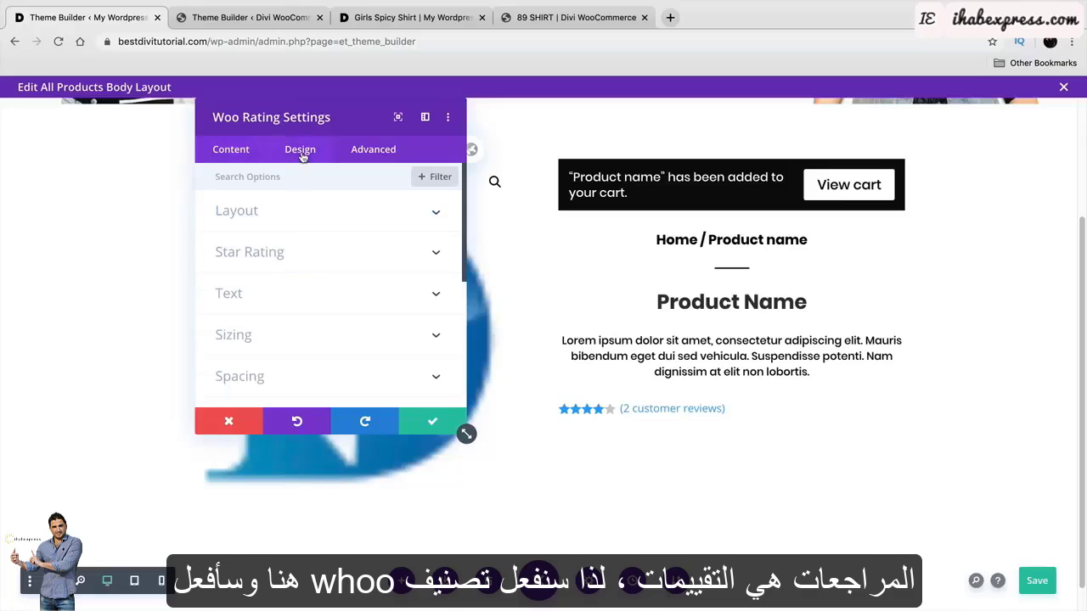
click(301, 216)
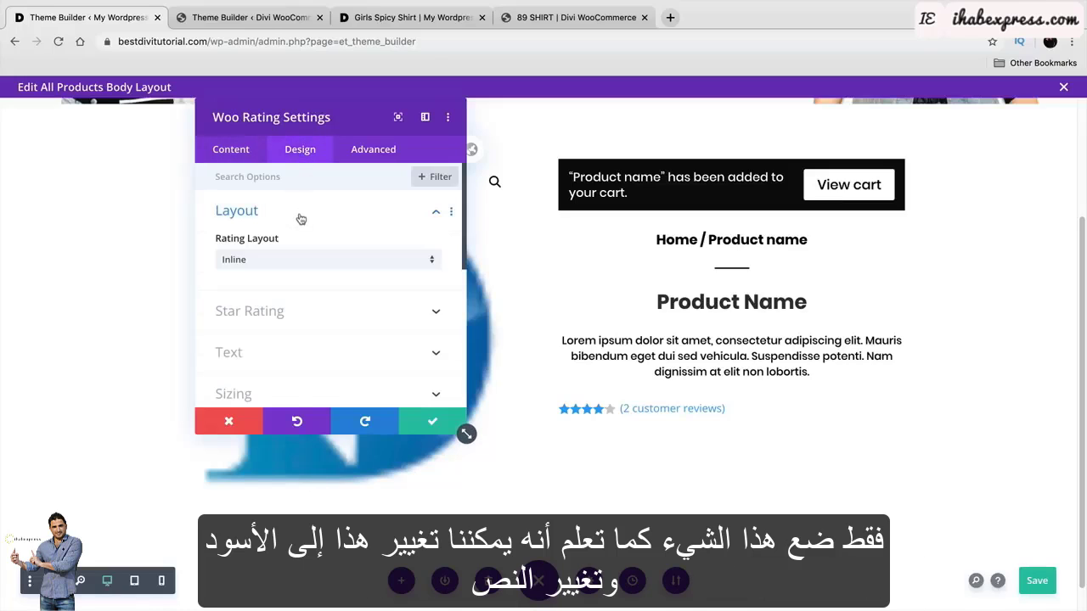
click(312, 312)
click(263, 295)
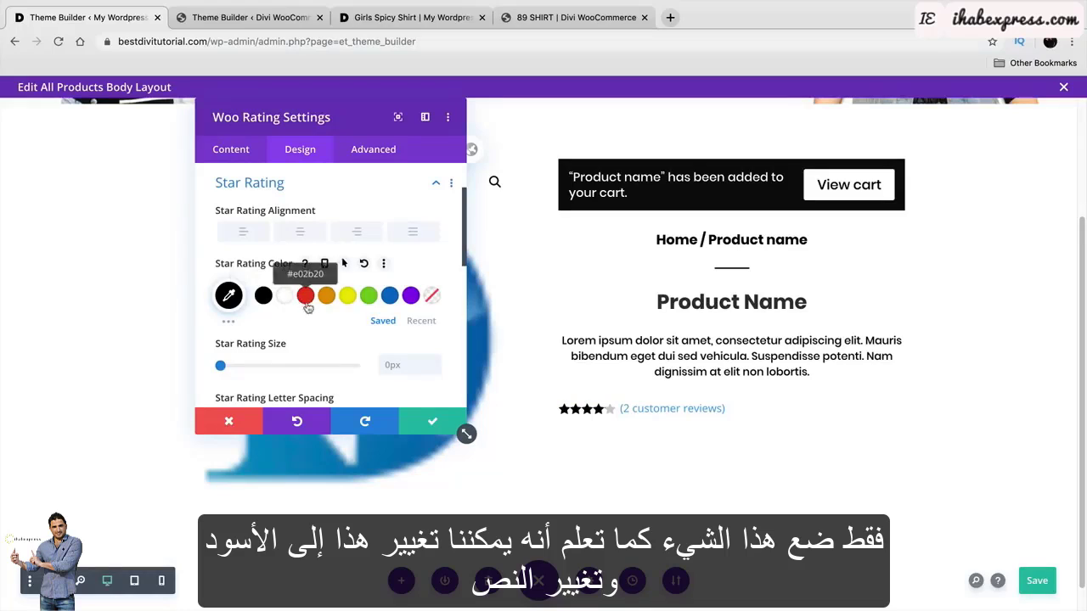
scroll(311, 332, down, 2)
scroll(310, 336, up, 4)
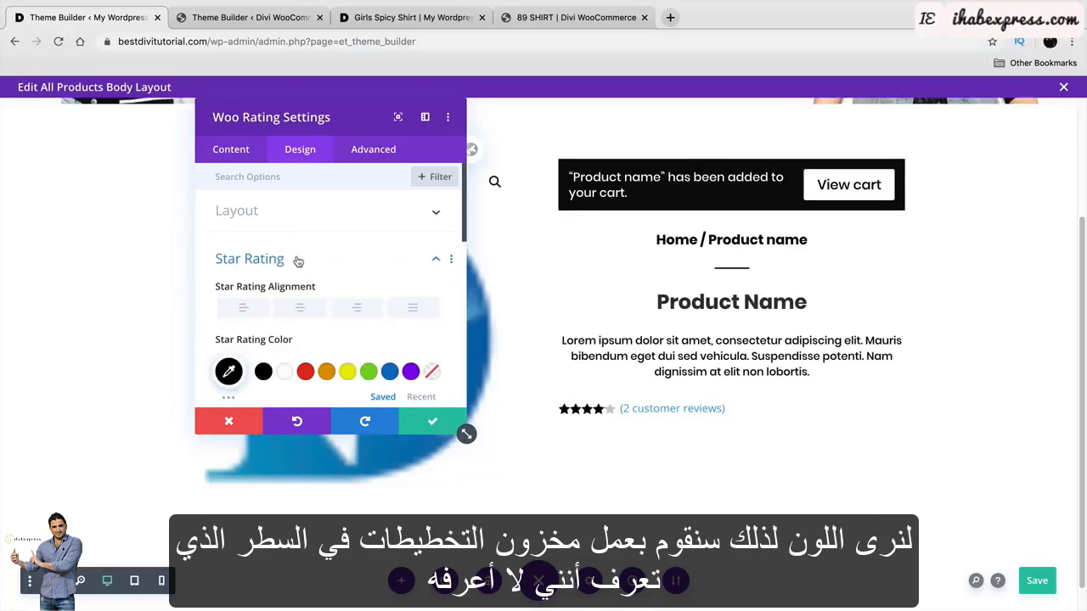
click(332, 220)
click(330, 270)
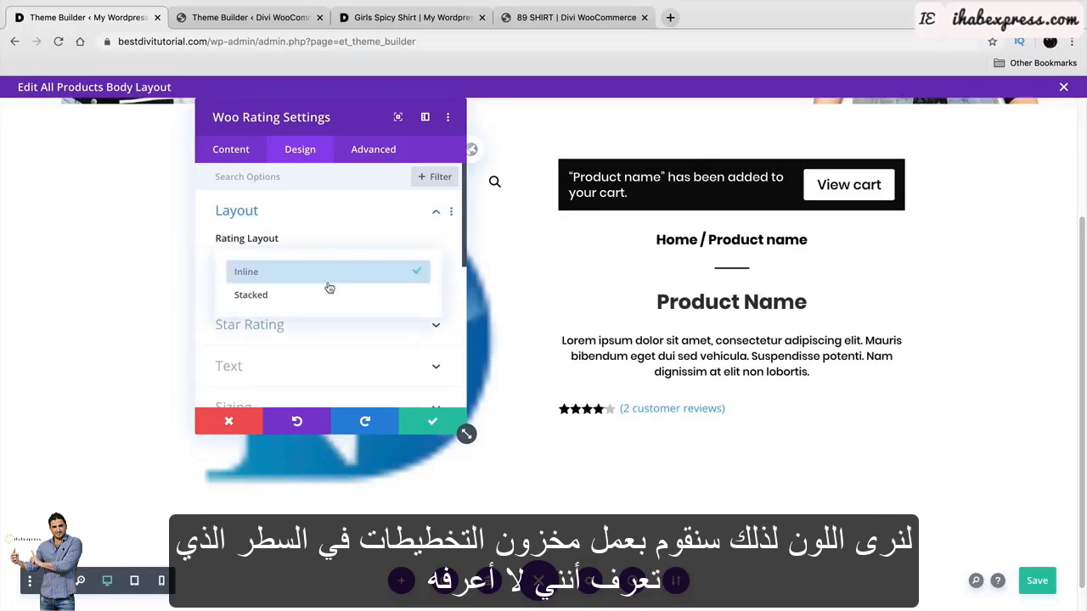
click(327, 294)
click(326, 265)
click(326, 270)
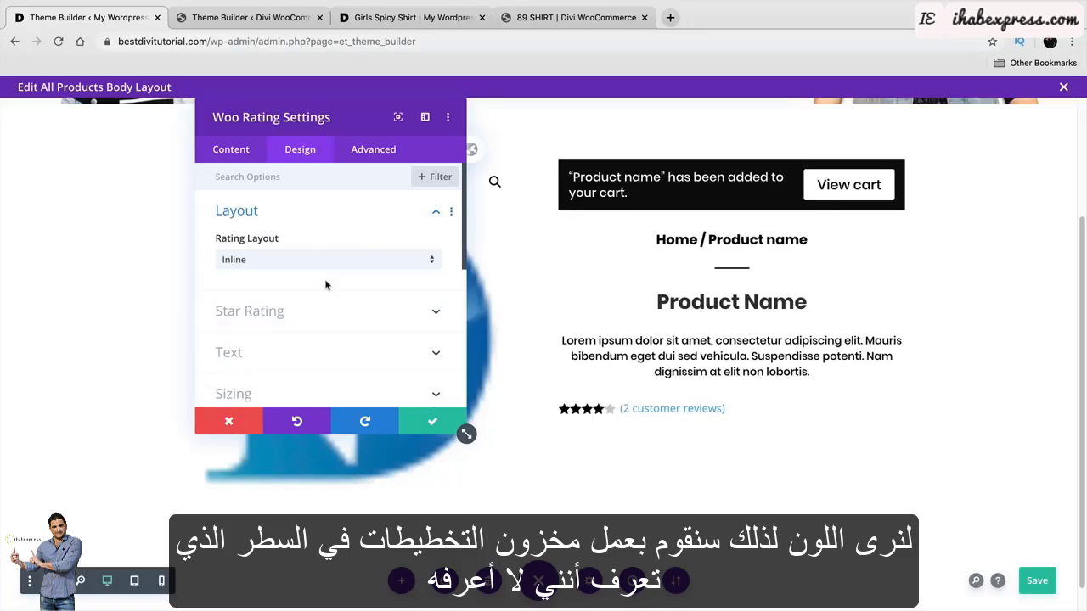
Make the review text black, centre-align the rating, and save.
scroll(337, 289, down, 2)
click(313, 281)
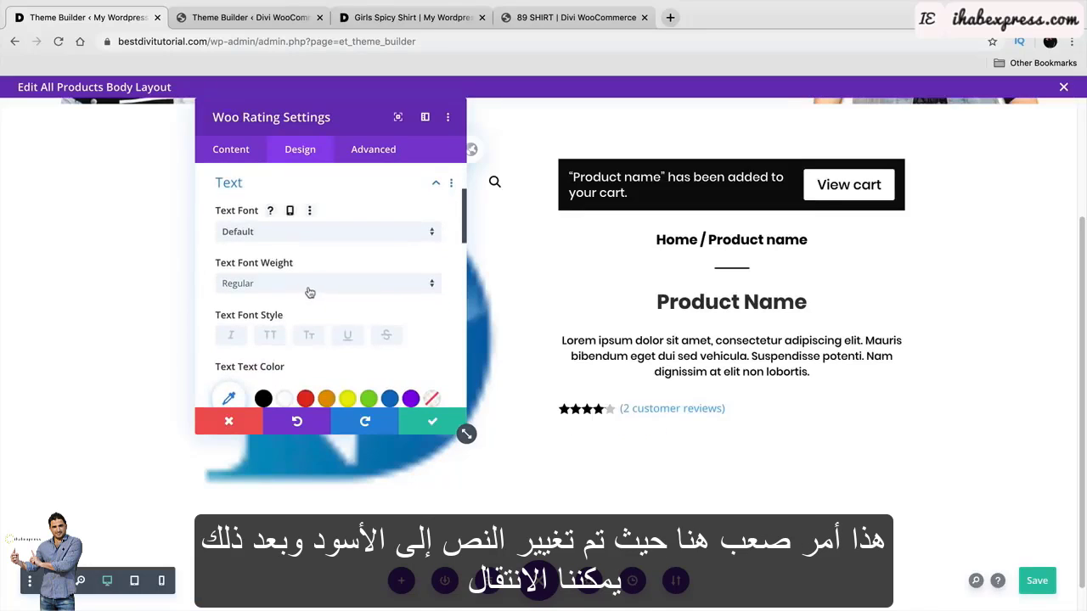
click(263, 398)
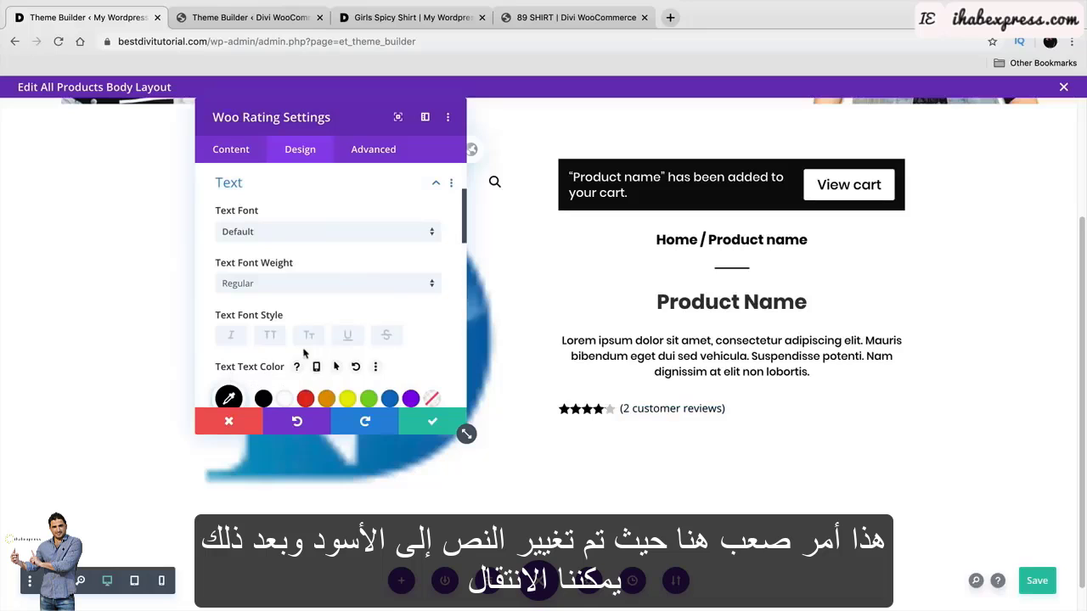
scroll(316, 341, down, 2)
scroll(316, 341, down, 8)
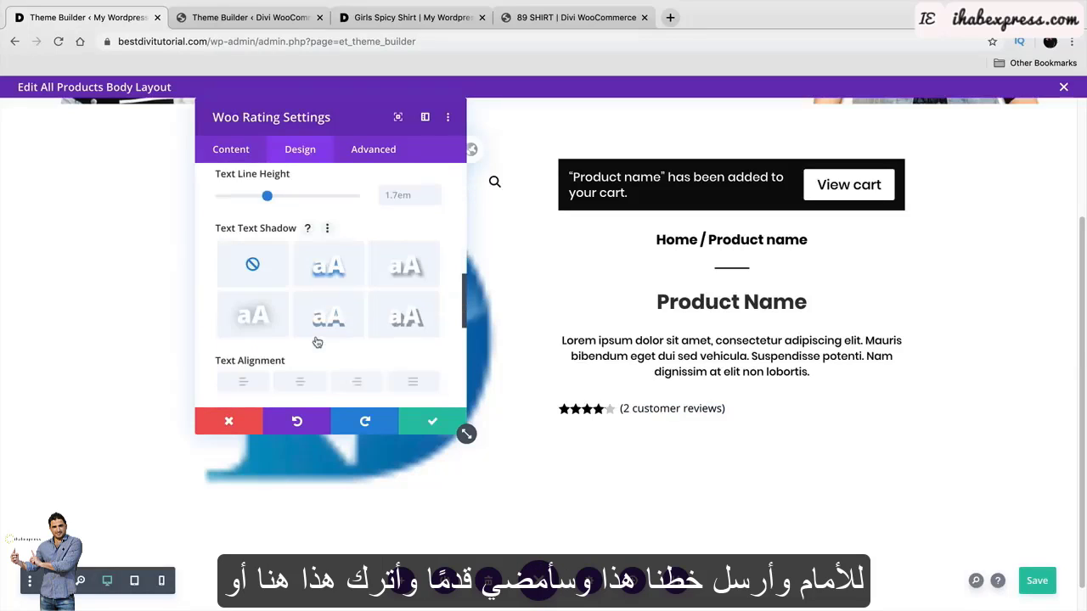
click(299, 356)
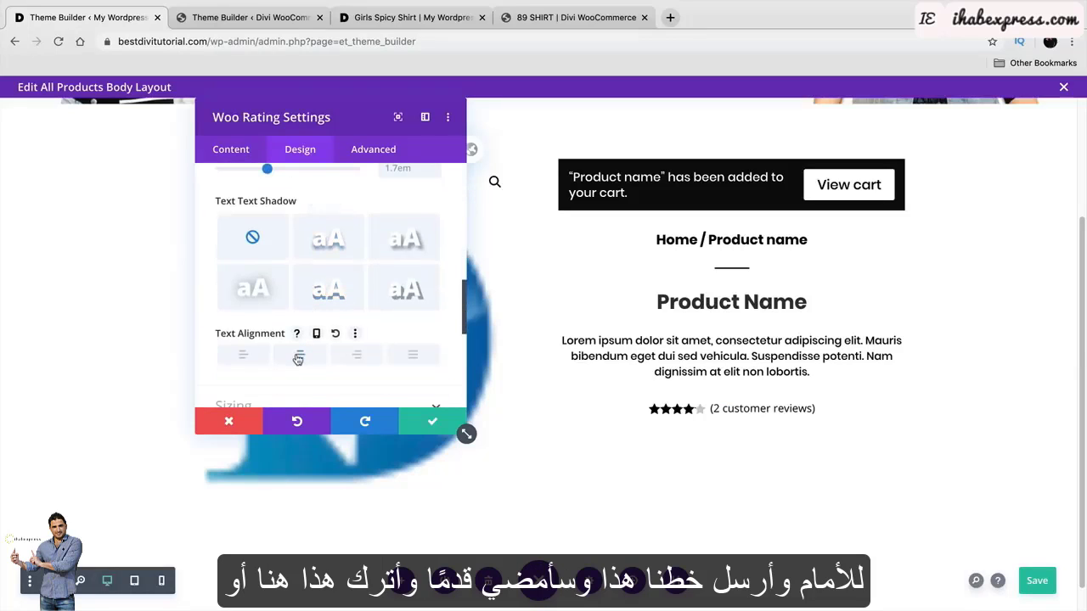
click(434, 418)
Move the Woo Rating above the title and slightly reduce the gap above it.
drag(688, 407, 705, 286)
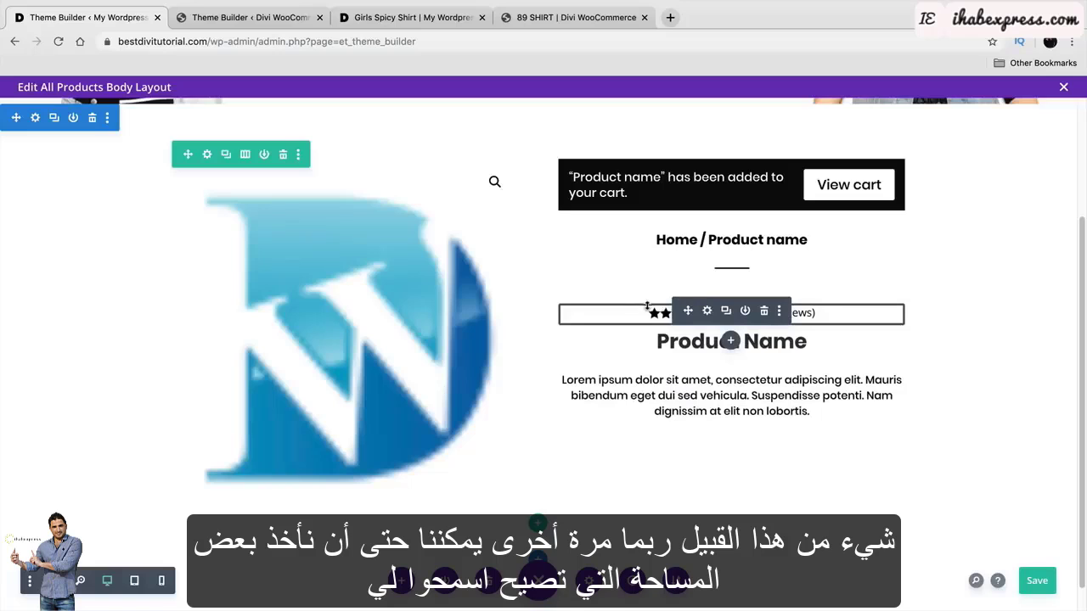
drag(648, 302, 648, 294)
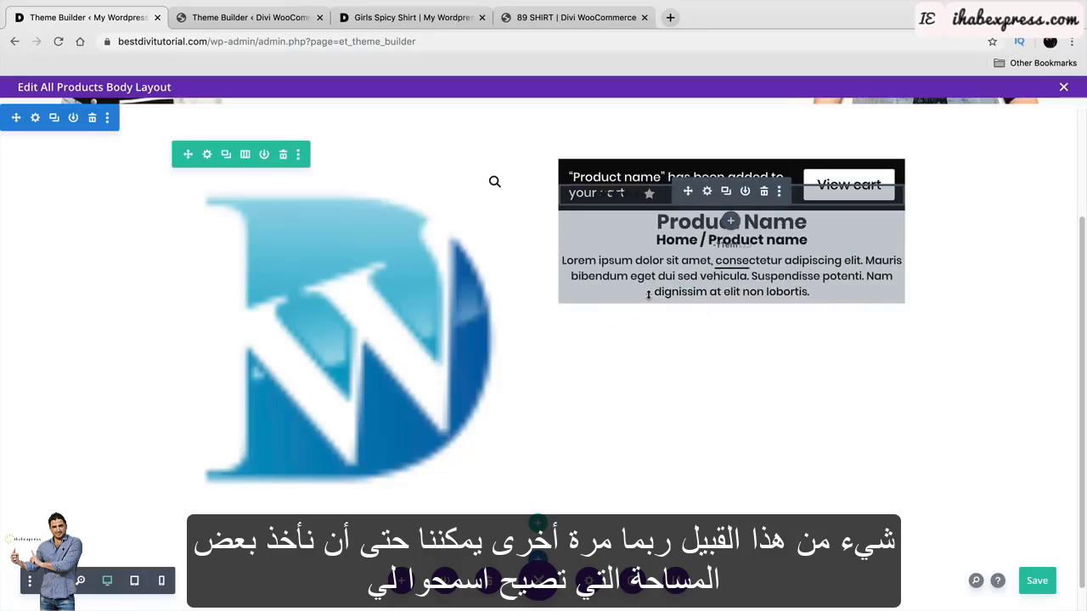
right_click(648, 294)
click(638, 314)
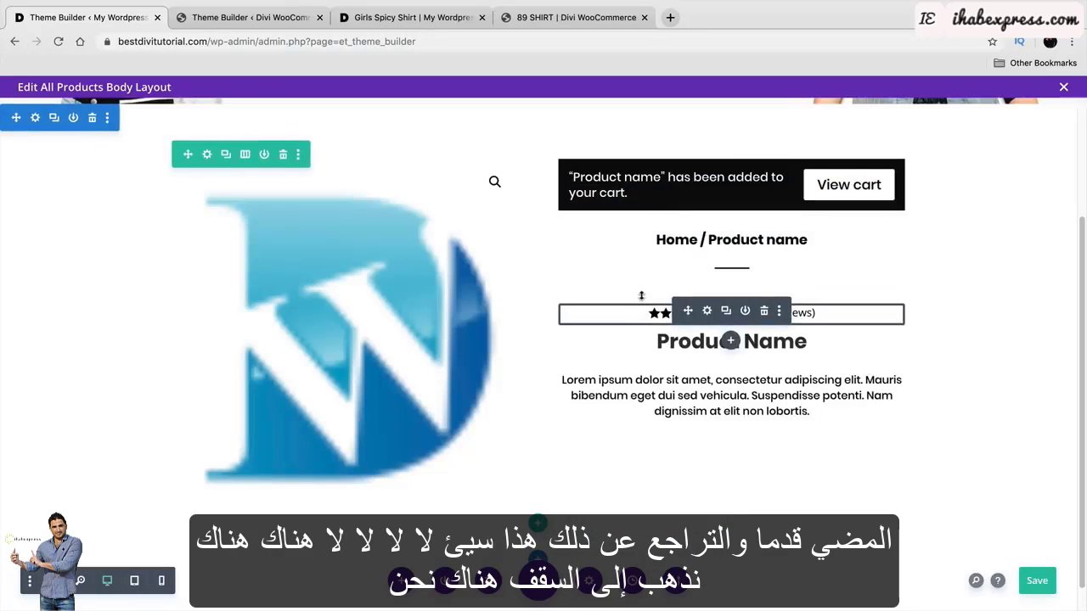
drag(641, 295, 643, 294)
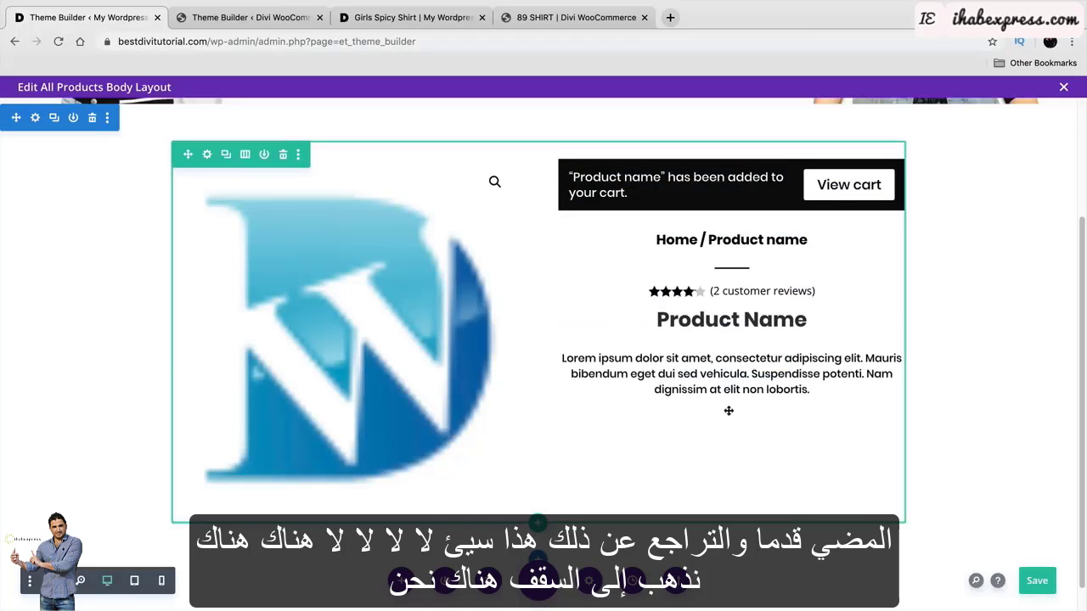
Open and save the divider settings, then view the reference template.
click(706, 276)
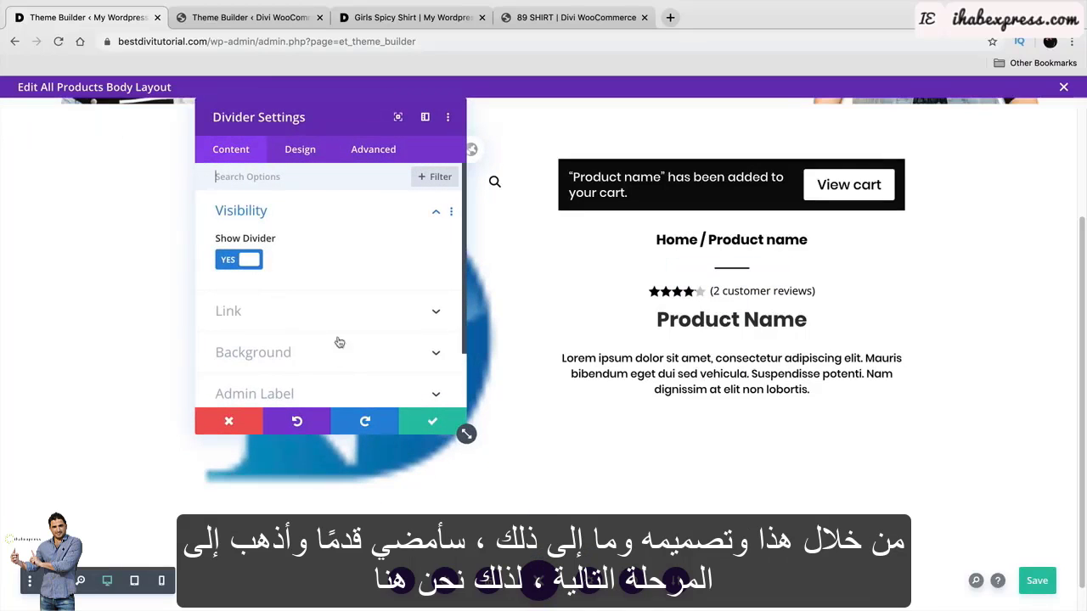
click(434, 418)
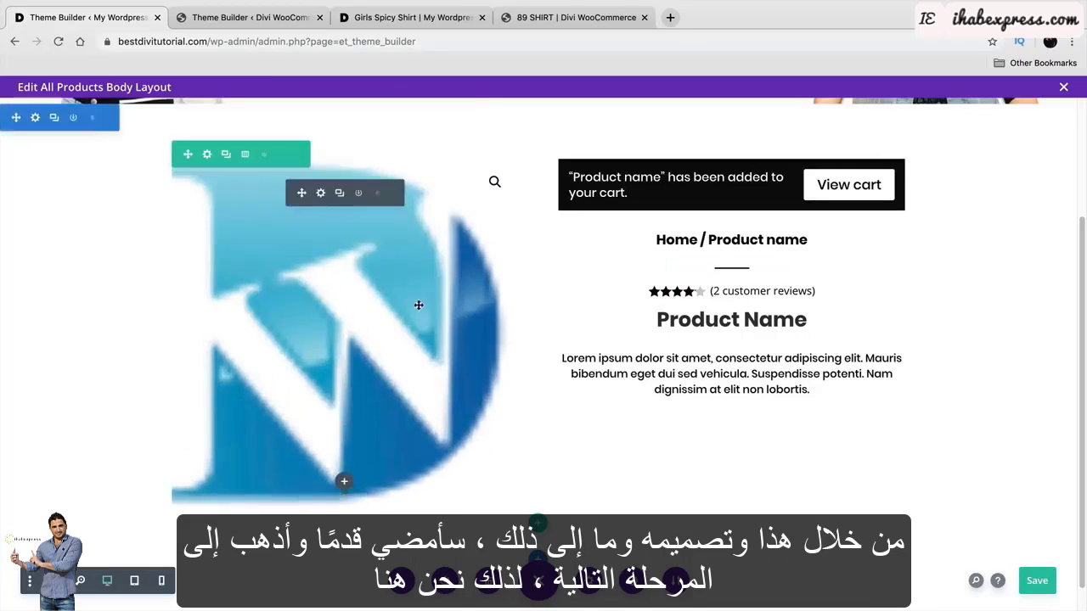
click(260, 22)
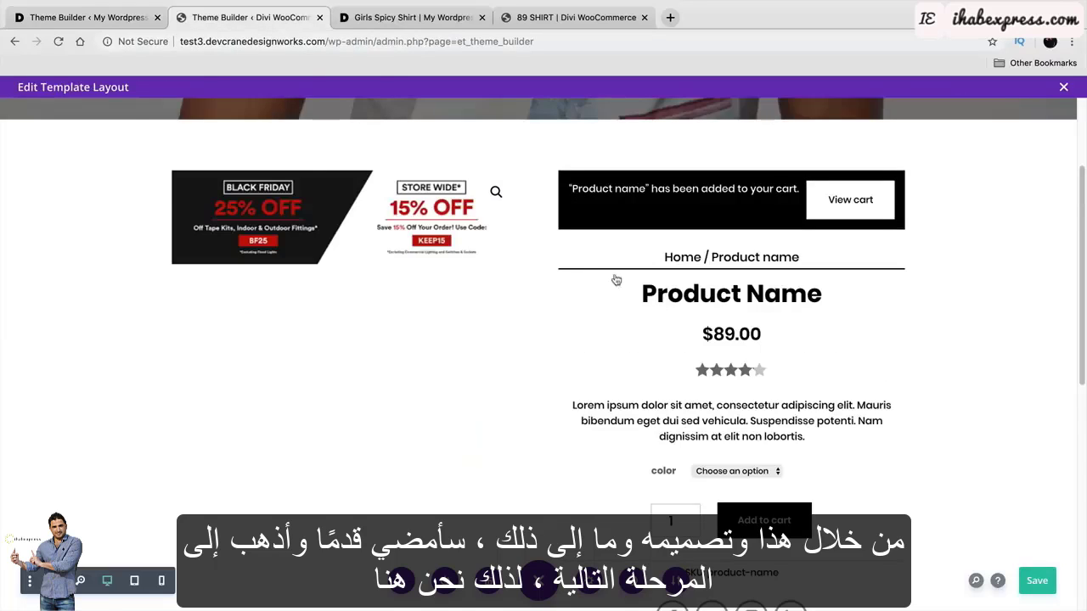
Add a Woo Price module showing $89.00 under the Product Name title and save it.
click(121, 20)
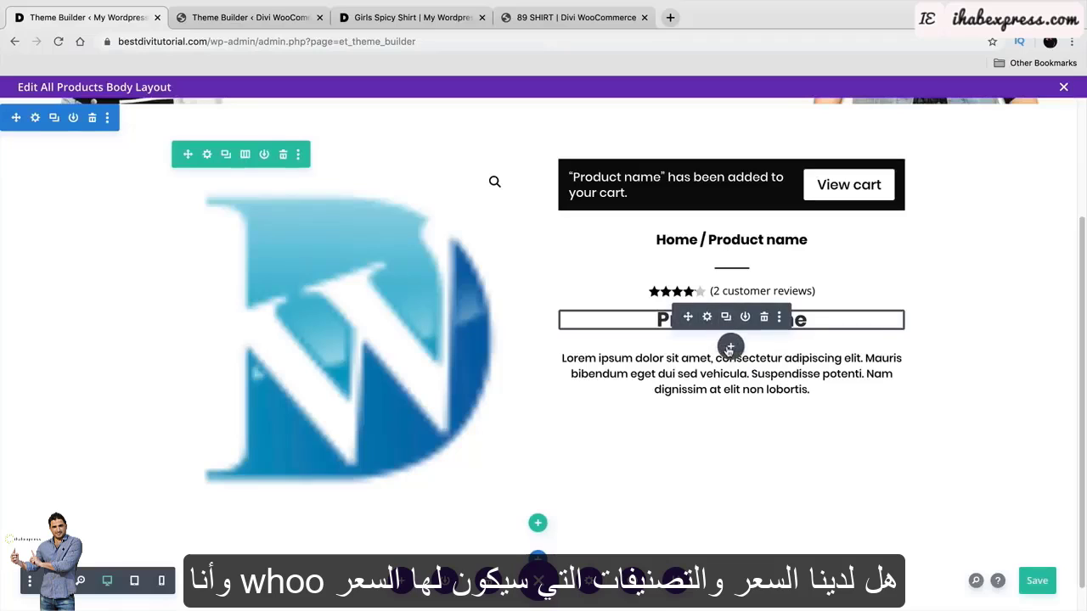
click(729, 348)
text(woo)
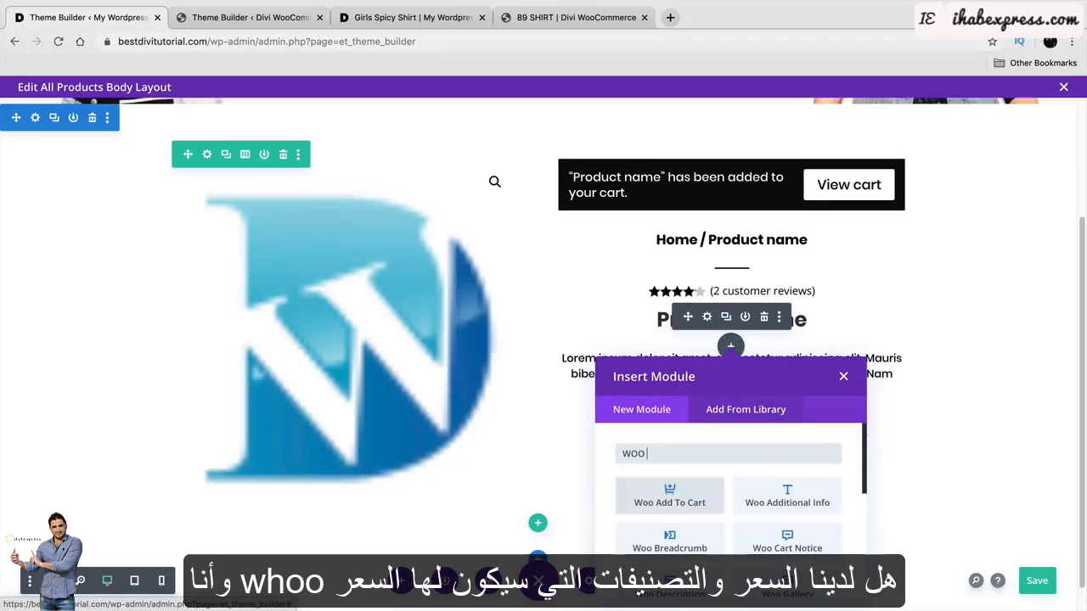
text( pr)
click(680, 499)
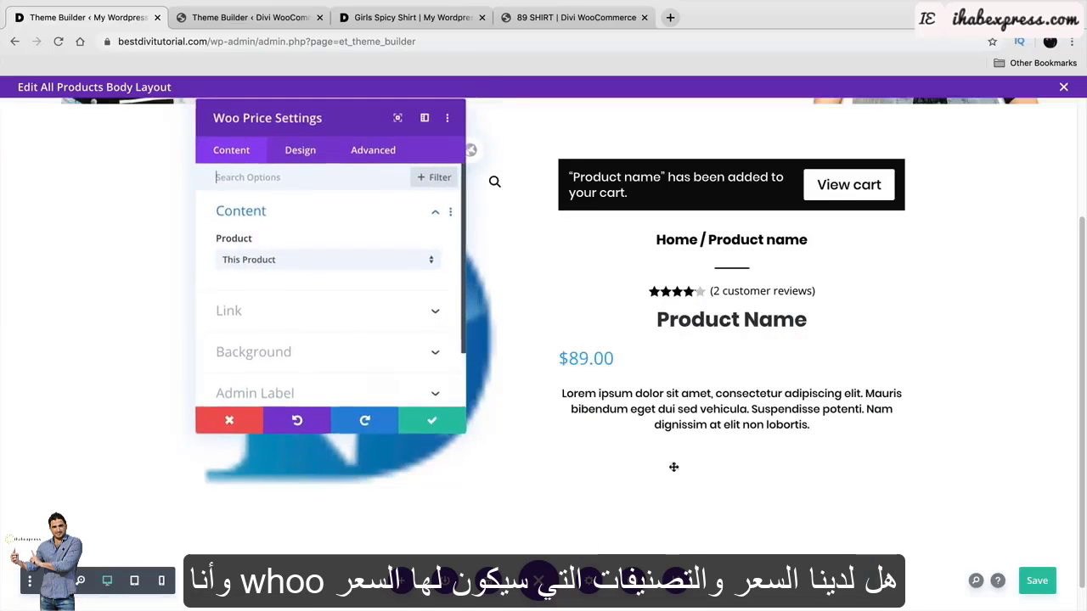
click(209, 18)
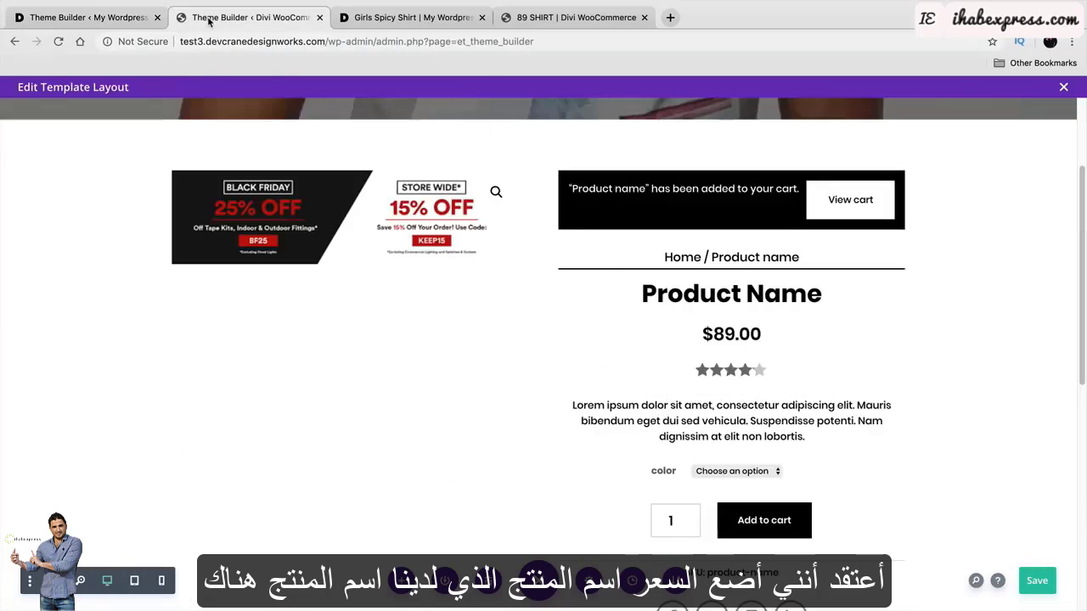
click(136, 19)
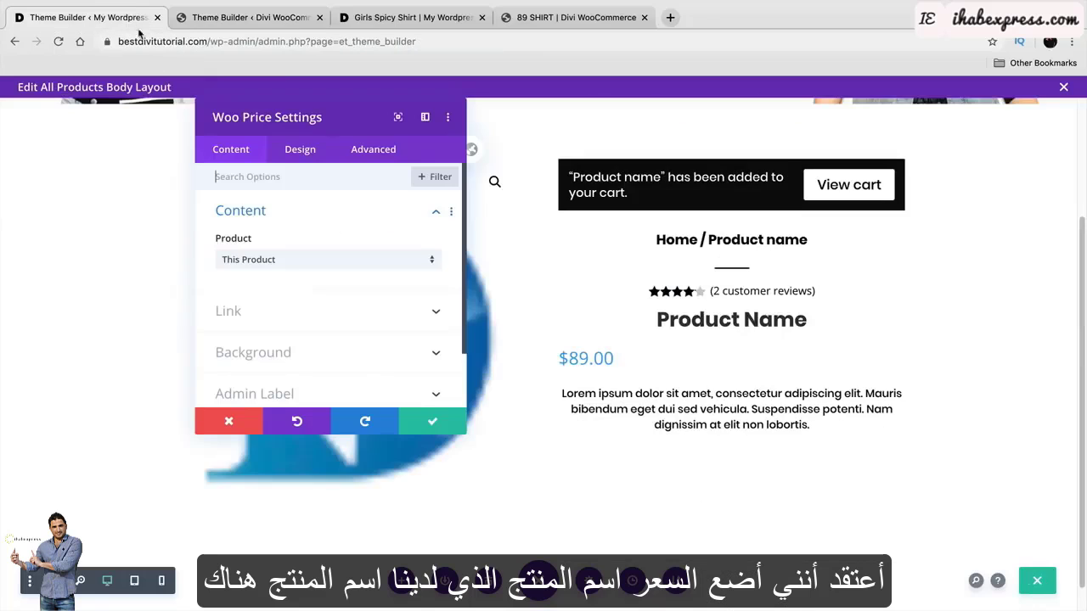
click(459, 425)
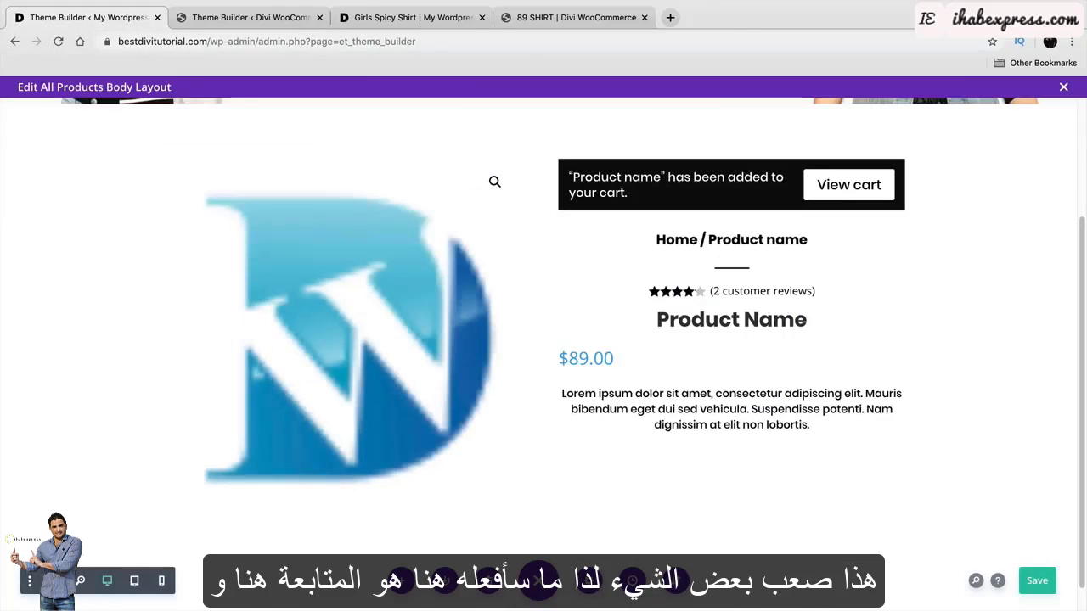
In Wireframe view, drag Woo Title above Woo Rating, then return to Desktop view.
click(55, 581)
scroll(583, 390, down, 2)
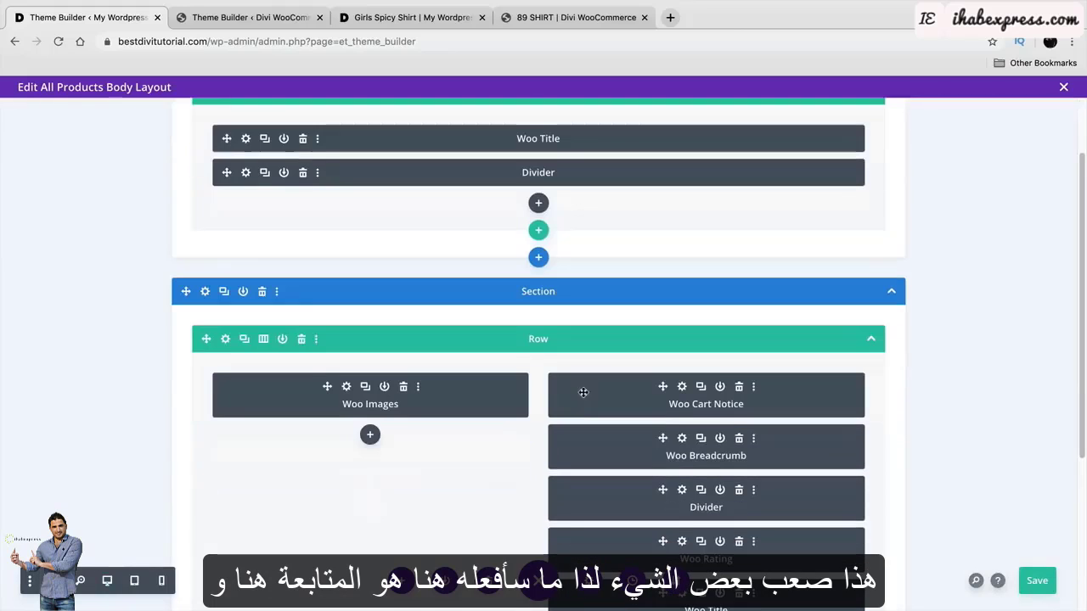
scroll(589, 441, down, 2)
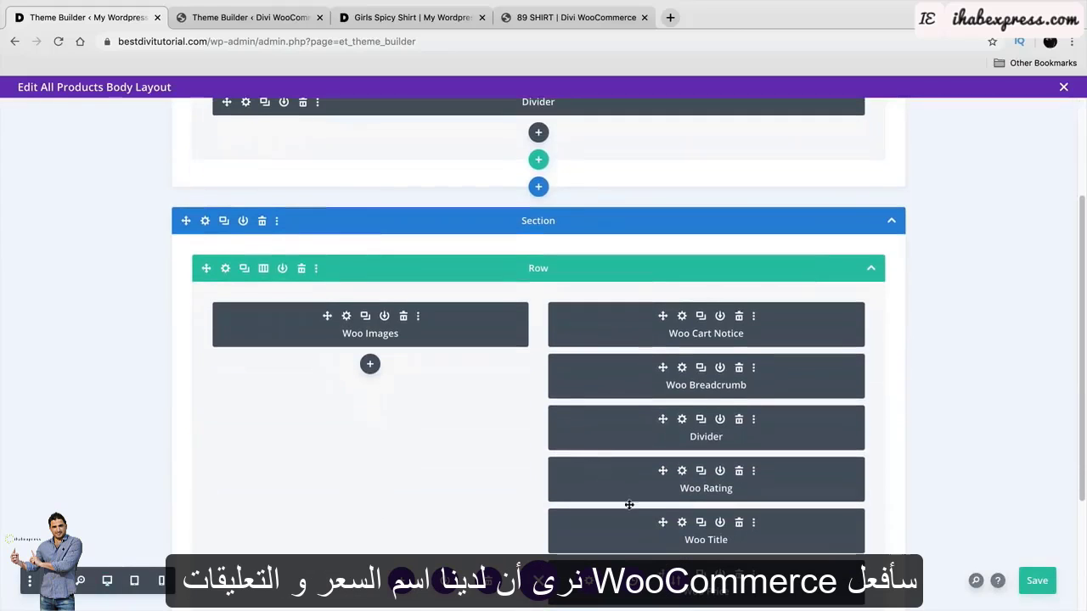
scroll(615, 456, down, 1)
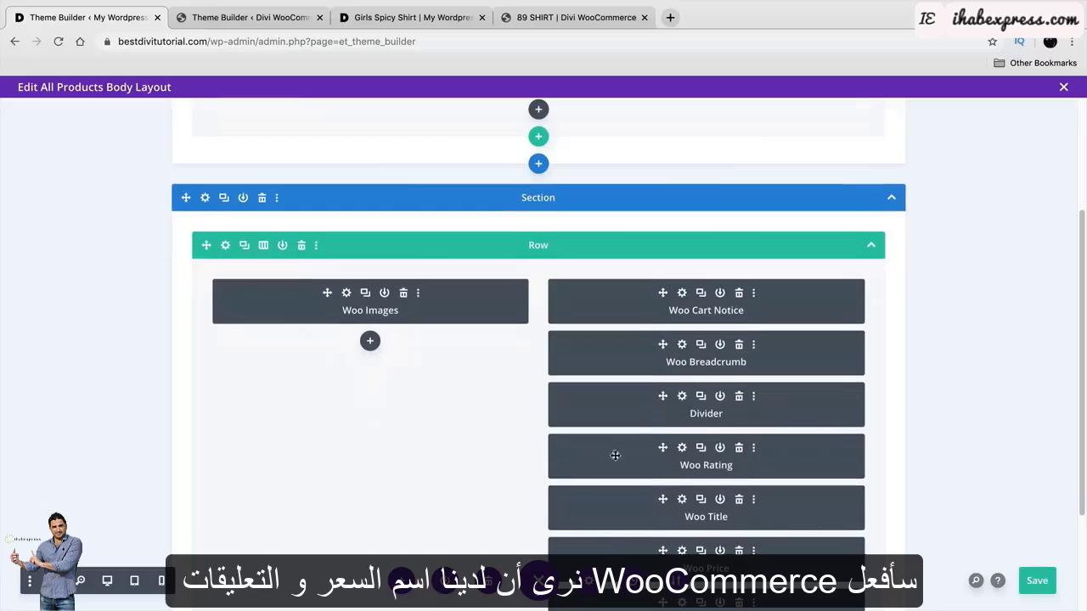
click(251, 19)
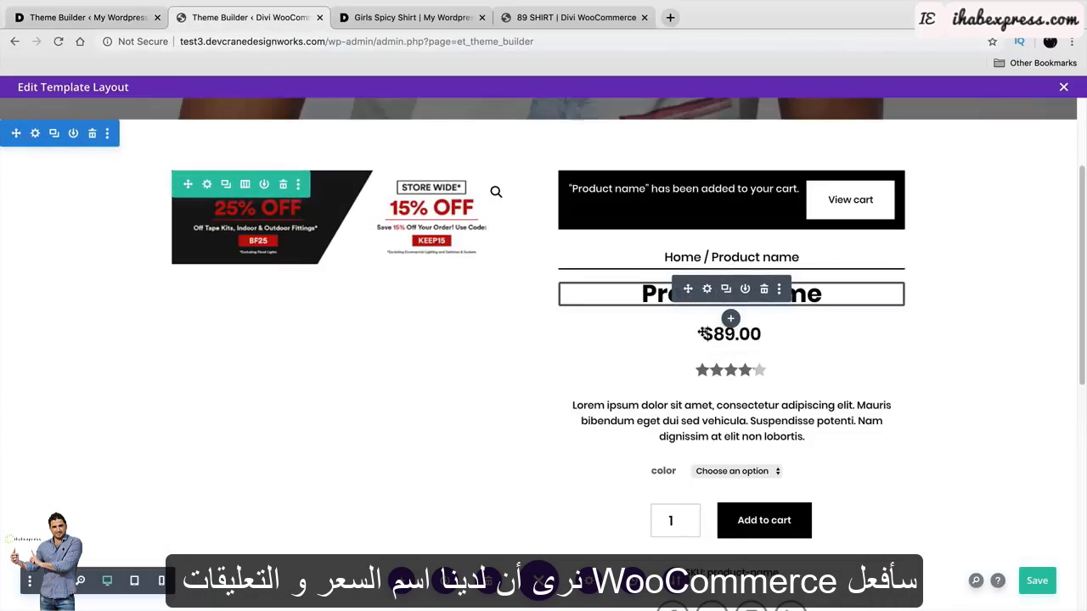
click(85, 17)
scroll(568, 306, down, 5)
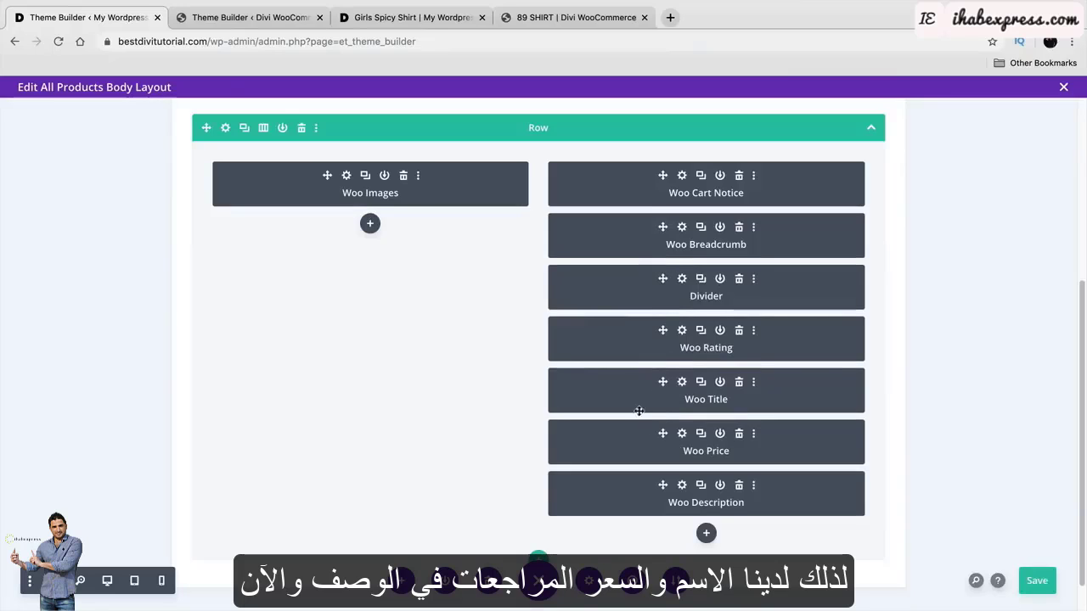
mouse_move(632, 390)
mouse_down()
mouse_move(633, 327)
mouse_move(653, 407)
mouse_move(645, 375)
mouse_move(649, 386)
mouse_up()
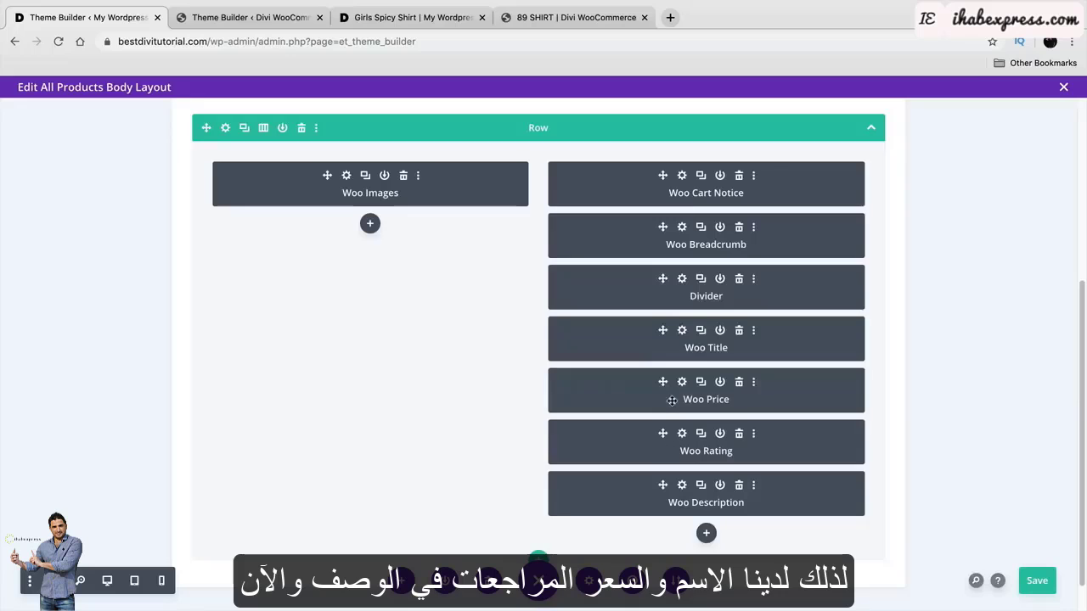
click(109, 581)
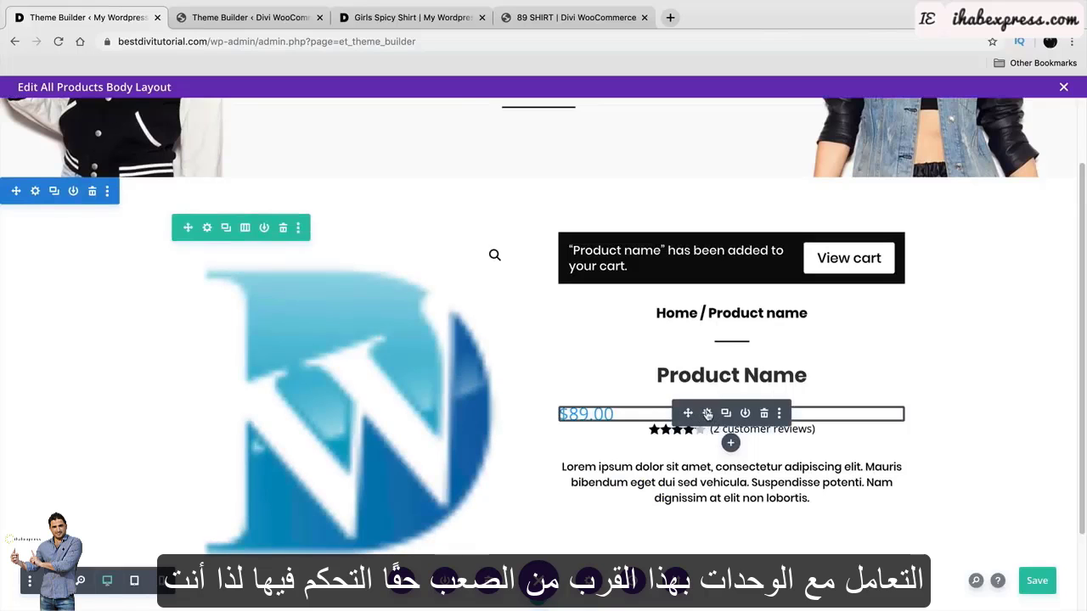
In the Woo Price's Price Text options, set the text black and centred, then save.
click(707, 414)
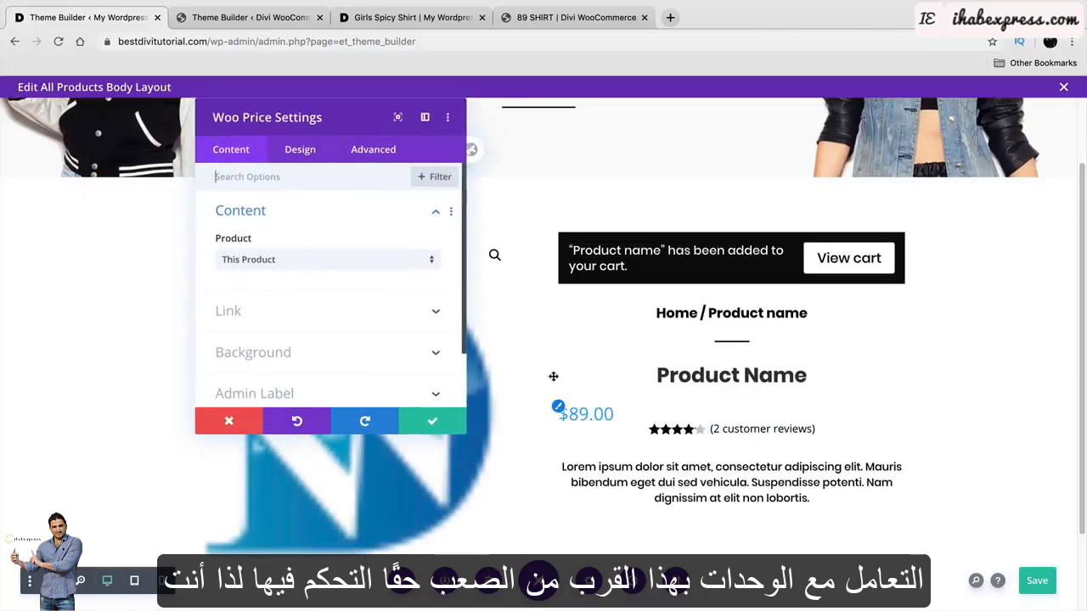
click(290, 159)
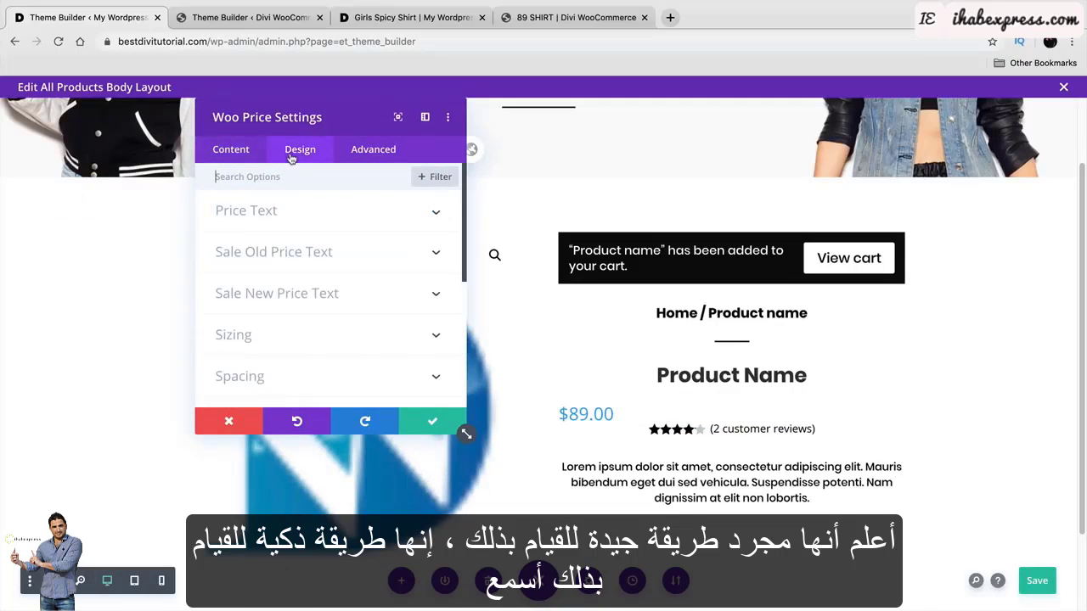
click(305, 211)
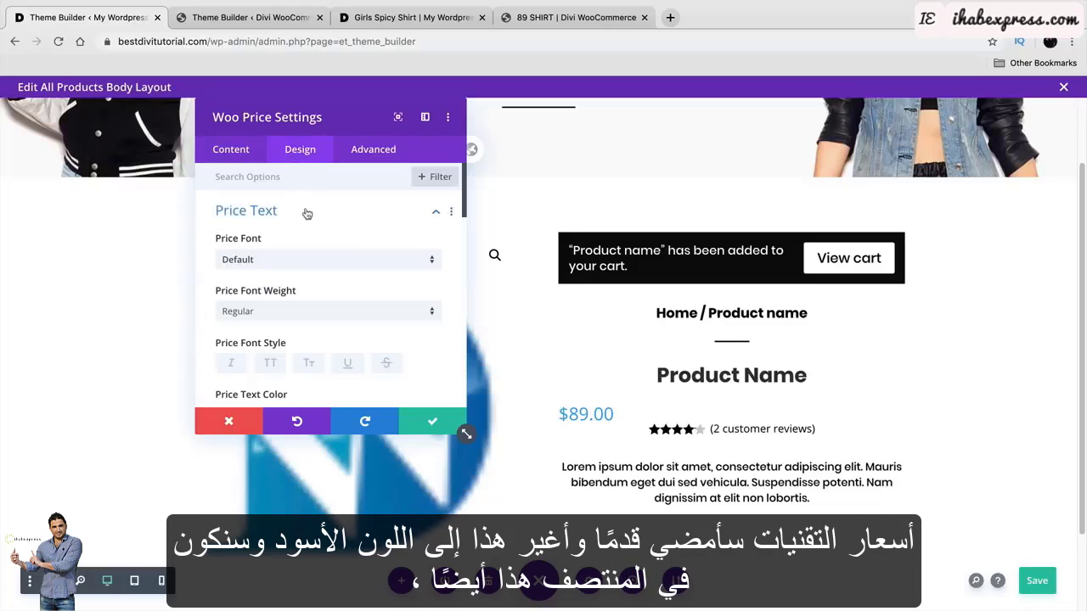
scroll(327, 281, down, 2)
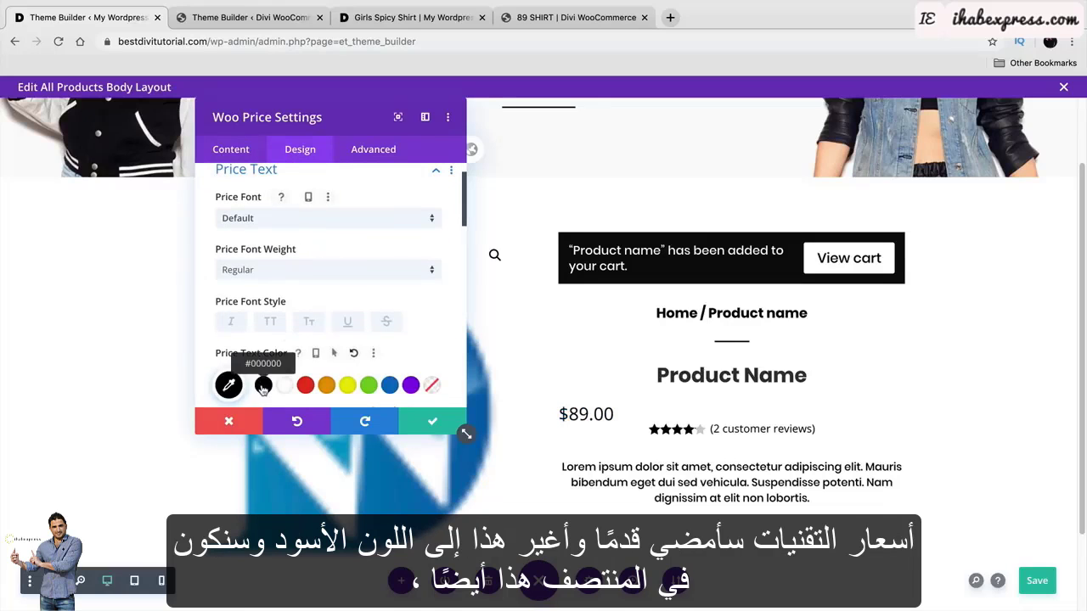
scroll(303, 342, down, 2)
scroll(303, 342, down, 5)
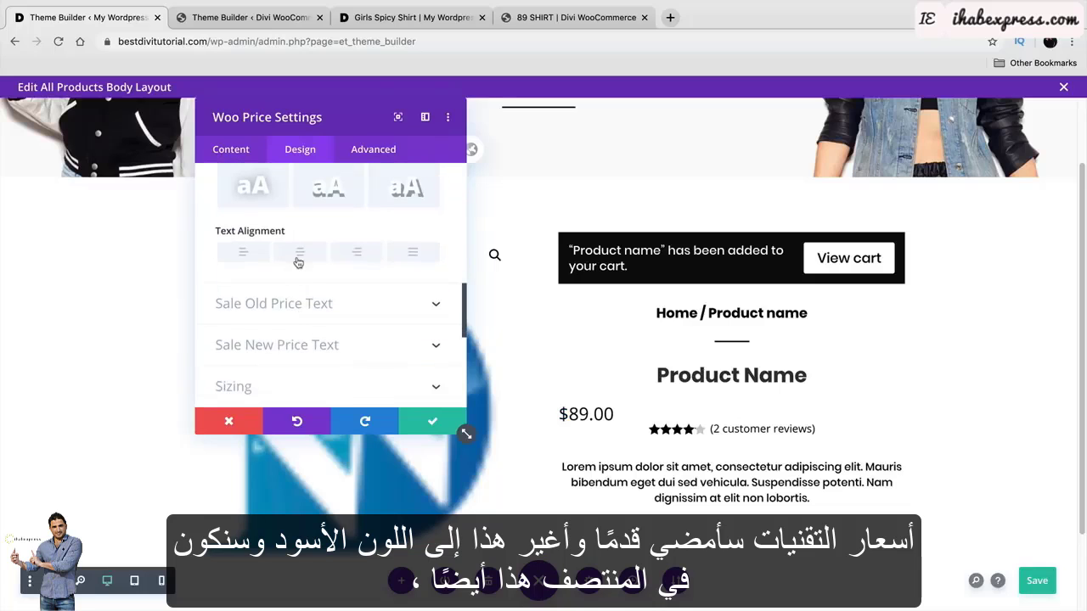
click(425, 422)
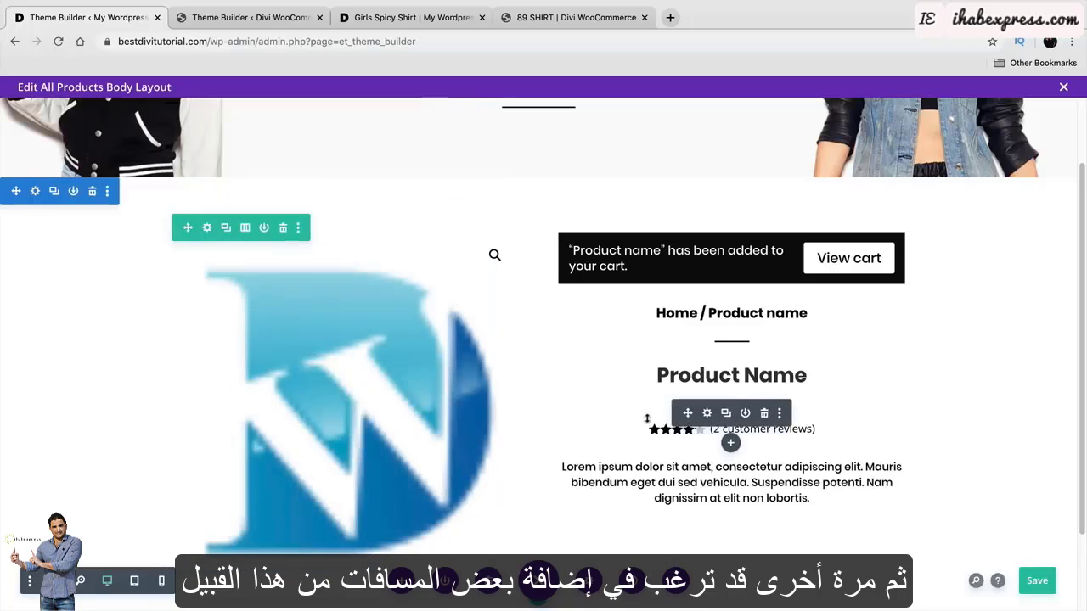
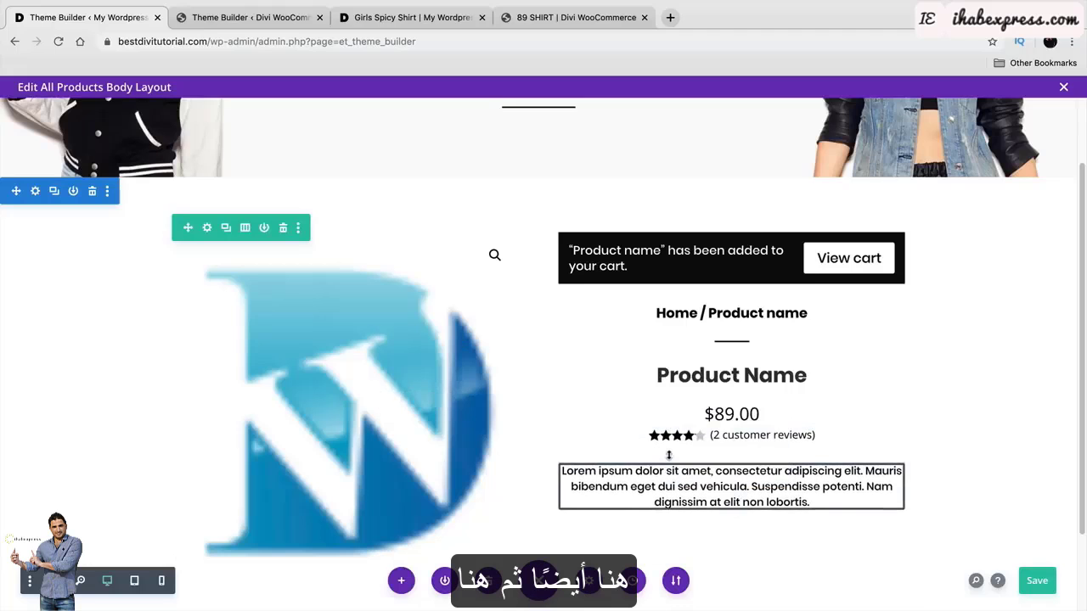
After checking the reference add-to-cart settings, insert a Woo Add To Cart module under the description.
click(243, 24)
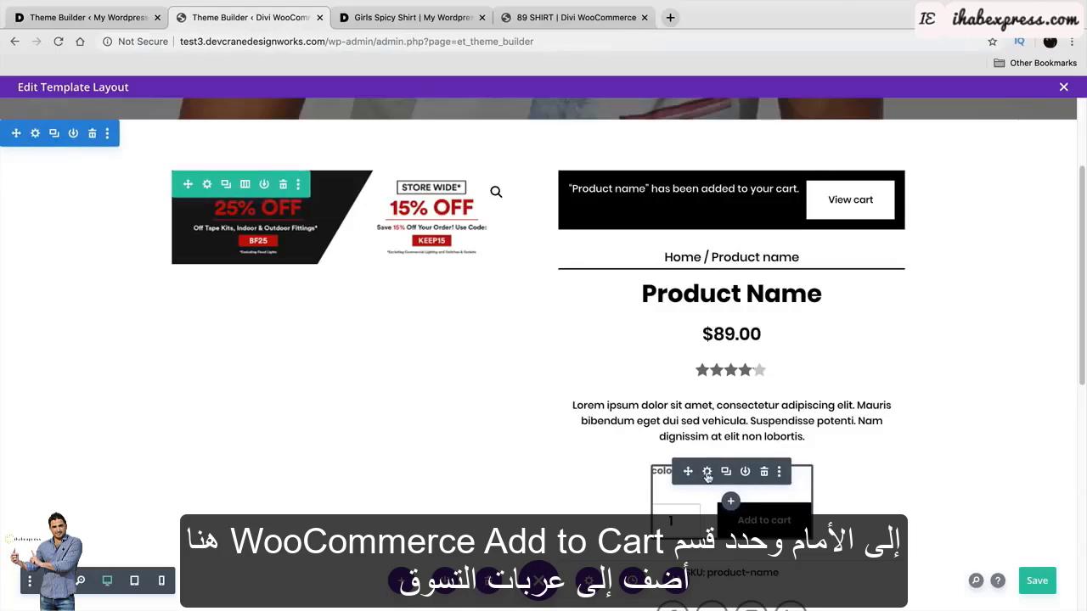
click(707, 472)
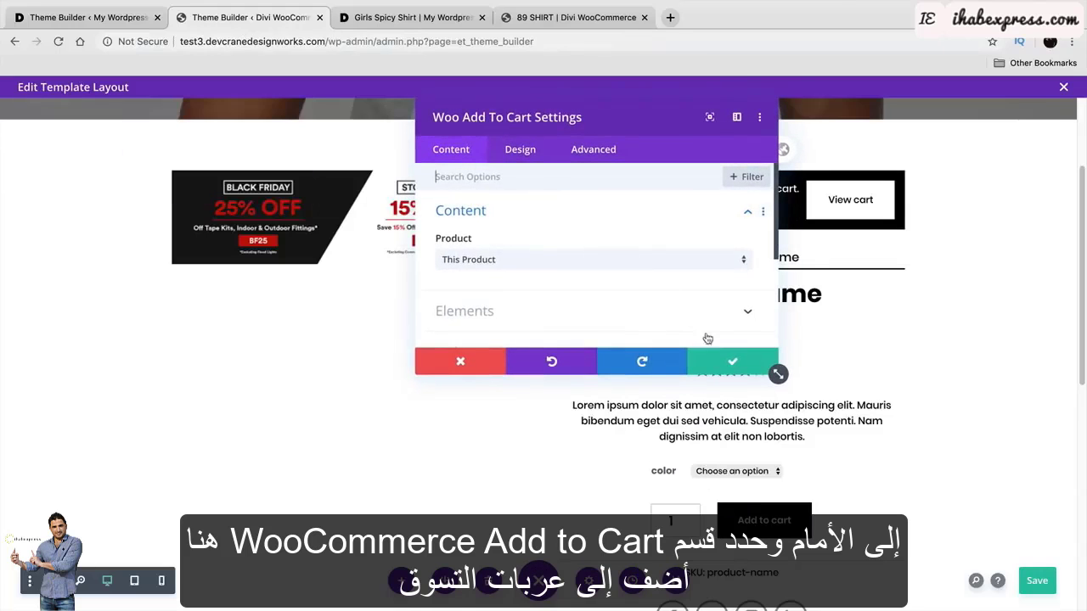
click(730, 363)
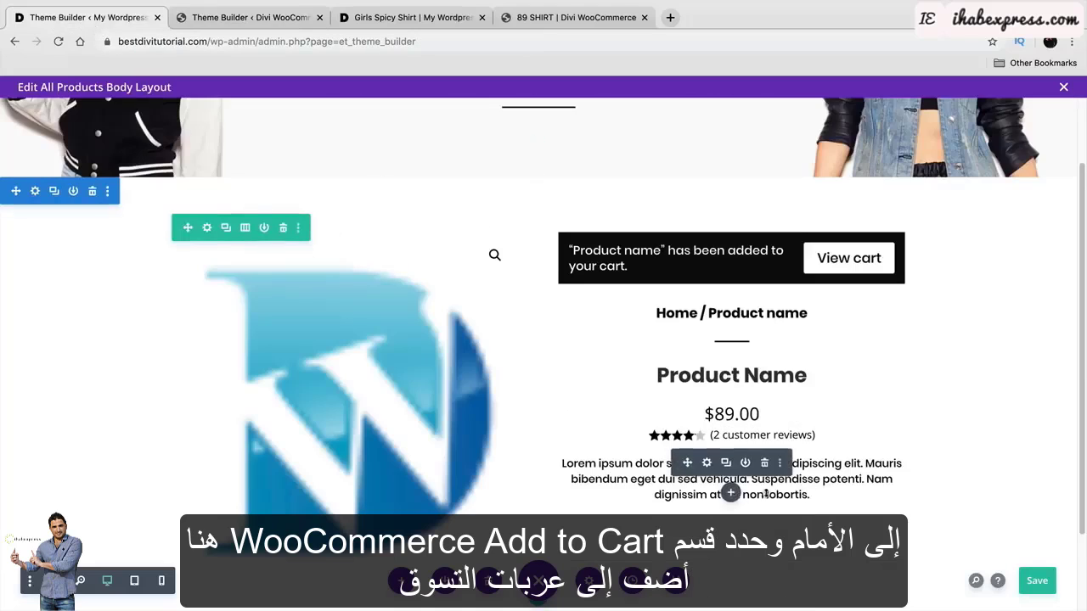
click(730, 493)
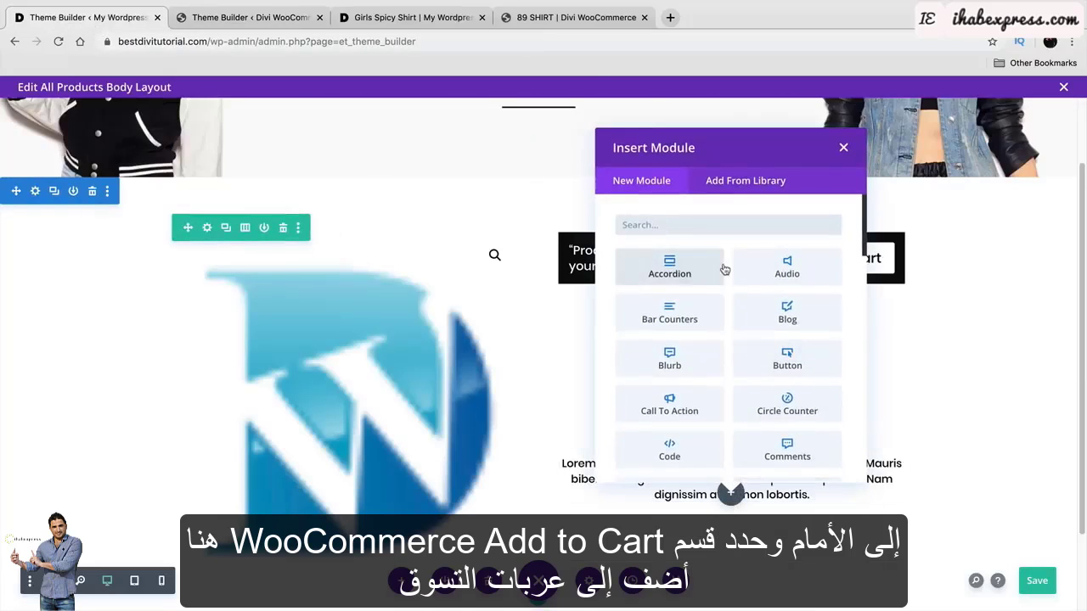
text(ADD)
click(675, 263)
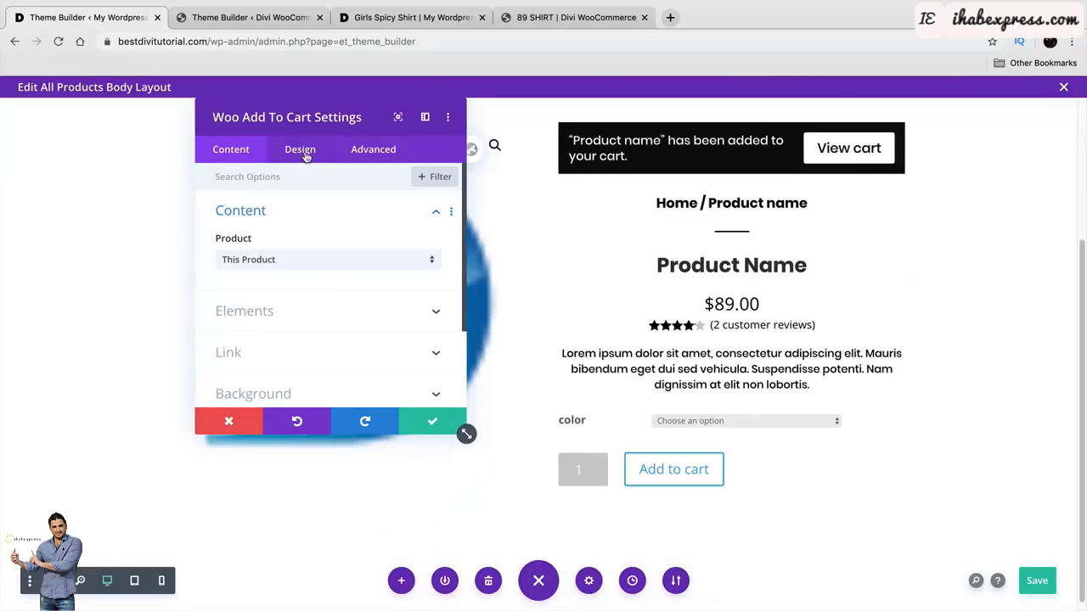
Set the Add To Cart module's text font to Poppins, centred.
click(305, 157)
click(313, 221)
scroll(347, 261, down, 2)
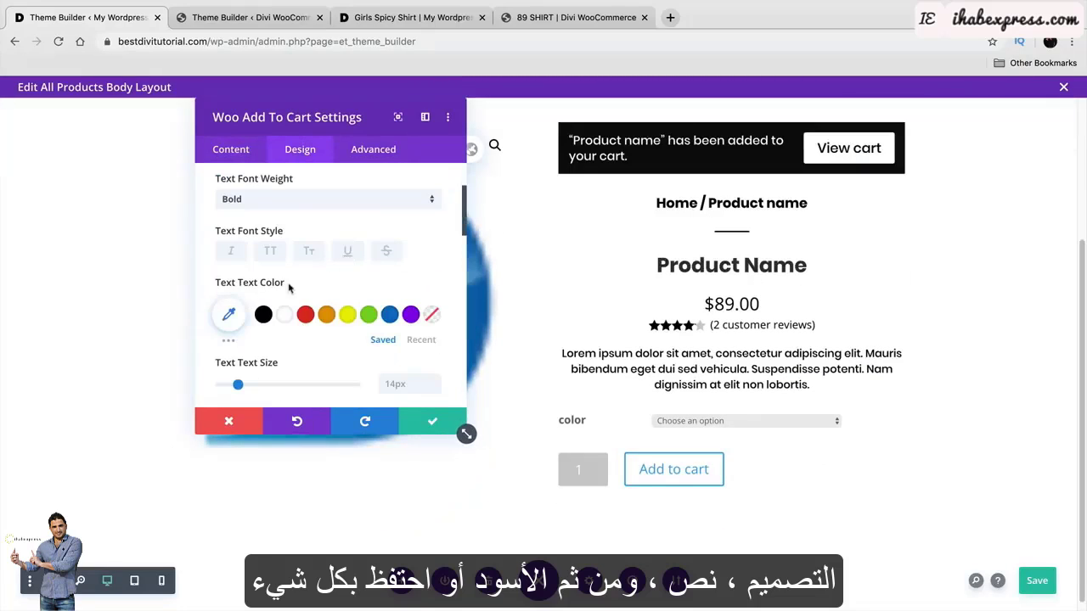
scroll(297, 295, up, 1)
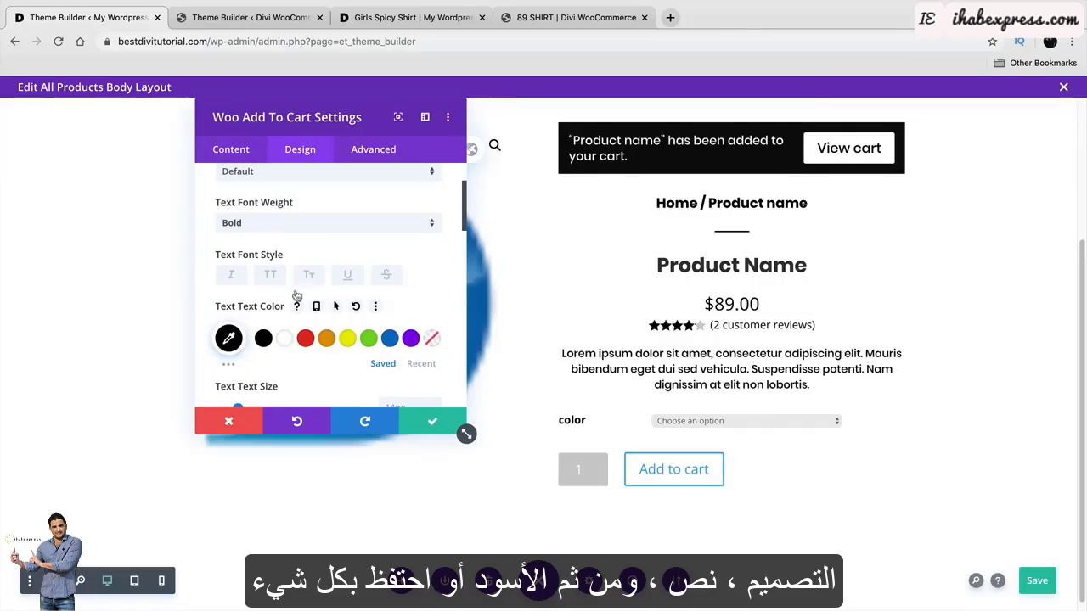
click(311, 177)
click(316, 211)
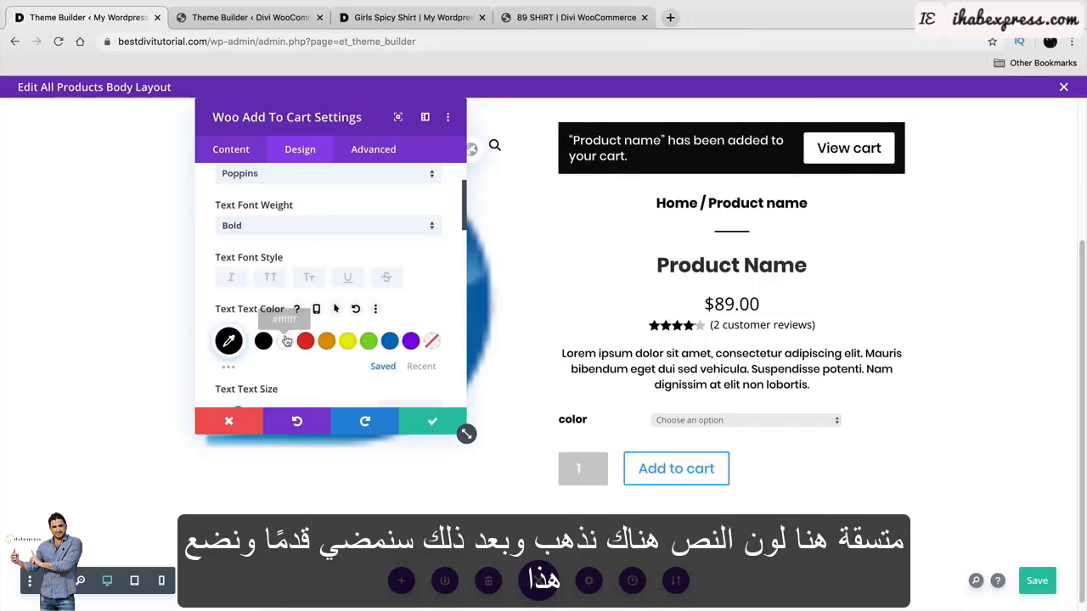
Enable custom button styles with black Add to cart text and save the module.
scroll(270, 340, down, 6)
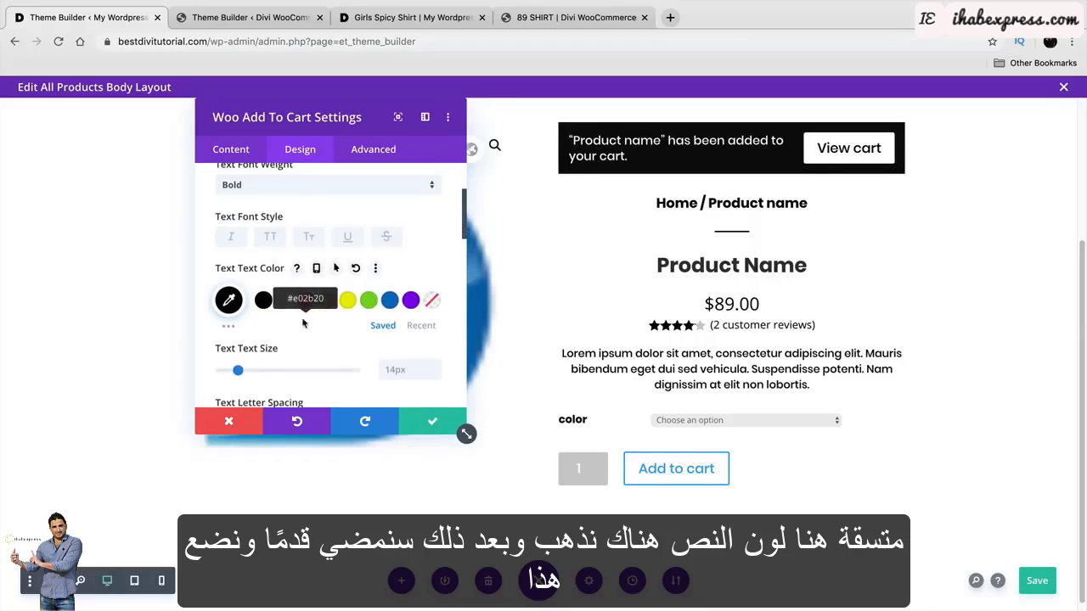
scroll(262, 334, down, 3)
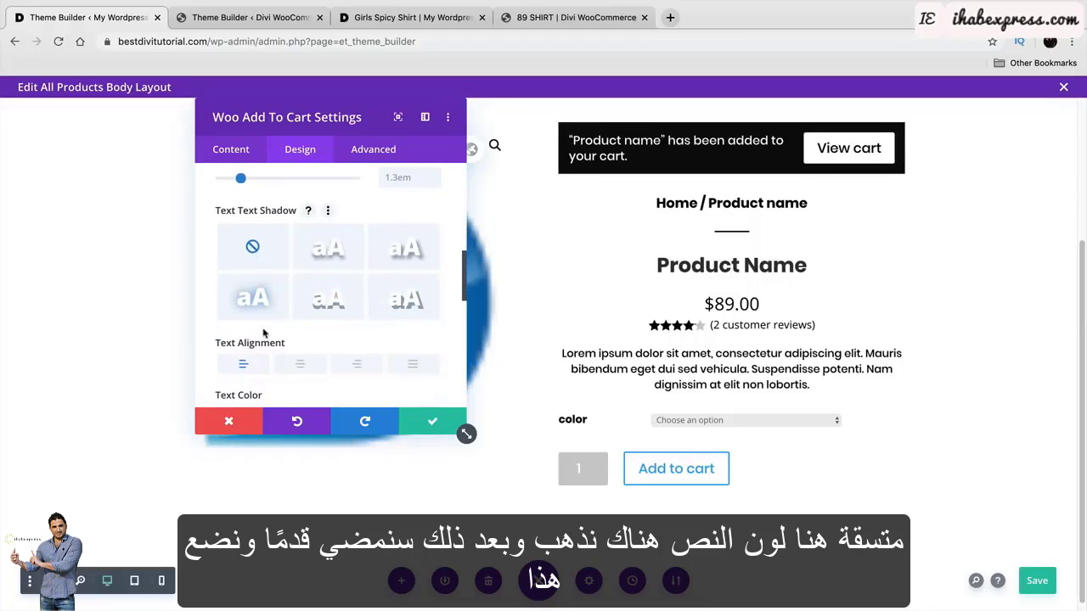
scroll(313, 282, down, 3)
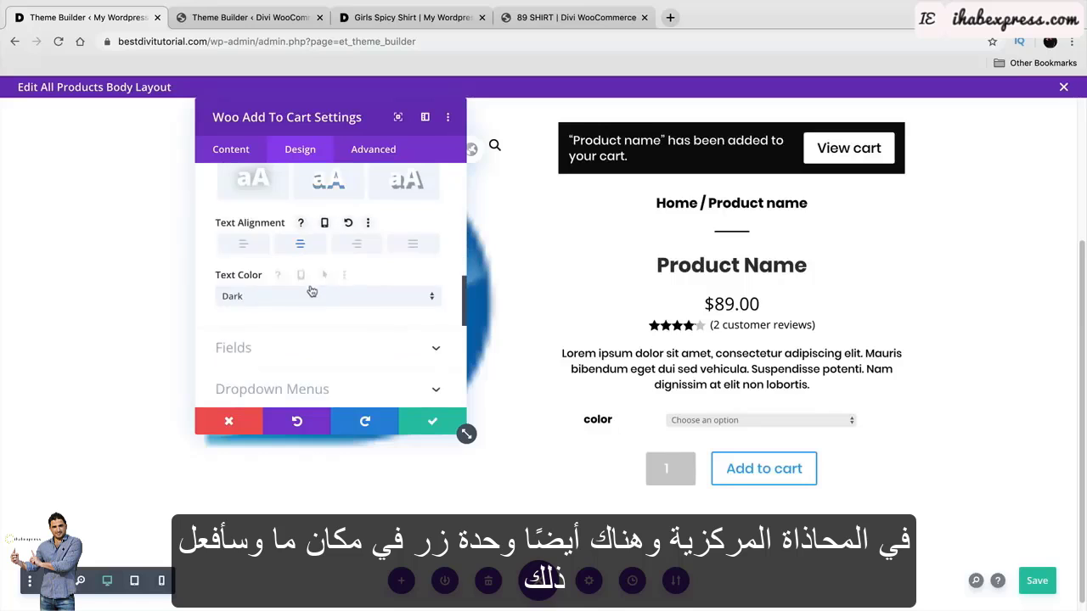
click(299, 342)
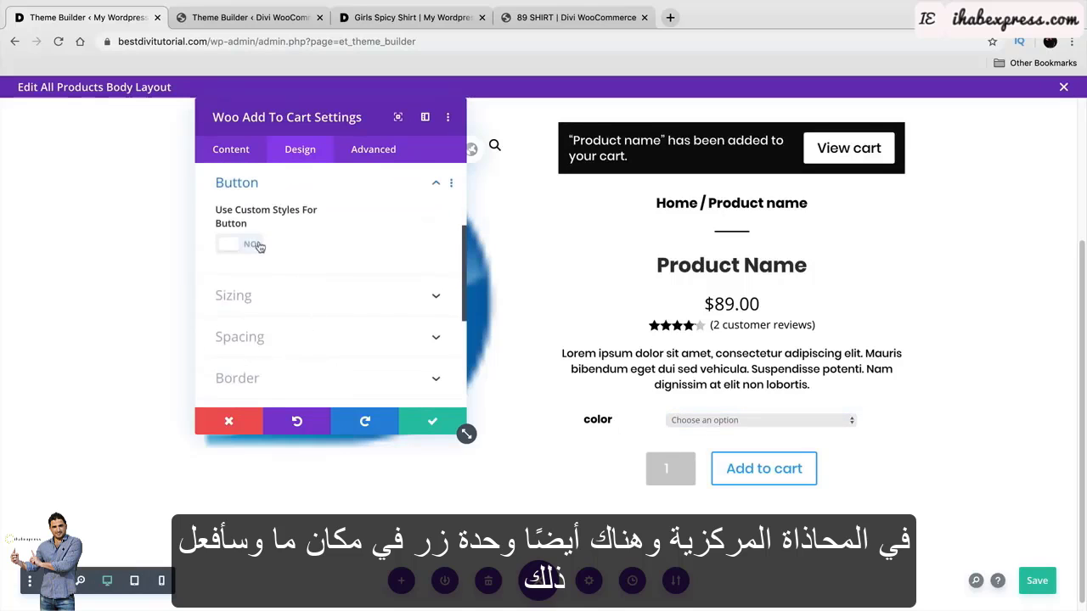
click(252, 245)
click(263, 361)
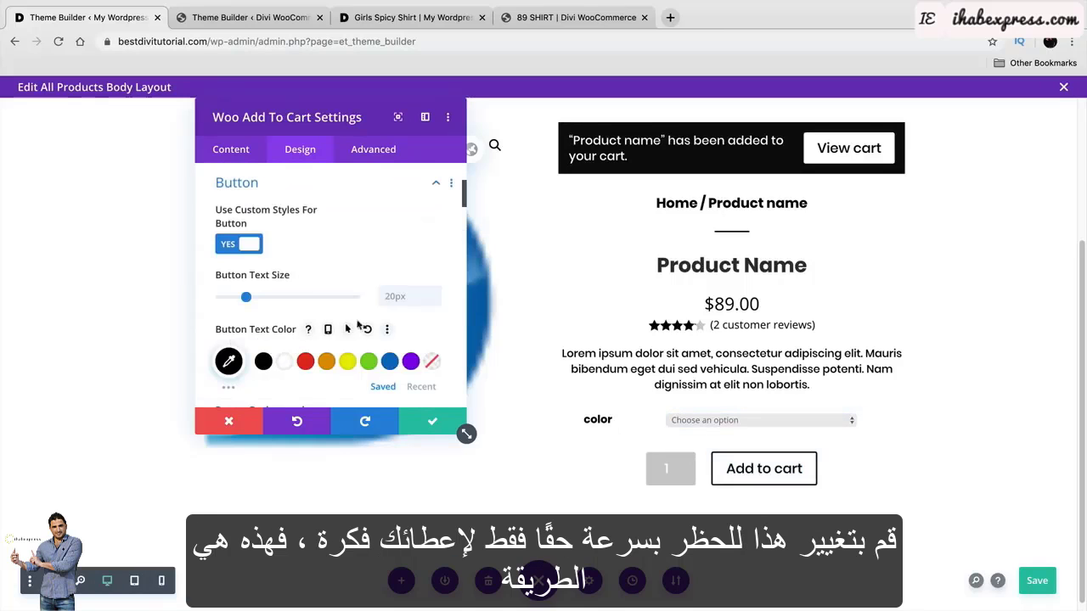
click(424, 422)
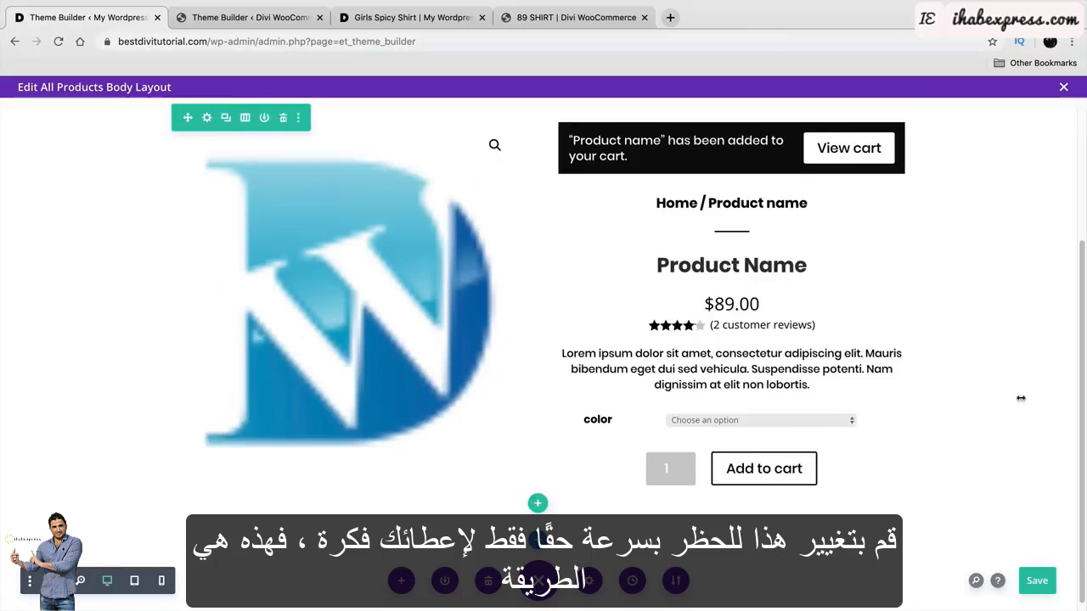
scroll(1021, 398, up, 5)
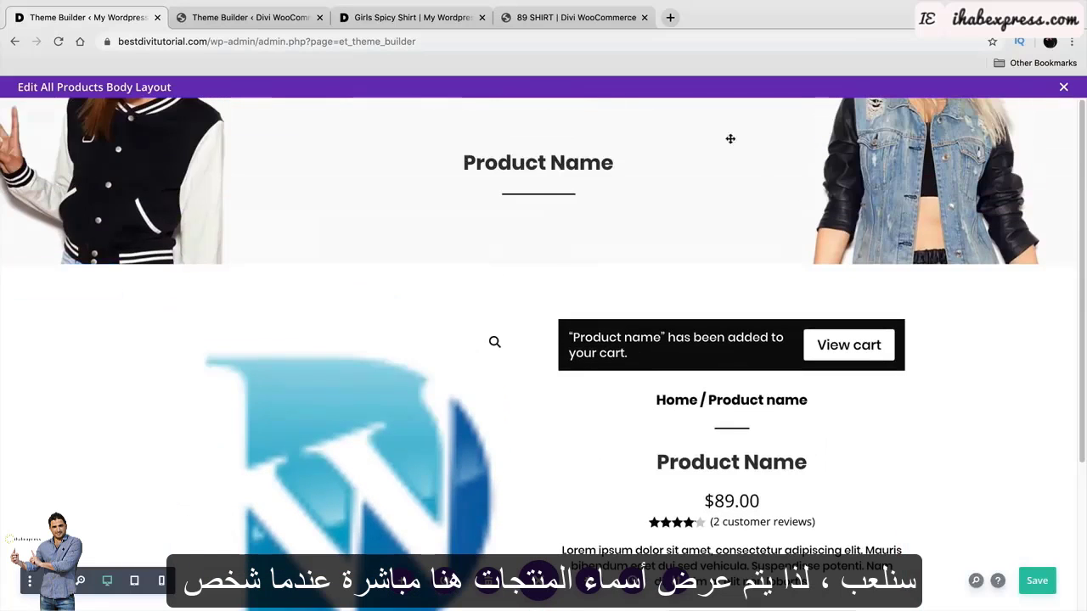
Scroll the layout and compare it with the reference site's product template.
mouse_move(568, 174)
scroll(764, 221, down, 3)
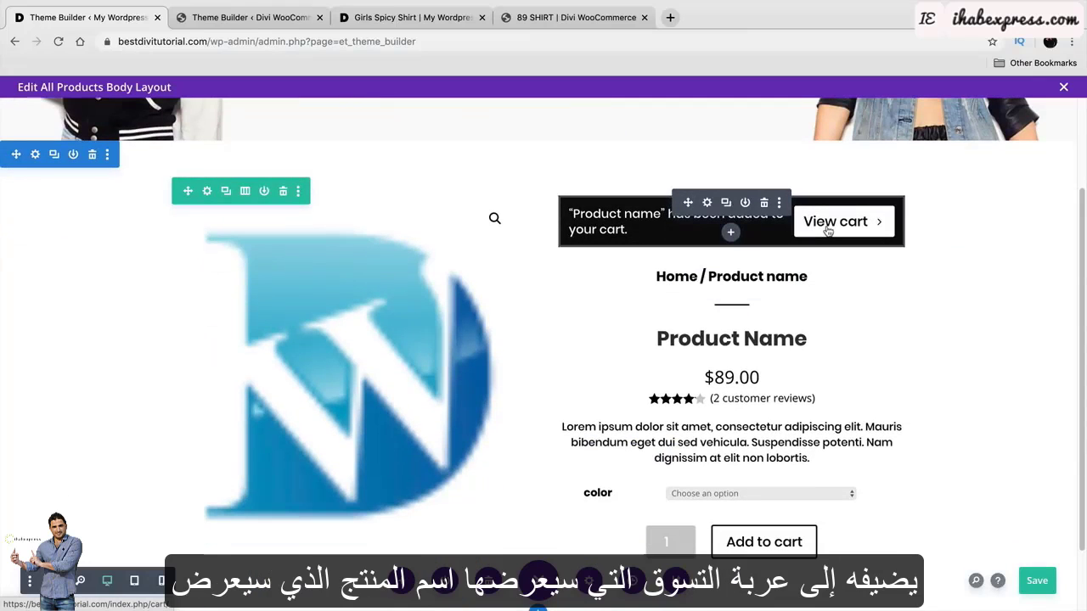
scroll(828, 234, down, 1)
mouse_move(729, 327)
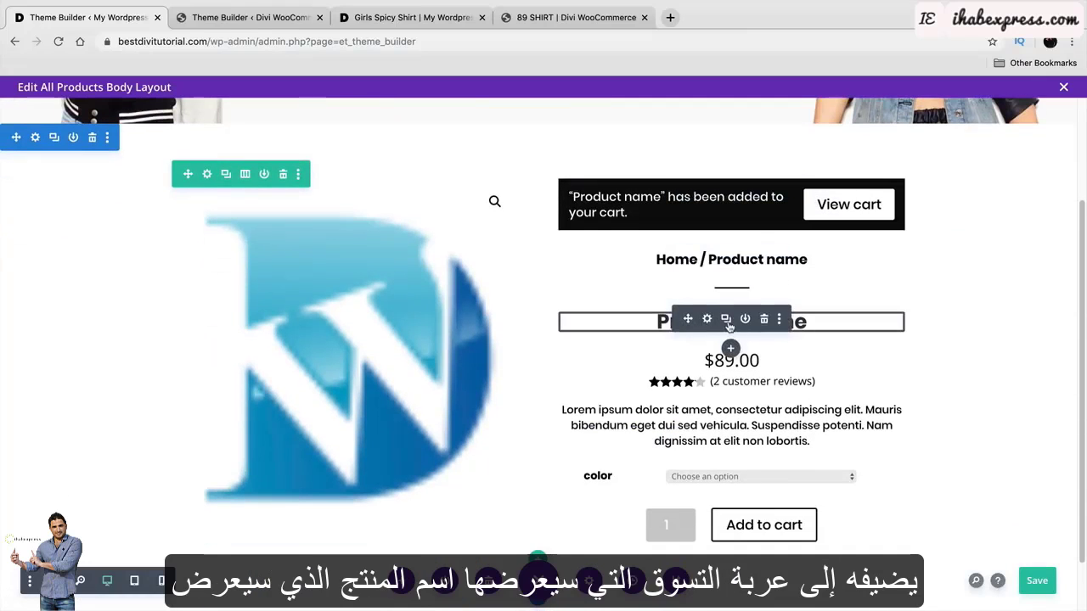
scroll(710, 324, down, 2)
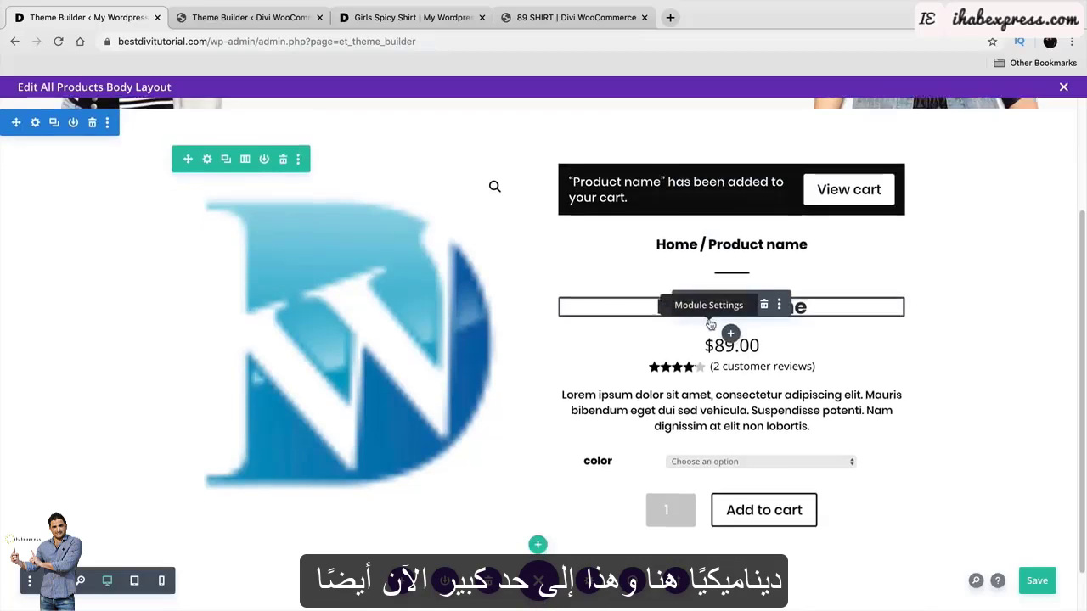
click(289, 21)
scroll(465, 313, down, 3)
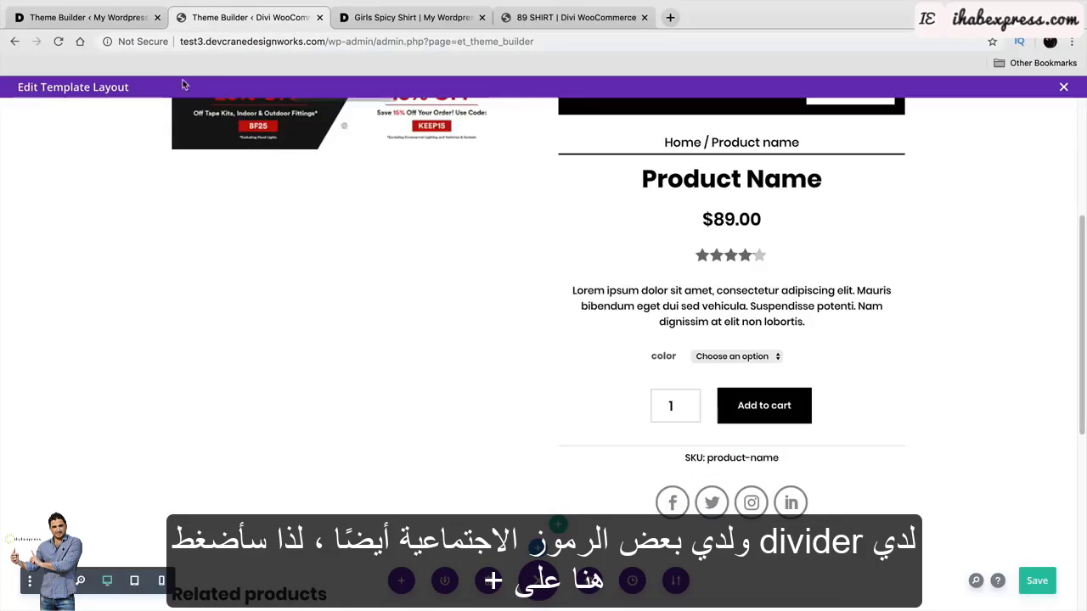
Back in the All Products body layout, switch the builder to Wireframe view.
click(121, 19)
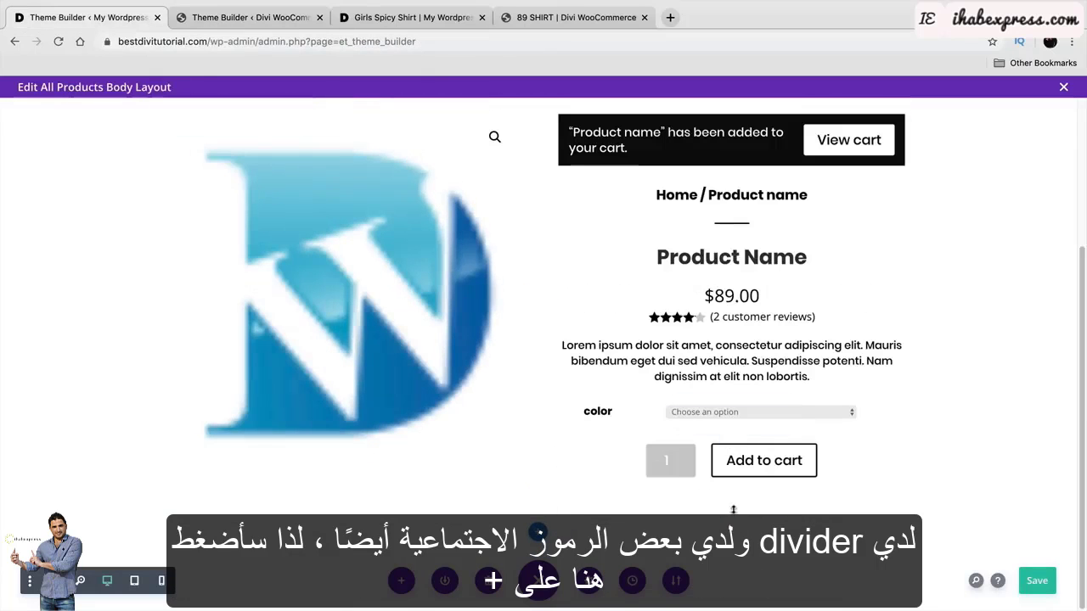
click(731, 441)
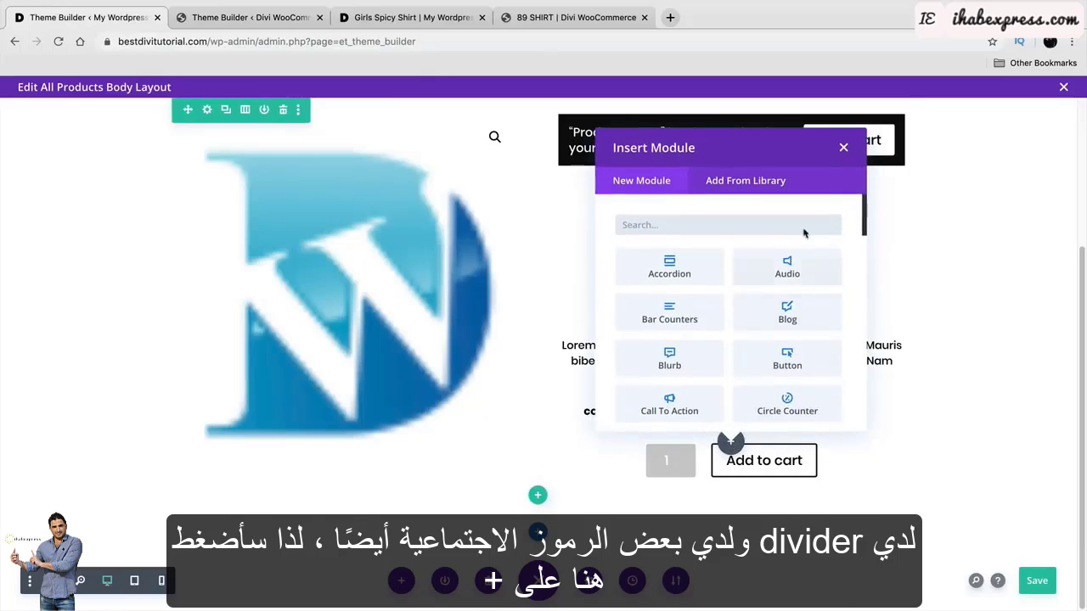
click(847, 146)
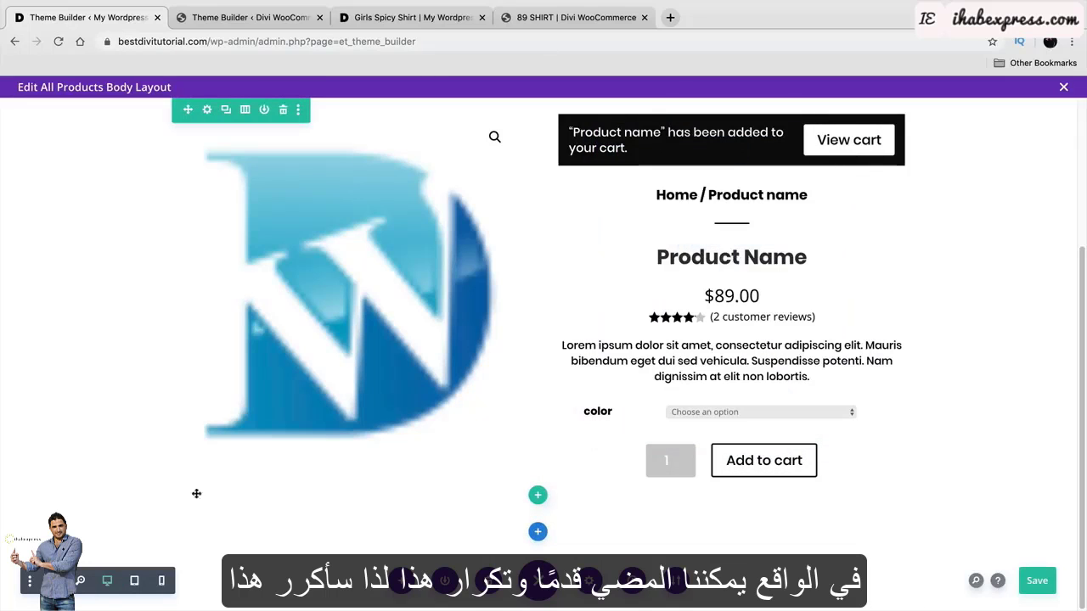
click(54, 581)
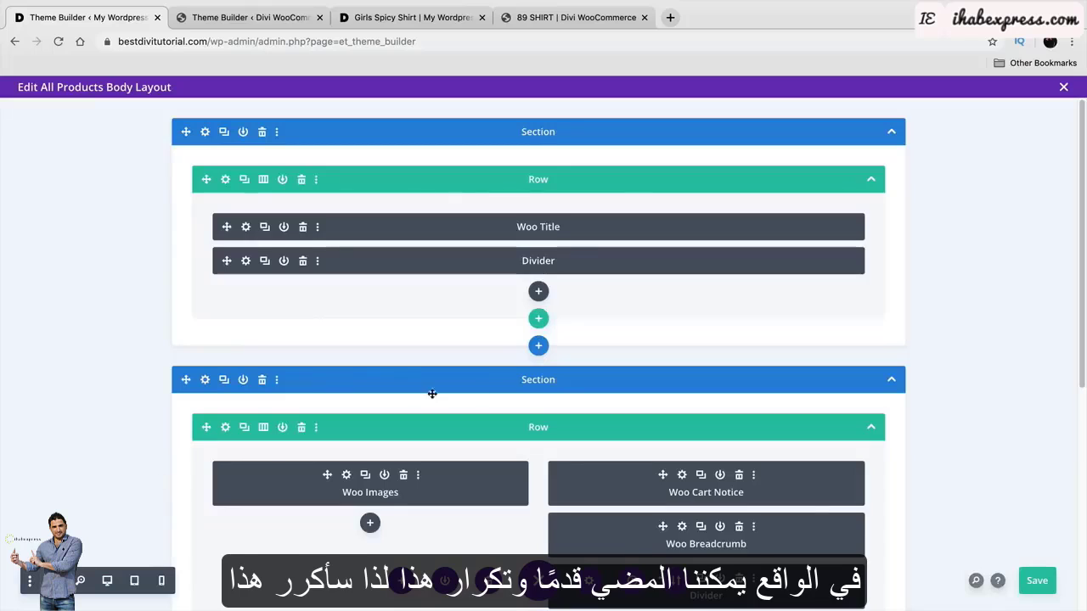
Duplicate the title divider and place the copy below Woo Add To Cart.
click(264, 261)
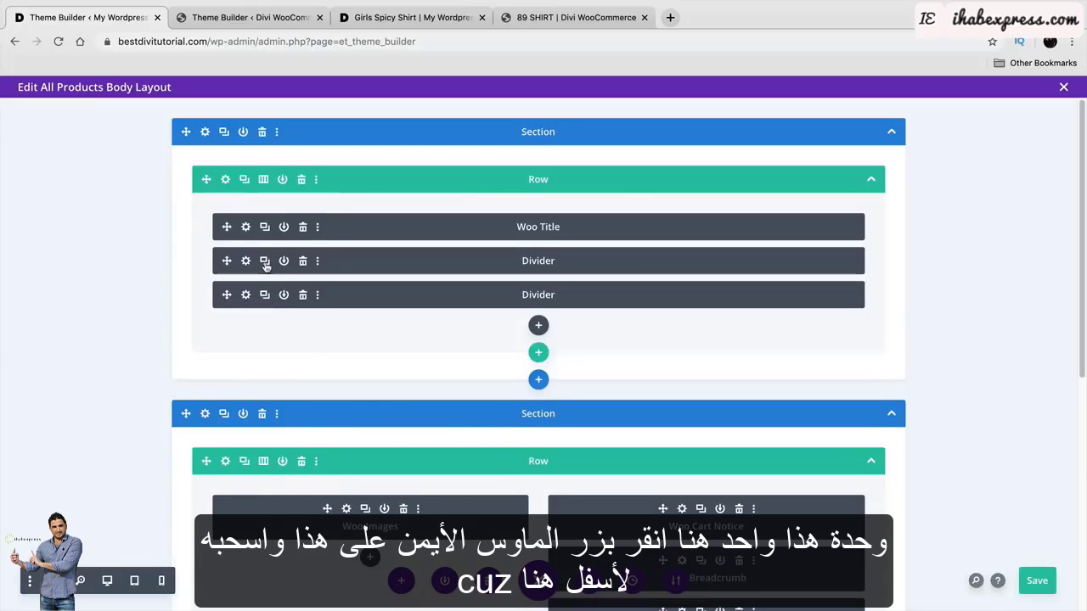
drag(226, 295, 622, 539)
scroll(565, 518, up, 5)
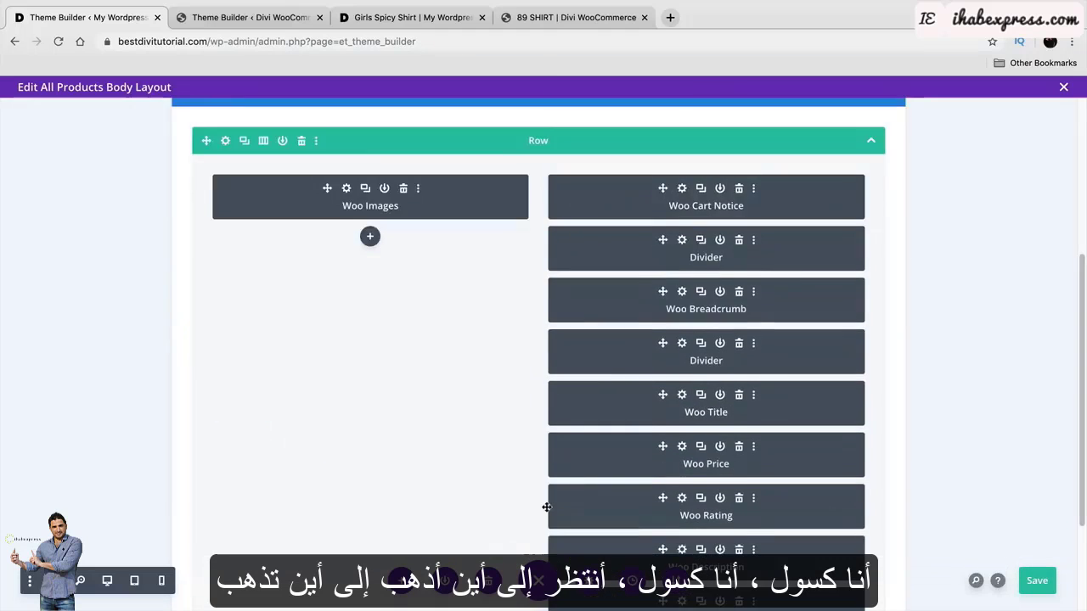
scroll(559, 506, down, 4)
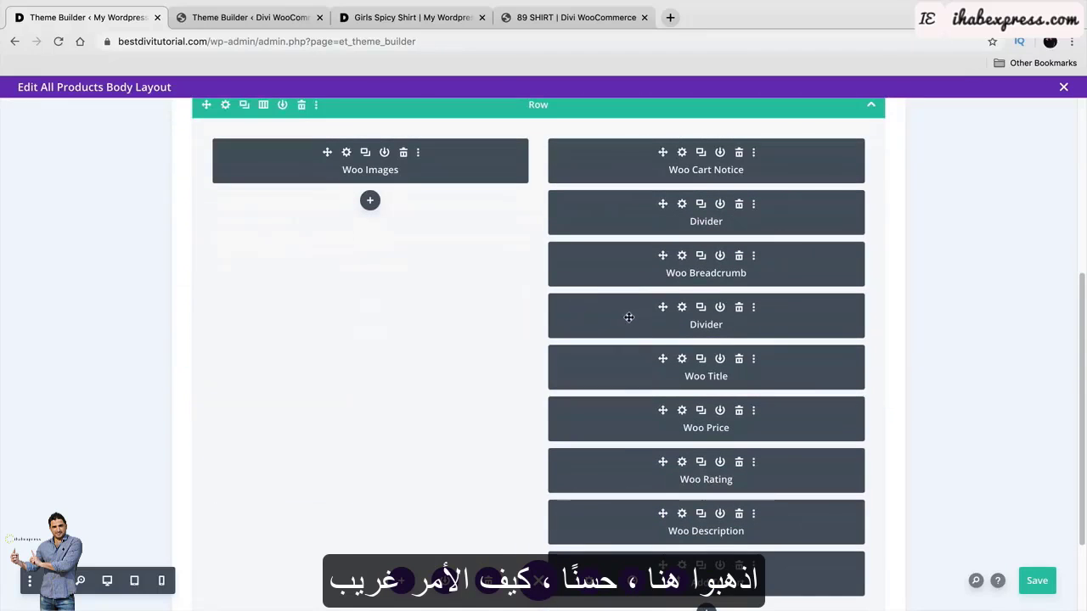
drag(629, 317, 685, 493)
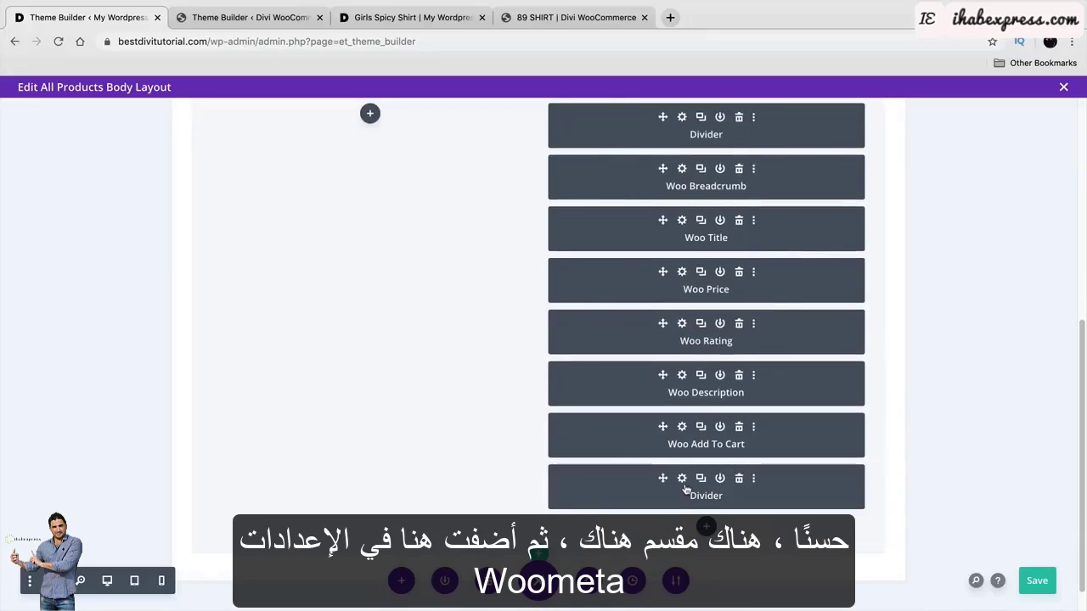
Insert a Woo Meta module below the new divider, matching the reference template.
click(285, 18)
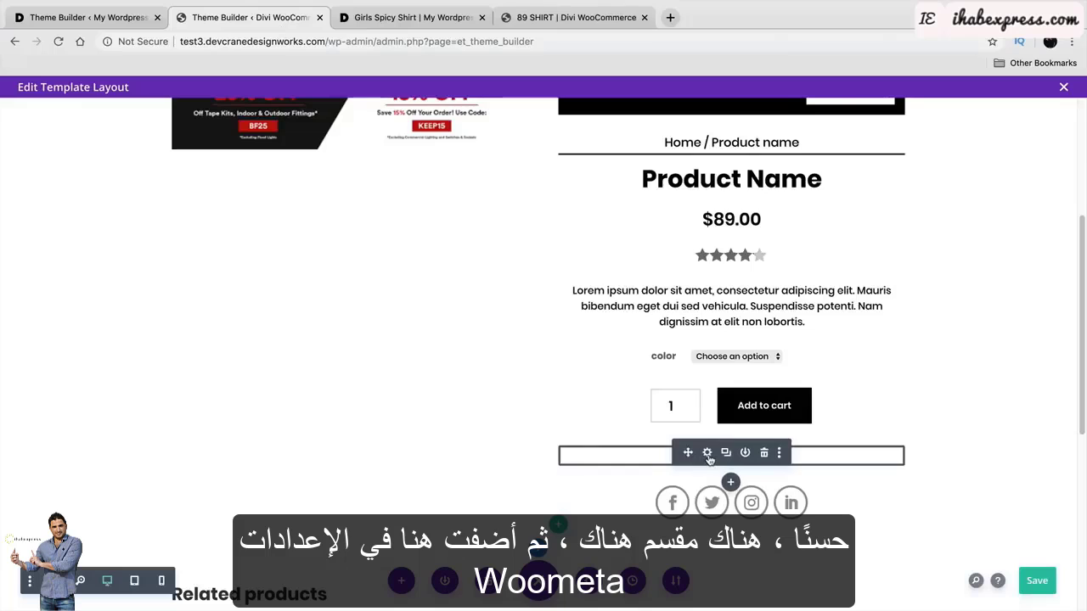
click(707, 454)
click(715, 365)
click(115, 18)
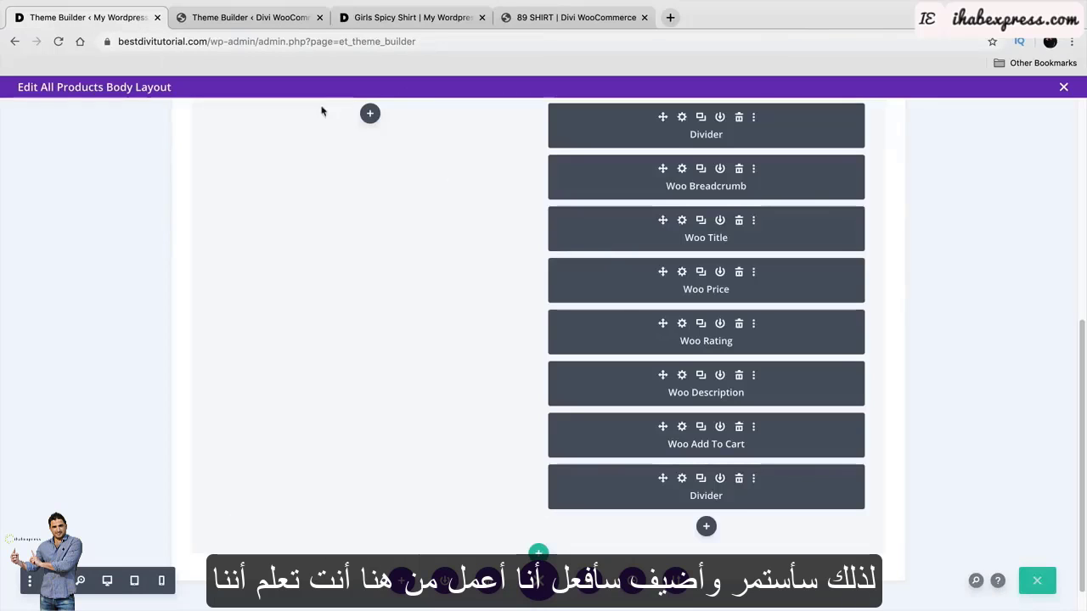
click(706, 526)
text(wo)
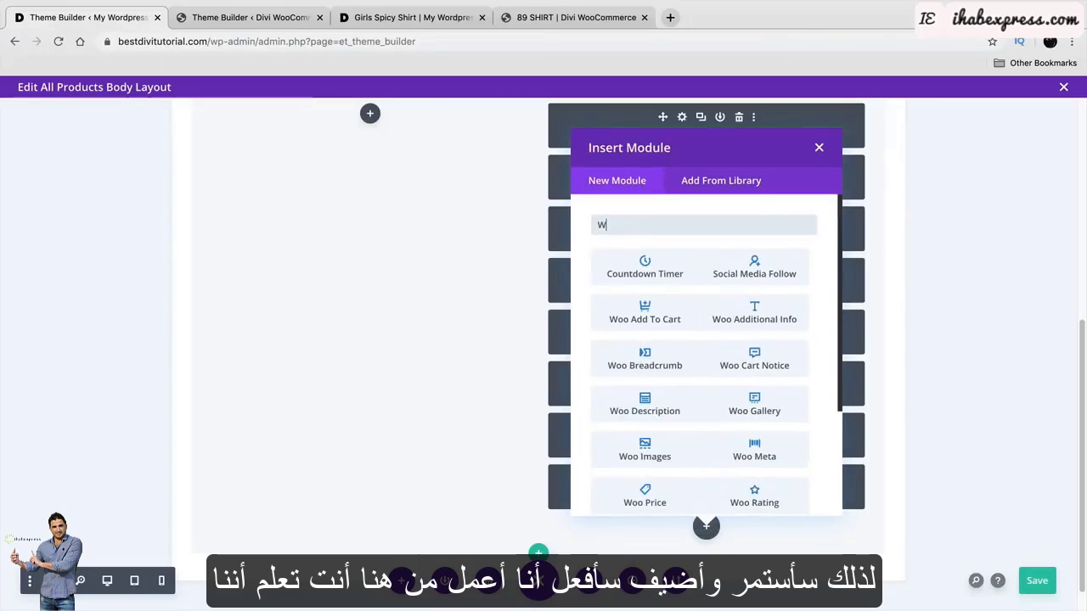
text(o me)
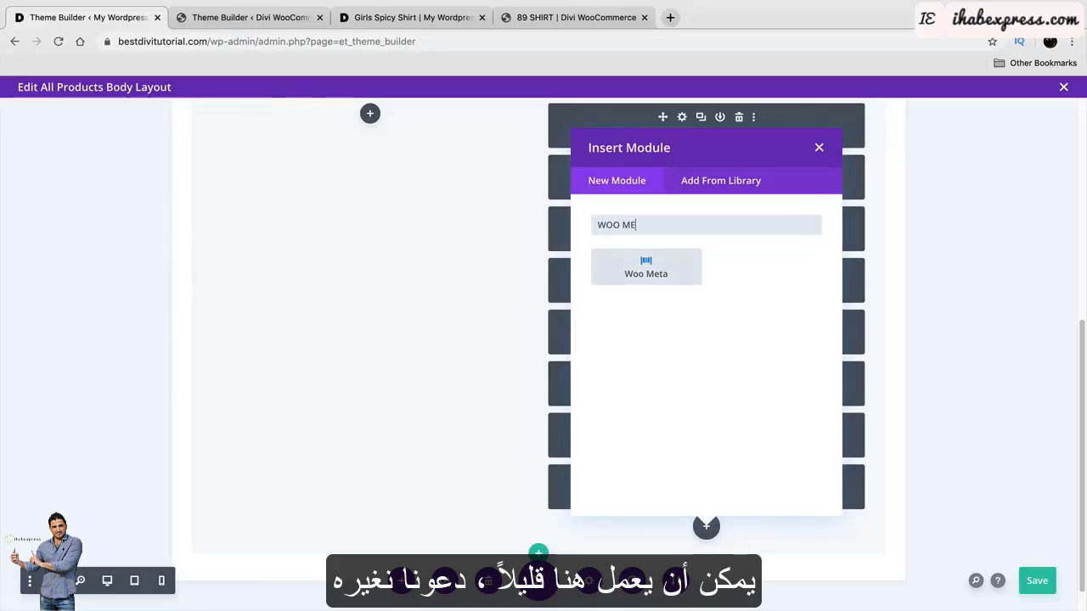
click(643, 269)
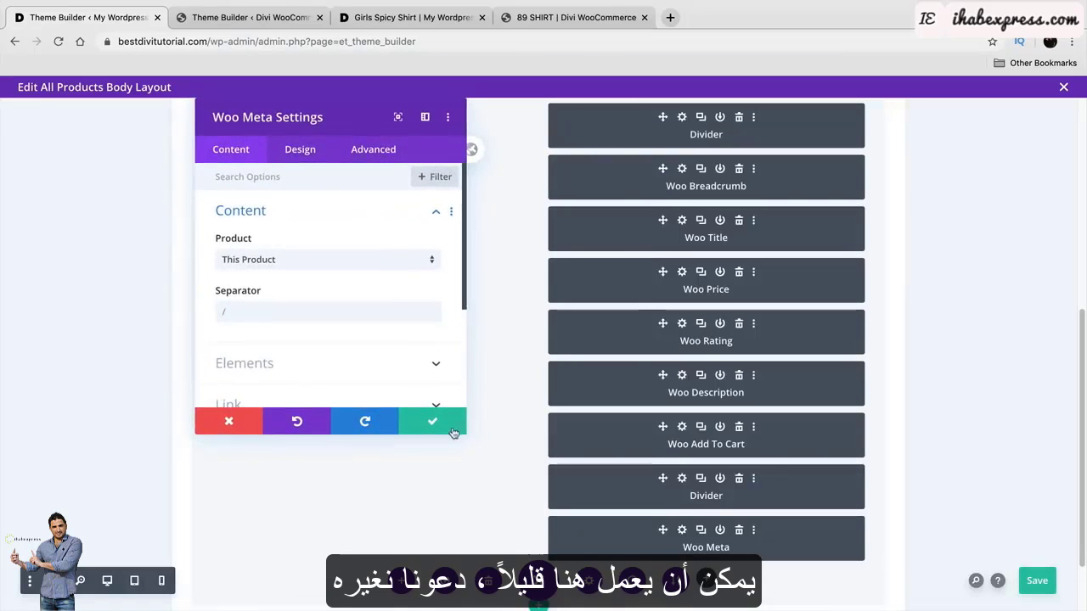
click(425, 422)
Check the reference template's social follow module in the other tab.
scroll(632, 487, down, 2)
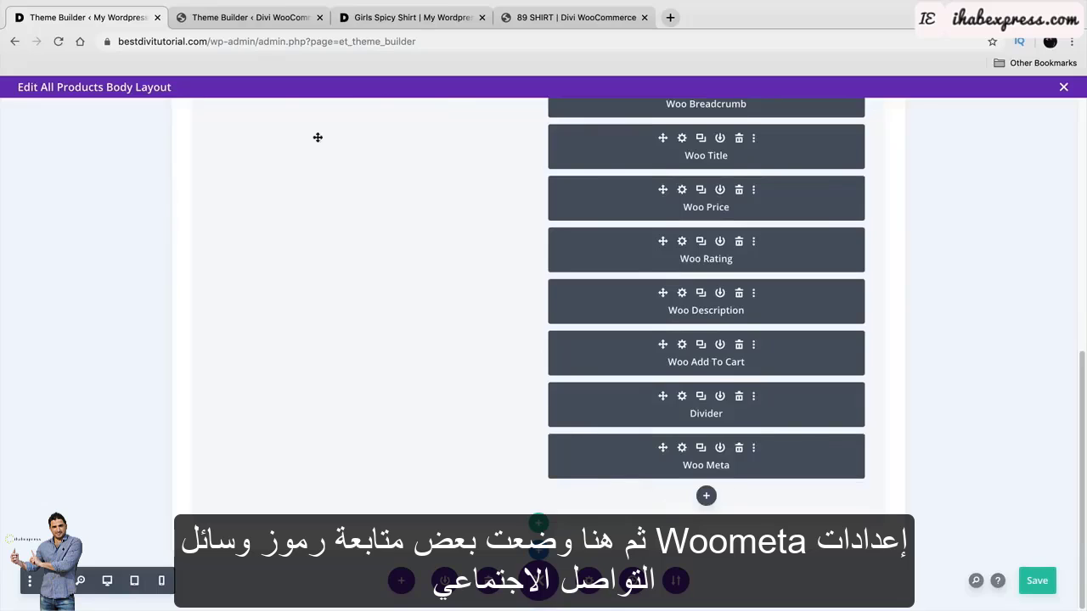
key(ctrl+Tab)
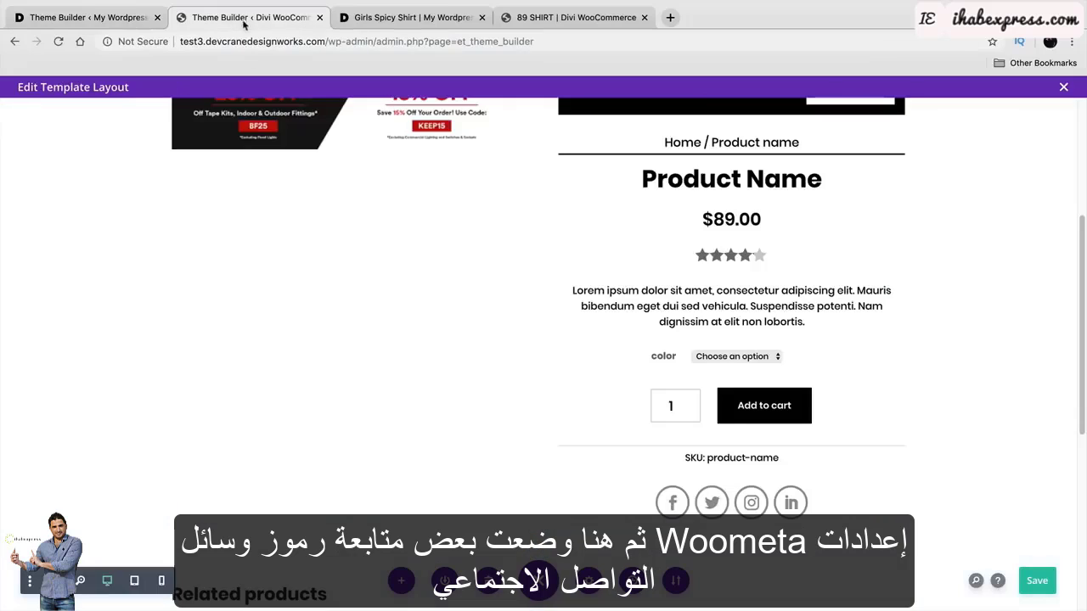
click(709, 498)
click(720, 362)
key(ctrl+shift+Tab)
Insert a Social Media Follow module below Woo Meta with a Facebook network.
click(706, 496)
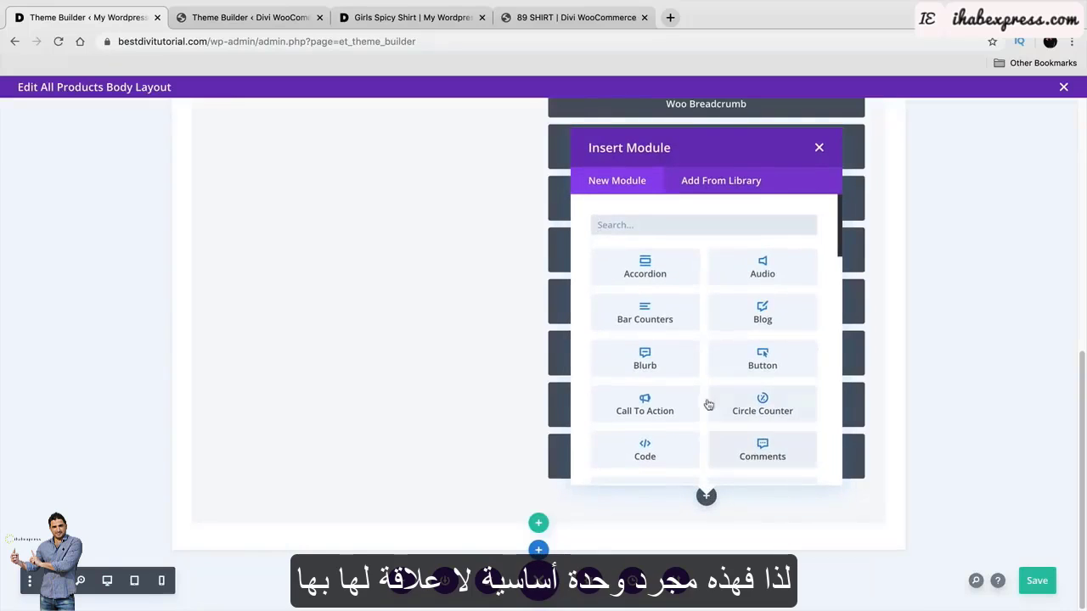
text(SOCIAL)
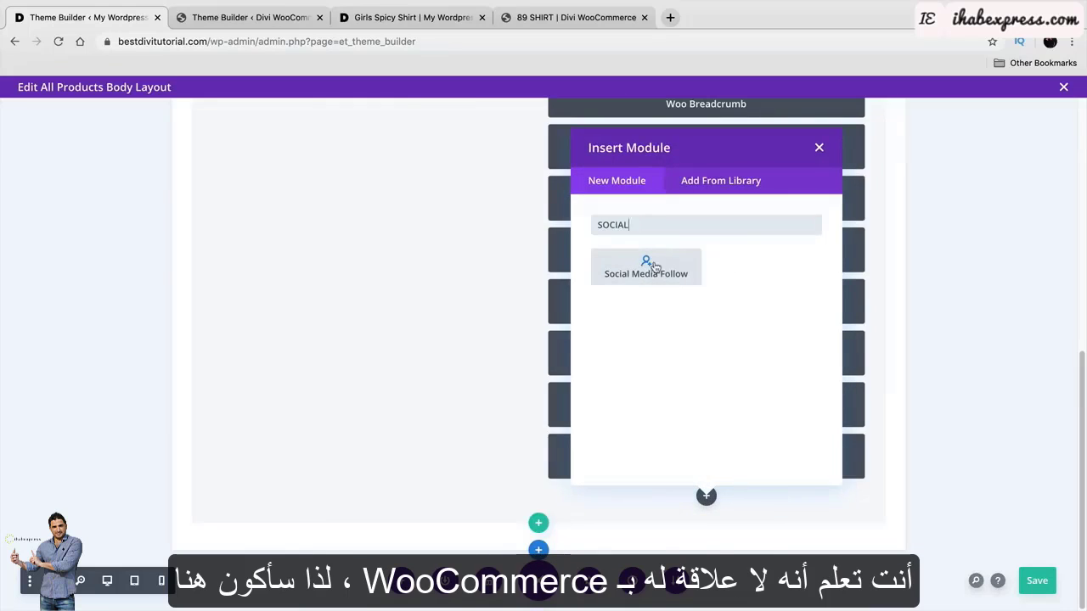
click(646, 265)
click(328, 229)
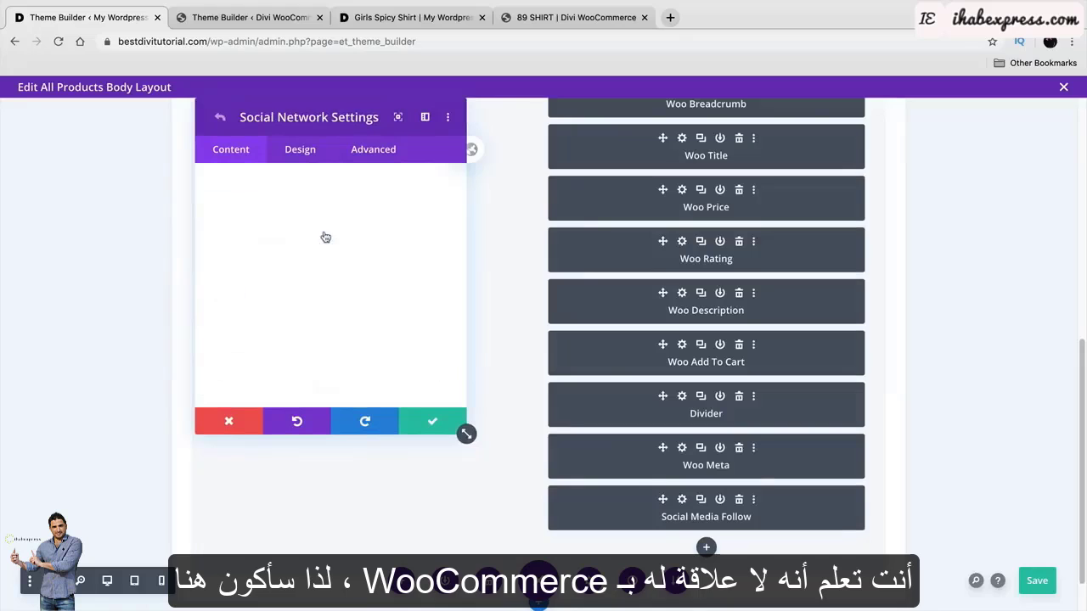
click(338, 269)
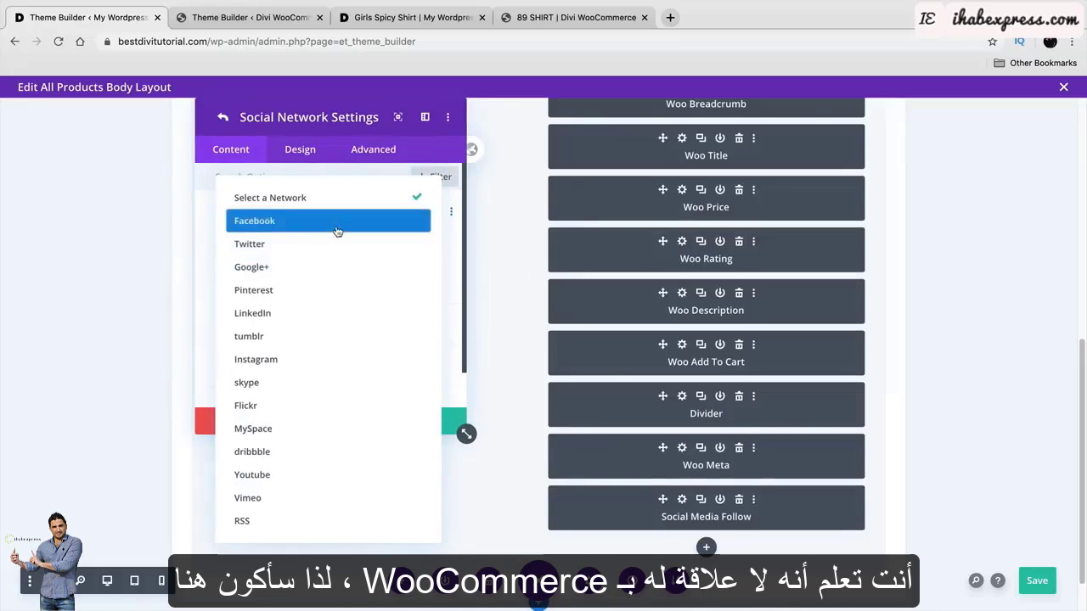
click(337, 223)
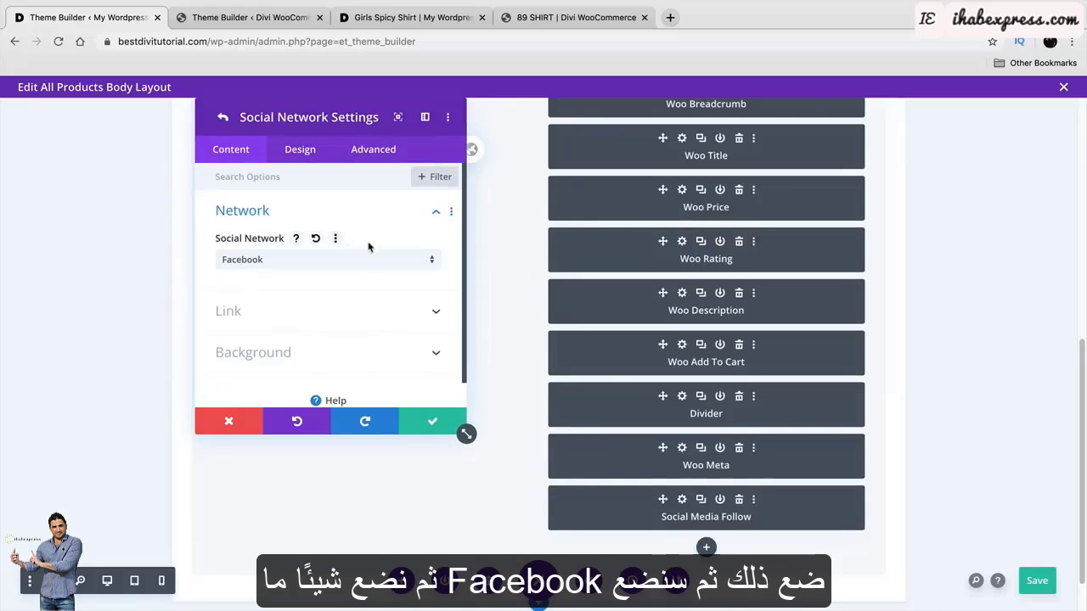
click(433, 424)
Add Pinterest, LinkedIn and Instagram networks to the follow module.
click(326, 268)
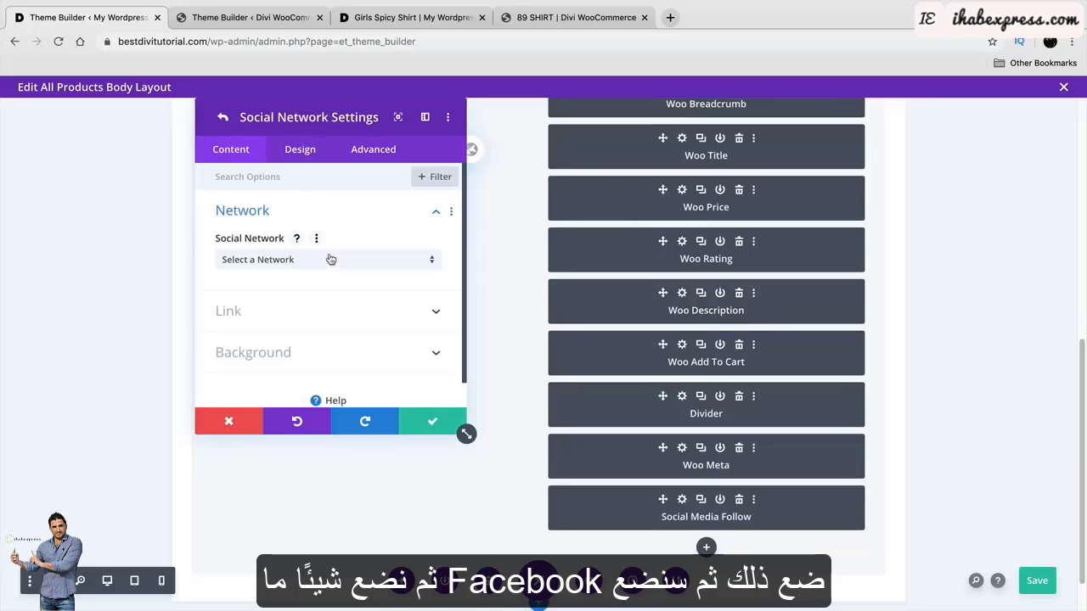
click(333, 260)
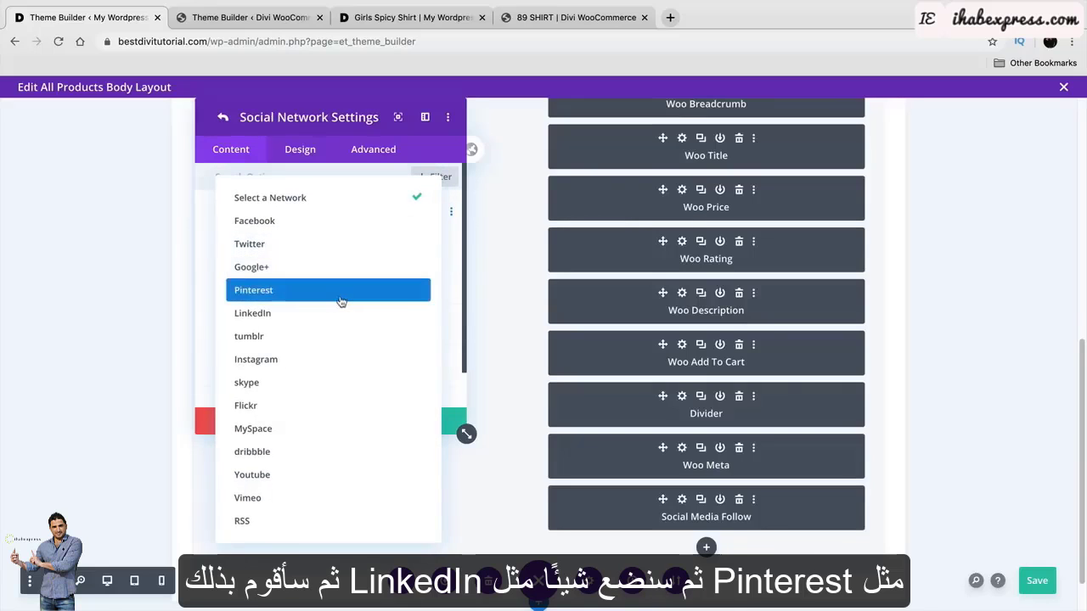
click(341, 293)
click(431, 422)
click(331, 296)
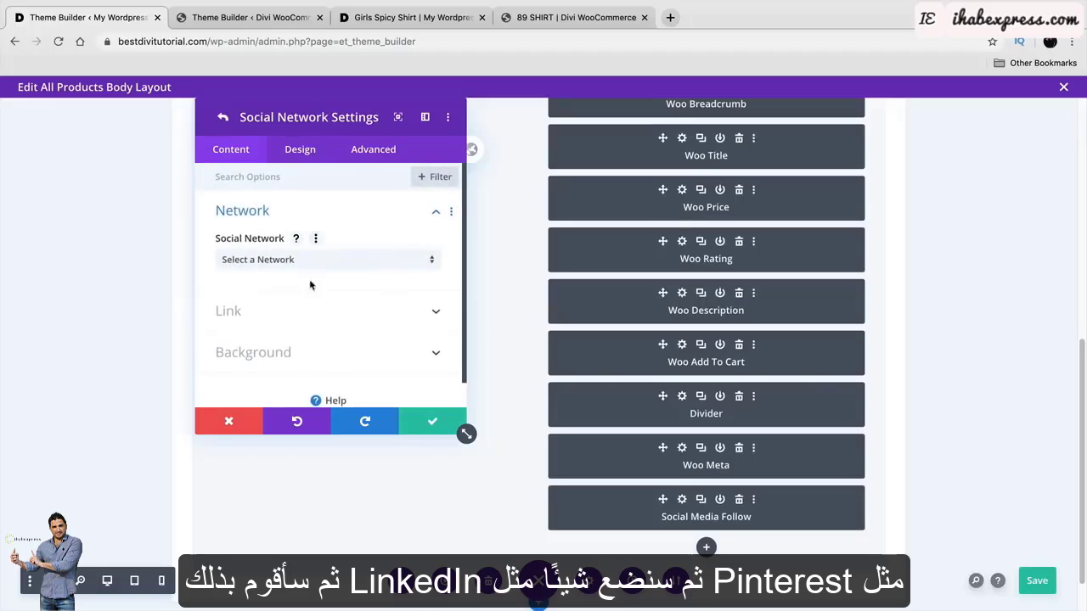
click(298, 263)
click(311, 315)
click(428, 420)
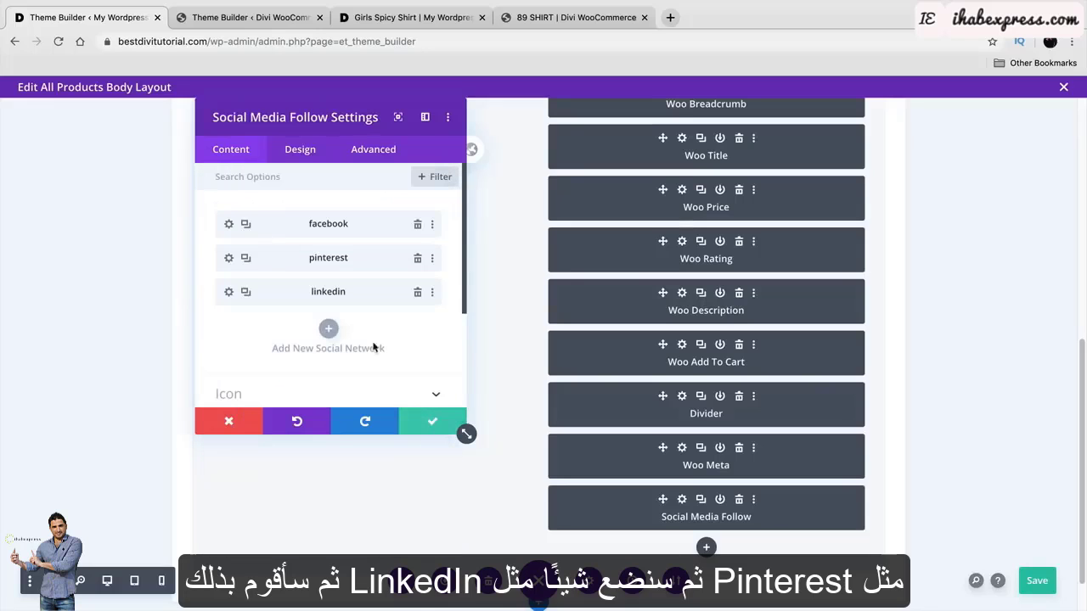
click(324, 328)
click(303, 260)
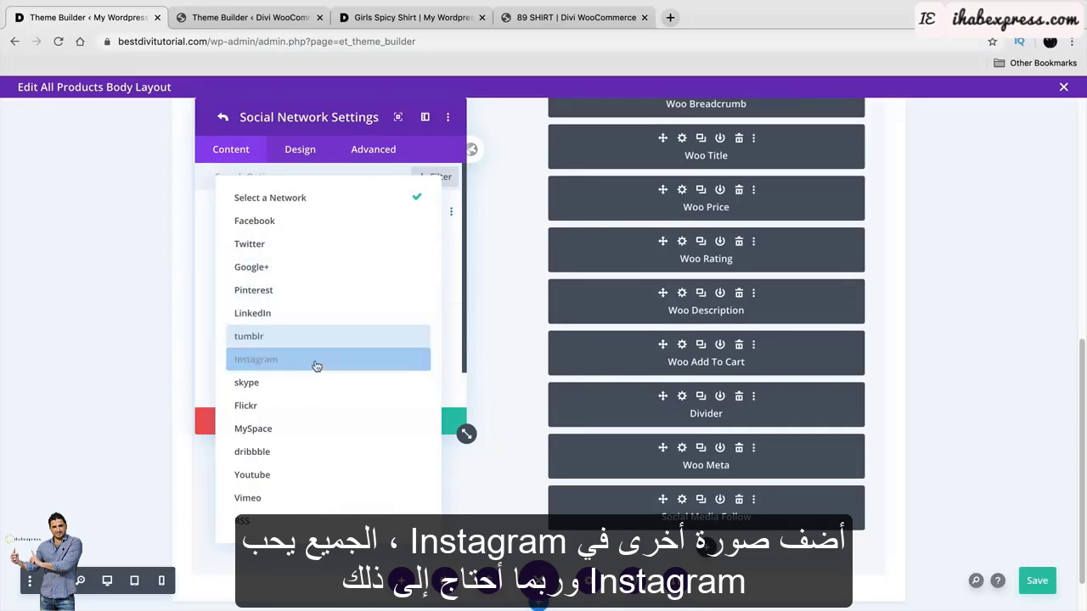
click(316, 360)
click(418, 421)
Bring up the follow module's Design alignment options.
scroll(367, 383, down, 2)
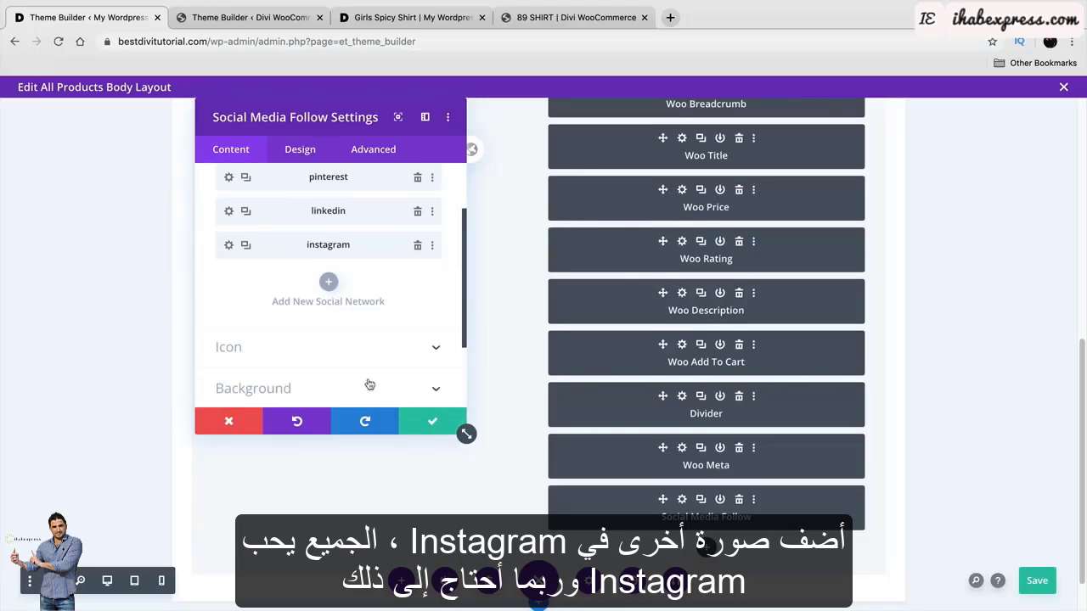
click(309, 158)
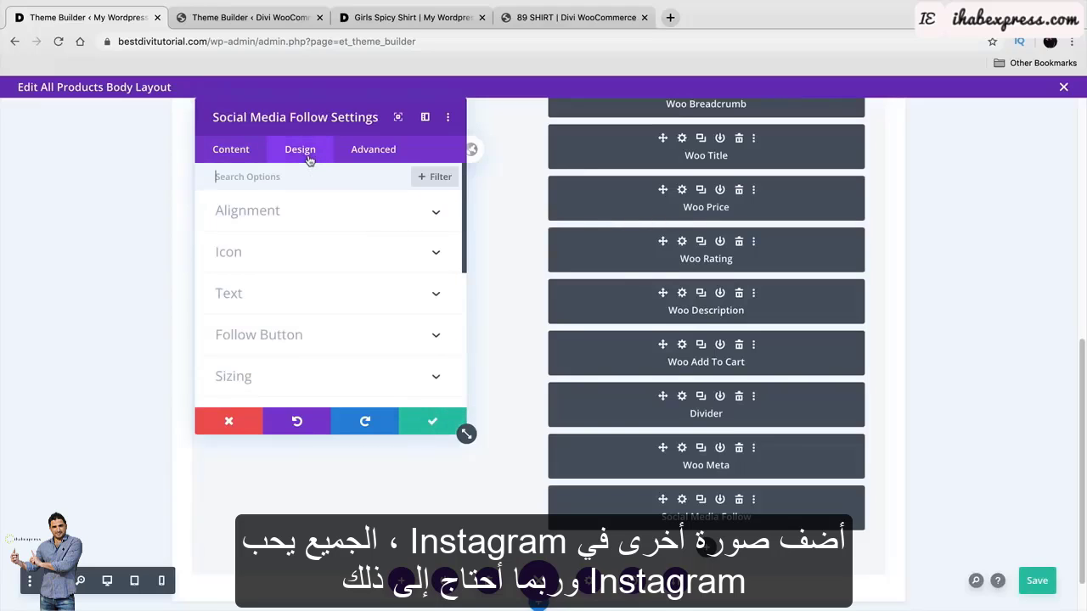
click(312, 219)
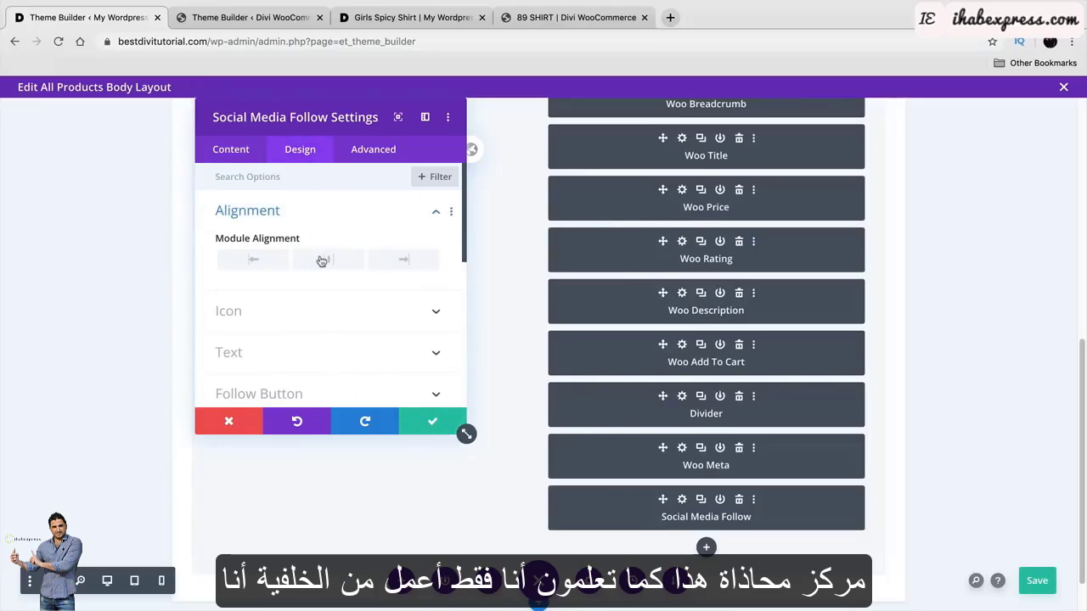
Save the Social Media Follow module and review Woo Meta's layout and text design options.
click(430, 422)
click(682, 448)
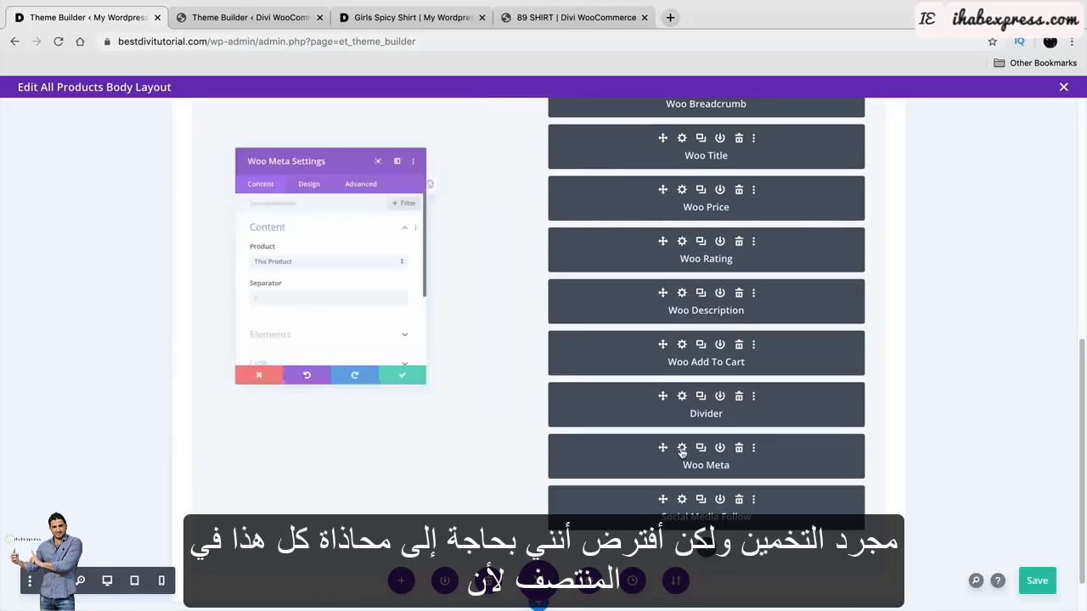
click(305, 153)
click(310, 218)
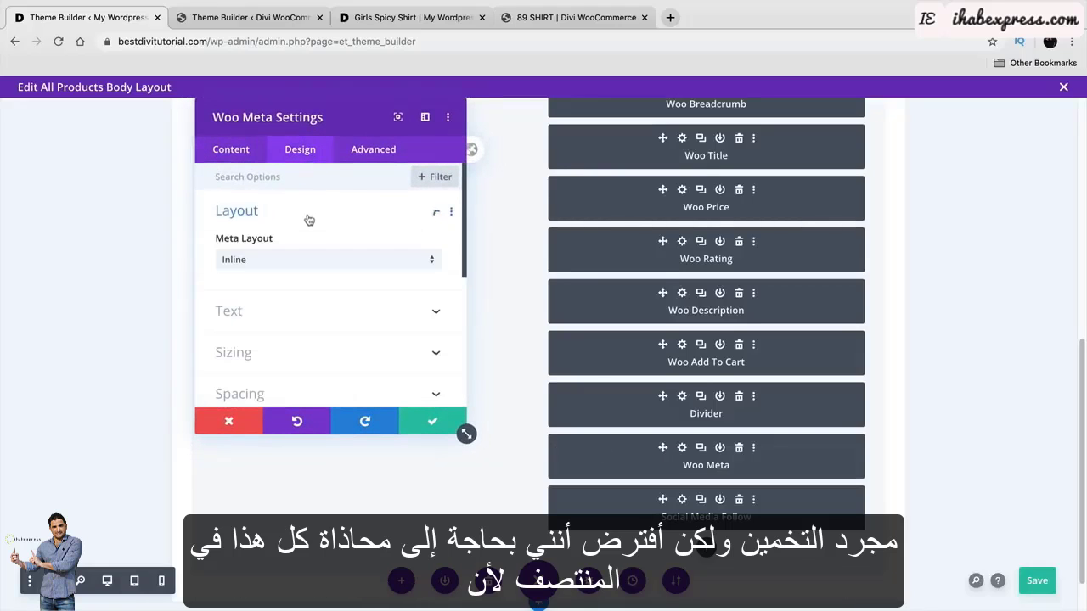
click(304, 312)
scroll(314, 260, down, 2)
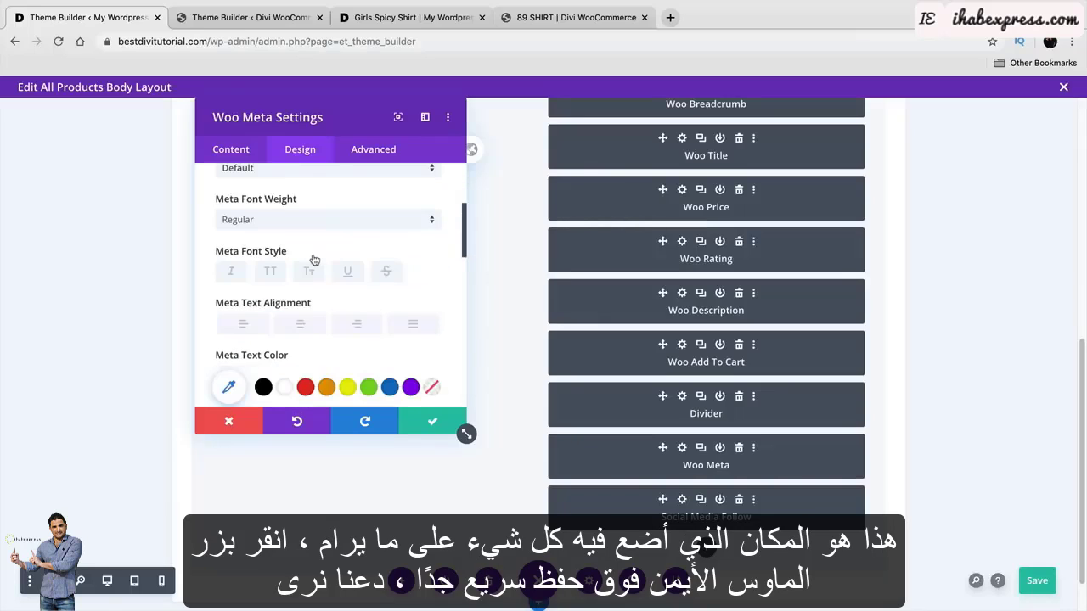
scroll(314, 260, down, 2)
click(431, 423)
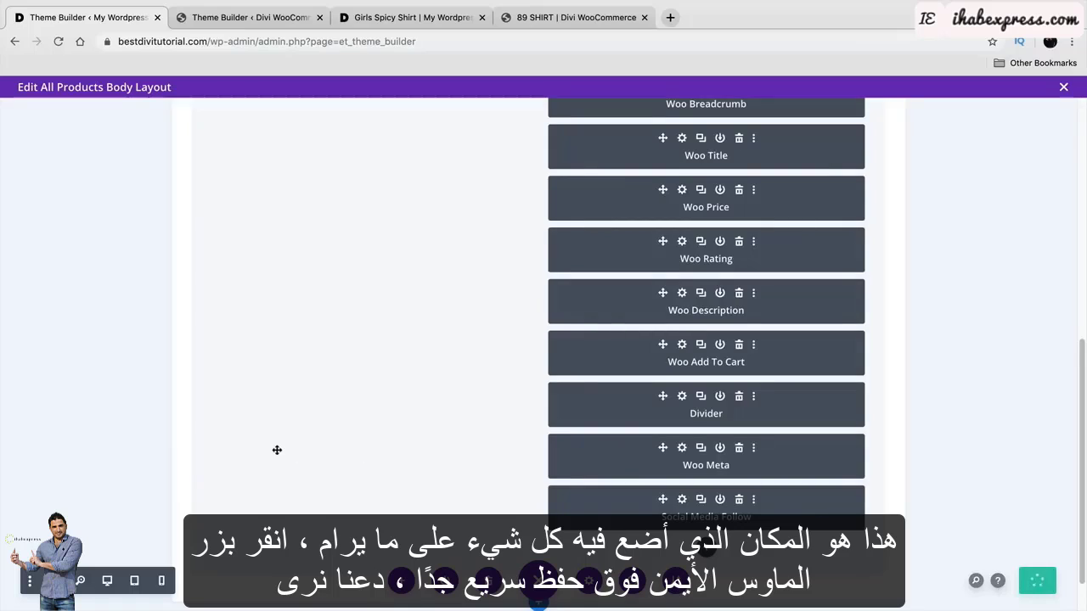
Preview the layout in Desktop view and check the reference's related products module.
click(107, 583)
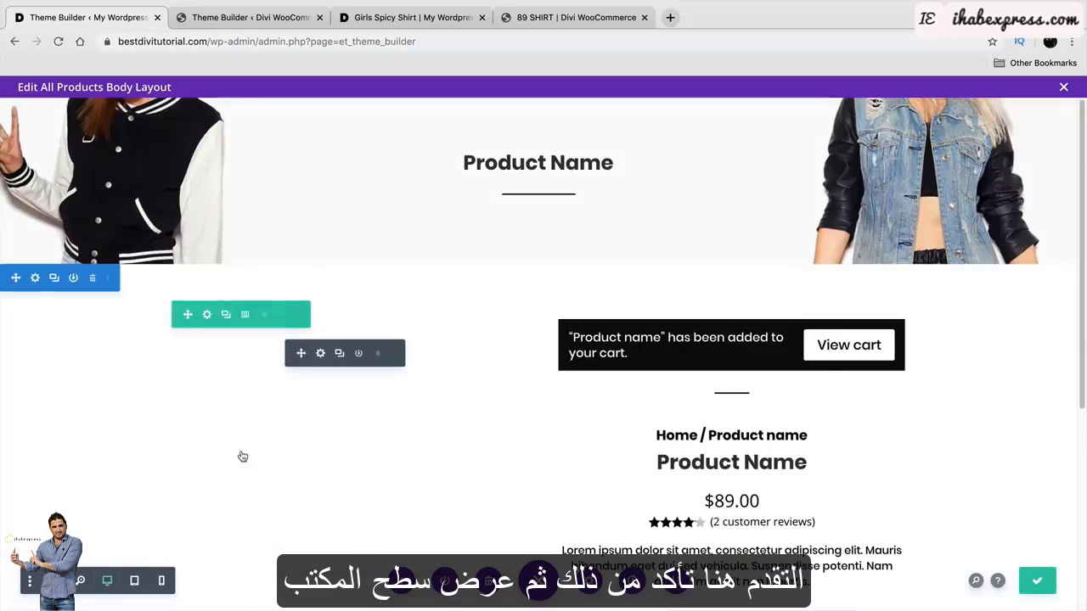
scroll(241, 451, down, 3)
scroll(240, 440, down, 3)
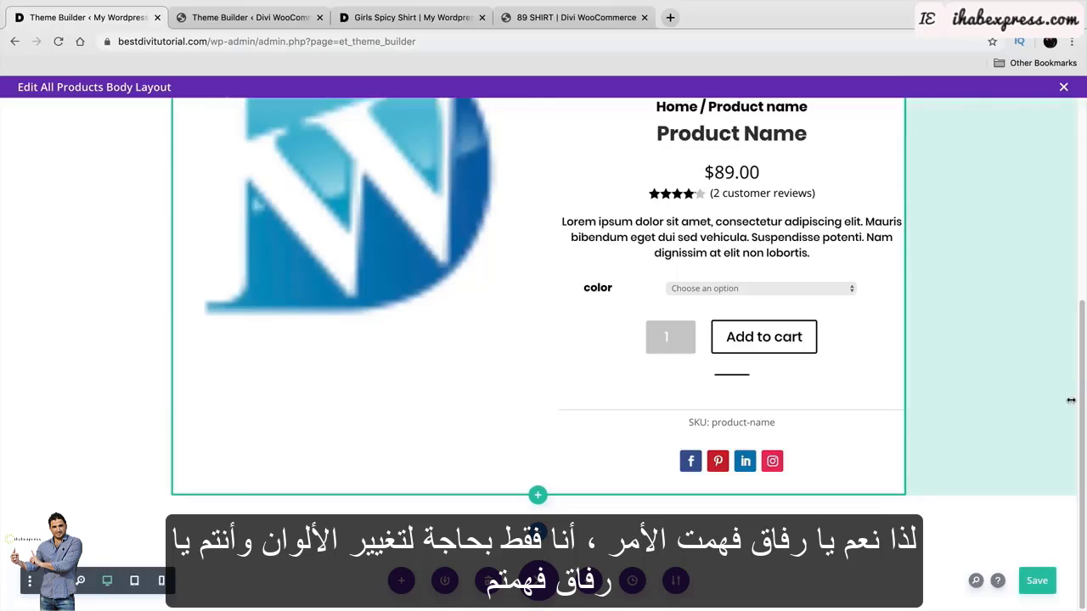
click(264, 22)
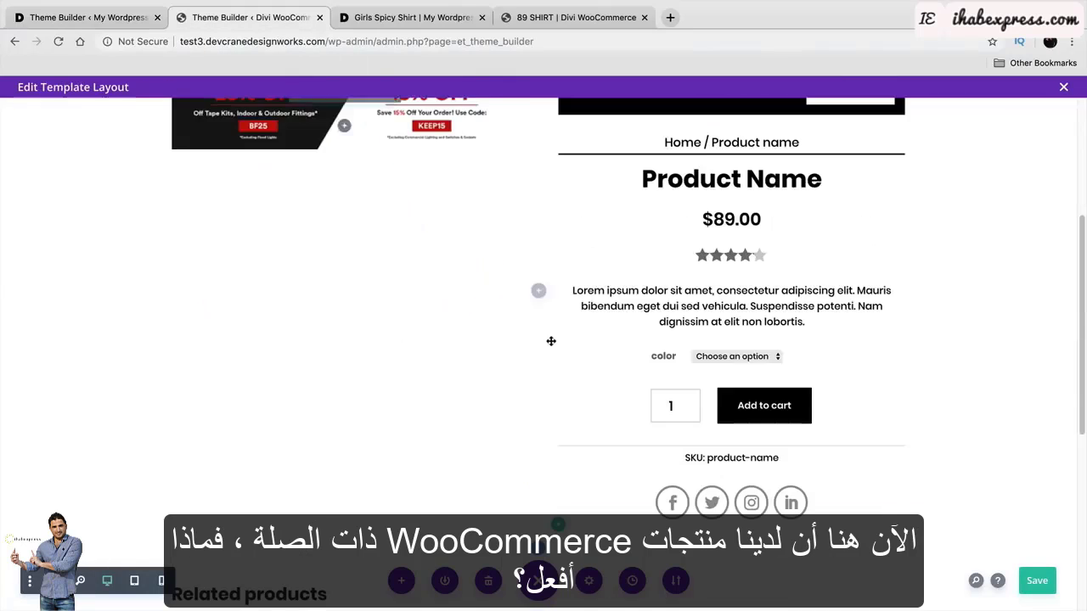
scroll(548, 344, down, 5)
click(514, 351)
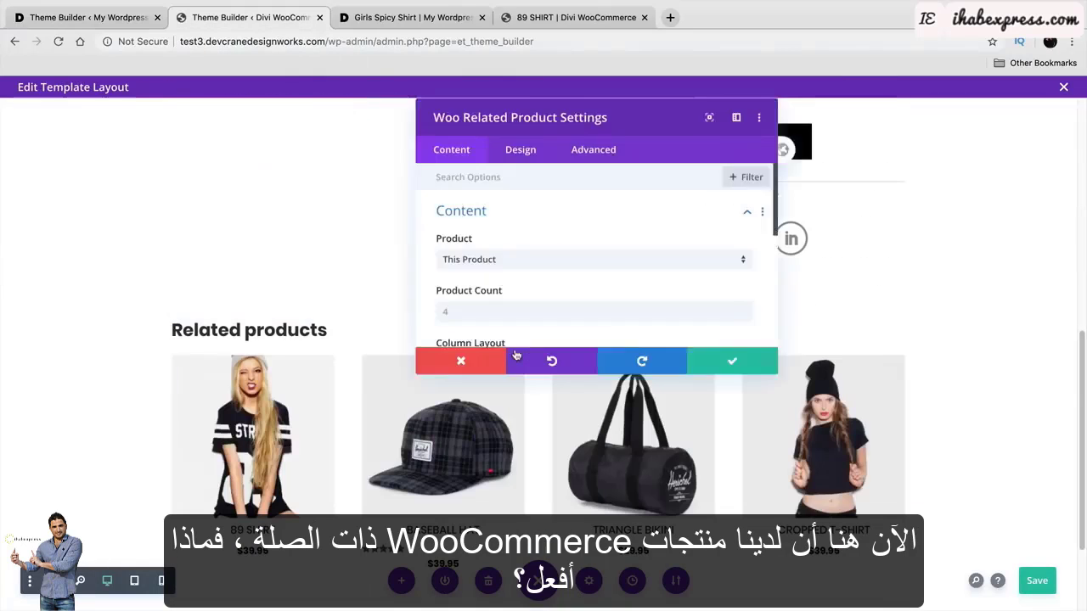
click(750, 366)
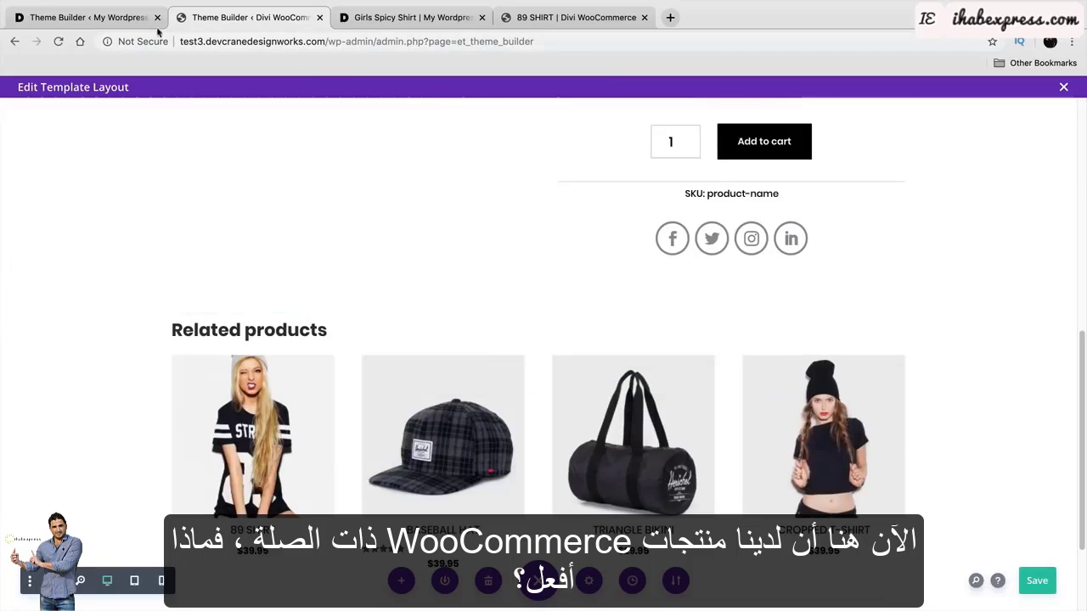
click(85, 17)
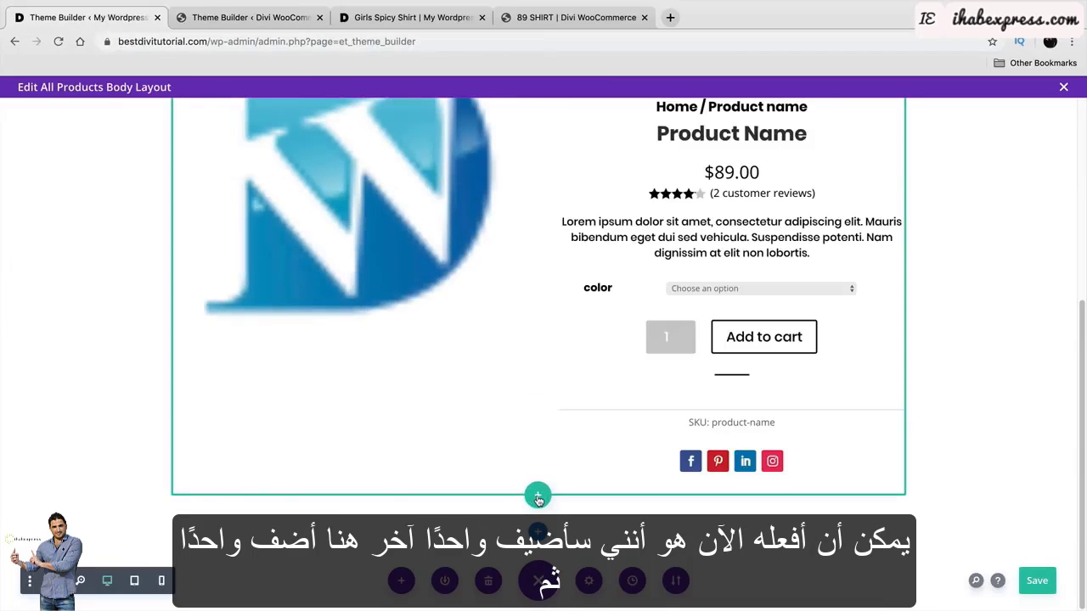
Add a one-column row with a Woo Related Product module set to 4 columns.
click(538, 496)
click(452, 242)
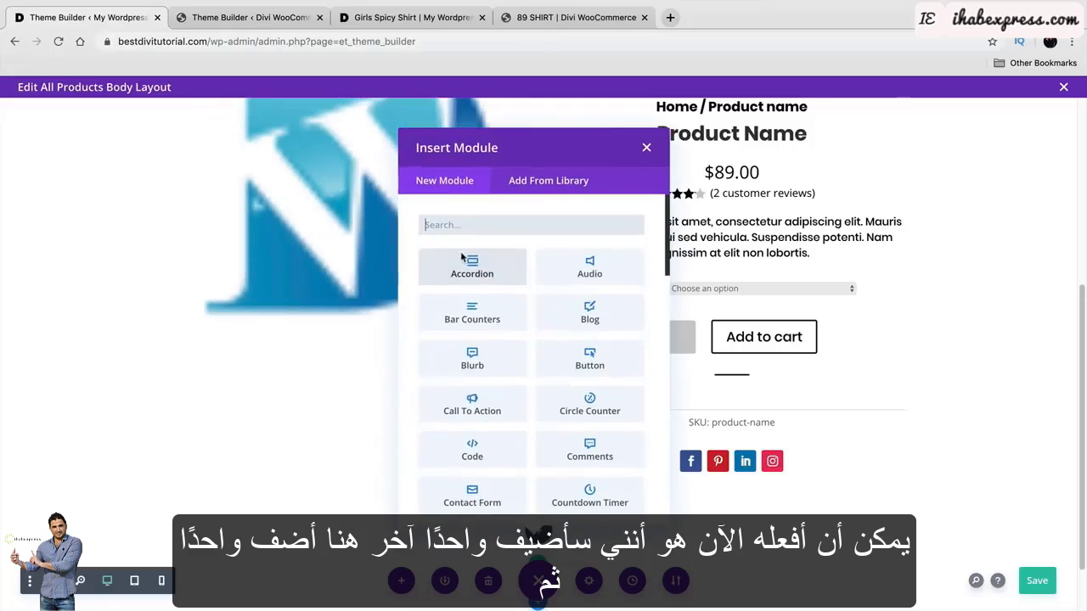
text(REL)
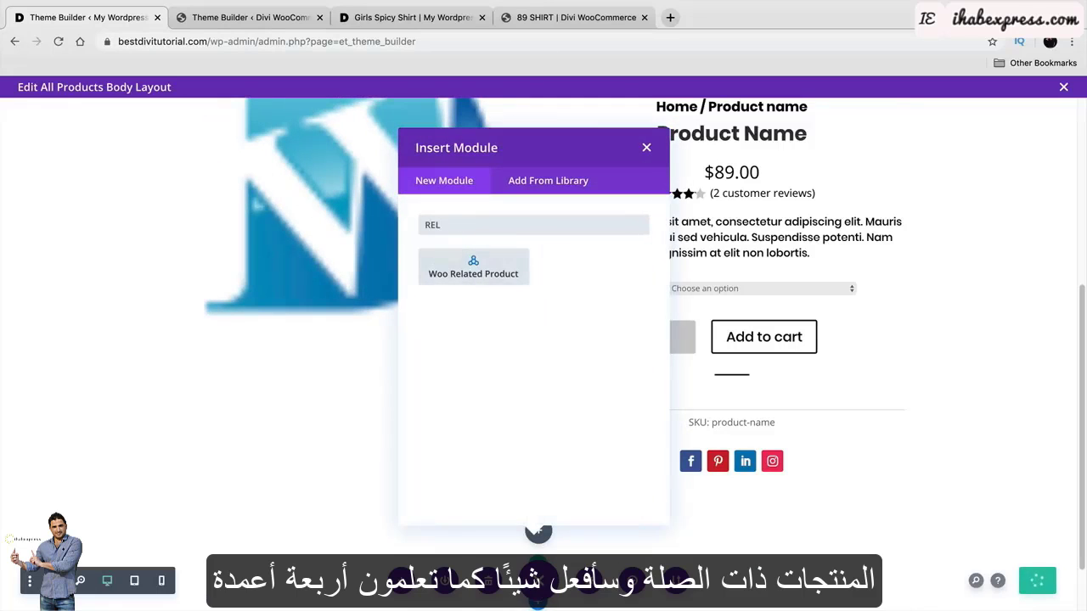
click(509, 277)
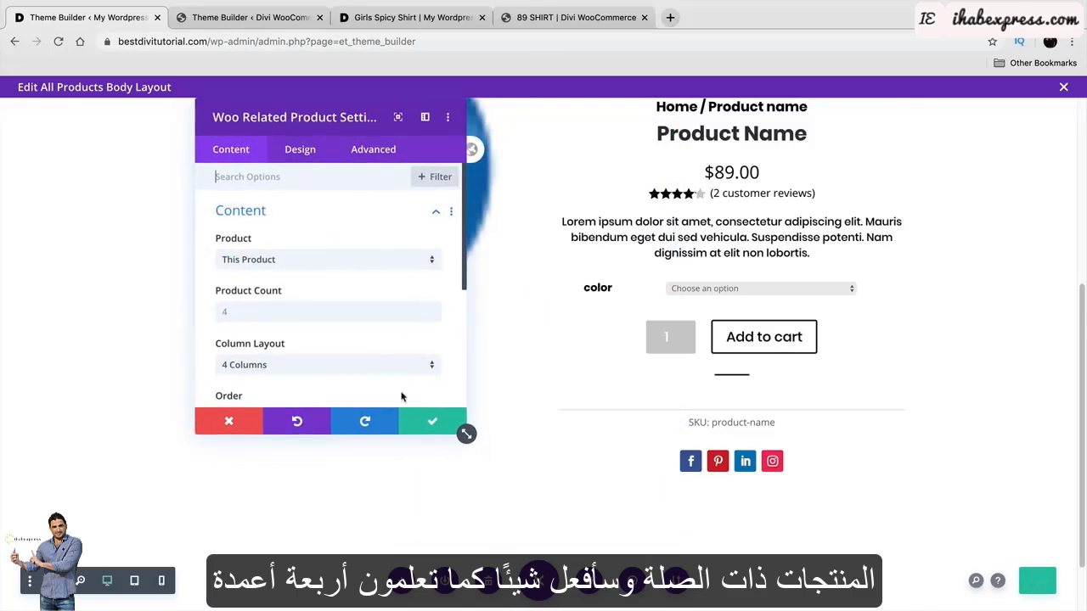
click(380, 368)
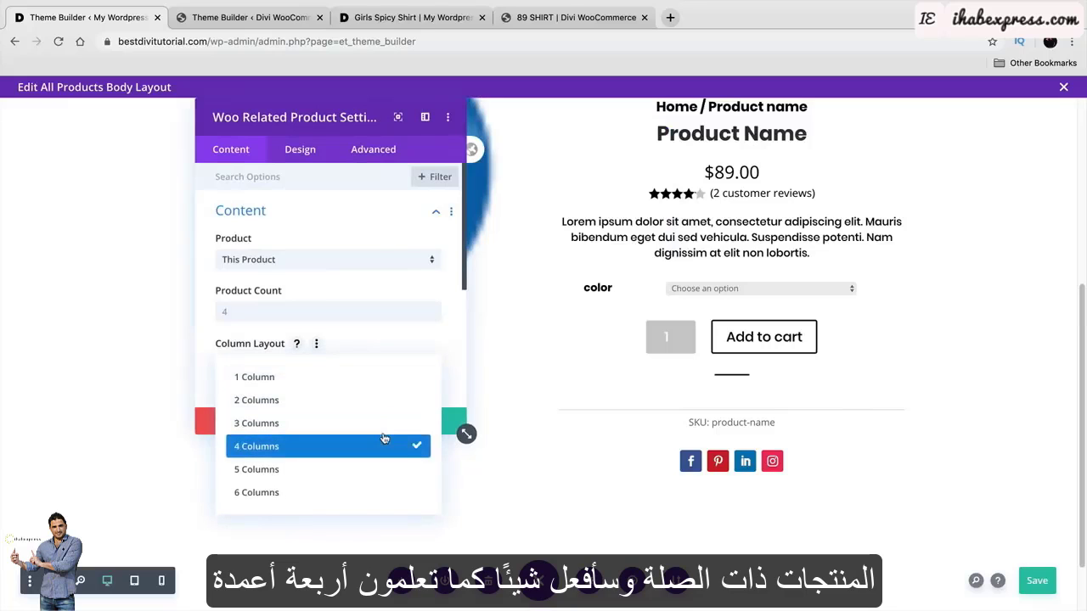
click(386, 445)
click(434, 421)
Scroll through the layout to check it and save the changes.
scroll(510, 447, down, 2)
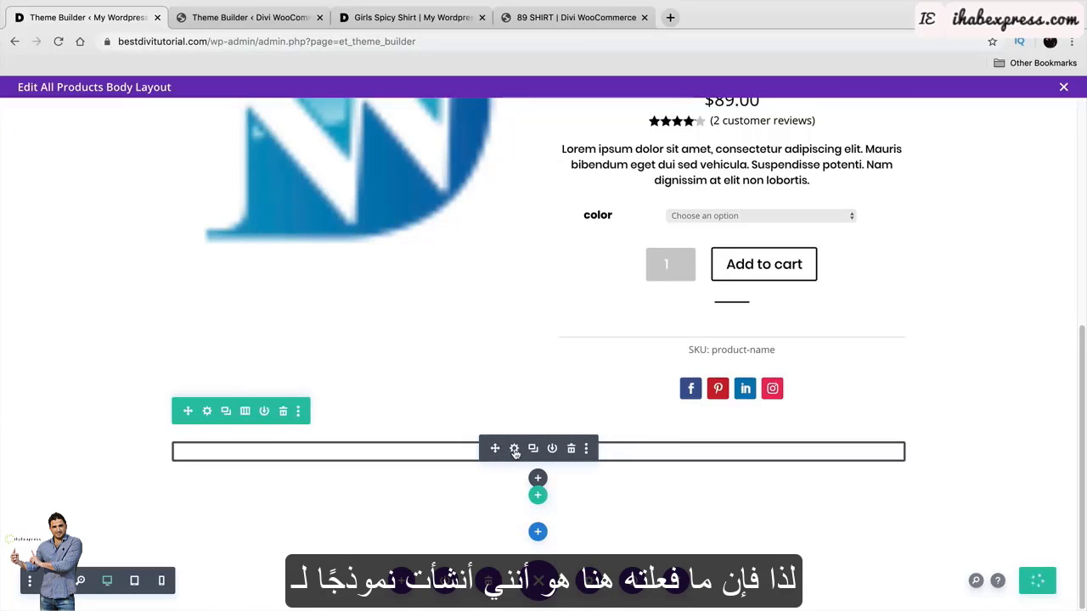
scroll(535, 445, up, 5)
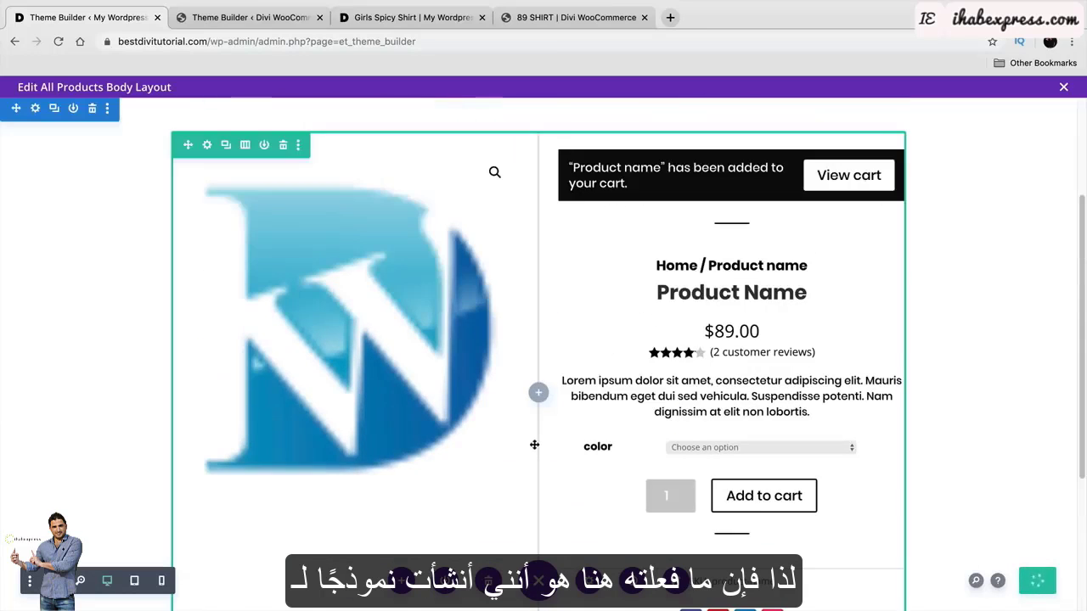
scroll(534, 445, up, 4)
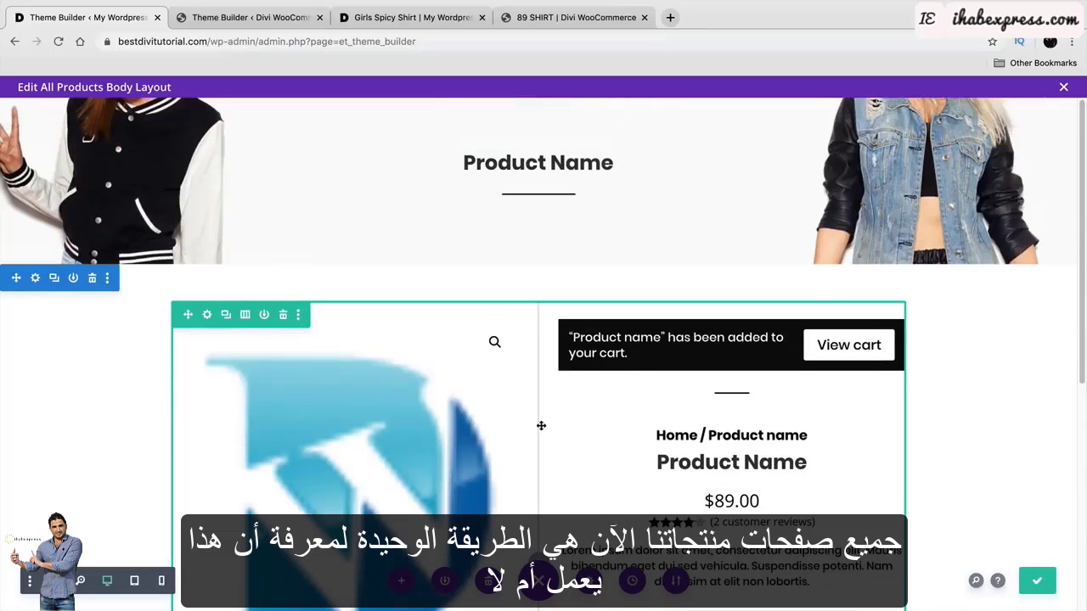
scroll(541, 425, down, 1)
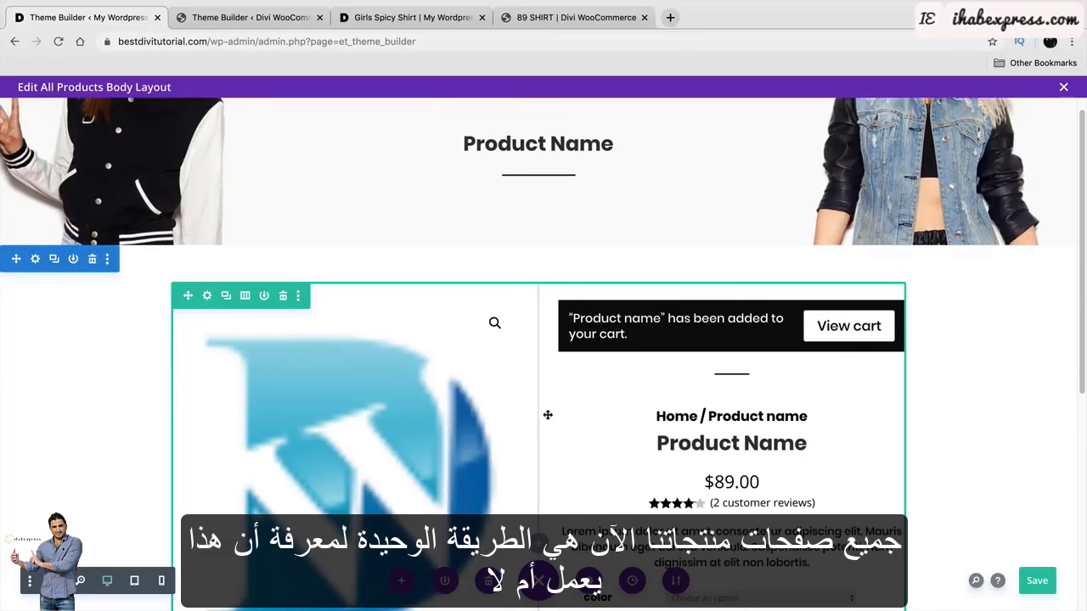
scroll(548, 415, down, 1)
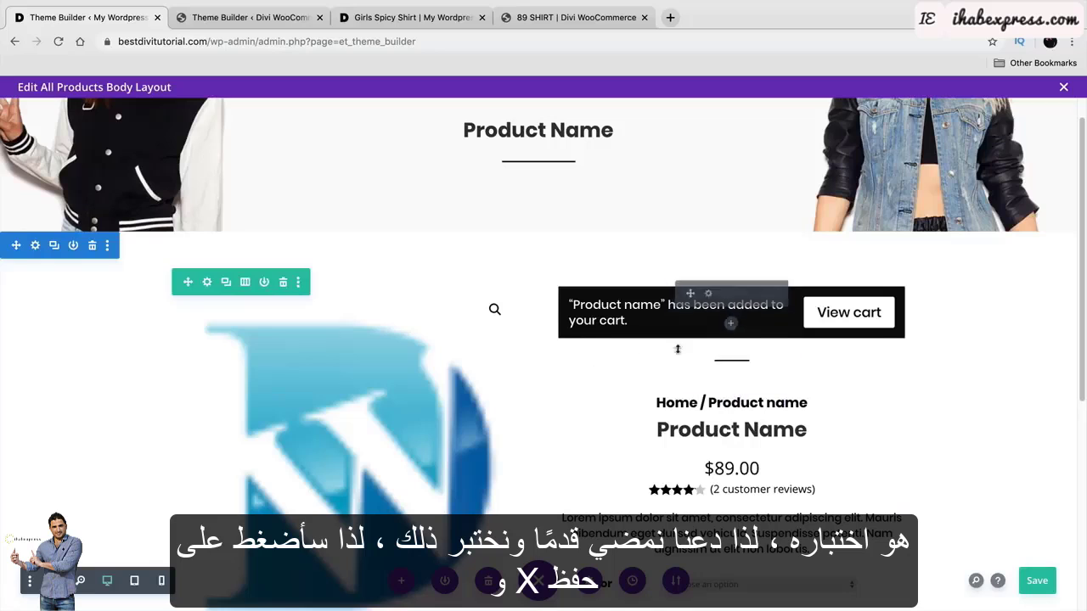
click(1037, 581)
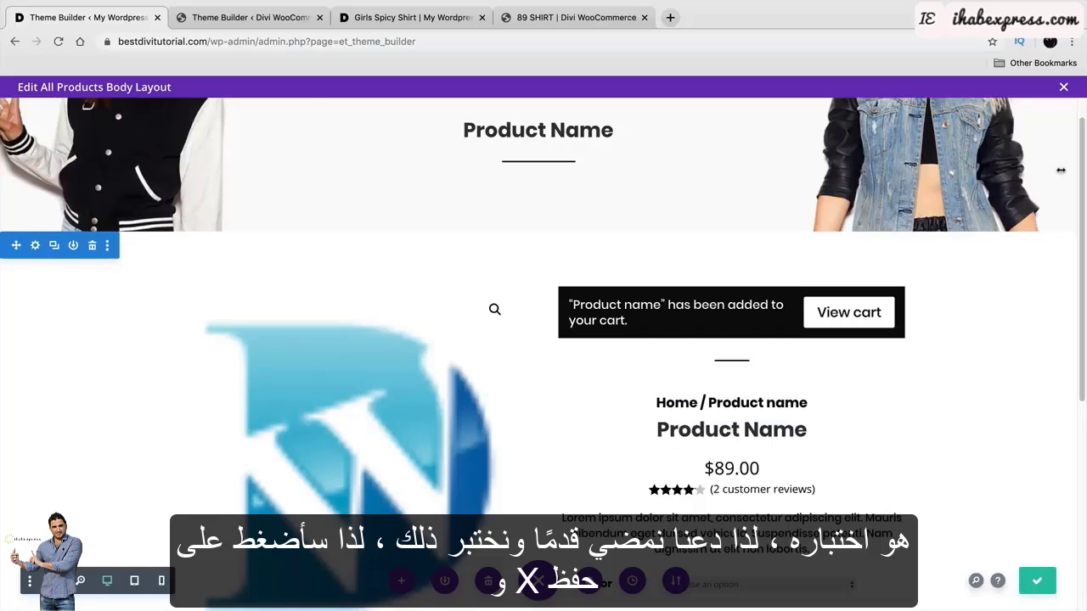
Close the layout editor and save the Theme Builder changes.
click(1065, 89)
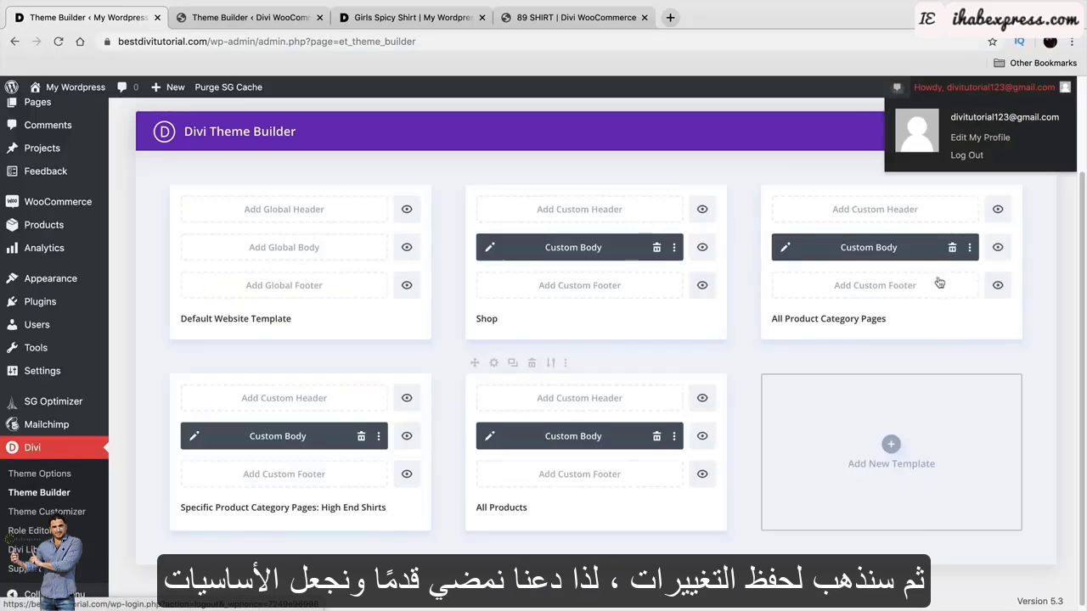
scroll(264, 197, up, 3)
click(223, 195)
scroll(401, 270, down, 3)
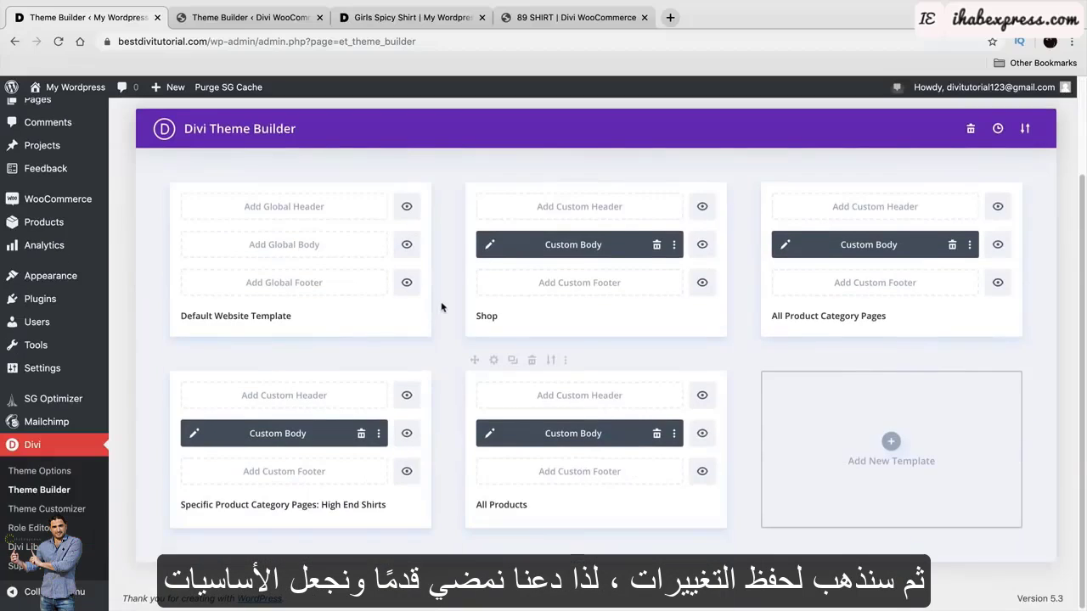
scroll(540, 463, up, 3)
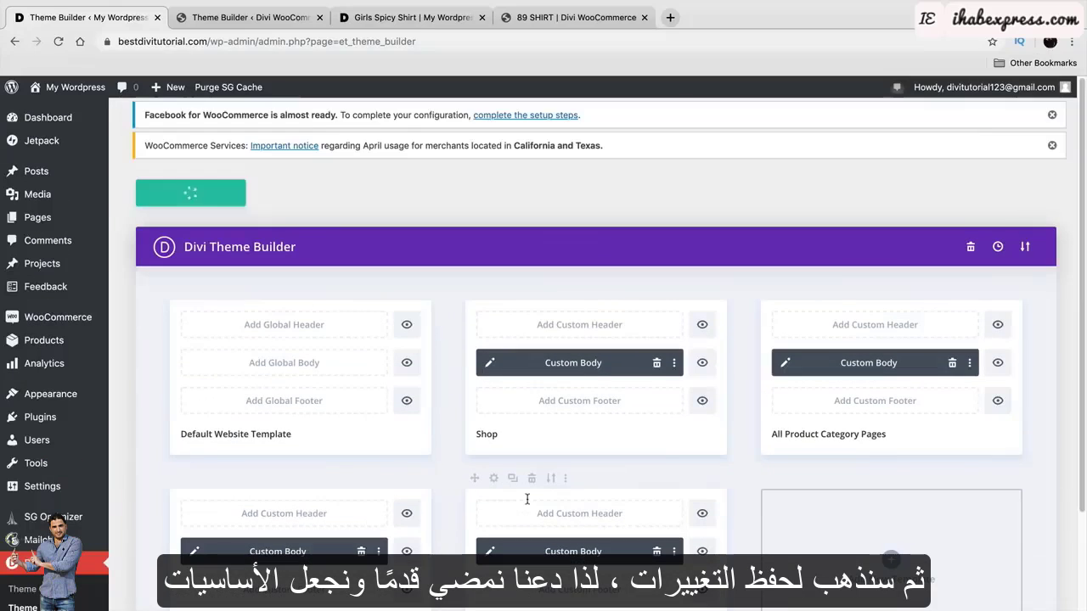
Visit the live site and open the Cute Girls Jacket product page.
mouse_move(68, 87)
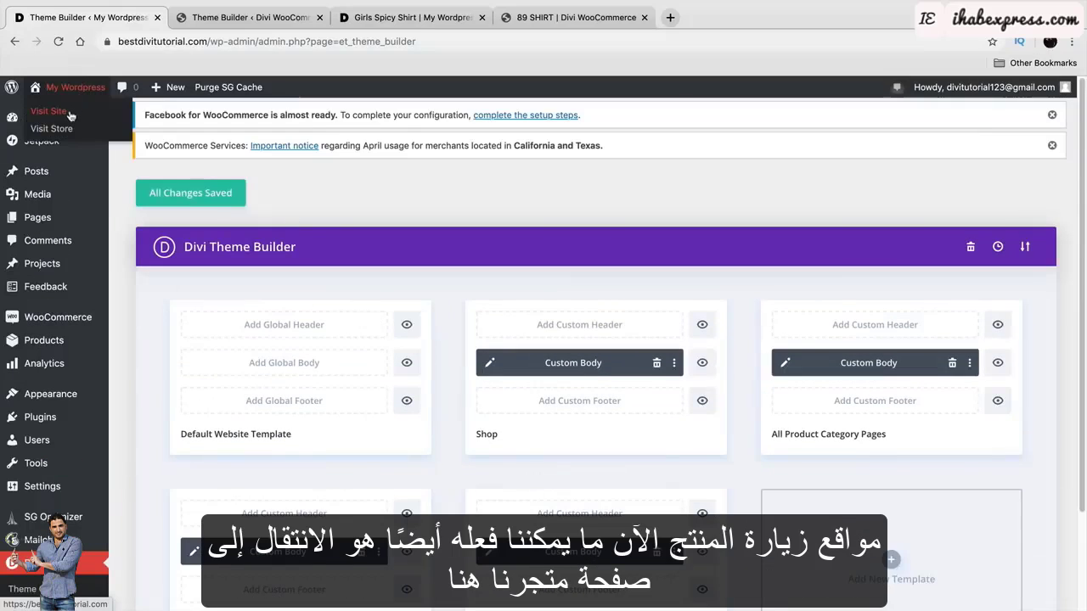
click(68, 115)
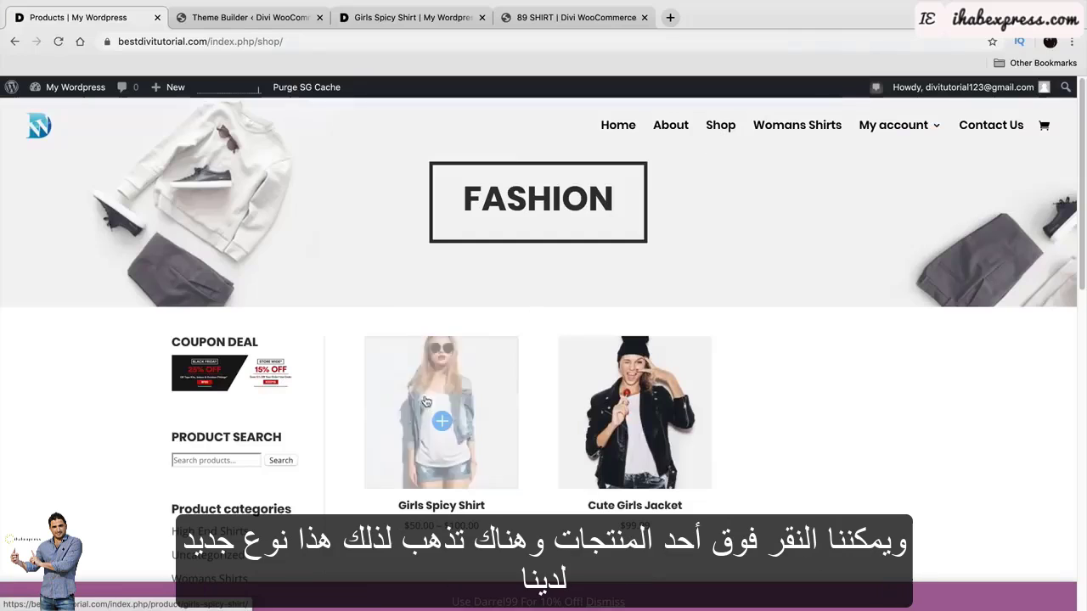
click(616, 384)
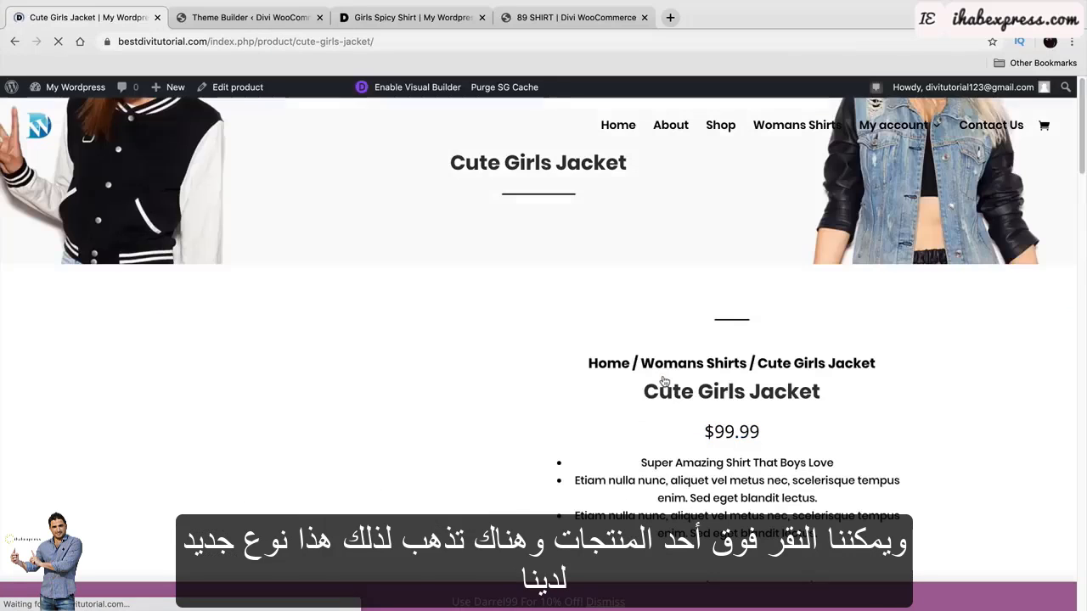
scroll(664, 382, down, 3)
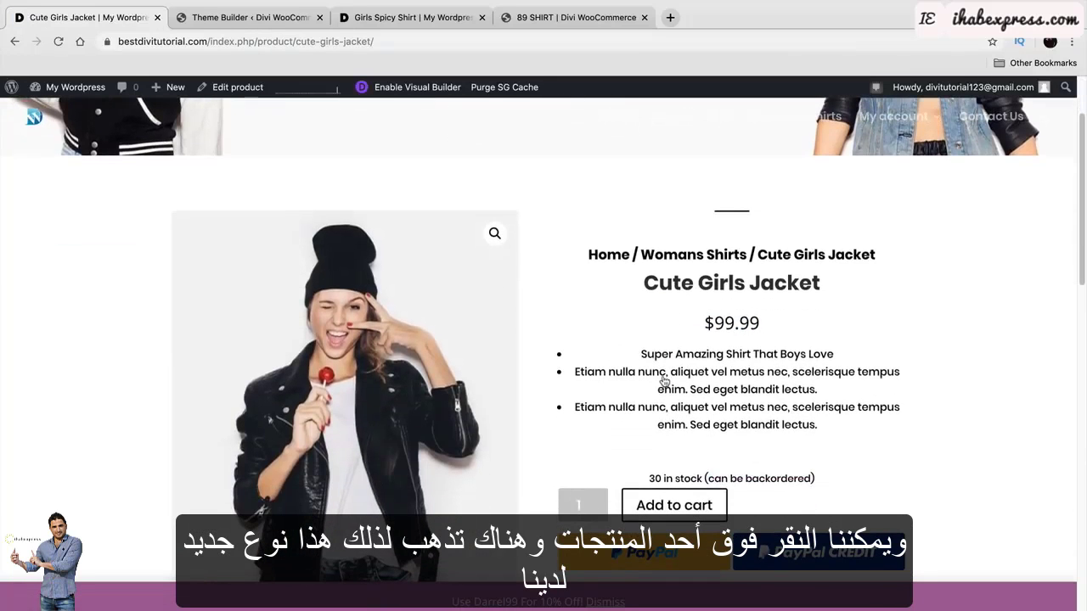
scroll(649, 320, up, 3)
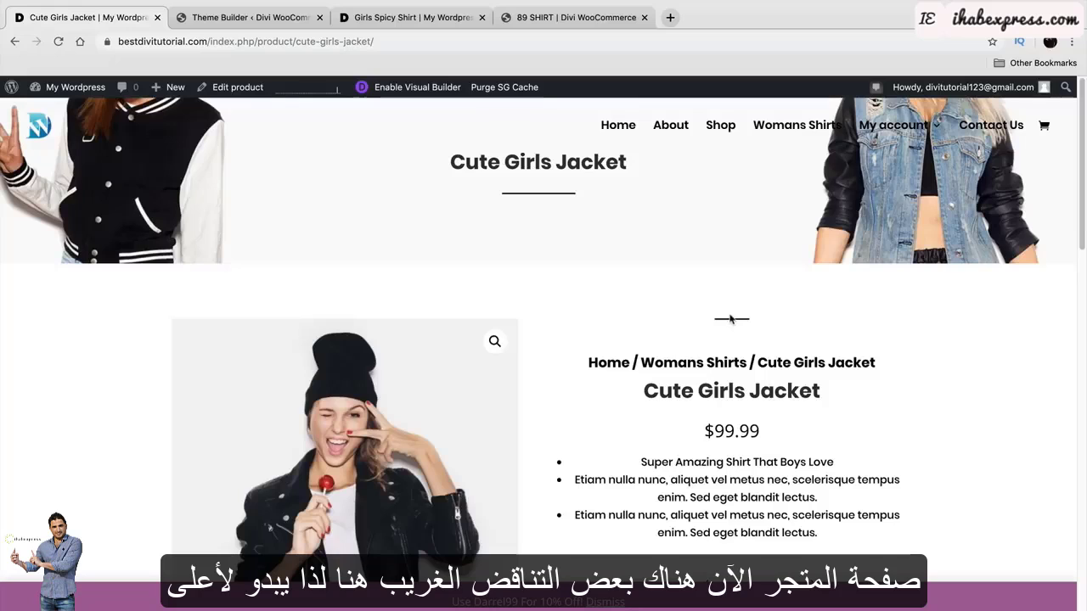
Compare the page with the reference template and the Girls Spicy Shirt page.
click(271, 18)
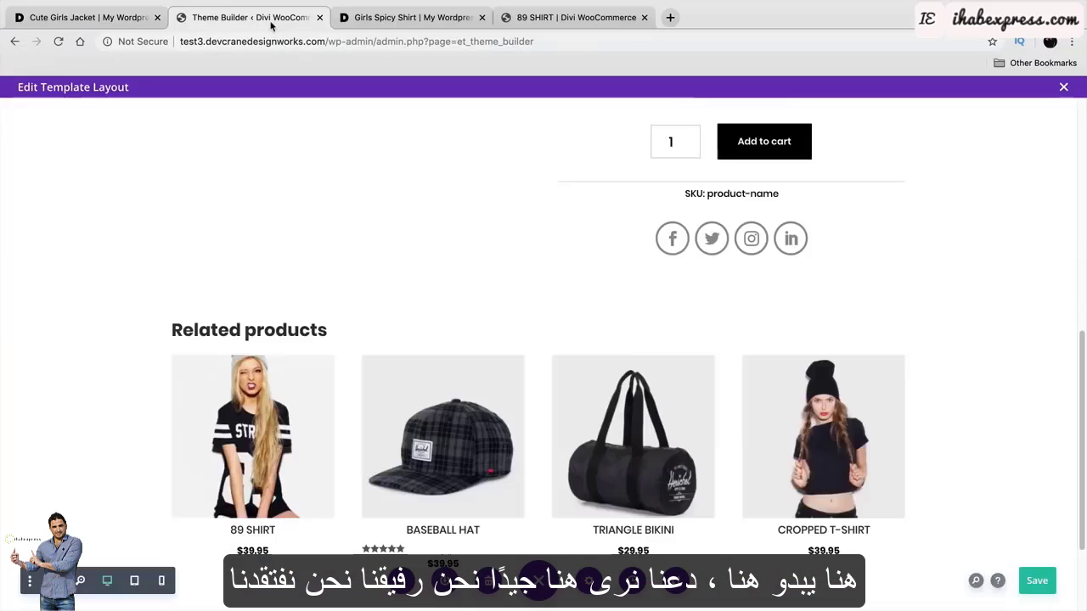
click(414, 18)
click(260, 19)
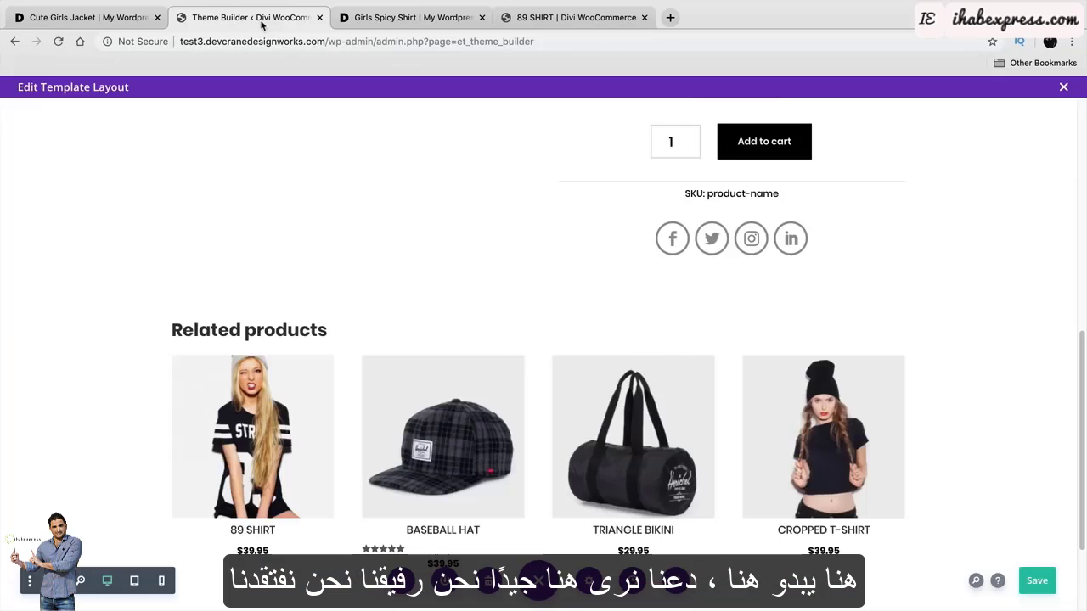
scroll(543, 306, up, 5)
scroll(576, 344, up, 2)
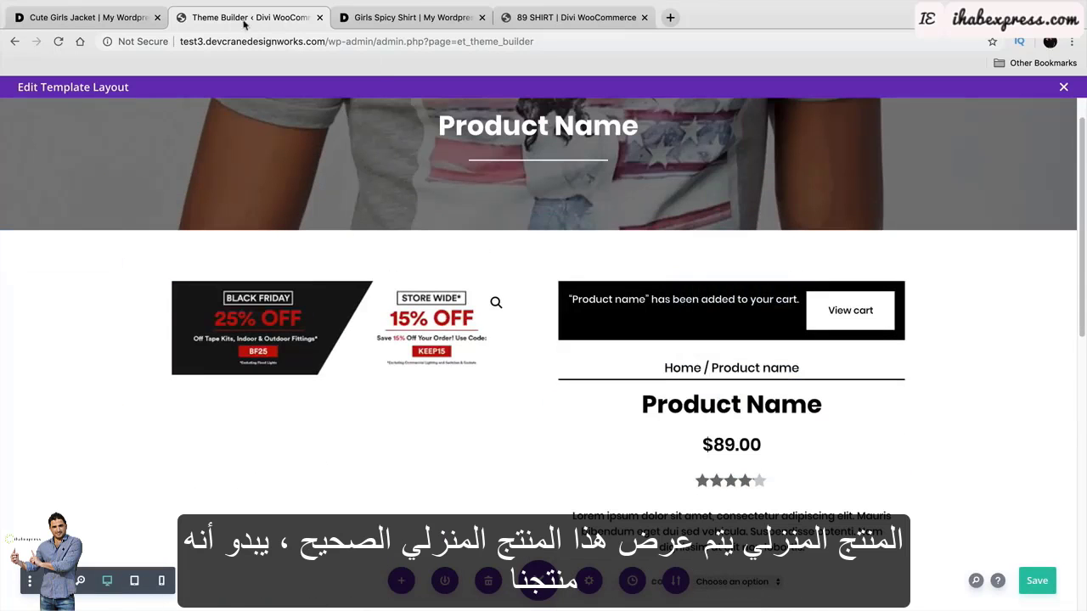
click(414, 18)
click(108, 19)
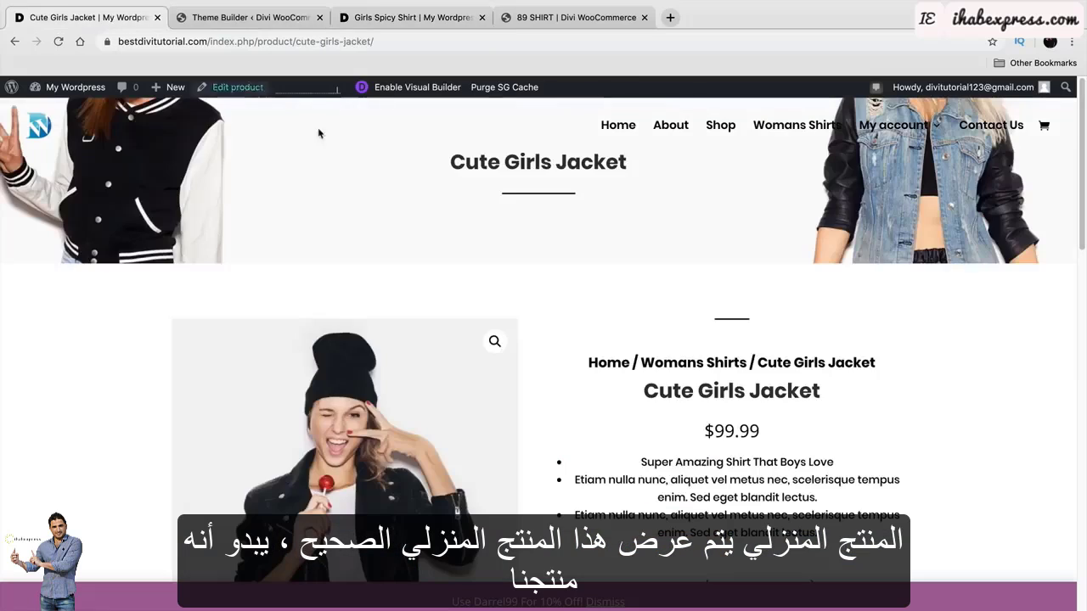
Select the breadcrumb trail text and compare its placement with the reference template.
drag(740, 344, 702, 343)
click(728, 342)
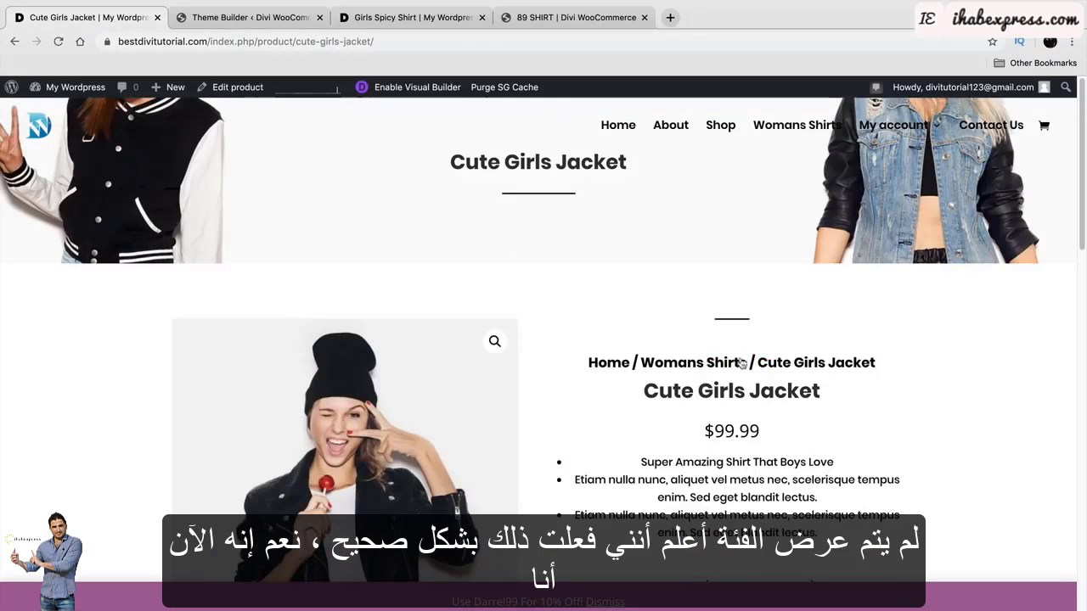
drag(778, 363, 613, 362)
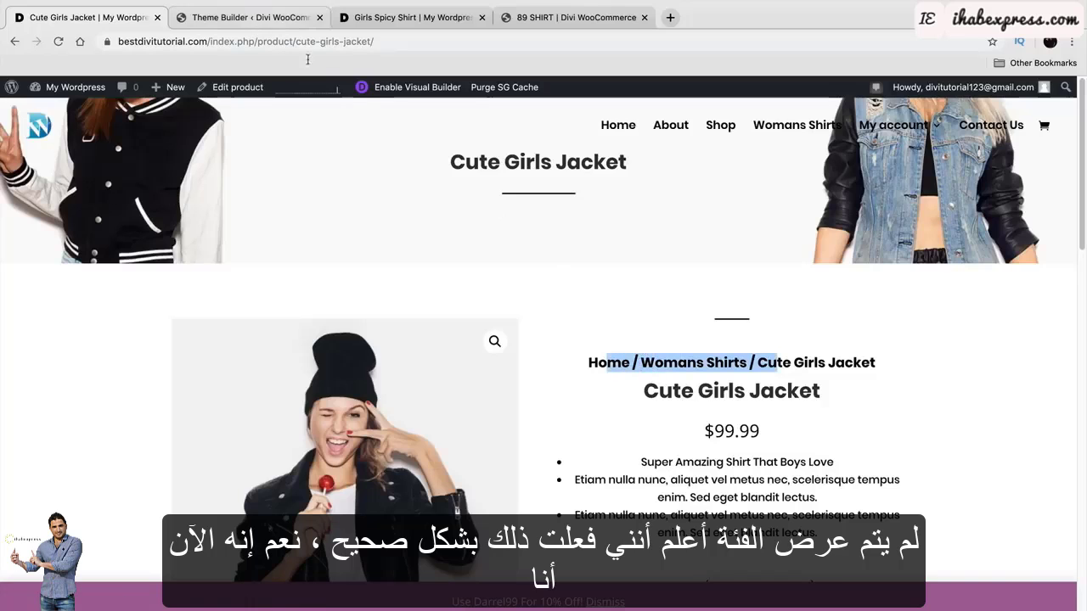
click(273, 24)
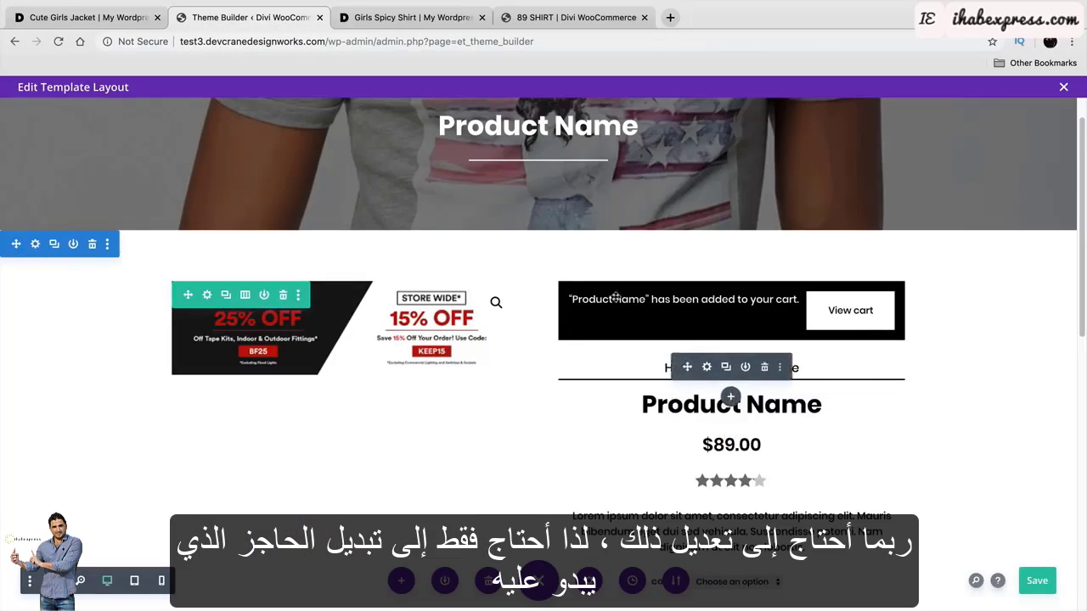
click(138, 14)
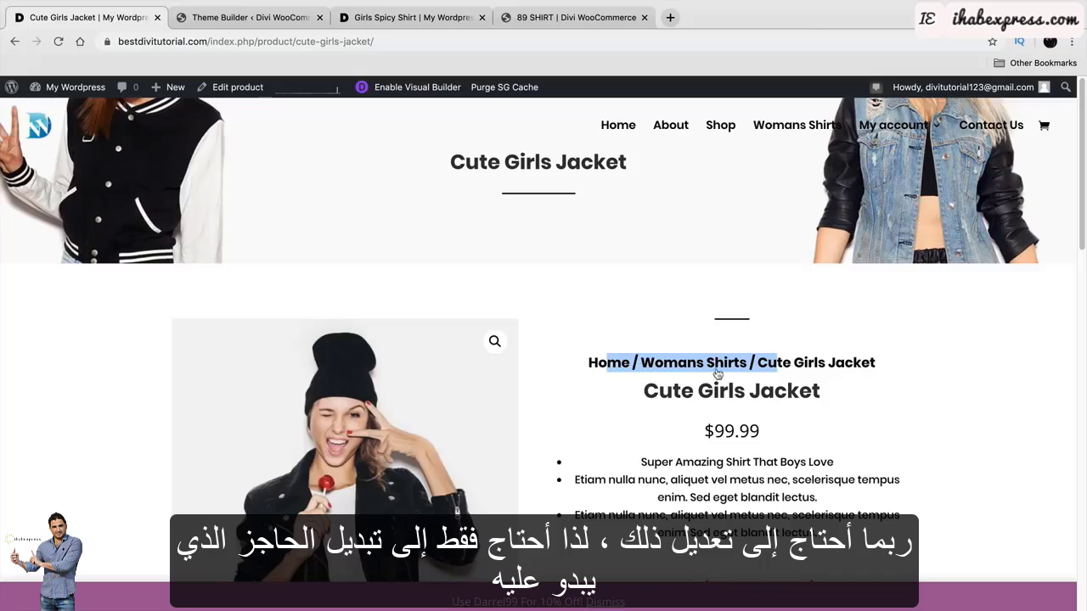
click(603, 339)
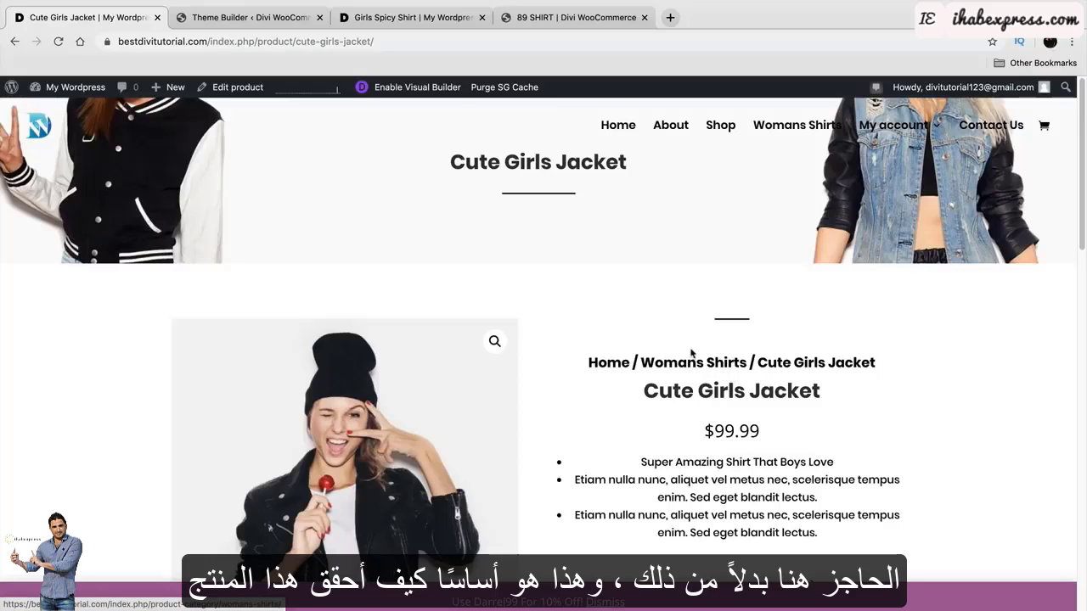
scroll(692, 354, down, 10)
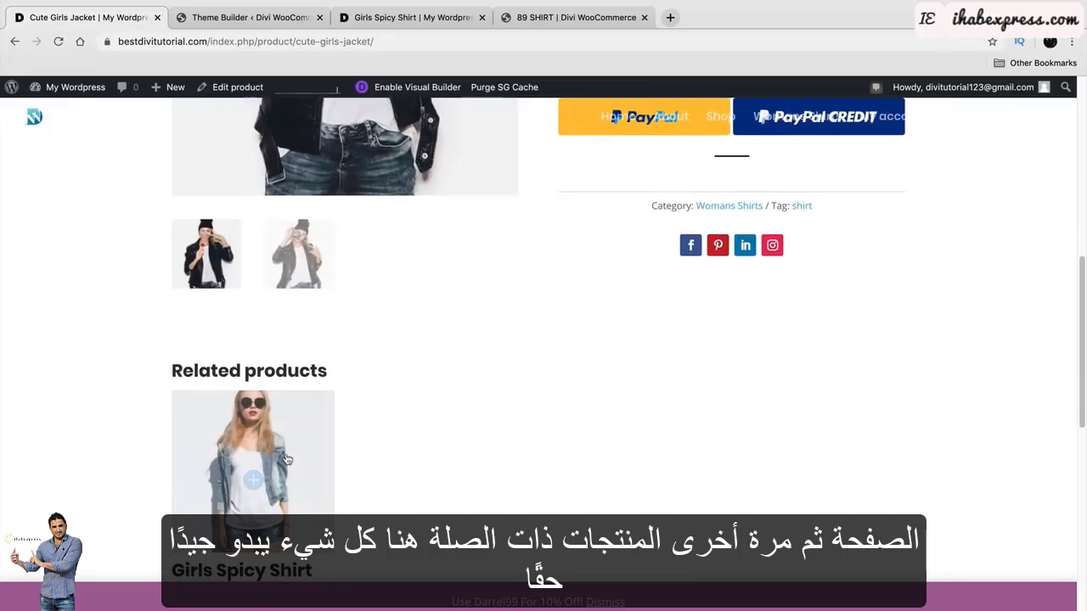
scroll(754, 433, up, 10)
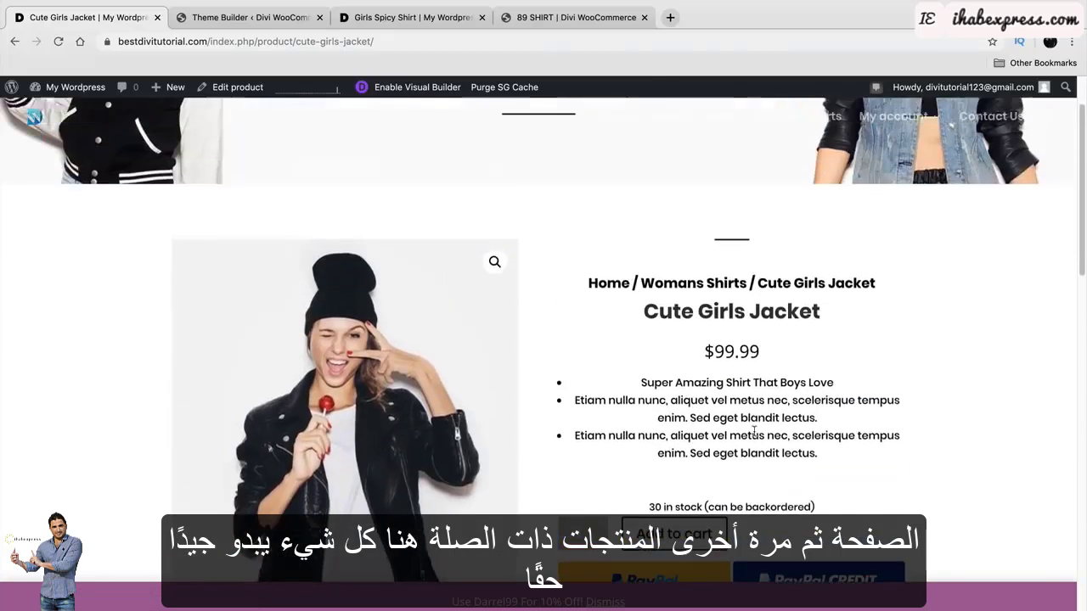
scroll(755, 433, up, 2)
mouse_move(70, 88)
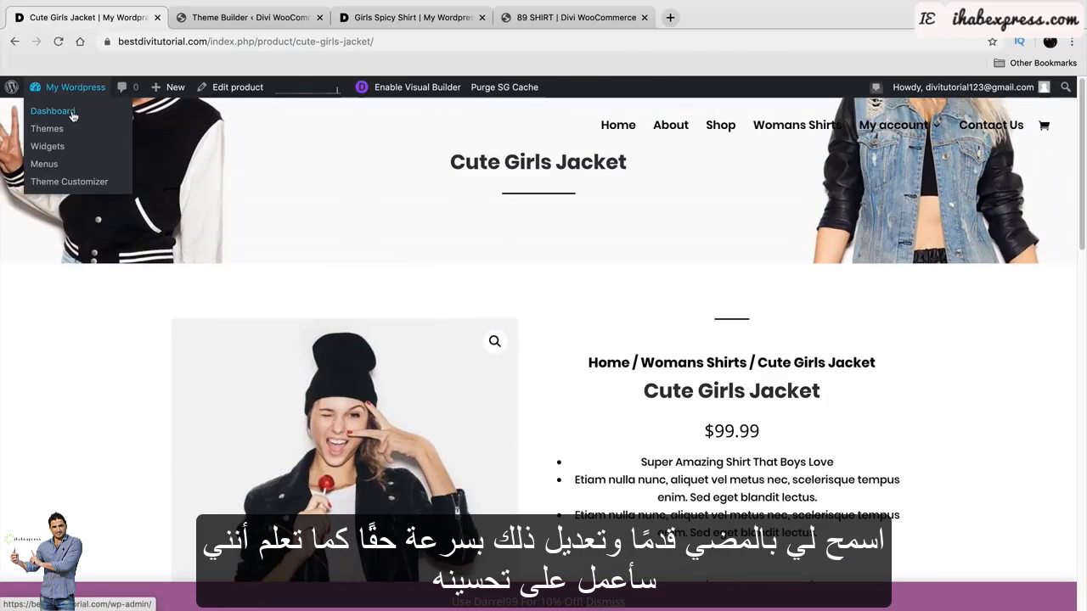
Go from the dashboard to Divi Theme Builder and edit the All Products body layout.
click(73, 116)
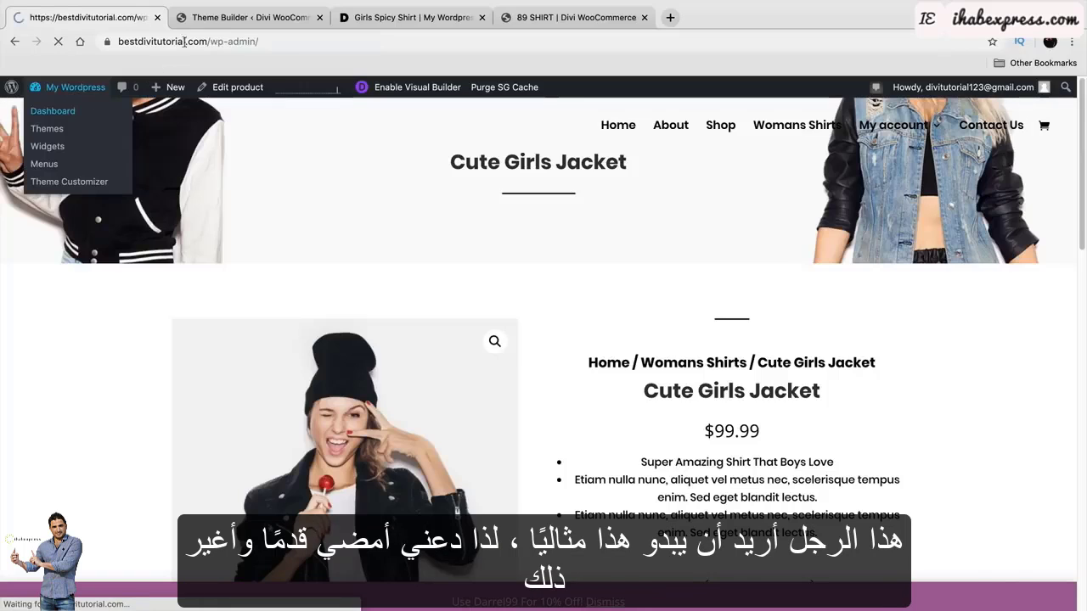
click(202, 17)
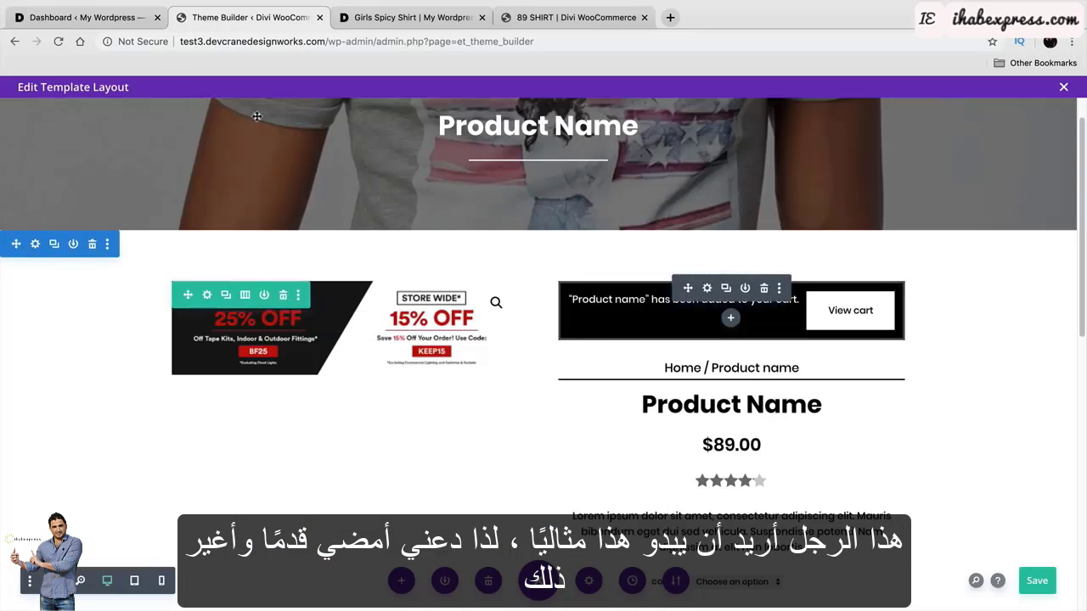
click(82, 17)
scroll(34, 408, down, 2)
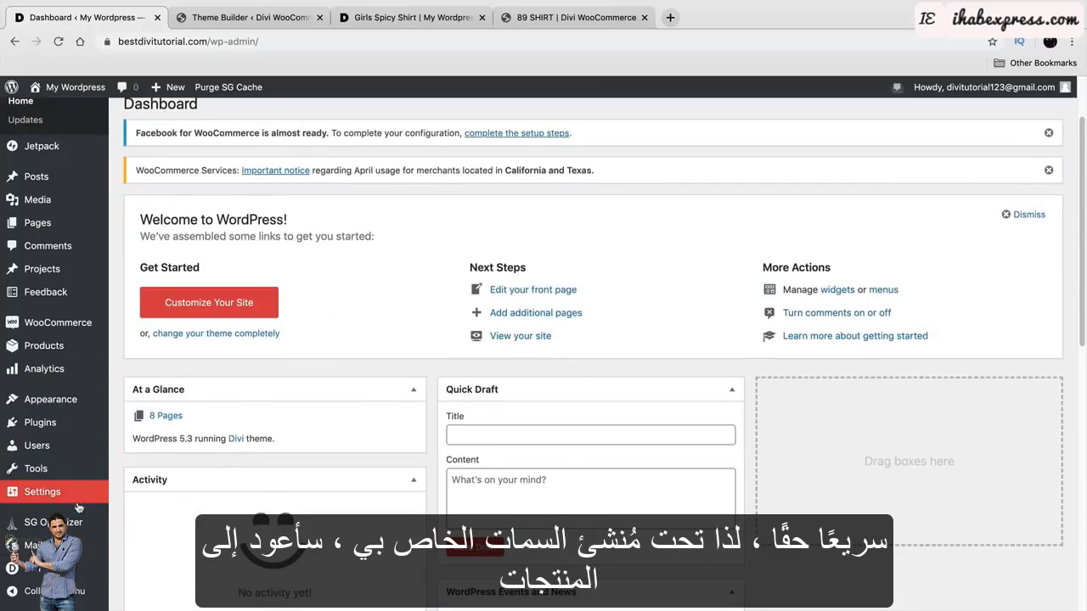
mouse_move(83, 566)
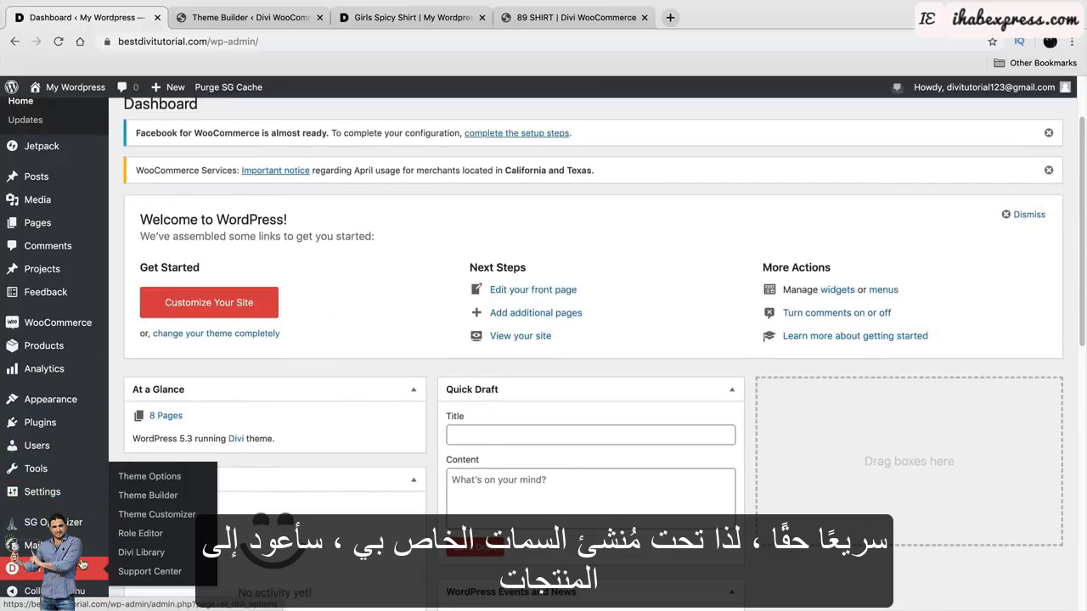
click(169, 498)
scroll(459, 488, down, 1)
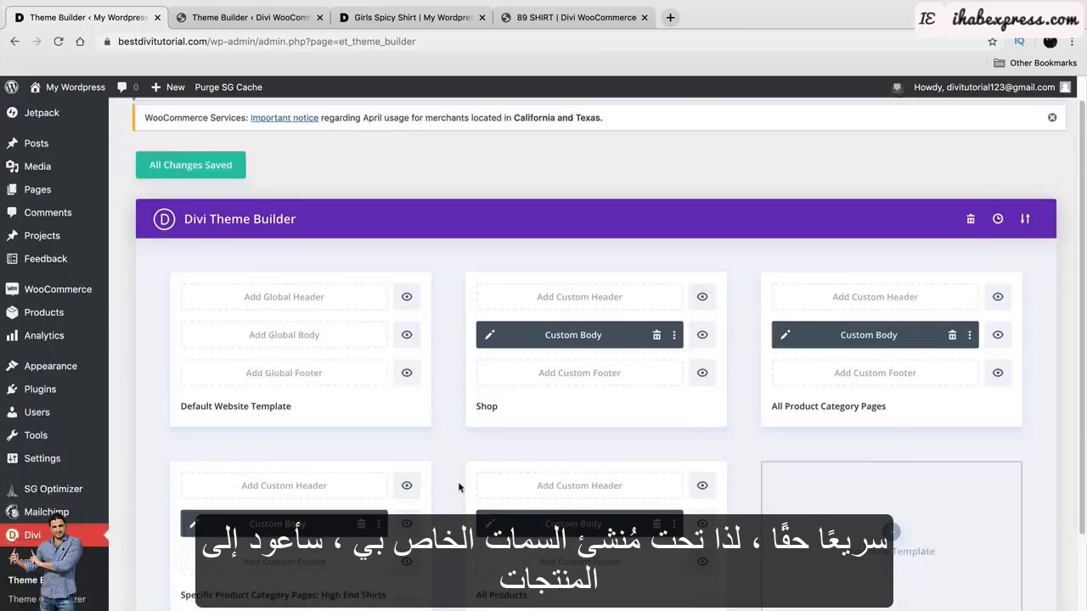
scroll(459, 486, down, 2)
click(489, 438)
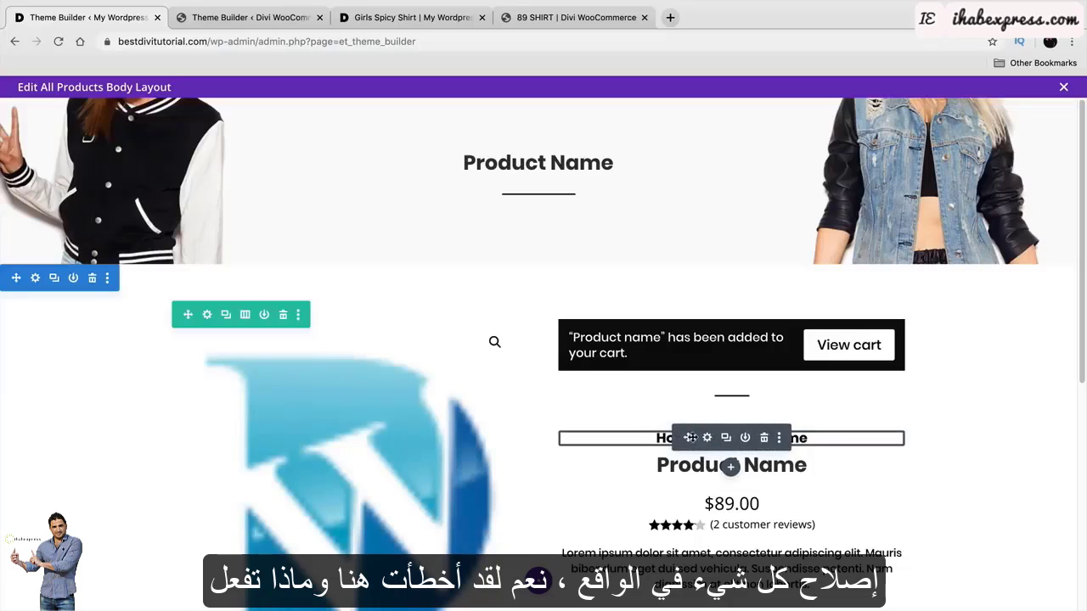
Drag the breadcrumb above the divider line and check the layout.
drag(686, 438, 736, 391)
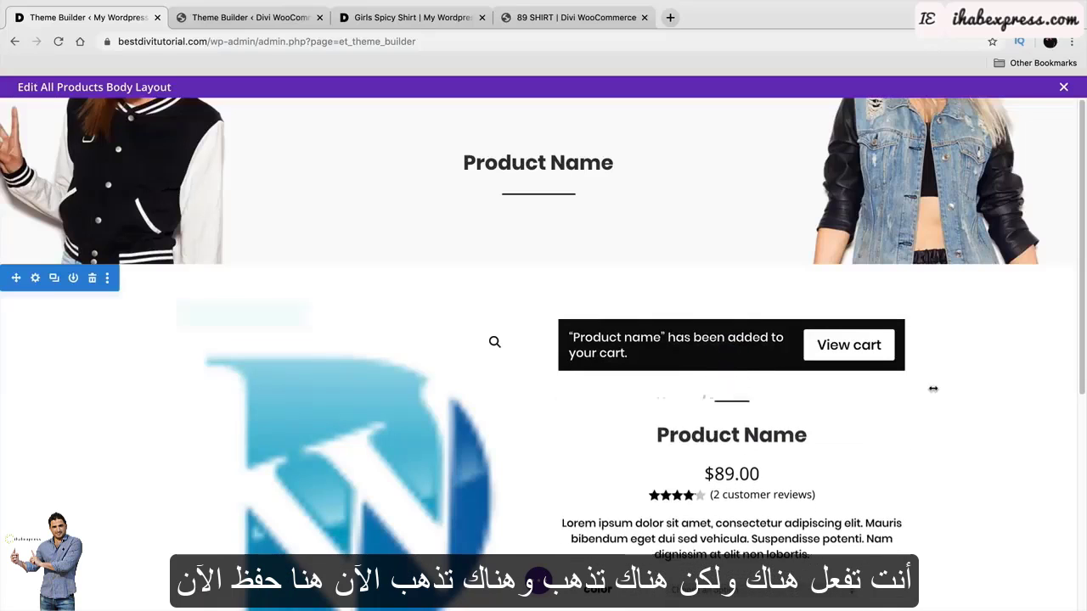
scroll(729, 428, down, 5)
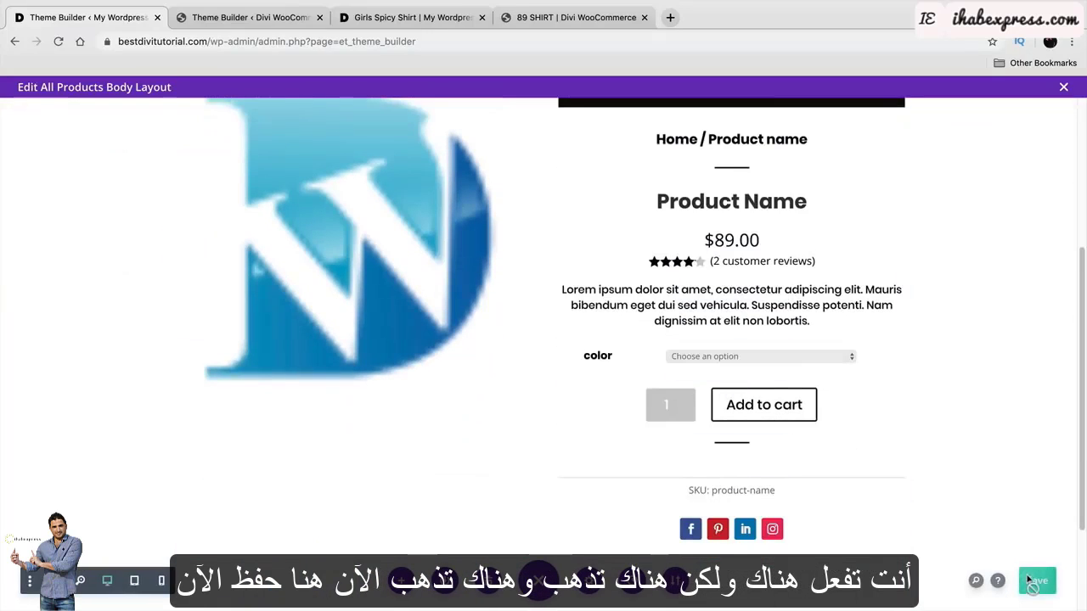
scroll(875, 506, up, 2)
scroll(875, 507, up, 3)
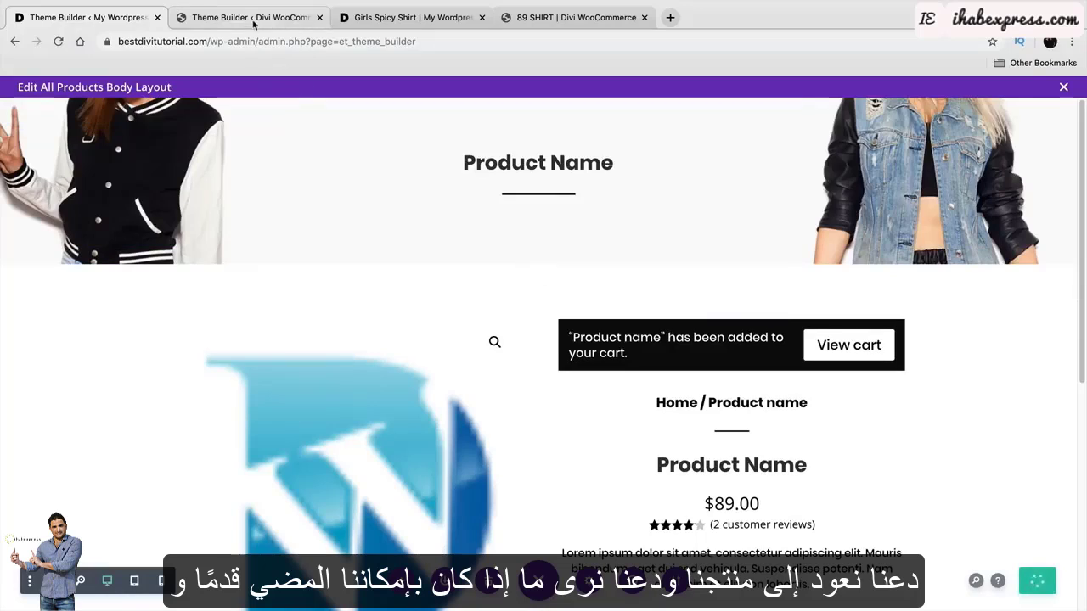
Reload the Girls Spicy Shirt product page and look over its new template.
click(359, 20)
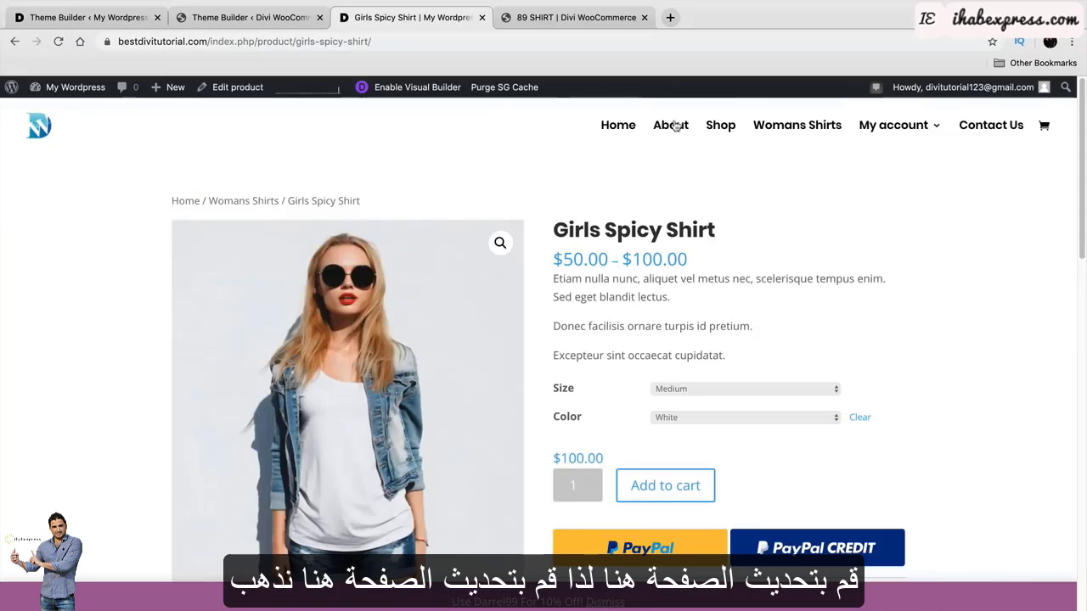
click(59, 41)
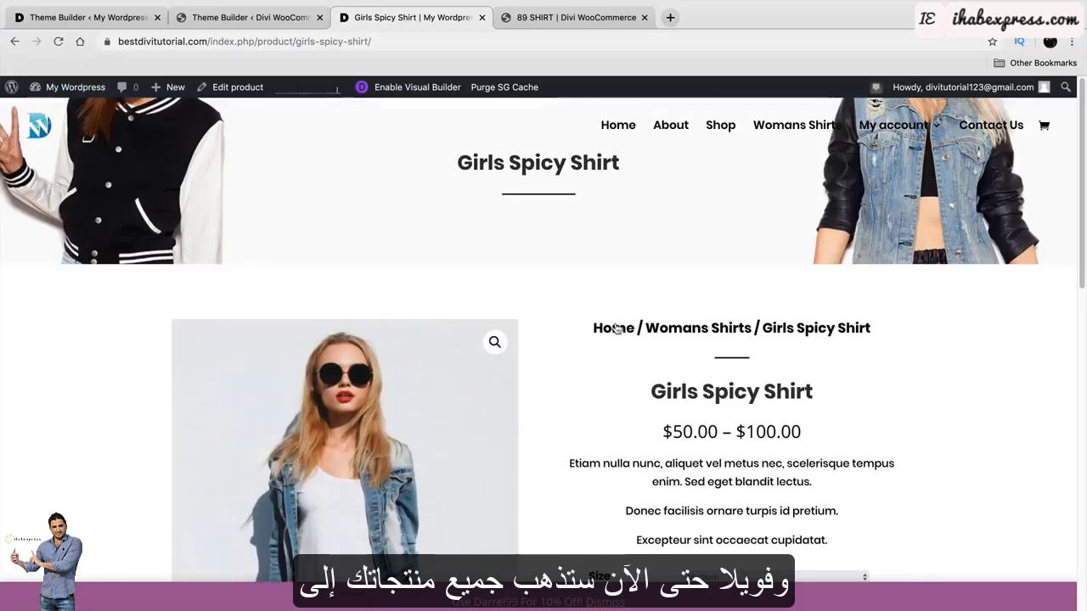
scroll(607, 336, down, 3)
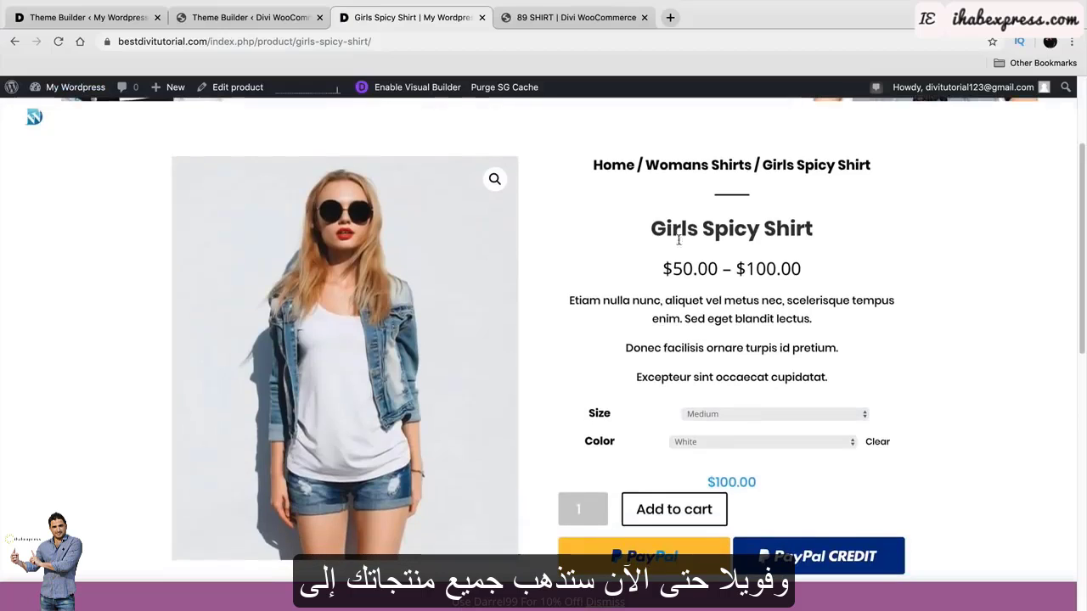
scroll(692, 341, down, 5)
scroll(680, 394, up, 5)
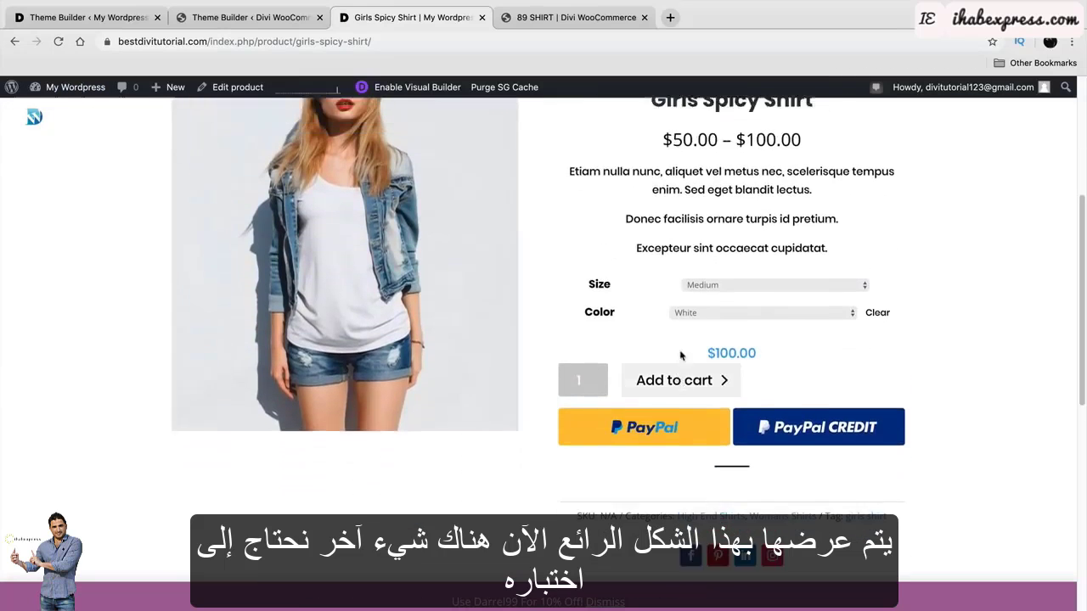
scroll(679, 394, up, 1)
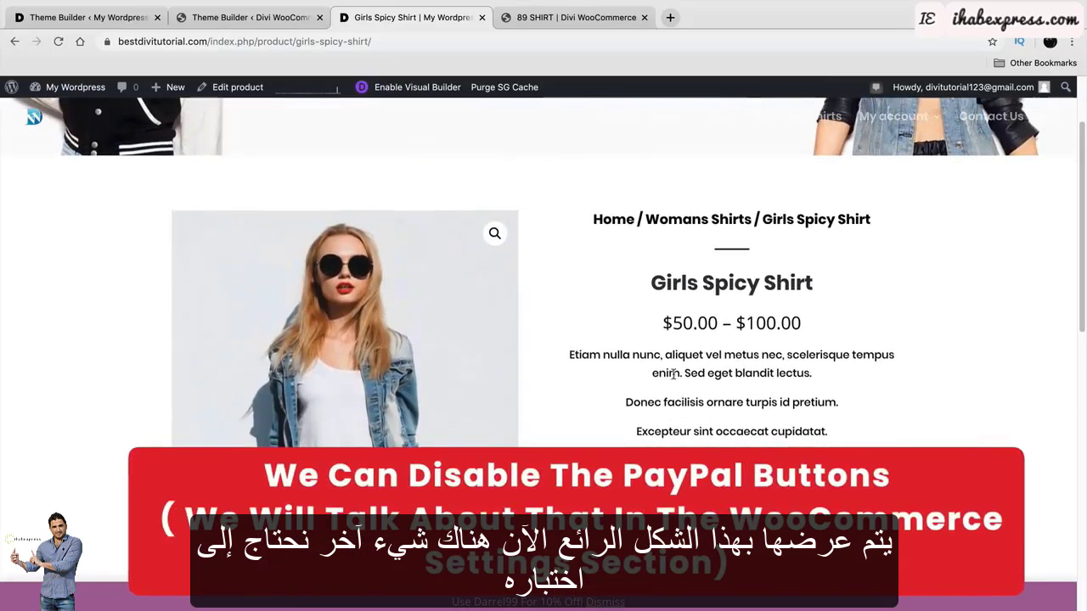
scroll(687, 401, down, 2)
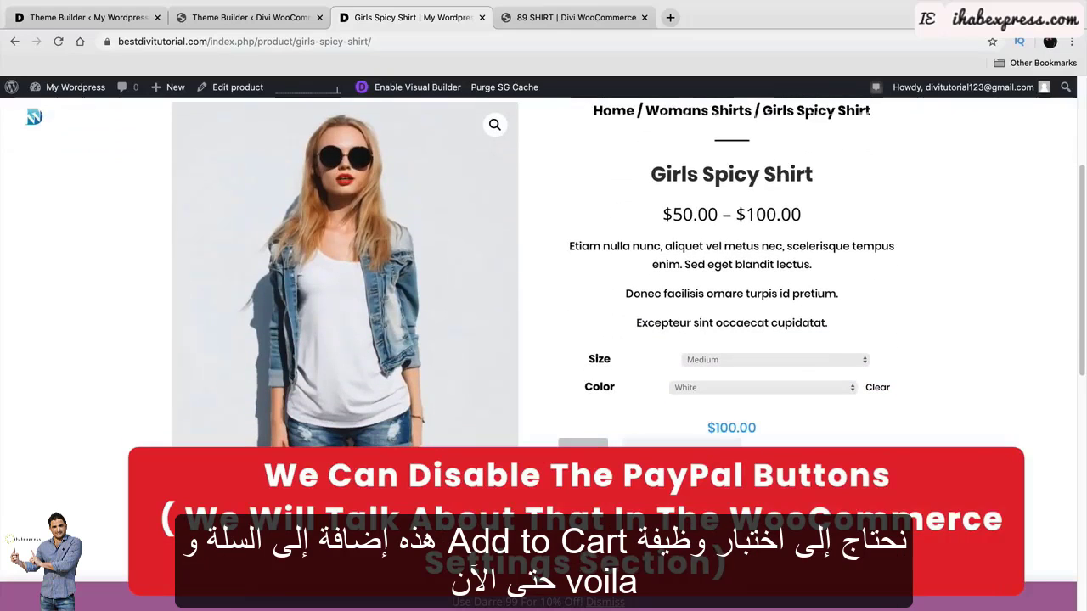
Add the medium white Girls Spicy Shirt to the cart and go to the cart page.
click(682, 456)
scroll(737, 393, up, 4)
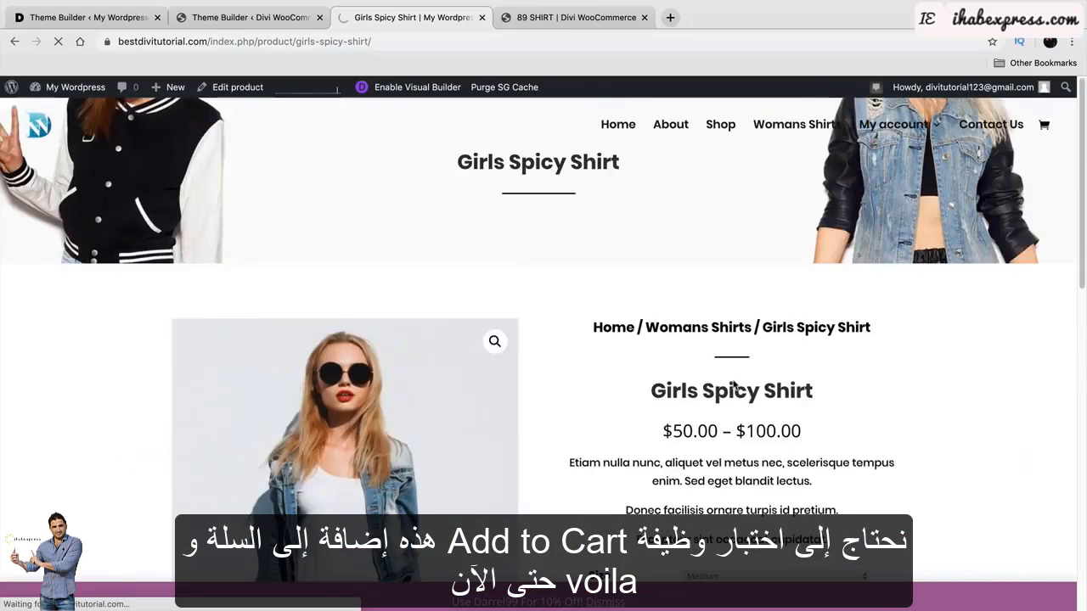
drag(688, 345, 568, 333)
click(857, 348)
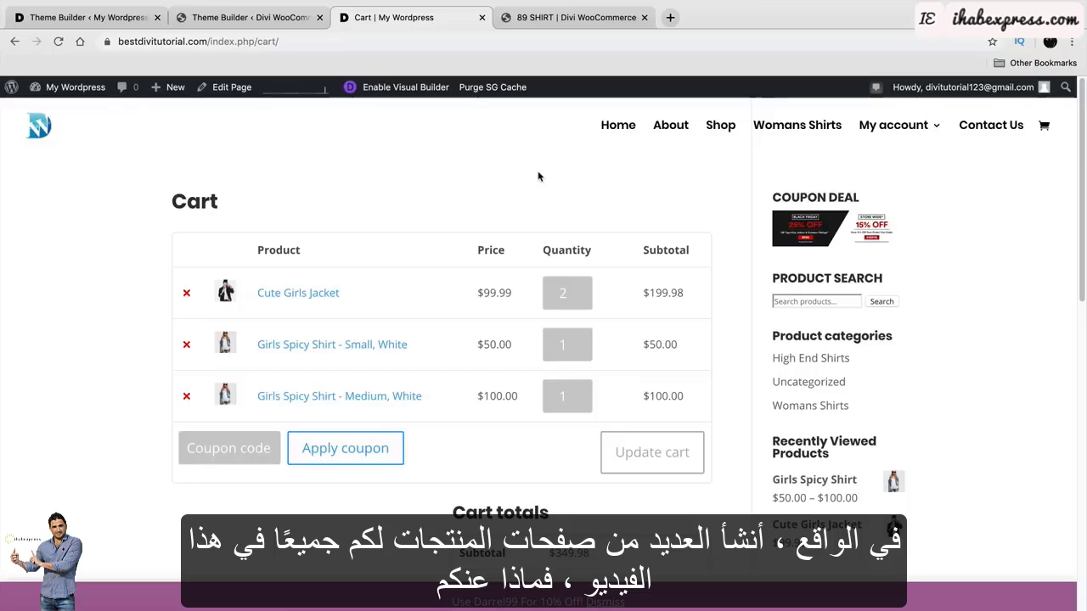
In a new tab, go to darrelwilson.com and open page 2 of the Divi theme layouts.
click(670, 20)
text(darrel)
key(Return)
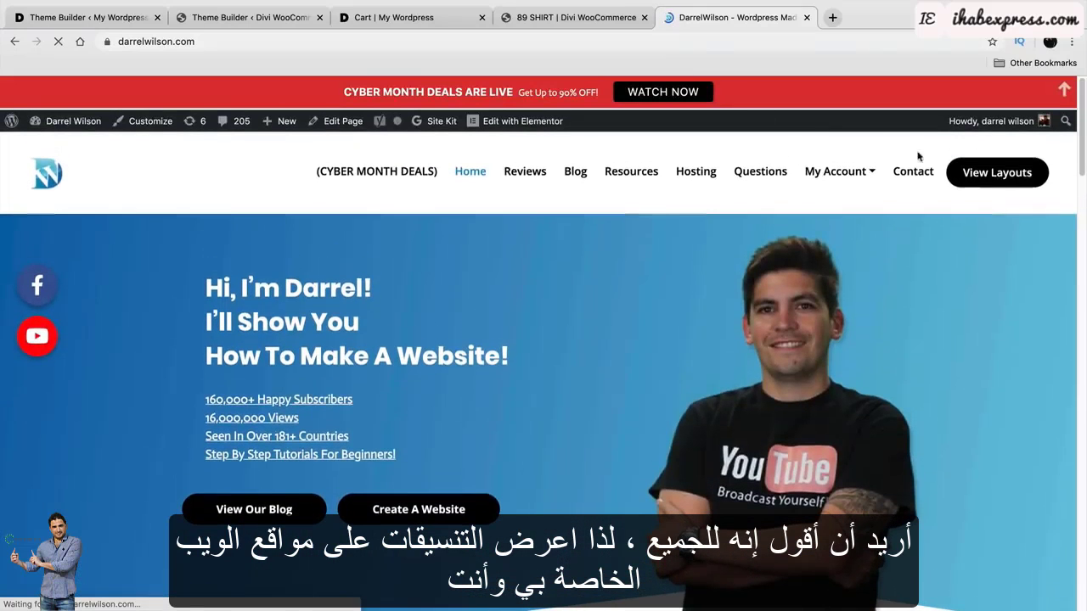
click(968, 179)
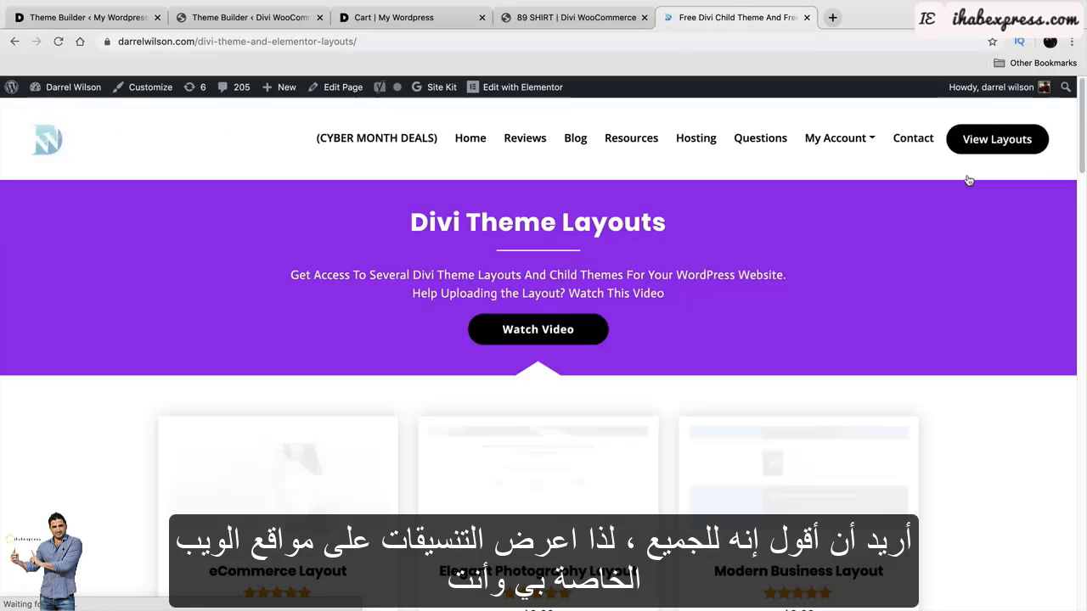
scroll(796, 308, down, 10)
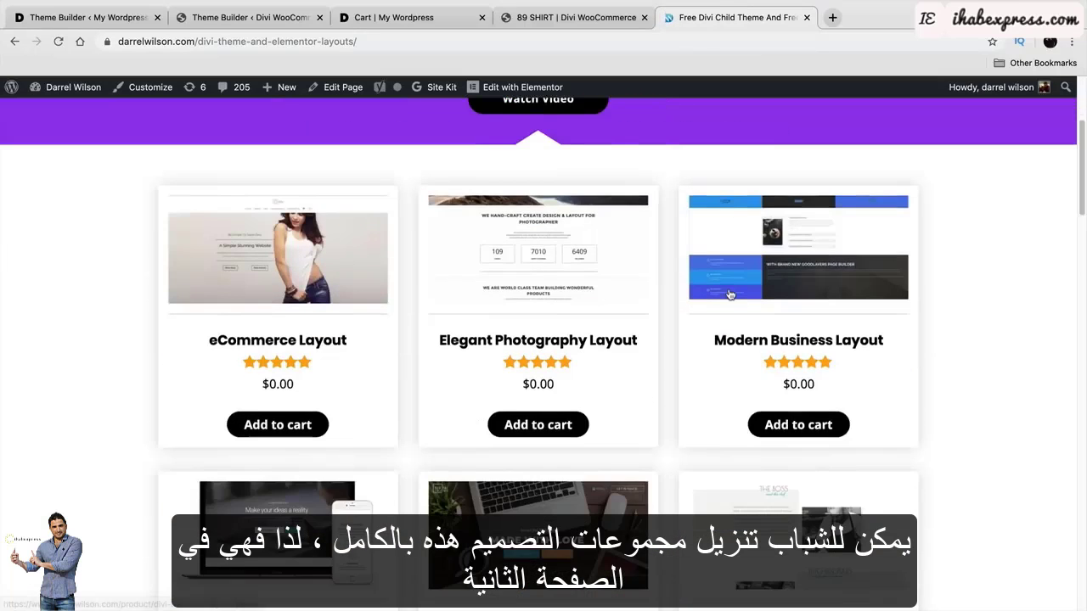
scroll(732, 293, down, 3)
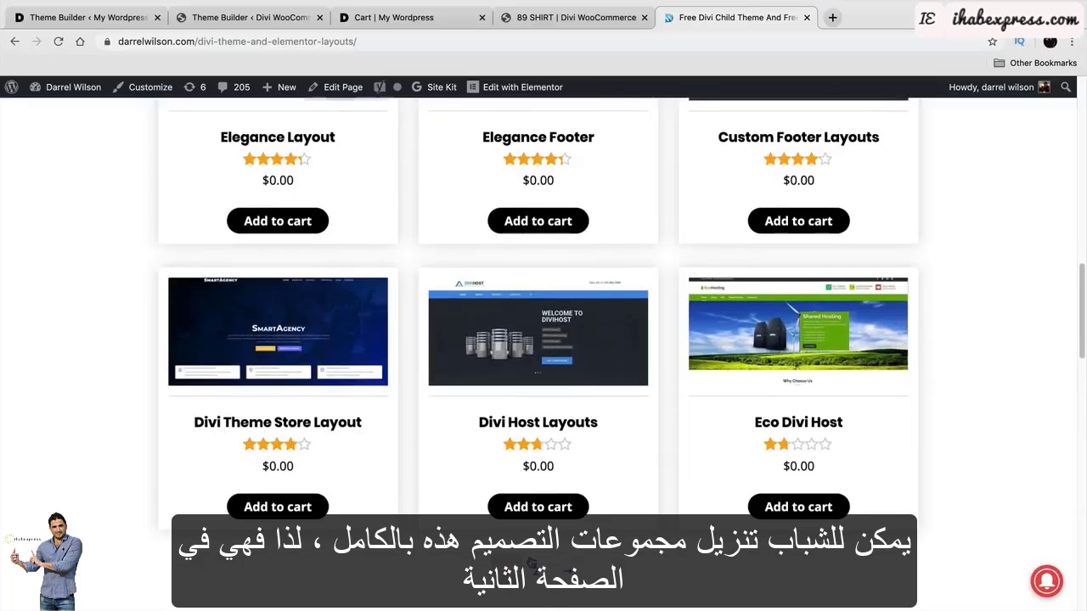
click(538, 573)
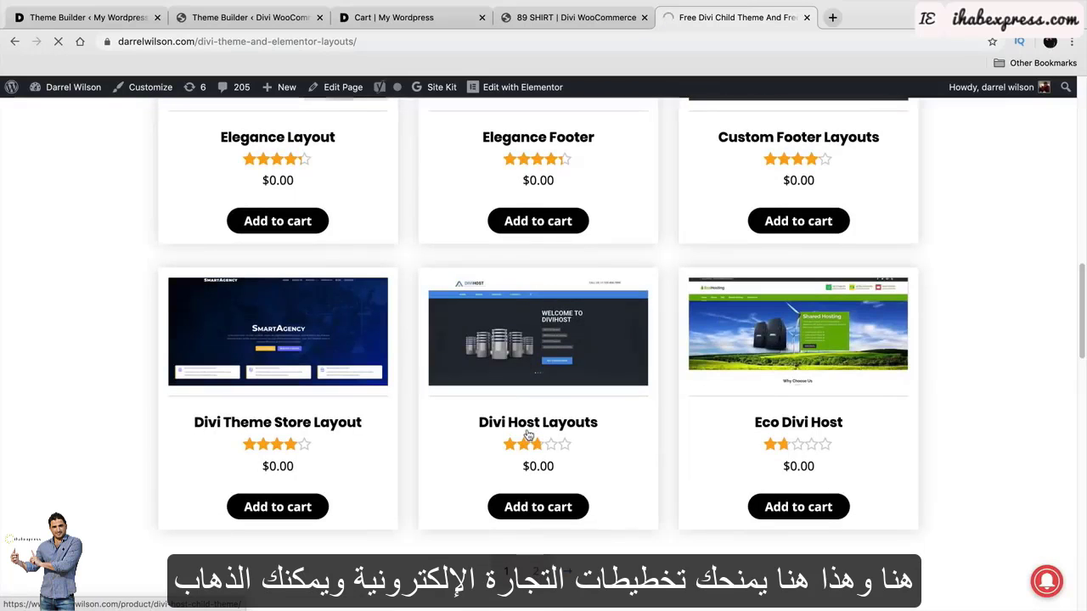
Open the Divi eCommerce Layout page and review its included About Us and Product Layouts.
scroll(357, 374, down, 2)
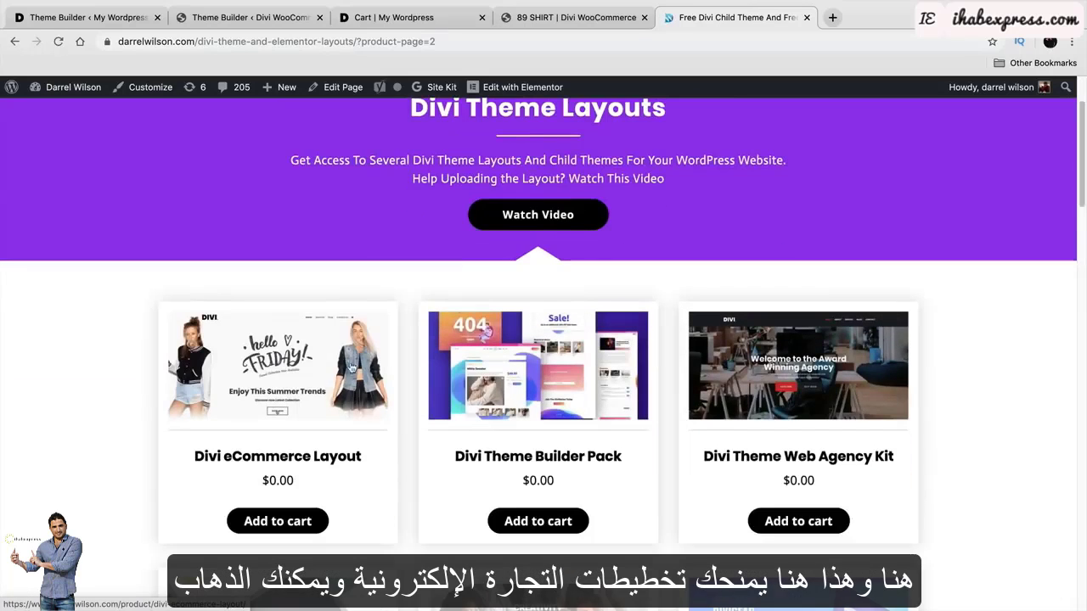
click(259, 378)
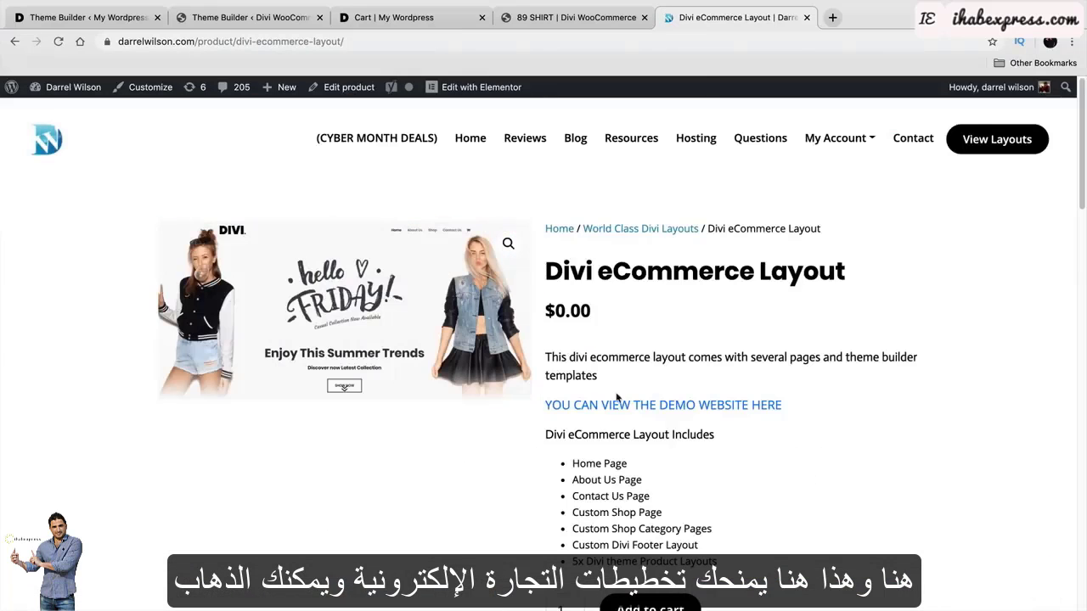
scroll(620, 403, down, 2)
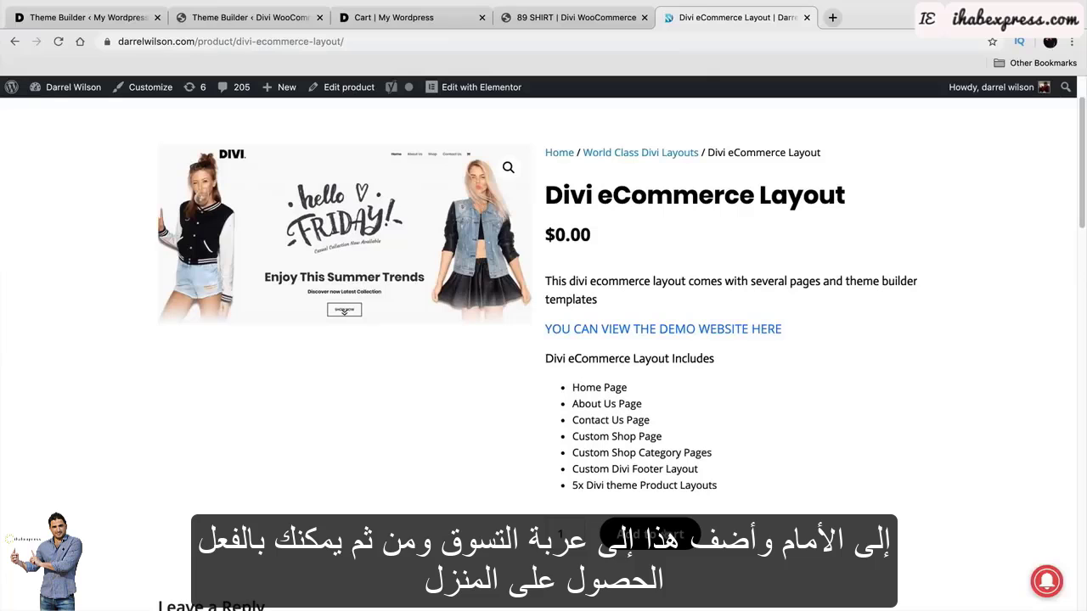
drag(603, 404, 642, 404)
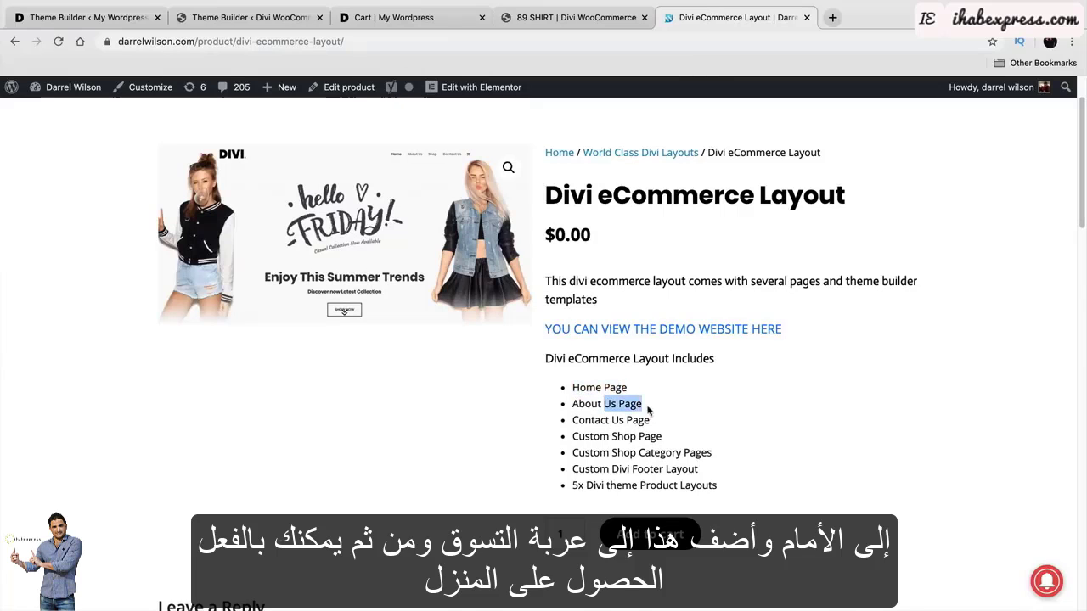
drag(586, 485, 685, 490)
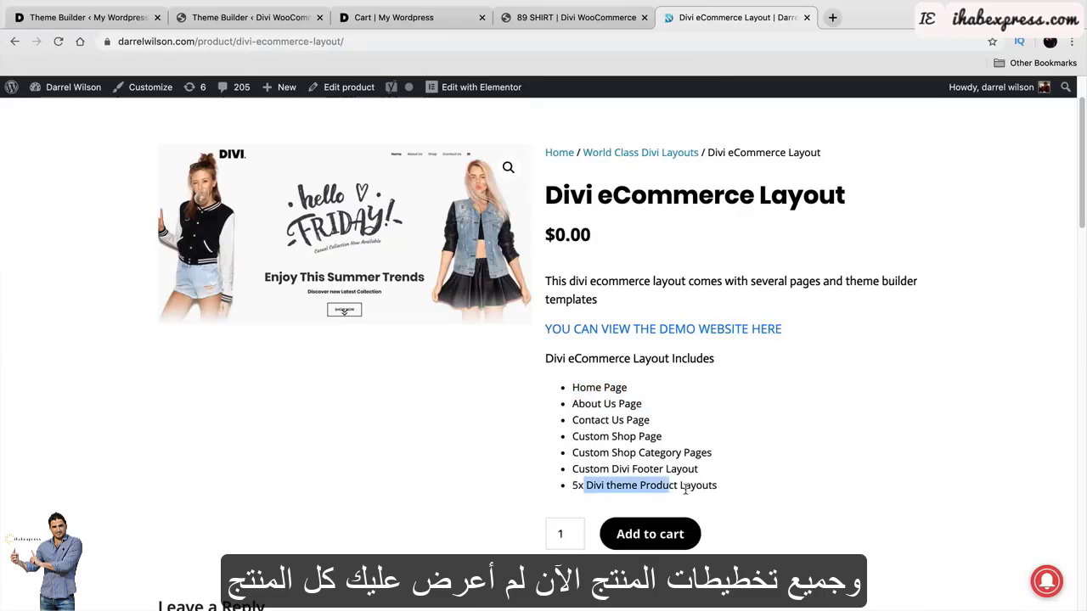
click(365, 18)
In the other Theme Builder tab, close the product template editor and discard its changes.
click(262, 22)
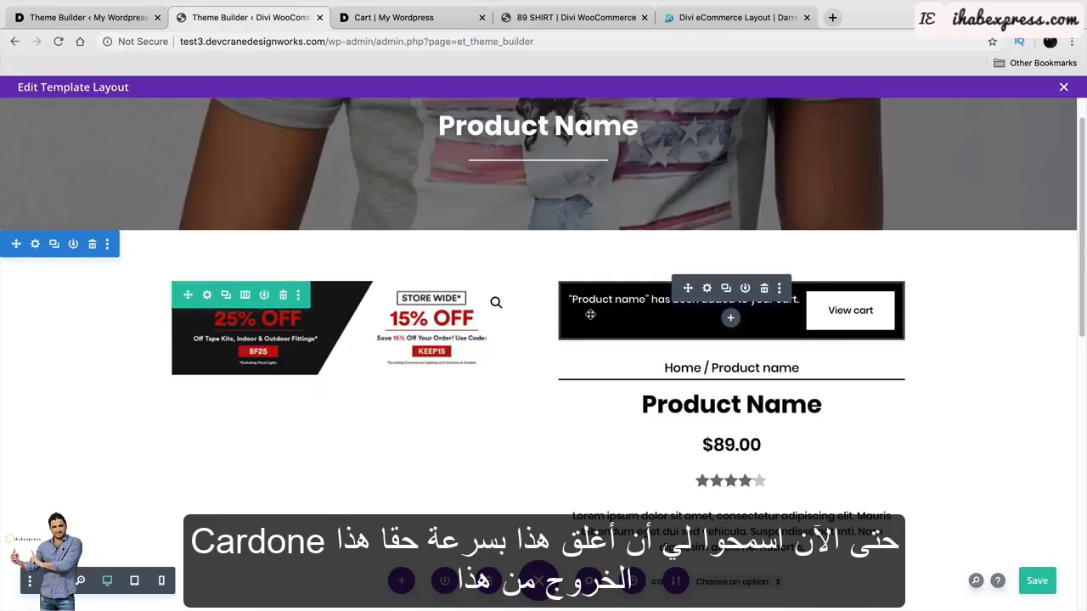
scroll(722, 288, up, 1)
click(1064, 88)
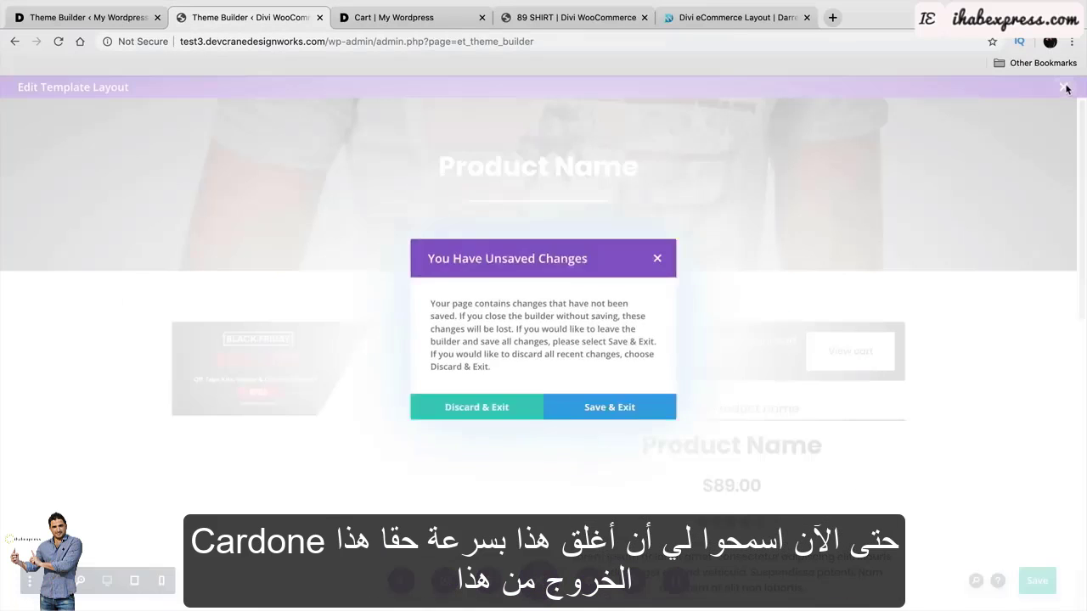
click(494, 442)
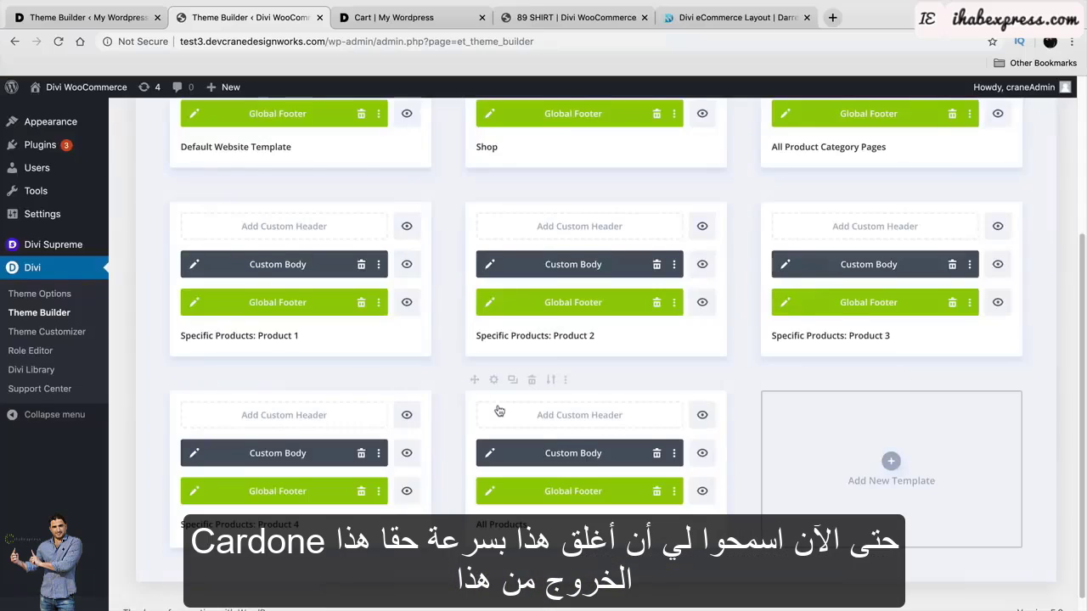
scroll(570, 409, up, 2)
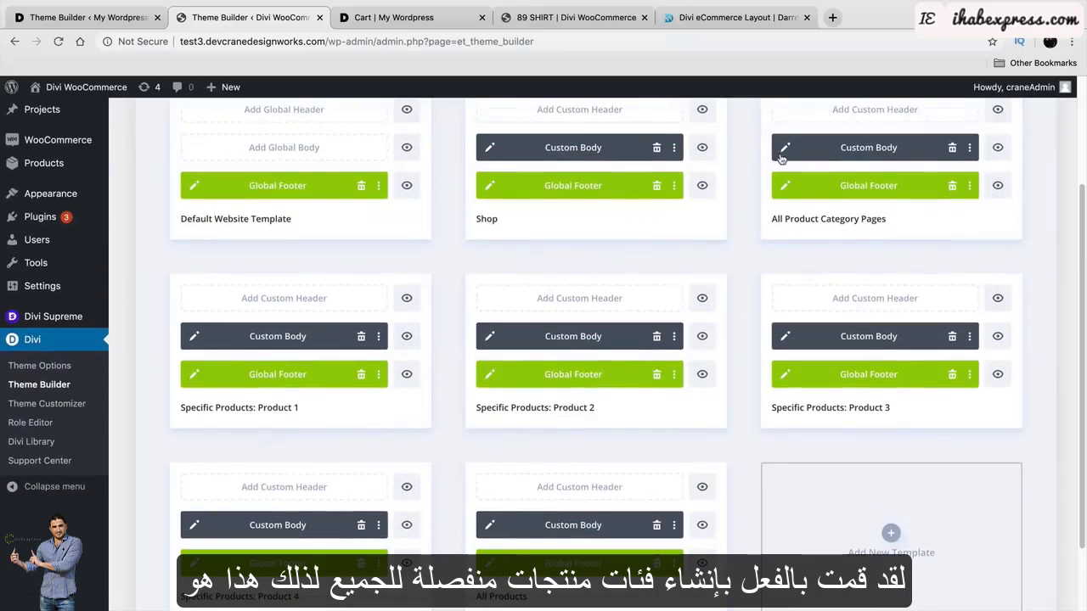
Open the Product 1 custom body template to review it, then close it.
click(194, 338)
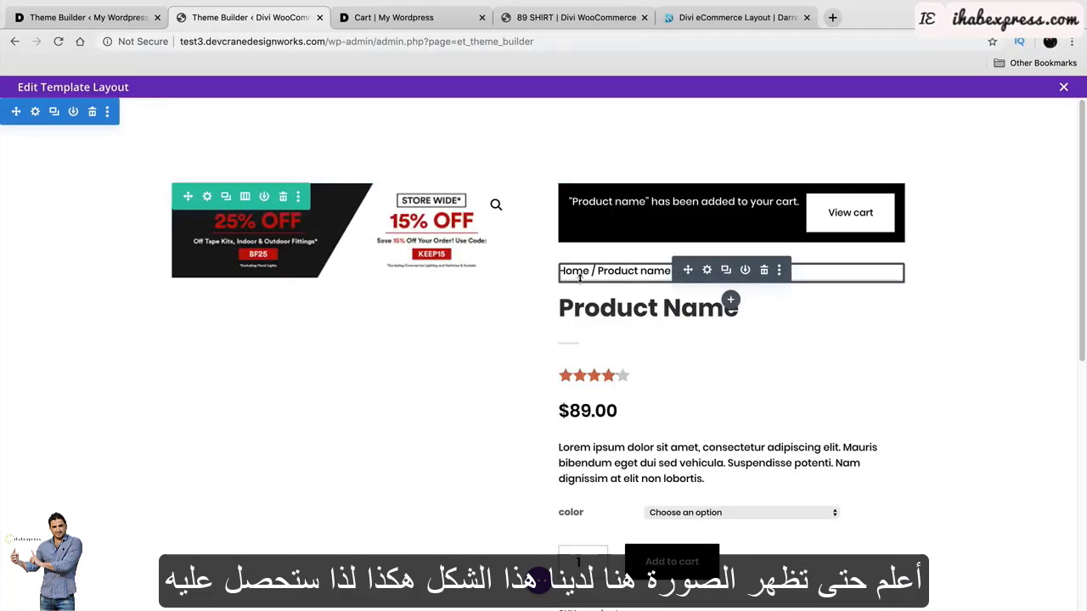
scroll(688, 442, down, 5)
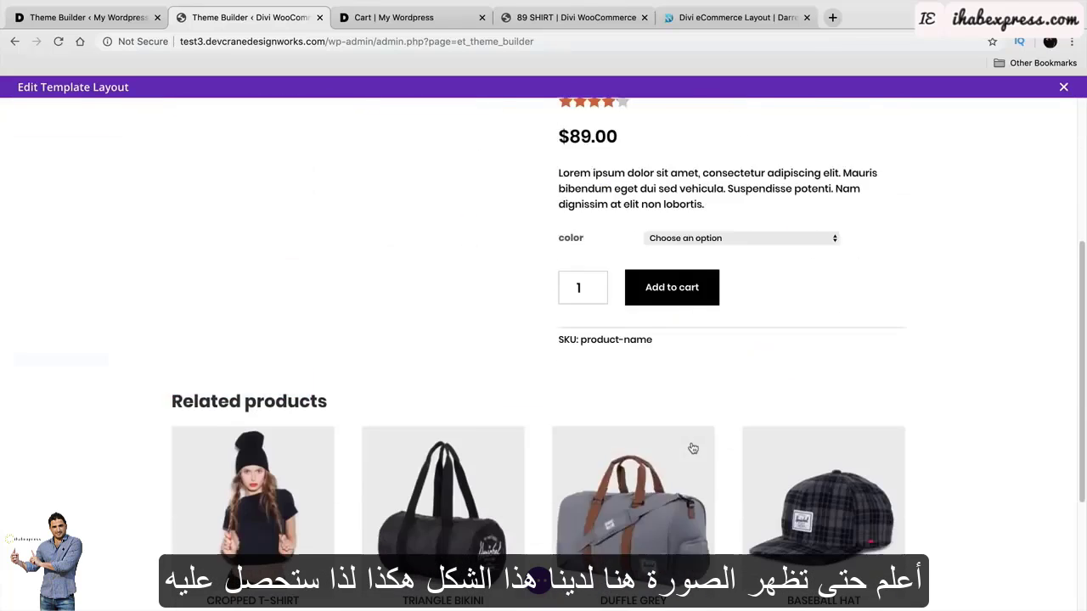
scroll(693, 449, down, 2)
scroll(663, 357, up, 10)
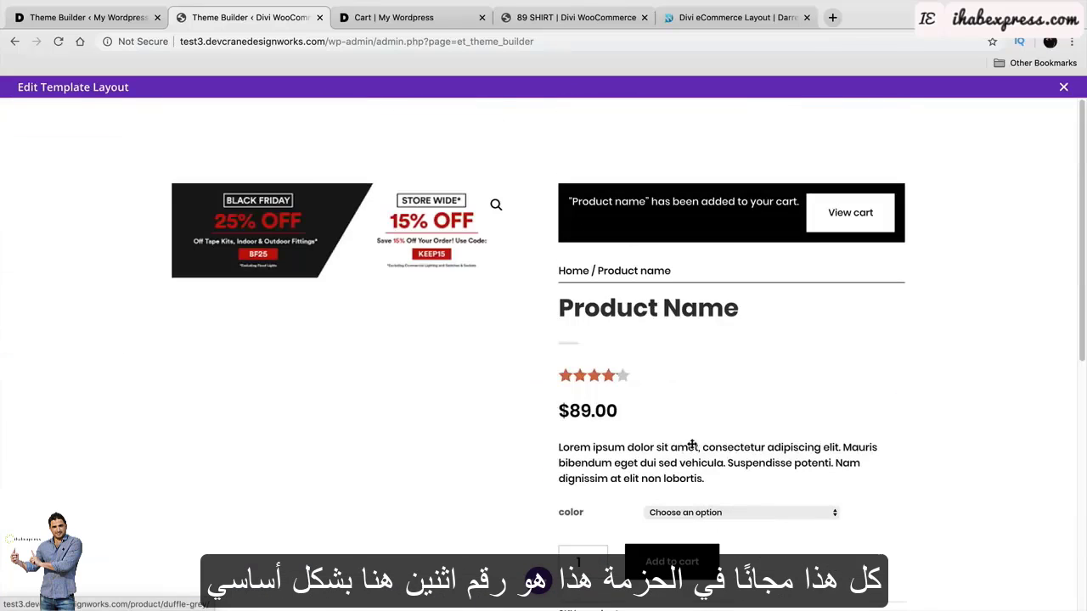
click(1062, 89)
Delete the empty row from the Product 2 body template and close it, discarding changes.
click(490, 338)
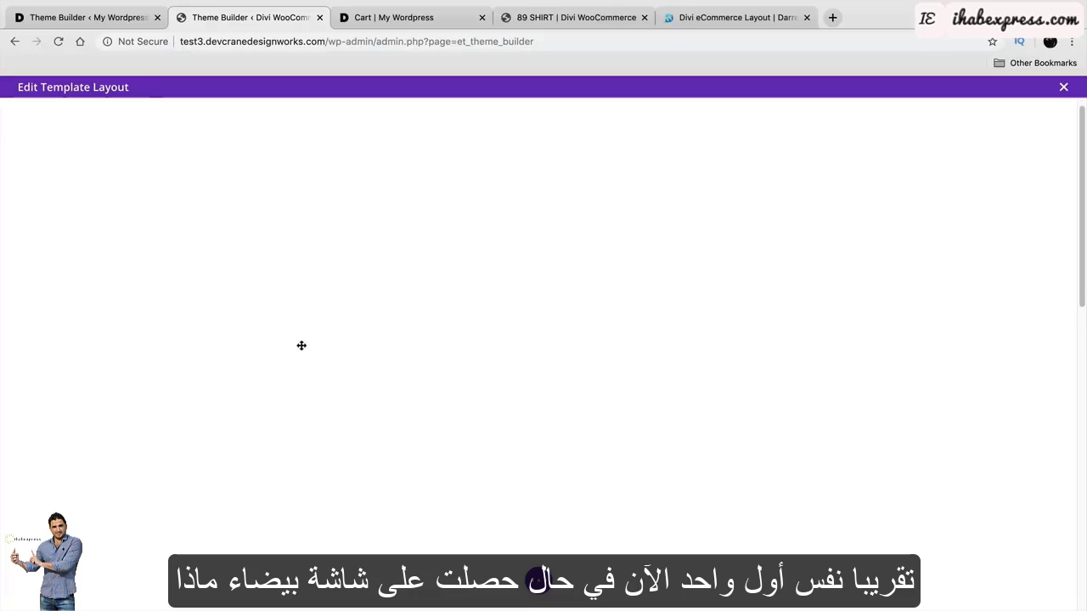
scroll(148, 418, up, 2)
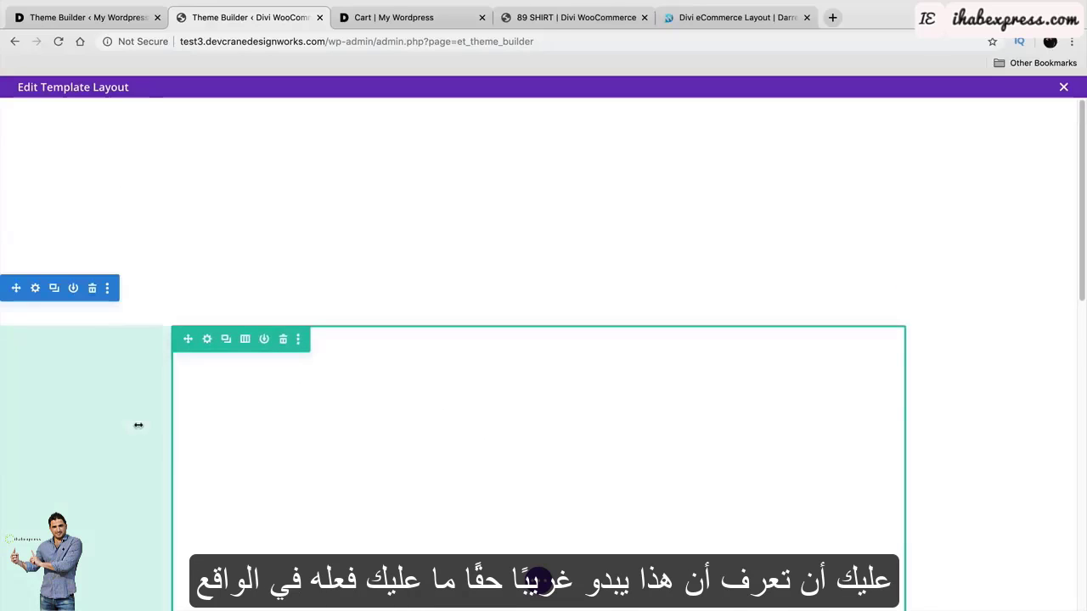
scroll(225, 329, down, 3)
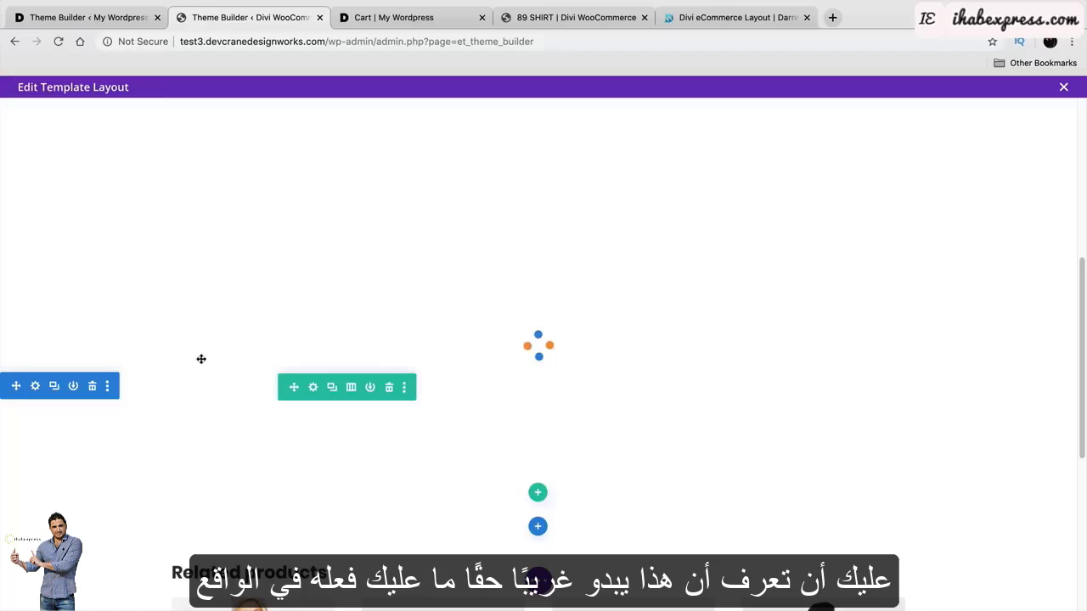
click(93, 386)
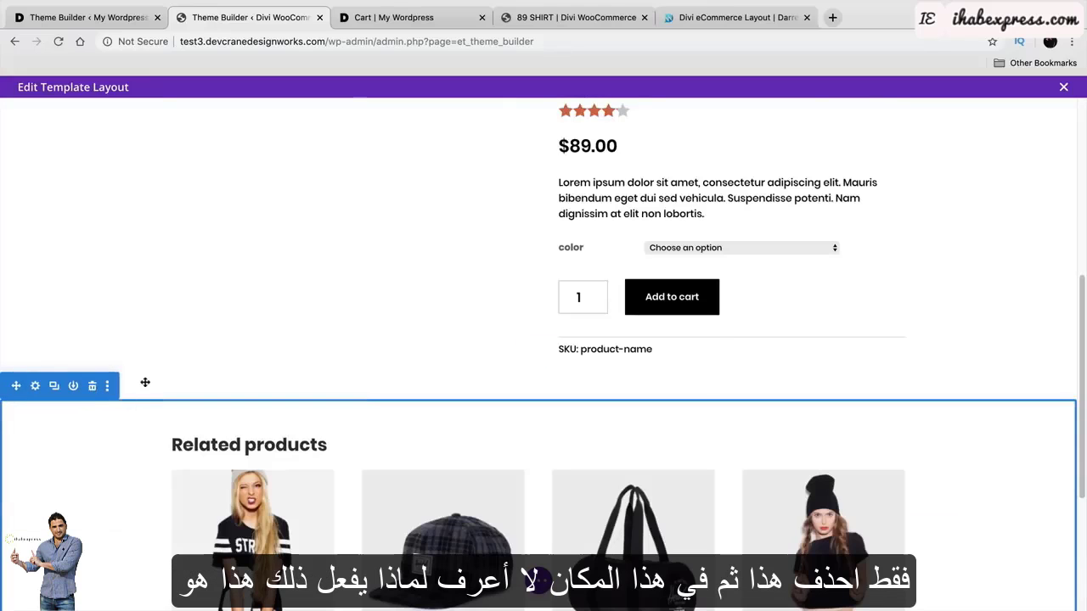
scroll(150, 385, up, 5)
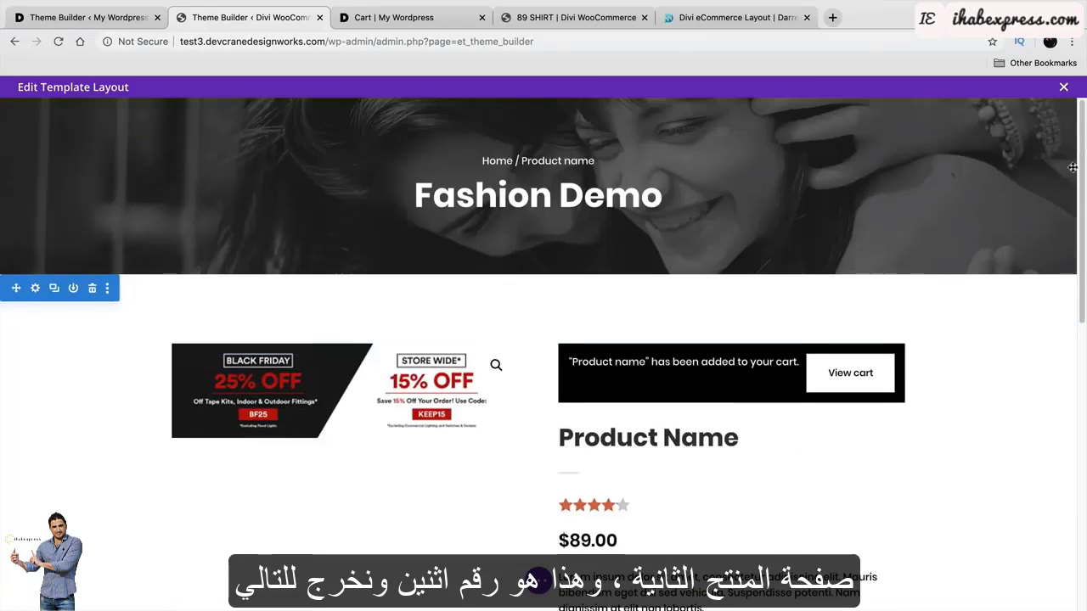
click(1063, 87)
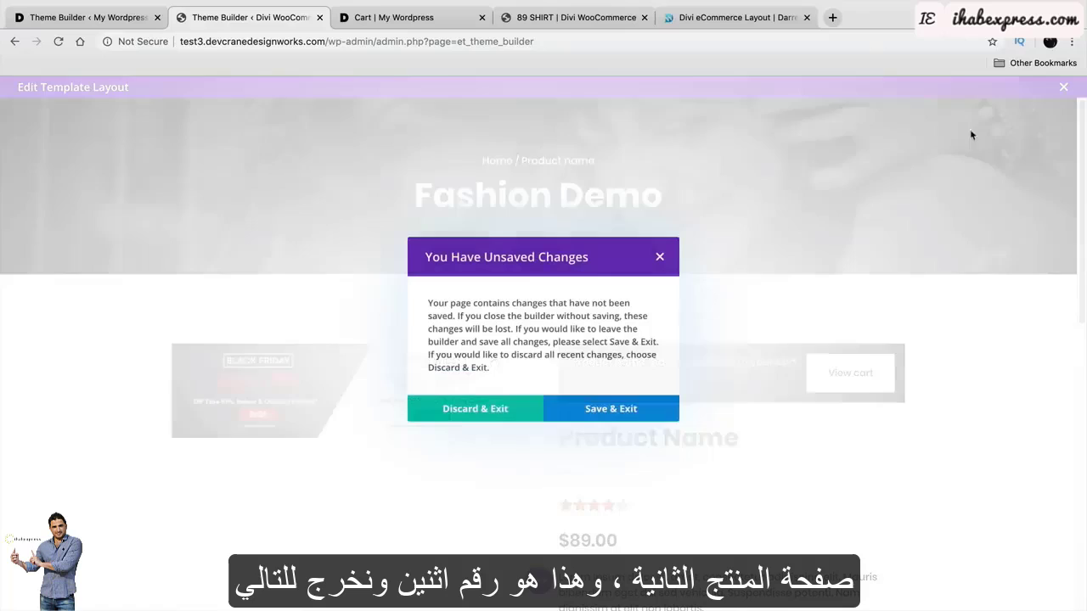
click(468, 407)
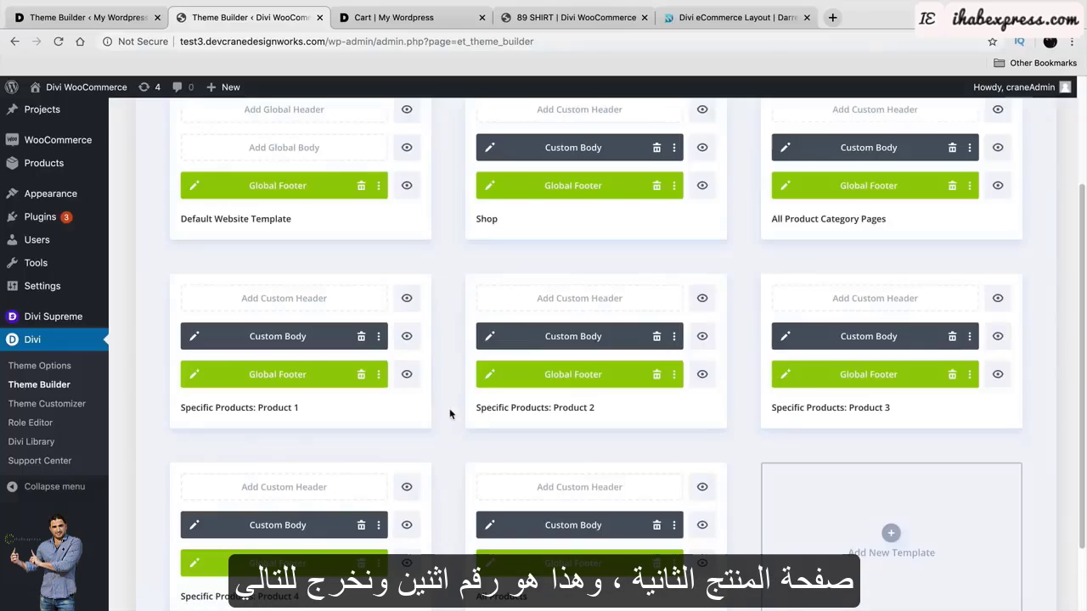
click(786, 337)
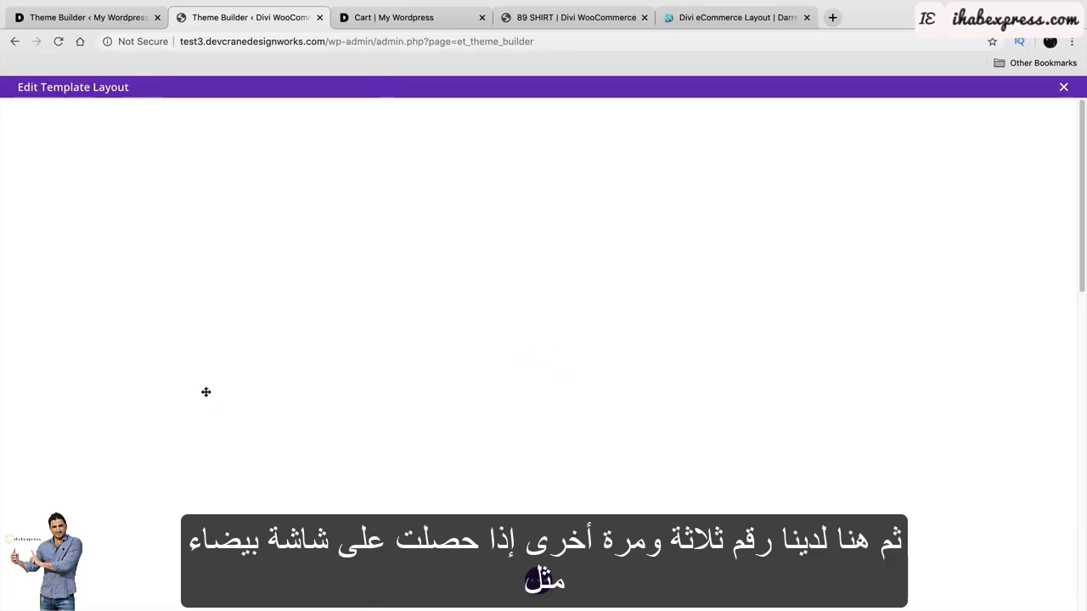
scroll(198, 385, down, 5)
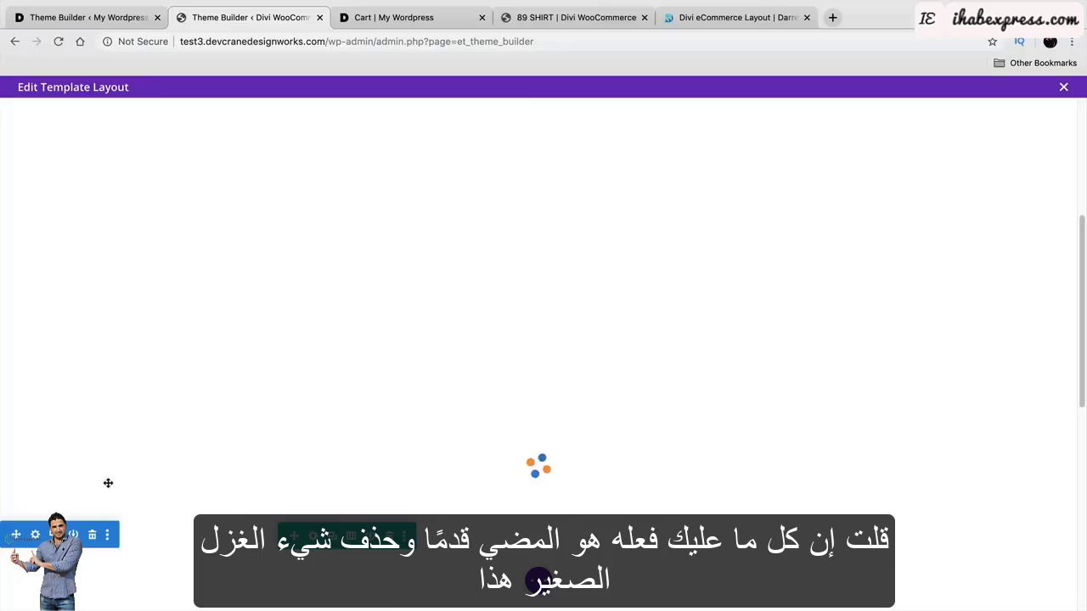
scroll(123, 442, down, 3)
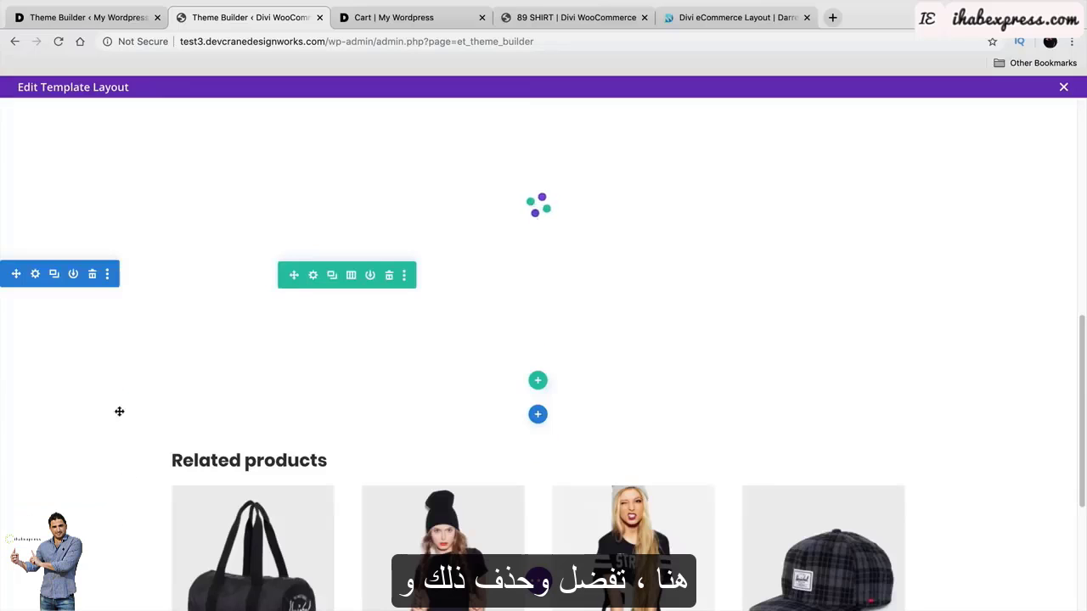
click(93, 276)
scroll(258, 381, up, 10)
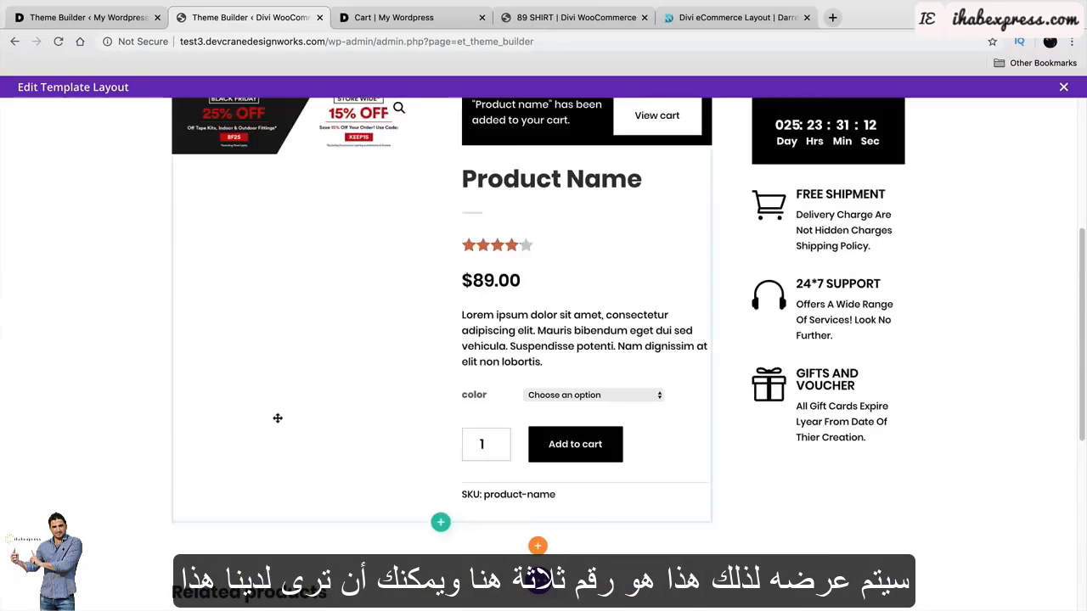
scroll(277, 418, down, 3)
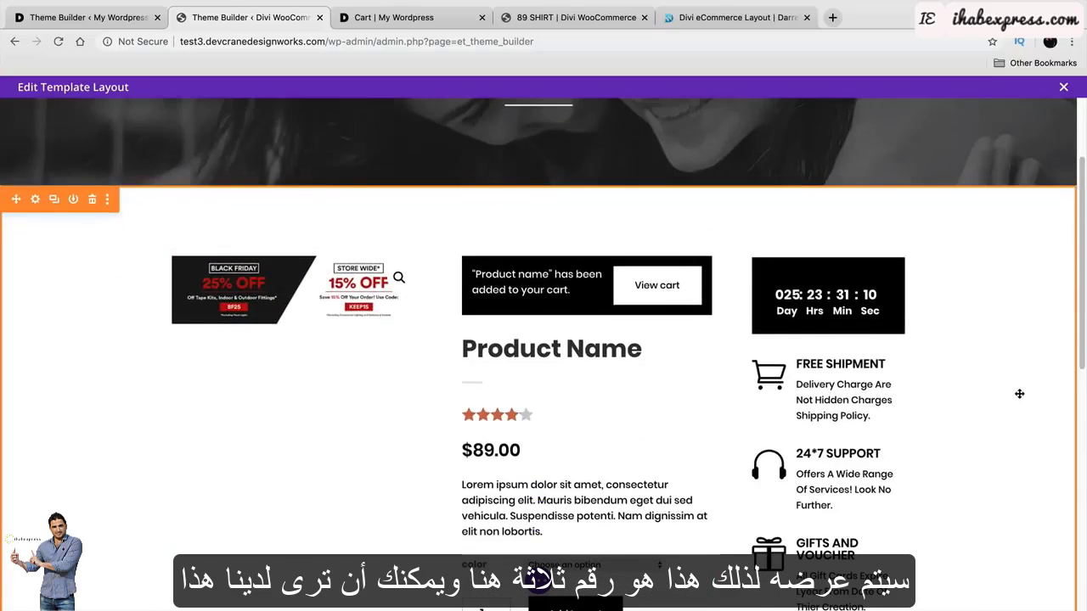
scroll(1016, 392, down, 2)
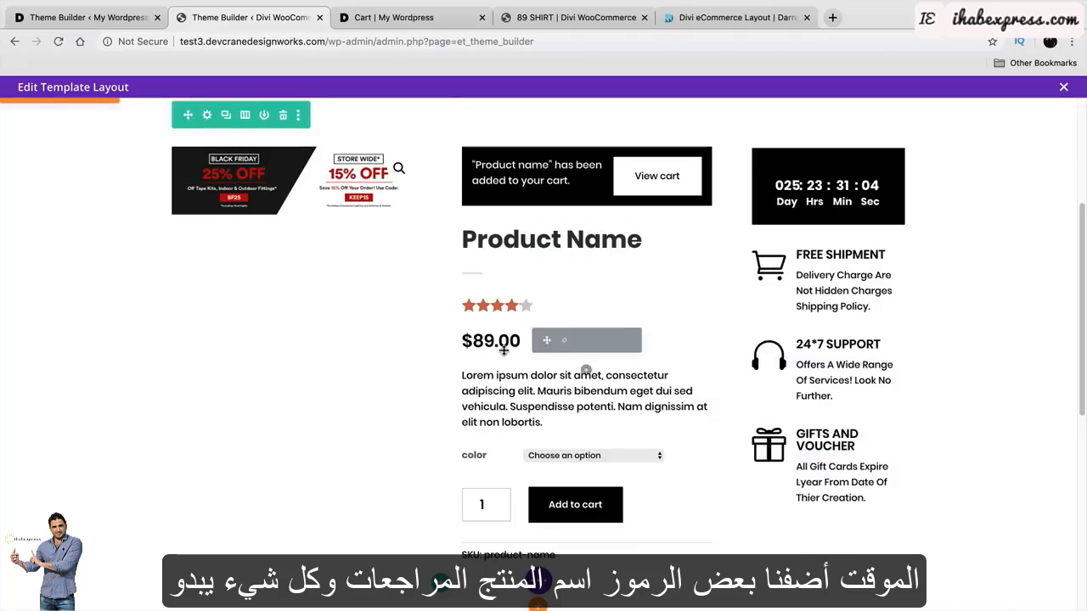
scroll(535, 485, up, 5)
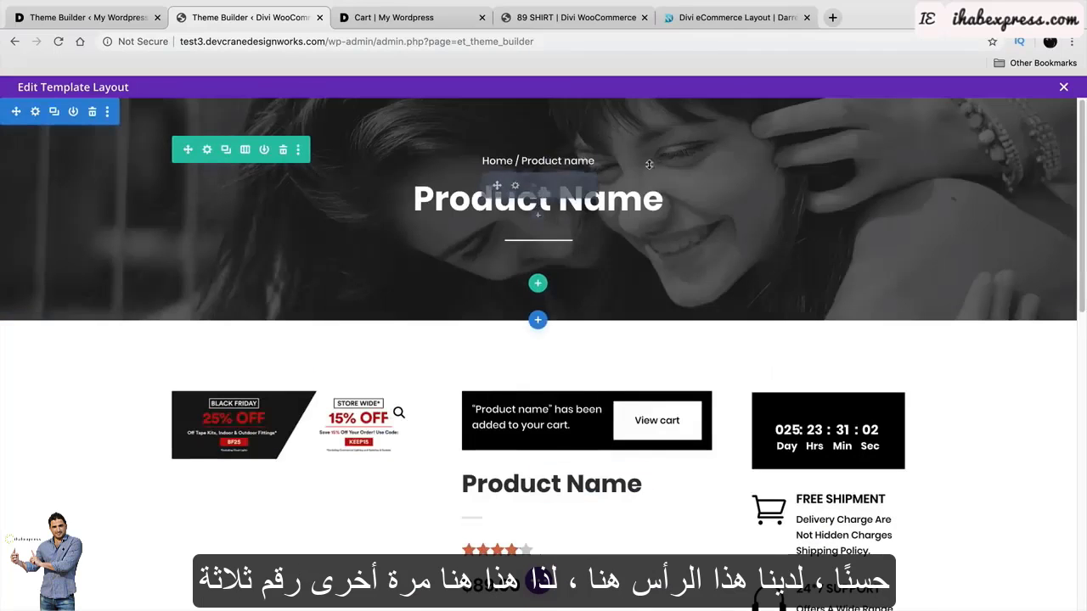
click(1064, 88)
click(489, 413)
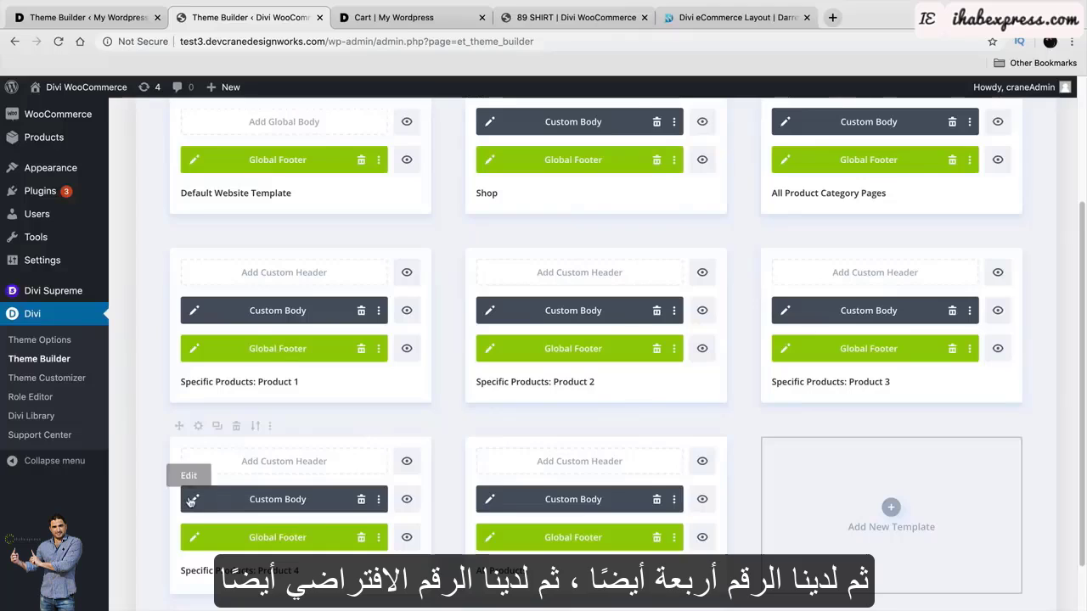
click(192, 501)
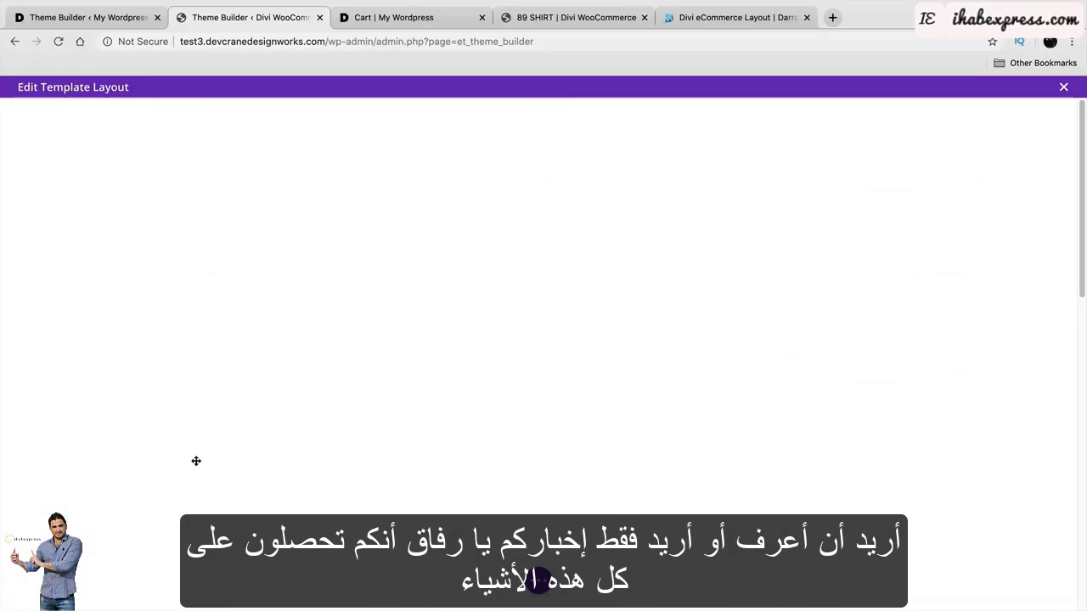
scroll(196, 462, down, 4)
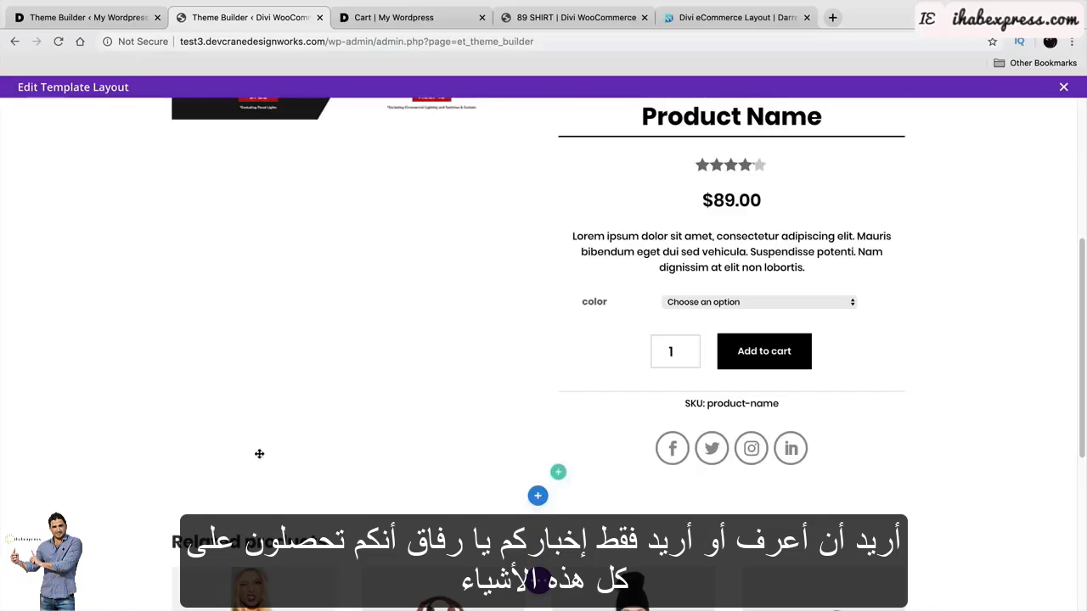
scroll(98, 419, down, 5)
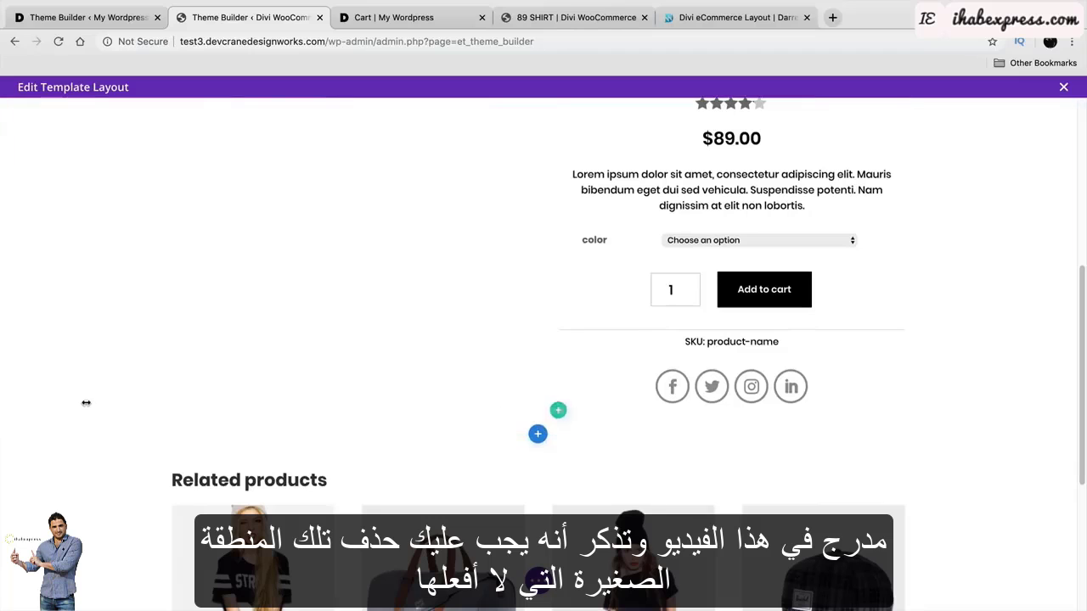
scroll(136, 443, up, 3)
scroll(136, 444, up, 4)
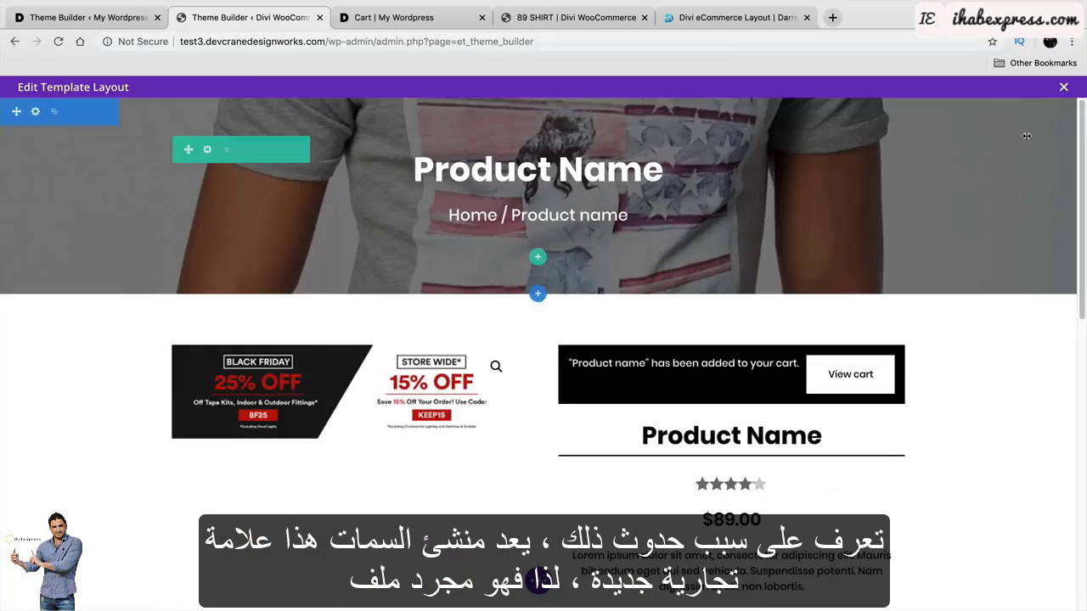
click(1064, 87)
click(476, 409)
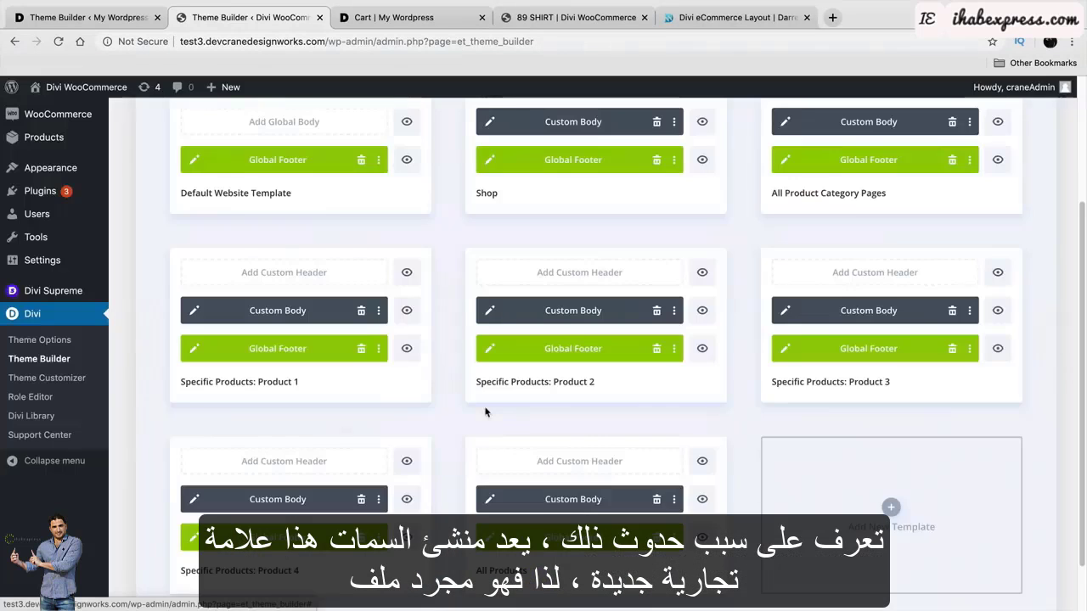
scroll(484, 412, down, 1)
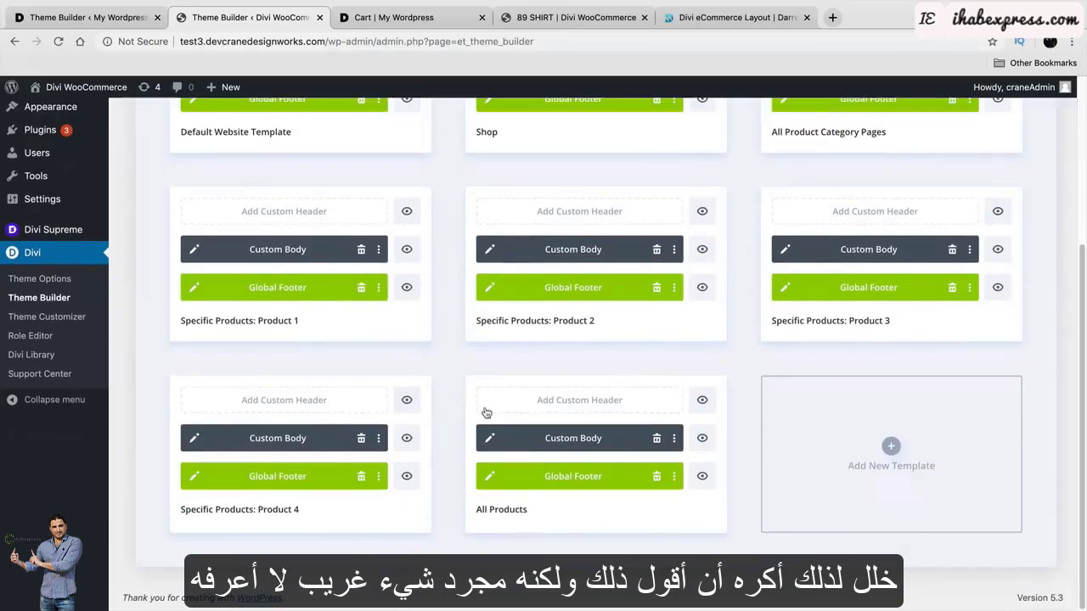
scroll(485, 412, up, 4)
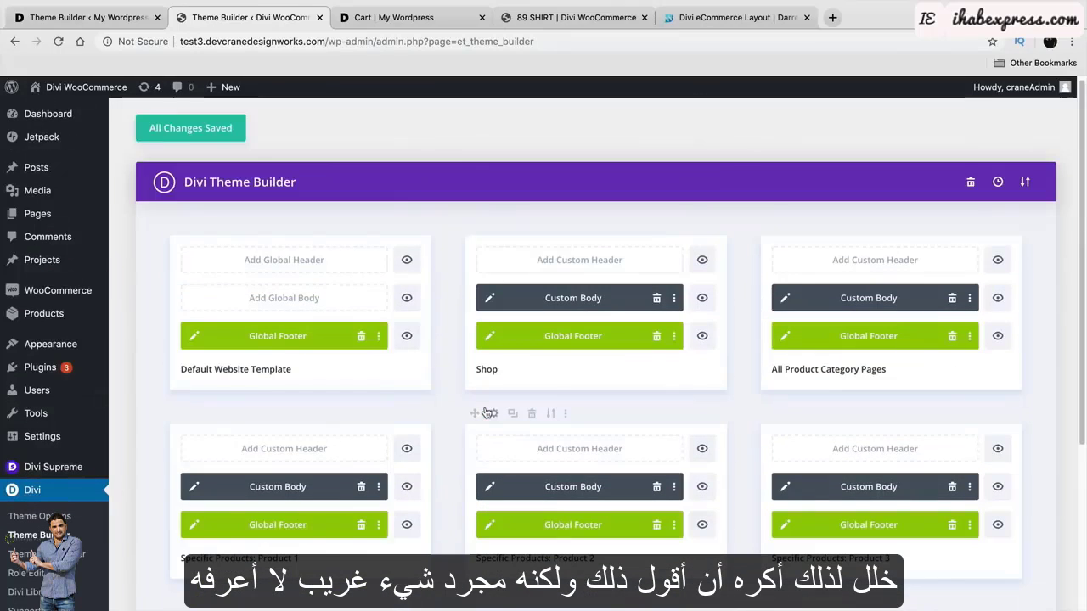
Return to the other site's Theme Builder and close the All Products body layout editor.
scroll(501, 359, up, 1)
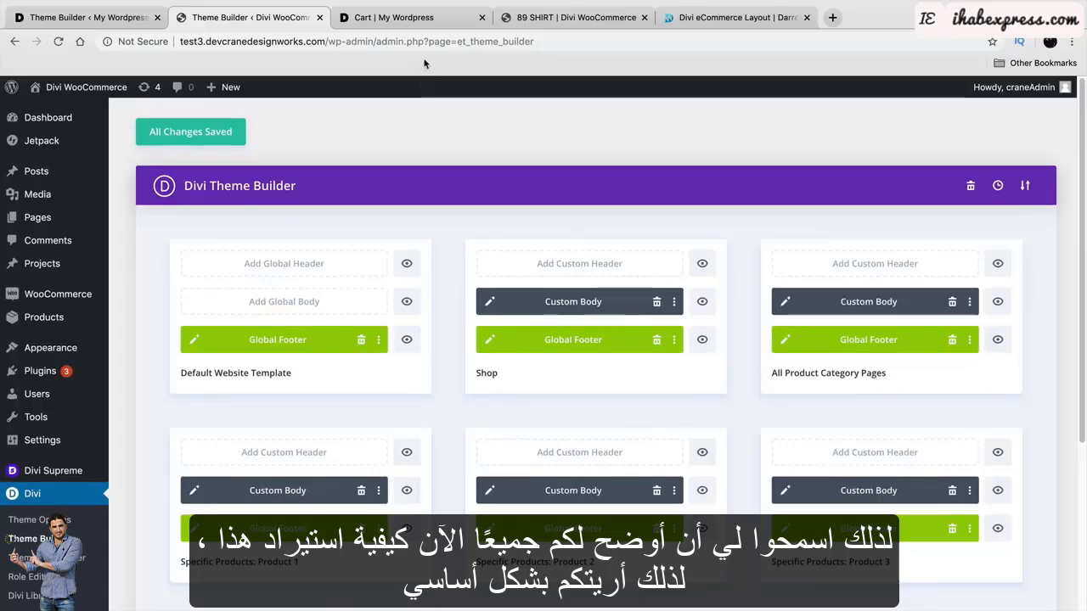
click(110, 18)
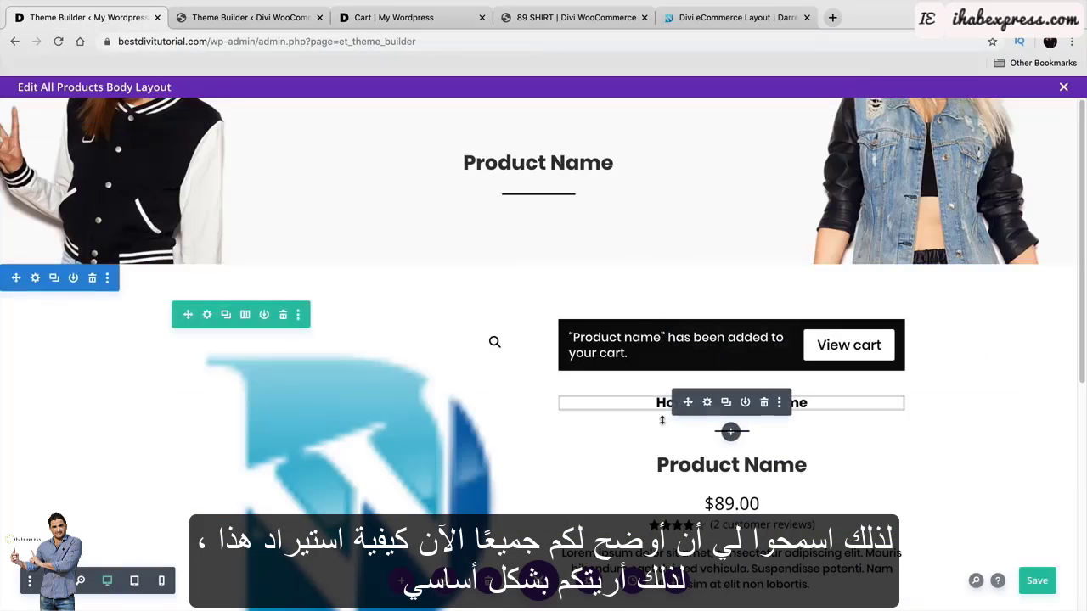
click(1064, 88)
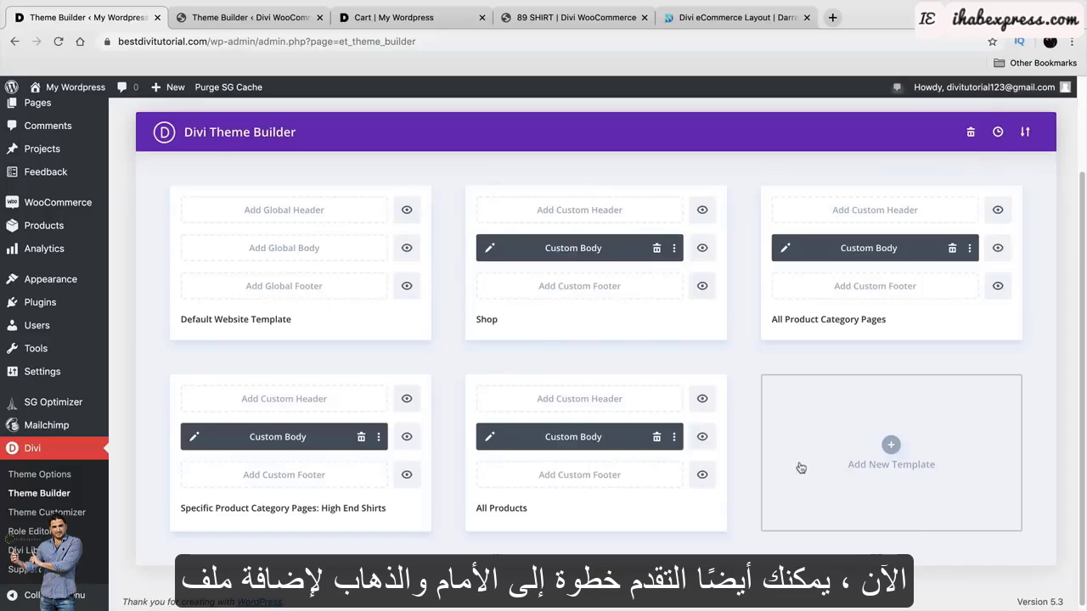
Create a new template assigned to Specific Products: Cute Girls Jacket.
click(878, 448)
scroll(878, 450, down, 3)
scroll(877, 450, down, 5)
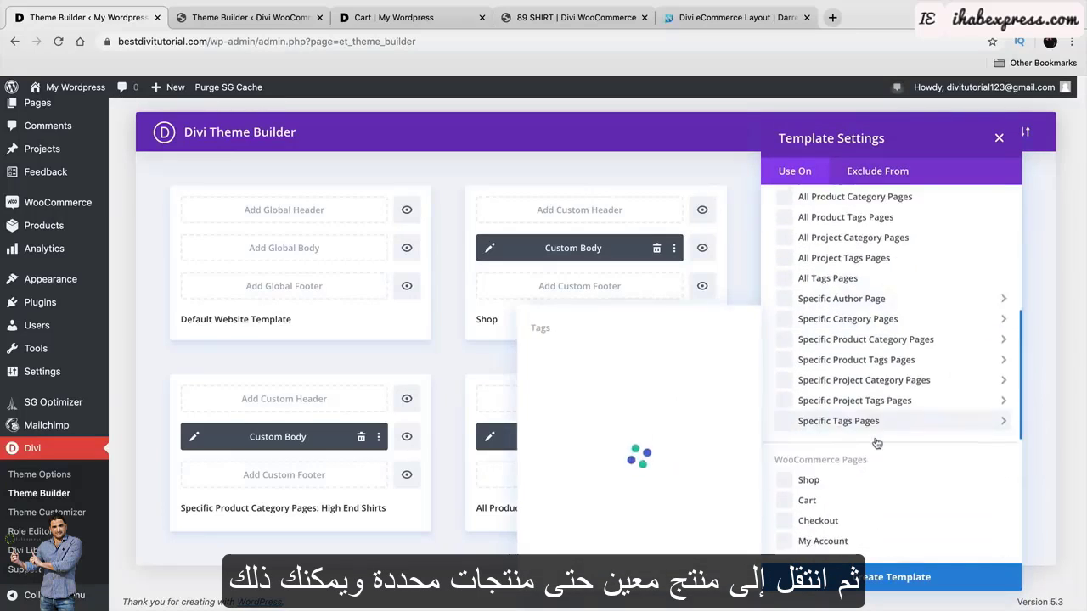
mouse_move(845, 462)
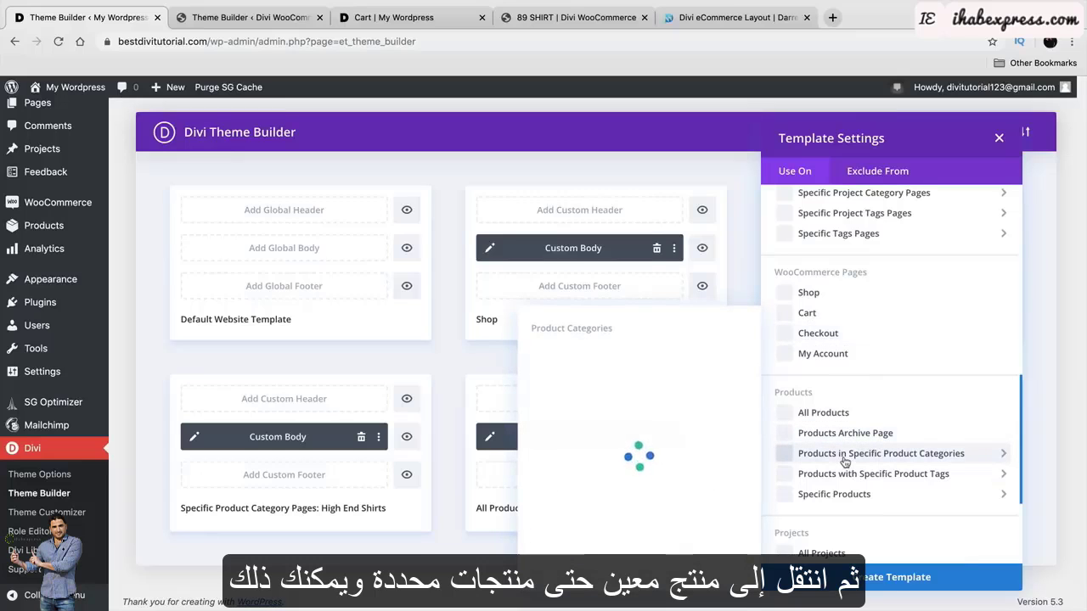
mouse_move(850, 495)
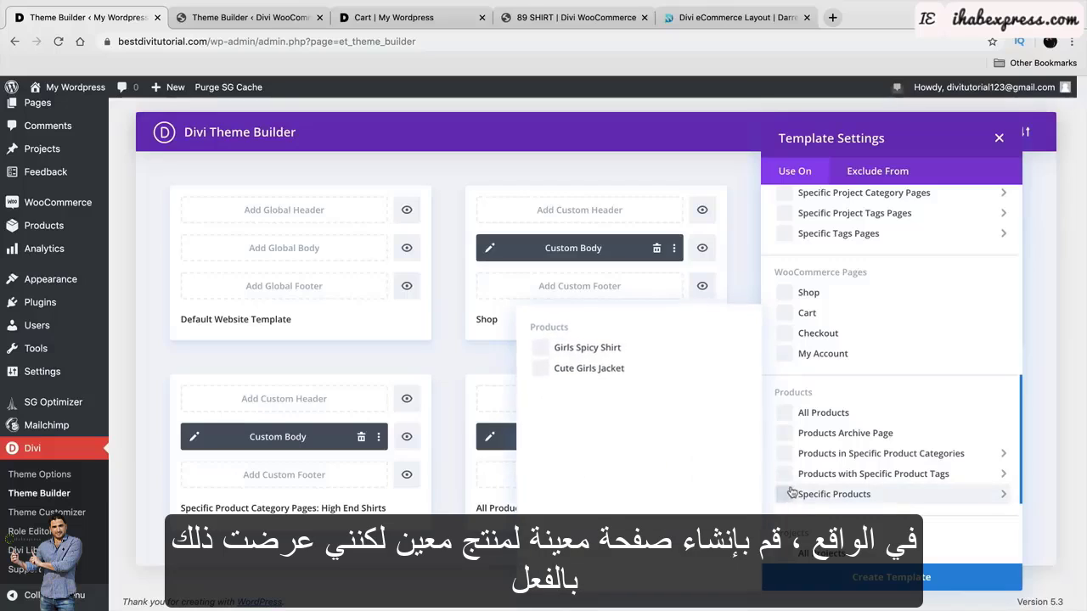
click(546, 369)
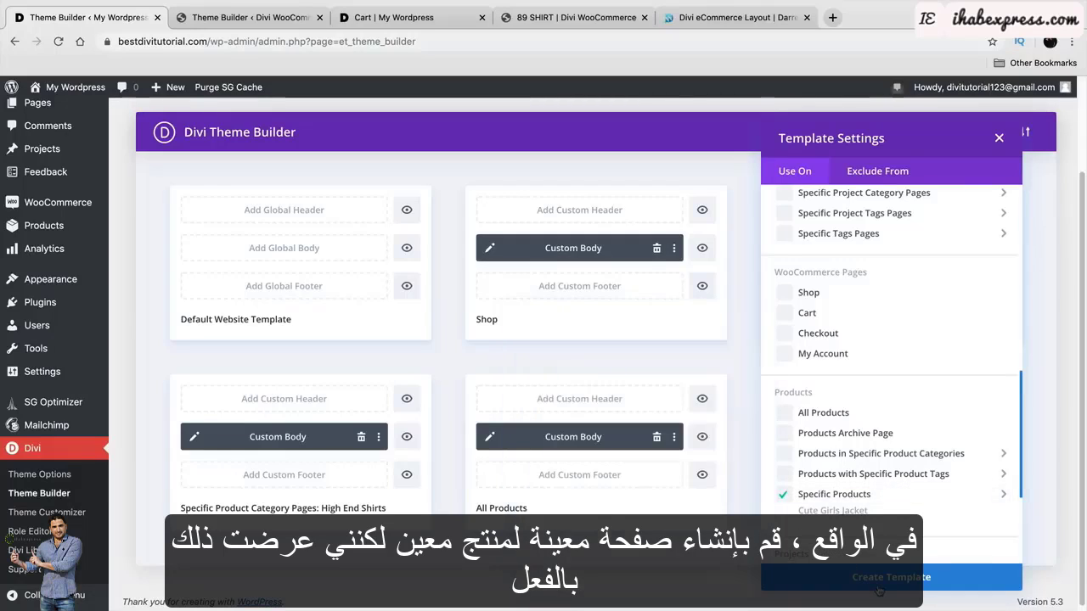
click(891, 577)
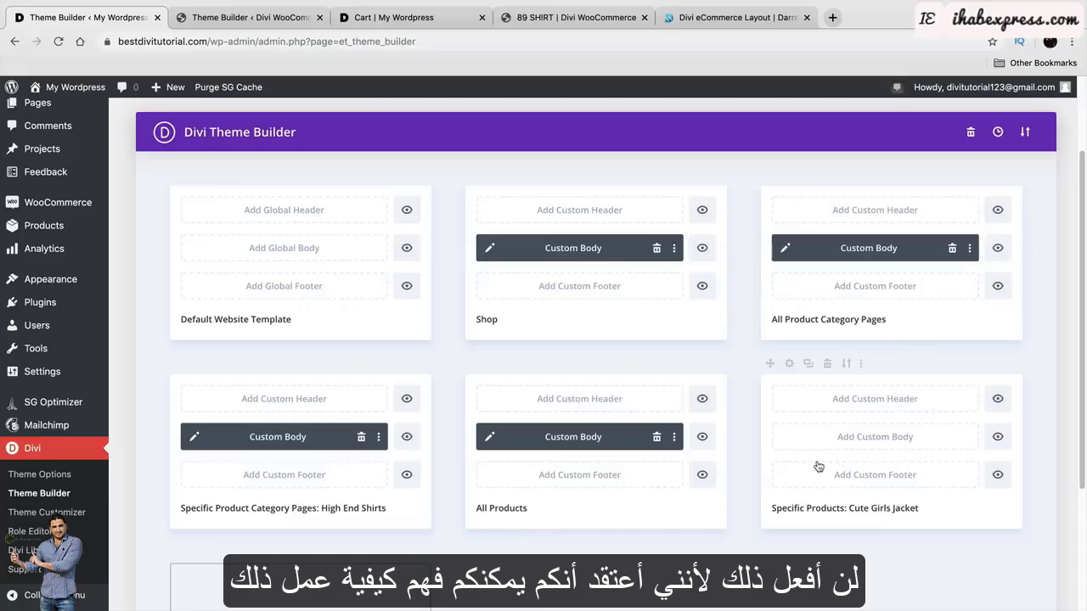
scroll(818, 465, down, 4)
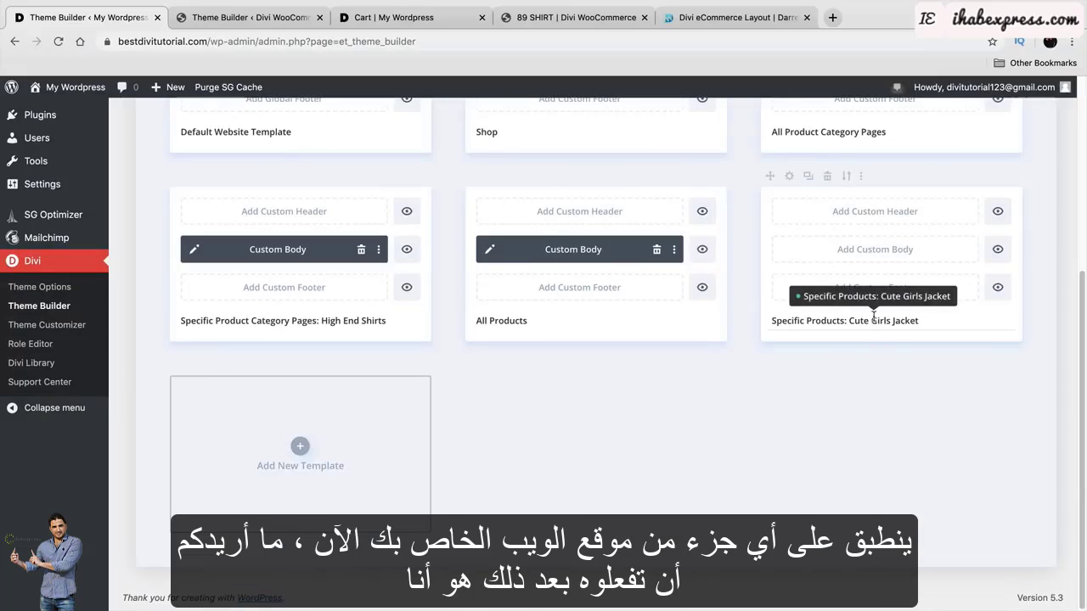
scroll(777, 416, up, 6)
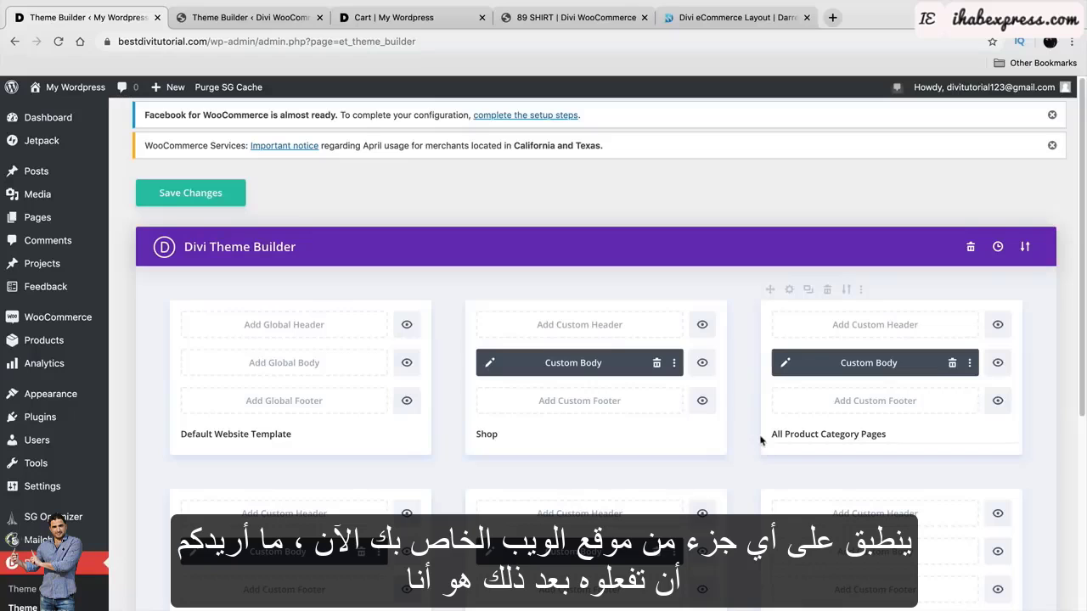
click(710, 19)
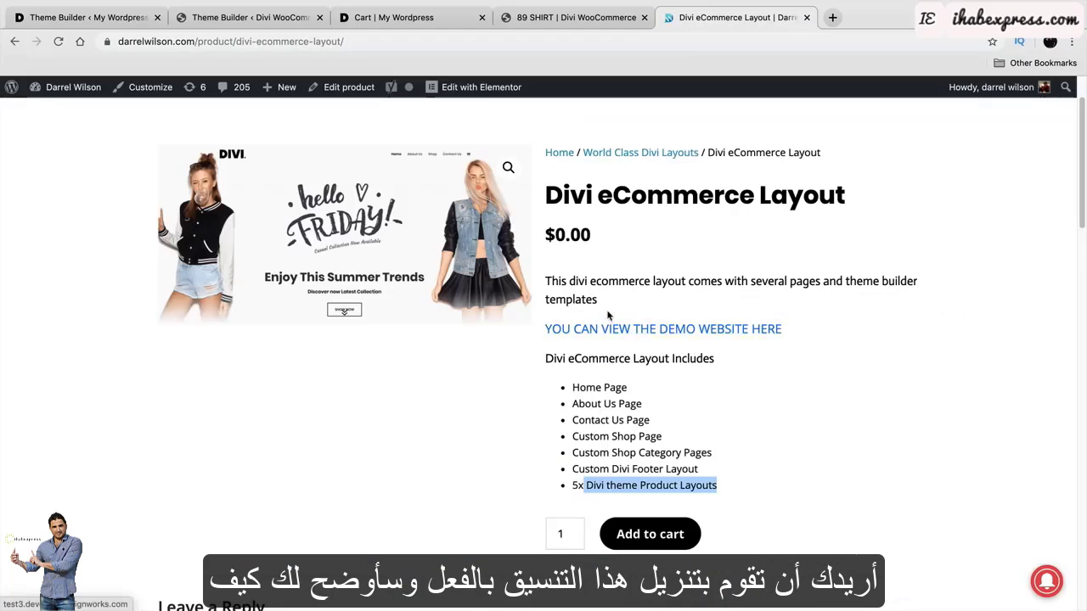
click(93, 19)
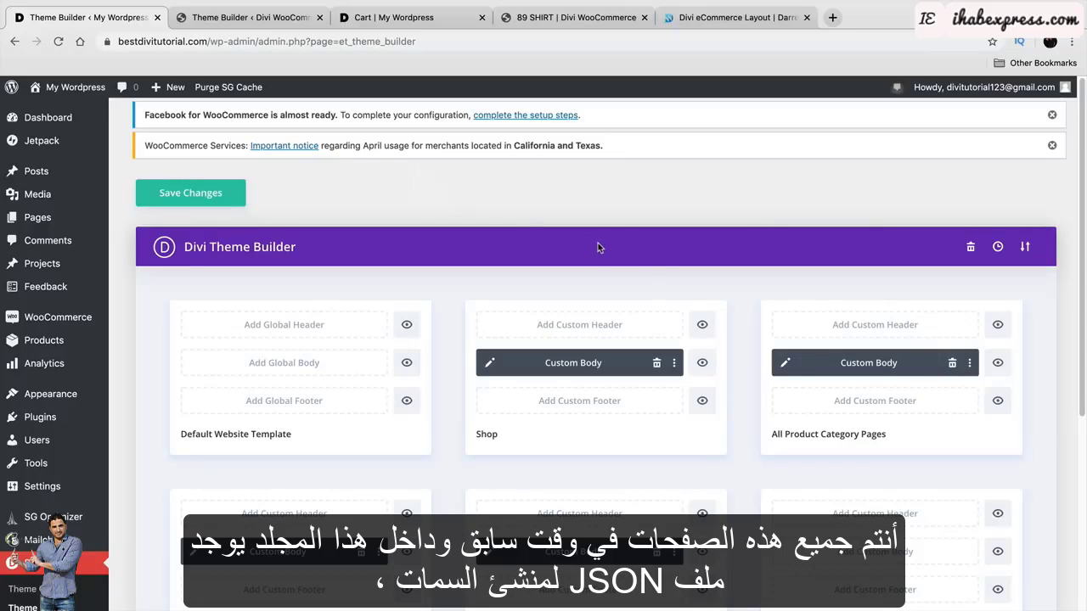
In Portability > Import, select the theme builder JSON from the Divi eCommerce Pack 2 folder.
click(1028, 248)
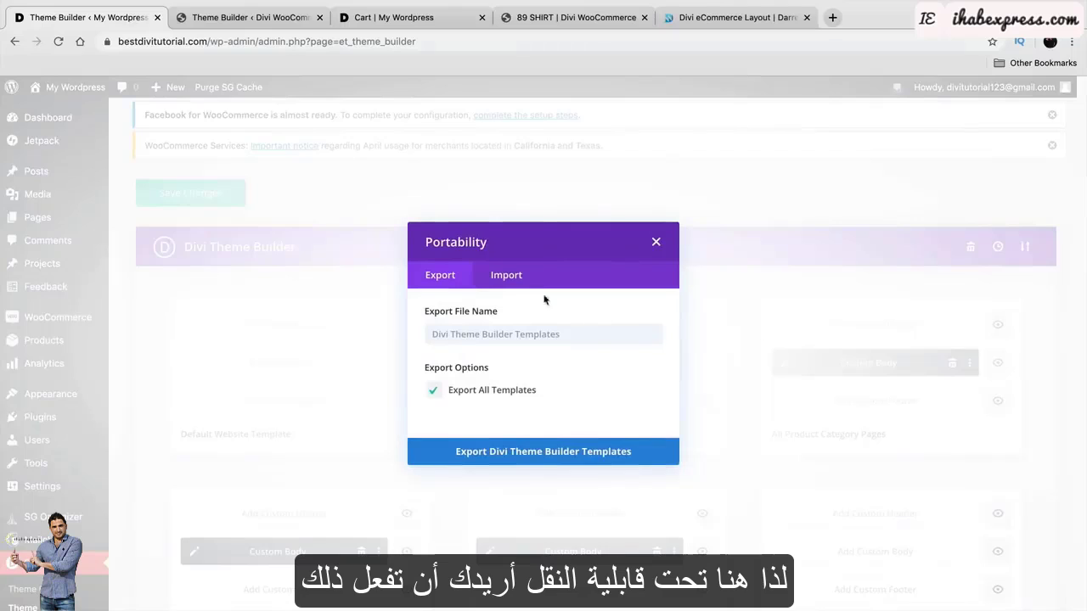
click(503, 276)
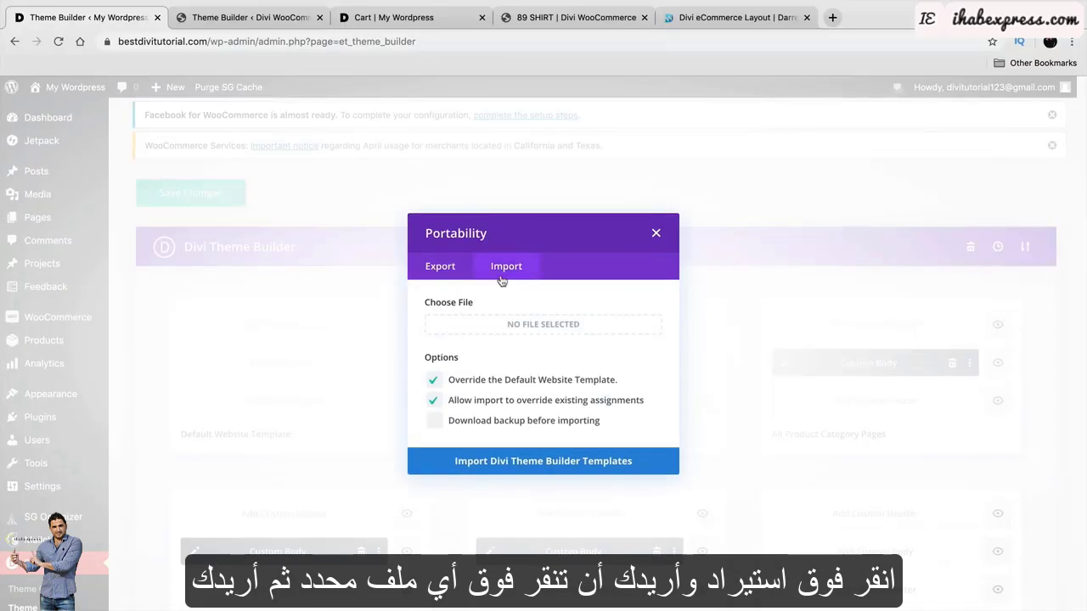
click(508, 332)
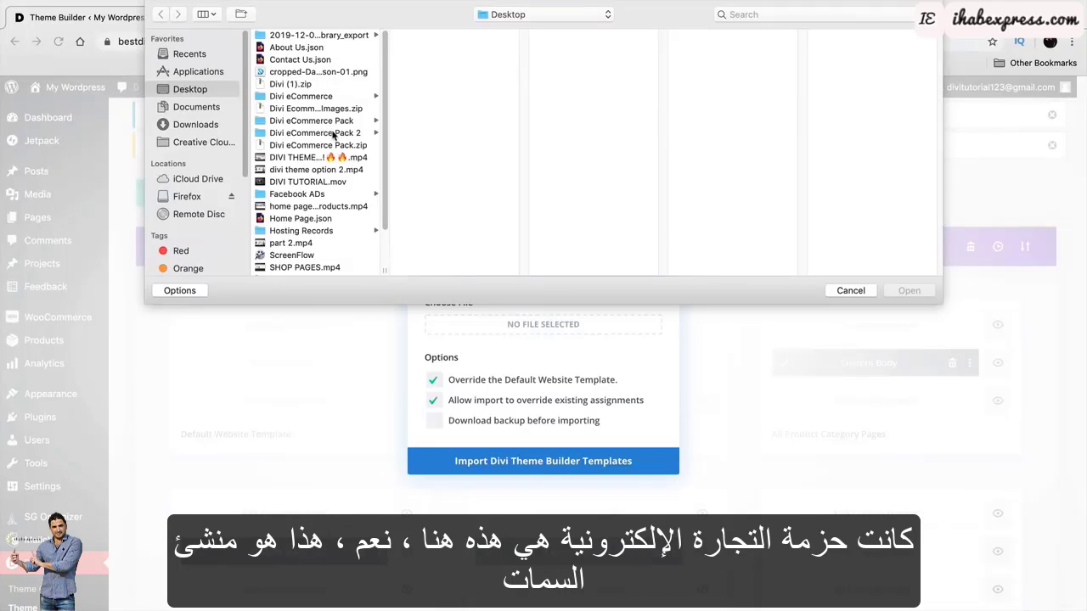
click(333, 135)
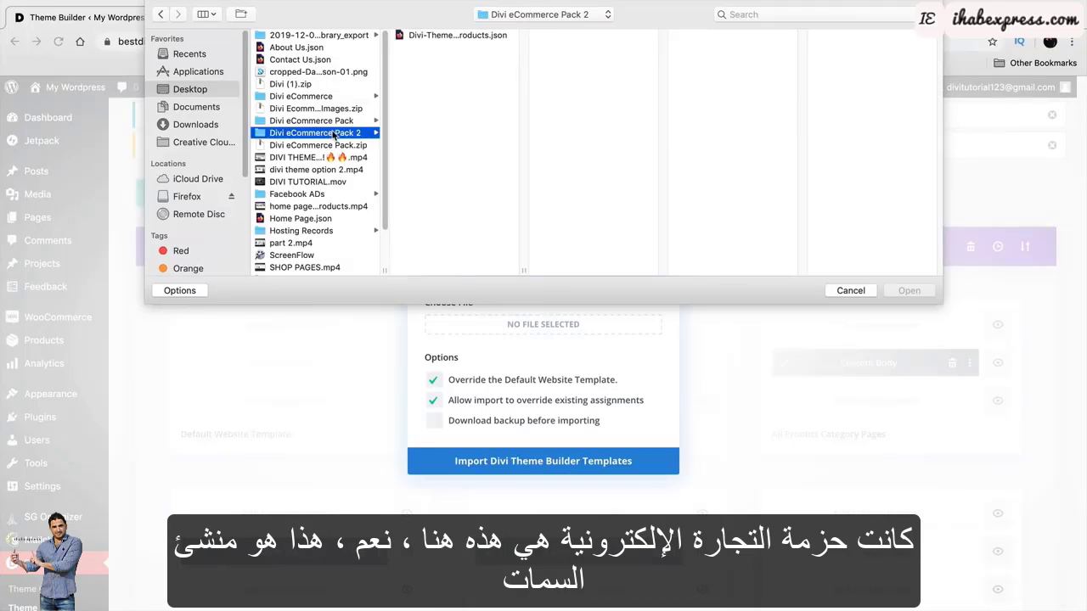
click(440, 38)
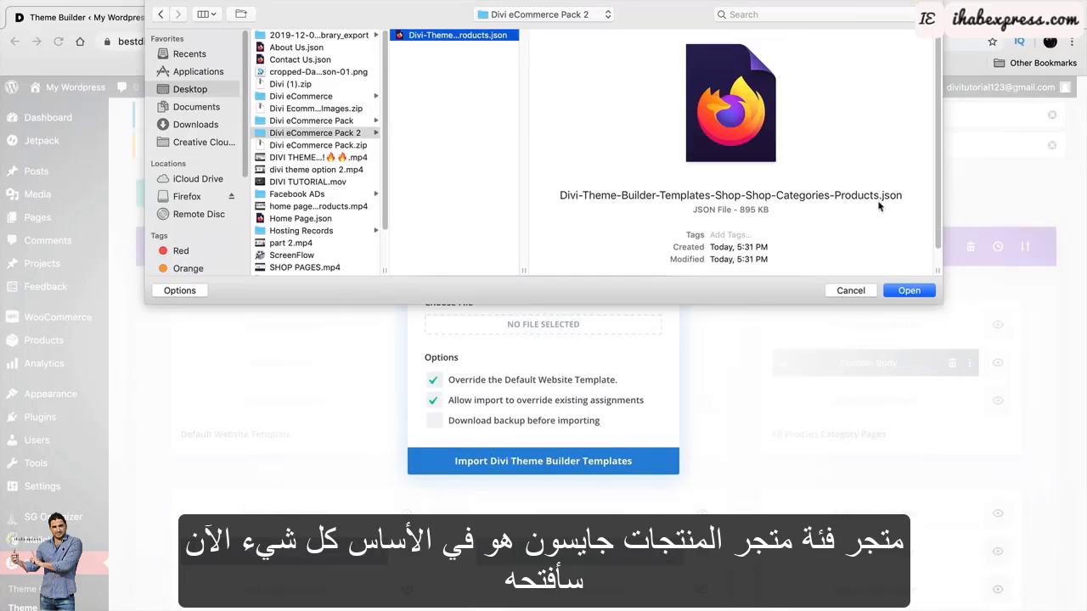
click(909, 291)
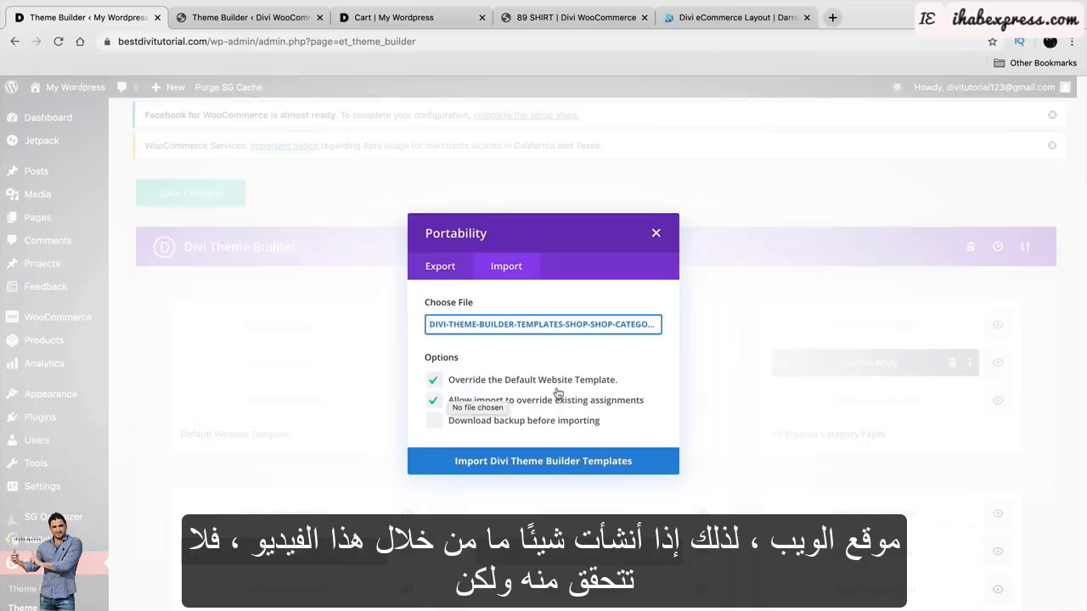
Keep both override options ticked and import the Divi Theme Builder templates.
click(434, 380)
click(434, 400)
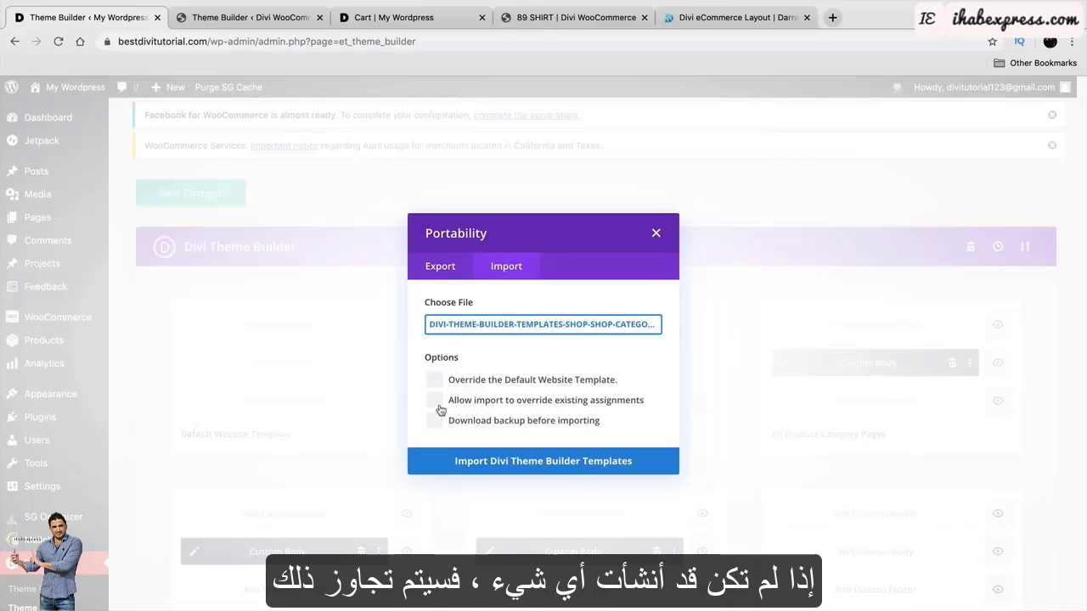
click(434, 381)
click(435, 401)
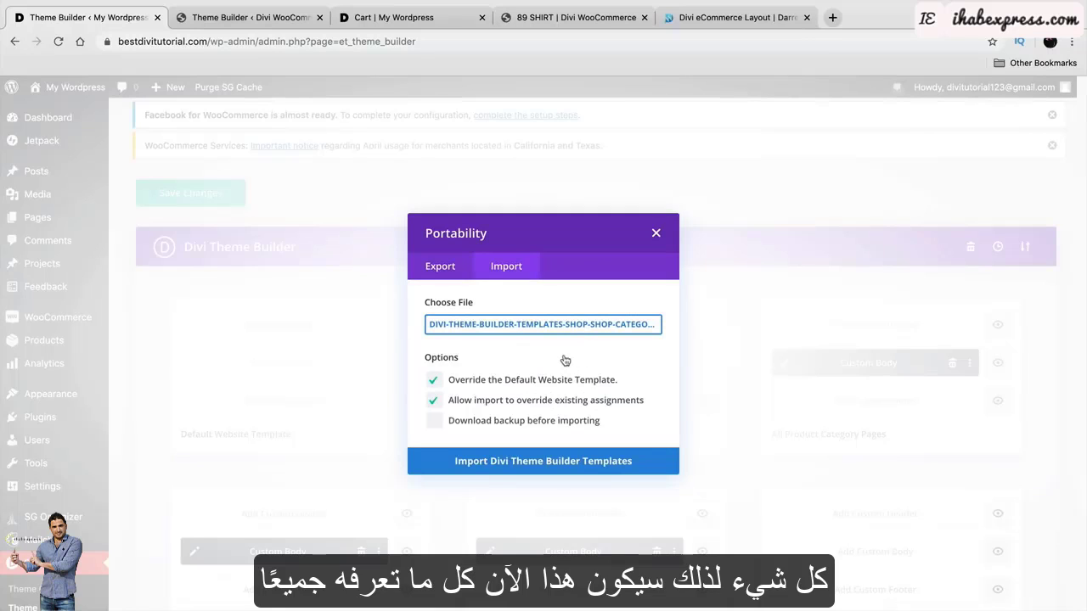
click(586, 462)
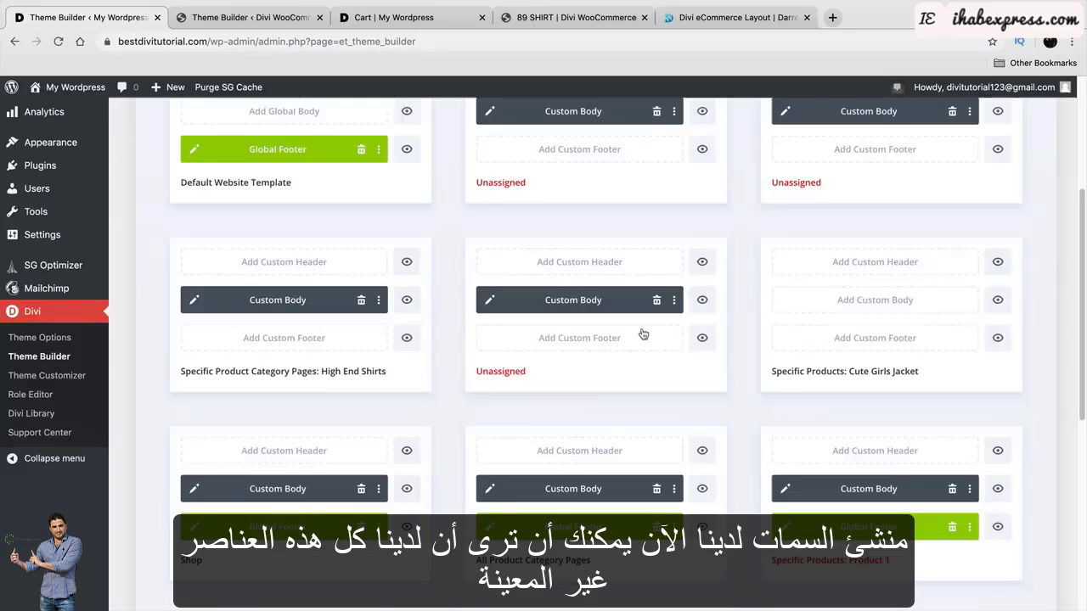
Delete the Cute Girls Jacket template card and save the Theme Builder changes.
scroll(642, 334, up, 2)
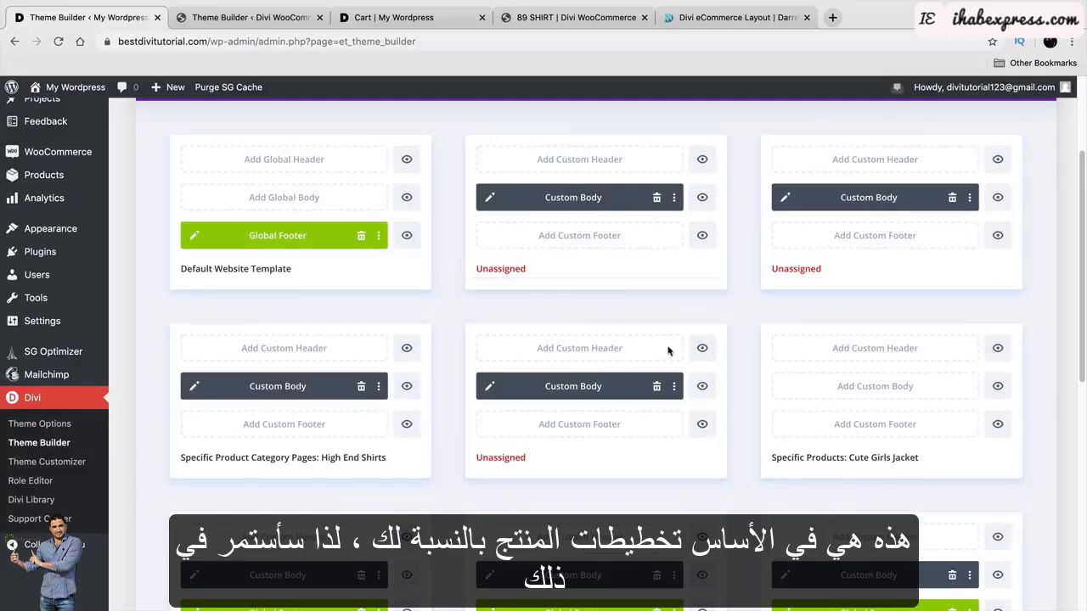
click(827, 312)
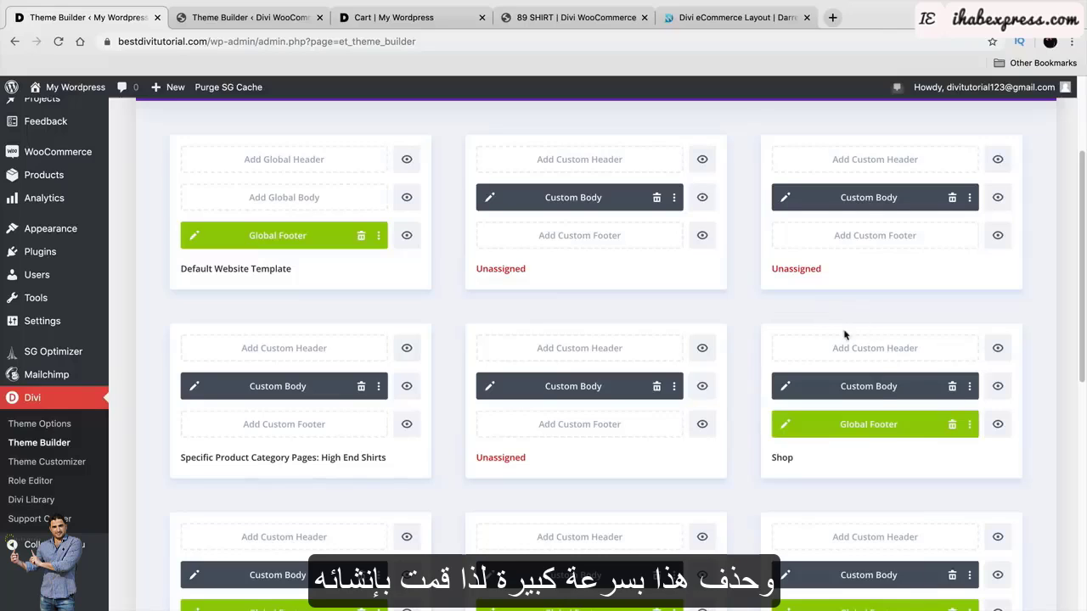
scroll(879, 392, down, 2)
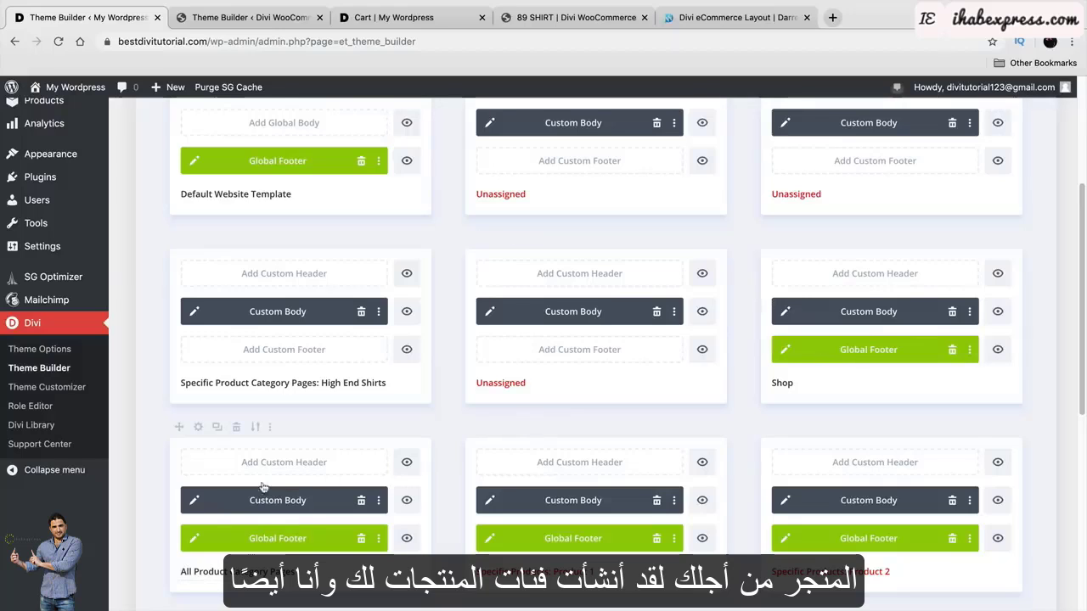
scroll(284, 535, up, 2)
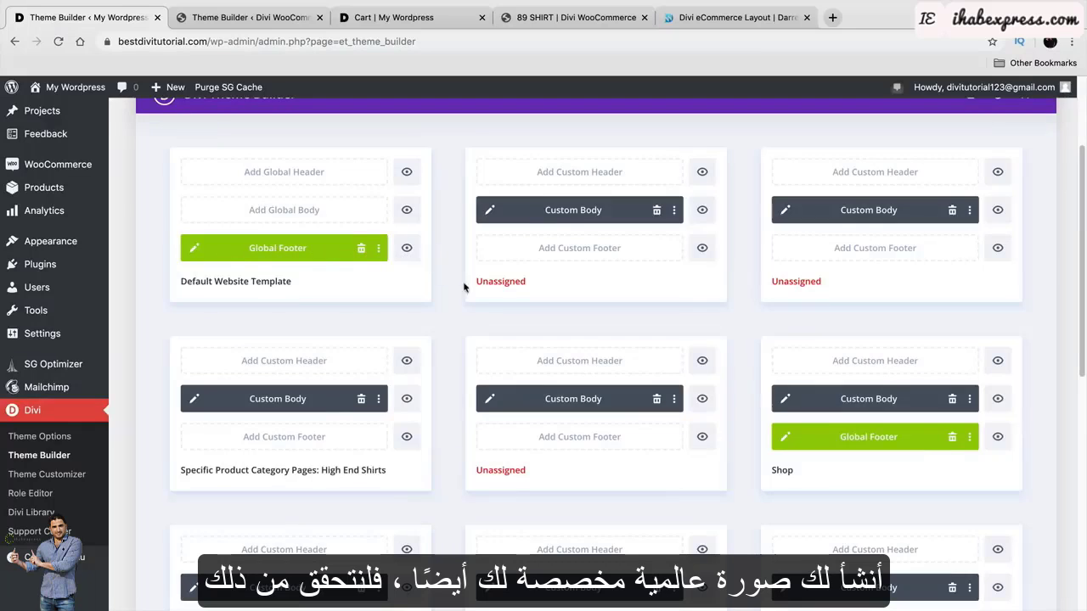
scroll(464, 287, up, 4)
click(211, 193)
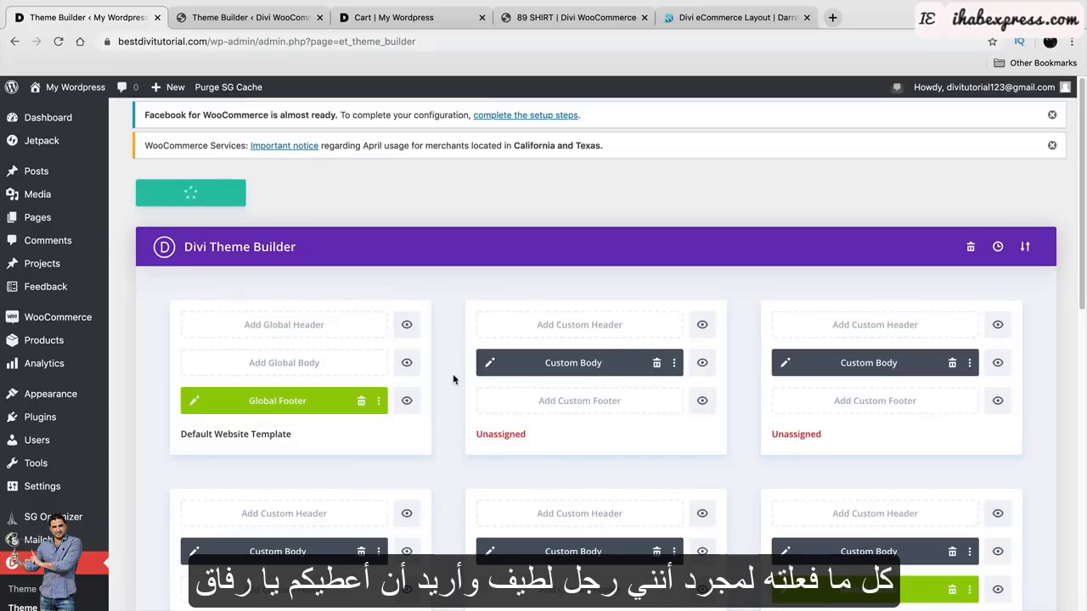
Edit the third template's Unassigned title and open its body layout for editing.
scroll(472, 411, down, 3)
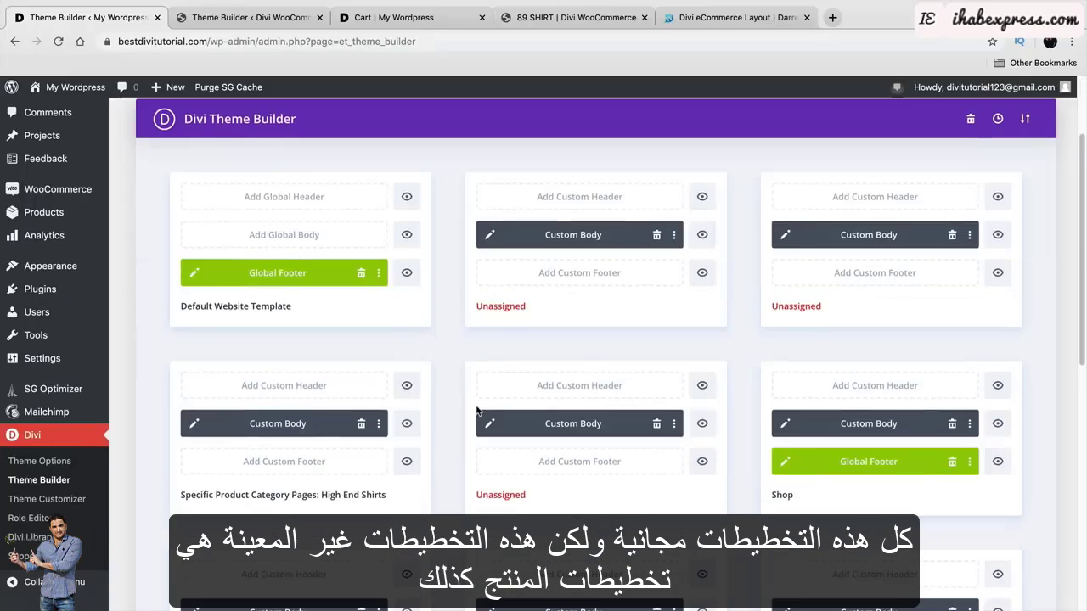
click(810, 304)
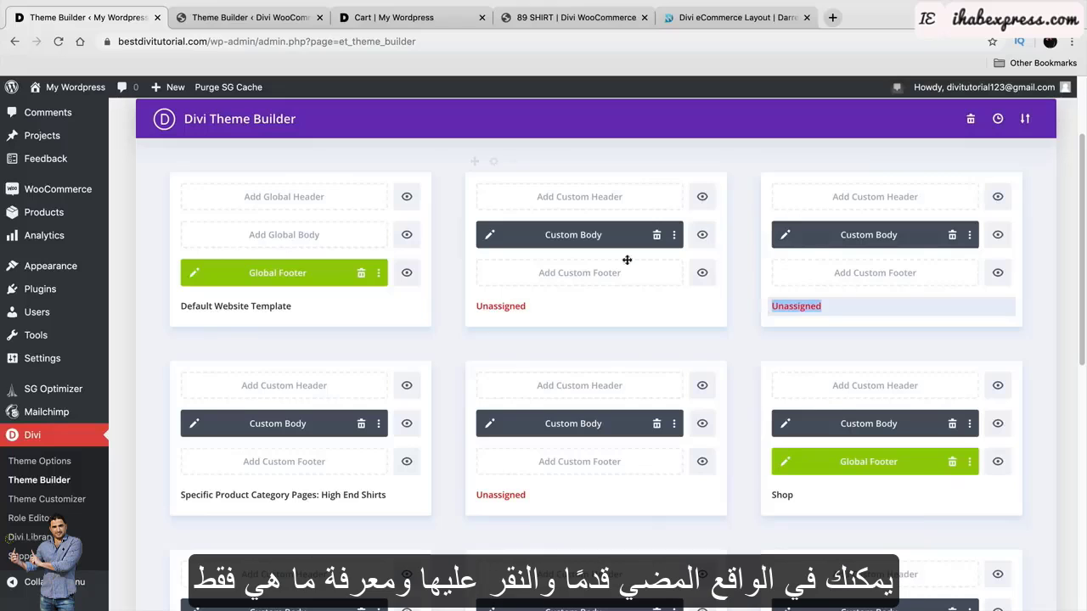
scroll(756, 276, up, 3)
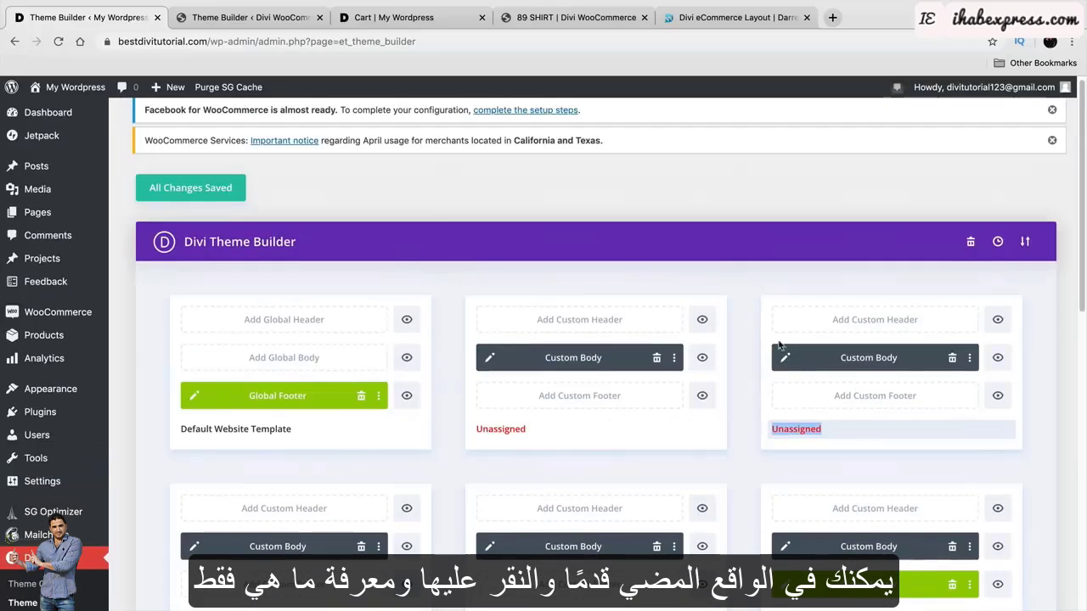
click(784, 358)
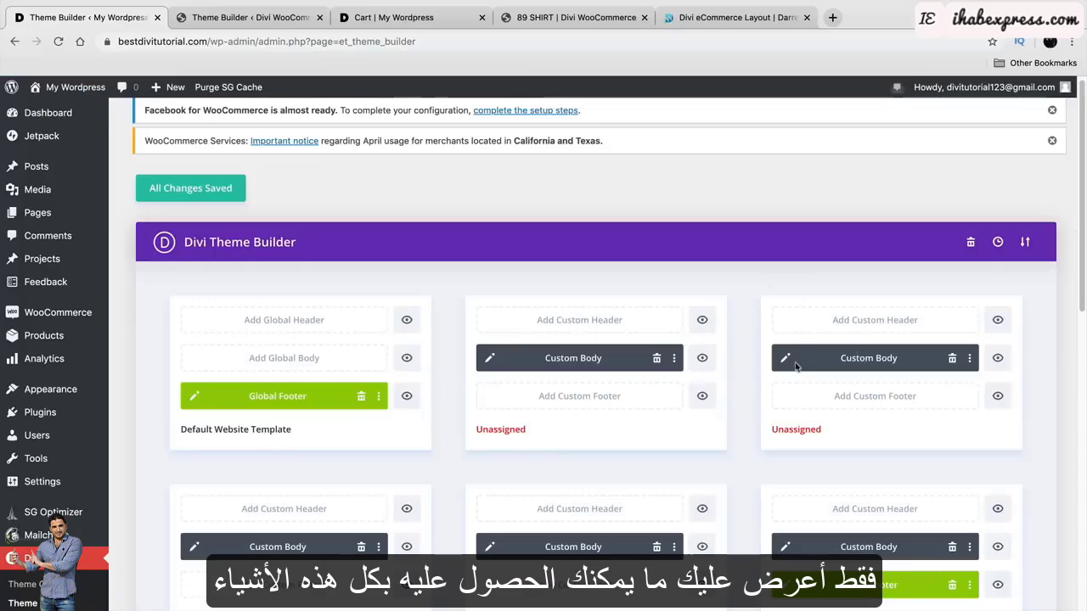
scroll(674, 413, down, 5)
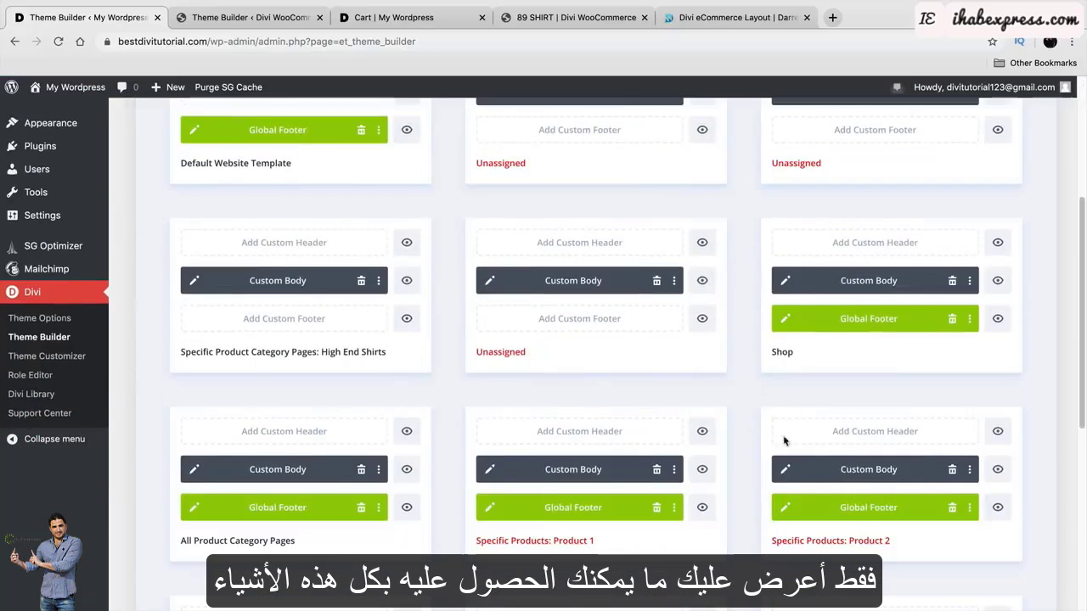
scroll(795, 432, down, 4)
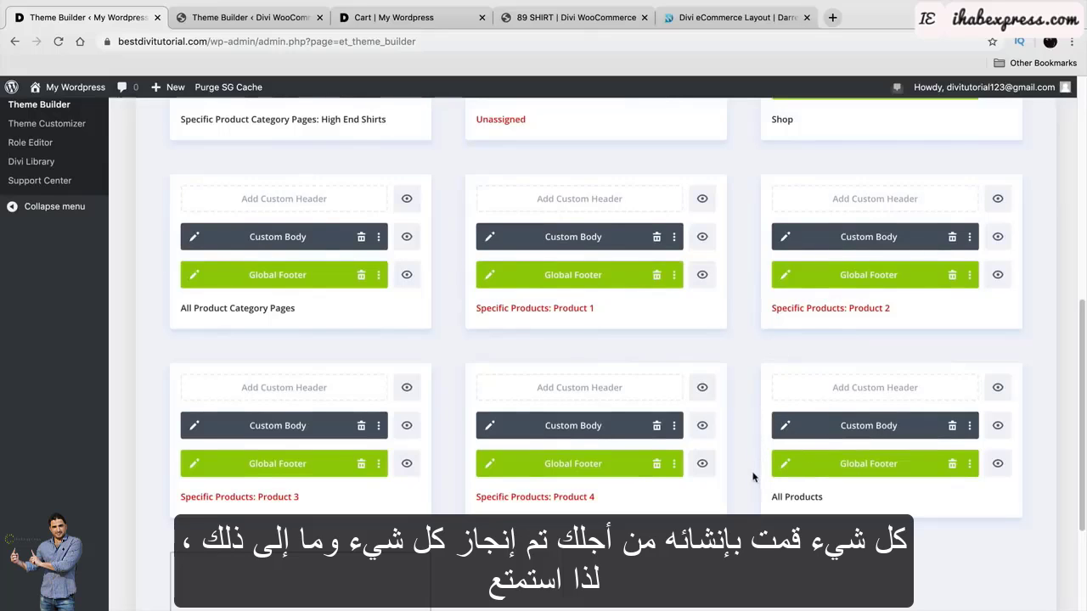
scroll(753, 477, up, 9)
Visit the live site from the admin bar and browse to the Contact Us page.
mouse_move(63, 86)
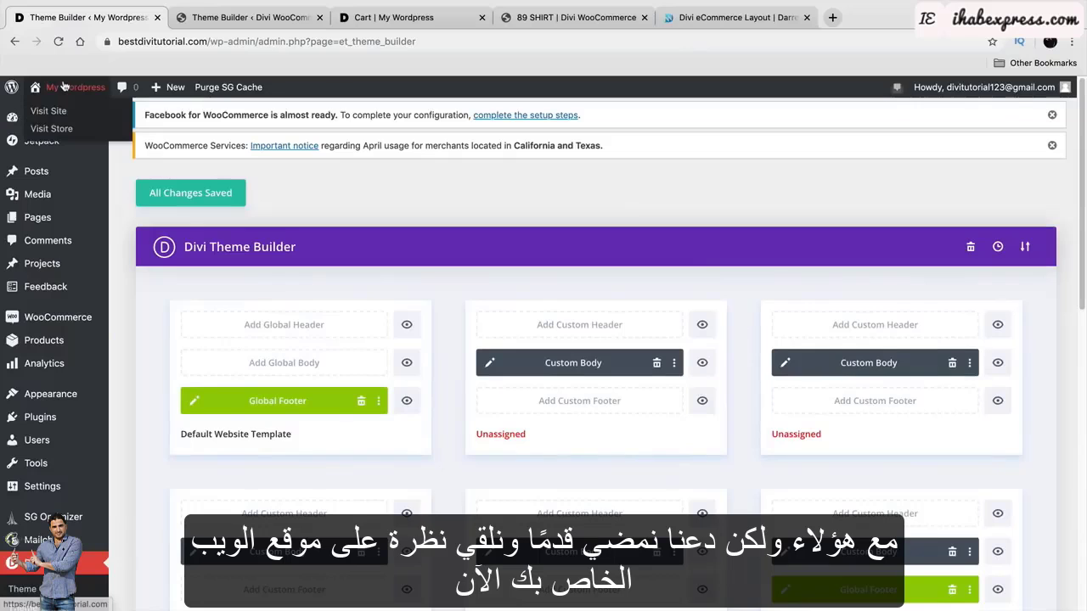
click(65, 111)
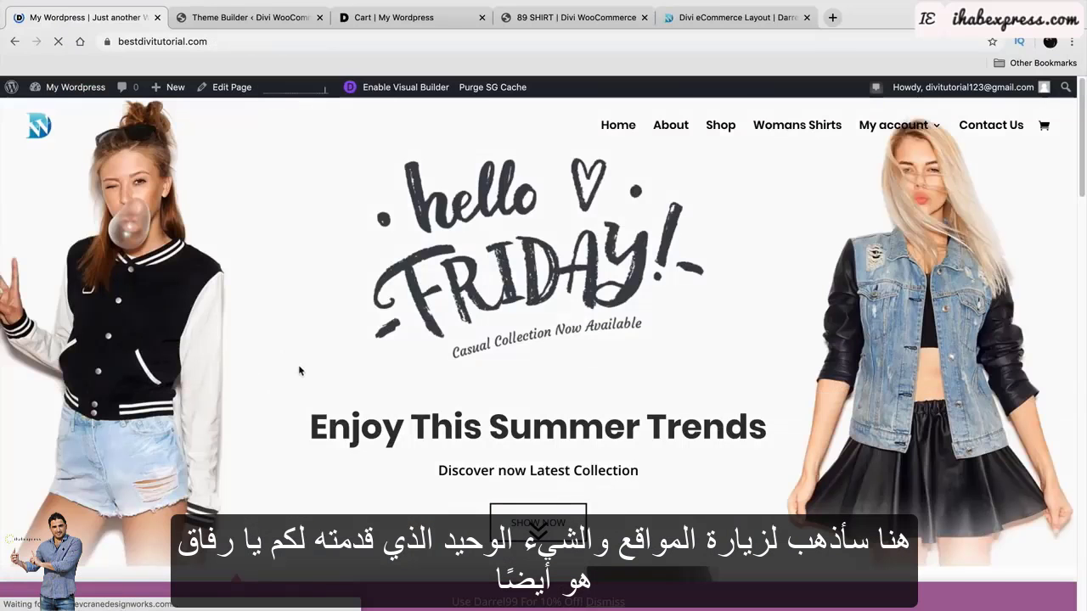
scroll(299, 371, down, 20)
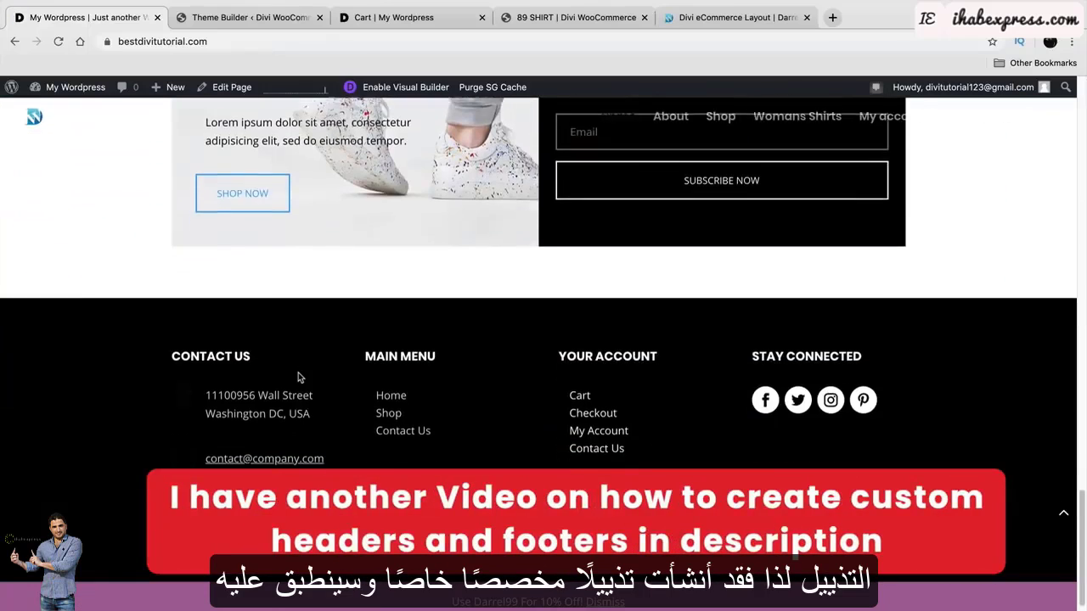
scroll(298, 365, down, 1)
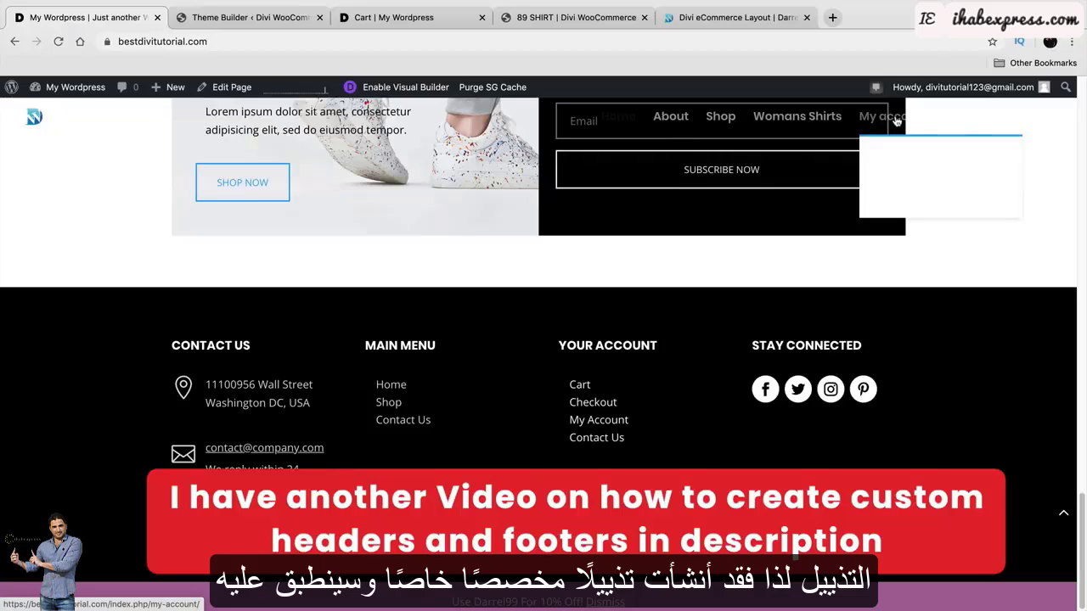
click(963, 120)
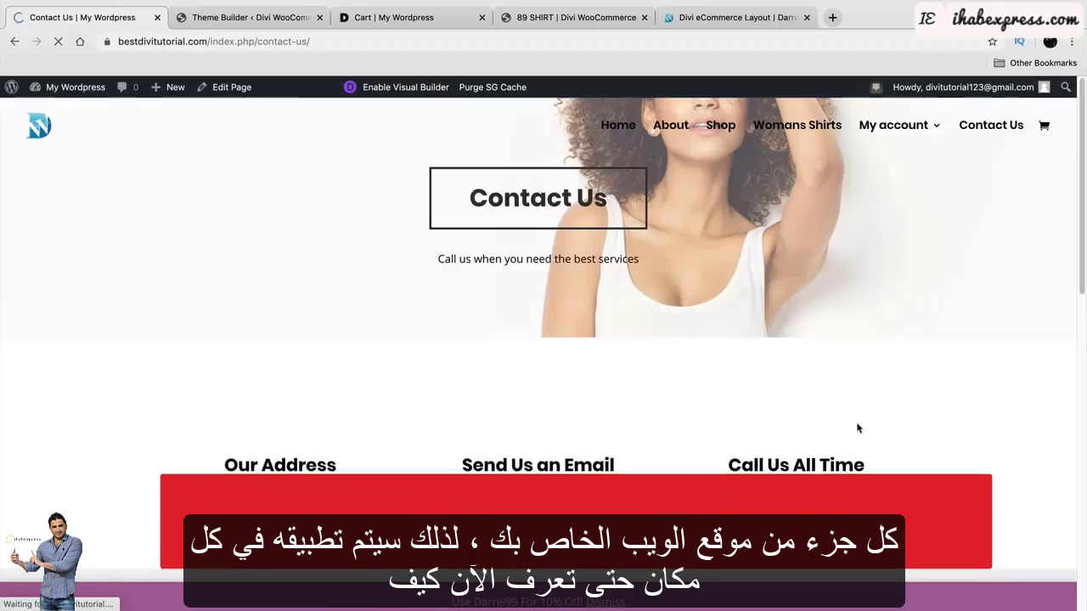
scroll(857, 425, down, 5)
scroll(858, 424, down, 5)
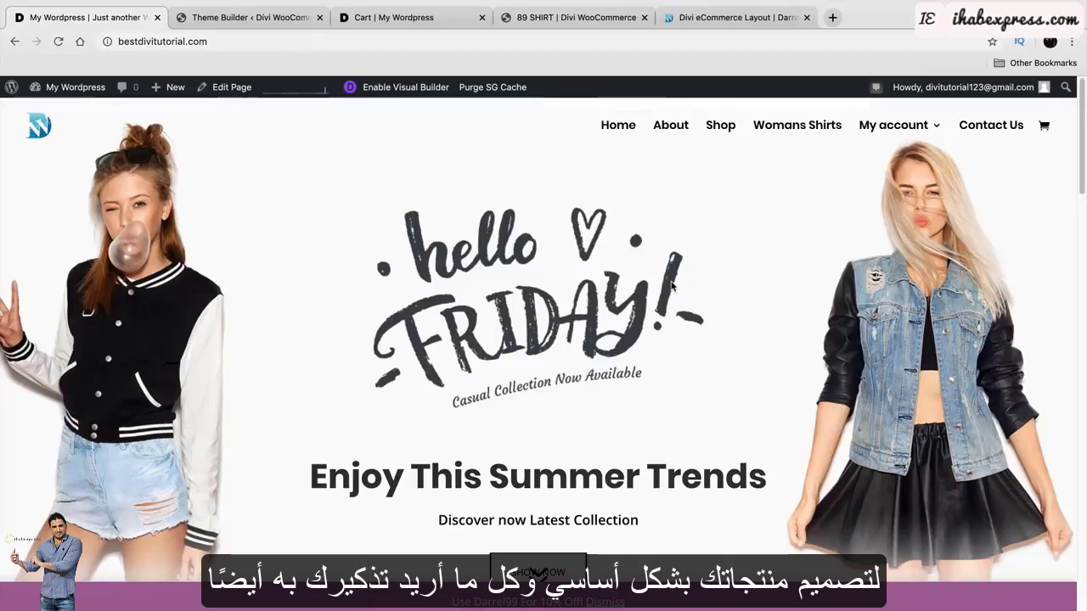
Open the Cart page from the My account menu.
mouse_move(894, 146)
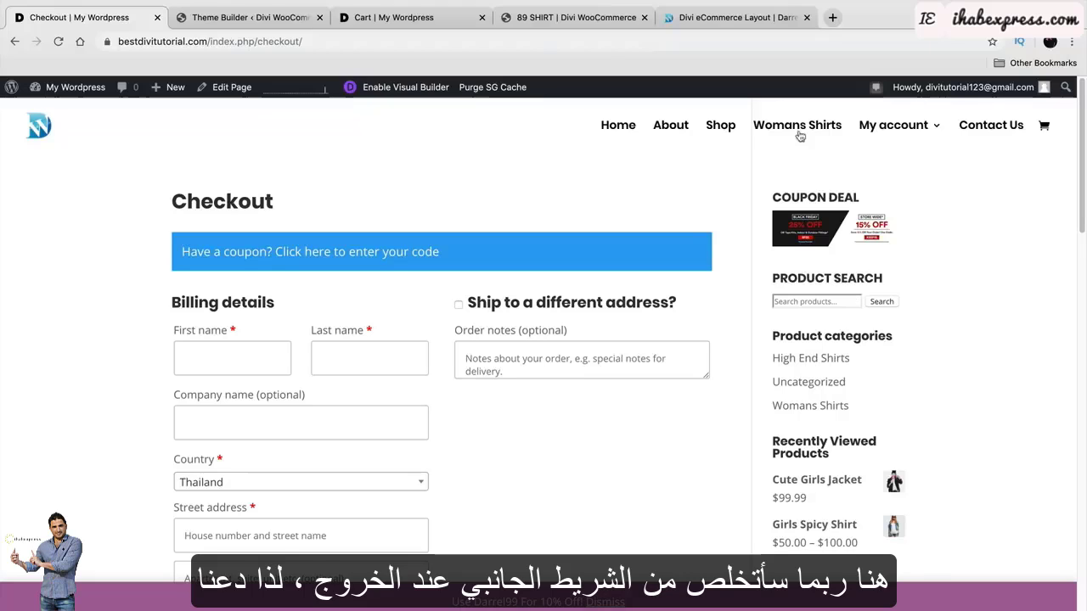
mouse_move(879, 128)
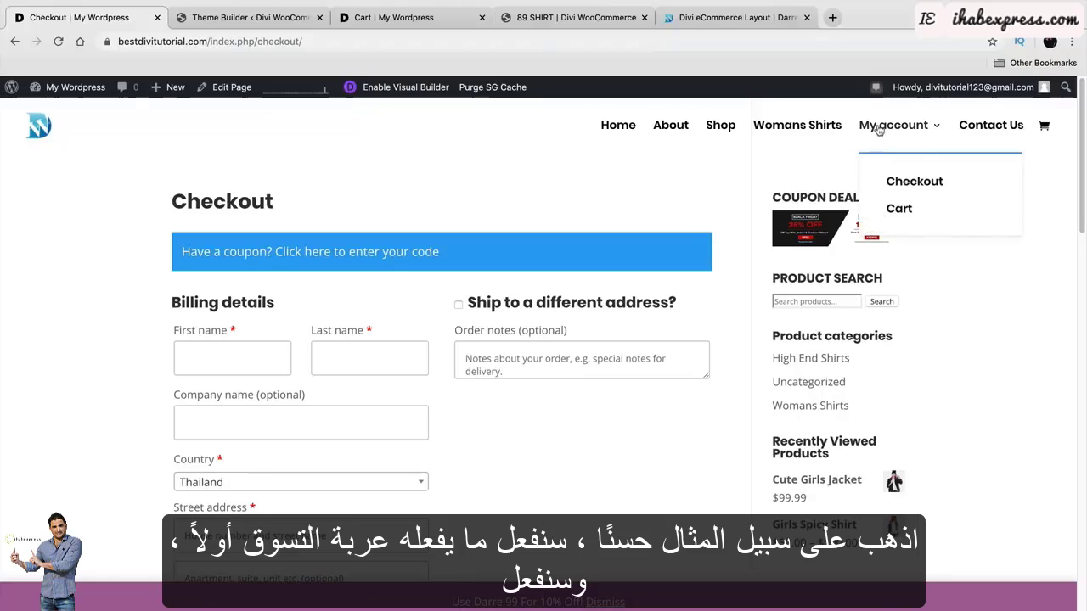
click(899, 209)
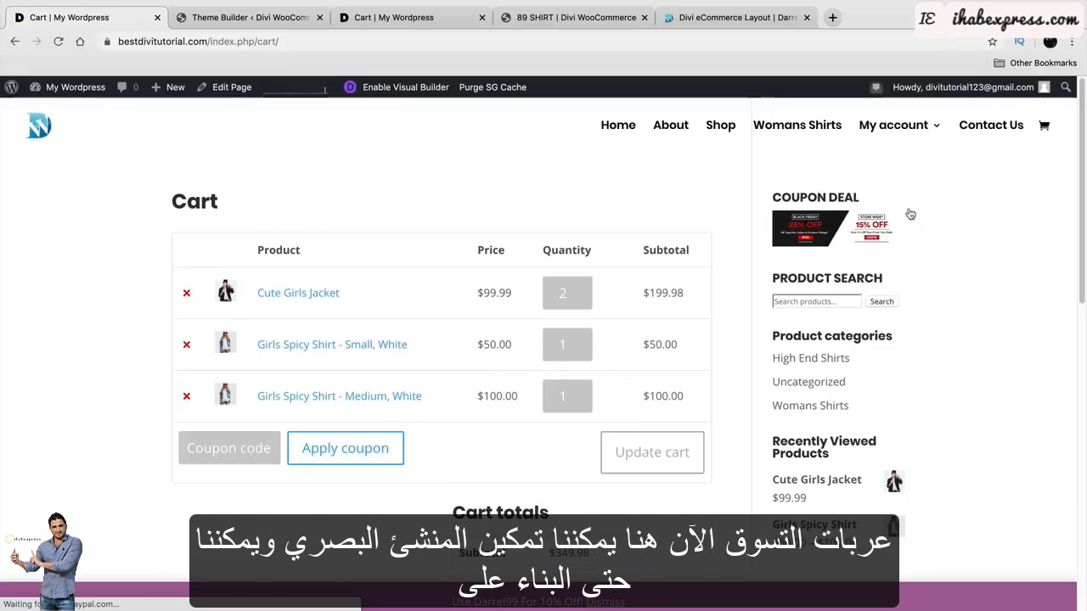
Start the visual builder keeping existing content, and open the cart module's Design settings.
click(388, 95)
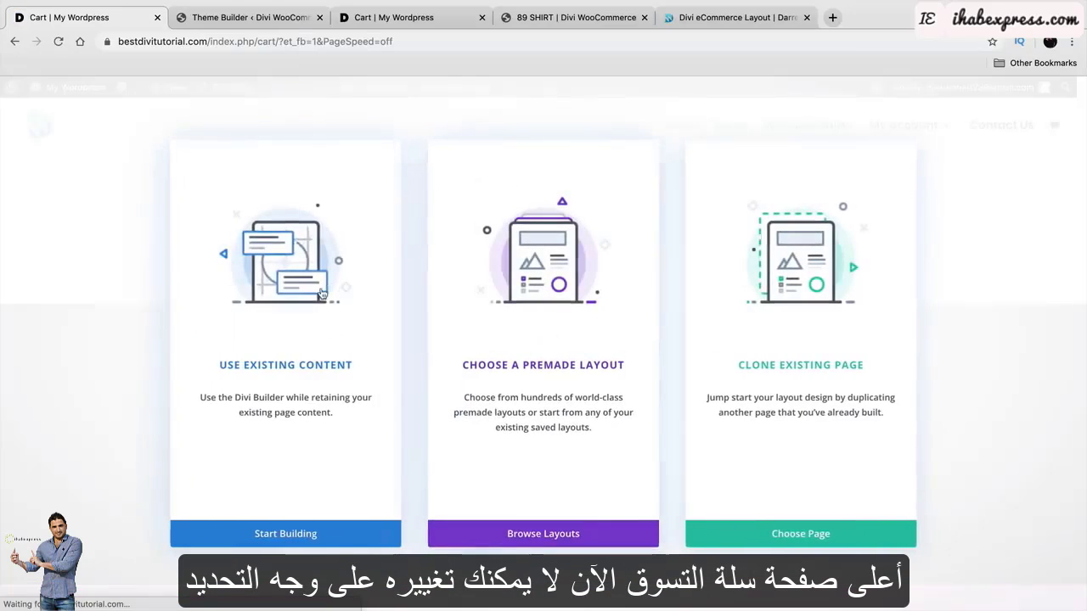
click(322, 294)
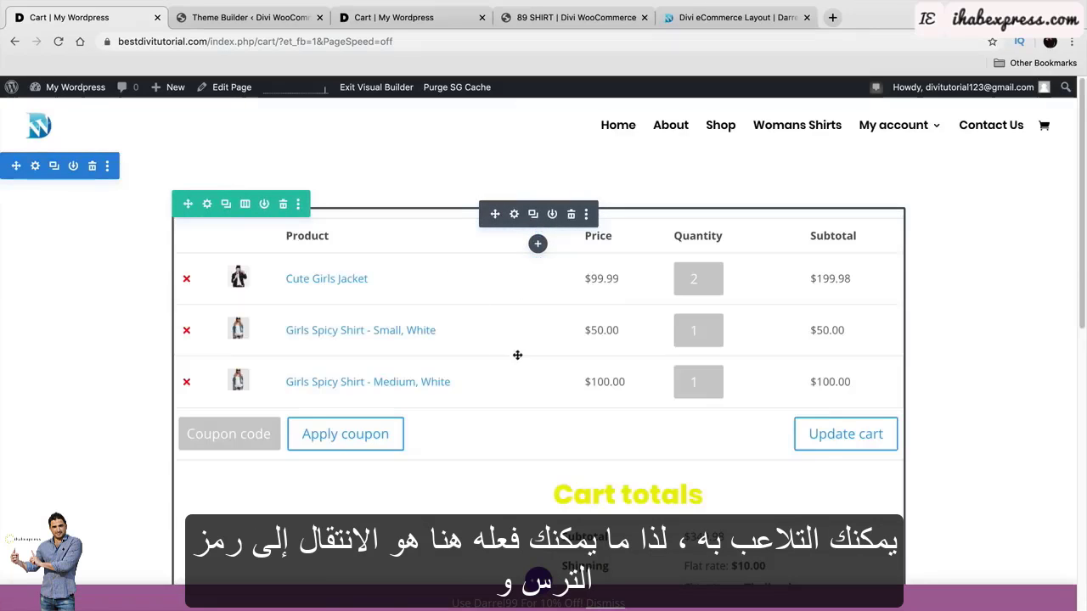
click(514, 215)
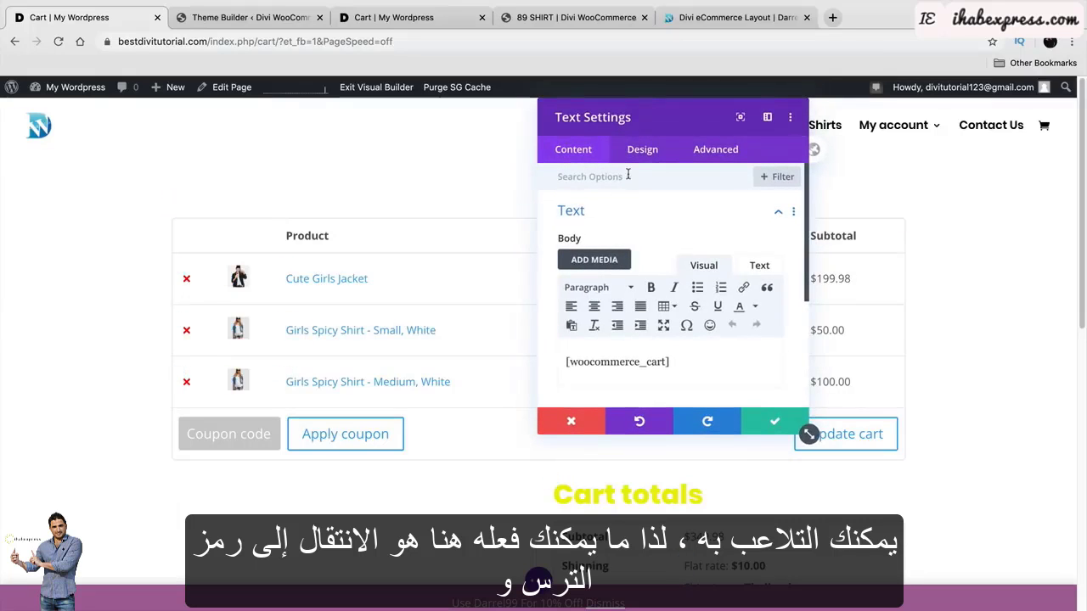
click(642, 149)
drag(671, 117, 861, 117)
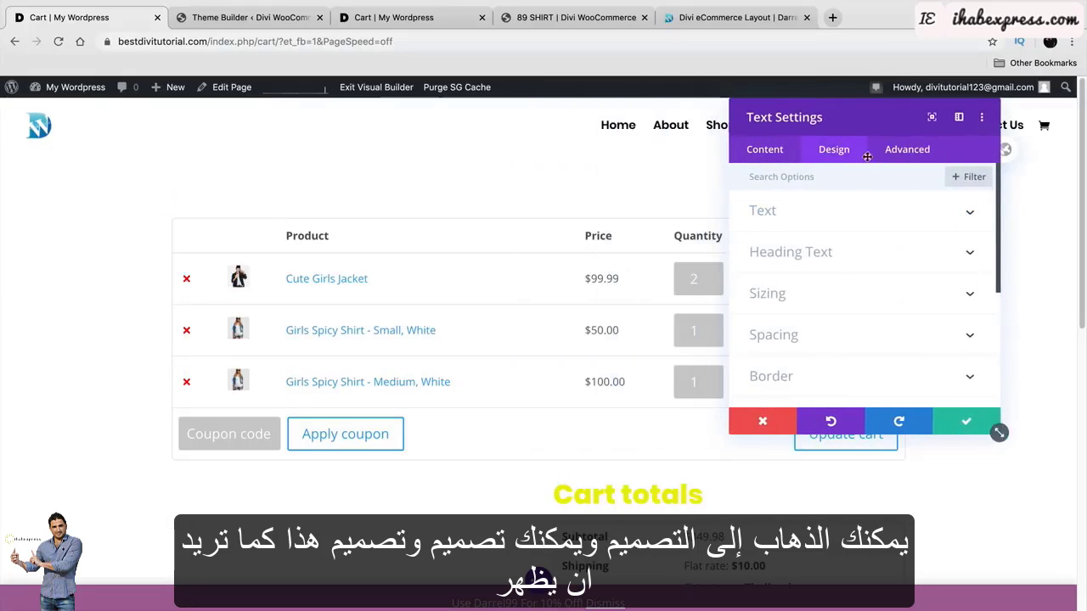
Set the cart text font to Poppins with Semi Bold weight.
click(857, 223)
click(844, 354)
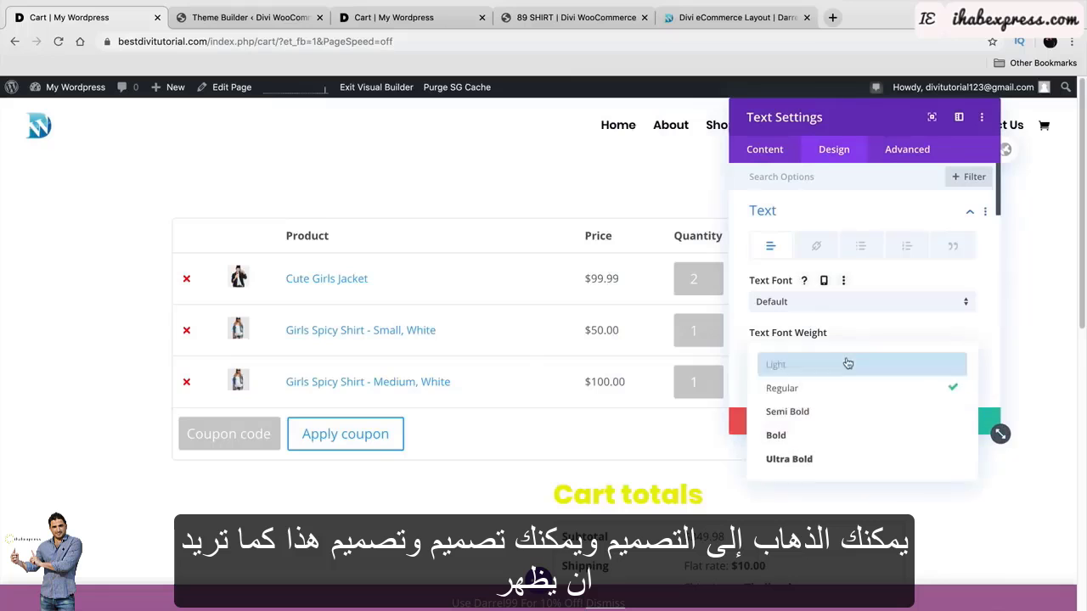
click(856, 414)
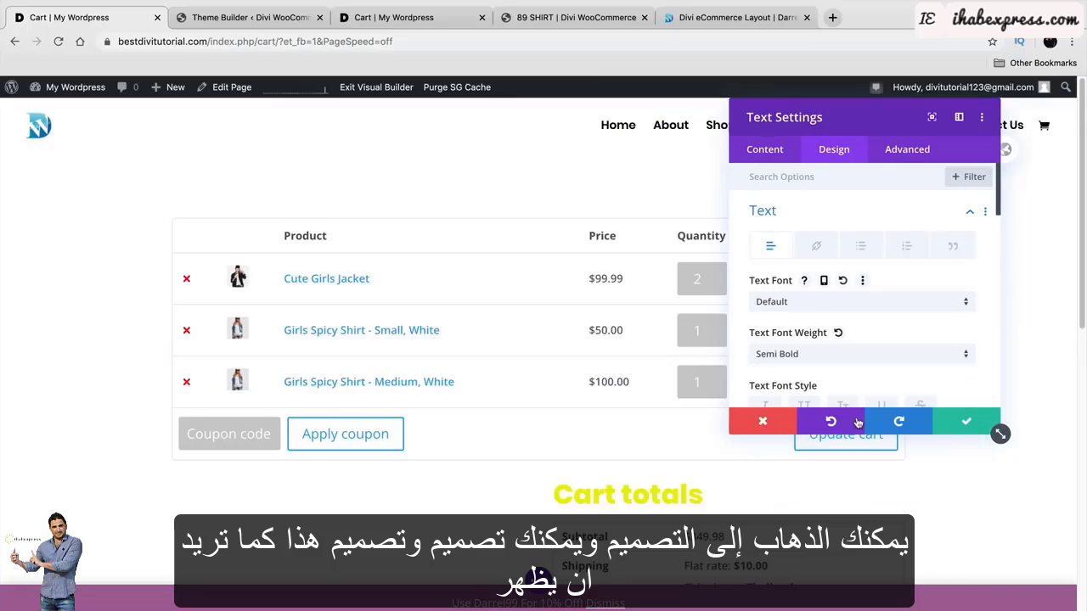
click(828, 302)
click(820, 214)
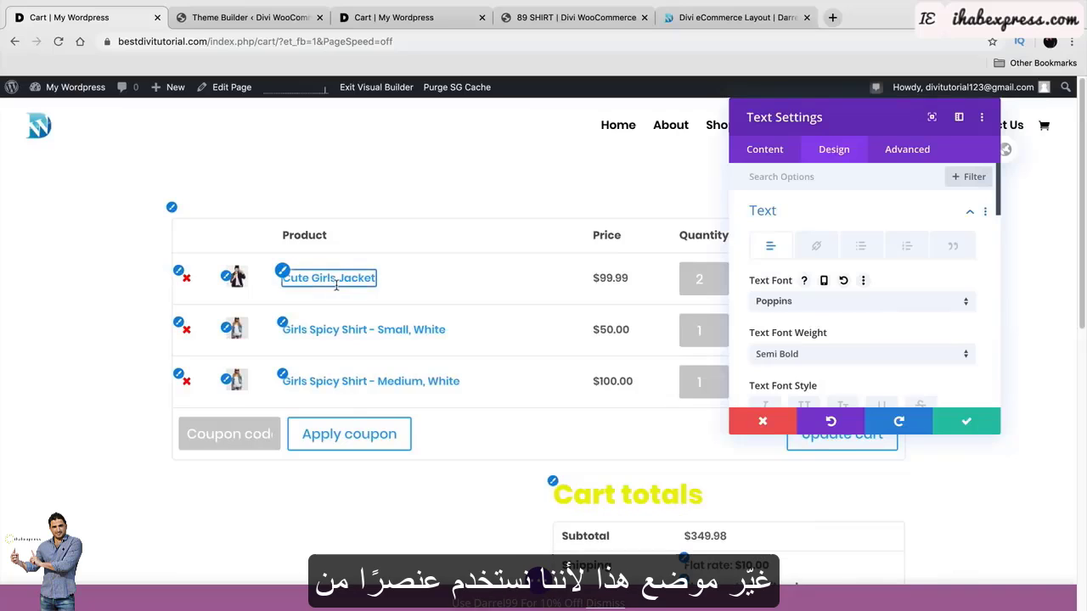
Set the cart text colour to black and save the module settings.
scroll(940, 381, down, 4)
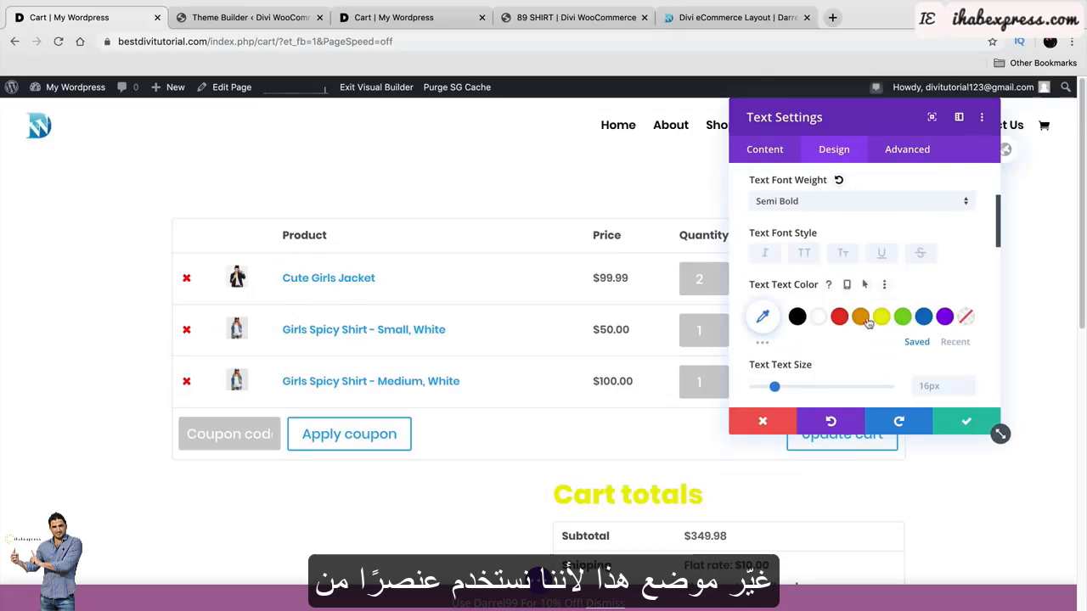
click(802, 316)
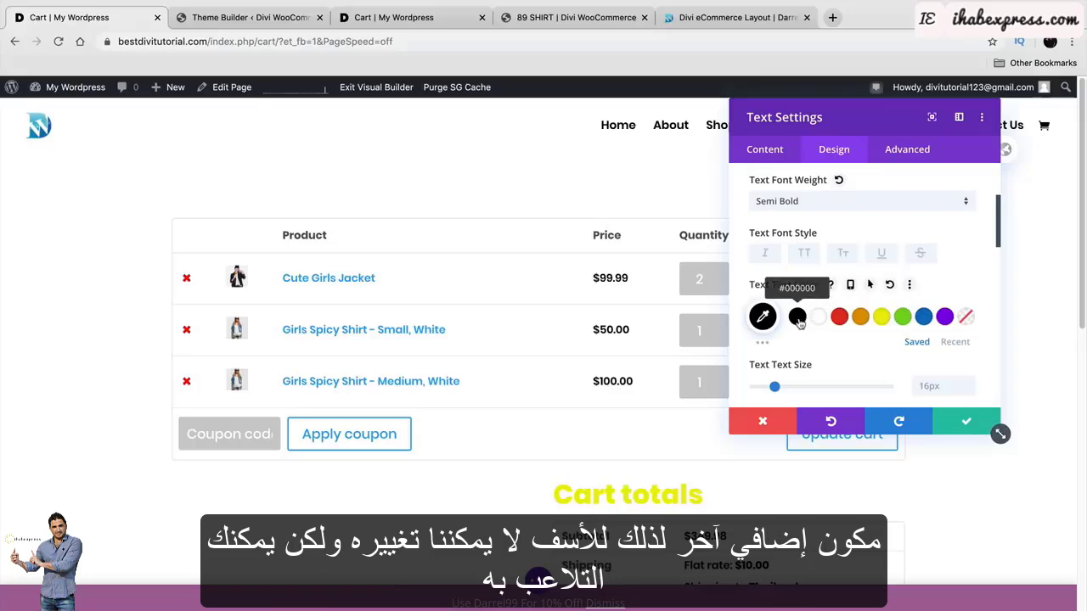
click(839, 316)
click(798, 317)
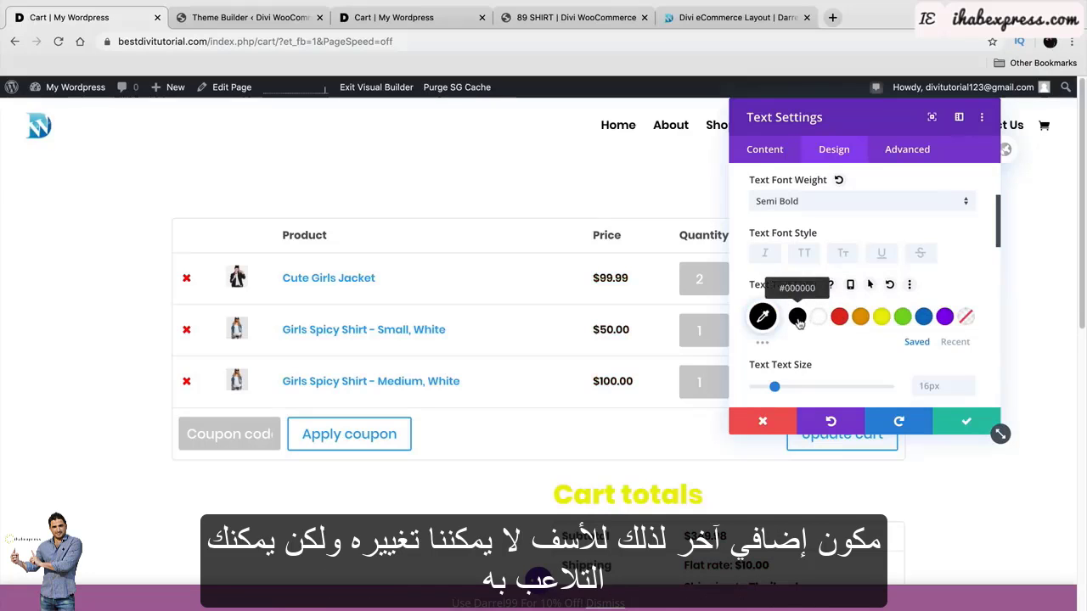
click(968, 422)
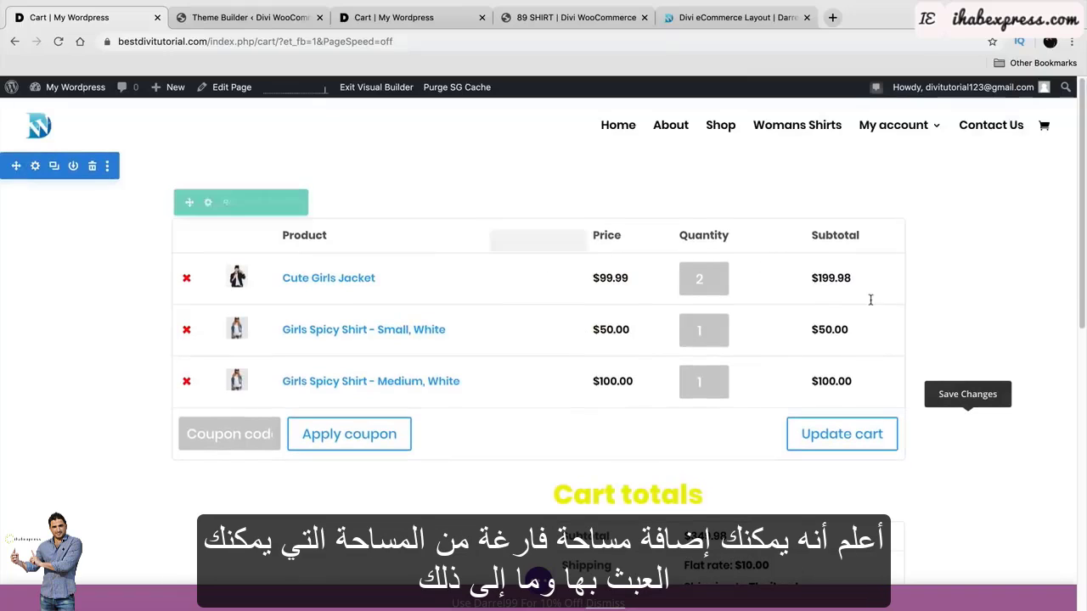
Give the cart module about 88px of top padding and check the cart table's new position.
mouse_move(901, 299)
mouse_down()
mouse_move(859, 301)
mouse_move(896, 306)
mouse_up()
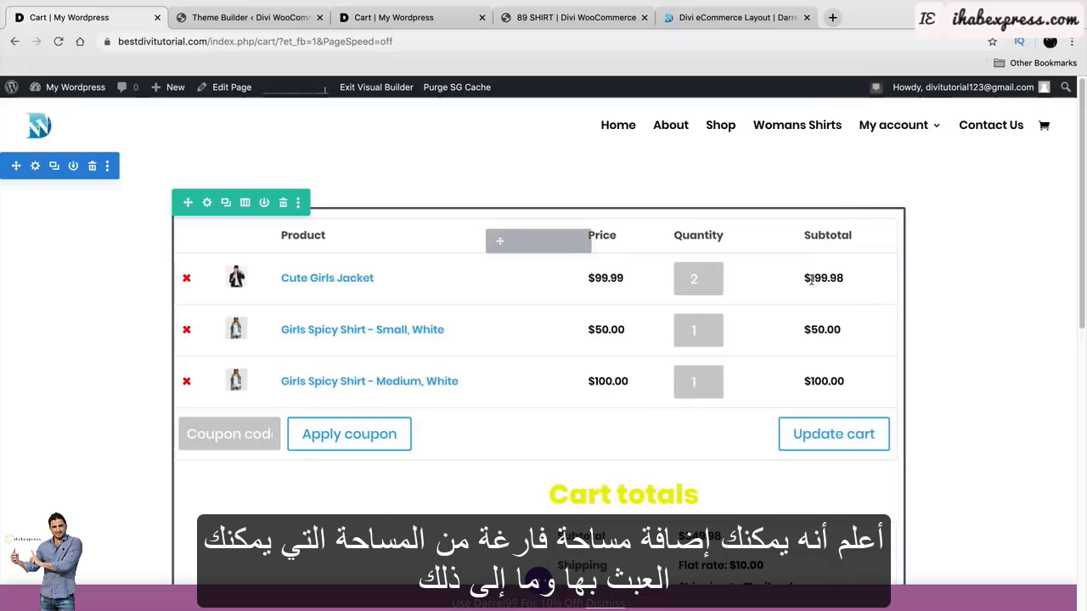
drag(583, 222, 648, 219)
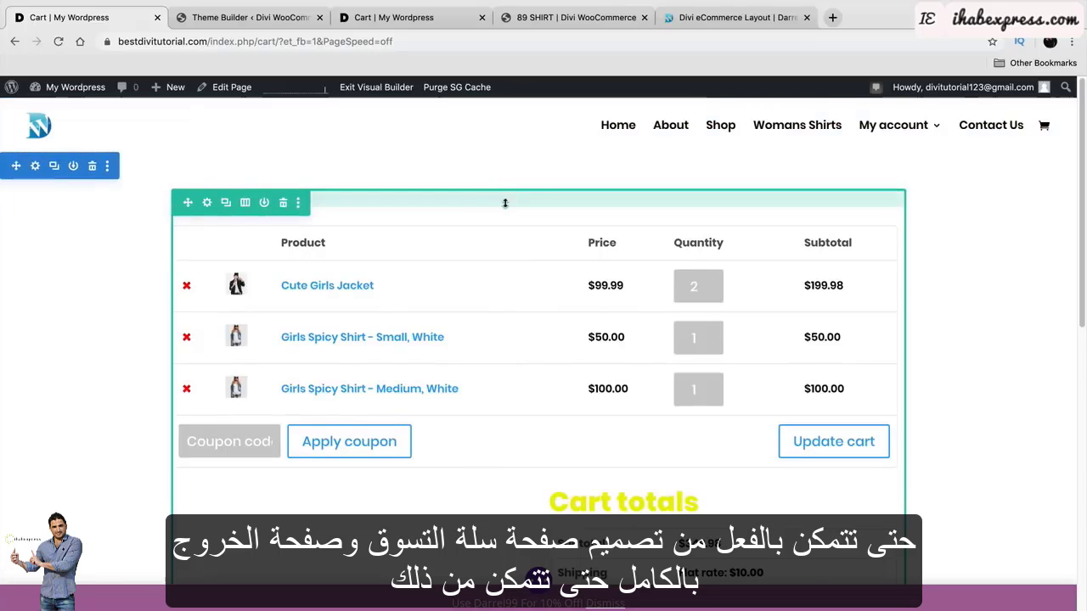
scroll(535, 368, down, 5)
scroll(530, 390, up, 3)
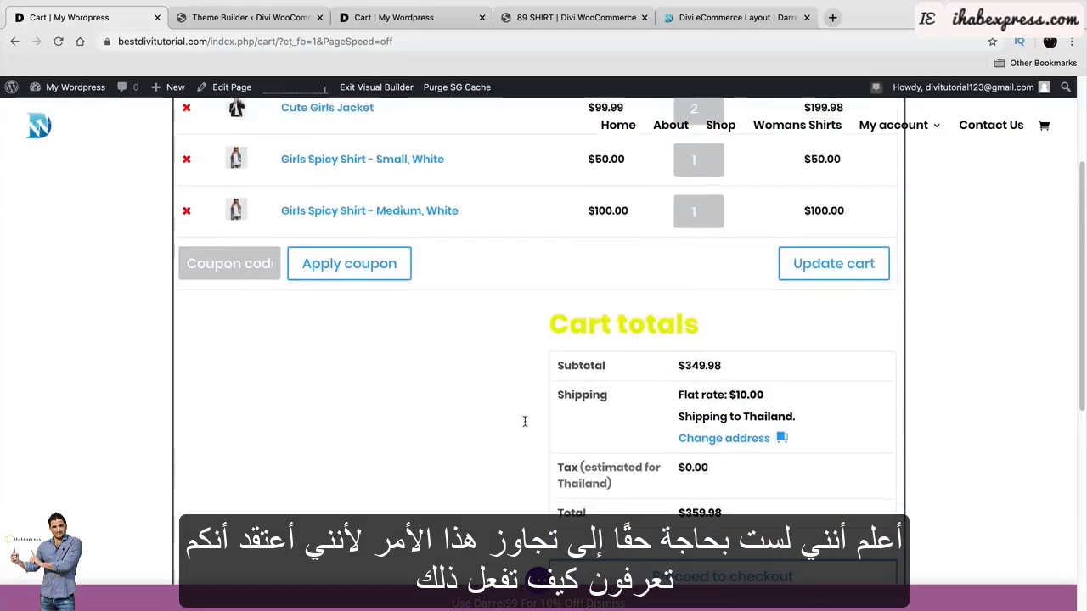
scroll(594, 357, up, 3)
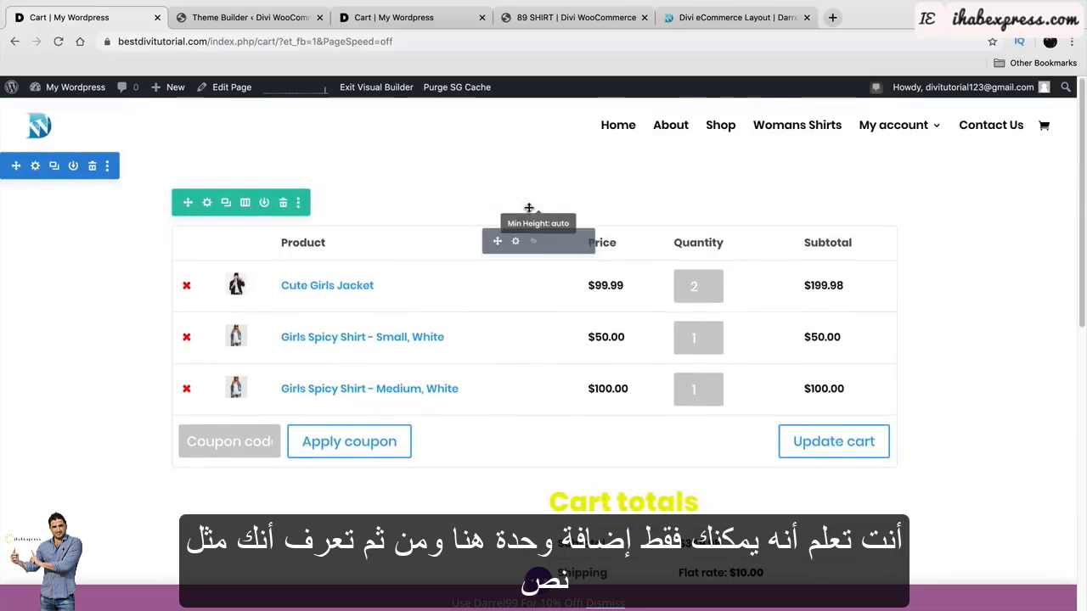
scroll(570, 345, down, 1)
scroll(569, 508, down, 6)
scroll(548, 382, up, 1)
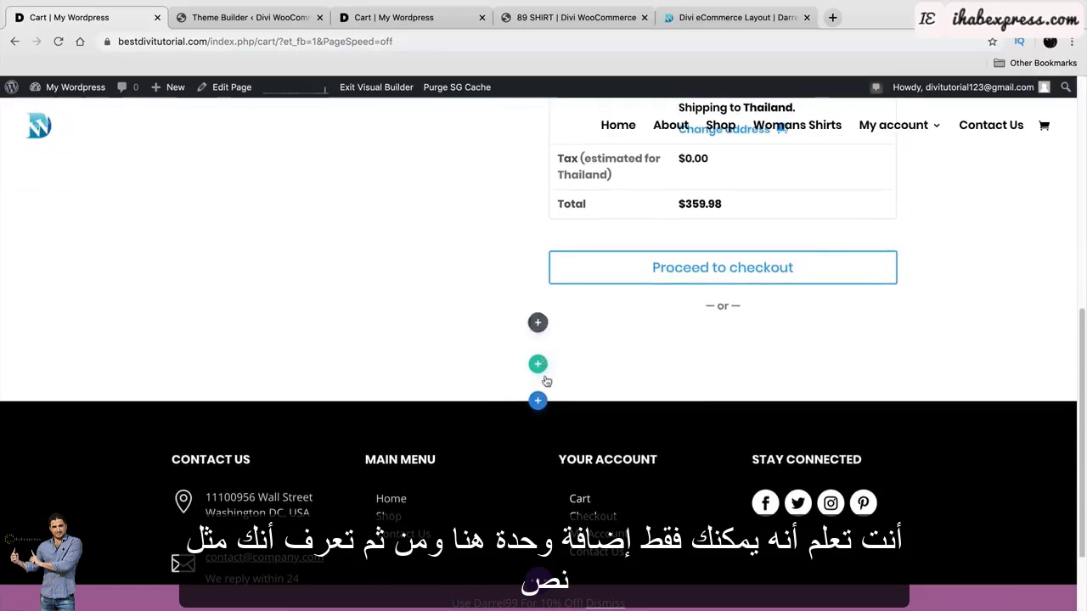
Add a Regular section with a one-column row containing a Text module.
click(540, 399)
click(476, 357)
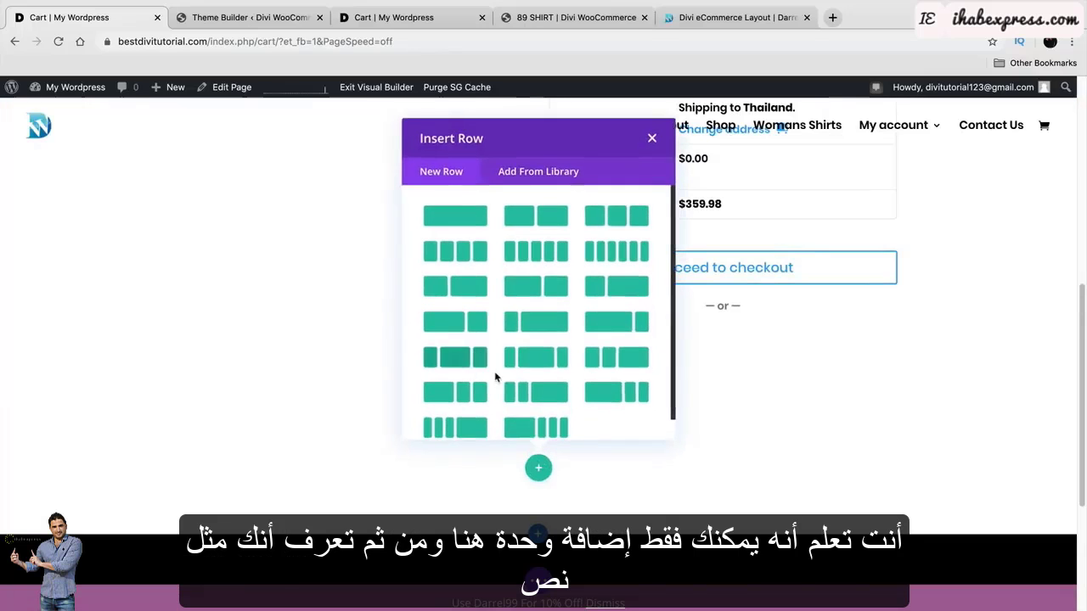
click(474, 227)
text(text)
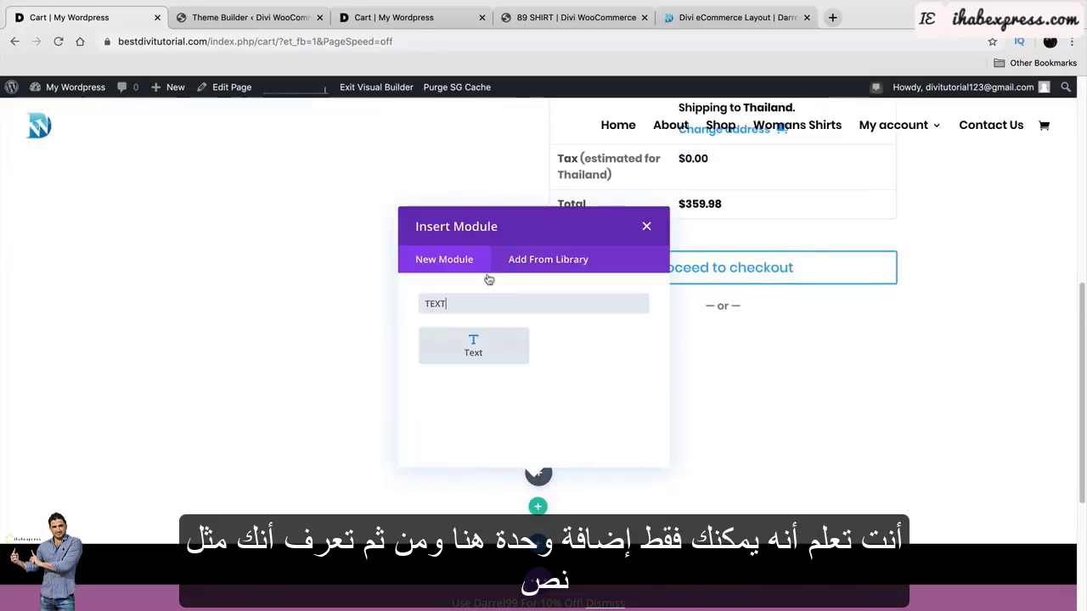
click(476, 341)
click(965, 419)
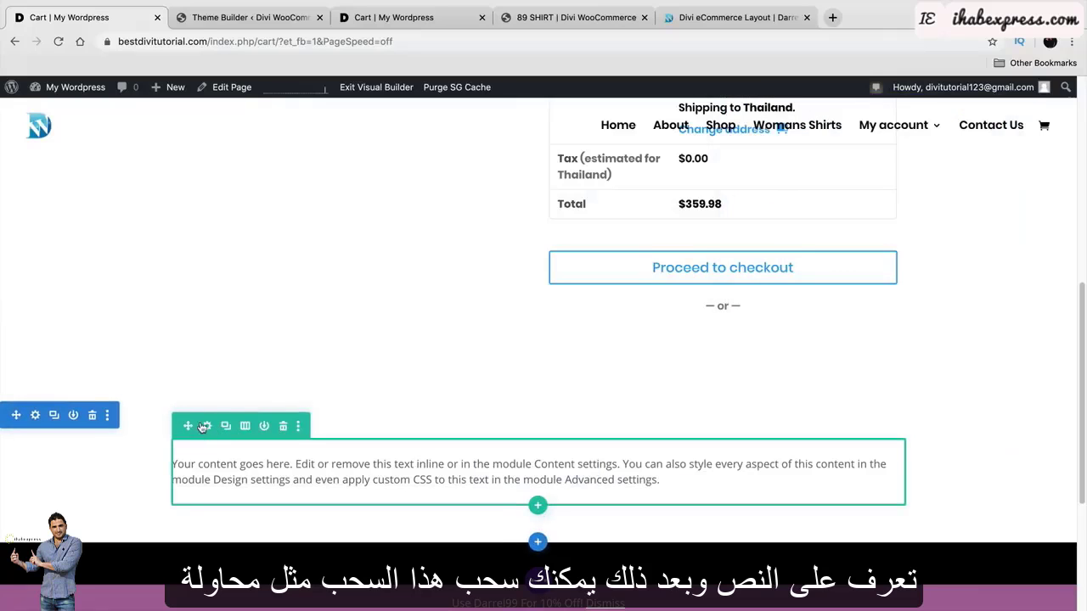
Move the Text module above the cart table, delete the empty section, and open its settings.
drag(16, 402, 102, 183)
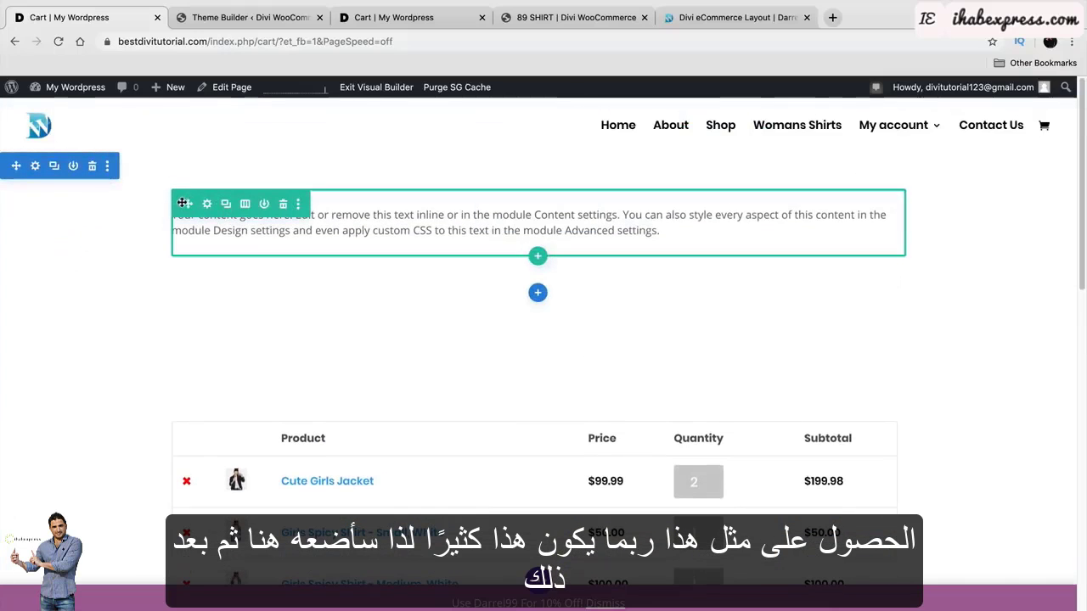
mouse_move(187, 204)
mouse_down()
mouse_move(284, 298)
mouse_move(395, 332)
mouse_move(325, 294)
mouse_up()
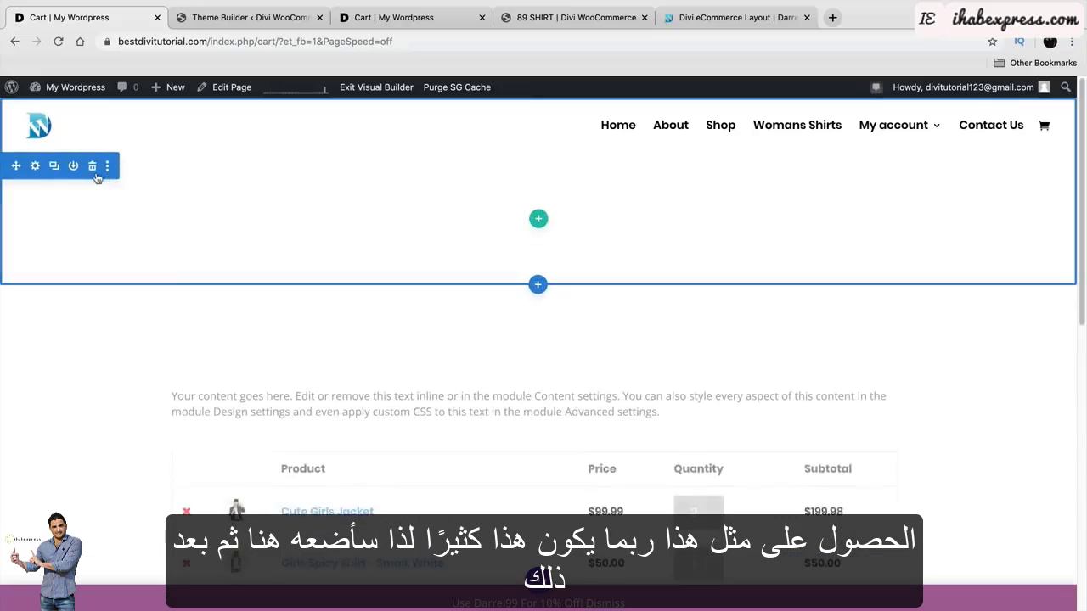
click(92, 167)
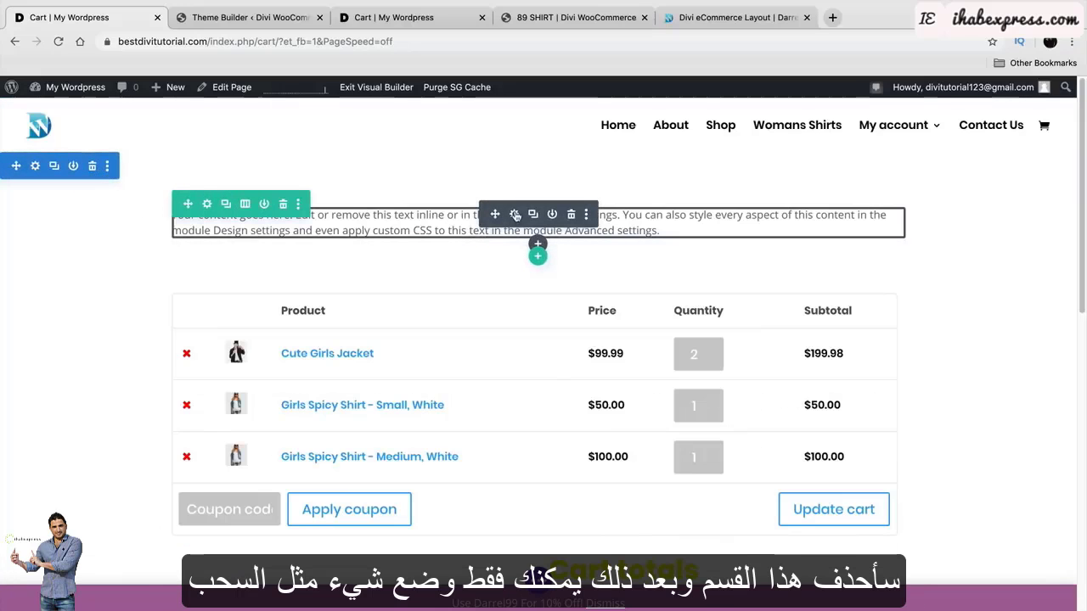
click(514, 214)
scroll(913, 332, down, 2)
Replace the placeholder text with COOL CART PAGE and format it as Heading 1.
drag(913, 332, 698, 236)
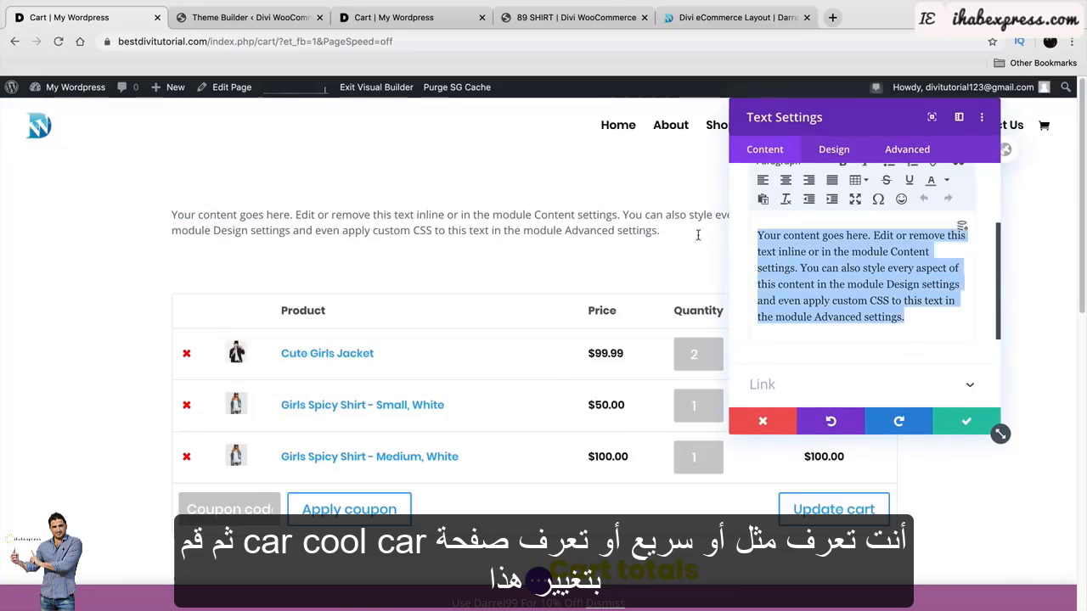
text(QUIC)
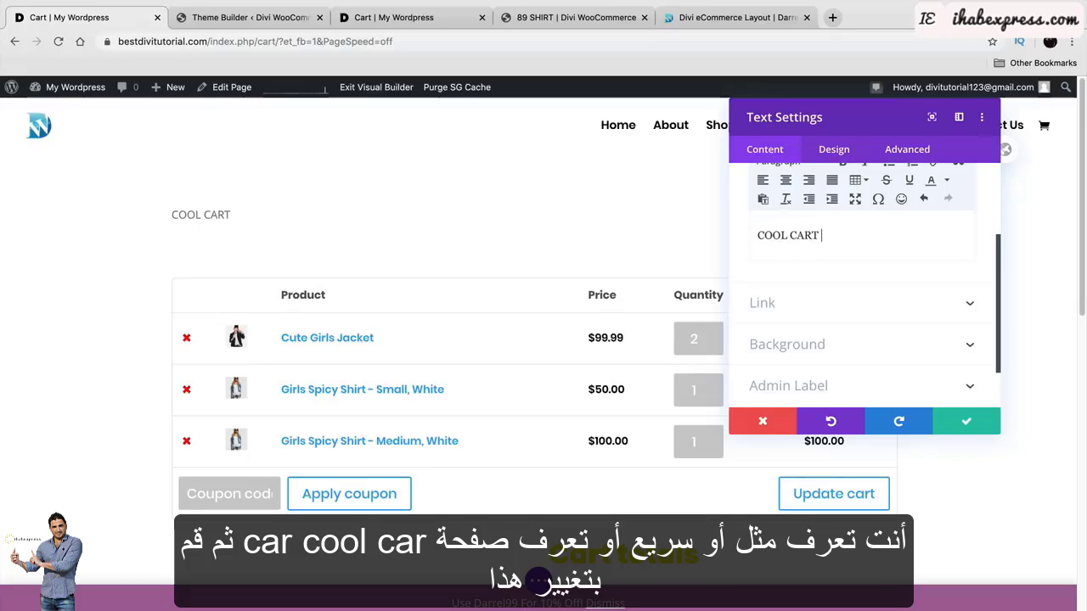
scroll(738, 311, up, 3)
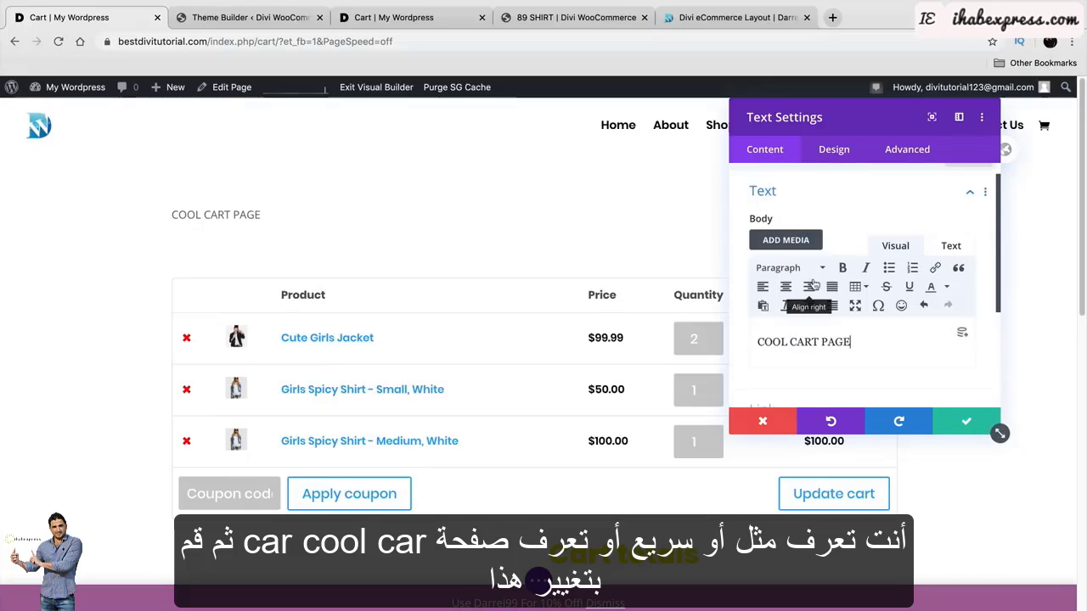
click(805, 269)
click(821, 318)
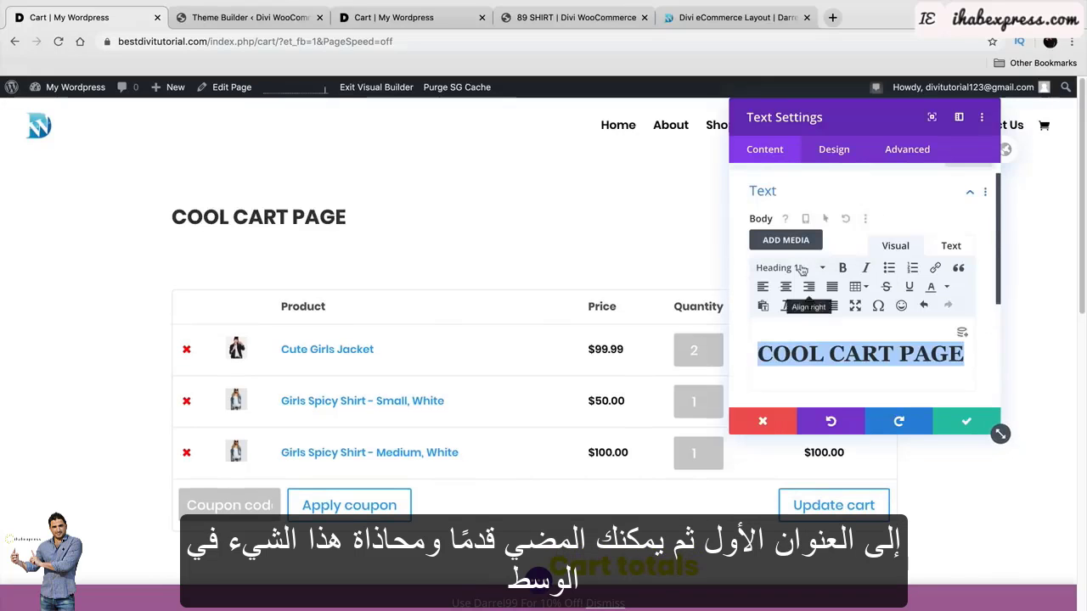
Centre-align the title text in the design settings and apply the changes.
click(834, 150)
click(840, 214)
scroll(832, 293, down, 6)
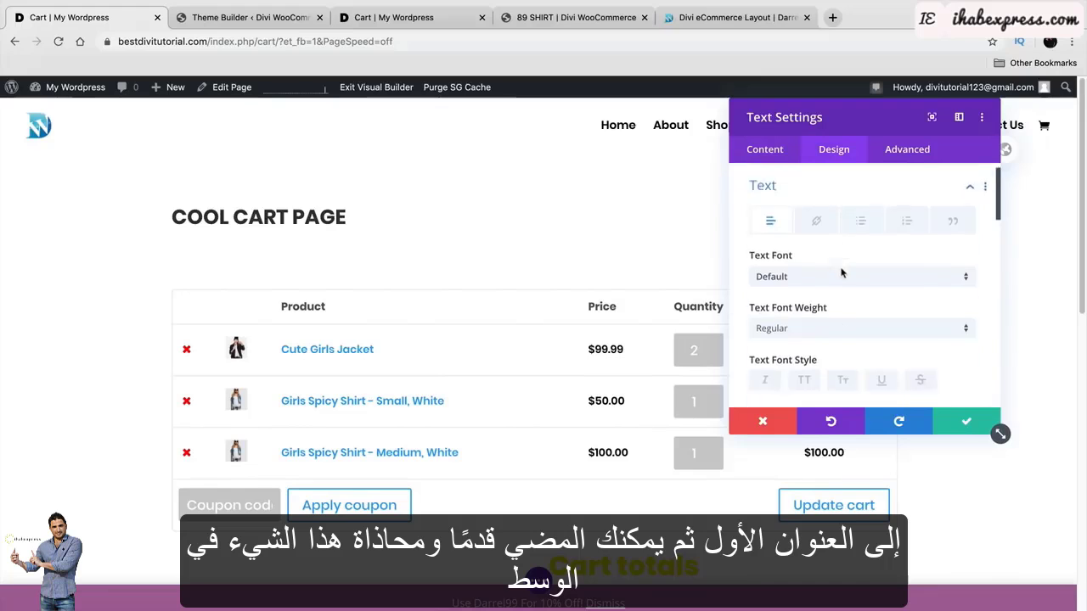
scroll(840, 288, down, 2)
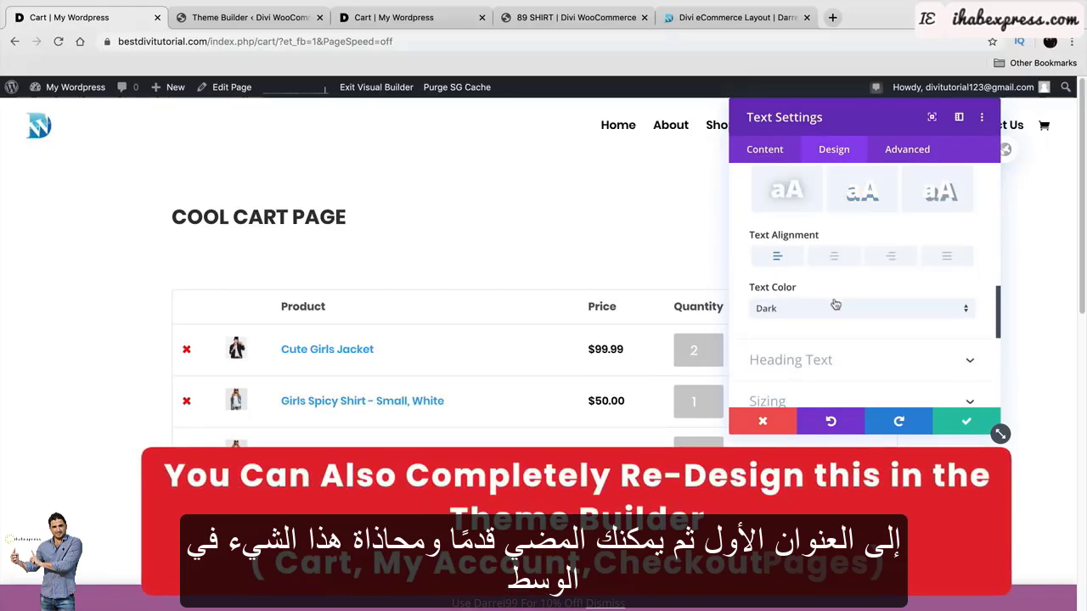
click(836, 262)
click(966, 422)
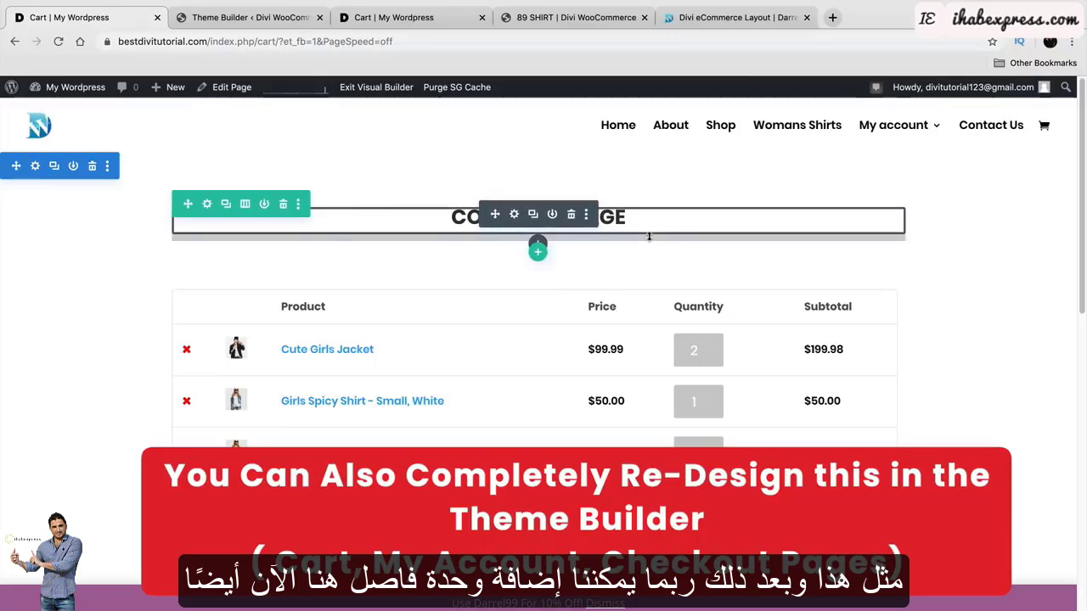
Back out of accidental inline editing and open the cart module's settings.
scroll(611, 236, down, 1)
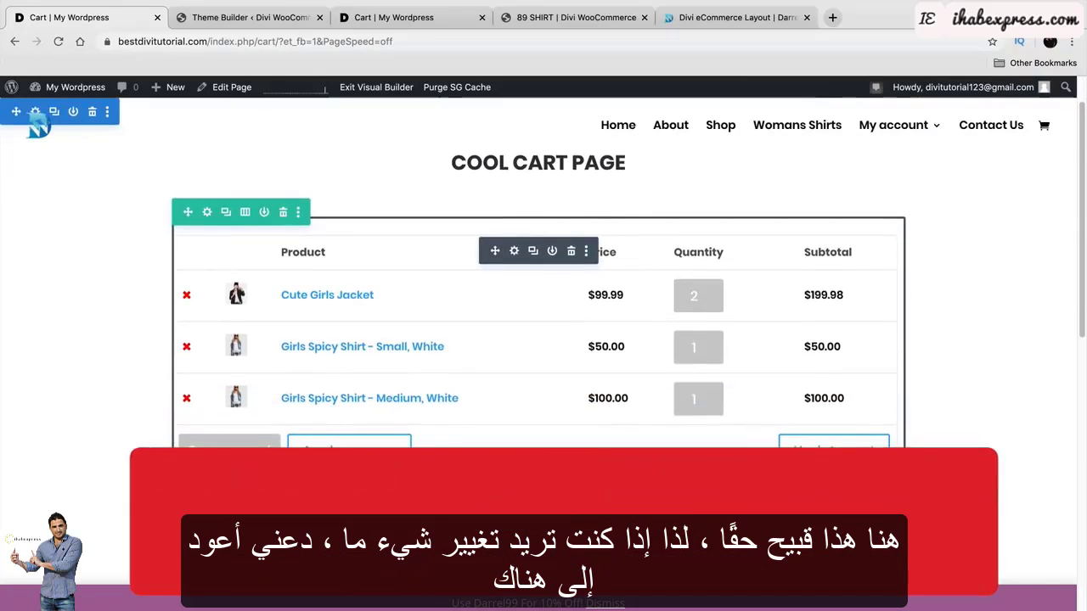
scroll(559, 454, down, 1)
click(559, 455)
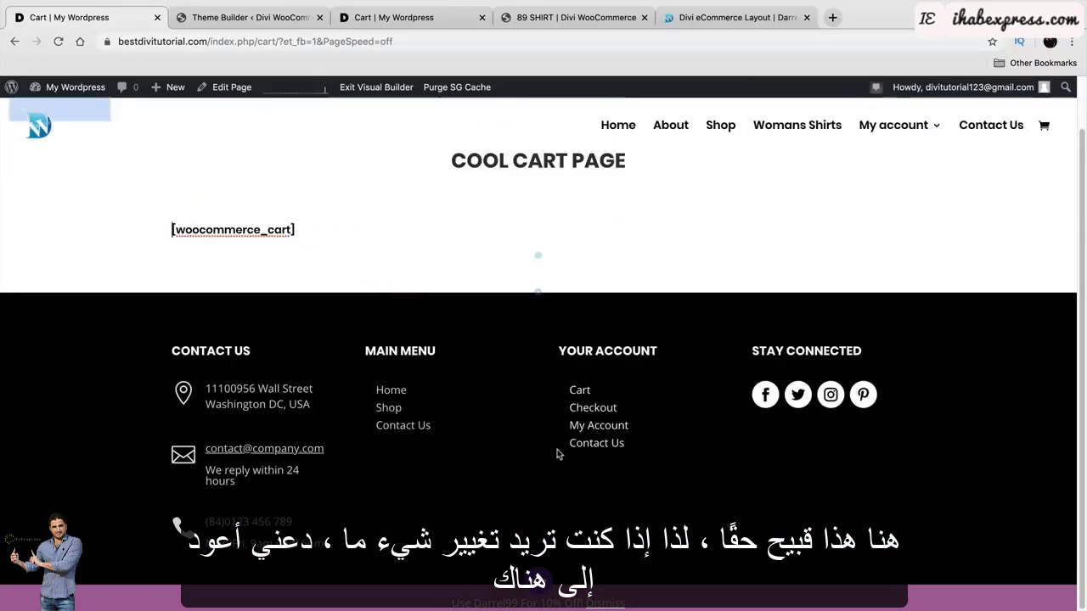
right_click(491, 219)
click(88, 306)
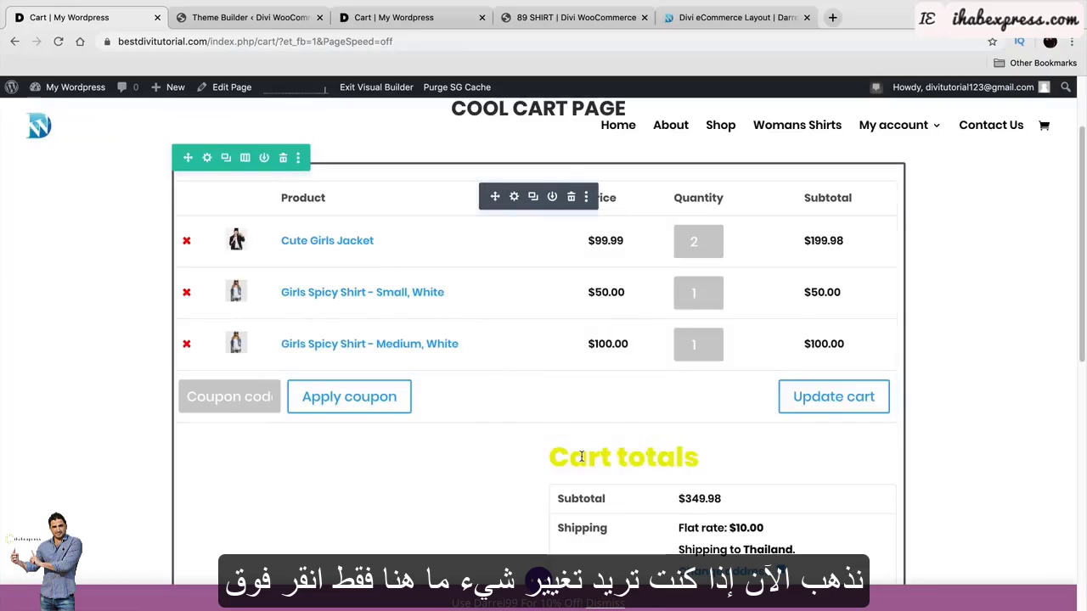
click(515, 197)
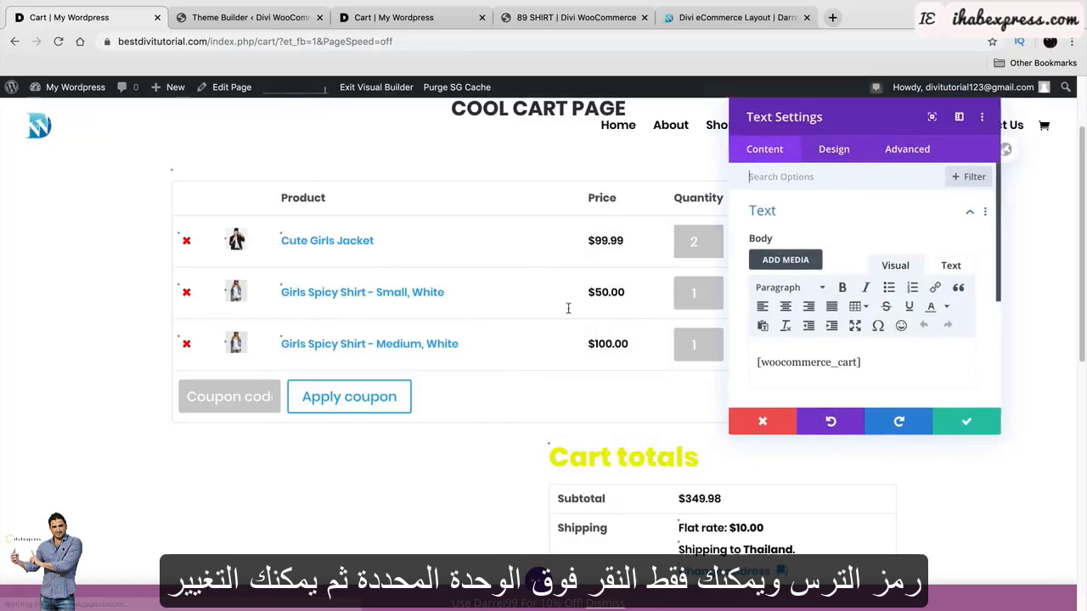
Set the Cart totals Heading 2 text colour to black and apply it.
scroll(565, 314, down, 2)
click(551, 340)
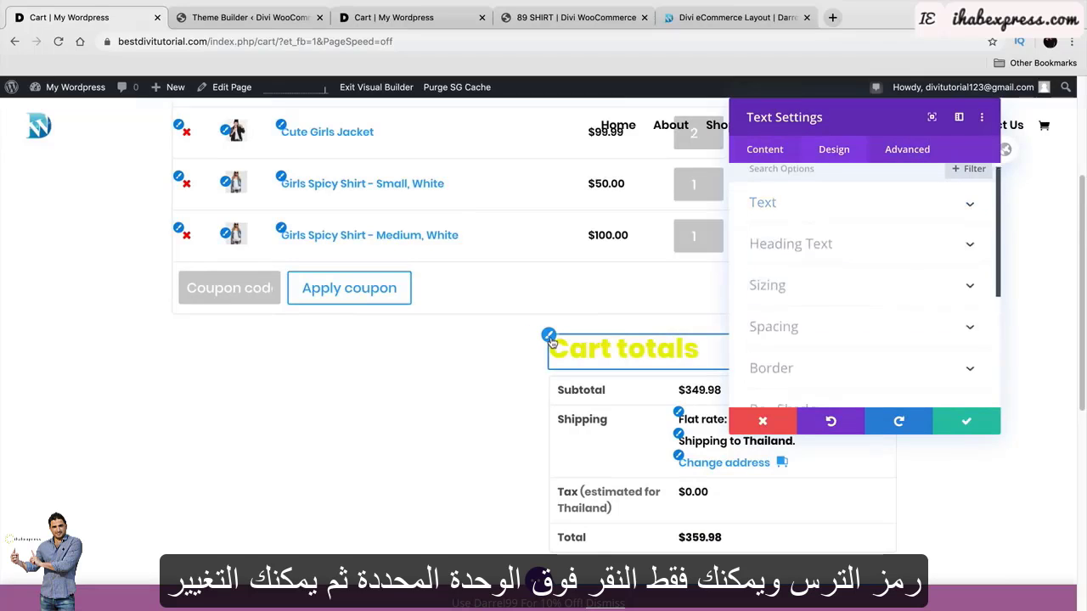
scroll(824, 340, down, 4)
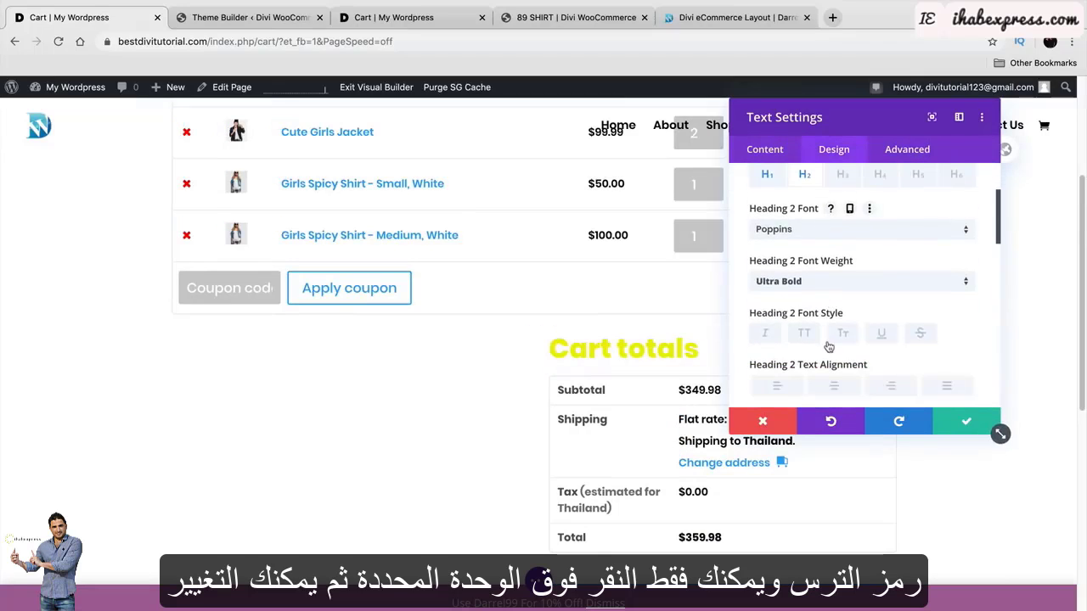
click(797, 326)
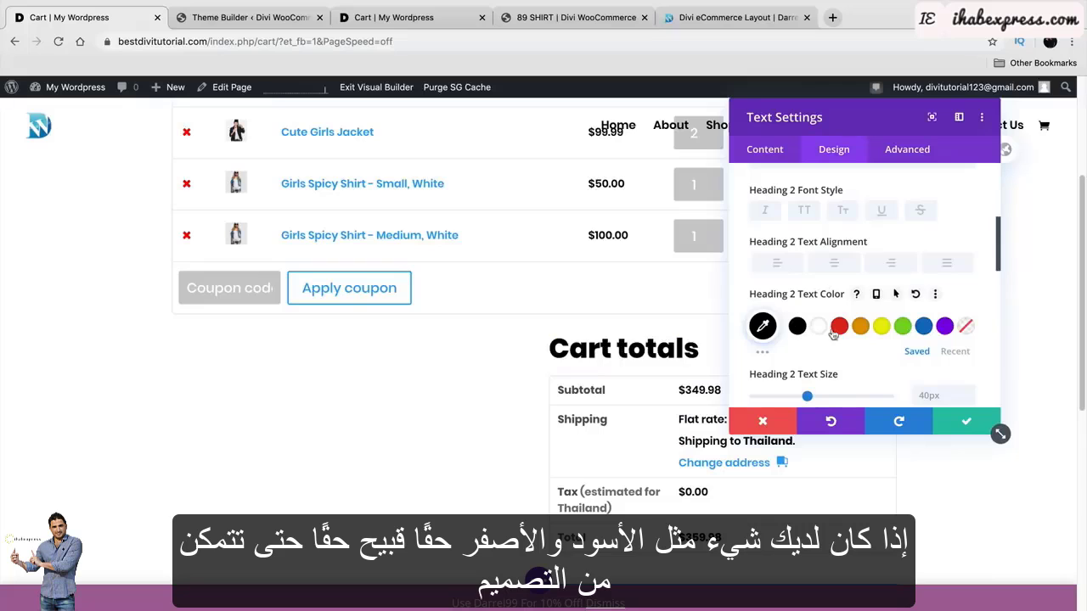
scroll(657, 414, up, 2)
scroll(657, 414, up, 1)
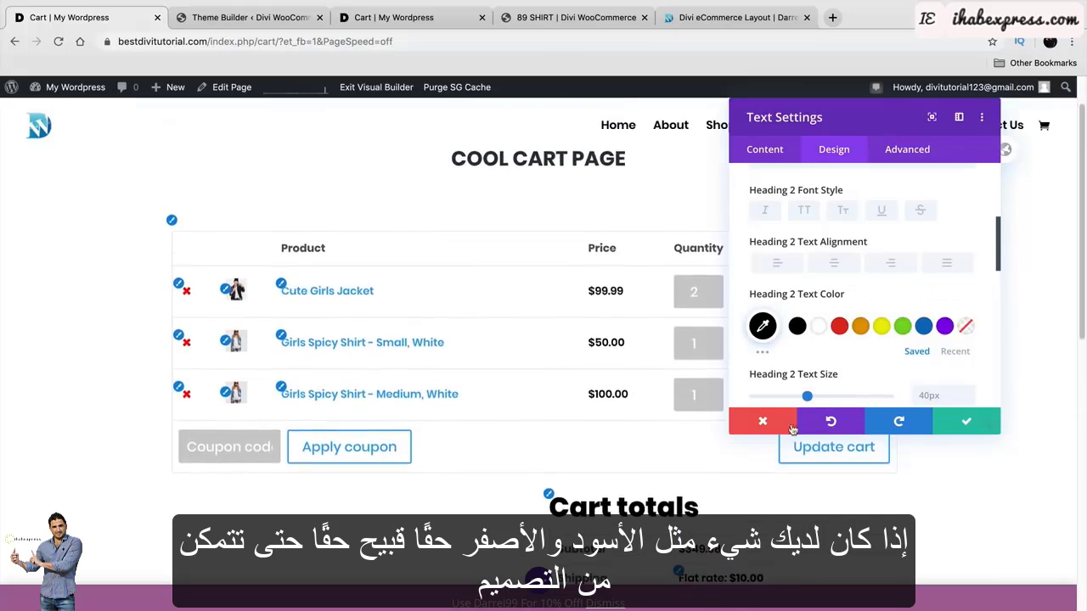
click(965, 422)
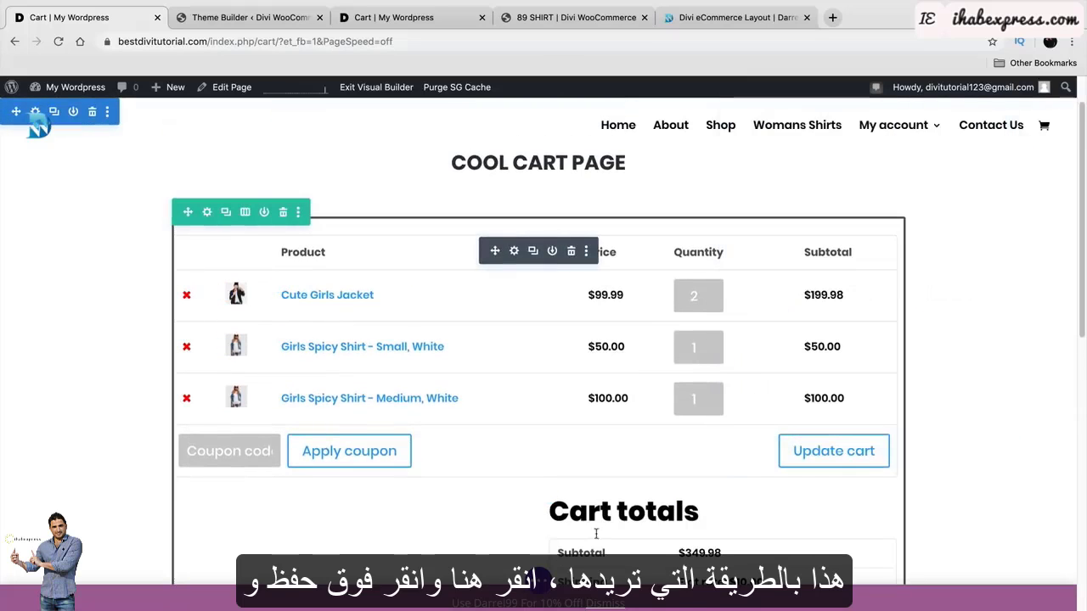
click(540, 581)
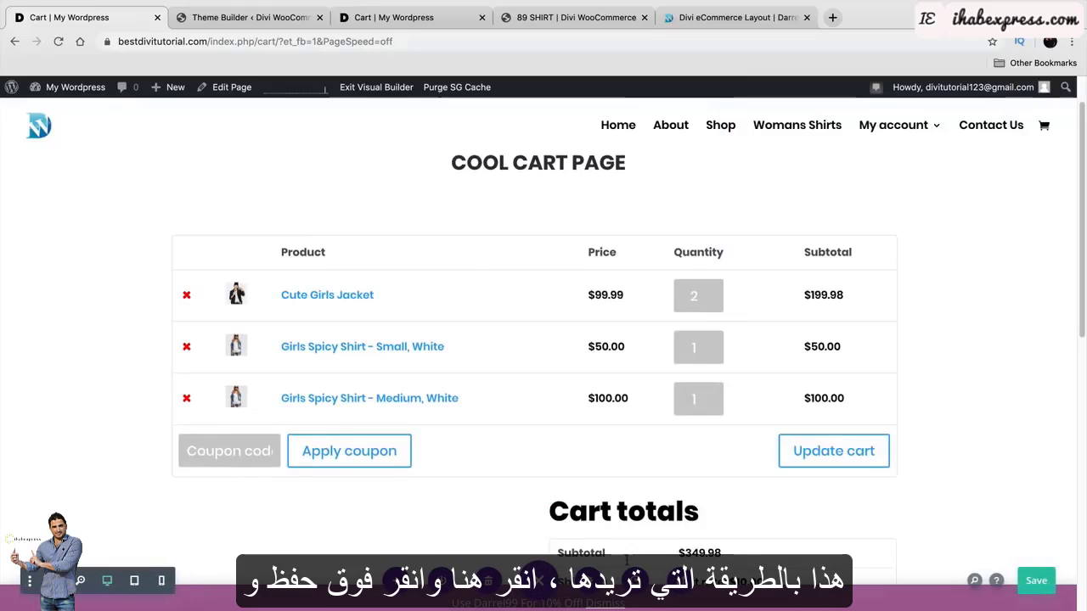
Save the cart page, exit the Visual Builder and scroll through the live cart layout.
click(1038, 582)
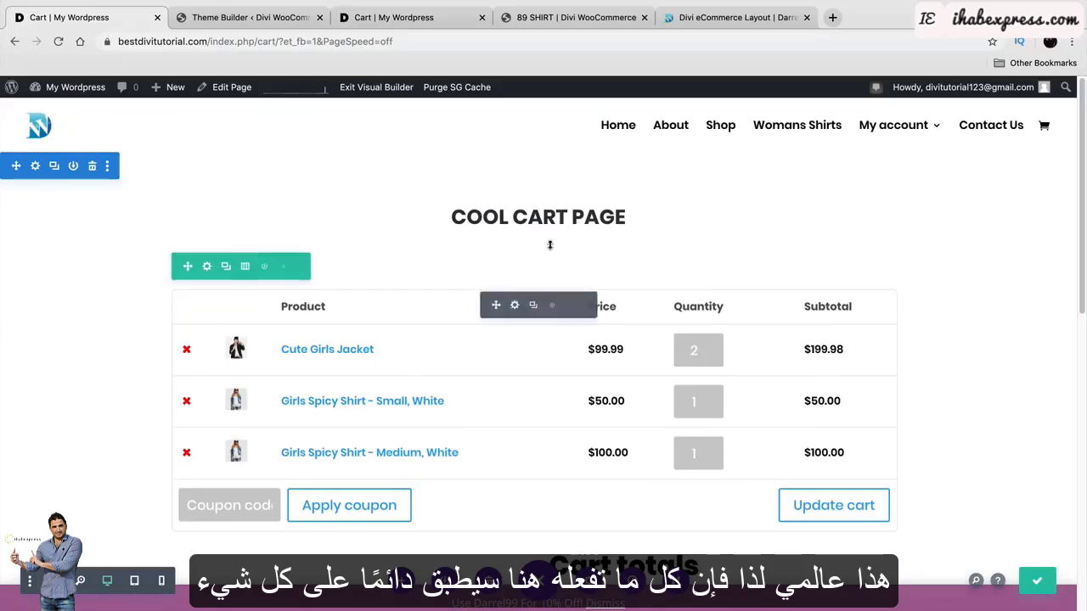
click(391, 87)
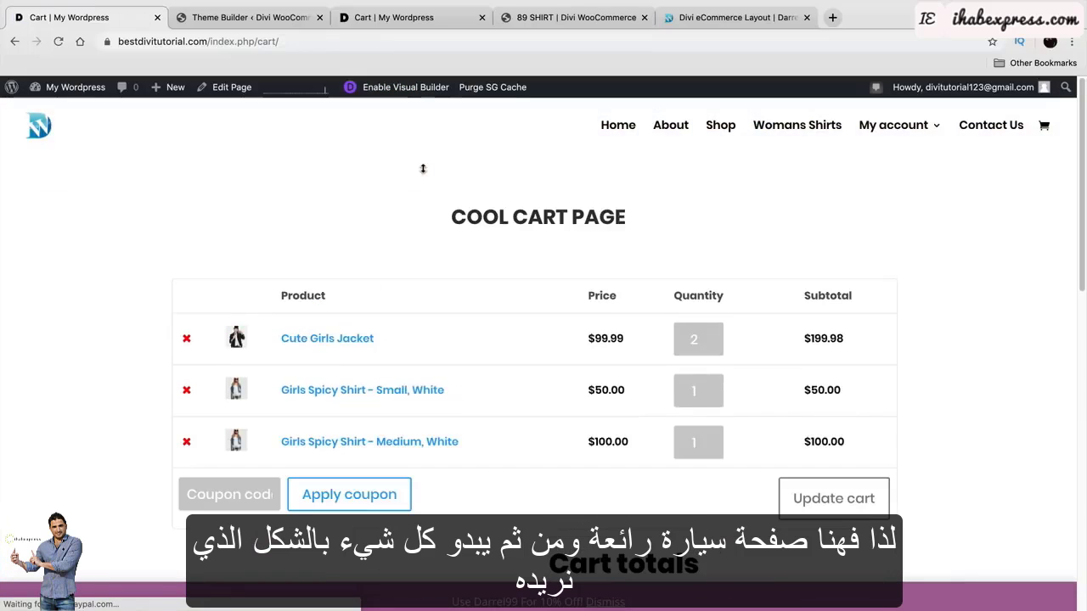
drag(451, 216, 616, 219)
scroll(543, 255, down, 2)
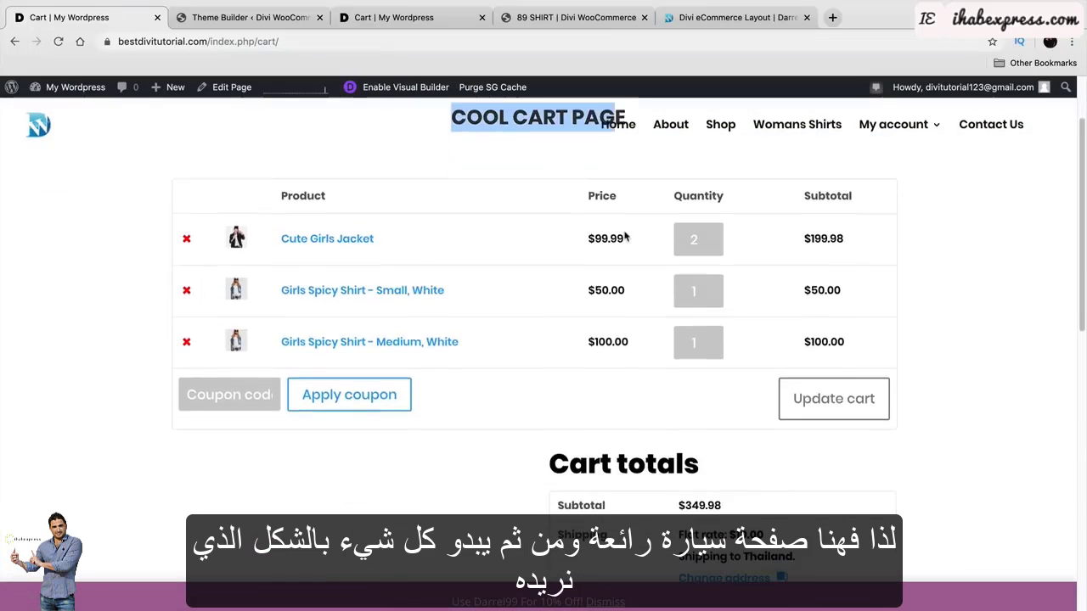
scroll(524, 332, down, 6)
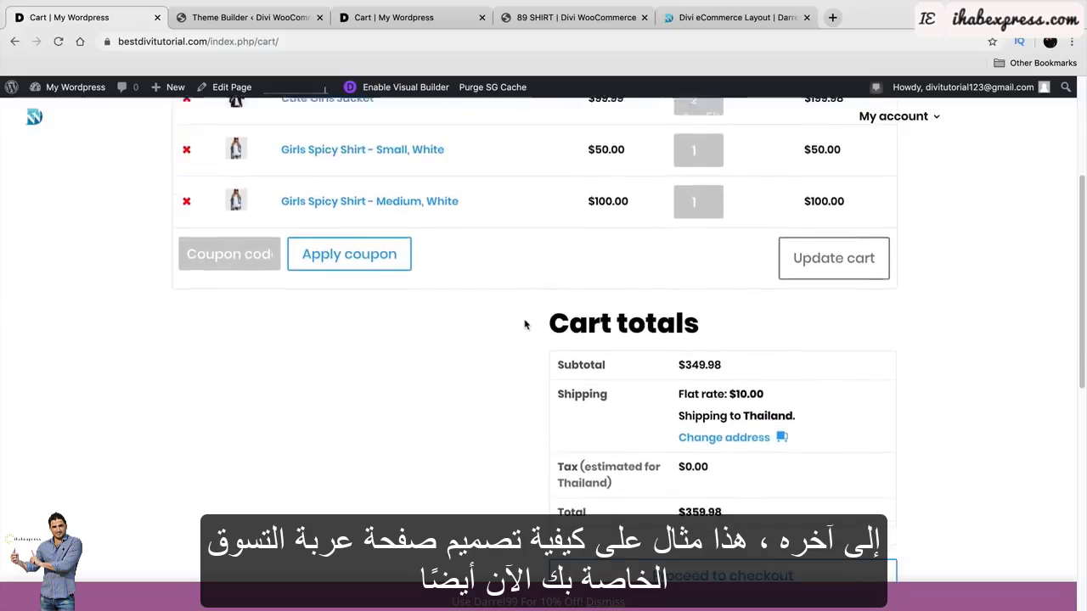
scroll(535, 384, up, 8)
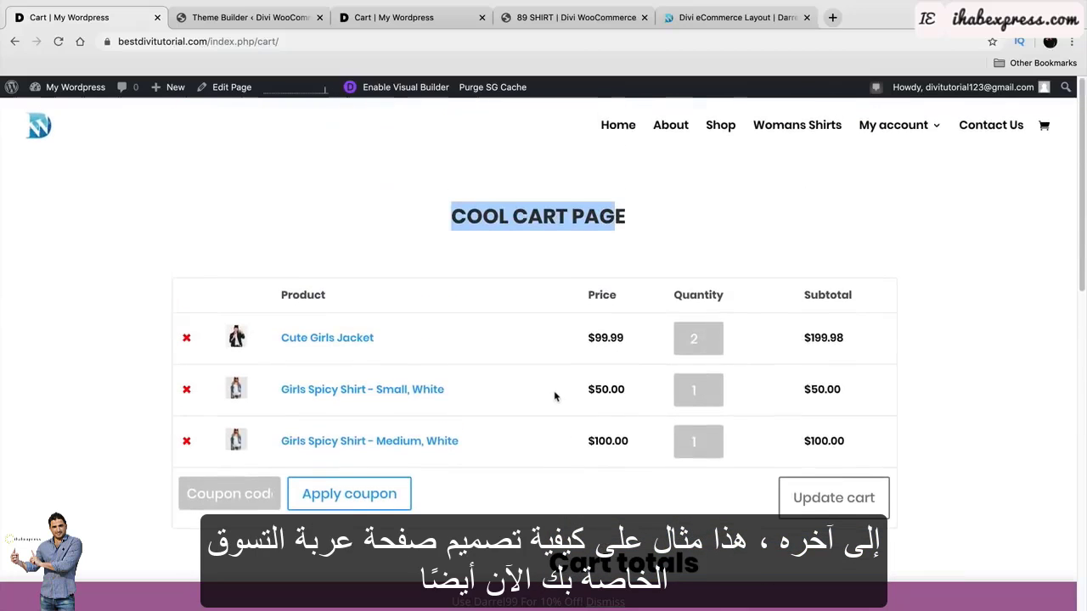
click(616, 221)
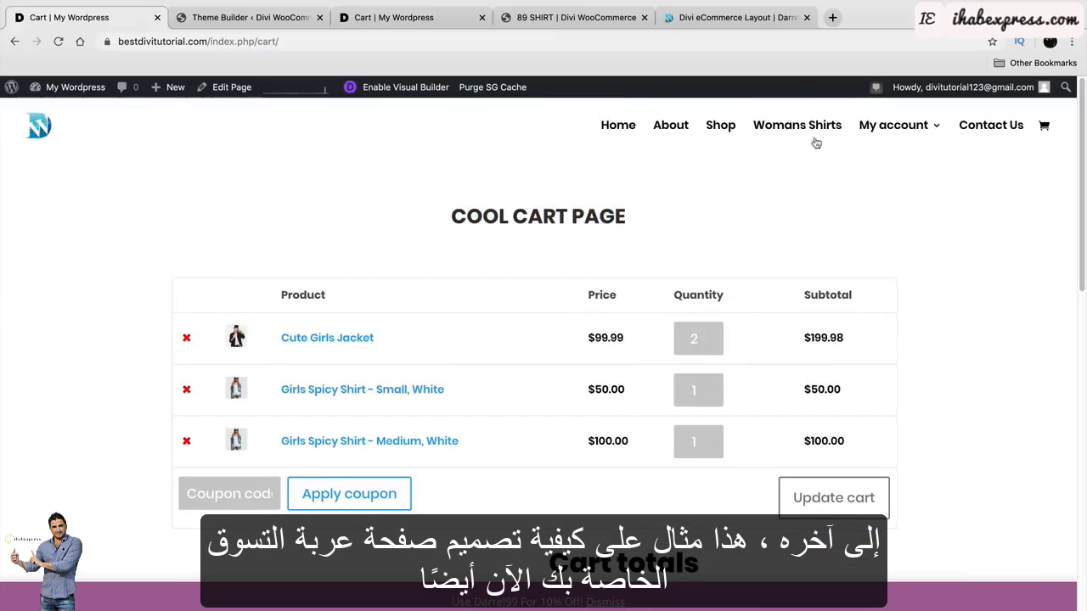
Open the Checkout page in the Visual Builder, keeping its existing content.
mouse_move(887, 142)
click(909, 184)
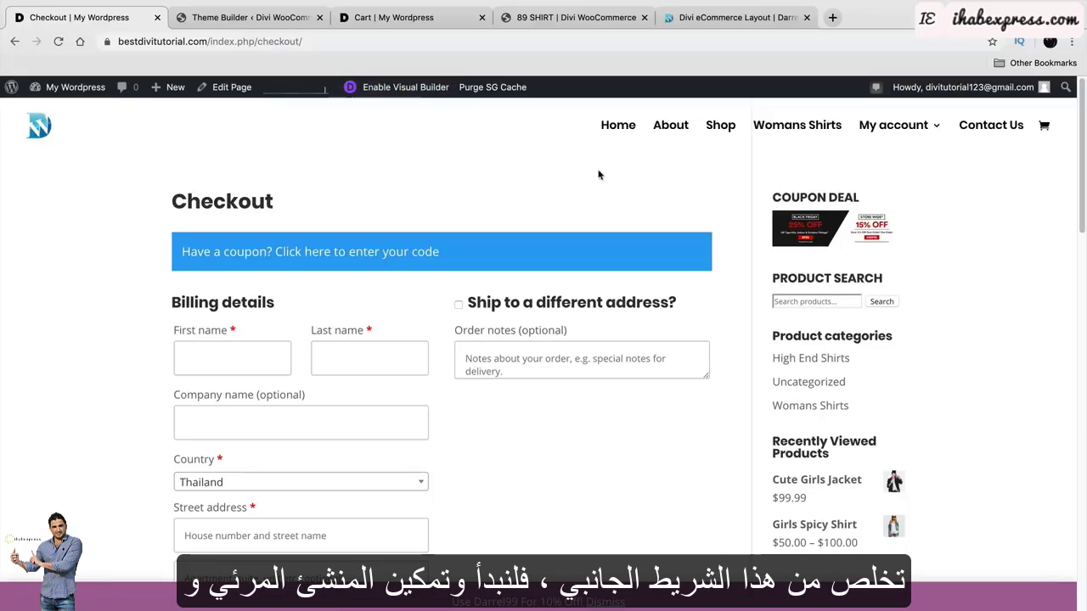
click(421, 94)
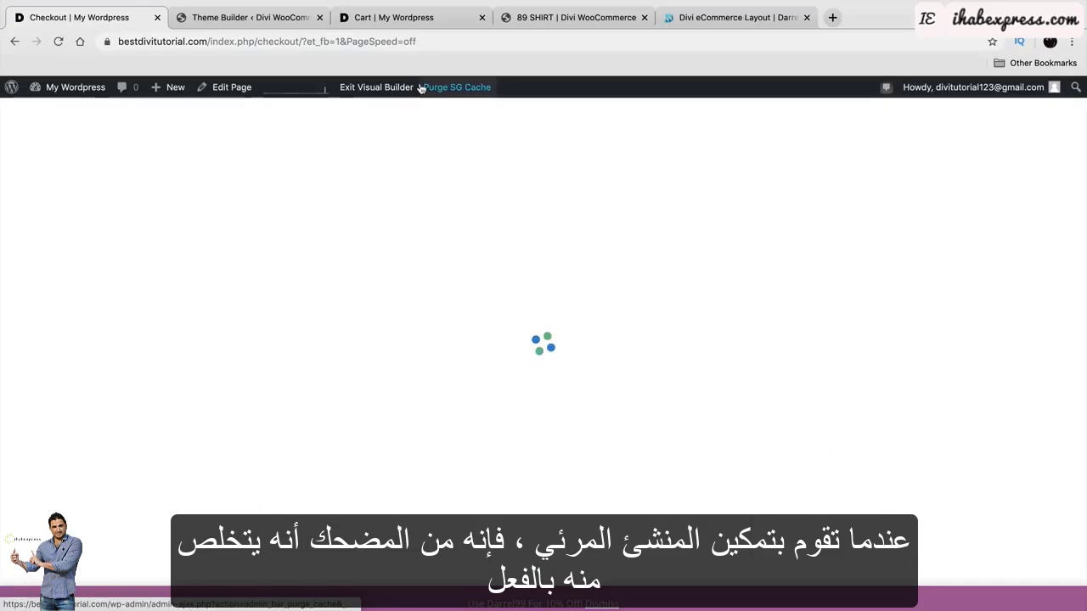
click(221, 324)
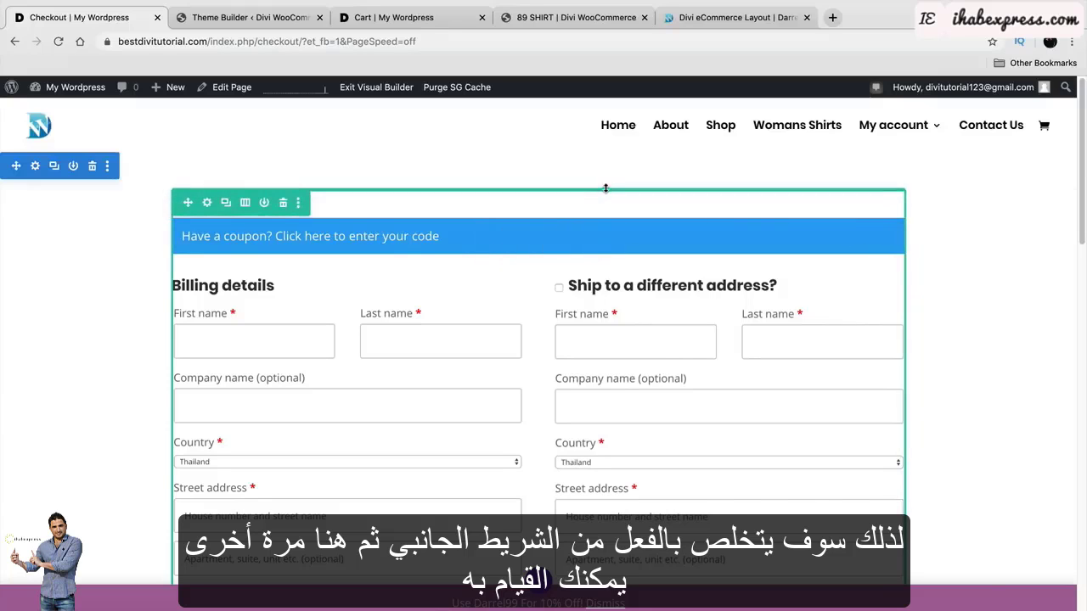
Add extra spacing above the checkout form row and review the text module settings.
drag(600, 187, 602, 197)
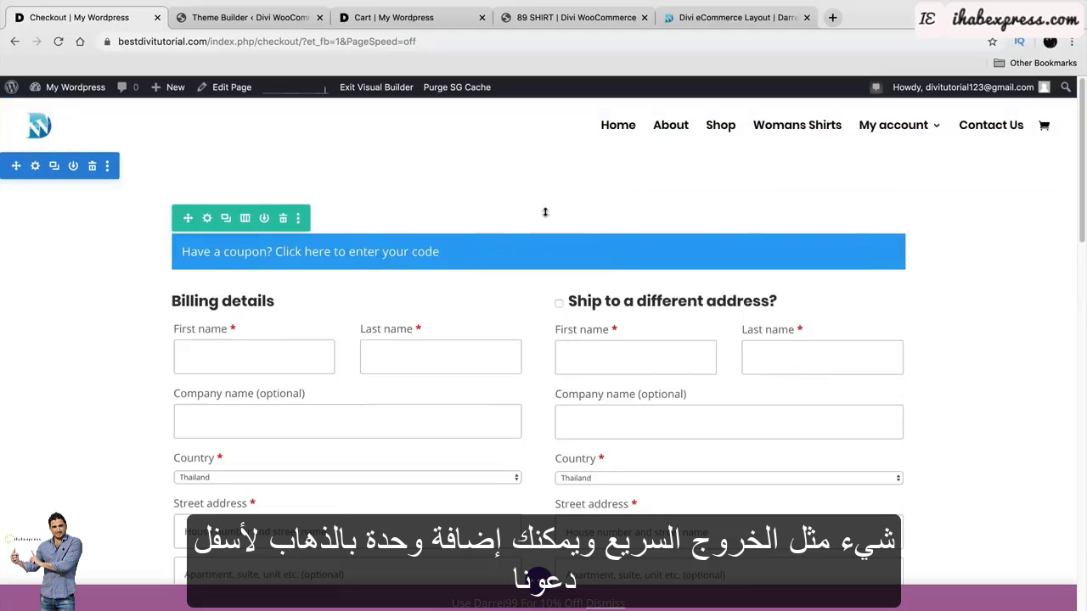
scroll(547, 291, down, 4)
scroll(547, 290, down, 15)
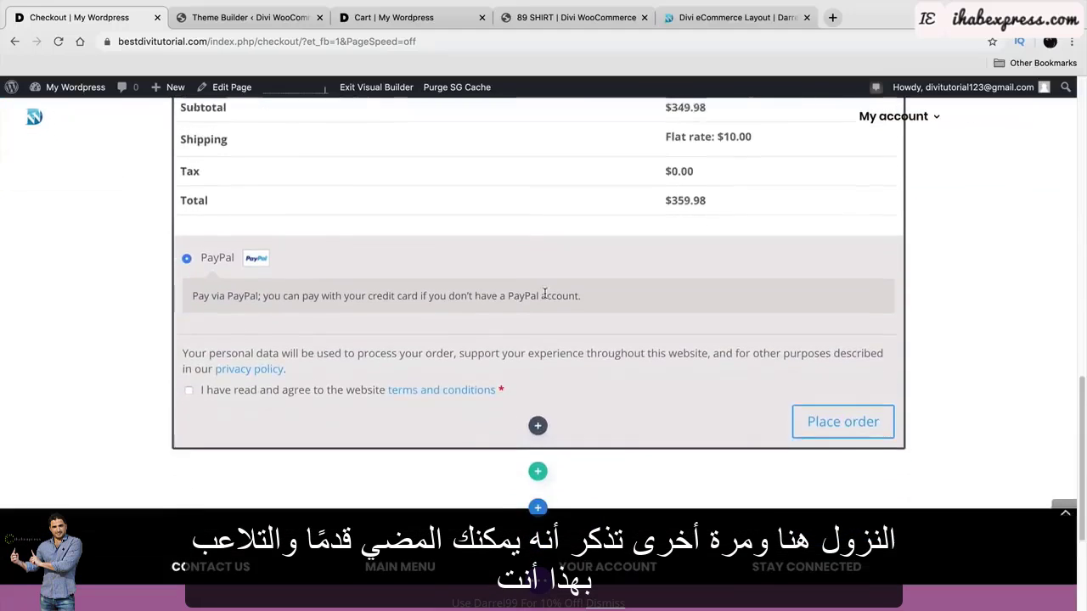
scroll(529, 364, up, 20)
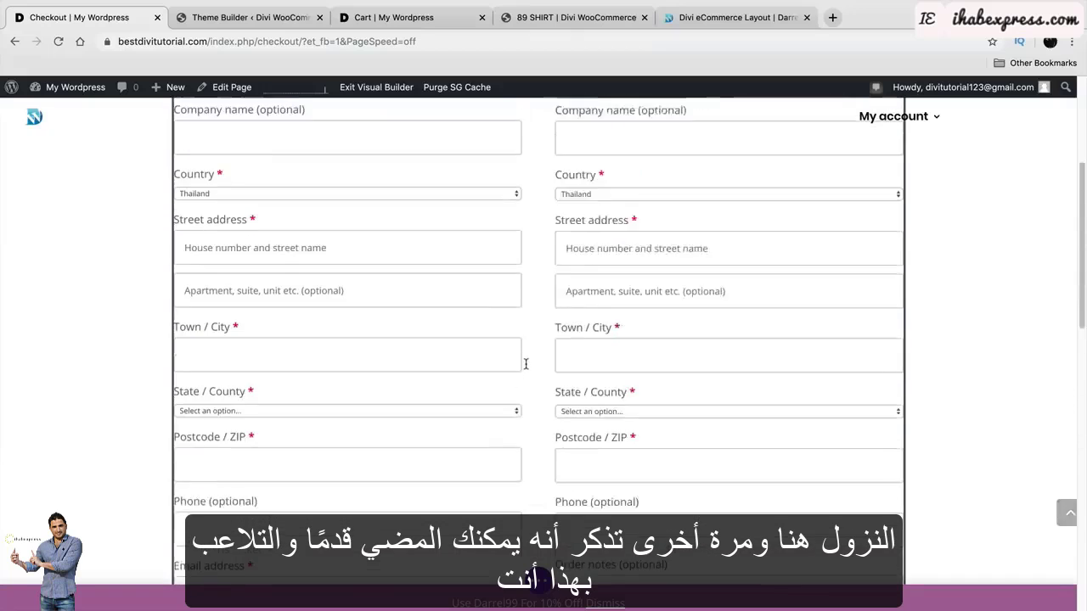
click(514, 239)
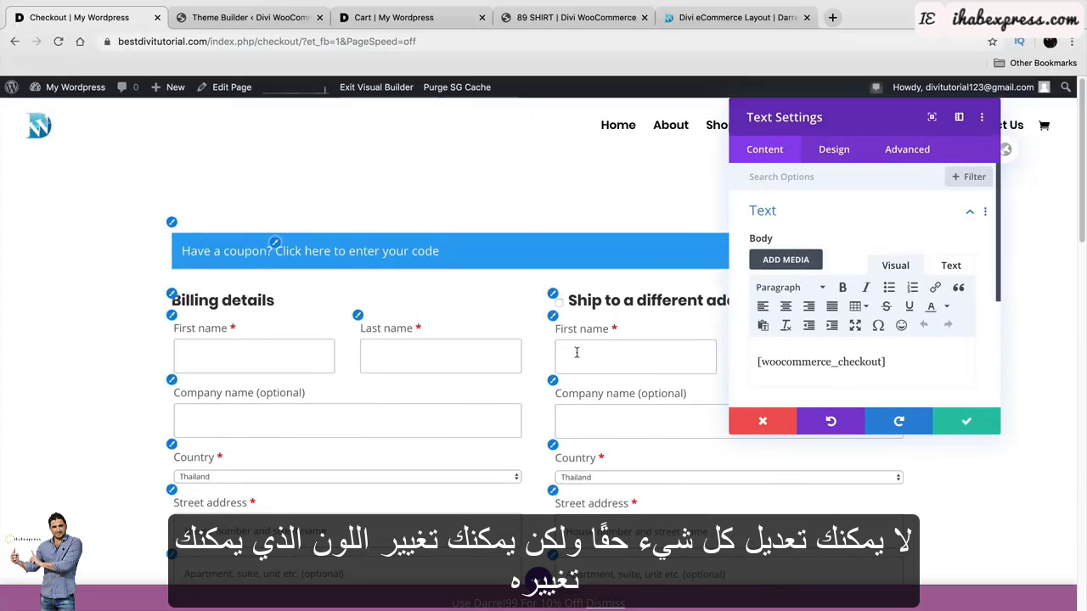
scroll(575, 354, down, 6)
scroll(573, 340, down, 4)
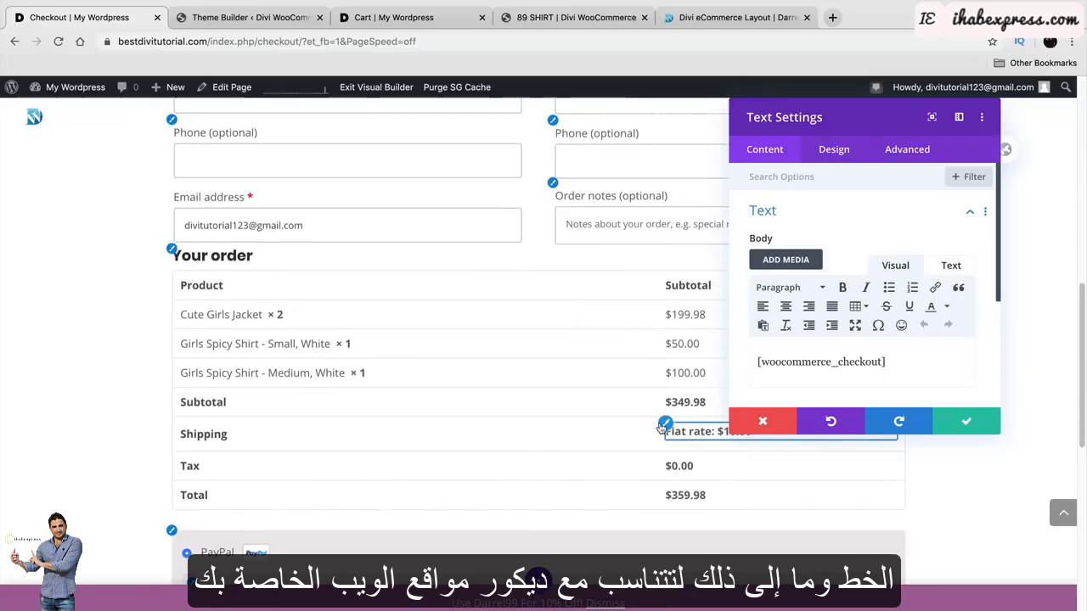
scroll(659, 423, down, 3)
scroll(649, 407, down, 3)
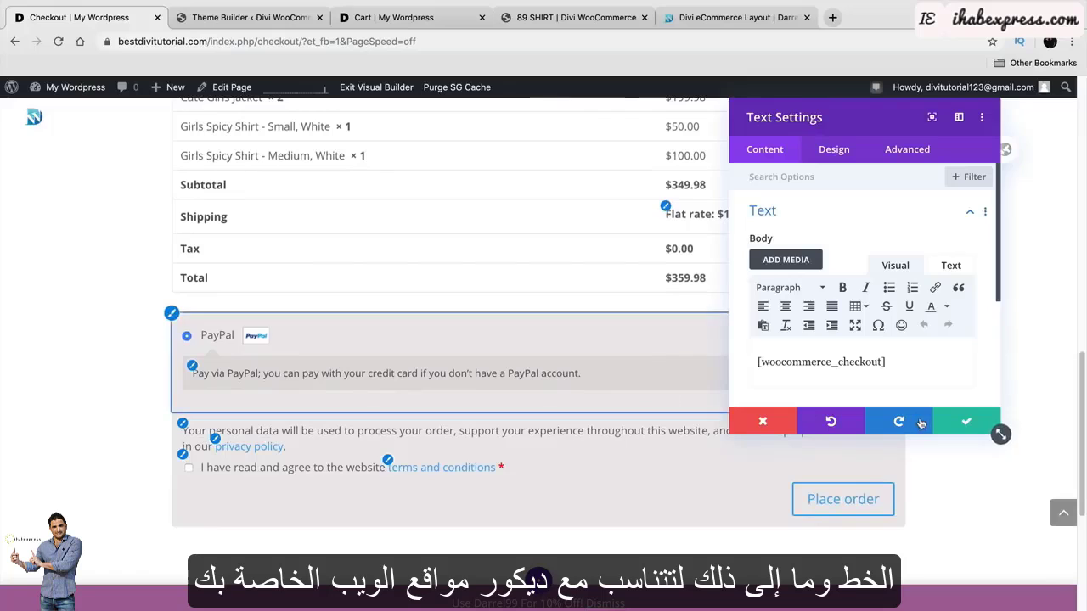
click(968, 425)
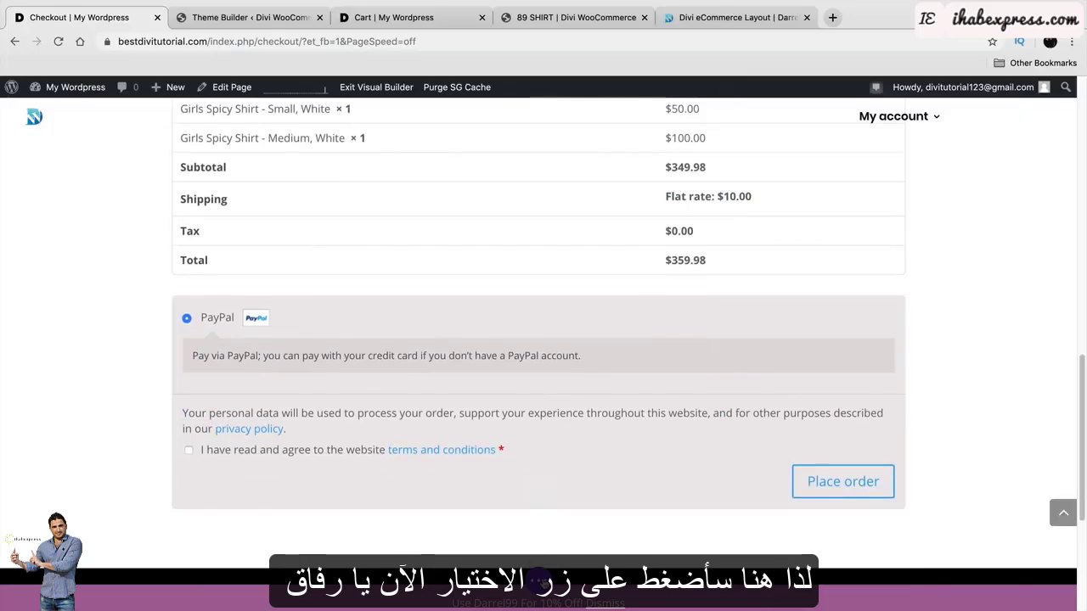
Save the checkout layout, exit the builder and go to the My account page.
click(542, 582)
click(1032, 582)
scroll(943, 543, up, 10)
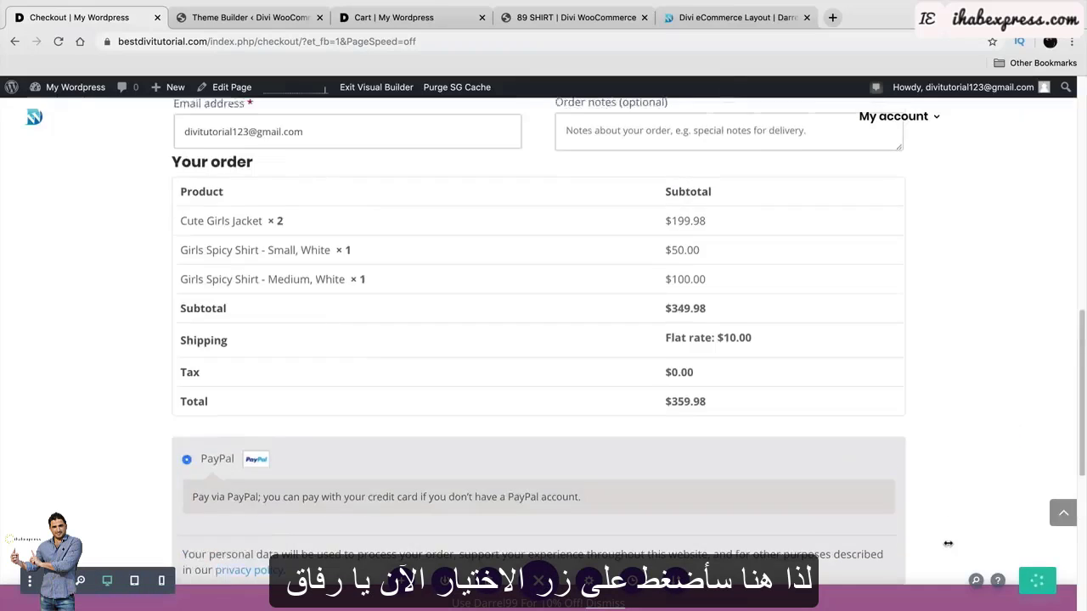
scroll(939, 543, up, 3)
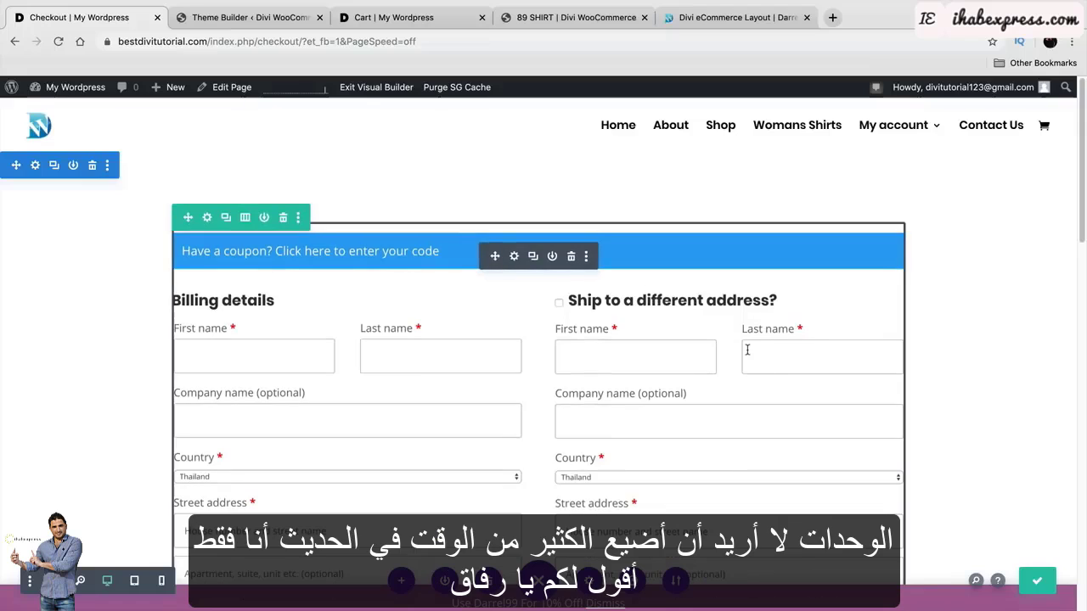
click(376, 87)
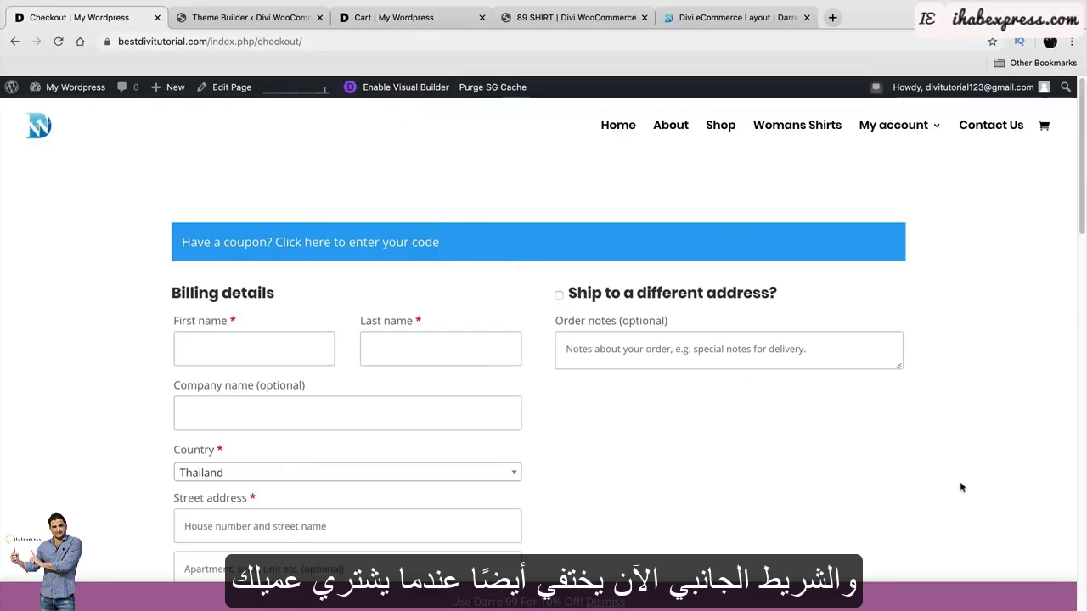
click(893, 127)
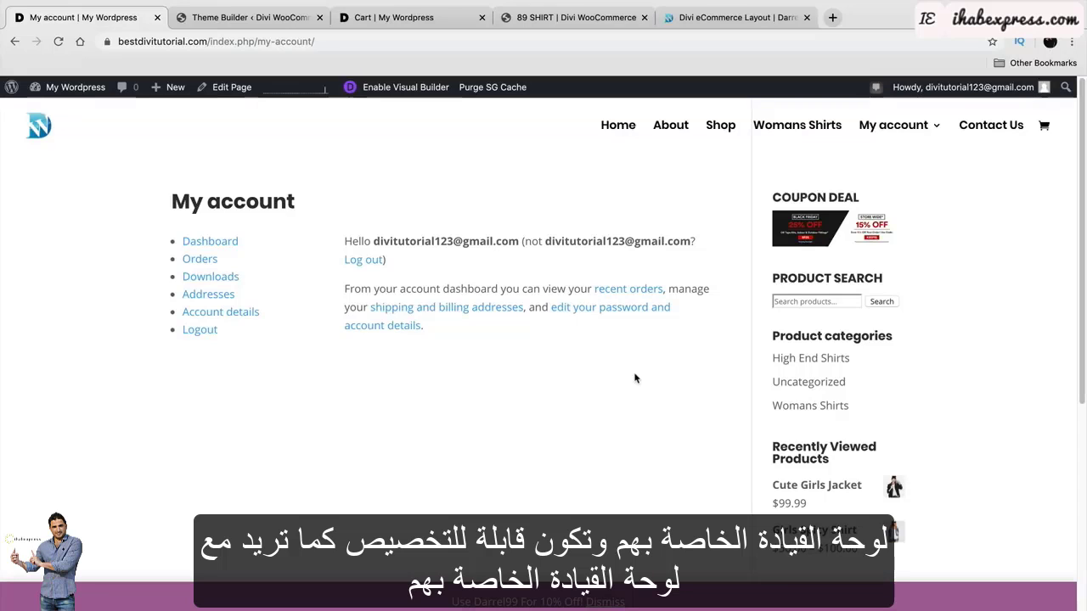
Open My account in the Visual Builder with existing content and add a one-column row.
click(422, 90)
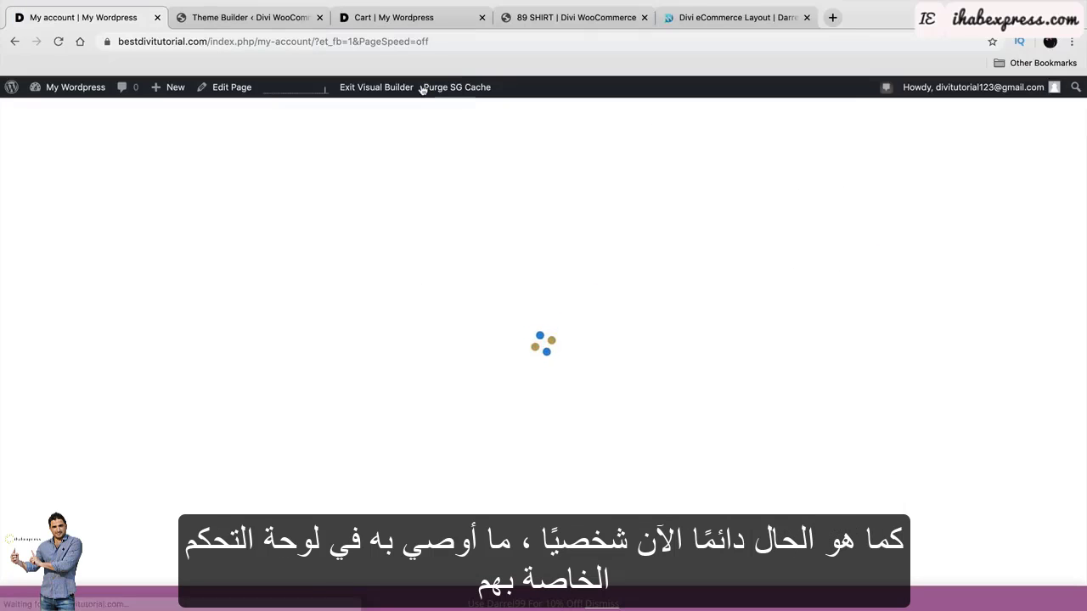
click(267, 253)
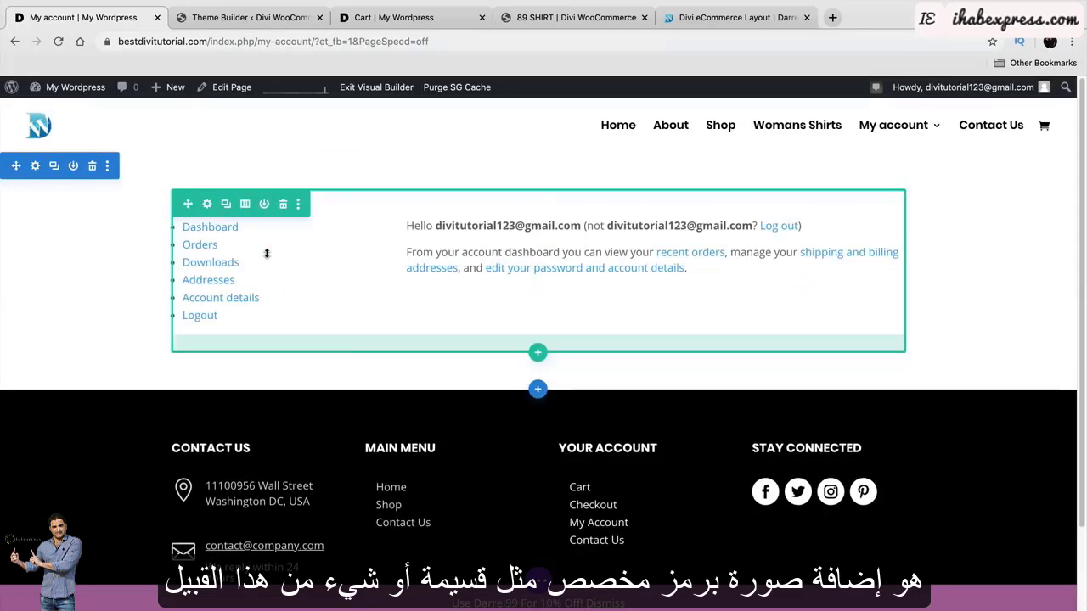
click(537, 355)
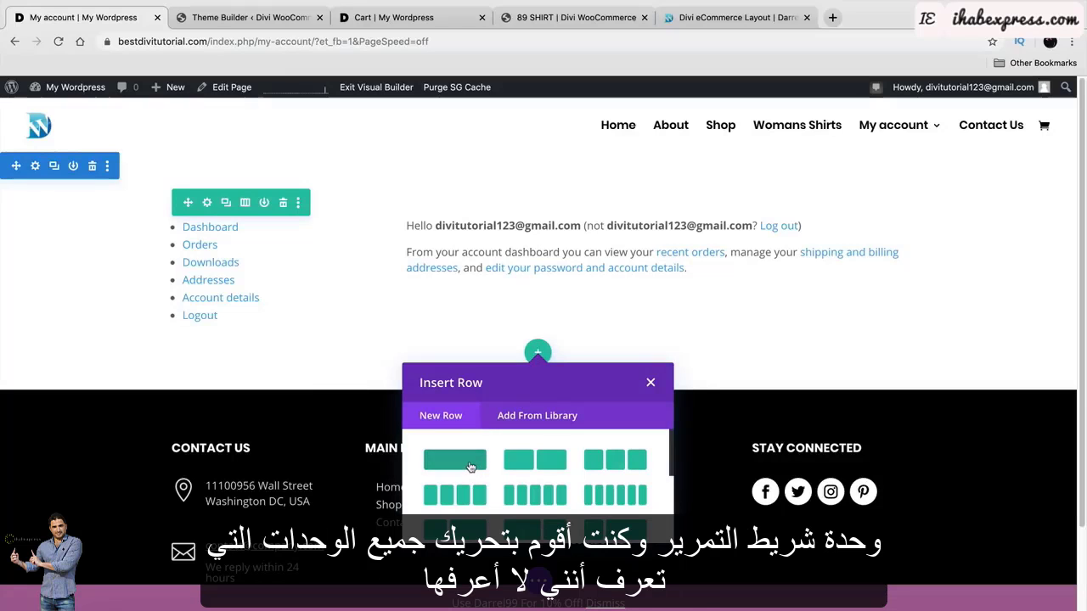
click(454, 459)
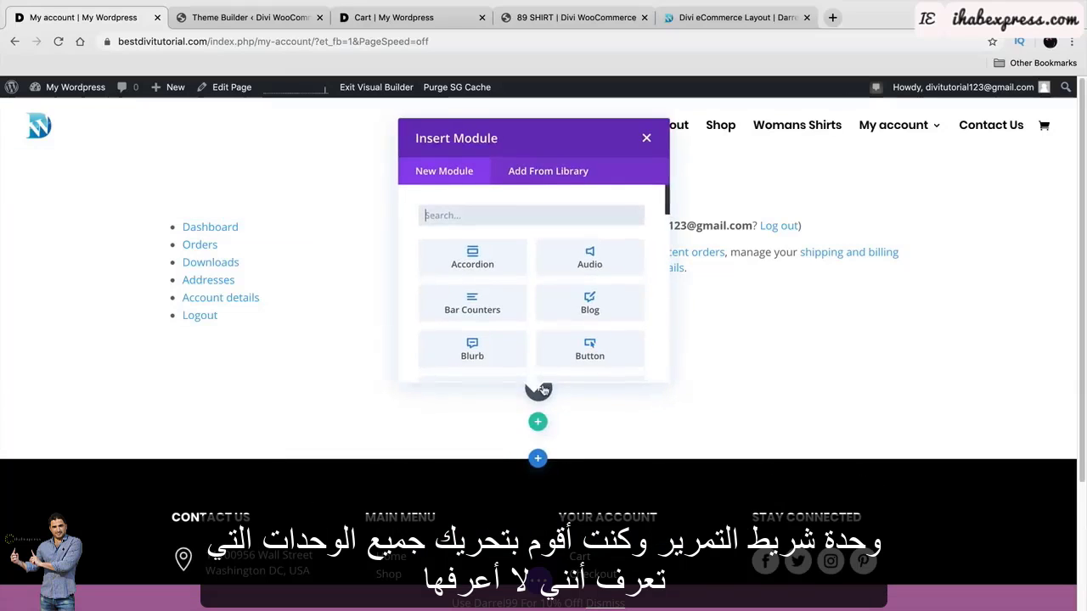
Add a Woo Related Product module and move it up into the account row.
text(woo)
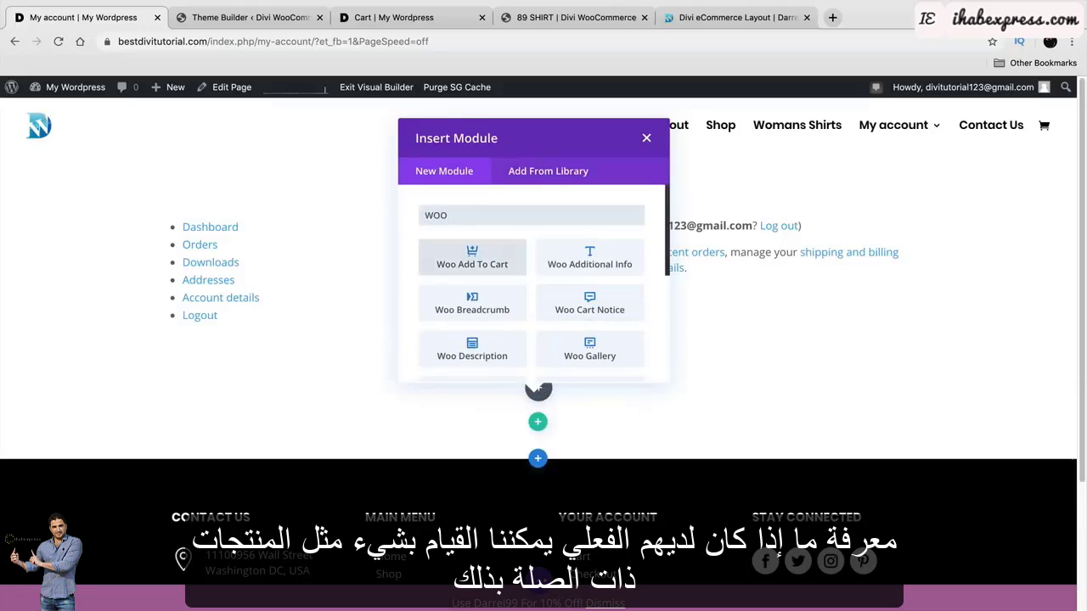
scroll(560, 314, down, 4)
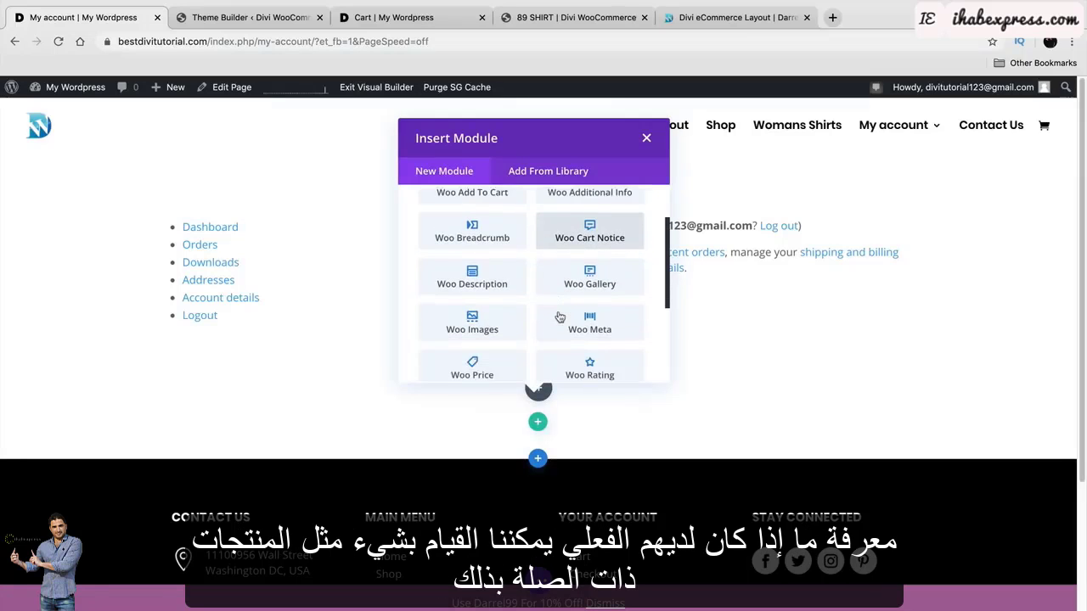
scroll(560, 317, down, 2)
click(467, 280)
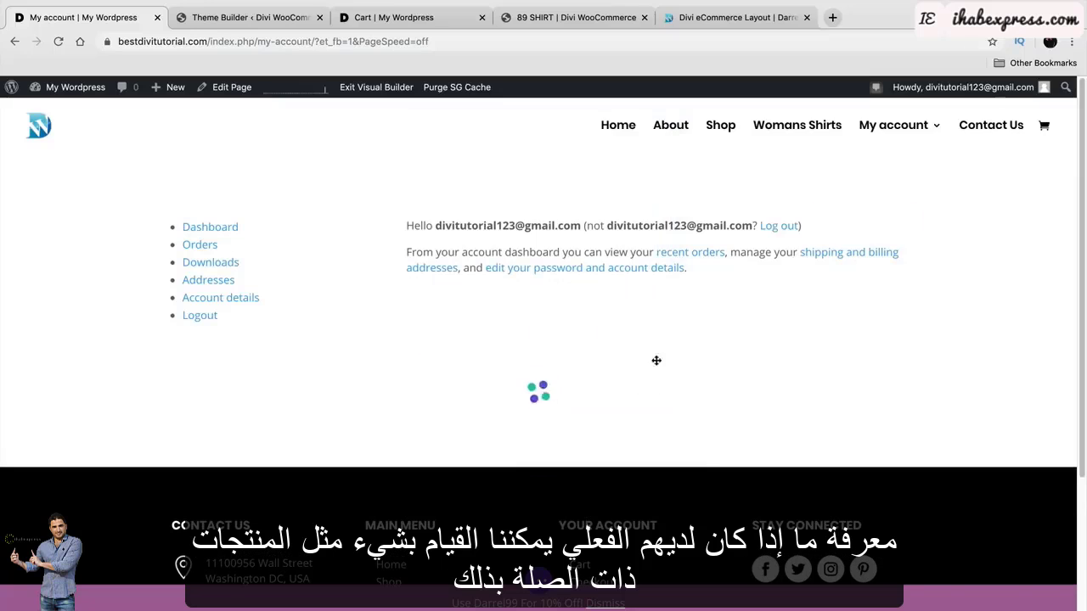
click(966, 423)
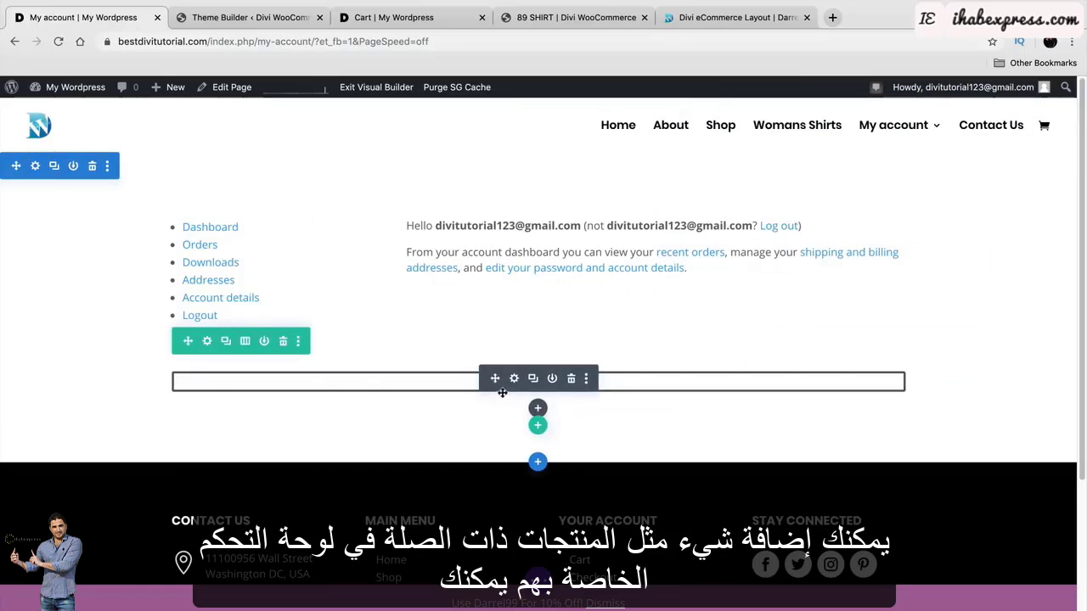
drag(502, 393, 527, 203)
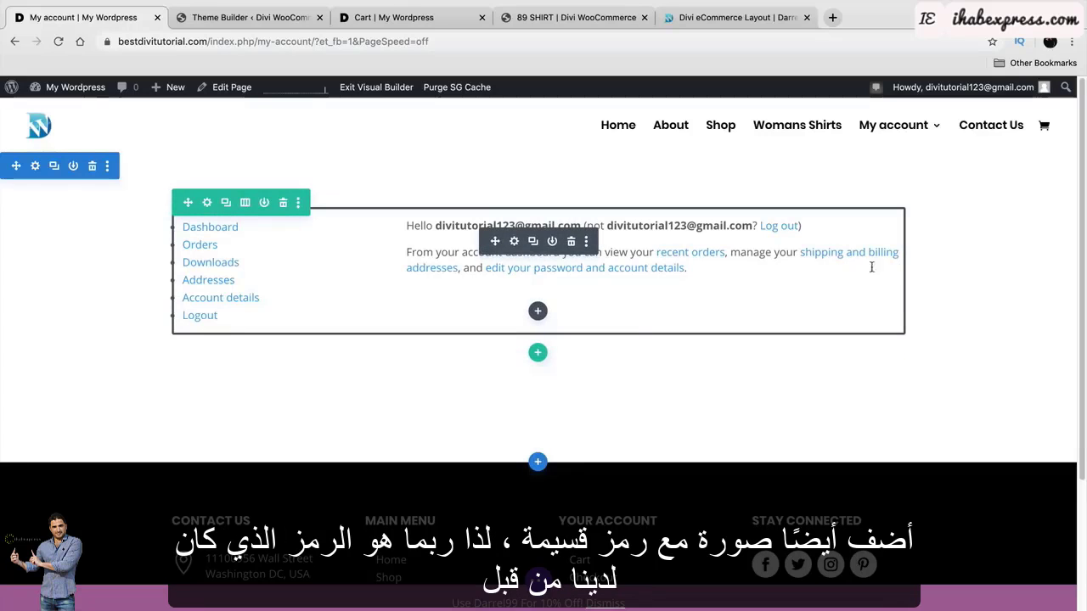
Insert an image module showing the Black Friday coupon banner from the Media Library.
click(539, 311)
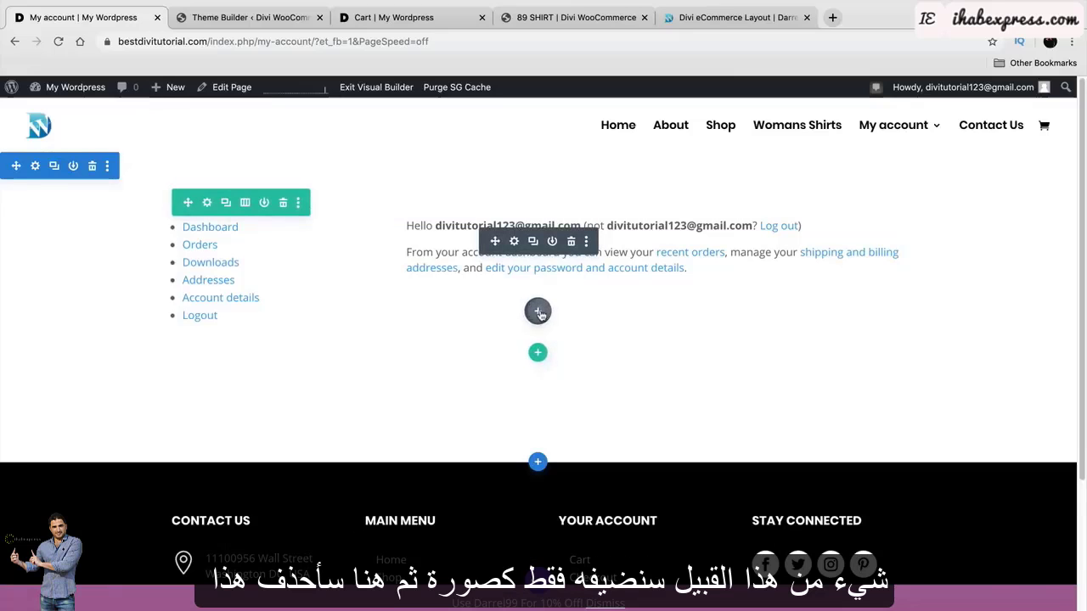
text(im)
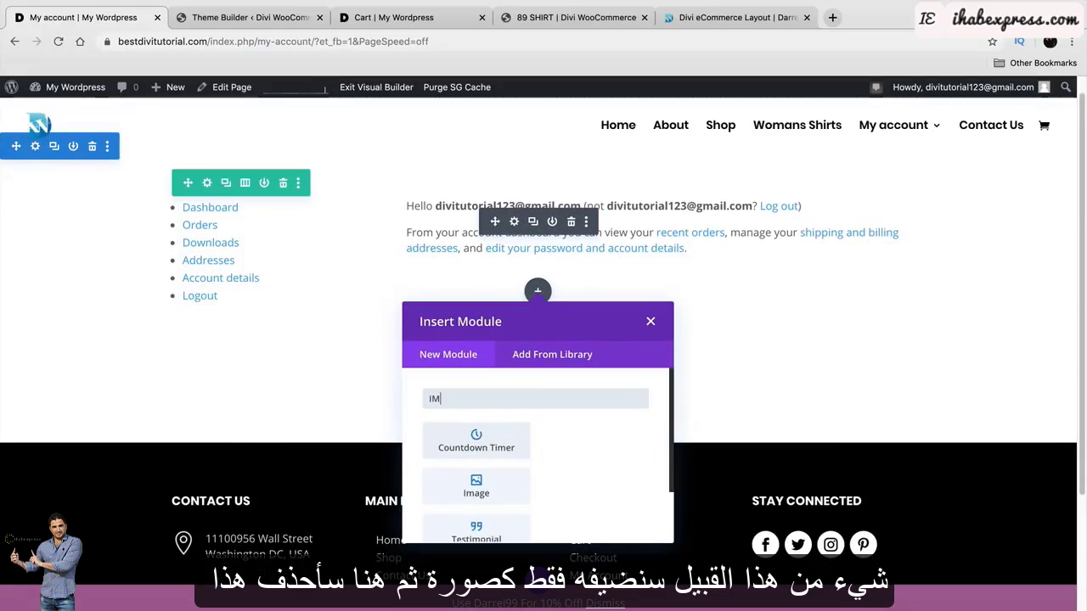
click(601, 443)
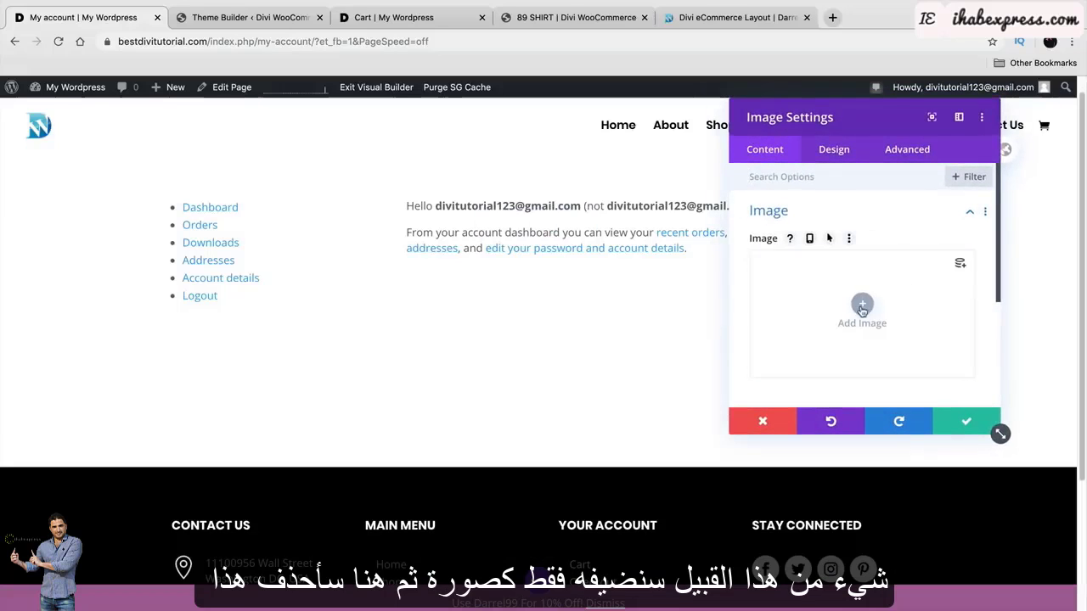
click(860, 311)
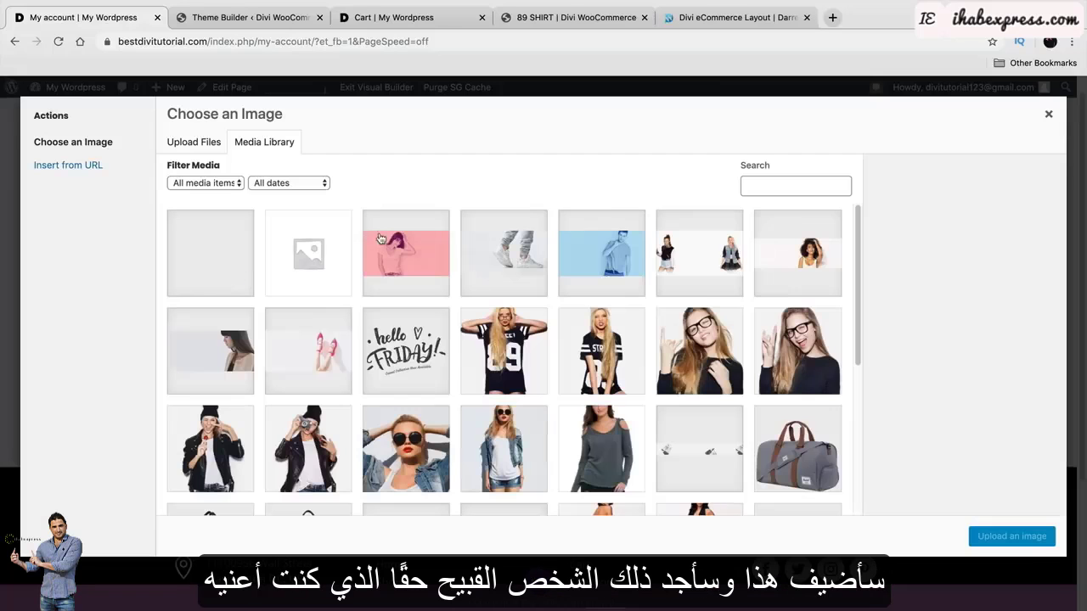
scroll(476, 356, down, 5)
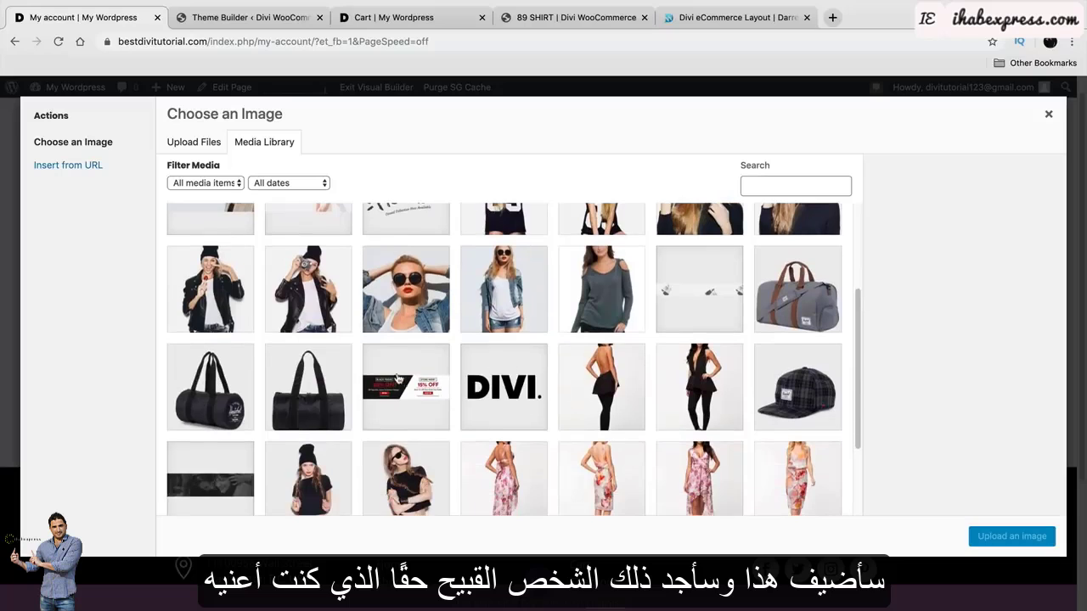
click(401, 384)
click(1011, 536)
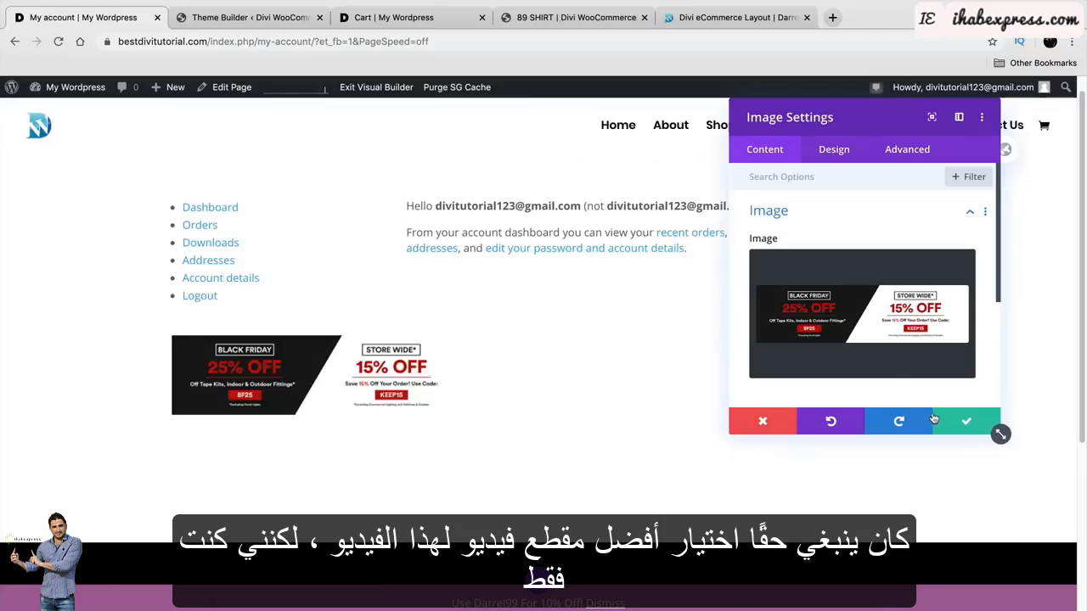
Centre the banner image and drag it above the account content.
click(829, 151)
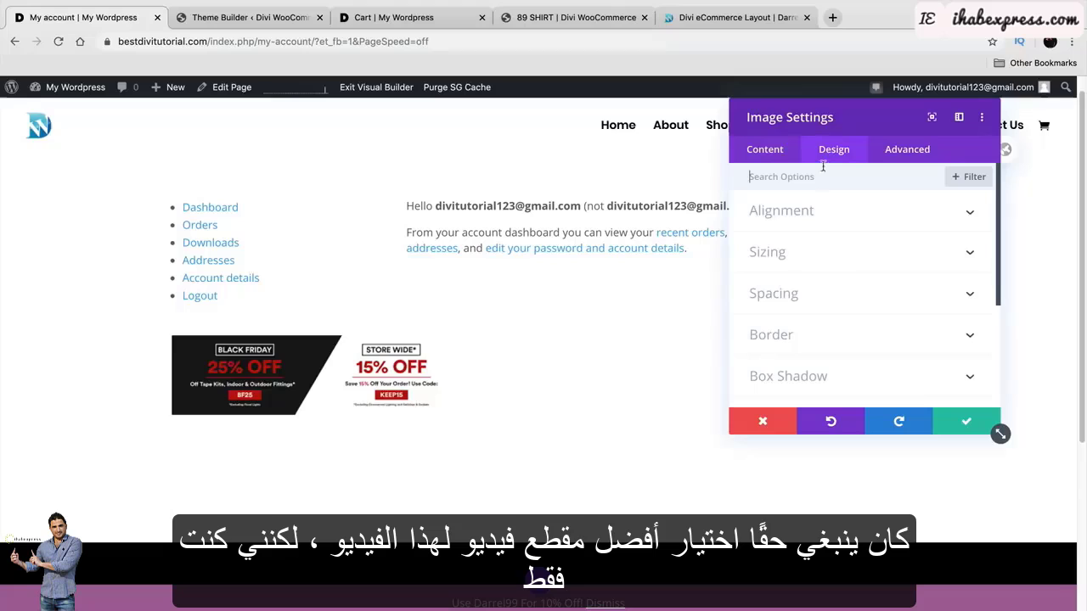
click(836, 228)
click(853, 261)
click(951, 419)
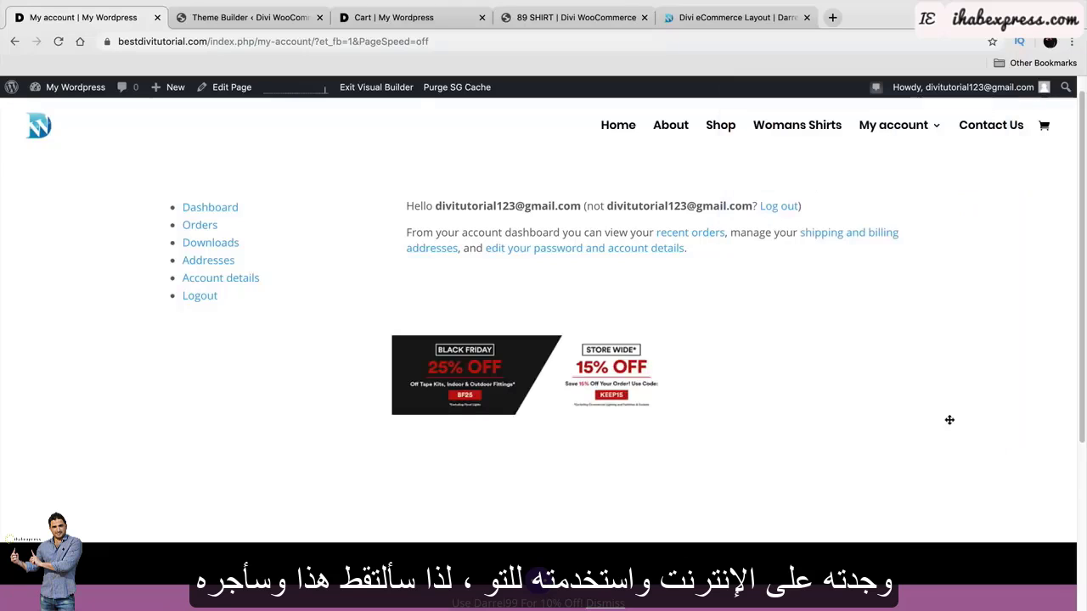
drag(495, 363, 504, 189)
Add a text module below the banner reading WINTER SALE 25% OFF JUST FOR YOU.
click(538, 243)
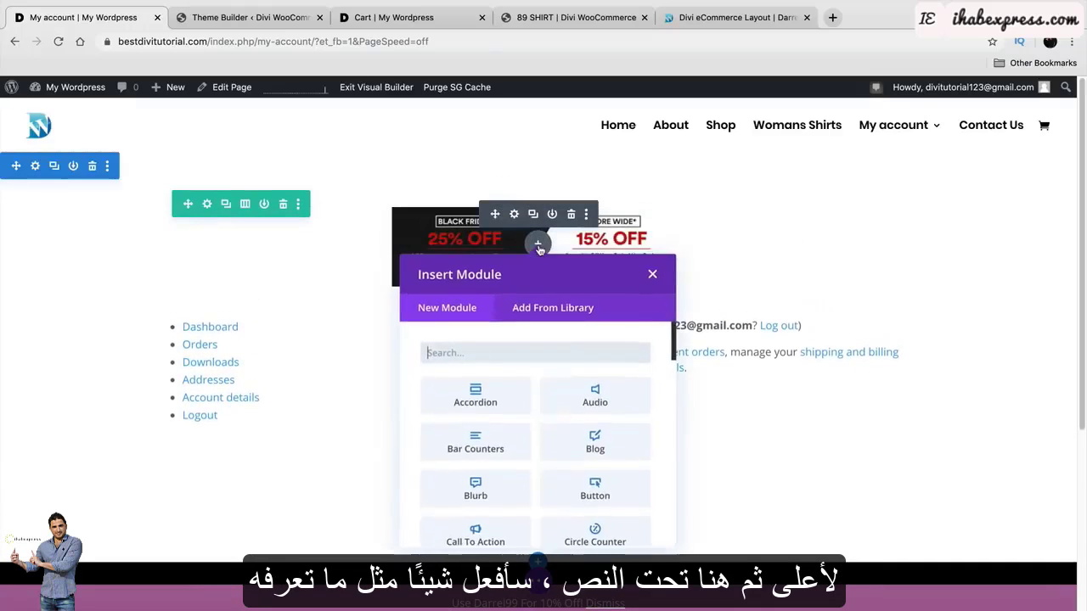
text(text)
click(480, 393)
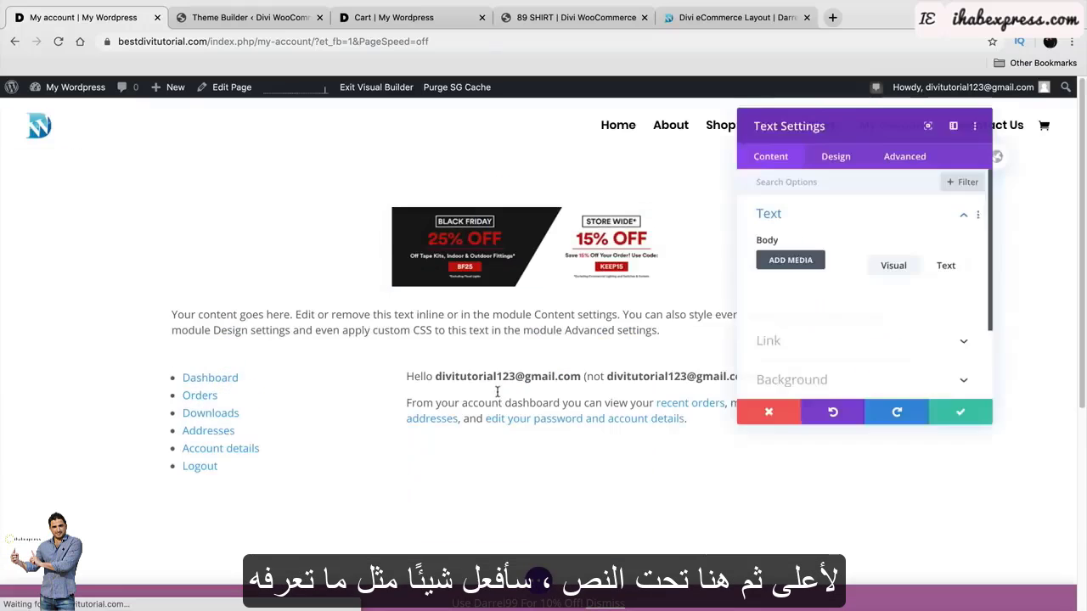
scroll(866, 360, down, 5)
scroll(910, 364, up, 3)
drag(905, 293, 705, 199)
text(COUPON CO)
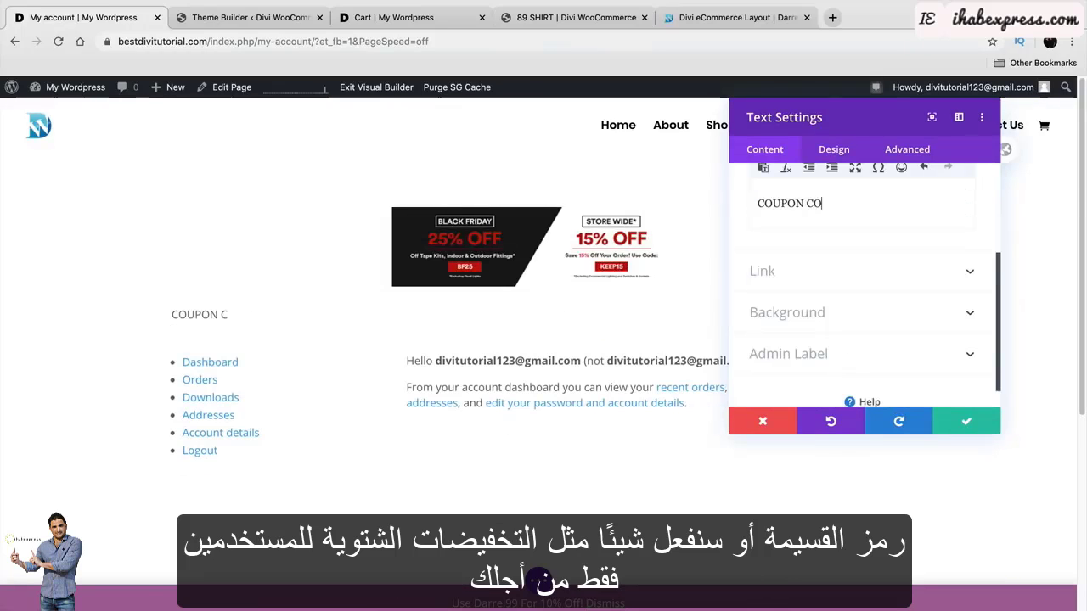
key(BackSpace)
key(BackSpace)
key(BackSpace)
key(BackSpace)
key(BackSpace)
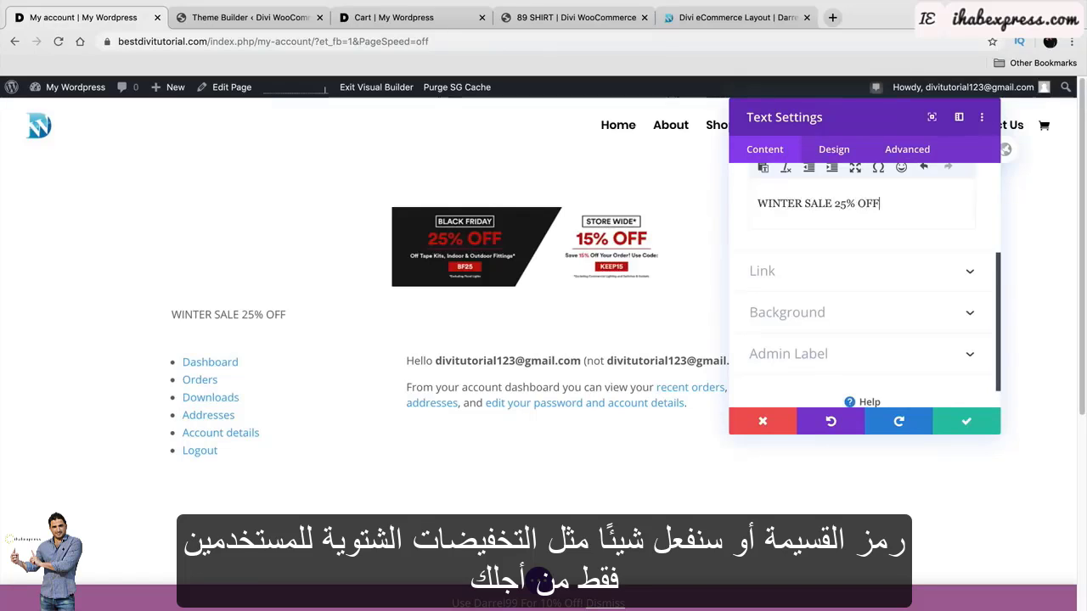
text(JUST FOR)
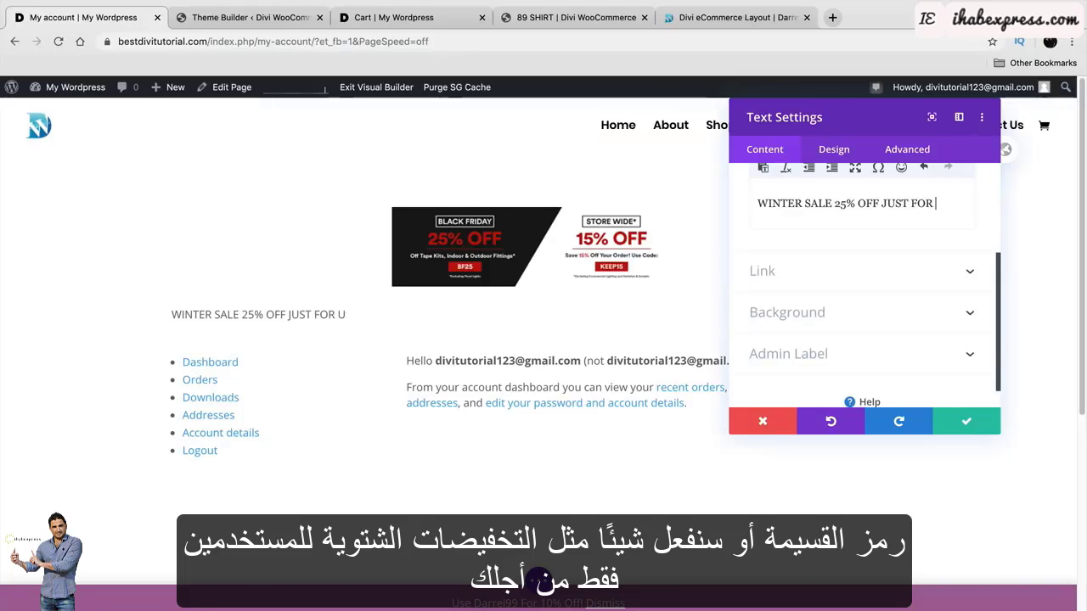
text( YOU)
Format the sale text as a centred Heading 1 and save the module.
scroll(820, 280, up, 3)
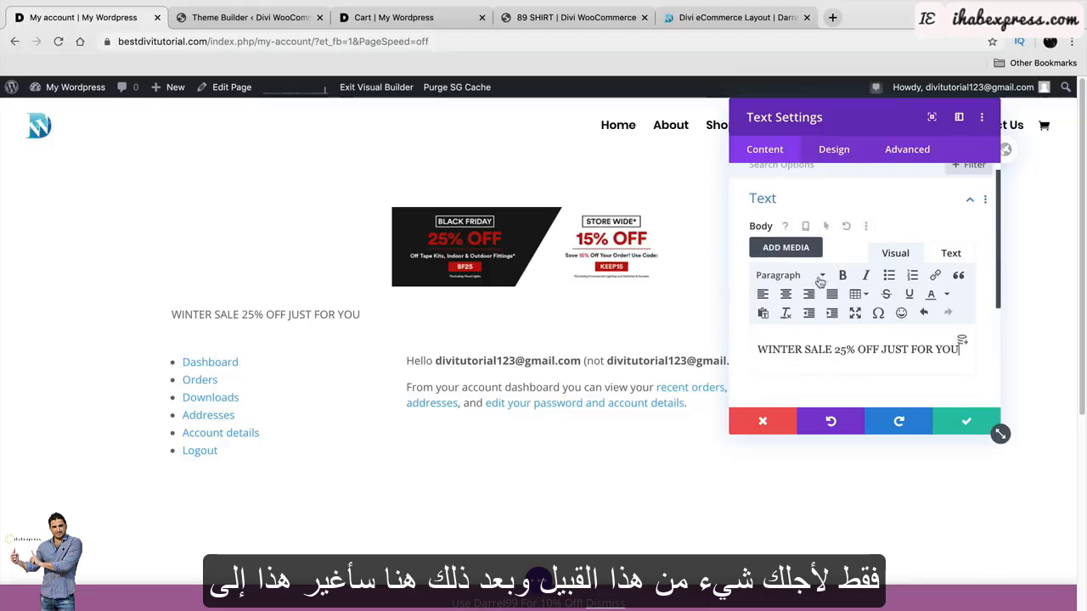
key(ctrl+a)
click(790, 275)
click(794, 327)
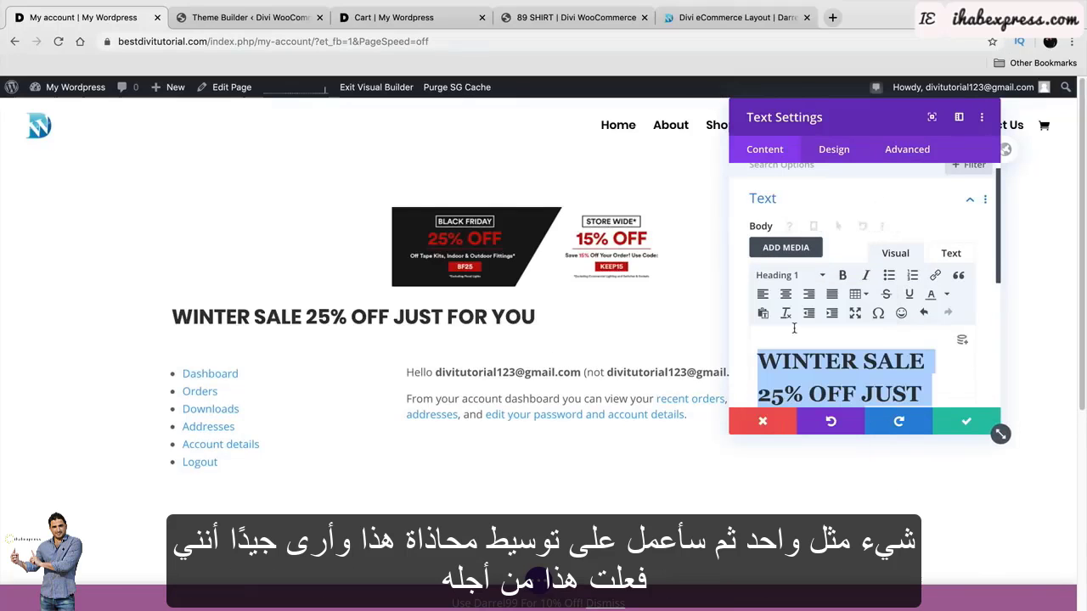
click(834, 148)
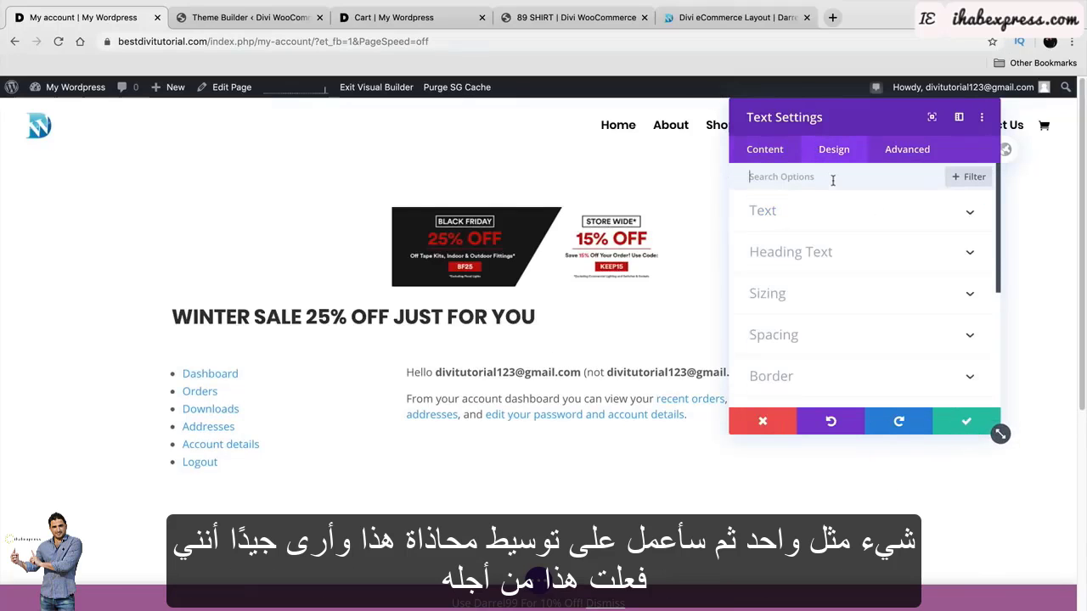
click(836, 212)
scroll(848, 312, down, 10)
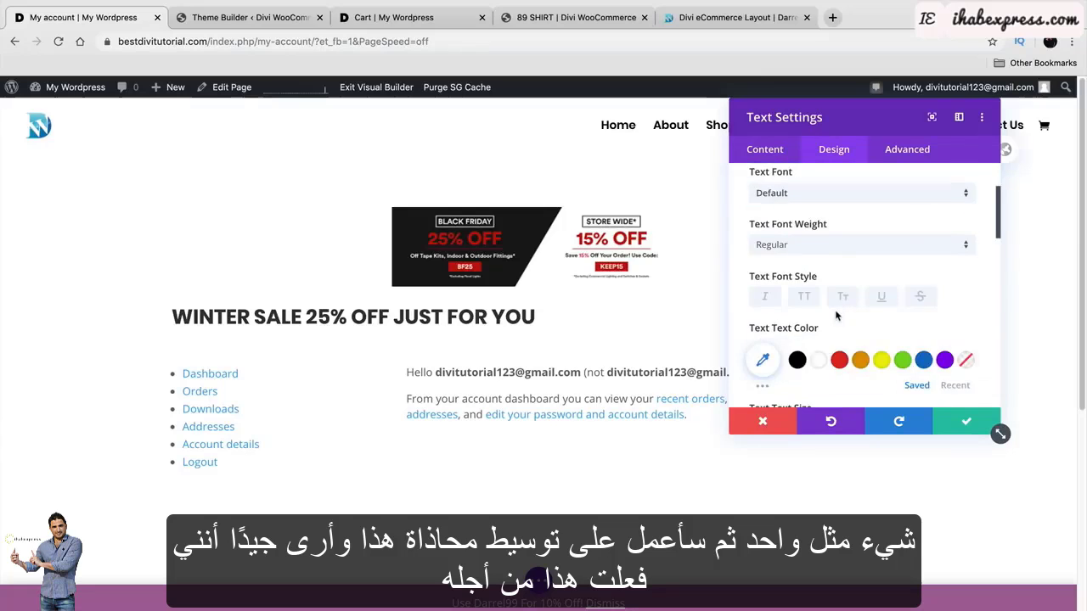
scroll(834, 312, down, 2)
click(837, 340)
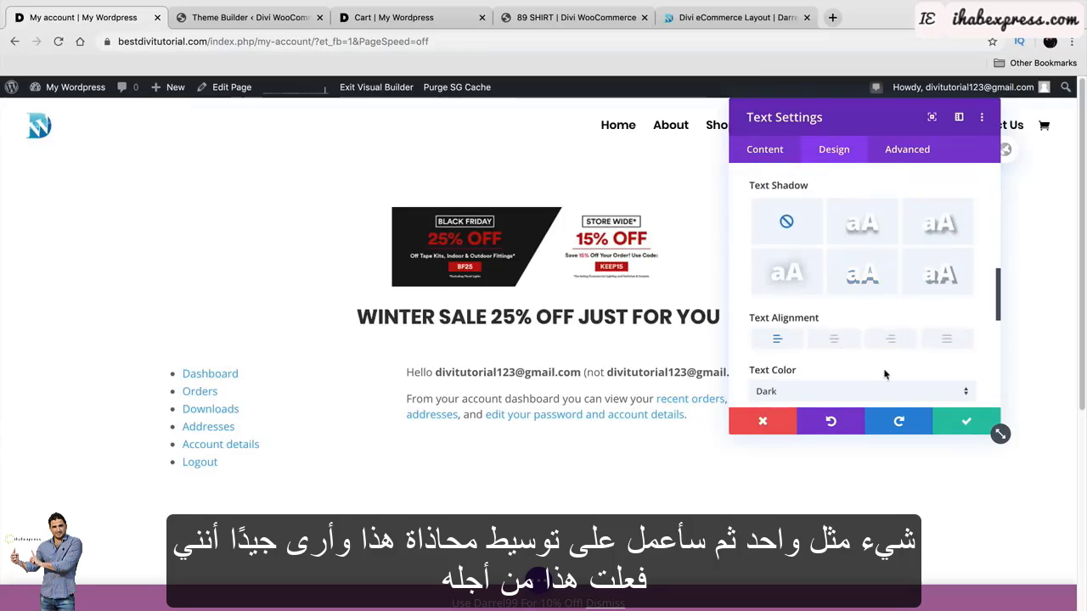
click(967, 421)
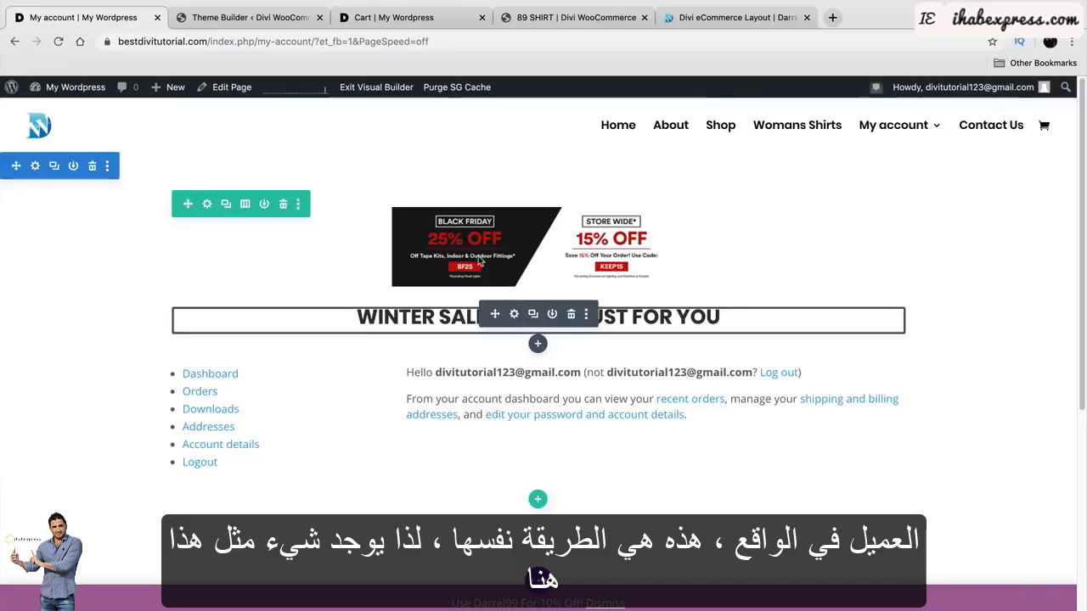
Restore the accidentally deleted heading module and bring up the page save bar.
click(573, 319)
key(super+z)
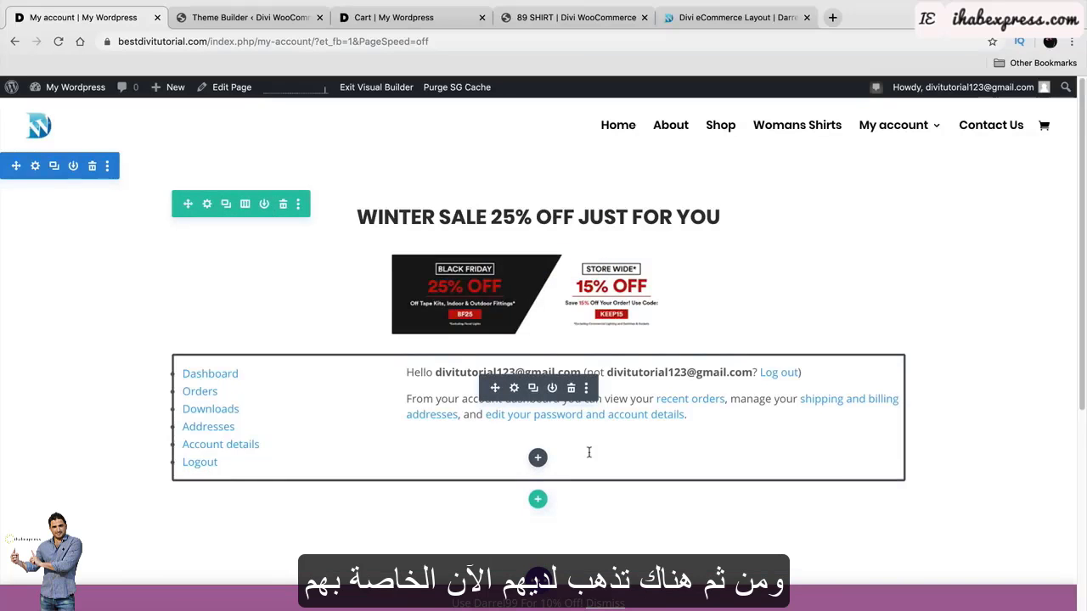
scroll(588, 452, down, 2)
scroll(592, 447, up, 2)
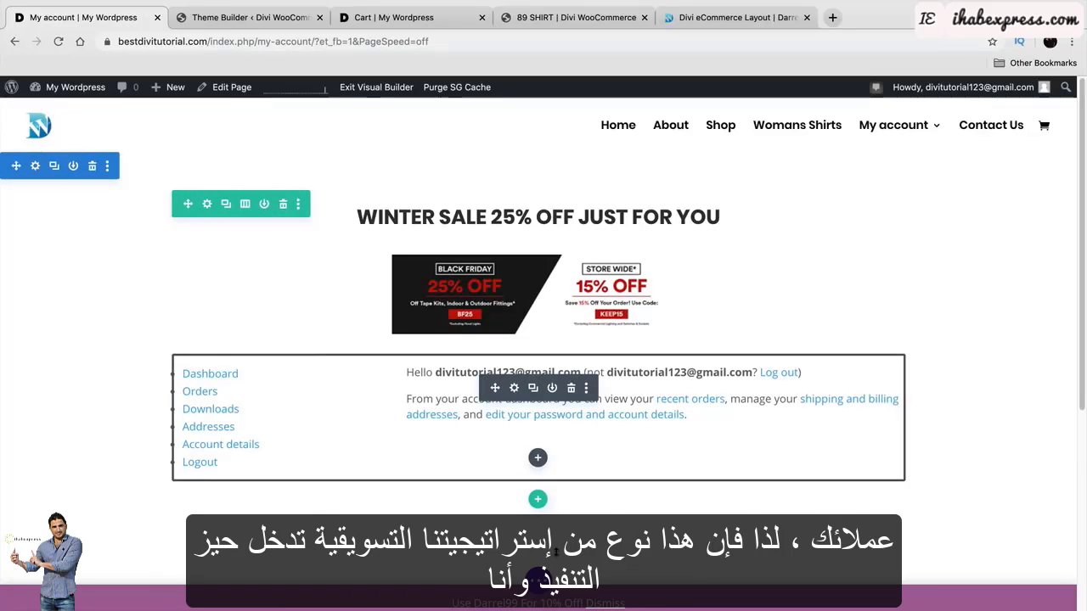
click(542, 586)
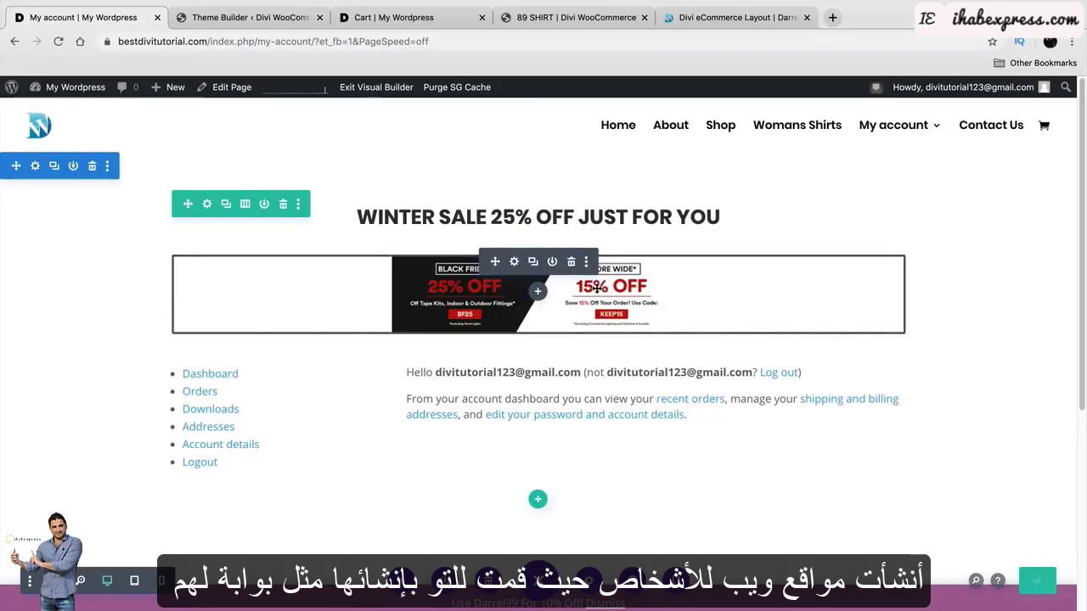
Exit the builder and view the Orders, Downloads, Dashboard and Account details sections.
click(390, 88)
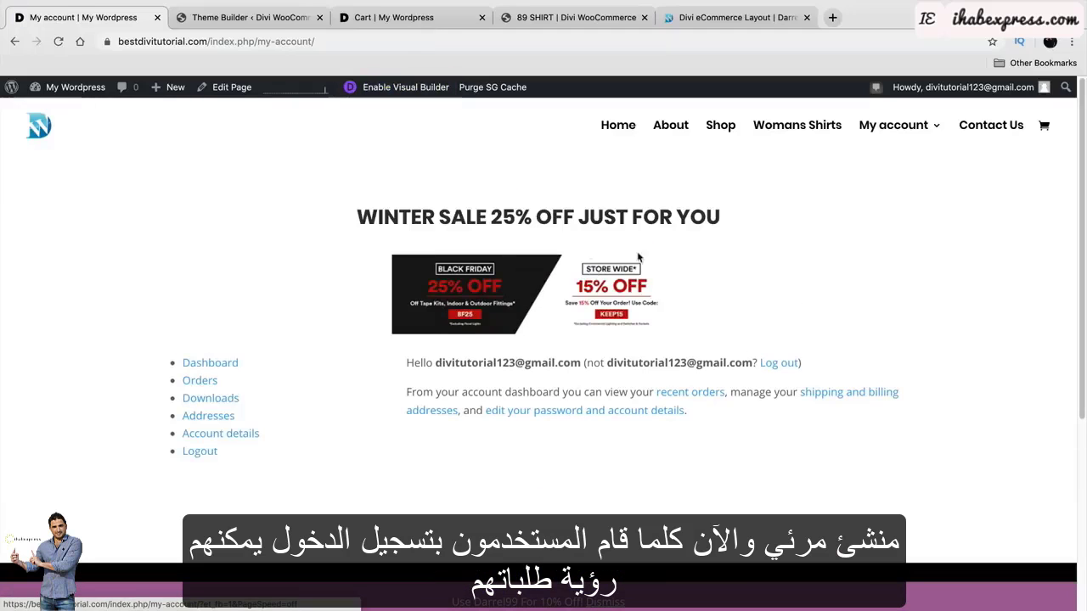
click(213, 387)
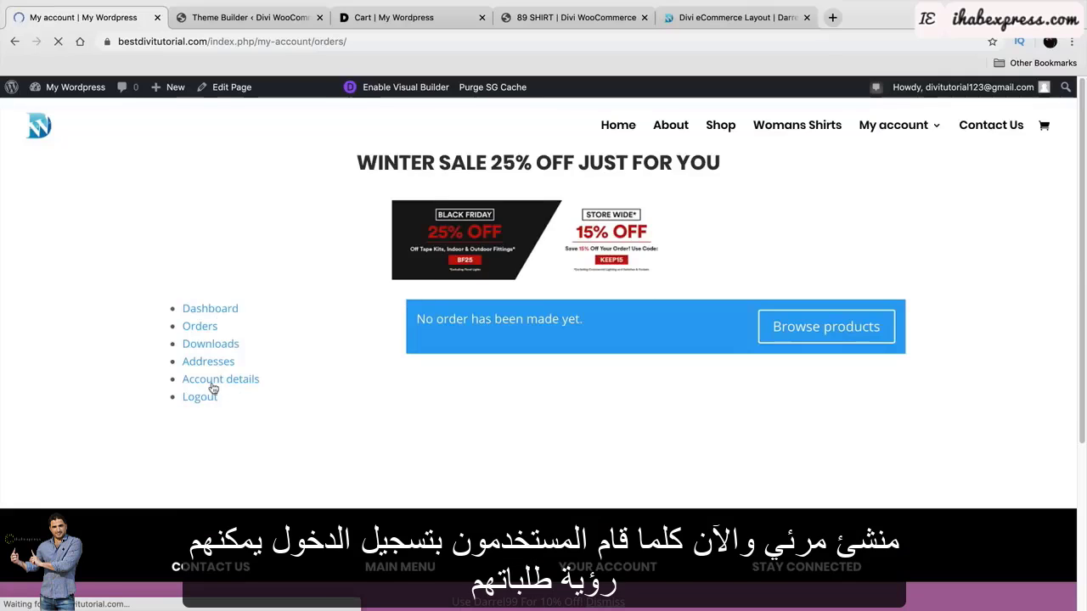
click(216, 405)
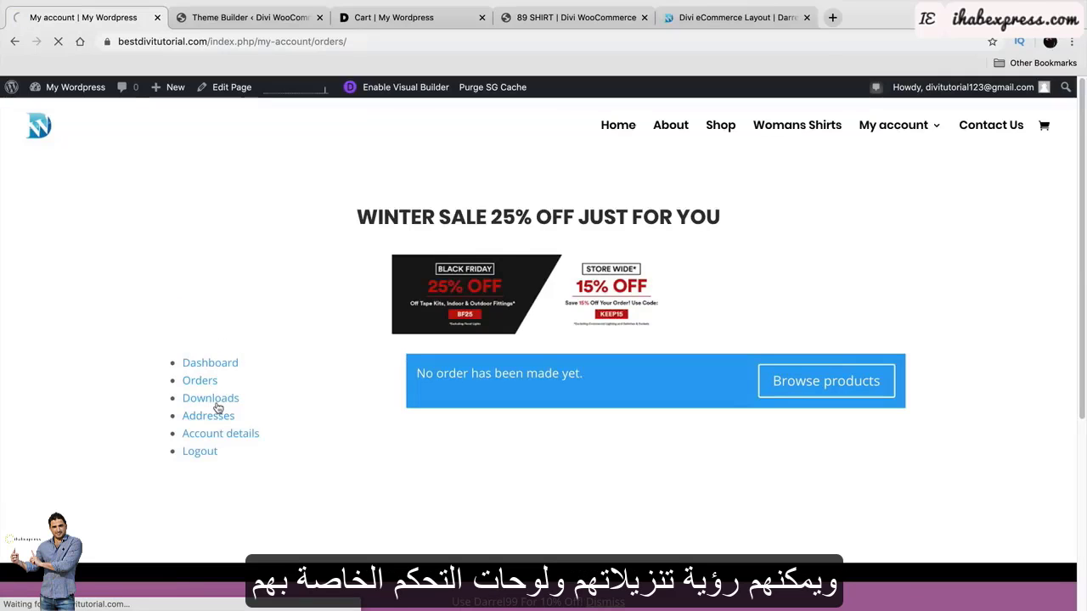
click(212, 365)
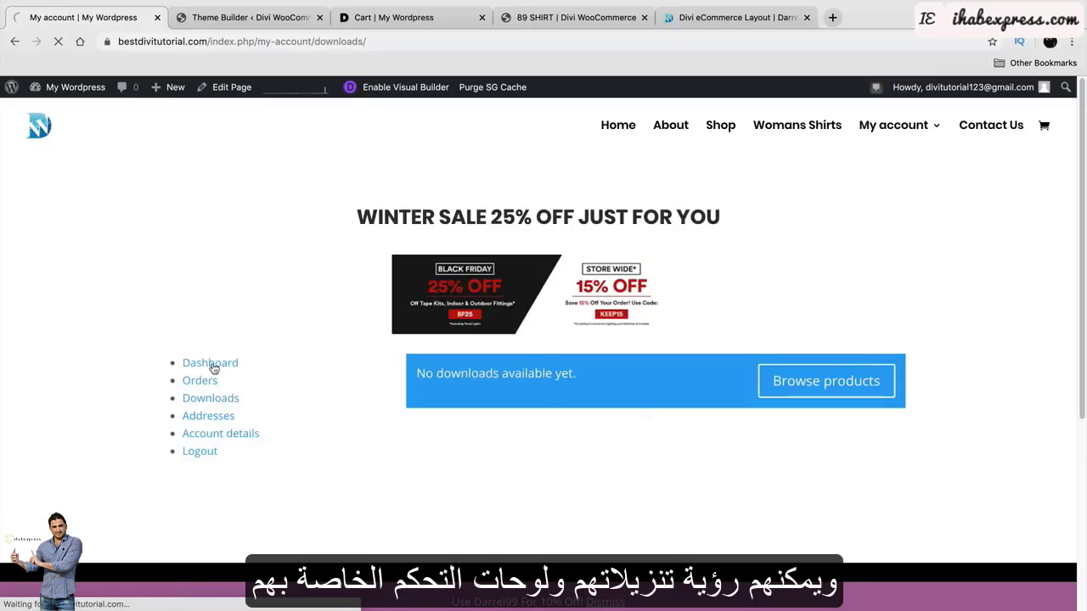
click(240, 433)
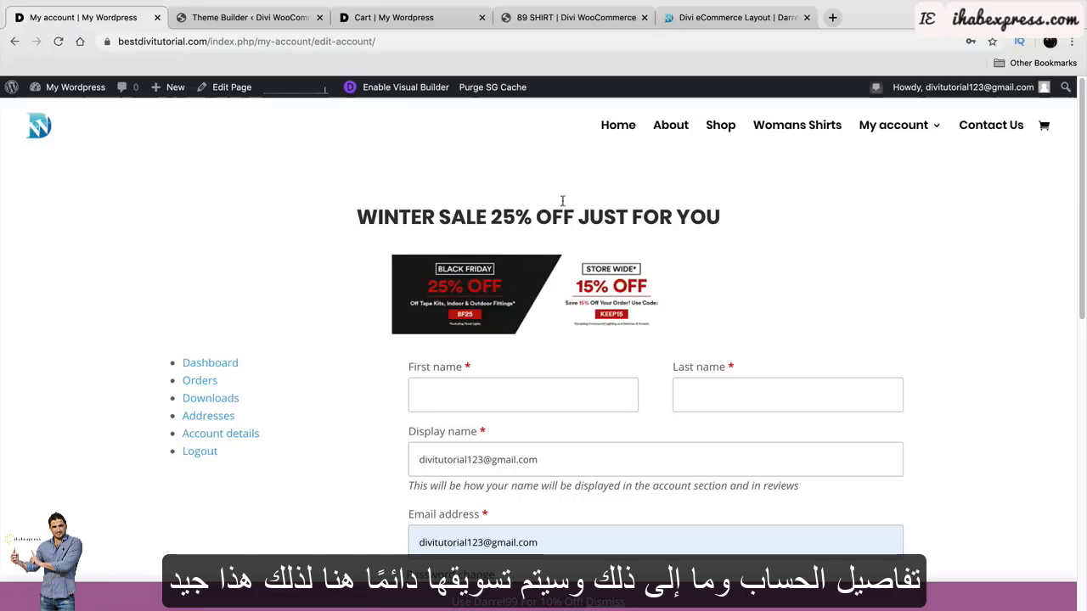
Browse the live Shop page, then return to the site's home page.
click(719, 128)
scroll(509, 352, down, 2)
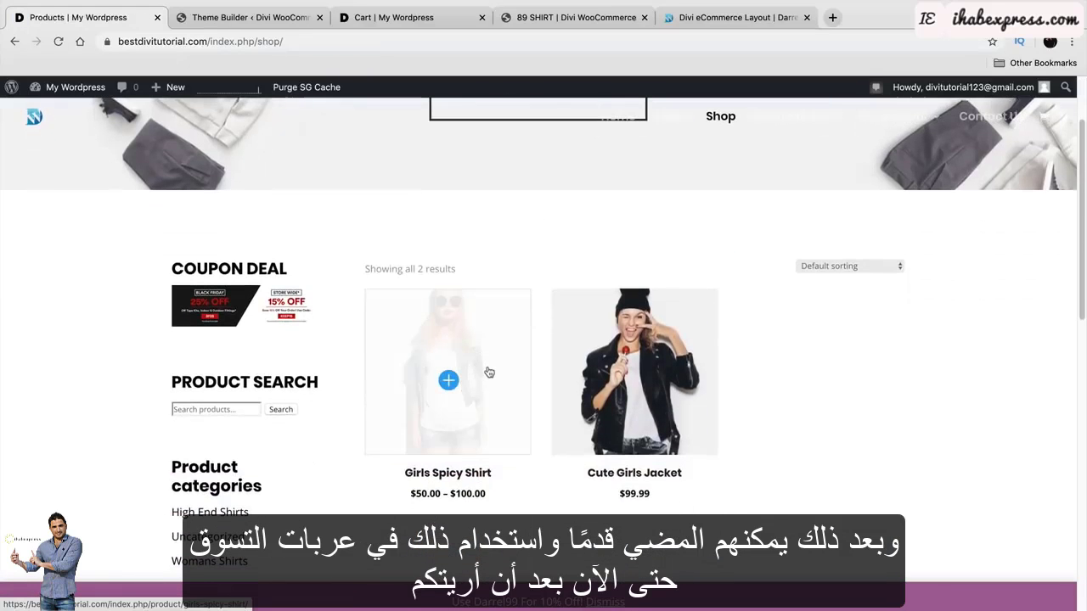
scroll(489, 372, up, 2)
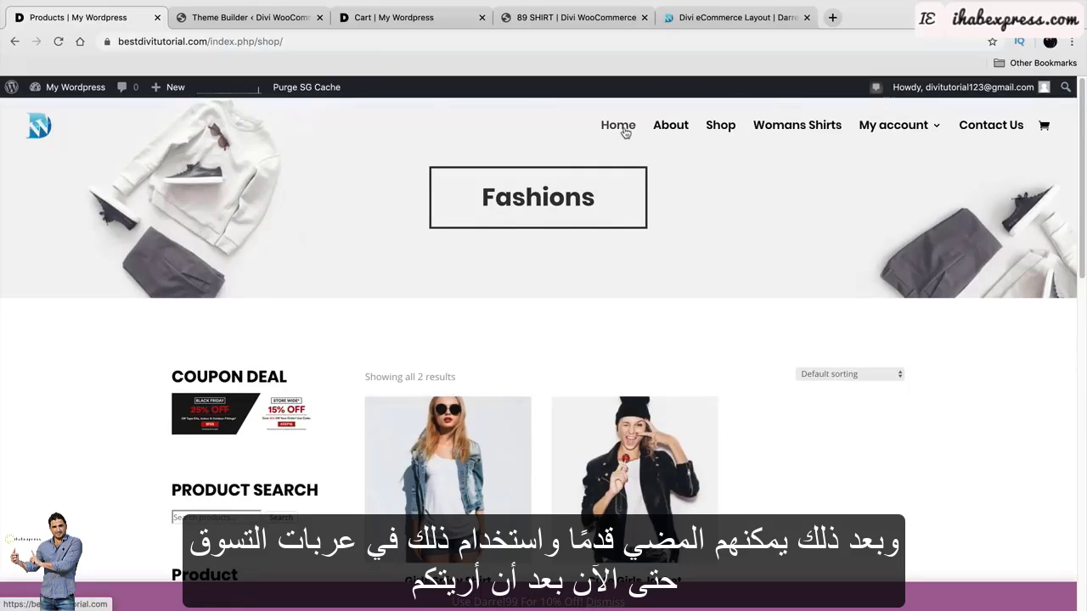
click(625, 132)
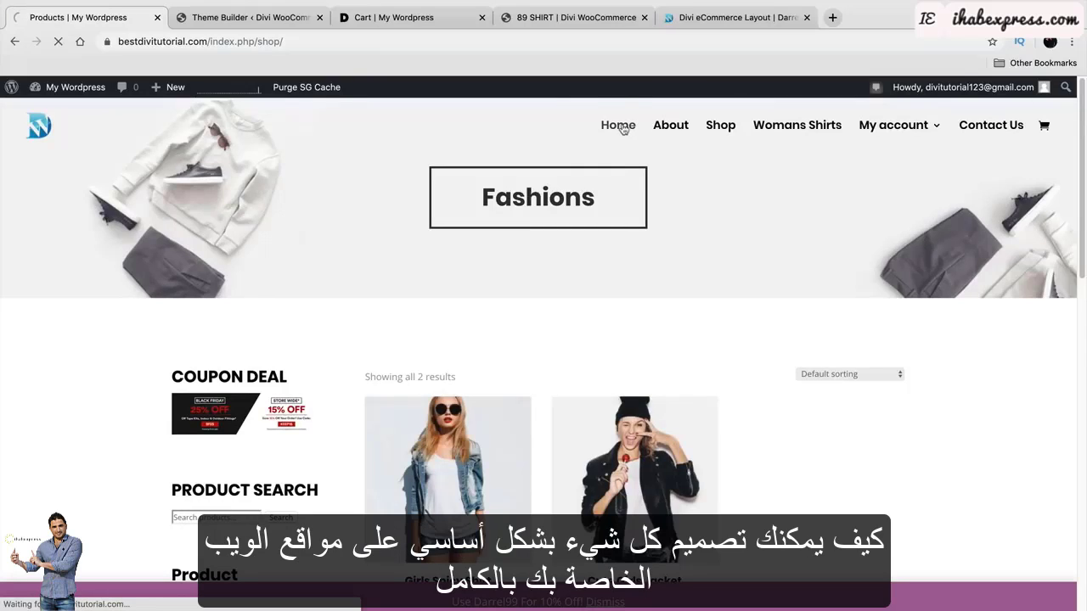
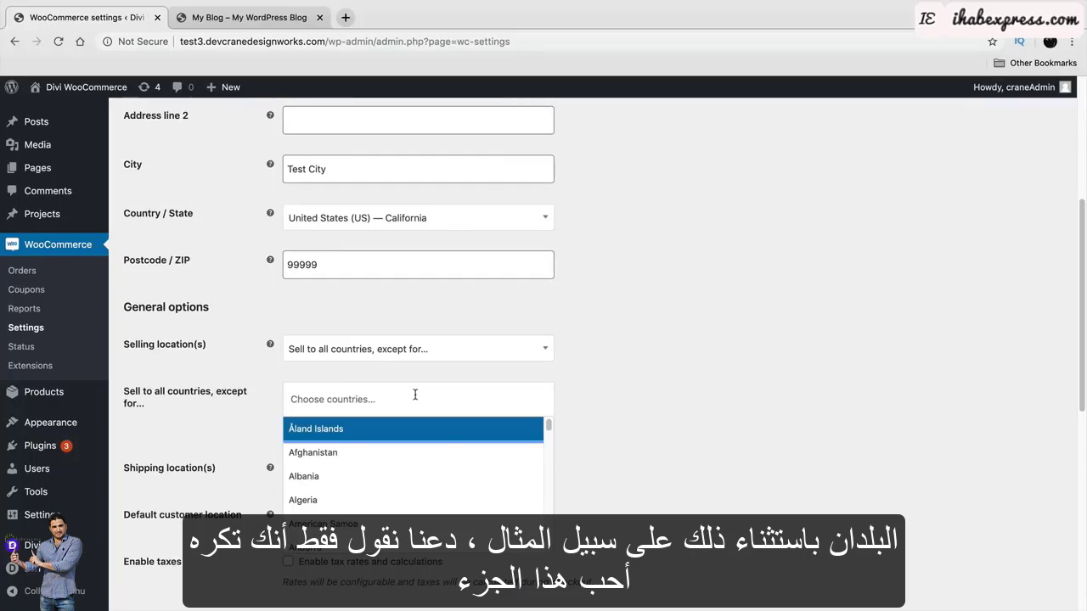
Exclude Japan from selling countries, enable tax rates and calculations, and save the general settings.
scroll(451, 459, down, 10)
scroll(452, 456, down, 8)
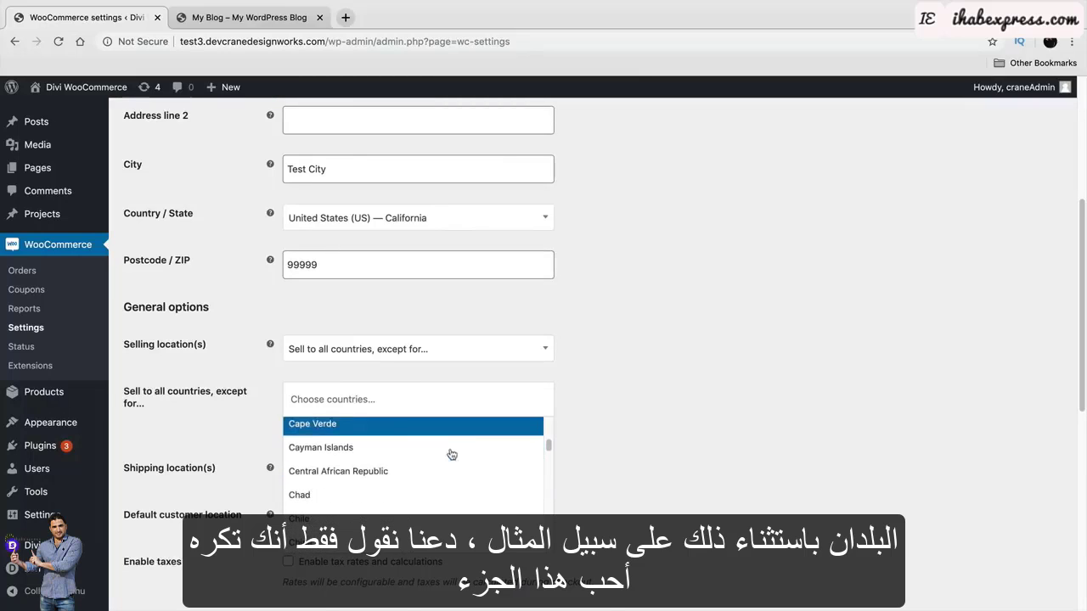
scroll(423, 475, down, 12)
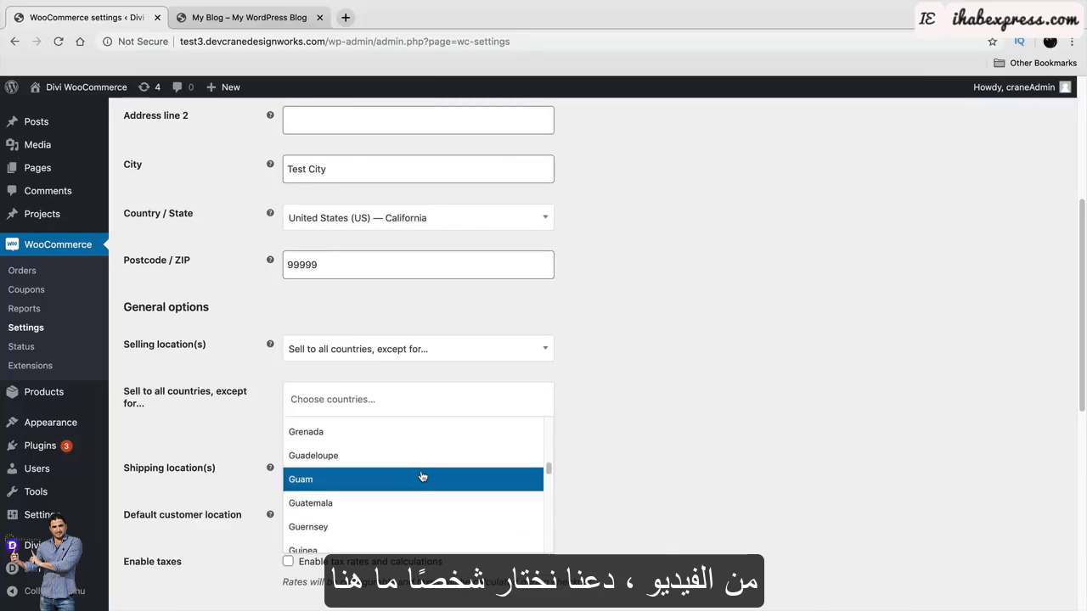
scroll(416, 478, down, 4)
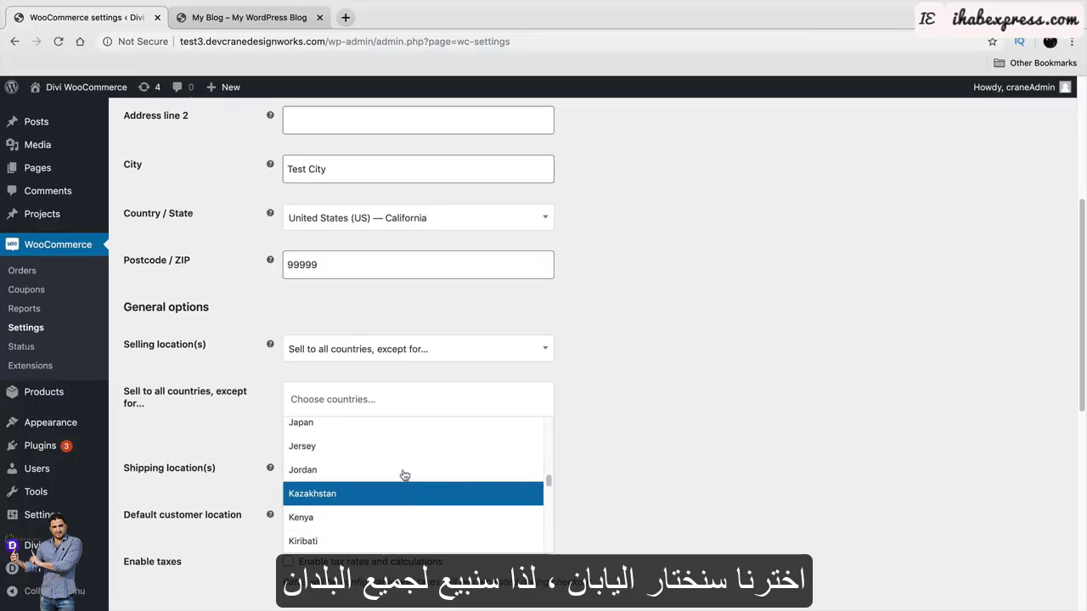
click(385, 423)
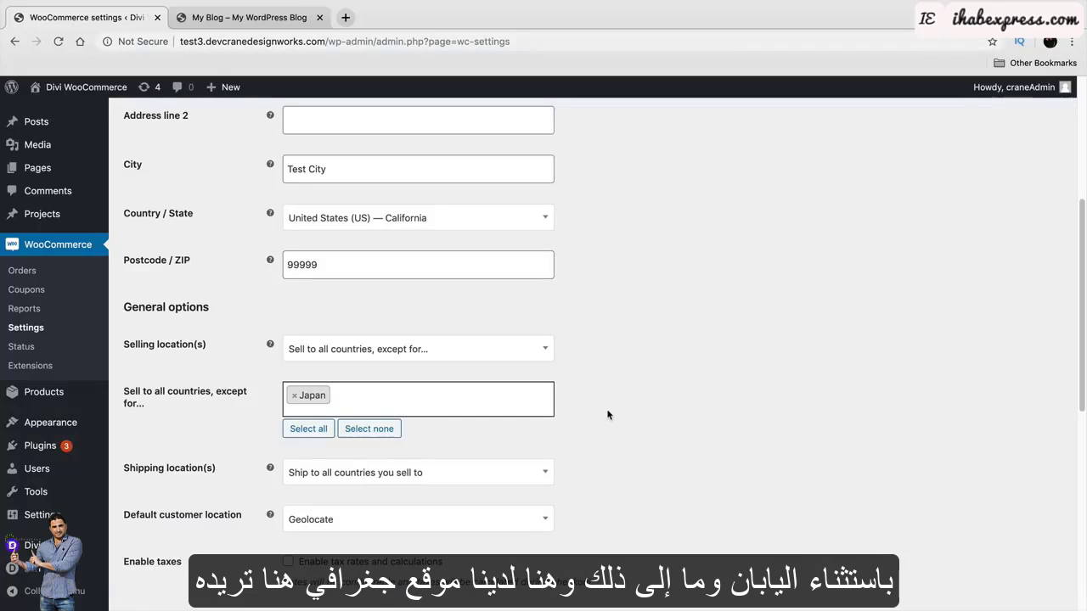
scroll(321, 462, down, 3)
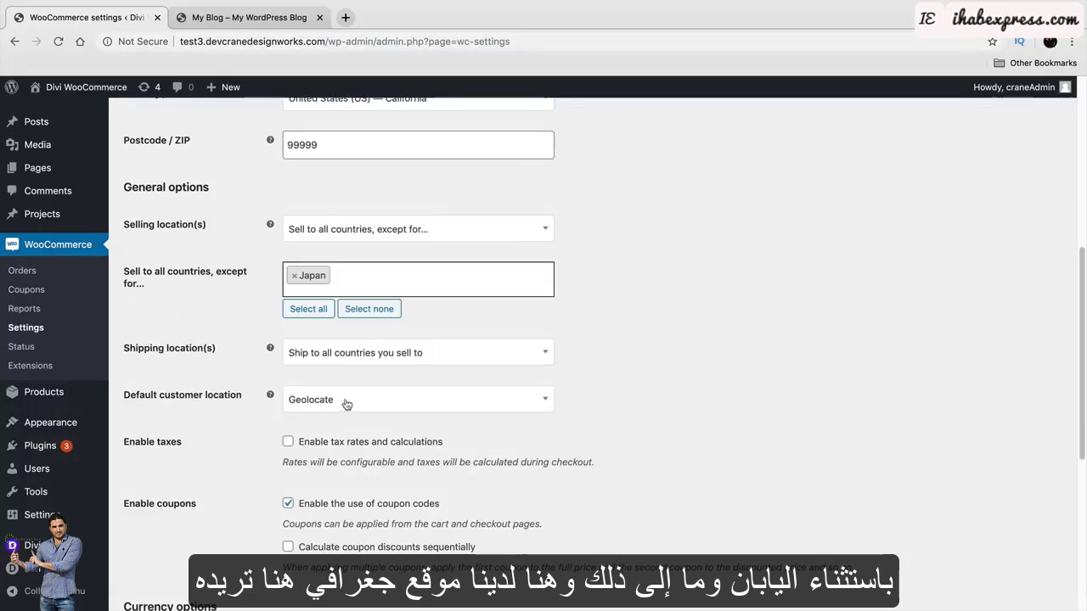
click(288, 443)
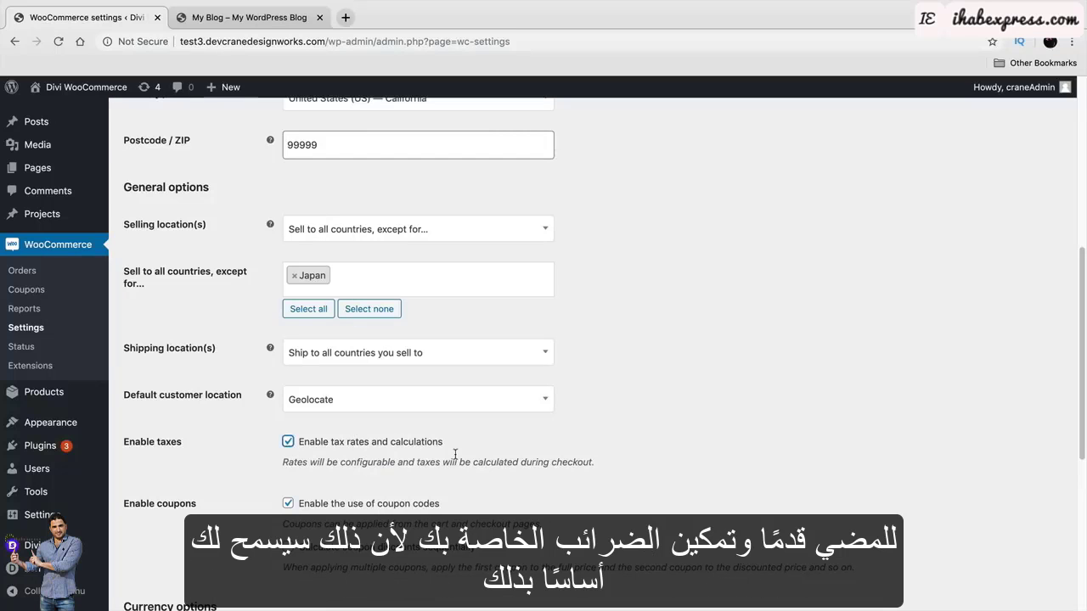
scroll(238, 458, down, 2)
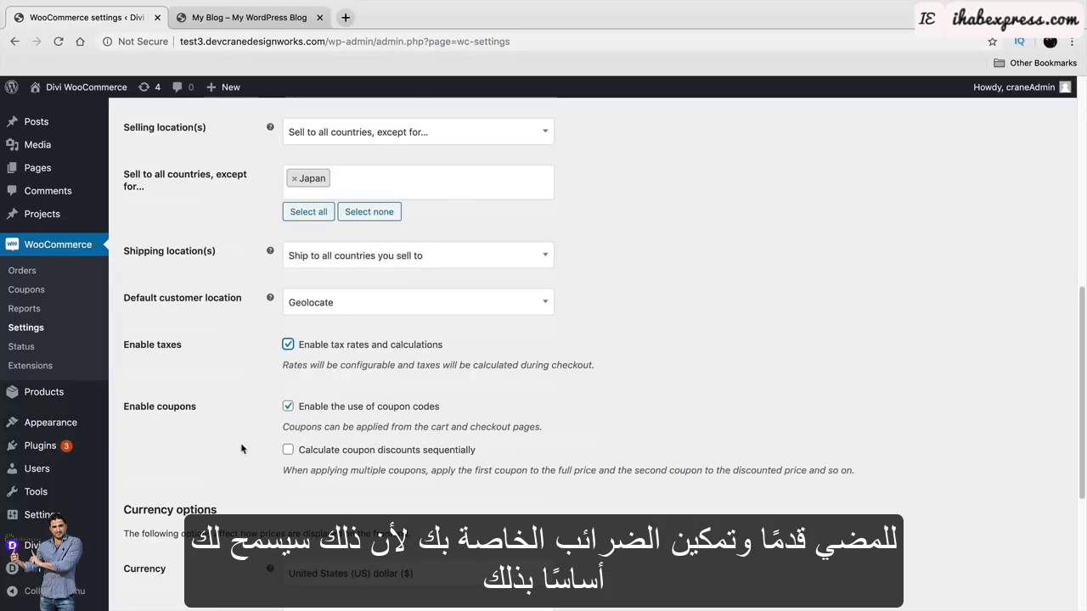
scroll(240, 464, down, 5)
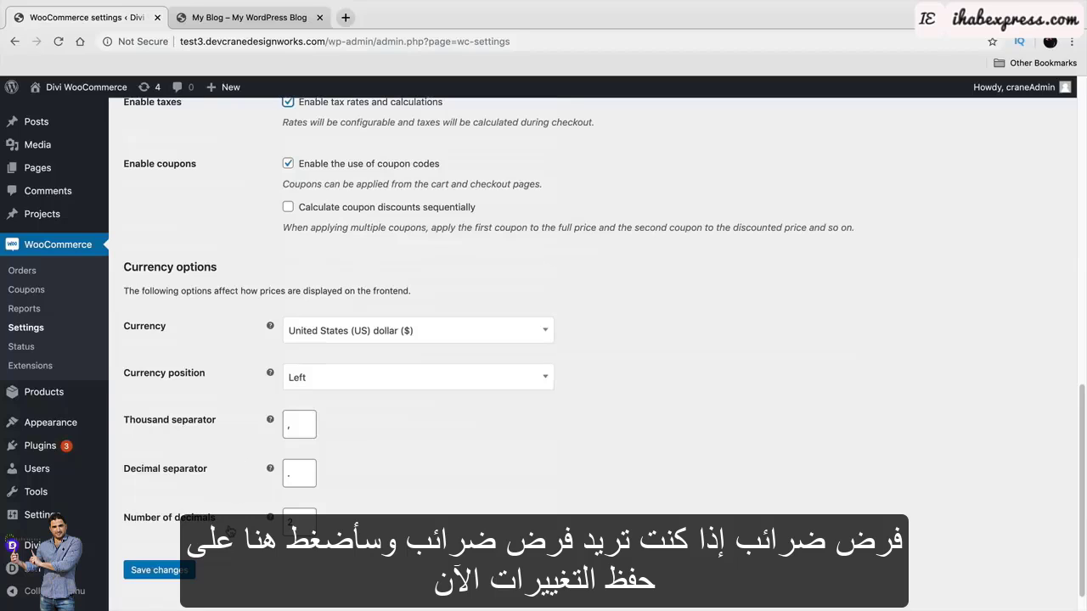
click(175, 574)
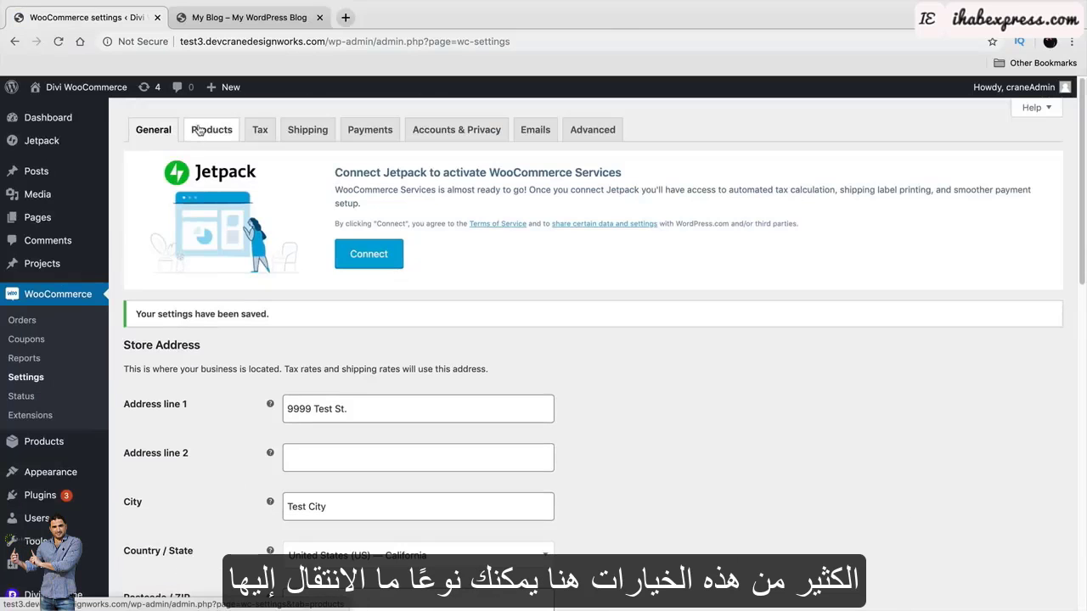
Browse the Products, Tax and Shipping settings tabs.
click(198, 129)
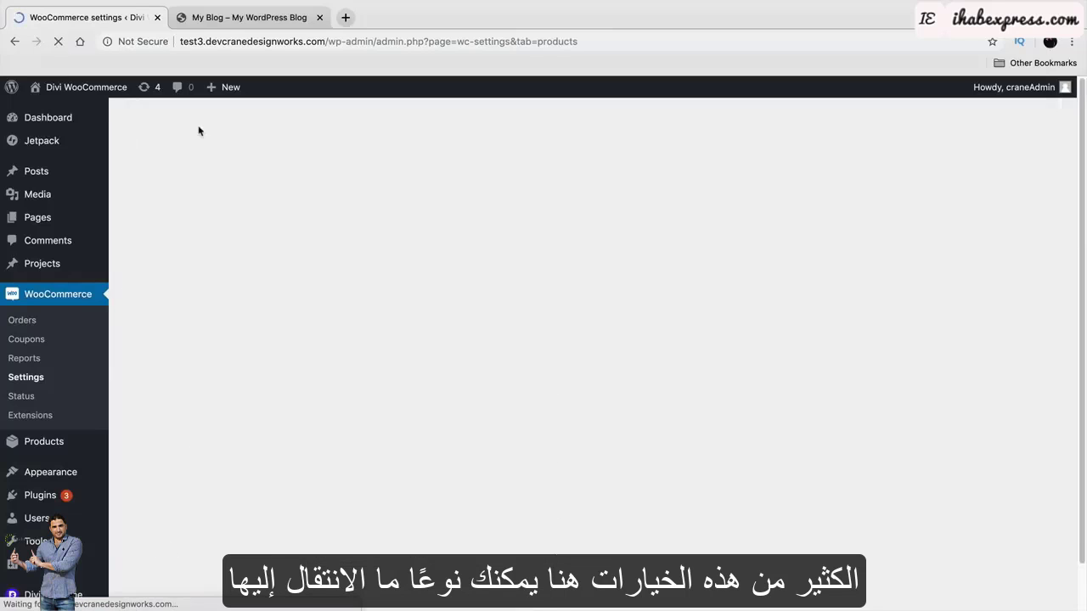
scroll(230, 255, down, 5)
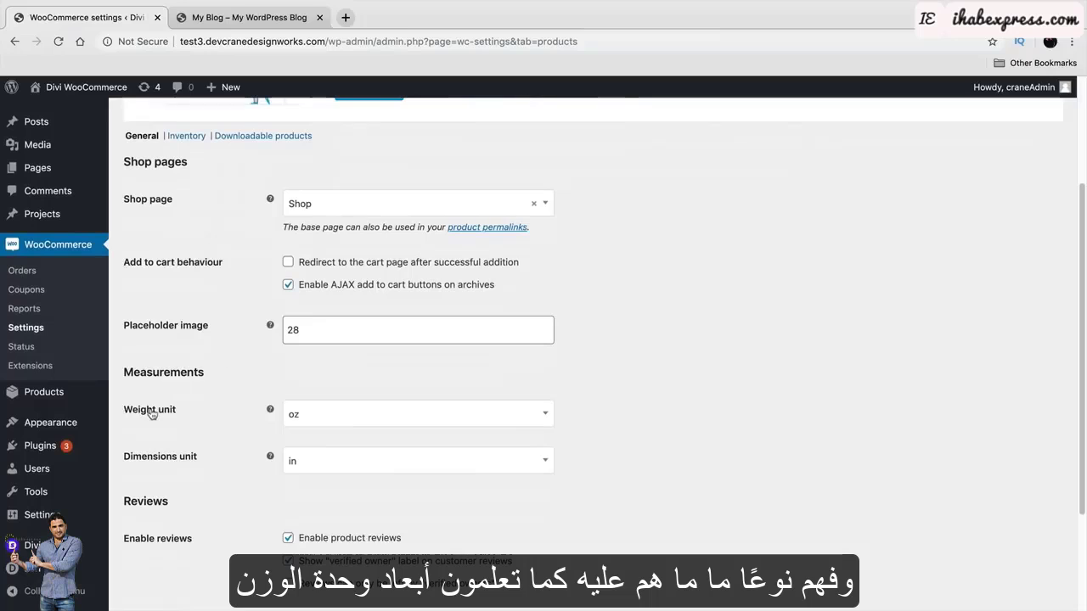
scroll(191, 459, up, 4)
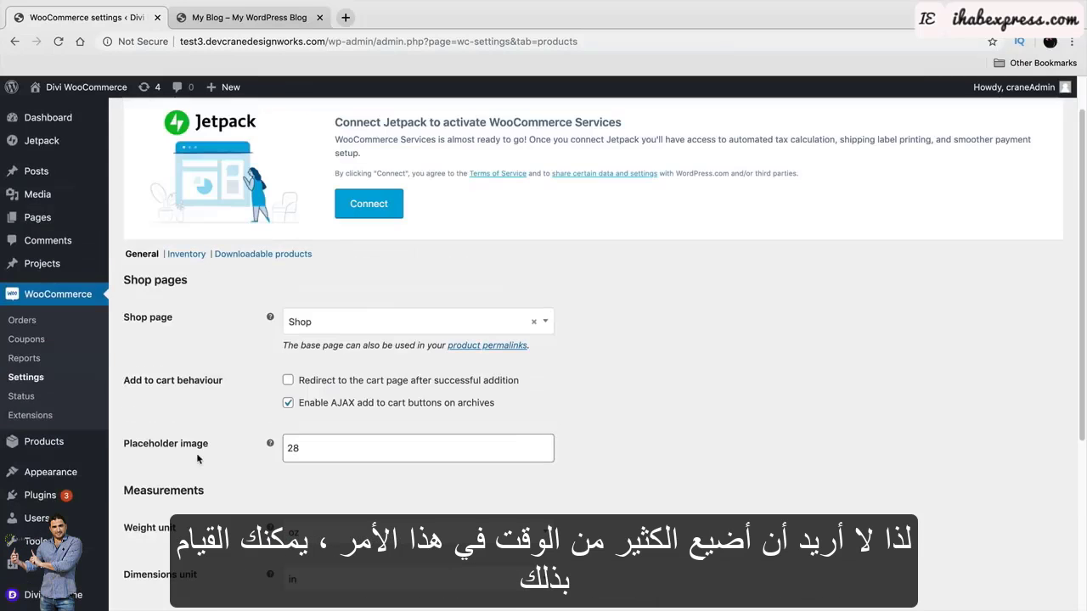
click(260, 135)
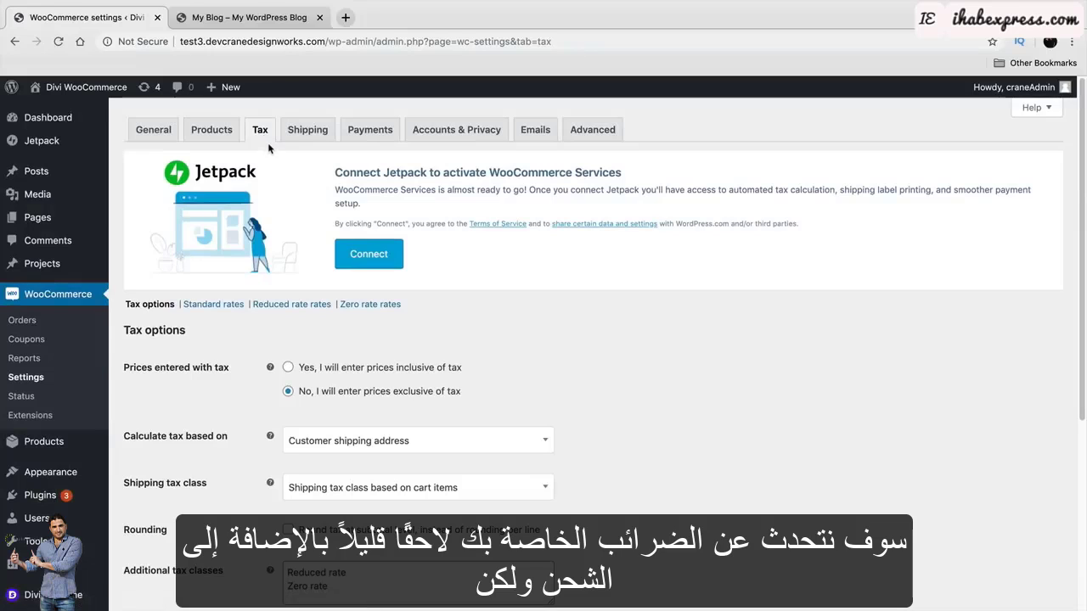
click(306, 138)
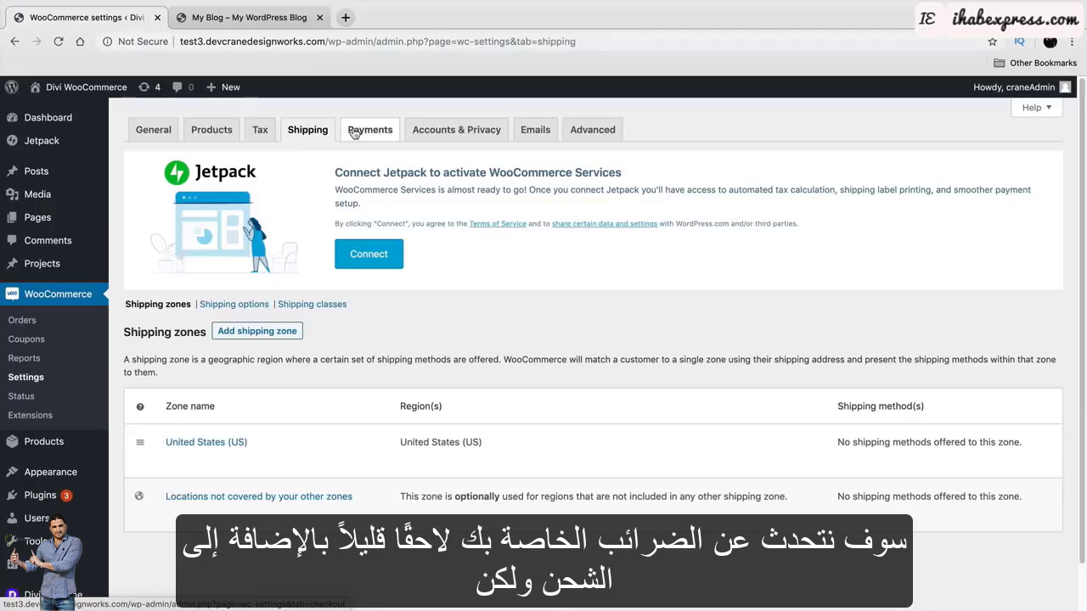
click(256, 133)
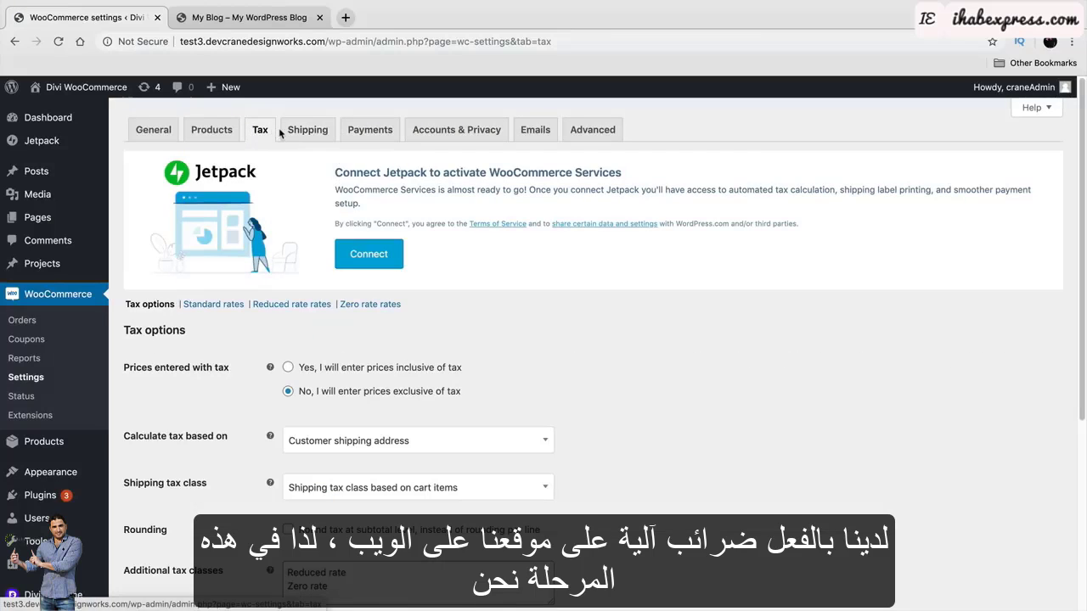
Review the Payments tab's payment methods list showing PayPal and Stripe.
click(358, 130)
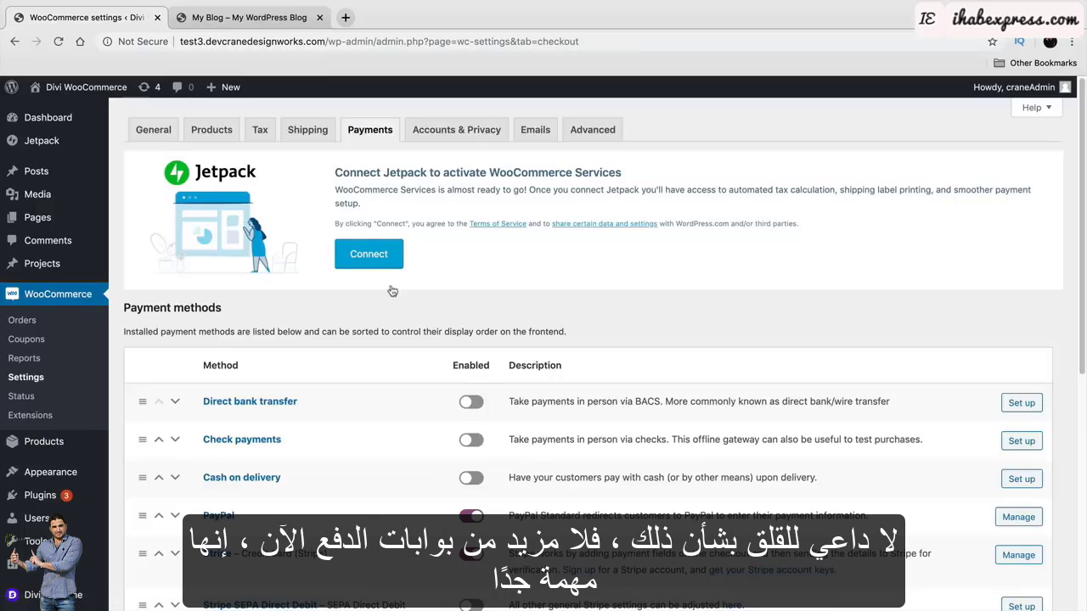
scroll(410, 338, down, 2)
scroll(344, 344, down, 2)
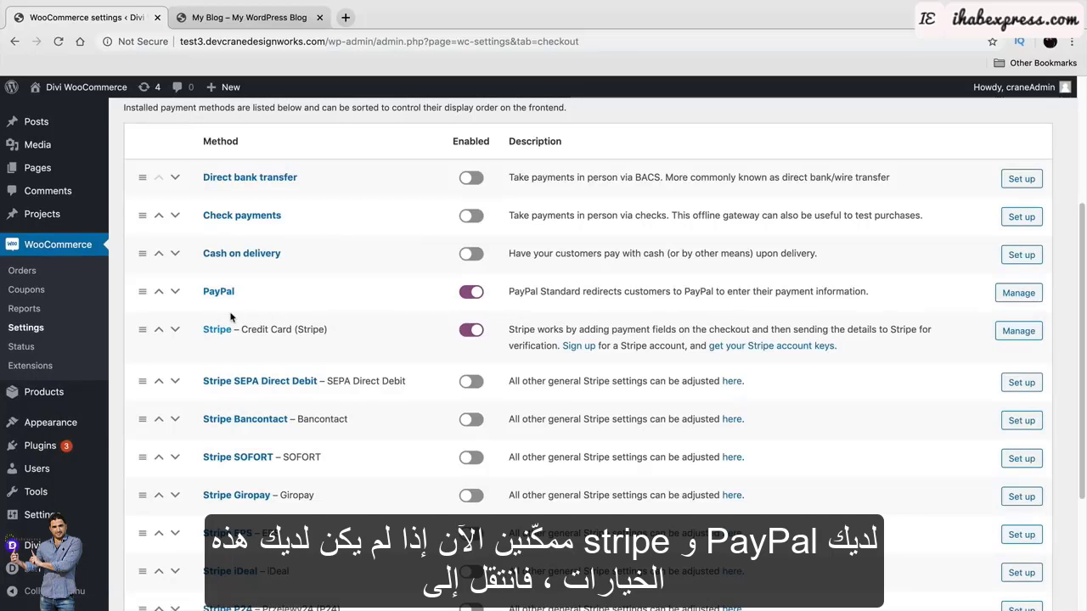
Search the Add Plugins directory for 'stripe' plugins.
mouse_move(67, 444)
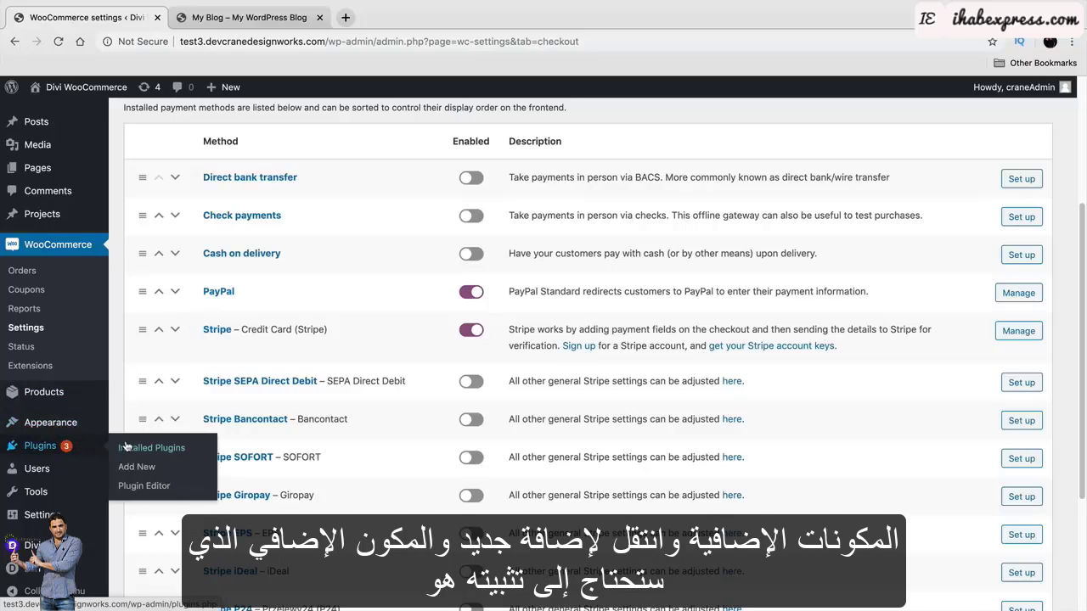
click(139, 469)
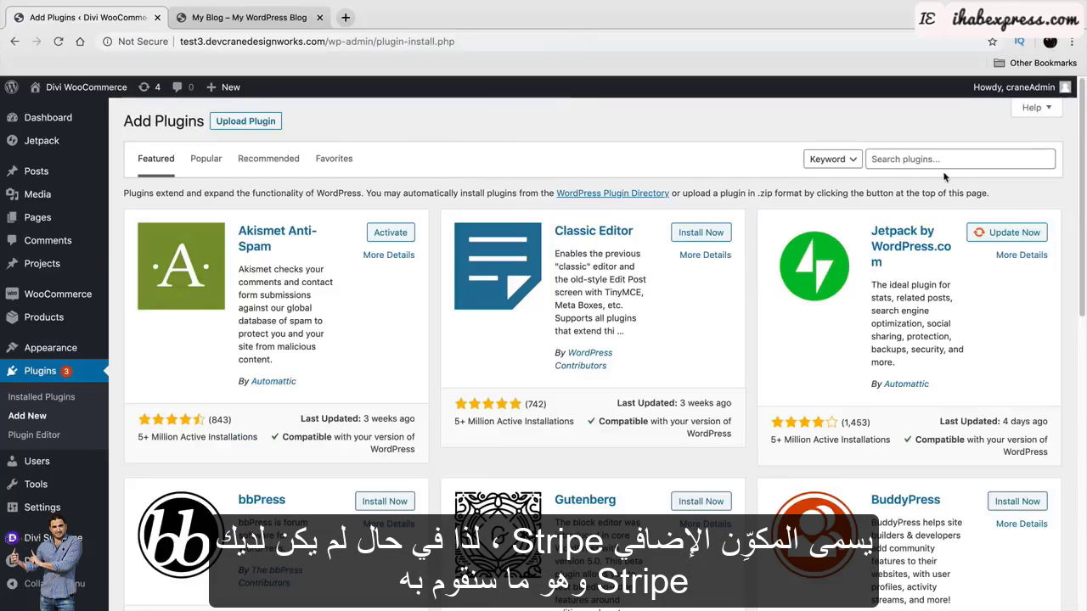
click(945, 161)
text(stripe)
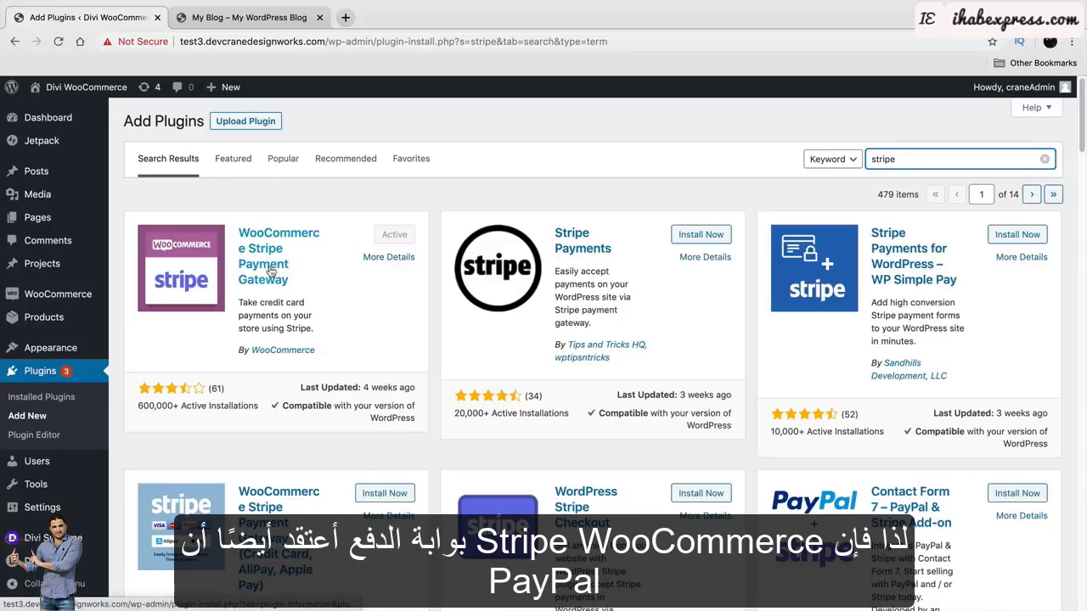
Replace the plugin search with 'paypal' and look over the results.
double_click(982, 160)
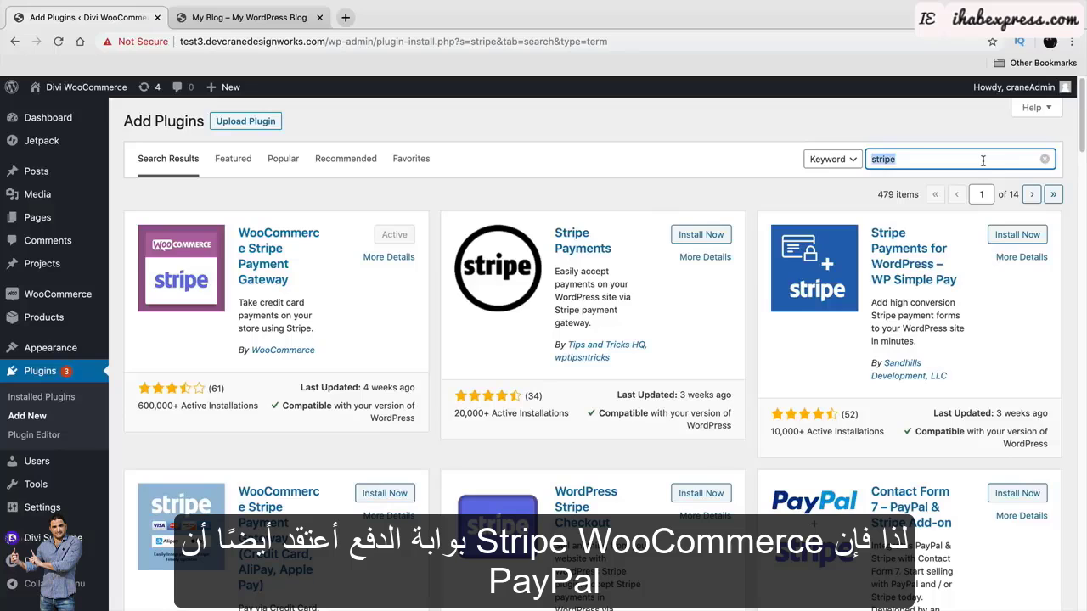
text(paypal)
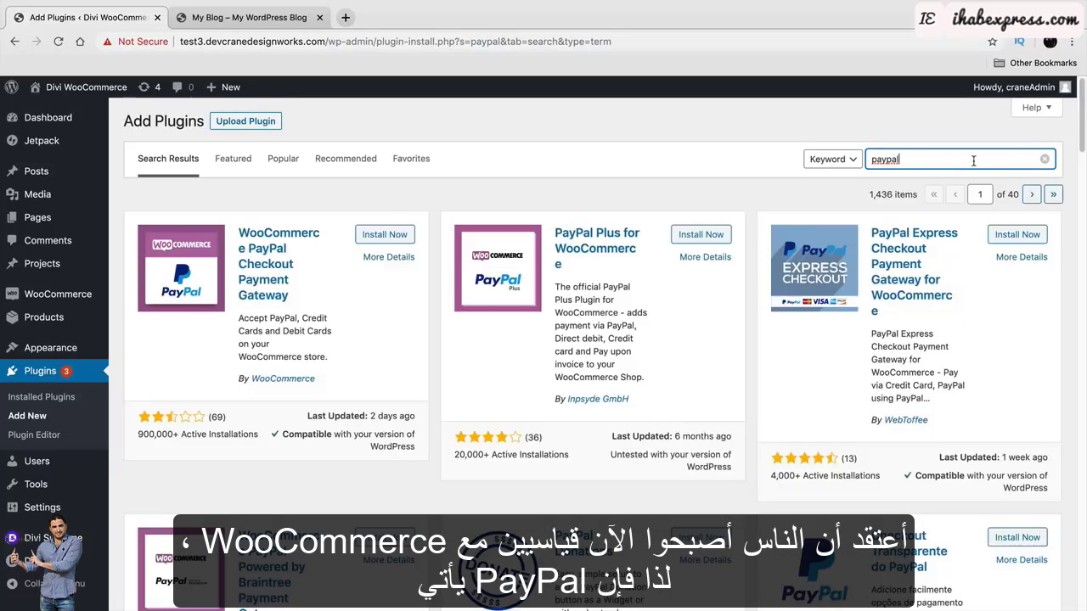
scroll(572, 334, down, 2)
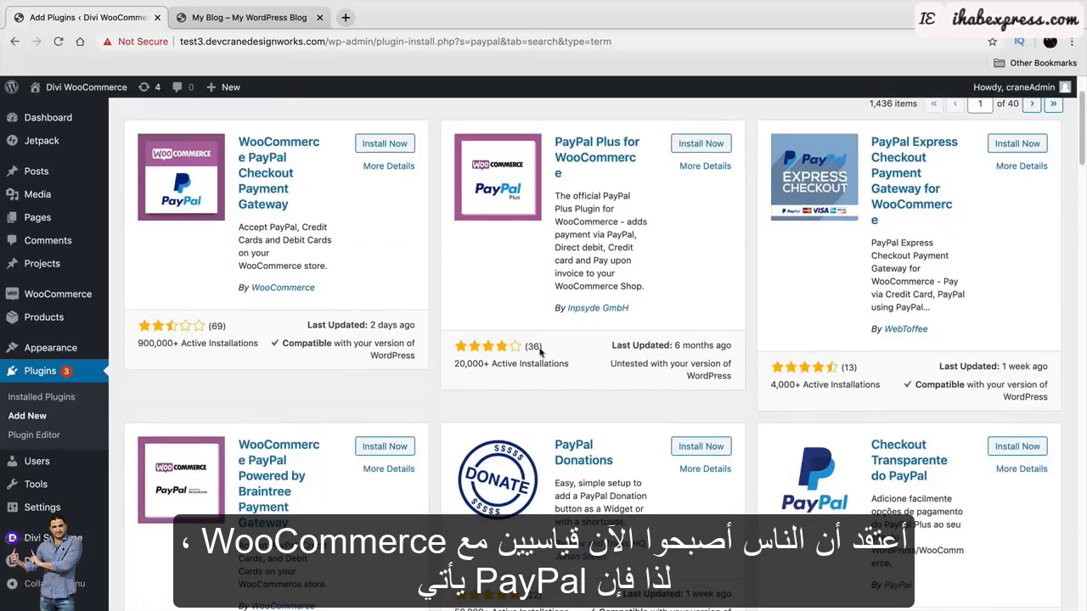
scroll(396, 420, up, 2)
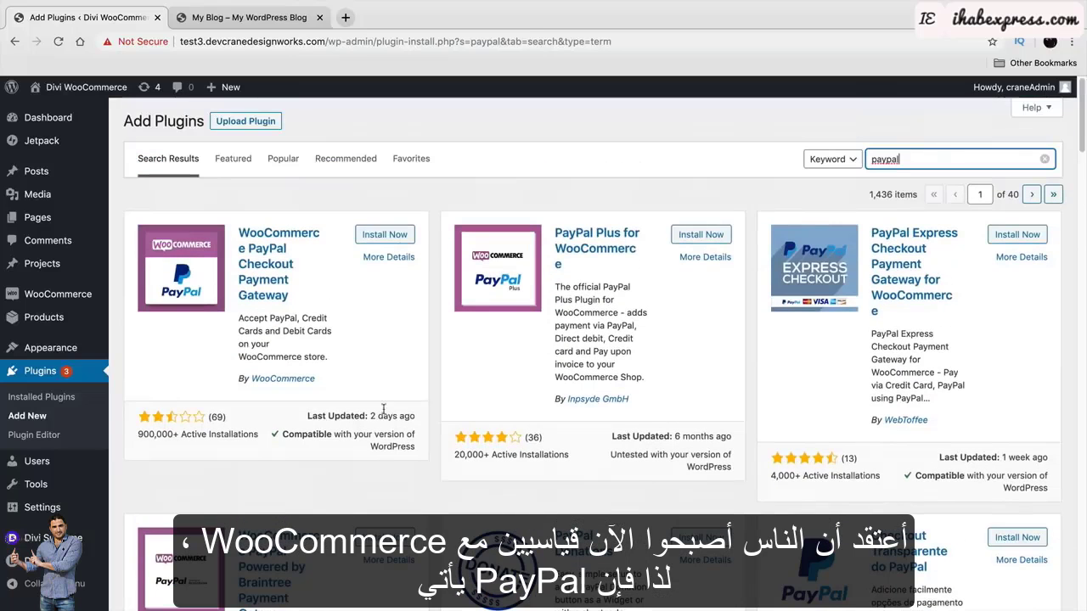
Review the installed plugins, pointing out WooCommerce Stripe Gateway and WooCommerce Services.
click(76, 399)
scroll(222, 418, down, 8)
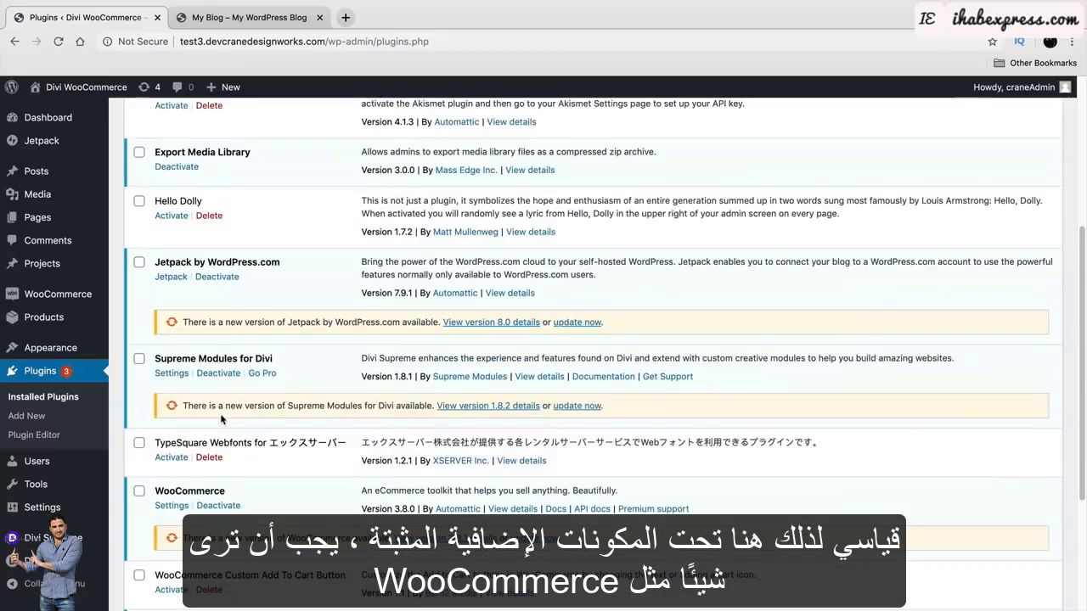
scroll(222, 418, down, 1)
scroll(211, 402, down, 2)
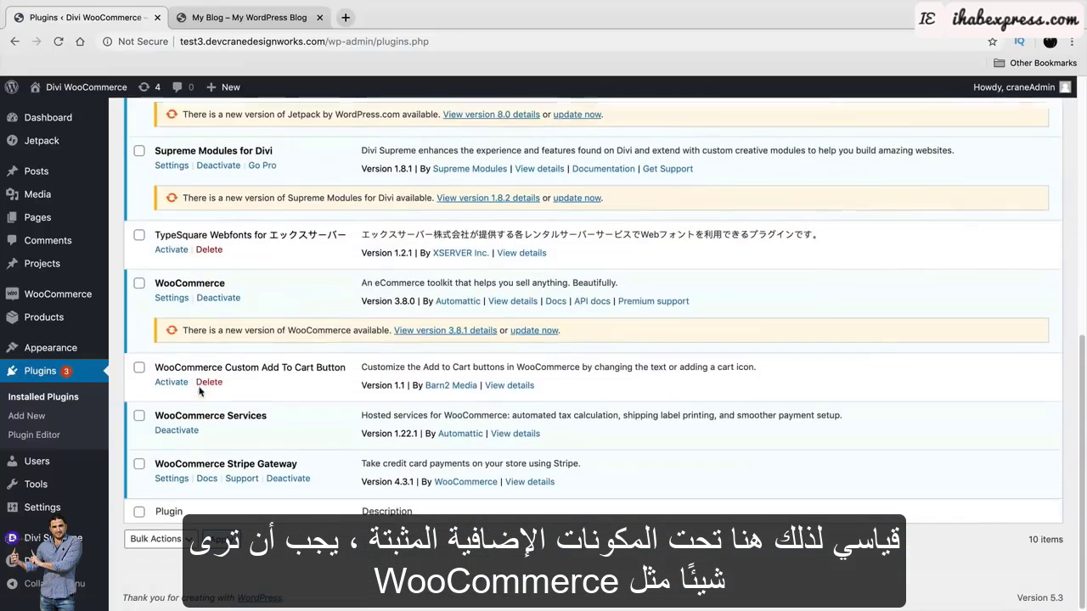
drag(177, 464, 297, 463)
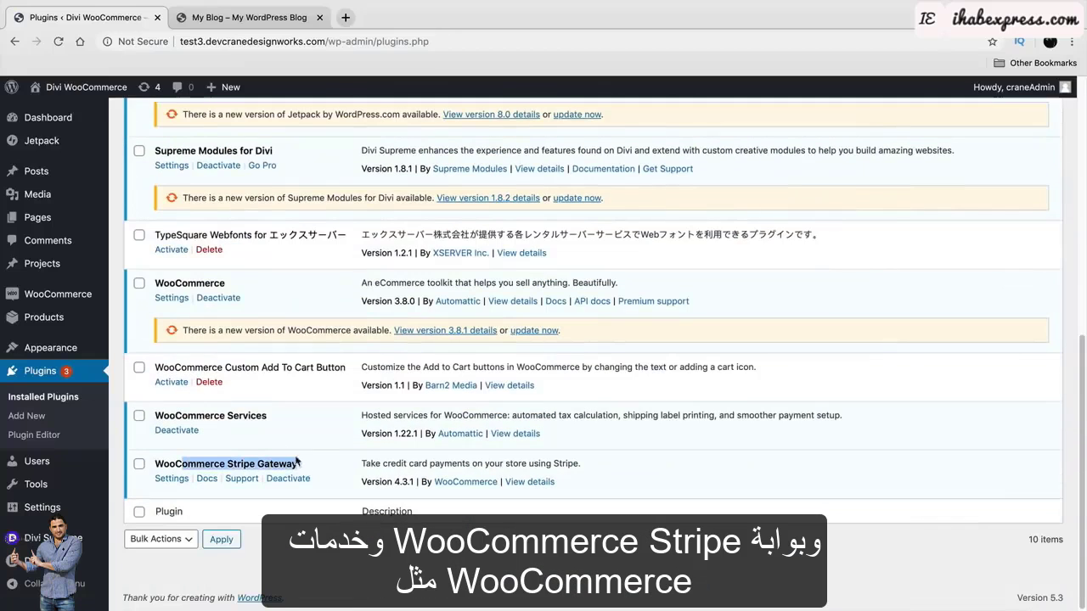
drag(175, 416, 261, 420)
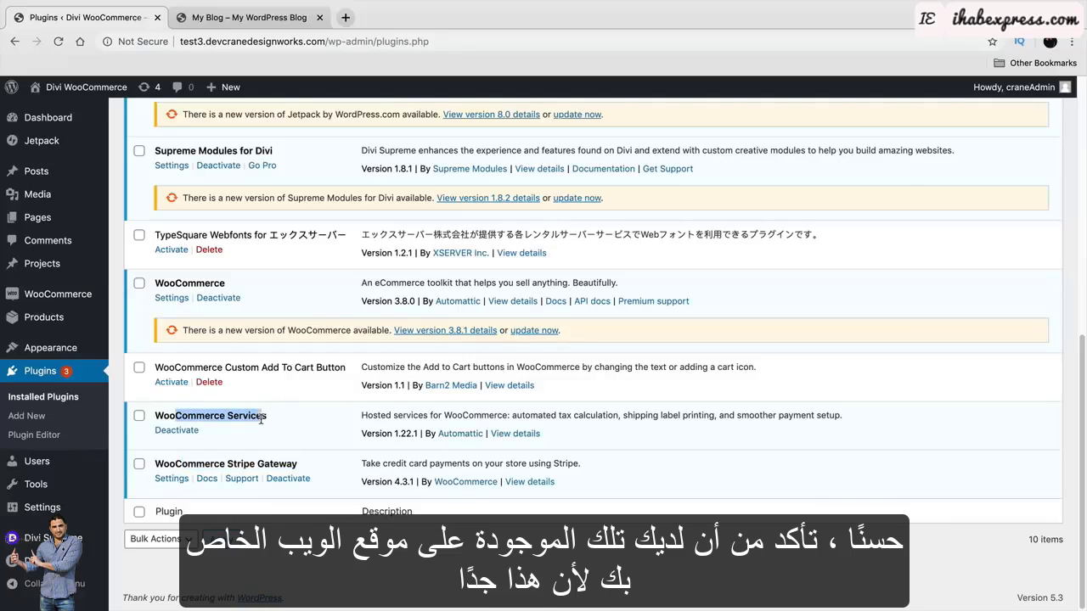
scroll(289, 440, up, 6)
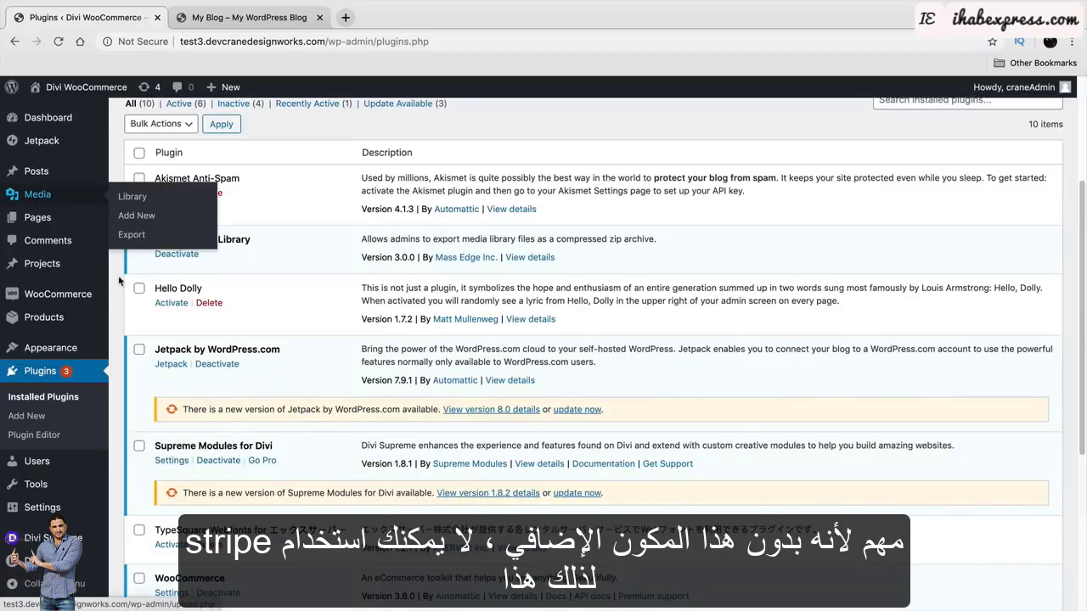
scroll(170, 408, down, 6)
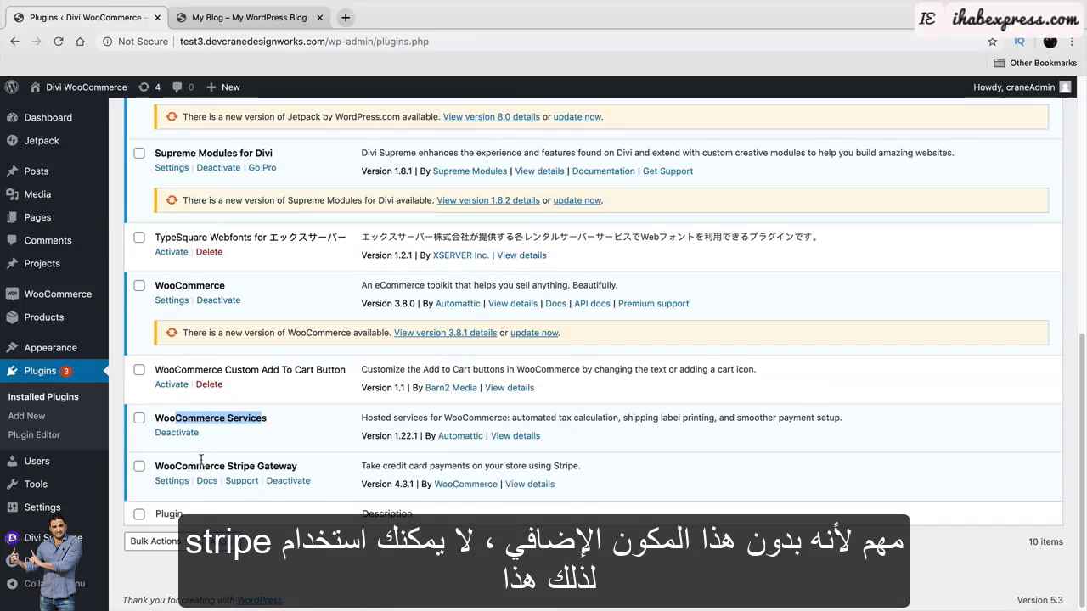
mouse_move(93, 303)
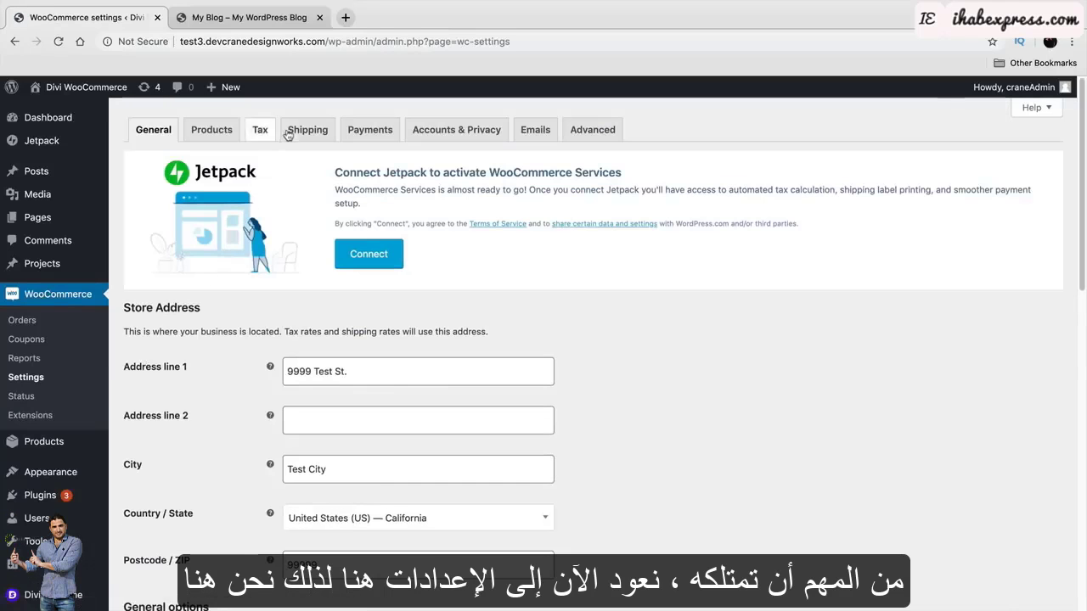
Review the WooCommerce Payments settings page.
click(370, 129)
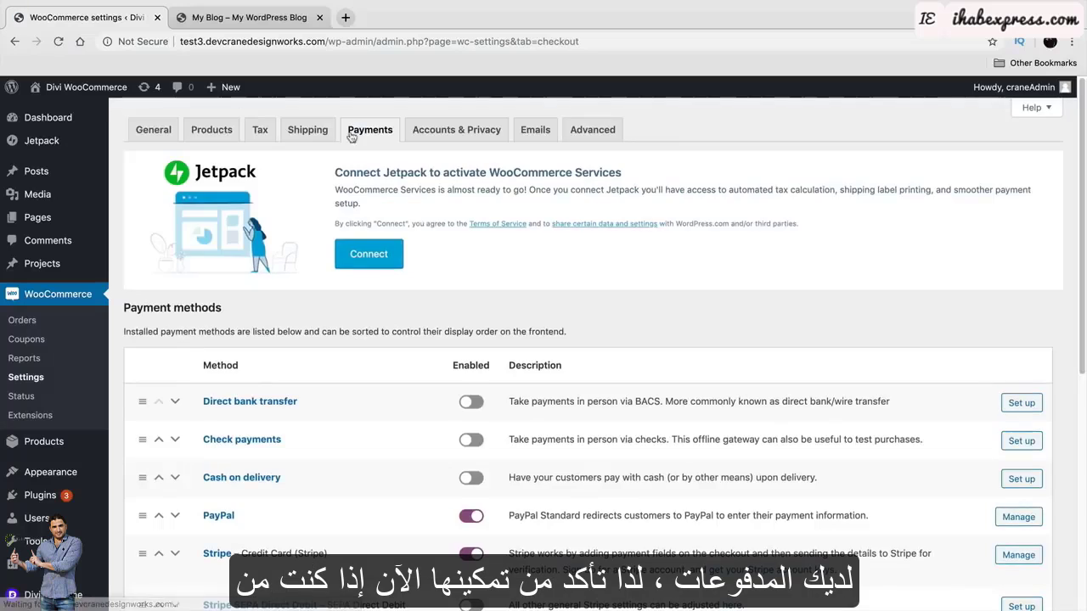
scroll(401, 351, down, 5)
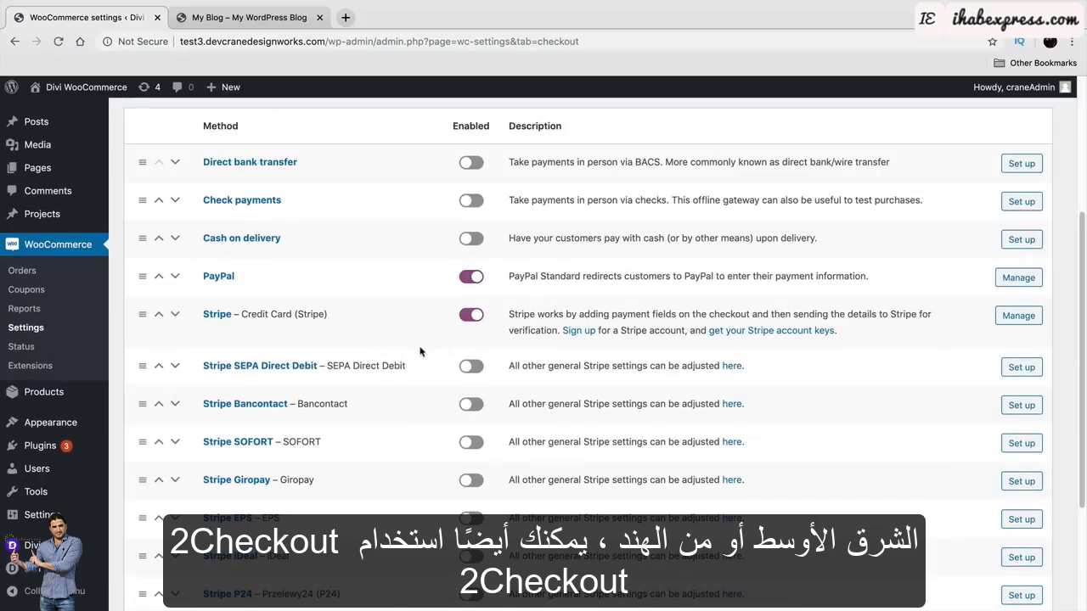
scroll(419, 339, down, 3)
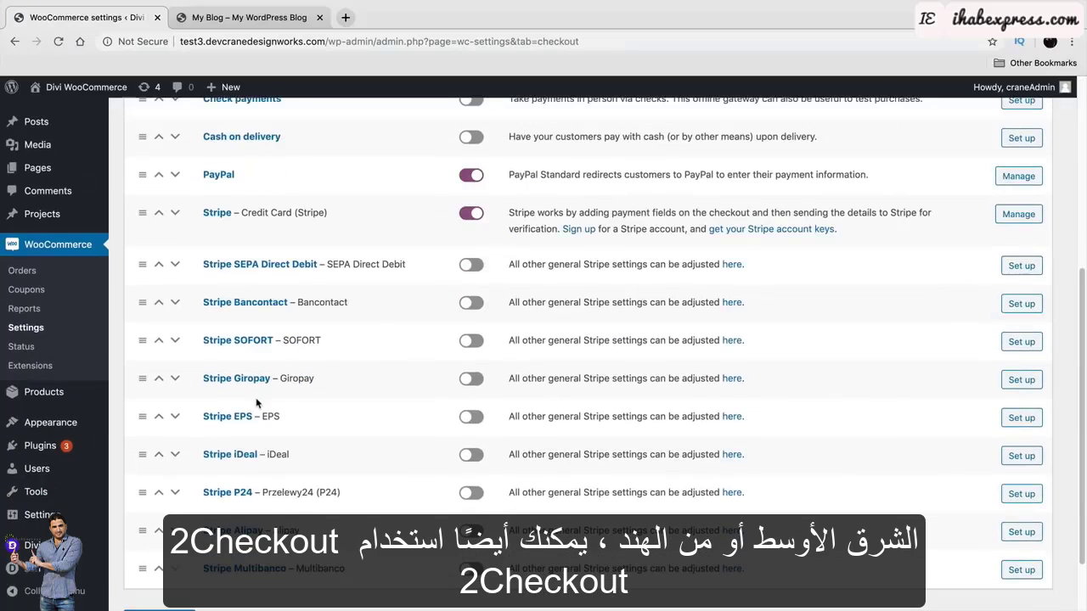
scroll(259, 402, up, 3)
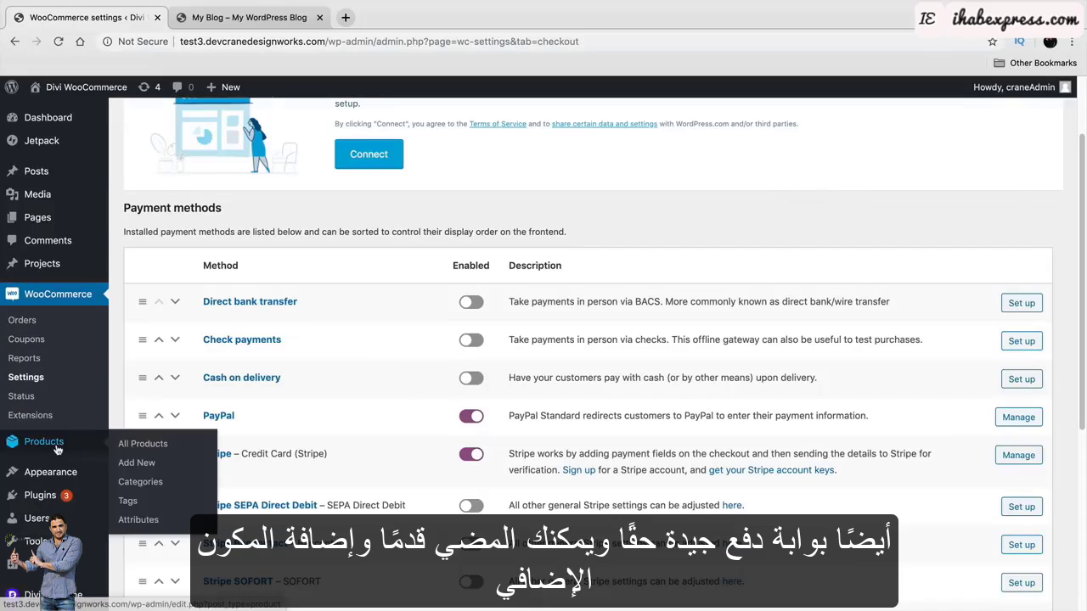
scroll(304, 428, up, 1)
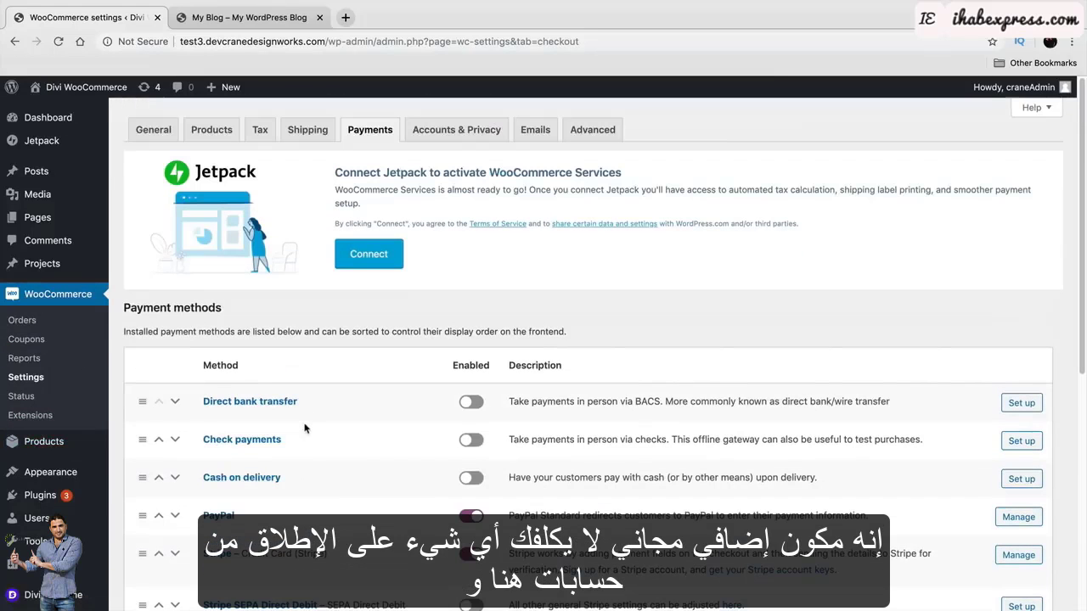
Review the Accounts & Privacy settings, then the Emails notification list.
click(450, 129)
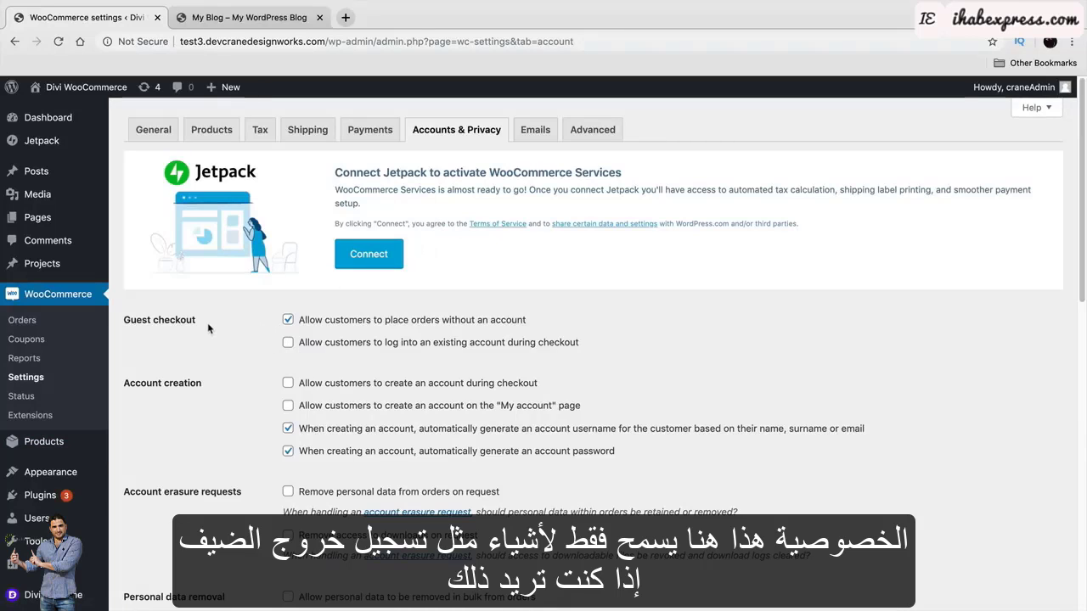
scroll(151, 380, down, 2)
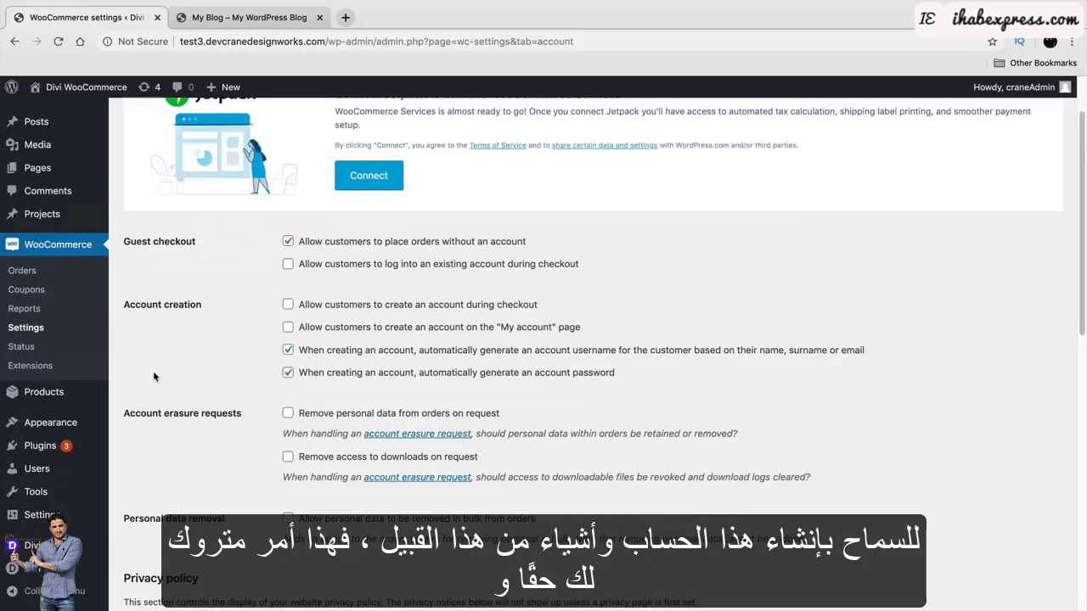
scroll(156, 372, up, 2)
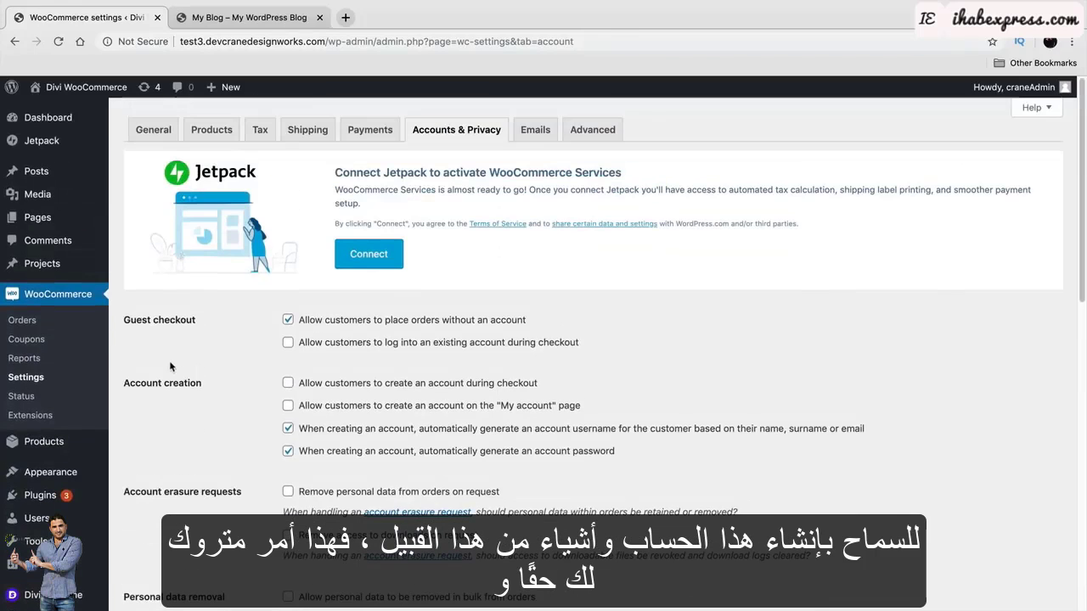
click(535, 131)
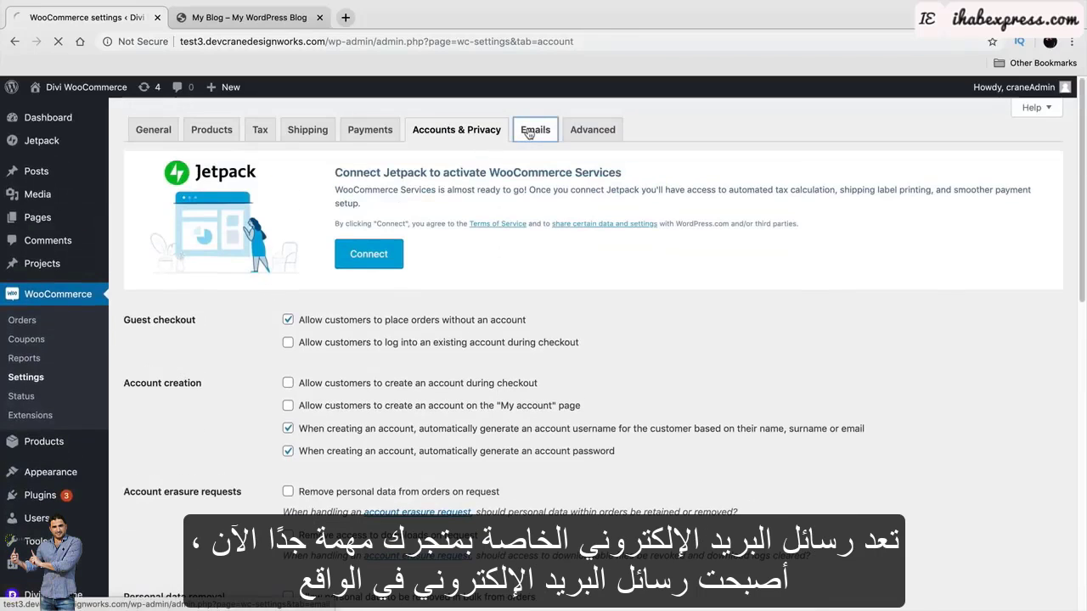
scroll(512, 225, down, 2)
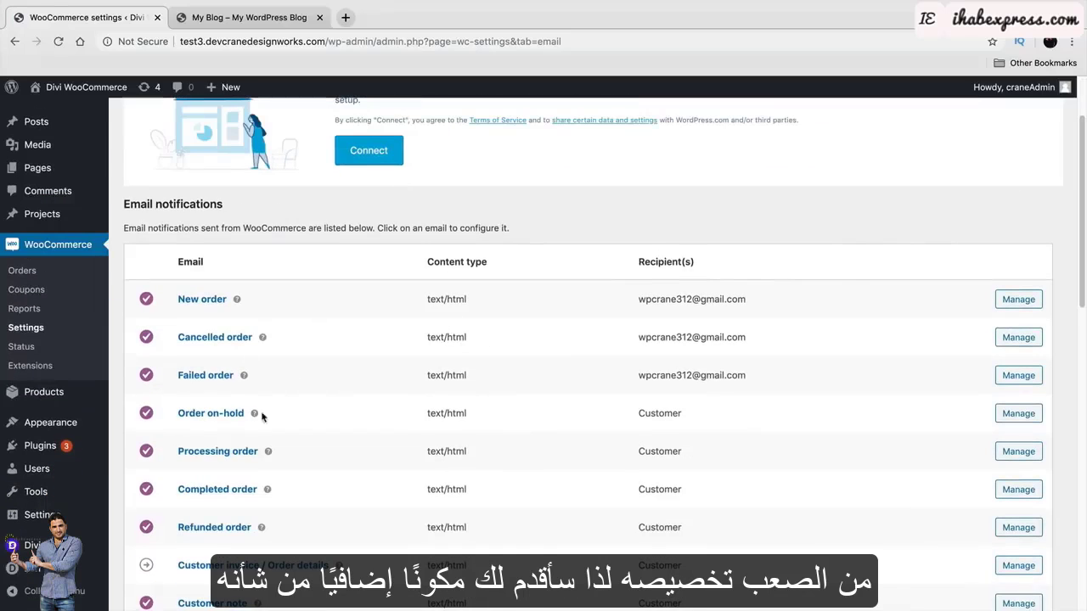
scroll(295, 415, up, 2)
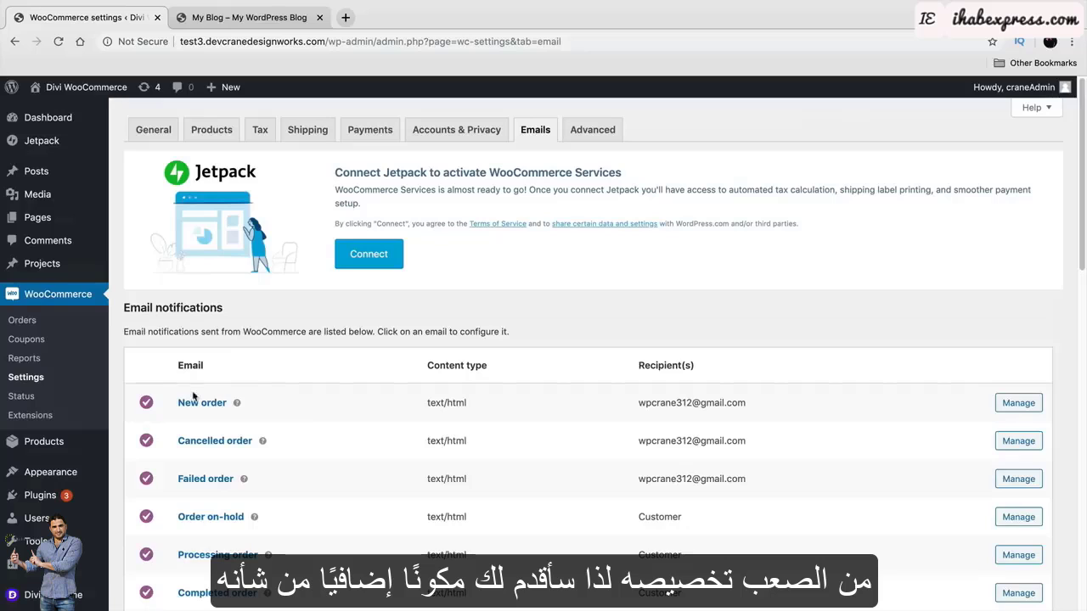
mouse_move(51, 495)
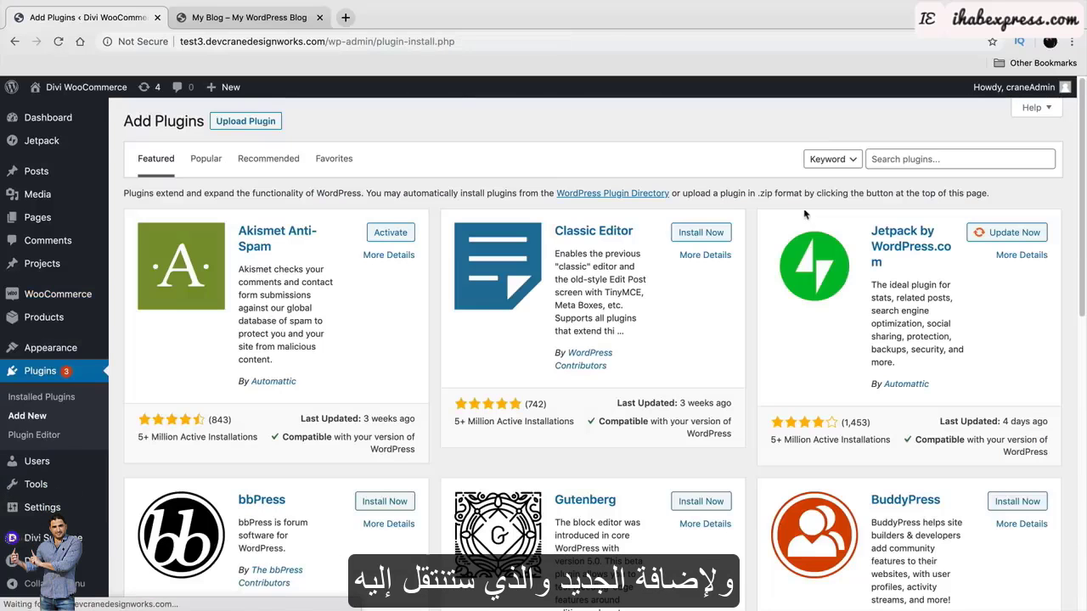
Search 'kadence', then install and activate Kadence WooCommerce Email Designer.
click(936, 159)
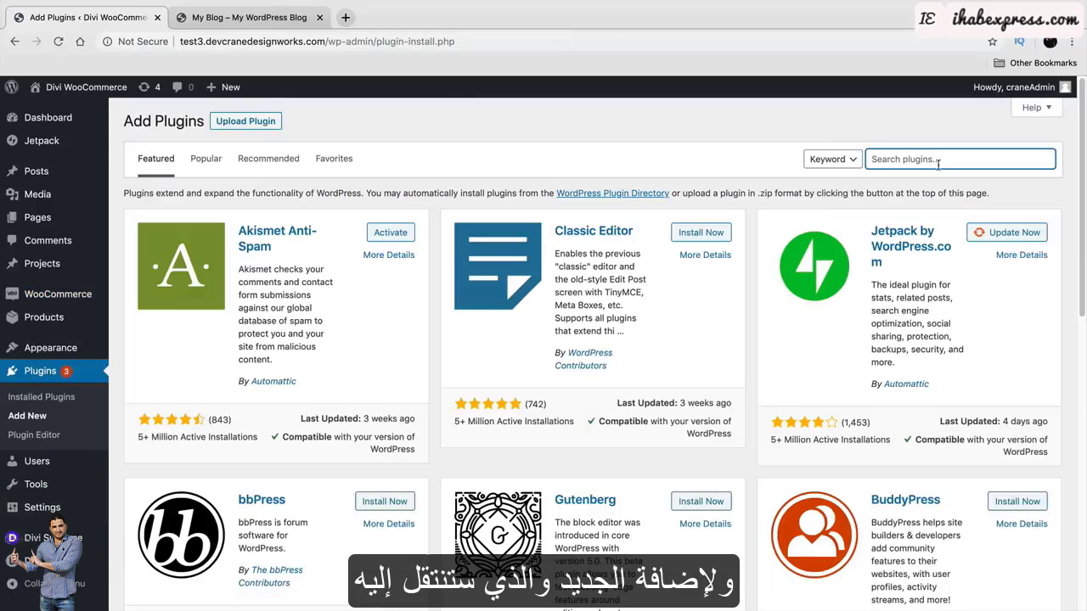
text(kadence)
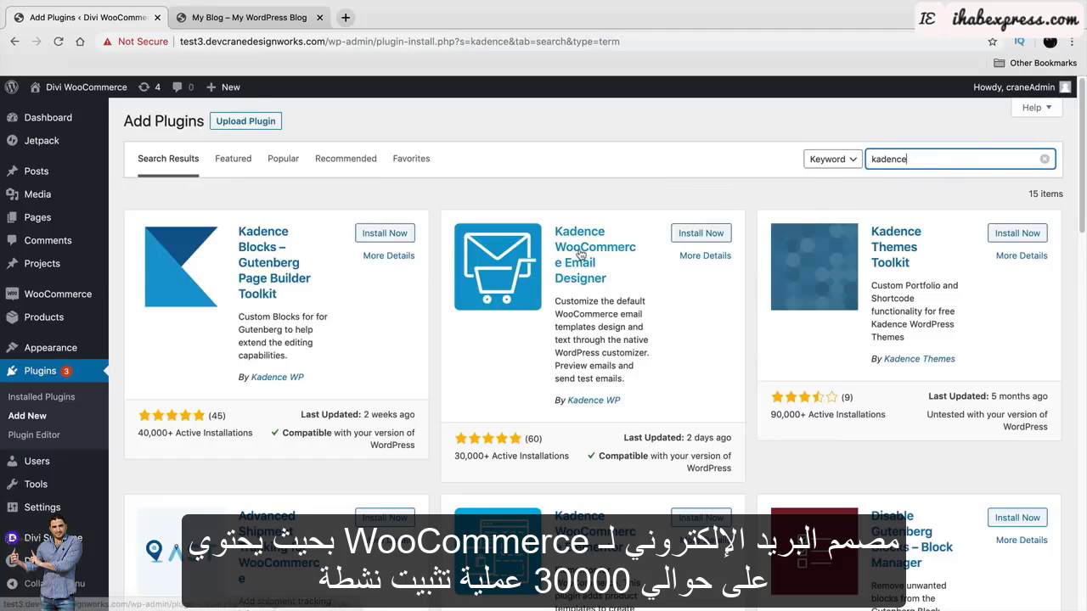
click(701, 233)
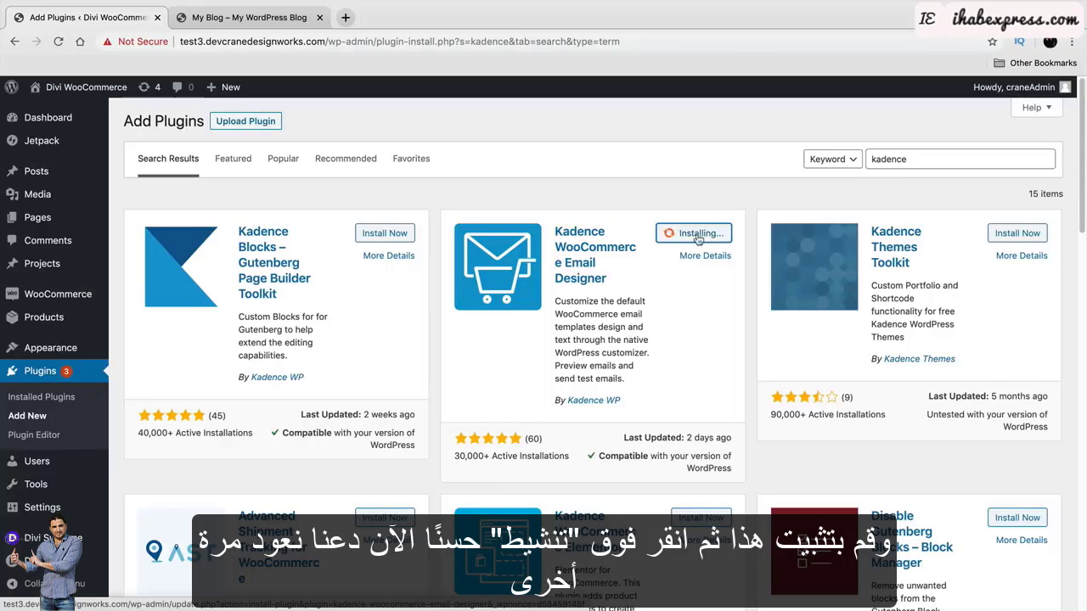
click(704, 238)
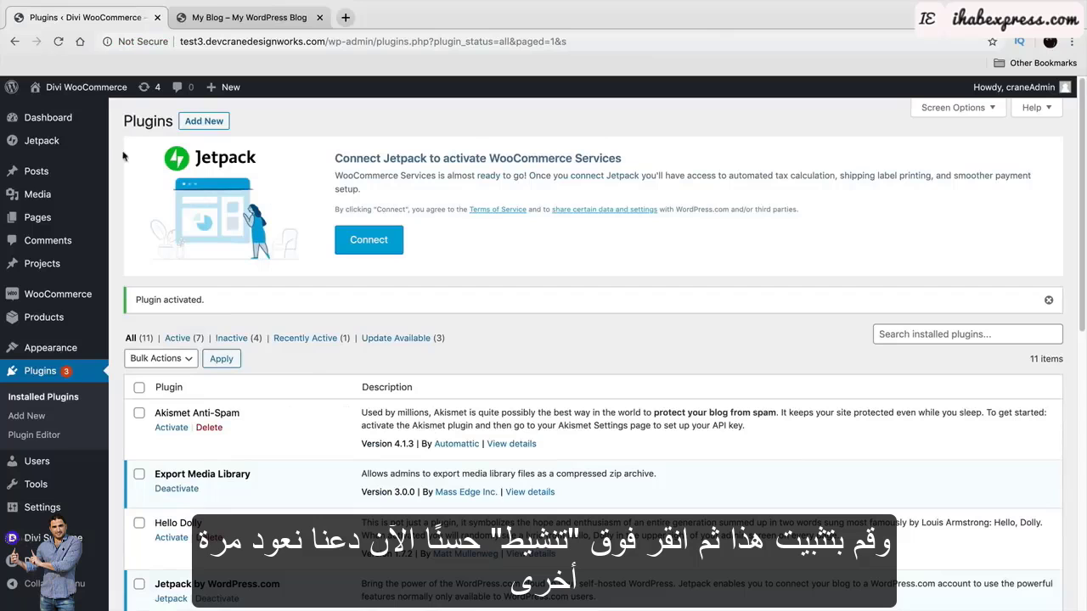
Visit the site homepage, then return to the WordPress Dashboard.
mouse_move(85, 87)
click(75, 113)
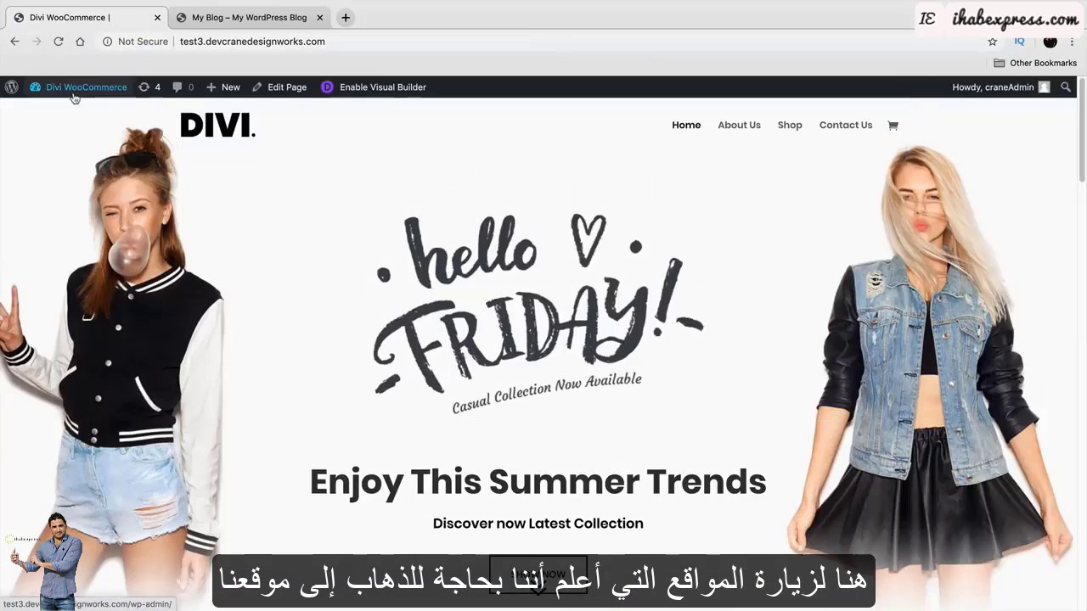
mouse_move(74, 92)
click(74, 111)
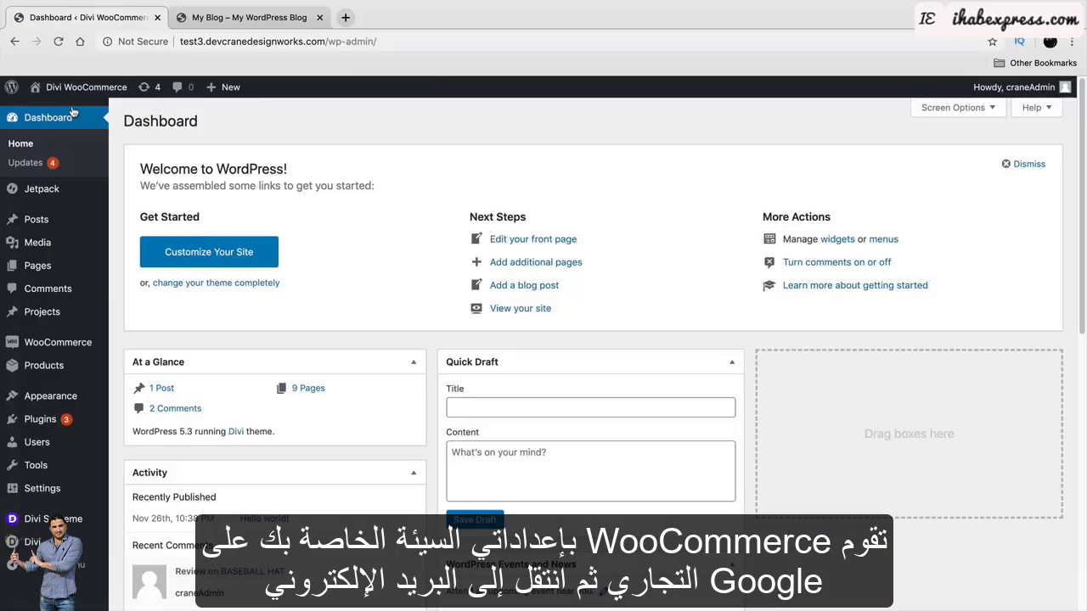
mouse_move(85, 344)
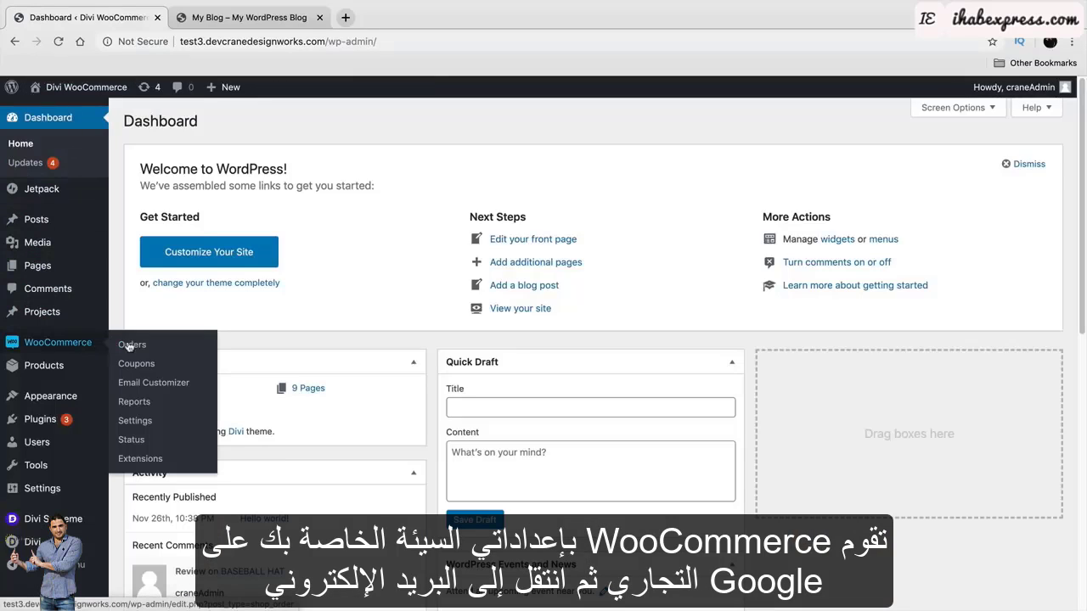
Load a prebuilt template in the email customizer, overriding the current email settings.
click(153, 383)
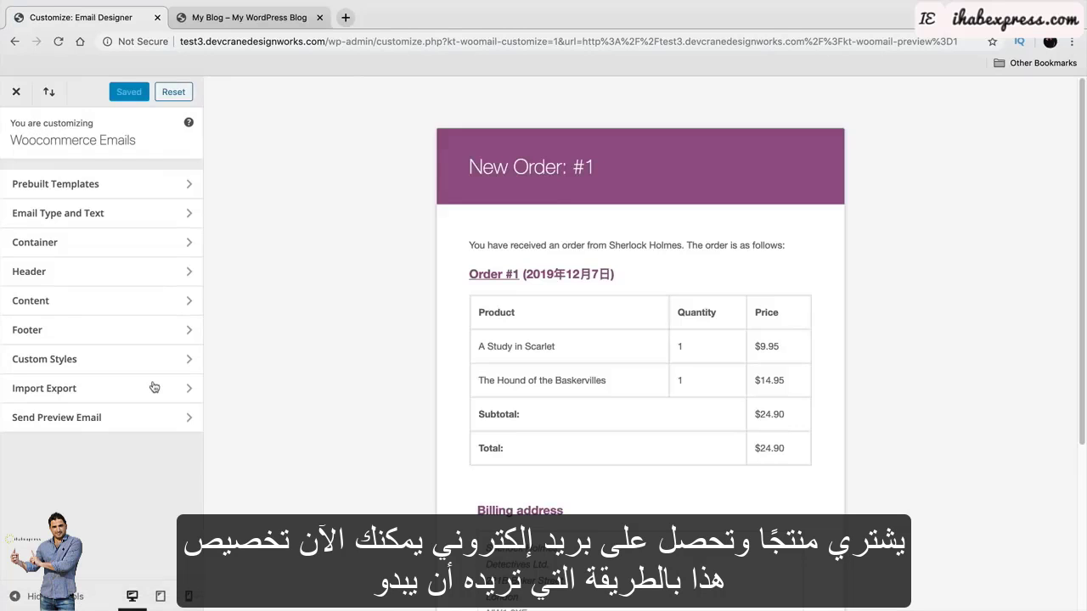
click(144, 184)
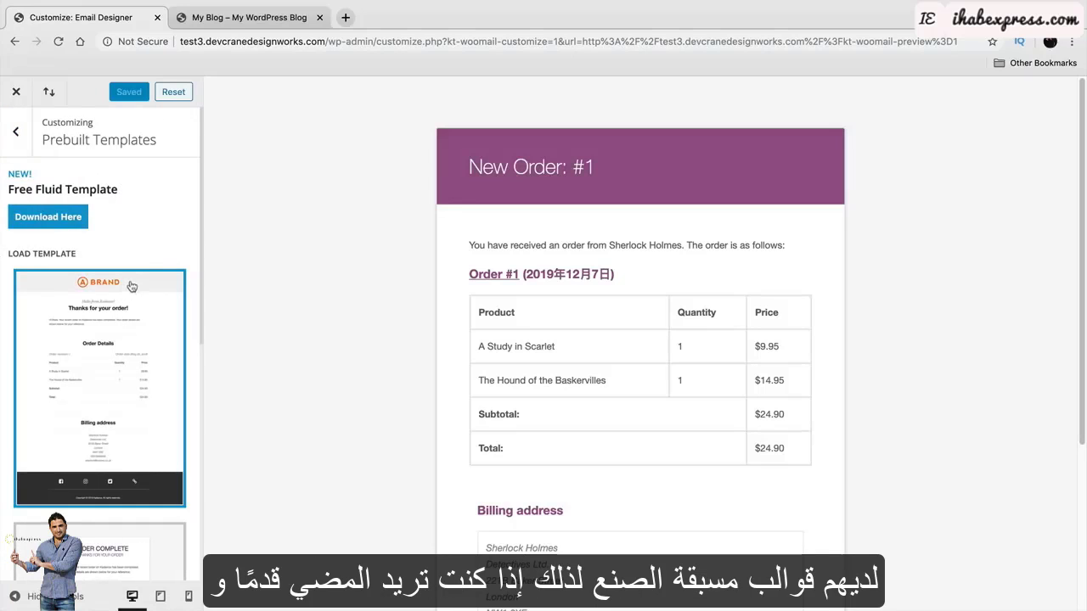
scroll(140, 261, down, 3)
scroll(136, 297, up, 3)
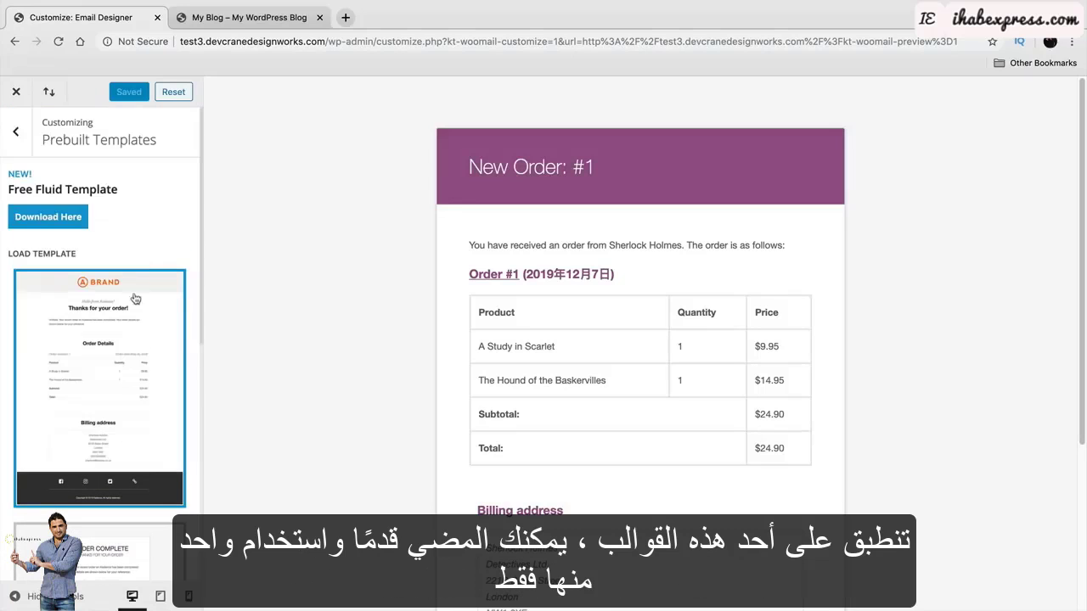
scroll(119, 382, down, 7)
scroll(119, 382, down, 5)
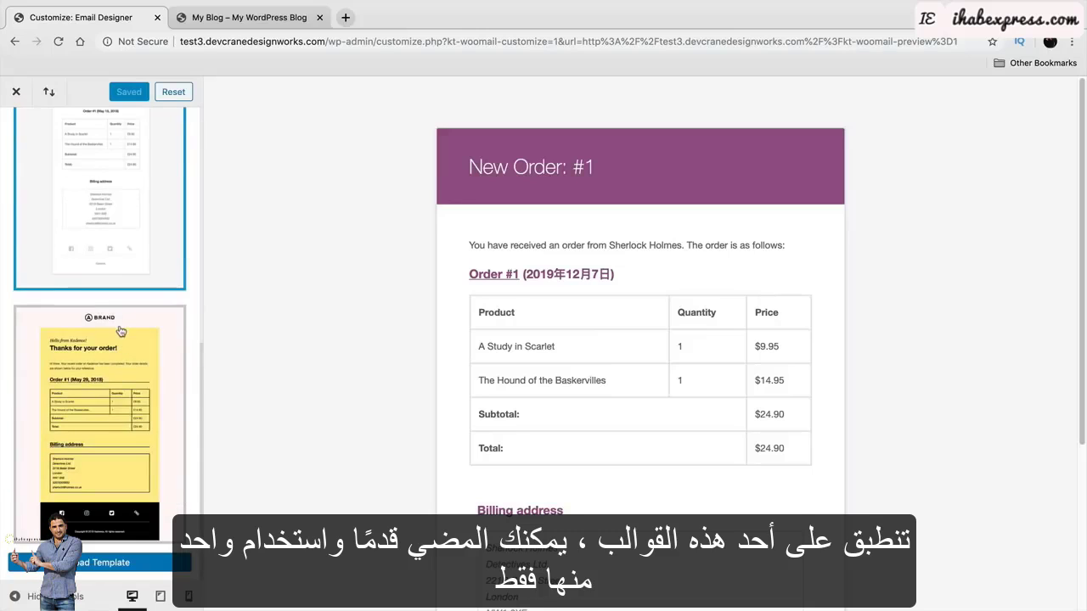
scroll(99, 367, down, 5)
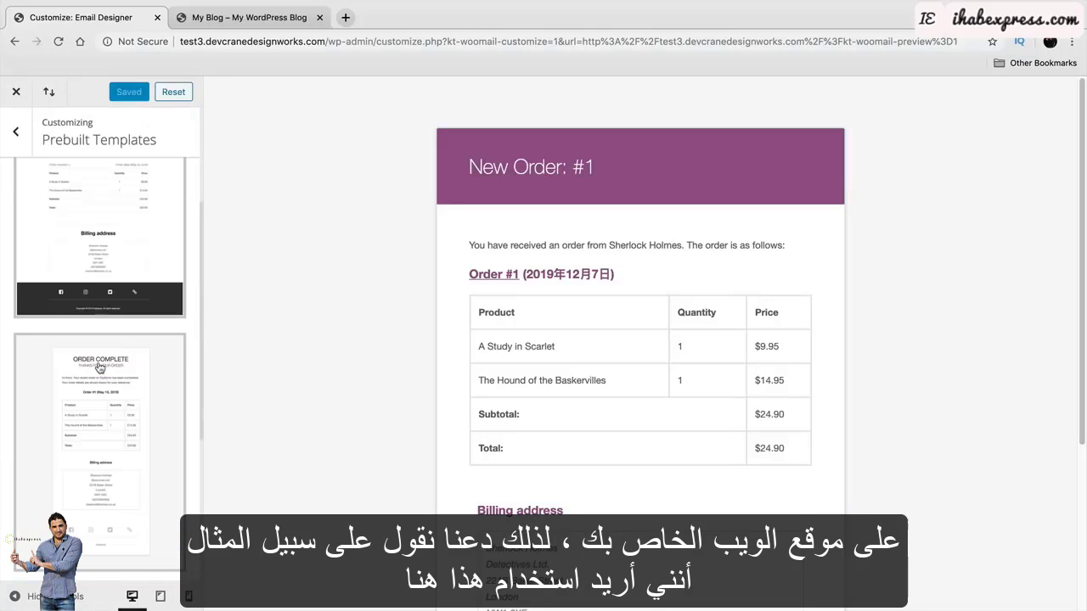
scroll(102, 372, up, 3)
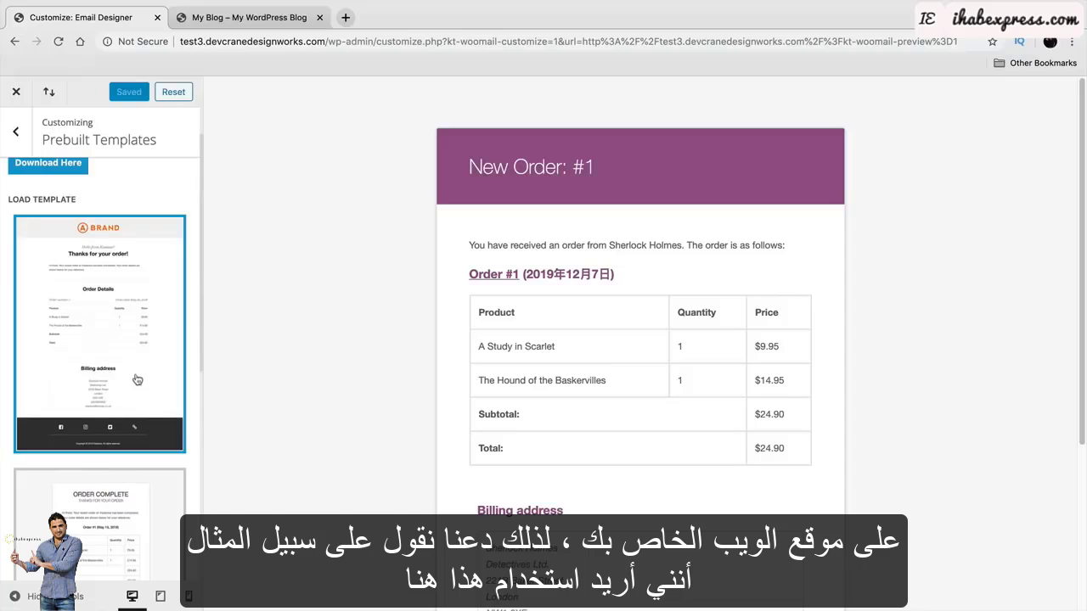
scroll(136, 365, down, 5)
scroll(136, 365, down, 3)
click(127, 560)
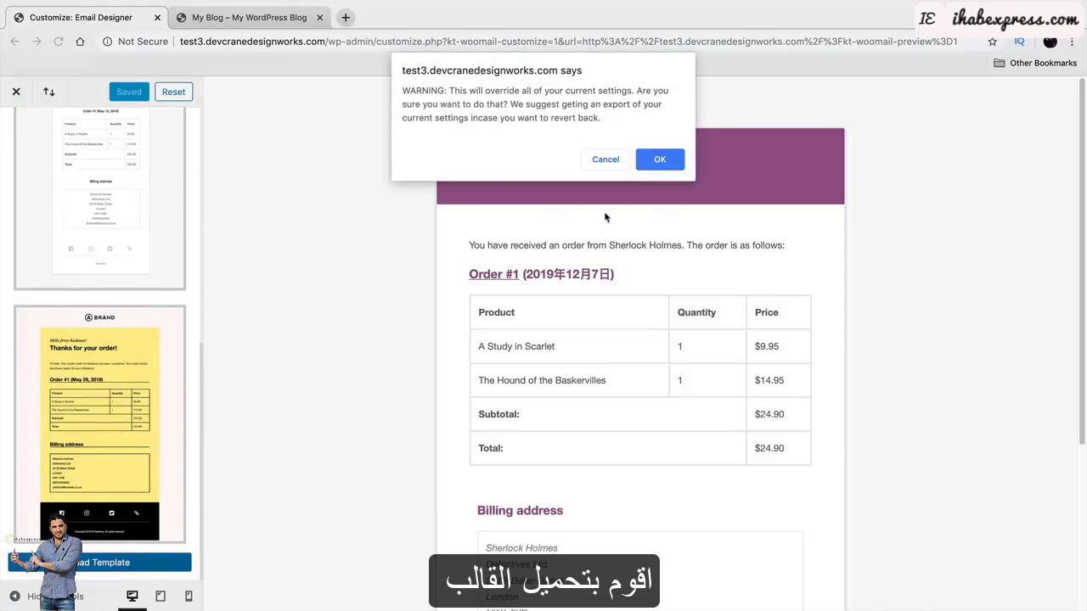
click(656, 153)
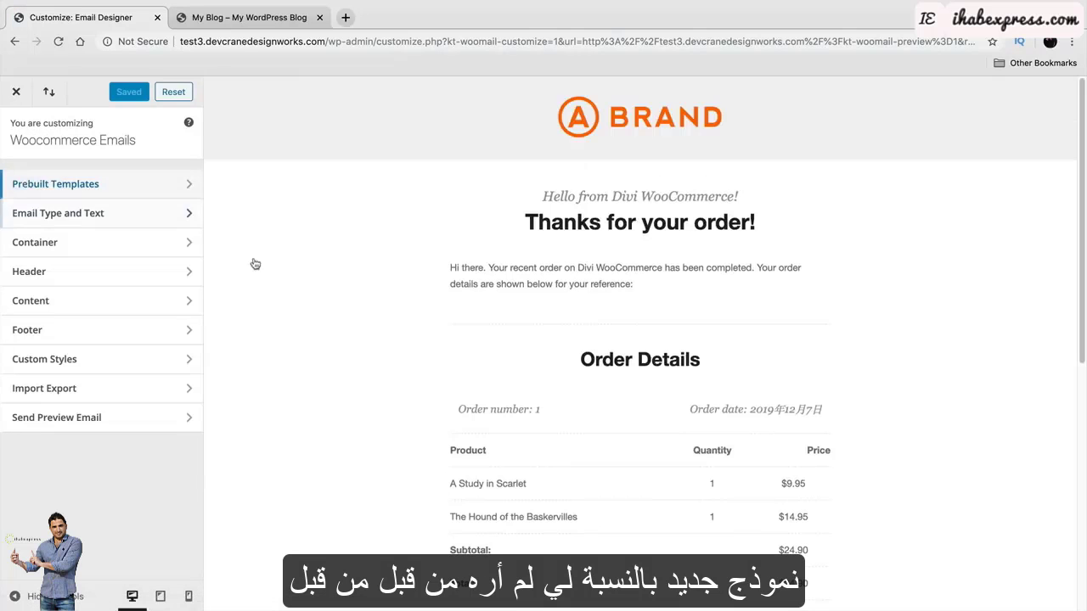
Widen the email container content width to 612, then save and close the designer.
click(141, 243)
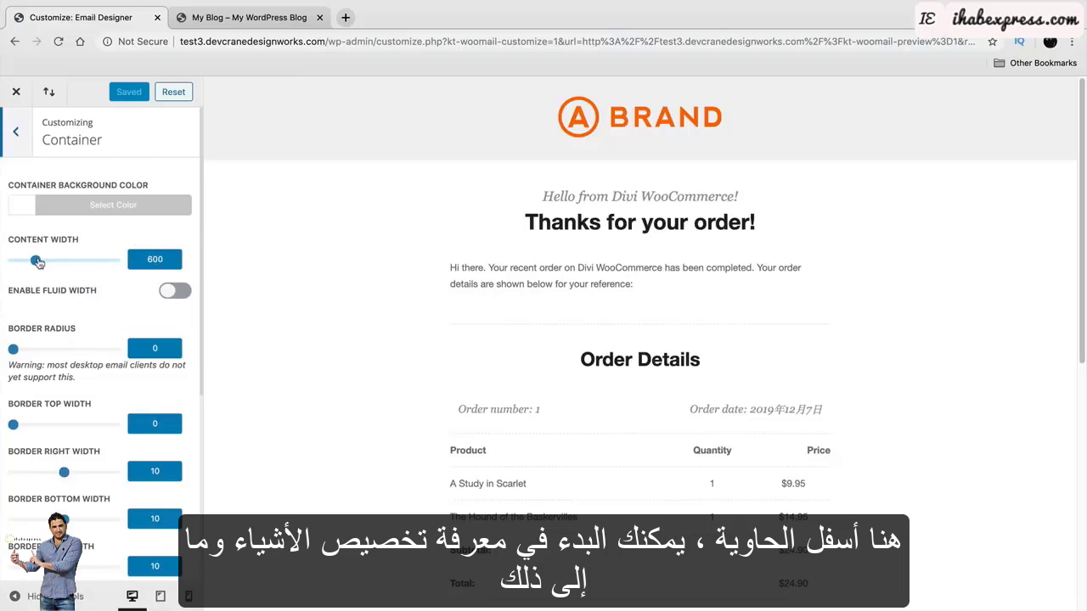
drag(35, 260, 36, 260)
click(15, 131)
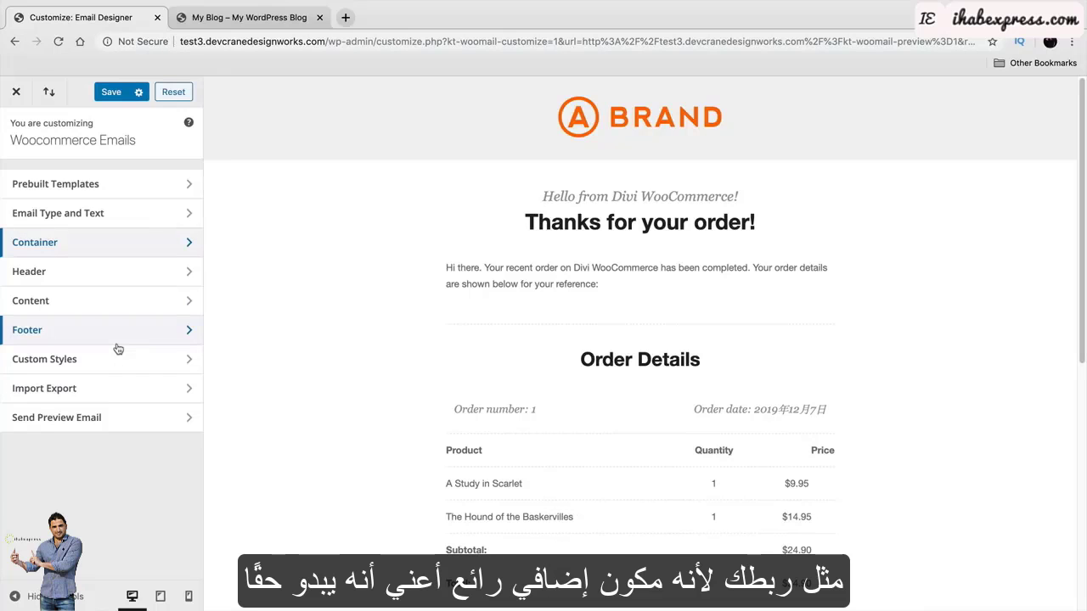
scroll(504, 361, down, 5)
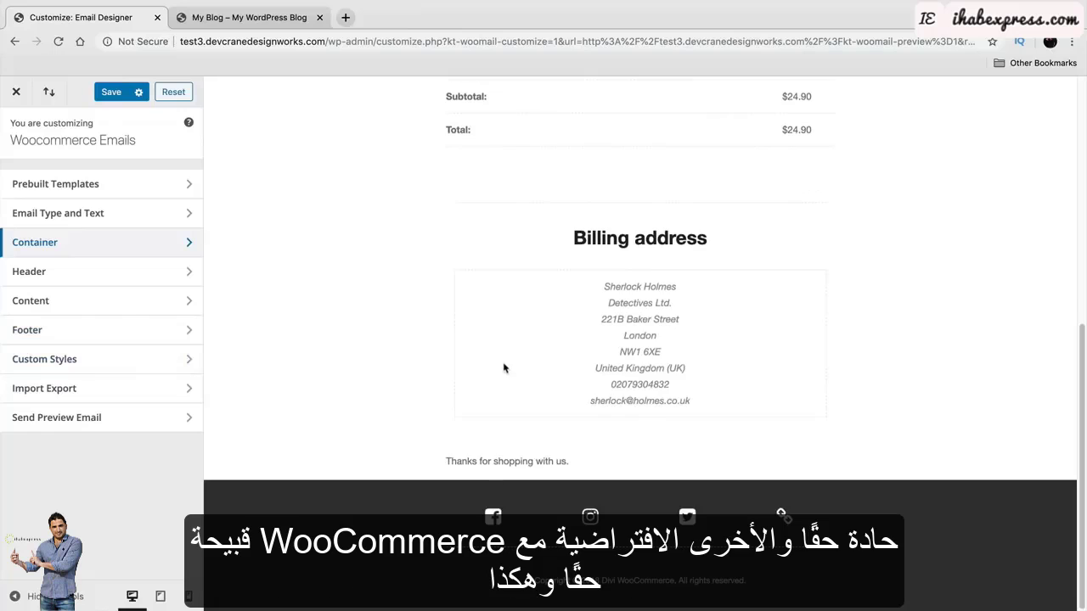
scroll(506, 383, up, 6)
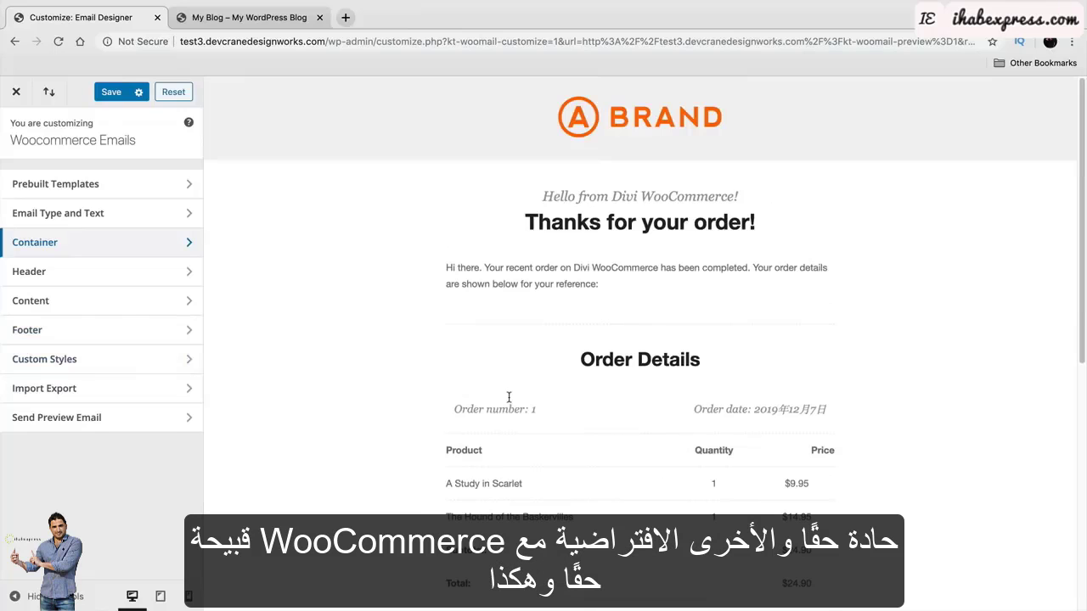
click(111, 92)
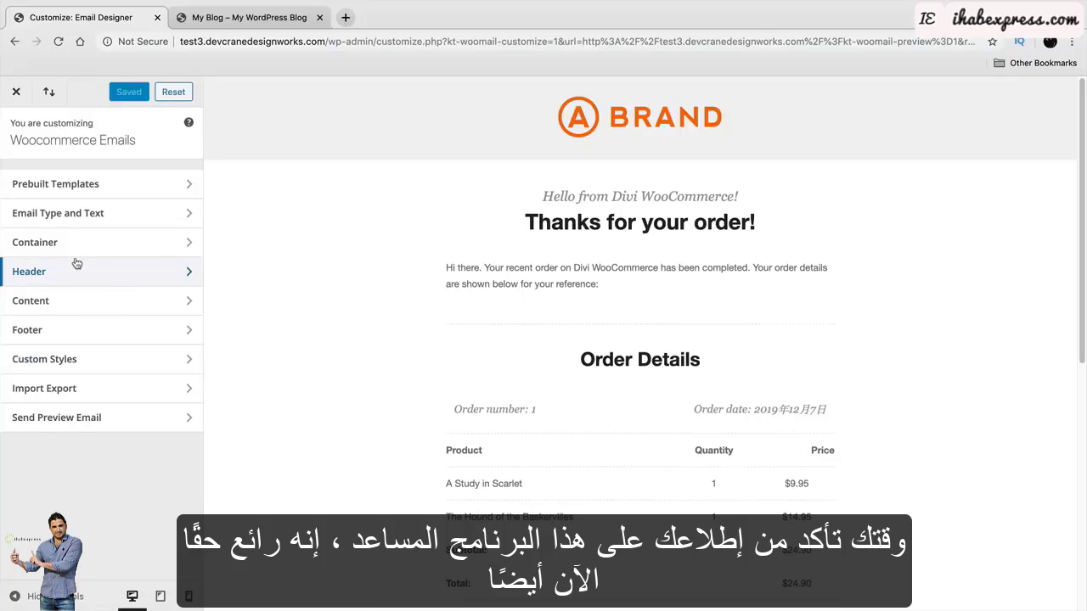
click(17, 94)
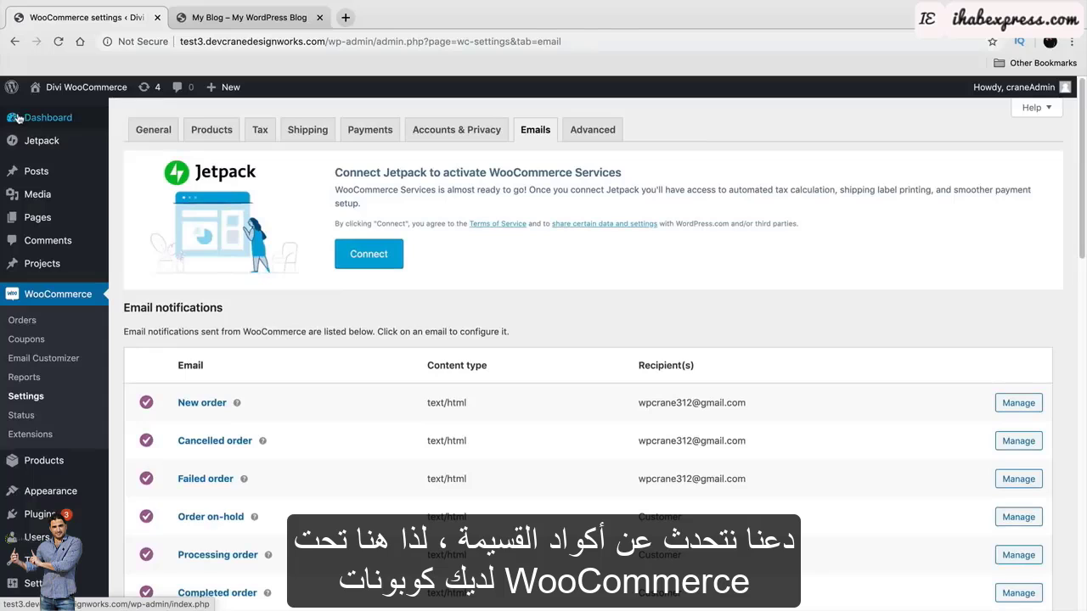
Start a new coupon with a code and the description 'This gives 35% off Products'.
click(39, 344)
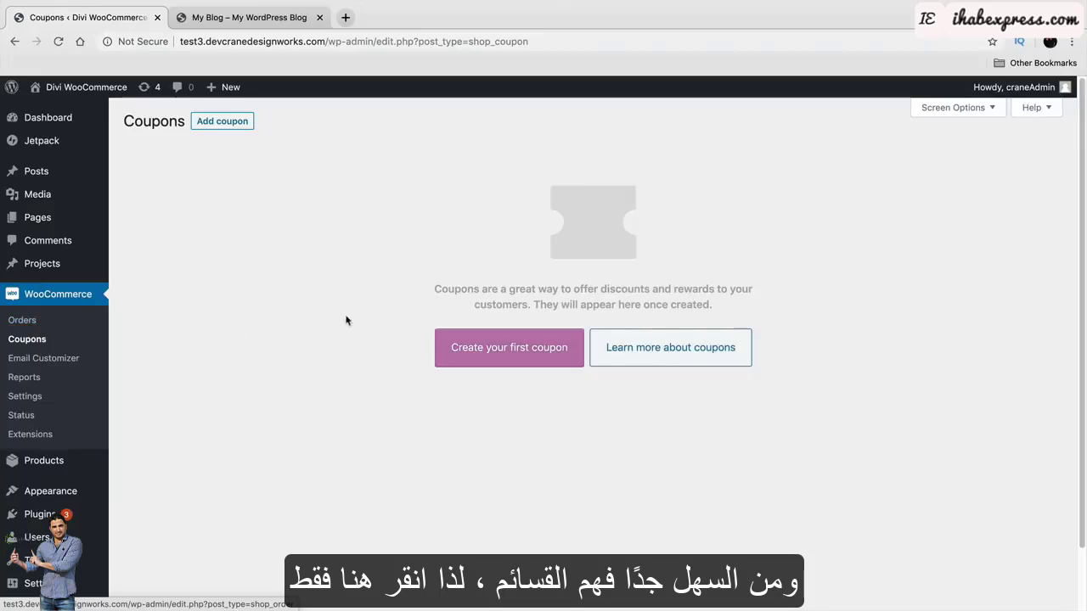
click(224, 127)
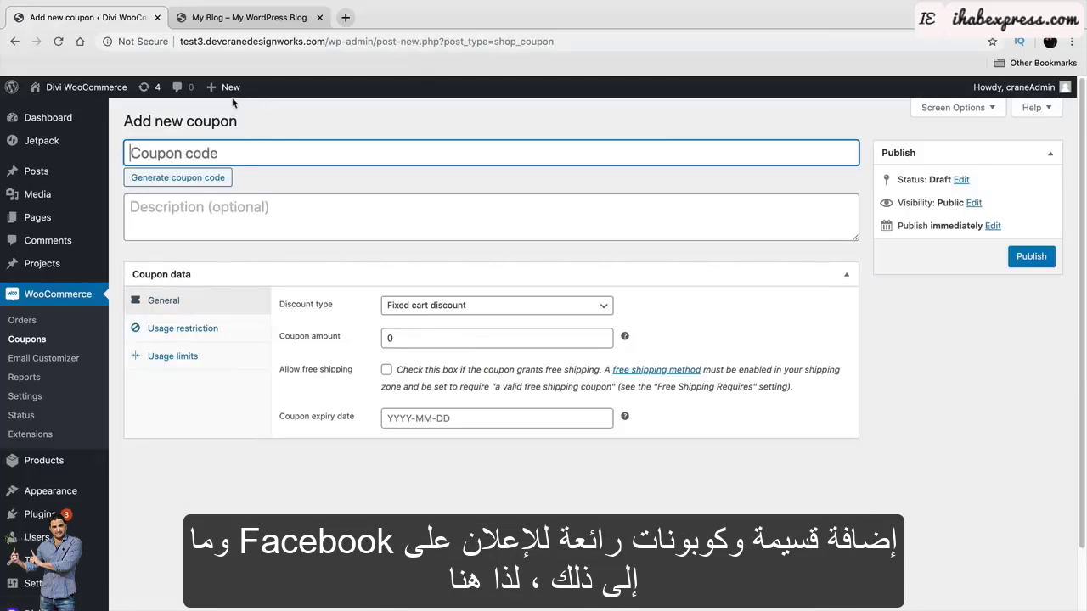
text(D)
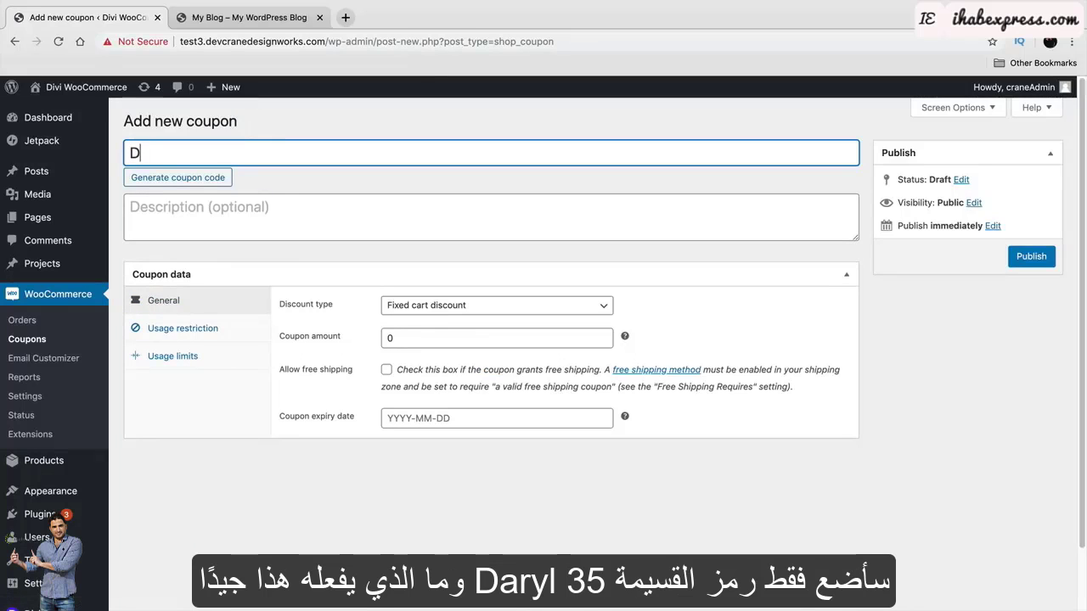
text(arrel35)
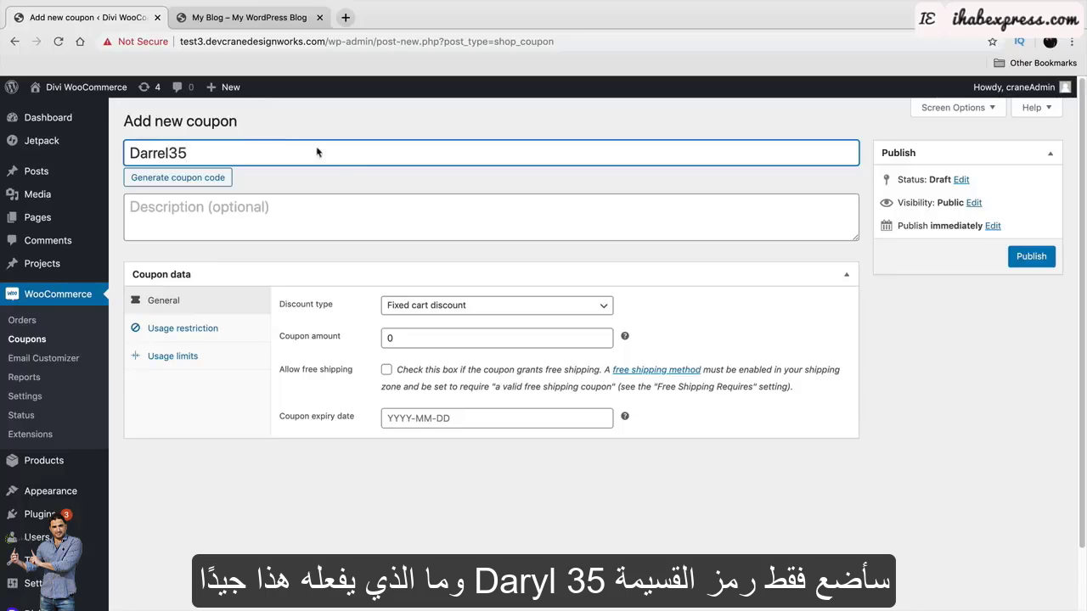
click(355, 204)
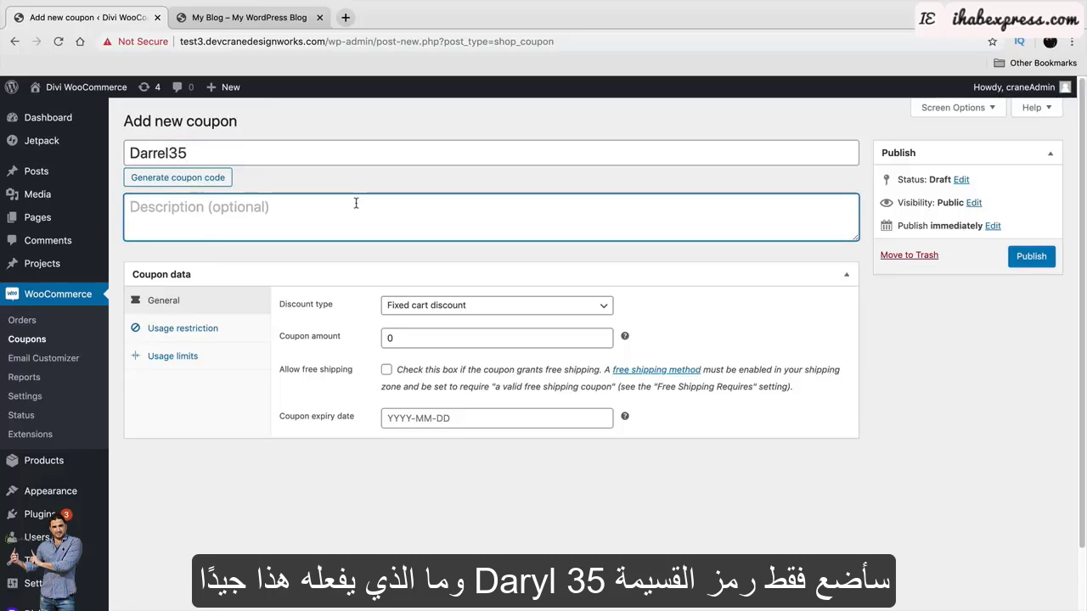
text(This gives 35)
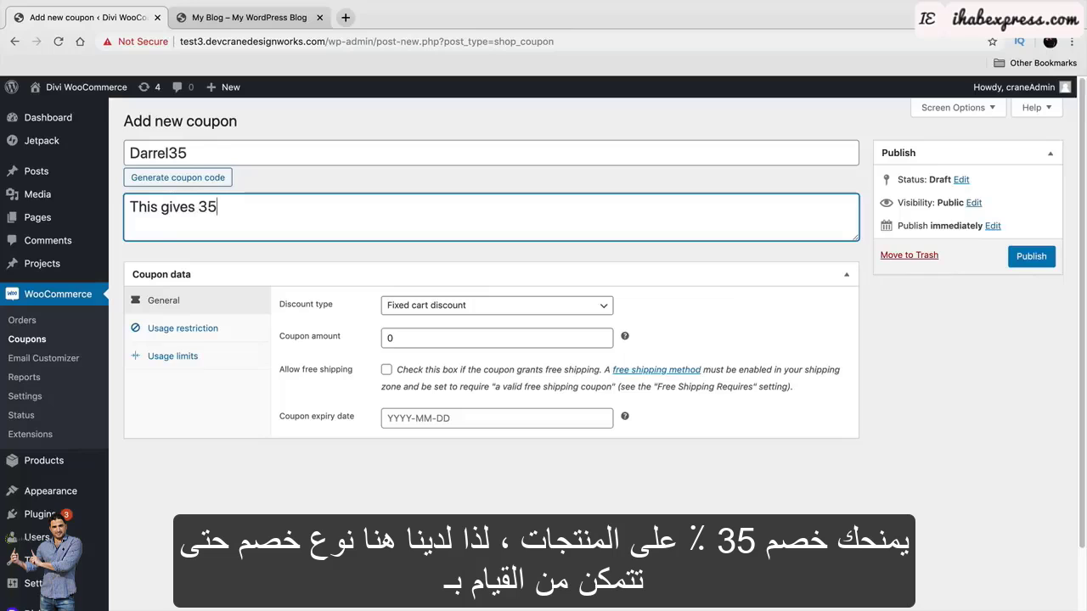
text(% off Products)
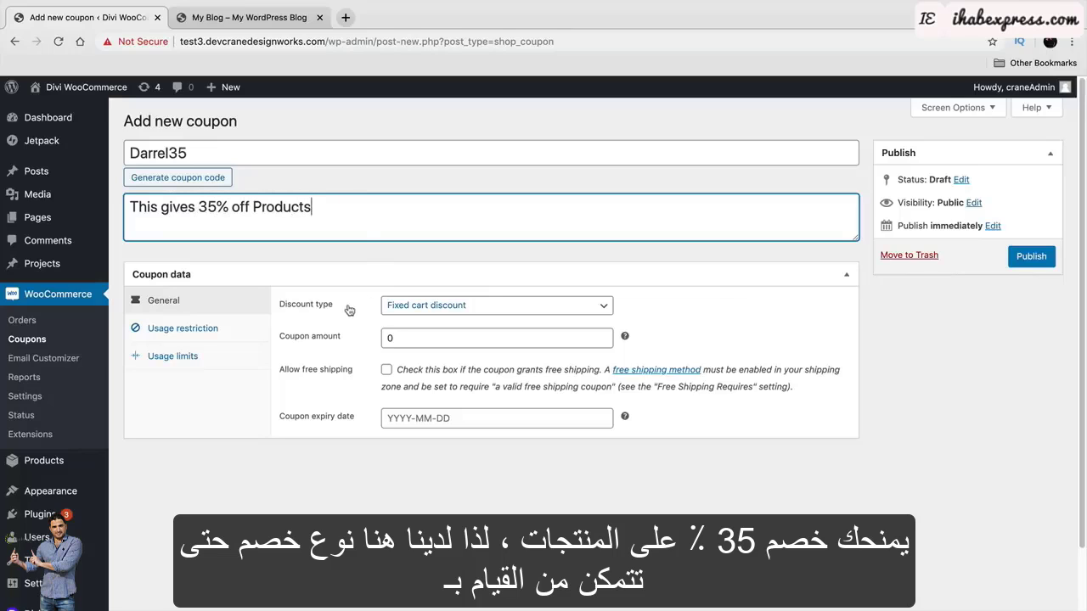
Set the coupon's discount type to Percentage discount with amount 35.
click(429, 305)
key(Up)
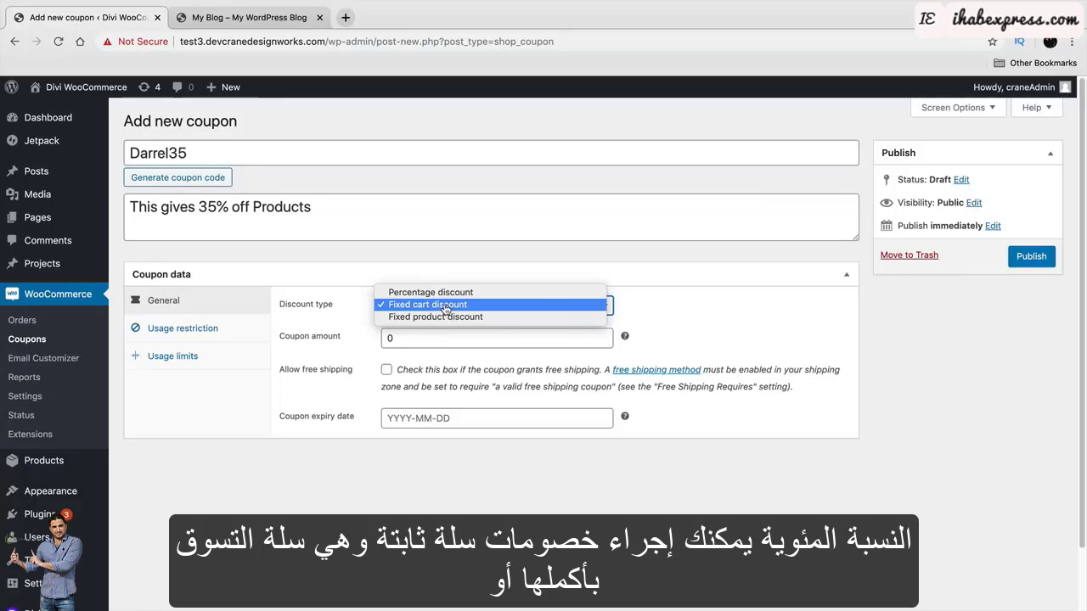
click(450, 316)
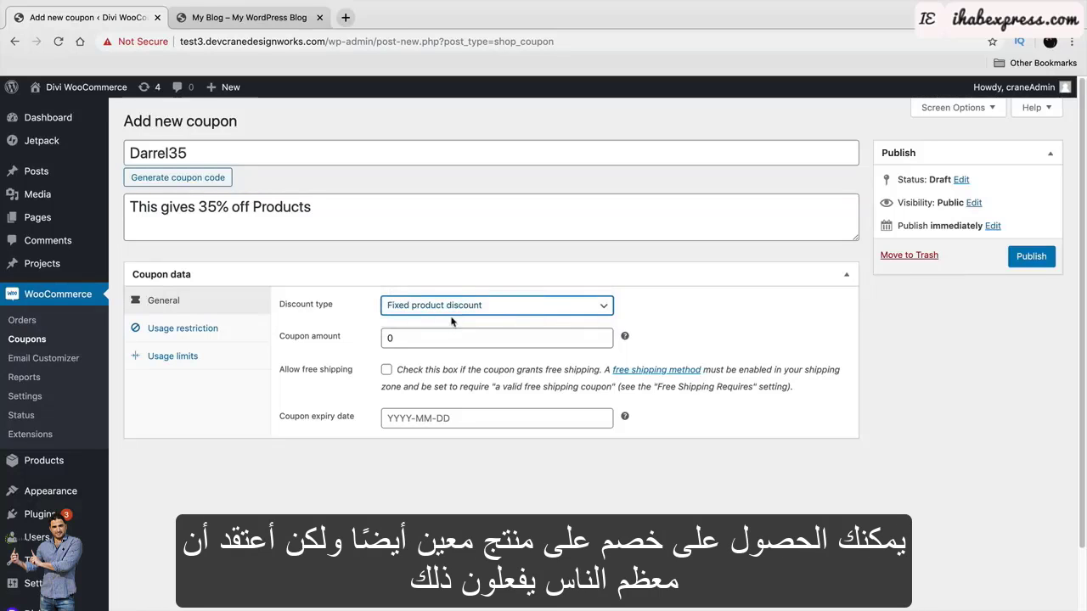
click(452, 312)
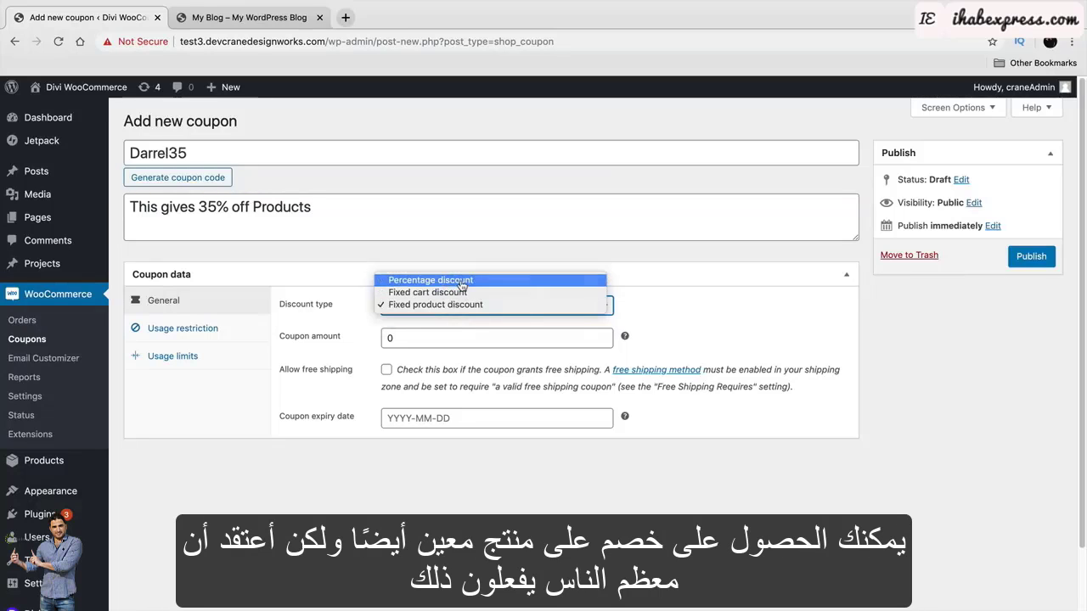
click(476, 276)
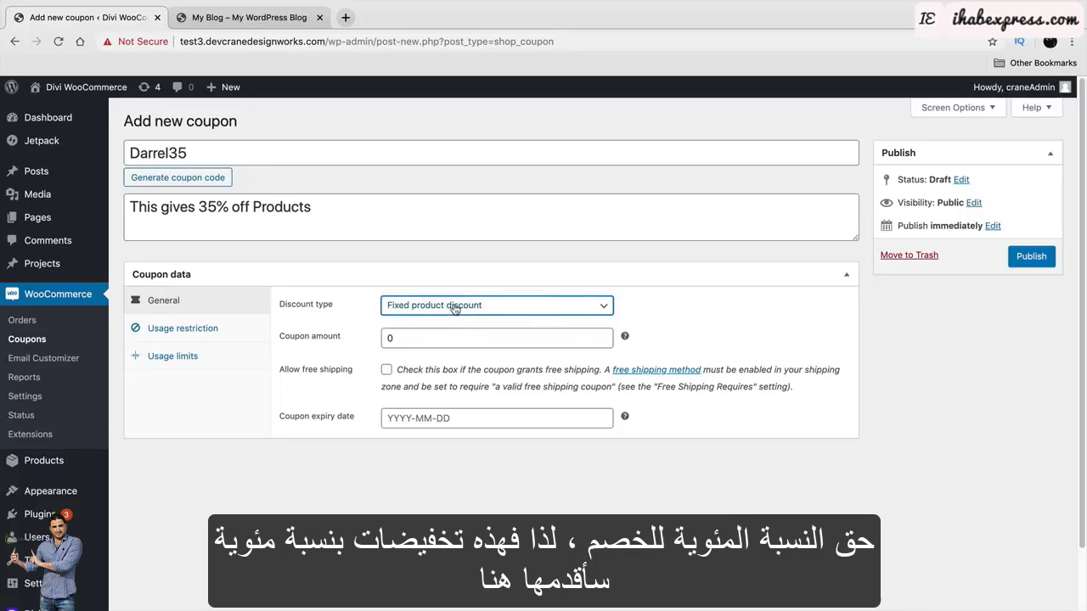
click(463, 306)
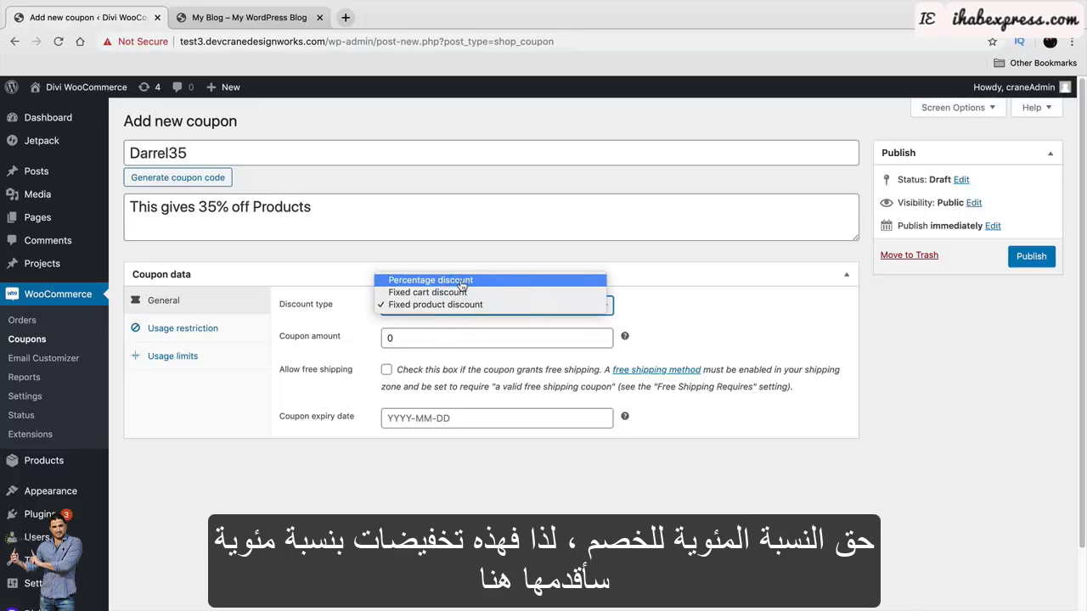
click(480, 278)
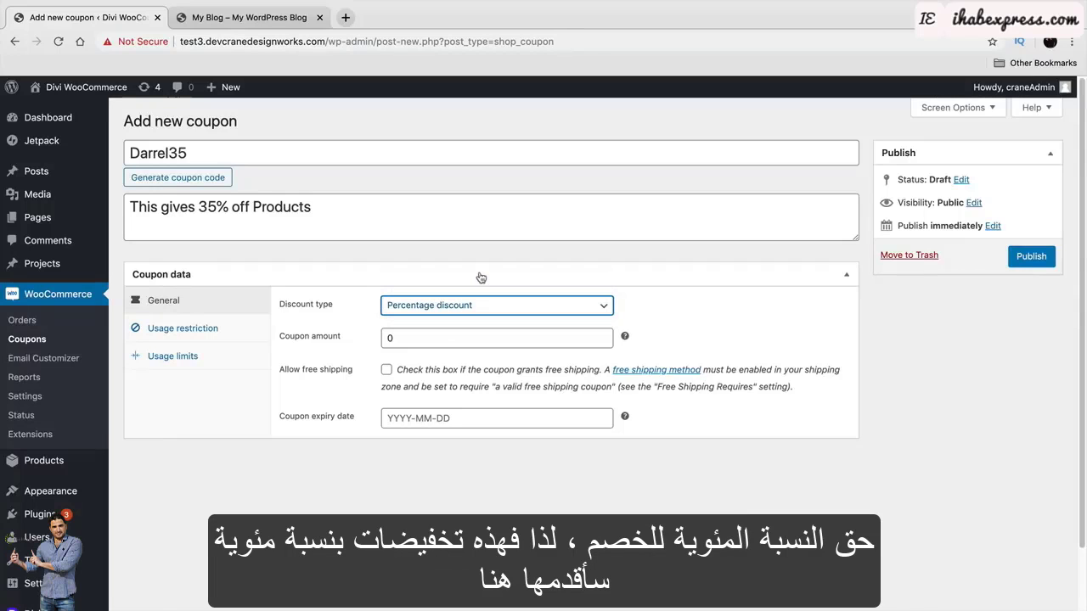
drag(477, 336, 400, 331)
text(35)
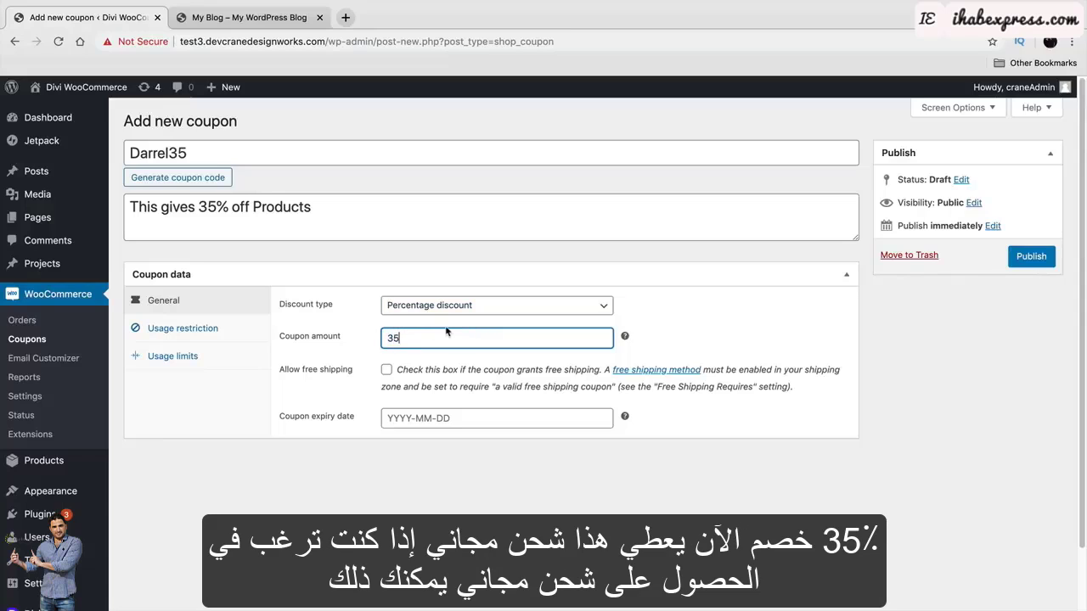
Leave free shipping off and set the coupon expiry date to 2019-12-24.
click(388, 371)
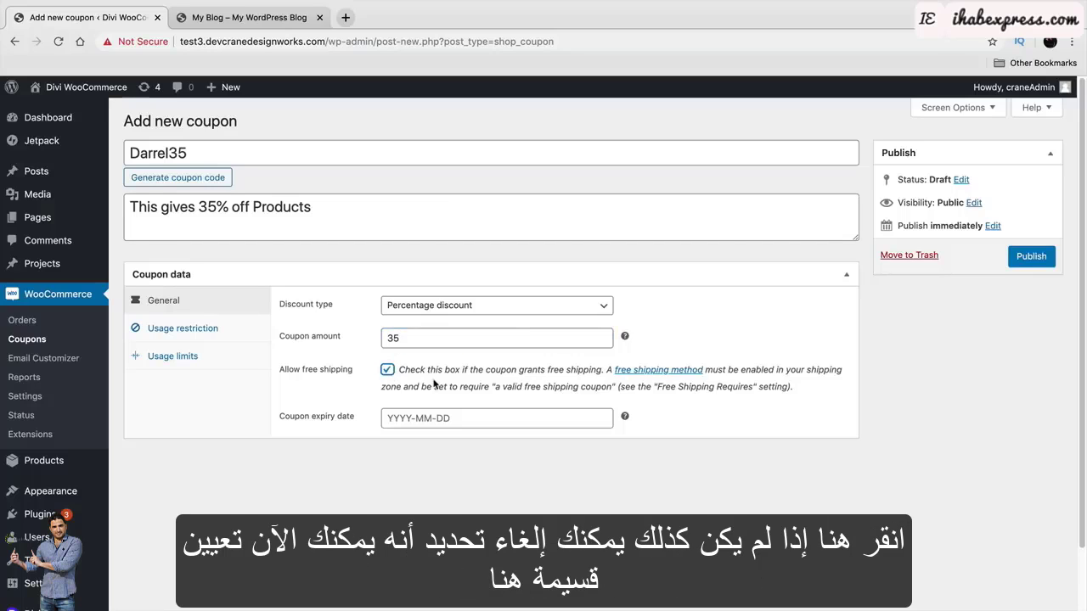
click(388, 372)
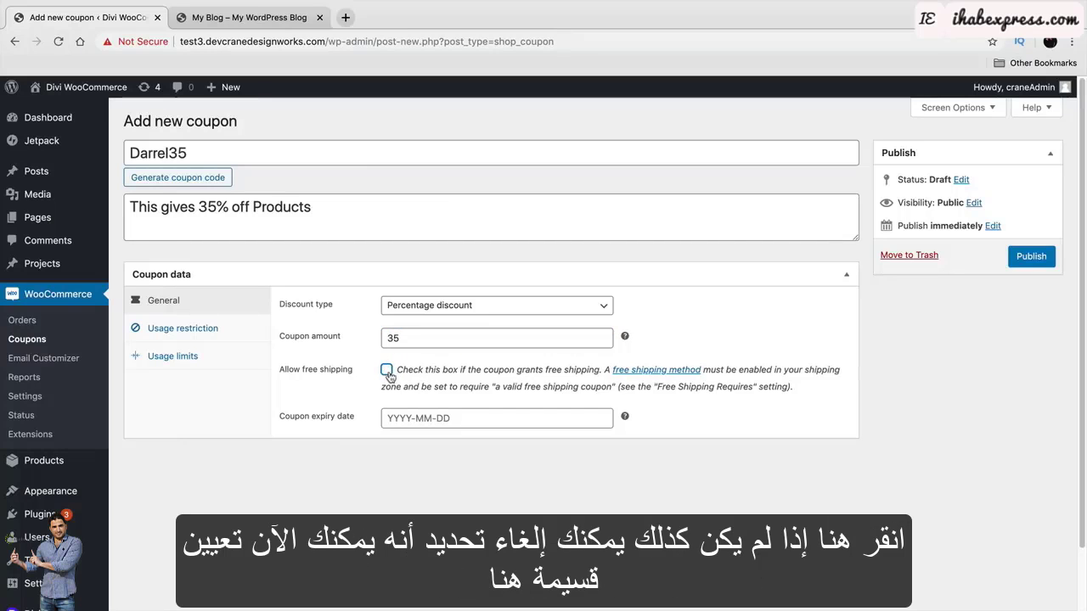
click(439, 419)
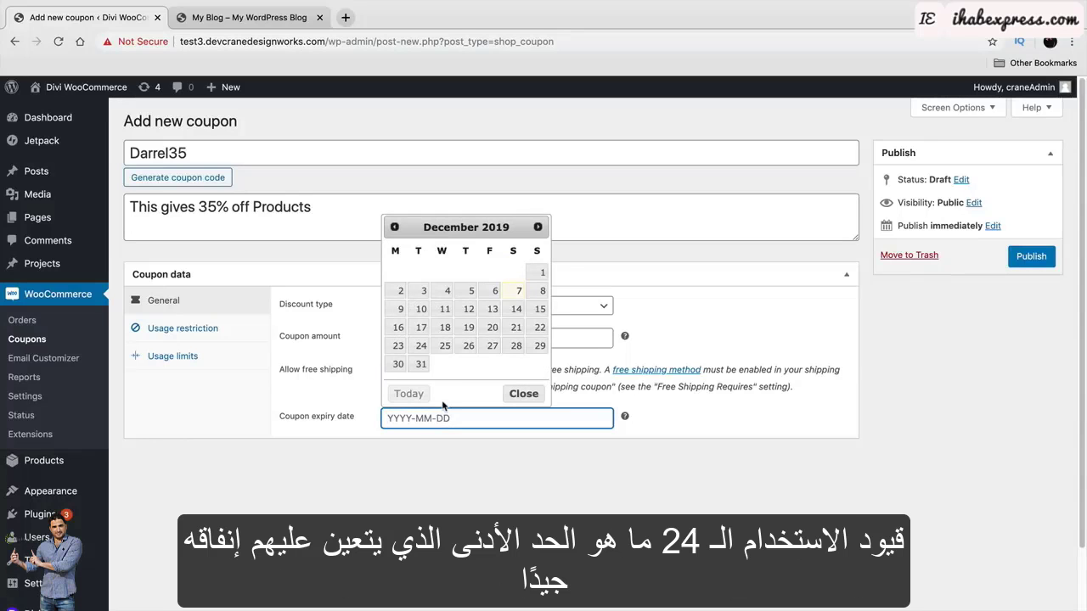
click(421, 350)
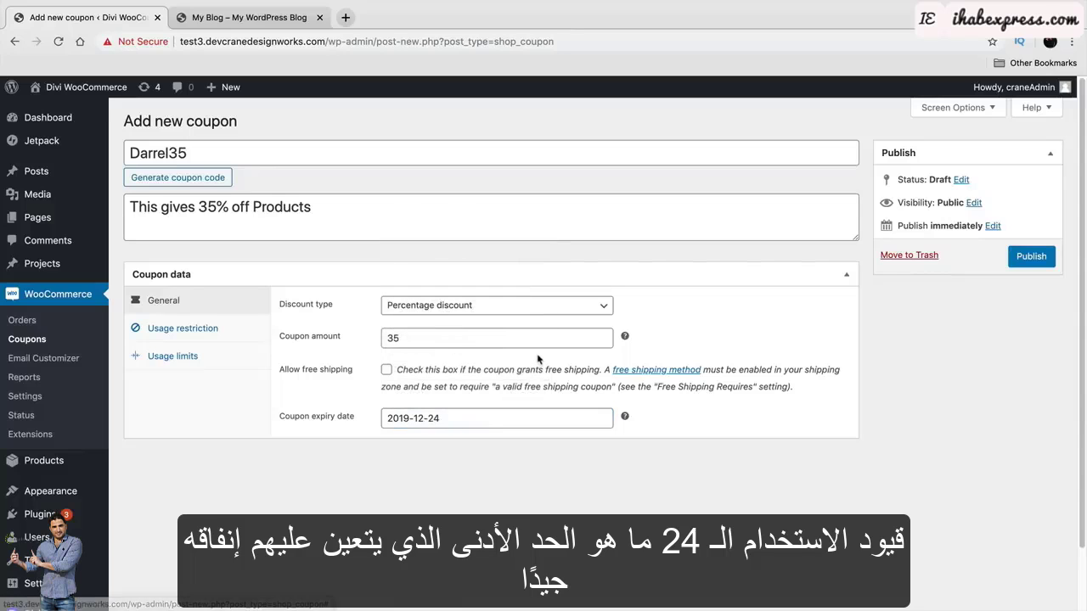
Give the coupon a minimum spend of 100 and make it individual use only.
click(222, 329)
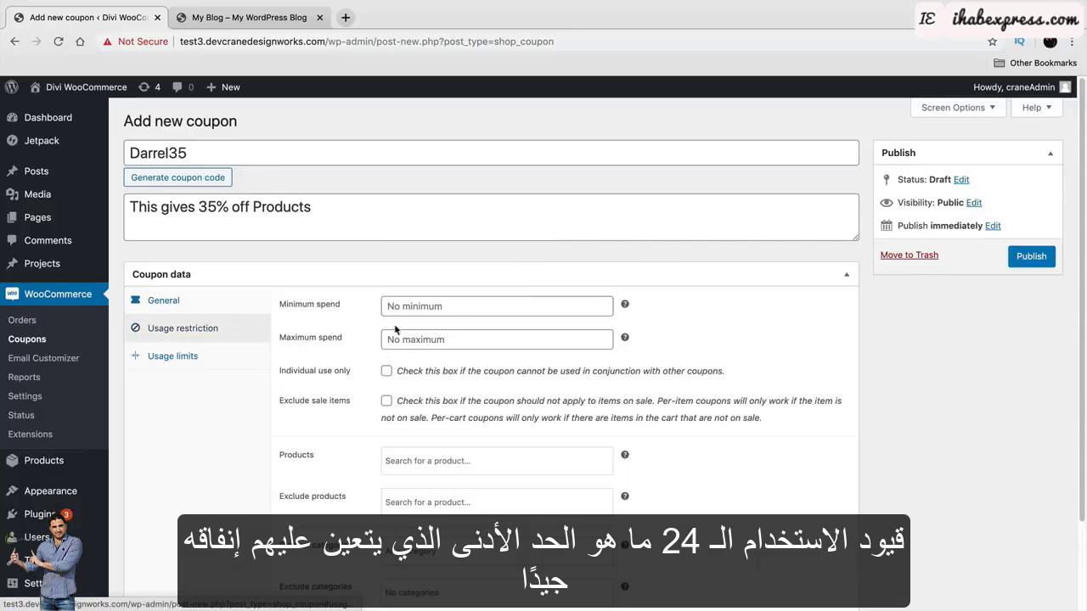
click(461, 306)
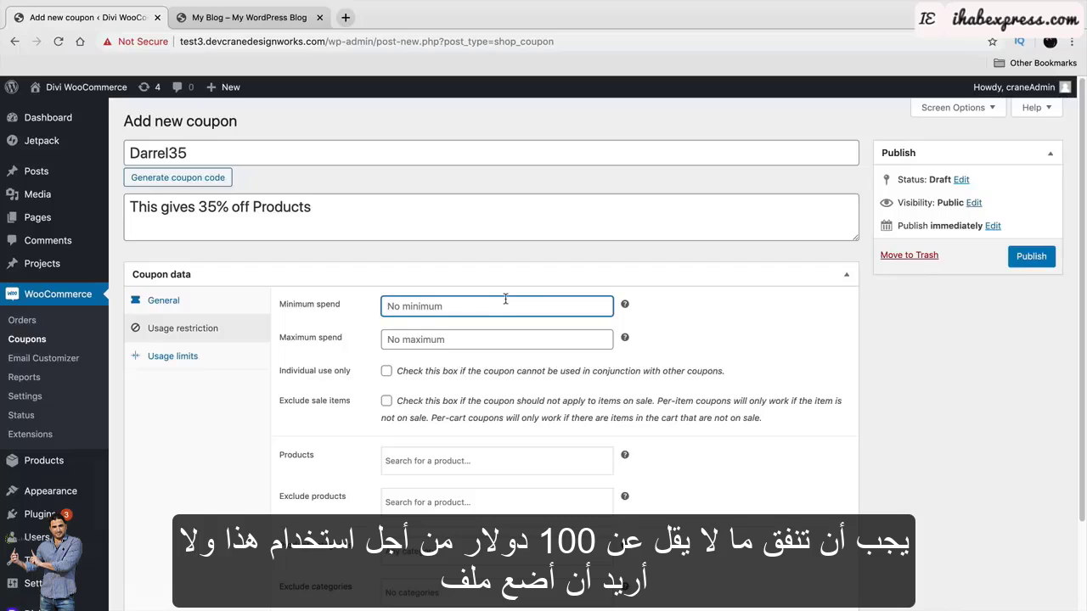
text(100)
click(480, 342)
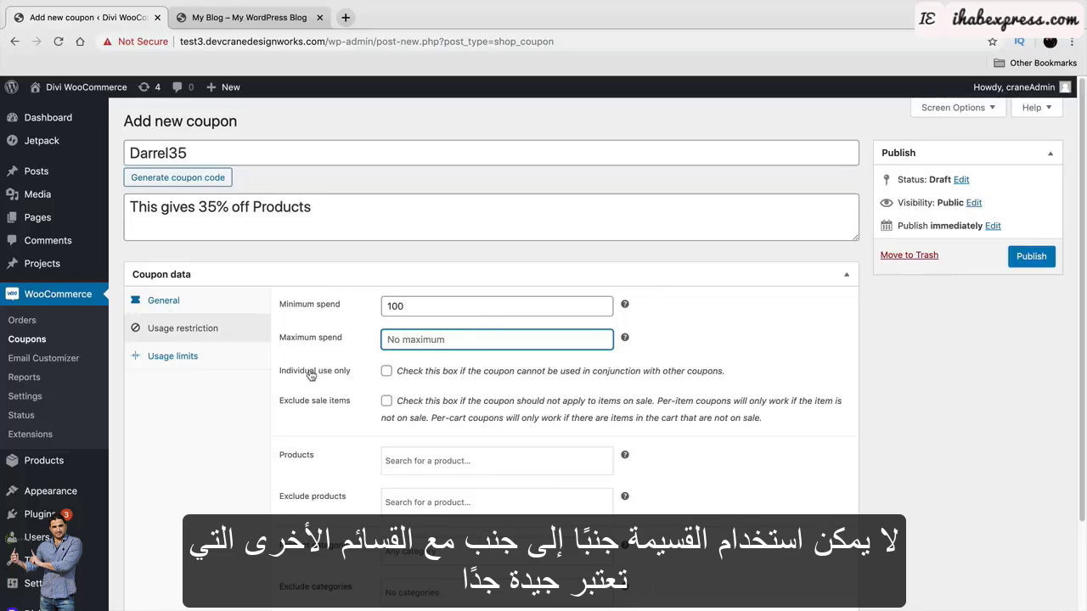
drag(413, 371, 712, 374)
click(390, 373)
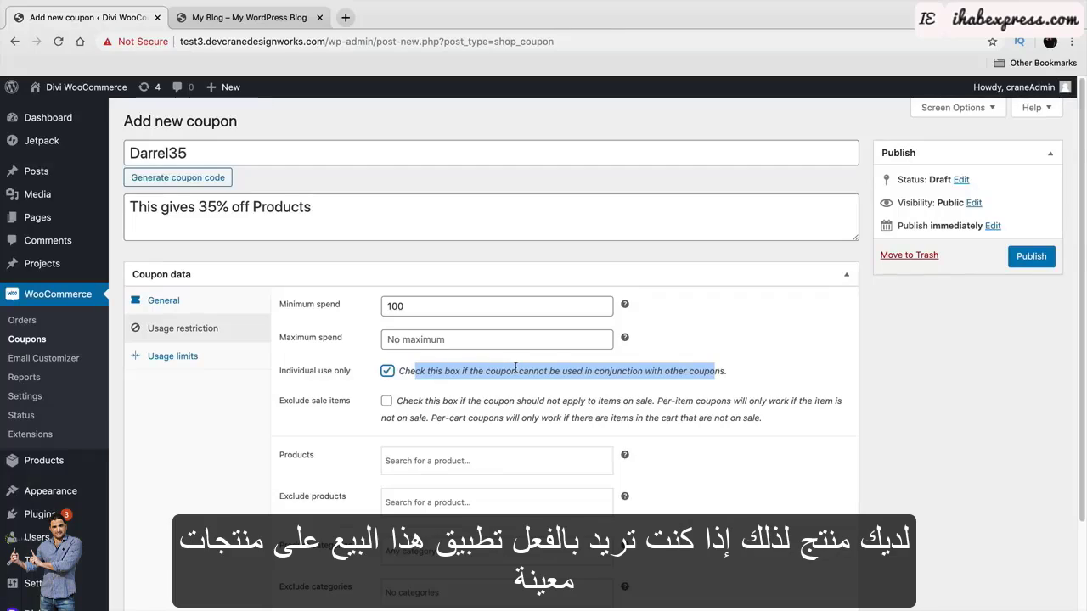
Restrict the coupon to the CROPPED T-SHIRT product.
scroll(515, 367, down, 2)
click(450, 376)
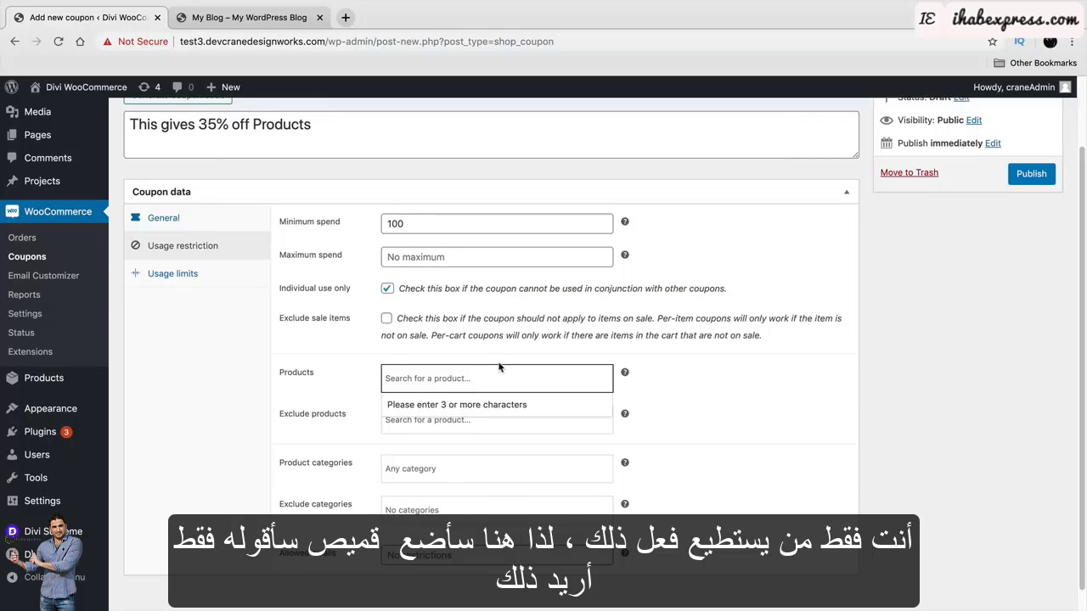
text(shirt)
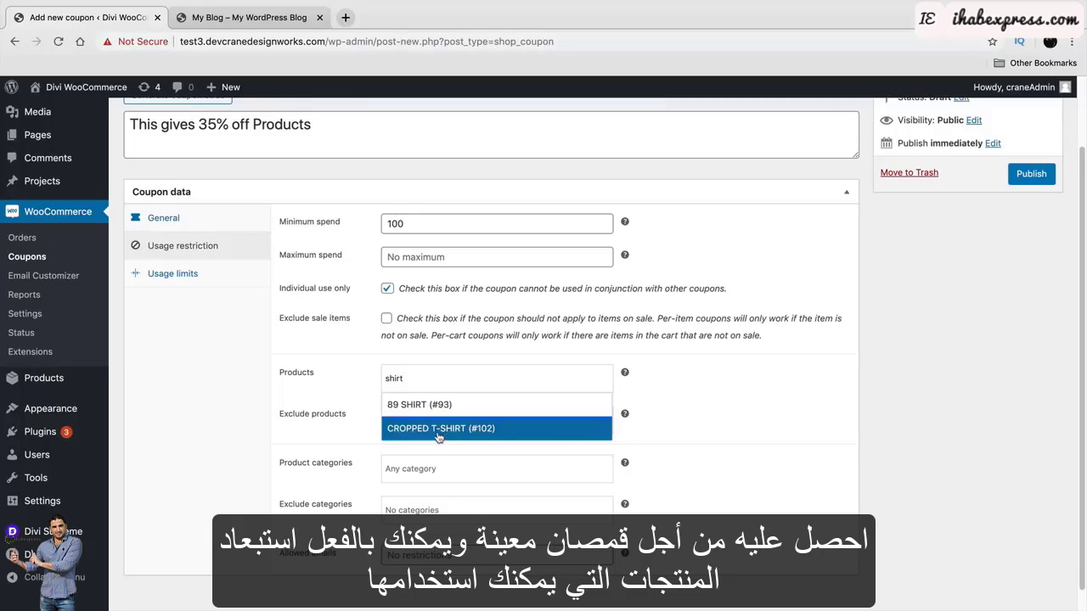
click(439, 430)
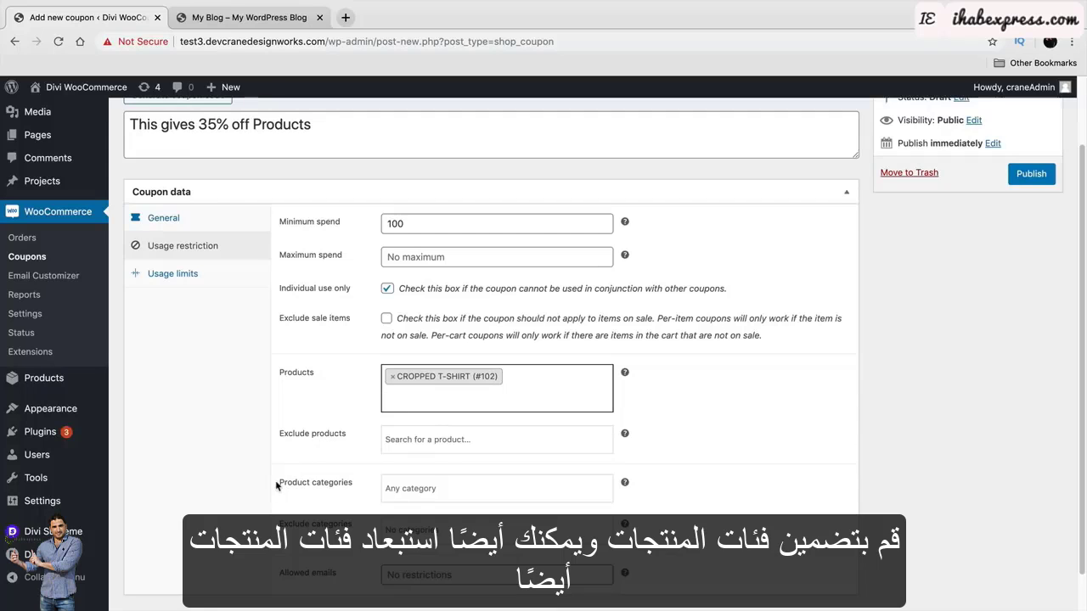
drag(287, 491, 355, 484)
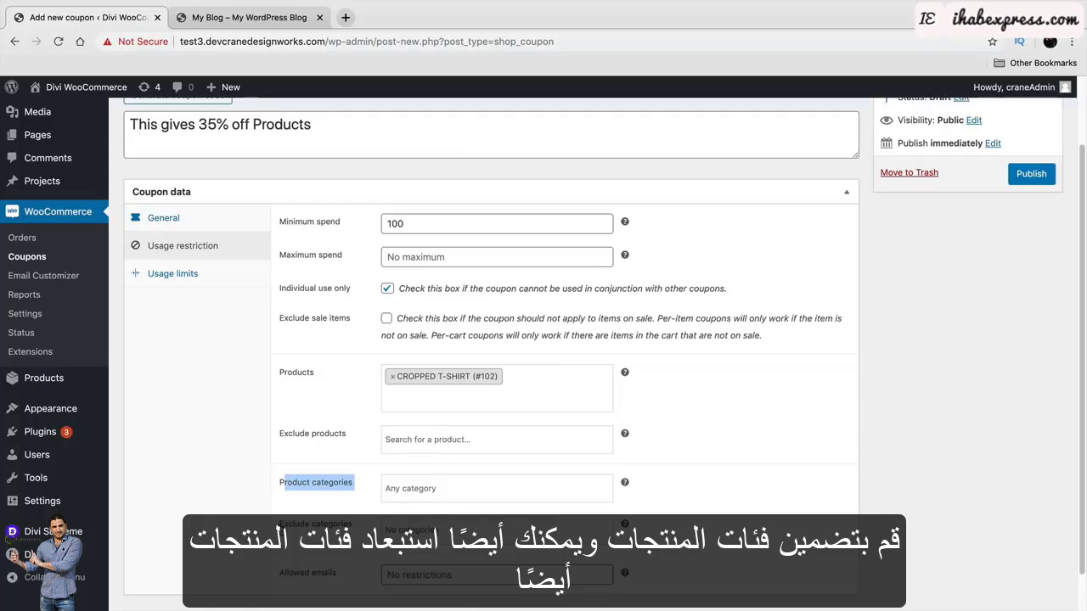
click(283, 528)
click(349, 529)
drag(350, 529, 278, 525)
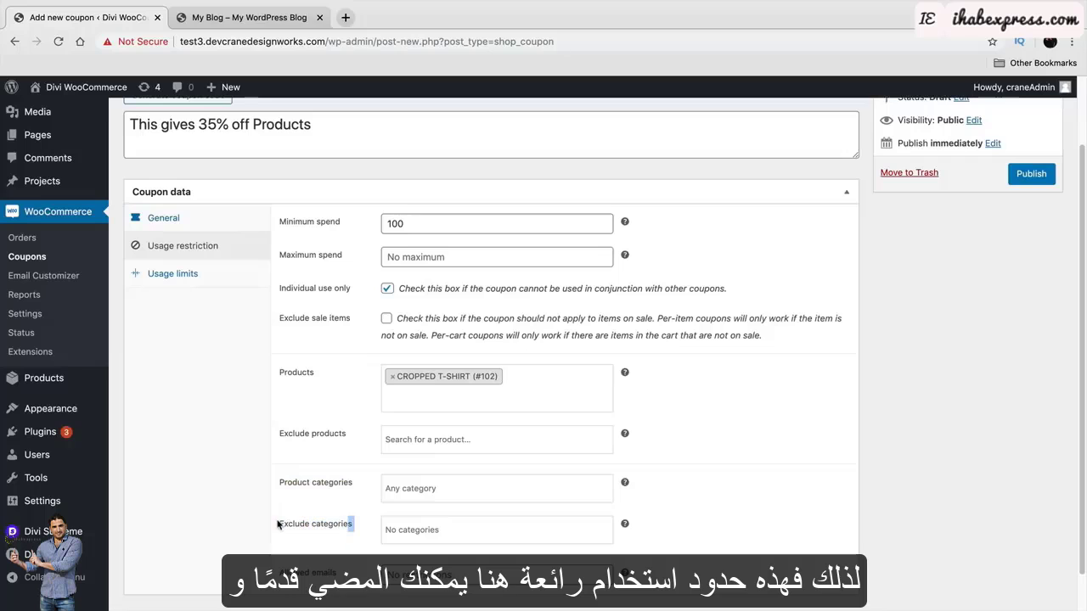
click(202, 283)
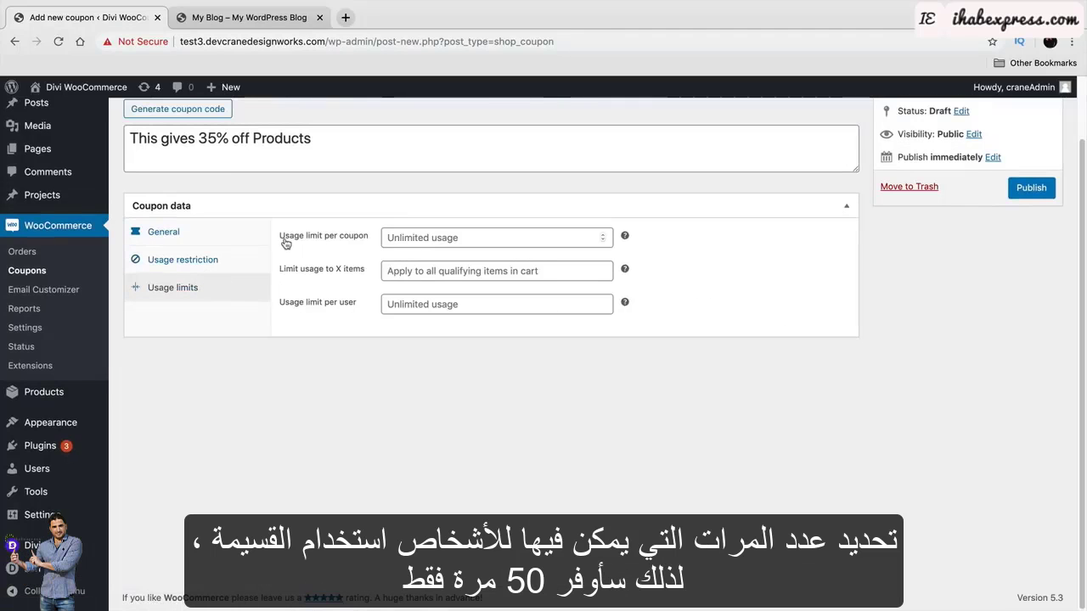
Set the coupon's usage limit per coupon to 50.
drag(285, 241, 354, 241)
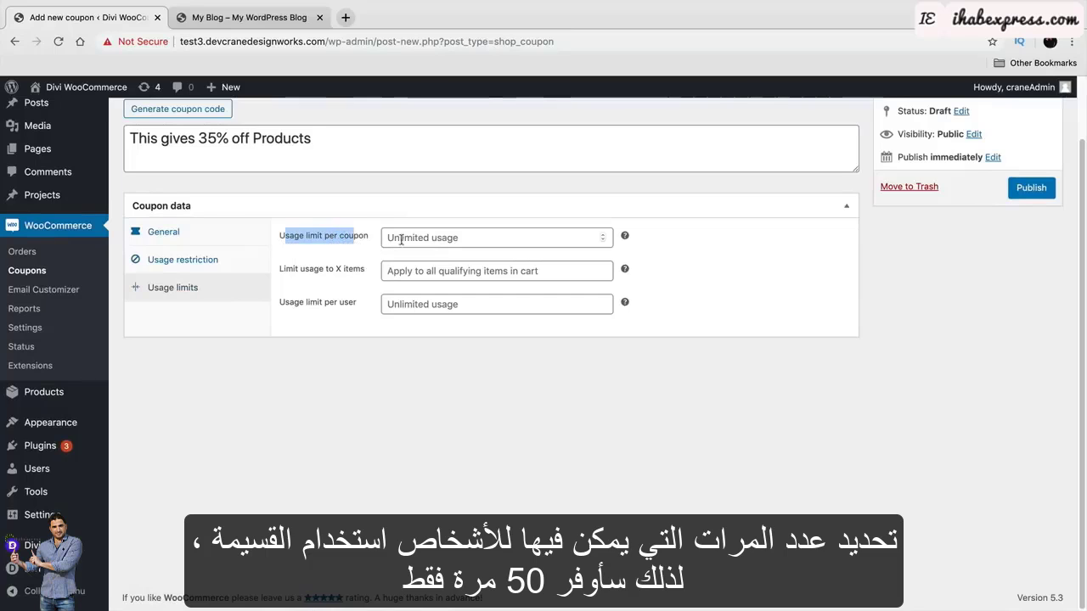
click(410, 240)
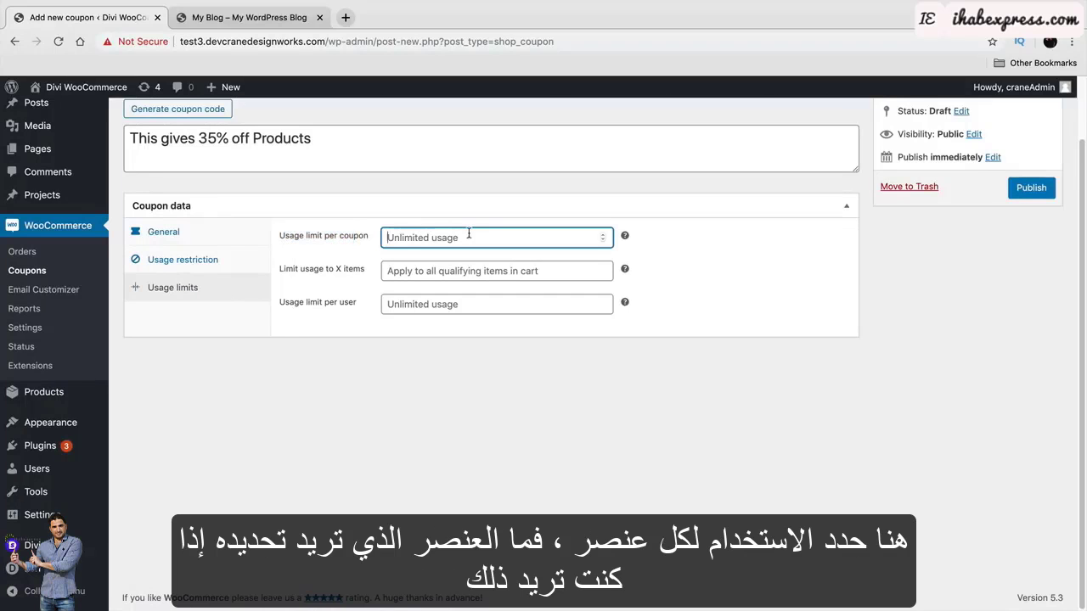
text(50)
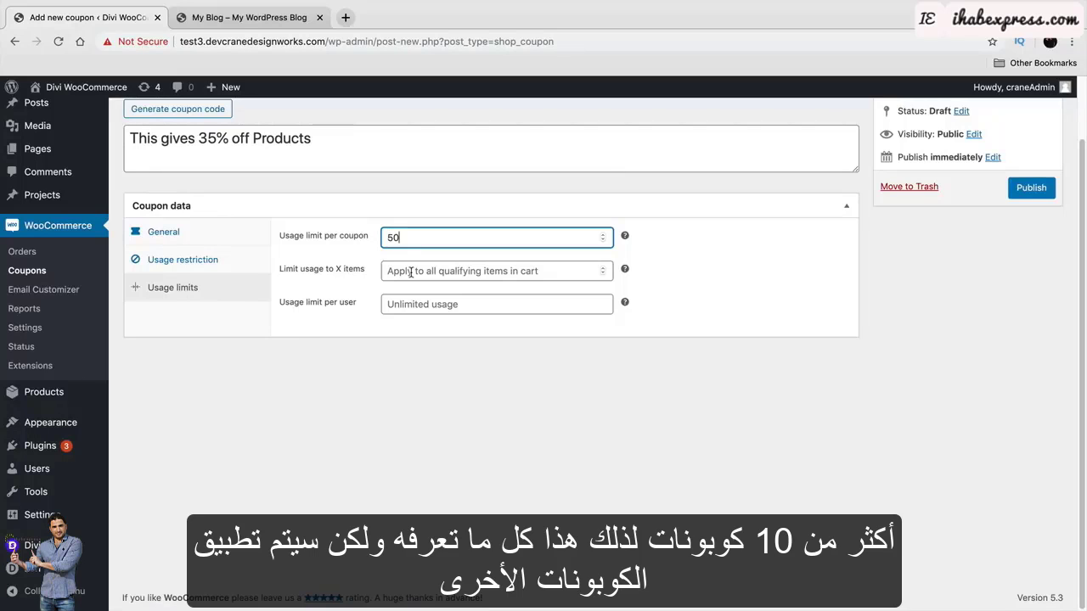
drag(402, 237, 375, 242)
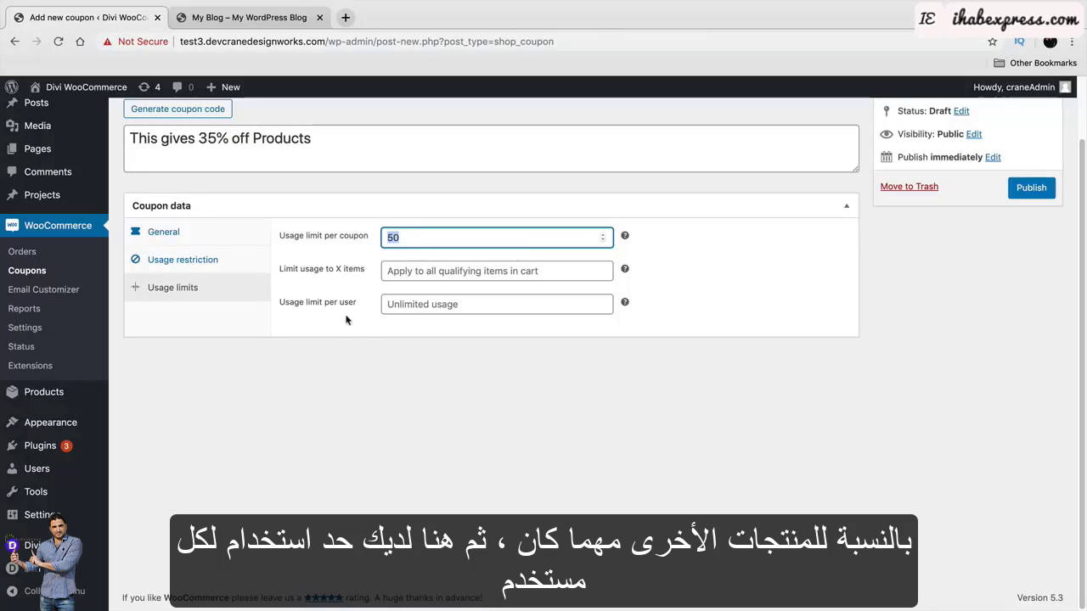
click(394, 305)
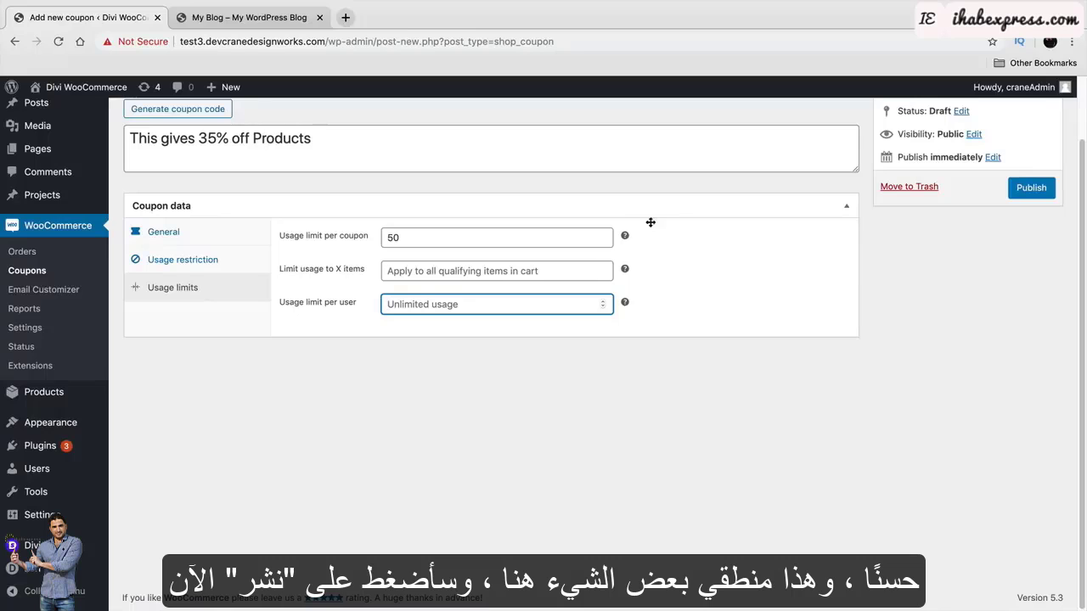
Publish the coupon and copy its coupon code.
scroll(701, 216, up, 2)
click(1032, 256)
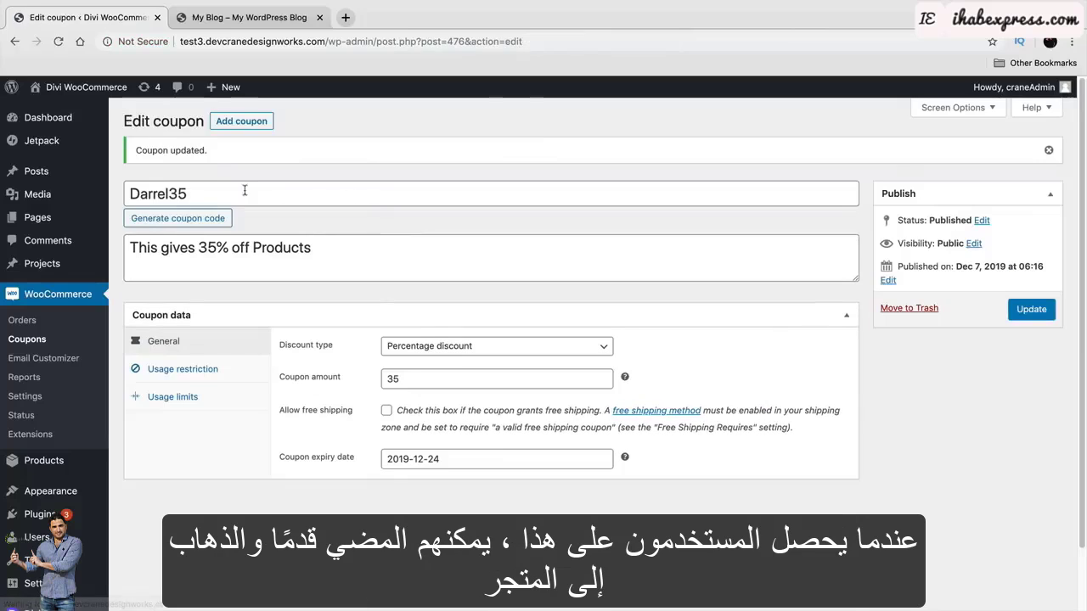
double_click(168, 194)
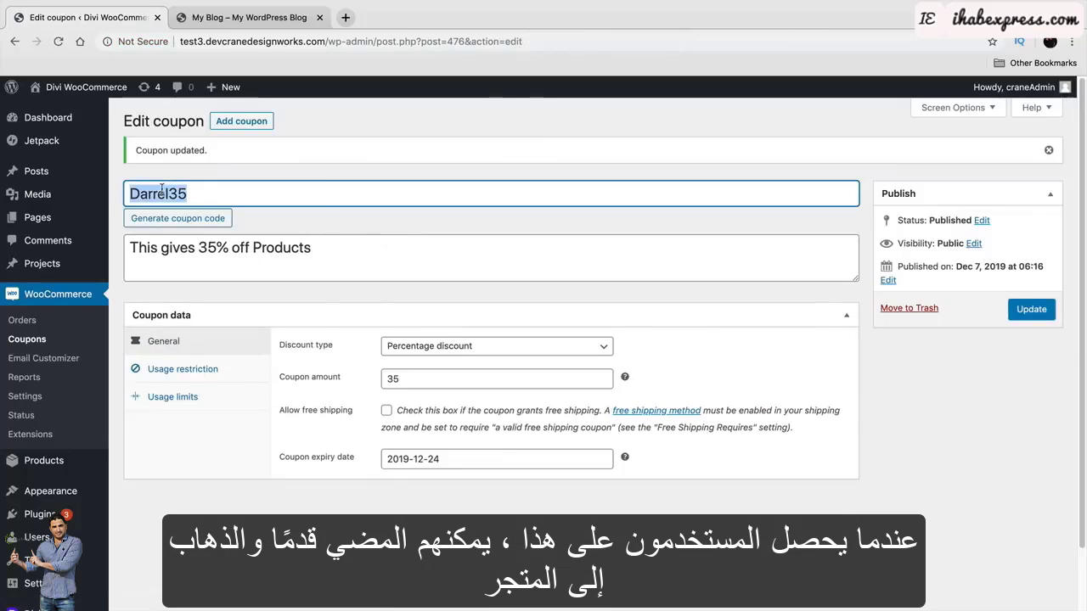
right_click(170, 197)
click(188, 284)
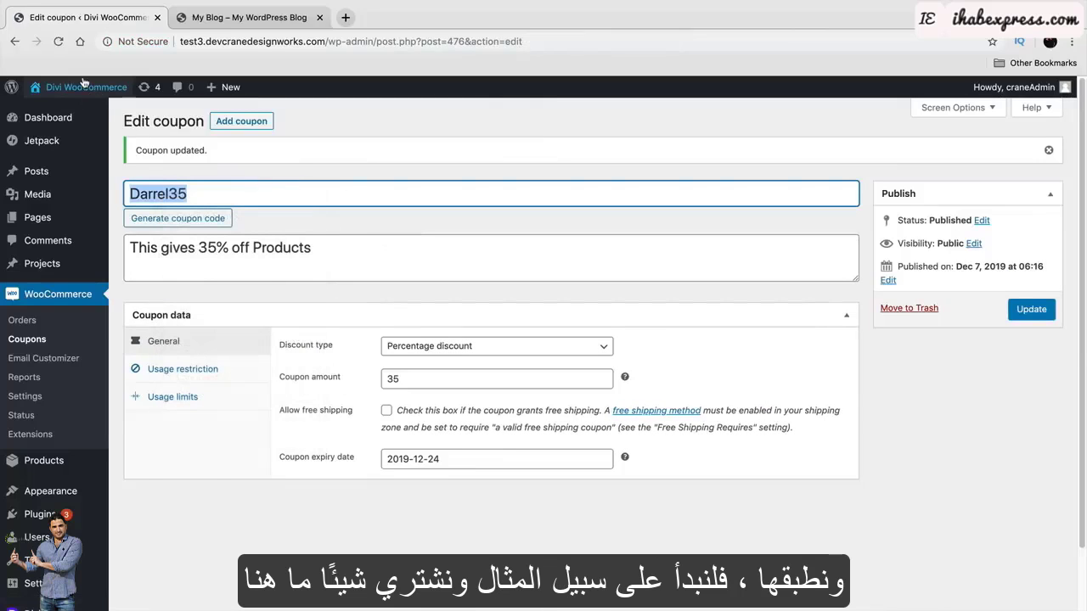
From the storefront Shop, add five 89 SHIRTs to the cart.
mouse_move(85, 87)
click(85, 114)
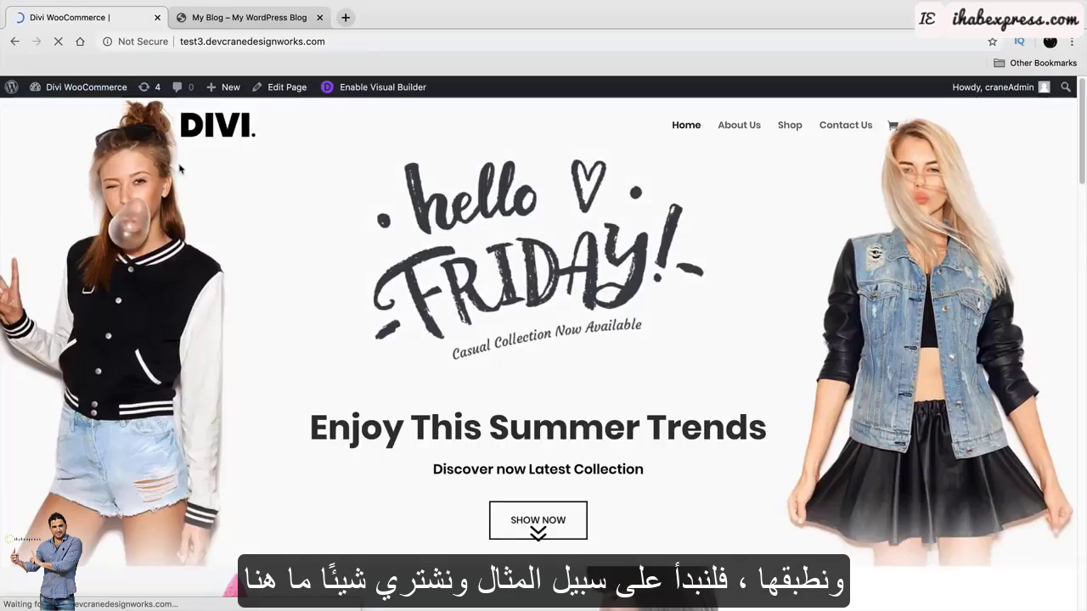
click(789, 127)
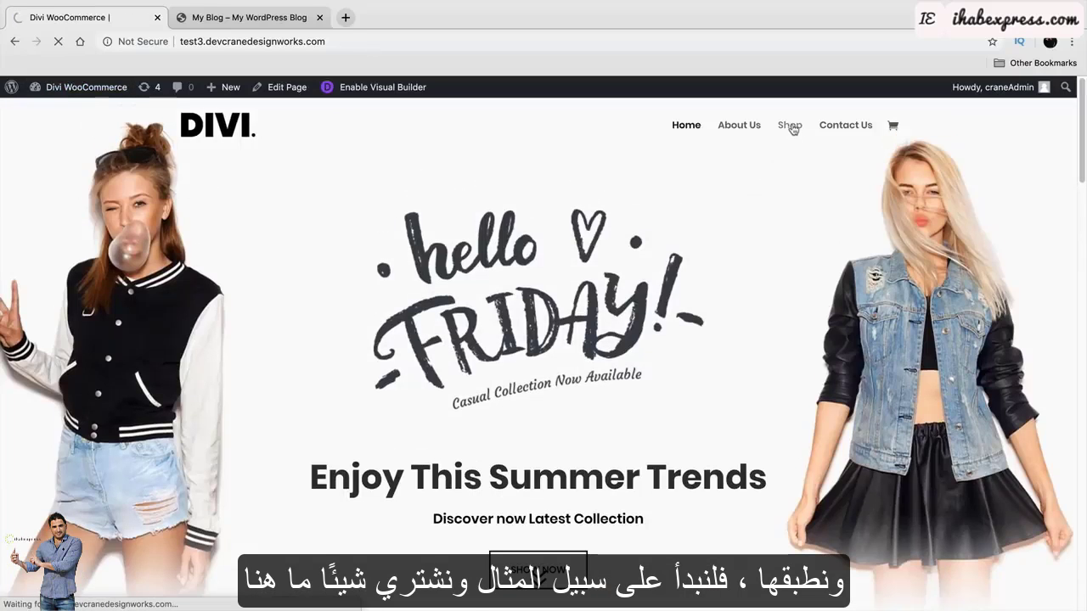
scroll(509, 357, down, 2)
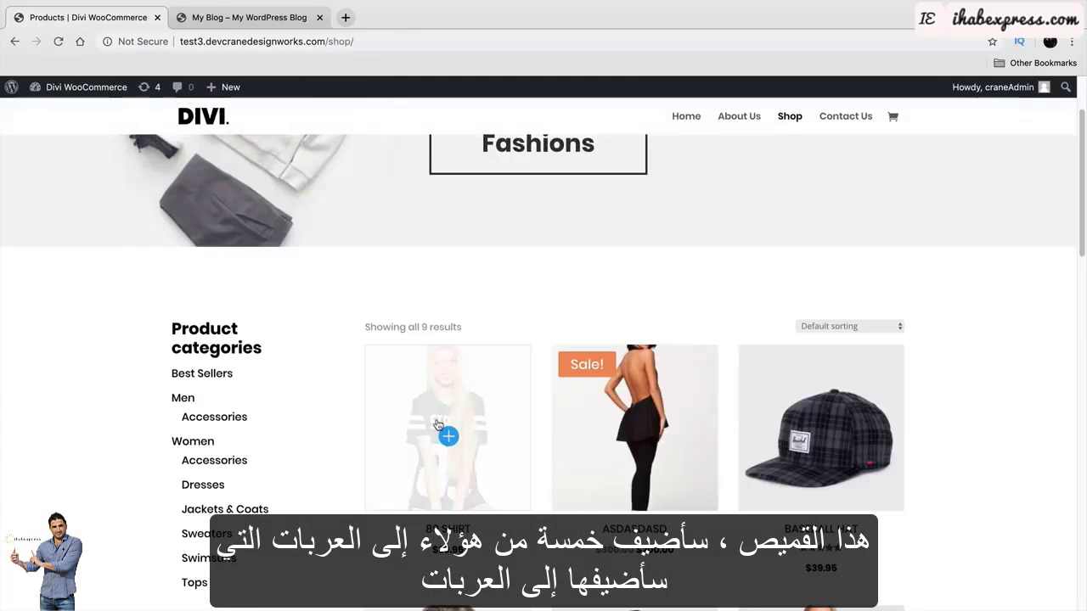
scroll(438, 424, down, 4)
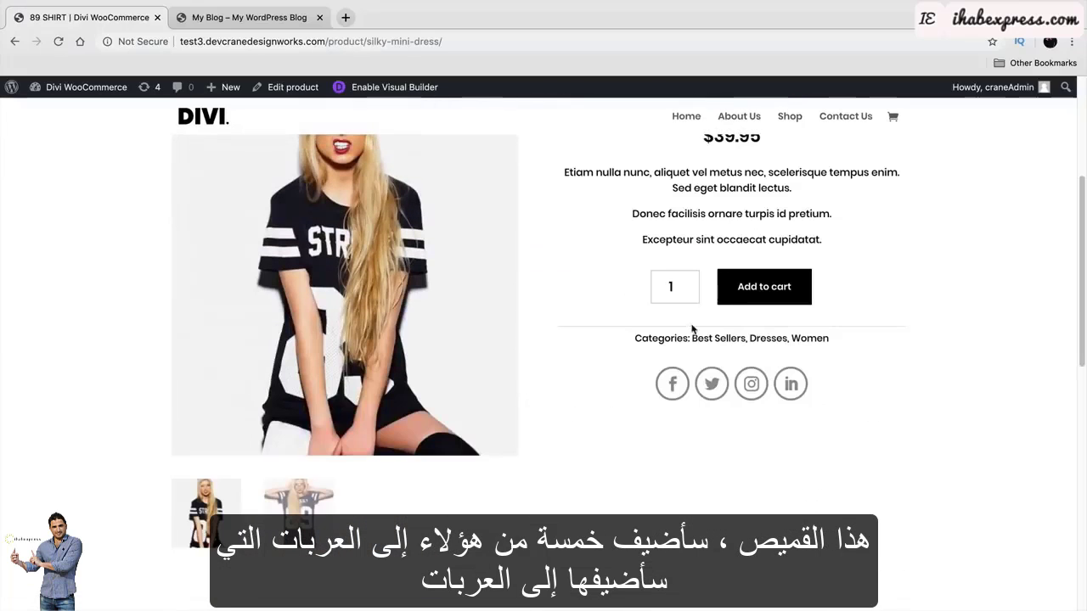
drag(682, 284, 651, 284)
text(5)
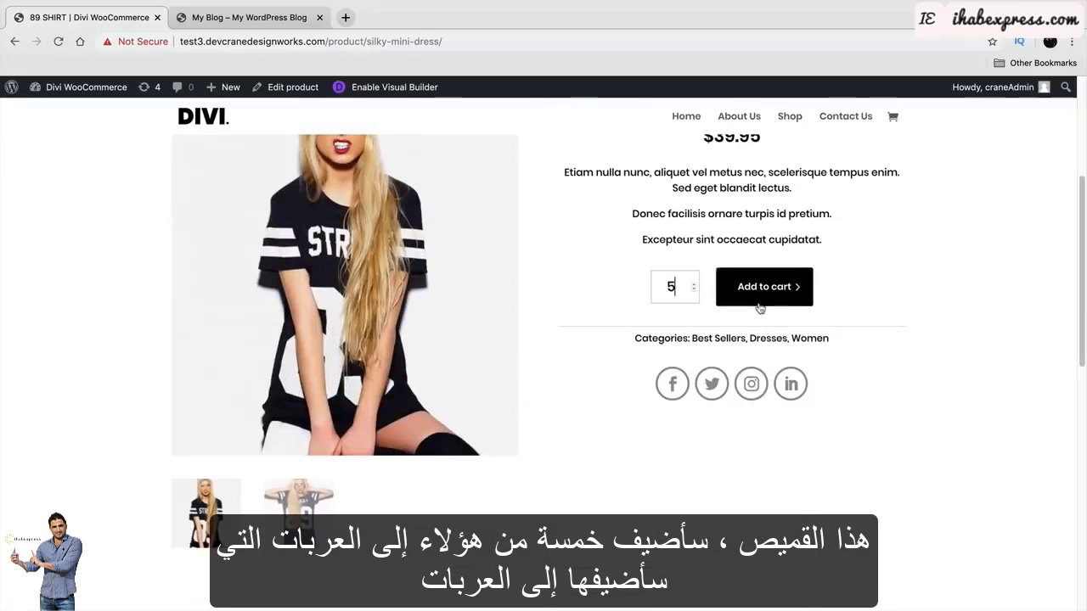
click(762, 286)
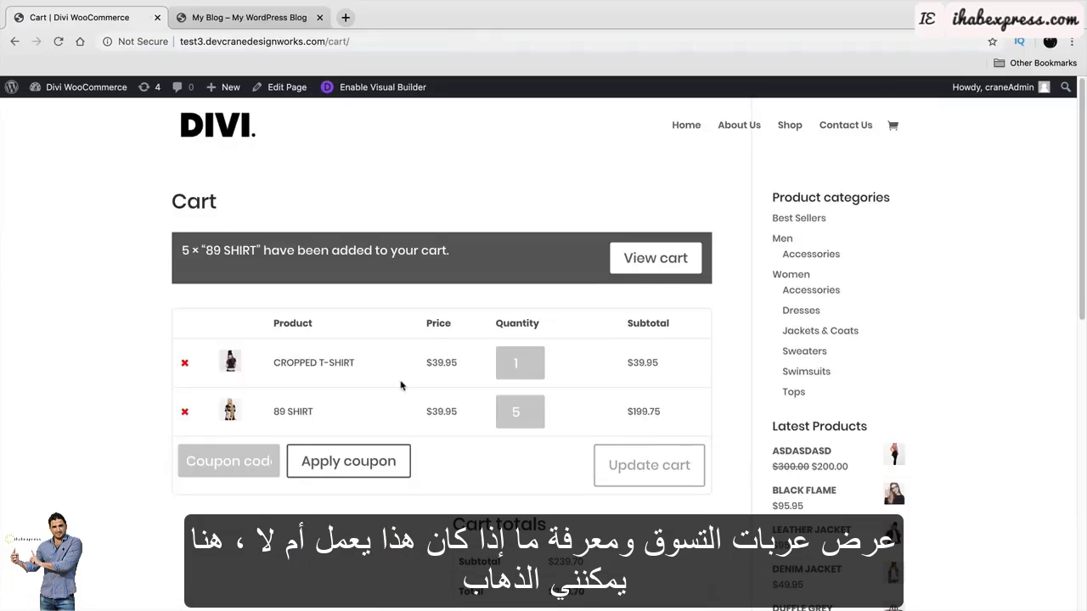
Paste the copied coupon code into the cart and apply it for $13.98 off.
scroll(384, 358, down, 2)
scroll(383, 358, down, 2)
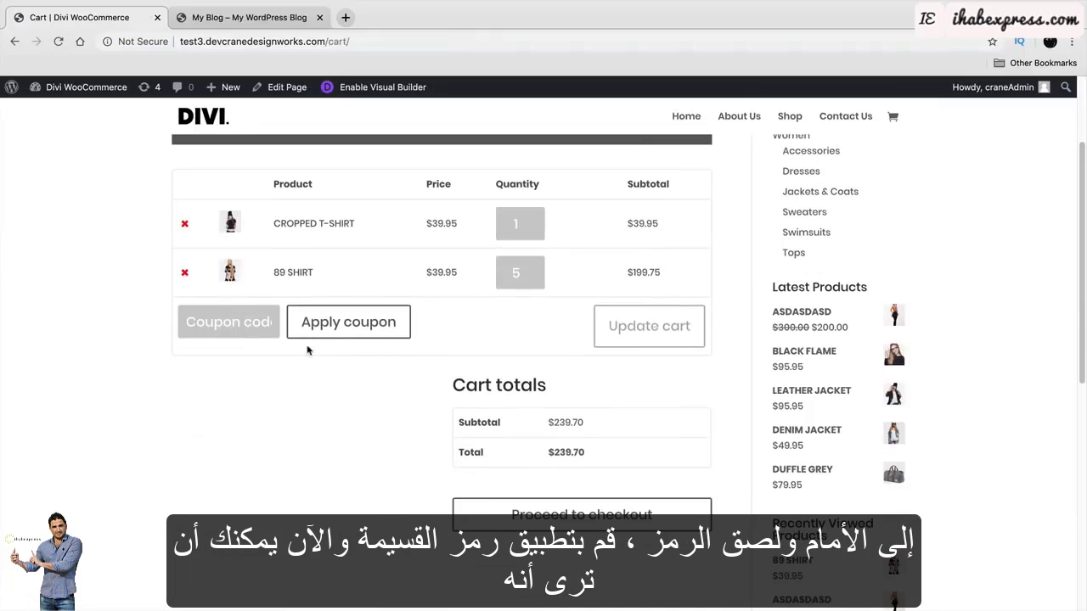
right_click(210, 321)
click(281, 409)
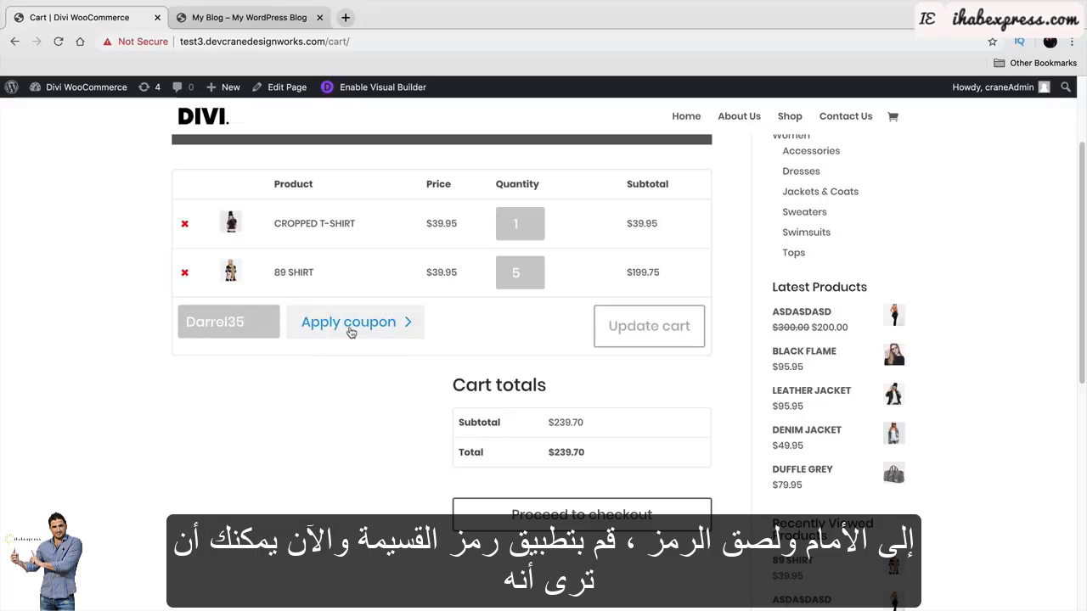
click(351, 332)
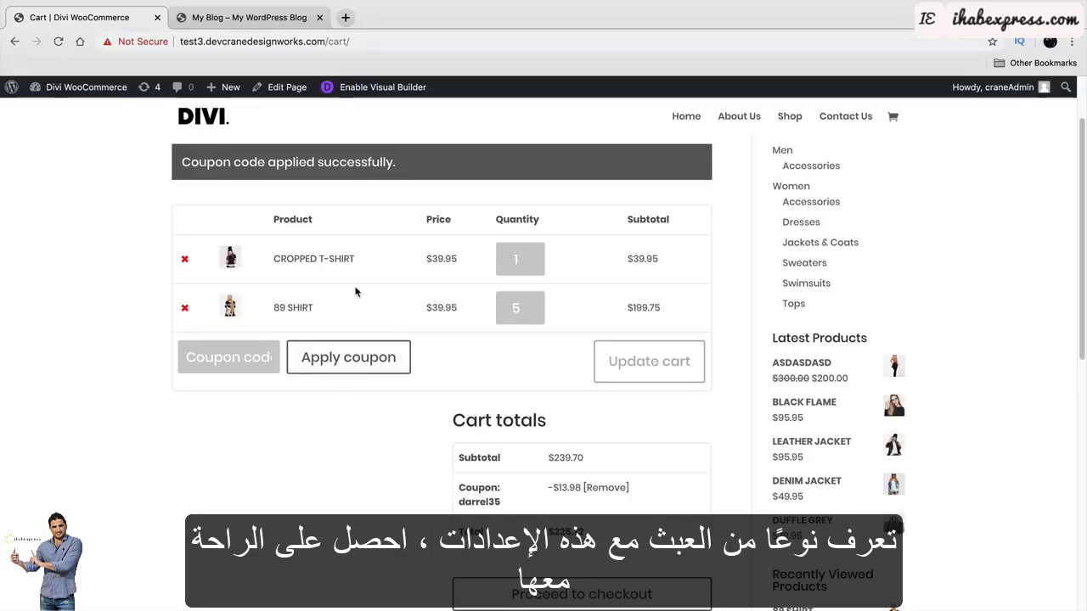
Return to the Dashboard and open WooCommerce Settings on the General page.
mouse_move(90, 87)
click(101, 115)
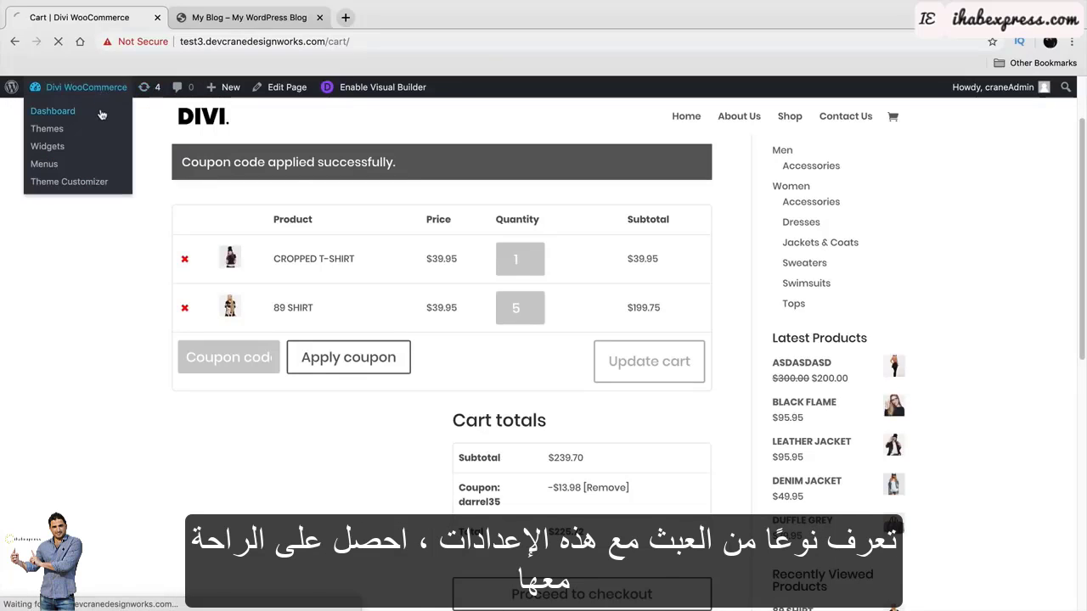
mouse_move(68, 343)
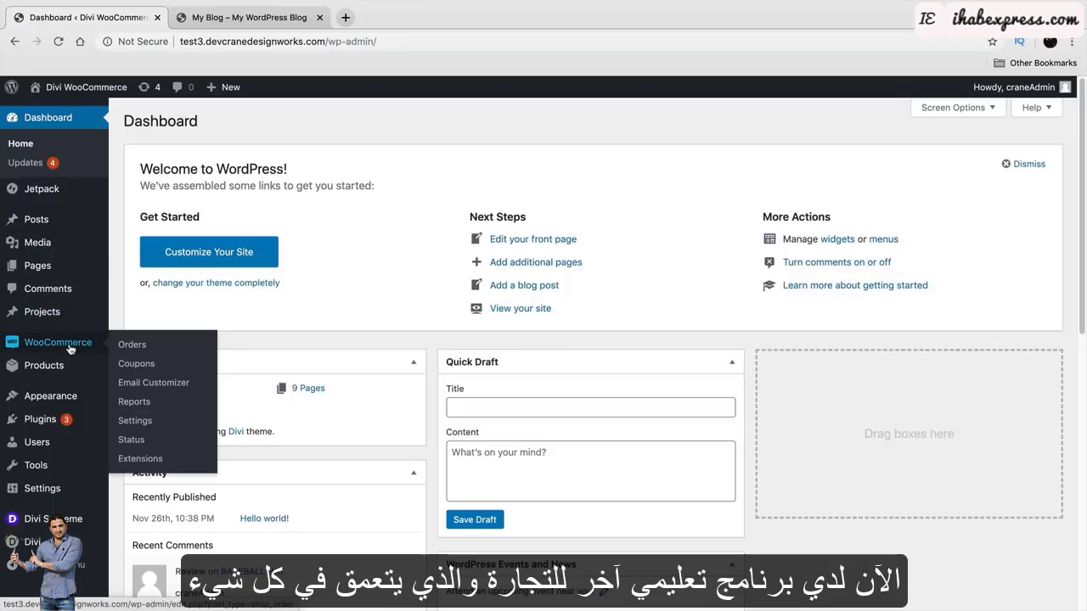
click(136, 420)
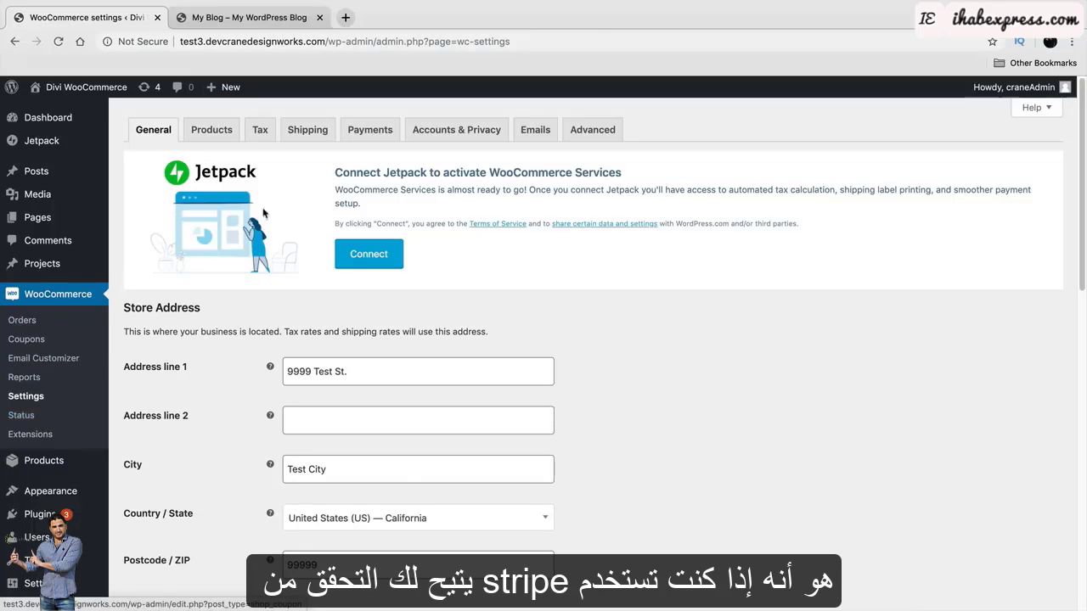
Show the Payments settings and scroll to the Stripe – Credit Card method.
click(364, 129)
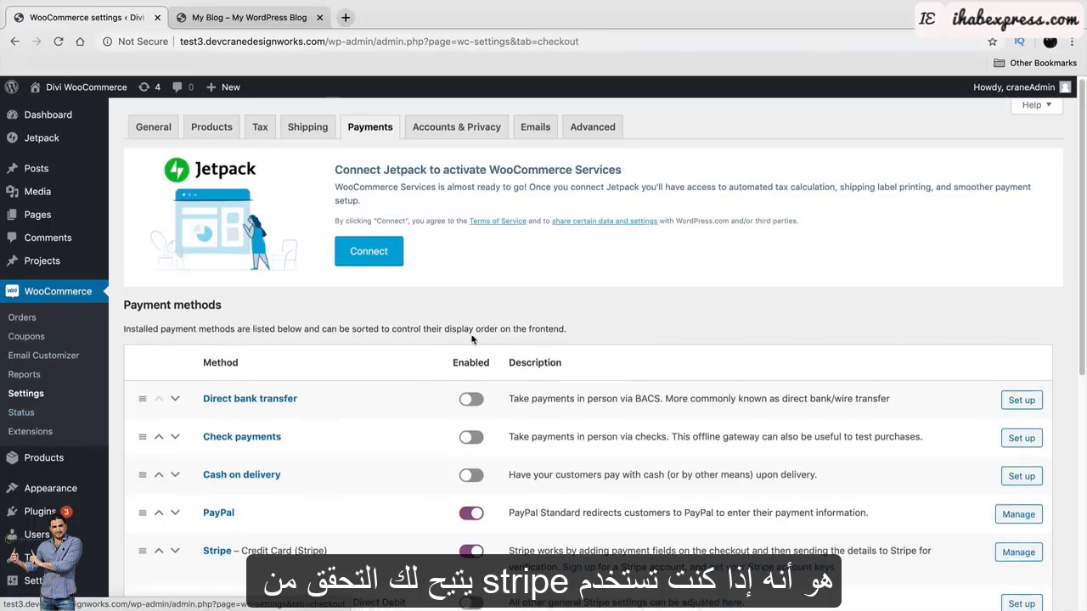
scroll(343, 399, down, 2)
scroll(343, 399, down, 2)
drag(331, 327, 204, 314)
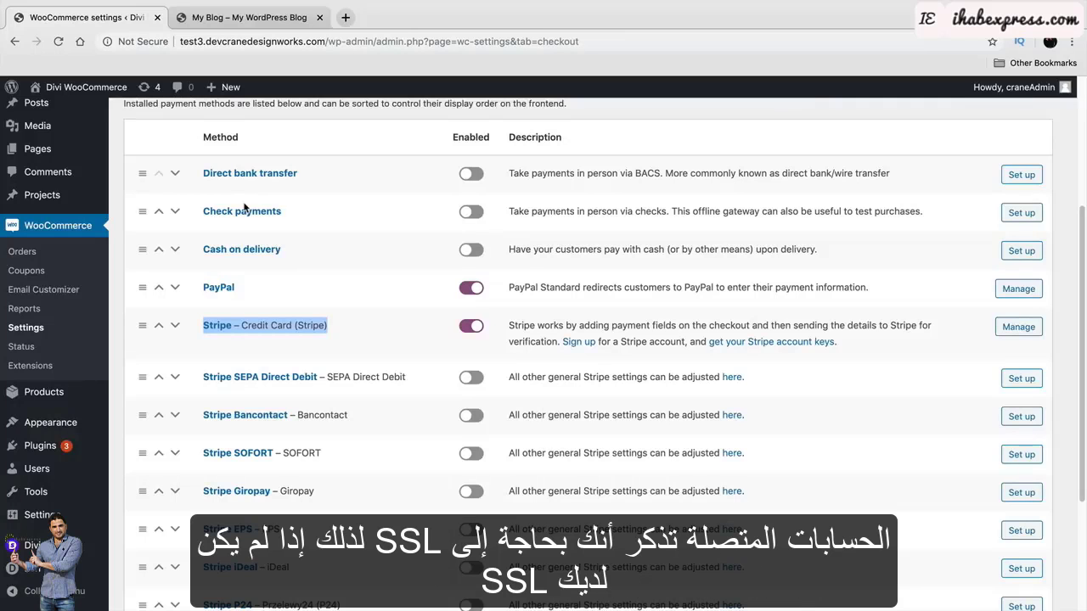
View the site's Not Secure connection details, highlighting Stripe – Credit Card, then close the popup.
click(141, 42)
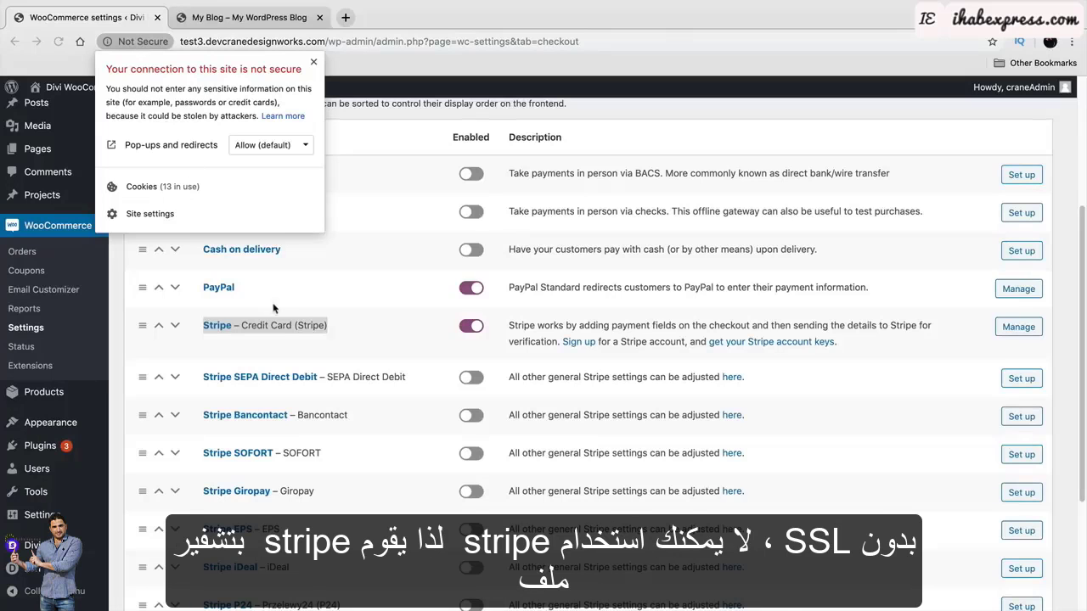
drag(331, 326, 196, 315)
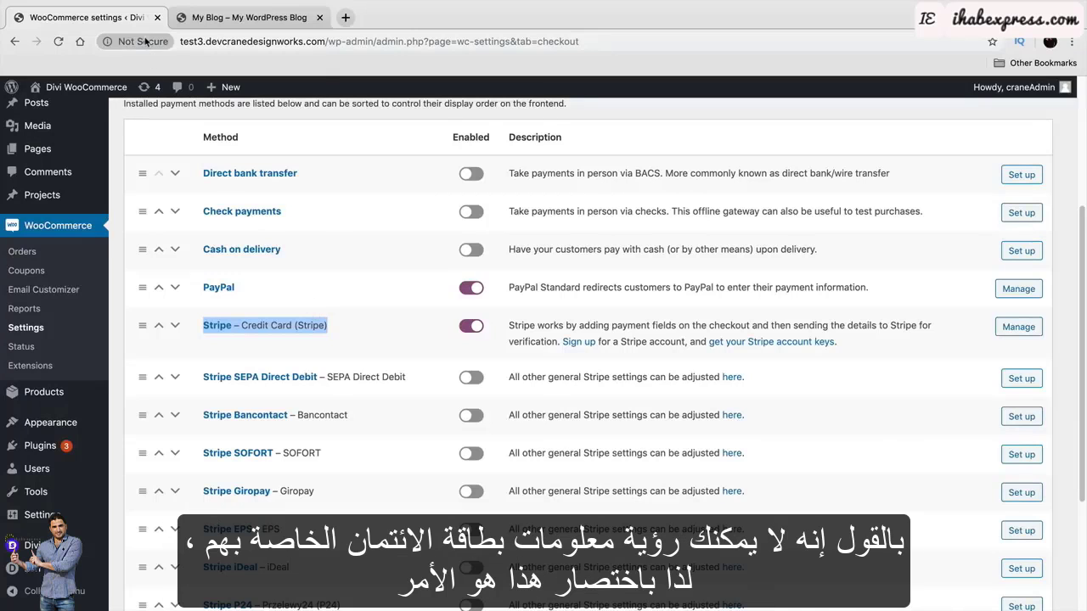
click(115, 41)
click(316, 69)
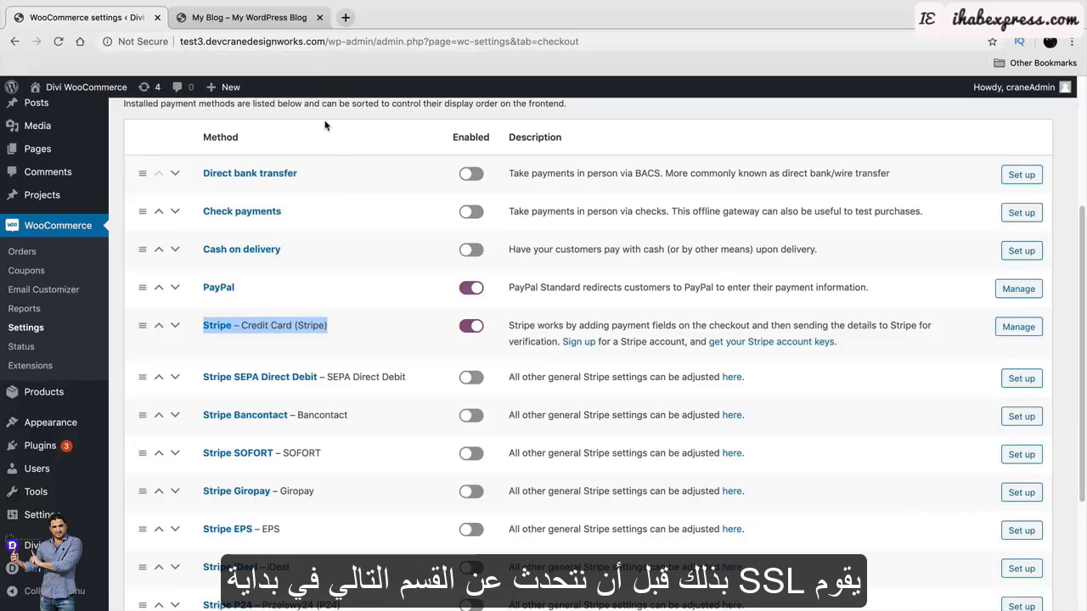
Visit the store homepage, scroll to Best Sellers, then return to the admin Dashboard.
click(83, 129)
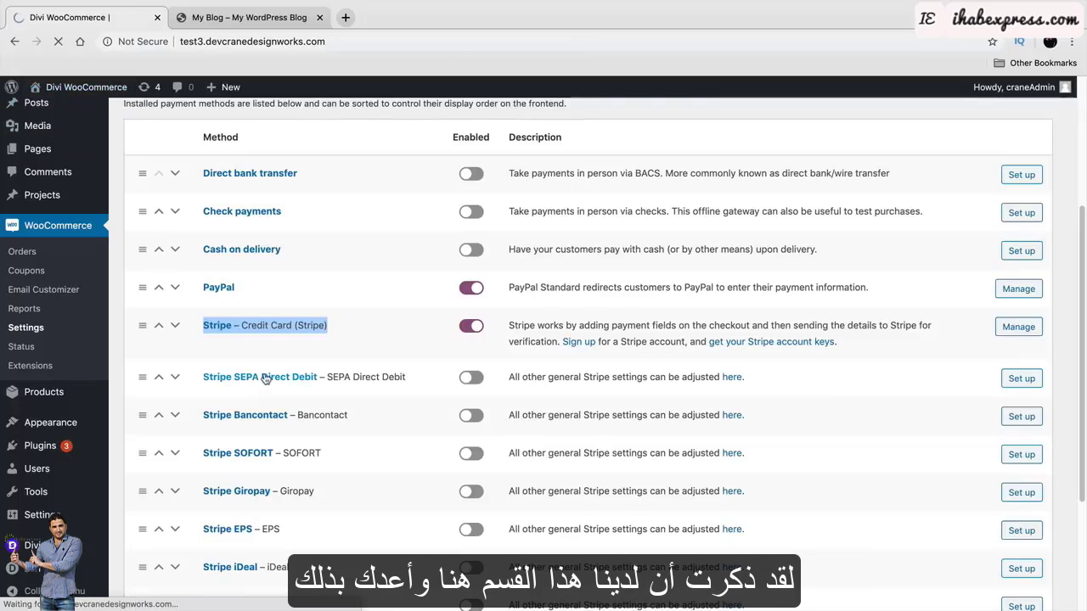
scroll(434, 437, down, 5)
scroll(434, 437, down, 3)
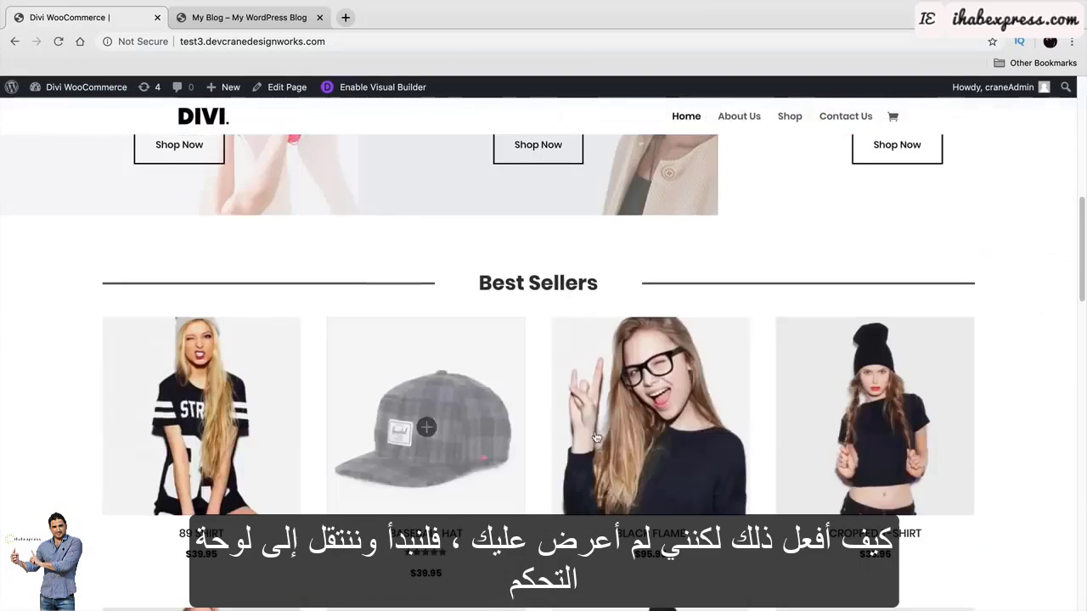
drag(609, 291, 435, 285)
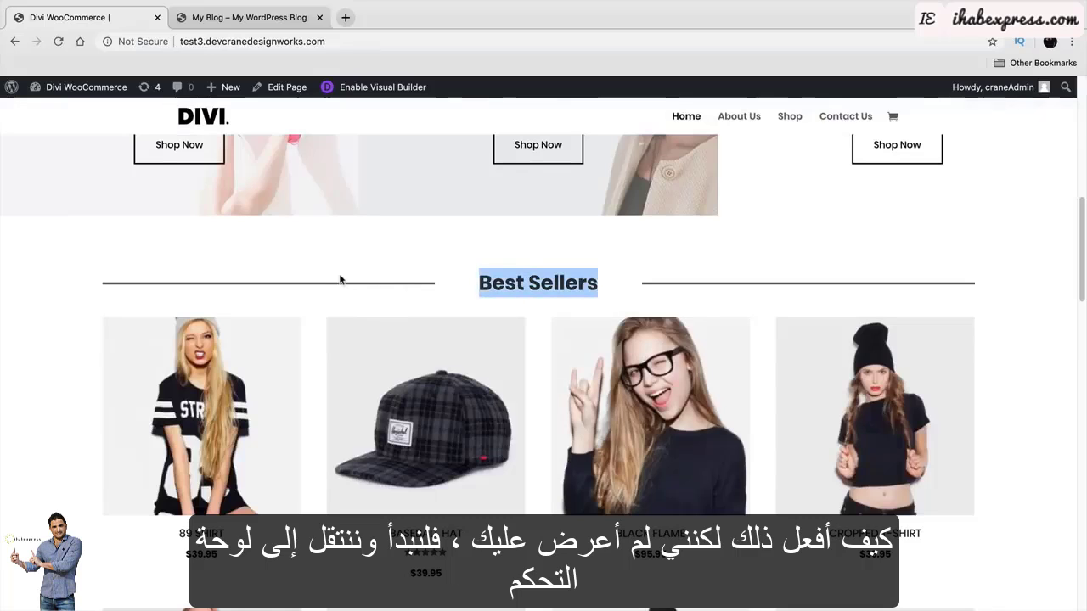
mouse_move(85, 86)
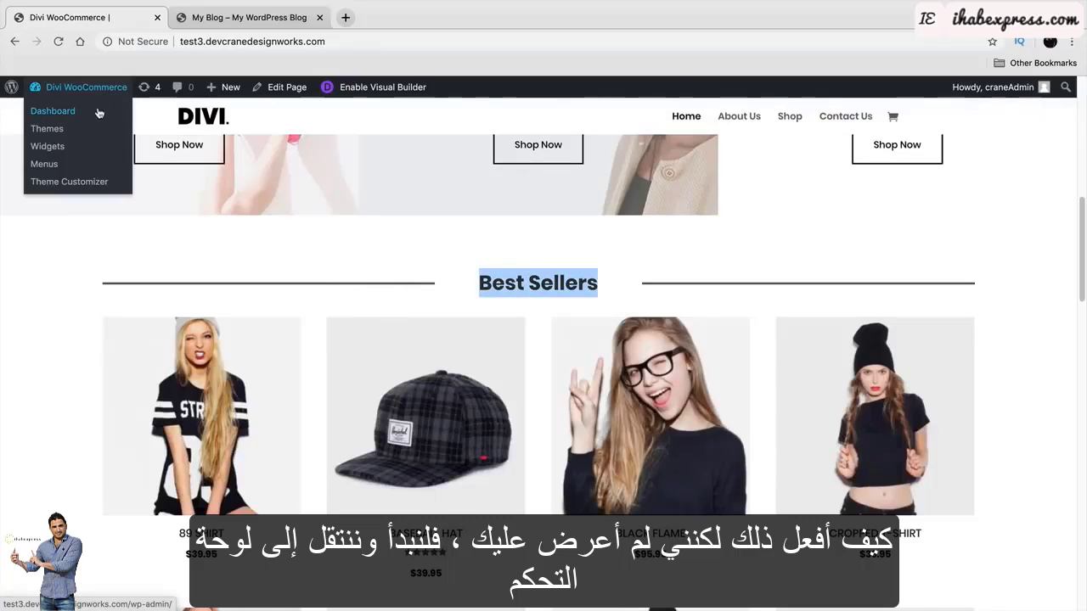
click(98, 111)
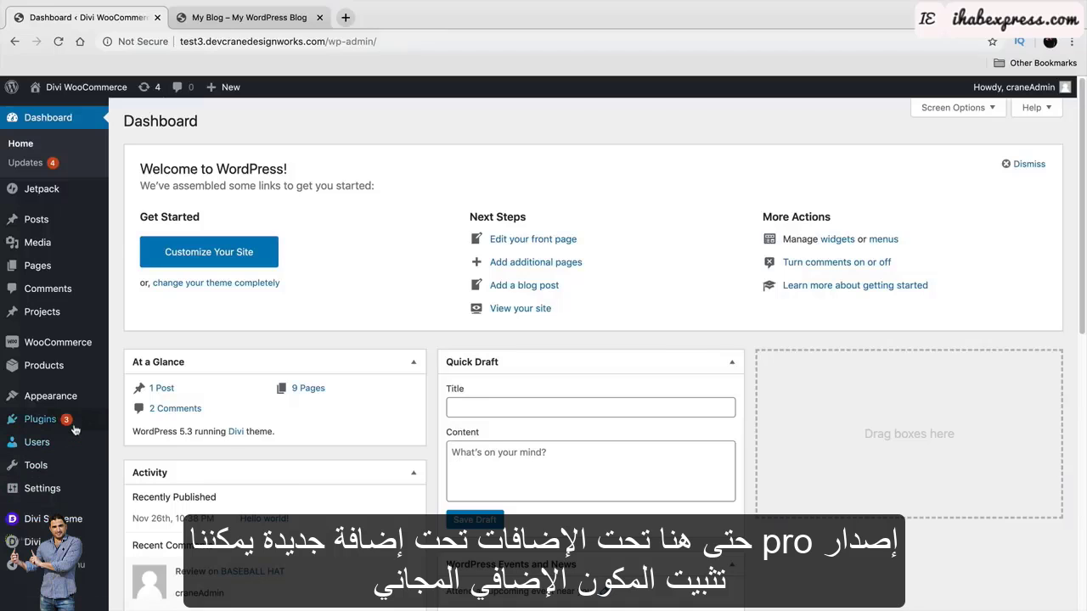
mouse_move(74, 428)
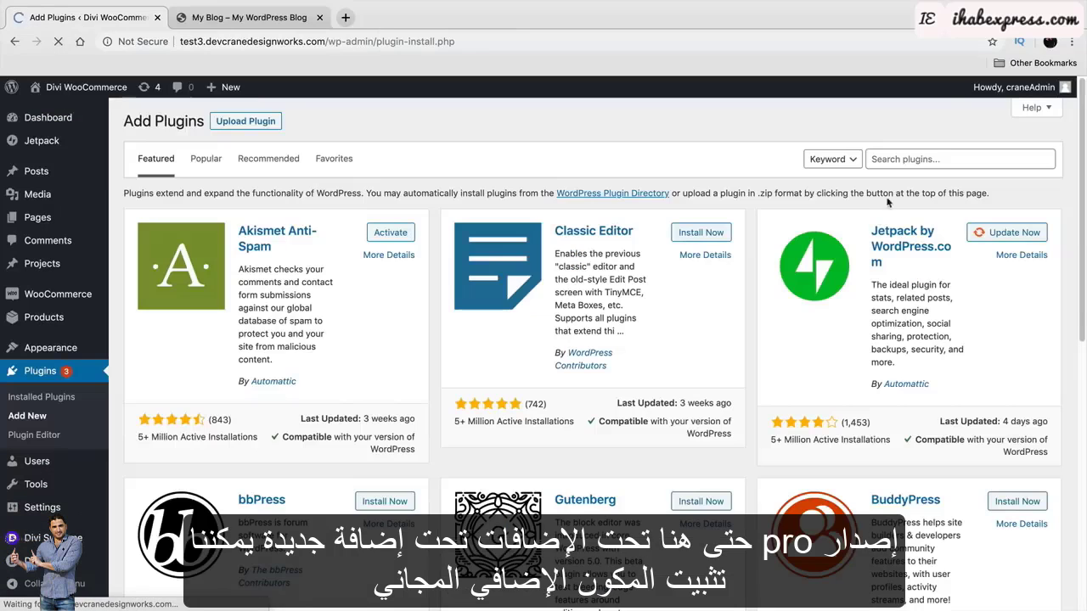
Search the plugin directory for 'divi'.
click(917, 159)
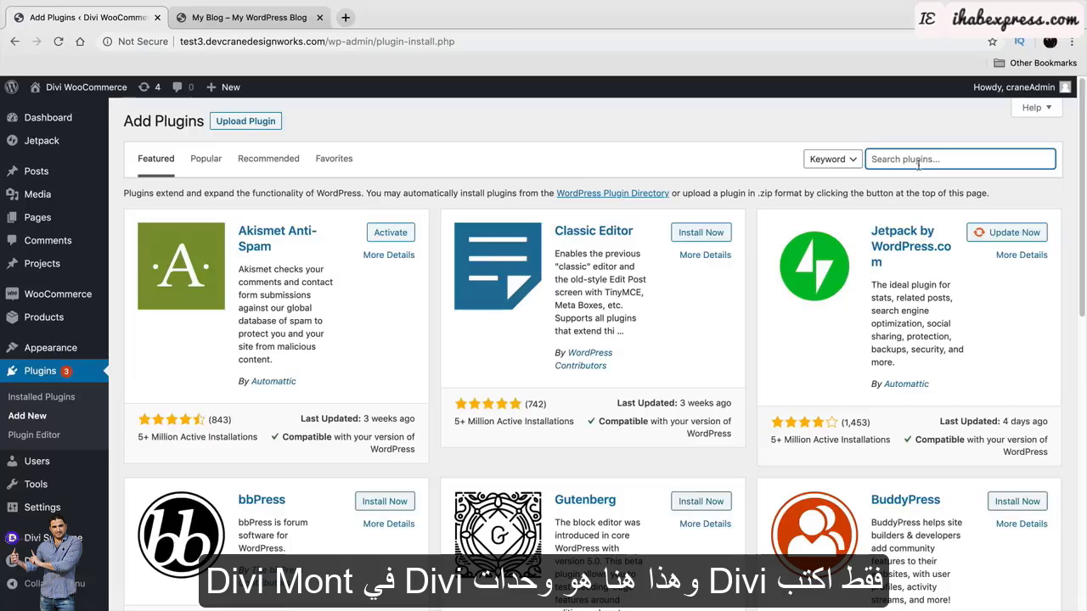
text(divi)
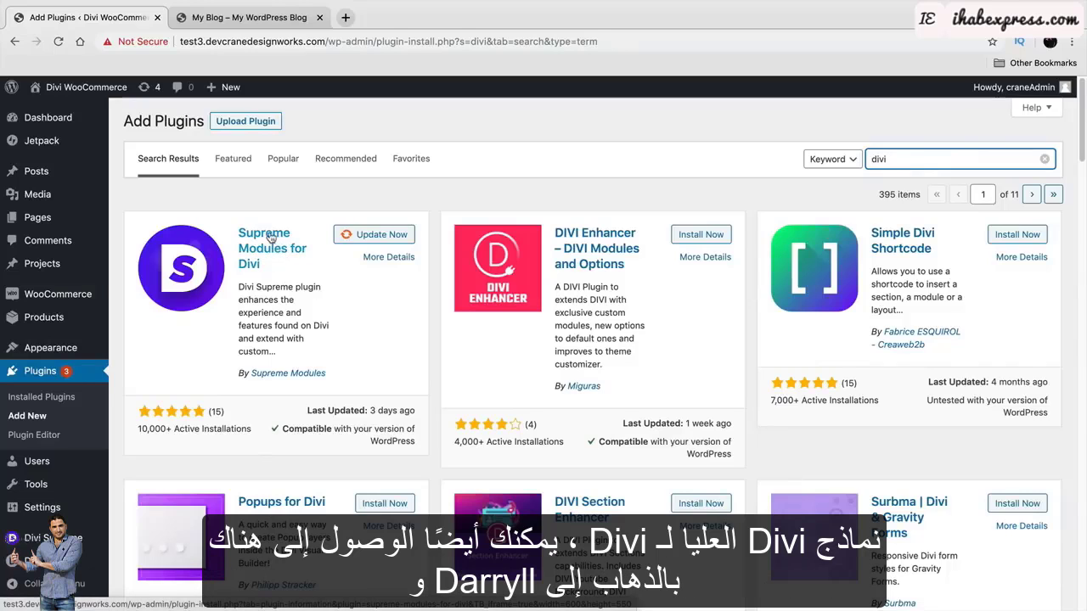
Open the Divi Supreme site via darrelwilson.com/divis in a new tab.
click(351, 20)
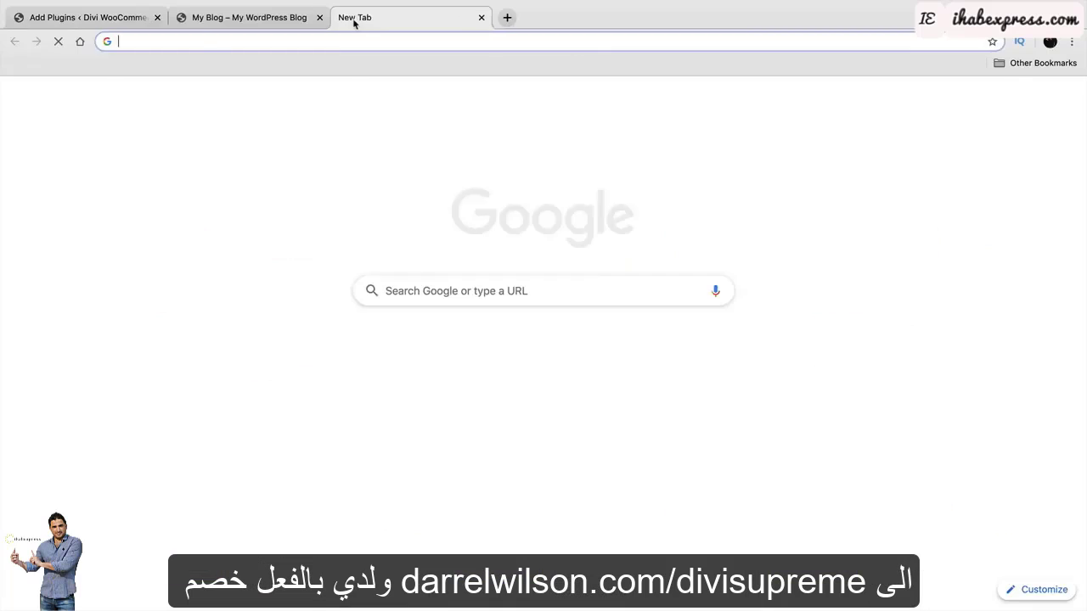
text(darrelwilson.com/)
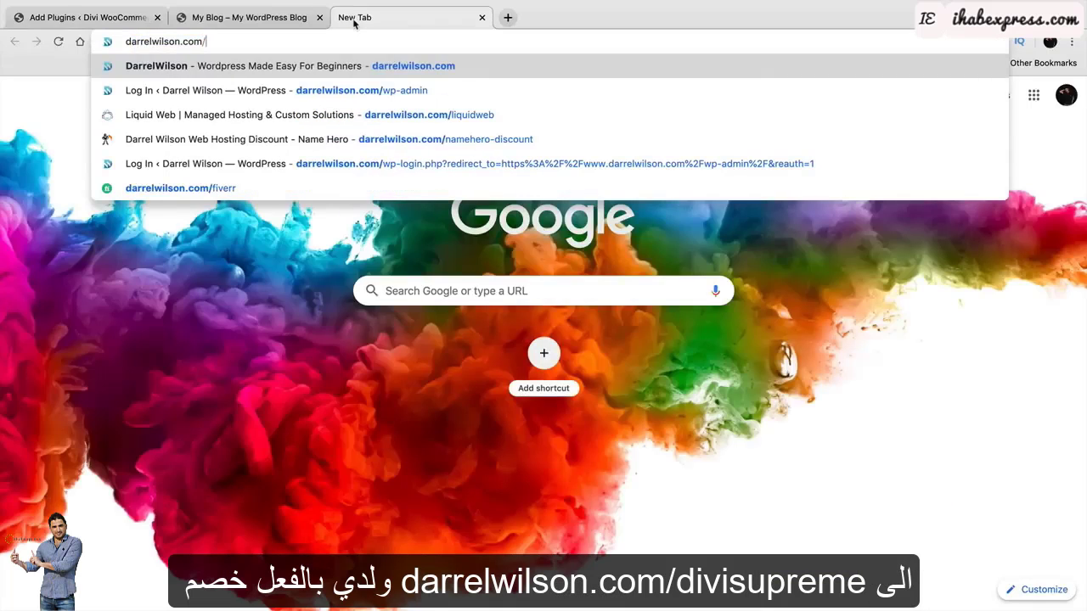
text(divis)
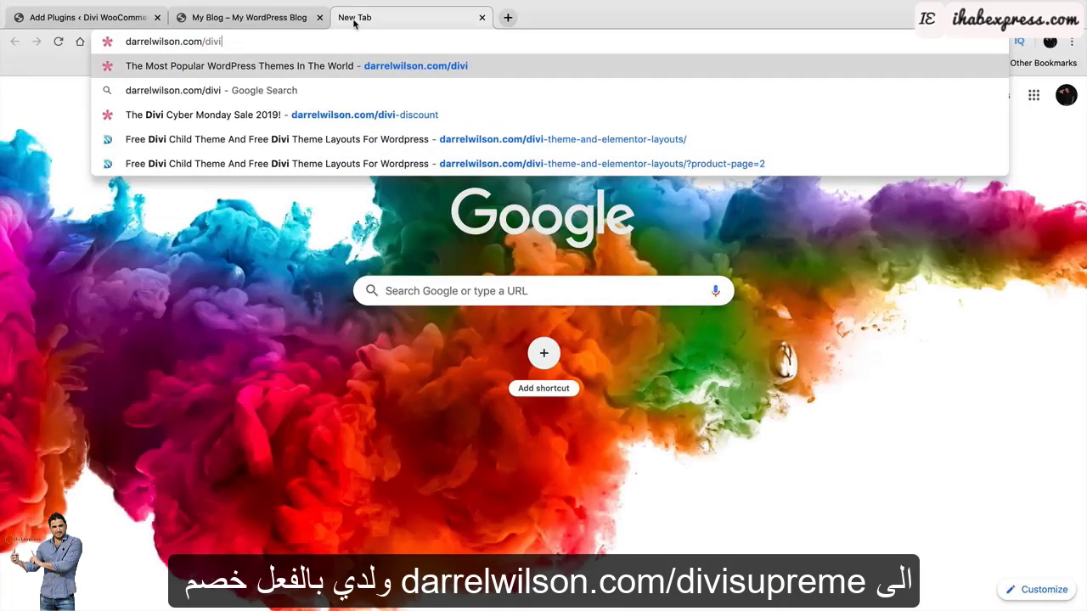
key(Down)
key(Down)
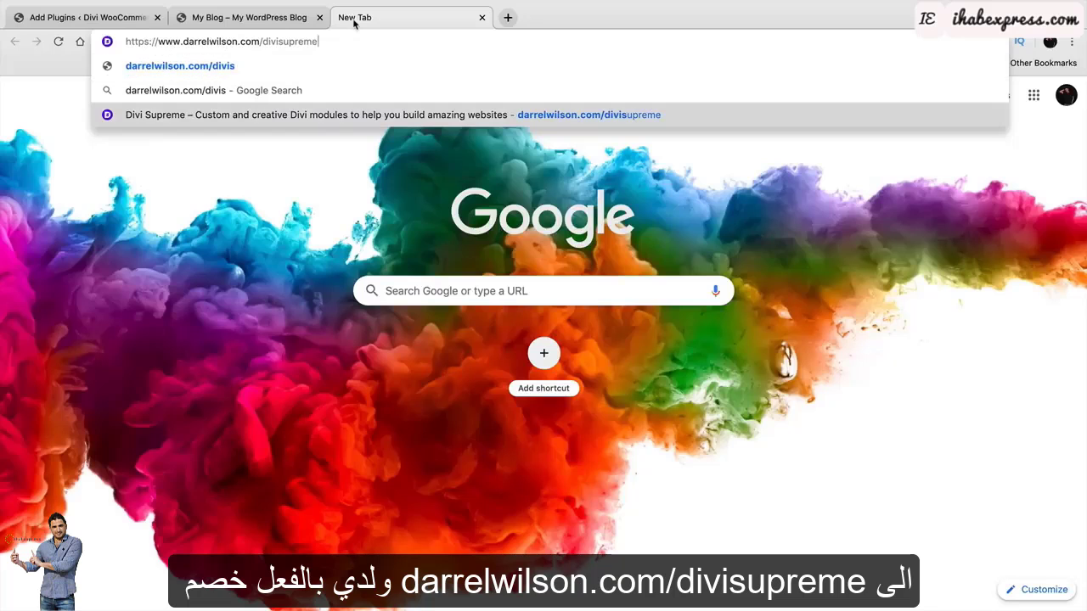
key(Return)
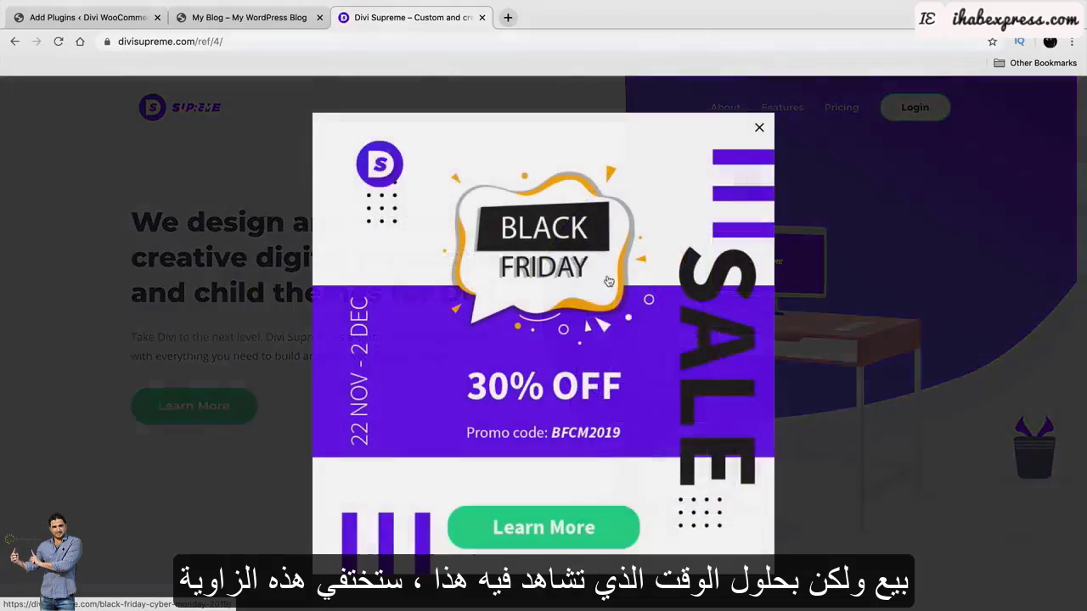
Dismiss the Black Friday popup and browse the Pricing and Features pages.
click(760, 128)
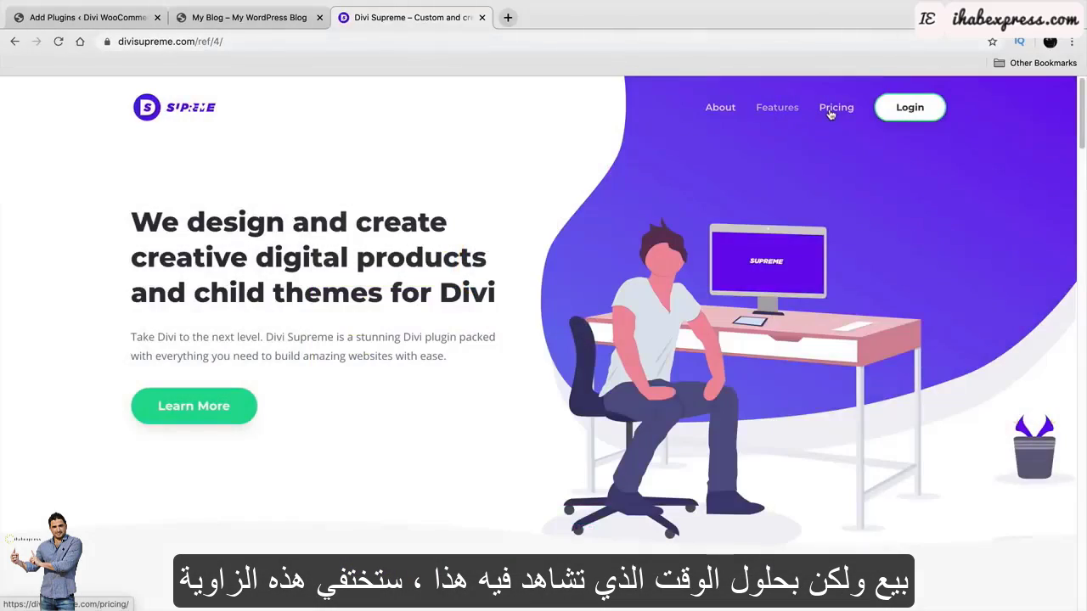
click(833, 111)
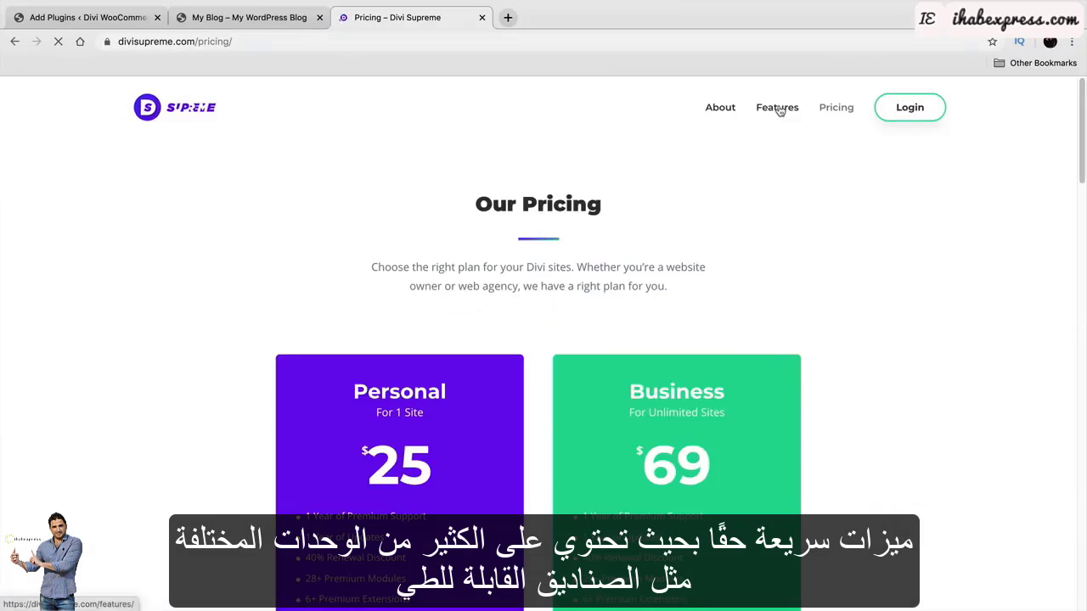
click(779, 109)
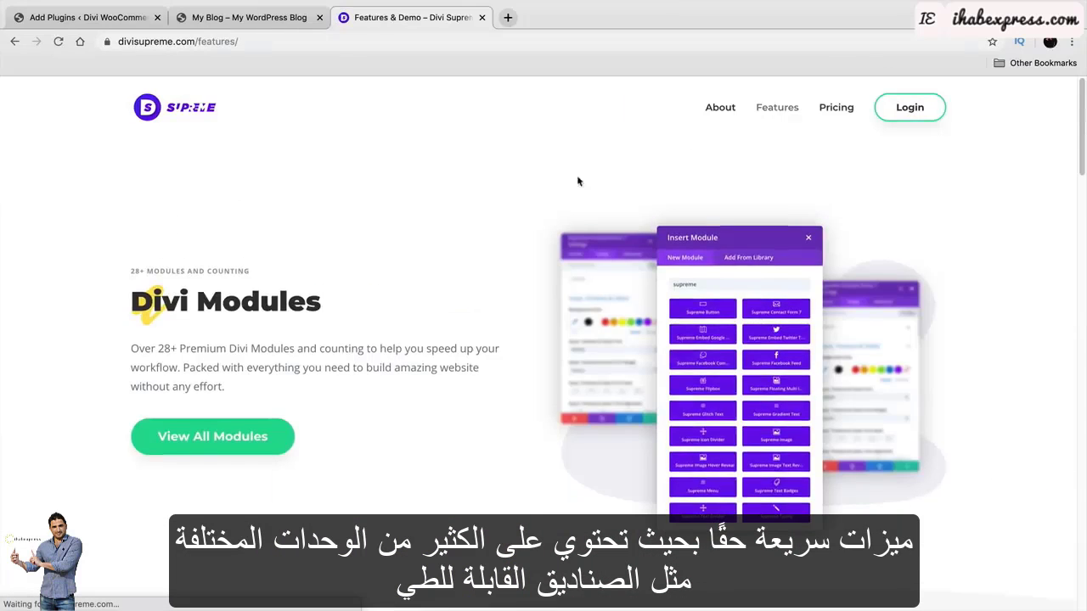
scroll(513, 219, down, 10)
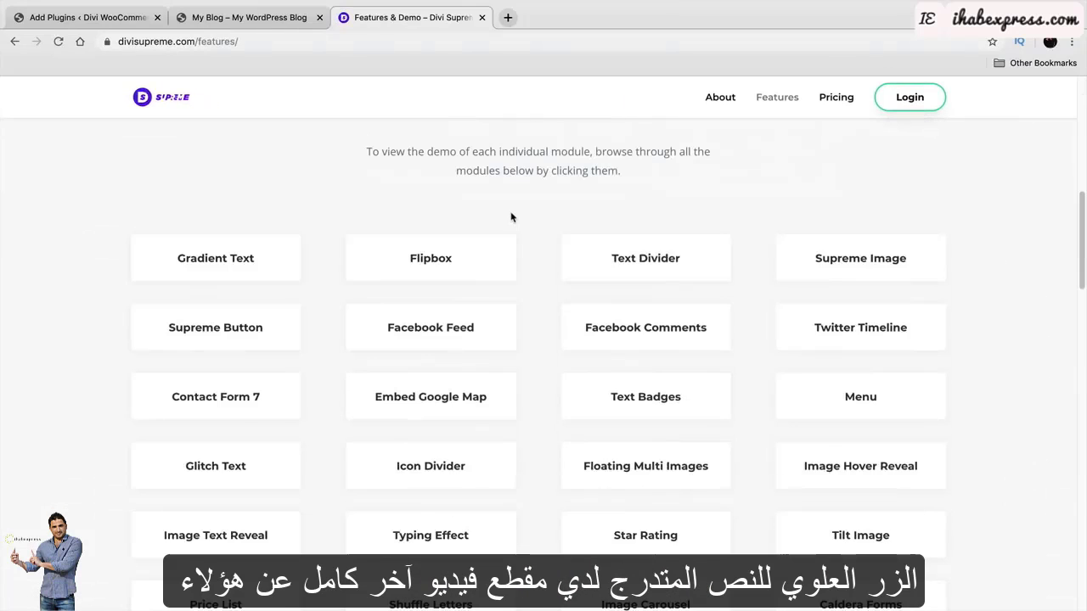
Scroll through the Flipbox module demo, then return to the 'divi' plugin results tab.
click(456, 258)
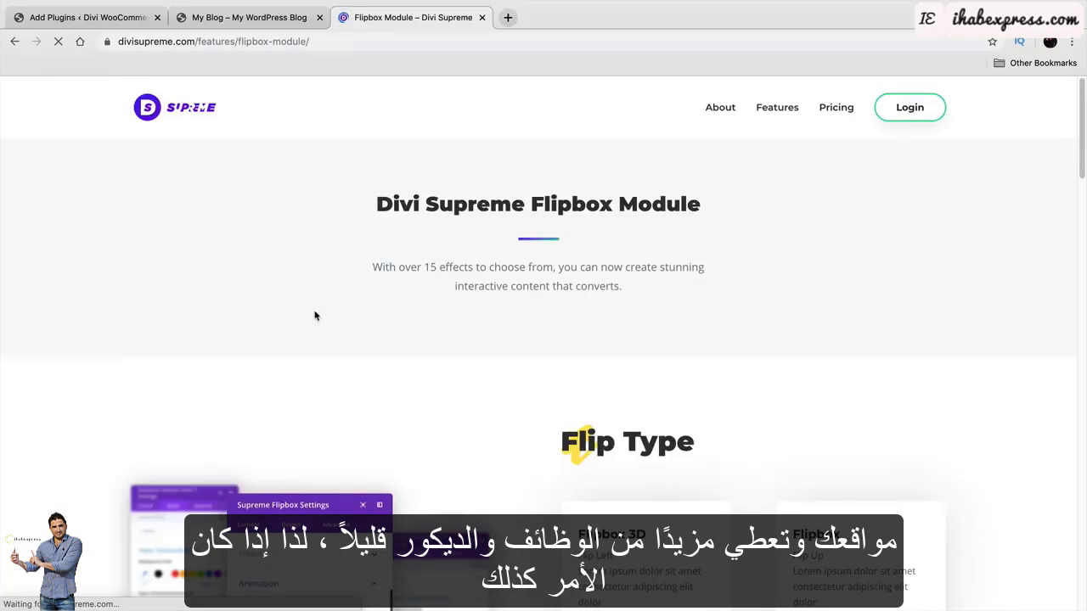
scroll(314, 316, down, 5)
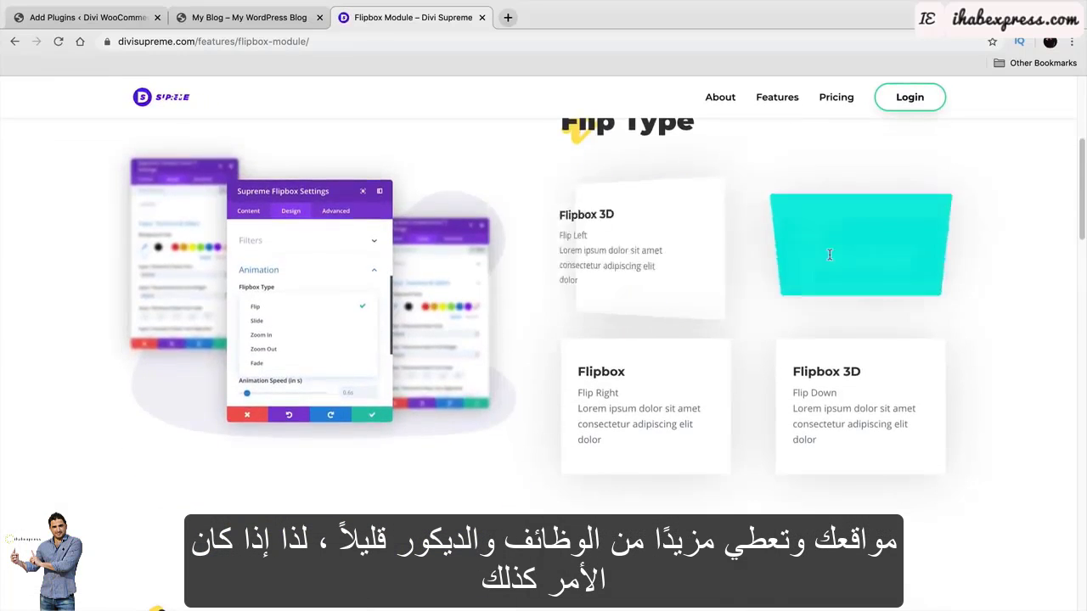
scroll(730, 391, down, 5)
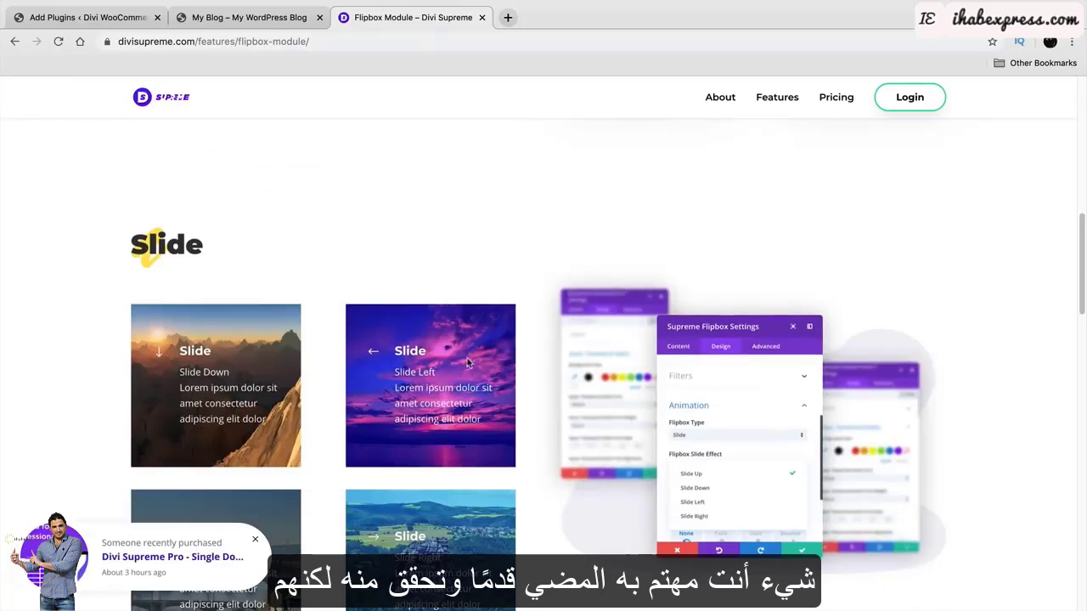
scroll(383, 374, down, 2)
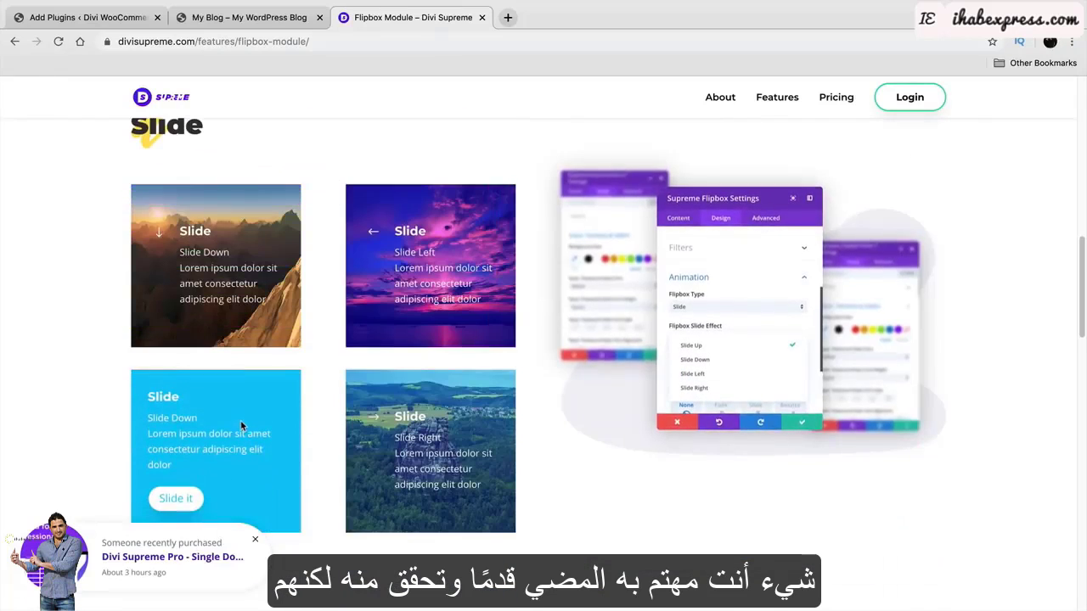
click(93, 21)
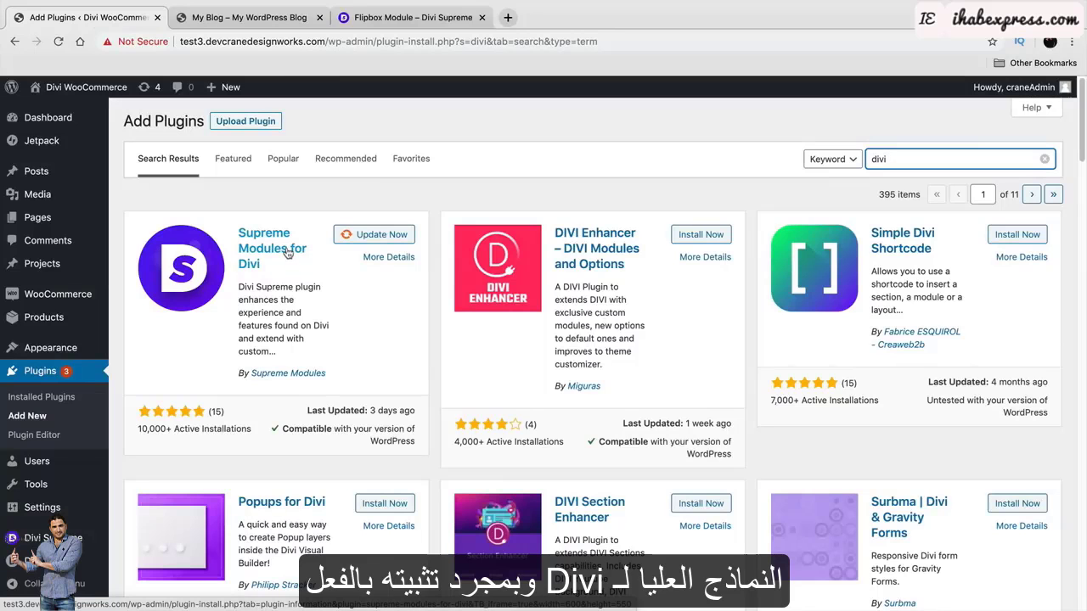
Open the site homepage in the Divi Visual Builder.
mouse_move(72, 86)
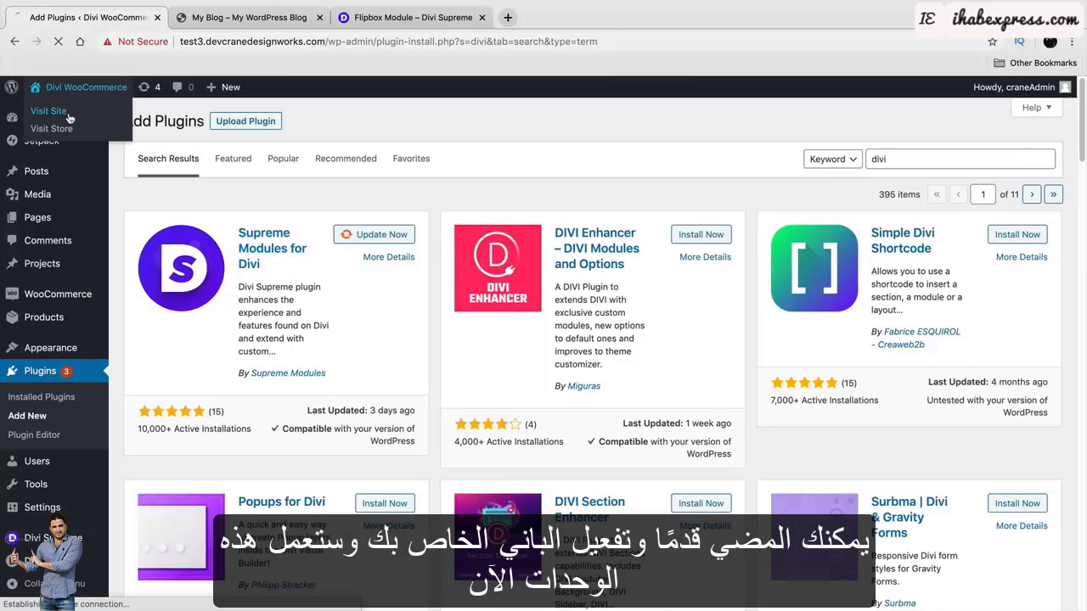
click(68, 112)
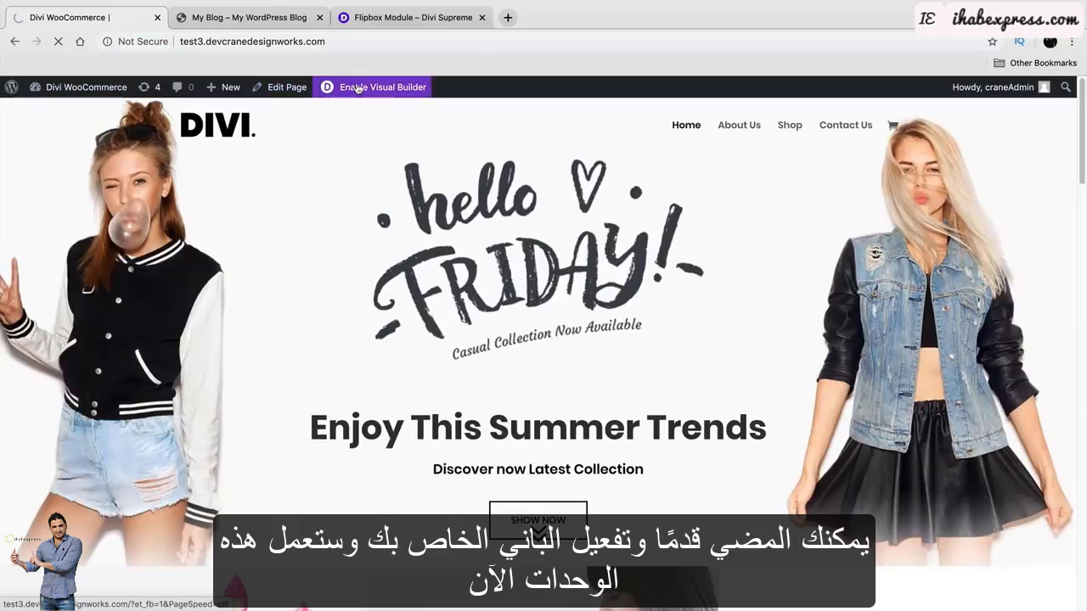
click(358, 88)
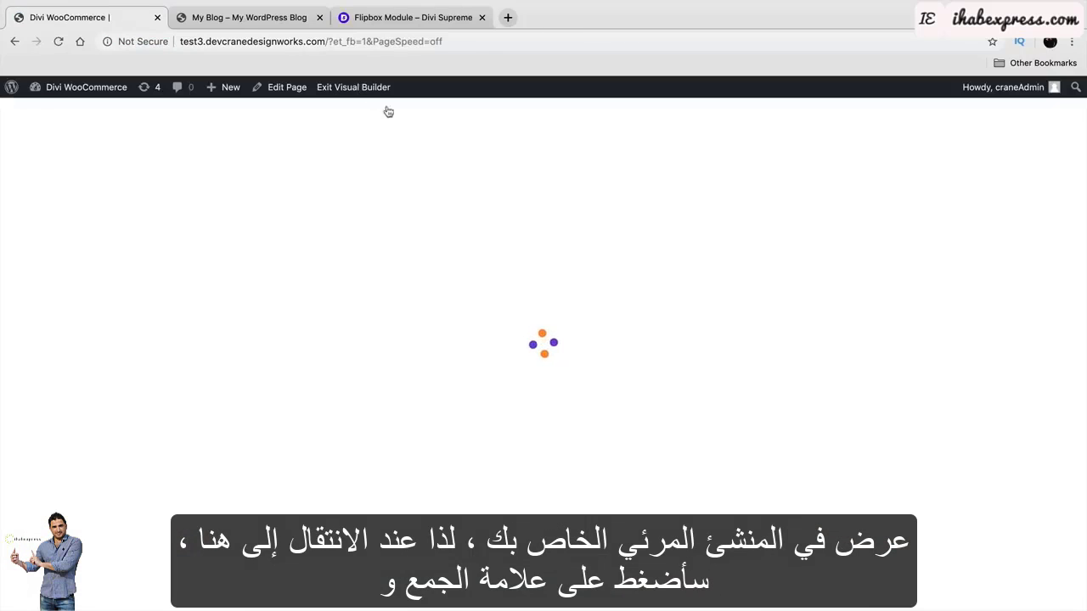
scroll(544, 383, down, 5)
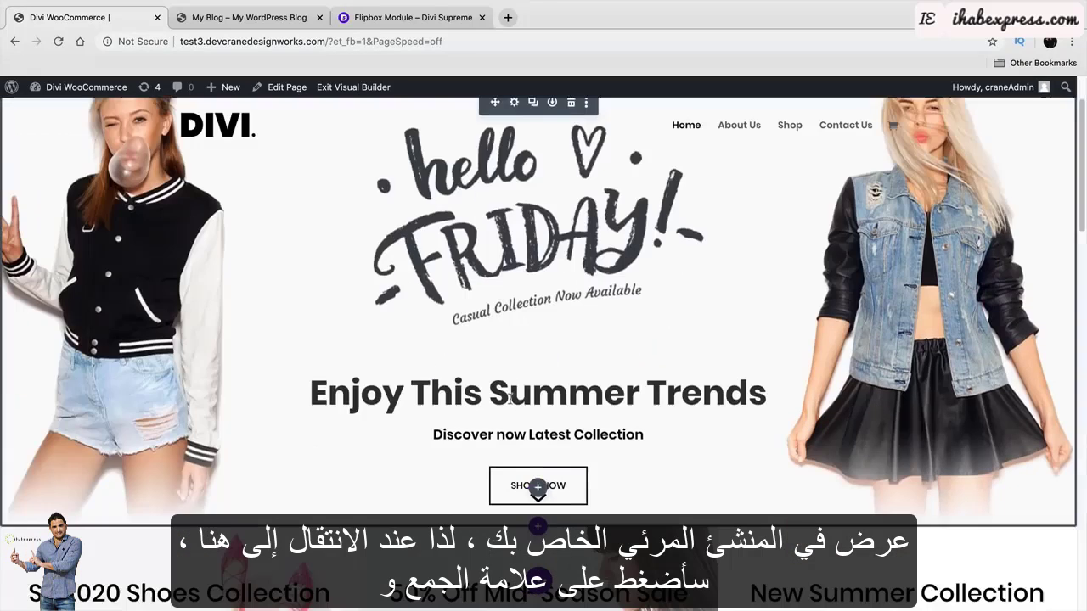
scroll(605, 398, down, 1)
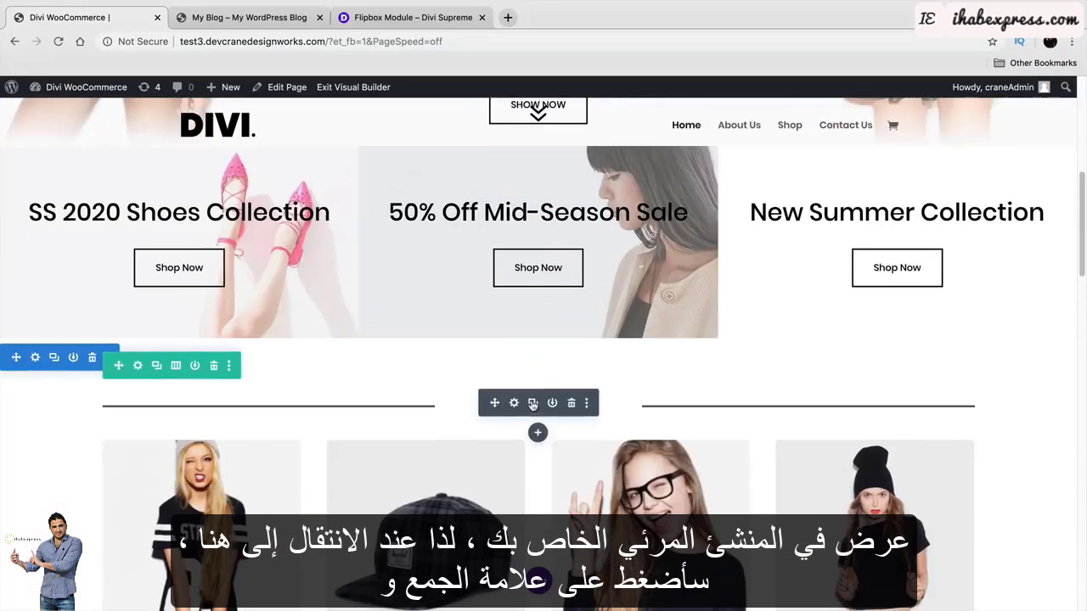
Browse the Insert Module list of Supreme modules and close it without adding one.
click(539, 434)
scroll(552, 382, down, 10)
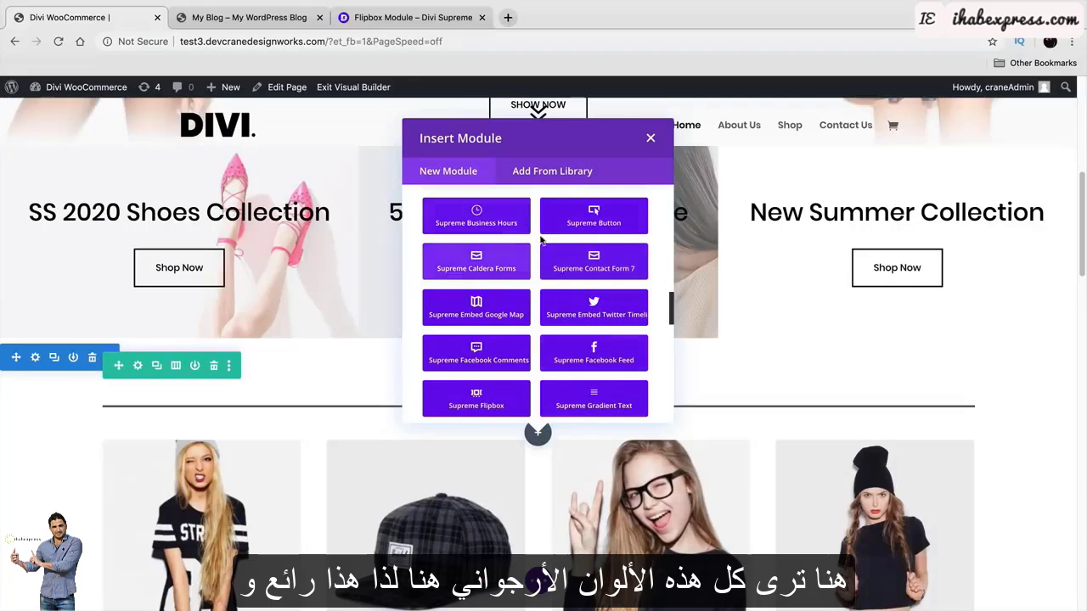
scroll(544, 357, down, 2)
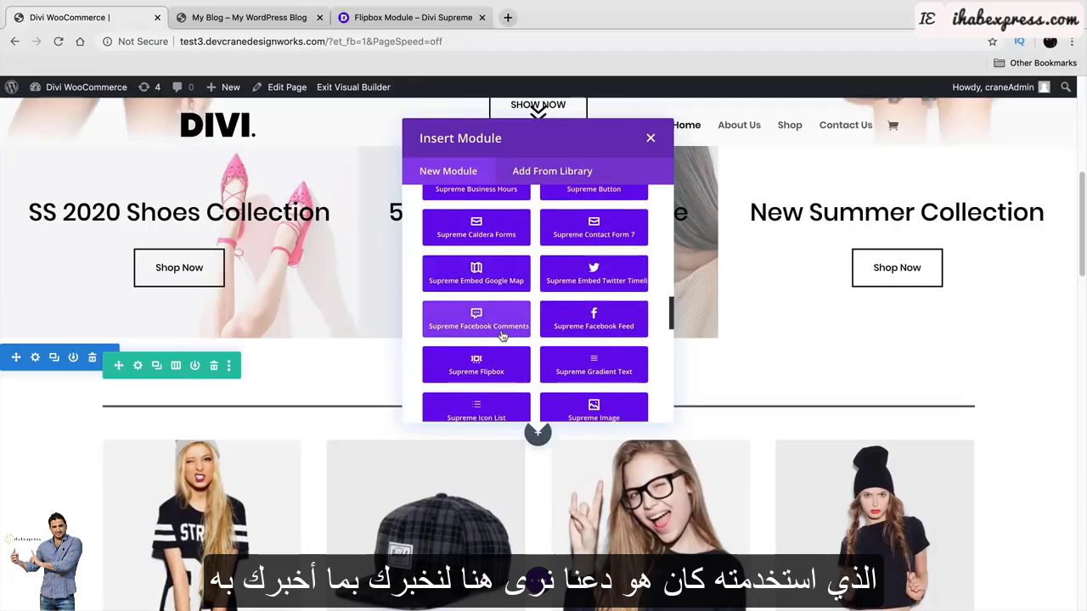
scroll(561, 337, down, 3)
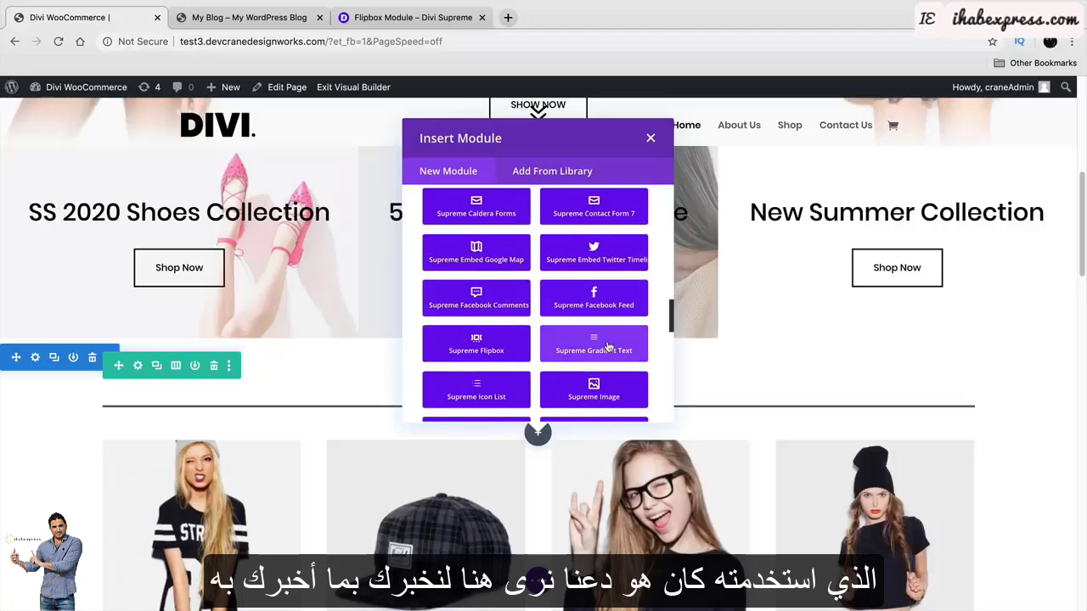
scroll(618, 348, down, 3)
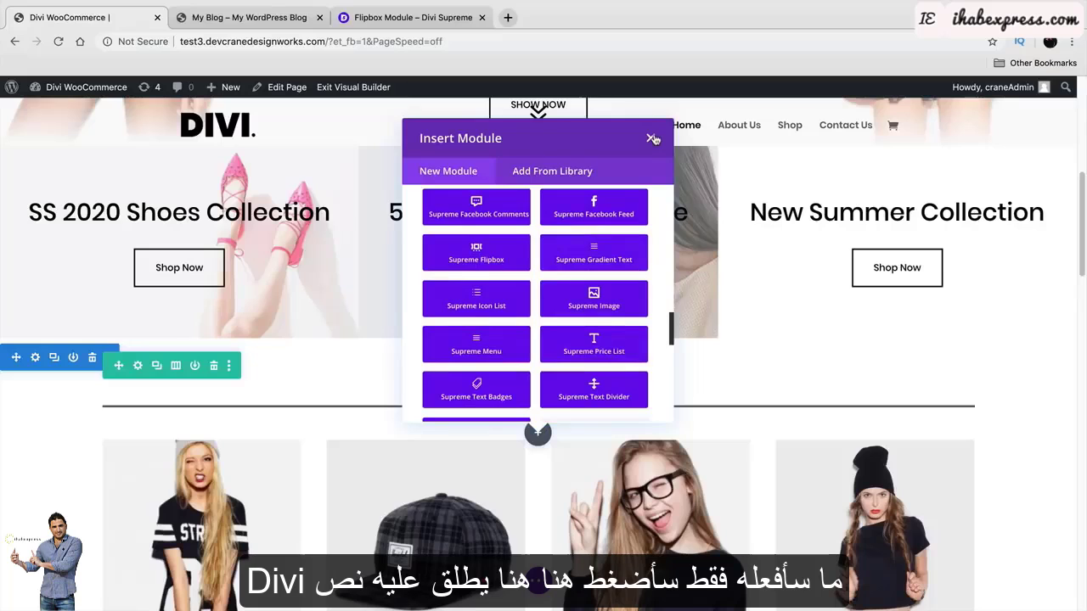
click(654, 141)
Open the Best Sellers divider's Design settings and move the panel aside.
click(512, 404)
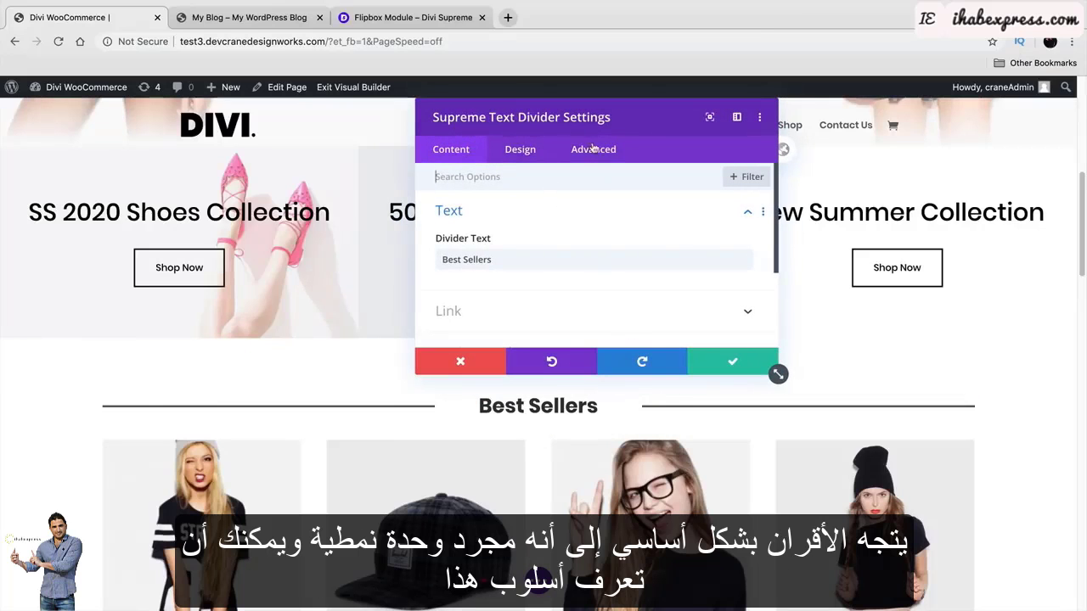
scroll(608, 244, down, 3)
scroll(617, 273, up, 5)
click(520, 149)
drag(577, 117, 789, 117)
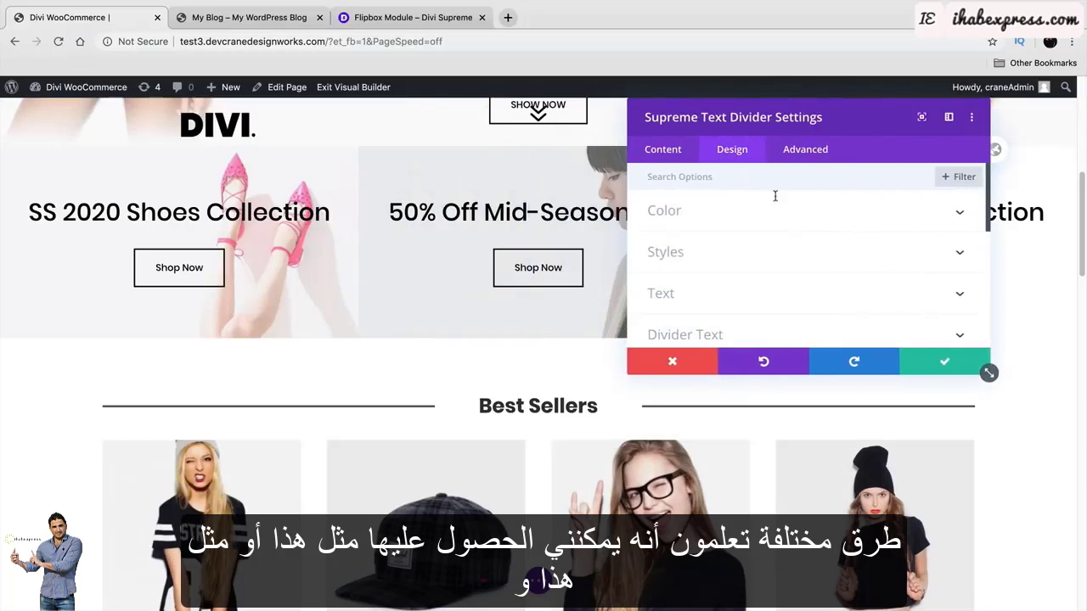
Try Dotted, Groove and Ridge divider styles, settling on Inset.
click(793, 255)
click(794, 236)
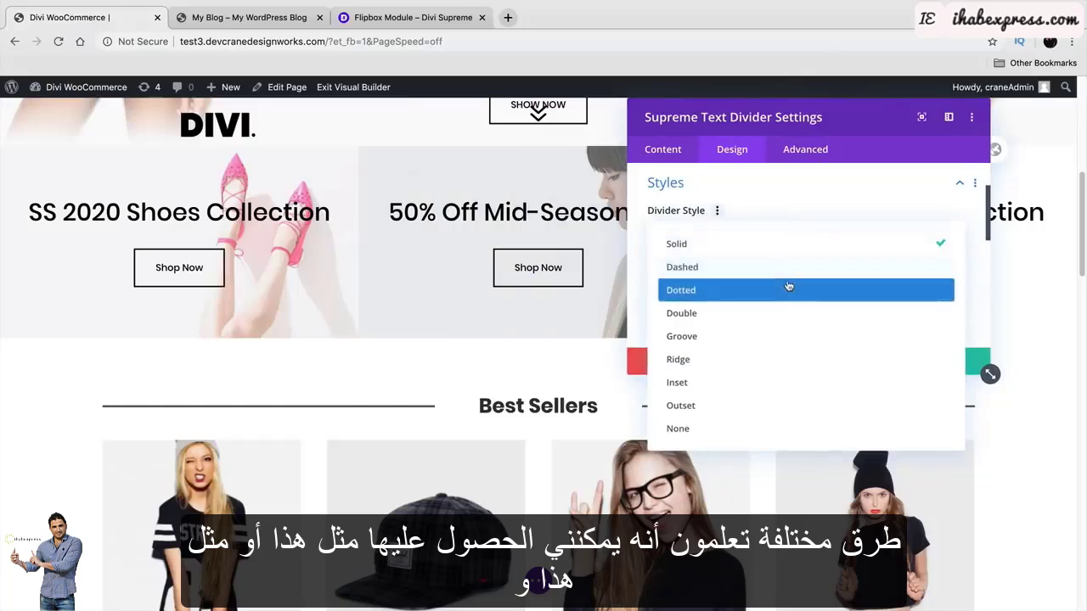
click(788, 287)
click(770, 233)
click(767, 339)
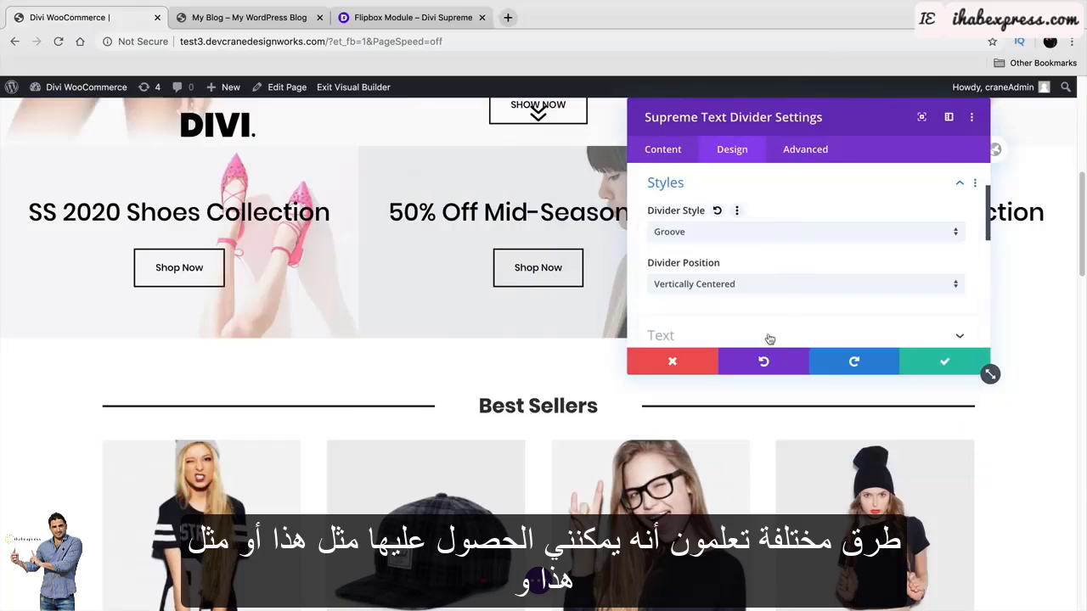
click(765, 236)
click(763, 360)
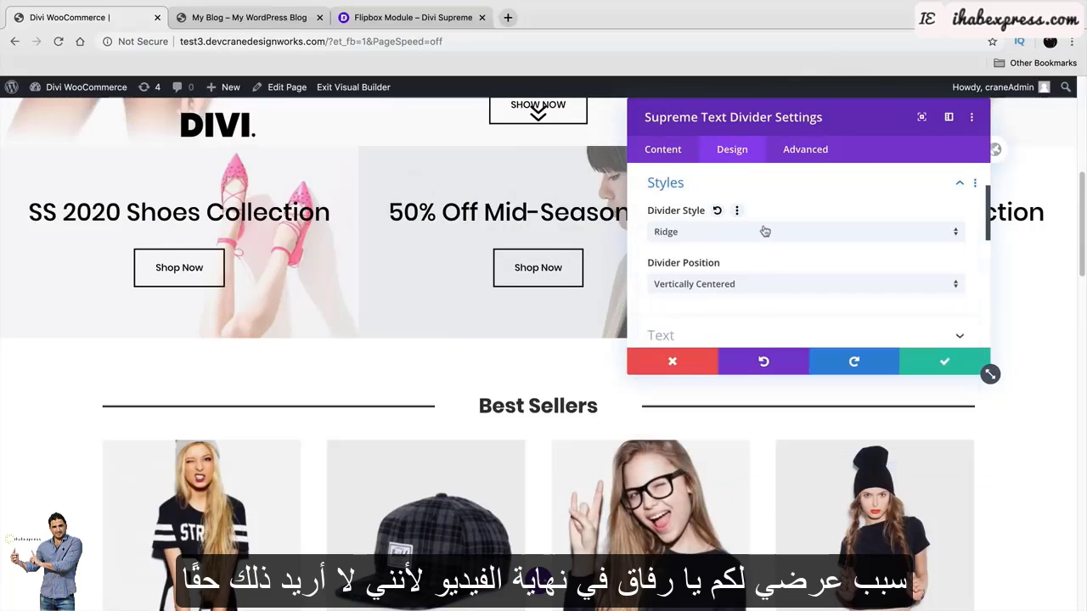
click(765, 231)
click(770, 382)
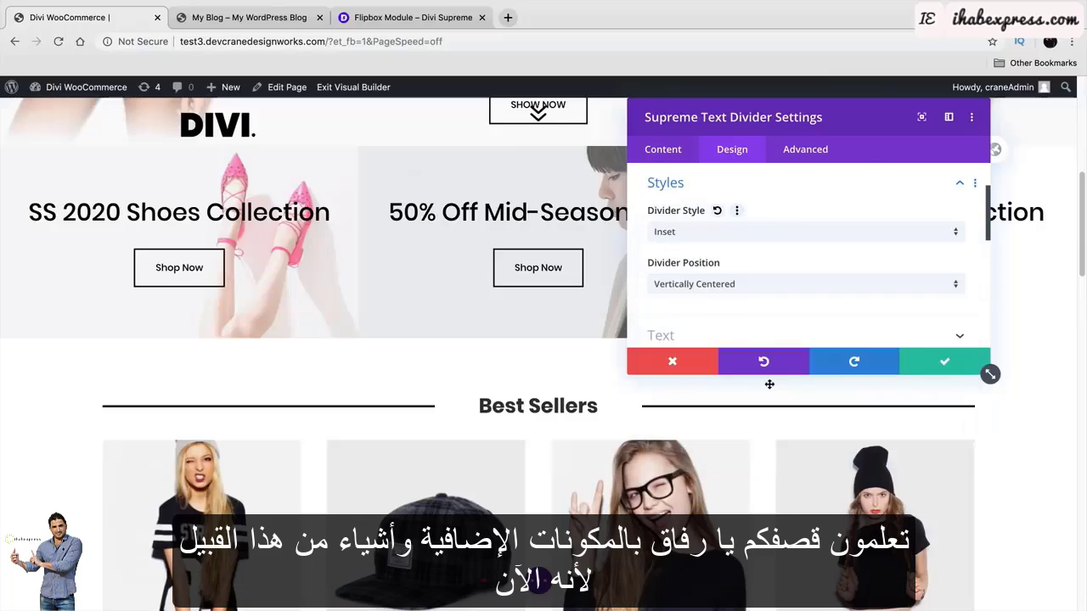
click(755, 232)
click(750, 421)
click(740, 235)
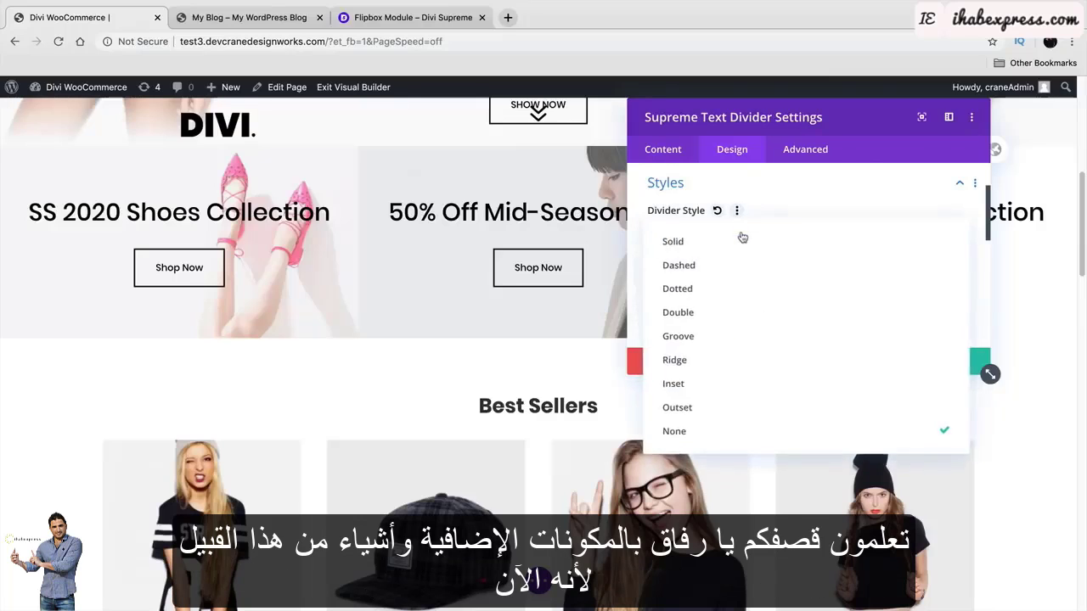
click(741, 382)
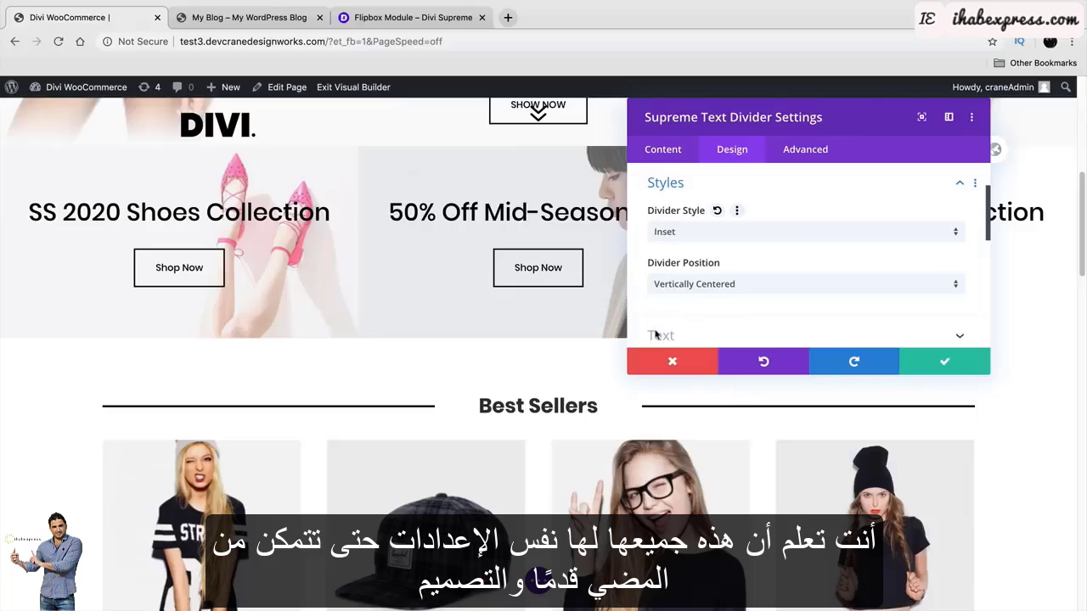
Give the text shadow a 0.14em vertical length and save the divider settings.
scroll(694, 285, down, 4)
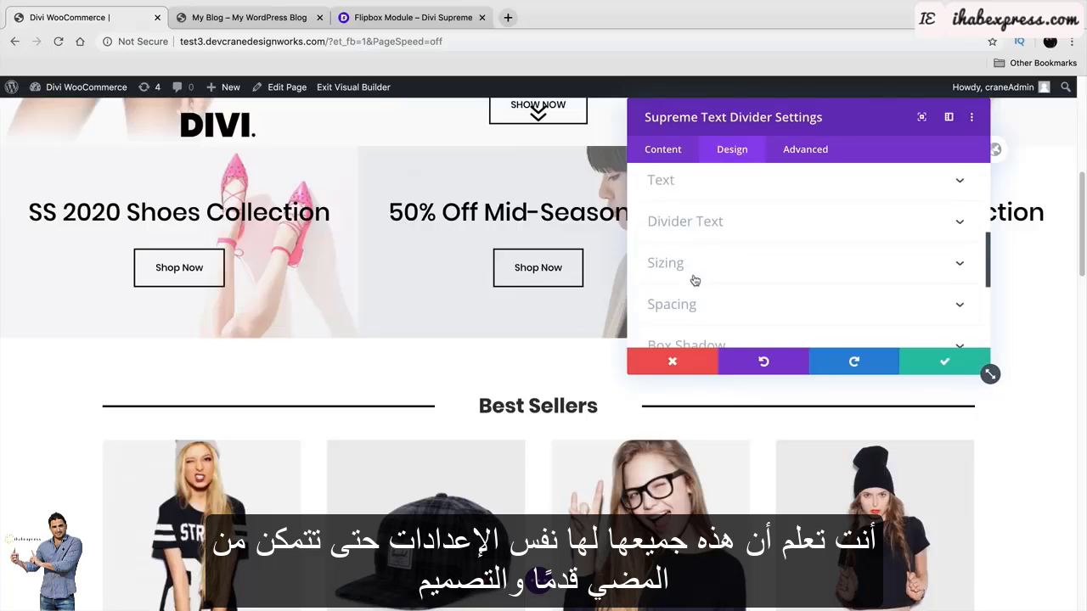
click(727, 183)
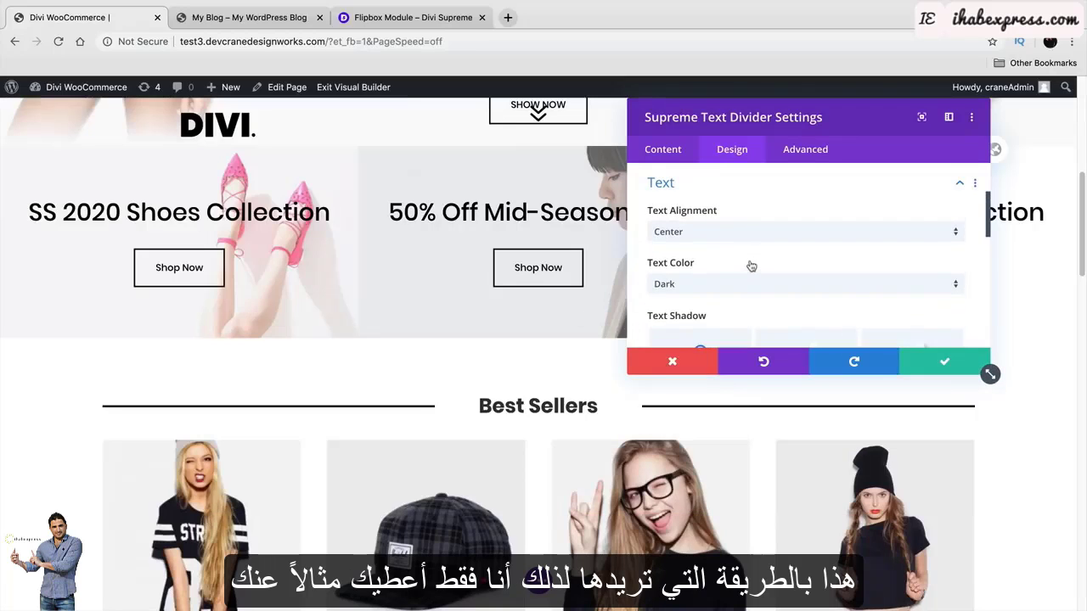
scroll(752, 266, down, 3)
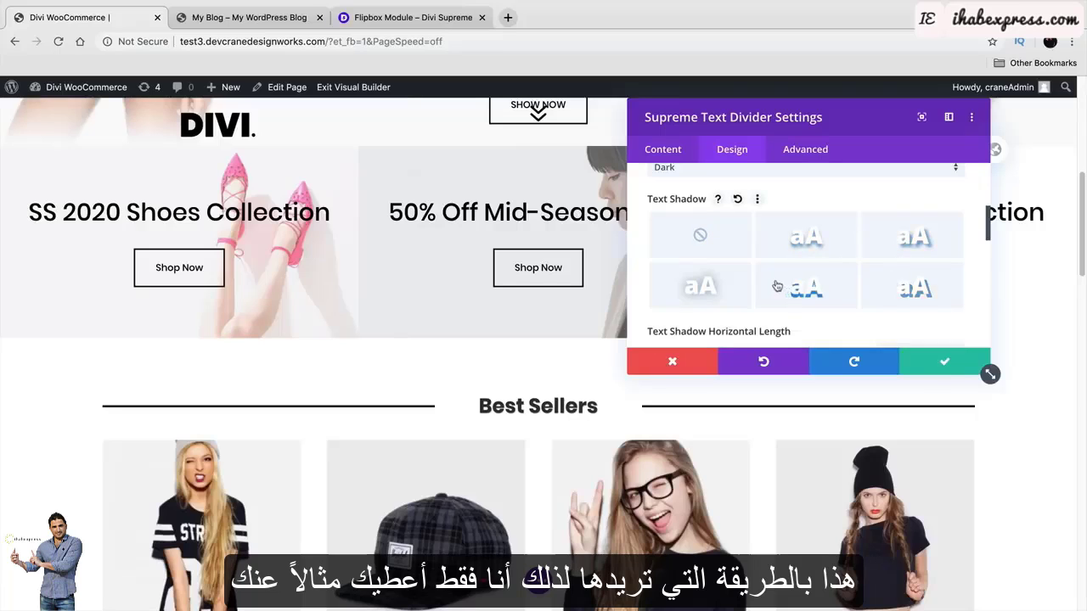
scroll(777, 286, down, 3)
mouse_move(755, 298)
mouse_down()
mouse_move(777, 304)
mouse_move(684, 310)
mouse_move(767, 311)
mouse_up()
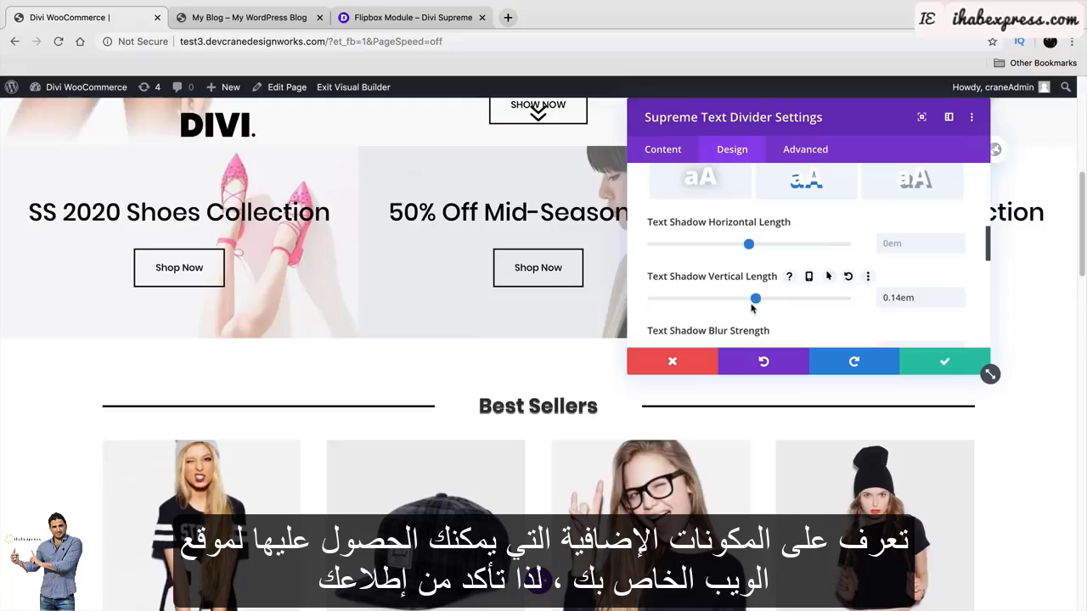
click(939, 363)
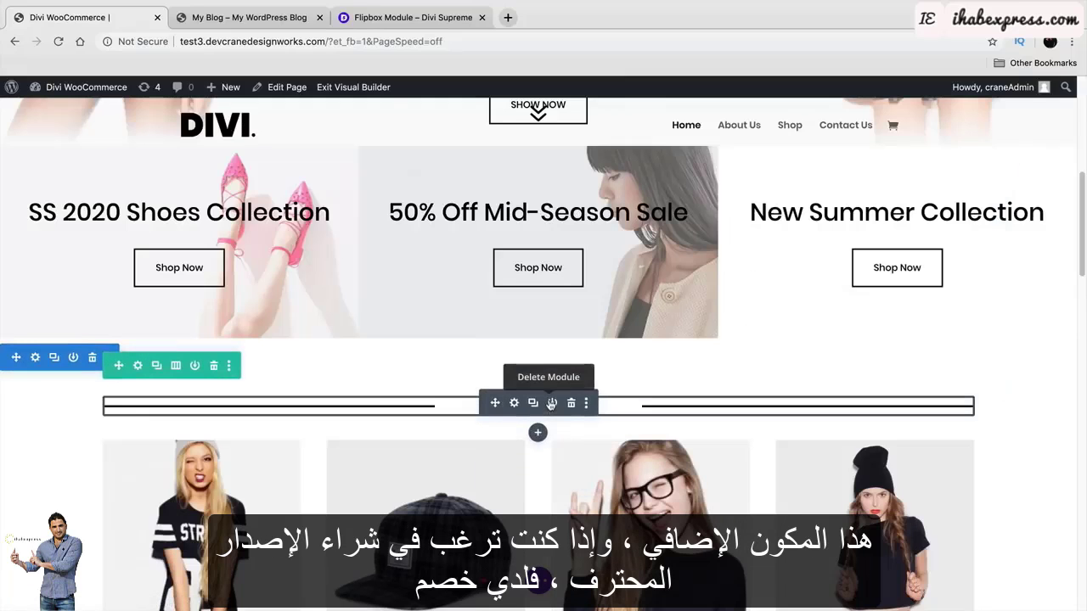
Review Divi Supreme's $25 Personal and $69 Business plans, then return to the store tab.
click(414, 17)
click(835, 101)
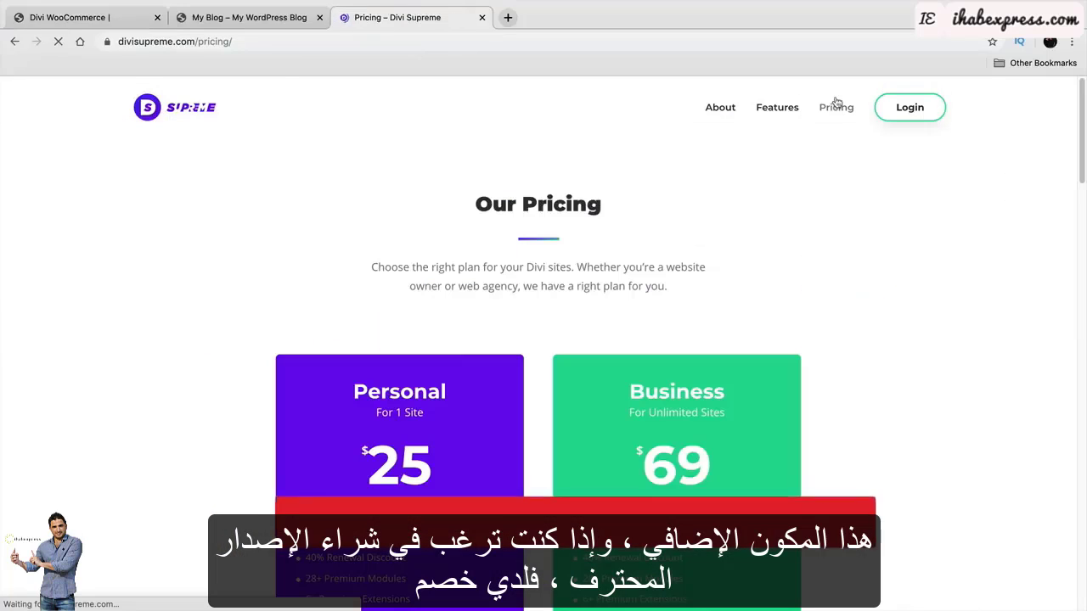
scroll(778, 259, down, 3)
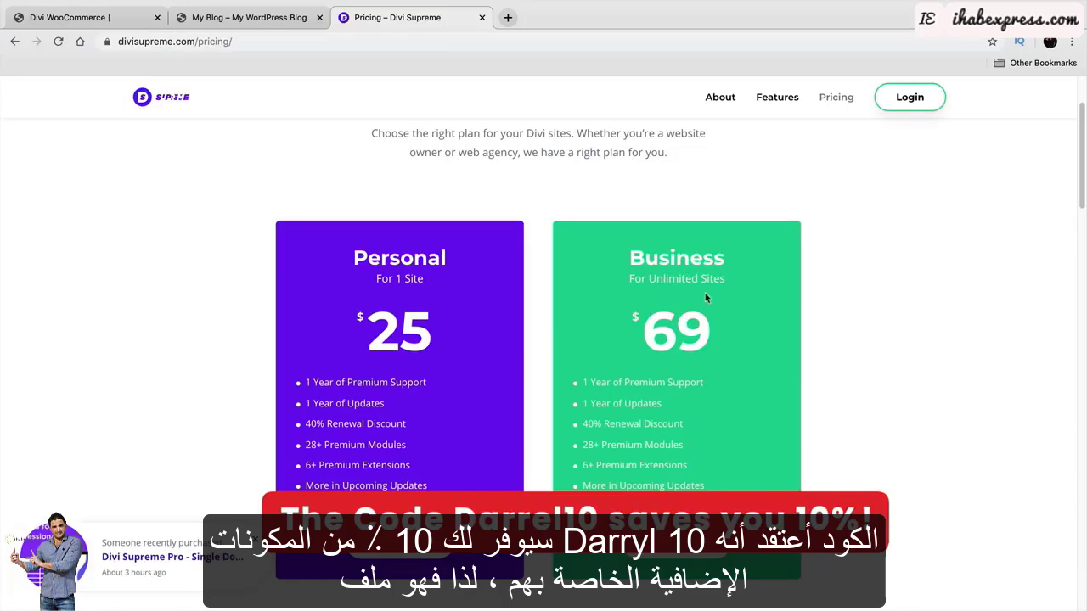
drag(724, 257, 621, 255)
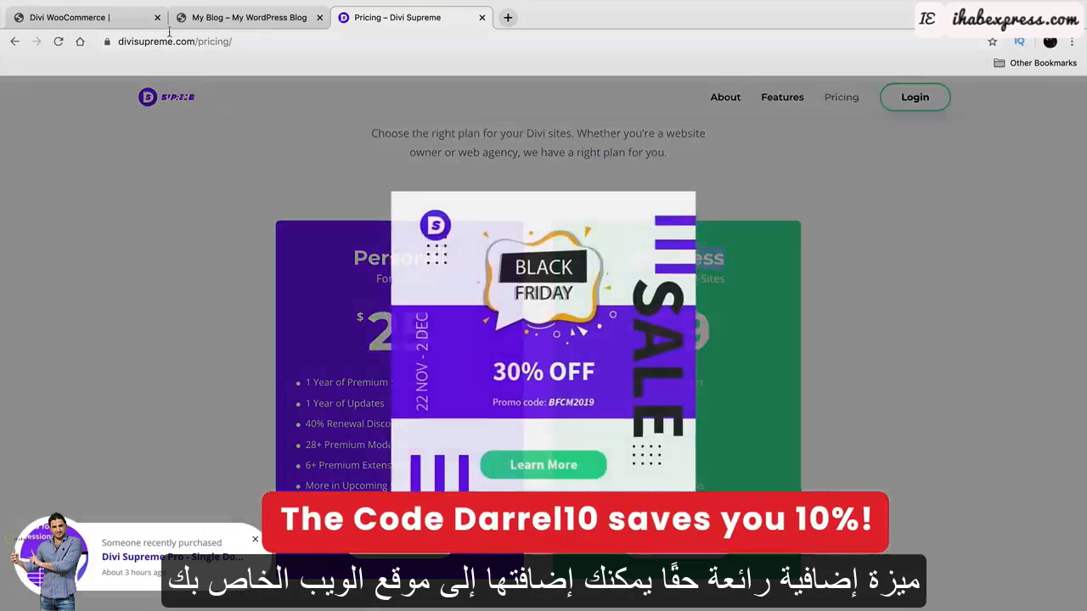
click(144, 19)
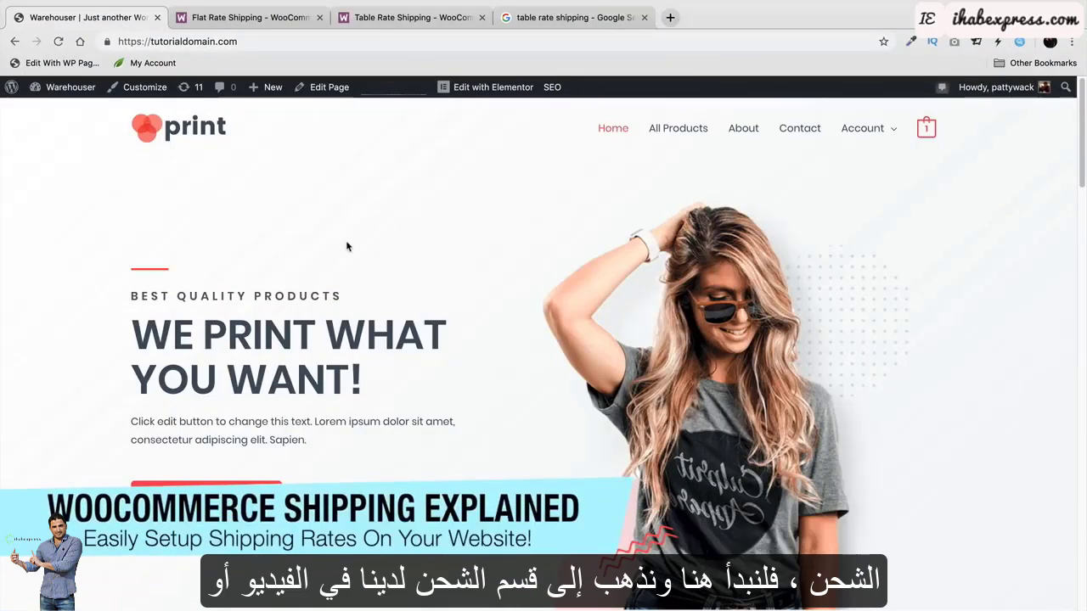
Go from the Dashboard through WooCommerce Settings to the still-empty Shipping zones page.
mouse_move(64, 86)
click(61, 110)
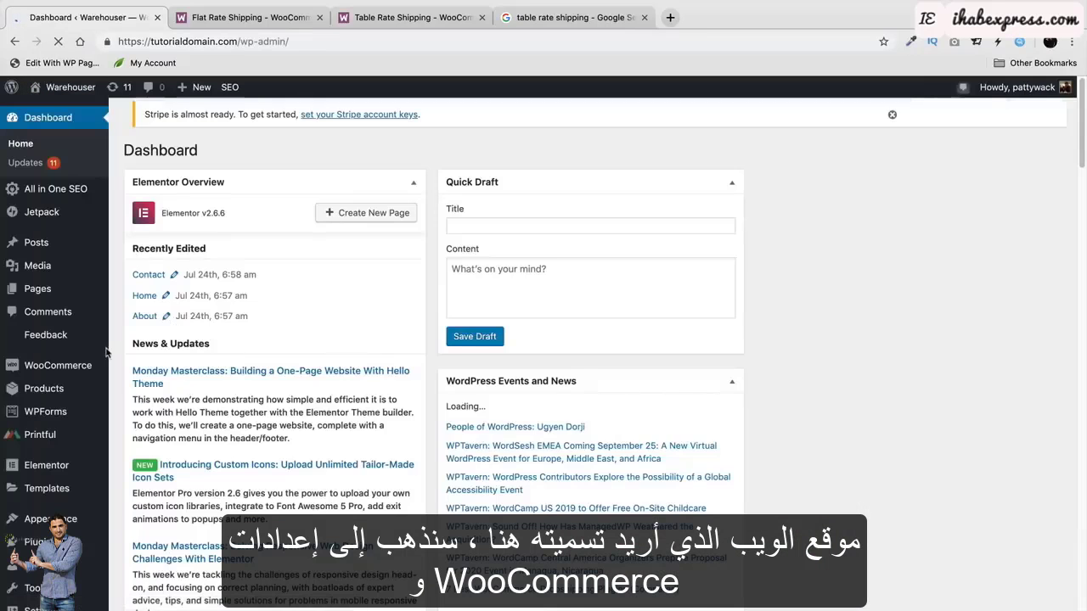
mouse_move(85, 366)
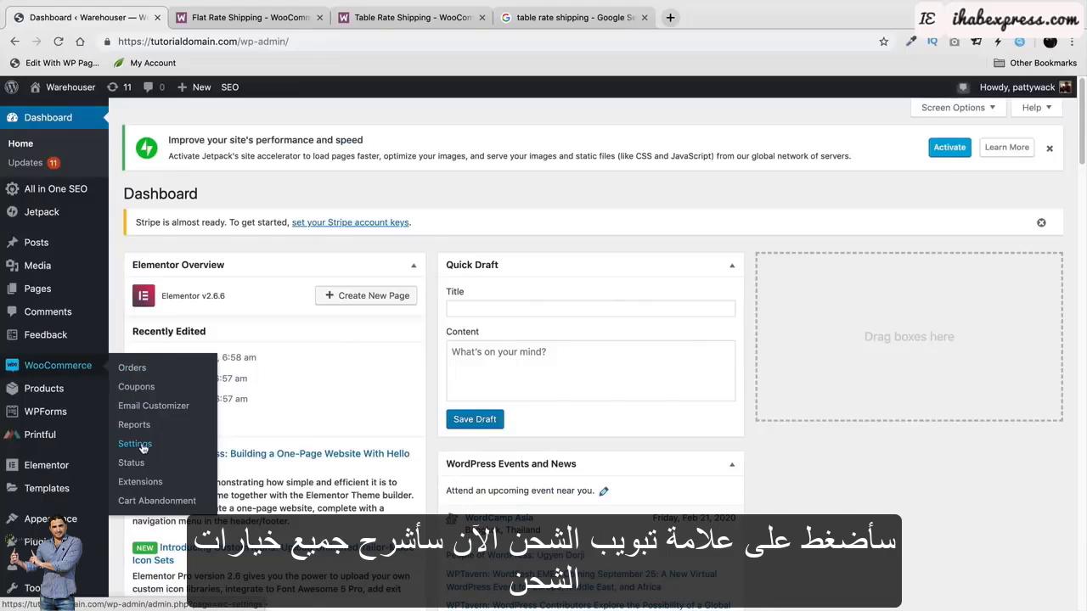
click(135, 444)
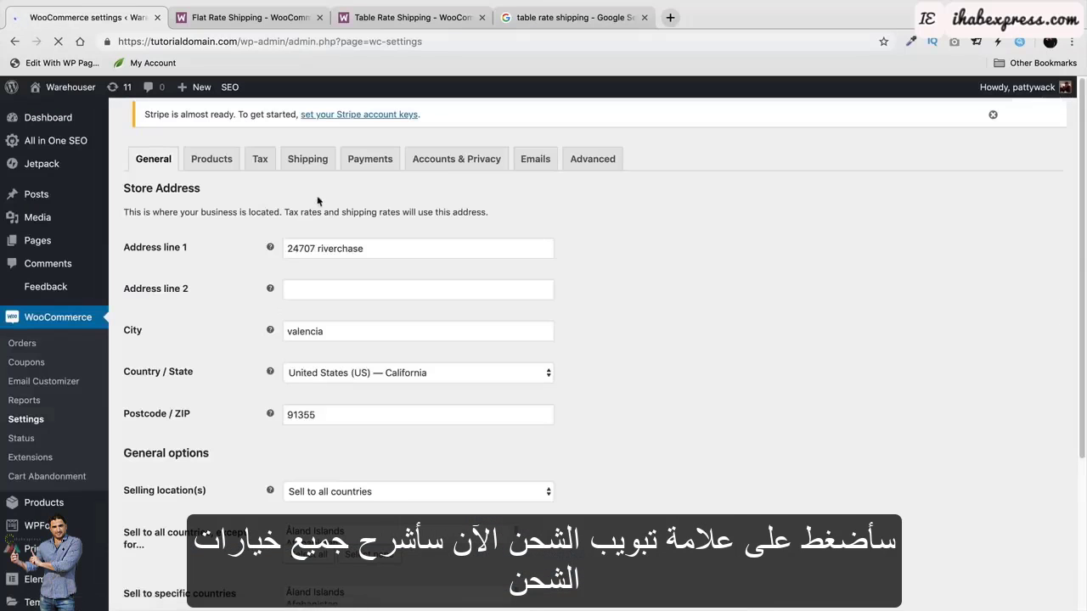
click(311, 159)
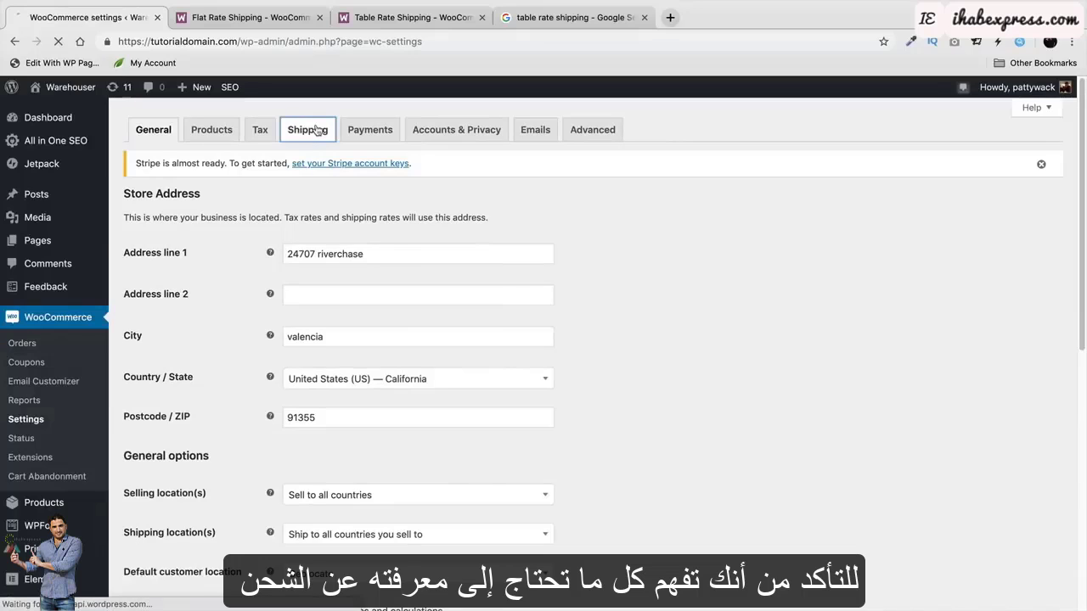
click(316, 130)
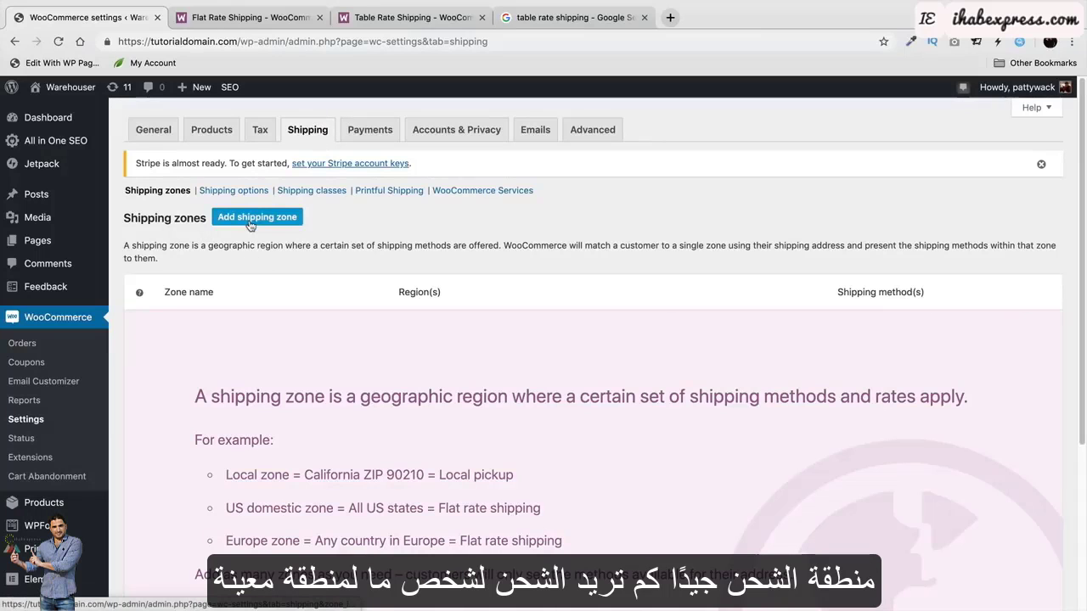
scroll(267, 272, down, 2)
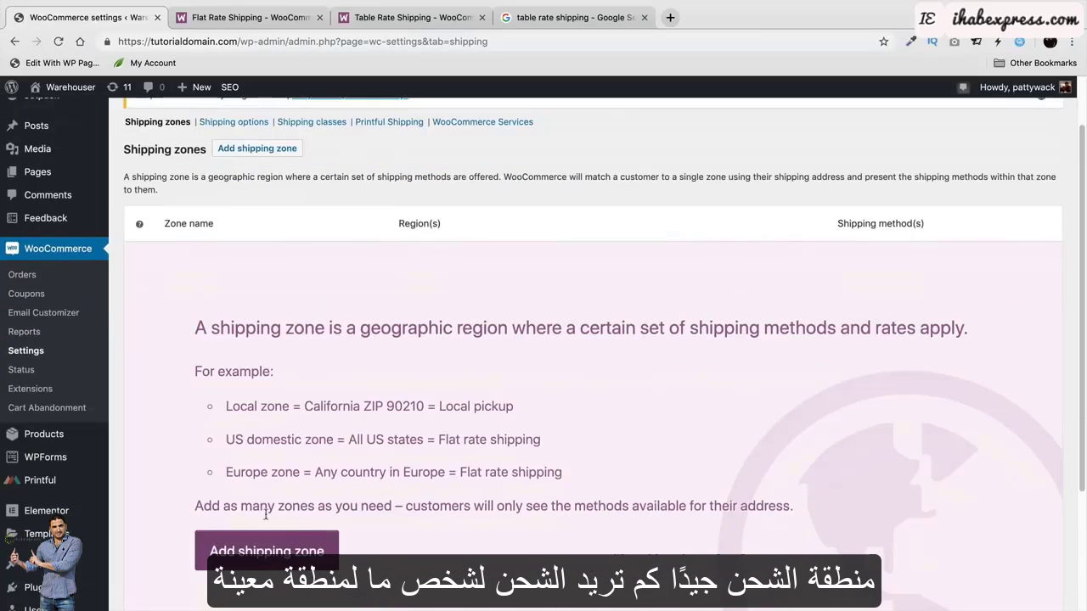
Start a new shipping zone and name it USA.
click(298, 553)
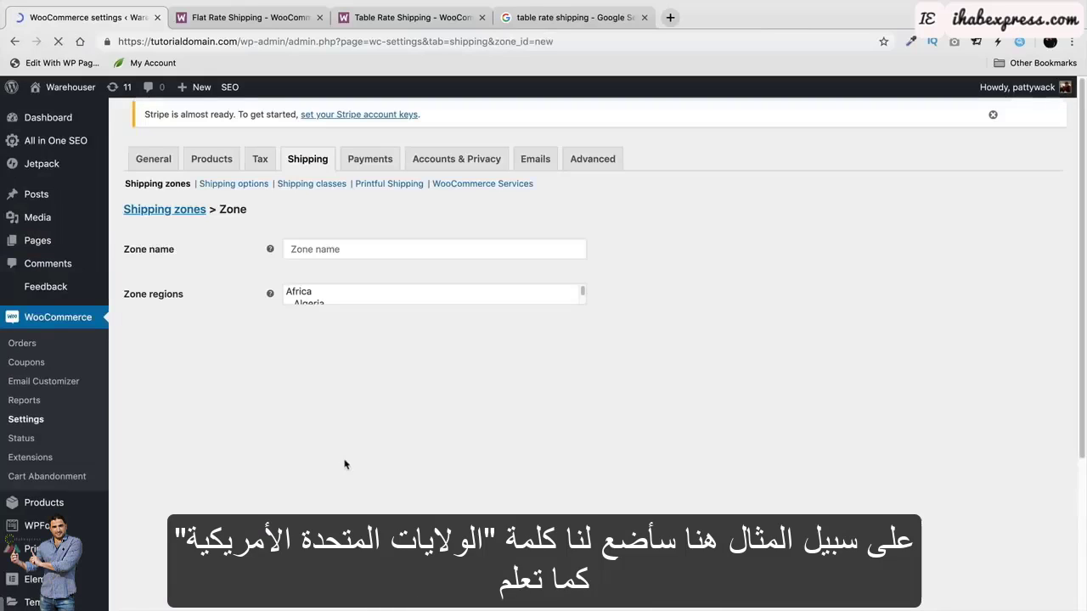
click(398, 253)
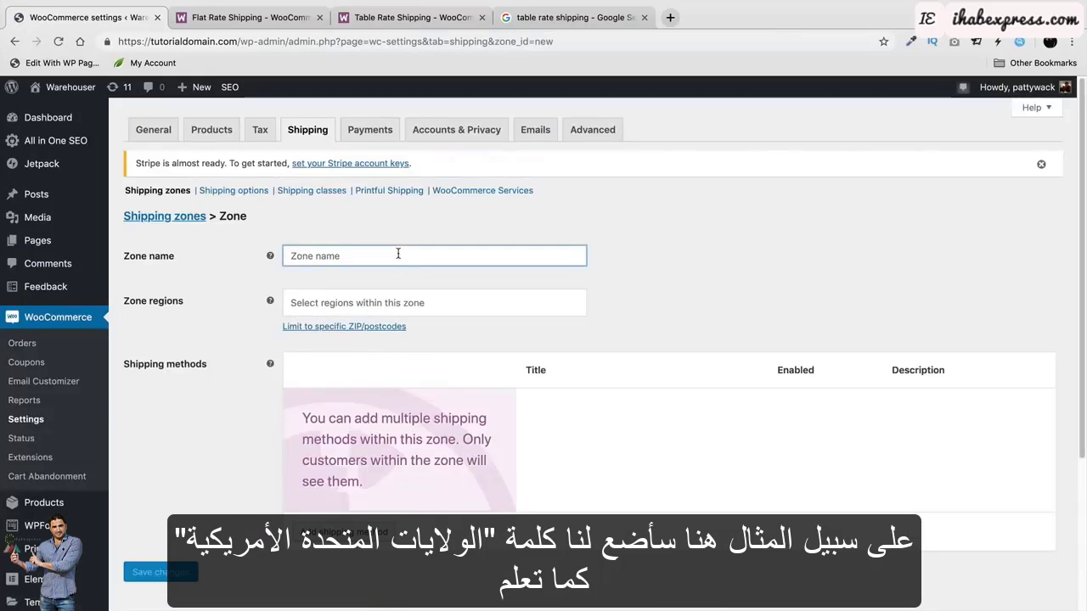
text(USA)
key(Tab)
text(U)
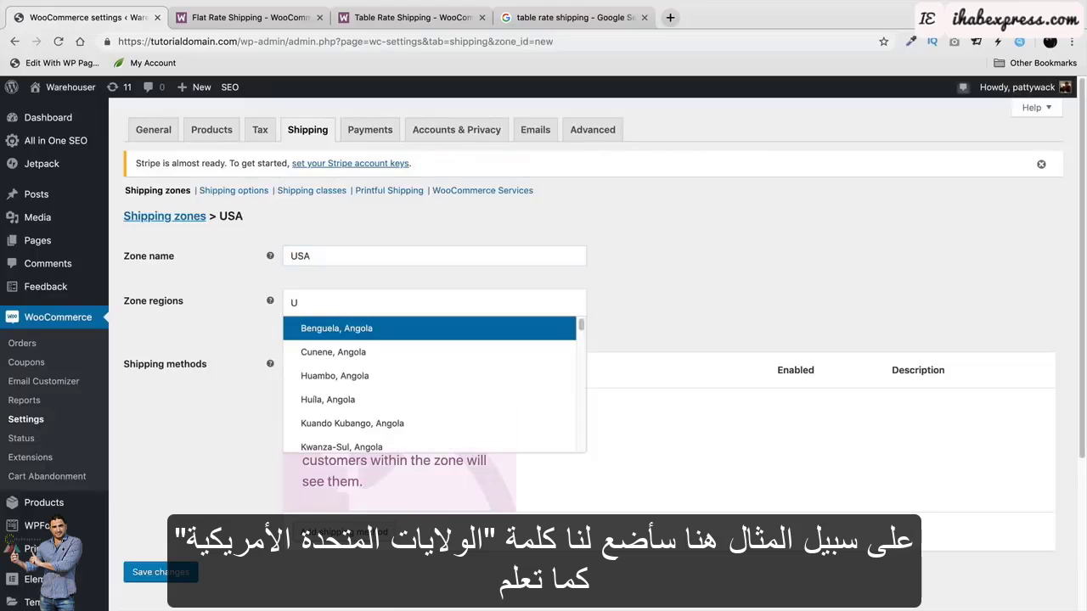
text(nit)
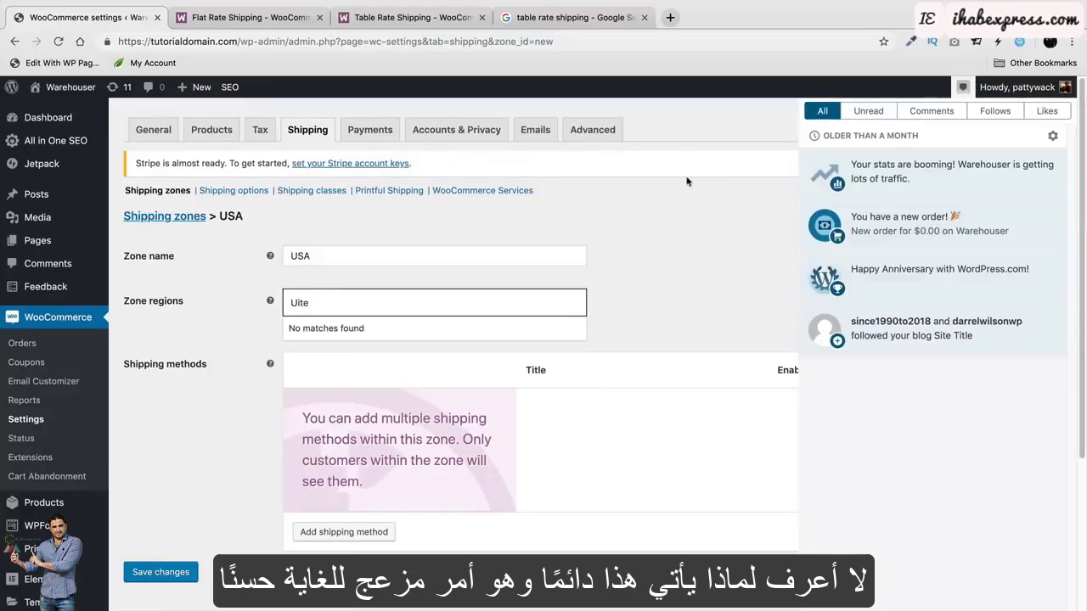
click(963, 88)
Set United States (US) as the USA zone's only region.
click(384, 302)
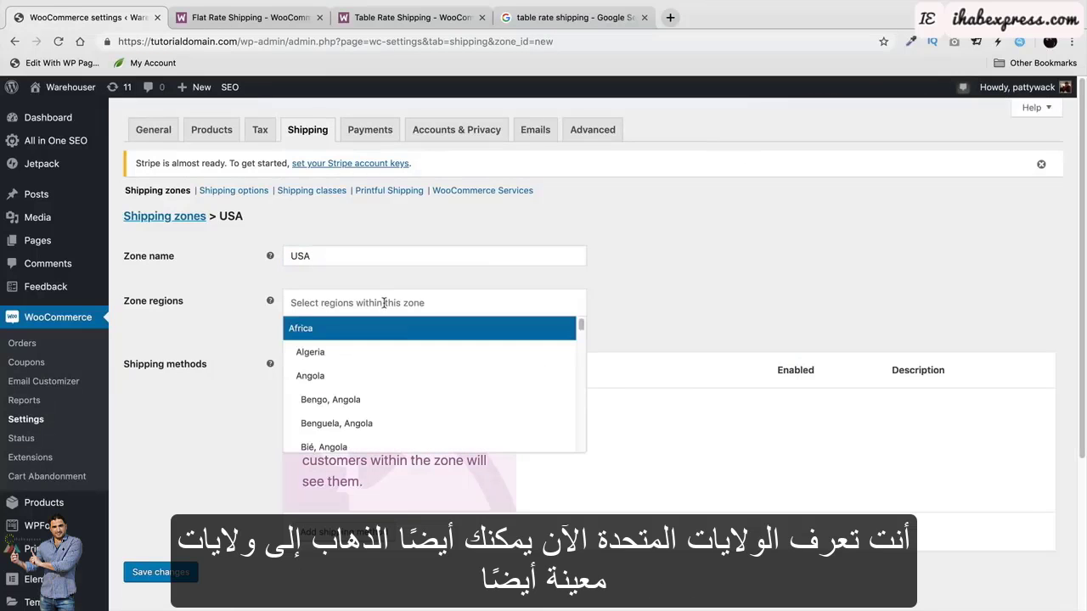
text(united)
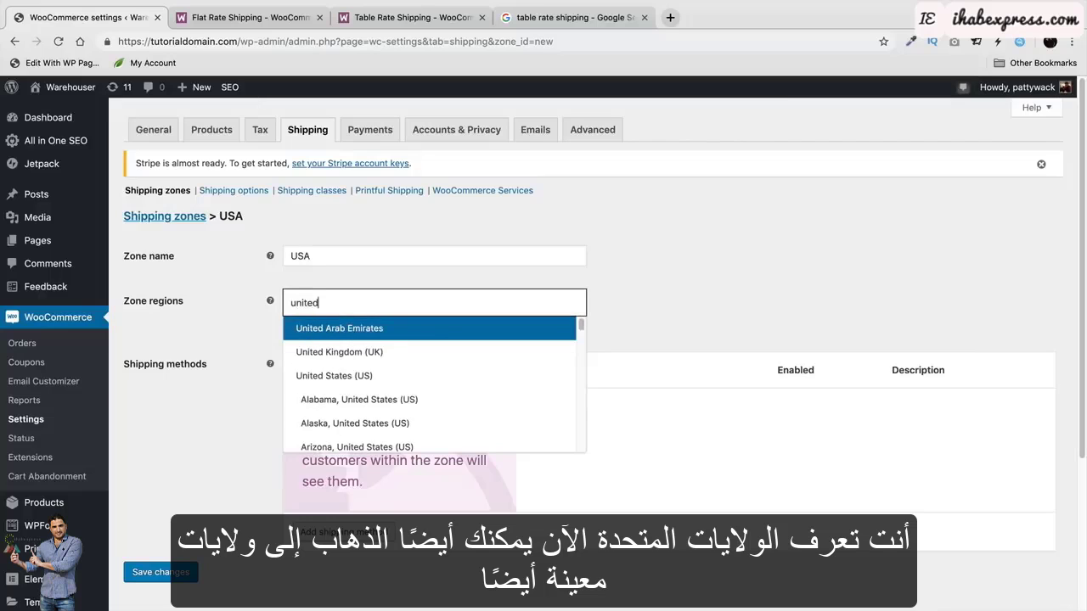
click(373, 375)
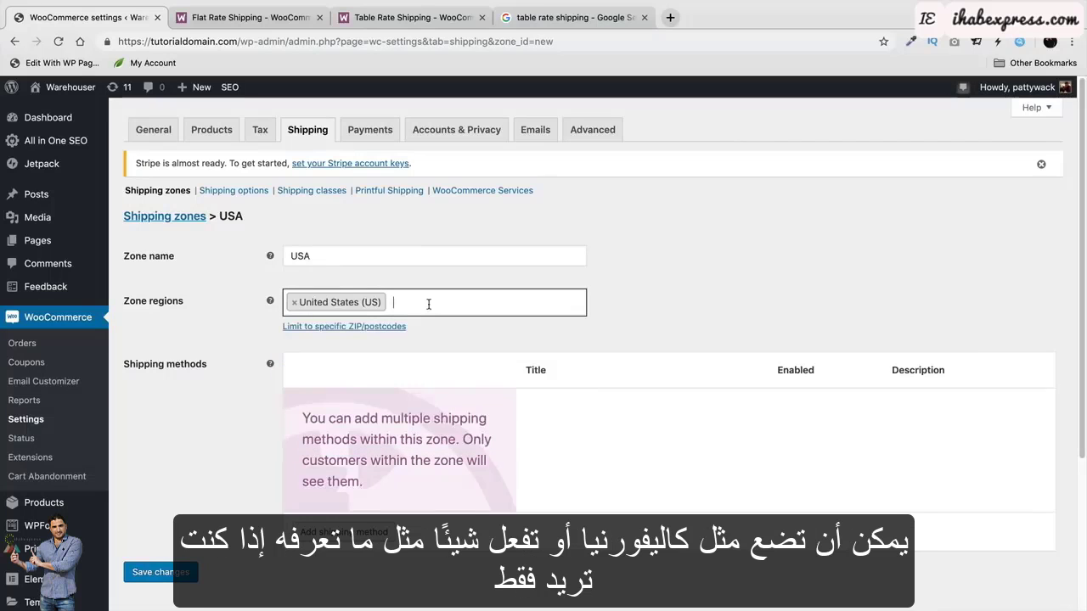
click(476, 303)
text(cakfuri)
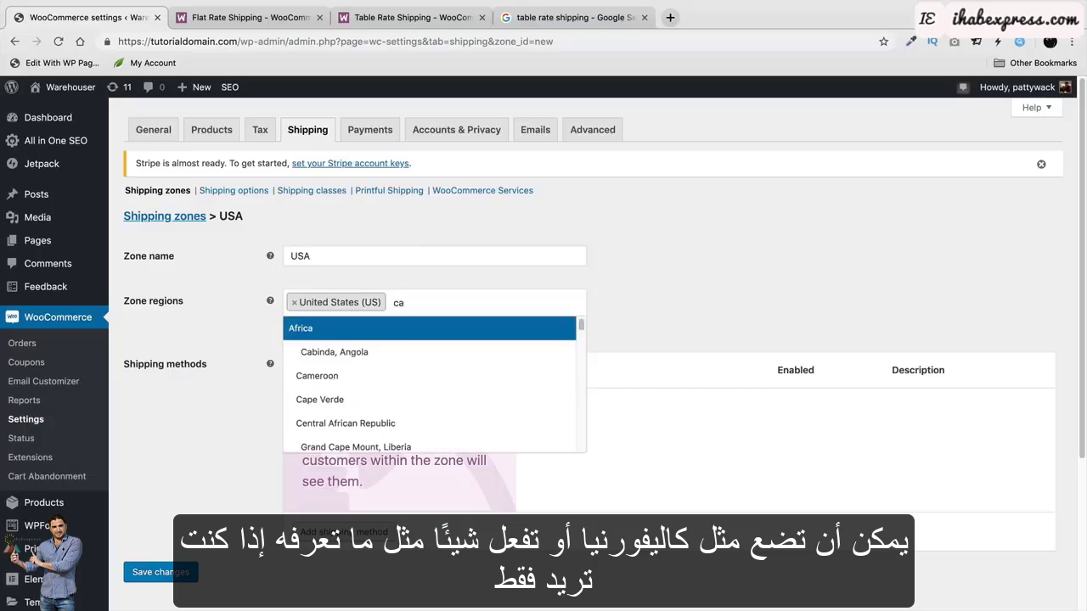
key(BackSpace)
key(BackSpace)
key(BackSpace)
key(BackSpace)
key(BackSpace)
key(BackSpace)
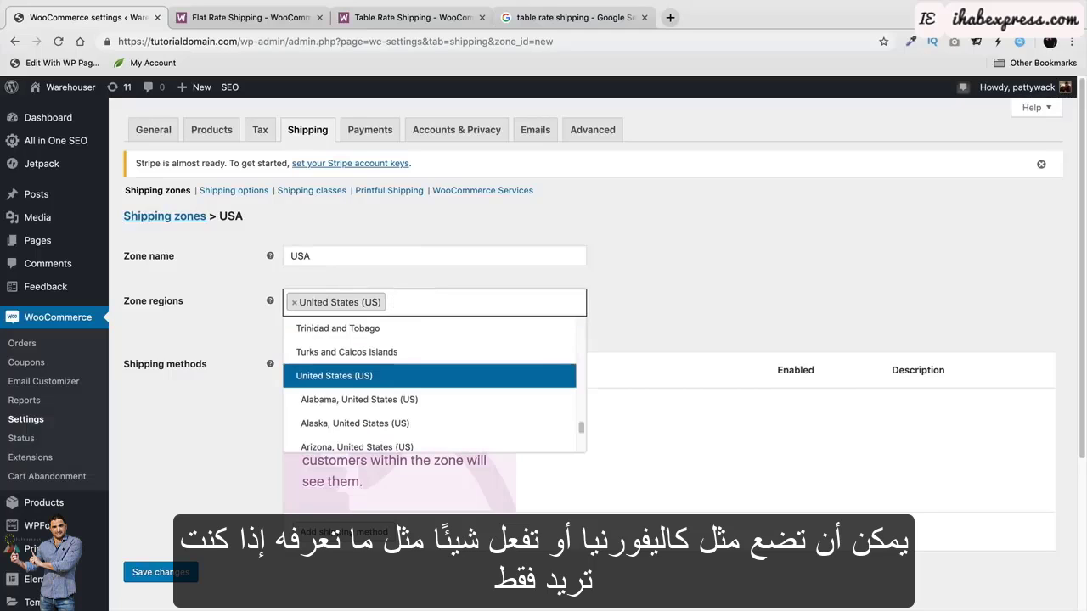
text(yb)
key(BackSpace)
key(BackSpace)
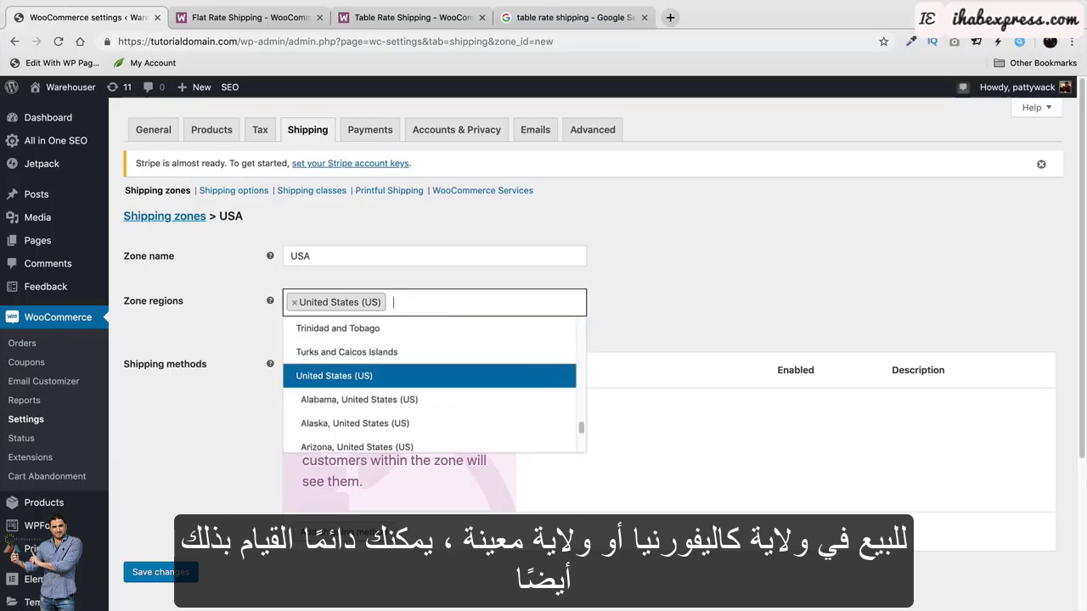
text(united)
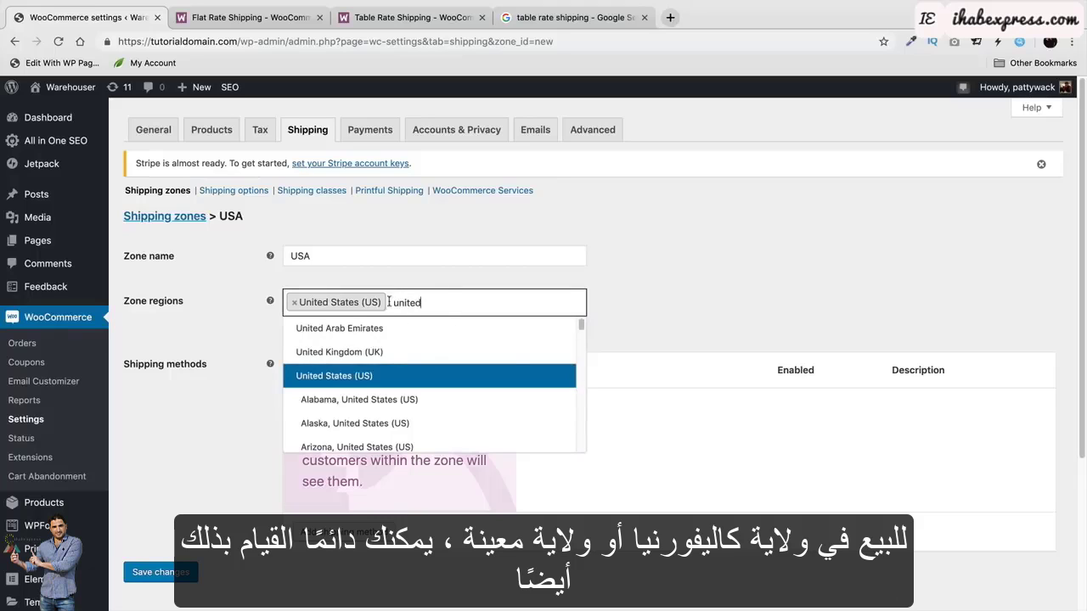
scroll(433, 409, down, 2)
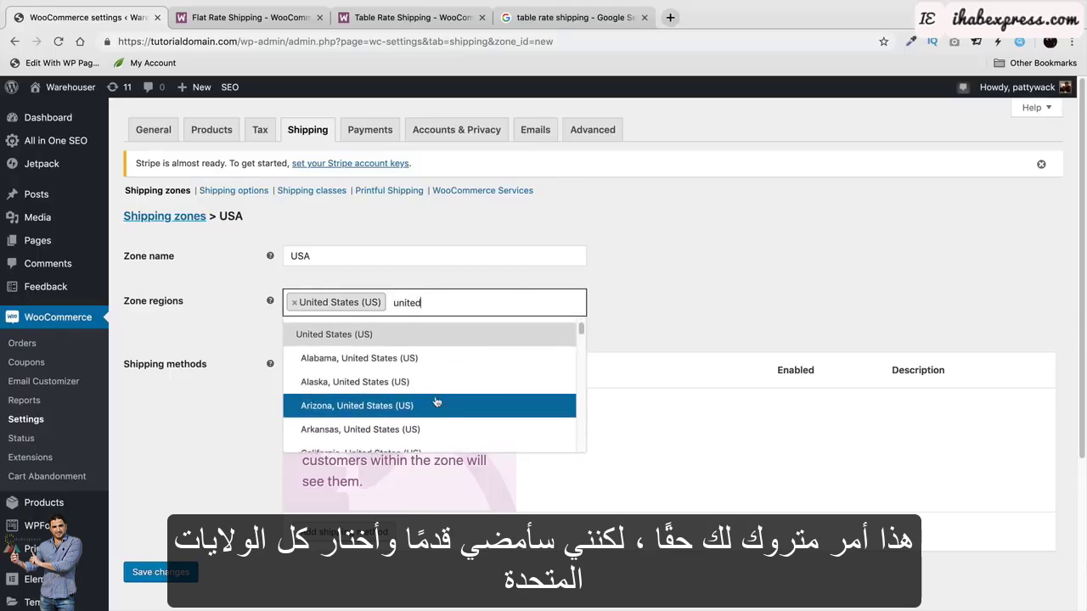
scroll(436, 401, down, 3)
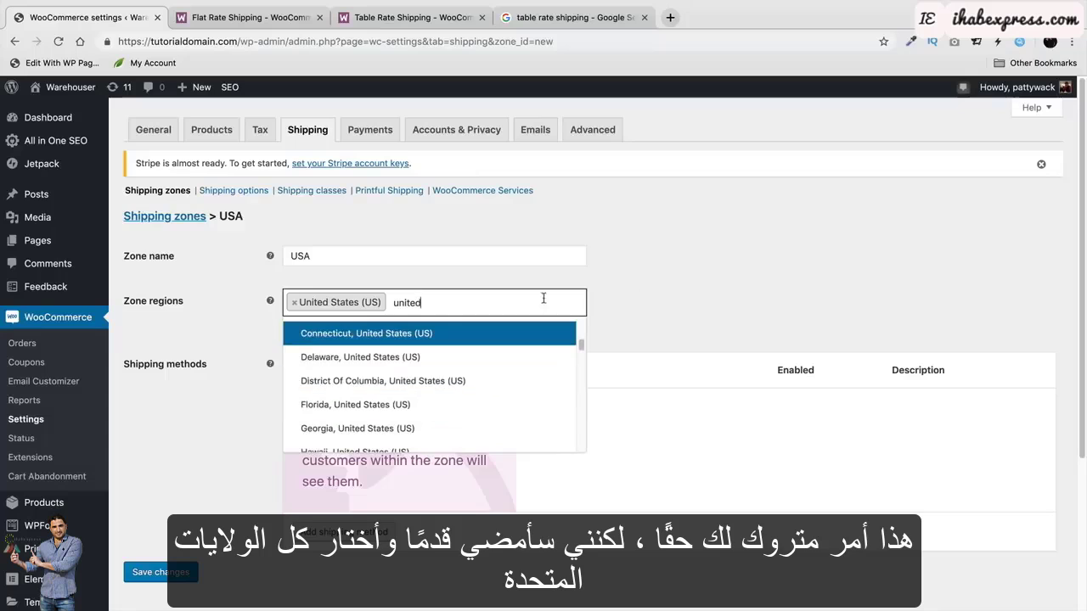
double_click(427, 304)
click(642, 277)
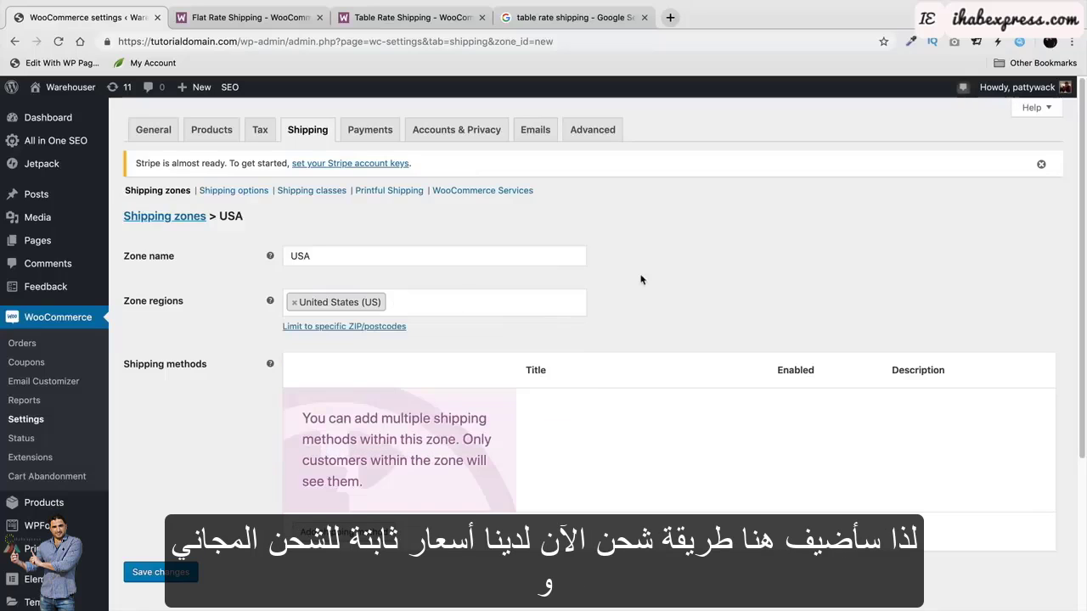
Add a Flat rate shipping method to the USA zone.
click(343, 534)
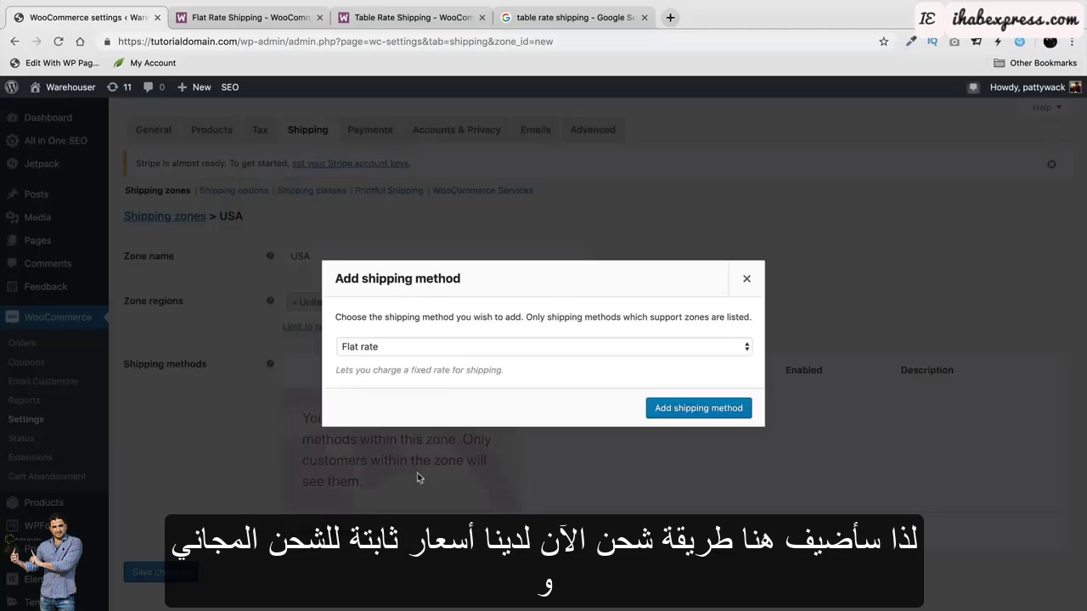
click(650, 352)
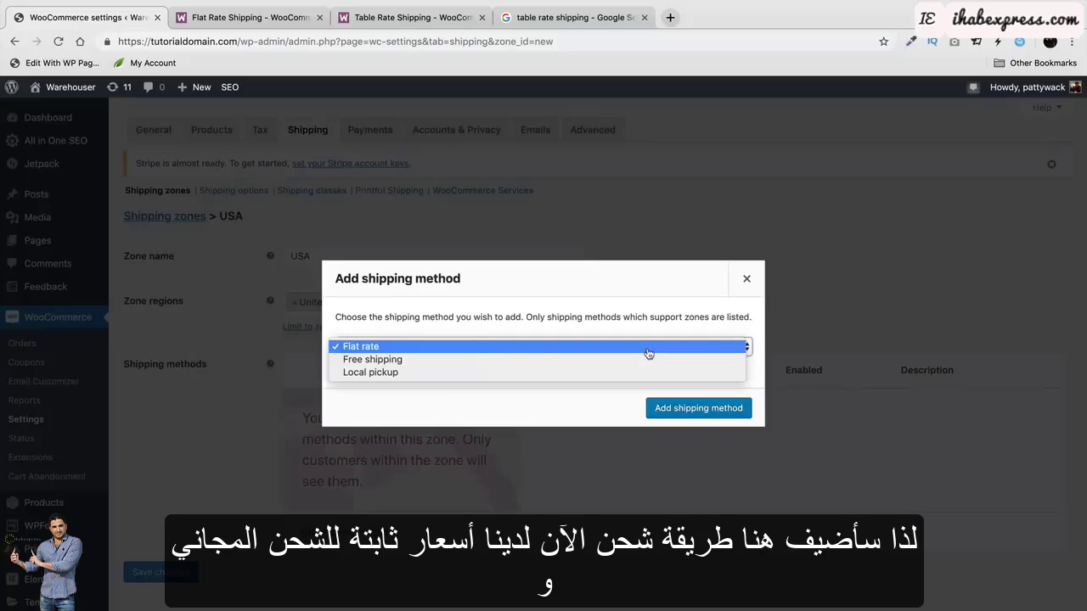
click(472, 348)
click(677, 409)
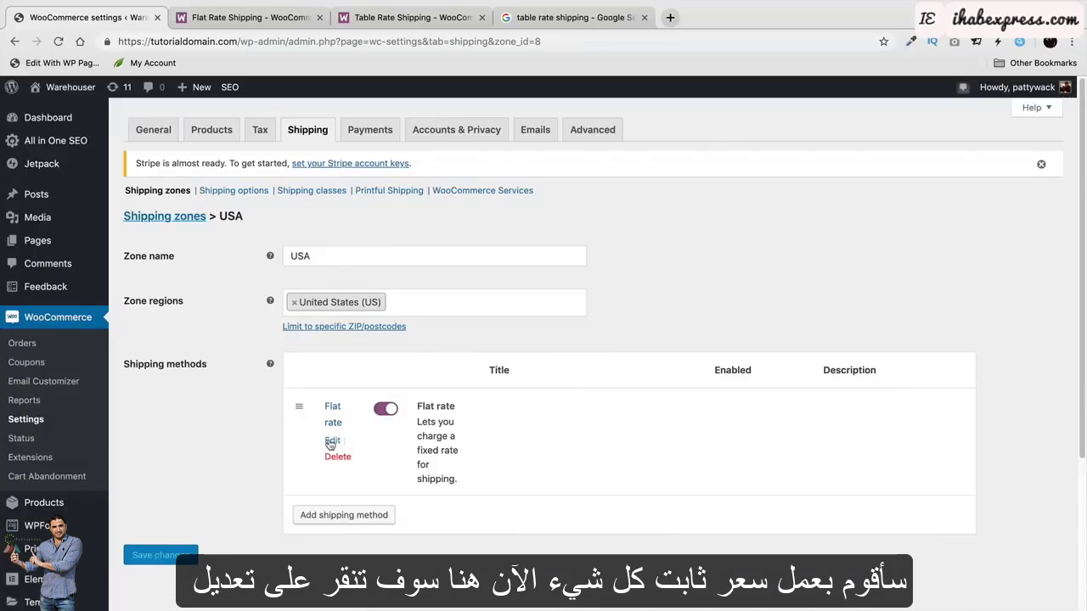
Keep the Flat rate taxable, set its cost to 7.99, and save.
scroll(331, 444, down, 1)
click(333, 422)
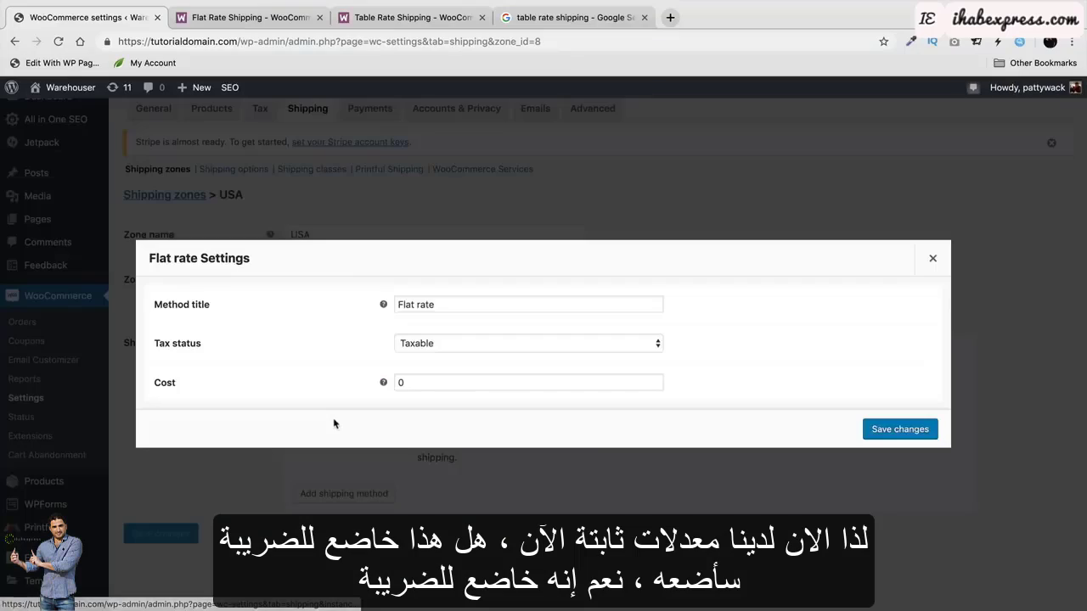
click(454, 349)
click(454, 349)
double_click(453, 388)
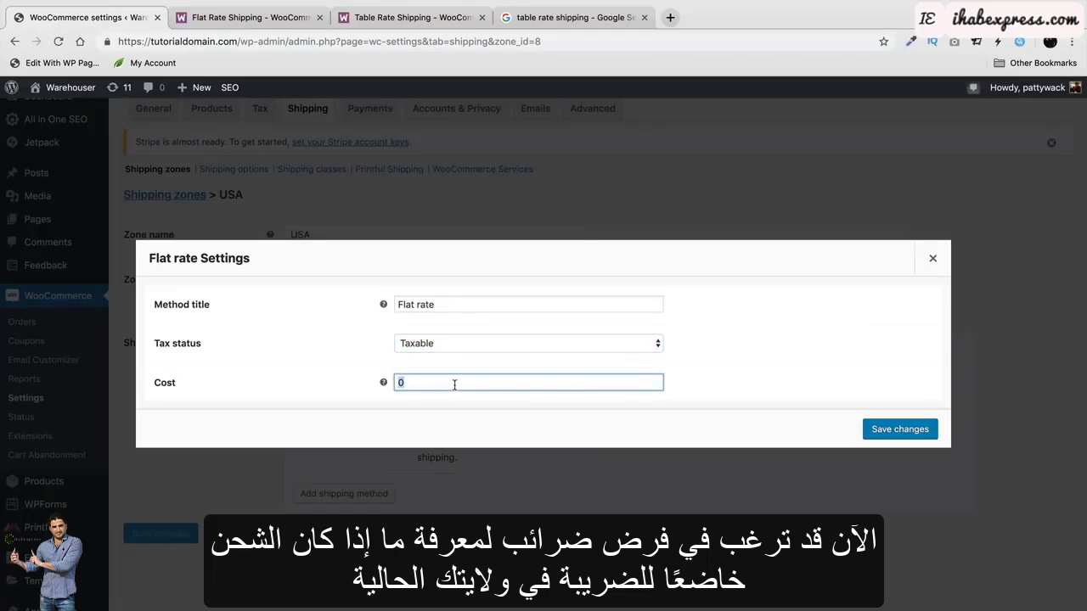
text(7.99)
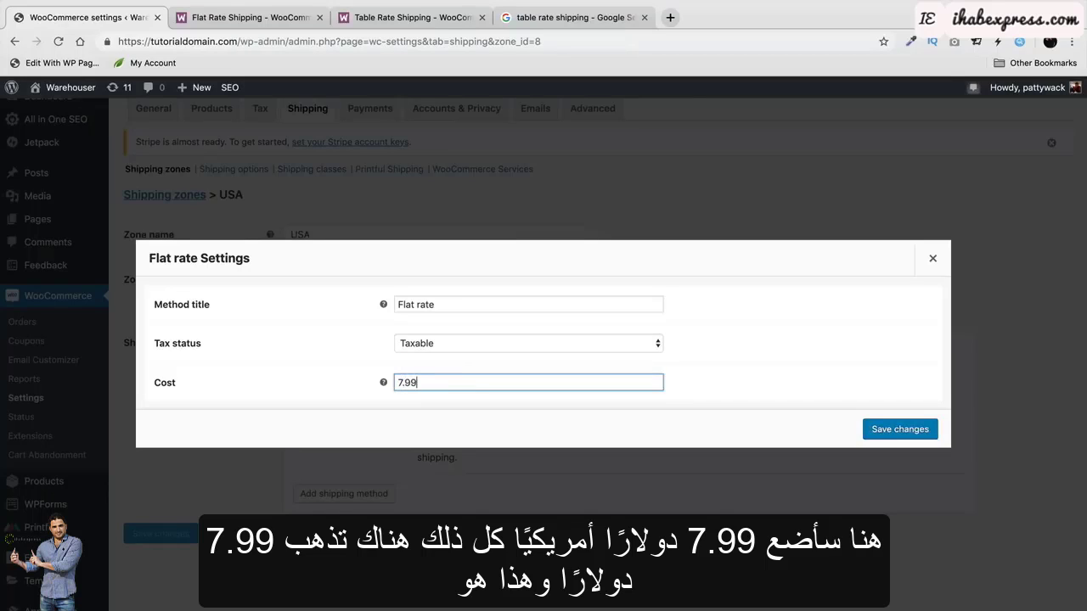
click(902, 430)
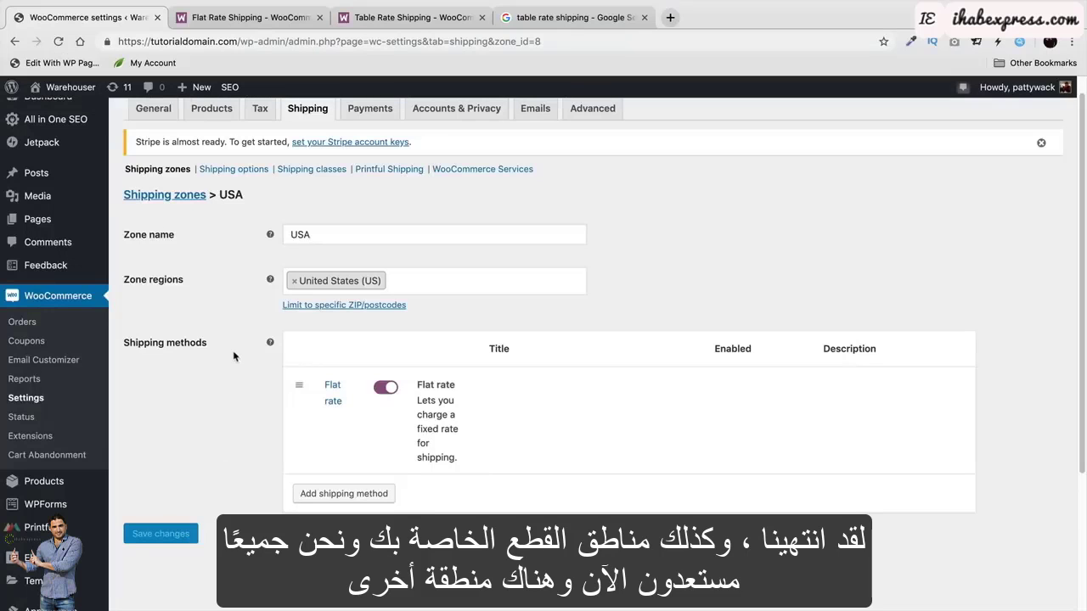
Add a Flat rate method to Locations not covered by your other zones.
click(161, 197)
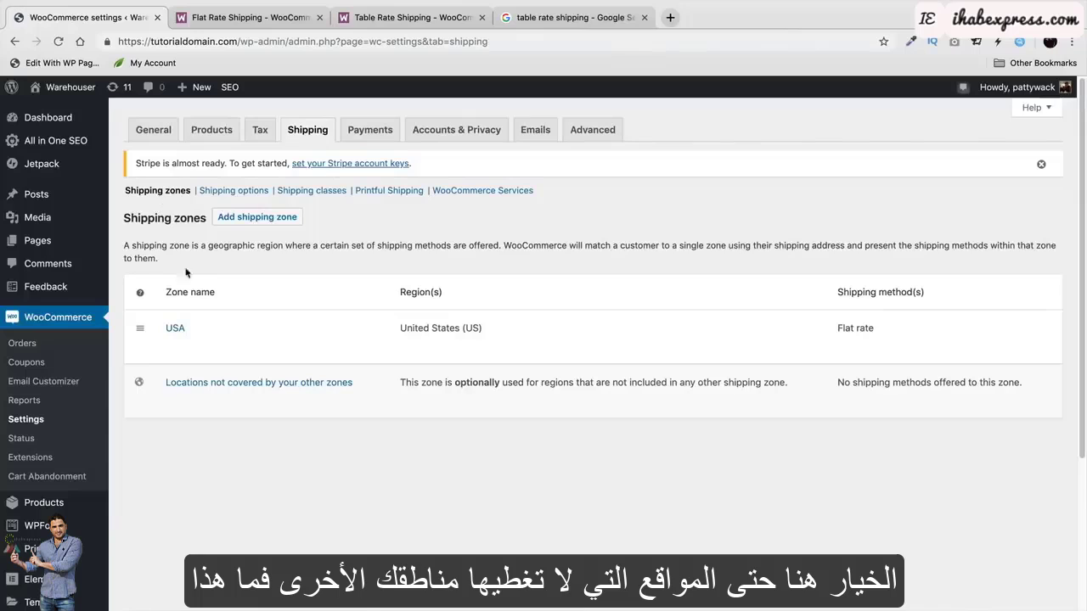
mouse_move(197, 399)
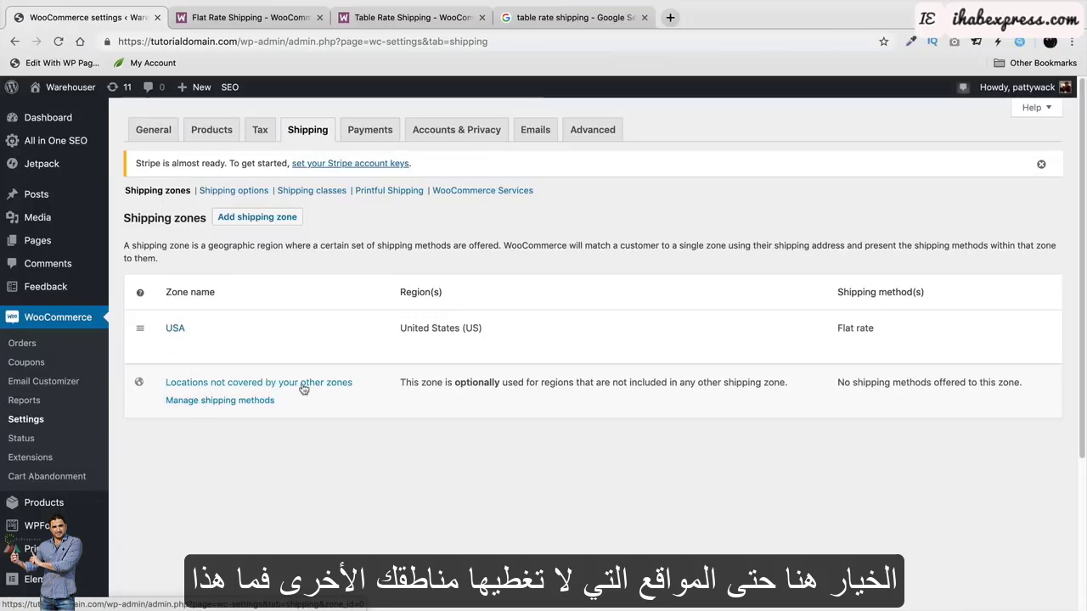
click(253, 406)
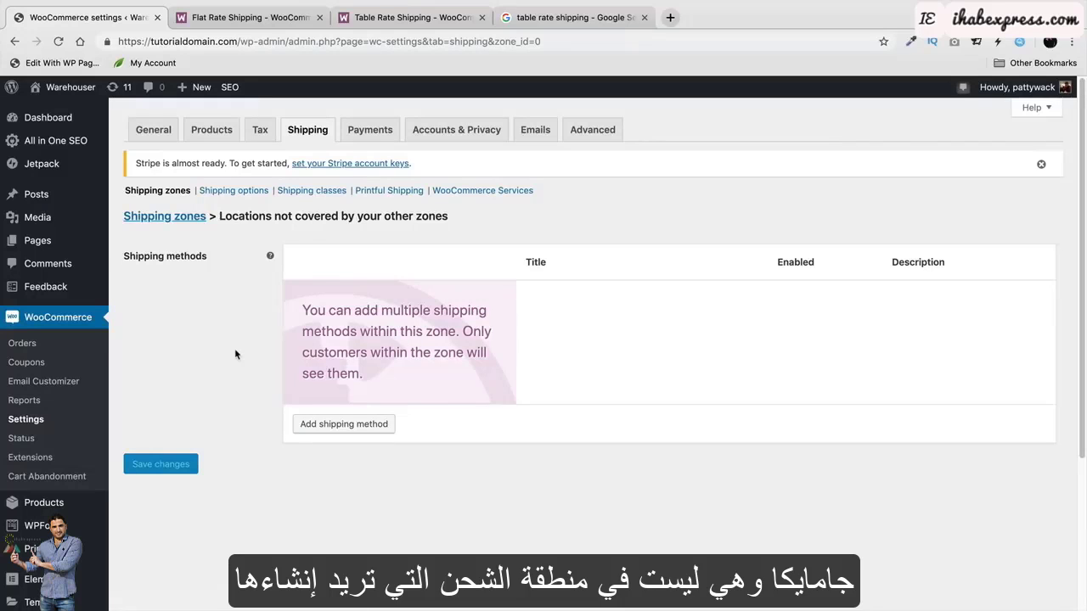
click(363, 427)
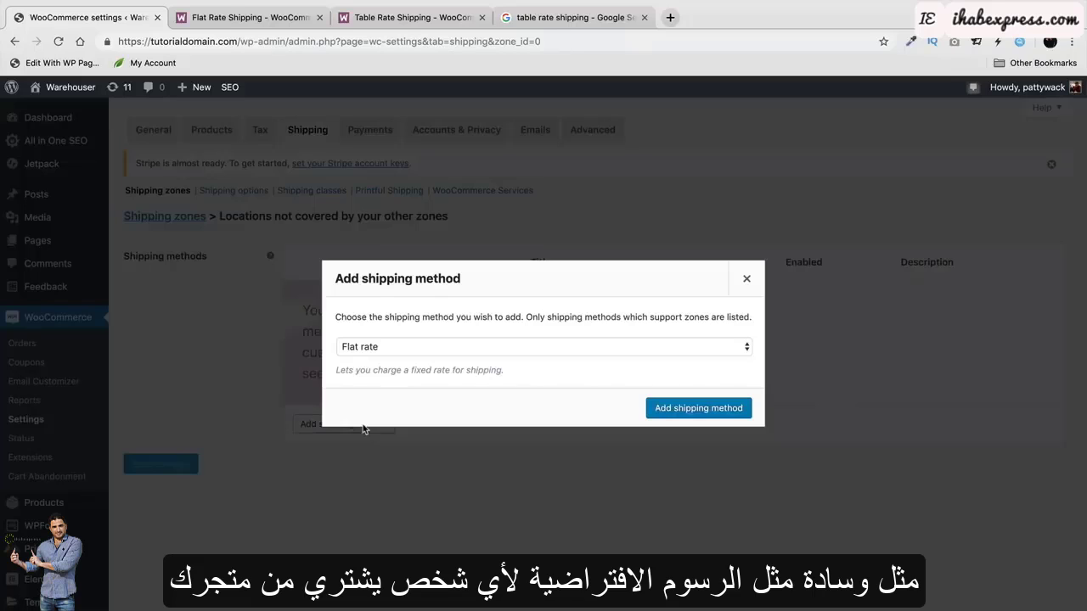
click(661, 411)
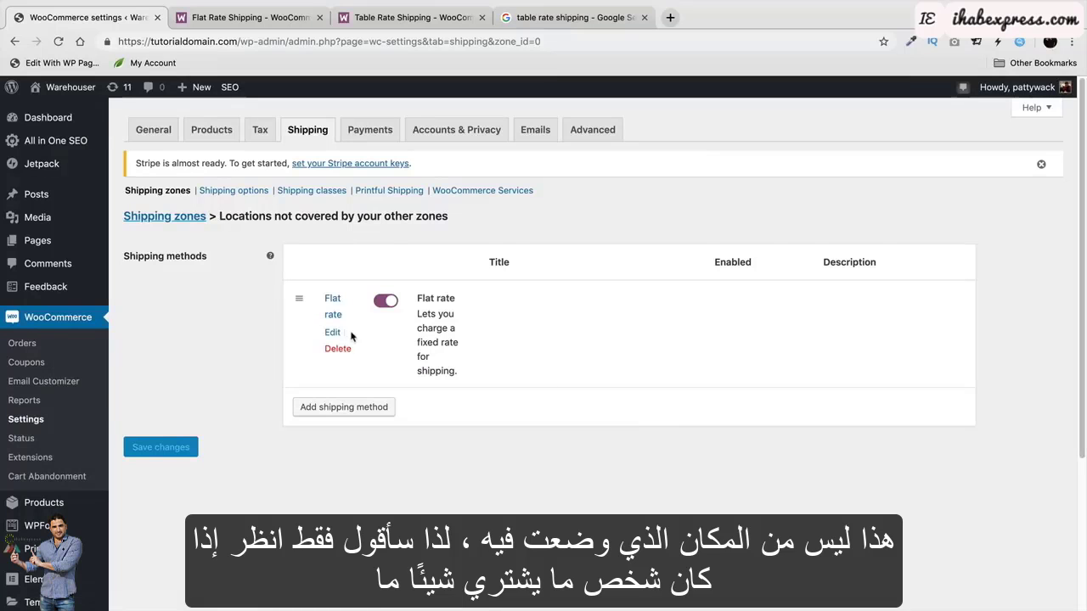
Set that Flat rate's cost to 9.99, save, and return to Shipping zones.
click(332, 333)
double_click(464, 385)
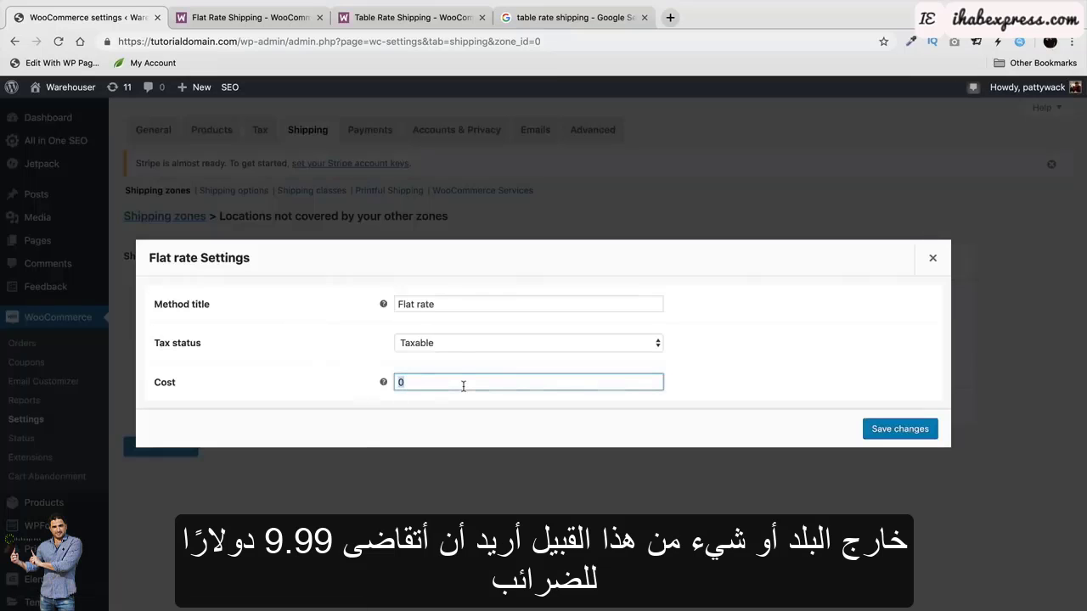
text(9.99)
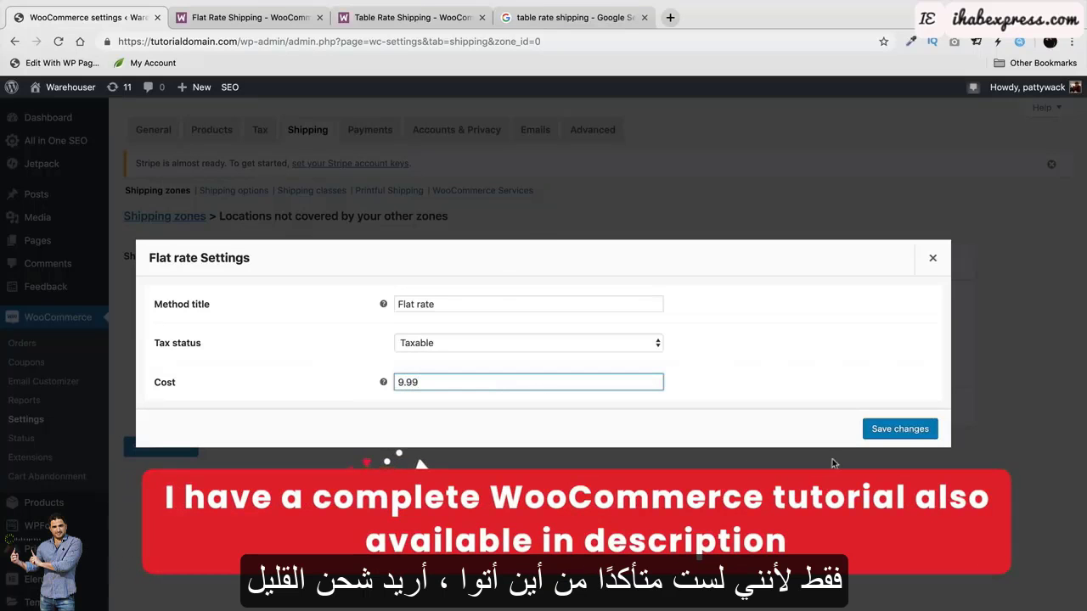
click(914, 429)
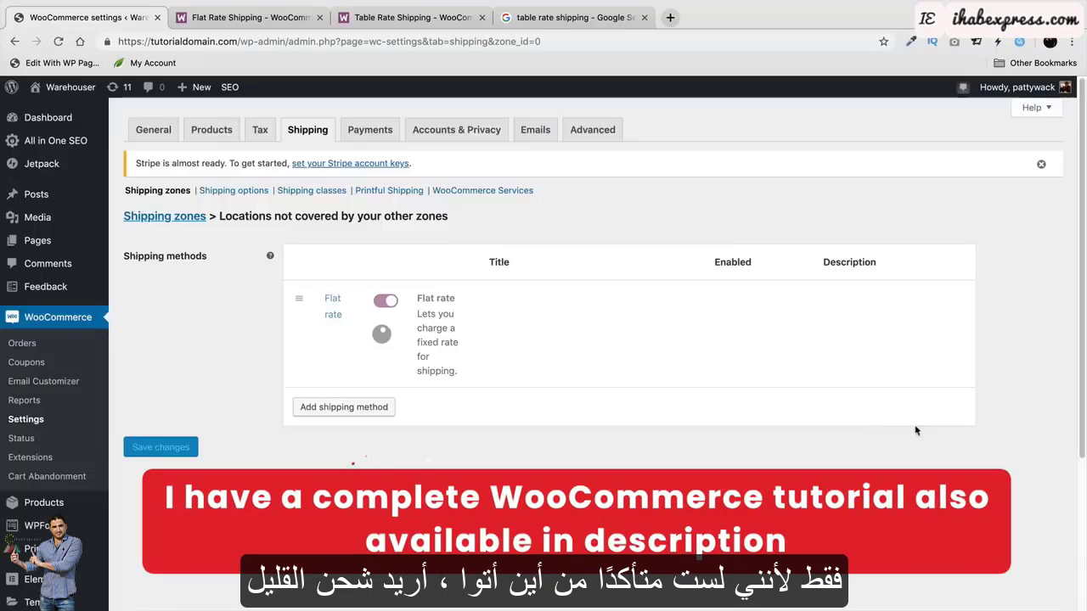
click(181, 217)
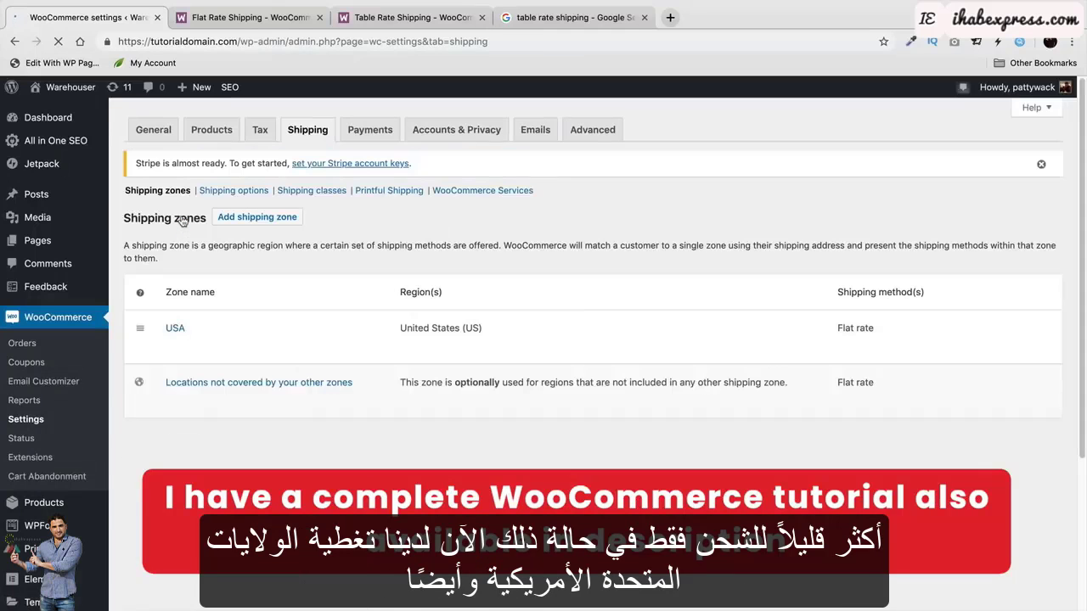
Create a new shipping zone named singapore with Singapore as its region.
mouse_move(219, 348)
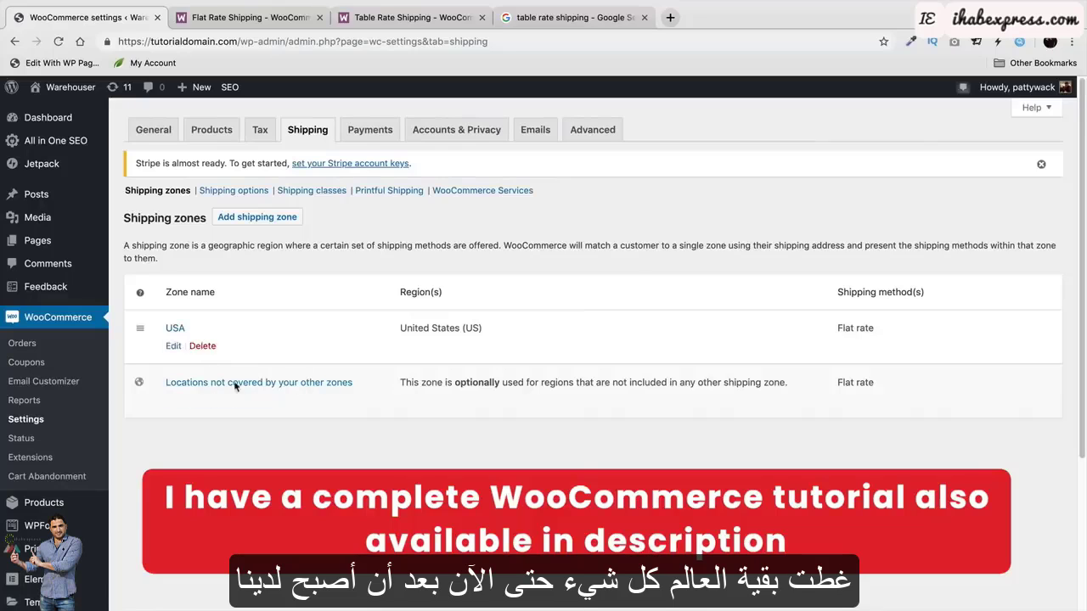
mouse_move(242, 401)
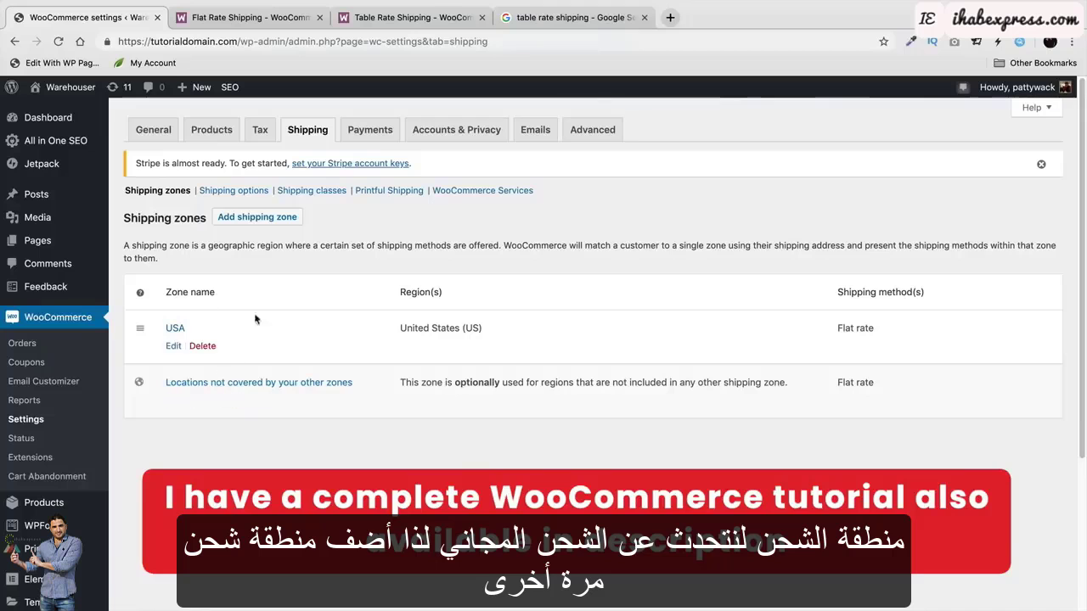
click(252, 219)
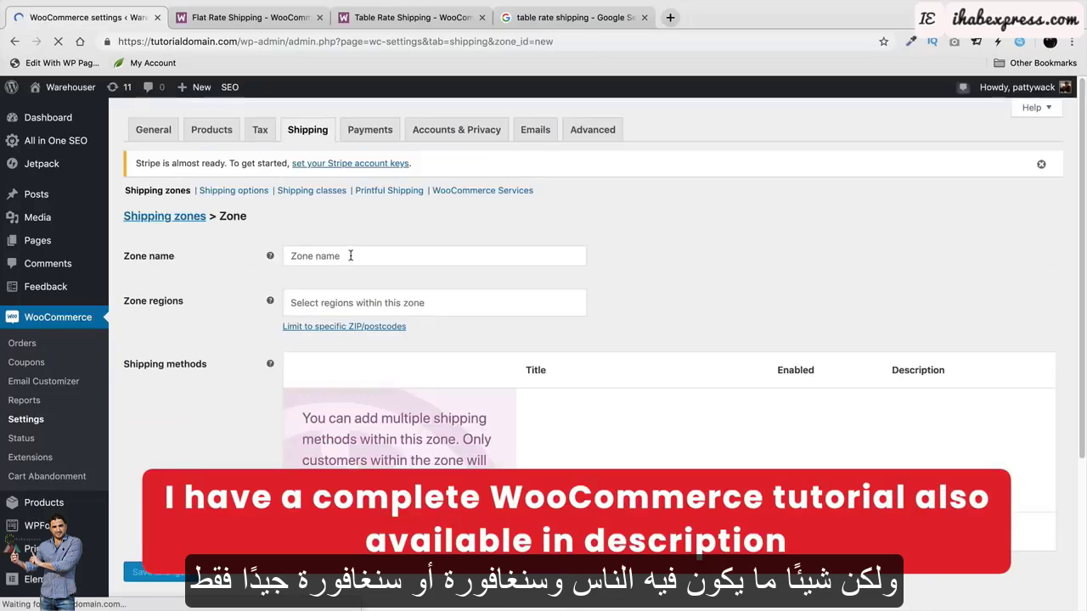
click(349, 263)
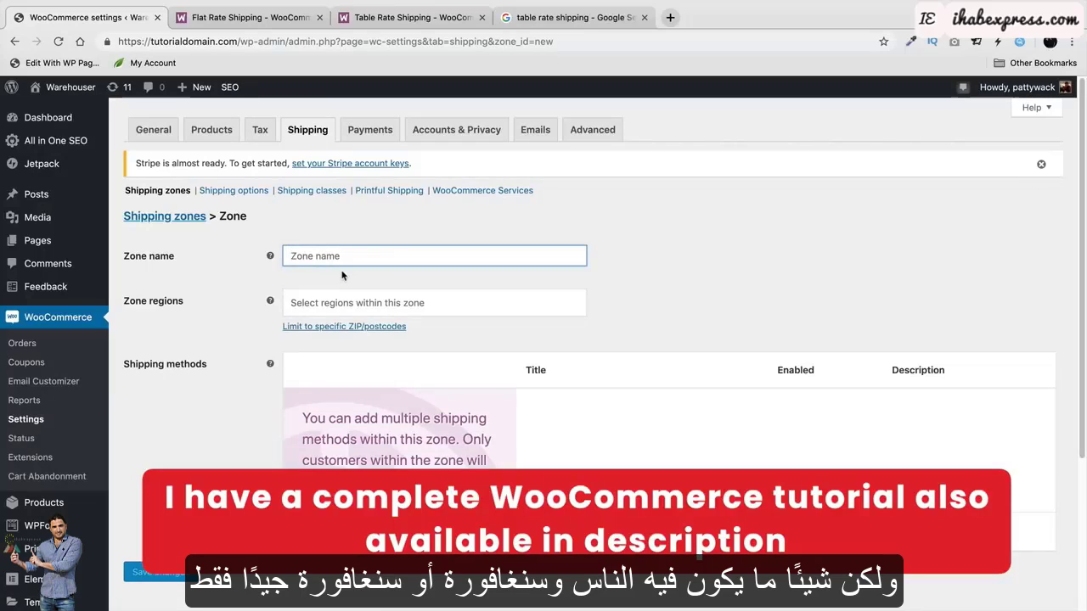
text(sin)
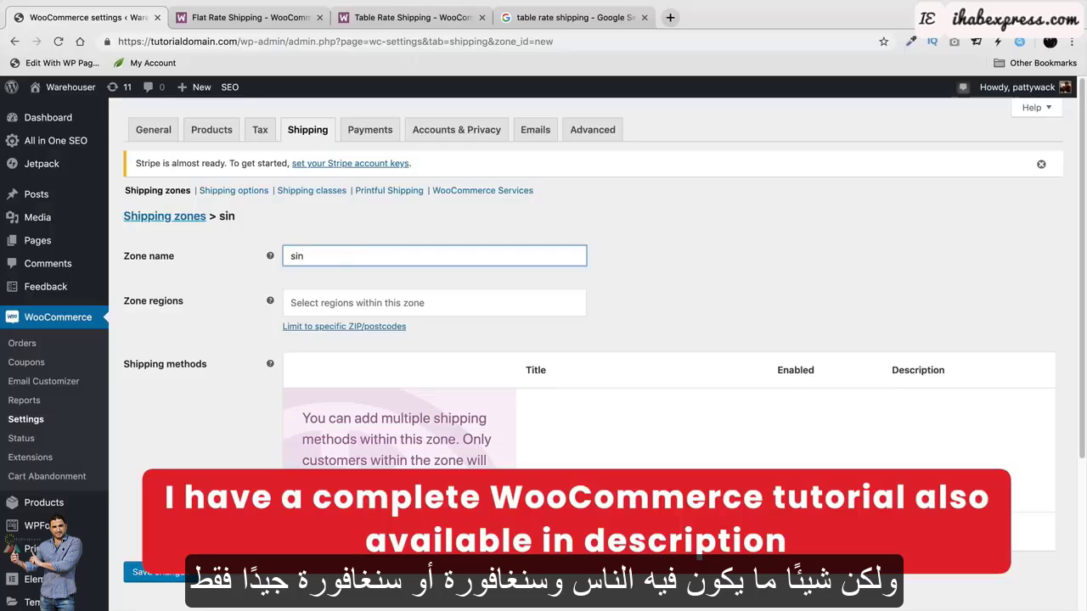
text(gapore)
key(Tab)
text(s)
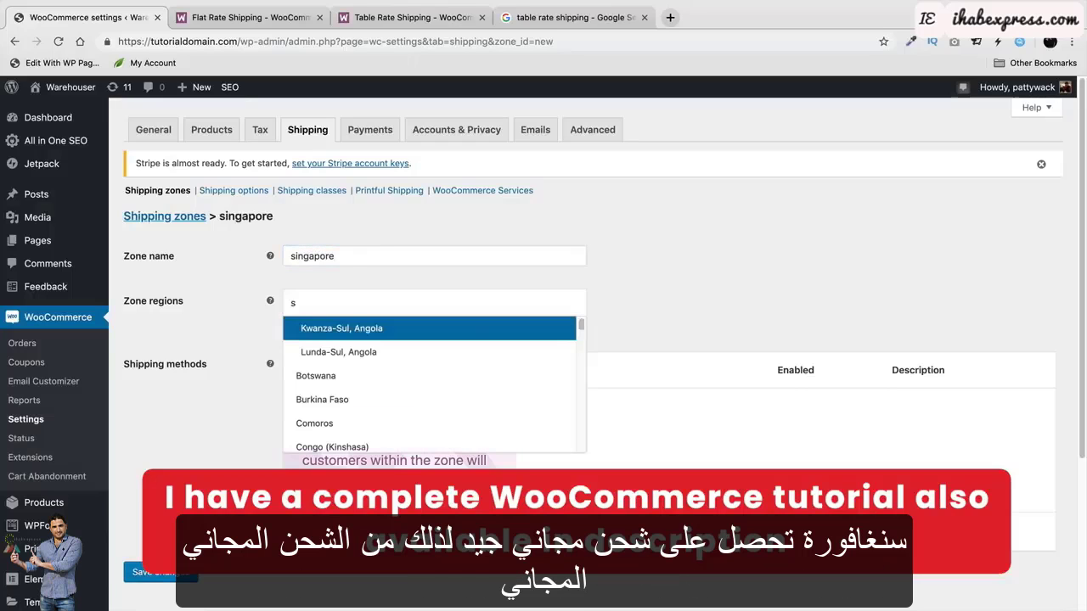
text(ing)
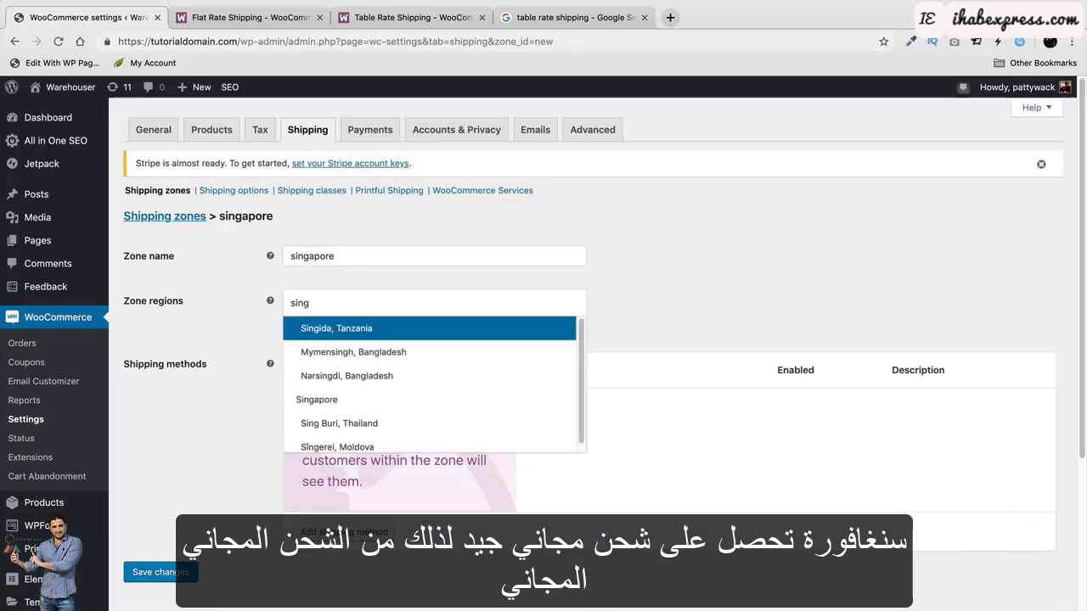
click(360, 398)
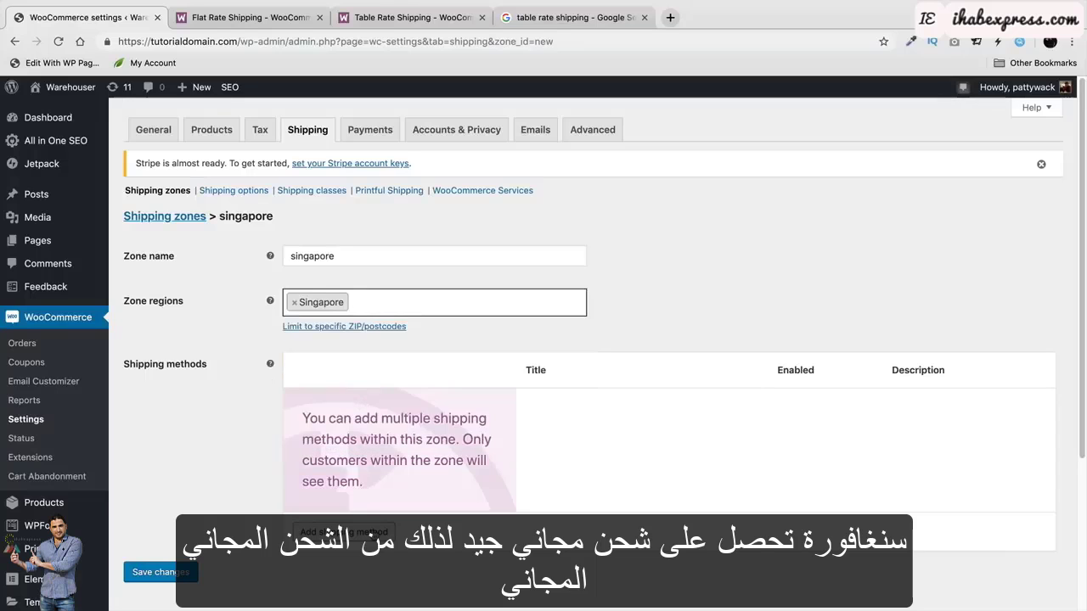
Add a Free shipping method to the singapore zone.
click(344, 532)
click(431, 351)
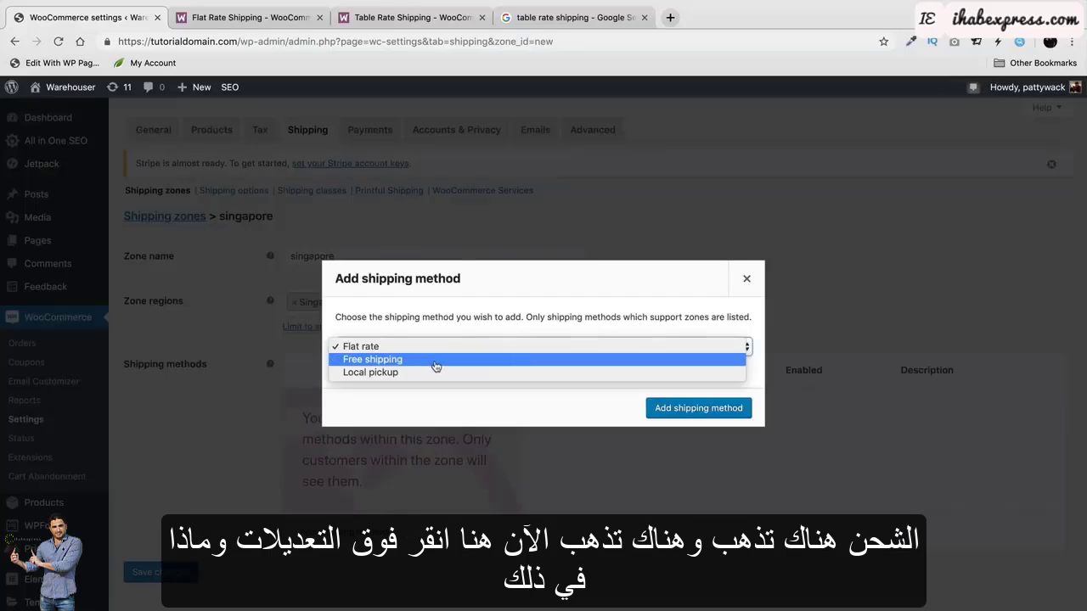
click(437, 366)
click(686, 410)
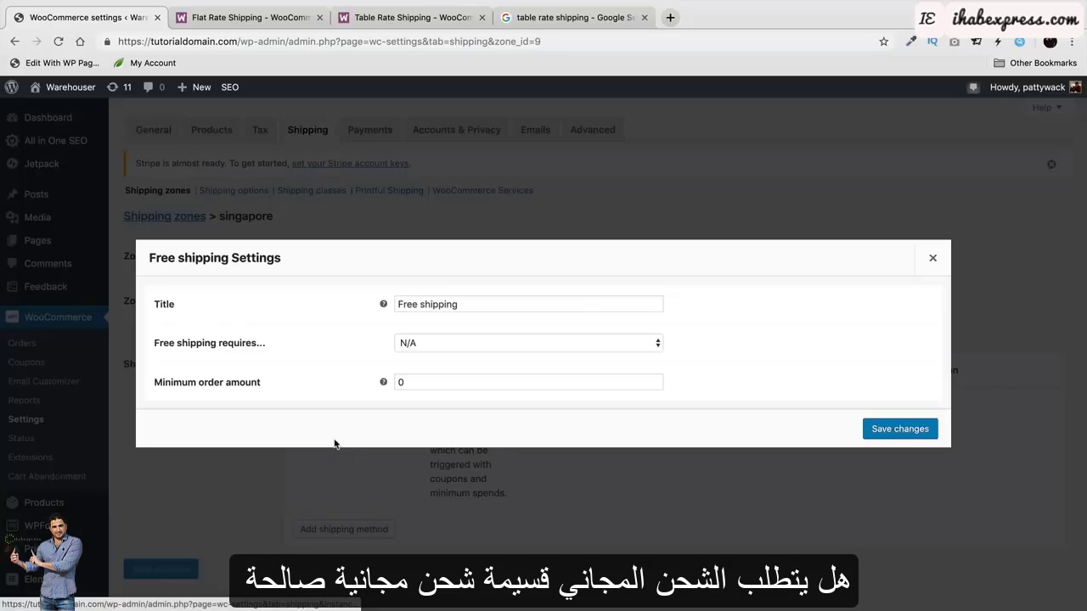
Set Free shipping to require 'A minimum order amount' of 50 and save.
click(333, 441)
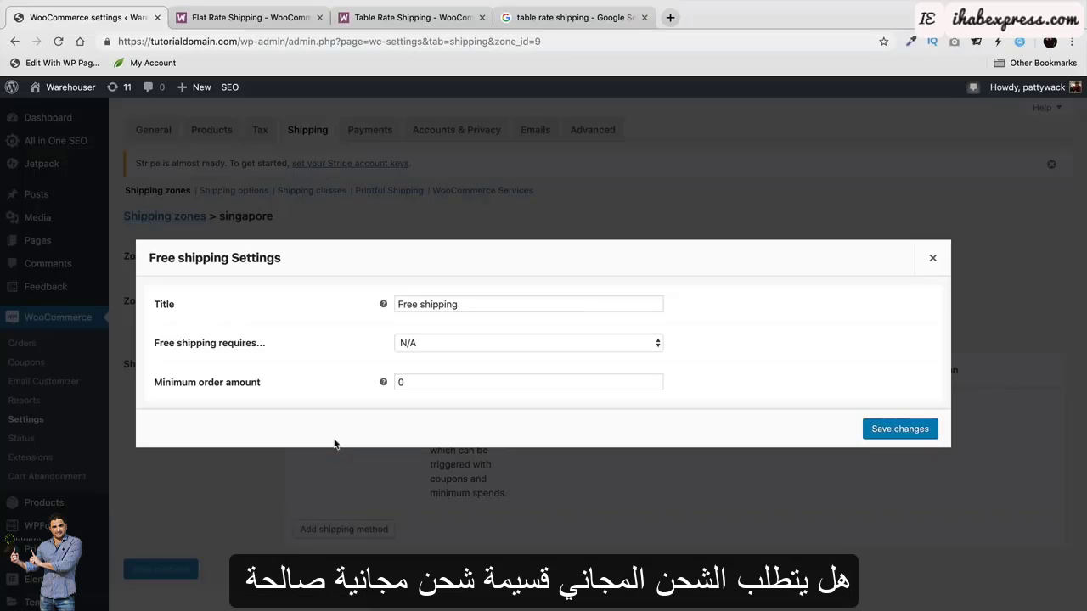
click(446, 343)
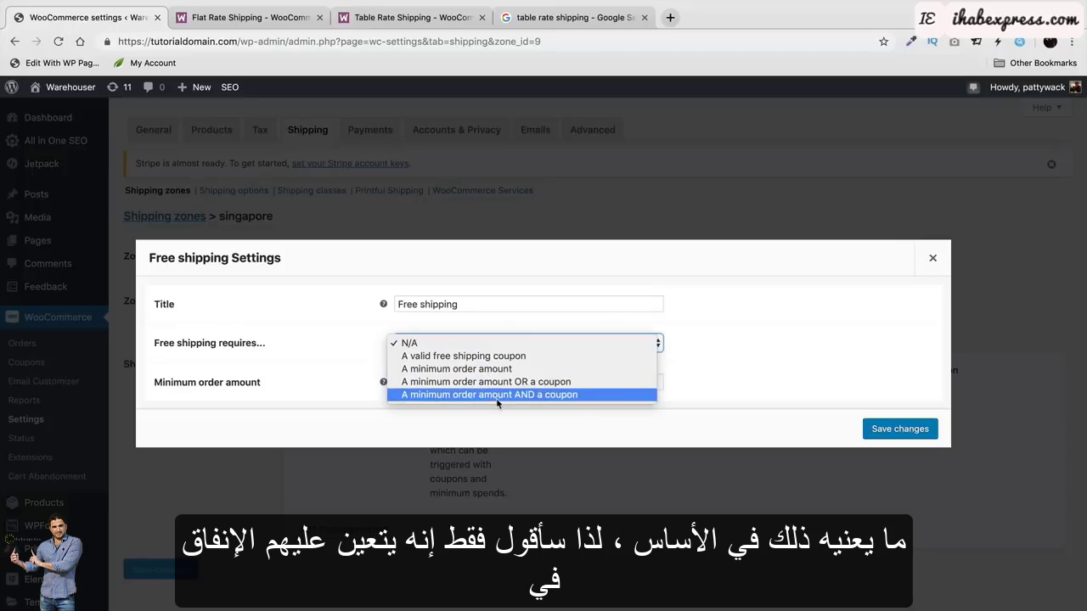
click(498, 344)
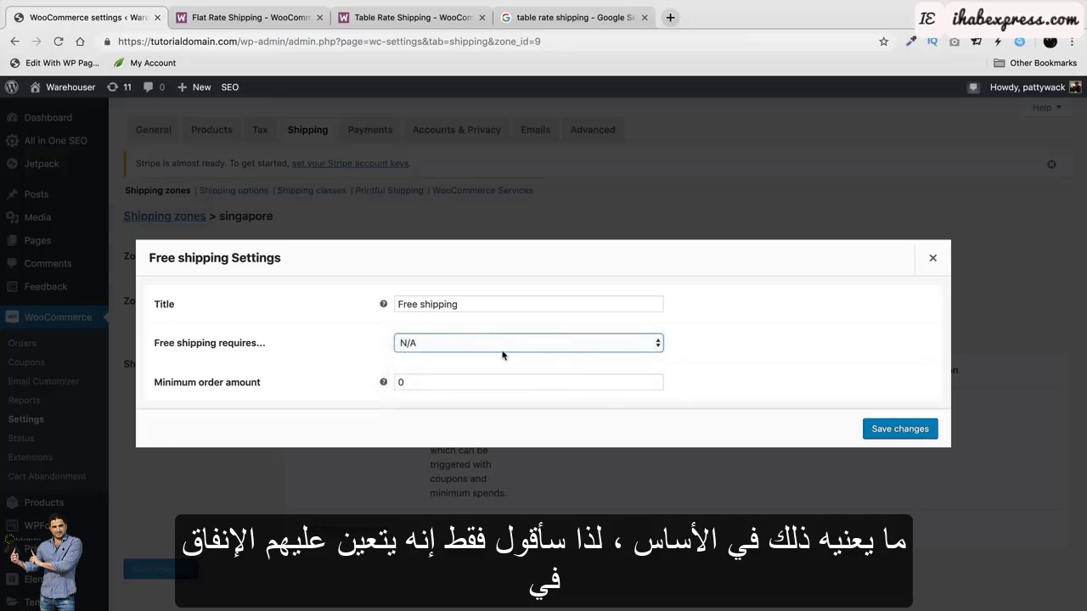
click(502, 348)
click(510, 371)
click(523, 384)
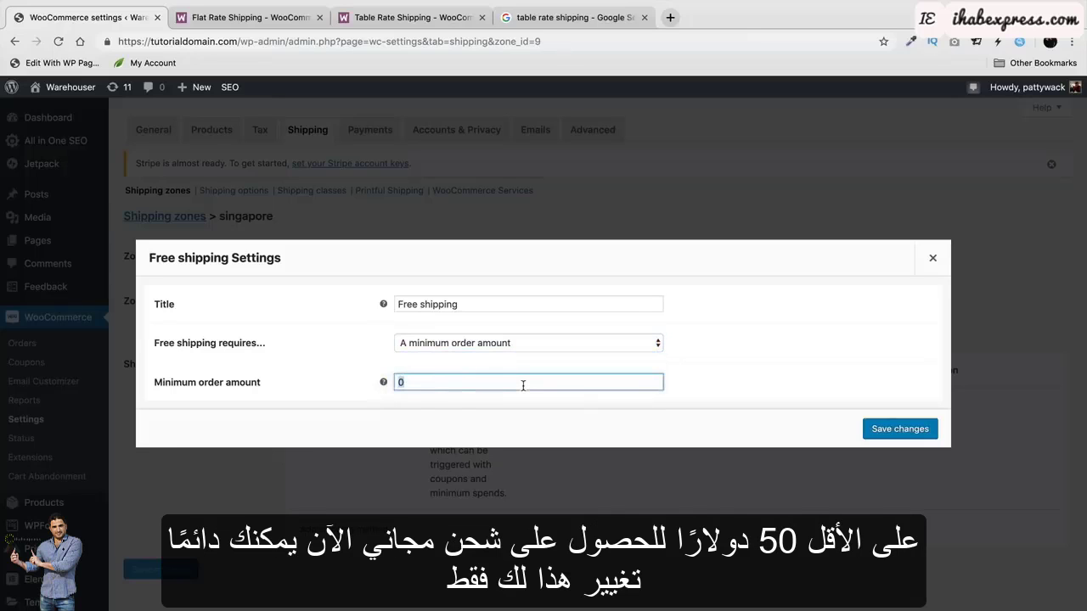
text(50)
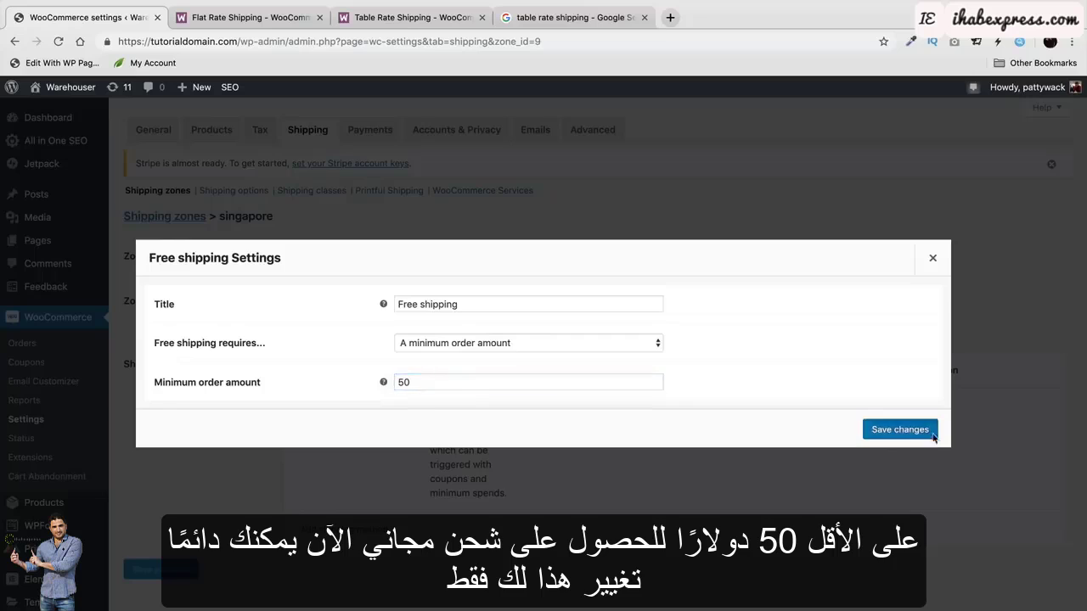
click(905, 431)
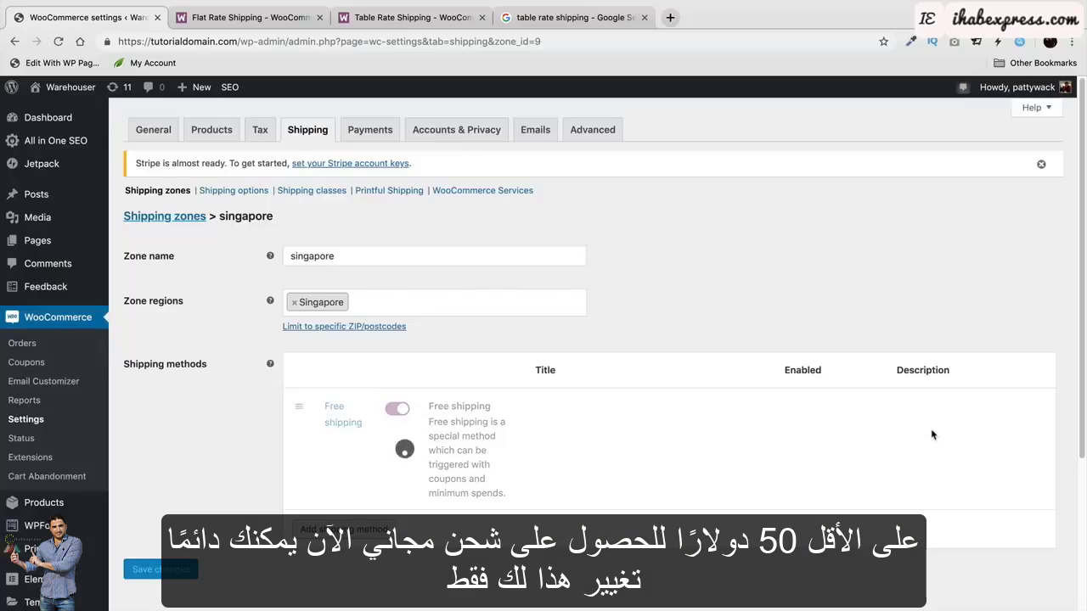
Remove Singapore from the zone regions, briefly adding and removing United States (US).
click(295, 306)
click(340, 307)
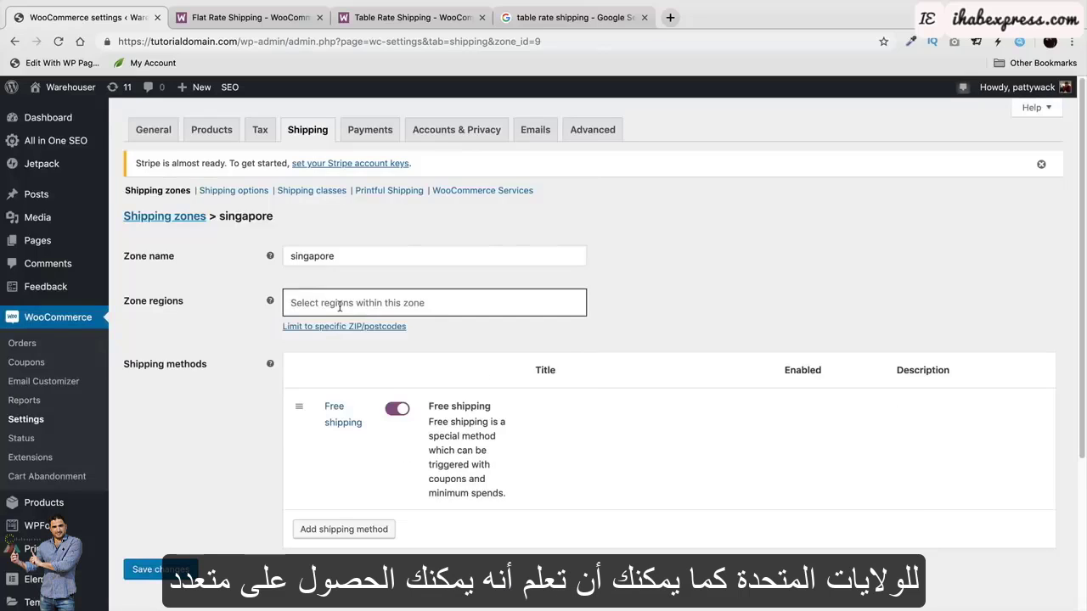
text(unio)
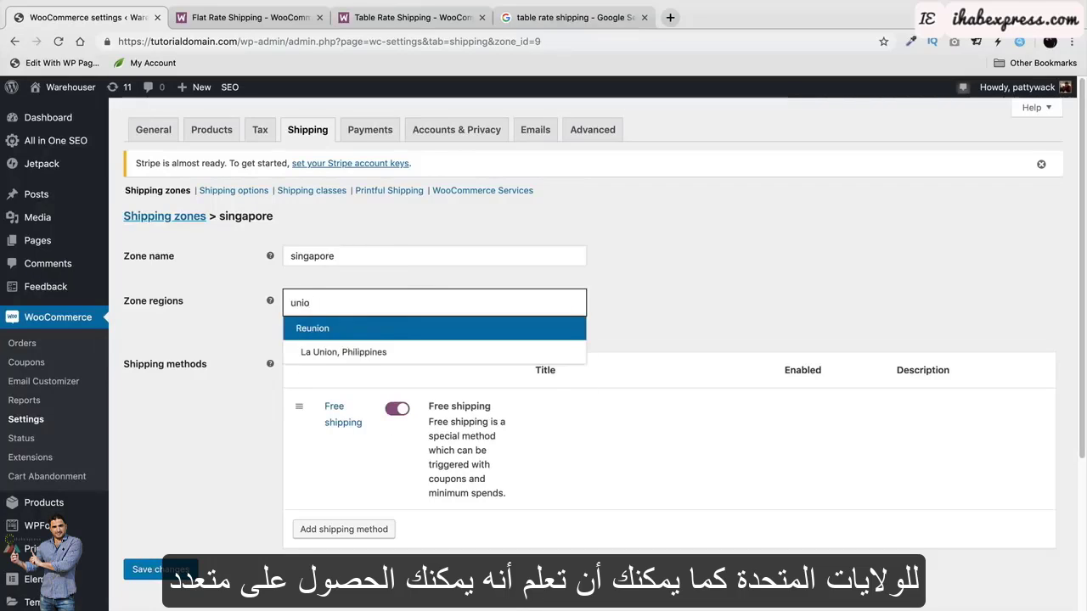
key(BackSpace)
text(ted)
click(318, 376)
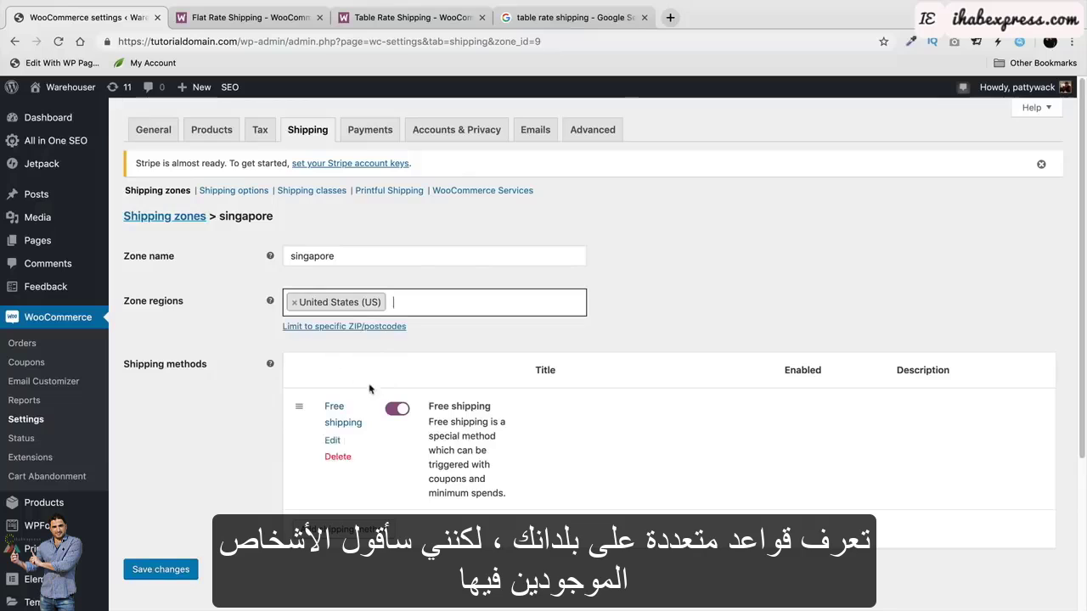
click(297, 303)
Re-add Singapore and save the zone, then remove Singapore from its regions again.
click(309, 306)
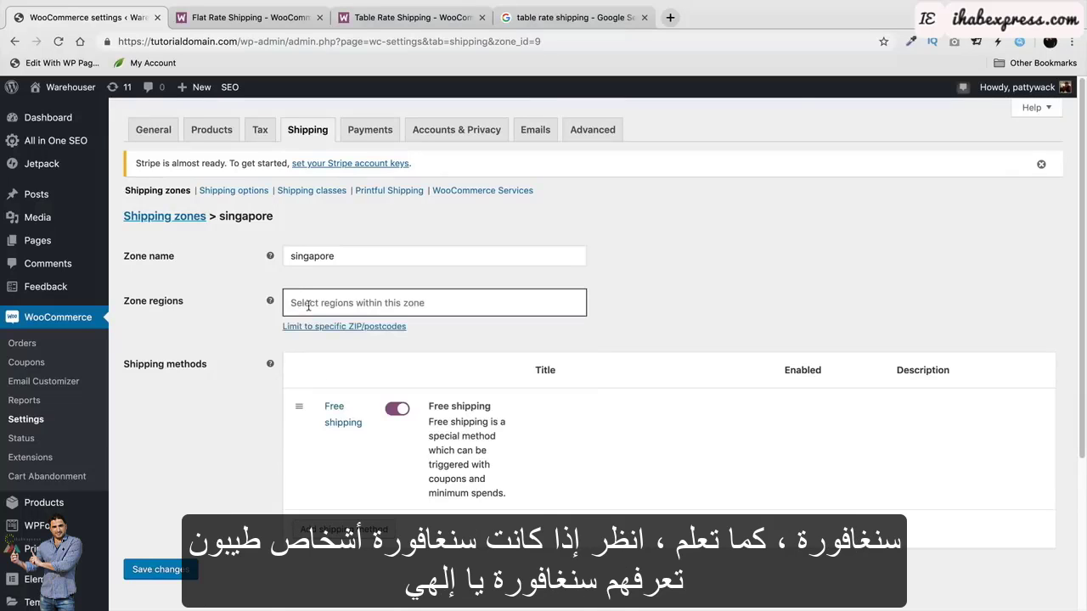
text(si)
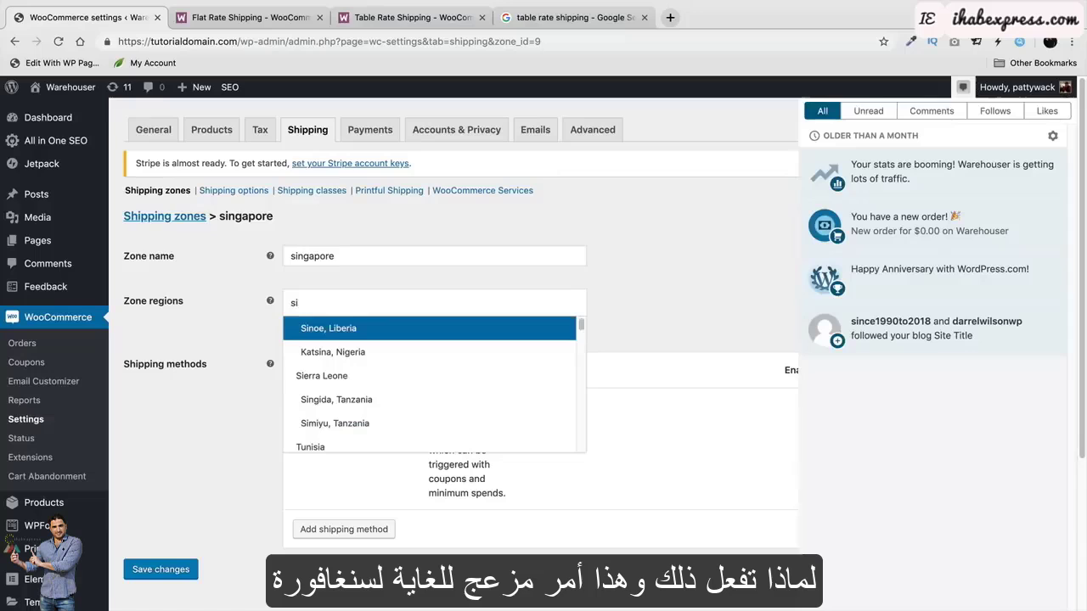
click(962, 87)
click(443, 307)
text(s)
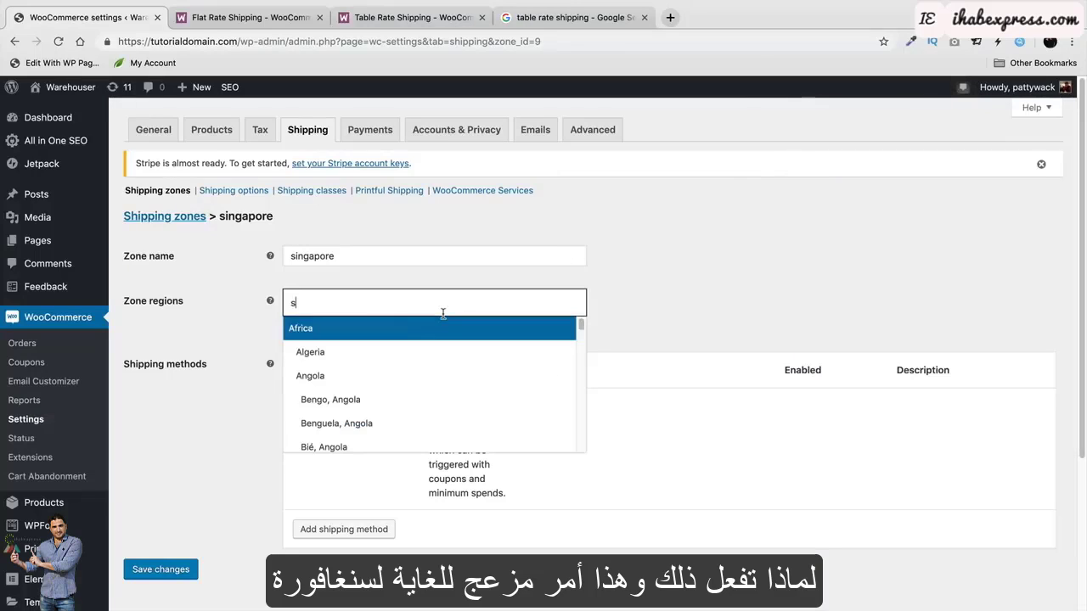
text(ingapore)
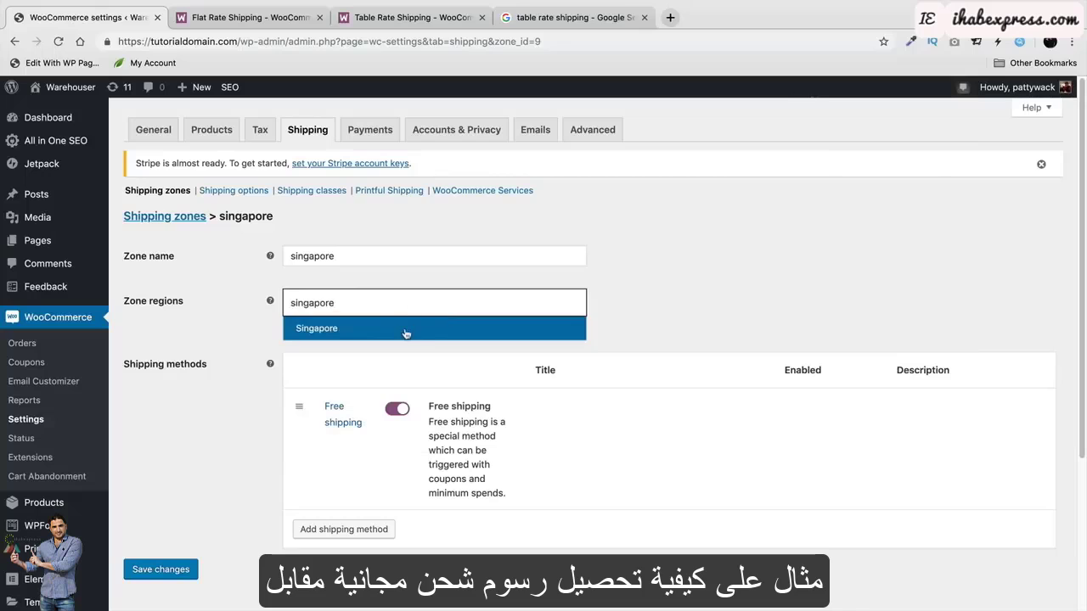
click(405, 333)
click(161, 570)
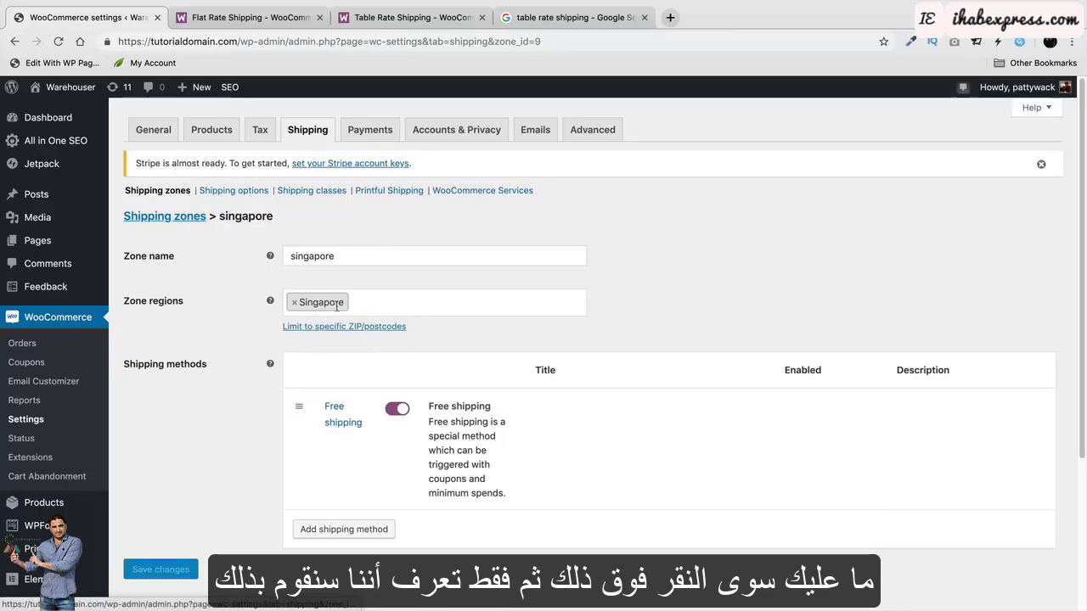
click(294, 306)
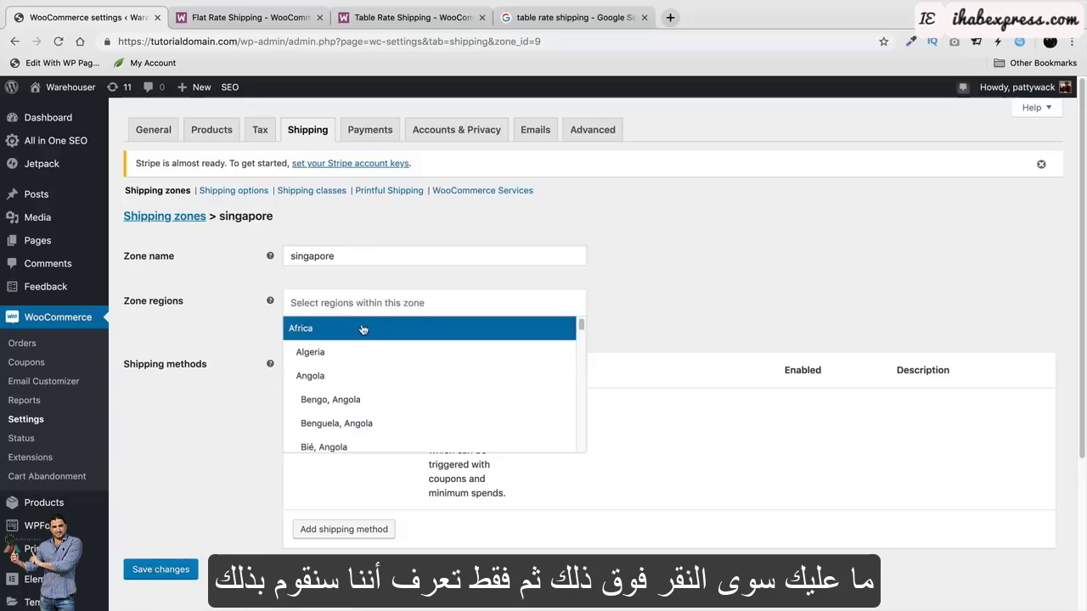
click(189, 456)
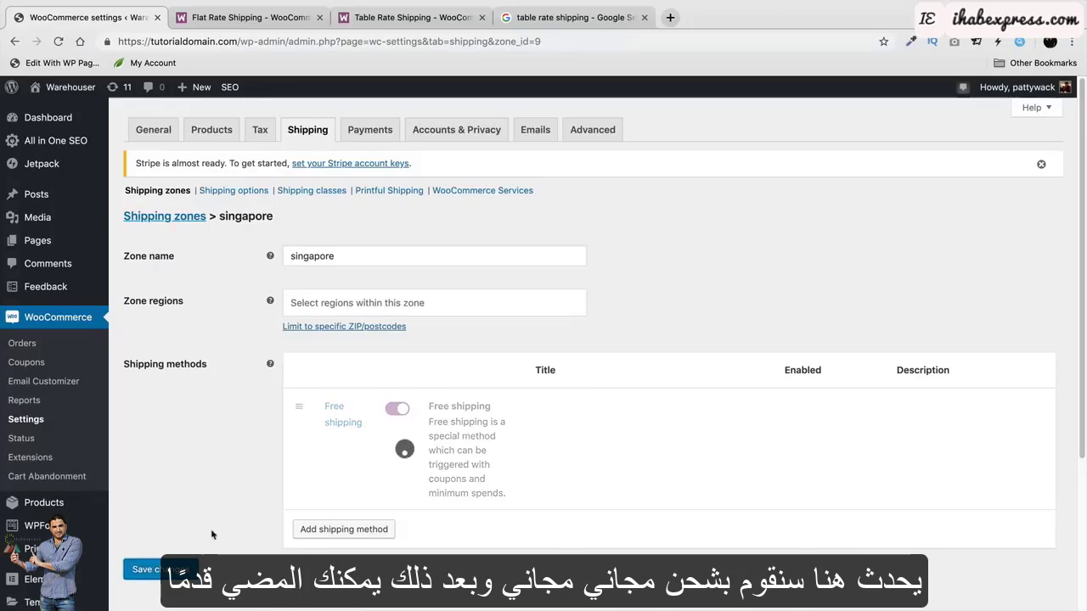
Rename the singapore zone to 'Free Shipping'.
double_click(332, 256)
text(F)
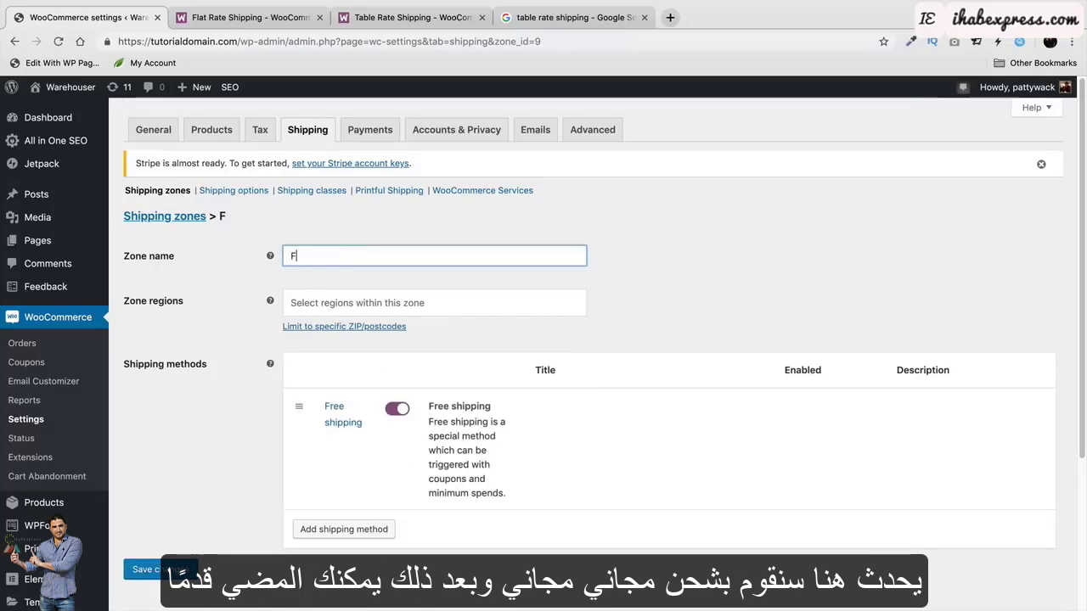
text(ree Shipp)
key(BackSpace)
key(BackSpace)
key(BackSpace)
key(BackSpace)
key(BackSpace)
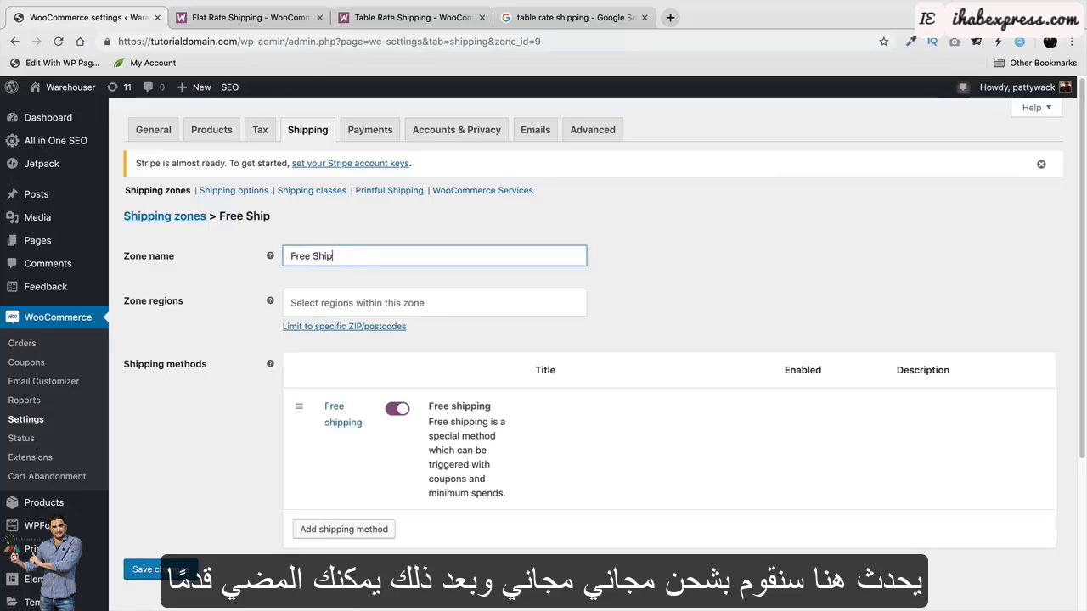
text(Sg)
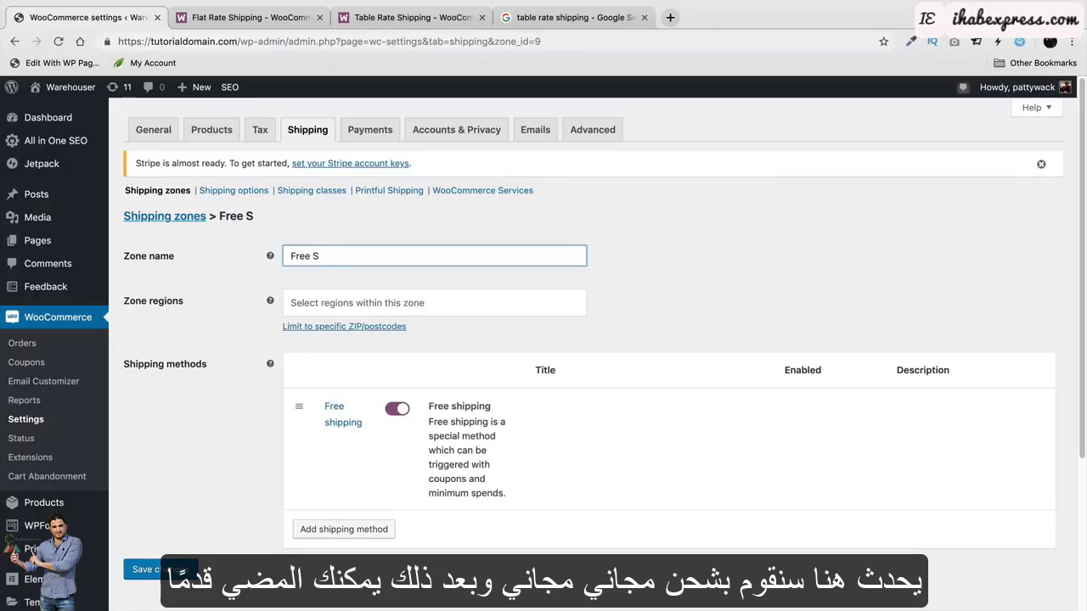
key(BackSpace)
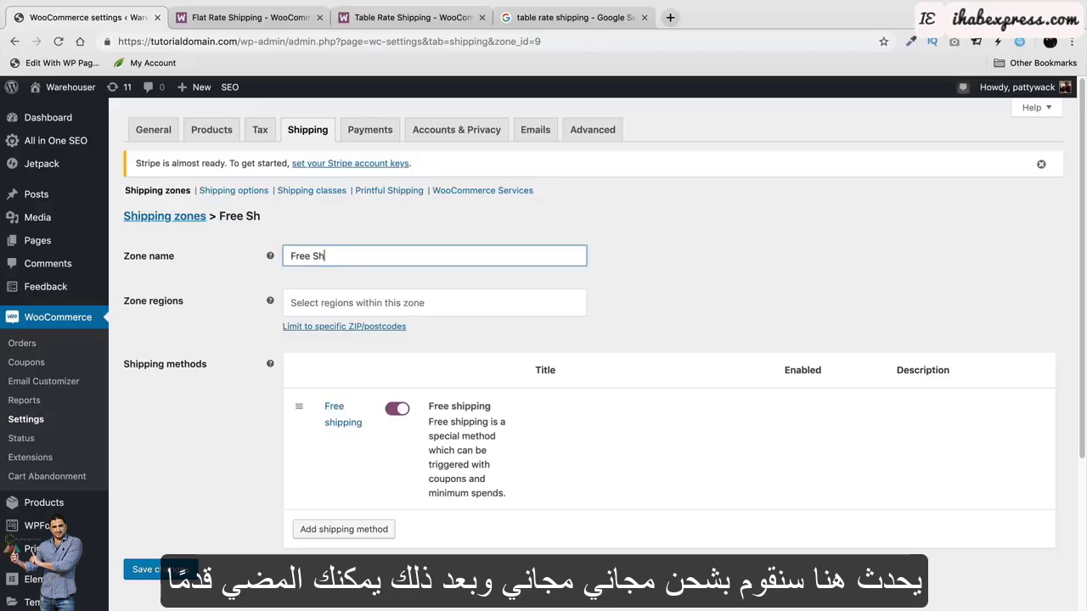
text(hipping)
key(Tab)
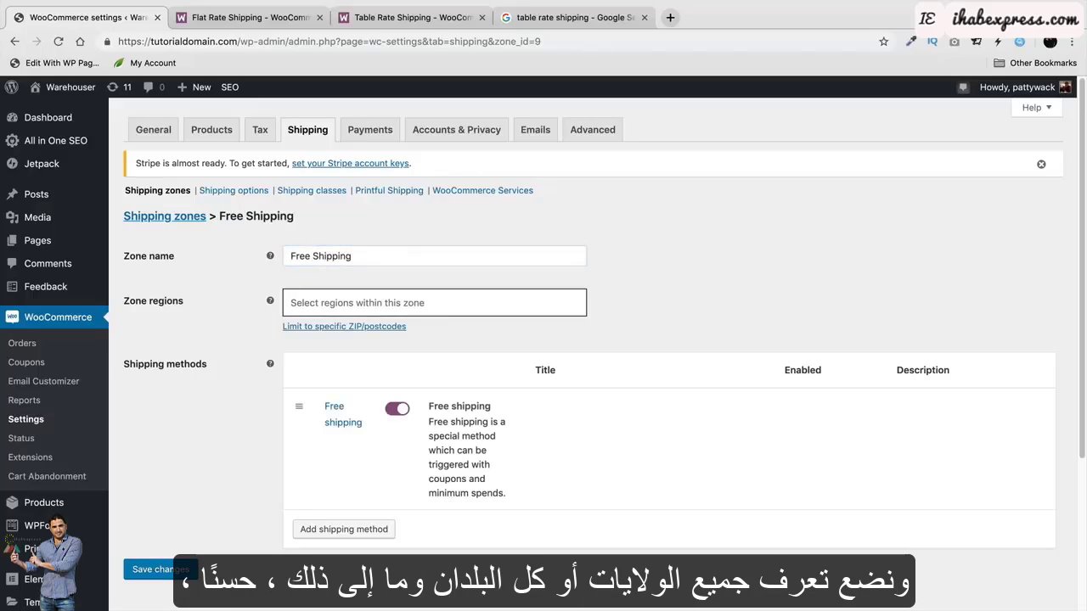
text(Ui)
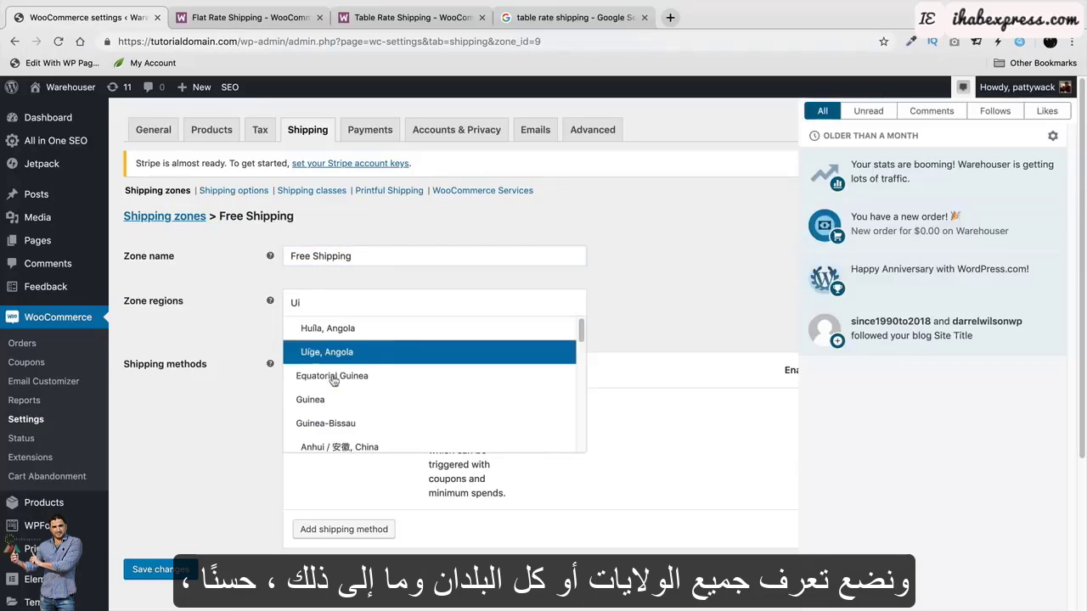
scroll(376, 376, down, 2)
scroll(376, 376, up, 2)
click(660, 273)
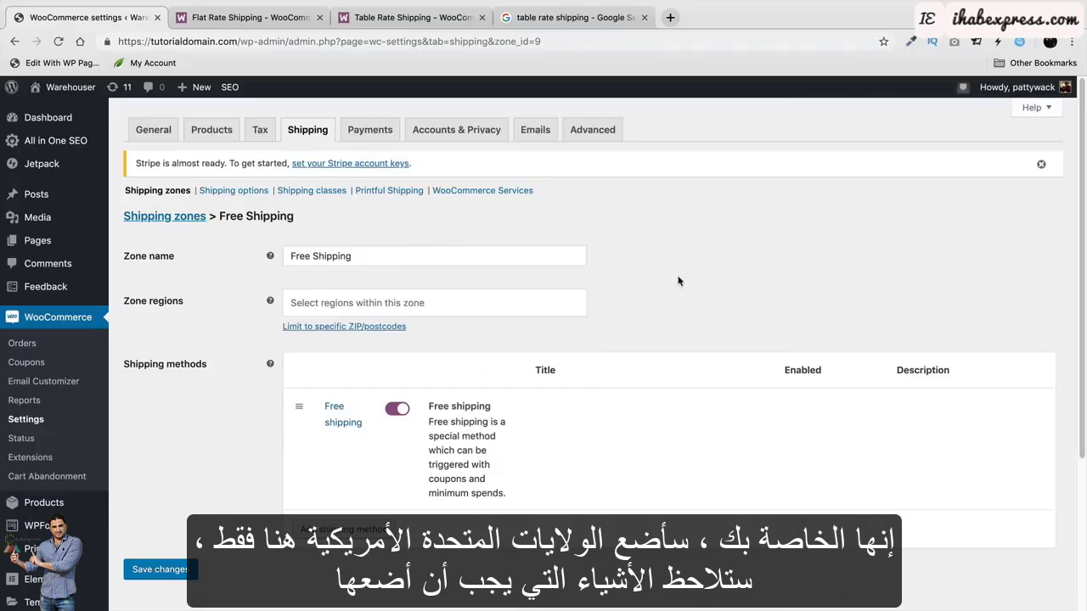
Add United States (US) and Singapore as the zone's regions, then return to Shipping zones.
click(369, 301)
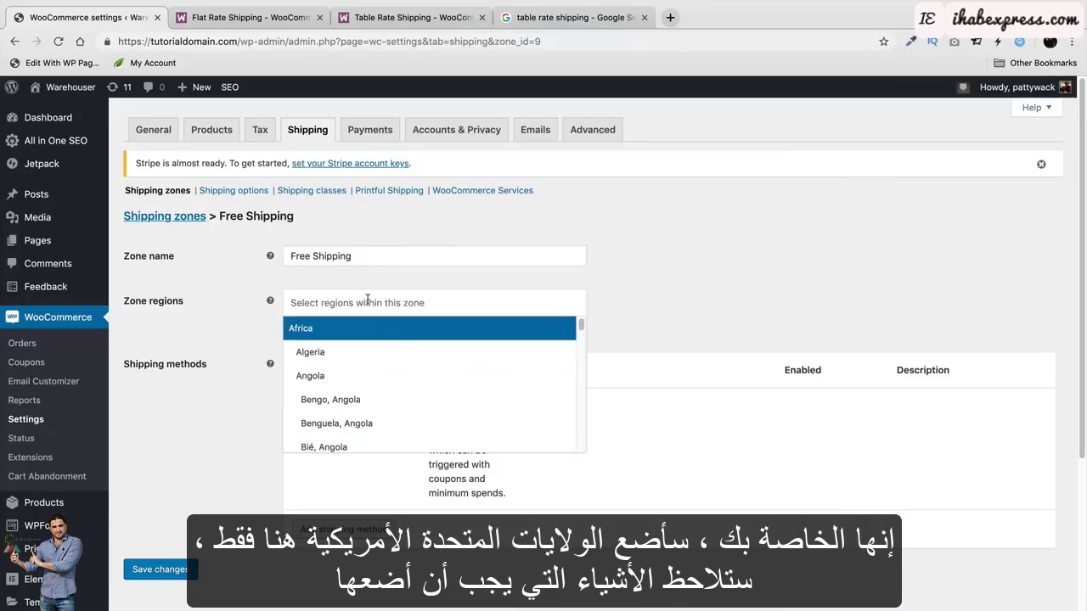
text(united)
click(367, 376)
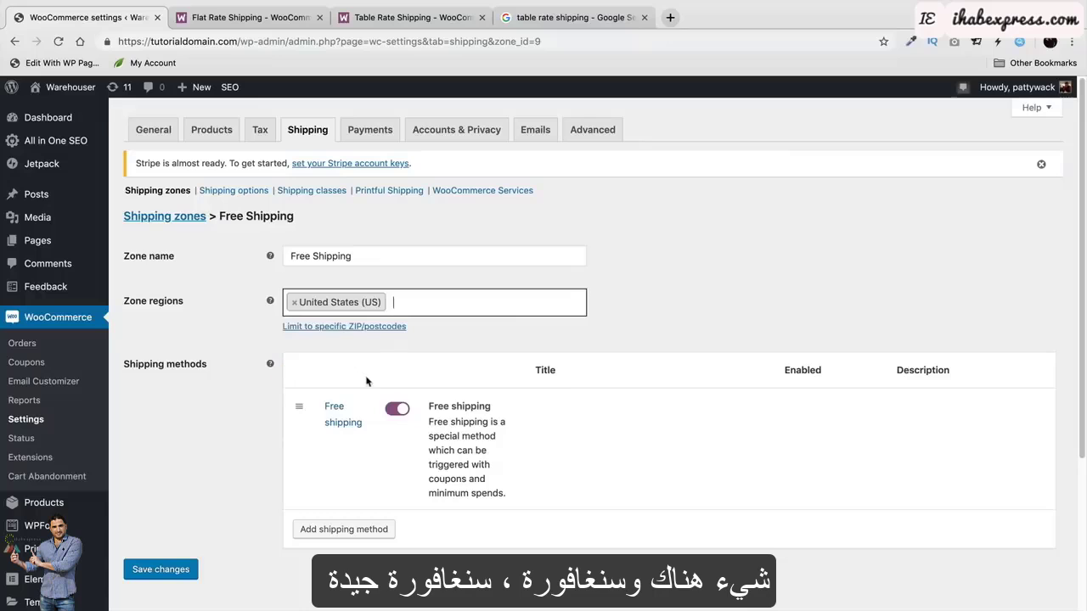
text(sig)
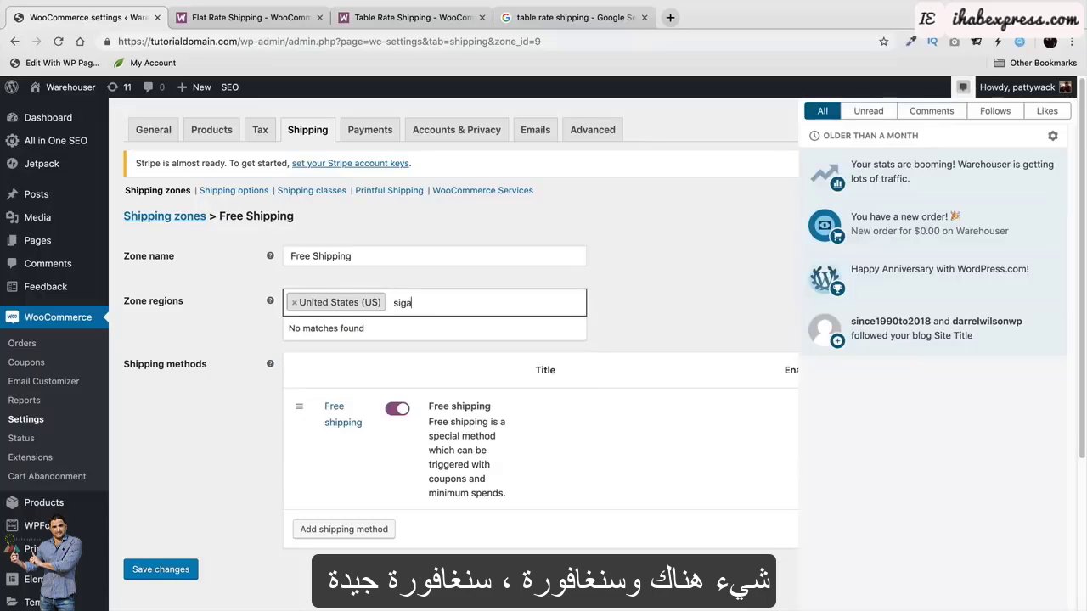
text(a)
key(BackSpace)
key(BackSpace)
text(n)
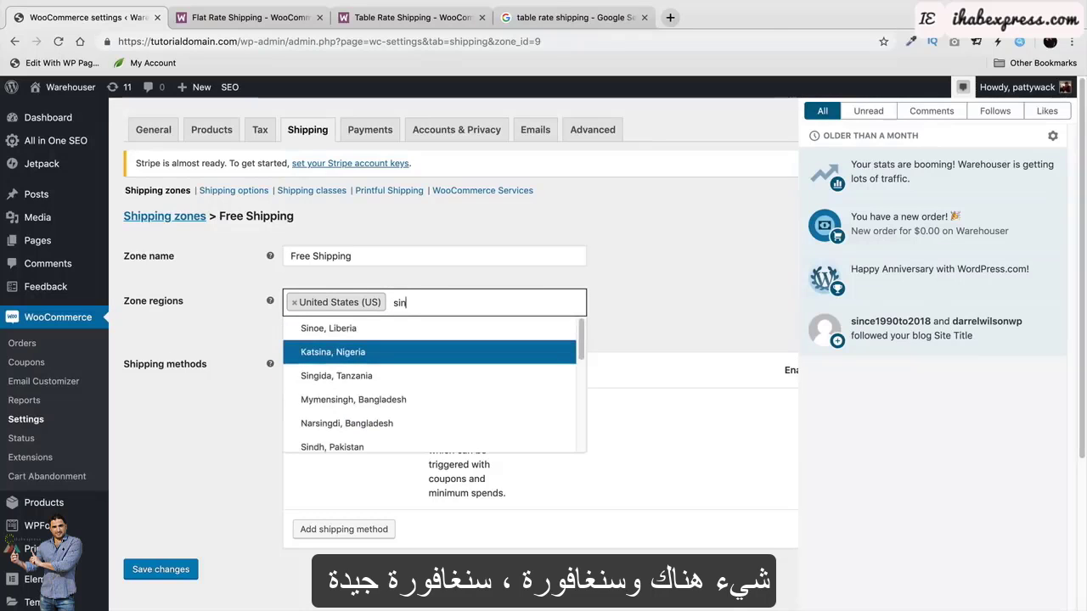
text(g)
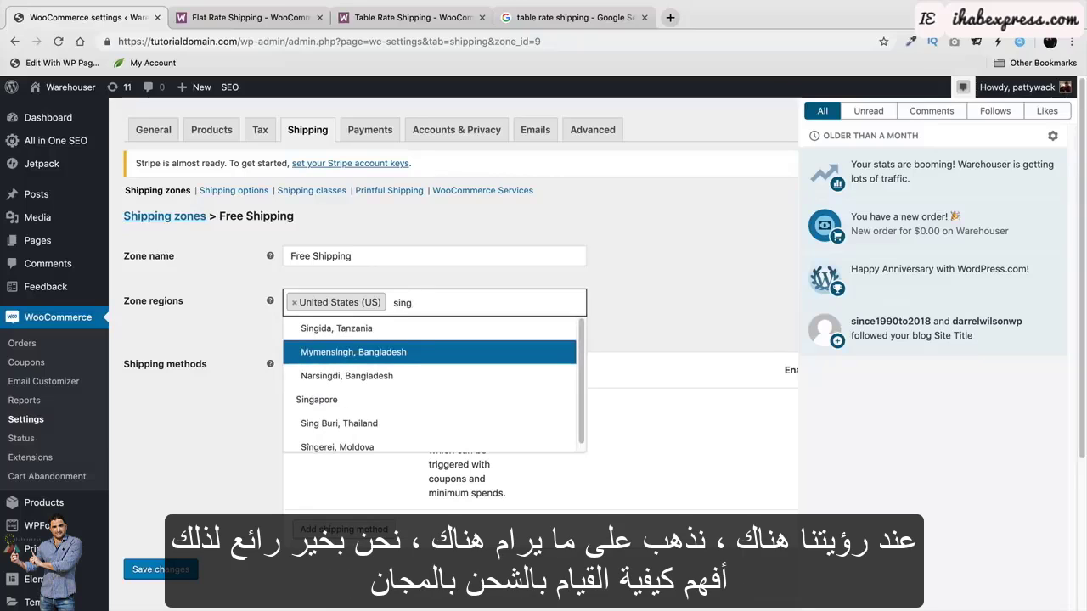
text(a)
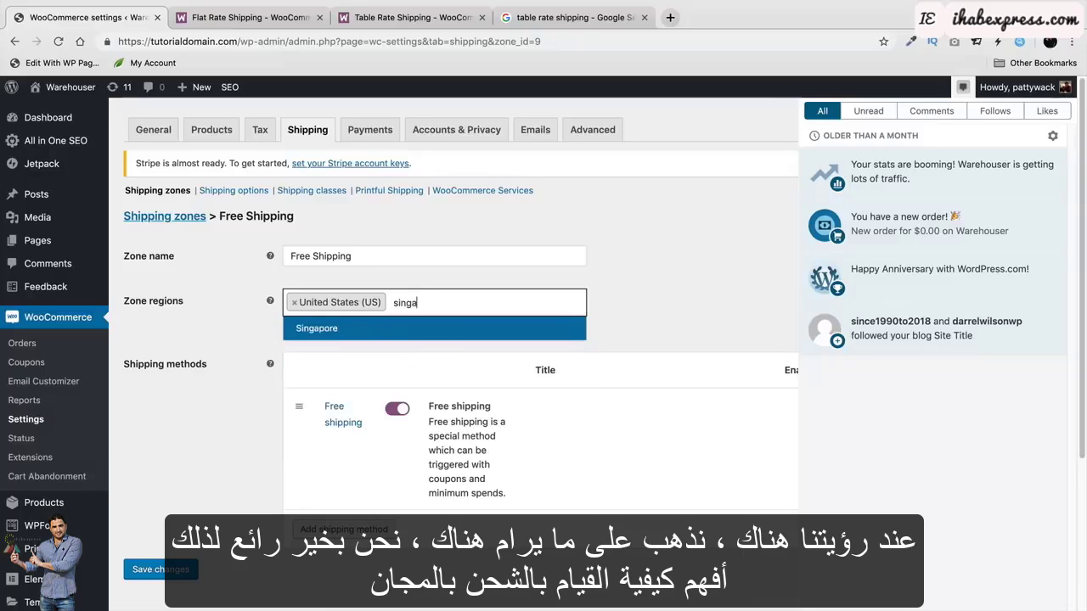
click(412, 340)
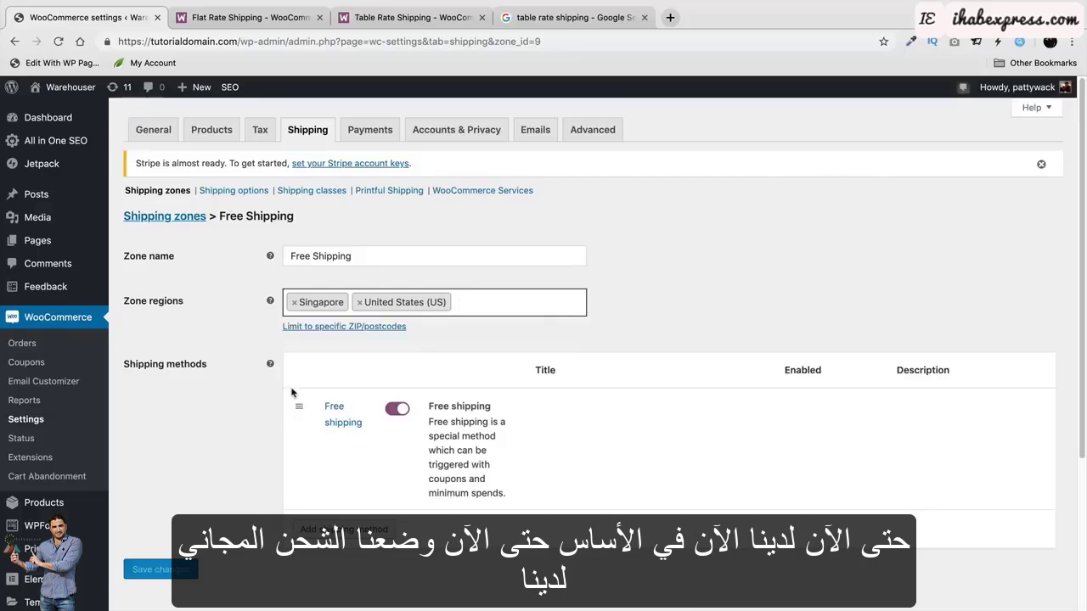
click(157, 218)
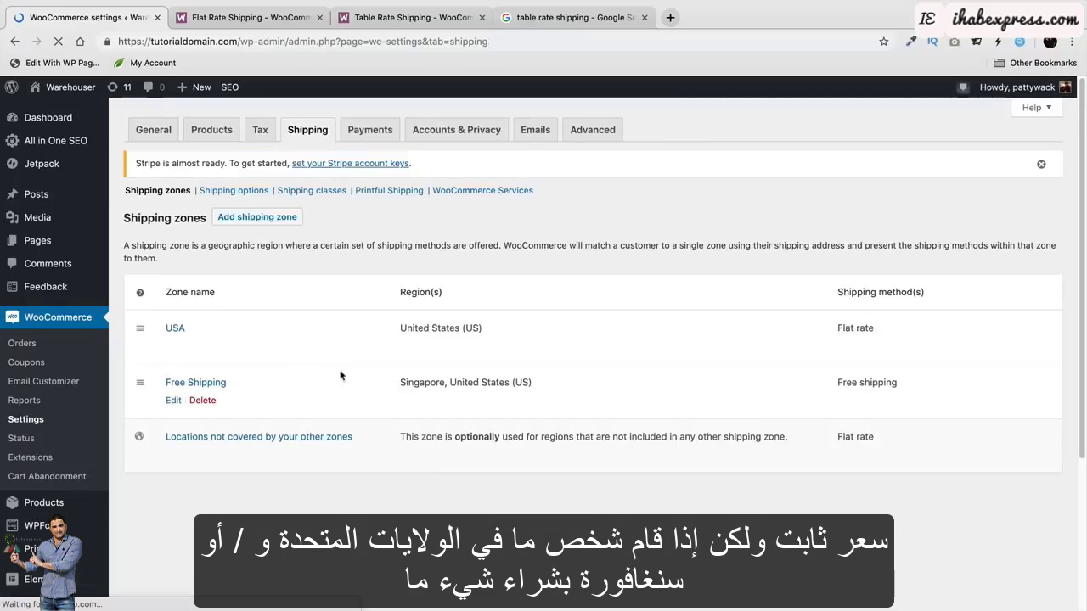
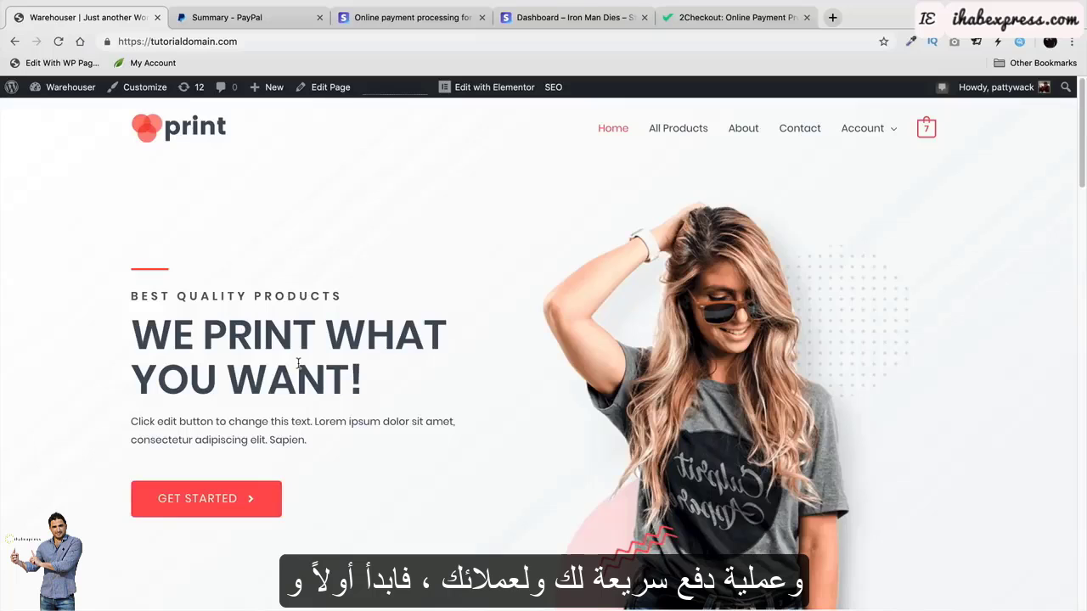
Look over the open PayPal, Stripe and 2Checkout account tabs.
click(260, 18)
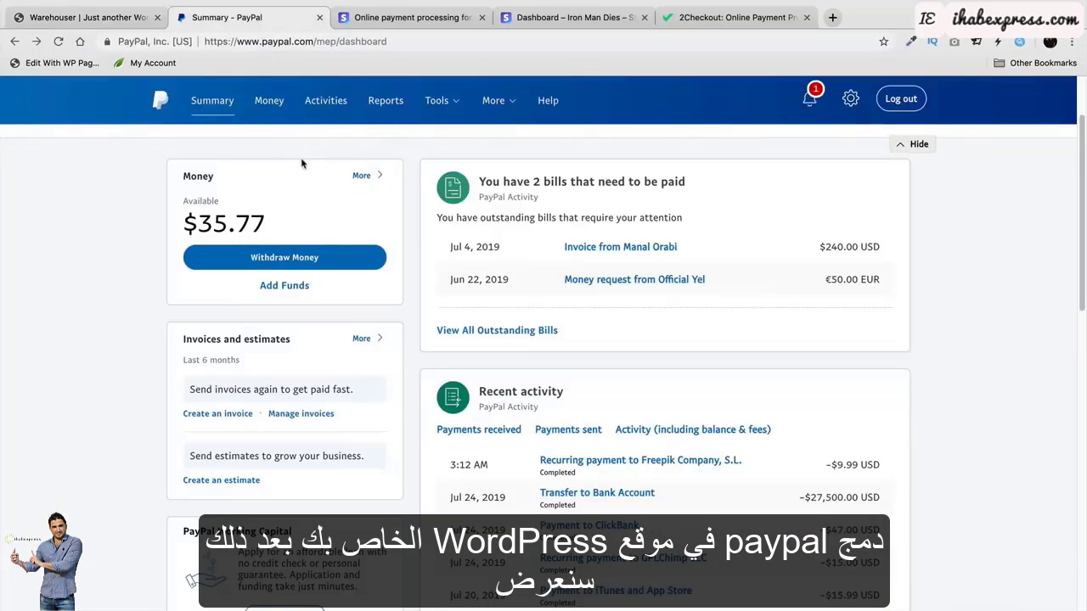
click(398, 21)
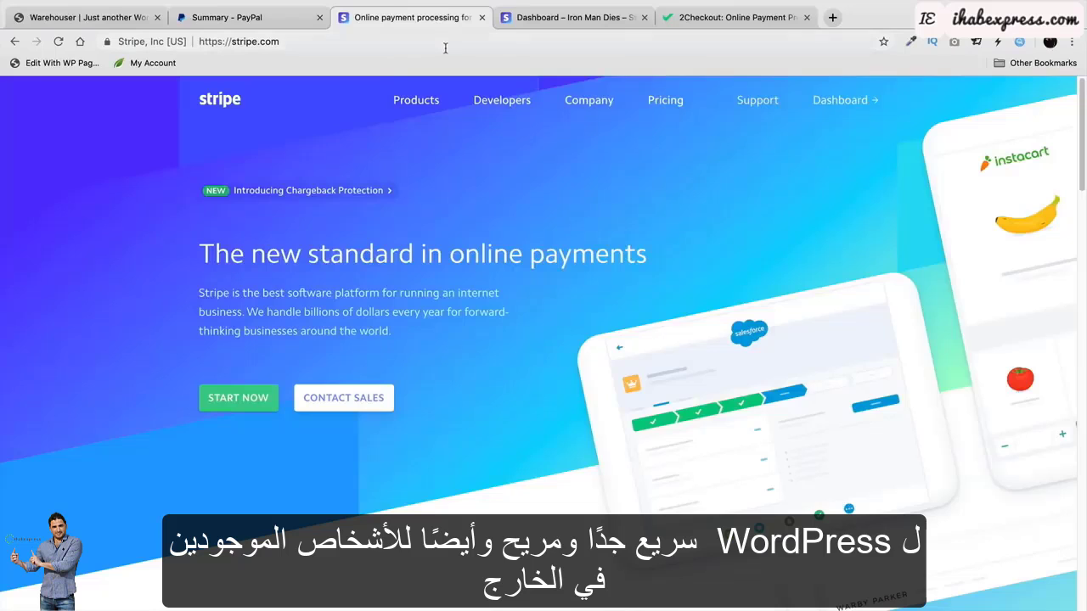
click(727, 24)
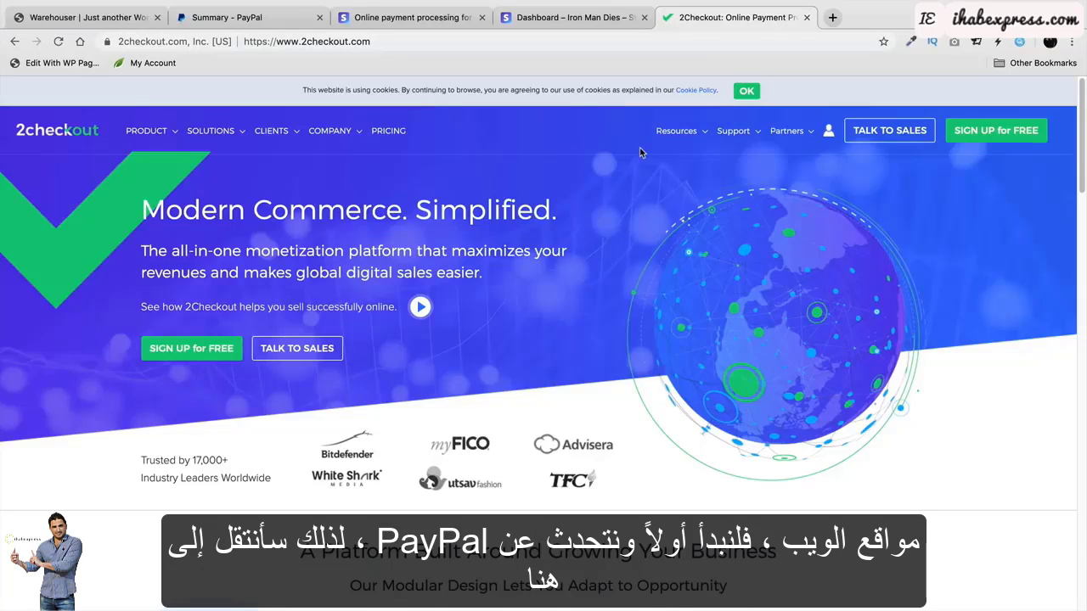
From the store's dashboard, open PayPal's settings under WooCommerce > Settings > Payments.
click(114, 19)
mouse_move(99, 81)
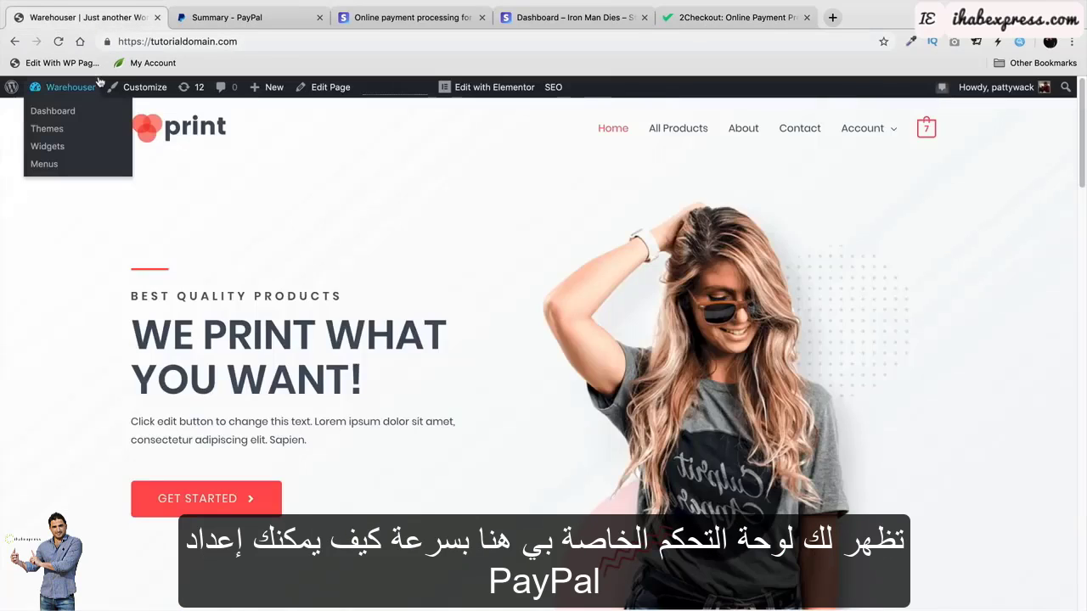
click(79, 114)
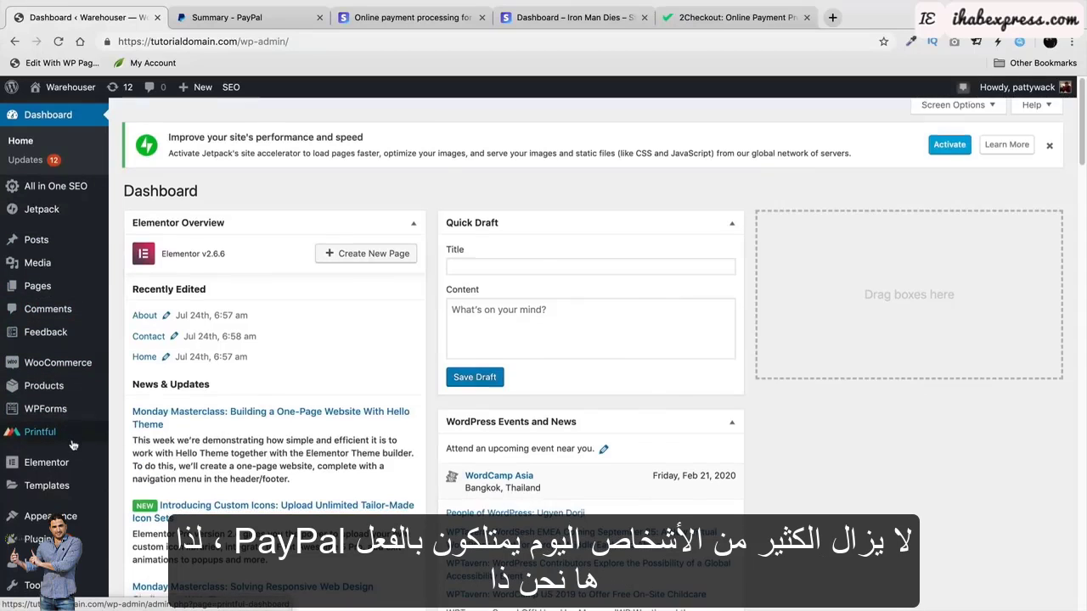
scroll(74, 441, down, 2)
mouse_move(84, 429)
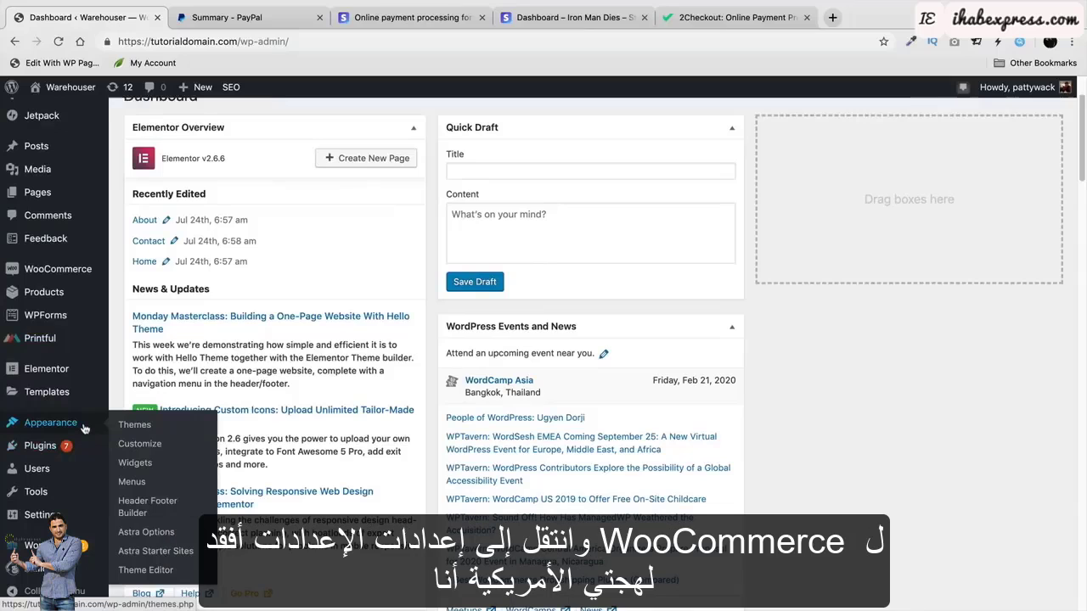
mouse_move(85, 269)
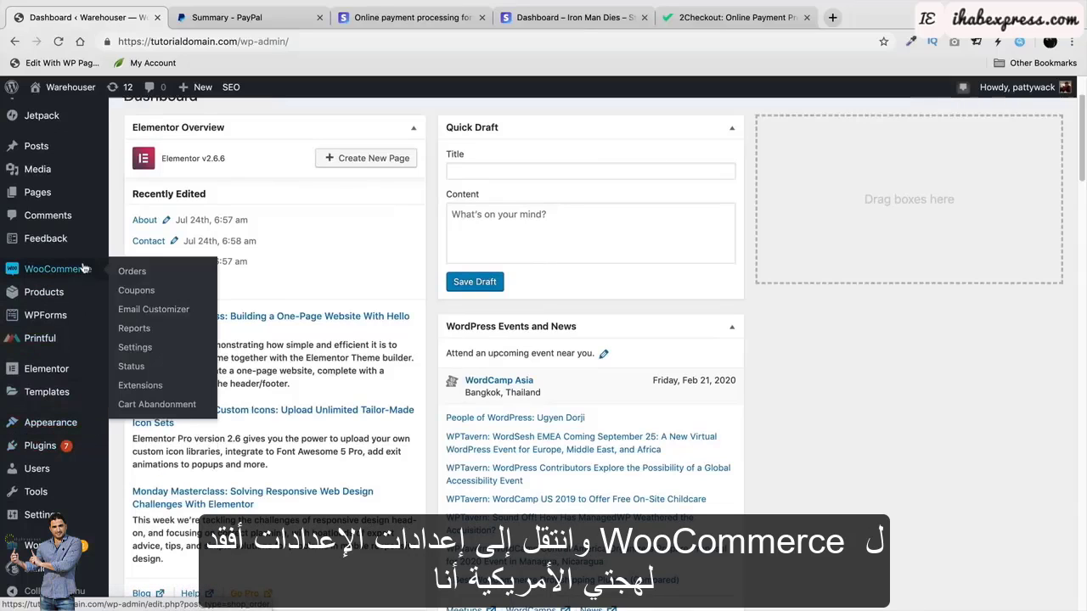
click(143, 350)
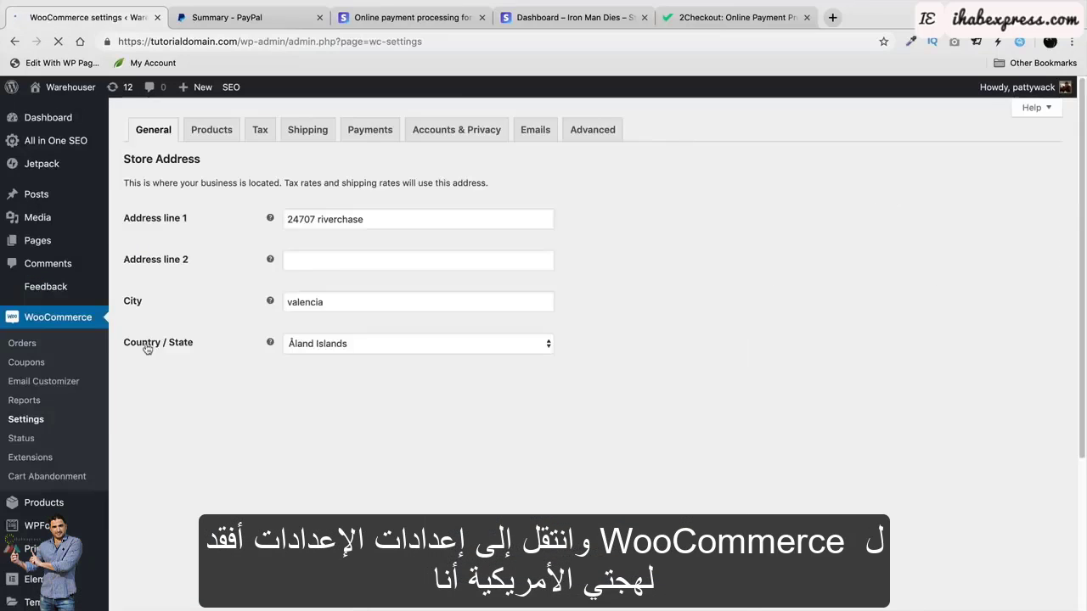
click(372, 130)
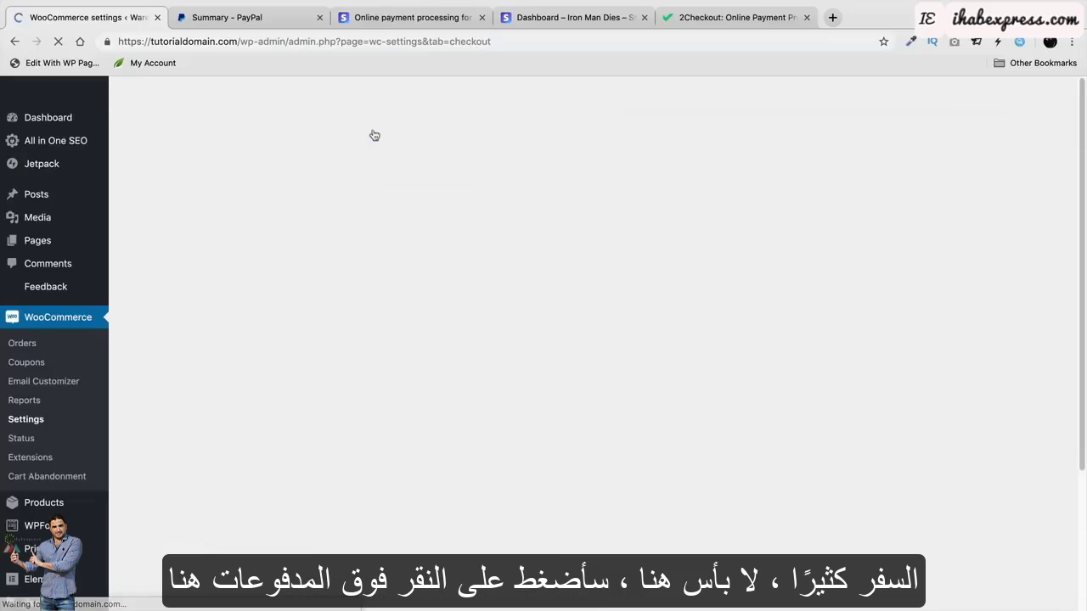
scroll(419, 254, down, 1)
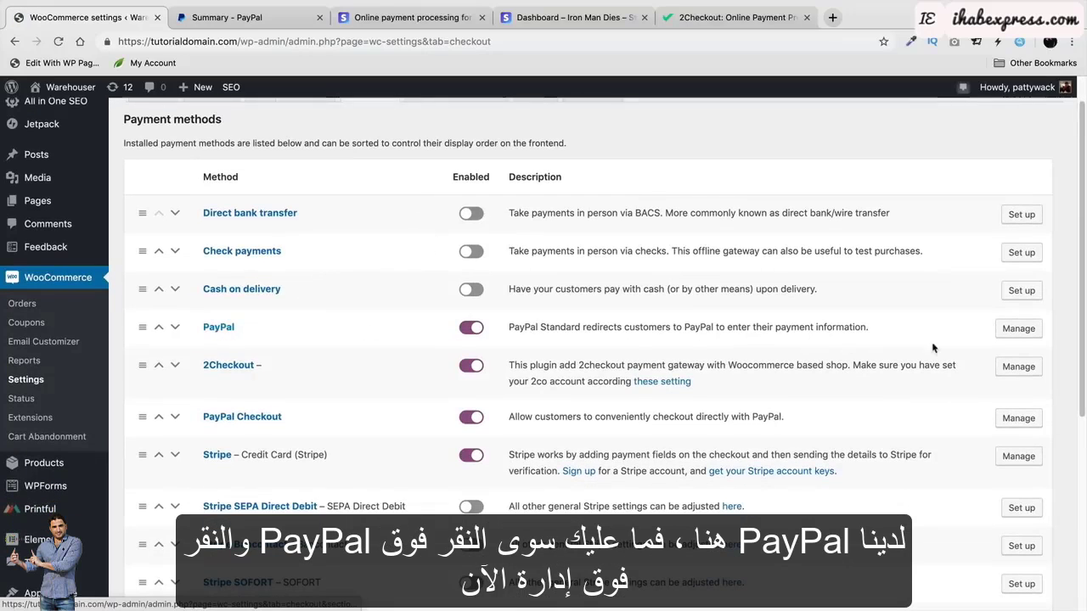
click(1019, 331)
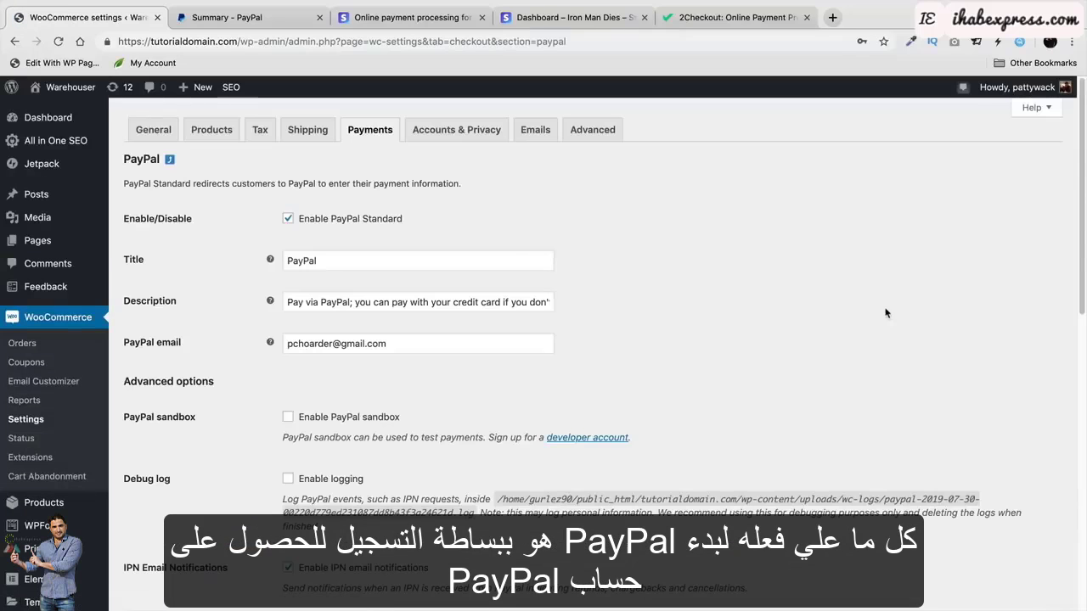
click(294, 22)
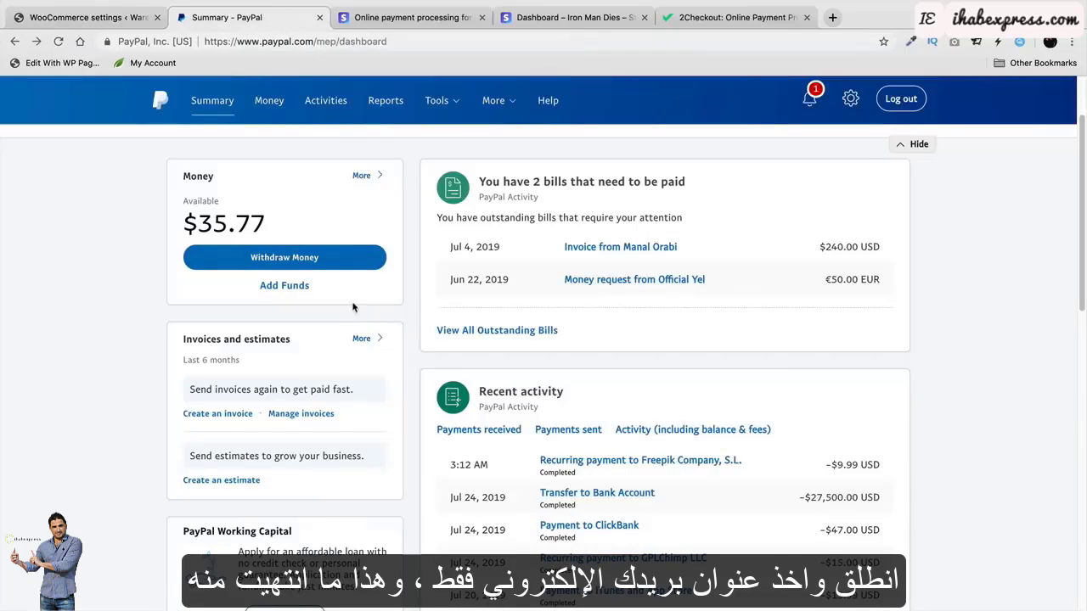
In a new tab at paypal.com, log out and continue to the new-account sign-up form.
click(833, 18)
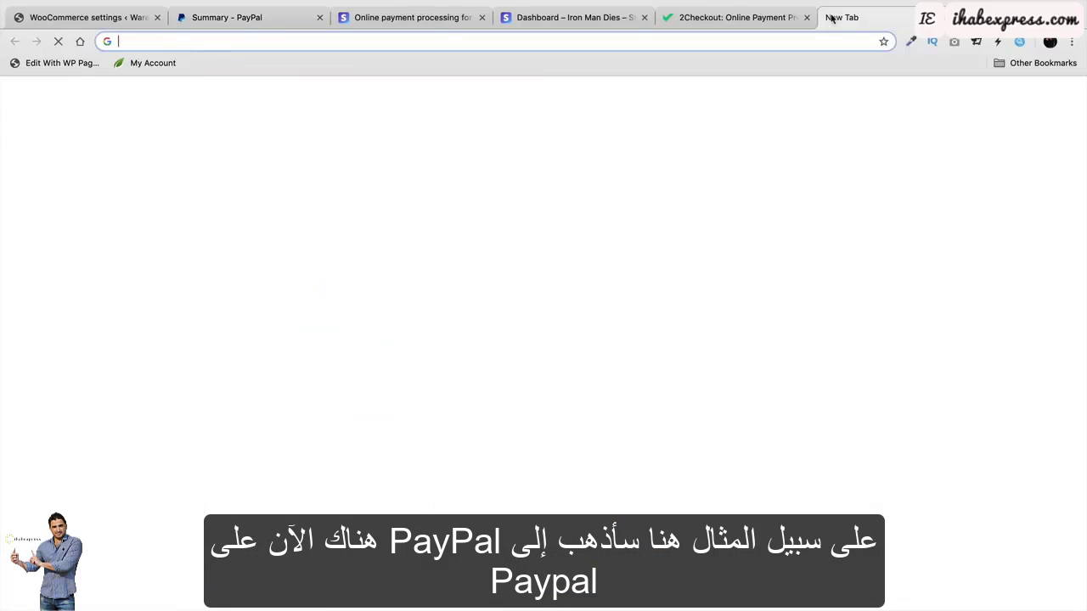
text(PAYPAL)
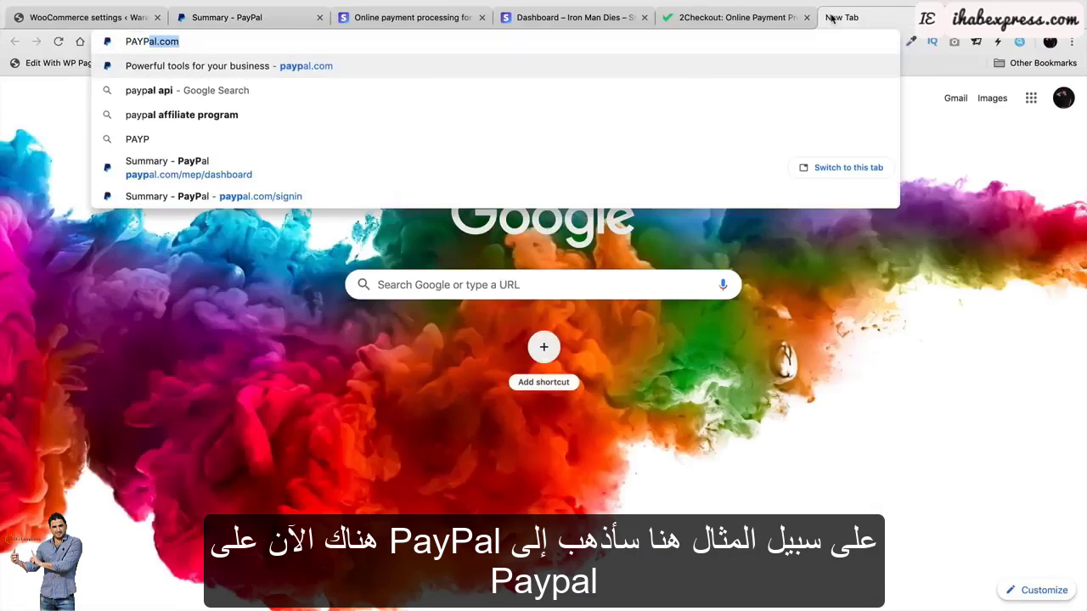
key(BackSpace)
key(BackSpace)
key(BackSpace)
key(BackSpace)
key(BackSpace)
key(BackSpace)
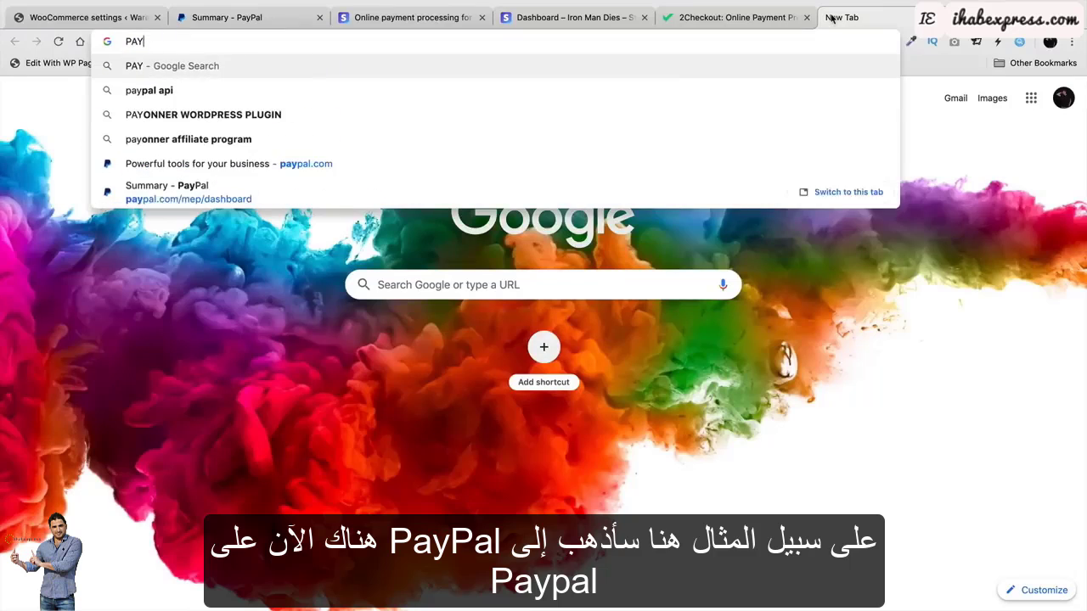
text(a)
key(Return)
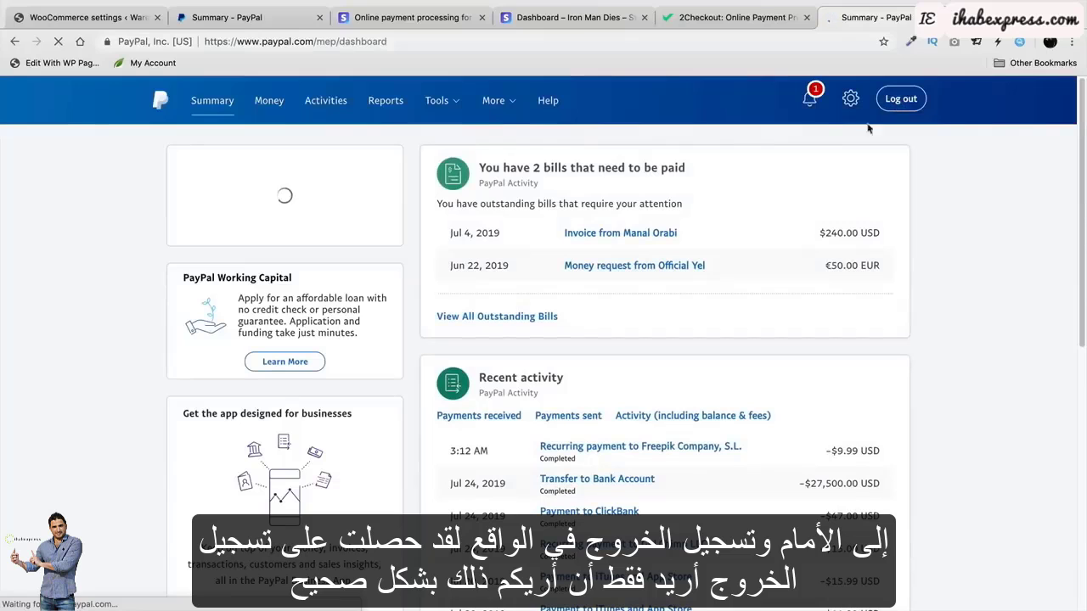
click(901, 99)
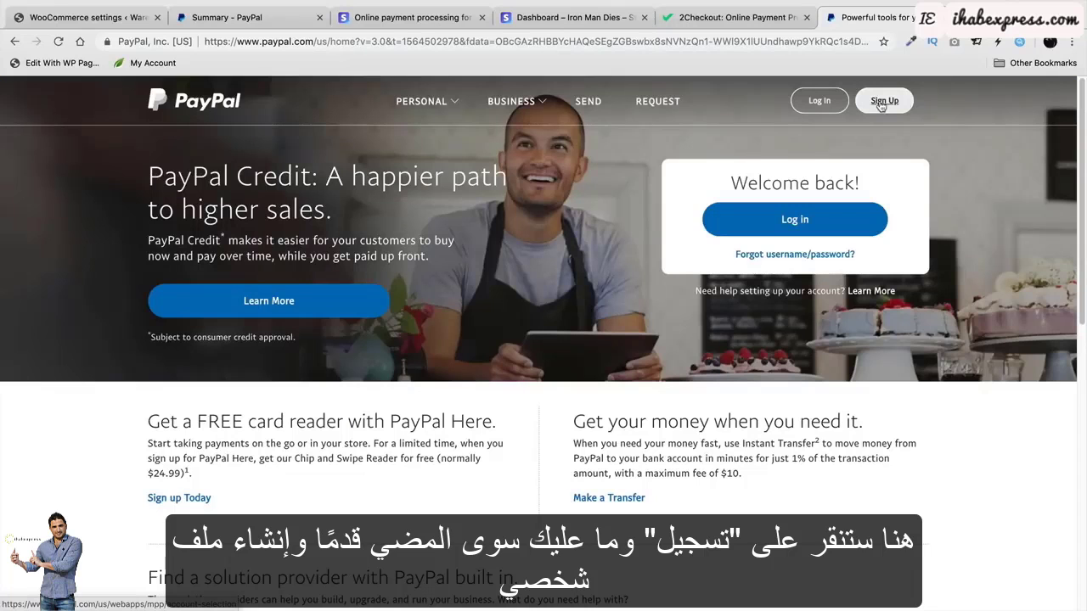
click(884, 101)
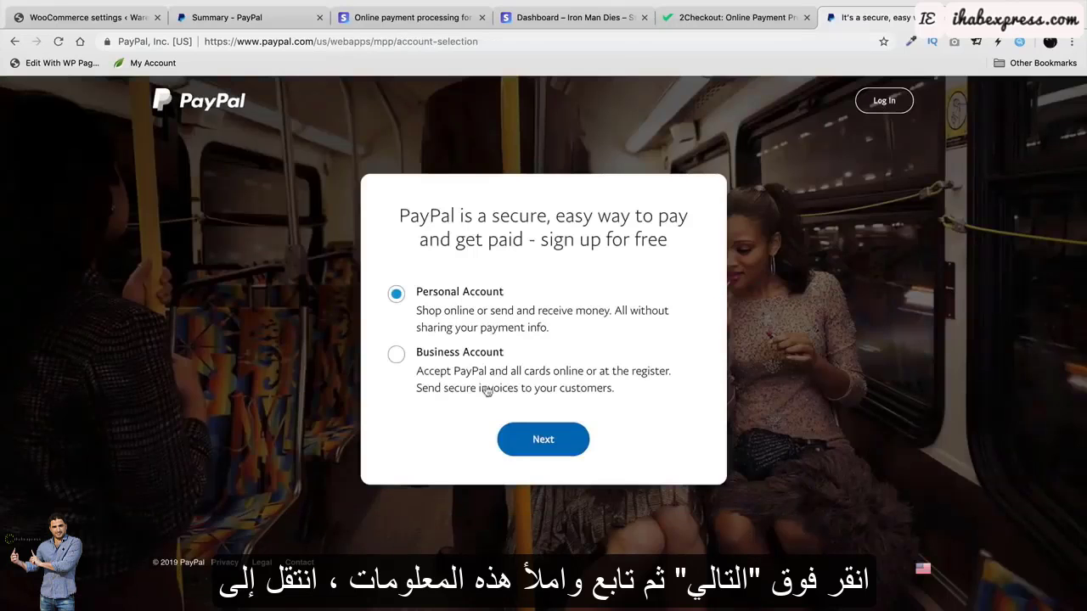
click(540, 439)
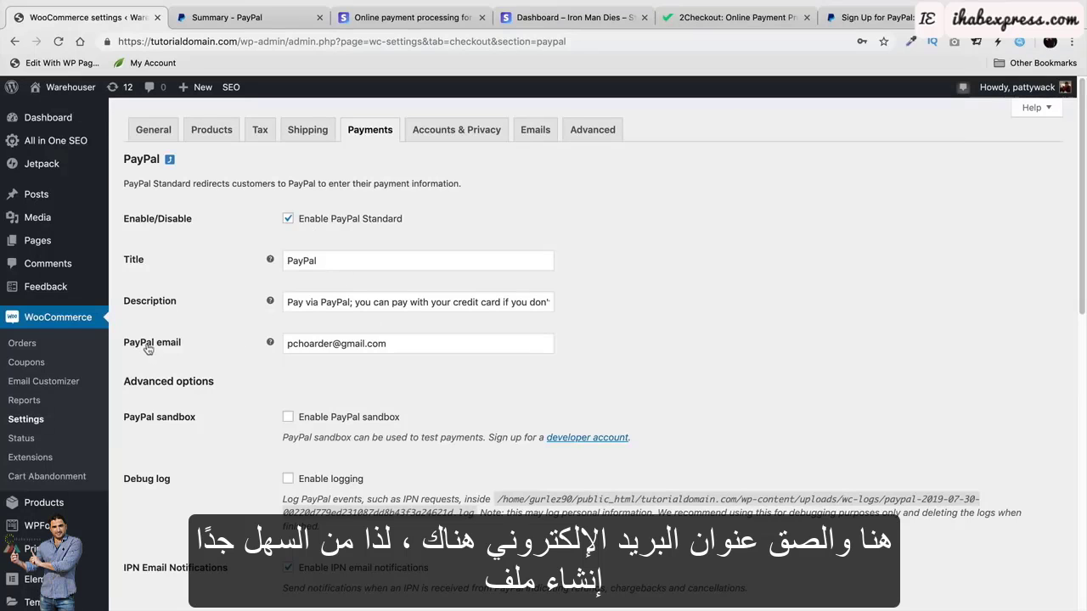
Compare the PayPal email in WooCommerce settings with the PayPal account summary, then view Stripe's homepage.
drag(389, 344, 285, 343)
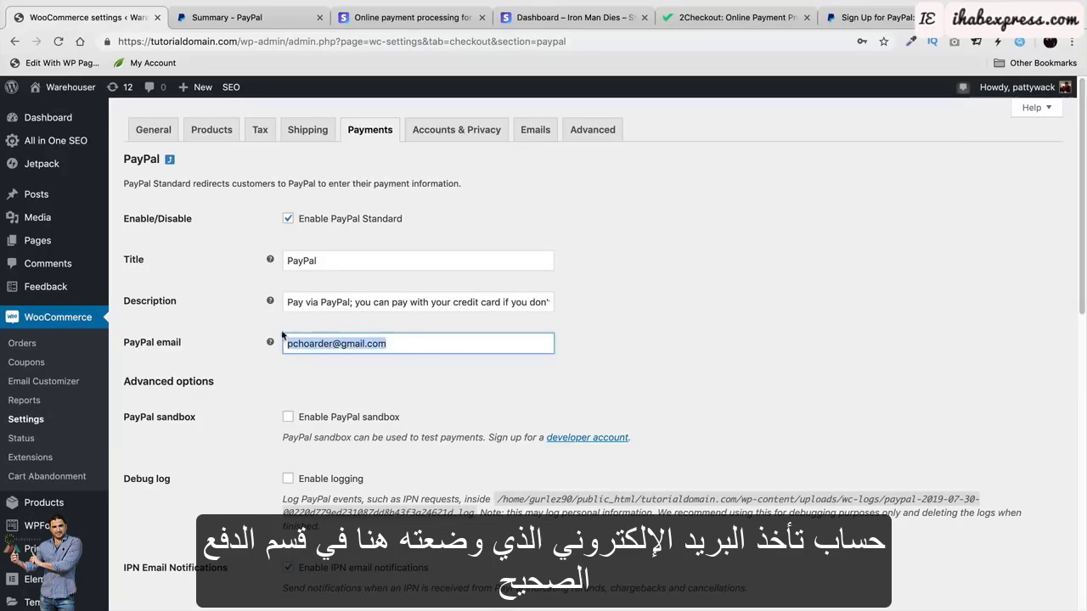
click(241, 19)
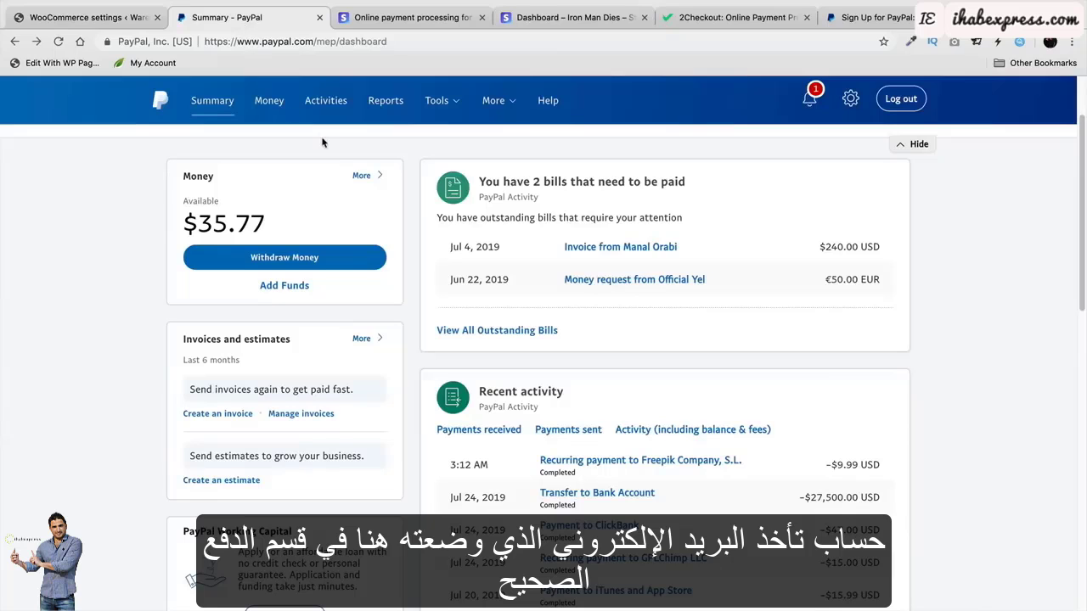
click(85, 17)
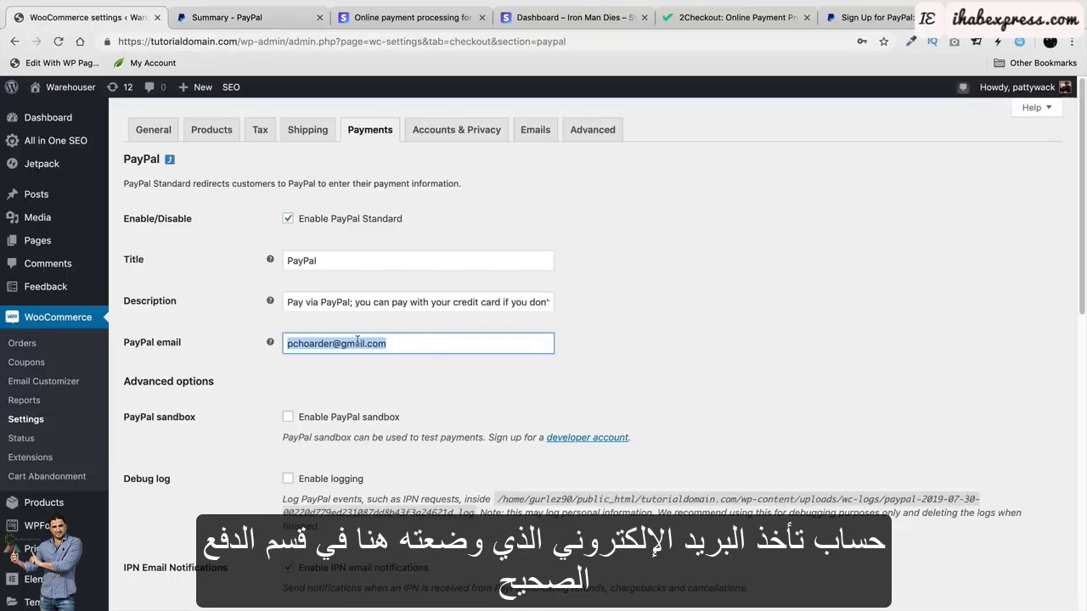
click(424, 343)
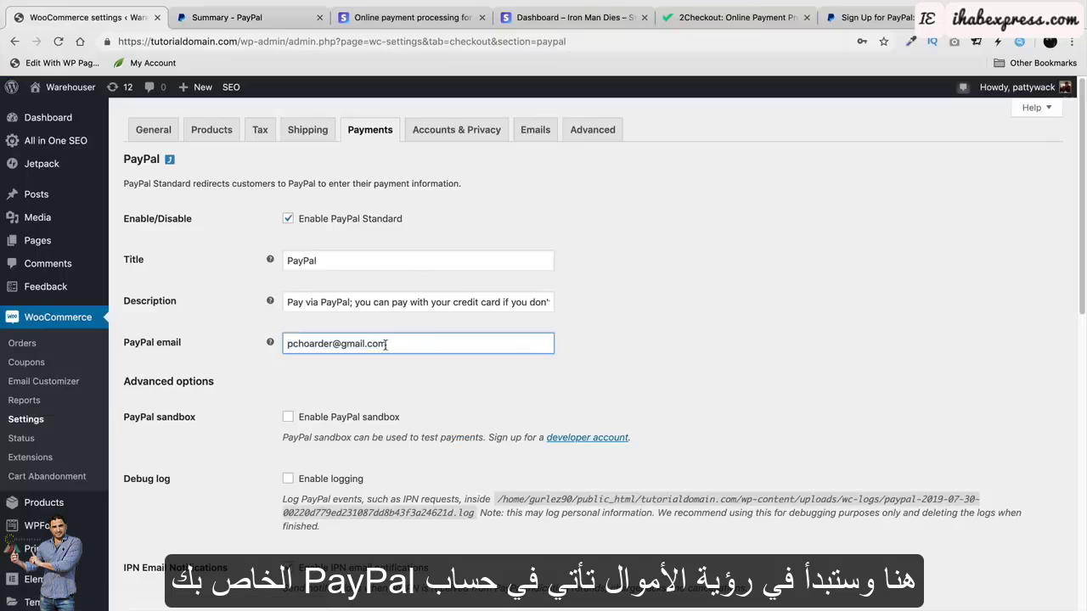
click(255, 18)
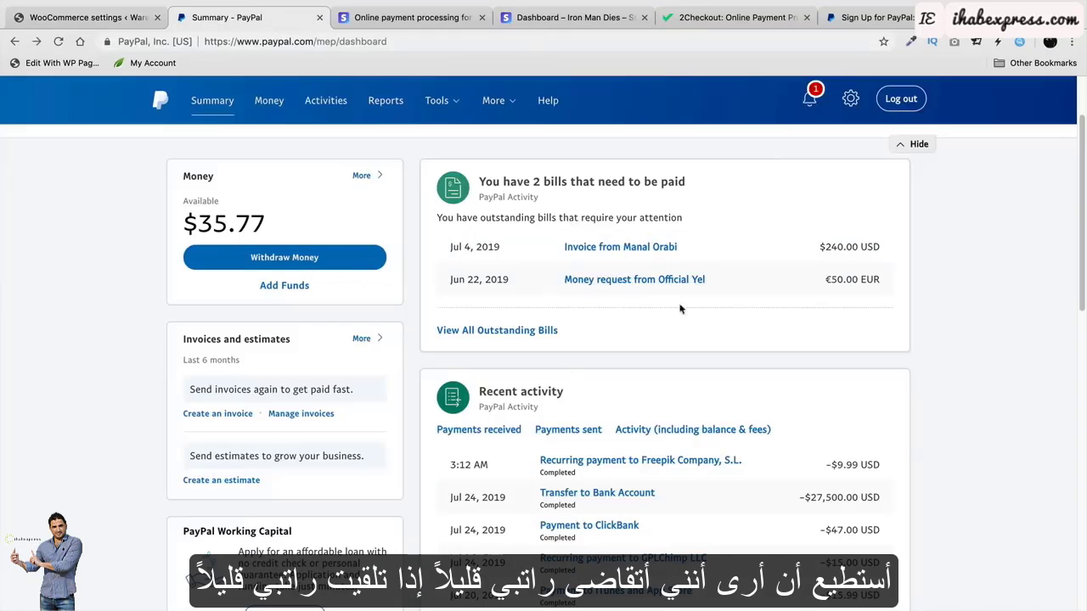
scroll(583, 495, down, 3)
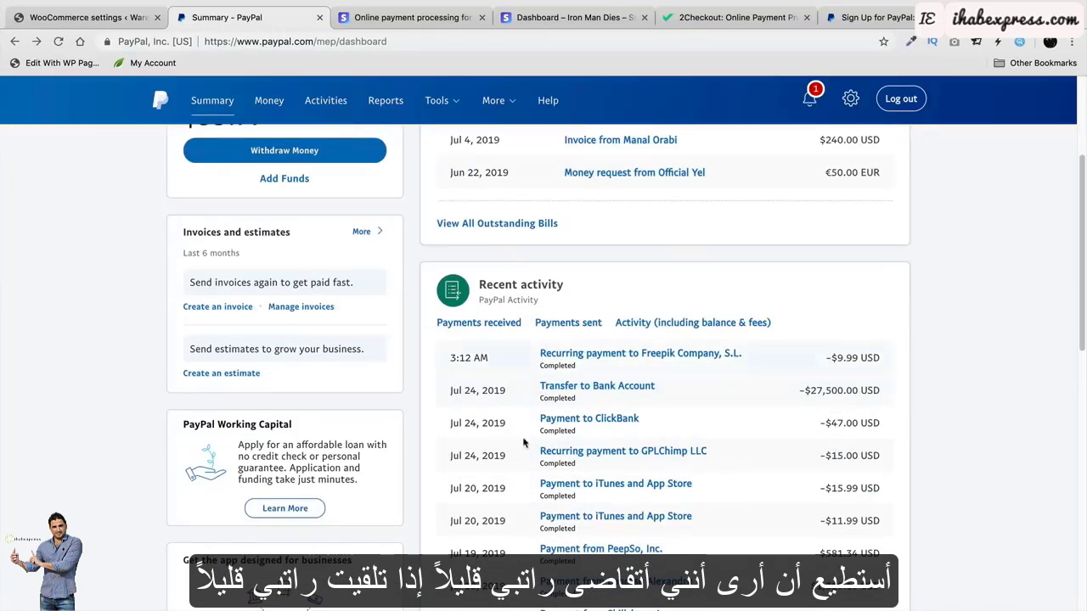
scroll(507, 424, down, 1)
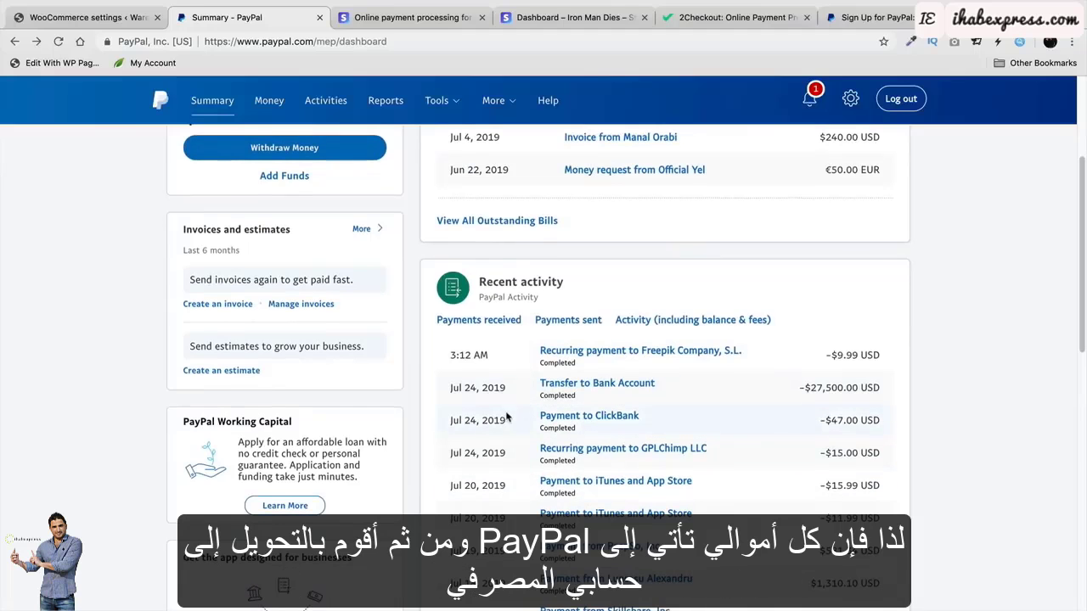
scroll(474, 472, up, 2)
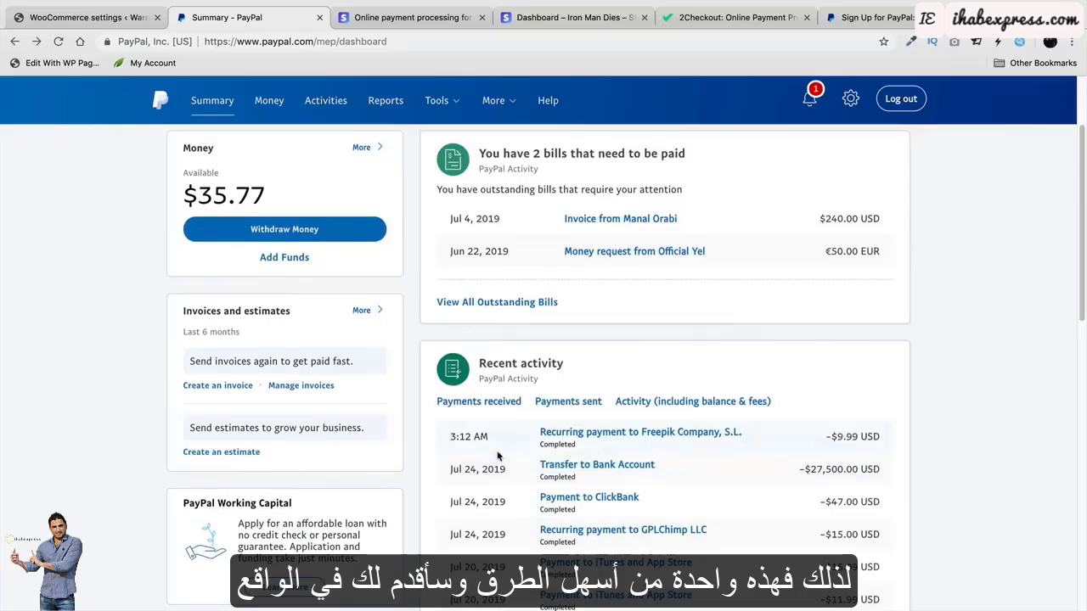
scroll(582, 466, up, 3)
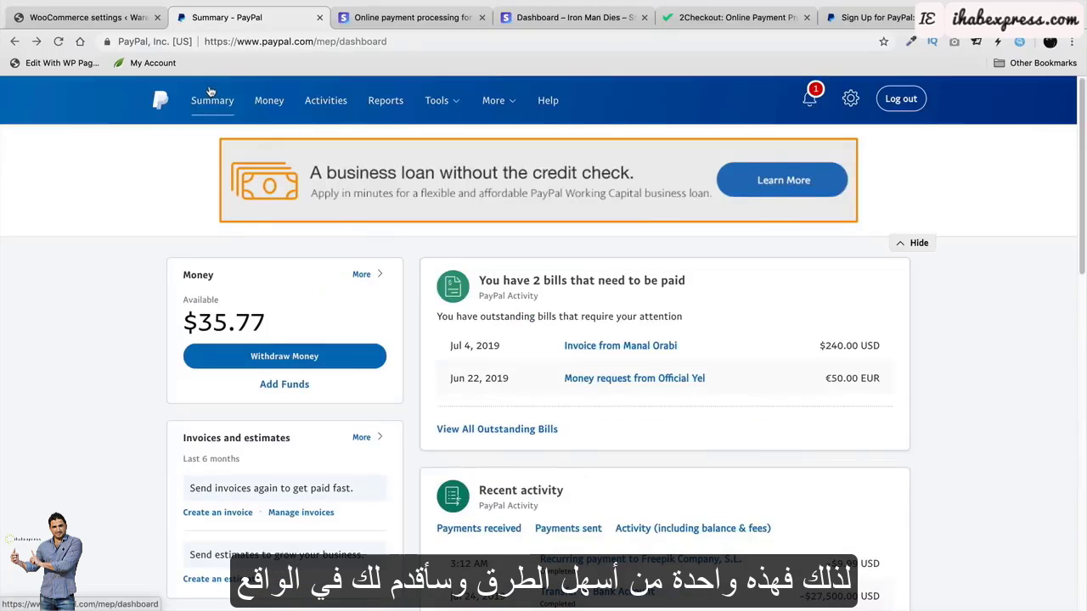
click(85, 17)
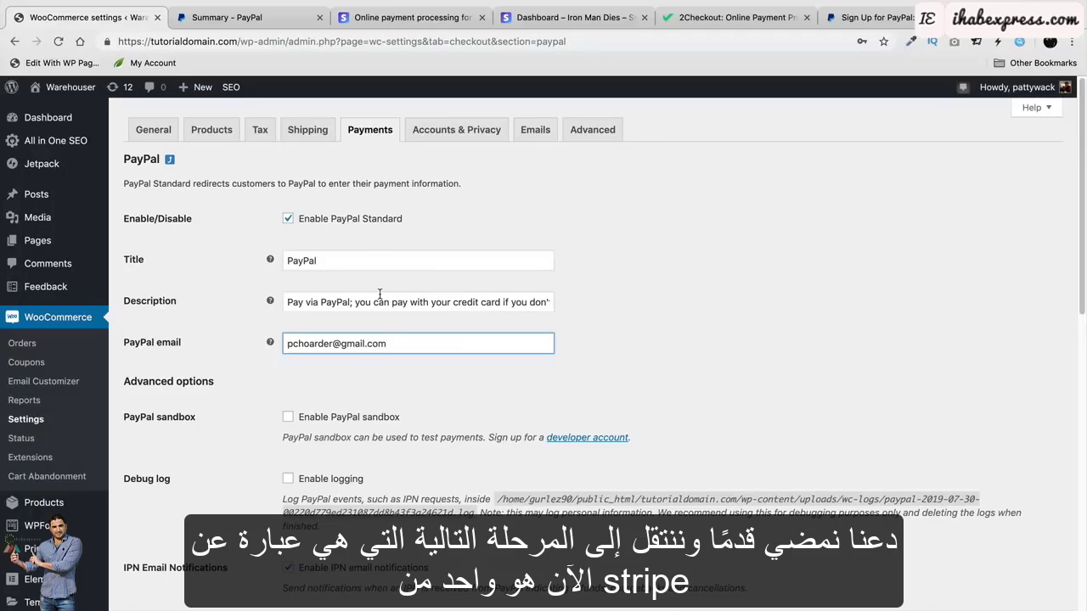
click(405, 18)
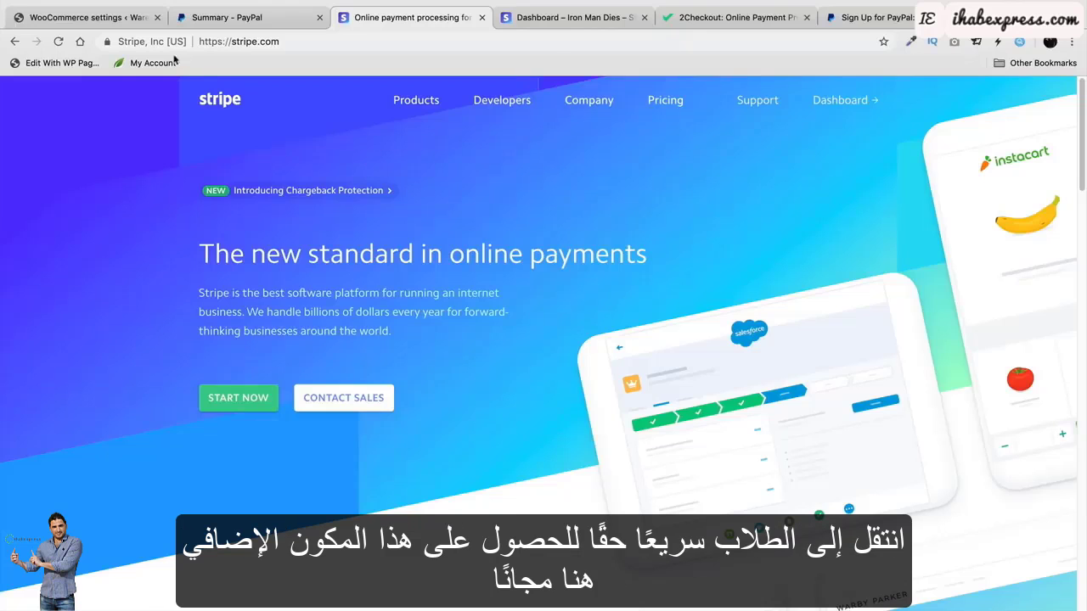
click(93, 17)
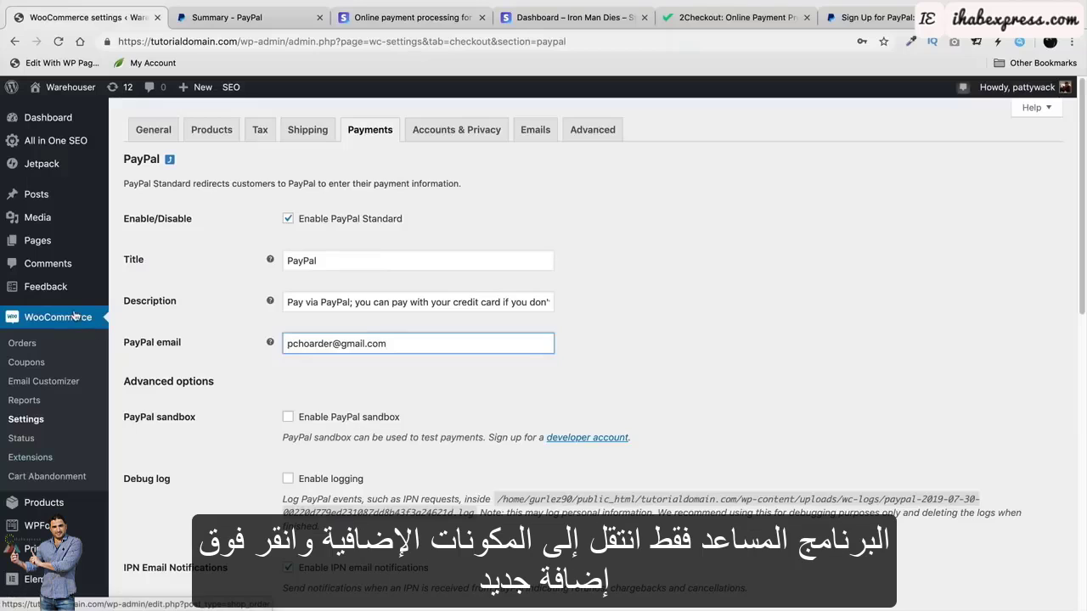
scroll(74, 316, down, 2)
mouse_move(34, 561)
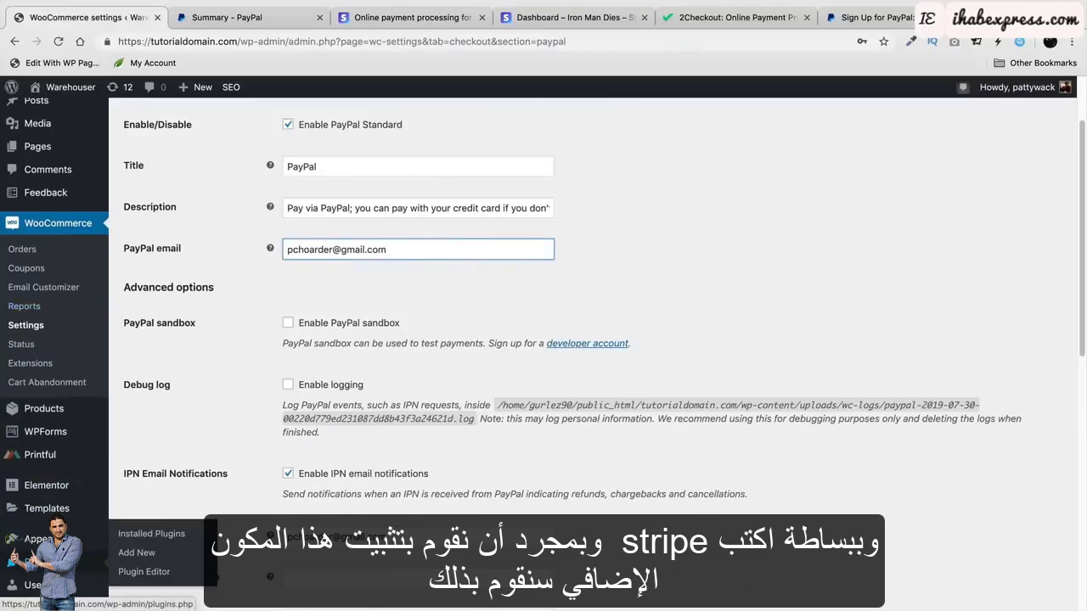
click(137, 553)
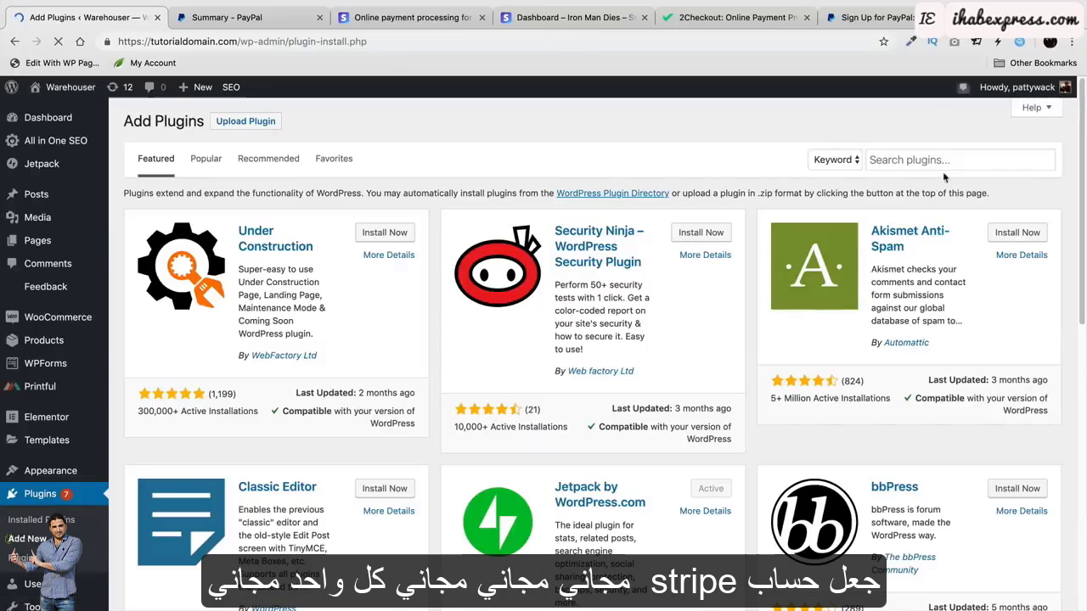
click(943, 162)
text(STRIPE)
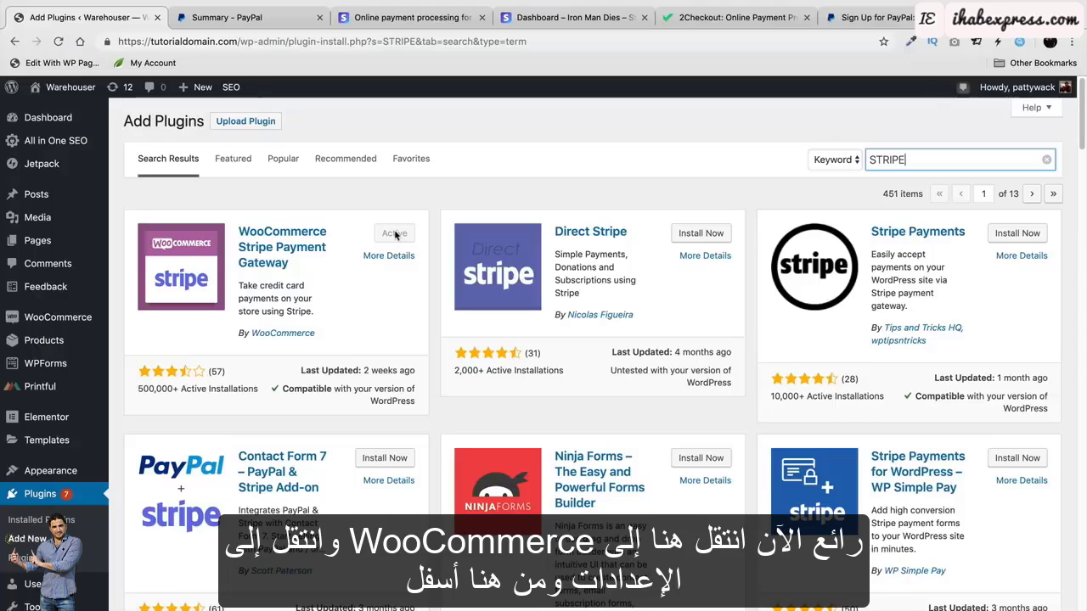
mouse_move(64, 318)
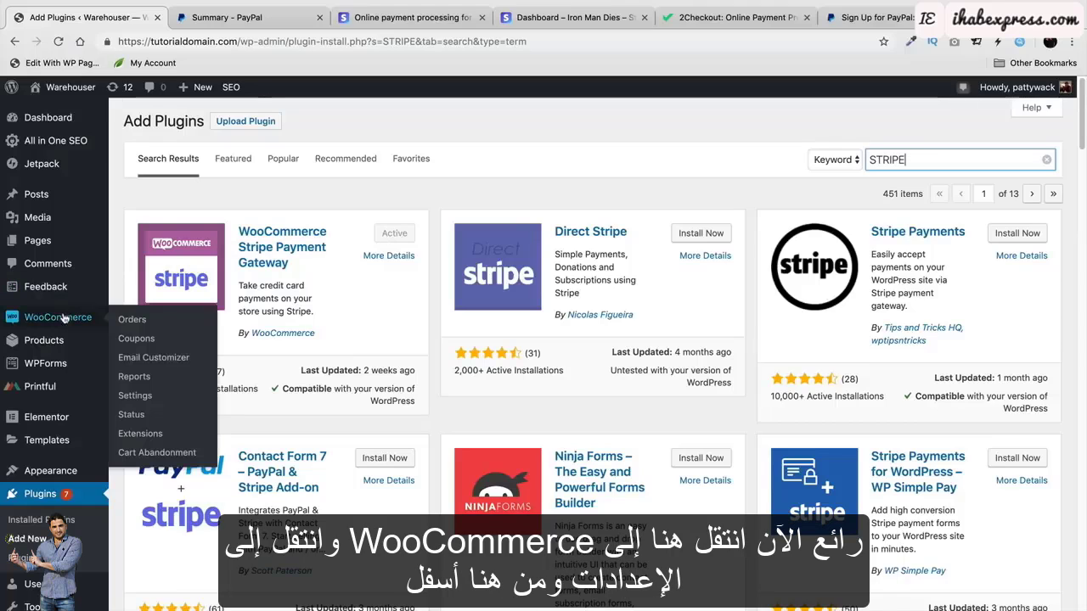
click(146, 396)
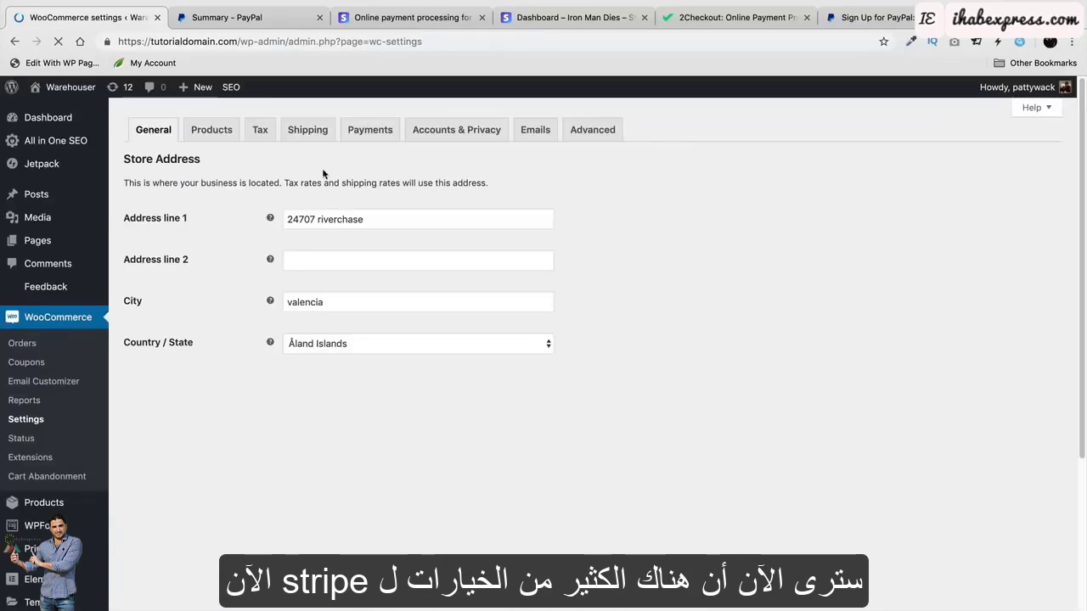
click(369, 130)
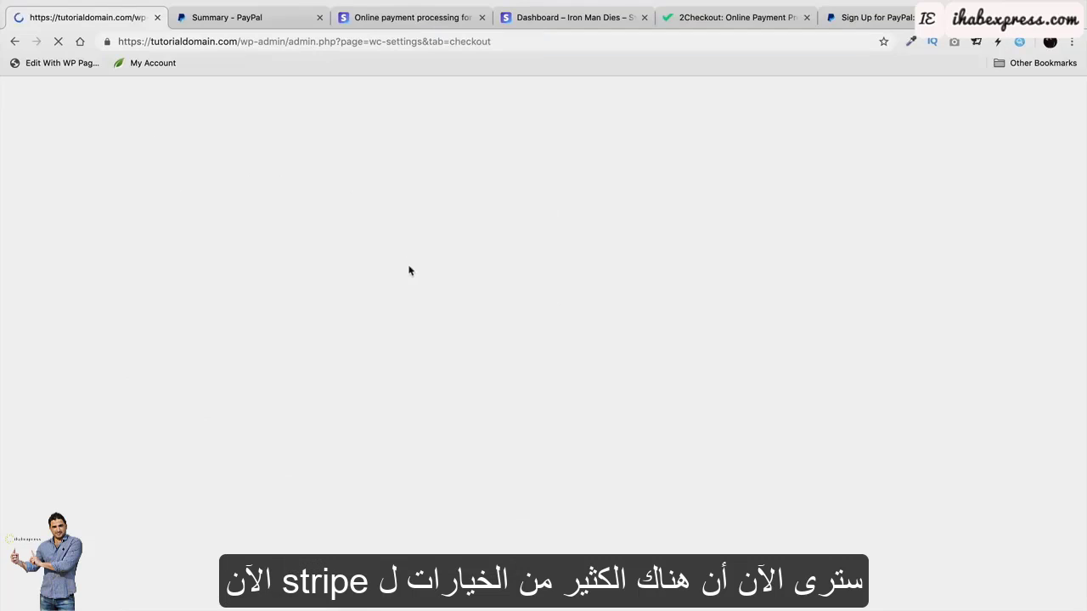
scroll(393, 404, down, 2)
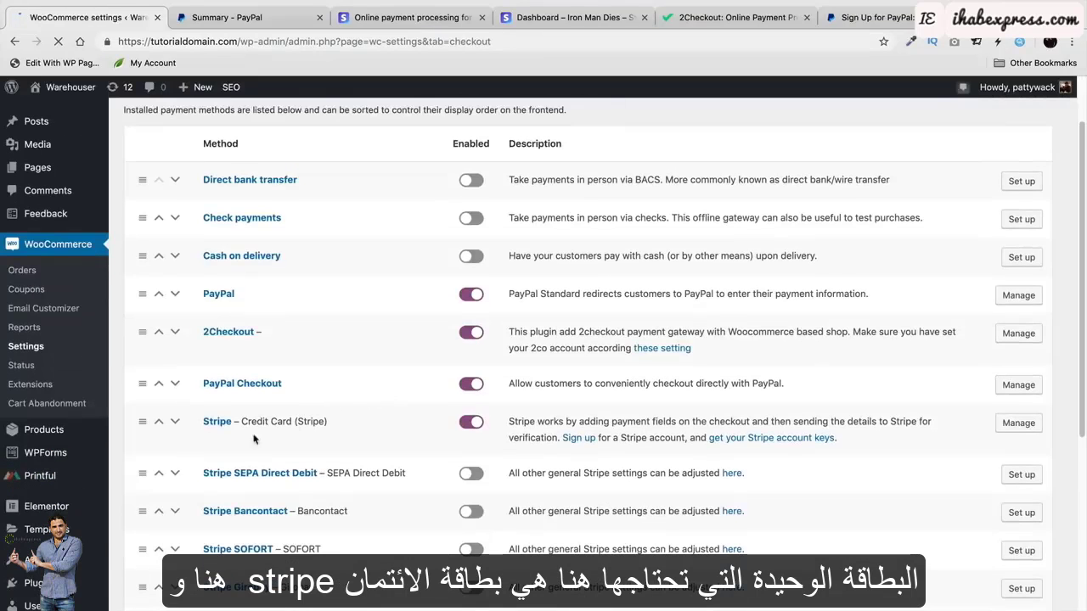
scroll(378, 406, down, 1)
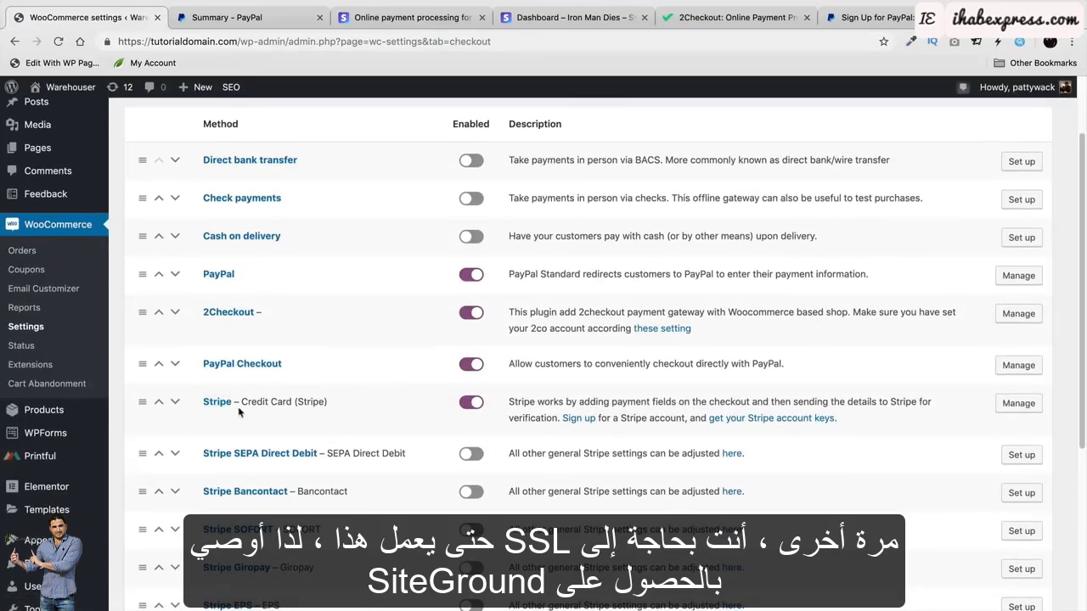
drag(251, 403, 317, 405)
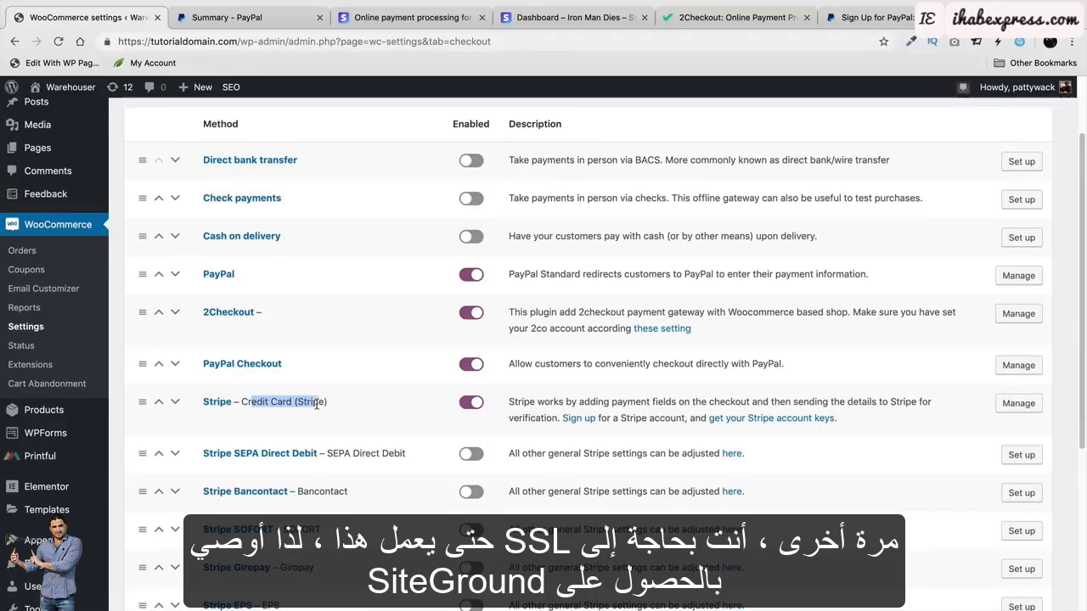
click(1015, 406)
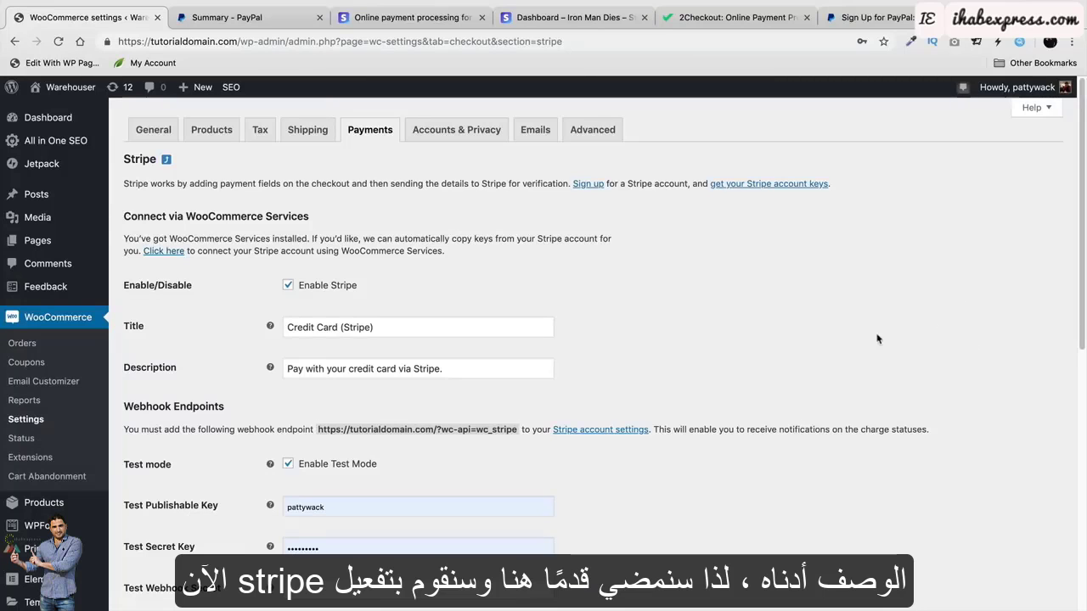
scroll(764, 314, down, 1)
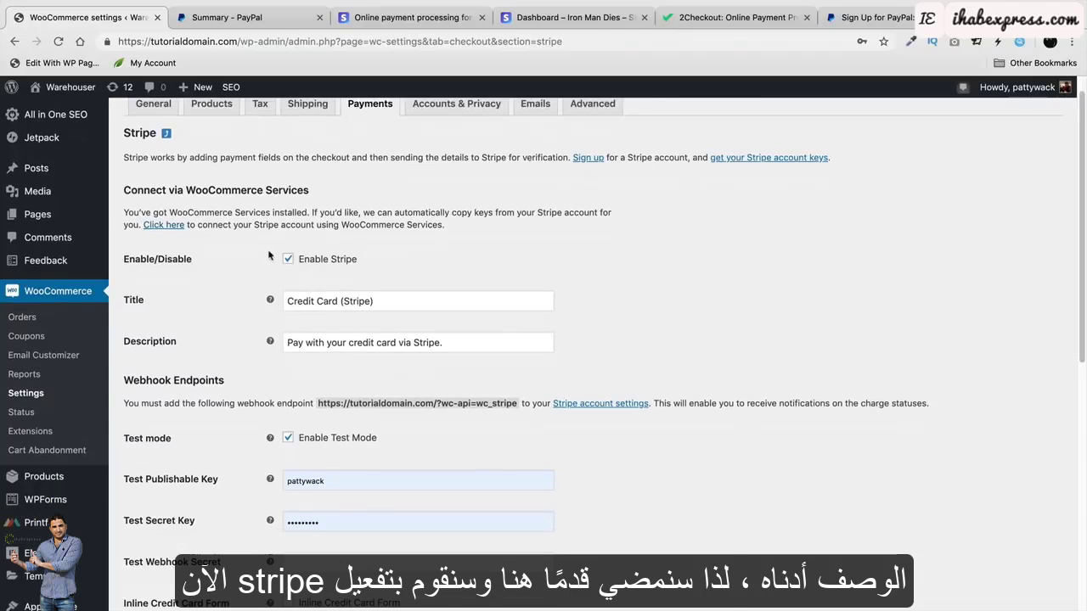
scroll(314, 282, down, 3)
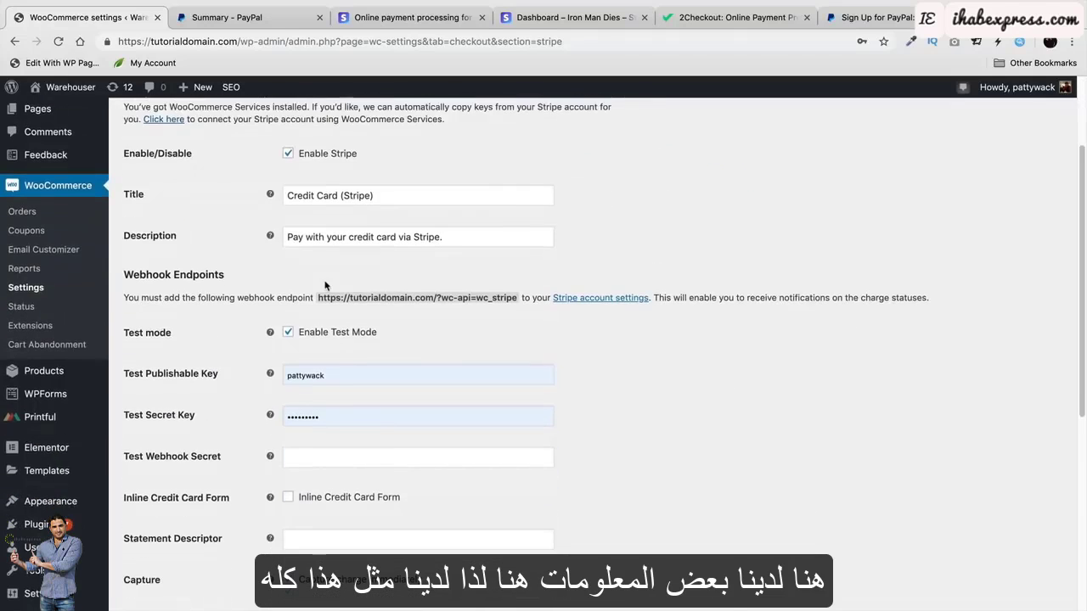
scroll(325, 286, down, 2)
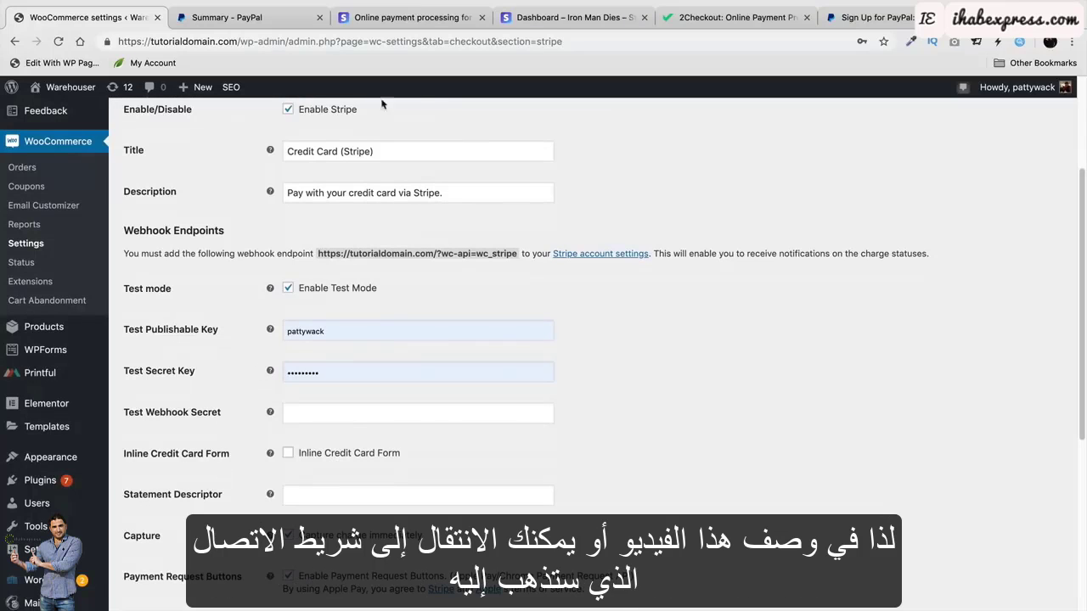
click(448, 28)
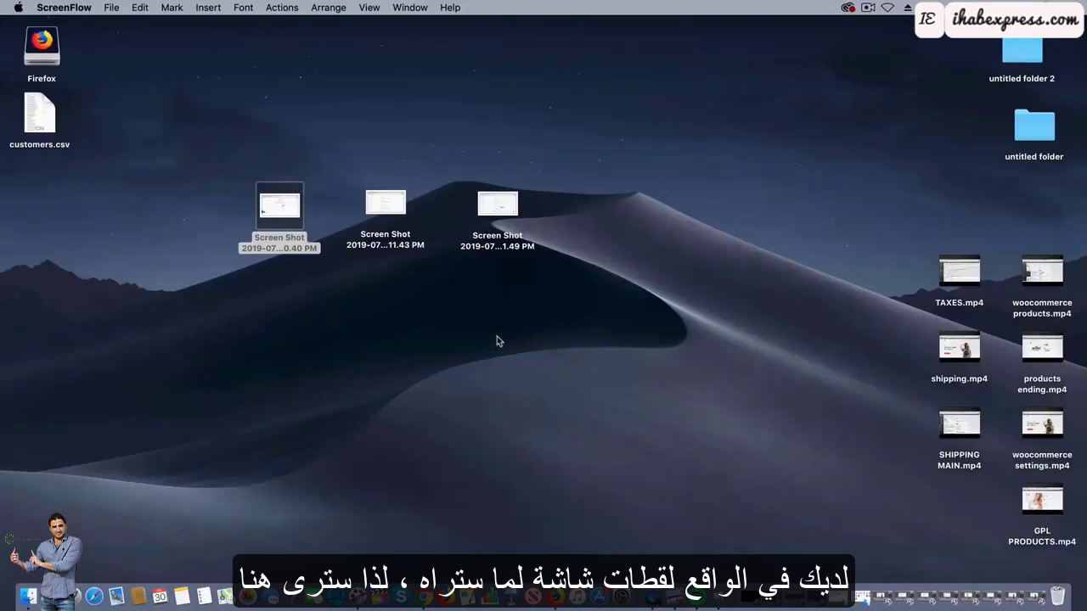
Outline the Pre-built solutions option in the first Stripe welcome screenshot.
double_click(282, 241)
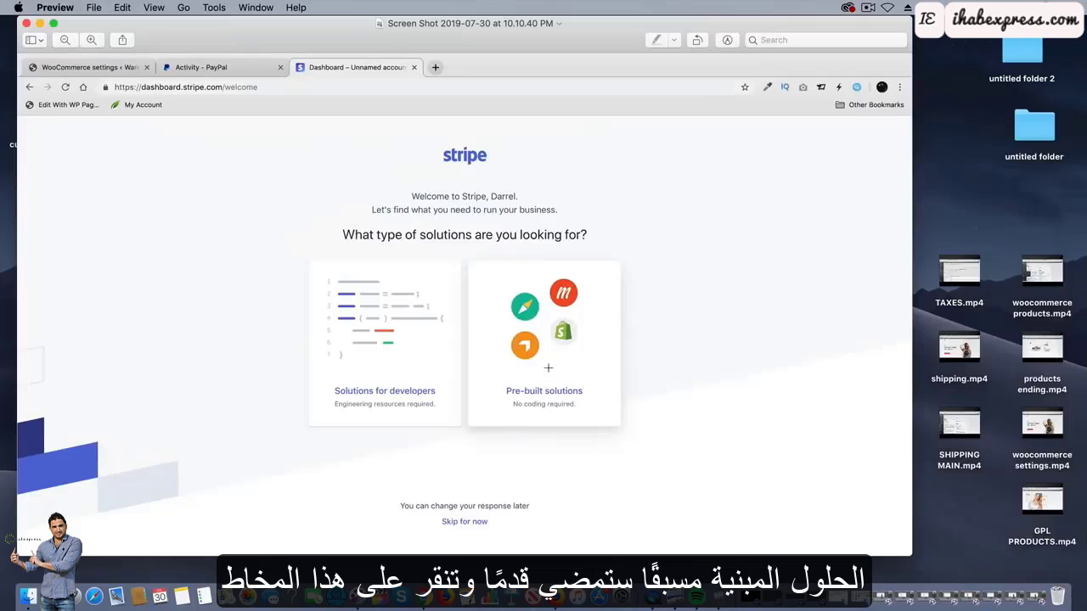
drag(608, 282, 486, 414)
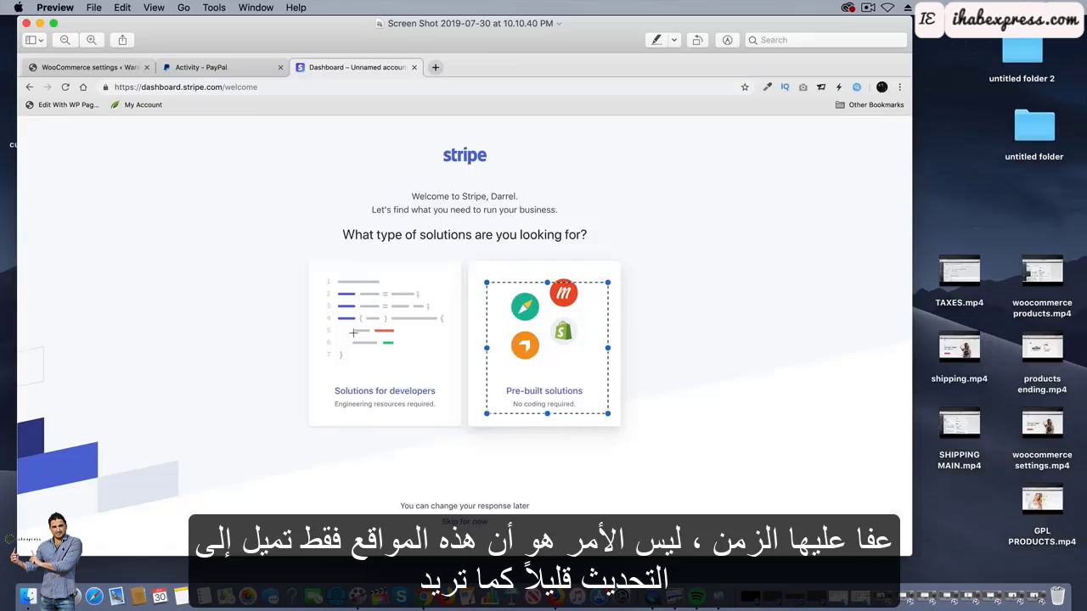
click(41, 26)
Outline WordPress in the solutions screenshot, then view the Stripe test dashboard.
double_click(383, 208)
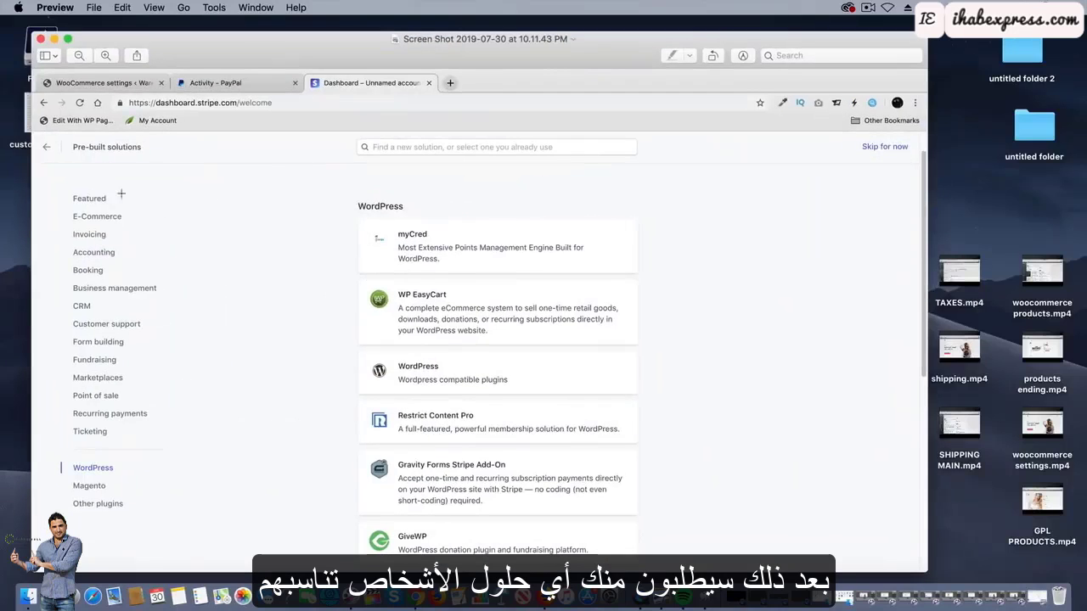
drag(121, 457, 56, 476)
drag(650, 338, 337, 392)
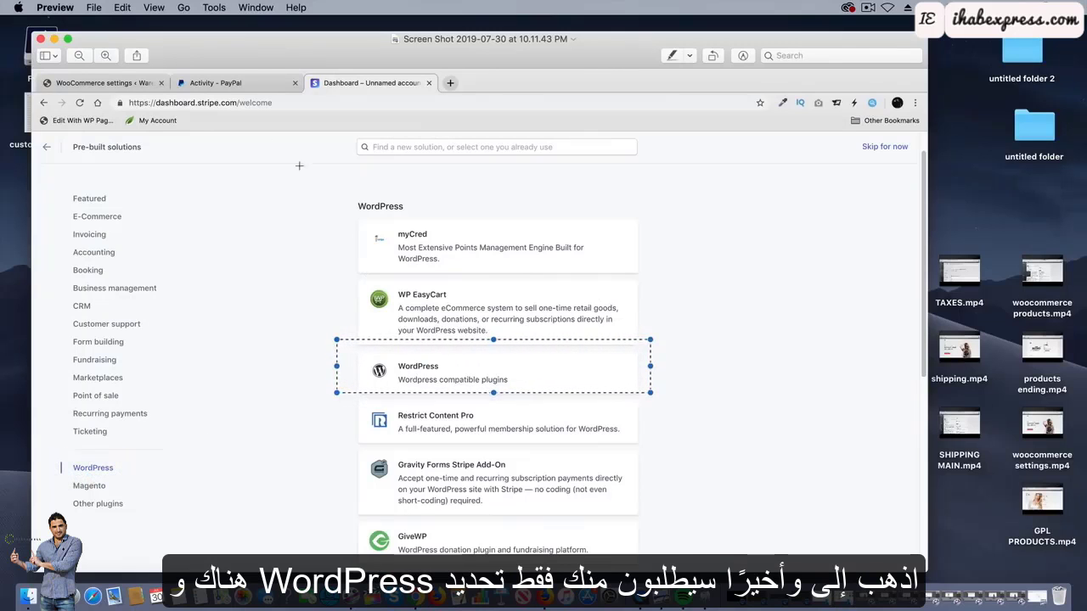
key(super+m)
double_click(497, 208)
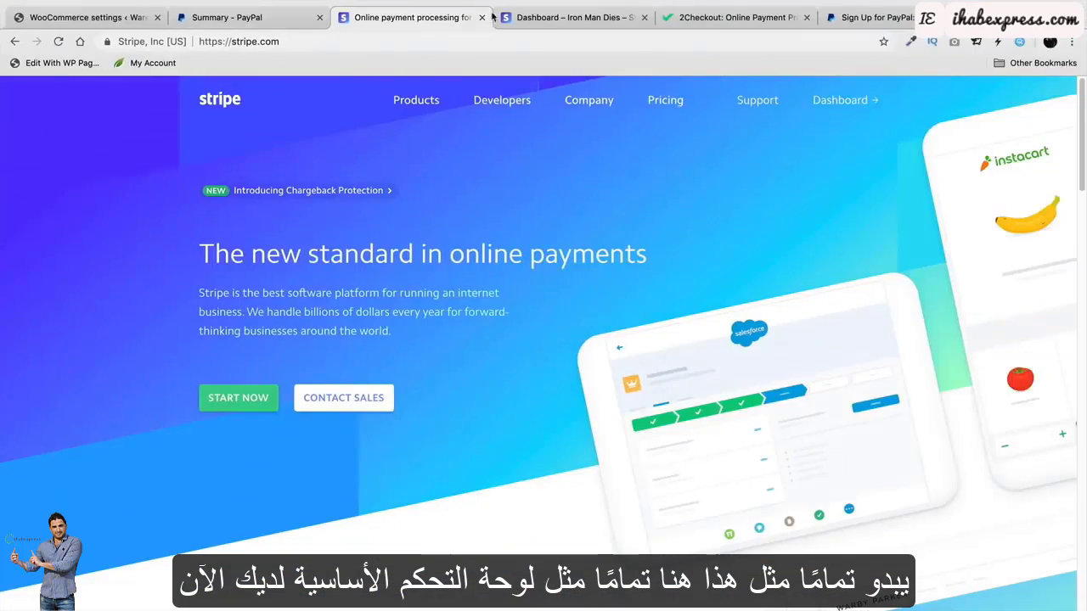
click(496, 17)
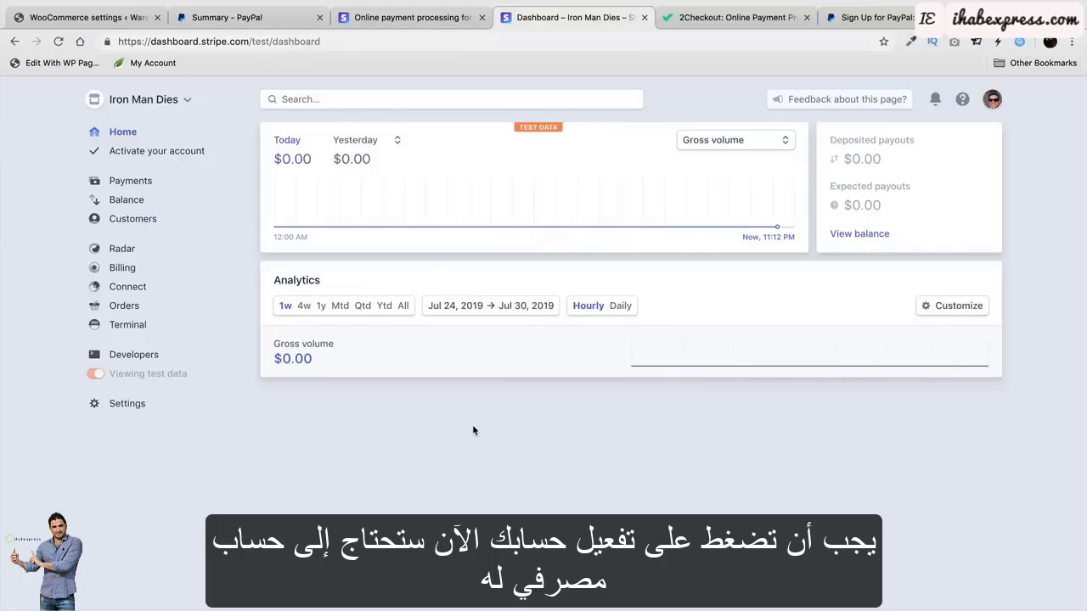
Go to Stripe's Developers section and show the test API keys.
click(182, 155)
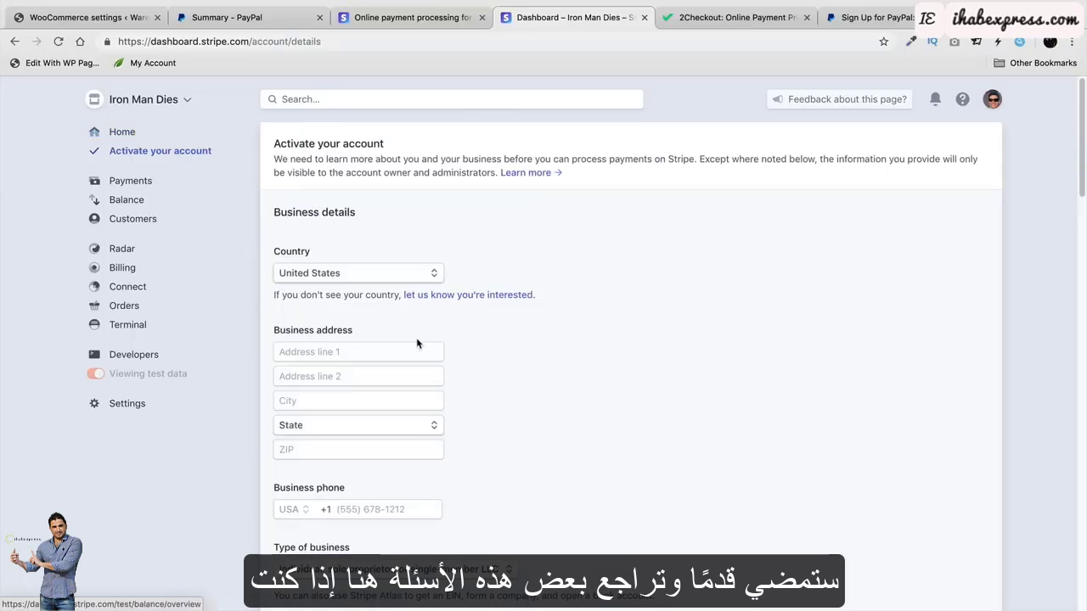
scroll(510, 340, down, 2)
scroll(612, 334, down, 10)
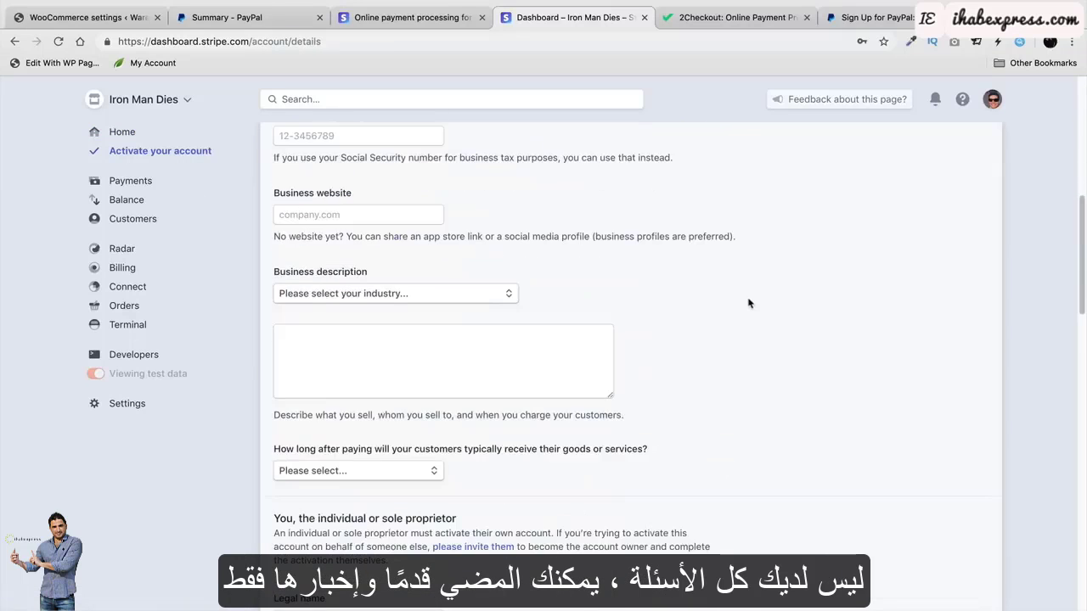
scroll(758, 301, down, 20)
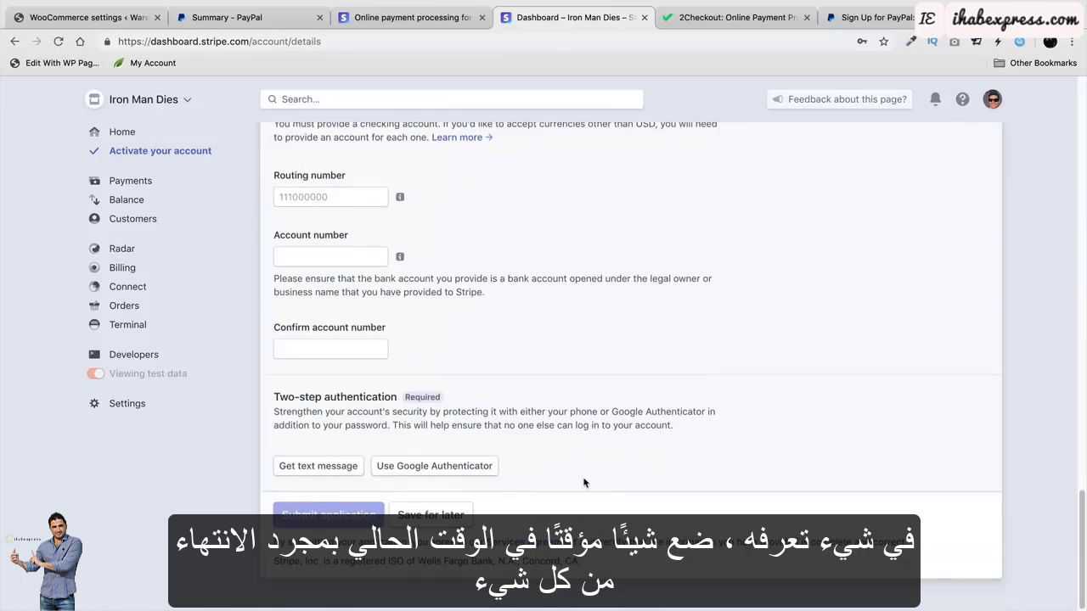
scroll(616, 513, up, 20)
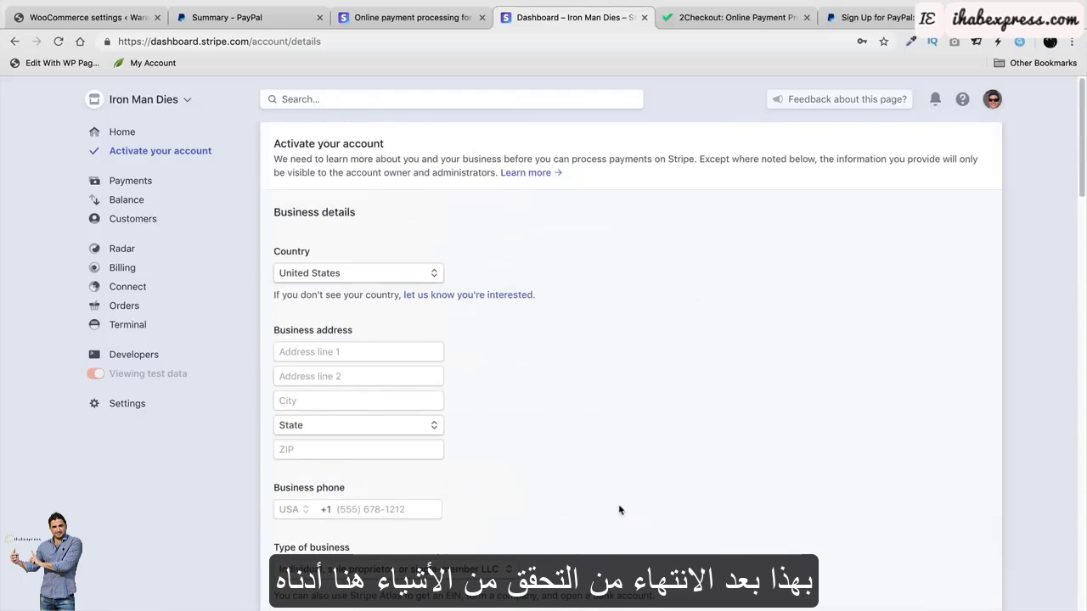
click(139, 355)
click(139, 376)
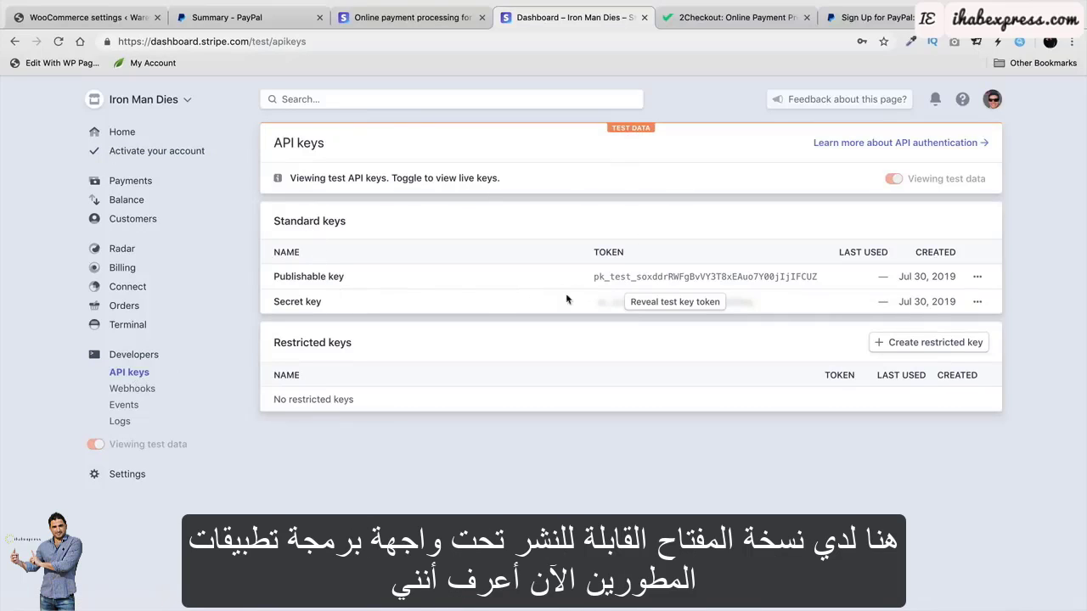
Reveal the test secret key, copy the publishable test key, and dock the Stripe tab beside WooCommerce.
click(695, 305)
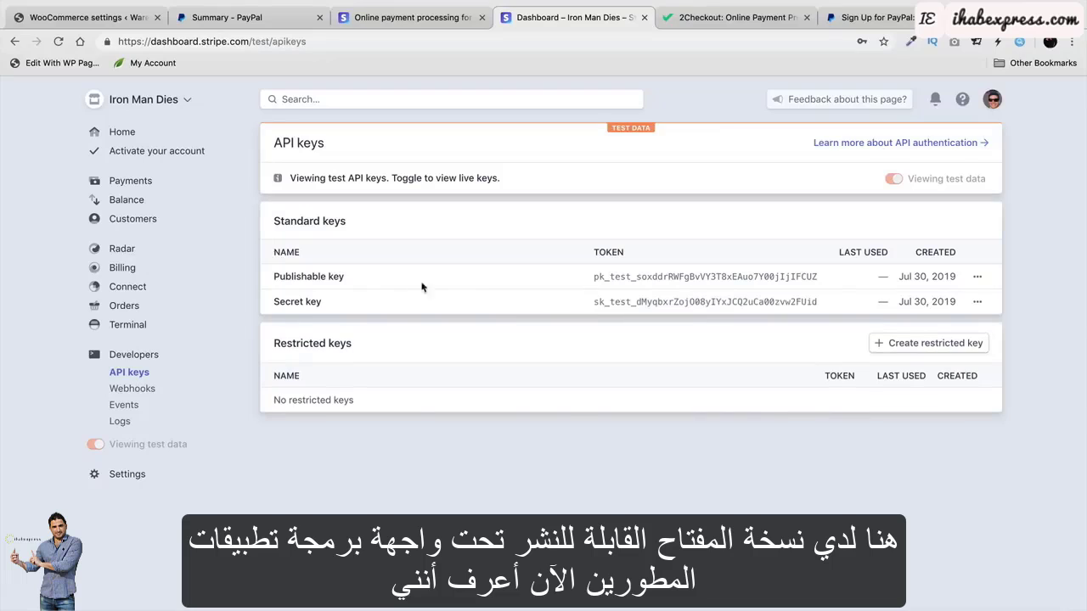
double_click(613, 277)
right_click(613, 276)
click(633, 303)
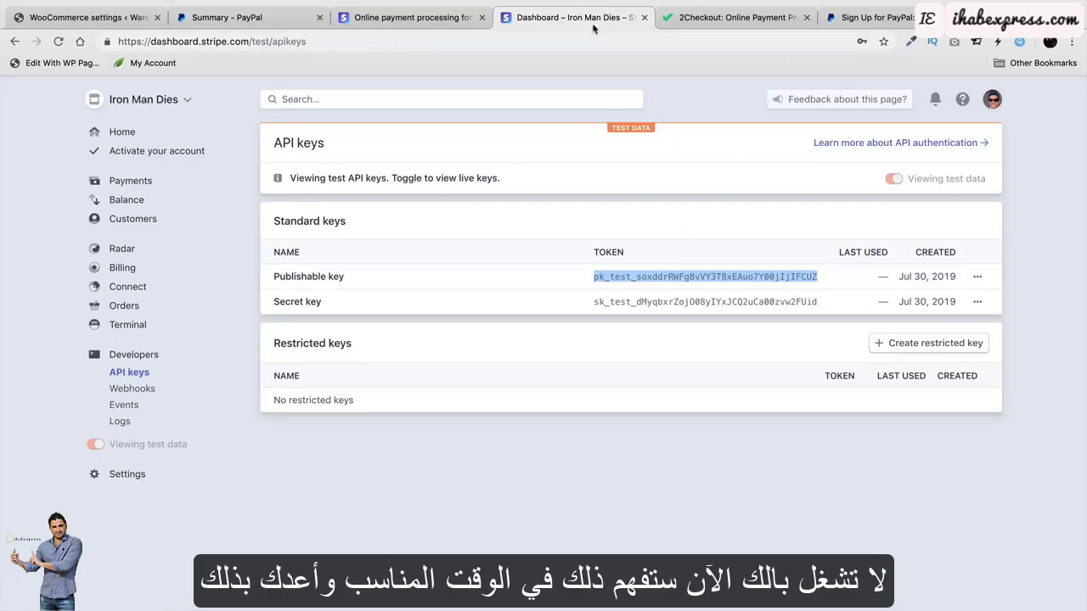
drag(590, 18, 255, 19)
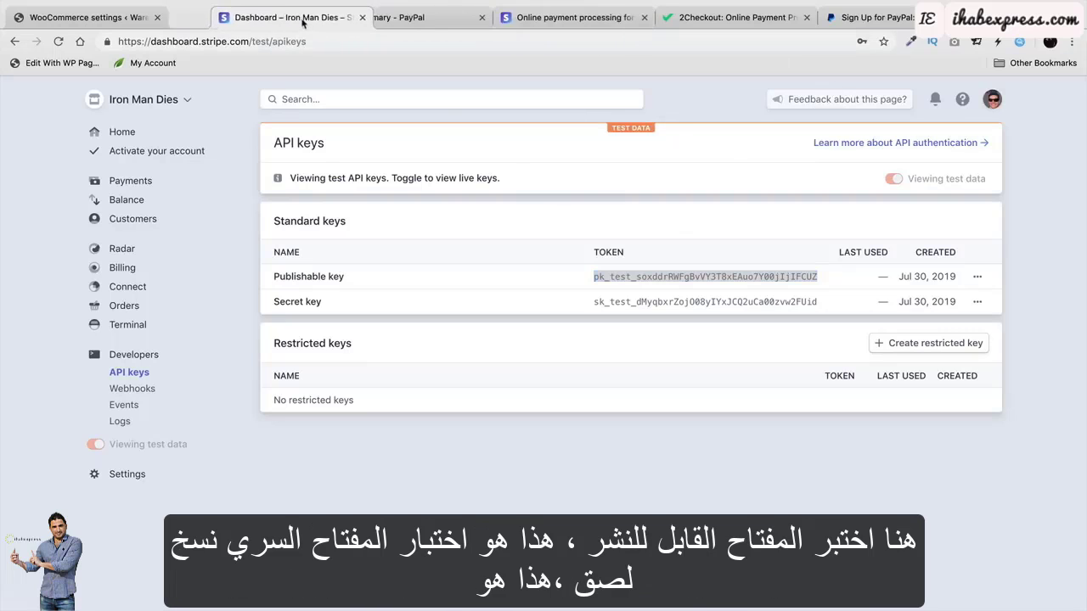
Paste the Stripe publishable test key into WooCommerce's Test Publishable Key field.
click(73, 26)
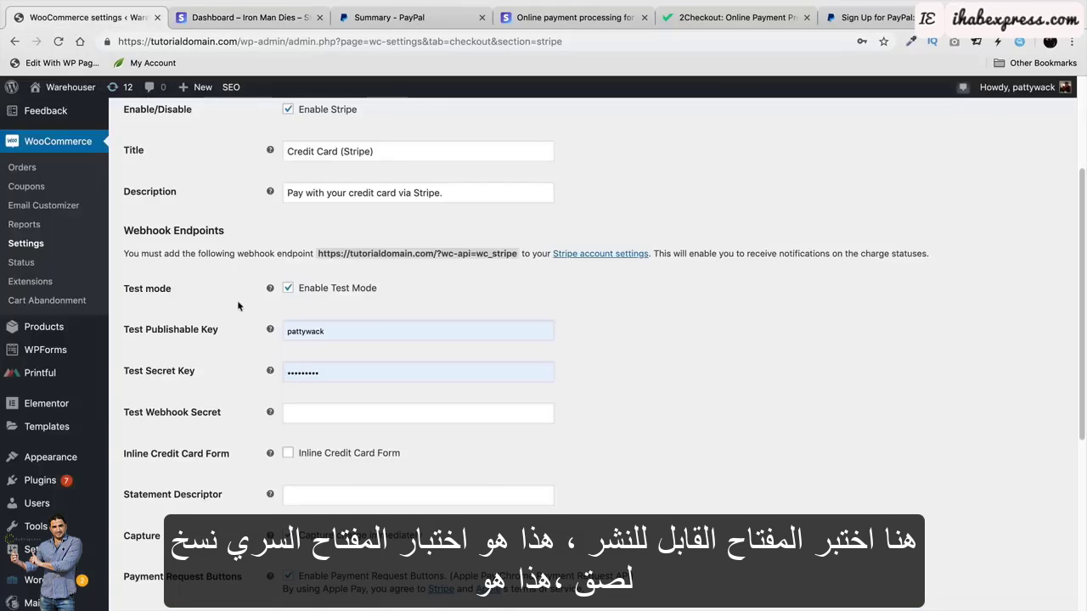
double_click(314, 333)
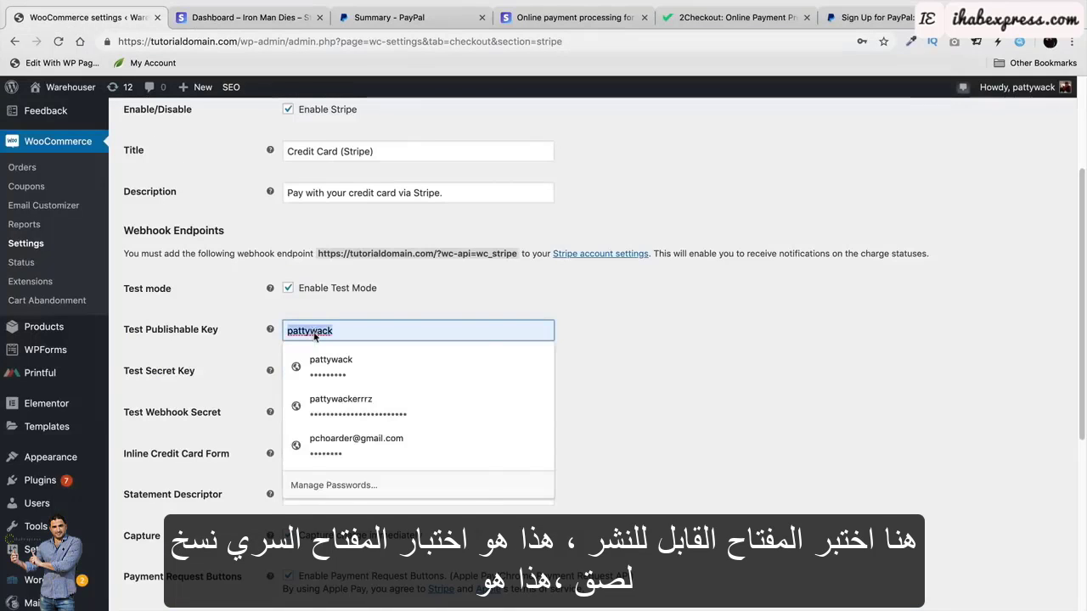
right_click(313, 333)
click(429, 466)
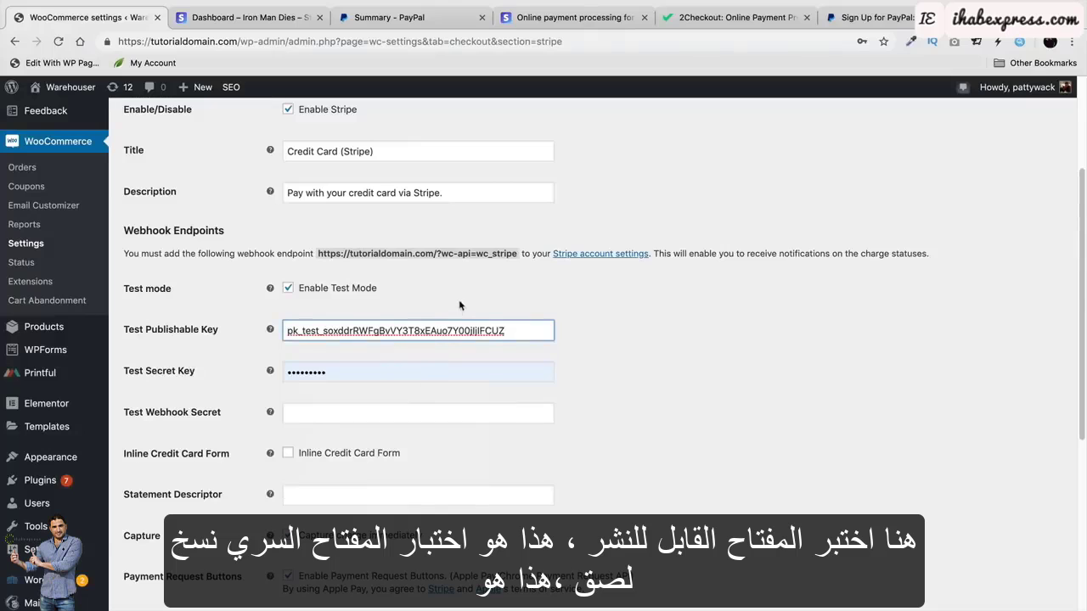
Copy the Stripe secret test key and paste it into the Test Secret Key field.
click(270, 19)
click(639, 301)
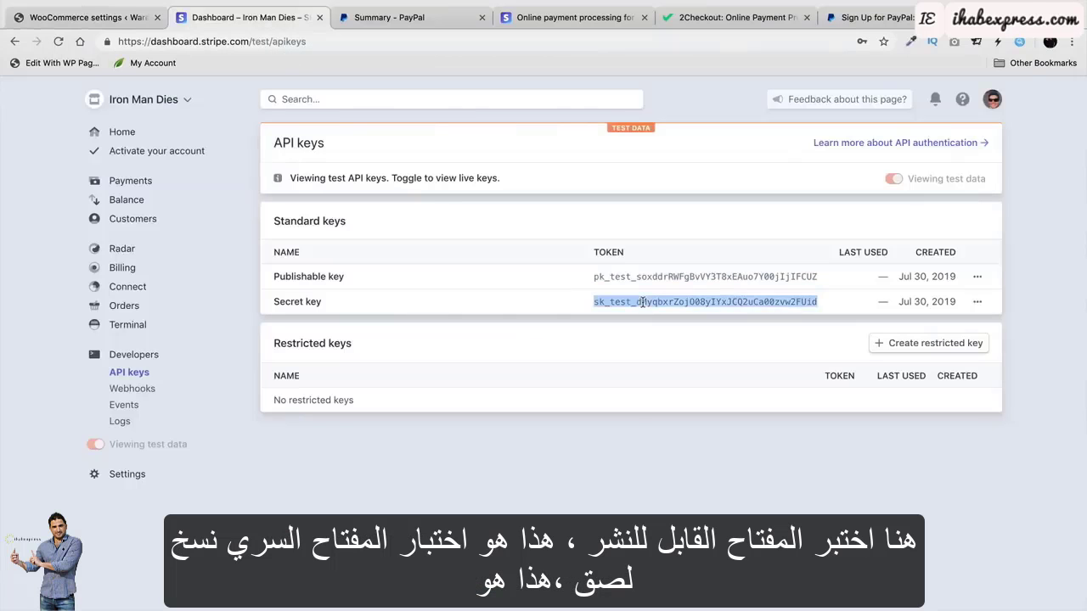
right_click(640, 299)
click(652, 323)
click(122, 17)
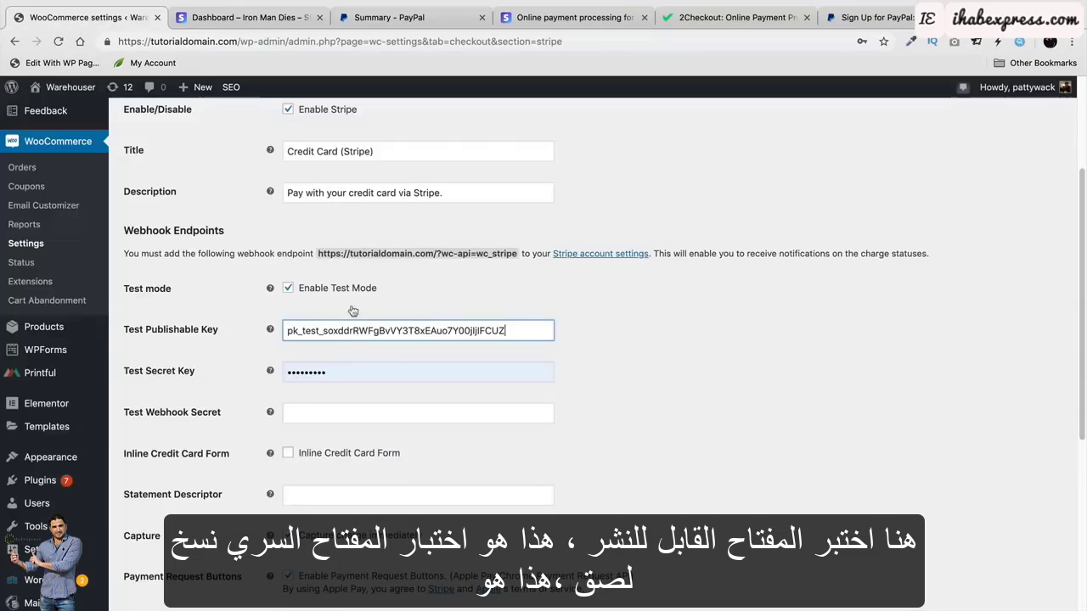
click(348, 371)
key(ctrl+a)
right_click(346, 374)
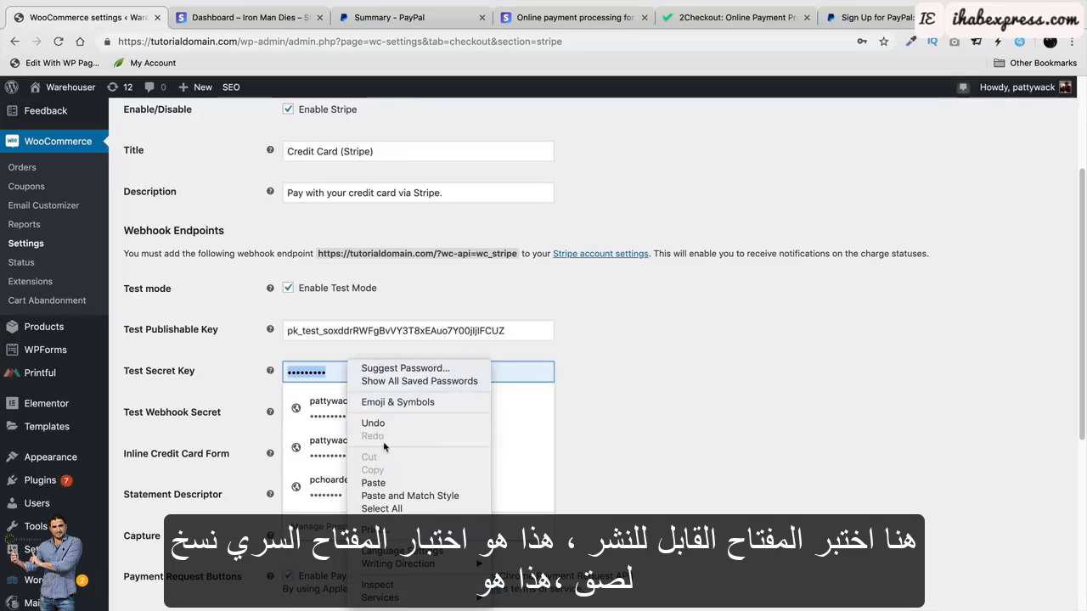
click(392, 481)
click(642, 376)
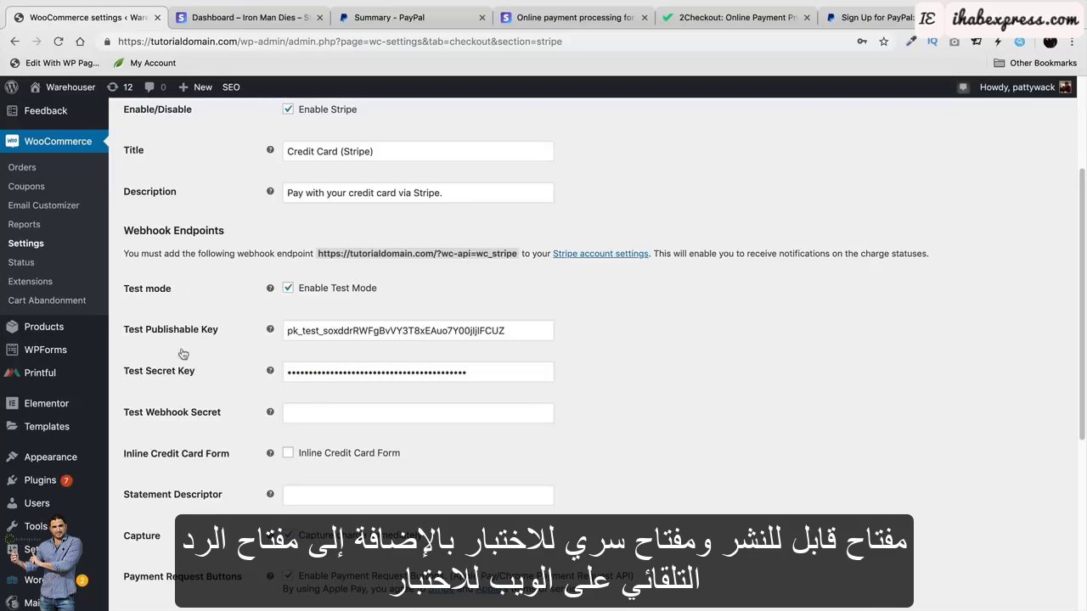
Check Stripe's webhooks page, then save the WooCommerce Stripe gateway settings.
click(227, 17)
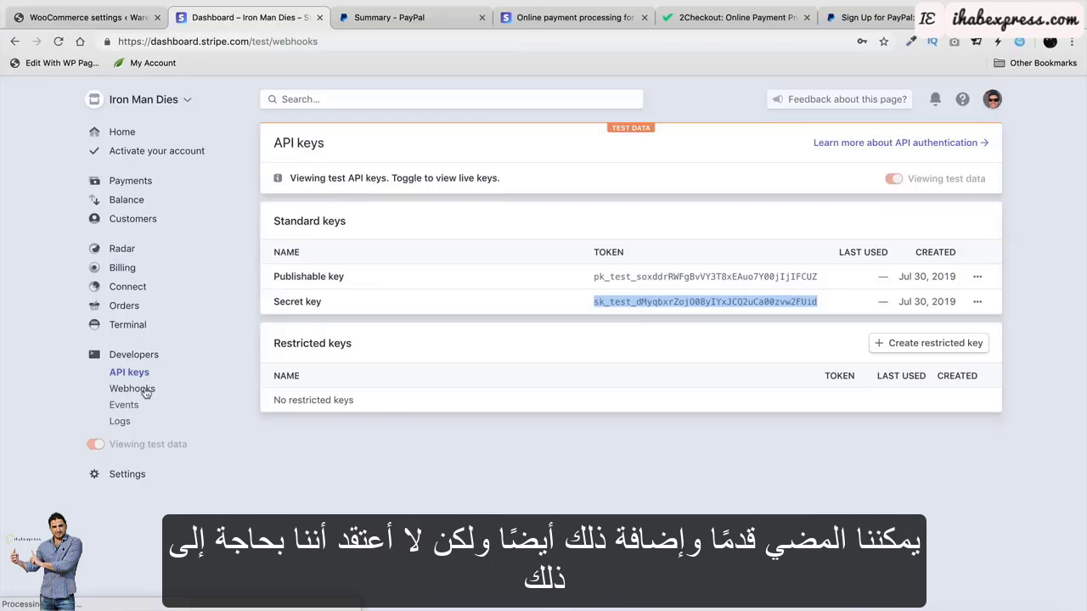
click(144, 388)
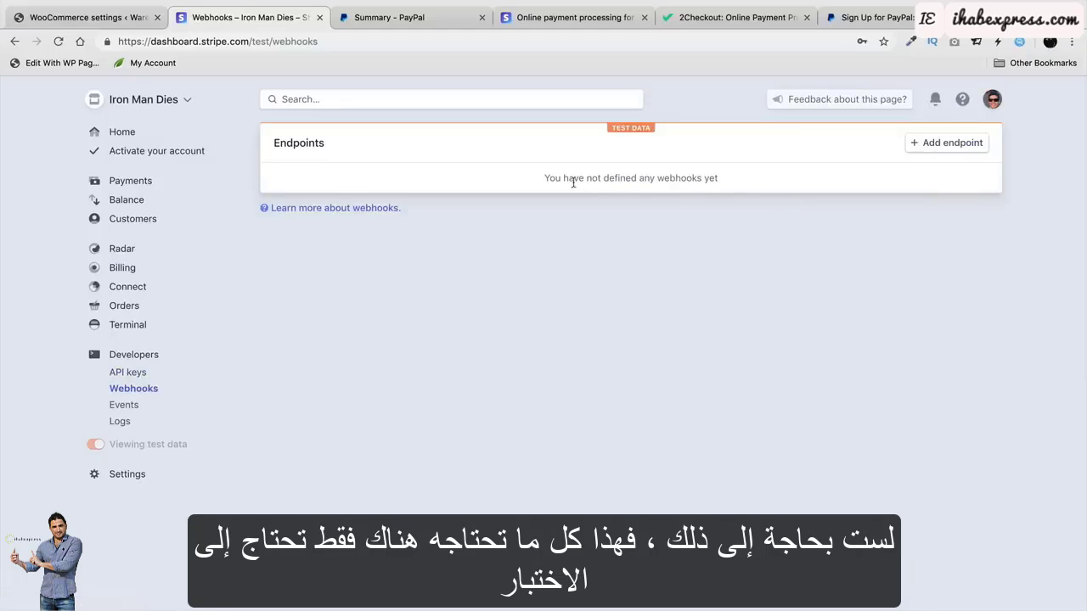
click(47, 19)
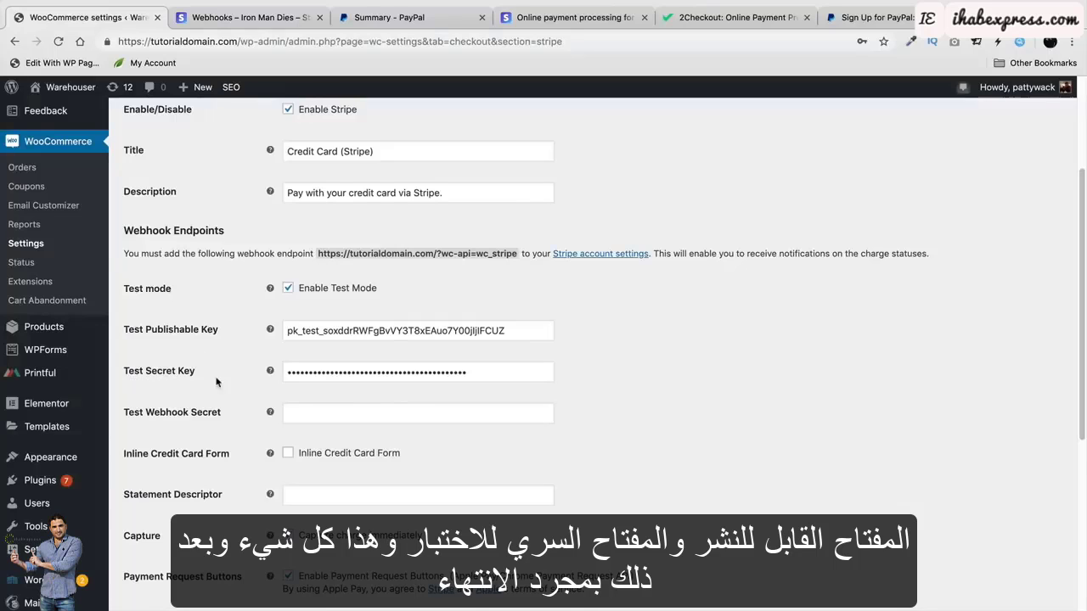
scroll(230, 376, down, 5)
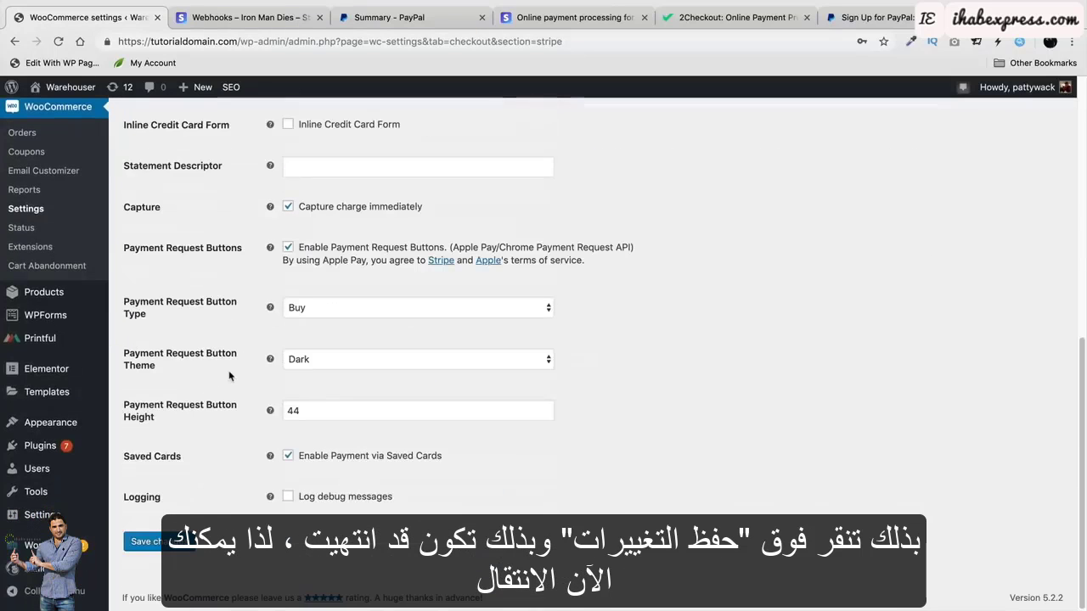
click(141, 542)
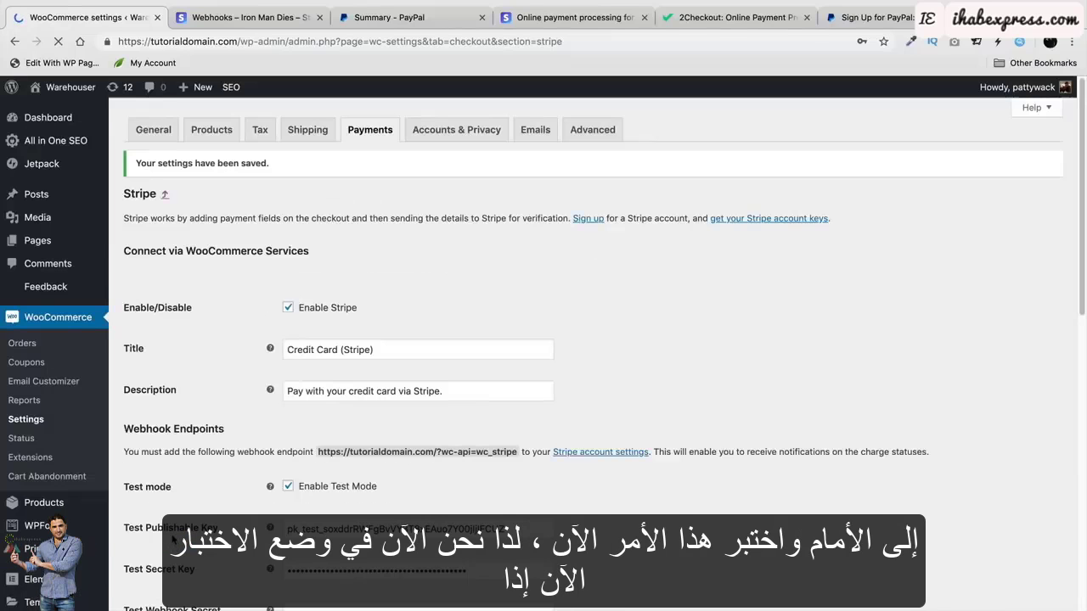
scroll(176, 537, down, 1)
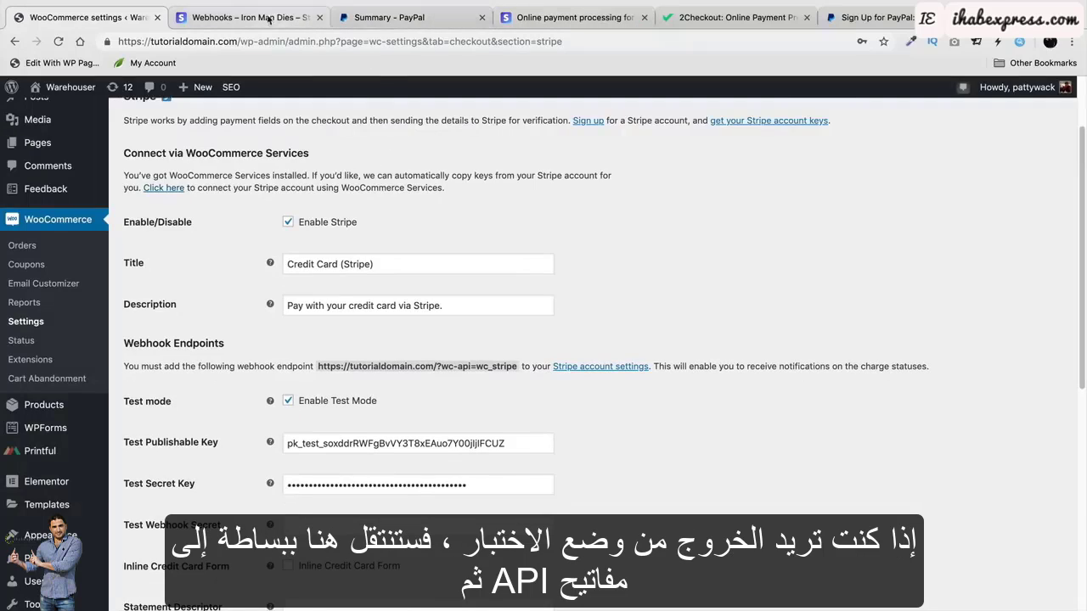
click(246, 17)
Re-reveal the Stripe test keys and turn off test mode to expose the live key fields.
click(122, 376)
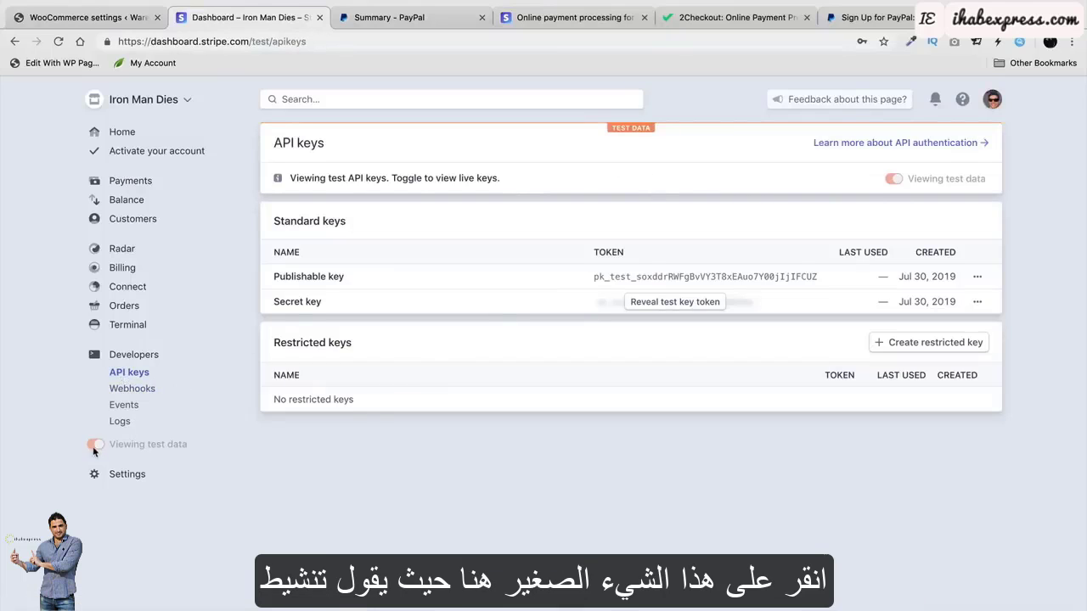
mouse_move(98, 449)
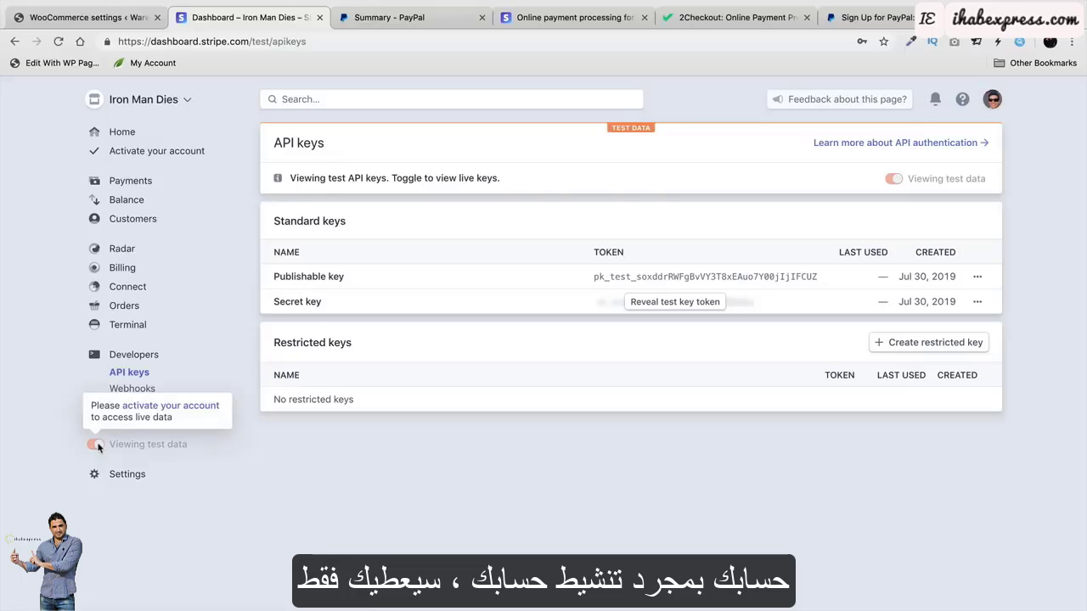
click(688, 302)
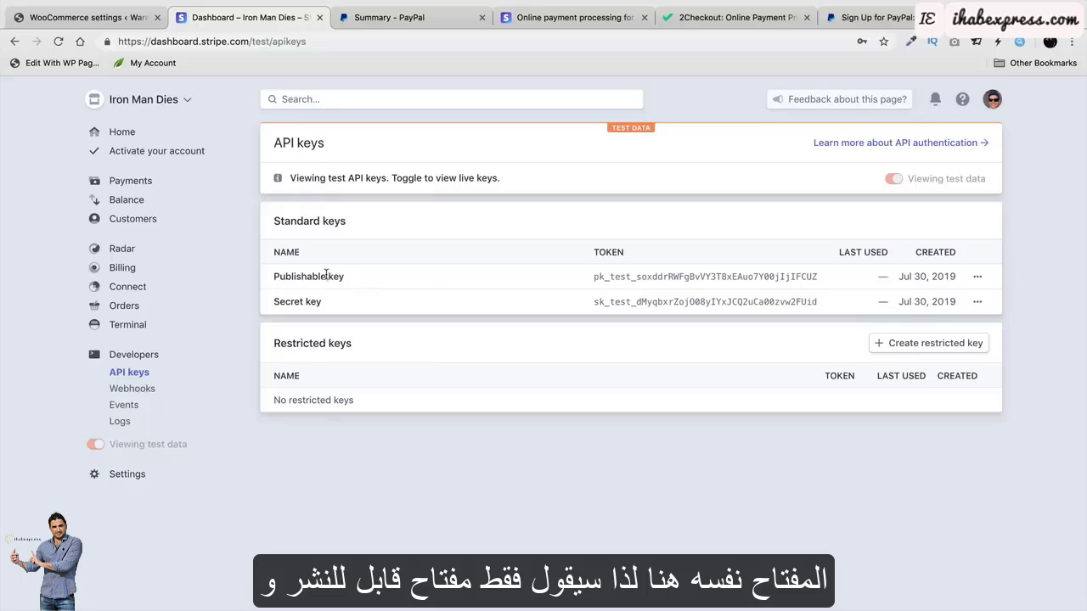
double_click(709, 277)
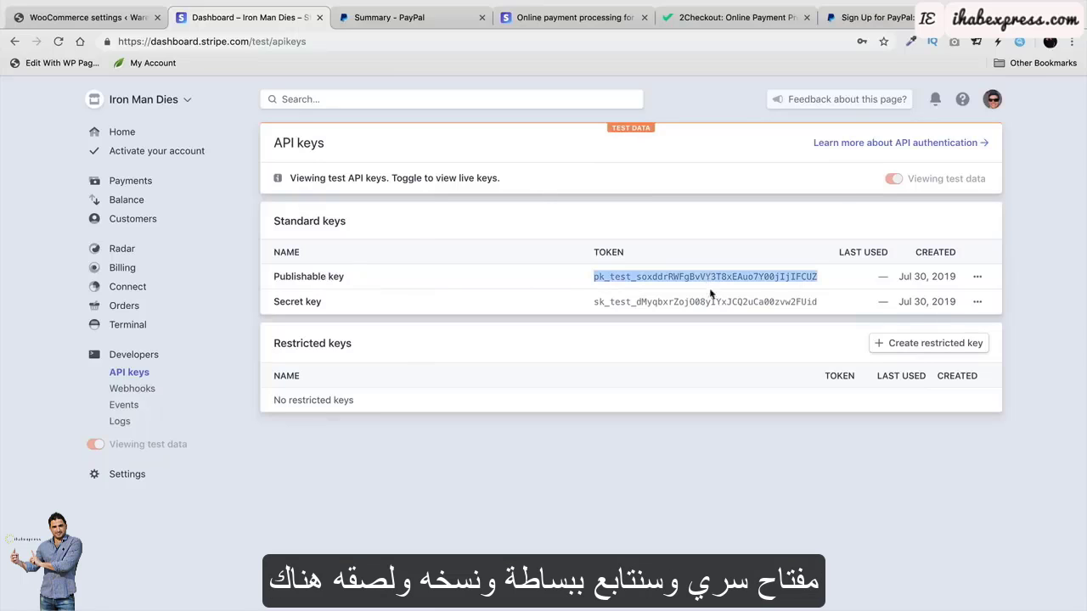
double_click(711, 299)
click(85, 17)
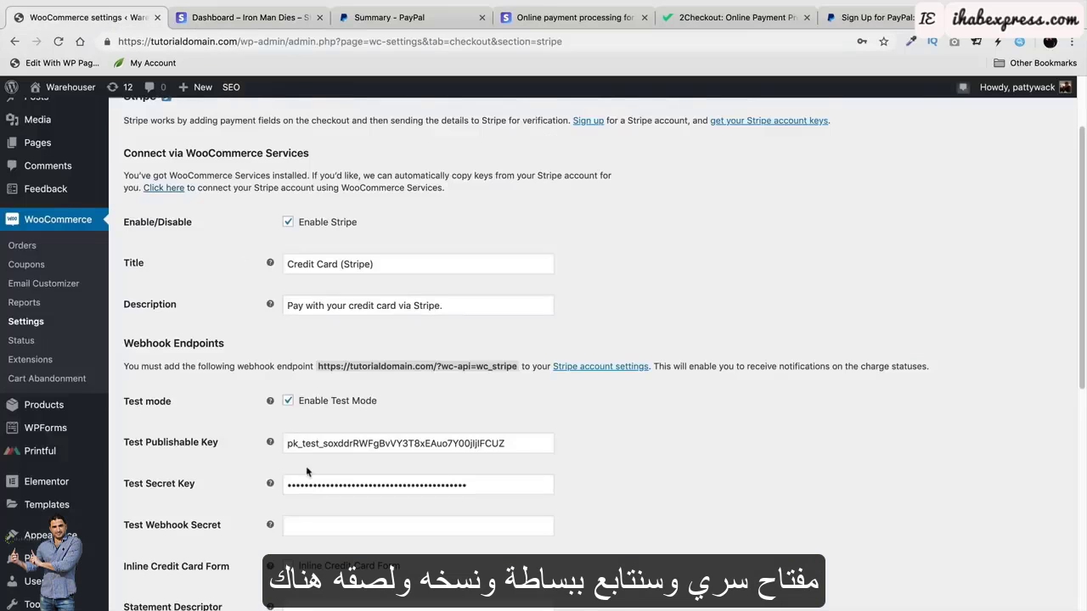
scroll(251, 424, down, 1)
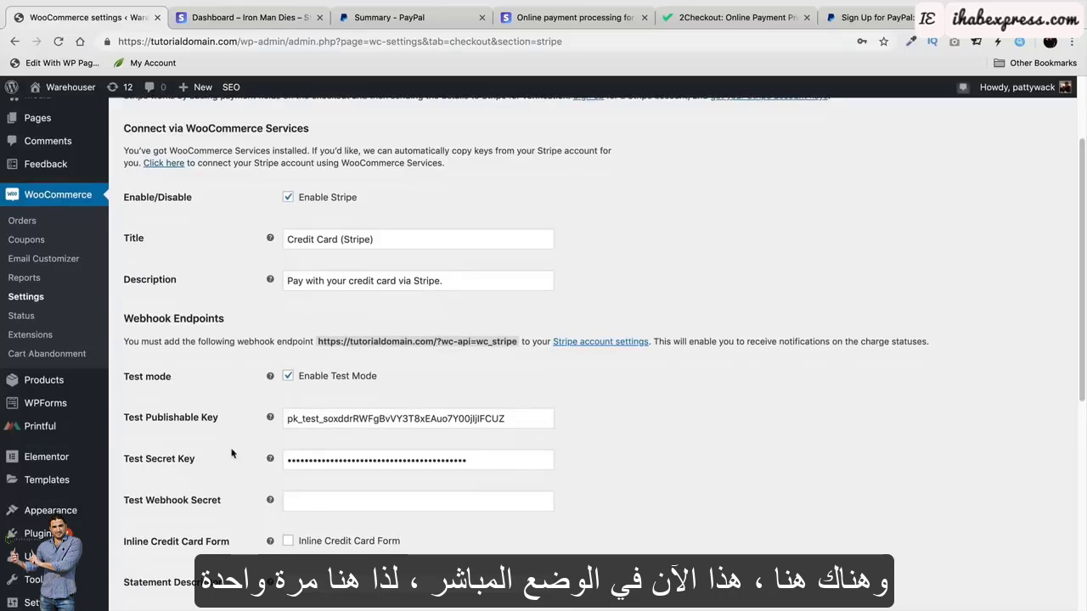
click(287, 377)
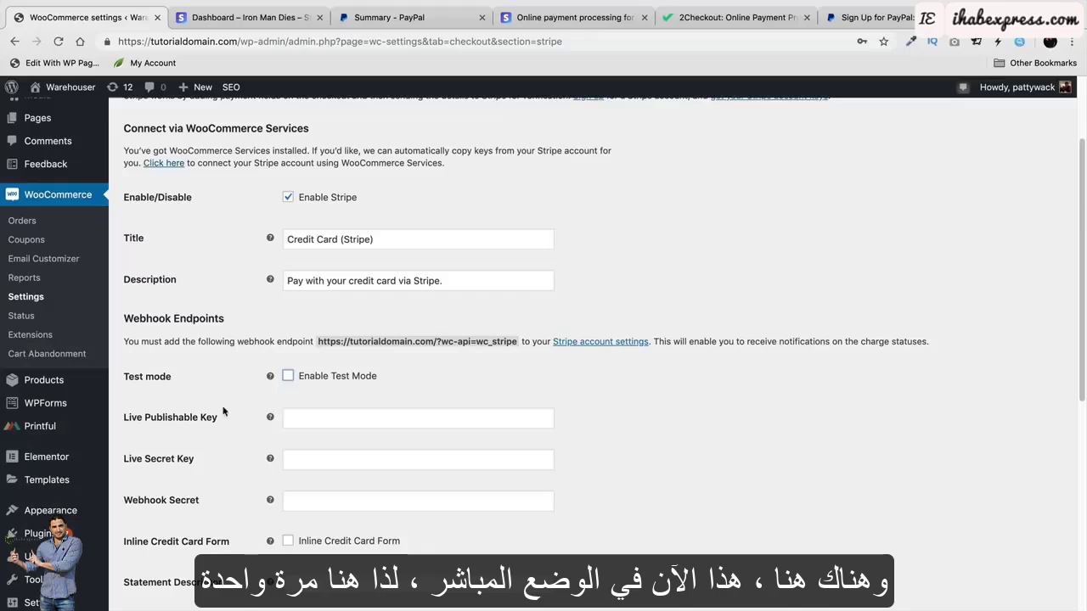
Copy the Stripe publishable key into the empty Live Publishable Key field.
click(284, 23)
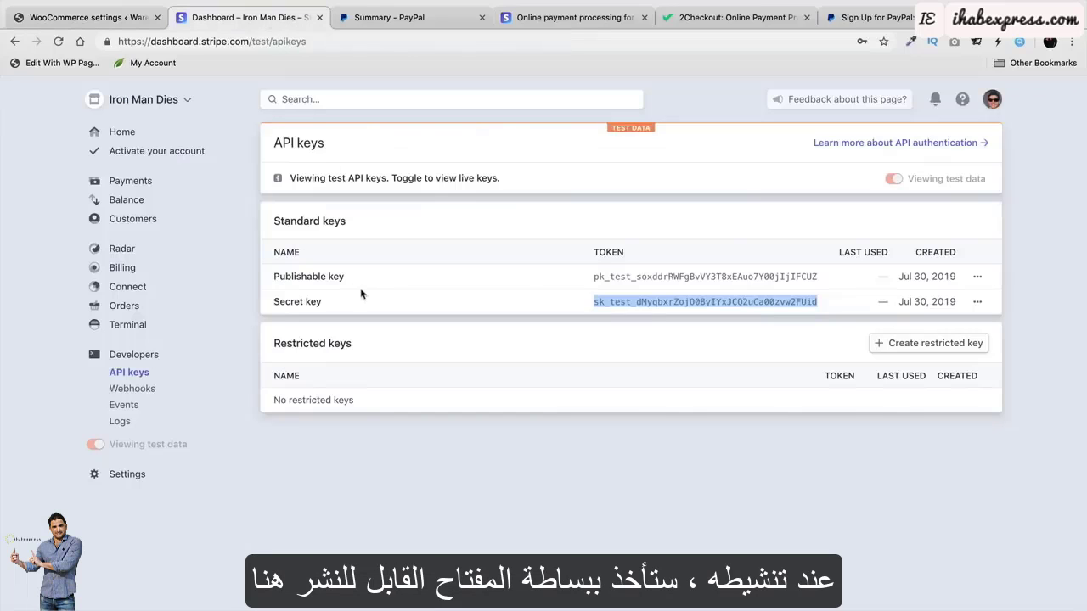
click(604, 276)
right_click(612, 270)
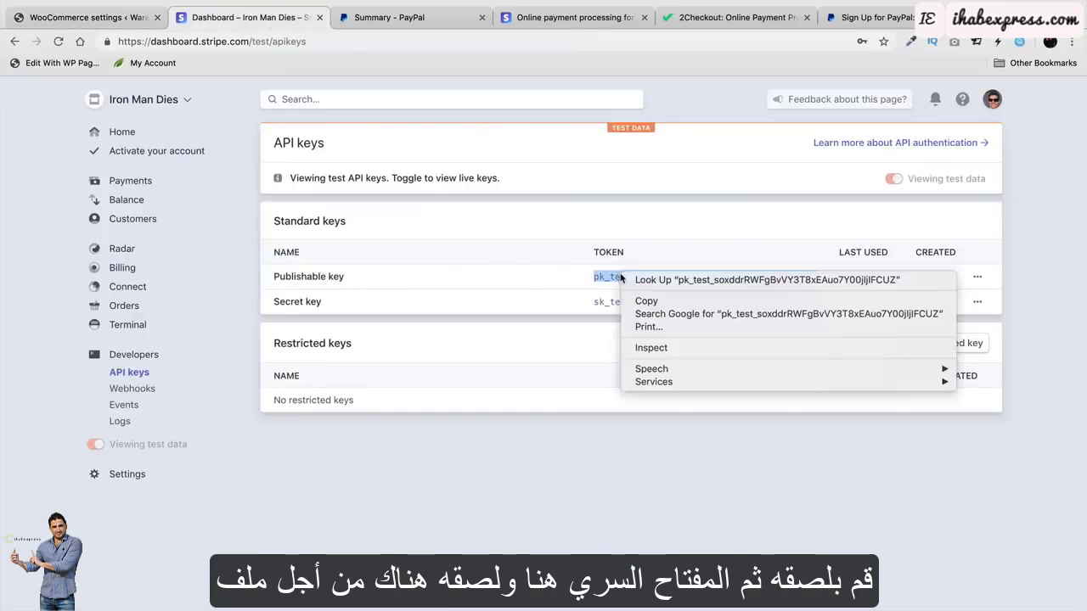
click(639, 301)
click(84, 17)
click(302, 416)
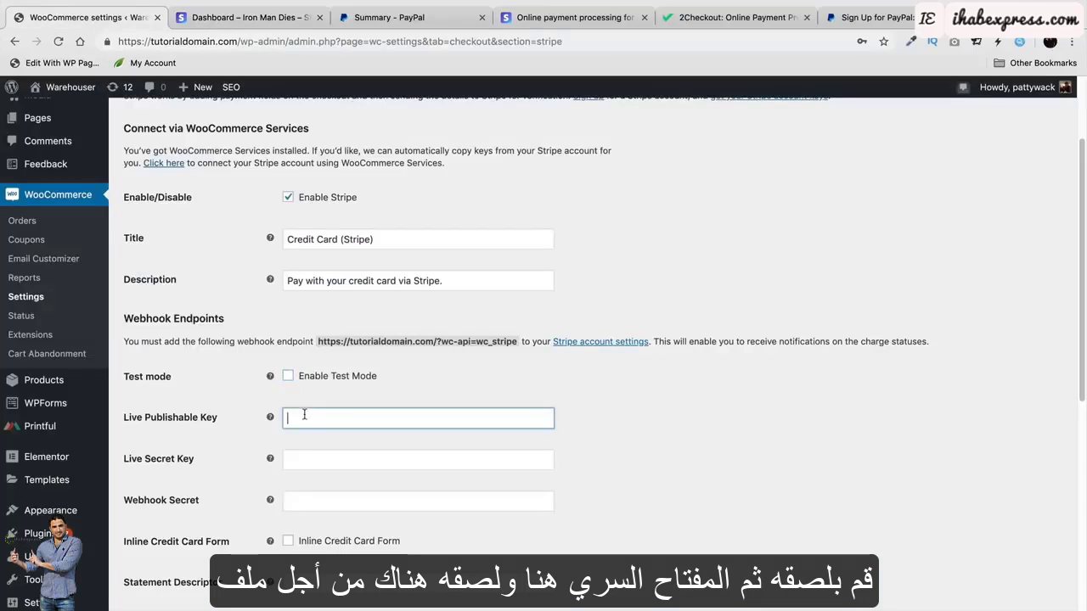
Copy the Stripe secret key and start filling the Live Secret Key field.
click(246, 17)
click(599, 303)
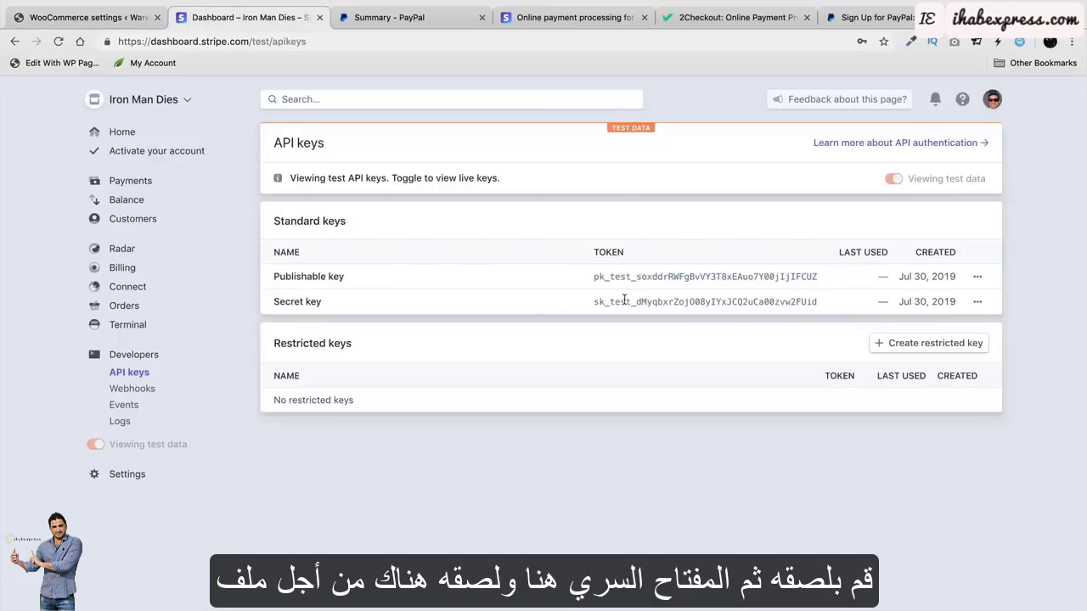
right_click(618, 297)
click(643, 321)
click(134, 15)
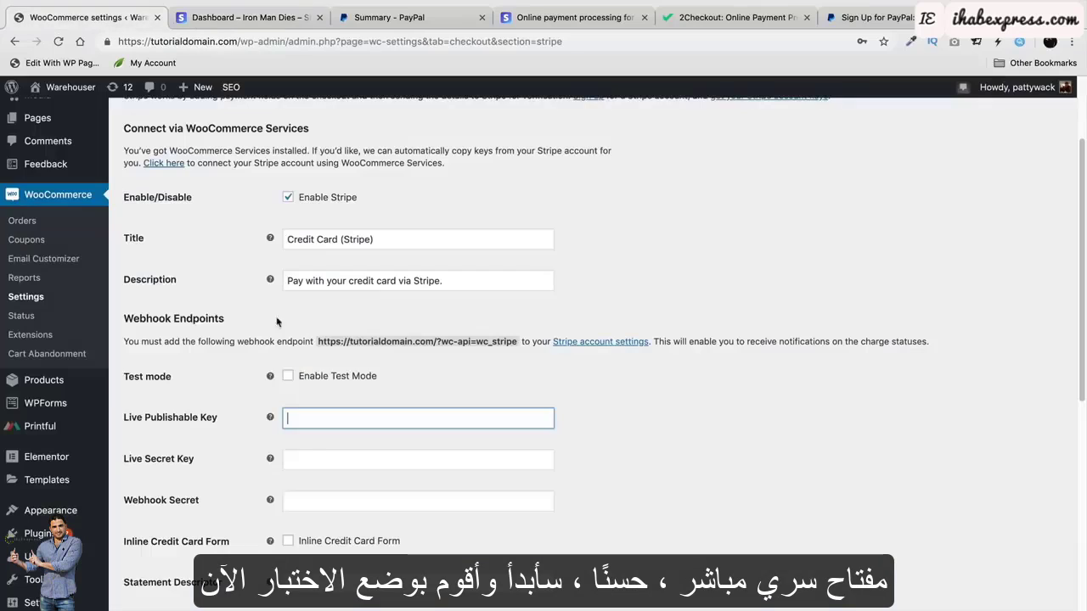
click(309, 456)
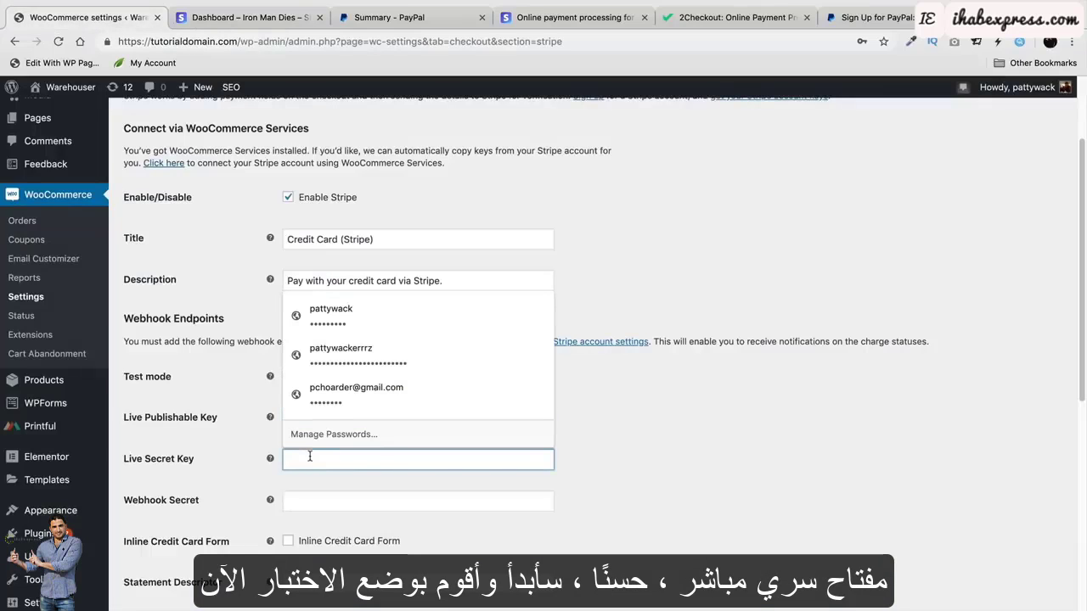
click(597, 448)
Copy the publishable key once more and re-enable Stripe test mode.
click(238, 19)
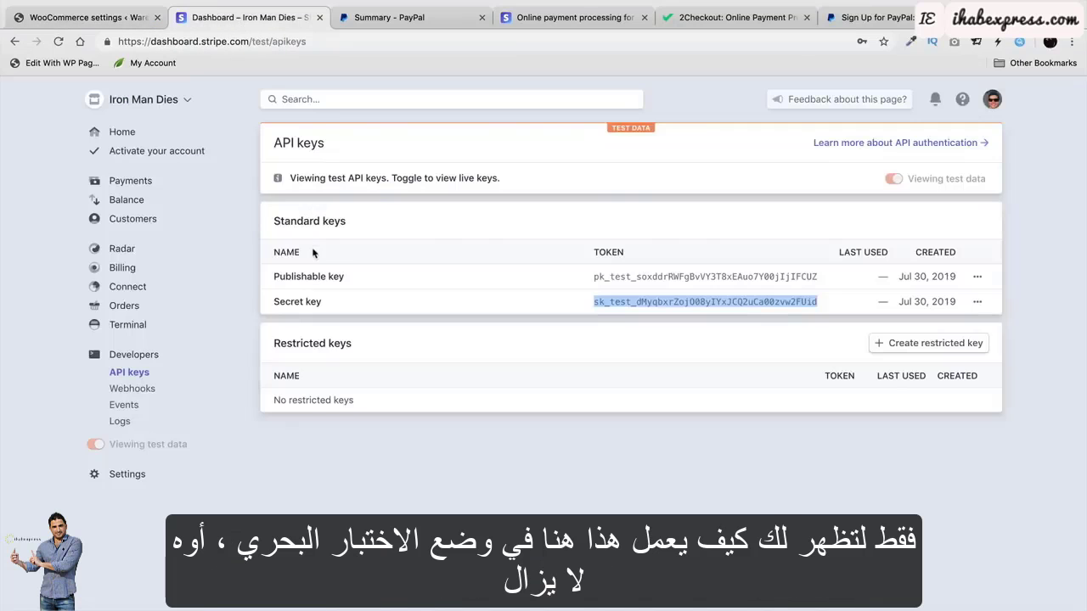
click(600, 277)
right_click(609, 277)
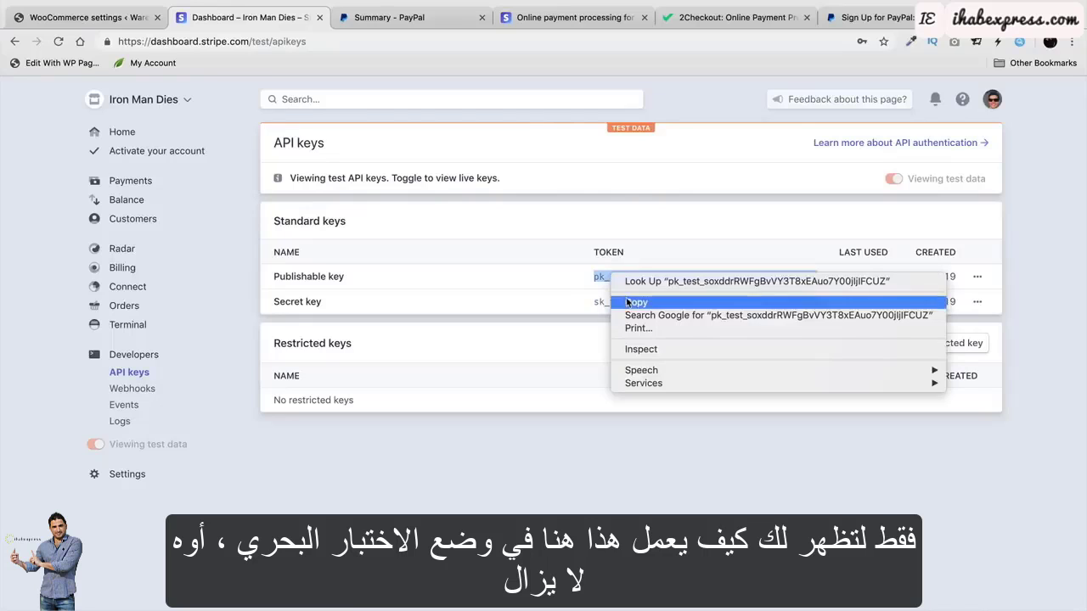
click(636, 303)
click(85, 17)
click(287, 376)
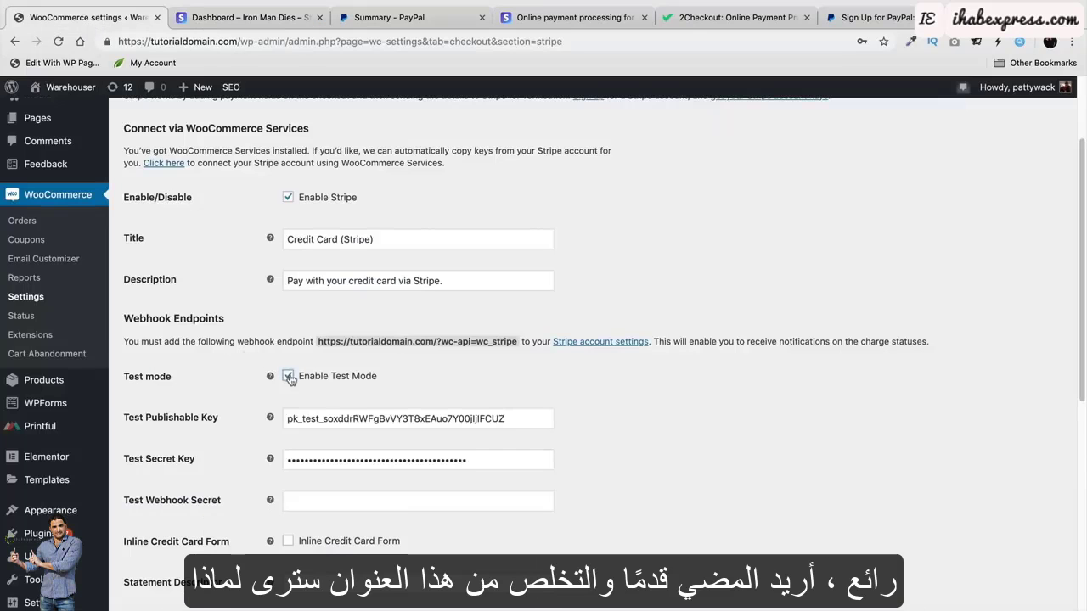
Trim the title to 'Credit Card' and description to 'Pay with your credit card', then save.
scroll(223, 366, down, 5)
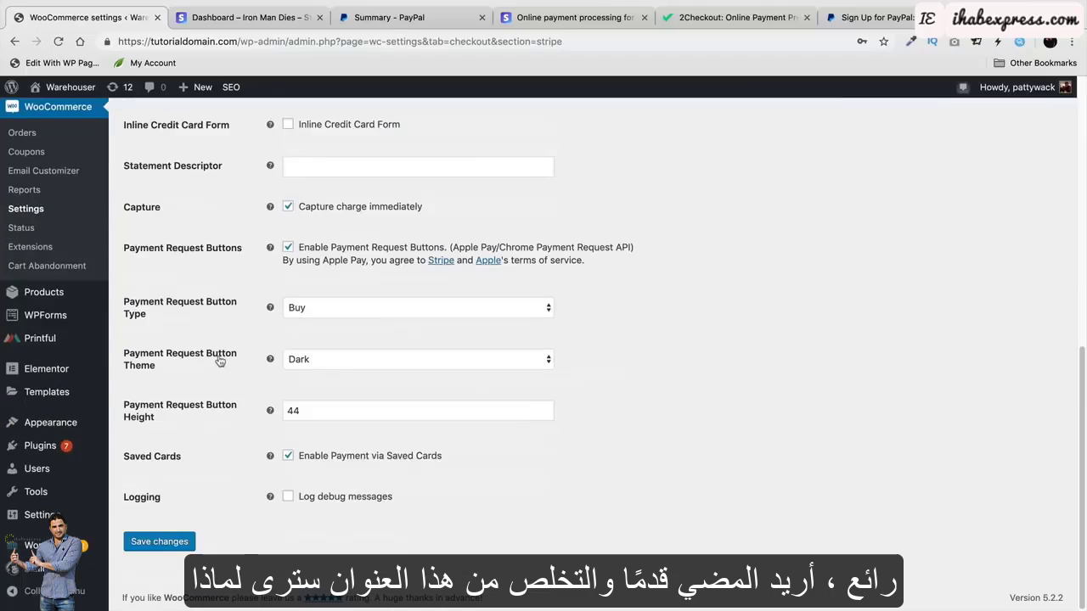
scroll(278, 397, up, 5)
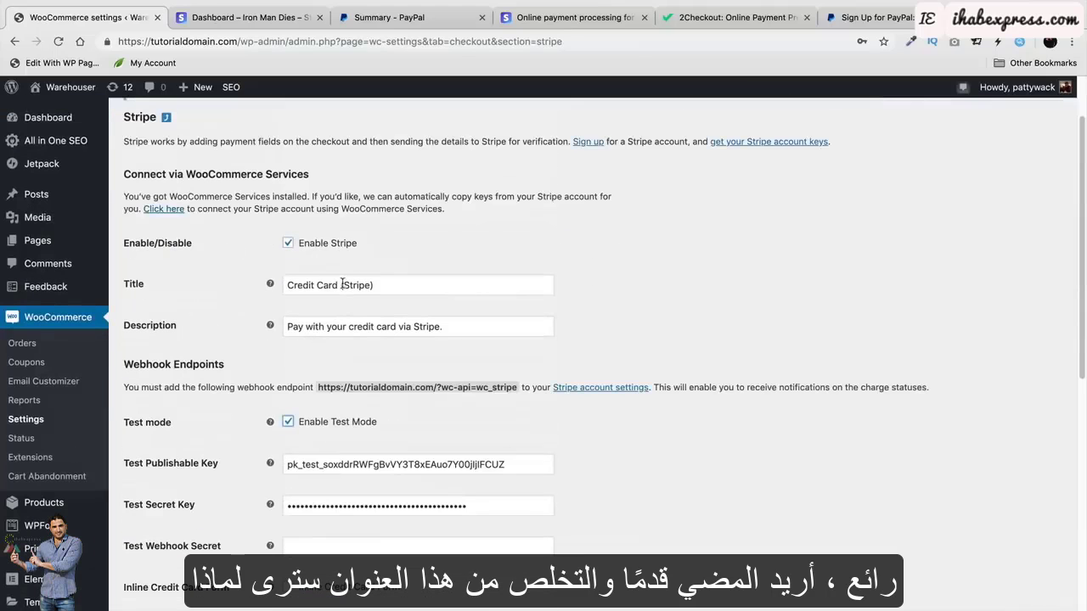
drag(340, 284, 446, 287)
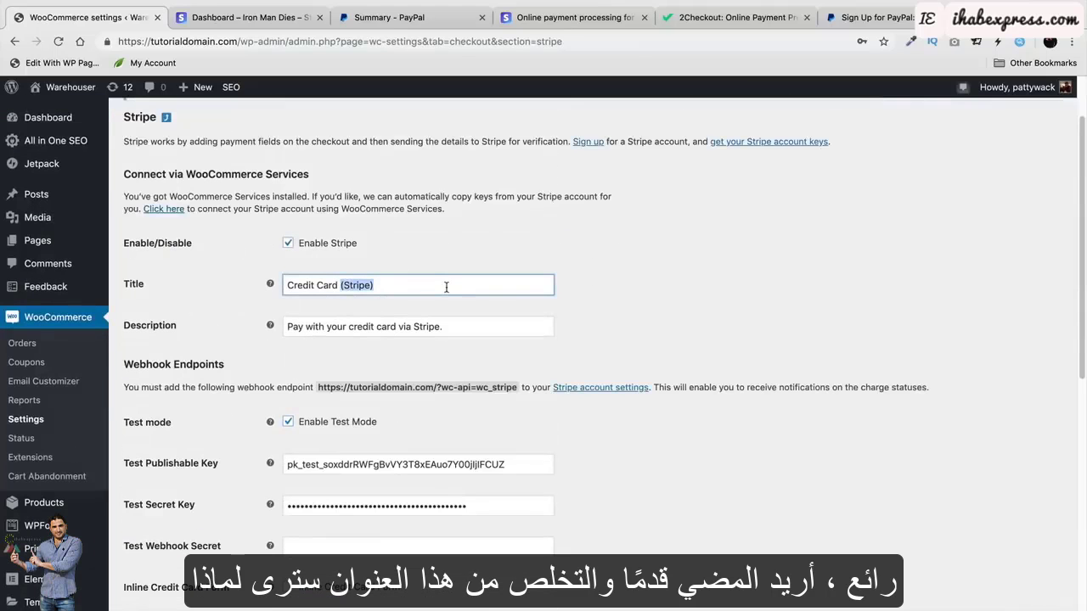
key(BackSpace)
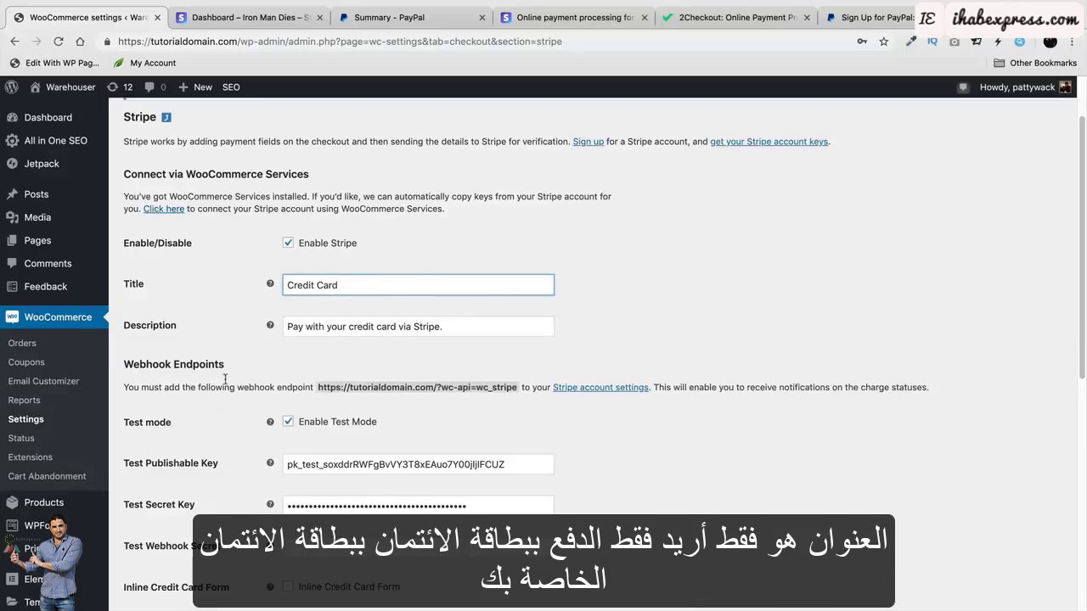
click(400, 326)
key(shift+End)
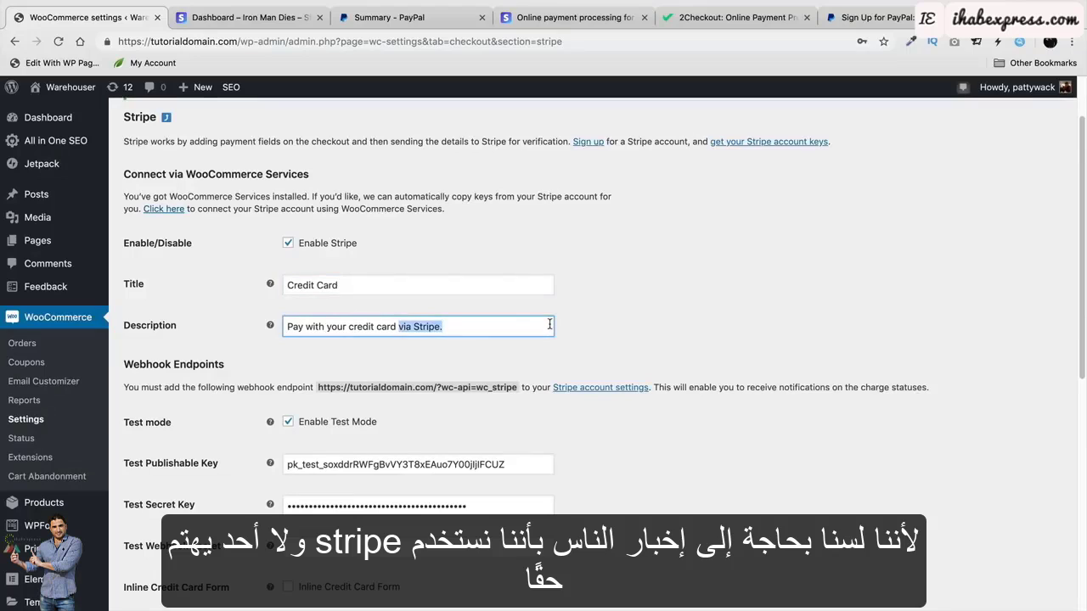
key(BackSpace)
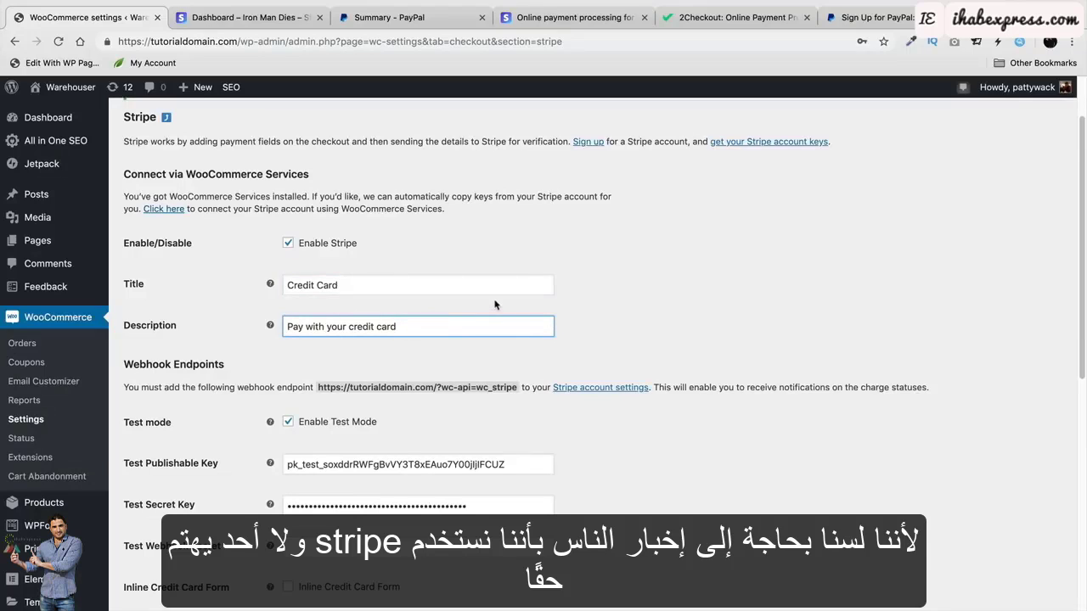
scroll(219, 397, down, 10)
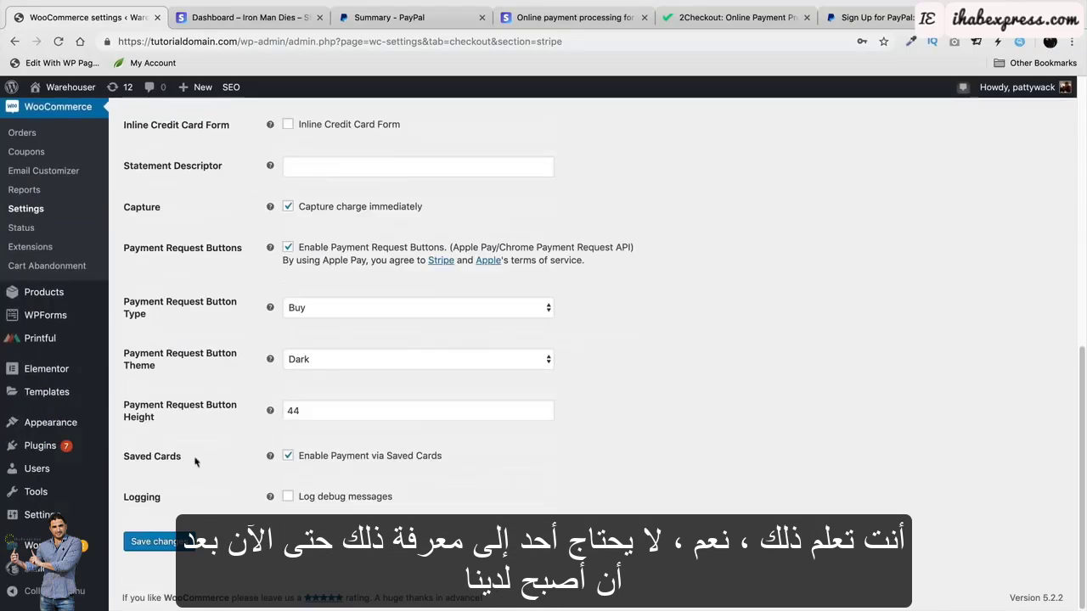
click(174, 541)
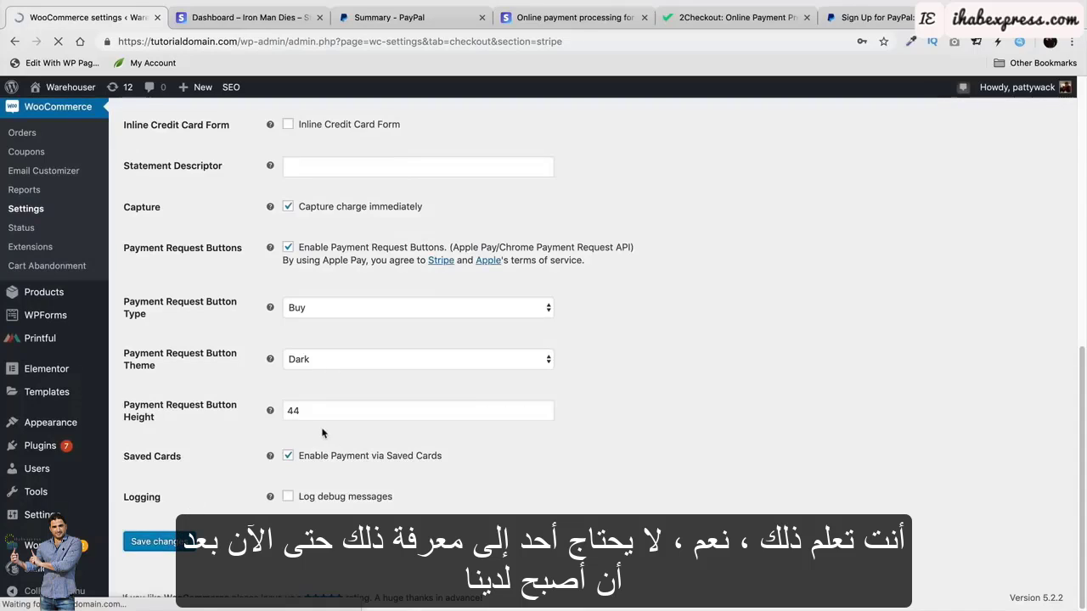
mouse_move(74, 117)
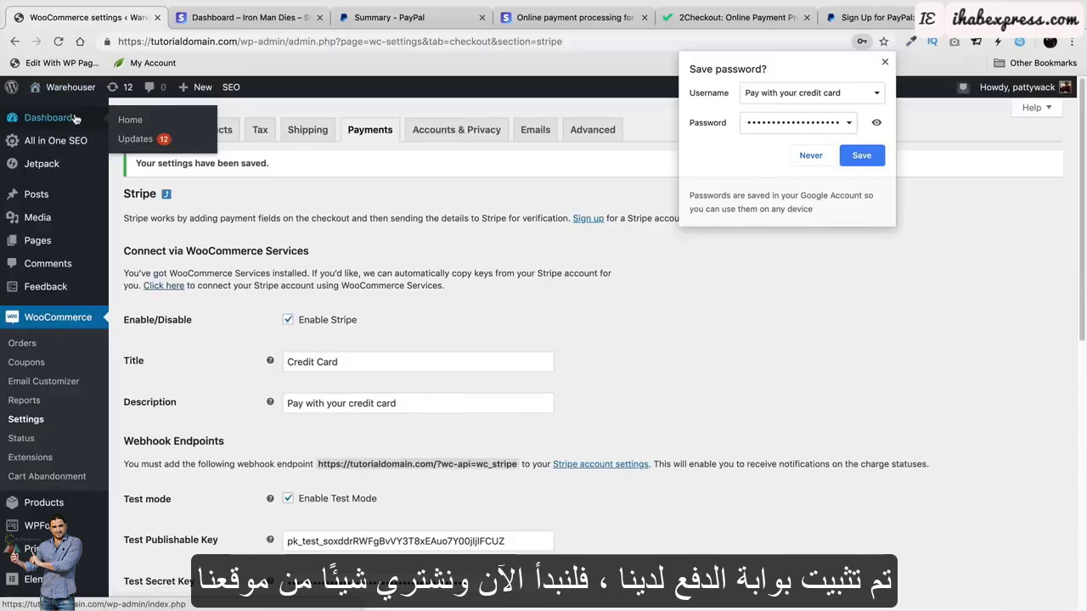
click(74, 119)
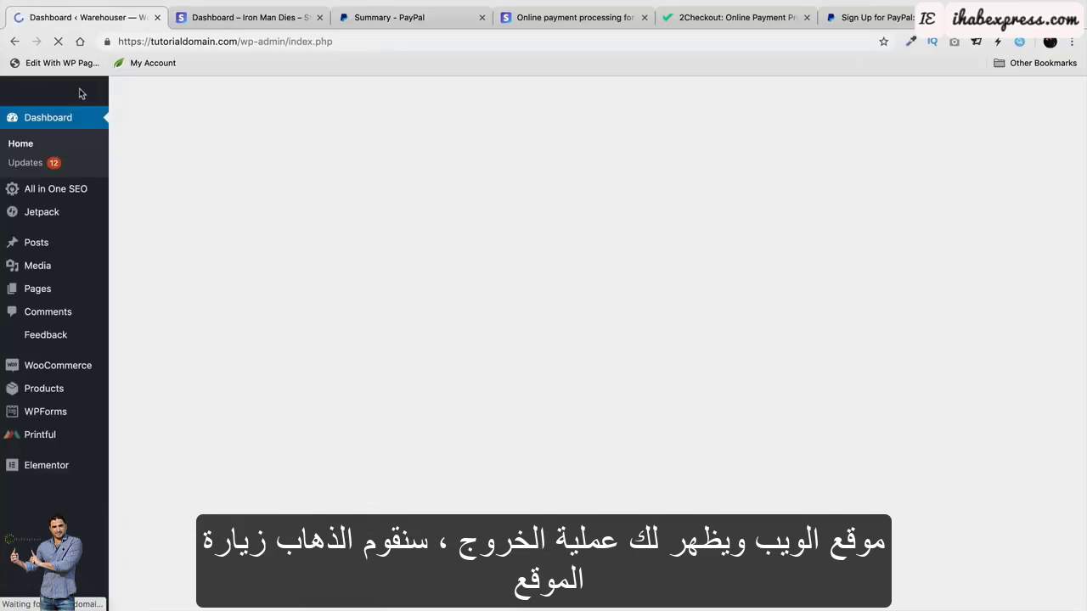
Visit the Warehouser store and go from the mini-cart to checkout with seven iPhones.
mouse_move(81, 94)
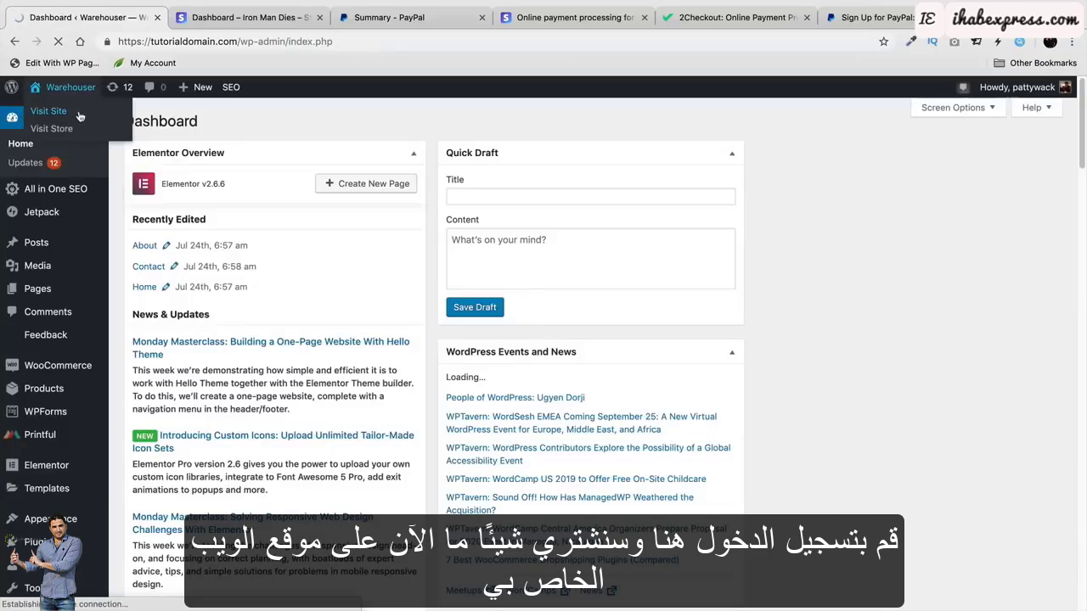
click(80, 116)
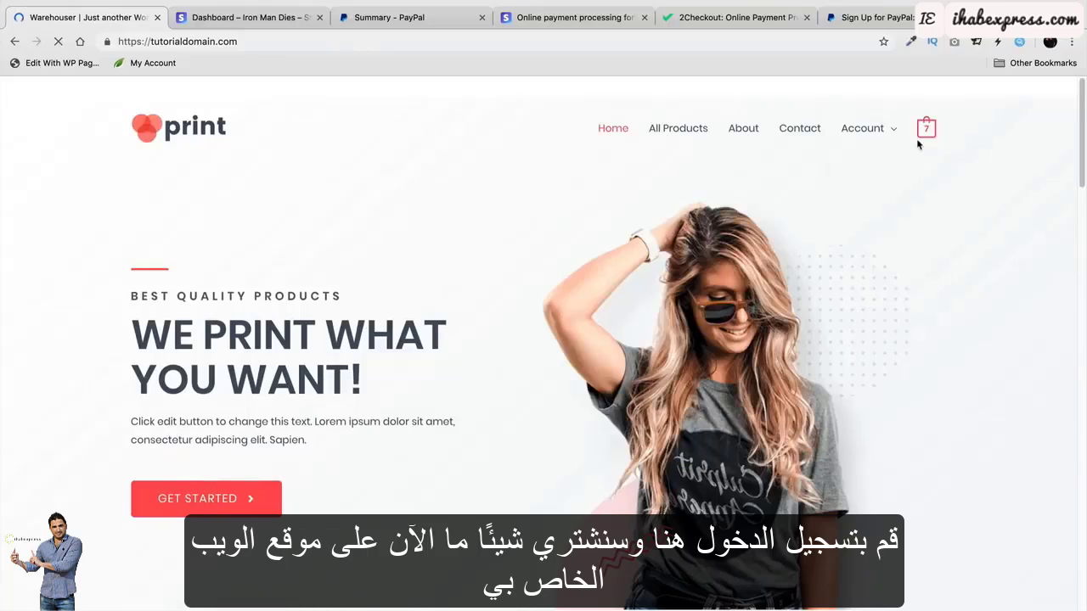
mouse_move(924, 130)
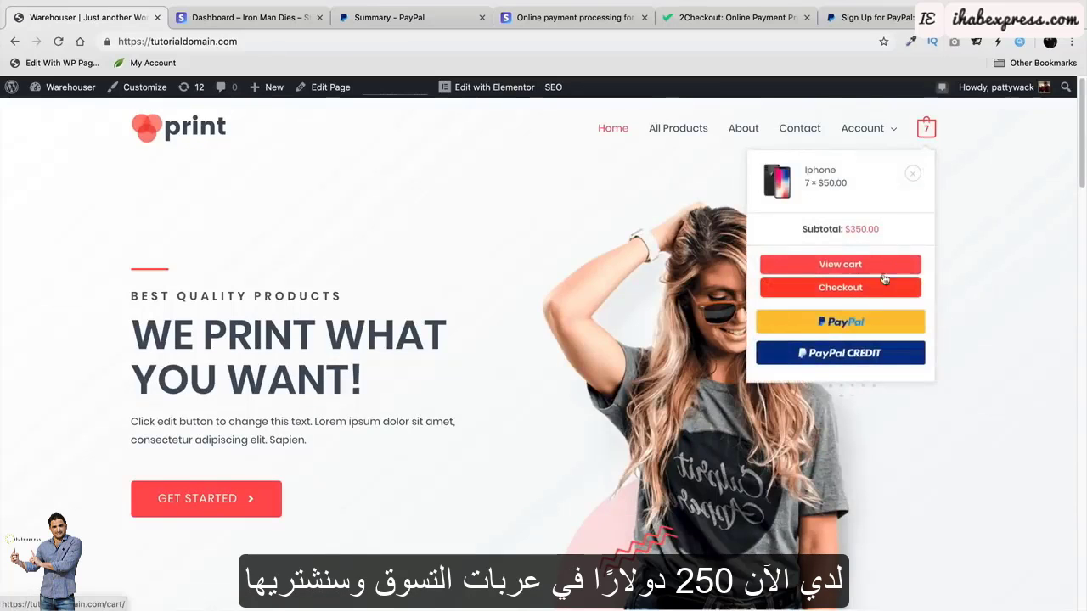
click(883, 274)
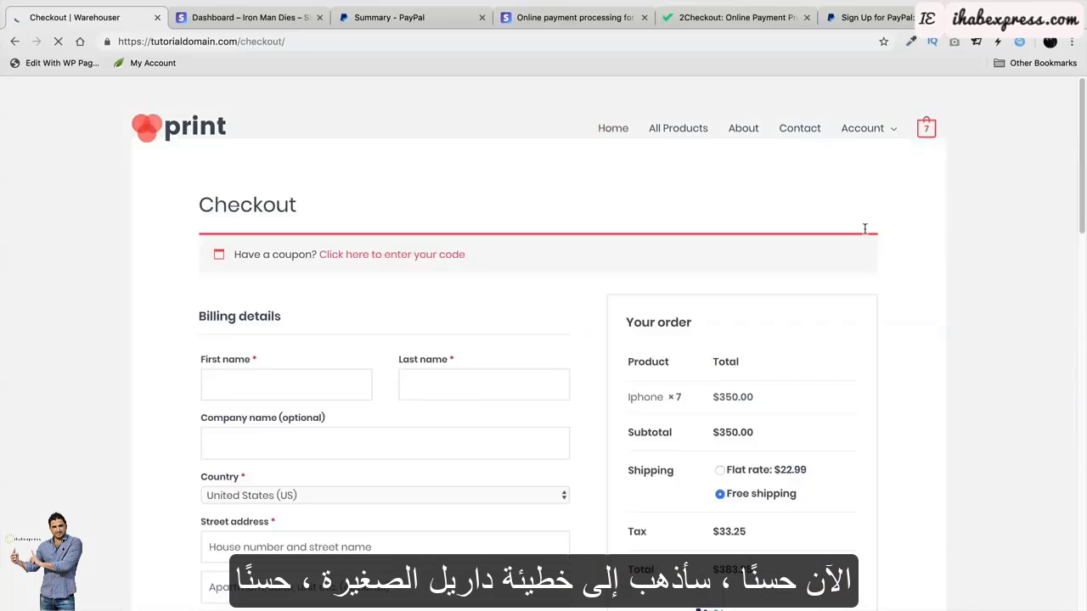
Enter the customer's first name, last name and street address in the billing fields.
scroll(721, 272, down, 3)
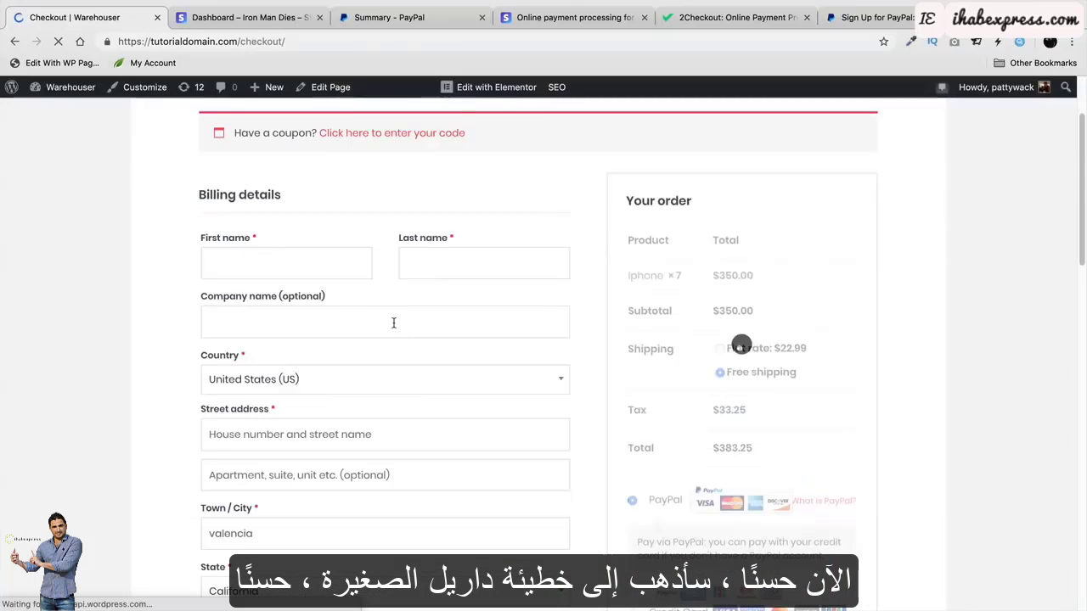
click(289, 266)
text(DARREL)
key(Tab)
text(WILSON)
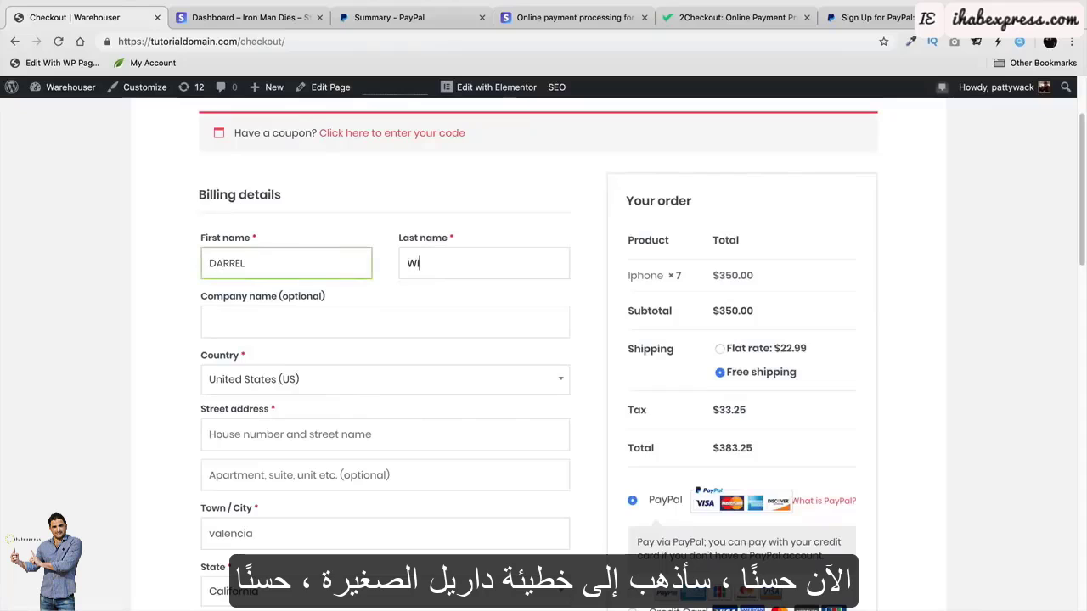
key(Tab)
key(Tab)
key(Tab)
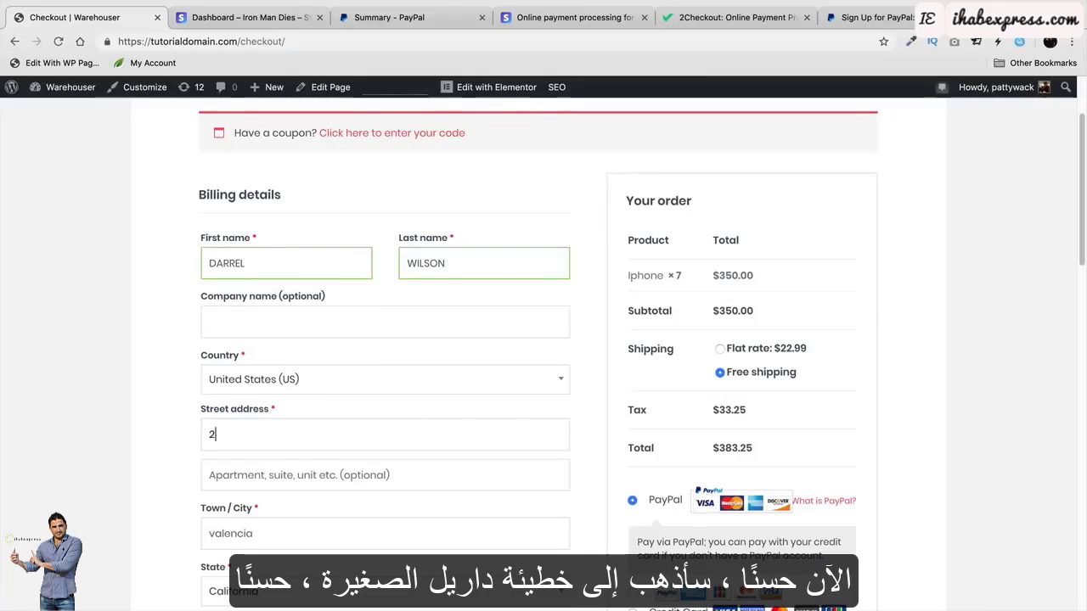
key(Tab)
Turn off shipping to a different address and choose the card-logo payment option.
scroll(313, 332, down, 1)
scroll(311, 467, down, 5)
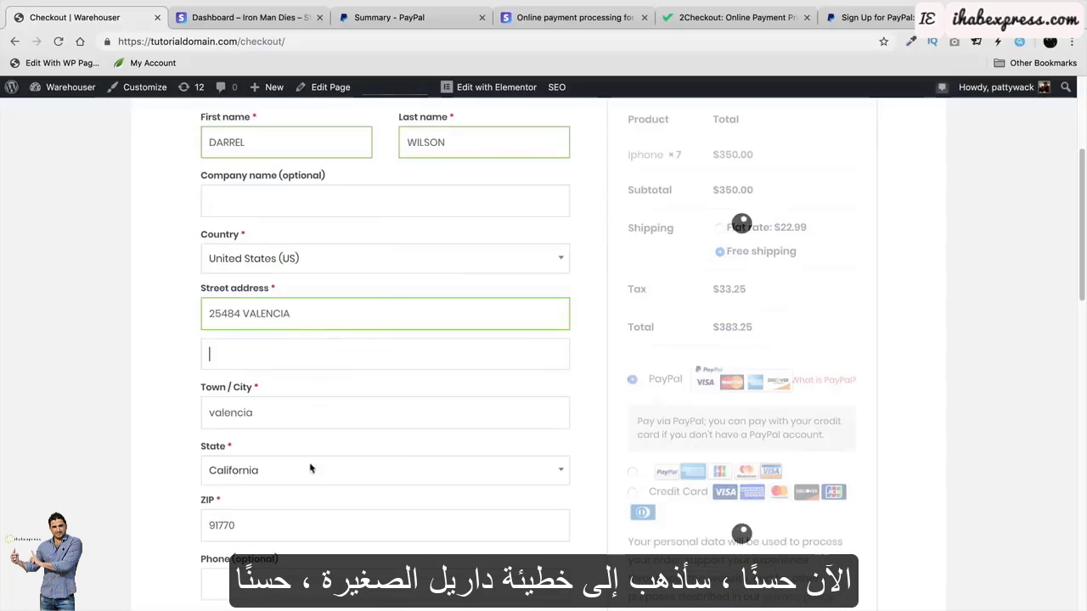
scroll(316, 486, down, 1)
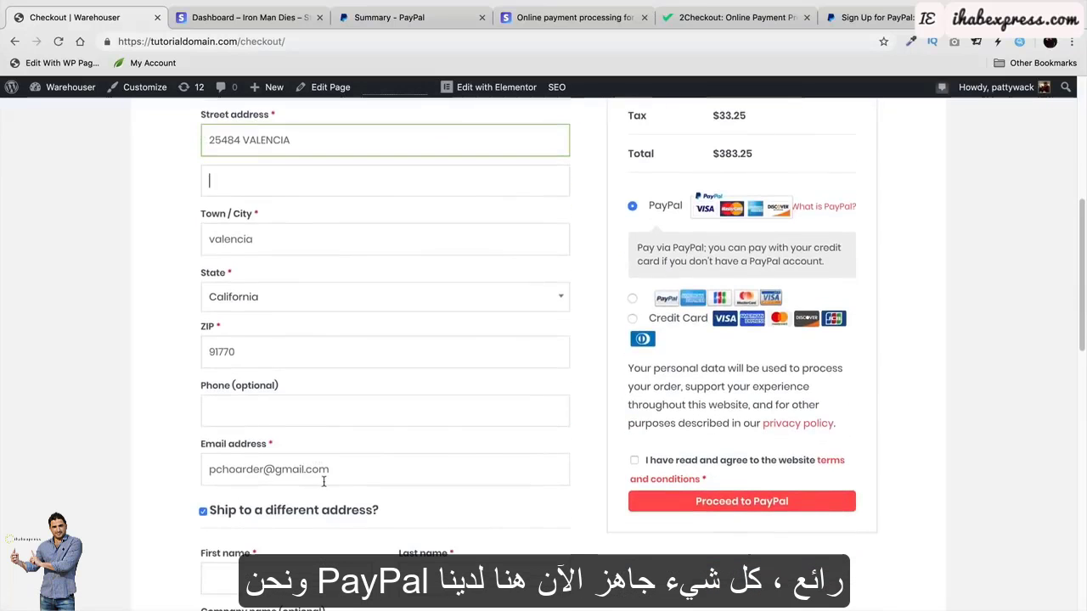
click(203, 511)
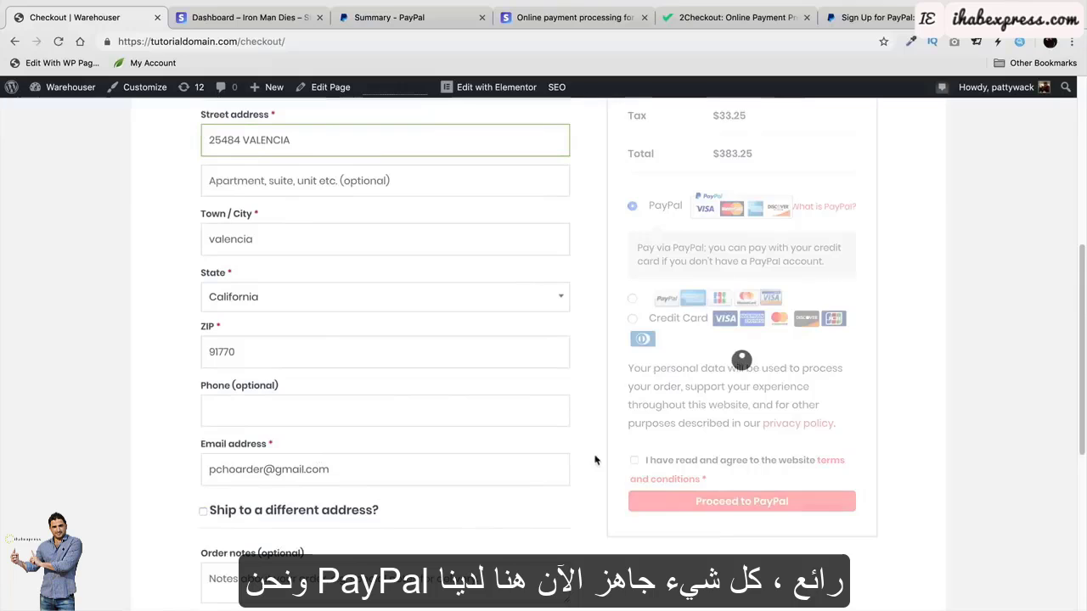
scroll(662, 243, up, 1)
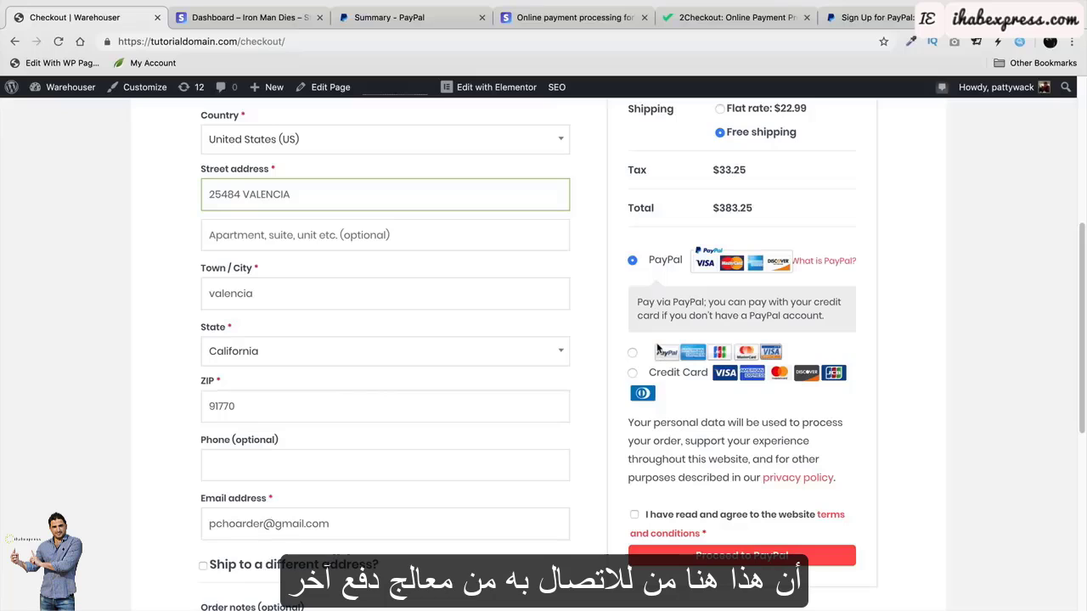
click(632, 354)
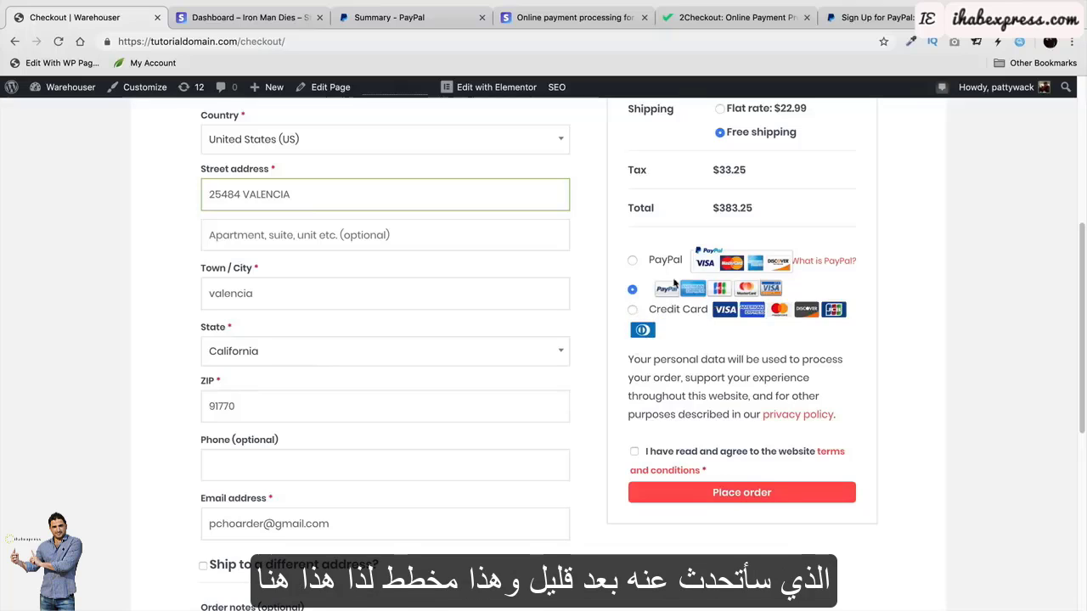
Select Credit Card as the checkout payment method.
click(633, 311)
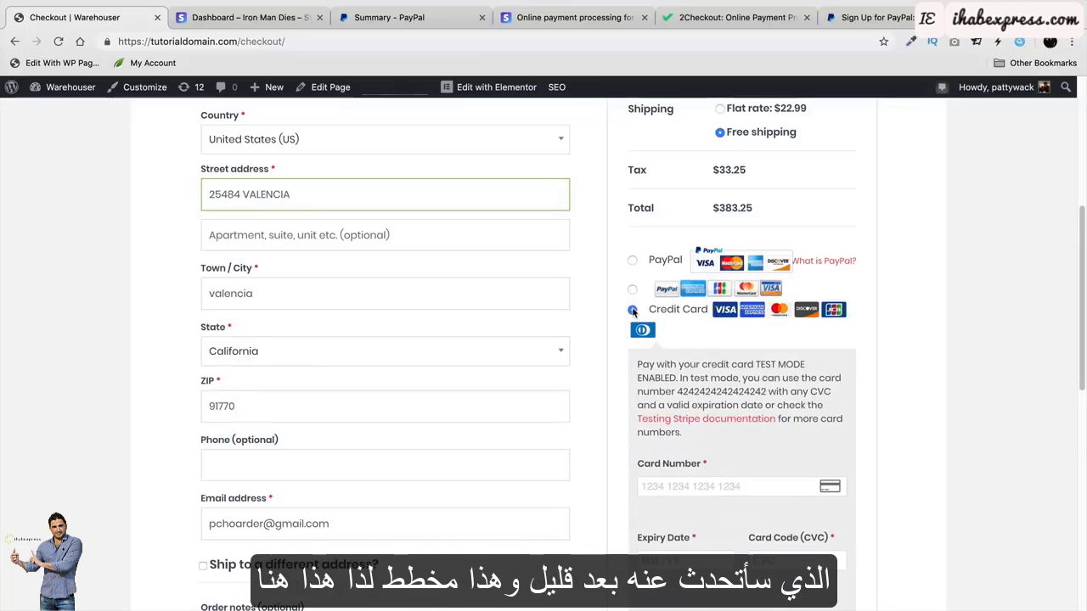
click(632, 290)
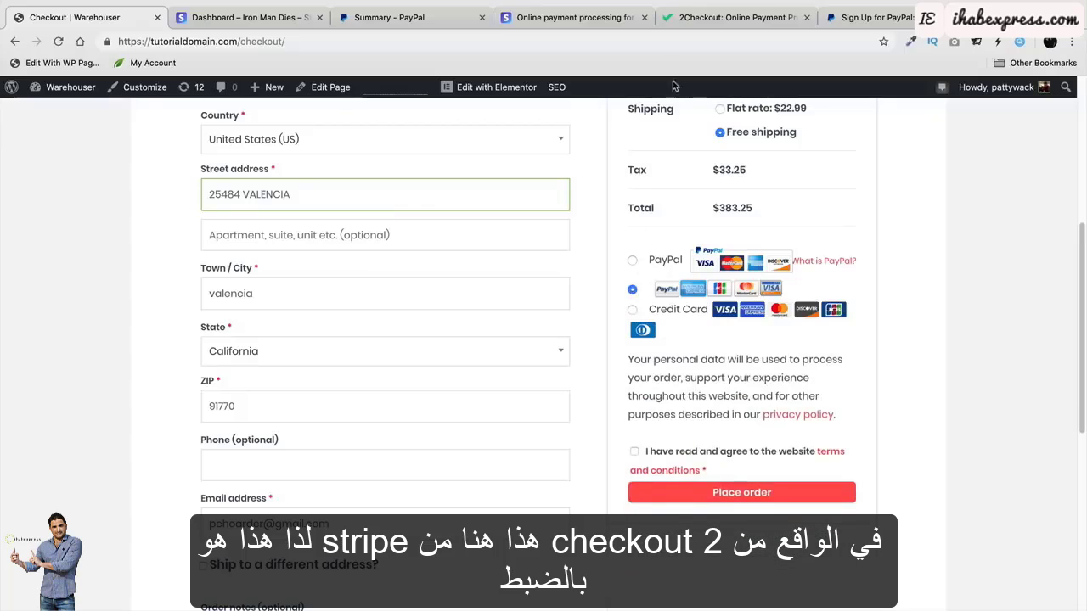
click(633, 310)
scroll(716, 445, down, 1)
scroll(717, 445, down, 1)
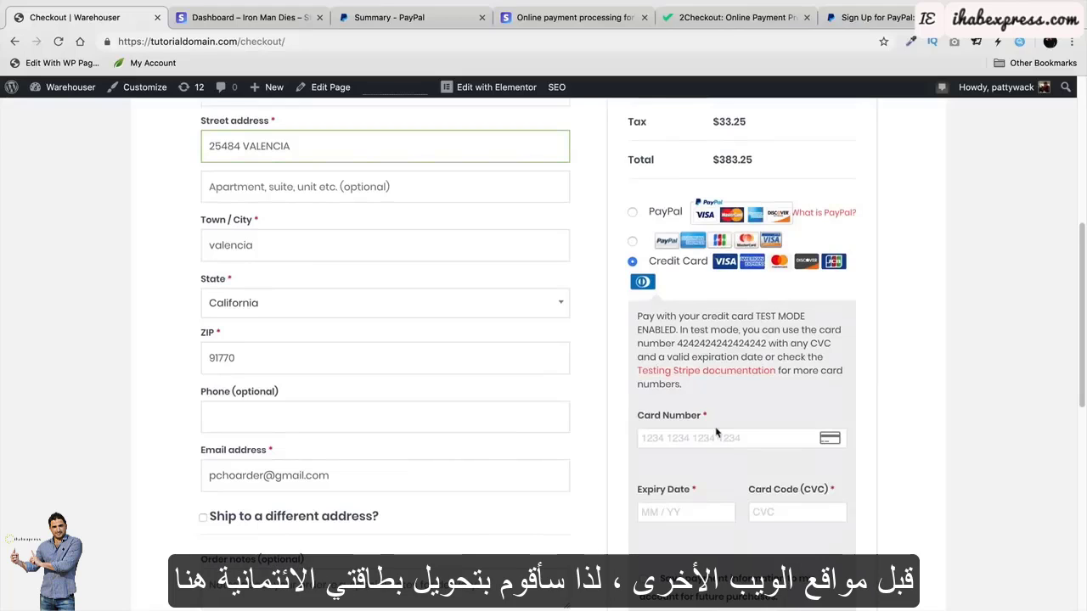
scroll(716, 433, down, 1)
click(728, 413)
text(4242 424)
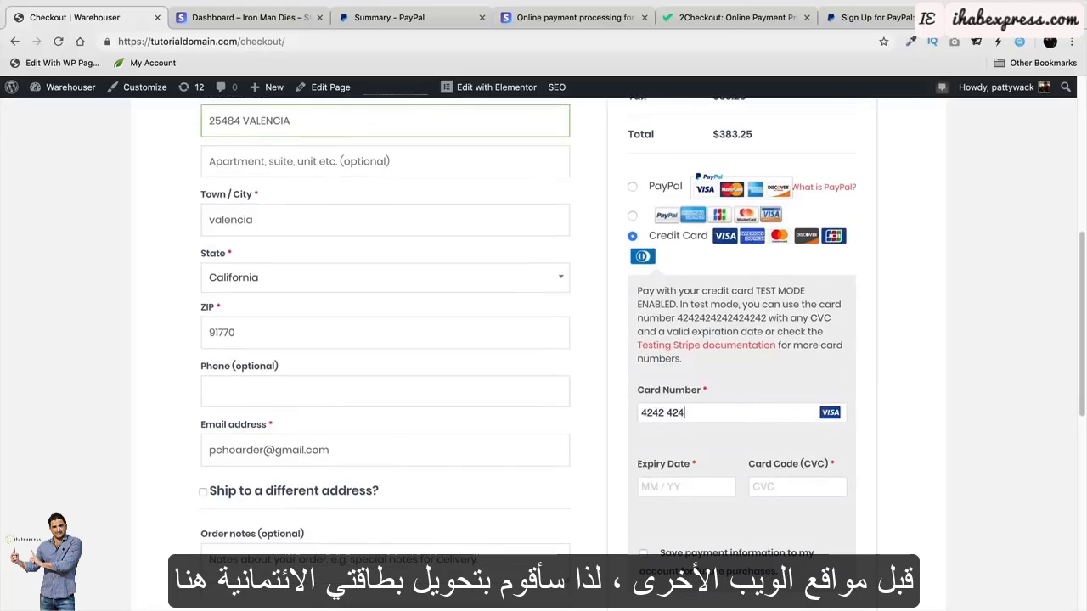
text(2 4242 4242)
click(678, 487)
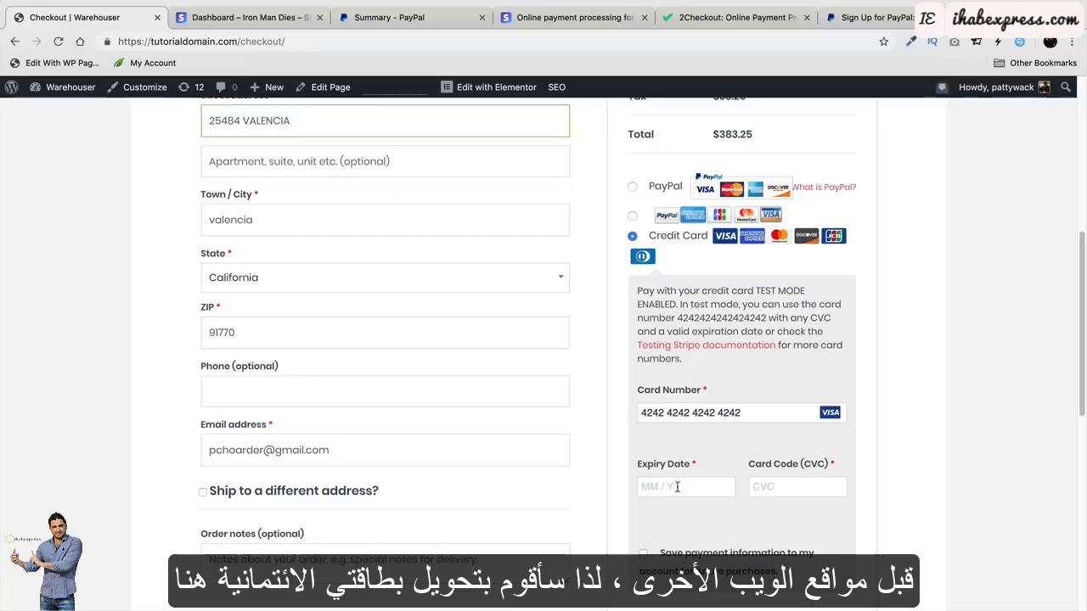
text(0234)
click(800, 488)
text(123)
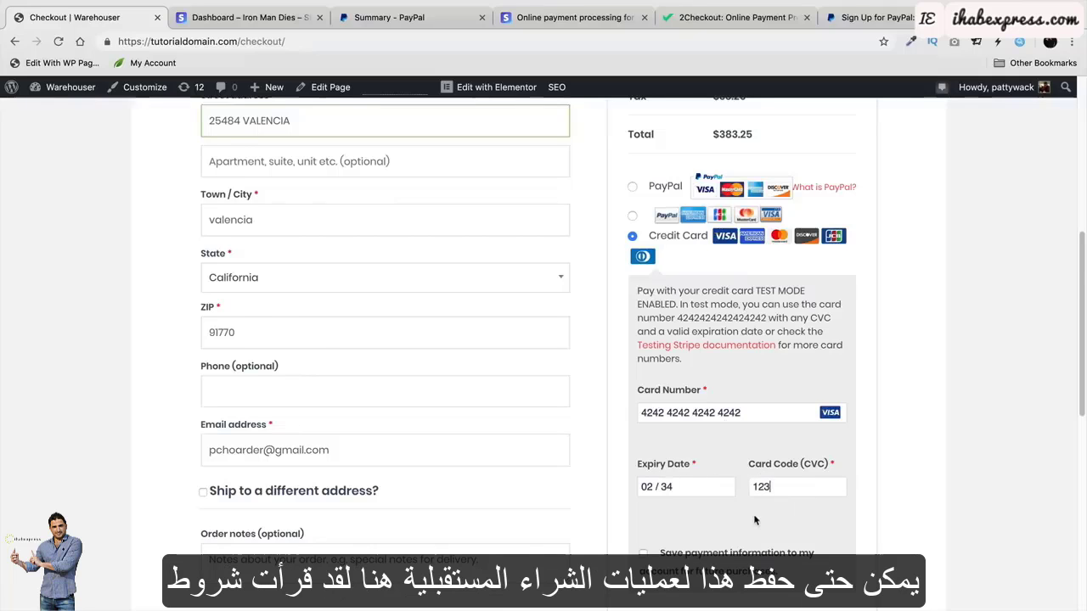
Tick save payment information and place the $383.25 order.
scroll(747, 484, down, 3)
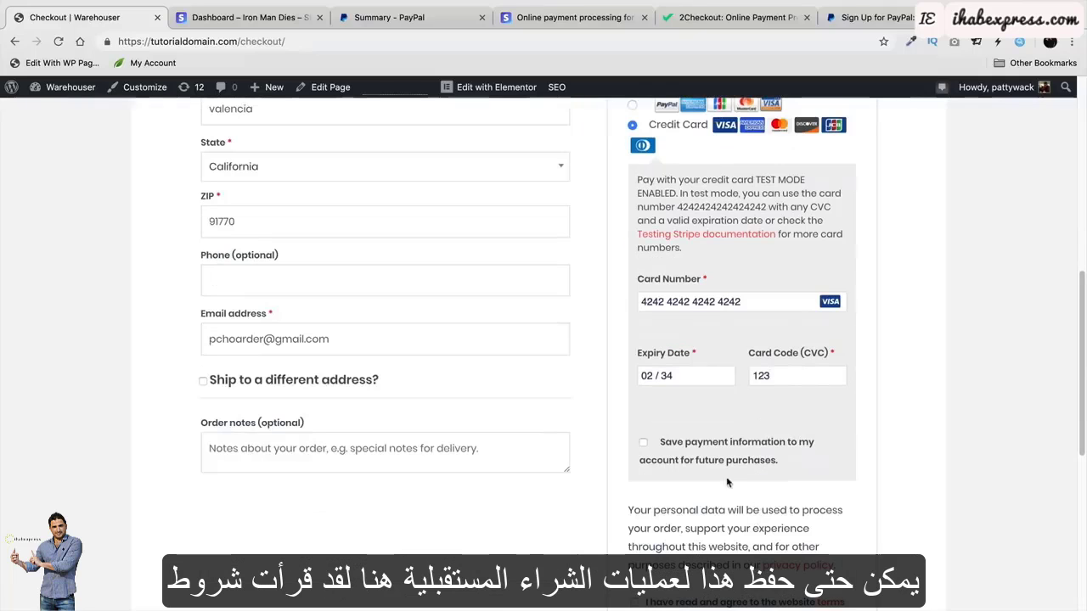
click(643, 443)
scroll(645, 447, down, 3)
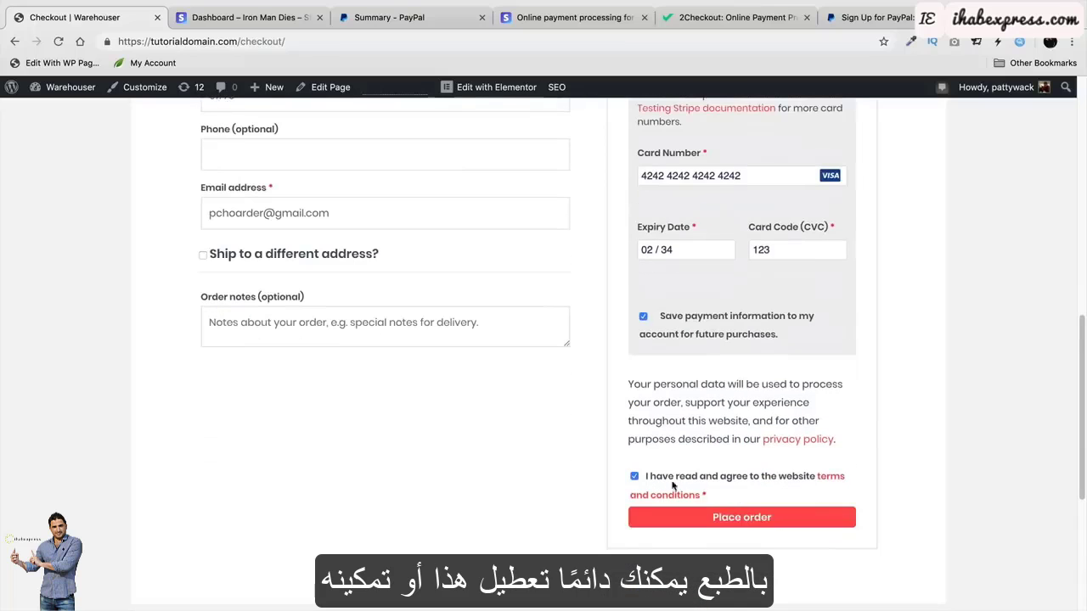
click(743, 526)
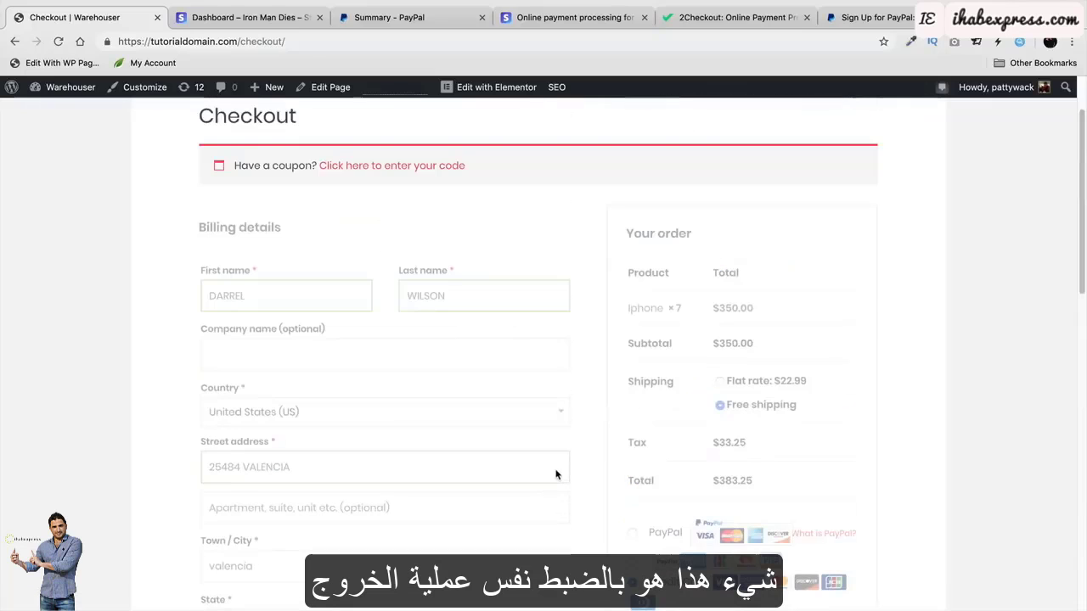
scroll(557, 475, down, 2)
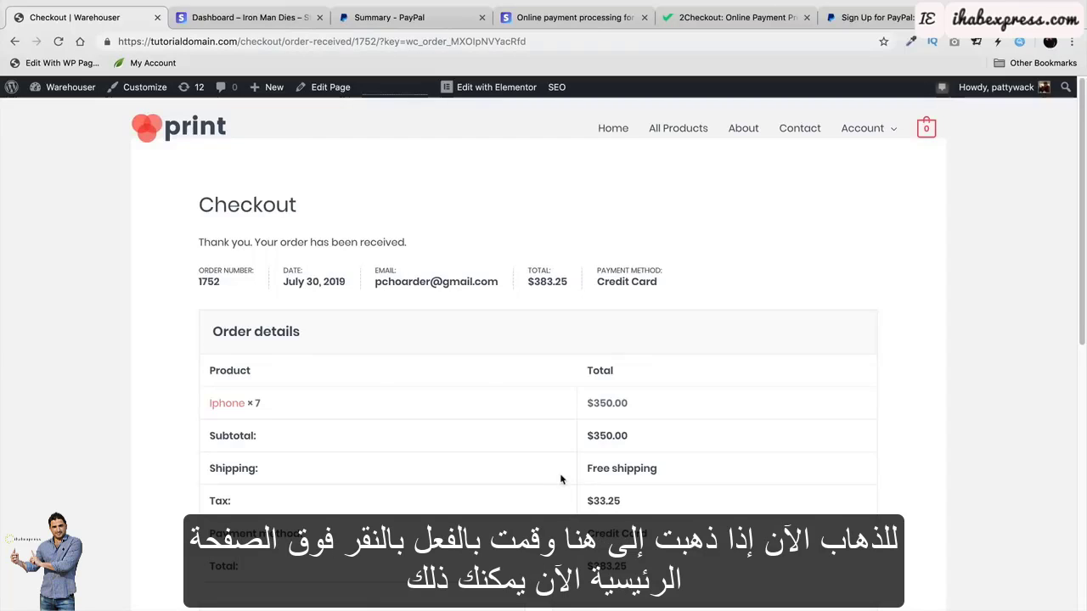
In the Stripe dashboard home, highlight today's $383.25 gross volume from the test payment.
click(261, 26)
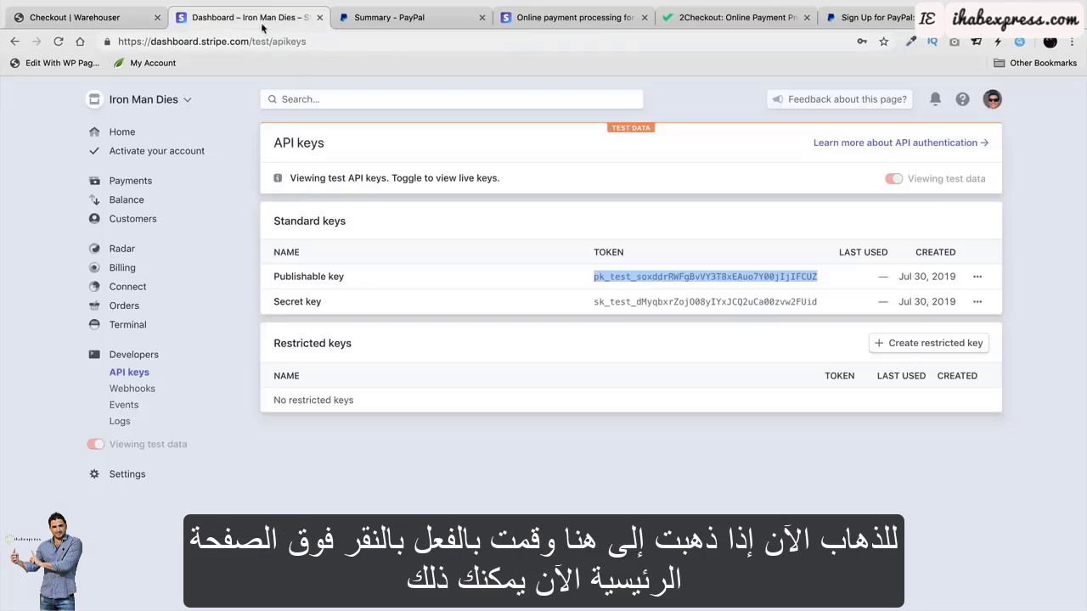
click(127, 133)
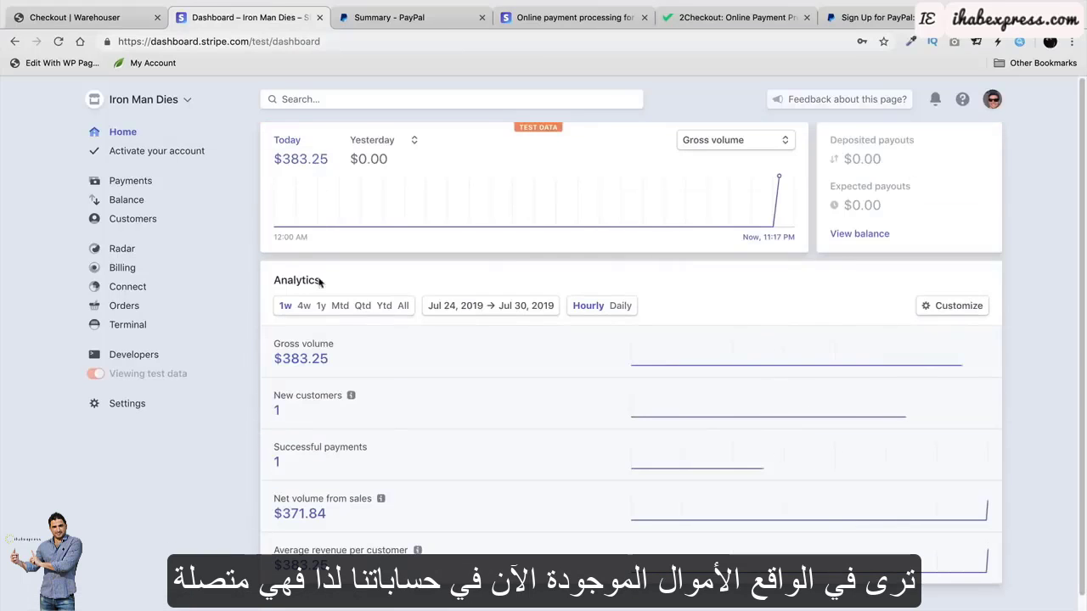
drag(334, 161, 281, 156)
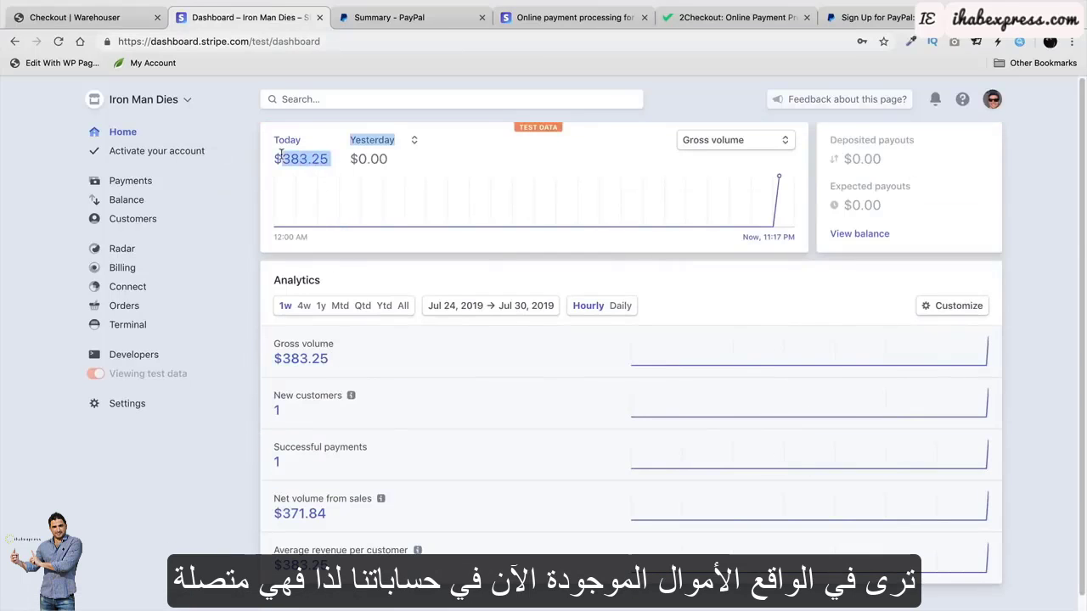
click(85, 456)
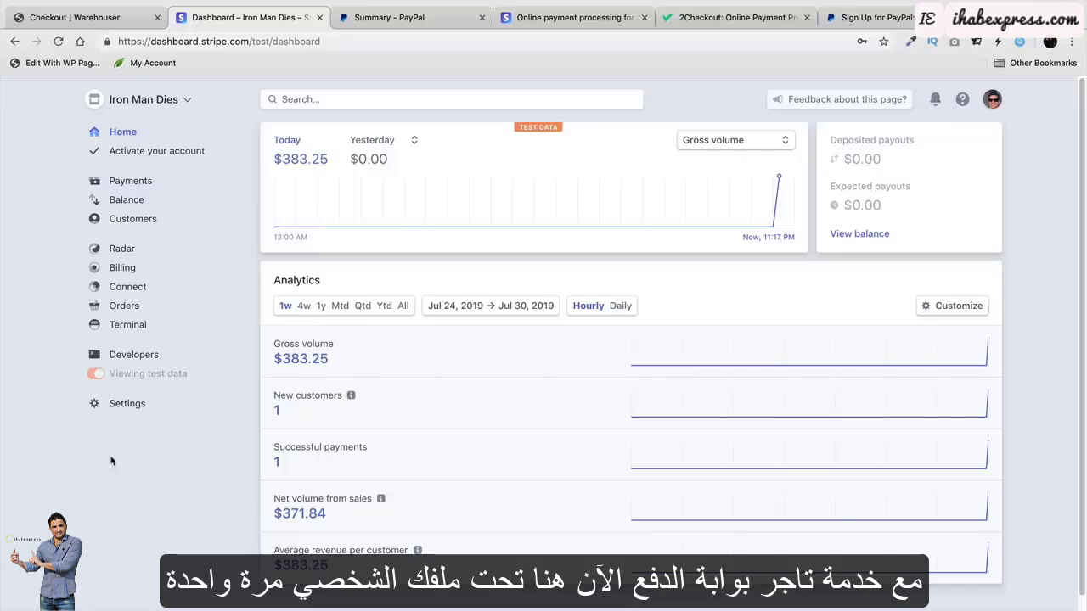
click(993, 101)
Look over the Stripe profile and notification settings, then go to Business settings.
click(875, 177)
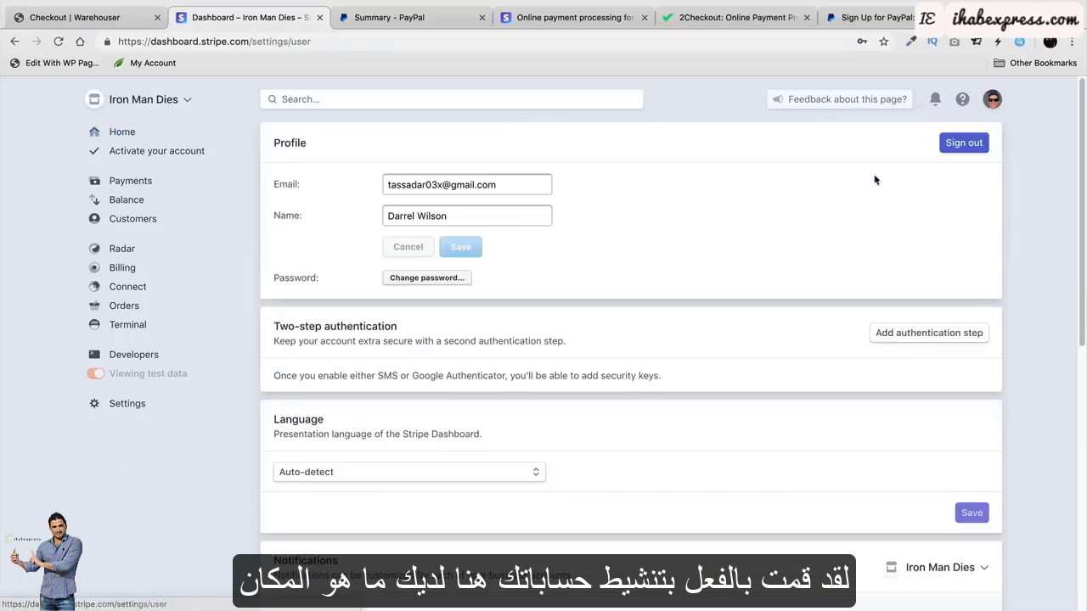
scroll(272, 306, down, 3)
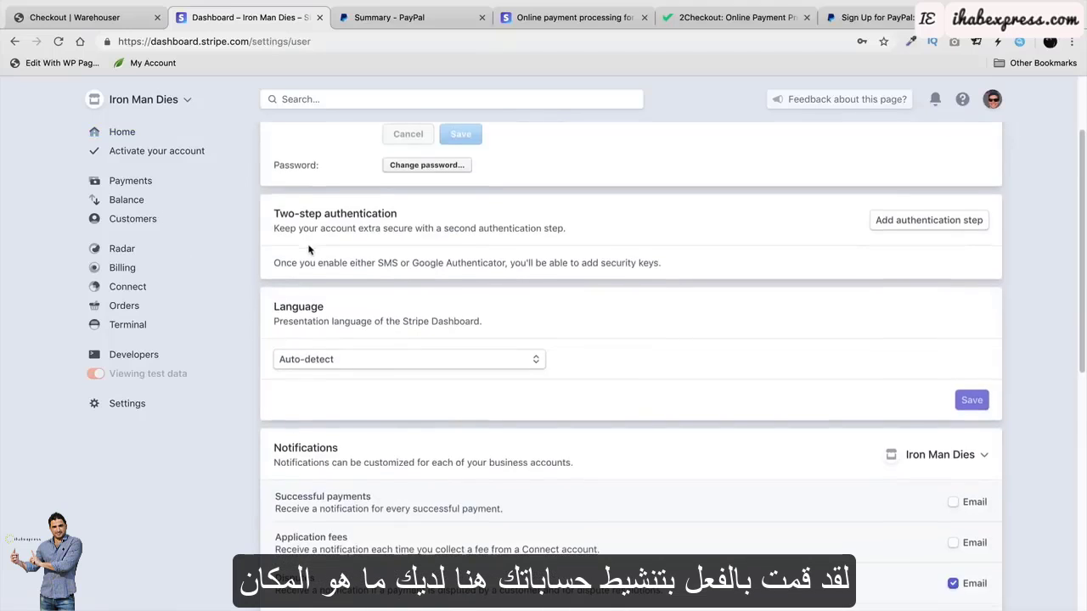
scroll(309, 249, down, 5)
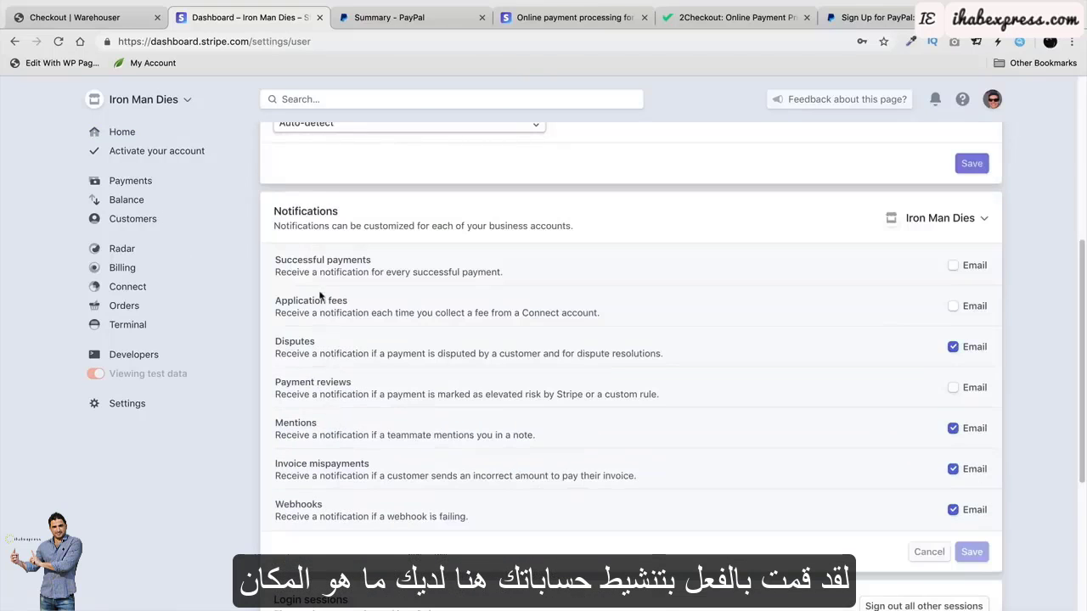
scroll(365, 373, down, 5)
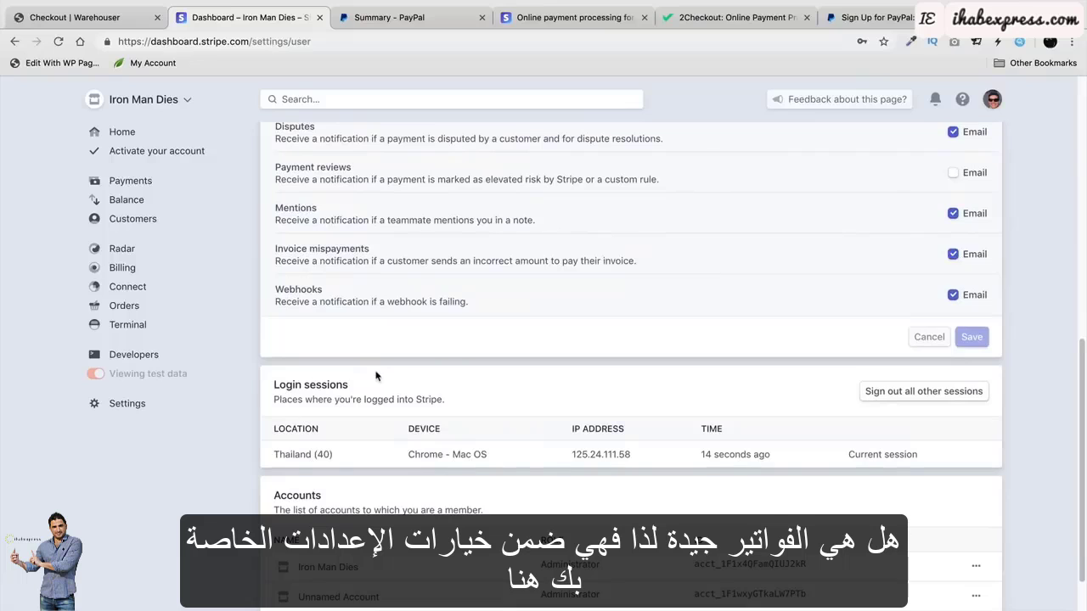
scroll(376, 376, up, 5)
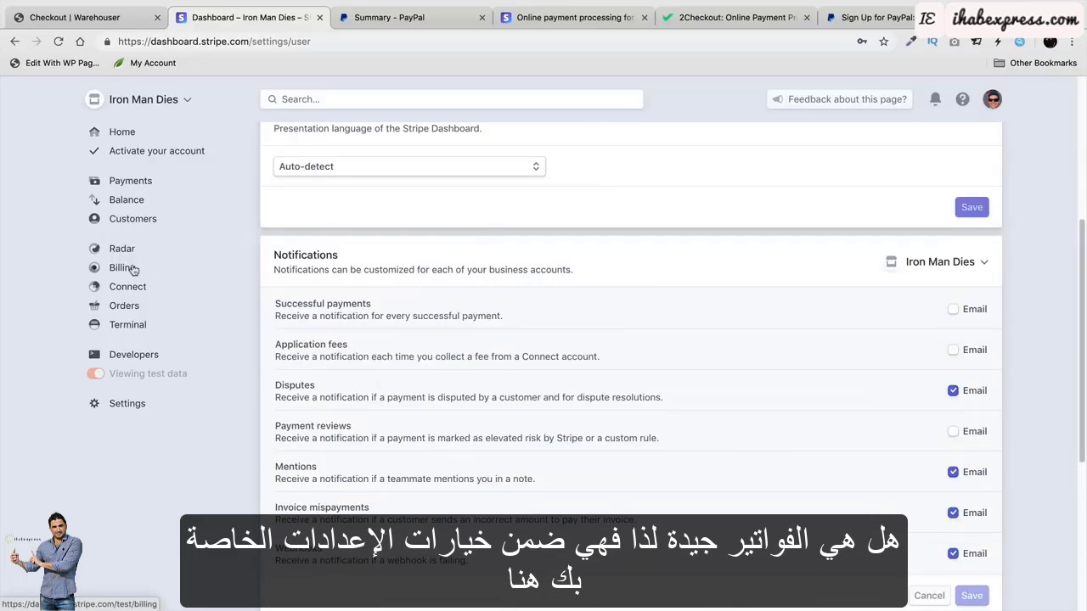
click(209, 402)
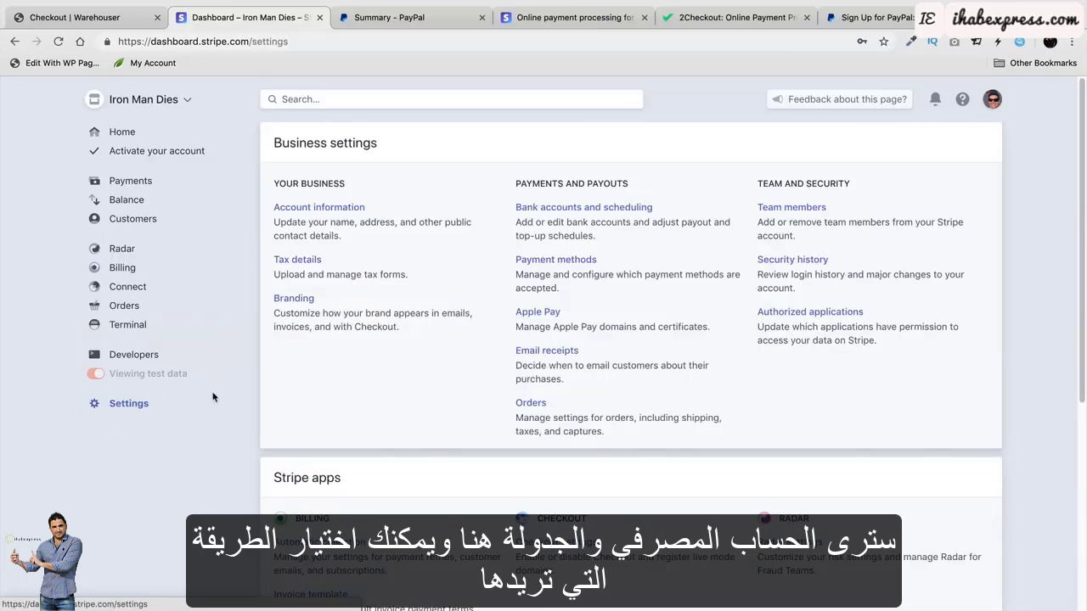
Try weekly and manual payout schedules, then restore daily automatic payouts without saving.
click(562, 209)
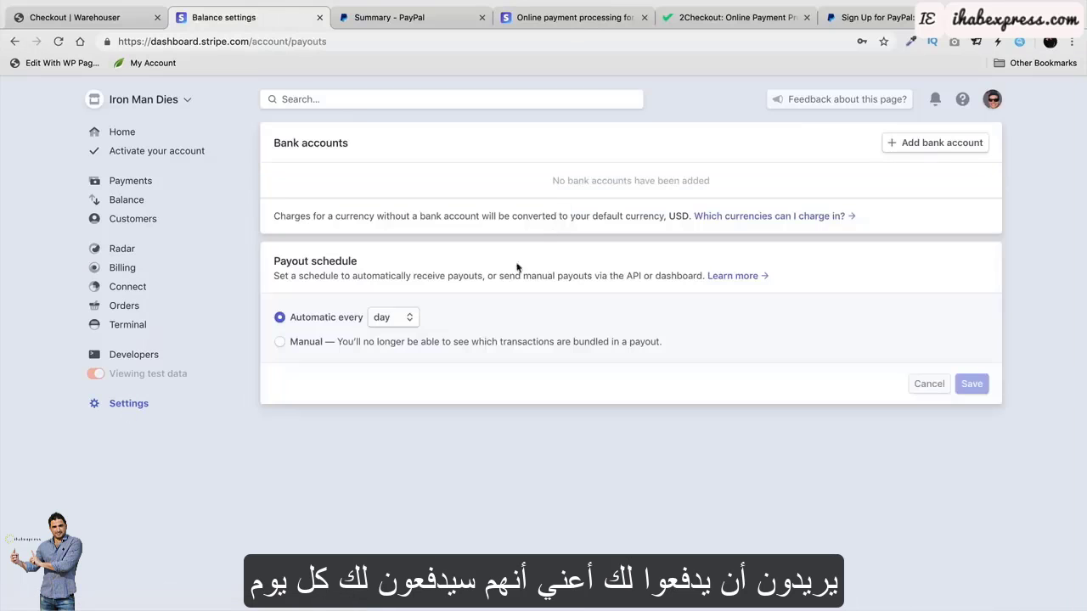
click(403, 323)
click(389, 331)
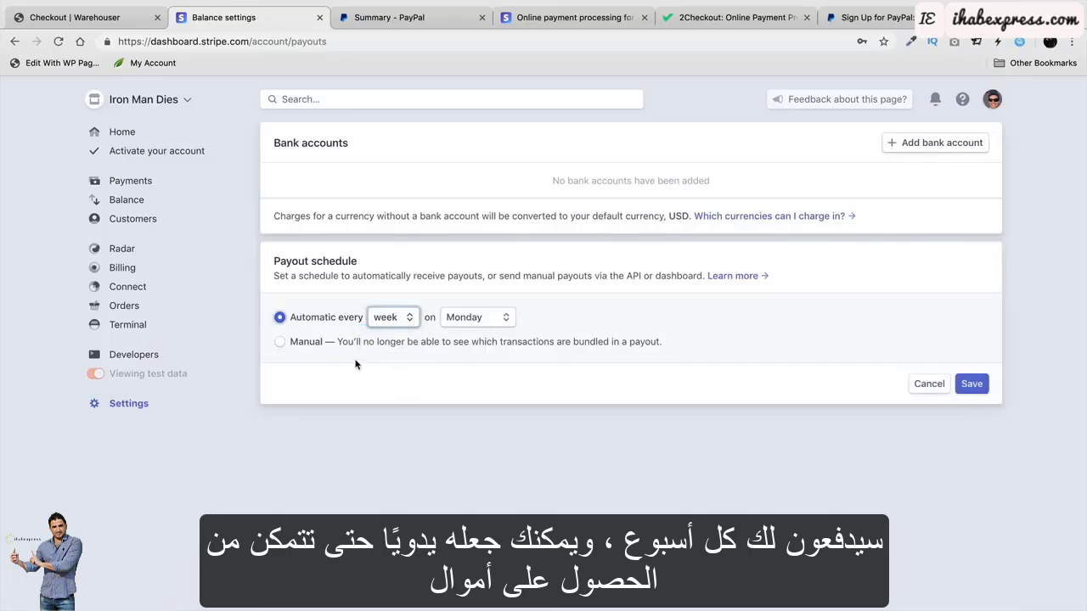
click(295, 350)
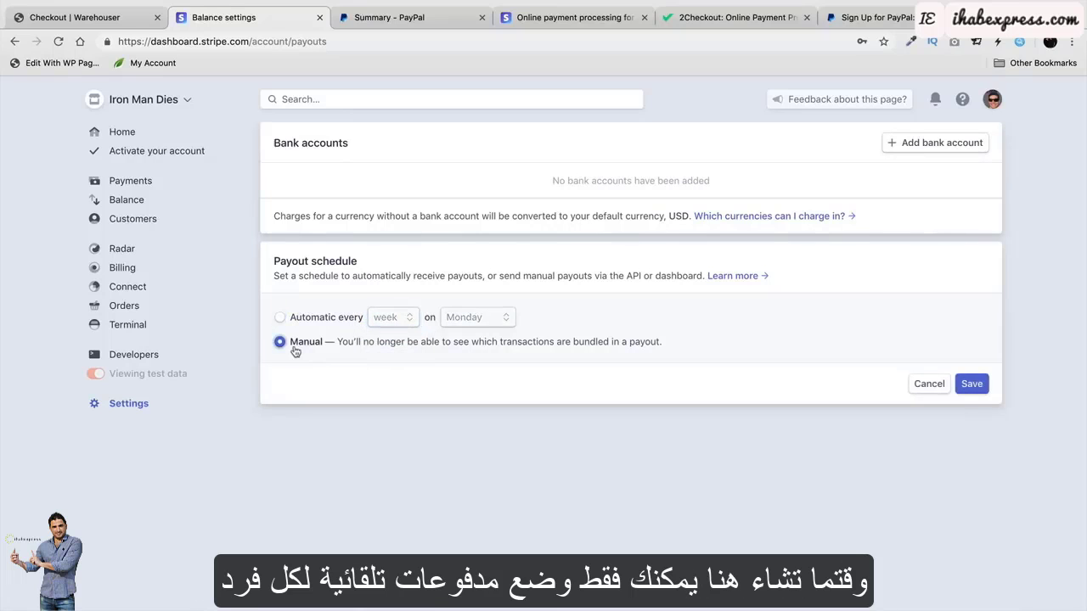
click(344, 319)
click(393, 318)
click(389, 318)
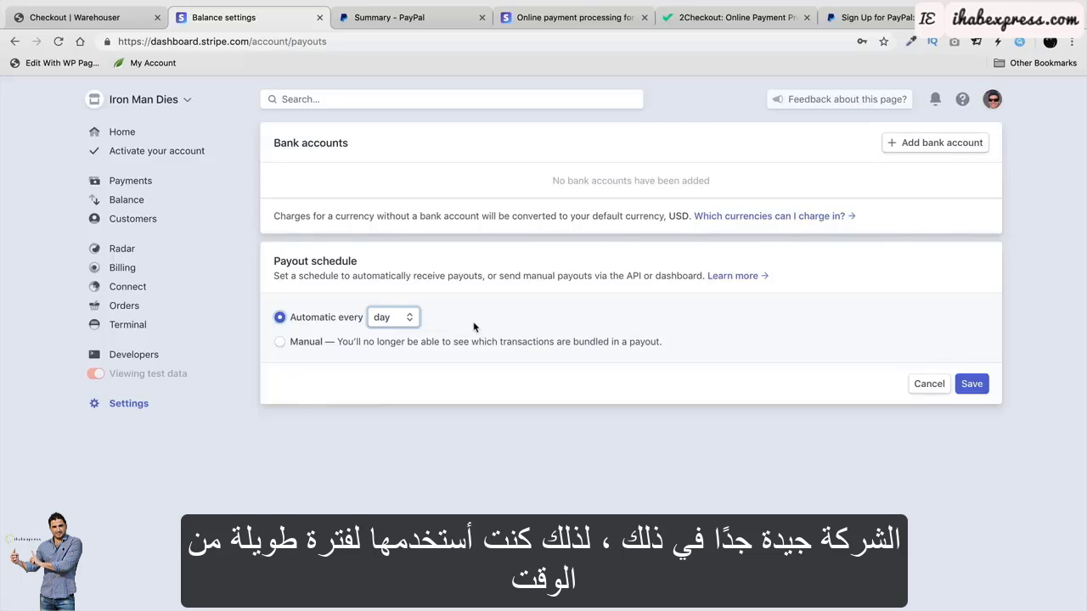
click(124, 132)
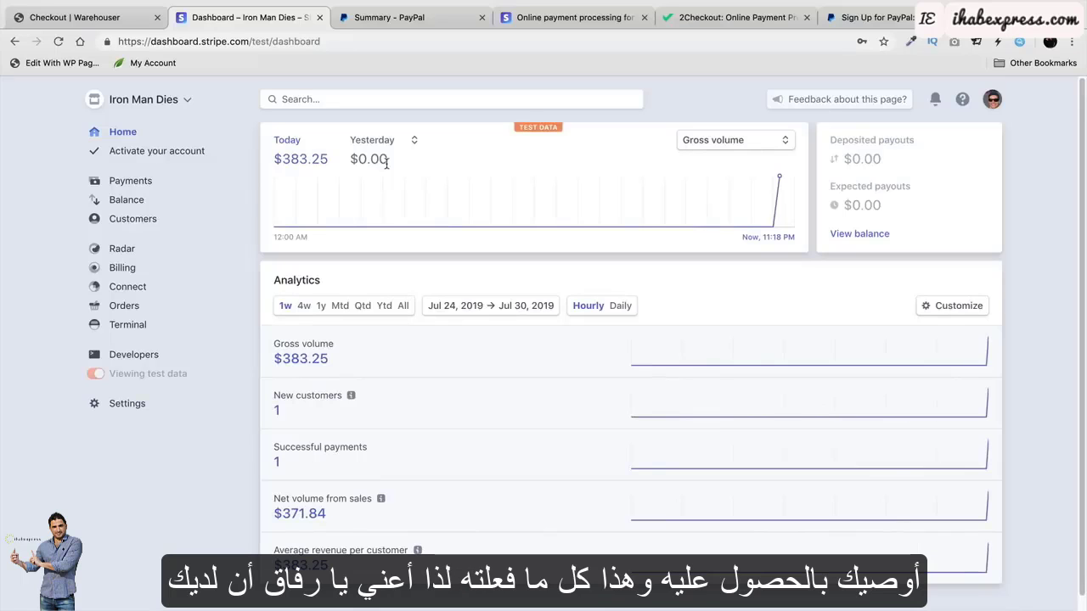
Glance at the order-received page, start loading the WordPress admin dashboard, and view 2Checkout's homepage.
click(136, 24)
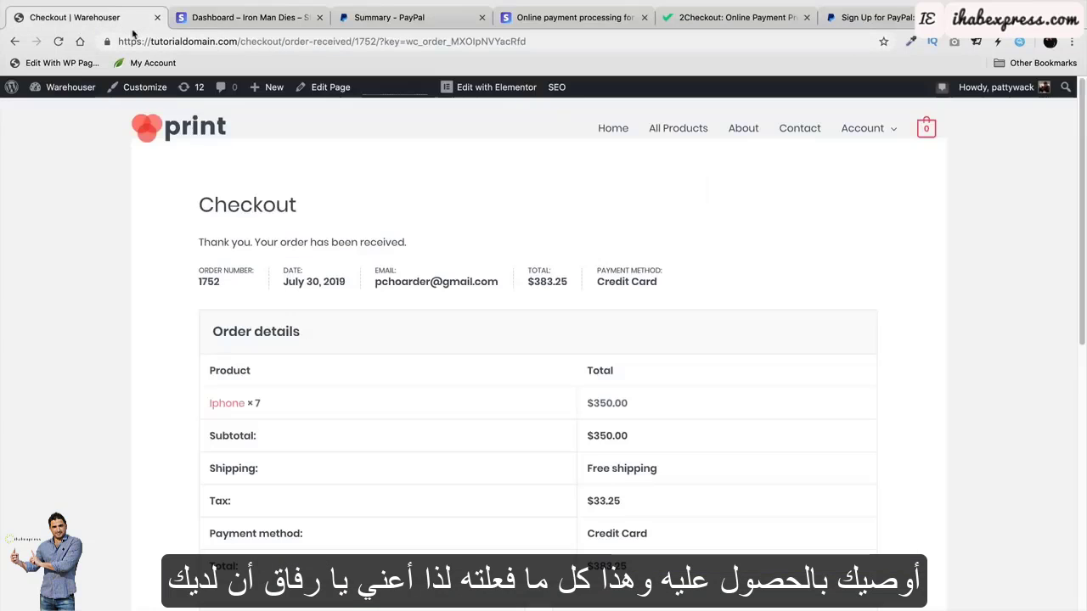
scroll(405, 365, down, 5)
scroll(405, 364, up, 5)
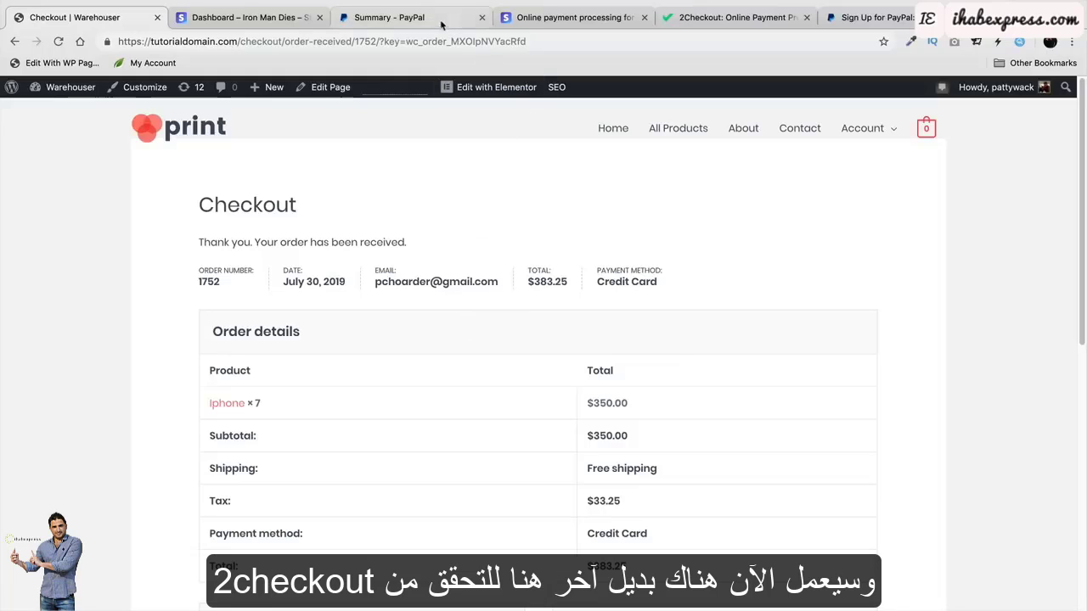
click(85, 112)
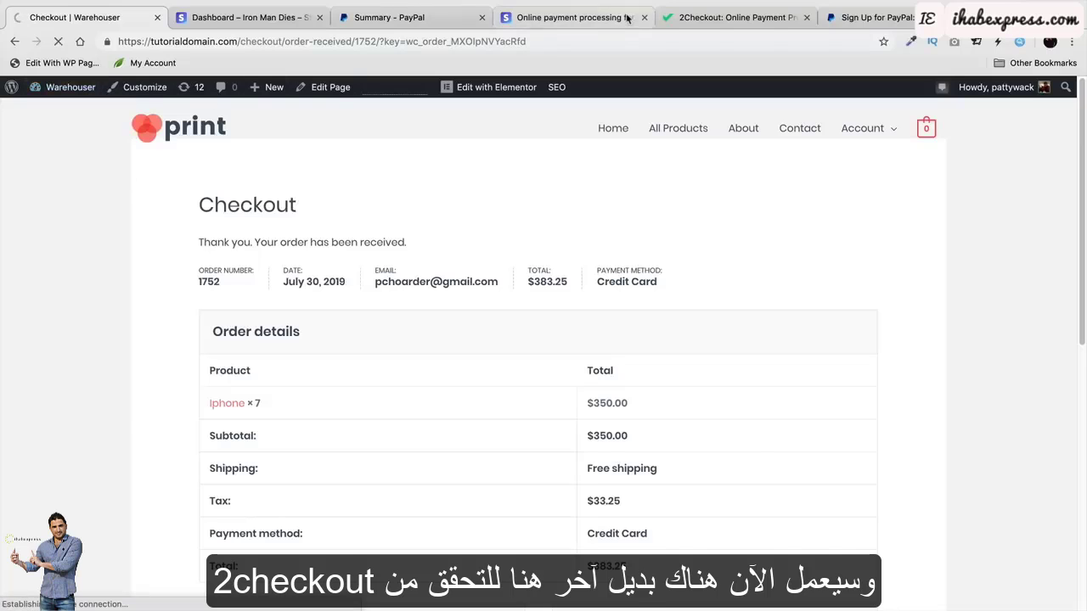
click(712, 19)
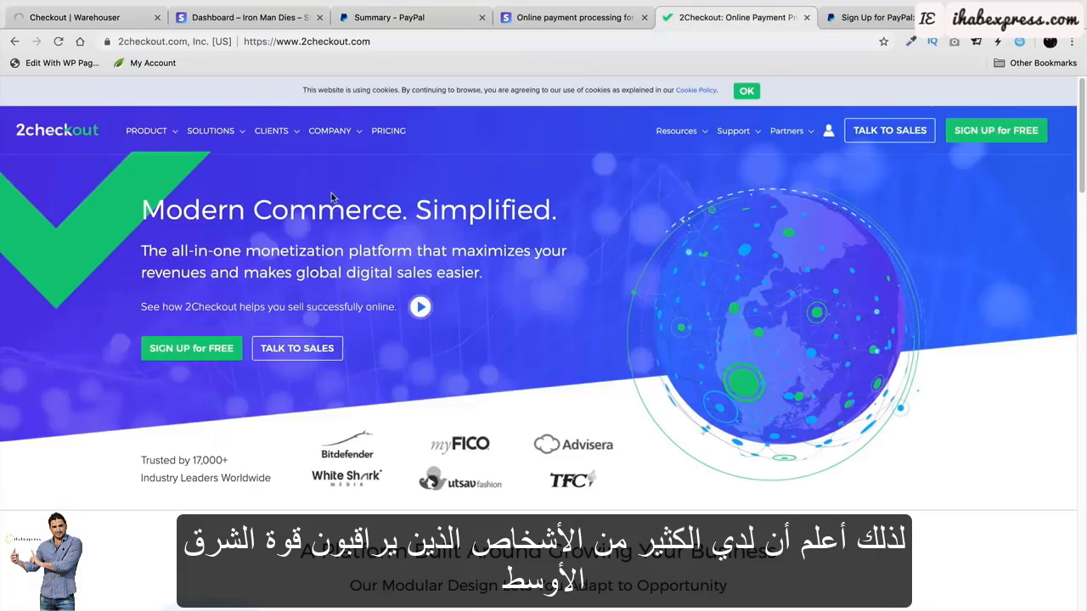
Open the WordPress Installed Plugins list.
click(103, 18)
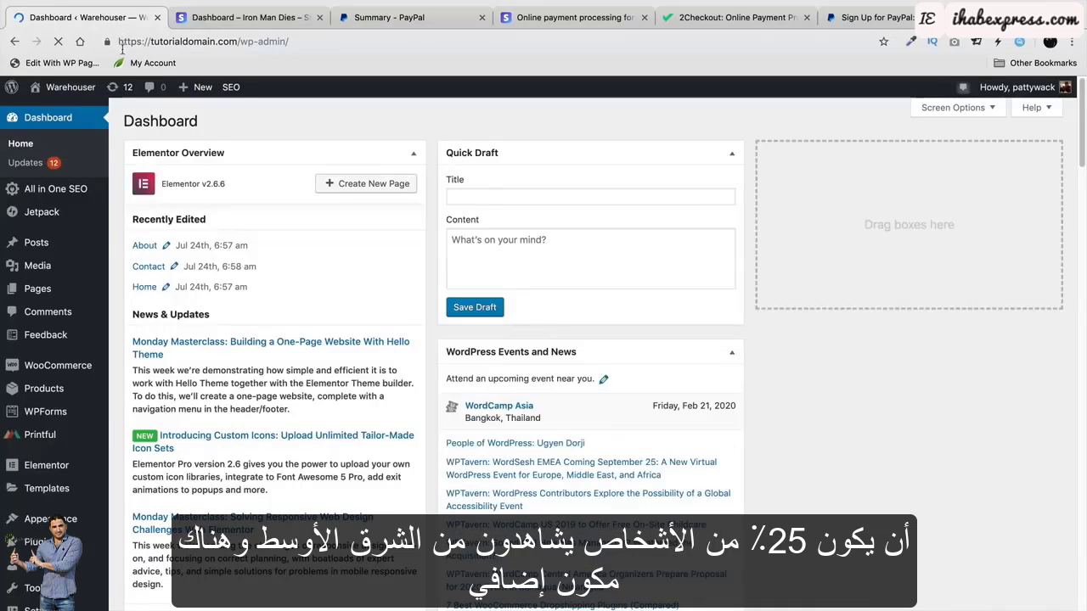
scroll(148, 357, down, 2)
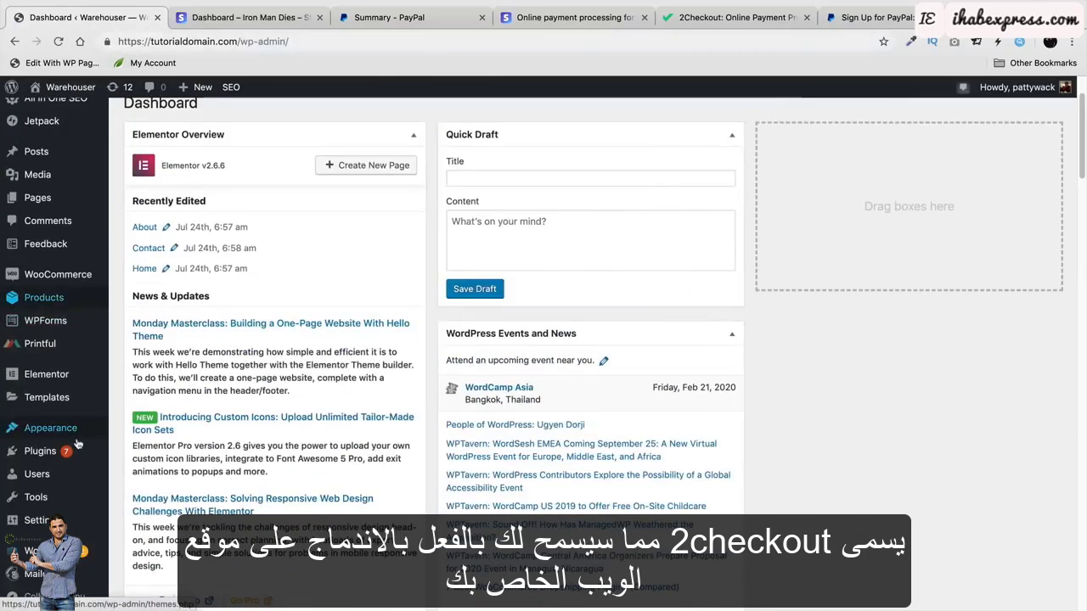
mouse_move(76, 444)
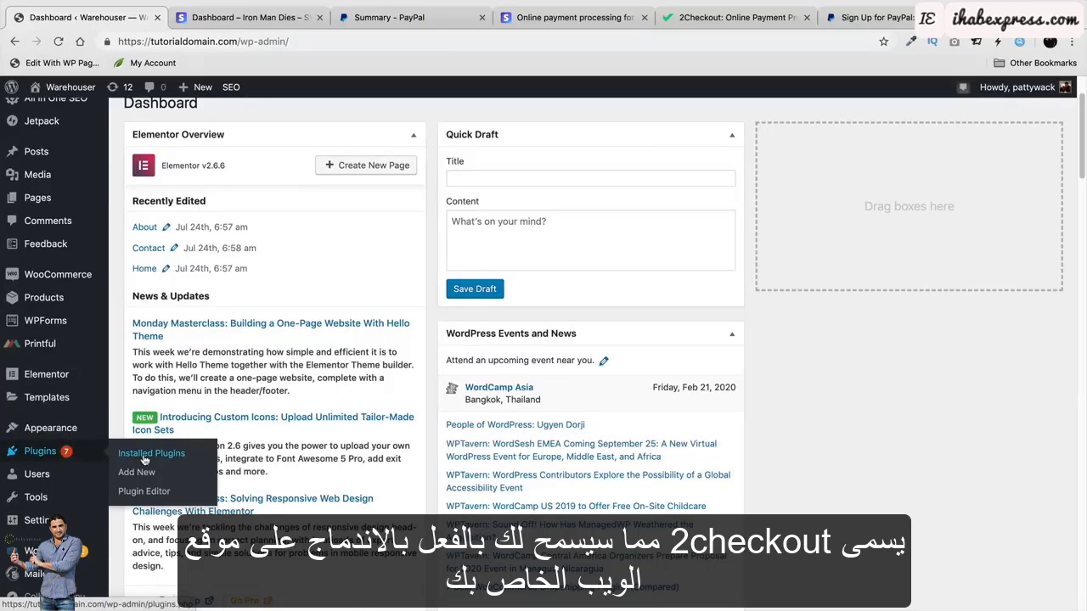
click(144, 460)
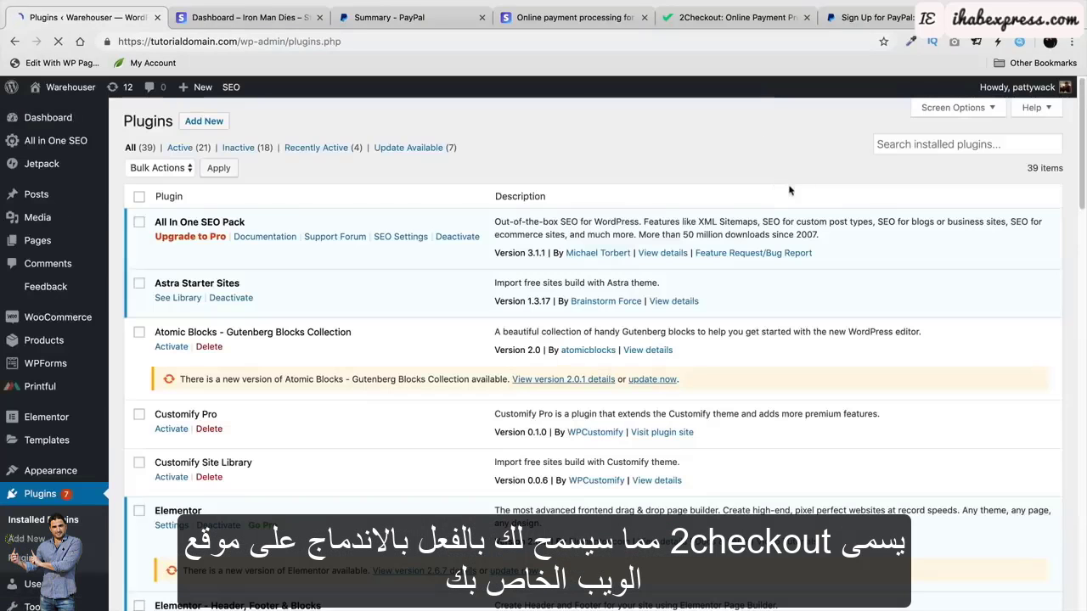
Highlight the active WooCommerce 2Checkout Payment Gateway Free plugin, then view the 2Checkout website.
scroll(388, 359, down, 3)
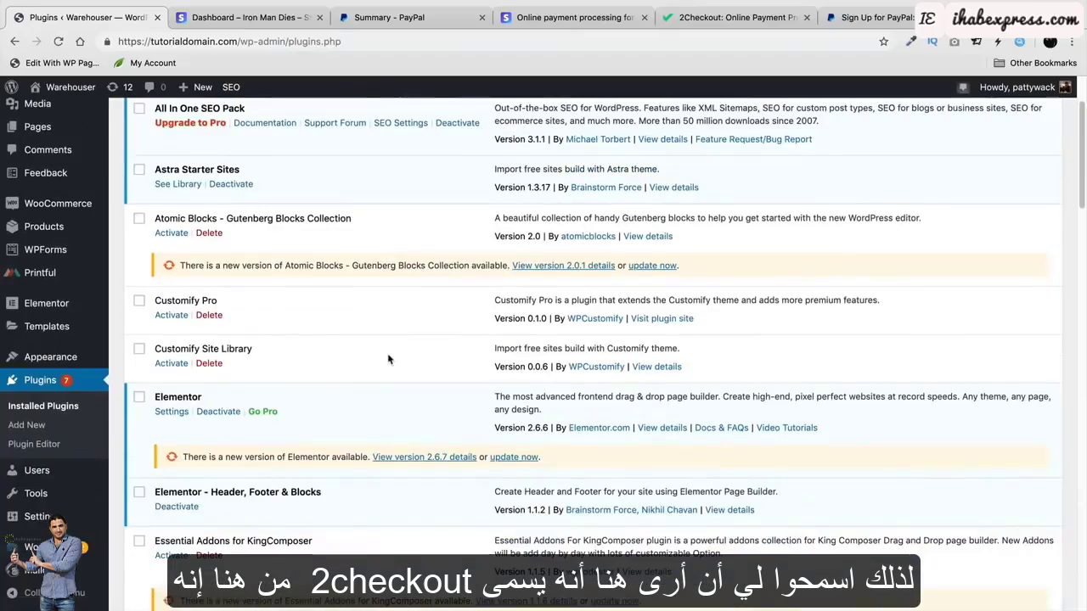
scroll(388, 357, down, 10)
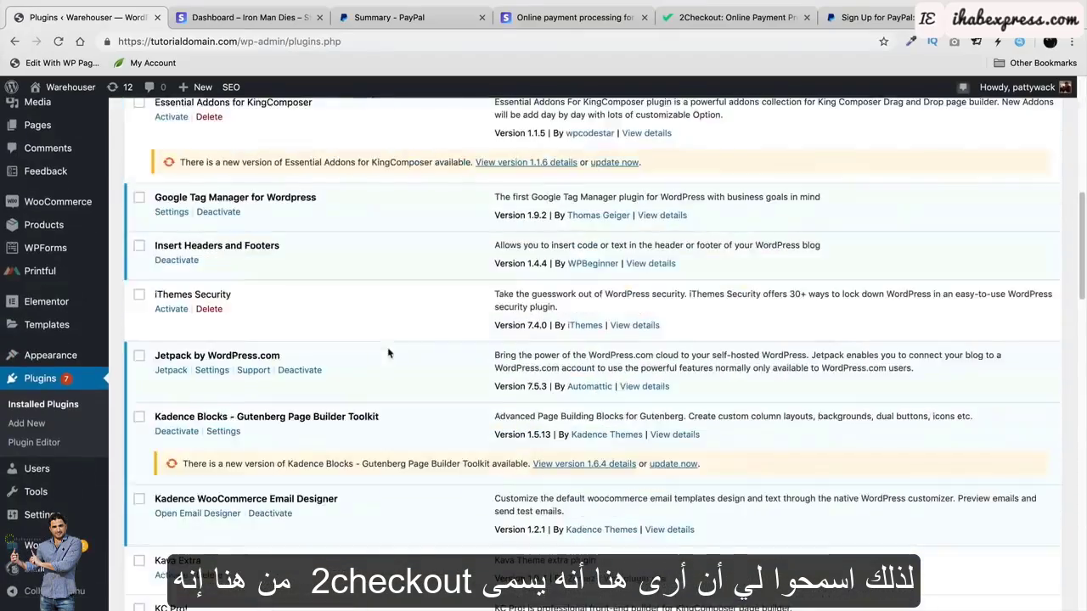
scroll(388, 352, down, 15)
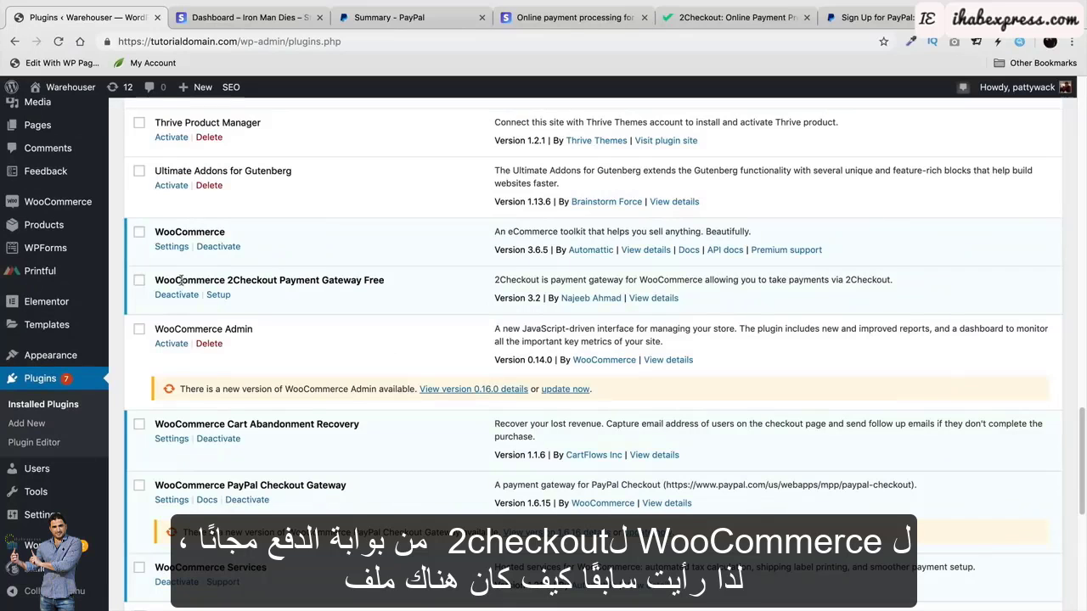
drag(182, 282, 383, 284)
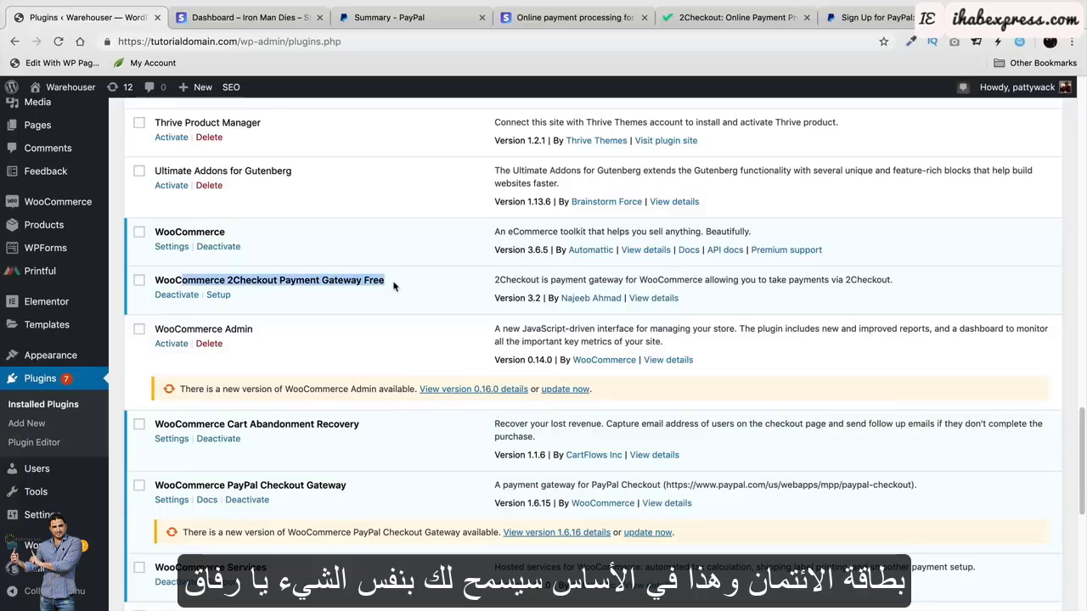
mouse_move(84, 101)
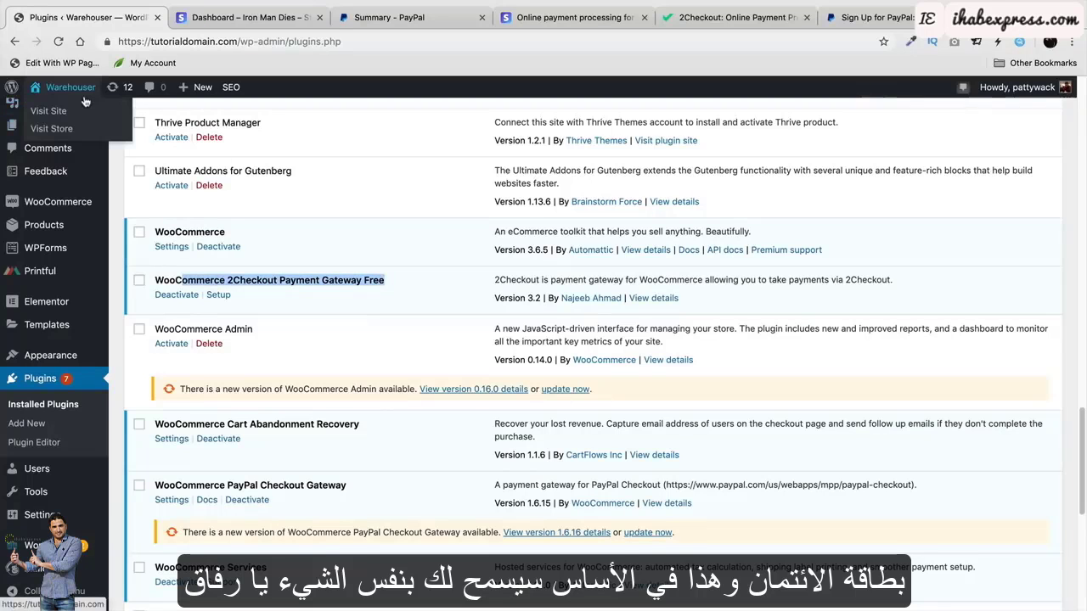
click(713, 19)
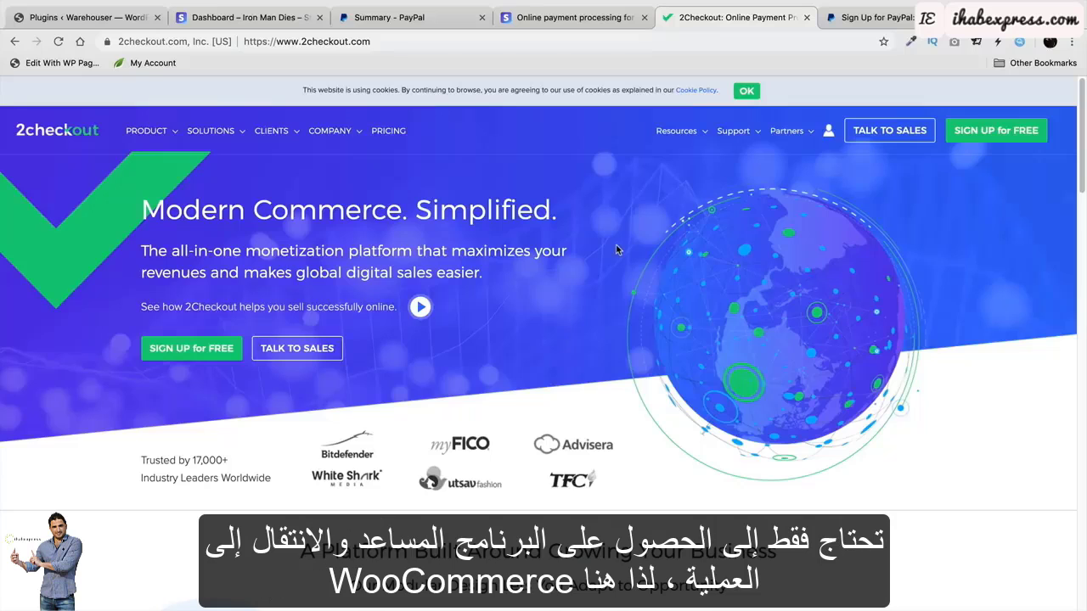
Open the 2Checkout gateway settings under WooCommerce Payments and review its enabled, Inline Checkout and Demo Mode options.
click(116, 20)
mouse_move(85, 201)
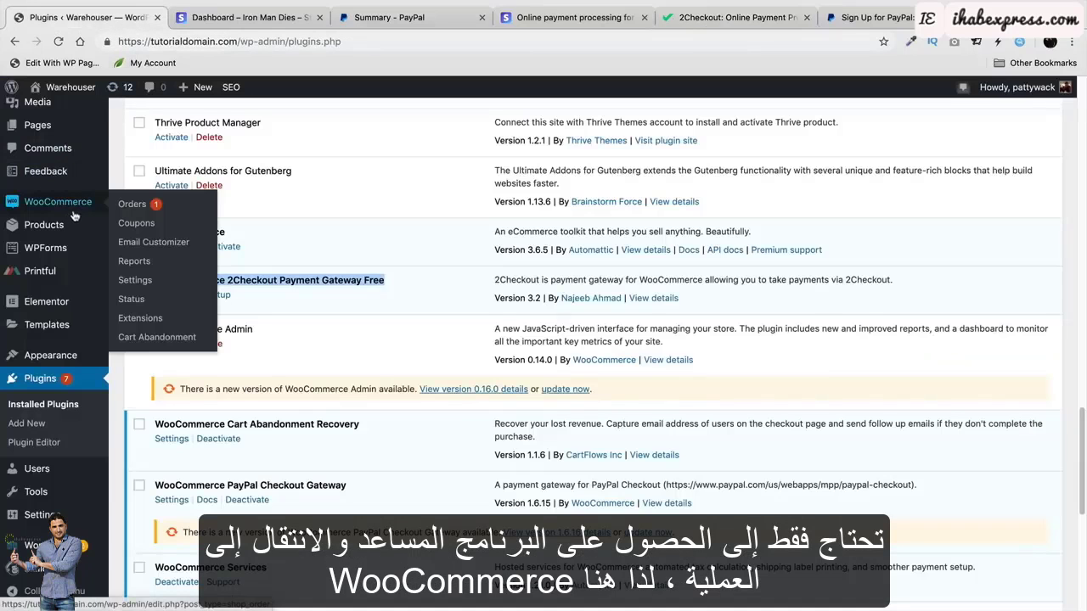
click(150, 282)
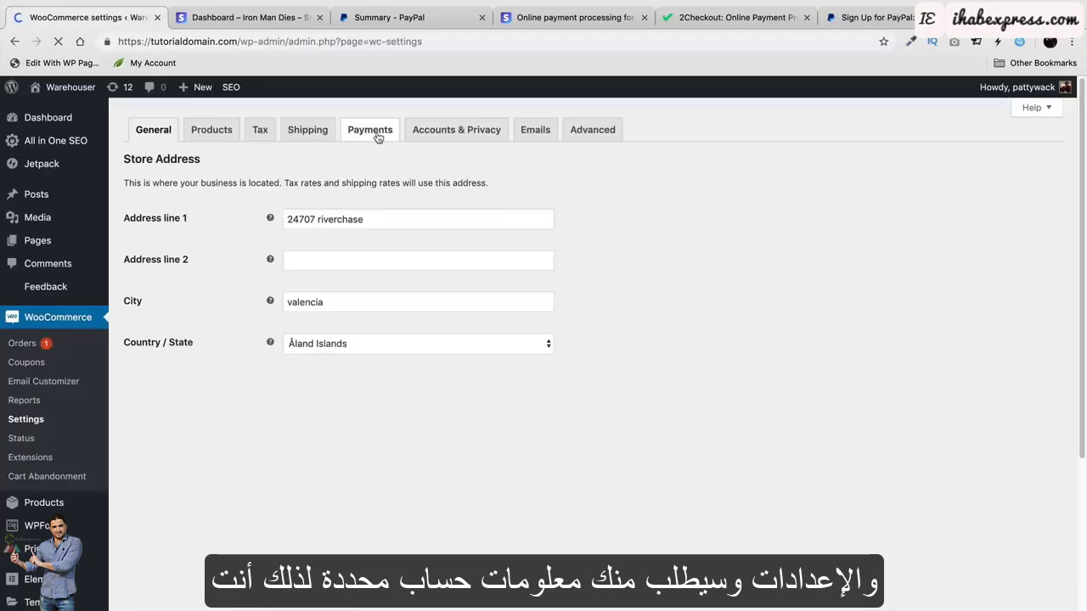
click(378, 132)
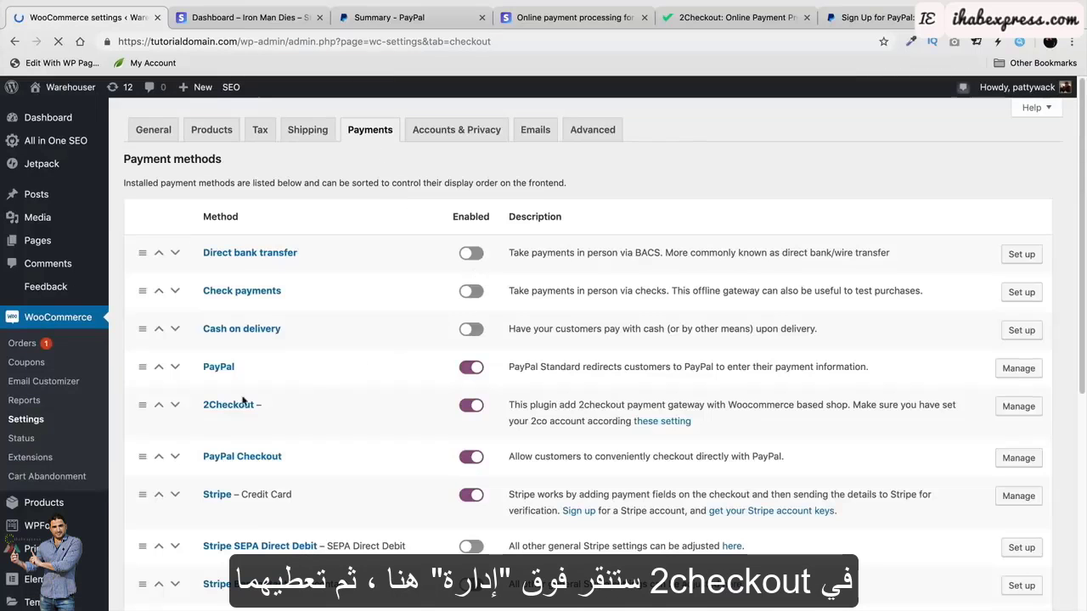
click(1018, 406)
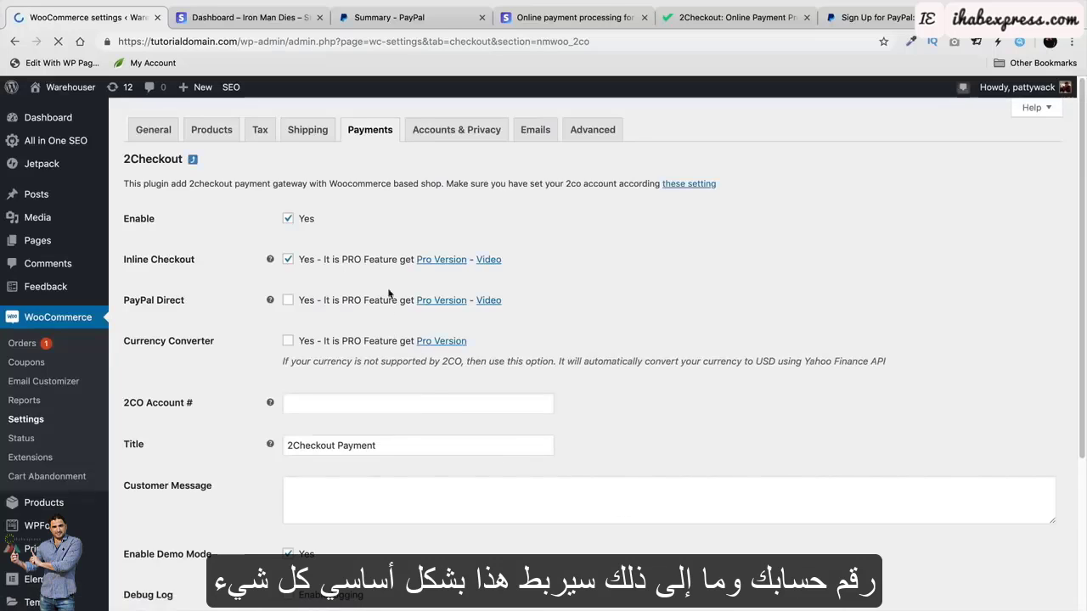
scroll(384, 277, down, 2)
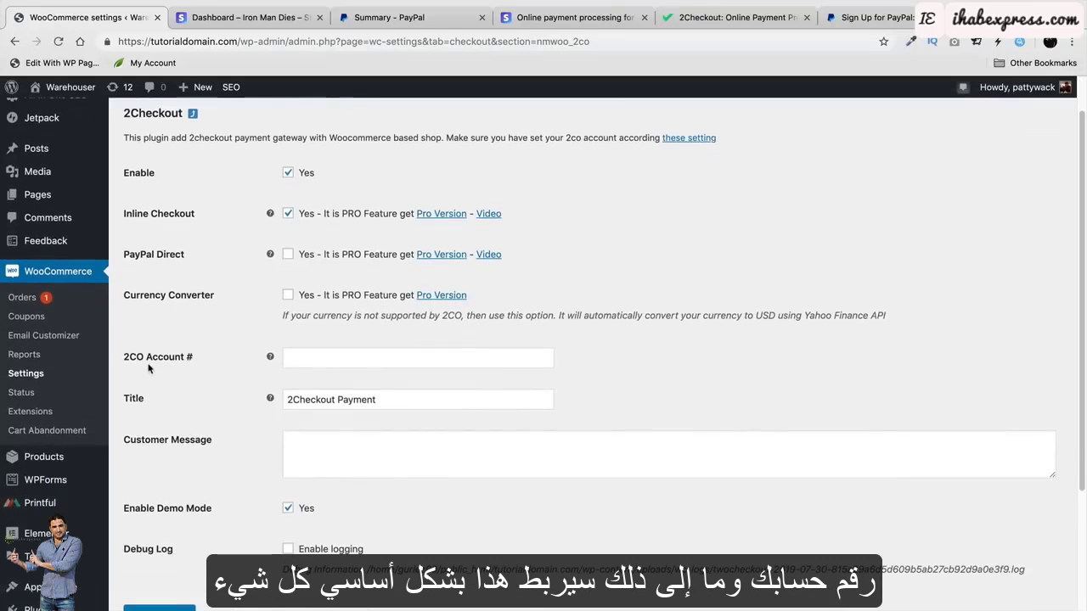
scroll(315, 345, down, 1)
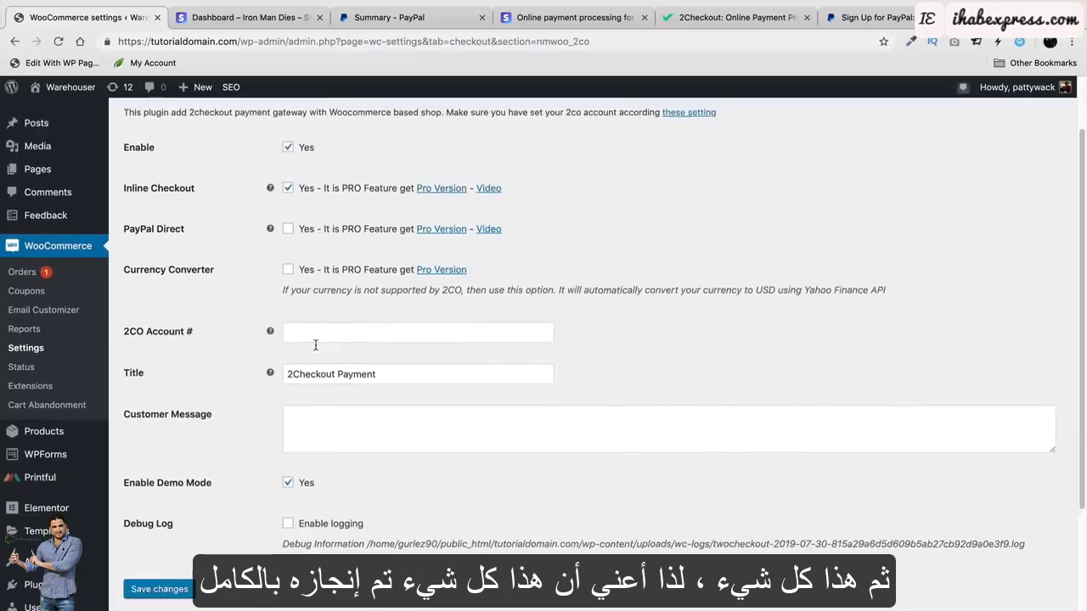
scroll(315, 345, up, 2)
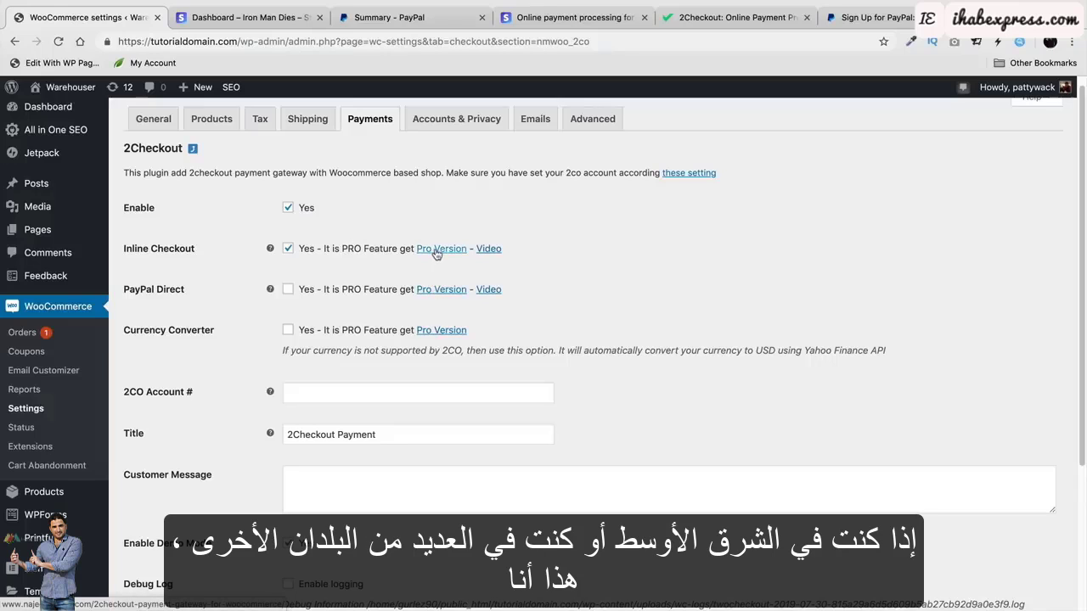
Scroll through the 2Checkout homepage, then visit the Warehouser store's public front page.
click(720, 24)
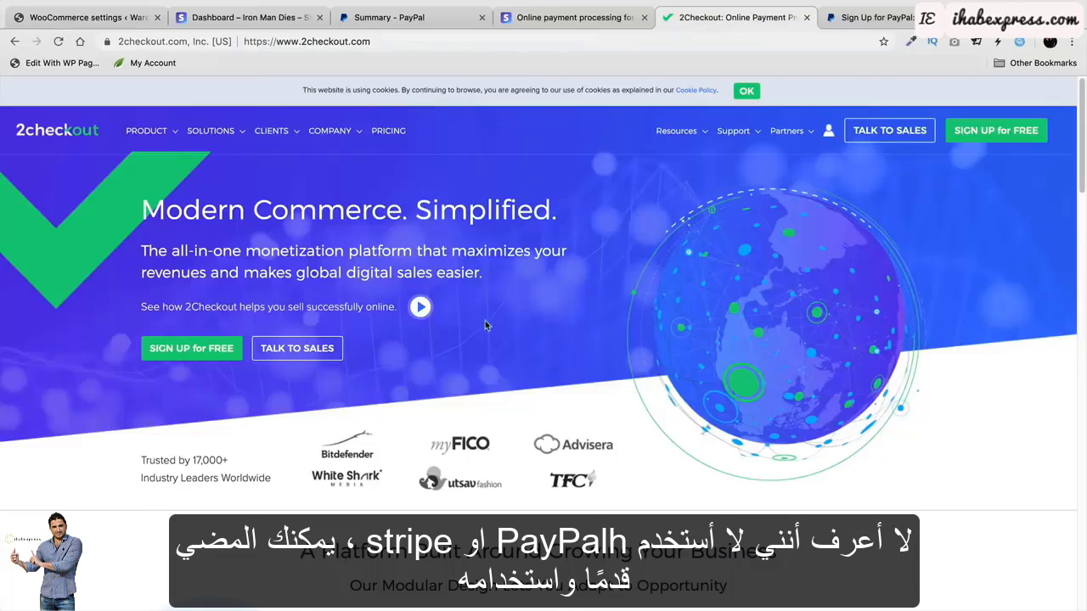
scroll(538, 397, down, 1)
scroll(538, 398, down, 5)
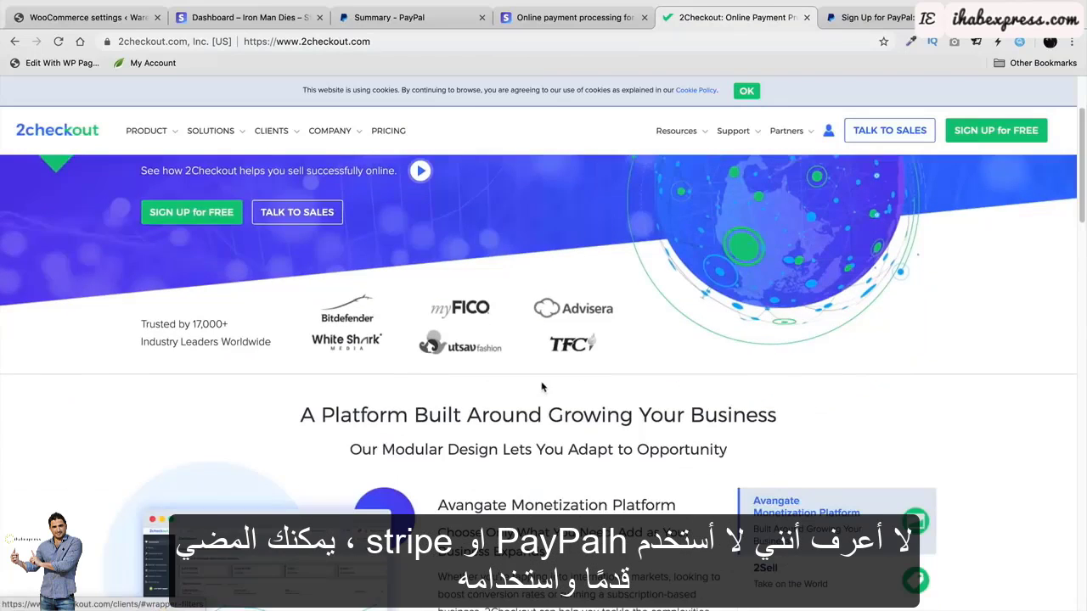
scroll(544, 386, up, 5)
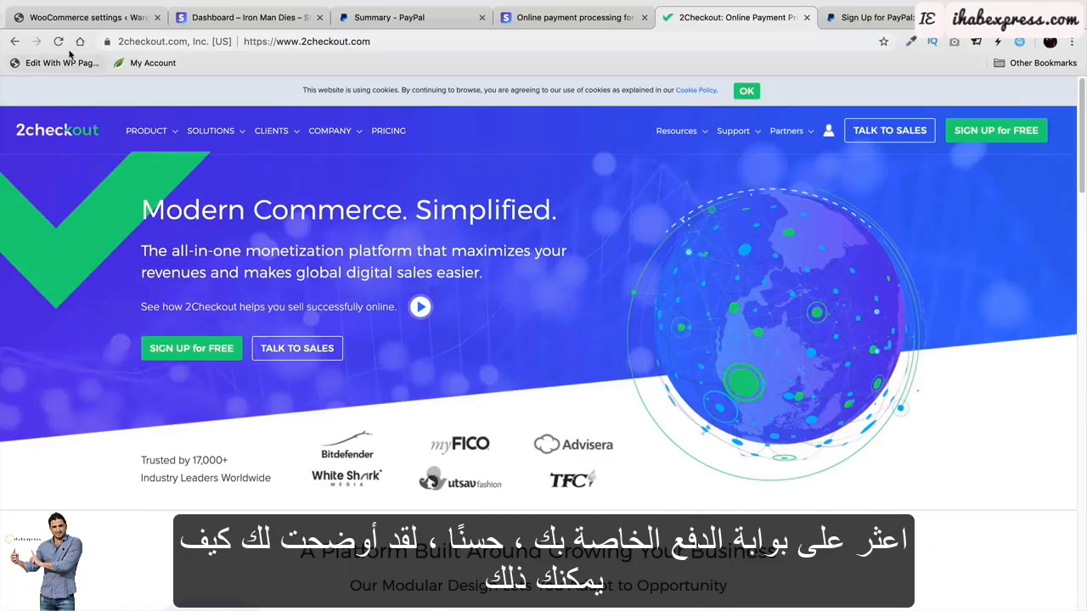
click(83, 20)
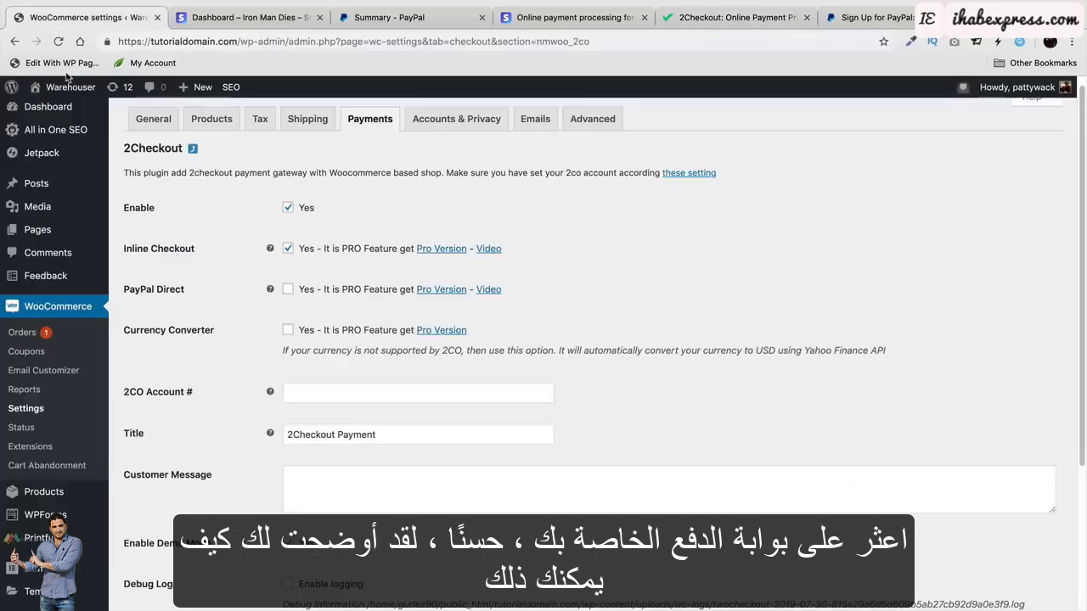
click(72, 104)
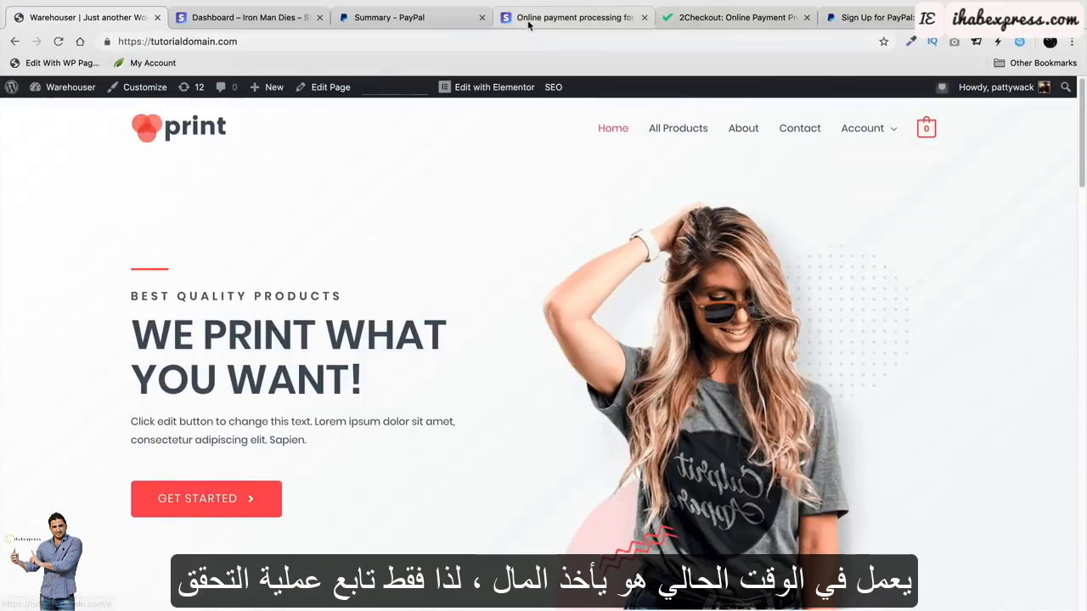
click(253, 19)
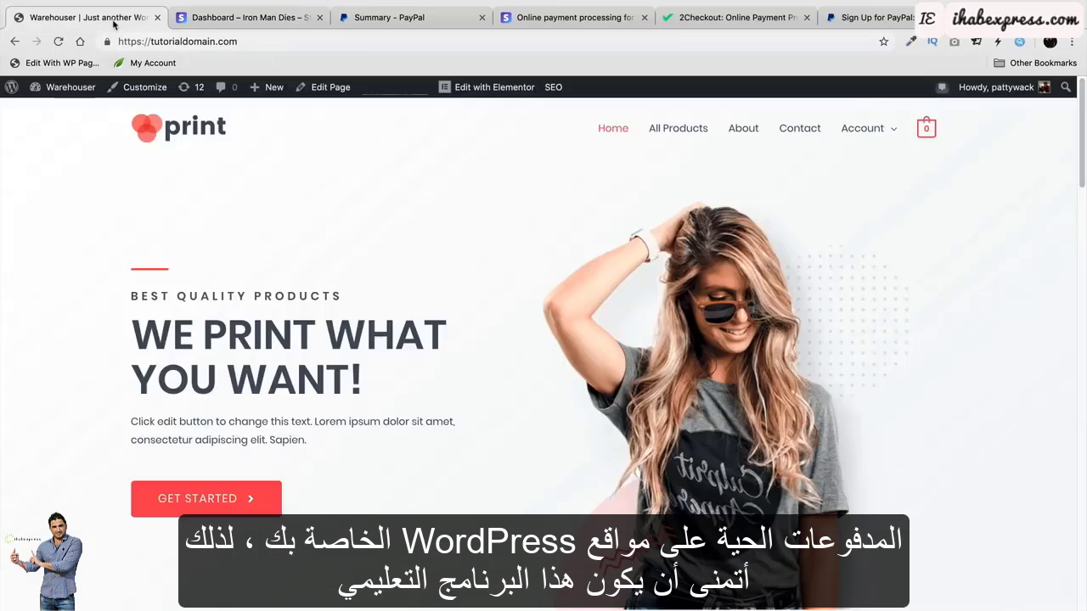
click(85, 17)
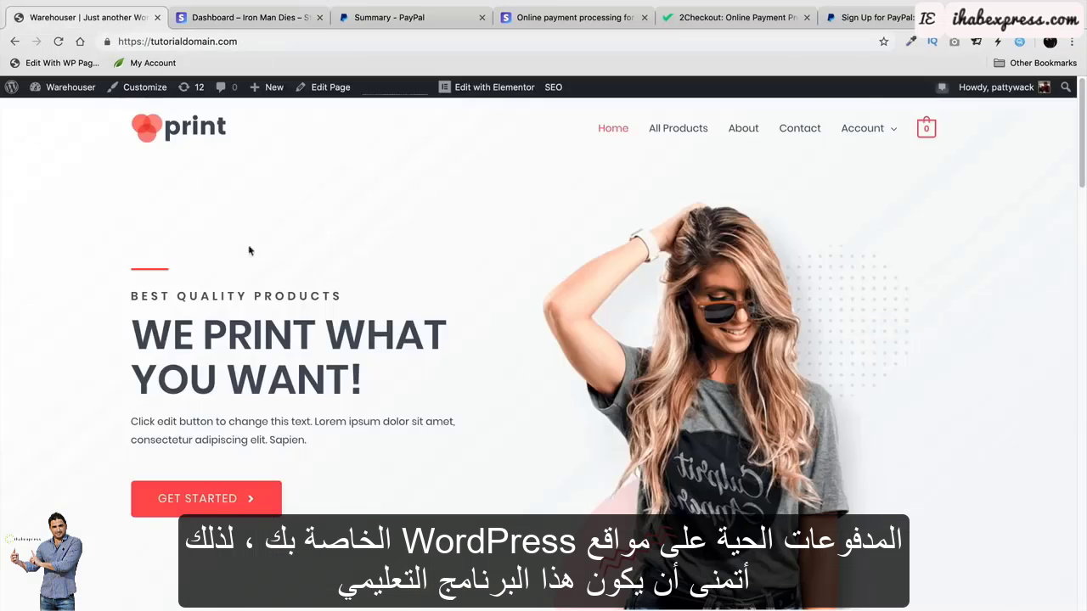